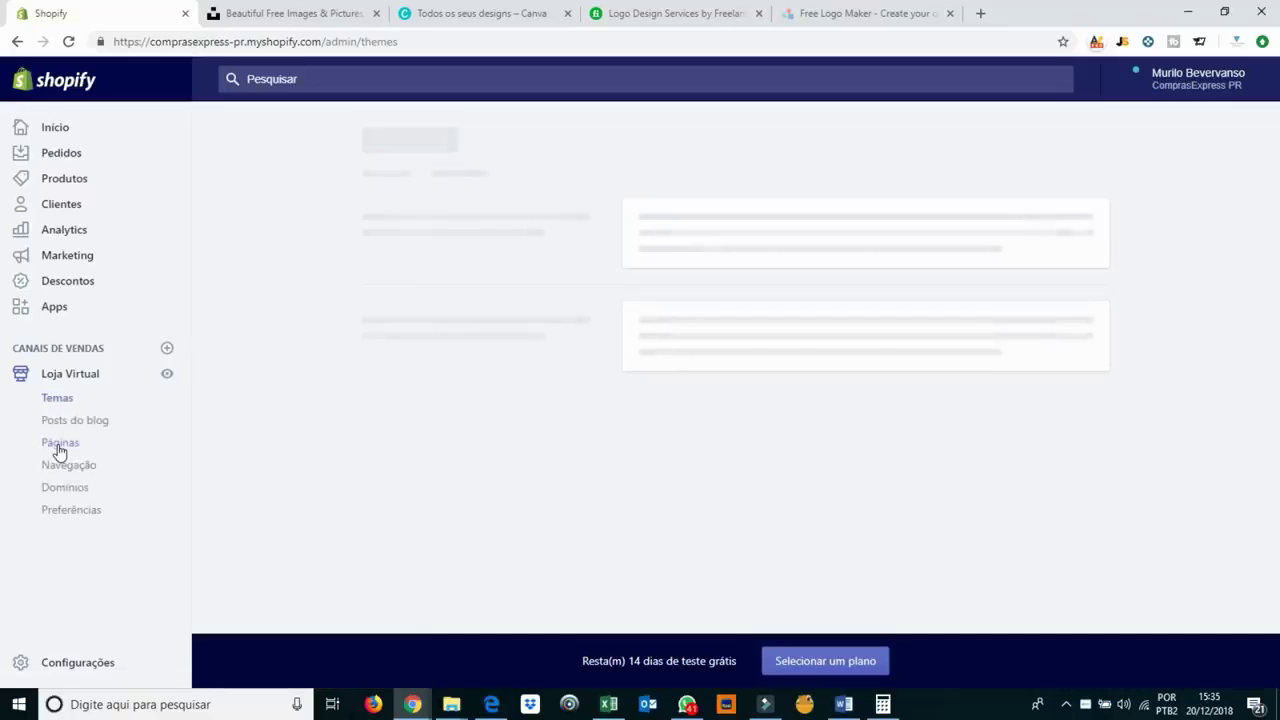
Add a new page to the online store and title it "Contato".
click(58, 445)
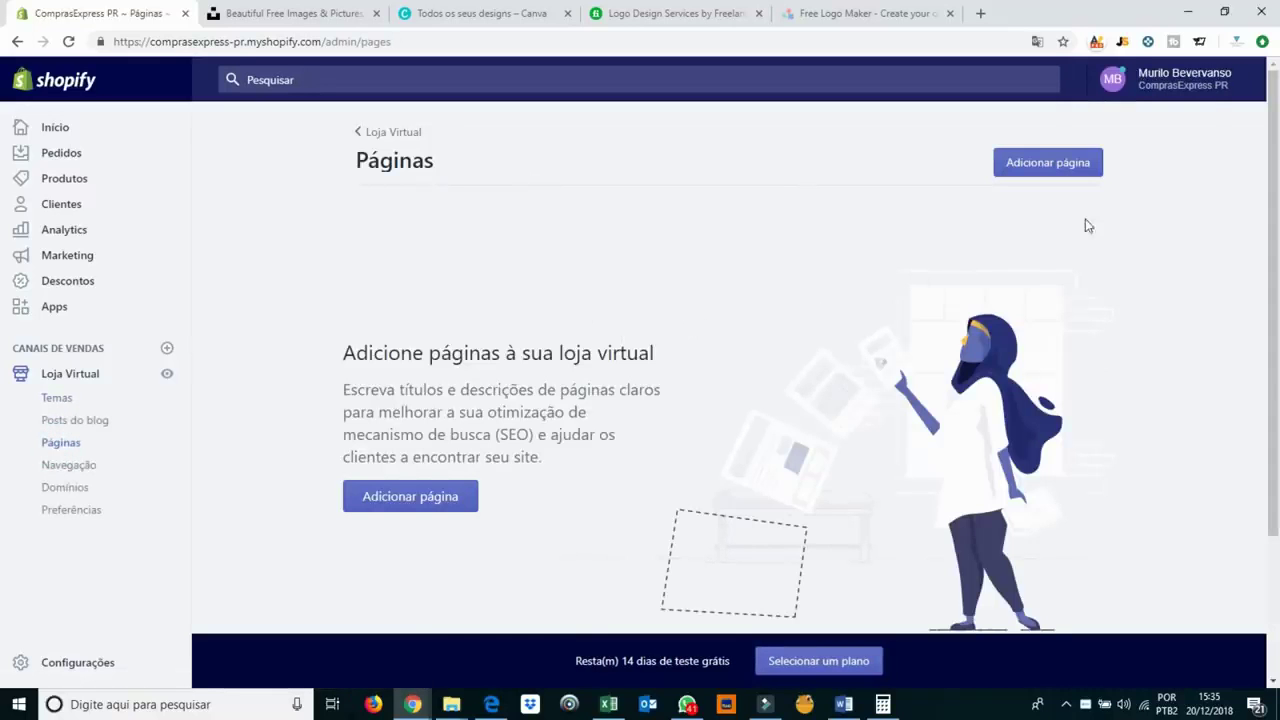
click(1043, 165)
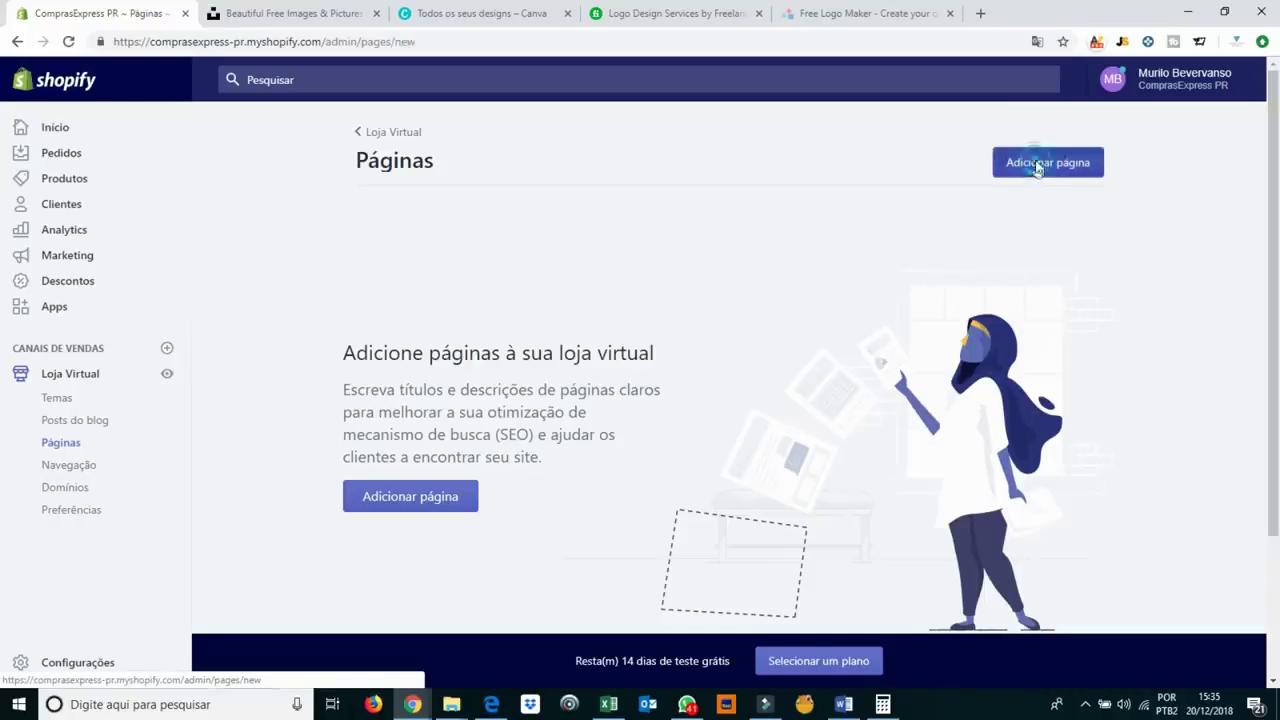
click(576, 281)
text(Contato)
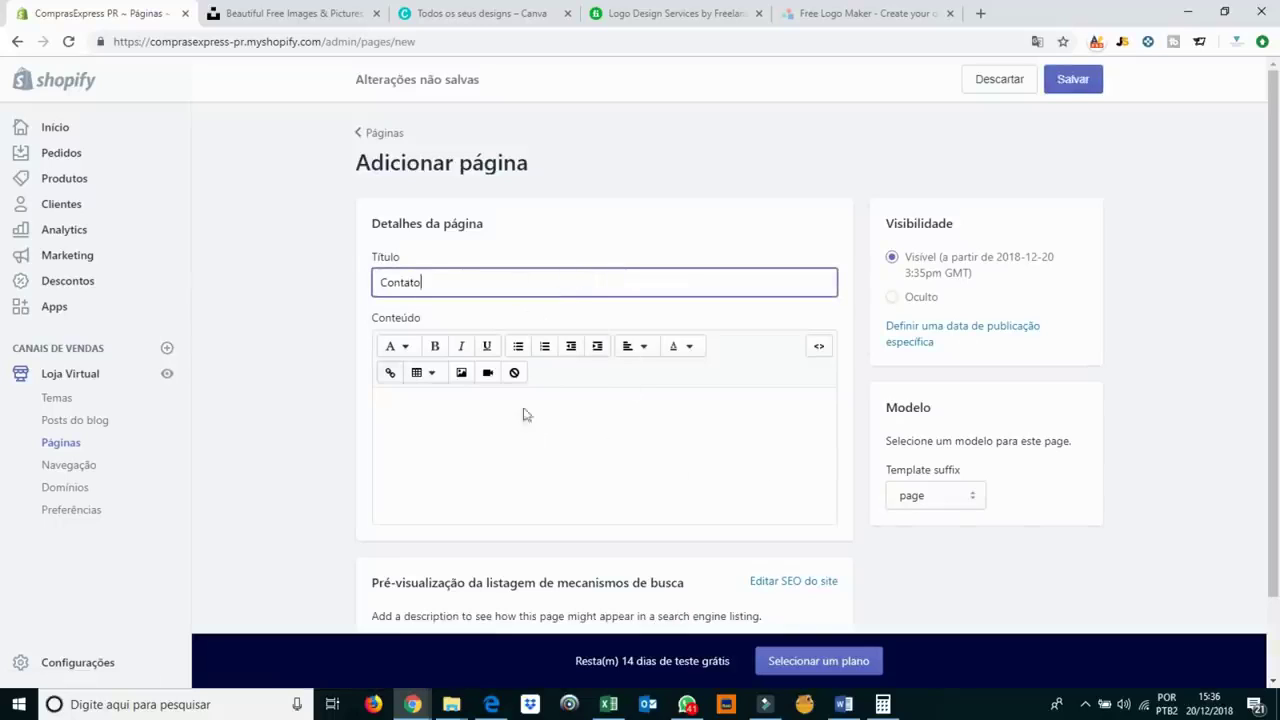
click(535, 443)
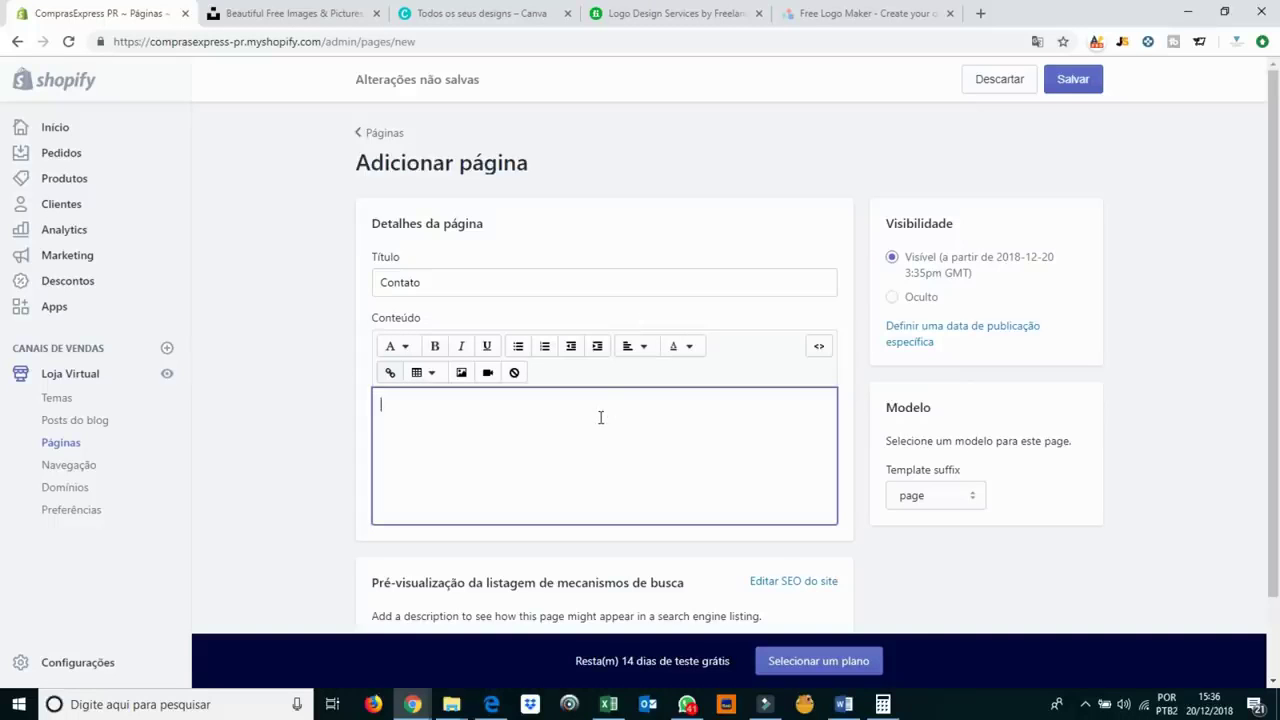
click(946, 500)
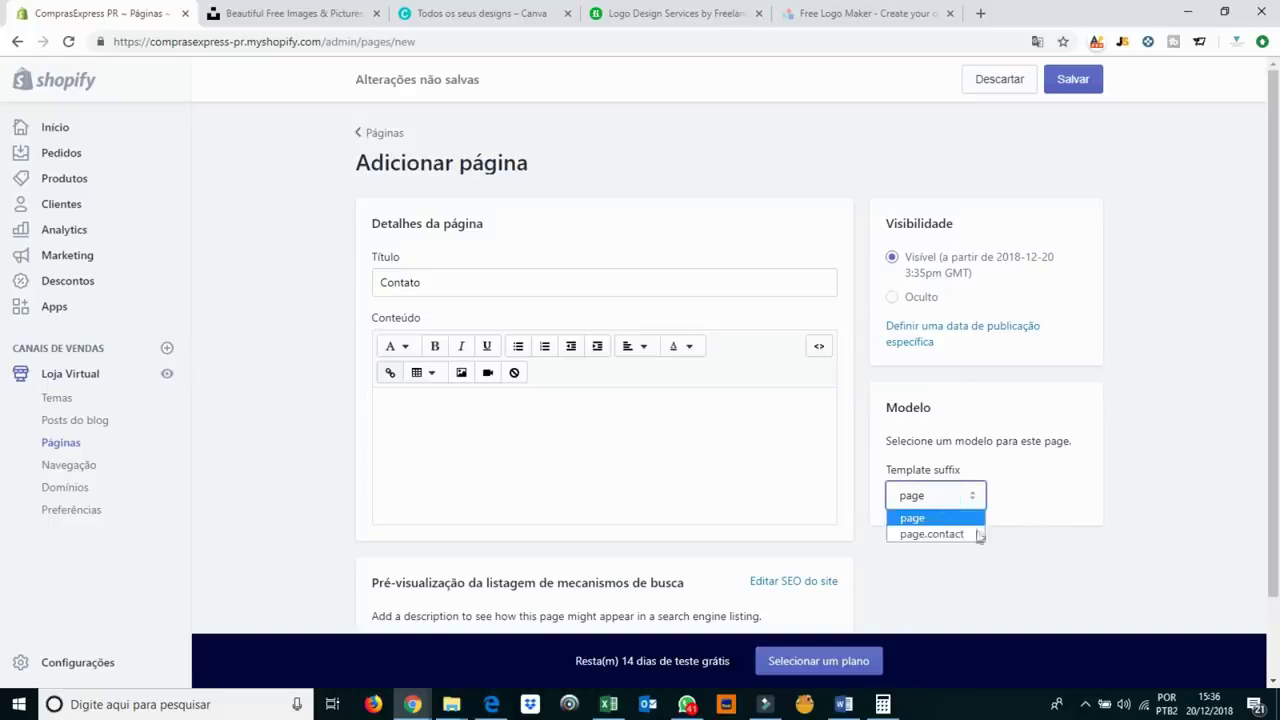
click(1000, 440)
click(478, 408)
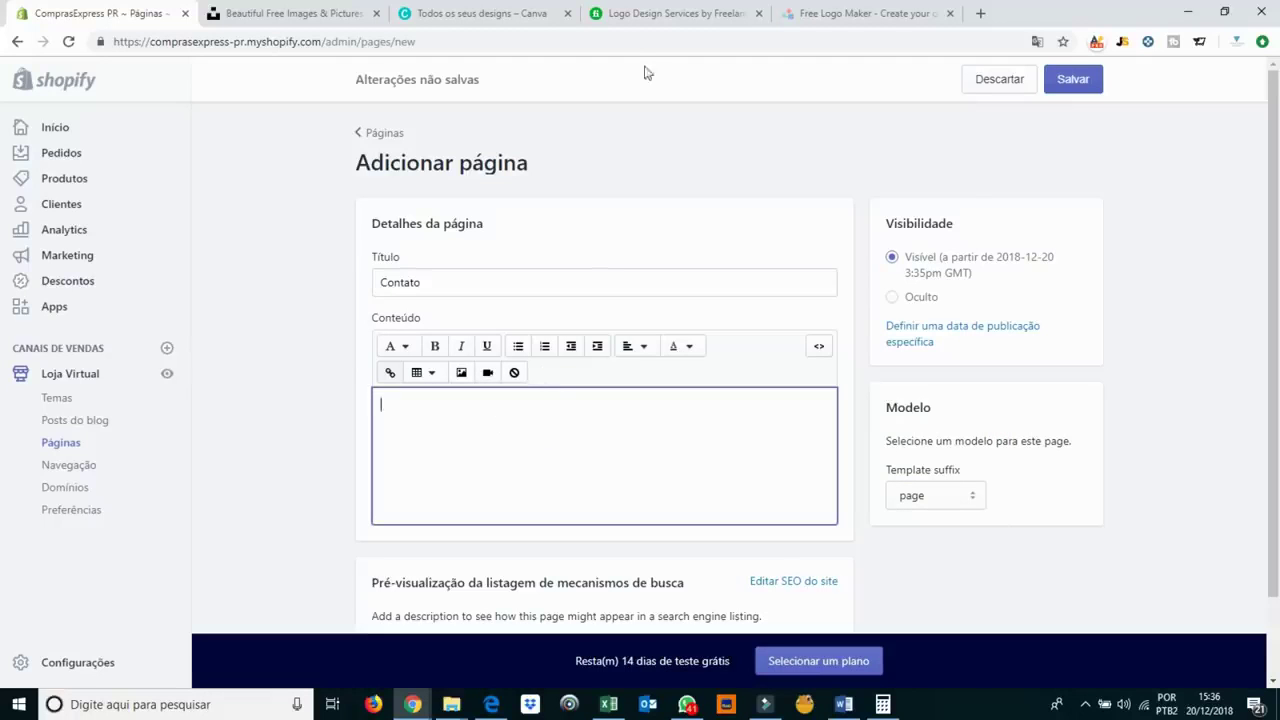
Open vendedorglobal.com's Sobre Nós page in a new browser tab and look through its sections as an example.
click(977, 10)
text(ve)
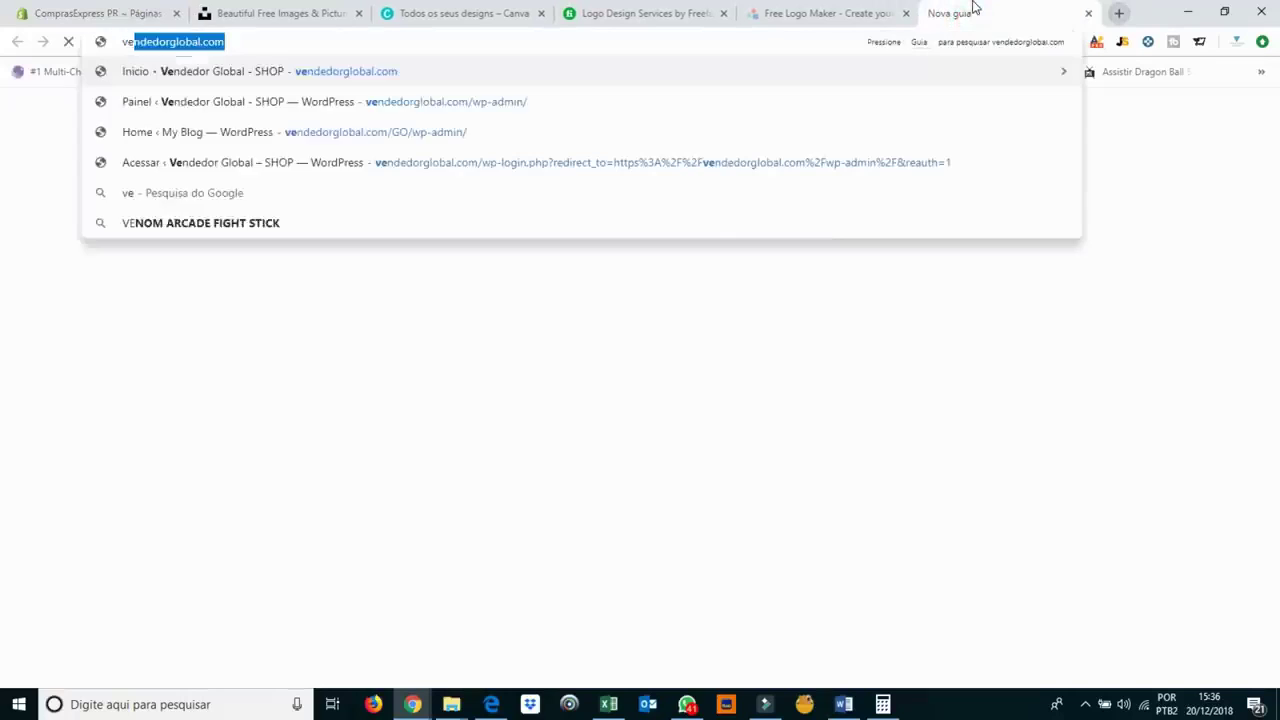
text(nde)
key(Return)
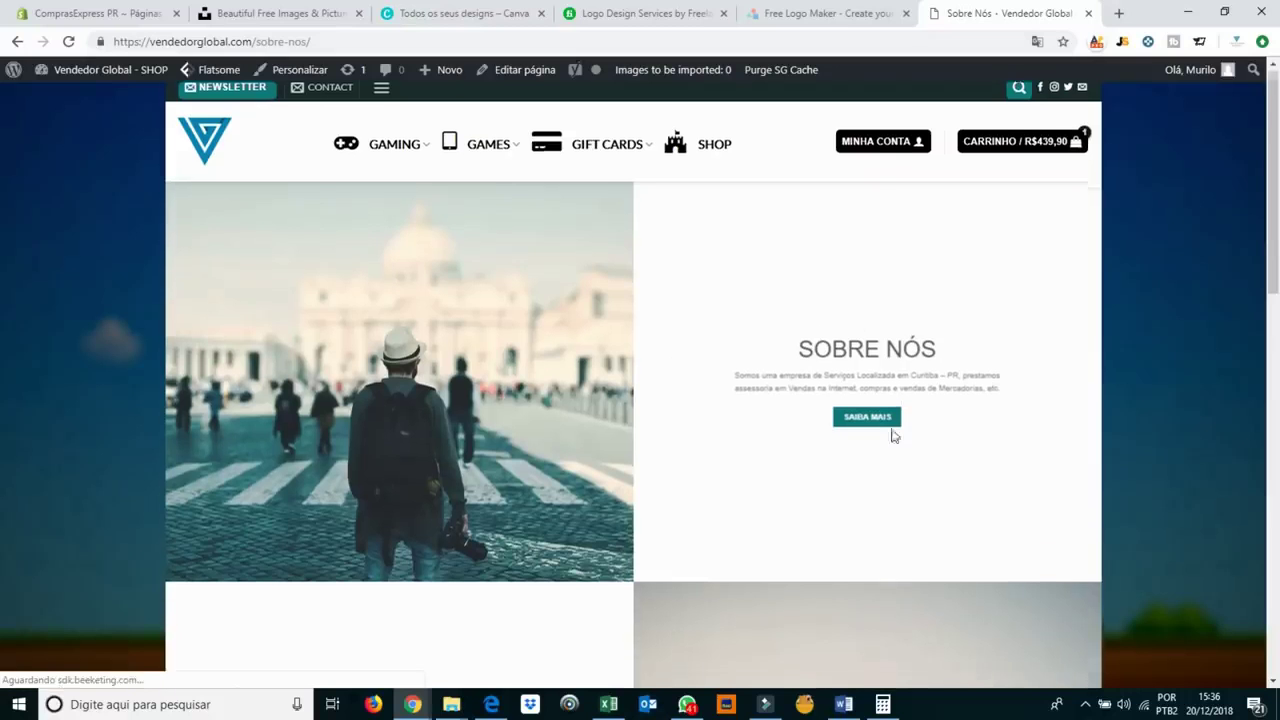
scroll(893, 436, down, 5)
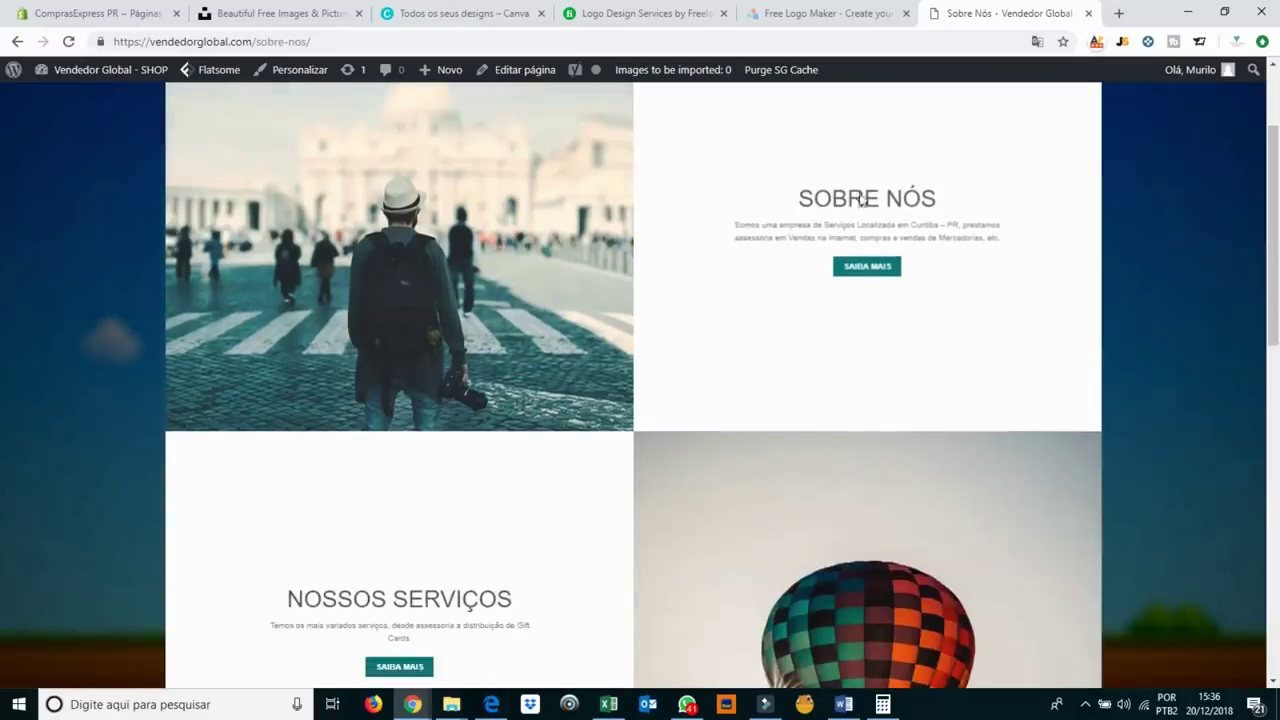
scroll(858, 446, down, 3)
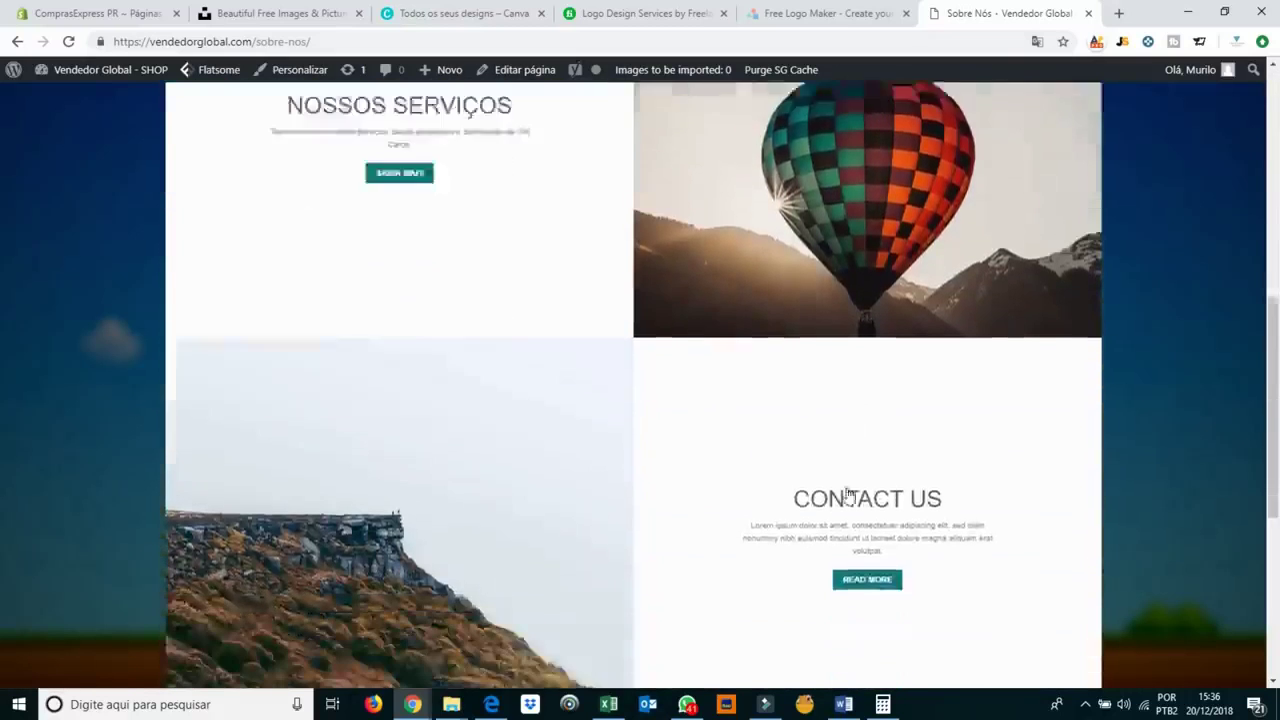
scroll(493, 410, up, 8)
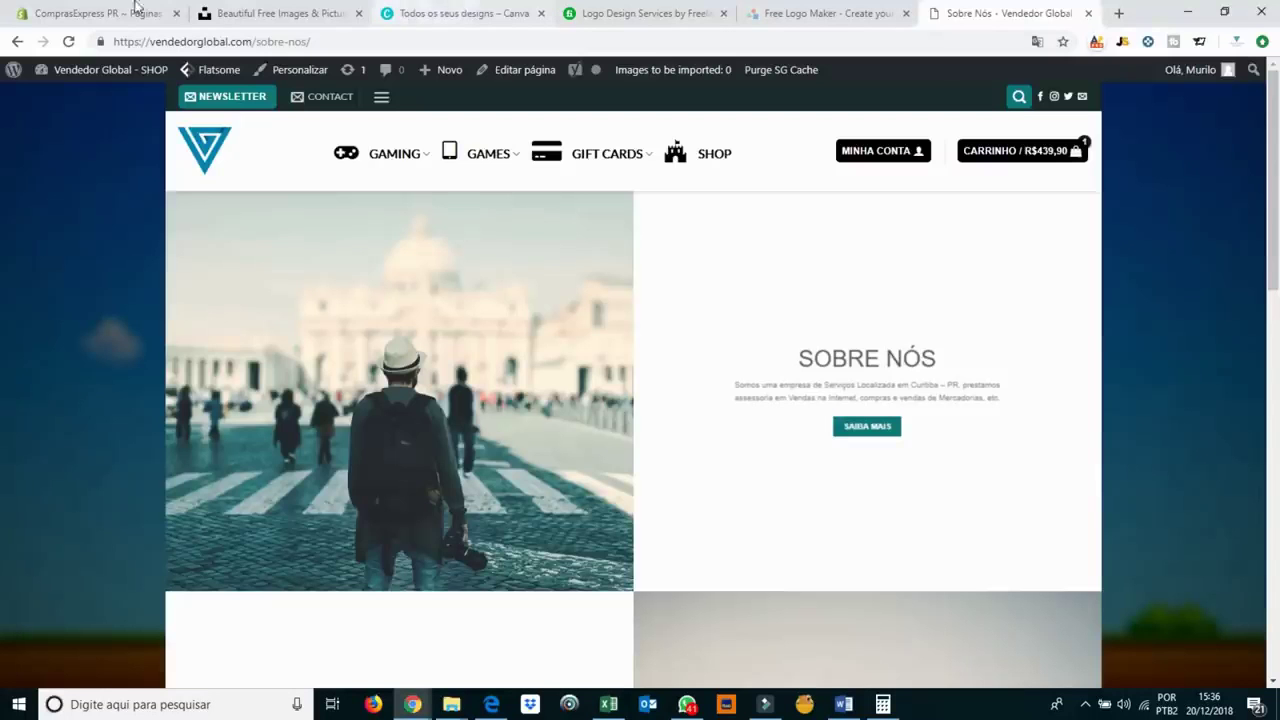
Return to the new Contato page in Shopify and set its template suffix to page.contact.
click(100, 13)
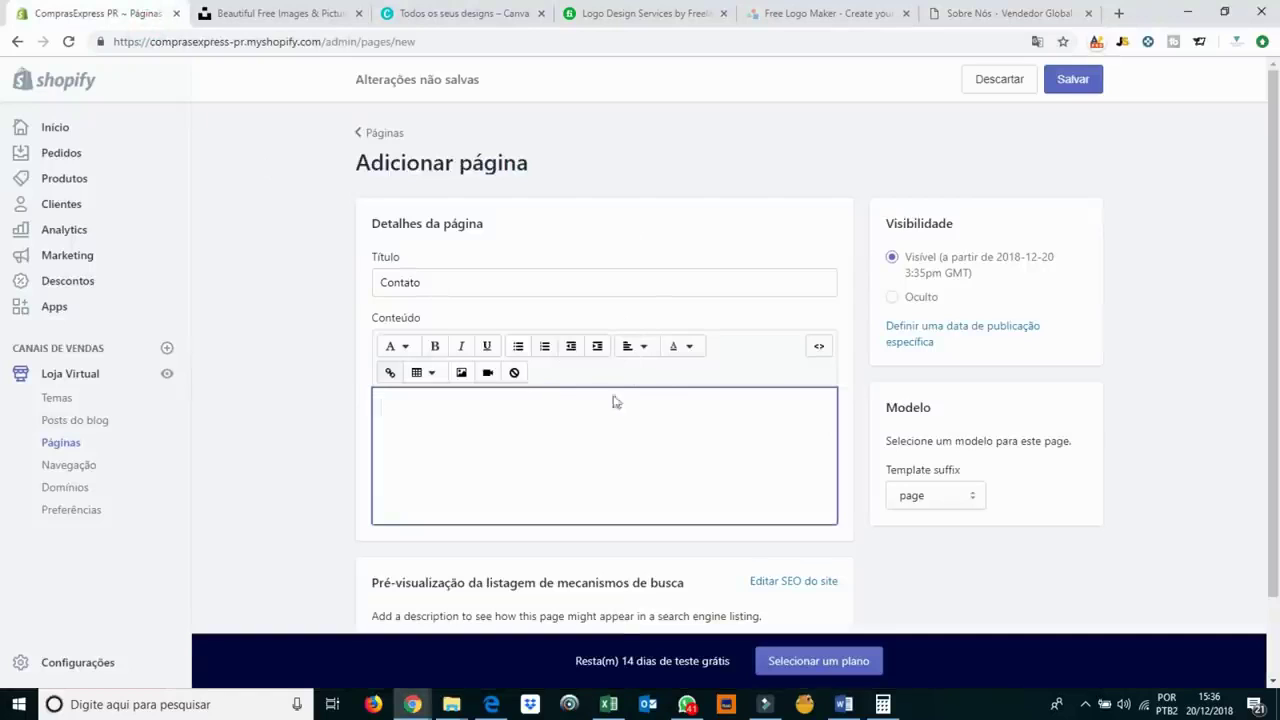
click(945, 500)
click(921, 534)
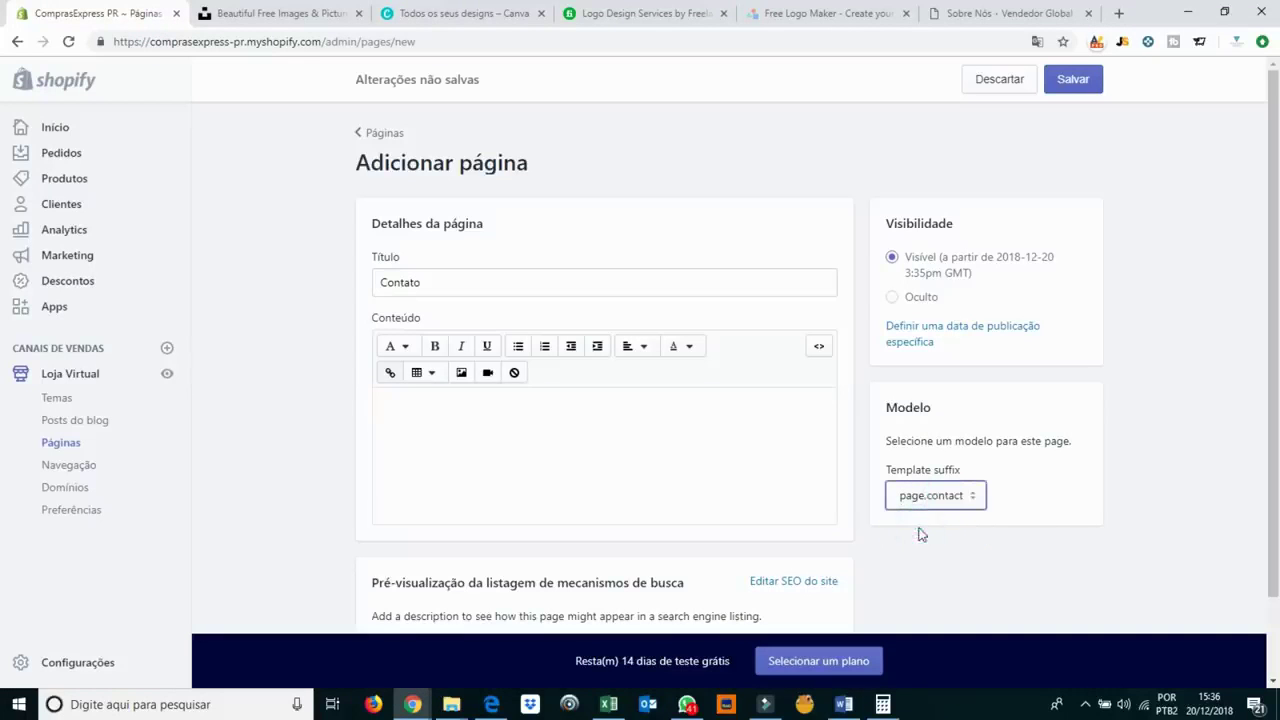
click(906, 418)
scroll(706, 451, down, 2)
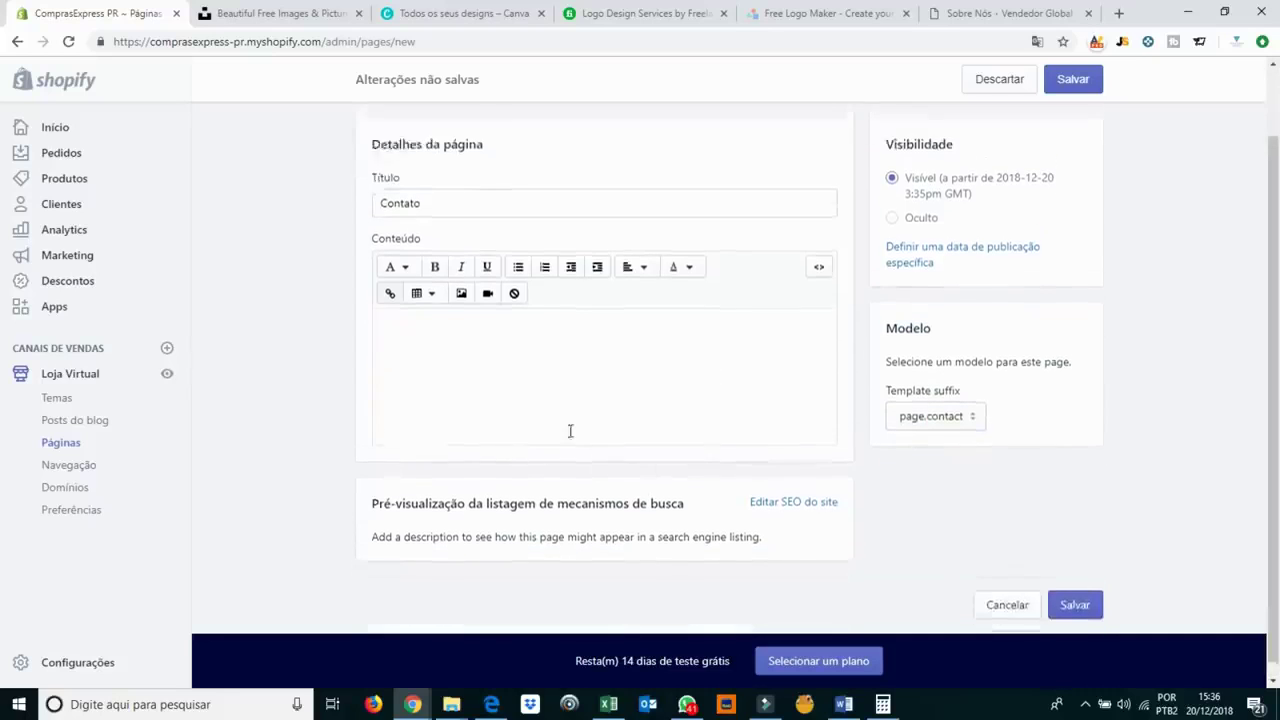
scroll(545, 432, up, 2)
Write "Indicar alguma coisa sobre a empresa" as the content of the Contato page.
click(537, 433)
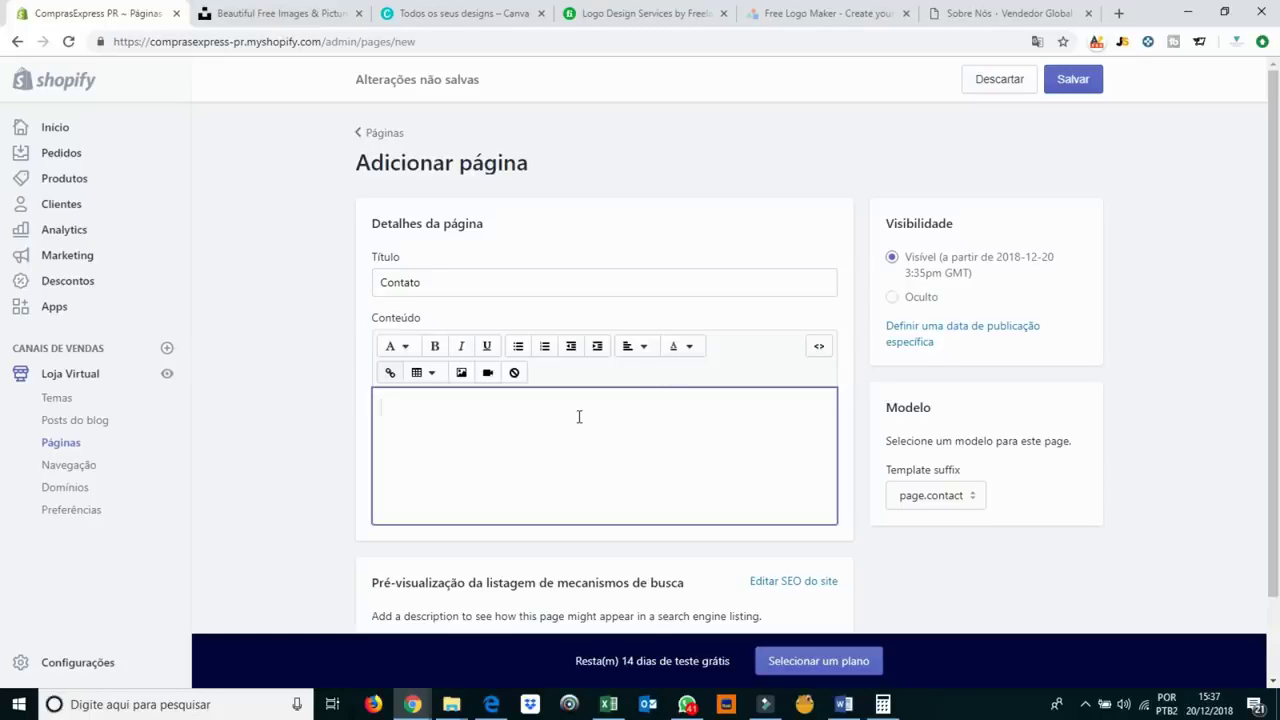
text(S)
key(BackSpace)
text(Falar sua a empres)
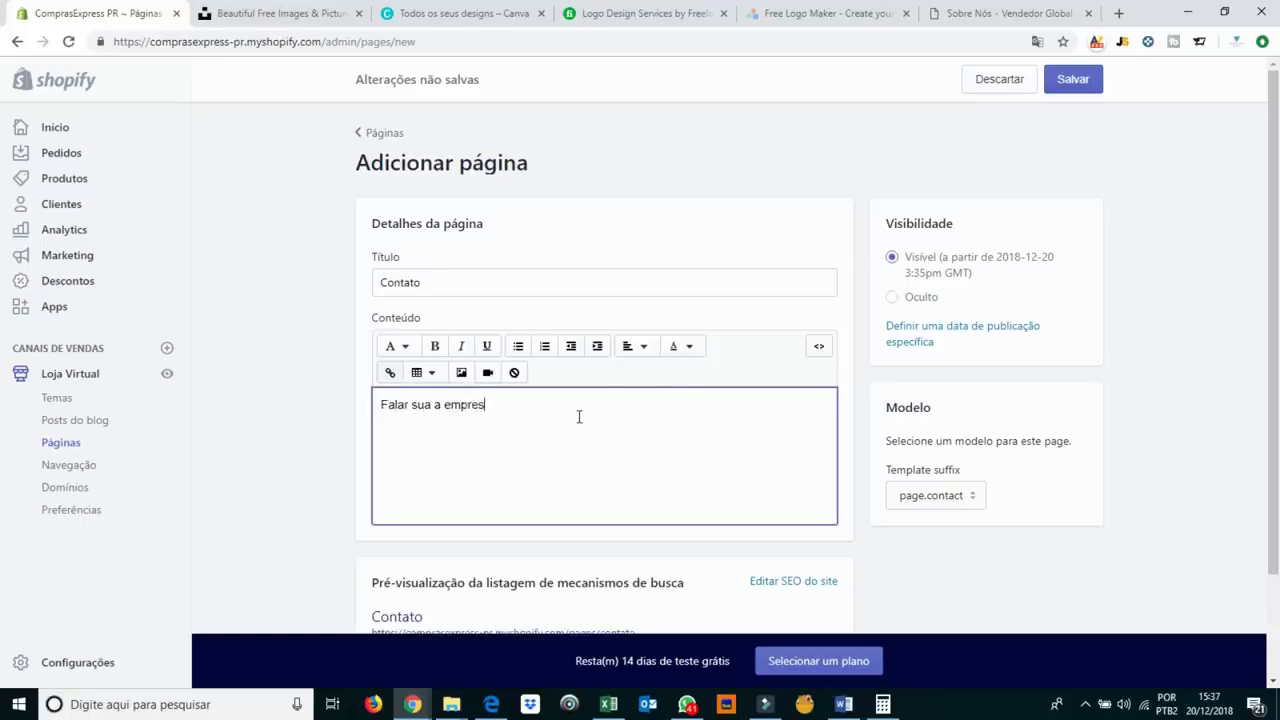
text(a)
key(ctrl+a)
text(In)
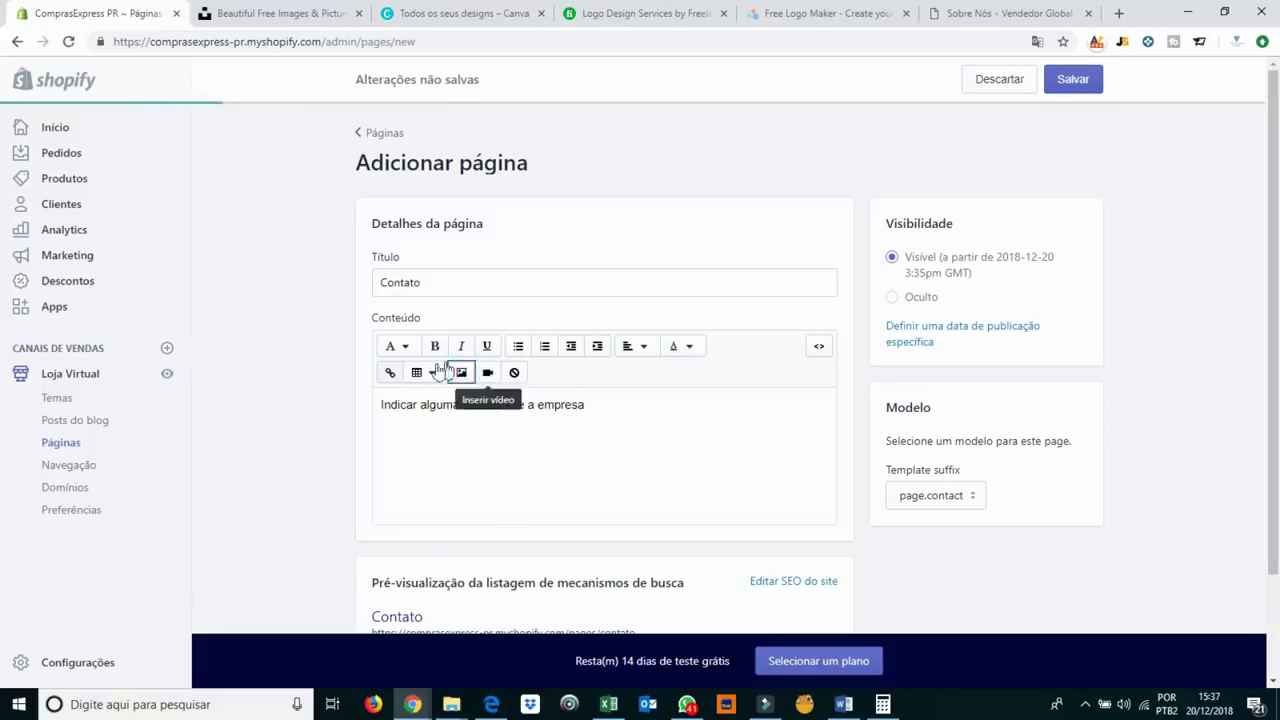
Upload the game controller picture from the computer to the store's uploaded images, without inserting it into the page.
click(461, 373)
click(551, 206)
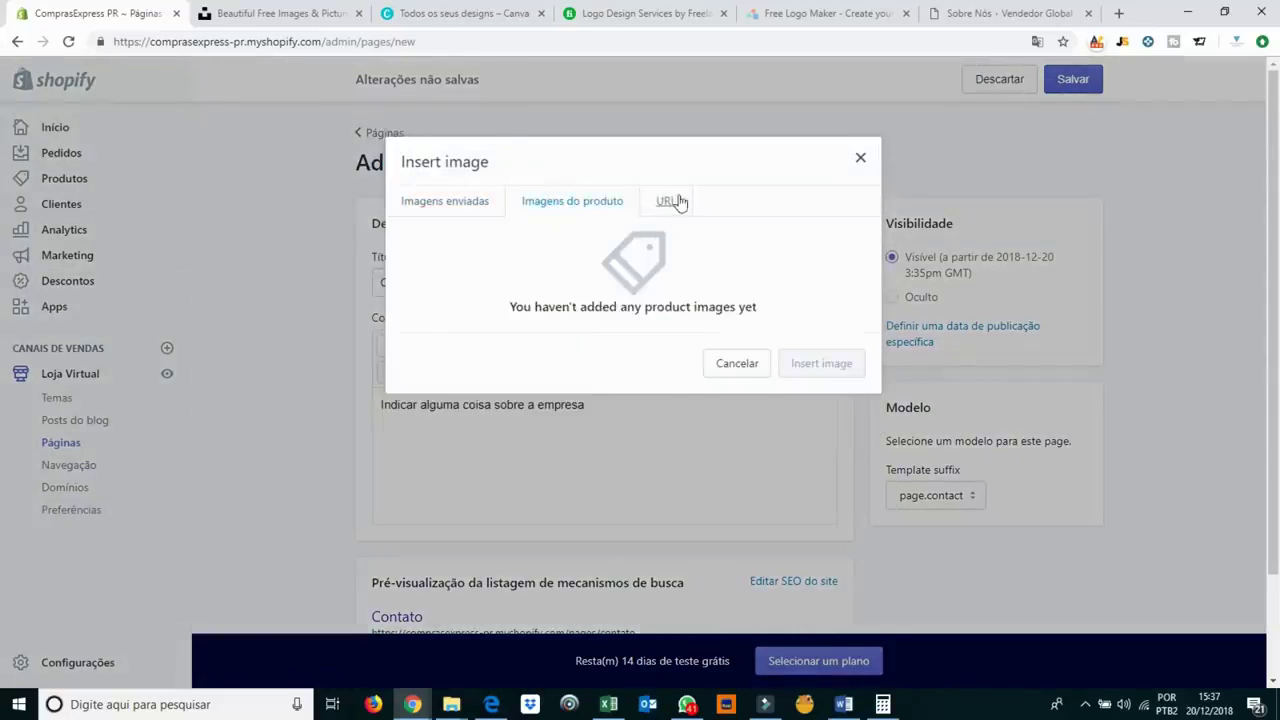
click(677, 201)
click(424, 201)
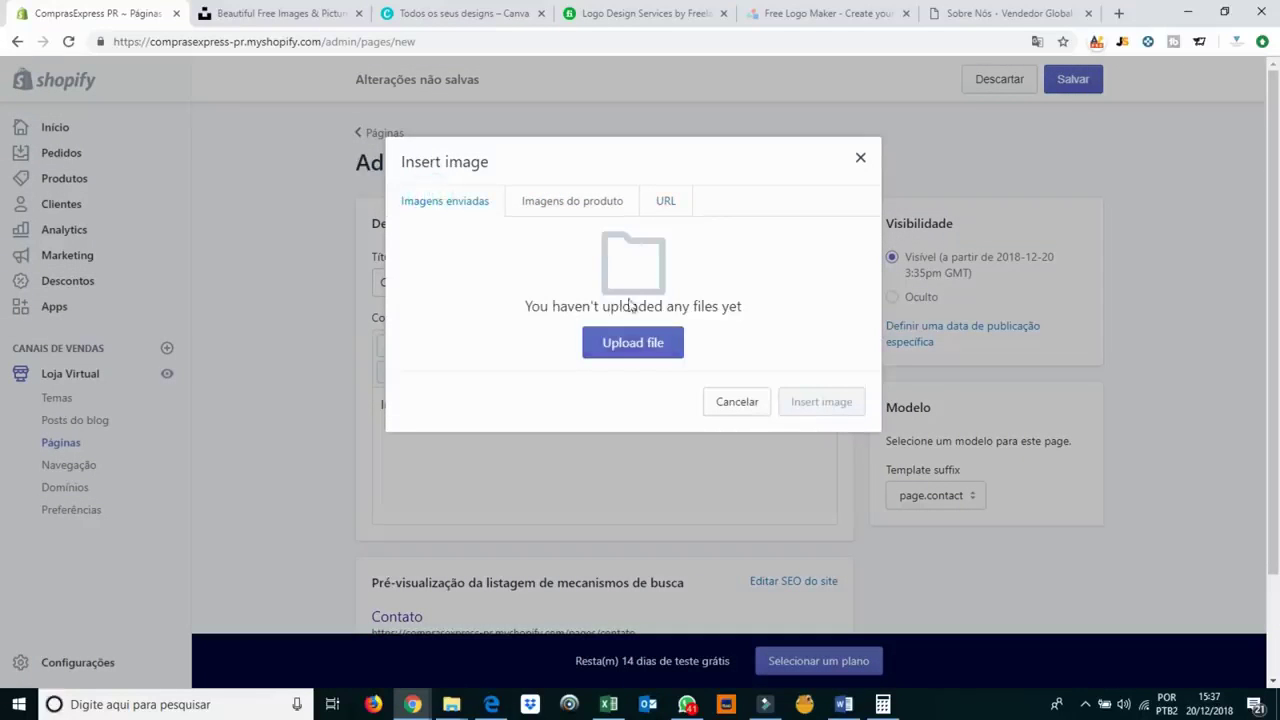
click(629, 344)
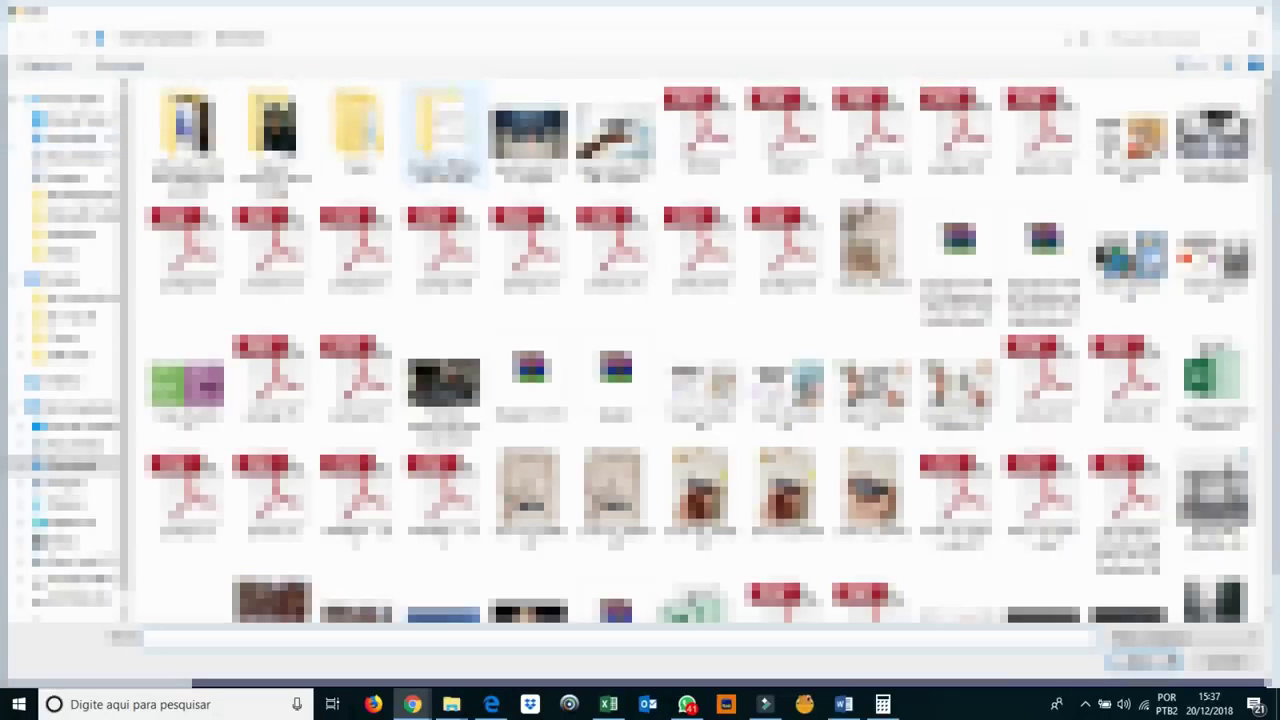
click(528, 130)
double_click(528, 130)
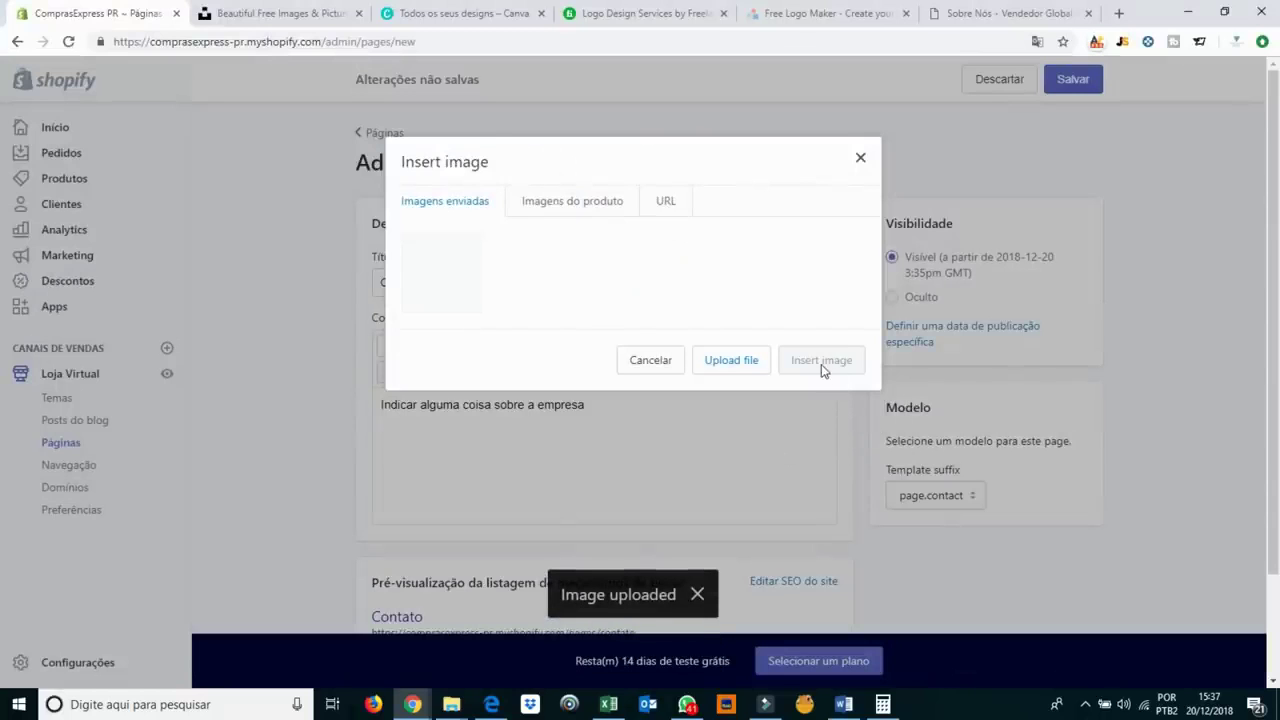
click(861, 162)
click(587, 440)
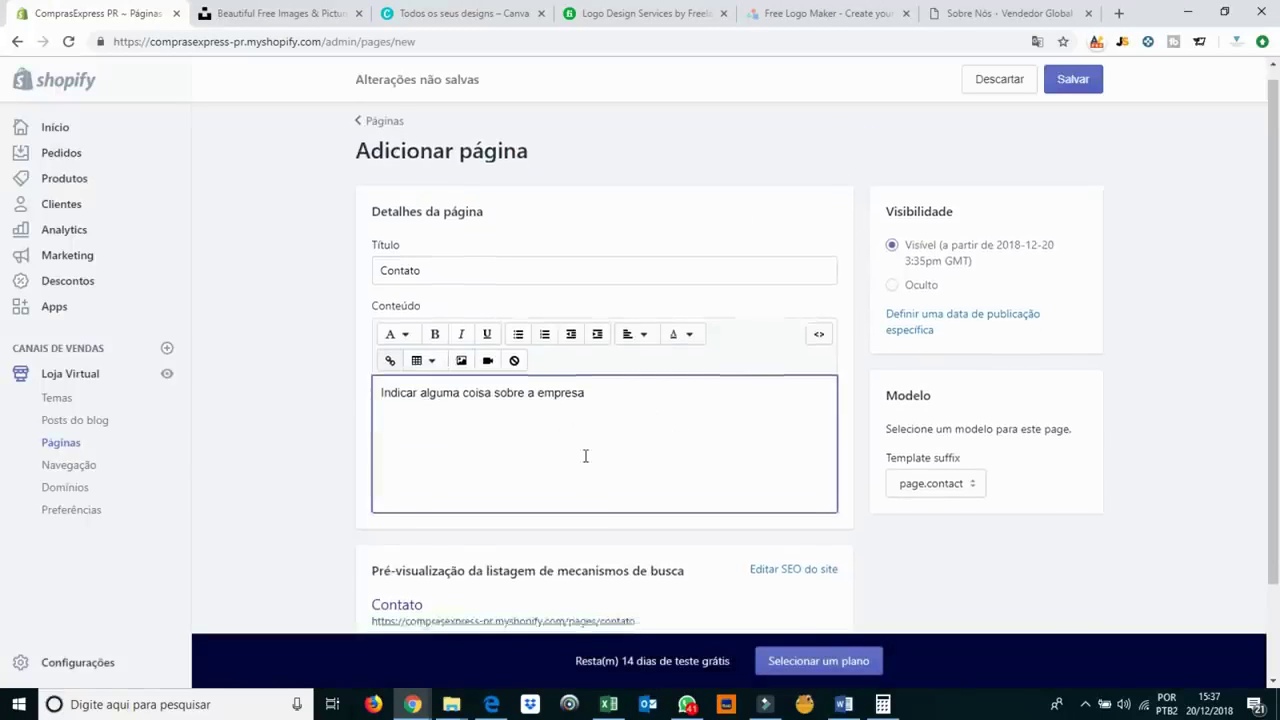
Insert the uploaded game controller image into the page content at Small (100x100) size.
click(461, 372)
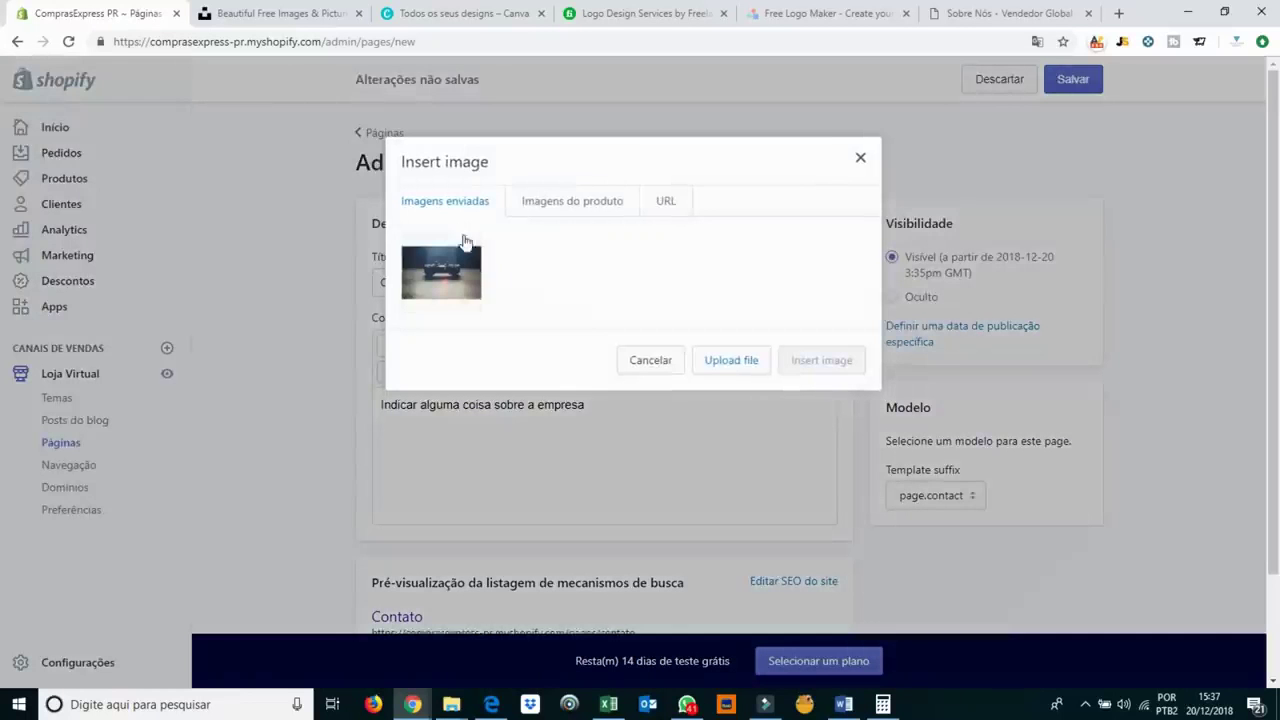
click(467, 287)
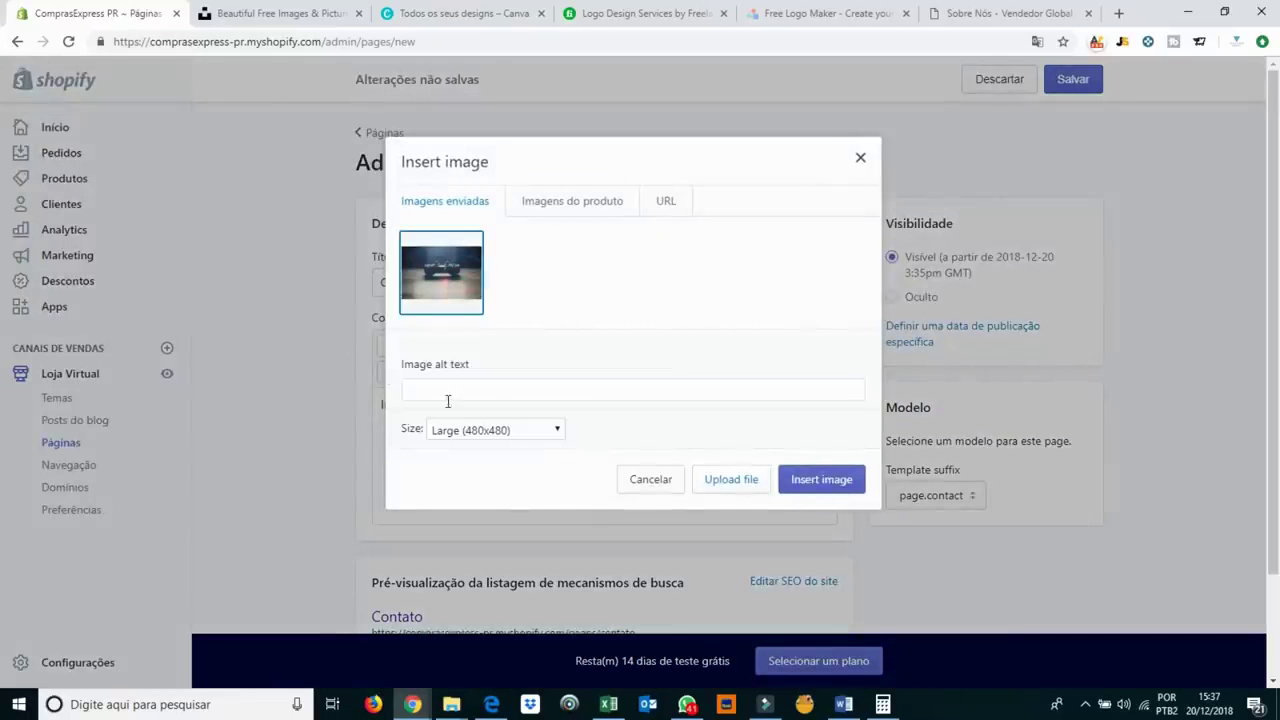
click(481, 425)
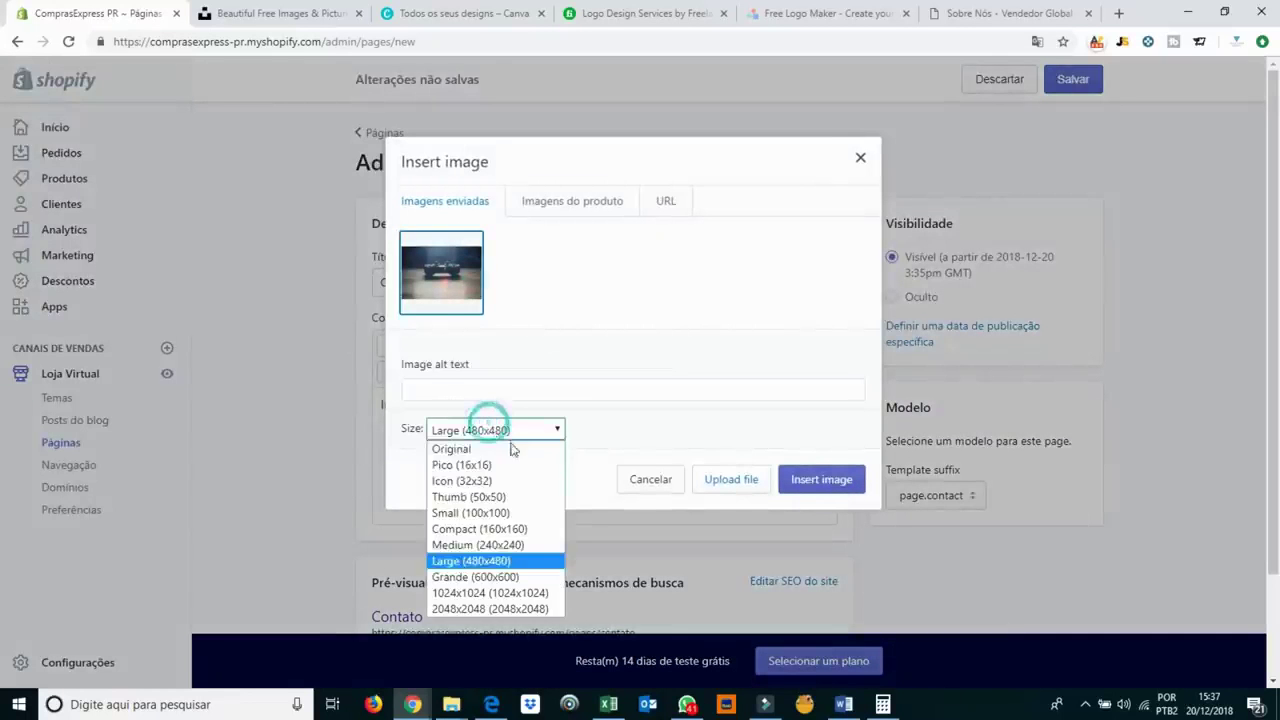
click(506, 508)
click(821, 479)
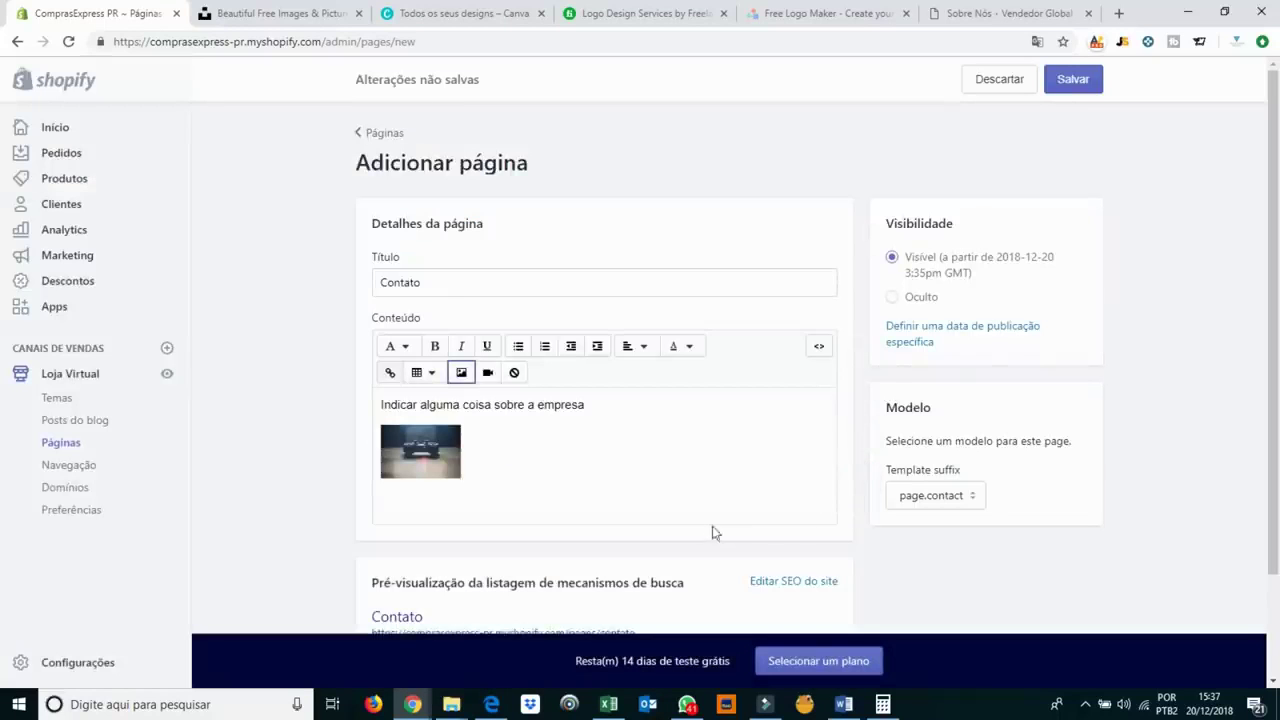
Enlarge the small controller image in the content, and delete it.
click(402, 452)
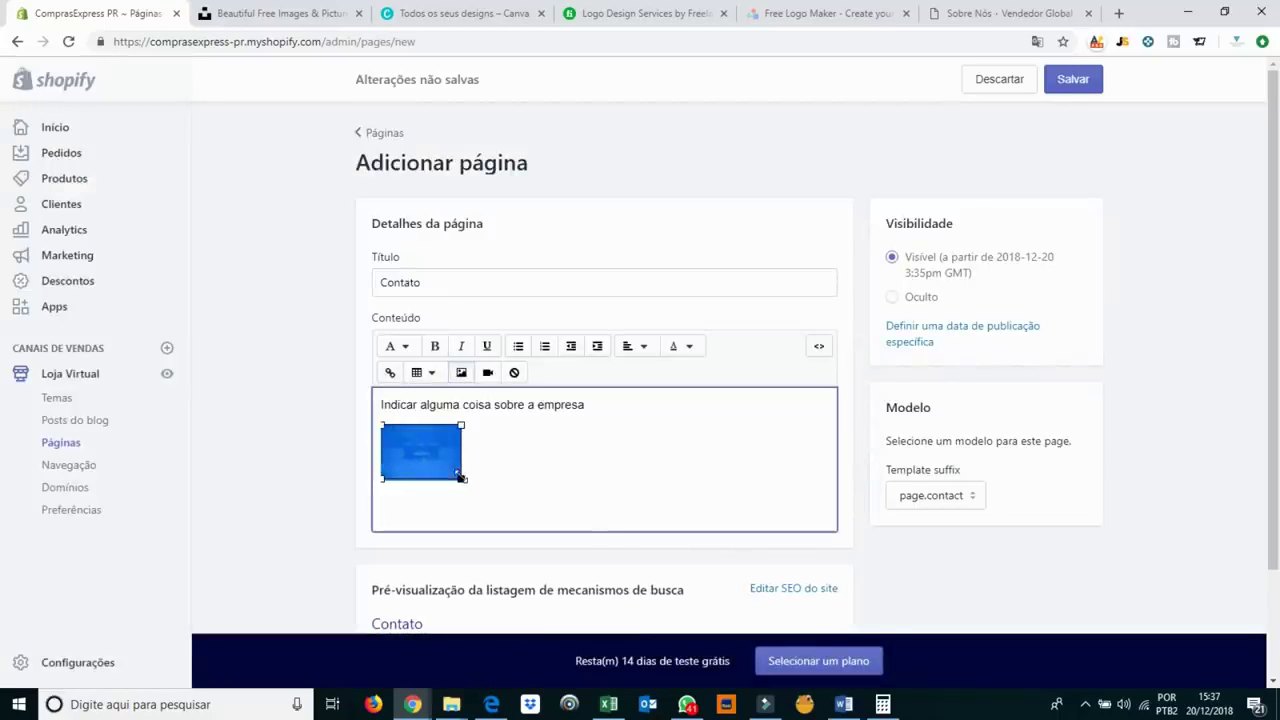
drag(459, 476, 613, 580)
click(562, 486)
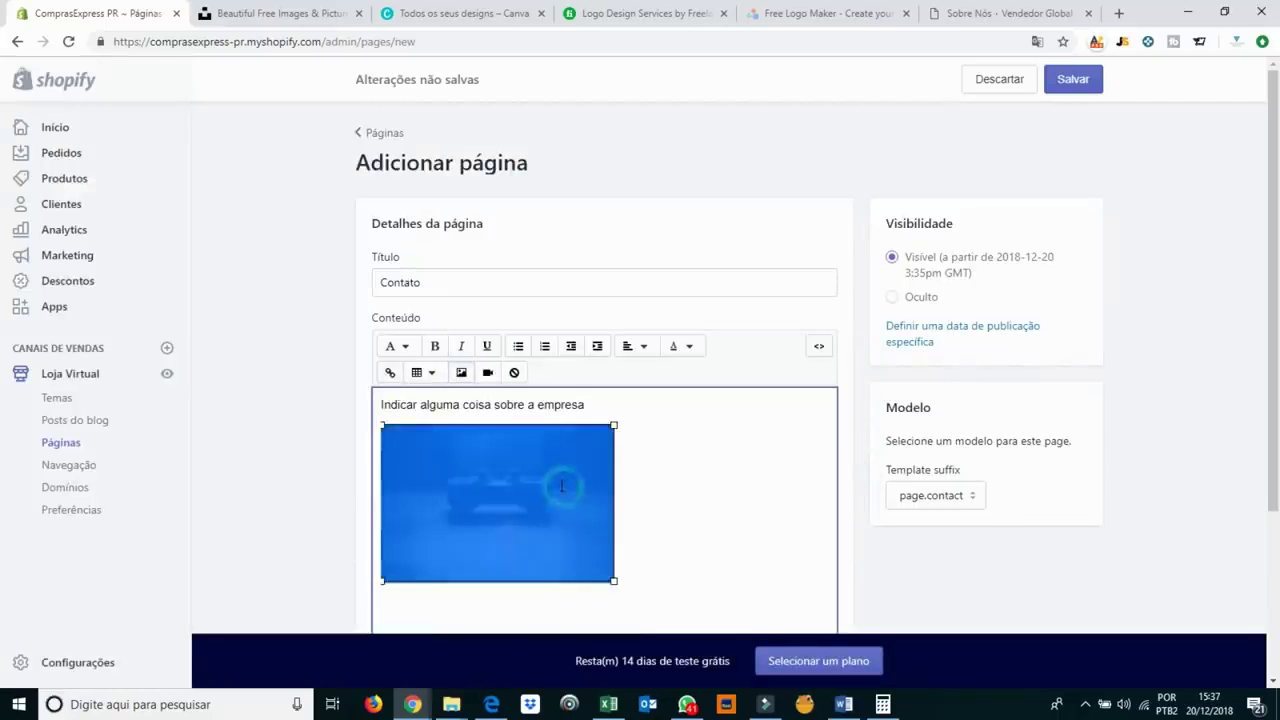
key(Delete)
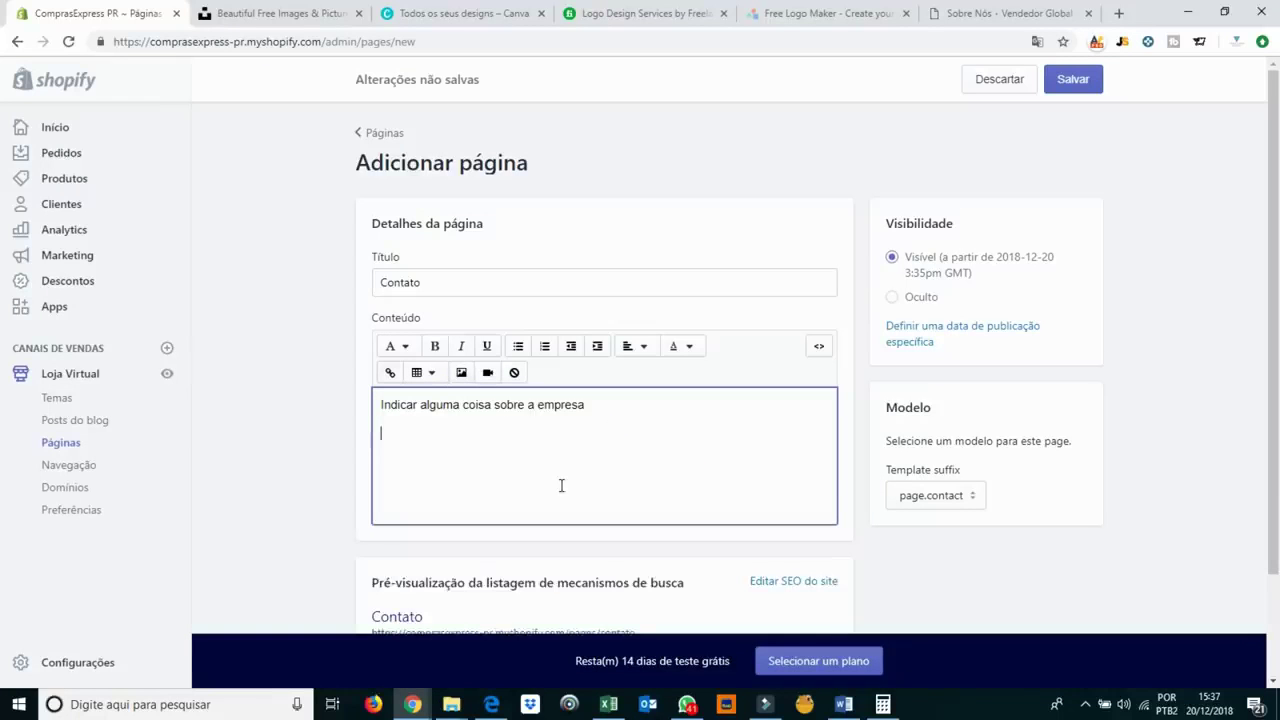
Insert the uploaded game controller image below the content text at Large (480x480) size.
click(461, 372)
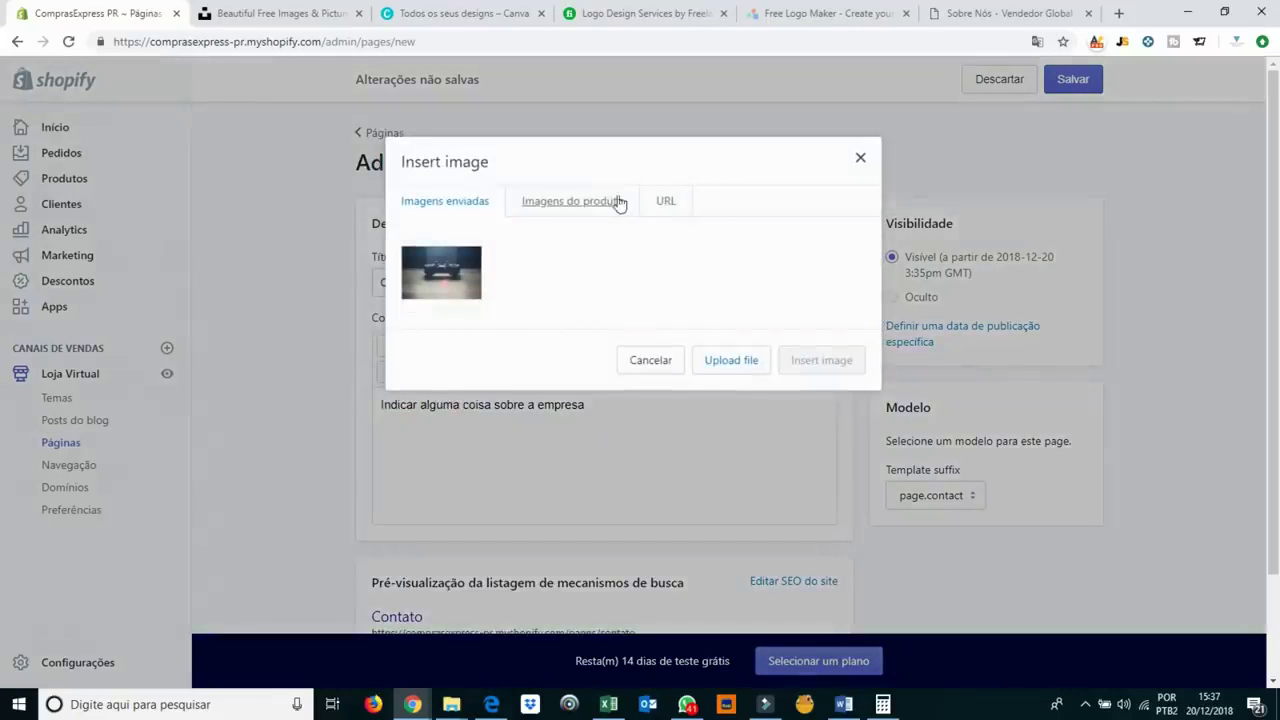
click(424, 276)
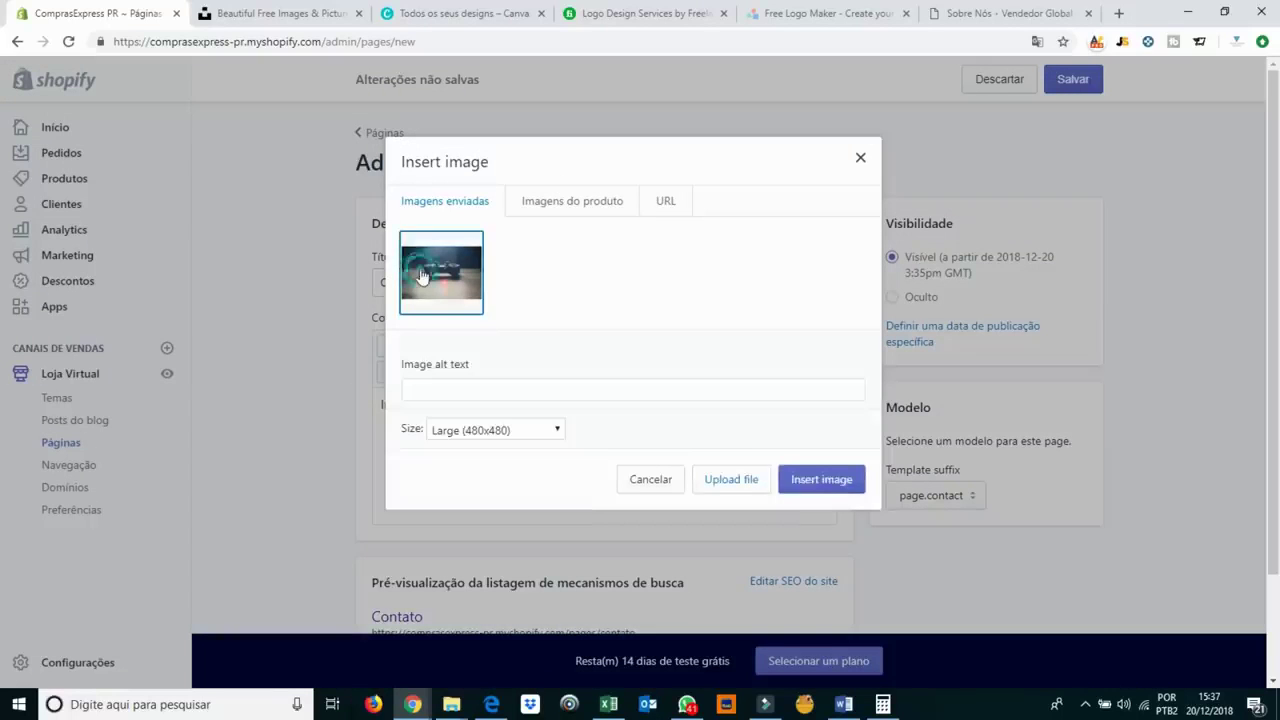
click(480, 440)
click(821, 479)
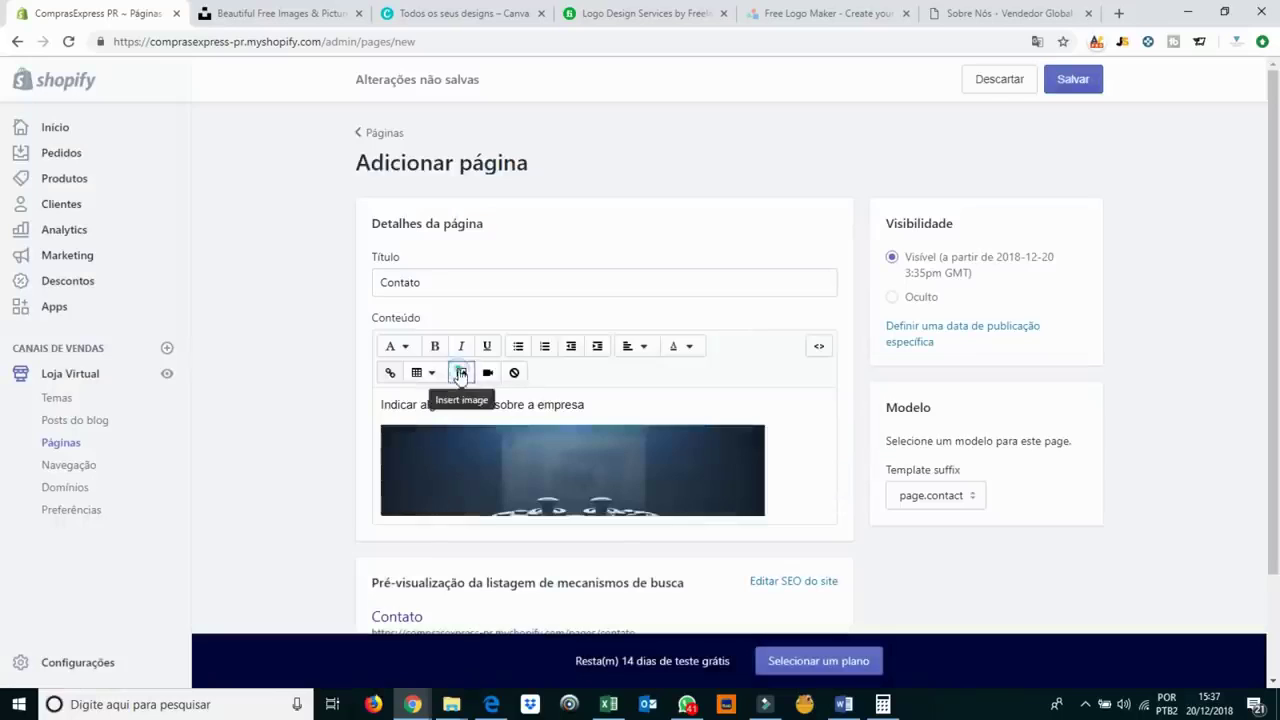
click(461, 372)
click(652, 366)
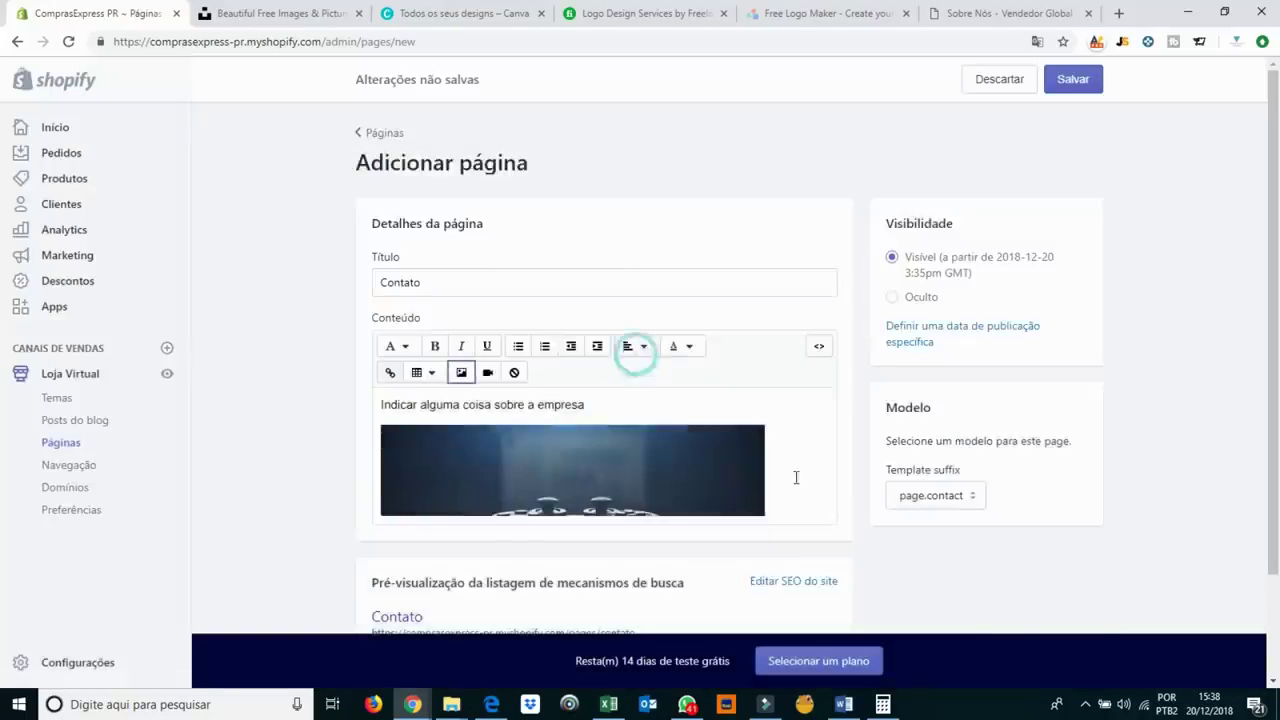
Check the inserted image in the page content and save the Contato page.
scroll(770, 388, down, 2)
click(793, 302)
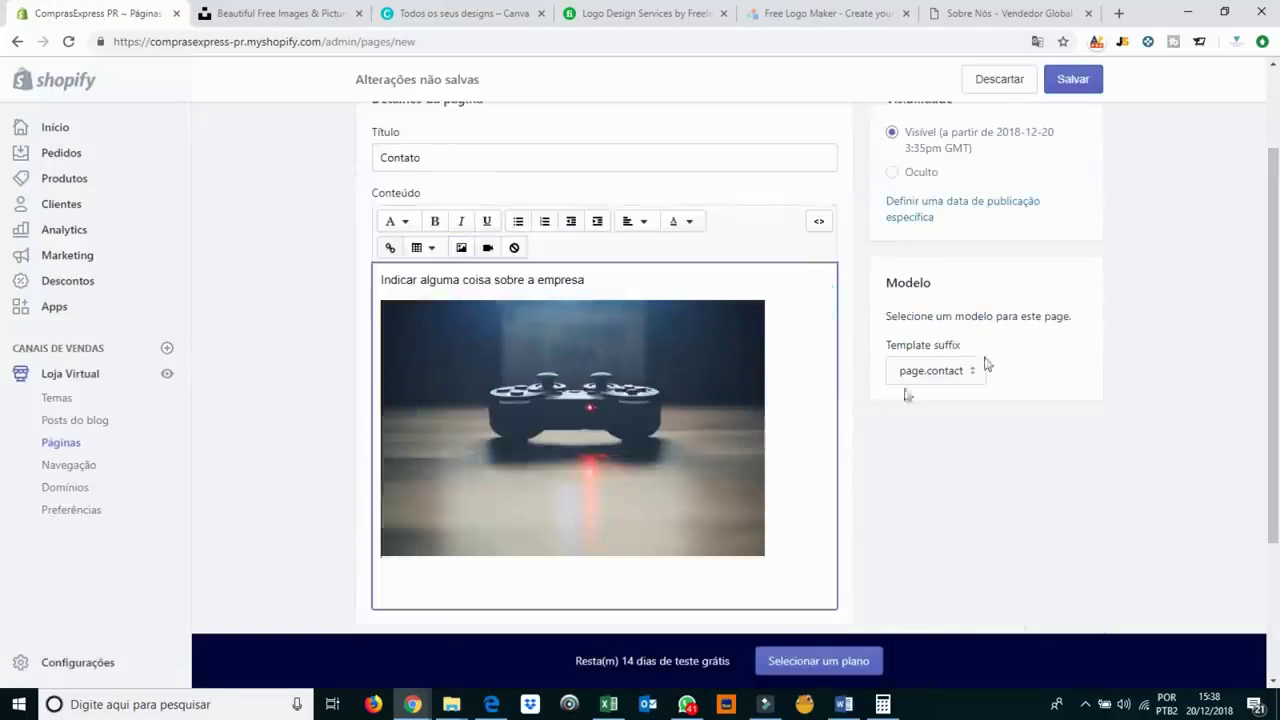
scroll(1113, 103, up, 1)
scroll(1113, 103, up, 1)
click(1073, 79)
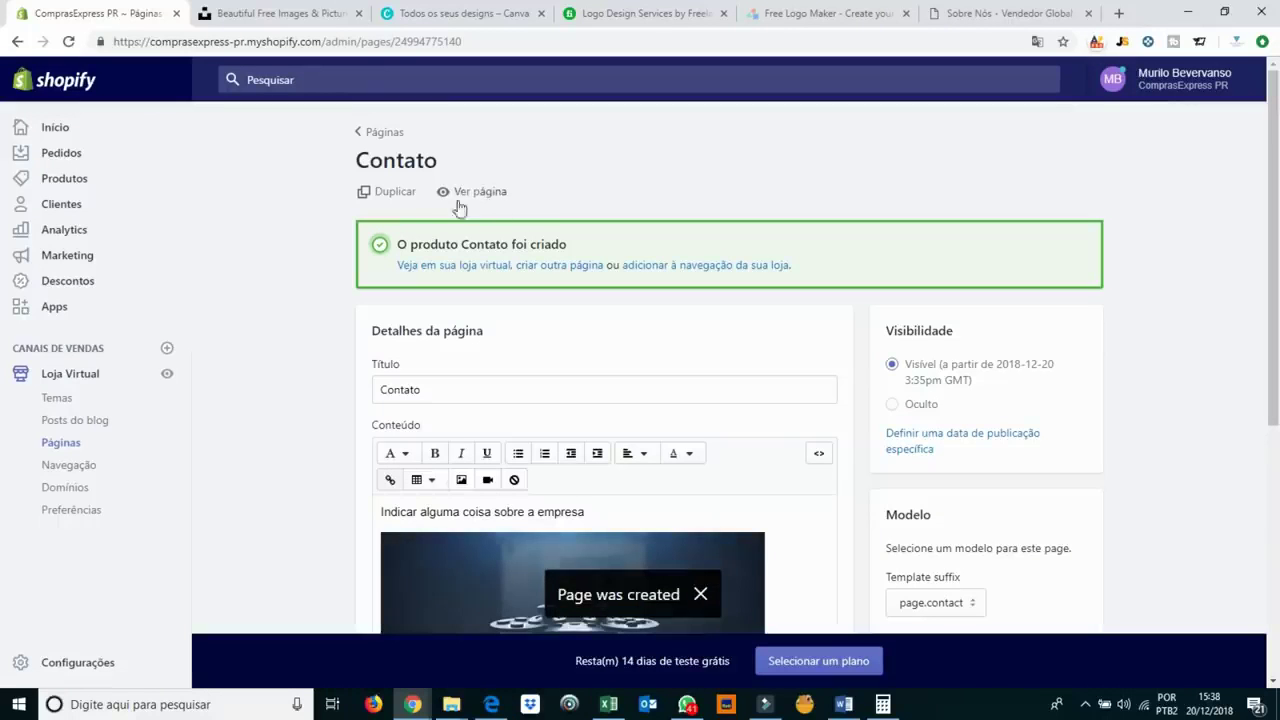
View the published Contato page in the online store, check its text, image and contact form, and close the preview.
click(466, 196)
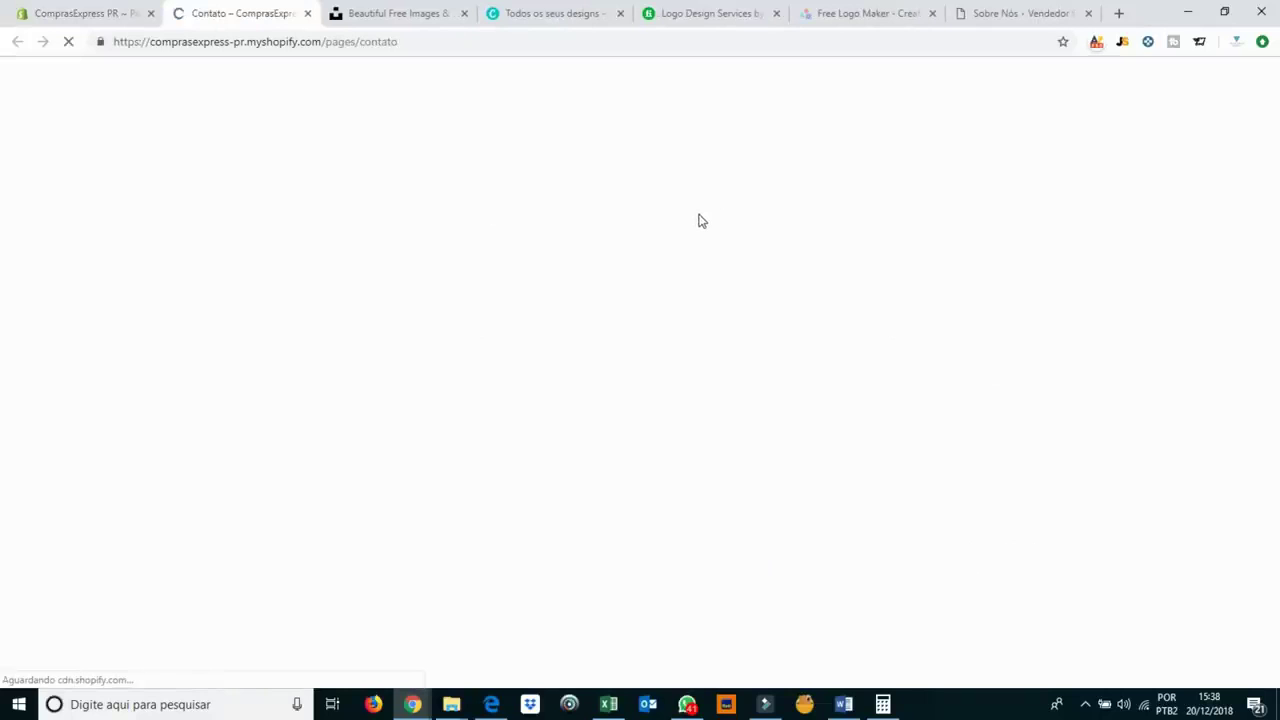
scroll(926, 286, down, 2)
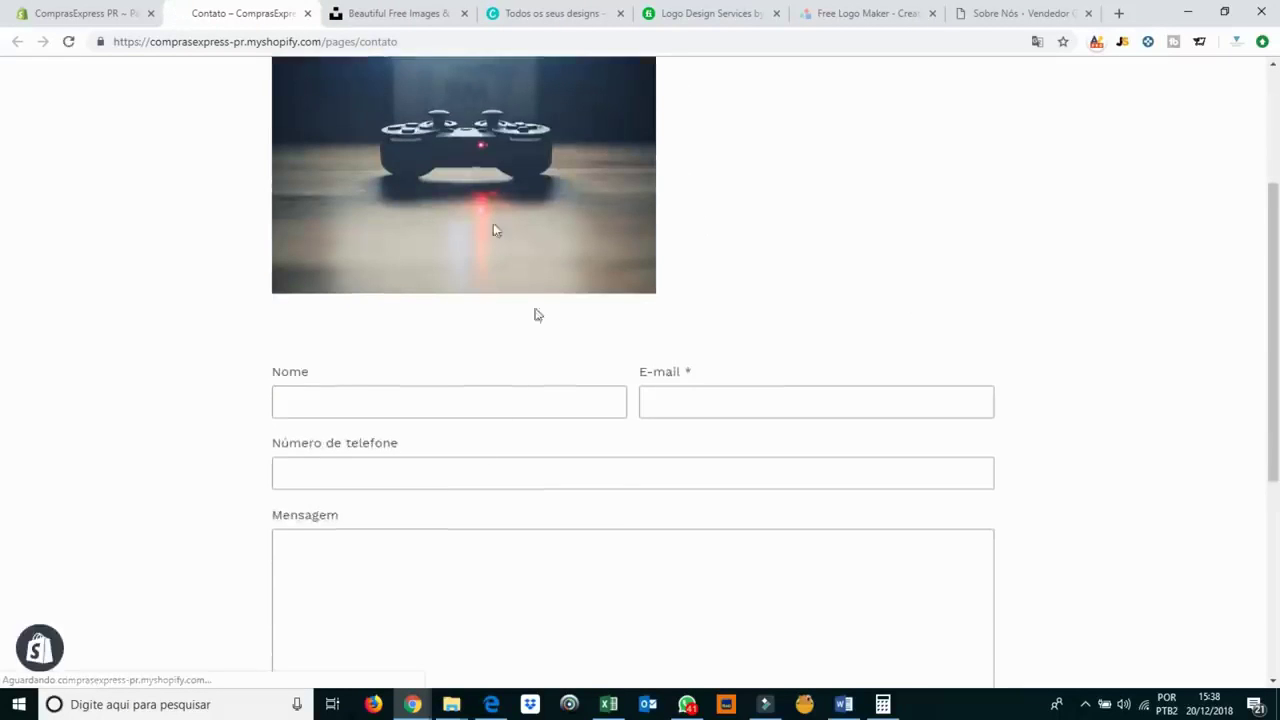
scroll(493, 230, up, 3)
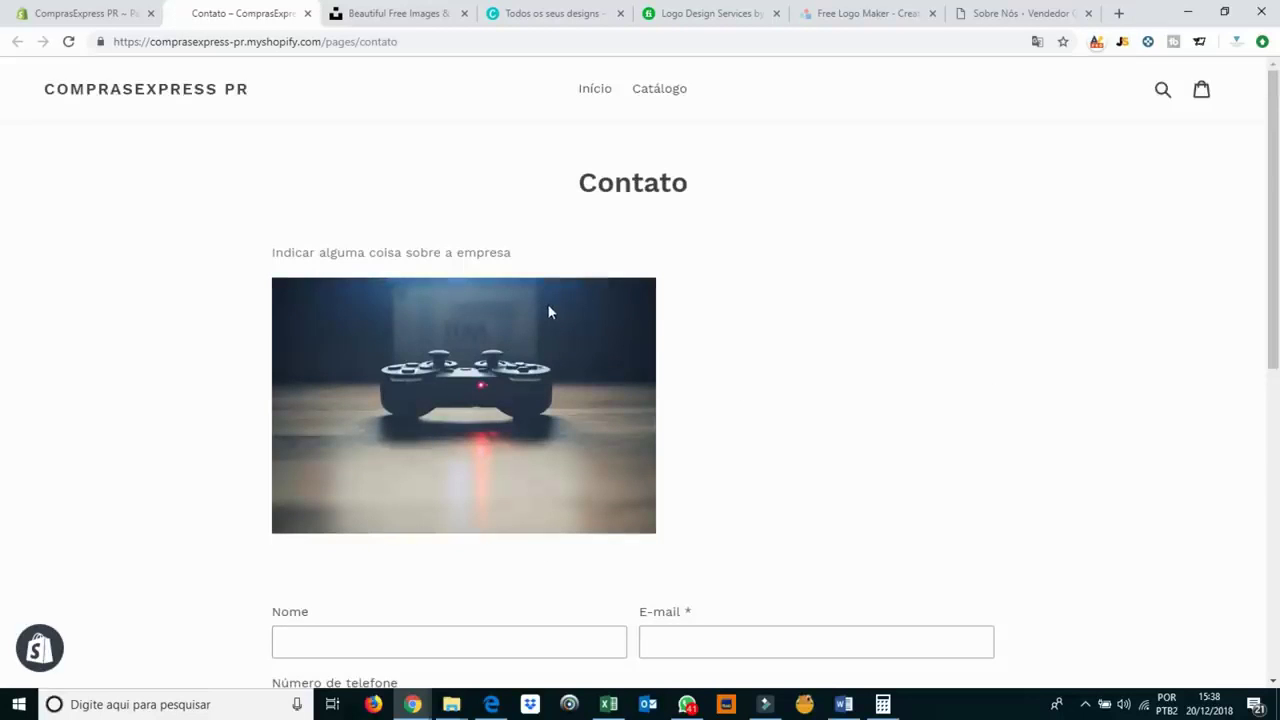
scroll(547, 310, down, 4)
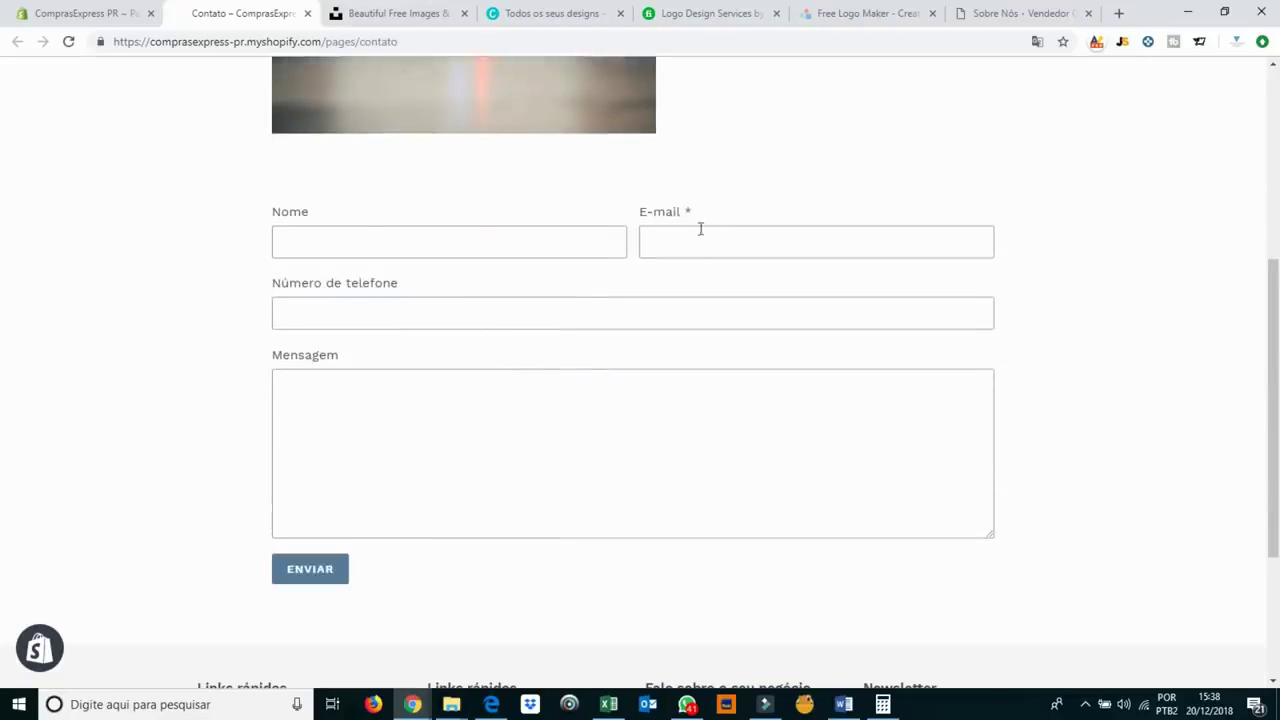
scroll(1109, 471, down, 1)
scroll(1086, 449, up, 5)
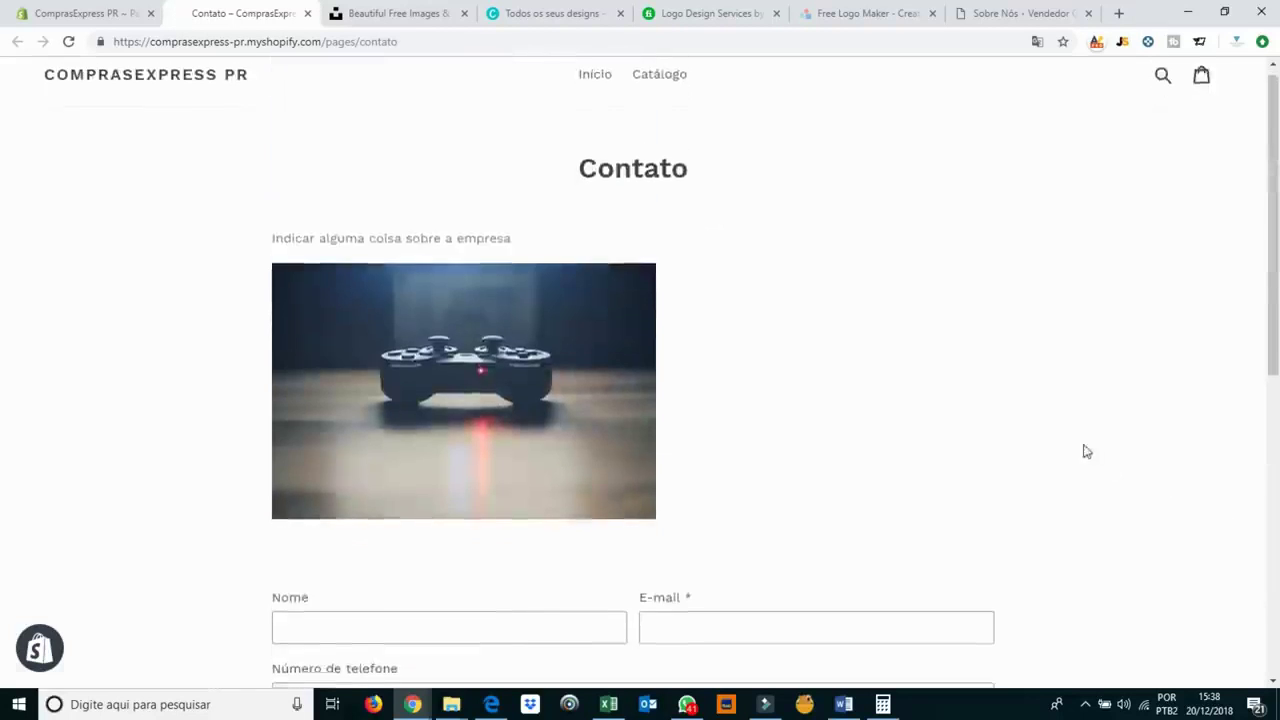
click(108, 10)
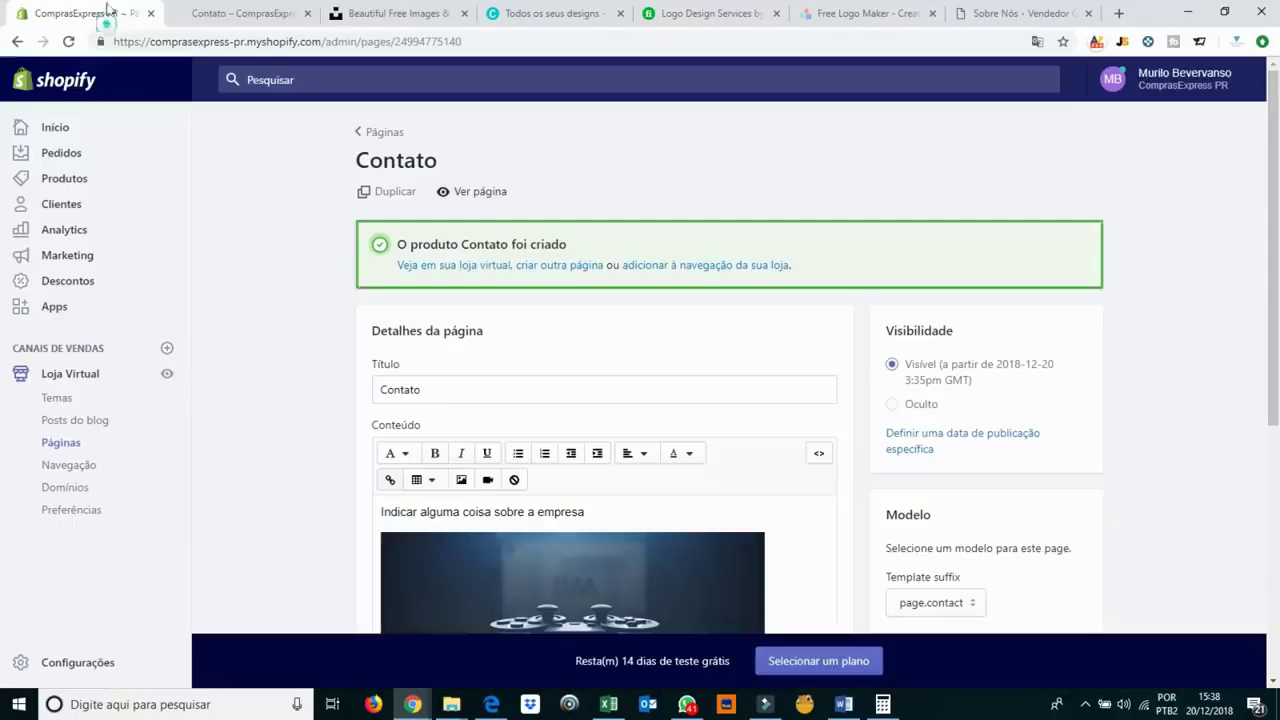
click(307, 13)
Start a new page from the store's page list and title it "Sobre Nós".
click(381, 133)
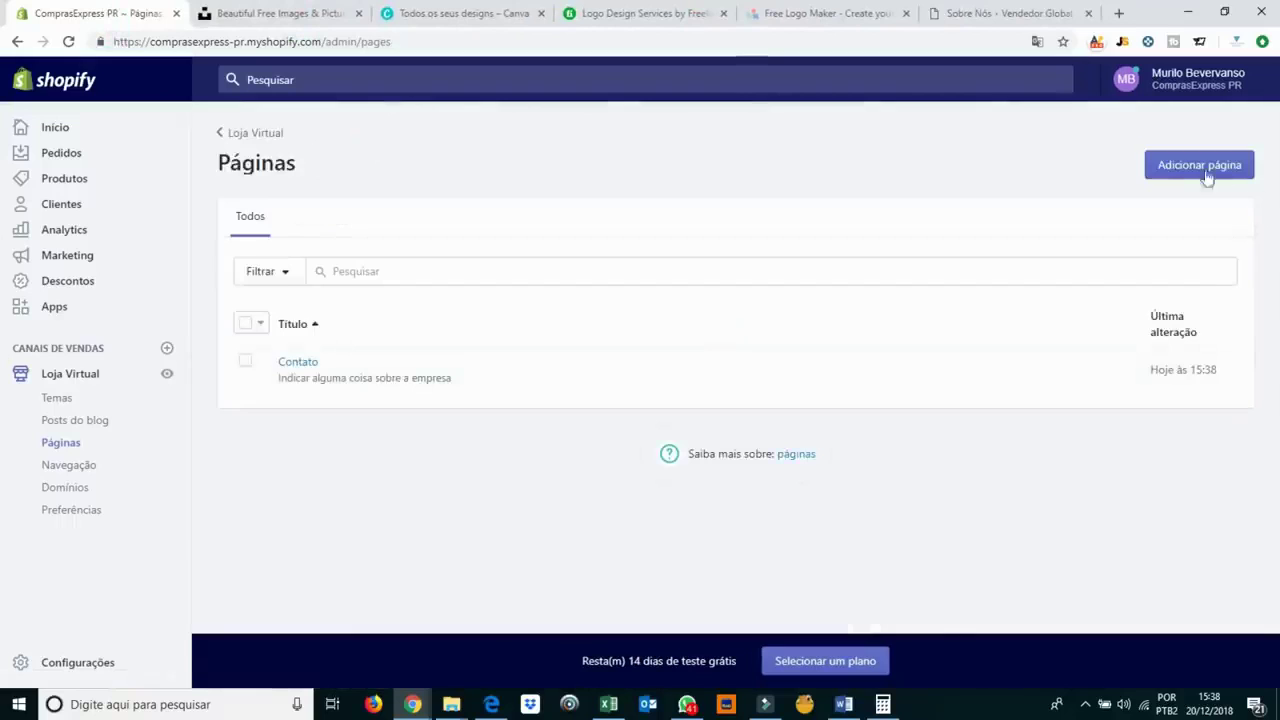
click(1200, 166)
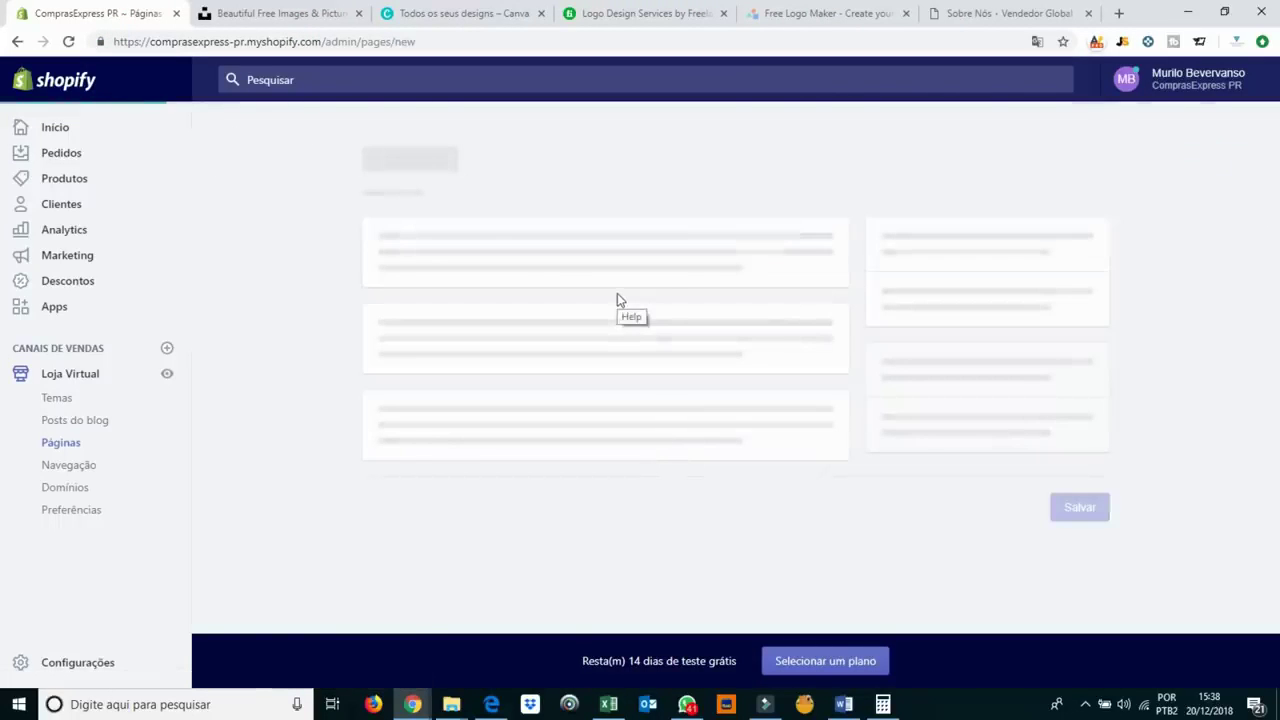
click(528, 280)
text(So)
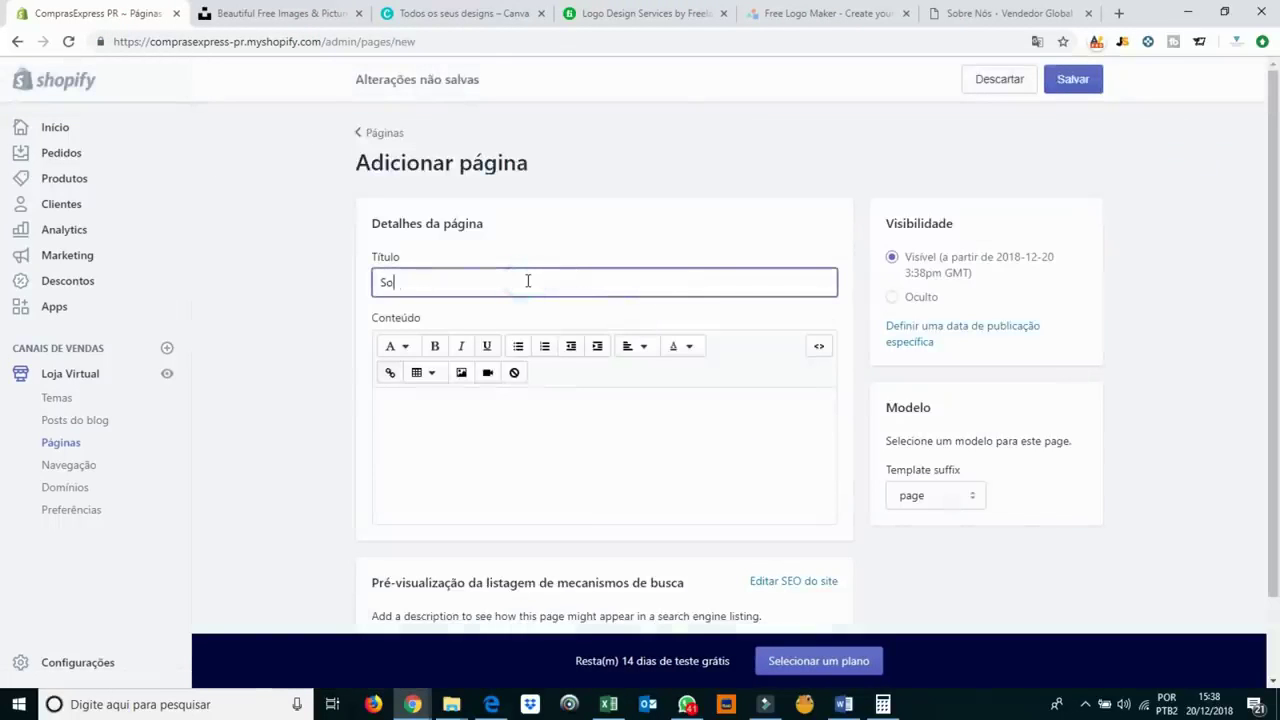
text(bre Nós)
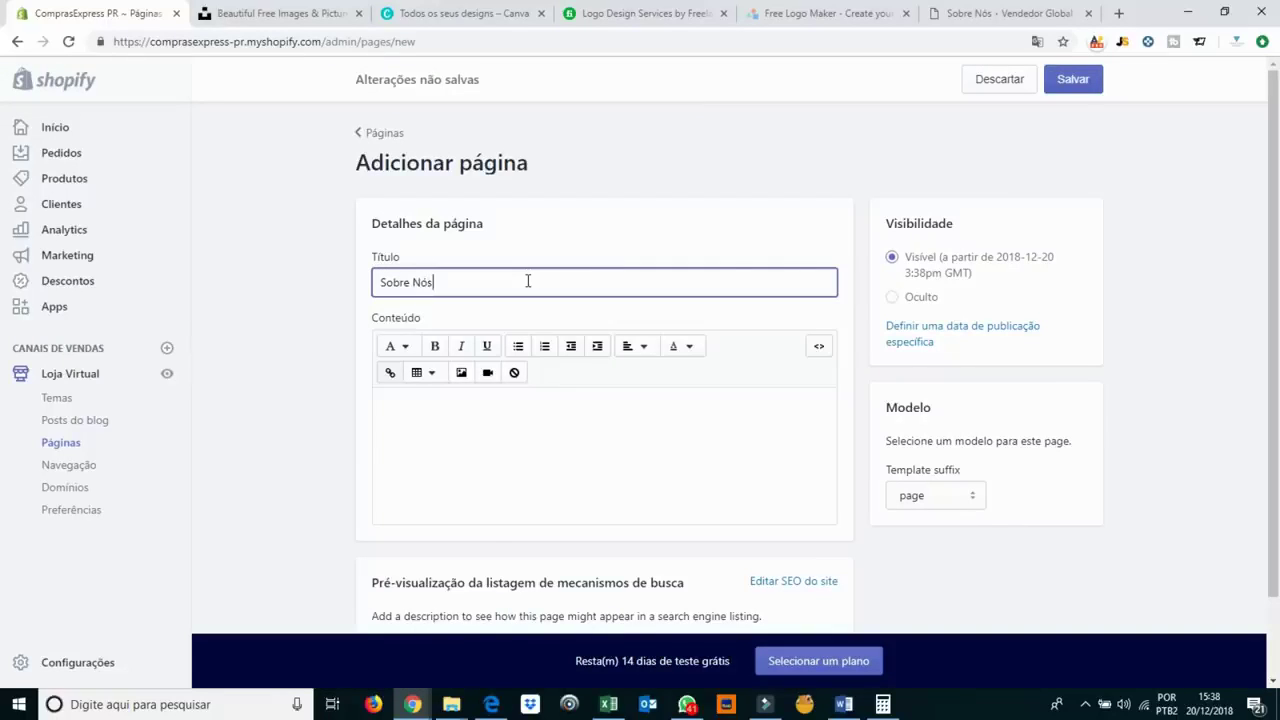
key(Tab)
key(Return)
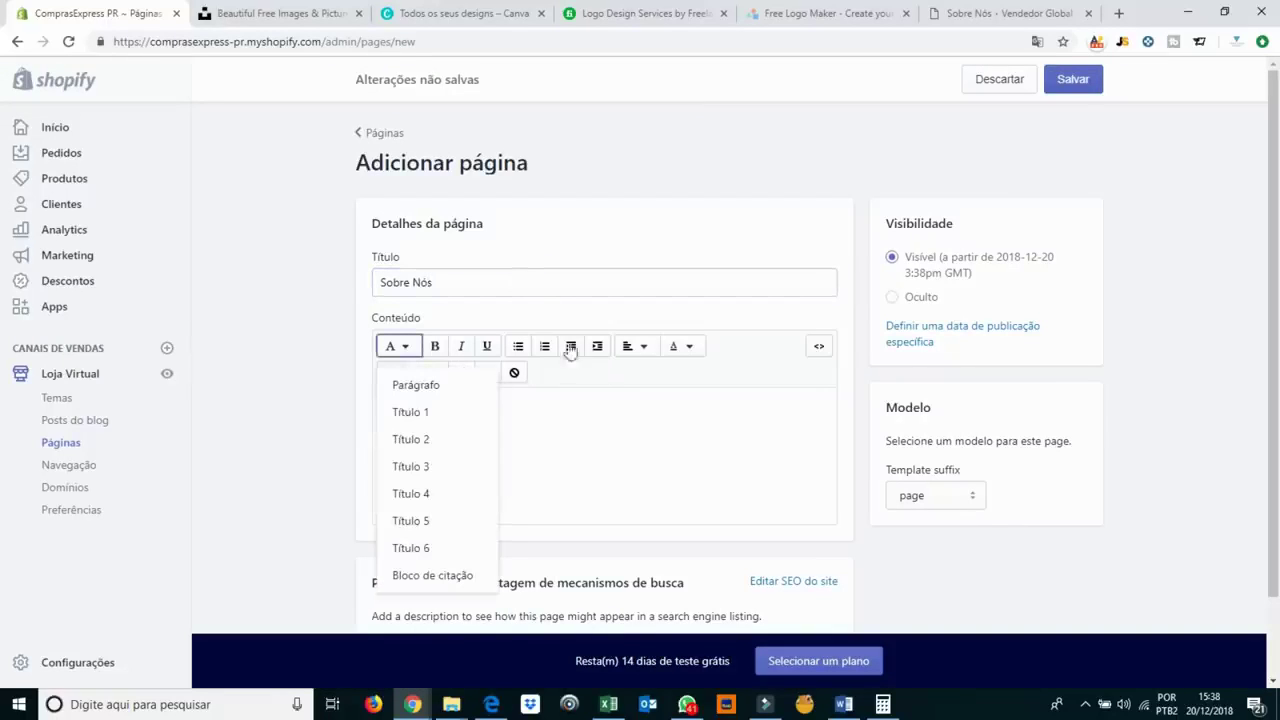
click(606, 423)
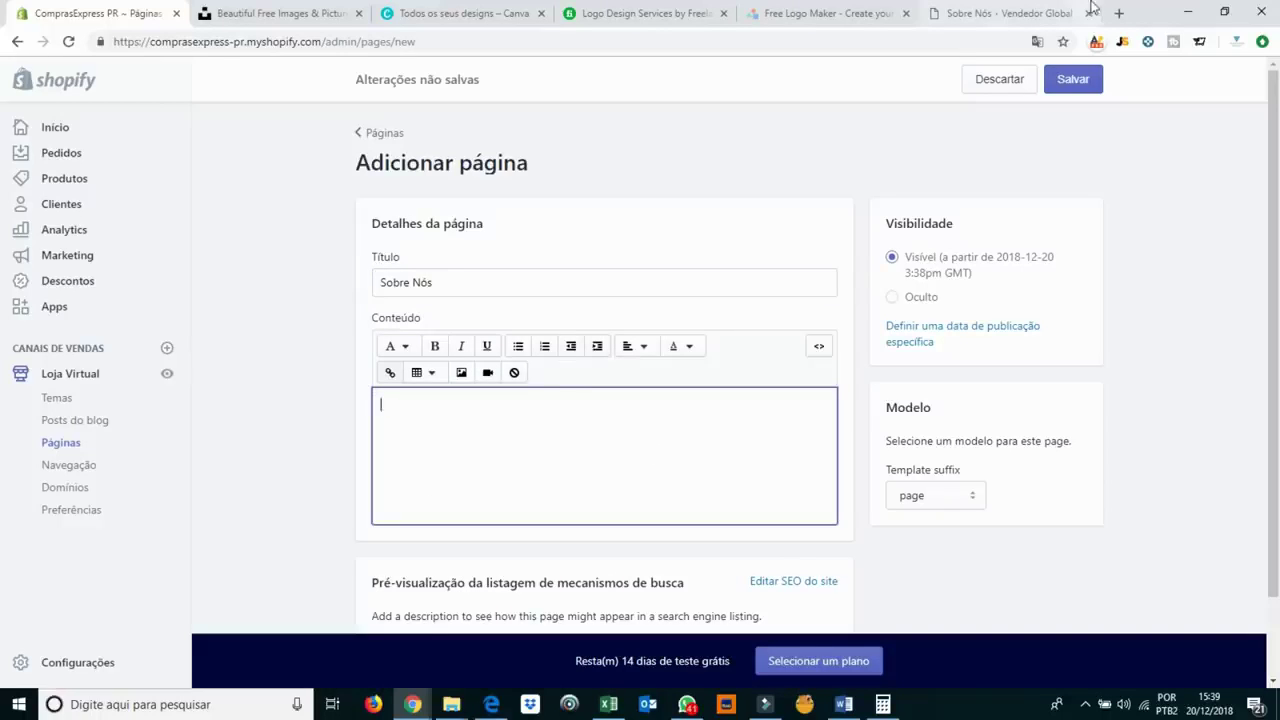
Open the Sobre Nós page of vendedorglobal.com.br in a new browser tab.
click(1119, 13)
text(comprasexpress.com)
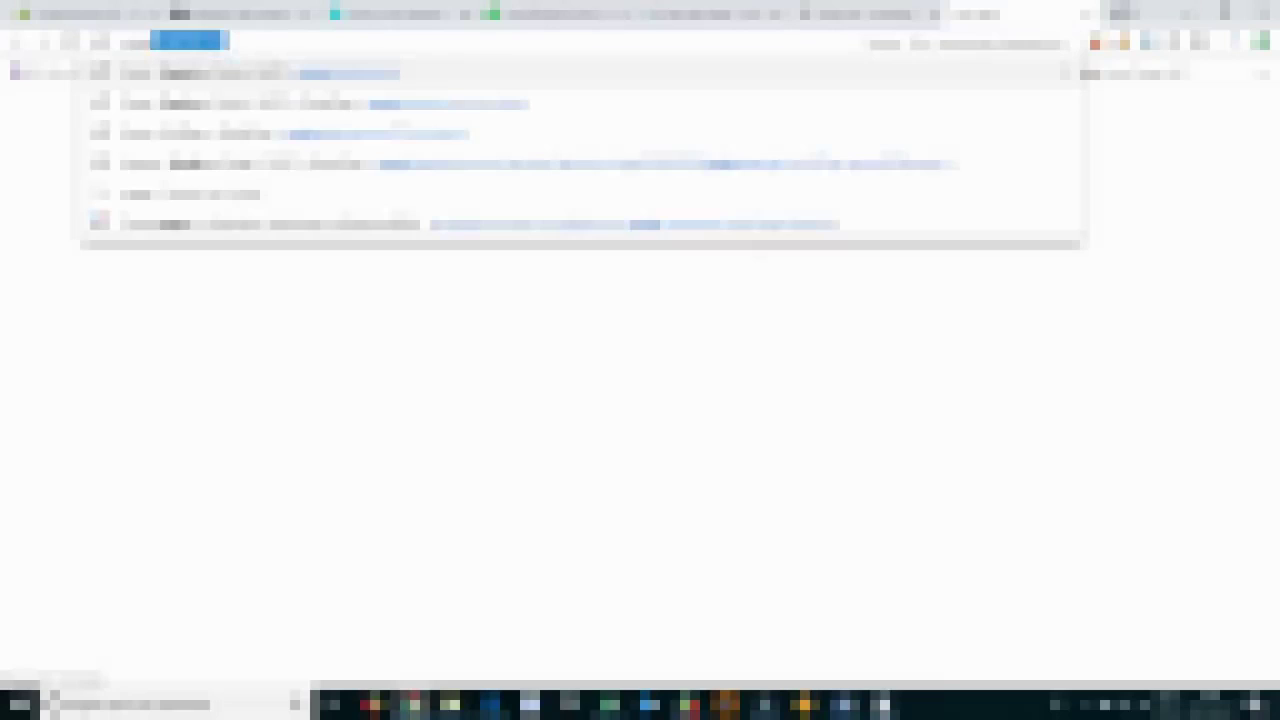
key(Return)
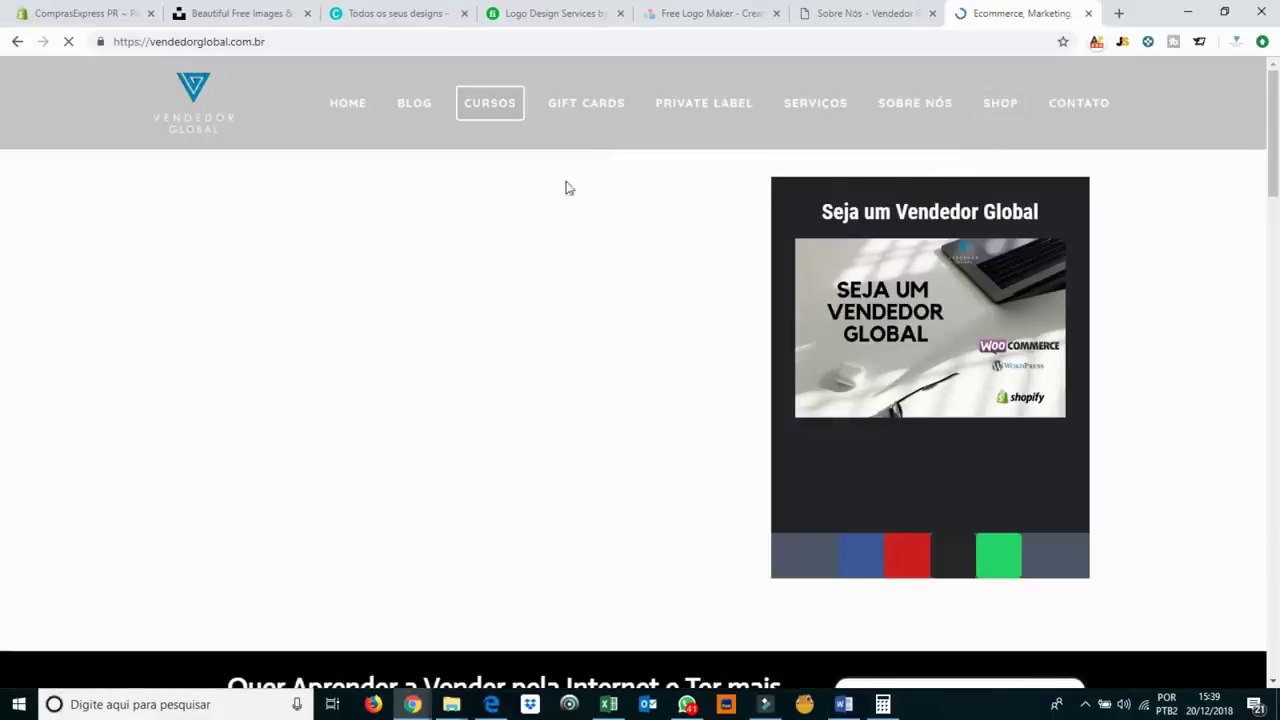
click(917, 104)
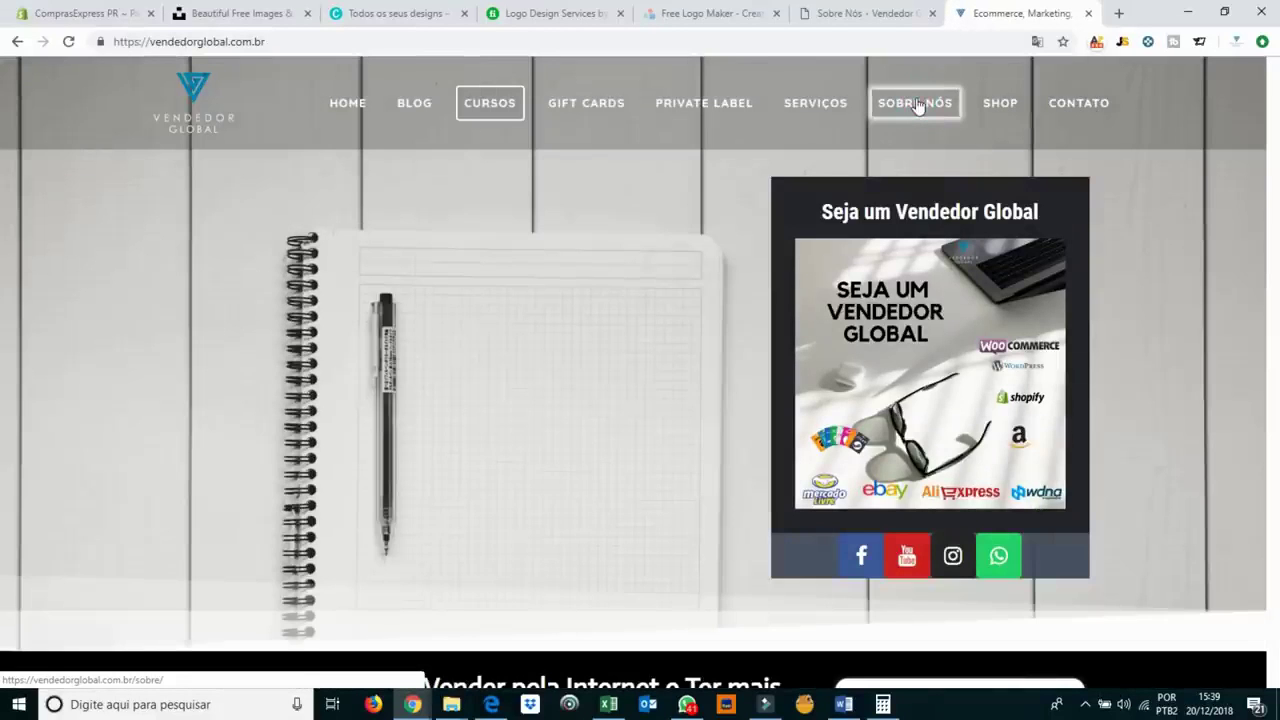
click(915, 108)
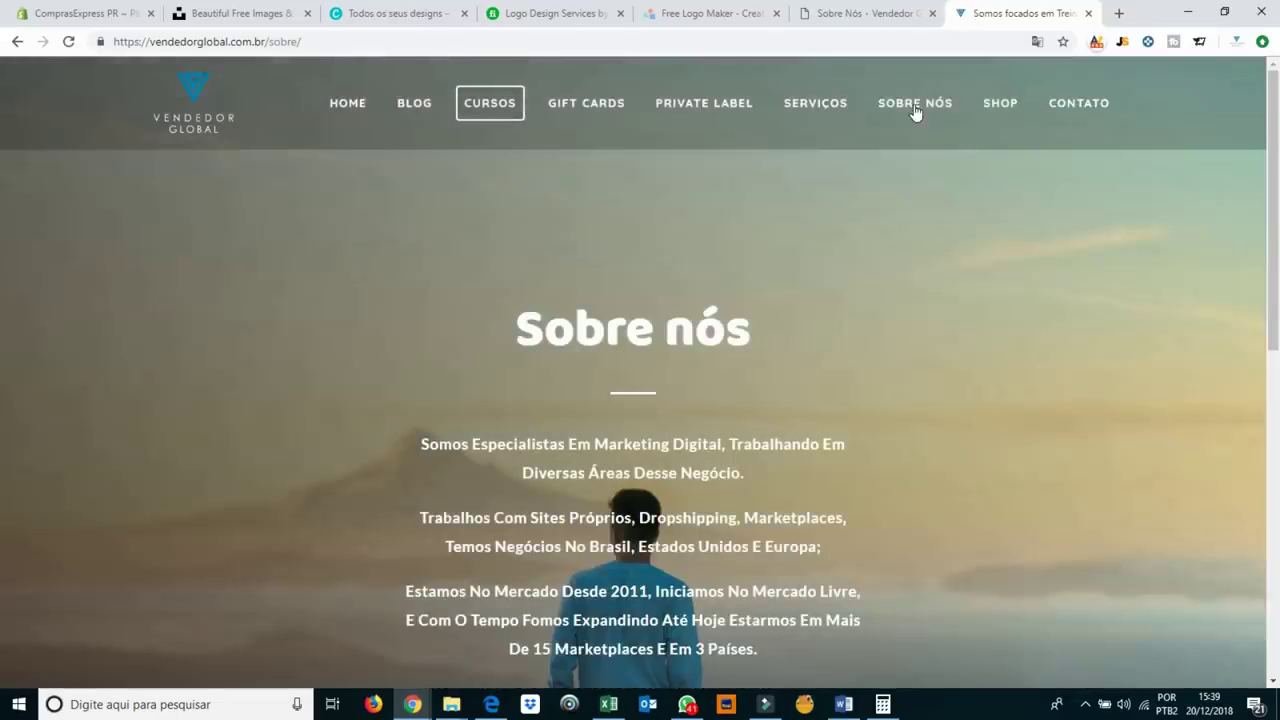
Look over the Vendedor Global Sobre nós page and copy all of its description paragraphs under the heading.
scroll(790, 322, down, 4)
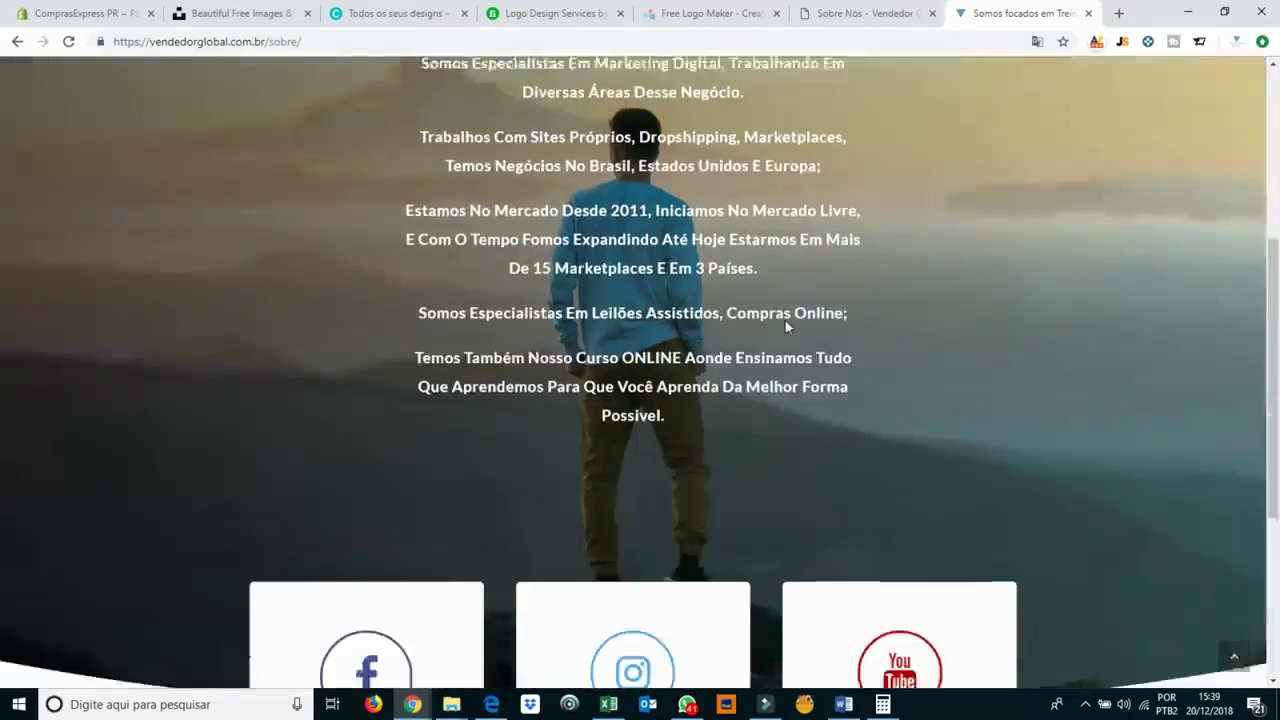
scroll(770, 335, up, 3)
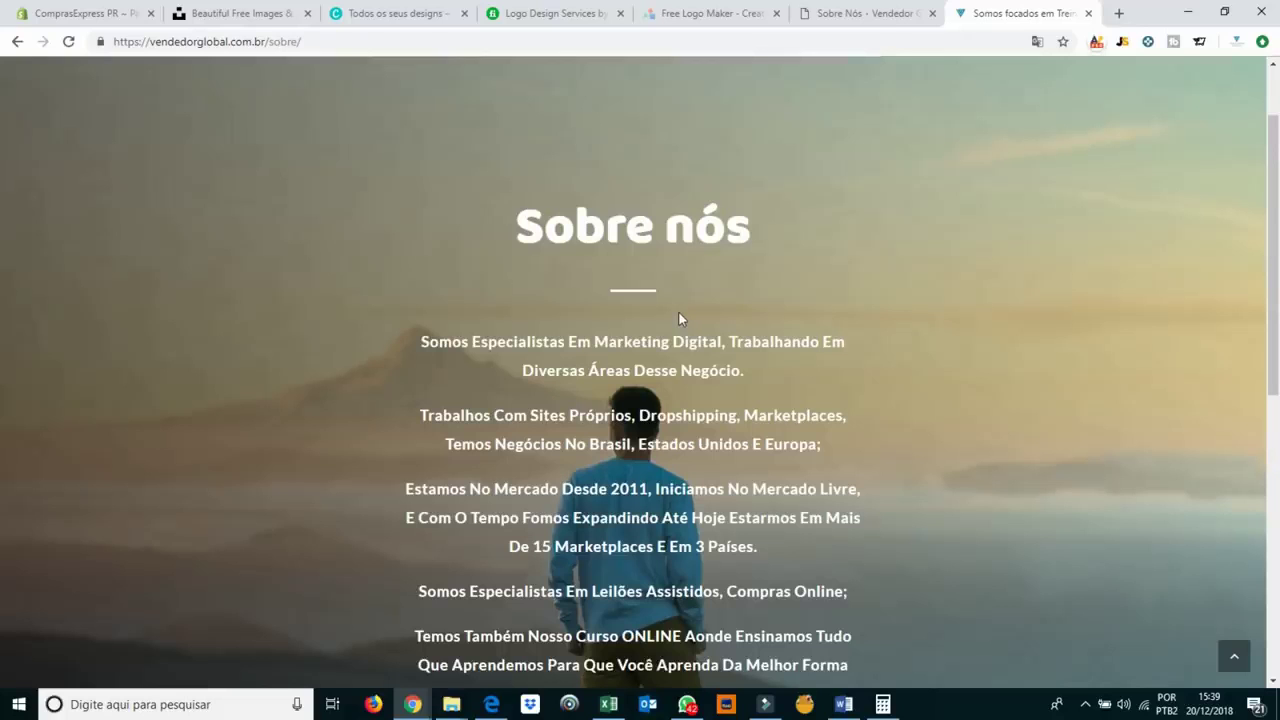
scroll(589, 141, down, 2)
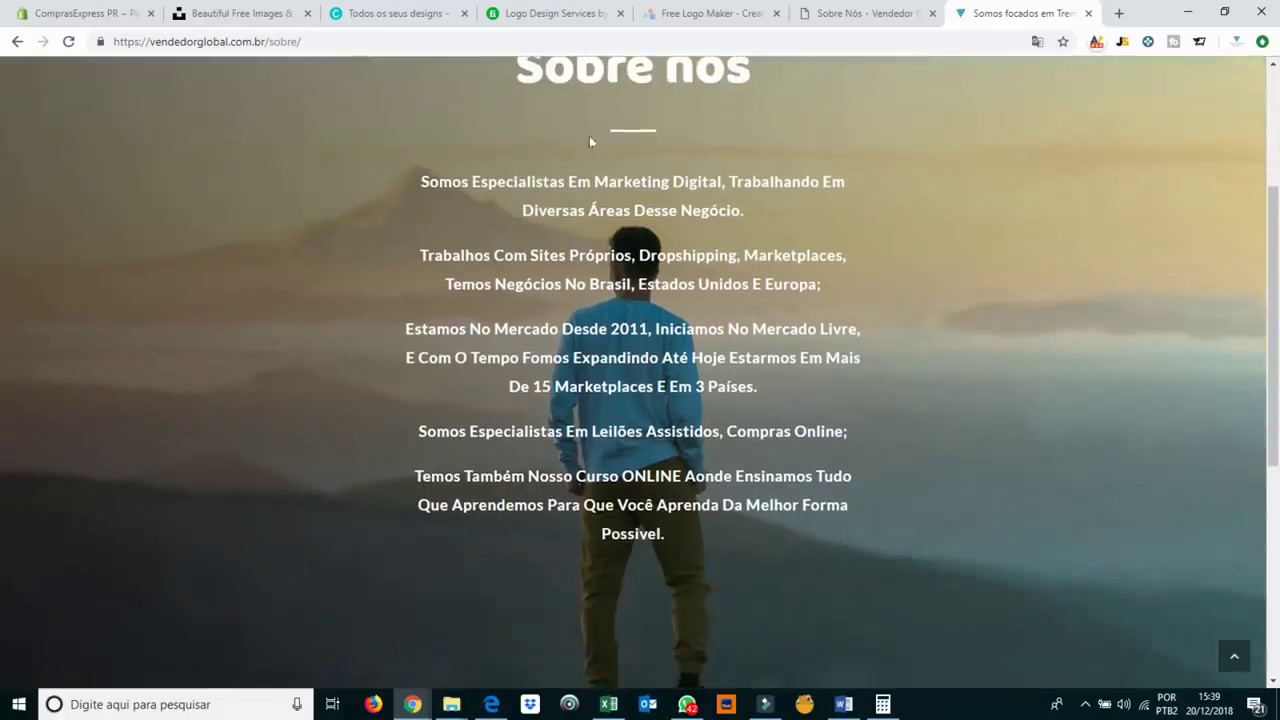
scroll(563, 500, down, 3)
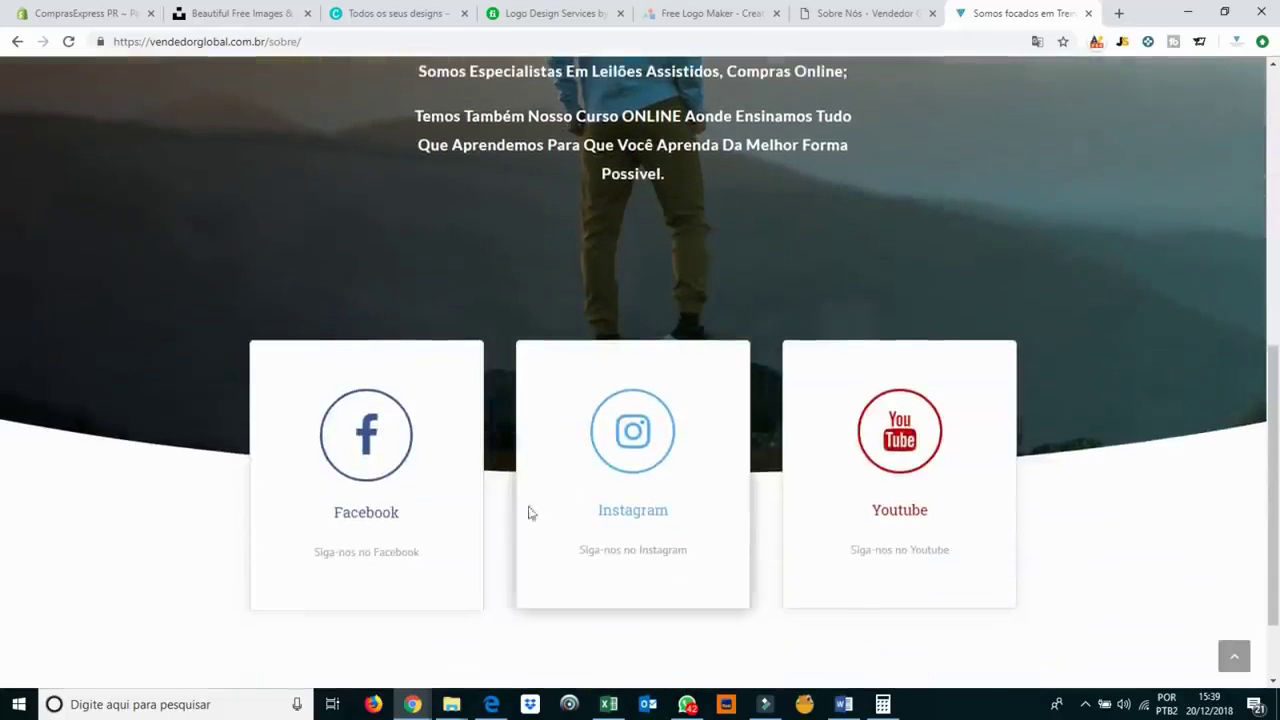
scroll(980, 443, down, 1)
scroll(949, 597, up, 6)
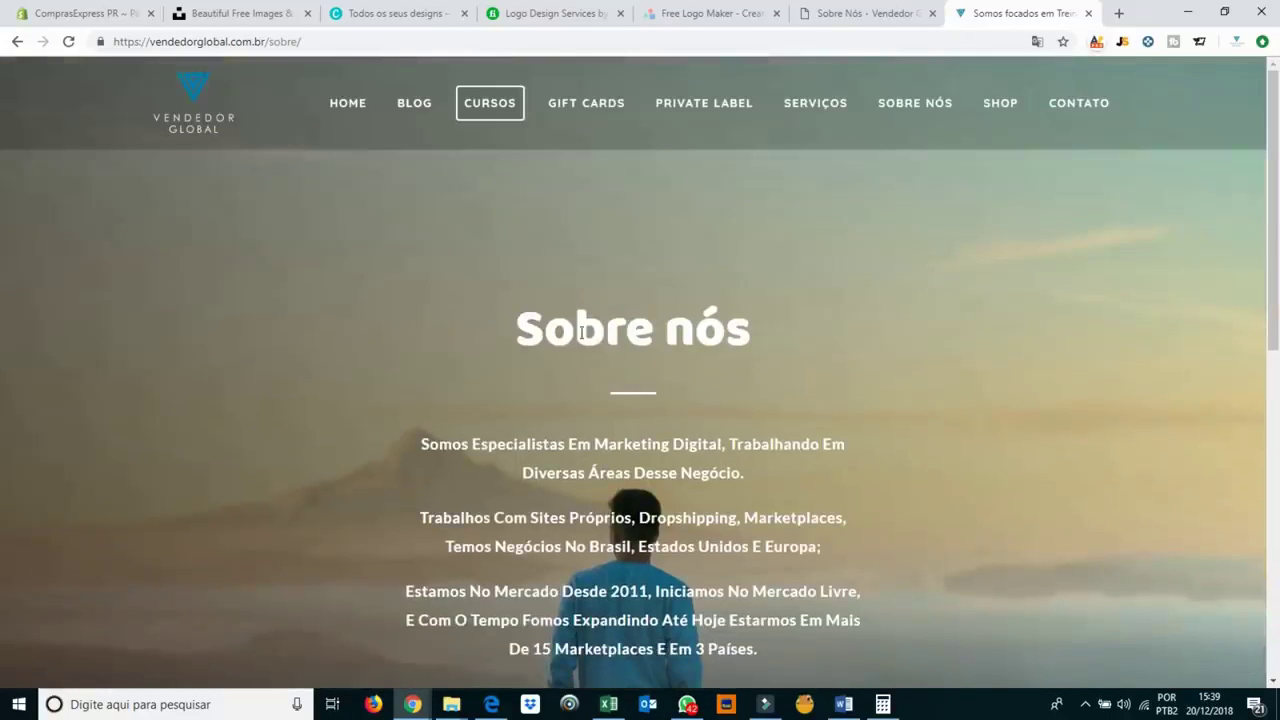
drag(425, 446, 398, 129)
key(ctrl+c)
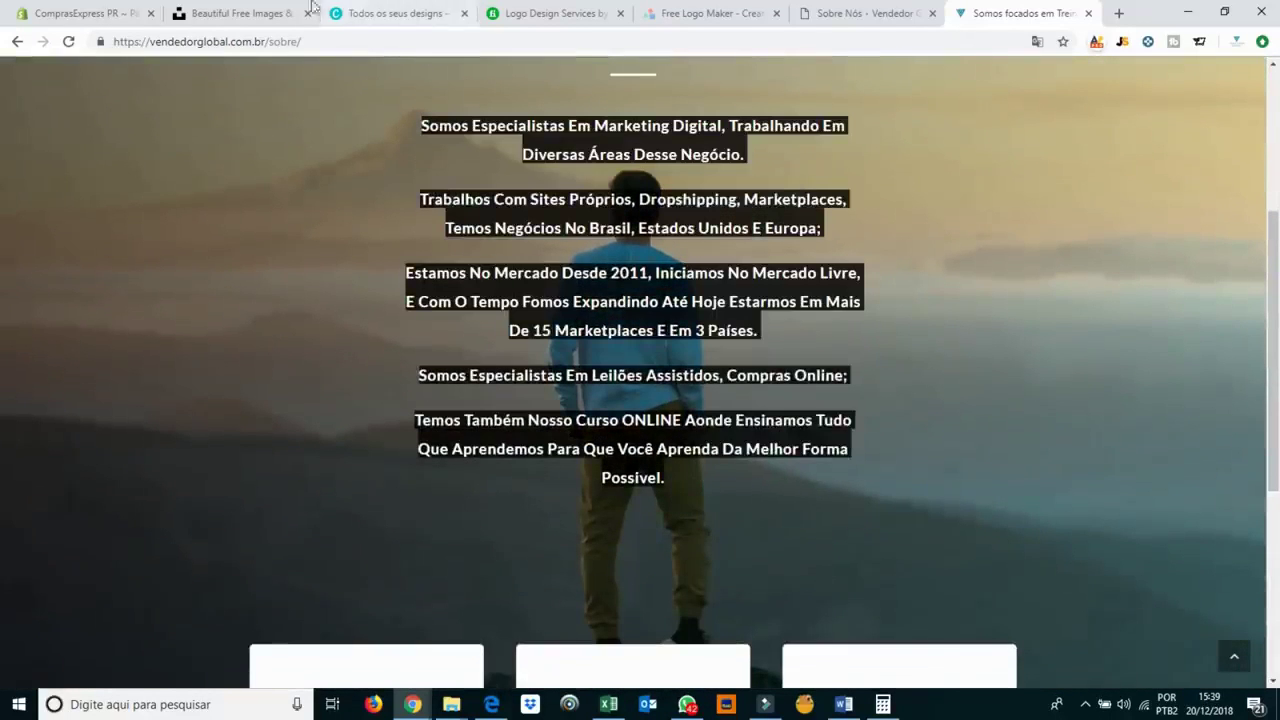
Paste the copied company description into the content of the new Sobre Nós page in Shopify and save the page.
click(80, 13)
key(ctrl+v)
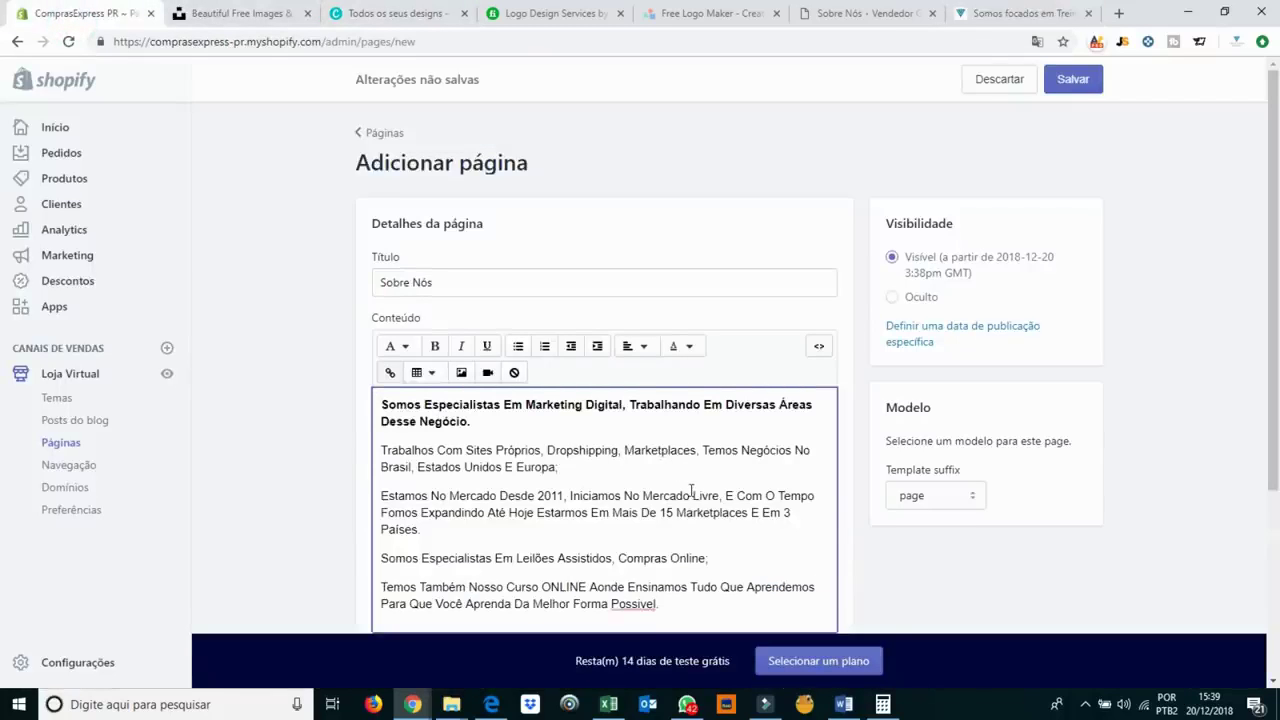
scroll(690, 490, down, 1)
scroll(900, 520, up, 1)
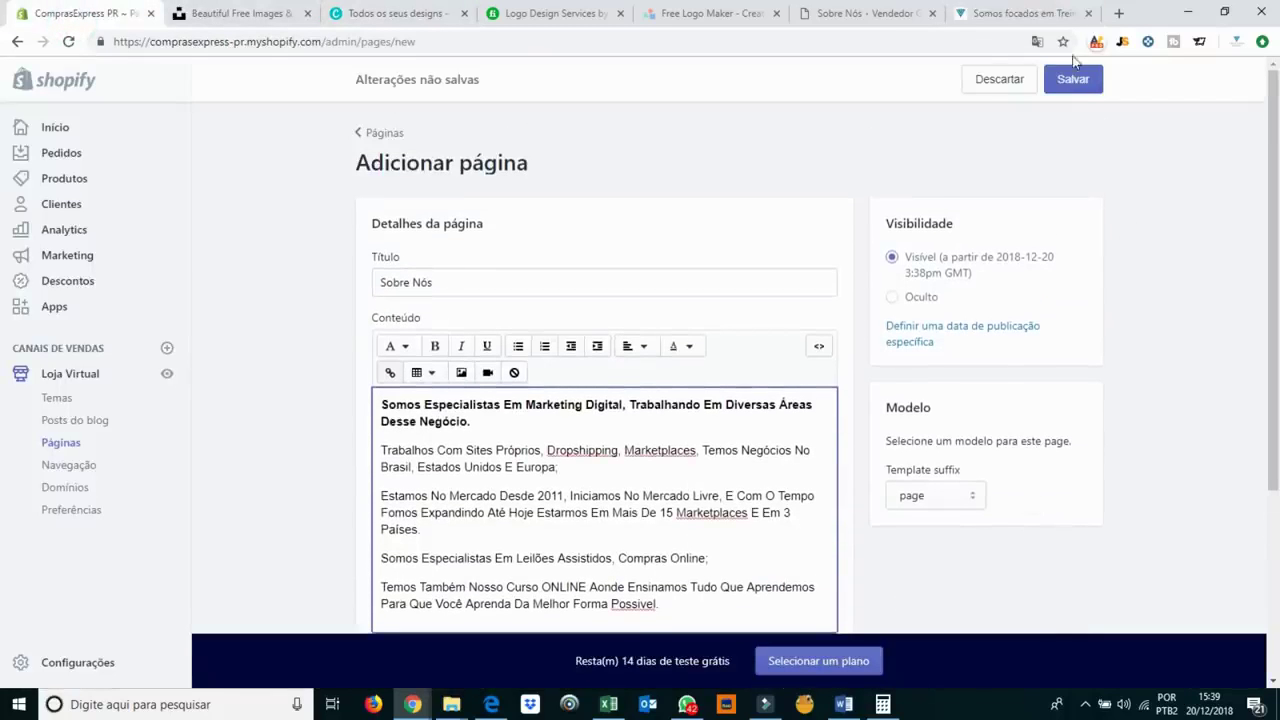
click(1070, 80)
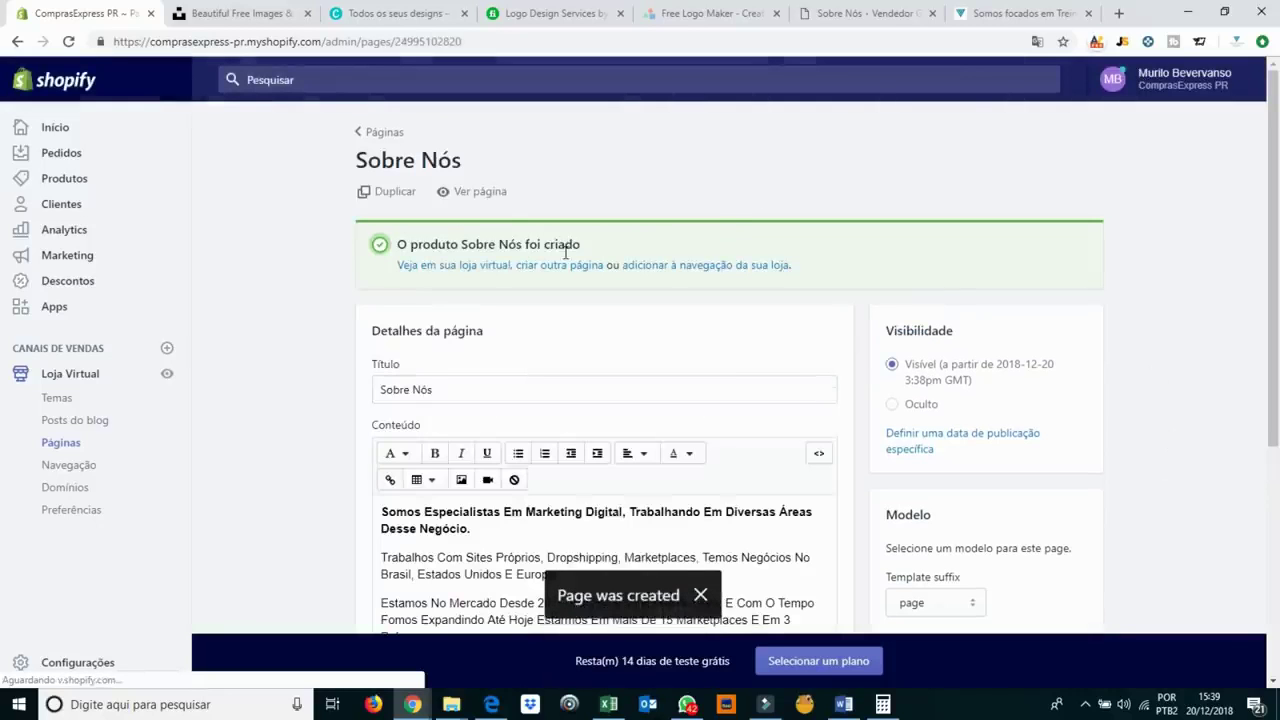
View the published Sobre Nós page in the store and compare it with the open Vendedor Global about pages.
click(496, 200)
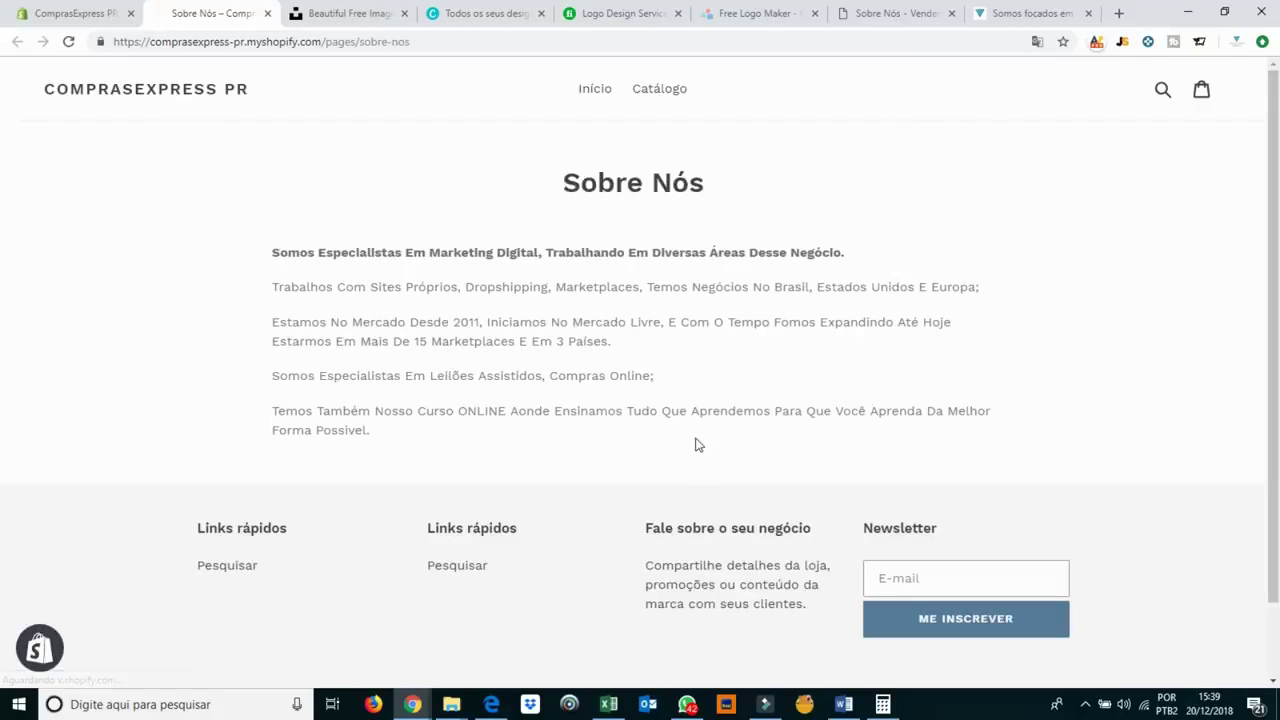
click(935, 7)
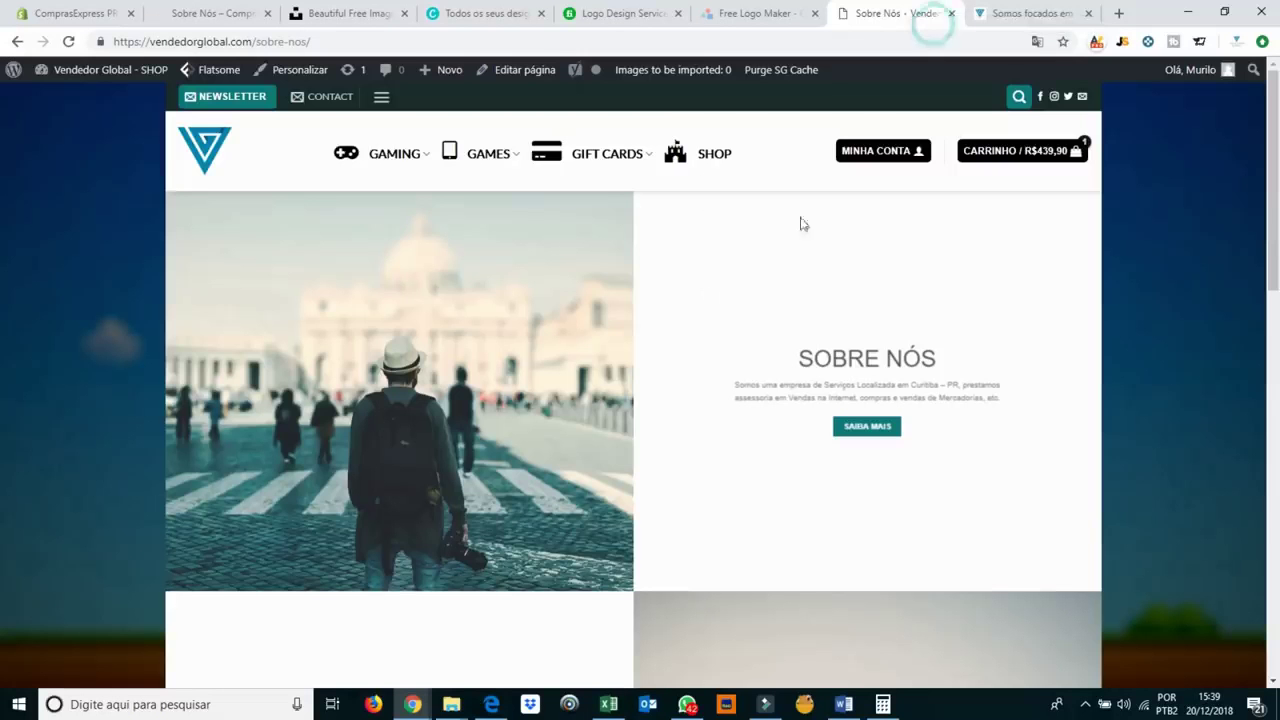
click(1070, 20)
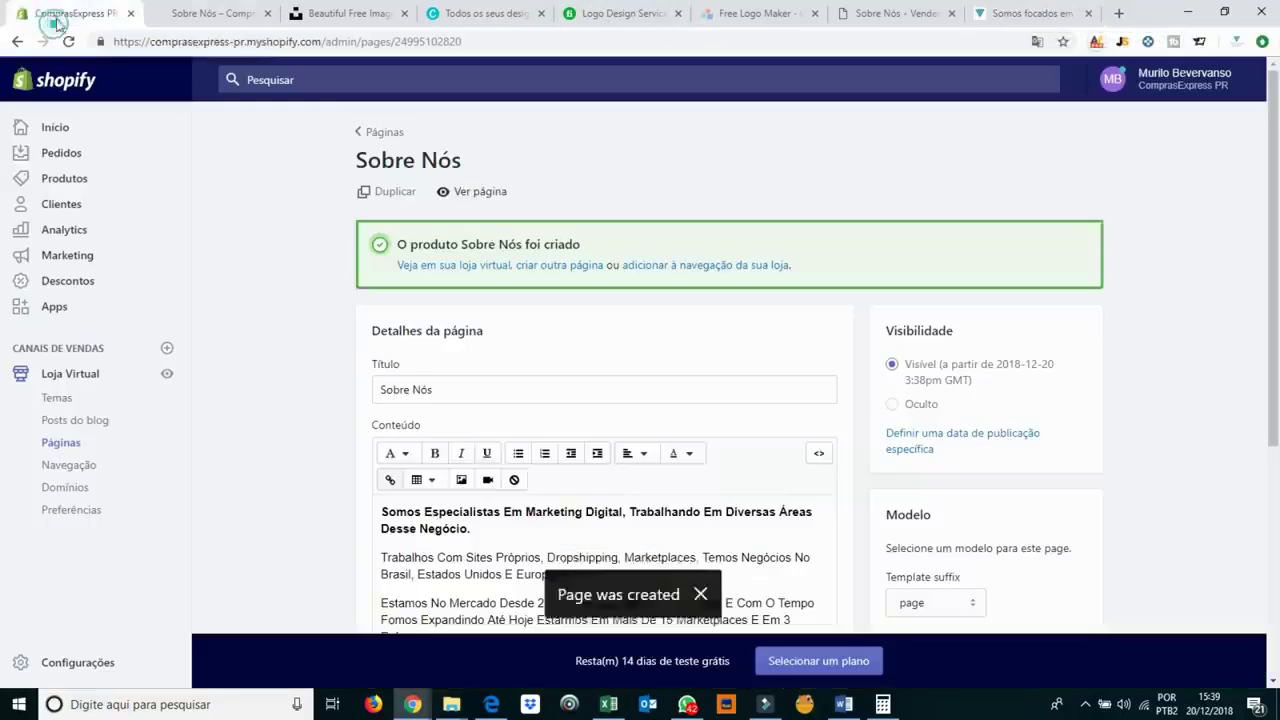
Upload the doll image and insert it before the first paragraph of the Sobre Nós page content at Grande (600x600) size.
click(60, 14)
scroll(593, 450, down, 3)
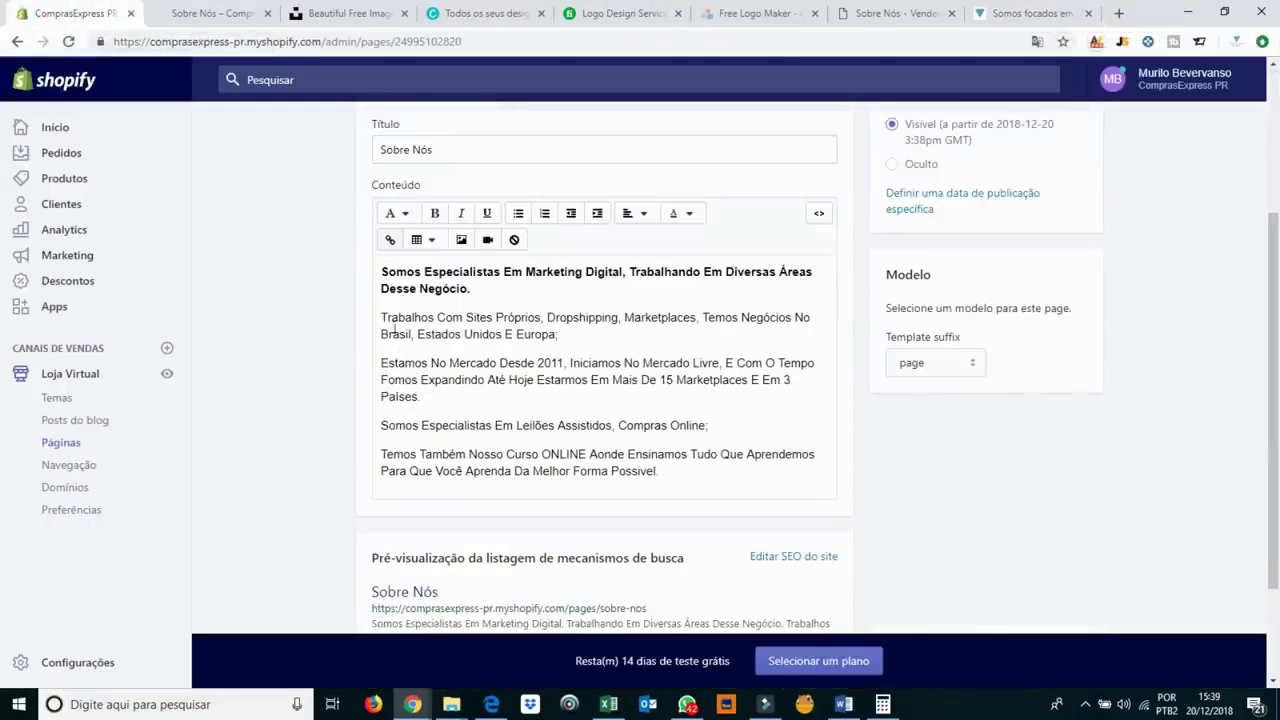
click(382, 271)
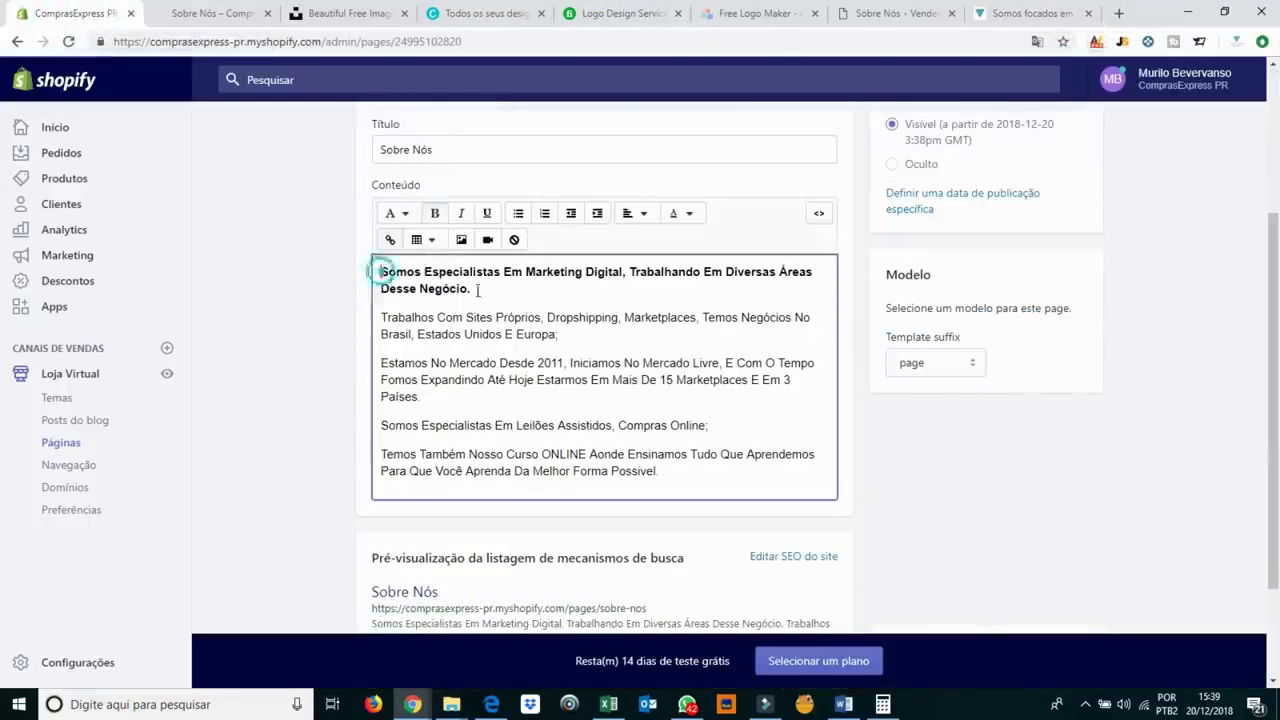
click(461, 240)
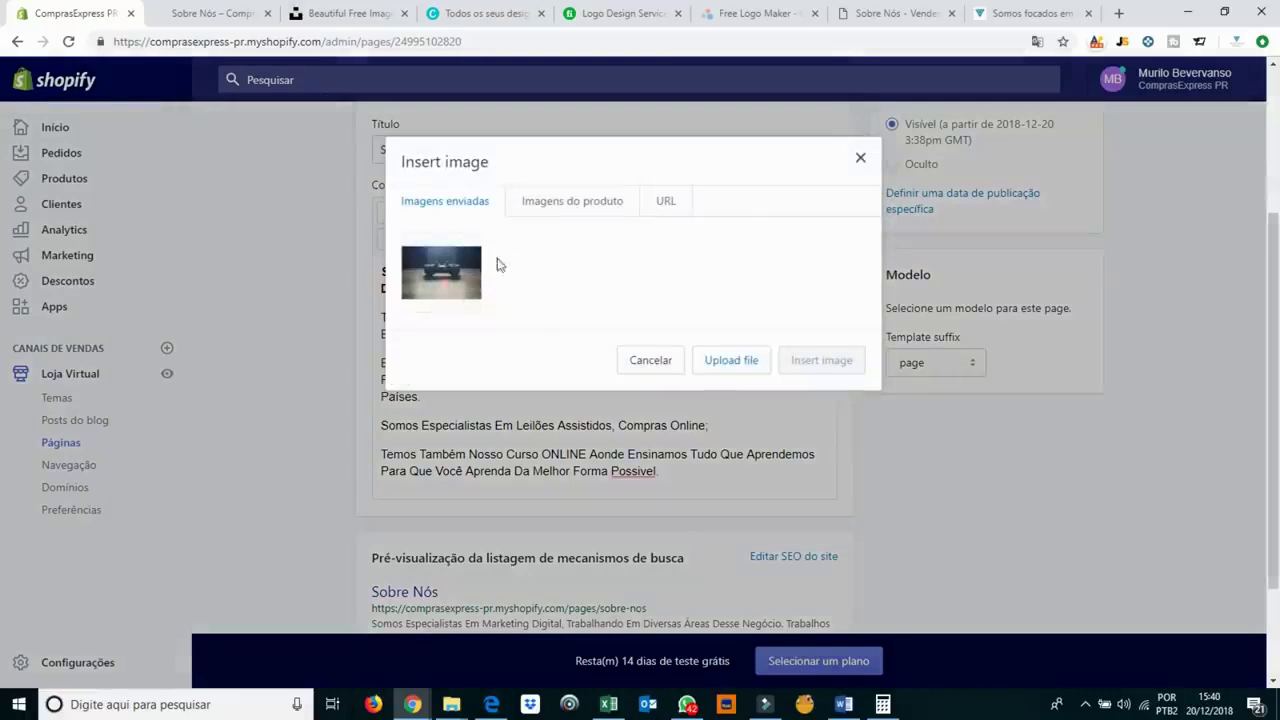
click(553, 205)
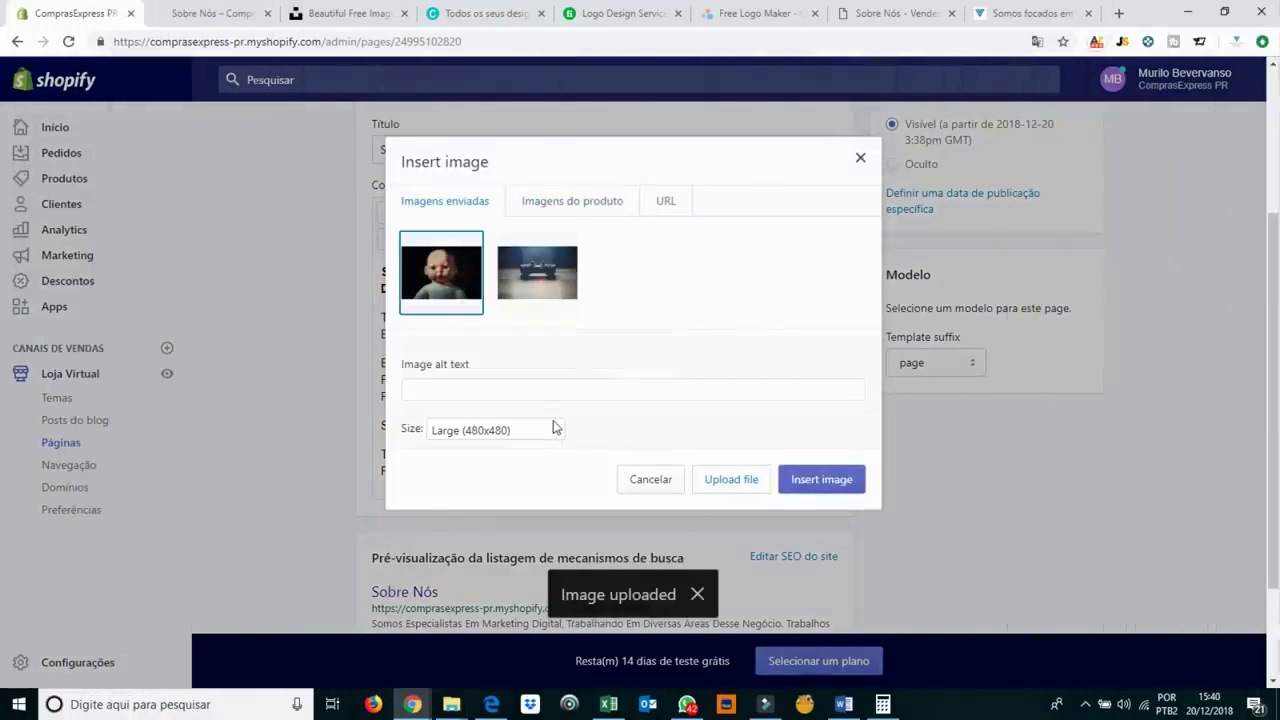
click(556, 427)
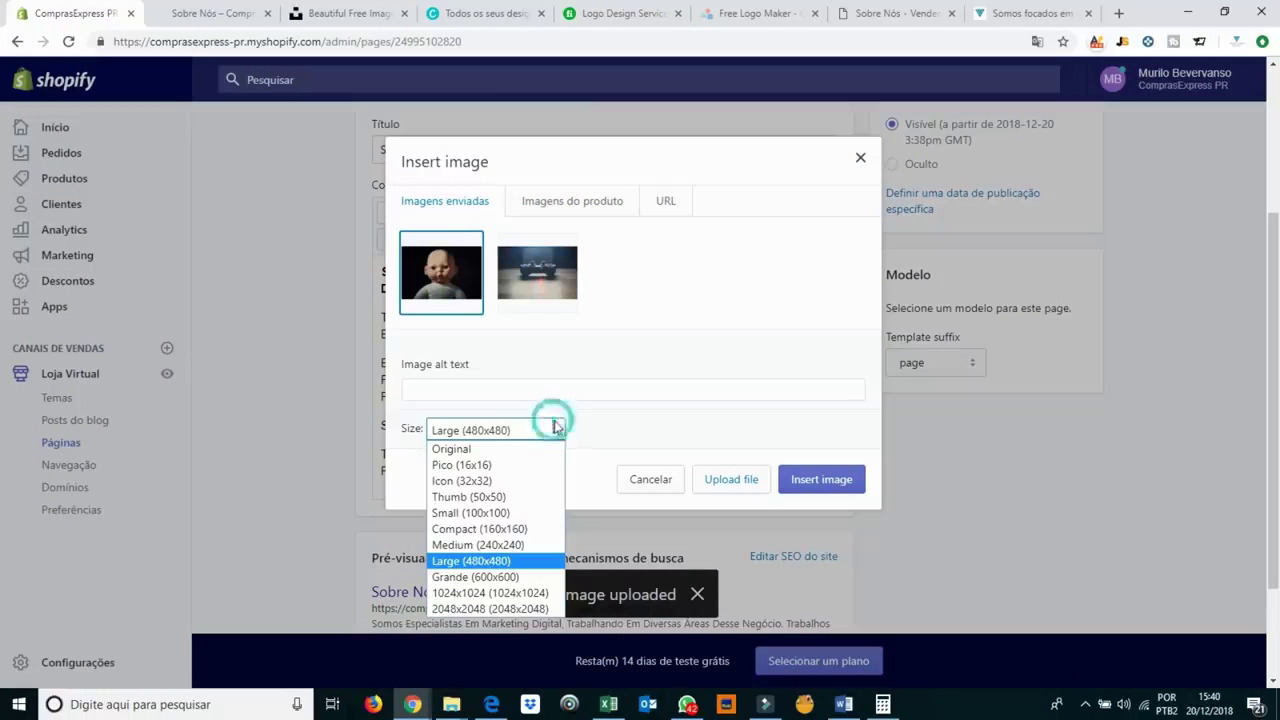
click(522, 578)
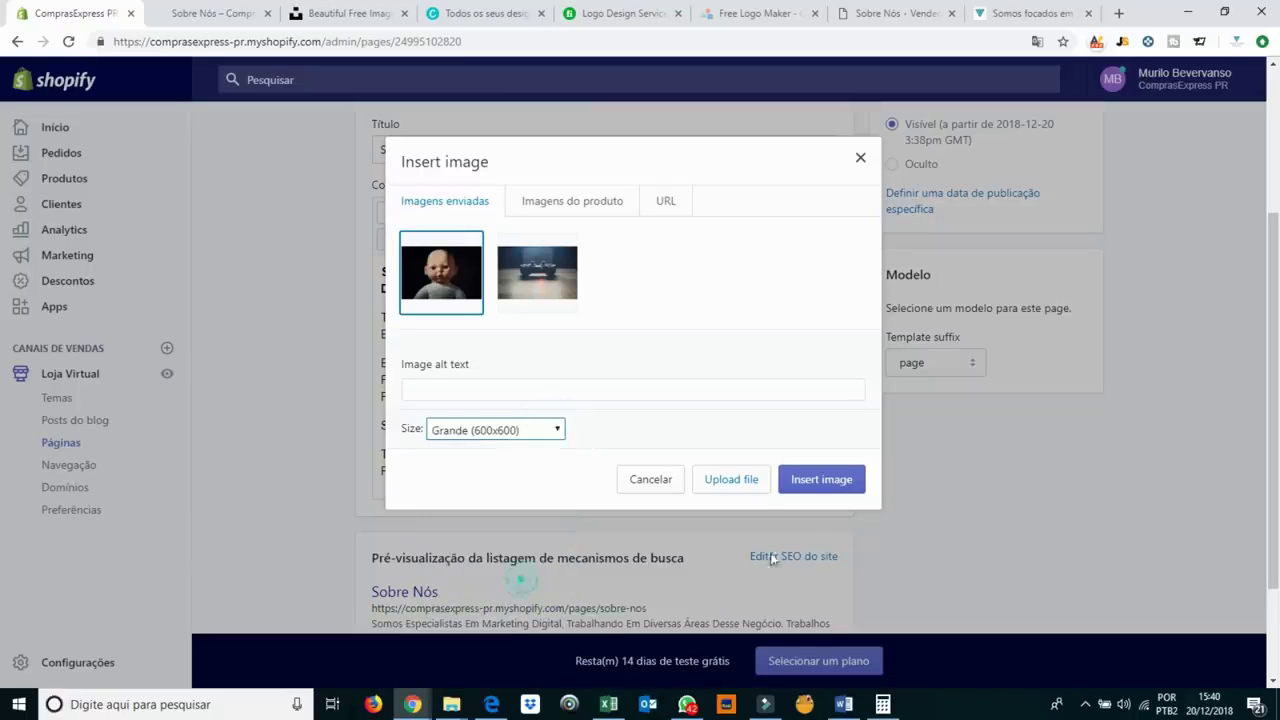
click(826, 479)
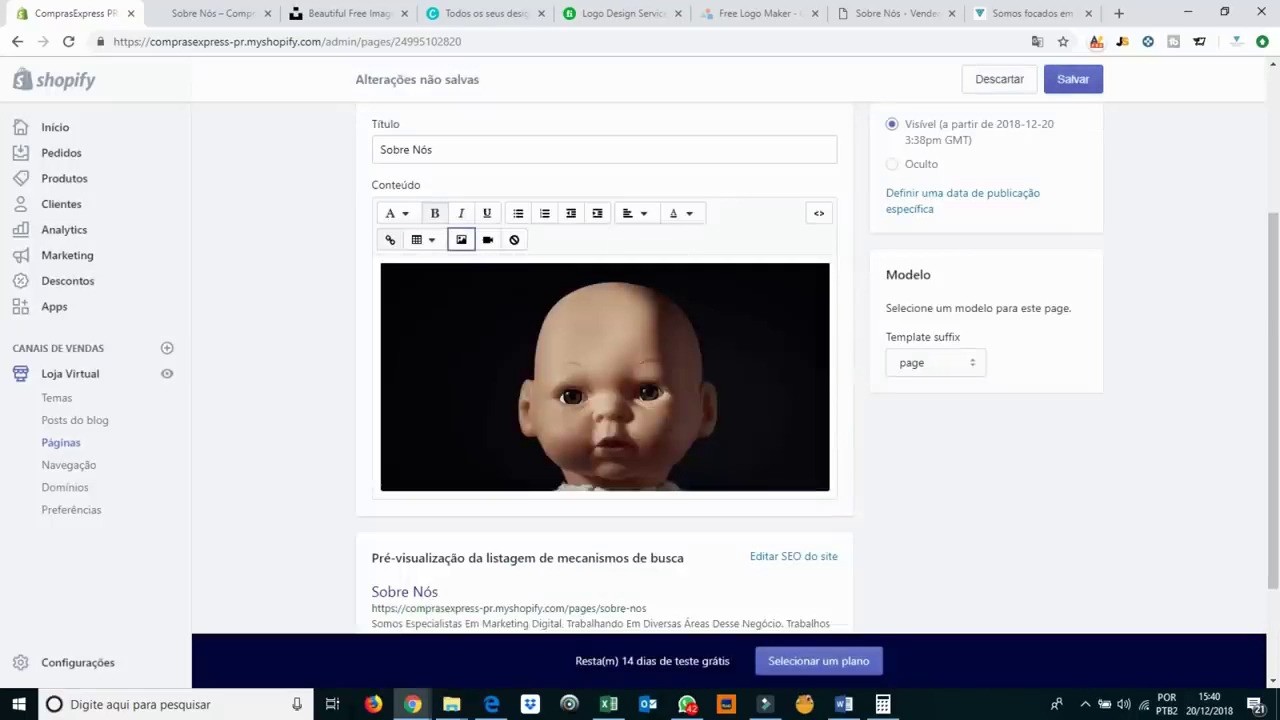
Check the doll image above the Sobre Nós text in the page content and save the page.
scroll(828, 440, down, 3)
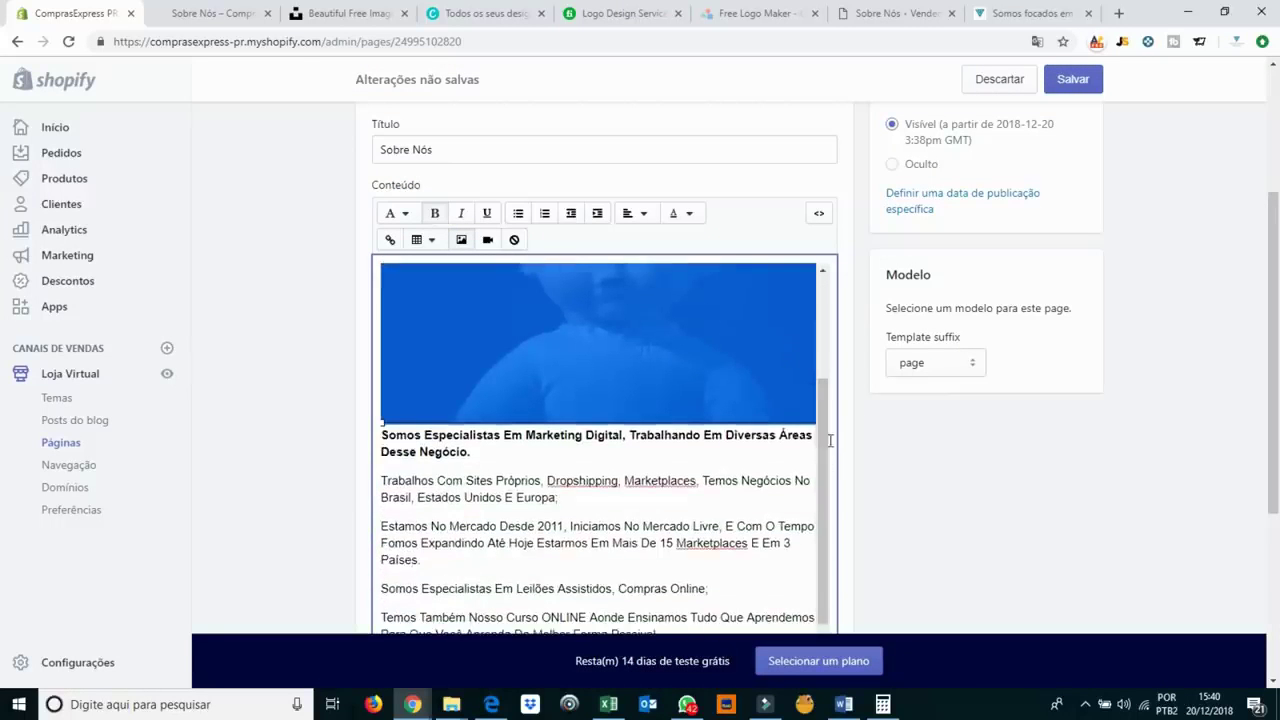
click(828, 440)
click(732, 390)
click(1073, 79)
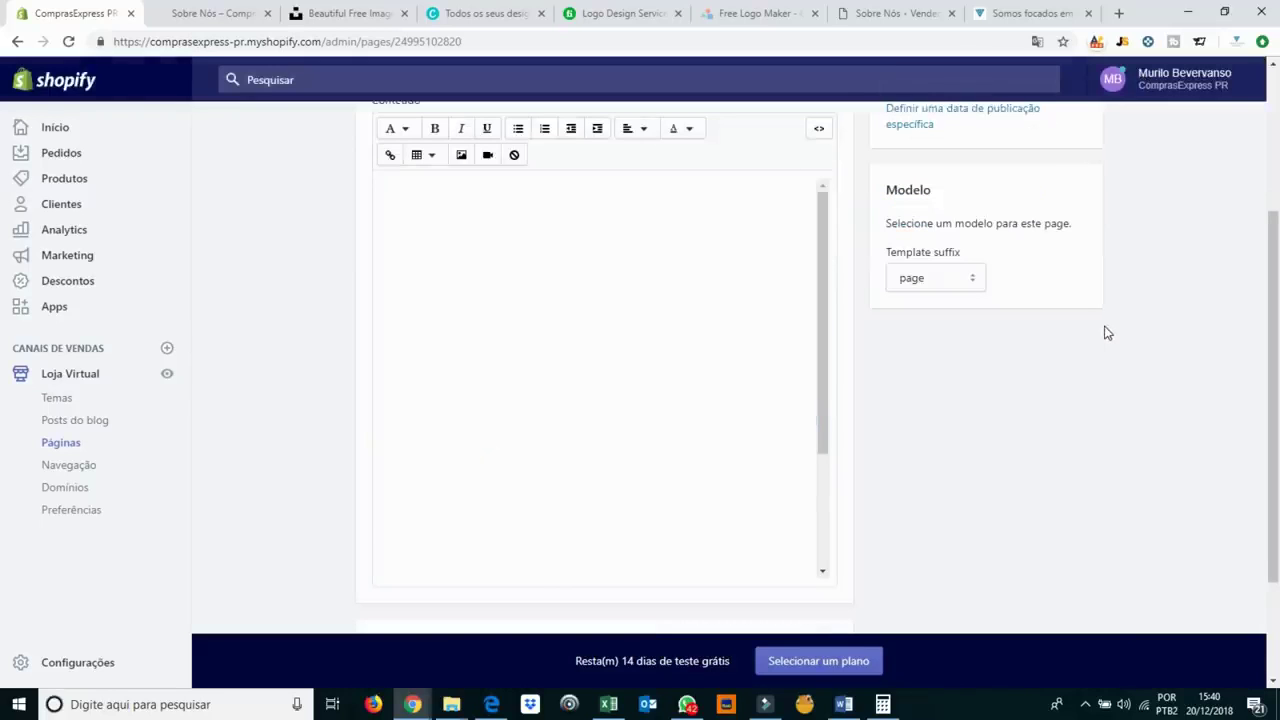
View the published Sobre Nós page and check how the doll image sits beside the text.
scroll(880, 374, up, 3)
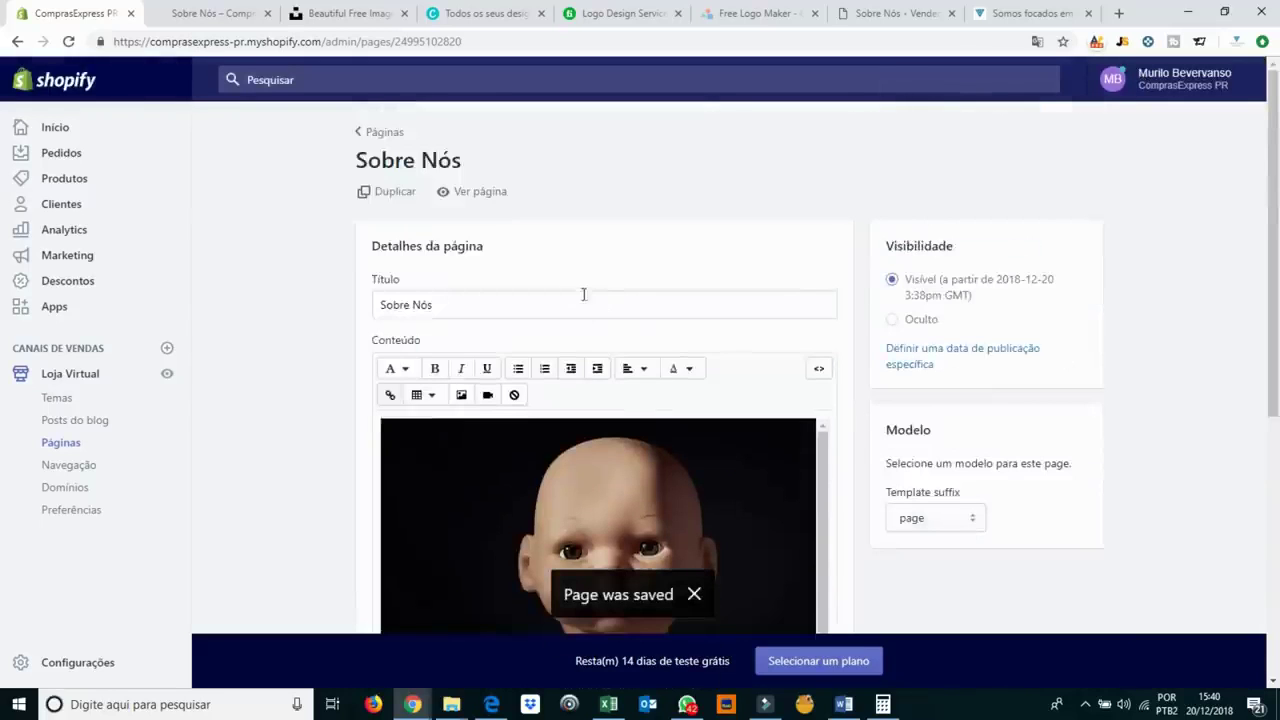
click(487, 196)
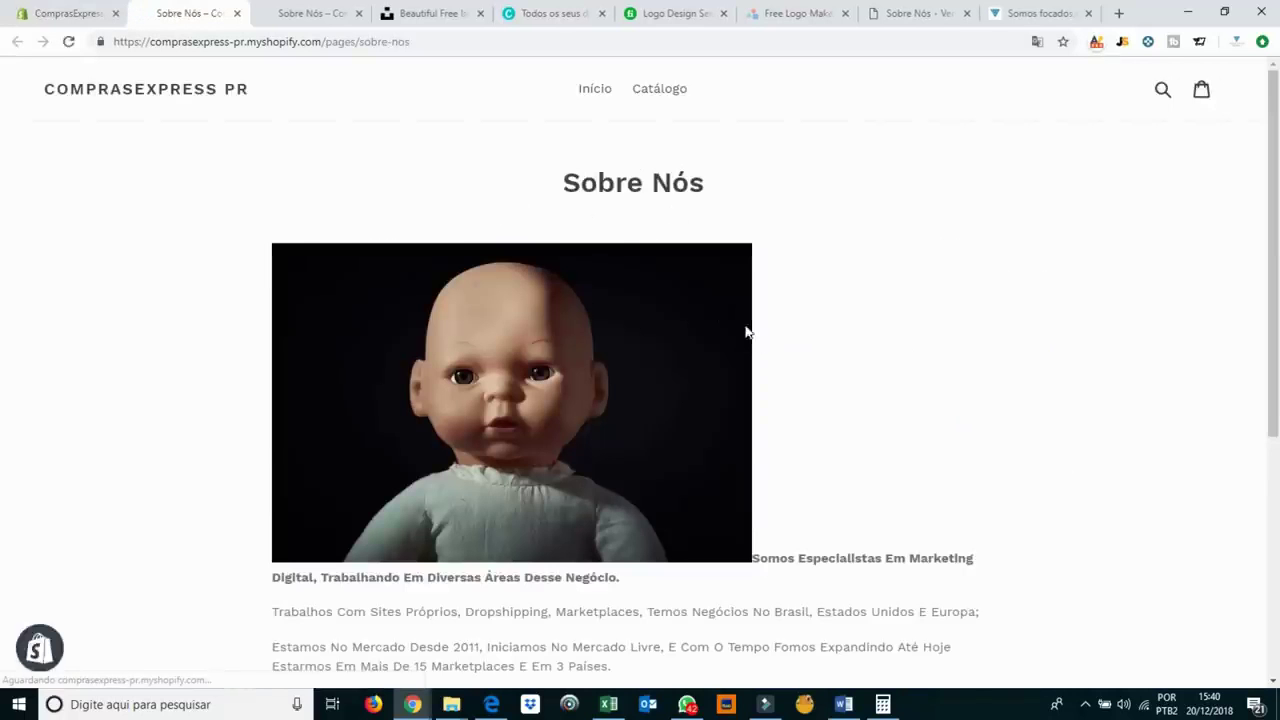
scroll(760, 360, down, 2)
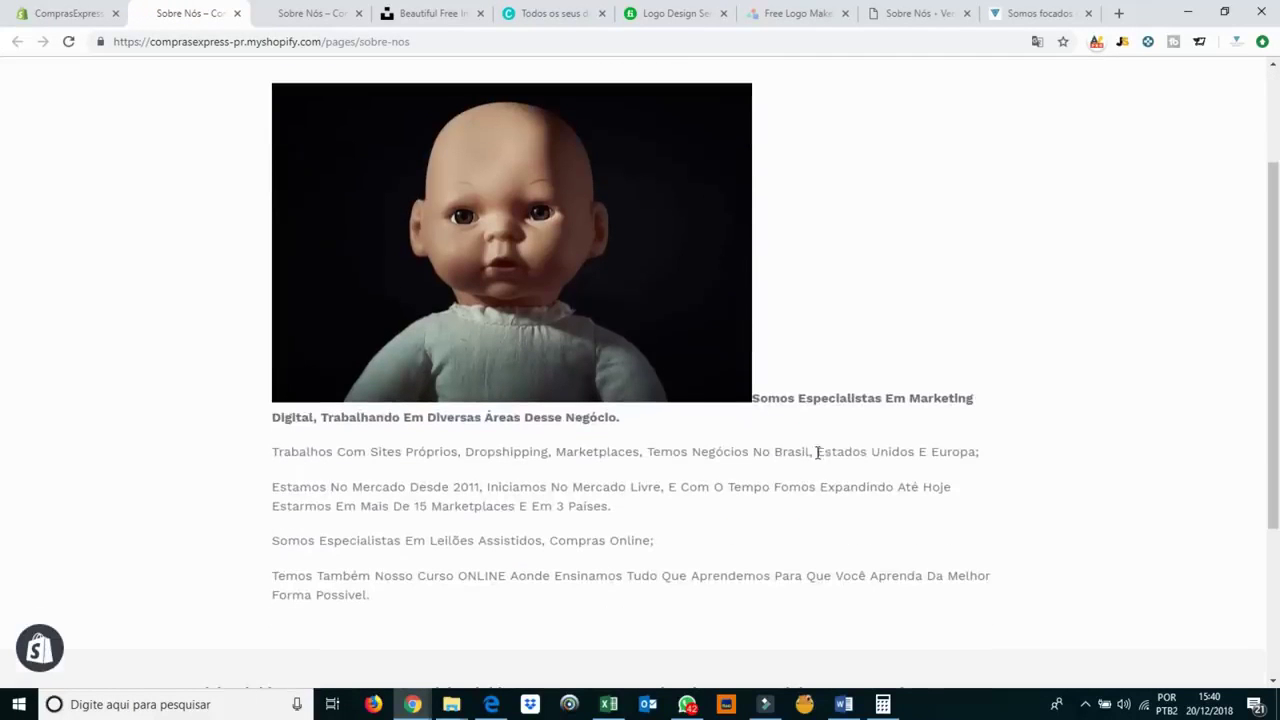
click(925, 12)
Align the doll image in the Sobre Nós page content to the left and save the page.
click(113, 8)
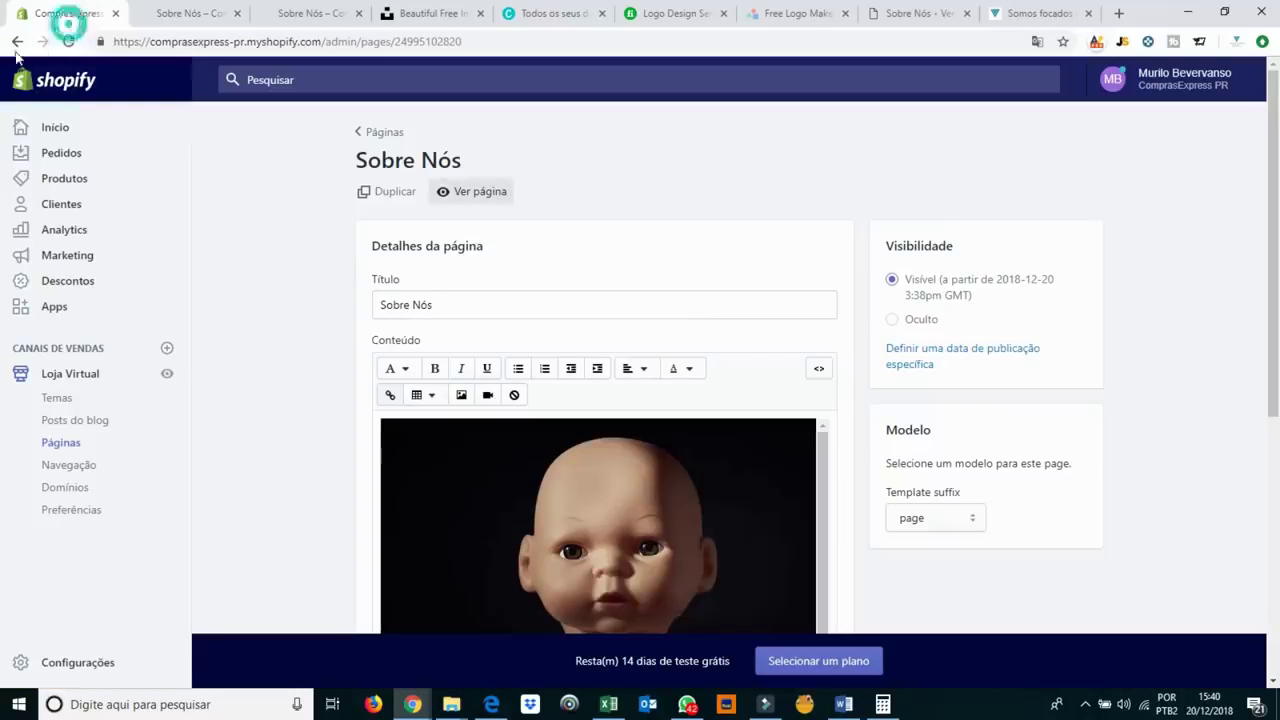
scroll(350, 326, down, 2)
scroll(600, 445, down, 1)
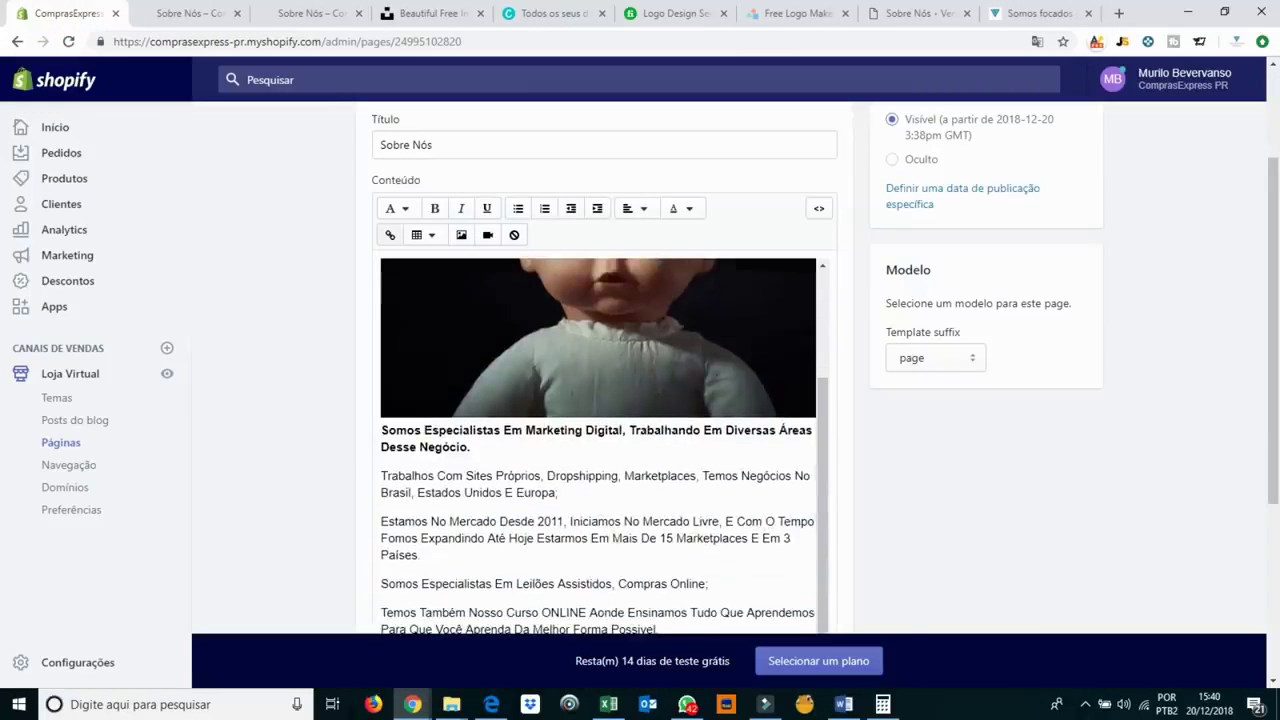
click(778, 410)
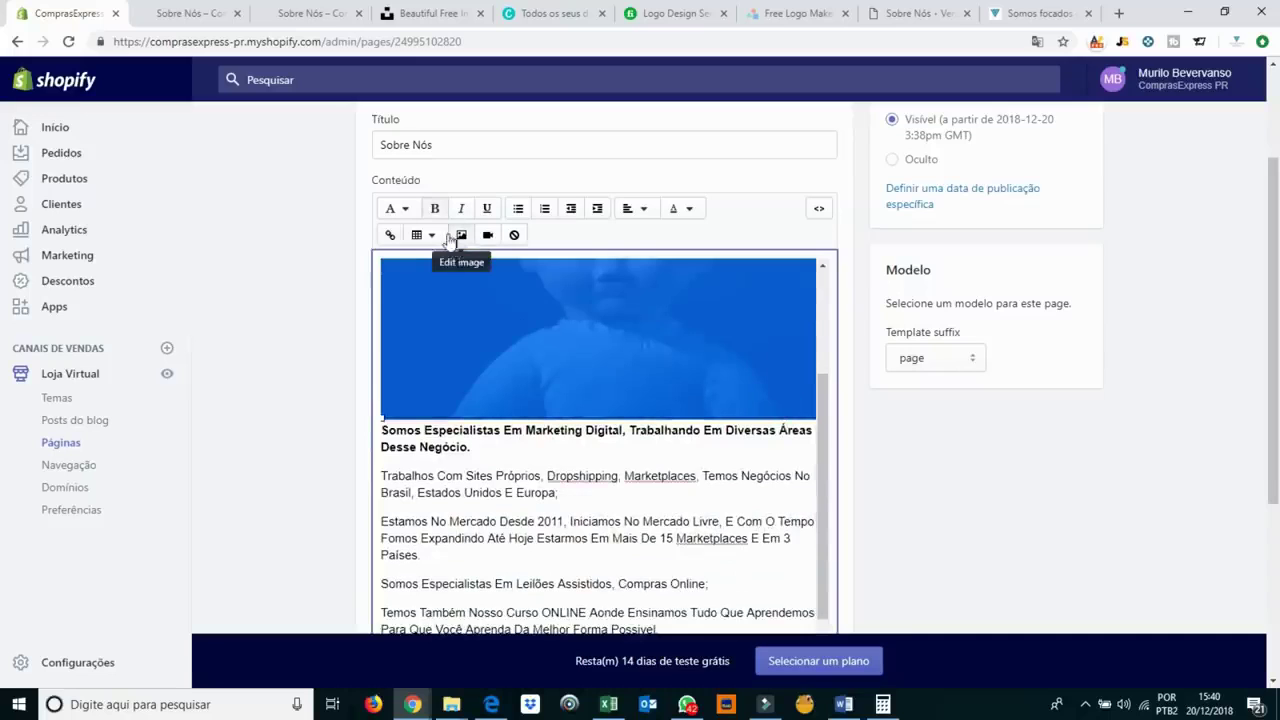
click(440, 237)
click(594, 234)
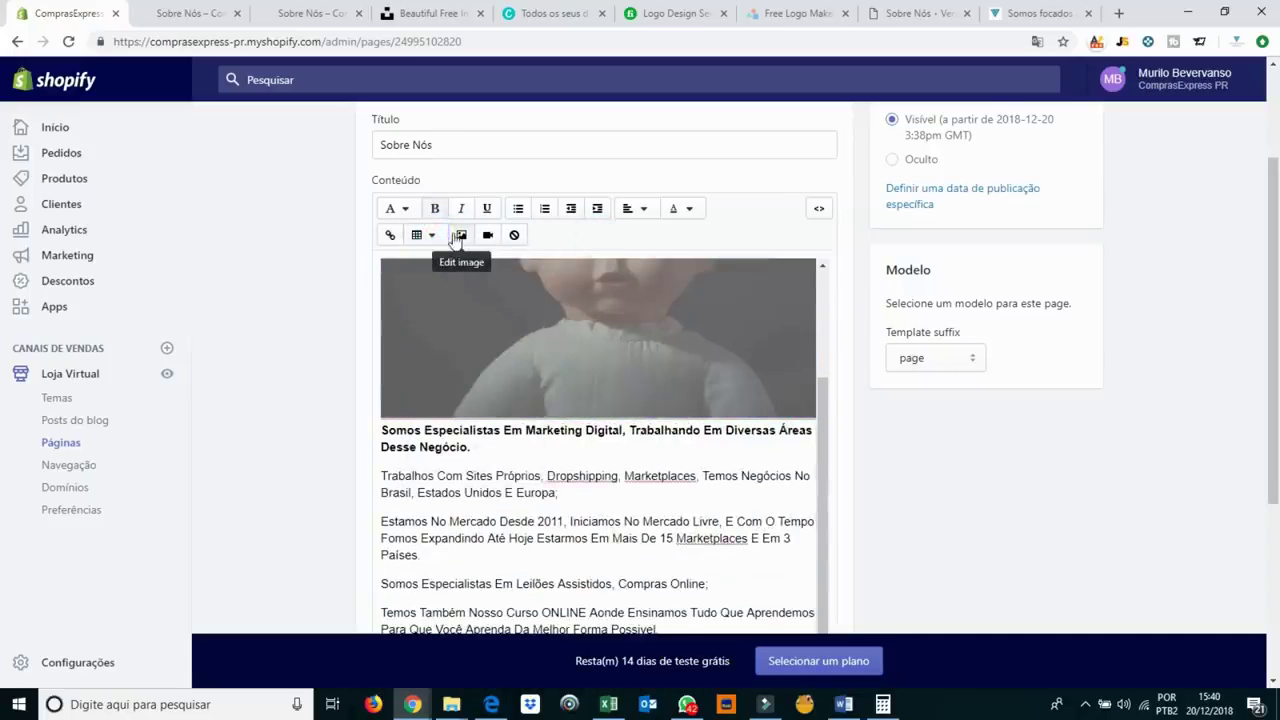
click(494, 366)
right_click(497, 368)
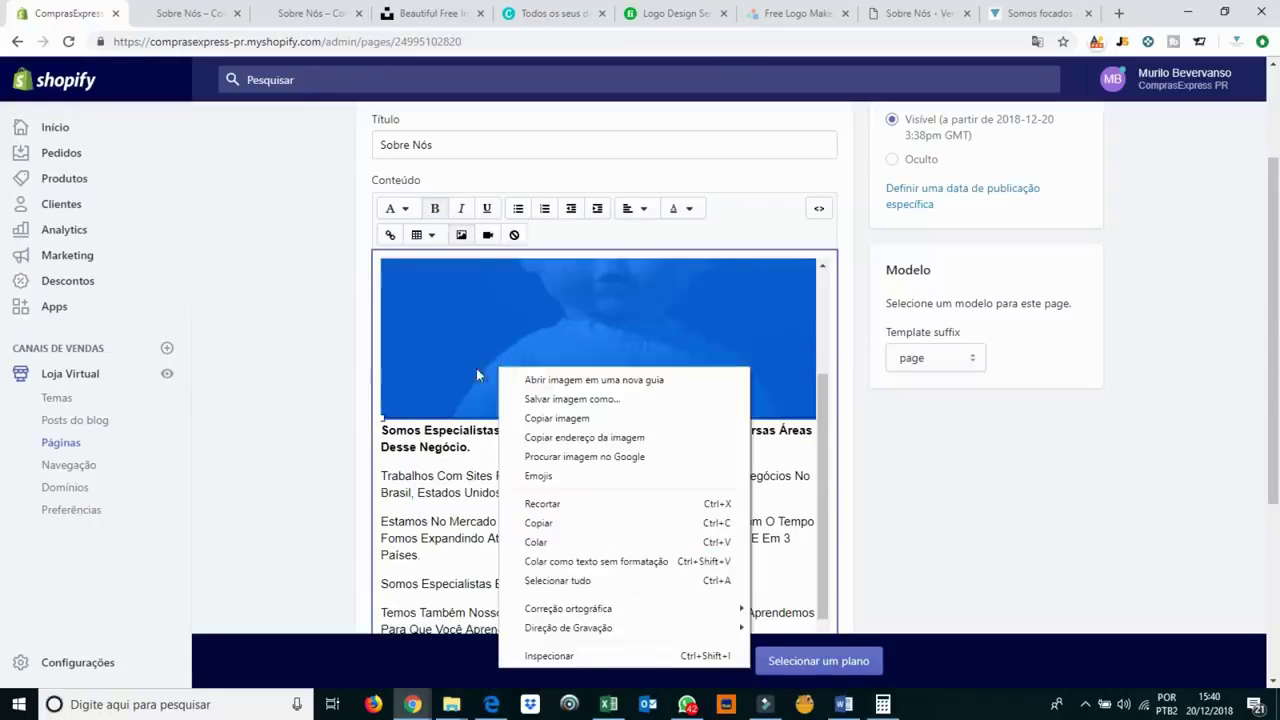
click(476, 350)
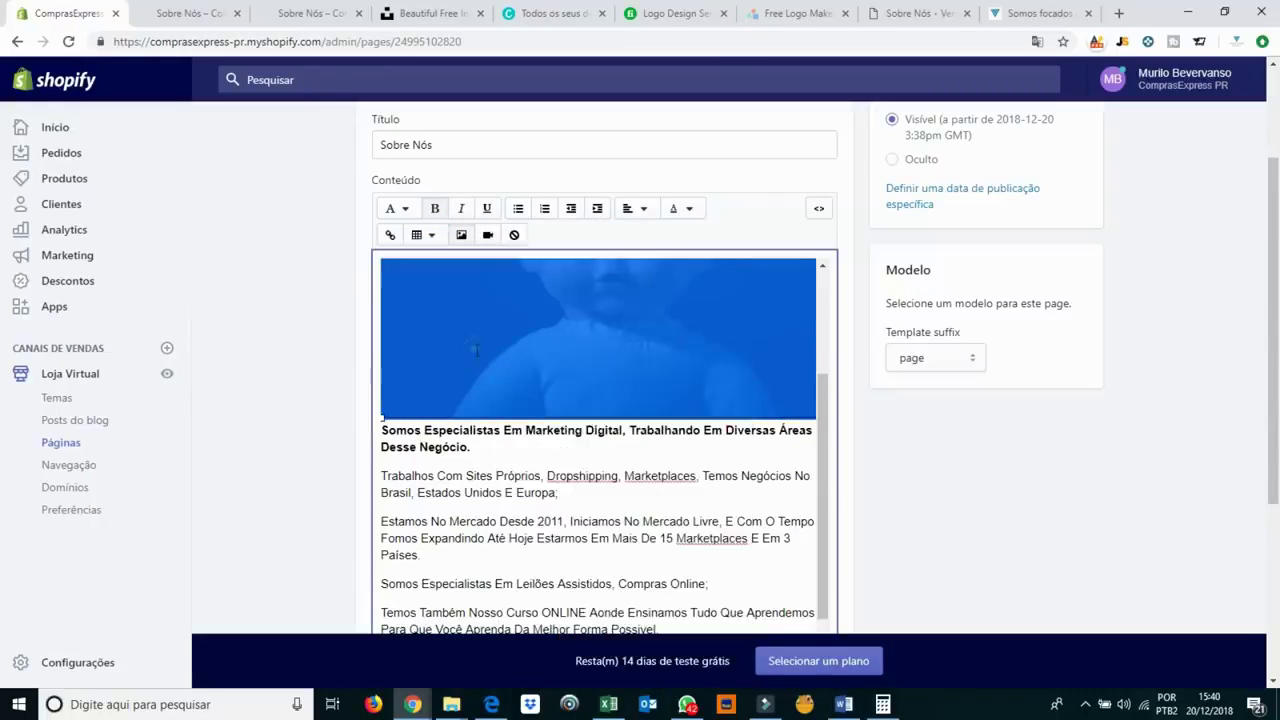
click(630, 209)
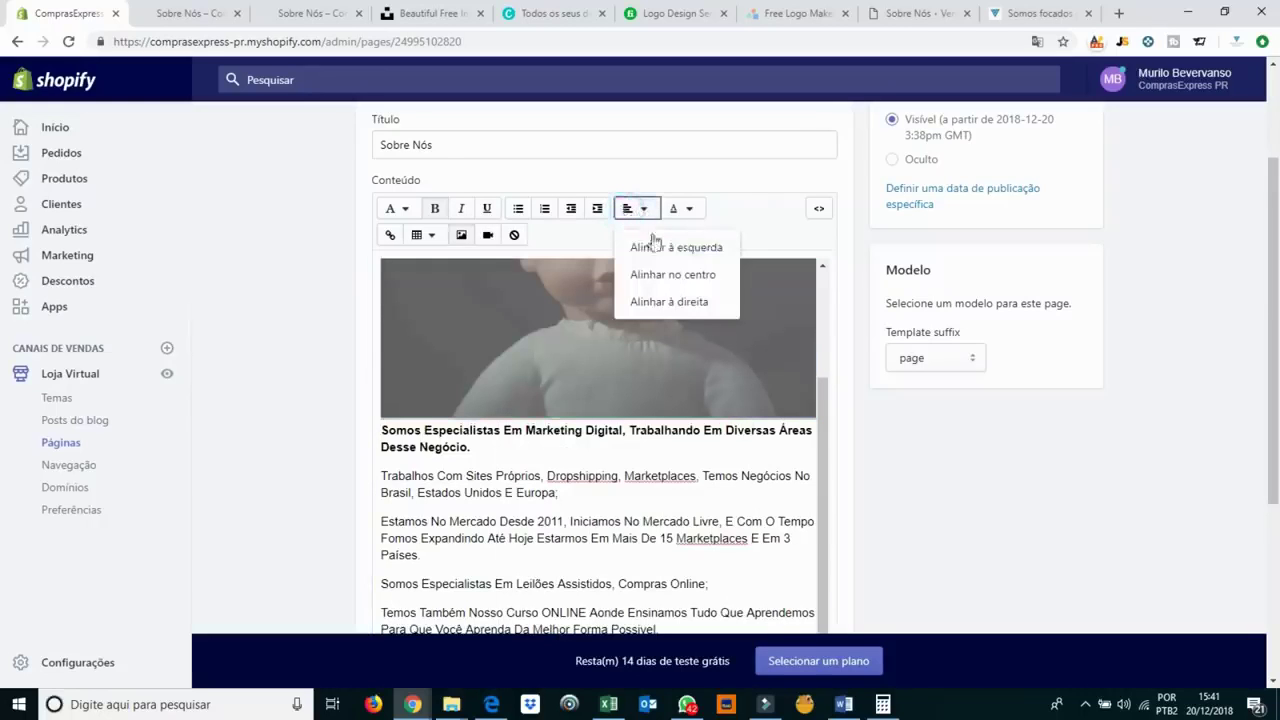
click(655, 248)
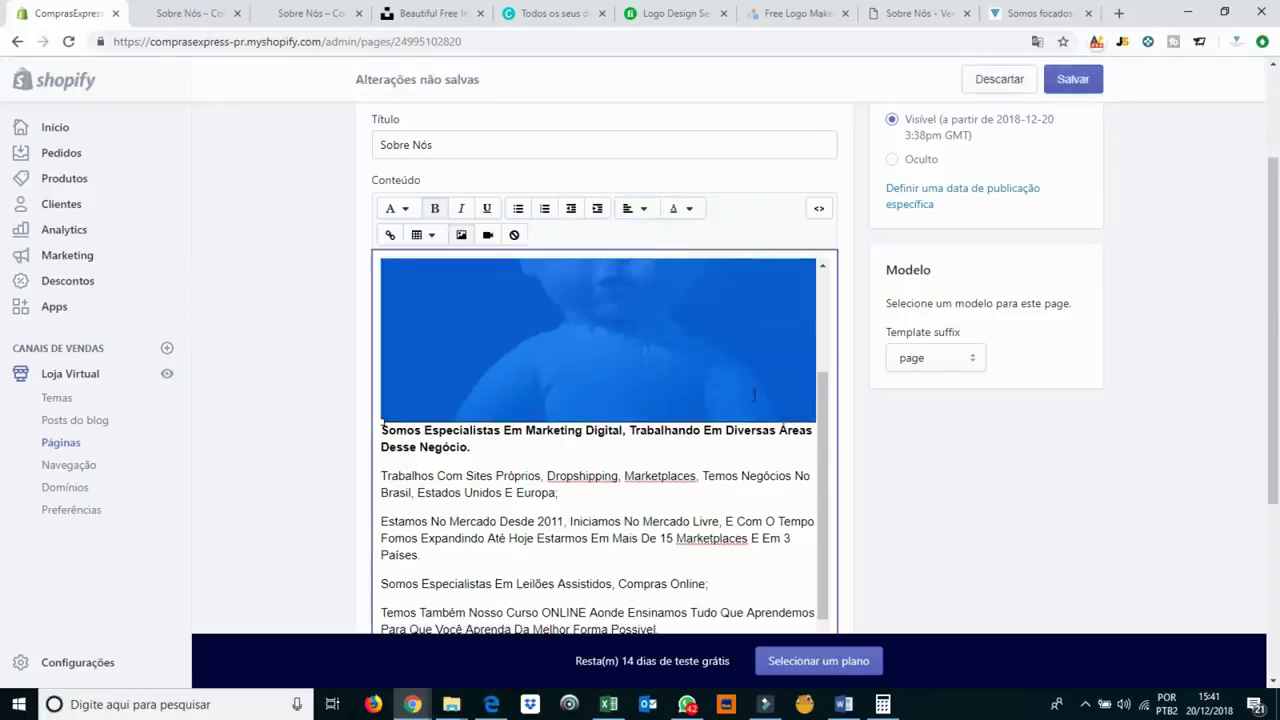
click(1072, 79)
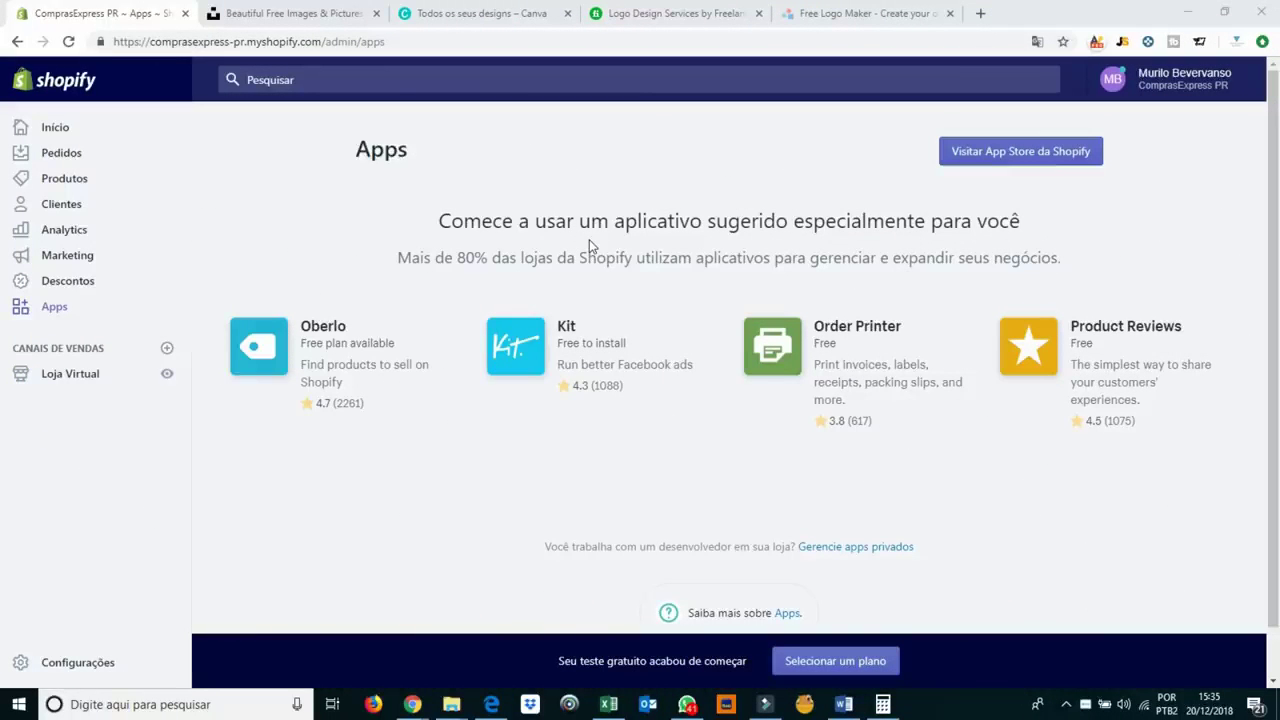
Add a new page to the online store in Shopify and title it "Contato".
click(78, 383)
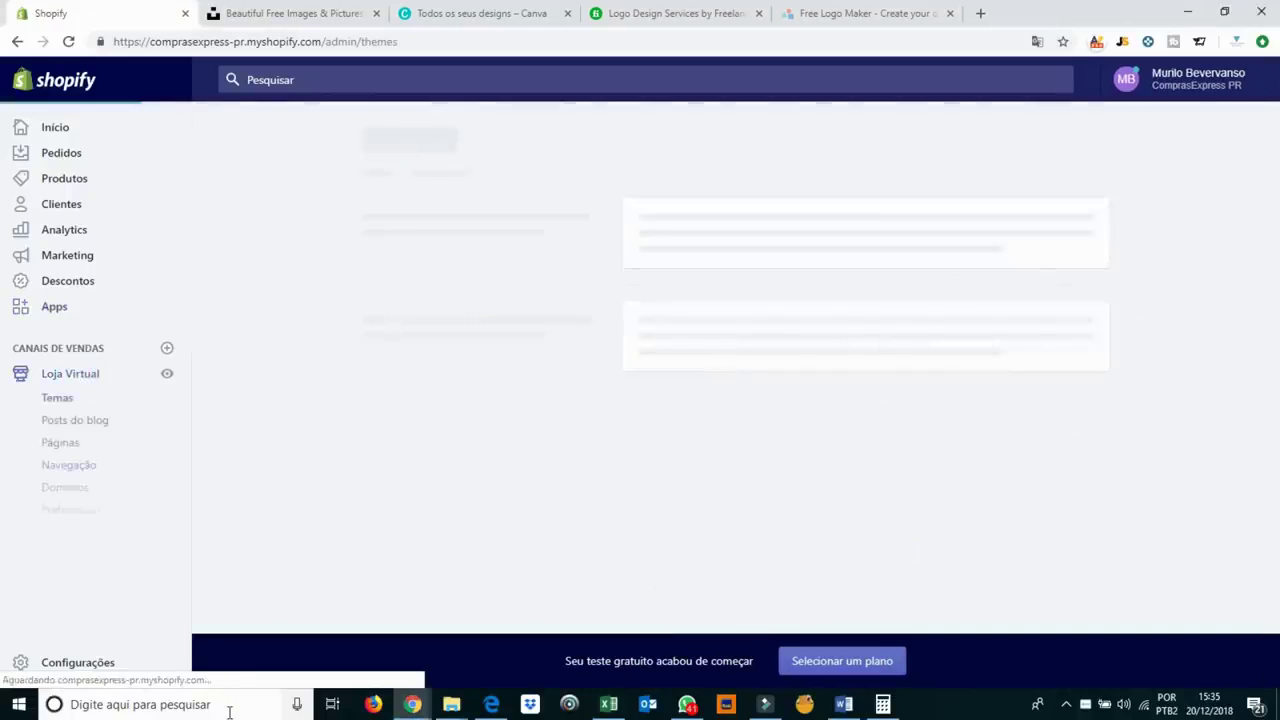
click(59, 444)
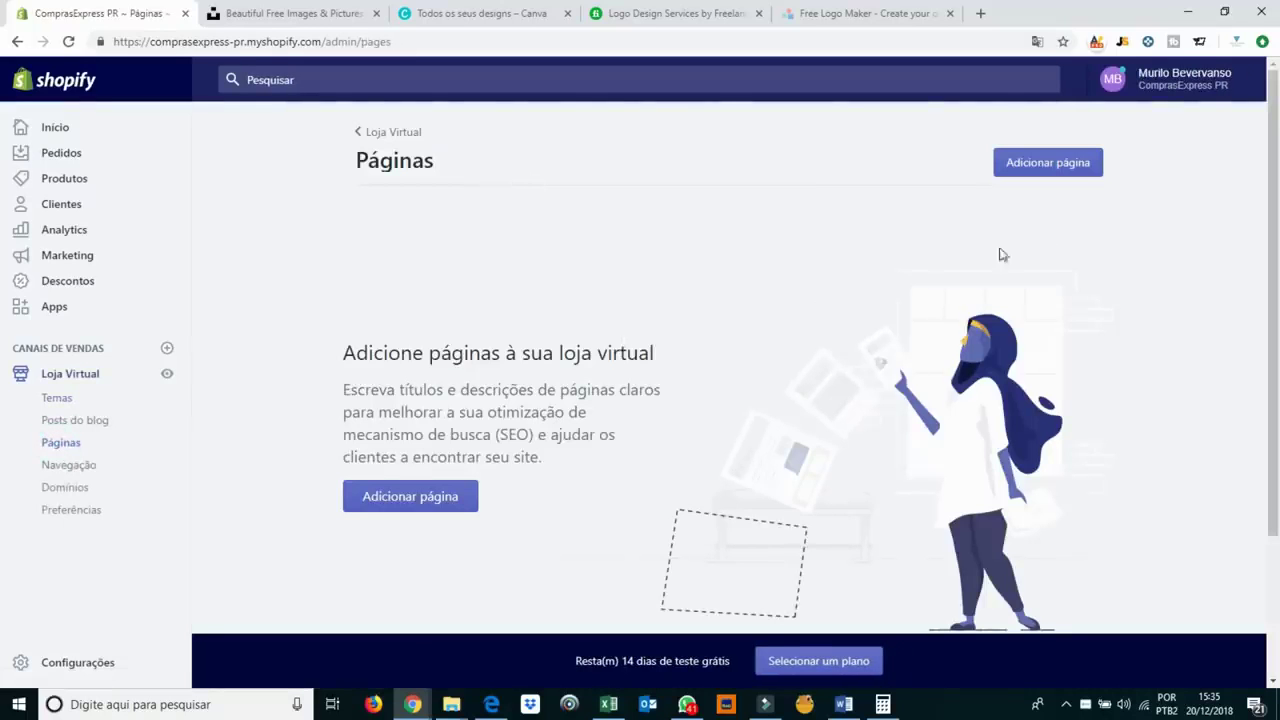
click(1045, 166)
click(576, 280)
text(Contato)
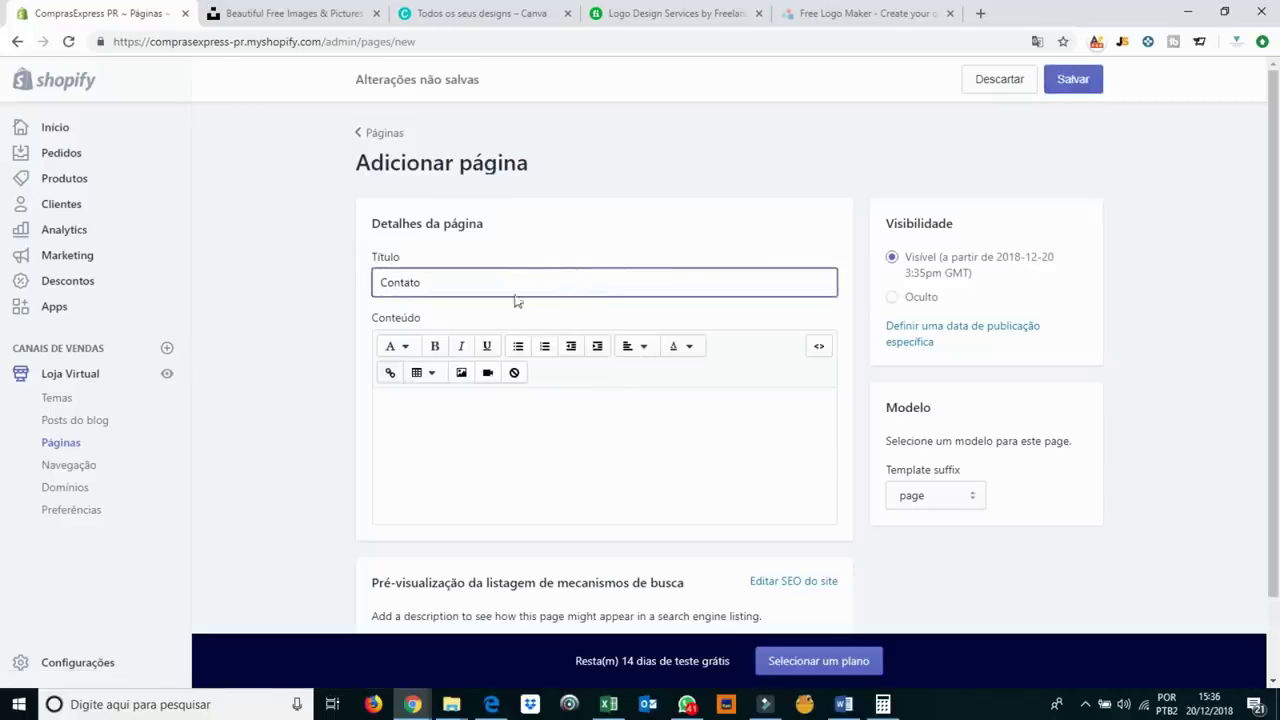
click(548, 449)
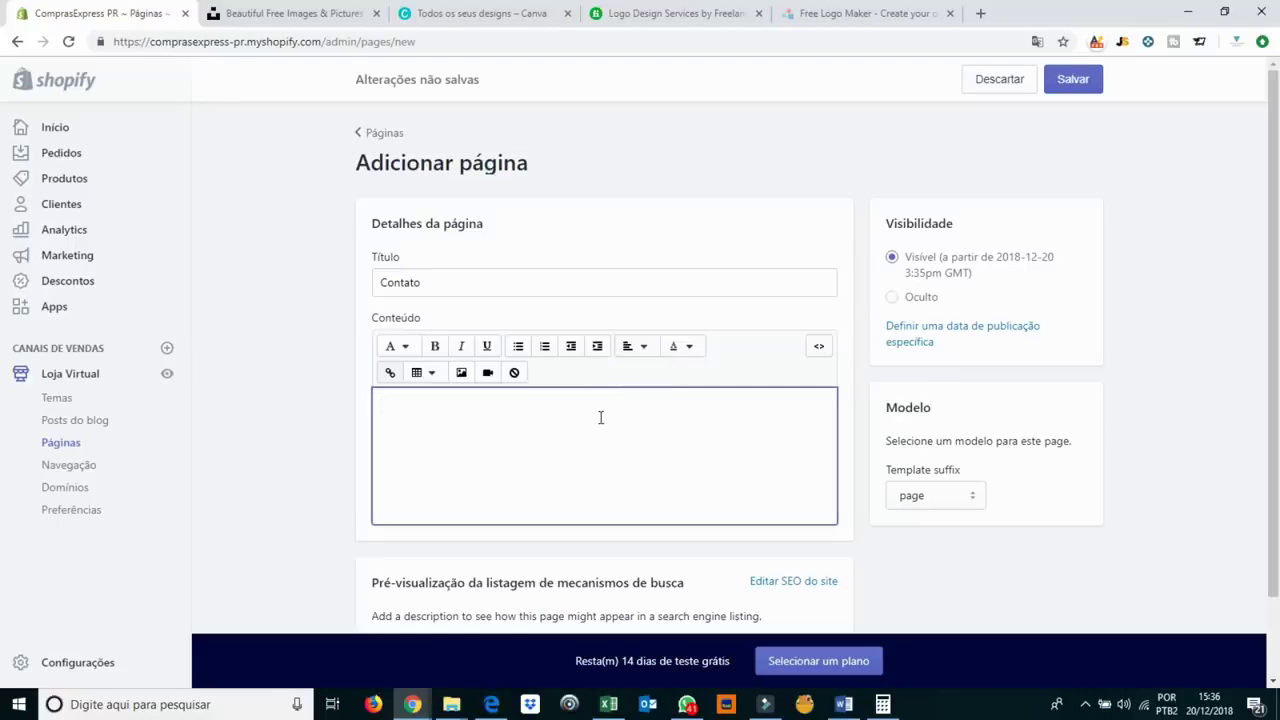
click(946, 498)
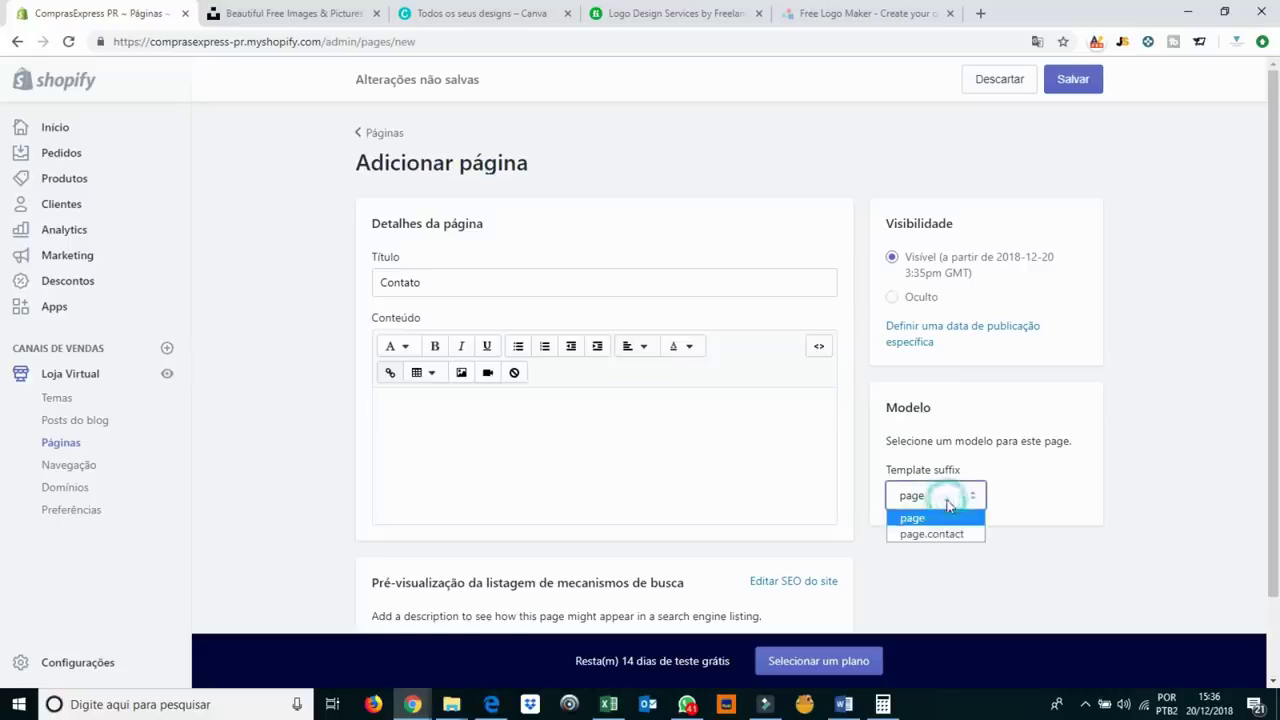
click(998, 441)
click(549, 418)
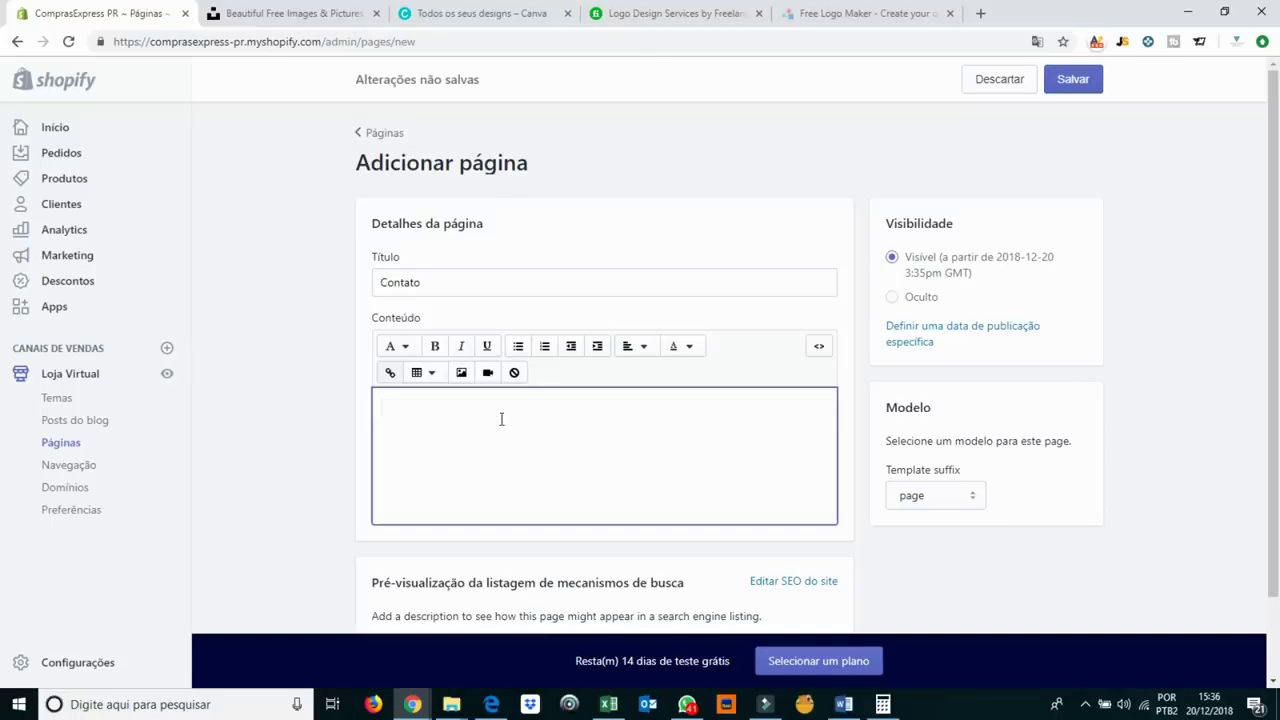
Open the Vendedor Global Sobre Nós page in a new tab and look over its image and text sections.
click(979, 12)
text(vendas)
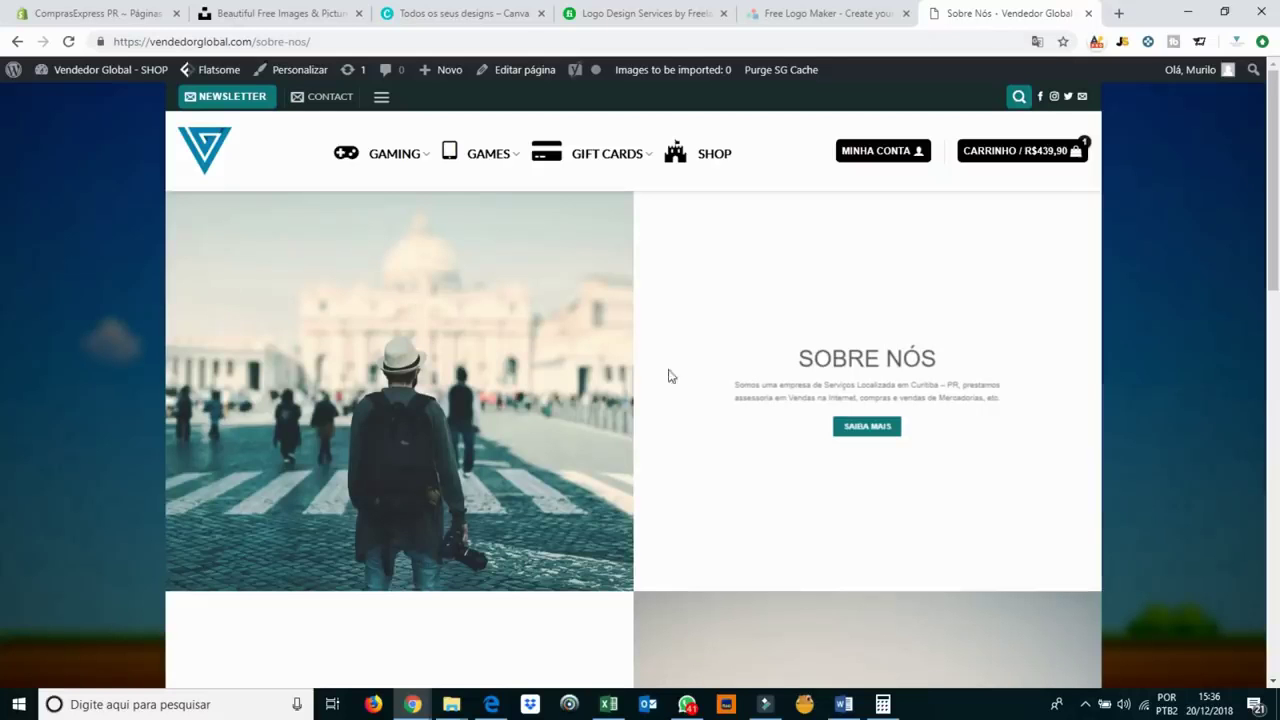
scroll(891, 448, down, 2)
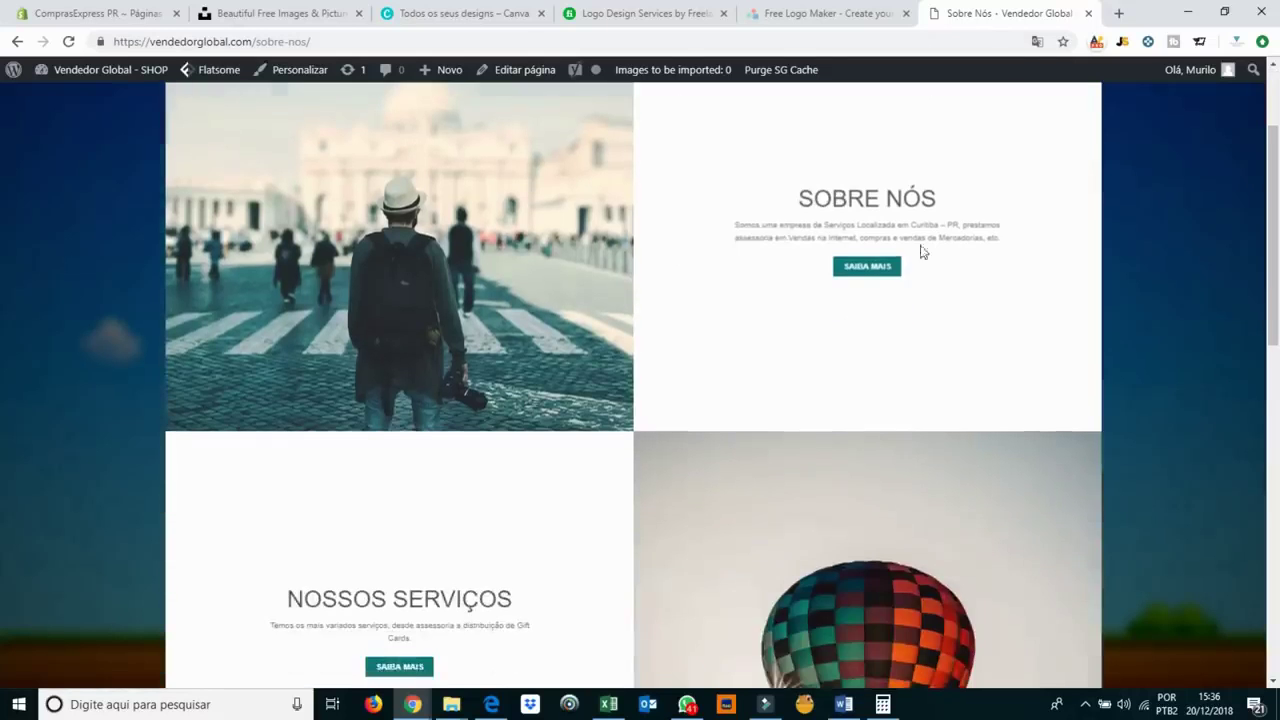
scroll(530, 490, down, 6)
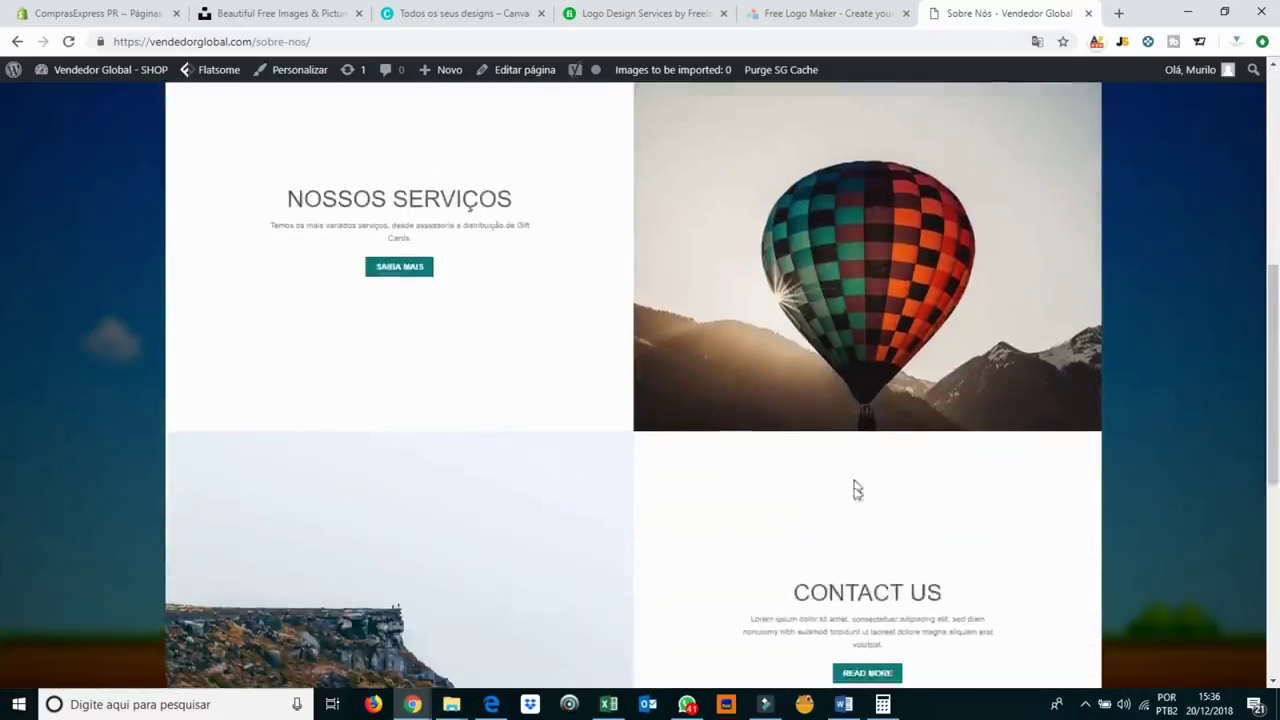
scroll(491, 417, down, 2)
scroll(489, 406, up, 8)
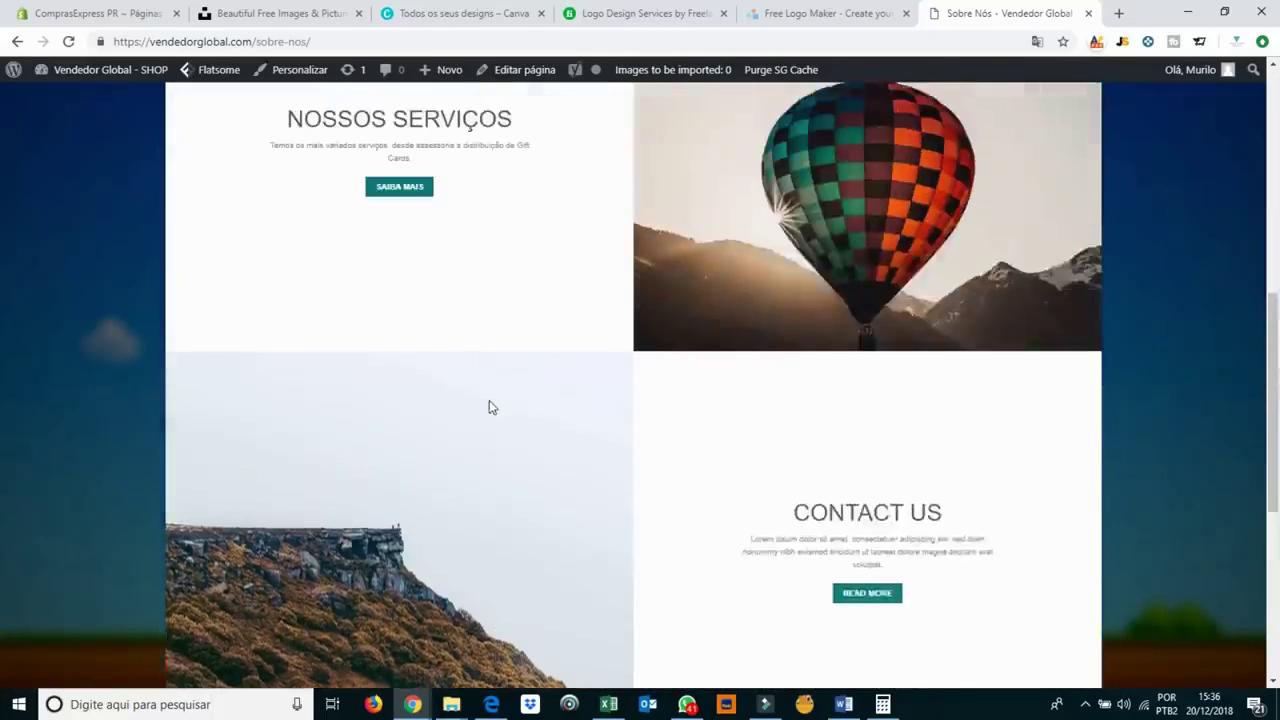
scroll(489, 400, up, 2)
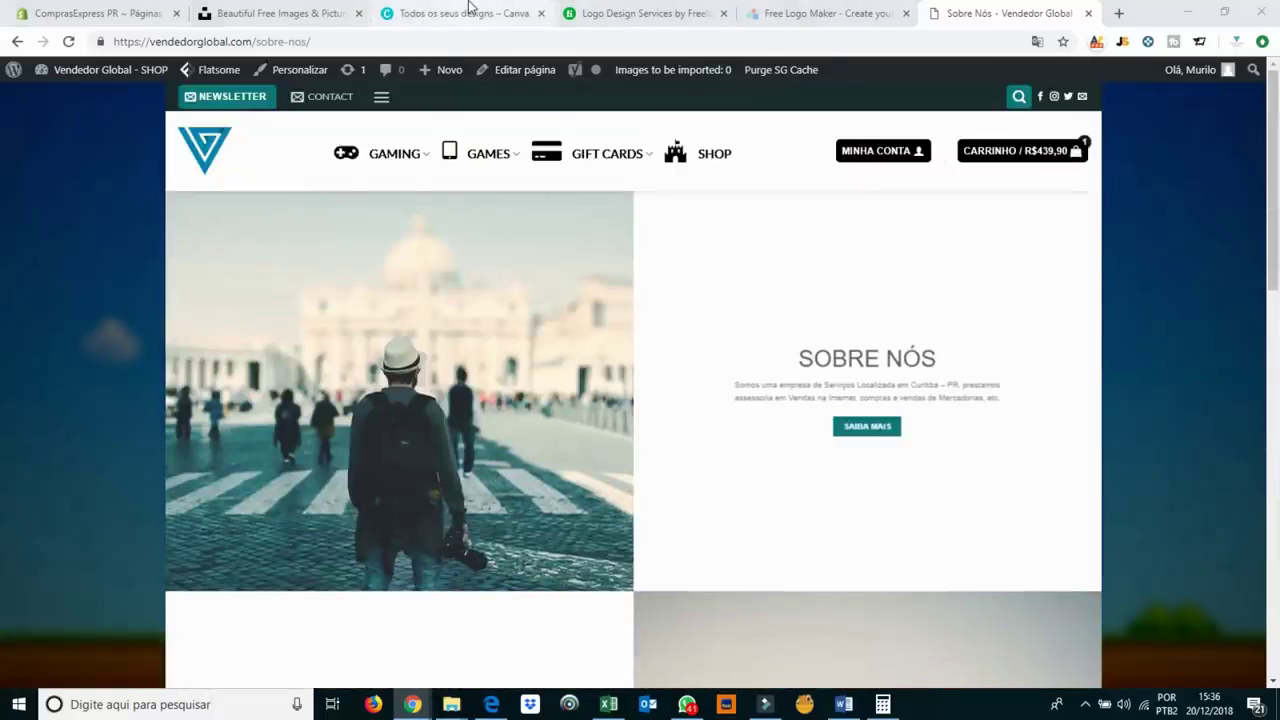
Return to the new Contato page in Shopify and set its template suffix to page.contact.
key(alt+Tab)
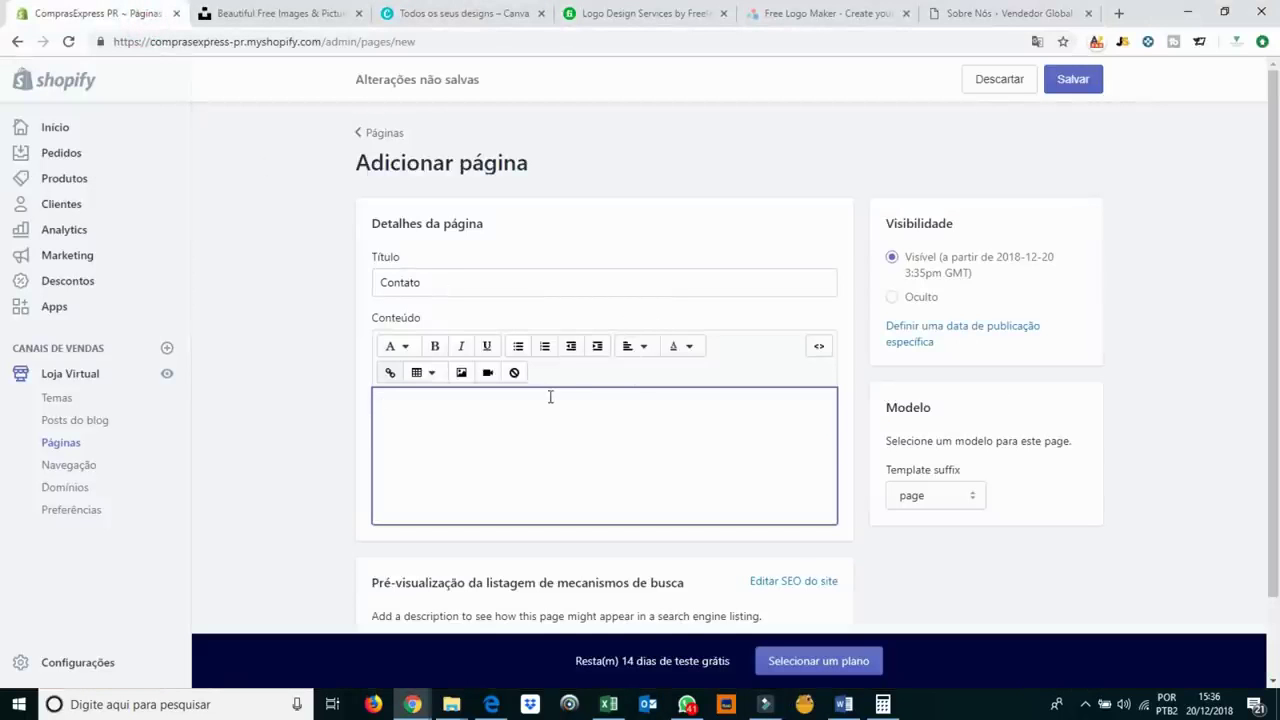
click(942, 500)
click(918, 531)
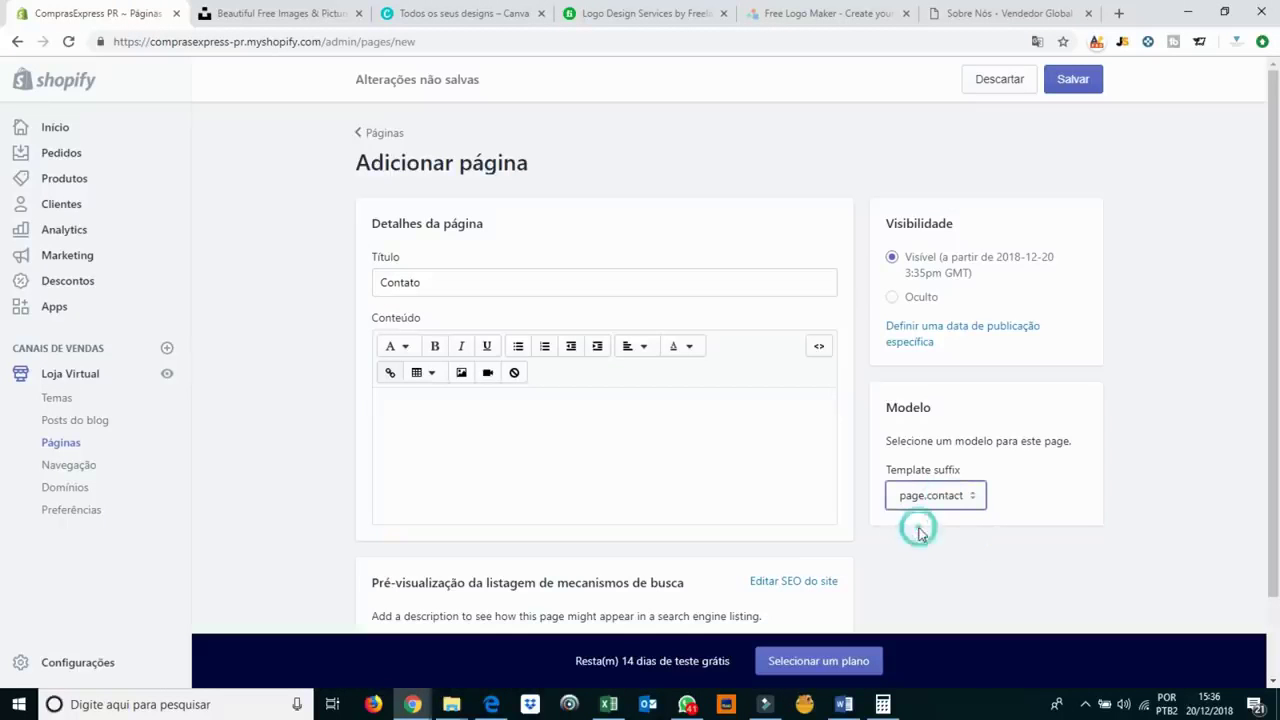
scroll(654, 460, down, 2)
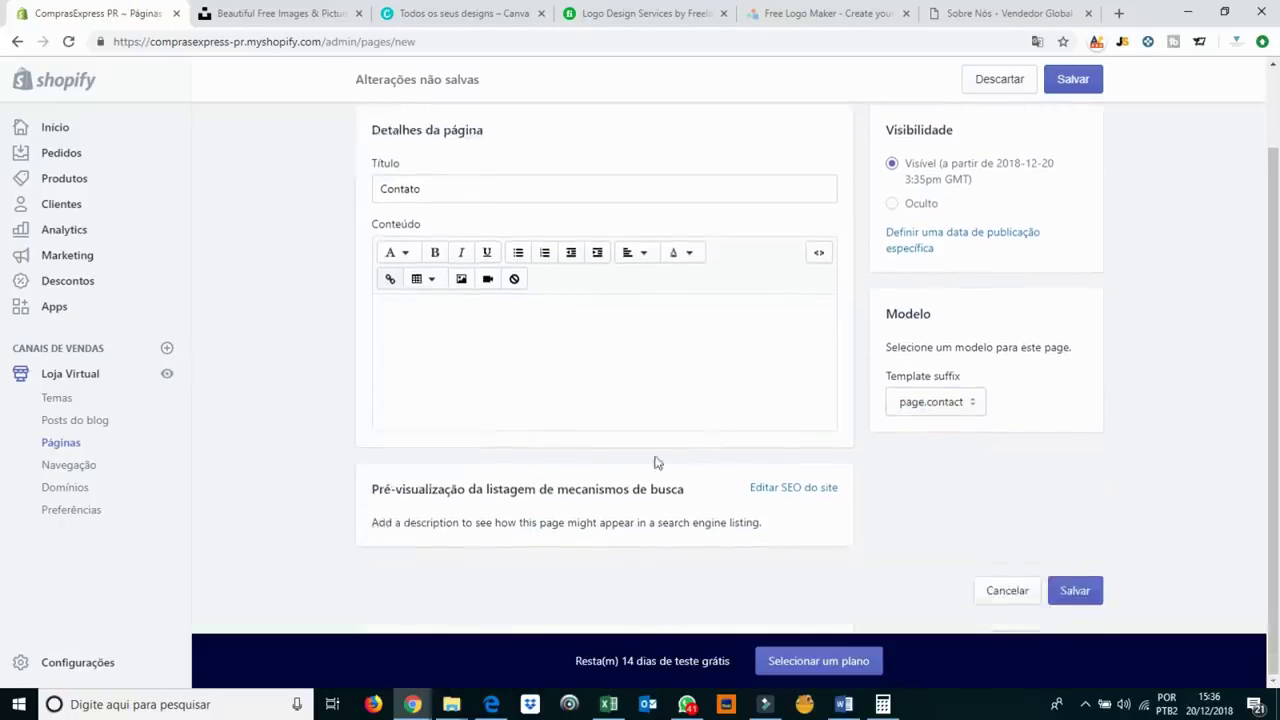
scroll(608, 430, up, 2)
Enter "Indicar alguma coisa sobre a empresa" as the content of the Contato page.
click(536, 432)
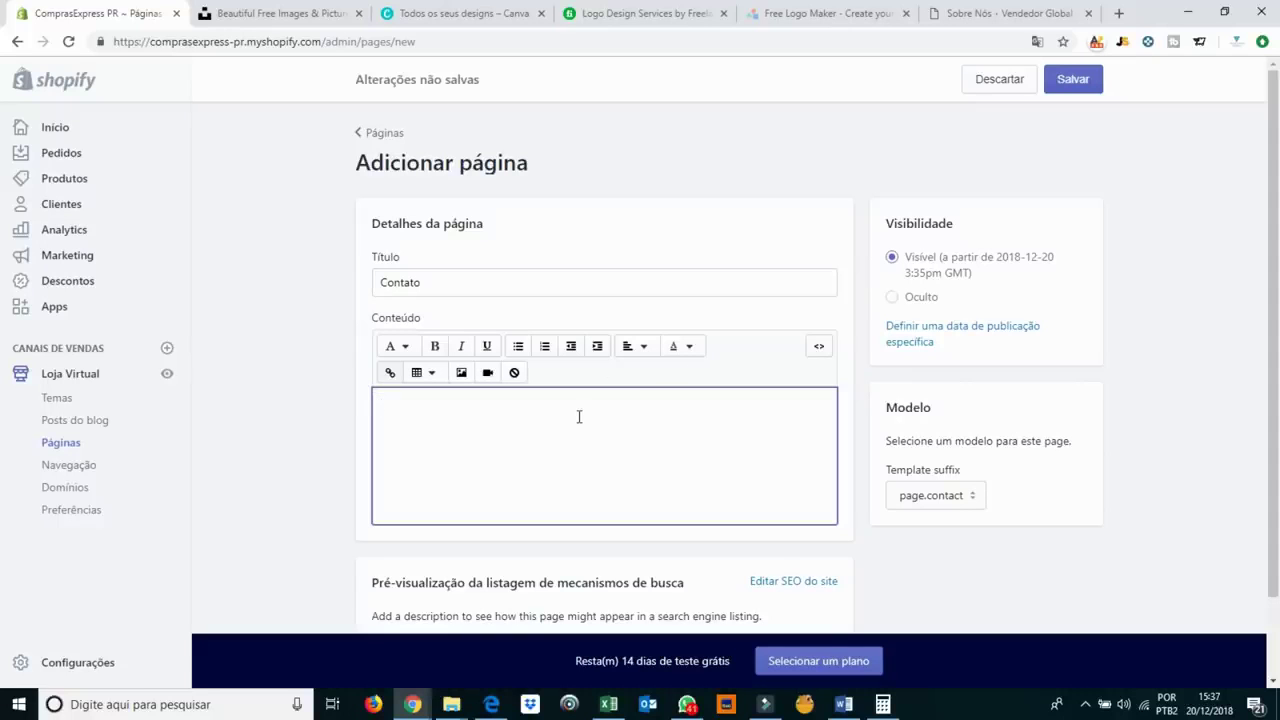
text(S)
key(BackSpace)
text(Fal)
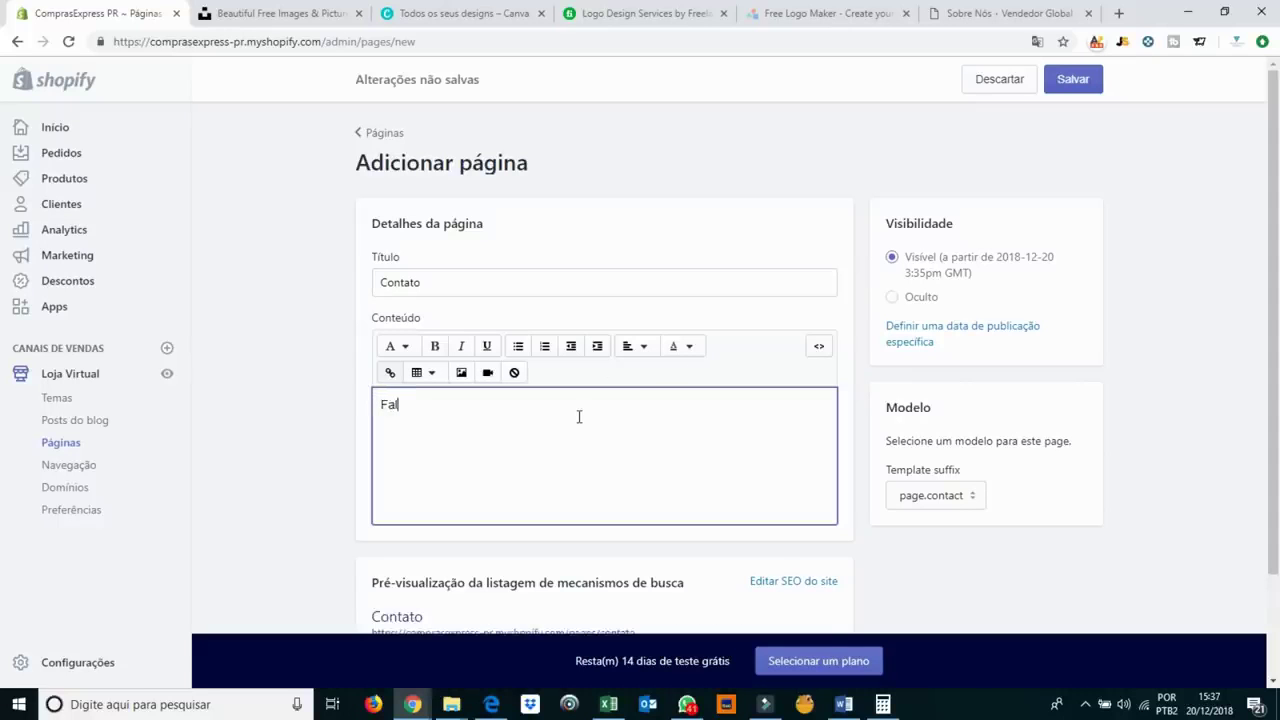
text(ar sua a empre)
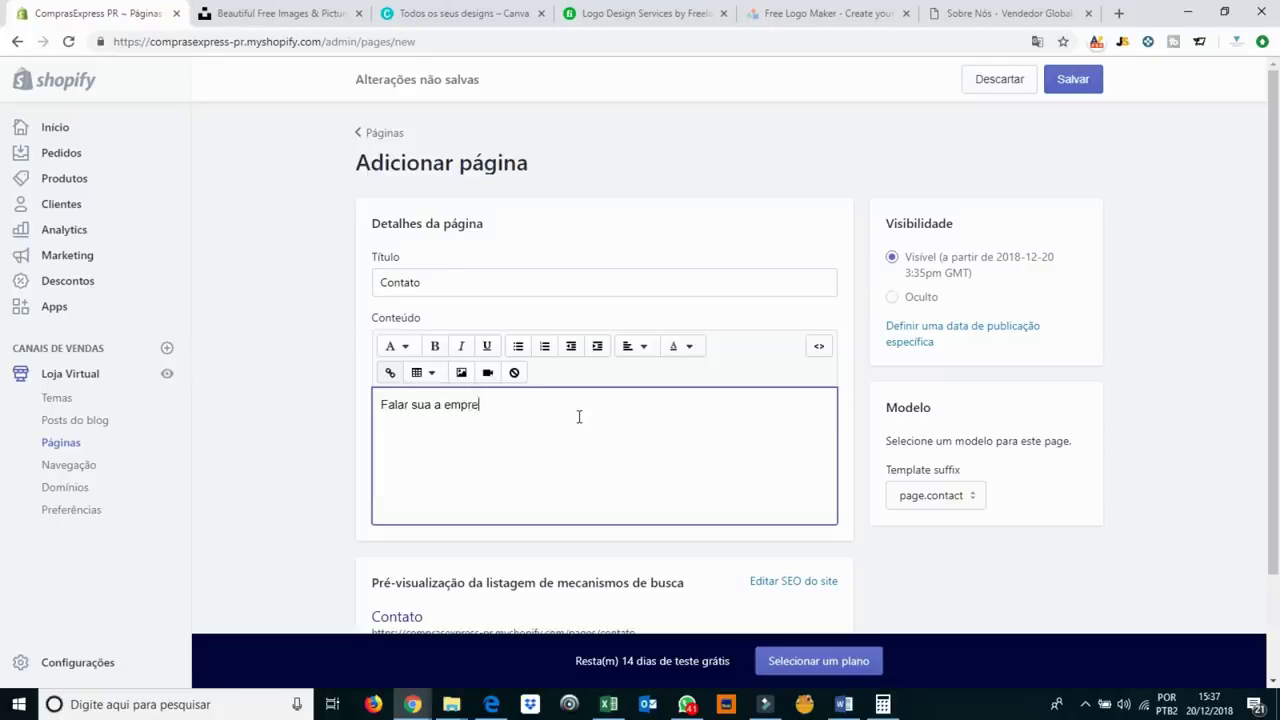
text(sa)
key(ctrl+a)
key(BackSpace)
text(Indica)
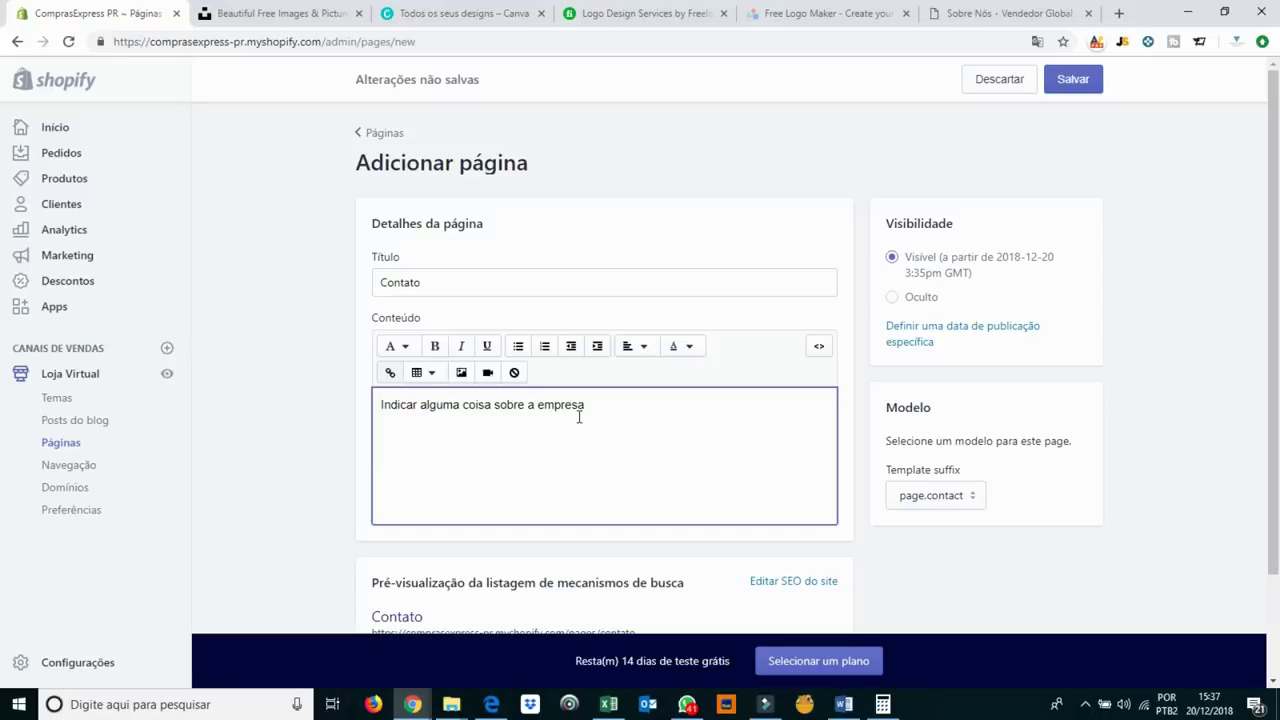
Look through the image sources for the Contato page's content and upload an image file from the computer.
click(461, 372)
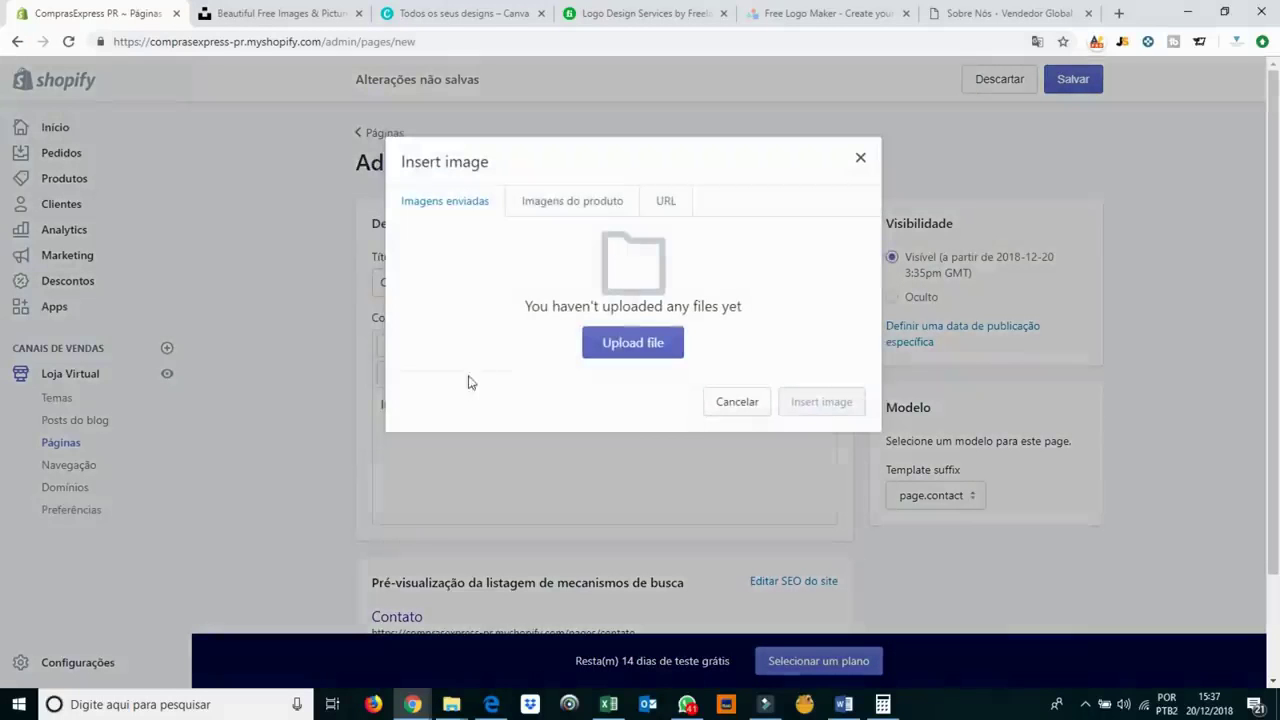
click(550, 202)
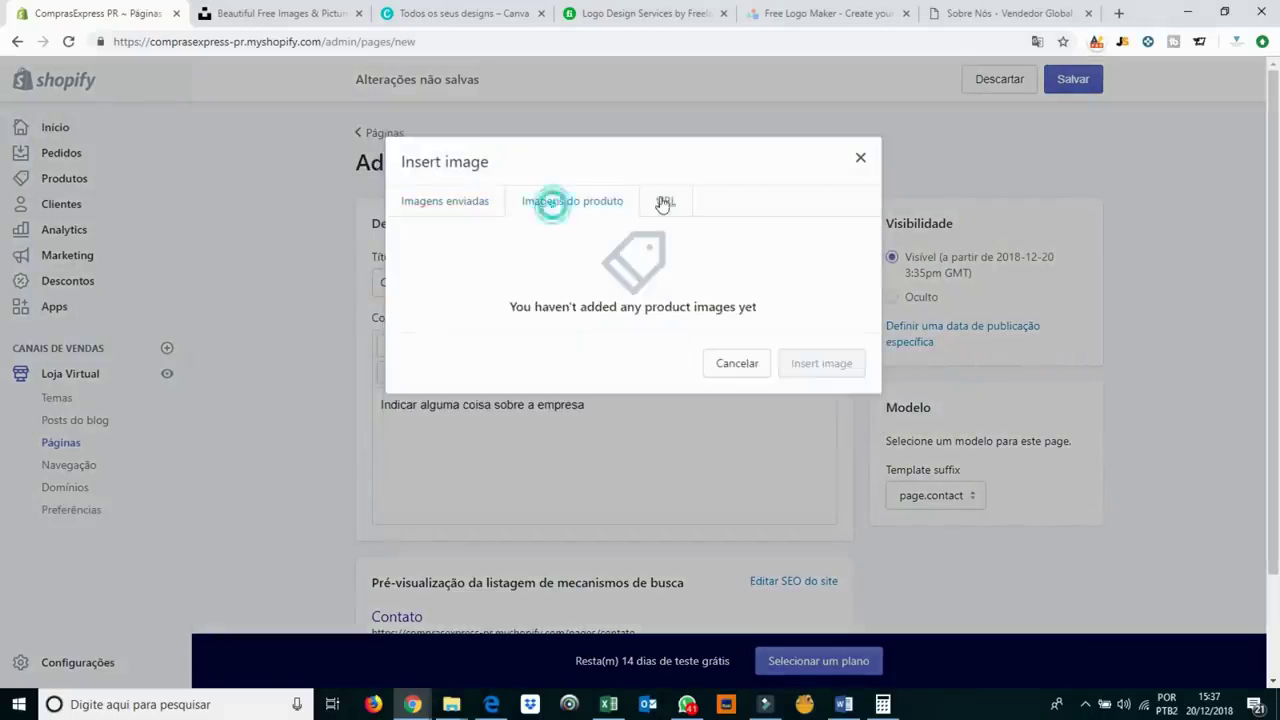
click(676, 198)
click(425, 200)
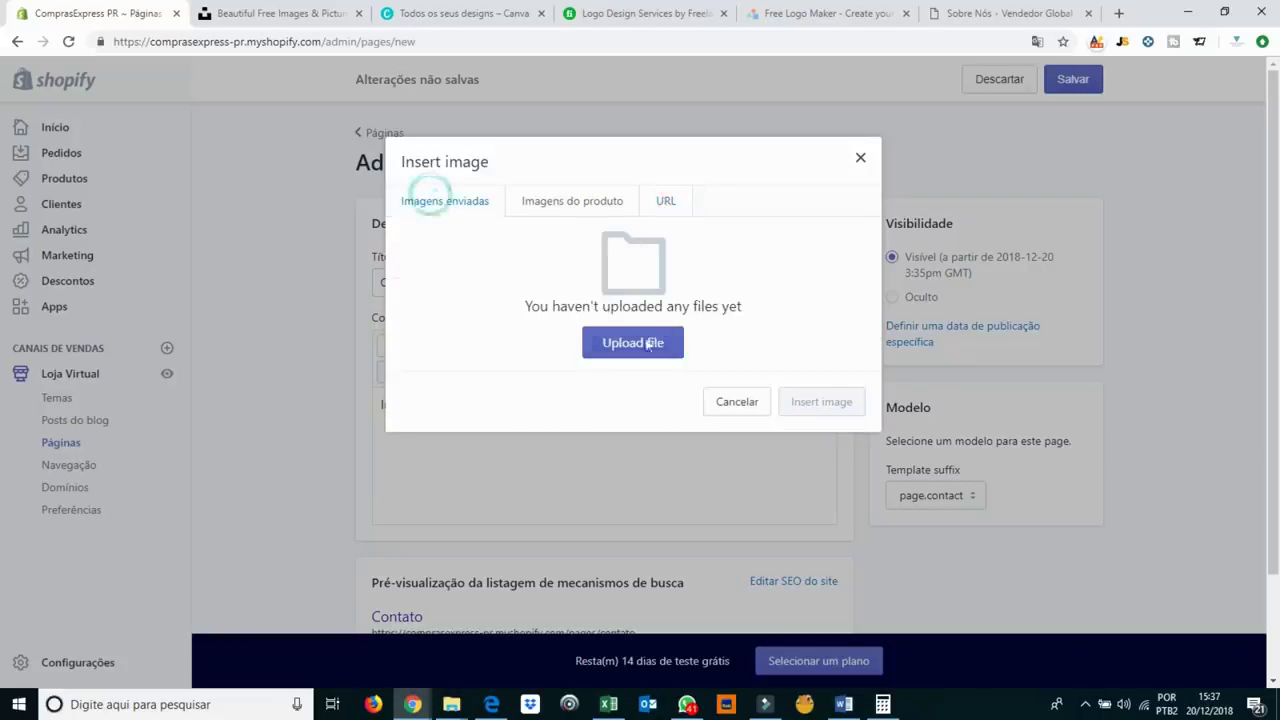
click(628, 346)
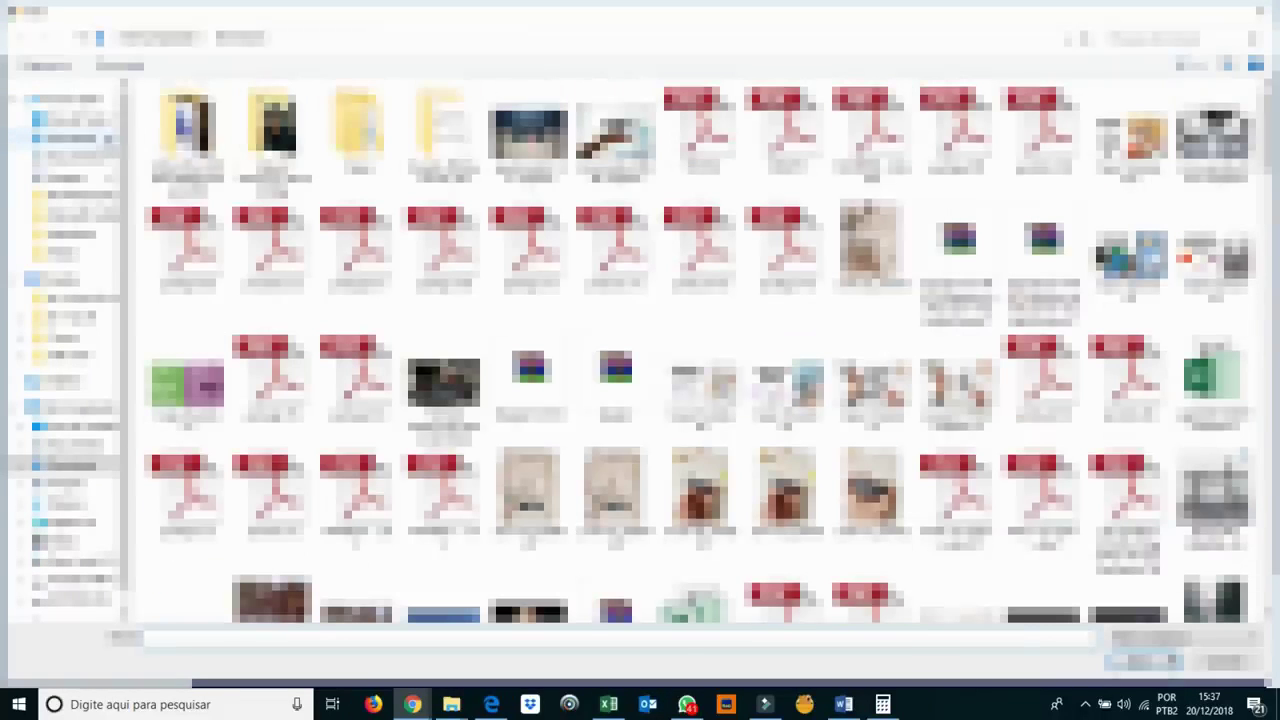
double_click(528, 130)
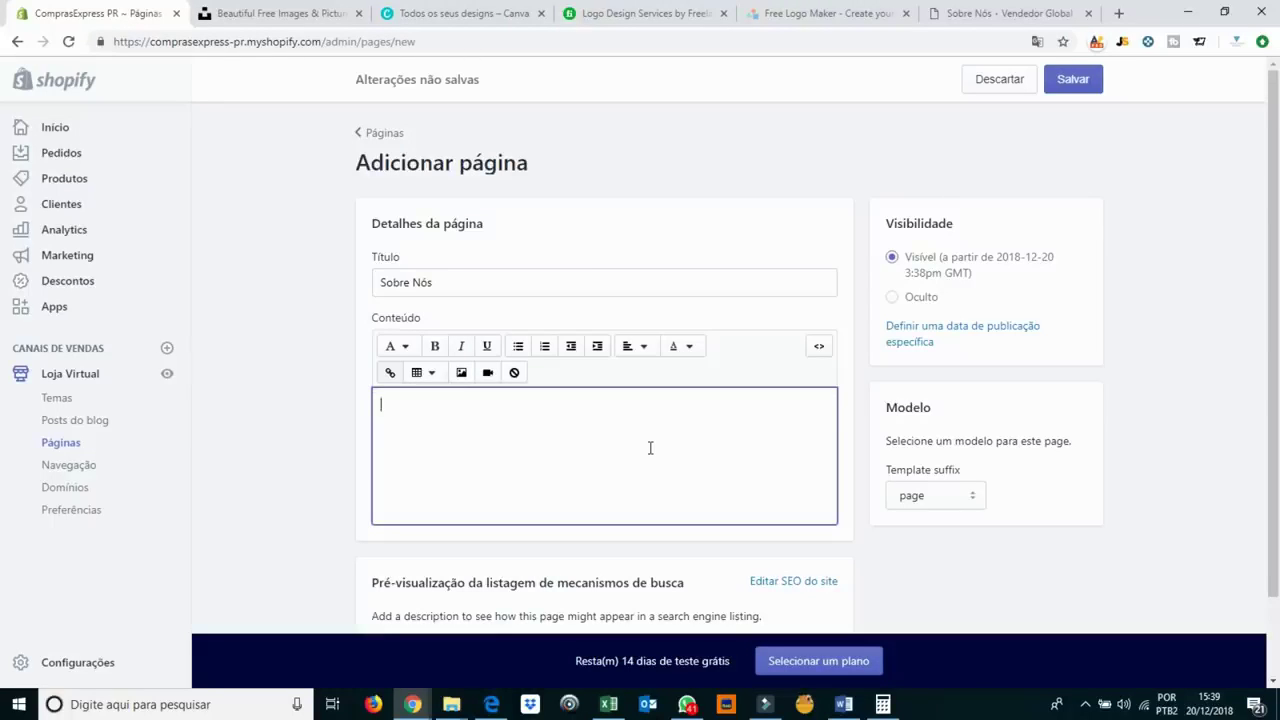
Open a new browser tab while creating the Sobre Nós page and look up comprasexpress.
click(1120, 13)
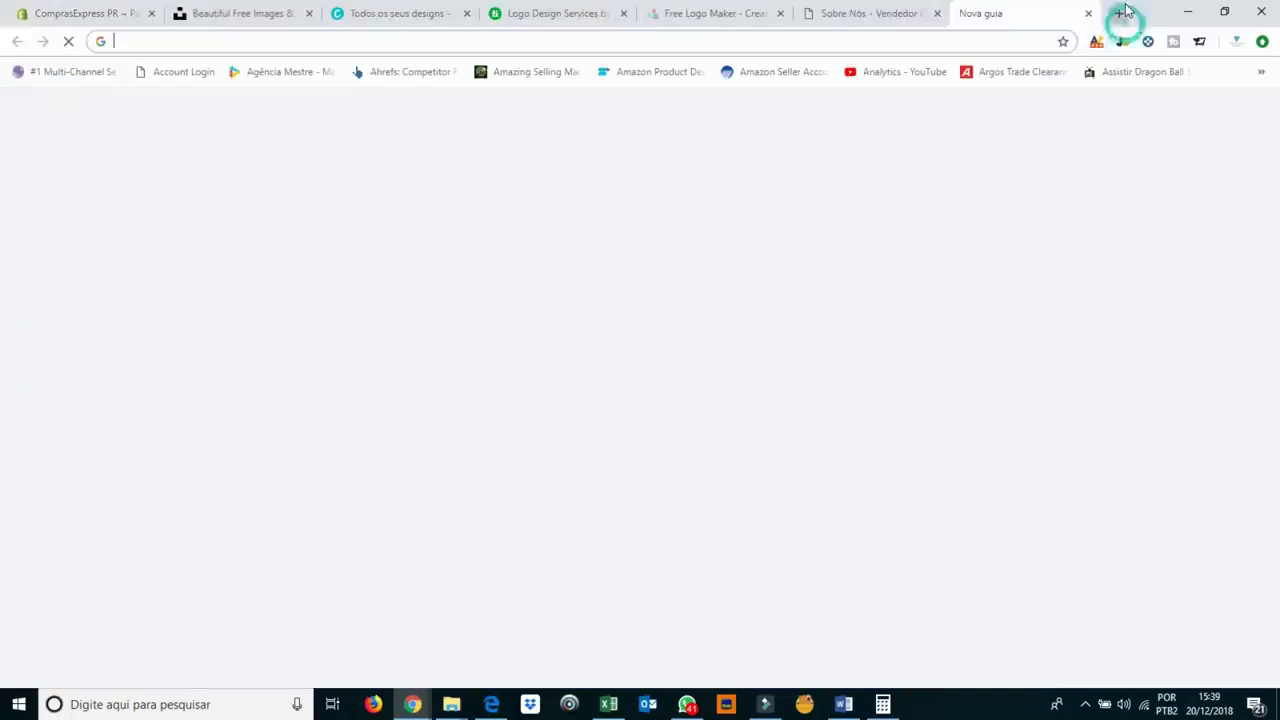
text(comprasexpress)
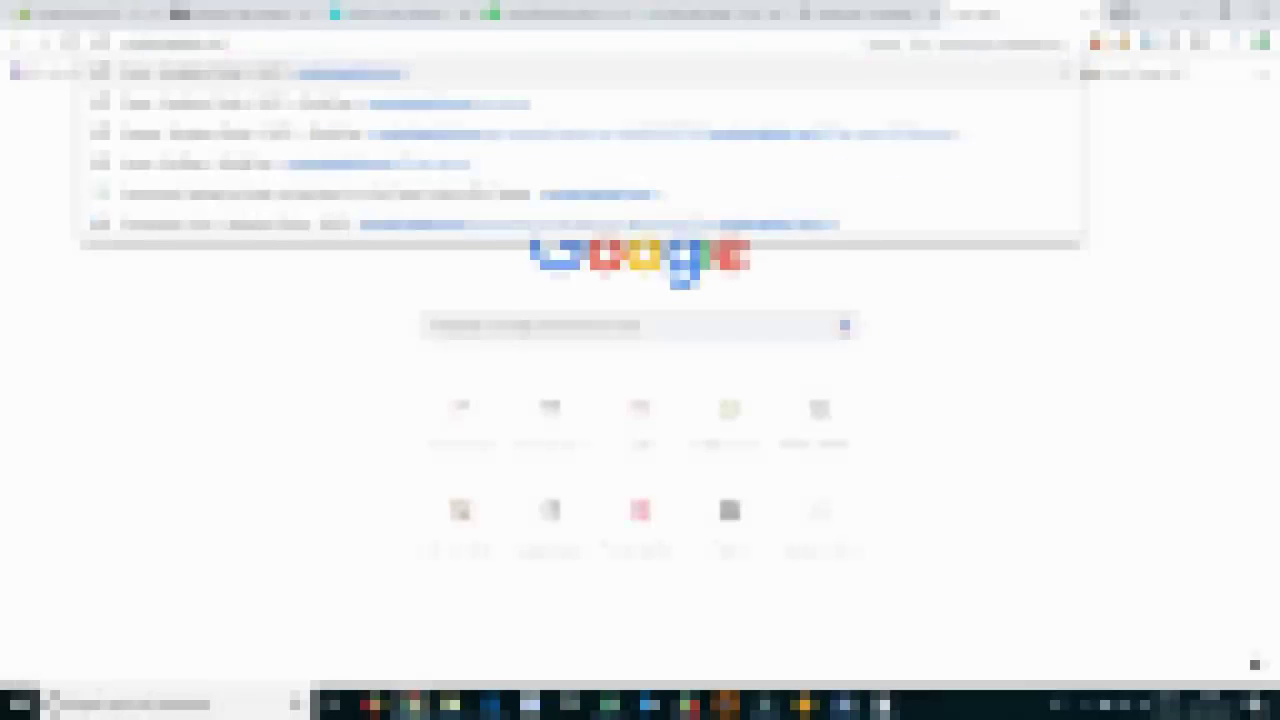
key(Return)
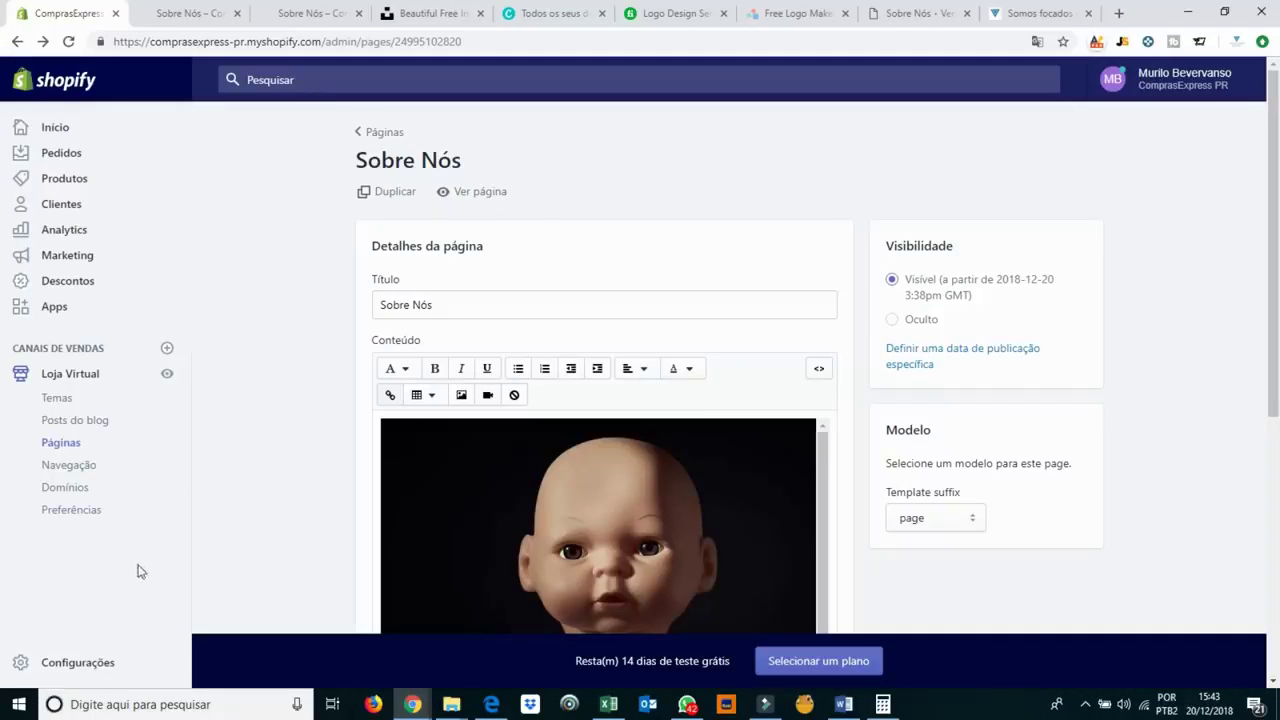
Open the store's general settings in Shopify and review the store name and e-mail fields.
click(84, 663)
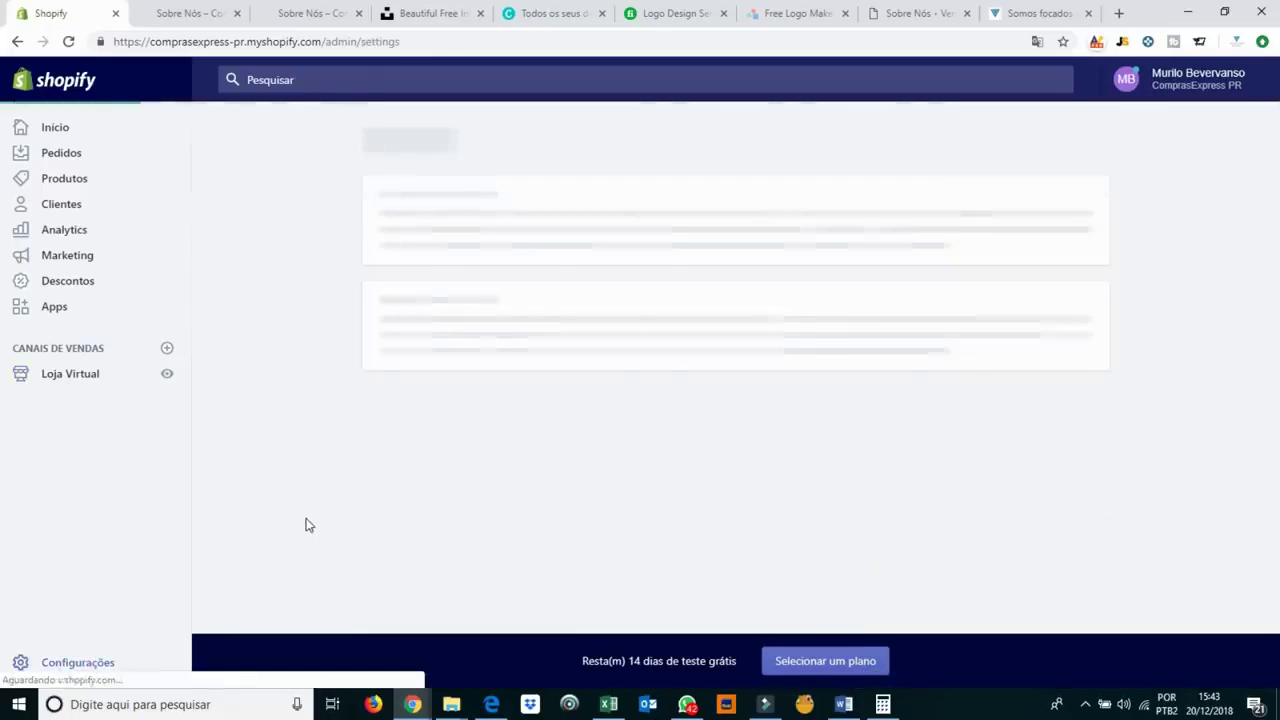
click(437, 239)
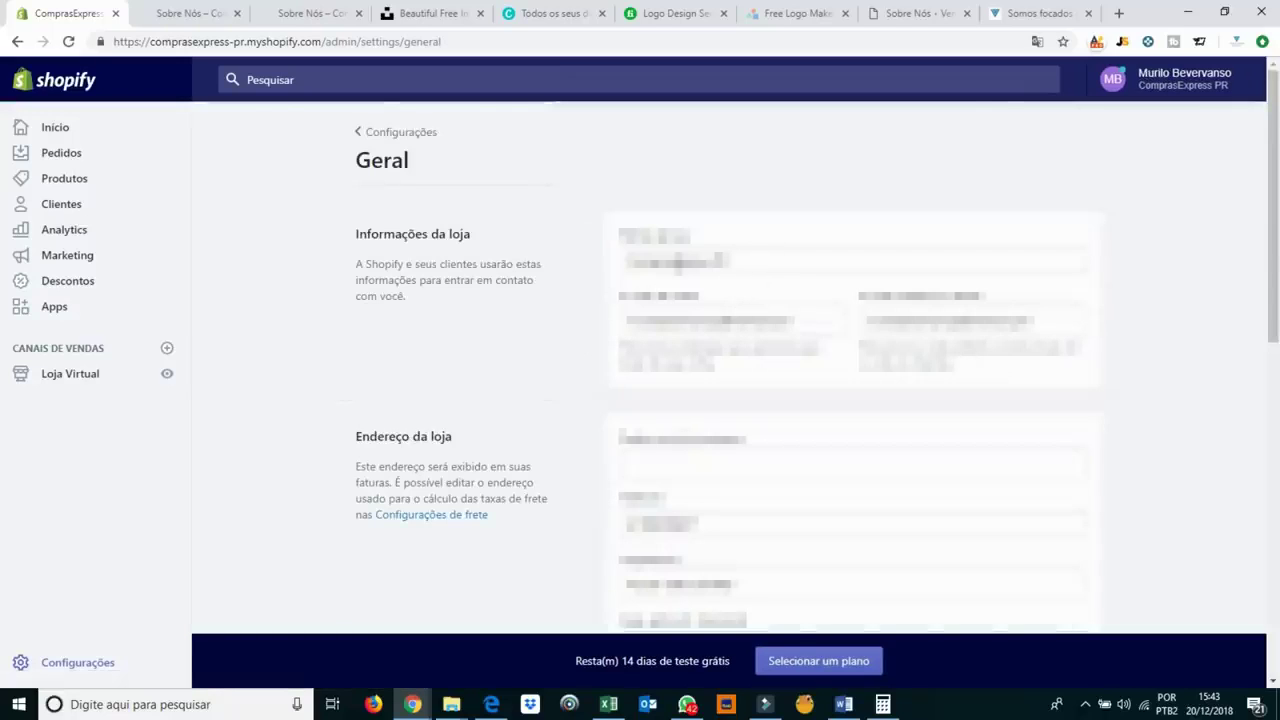
drag(750, 262, 508, 291)
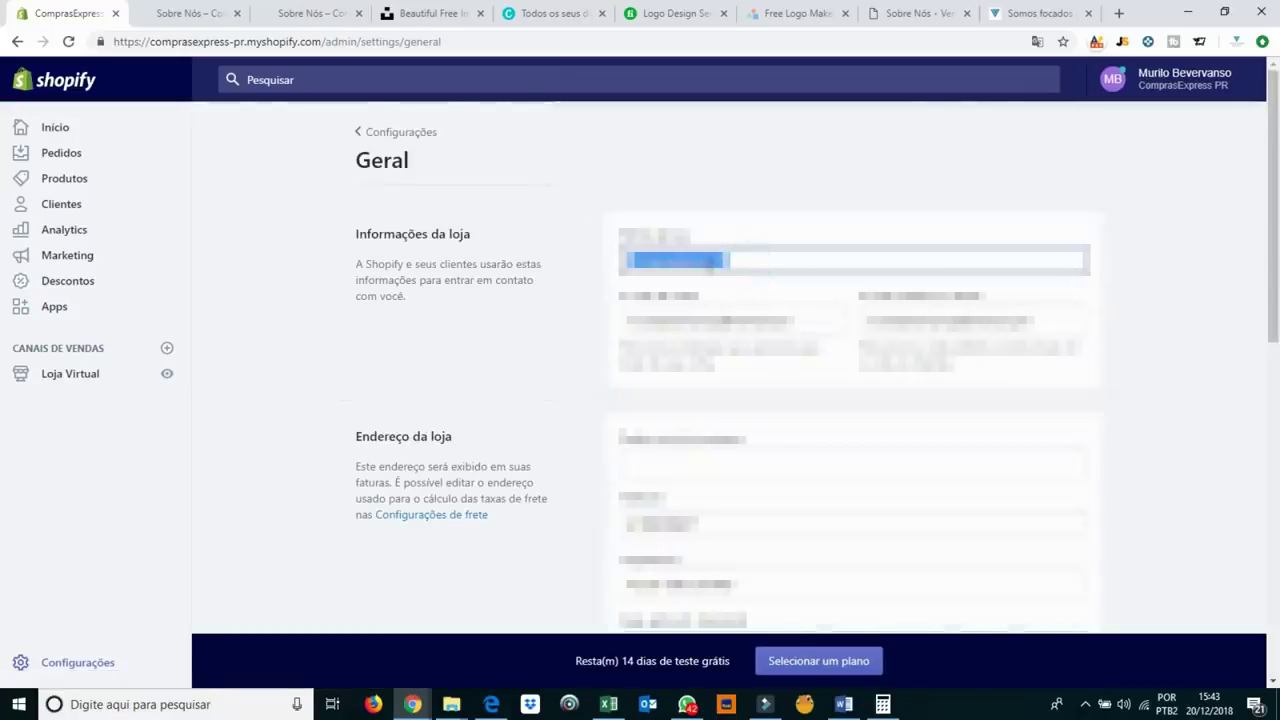
click(728, 322)
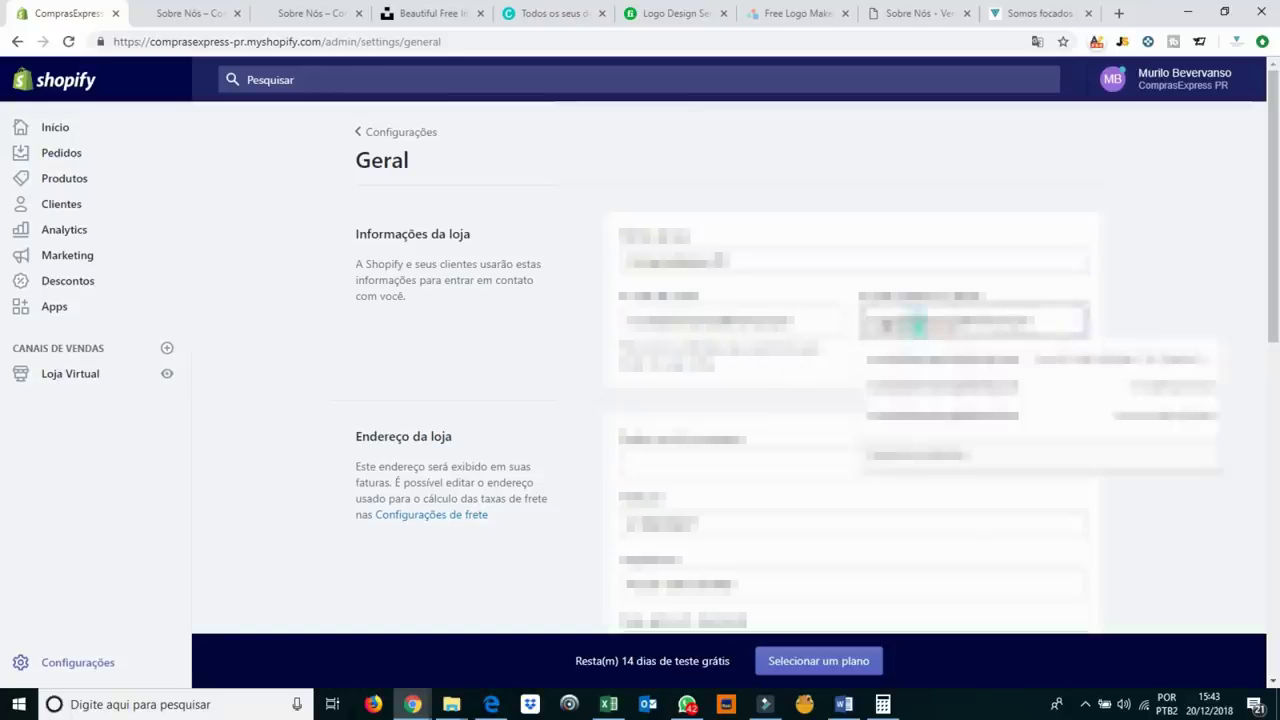
click(1075, 345)
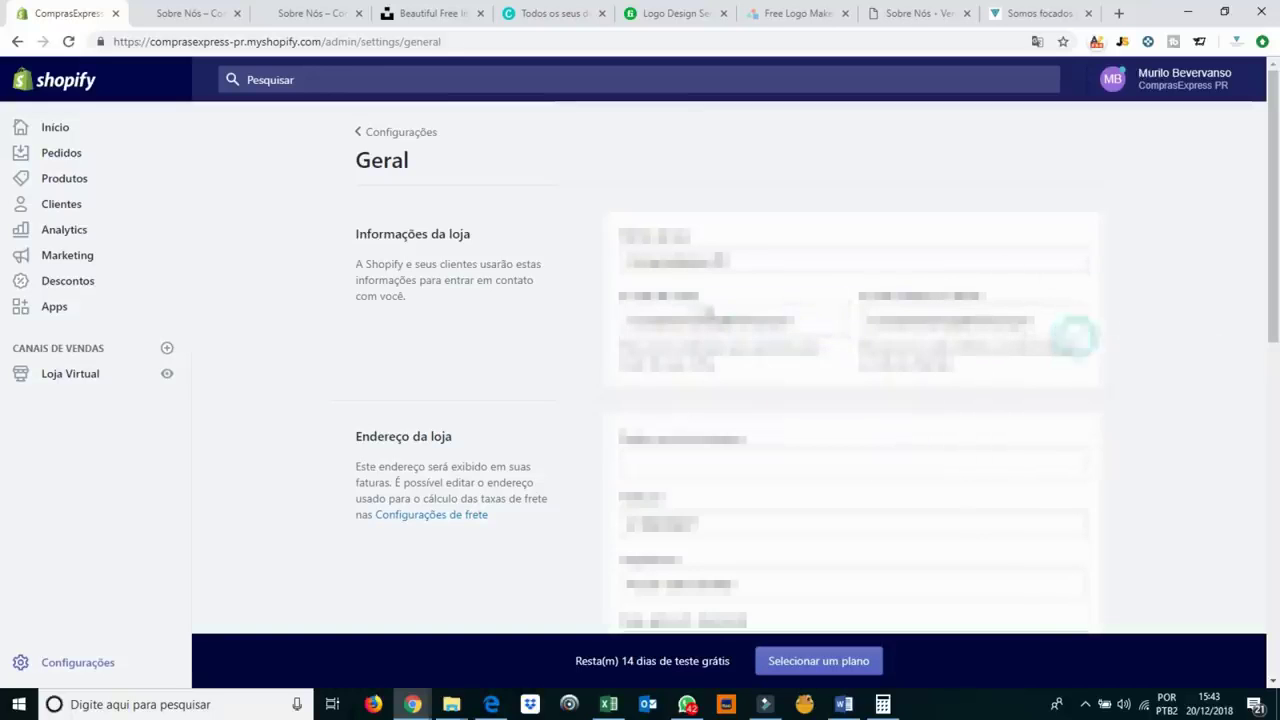
Set the store's time zone to (GMT-03:00) Buenos Aires in the standards and formats section.
scroll(730, 360, down, 3)
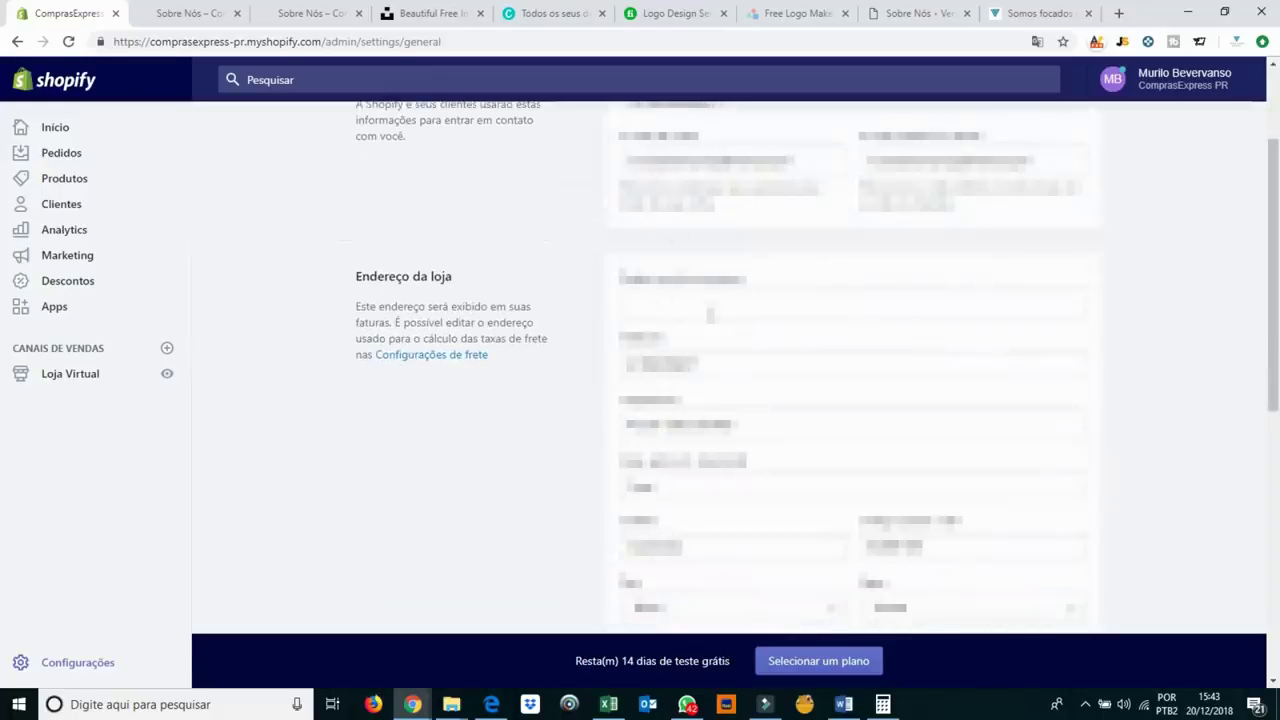
scroll(710, 315, down, 4)
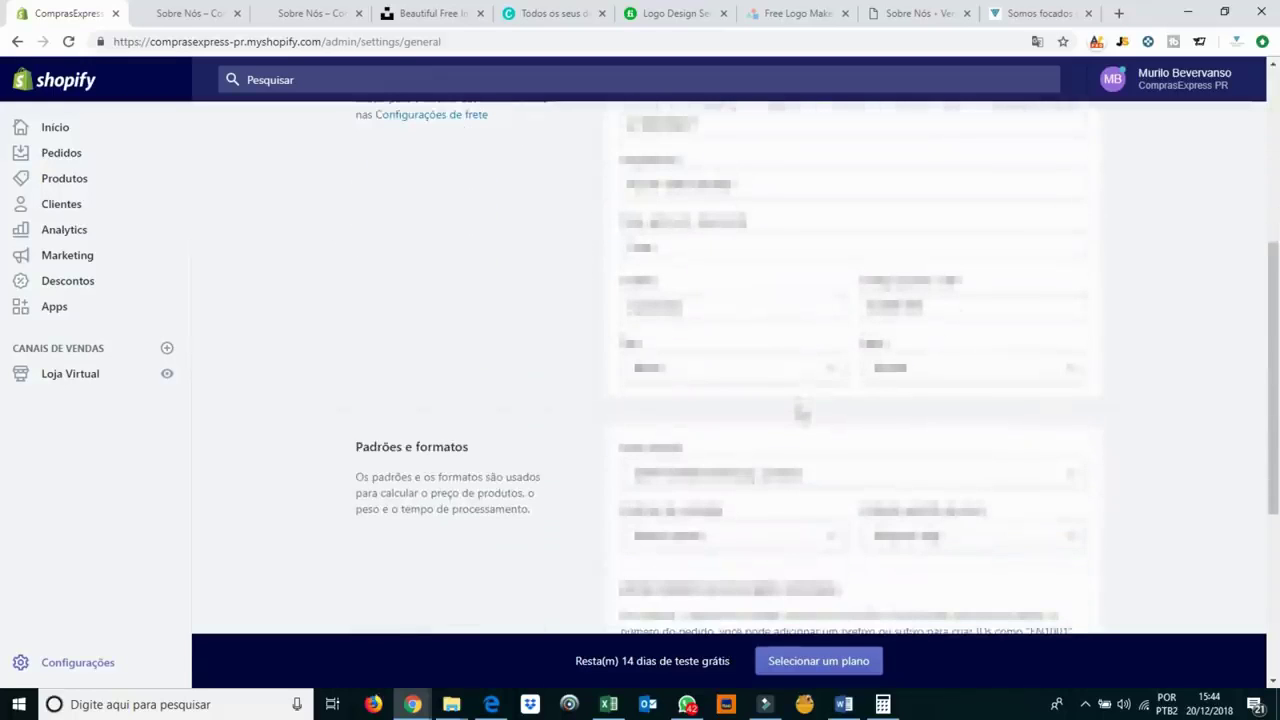
click(805, 476)
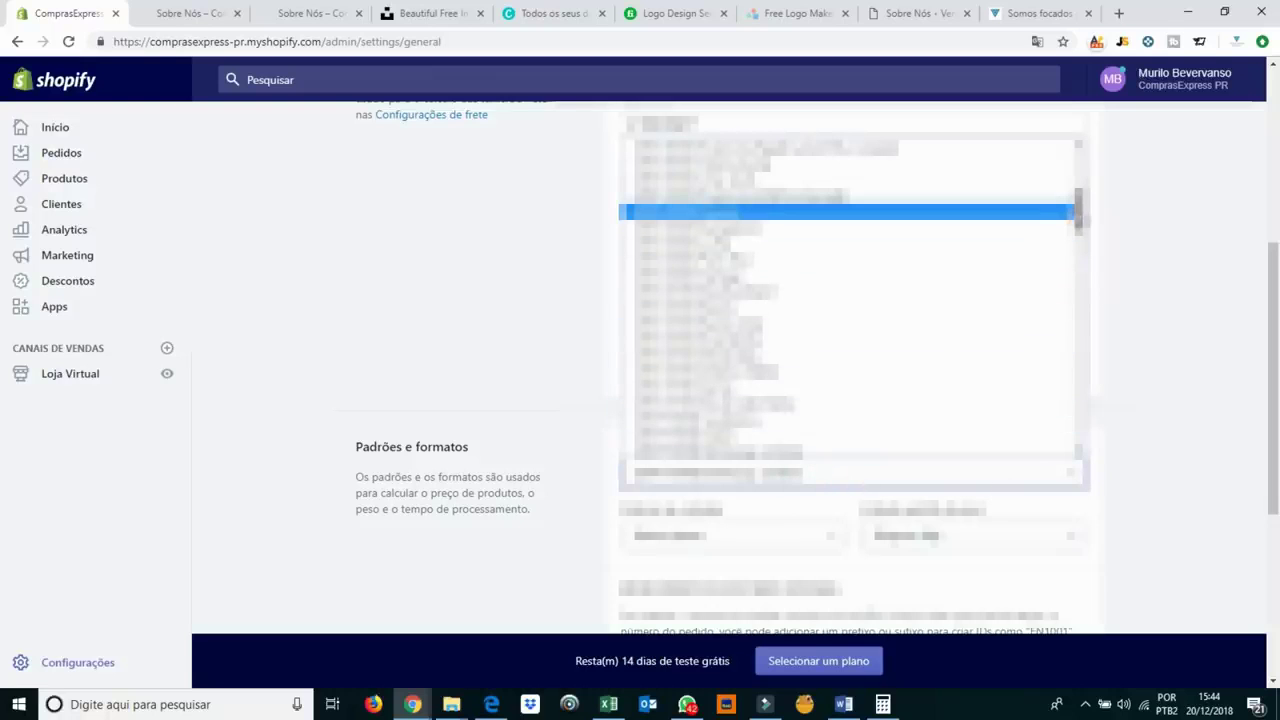
click(990, 323)
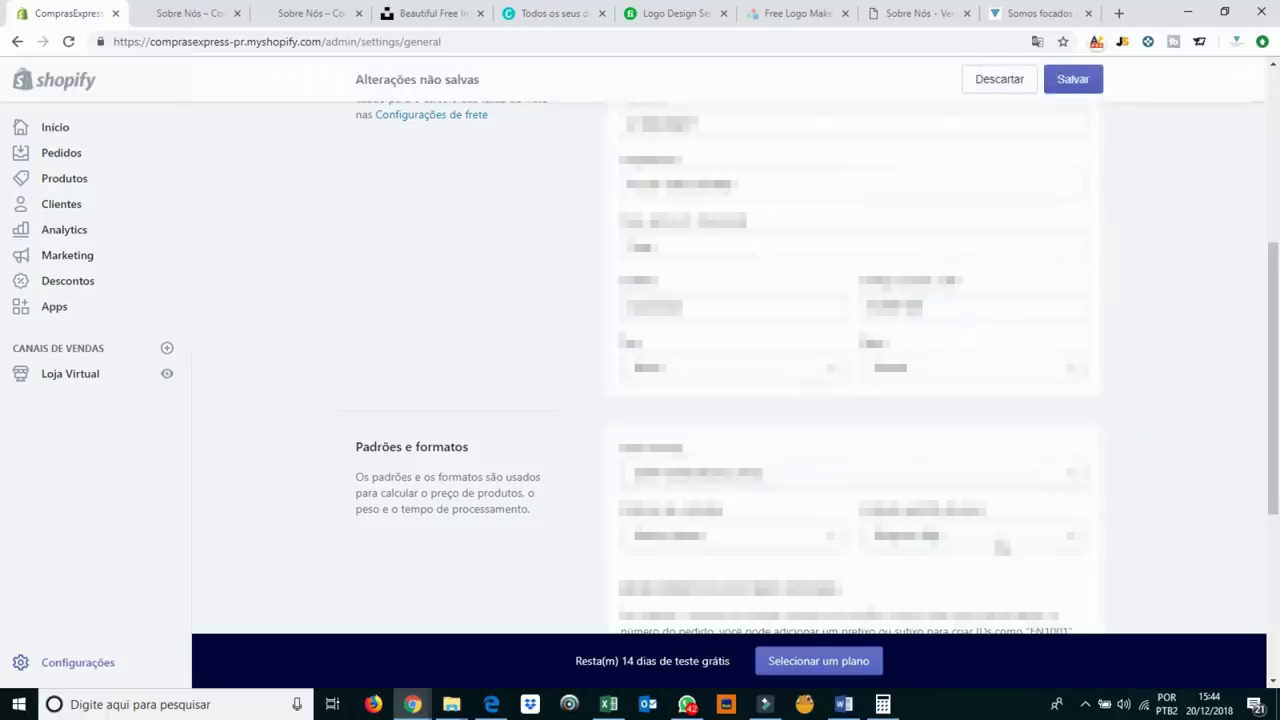
Try 10 as the suffix in the order ID format and clear the suffix again.
scroll(826, 546, down, 1)
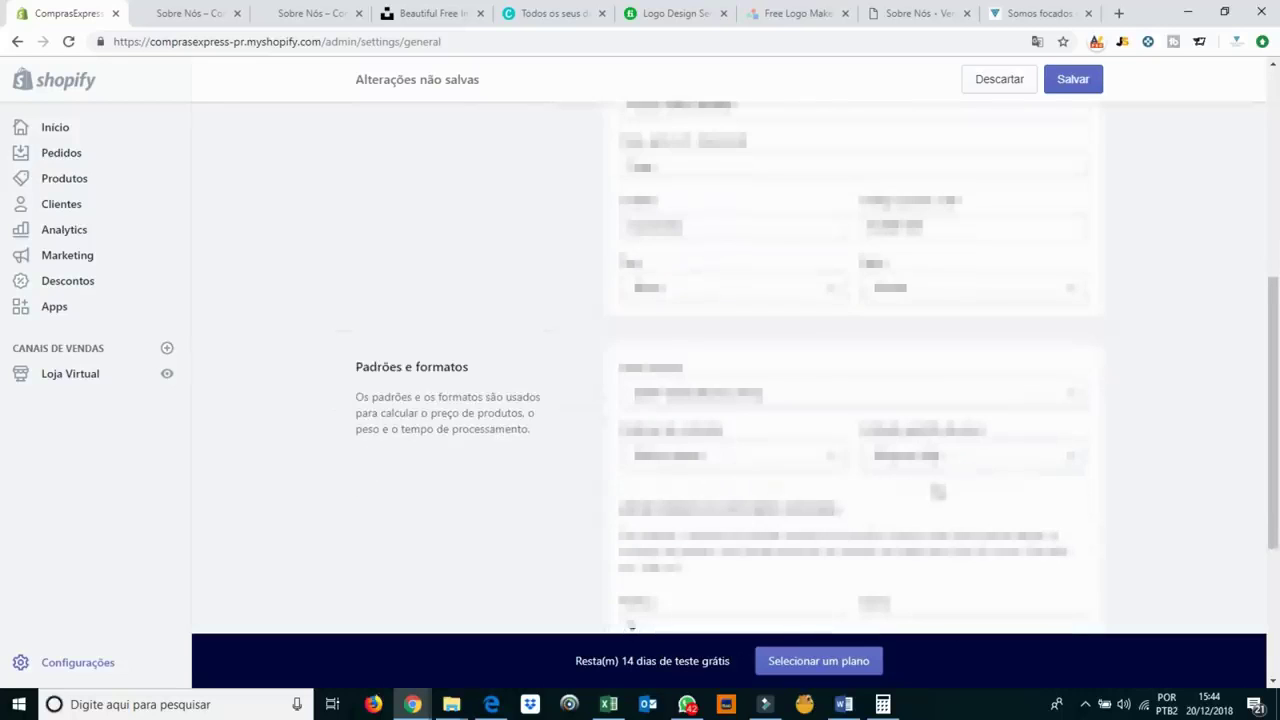
scroll(937, 491, down, 1)
scroll(833, 499, down, 1)
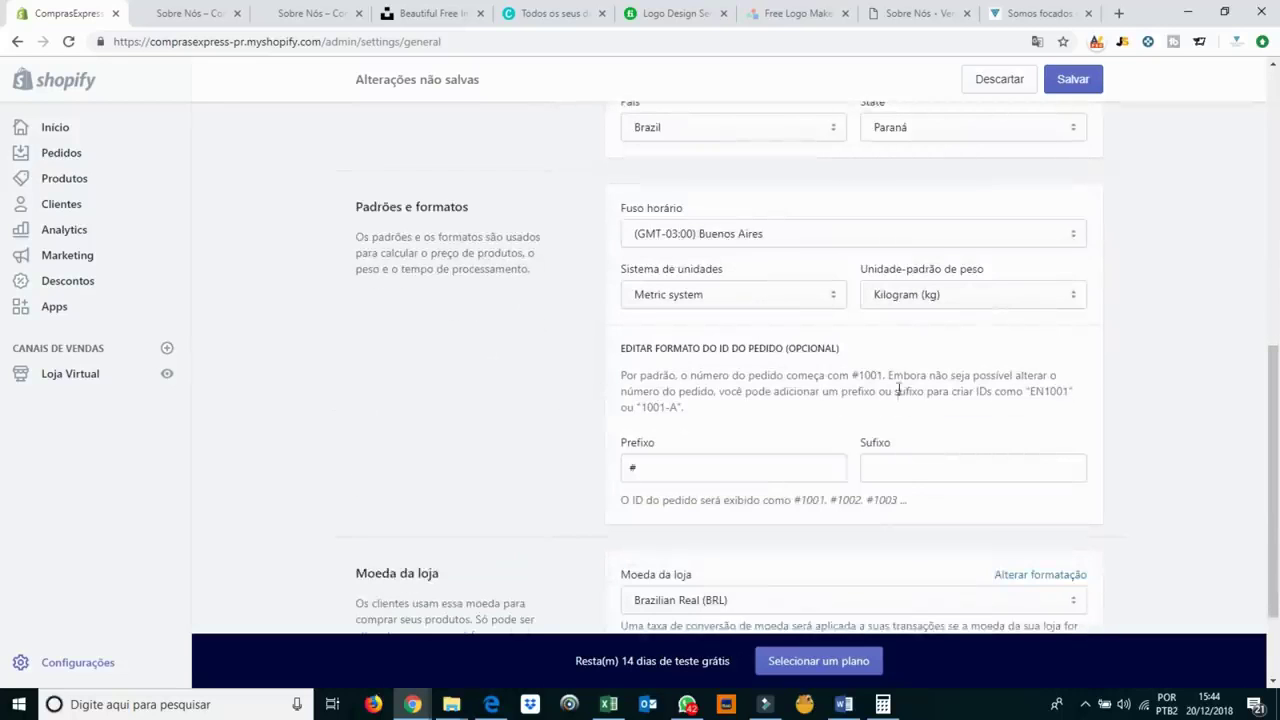
scroll(897, 463, down, 1)
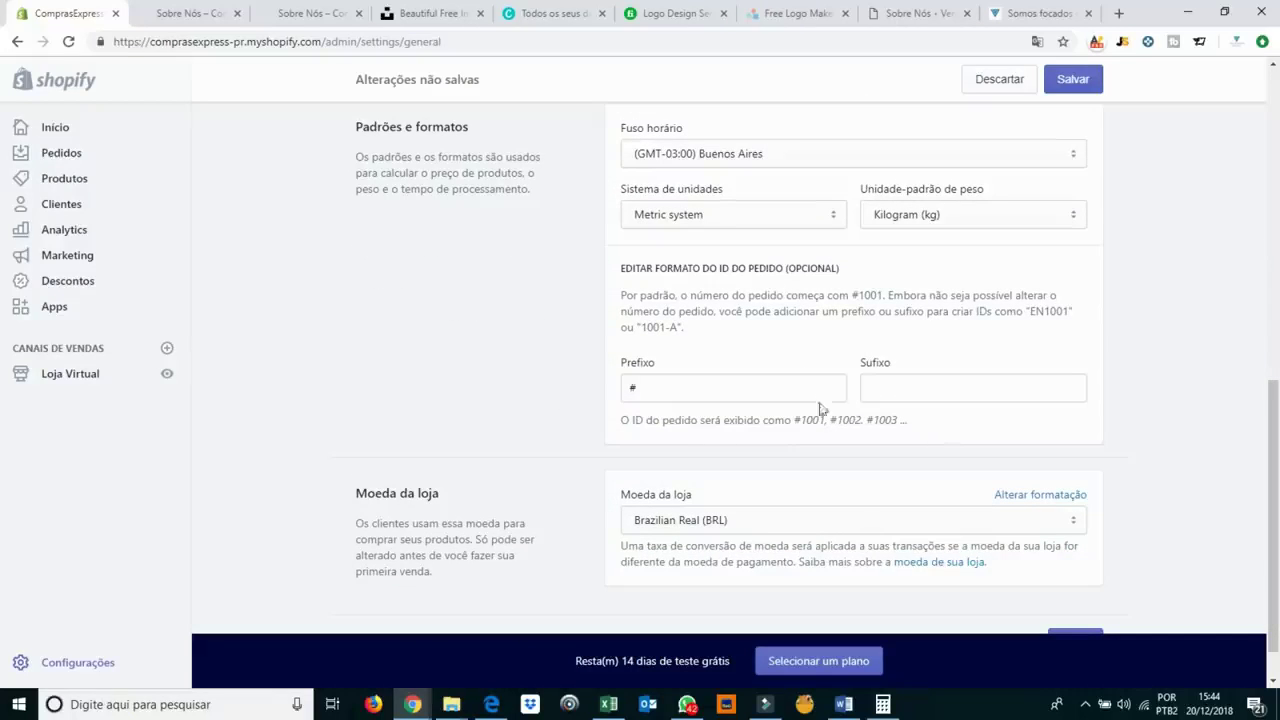
click(895, 387)
text(1001)
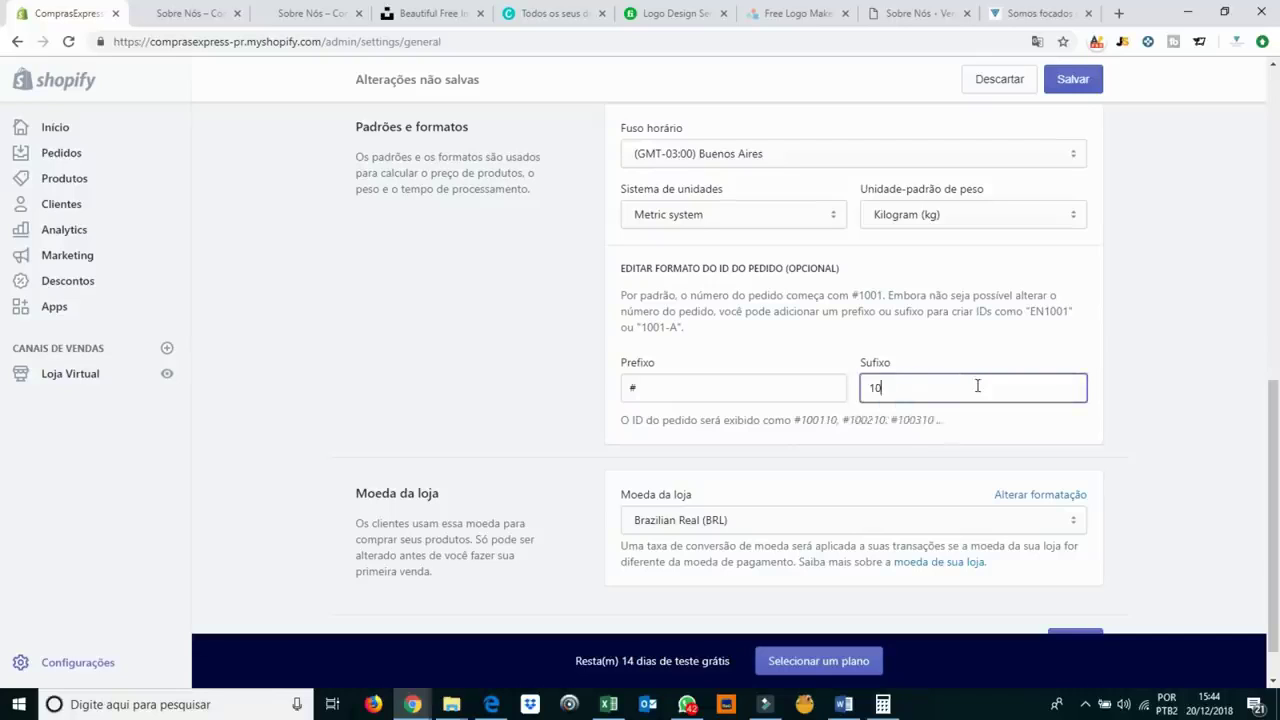
key(BackSpace)
key(BackSpace)
key(BackSpace)
key(BackSpace)
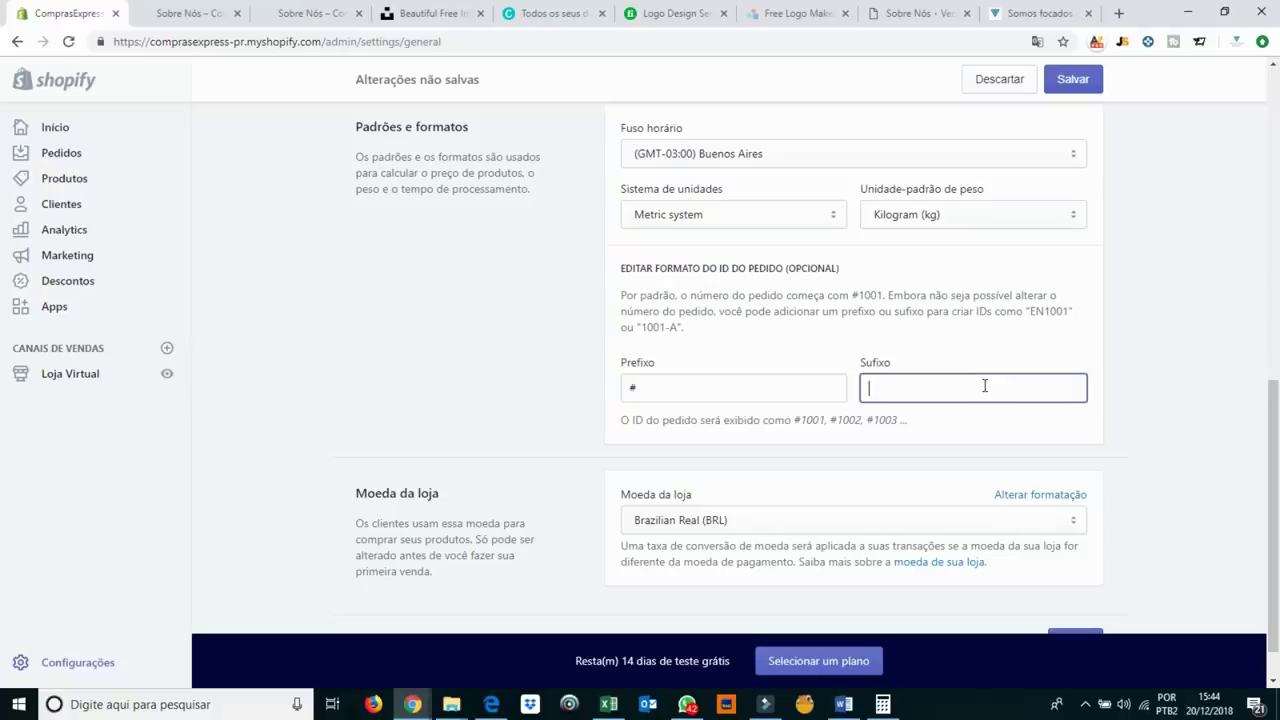
Look over the general settings from the store currency back up to the store information and return to the settings overview.
scroll(900, 400, down, 1)
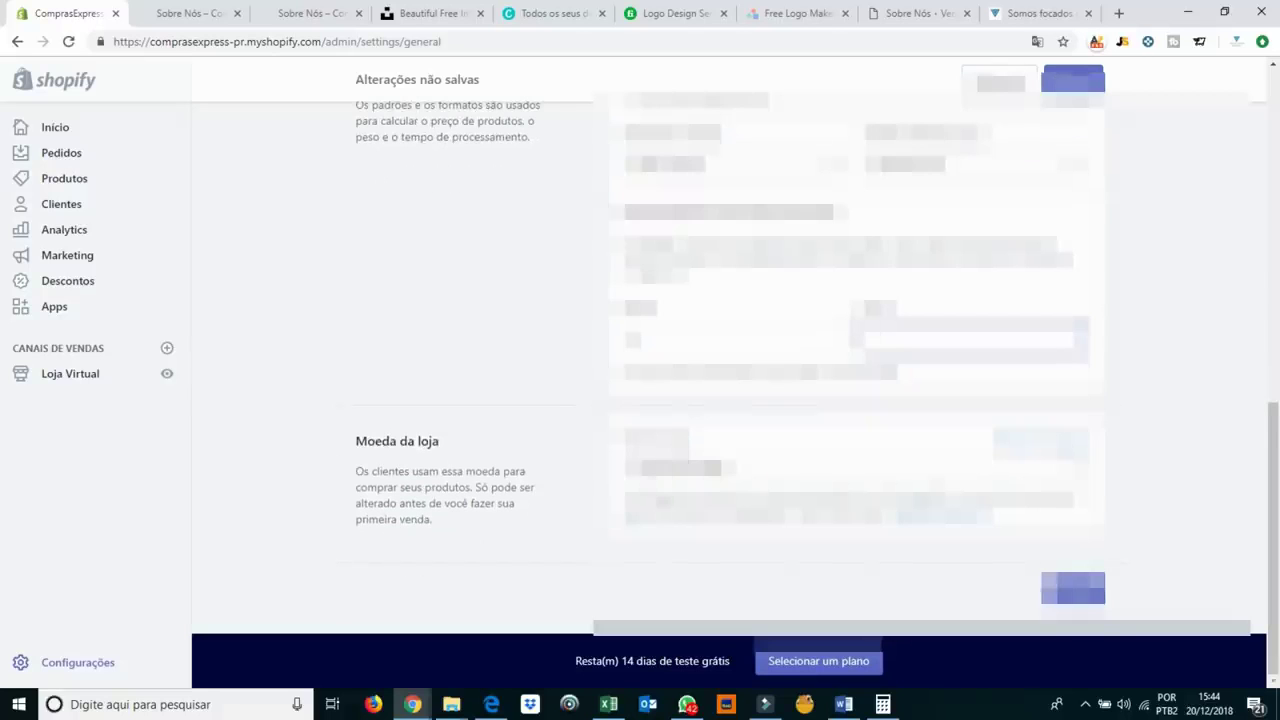
scroll(730, 350, up, 5)
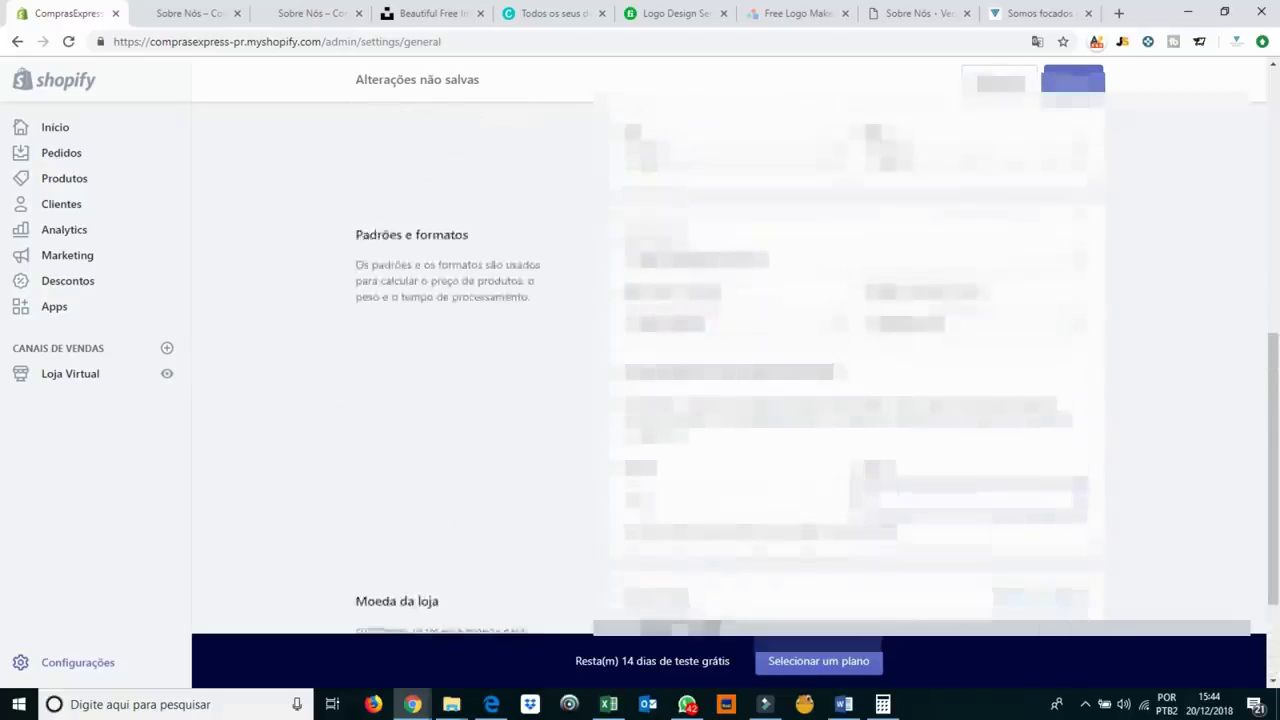
scroll(730, 350, down, 4)
scroll(394, 168, up, 8)
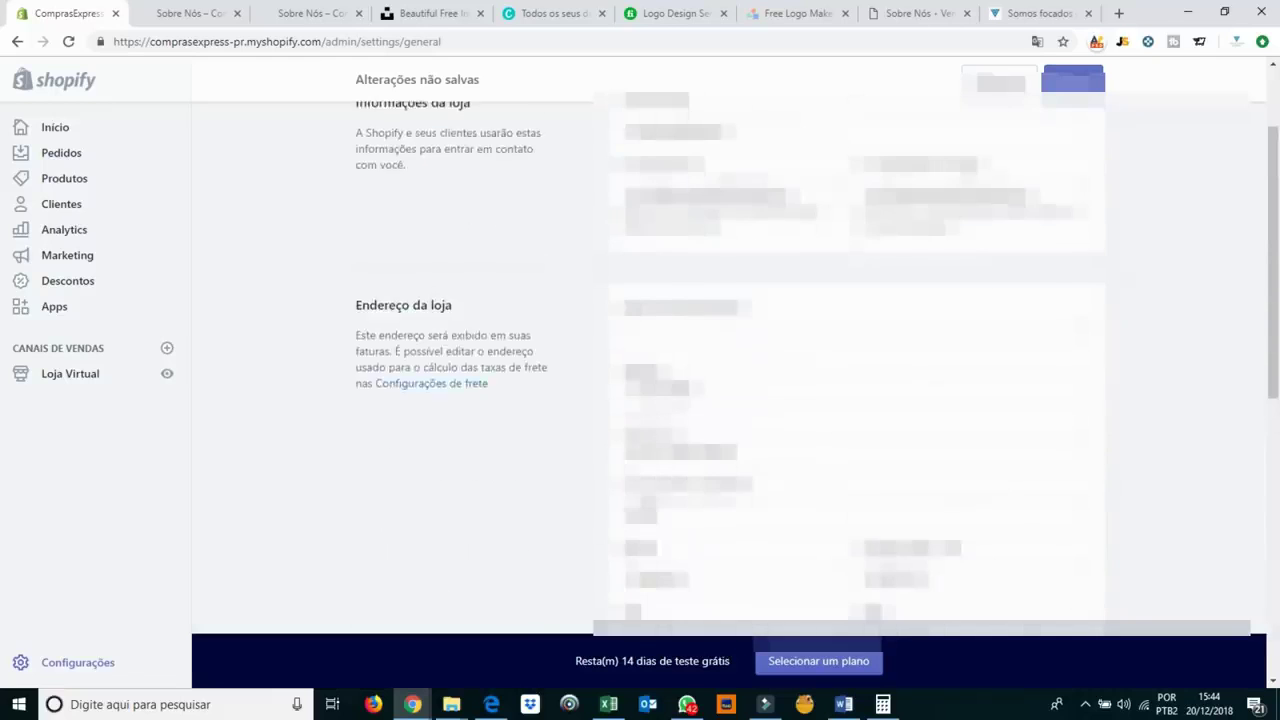
scroll(371, 177, down, 1)
scroll(394, 168, up, 1)
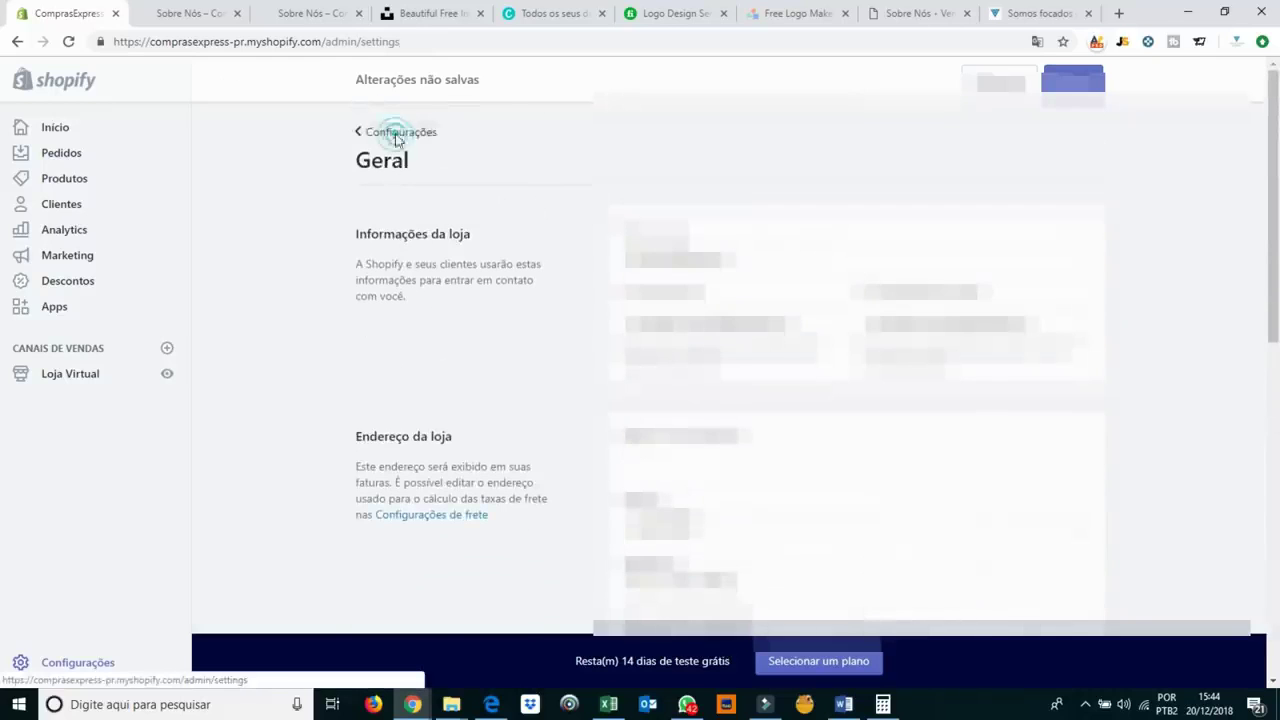
click(396, 133)
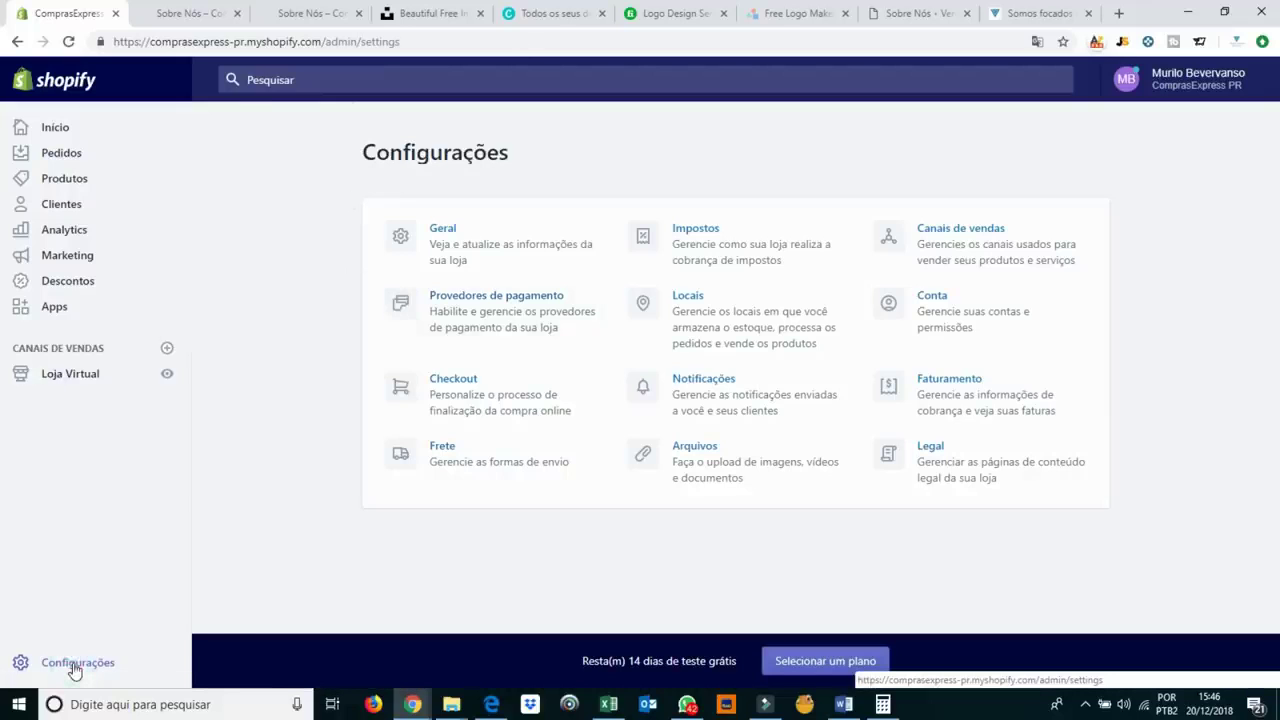
Open the Legal settings and fill in the refund policy with the opening paragraph of LinkedIn's Portuguese consumer refund policy.
click(928, 457)
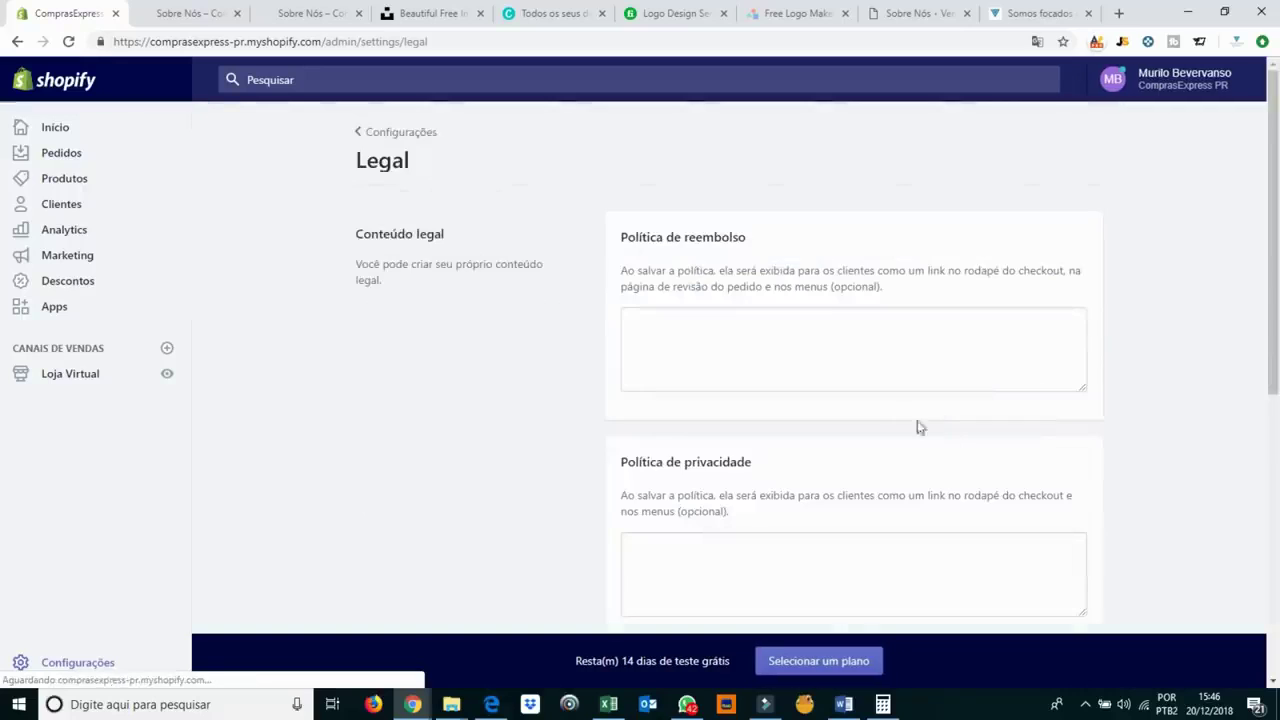
click(800, 353)
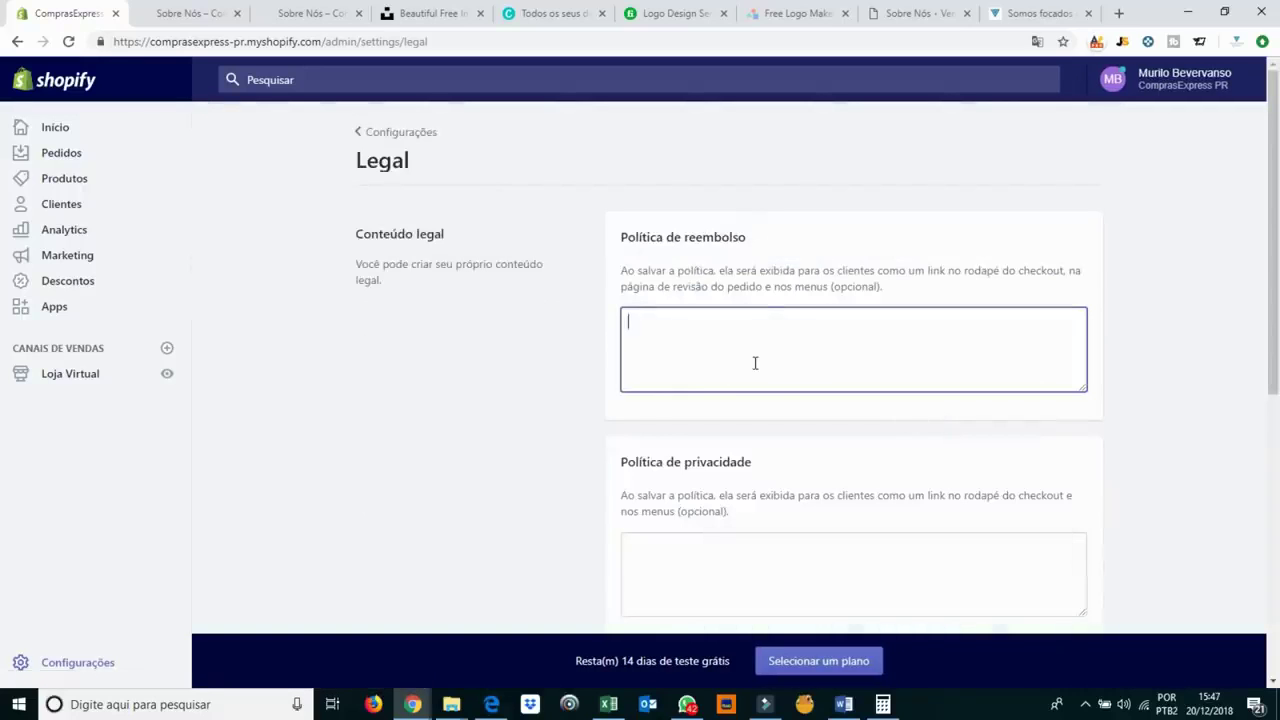
click(1119, 12)
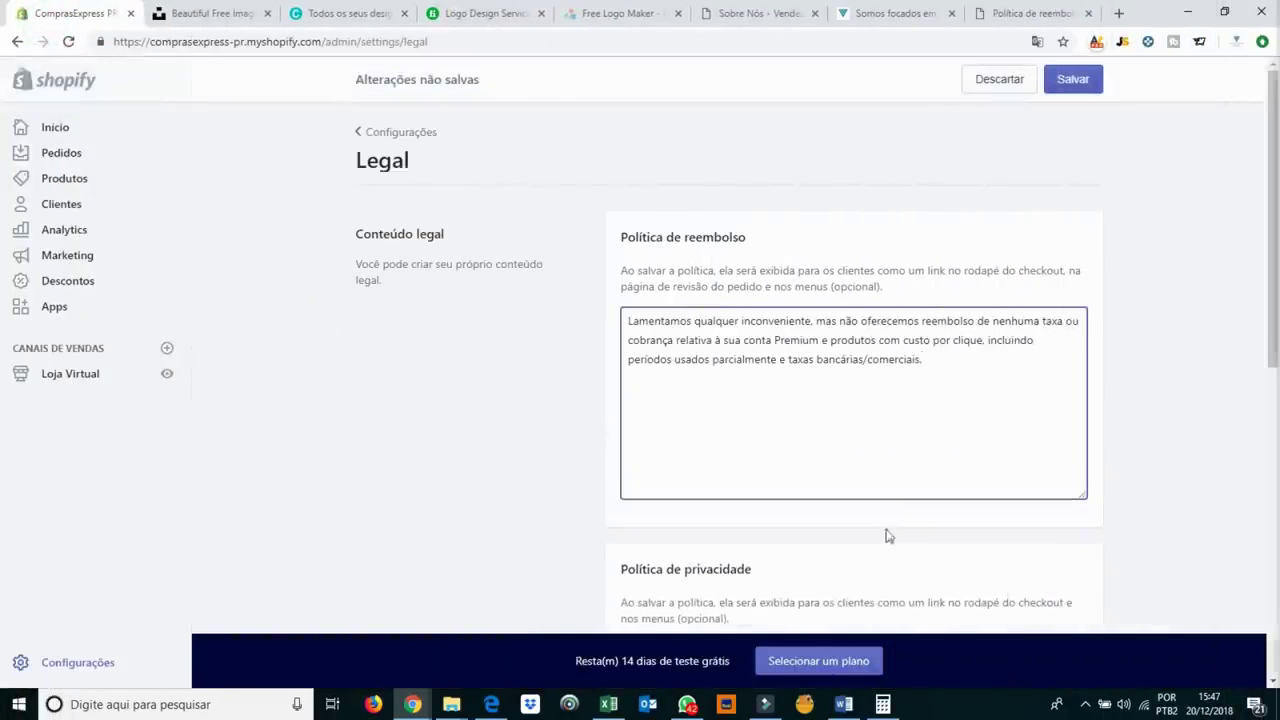
click(885, 537)
Look over the empty privacy policy and terms of service fields, and switch to the LinkedIn refund policy page.
scroll(867, 521, down, 2)
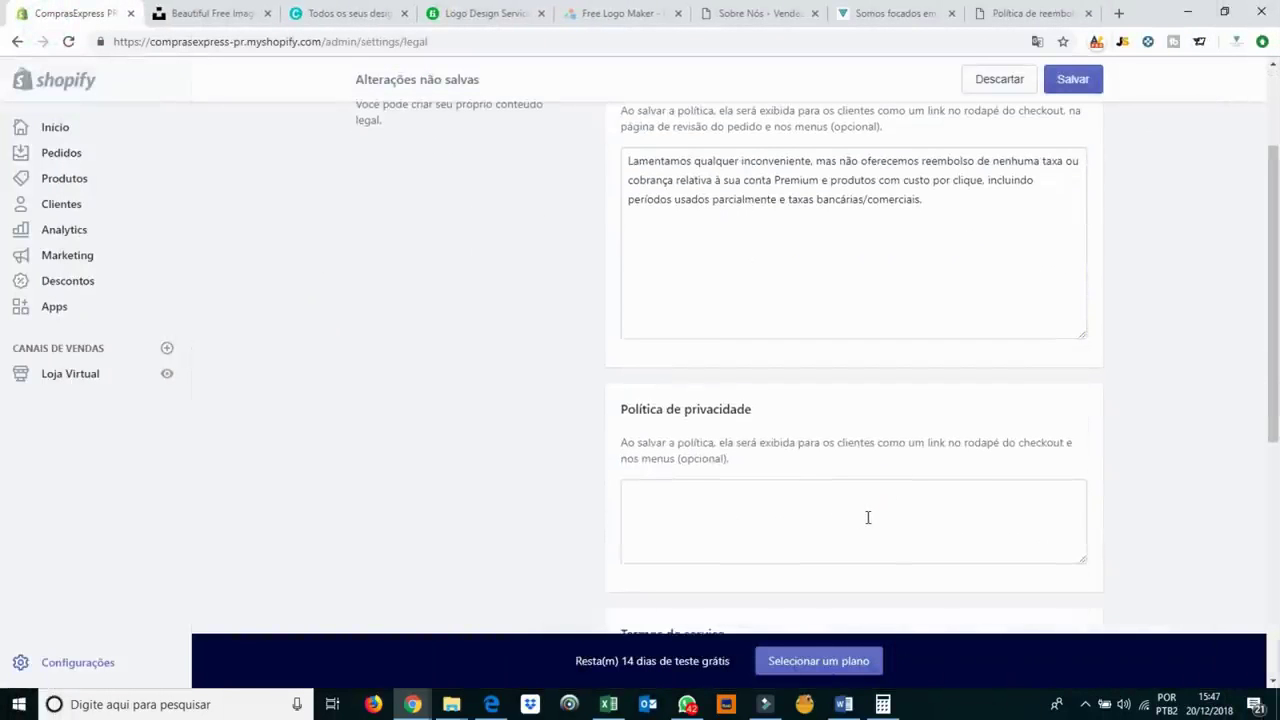
click(868, 517)
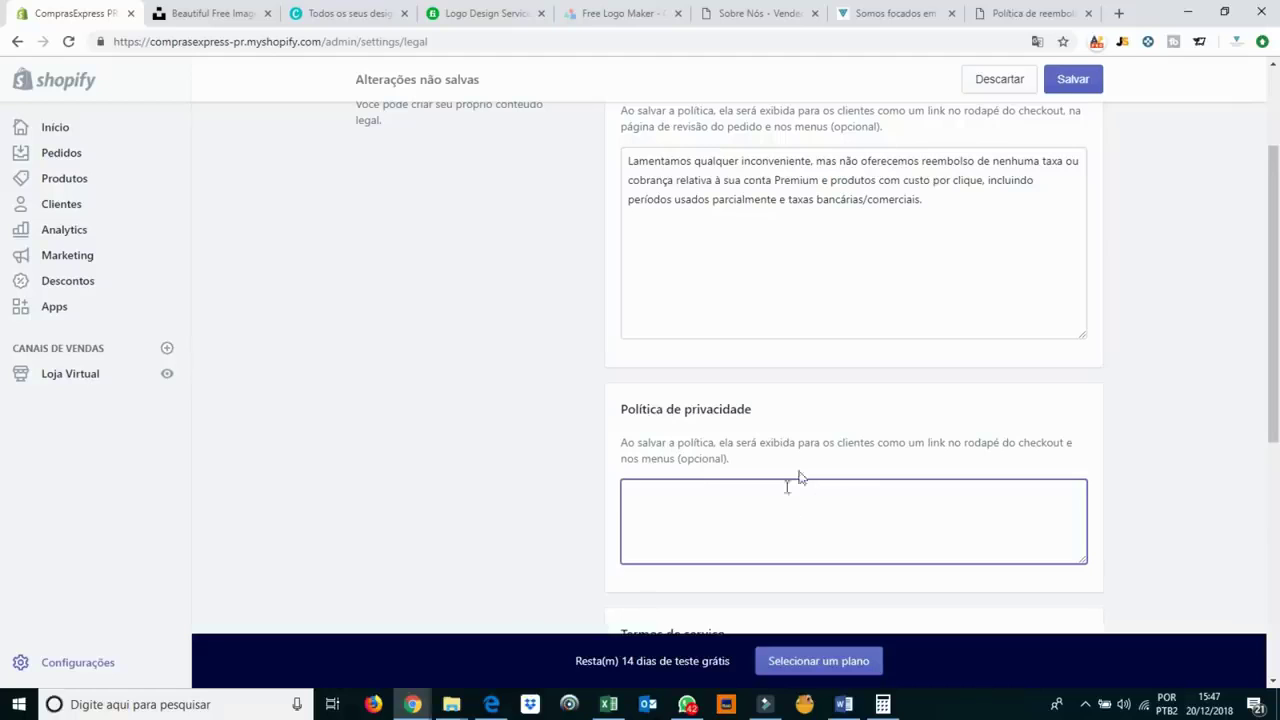
scroll(871, 403, down, 3)
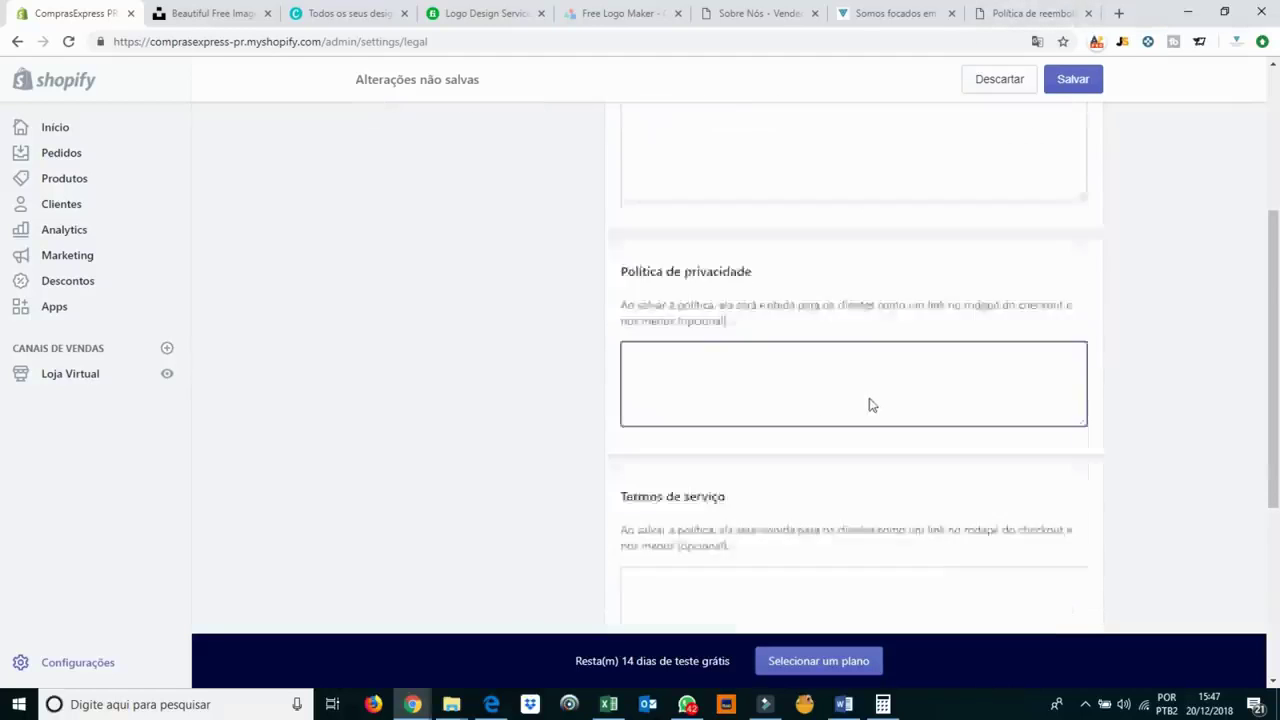
click(726, 443)
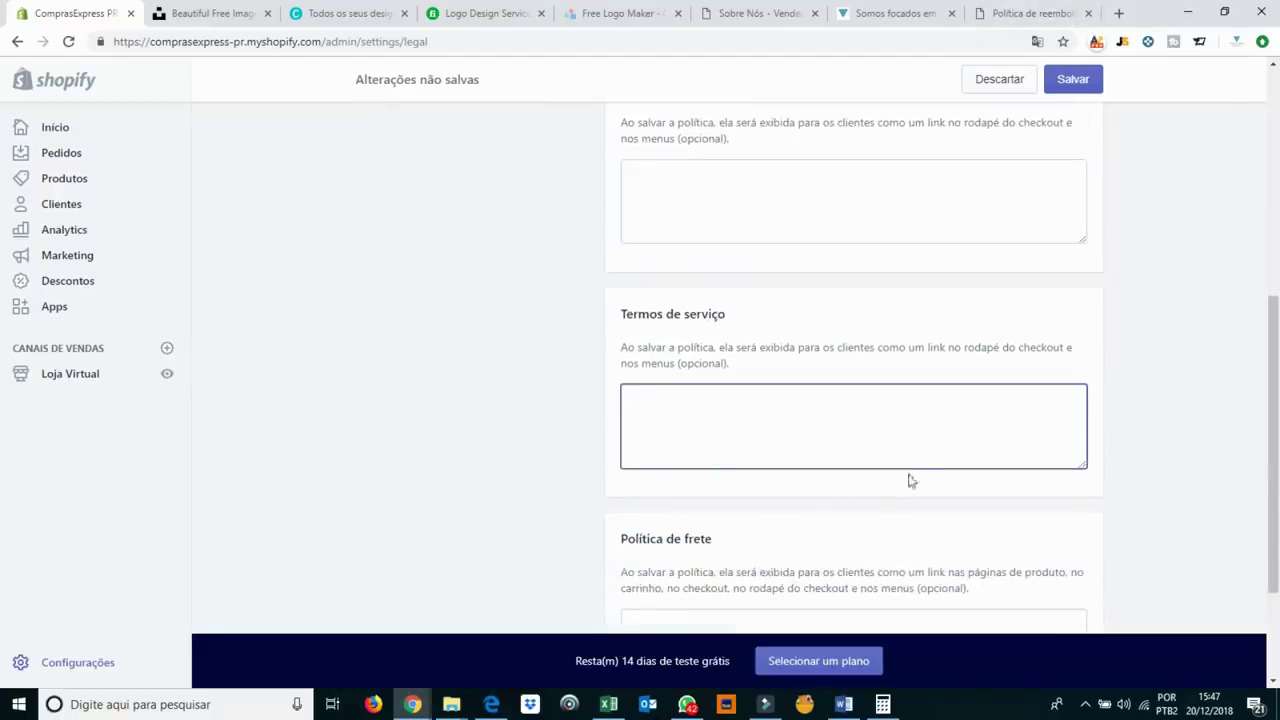
click(1035, 14)
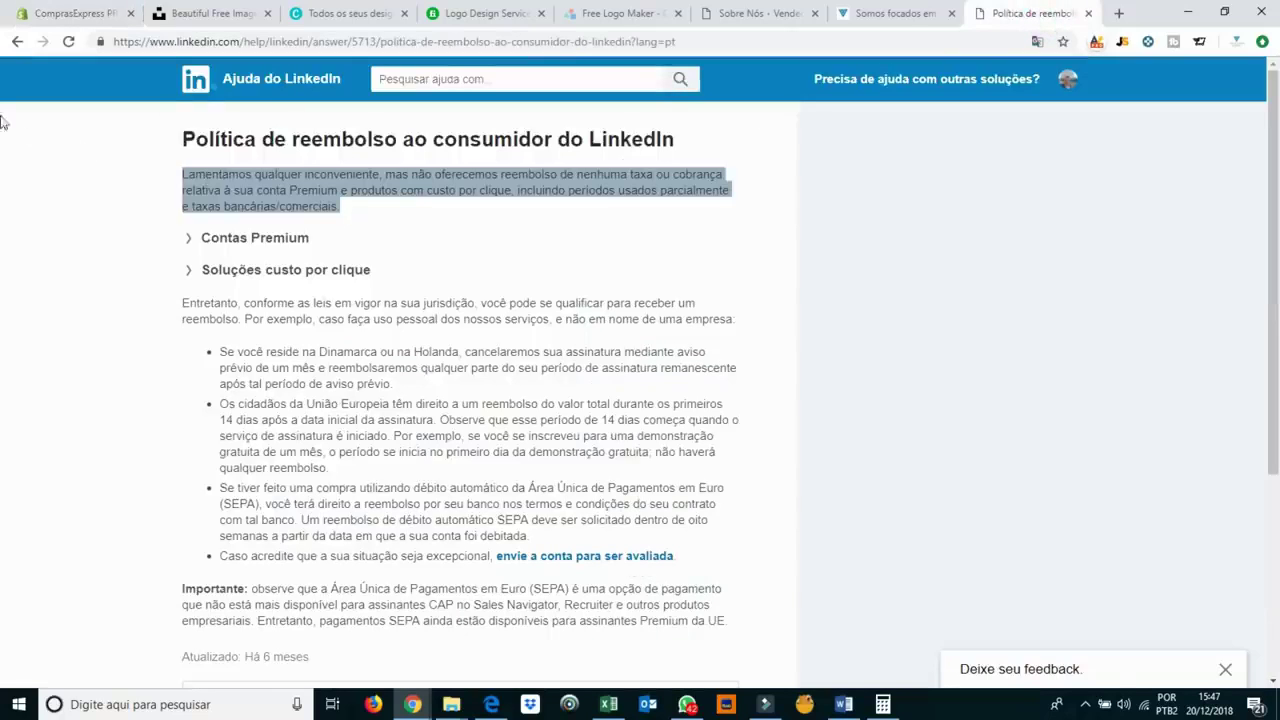
Return to the Google results and search for an example privacy policy, starting the query with "exemplo de politica de pri".
click(14, 41)
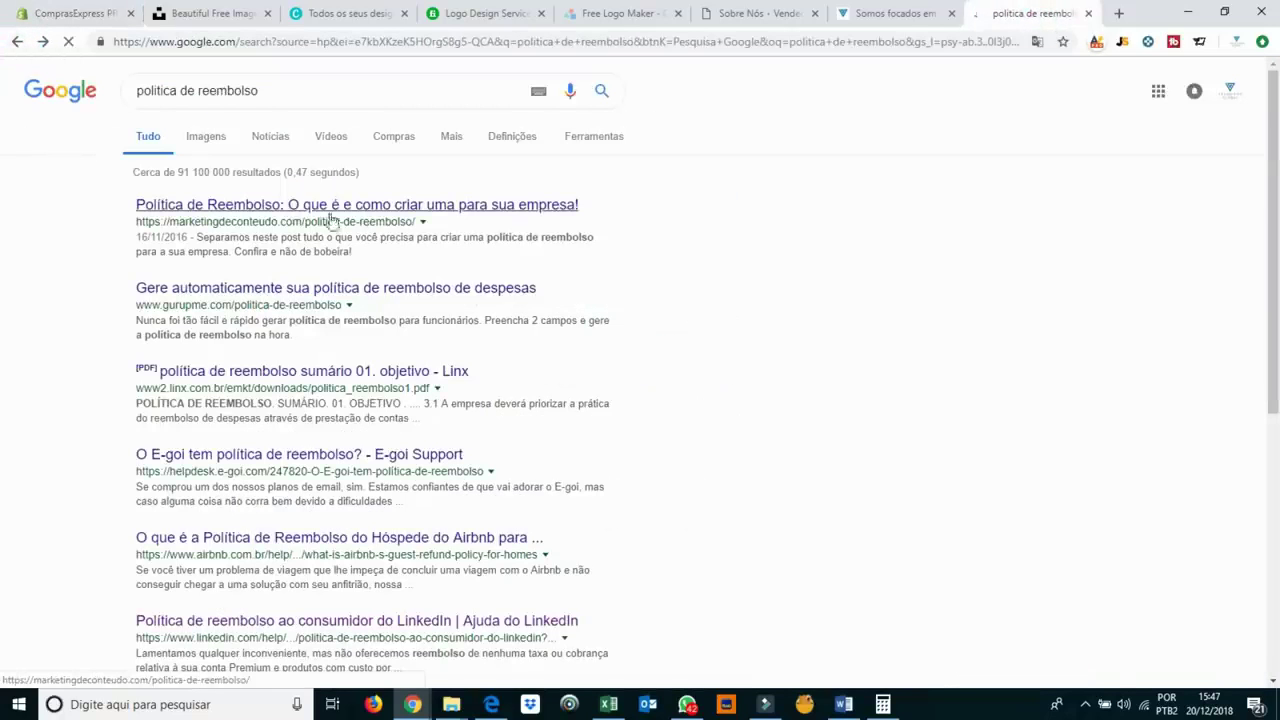
drag(262, 88, 140, 92)
text(exemplo de)
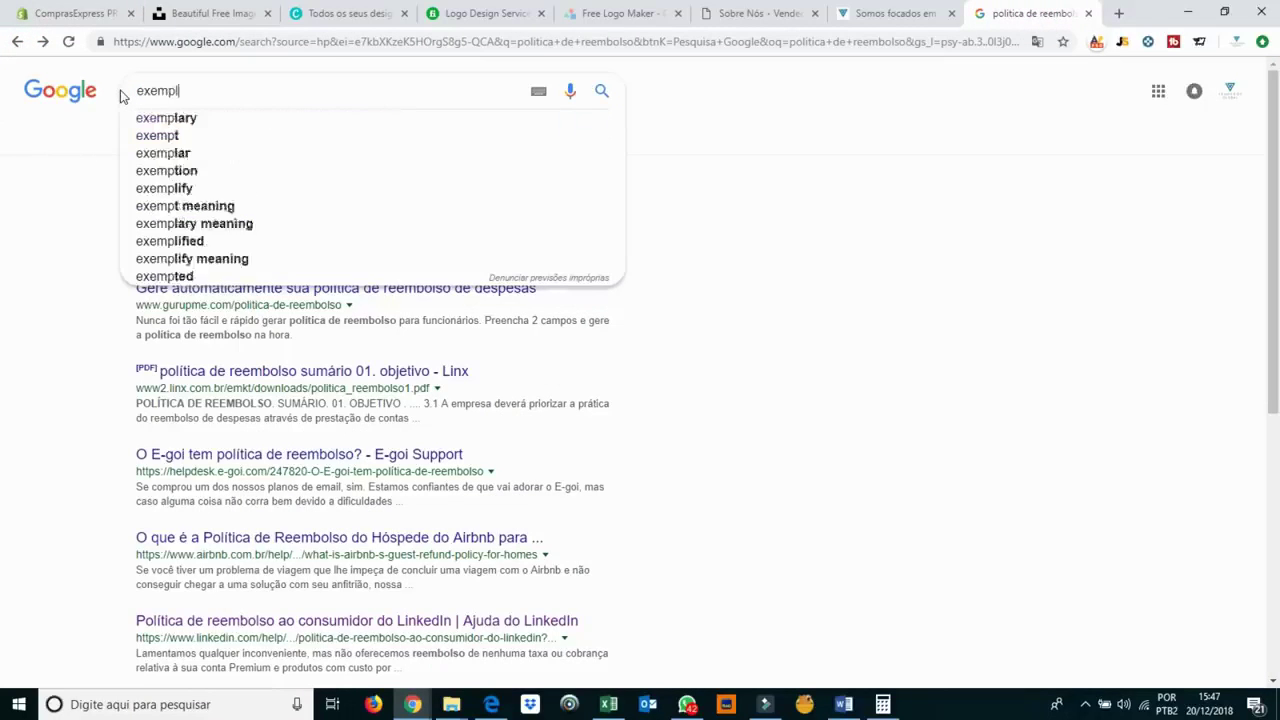
text( politica de pri)
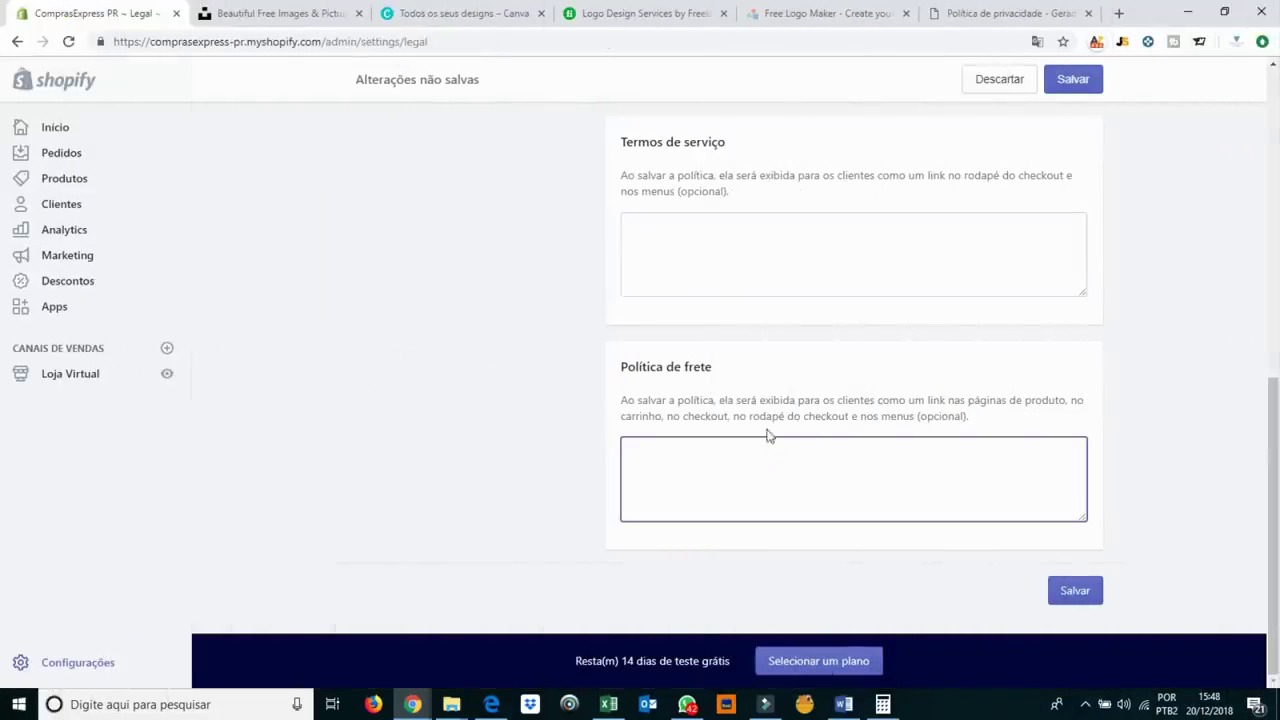
Fill in the Política de frete field with the "Nosso prazo de expedição" paragraph copied from the Word document.
click(843, 704)
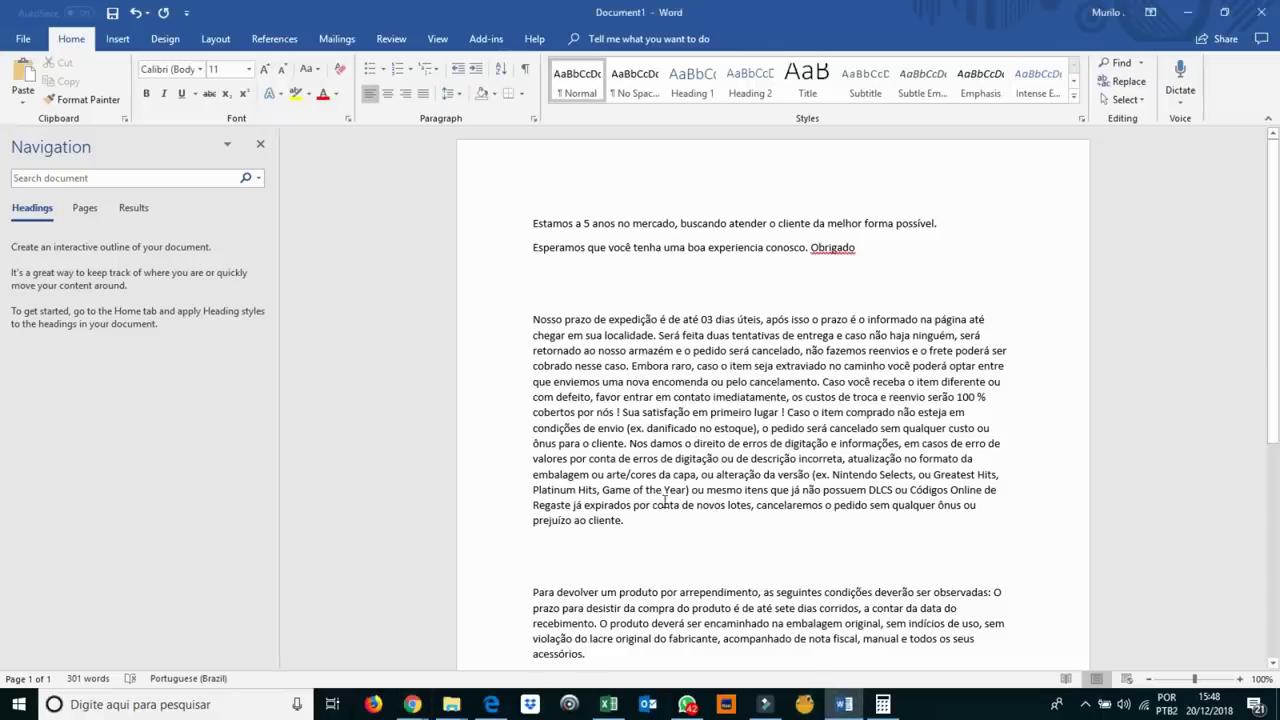
scroll(625, 422, down, 3)
drag(646, 405, 534, 204)
key(alt+Tab)
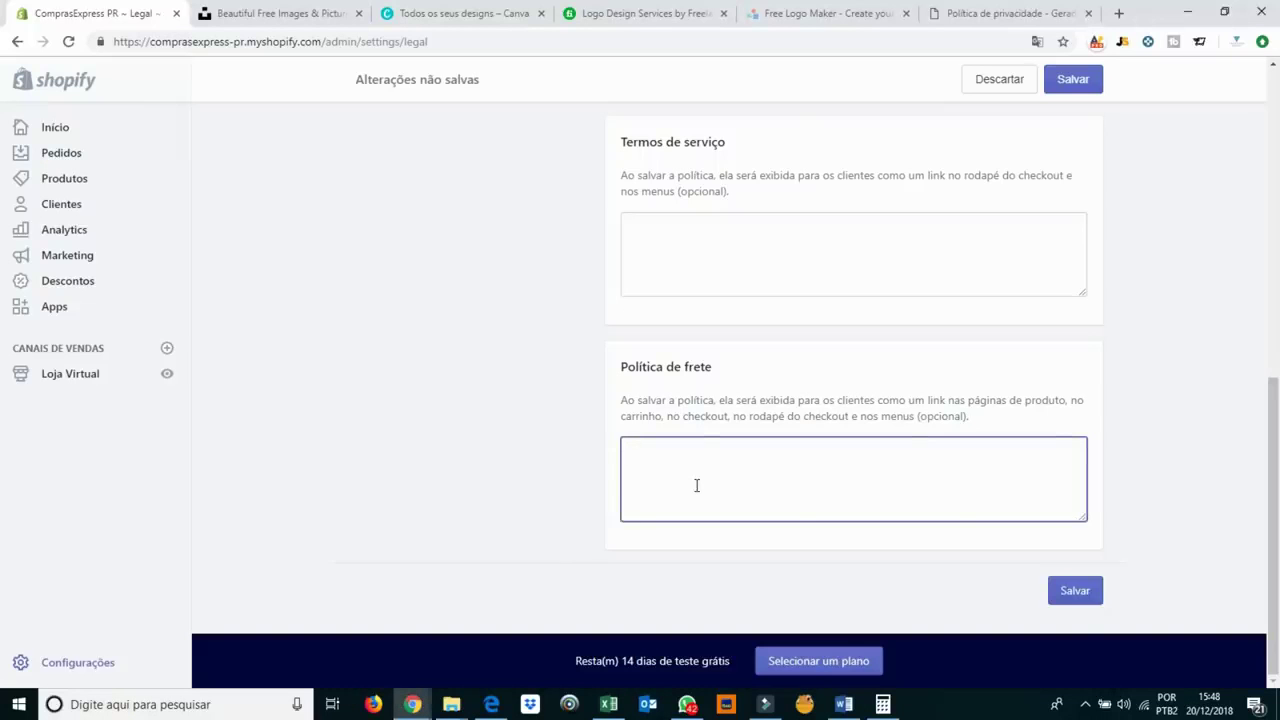
key(ctrl+v)
Check the online privacy policy generator, review all the legal policy fields in Shopify, and save the legal settings.
click(985, 13)
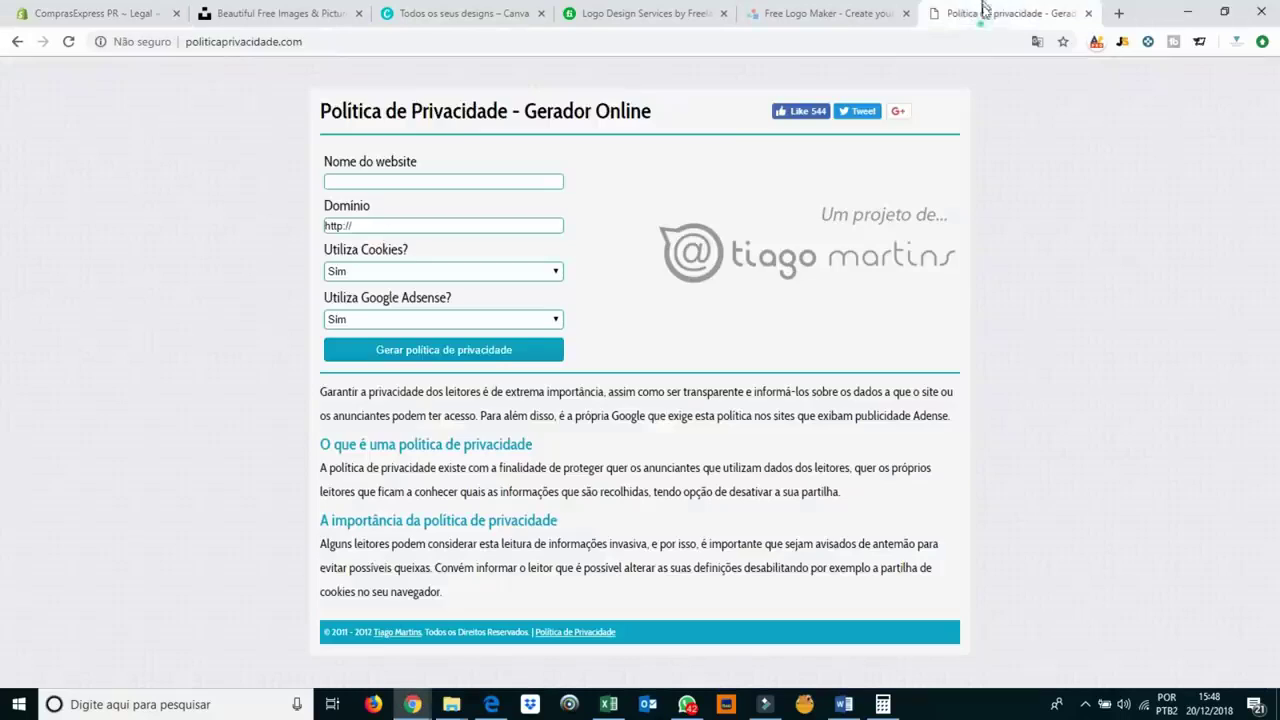
click(110, 10)
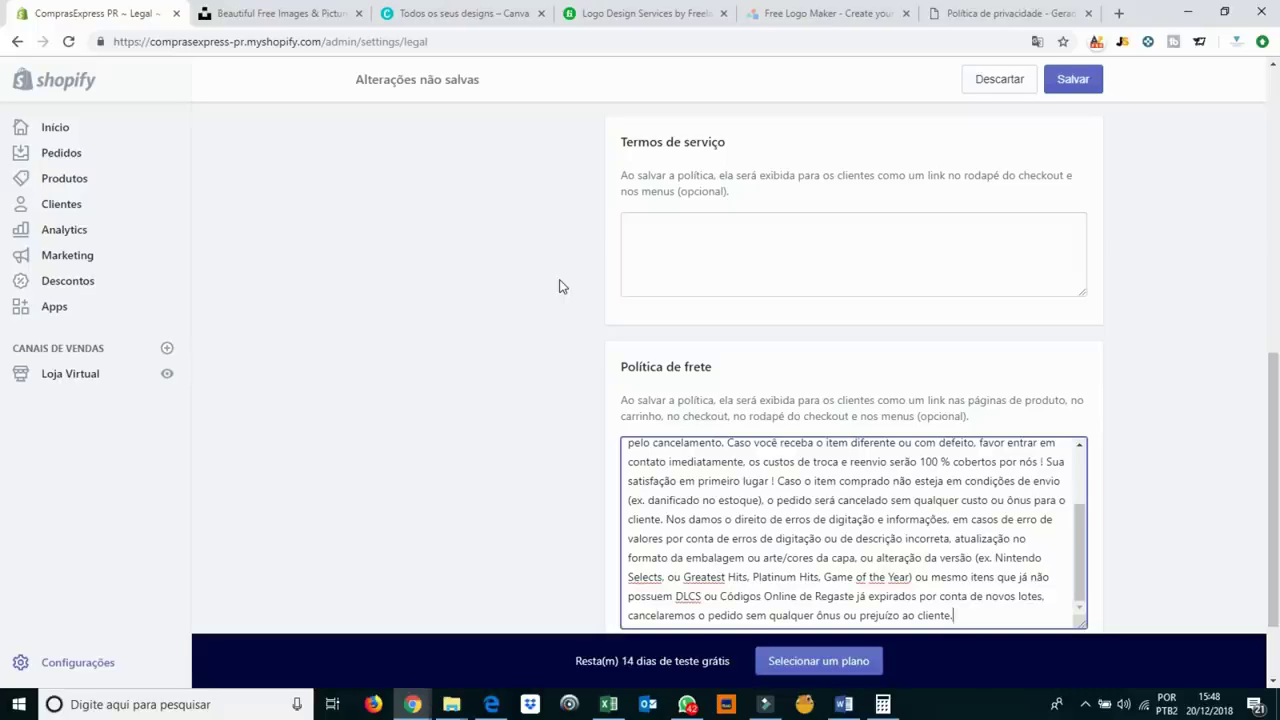
scroll(740, 437, down, 2)
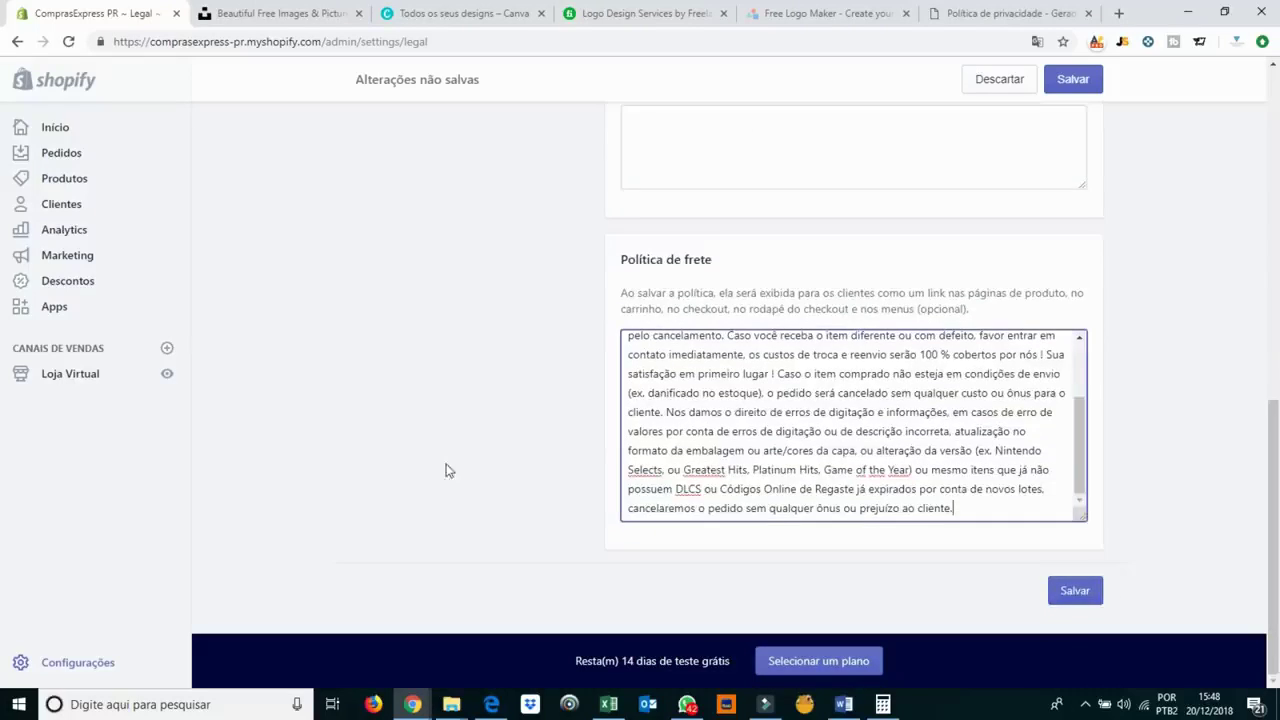
scroll(428, 409, up, 5)
scroll(428, 410, up, 3)
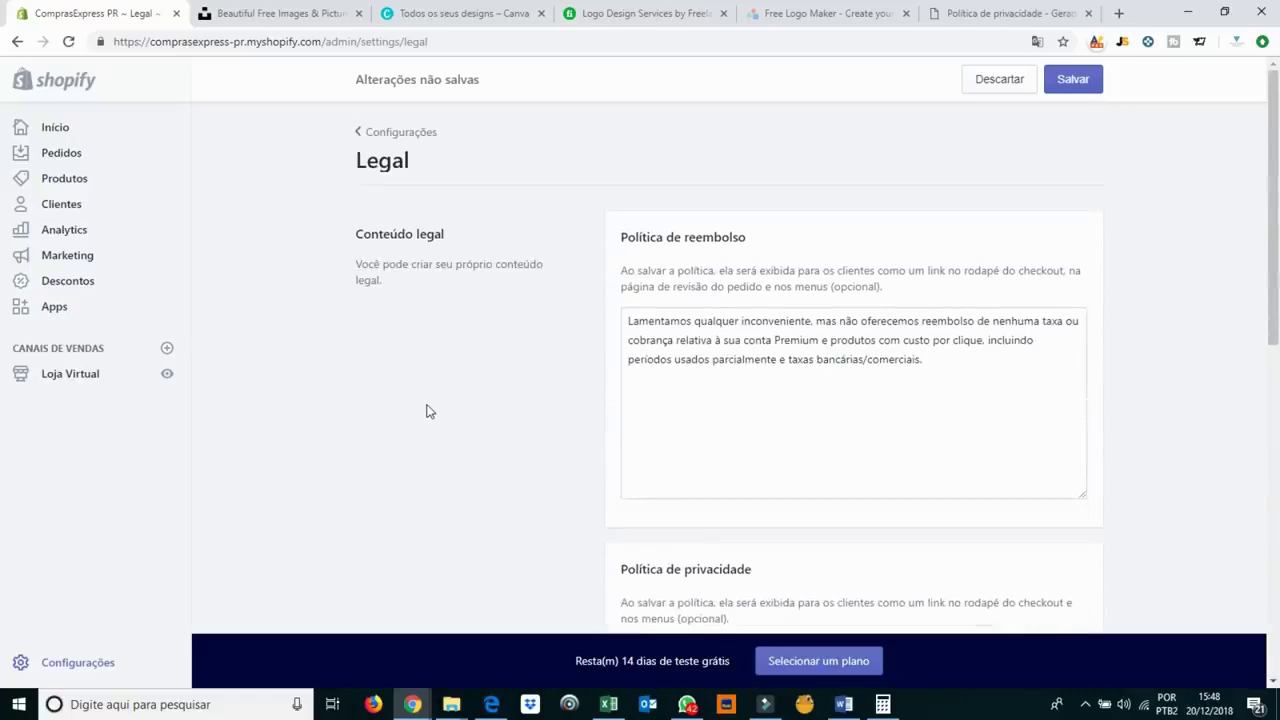
scroll(448, 410, down, 2)
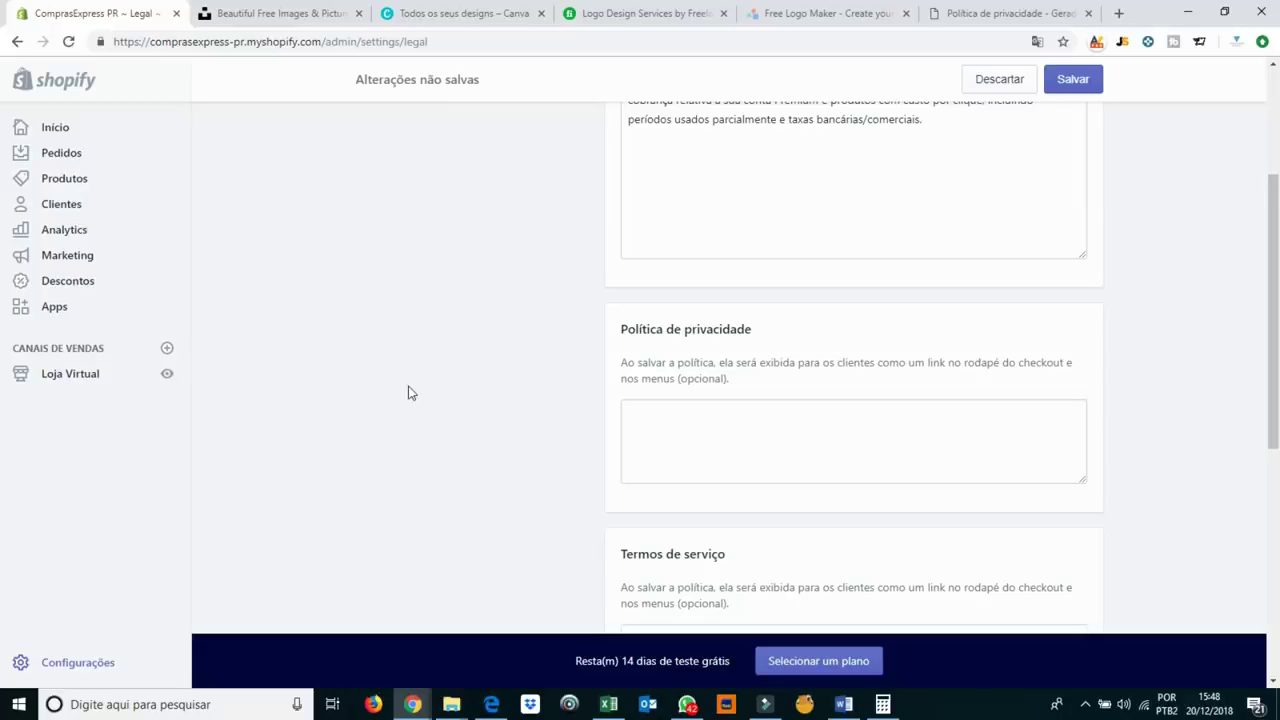
scroll(412, 385, down, 2)
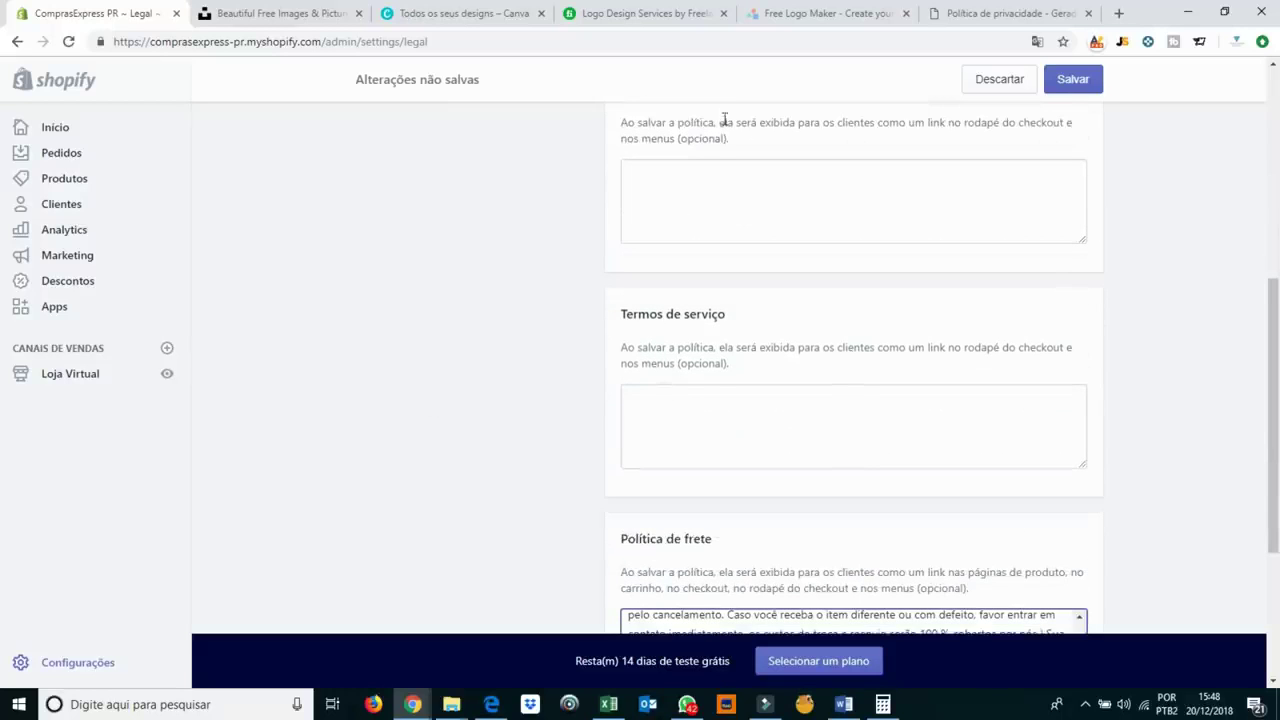
scroll(1066, 272, down, 3)
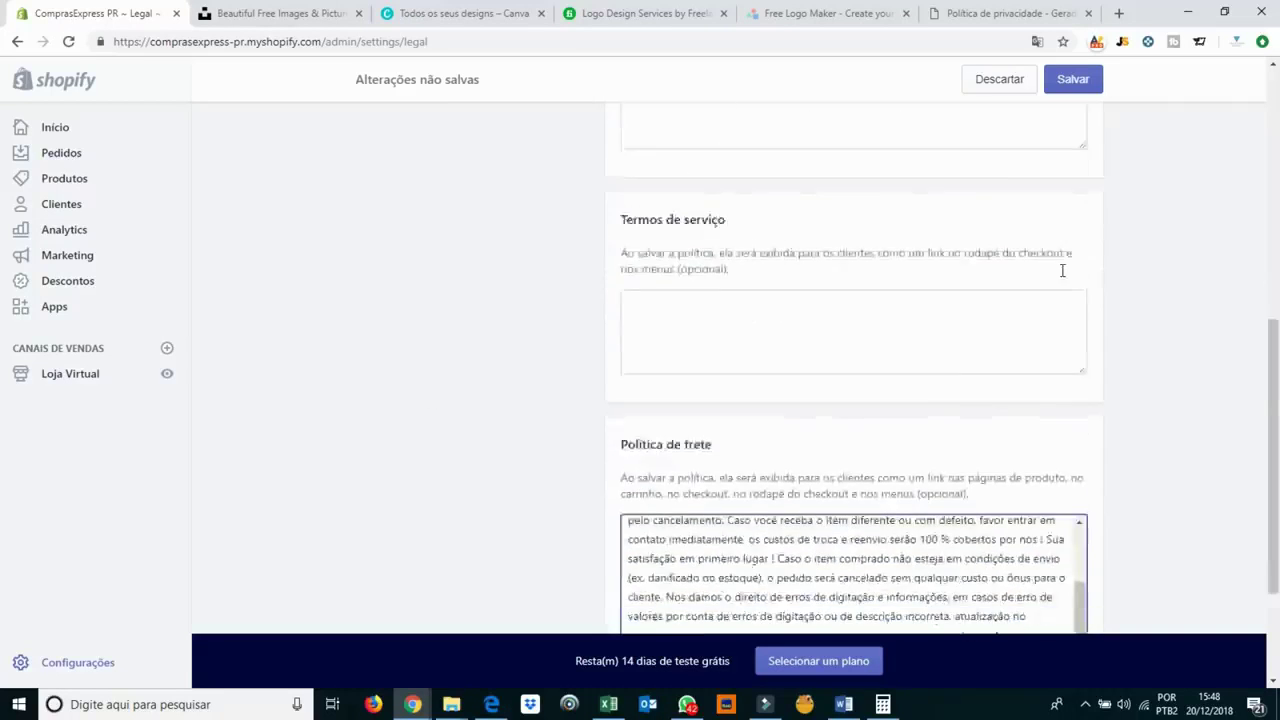
click(1076, 592)
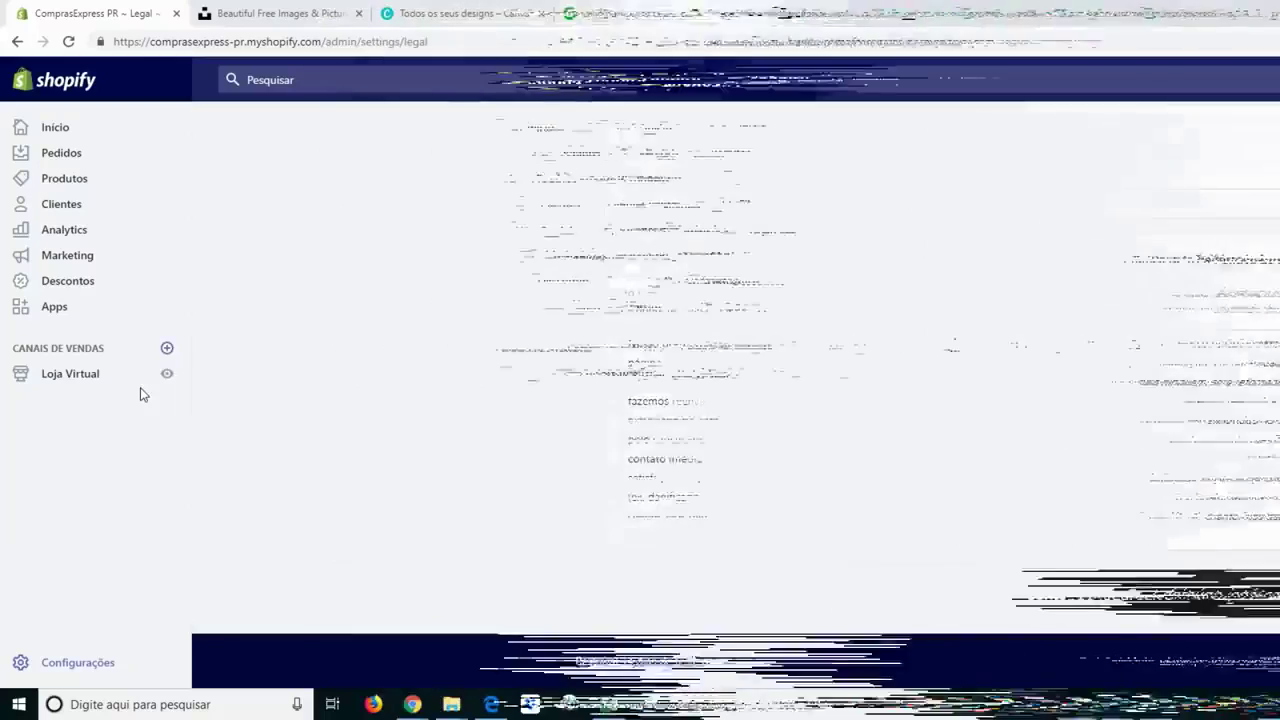
Preview the online store and open the Navegação page of the Loja Virtual in the Shopify admin.
click(178, 373)
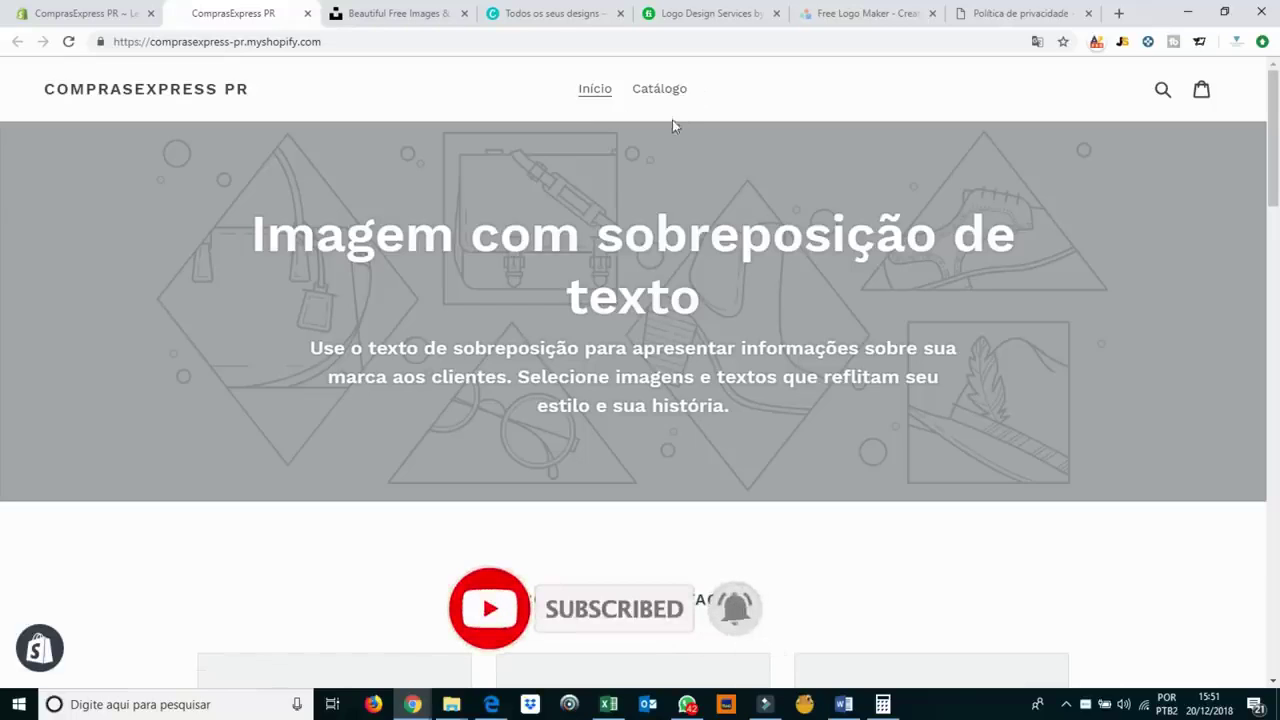
click(85, 13)
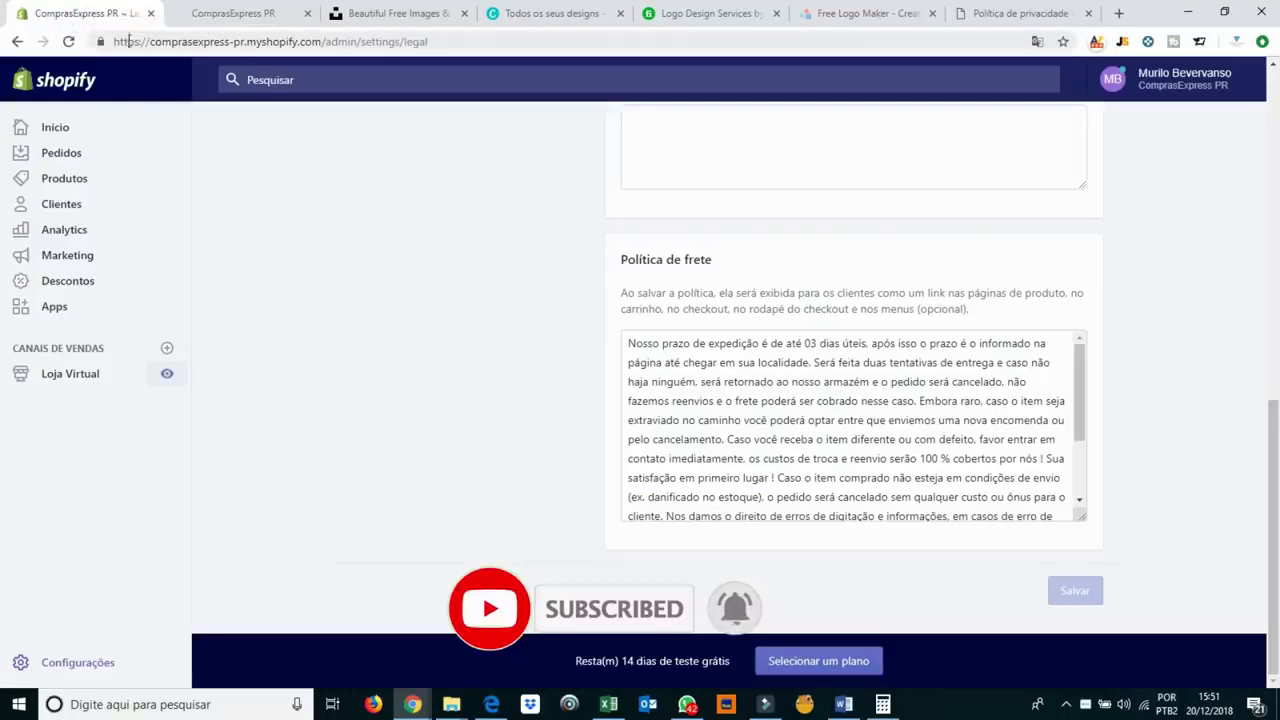
click(60, 376)
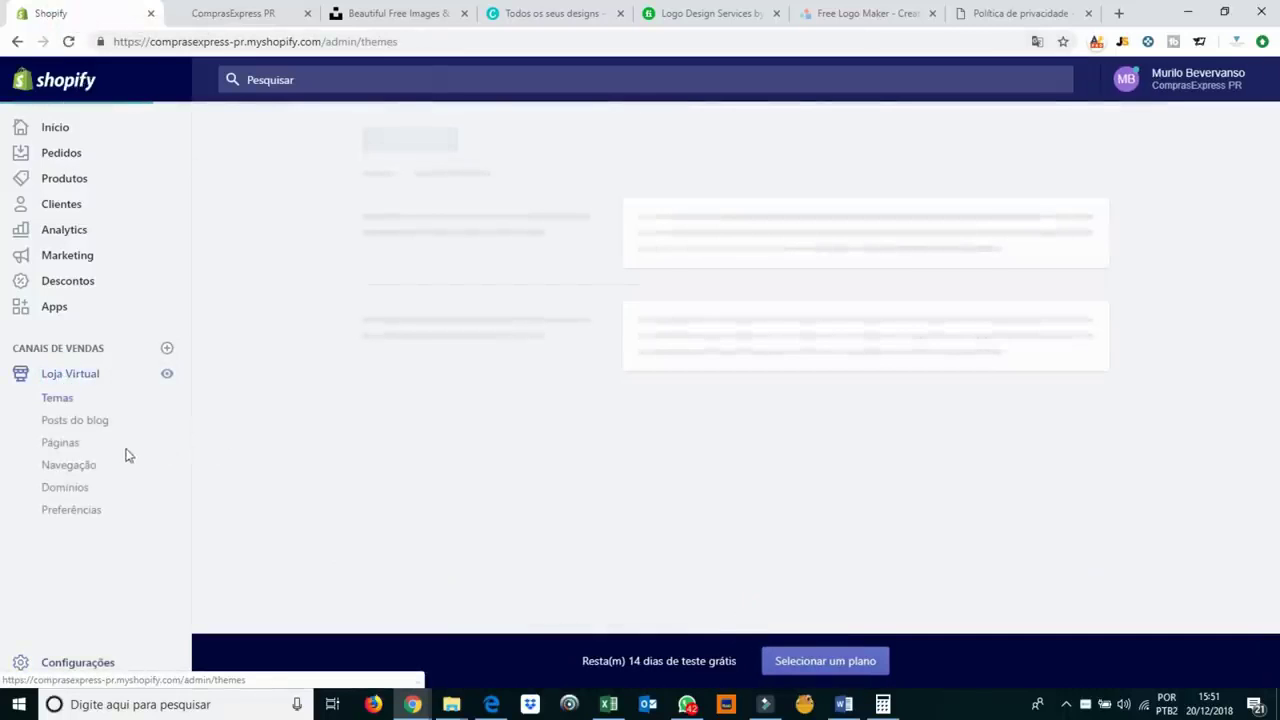
click(67, 466)
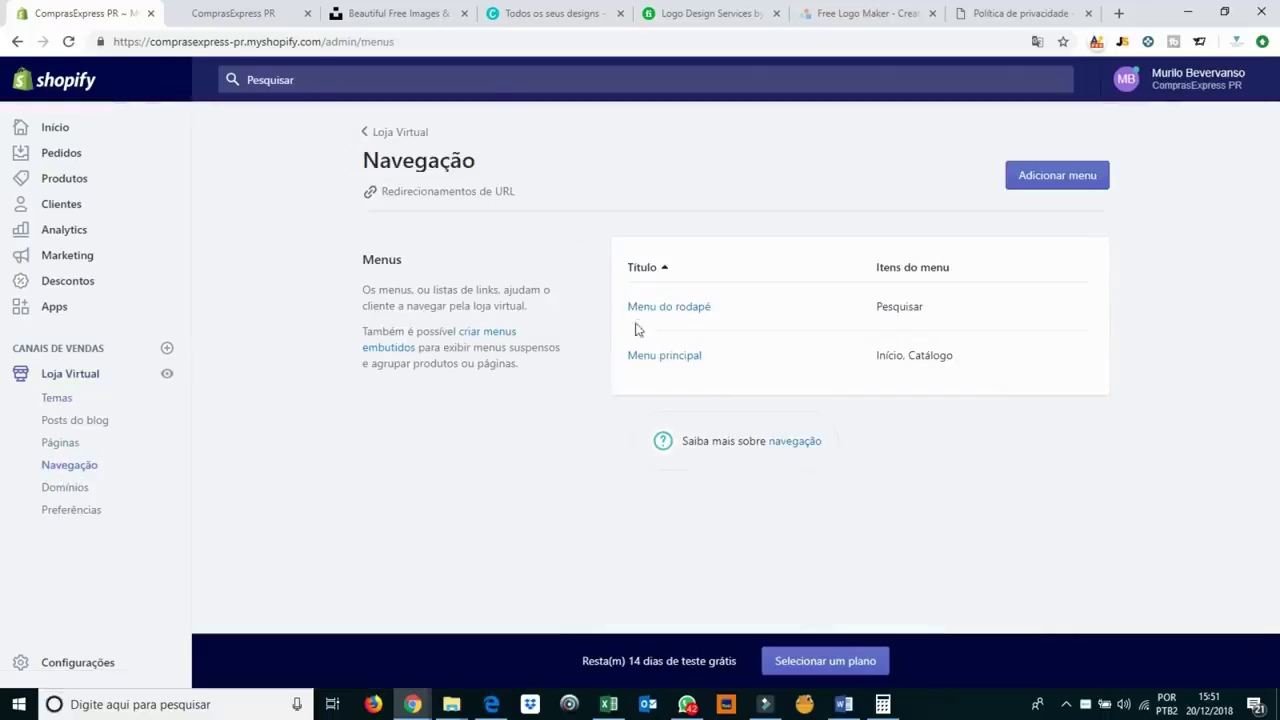
Compare the items of the footer and main menus with the header and footer links on the storefront.
double_click(900, 308)
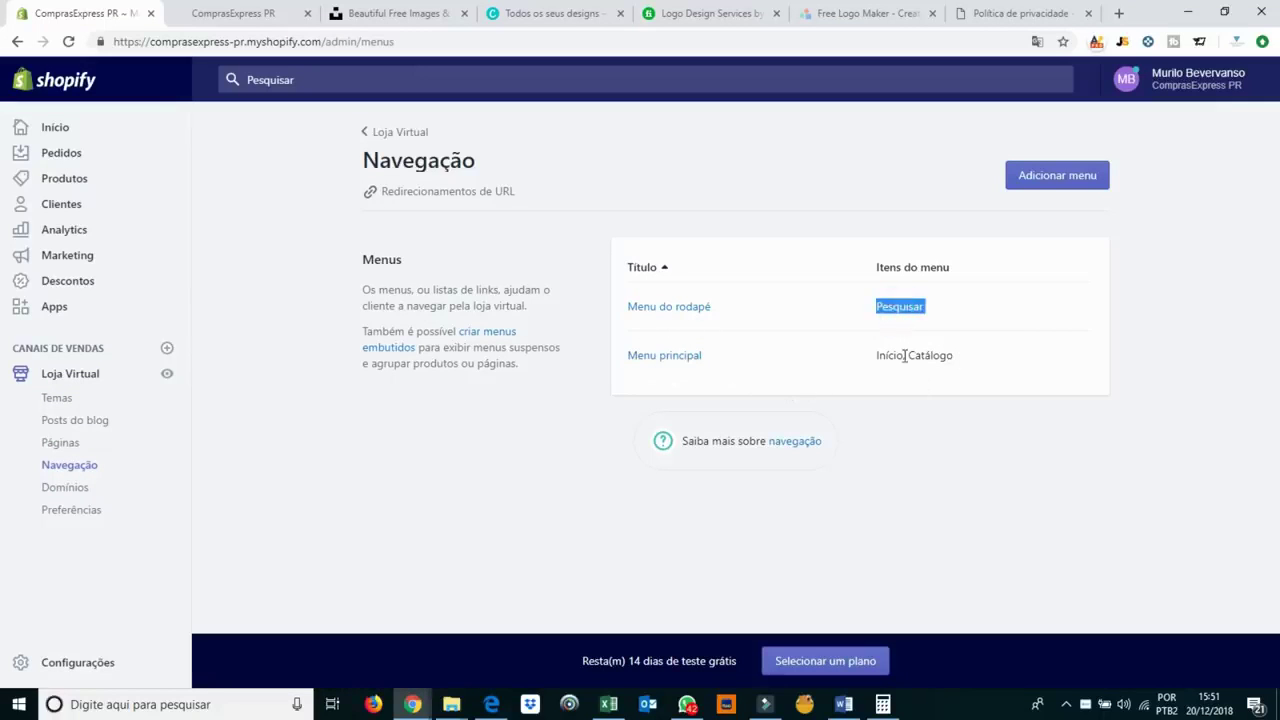
click(906, 358)
double_click(910, 357)
key(ctrl+Tab)
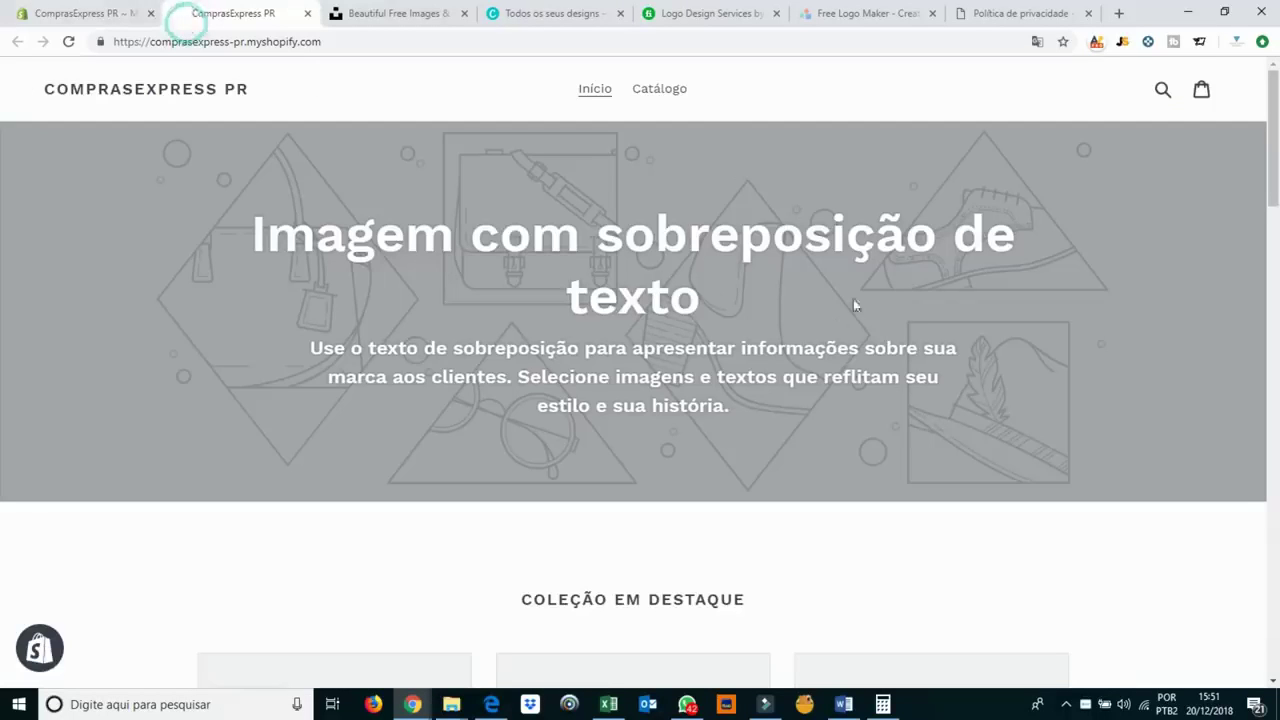
drag(731, 76, 537, 106)
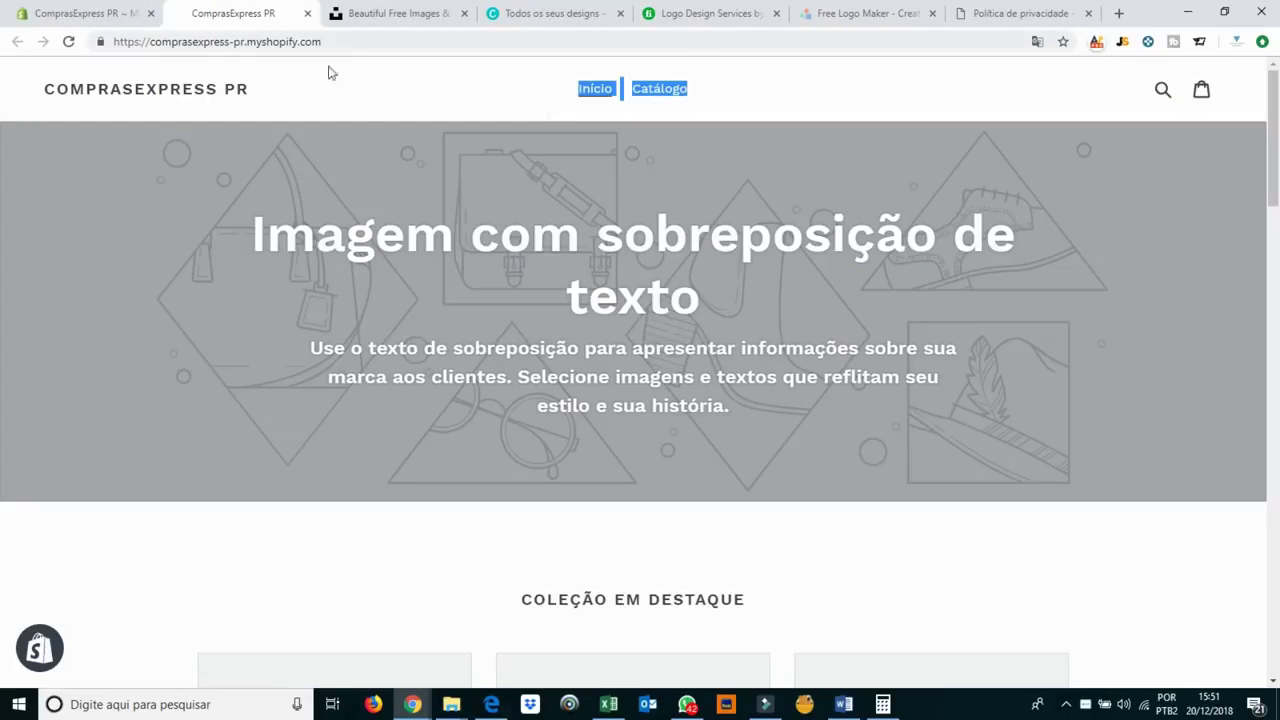
scroll(640, 477, down, 20)
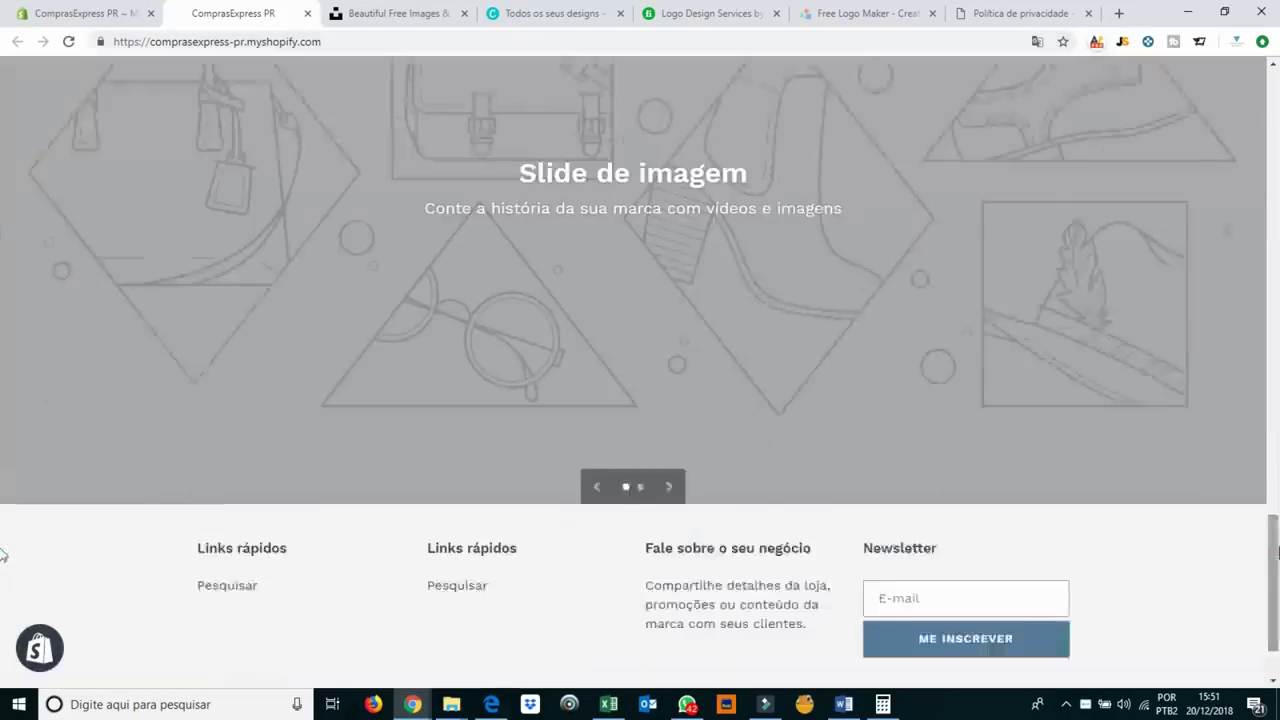
click(100, 16)
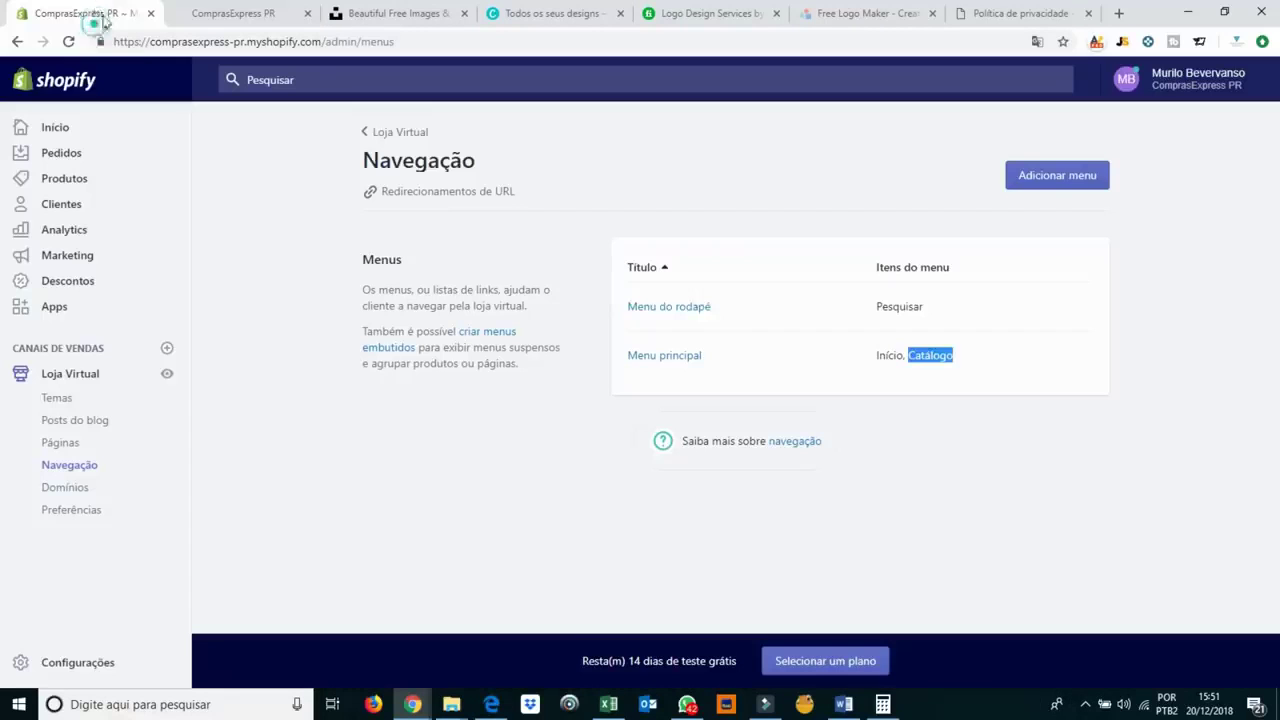
Add an item named Contato to the Menu principal, linked to the Contato page.
click(670, 359)
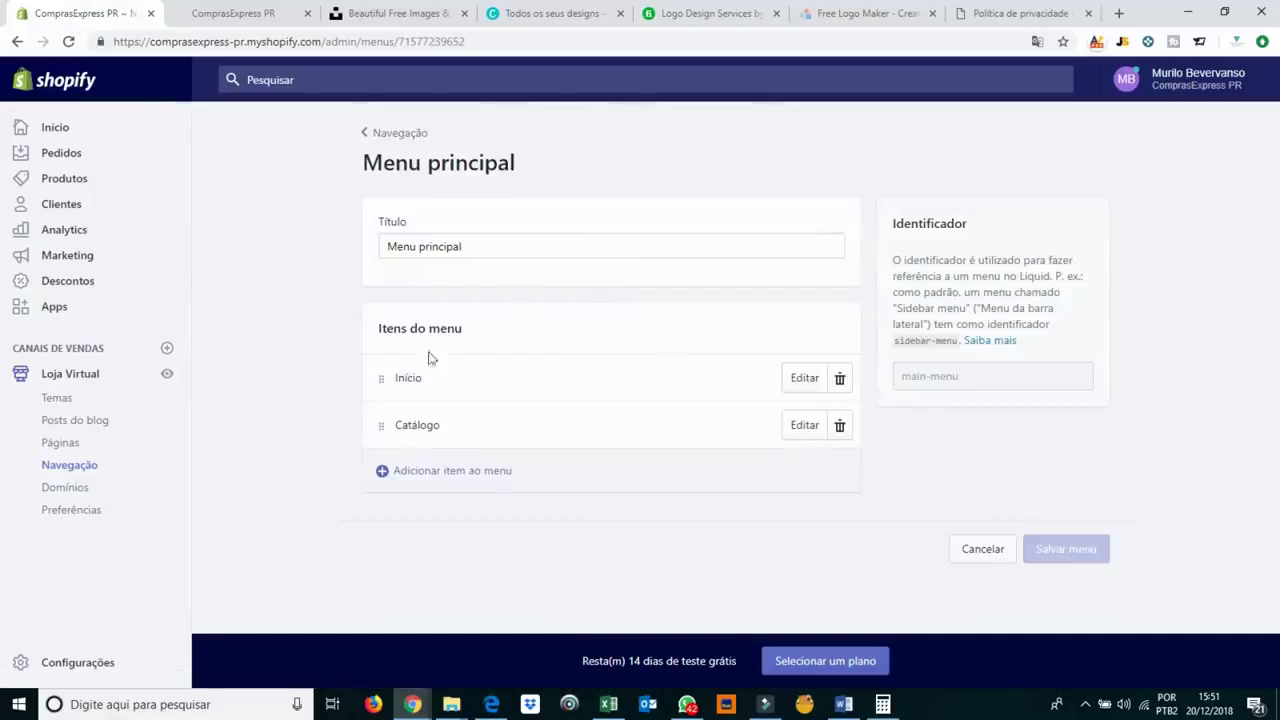
click(430, 475)
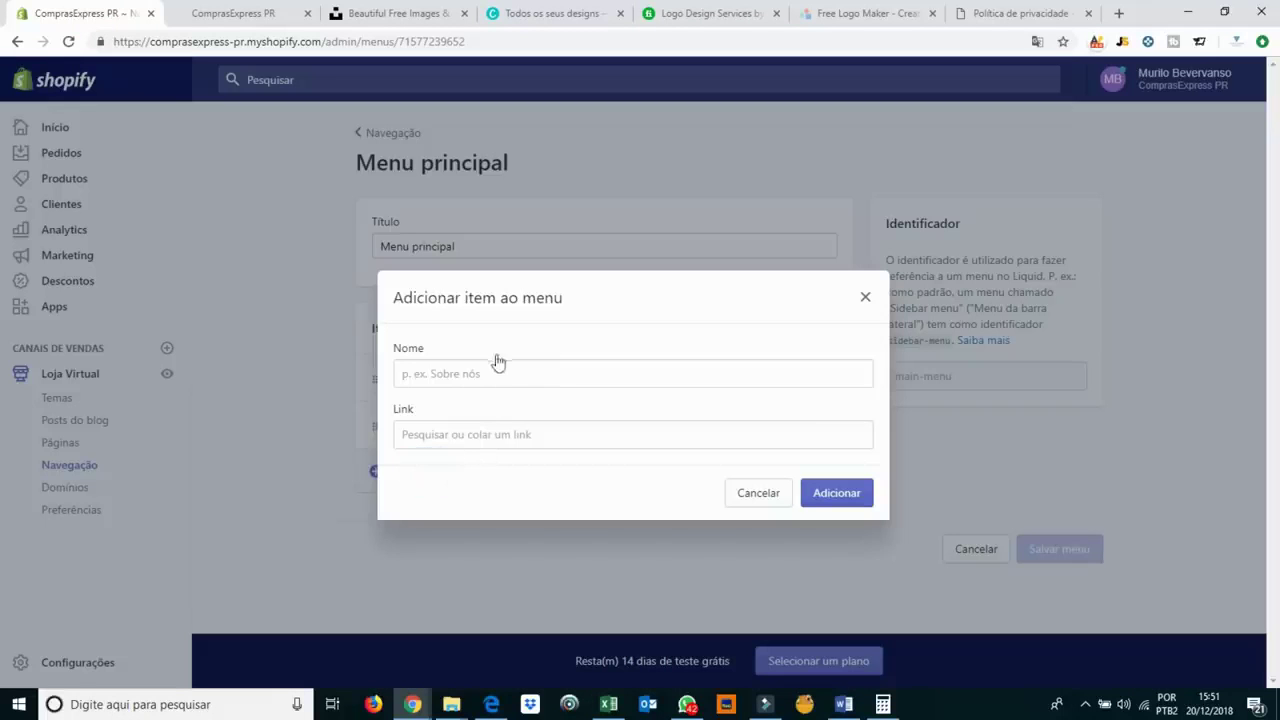
click(495, 371)
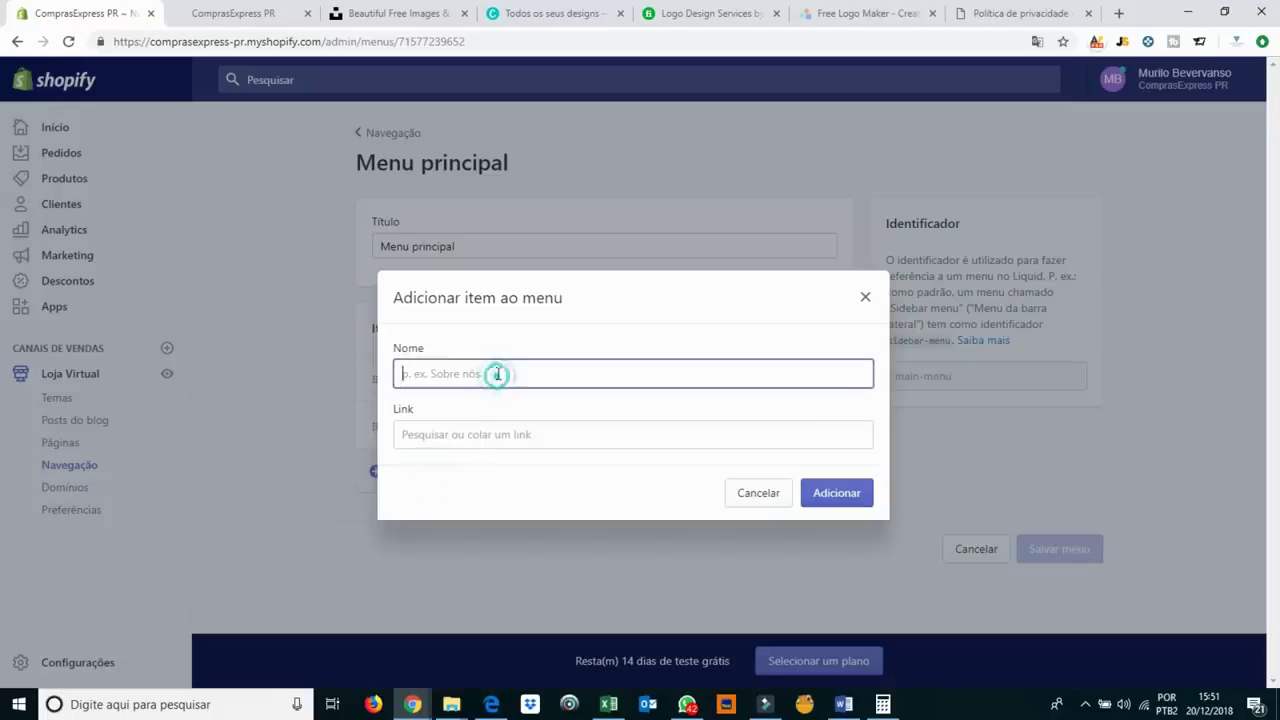
text(Contato)
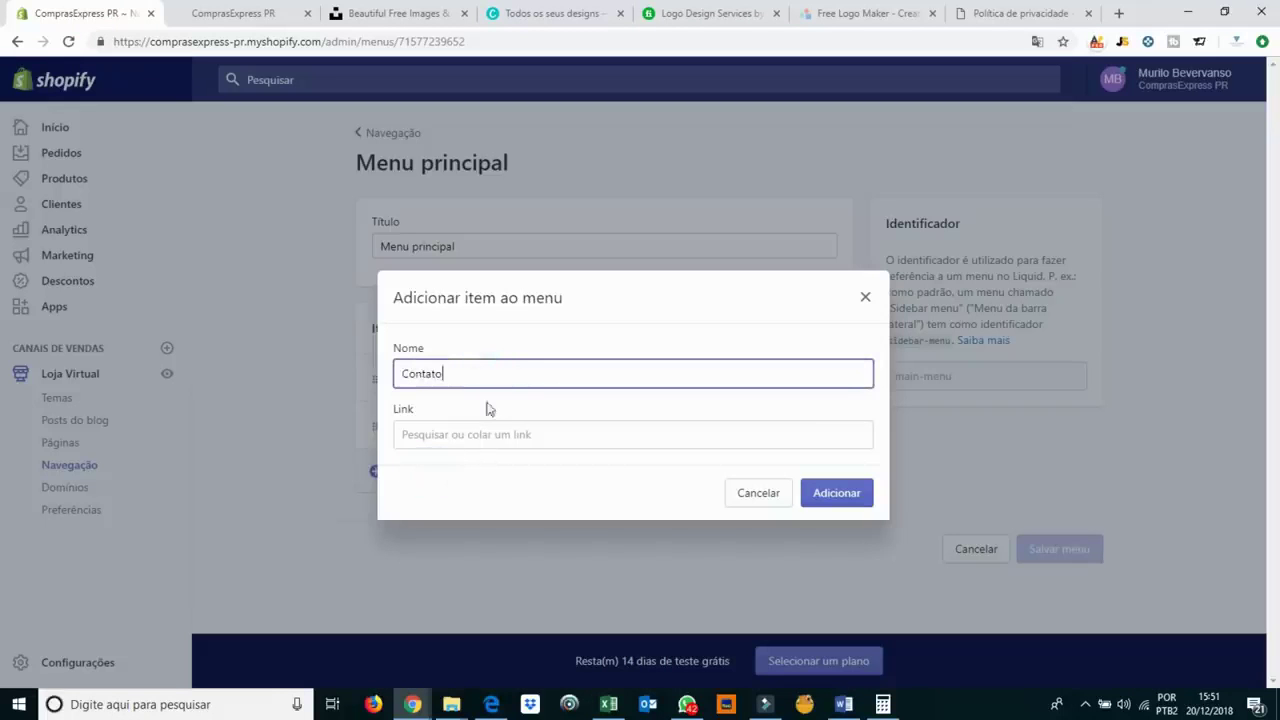
click(483, 430)
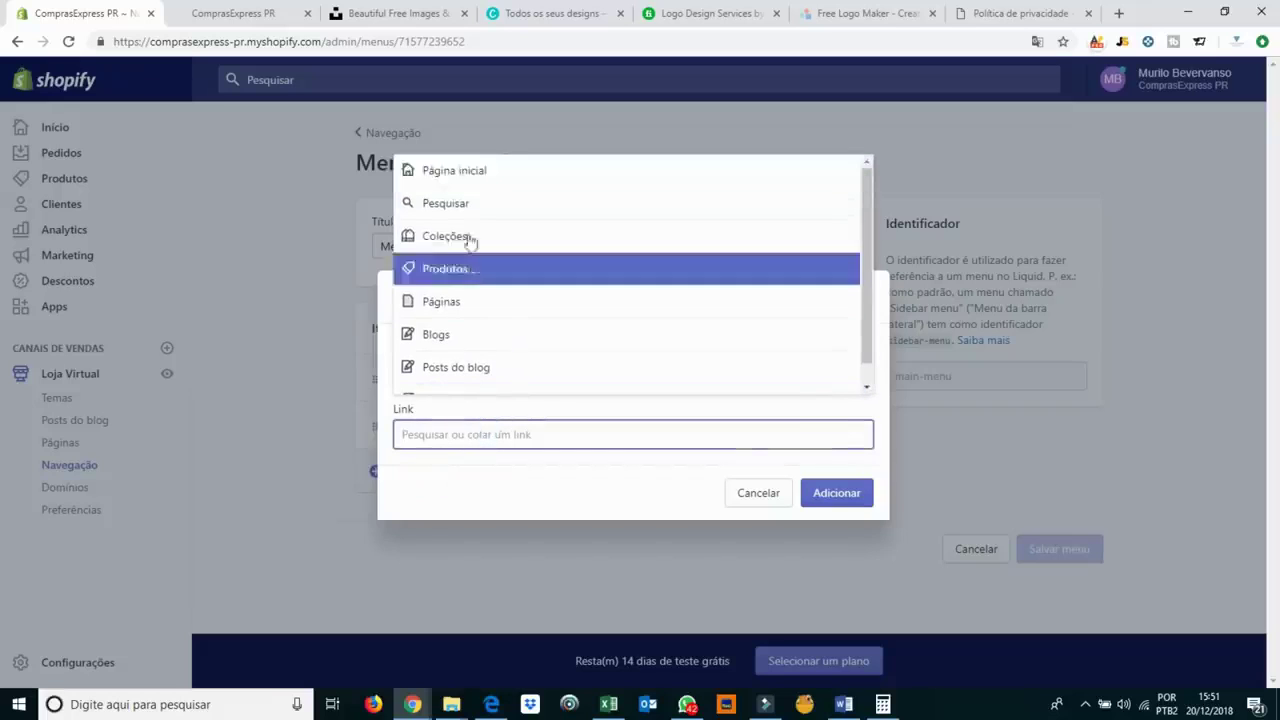
click(442, 303)
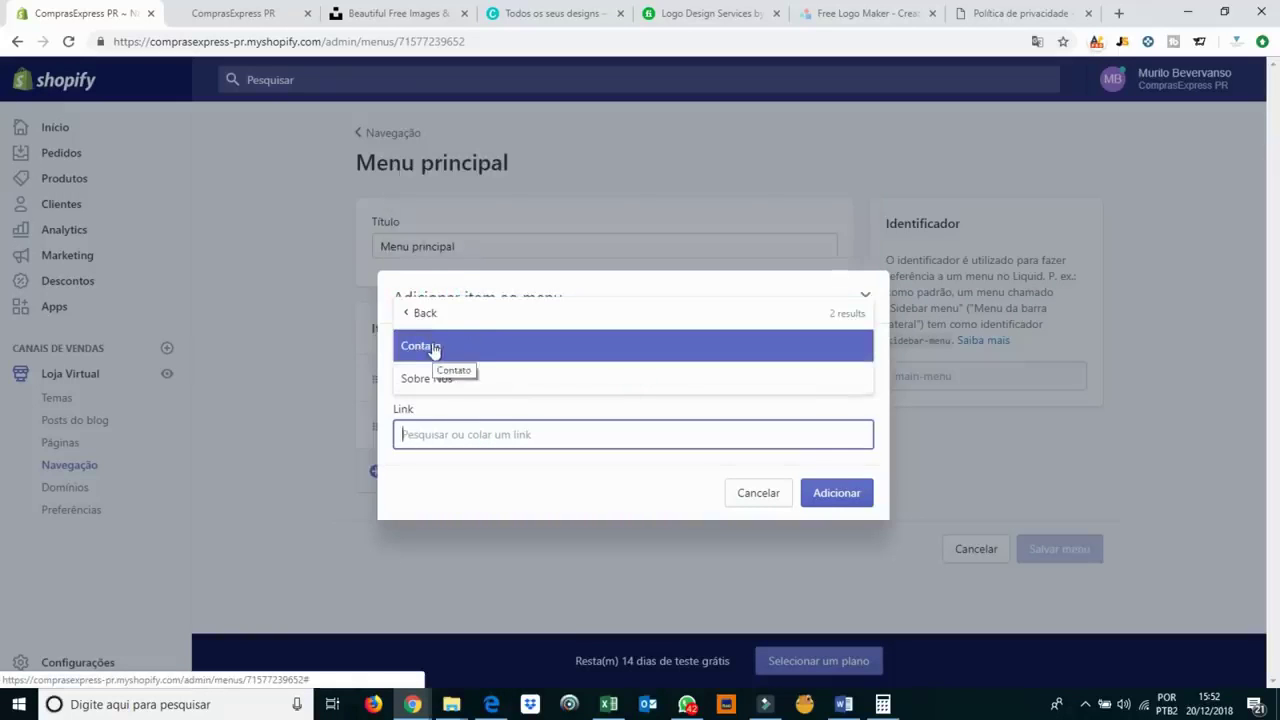
click(434, 348)
click(838, 494)
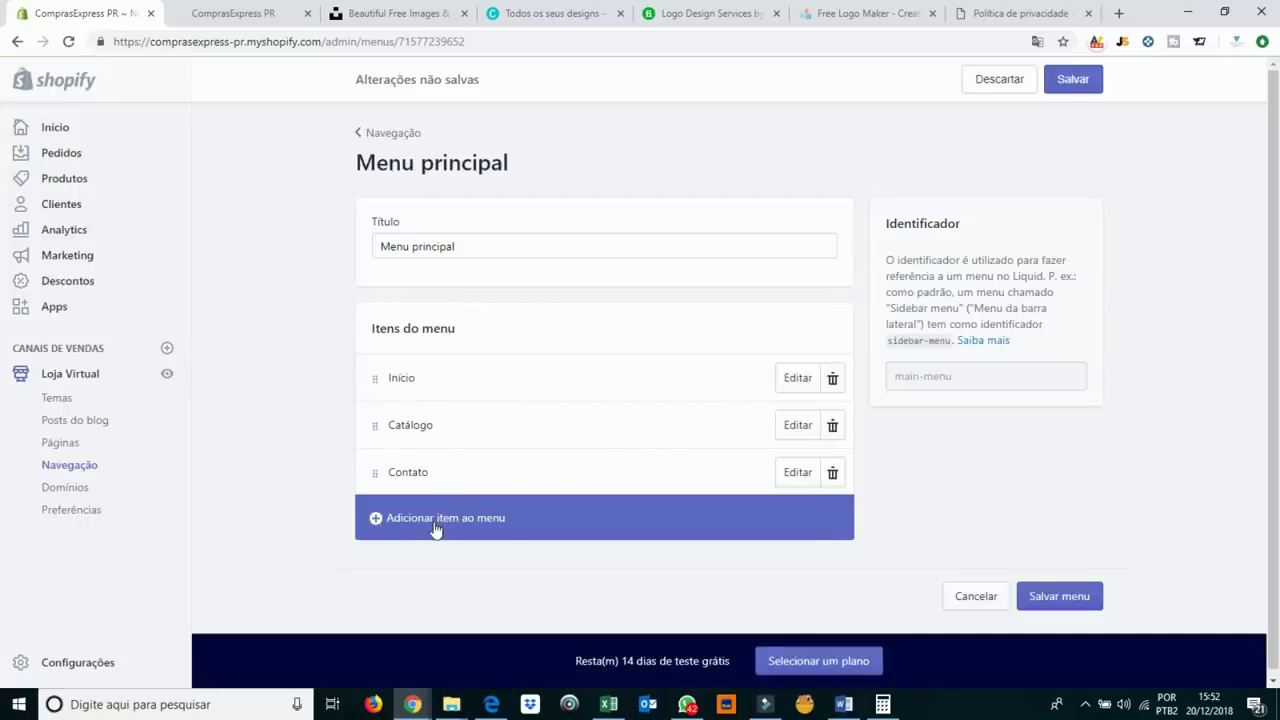
Add an item named Sobre Nós to the Menu principal, linked to the Sobre Nós page.
click(436, 529)
click(484, 368)
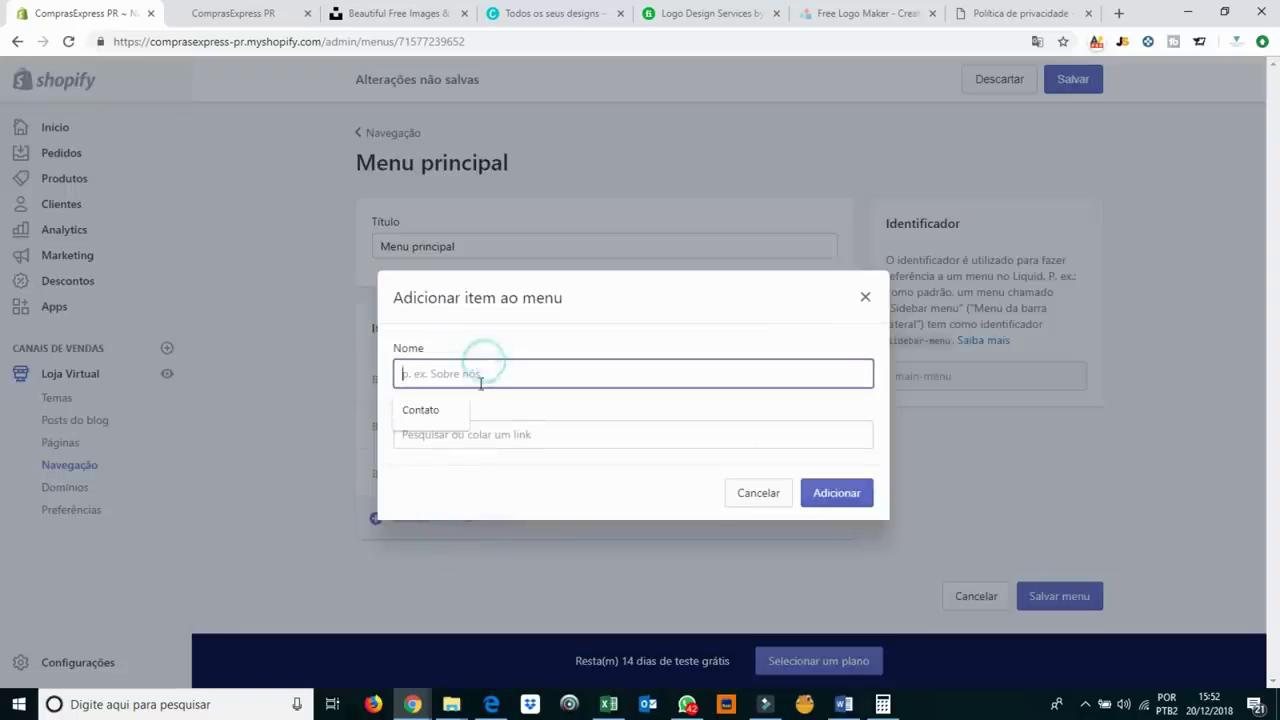
text(Sobre Nós)
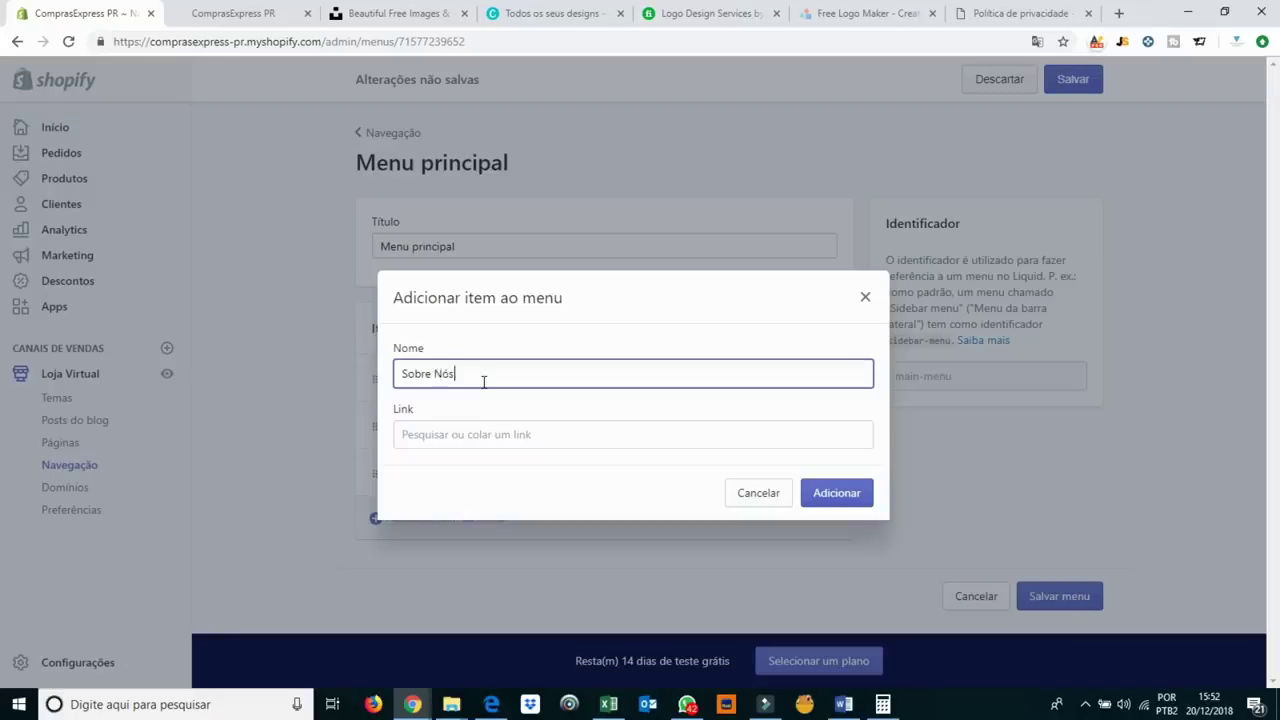
click(484, 430)
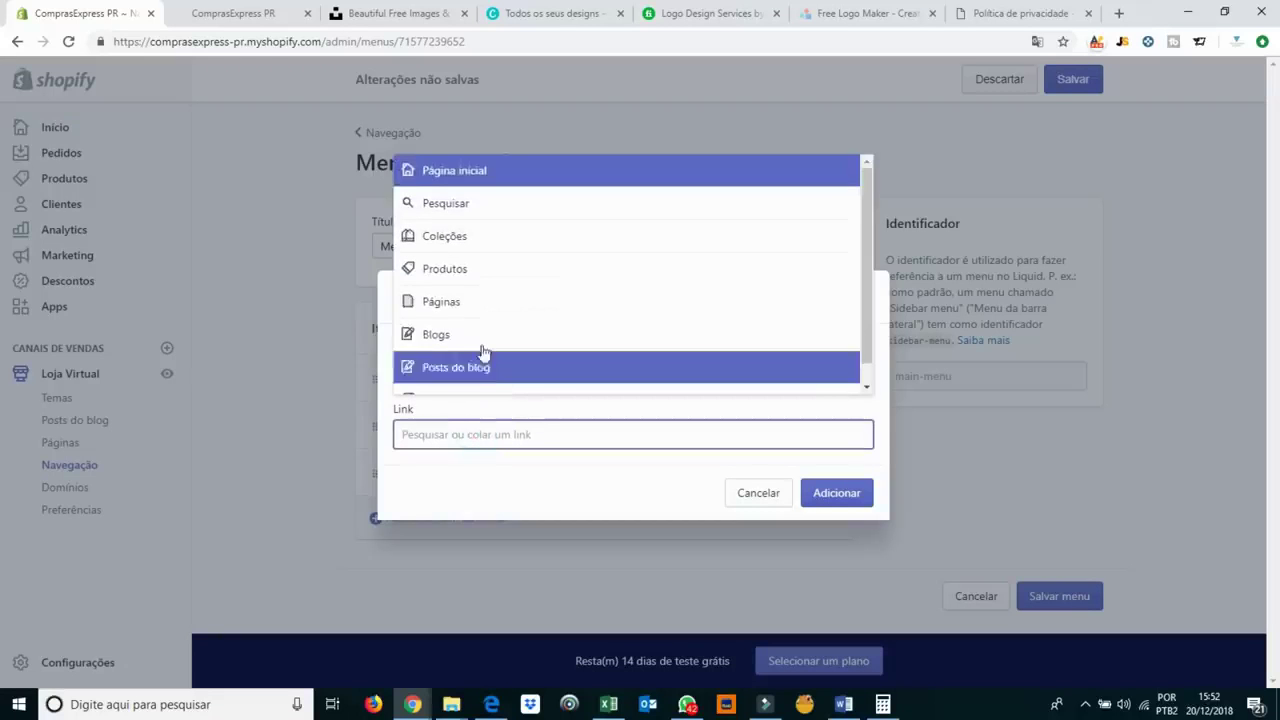
click(474, 303)
click(437, 380)
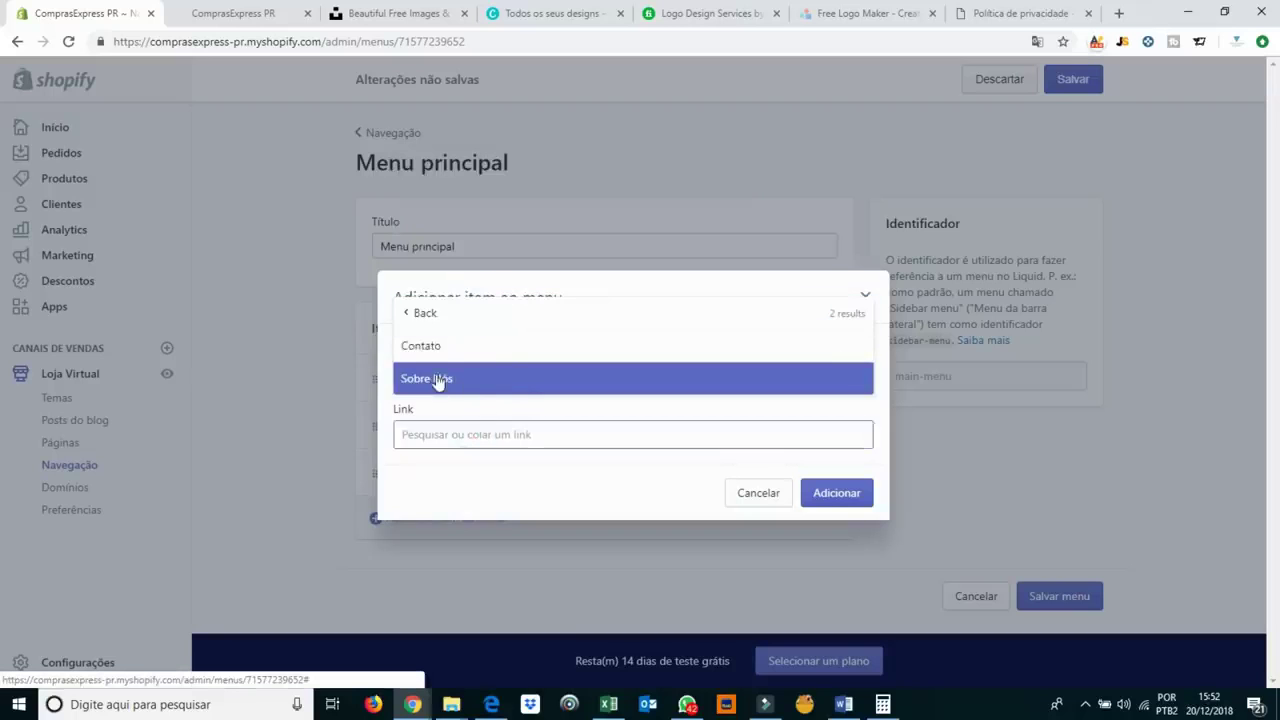
click(836, 508)
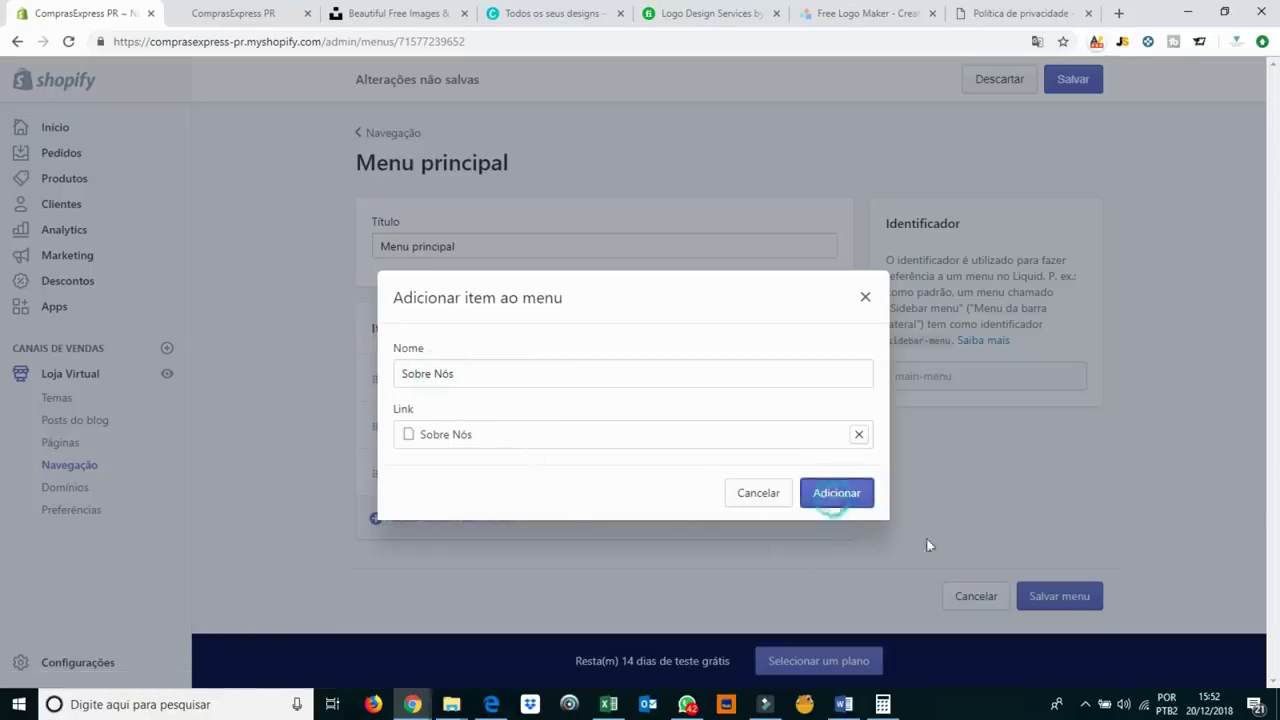
scroll(1023, 300, down, 1)
scroll(1023, 300, up, 1)
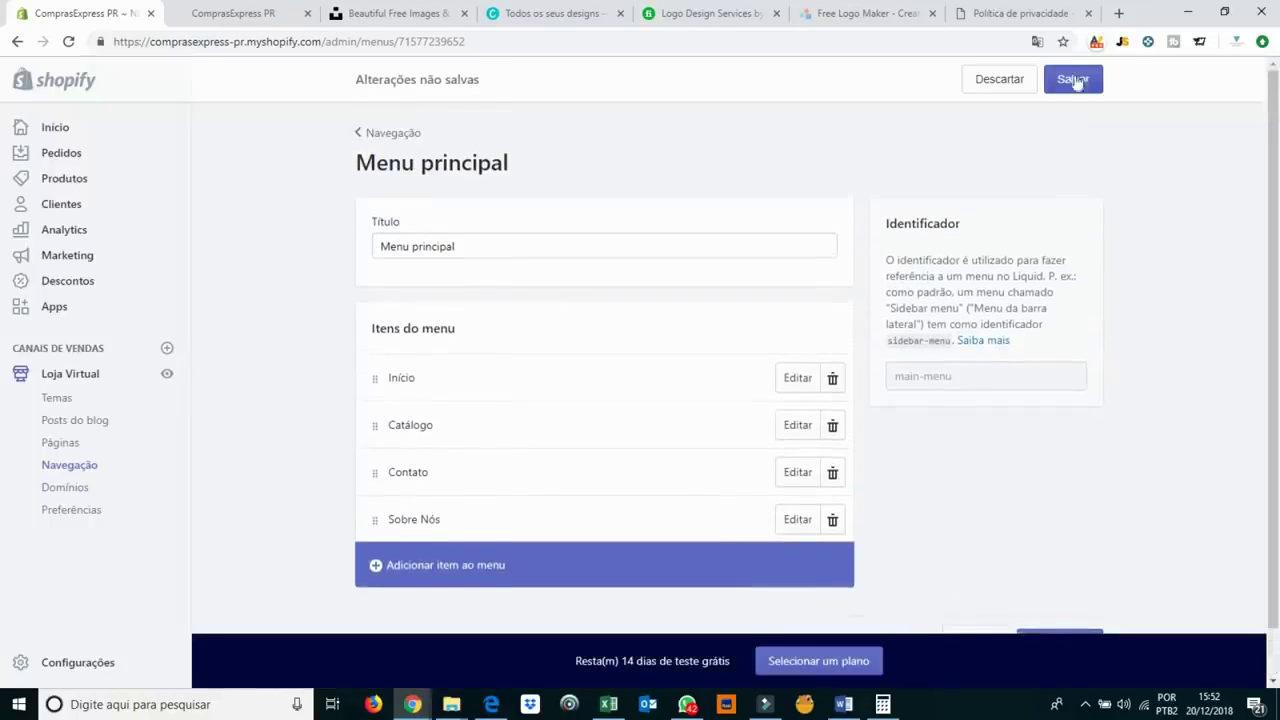
Save the Menu principal and reload the storefront to check the links in its header.
click(1071, 78)
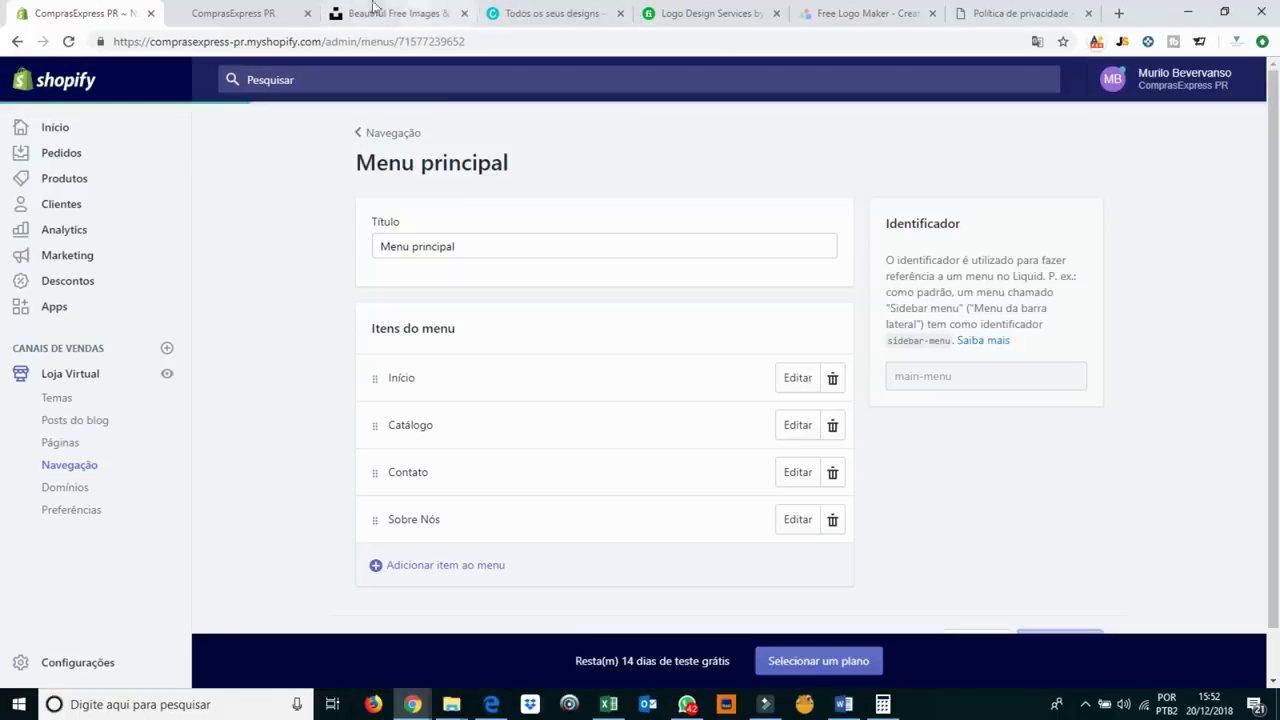
click(238, 8)
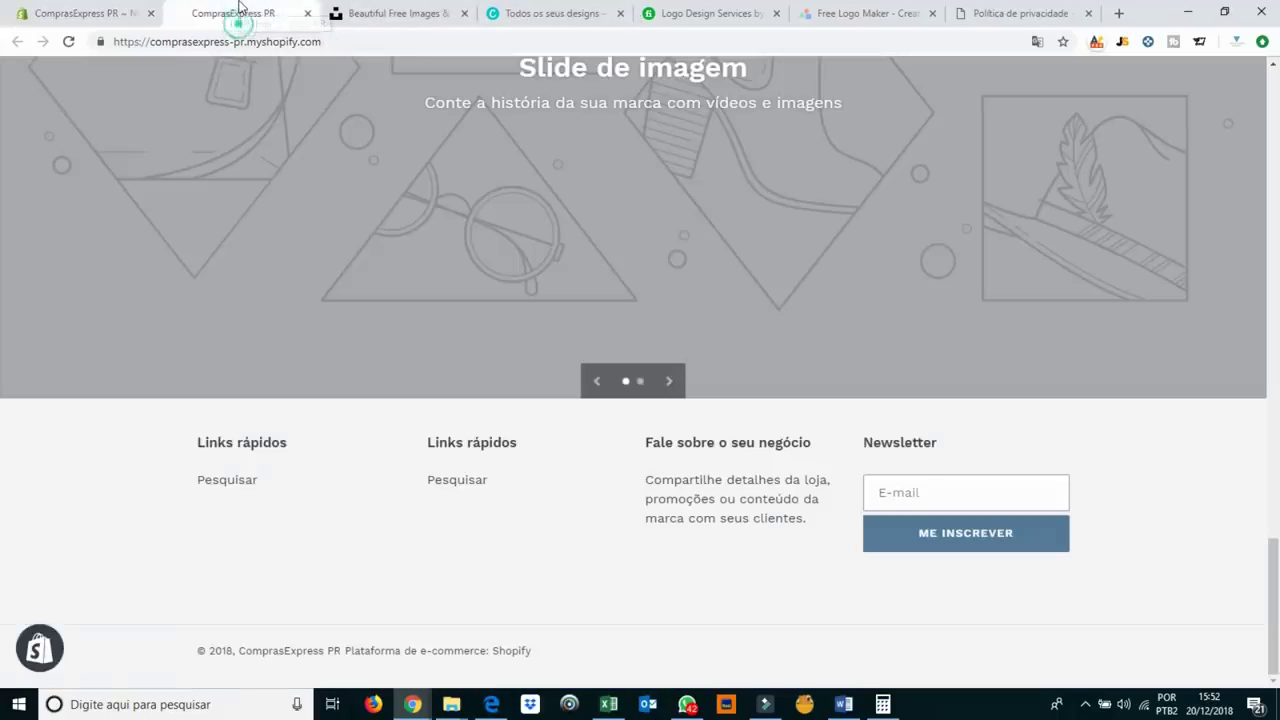
click(68, 43)
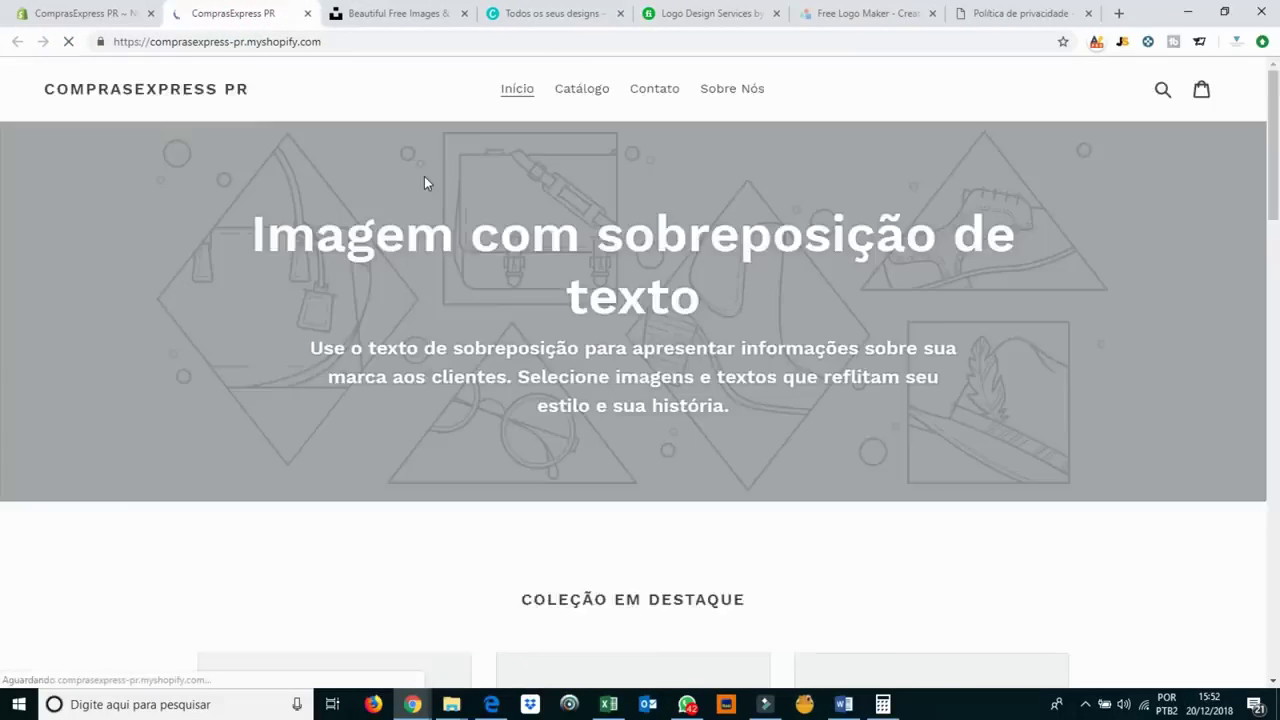
scroll(427, 180, up, 15)
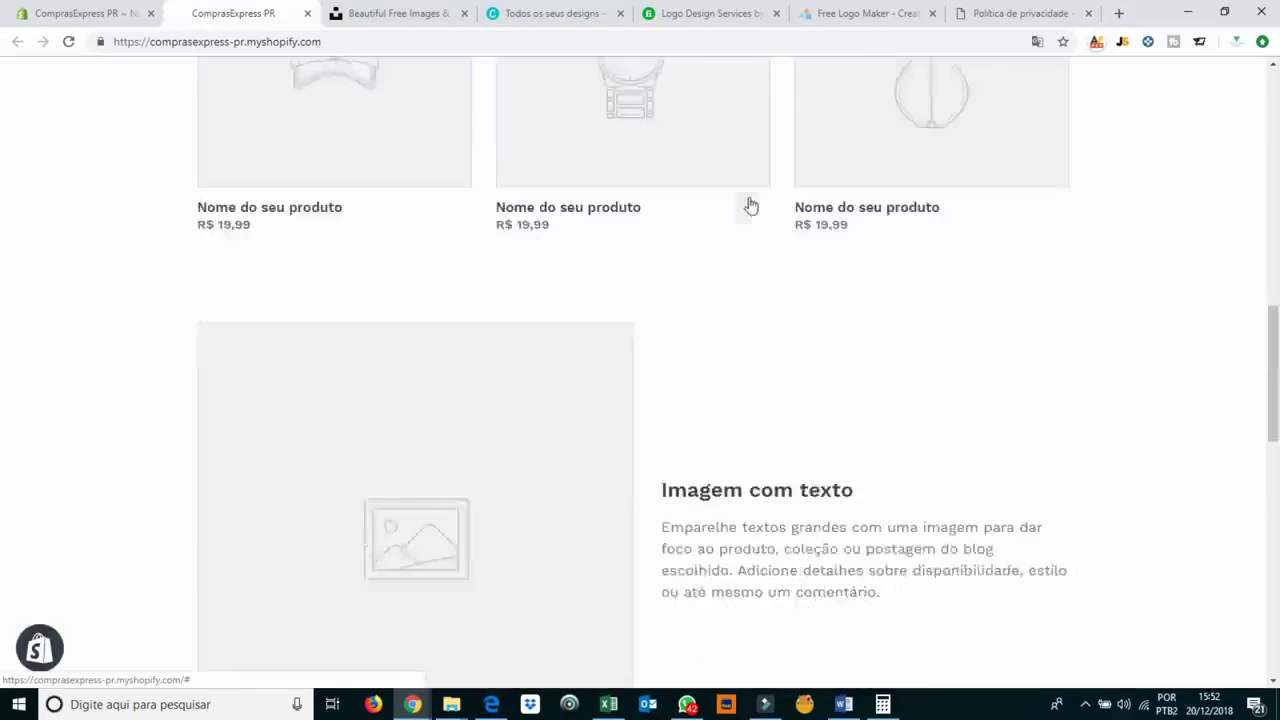
scroll(752, 197, up, 10)
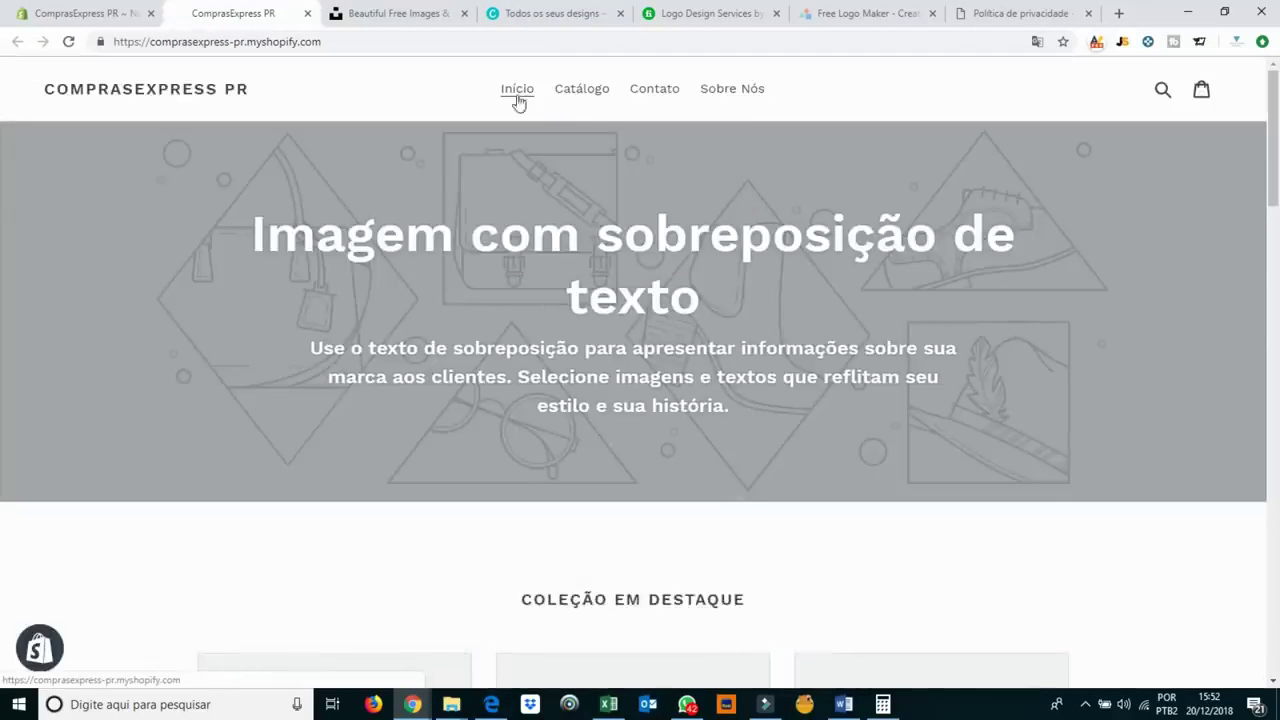
Review the Contato and Sobre Nós pages through the storefront's header links, and close the storefront.
click(655, 96)
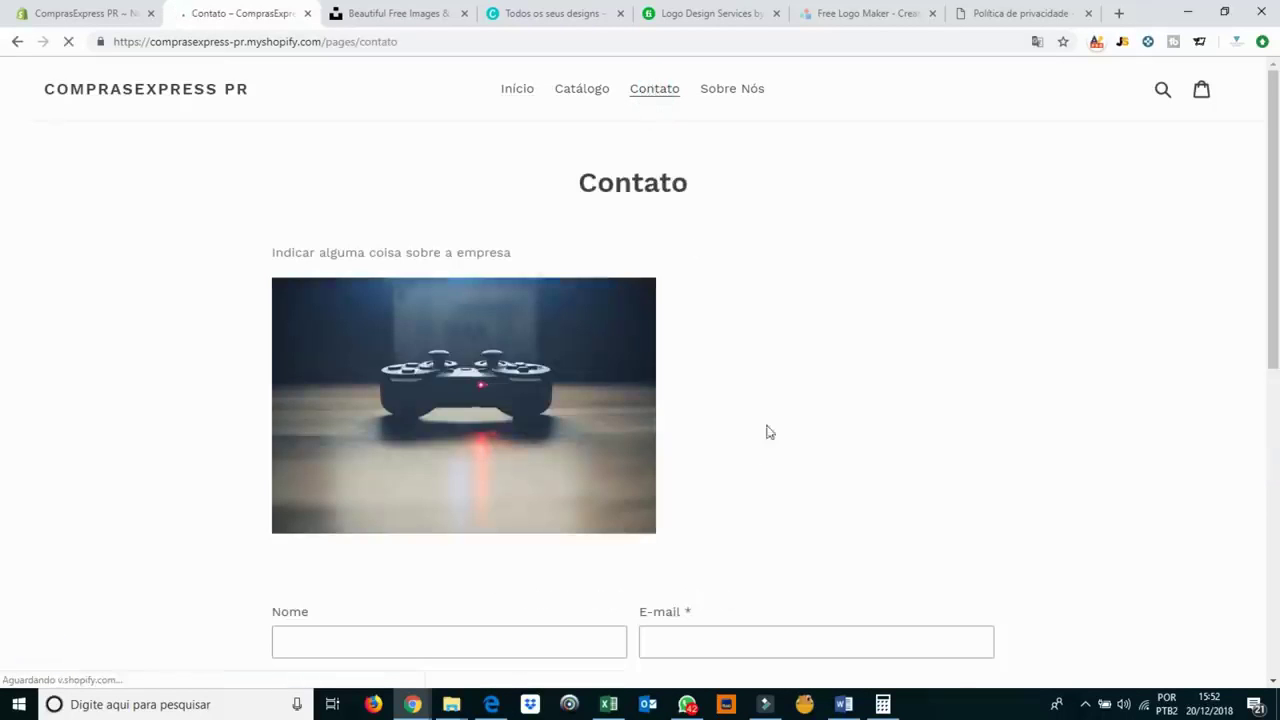
scroll(768, 394, down, 6)
scroll(677, 371, up, 6)
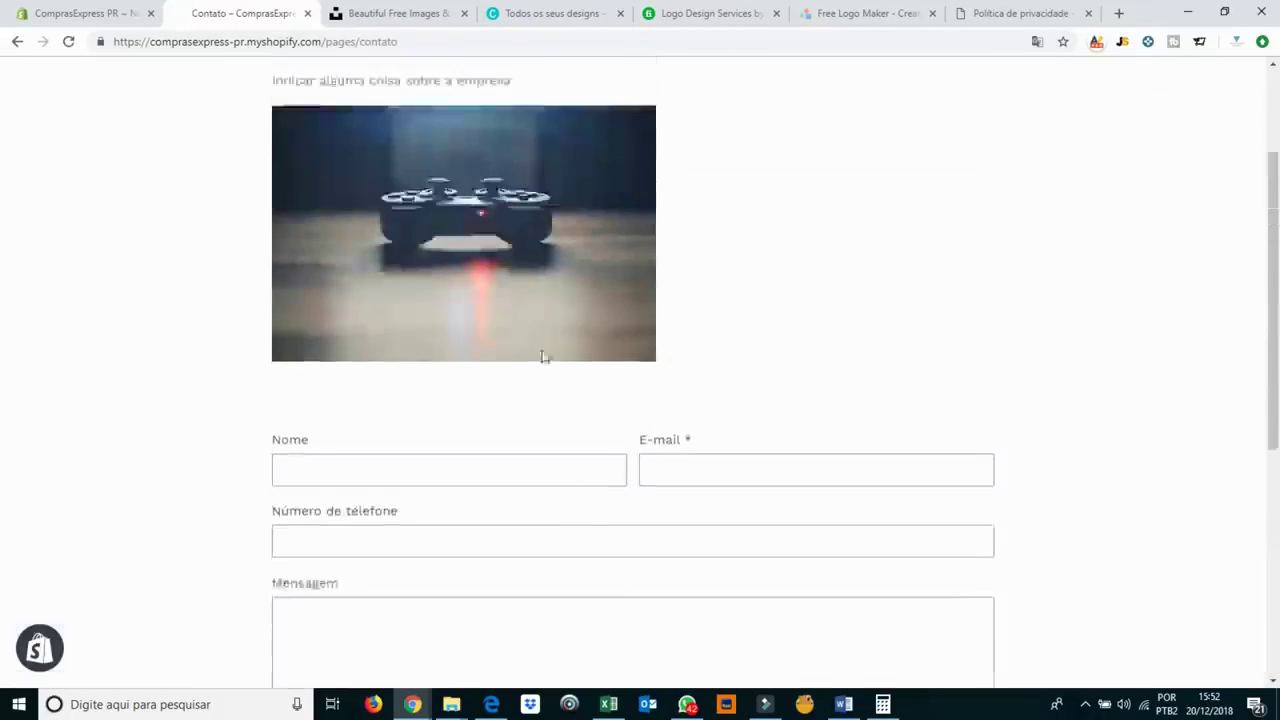
click(744, 92)
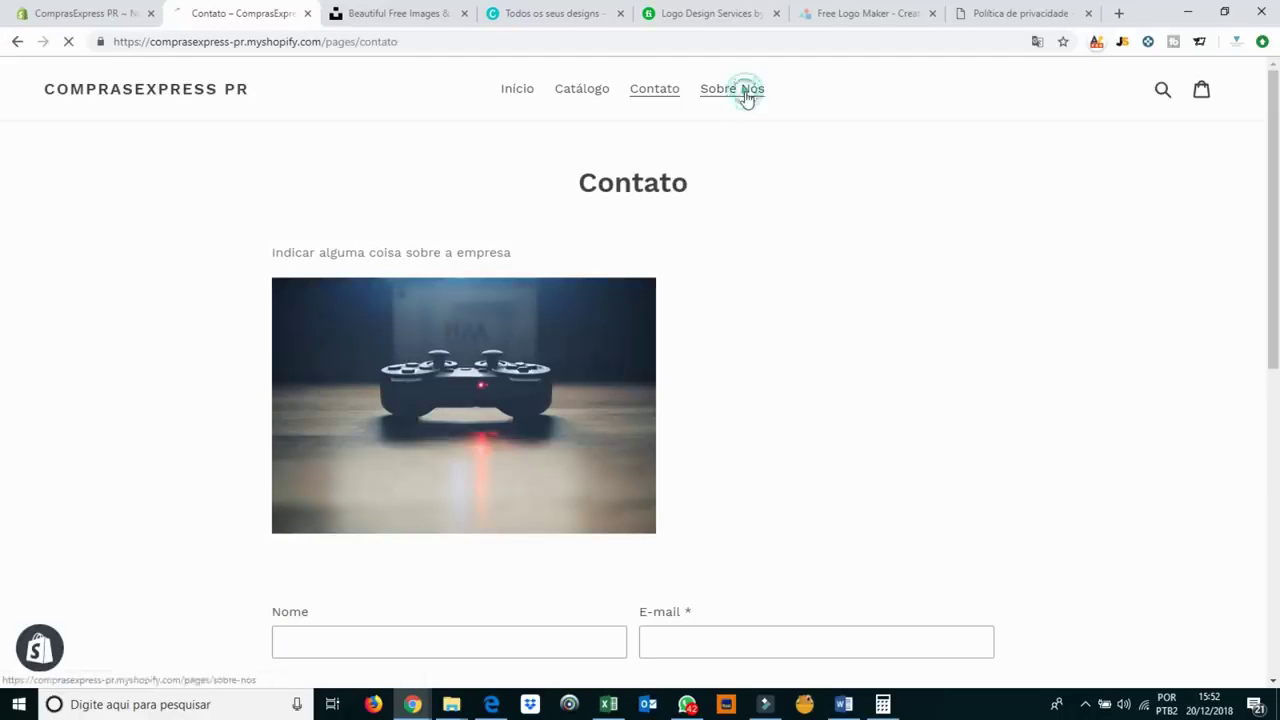
scroll(965, 288, down, 1)
scroll(965, 288, down, 3)
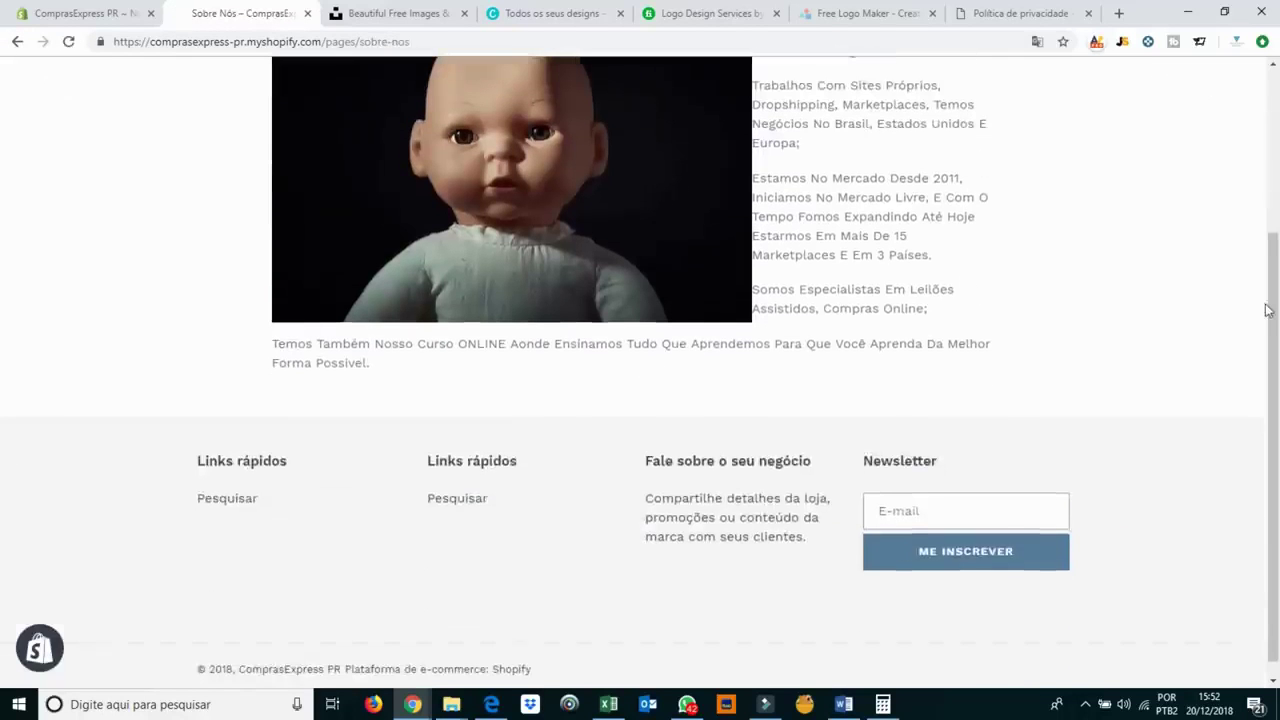
scroll(1111, 300, up, 3)
scroll(1108, 300, down, 3)
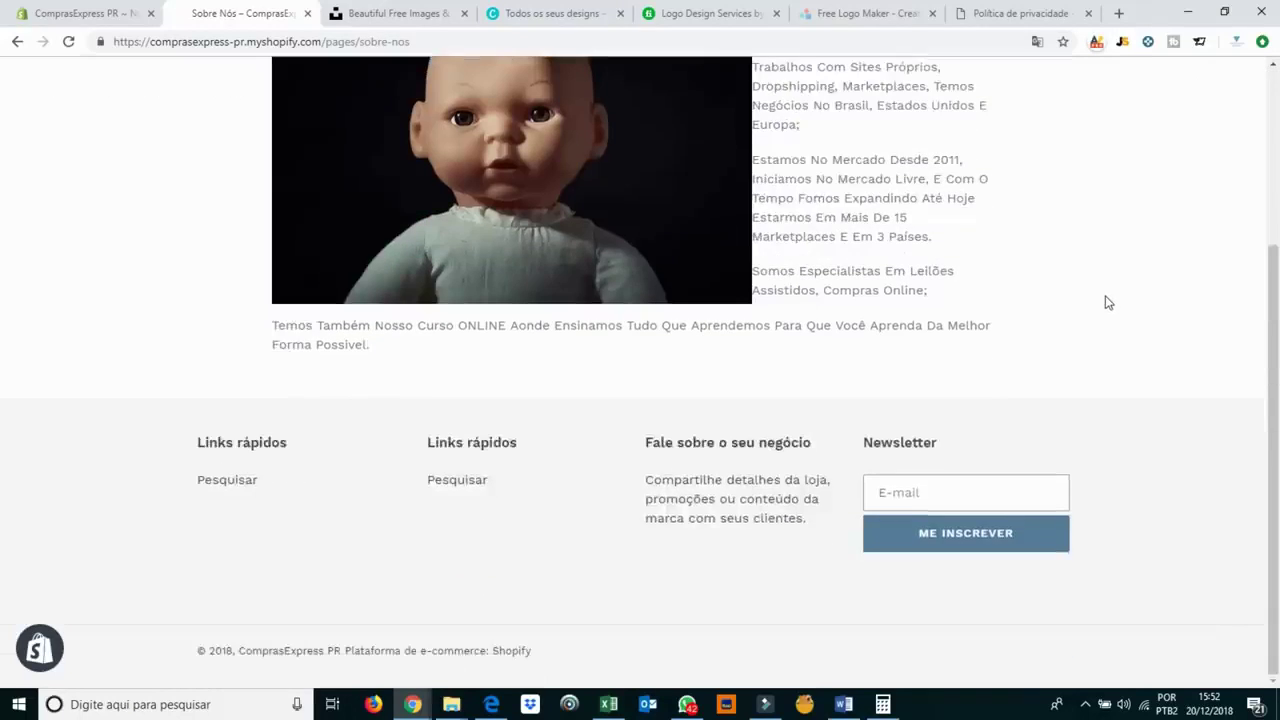
scroll(1106, 300, up, 3)
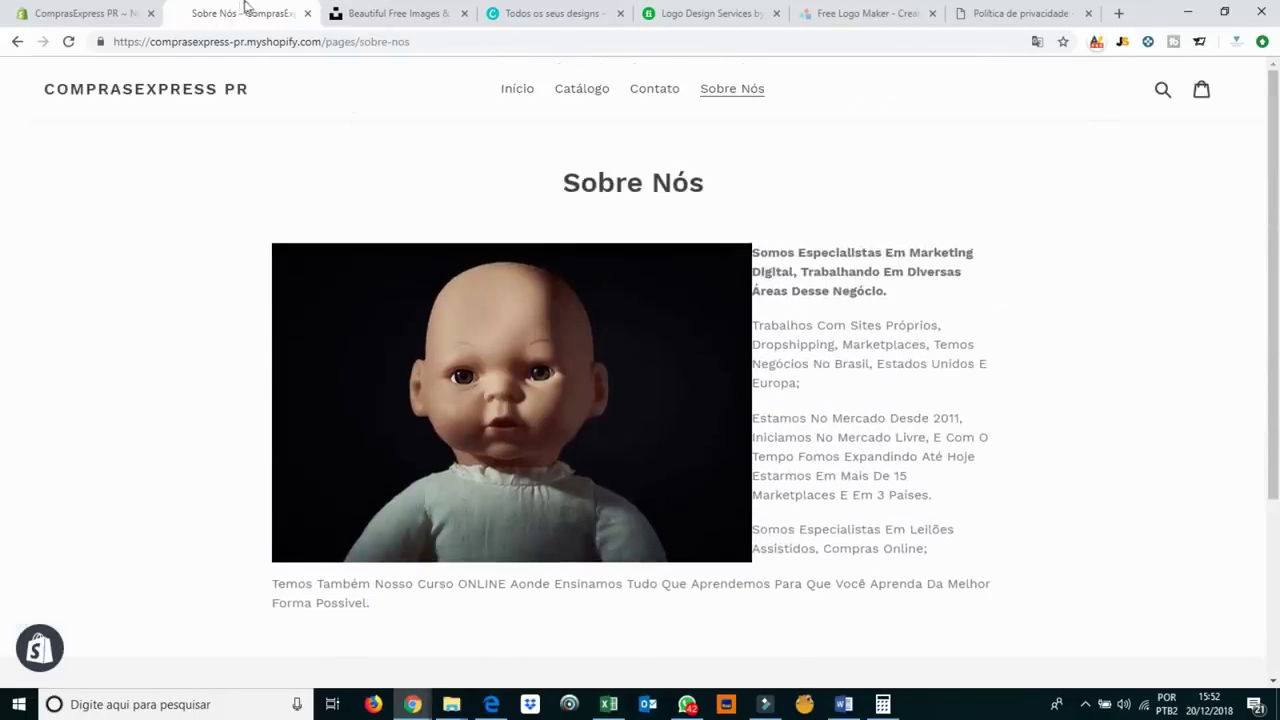
click(307, 13)
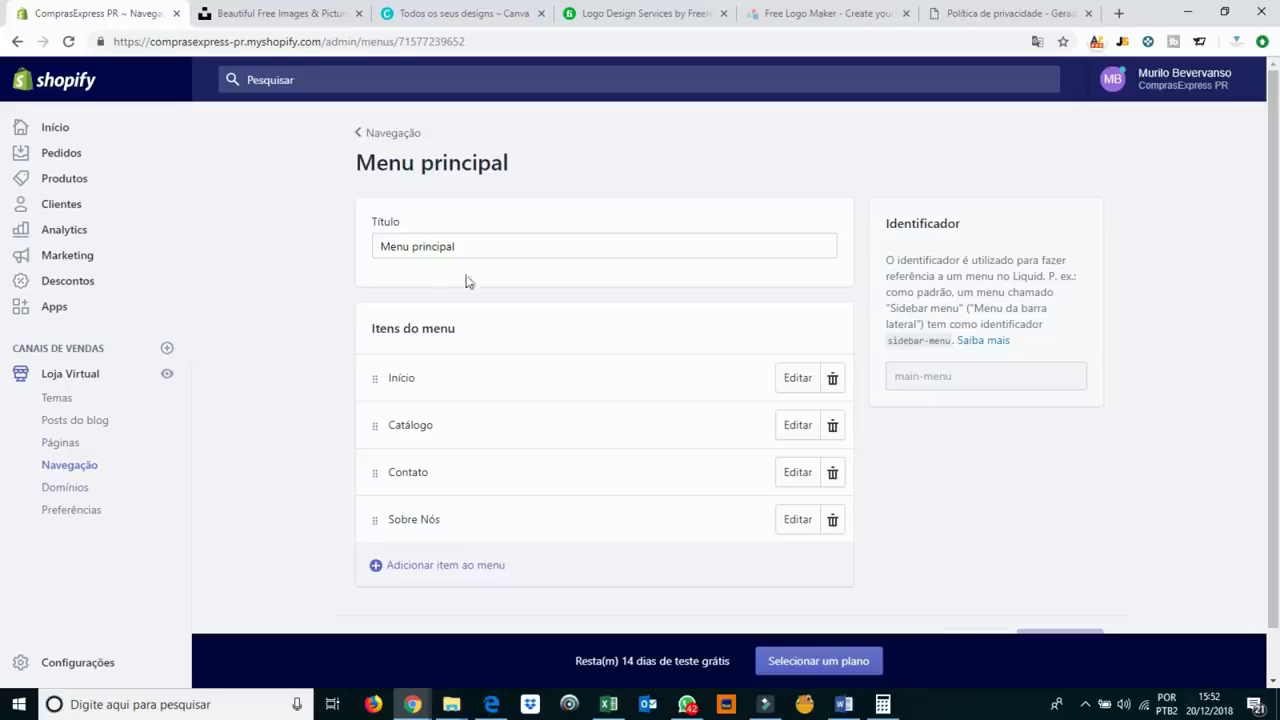
Add an item named Contato to the Menu do rodapé, linked to the Contato page, and save the menu.
click(387, 136)
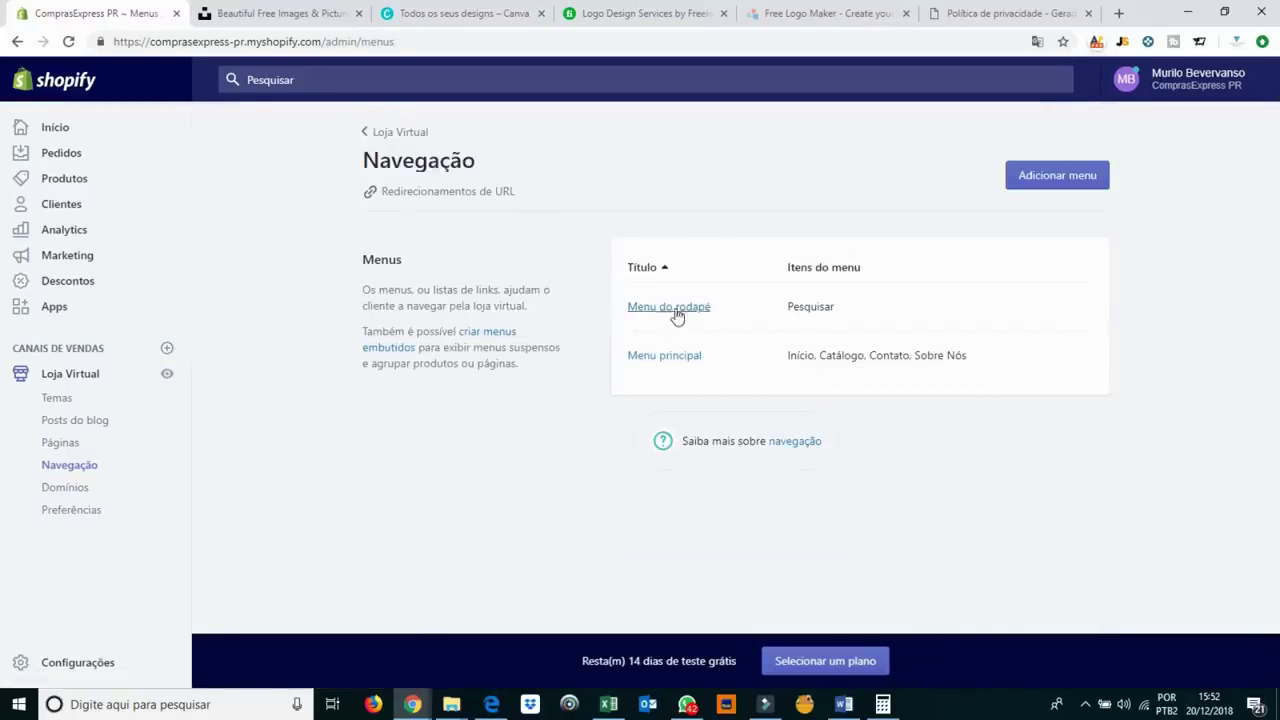
click(670, 308)
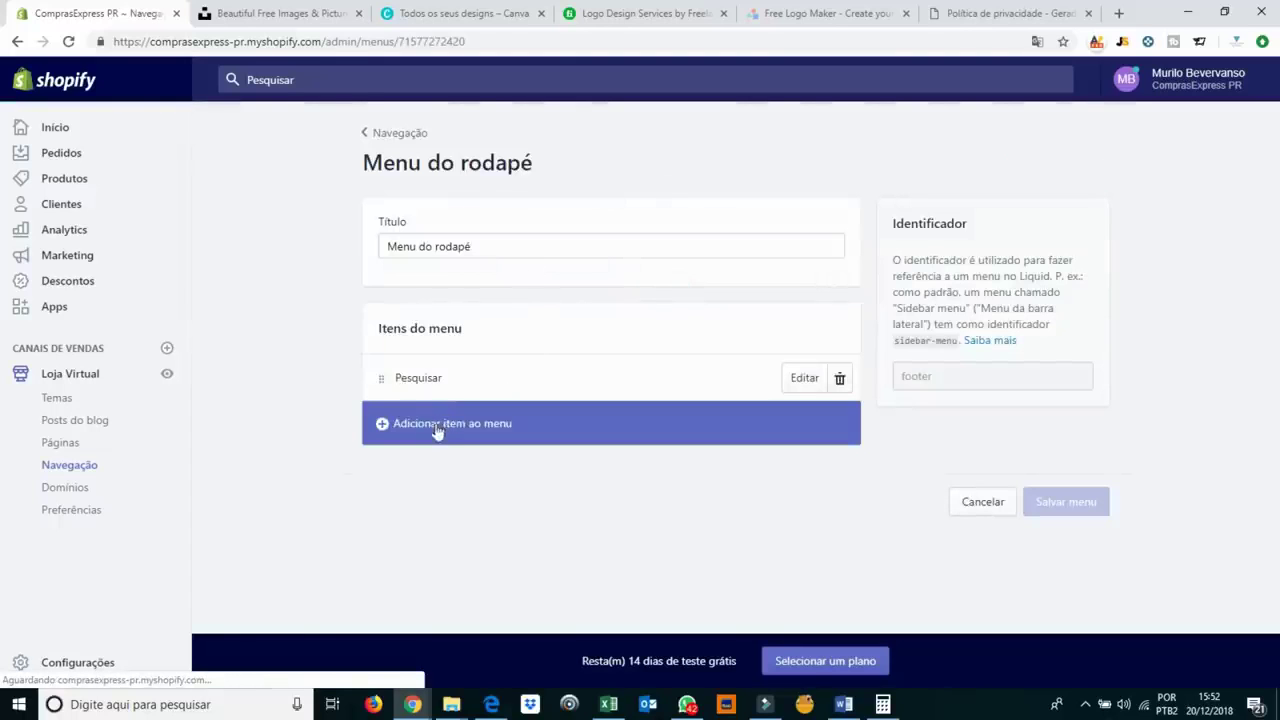
click(433, 430)
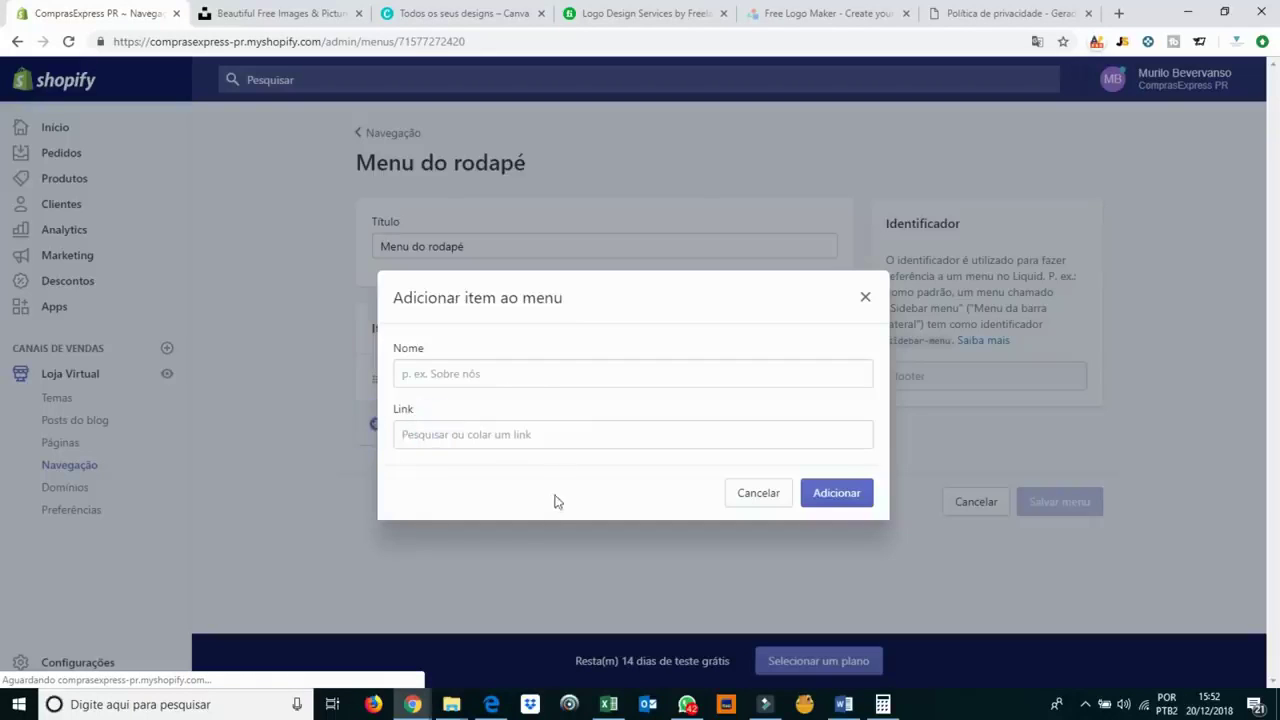
click(538, 372)
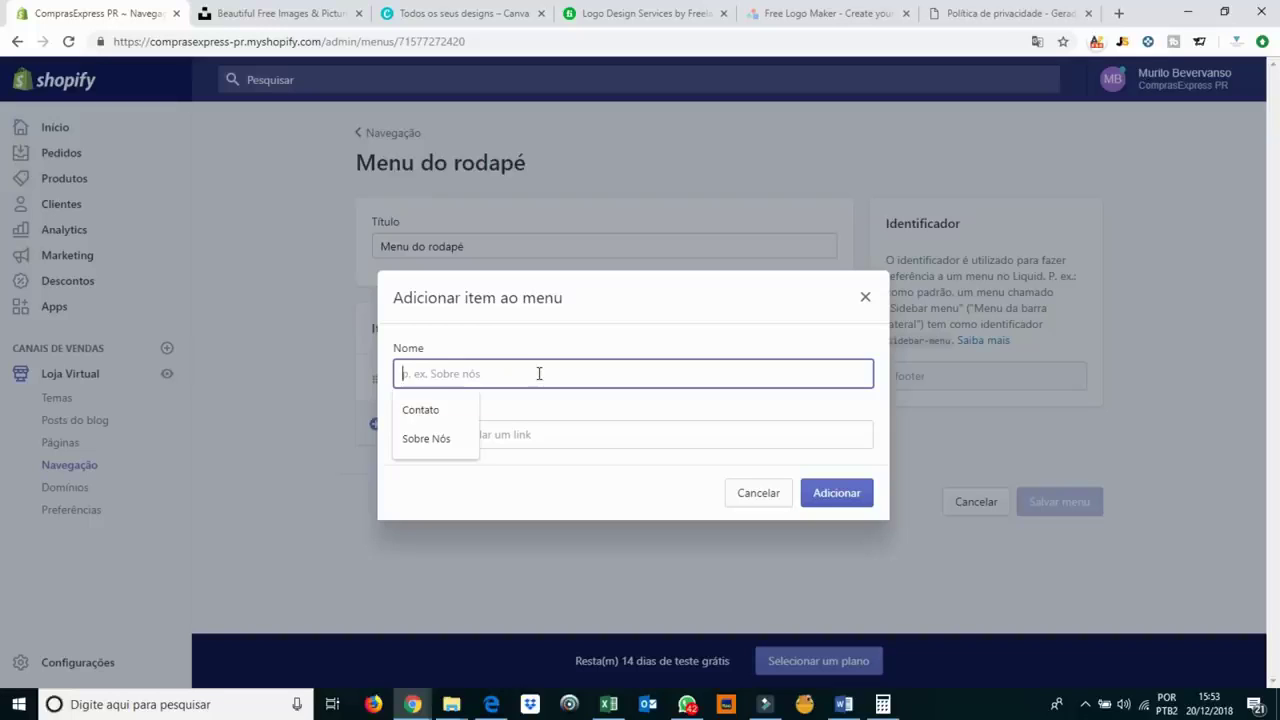
text(Contato)
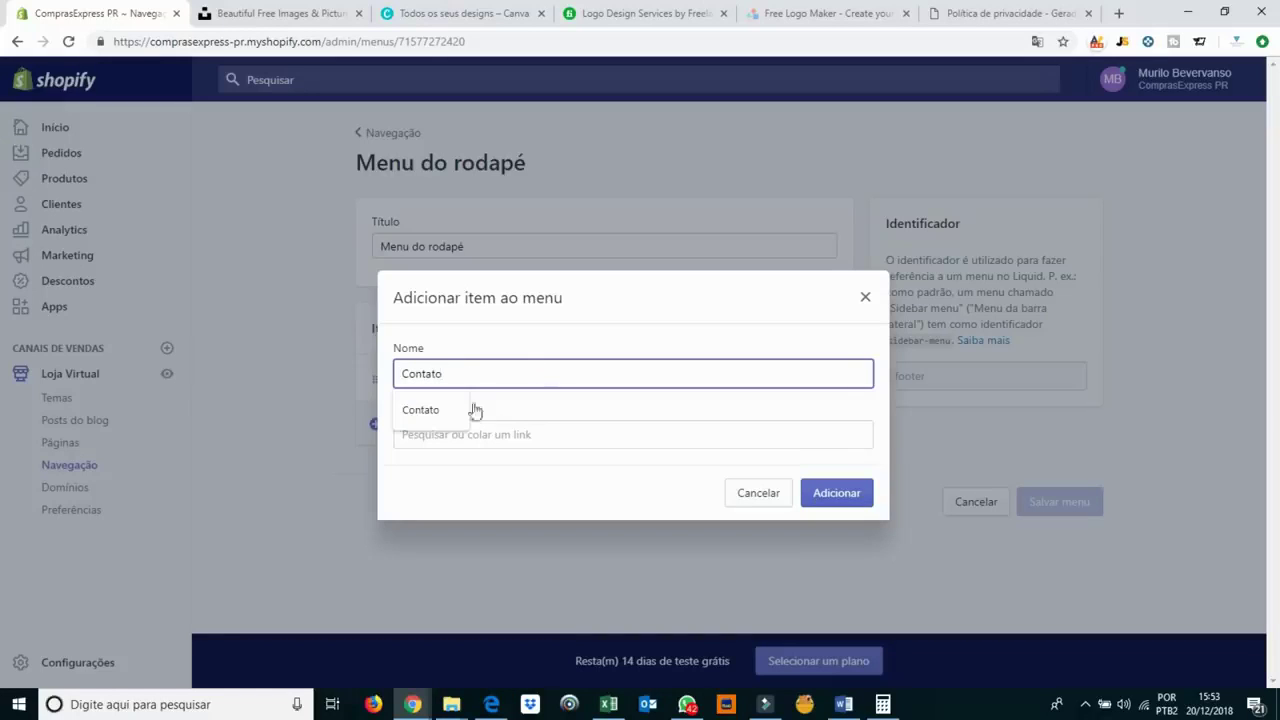
click(443, 406)
click(460, 435)
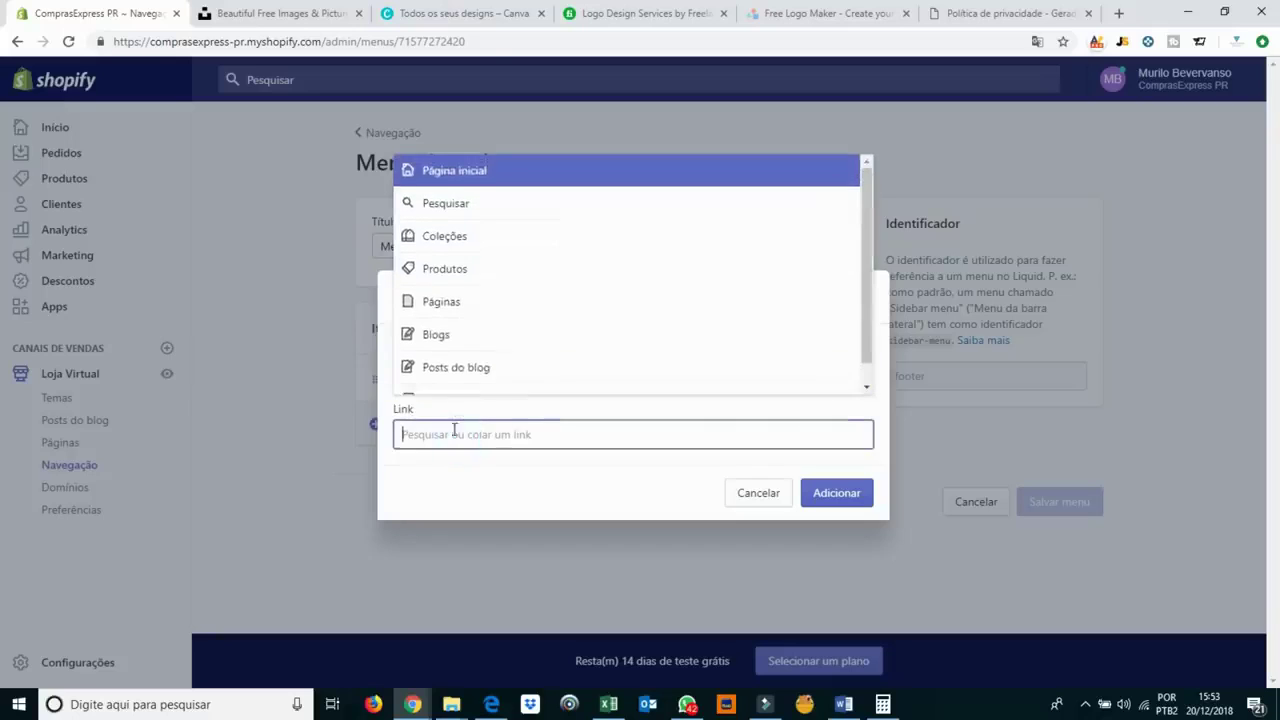
click(466, 300)
click(486, 345)
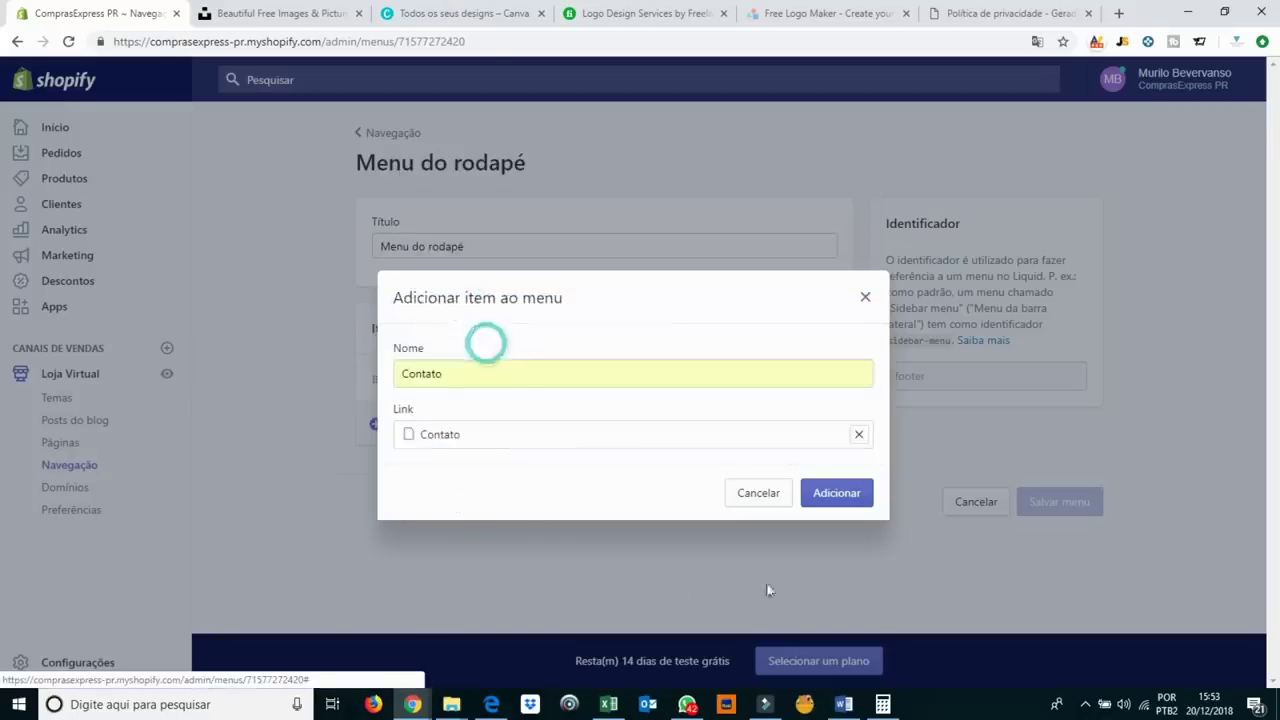
click(849, 497)
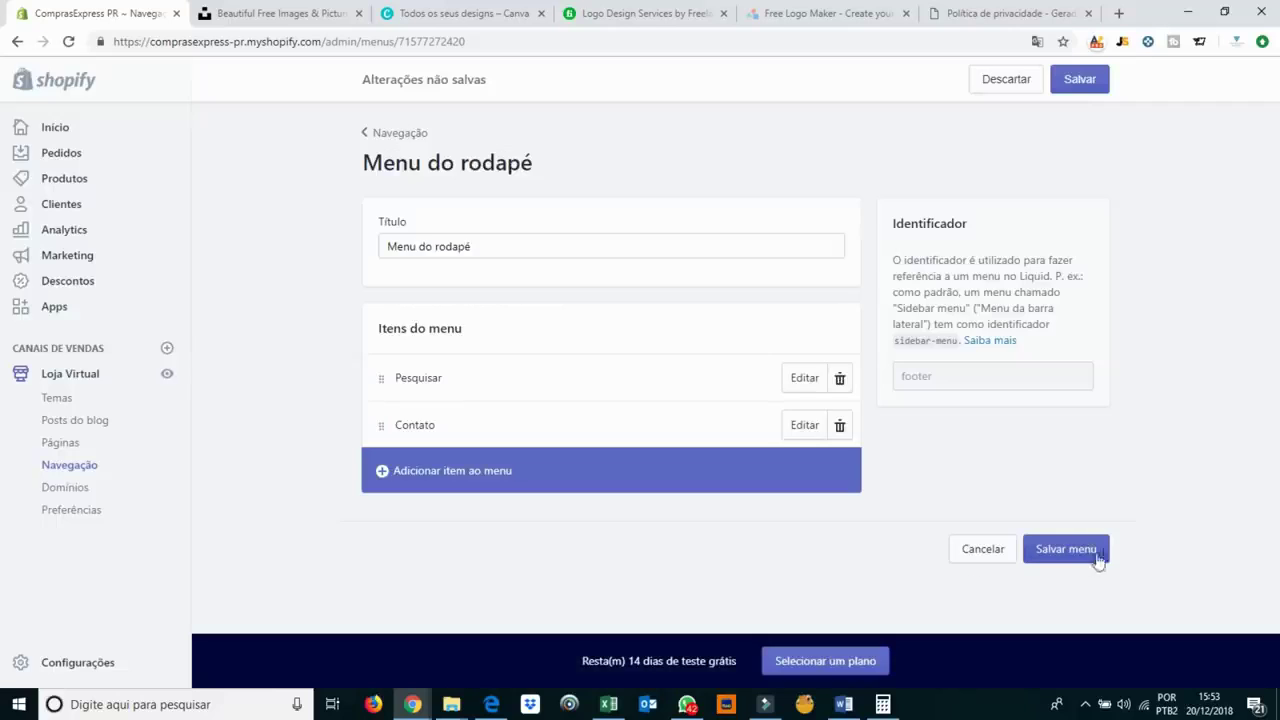
click(1085, 550)
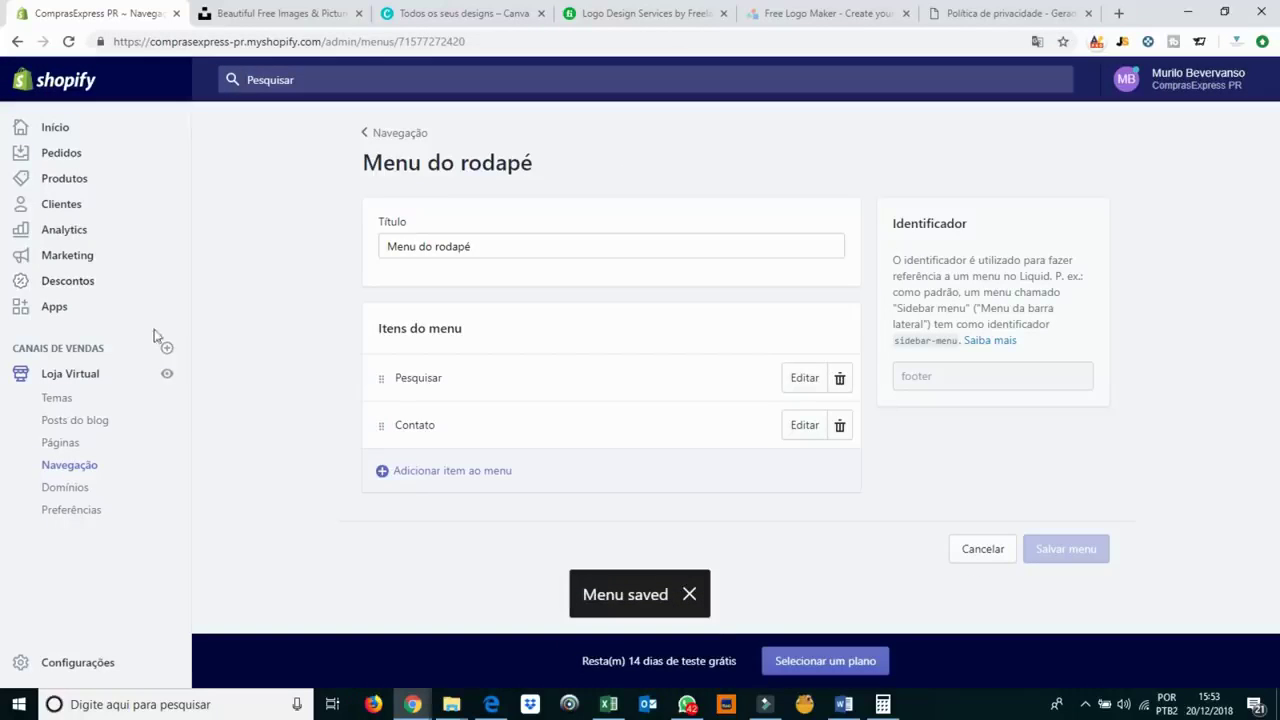
Preview the online store to check its menu links, and return to the home page to examine the store name in the header.
click(167, 376)
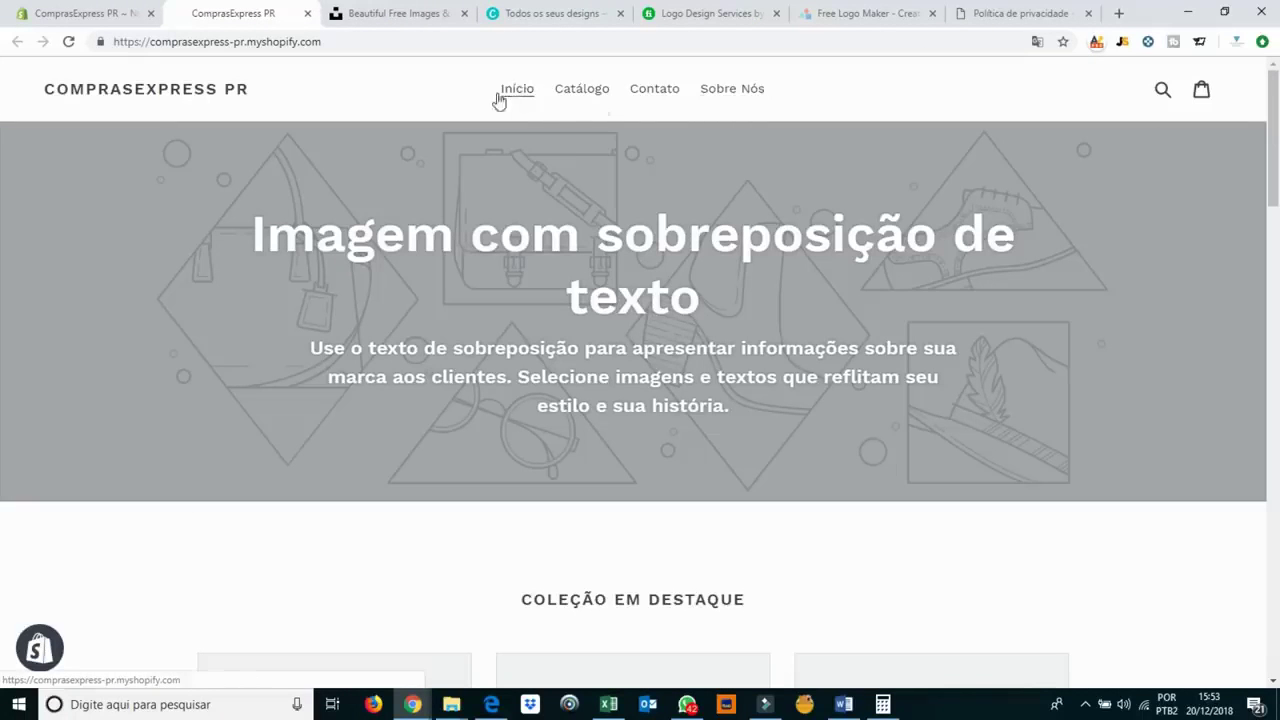
scroll(574, 597, down, 10)
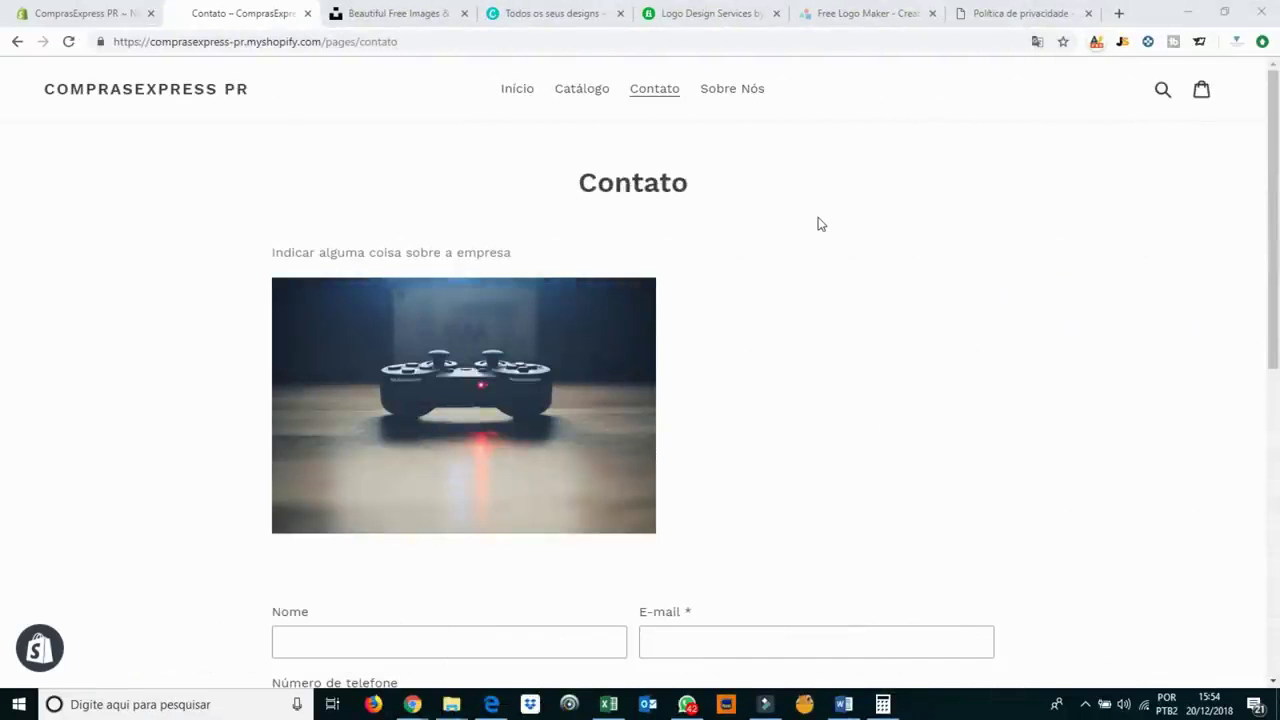
click(145, 90)
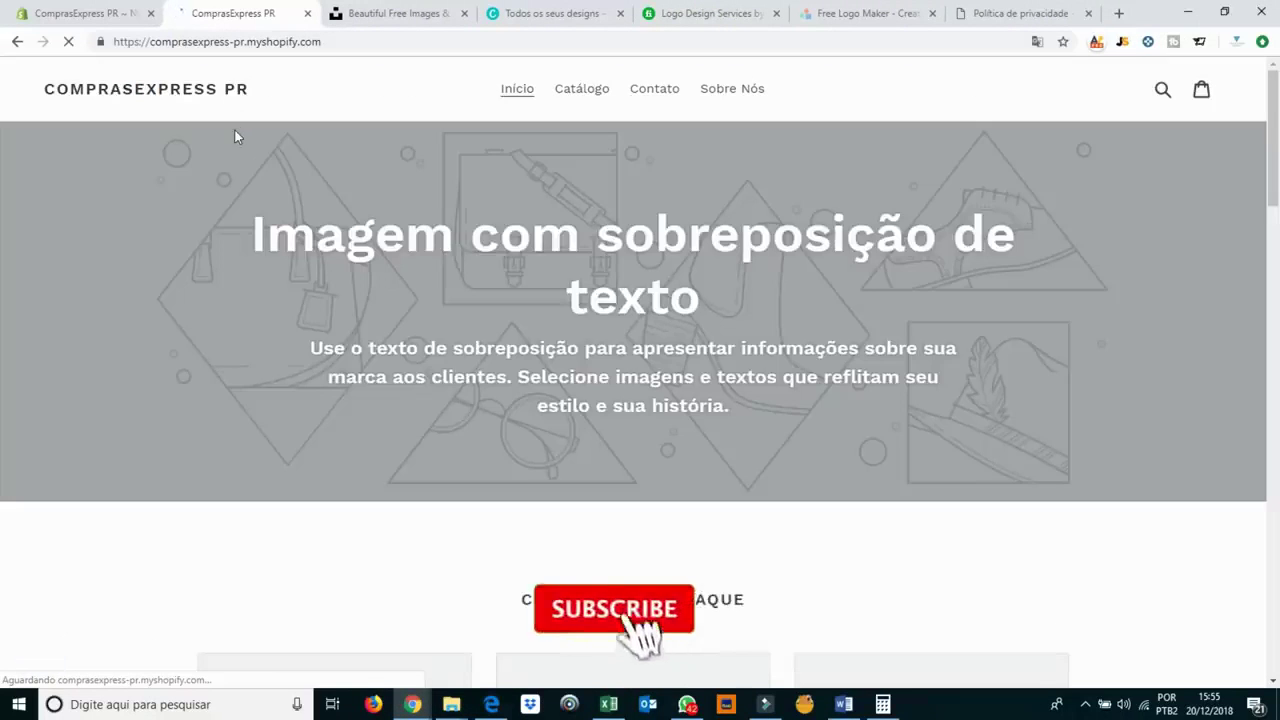
drag(272, 90, 36, 95)
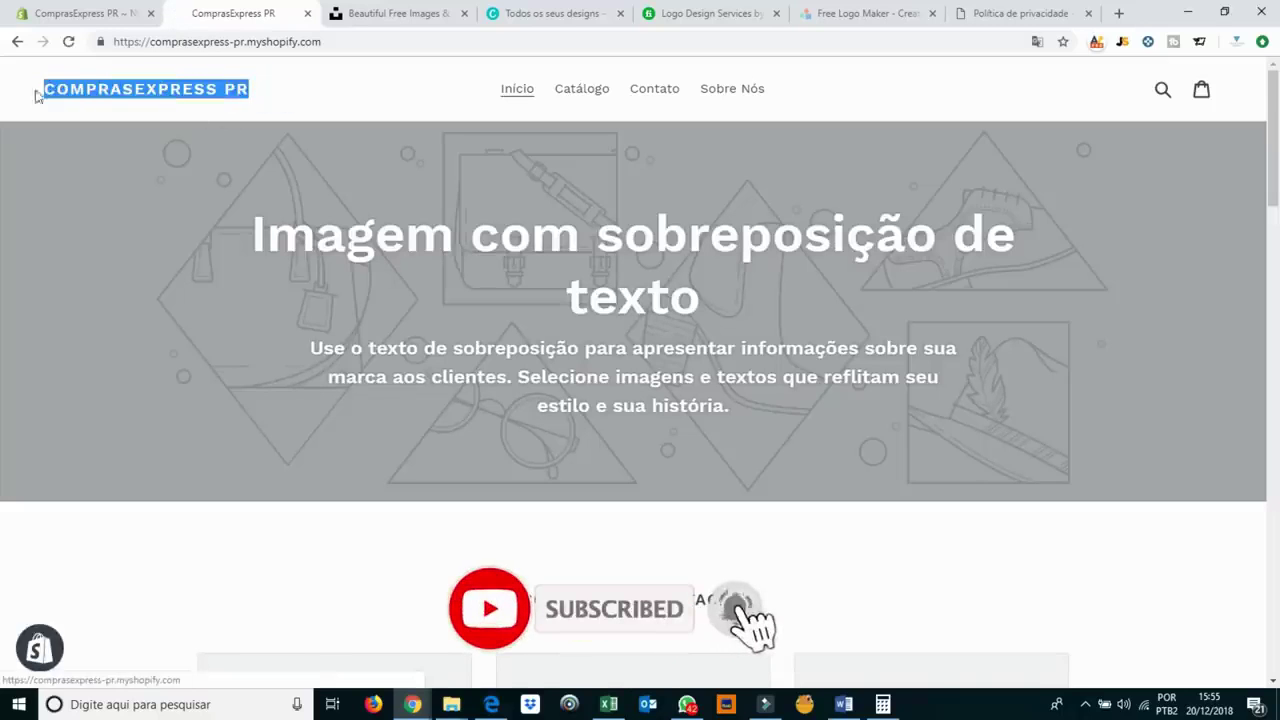
click(285, 100)
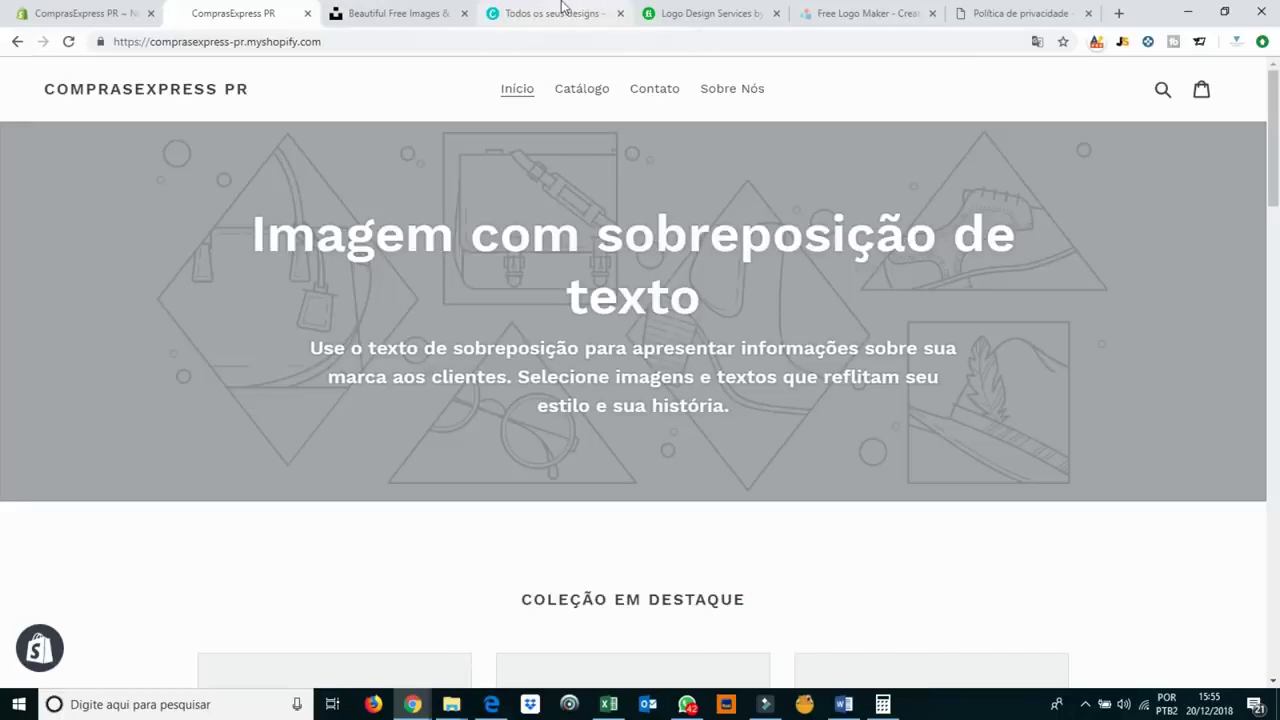
Switch between Canva and LogoMakr to compare them as logo creation tools, placing the LogoMakr page beside Canva.
click(562, 8)
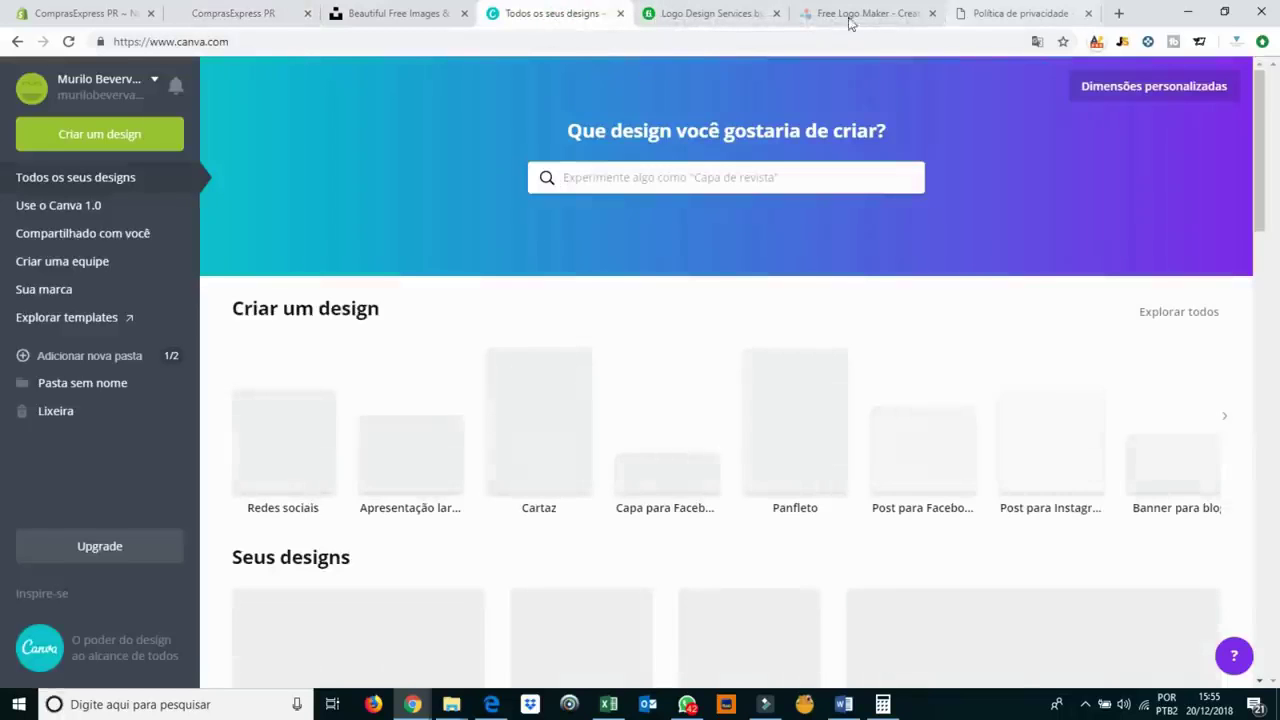
click(846, 20)
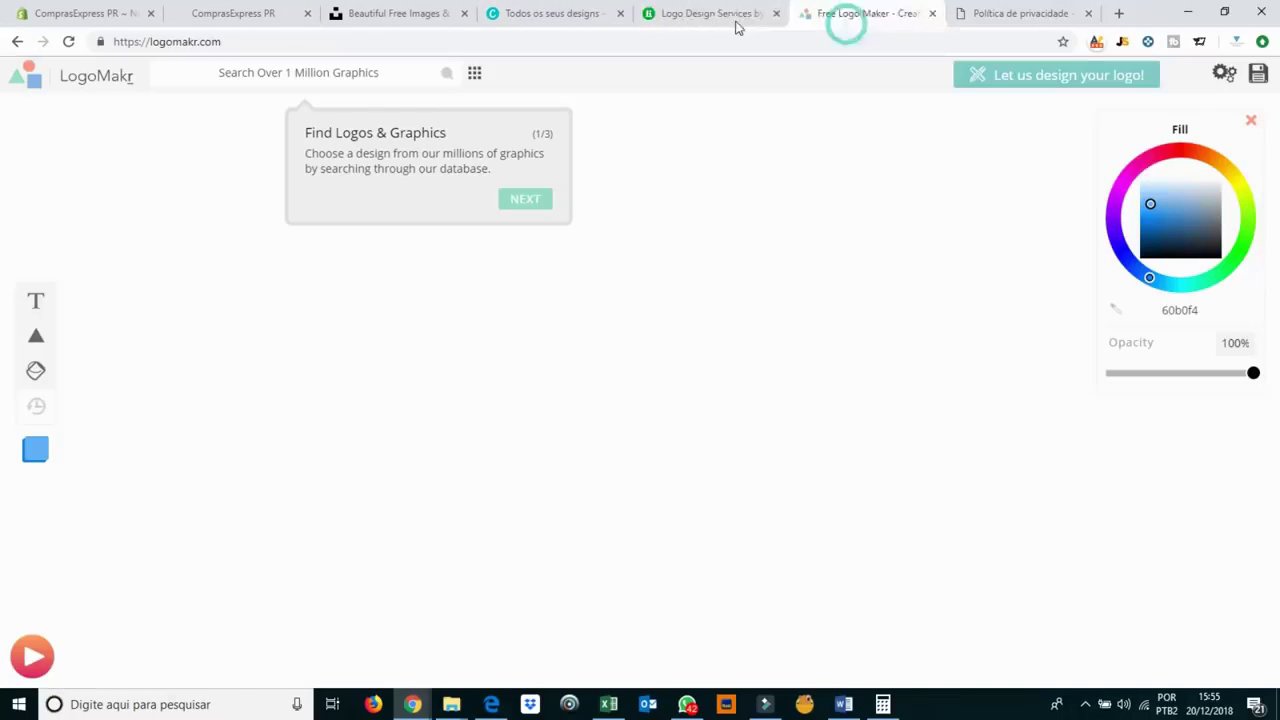
drag(737, 27, 692, 22)
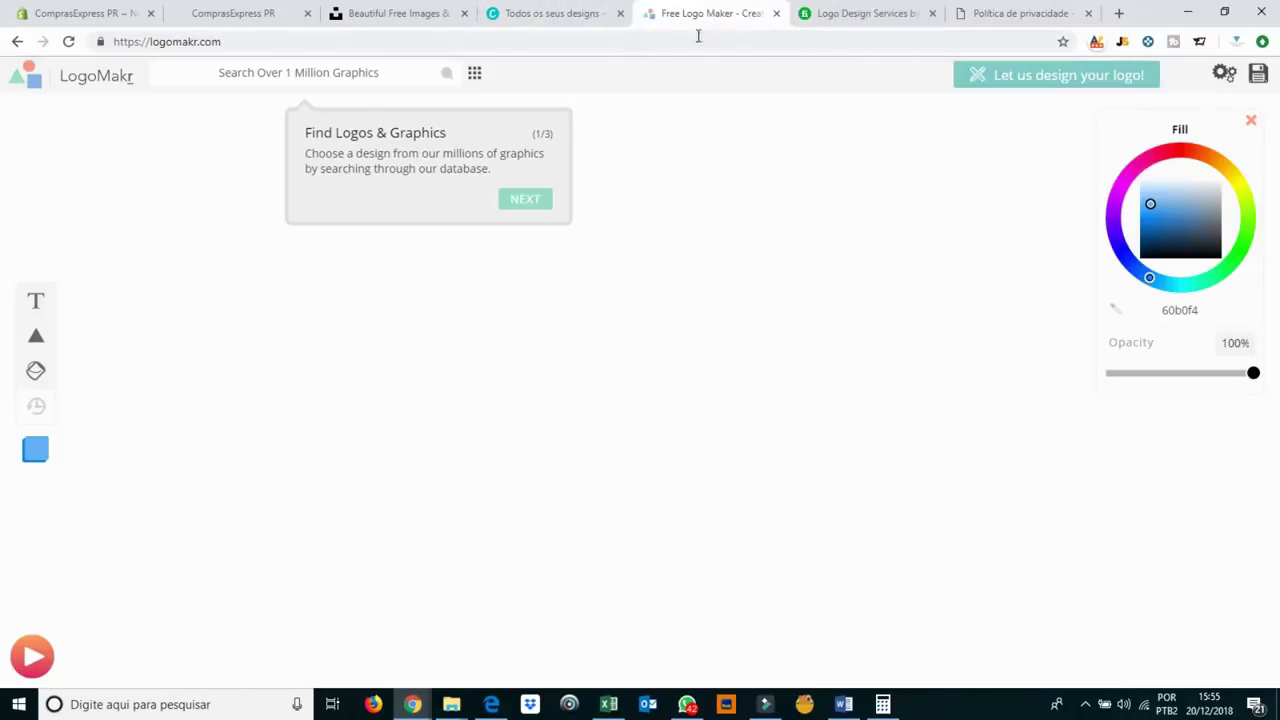
click(575, 14)
click(703, 17)
click(590, 9)
click(700, 13)
click(555, 12)
Switch to Fiverr, dismiss the sign-up prompt and search the services for "logo design".
click(817, 15)
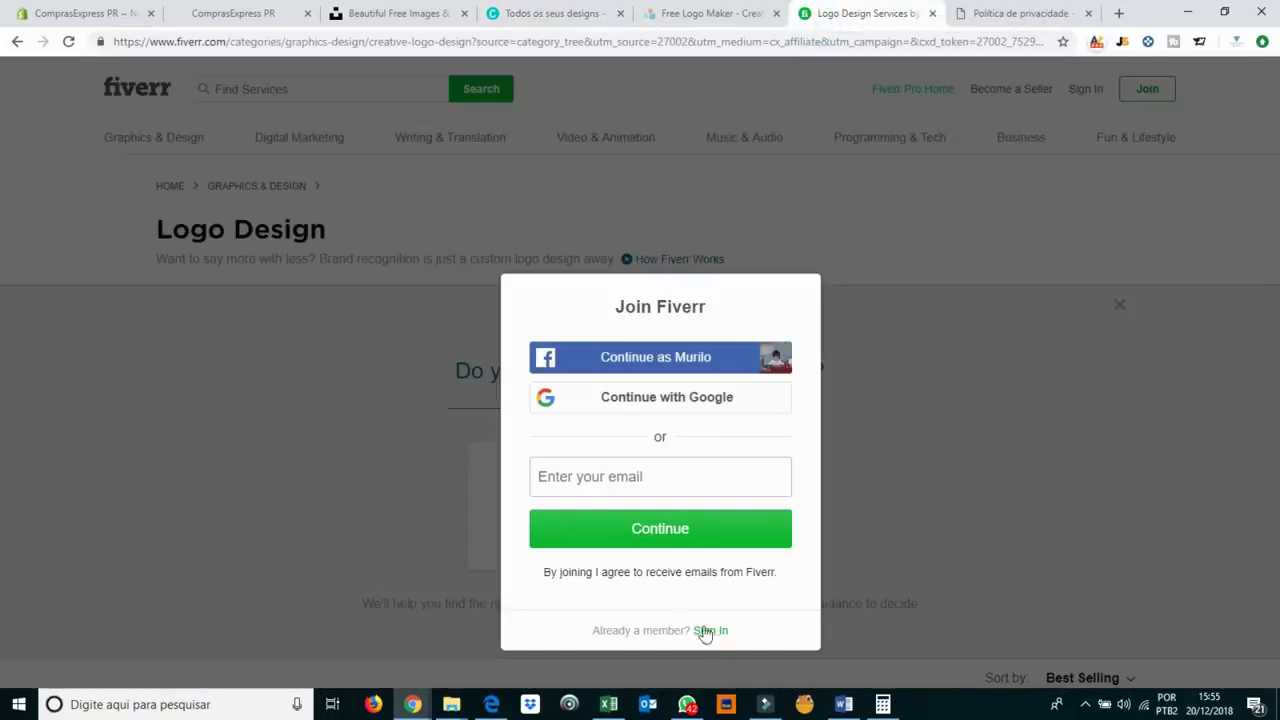
click(891, 571)
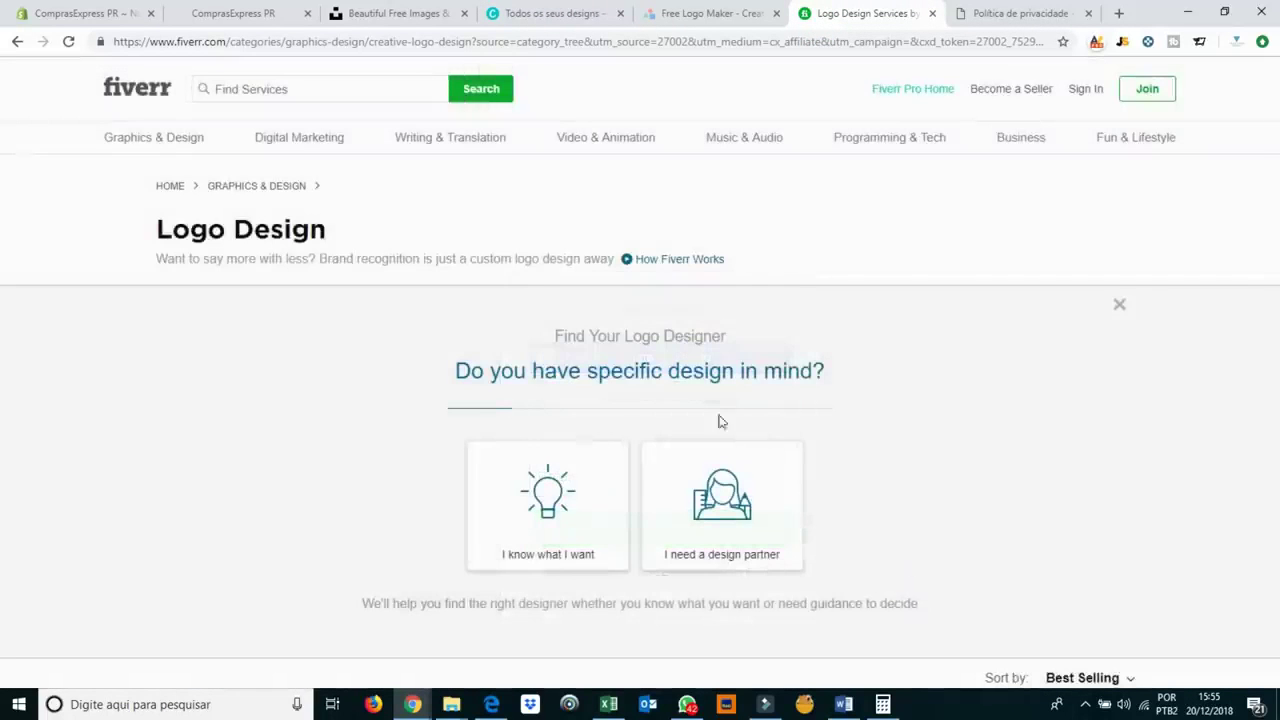
click(364, 89)
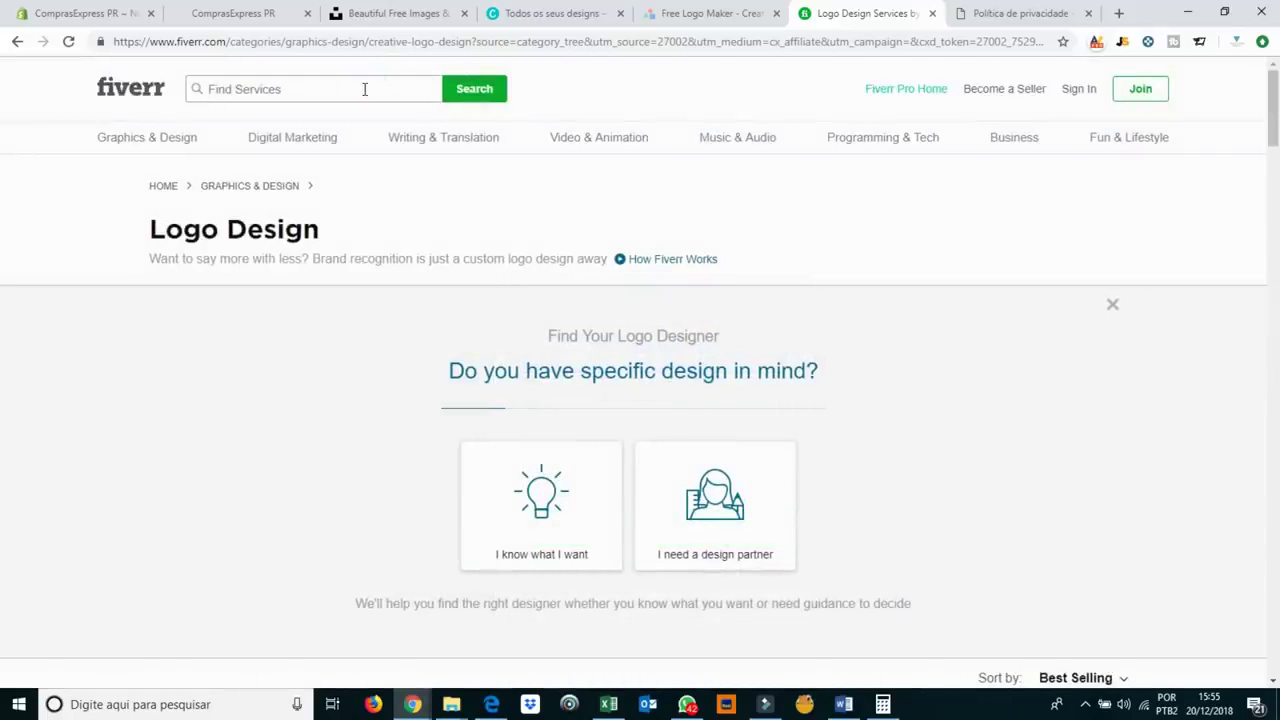
text(logo)
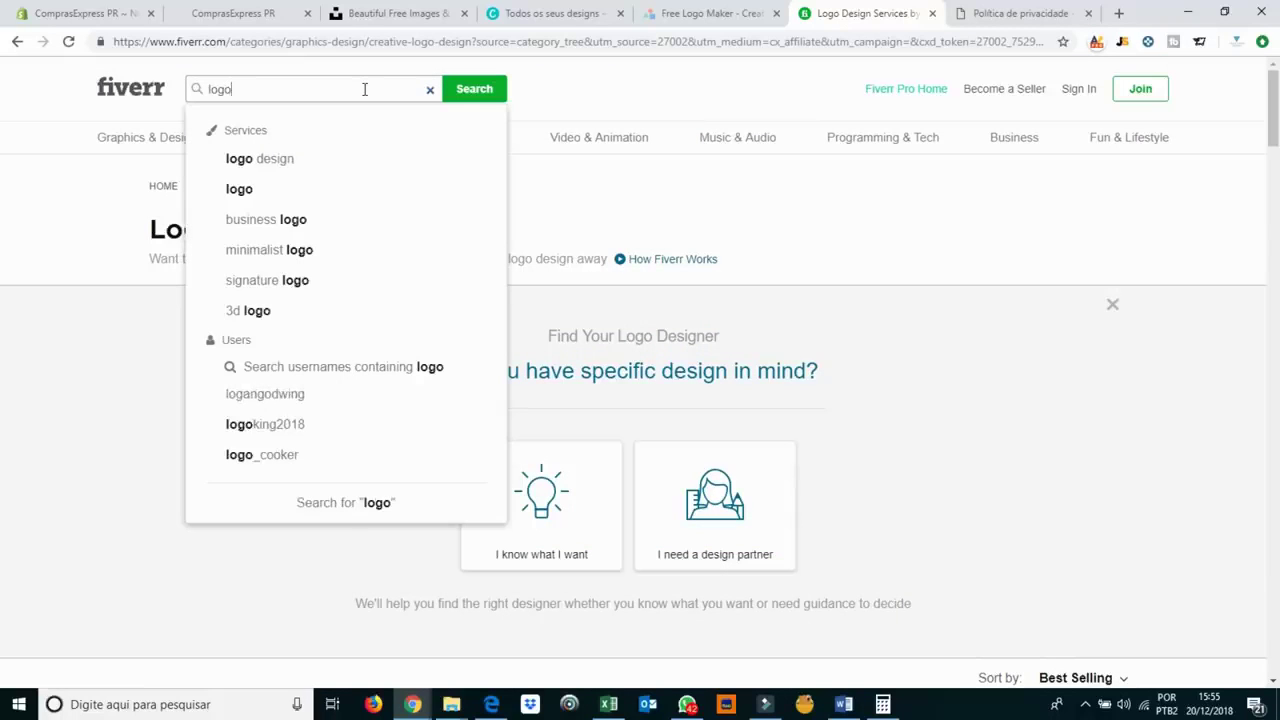
text( desing)
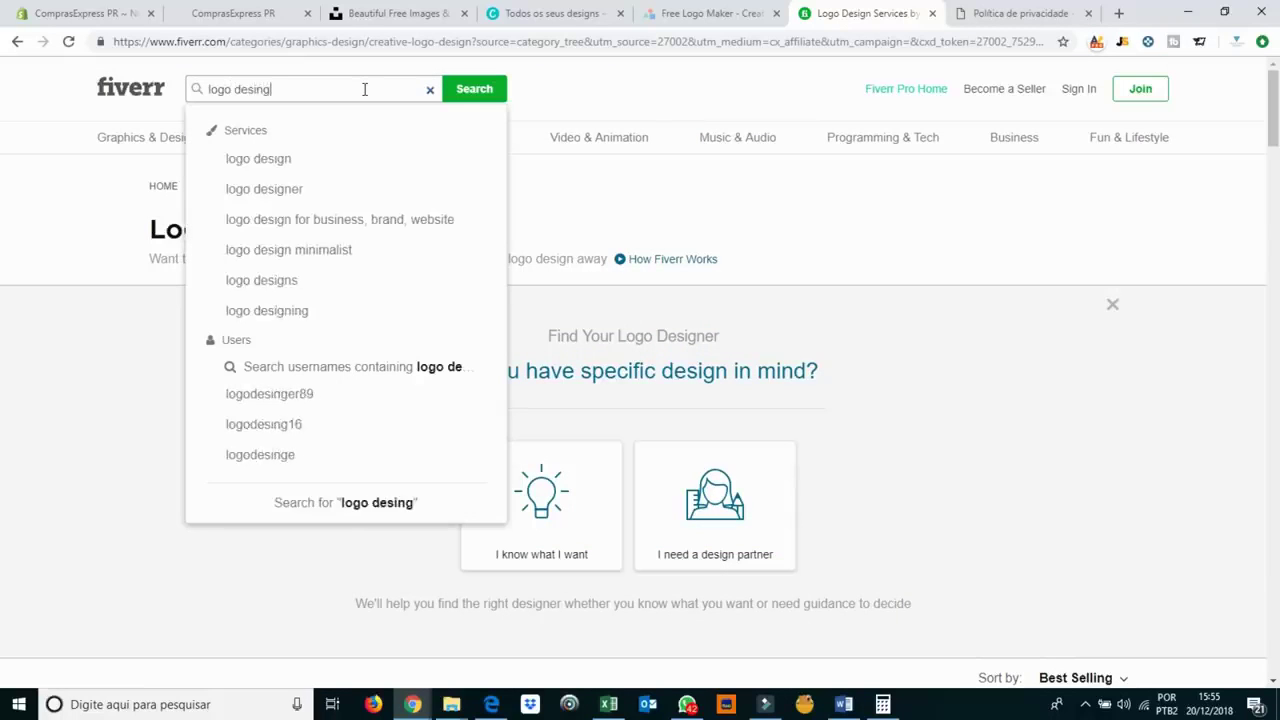
key(BackSpace)
key(BackSpace)
text(gn)
key(Return)
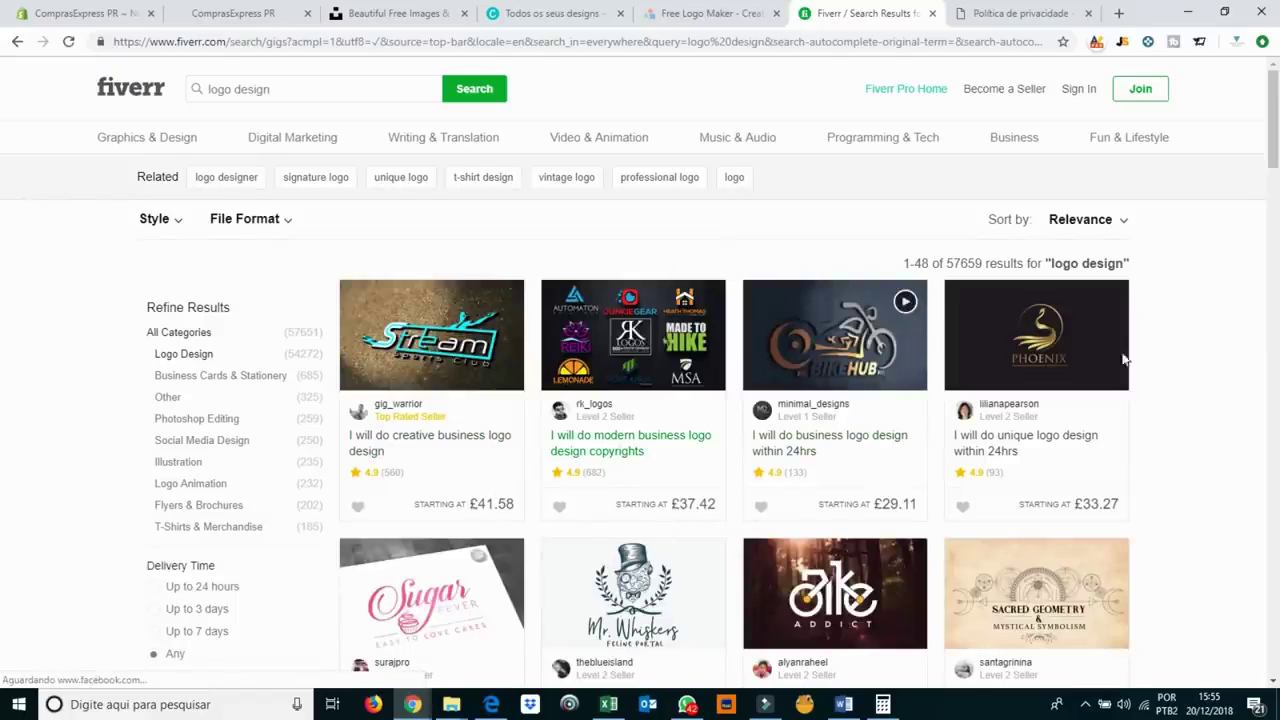
Sort the logo design services by Best Selling and examine the packages of the retro vintage logo service.
click(1094, 222)
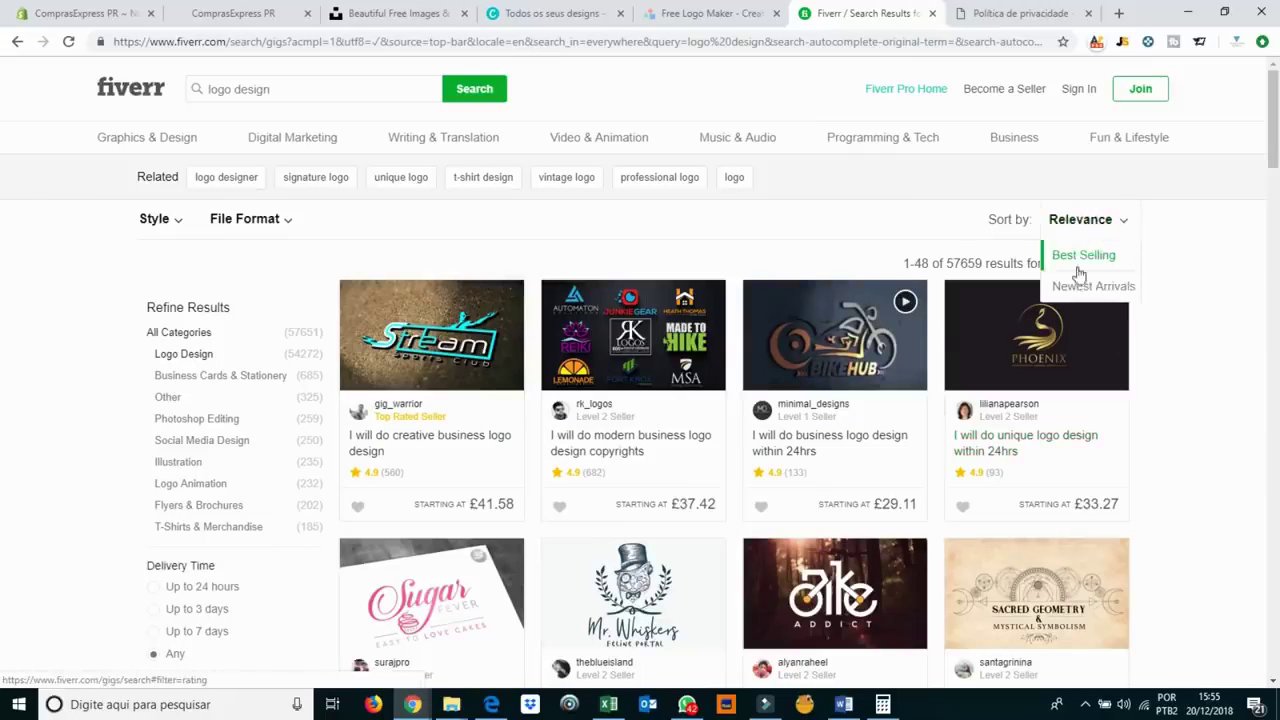
click(1092, 258)
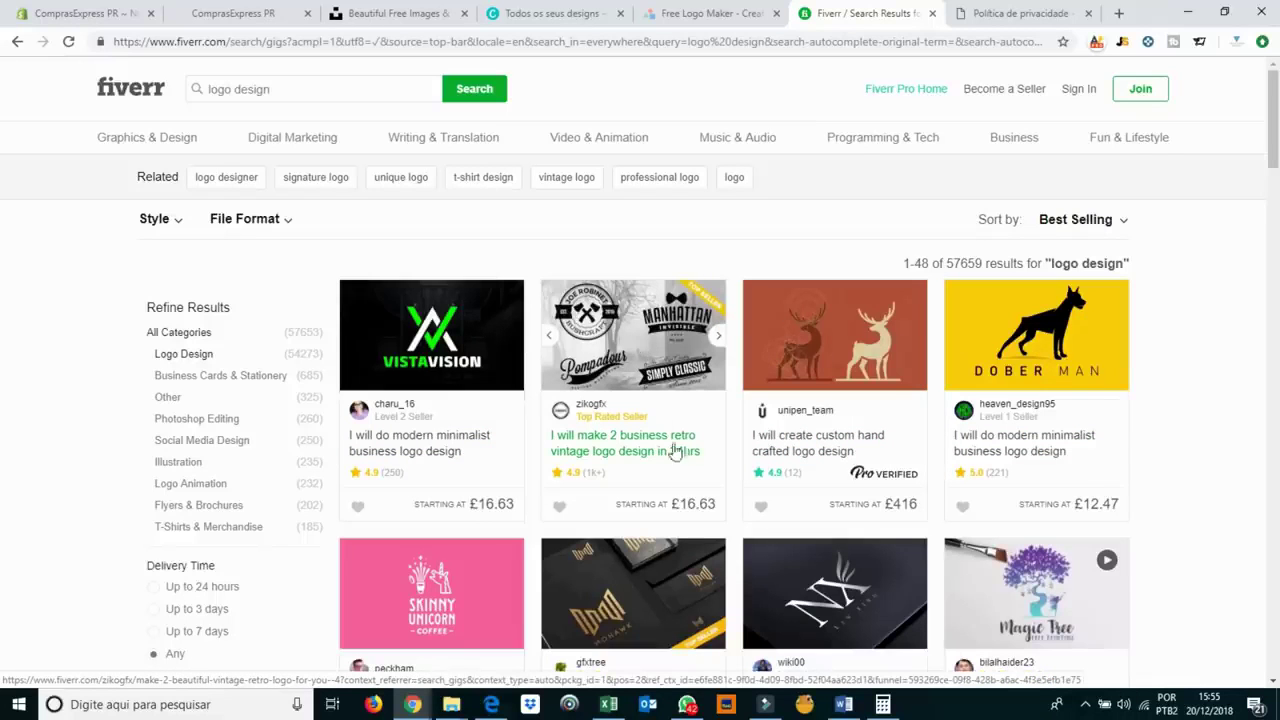
click(630, 442)
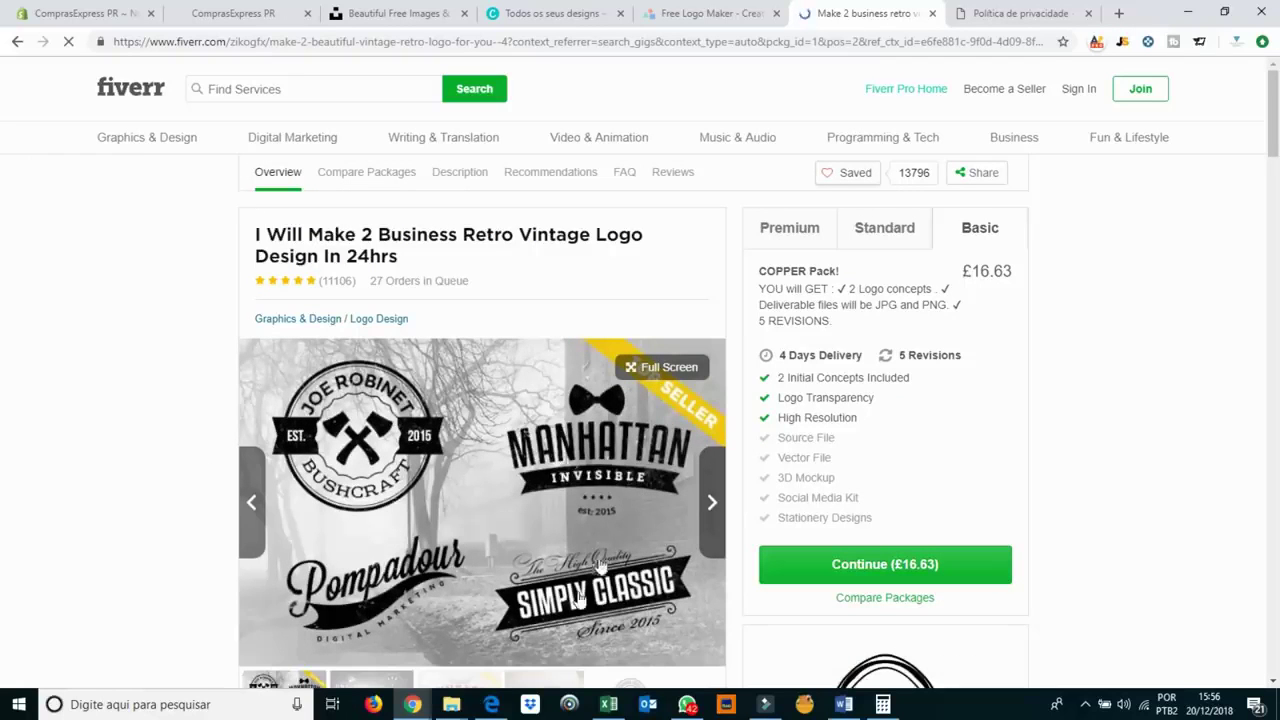
scroll(1174, 369, down, 7)
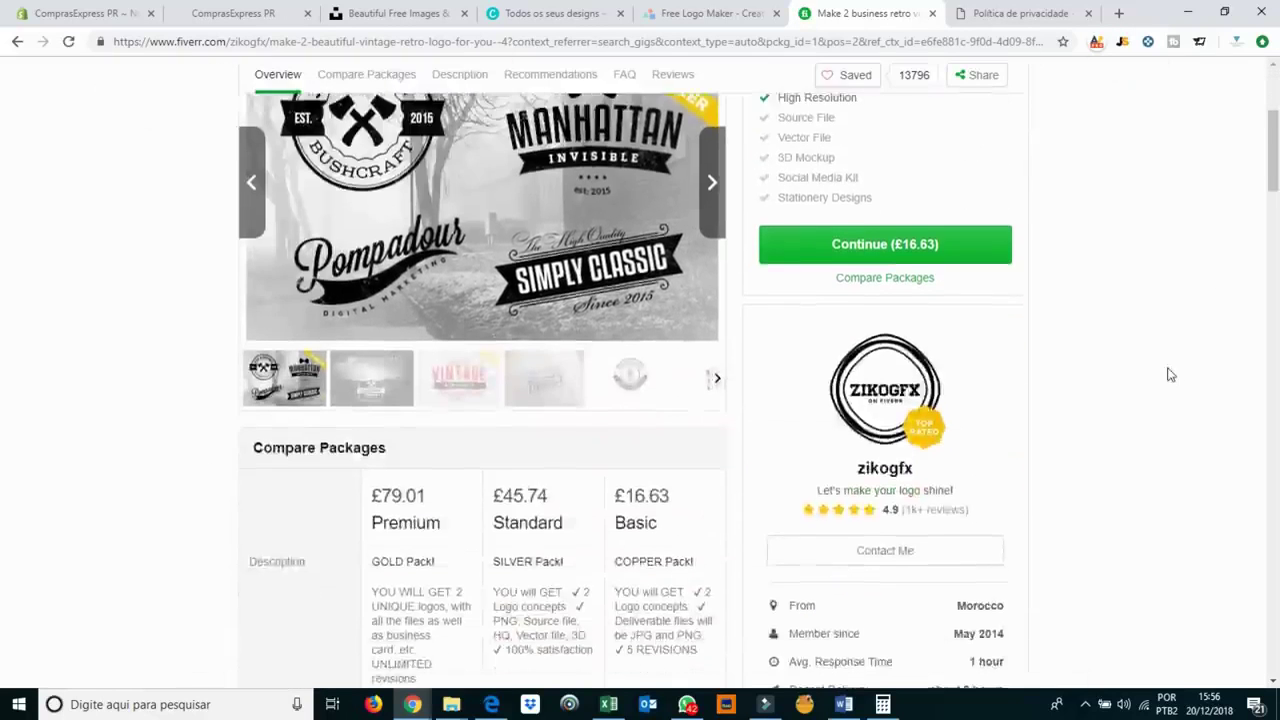
scroll(1088, 387, up, 7)
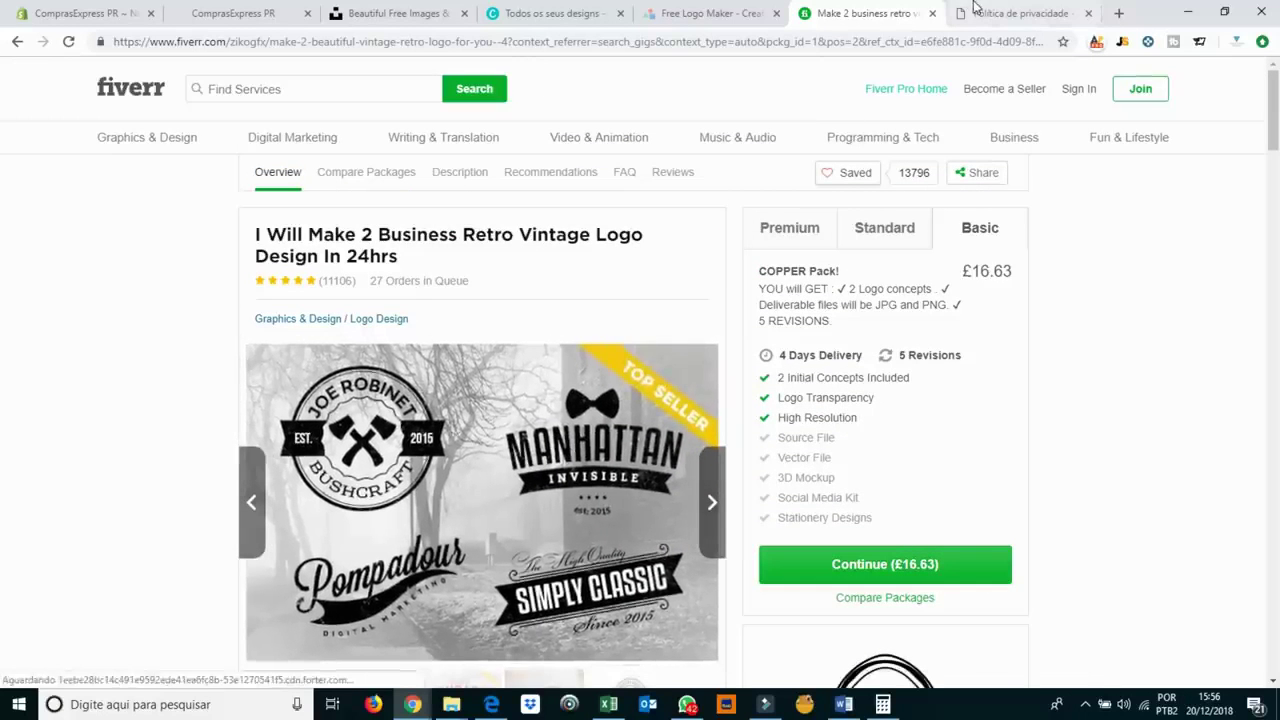
Switch to LogoMakr, add a circle and a triangle to the canvas, and offset the triangle up and left of the circle.
click(690, 13)
click(384, 357)
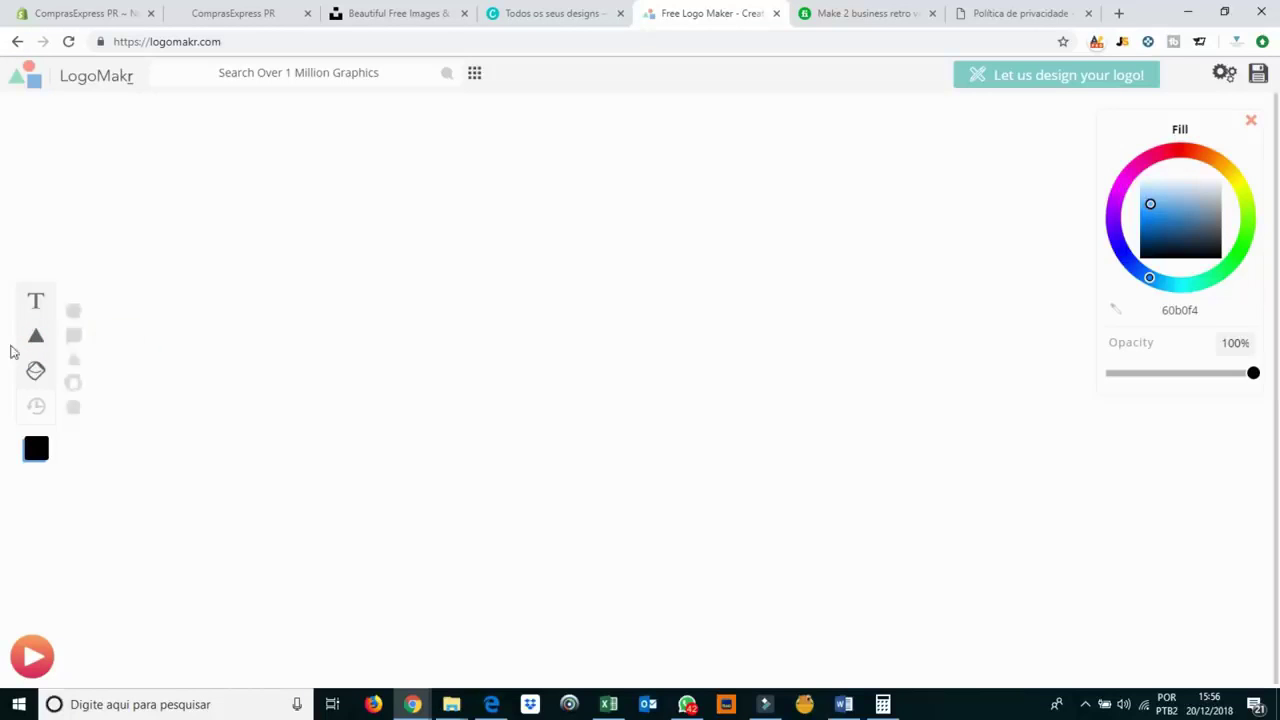
click(74, 312)
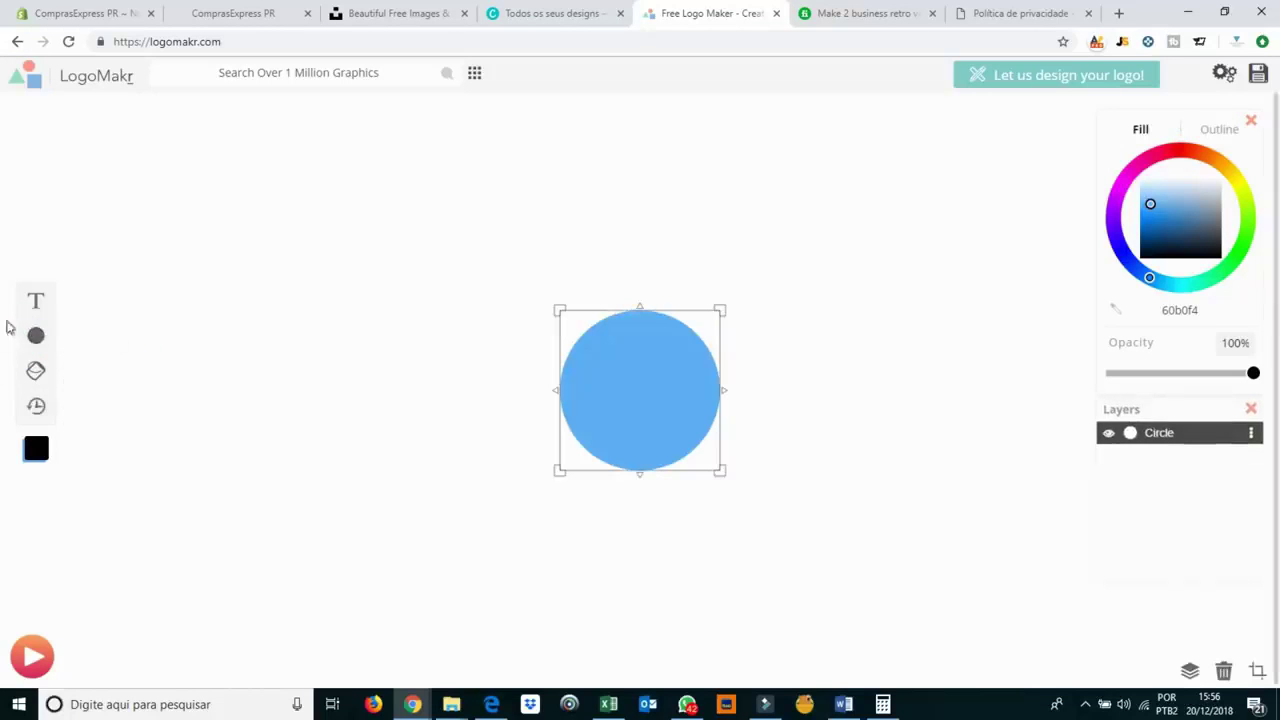
click(68, 352)
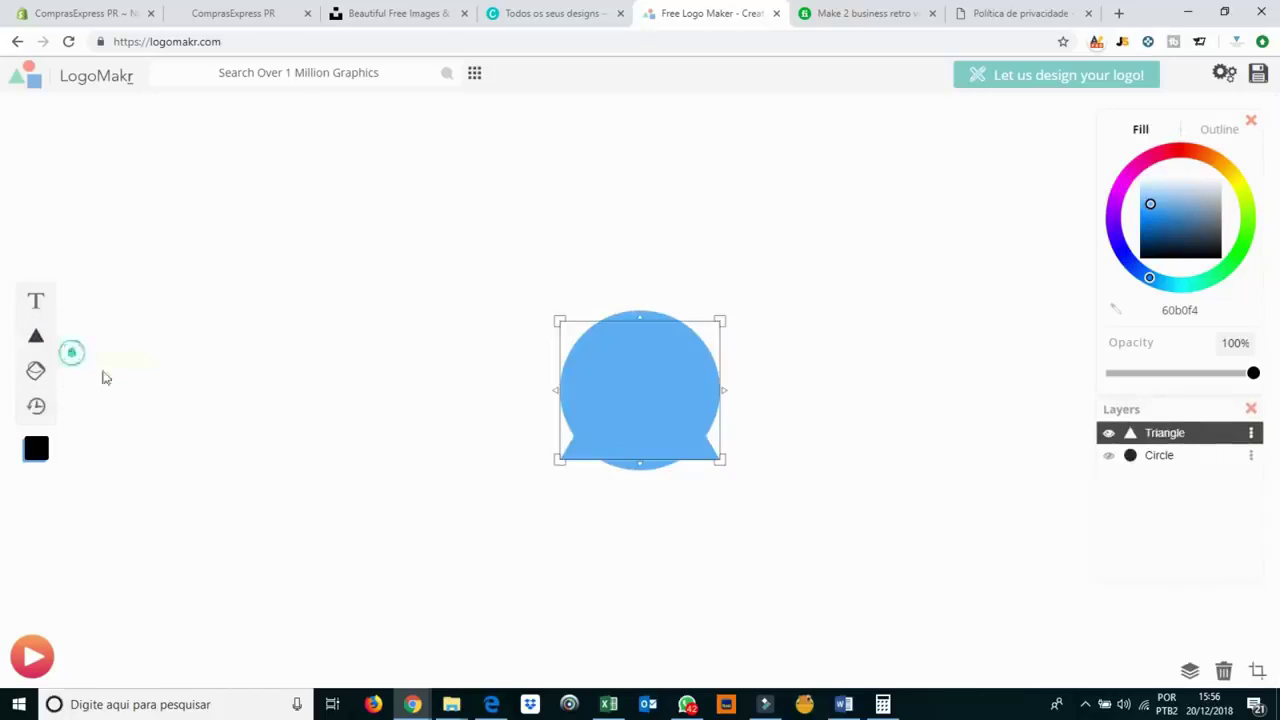
drag(557, 371, 497, 296)
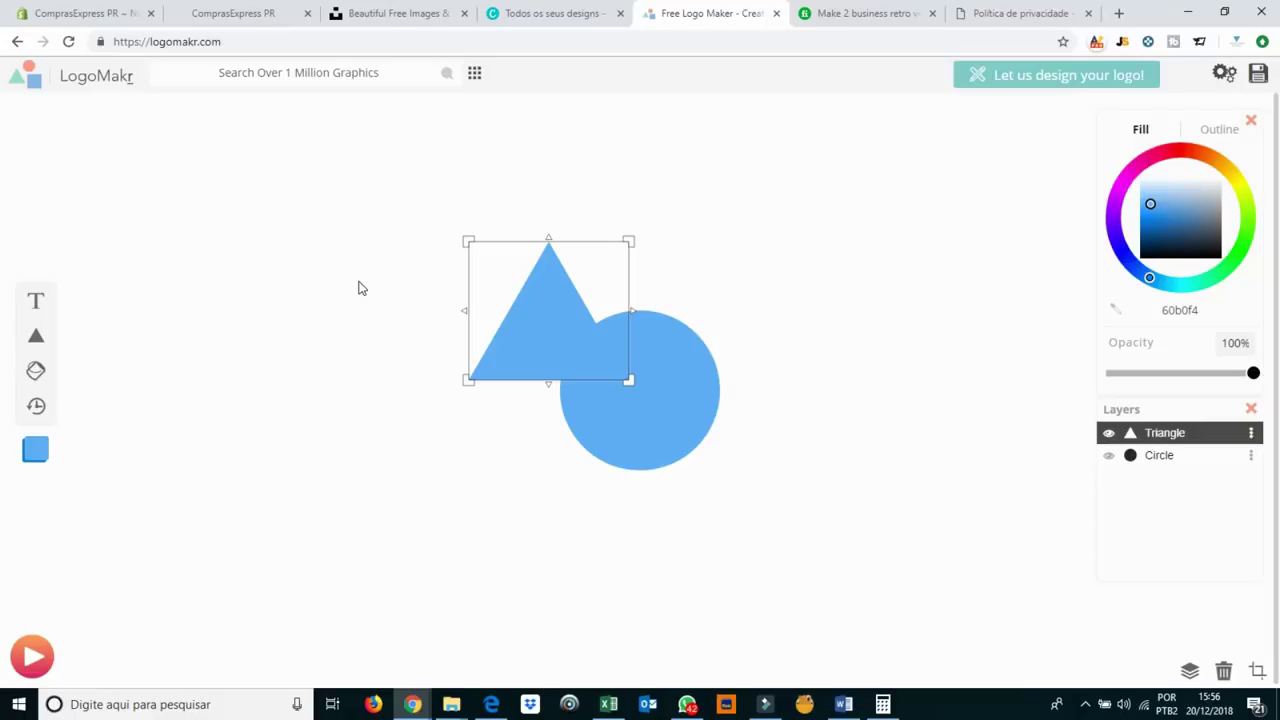
Switch to Canva, create a new Logotipo design, and close the Canva home and LogoMakr pages.
click(560, 14)
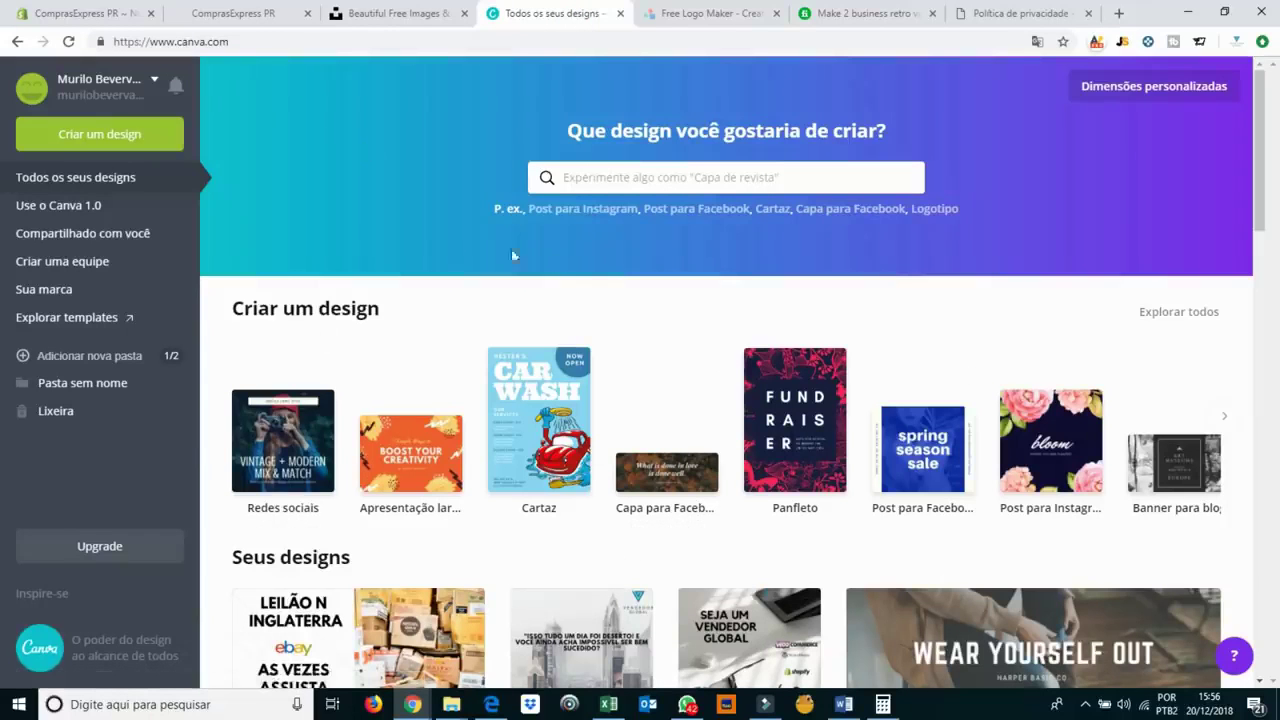
click(114, 140)
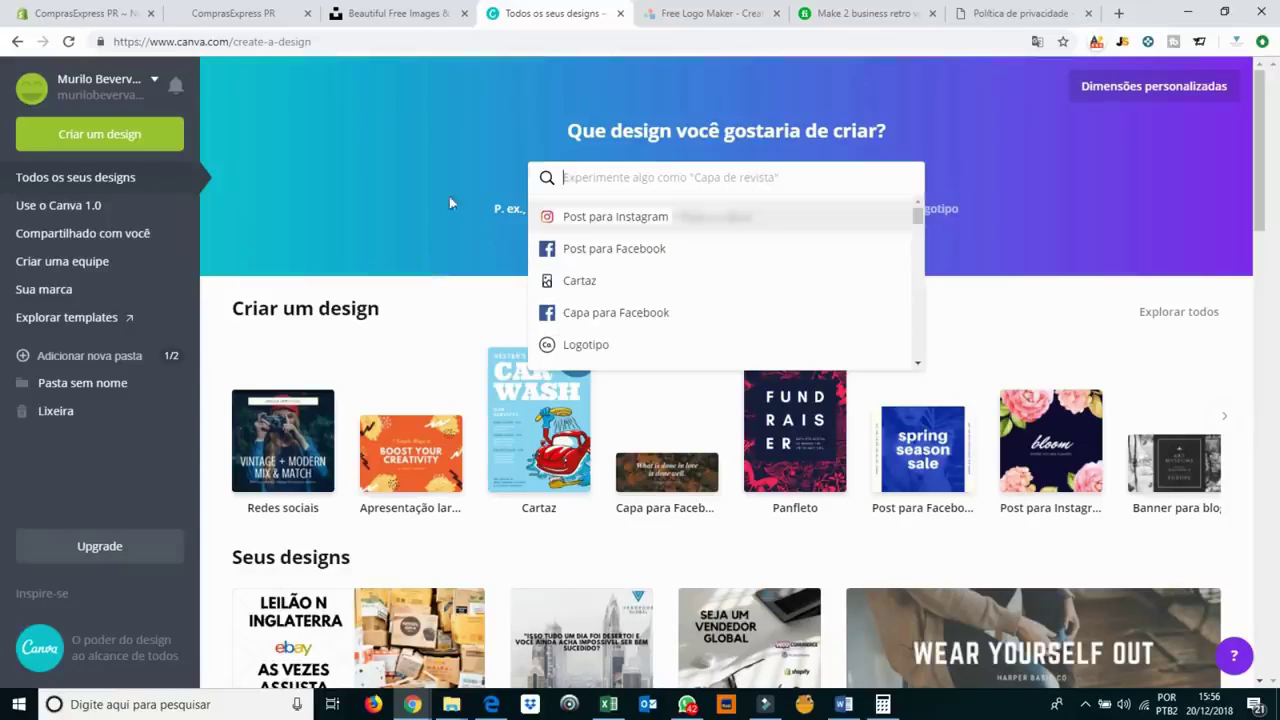
click(128, 137)
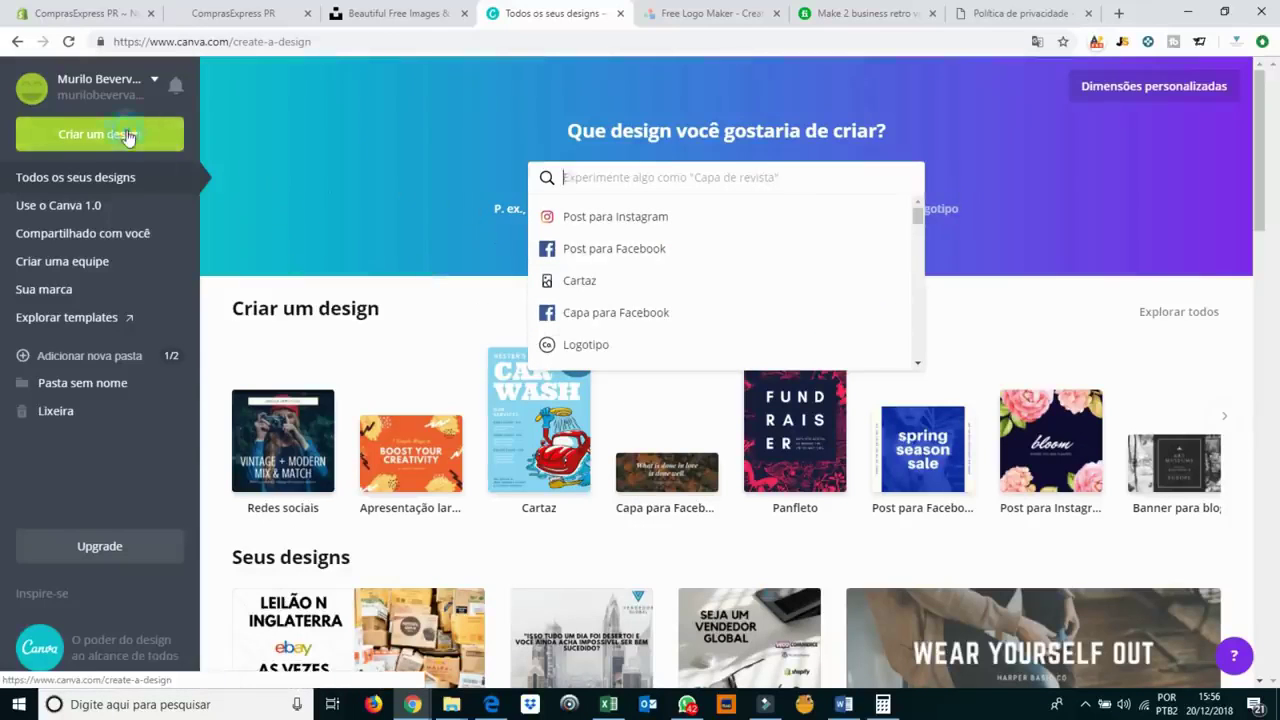
click(595, 350)
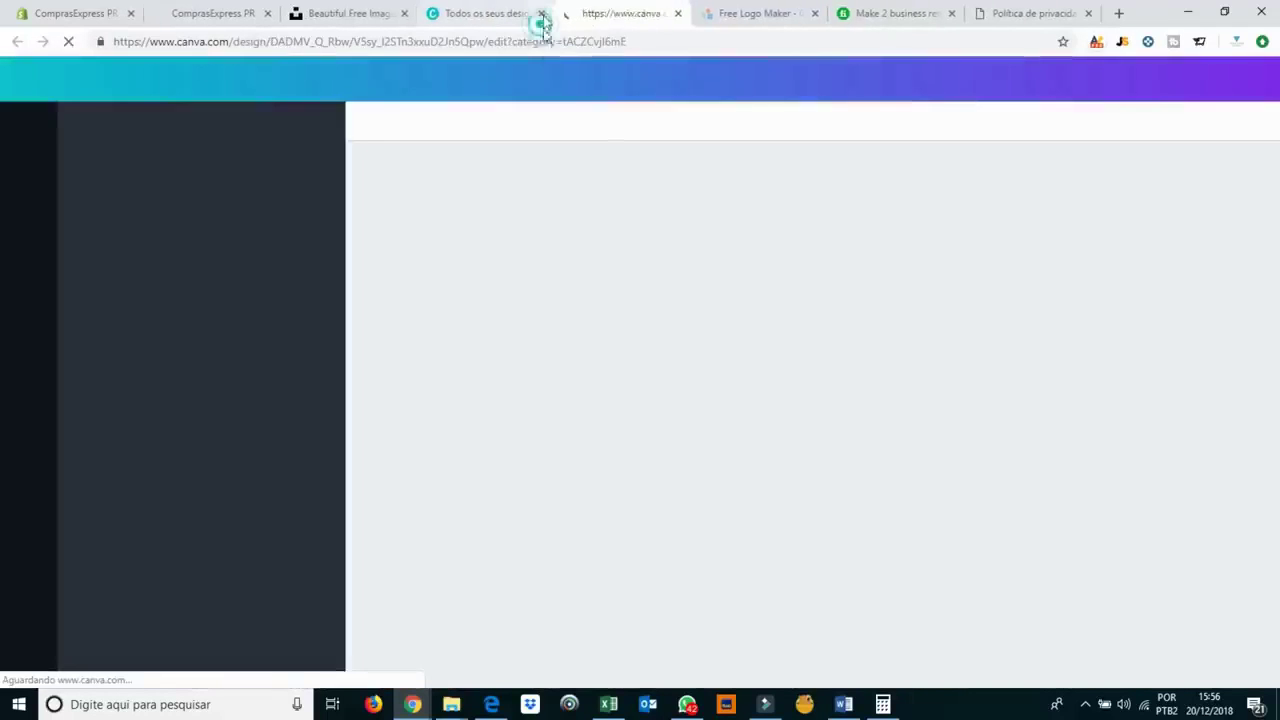
click(541, 13)
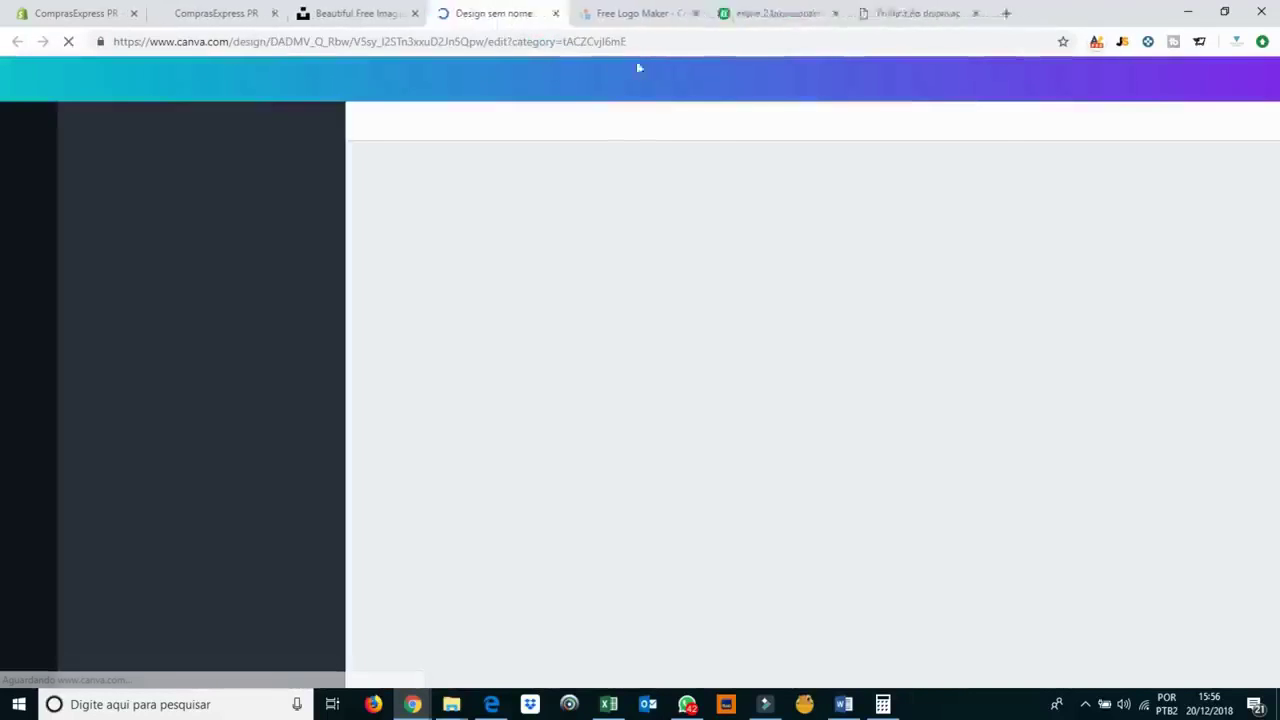
click(776, 13)
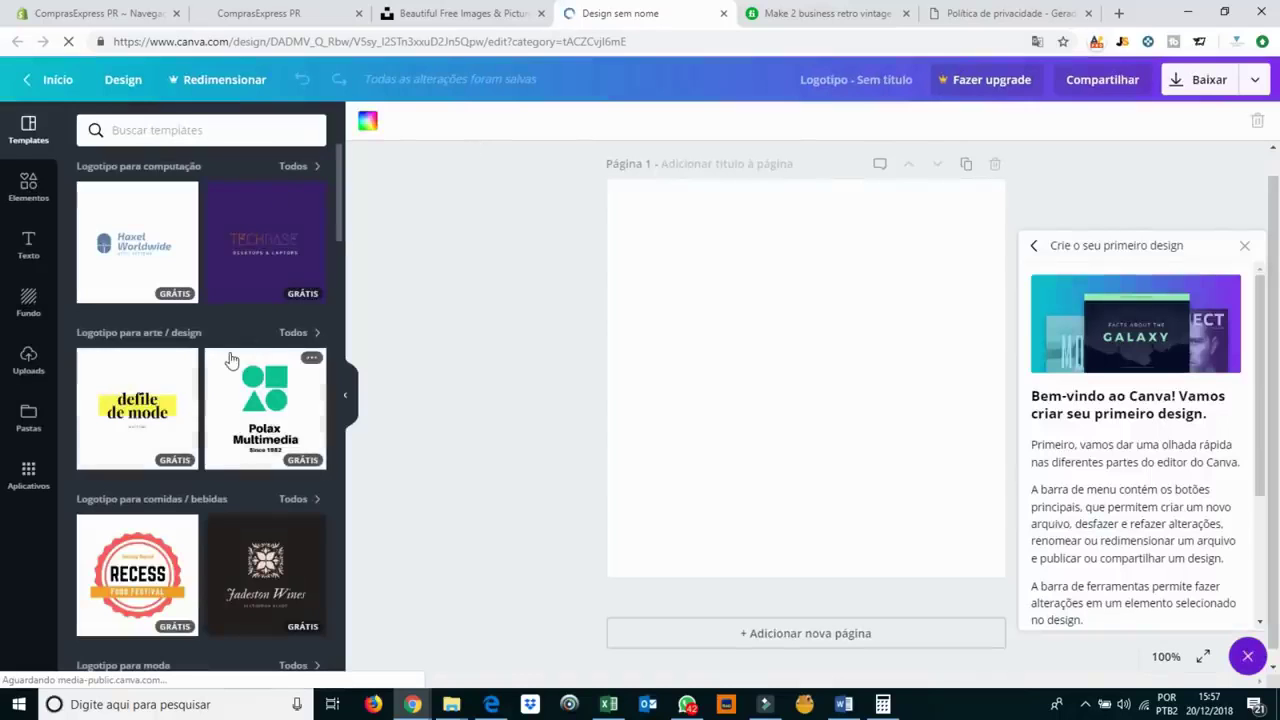
Browse the logo templates and apply the black "The Box Straps" template from Logotipo para banda.
scroll(241, 340, down, 3)
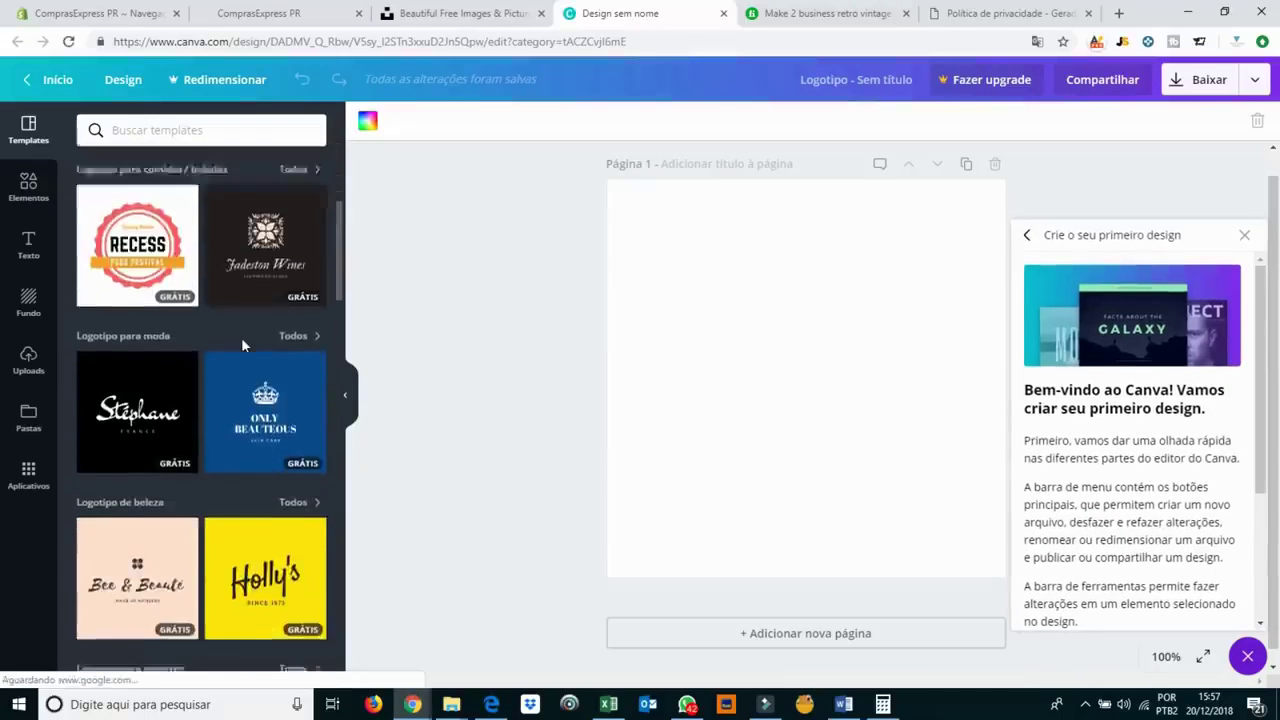
scroll(241, 337, down, 3)
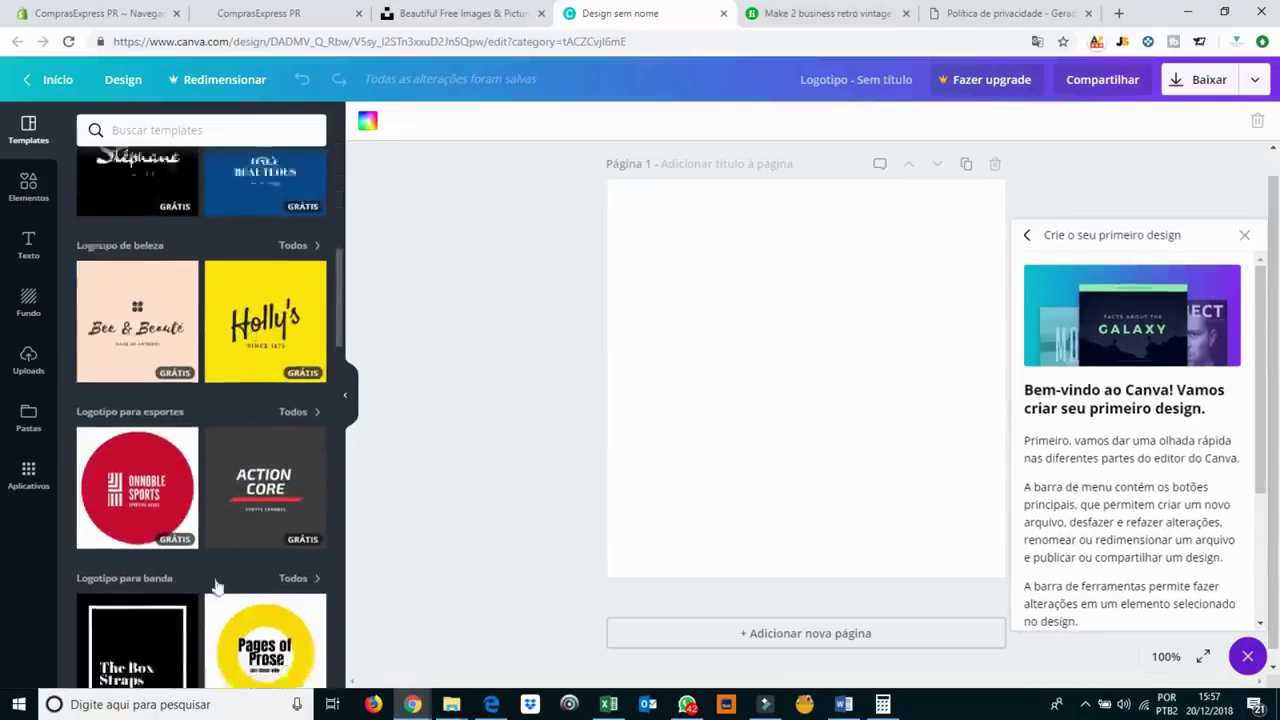
scroll(216, 585, down, 2)
click(141, 470)
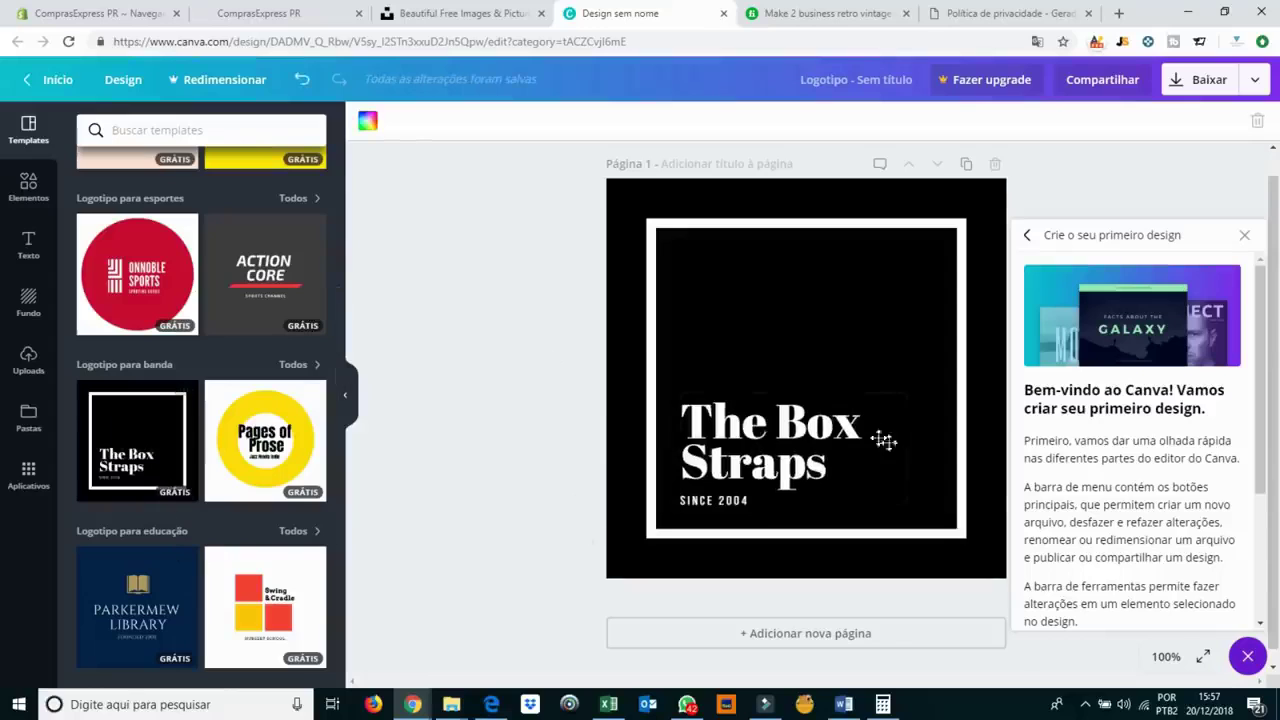
Replace the template's heading text with "Compras Express".
click(720, 423)
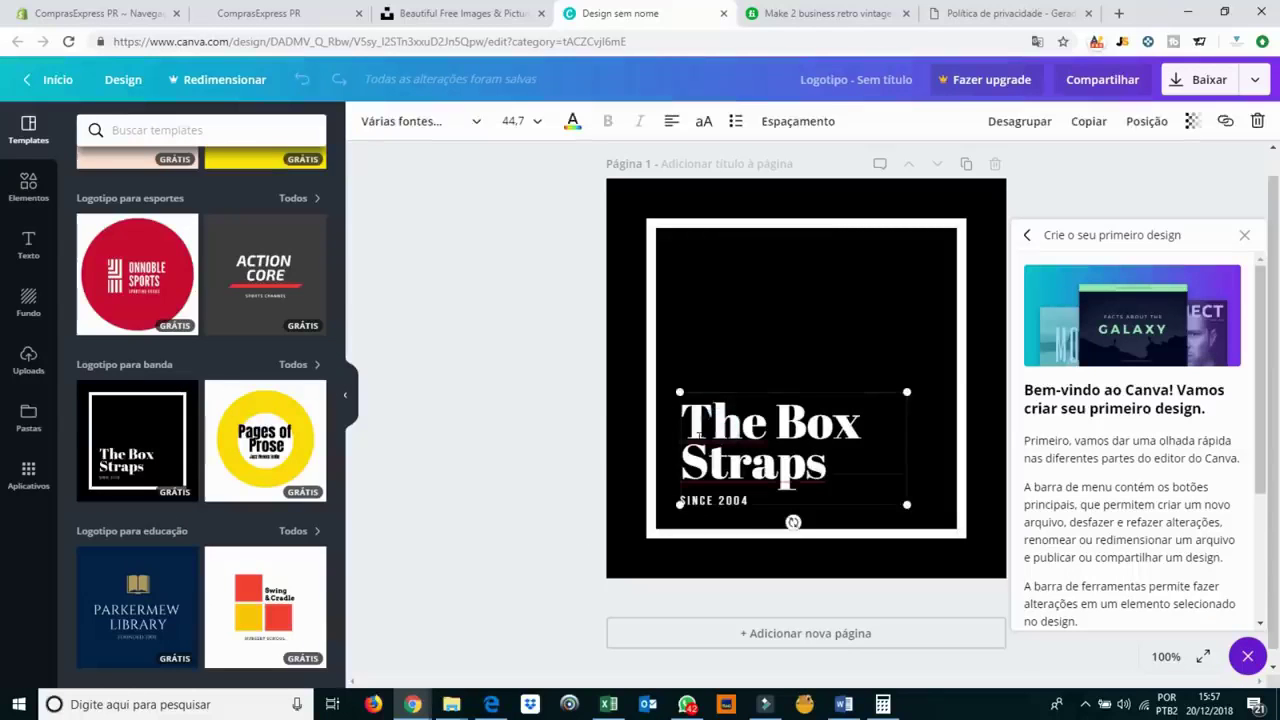
click(683, 424)
text(Cimpr)
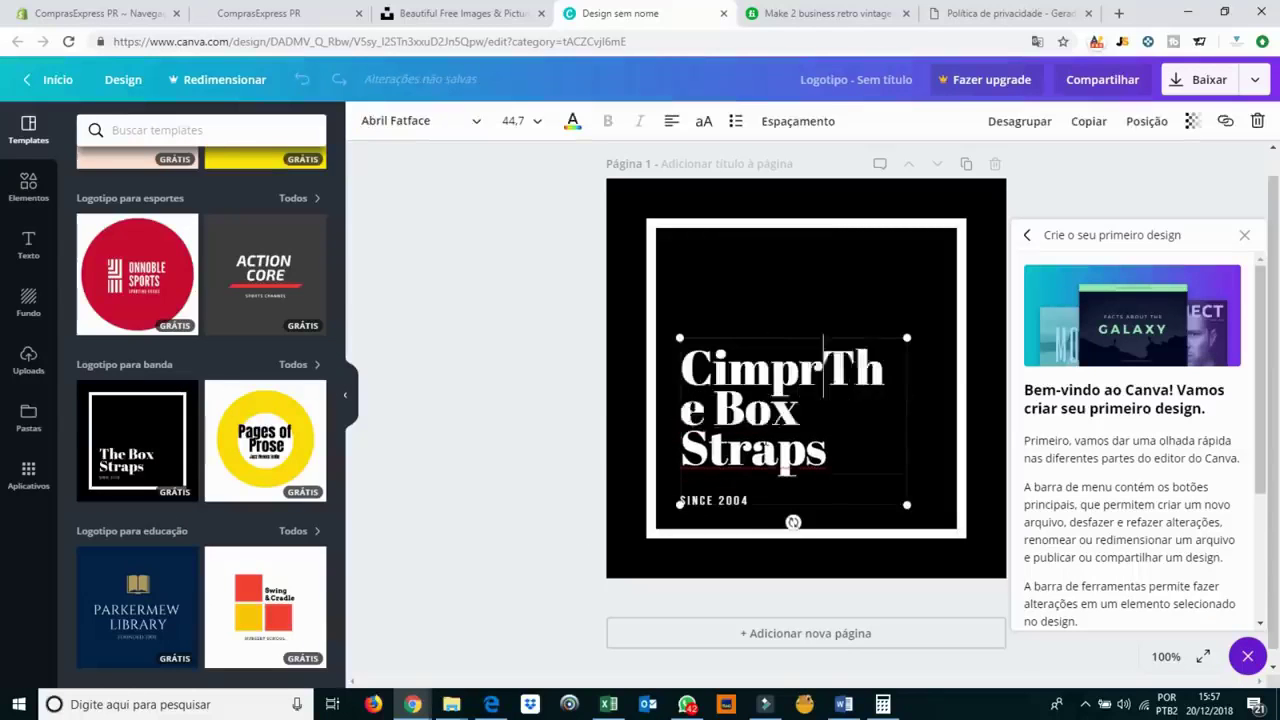
key(BackSpace)
key(BackSpace)
key(BackSpace)
key(BackSpace)
text(ompras Expr)
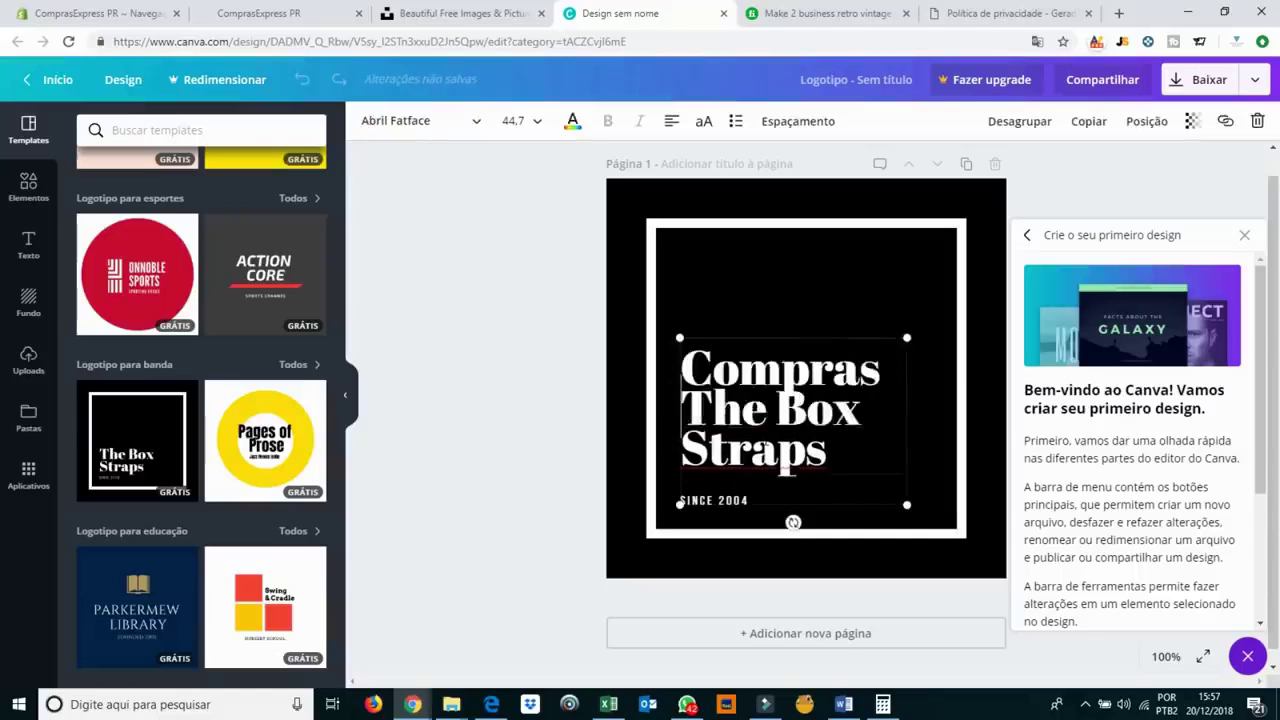
text(ess)
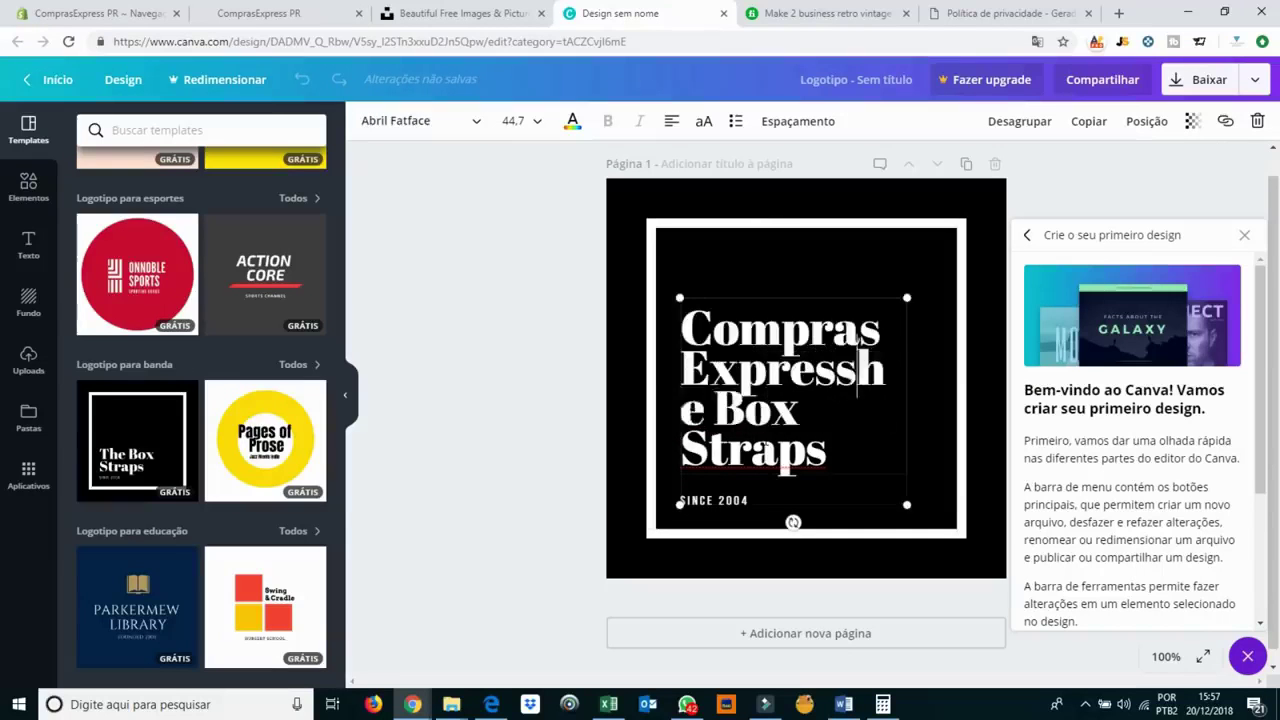
key(Delete)
key(Delete)
key(Delete)
key(Delete)
key(Delete)
key(Delete)
key(Delete)
key(Delete)
key(Delete)
key(Delete)
key(Delete)
key(Delete)
key(Delete)
key(Delete)
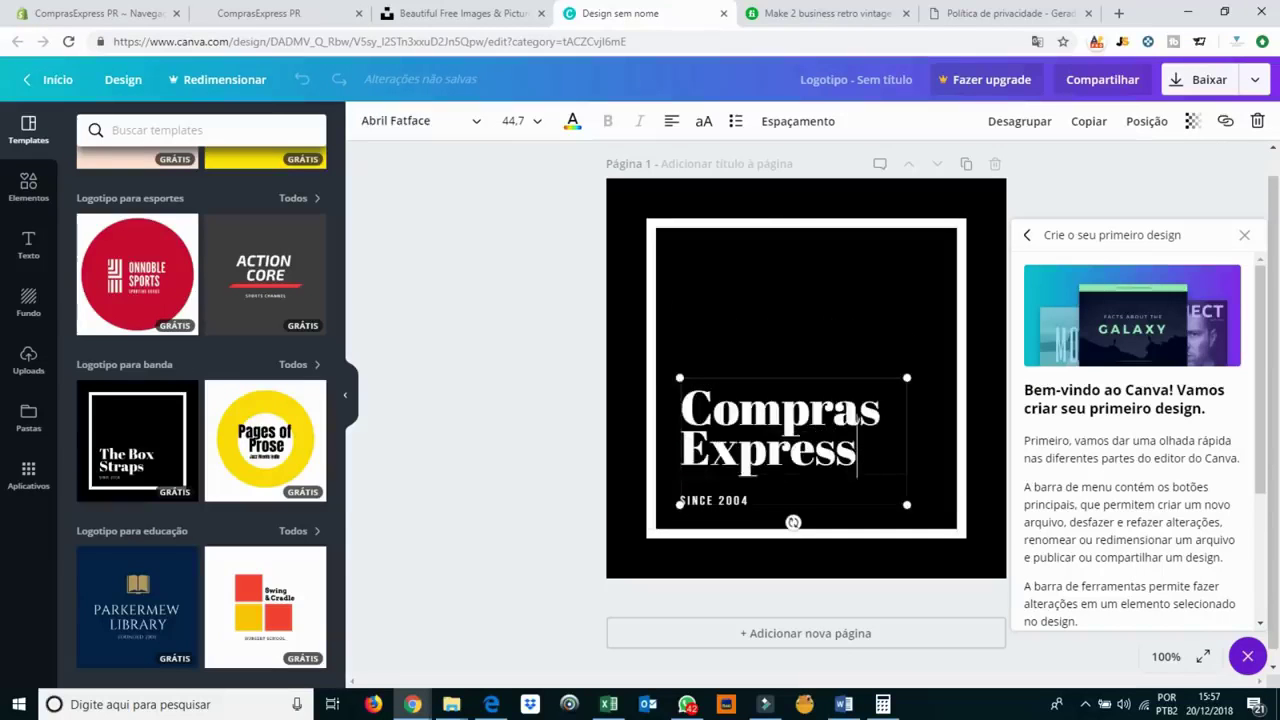
Change the line under the heading to "SINCE 2010" and dismiss the first-design help guide.
click(735, 503)
key(BackSpace)
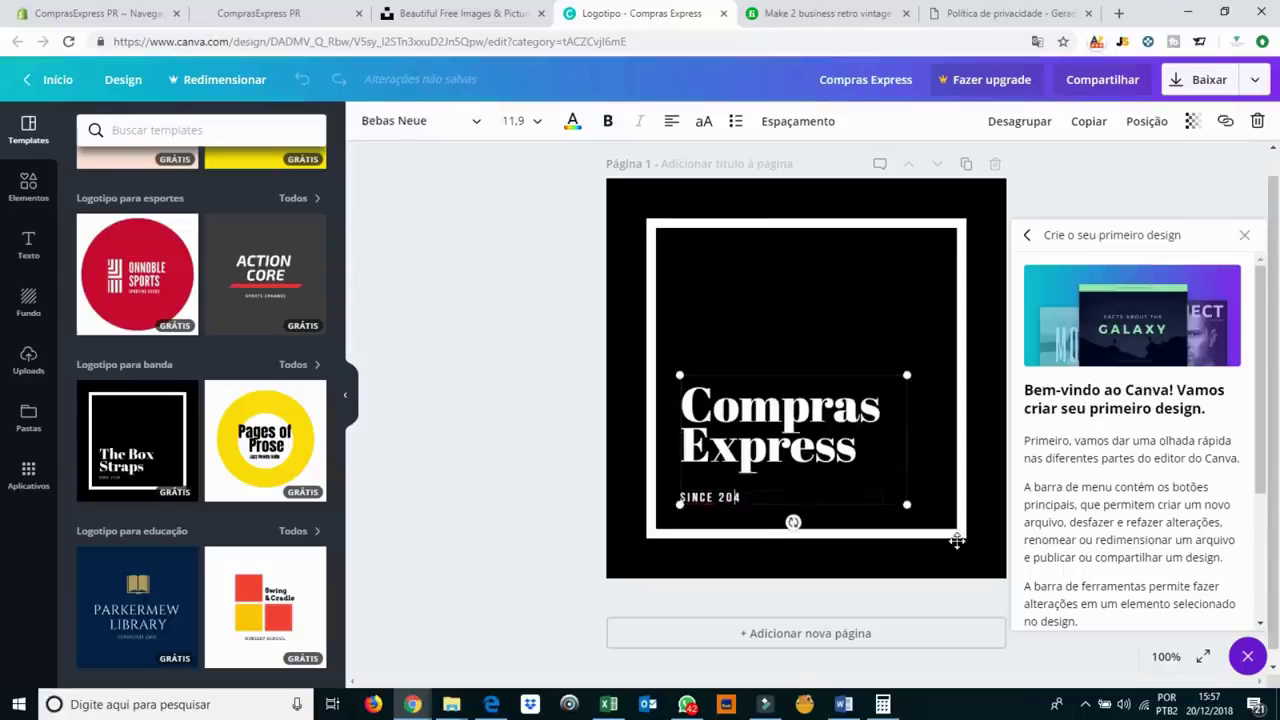
click(500, 434)
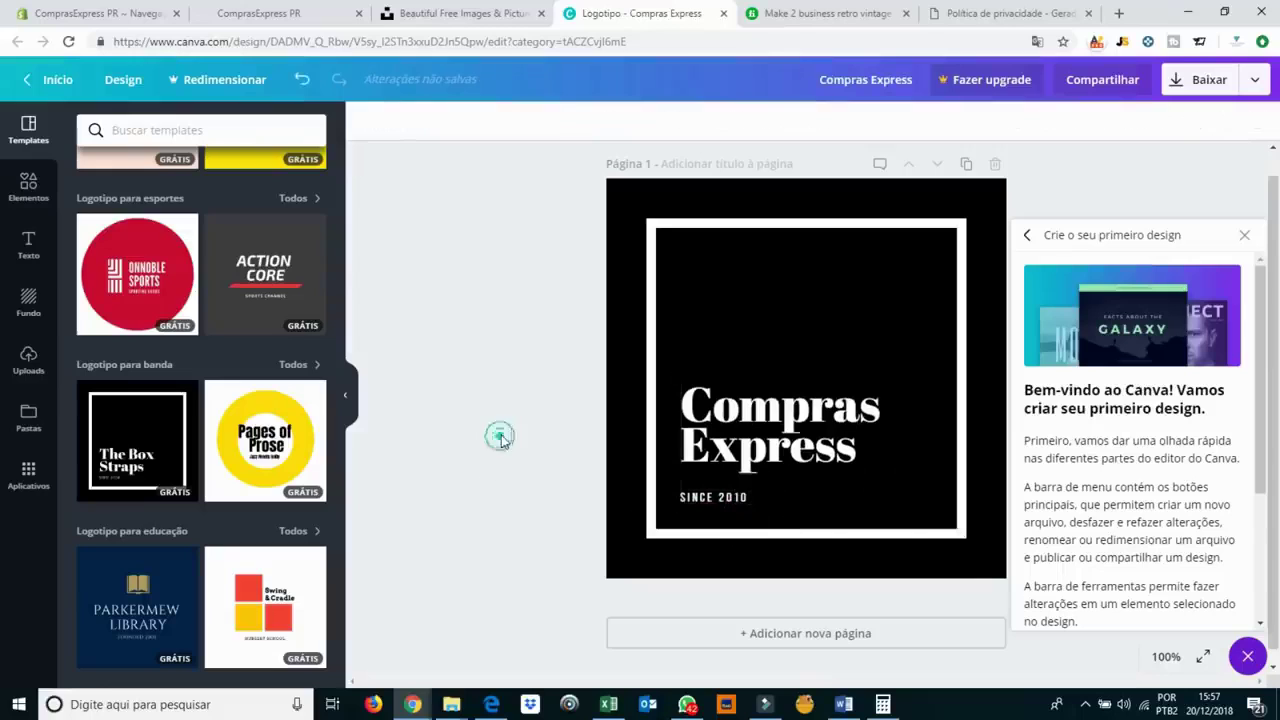
click(1244, 234)
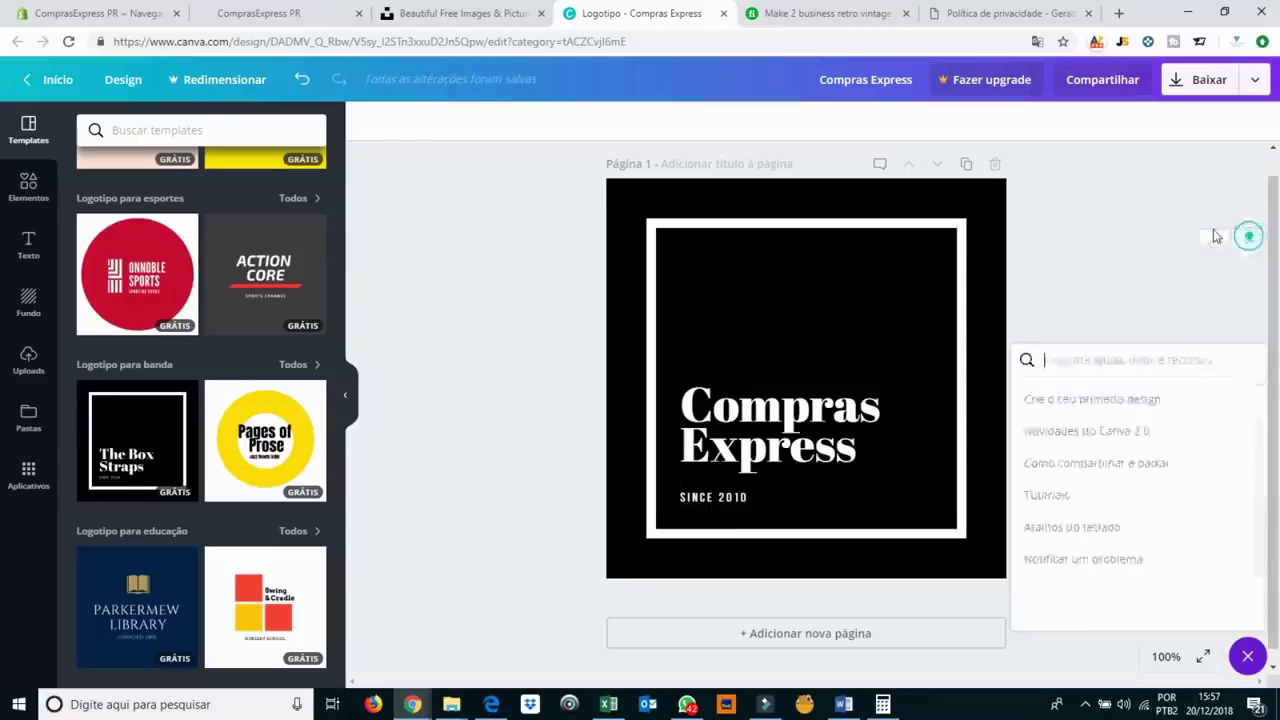
Download the logo as a PNG file, view the downloaded image, and dismiss the business card offer.
click(1254, 81)
click(1254, 81)
click(1196, 84)
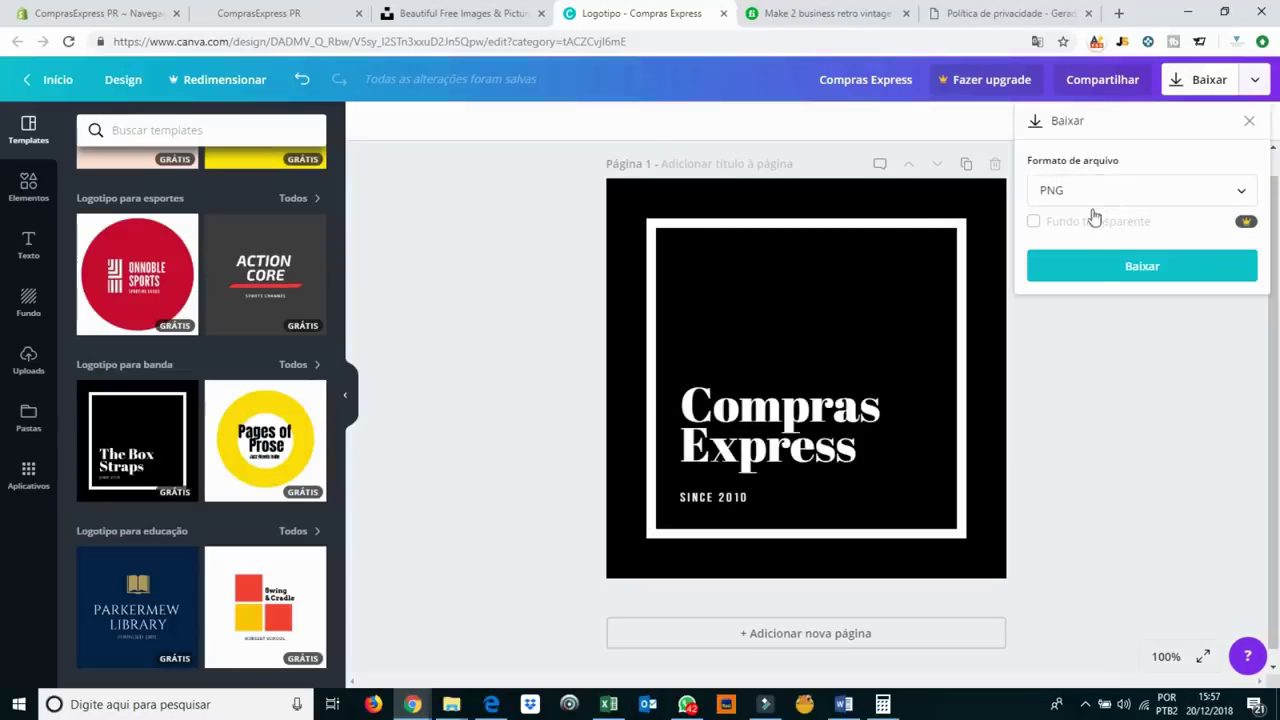
click(1094, 272)
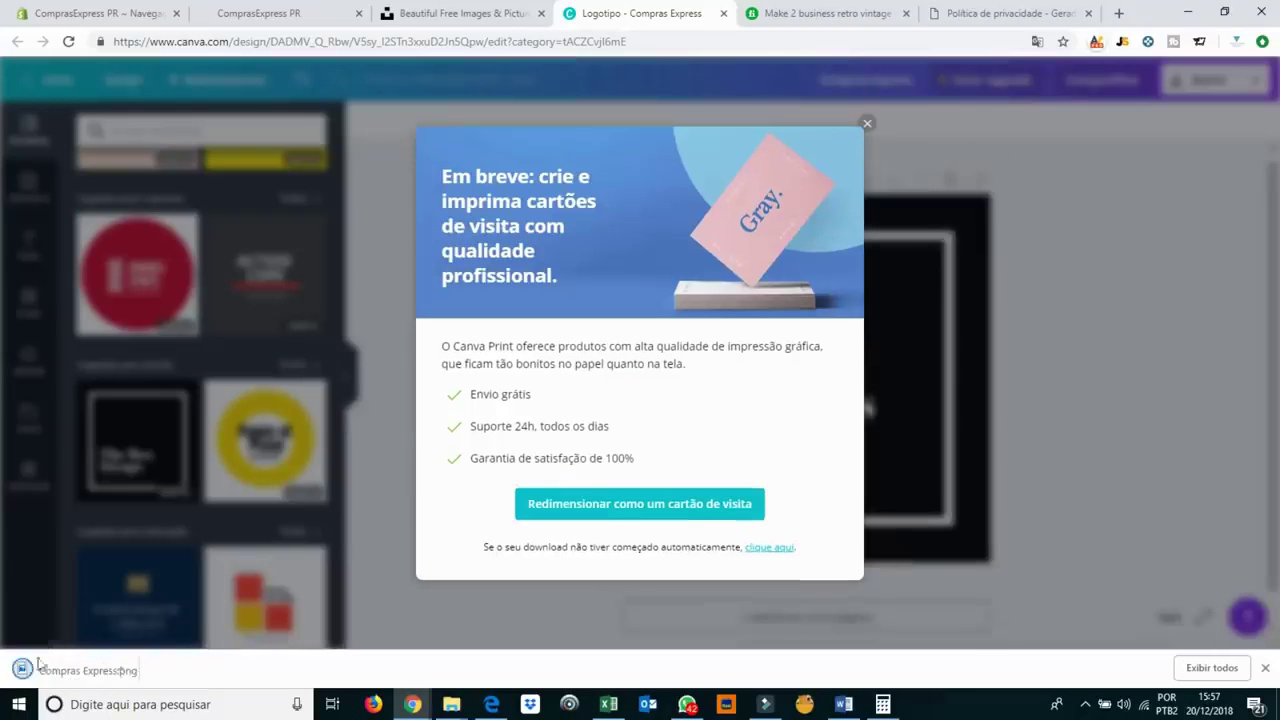
click(62, 672)
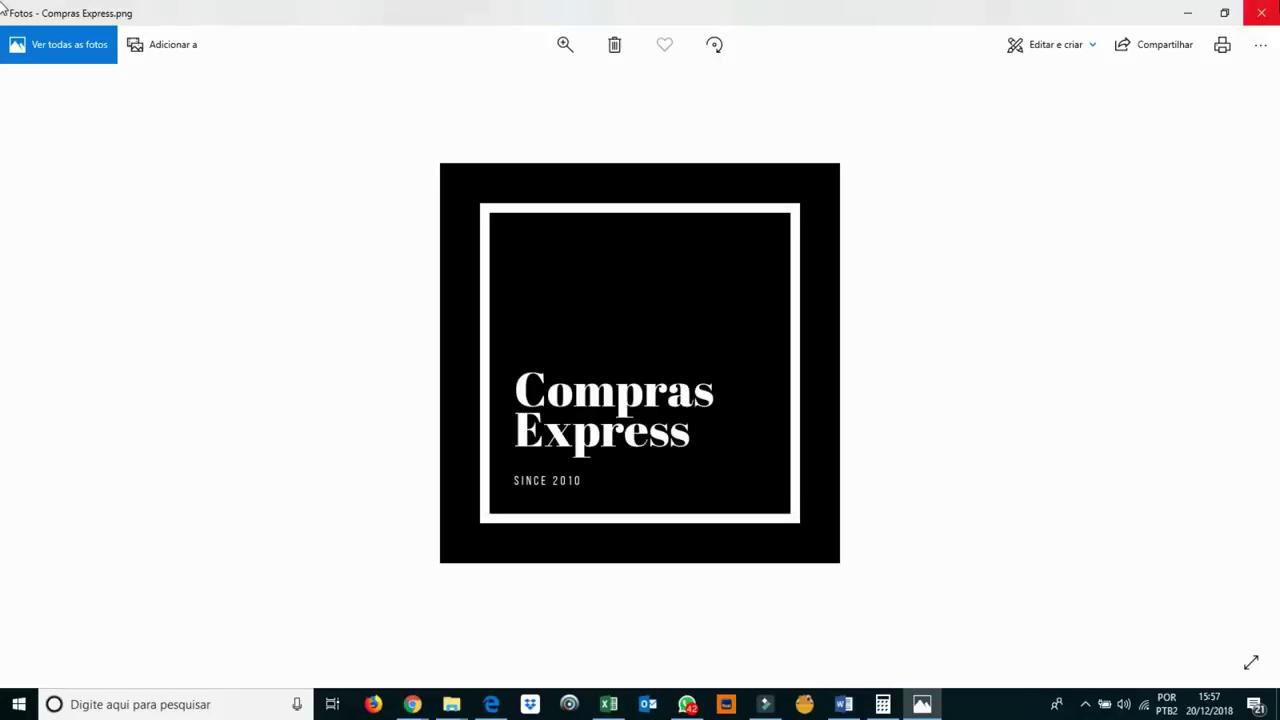
click(1261, 12)
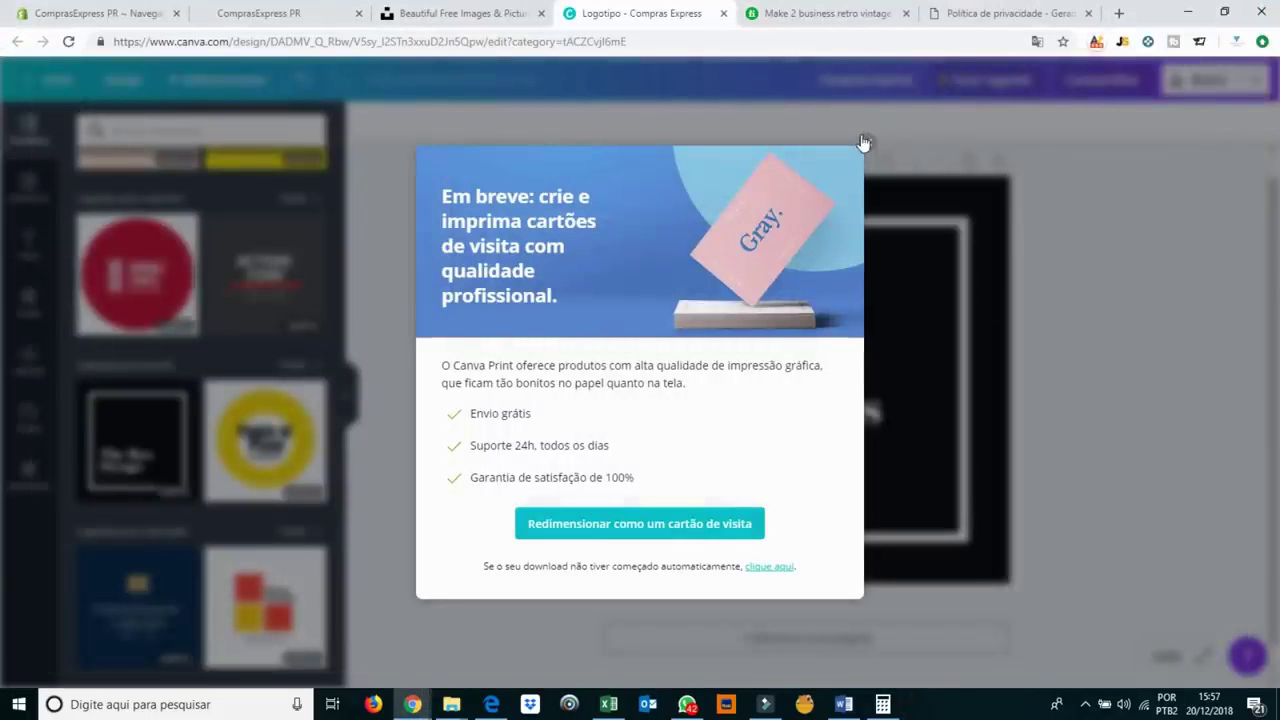
click(864, 143)
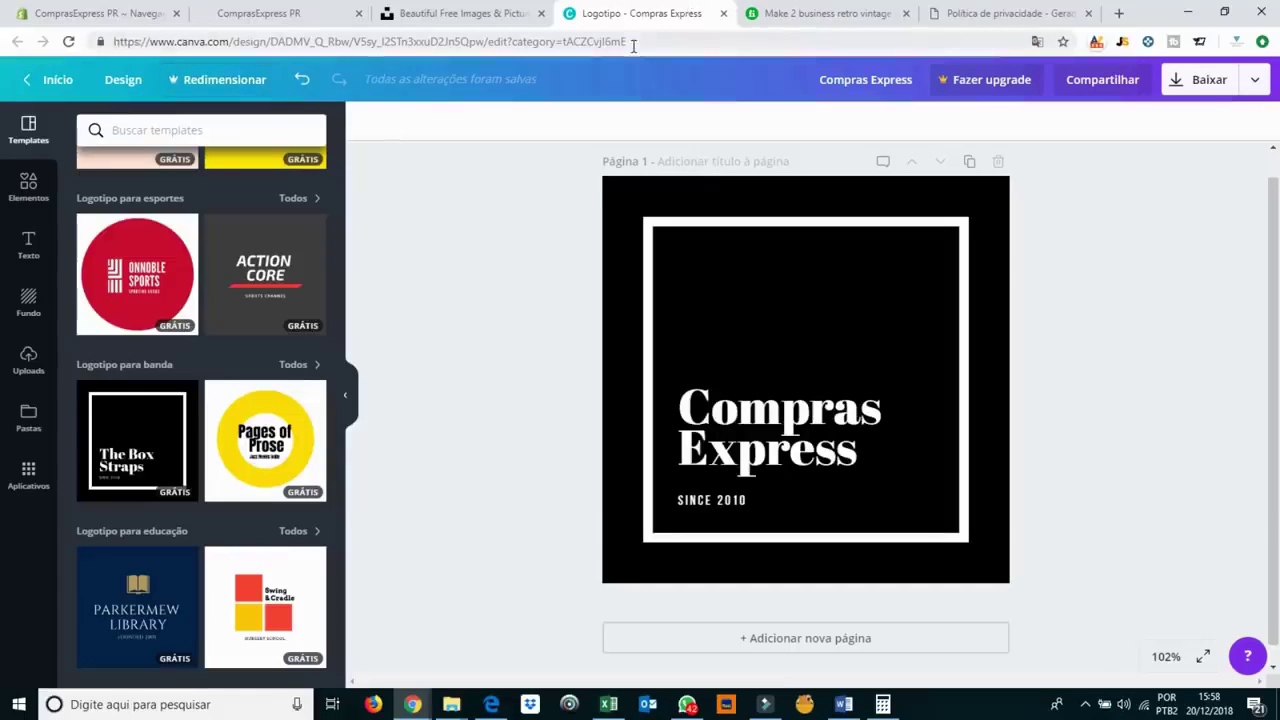
Switch to the Shopify admin, start customizing the online store's Debut theme, and open the Cabeçalho section's settings.
click(115, 5)
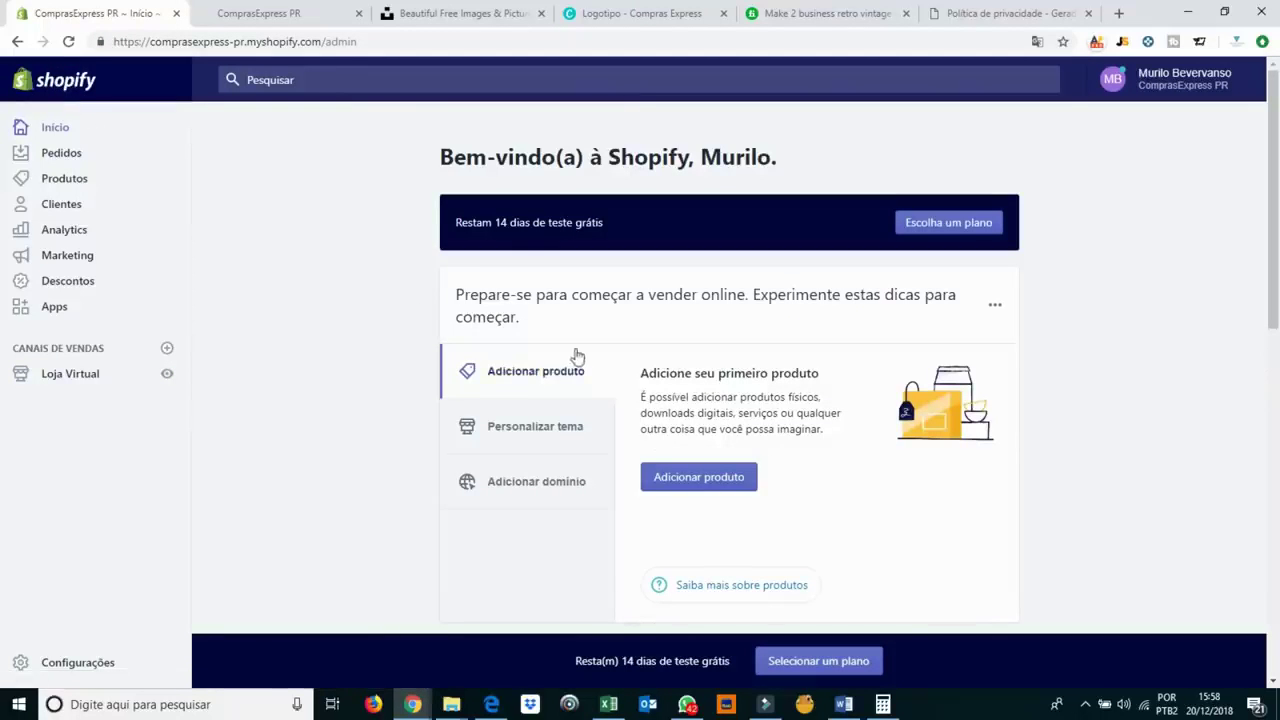
click(80, 380)
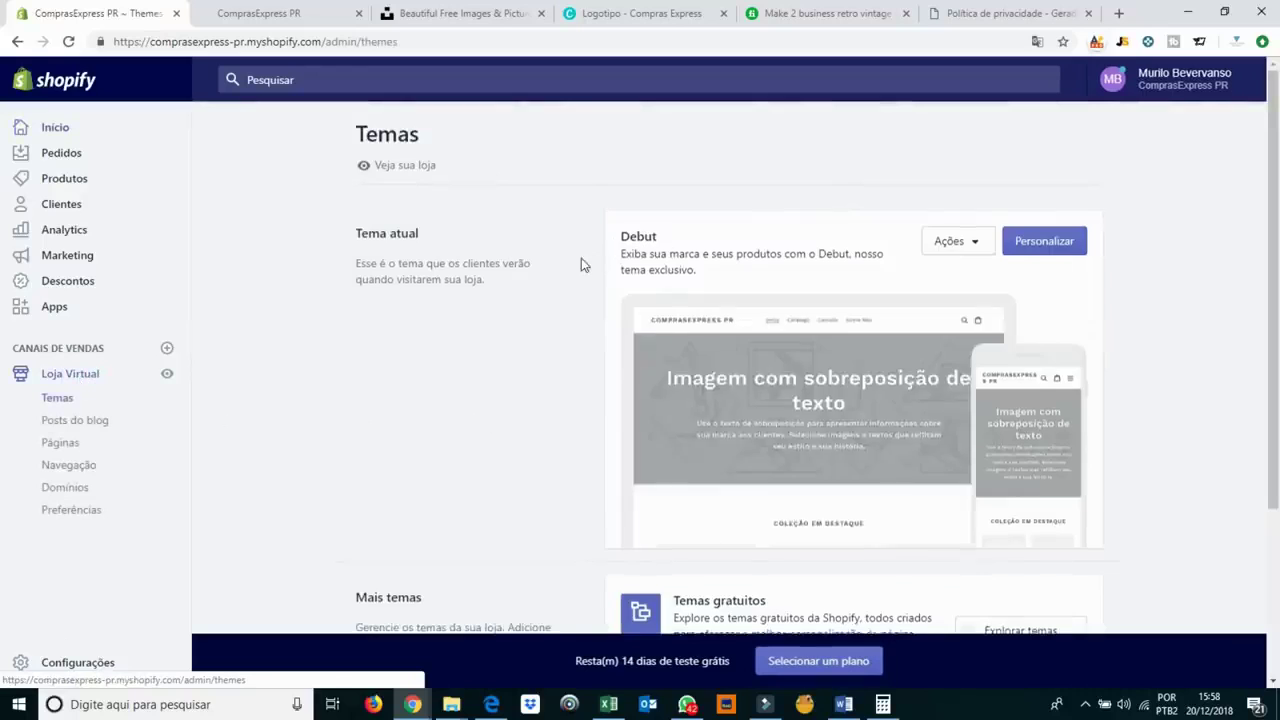
click(1046, 243)
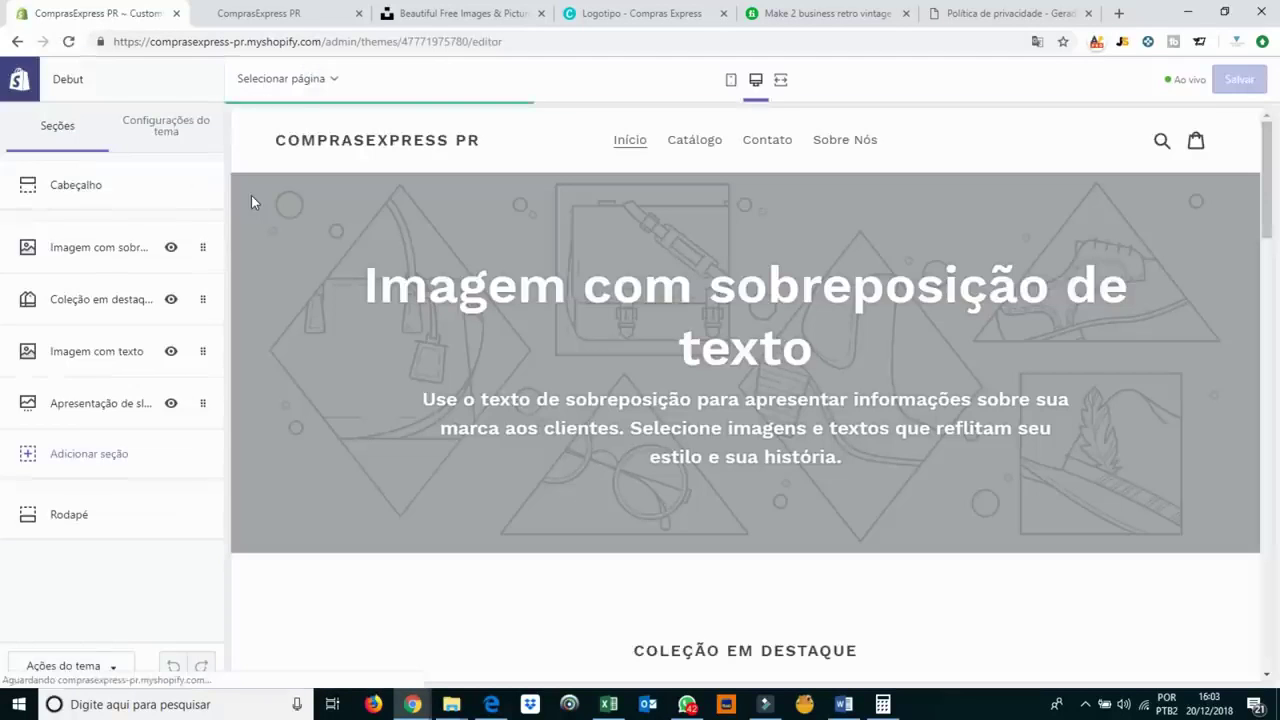
click(86, 186)
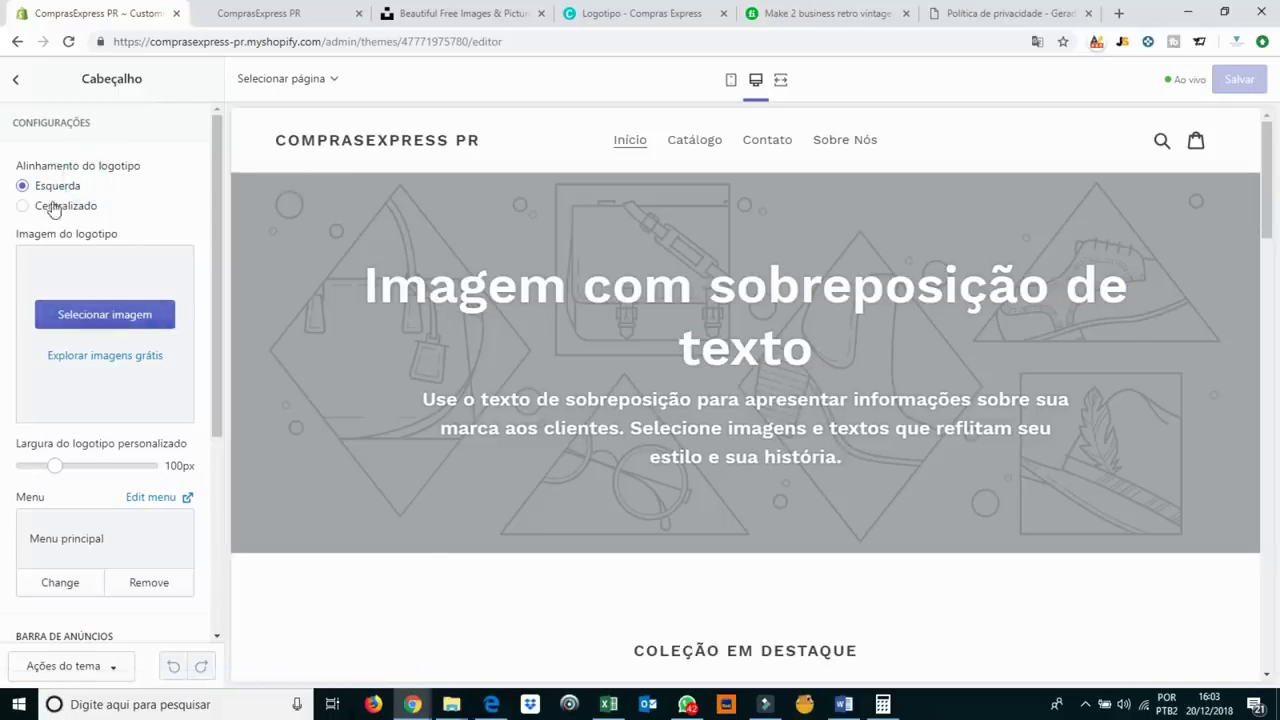
Upload the rocket logo image from the "Tutorial Shopify + Facebook Ads" desktop folder and select it as the header's logo.
click(90, 320)
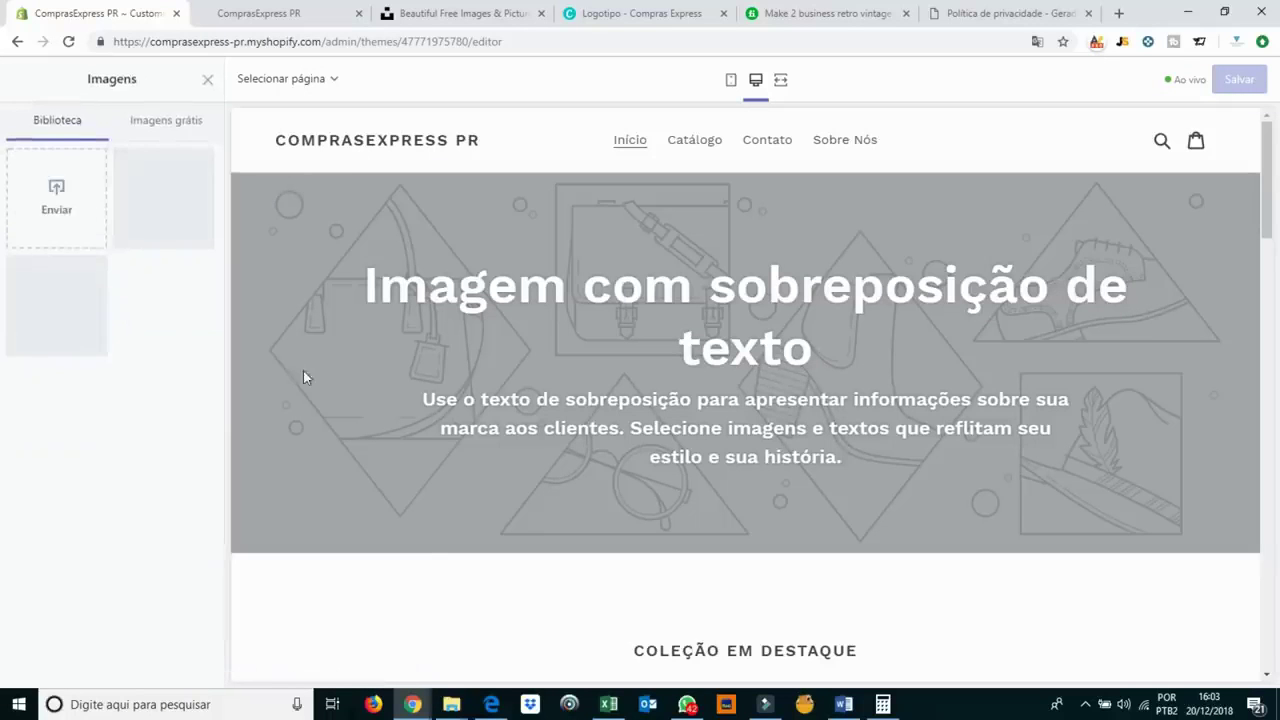
click(97, 195)
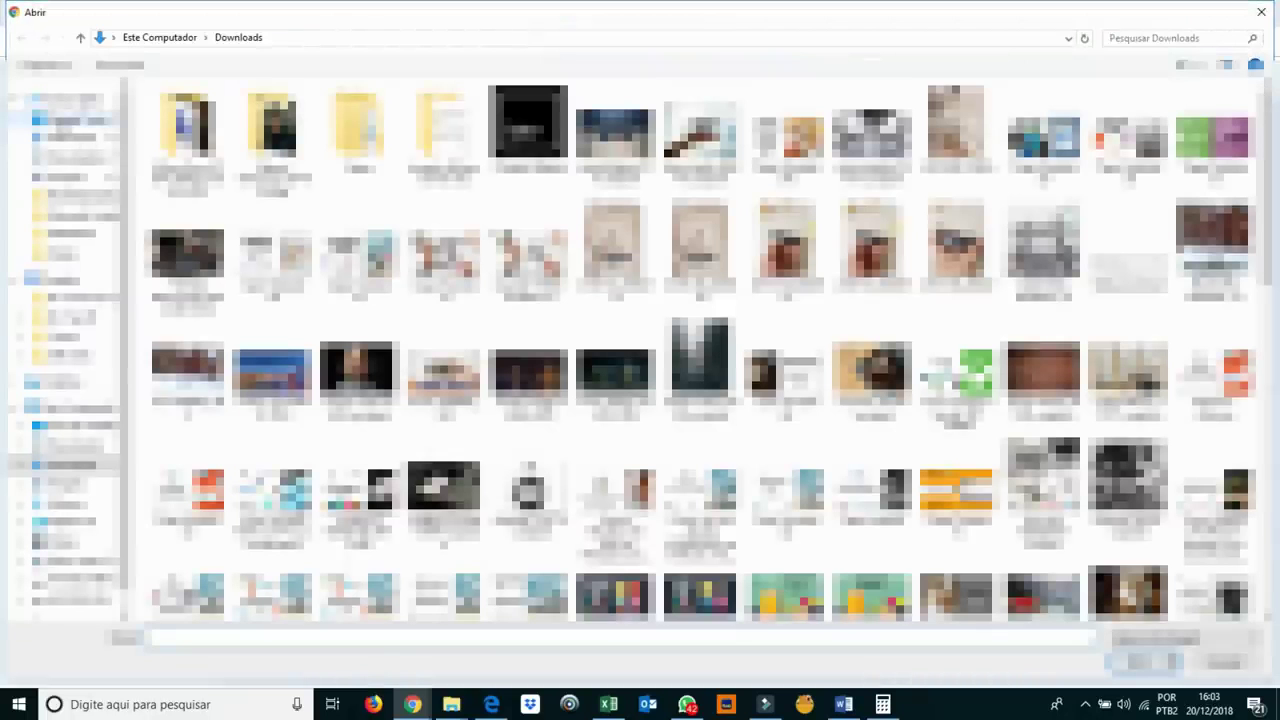
click(75, 120)
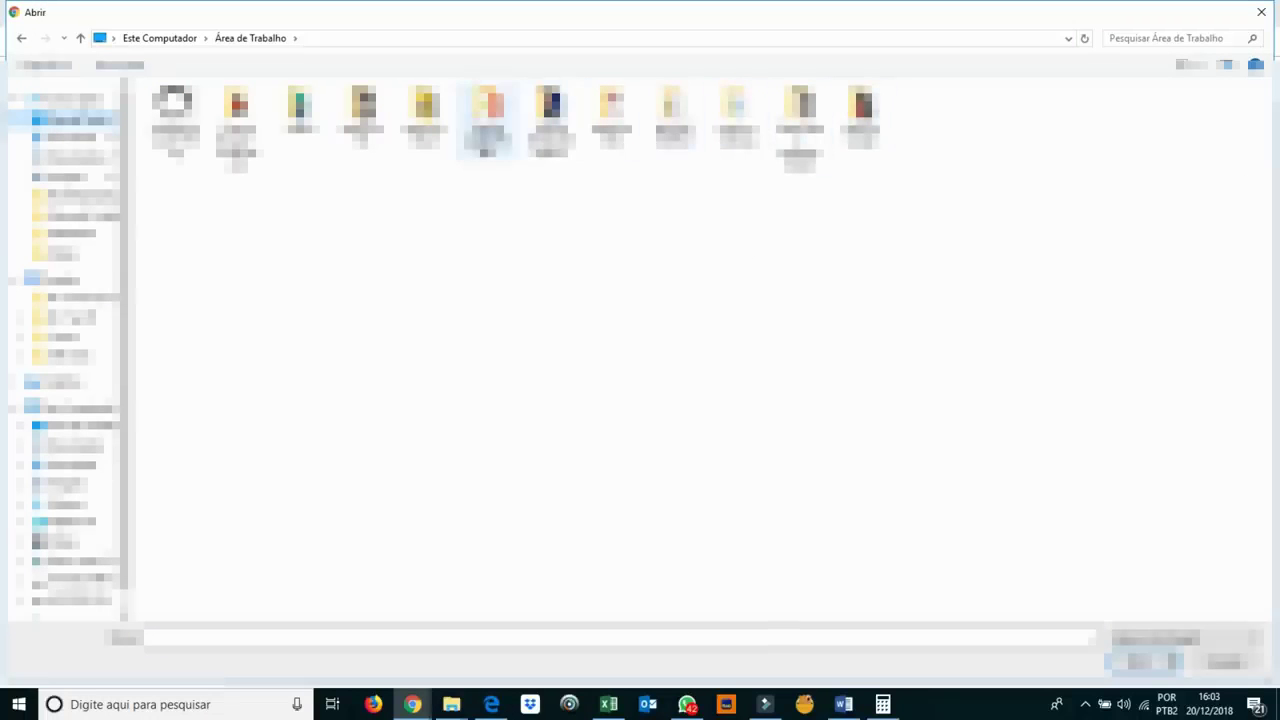
double_click(487, 115)
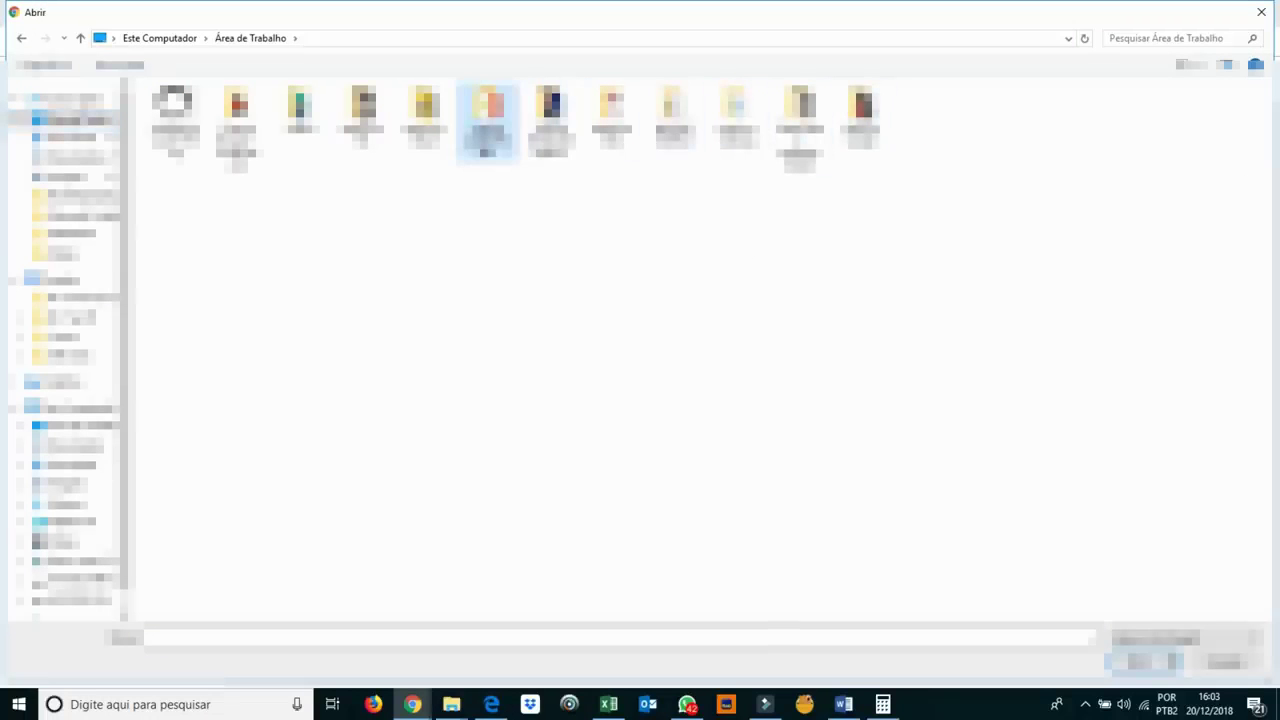
click(258, 40)
double_click(238, 125)
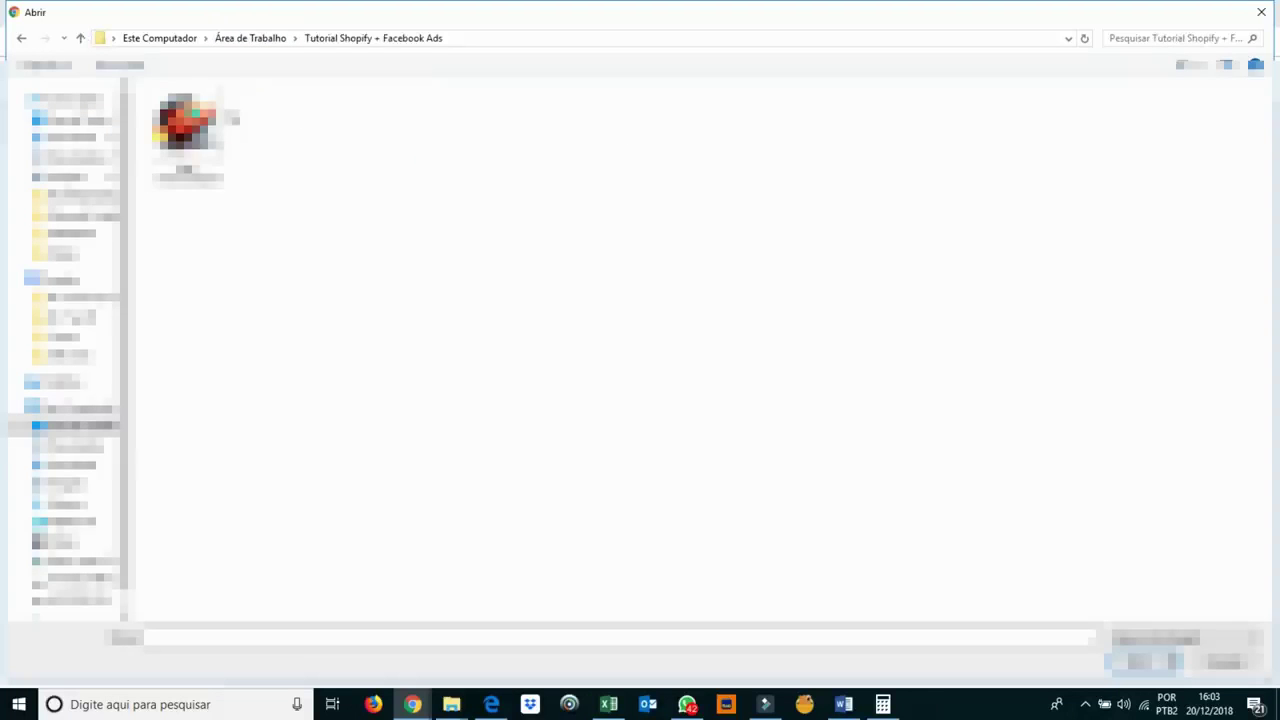
click(186, 125)
key(Return)
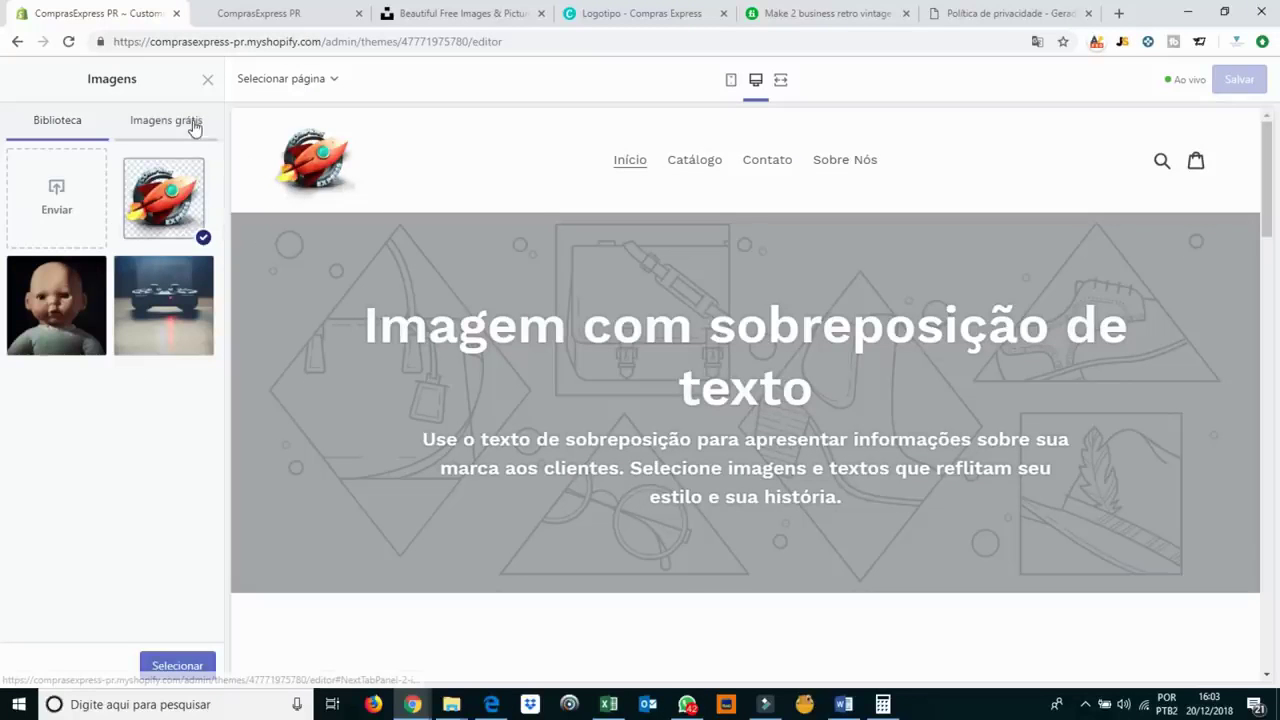
click(177, 666)
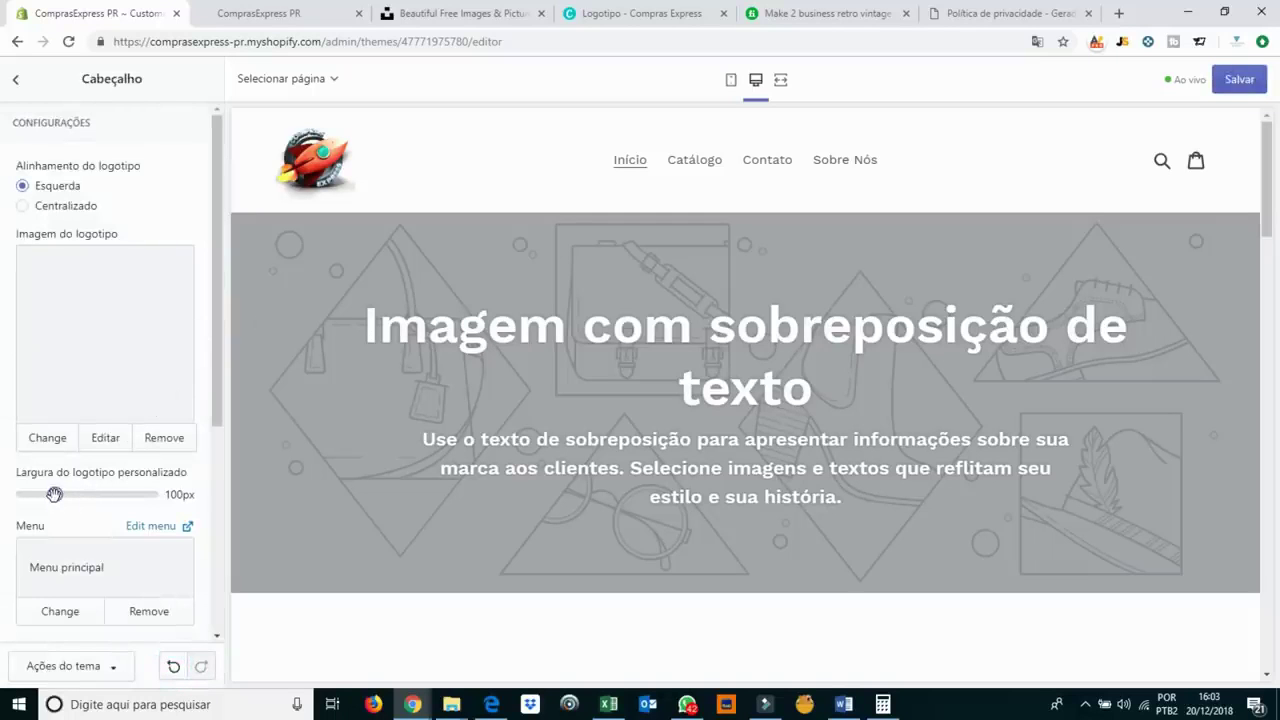
Set the header logo's custom width to 150px.
drag(58, 494, 150, 500)
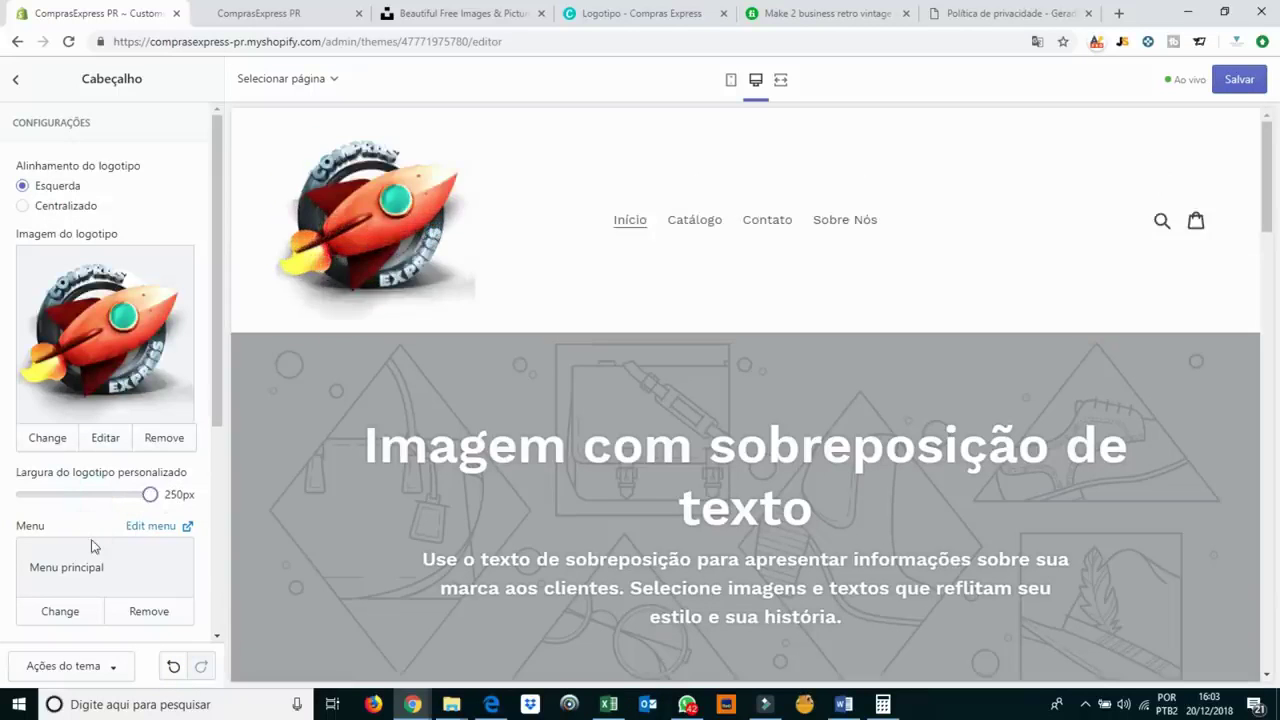
click(95, 497)
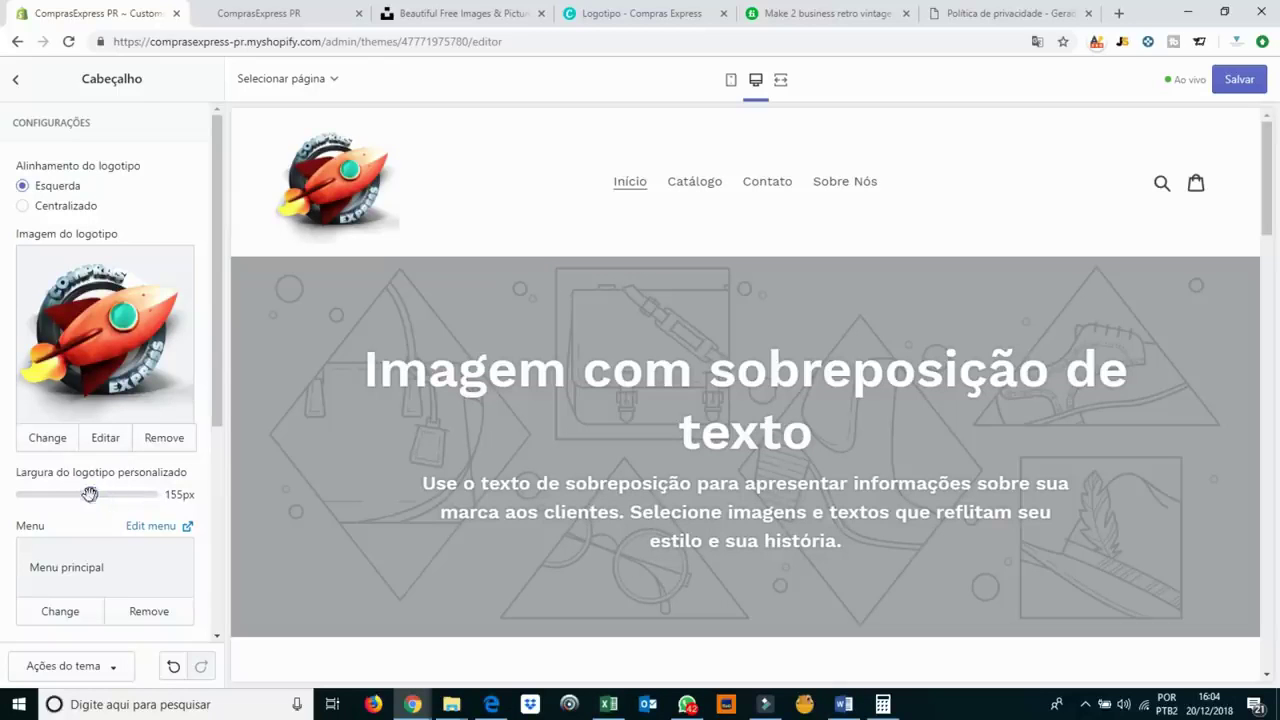
drag(90, 494, 86, 496)
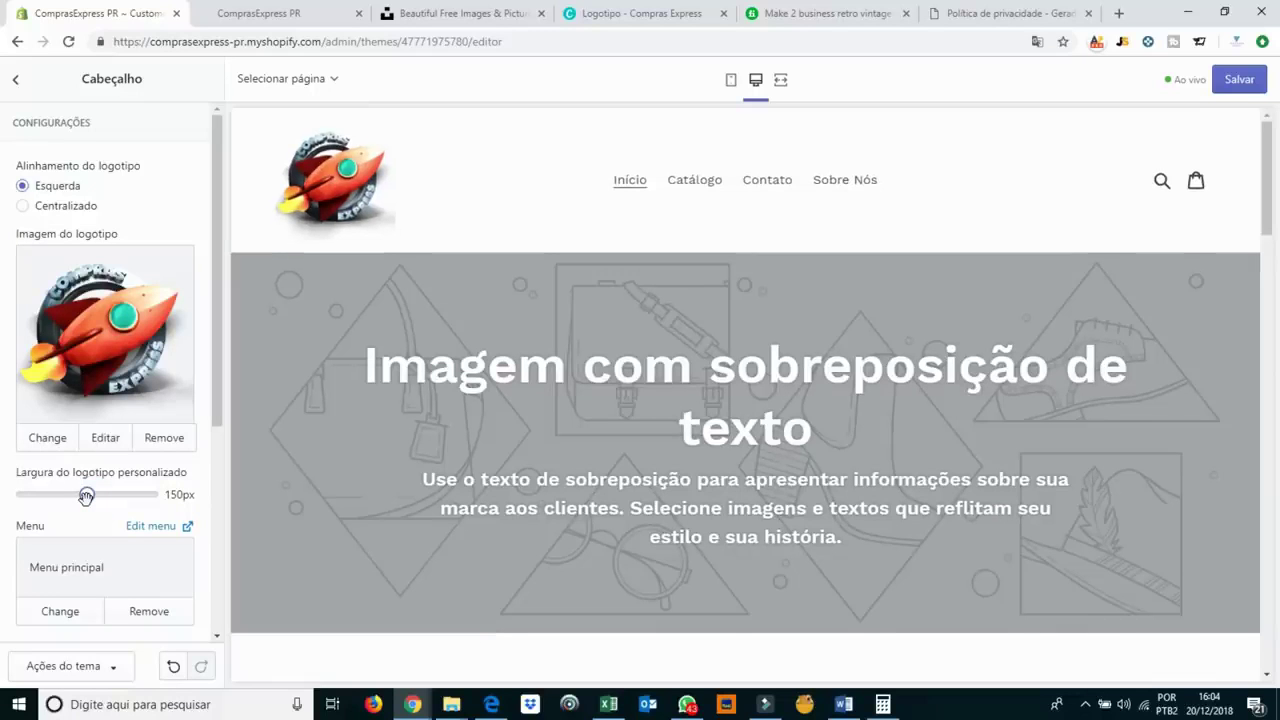
mouse_move(687, 704)
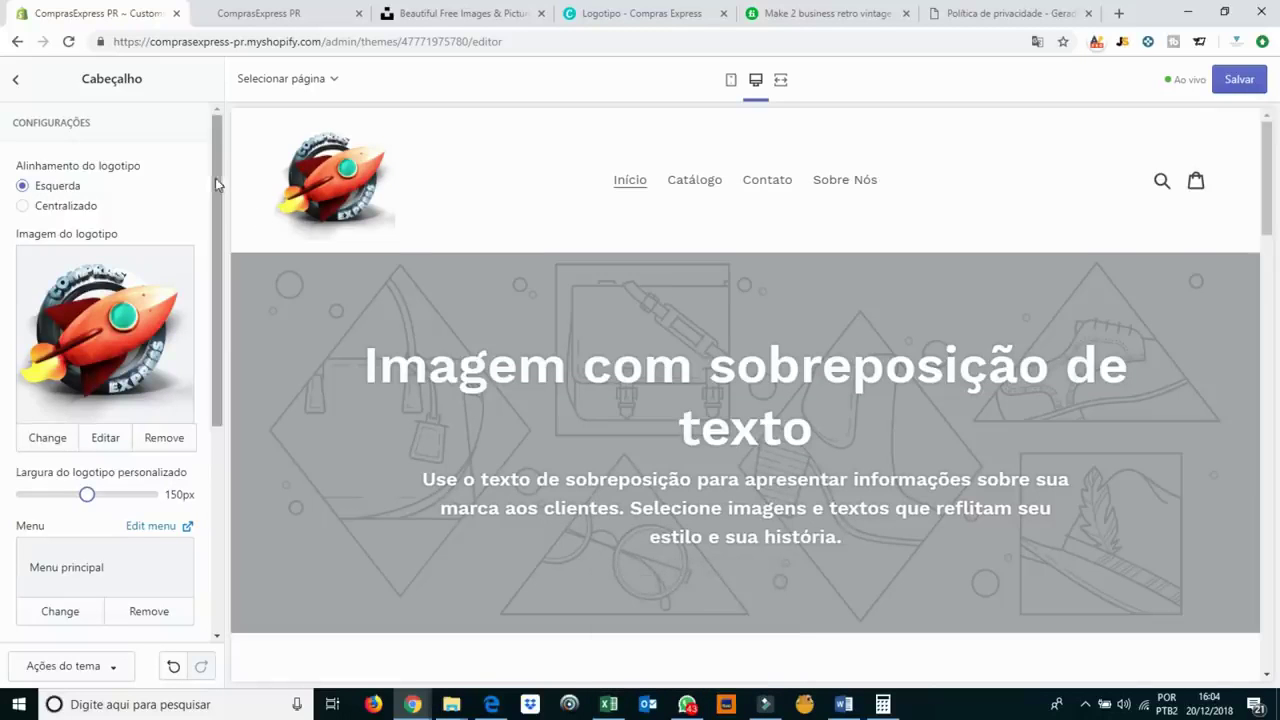
Look through the menus available for the header and the page for creating a new menu, and return to the header settings.
scroll(220, 188, down, 3)
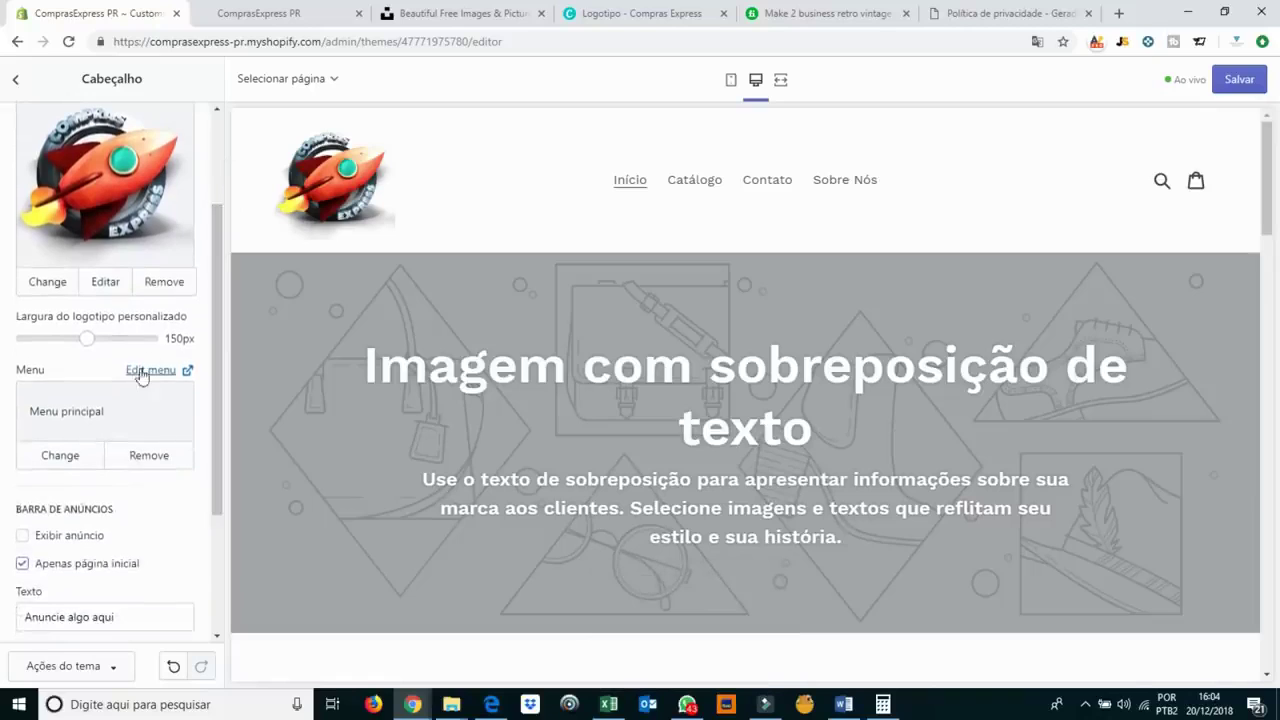
click(60, 455)
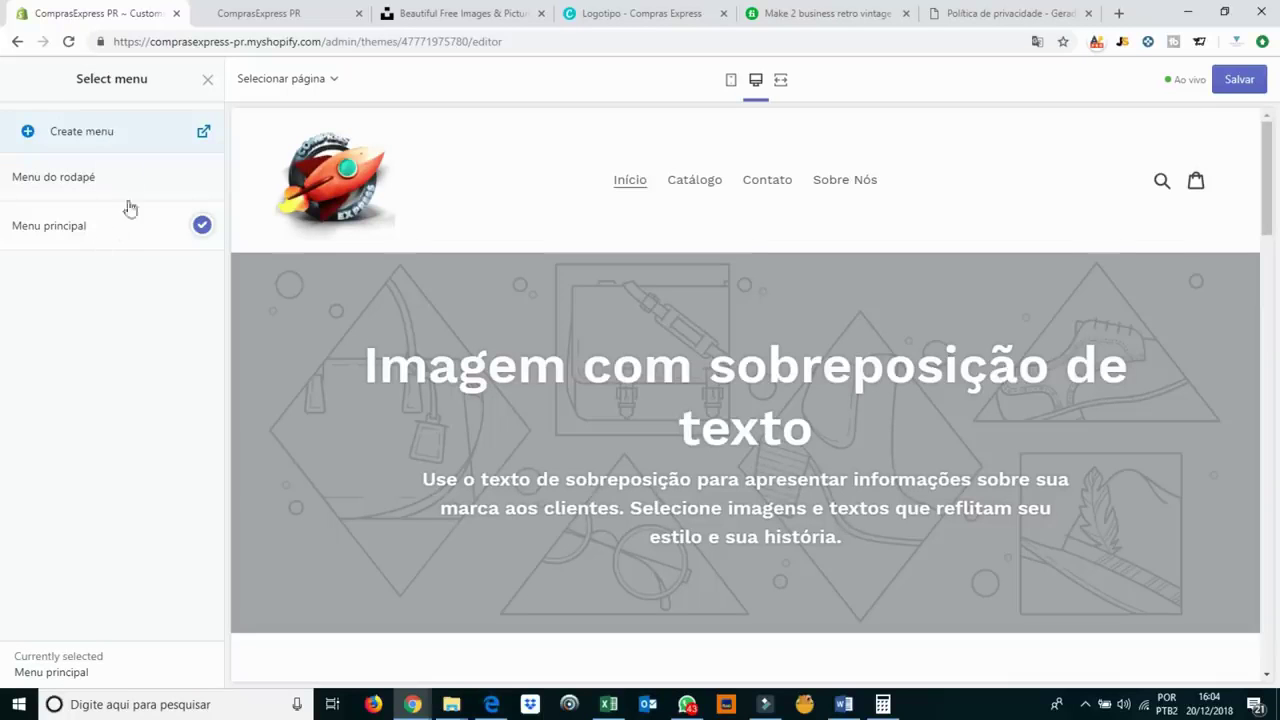
click(205, 135)
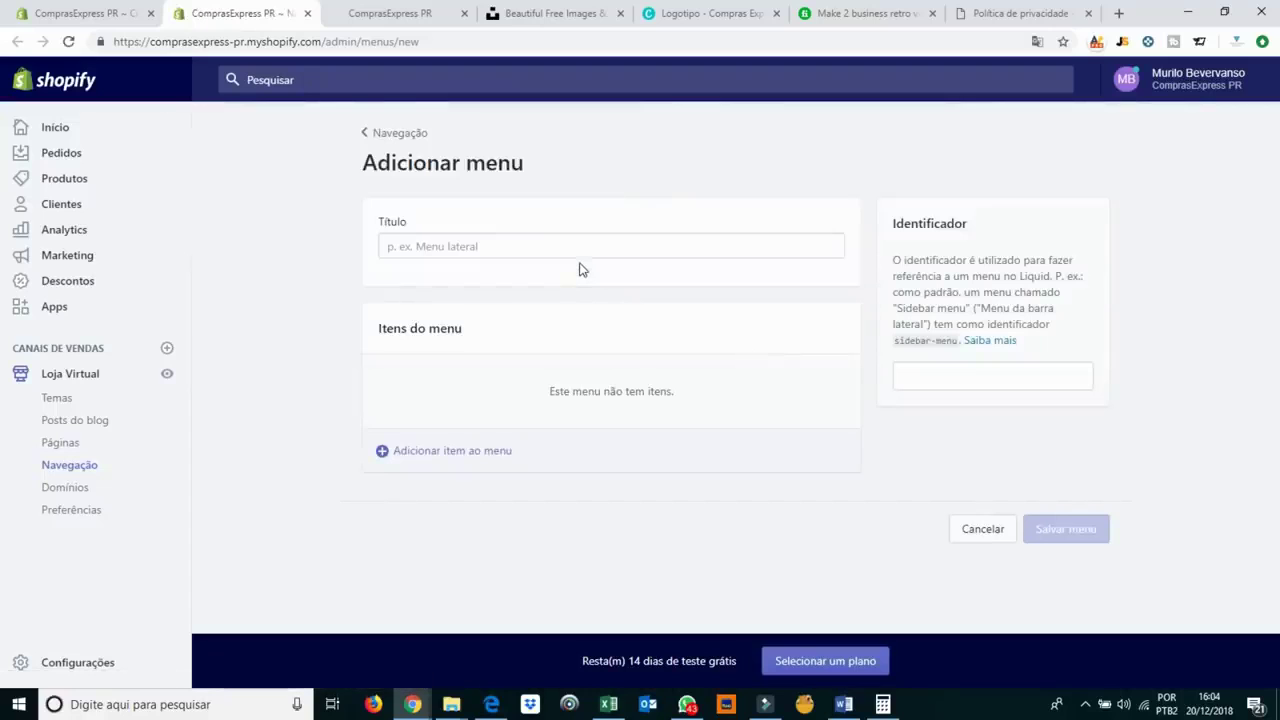
click(307, 13)
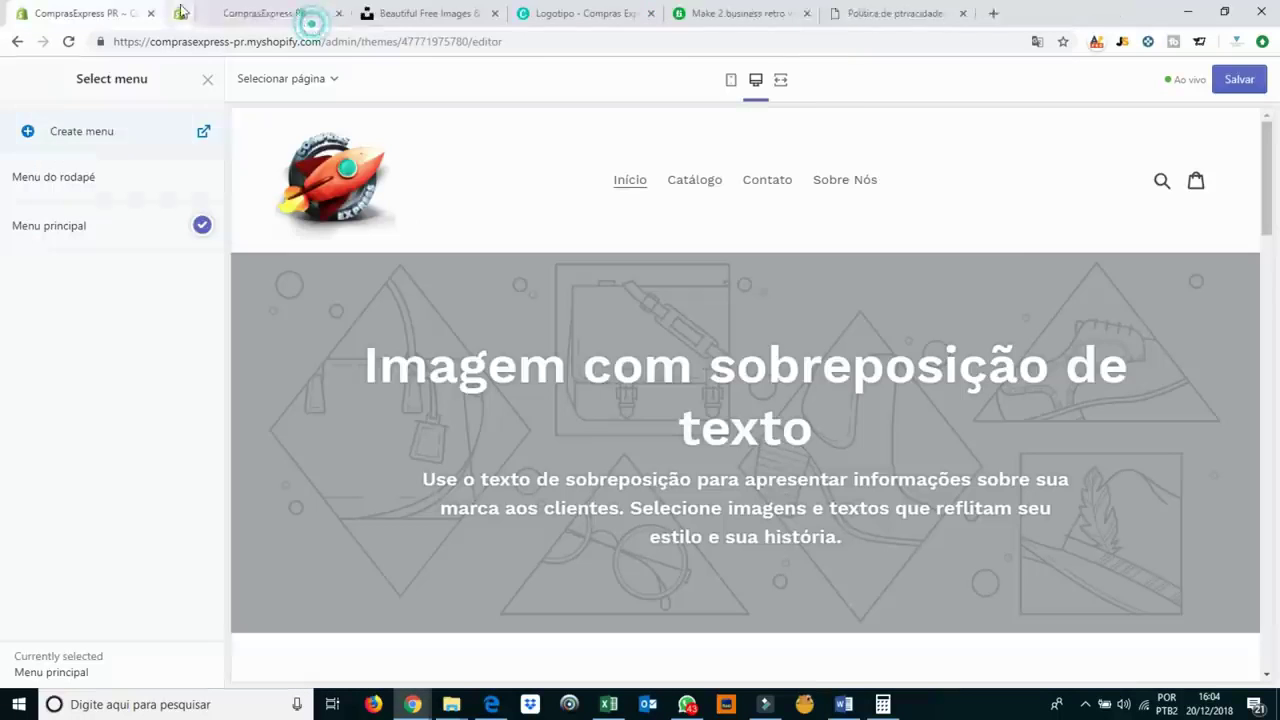
click(208, 80)
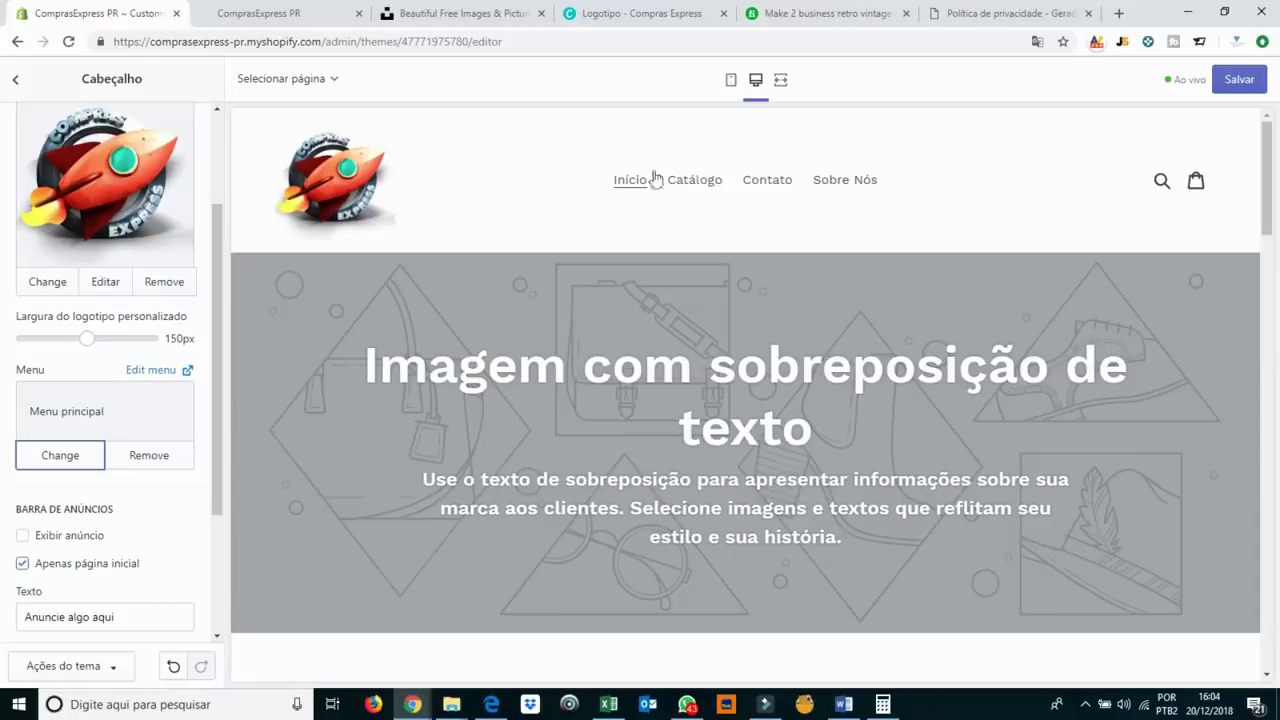
Try out the announcement bar with its placeholder text in the store preview and hide it again.
scroll(150, 460, down, 2)
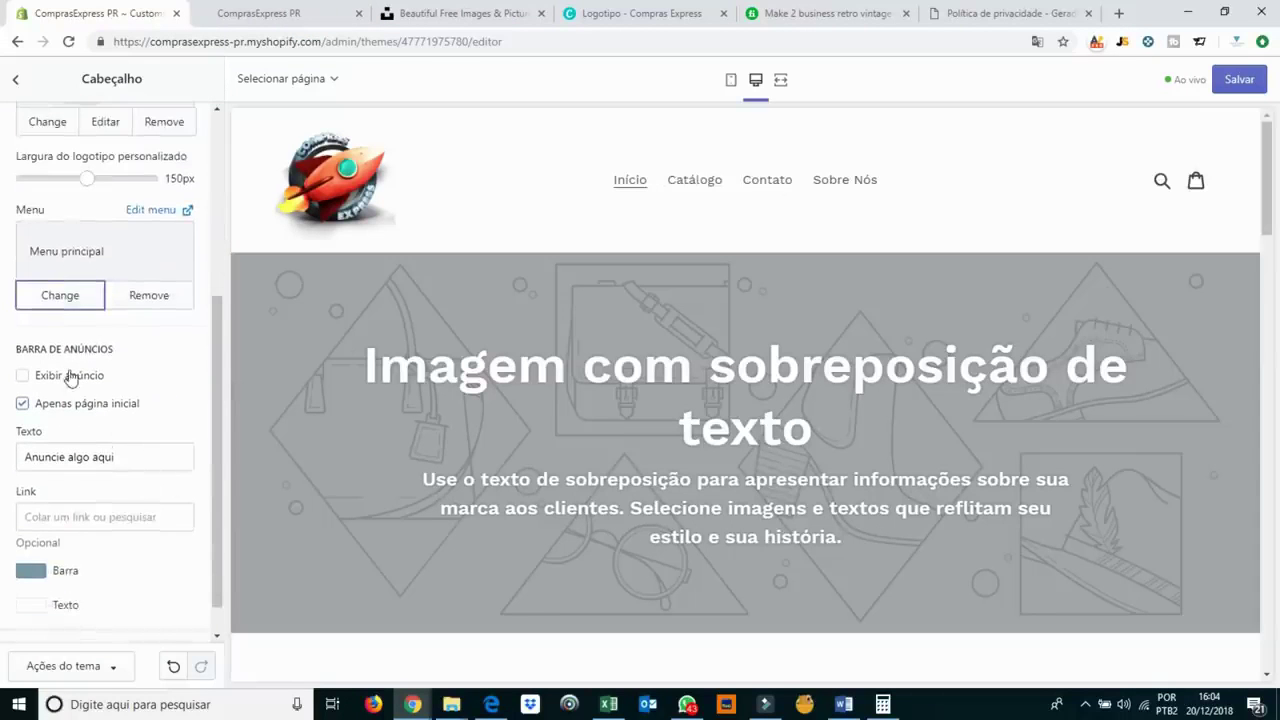
click(23, 375)
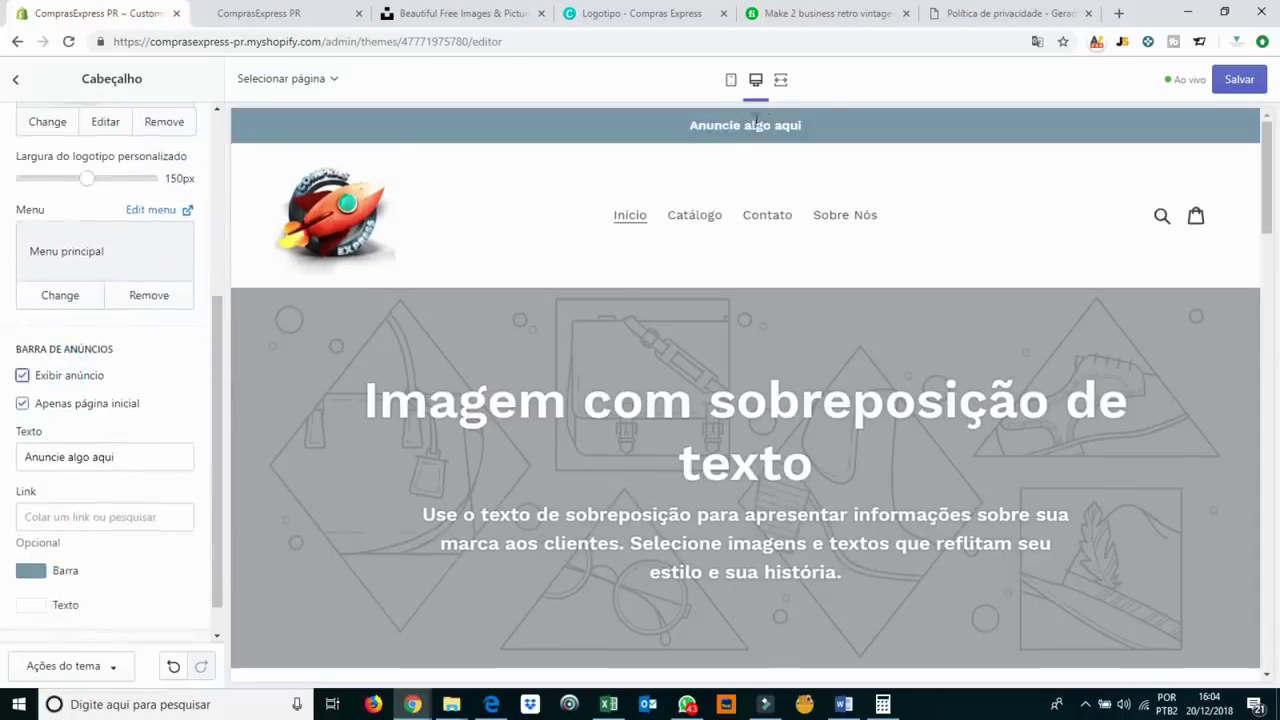
triple_click(749, 127)
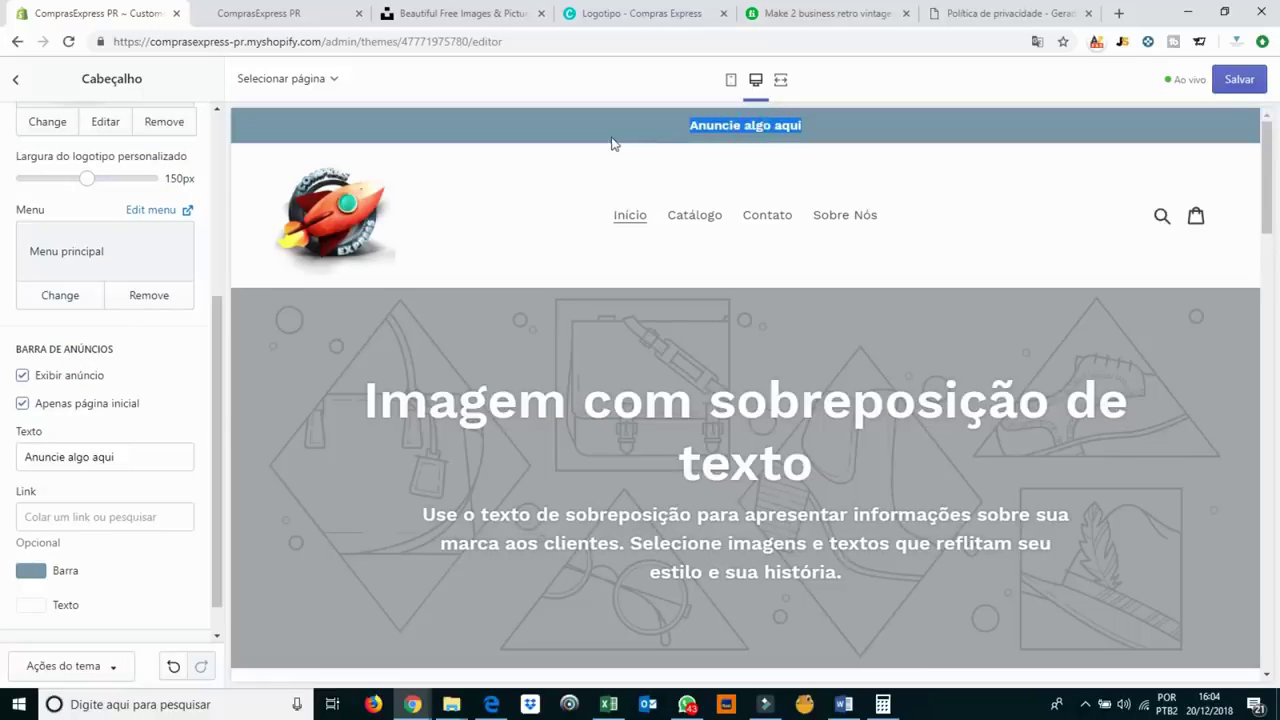
double_click(722, 121)
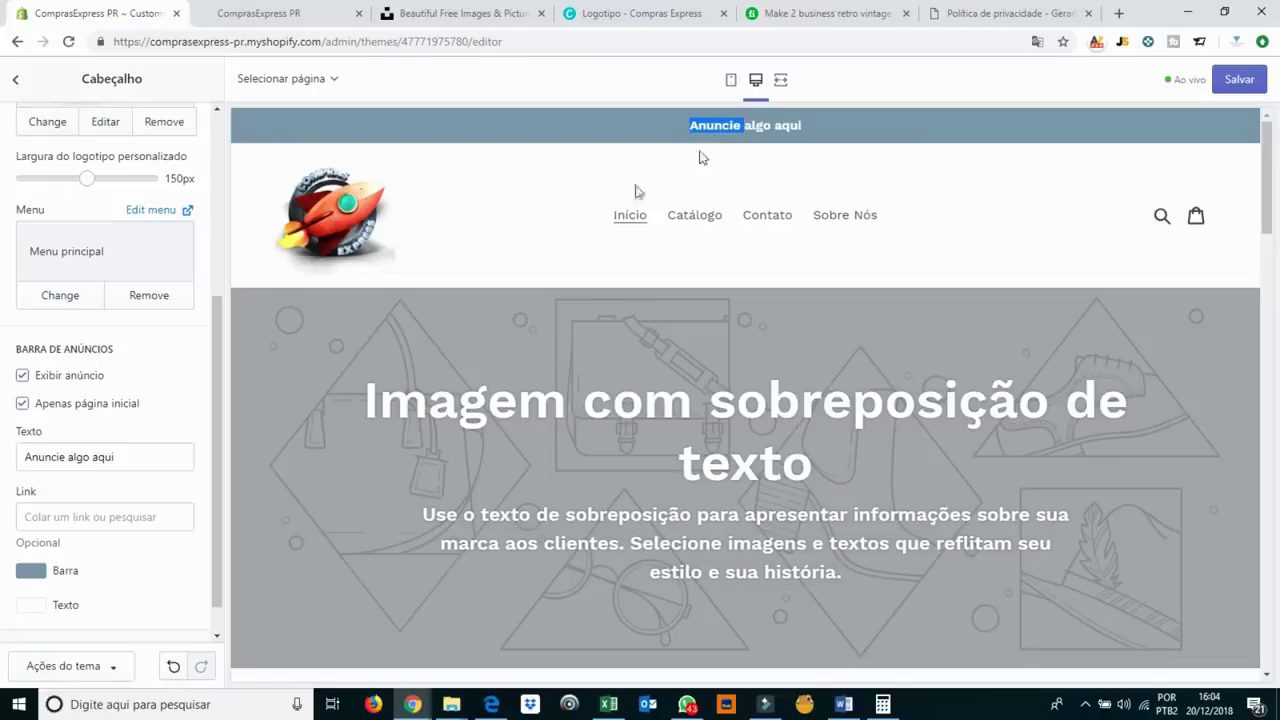
scroll(129, 419, down, 1)
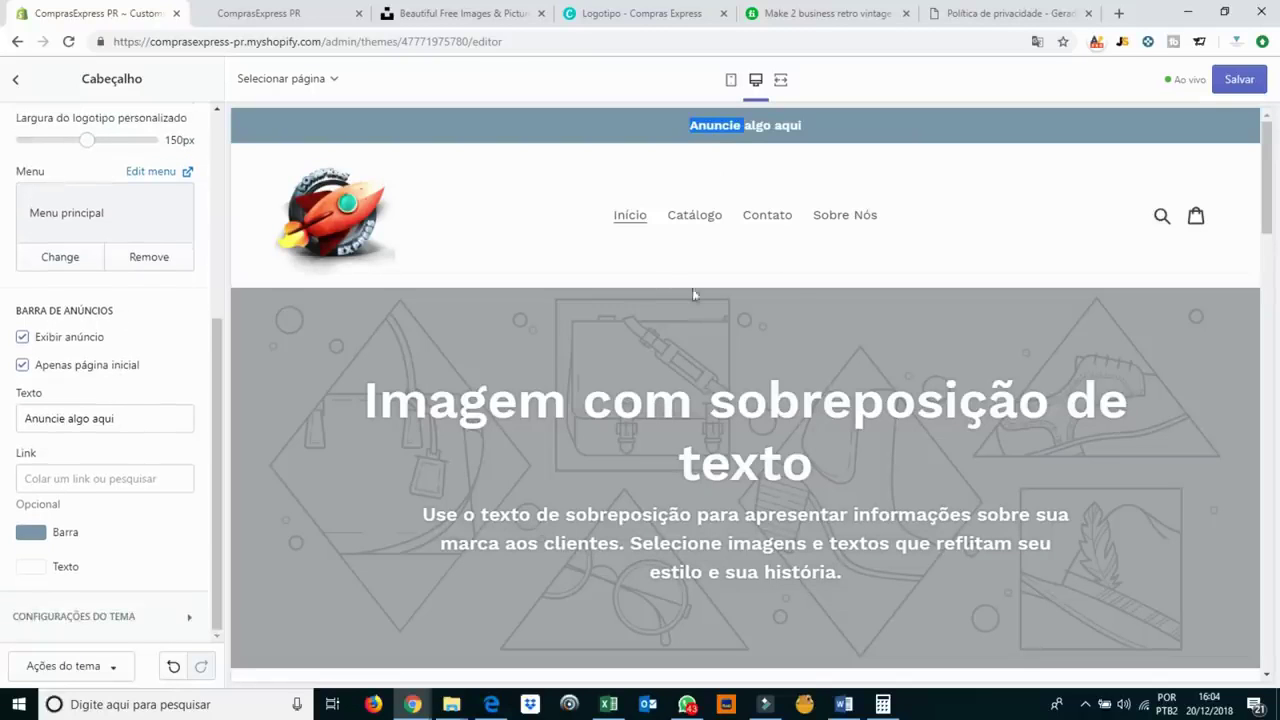
click(76, 340)
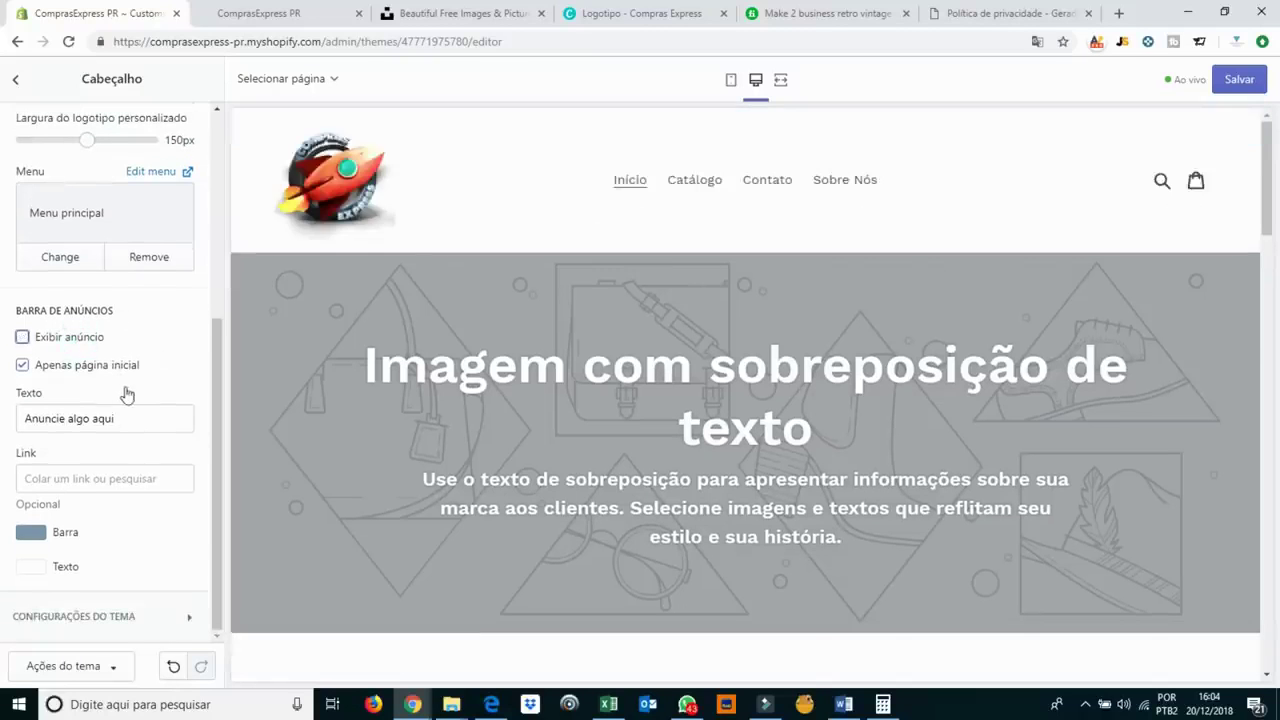
Turn on the display of the announcement bar in the header settings.
scroll(625, 367, down, 1)
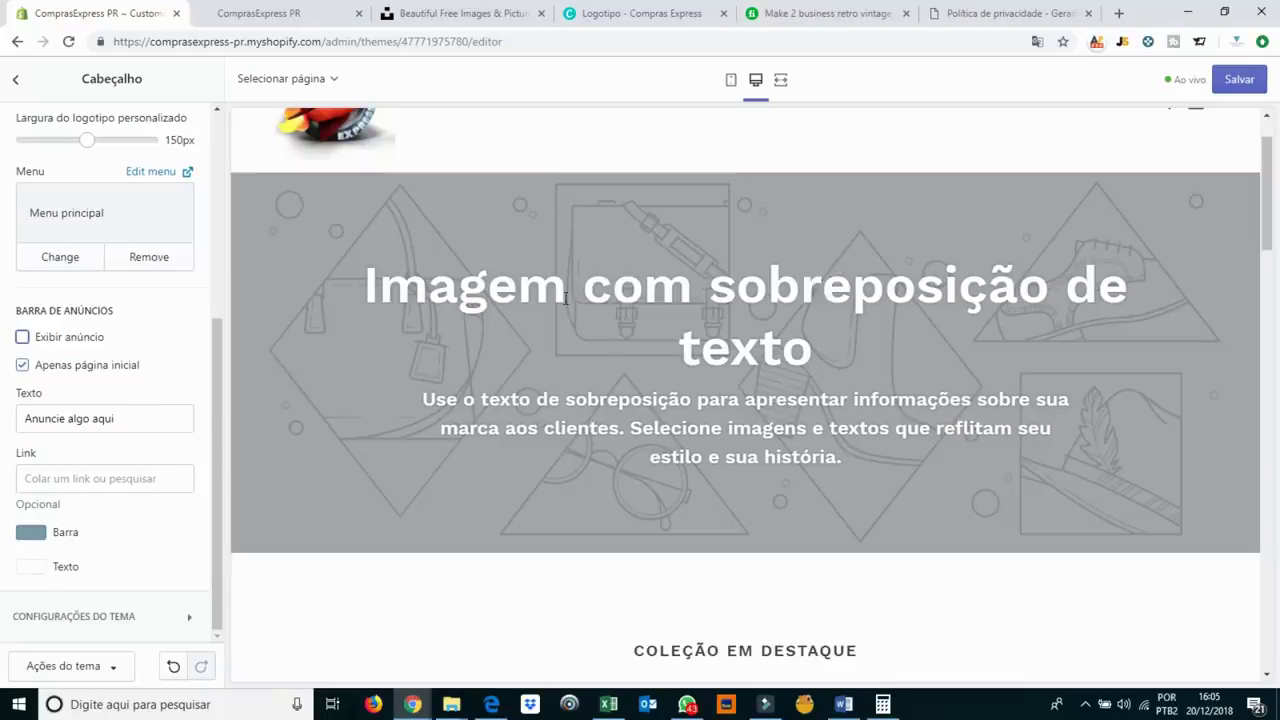
click(125, 420)
drag(128, 420, 66, 352)
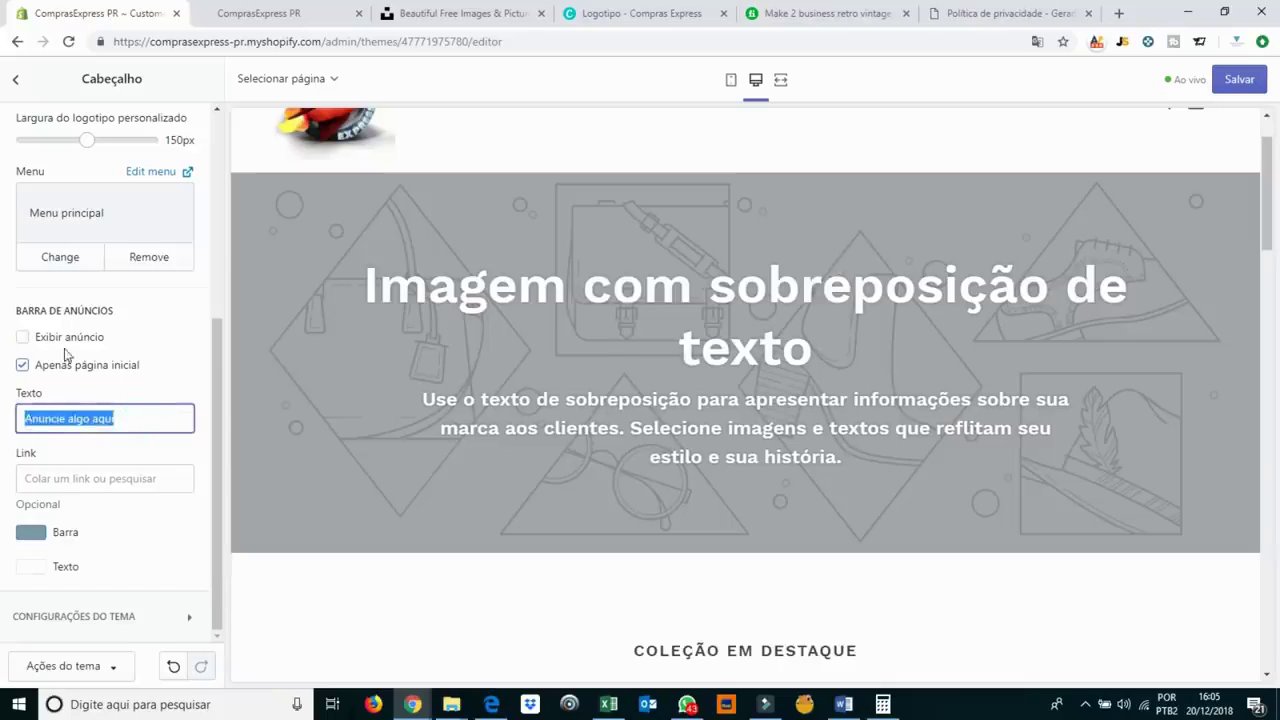
click(85, 337)
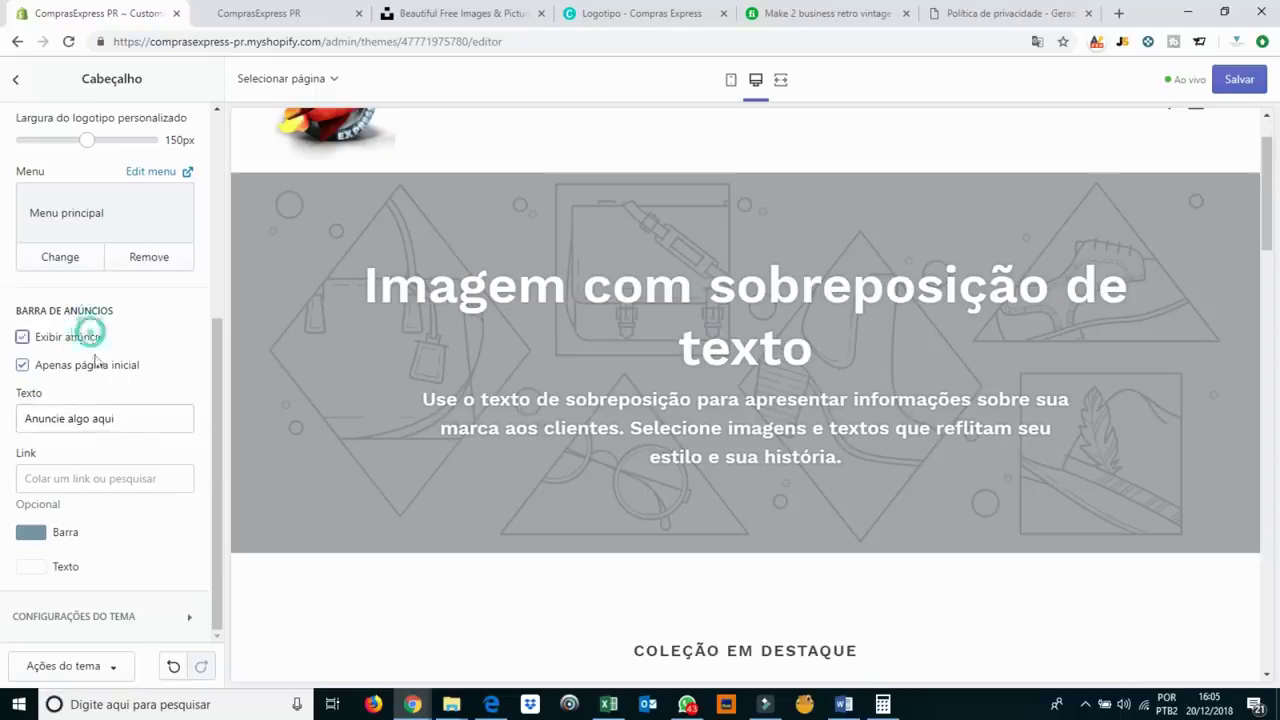
Replace the announcement bar's text with "TUTORIAL SHOPIFY + FACE ADS - NÃO ESQUEÇA DE SE INSCREVER NO CANAL.".
triple_click(144, 426)
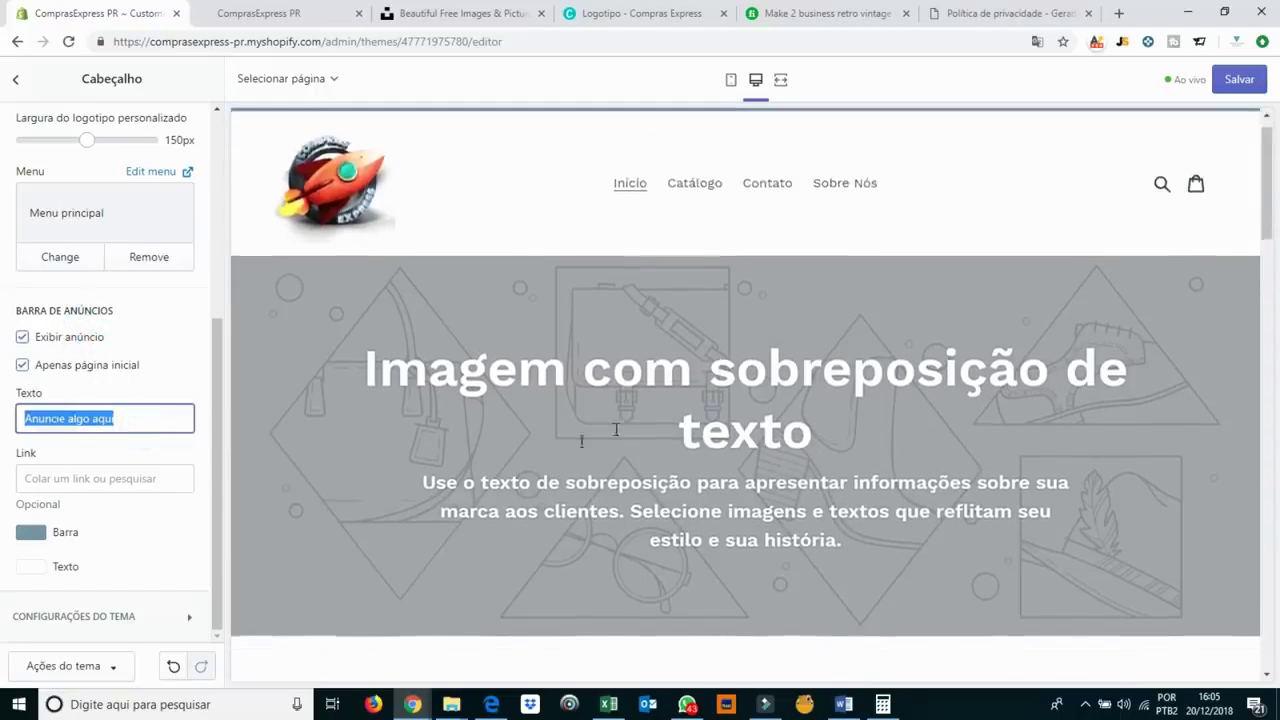
text(ff)
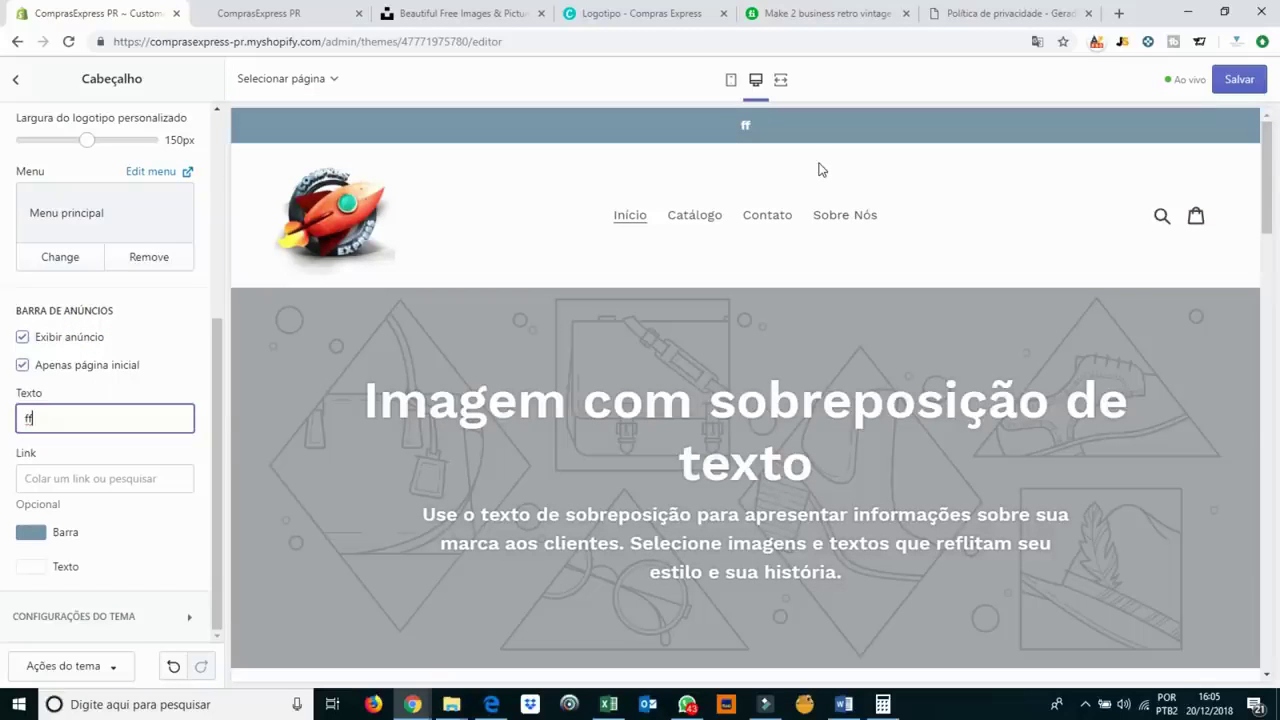
text(TUTORIAL)
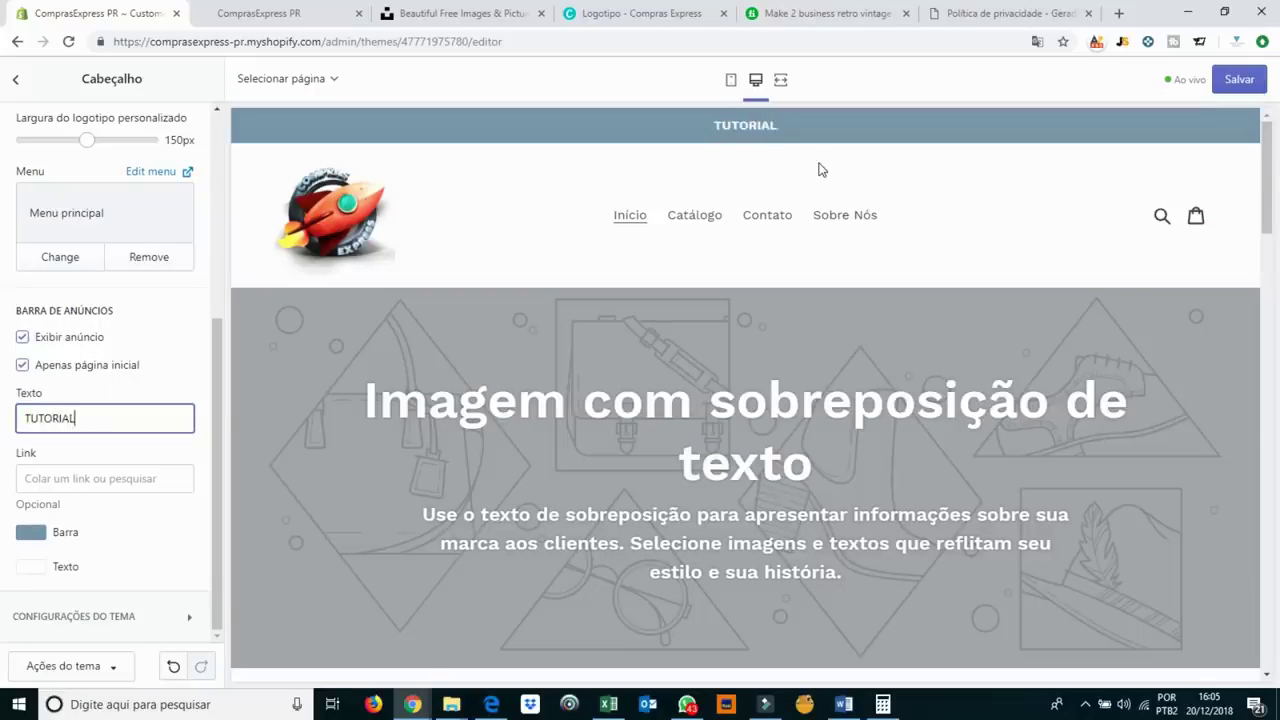
text( SHOPIFY +)
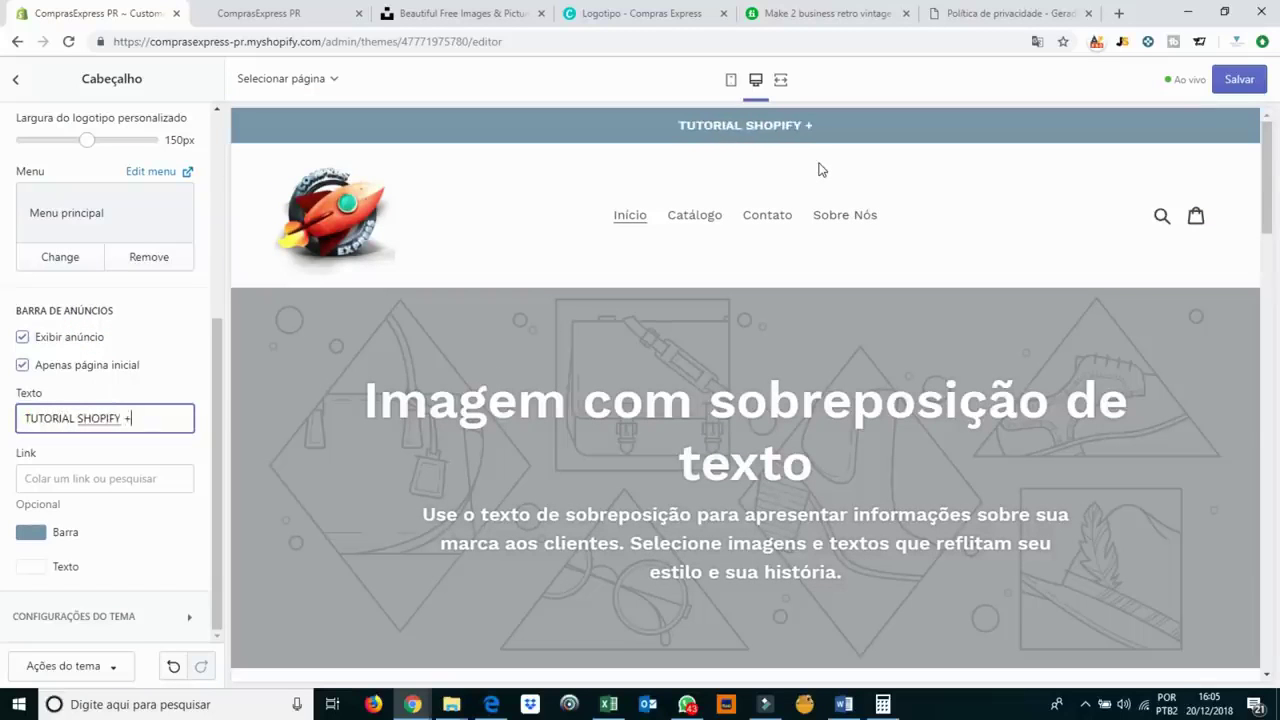
text( FACE ADS - NÃO ESQUECE D)
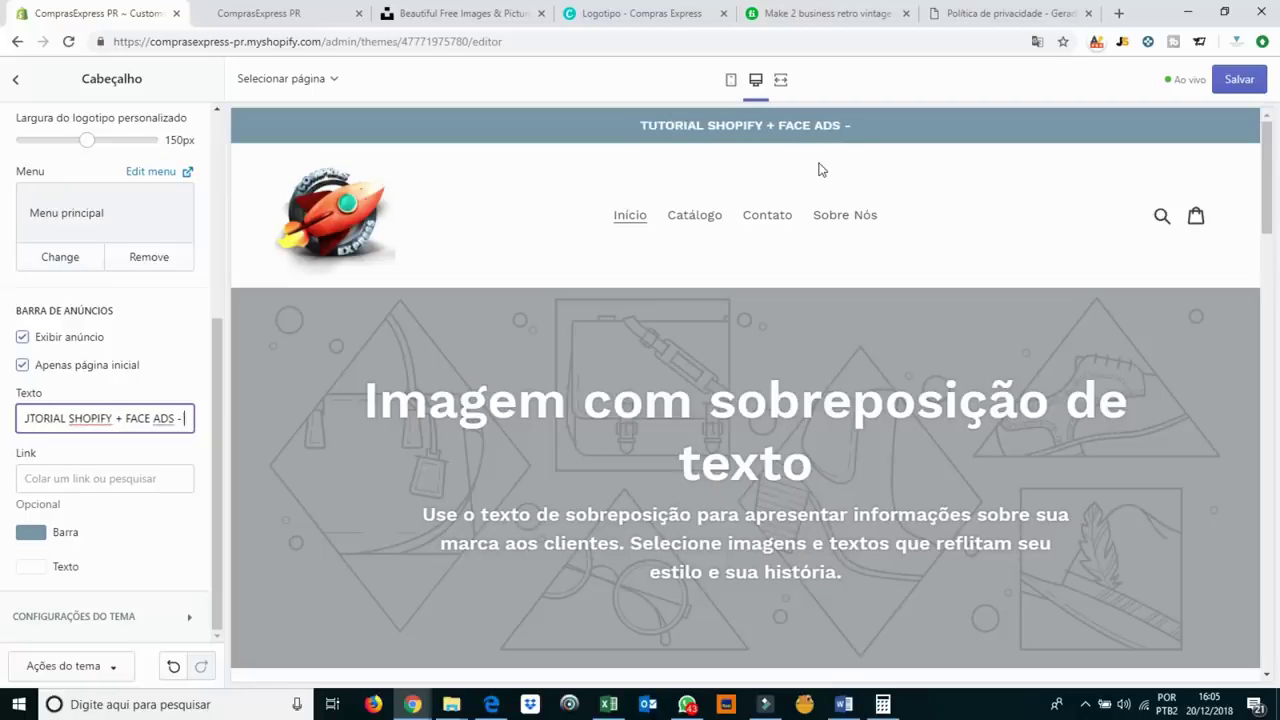
key(BackSpace)
key(BackSpace)
key(BackSpace)
key(BackSpace)
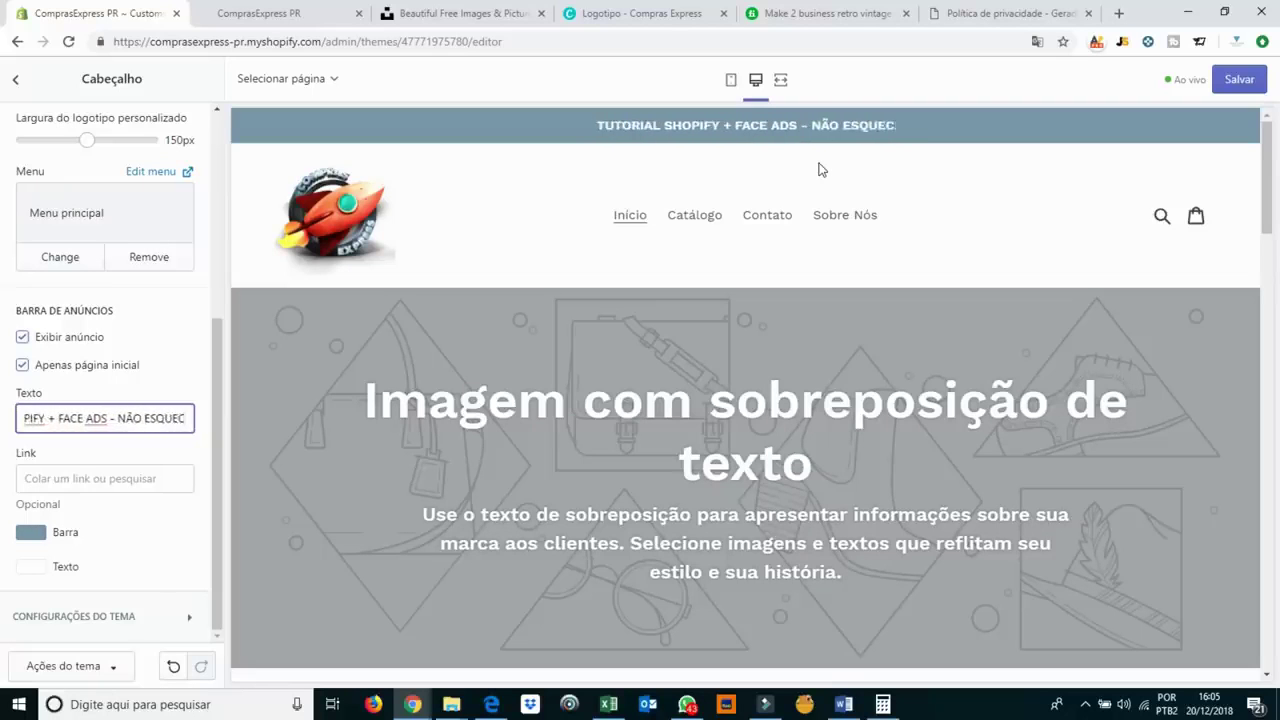
text(ÇA DE SE INSCREV)
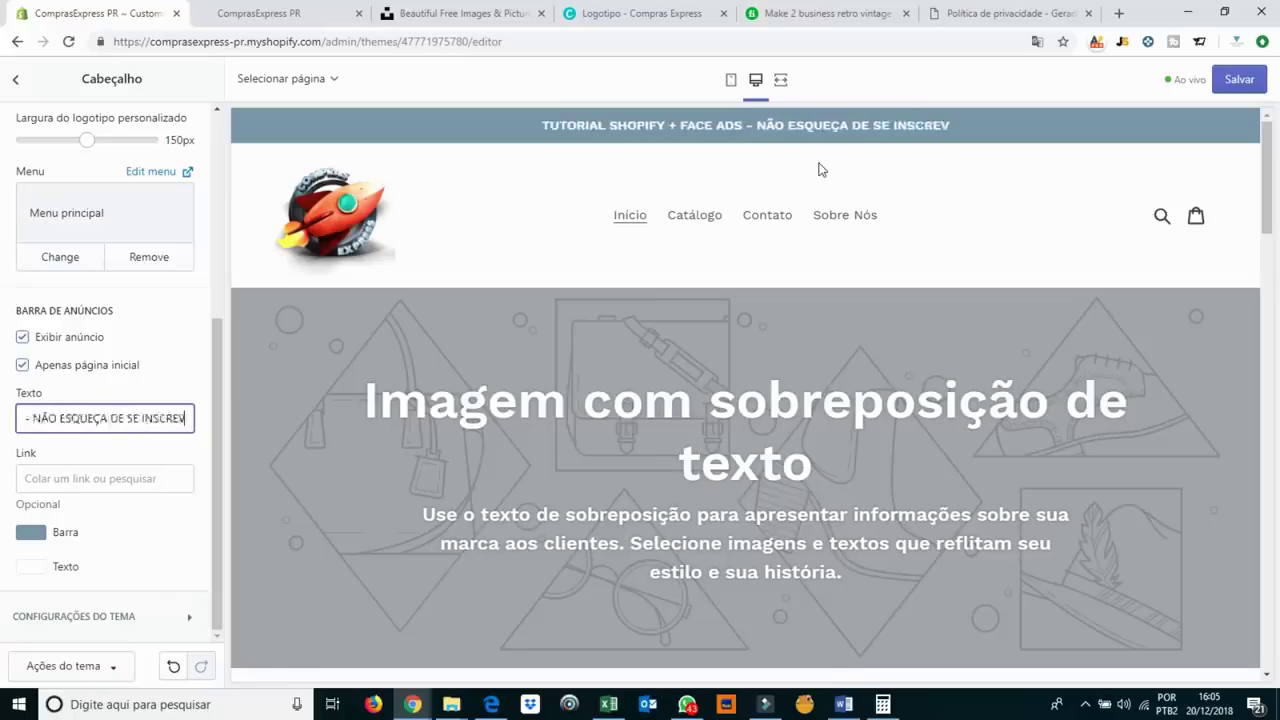
text(ER NO CANAL.)
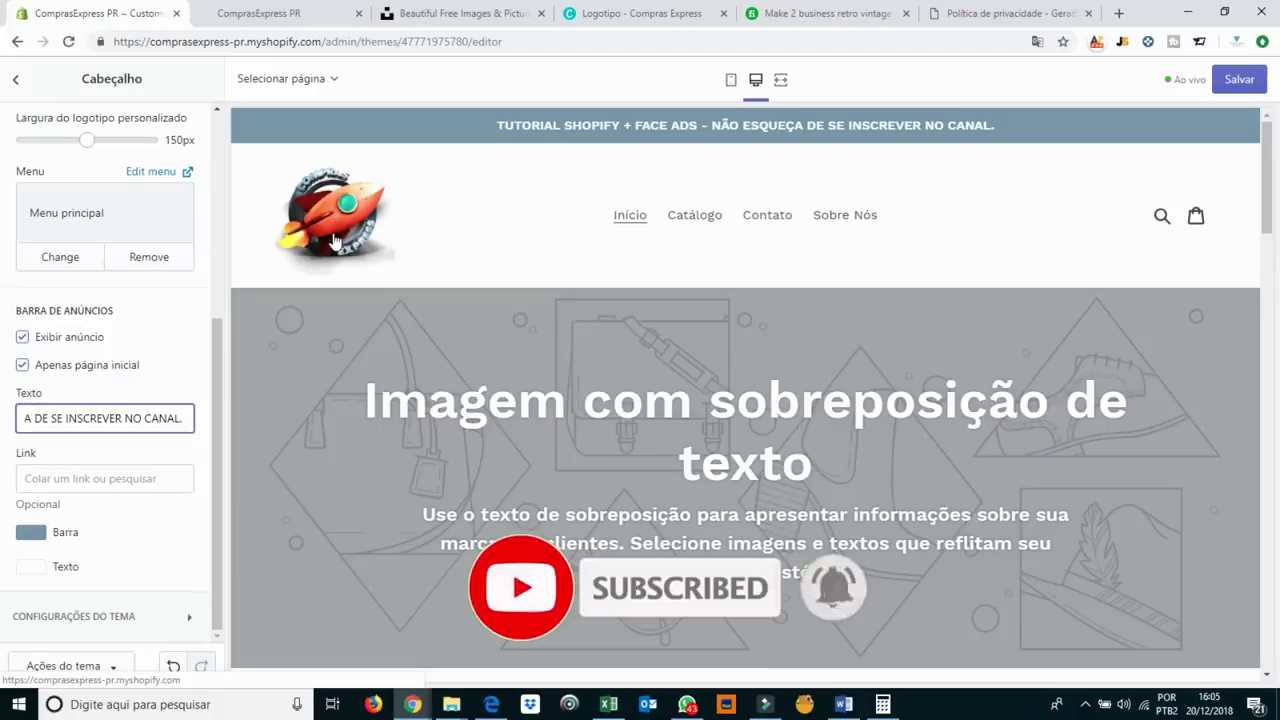
Link the announcement bar to the Contato page in the header settings.
click(113, 478)
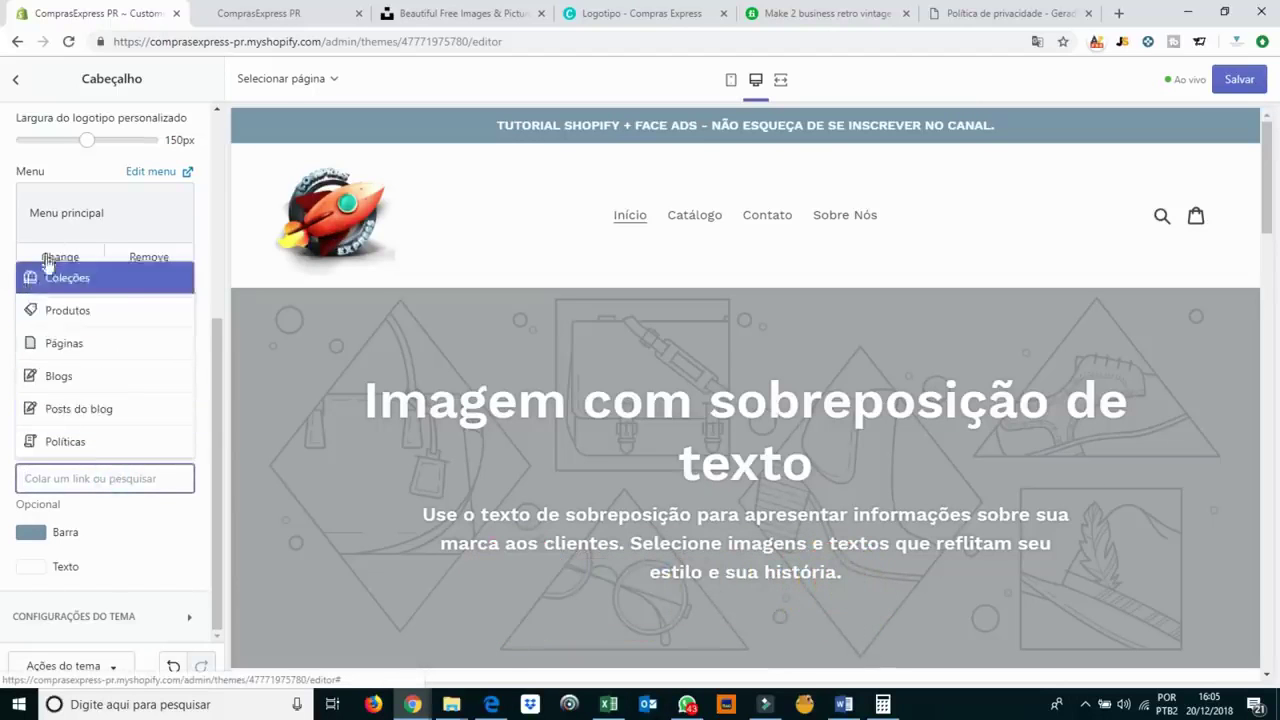
click(111, 313)
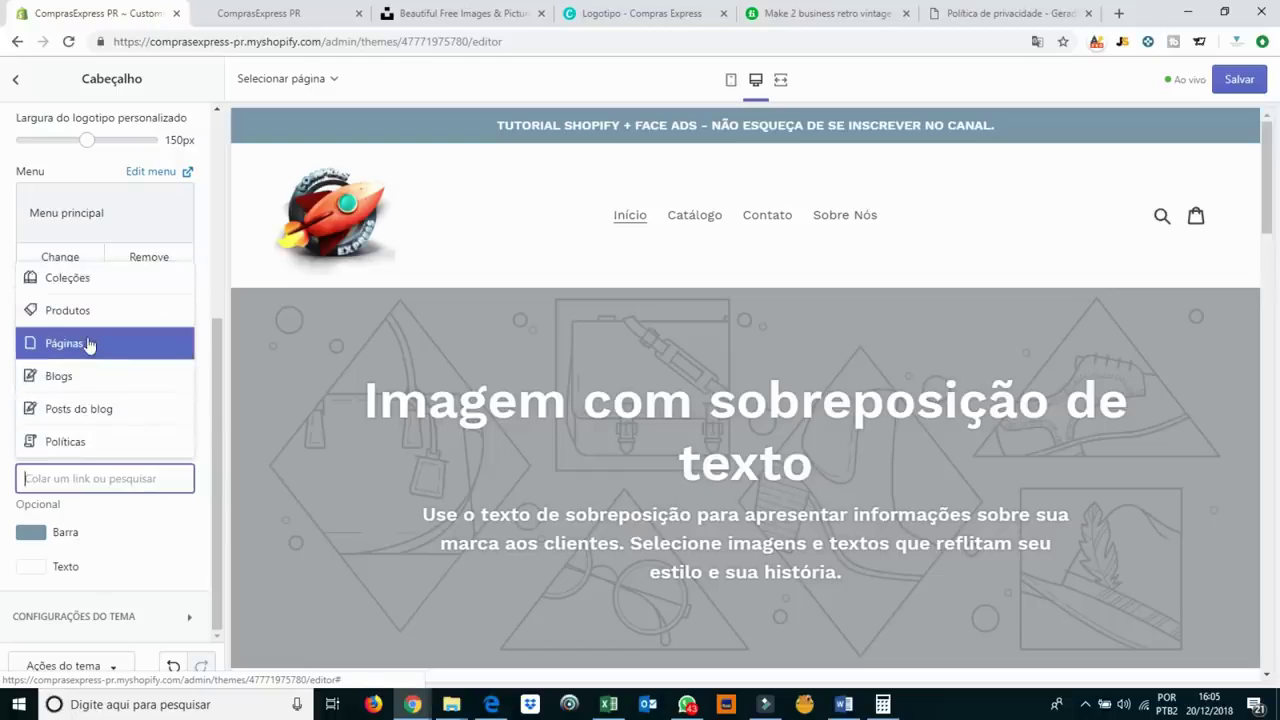
click(89, 344)
click(103, 410)
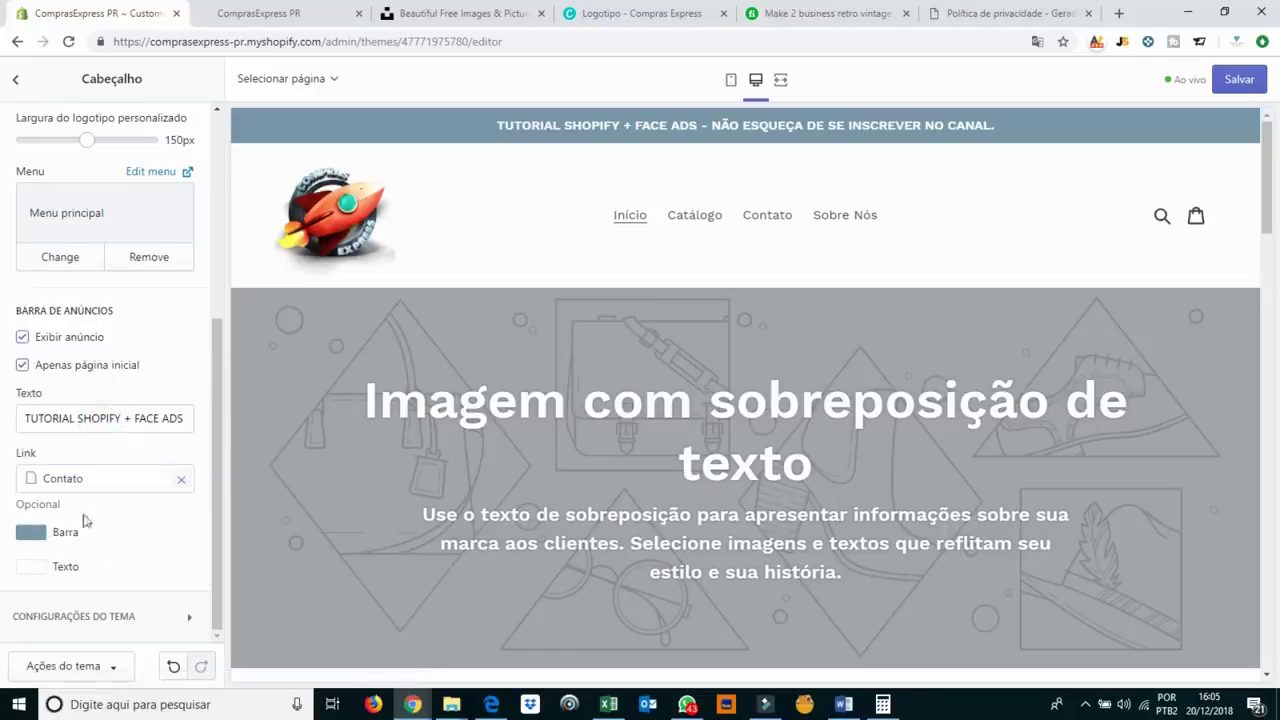
Test the announcement bar's link in the store preview and return to the announcement bar settings of the header.
click(706, 126)
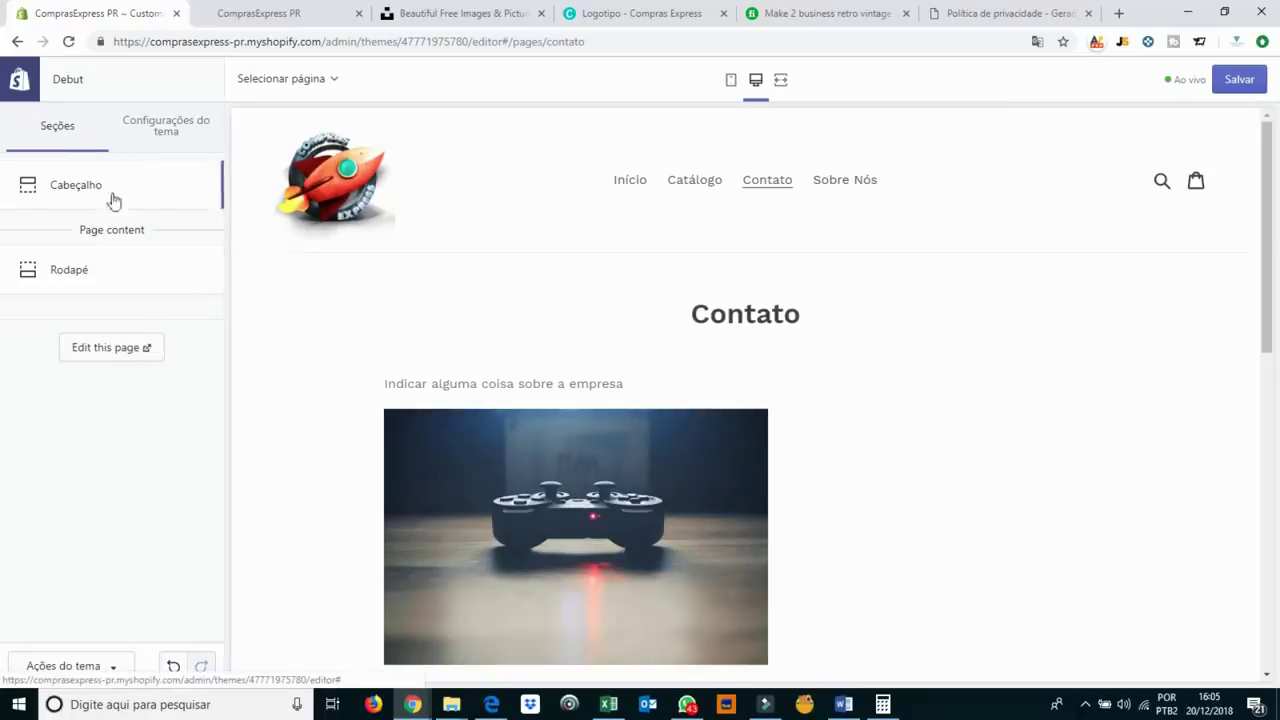
click(17, 41)
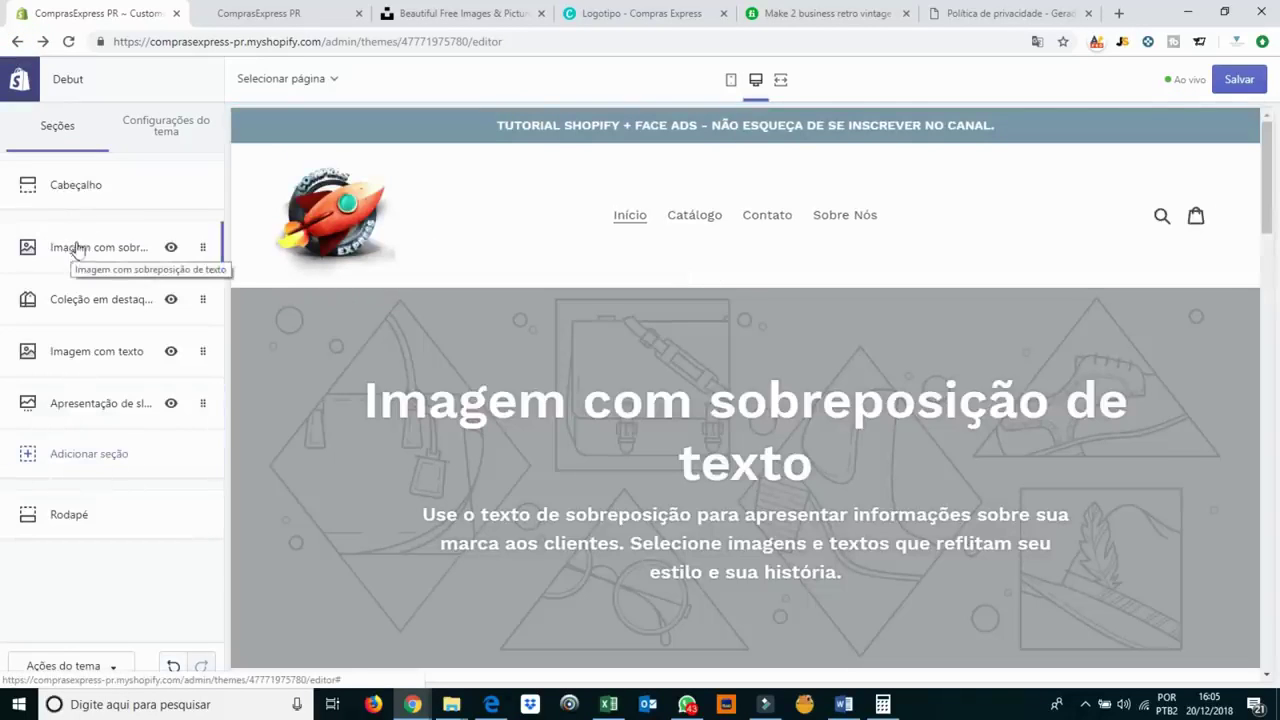
click(80, 186)
scroll(71, 466, down, 4)
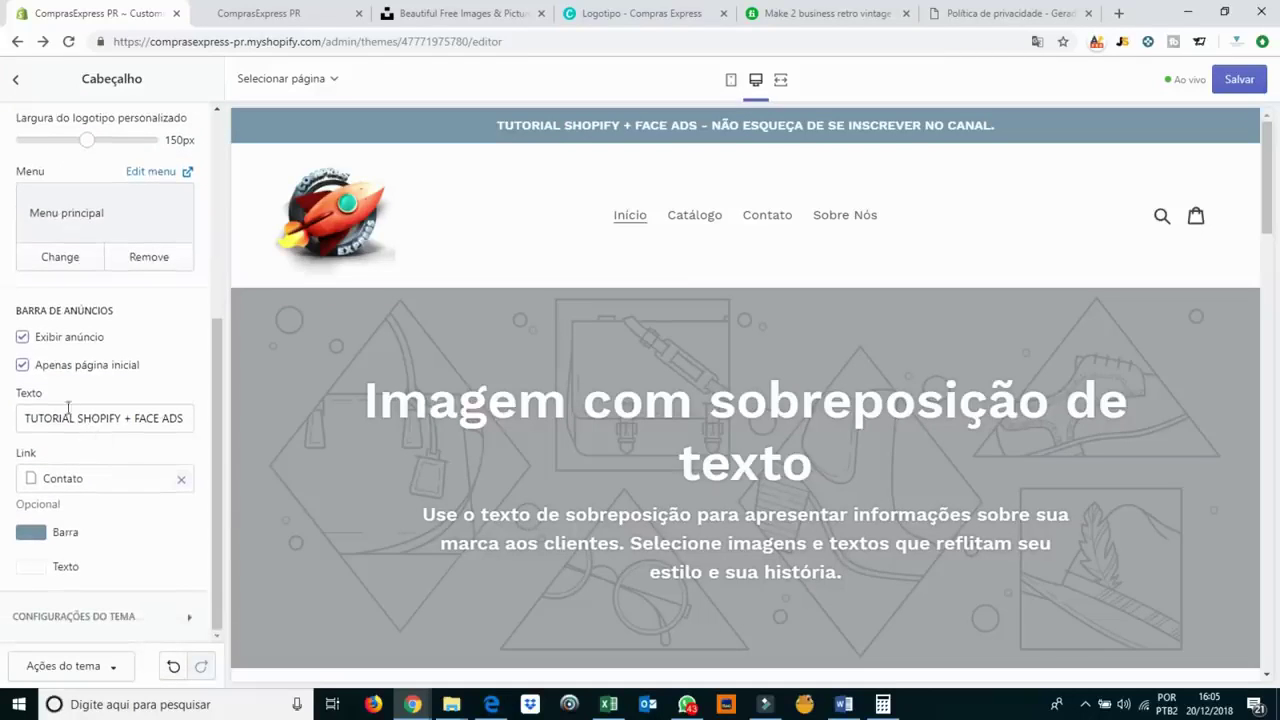
Hide the announcement bar, remove its Contato link, and save the theme changes.
click(58, 340)
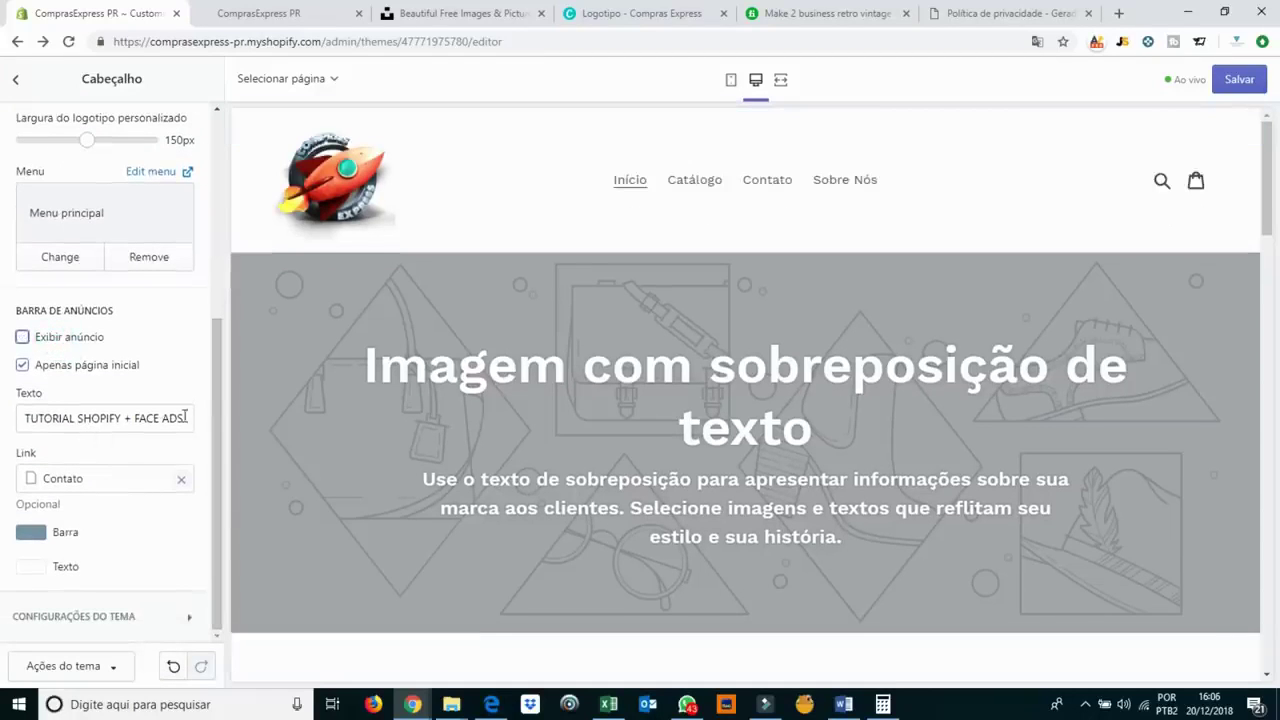
click(181, 479)
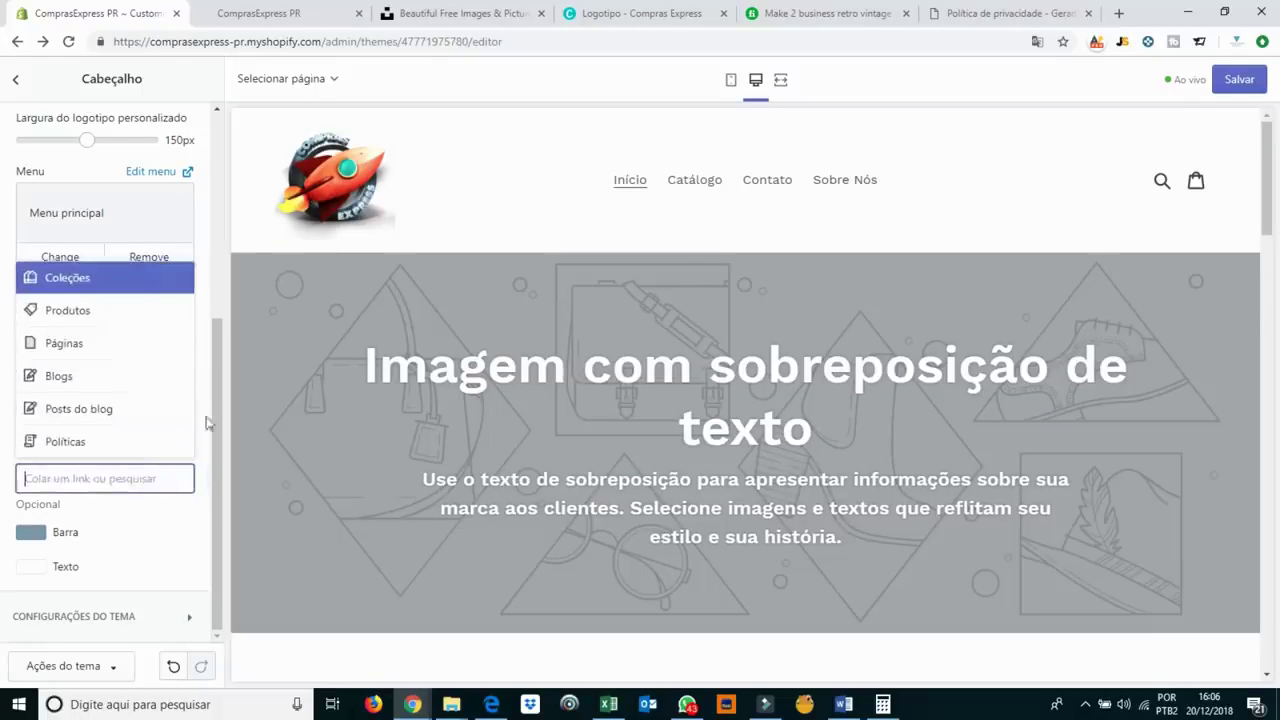
click(214, 368)
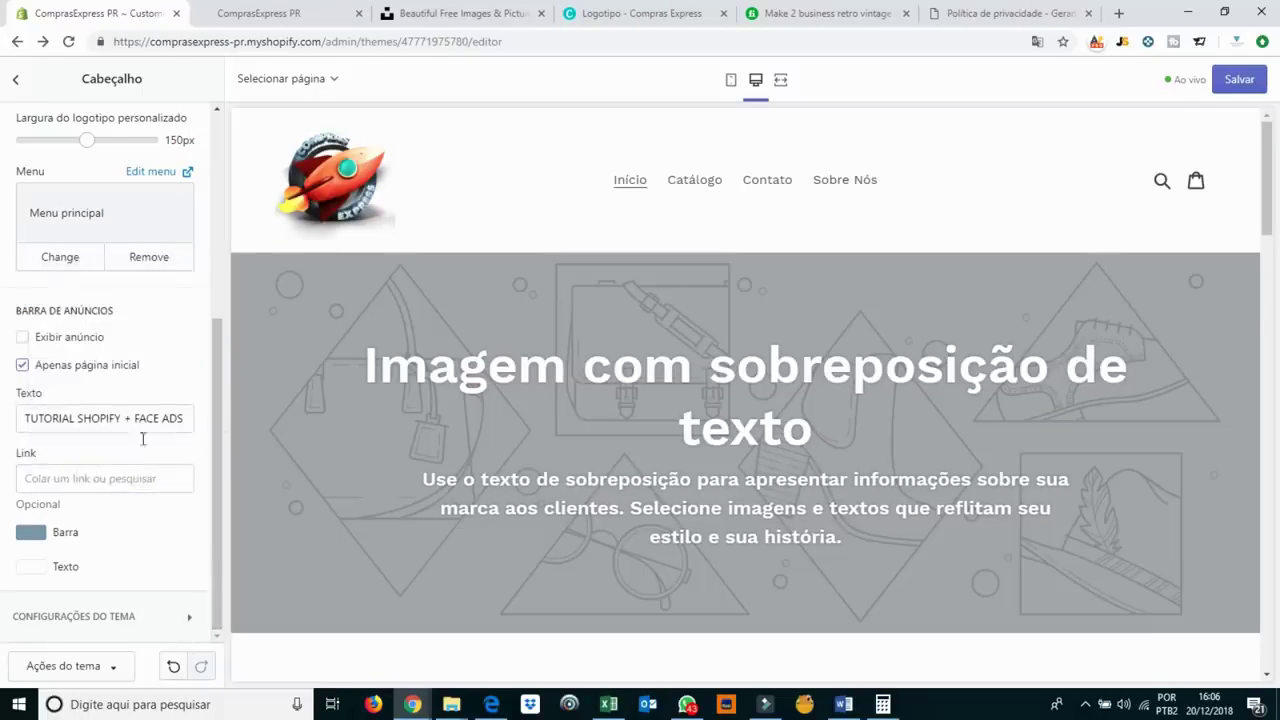
click(15, 79)
click(1239, 79)
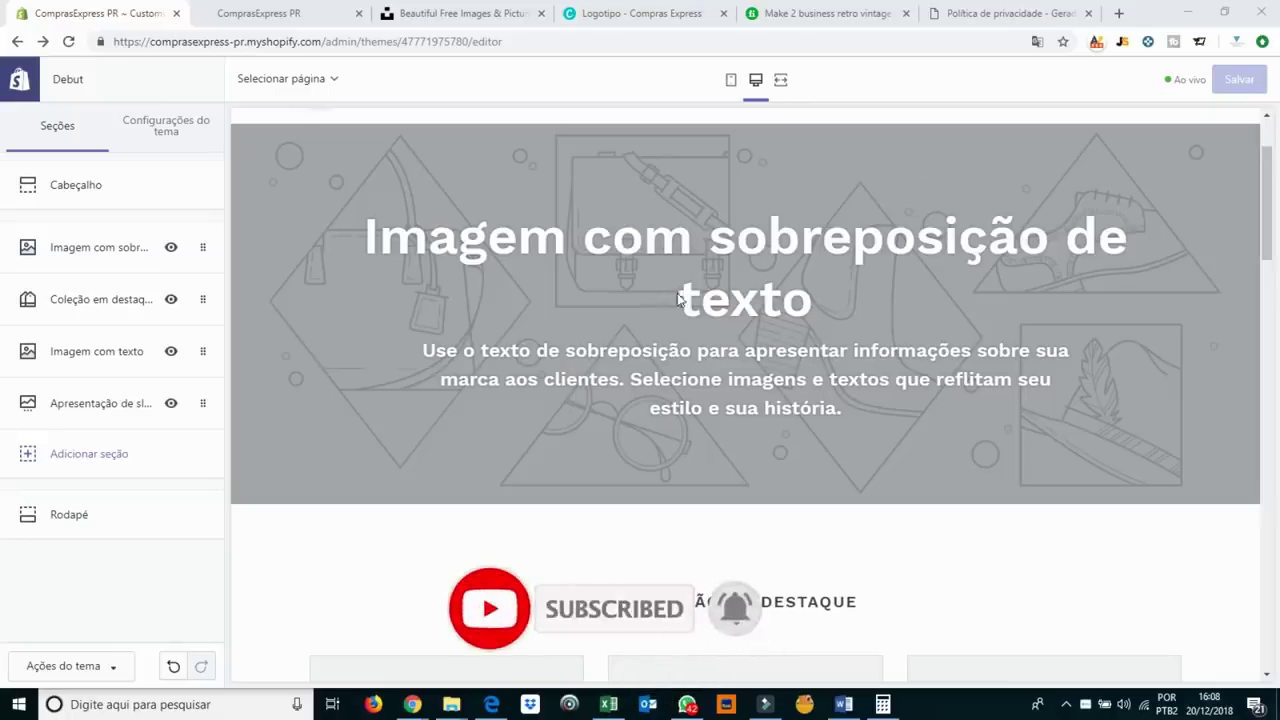
Leave the theme editor and review the current theme and the options for more themes on the themes page.
scroll(441, 420, up, 2)
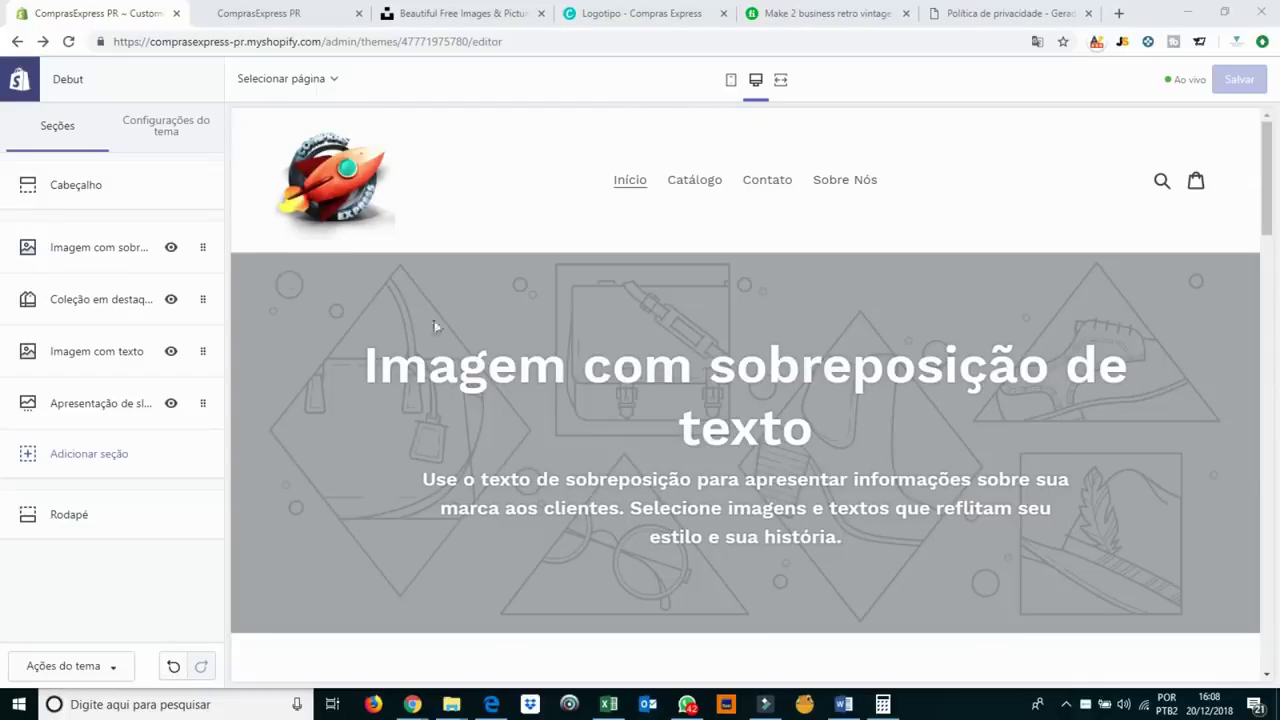
click(22, 88)
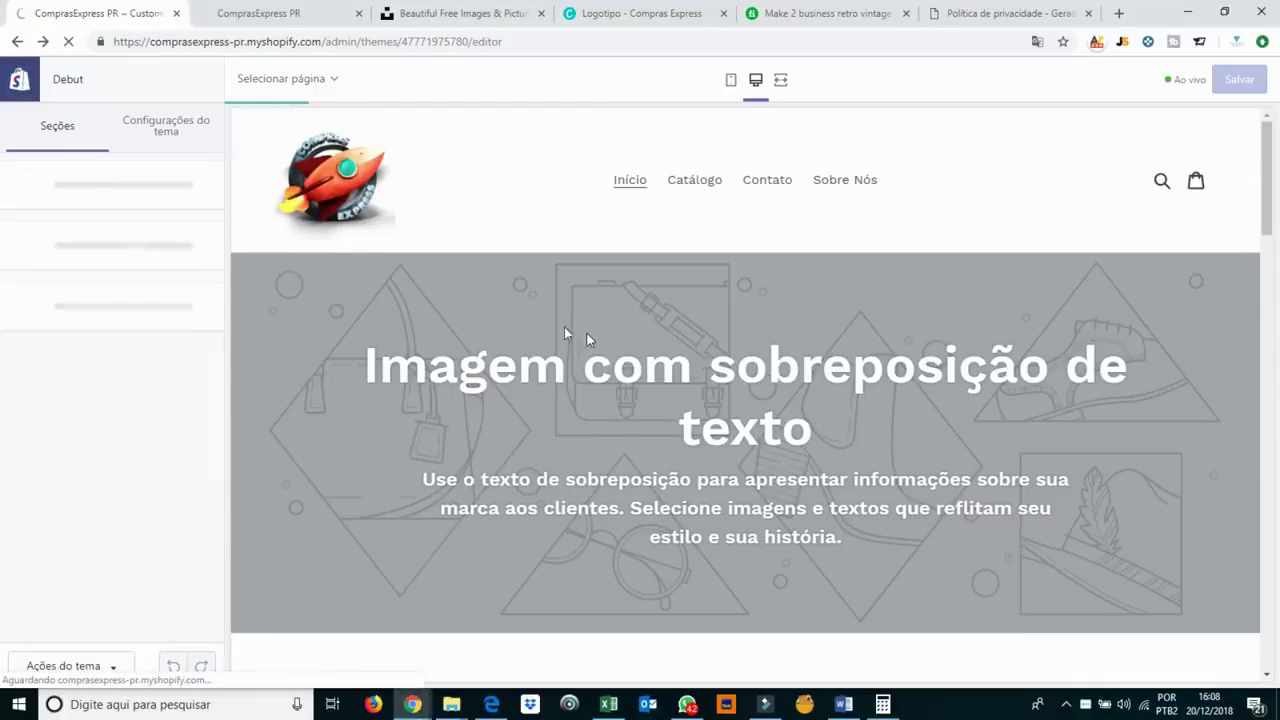
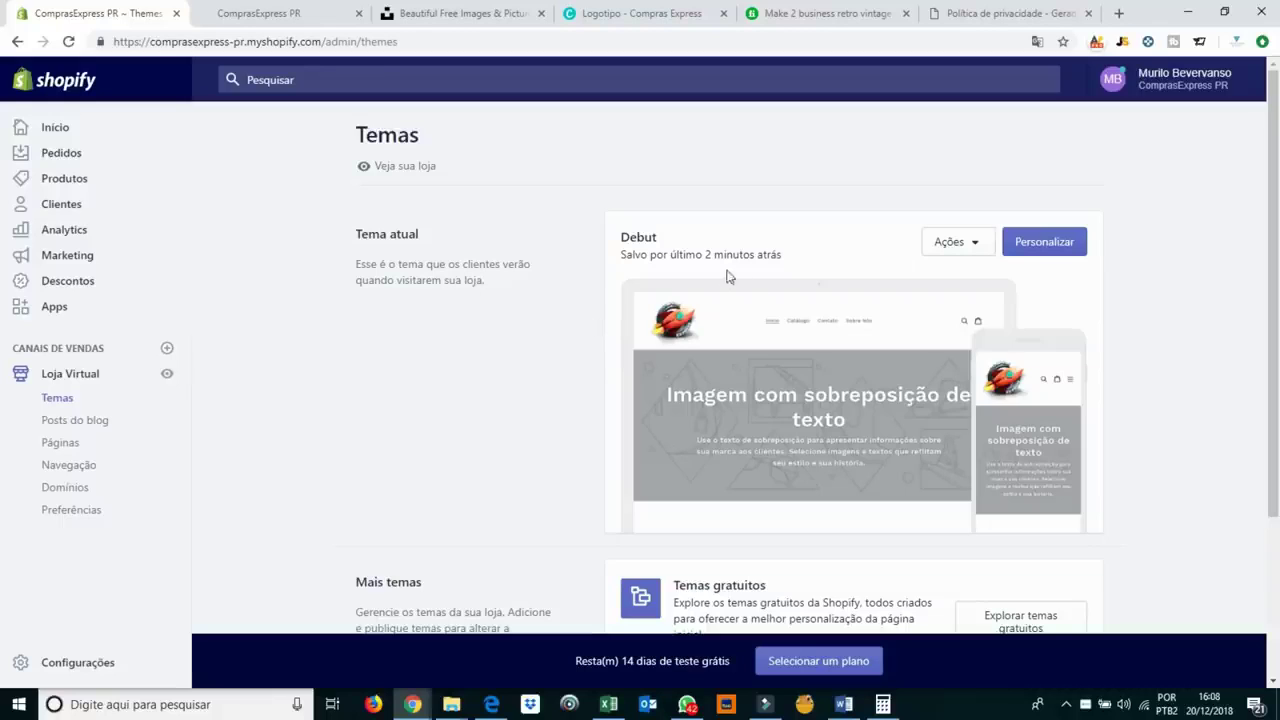
double_click(638, 234)
triple_click(630, 255)
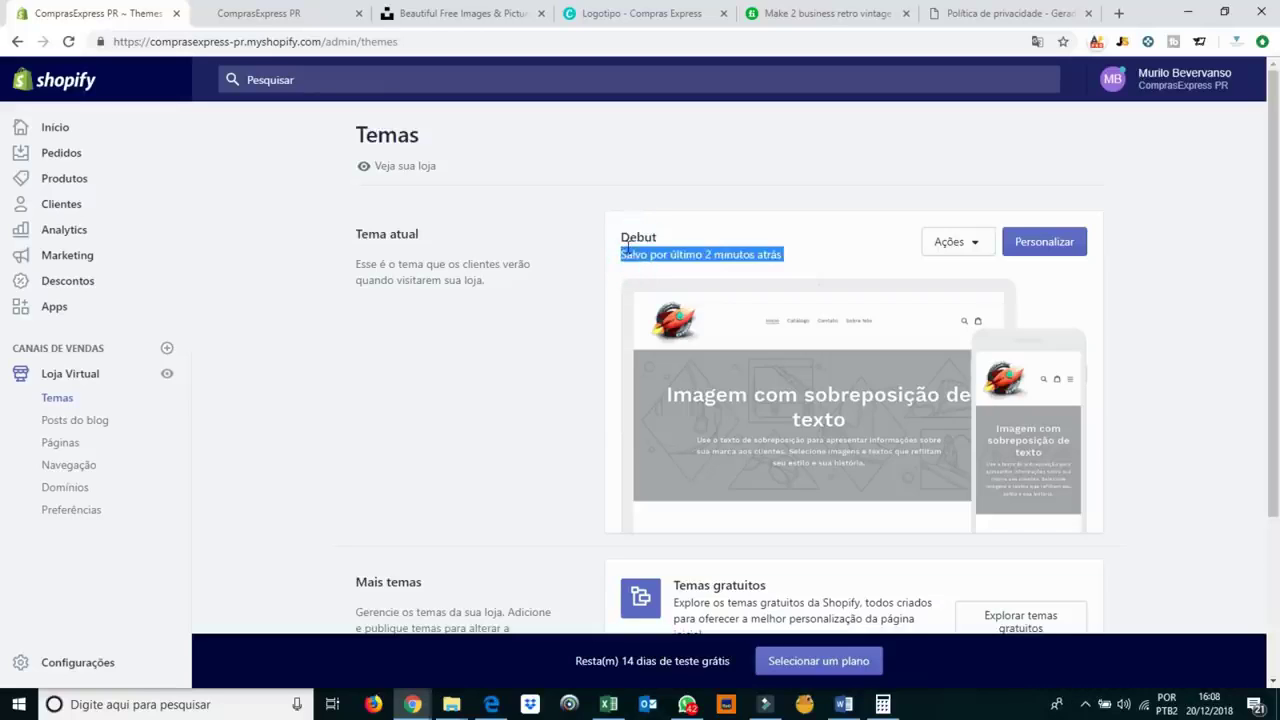
scroll(816, 277, down, 3)
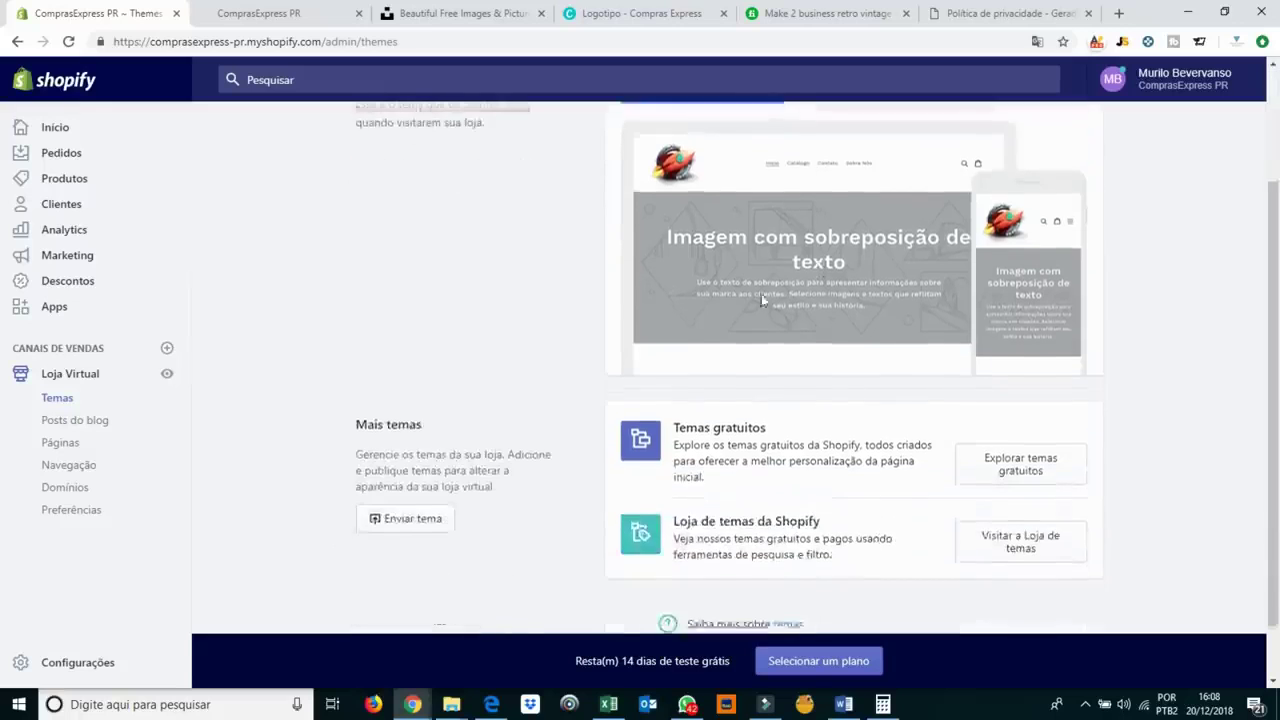
scroll(737, 311, up, 3)
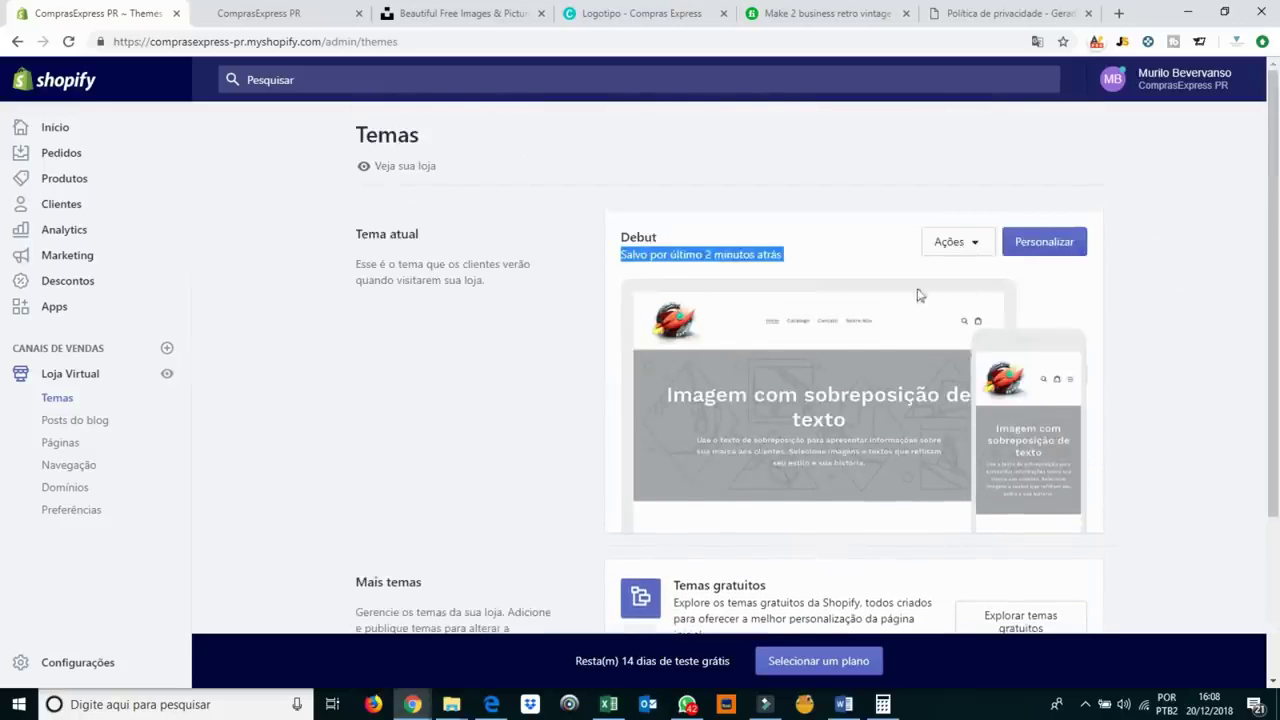
scroll(915, 298, down, 3)
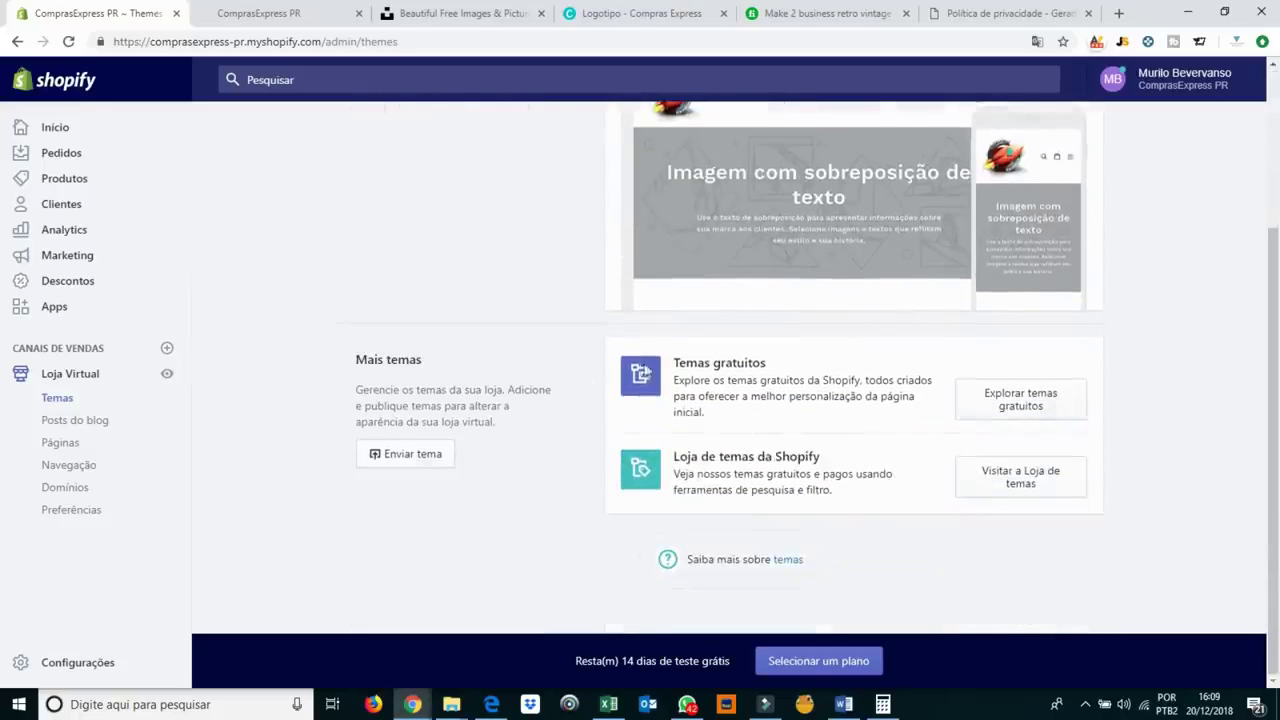
scroll(960, 431, up, 2)
Browse the free themes and add the Pop theme in its Toy style to the store.
click(1022, 568)
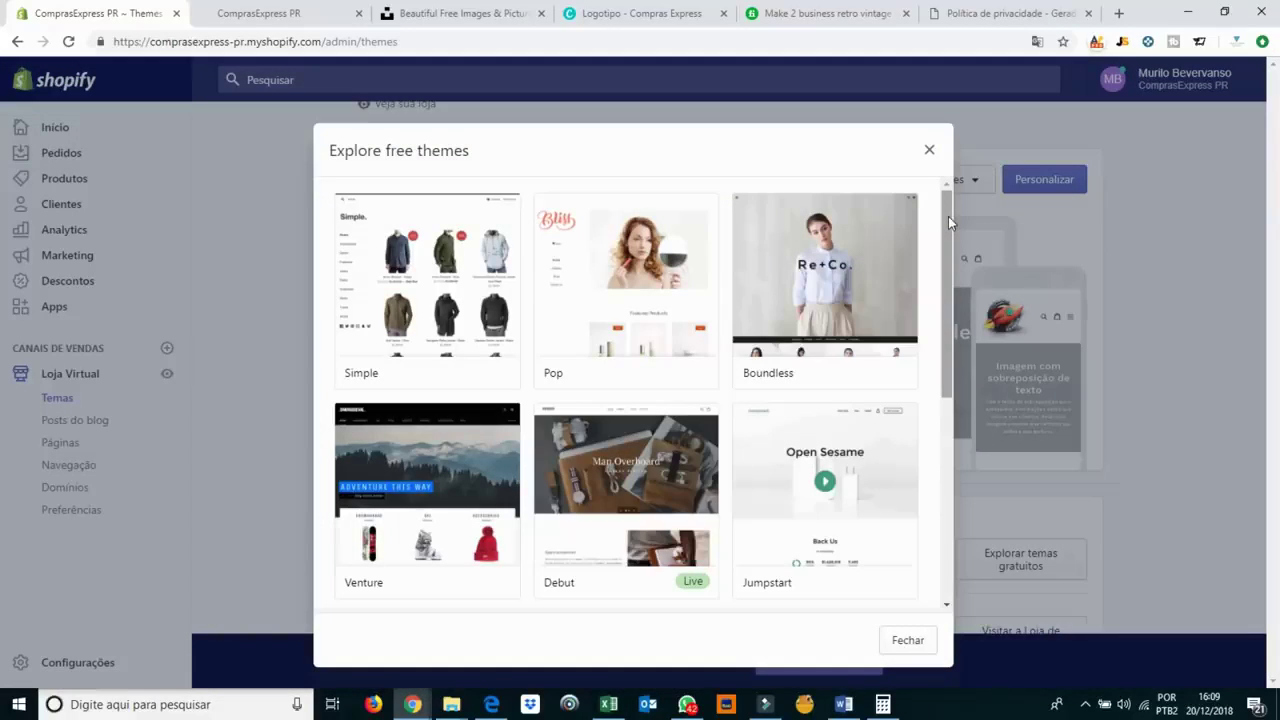
drag(948, 216, 958, 513)
drag(946, 355, 942, 200)
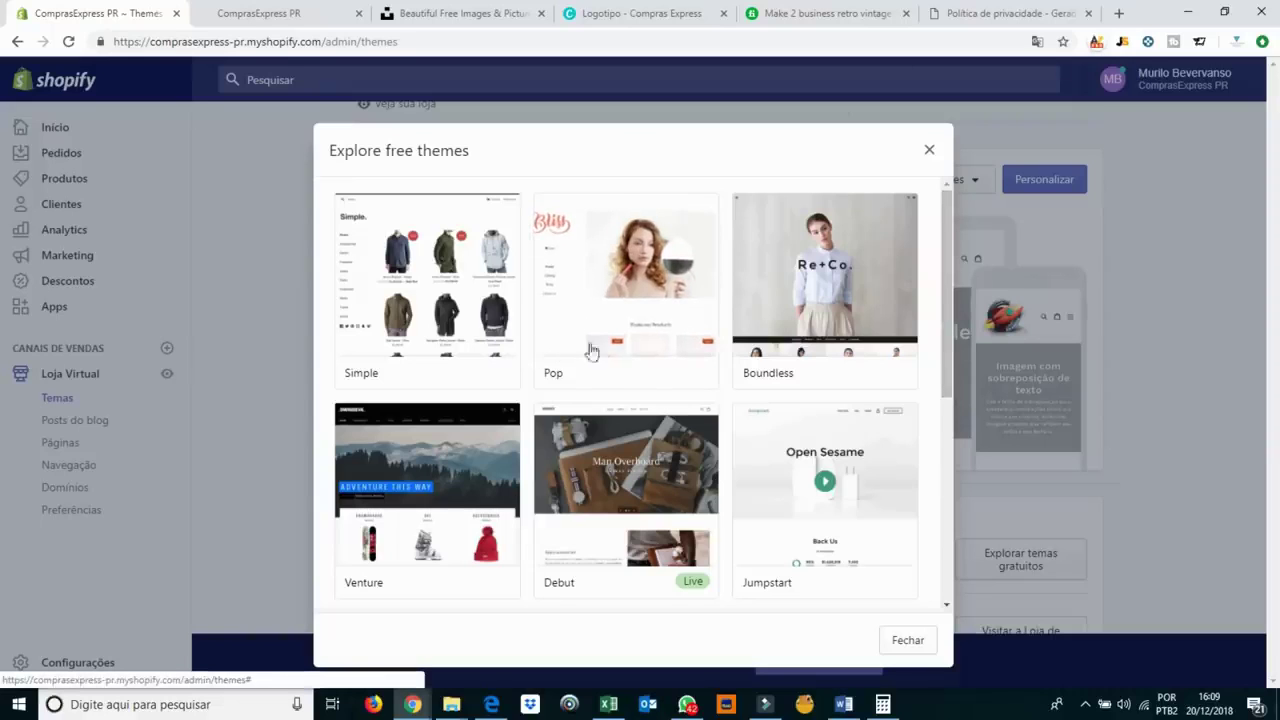
click(623, 246)
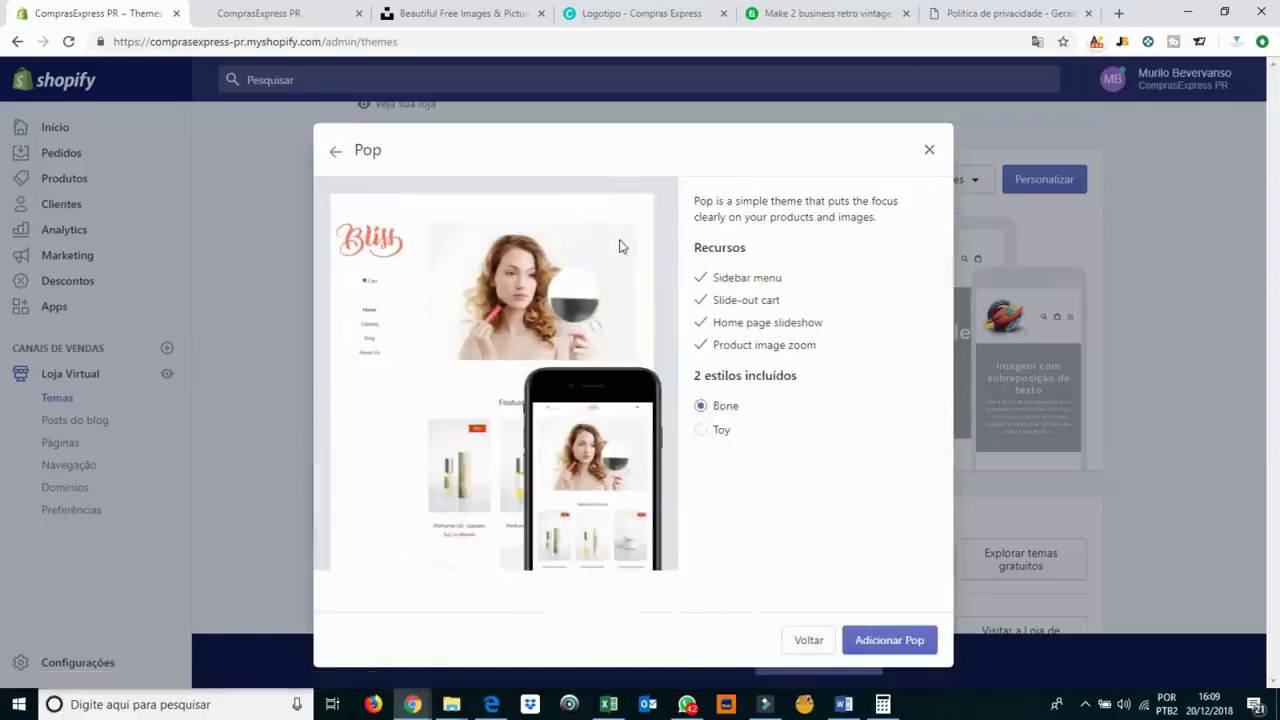
click(712, 431)
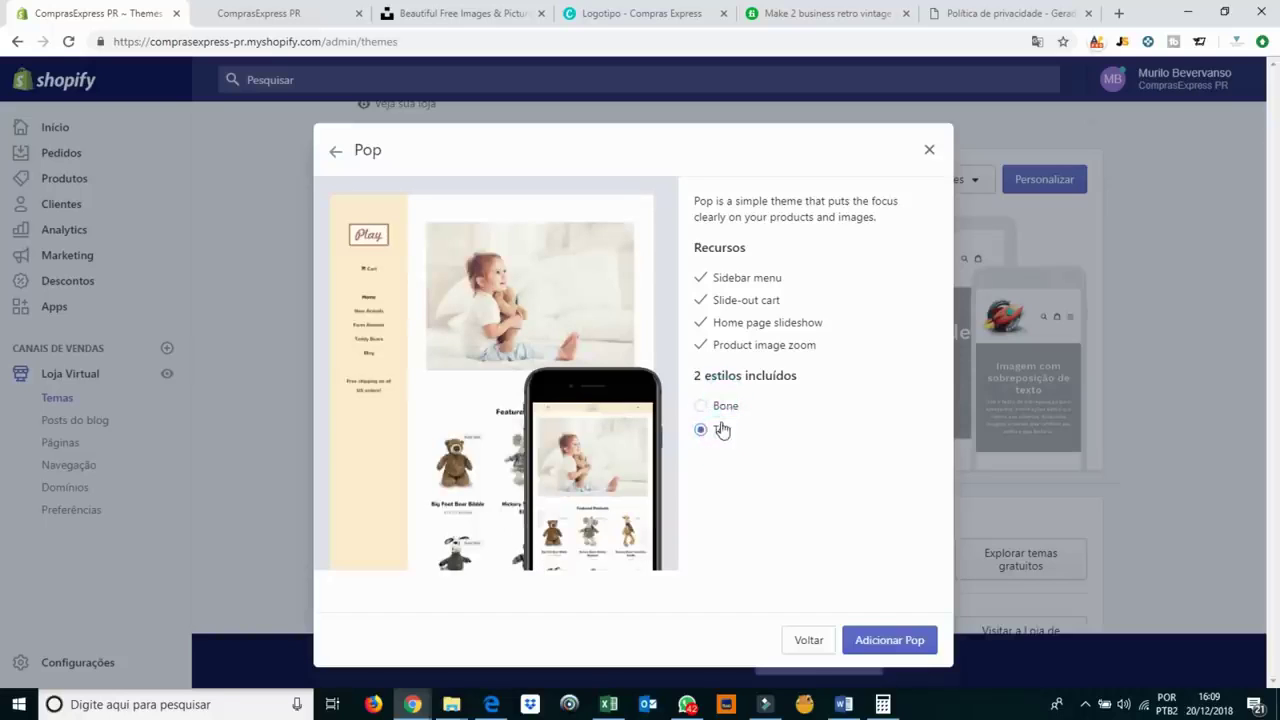
click(724, 405)
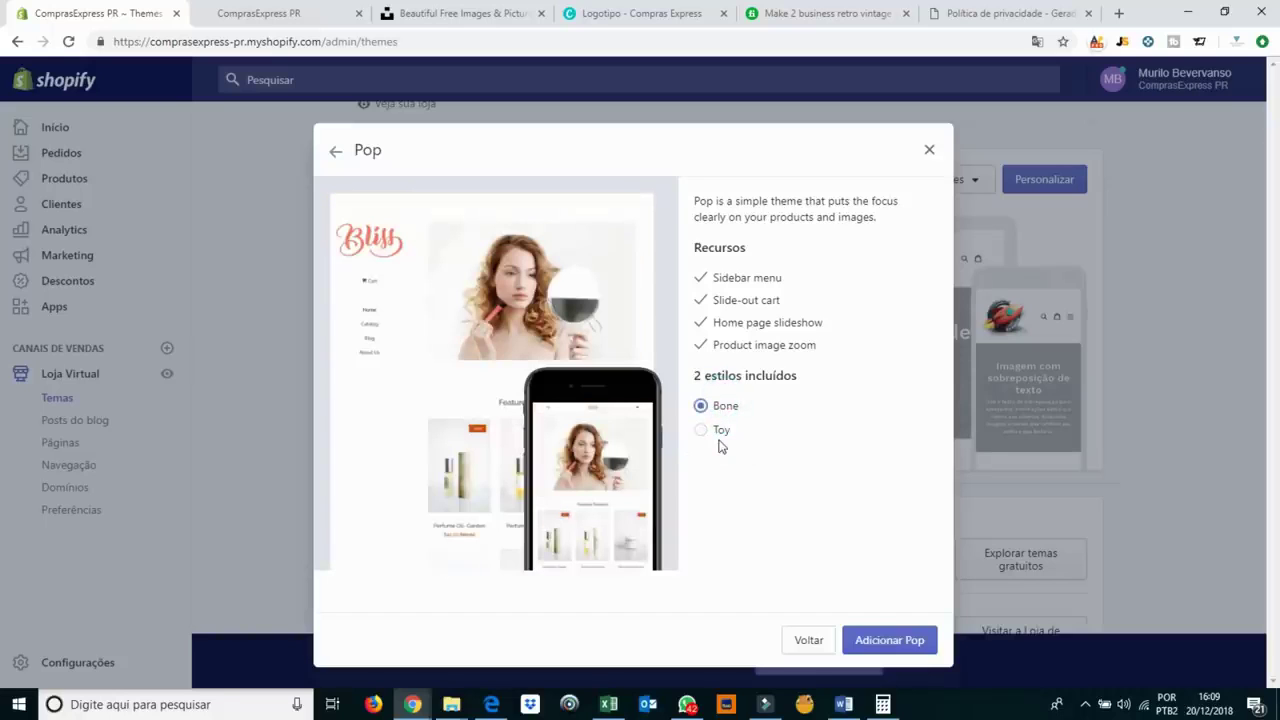
click(718, 438)
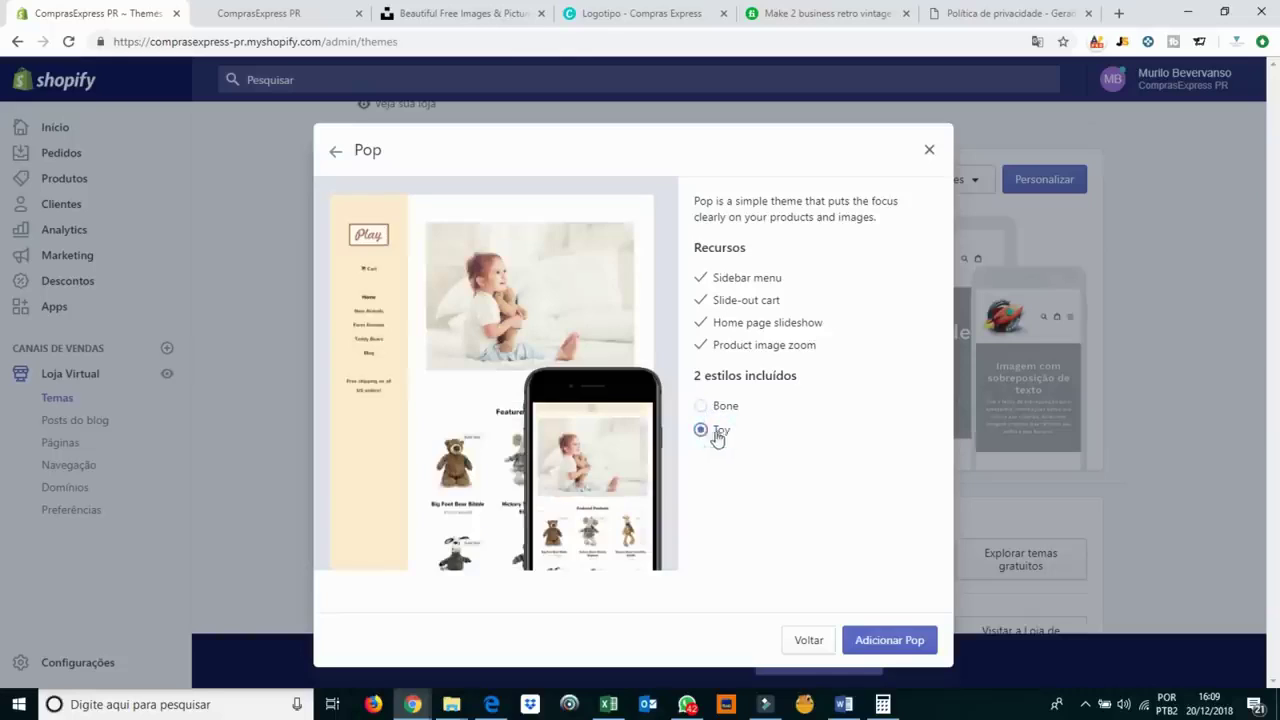
click(897, 648)
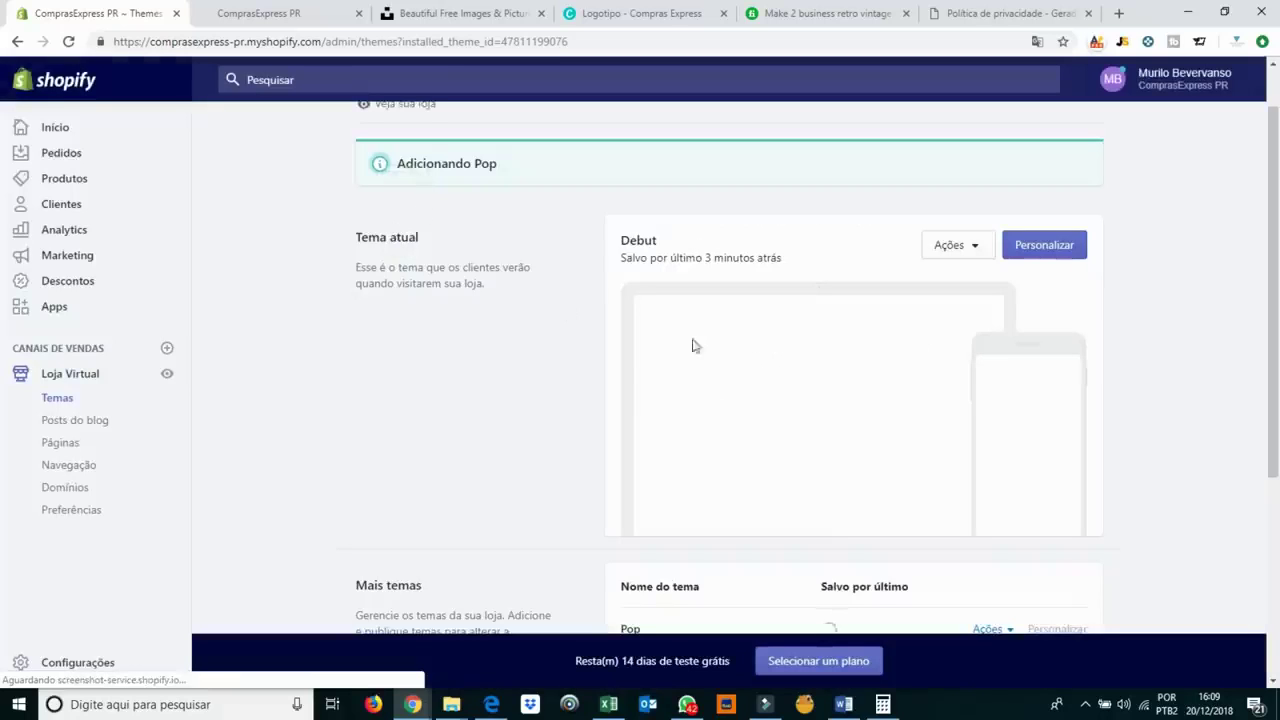
Publish the Pop theme as the store's current theme in place of Debut.
scroll(1144, 298, down, 3)
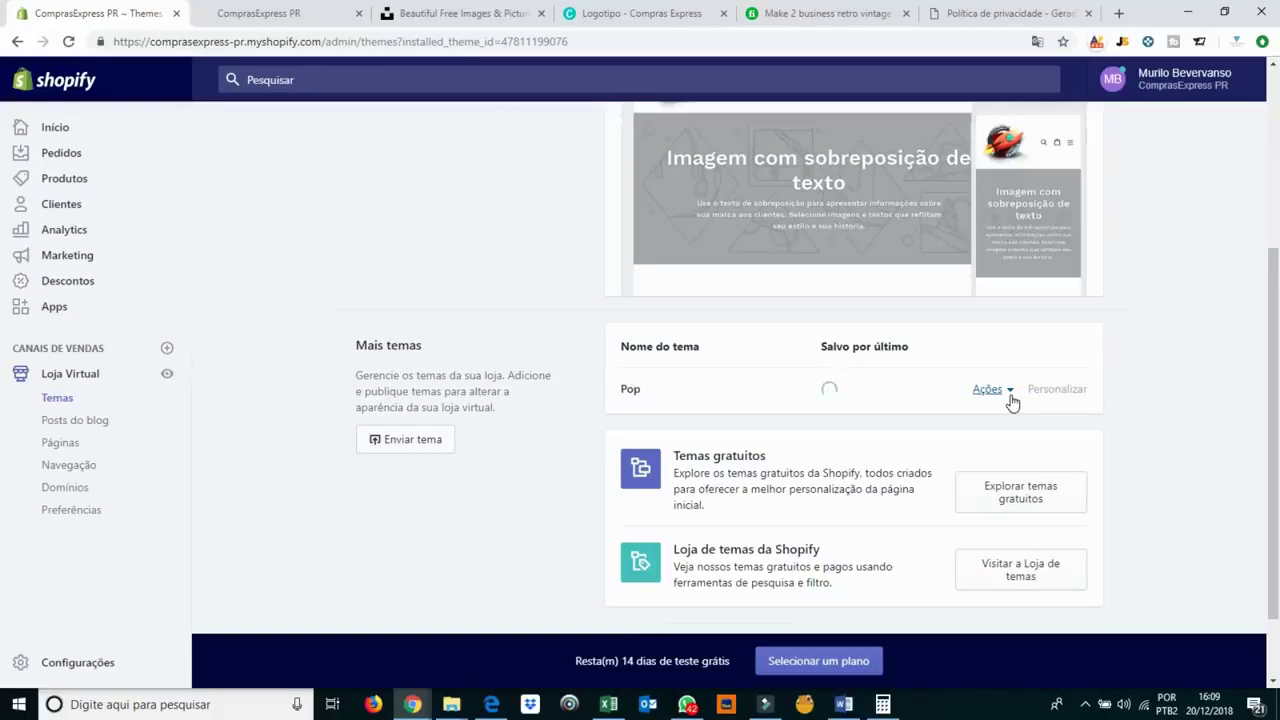
click(1012, 402)
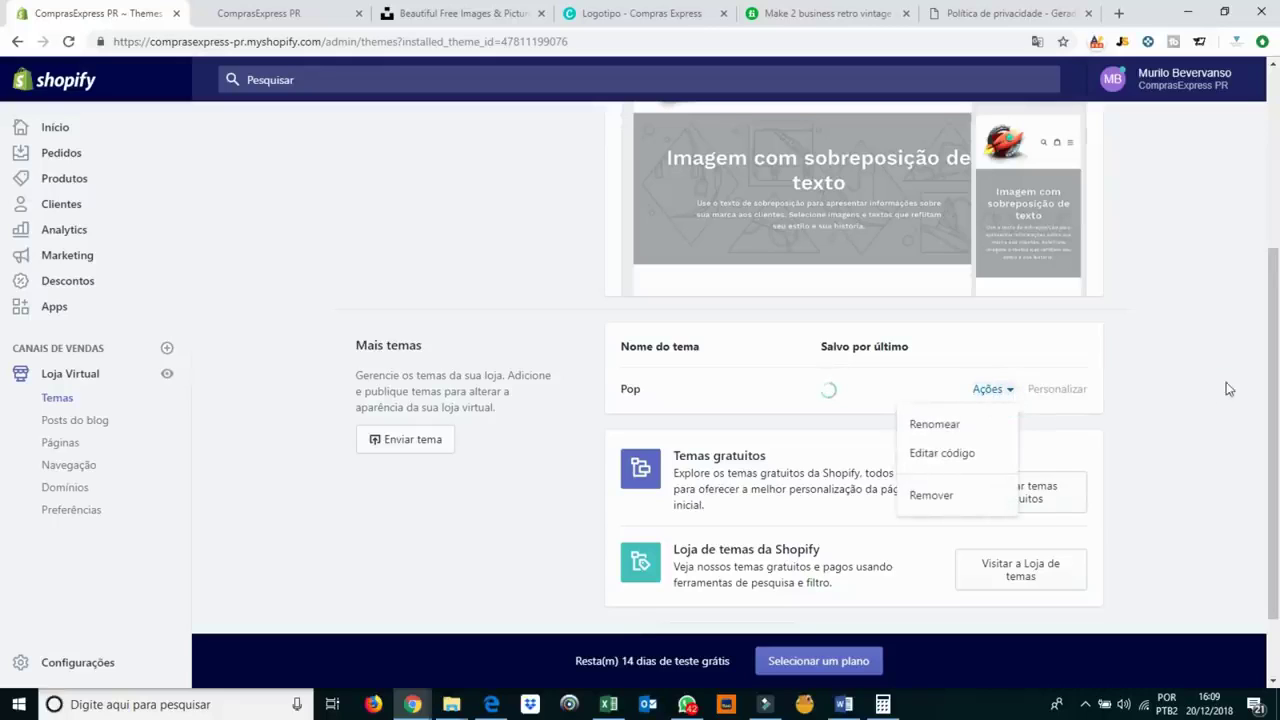
click(1124, 380)
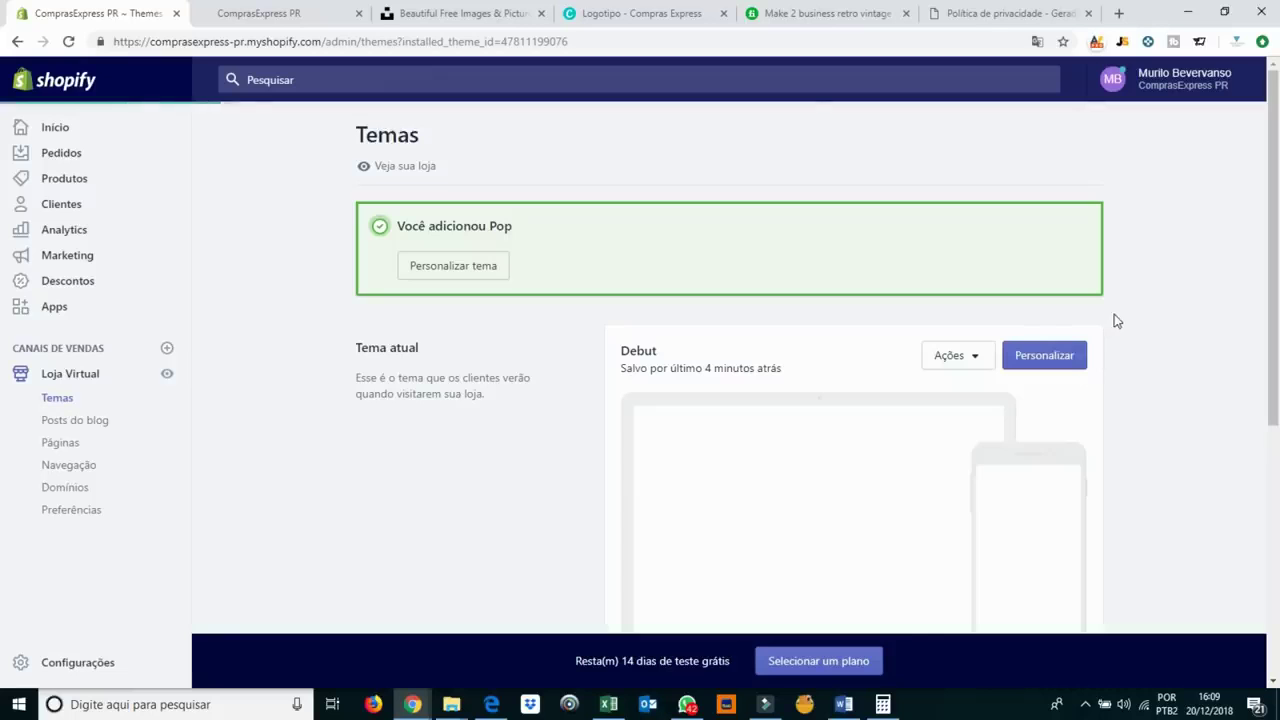
scroll(1114, 326, down, 3)
scroll(1066, 374, up, 3)
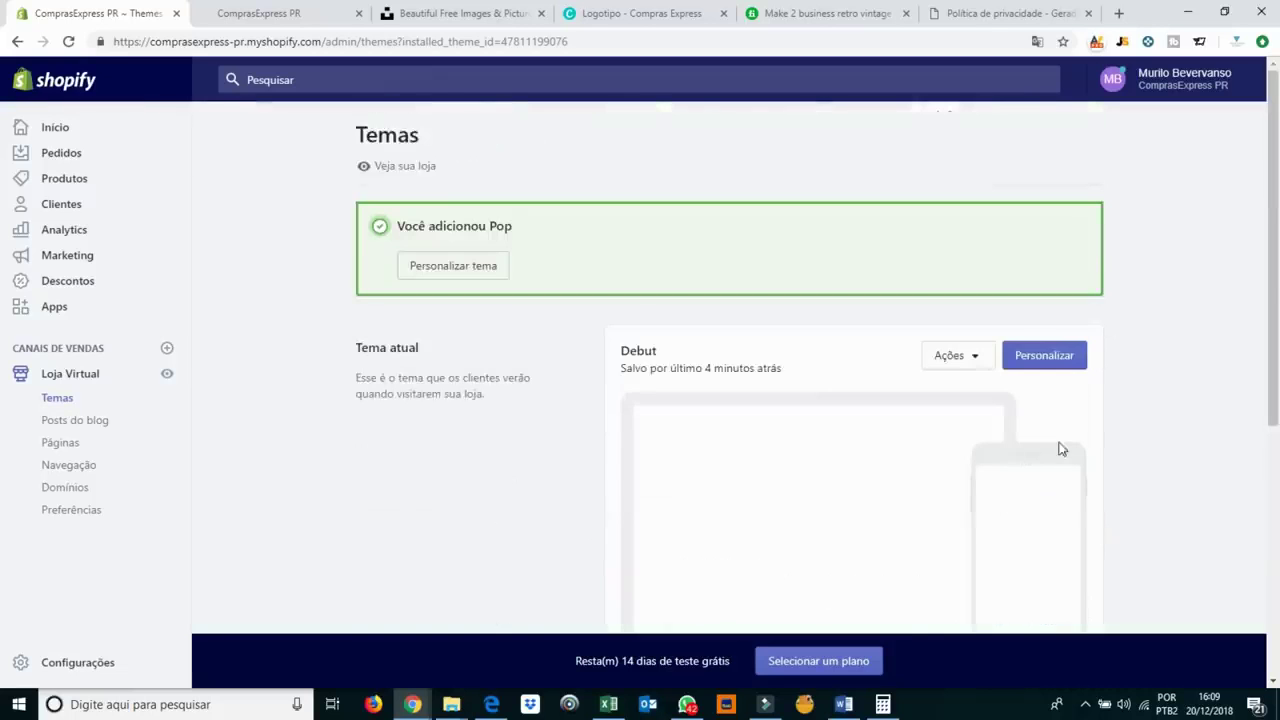
scroll(1062, 449, down, 5)
click(1001, 342)
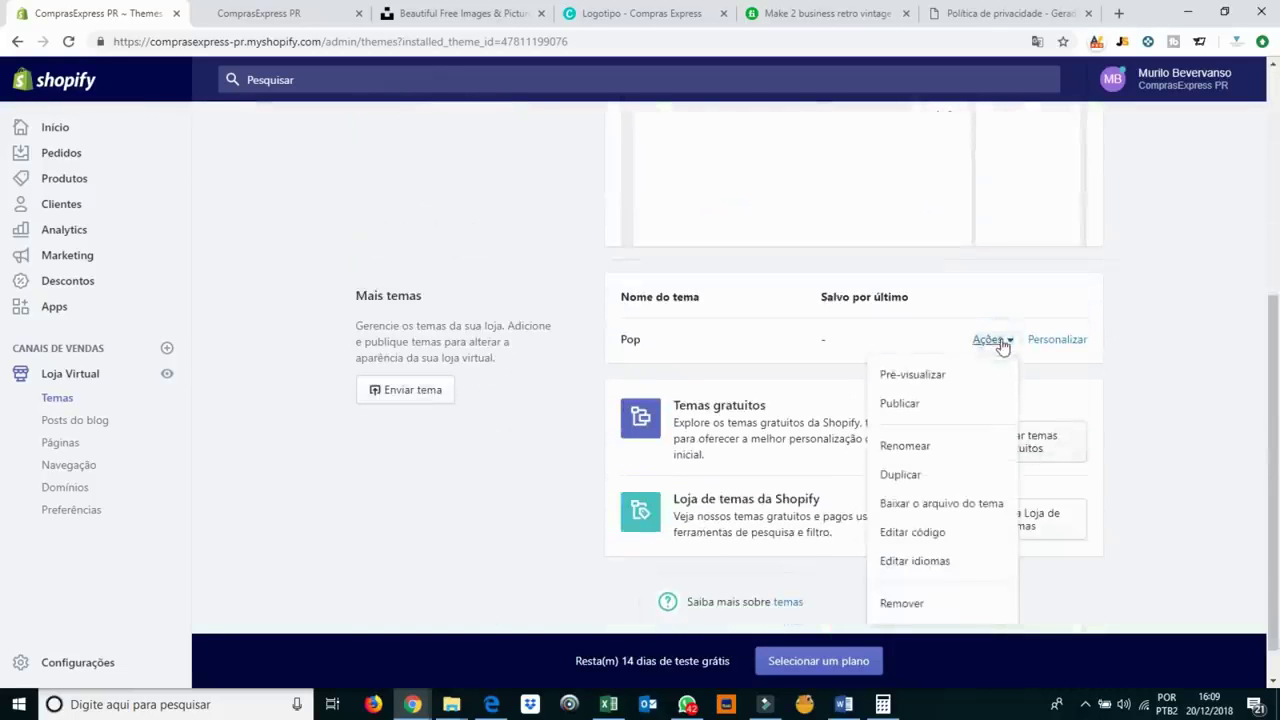
click(924, 404)
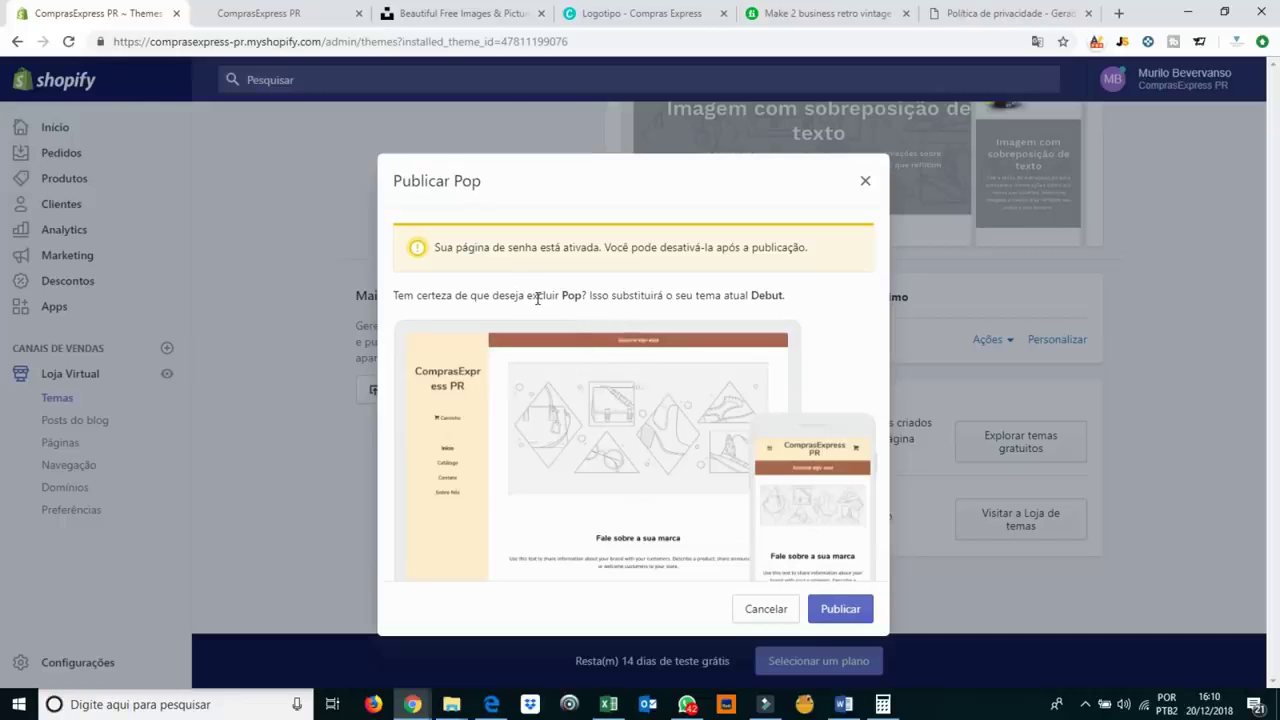
click(840, 608)
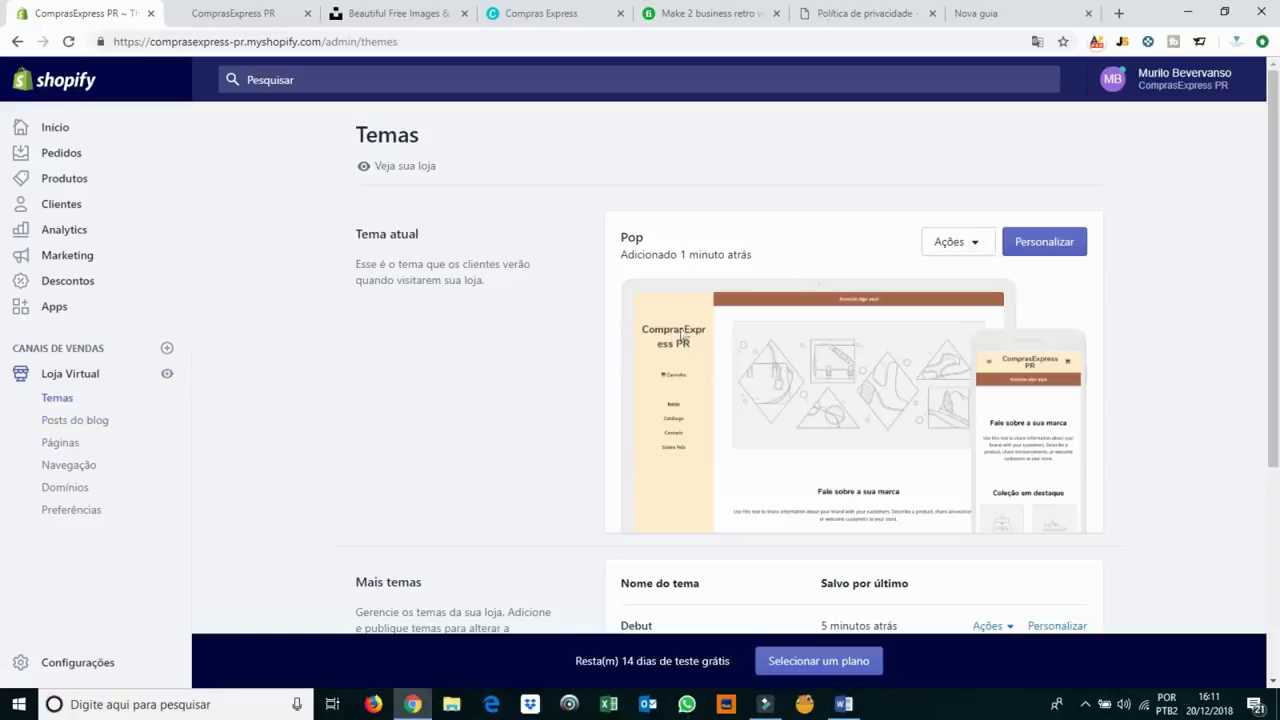
Open the online store in place of its old tab and examine the Pop theme's slideshow and home page down to the footer.
click(168, 374)
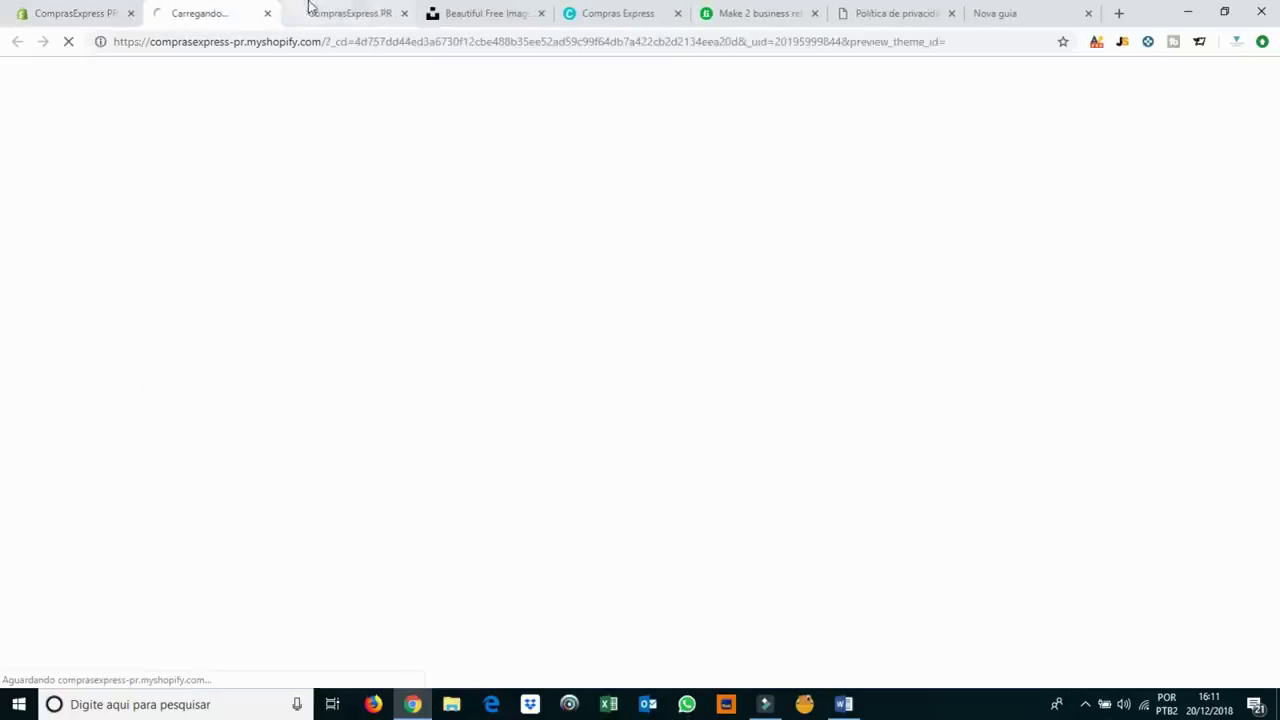
click(404, 13)
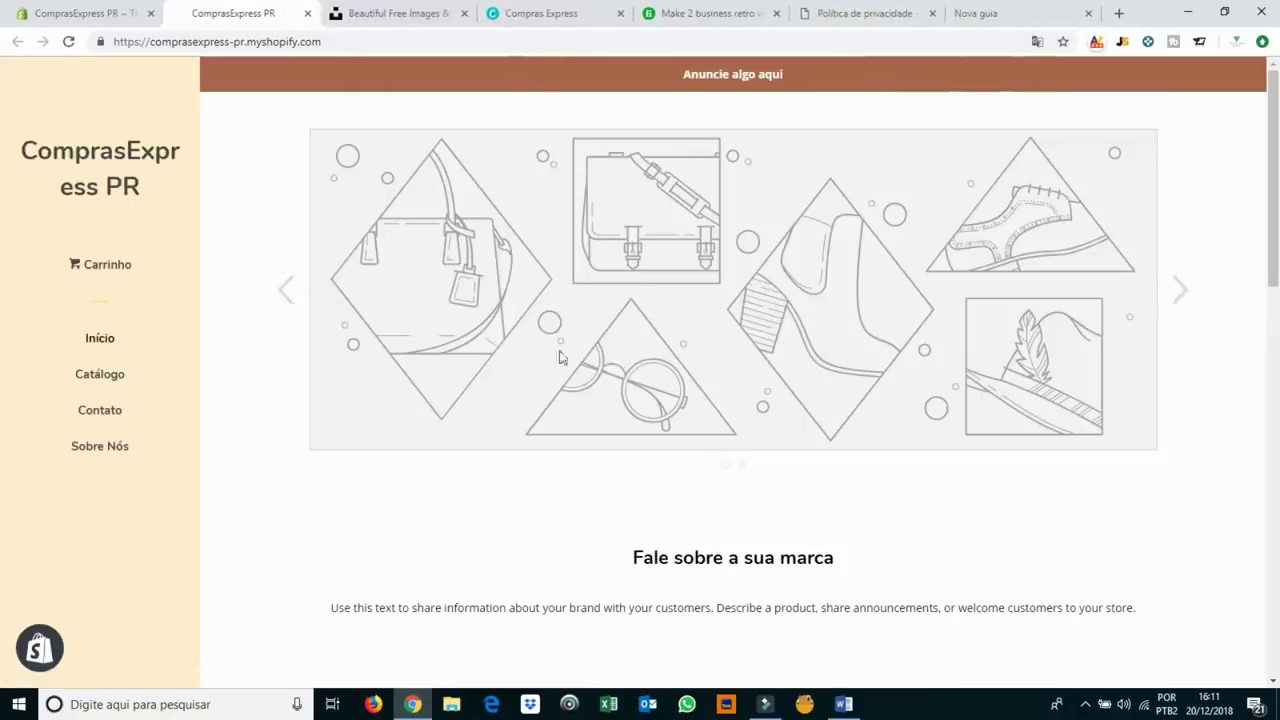
click(1184, 300)
click(1184, 300)
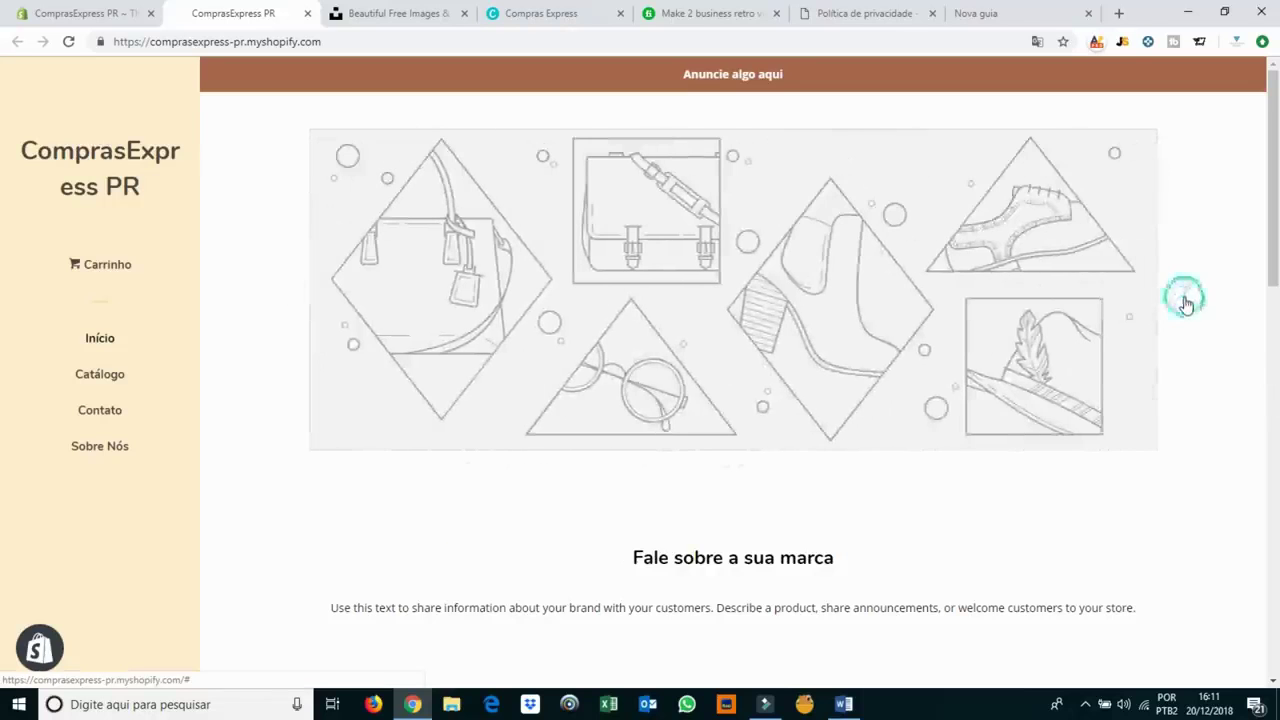
scroll(920, 434, down, 8)
scroll(900, 388, down, 4)
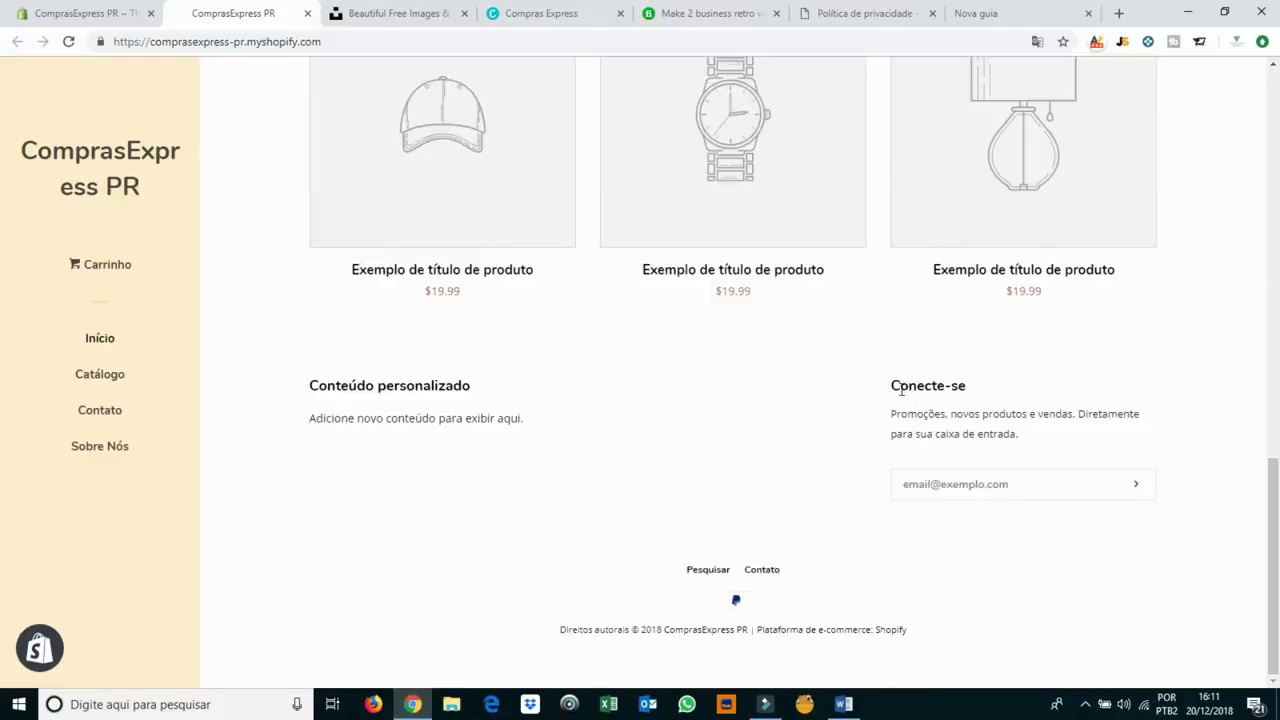
Close the online store preview and review the current Pop theme and the other available themes on the themes page.
scroll(812, 467, up, 6)
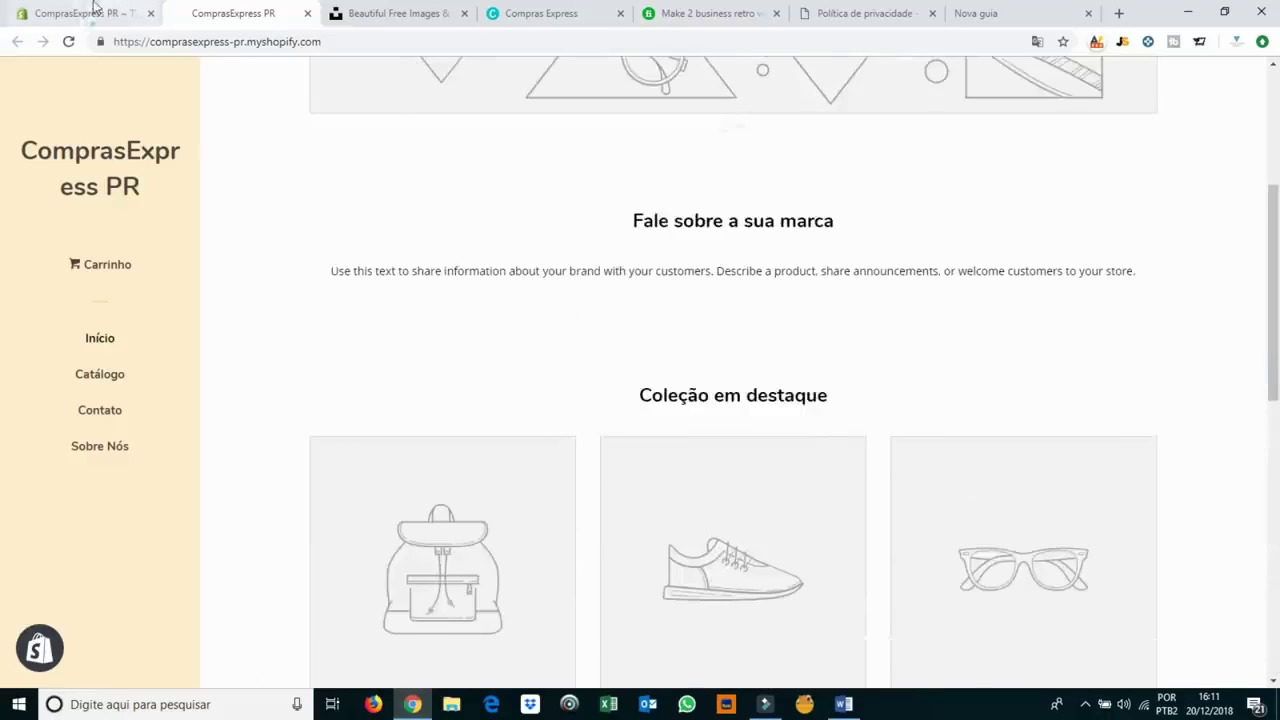
click(85, 13)
click(308, 13)
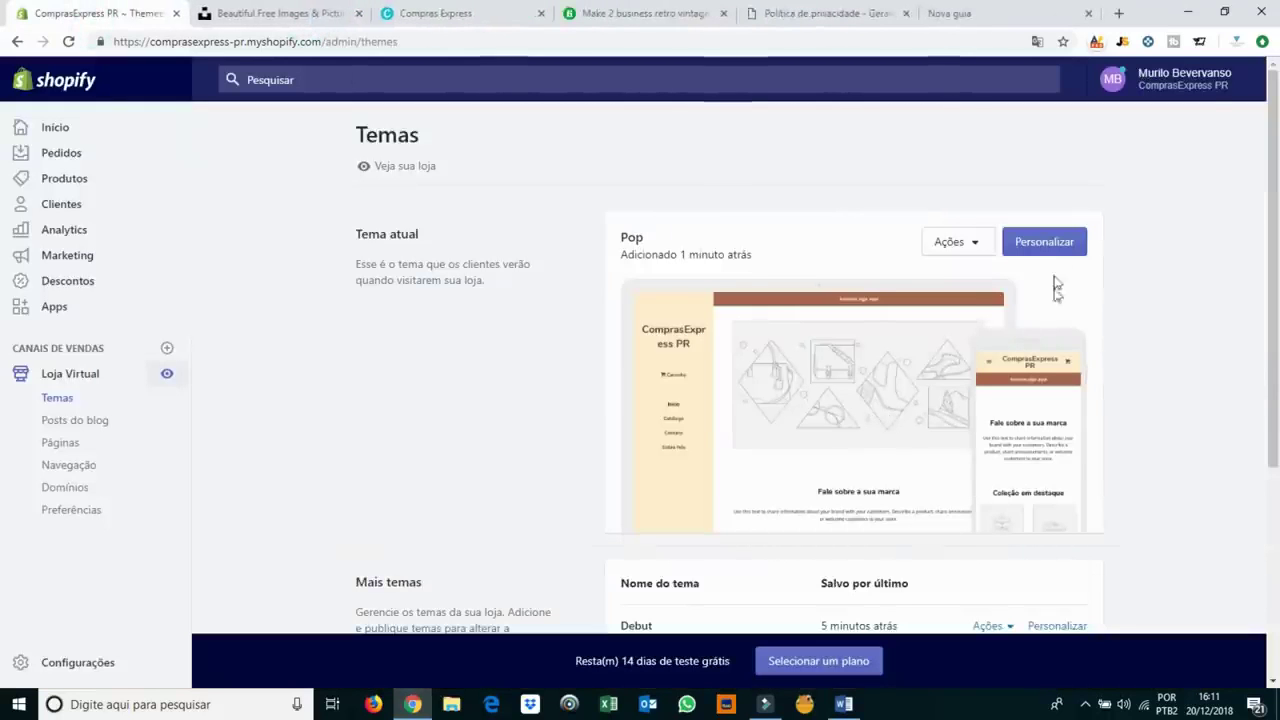
scroll(1090, 320, down, 2)
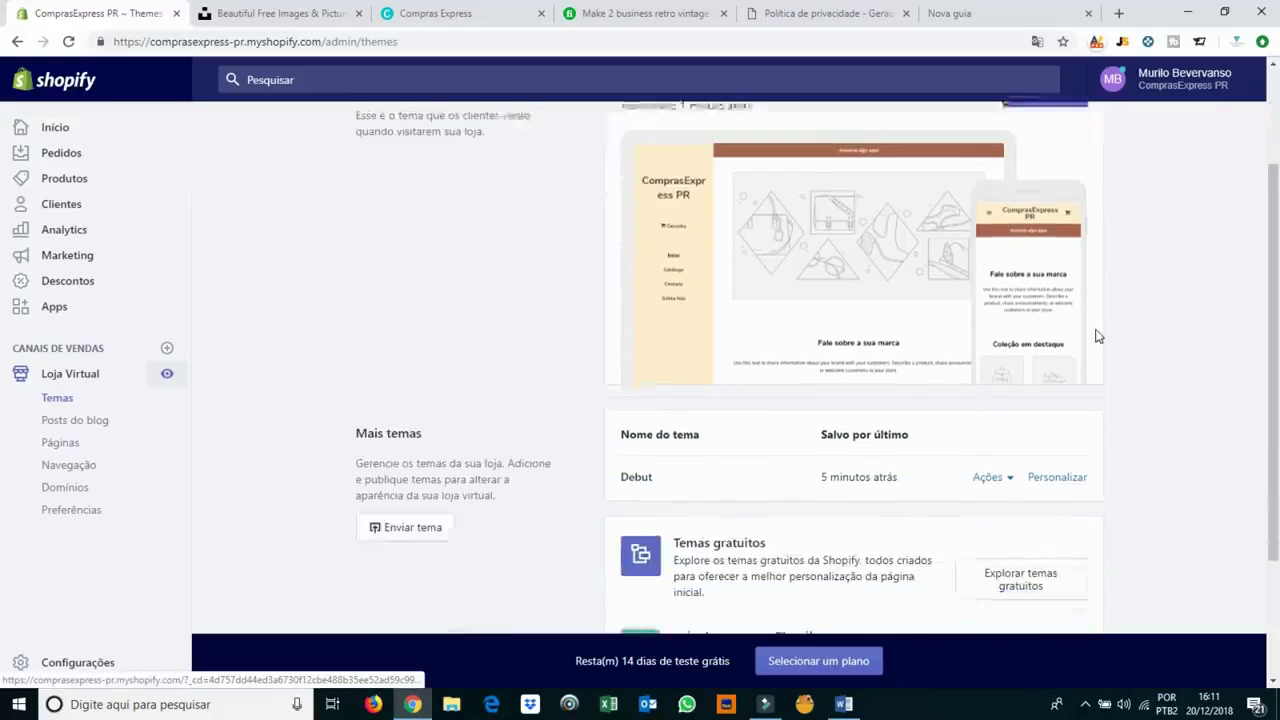
scroll(895, 529, down, 2)
scroll(946, 360, up, 4)
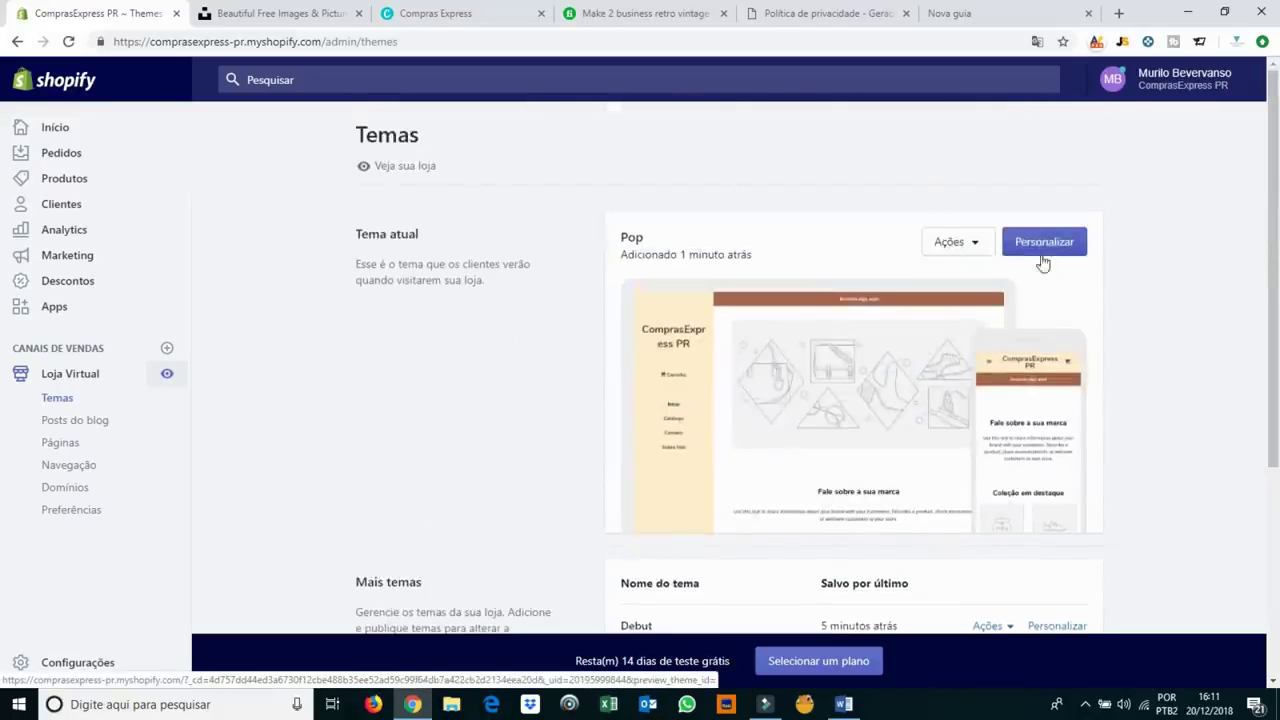
click(985, 250)
click(1120, 240)
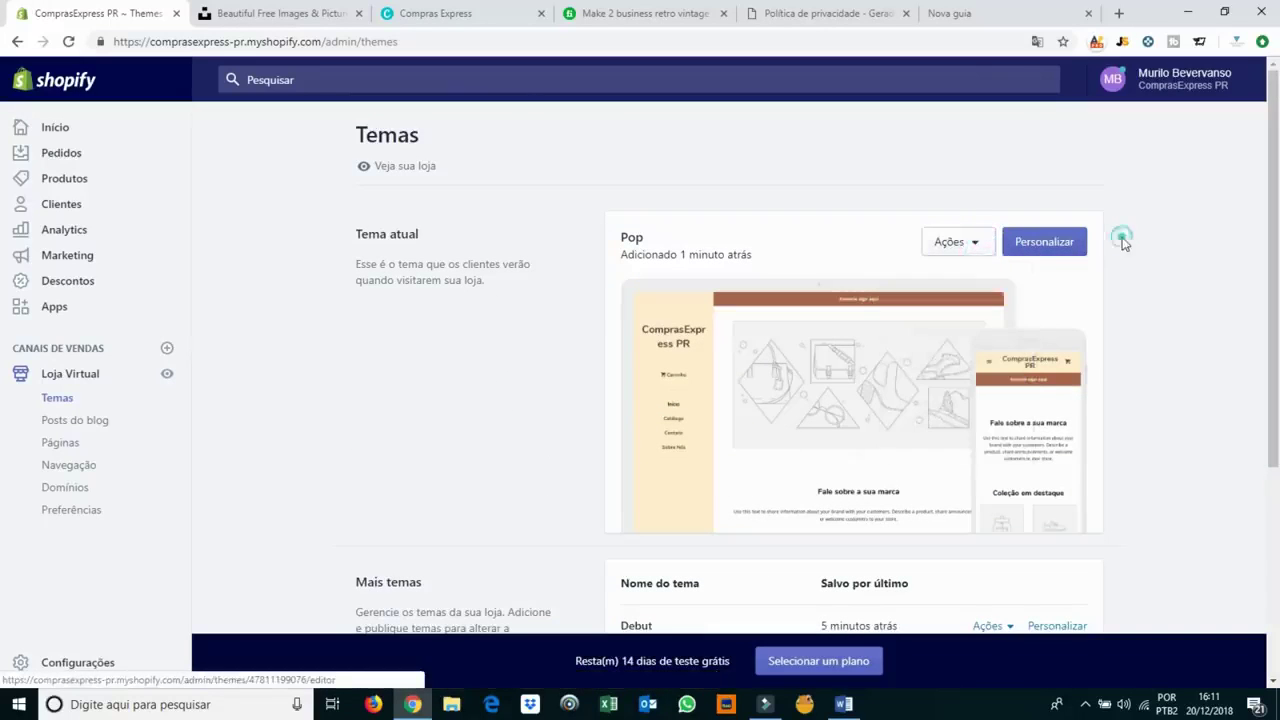
Publish the Debut theme as the store's current theme in place of Pop.
scroll(1110, 266, down, 2)
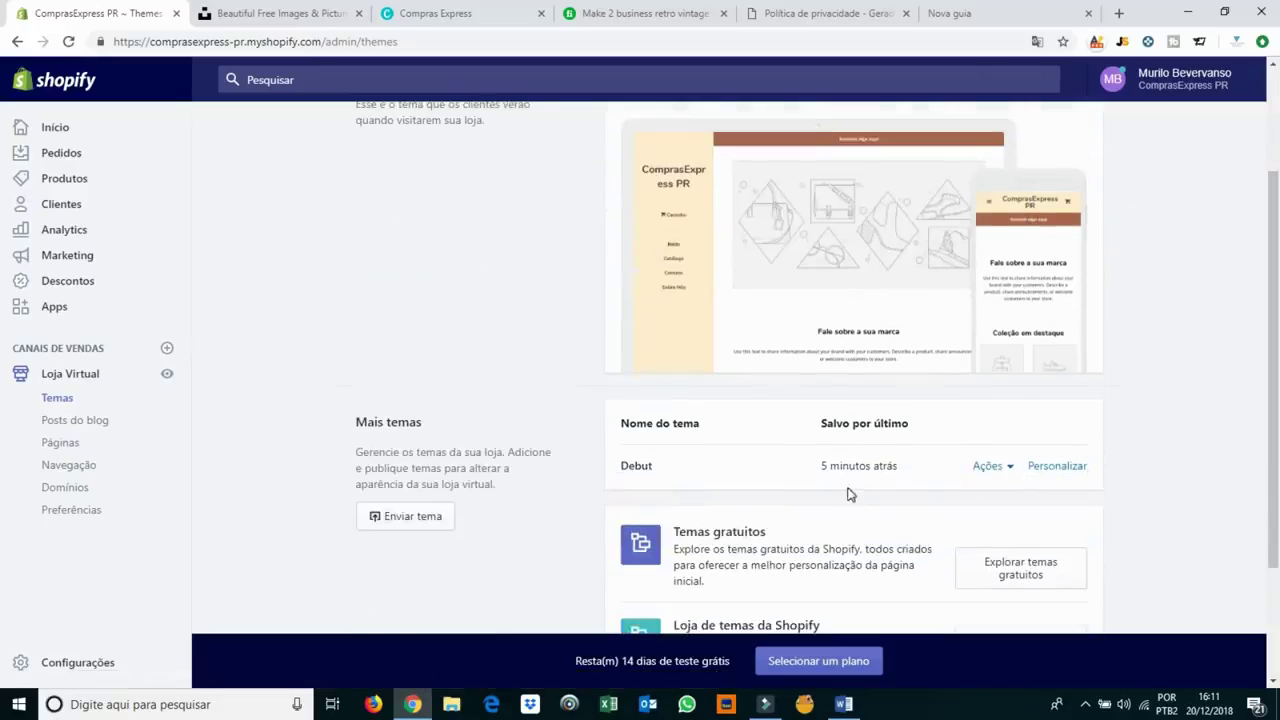
click(990, 475)
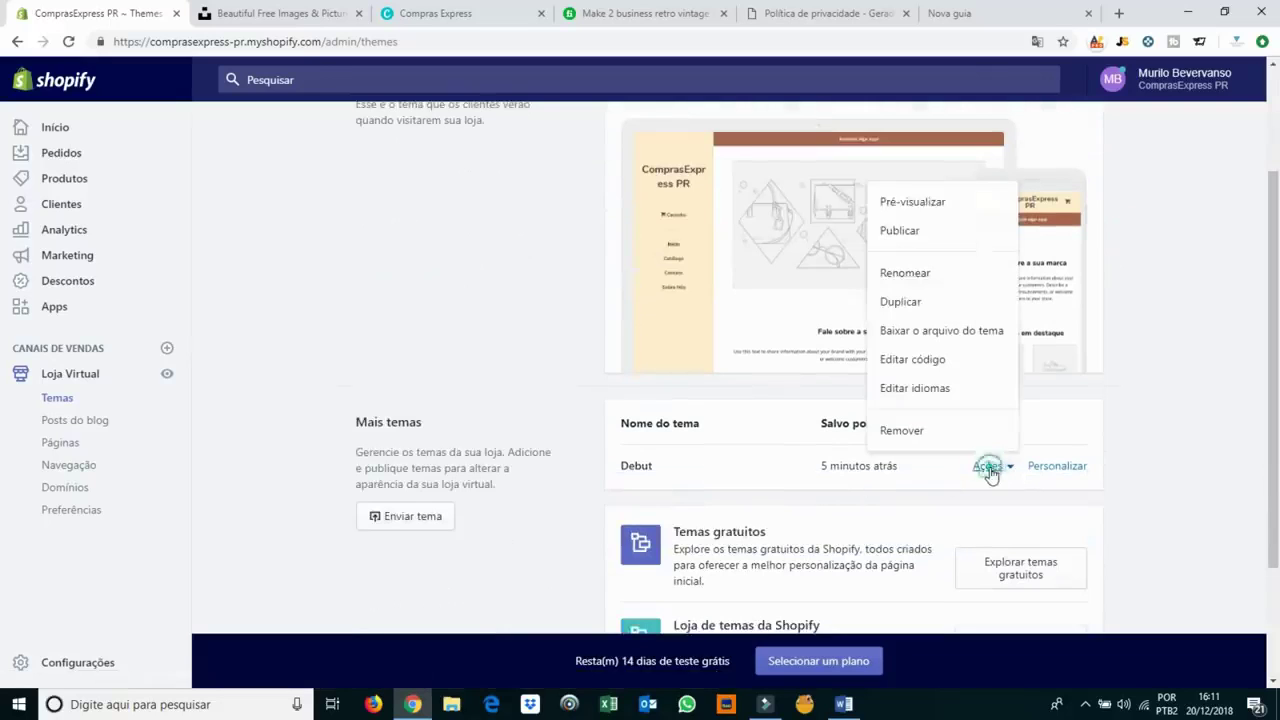
click(920, 246)
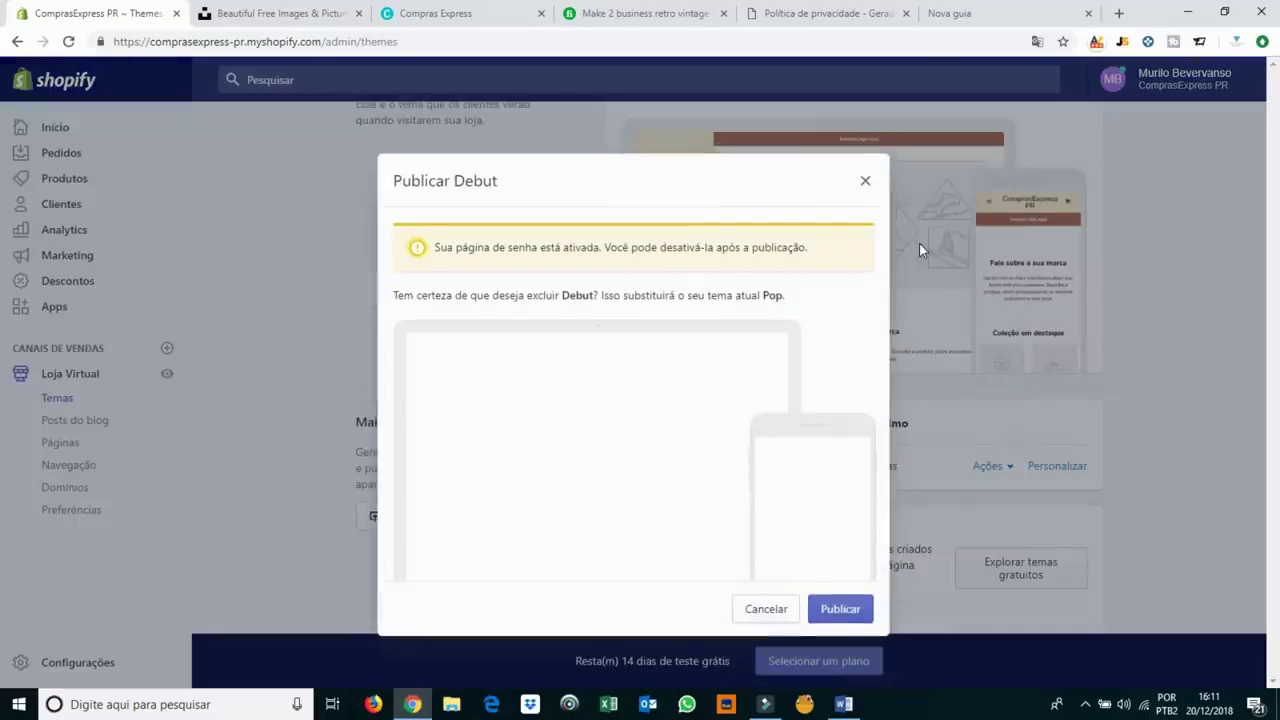
click(842, 609)
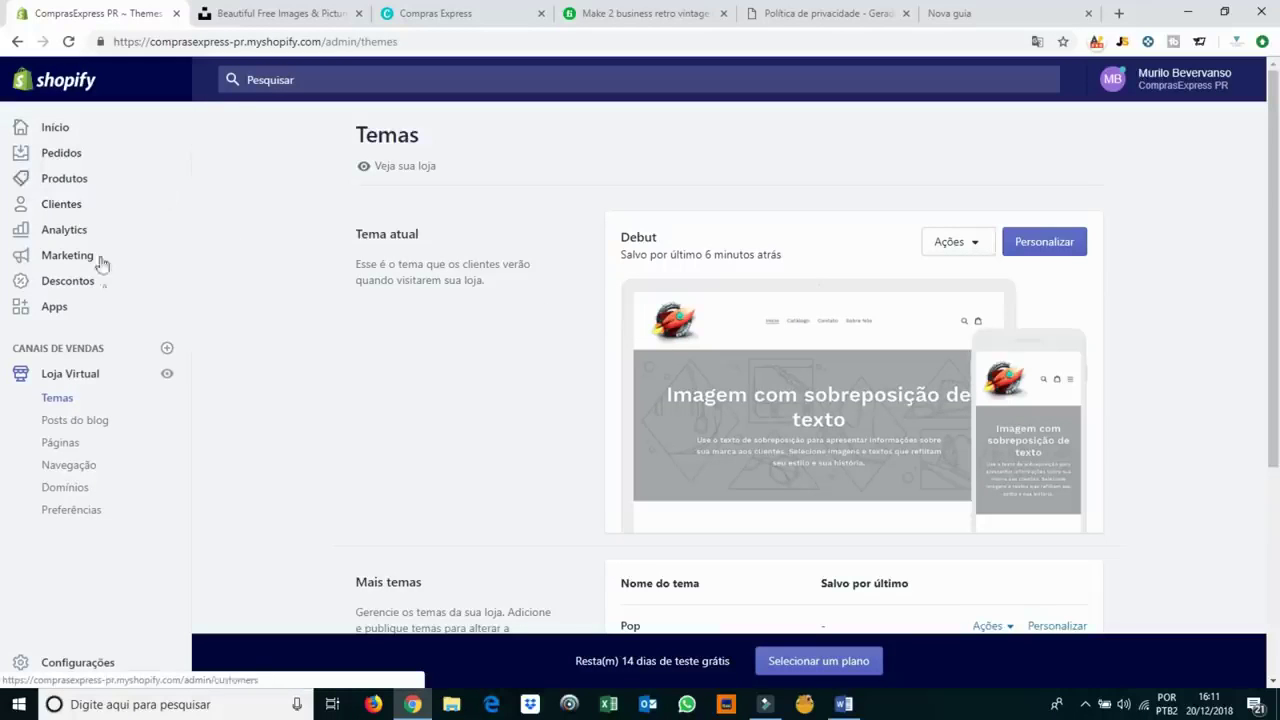
Customize the Debut theme, opening the settings of the home page's image with text overlay section.
click(1057, 252)
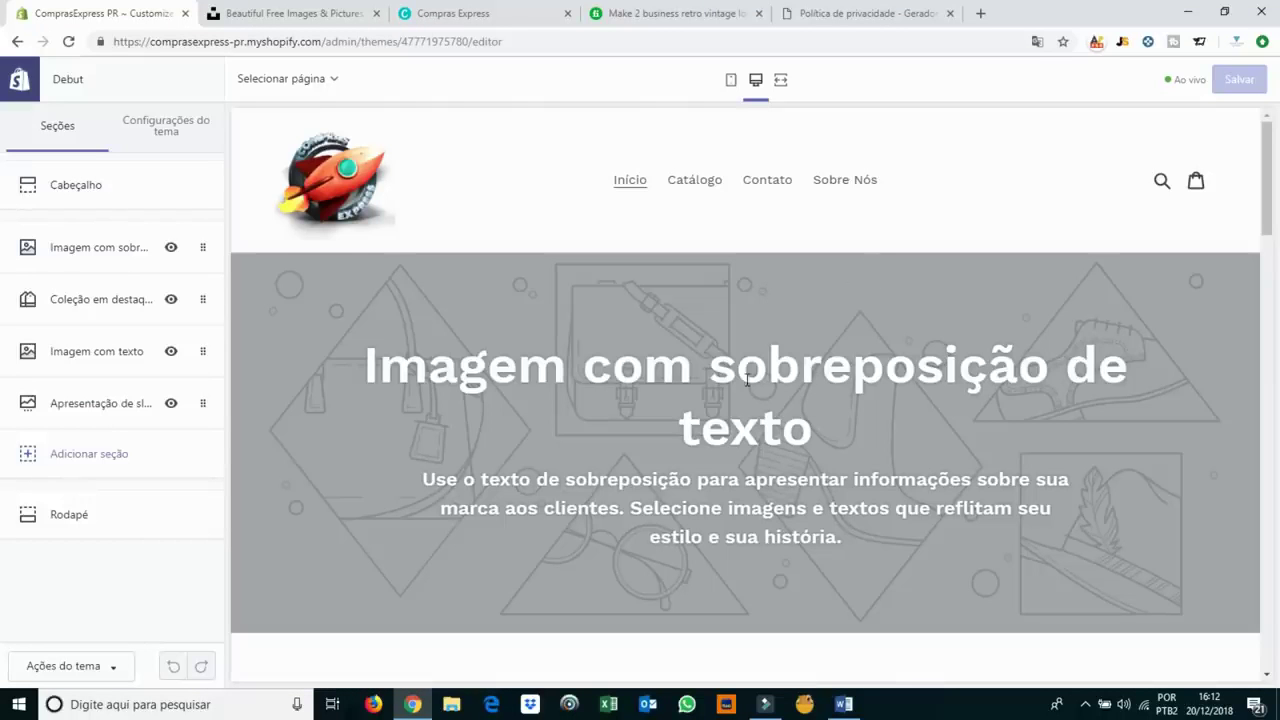
scroll(640, 370, down, 1)
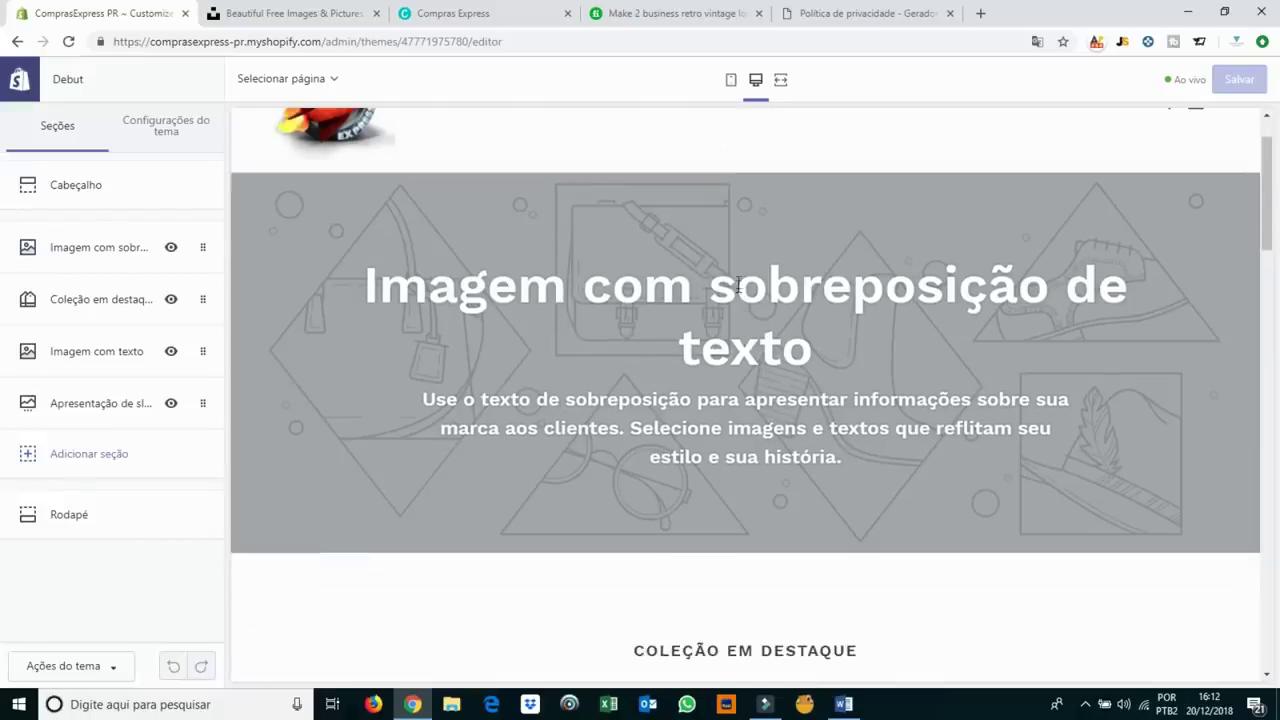
click(111, 262)
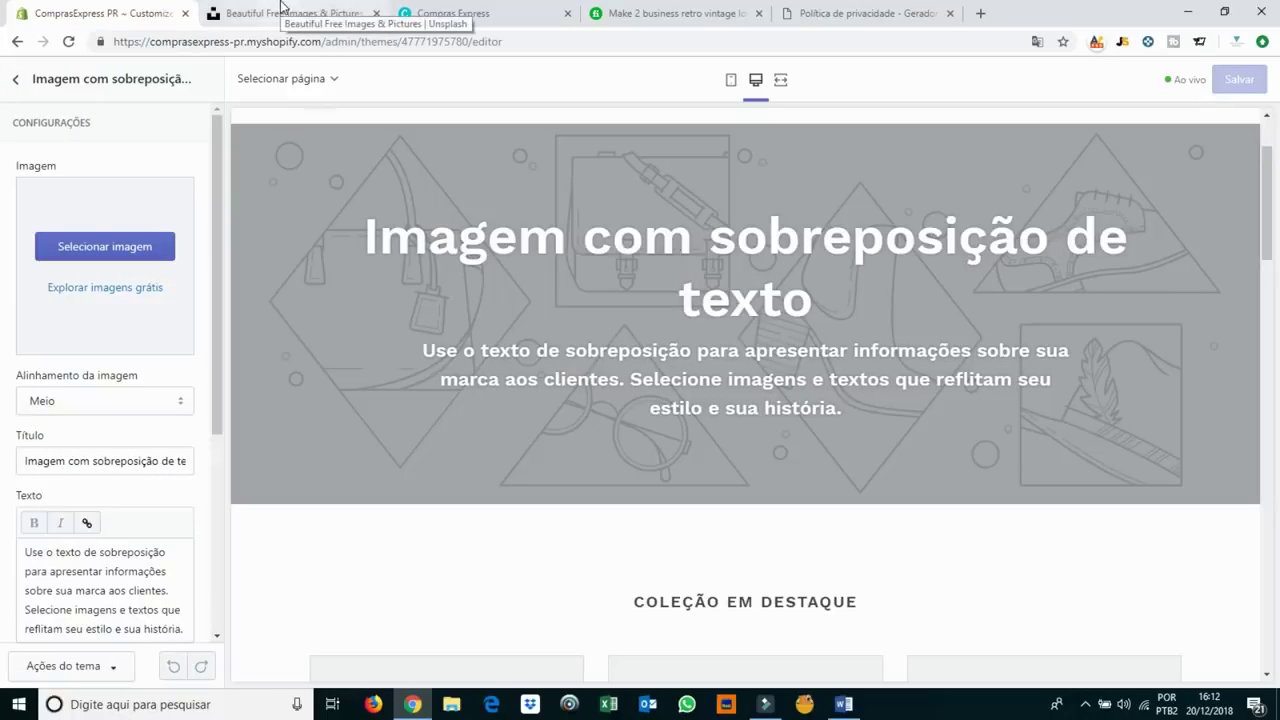
Switch to the Unsplash page, close the two logo design pages and load Pixabay in place of the privacy policy generator.
click(283, 6)
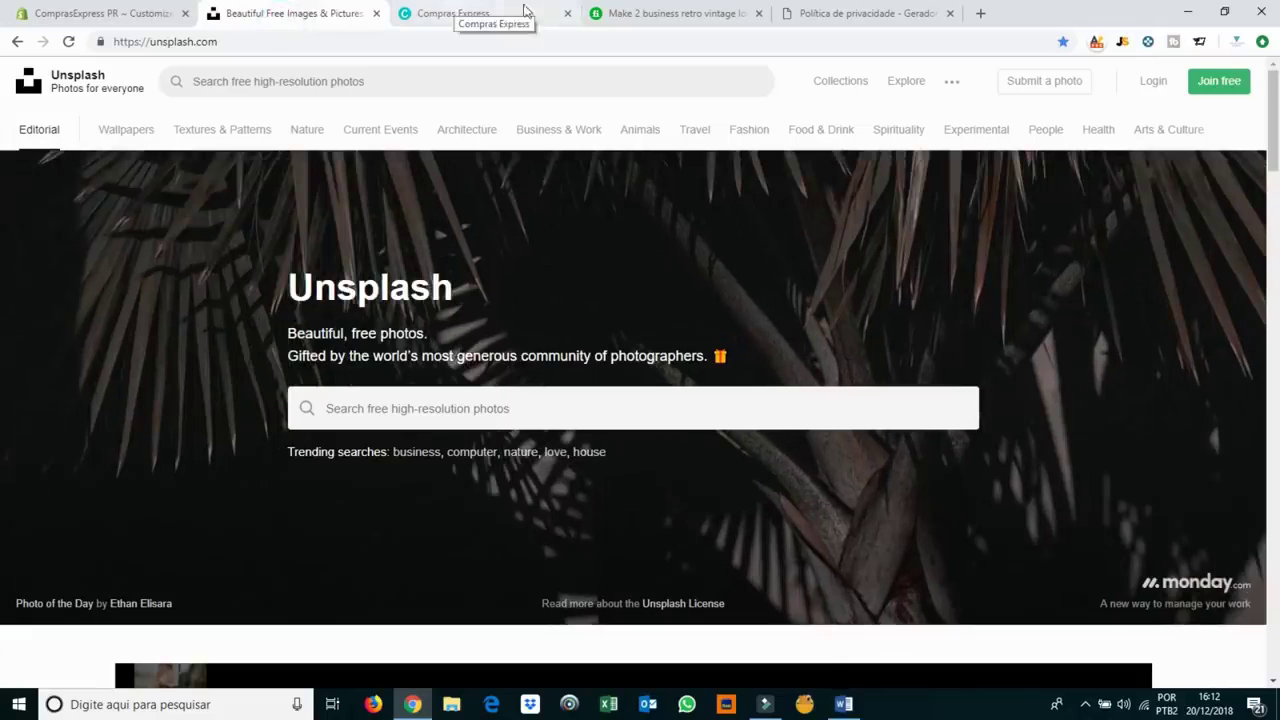
click(566, 16)
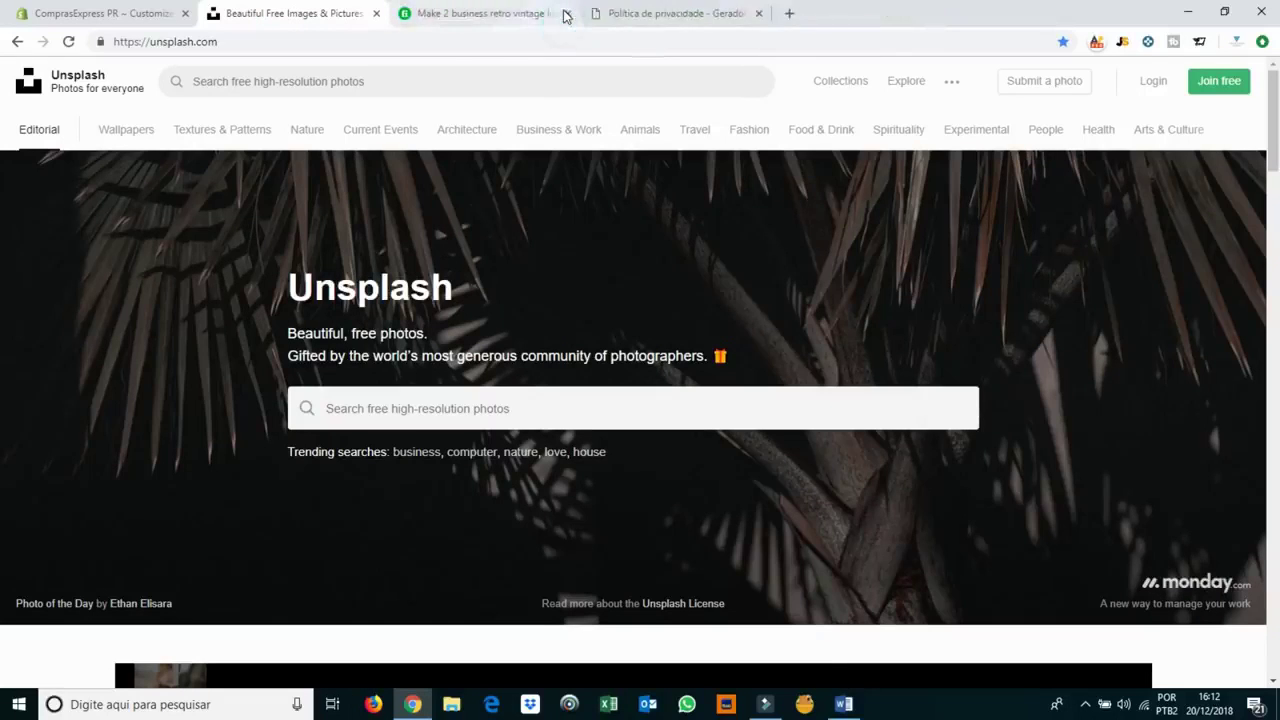
click(566, 16)
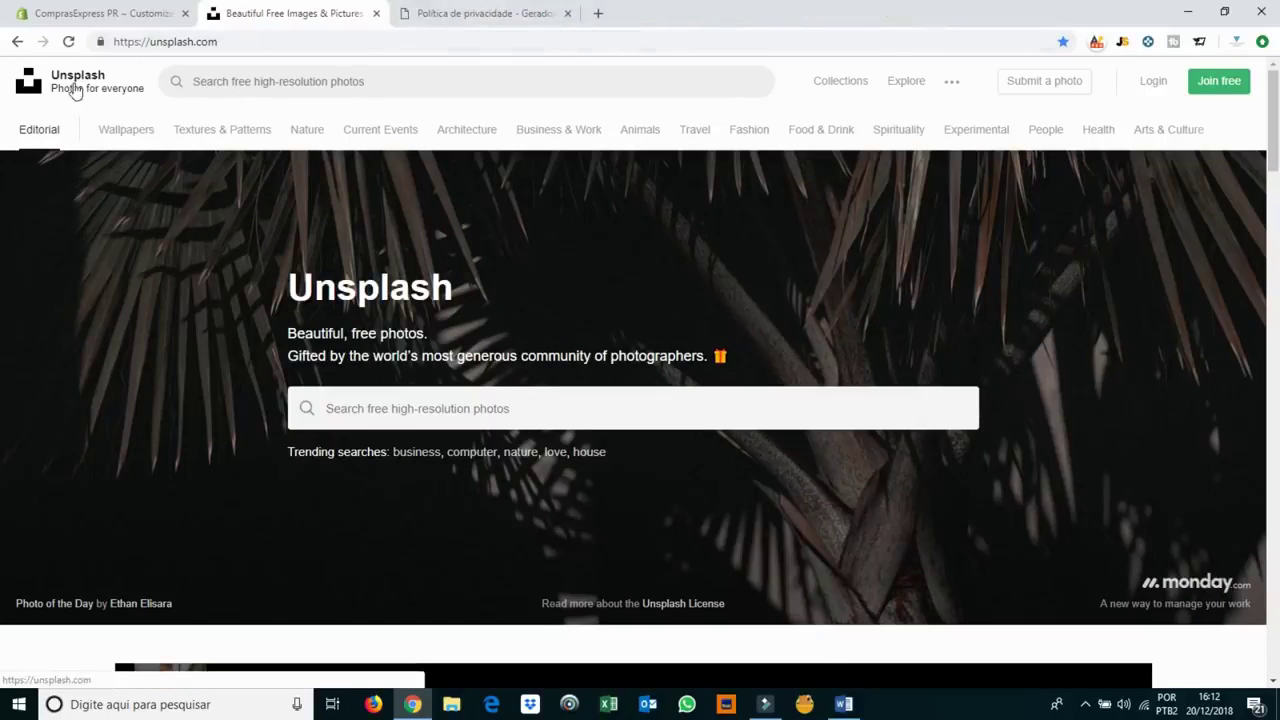
click(515, 14)
click(510, 38)
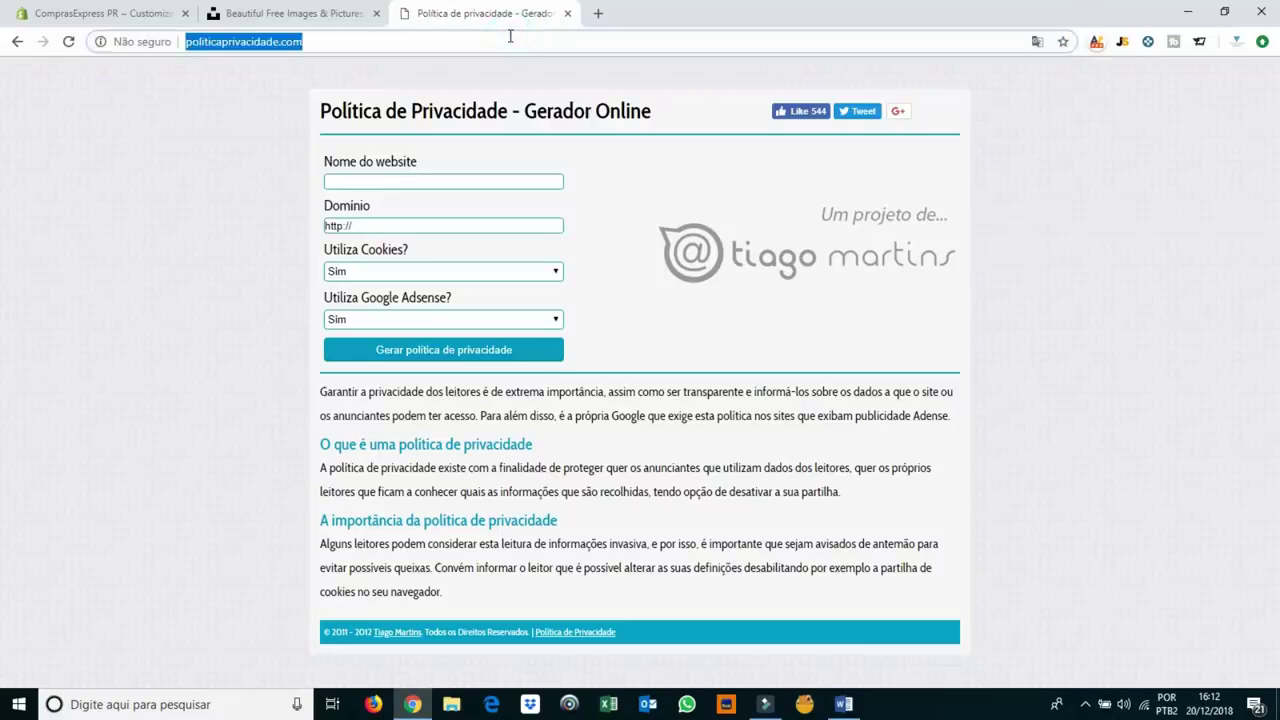
text(pixabay)
key(Return)
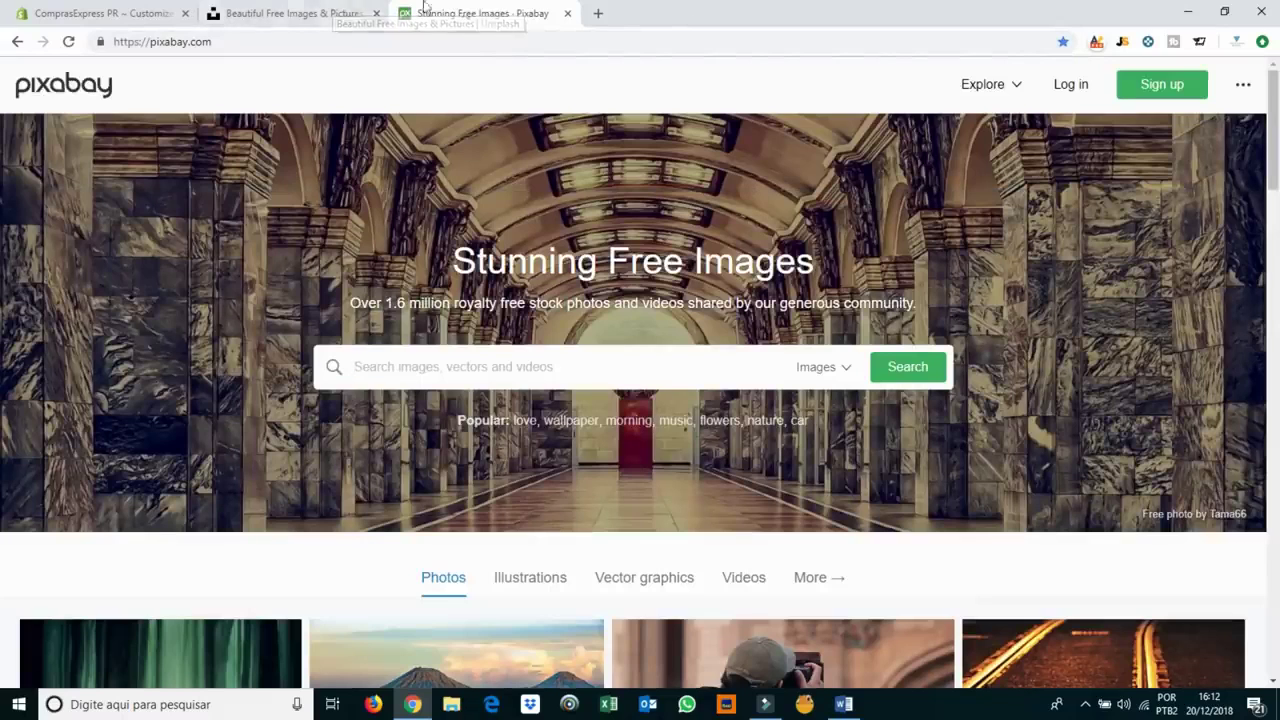
Search Unsplash for free photos with the term "drone".
click(310, 8)
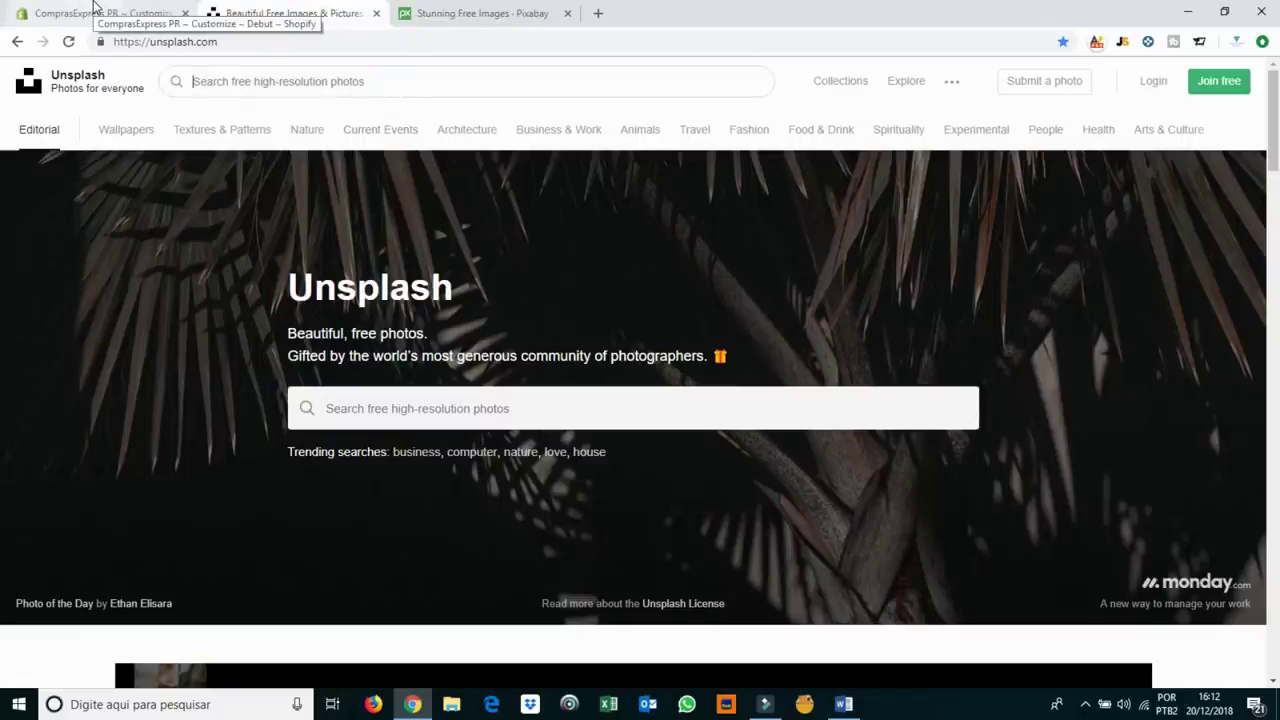
text(drone)
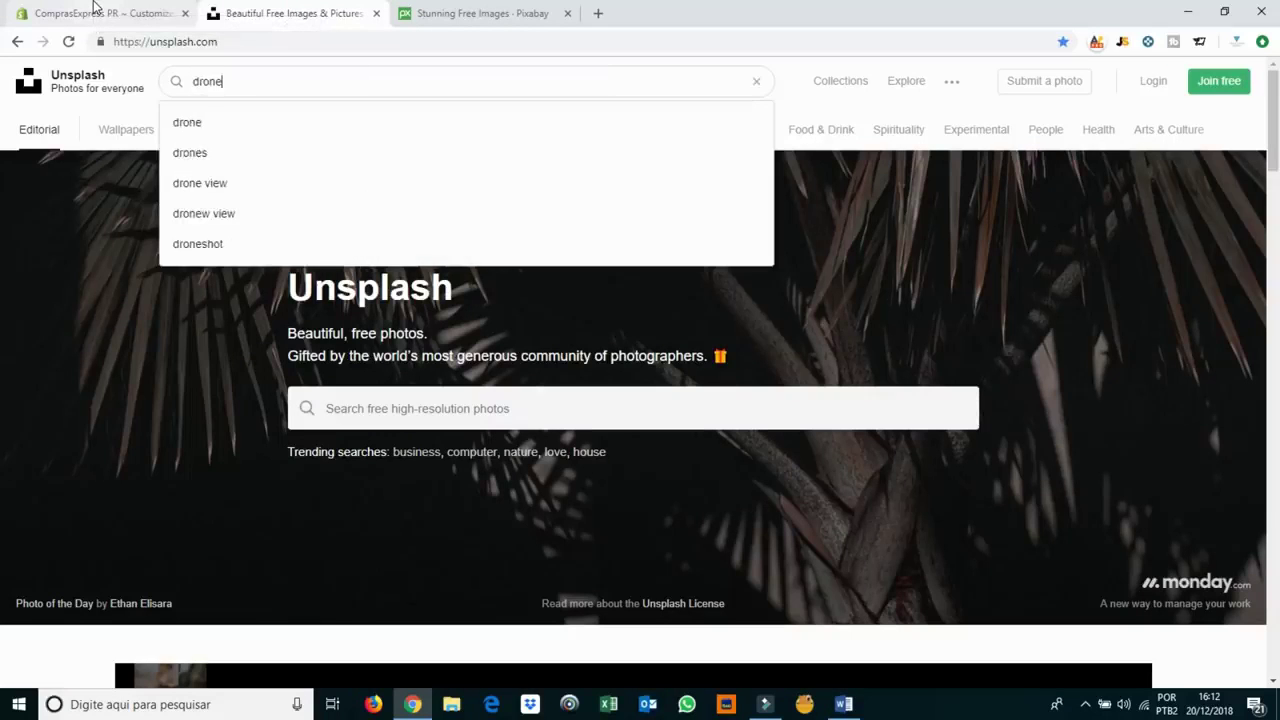
key(Return)
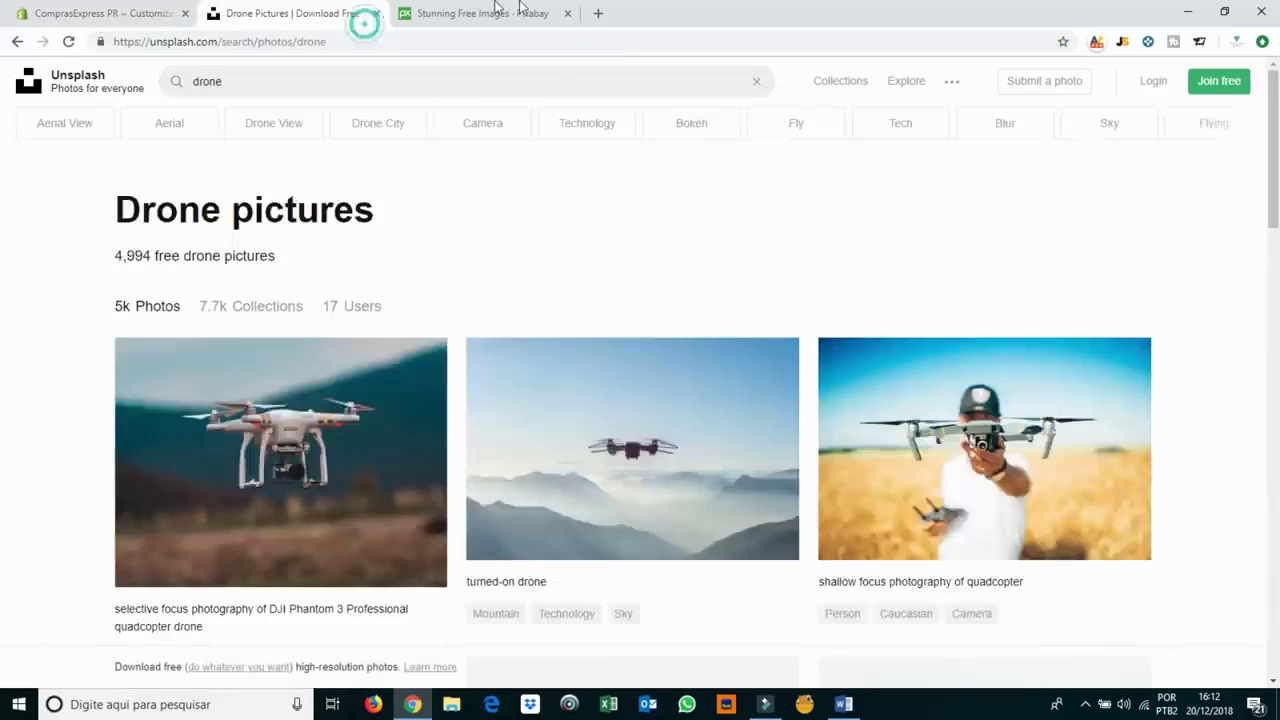
Search Pixabay for free images with the term "drone".
click(500, 13)
click(552, 366)
text(drone)
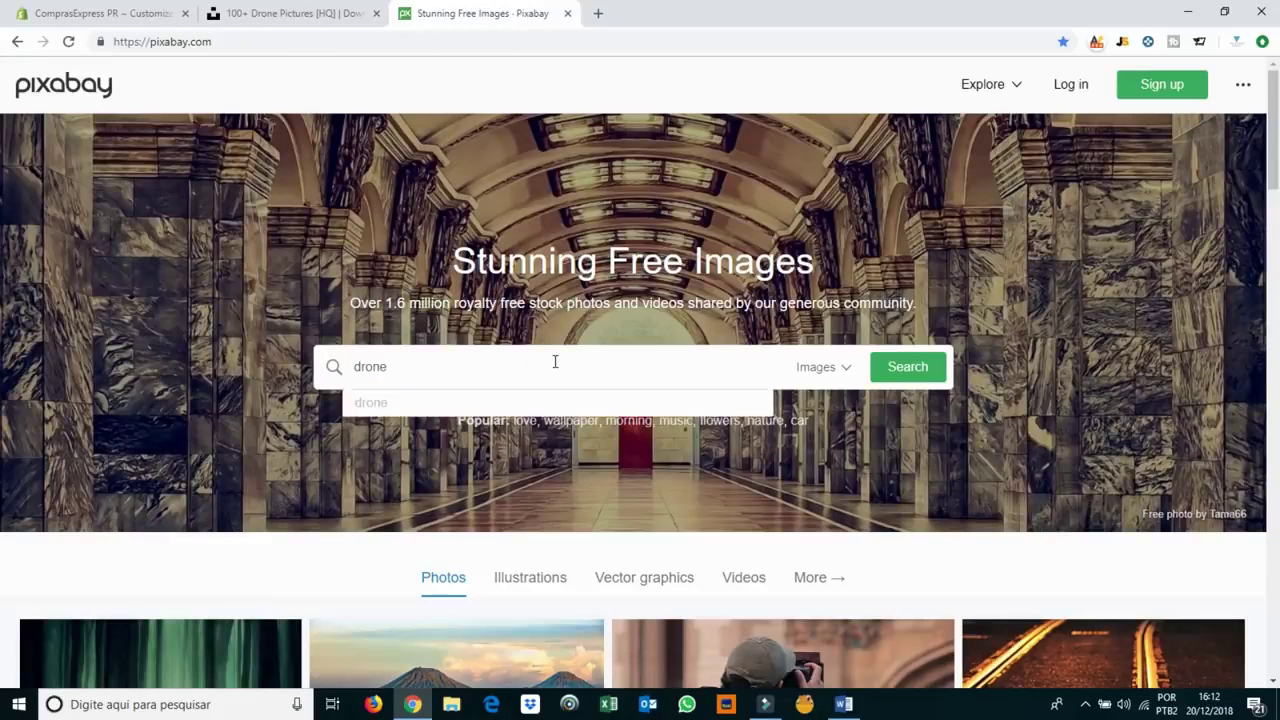
key(Return)
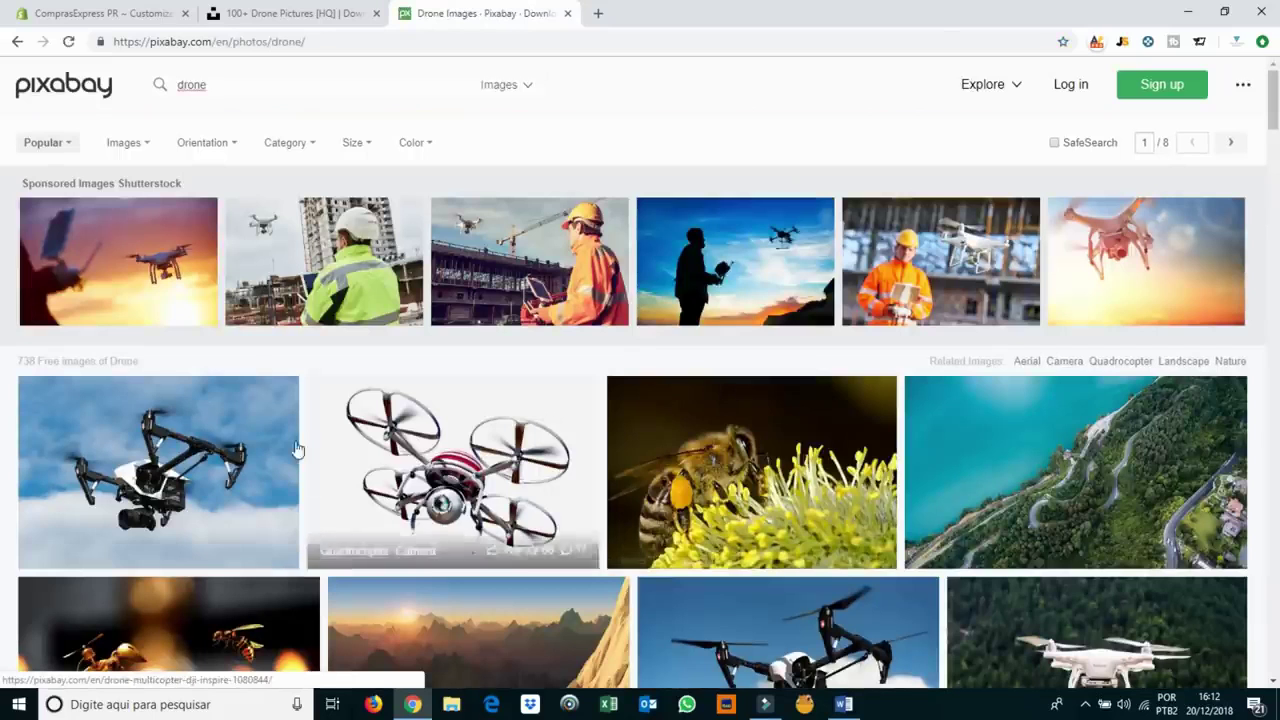
Download the free photo of the hovering black Mavic drone as a 1920×882 JPG, completing the robot check.
scroll(541, 465, down, 3)
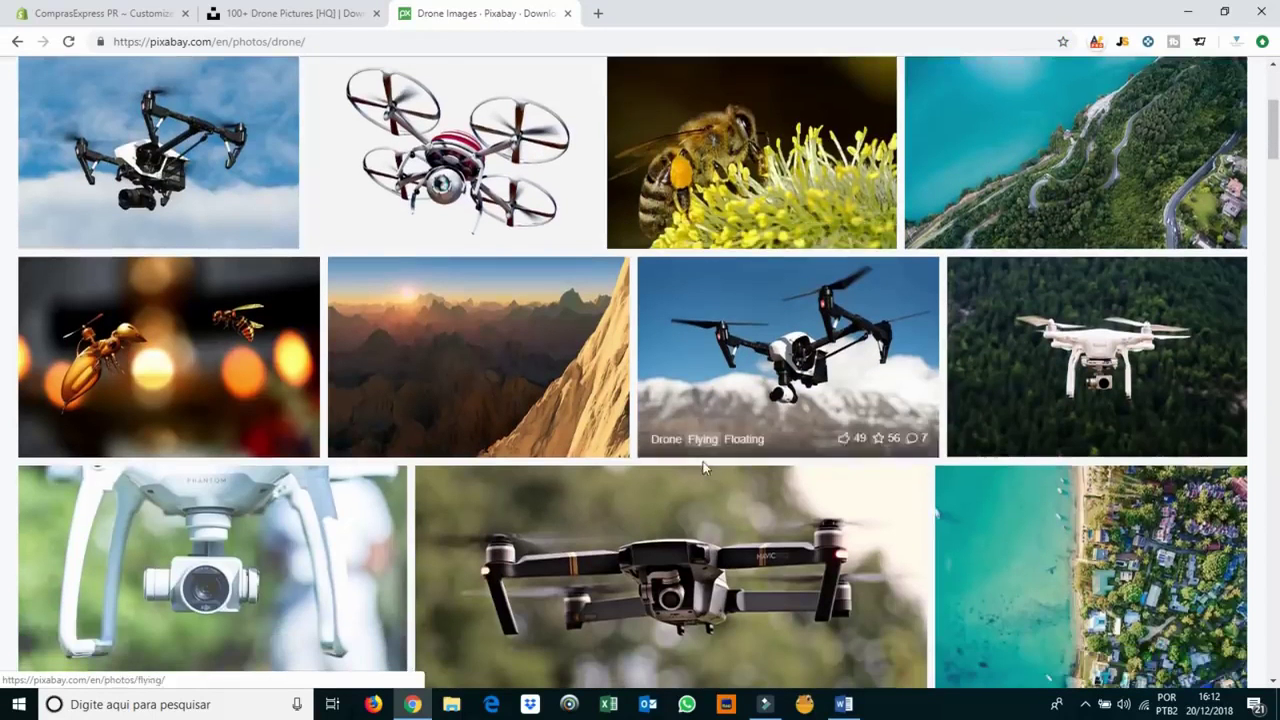
scroll(622, 511, down, 1)
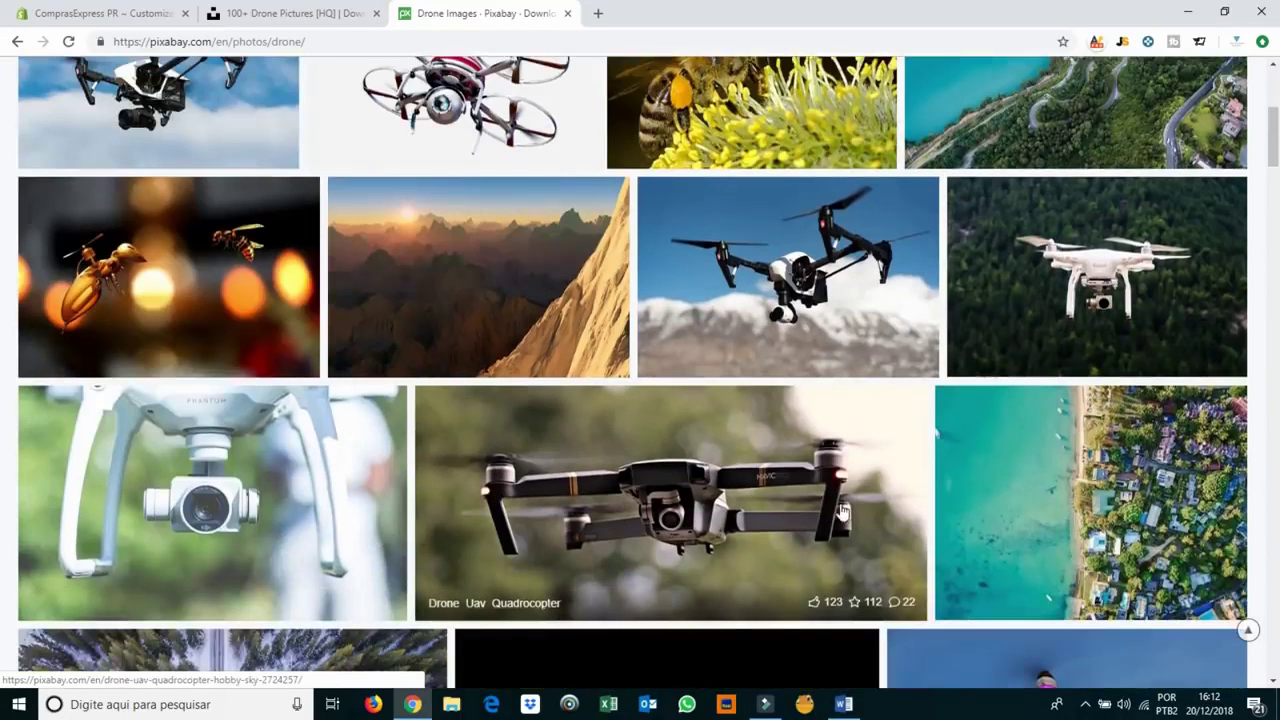
click(657, 492)
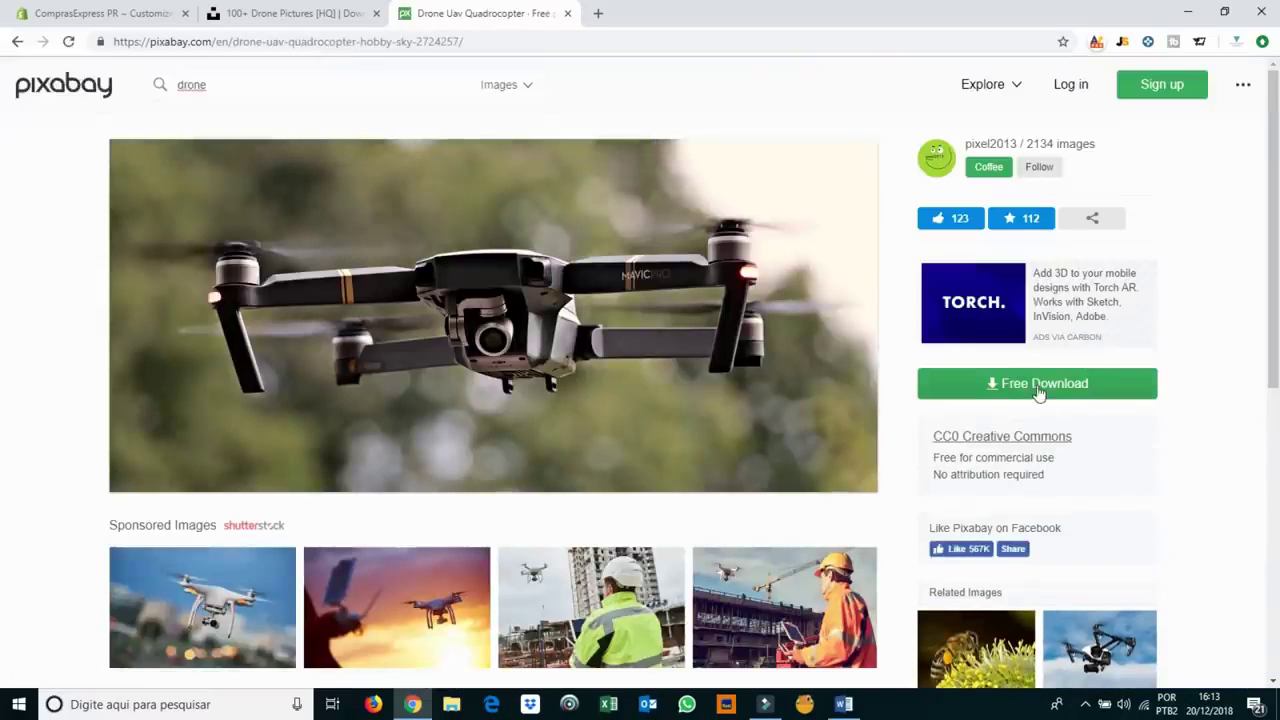
click(1037, 390)
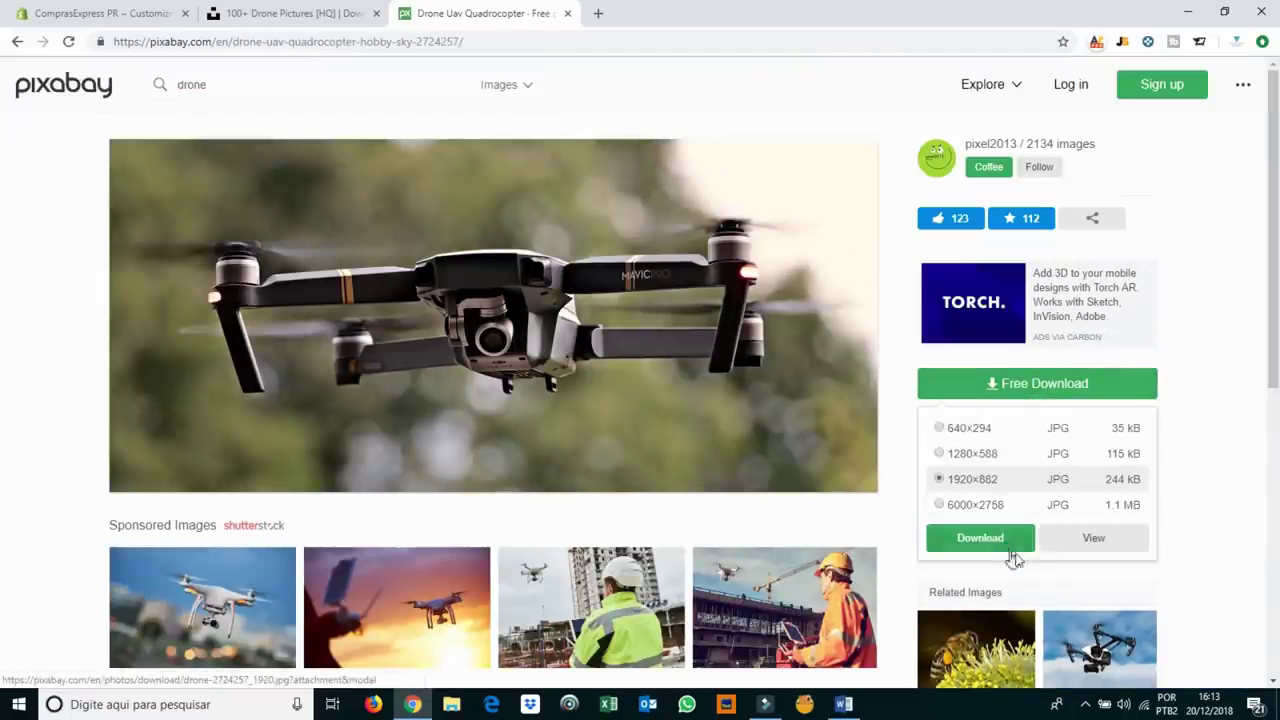
click(980, 538)
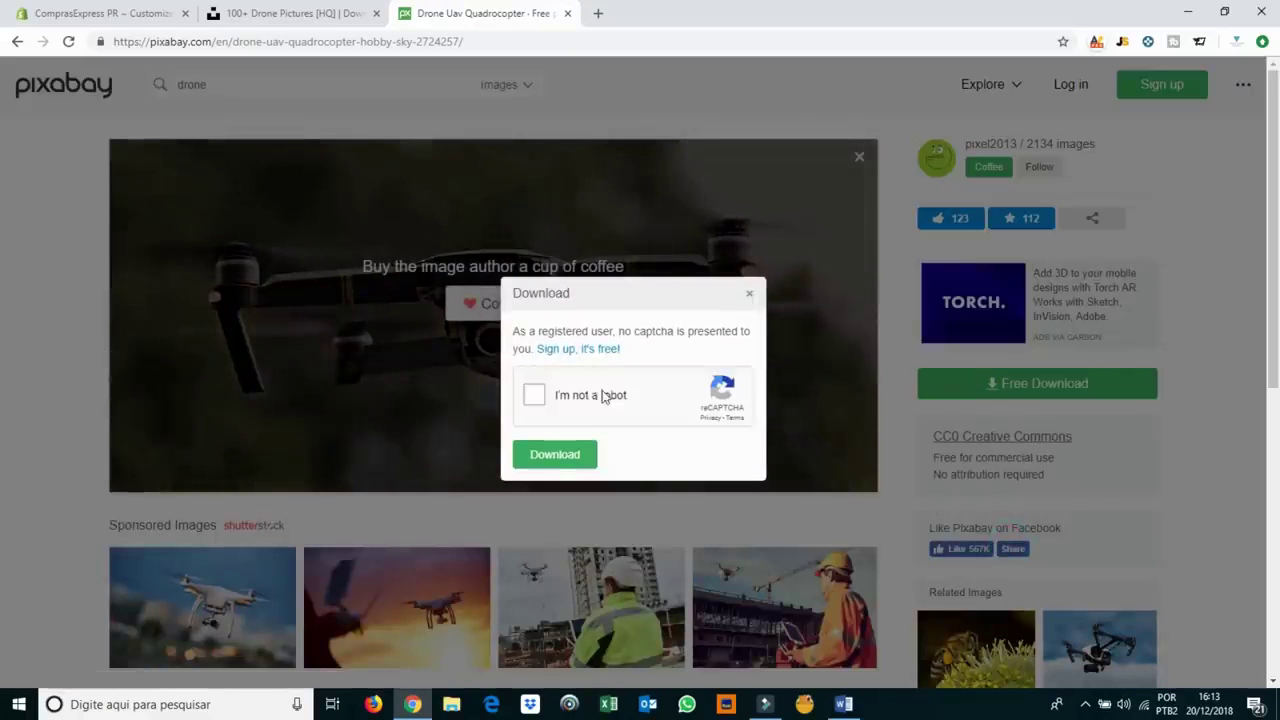
click(604, 400)
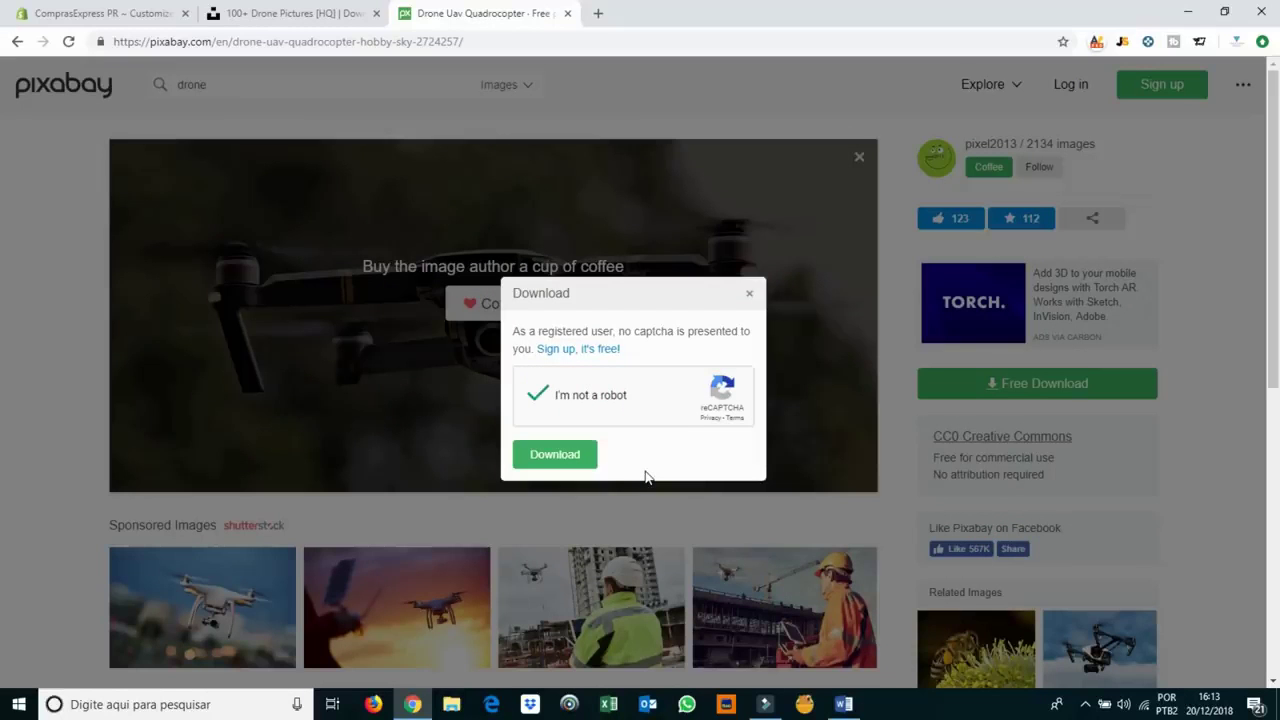
click(557, 463)
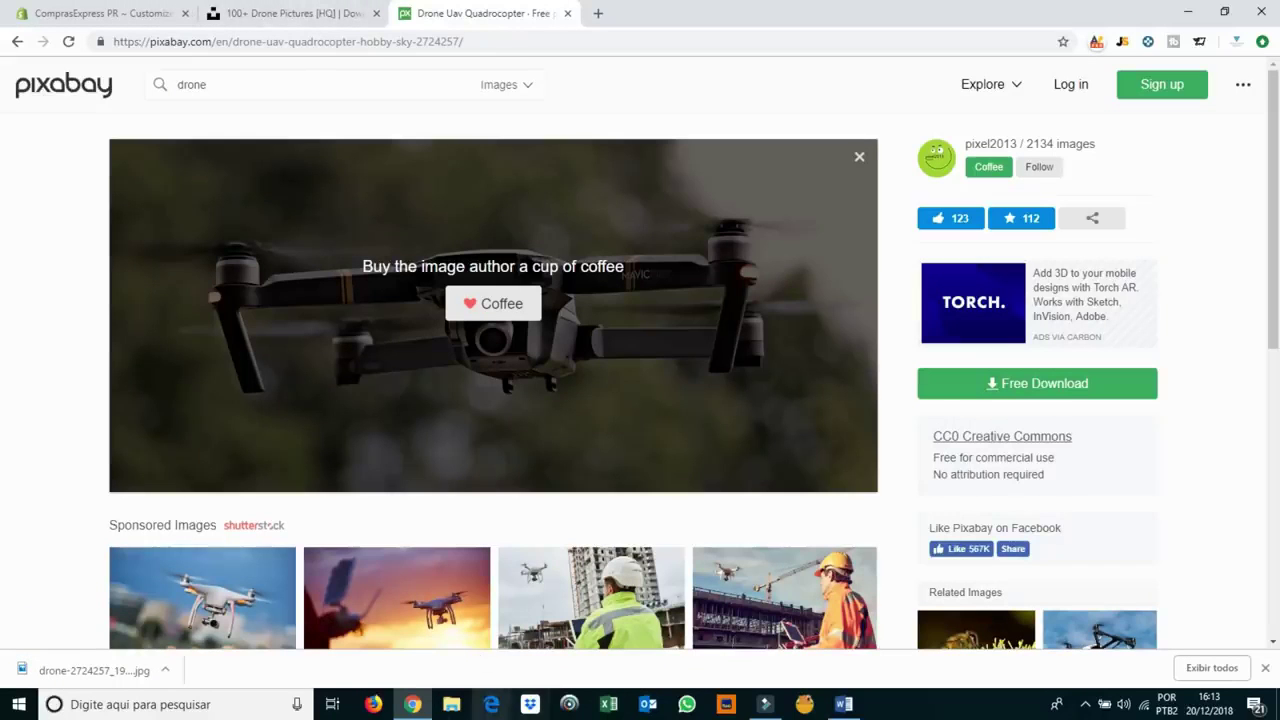
Switch to the Shopify theme editor and set the drone photo from the library as the text-overlay section's image.
click(95, 13)
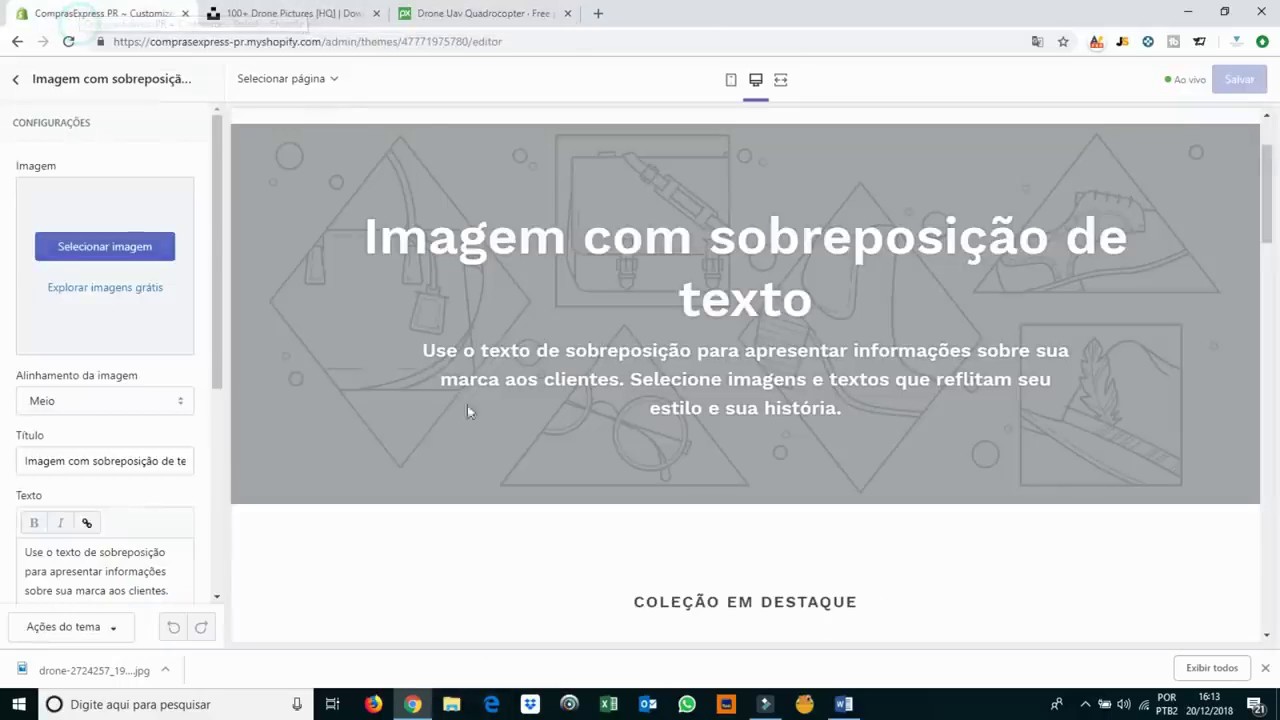
click(102, 250)
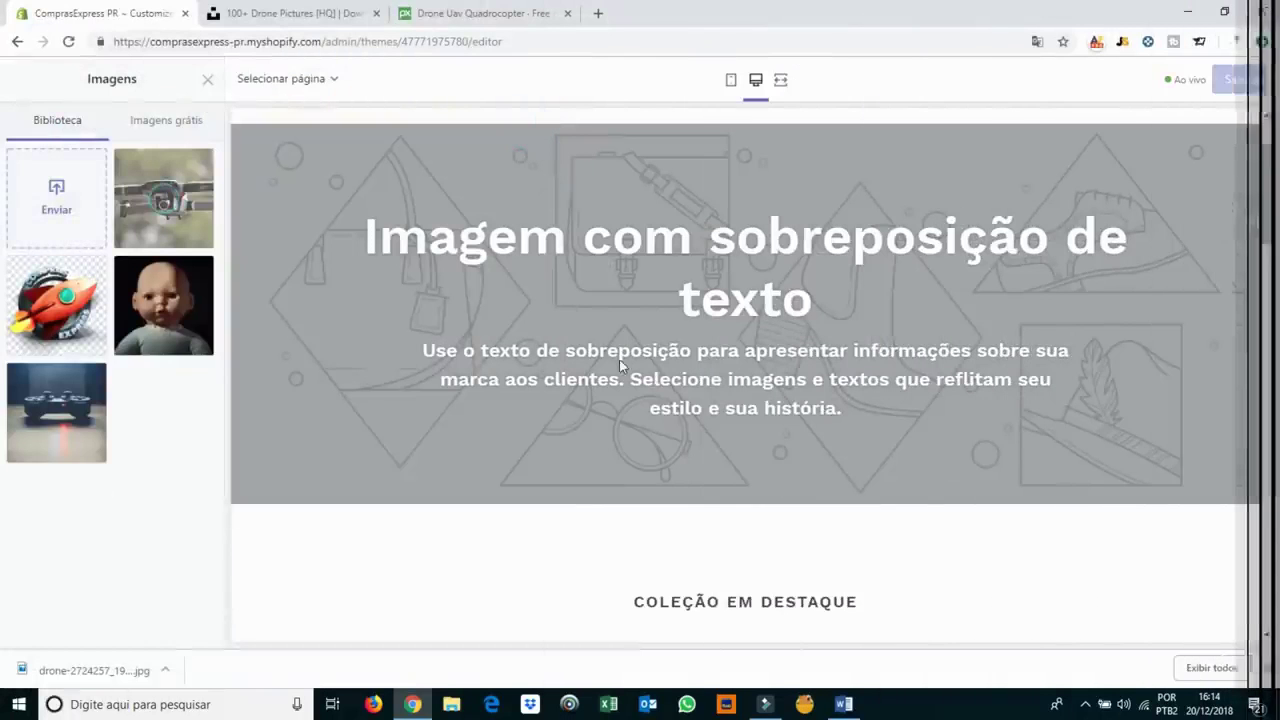
click(195, 190)
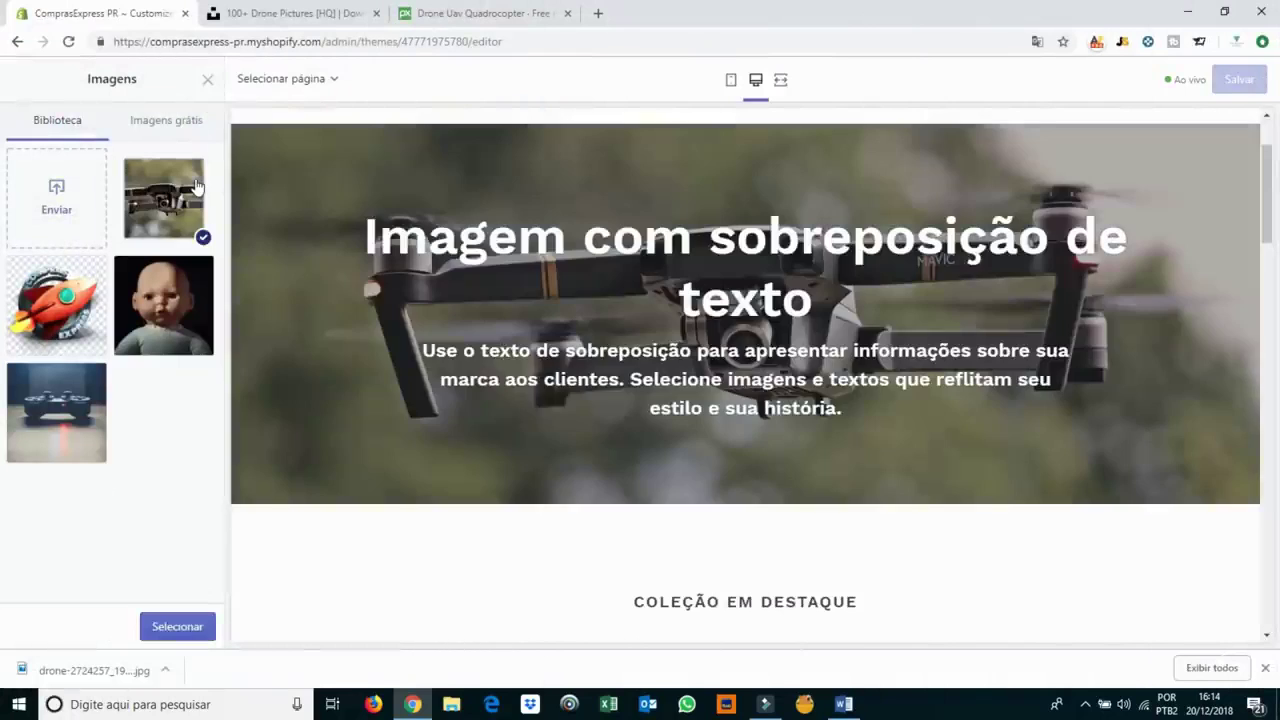
click(197, 180)
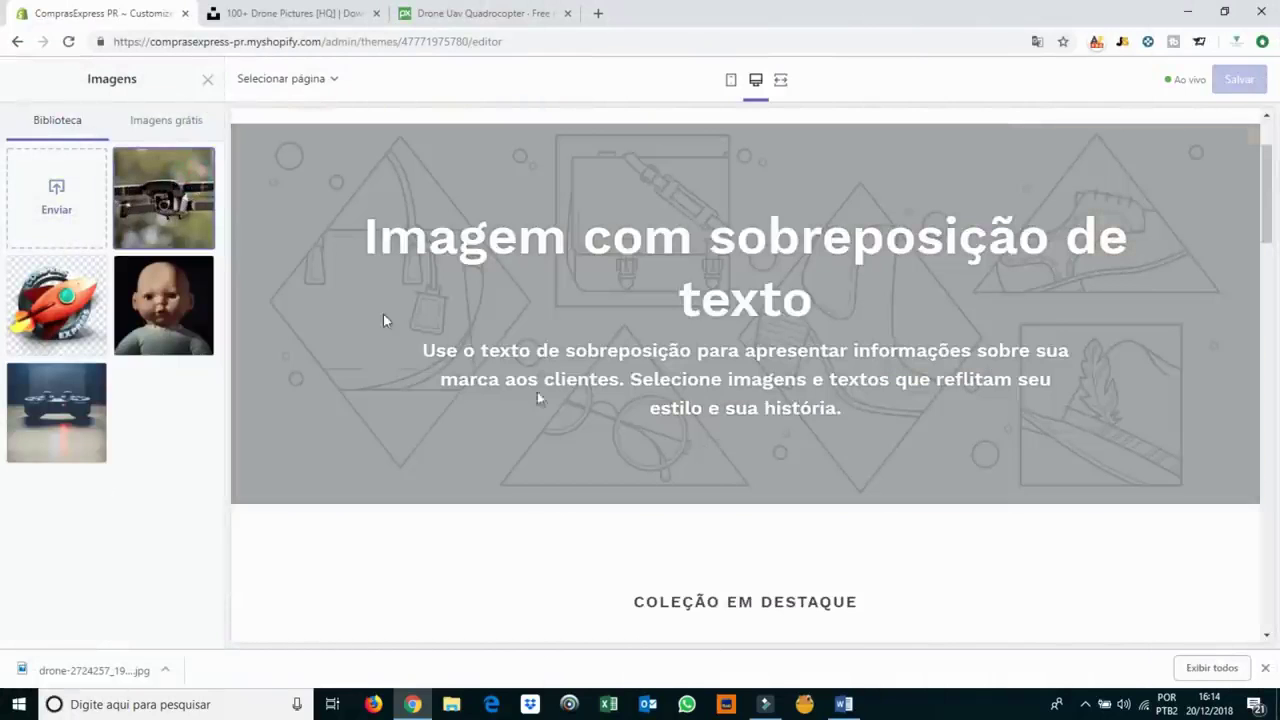
click(200, 188)
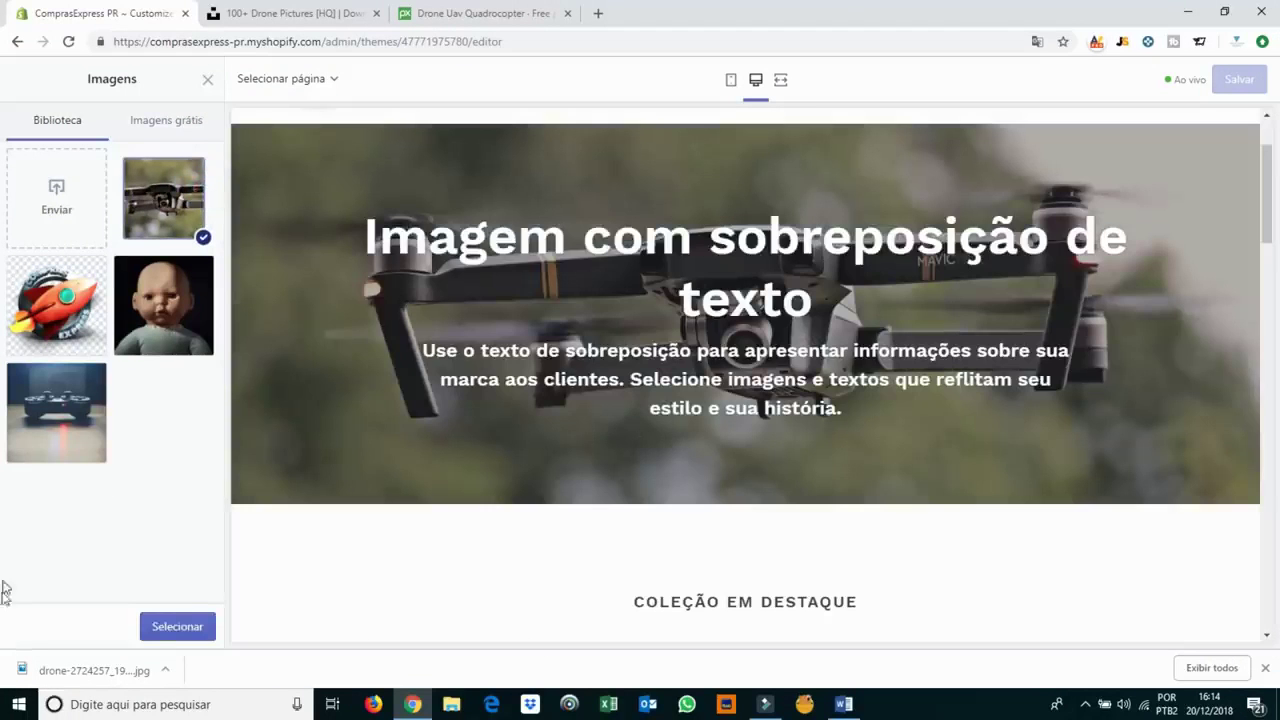
click(196, 627)
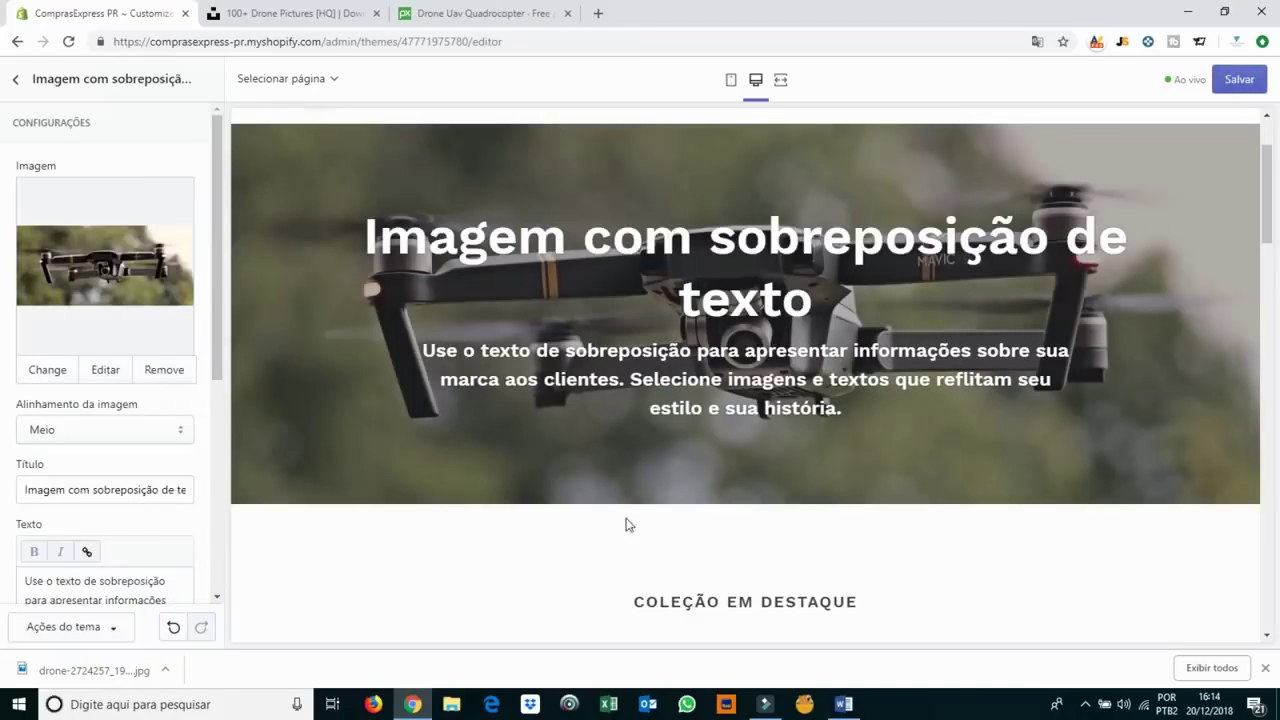
Try the Acima and Abaixo image alignments for the overlay section and set it back to Meio.
click(118, 430)
click(104, 450)
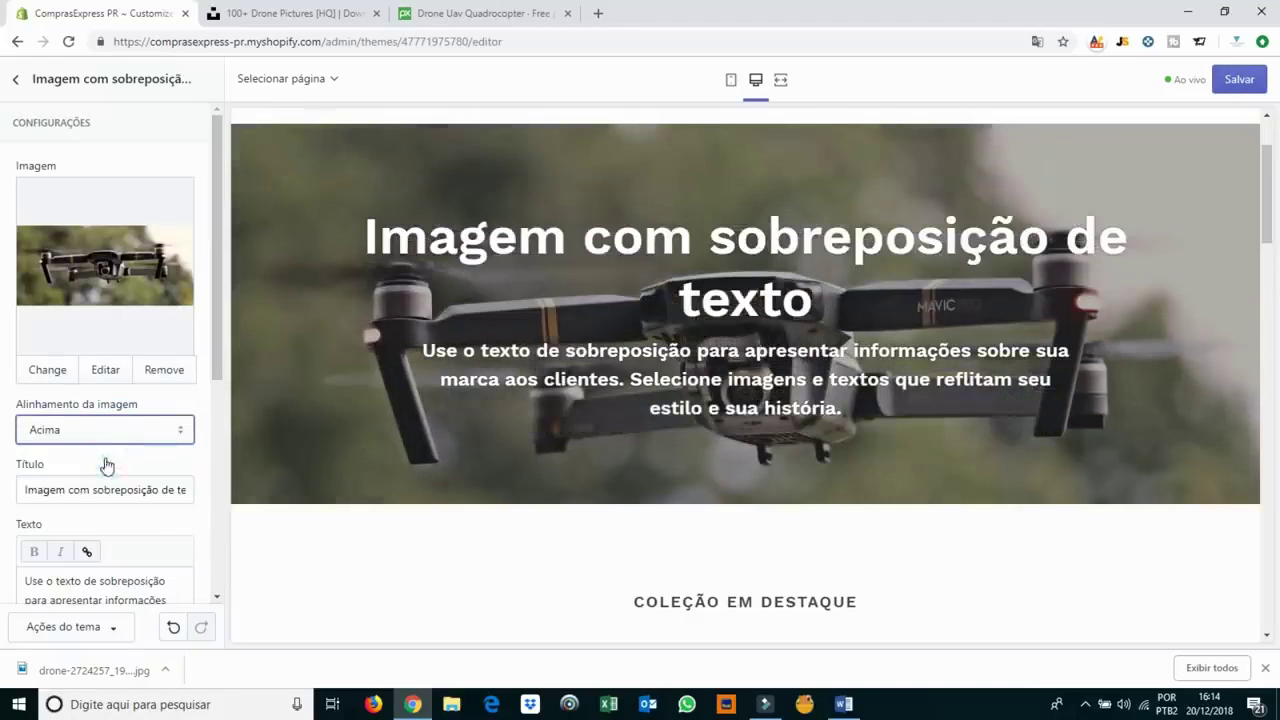
click(94, 429)
click(94, 483)
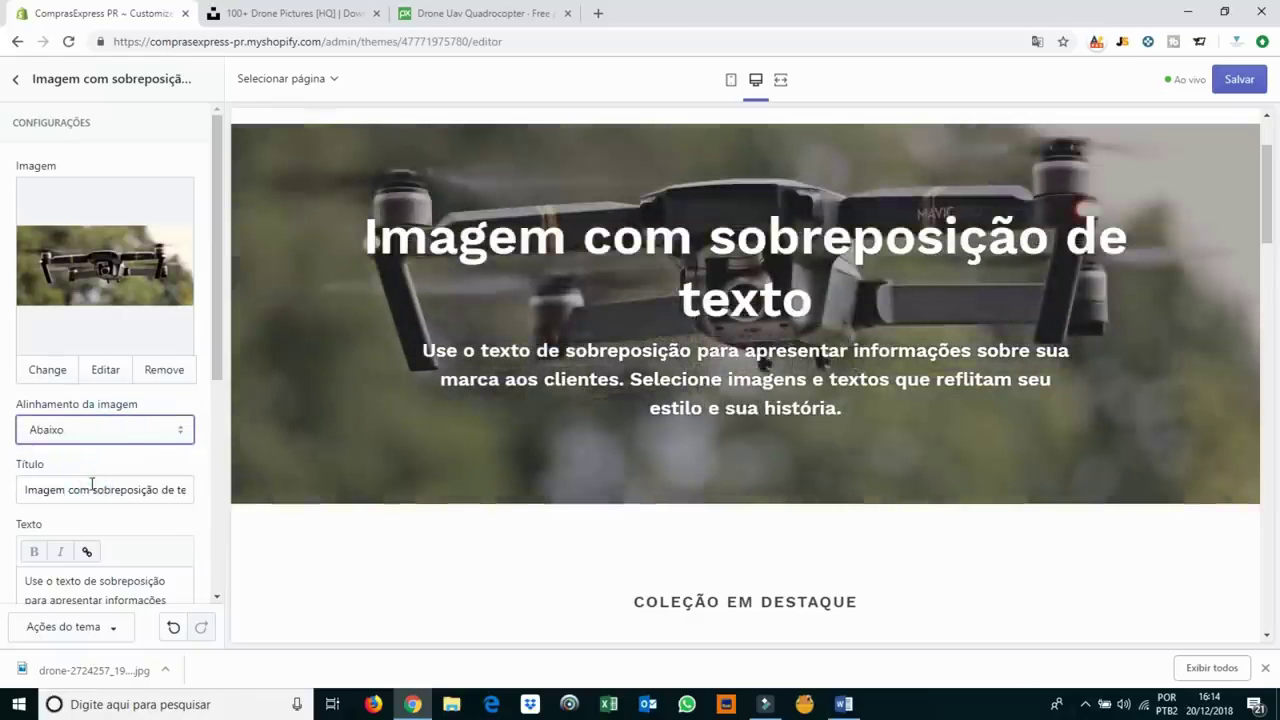
click(106, 430)
click(100, 466)
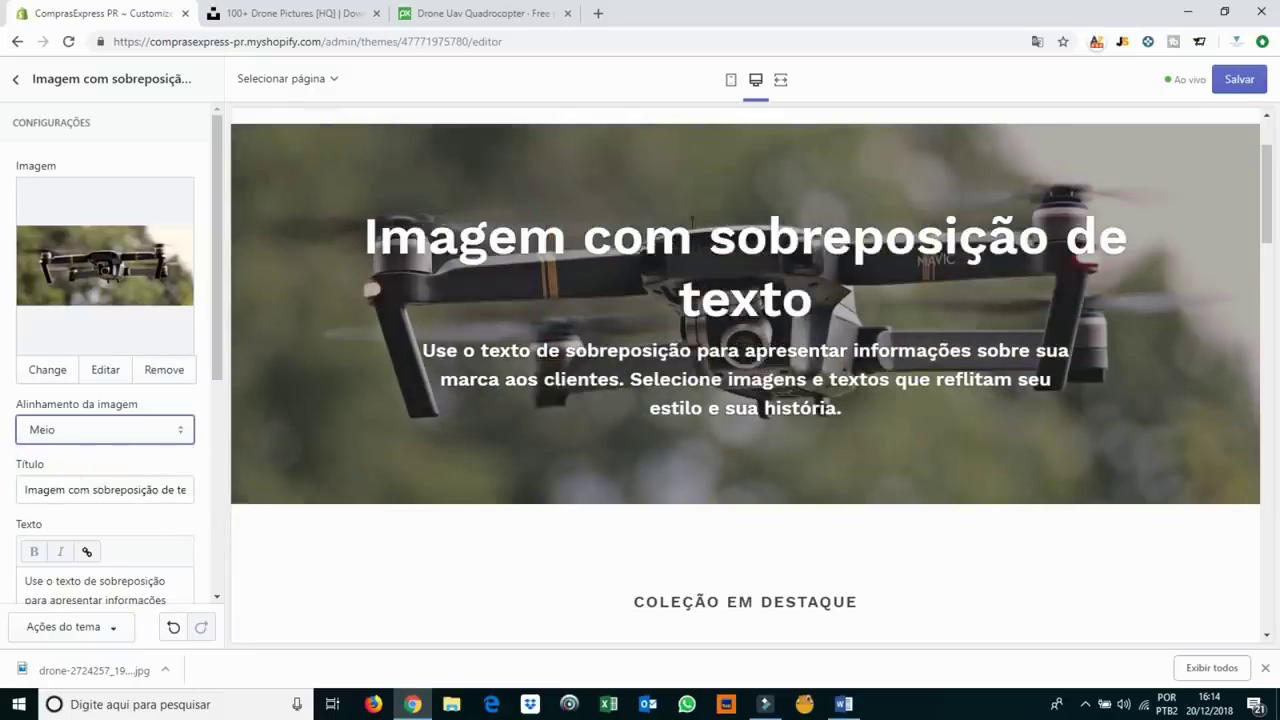
Replace the overlay section's title with "AQUI VOCÊ ENCONTRA TUDO DE DRONES".
triple_click(108, 486)
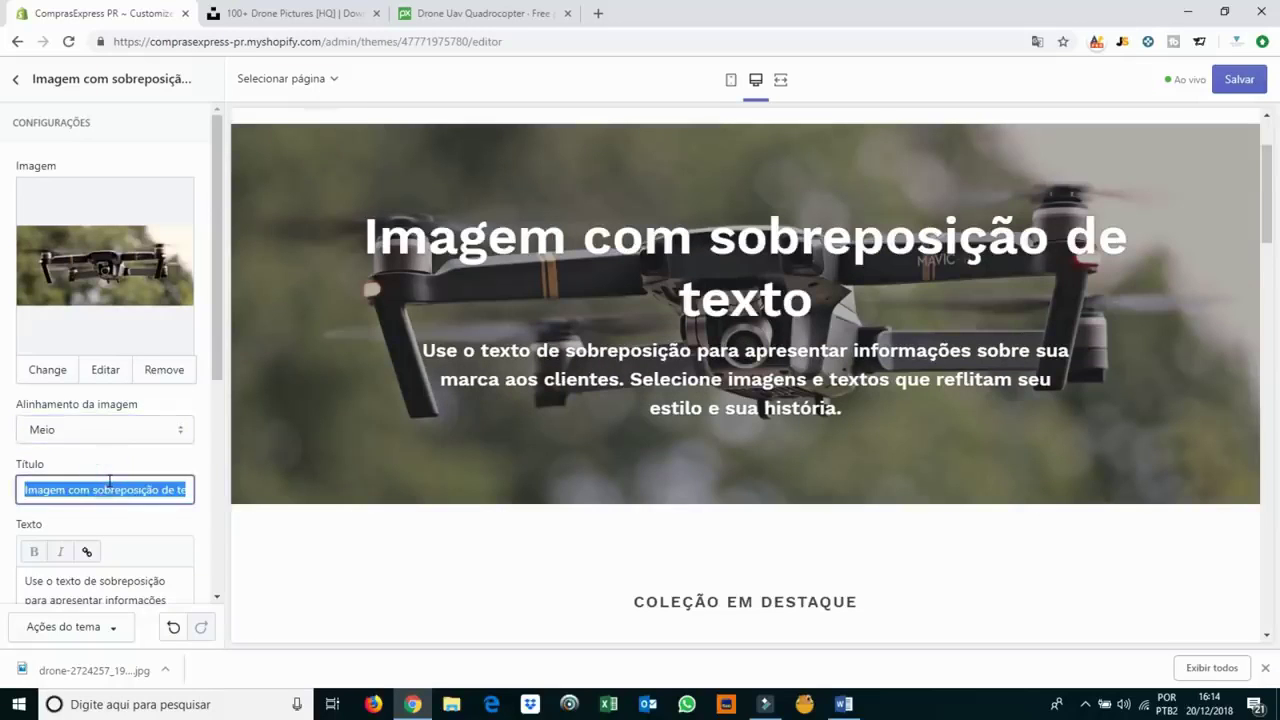
text(AQUI VOCÊ E)
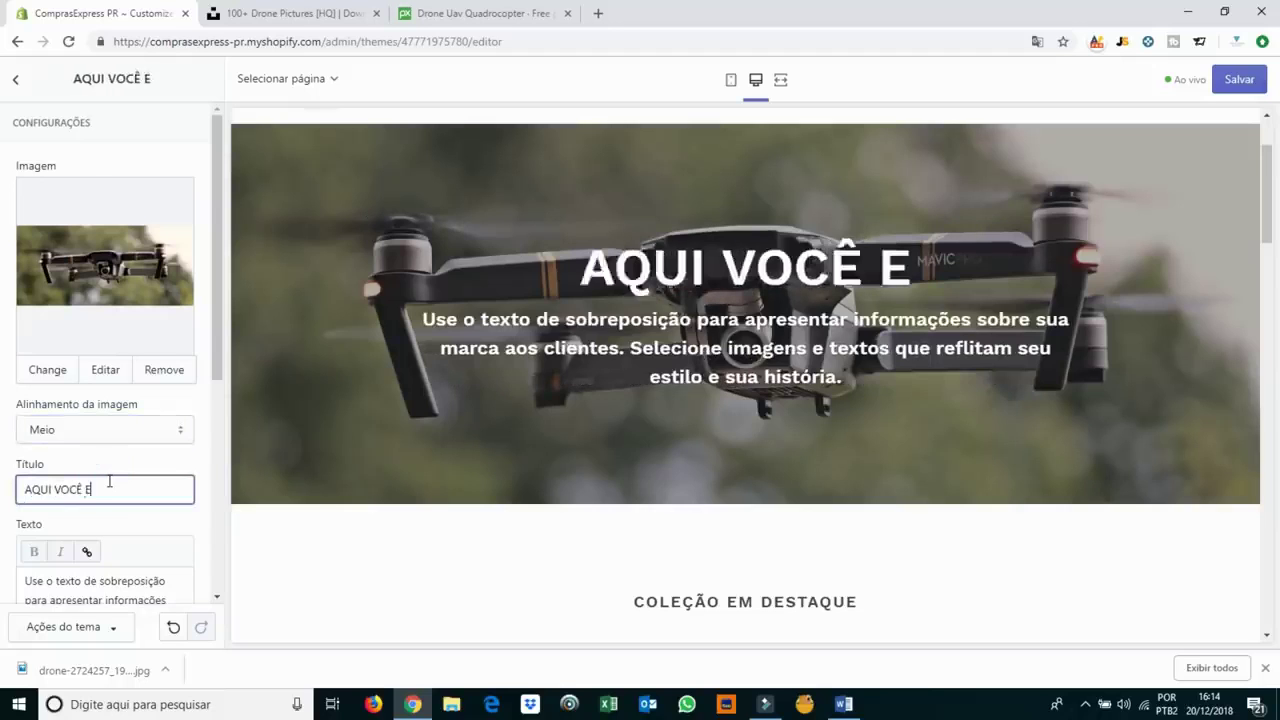
text(NCONTRA TUDO DE)
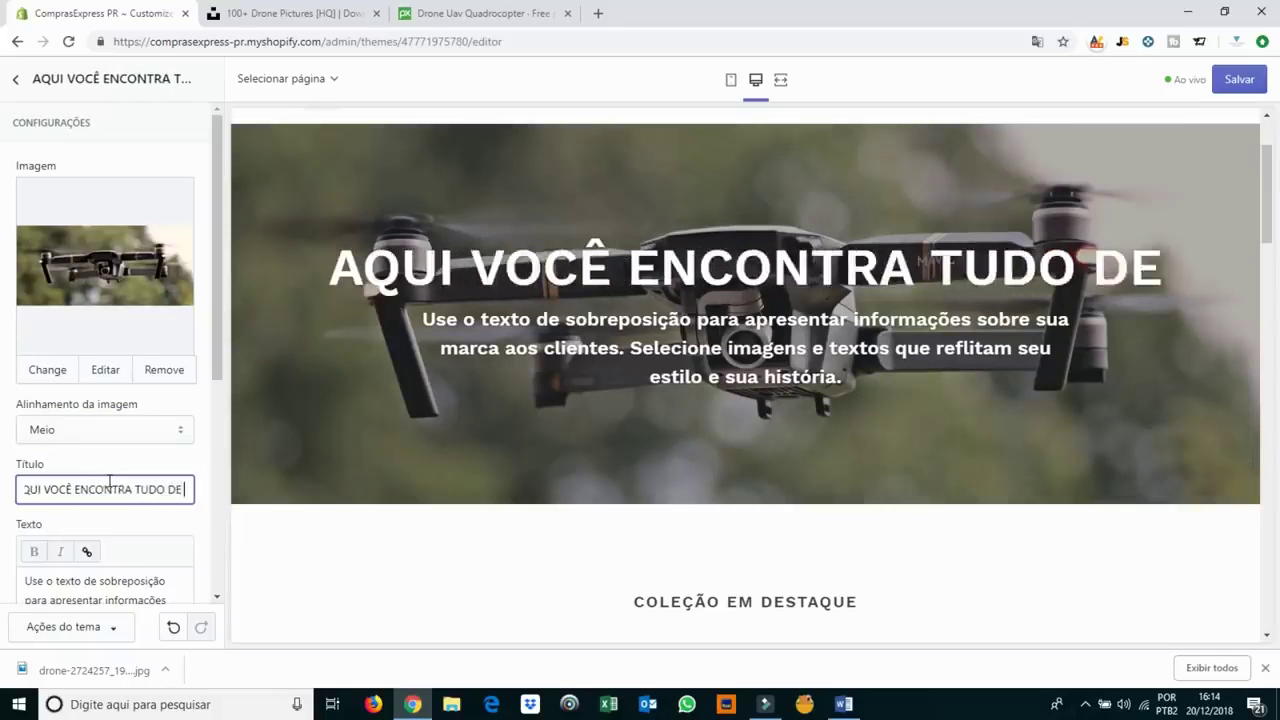
text( DRONES)
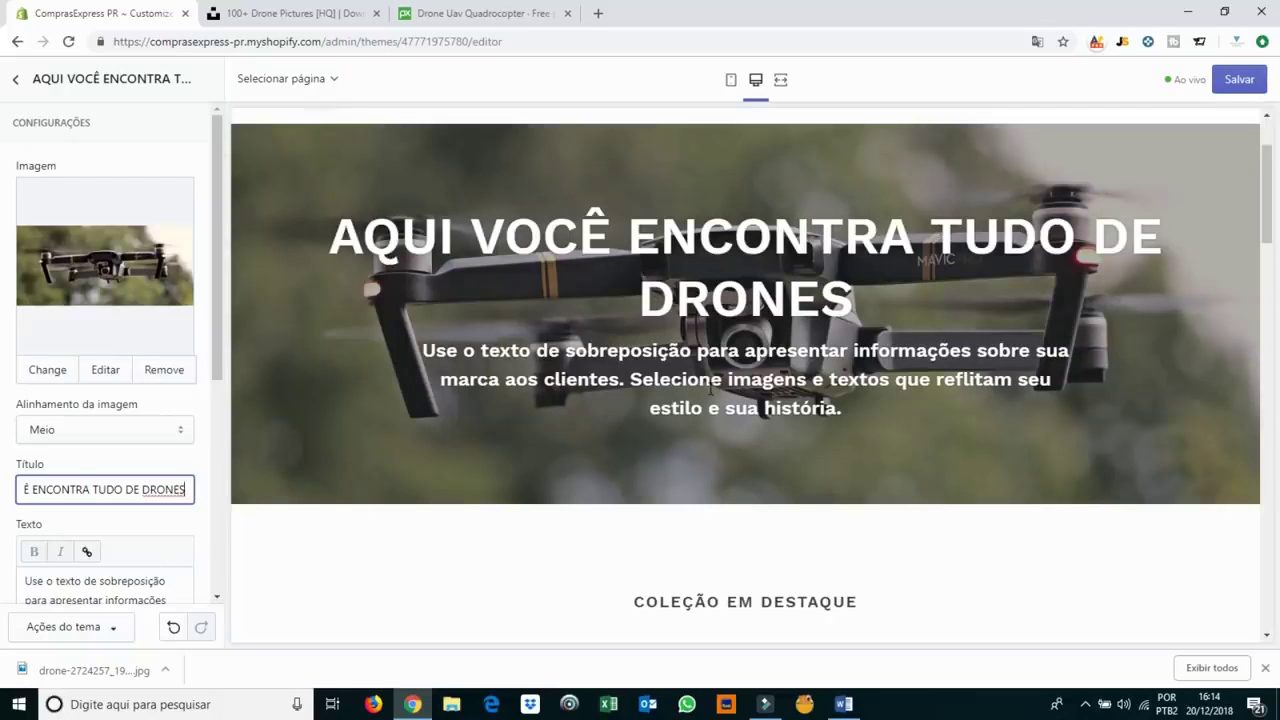
Replace the overlay section's body text with "Temos todos os tipo de DRONES e Acessórios! Saiba Mais...".
click(712, 388)
scroll(338, 527, down, 2)
triple_click(155, 585)
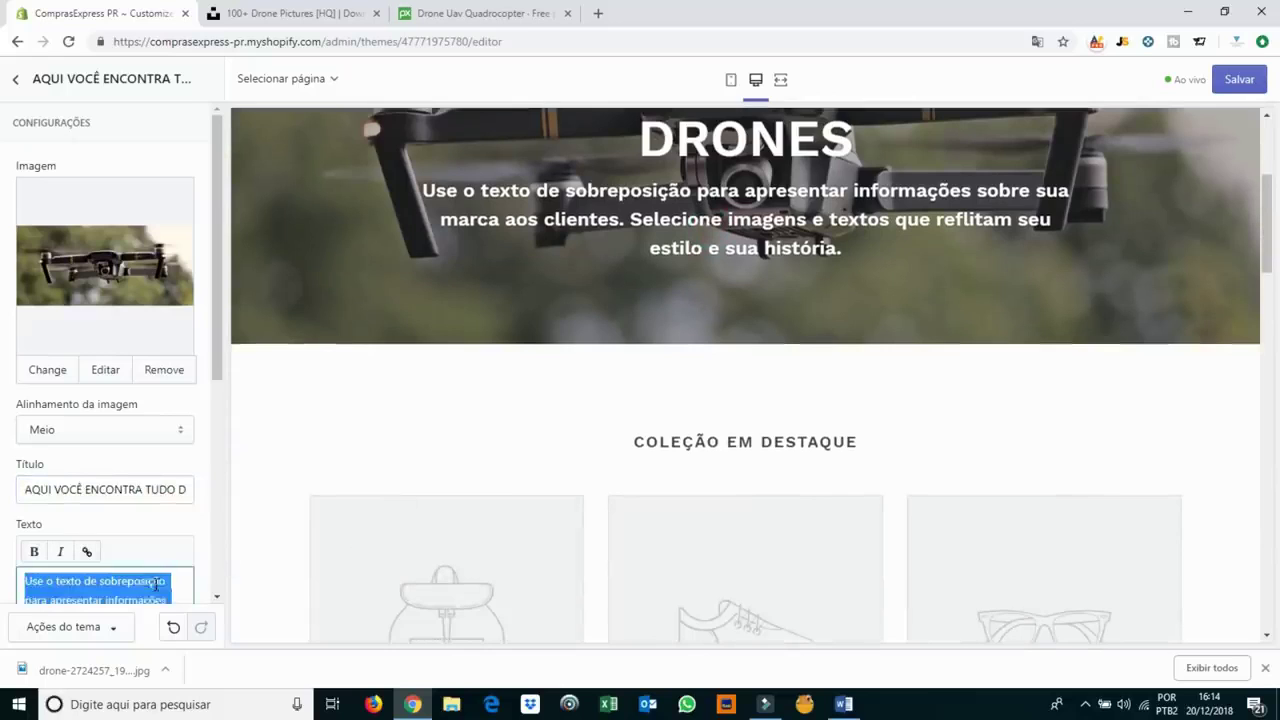
scroll(208, 540, down, 2)
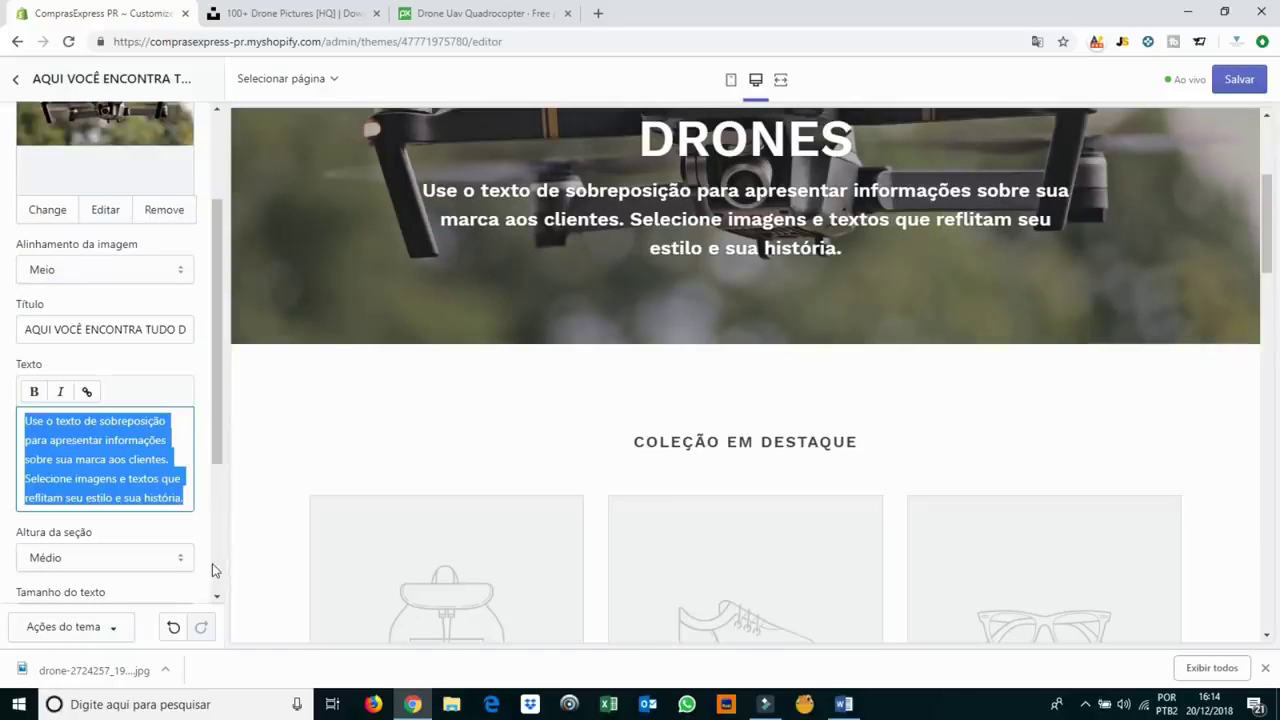
text(Temos )
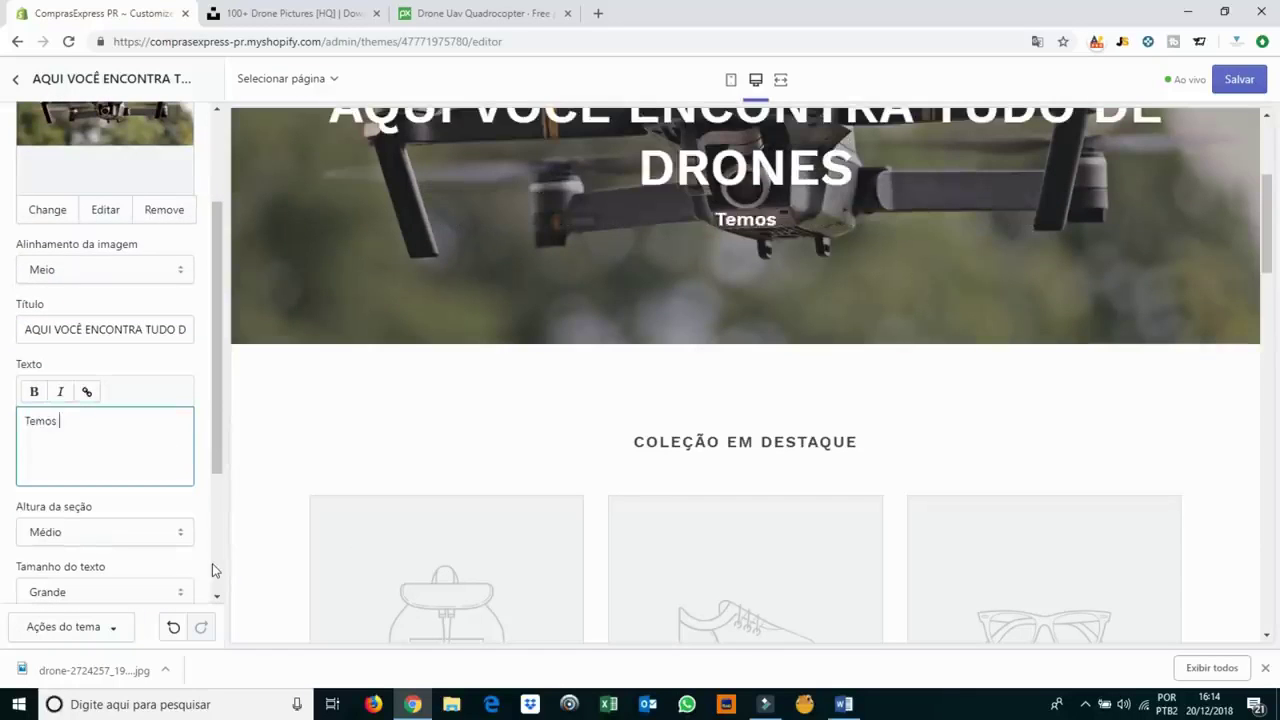
text(todos os a)
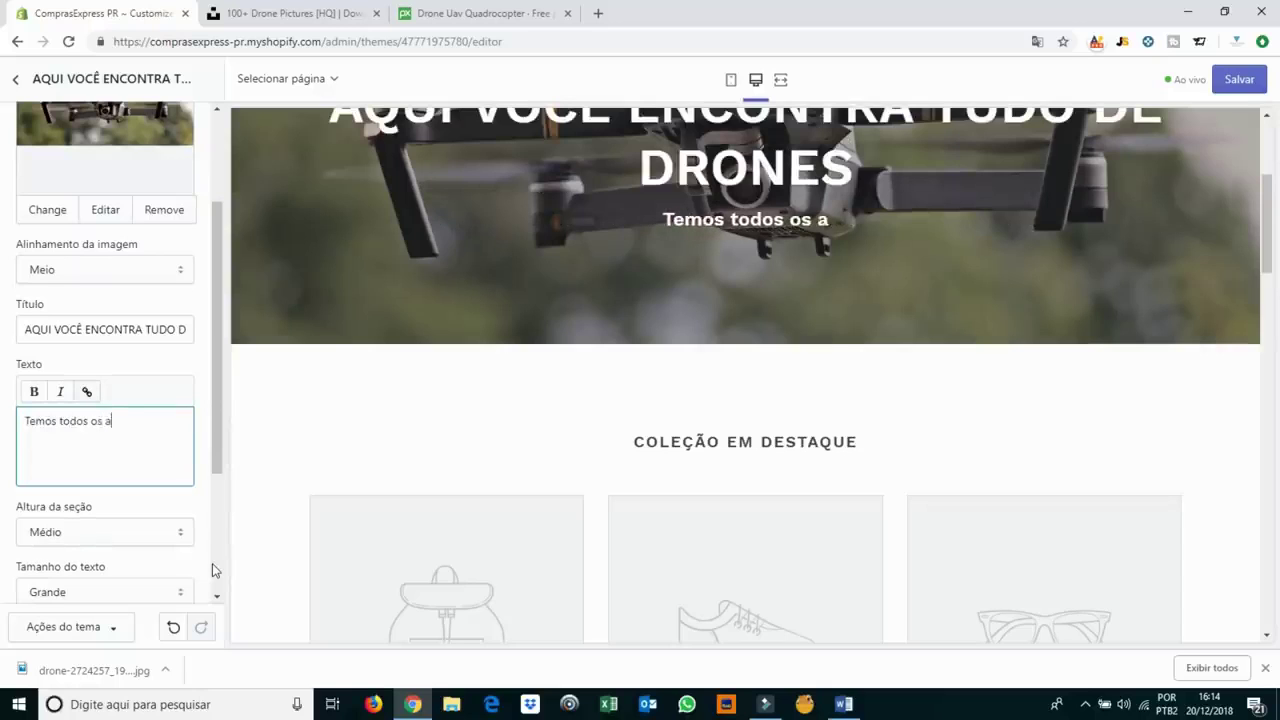
key(BackSpace)
text(tiopod)
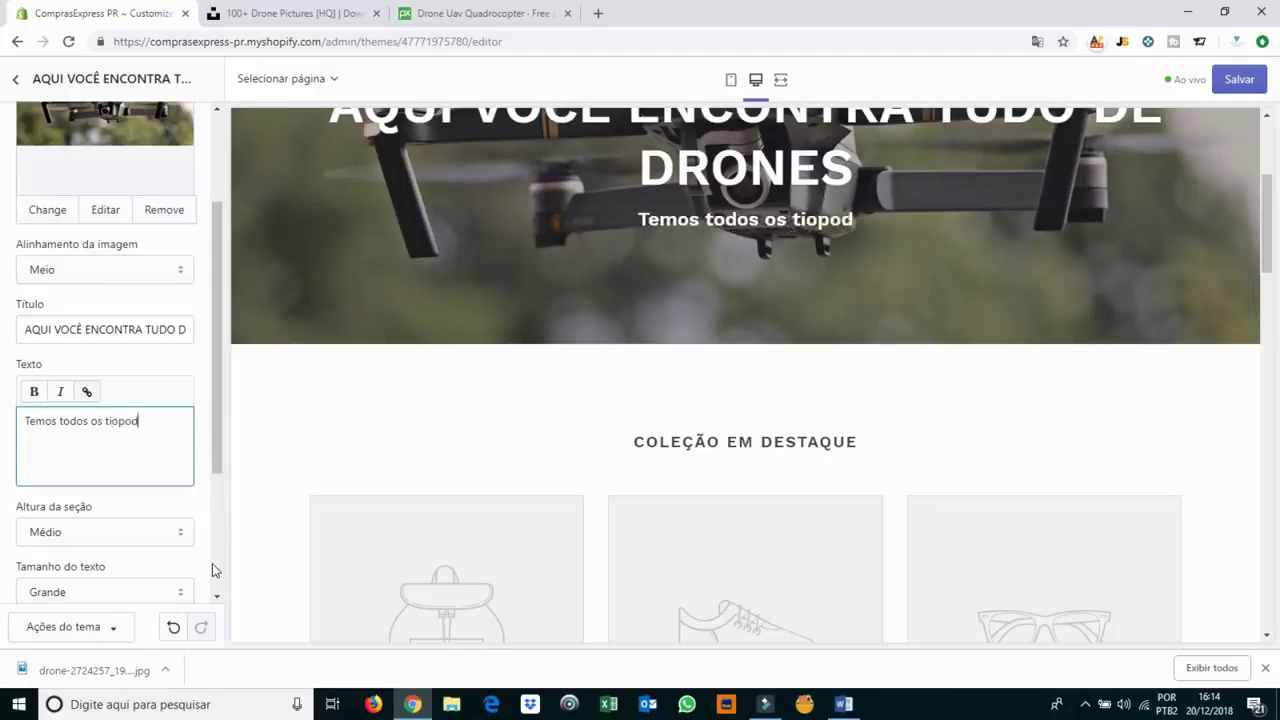
key(BackSpace)
key(BackSpace)
key(BackSpace)
key(BackSpace)
text(pode)
key(BackSpace)
key(BackSpace)
key(BackSpace)
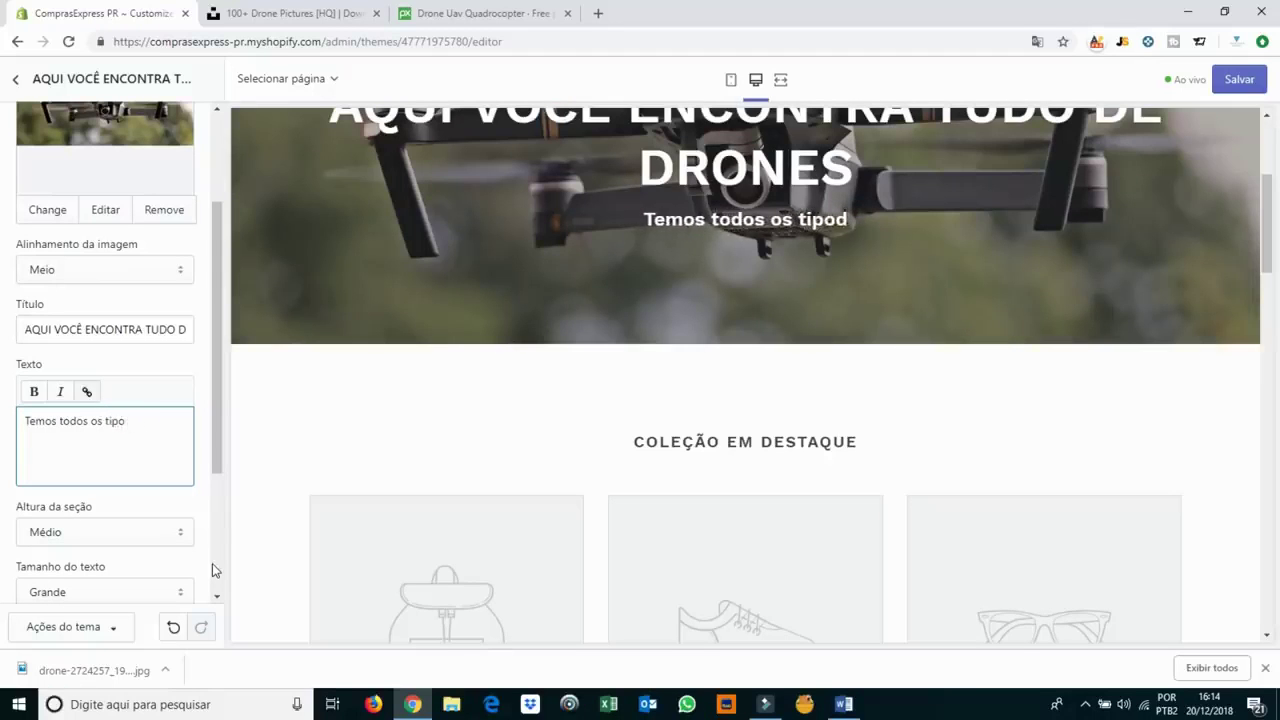
text(de DRONES e )
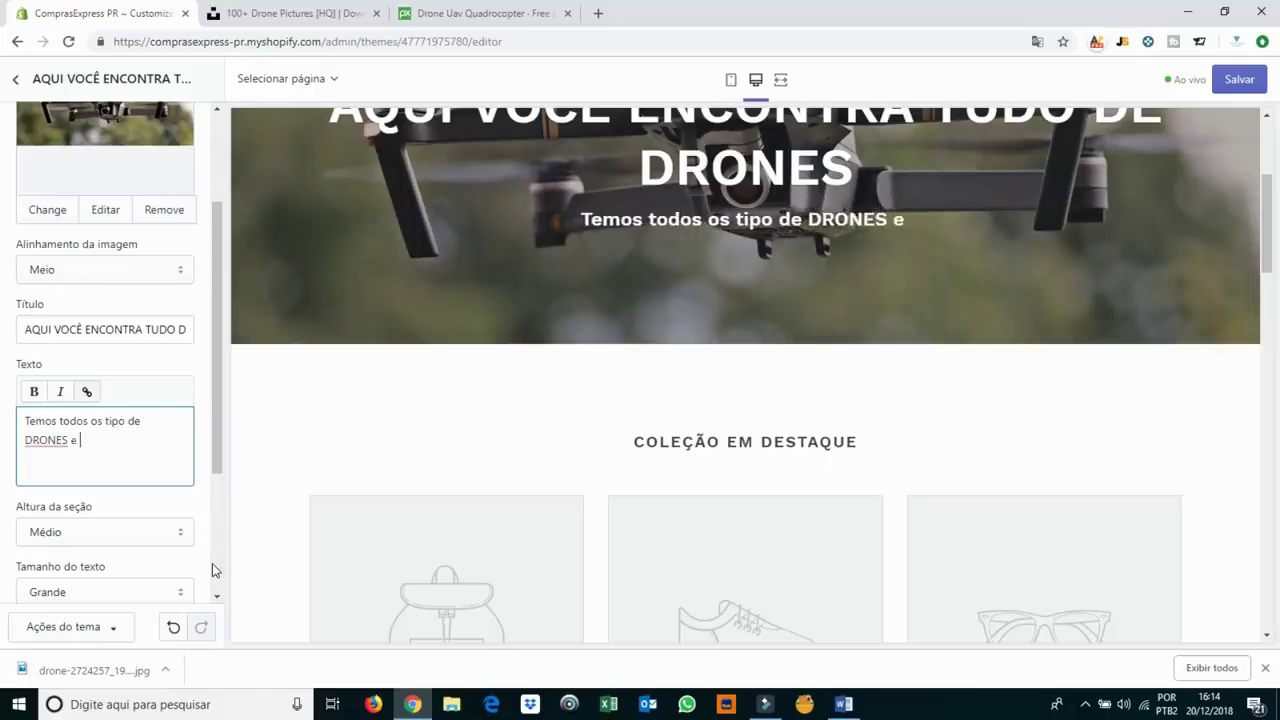
text(Acessórios! )
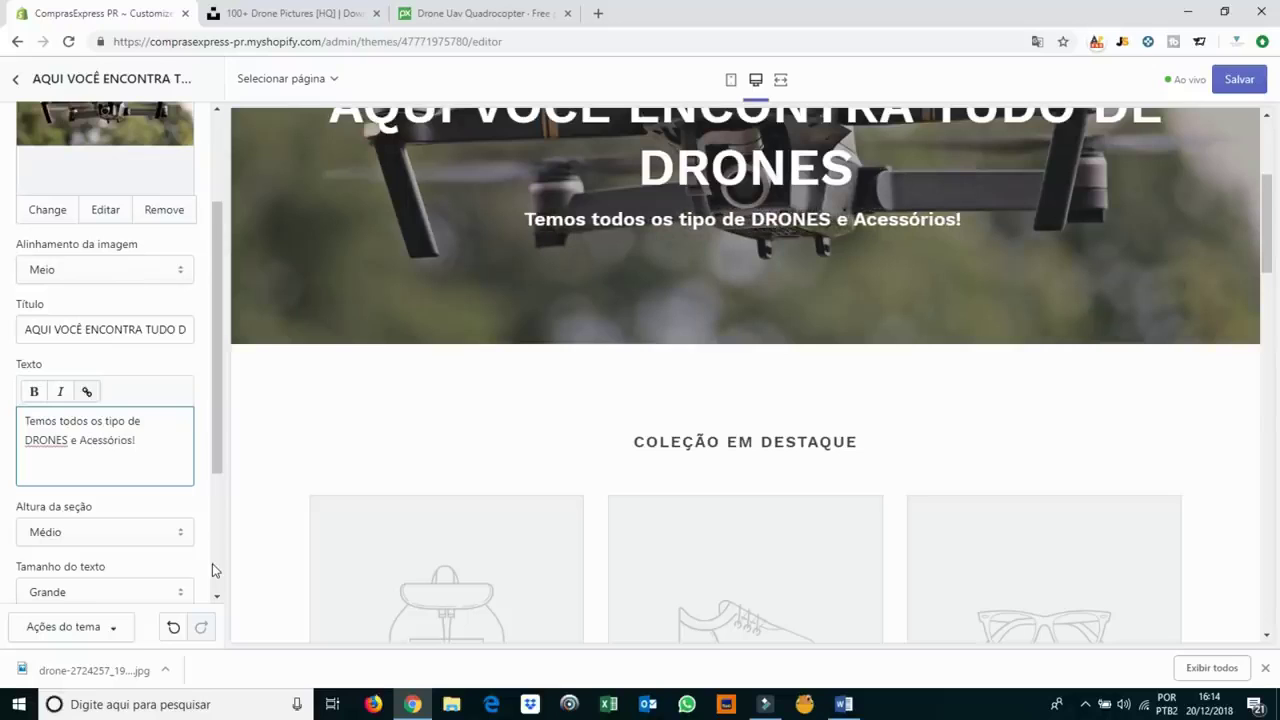
text(Saiba m)
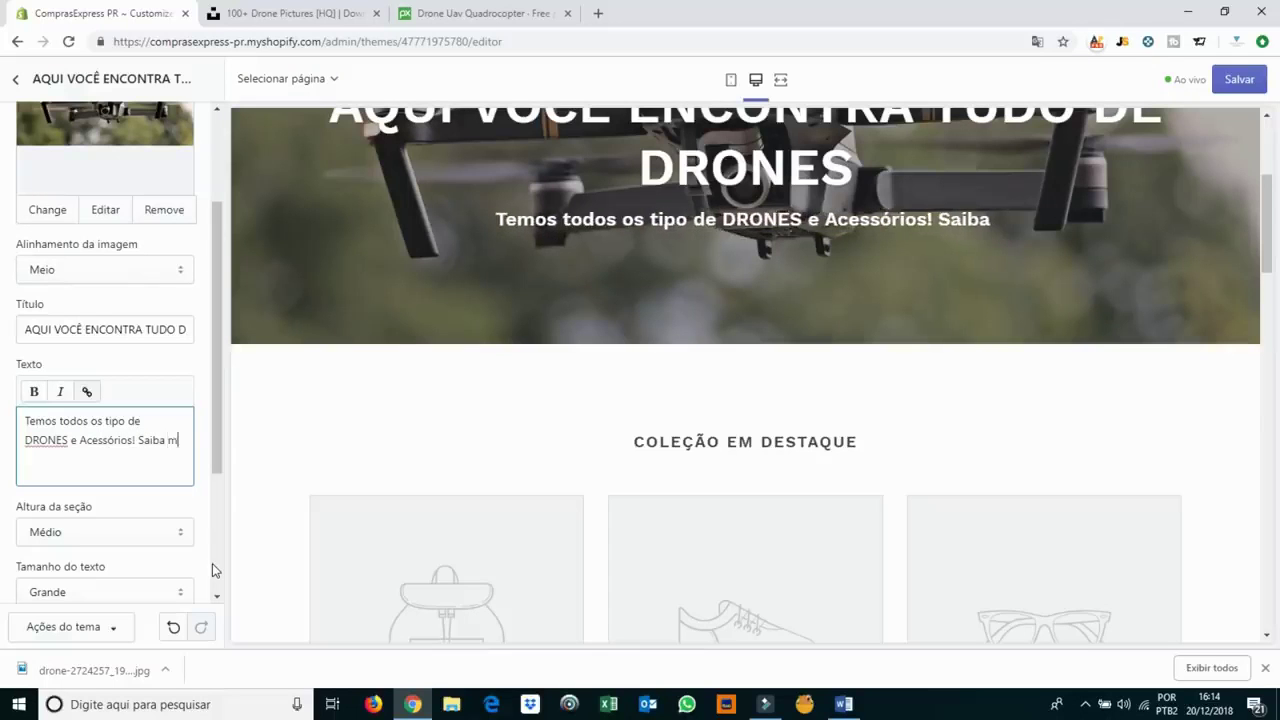
key(BackSpace)
text(Mais...)
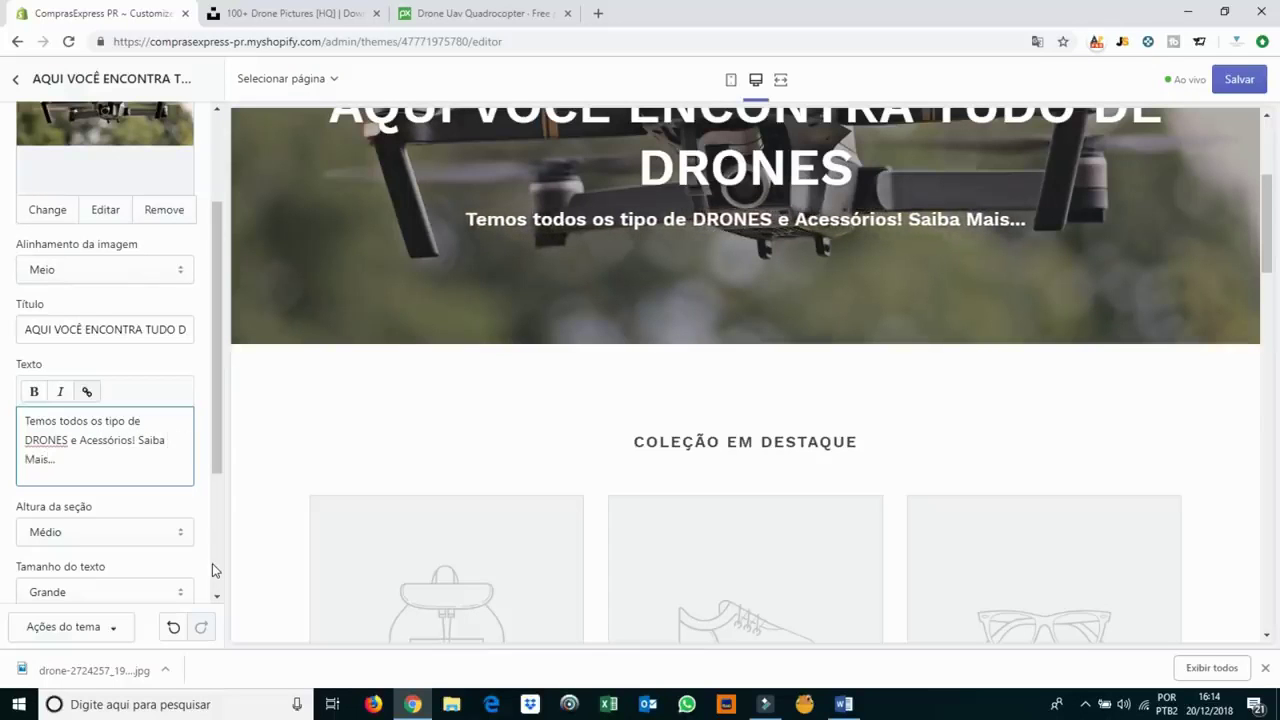
scroll(520, 406, up, 2)
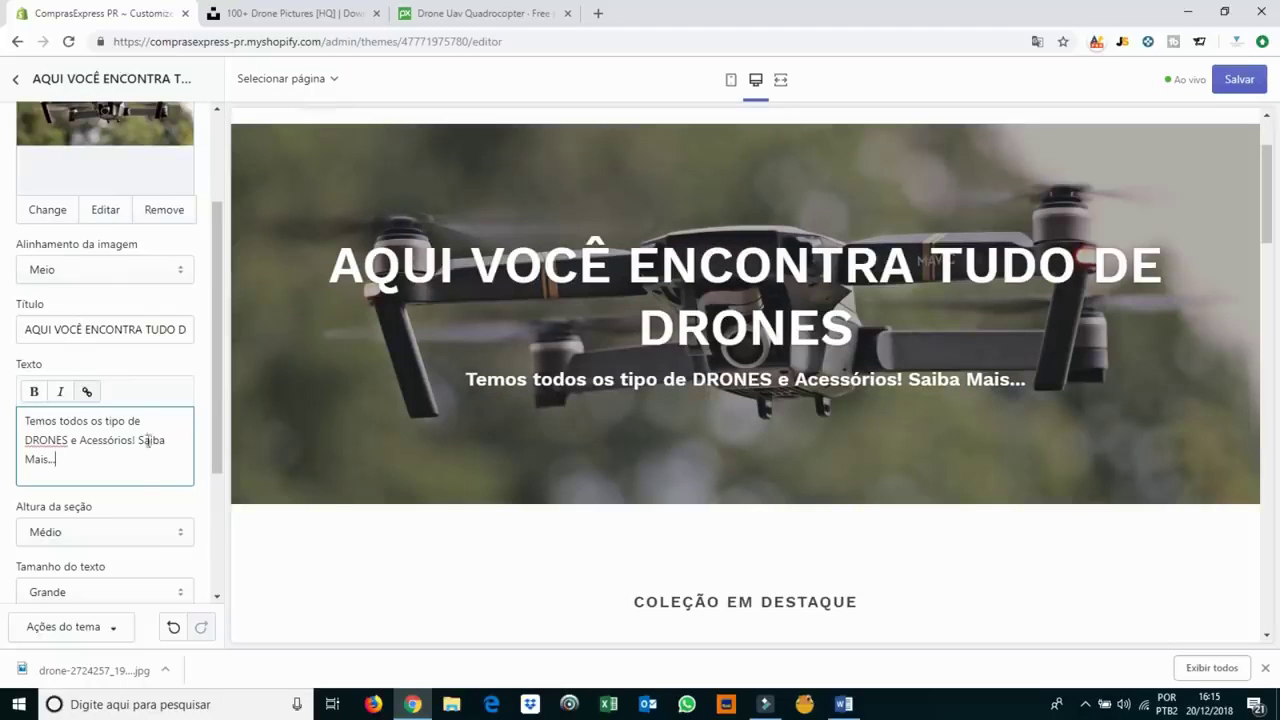
Try the Extra pequeno and Extra grande section heights for the overlay section and set it back to Médio.
scroll(128, 410, down, 2)
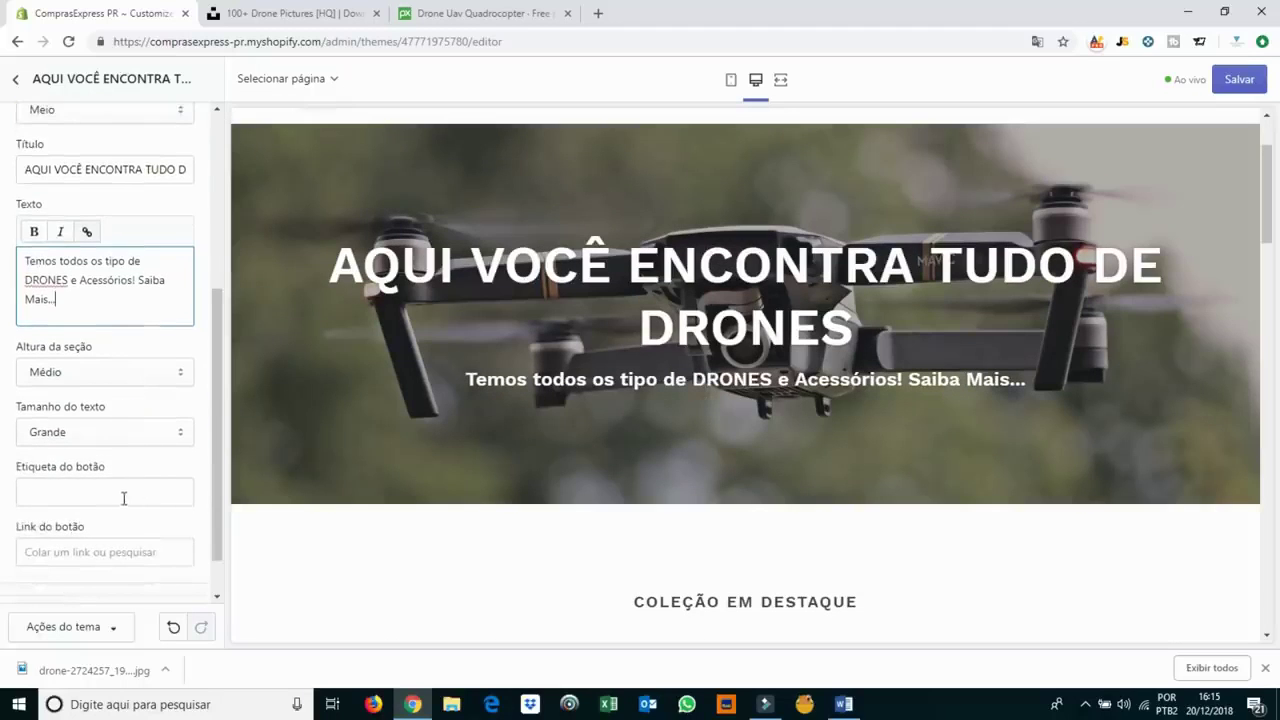
click(85, 370)
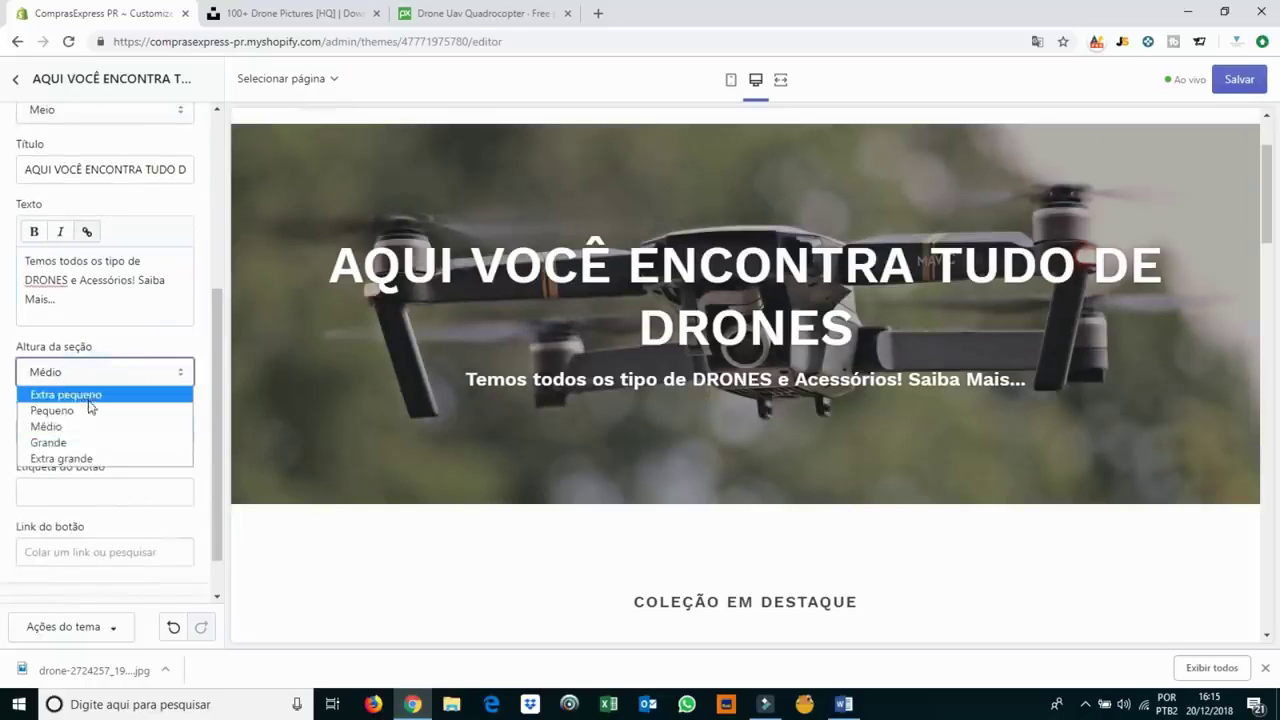
click(88, 392)
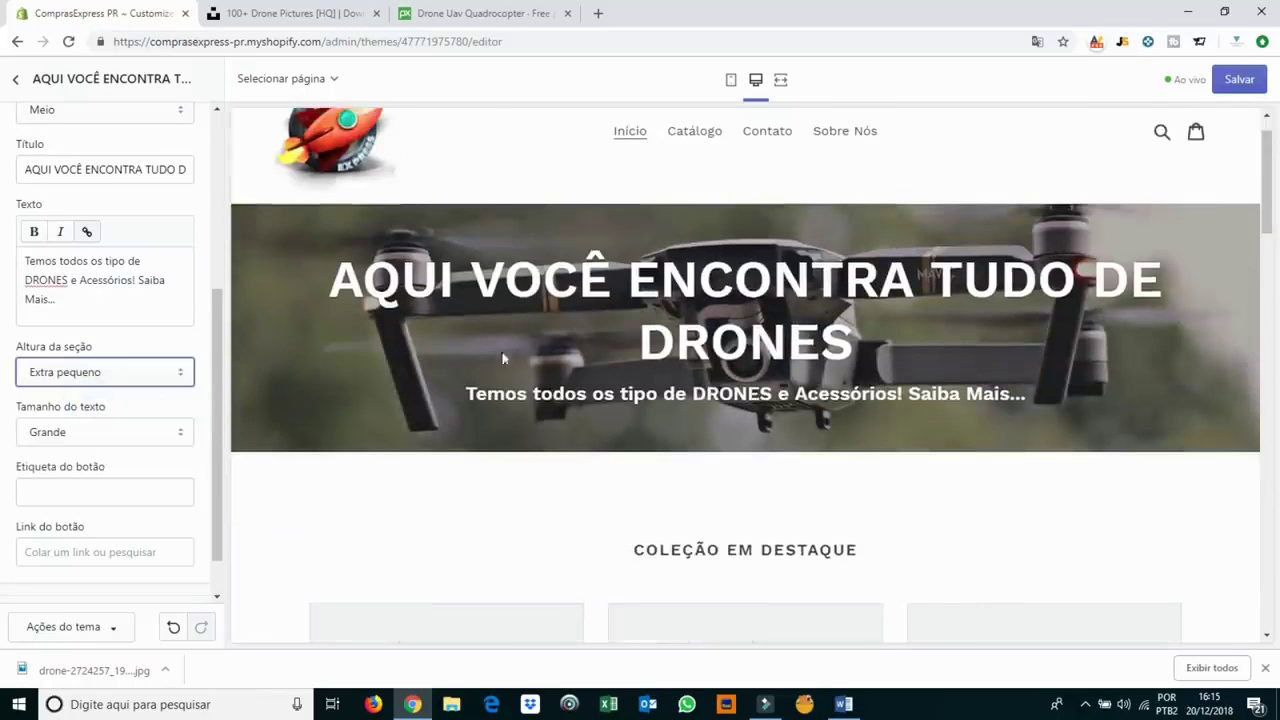
click(57, 371)
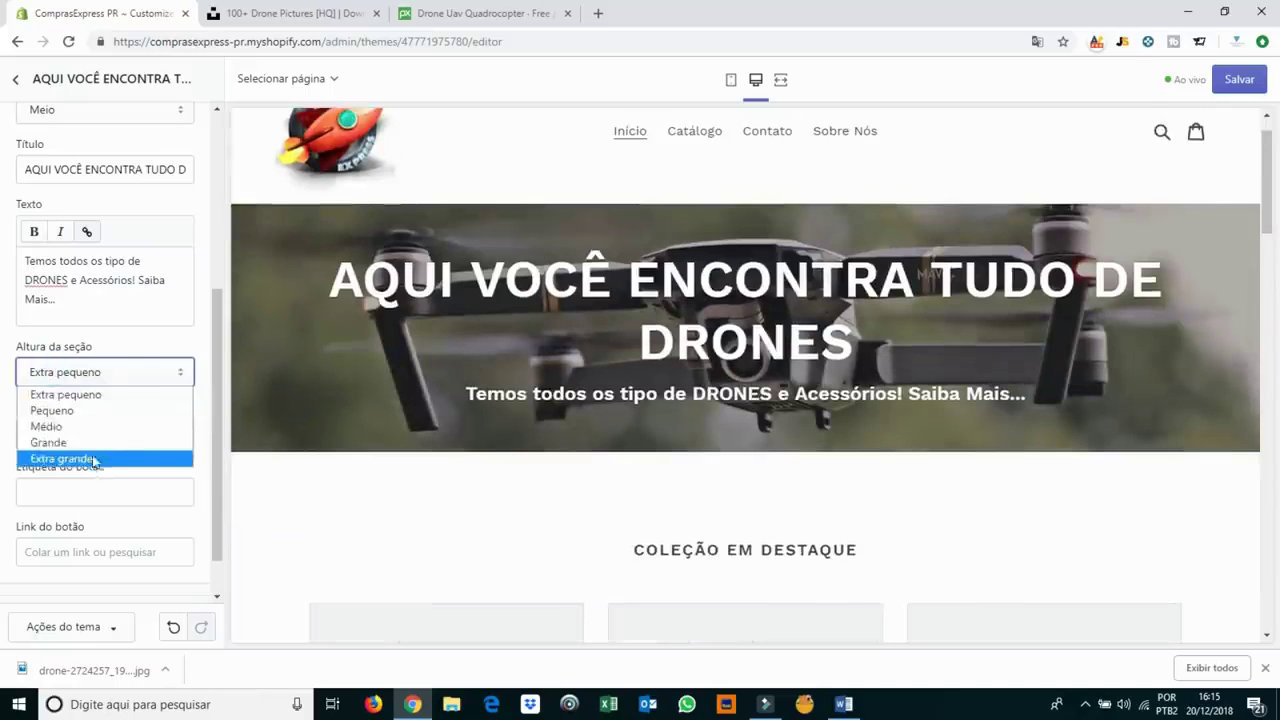
click(93, 458)
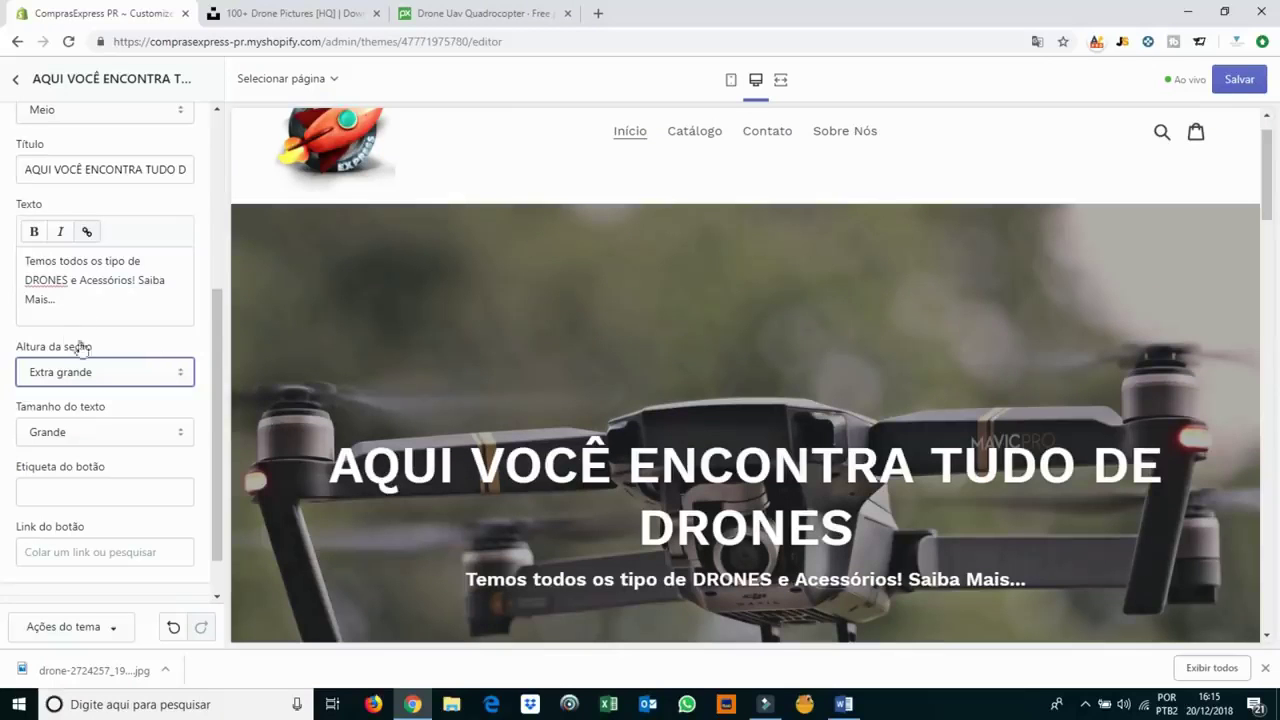
click(100, 371)
click(92, 434)
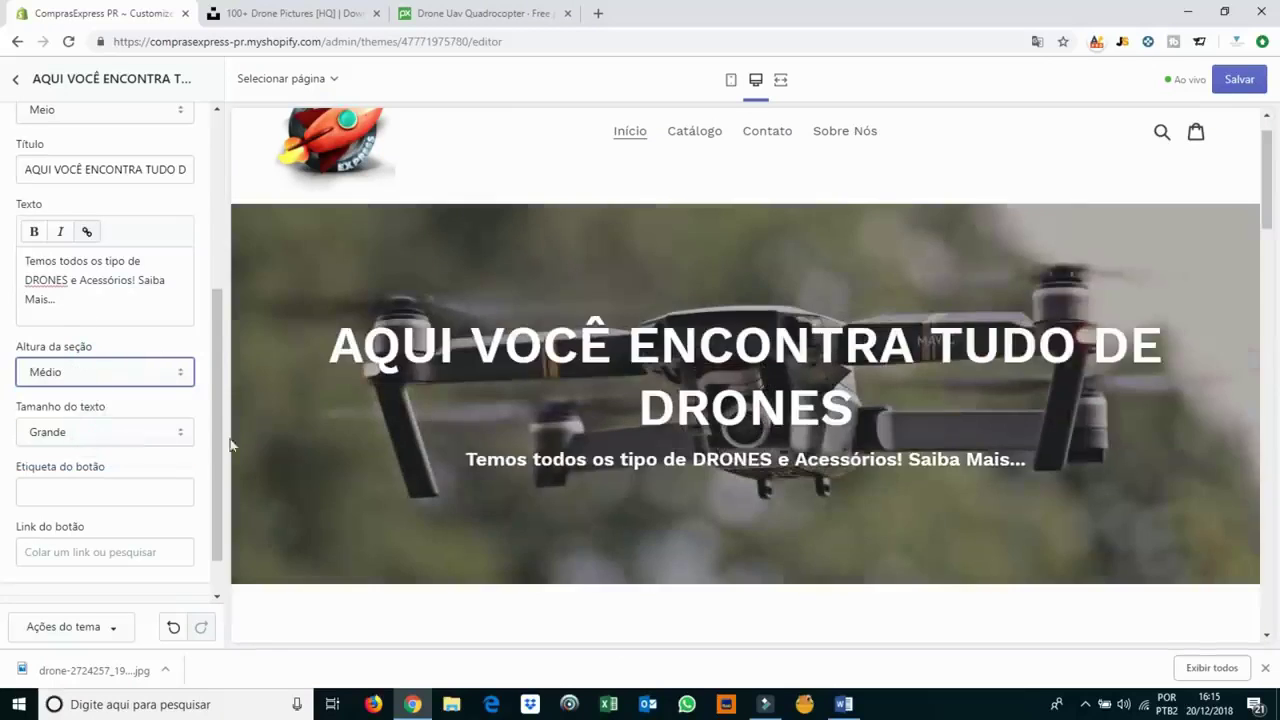
Try the Médio text size for the overlay section and set it back to Grande.
scroll(150, 360, down, 1)
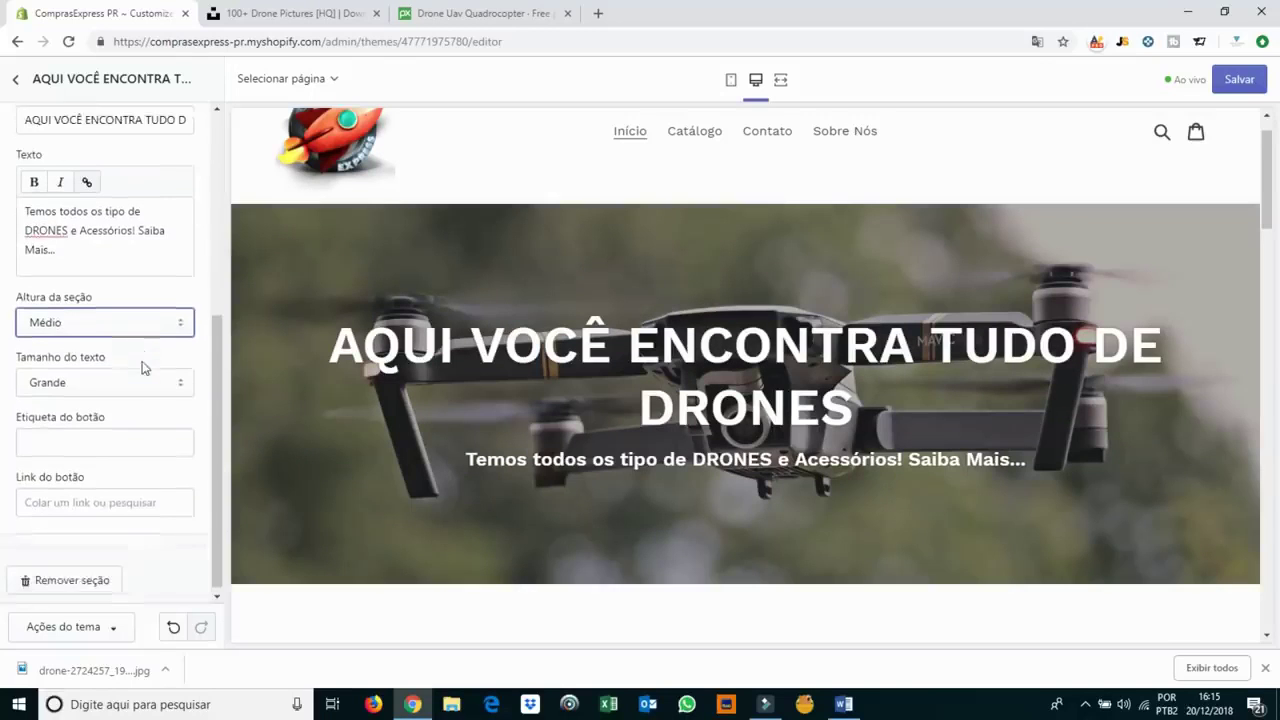
click(114, 377)
click(105, 402)
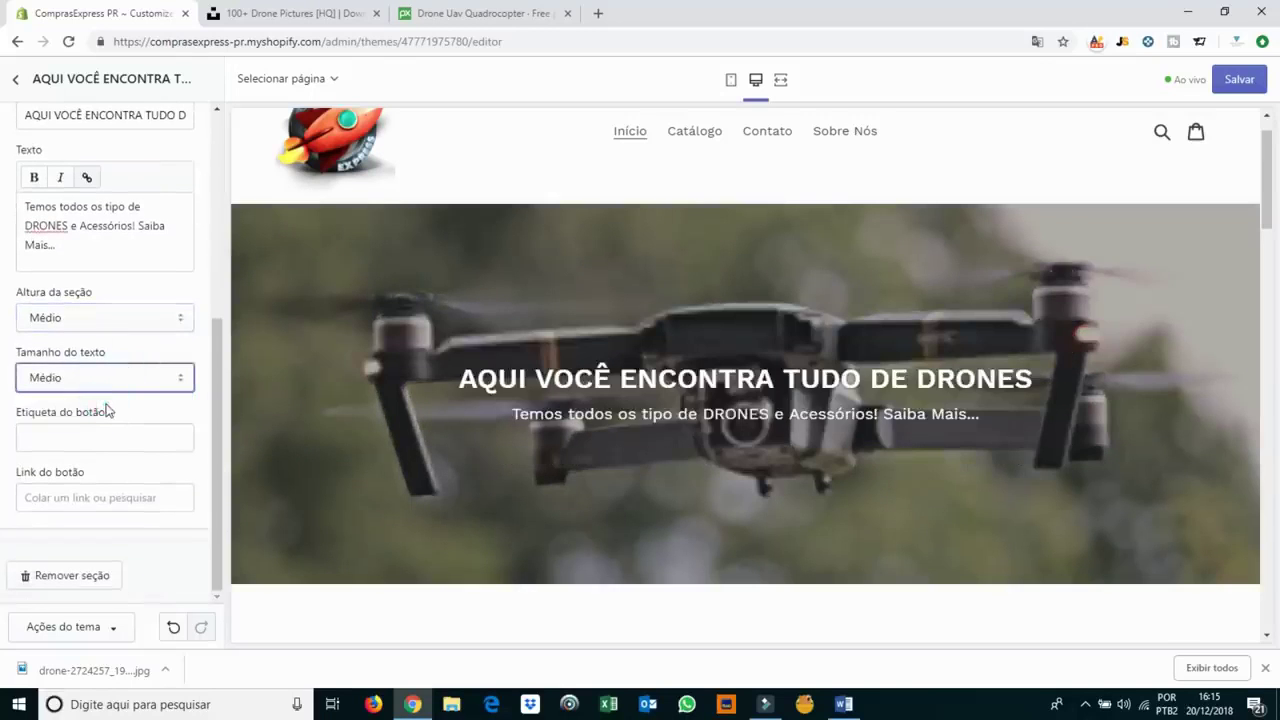
click(110, 377)
click(90, 414)
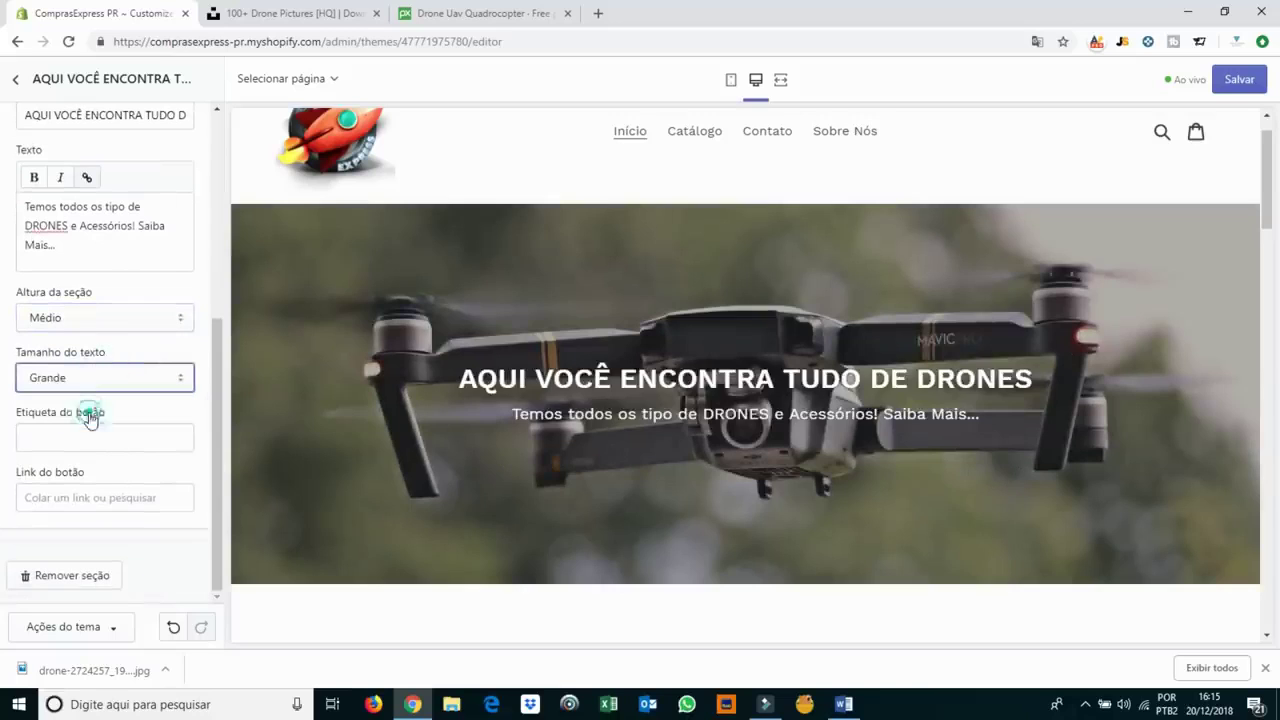
Give the overlay section's button the label "SAIBA MAIS" and link it to All Products.
click(150, 420)
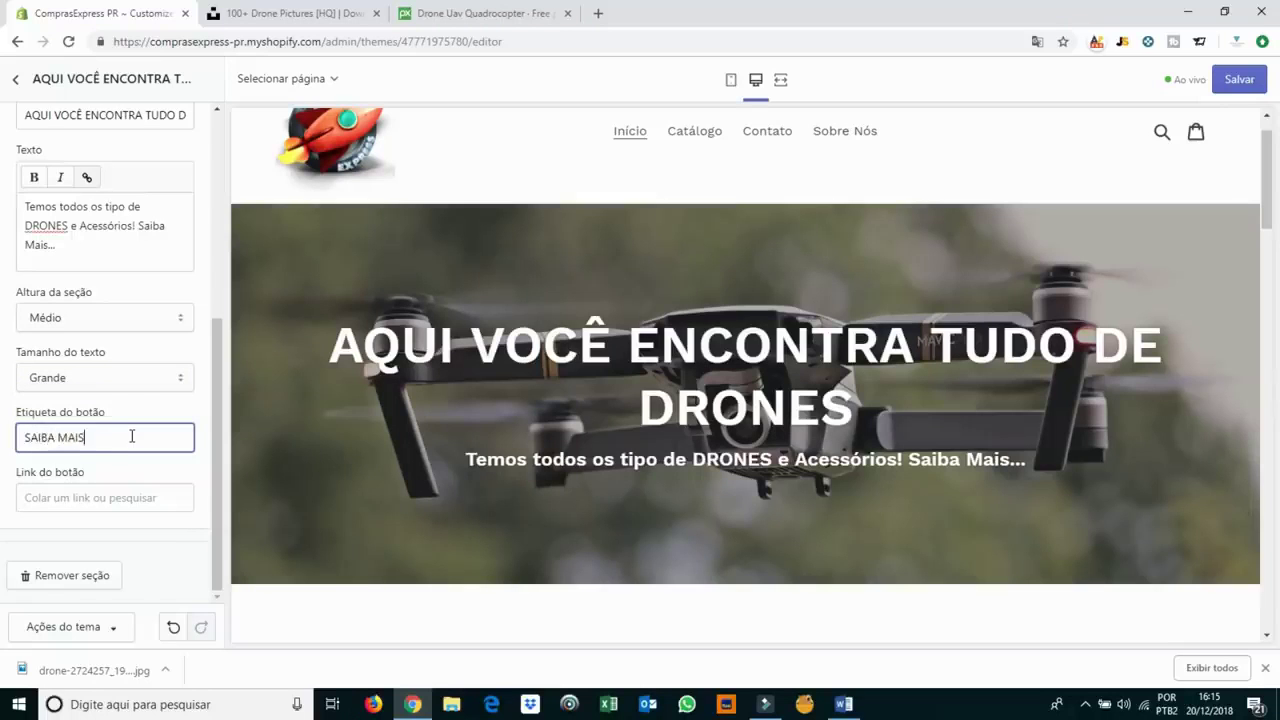
click(127, 497)
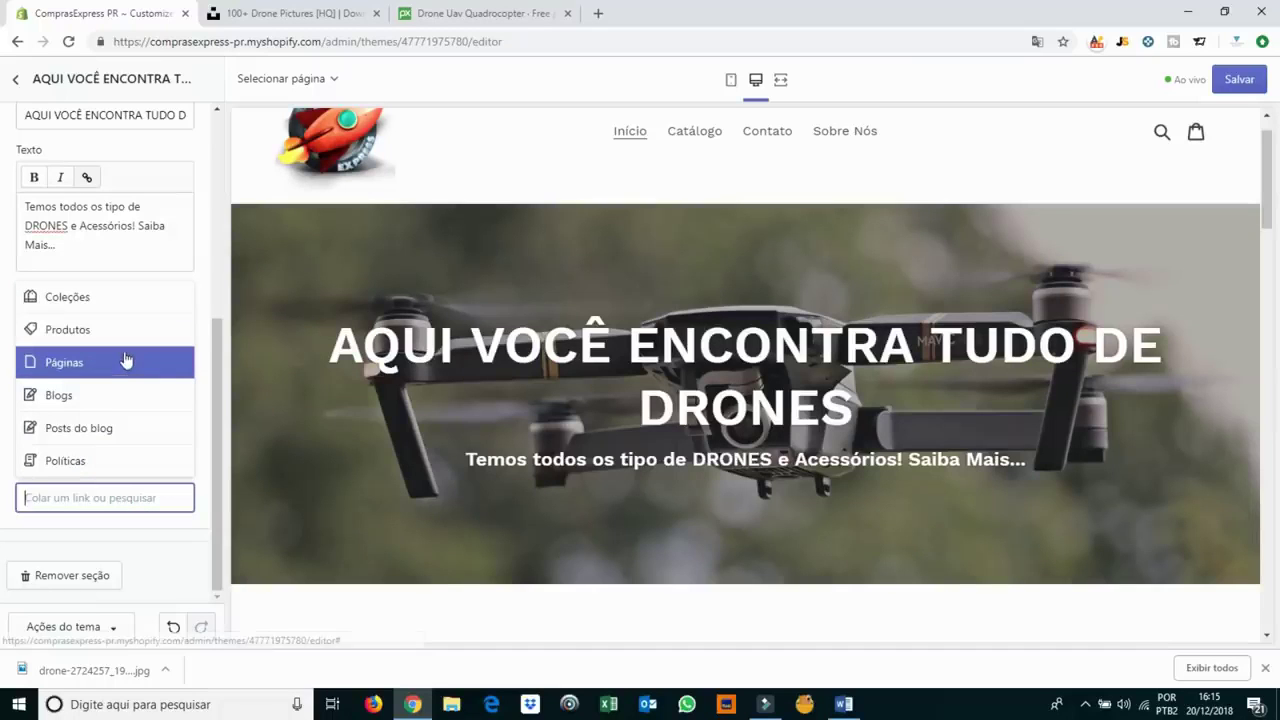
click(88, 329)
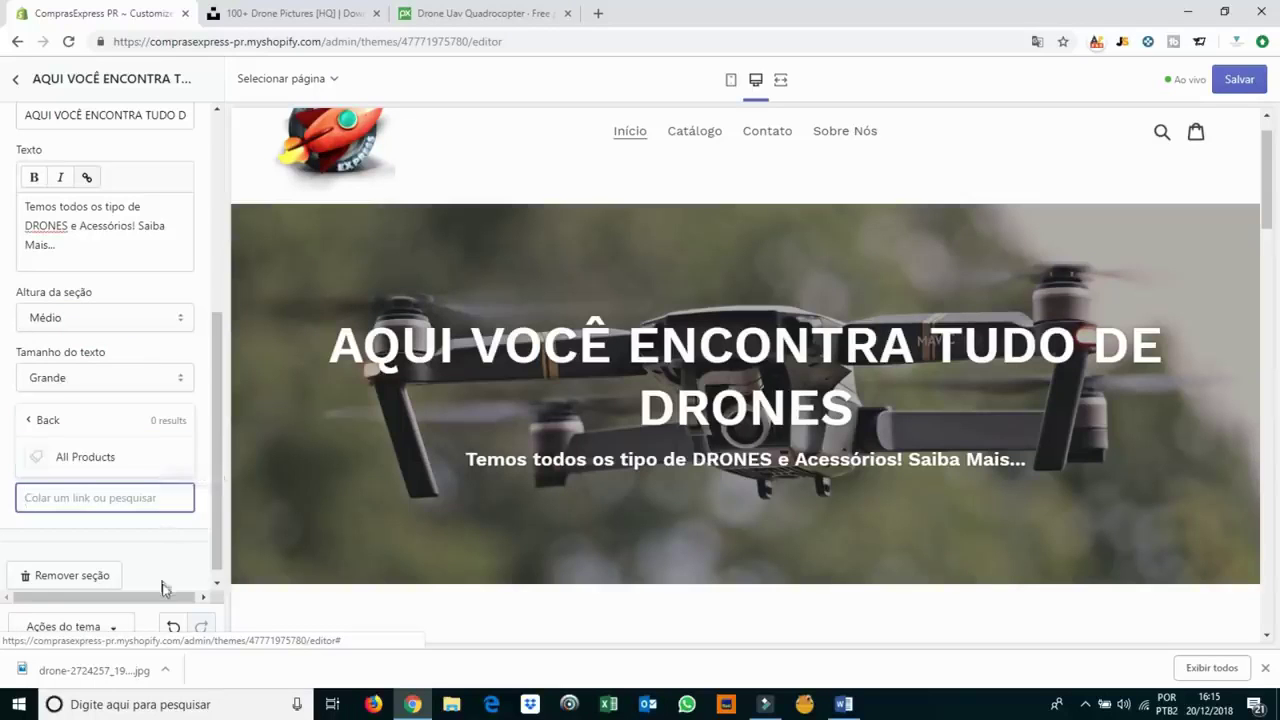
click(210, 550)
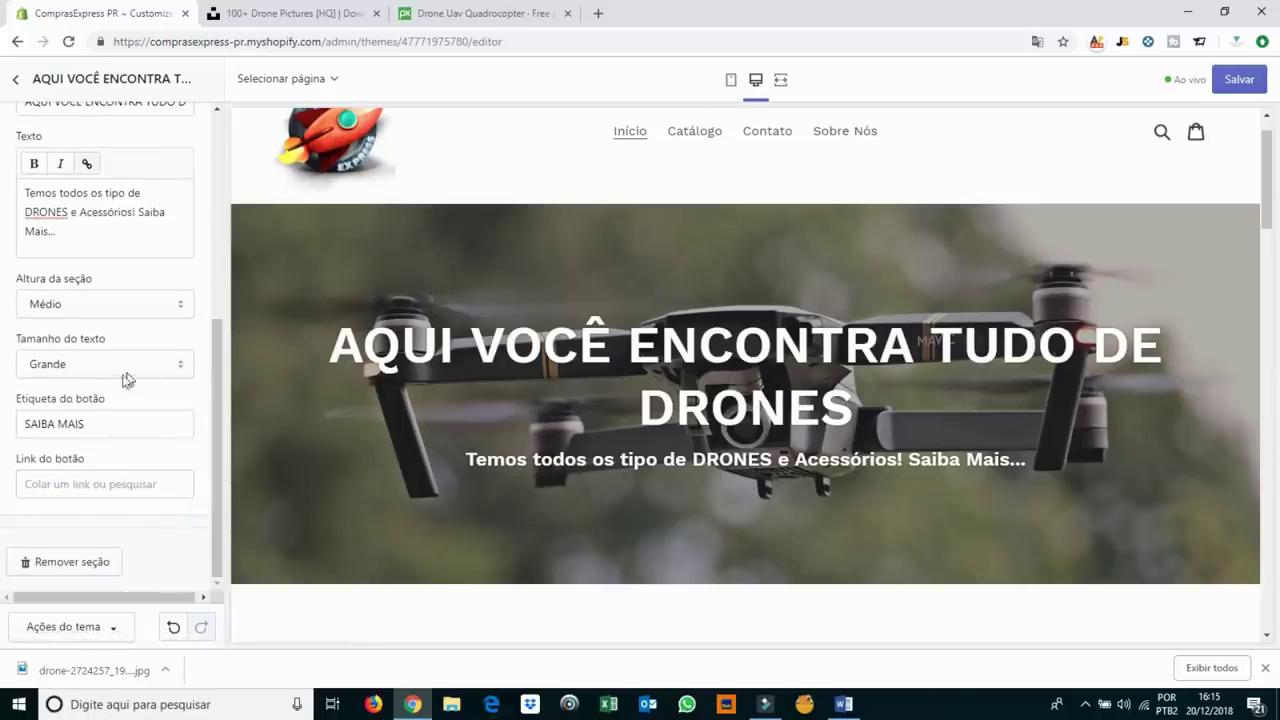
click(113, 486)
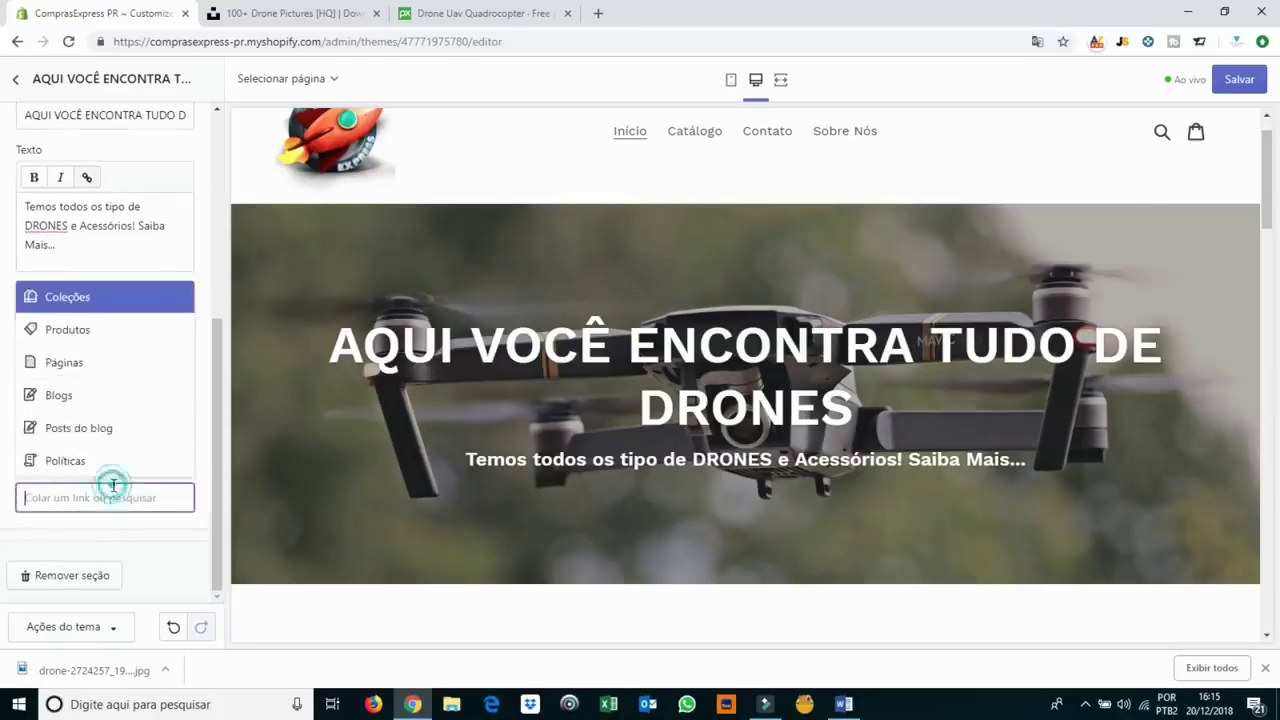
click(69, 330)
click(103, 446)
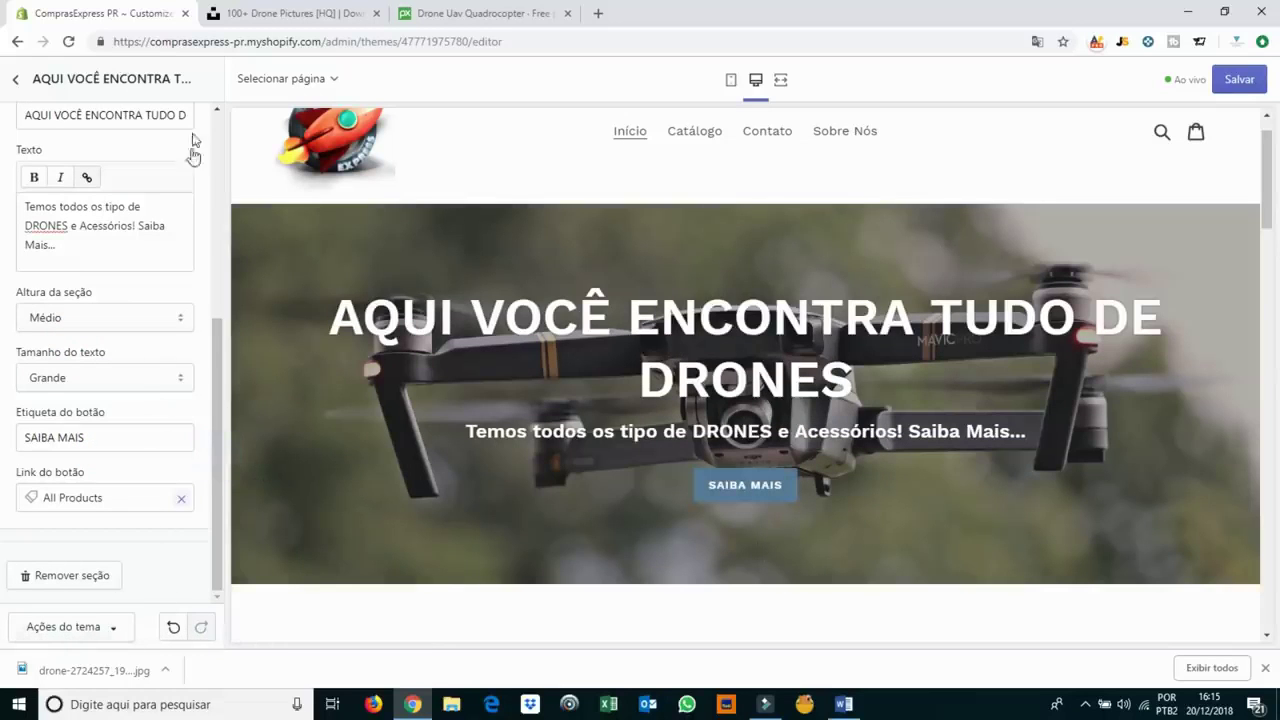
Save the theme changes and leave the theme editor.
click(1238, 80)
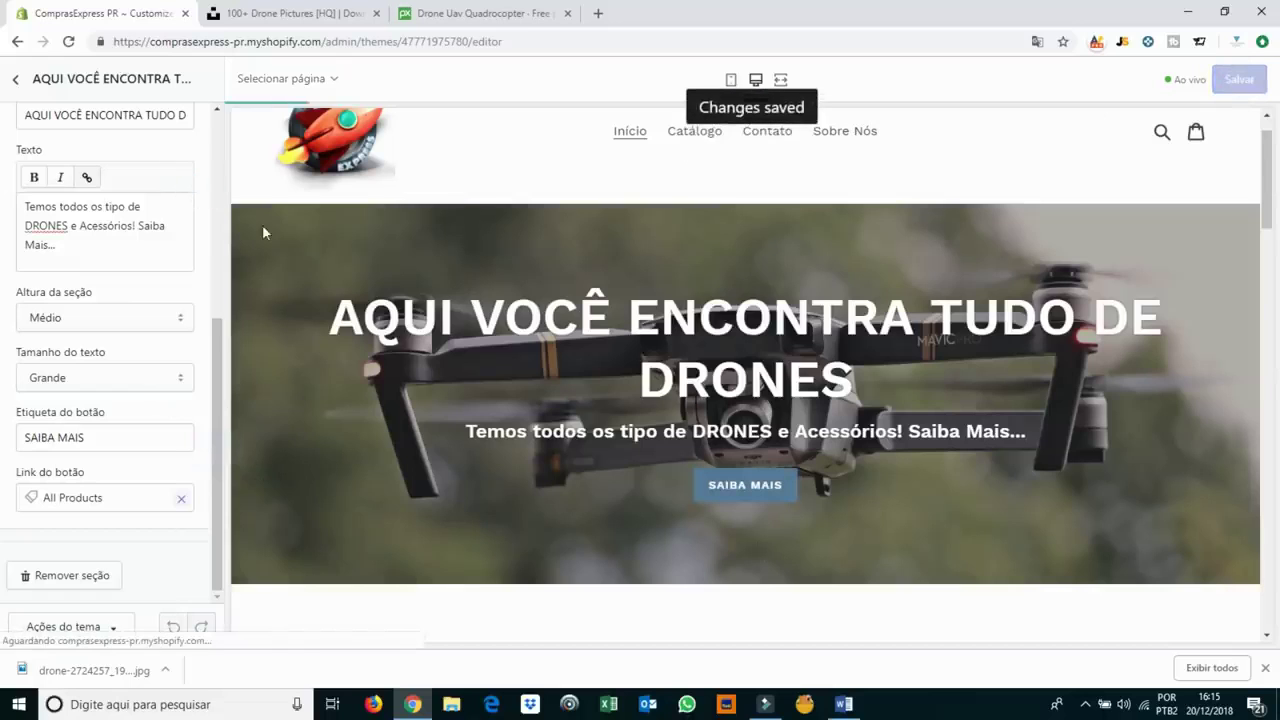
scroll(138, 176, up, 4)
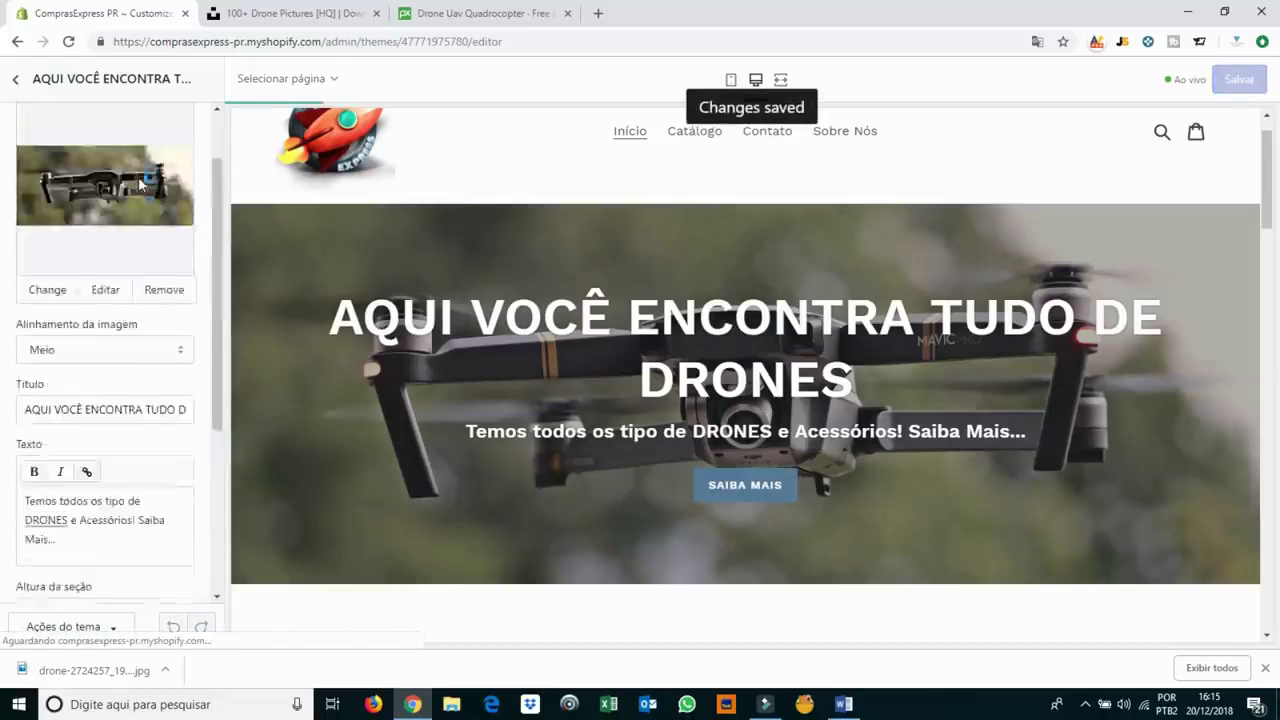
click(20, 92)
click(20, 84)
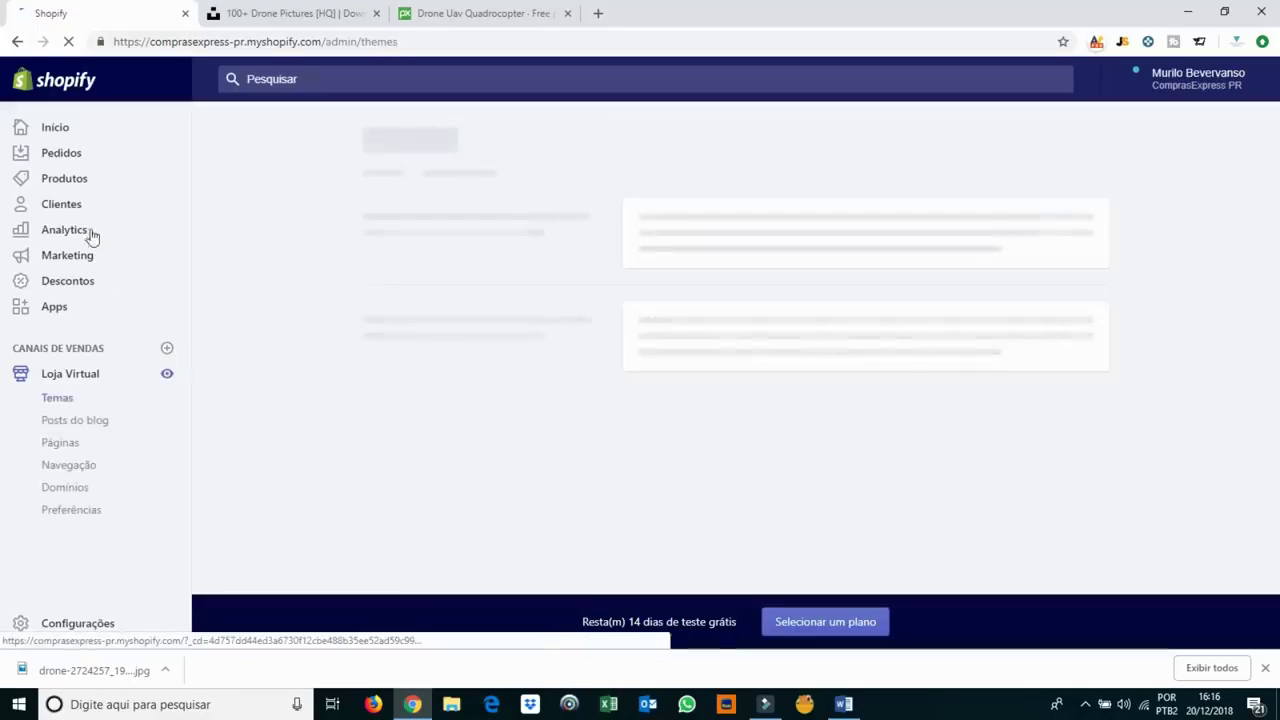
Open the live store and examine its home page from the drone banner down to the footer.
click(168, 376)
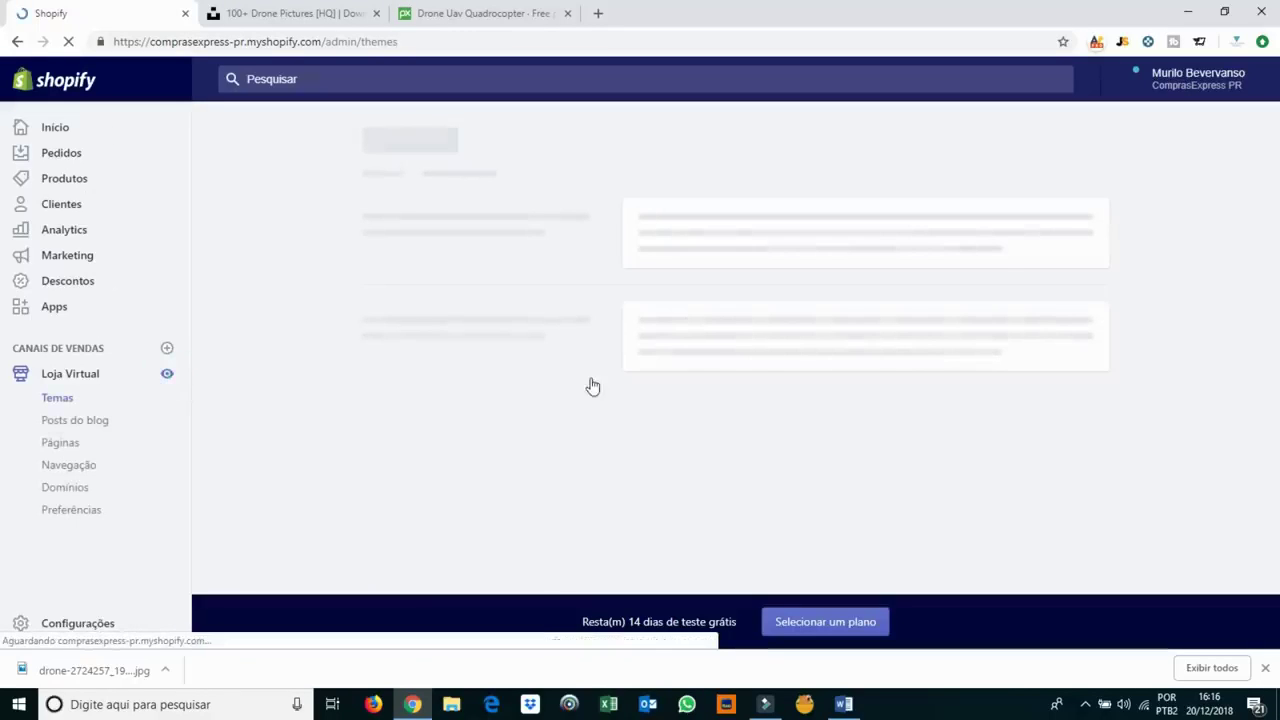
scroll(848, 321, down, 1)
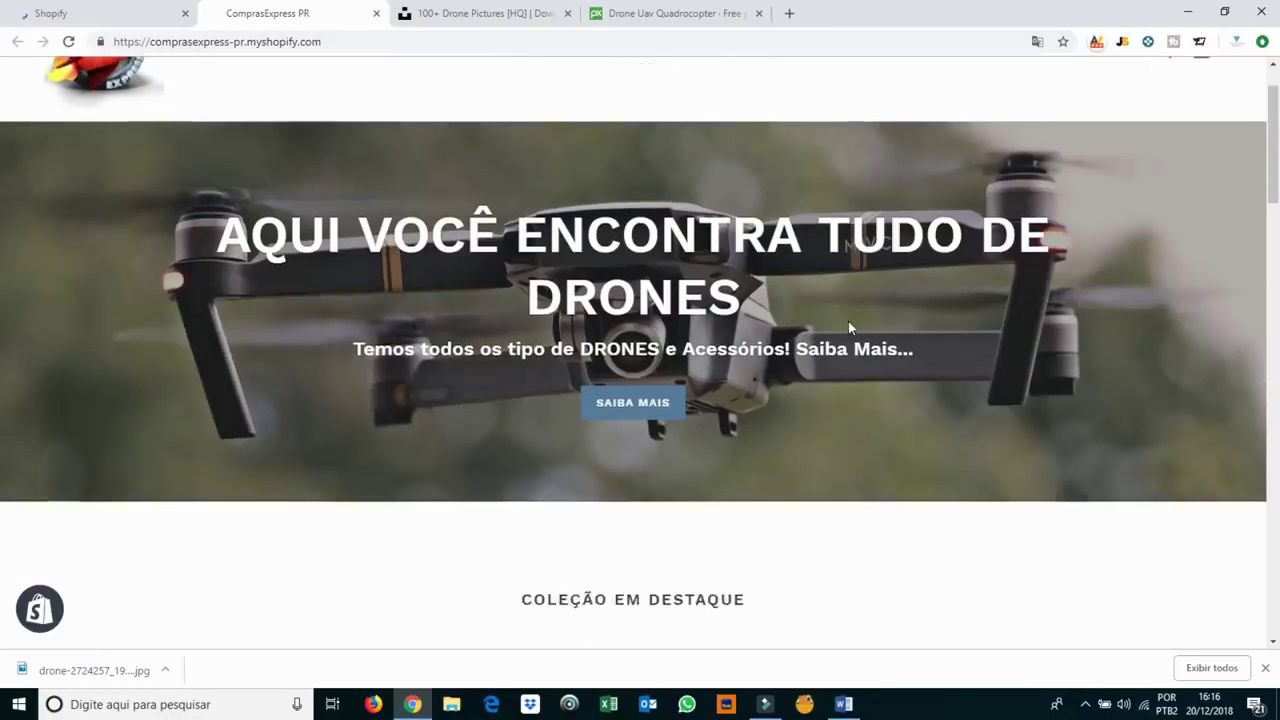
scroll(848, 321, up, 1)
scroll(848, 321, down, 4)
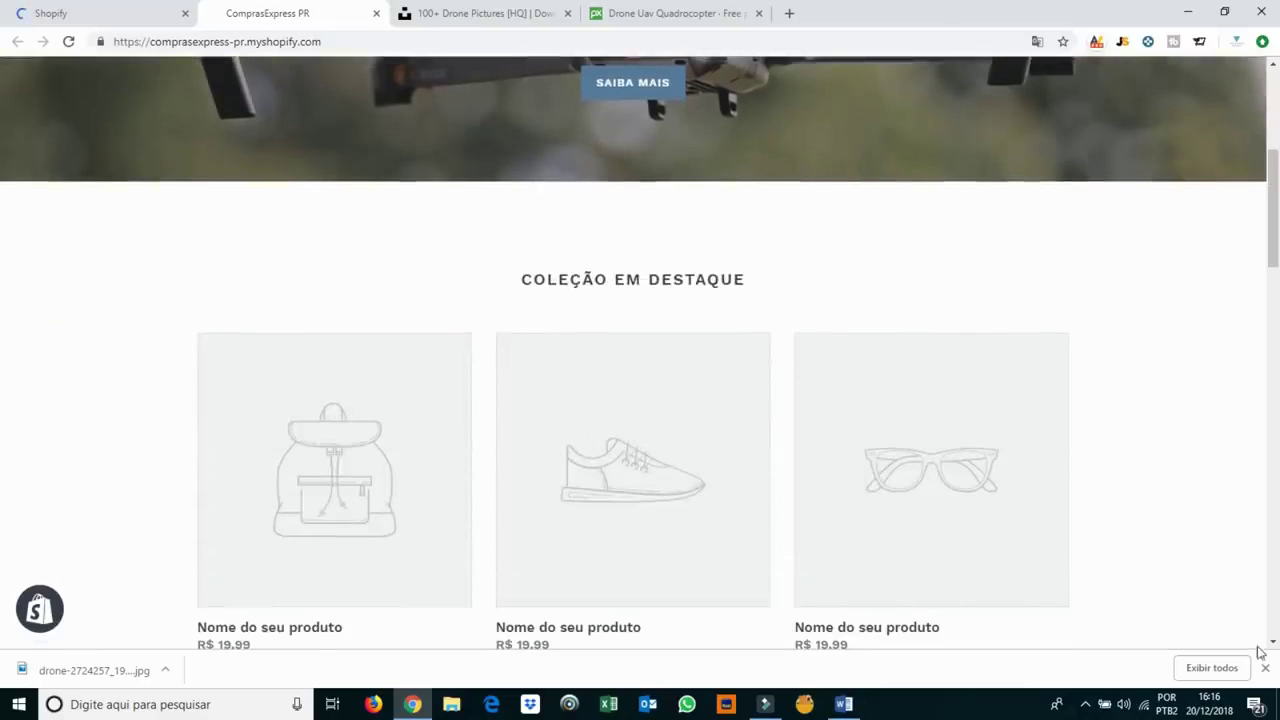
scroll(1030, 275, up, 4)
scroll(1028, 271, down, 15)
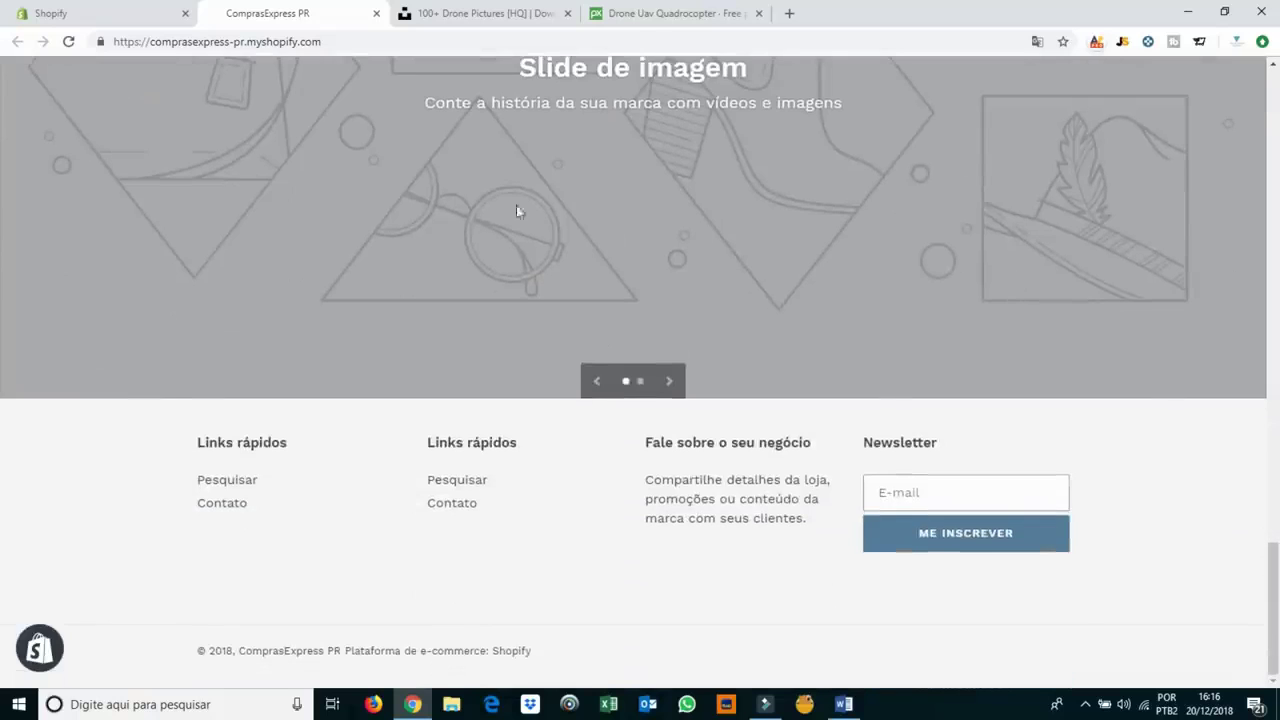
Reopen the Debut theme for customization and preview the home page in mobile and full-width views, returning to the desktop view.
click(55, 13)
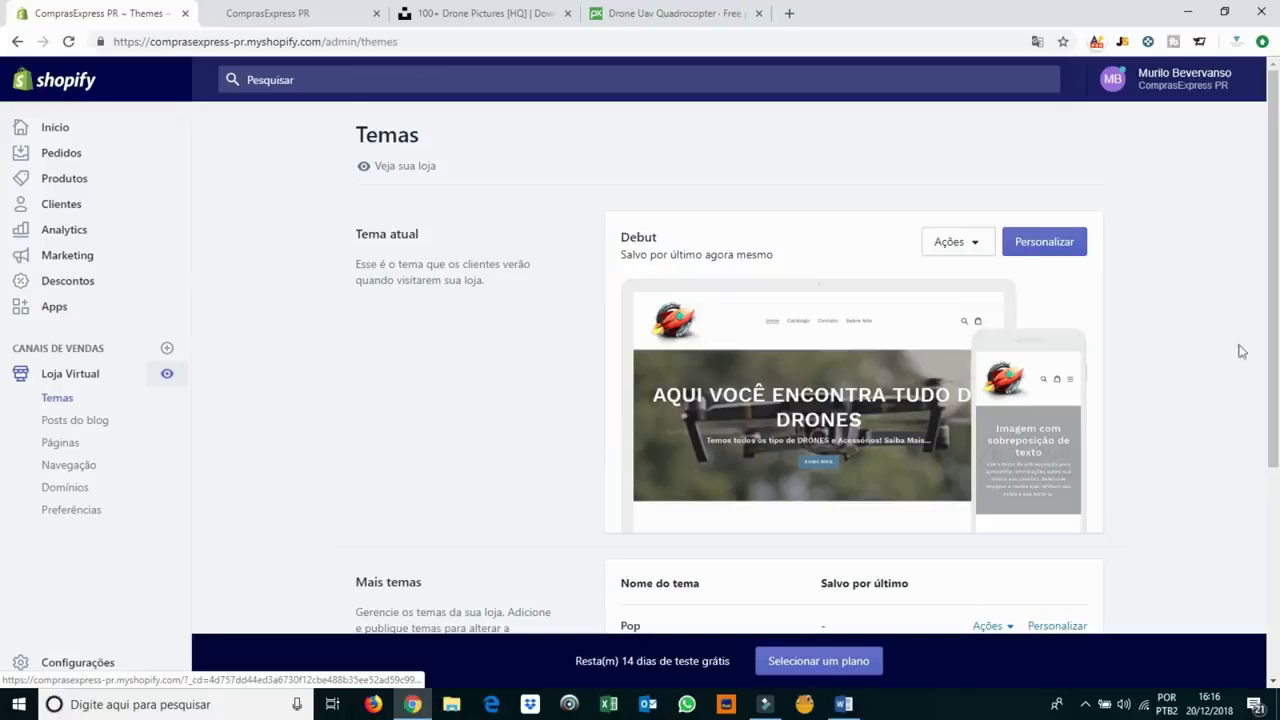
click(1045, 244)
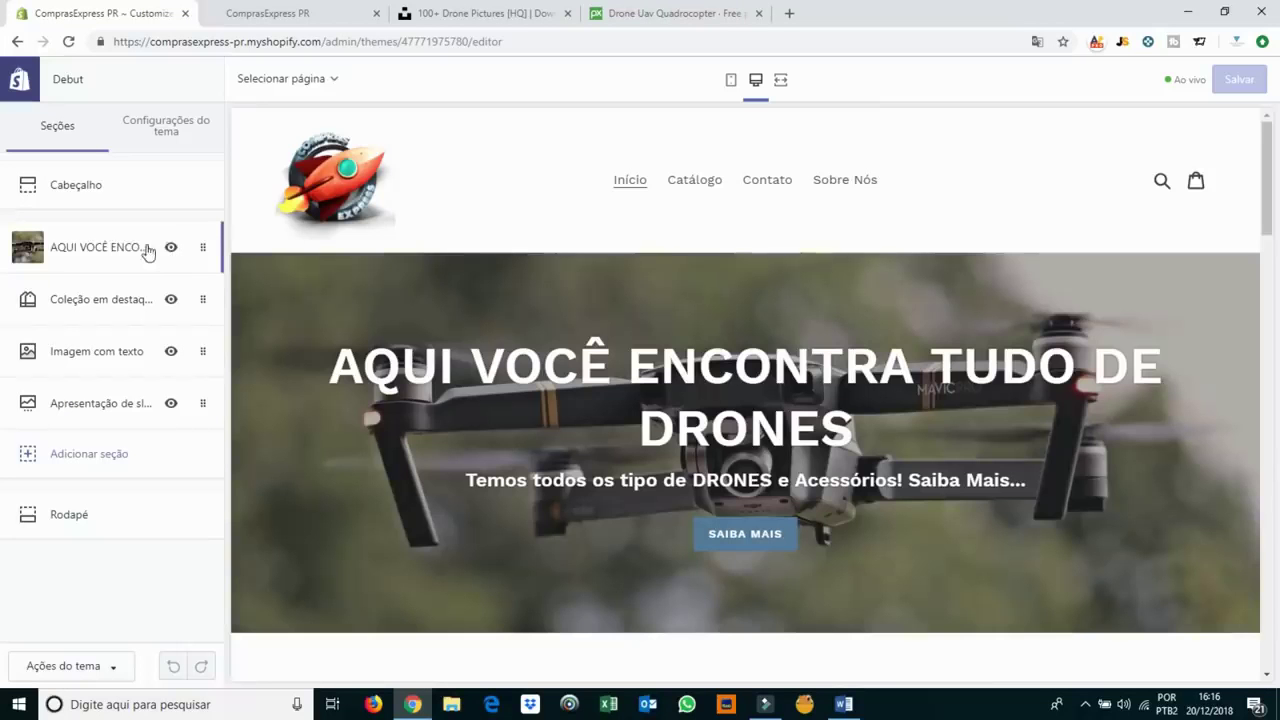
click(731, 80)
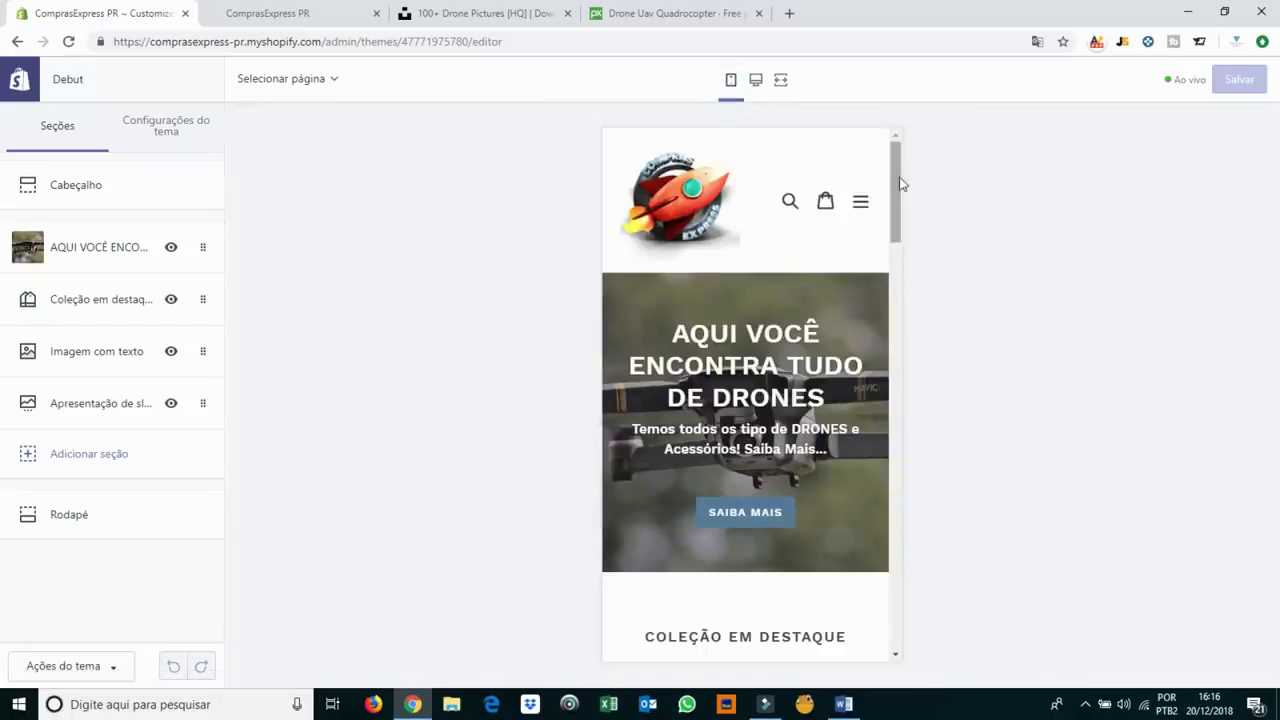
drag(900, 183, 930, 138)
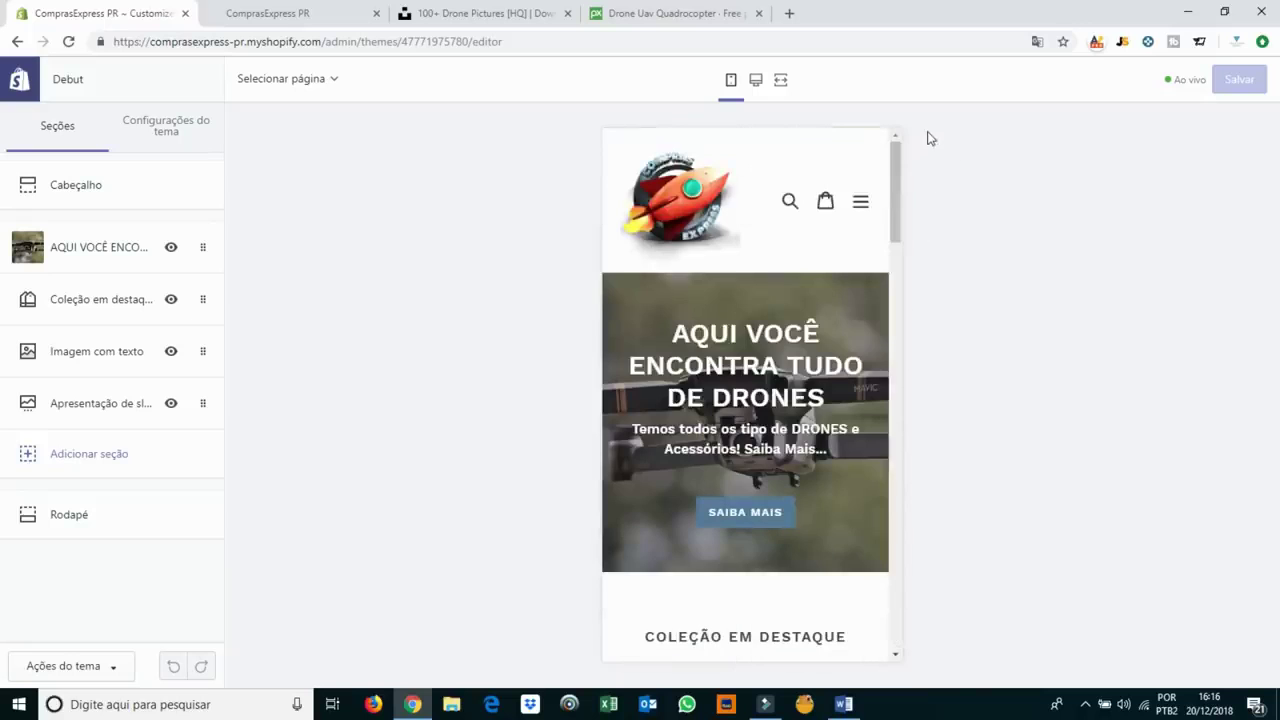
click(779, 84)
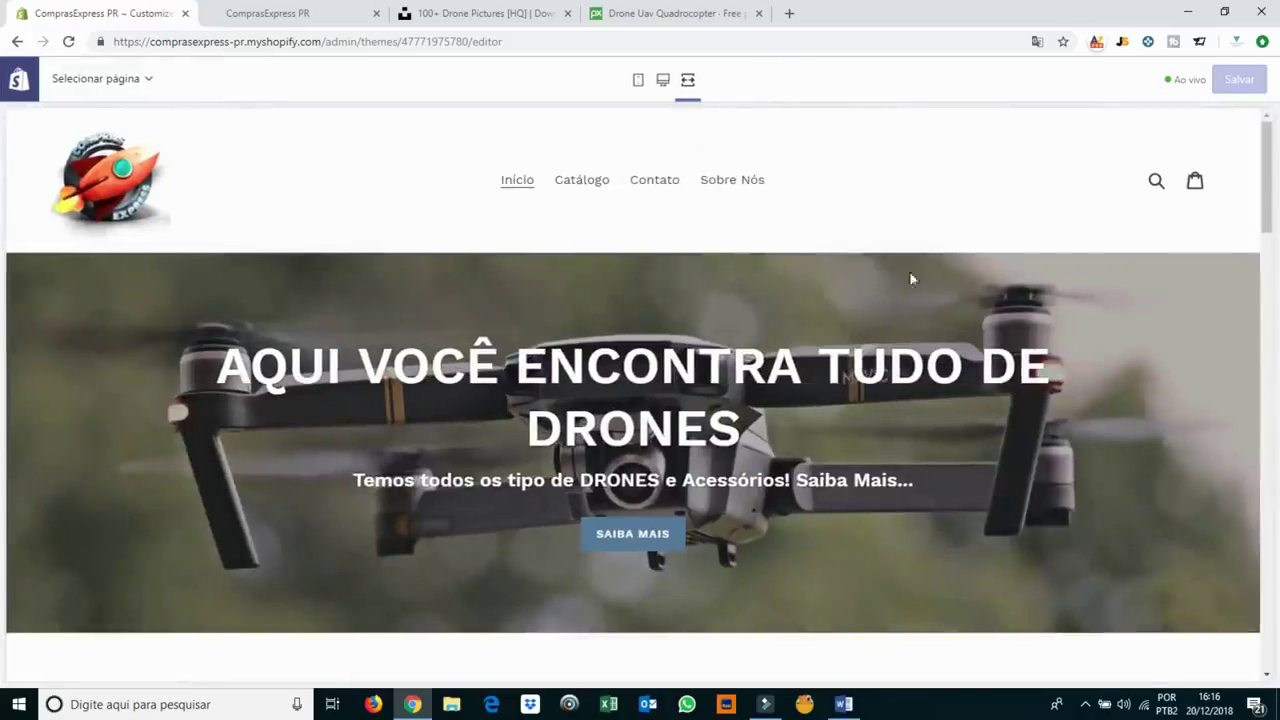
scroll(910, 300, down, 4)
scroll(909, 331, up, 3)
click(662, 82)
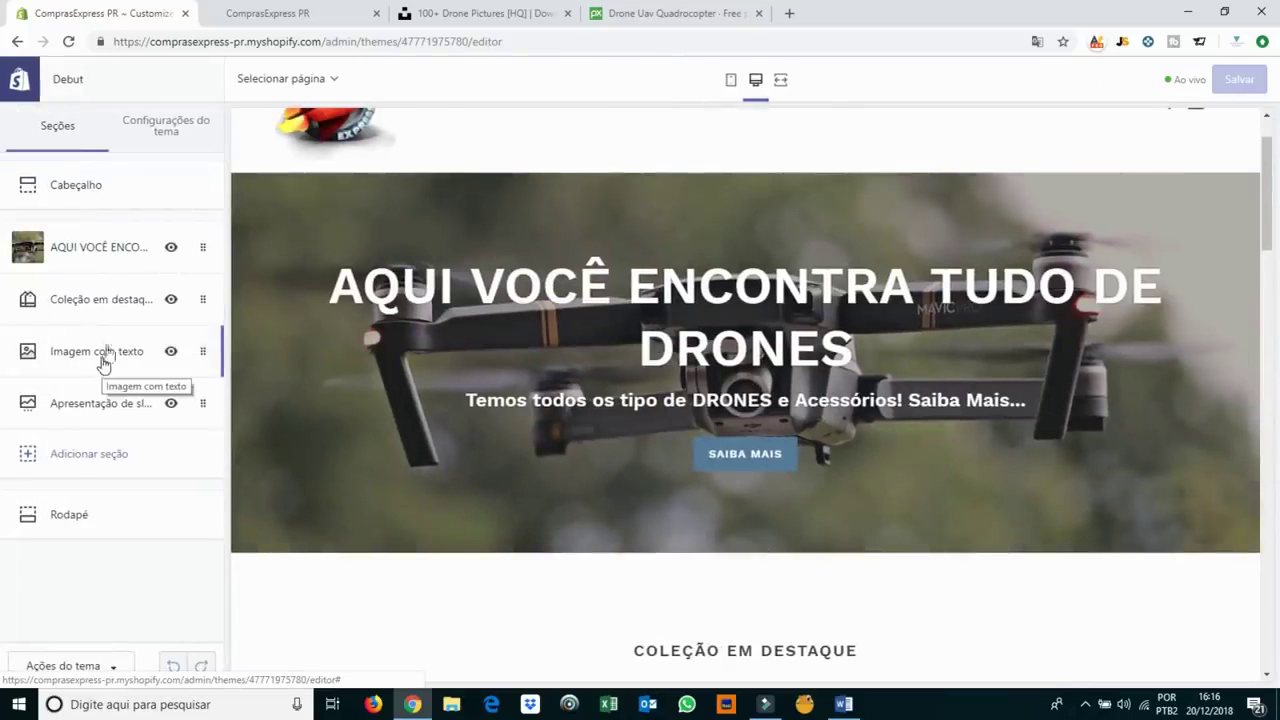
Review the settings of the drone overlay section and of the Coleção em destaque section without changing them.
click(130, 255)
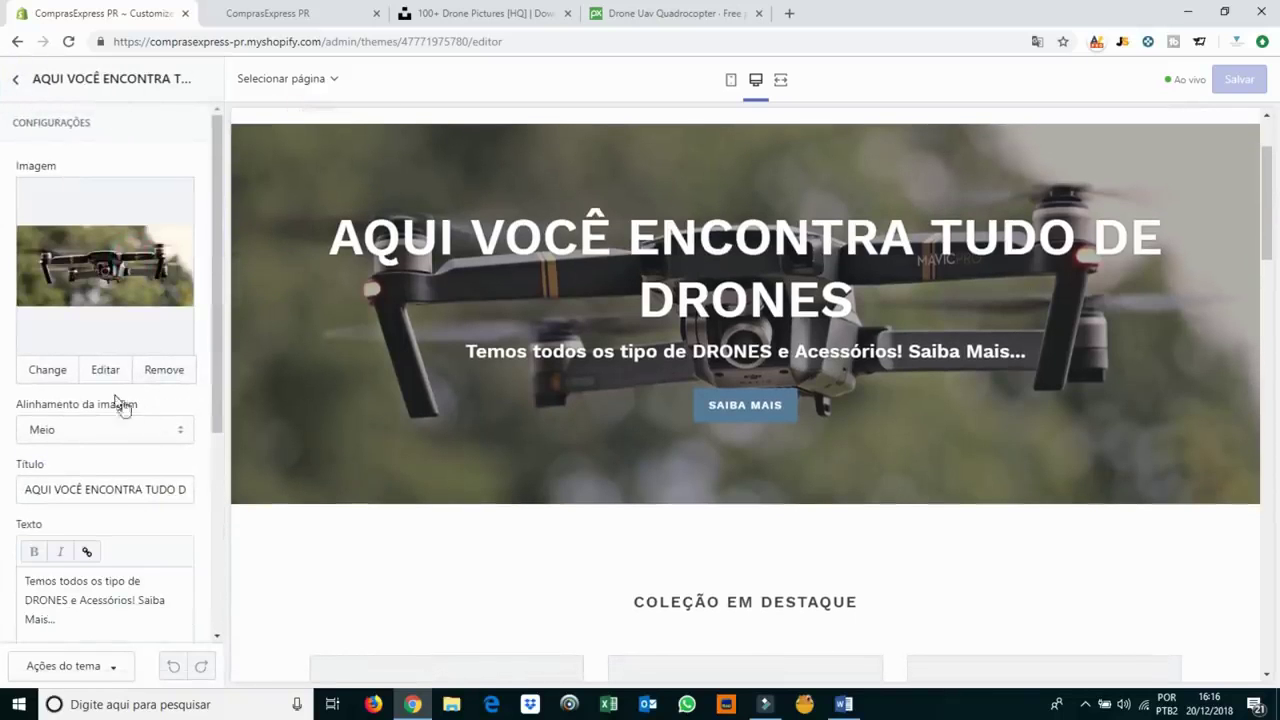
scroll(155, 440, down, 3)
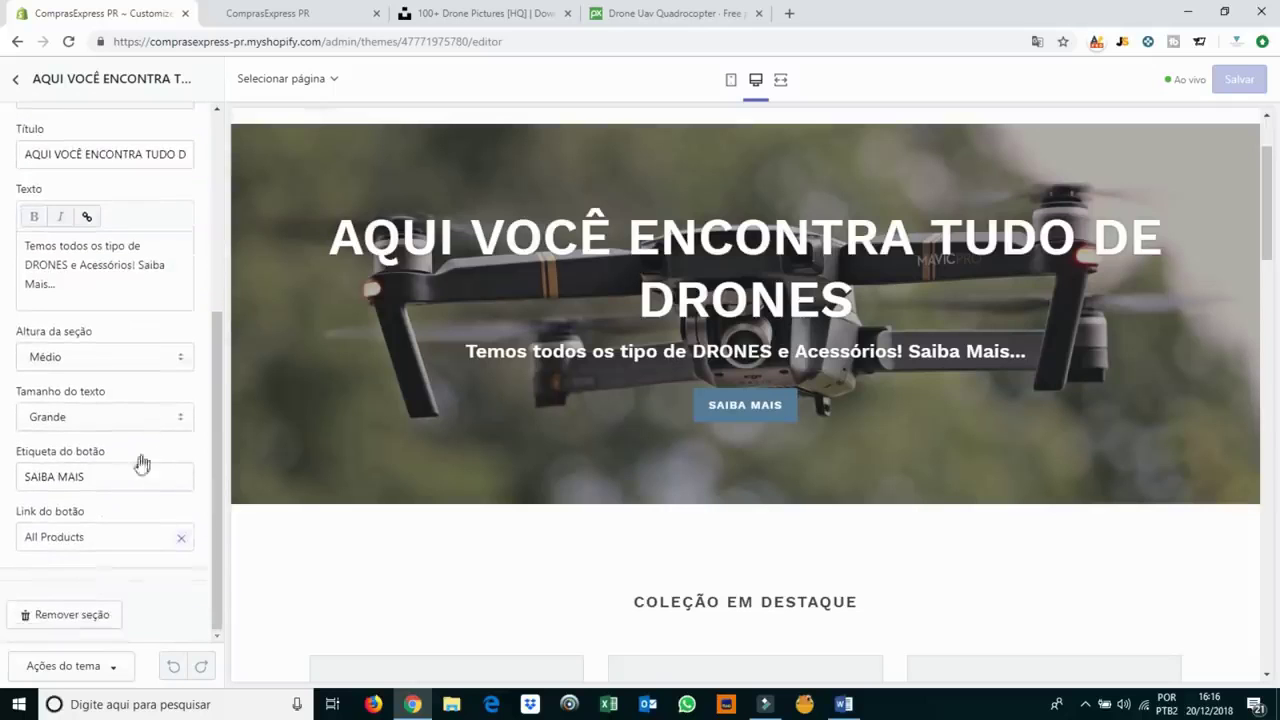
scroll(81, 237, up, 5)
click(16, 80)
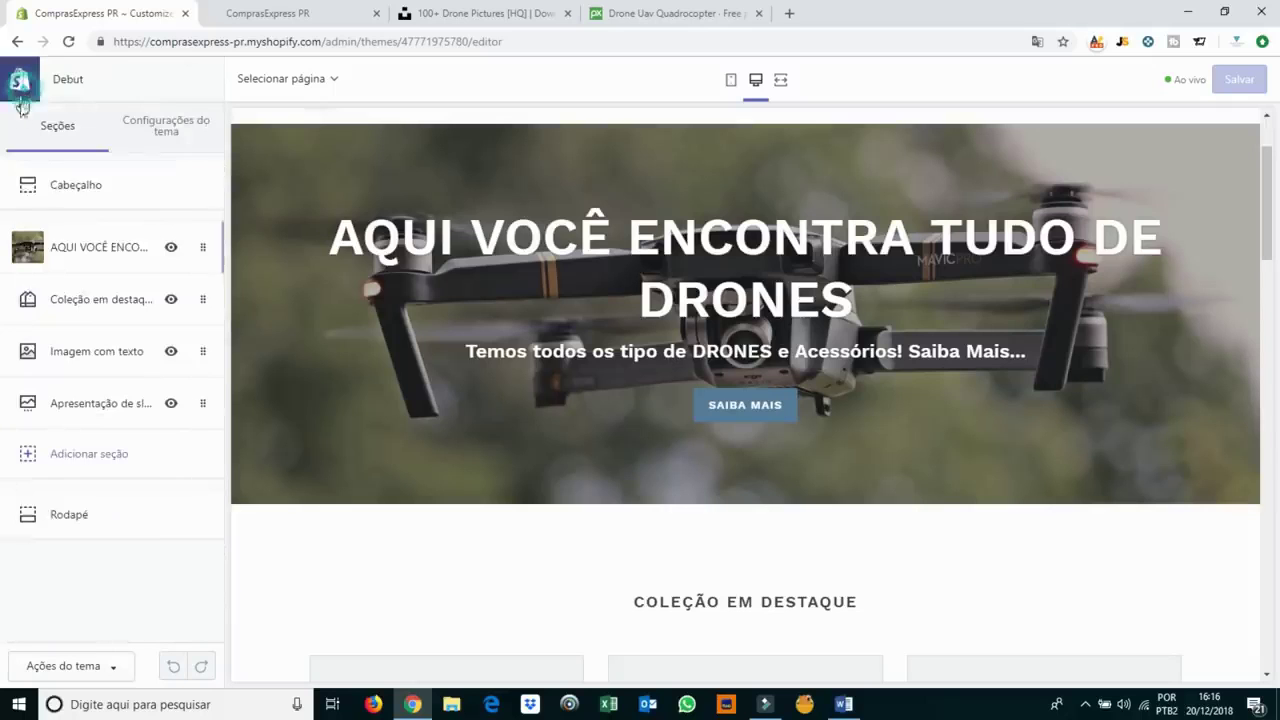
click(85, 288)
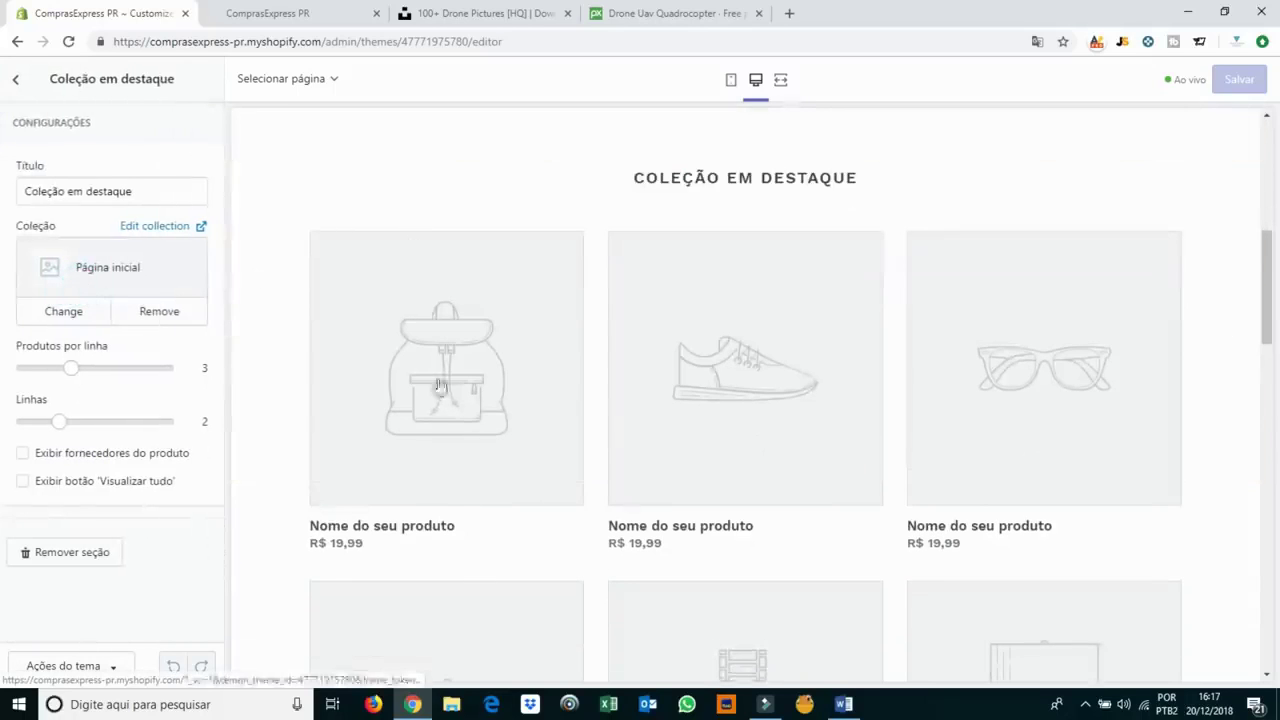
click(16, 79)
Upload the photo of a drone hovering over a hand and set it as the Imagem com texto section's image.
click(116, 365)
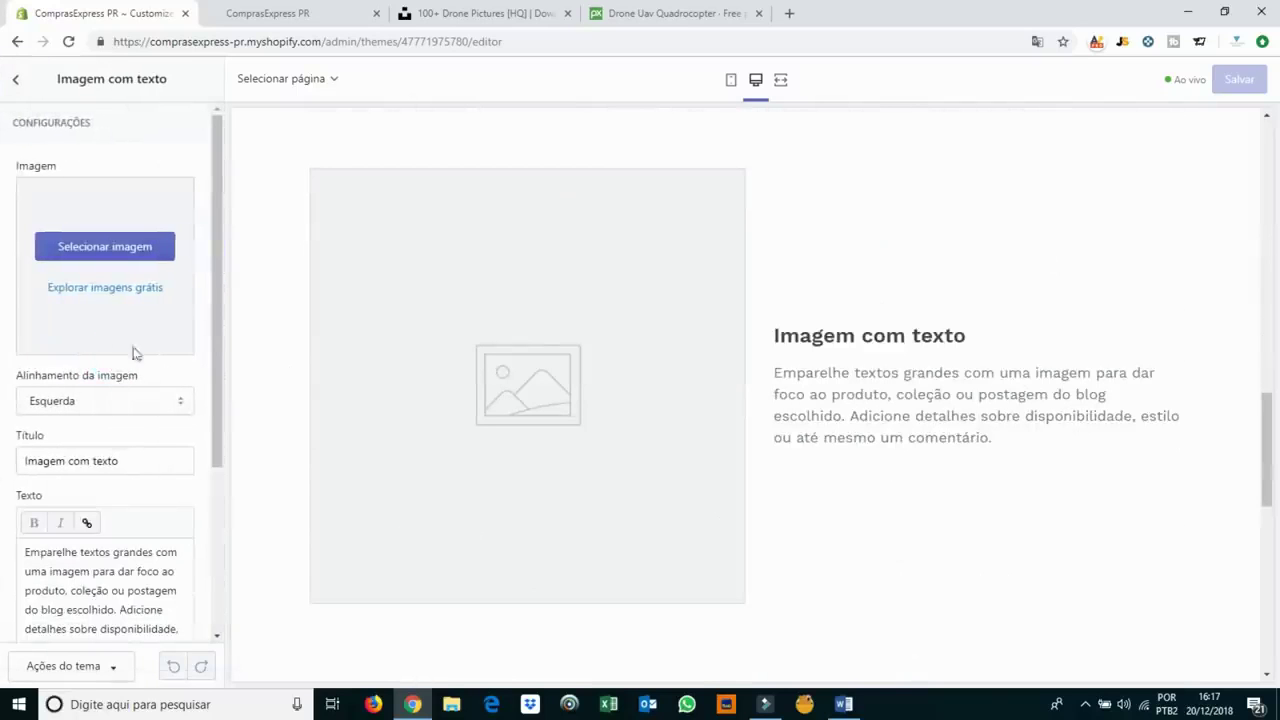
click(128, 250)
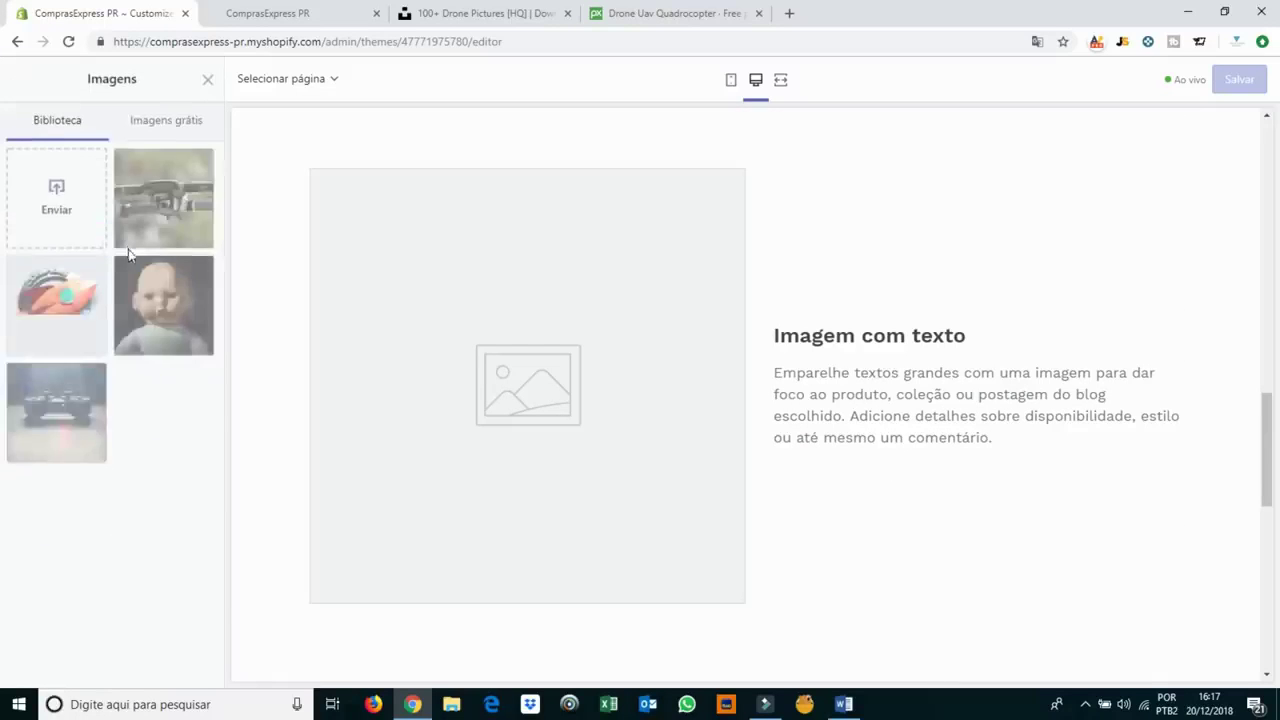
click(56, 197)
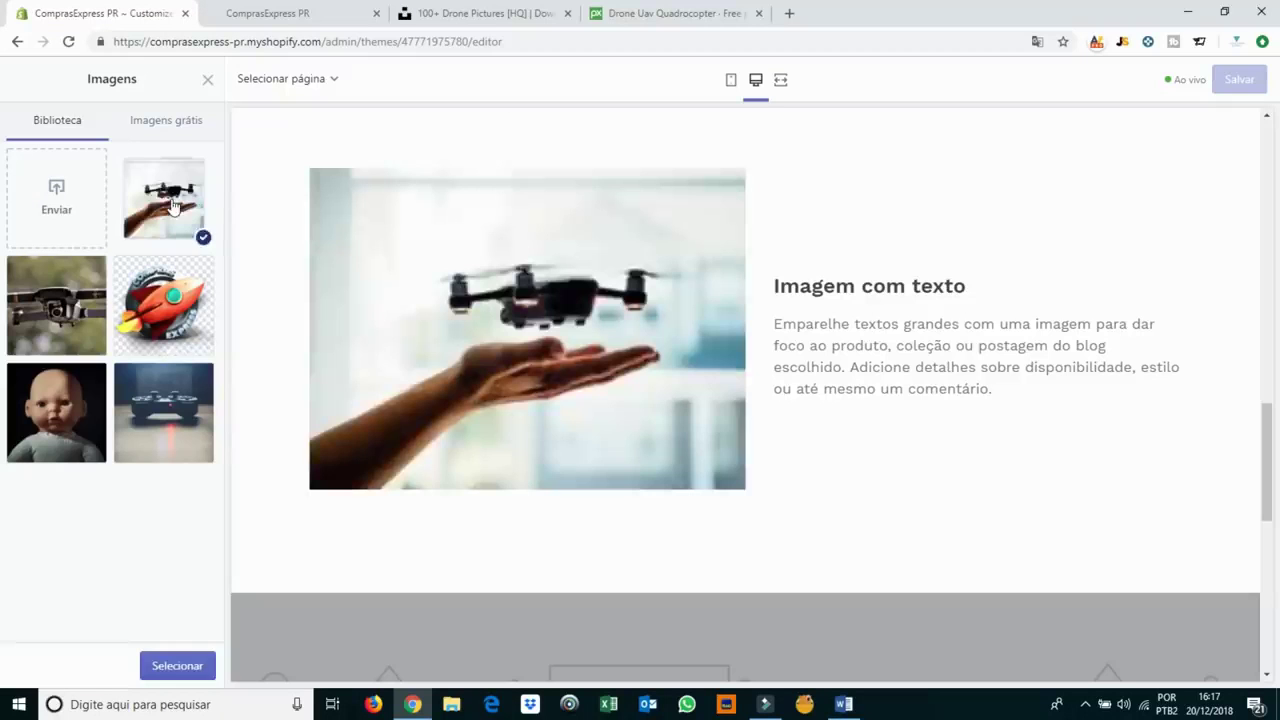
click(172, 205)
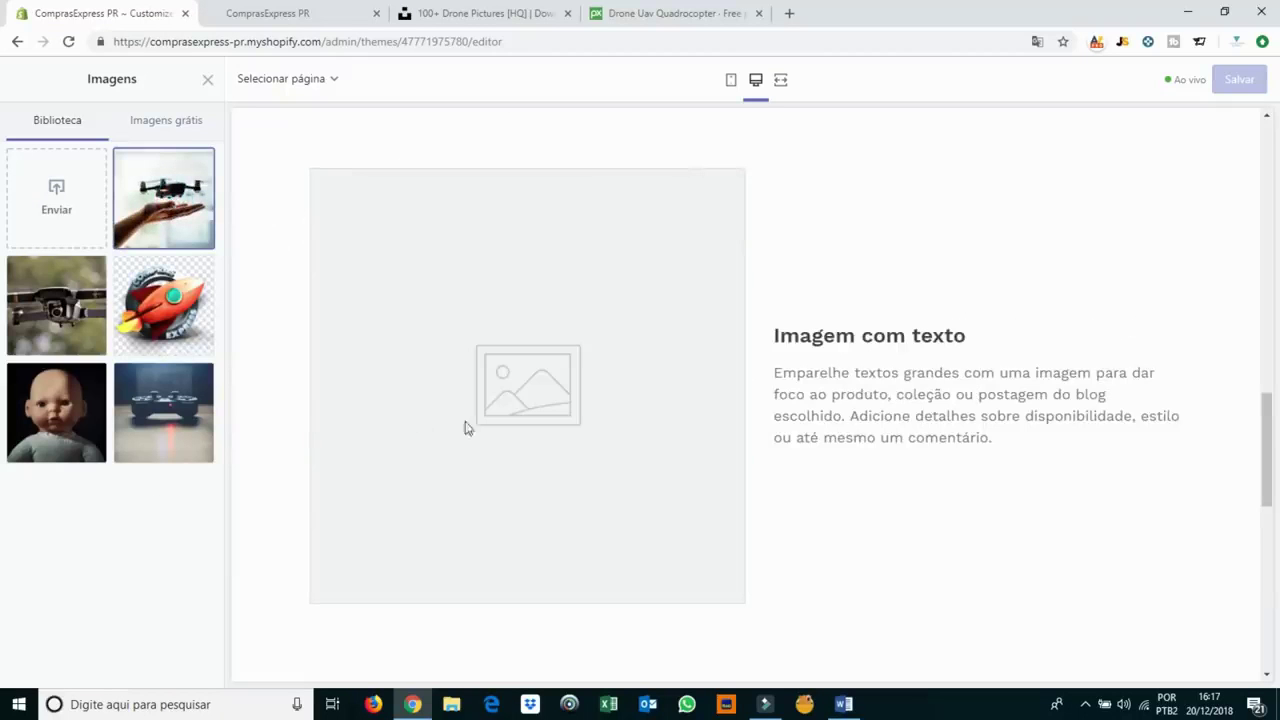
click(174, 241)
click(177, 663)
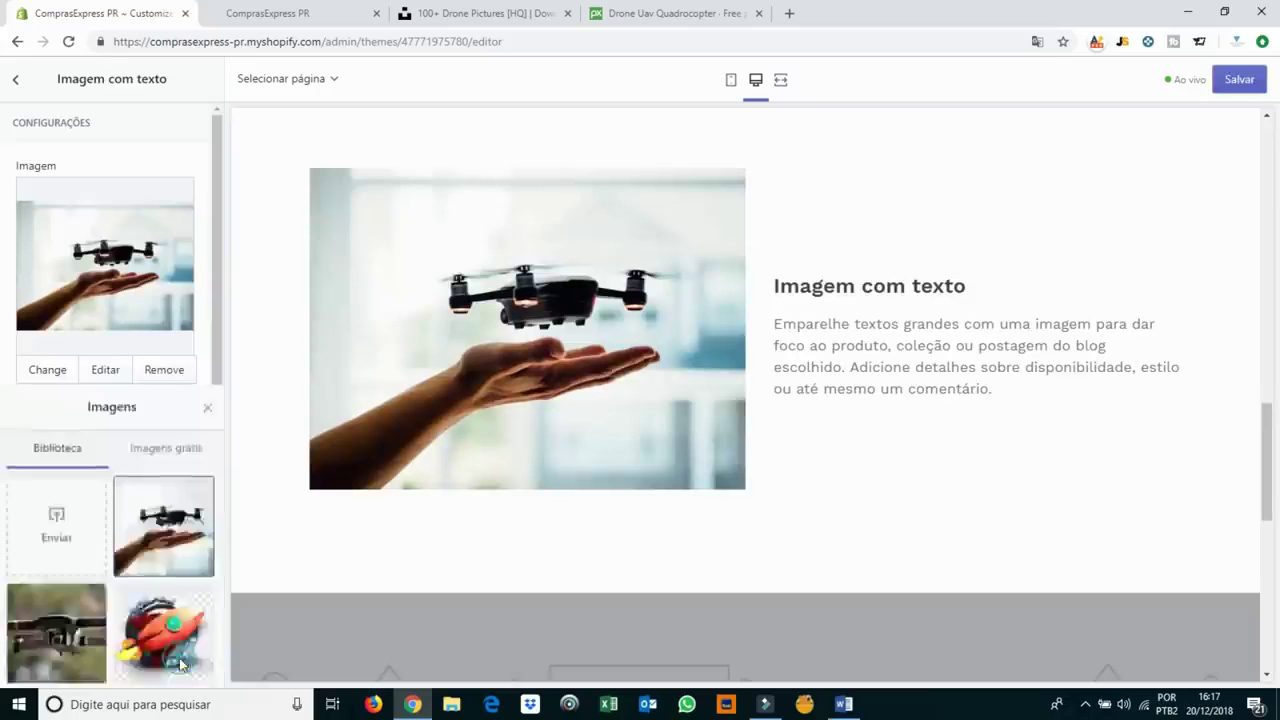
Set the title of the Imagem com texto section to 'O "MUNDO" em Suas Mãos.'.
triple_click(65, 491)
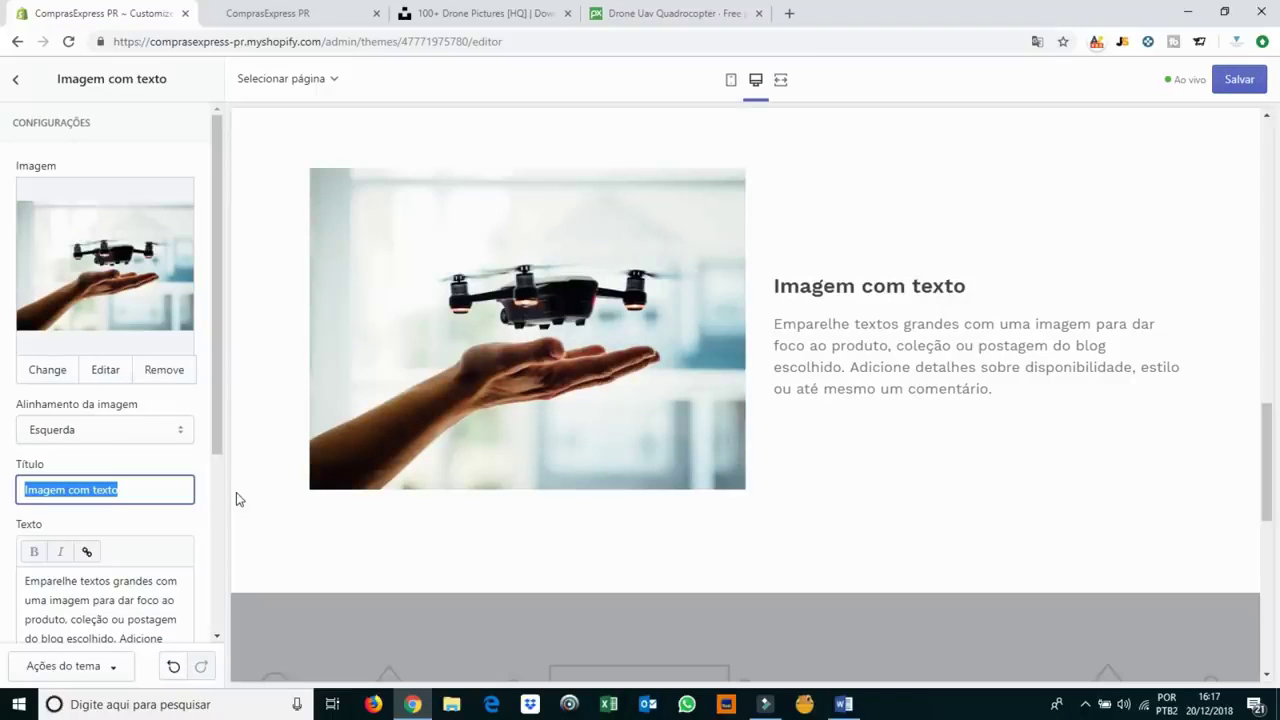
text(o MUNDO)
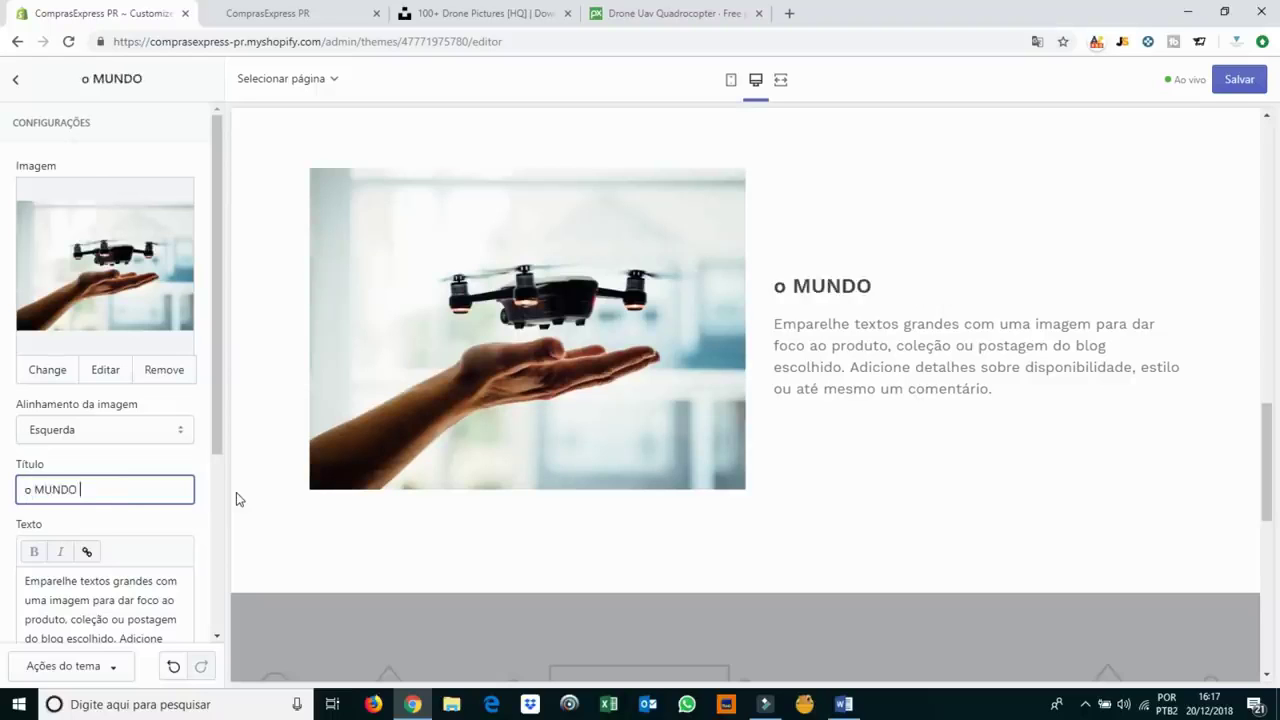
key(ctrl+a)
text(D)
key(BackSpace)
text(O mundo)
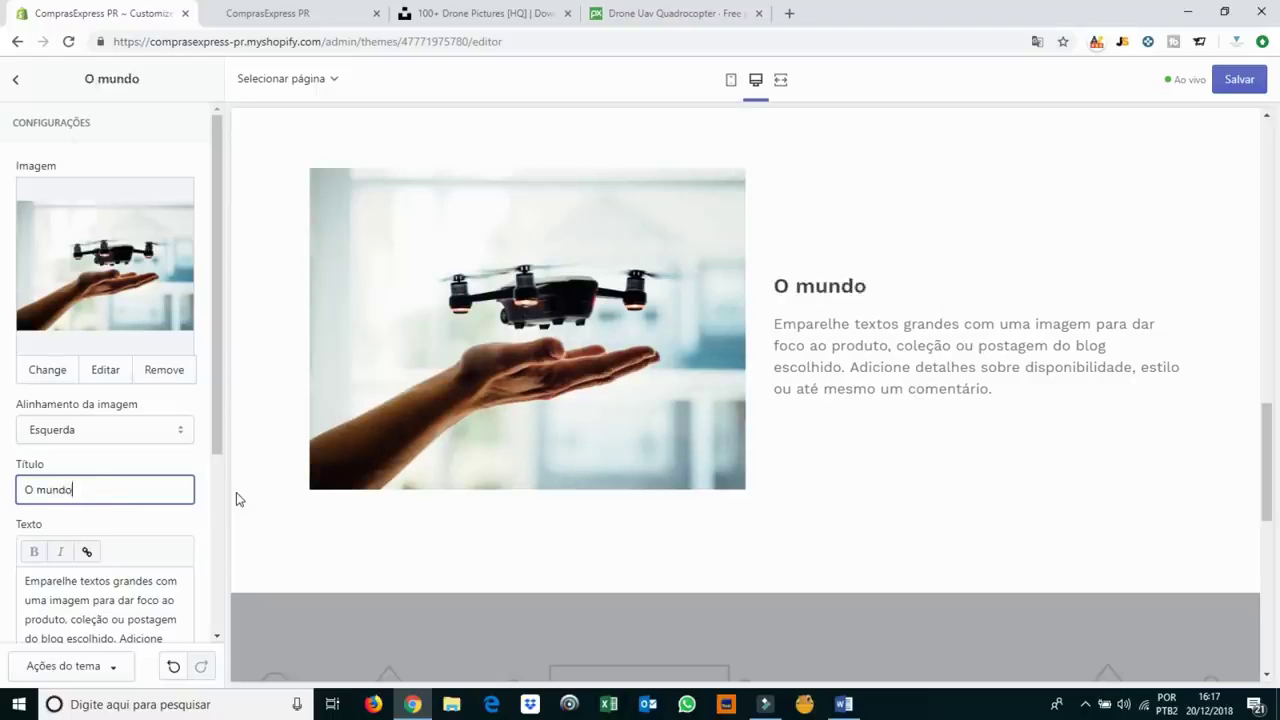
key(BackSpace)
key(BackSpace)
key(BackSpace)
key(BackSpace)
key(BackSpace)
text("MU)
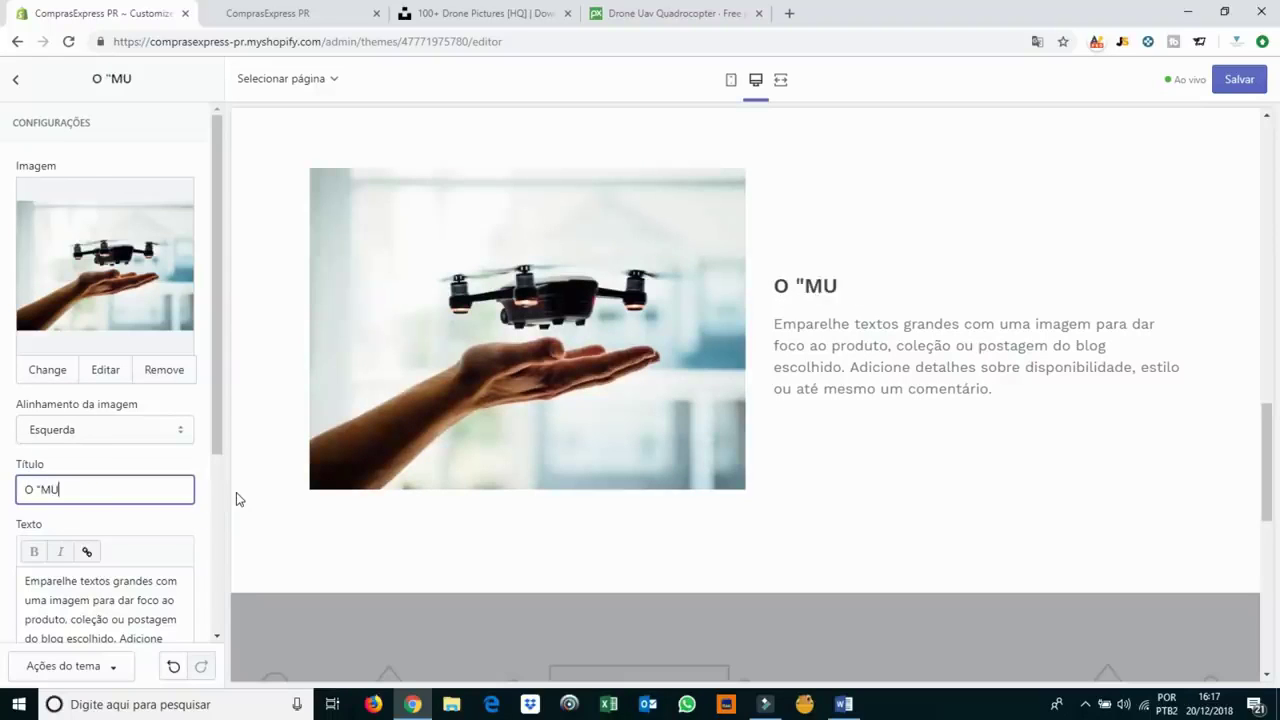
text(NDO" em)
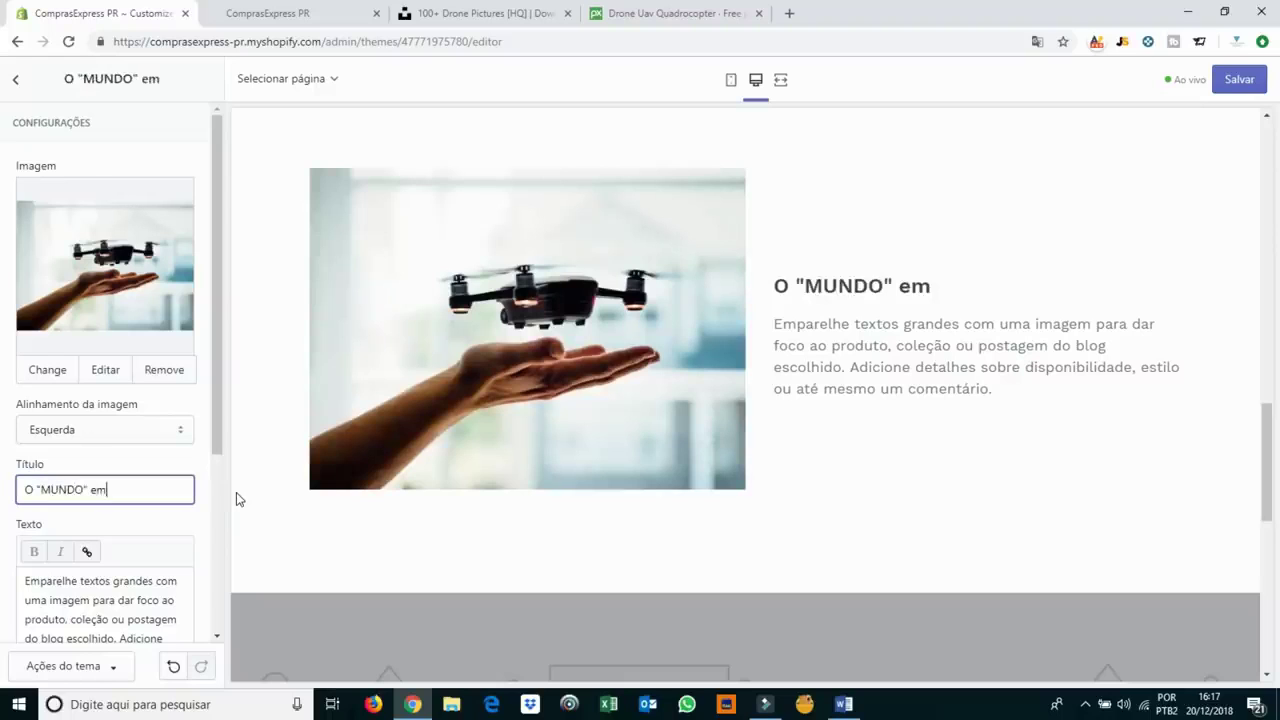
text( Suas Mçaos)
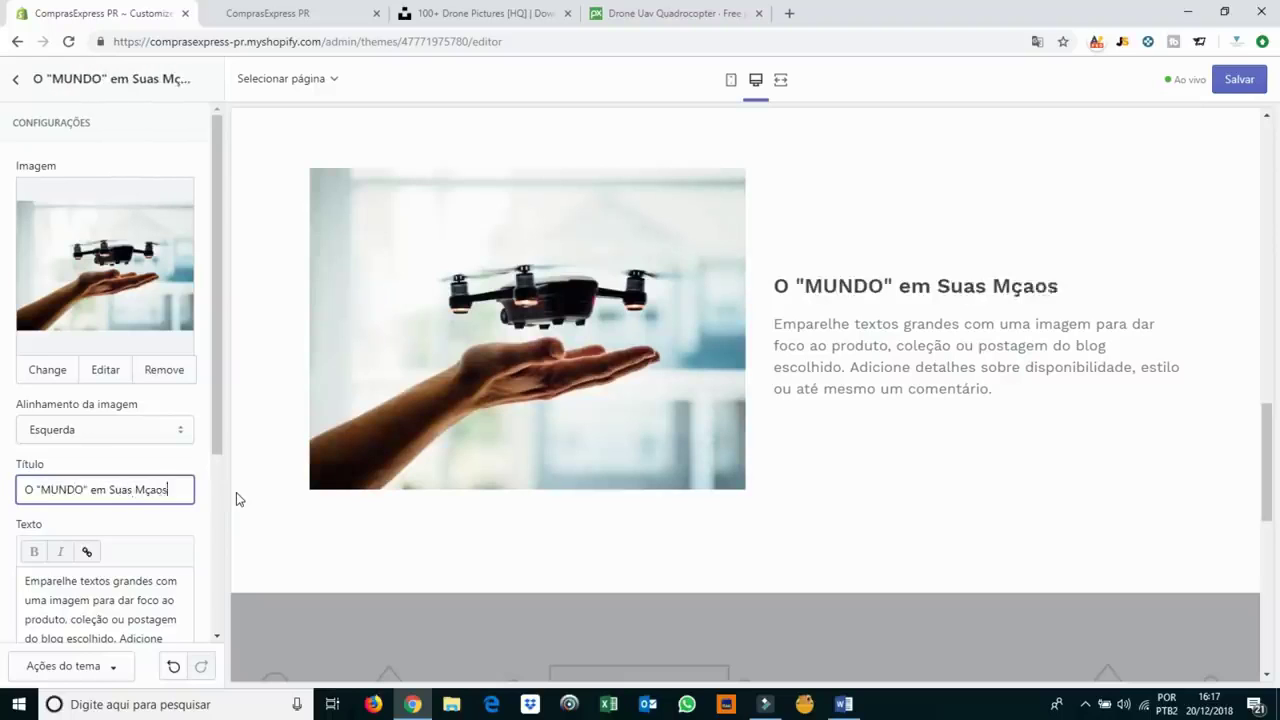
key(BackSpace)
key(BackSpace)
key(BackSpace)
key(BackSpace)
text(ão)
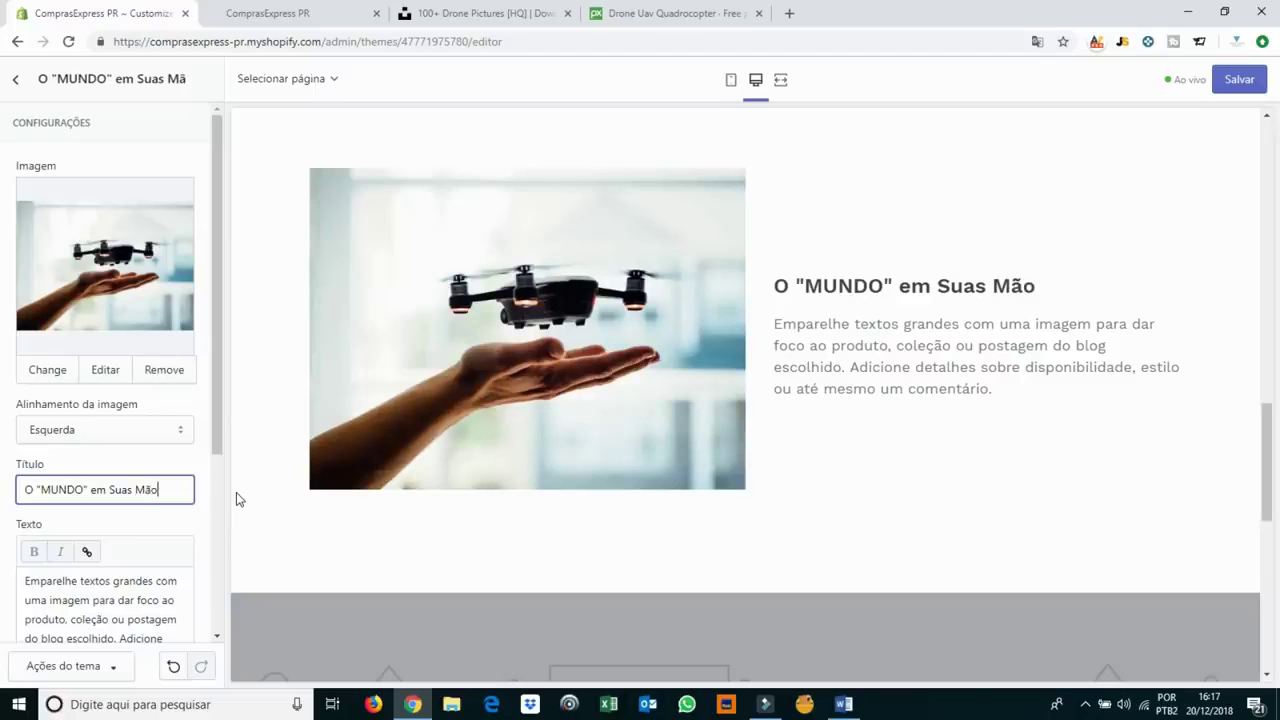
text(s.)
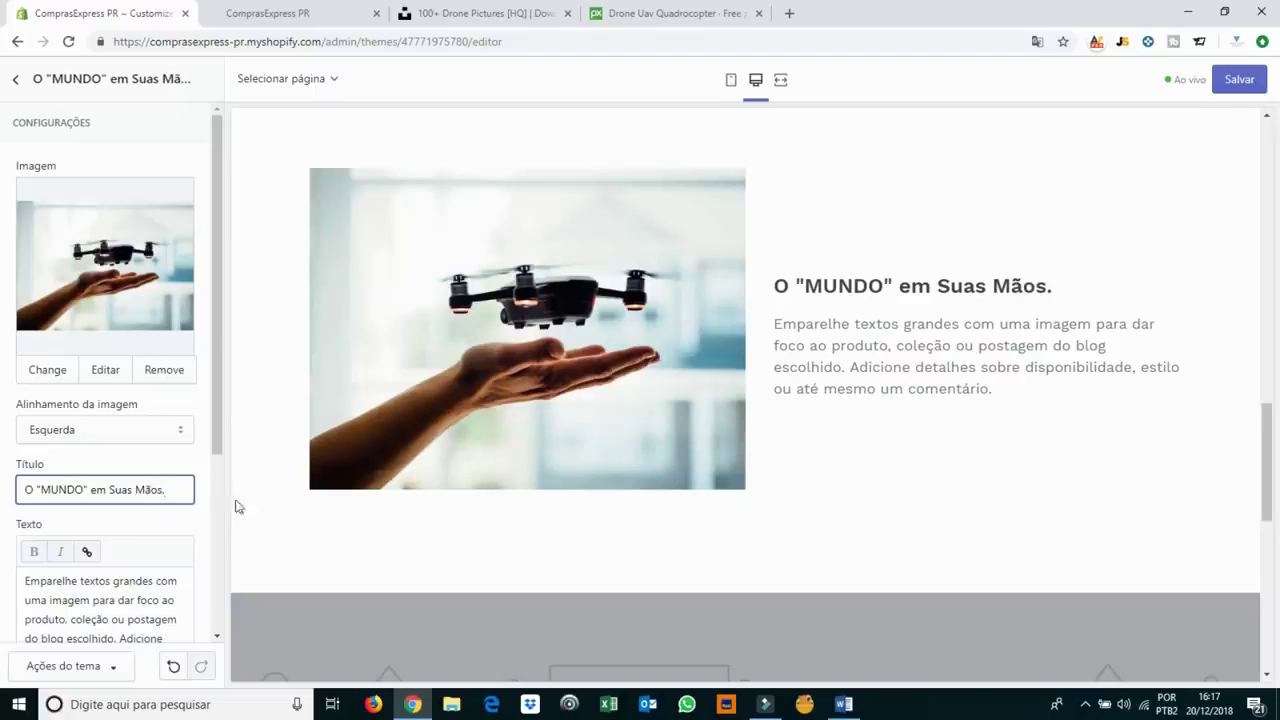
Replace the section's body text with "Veja o mundo do melhor Angulo possível! :D", applying the spelling correction for the word "possivel".
triple_click(77, 600)
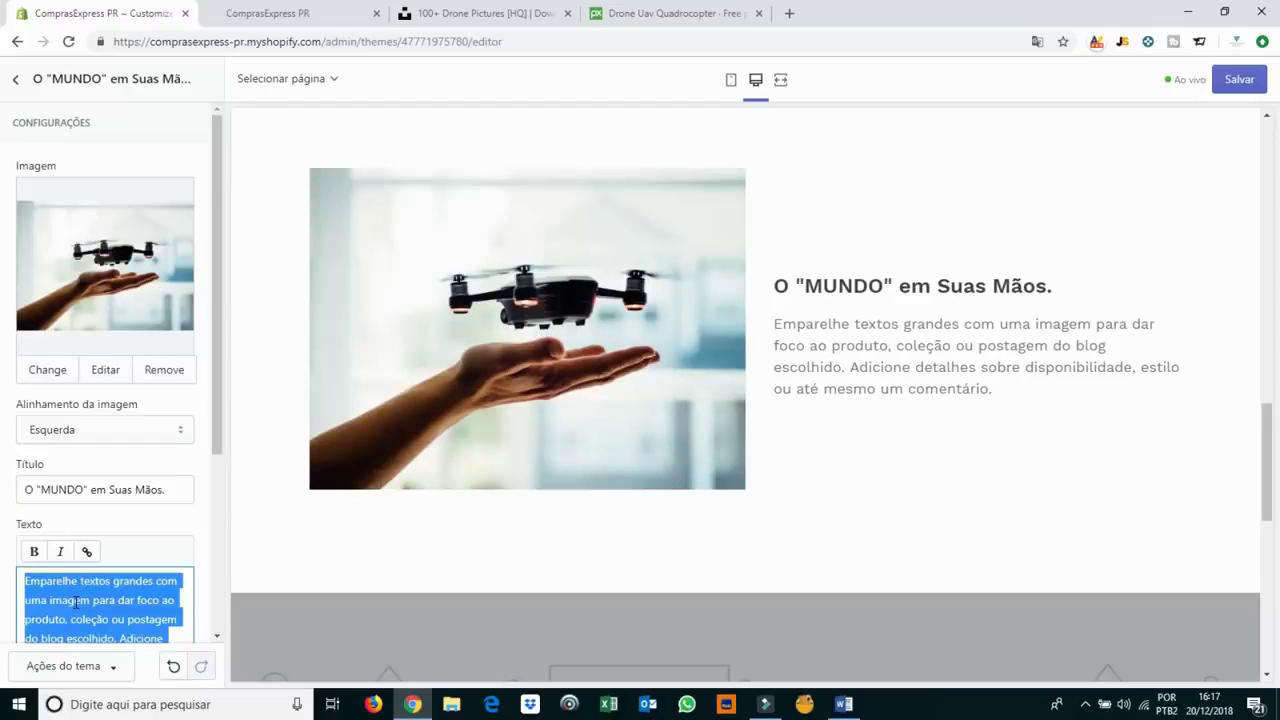
text(Veja o mundo )
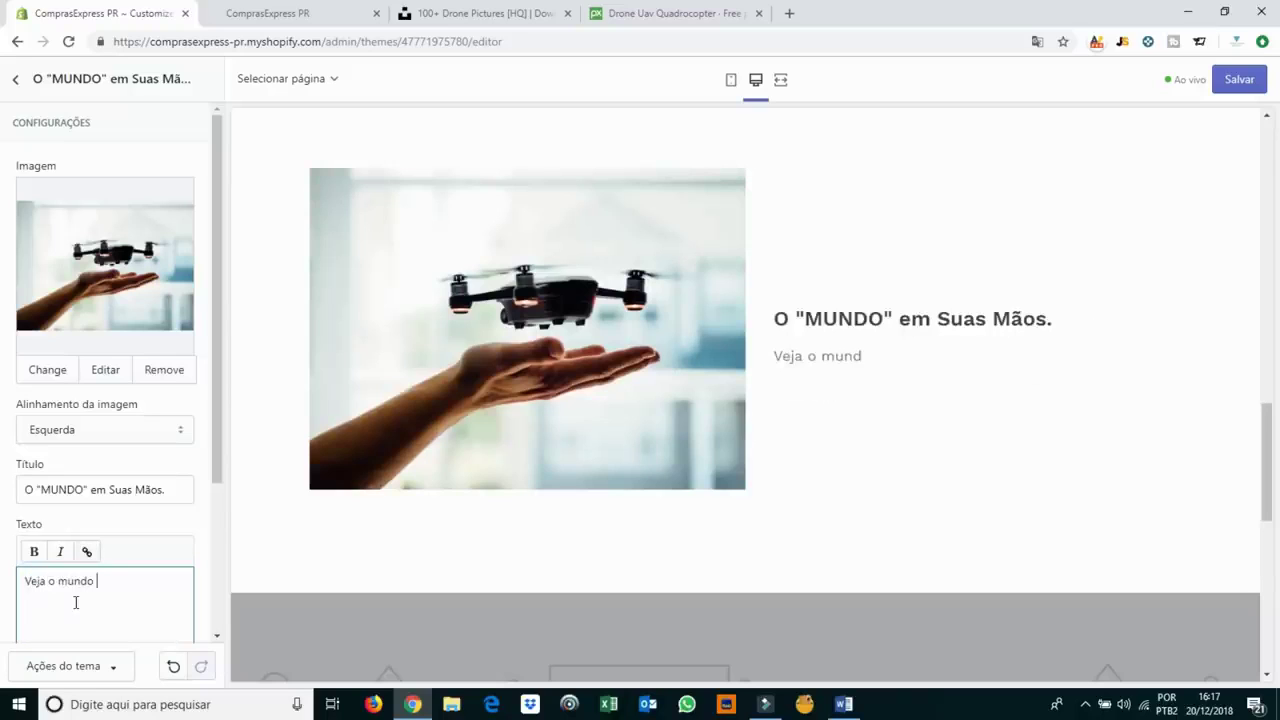
text(do meu)
text(hor Ango)
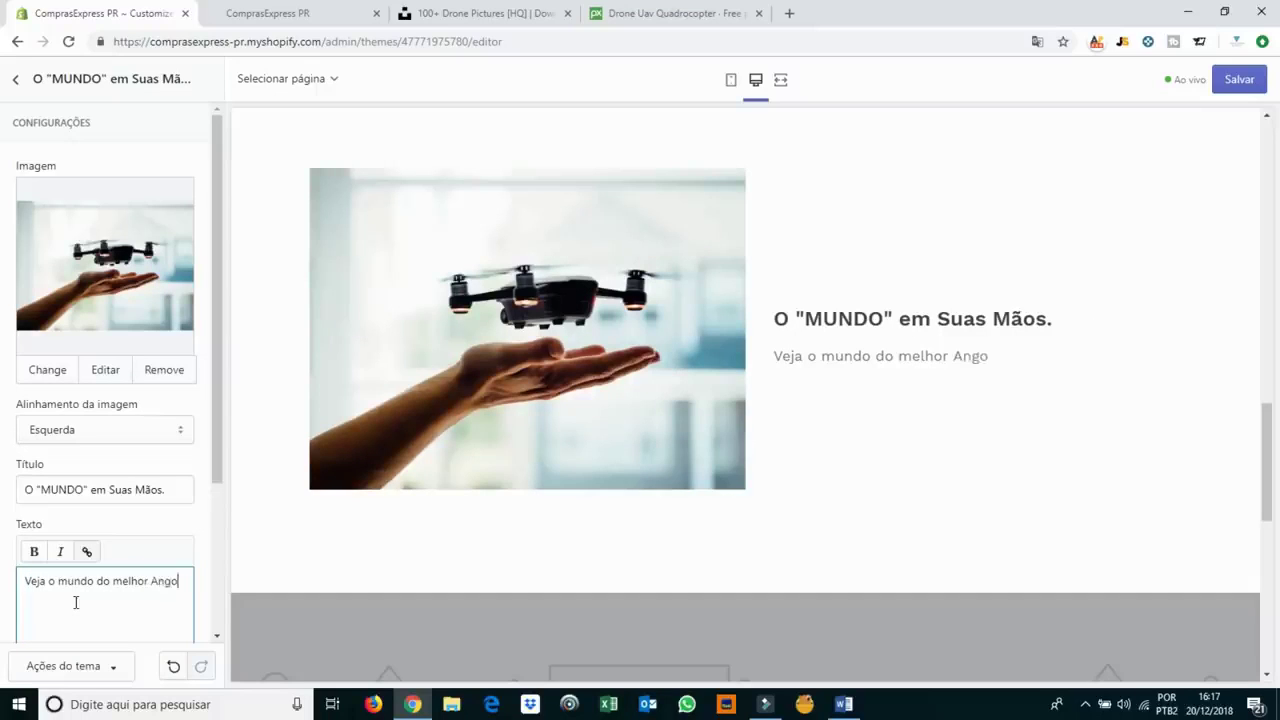
key(BackSpace)
text(ulo possivel! :D)
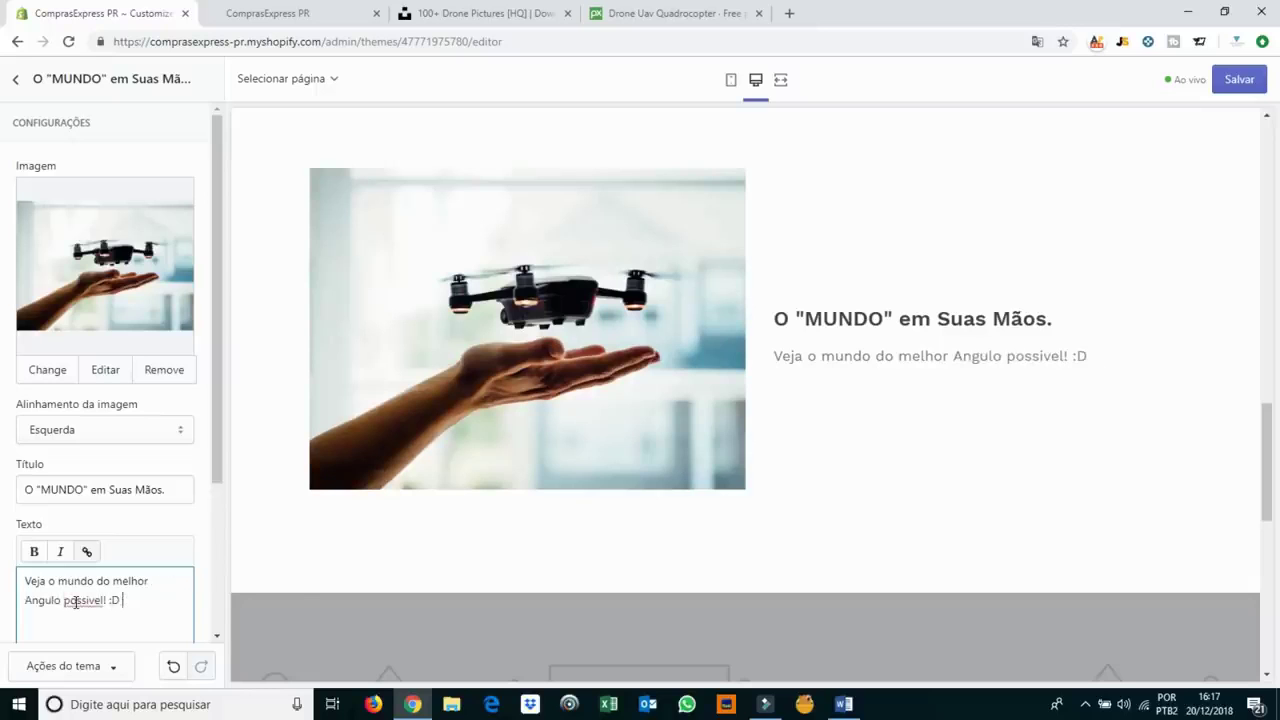
right_click(75, 601)
click(146, 425)
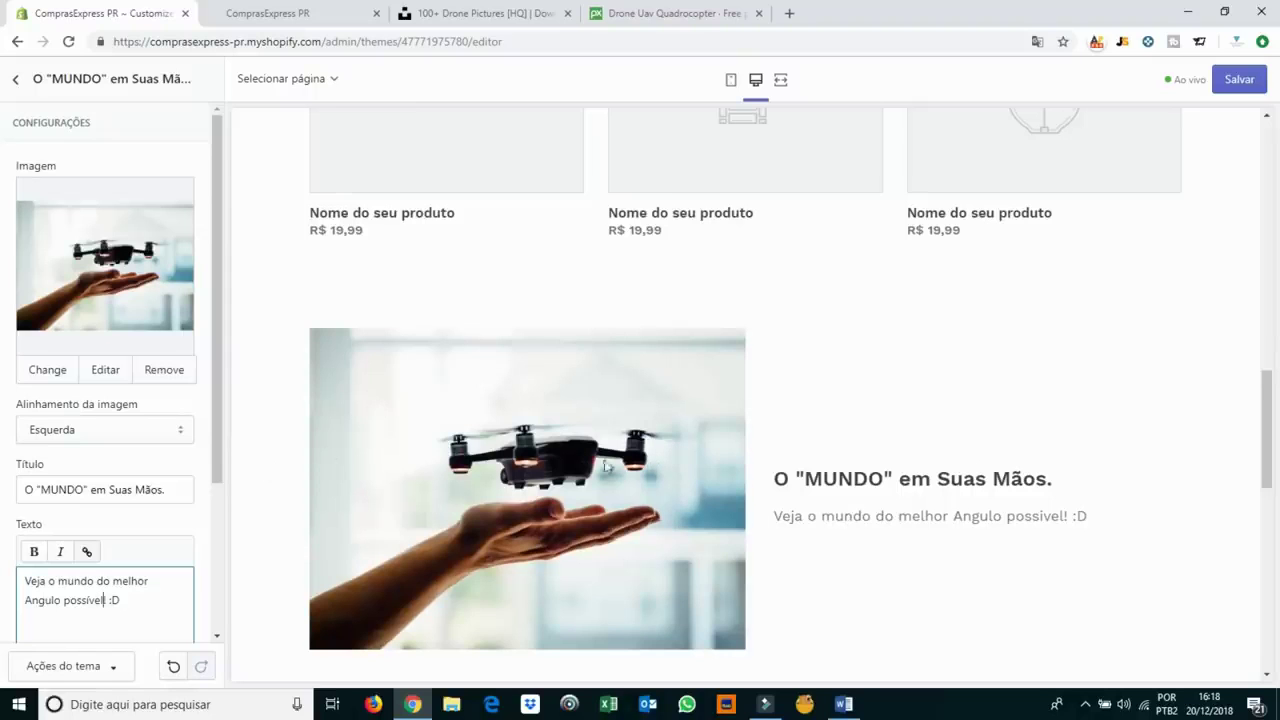
Set the section's button label to "SHOP".
scroll(591, 460, down, 5)
scroll(47, 475, down, 3)
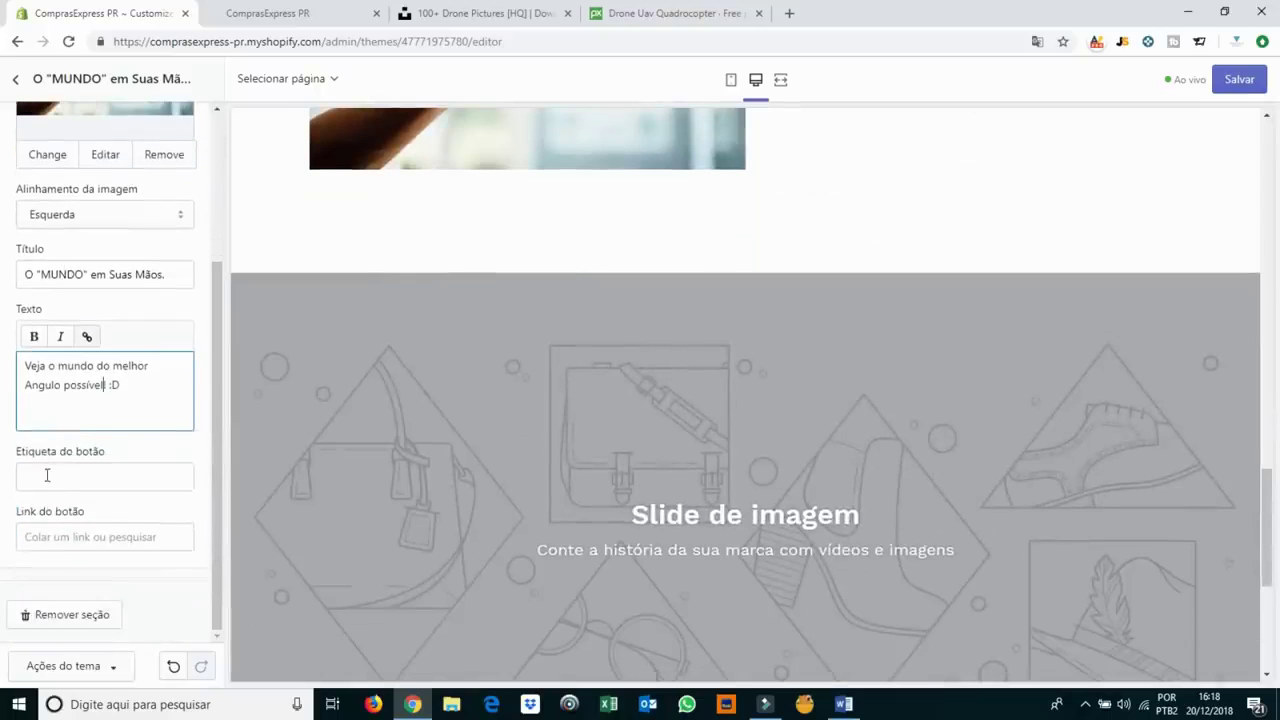
click(47, 475)
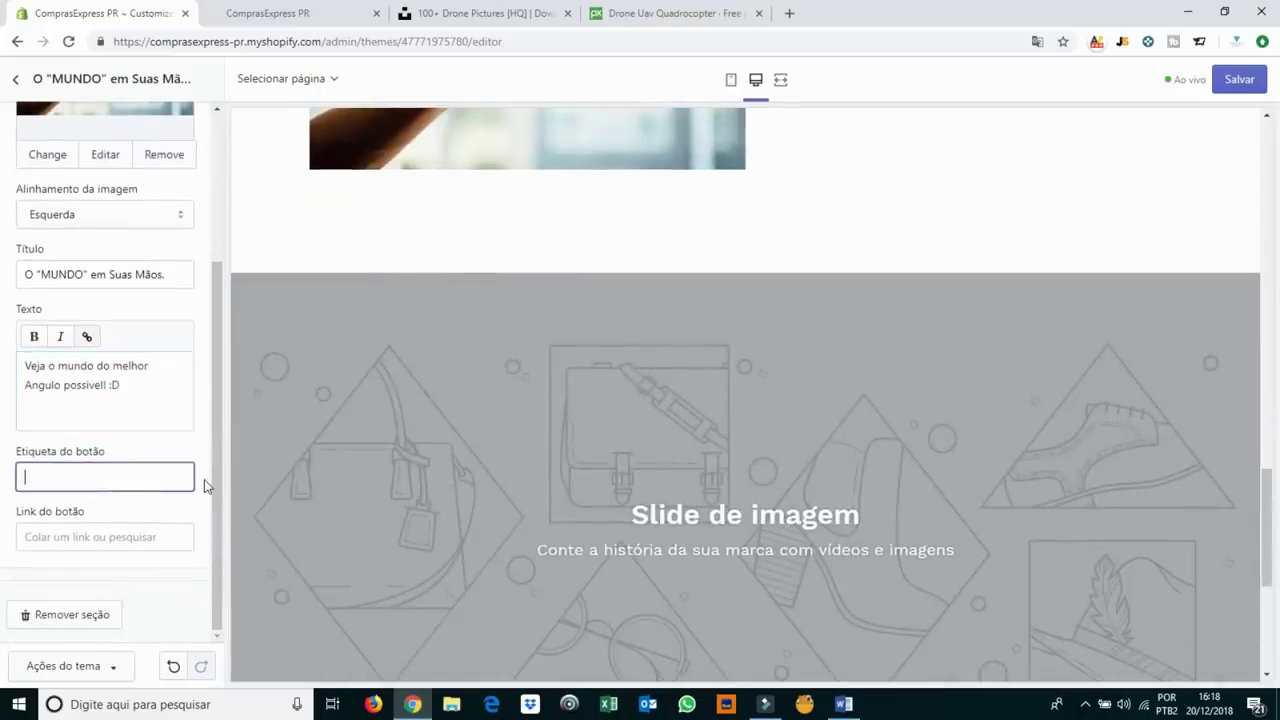
text(Saber Mais)
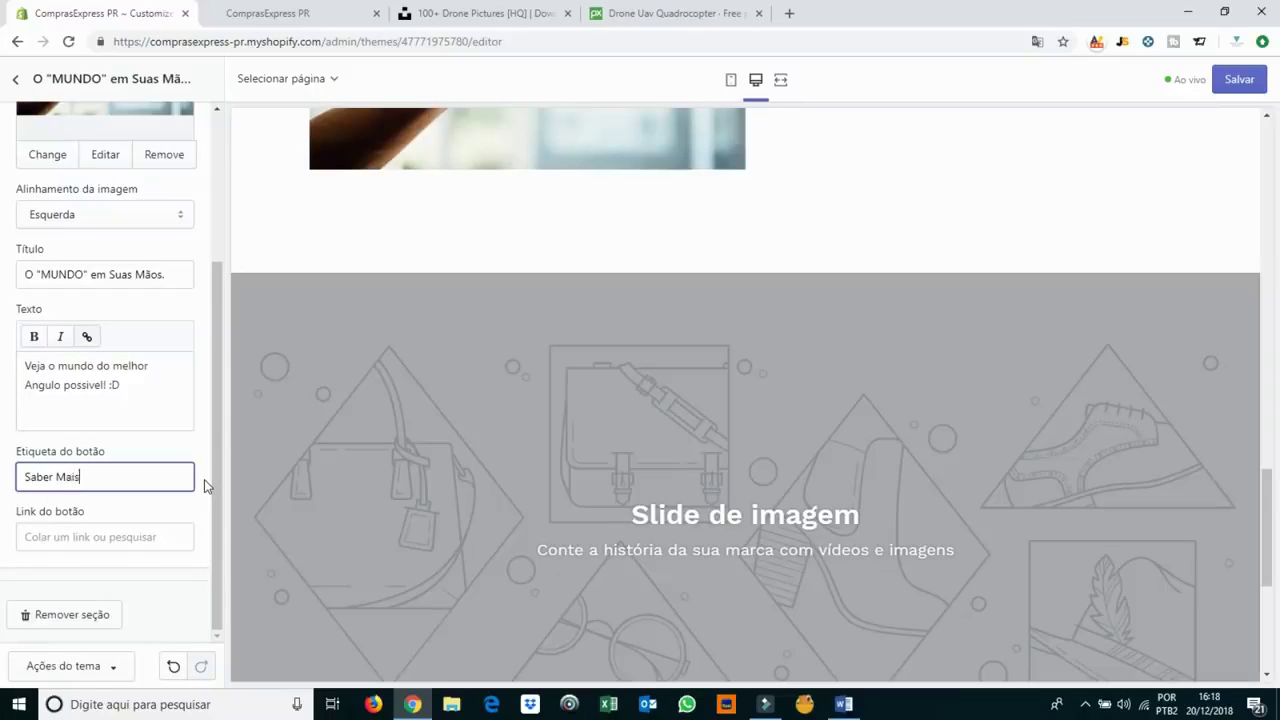
key(ctrl+a)
text(SHOP)
Link the section's SHOP button to All Products and save the theme changes.
click(124, 538)
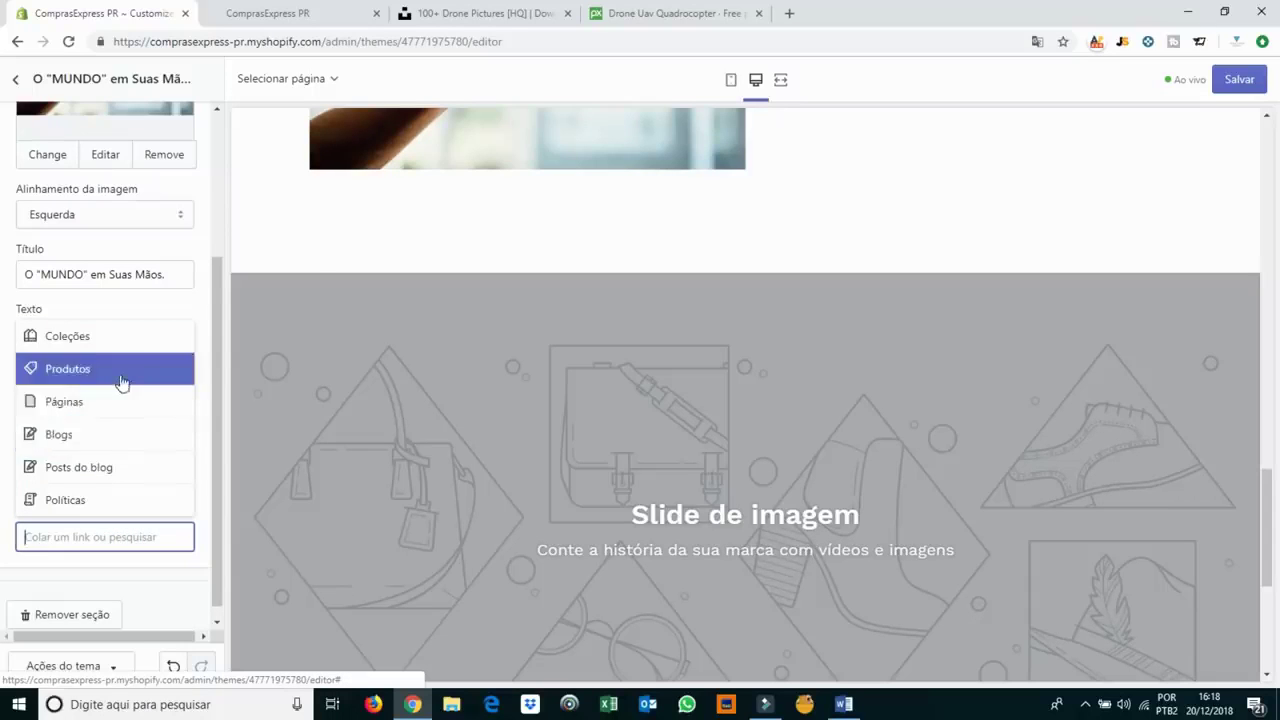
click(74, 370)
click(108, 494)
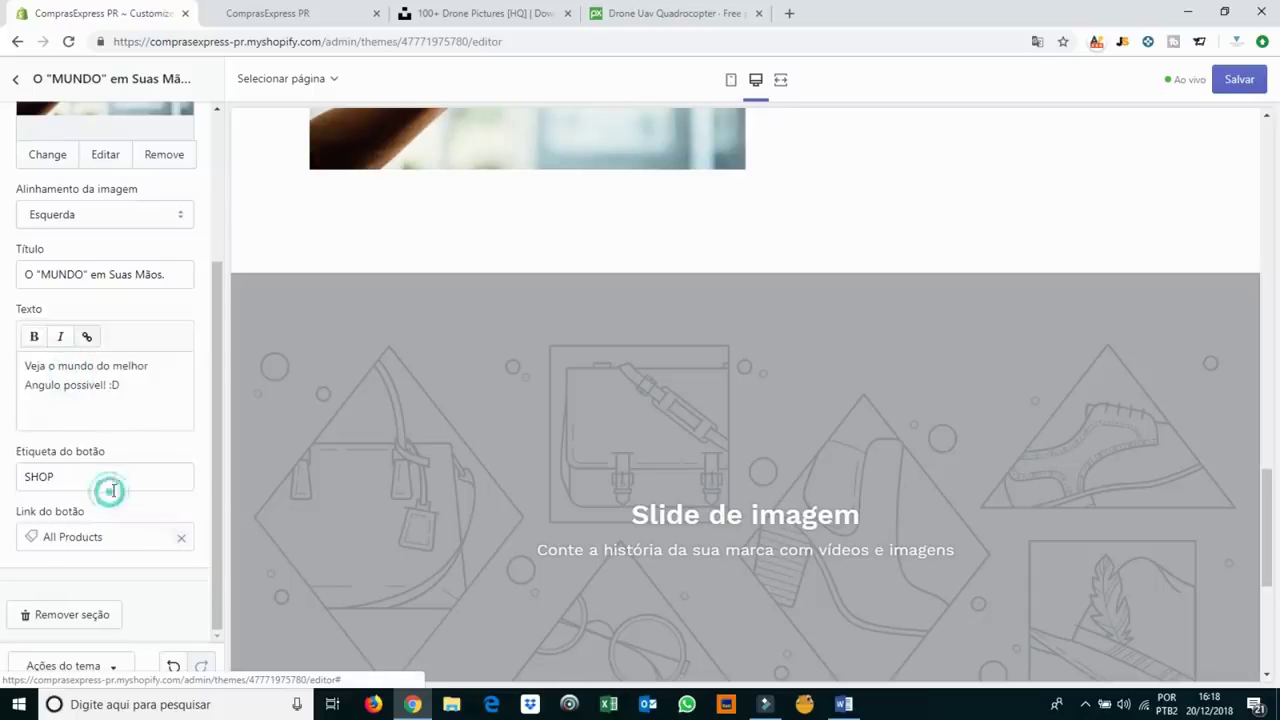
click(1237, 80)
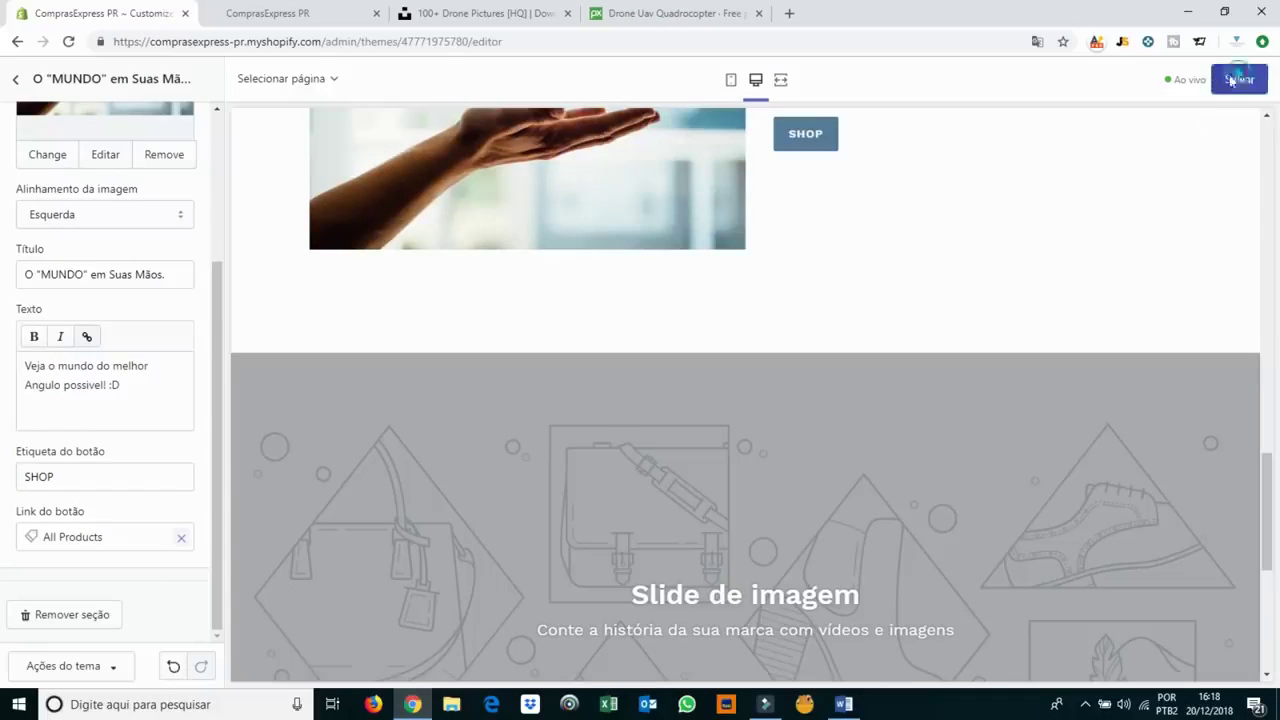
Reload the live store and examine the home page from the header and drone banner down to the image-with-text section and footer.
click(290, 12)
click(69, 40)
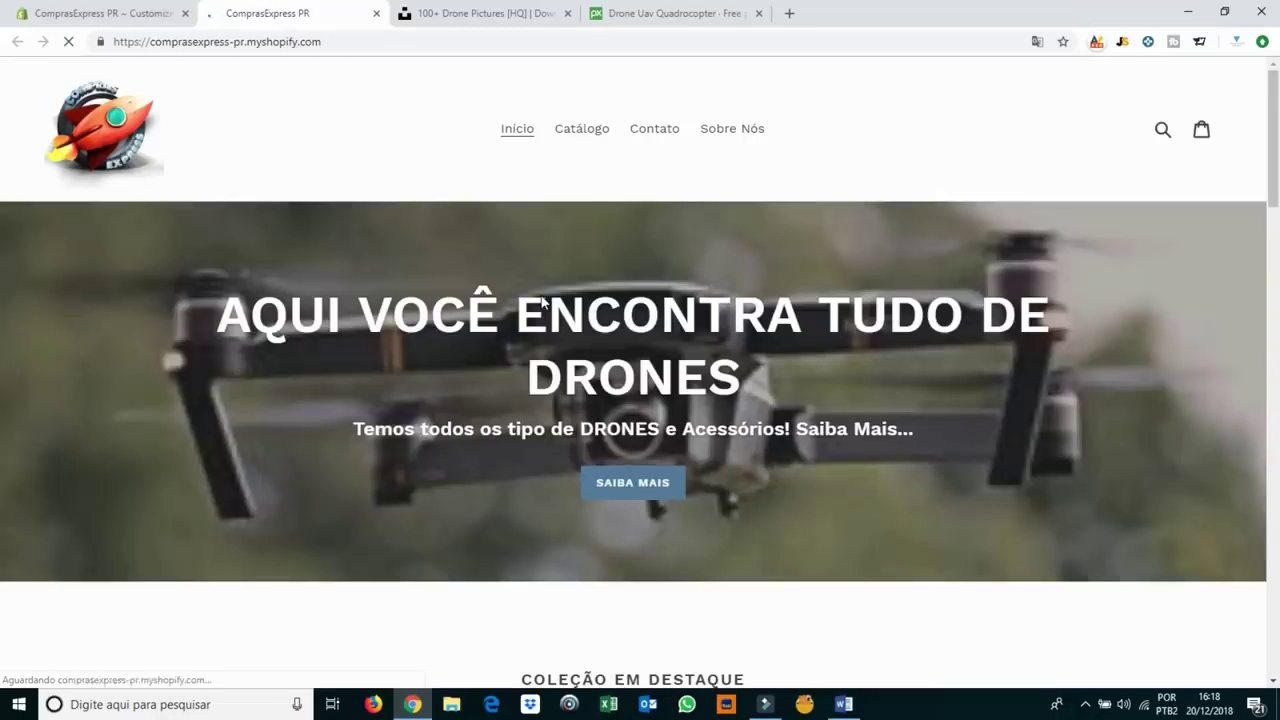
scroll(541, 295, up, 20)
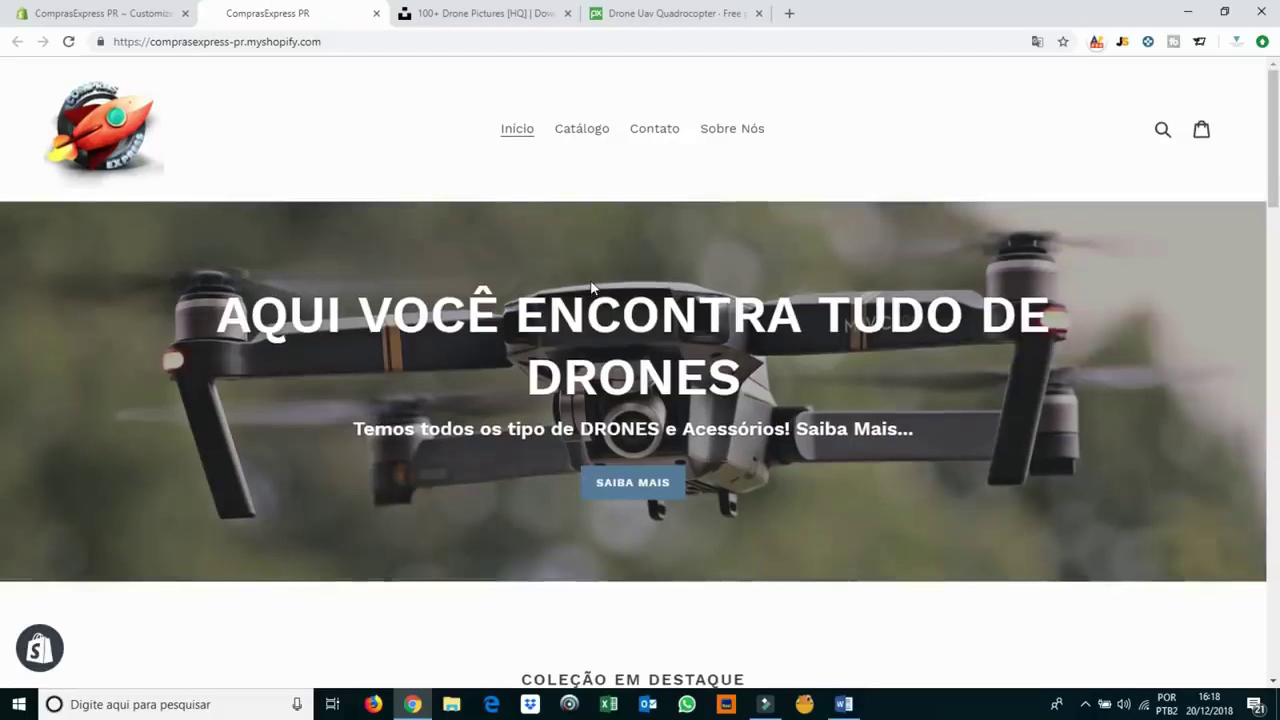
scroll(750, 370, down, 6)
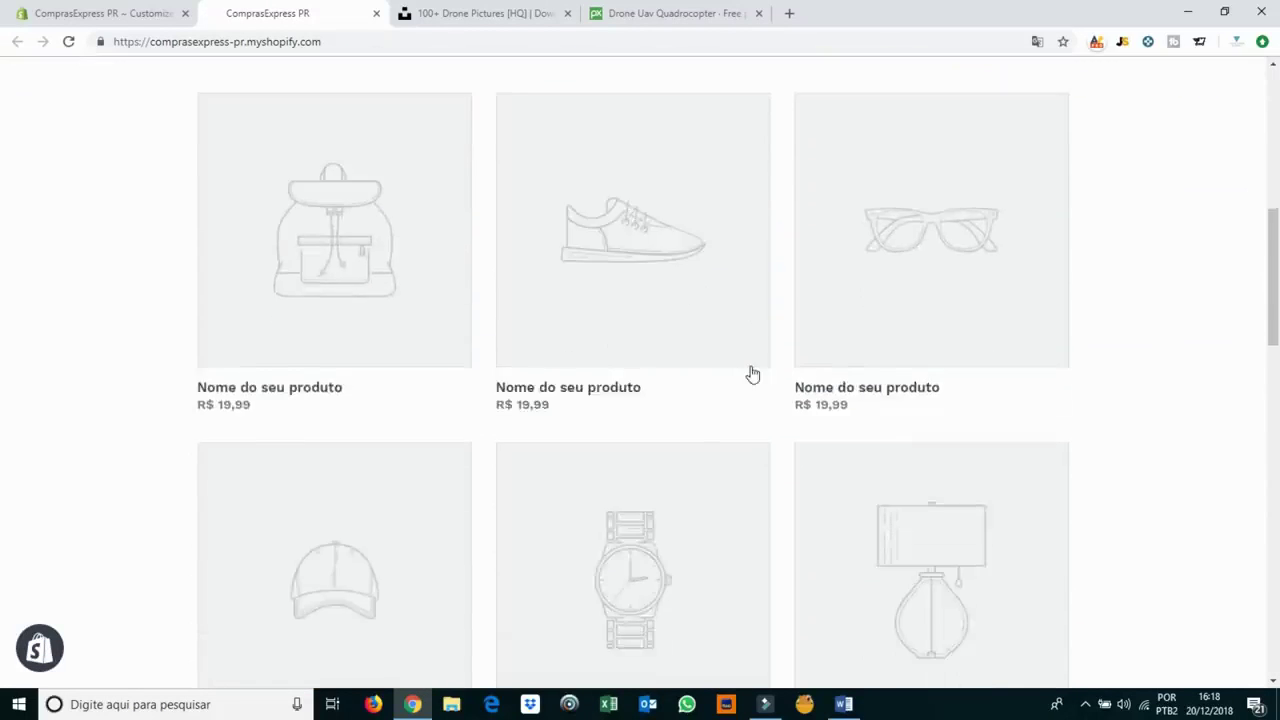
scroll(745, 374, down, 6)
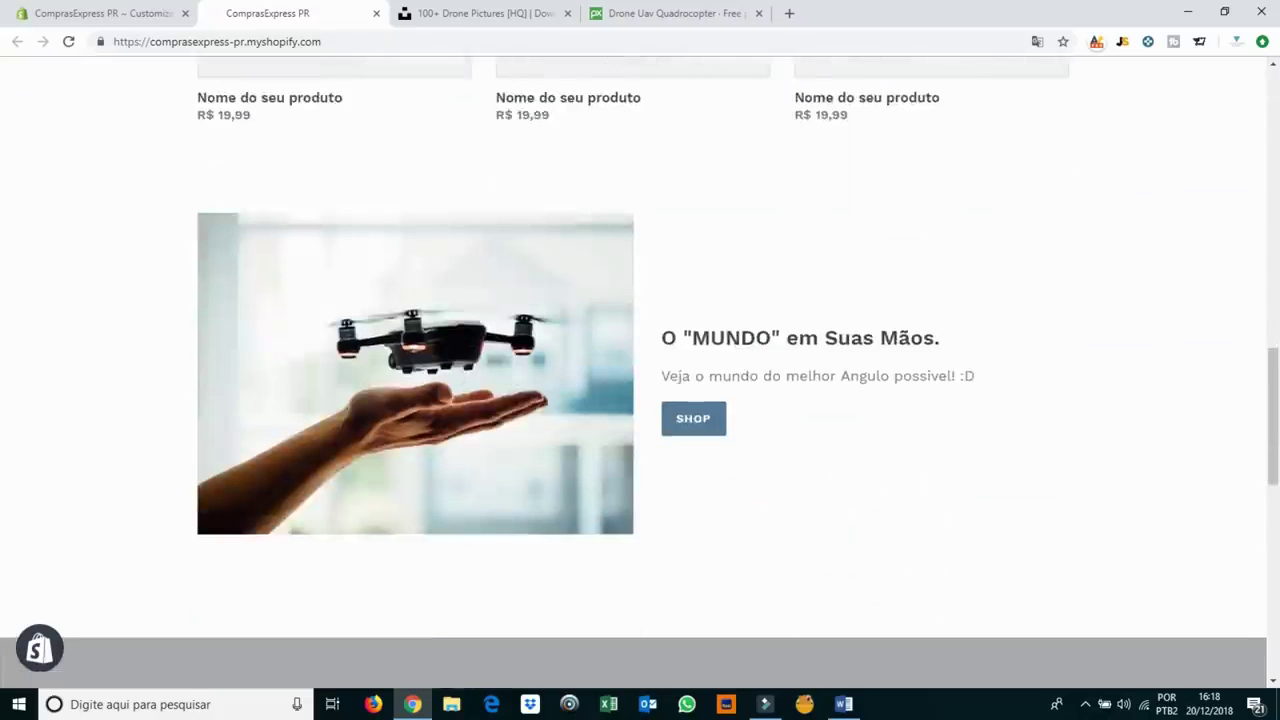
scroll(726, 388, down, 2)
scroll(663, 379, up, 2)
scroll(3, 136, up, 10)
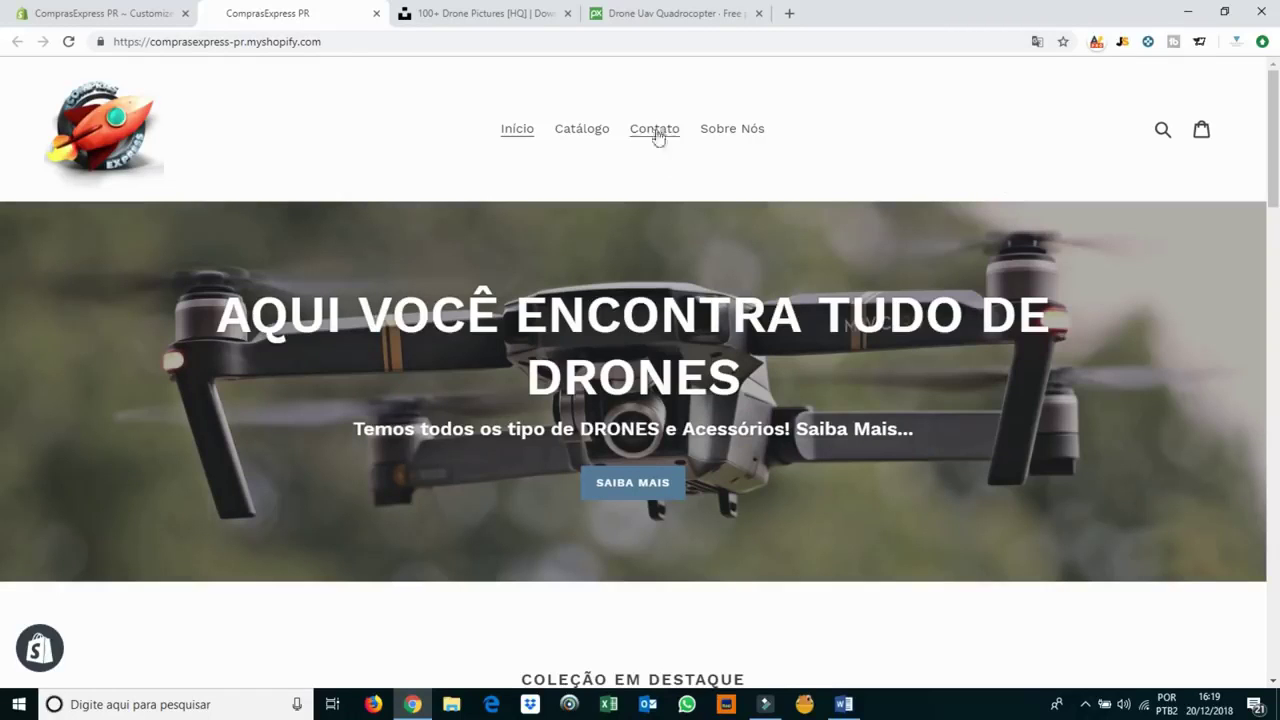
mouse_move(1273, 140)
mouse_down()
mouse_move(1273, 494)
mouse_move(1275, 110)
mouse_move(1275, 357)
mouse_move(1275, 150)
mouse_up()
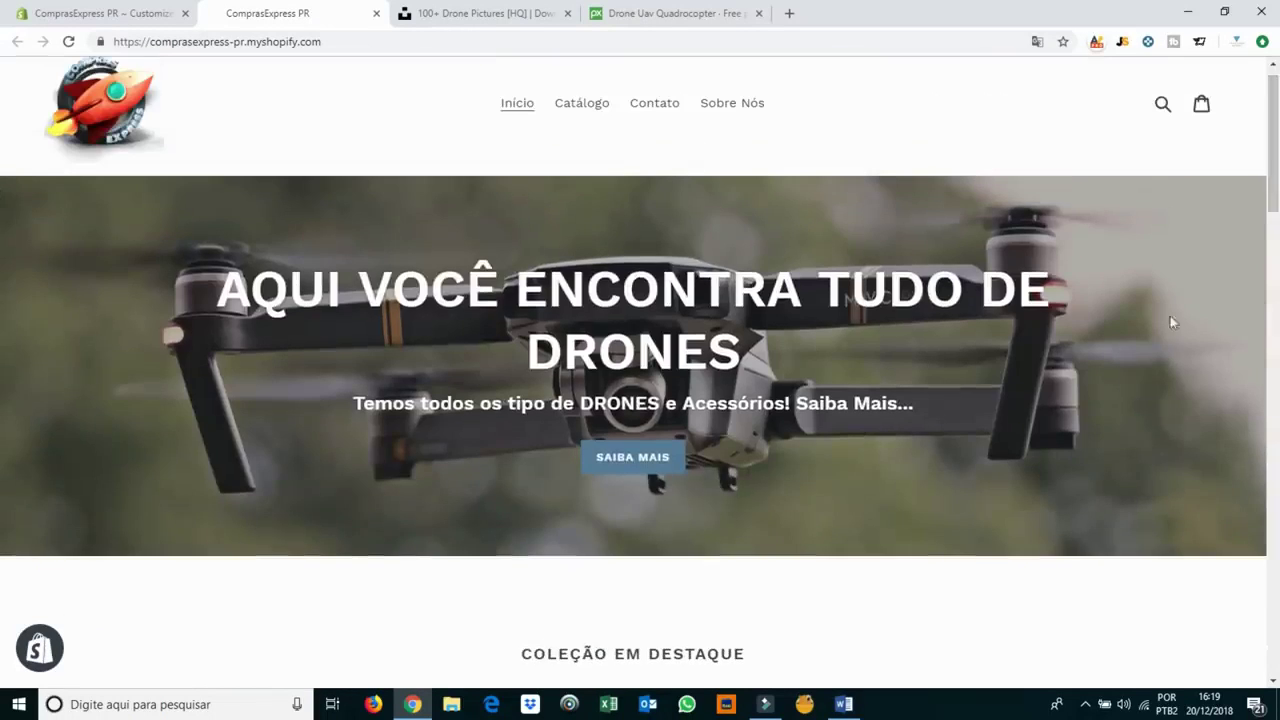
scroll(3, 229, down, 8)
scroll(3, 420, down, 10)
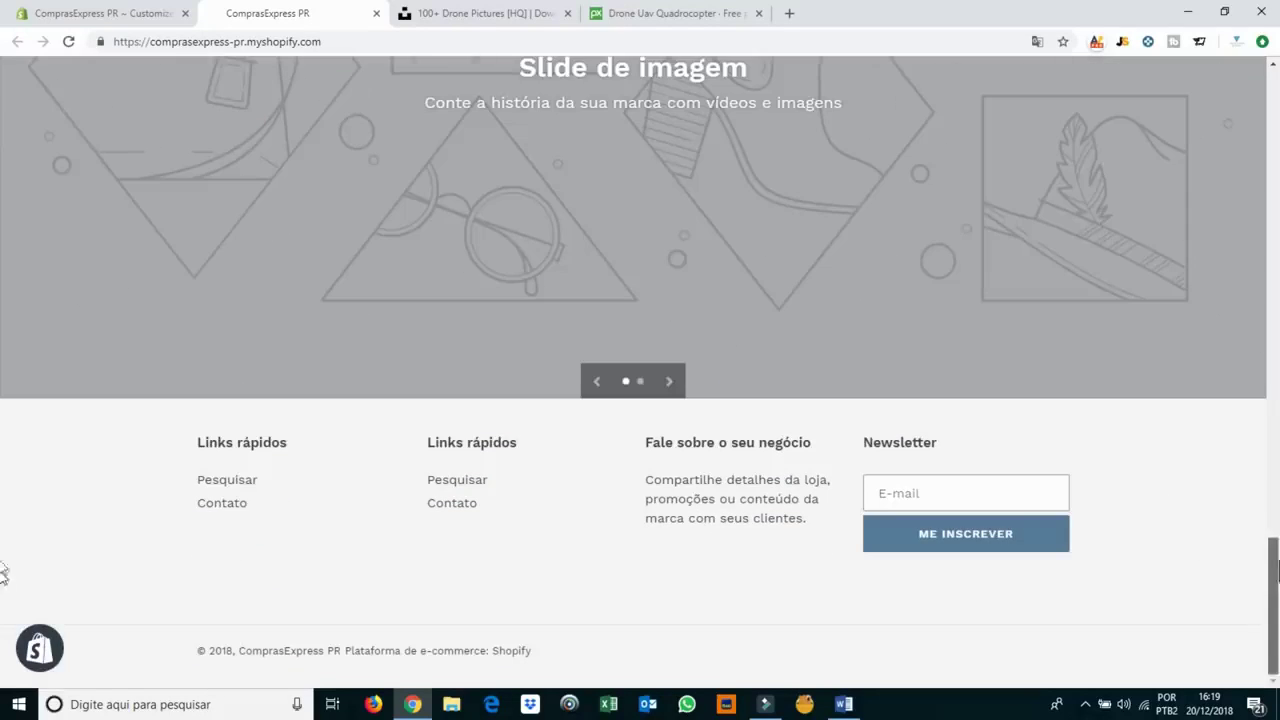
scroll(3, 571, up, 15)
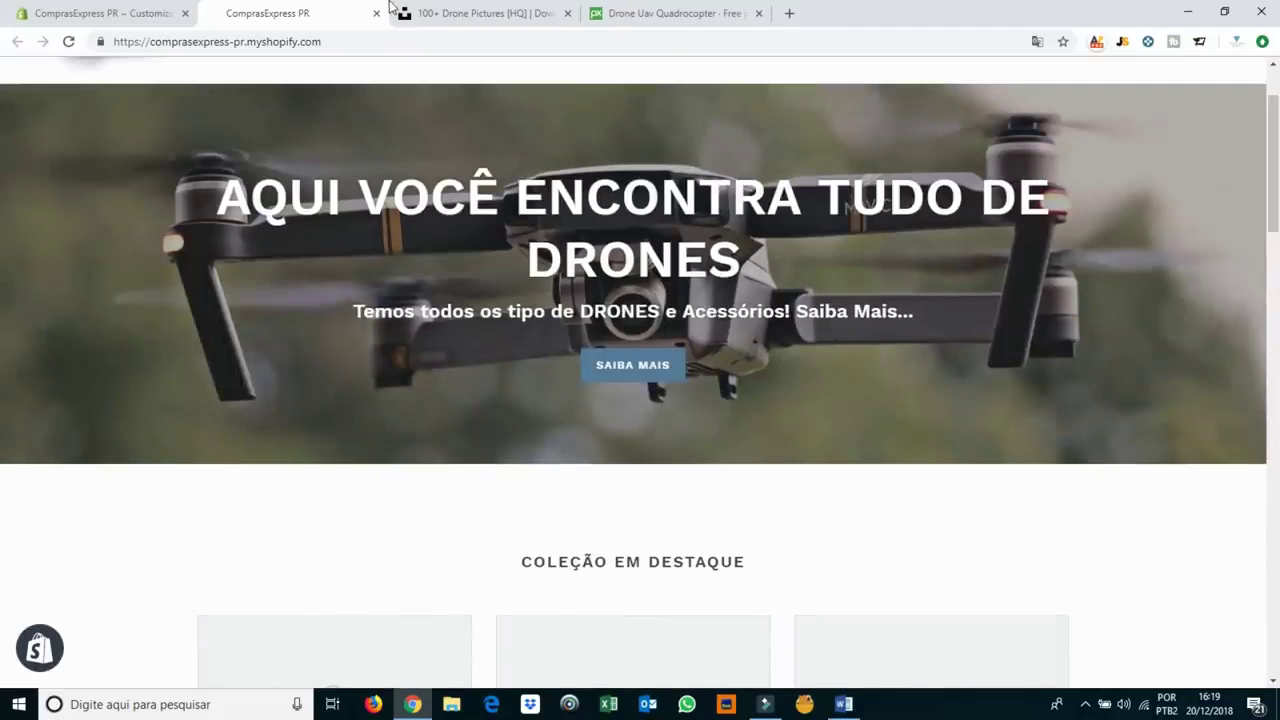
Return to the theme editor and open the settings of the Apresentação de slides section.
click(108, 13)
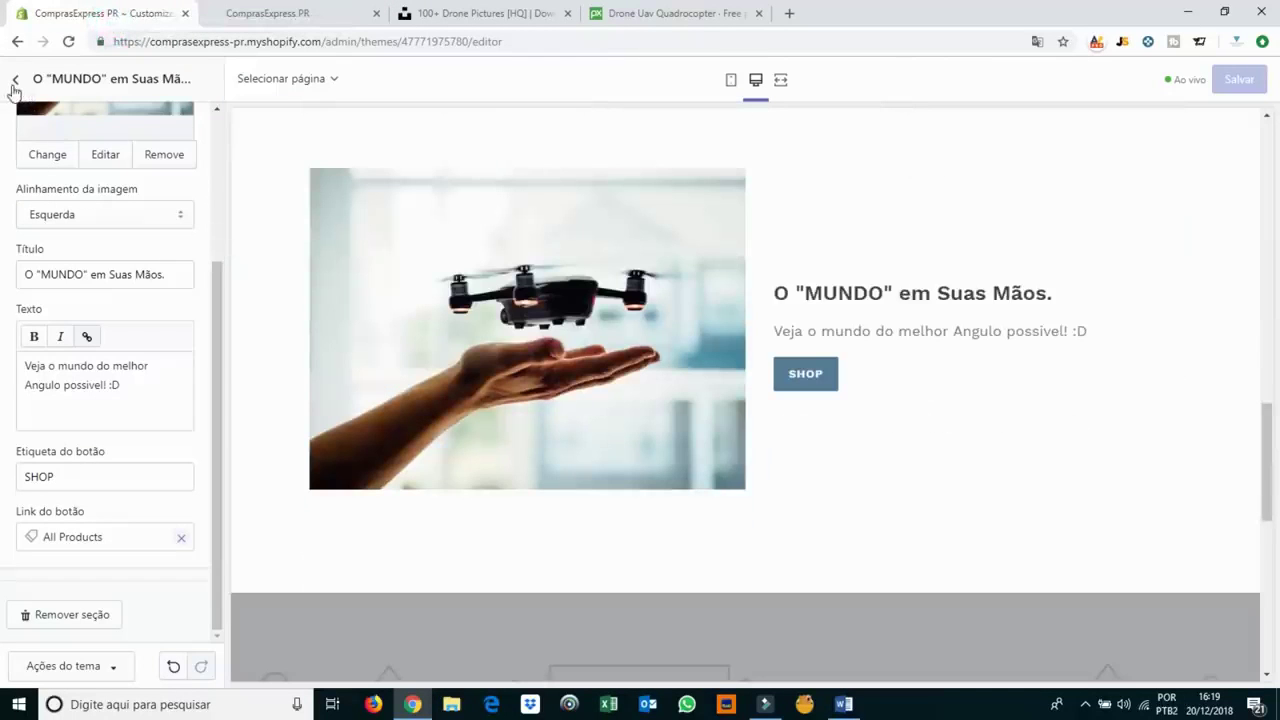
click(14, 87)
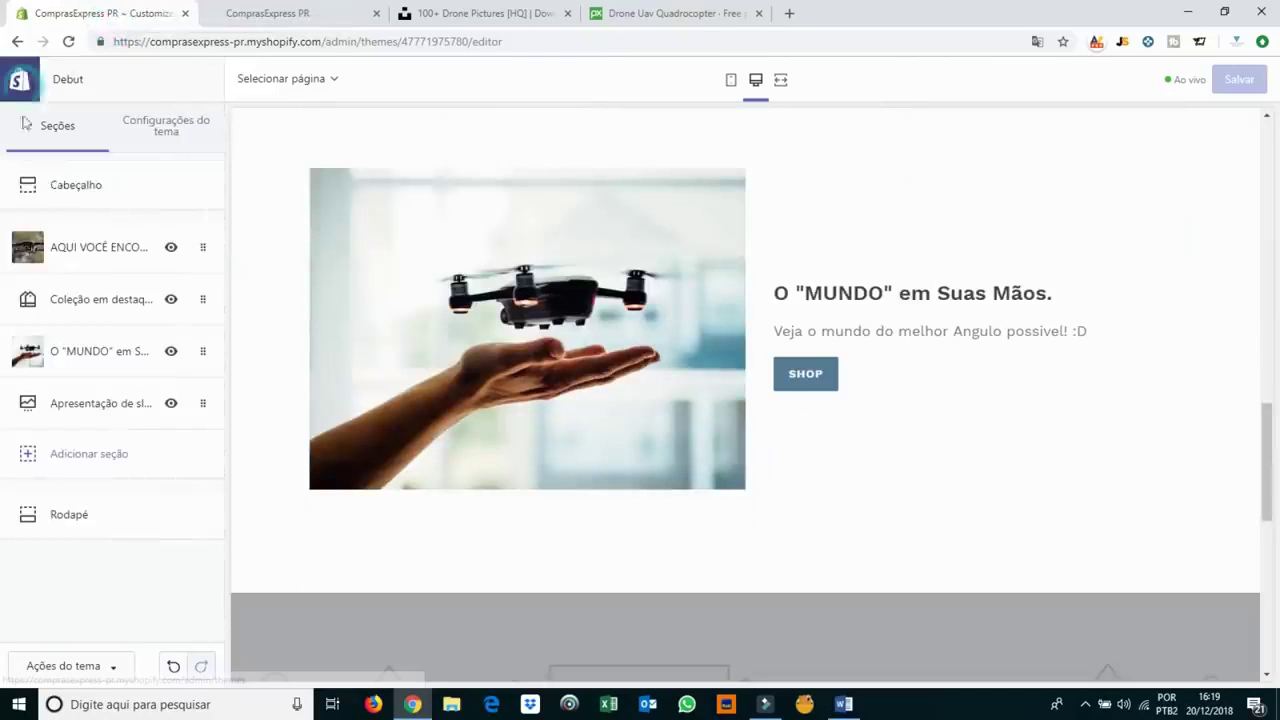
click(87, 403)
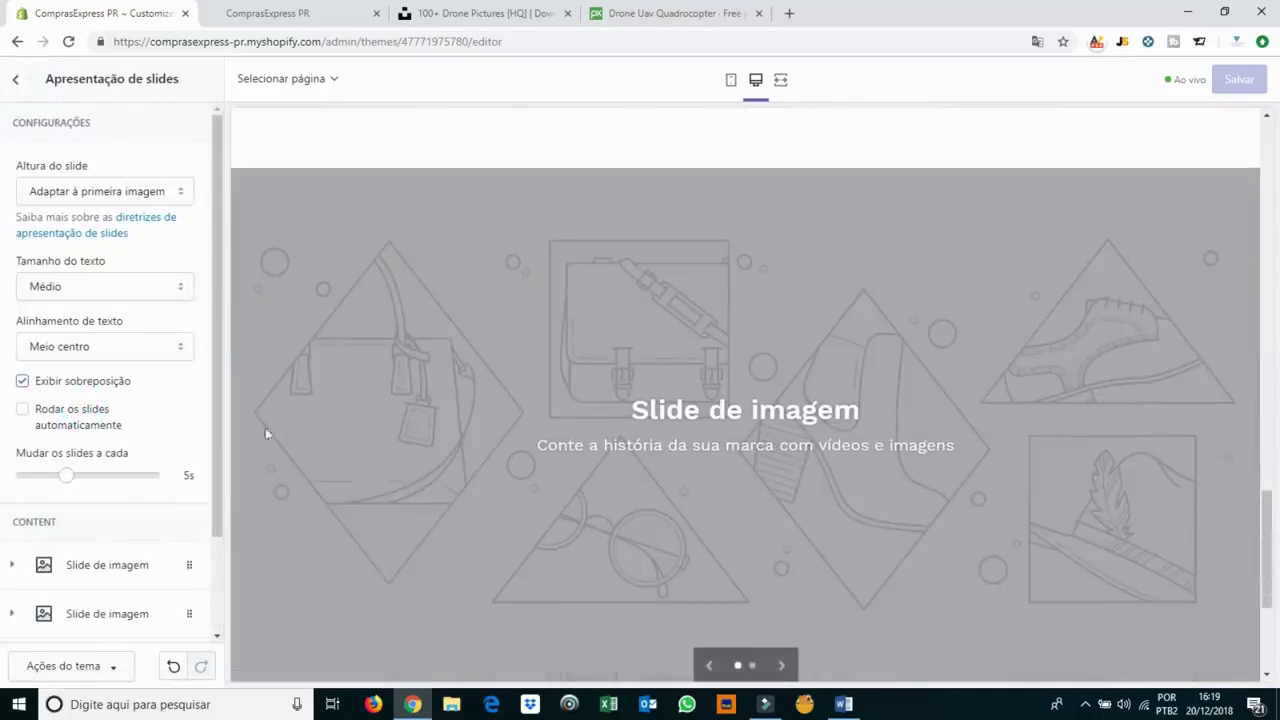
Switch to the Unsplash drone results and download the photo of the gray and black quadcopter against a green background.
scroll(114, 506, down, 3)
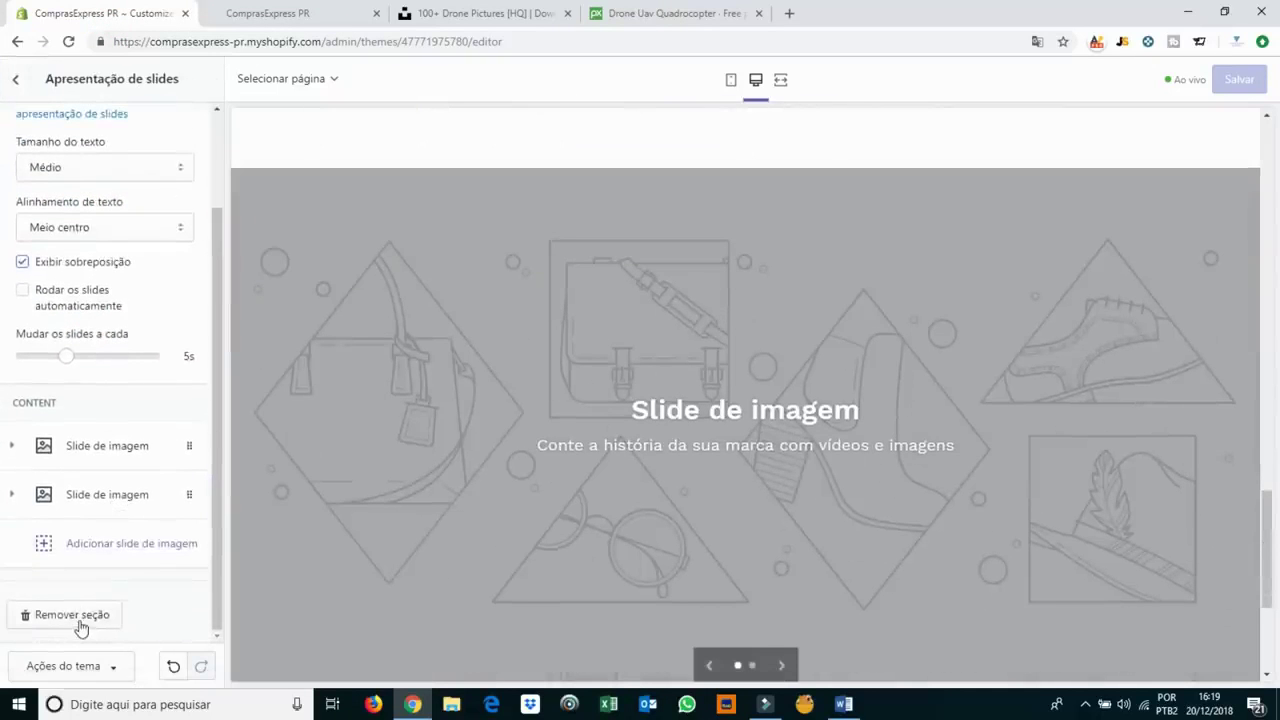
scroll(501, 476, up, 12)
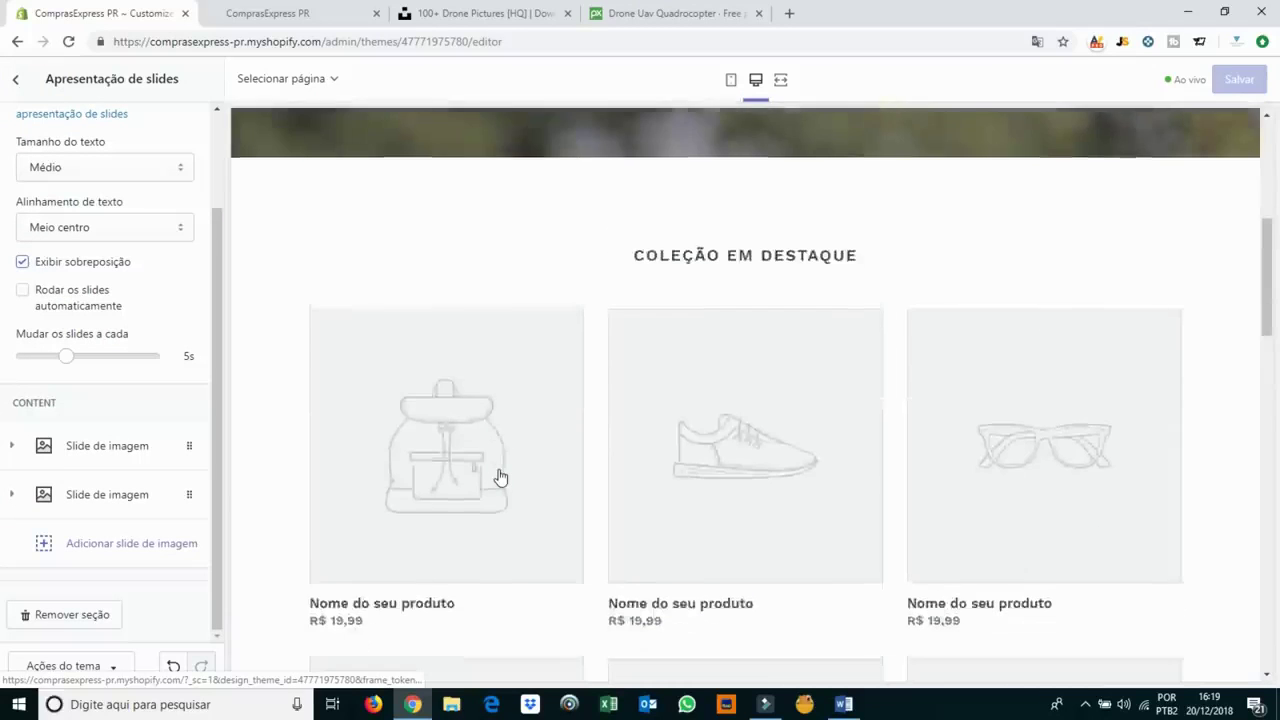
scroll(501, 476, down, 6)
scroll(501, 477, down, 8)
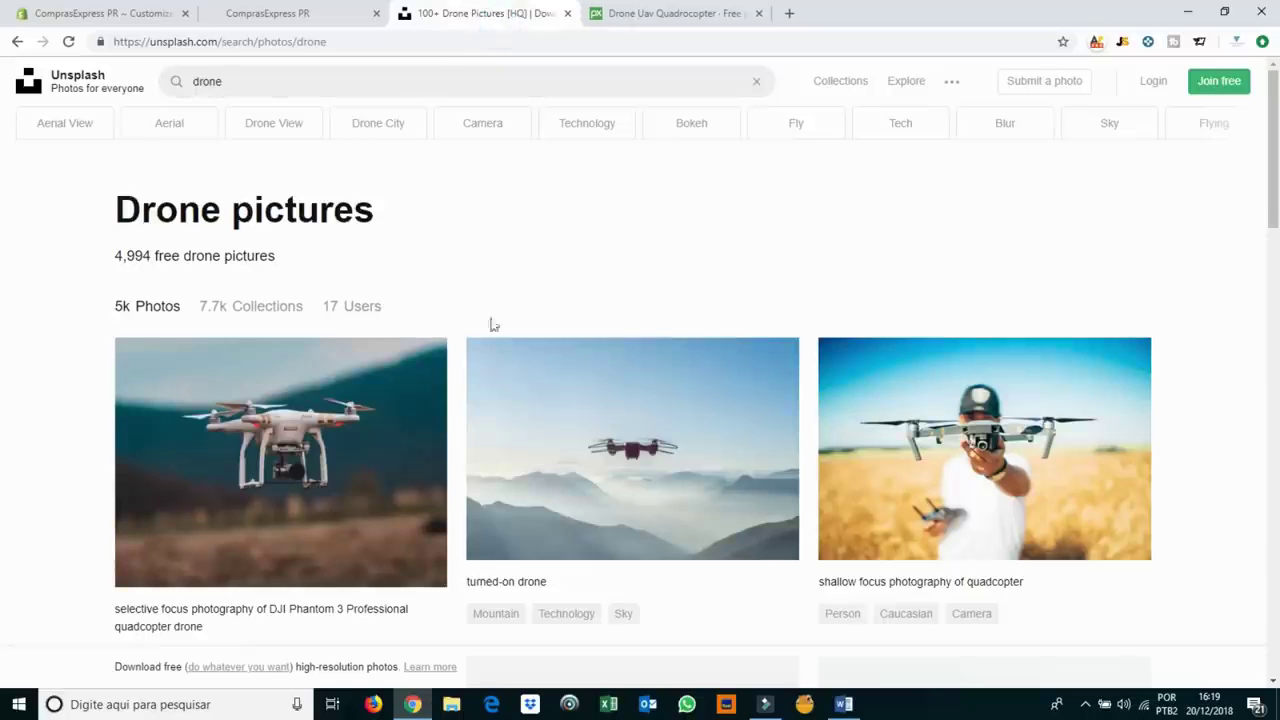
scroll(489, 323, down, 2)
scroll(1000, 350, down, 3)
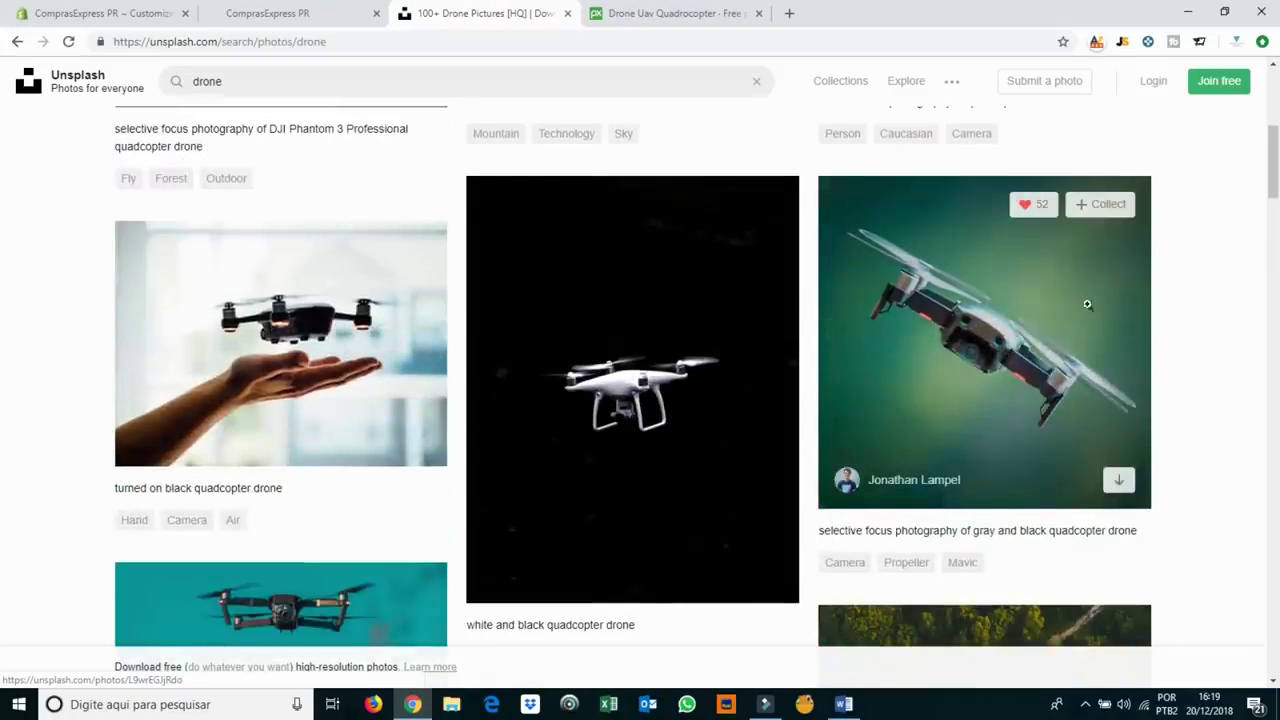
click(1119, 480)
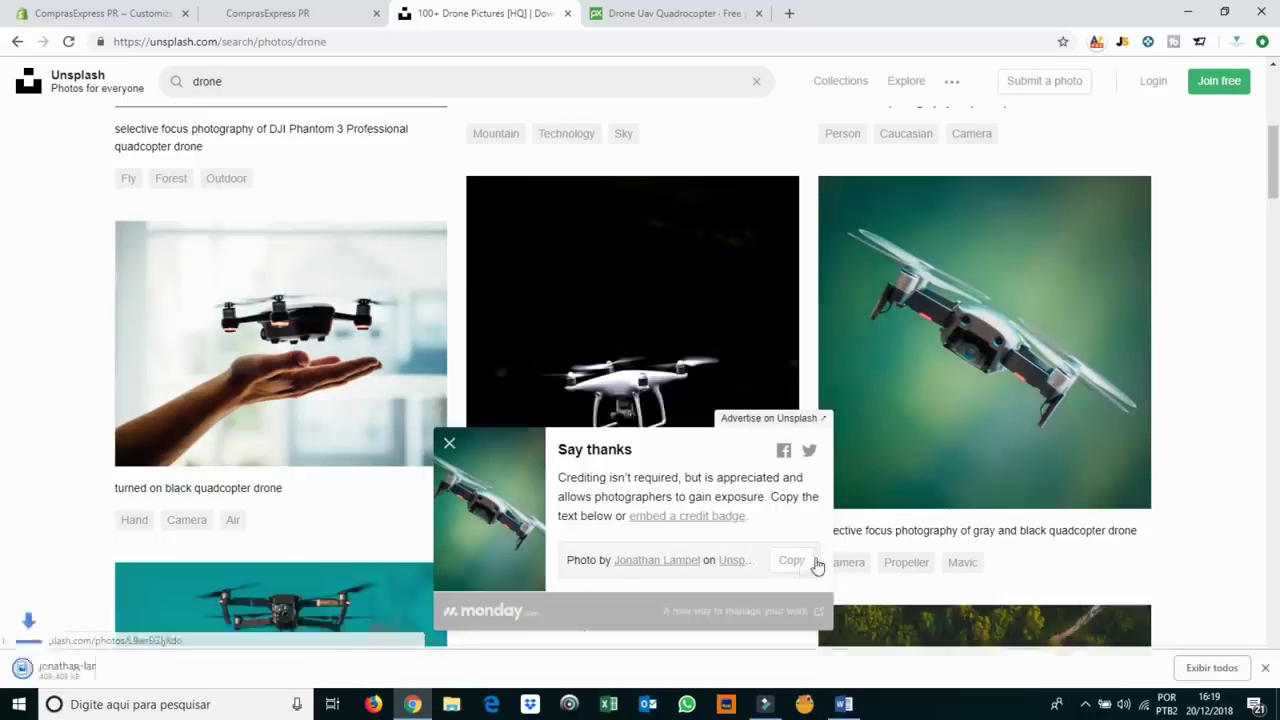
Download the Unsplash photo of the white DJI drone with lenses, camera and phone on a wooden table.
scroll(627, 416, down, 5)
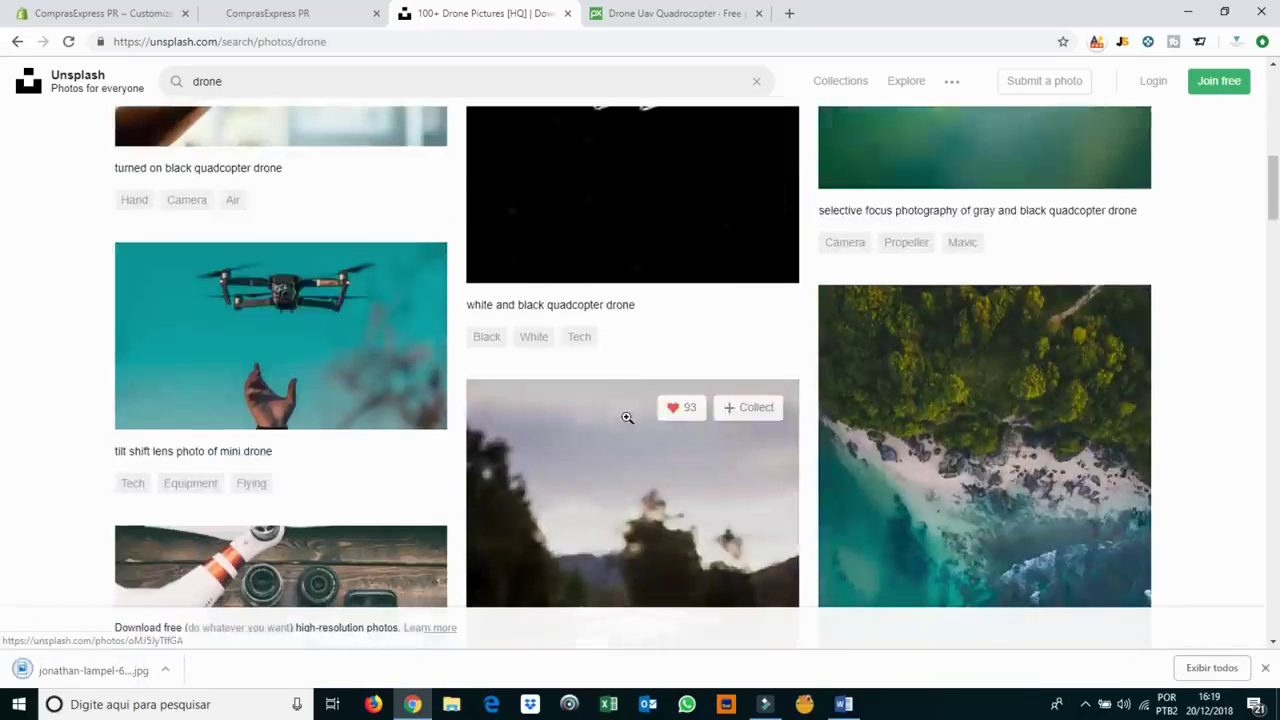
scroll(463, 443, up, 1)
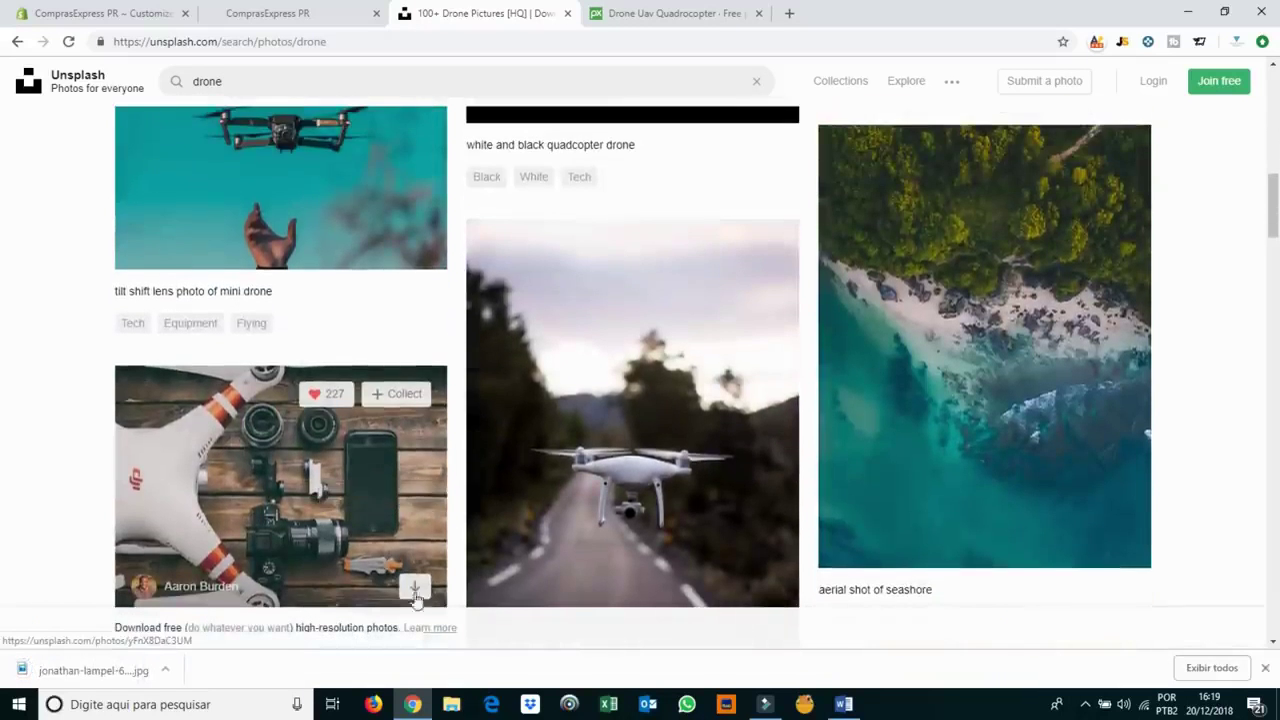
click(414, 586)
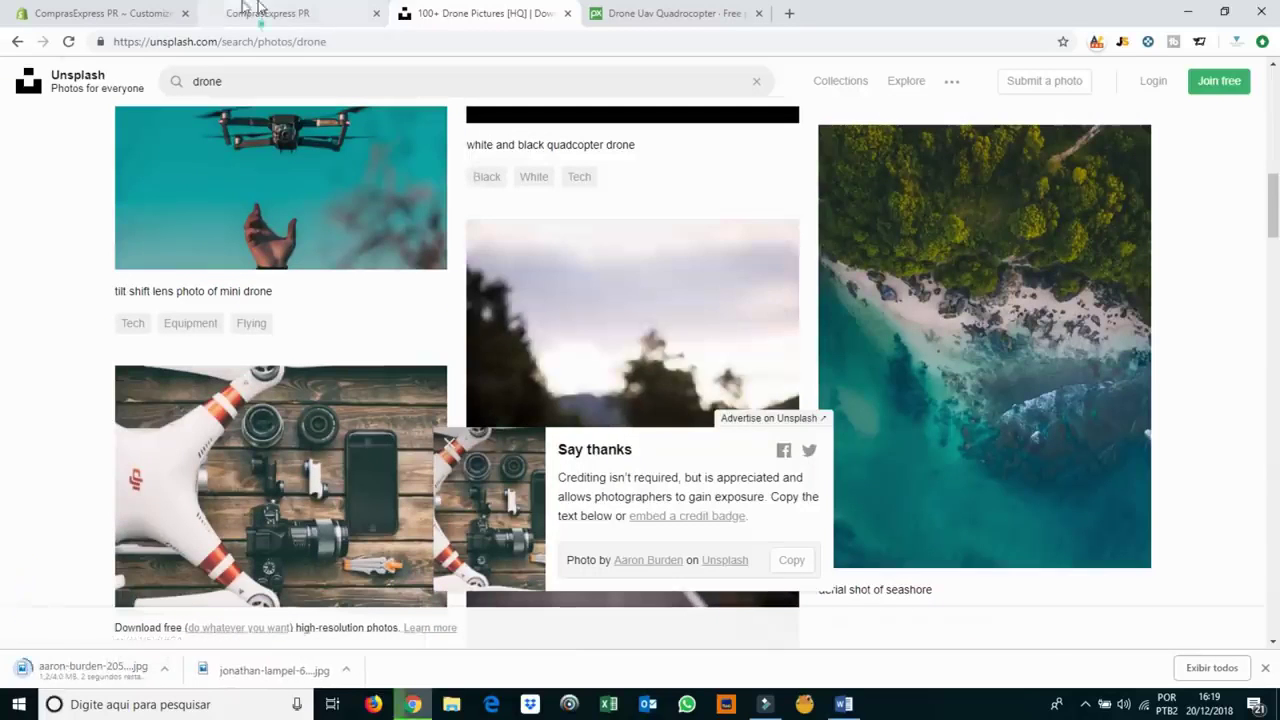
Return to the theme editor and expand the first Slide de imagem of the Apresentação de slides section.
click(114, 14)
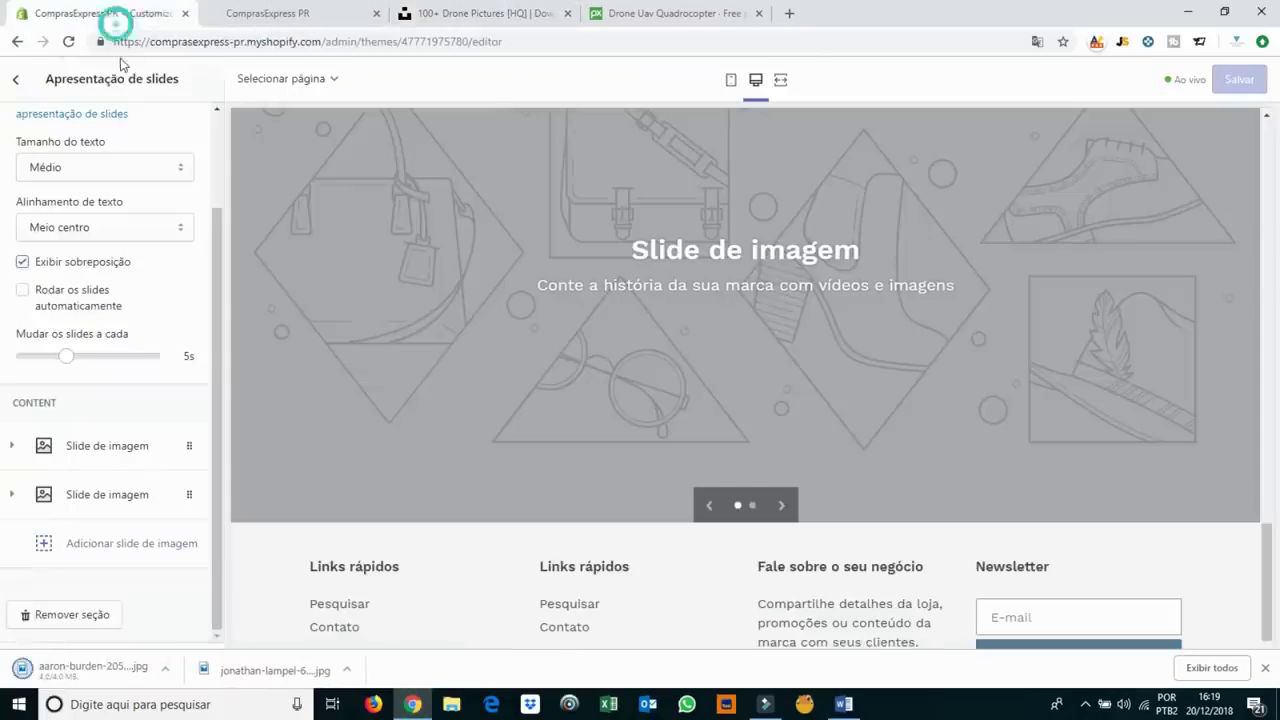
click(78, 451)
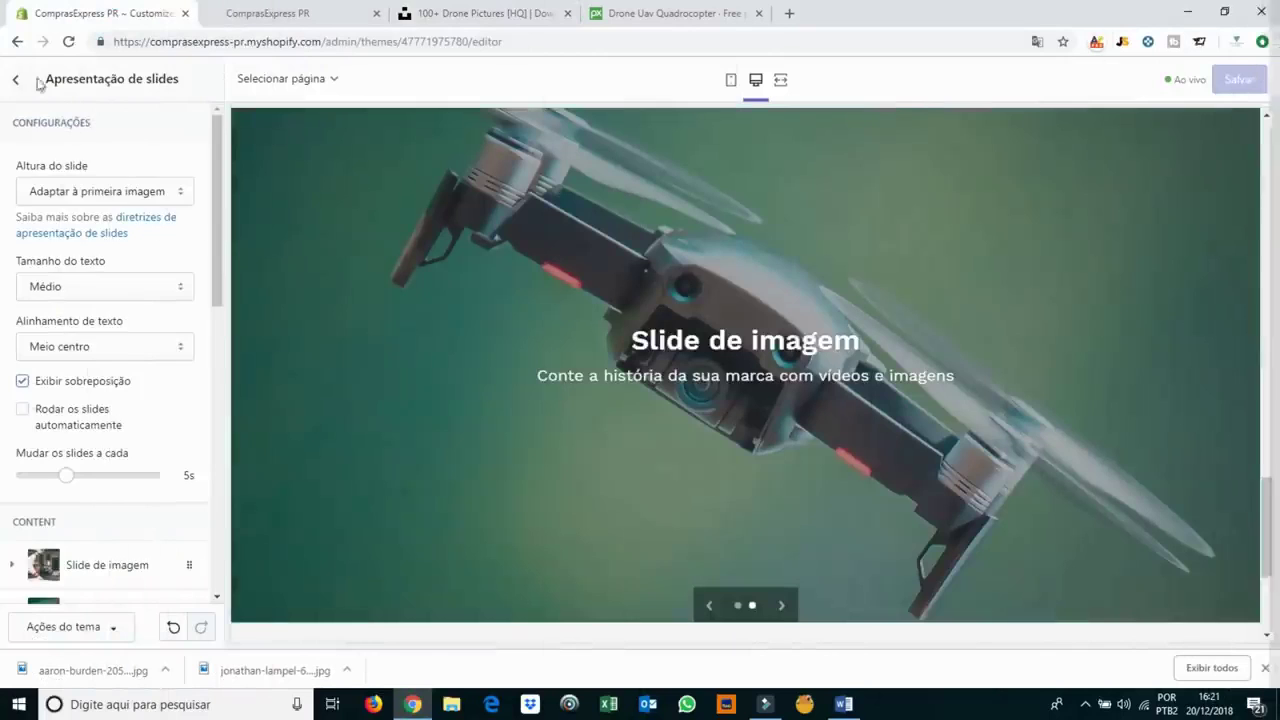
Reload the live store and examine the home page from the header down to both slides of the slideshow.
click(16, 79)
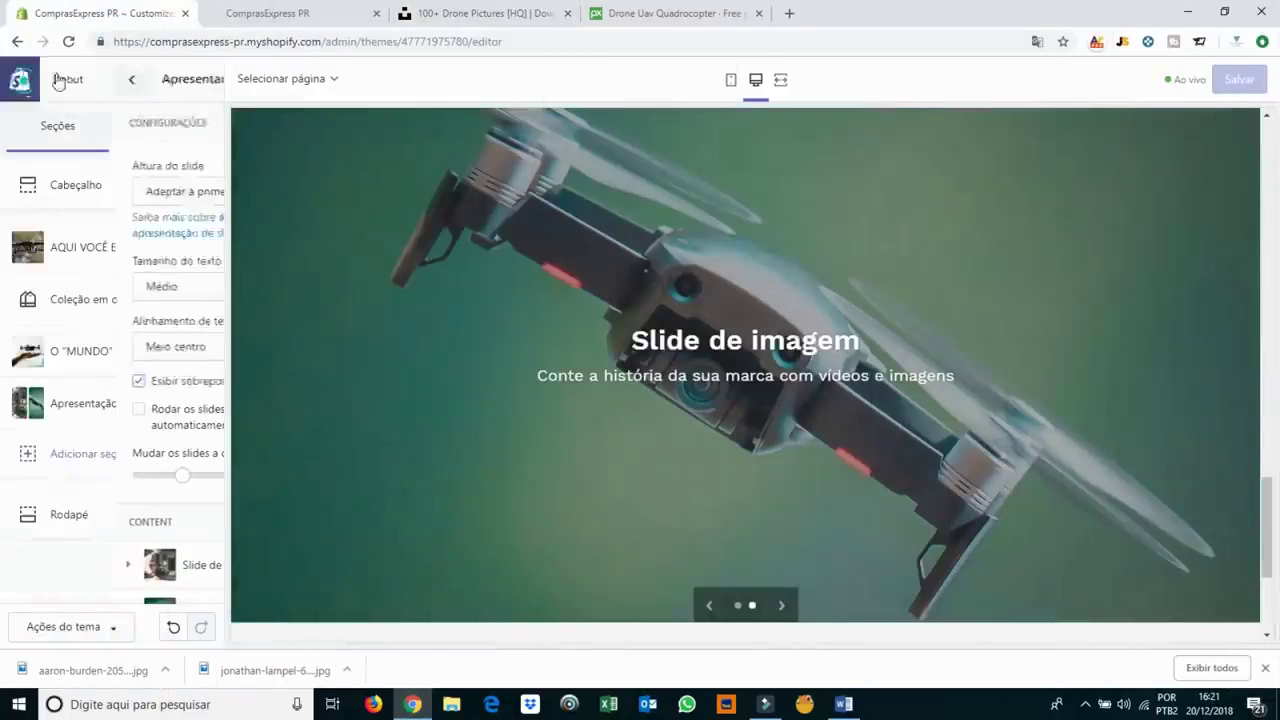
click(300, 13)
click(67, 41)
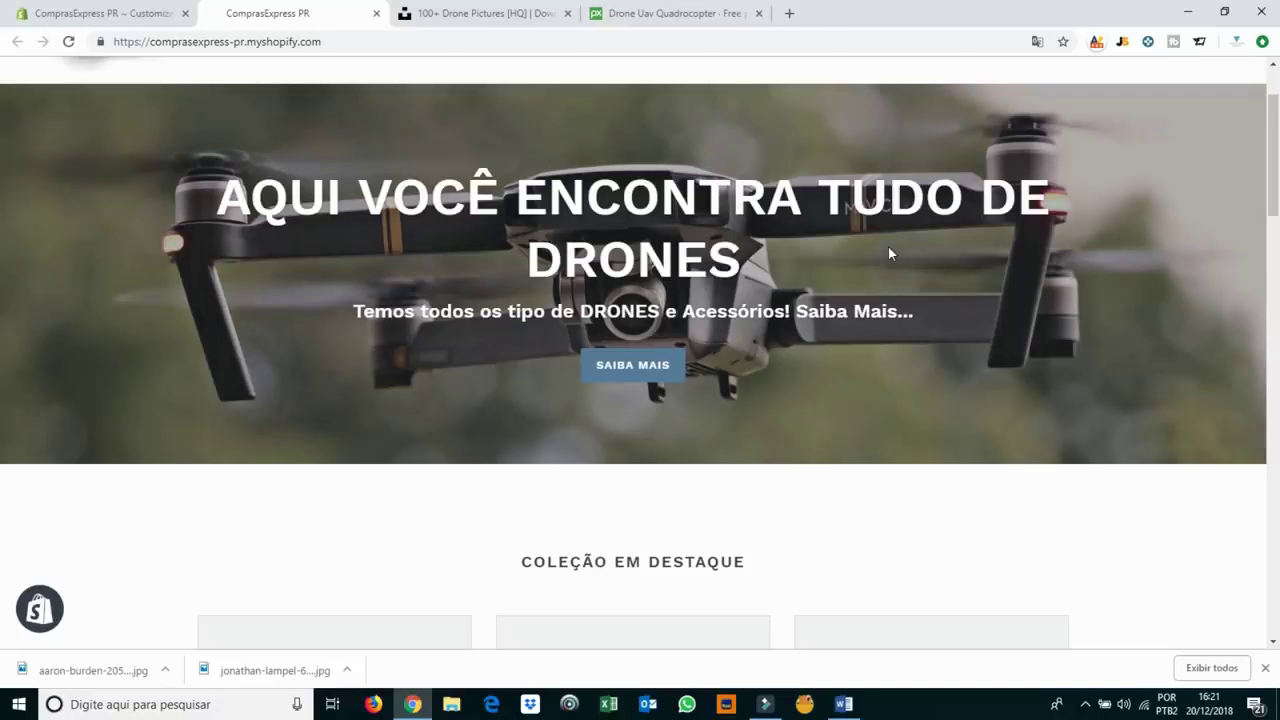
click(1267, 668)
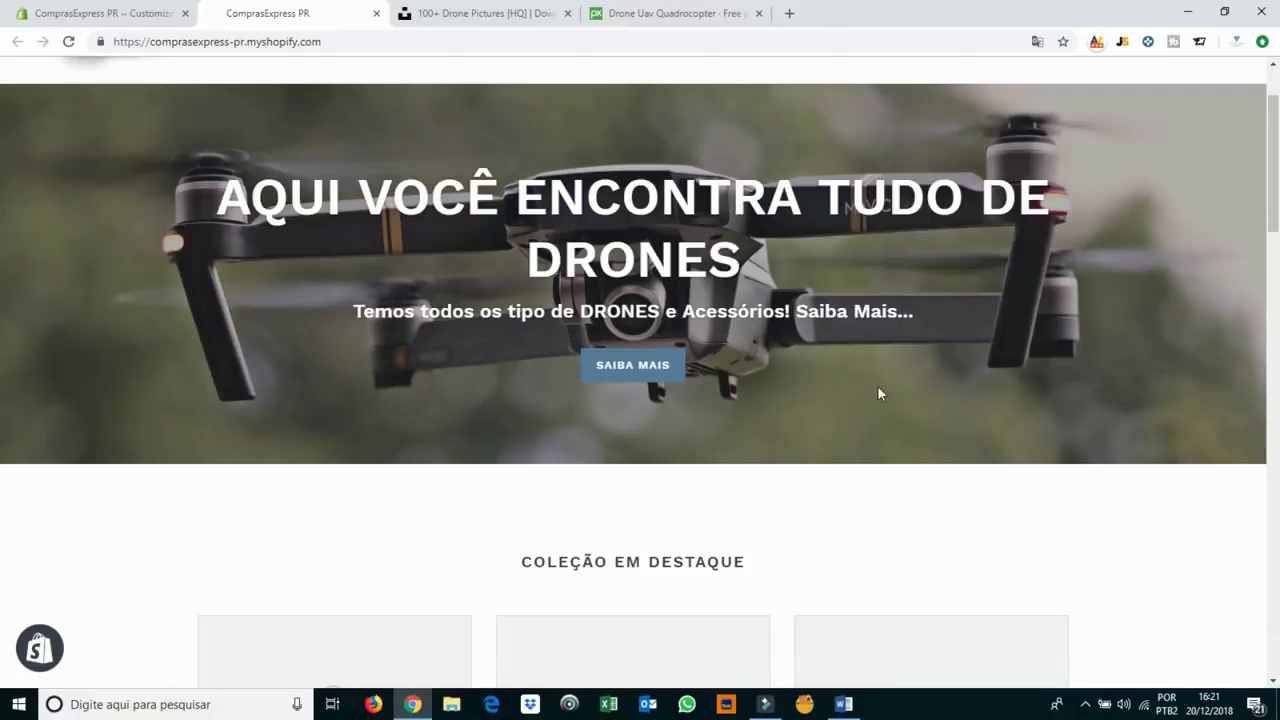
scroll(877, 385, up, 2)
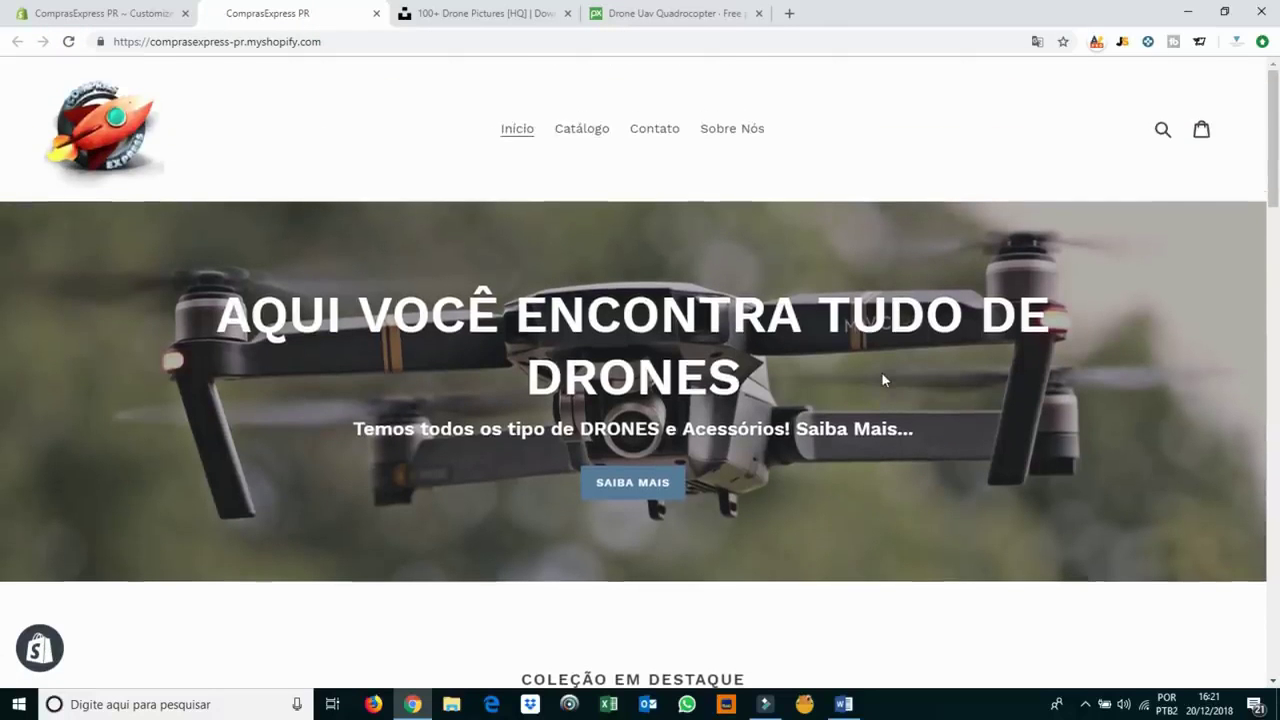
scroll(883, 378, down, 10)
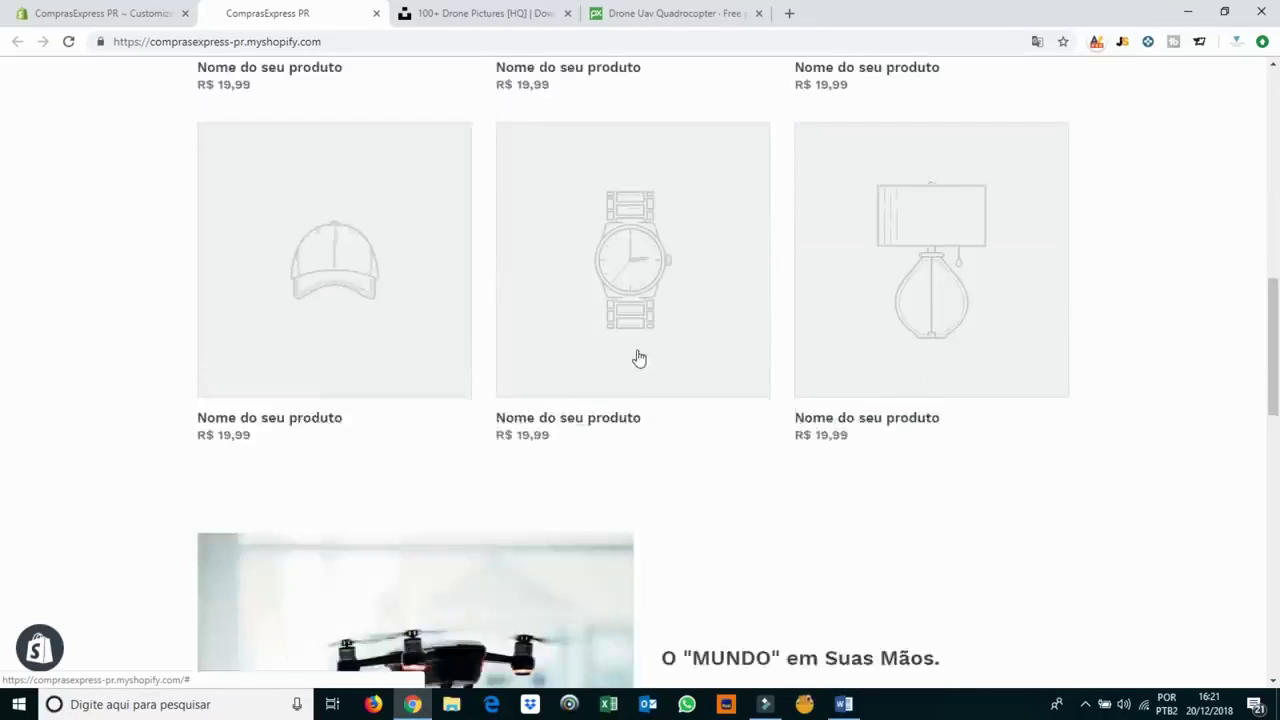
scroll(639, 358, down, 5)
scroll(757, 189, down, 2)
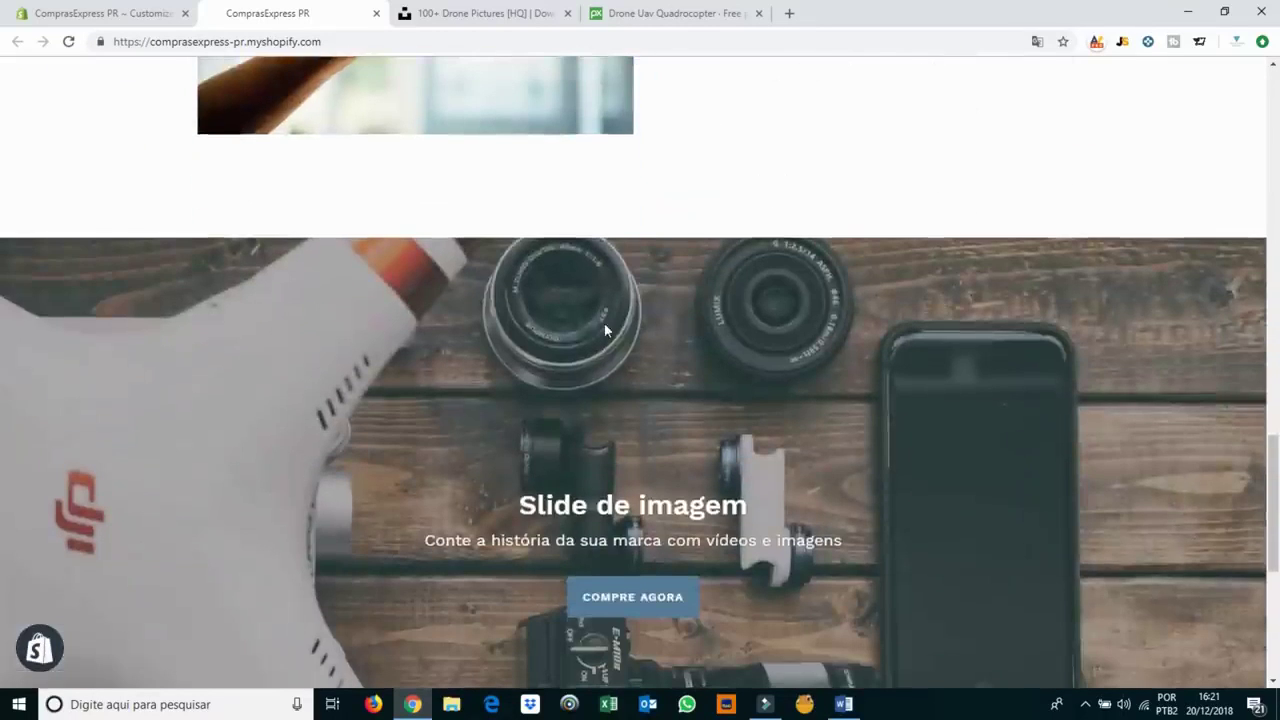
scroll(608, 326, down, 4)
scroll(938, 360, up, 2)
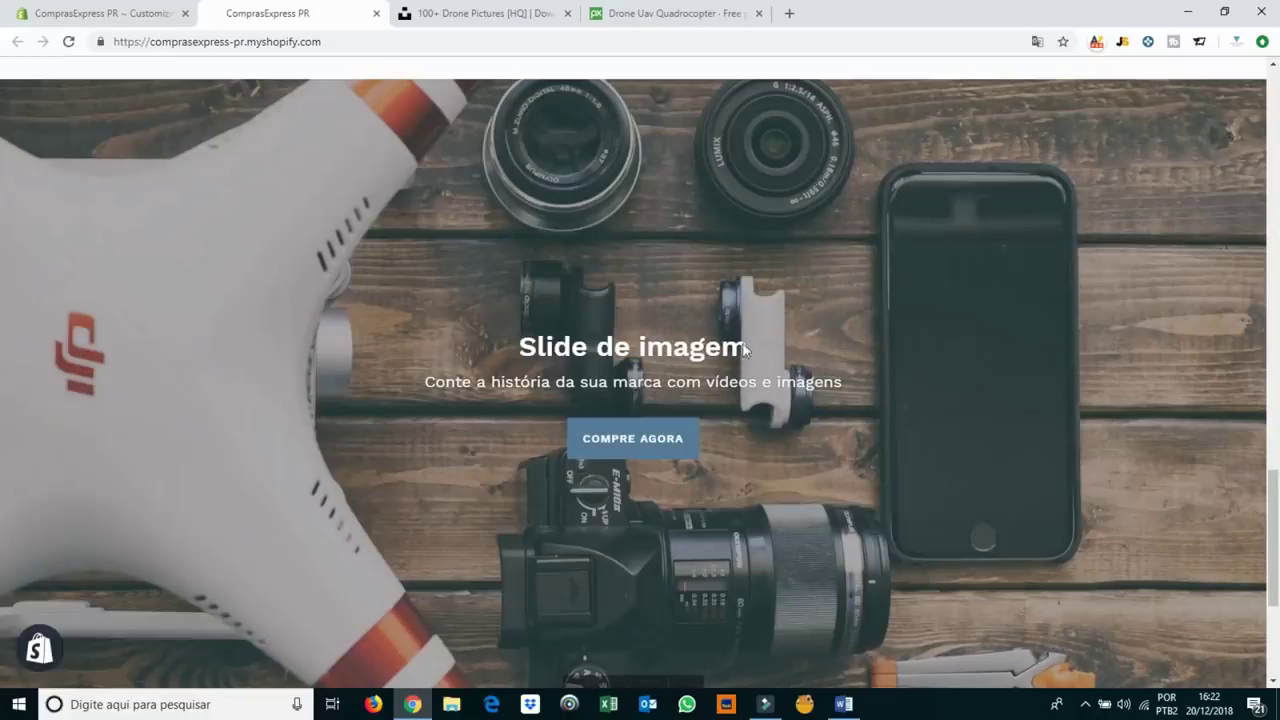
scroll(689, 362, down, 2)
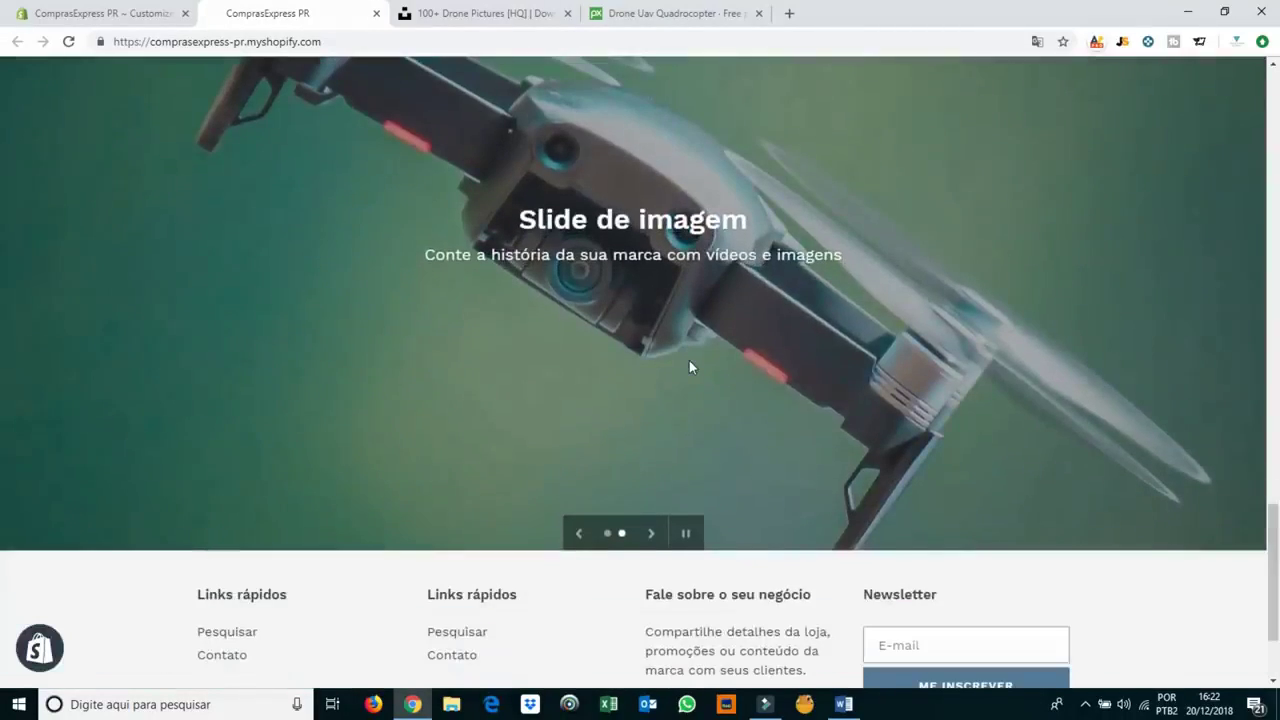
click(651, 533)
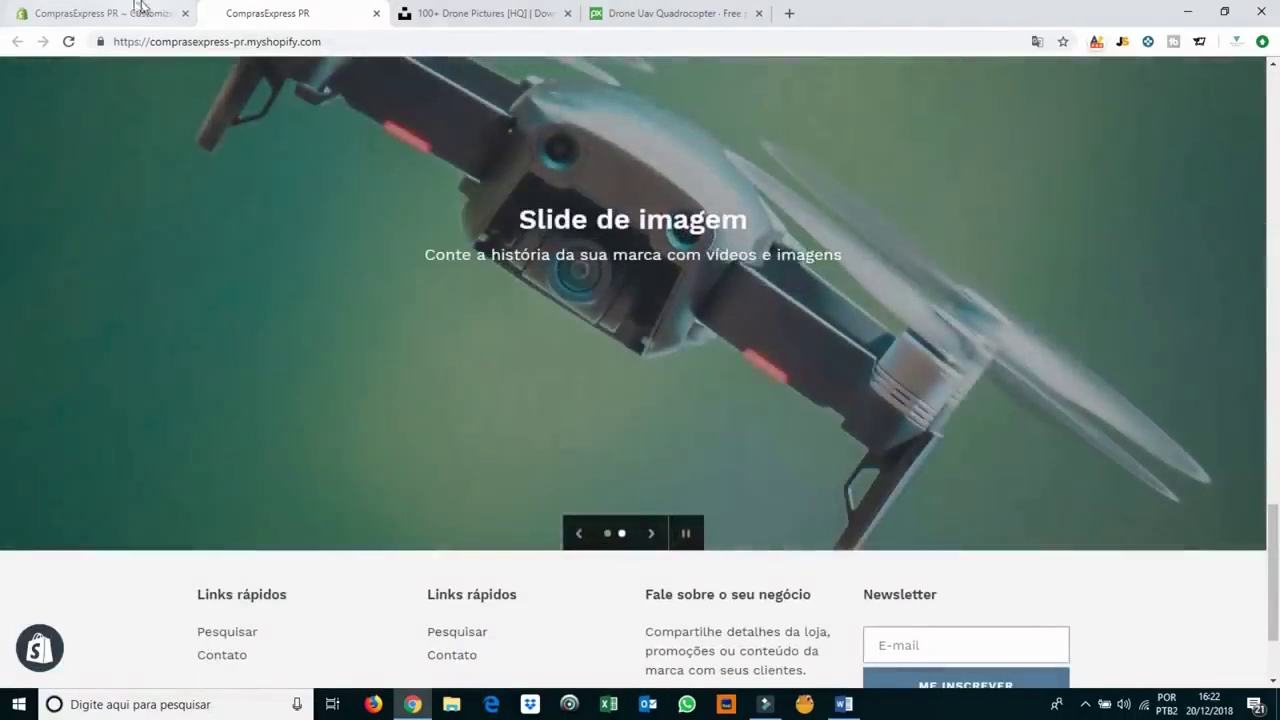
Return to the theme editor and review the slideshow's settings and the home page preview.
click(110, 13)
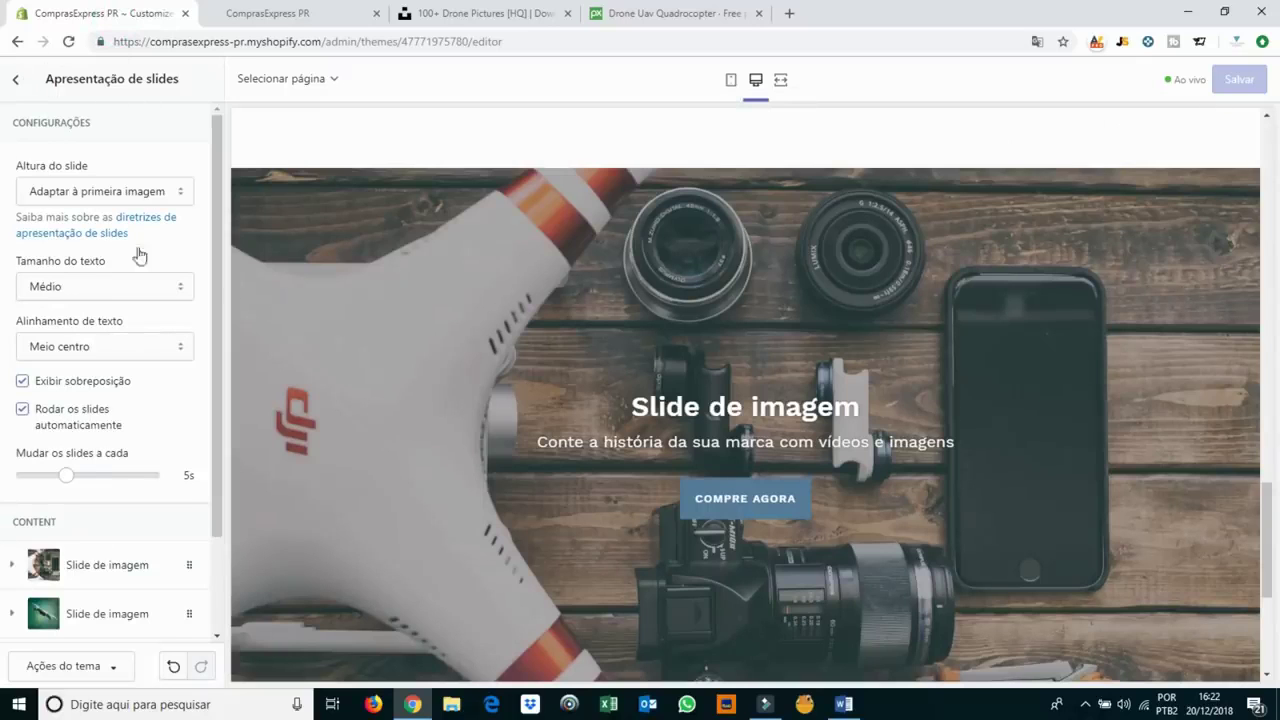
scroll(180, 320, down, 1)
scroll(369, 397, down, 3)
scroll(470, 425, up, 1)
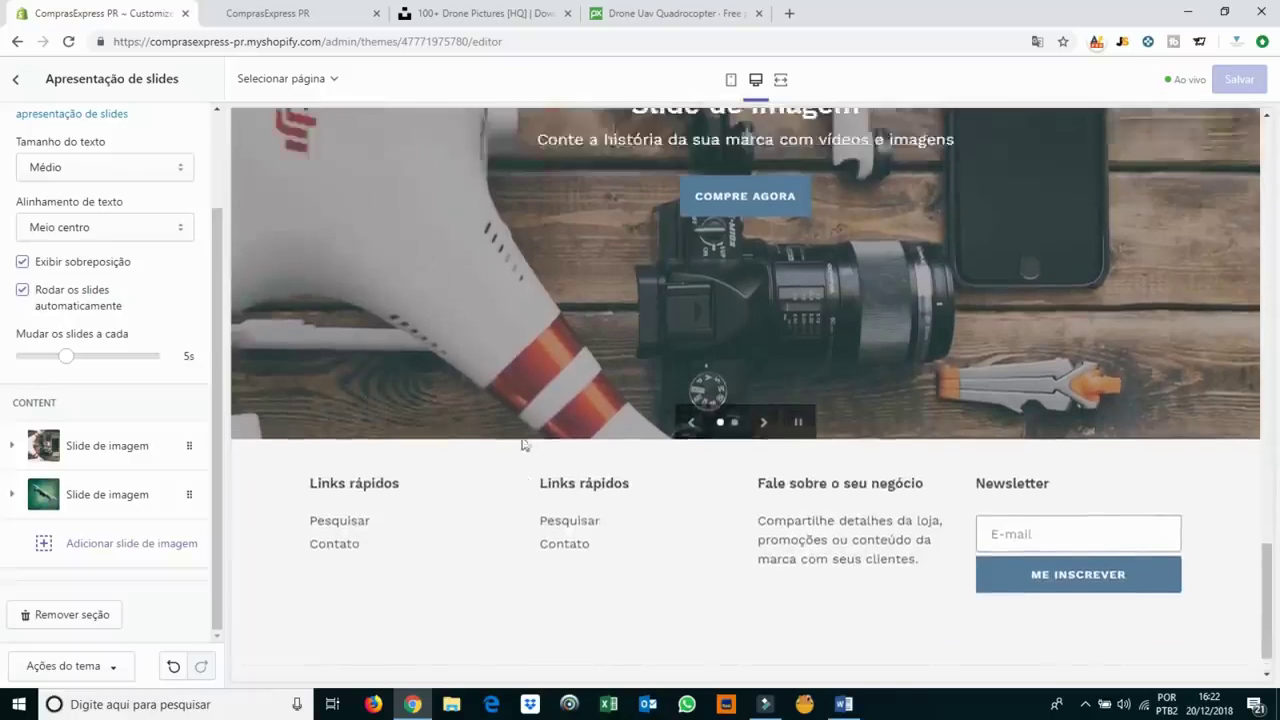
scroll(523, 444, up, 15)
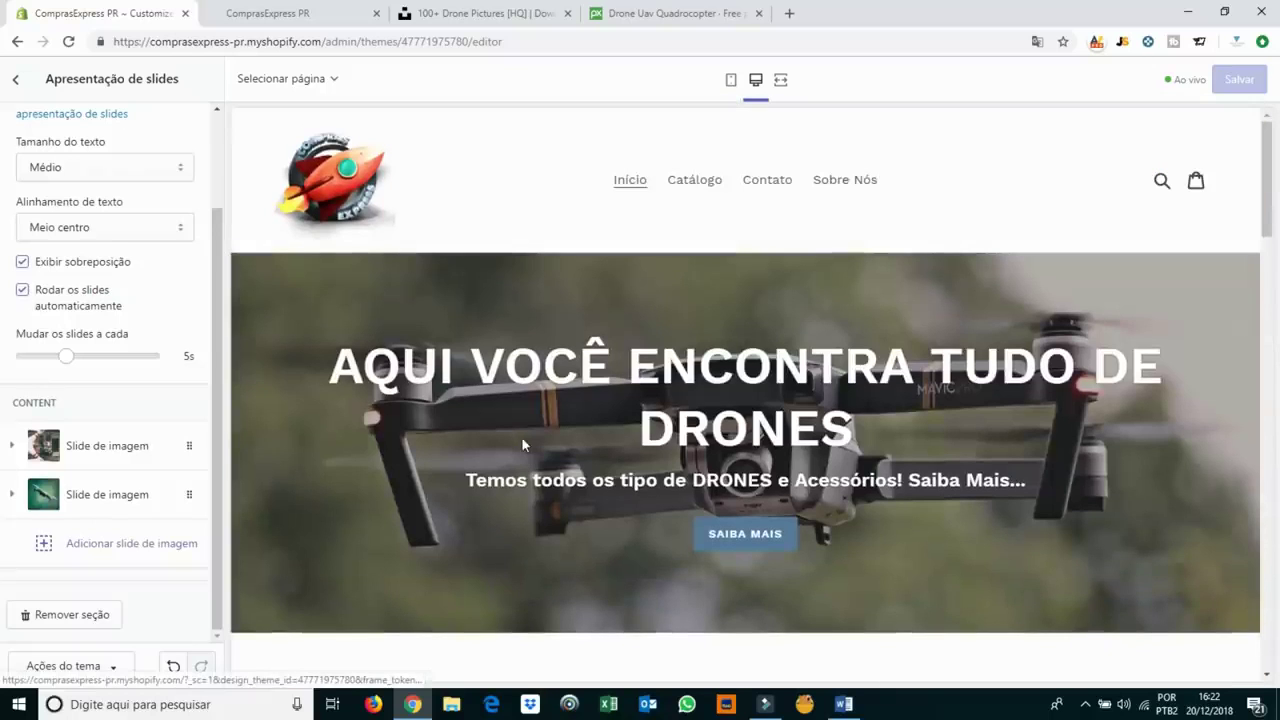
scroll(780, 365, down, 10)
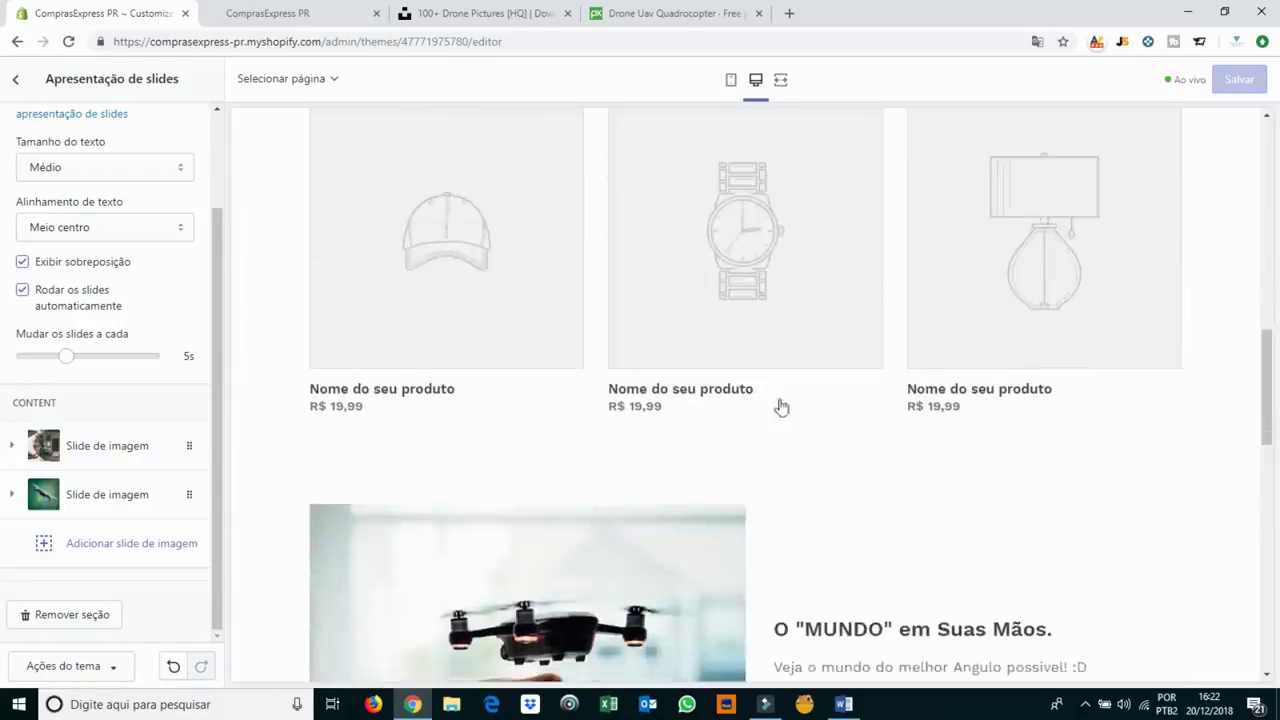
scroll(474, 362, up, 10)
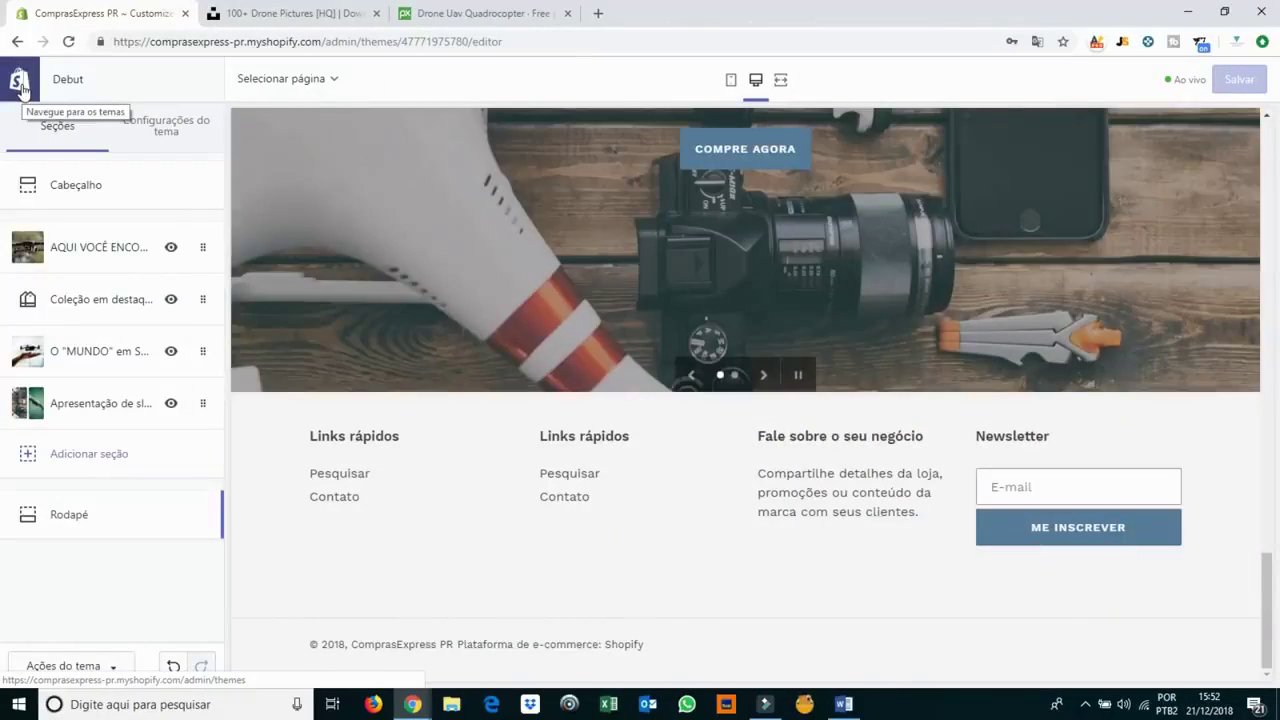
Go to the store's themes page and reopen the live theme's editor from there.
click(20, 84)
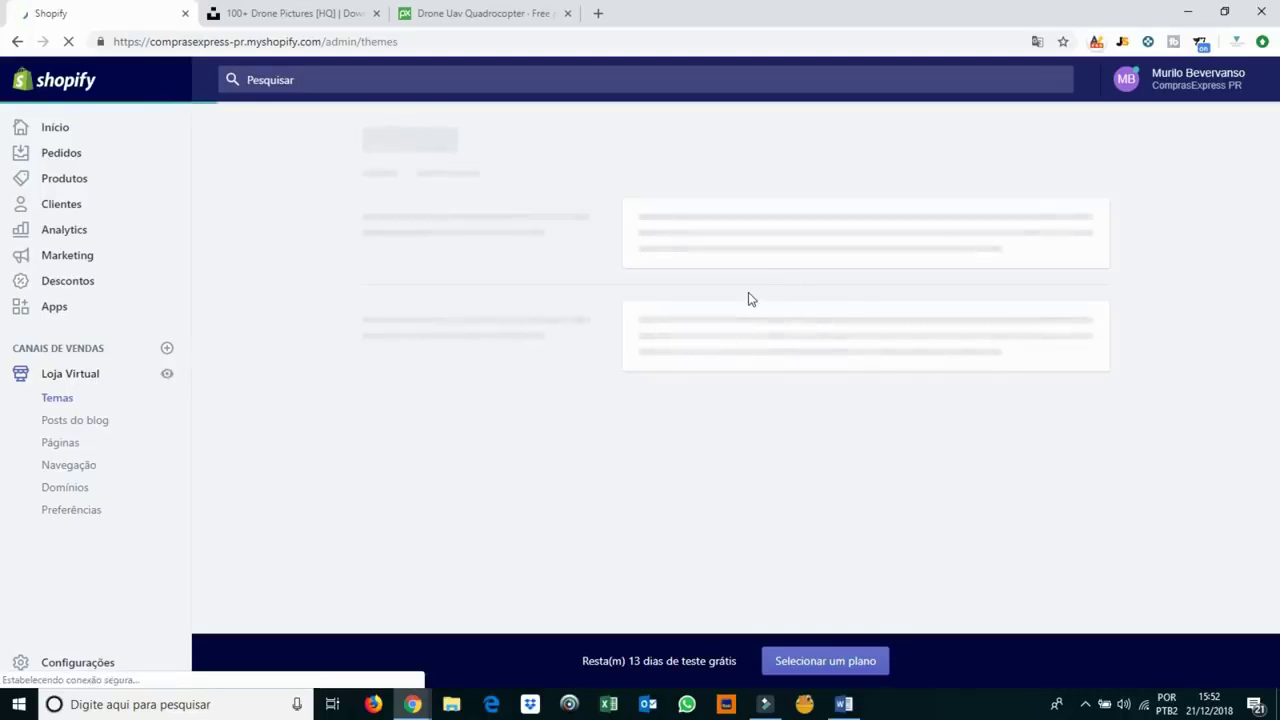
click(1045, 244)
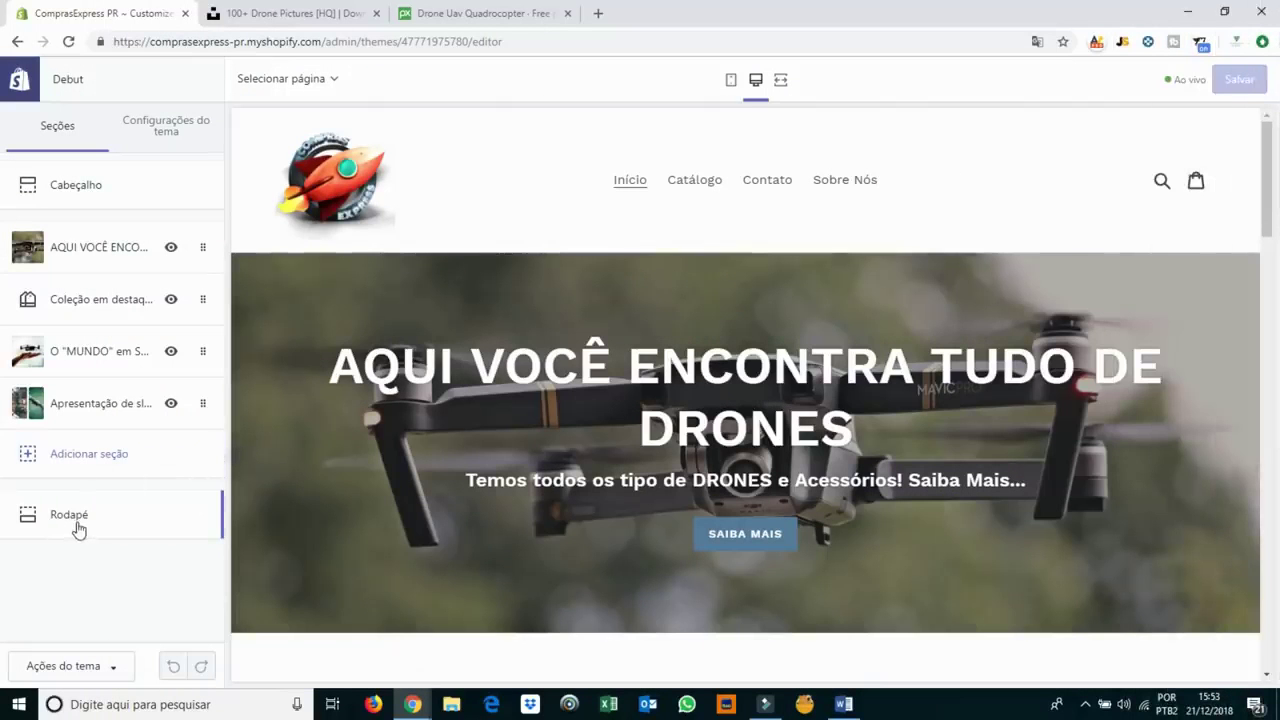
Open the menu used by the first Links rápidos block of the Rodapé section for editing.
click(77, 522)
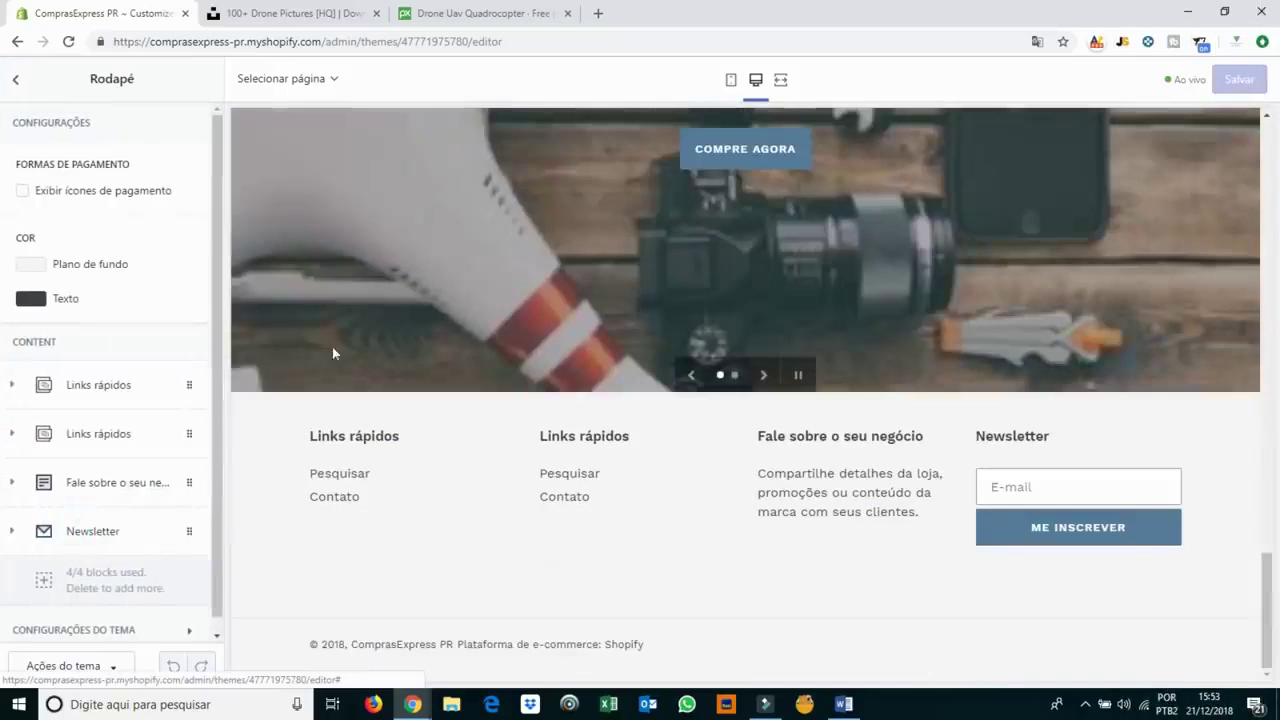
click(99, 390)
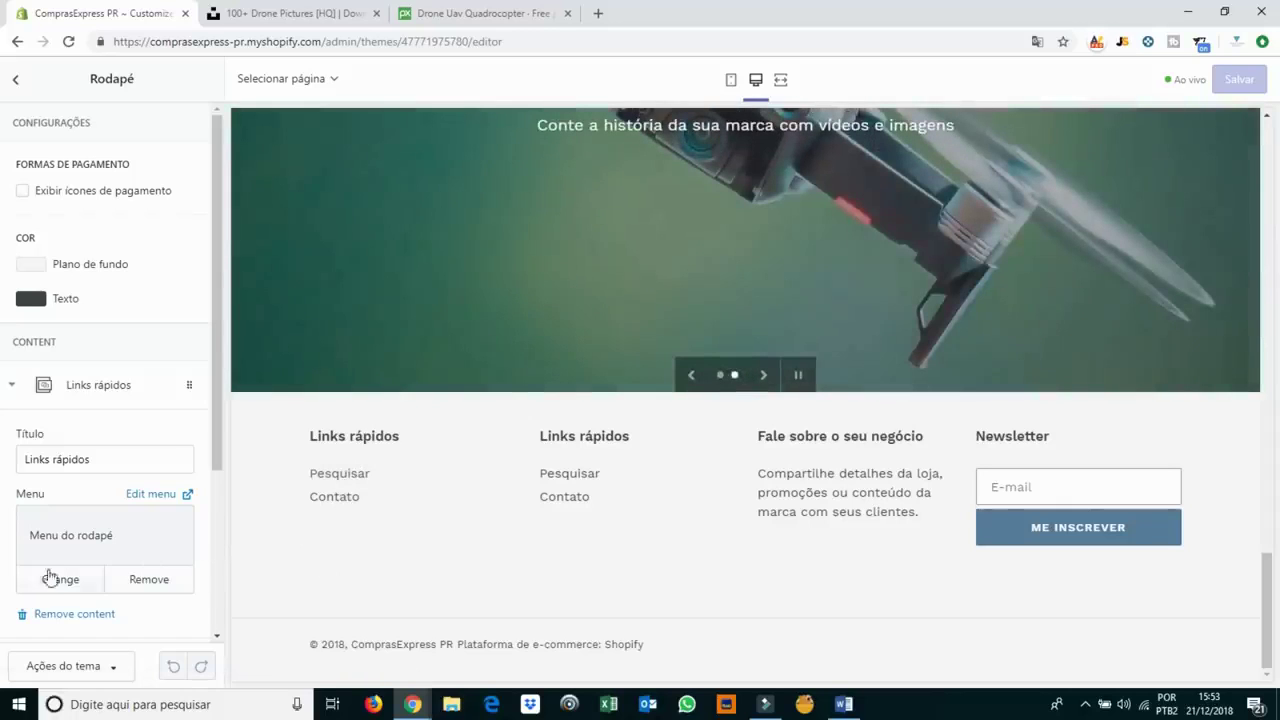
click(150, 494)
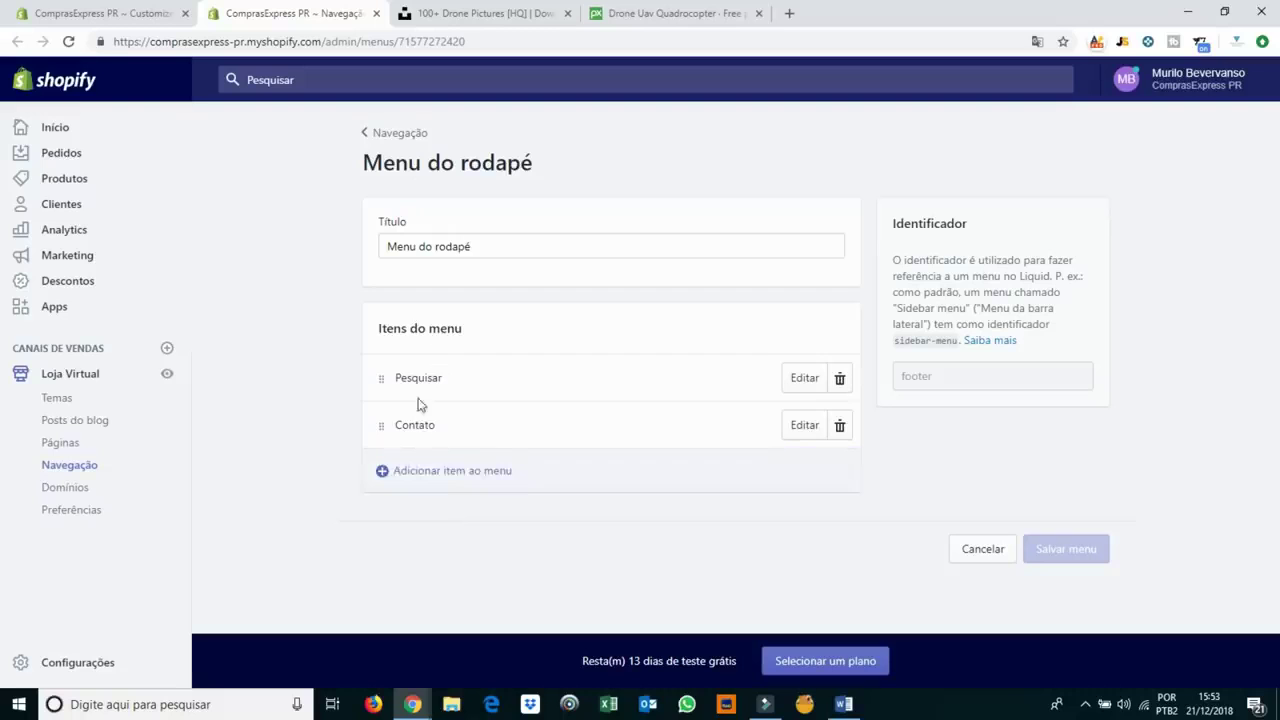
Add an item named "Contato" linked to the Contato page to the Menu do rodapé.
click(432, 470)
click(512, 370)
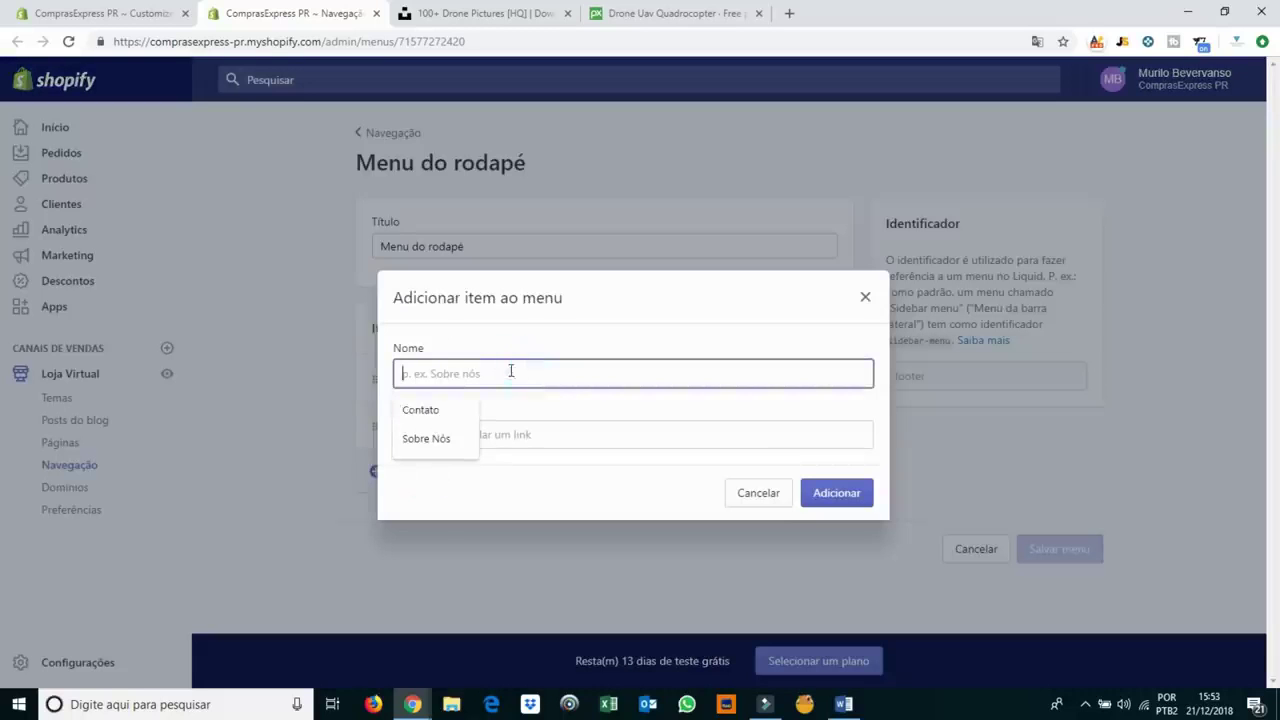
click(420, 410)
click(440, 434)
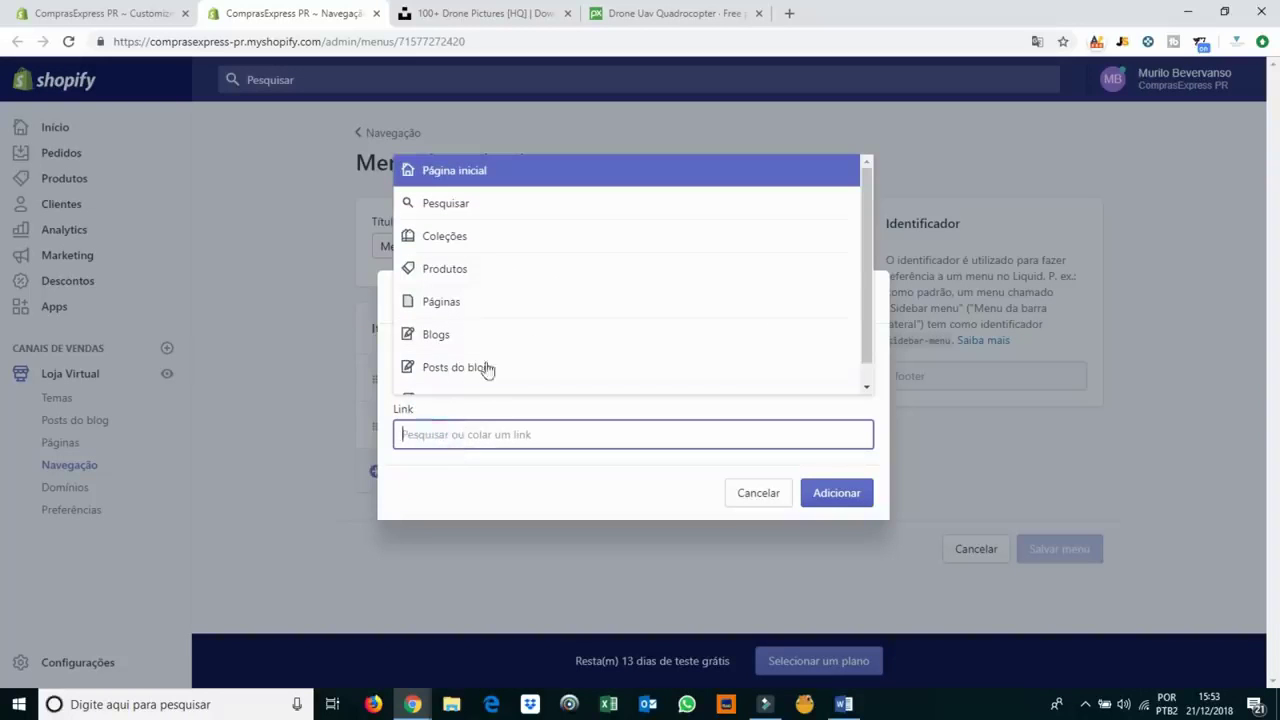
scroll(501, 268, down, 1)
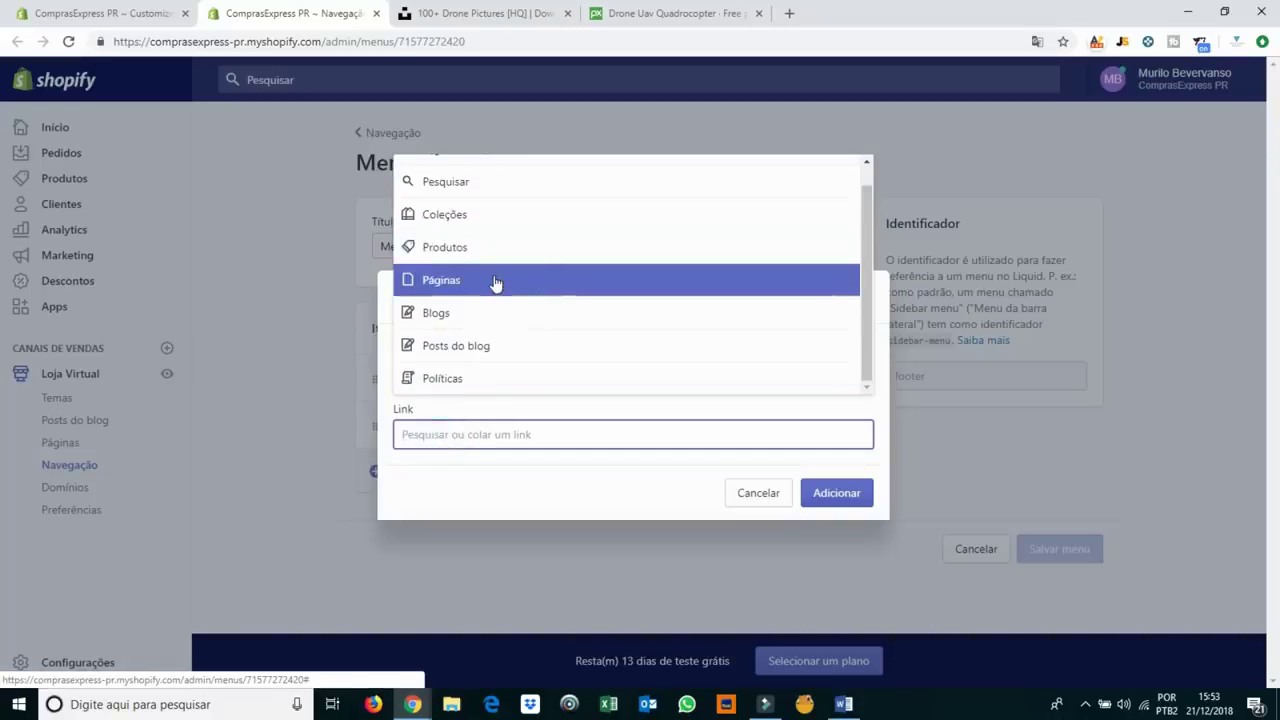
click(495, 284)
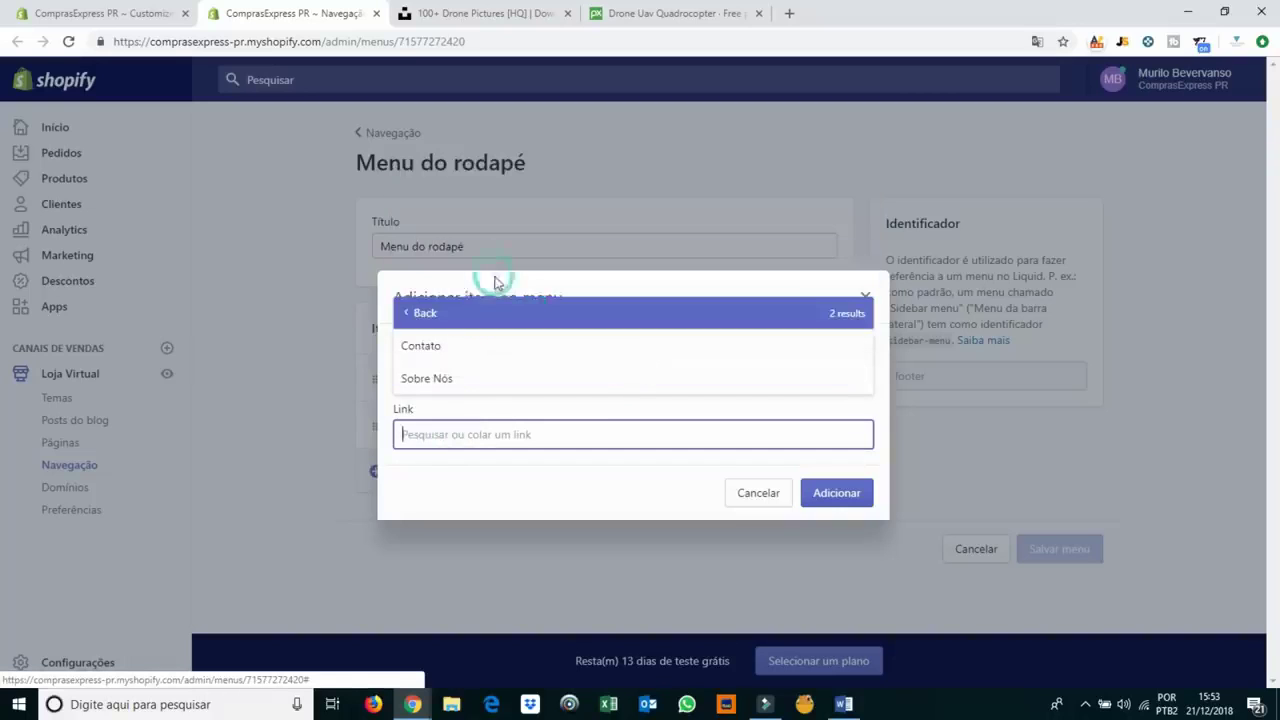
click(466, 346)
click(831, 505)
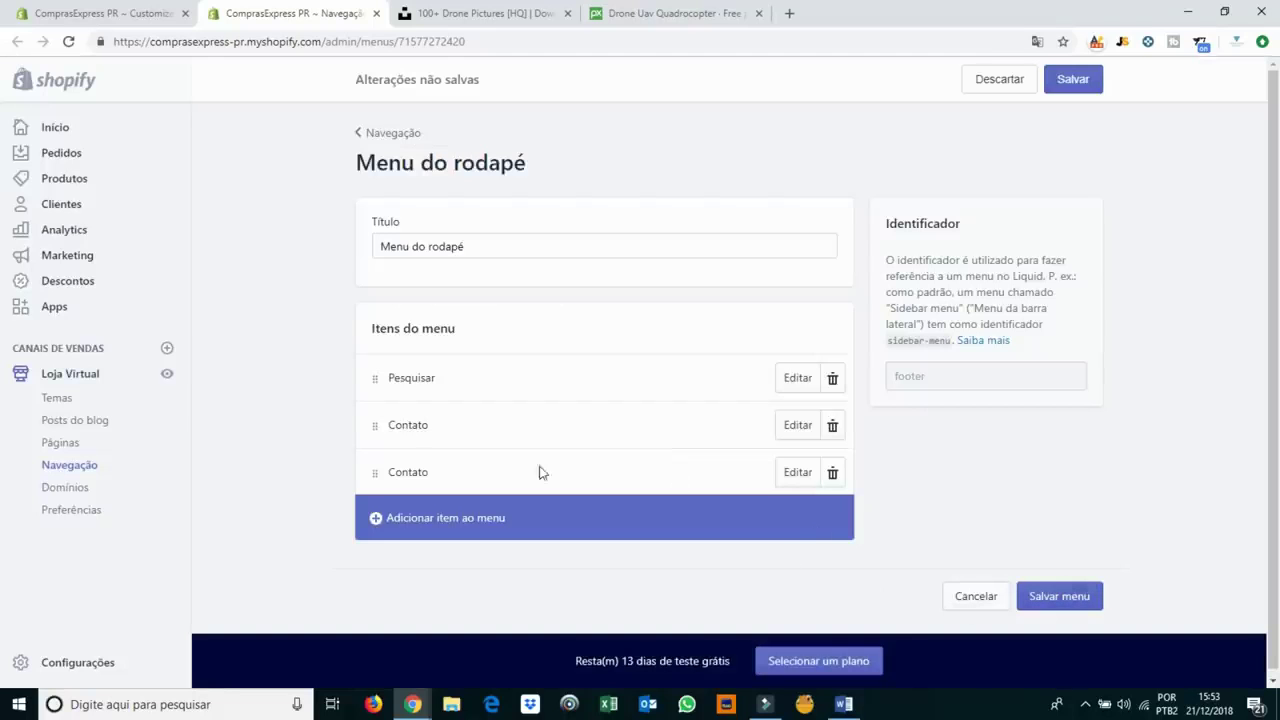
Remove the duplicate "Contato" item from the Menu do rodapé and close the menu's page.
click(834, 474)
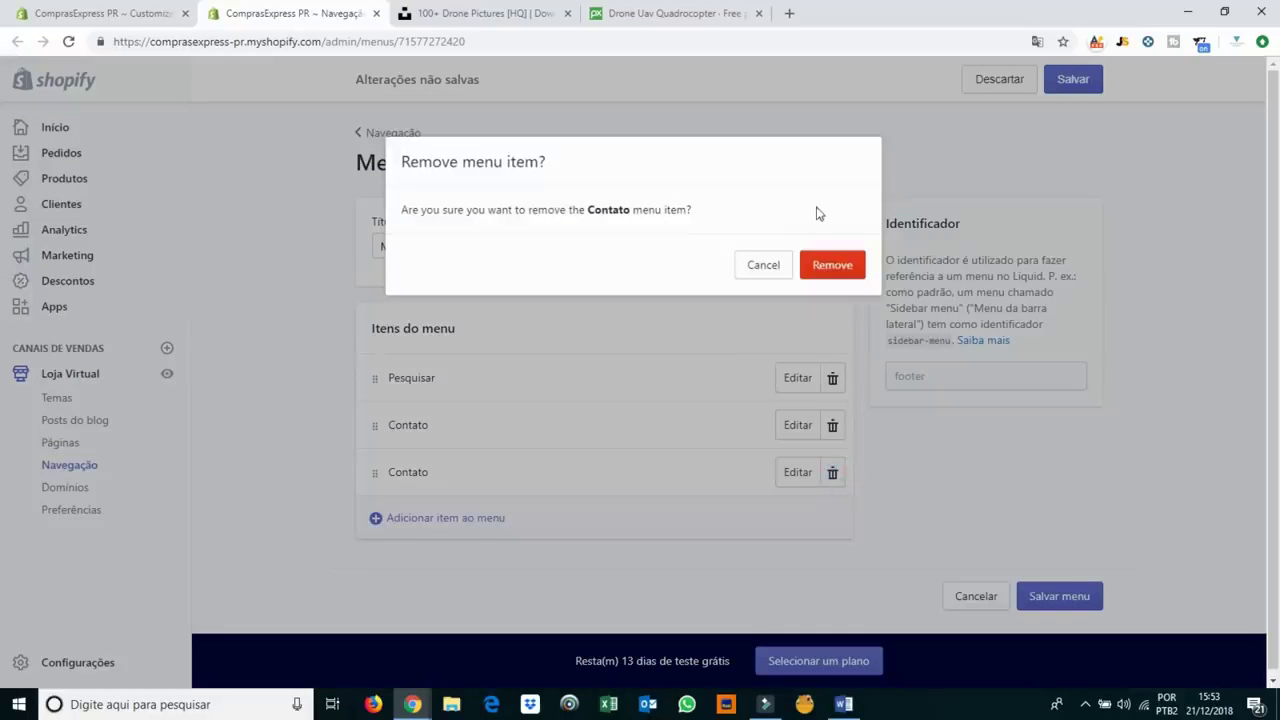
click(832, 263)
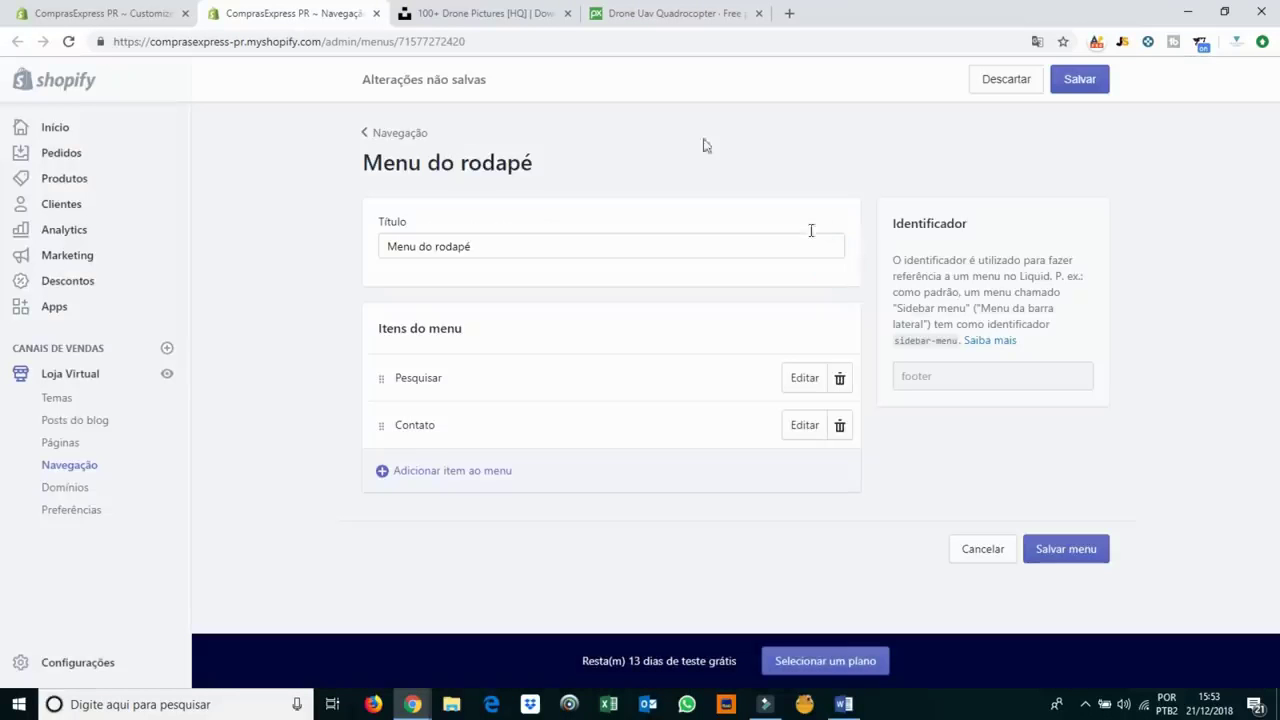
click(377, 13)
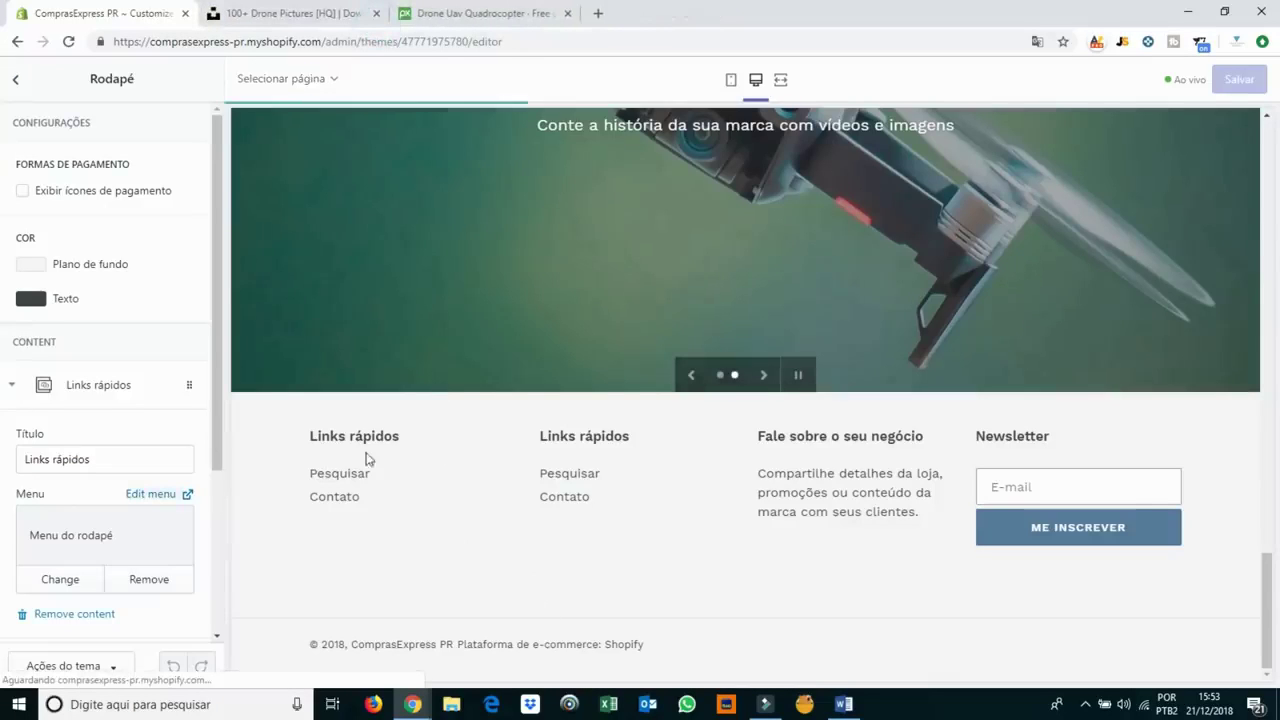
Exit to the themes page, reopen the live Debut theme's editor and open the Rodapé section.
click(12, 80)
click(18, 80)
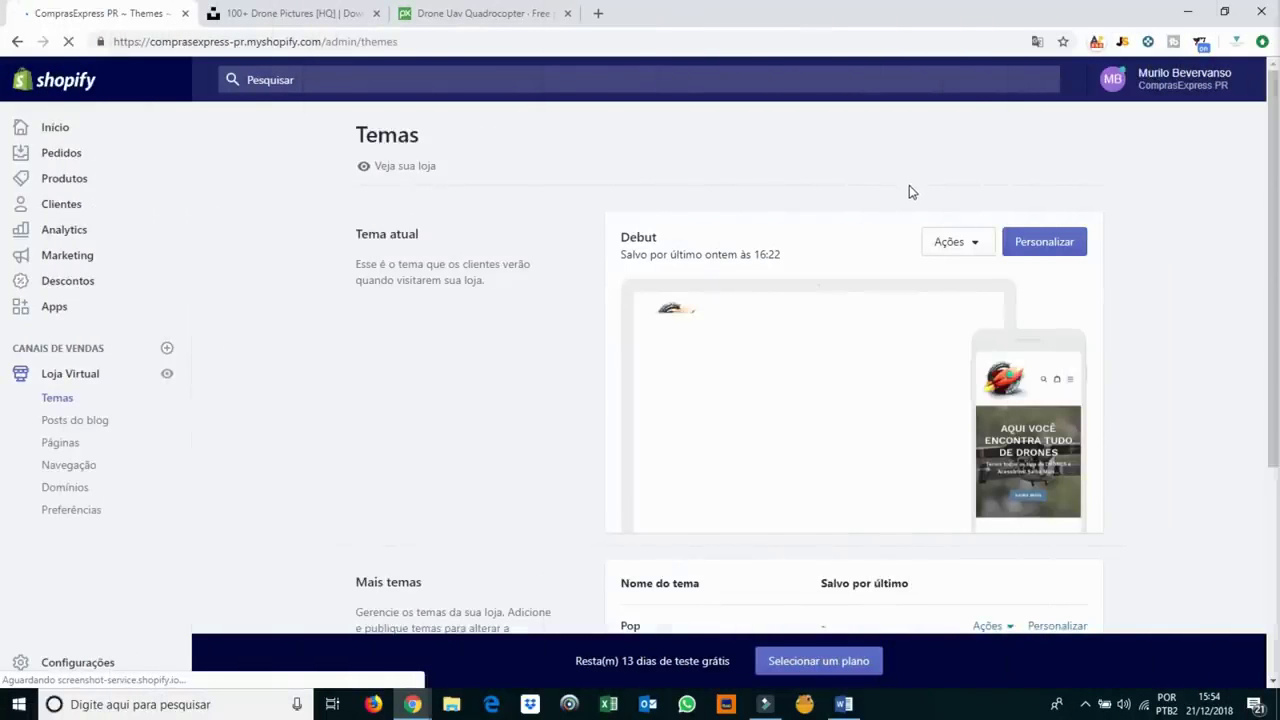
click(1055, 248)
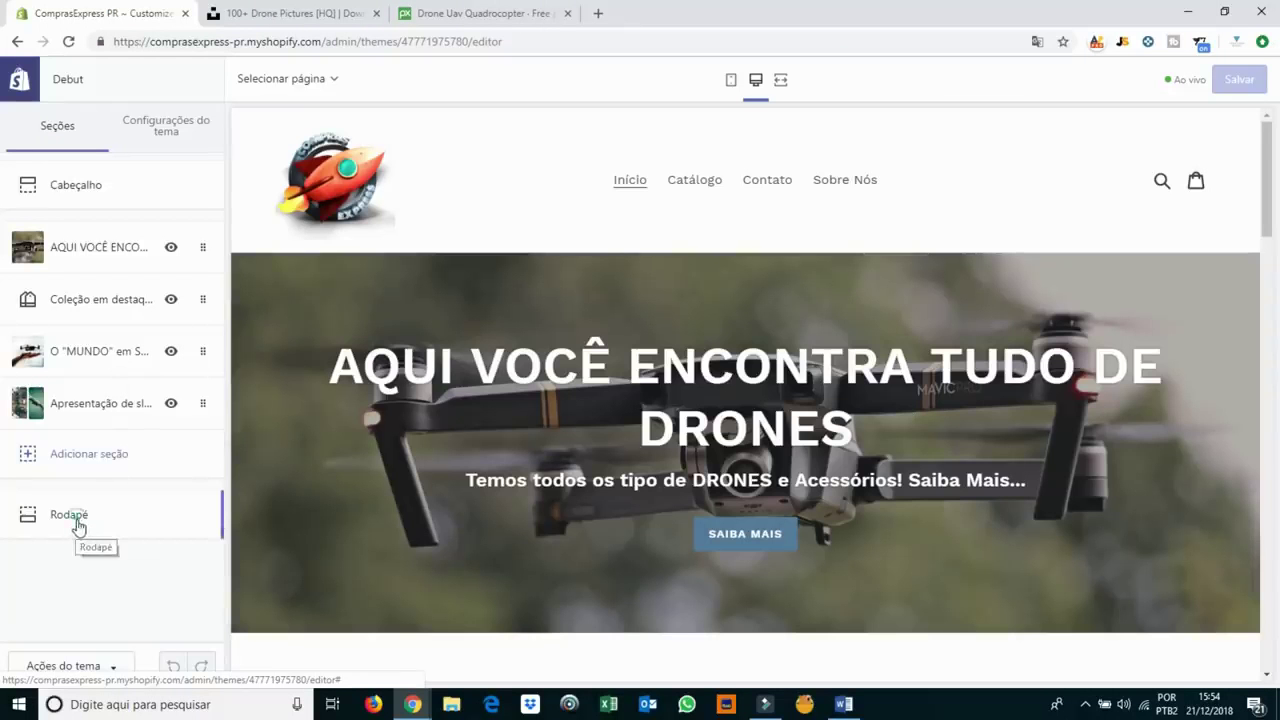
click(79, 527)
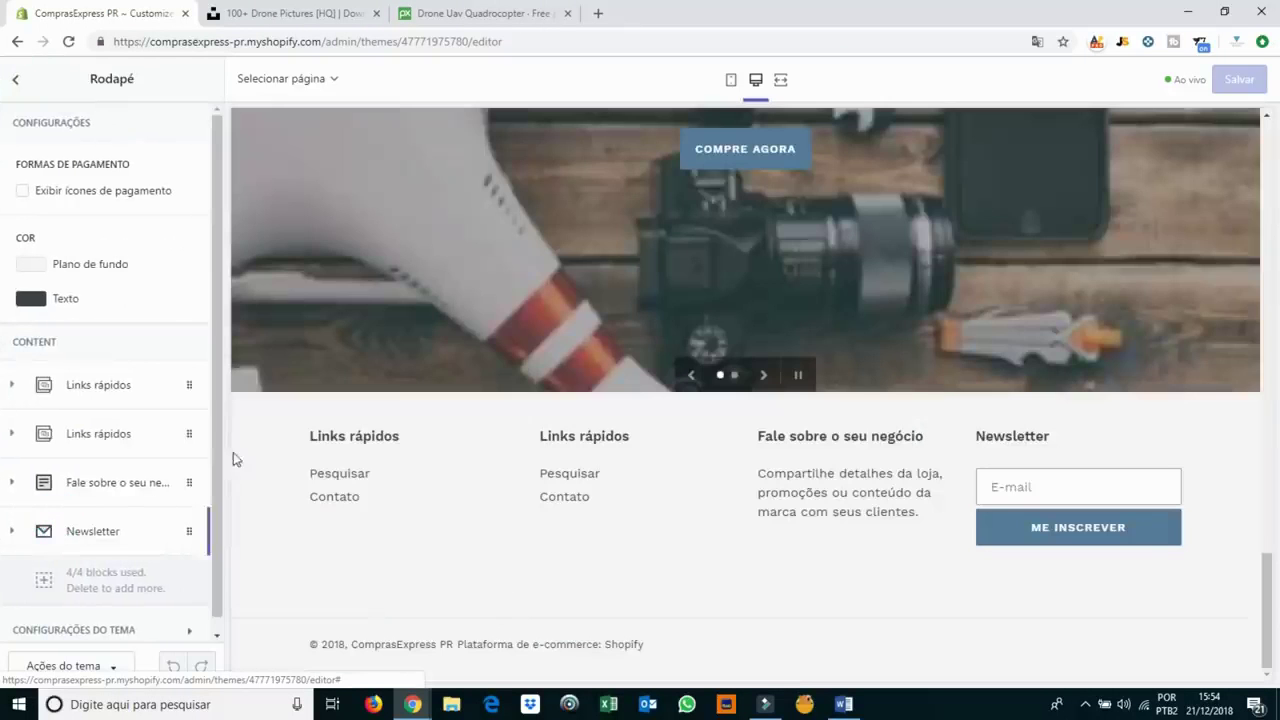
Set the title of the second Links rápidos block in the footer to "Contato".
scroll(150, 414, down, 1)
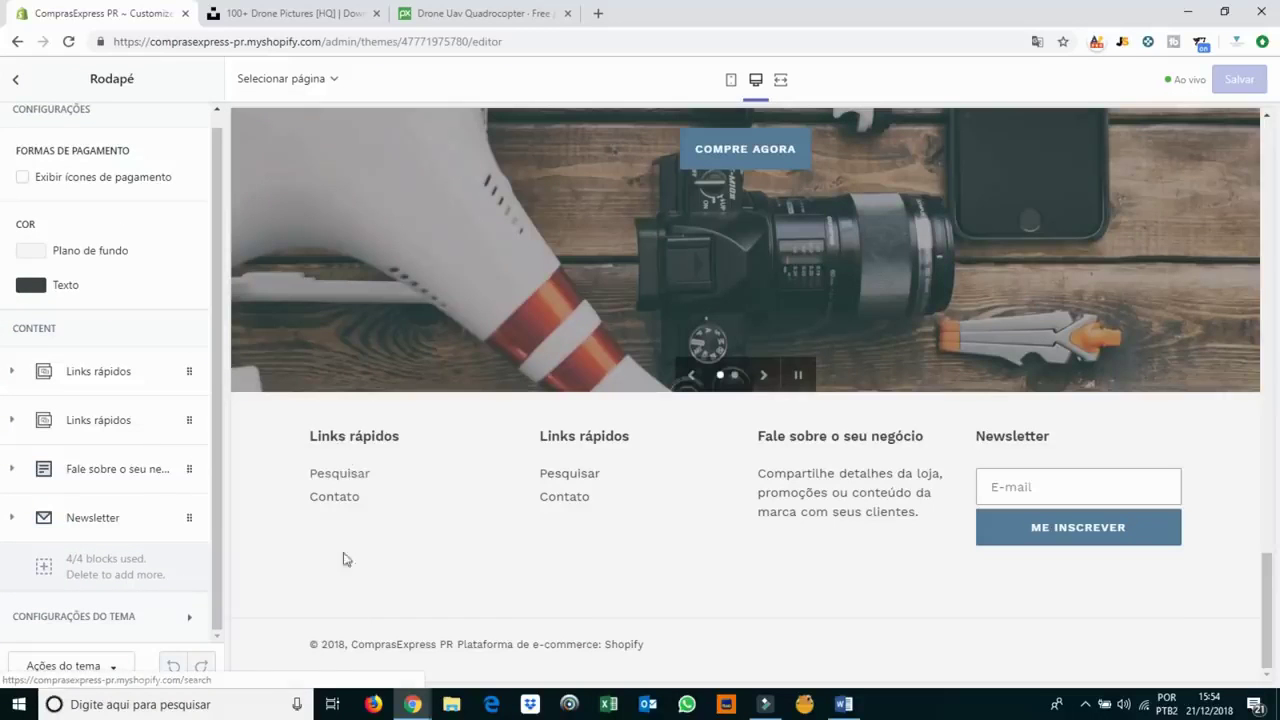
click(17, 381)
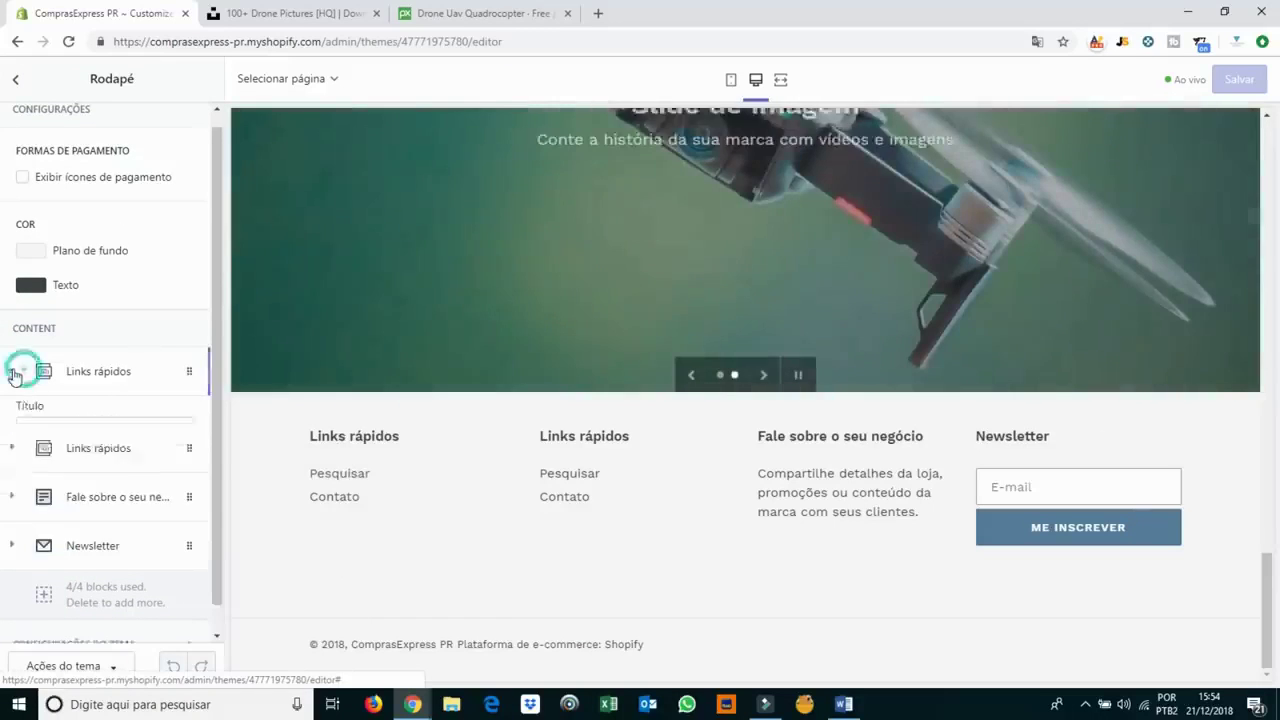
scroll(35, 421, down, 3)
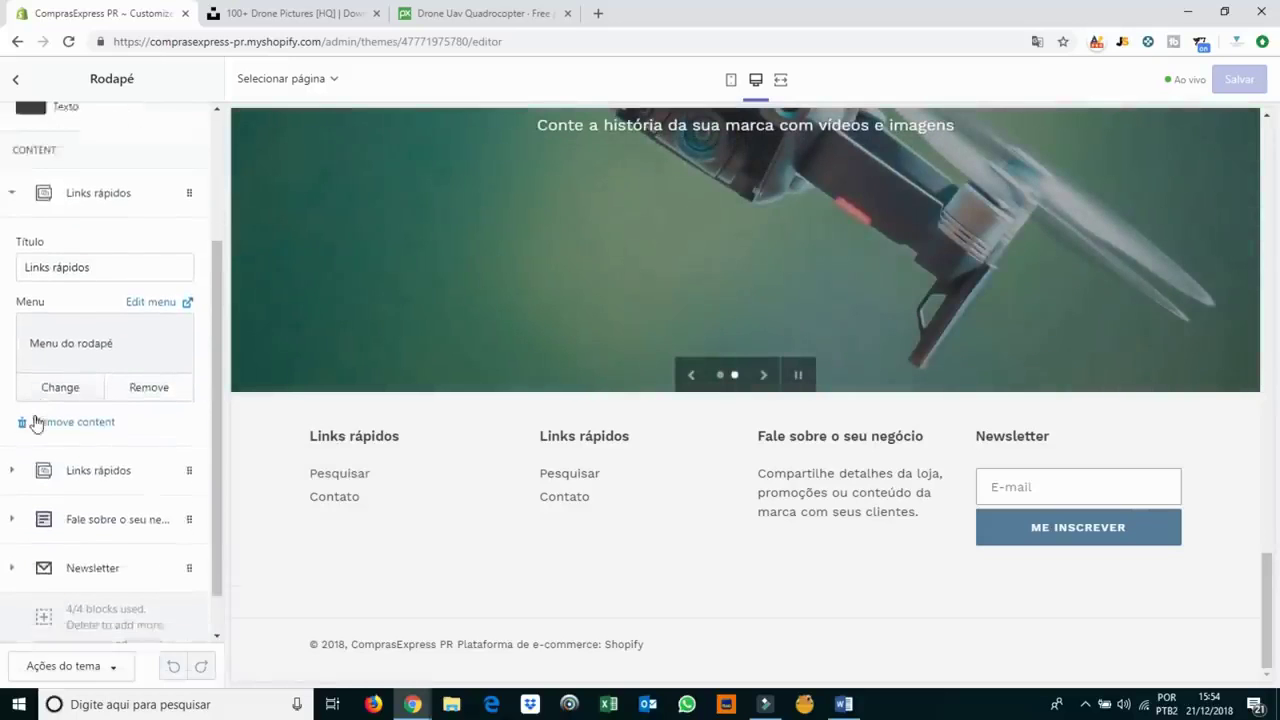
click(20, 426)
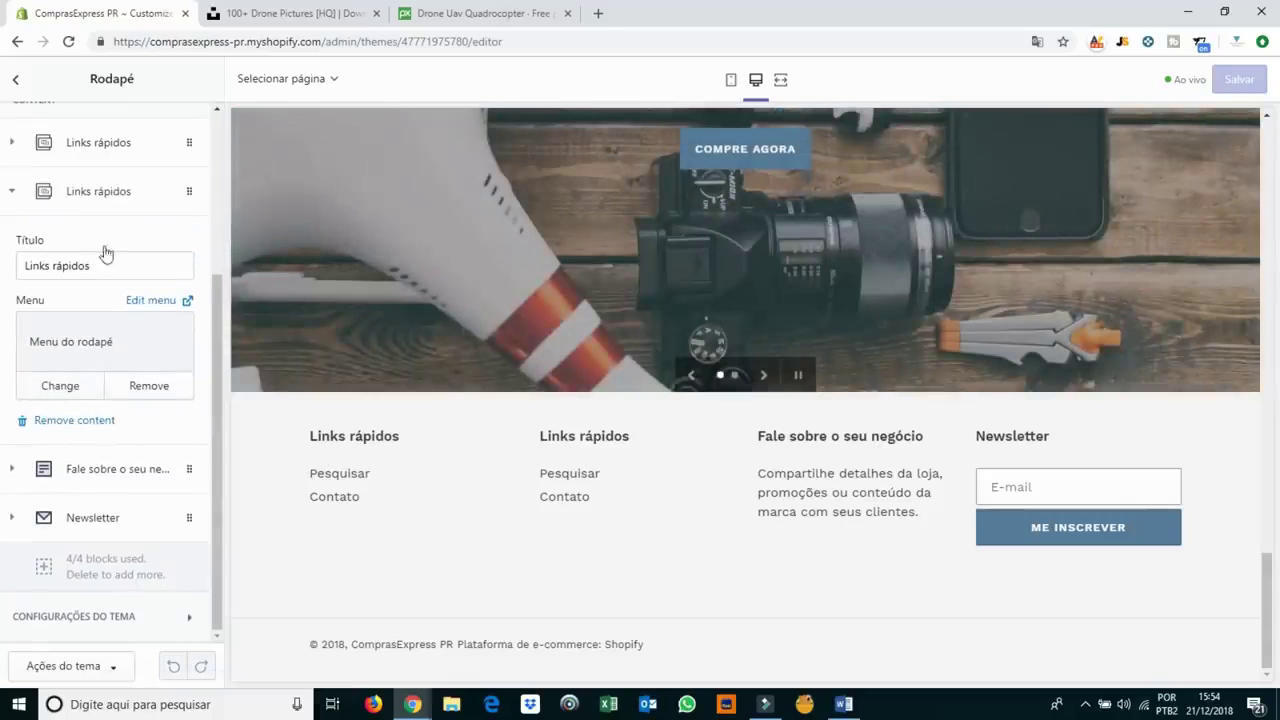
drag(108, 258, 8, 280)
text(Contato)
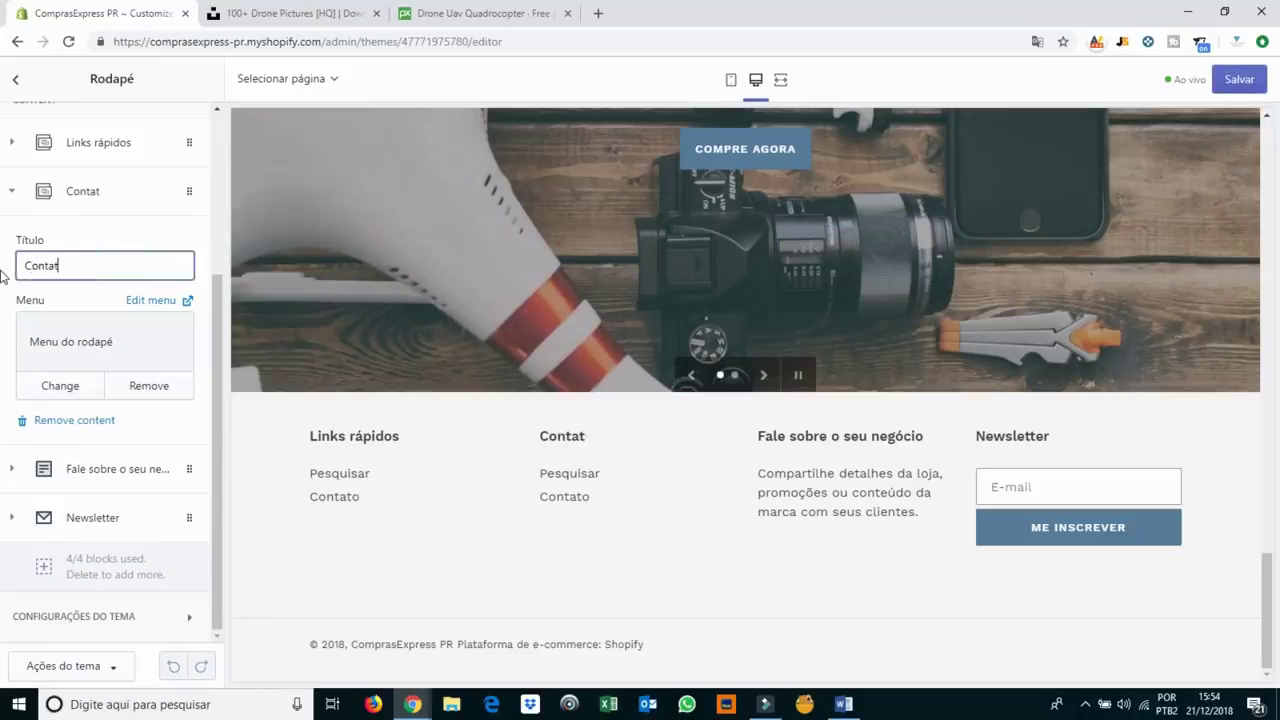
click(84, 194)
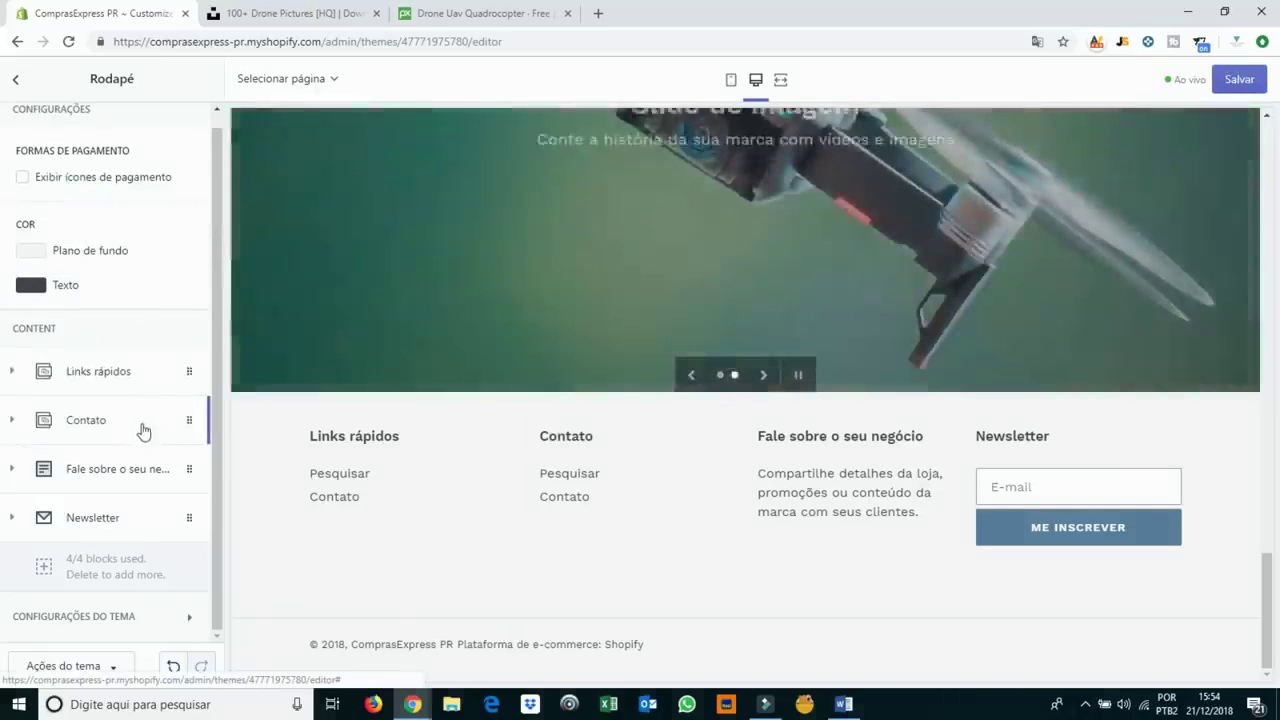
Change the title of the footer's second quick-links block to "Sobre Nós".
click(108, 420)
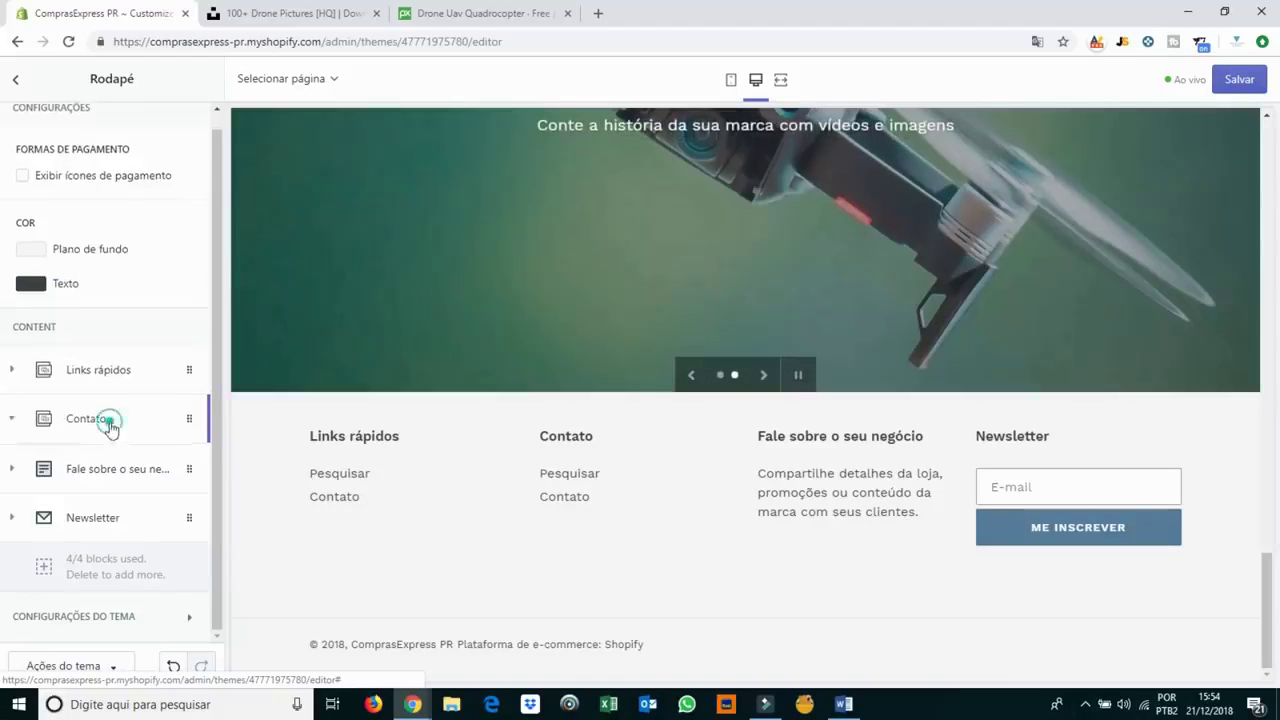
double_click(103, 266)
text(Sobre Nós)
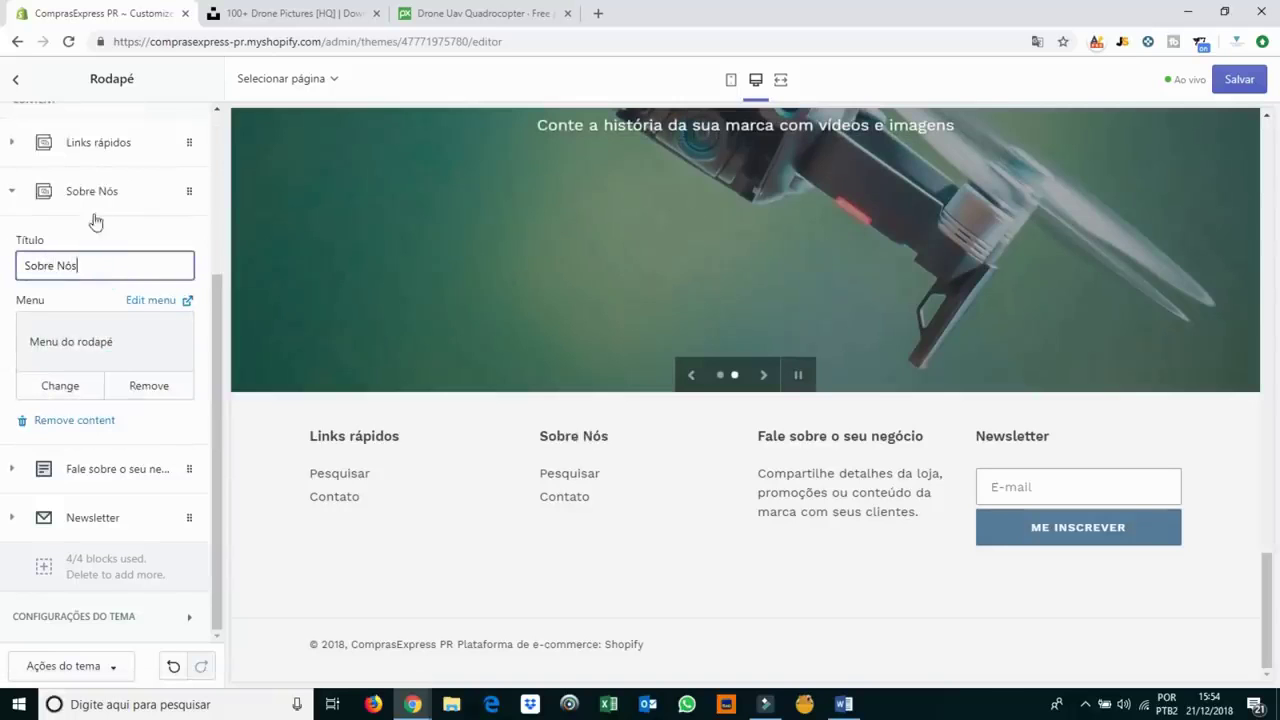
scroll(95, 221, up, 3)
click(86, 255)
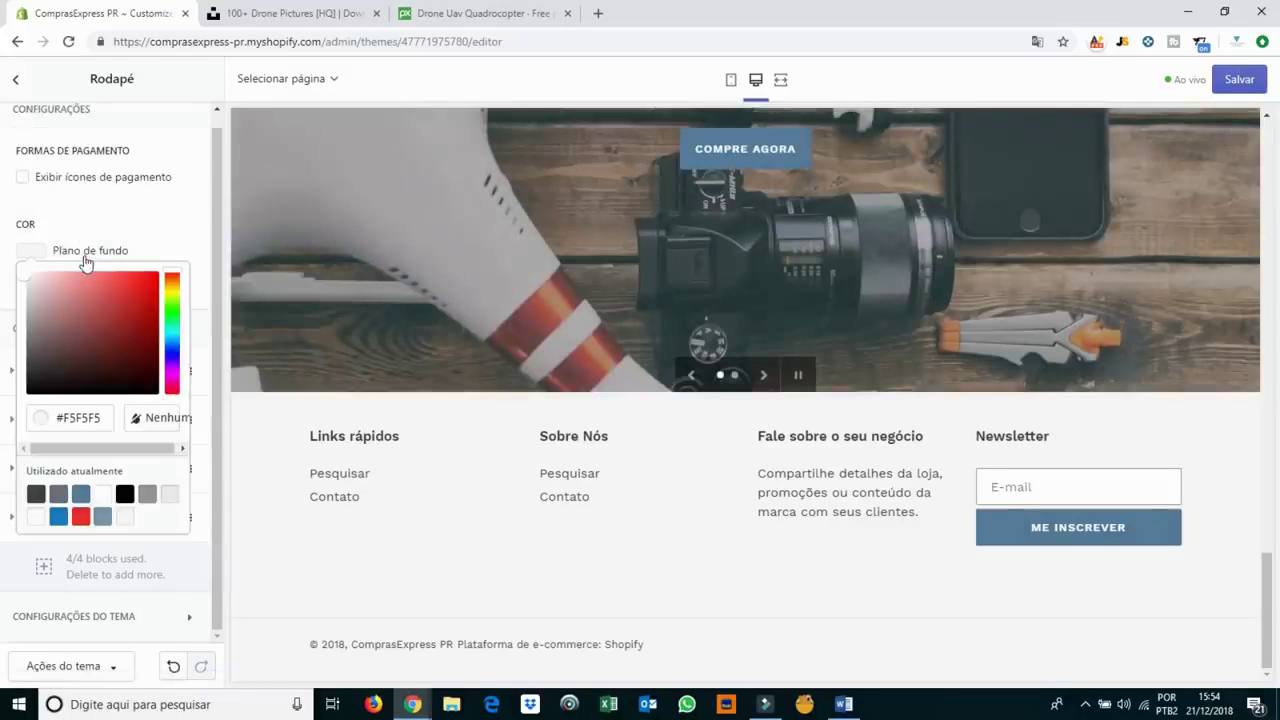
click(96, 148)
Set the title of the footer's first Links rápidos block to "Contato" and collapse the block.
click(98, 371)
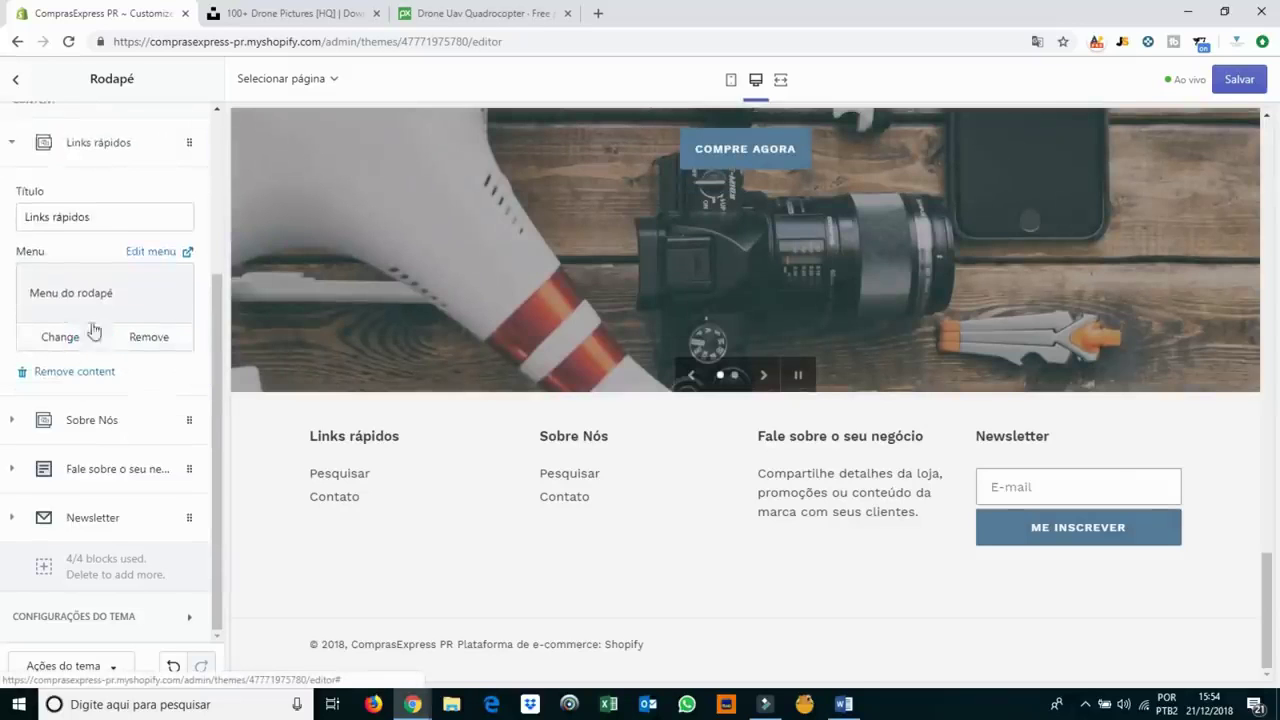
triple_click(103, 217)
text(Contato)
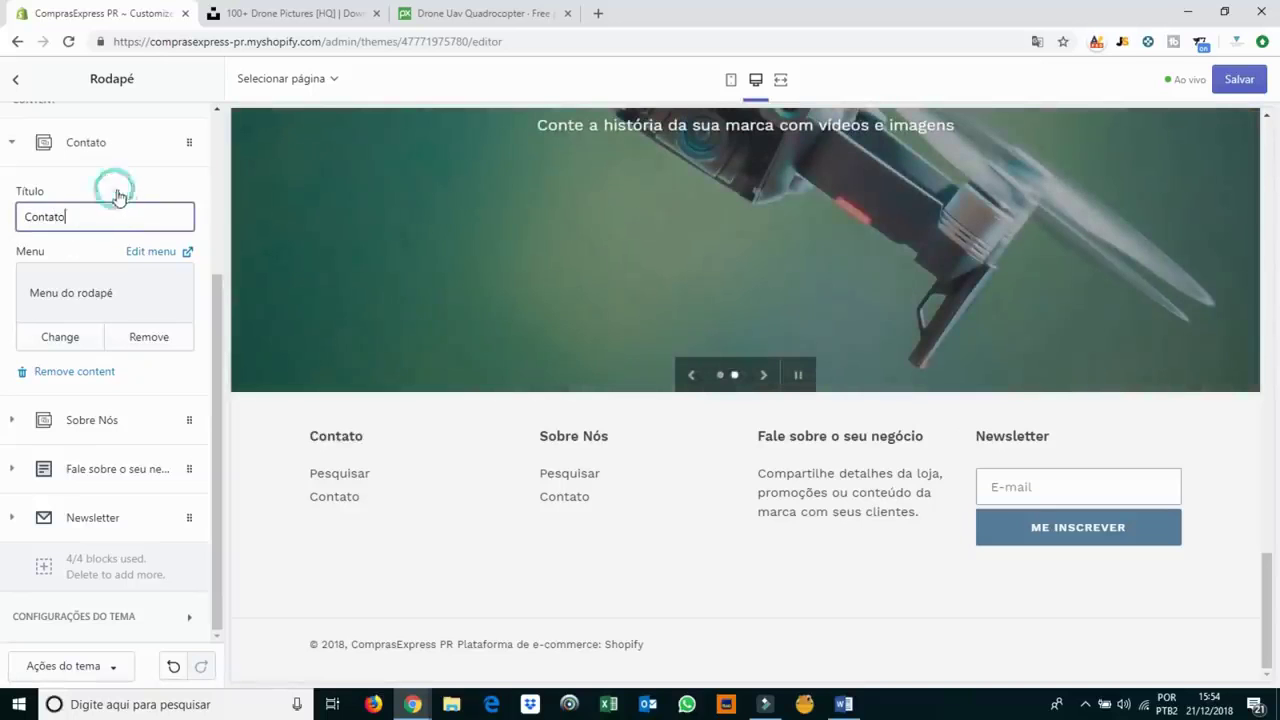
scroll(146, 270, up, 3)
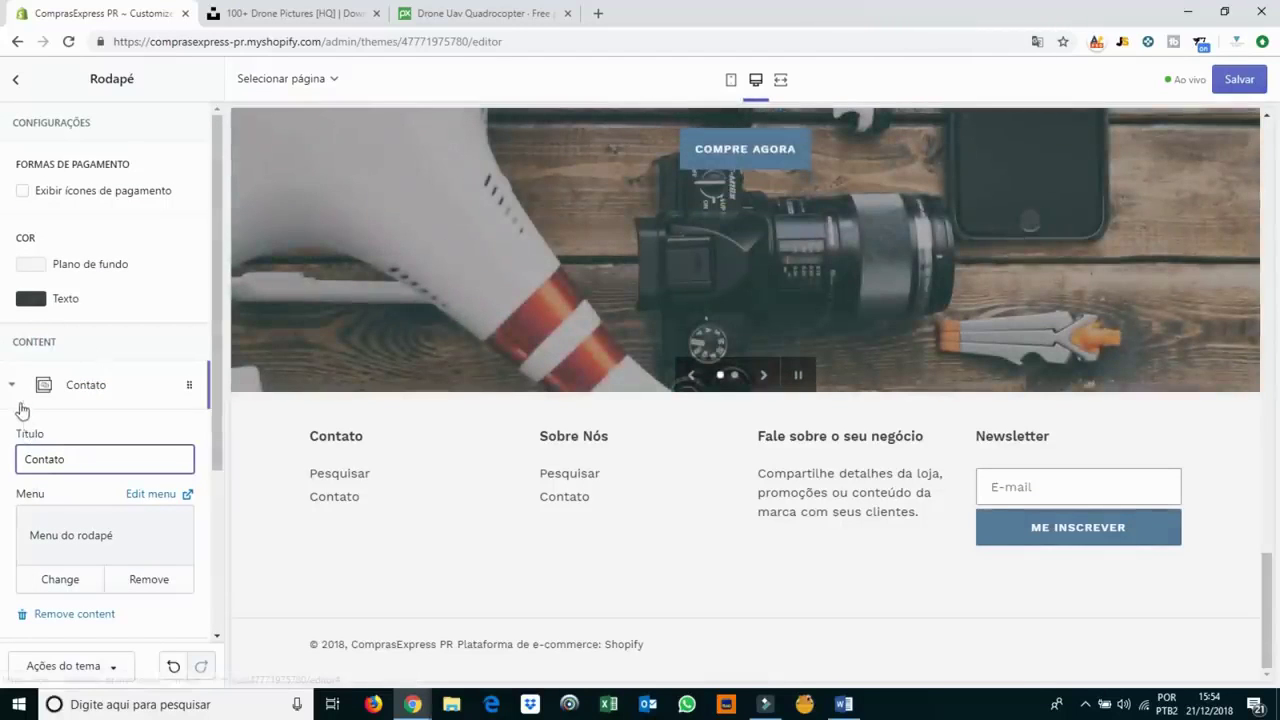
click(21, 404)
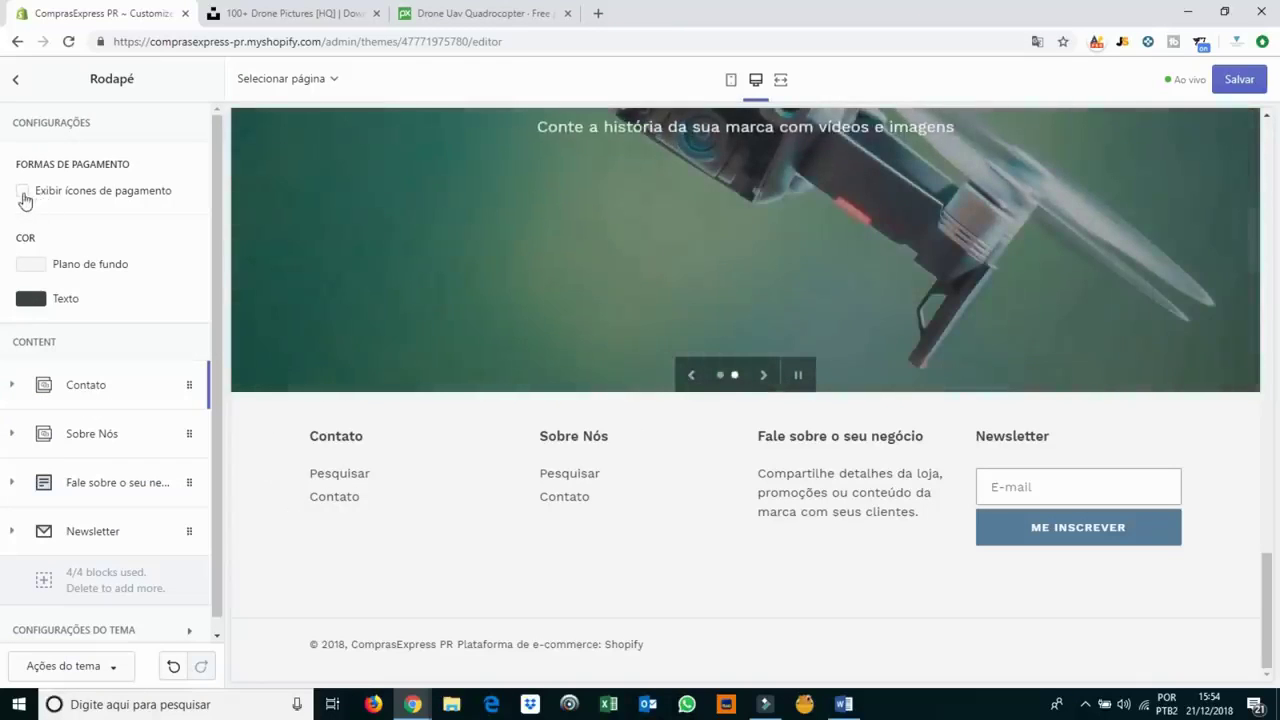
Enable the payment icons in the footer and set its background colour to #E8E9EB after trying other swatches.
click(22, 191)
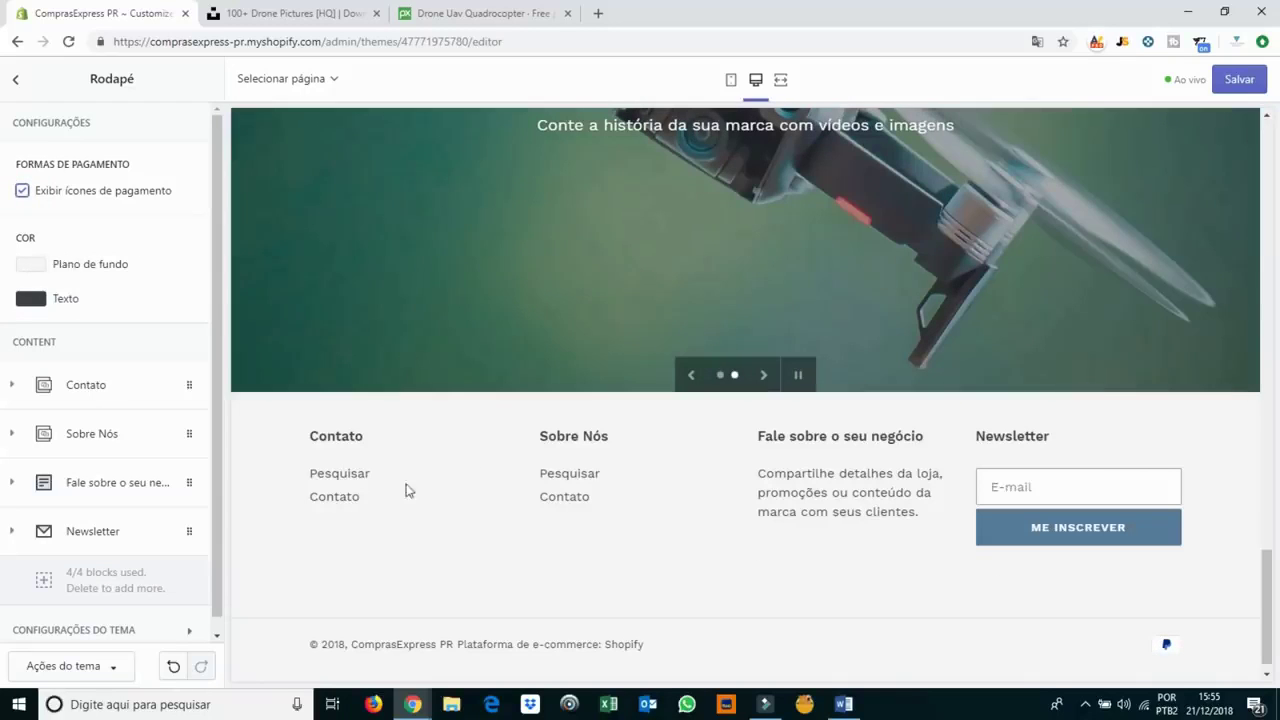
click(24, 265)
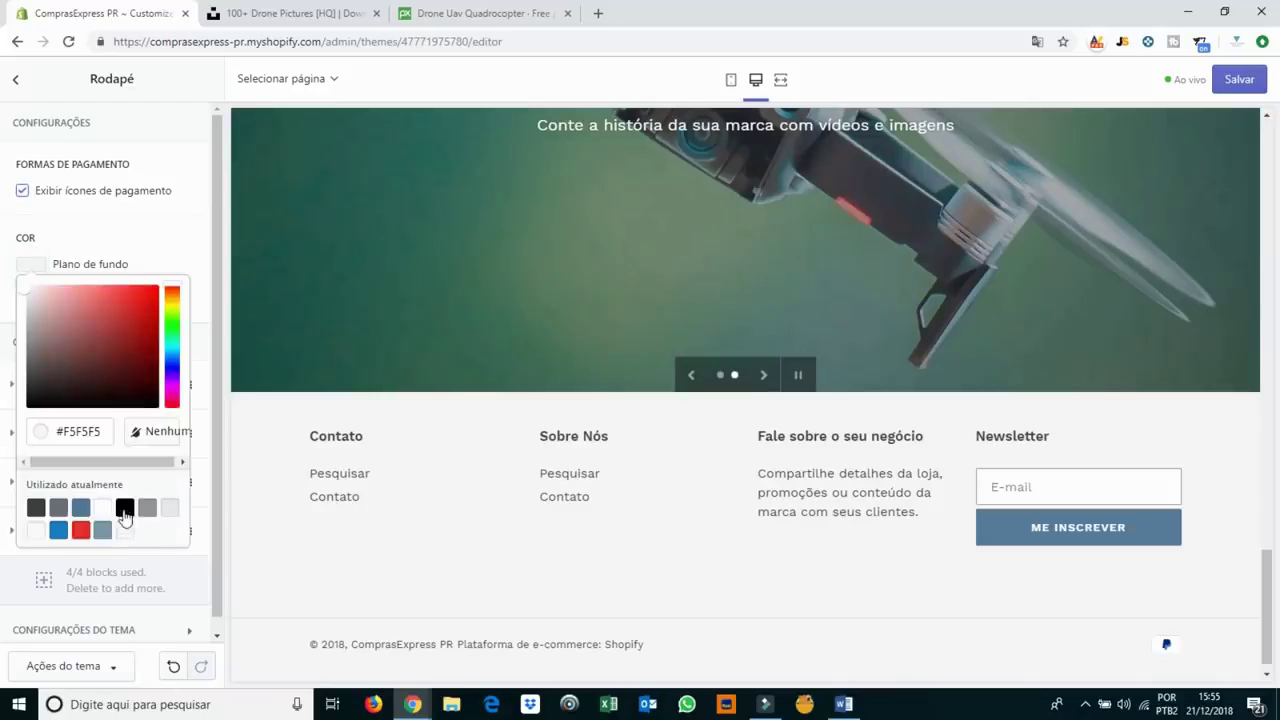
click(124, 510)
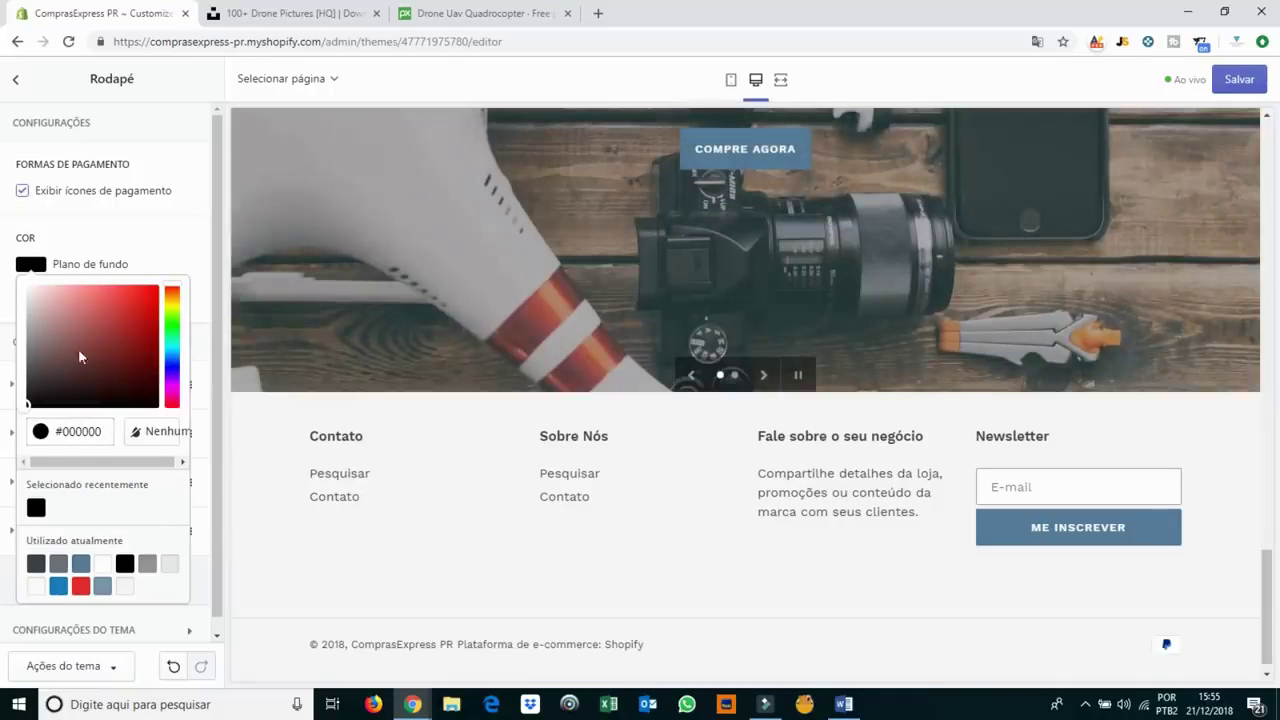
click(86, 568)
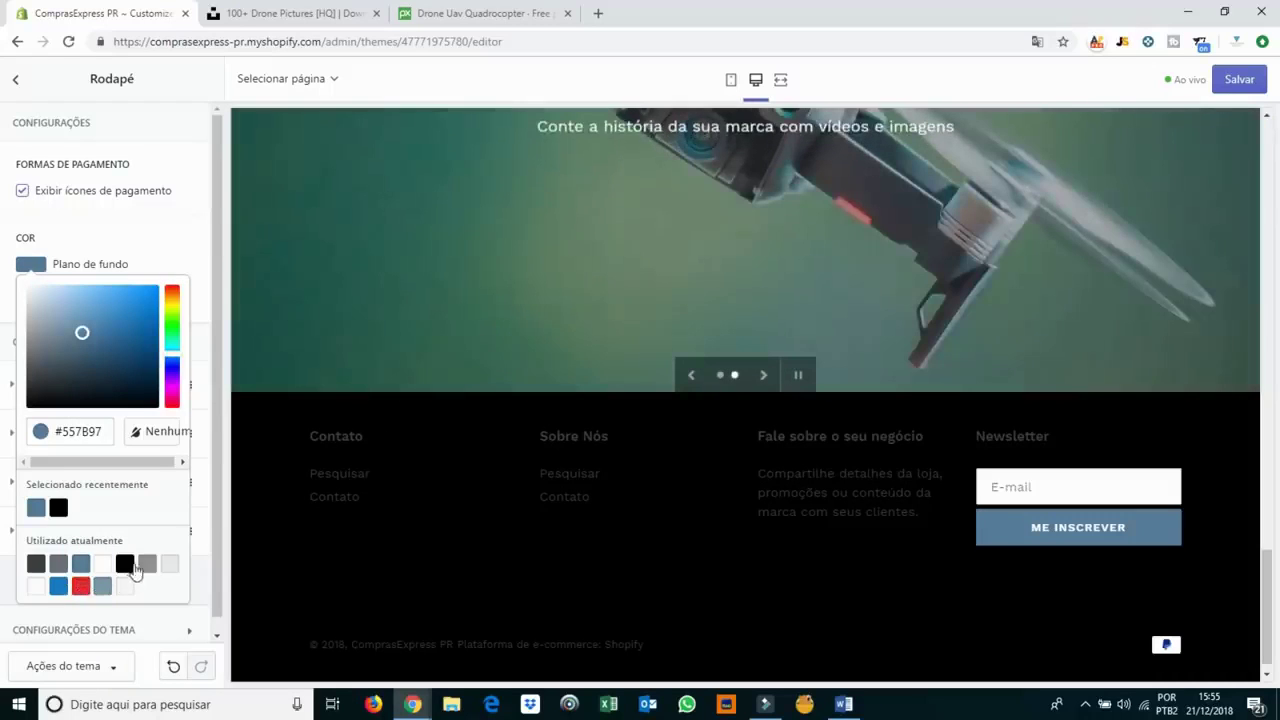
click(125, 564)
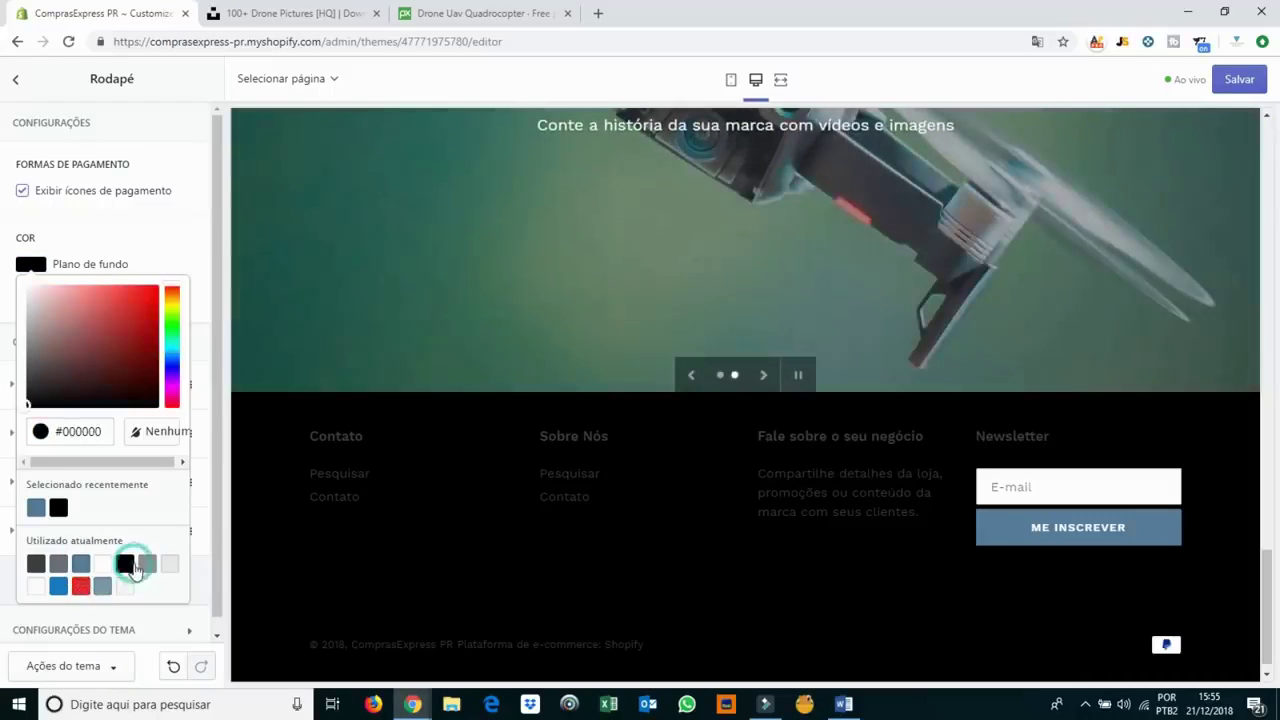
click(36, 564)
click(35, 588)
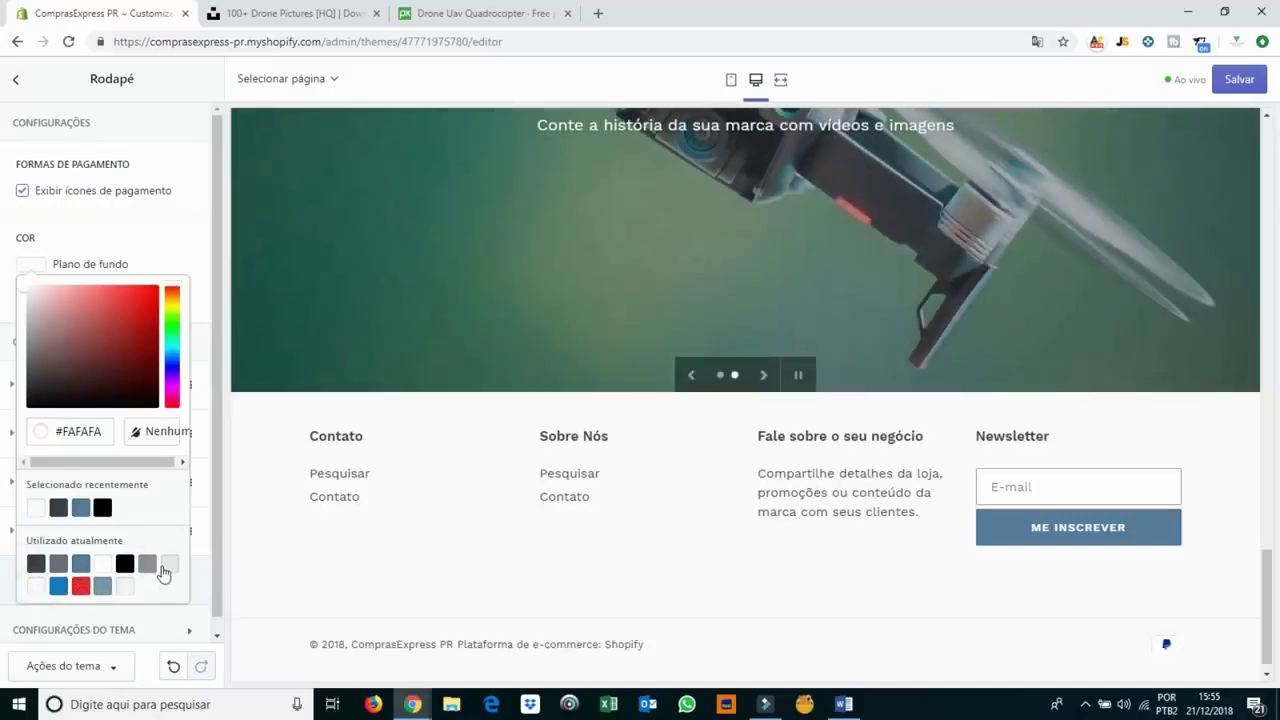
click(170, 567)
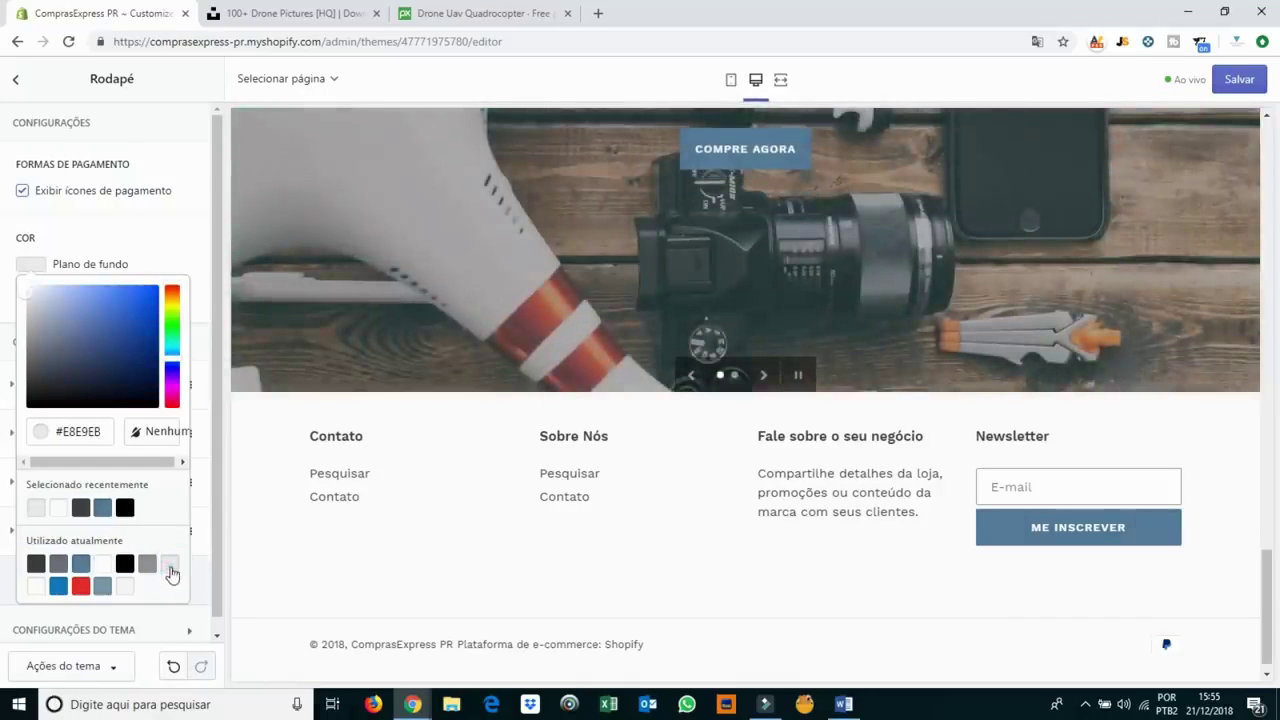
scroll(413, 419, up, 5)
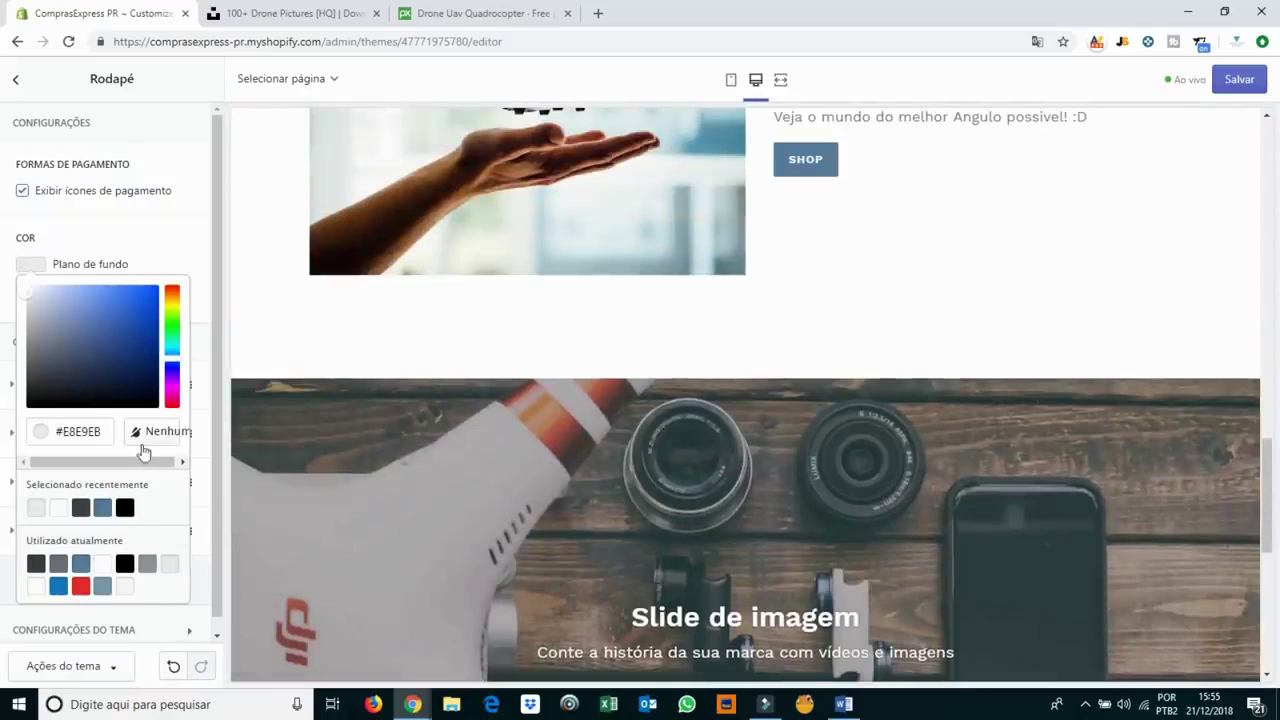
click(128, 237)
Try black and red for the footer's text colour, and settle on black (#000000).
scroll(72, 280, down, 1)
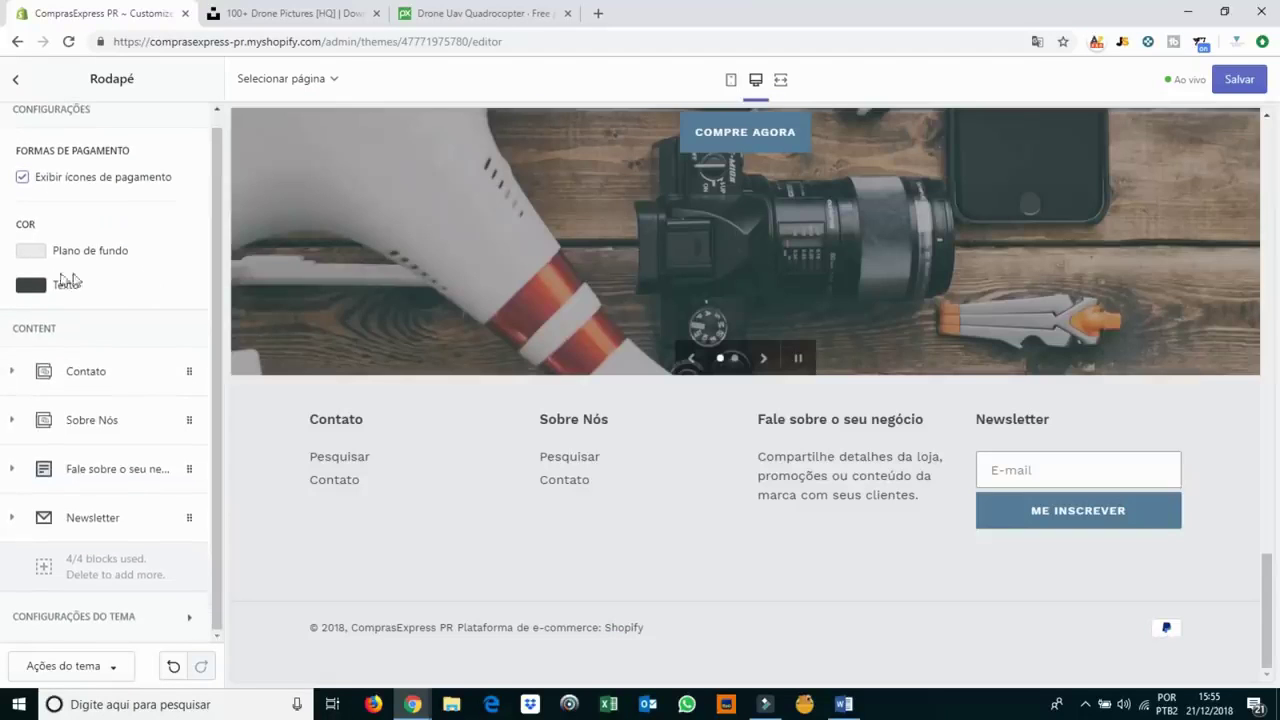
click(38, 287)
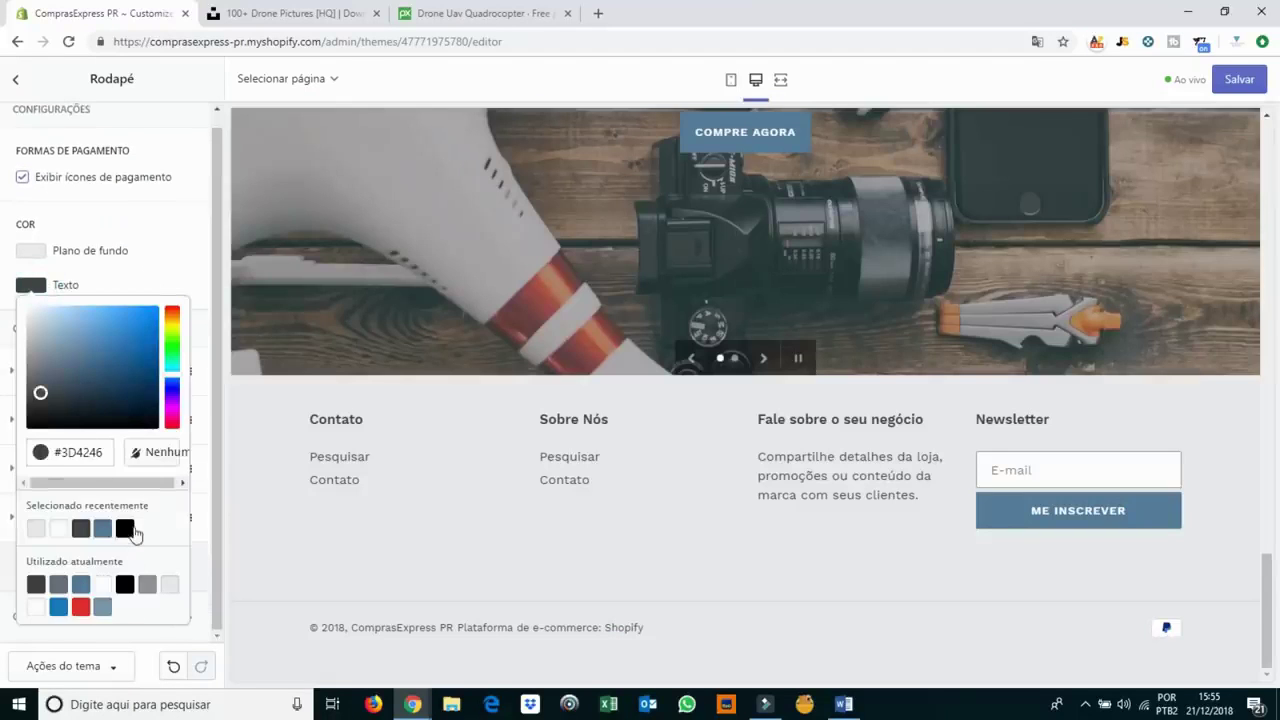
click(125, 529)
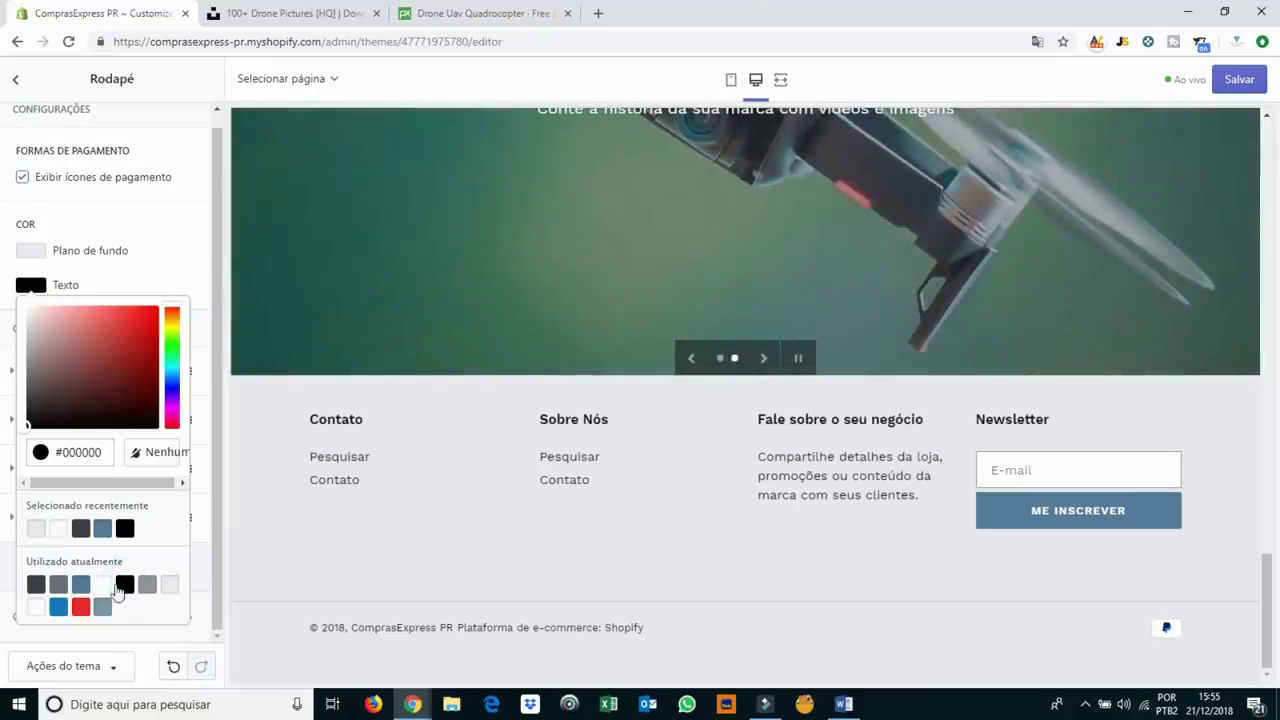
click(81, 607)
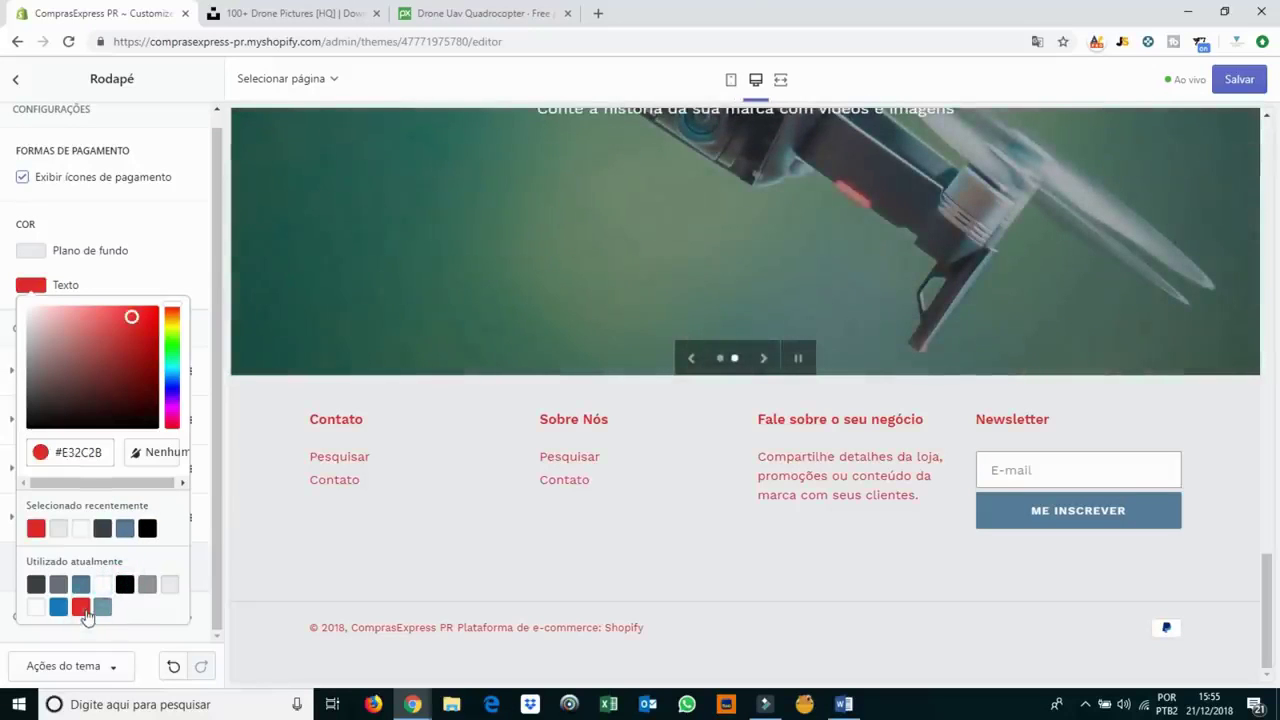
click(124, 584)
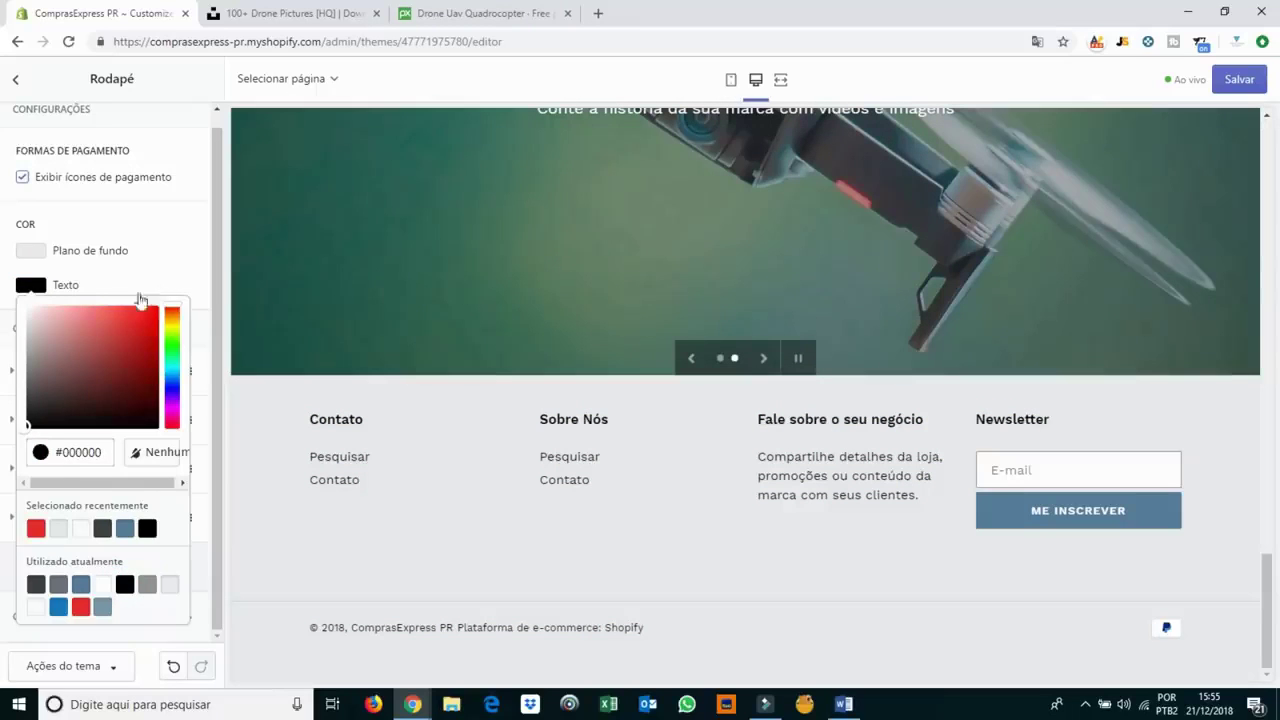
click(99, 284)
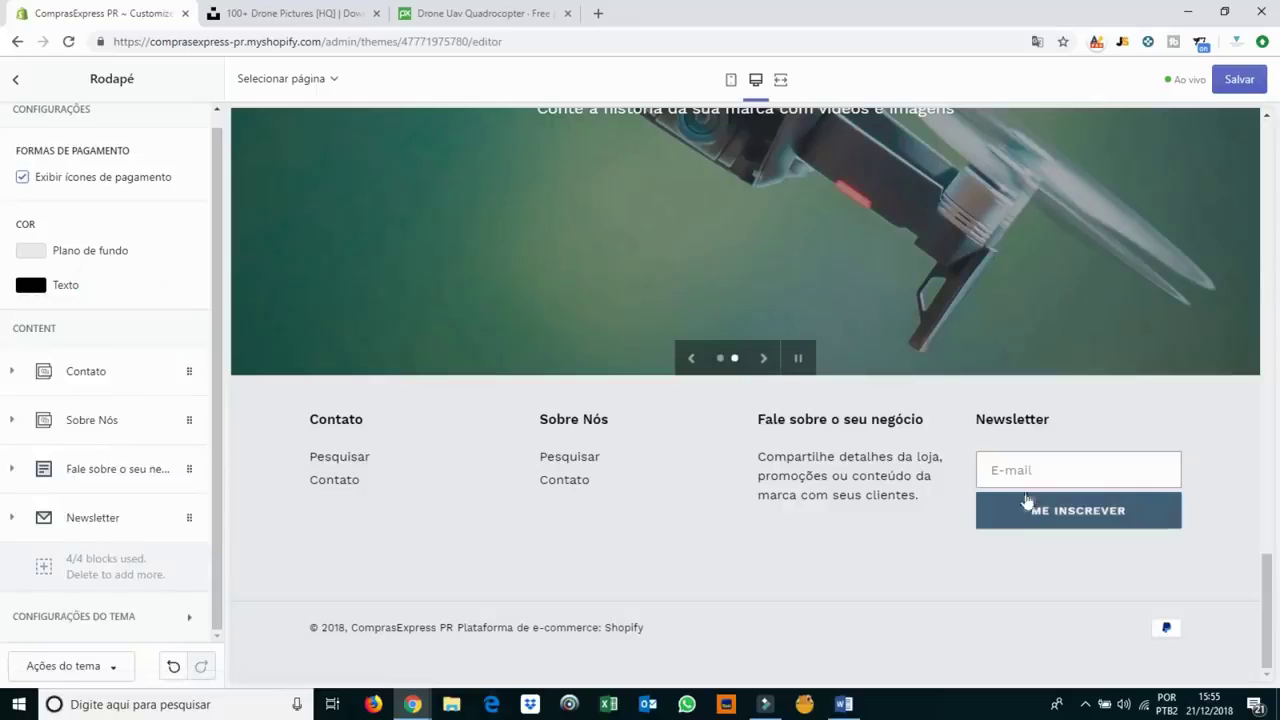
Expand the footer's Newsletter block and review its settings.
click(22, 519)
scroll(40, 530, down, 2)
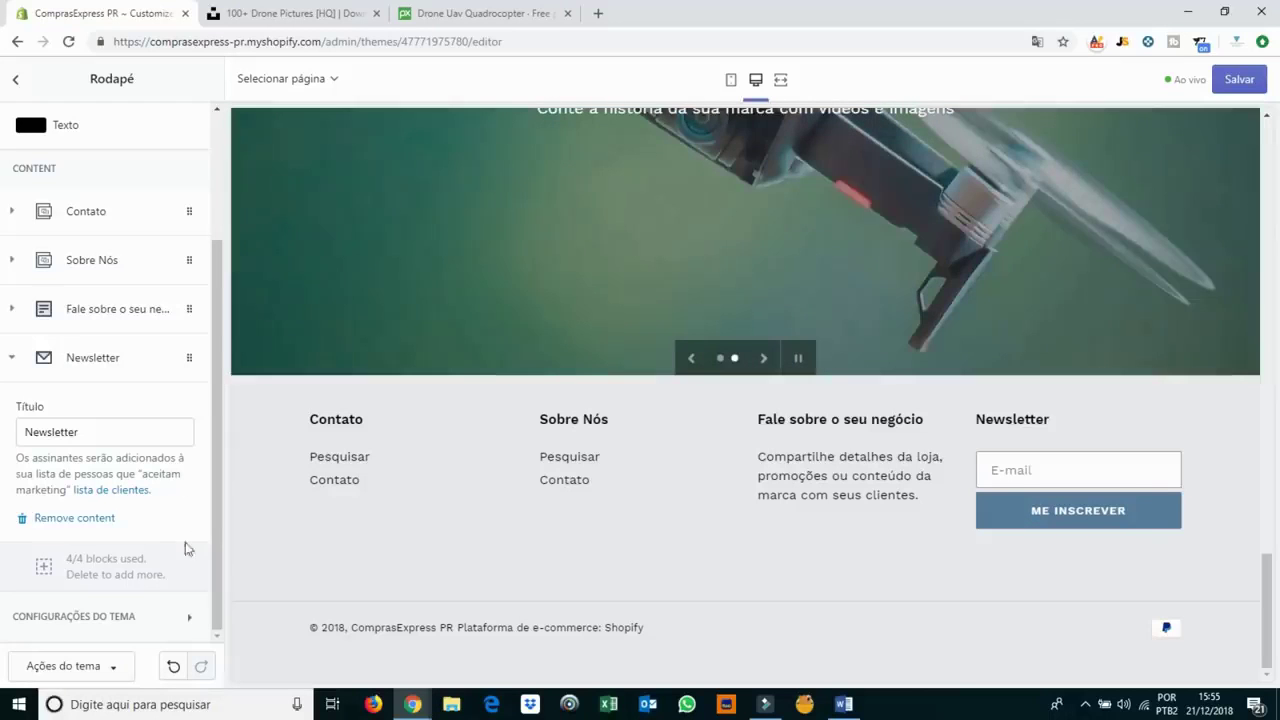
scroll(100, 215, up, 3)
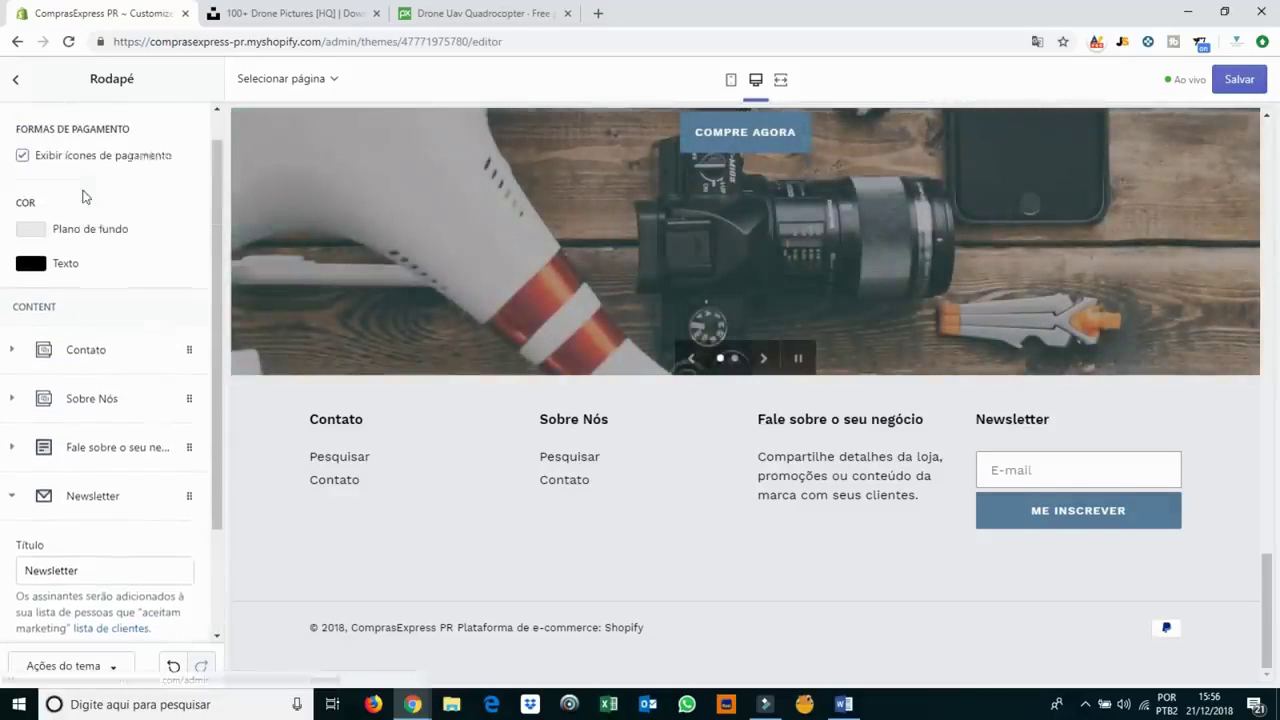
Leave the footer settings and save the changes made to the store's theme.
scroll(84, 197, up, 1)
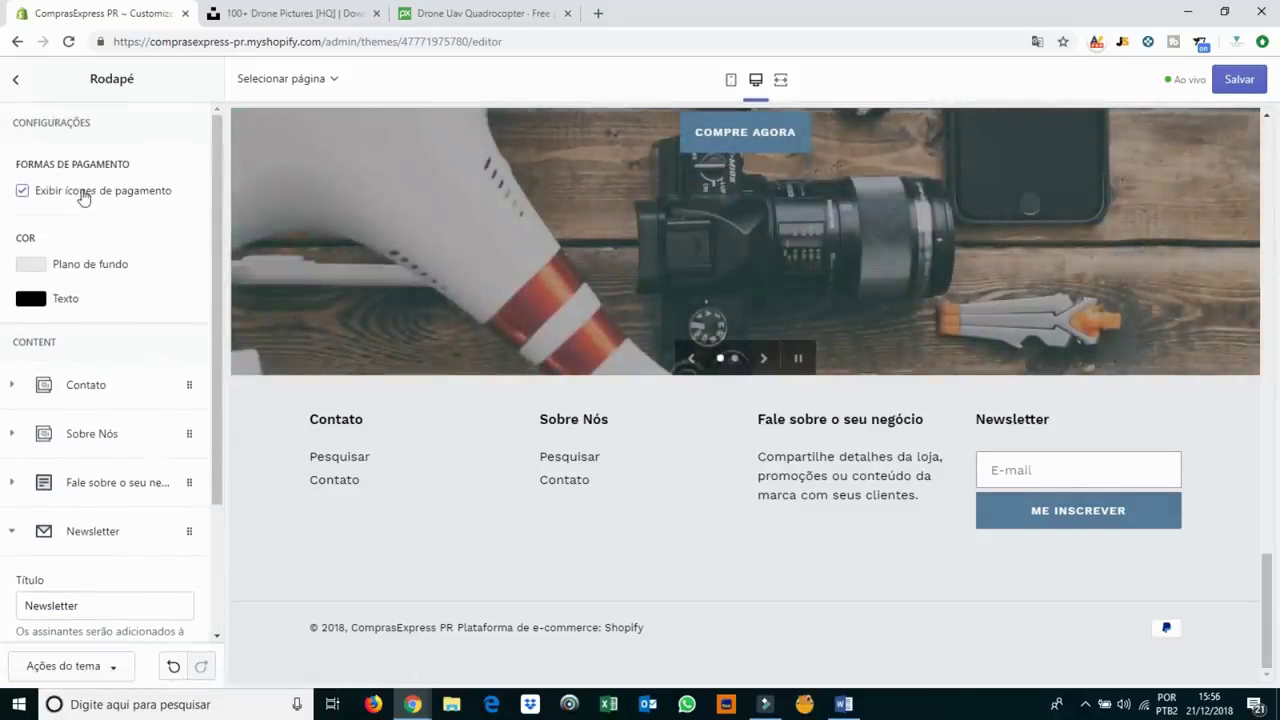
click(16, 79)
click(1260, 83)
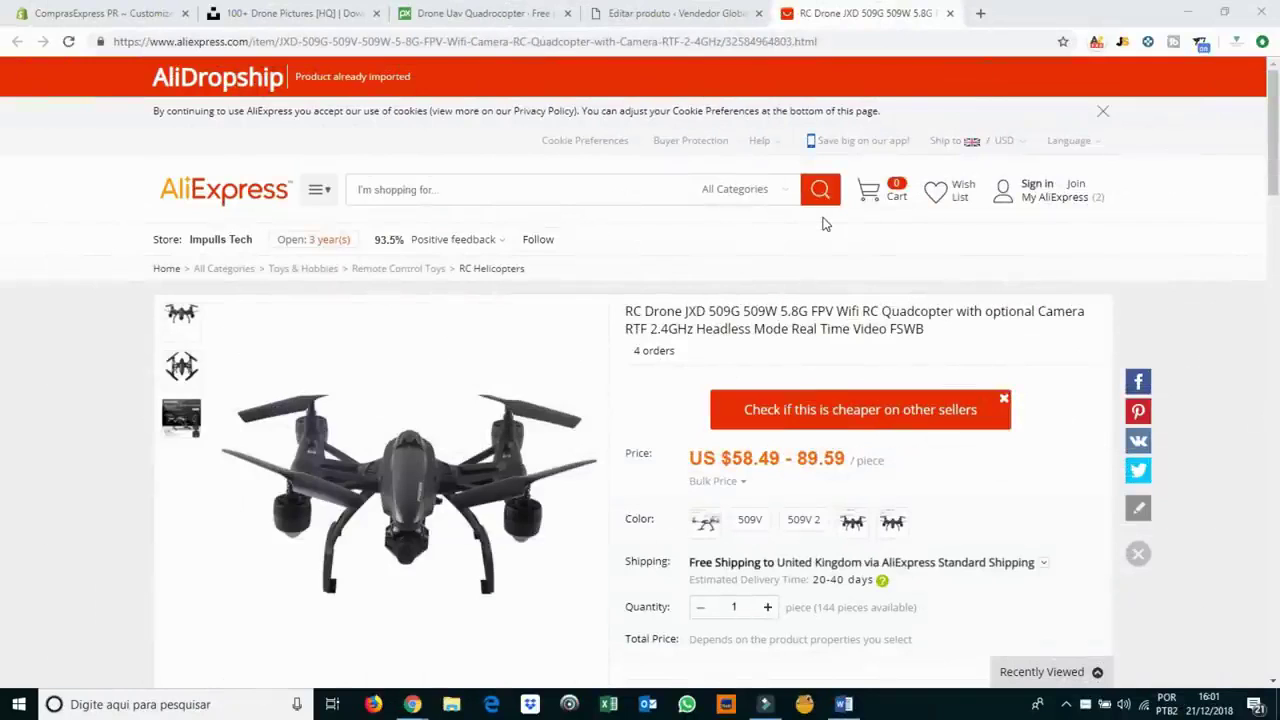
Look over the customized home page in Shopify and the JXD 509G drone listing on AliExpress.
click(100, 13)
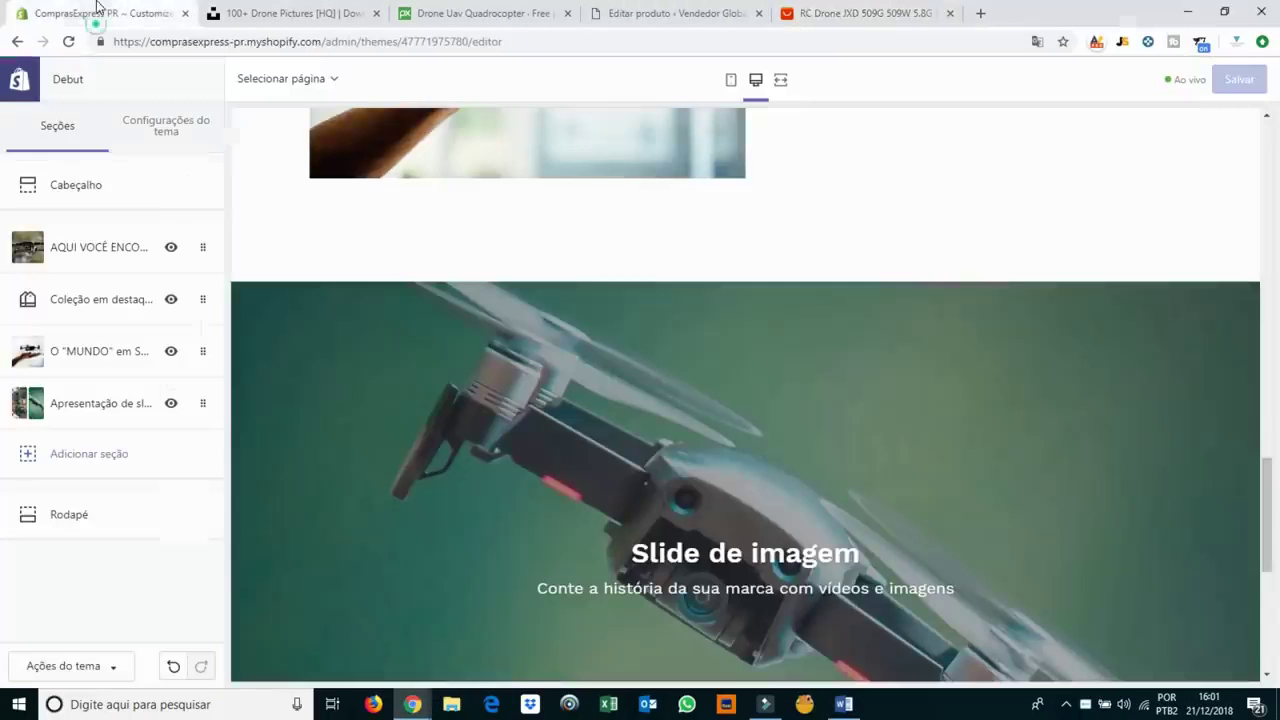
scroll(550, 291, up, 5)
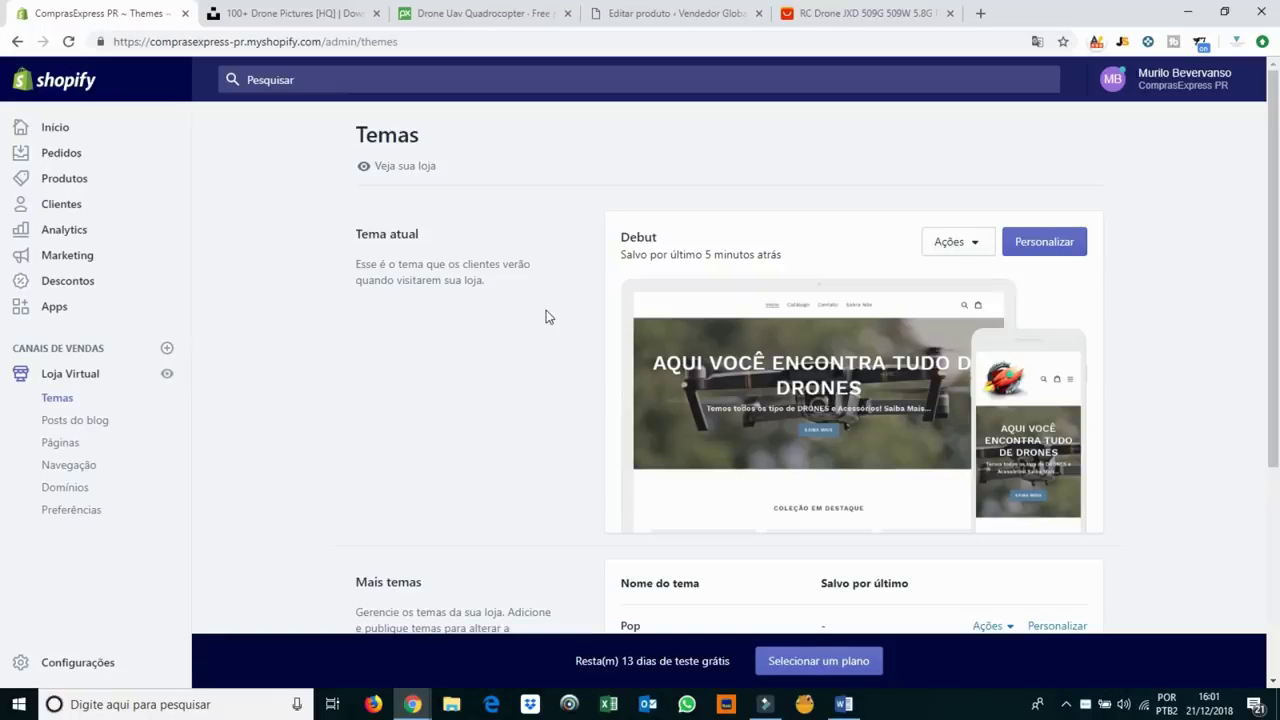
click(852, 12)
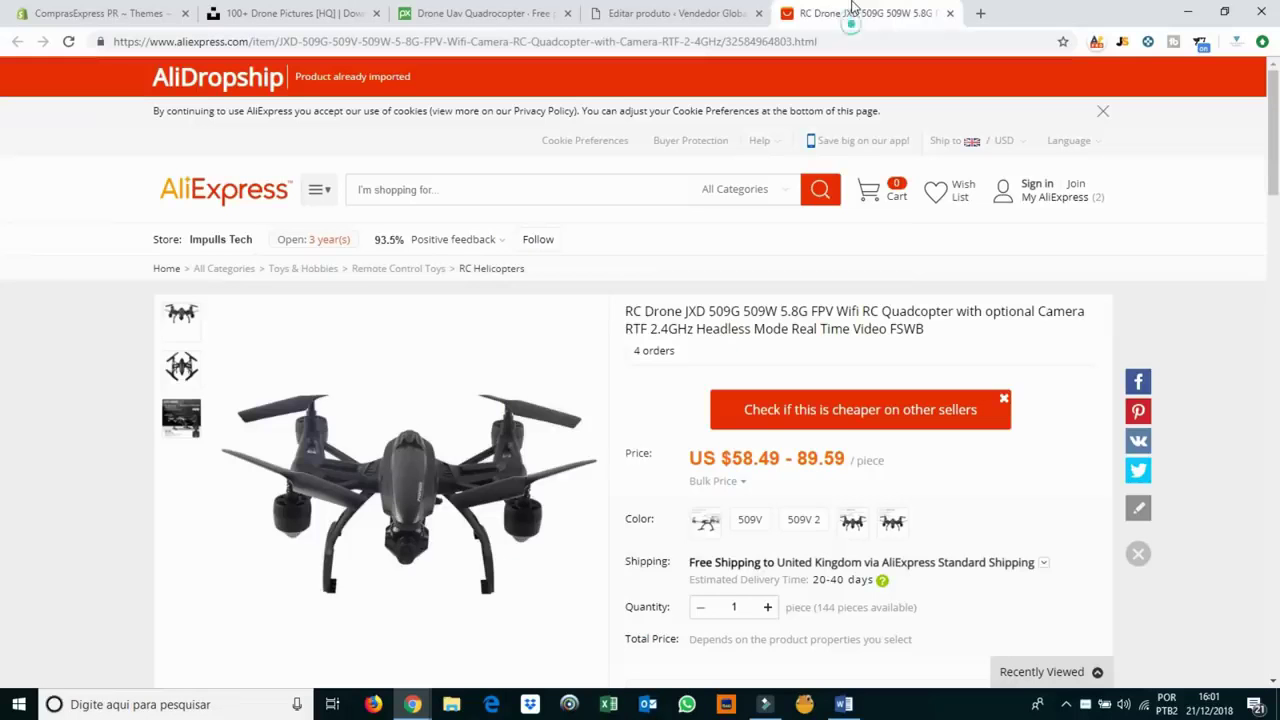
scroll(574, 329, down, 2)
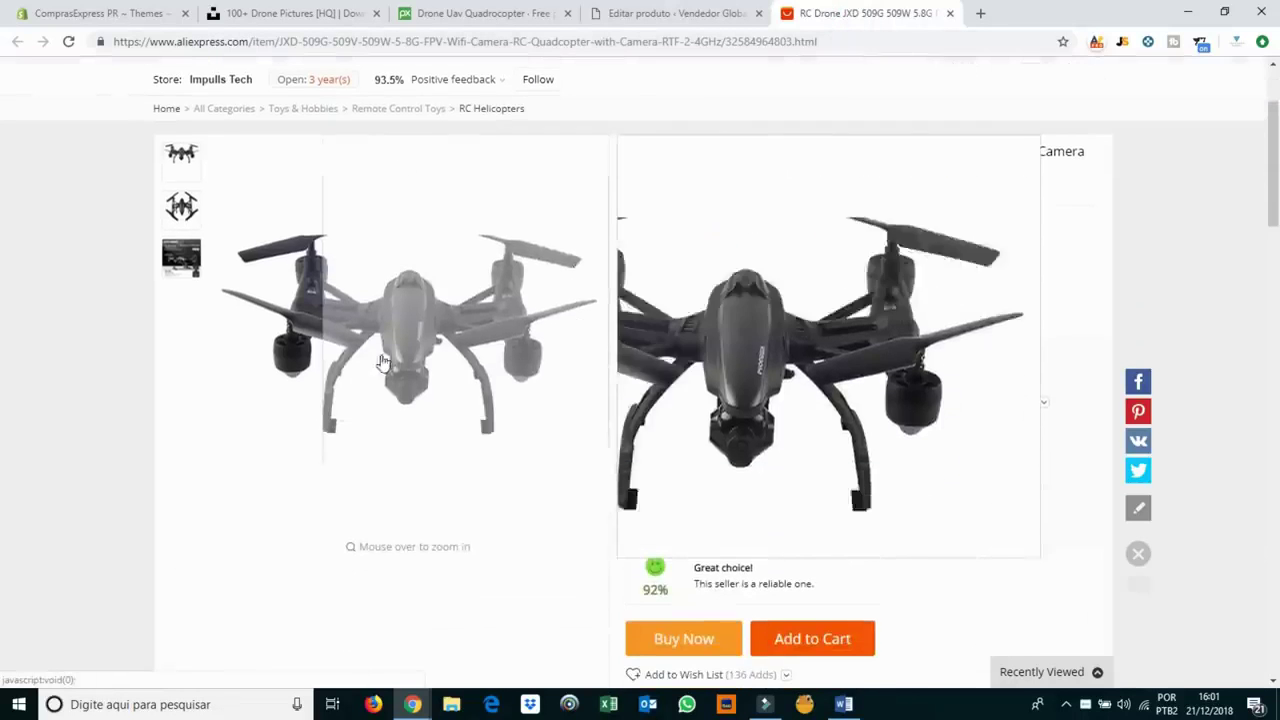
scroll(860, 166, up, 2)
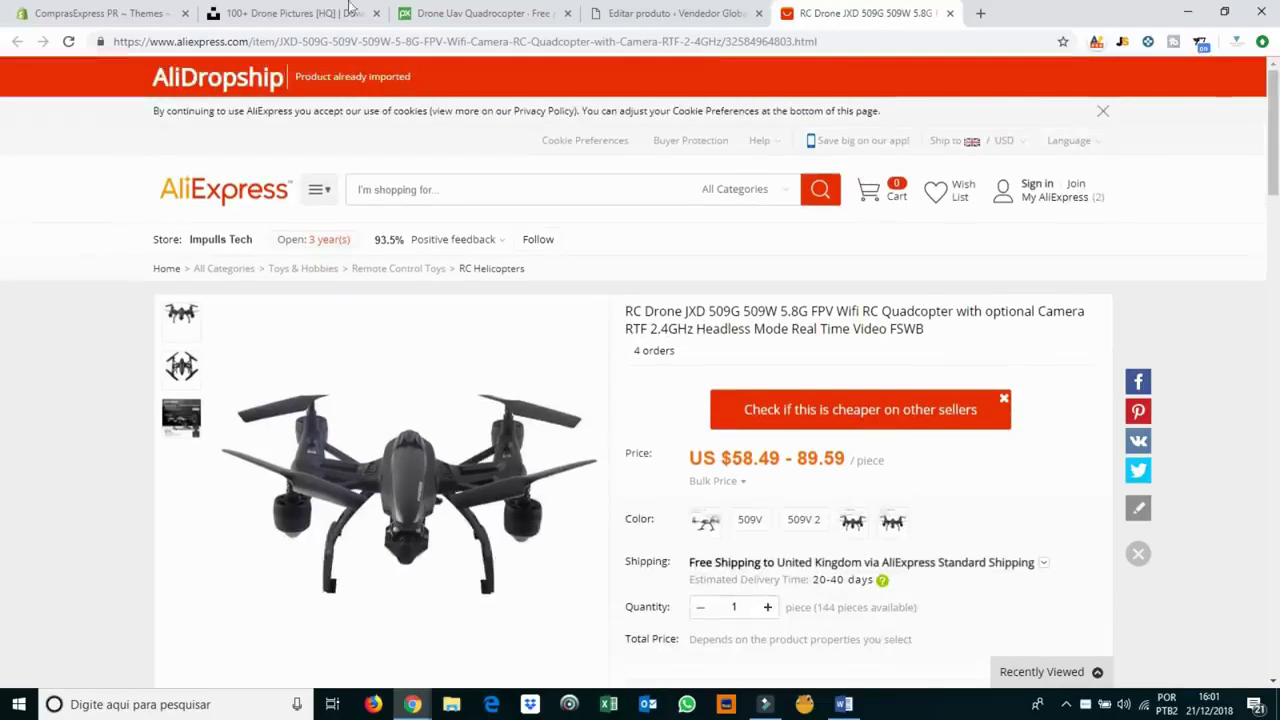
Return to the Shopify admin and open a blank form for adding a new product.
click(128, 12)
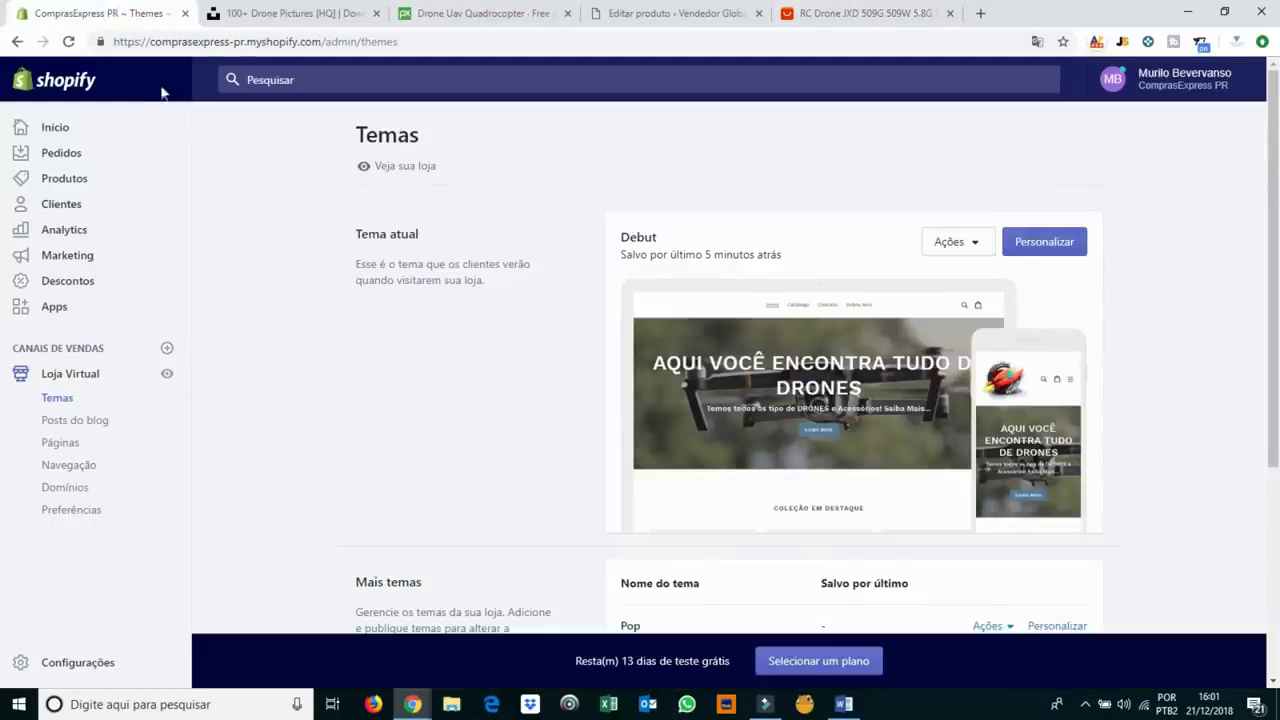
click(58, 180)
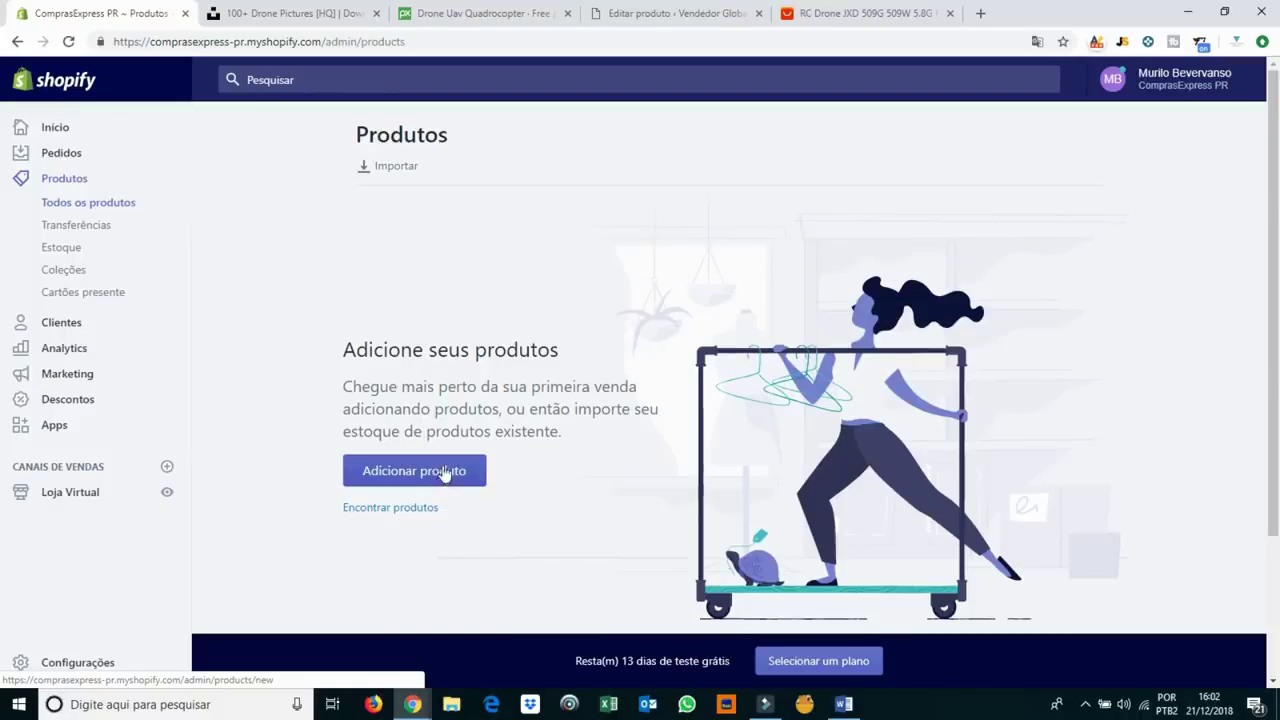
click(435, 474)
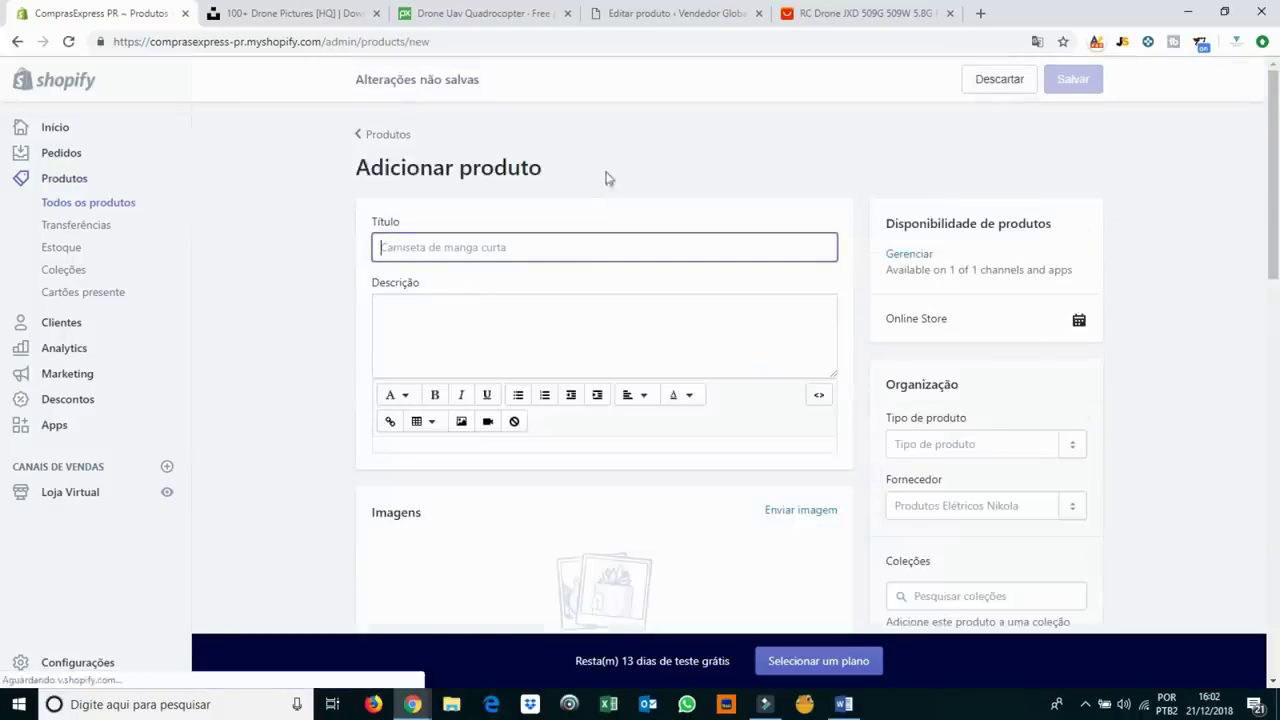
Switch to the AliExpress drone listing and examine its title, item specifics, product description and description photos.
click(880, 14)
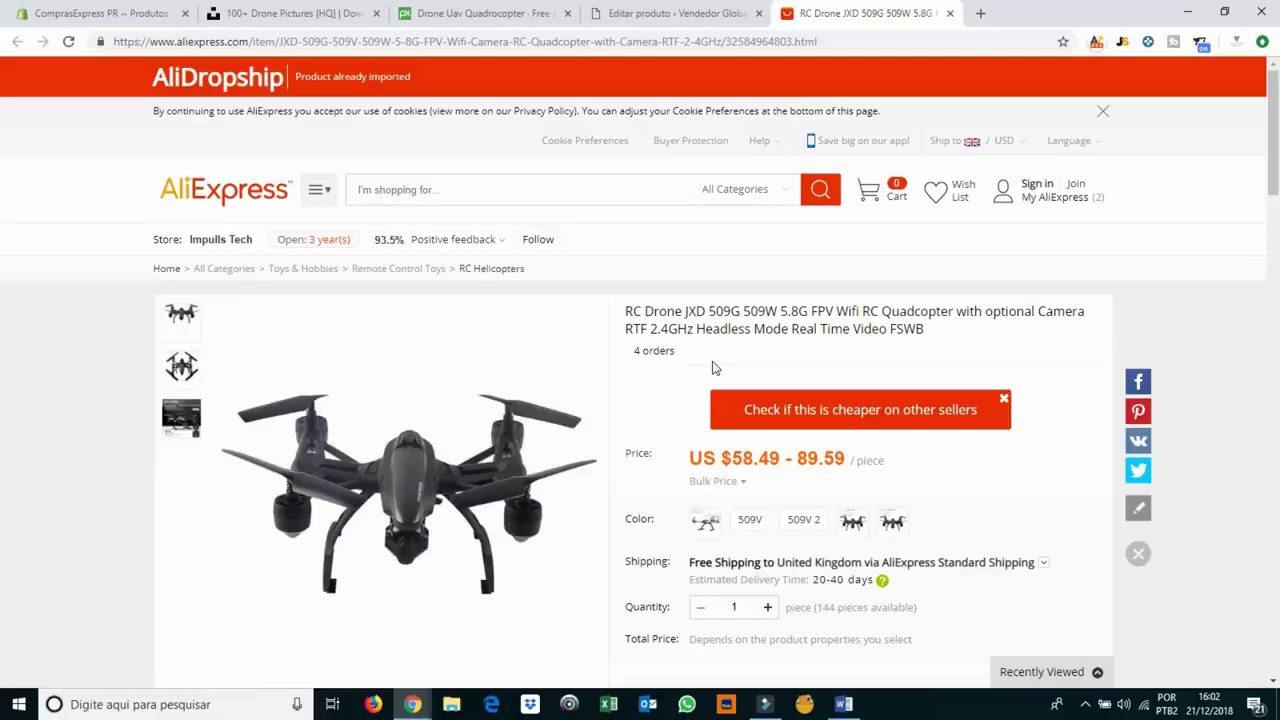
triple_click(747, 316)
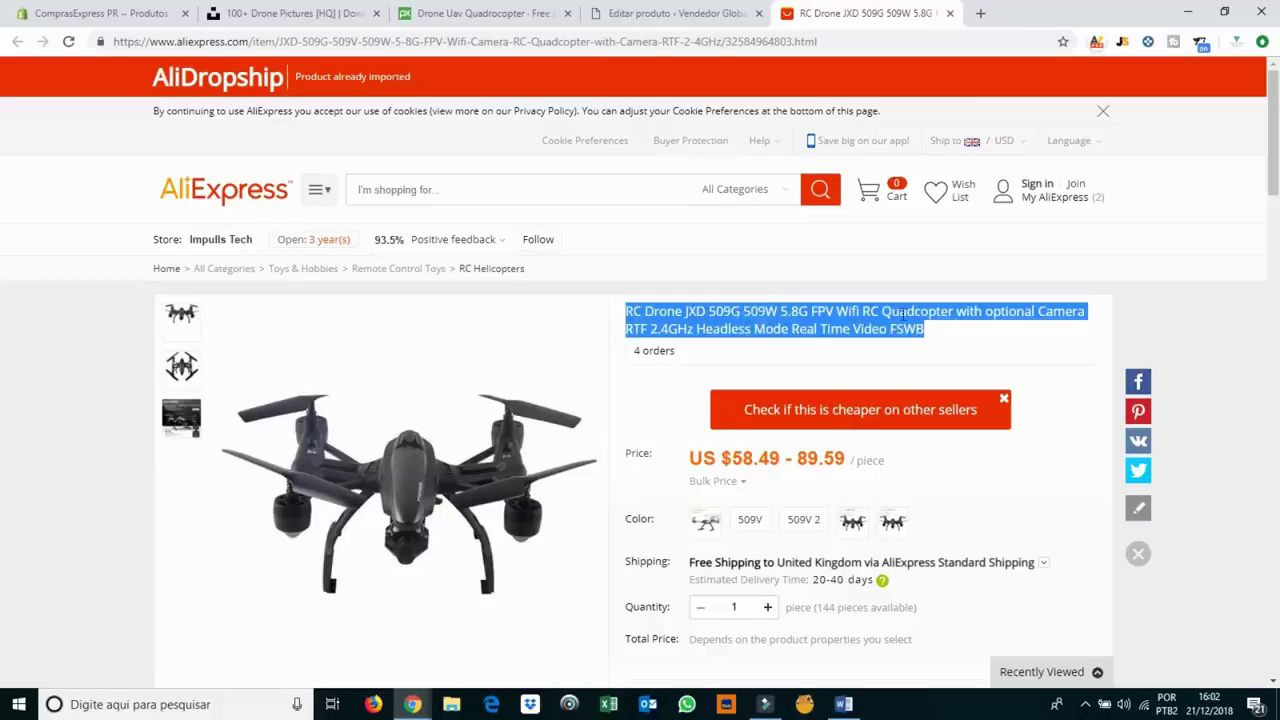
scroll(720, 345, down, 3)
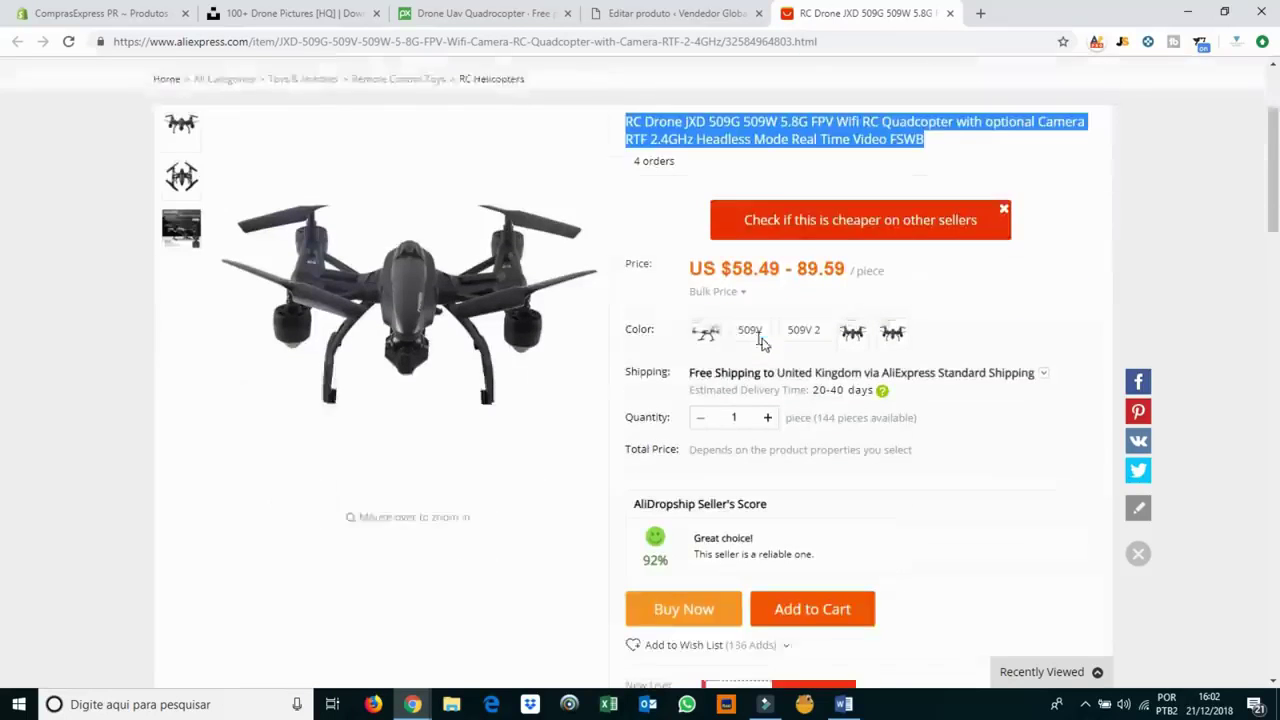
scroll(692, 369, down, 15)
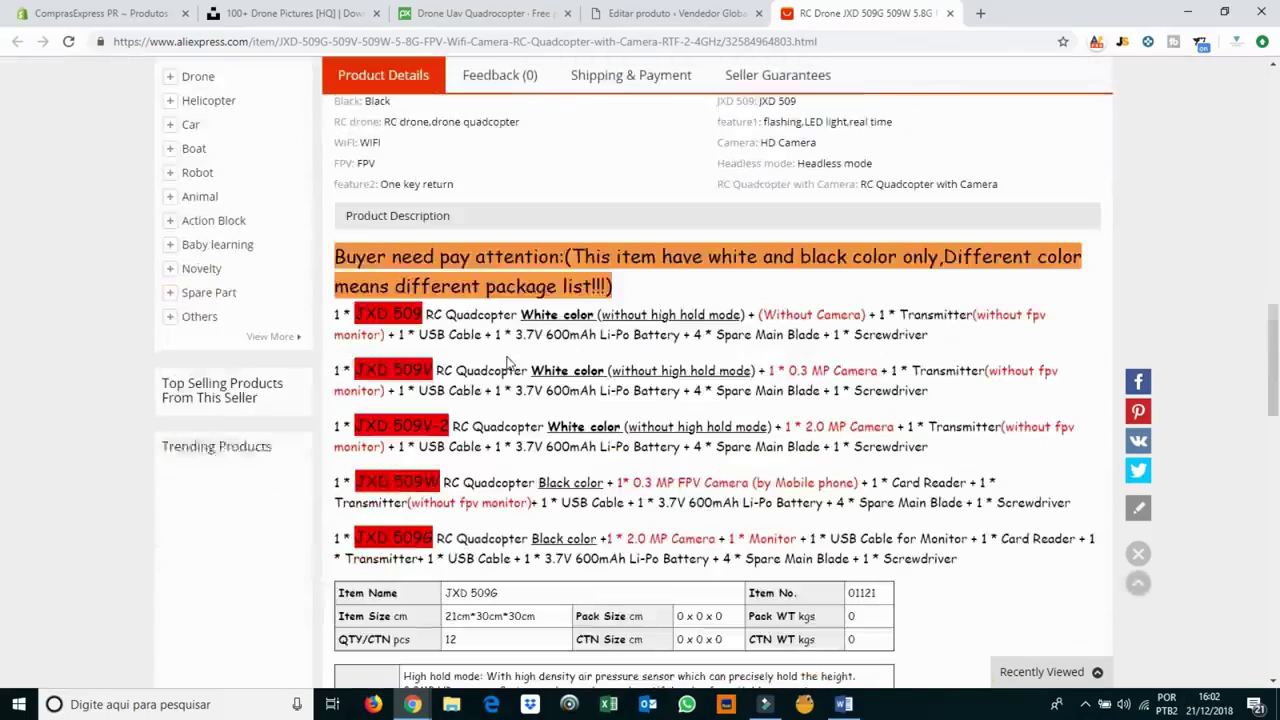
scroll(508, 362, up, 3)
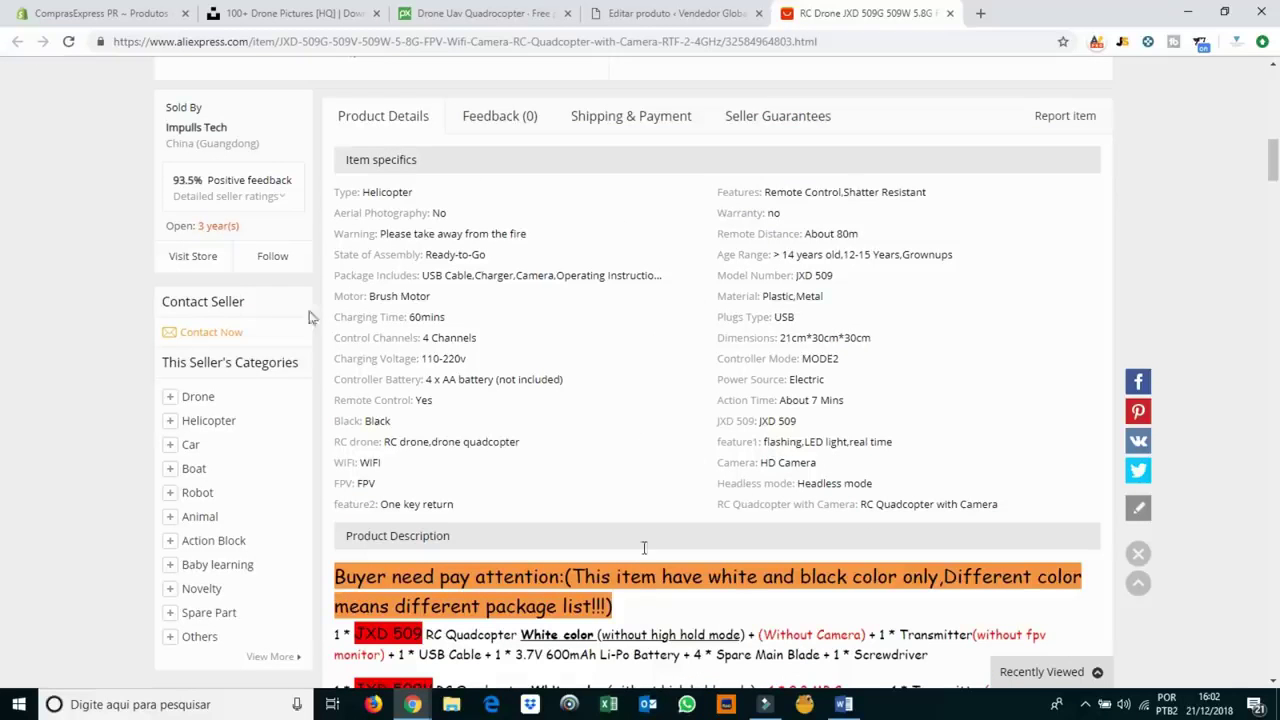
scroll(670, 306, down, 2)
scroll(670, 307, up, 3)
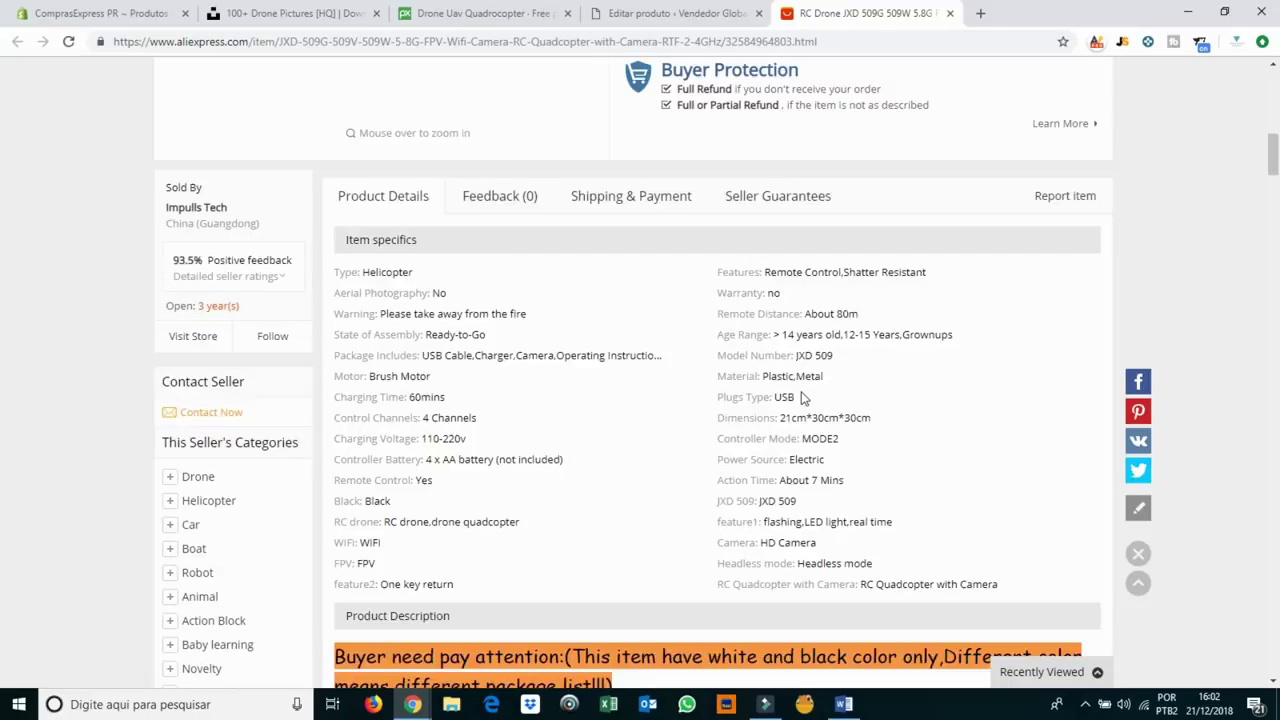
scroll(803, 397, down, 4)
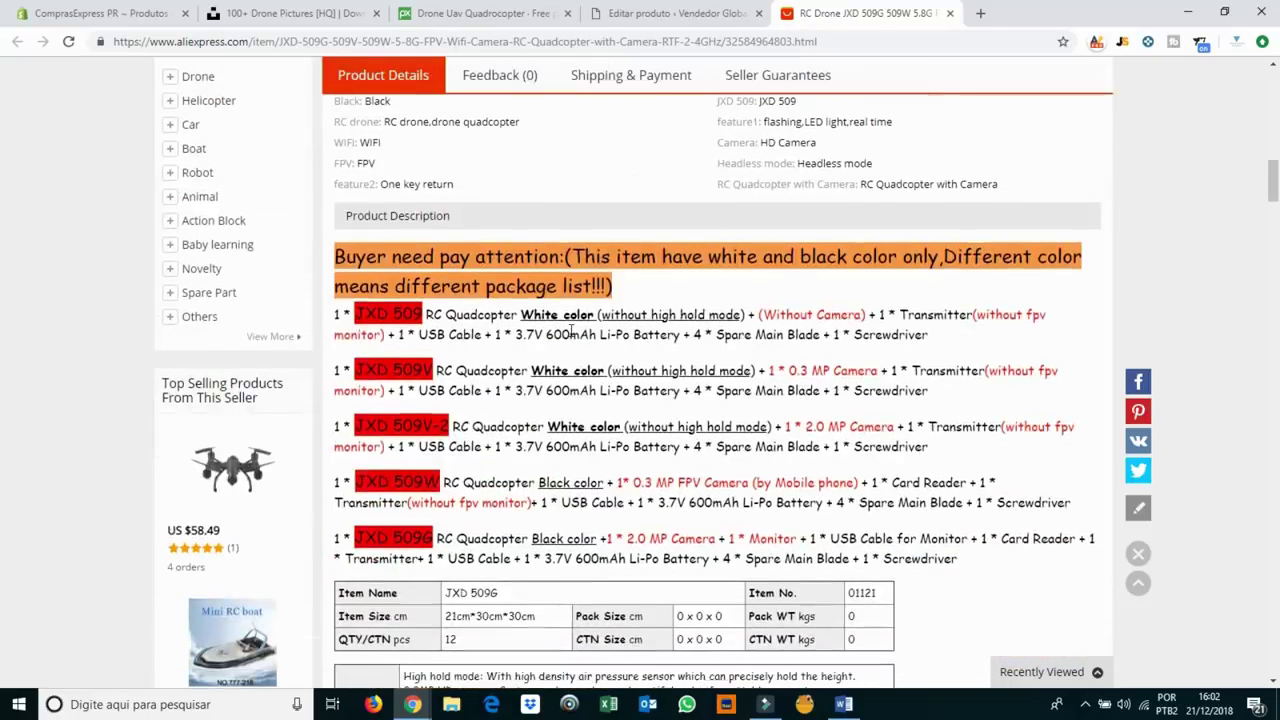
scroll(572, 333, down, 7)
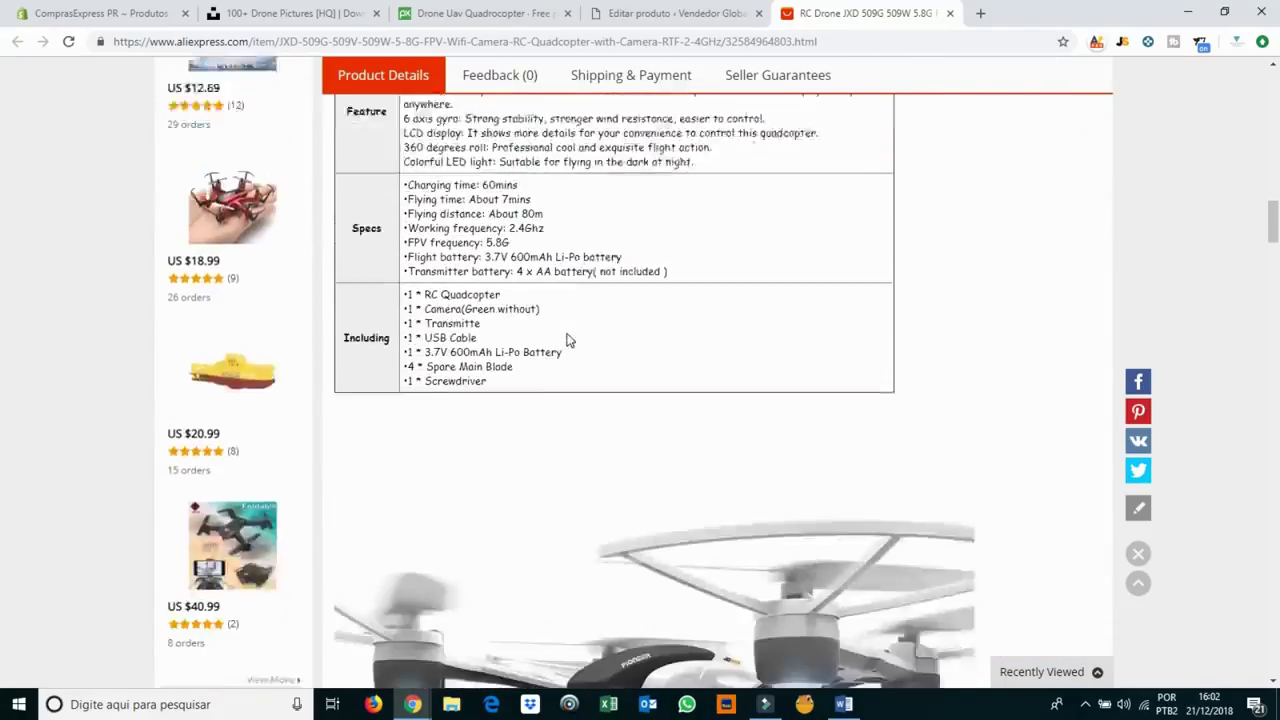
scroll(560, 335, up, 11)
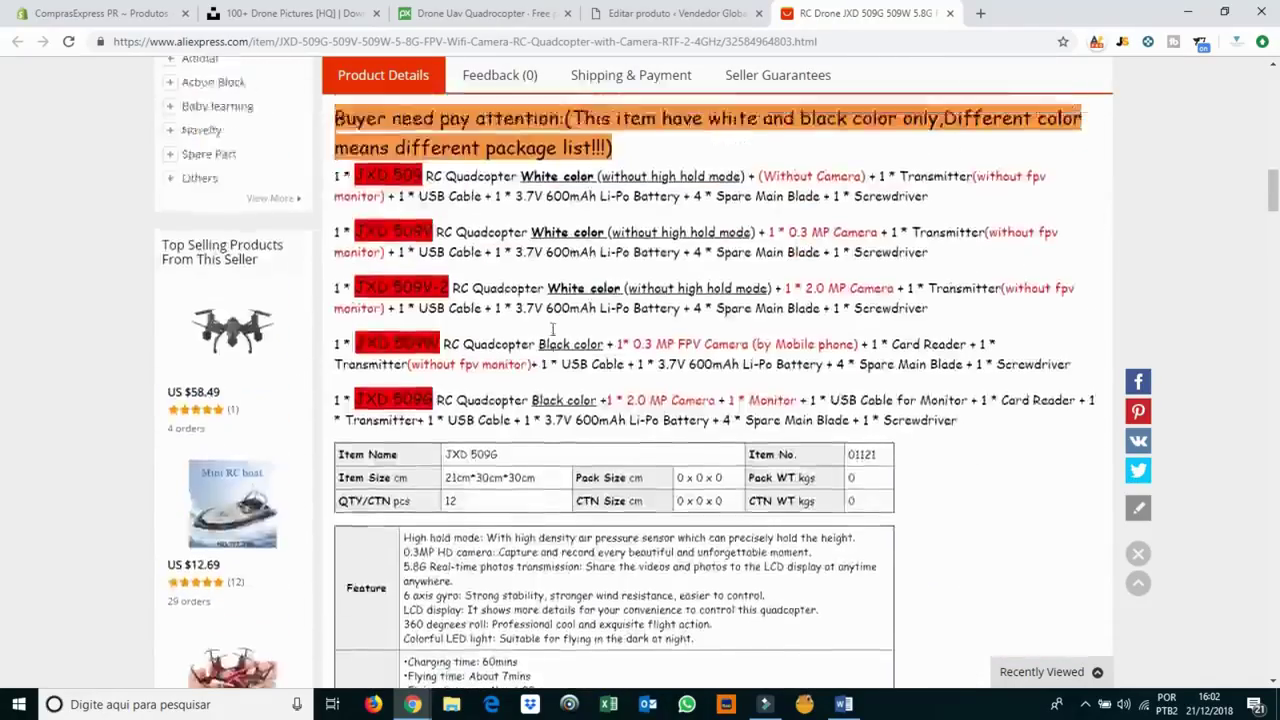
scroll(551, 335, up, 3)
scroll(550, 333, down, 14)
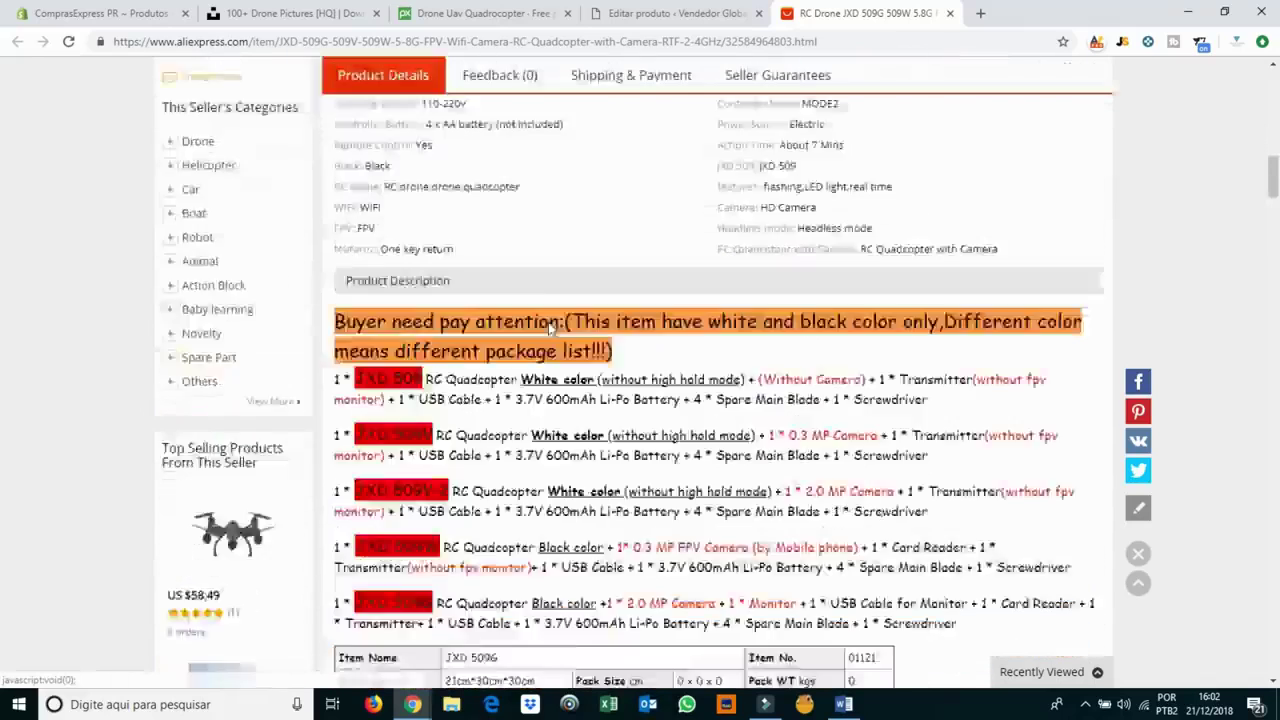
scroll(550, 332, down, 9)
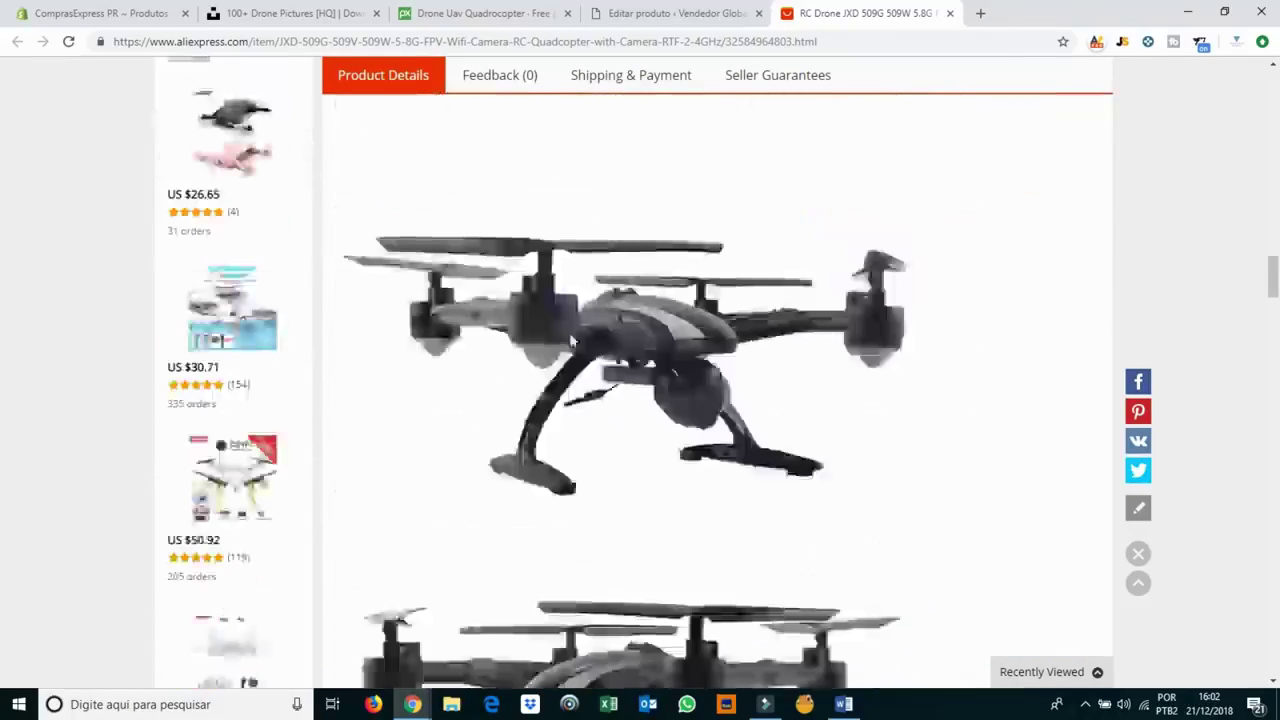
scroll(575, 338, up, 2)
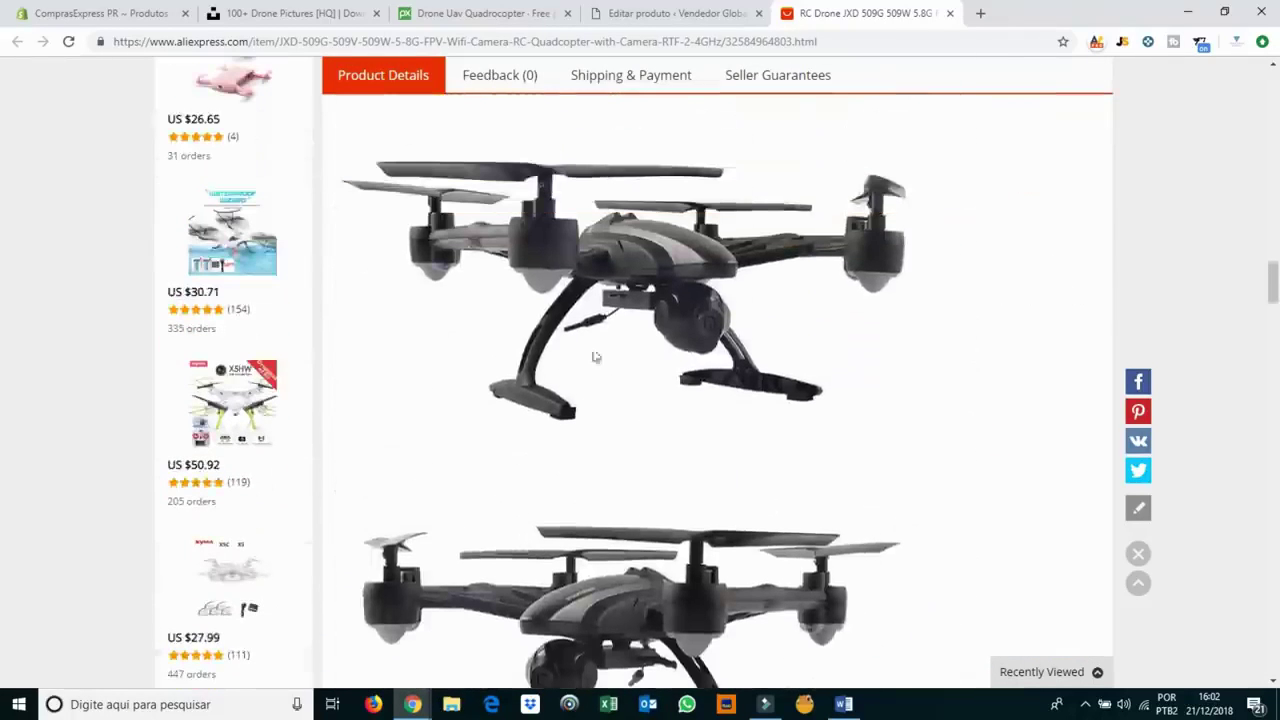
Check the saving options offered for the first black drone photo in the description and for the main gallery picture.
right_click(667, 253)
click(1000, 277)
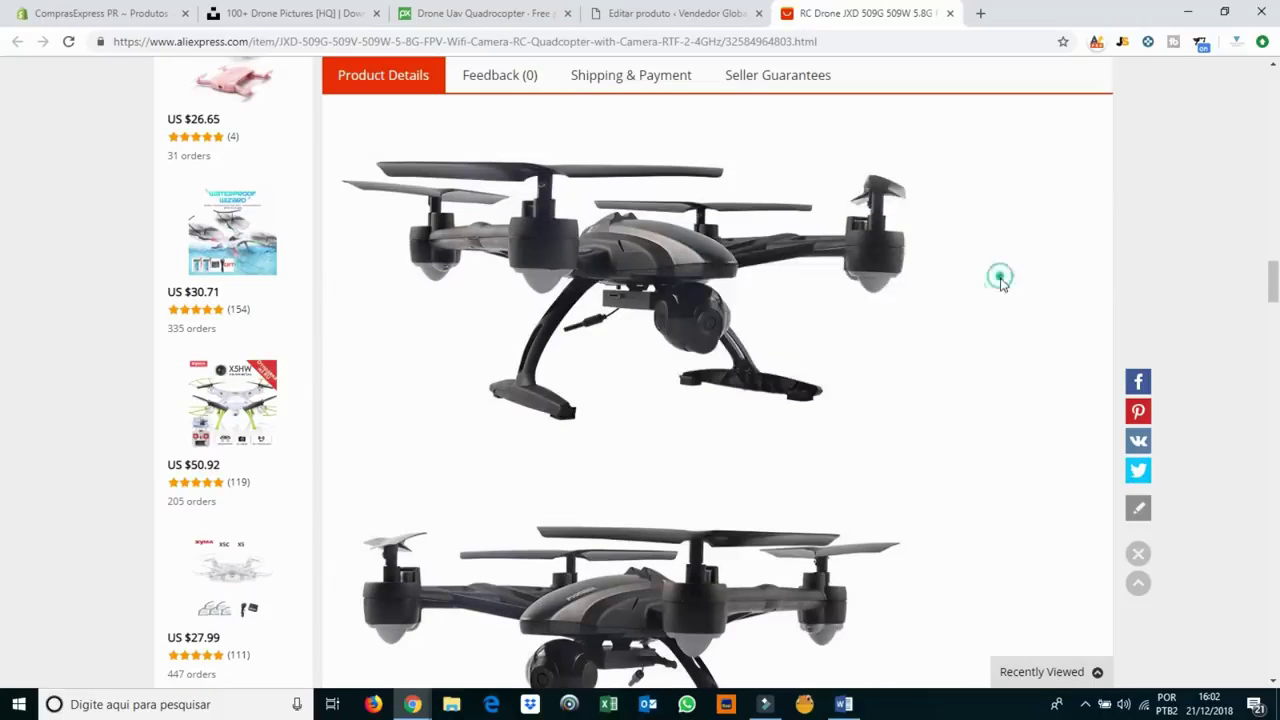
scroll(740, 308, up, 5)
scroll(735, 308, up, 15)
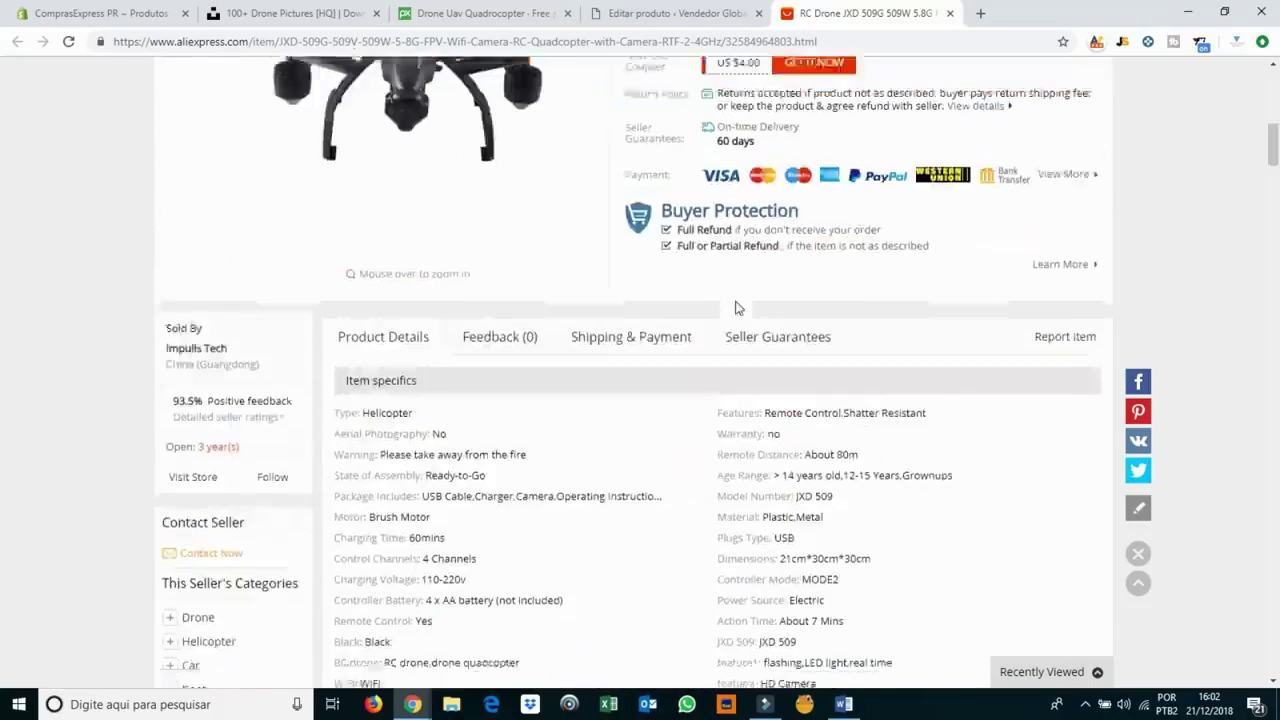
right_click(419, 497)
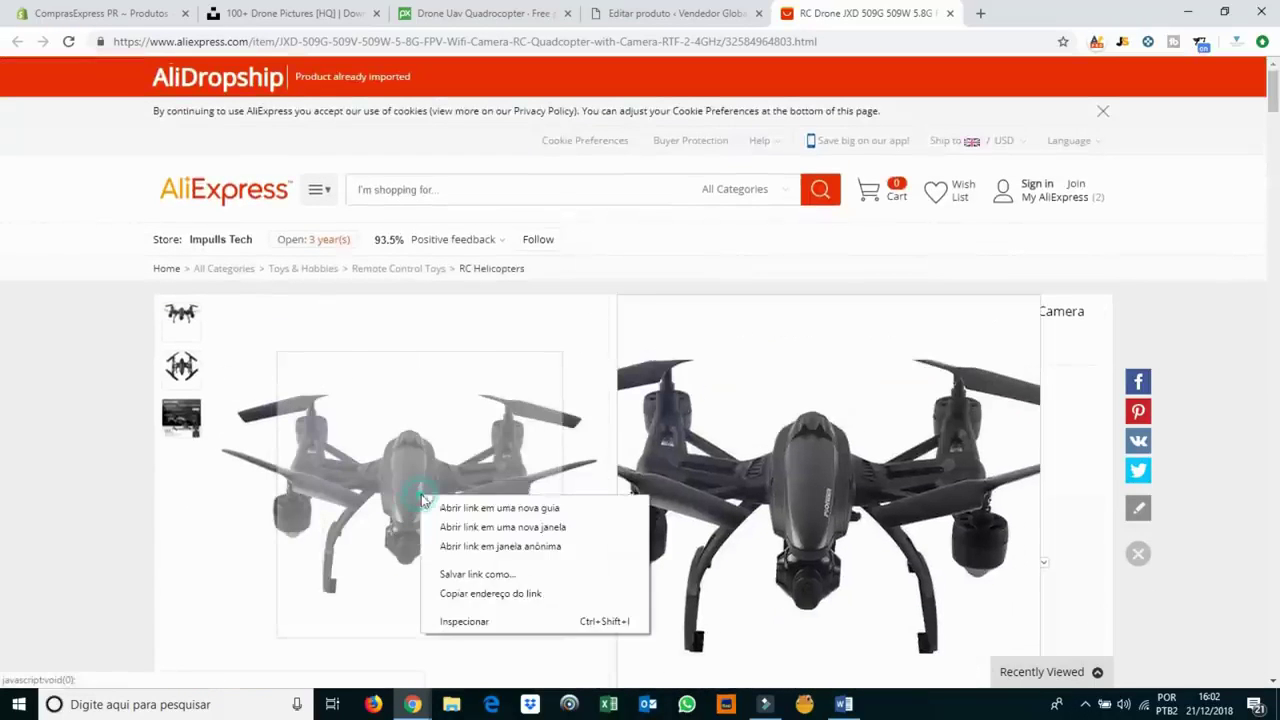
click(400, 401)
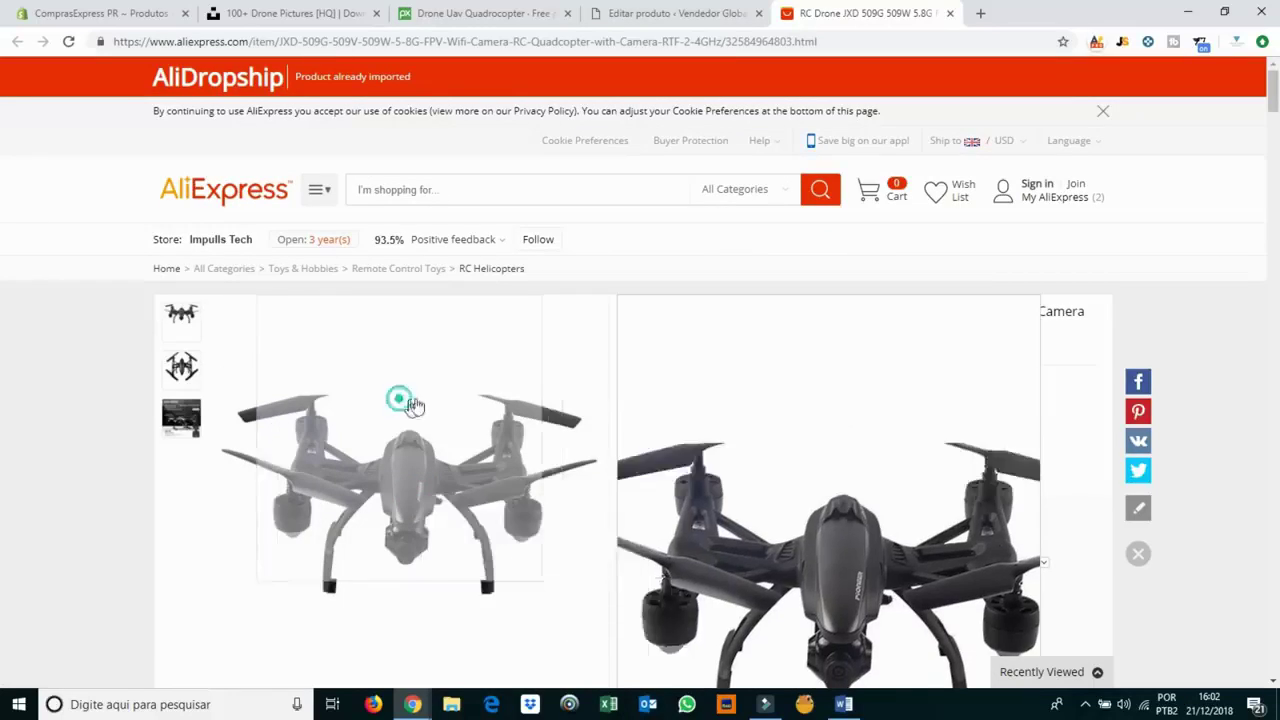
Save the first black drone photo from the product description to the desktop (Área de Trabalho) as DRONE in JPEG format.
scroll(826, 374, down, 15)
scroll(813, 381, down, 15)
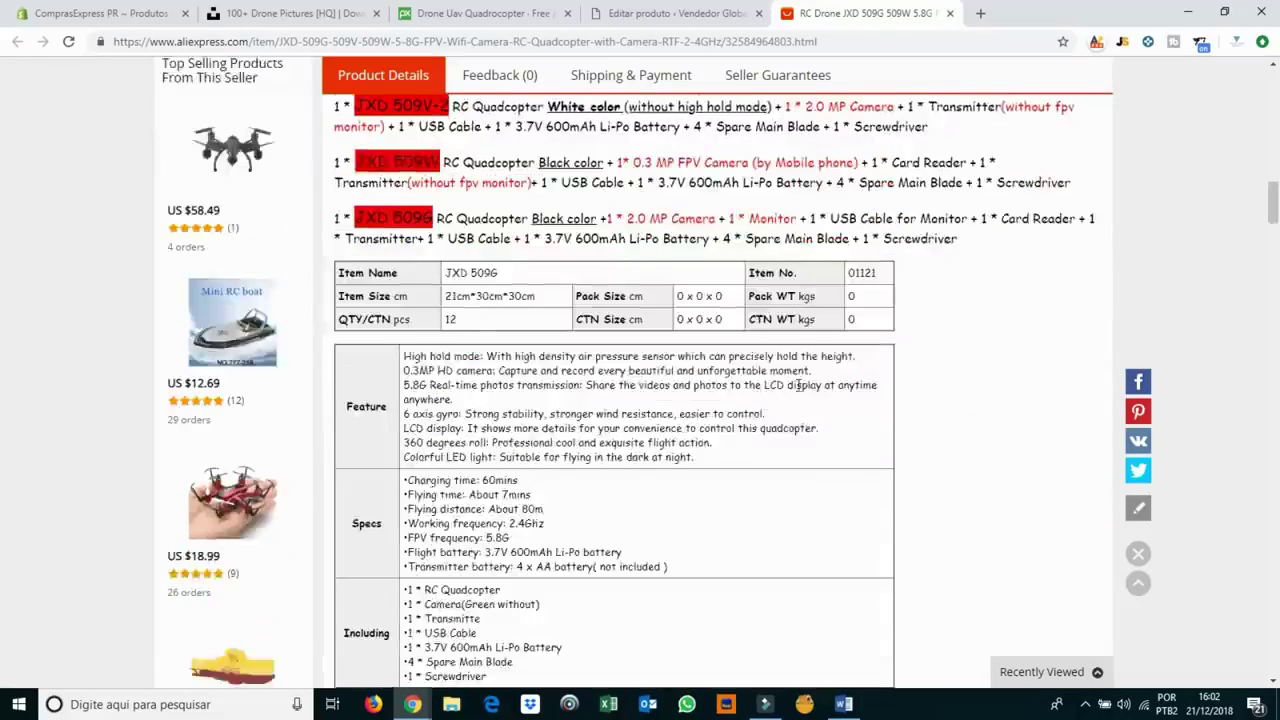
scroll(670, 286, up, 2)
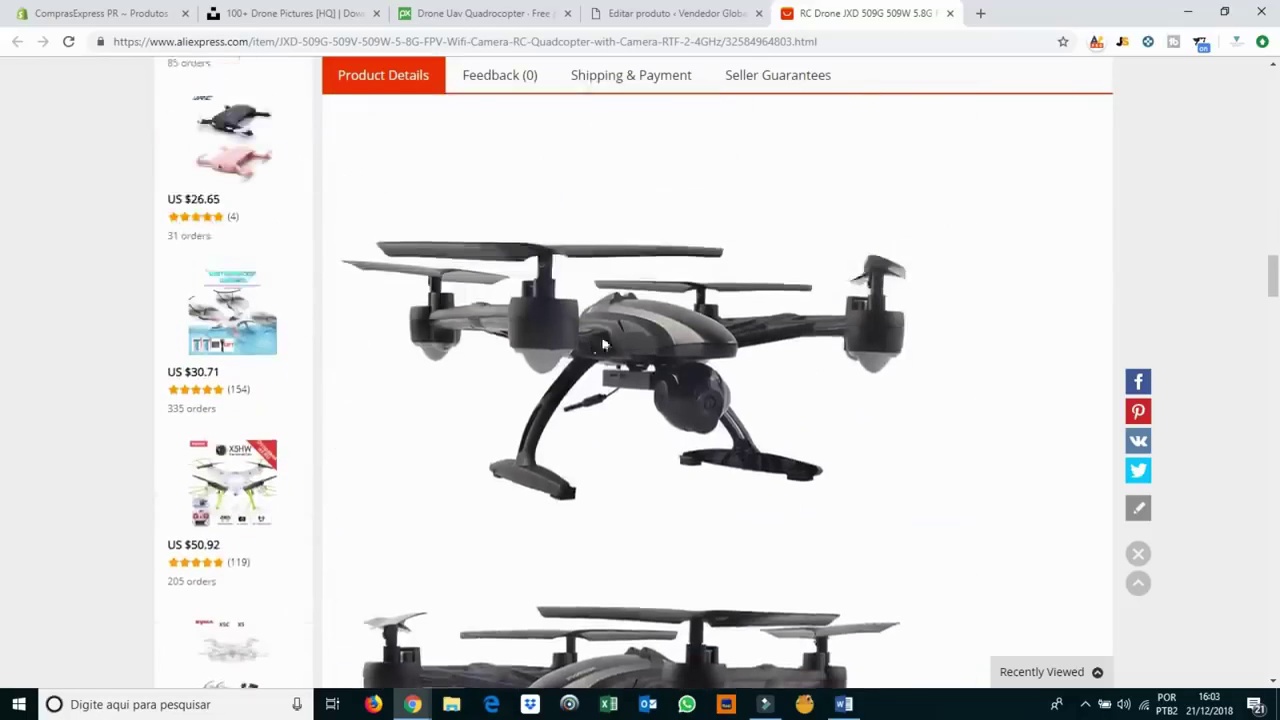
right_click(625, 328)
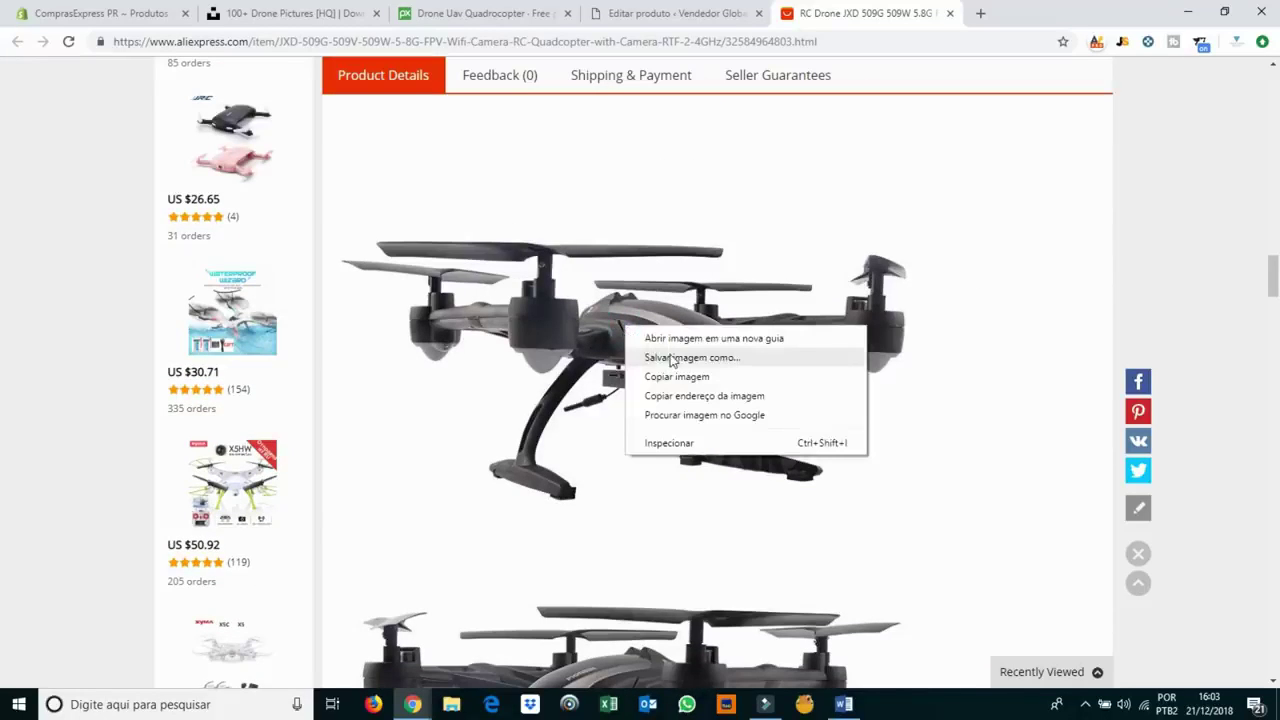
click(655, 357)
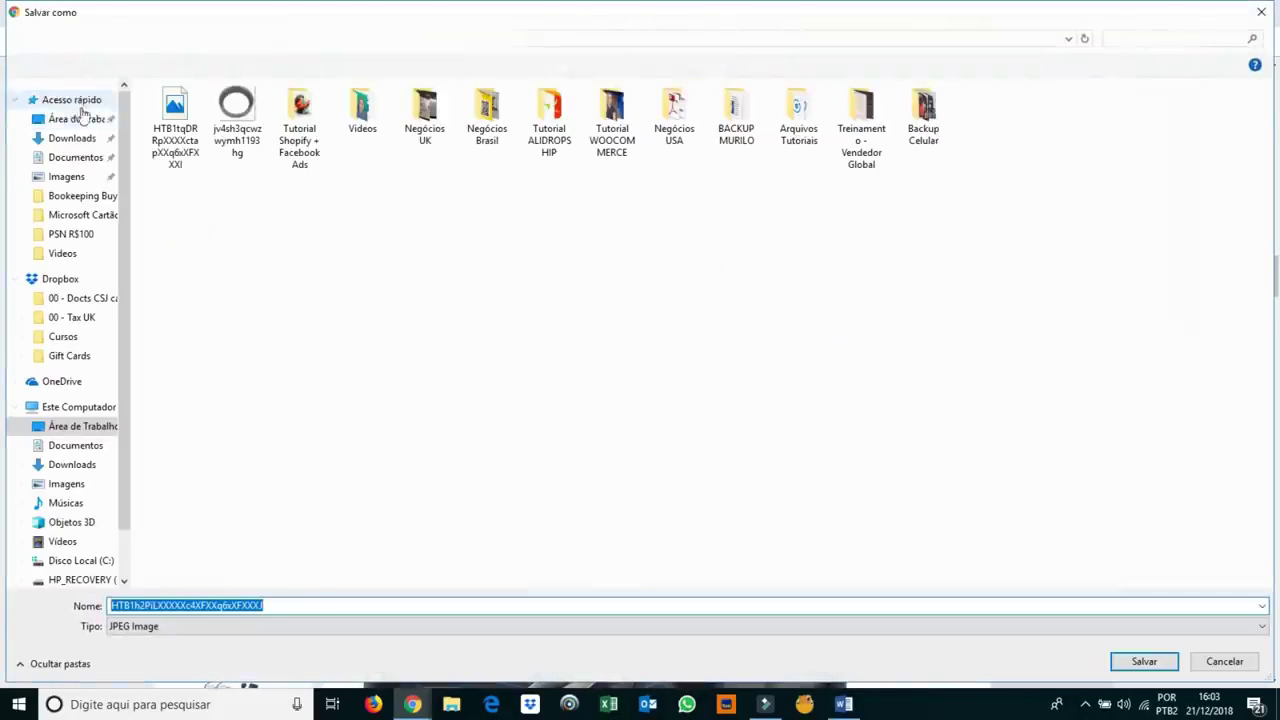
click(75, 118)
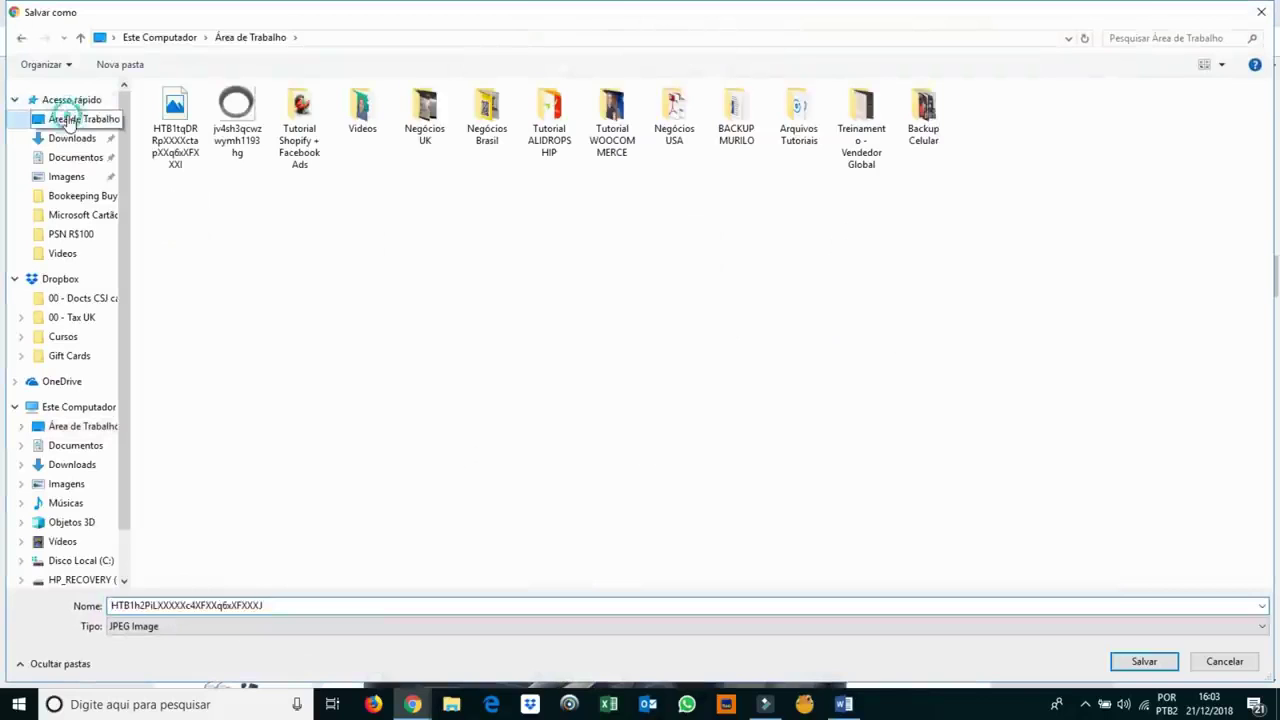
double_click(279, 604)
text(DRONE)
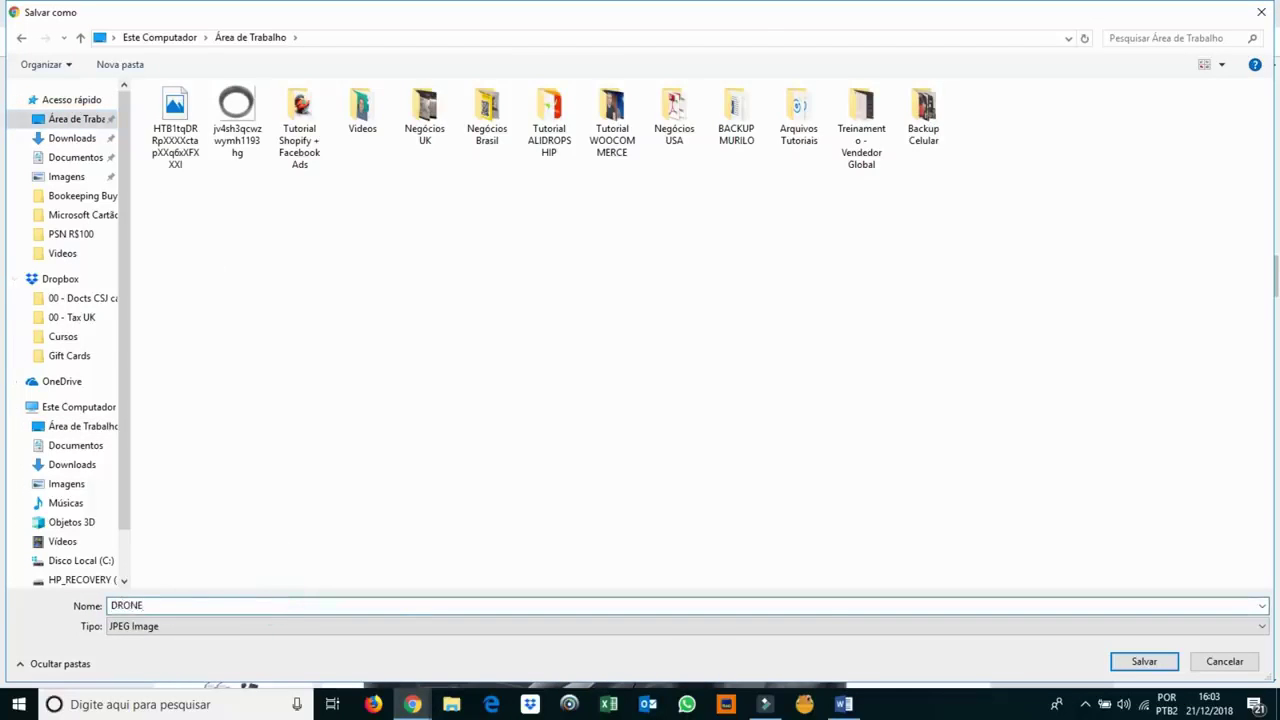
key(Return)
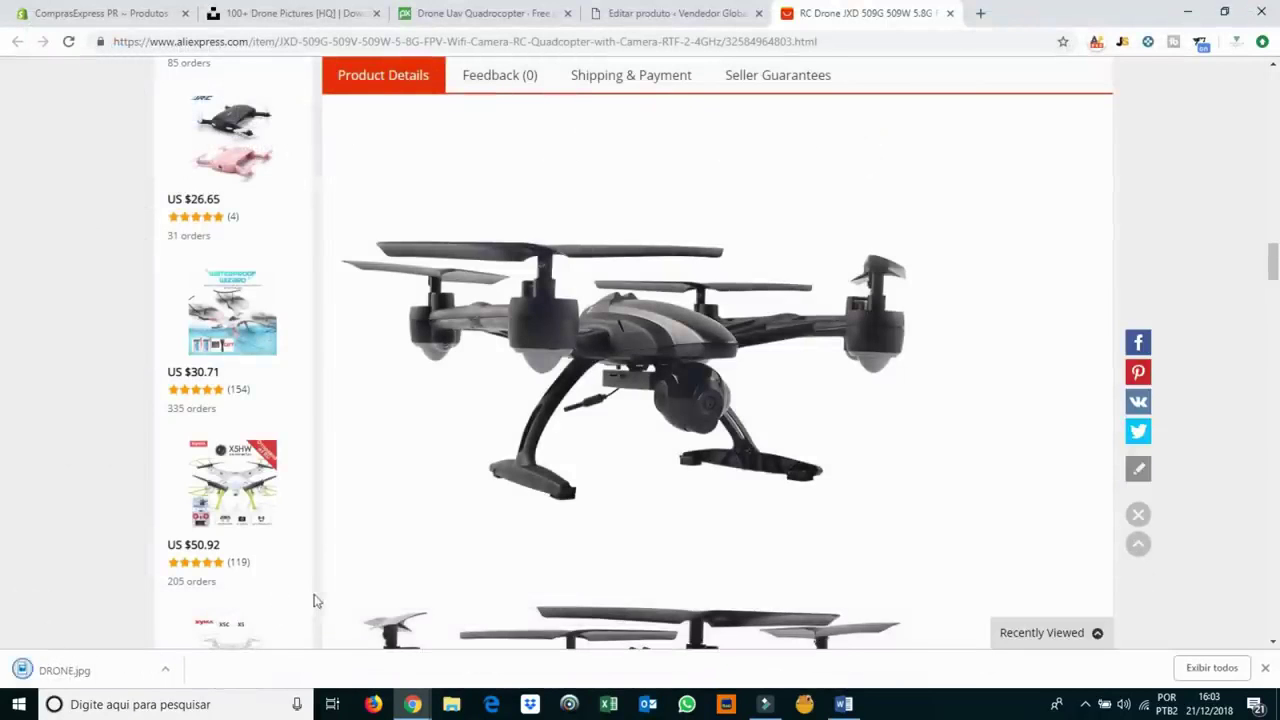
Examine the remaining drone photos, feature graphics and item specifics on the AliExpress listing, ending at the price area.
scroll(608, 318, down, 10)
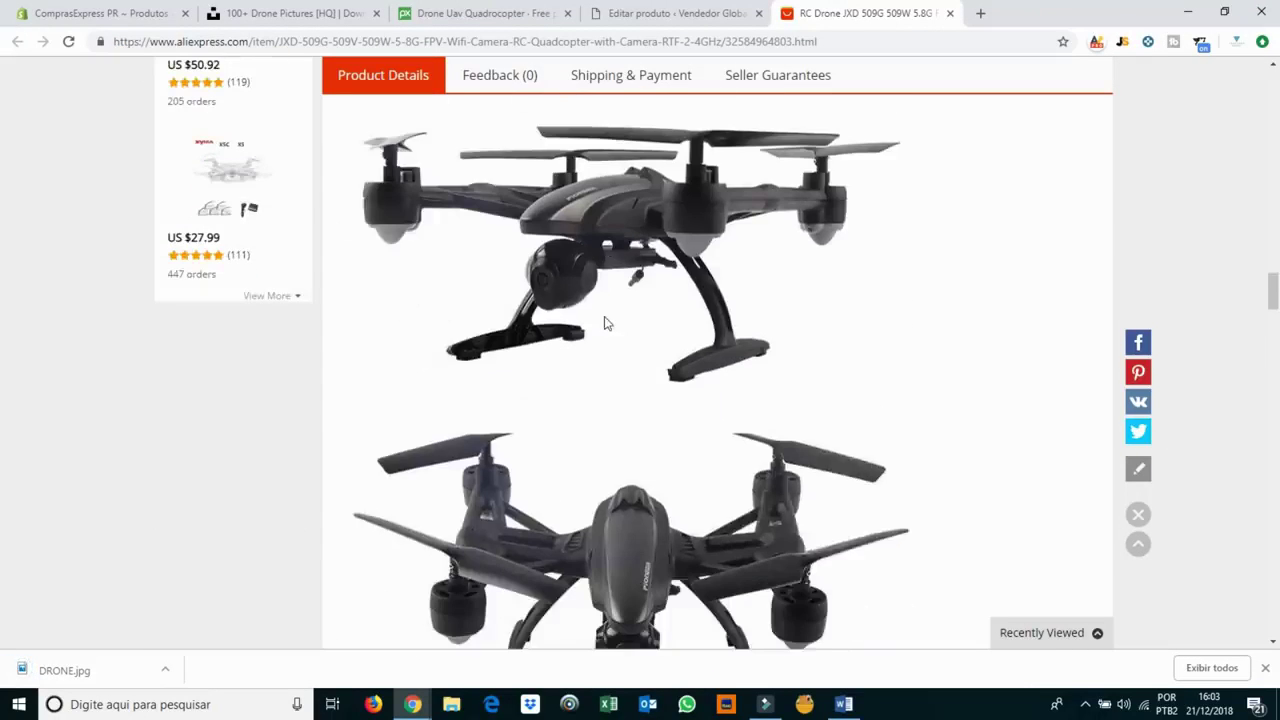
scroll(626, 335, down, 10)
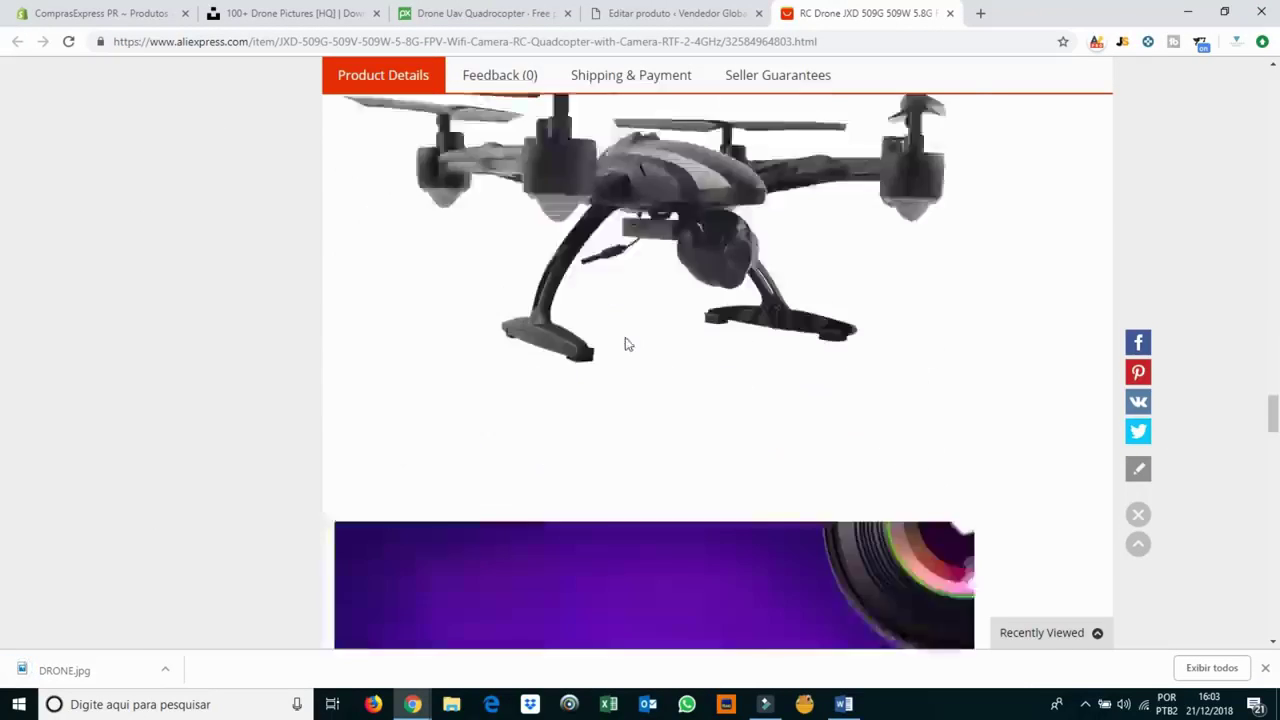
scroll(624, 346, down, 11)
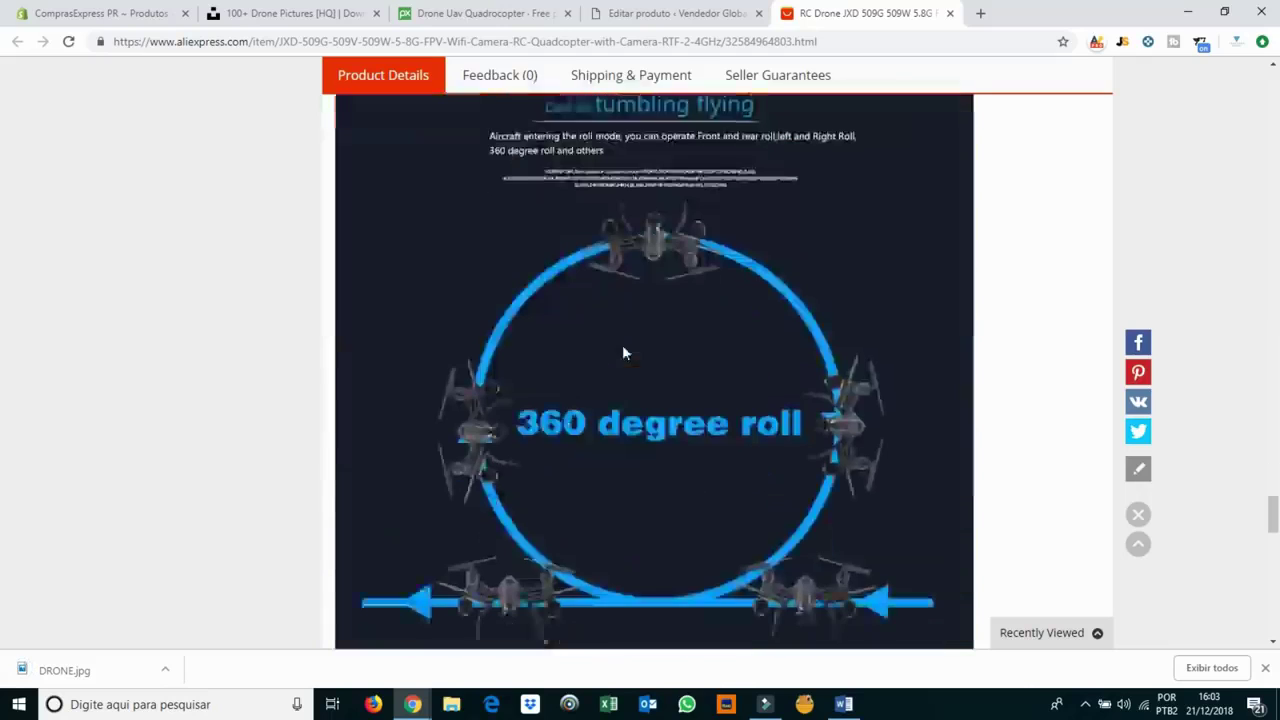
scroll(3, 430, up, 8)
scroll(3, 200, up, 15)
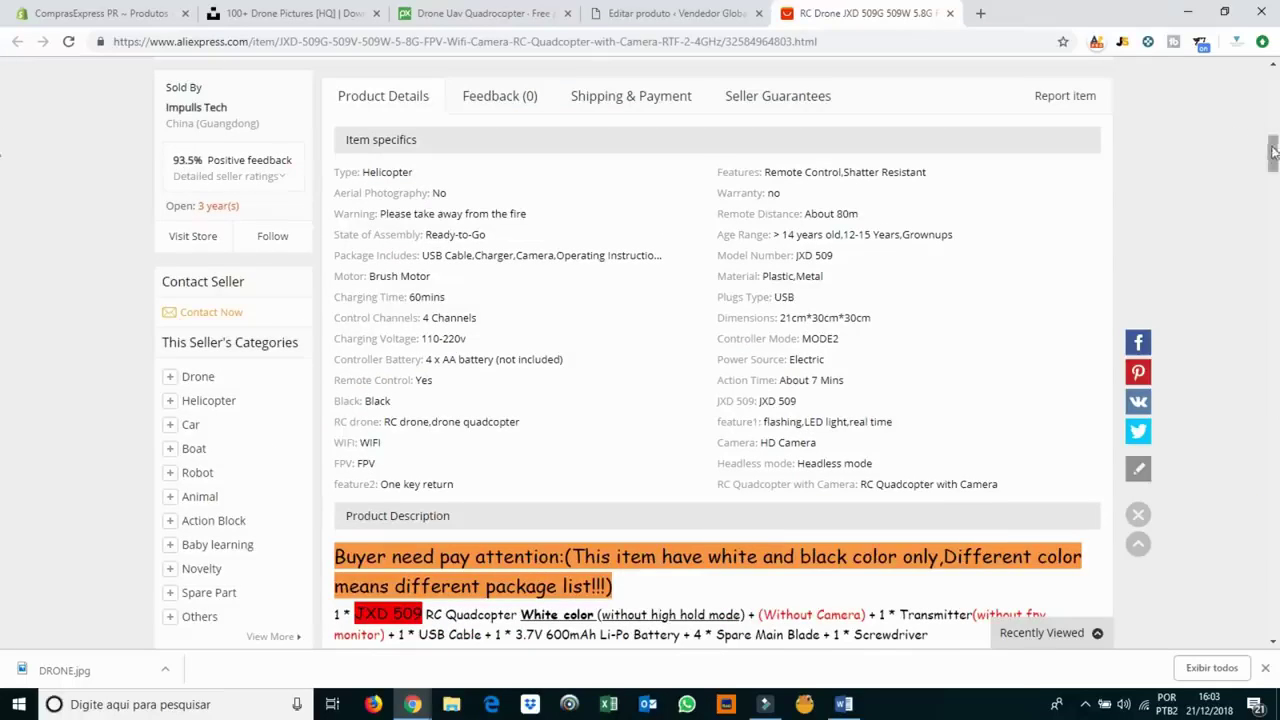
drag(1274, 152, 1273, 103)
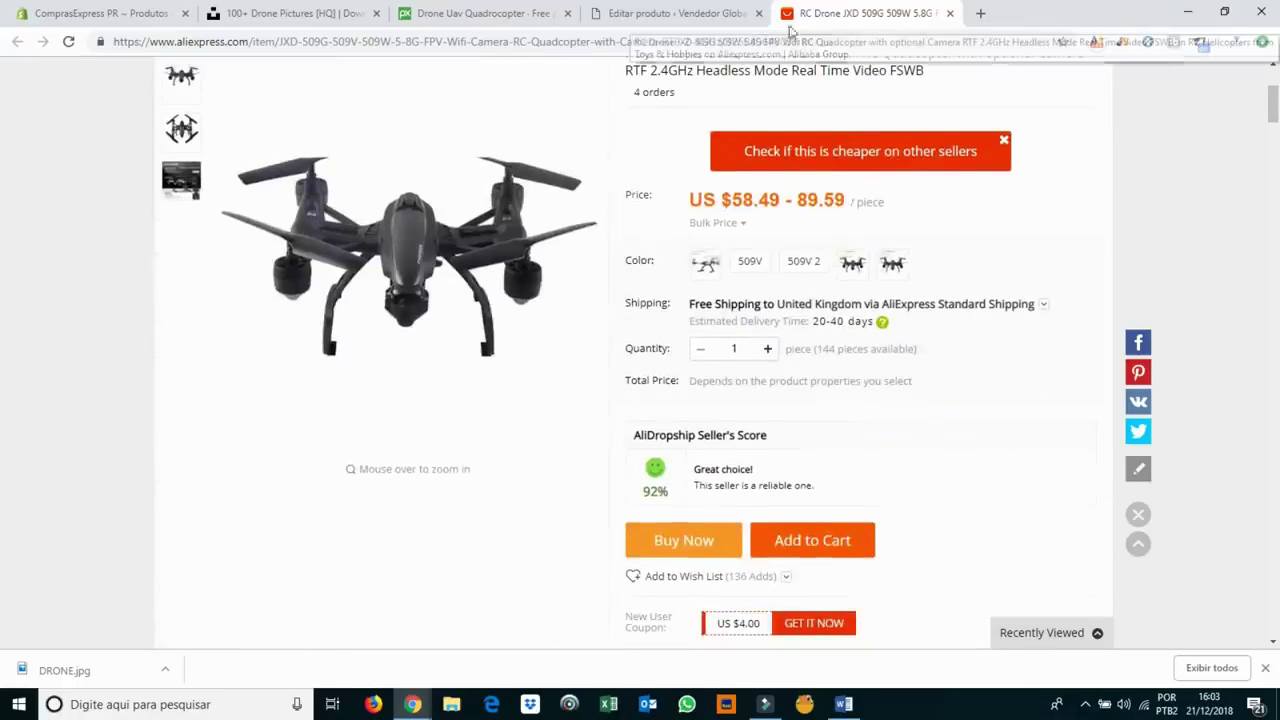
Copy the title "JXD 509W RC Drone - RTF – BLACK" from the Word document into the new Shopify product's title.
click(125, 13)
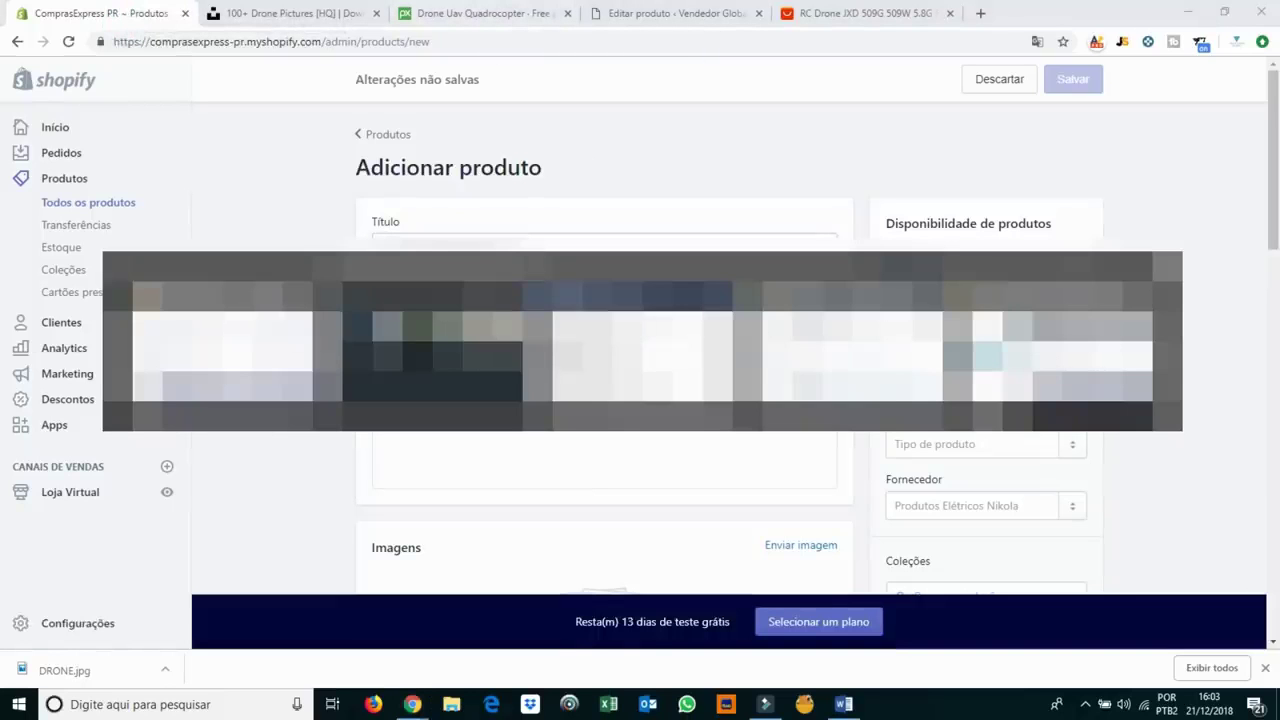
key(alt+Tab)
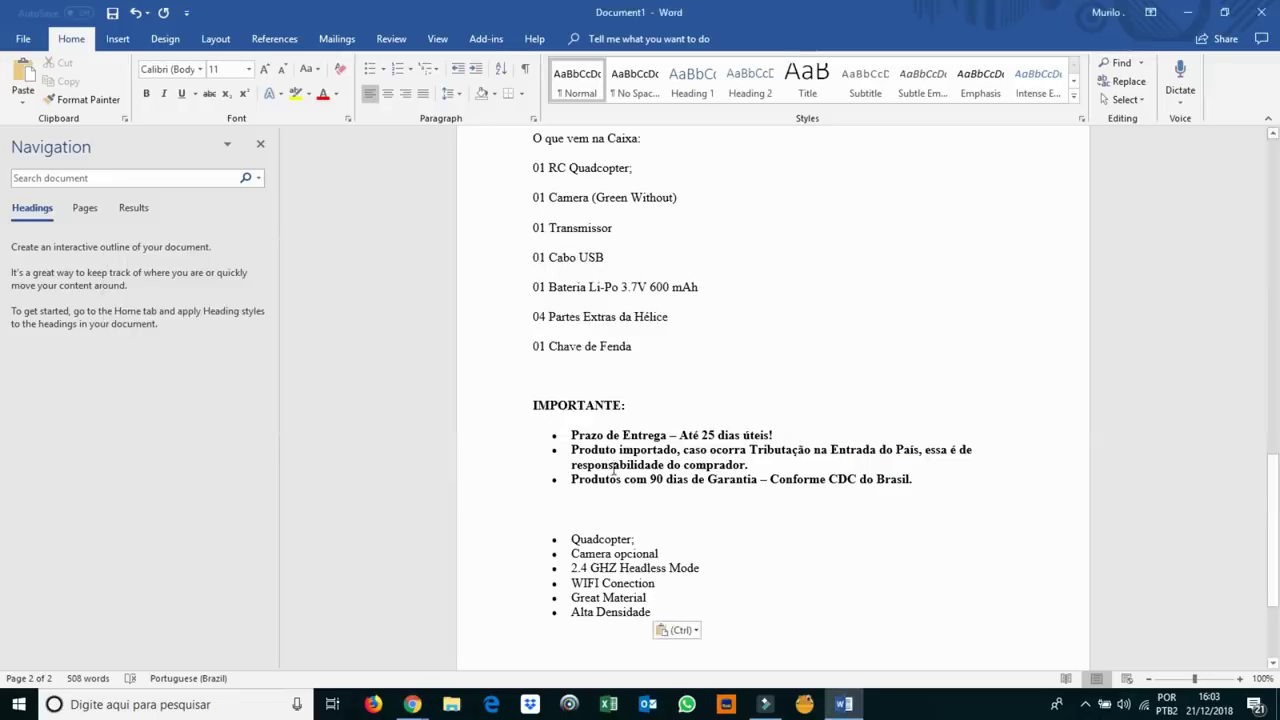
scroll(646, 347, up, 9)
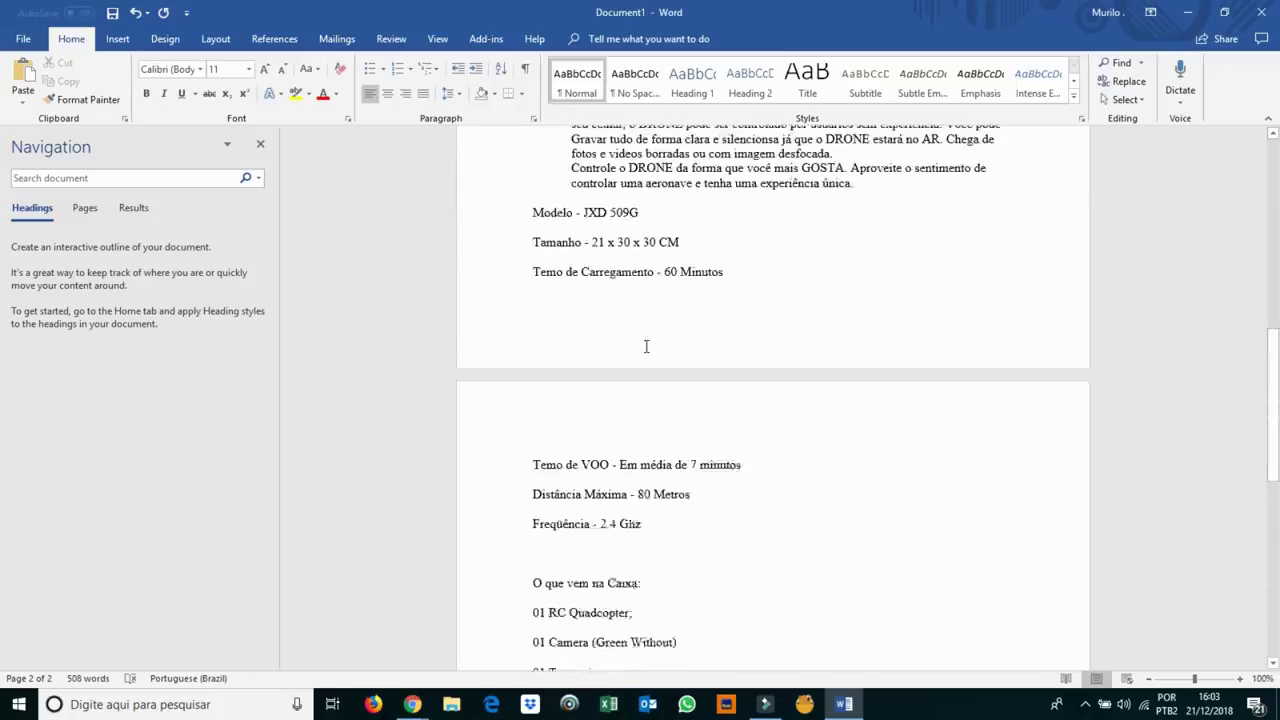
scroll(646, 347, up, 3)
triple_click(623, 317)
key(ctrl+c)
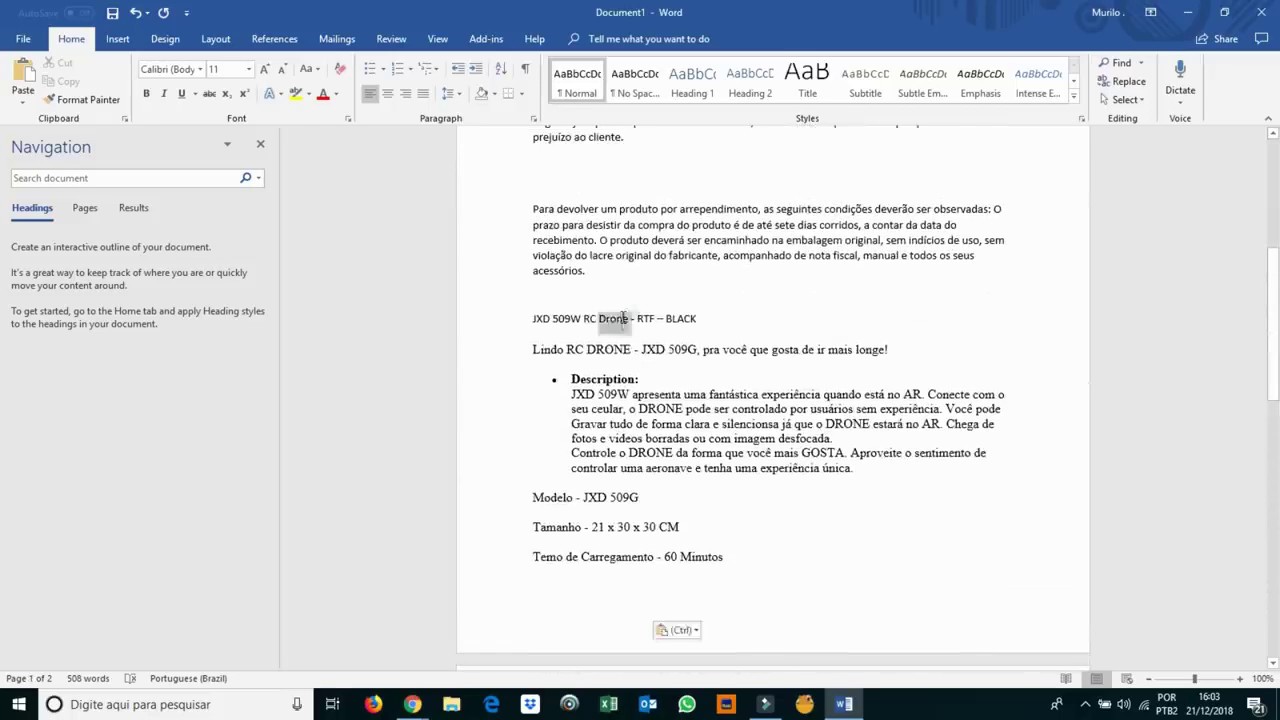
key(alt+Tab)
click(480, 248)
key(ctrl+v)
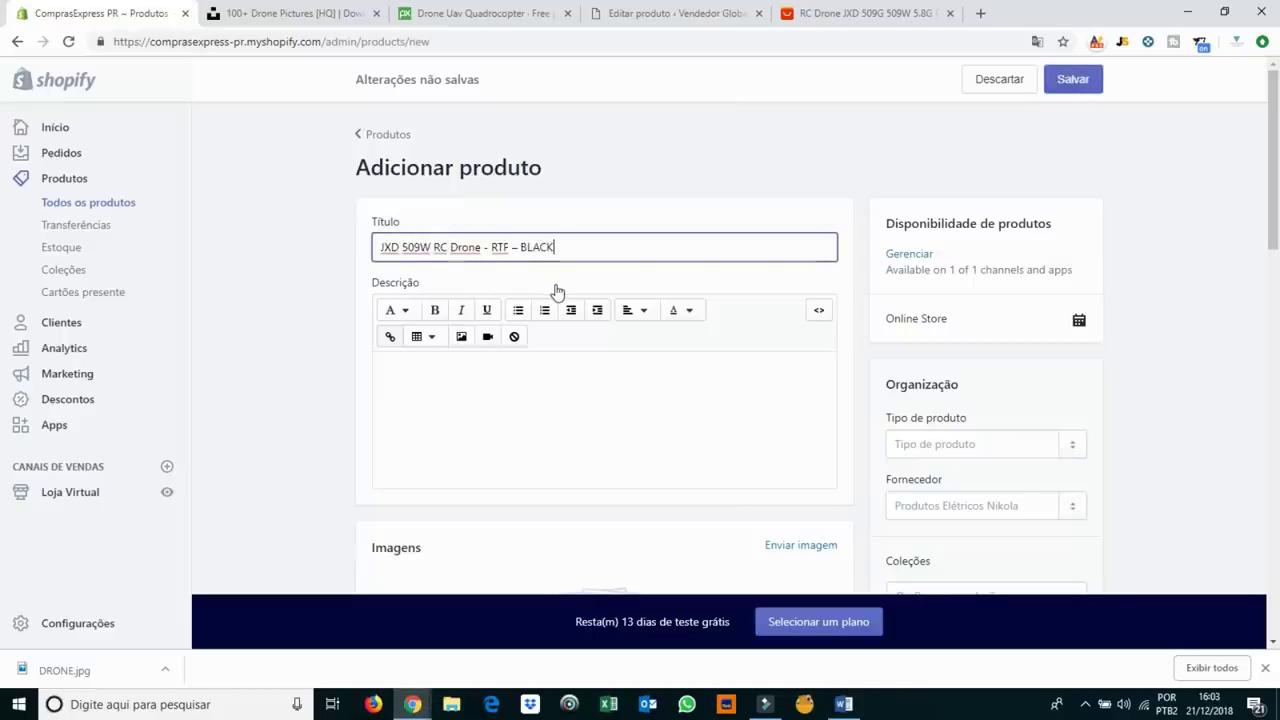
Reword the product title to "DRONE JXD 509W RC - RTF – BLACK".
text(DR)
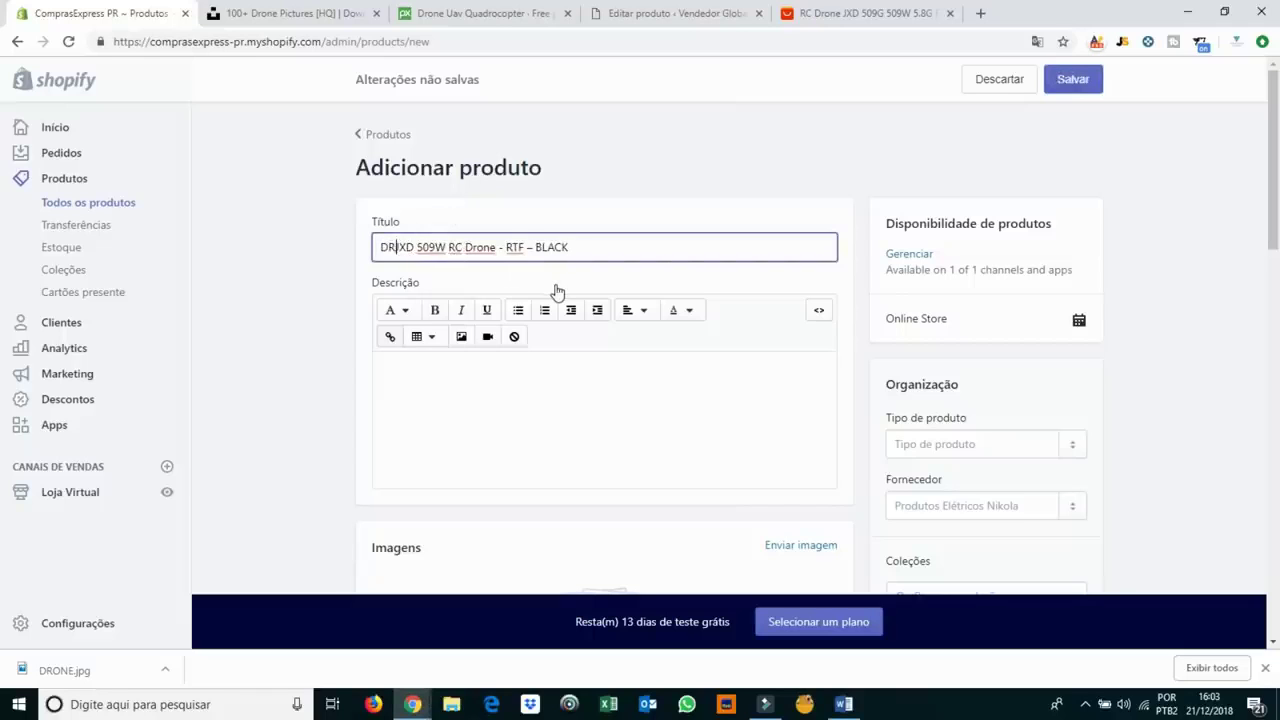
text(ONE)
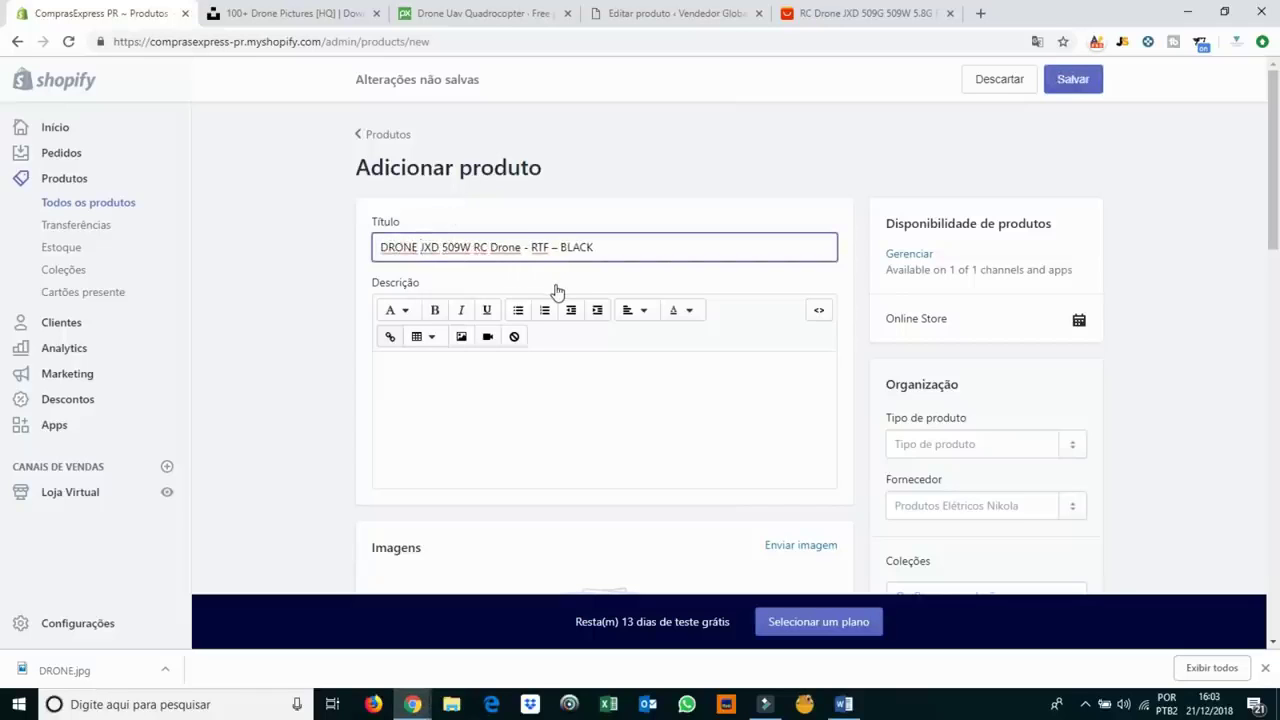
double_click(503, 246)
key(BackSpace)
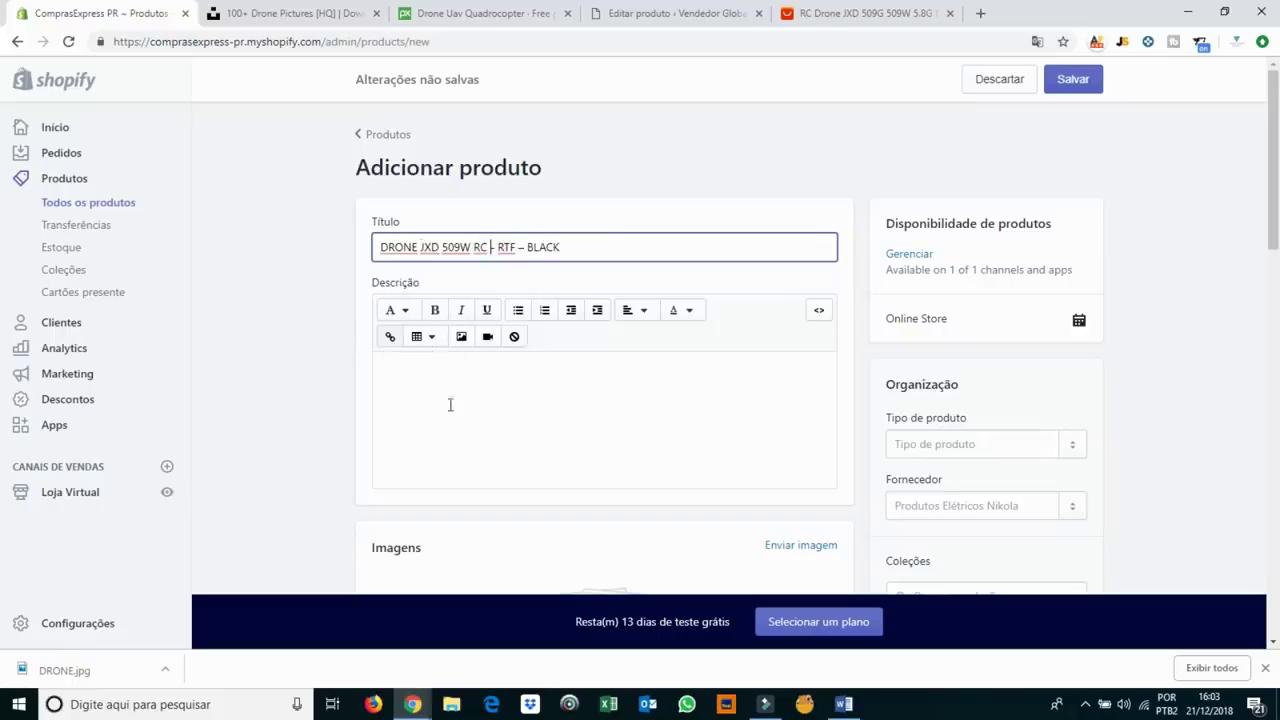
Start the description with "Você gostaria de ver o Mundo de cima!?!" and copy the drone's description text from the Word document.
click(674, 456)
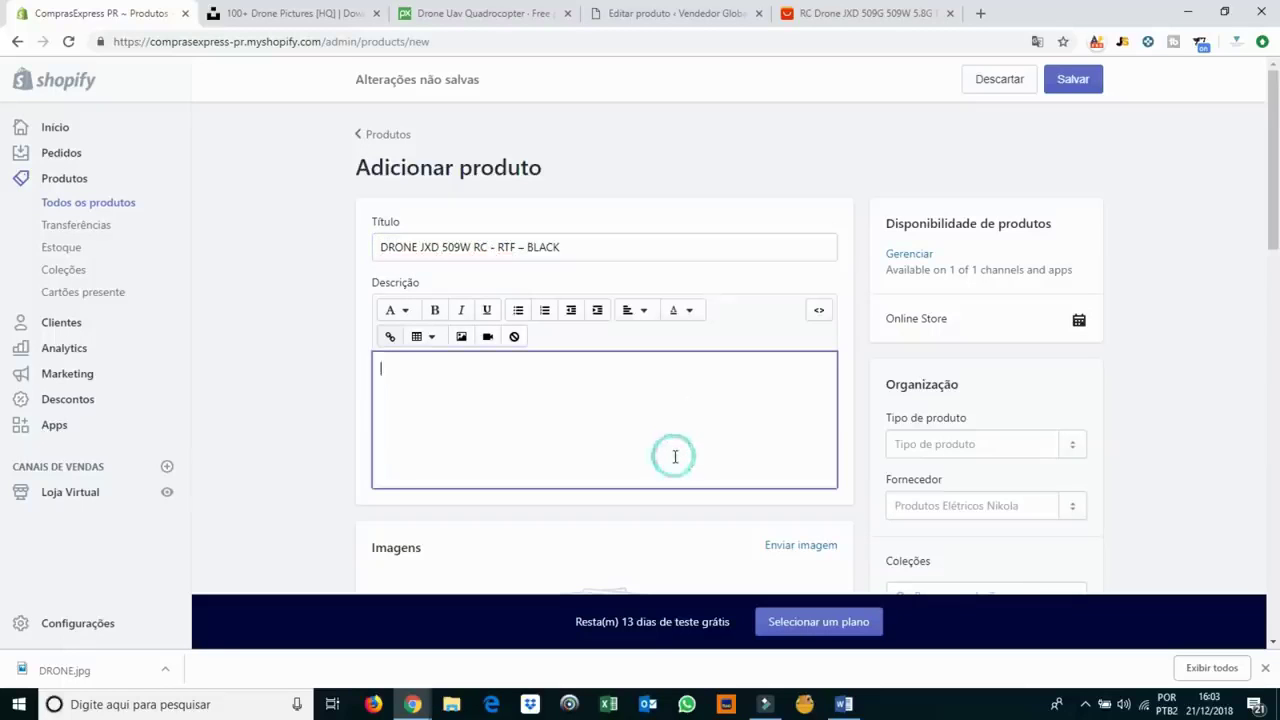
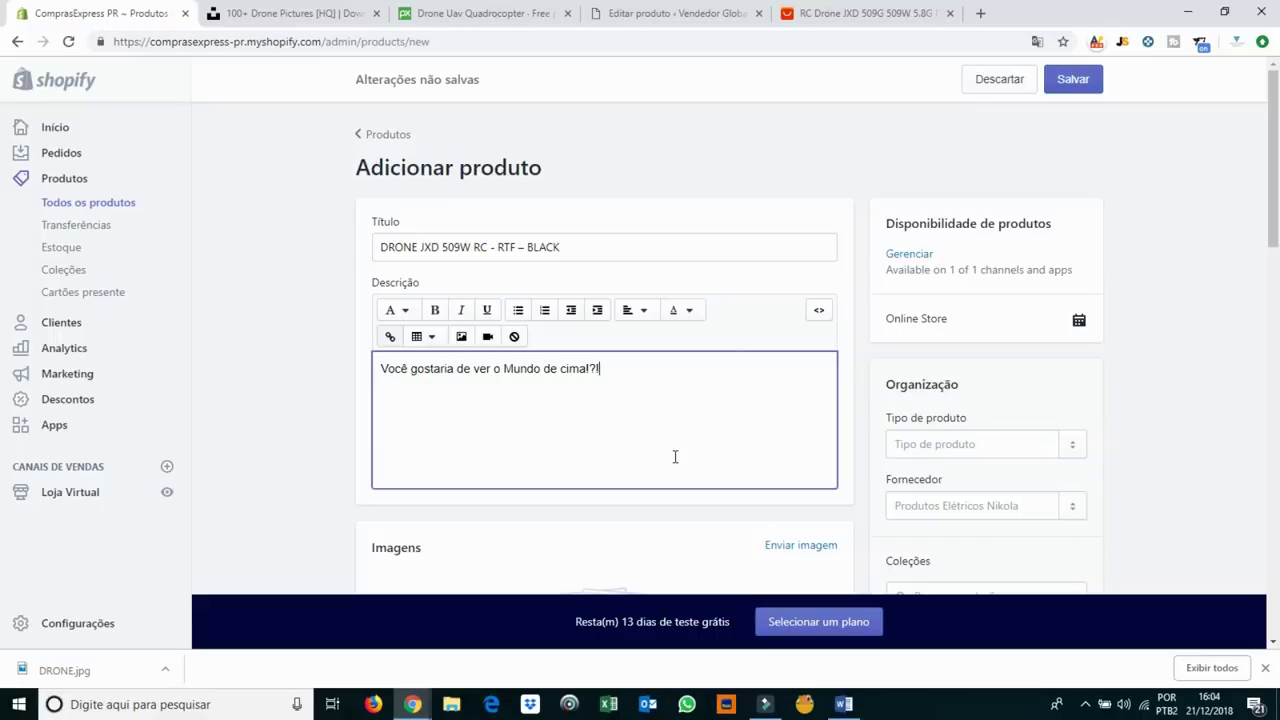
key(alt+Tab)
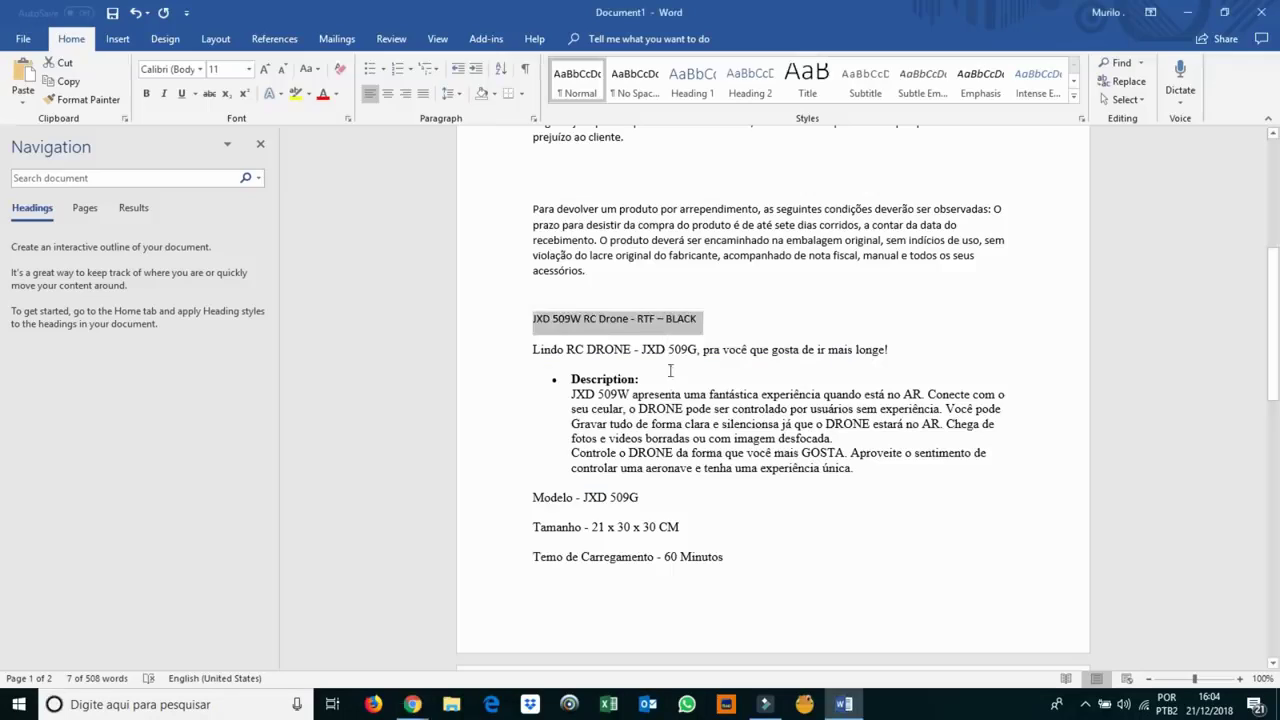
scroll(721, 421, up, 2)
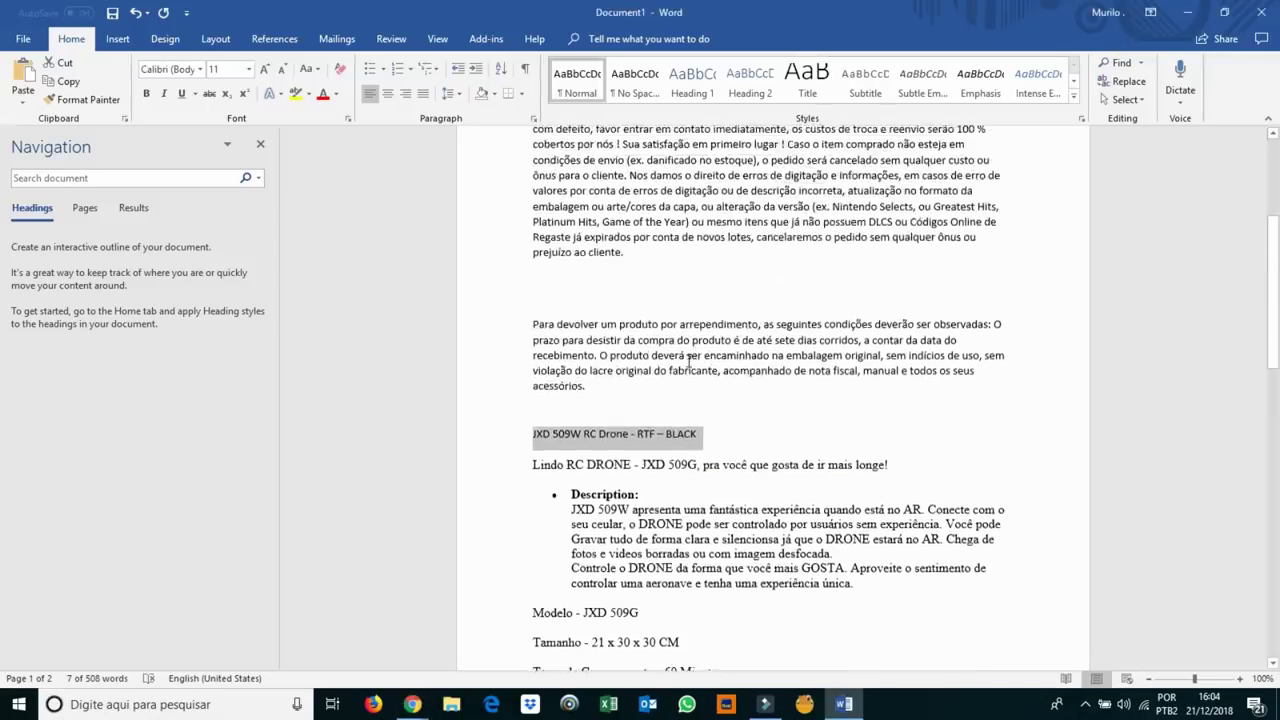
scroll(555, 325, down, 3)
drag(533, 311, 926, 517)
scroll(649, 394, down, 3)
scroll(652, 400, down, 2)
scroll(697, 551, down, 8)
key(alt+Tab)
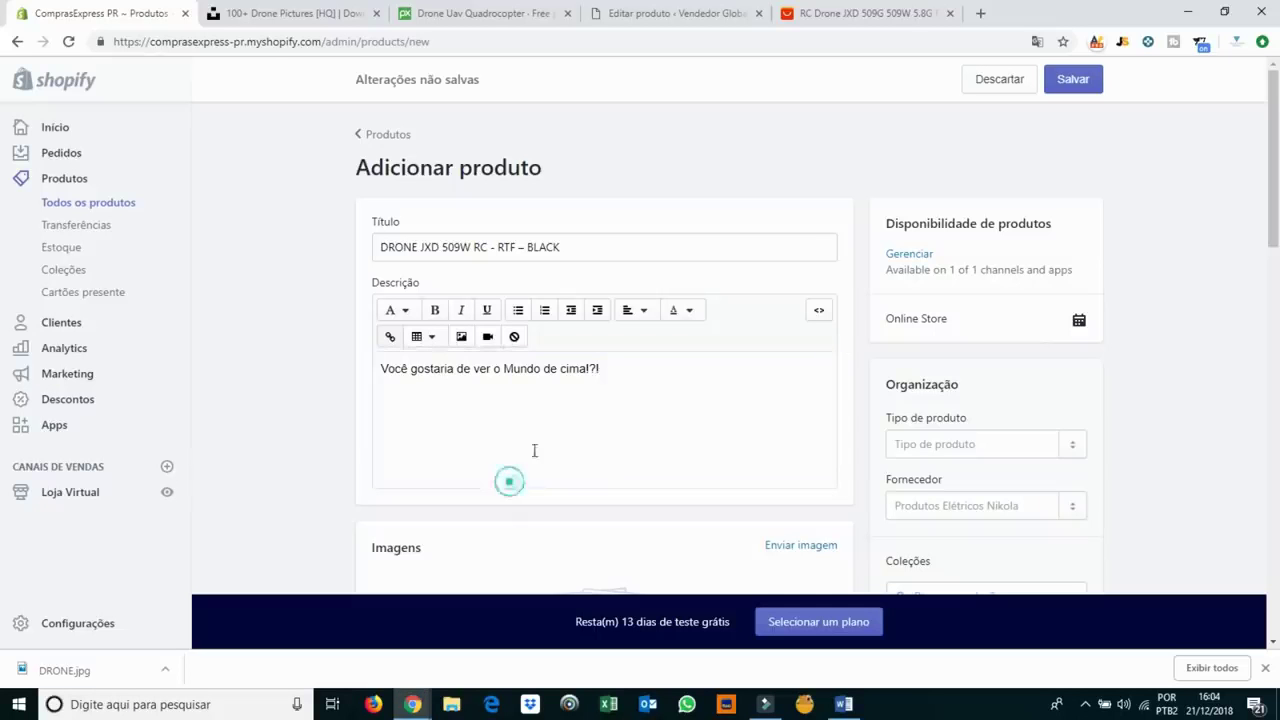
Paste the copied drone text below the opening sentence of the description, leaving a blank line between, and review it.
click(680, 388)
key(Return)
key(Return)
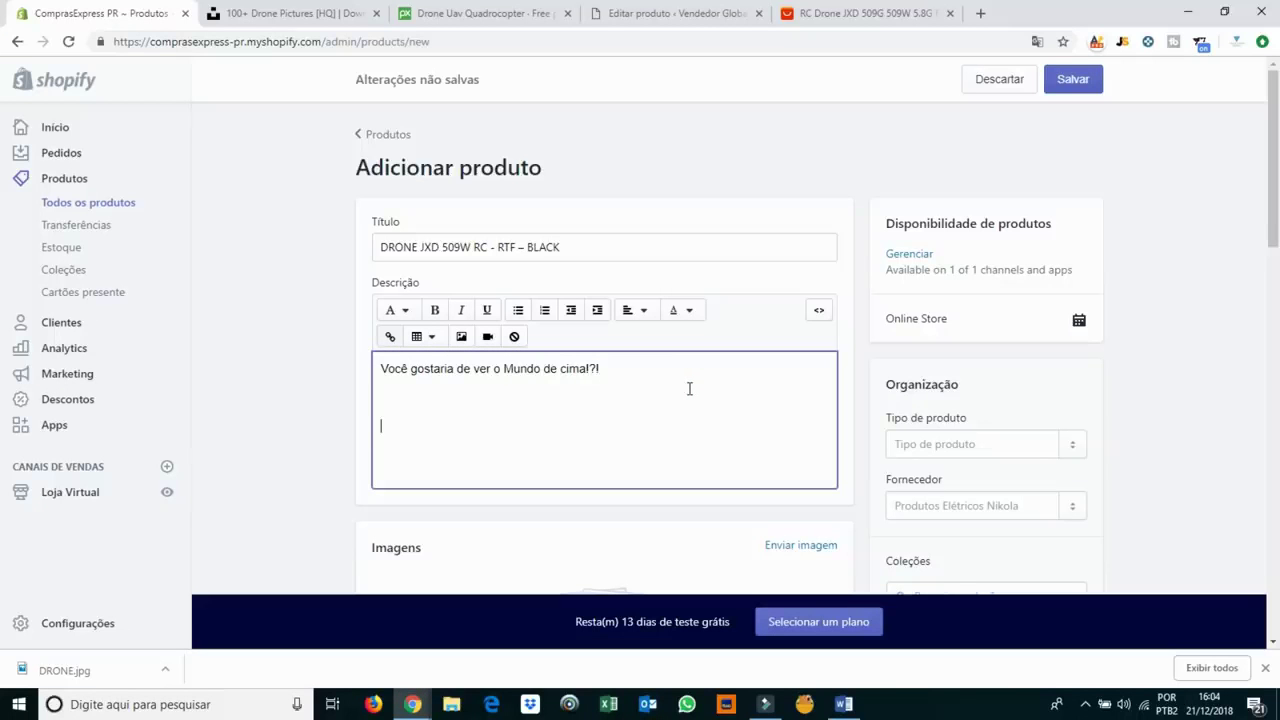
key(ctrl+v)
scroll(686, 386, down, 10)
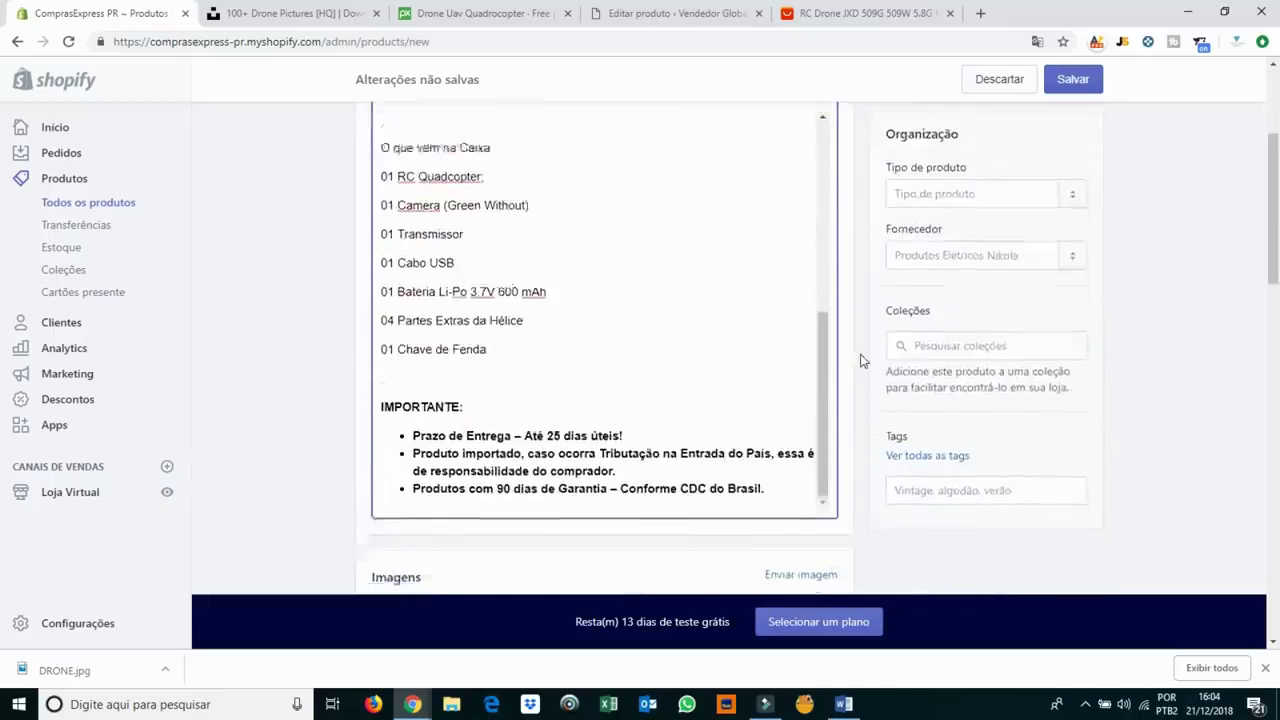
scroll(863, 363, up, 5)
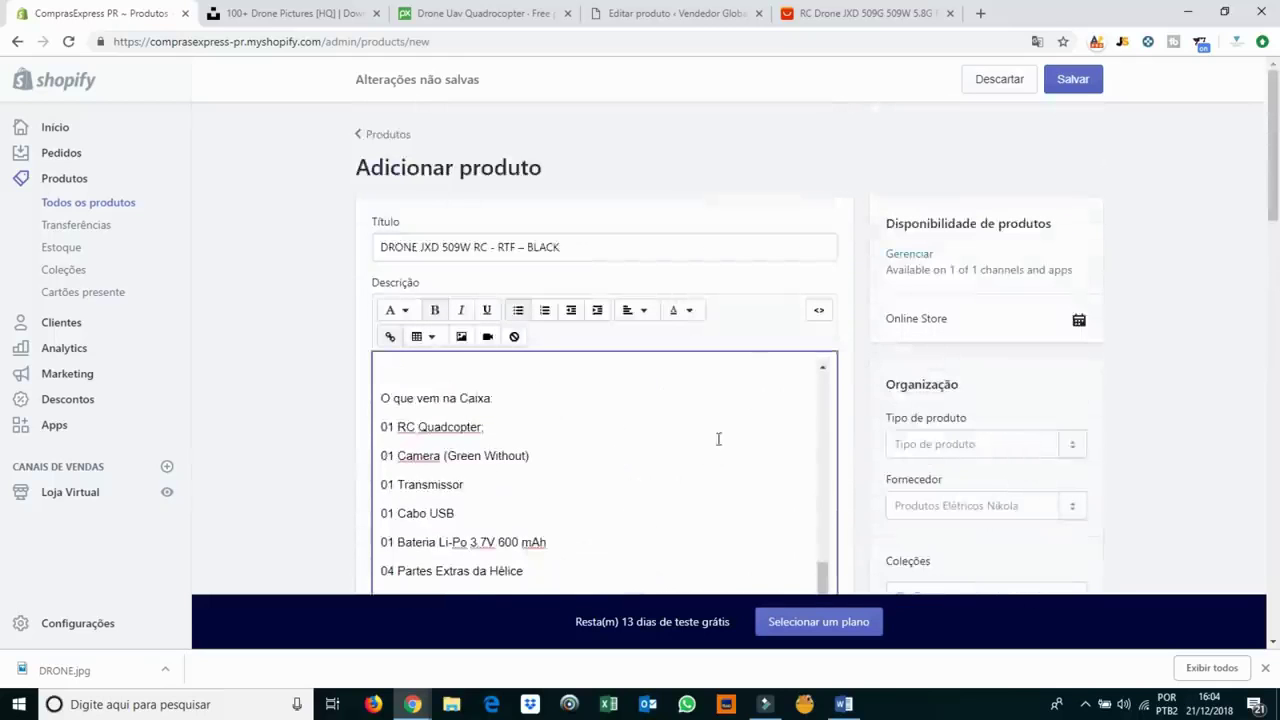
scroll(734, 451, up, 3)
Upload the saved DRONE photo to the product's images and dismiss the browser's download bar.
scroll(855, 319, down, 5)
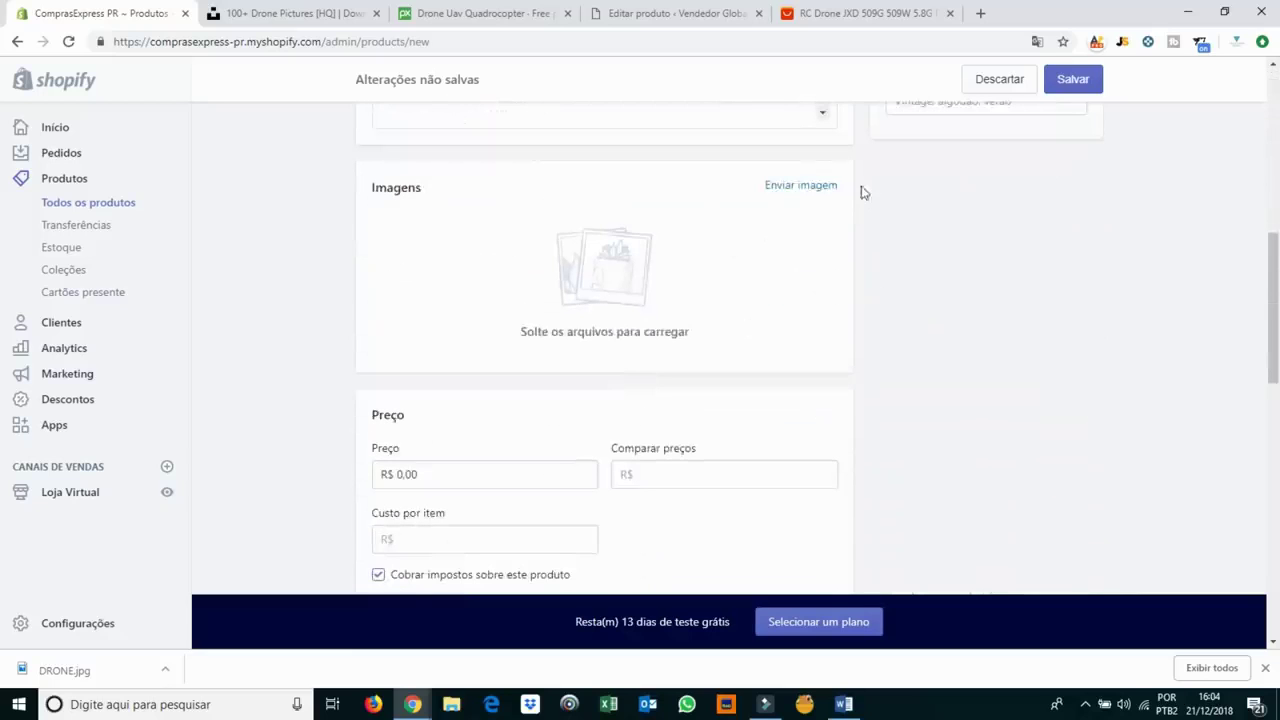
click(801, 186)
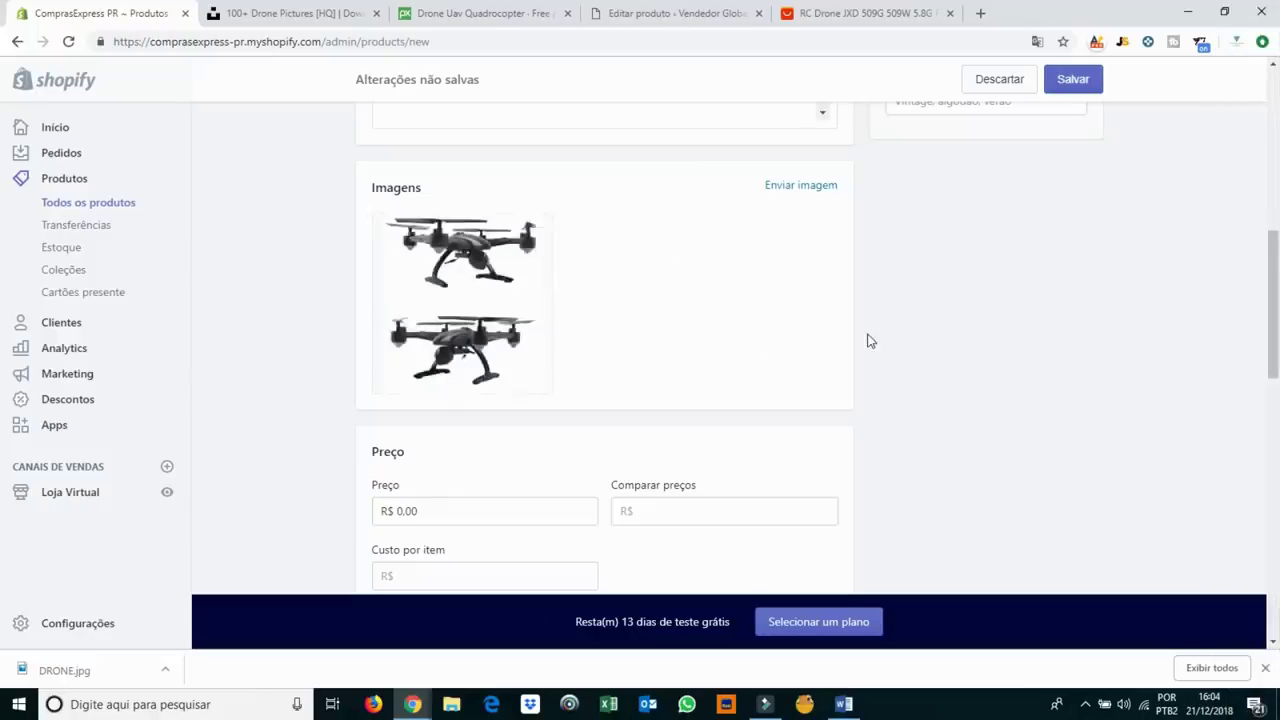
scroll(869, 340, down, 2)
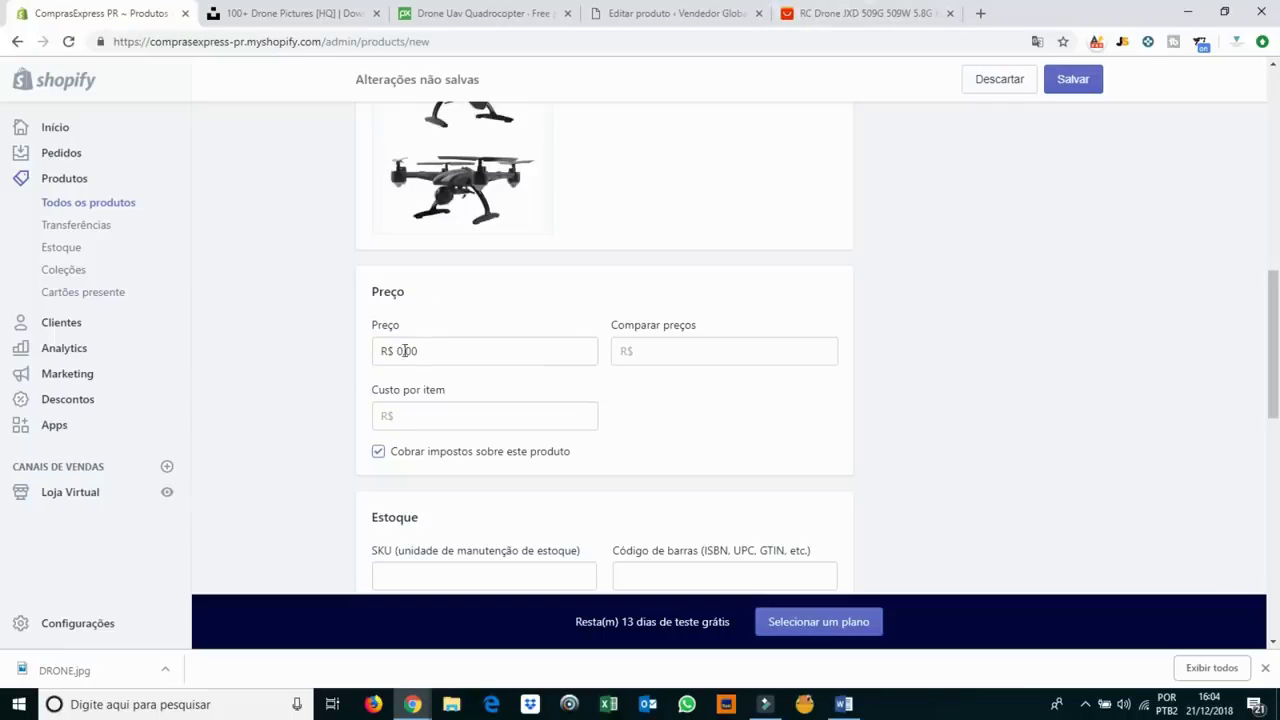
click(1266, 668)
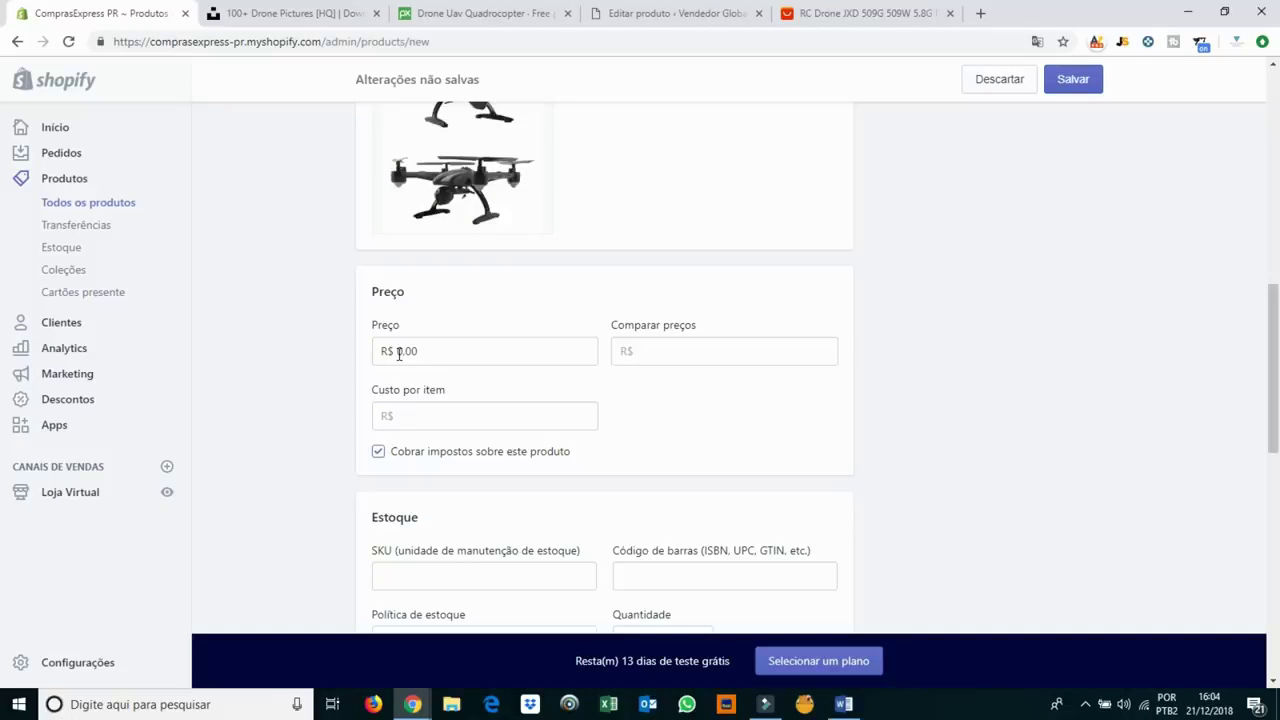
Check the lowest price of the drone on the AliExpress listing and return to the Shopify product form.
click(873, 7)
double_click(760, 200)
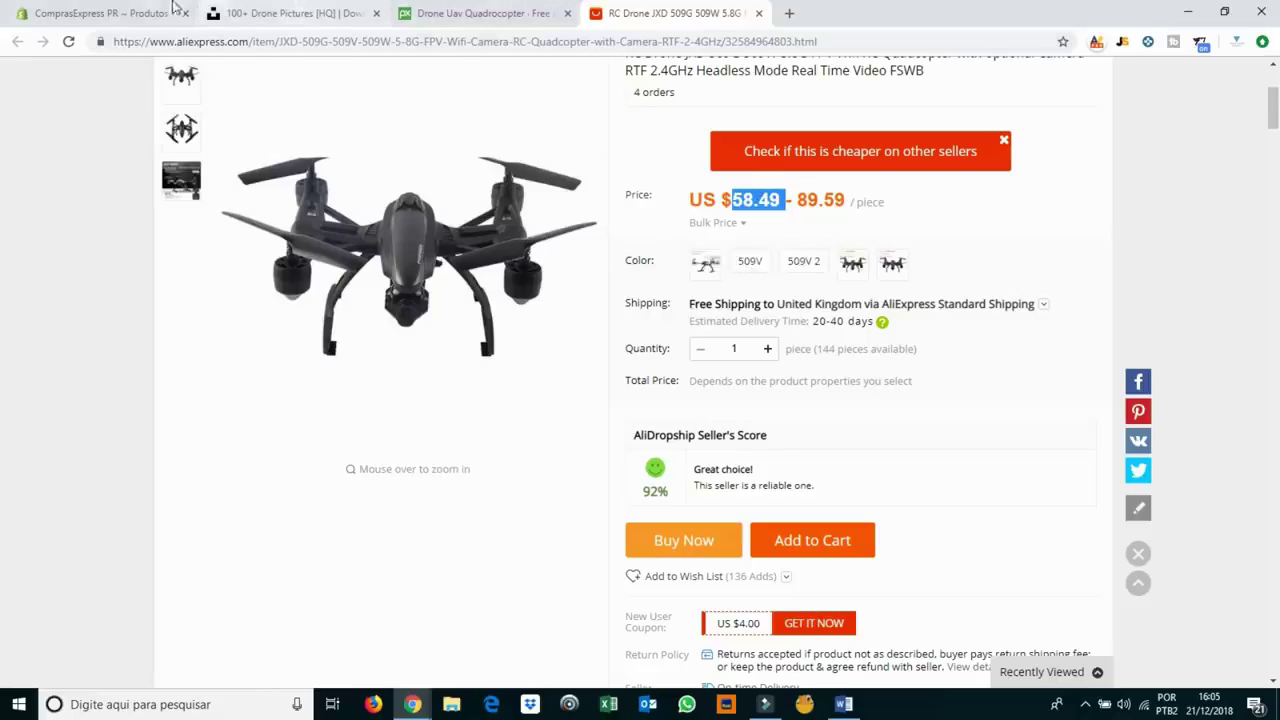
click(103, 15)
Set the product's selling price to R$ 399.90.
click(450, 350)
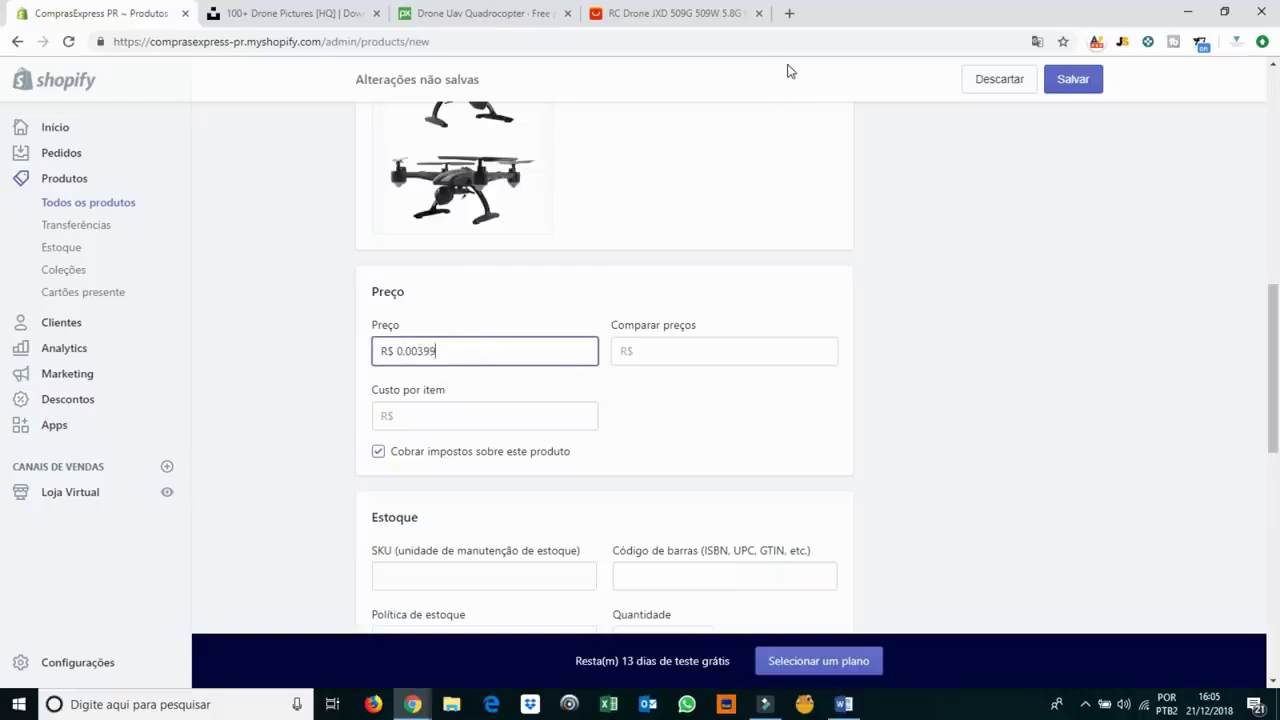
text(3)
key(BackSpace)
key(BackSpace)
key(BackSpace)
key(BackSpace)
key(BackSpace)
text(399.90)
key(Tab)
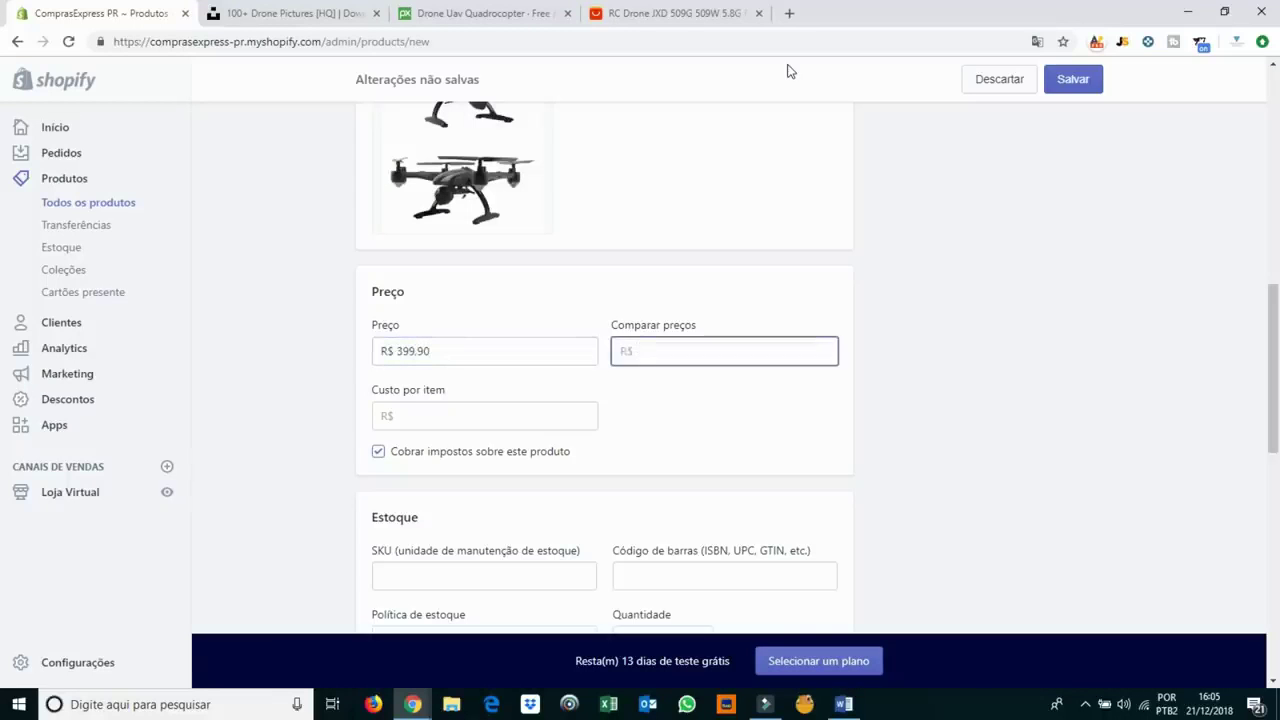
Set the compare-at price to R$ 499.90 and the cost per item to R$ 240.00.
text(499.90)
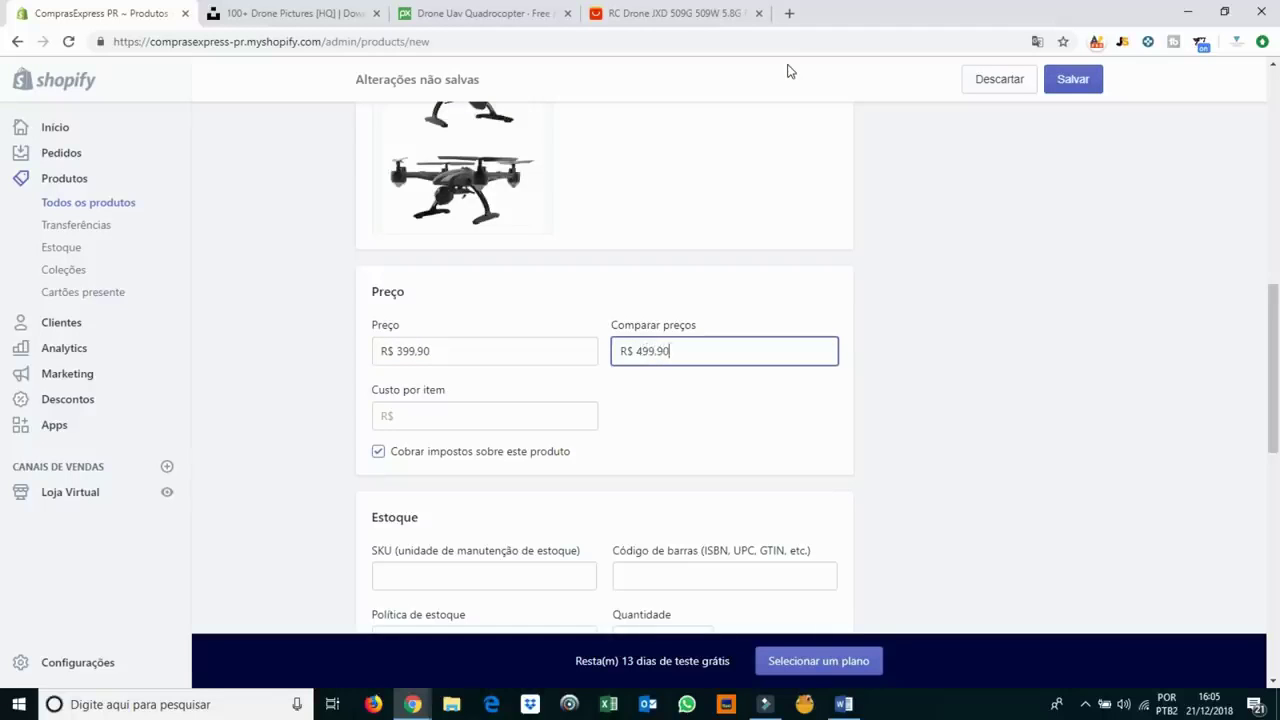
key(Tab)
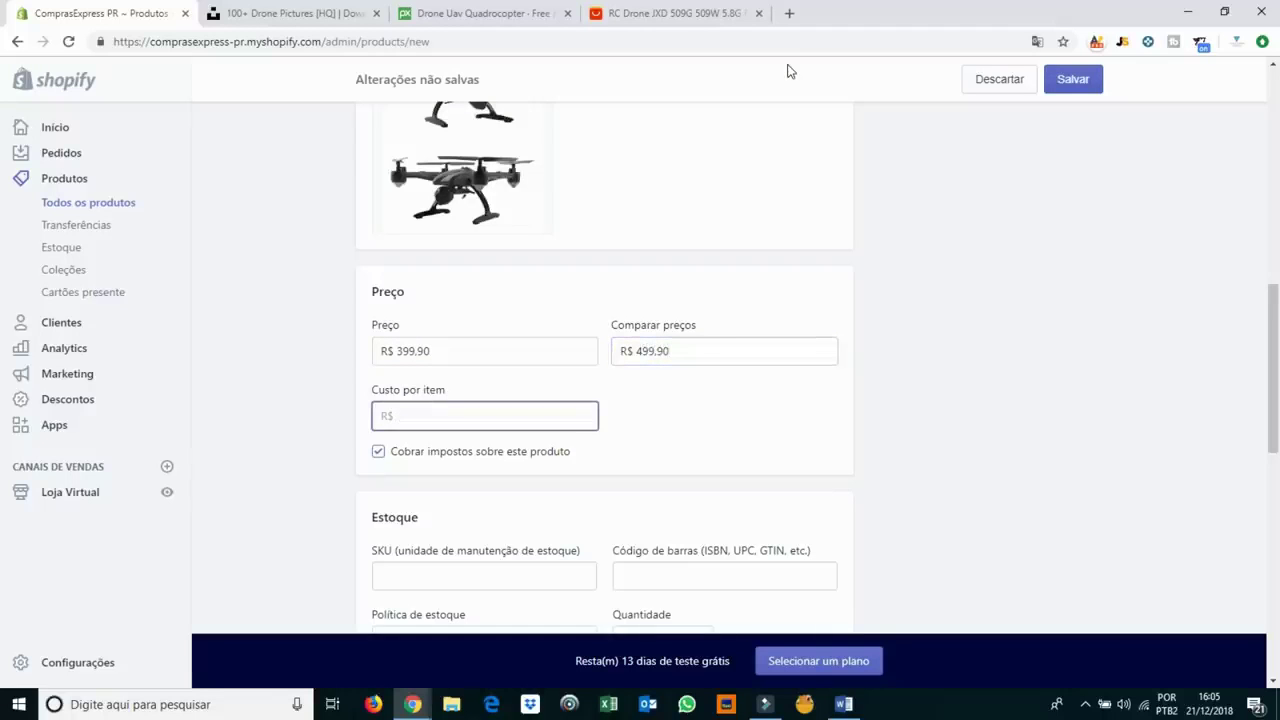
text(240.00)
key(Tab)
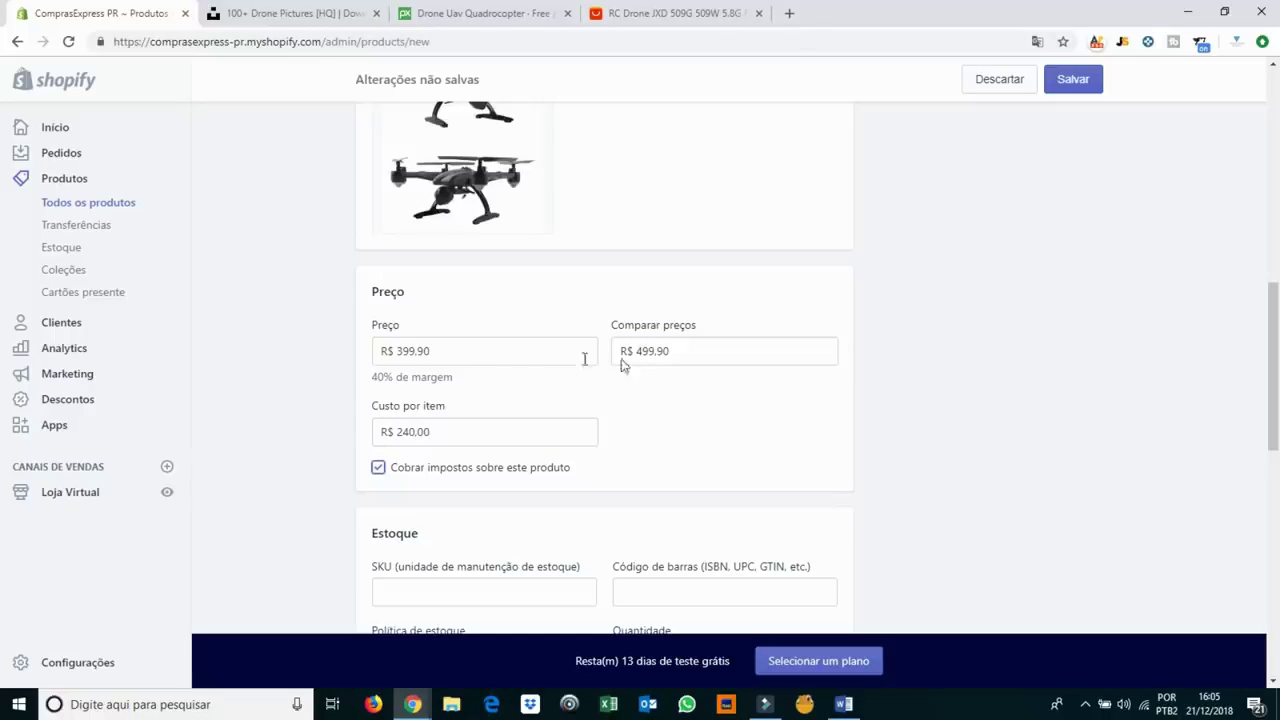
Review the margin calculated from the price and cost, and look over the stock fields.
drag(378, 376, 460, 381)
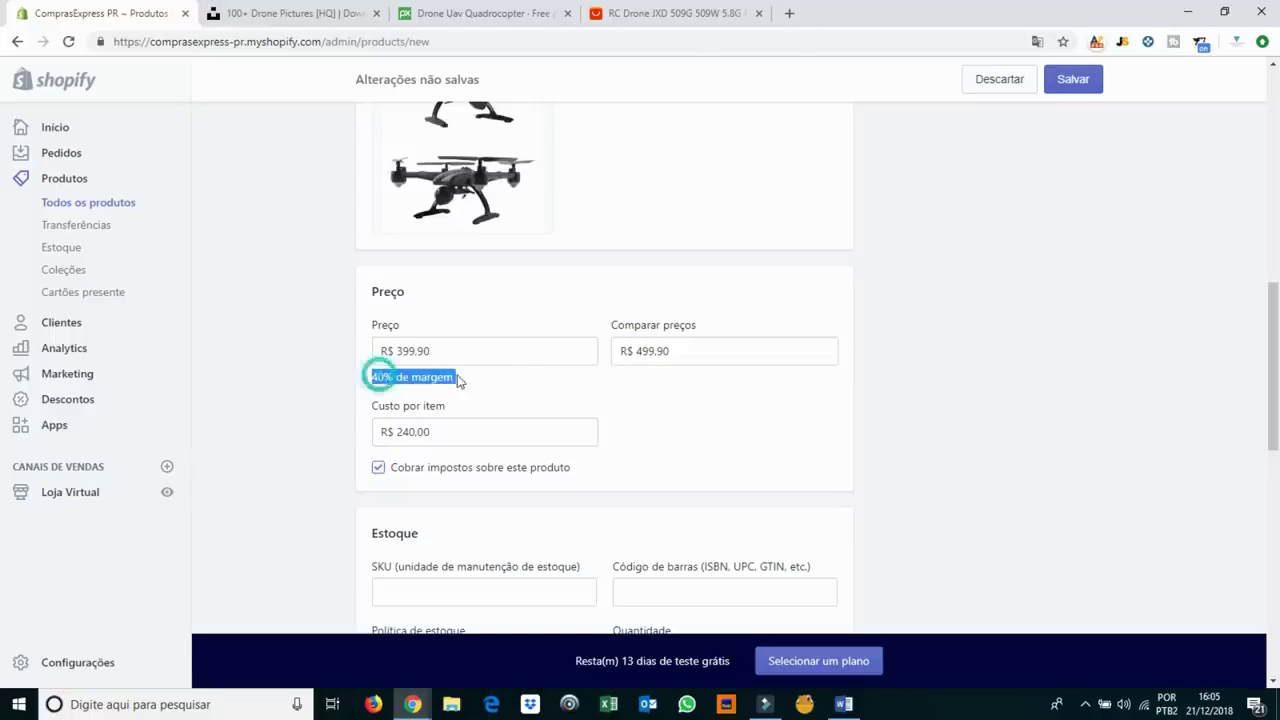
click(533, 427)
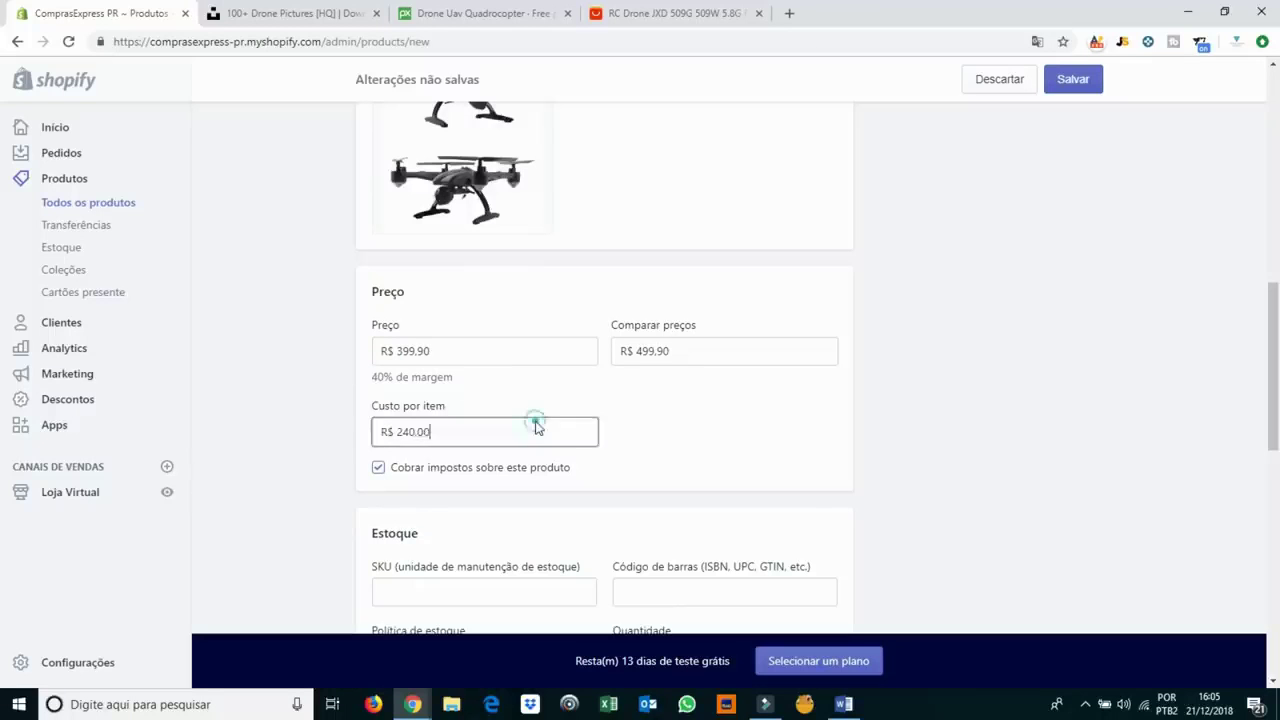
click(629, 434)
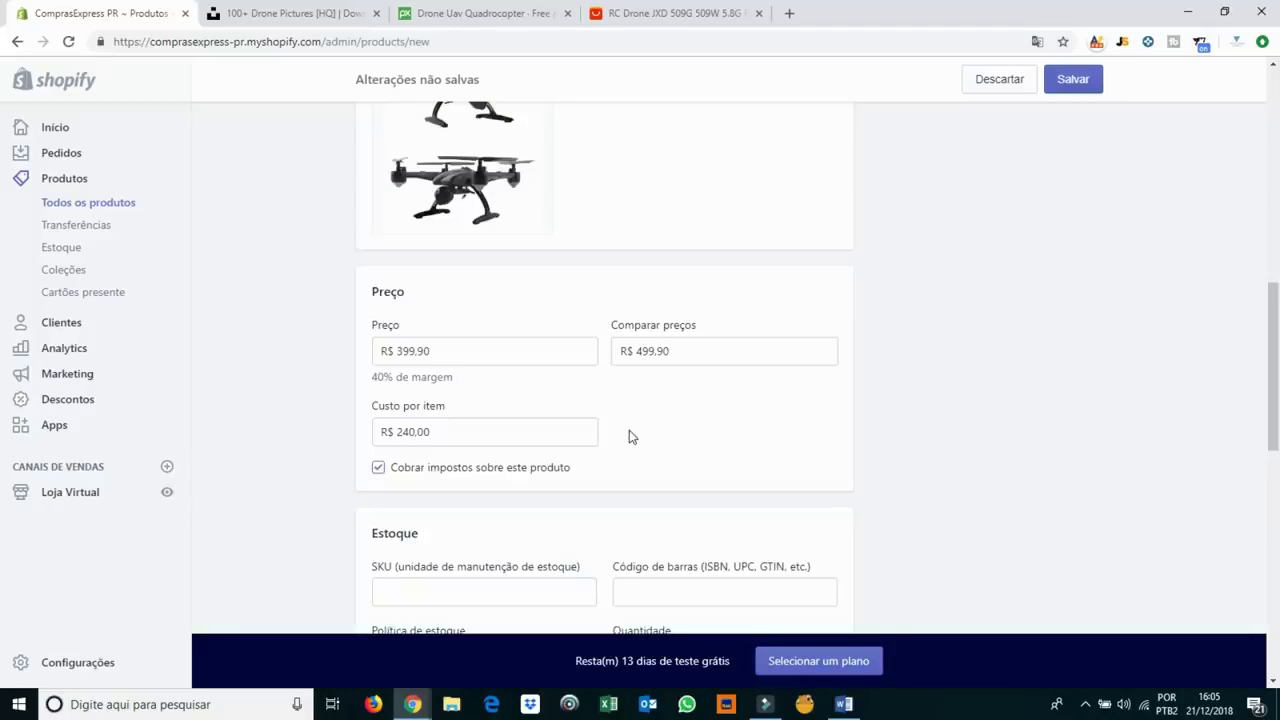
scroll(631, 434, up, 1)
scroll(540, 389, down, 1)
scroll(410, 510, down, 2)
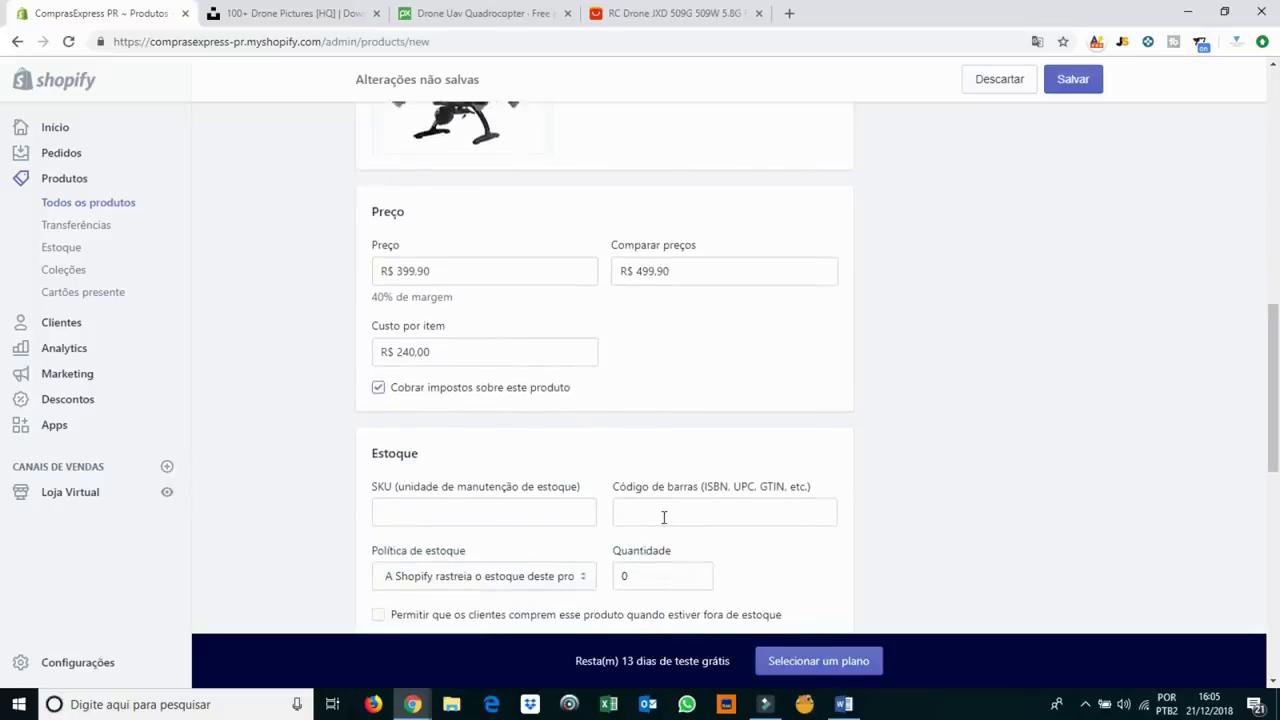
Set the product's SKU to DRONE01 and its stock quantity to 10, leaving the barcode empty.
scroll(616, 463, down, 2)
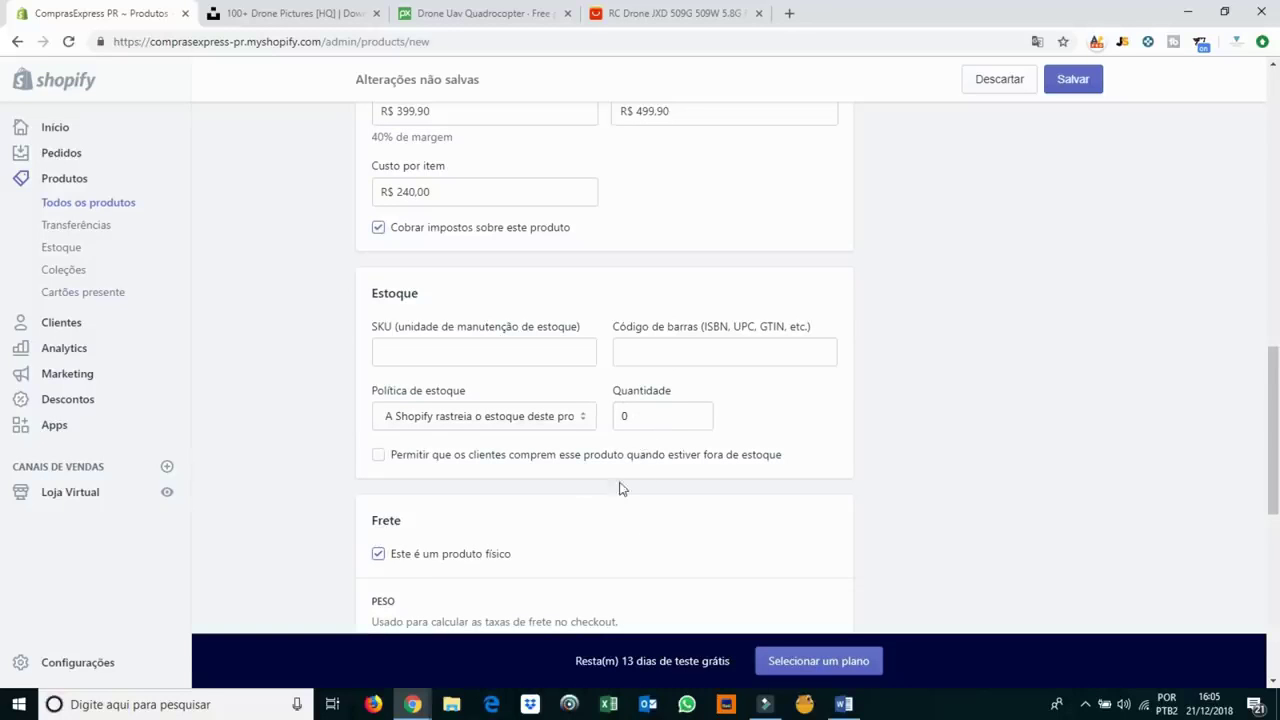
scroll(563, 506, down, 2)
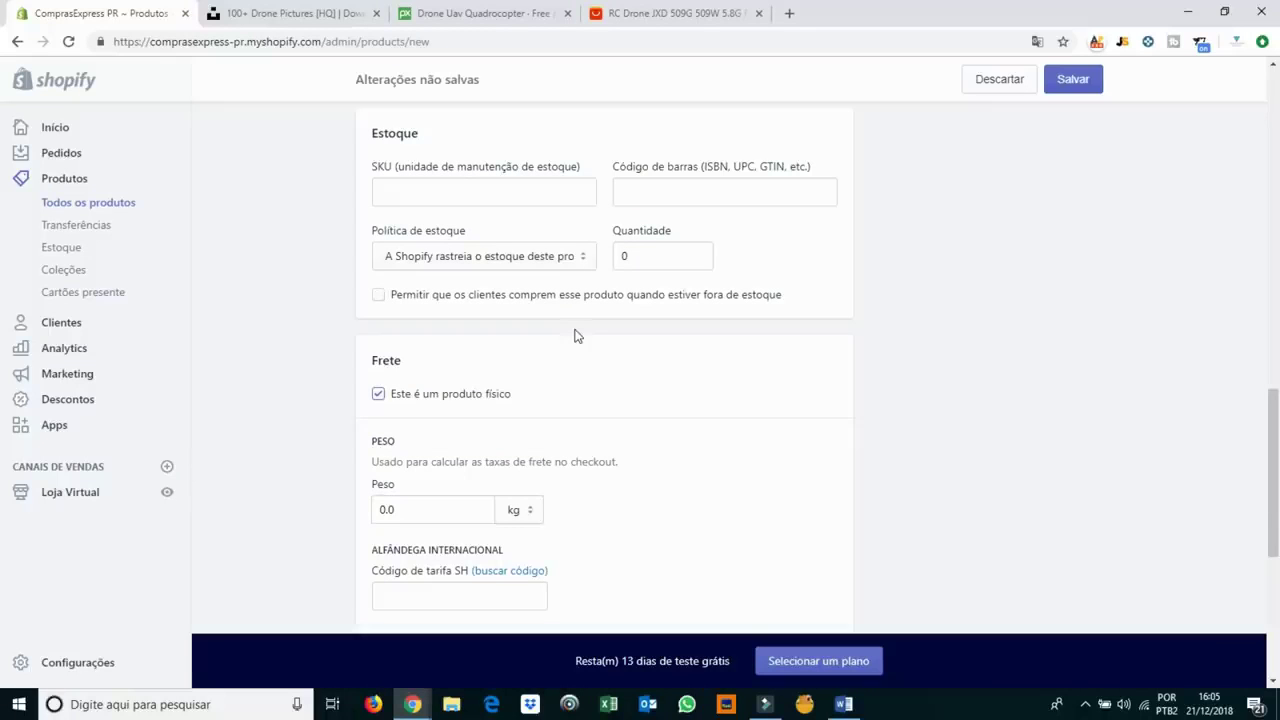
click(424, 192)
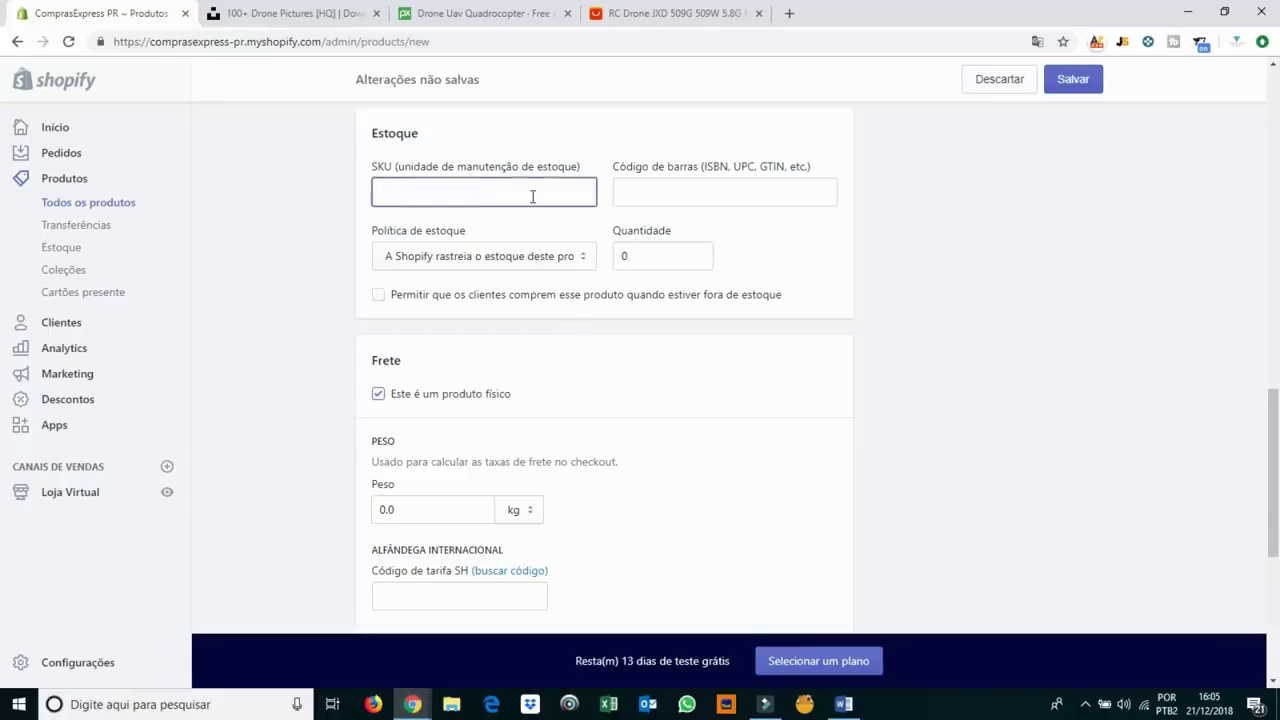
text(DRONE01)
click(662, 193)
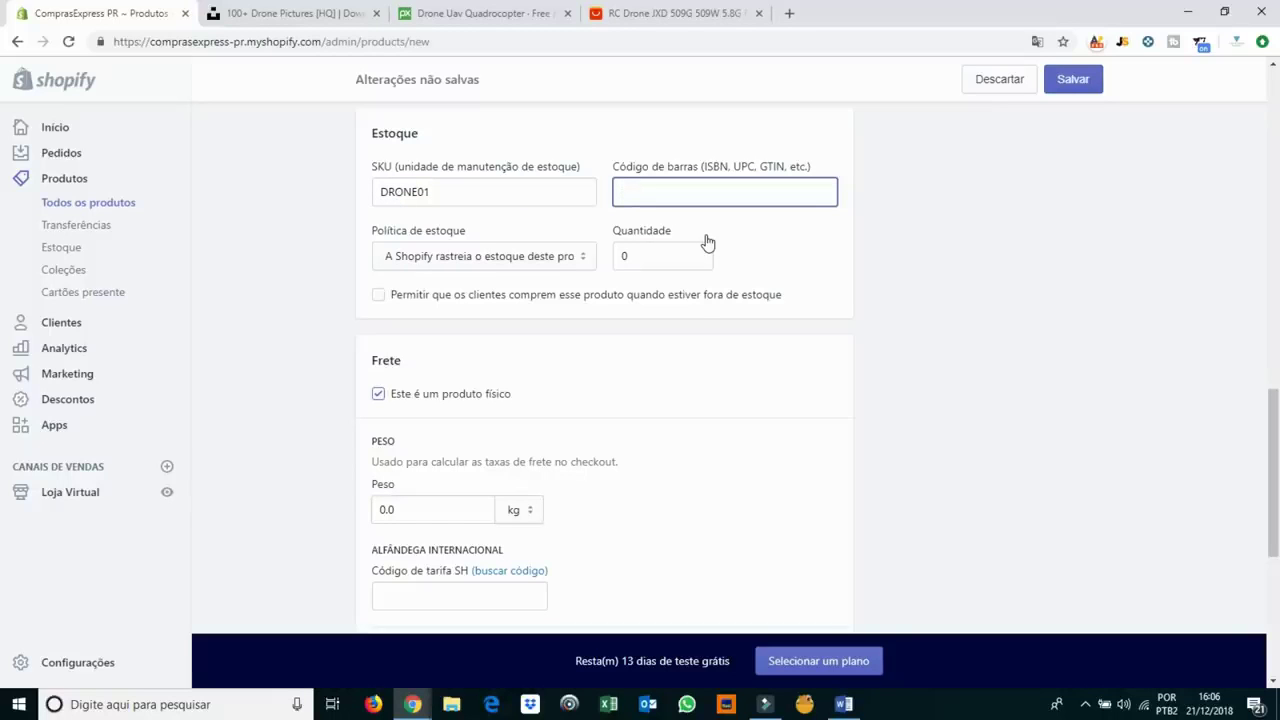
click(666, 256)
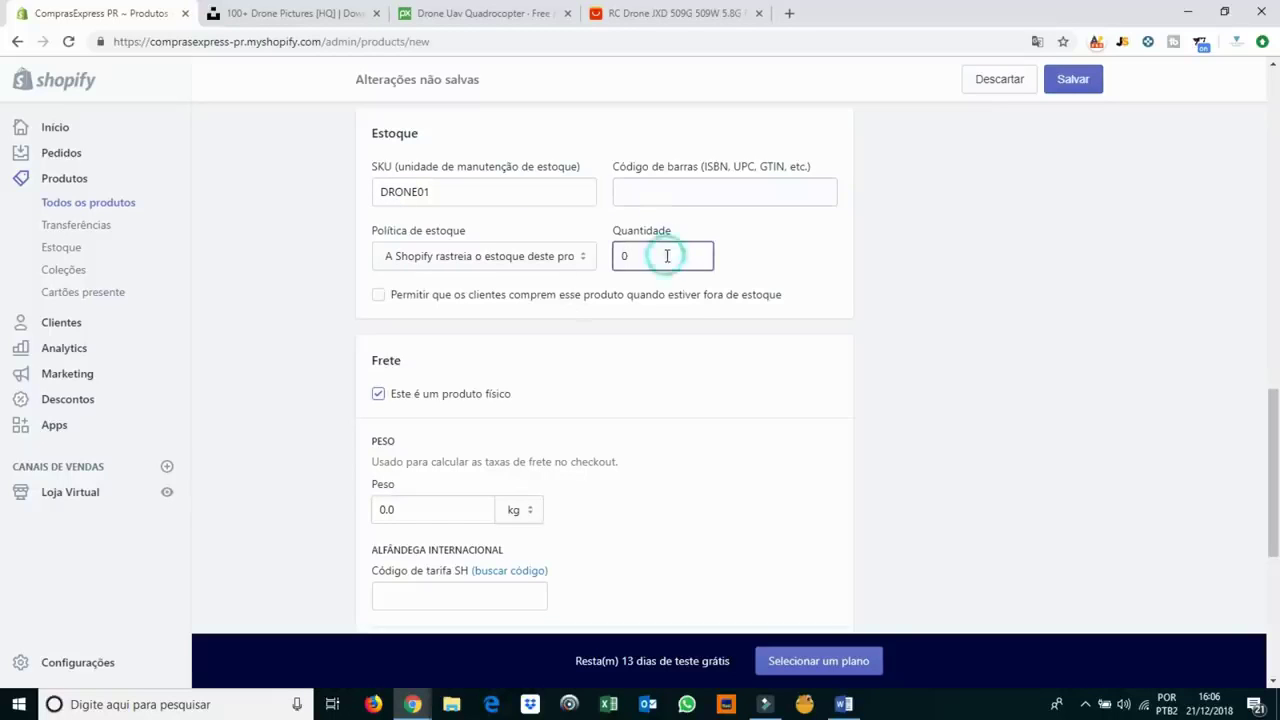
text(10)
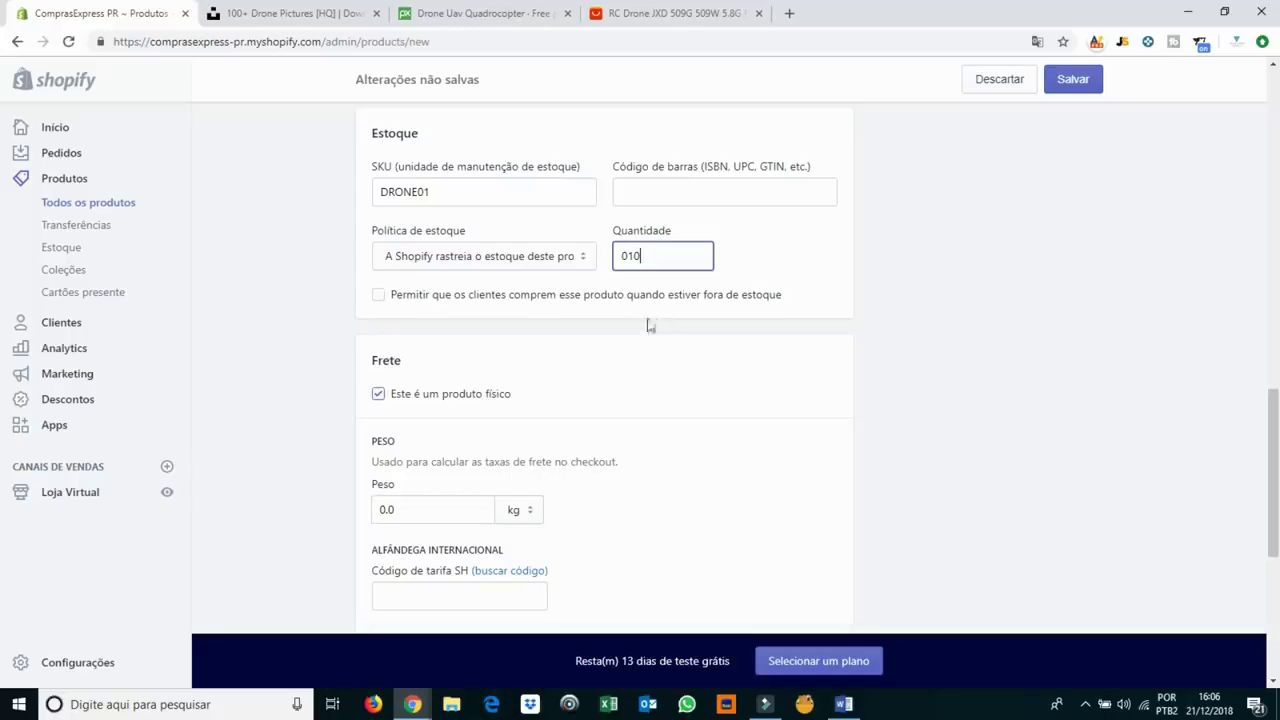
click(643, 323)
Review the product's shipping weight, order fulfilment service and search engine listing preview.
scroll(641, 330, down, 1)
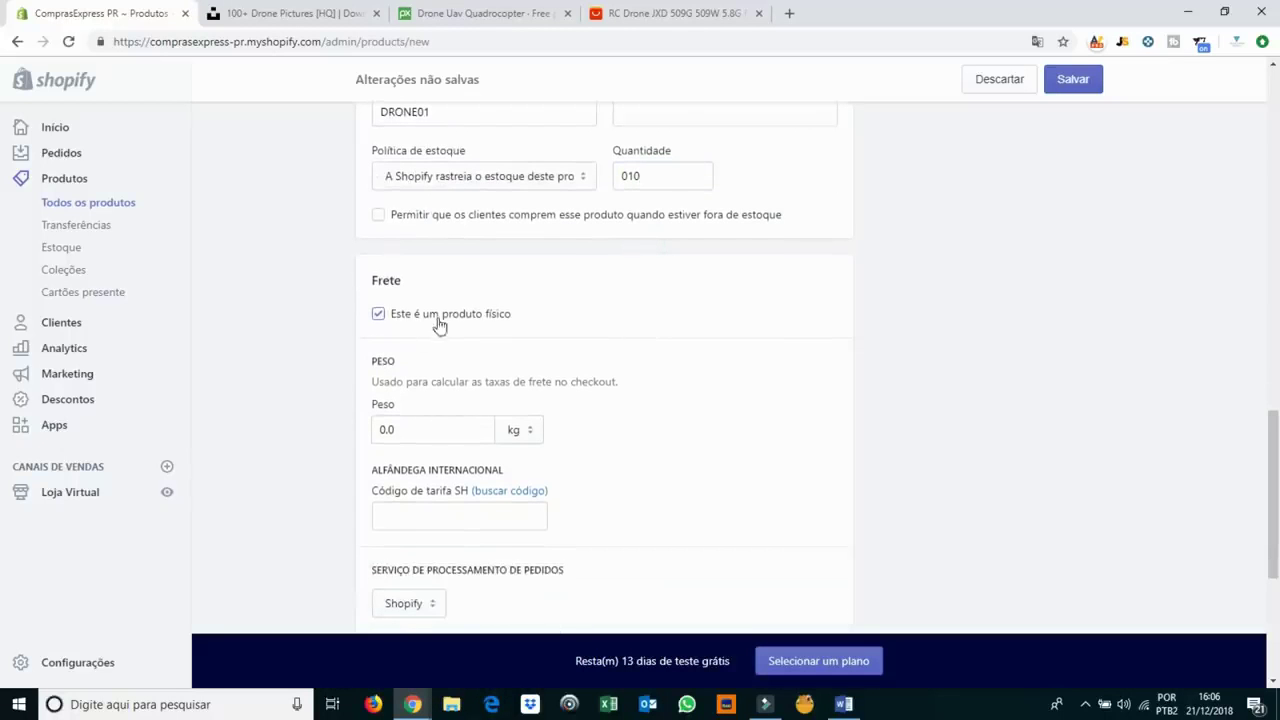
scroll(558, 363, down, 1)
scroll(558, 363, down, 2)
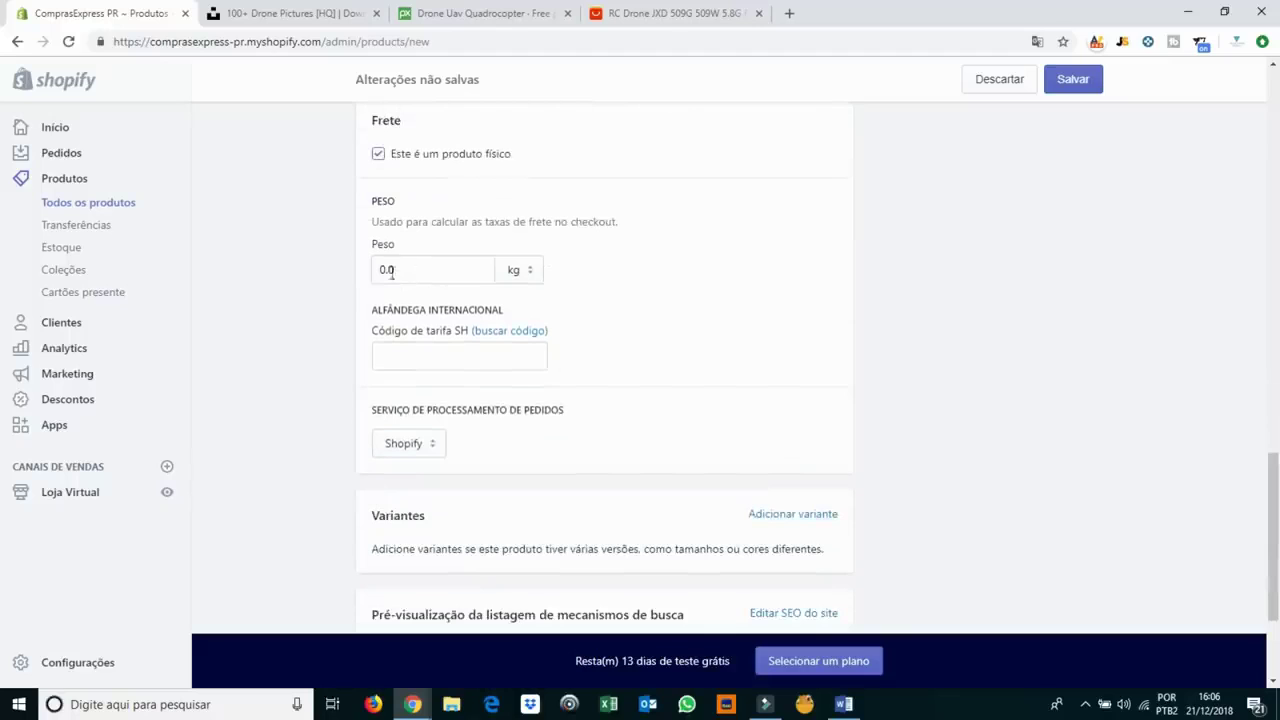
click(383, 271)
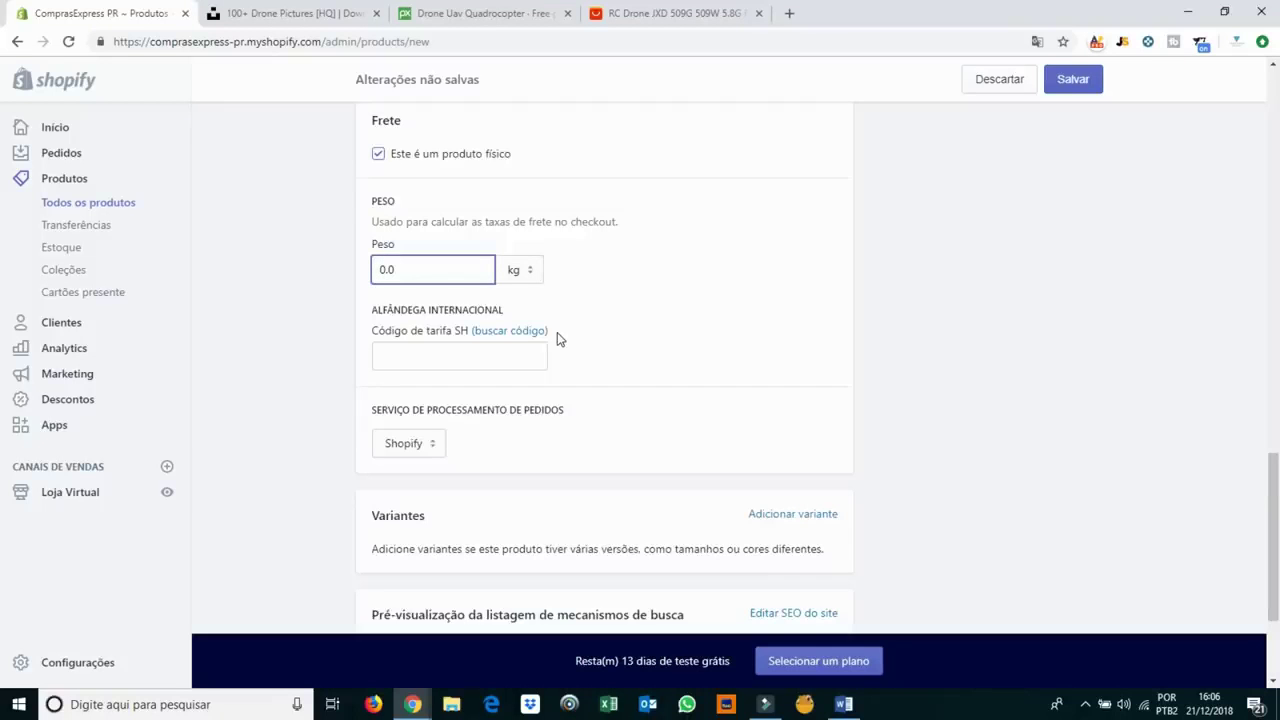
scroll(557, 335, down, 2)
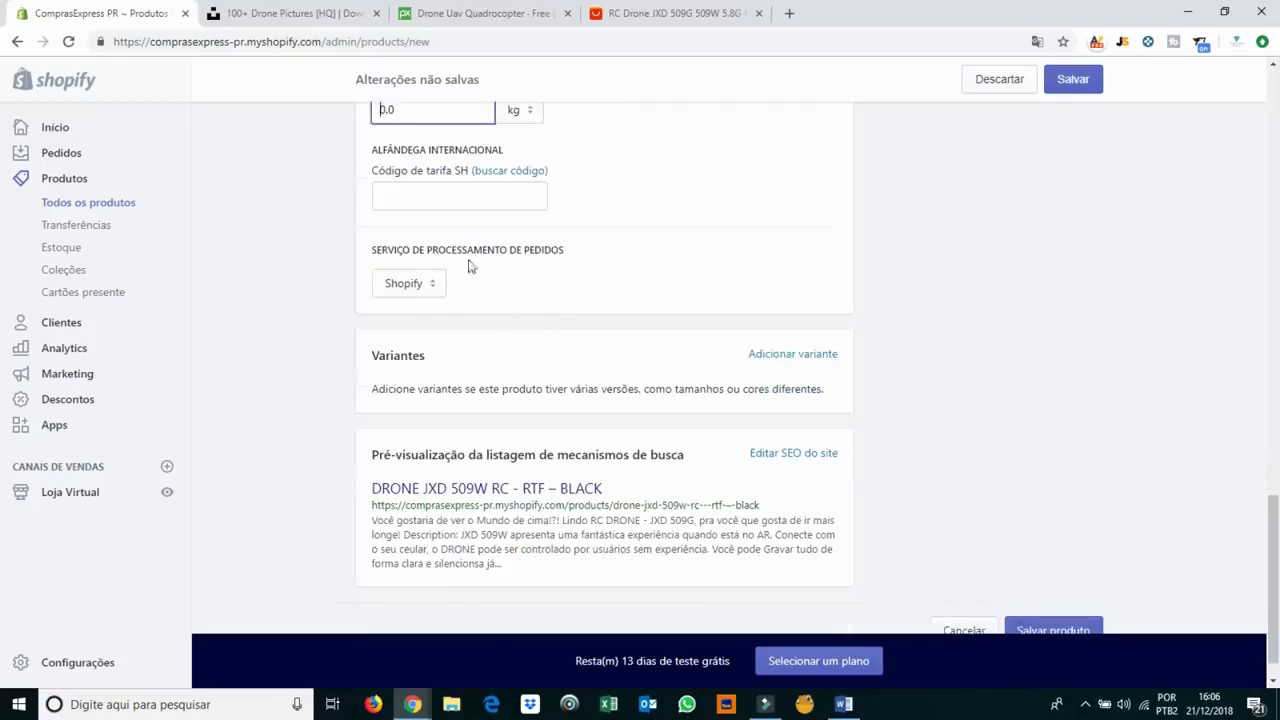
click(409, 283)
click(409, 283)
scroll(633, 280, down, 1)
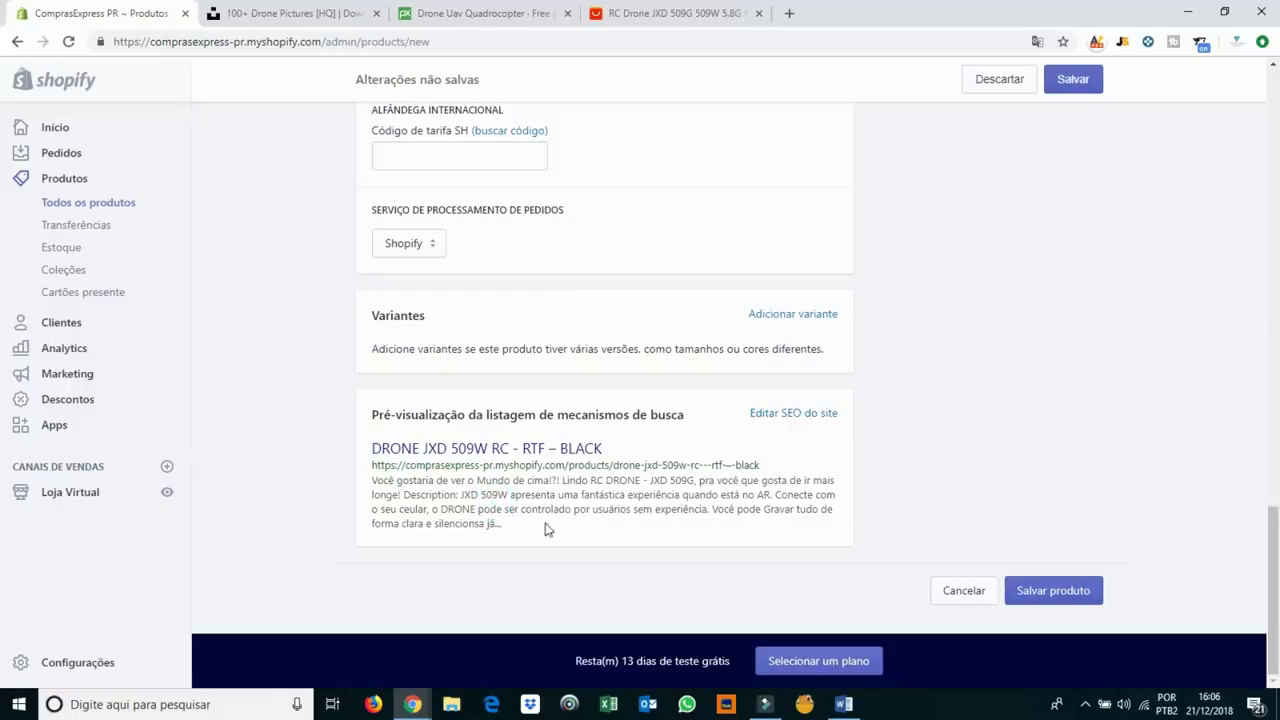
drag(546, 528, 370, 410)
click(706, 568)
Add the tags DRONE and RC509 to the product.
scroll(1143, 487, up, 1)
scroll(1143, 487, up, 10)
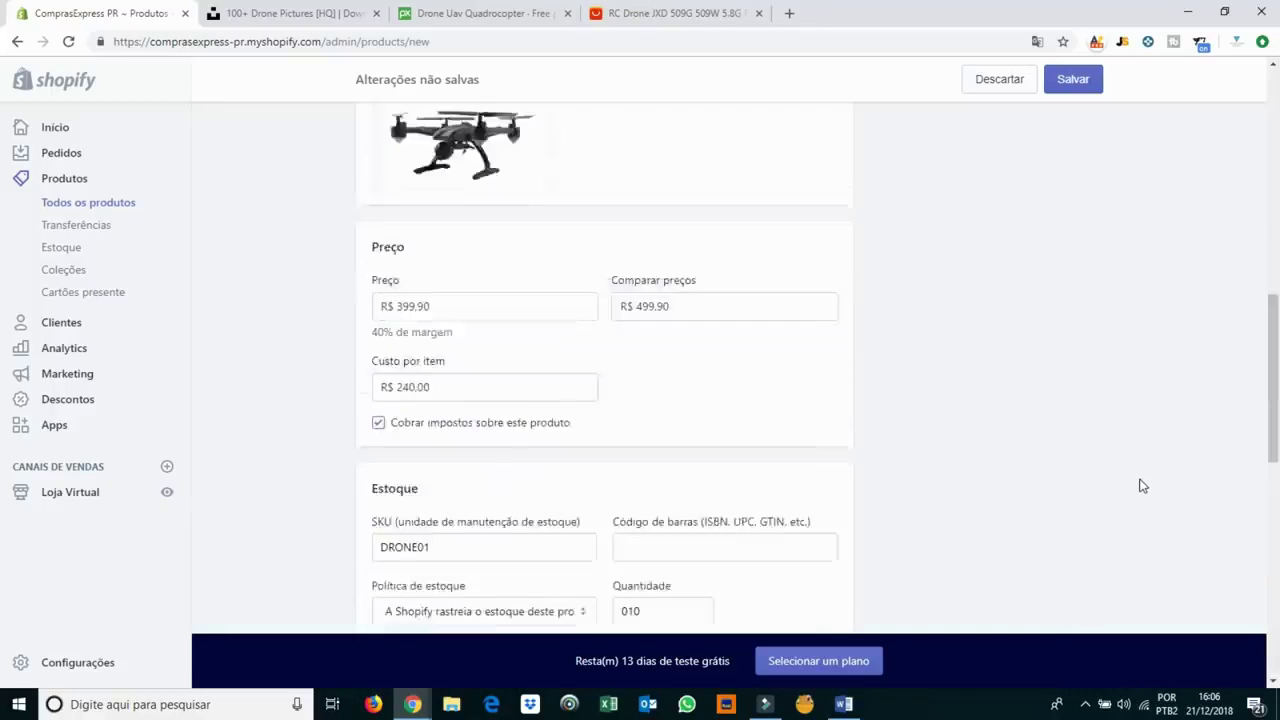
click(1071, 329)
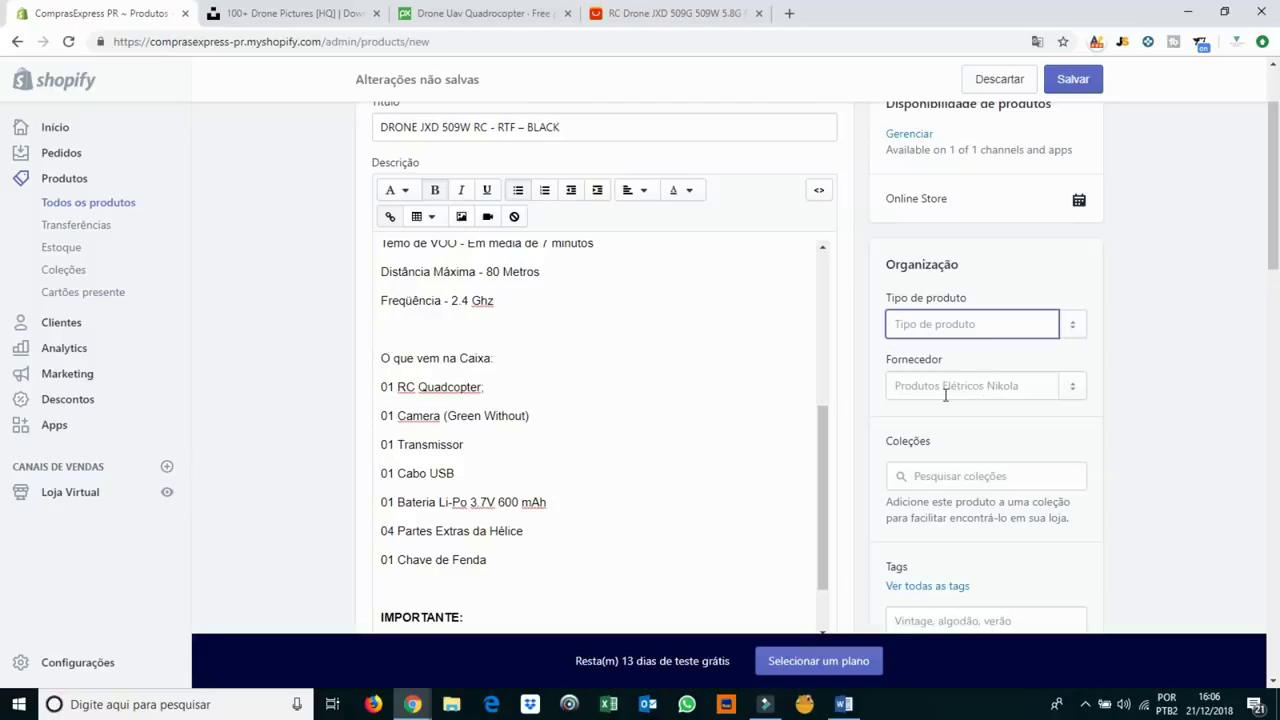
scroll(1149, 374, down, 3)
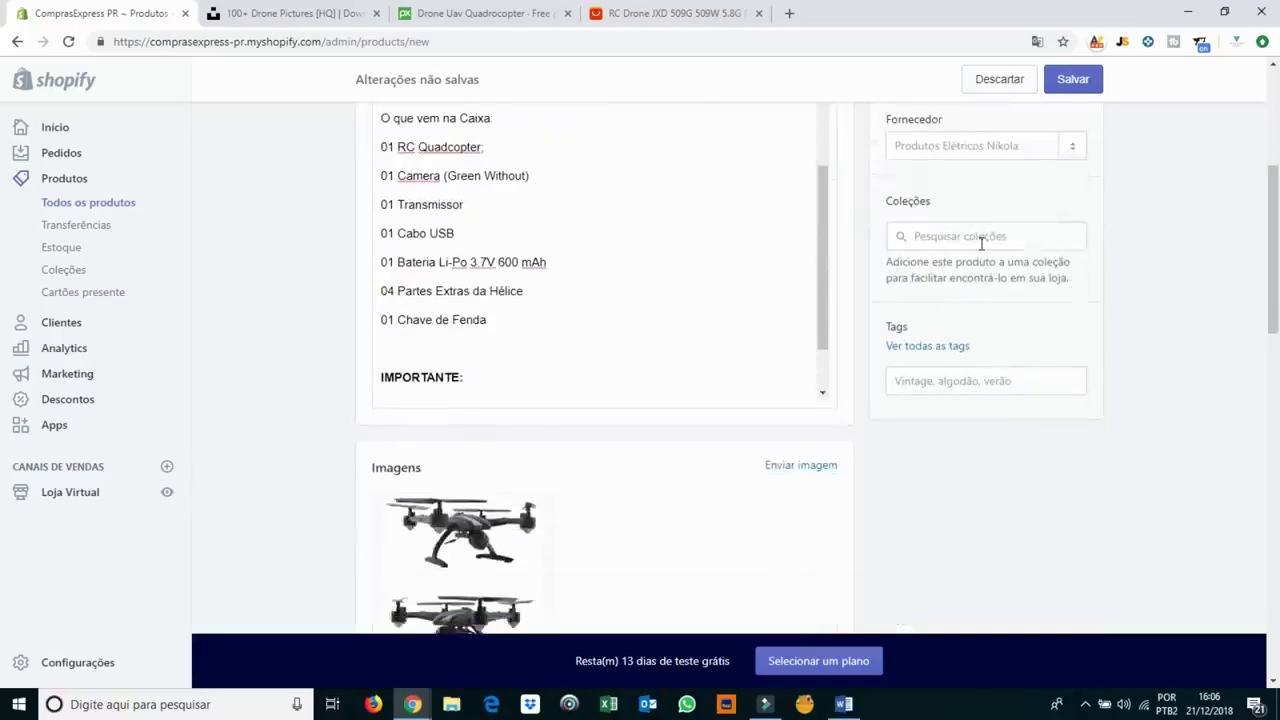
click(970, 381)
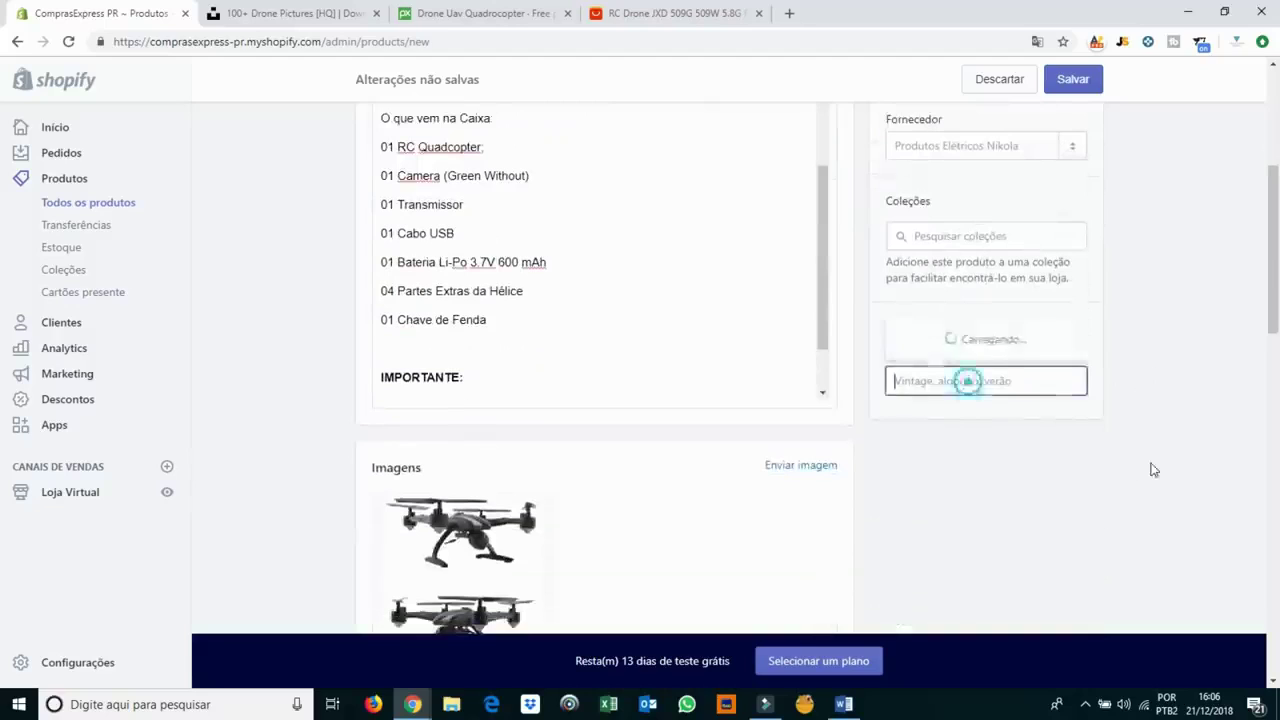
text(DRONE)
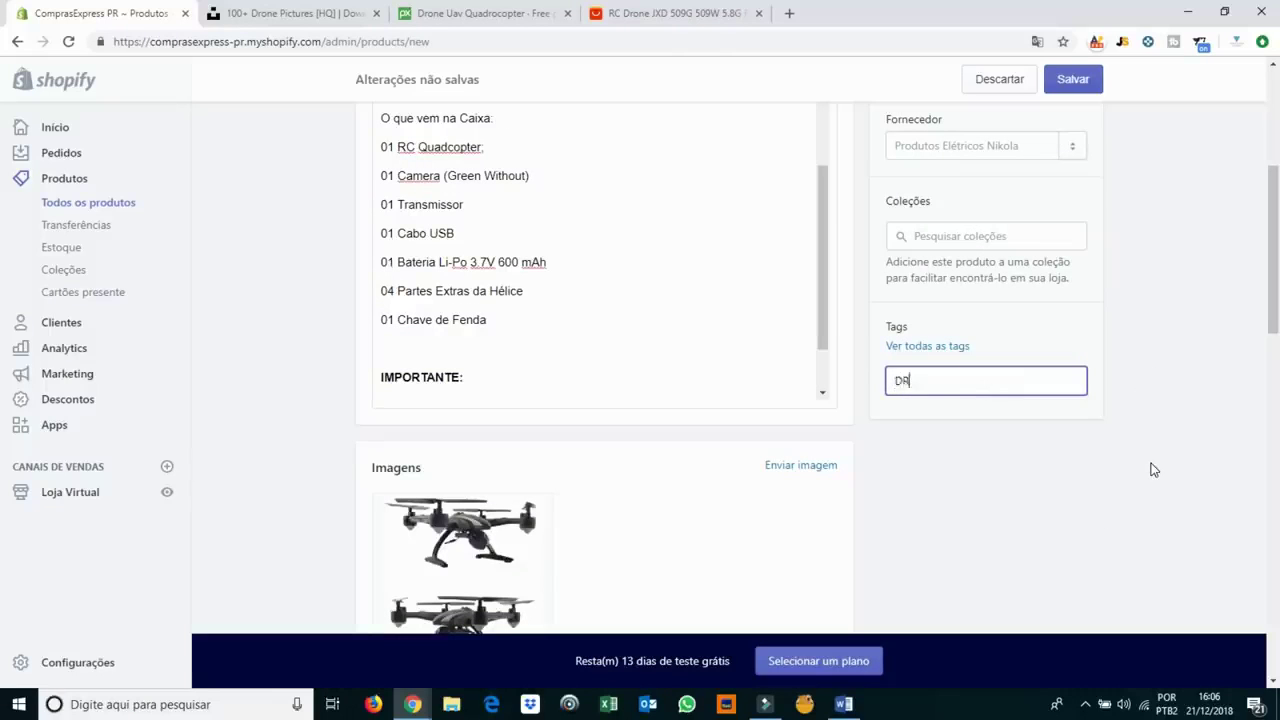
key(Return)
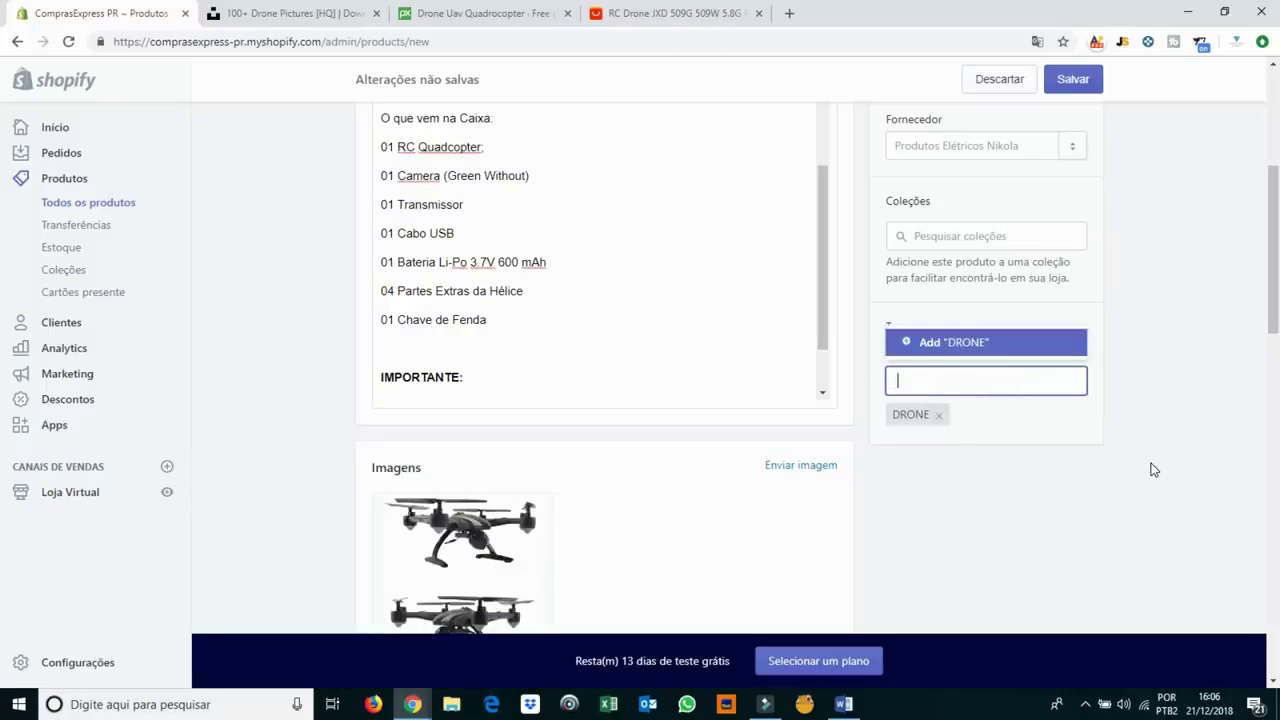
text(RC509)
key(Return)
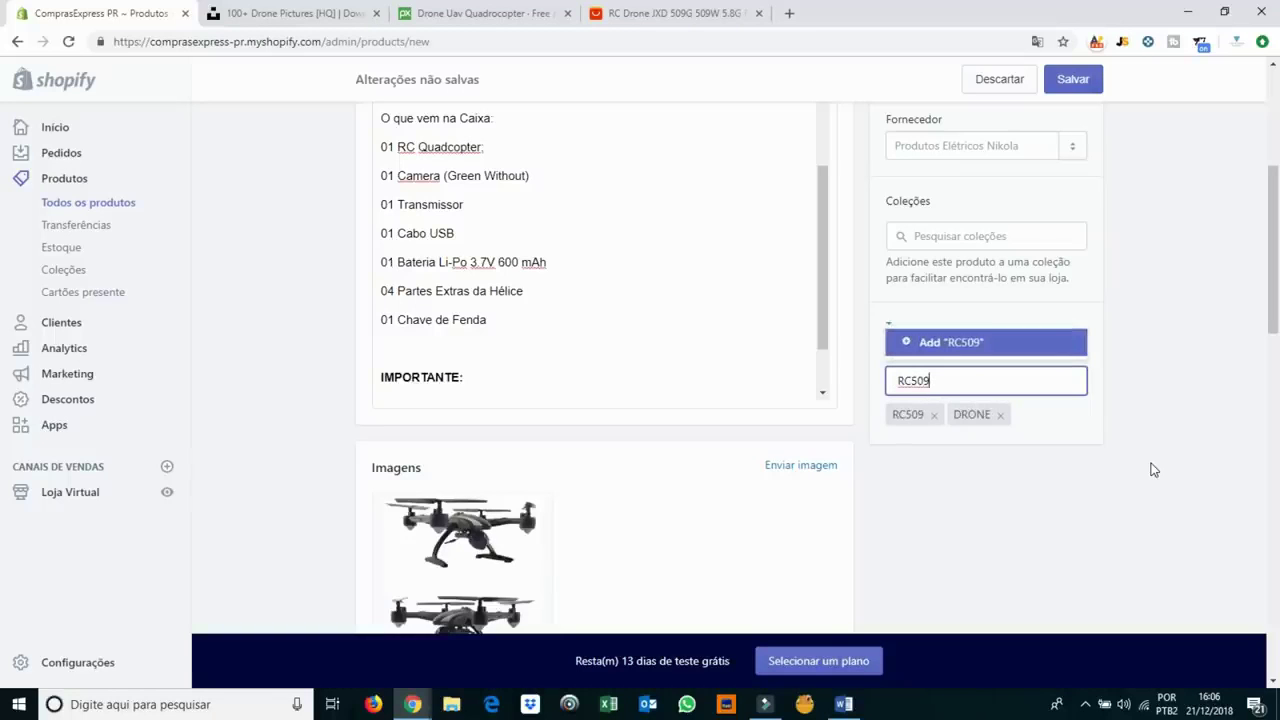
click(1151, 468)
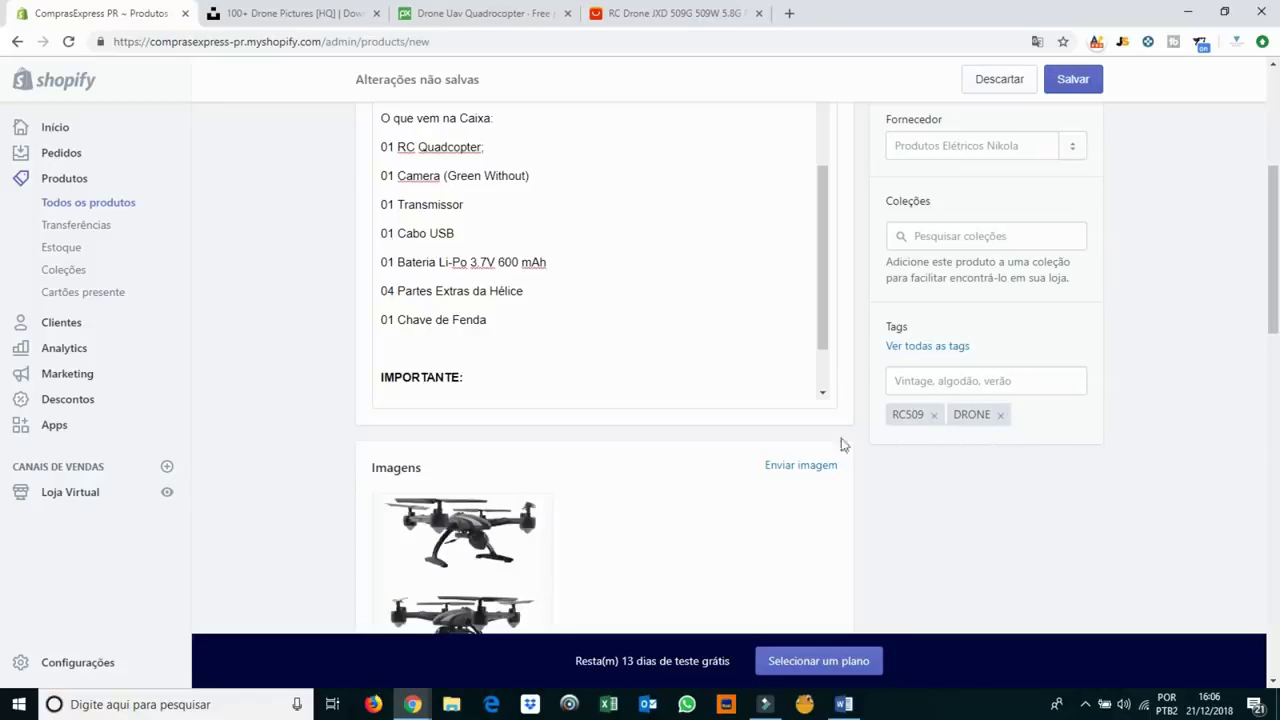
Save the new drone product.
scroll(817, 446, down, 10)
scroll(873, 407, down, 3)
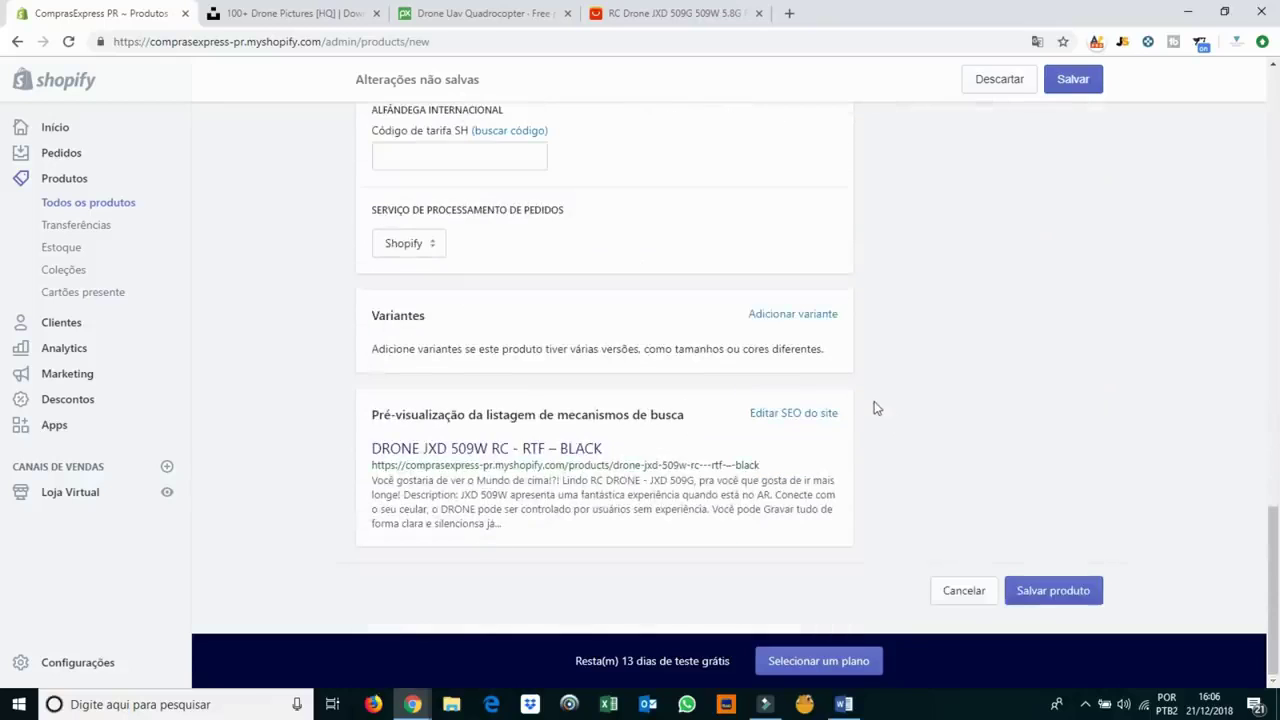
click(1060, 597)
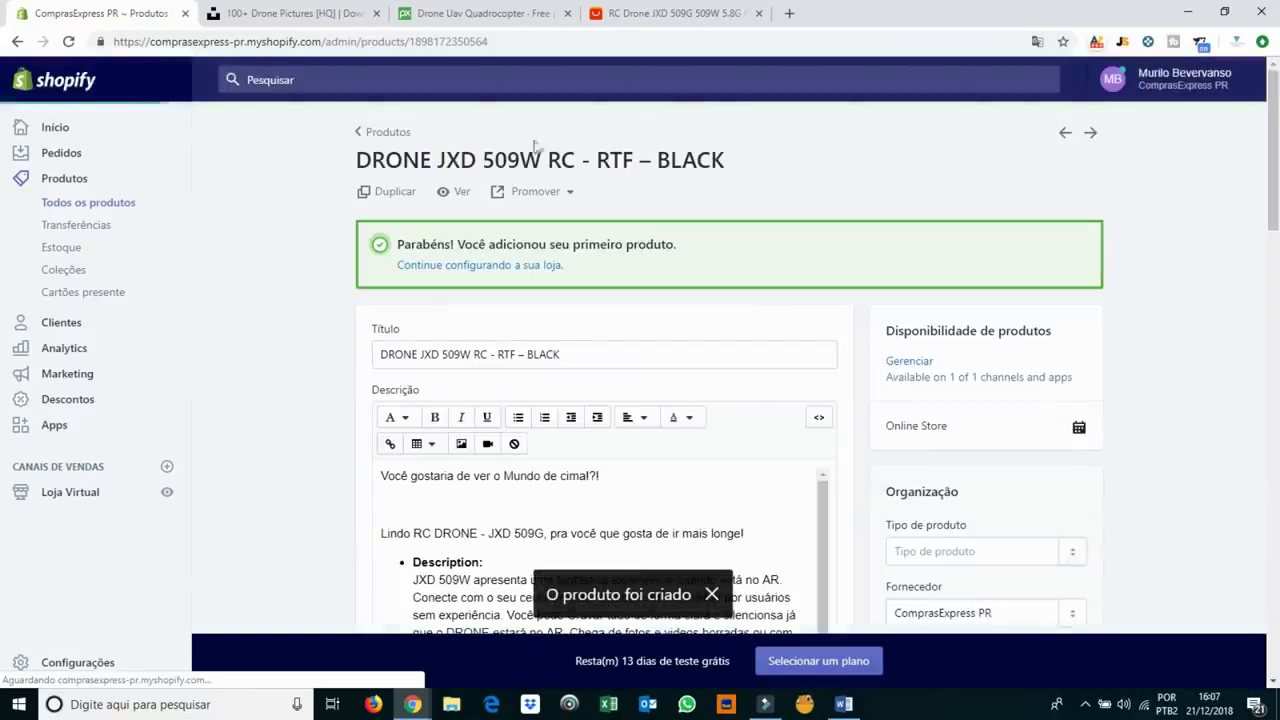
View the saved drone in the online store and check its photos, prices, description and delivery notes.
click(455, 195)
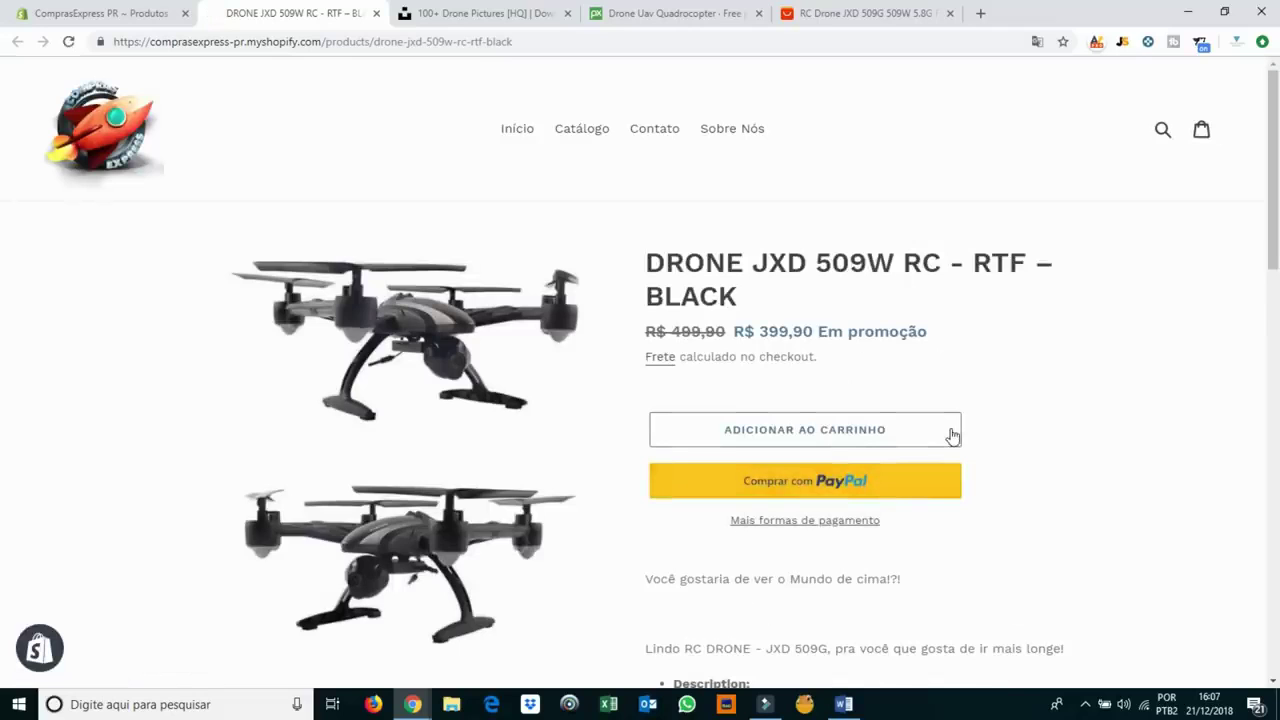
scroll(952, 435, down, 15)
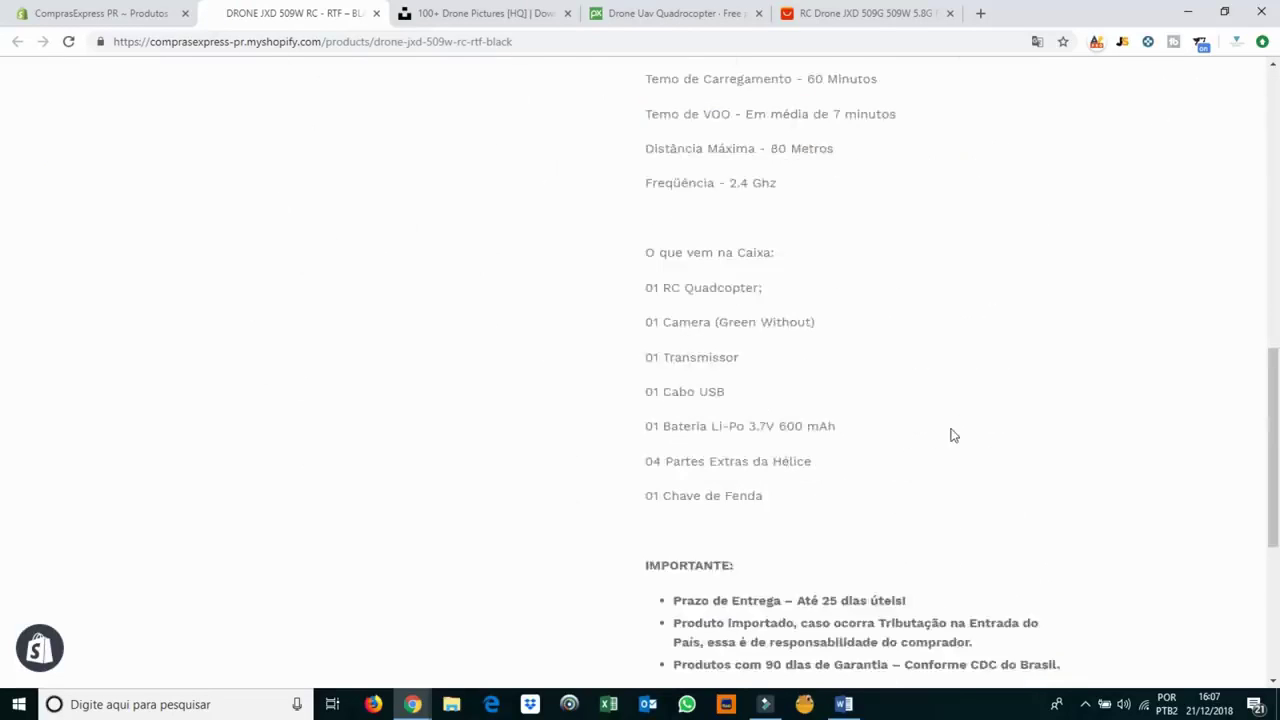
scroll(952, 435, up, 15)
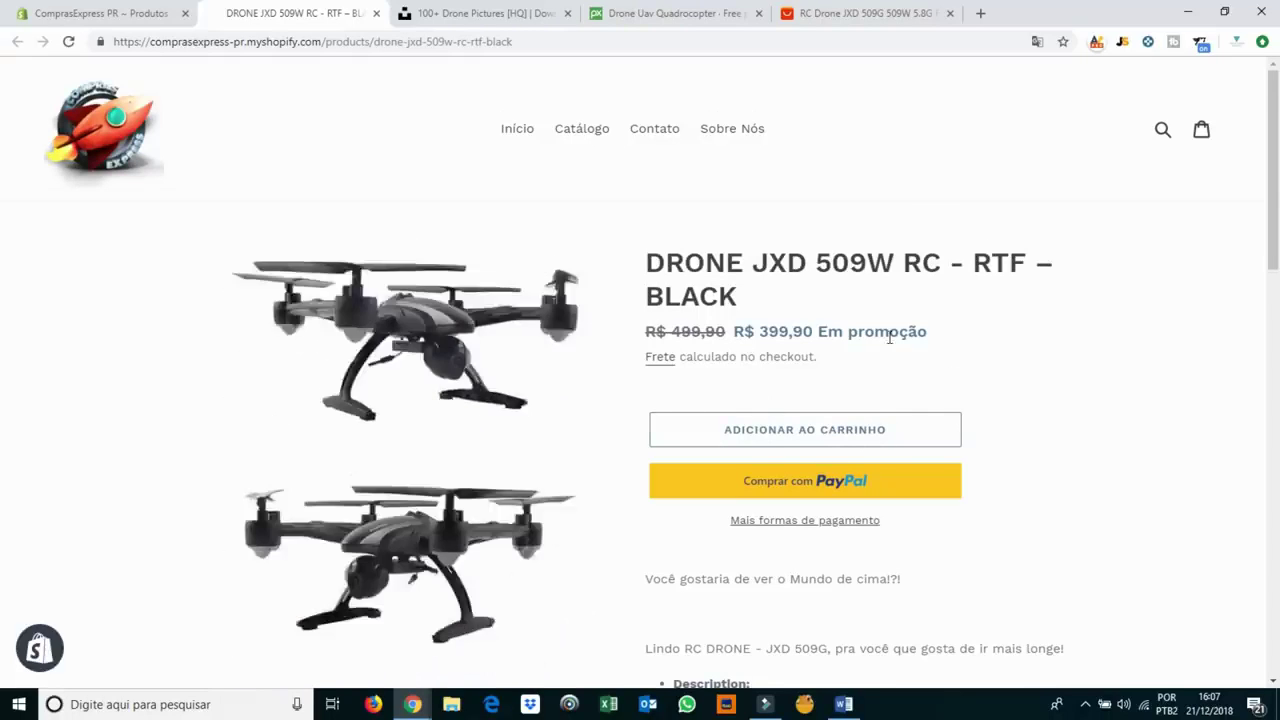
scroll(889, 337, down, 15)
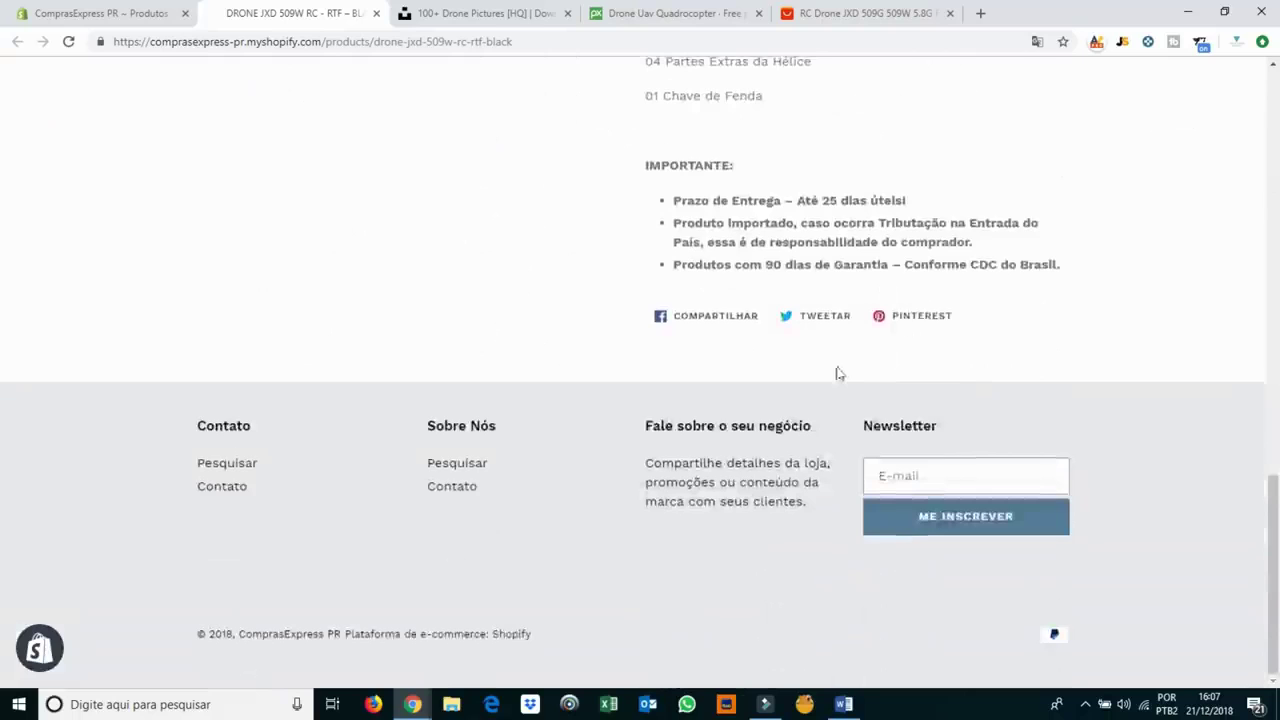
scroll(838, 373, up, 3)
scroll(838, 373, up, 10)
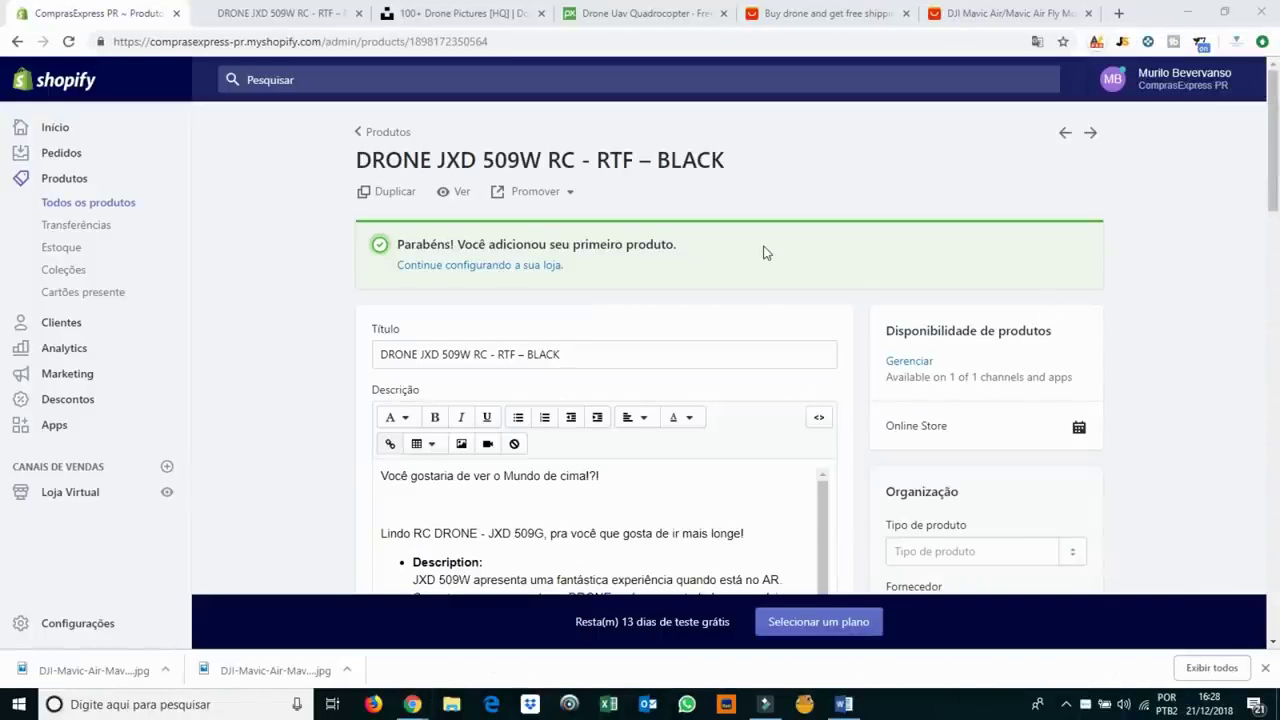
Dismiss the browser's download list and start adding another product from the product list.
click(1265, 667)
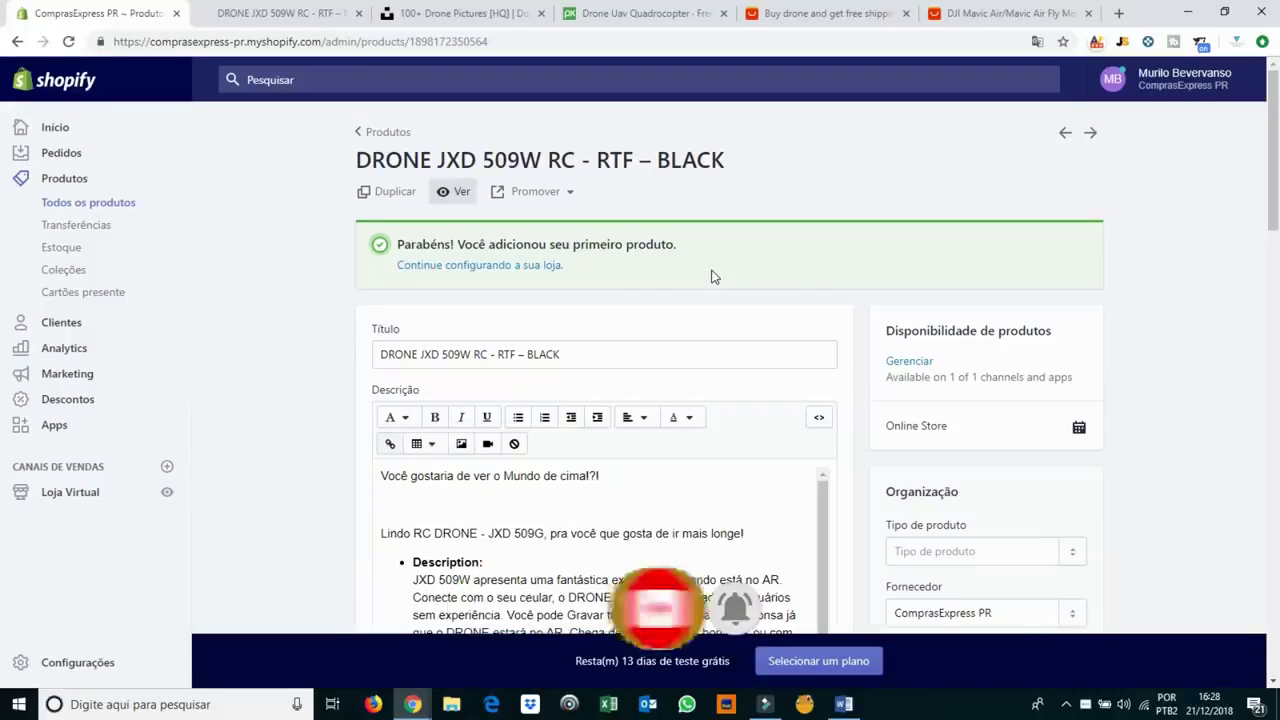
click(385, 133)
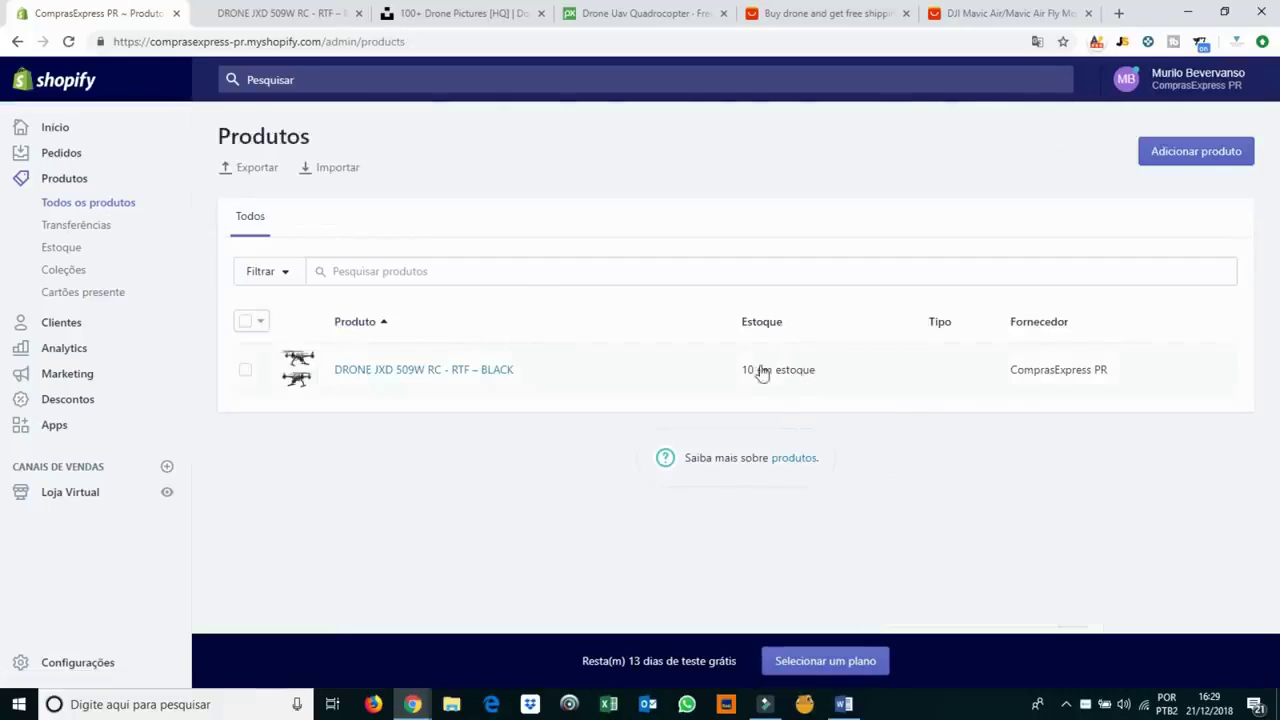
click(1182, 152)
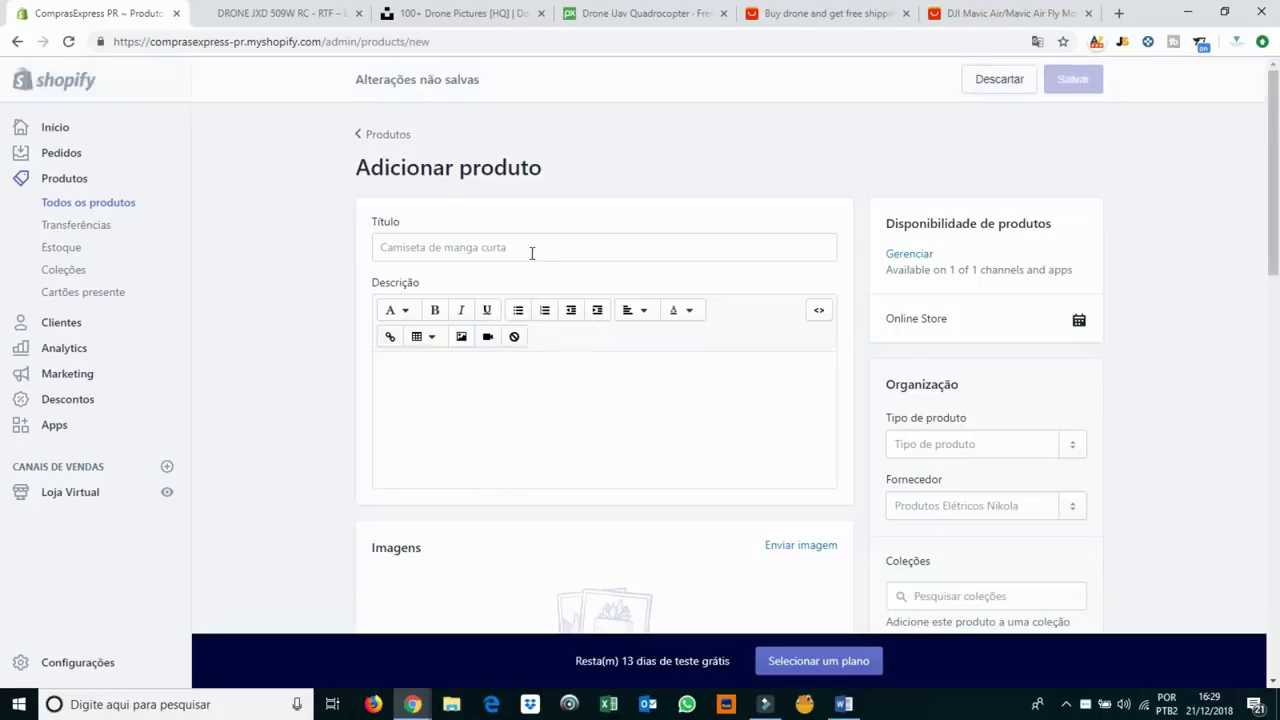
Copy the full DJI Mavic Air title from the AliExpress listing into the new product's title.
click(531, 251)
click(1000, 13)
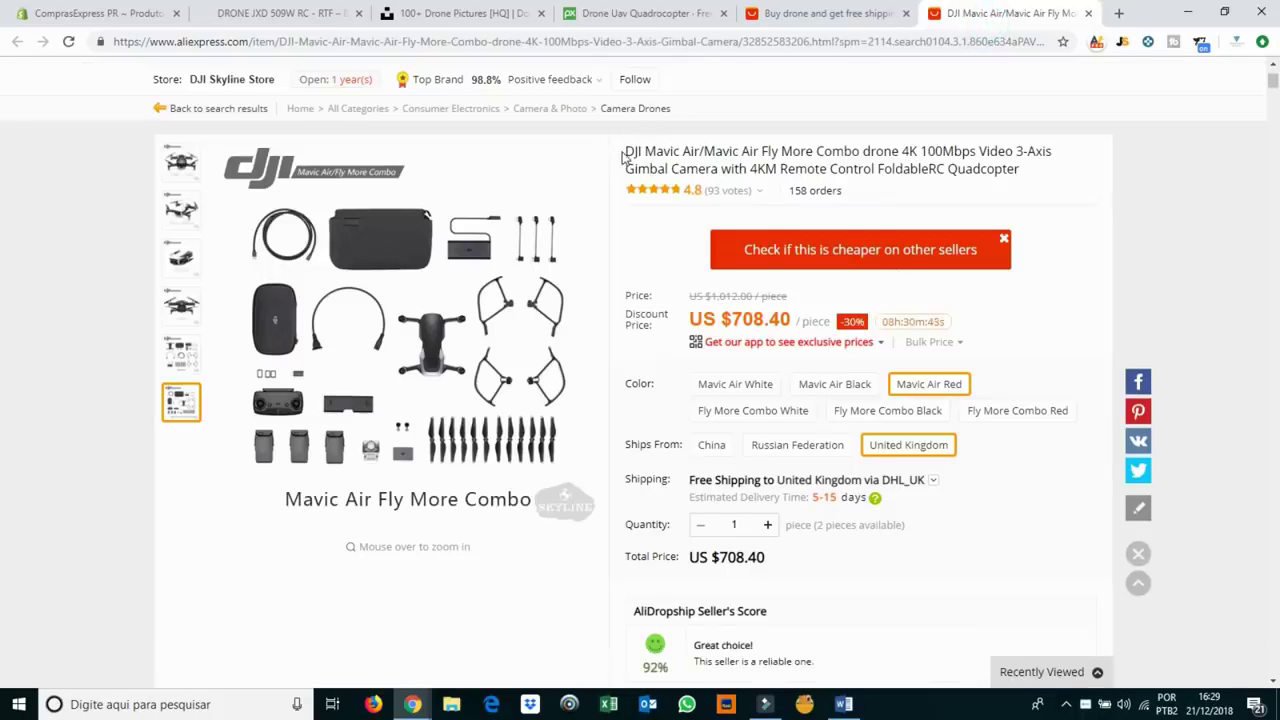
drag(625, 155, 1035, 176)
key(ctrl+c)
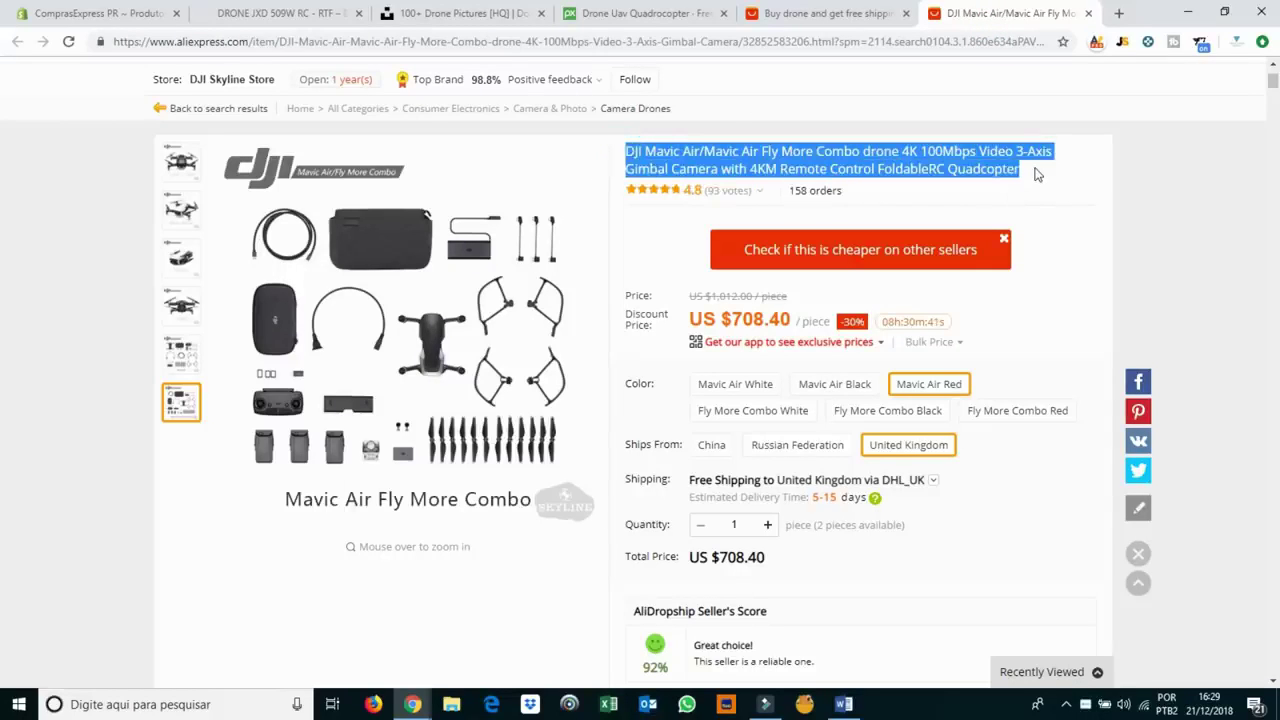
click(100, 13)
key(ctrl+v)
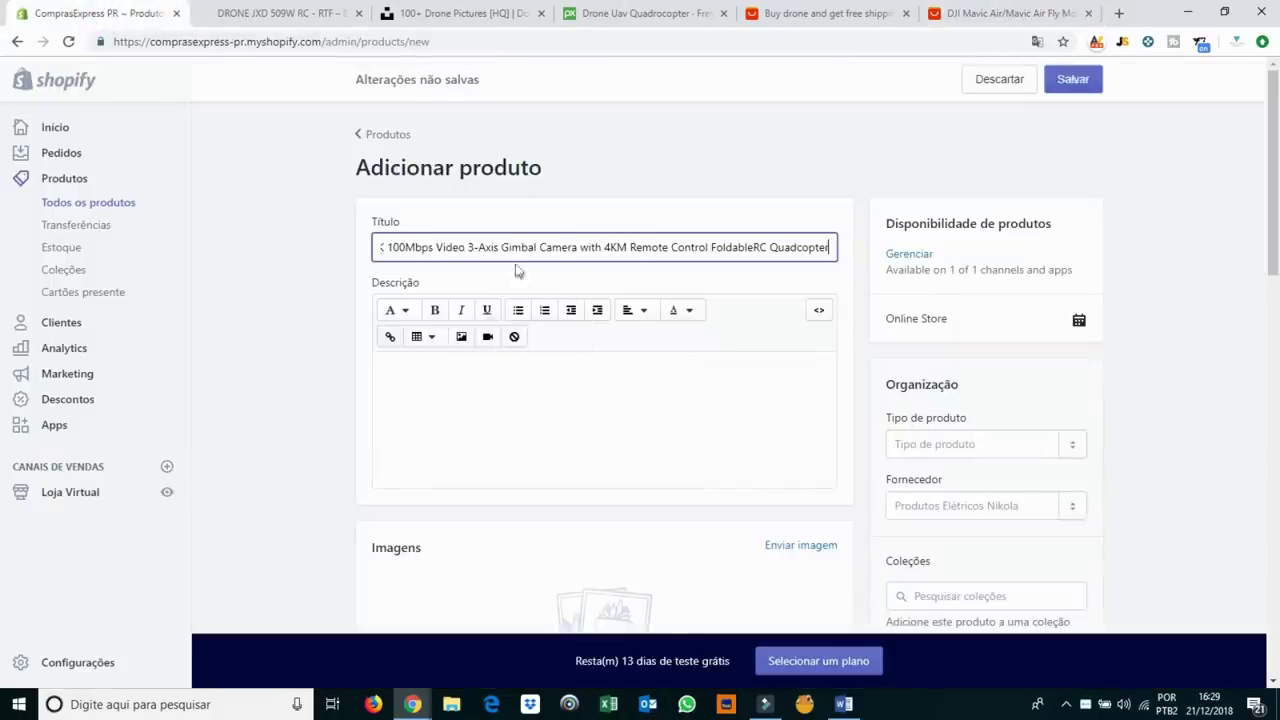
Shorten the new product's title to "Drone DJI Mavic Air 4K Gimbal Quadcopter".
click(457, 248)
key(Home)
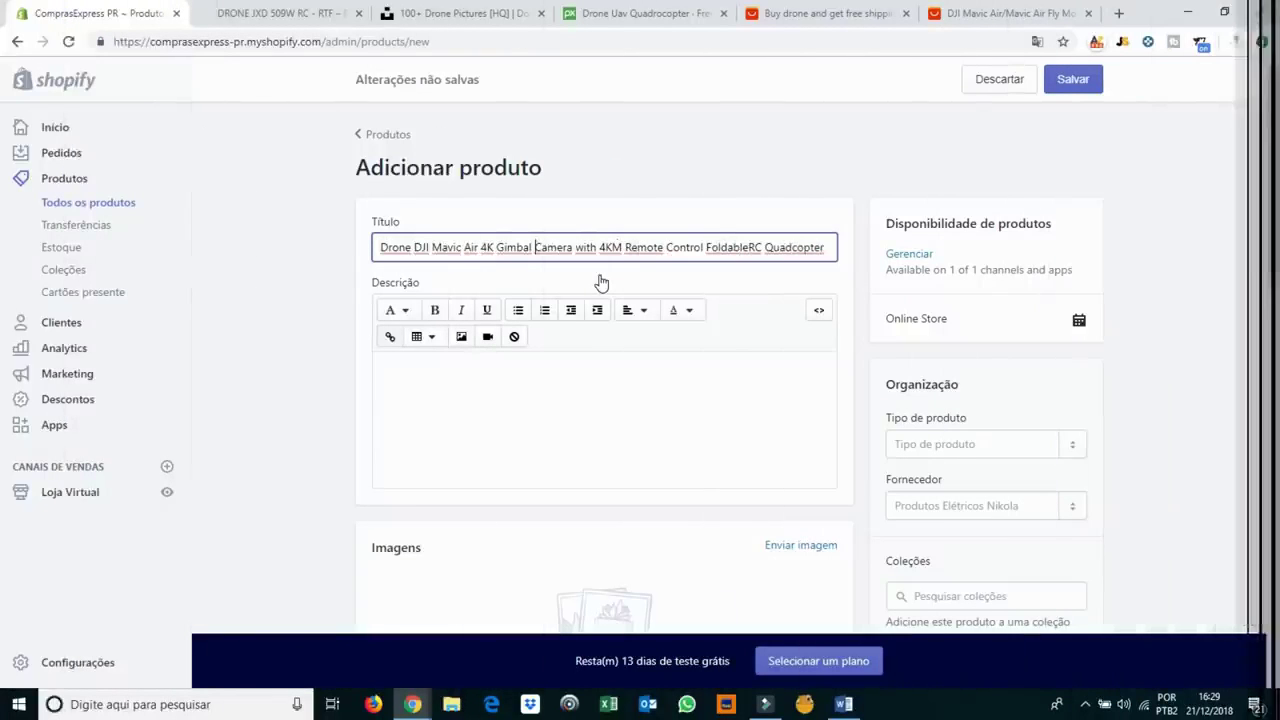
key(Delete)
key(Delete)
key(Delete)
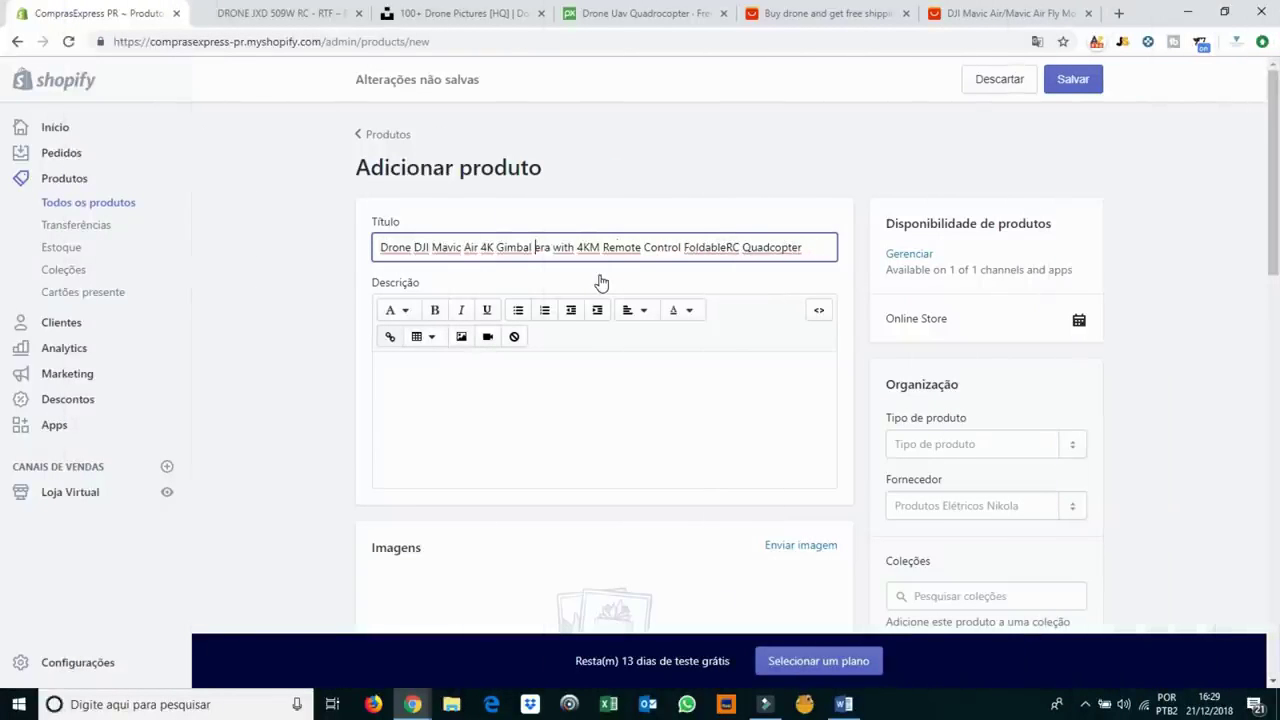
key(Delete)
key(Delete)
key(Delete)
key(Delete)
key(Delete)
key(Delete)
key(Delete)
key(Delete)
key(Delete)
key(Delete)
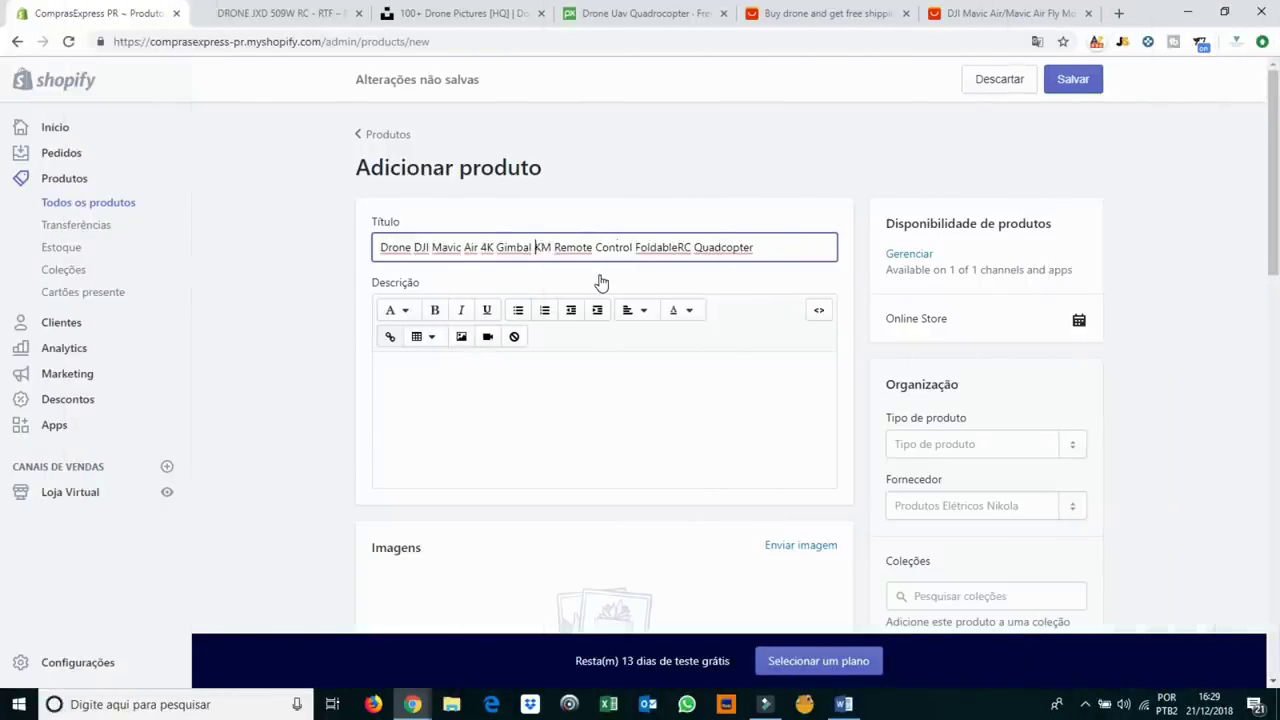
key(Delete)
key(Delete)
key(Delete)
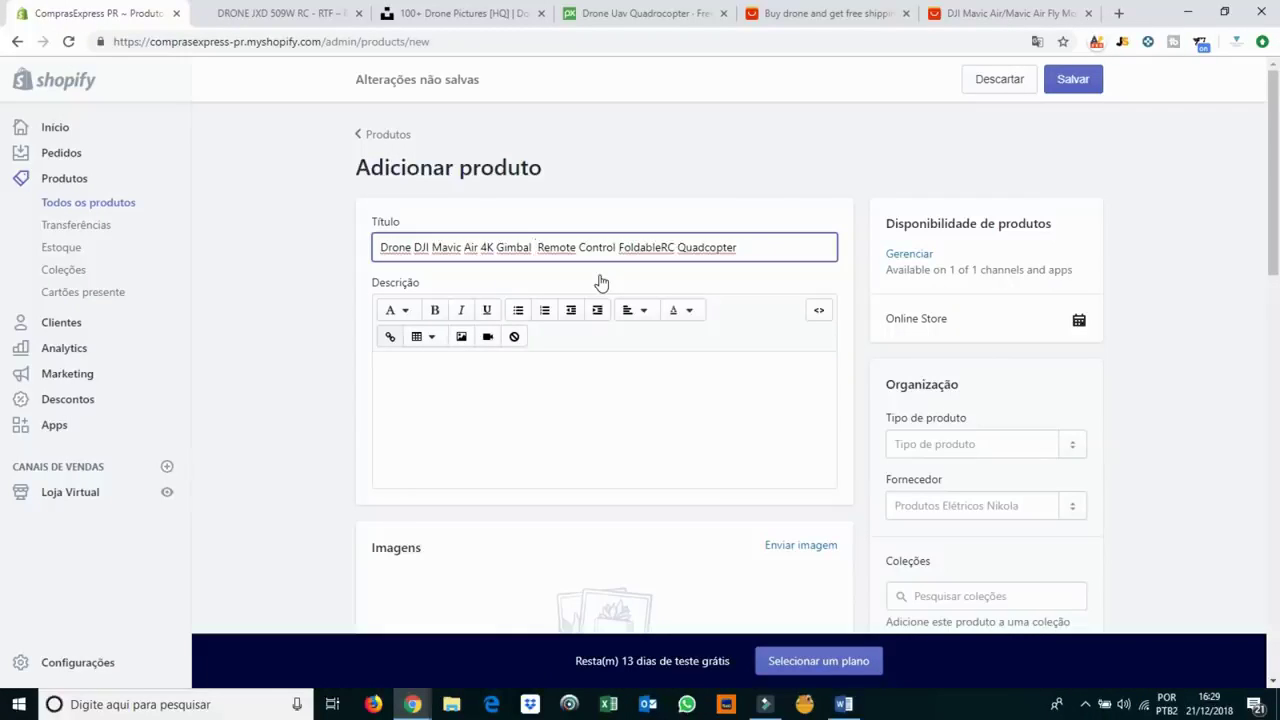
key(shift+End)
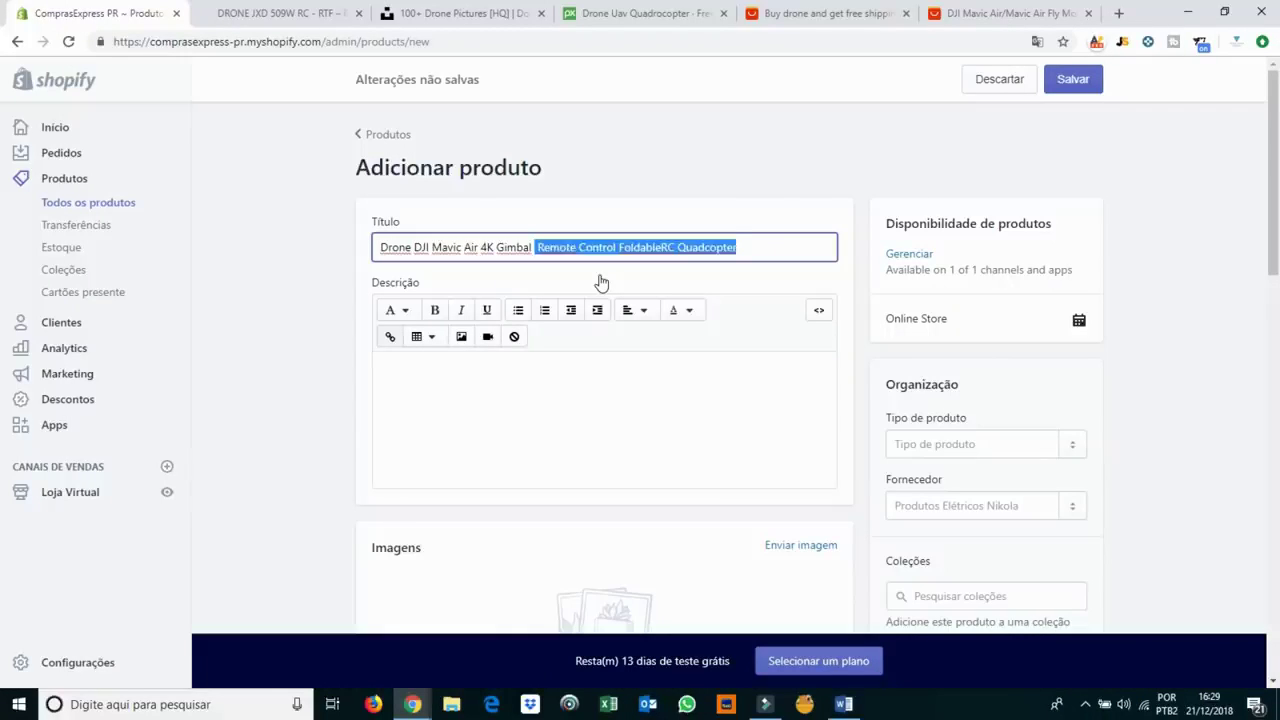
key(Left)
key(Delete)
key(Delete)
key(Delete)
key(Delete)
key(Delete)
key(Delete)
key(Delete)
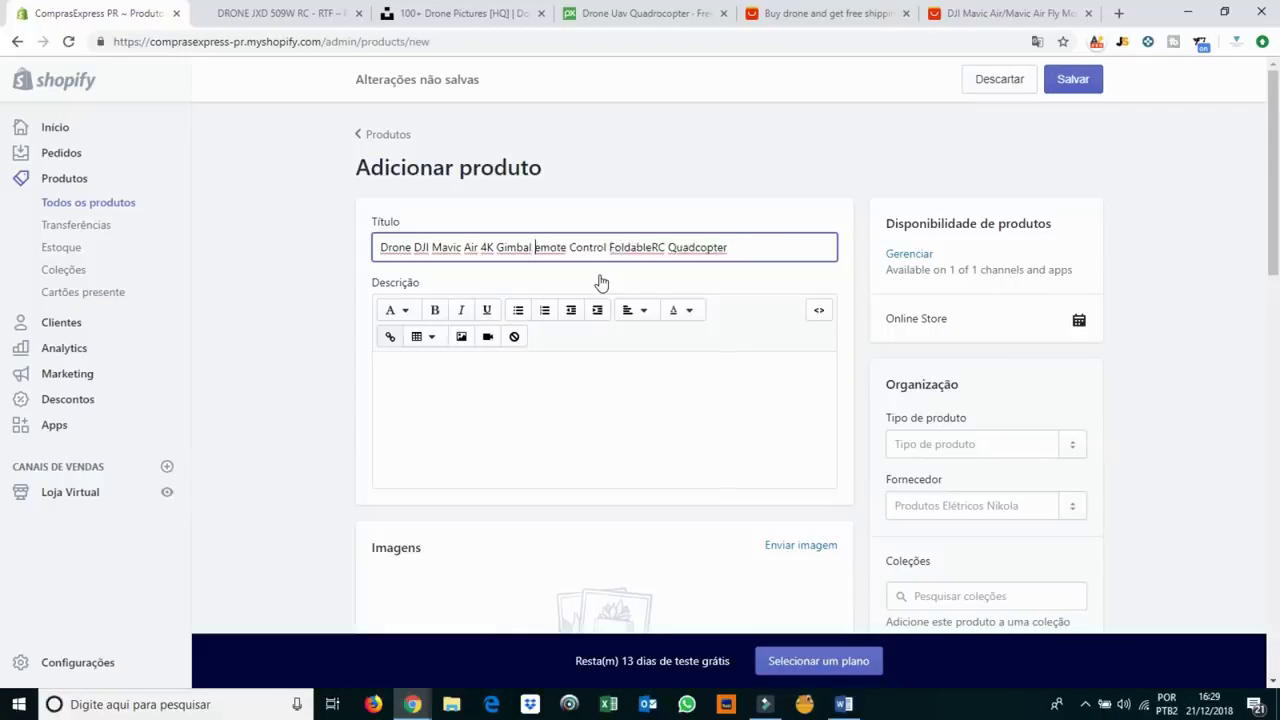
key(Delete)
key(Delete)
key(Delete)
key(Delete)
key(Delete)
key(Delete)
key(Delete)
key(Delete)
key(Delete)
key(Delete)
key(Delete)
key(Delete)
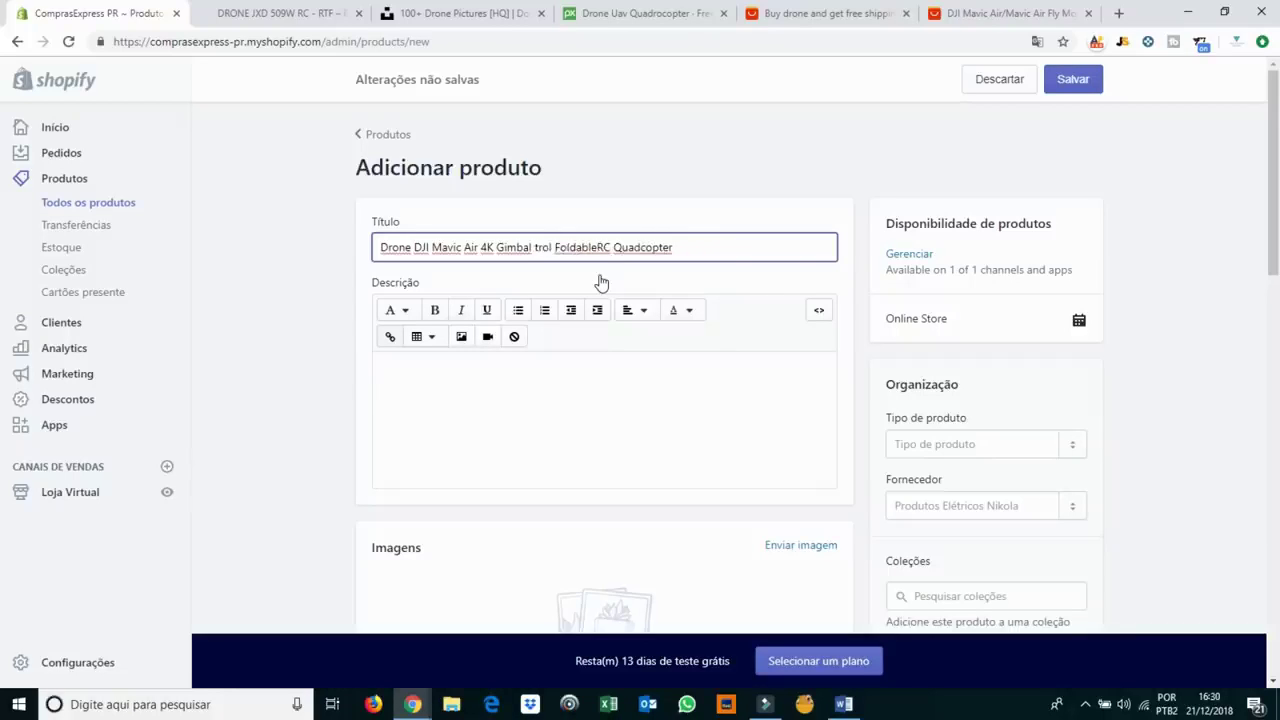
key(Delete)
key(Delete)
key(Delete)
key(Delete)
key(Delete)
key(Delete)
key(Delete)
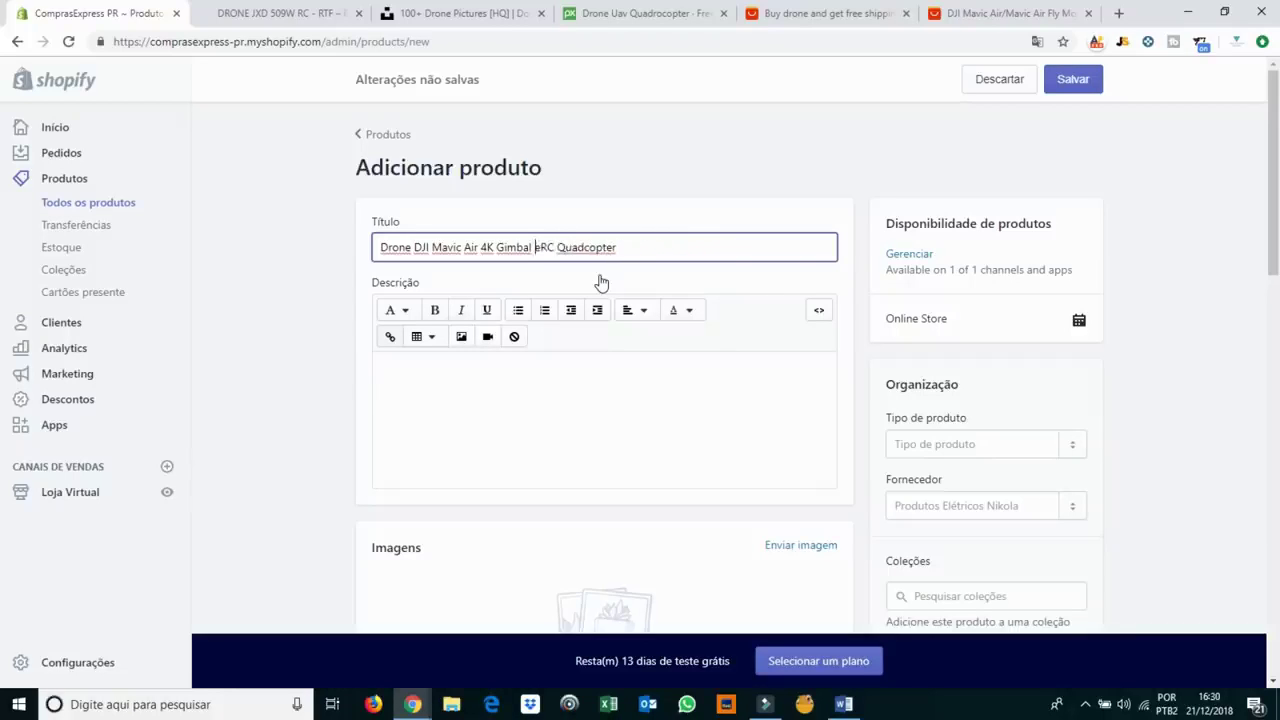
key(Delete)
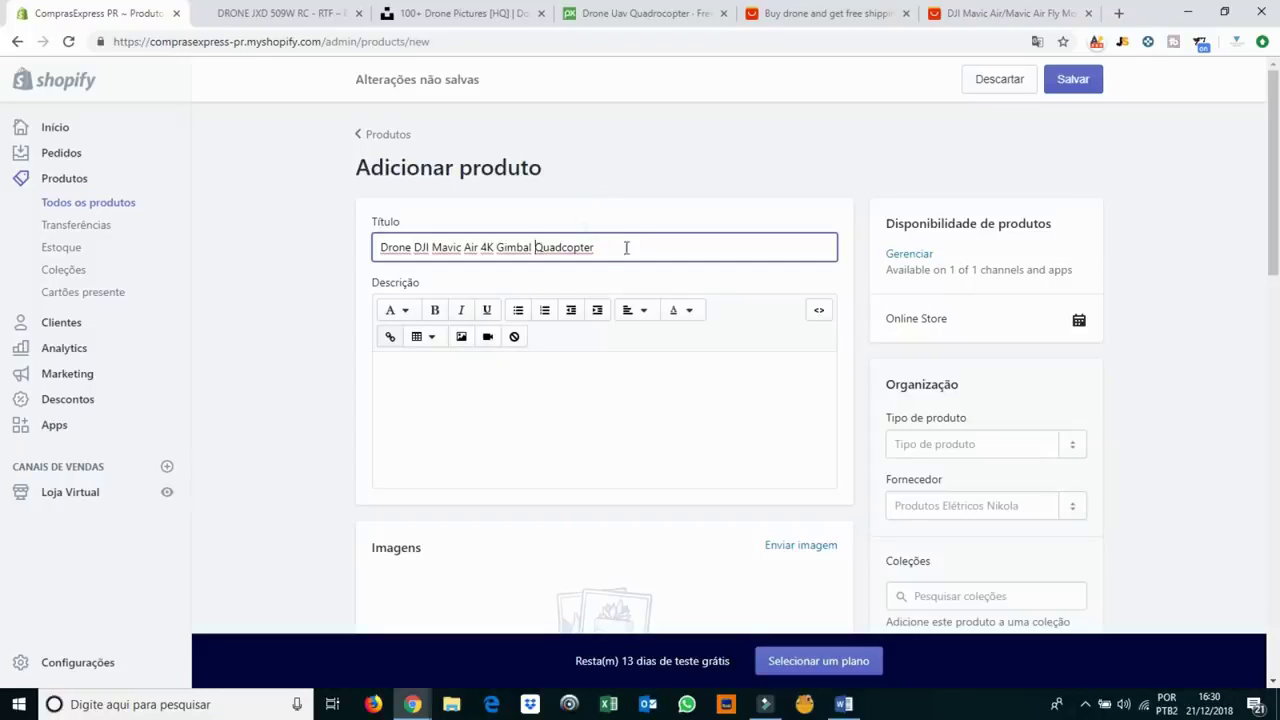
click(625, 246)
click(662, 281)
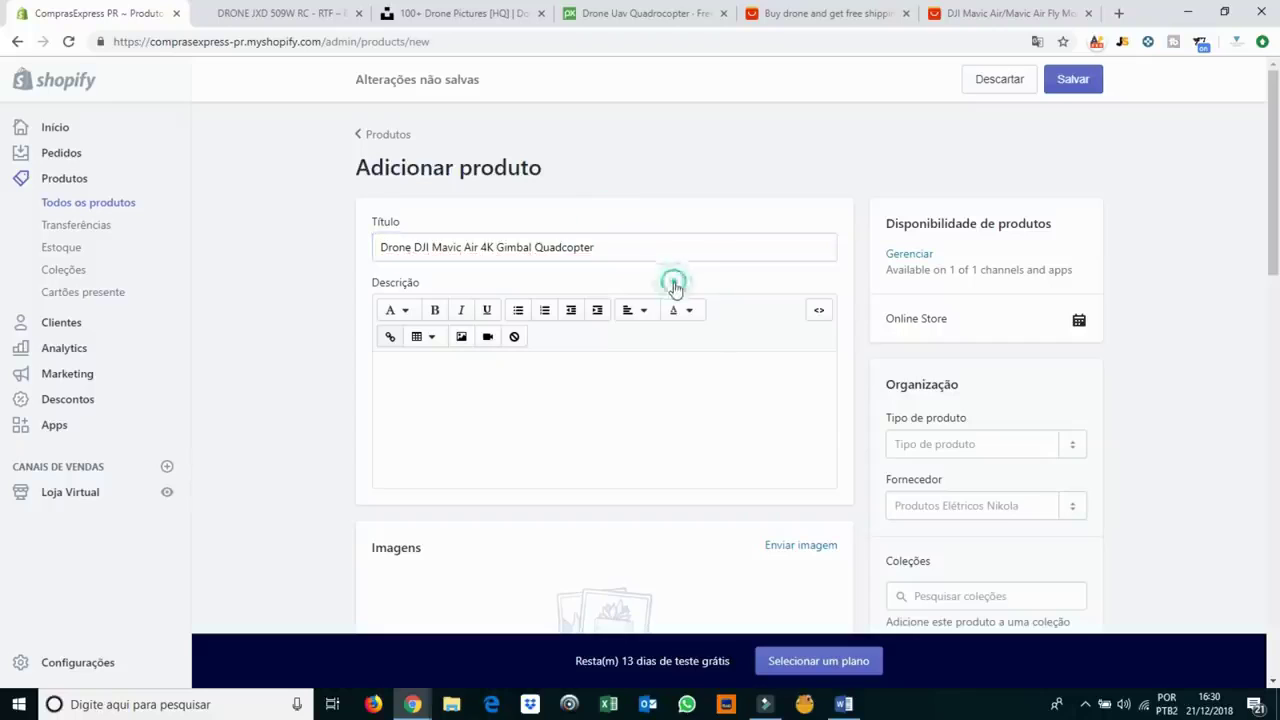
Copy the Mavic Air description image from the AliExpress listing into the product description and upload two drone photos as product images.
click(572, 392)
click(1012, 18)
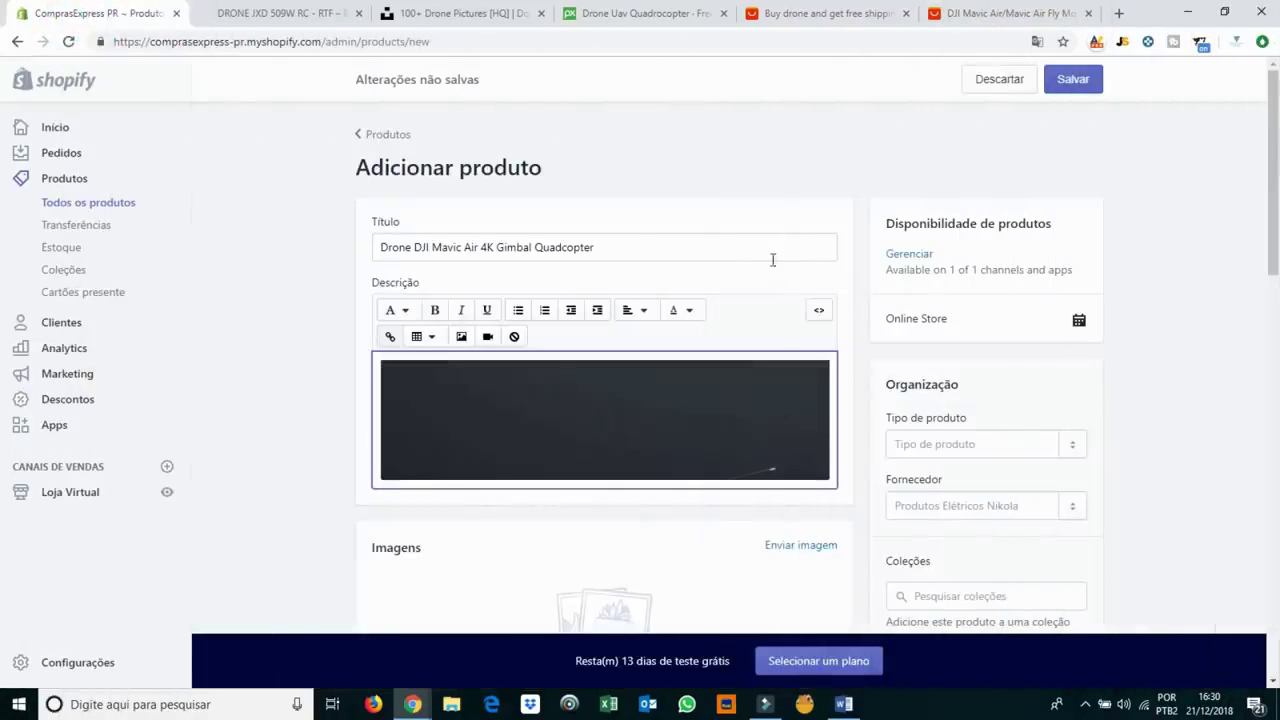
scroll(772, 260, down, 2)
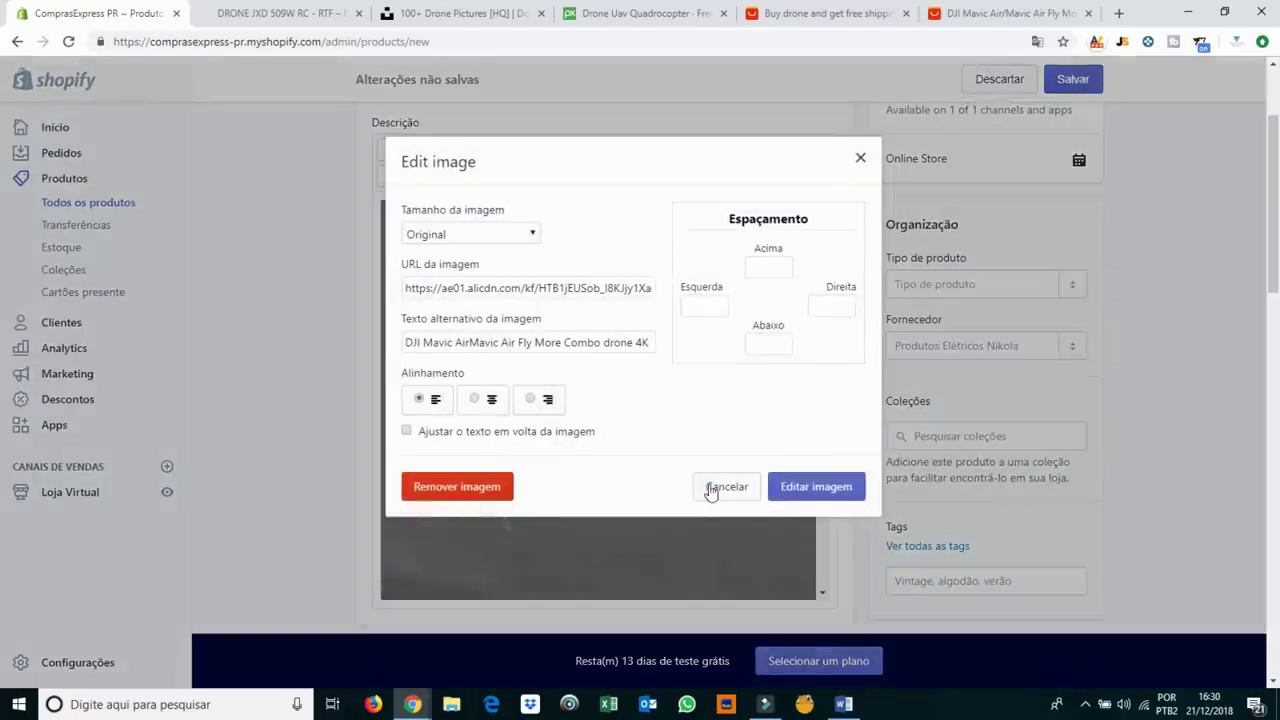
click(715, 488)
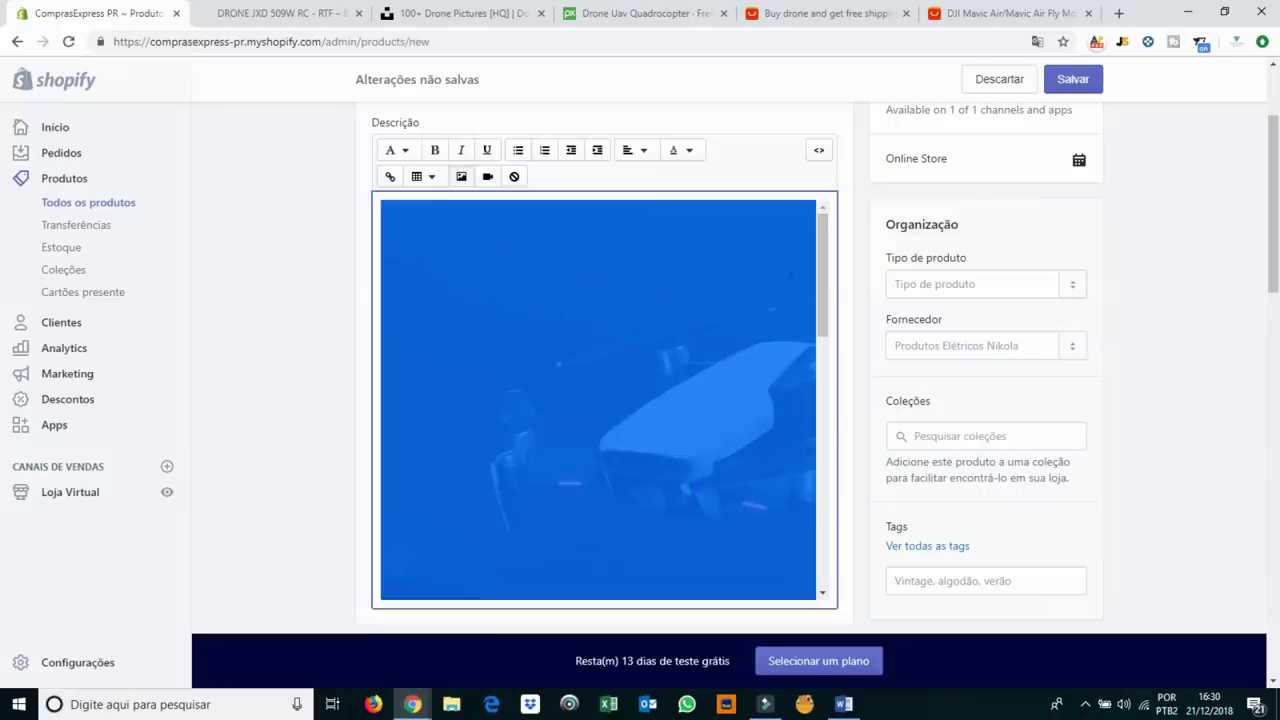
click(832, 226)
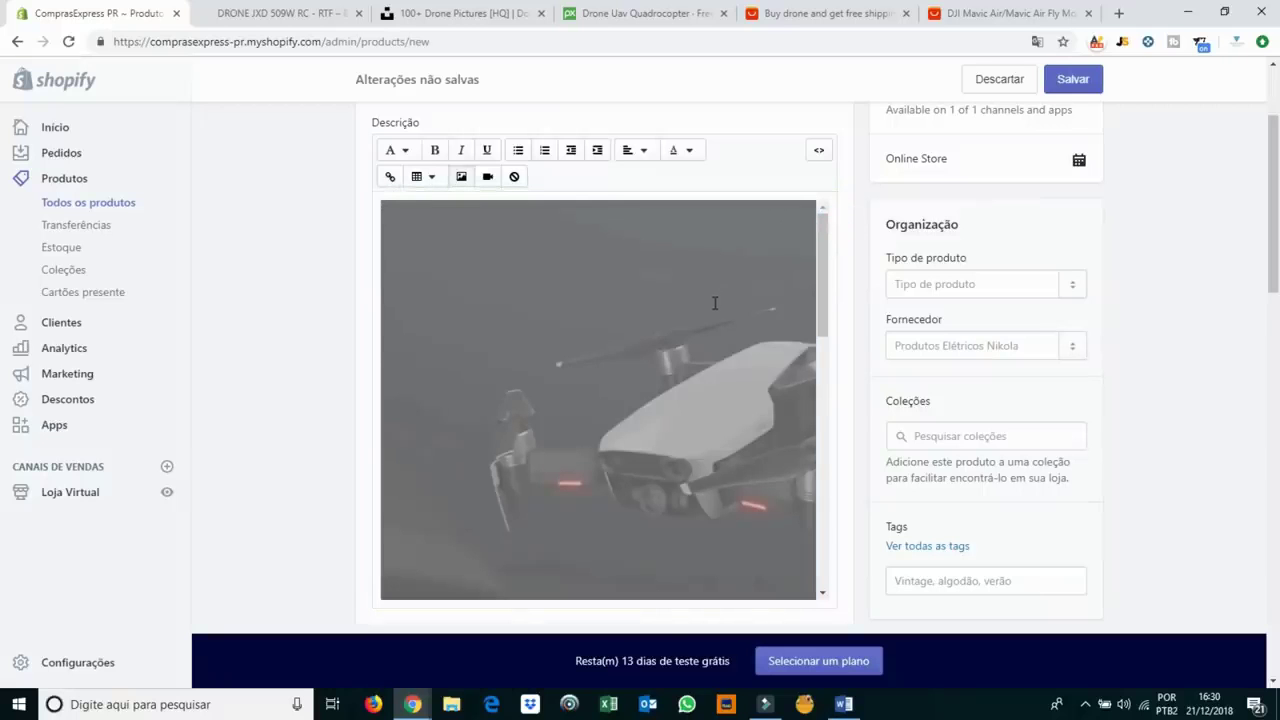
scroll(699, 370, down, 10)
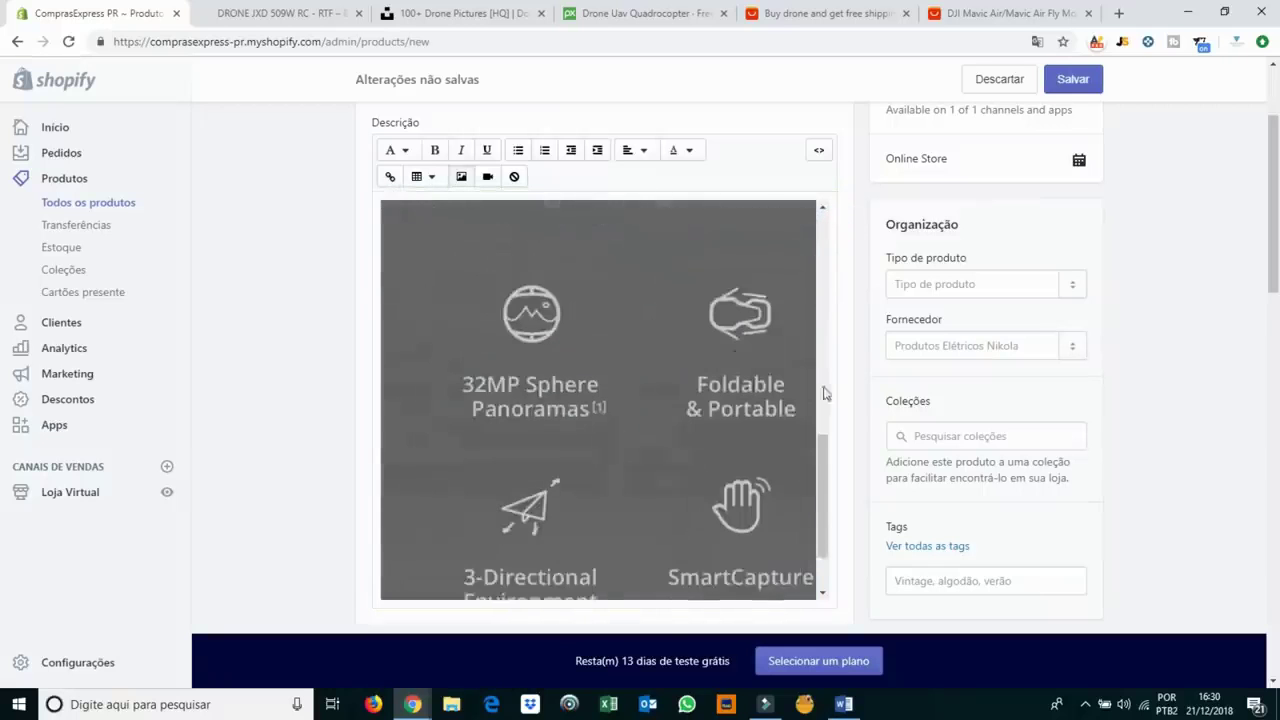
scroll(843, 386, down, 1)
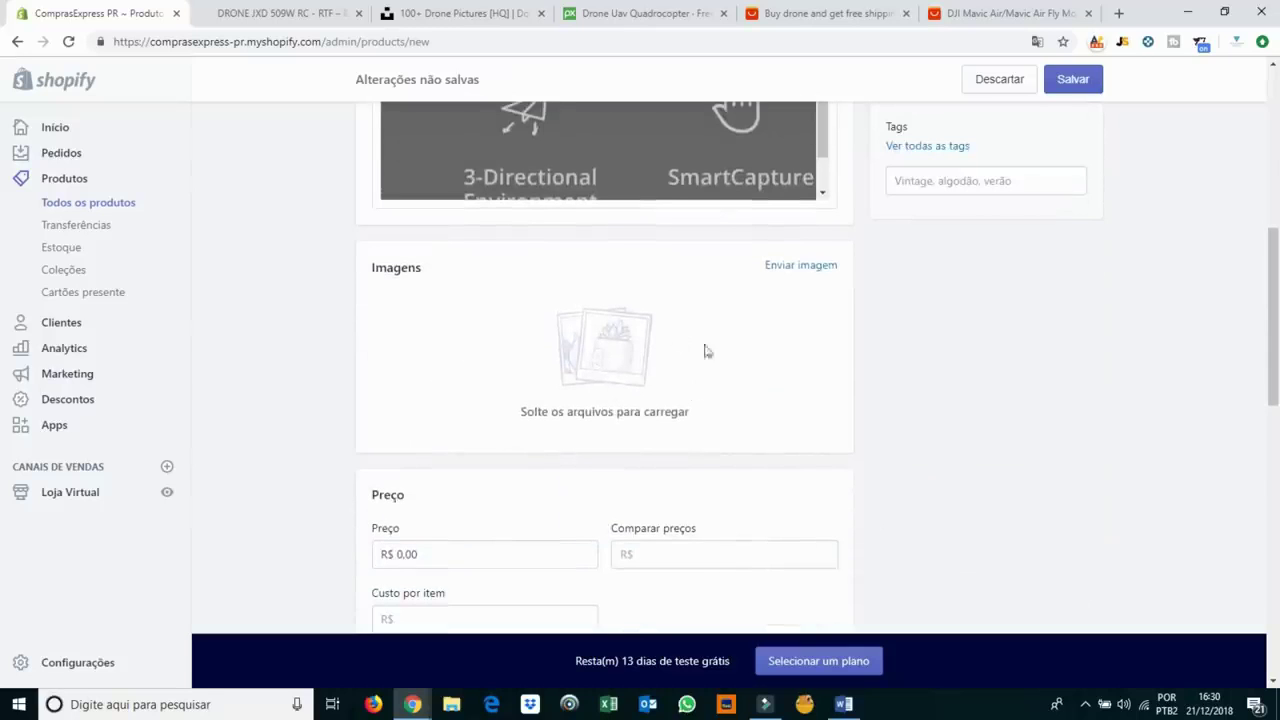
click(815, 267)
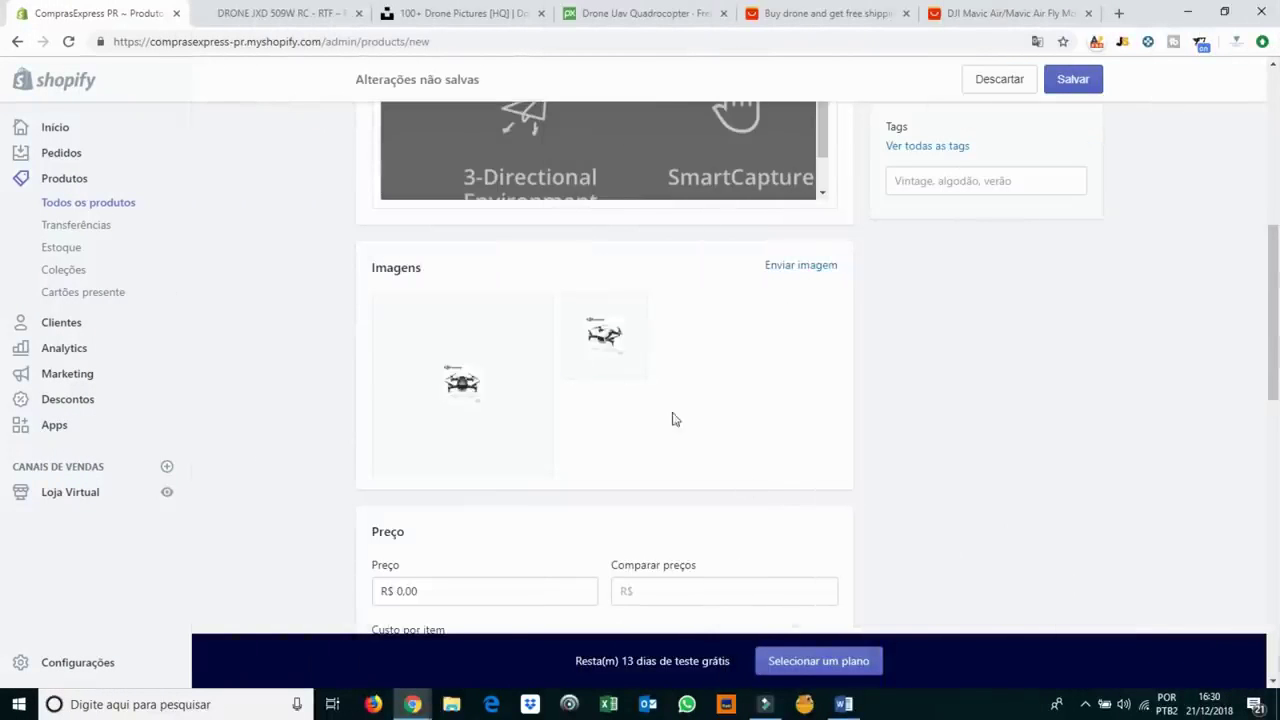
Check the Mavic Air's price on the AliExpress listing and set the product price to R$ 2.990,00 and the comparison price to R$ 3.450,00.
scroll(935, 370, down, 2)
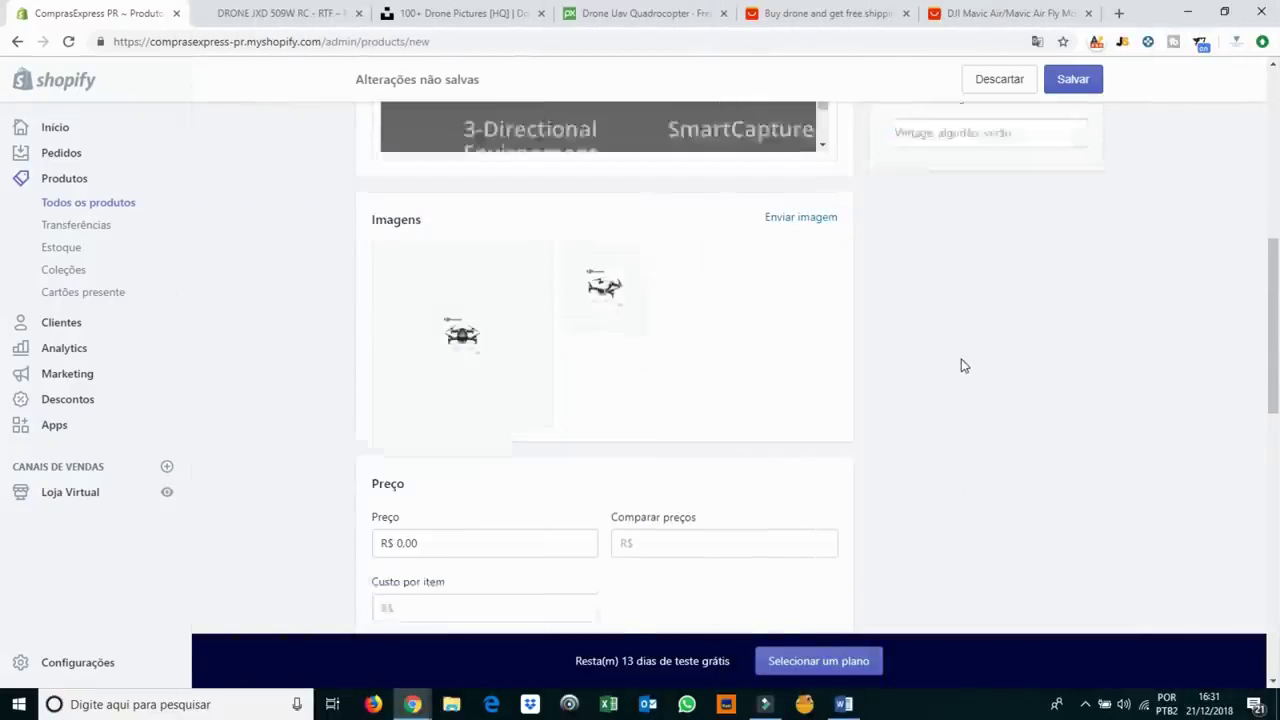
click(443, 434)
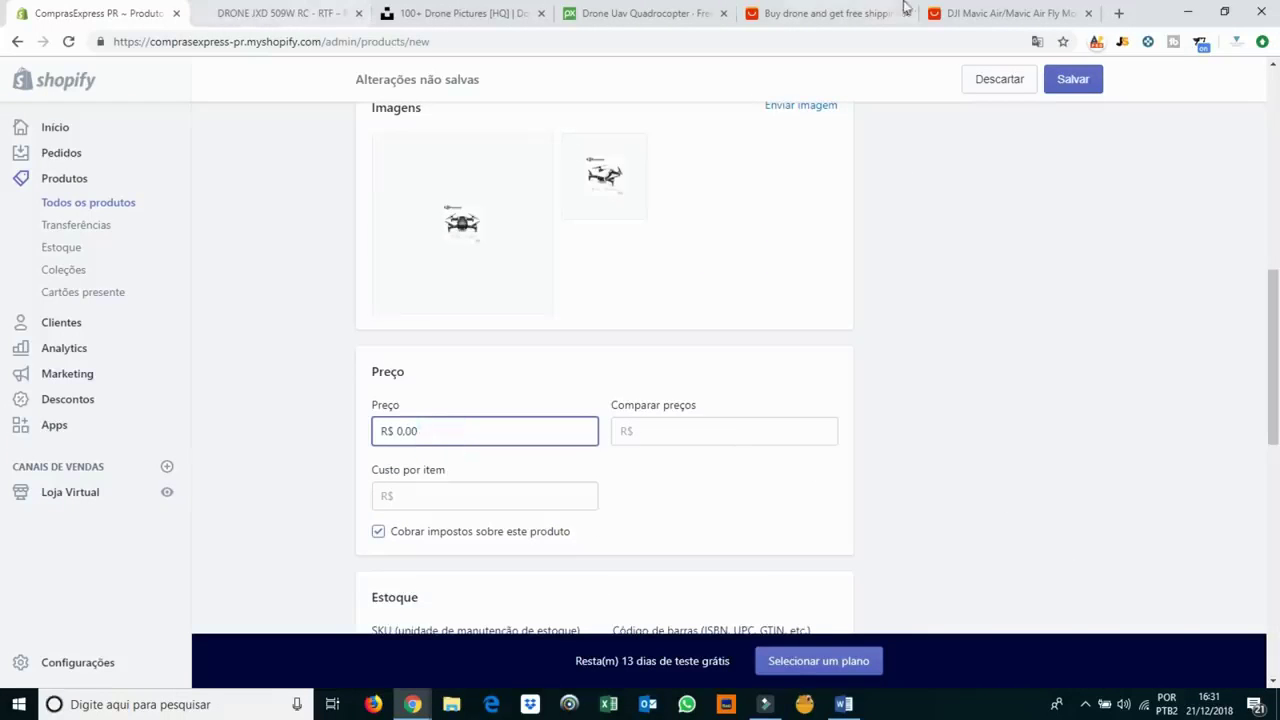
click(983, 13)
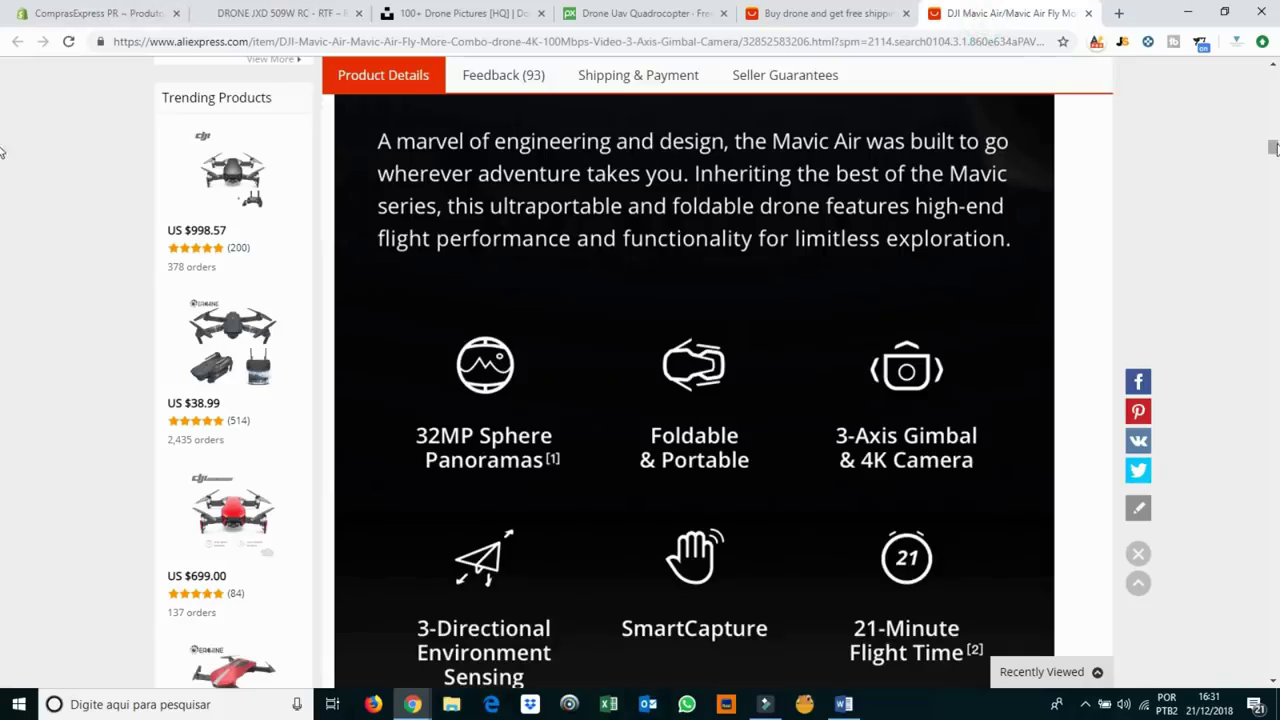
drag(1272, 147, 1274, 58)
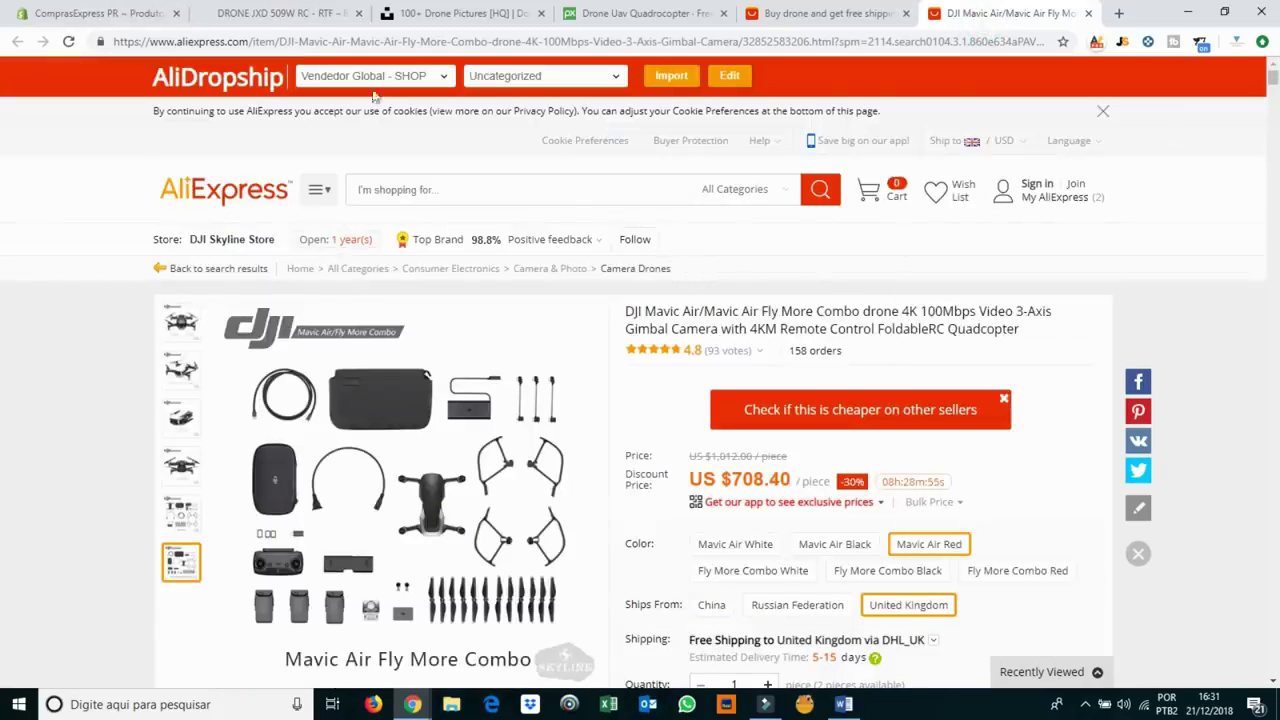
click(262, 13)
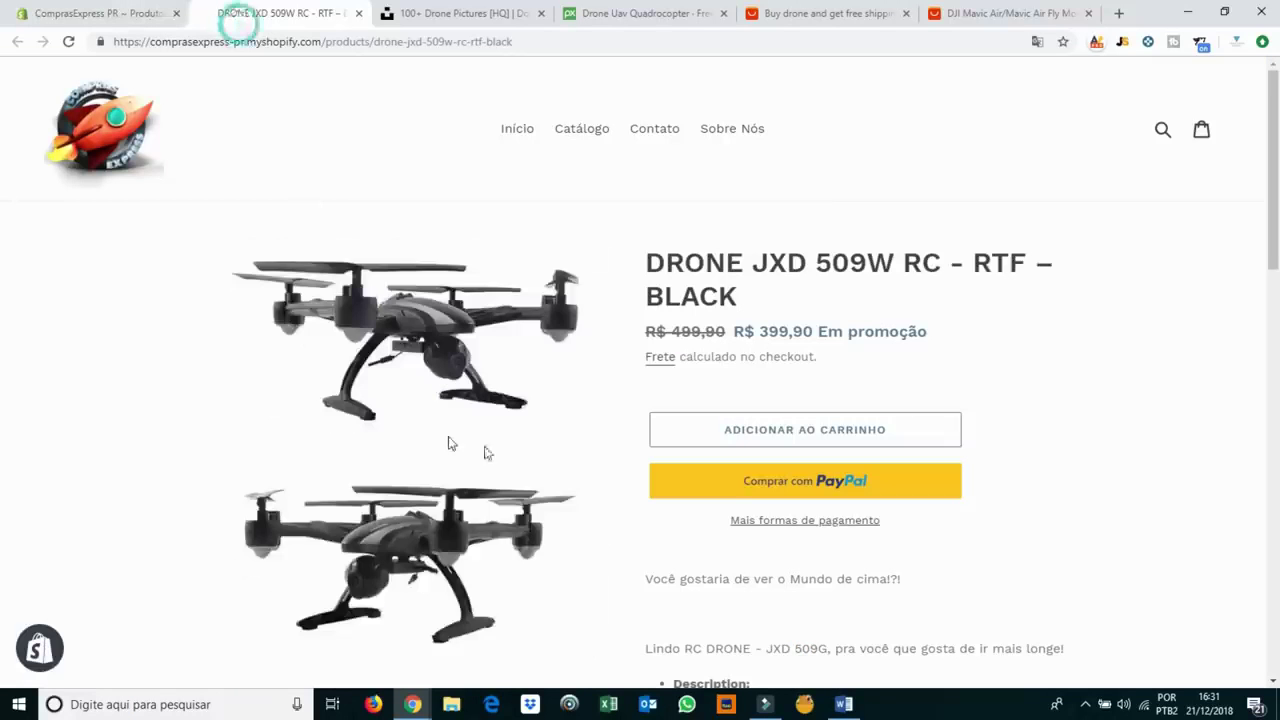
click(110, 12)
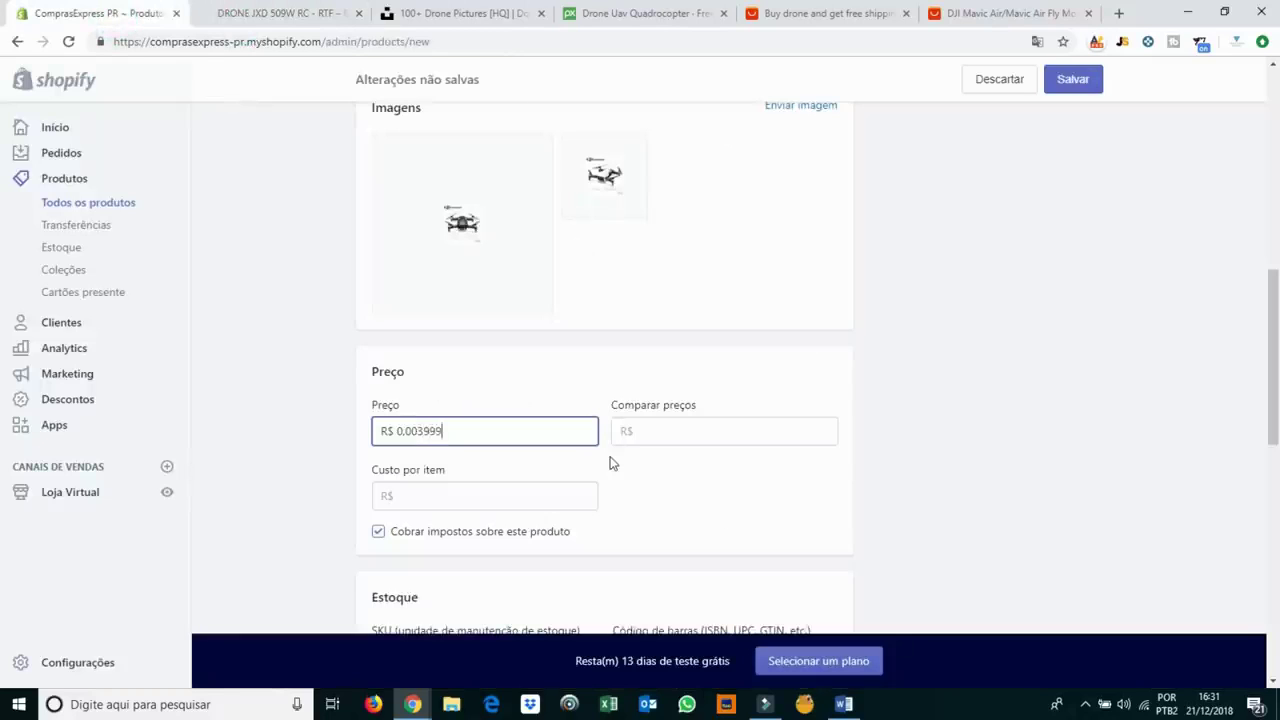
key(ctrl+a)
text(29)
key(Tab)
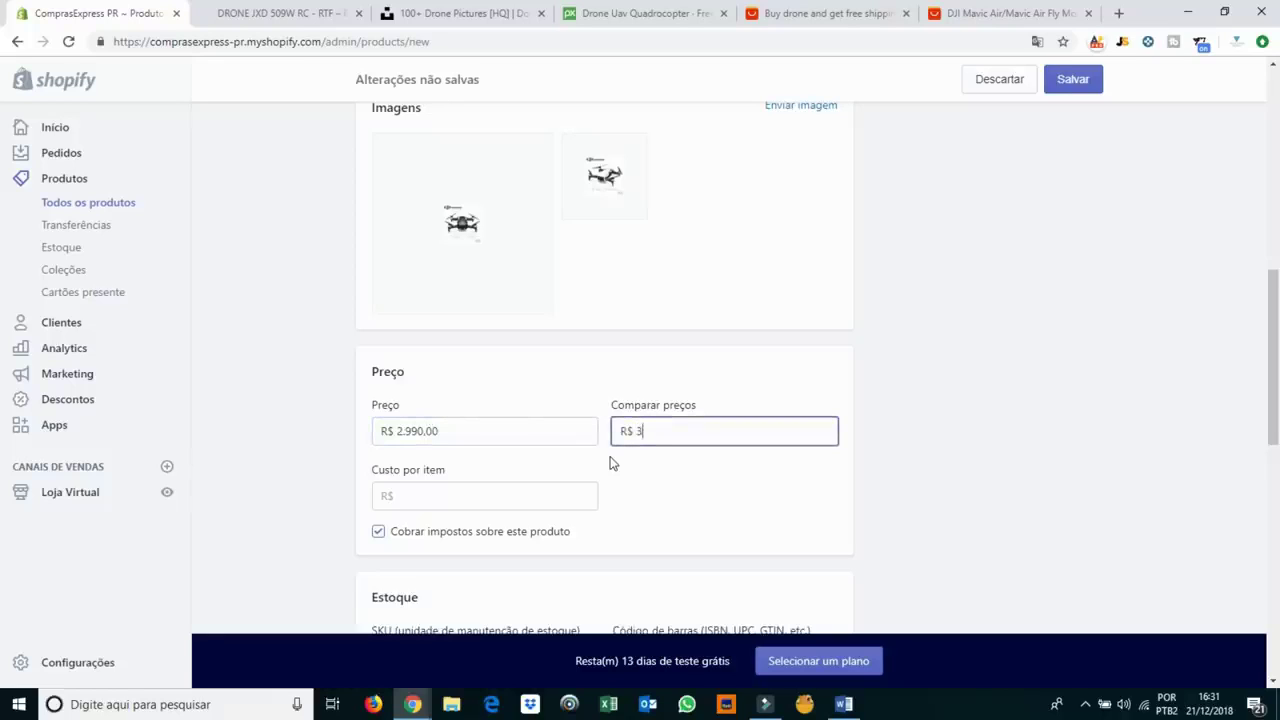
text(3.450)
key(Tab)
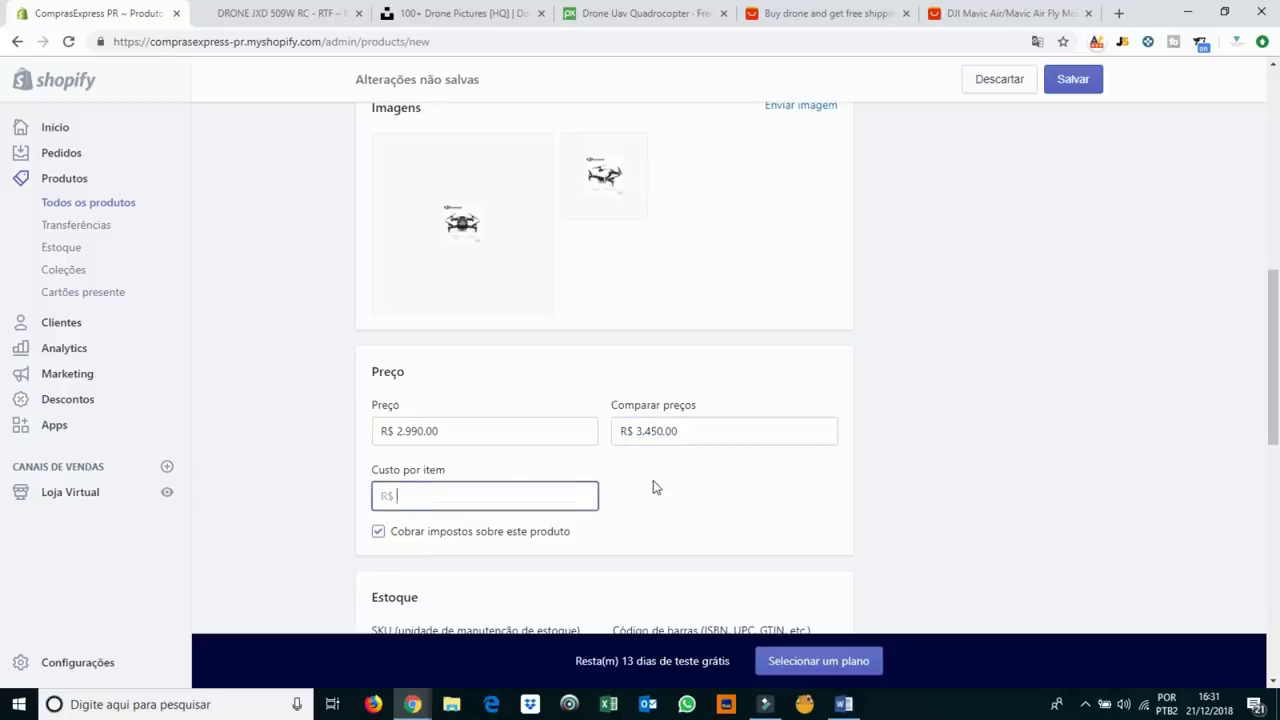
Set the cost per item to R$ 2.000,00 and turn off charging taxes on this product.
text(20000)
key(Tab)
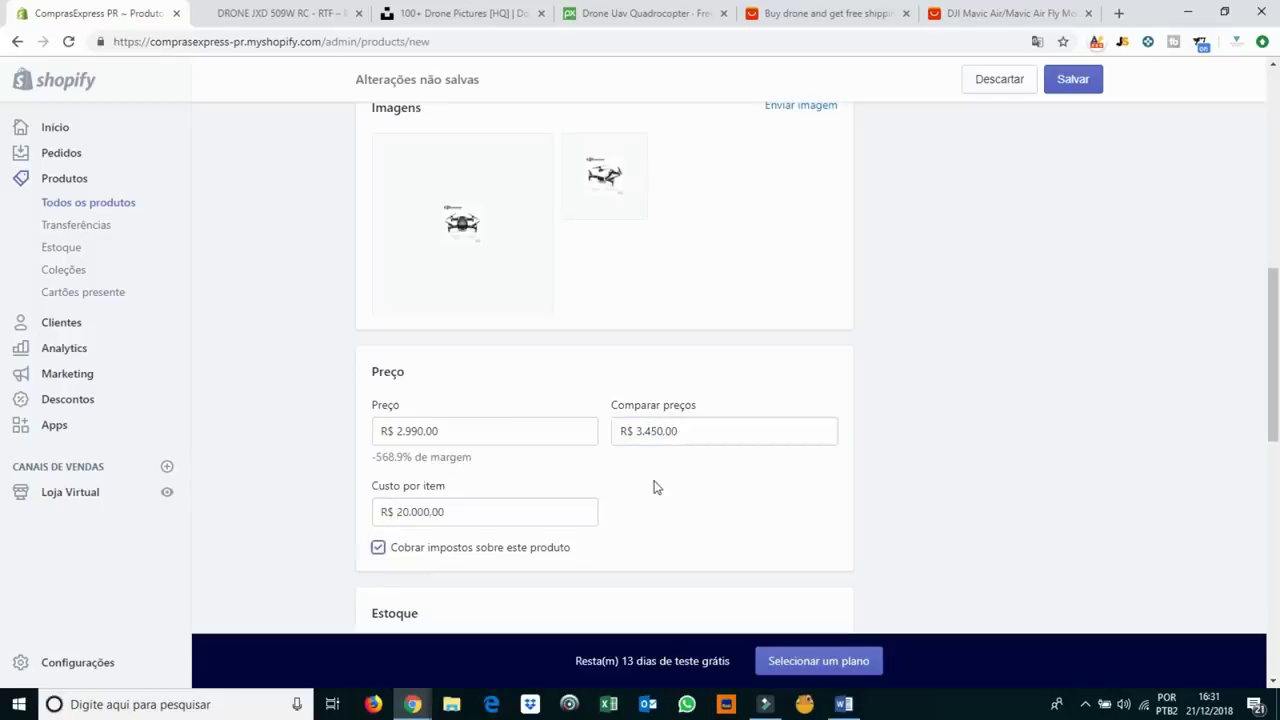
click(502, 547)
click(545, 517)
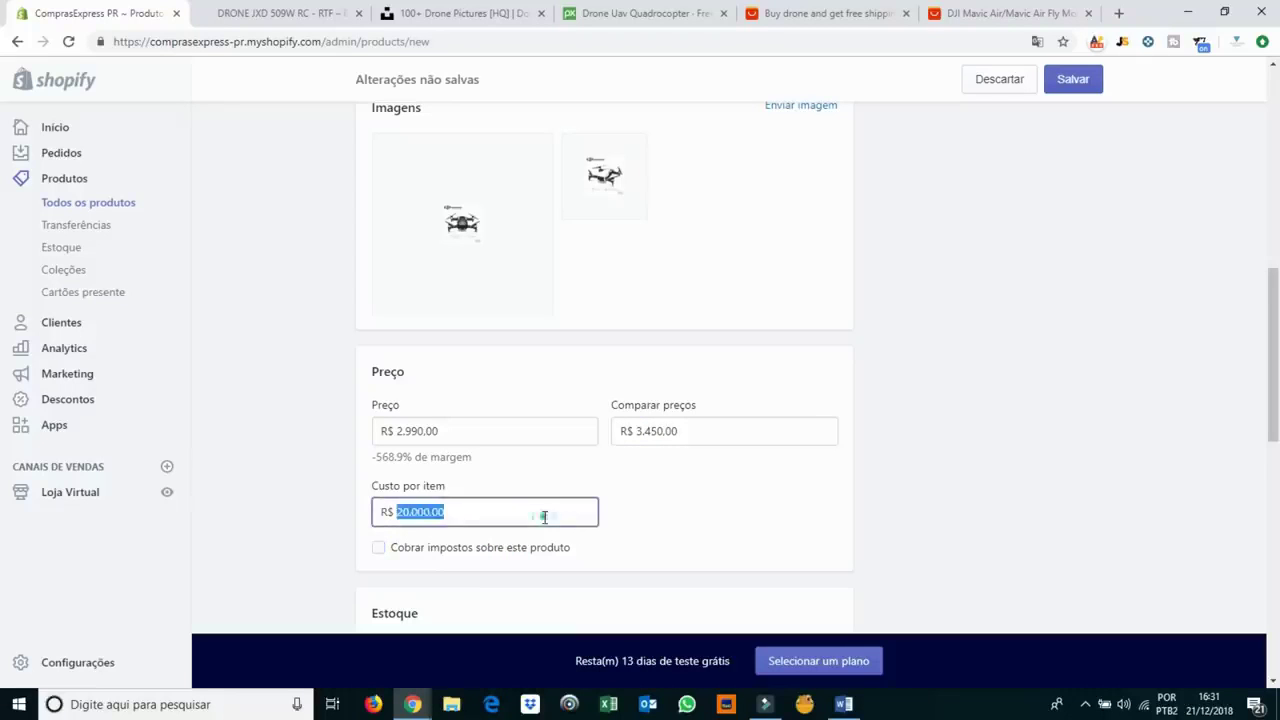
text(2000)
key(Tab)
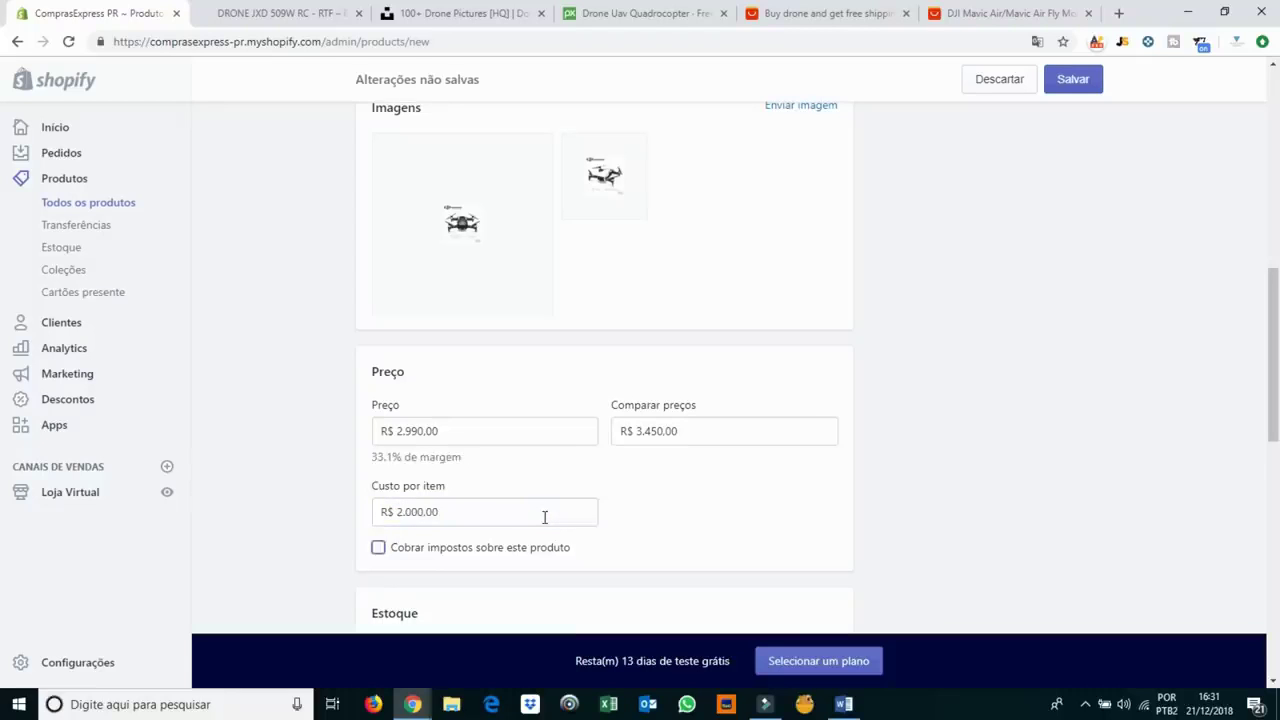
Review the product's stock policy, out-of-stock purchase option, shipping weight, variants and search listing sections.
scroll(683, 463, down, 3)
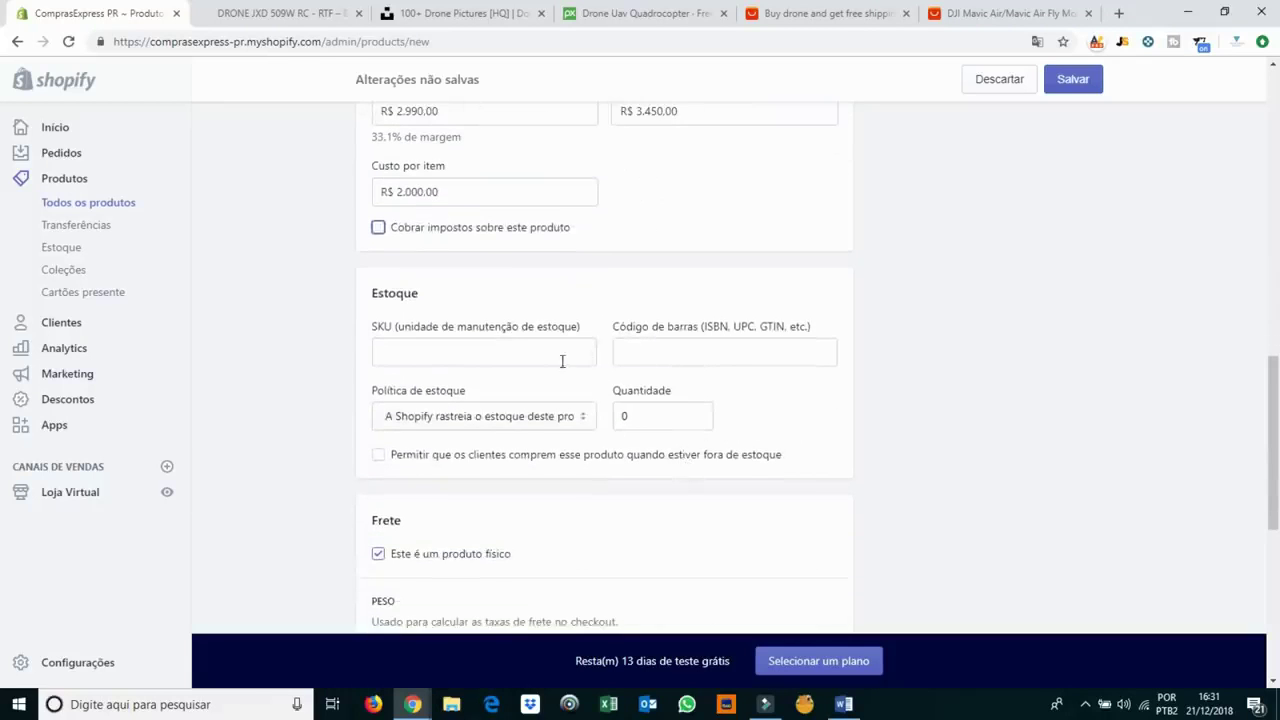
click(562, 361)
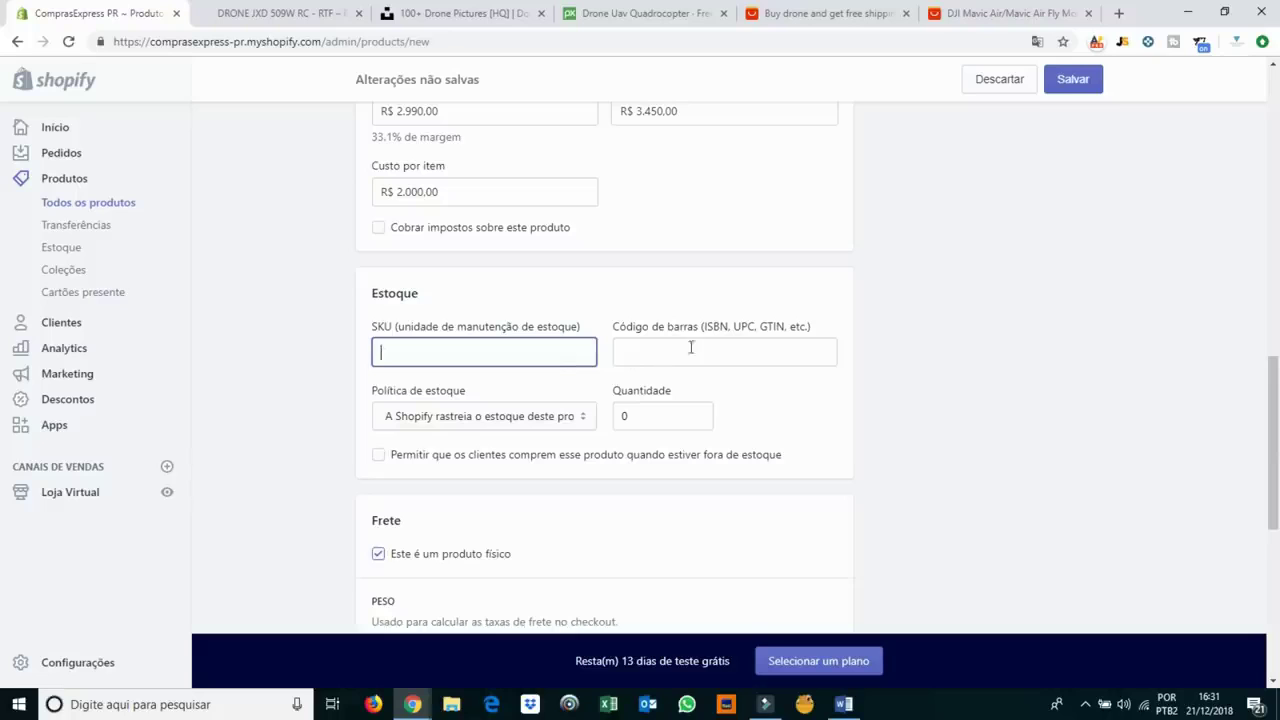
scroll(610, 400, down, 1)
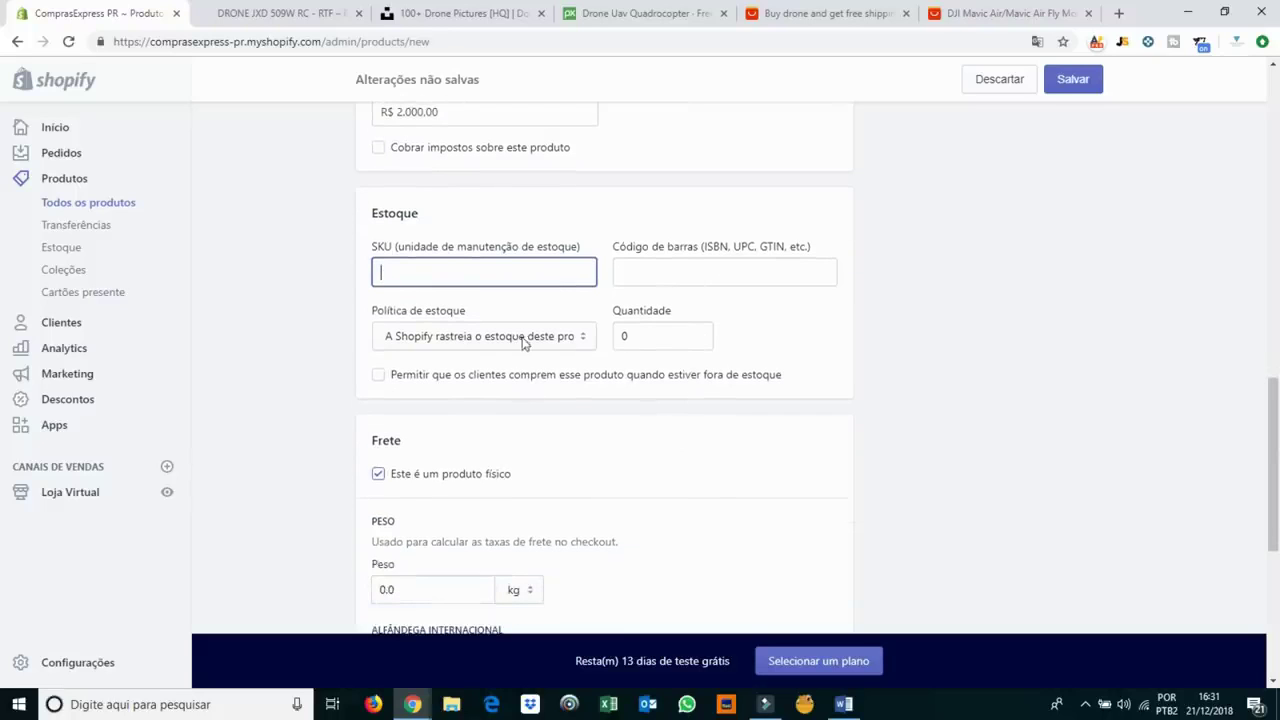
click(520, 338)
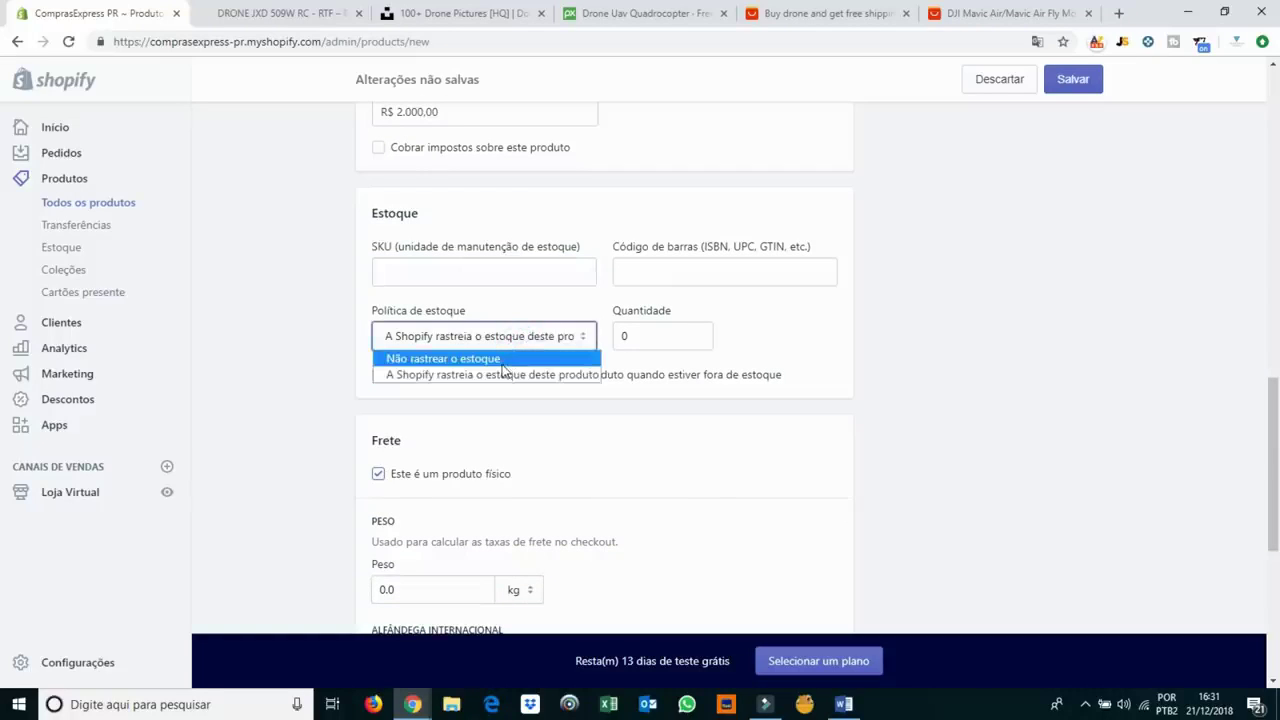
click(754, 378)
click(754, 376)
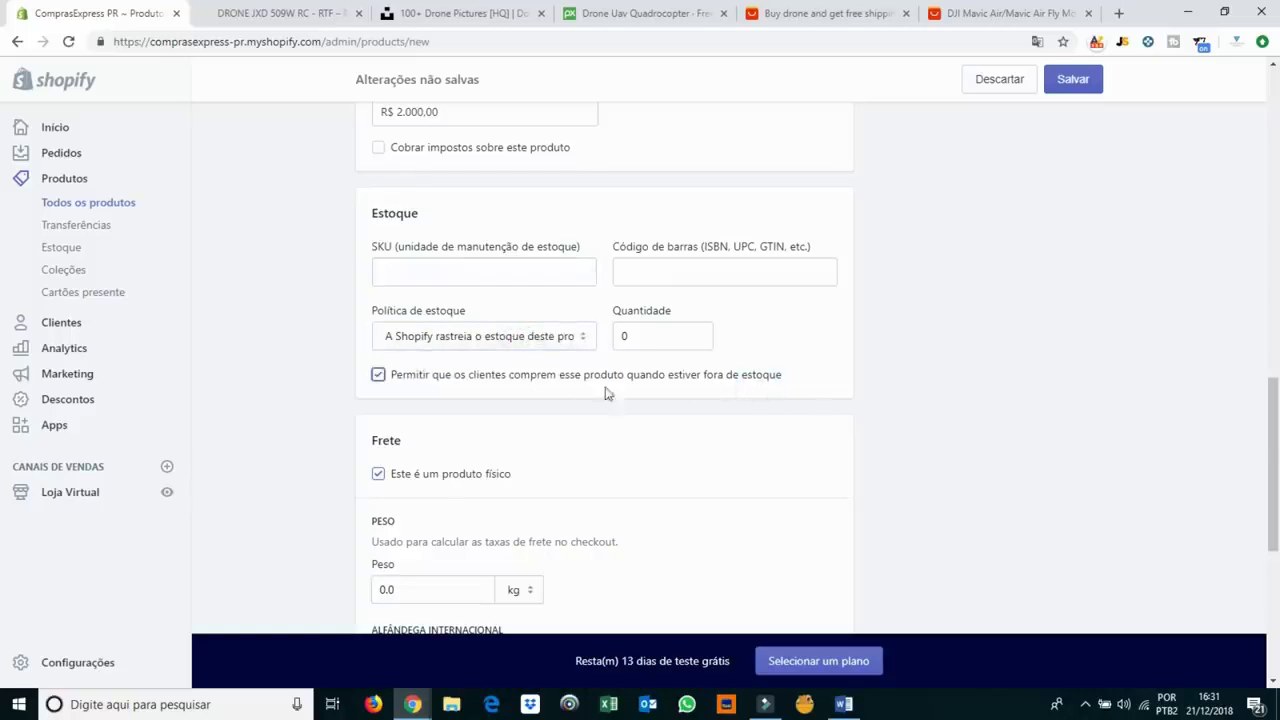
click(561, 388)
scroll(525, 360, down, 2)
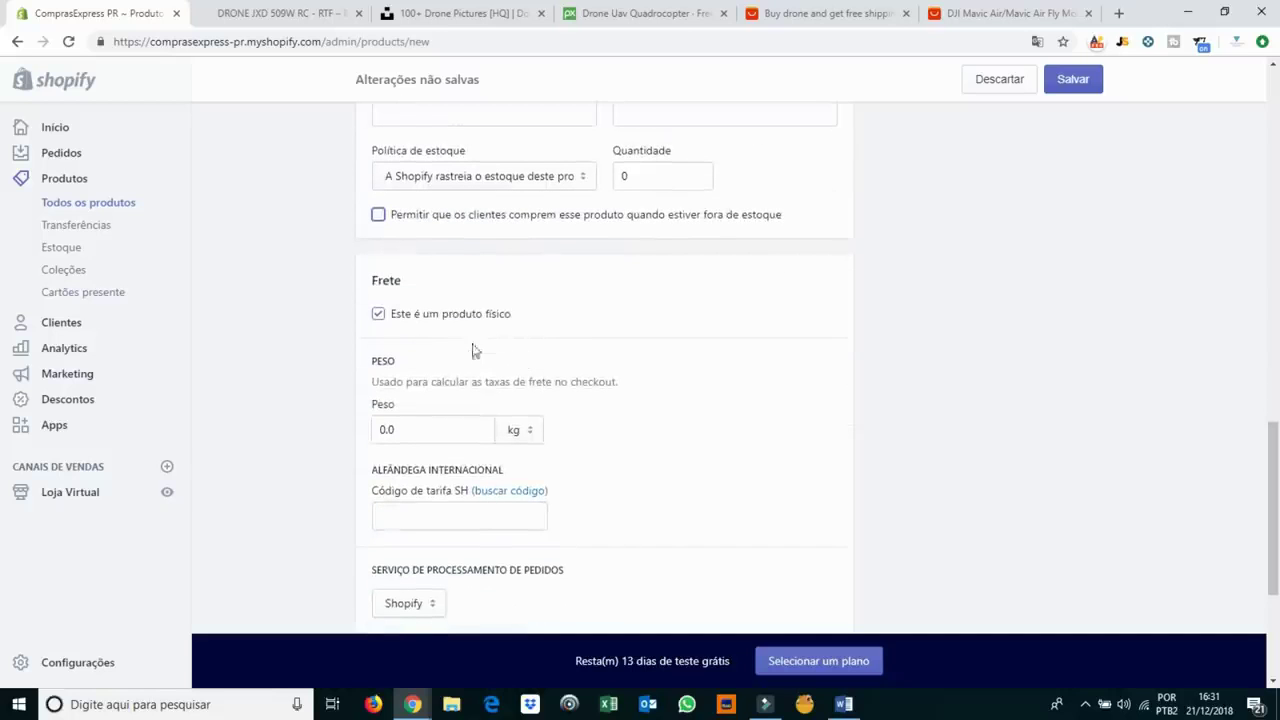
scroll(600, 415, down, 3)
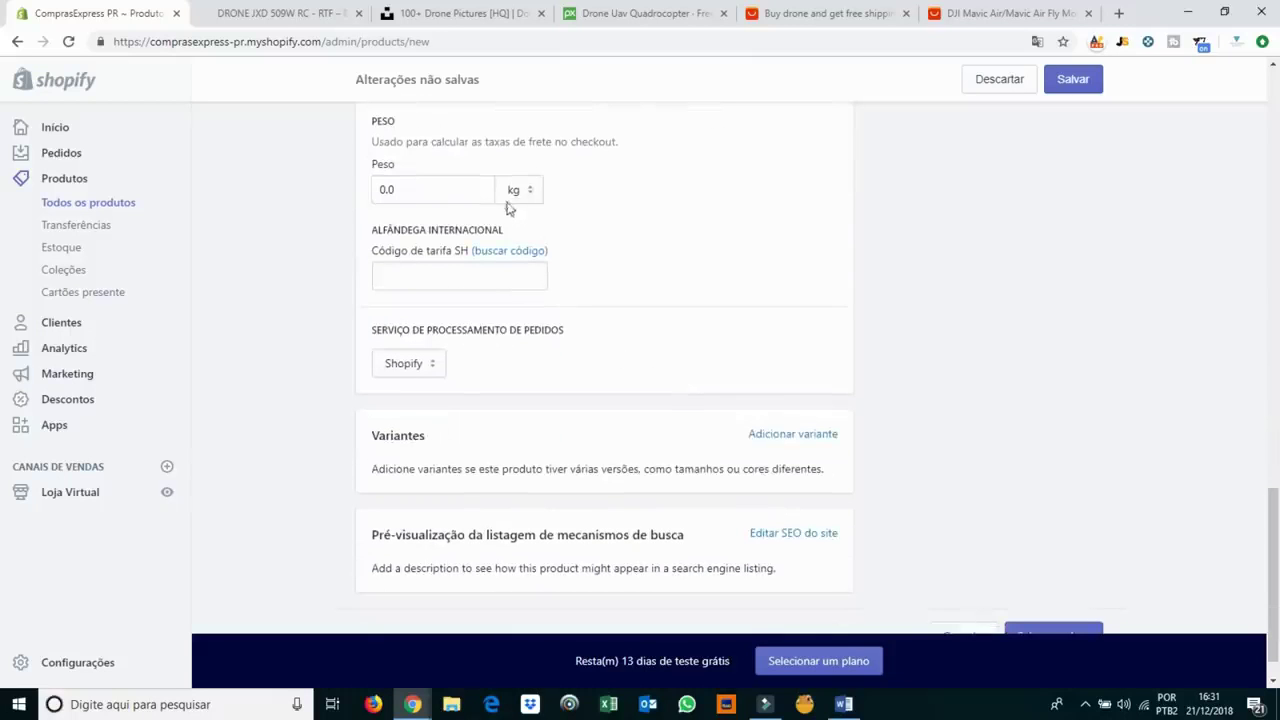
Set the product's shipping weight to 3 kg and save the new product.
click(447, 185)
double_click(447, 185)
text(3)
key(Tab)
scroll(400, 300, down, 1)
click(577, 320)
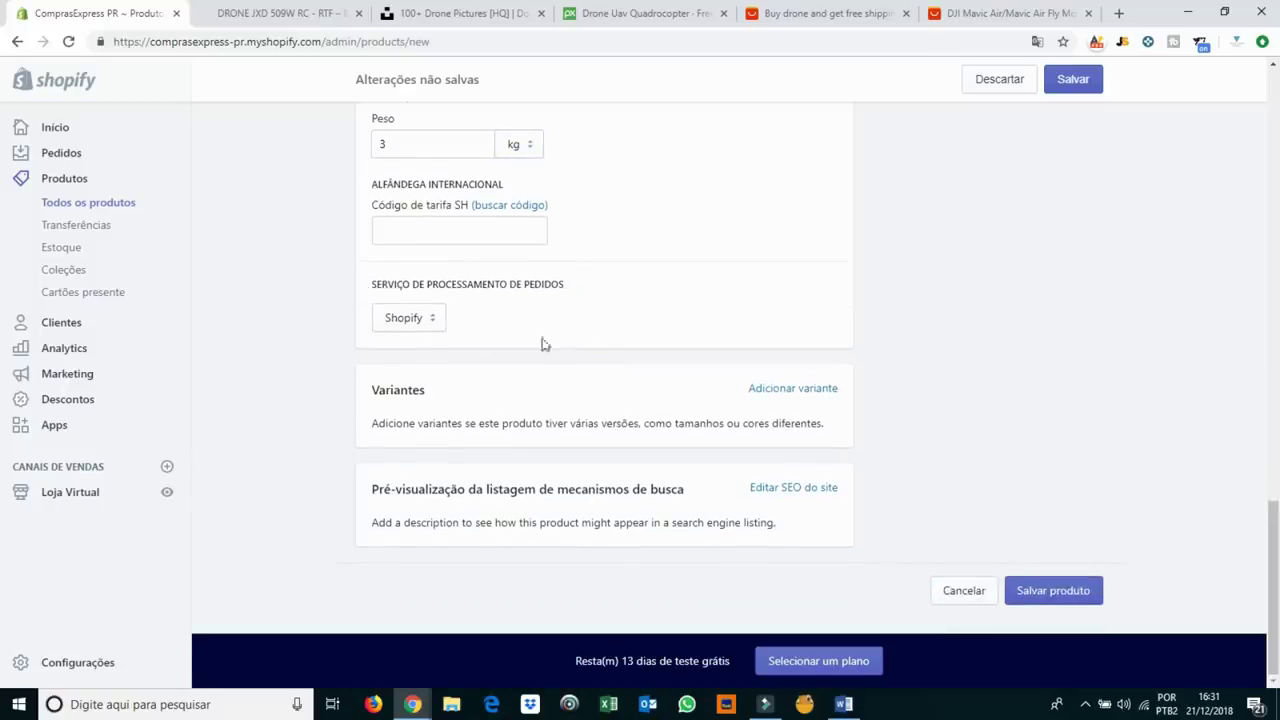
click(791, 392)
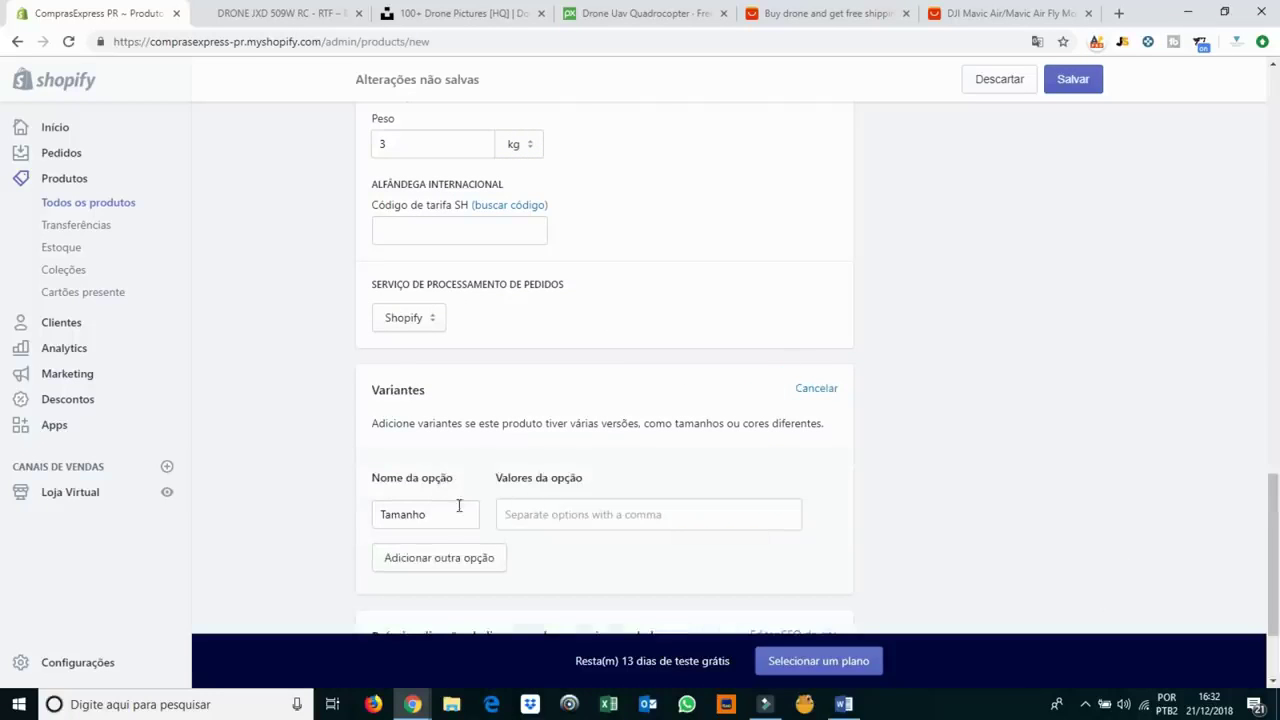
scroll(977, 349, up, 3)
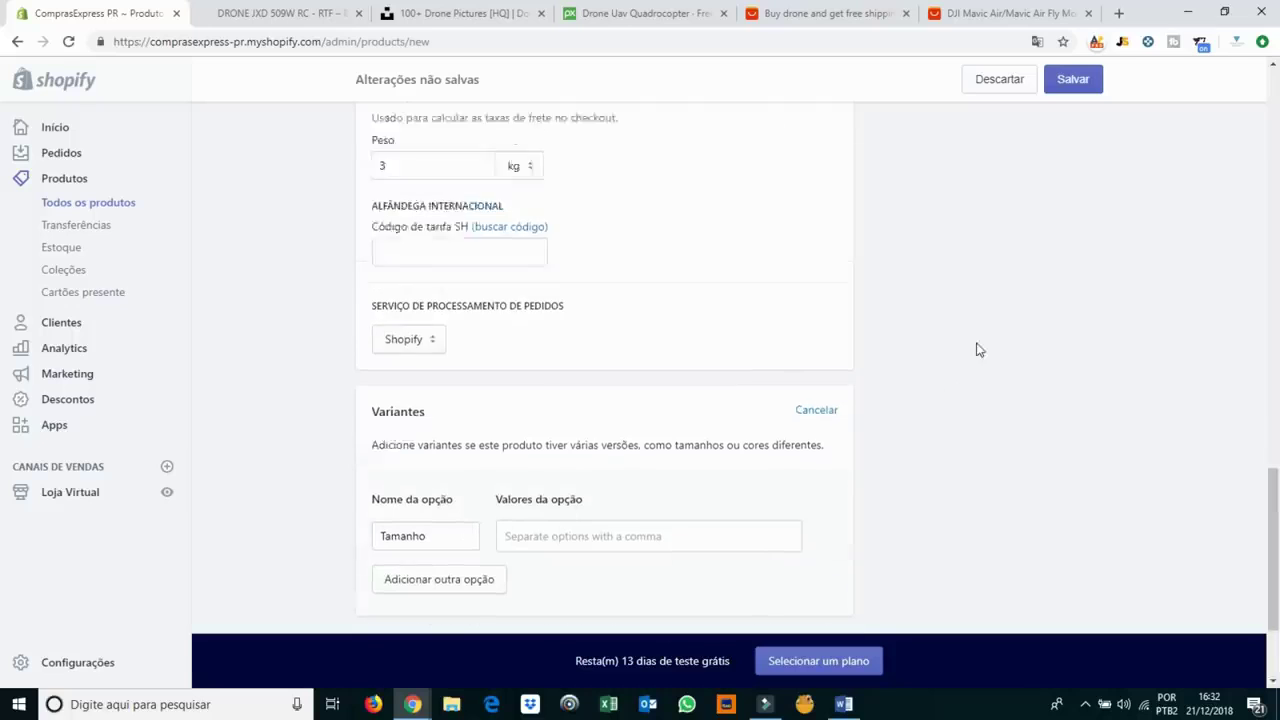
click(1073, 79)
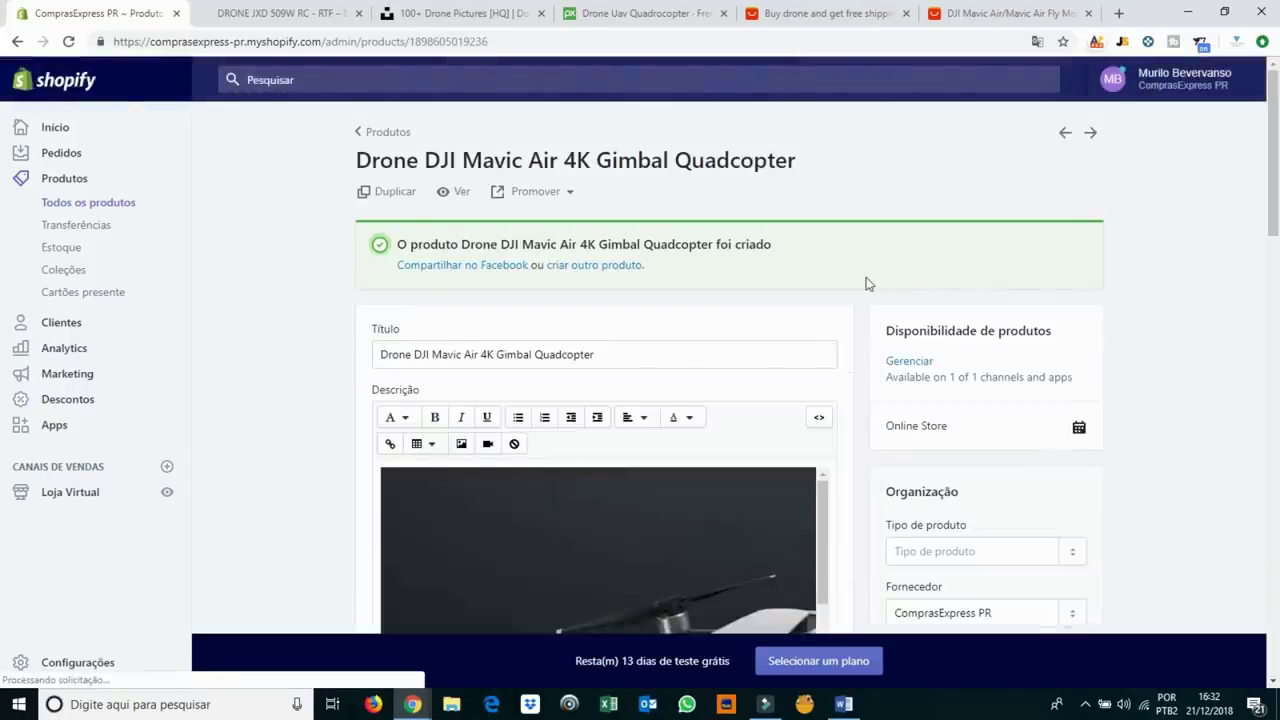
Add a variant option named Cor with the values Branco and Preto to the saved product.
scroll(850, 287, down, 2)
scroll(850, 281, down, 14)
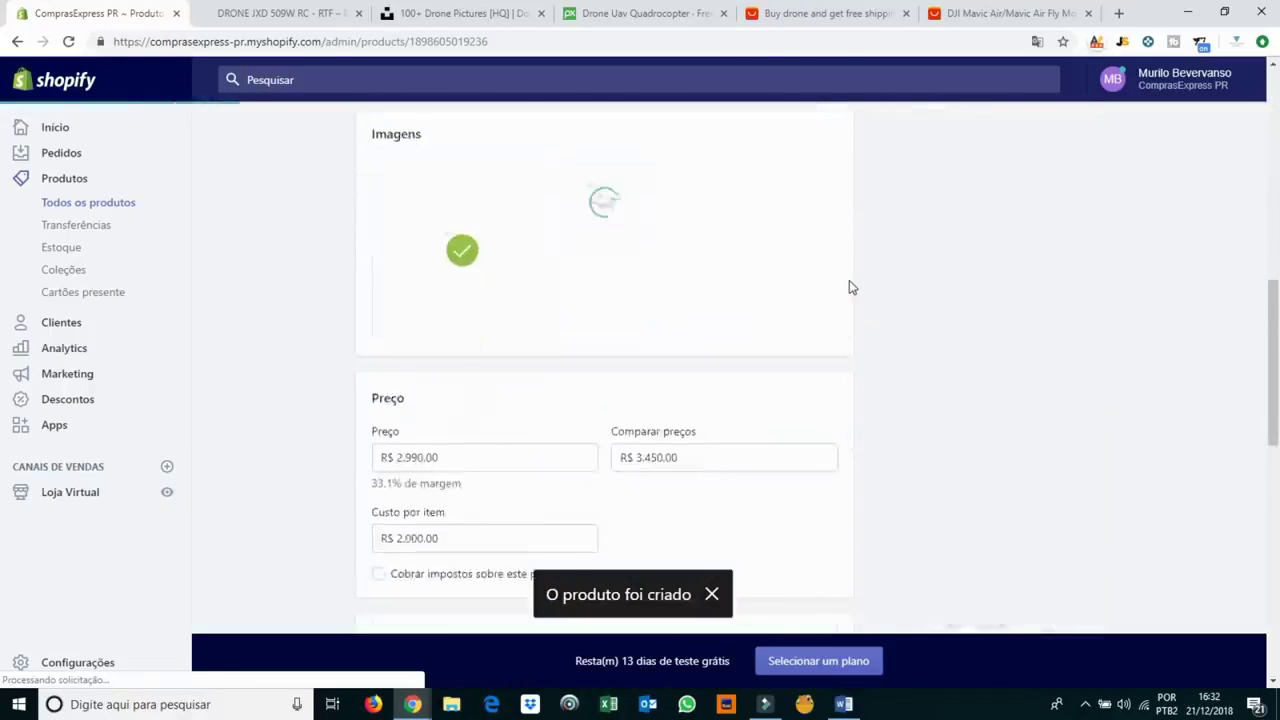
scroll(849, 287, down, 1)
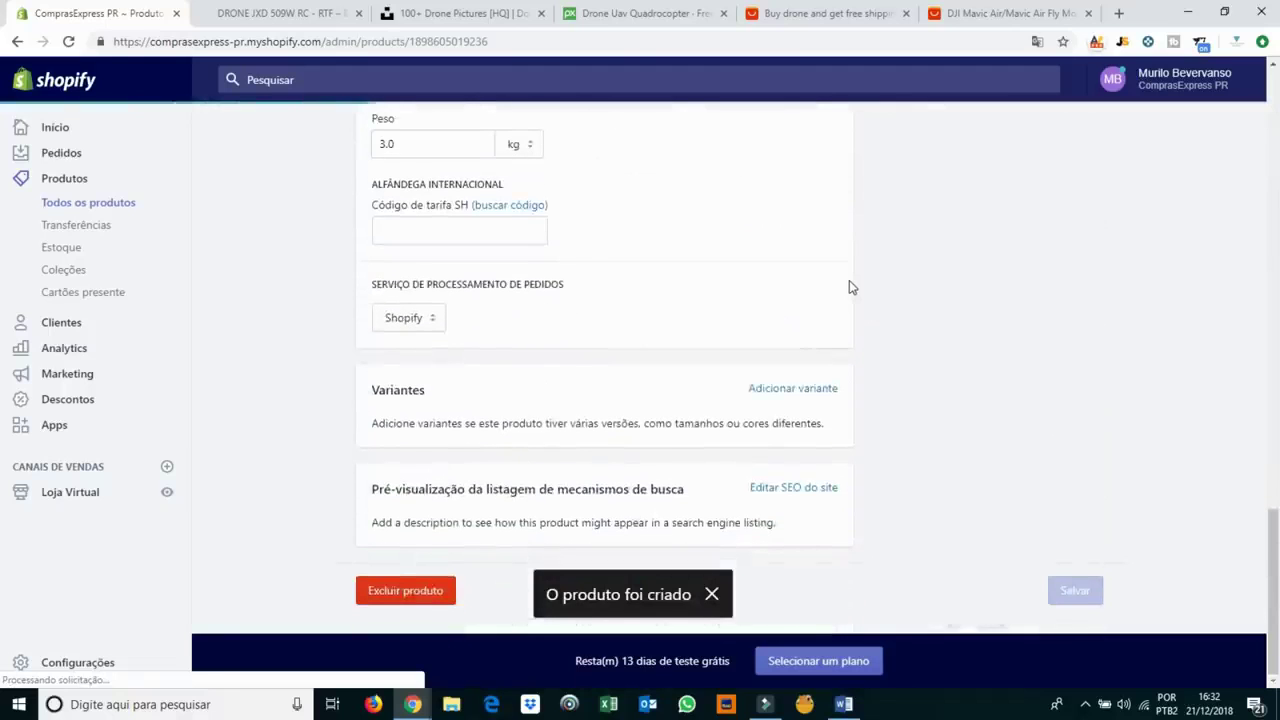
click(788, 389)
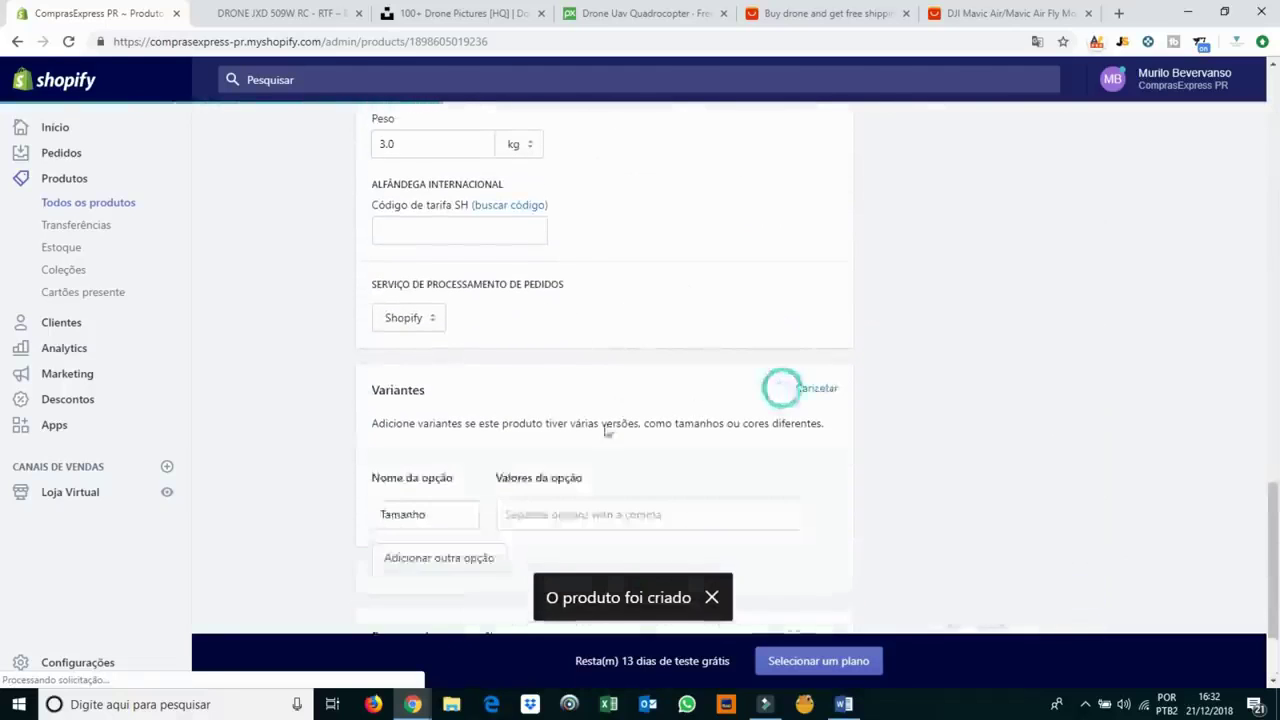
double_click(418, 517)
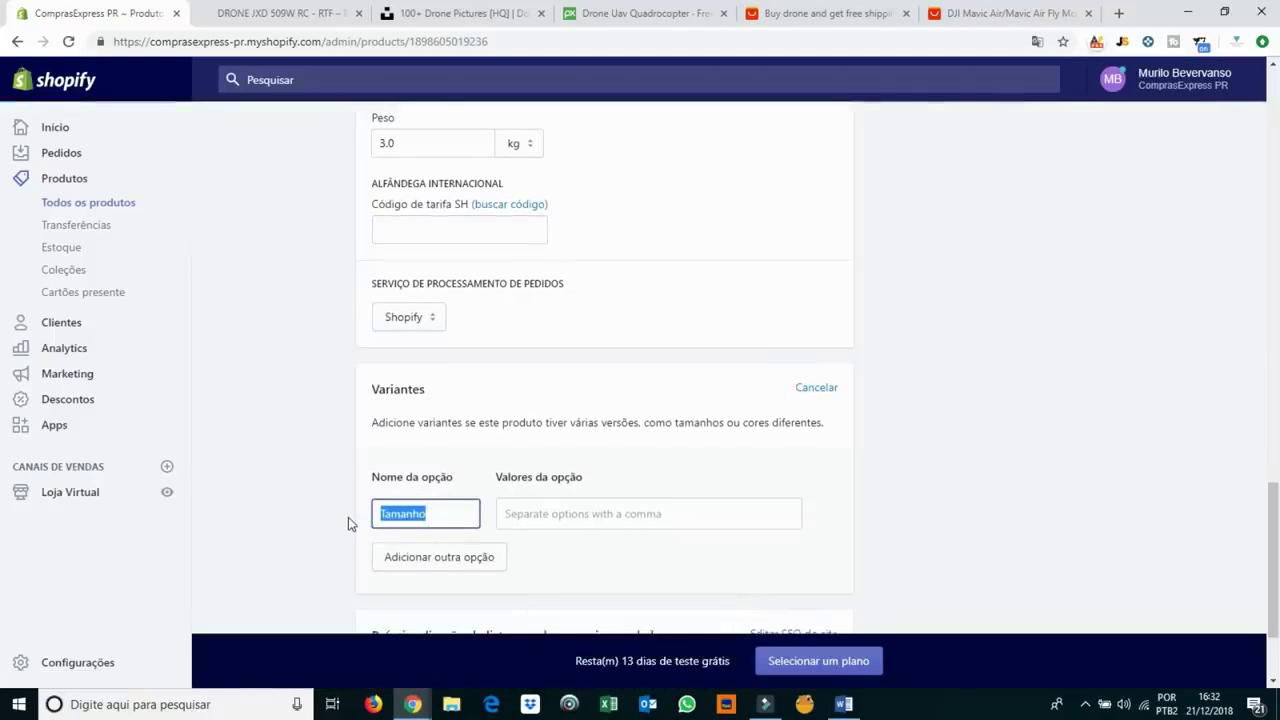
text(Cor)
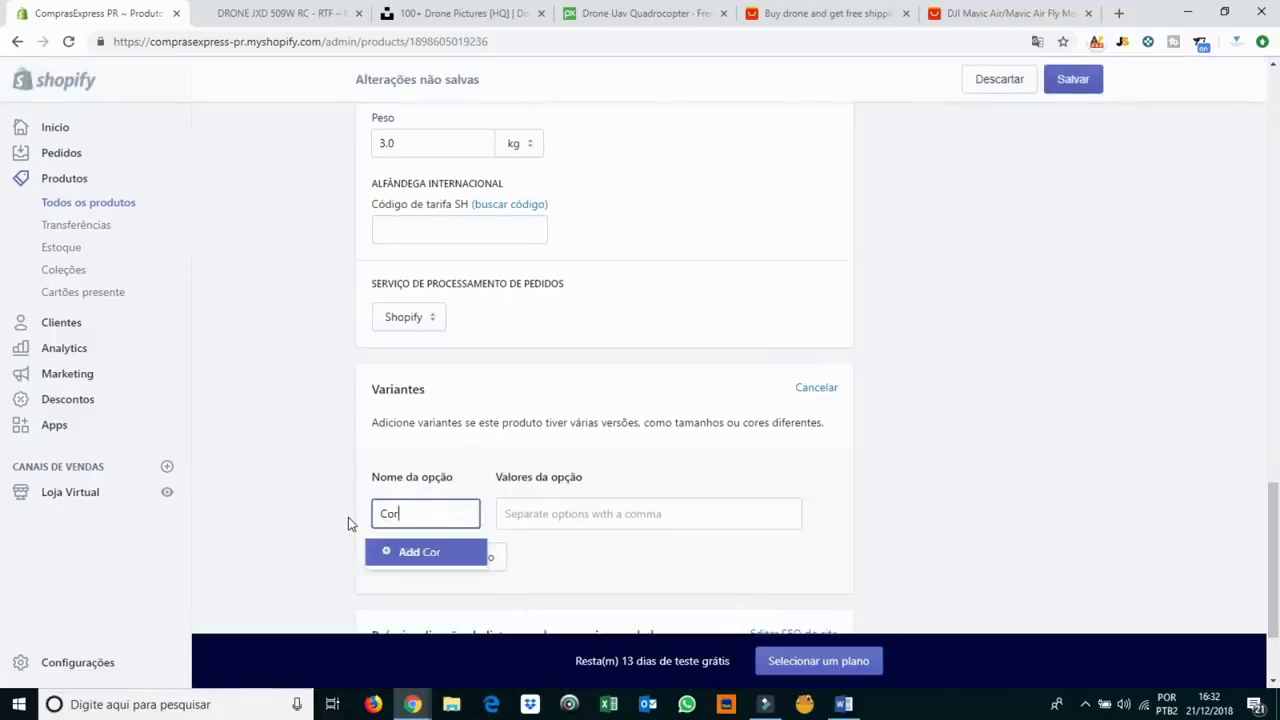
key(Tab)
text(Branco)
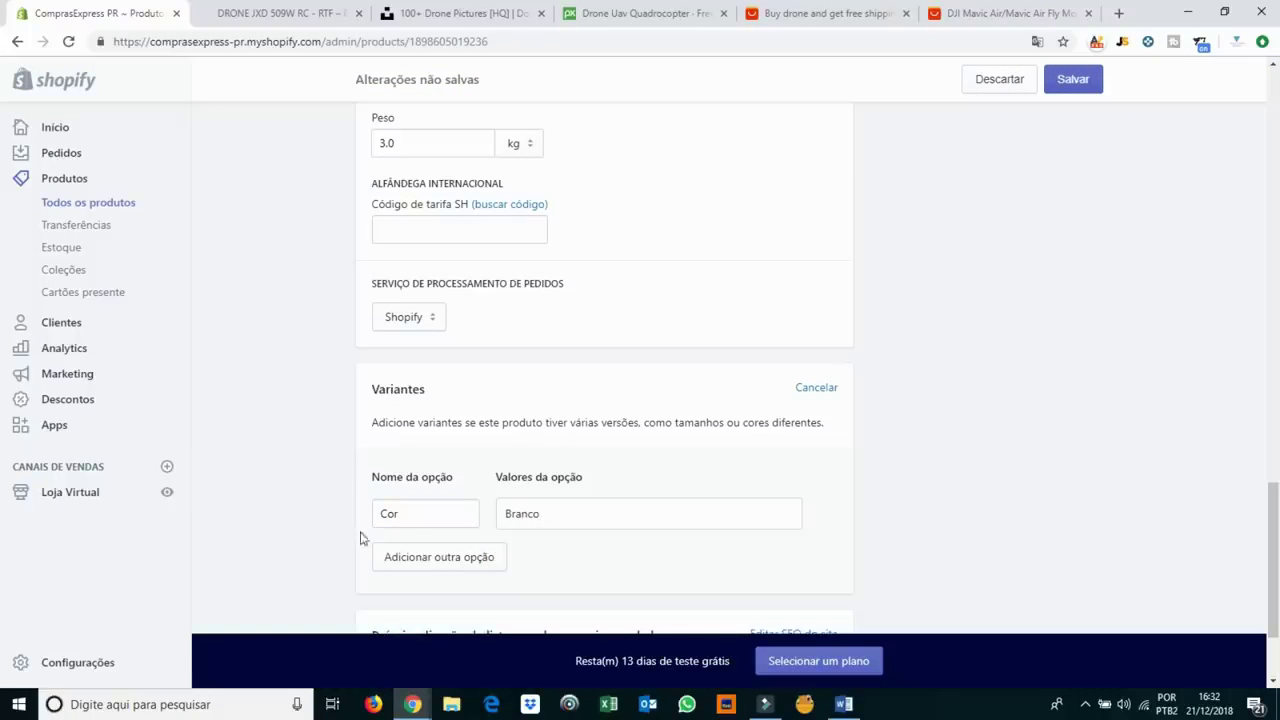
text(,)
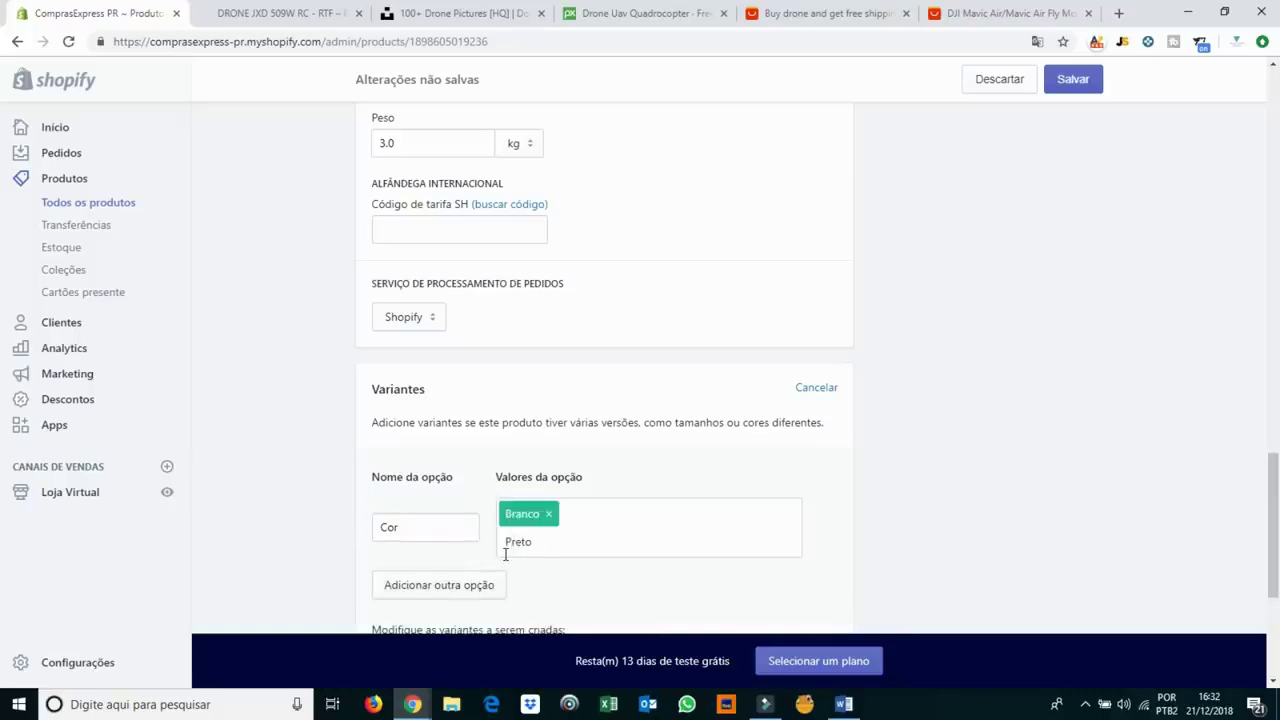
text(Preto,)
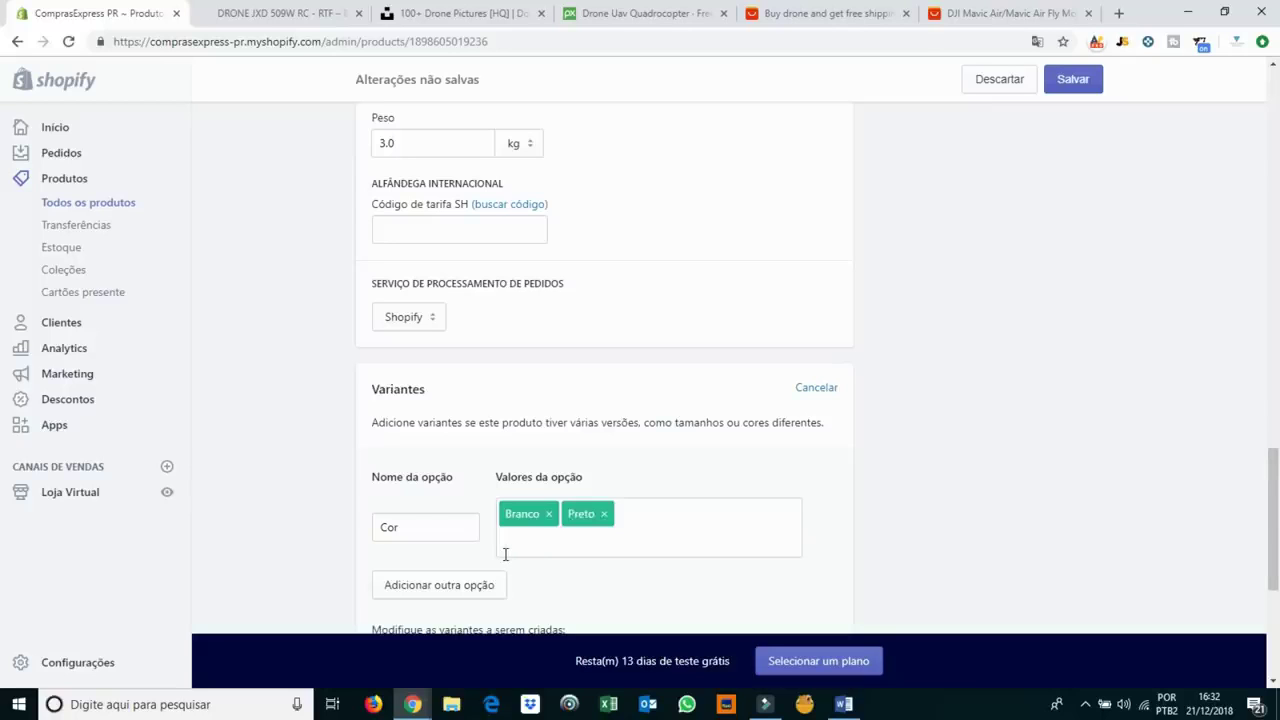
Set the Branco variant's price to 2.890,00 and save the product with its colour variants.
scroll(612, 418, down, 2)
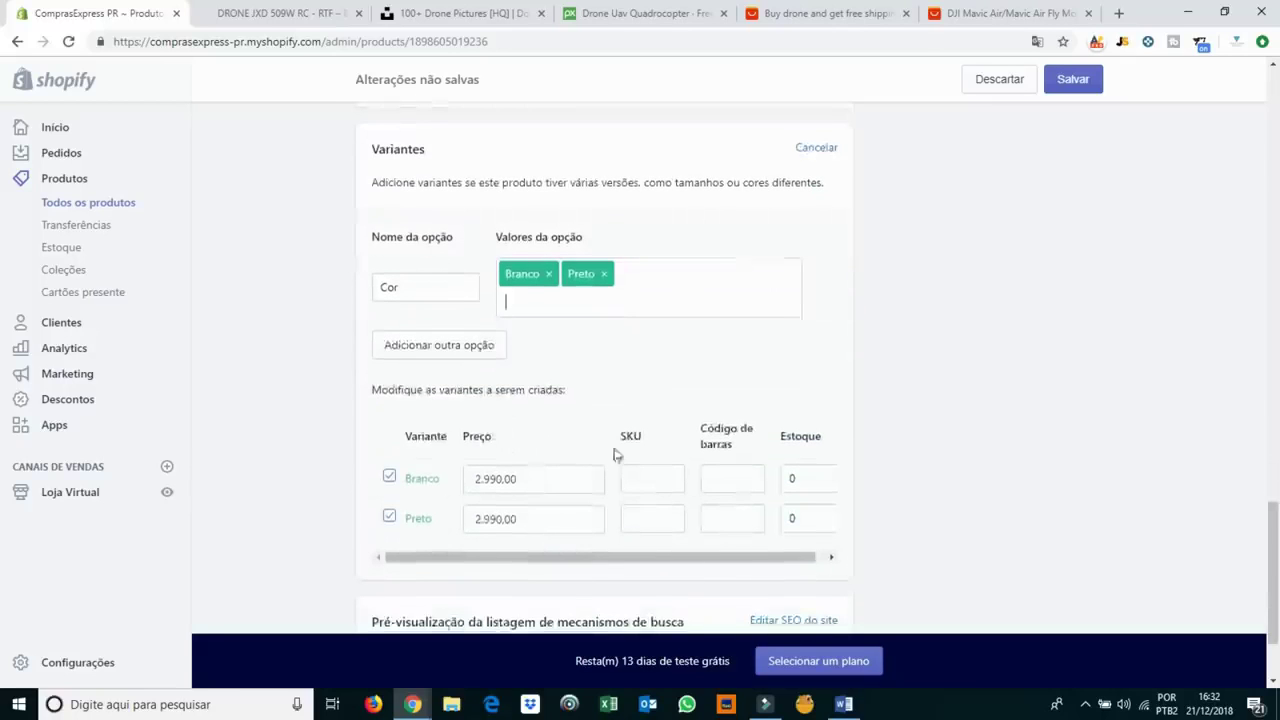
click(559, 479)
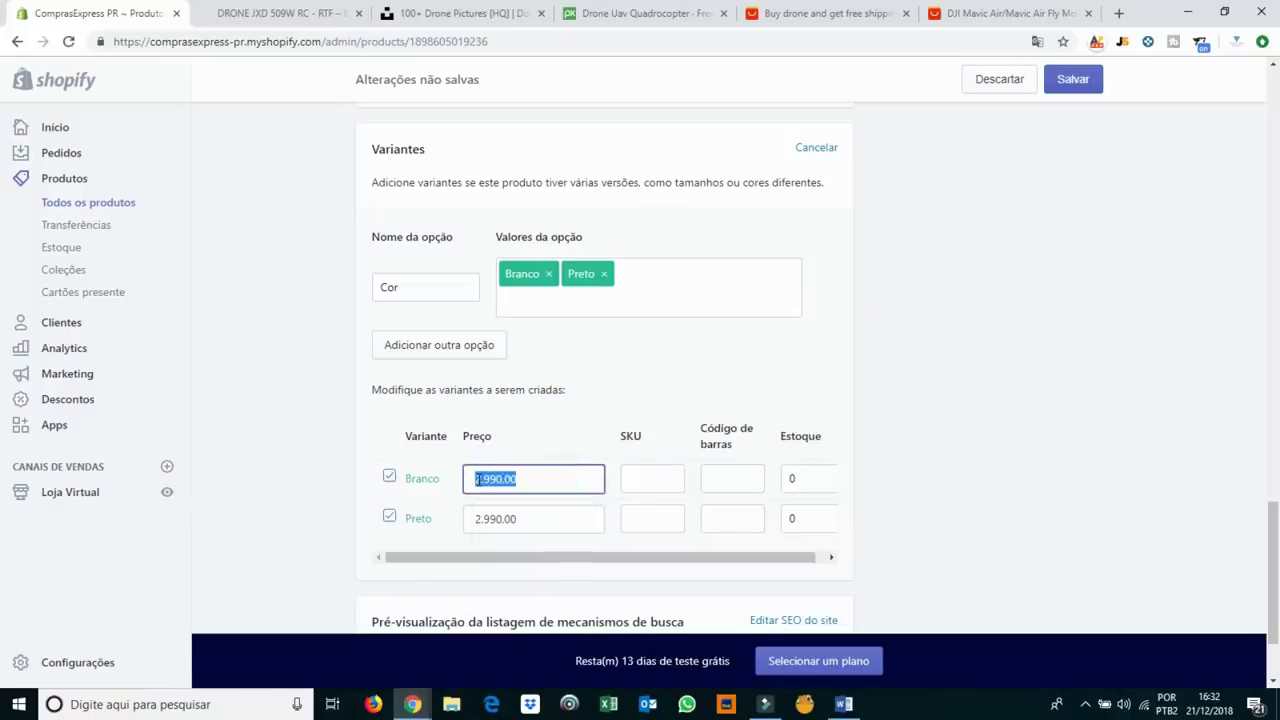
text(1890)
key(Tab)
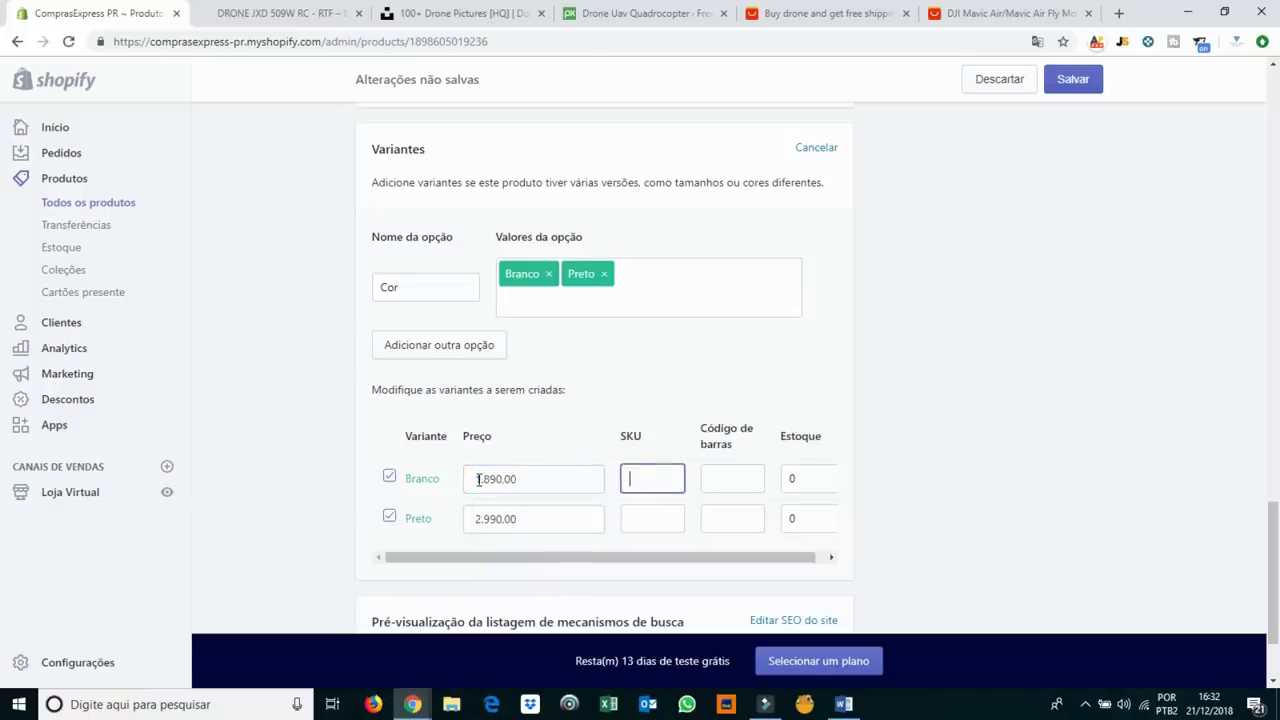
click(479, 478)
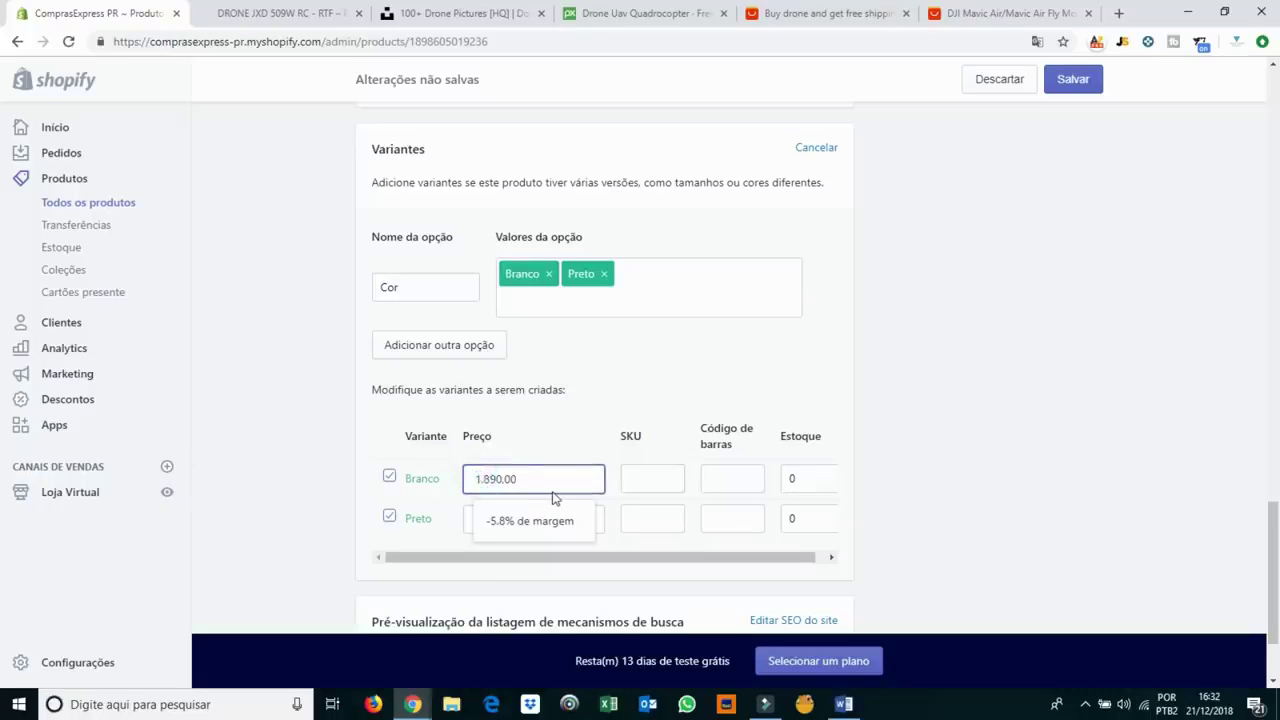
text(2.990.00)
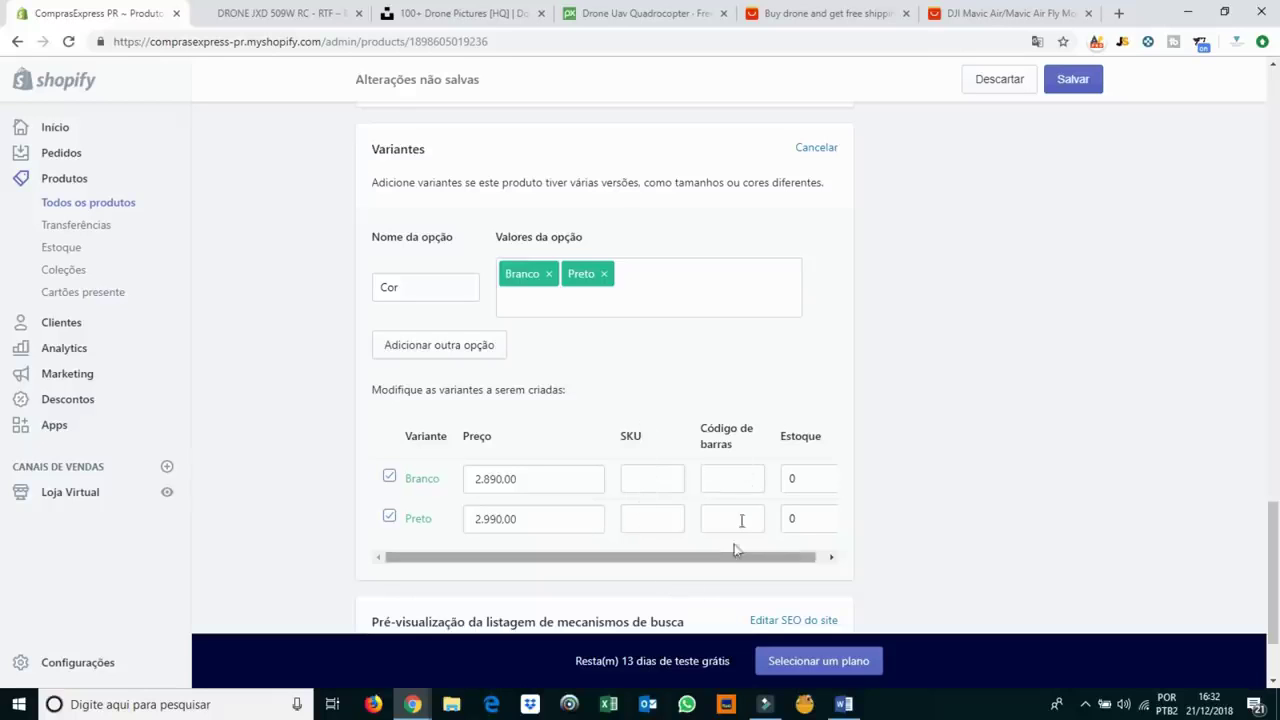
scroll(723, 403, down, 2)
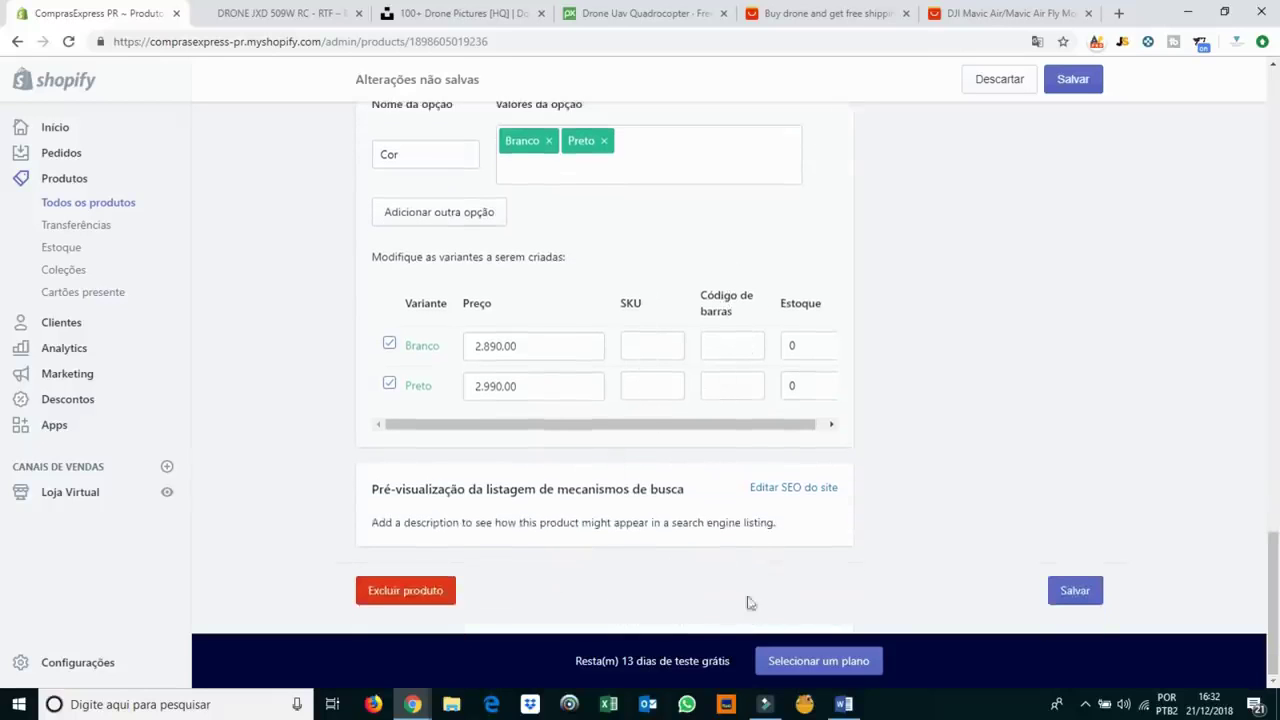
click(1074, 591)
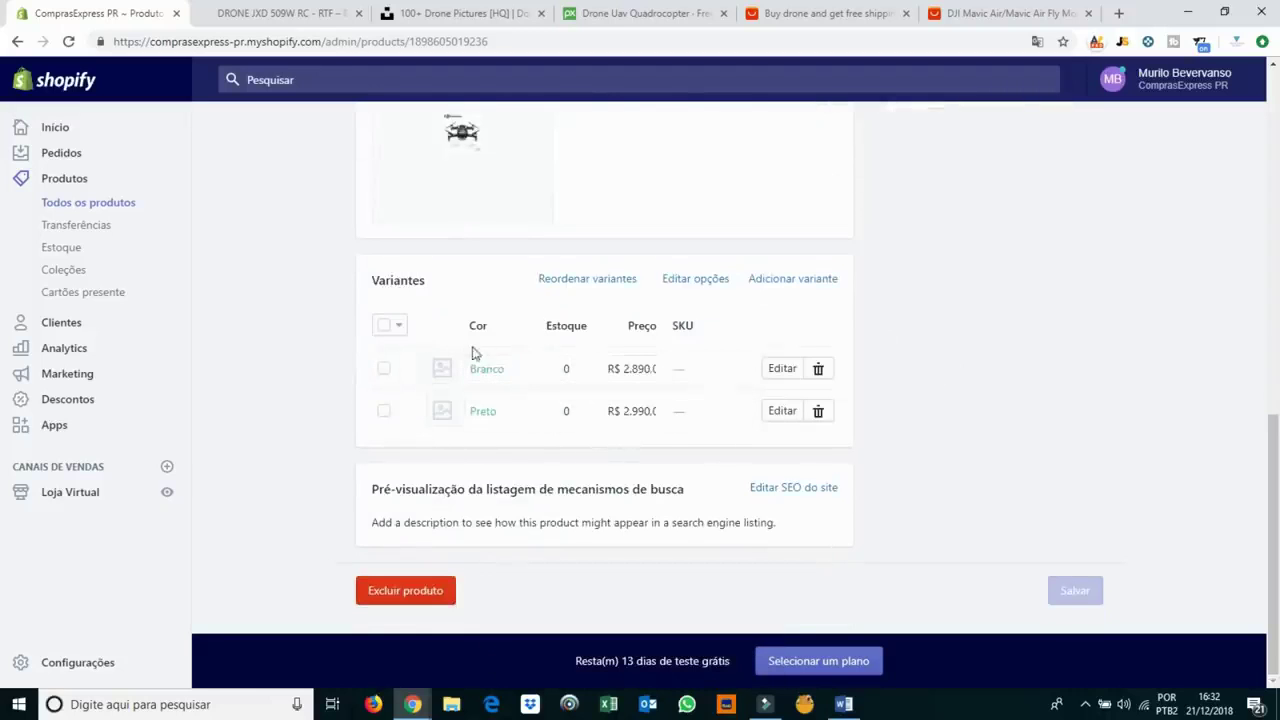
click(443, 372)
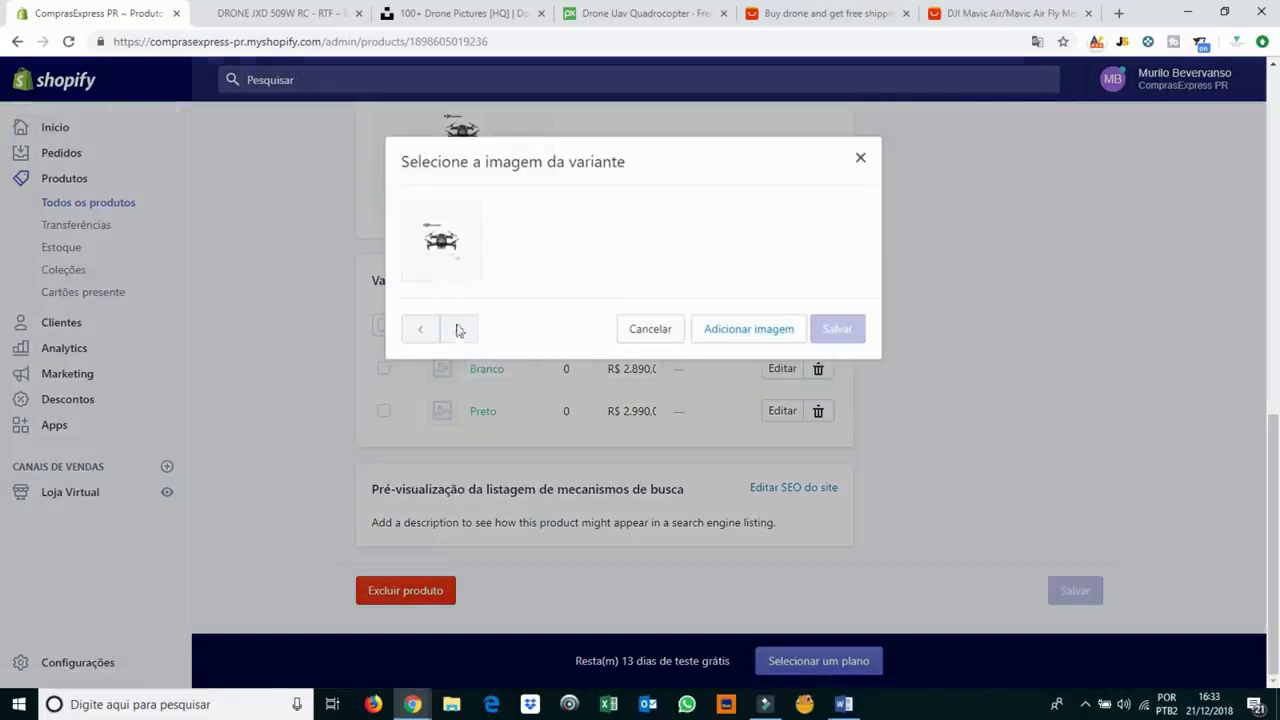
click(402, 328)
click(672, 328)
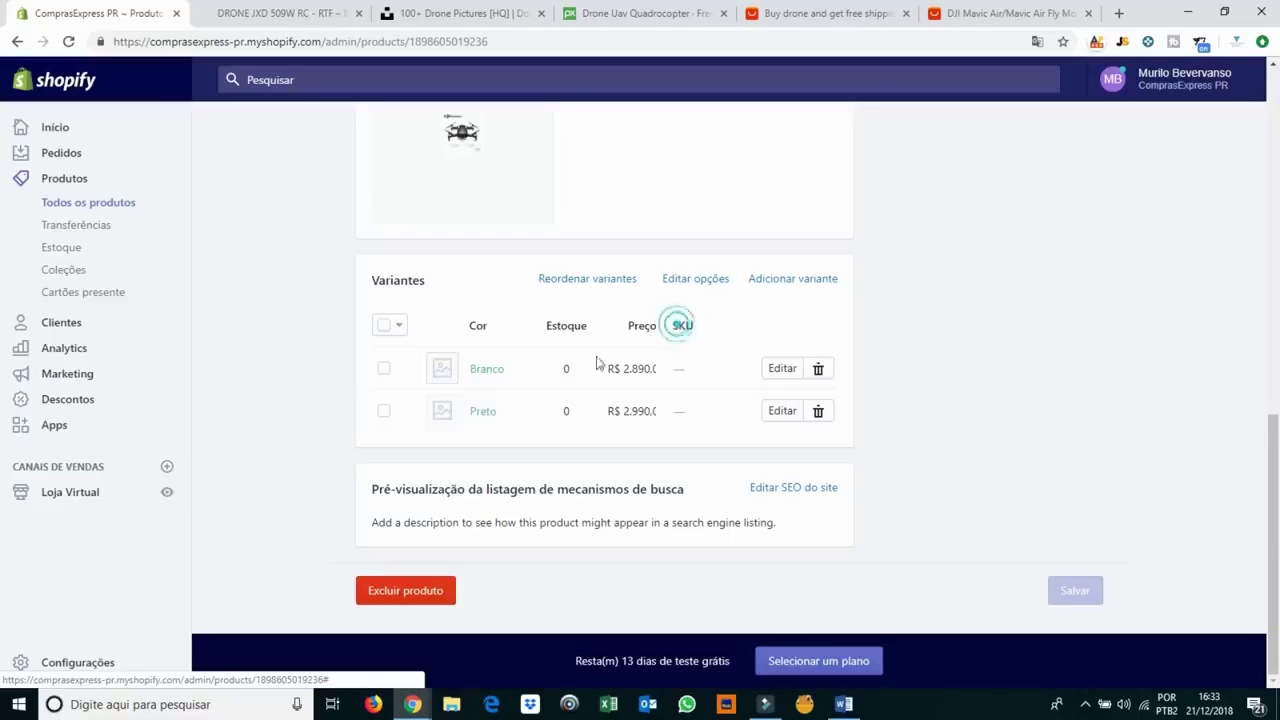
click(438, 415)
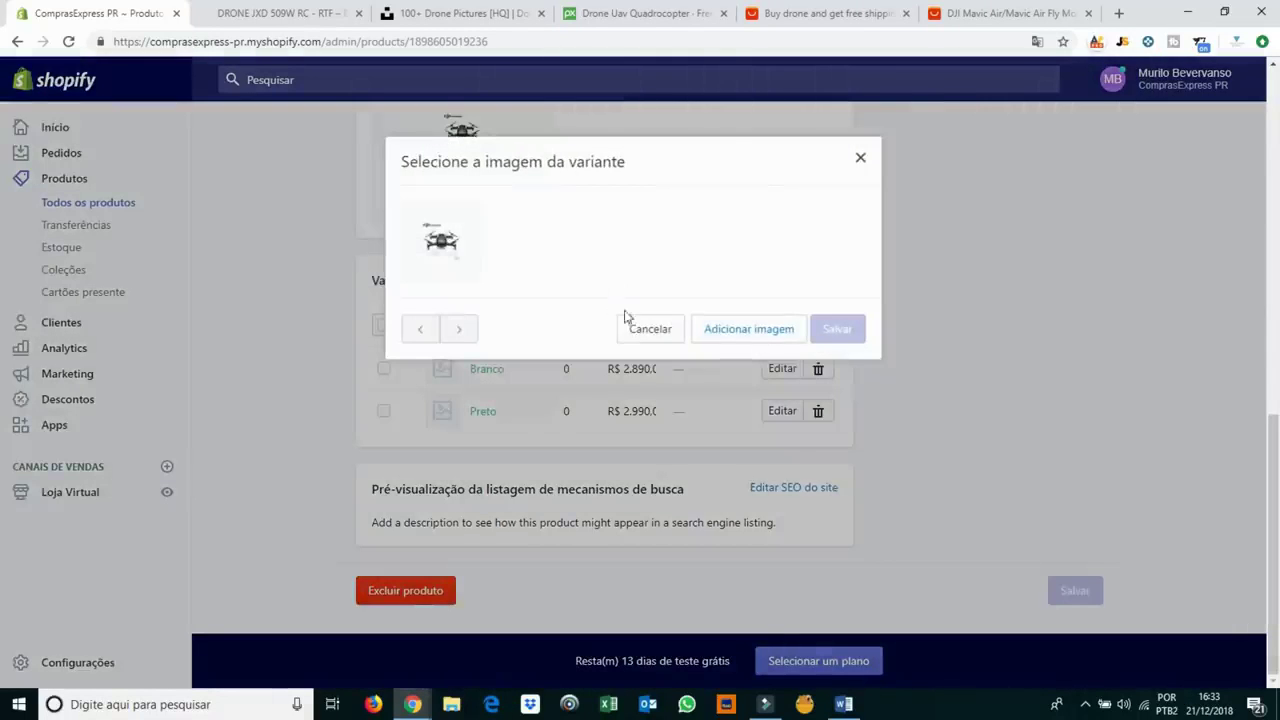
click(642, 325)
Add a photo of the white drone to the product's images.
scroll(654, 323, up, 3)
scroll(654, 311, down, 2)
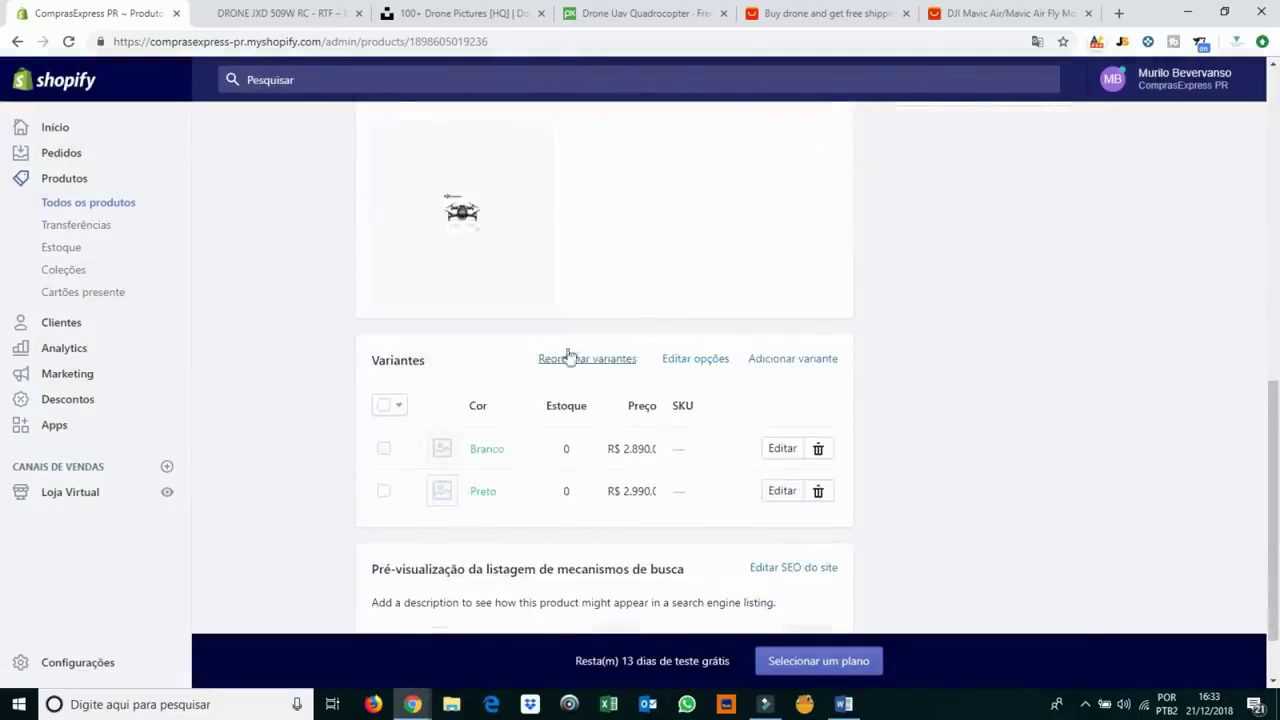
scroll(569, 357, up, 4)
scroll(774, 526, down, 1)
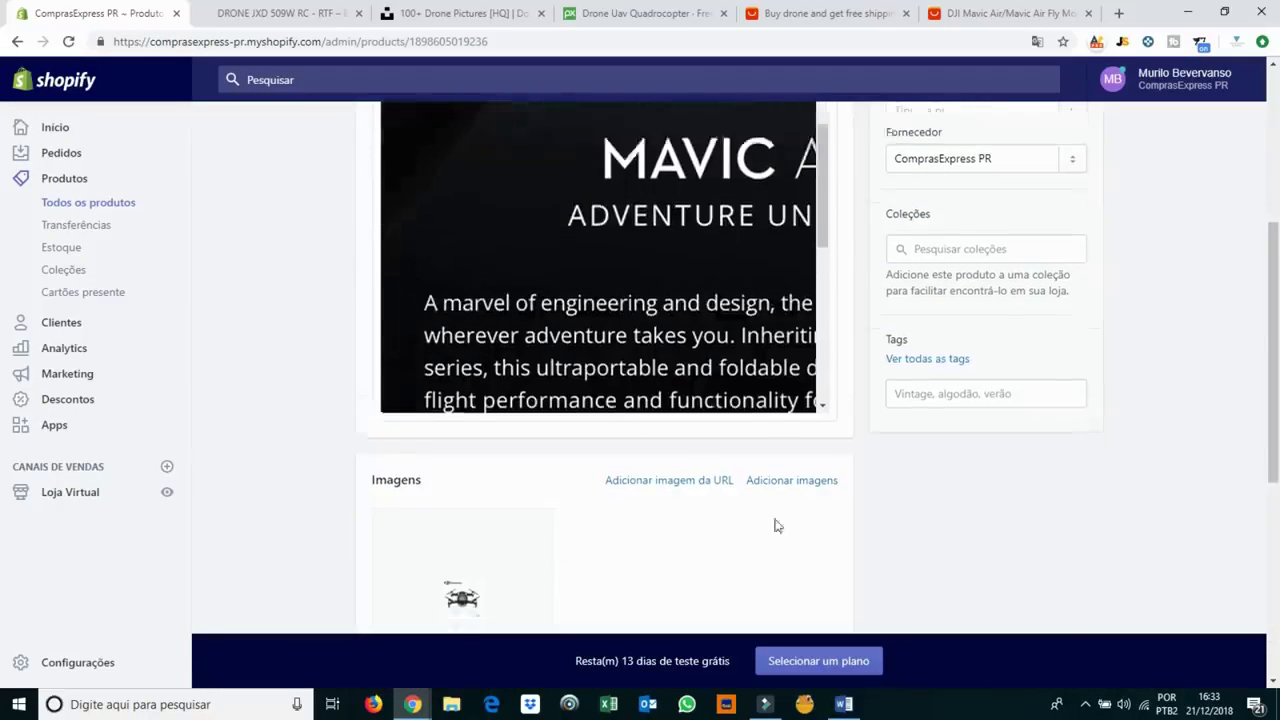
click(793, 414)
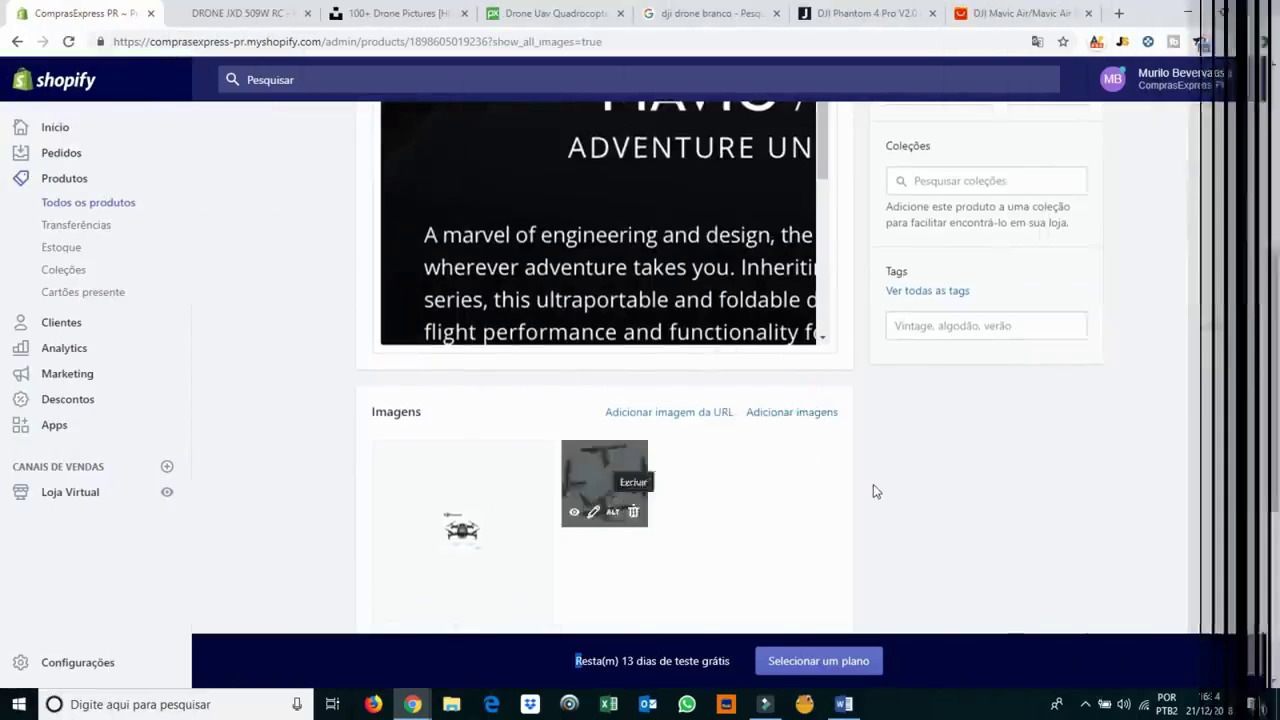
Assign the white drone photo as the Branco variant's image and save it.
scroll(877, 484, down, 3)
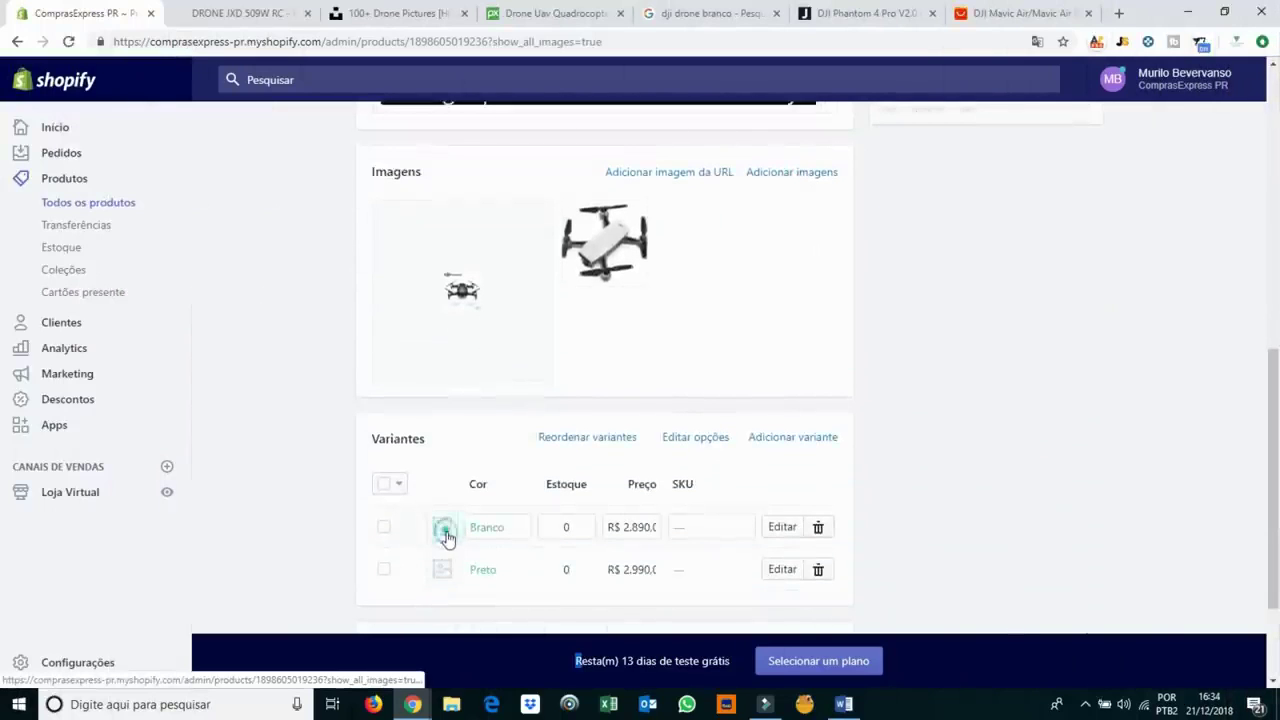
click(446, 532)
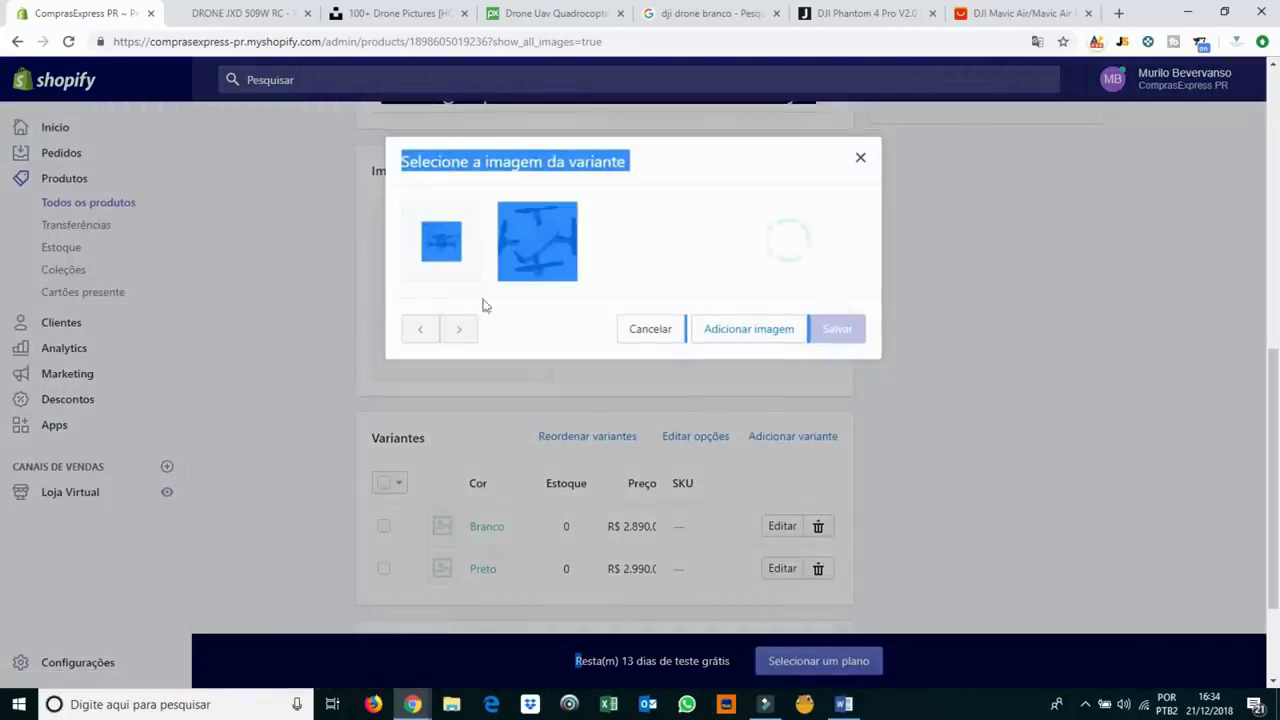
click(565, 158)
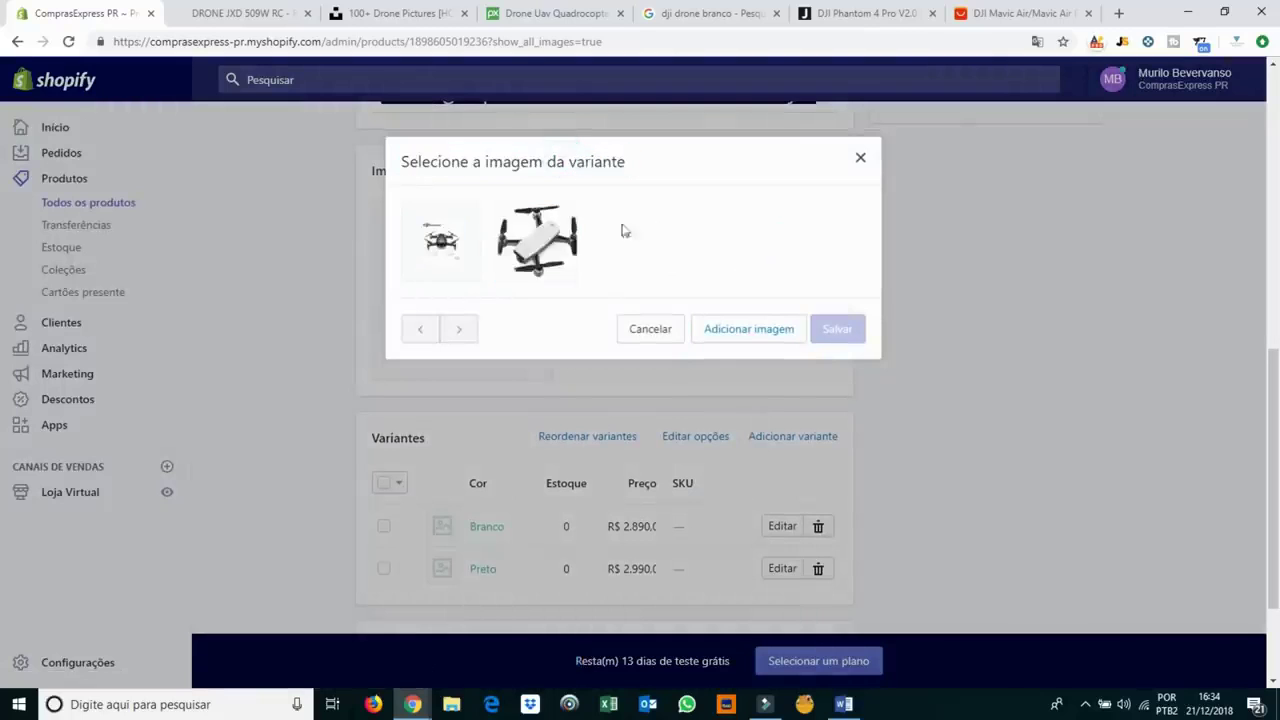
click(540, 245)
click(849, 336)
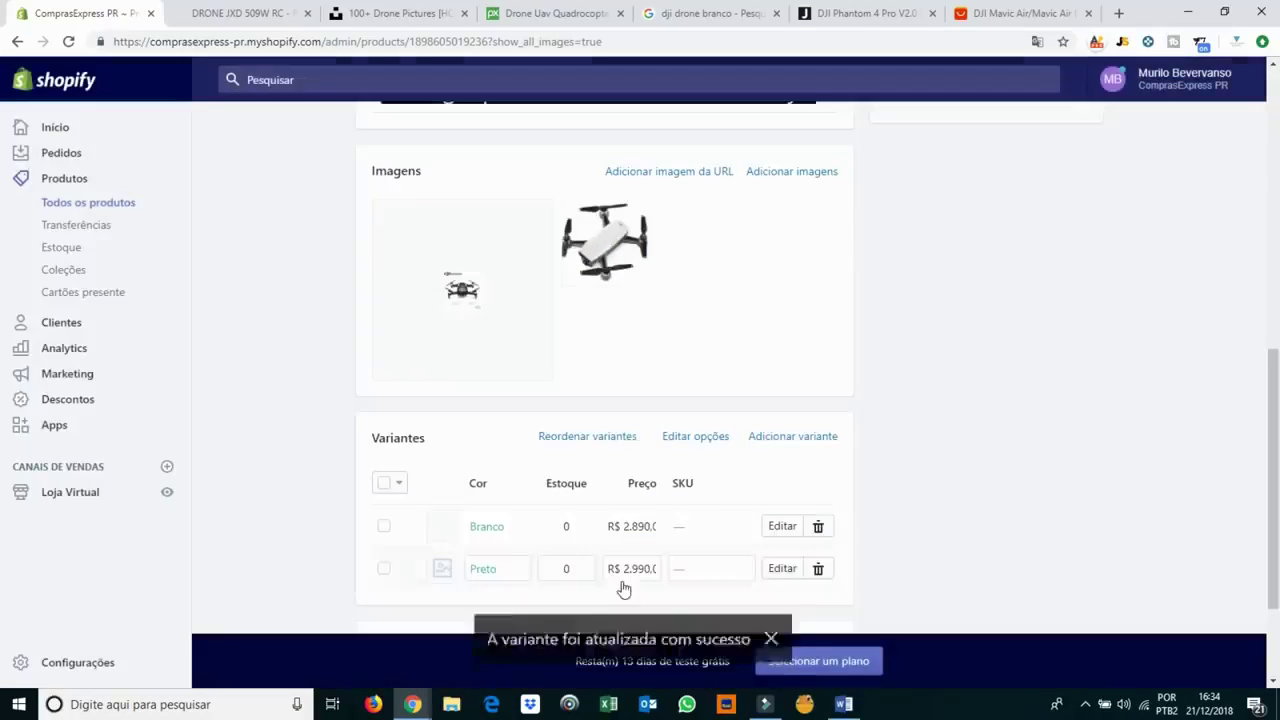
Open the image selection for the Preto variant.
click(439, 578)
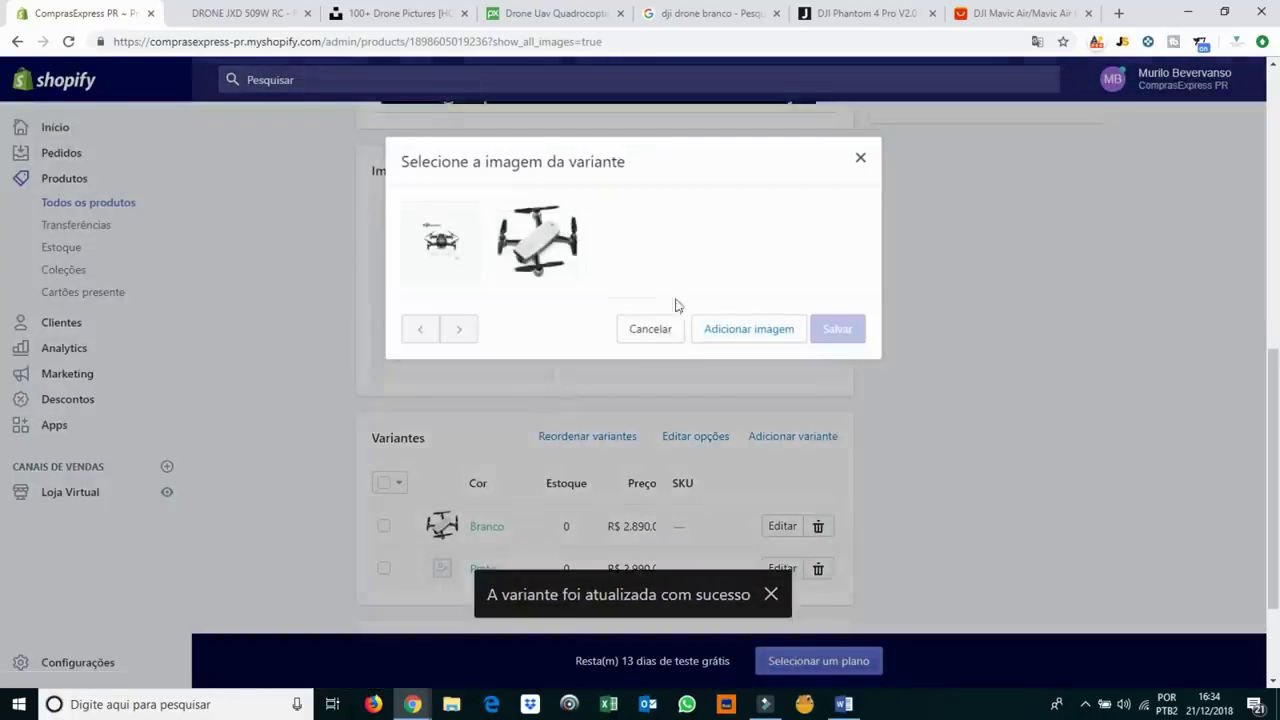
Assign the black drone picture to the Preto variant and save it.
click(443, 256)
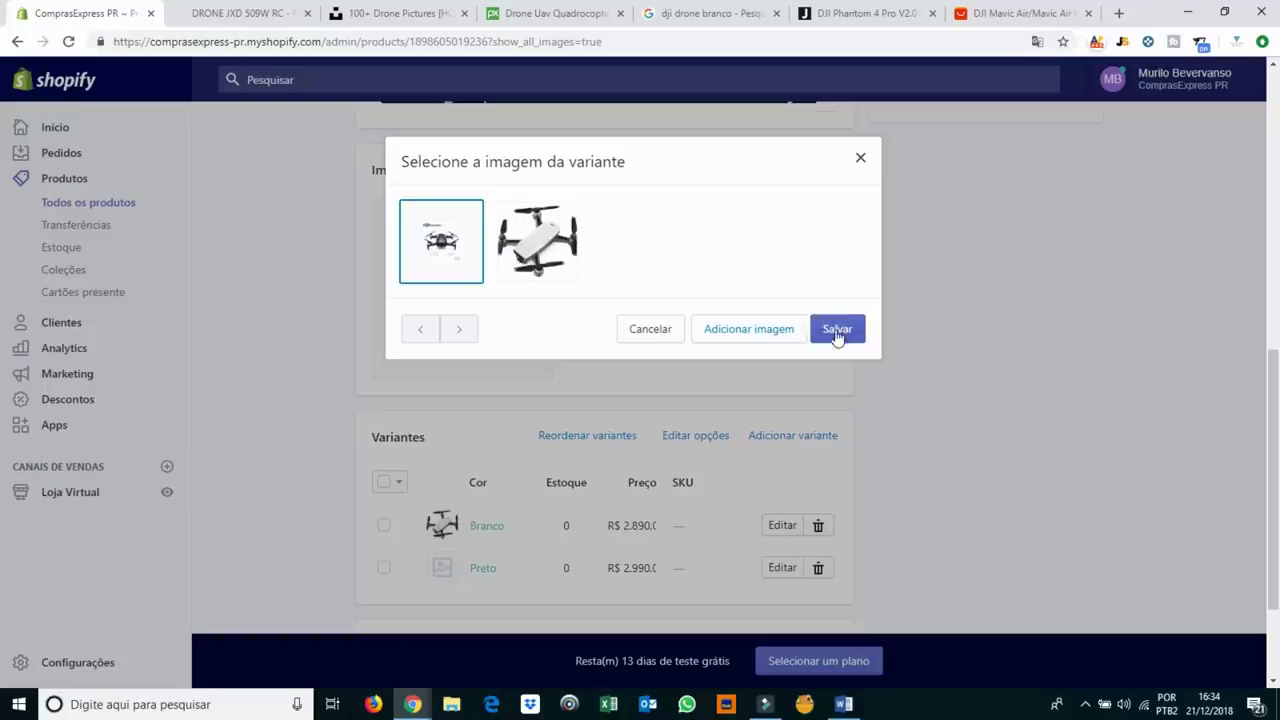
click(837, 331)
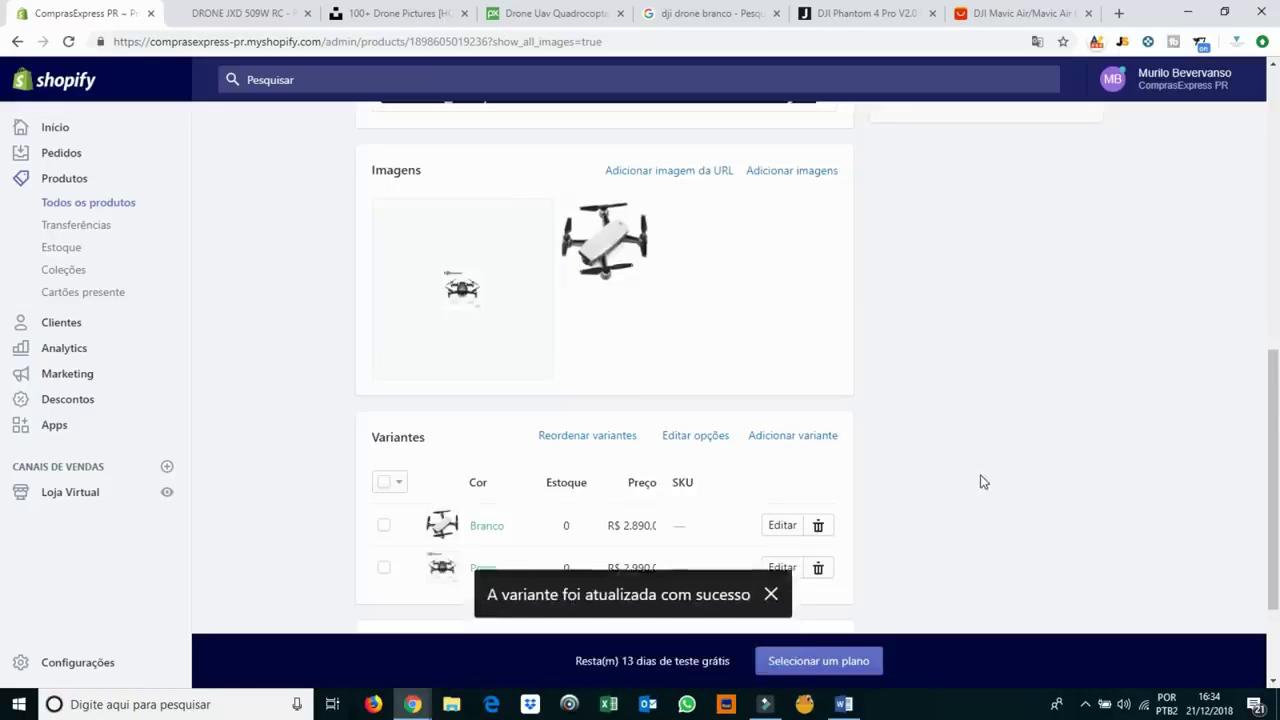
scroll(981, 482, down, 2)
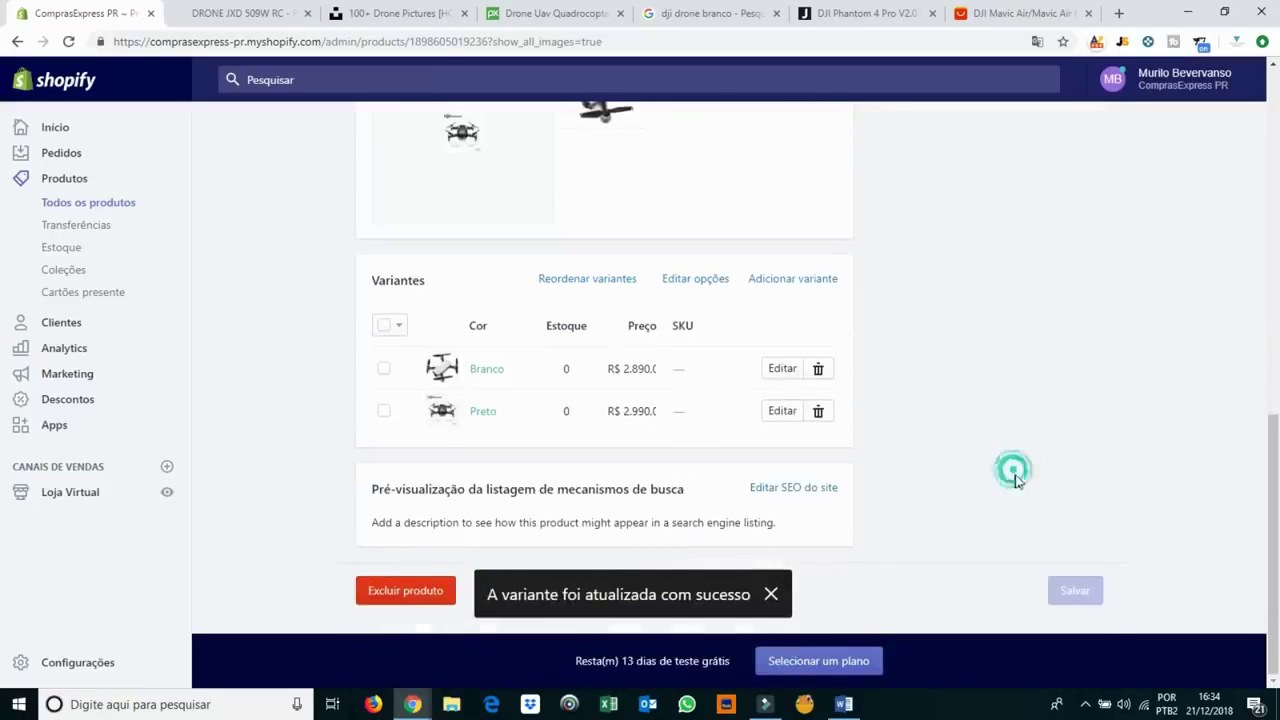
Preview the drone's product page in the online store and return to the product editor.
scroll(1015, 478, up, 15)
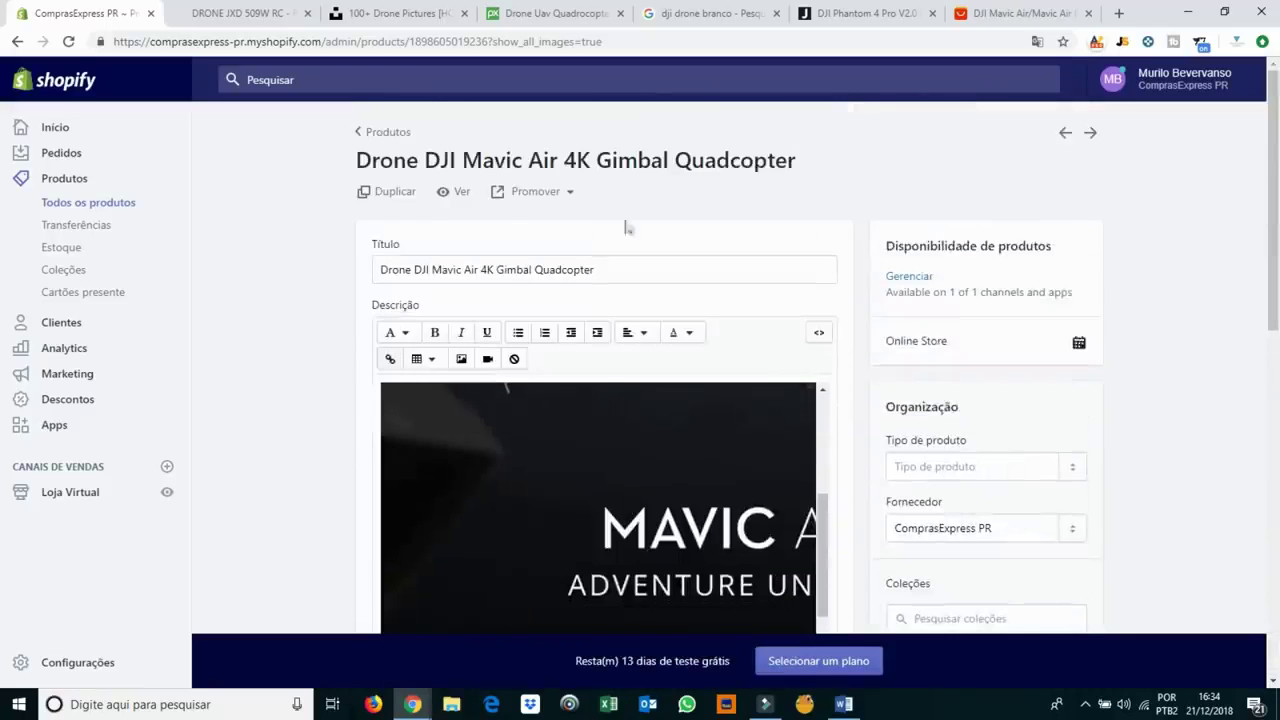
click(455, 191)
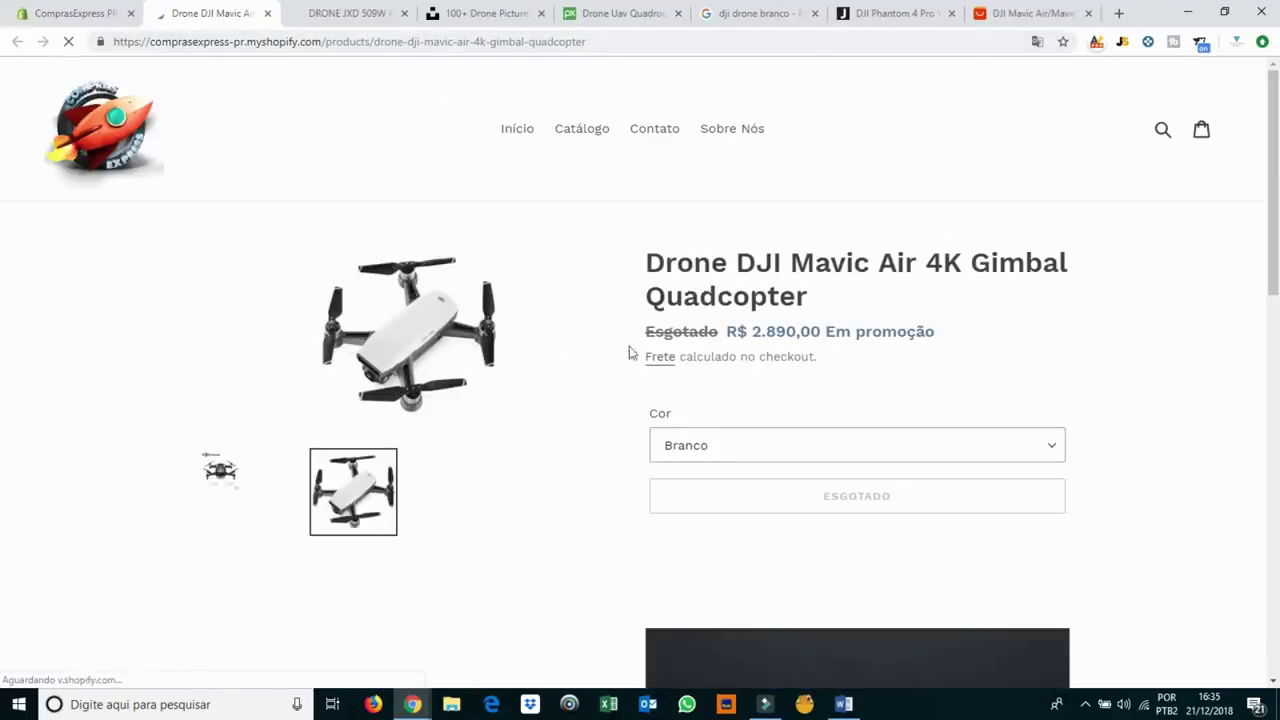
click(30, 10)
Set the stock of both the Branco and Preto variants to 2 and save the product.
scroll(785, 333, down, 2)
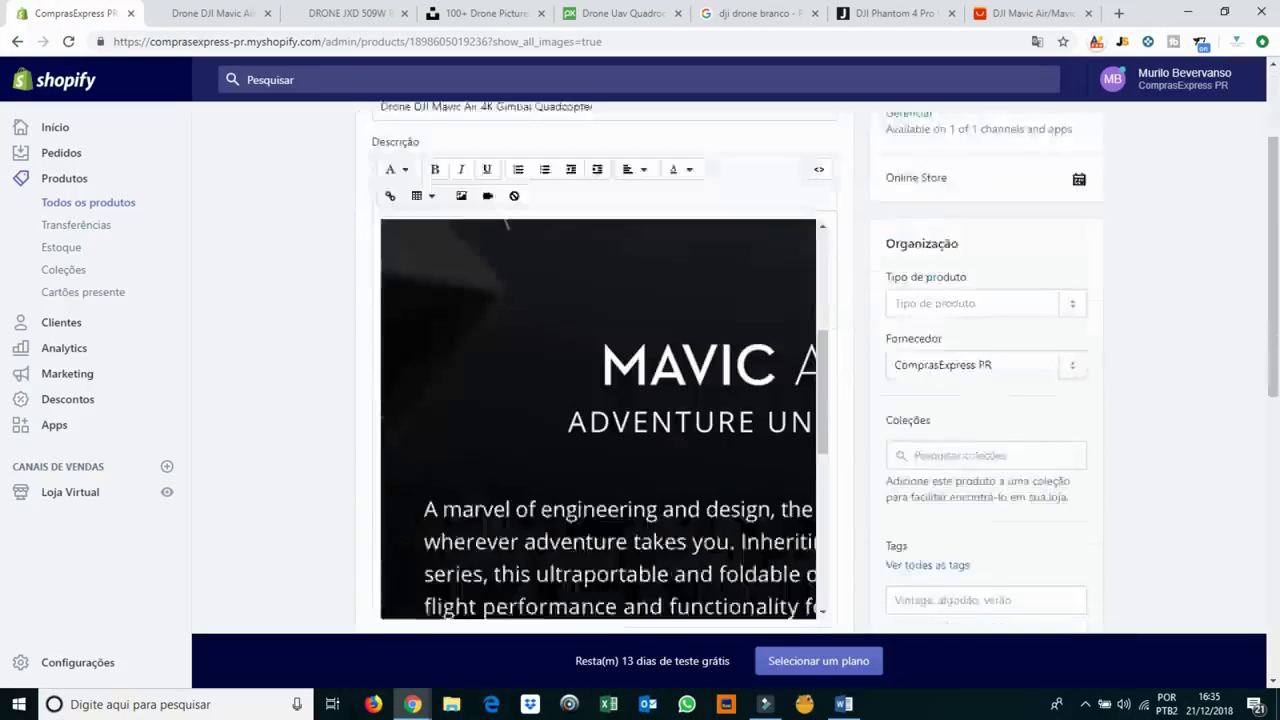
scroll(826, 400, down, 6)
click(566, 484)
text(2)
click(570, 527)
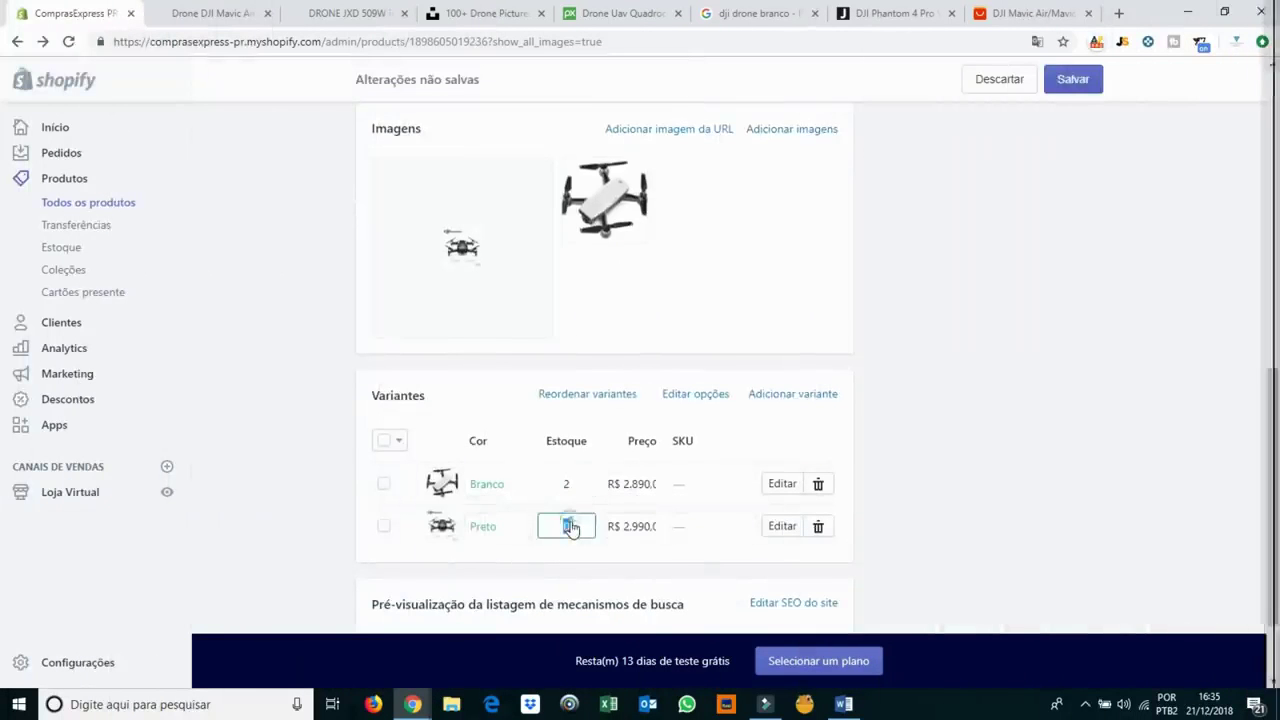
text(2)
click(991, 411)
click(1073, 79)
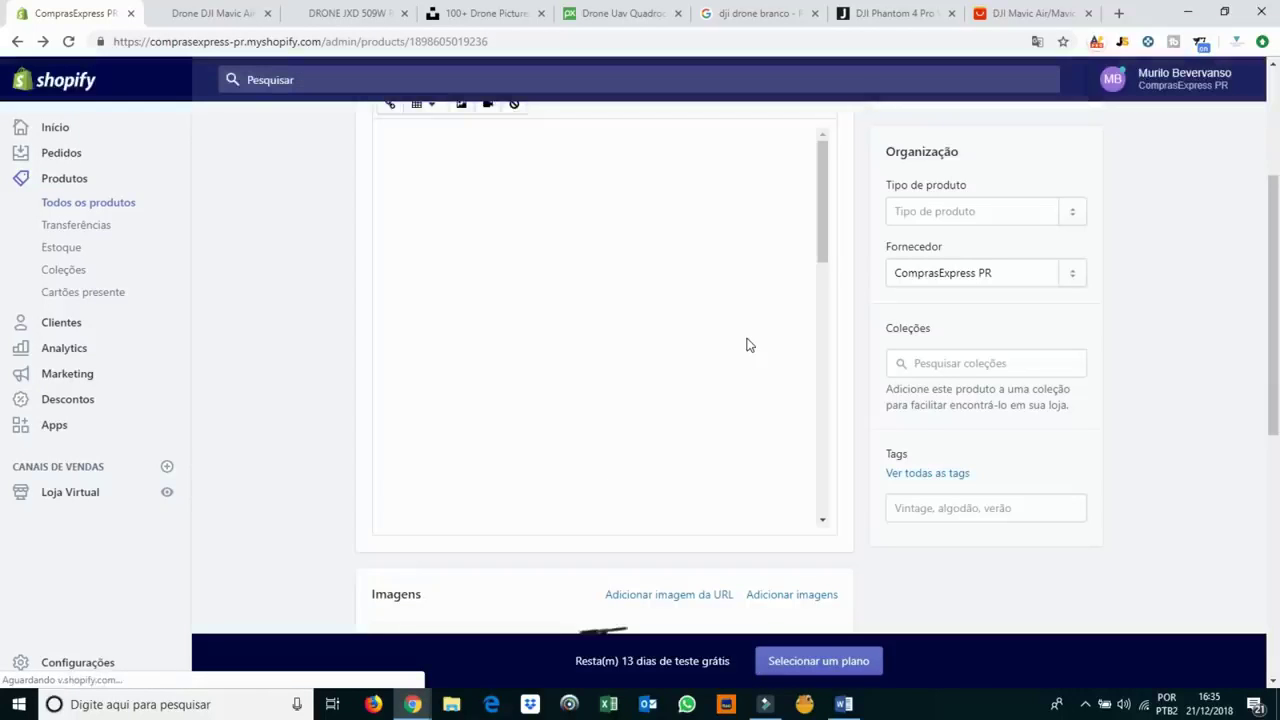
Preview the saved product in the online store and choose the colour Preto.
scroll(334, 306, up, 3)
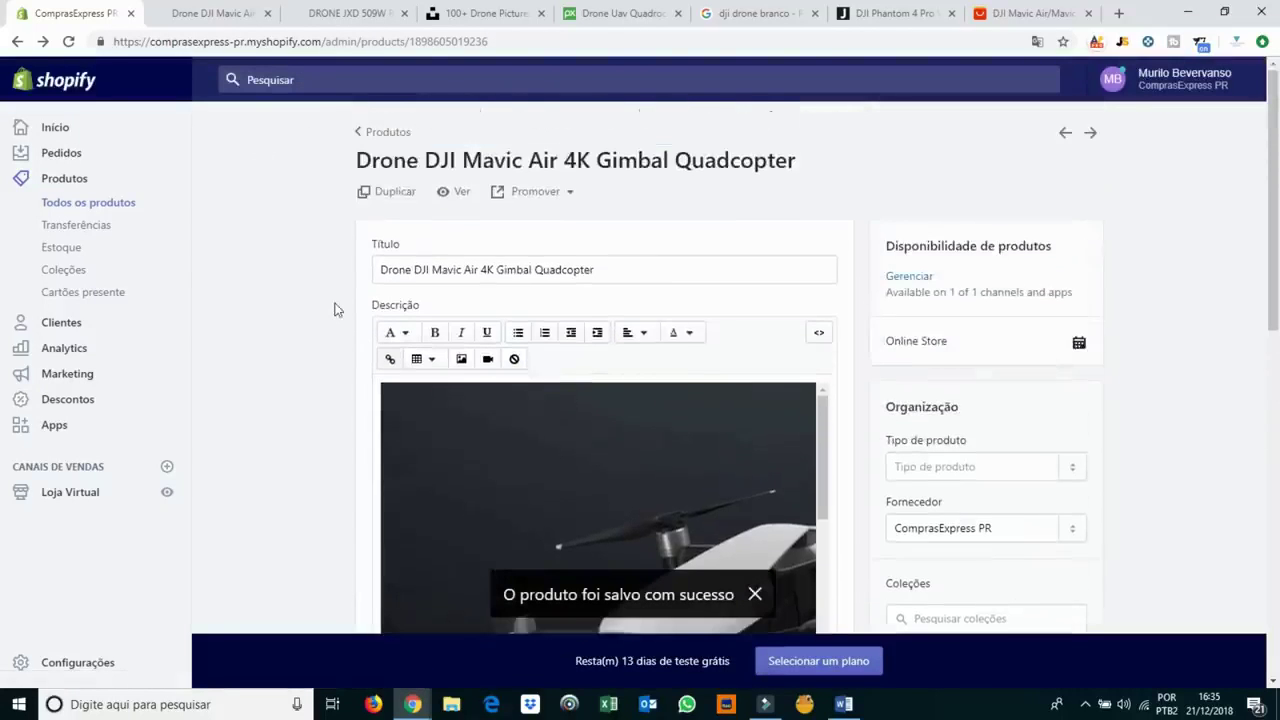
click(462, 191)
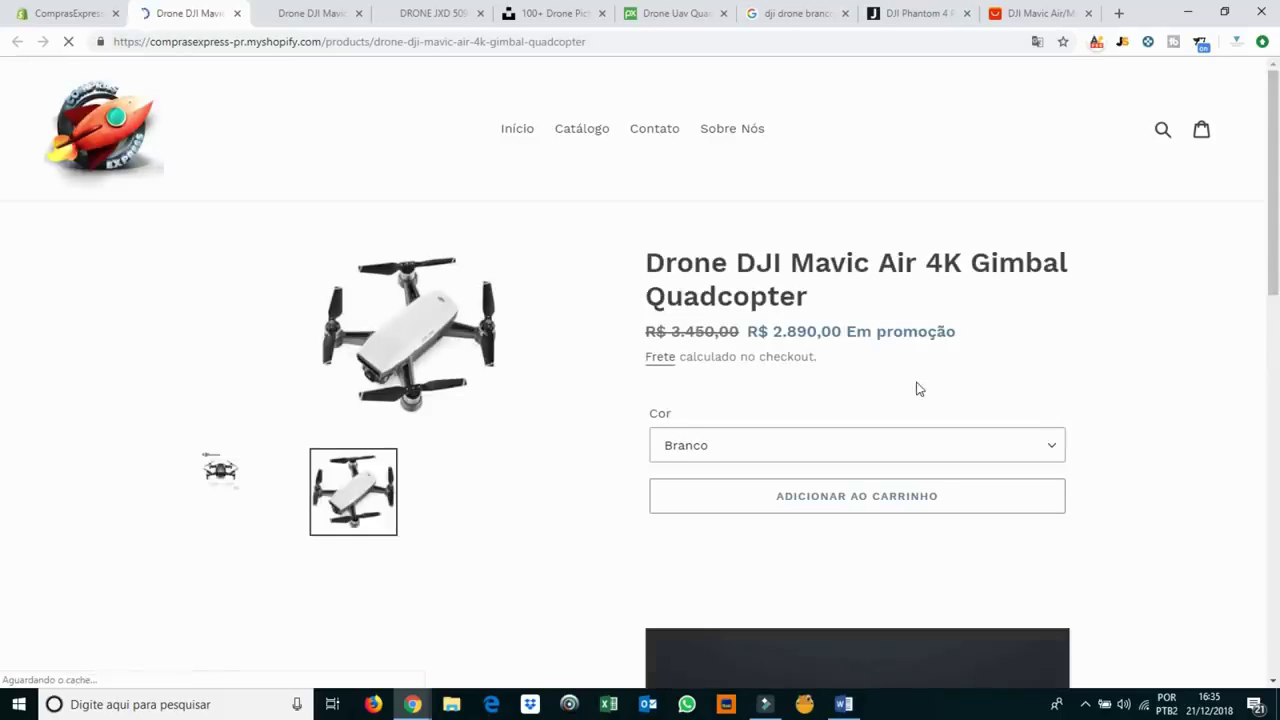
click(690, 451)
click(686, 486)
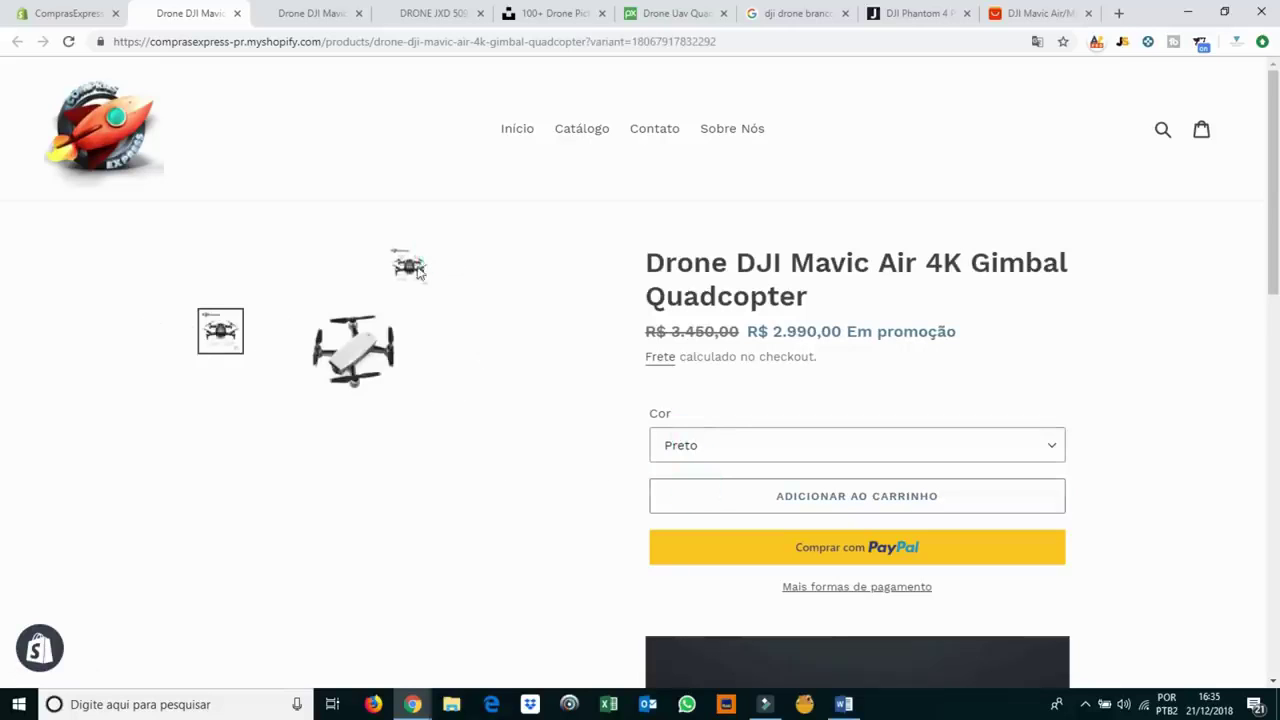
View the white drone's picture in the product gallery and return to the black drone's picture.
click(372, 348)
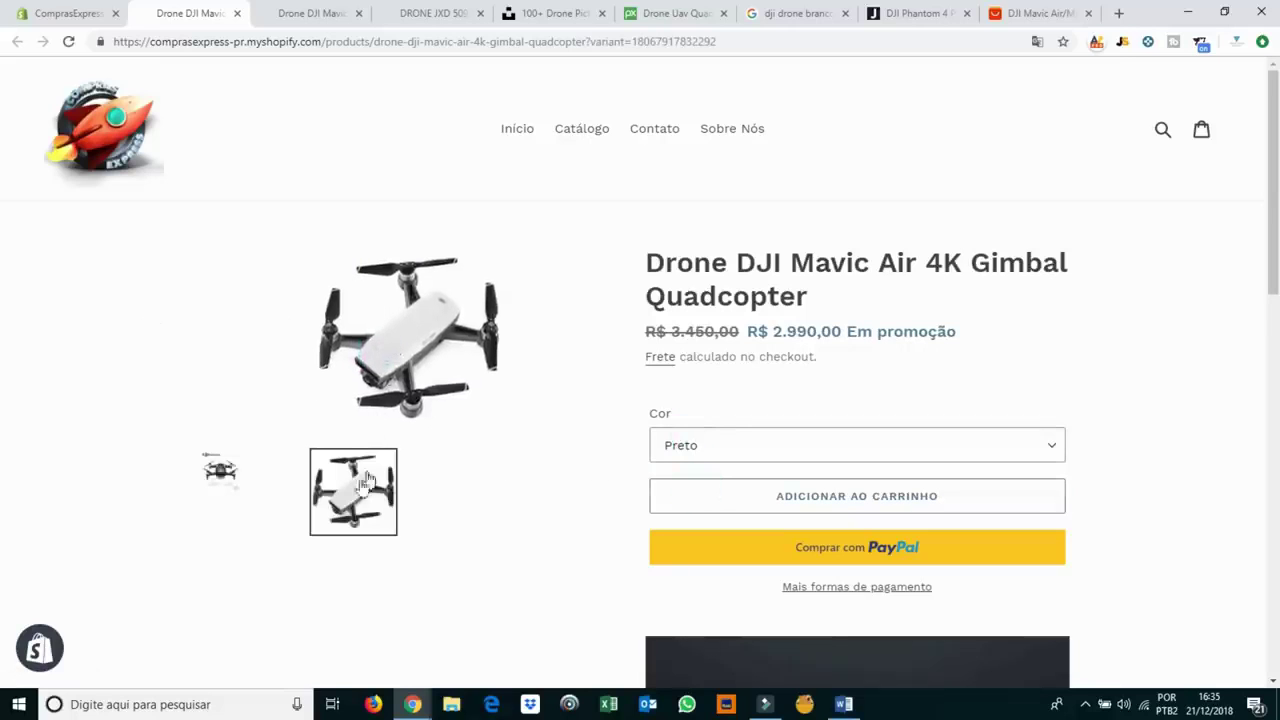
click(228, 472)
click(210, 326)
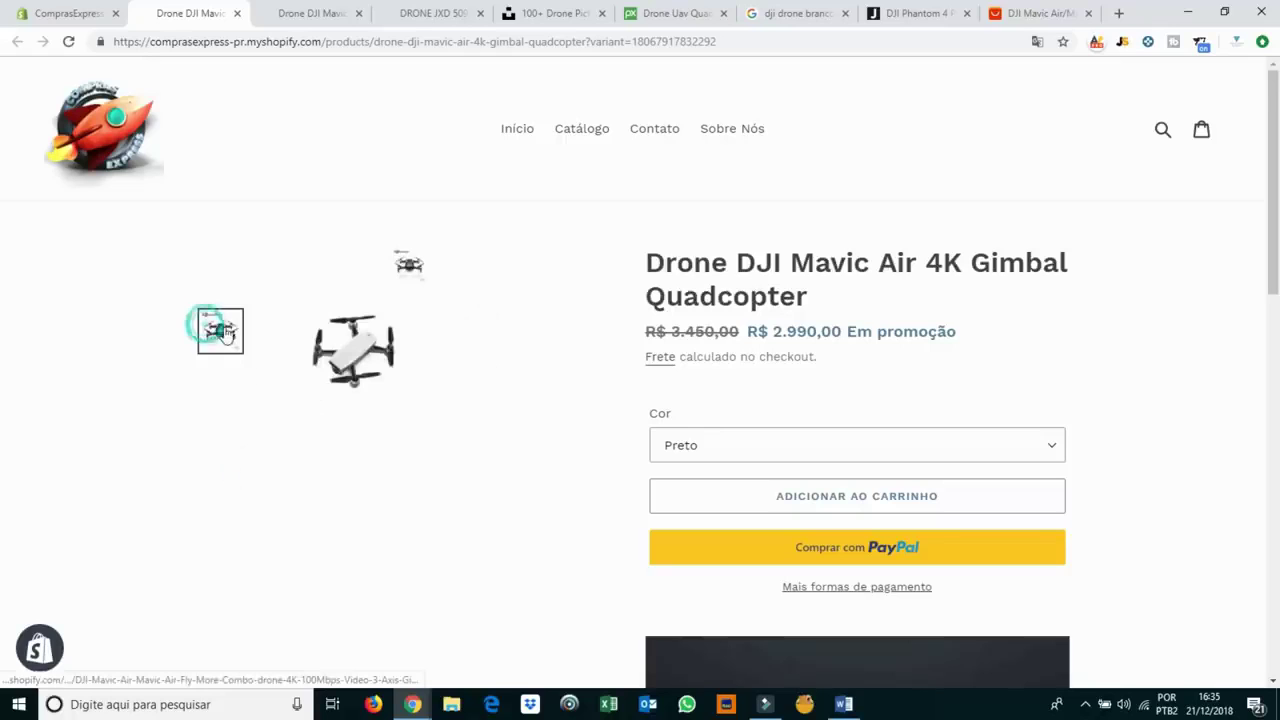
Switch the product colour to Branco and back to Preto, and look through the rest of the product page.
click(760, 449)
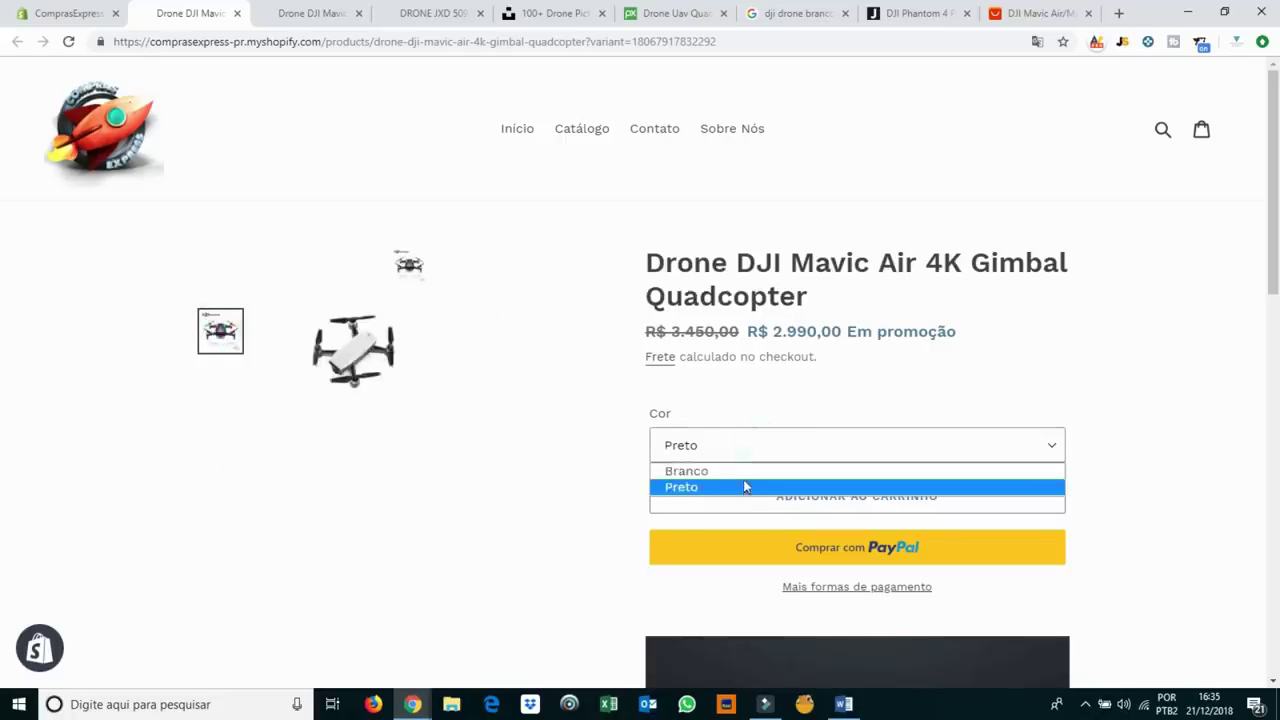
click(749, 470)
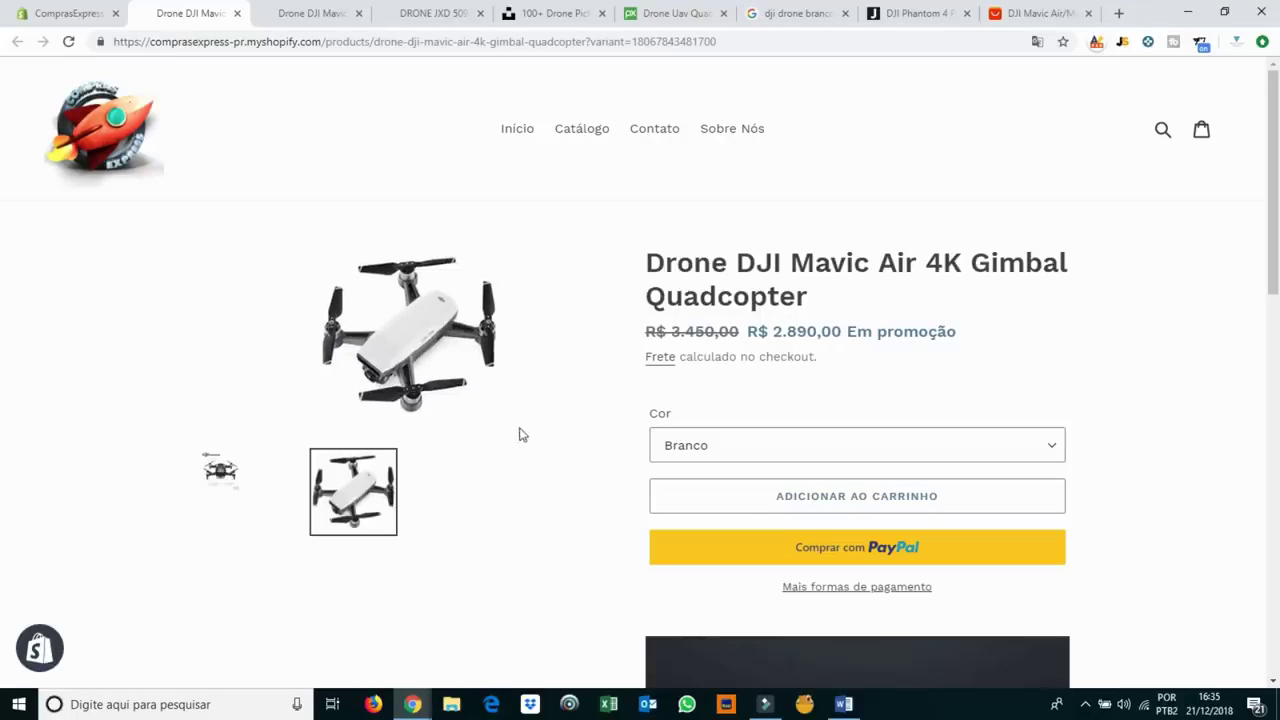
click(737, 458)
click(726, 487)
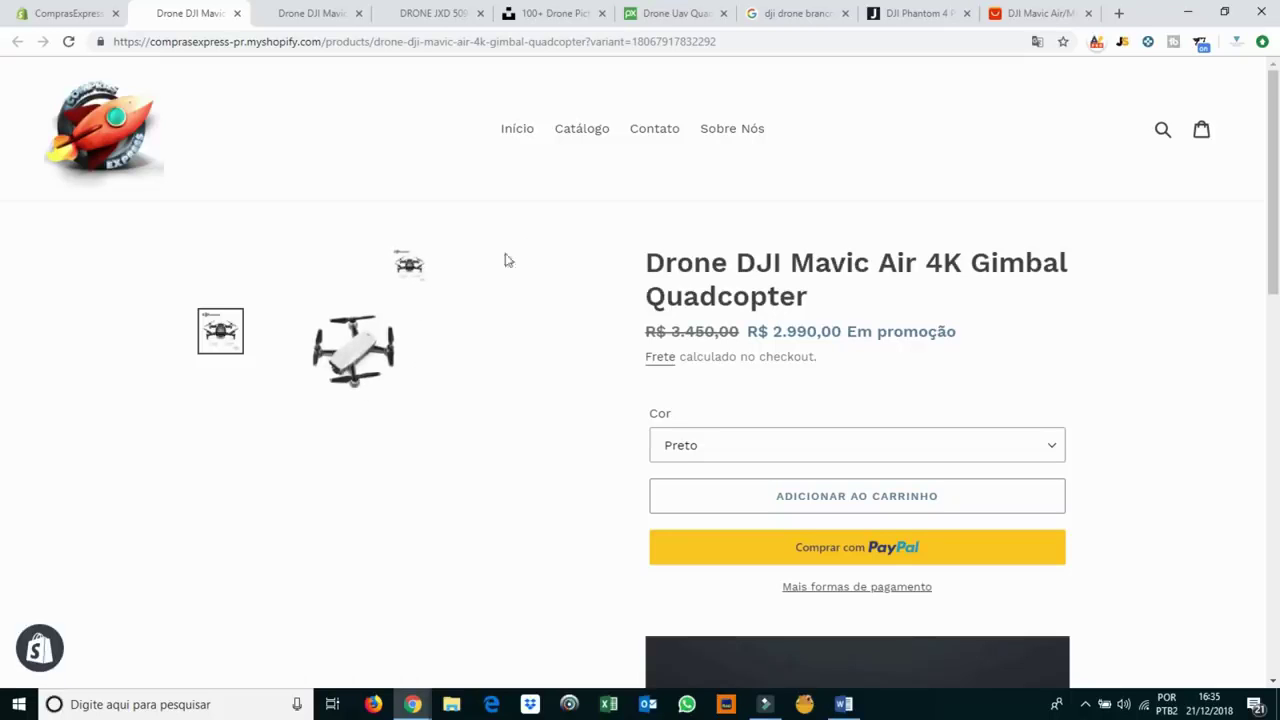
scroll(943, 357, down, 10)
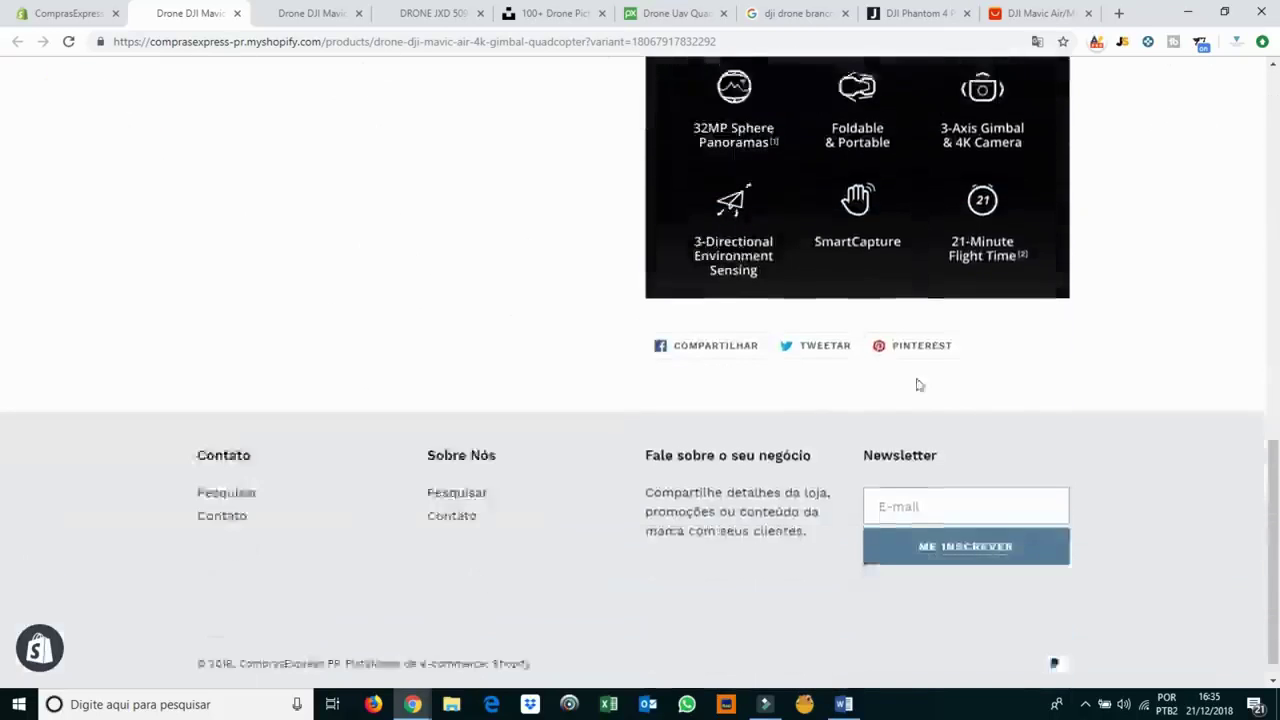
scroll(919, 385, up, 10)
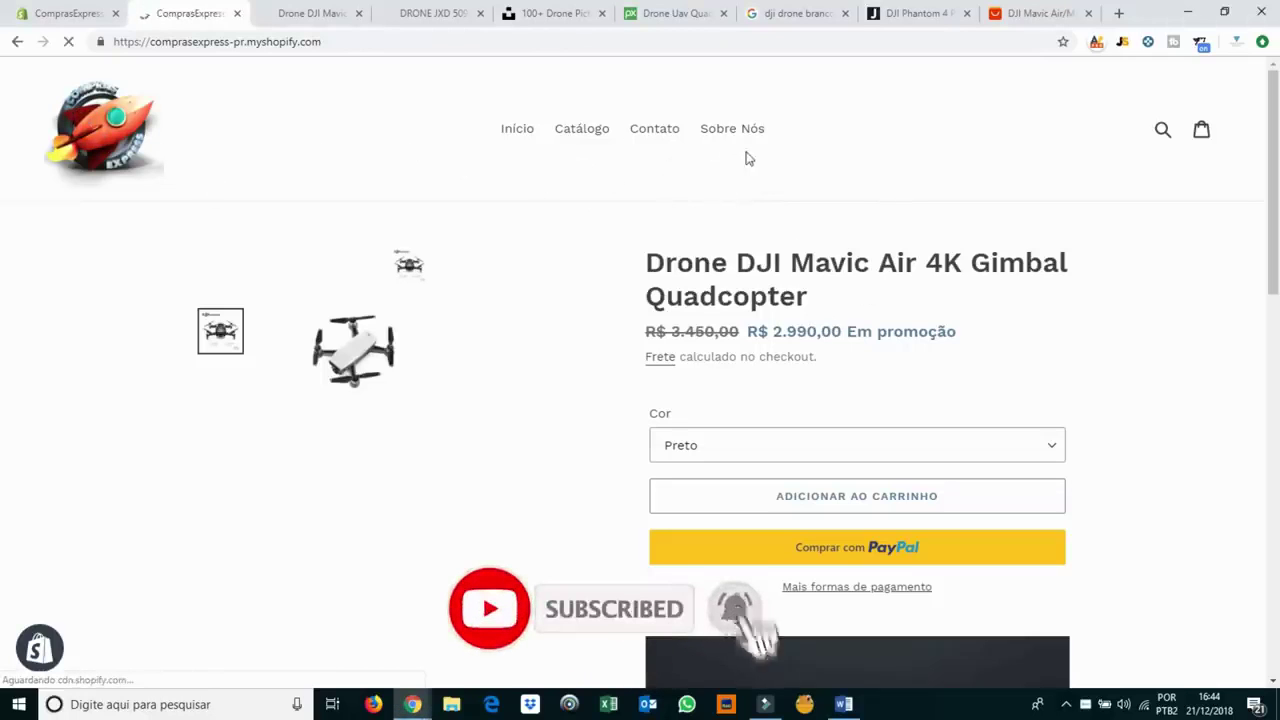
Look through the store's home page, including the banner and the featured collection.
scroll(720, 400, down, 8)
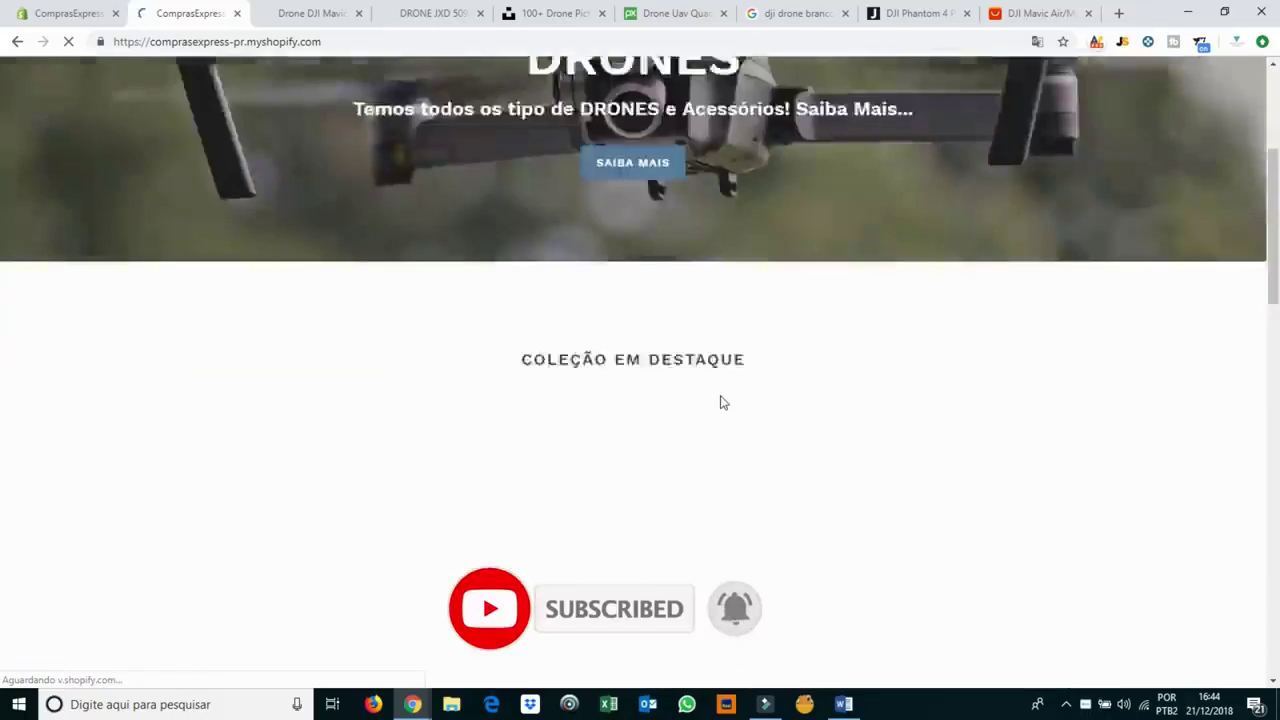
scroll(720, 400, up, 6)
scroll(721, 402, down, 8)
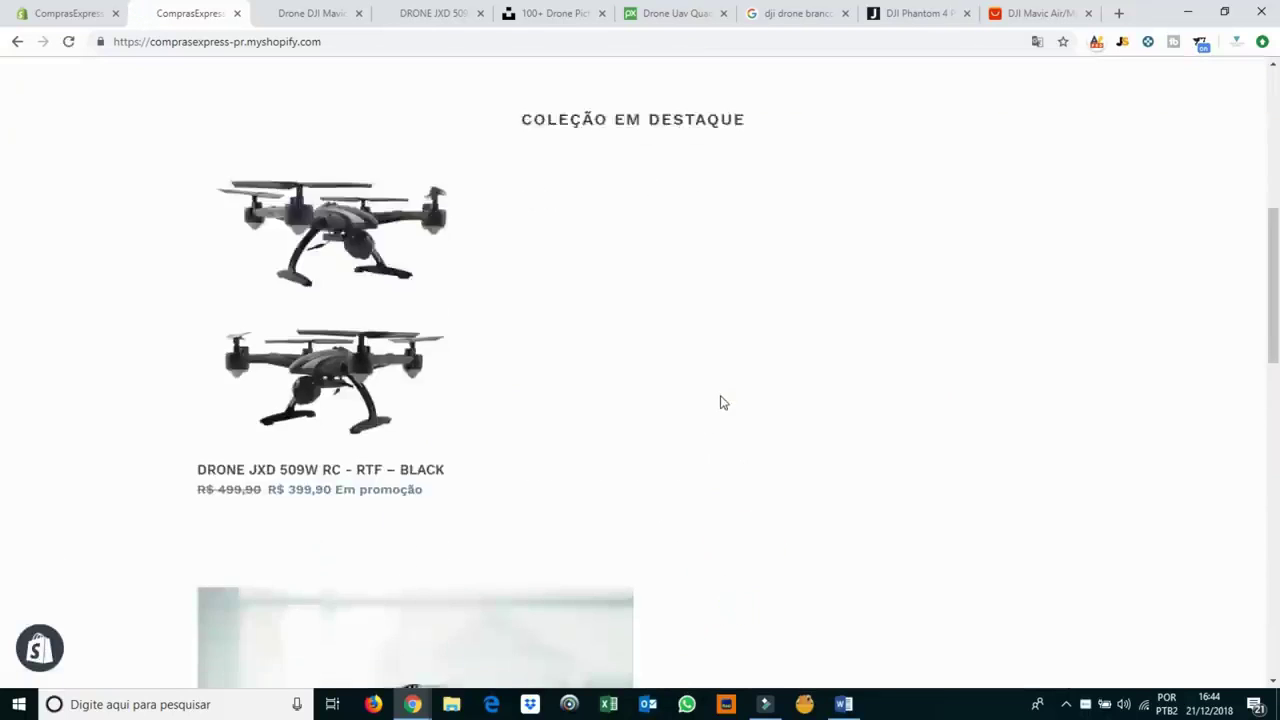
scroll(722, 402, up, 10)
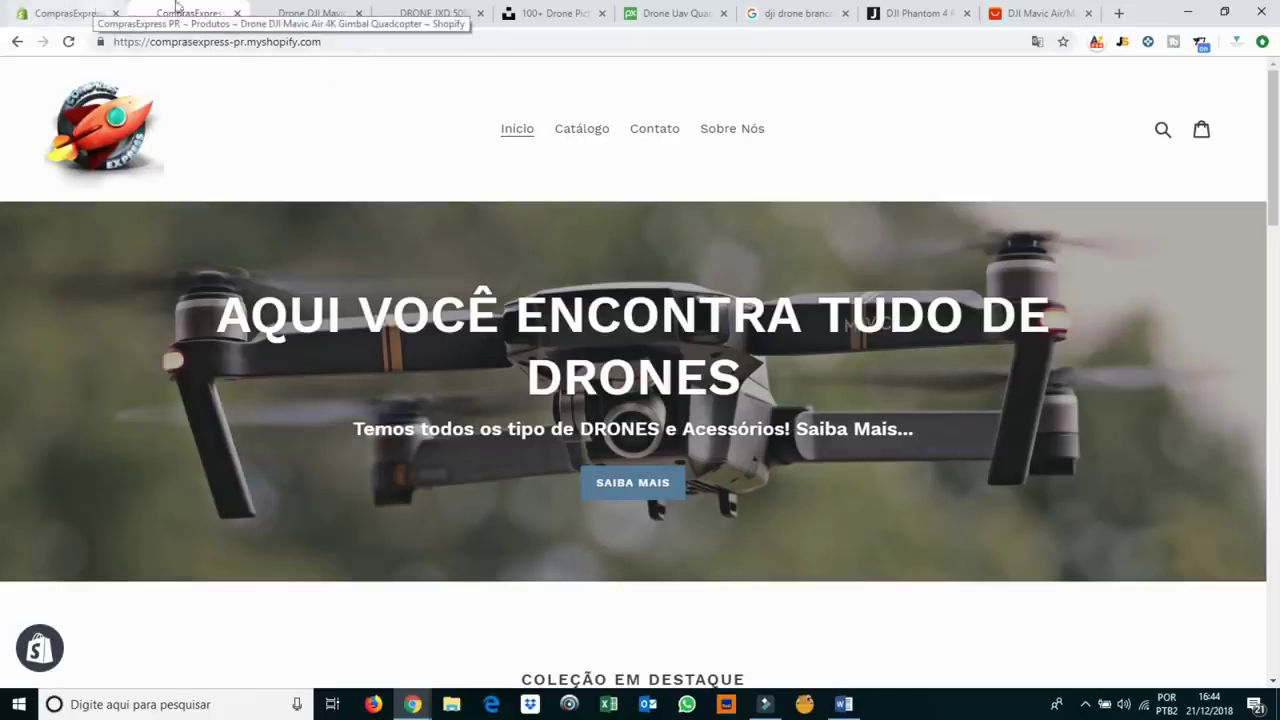
Start a new product collection in the store admin and title it "Drones".
click(77, 5)
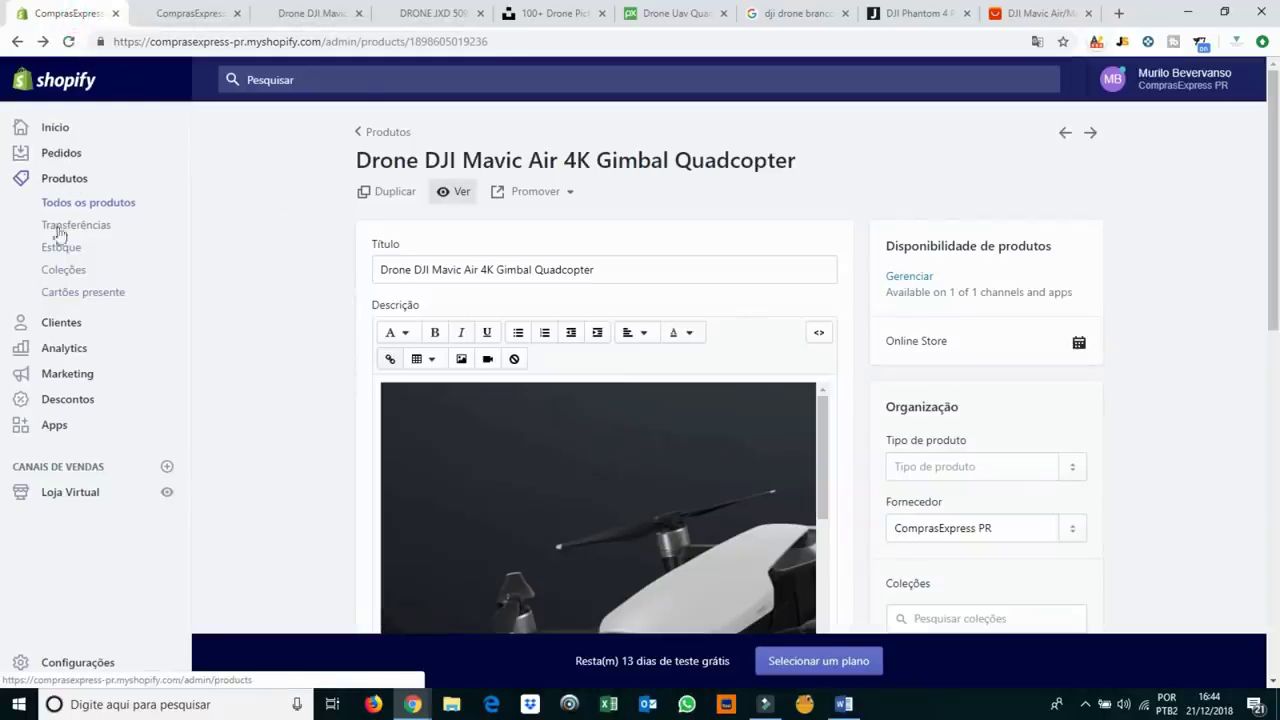
click(56, 270)
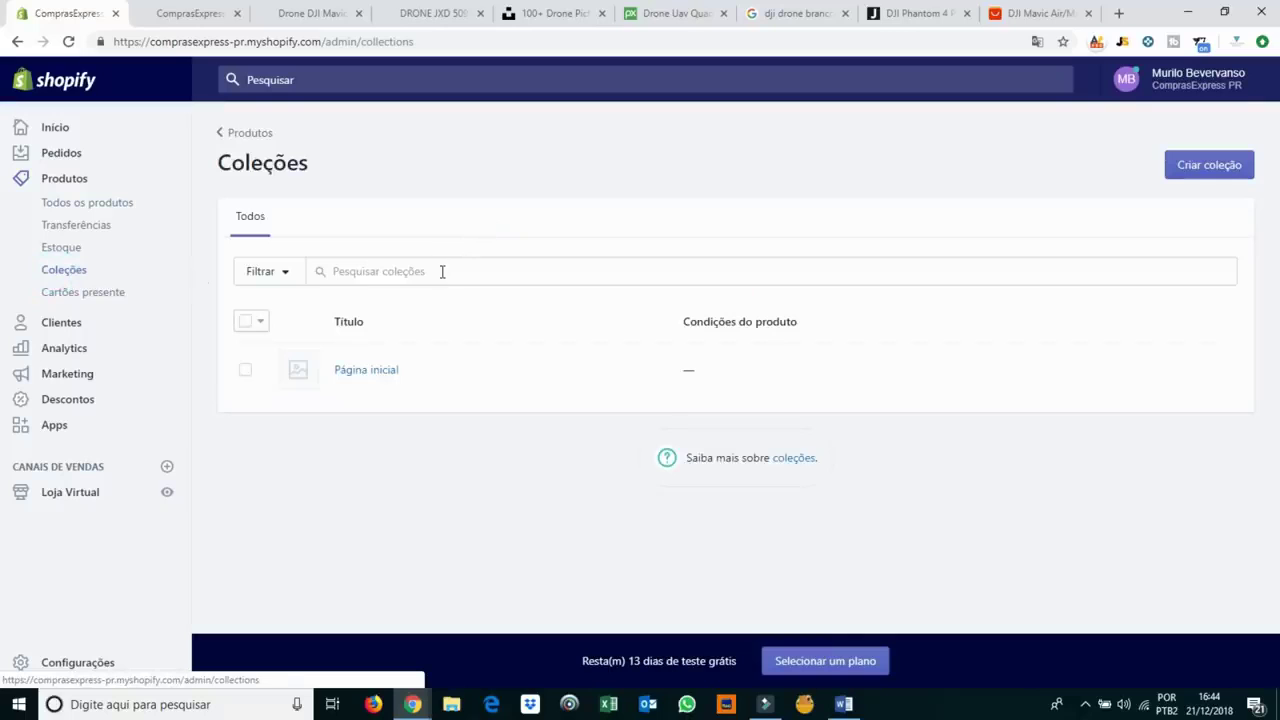
click(442, 271)
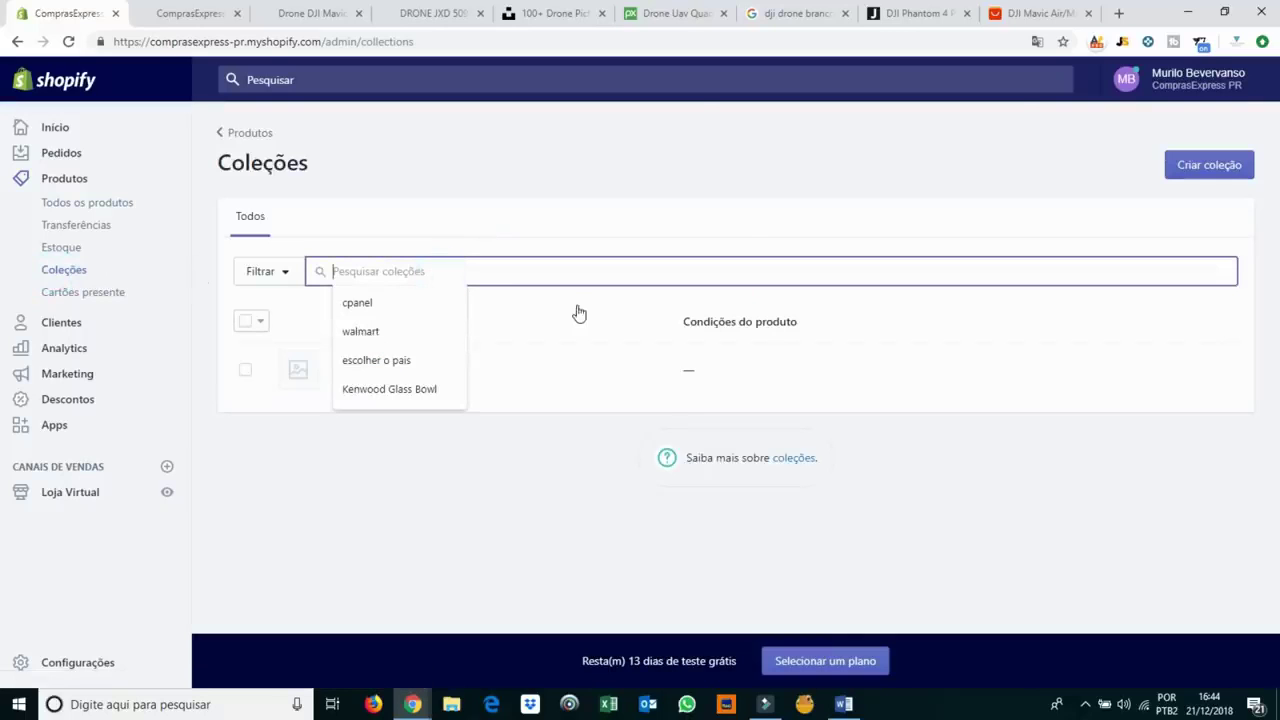
click(1195, 167)
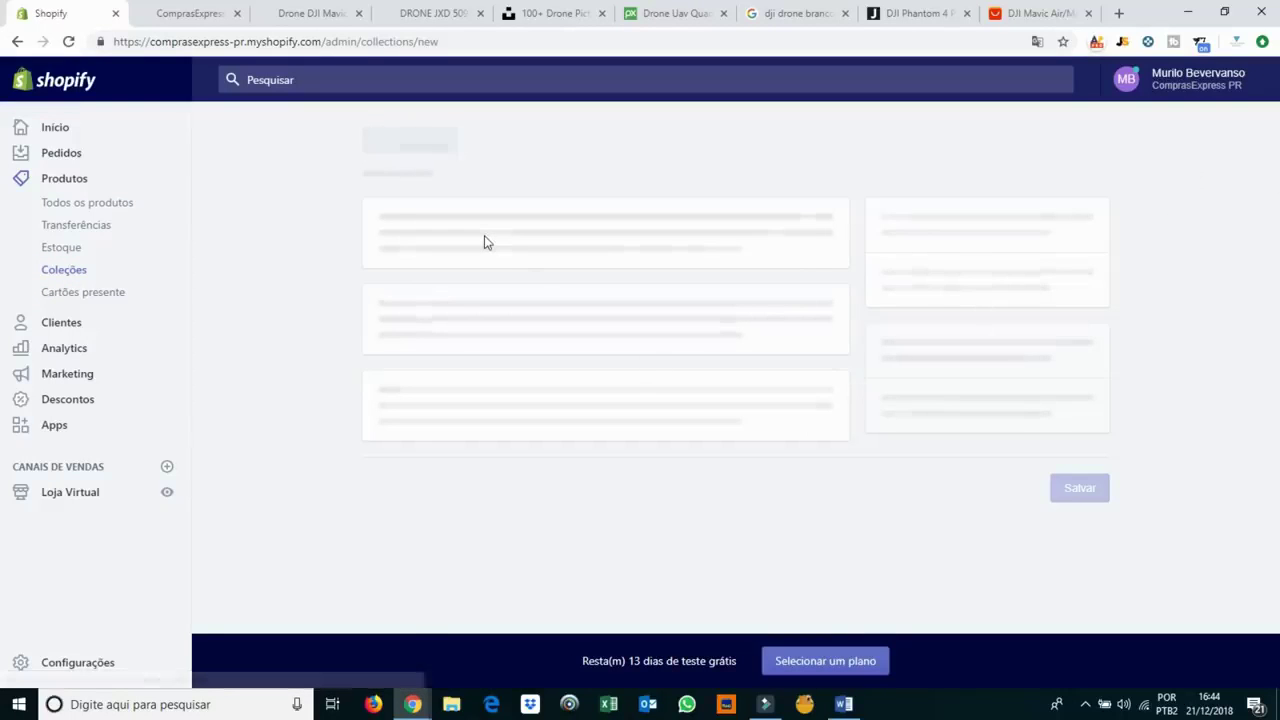
scroll(484, 240, down, 4)
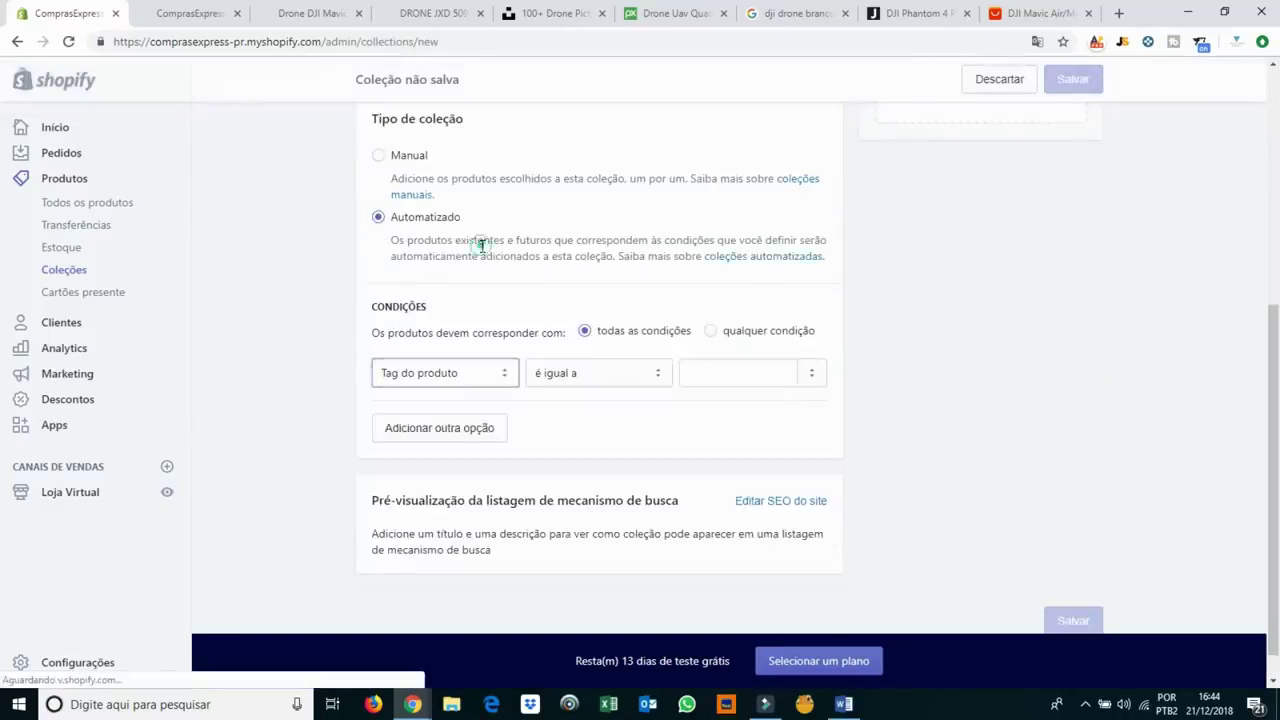
scroll(485, 220, up, 4)
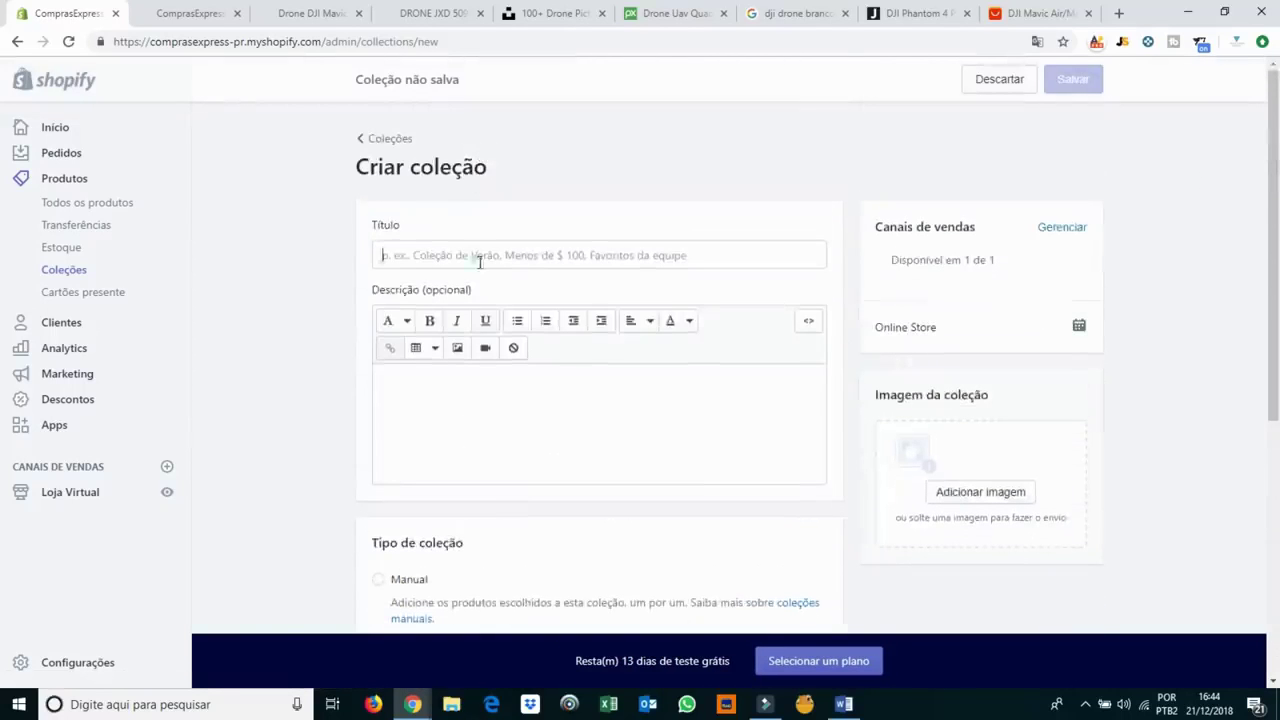
click(480, 256)
text(Drones)
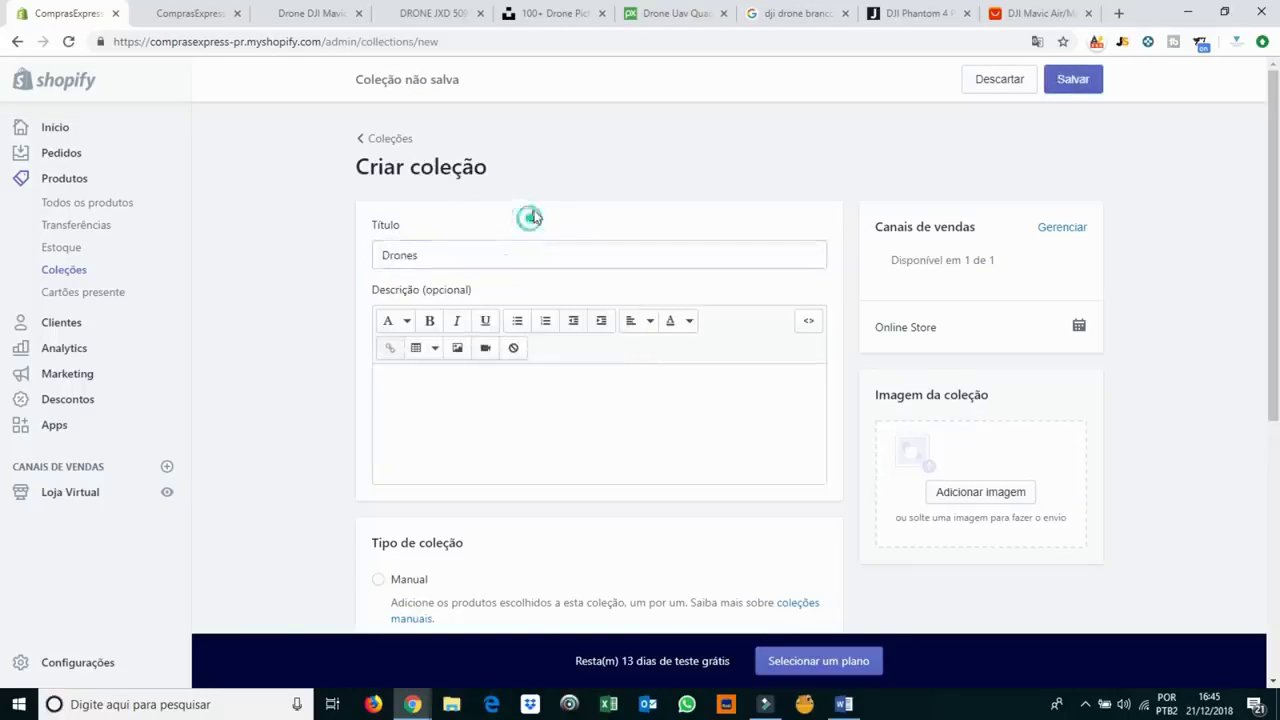
Set the Drones collection's type to Manual and save the collection.
scroll(532, 212, down, 2)
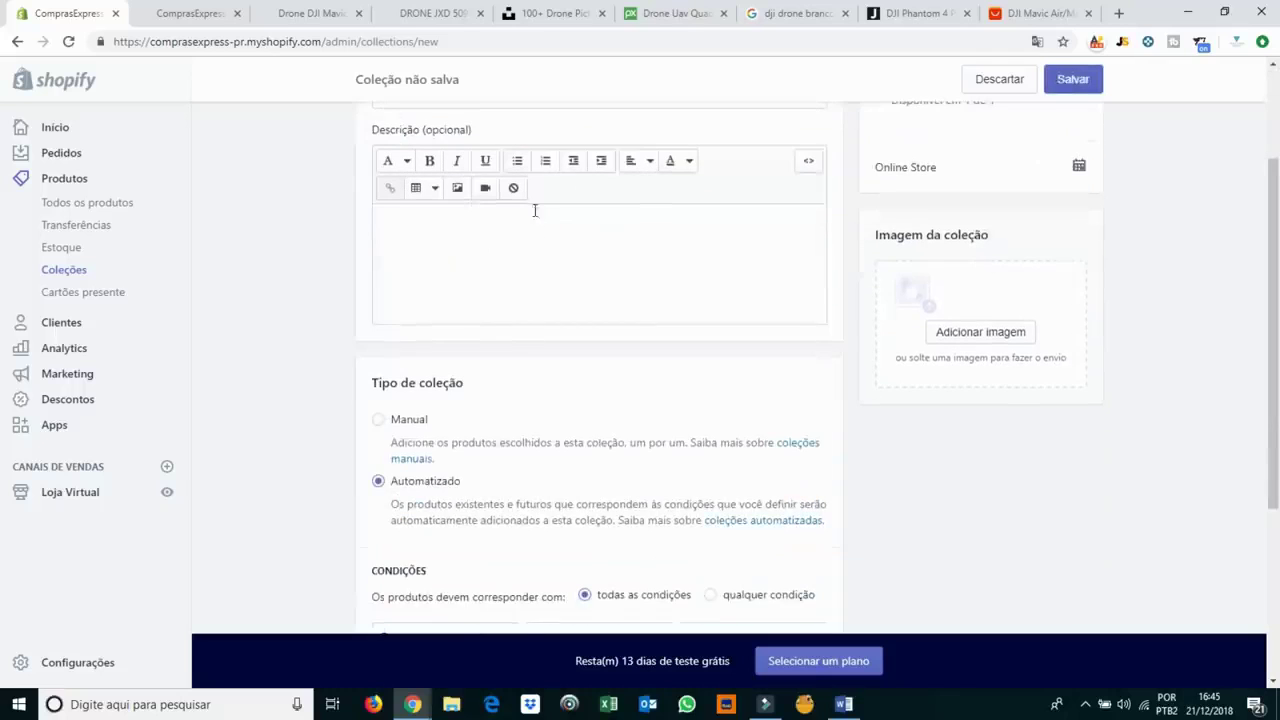
click(379, 419)
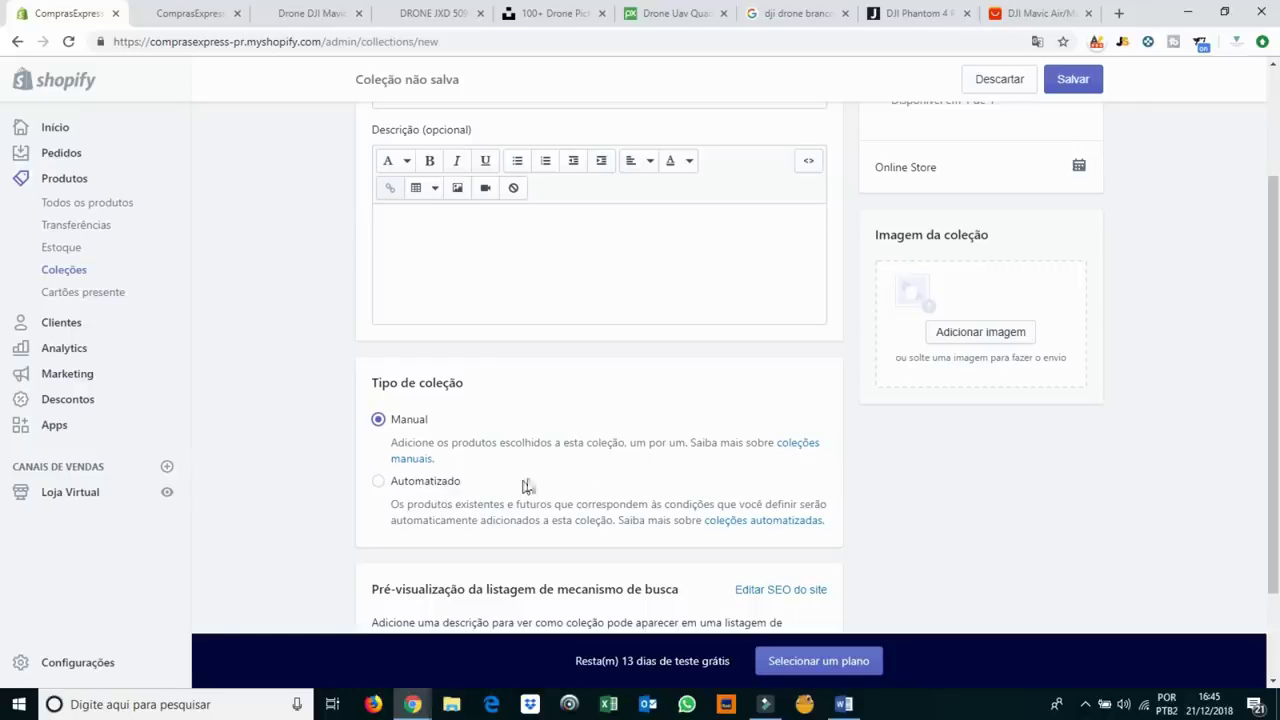
scroll(708, 361, down, 3)
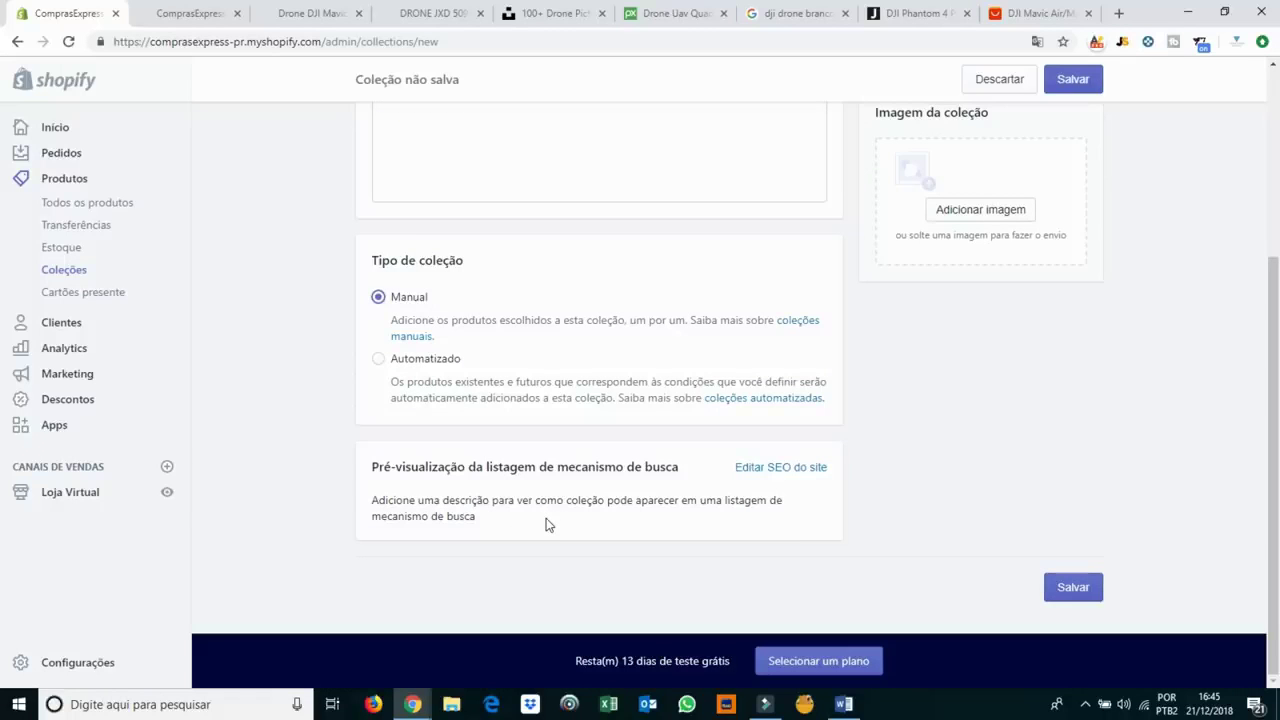
scroll(940, 497, up, 3)
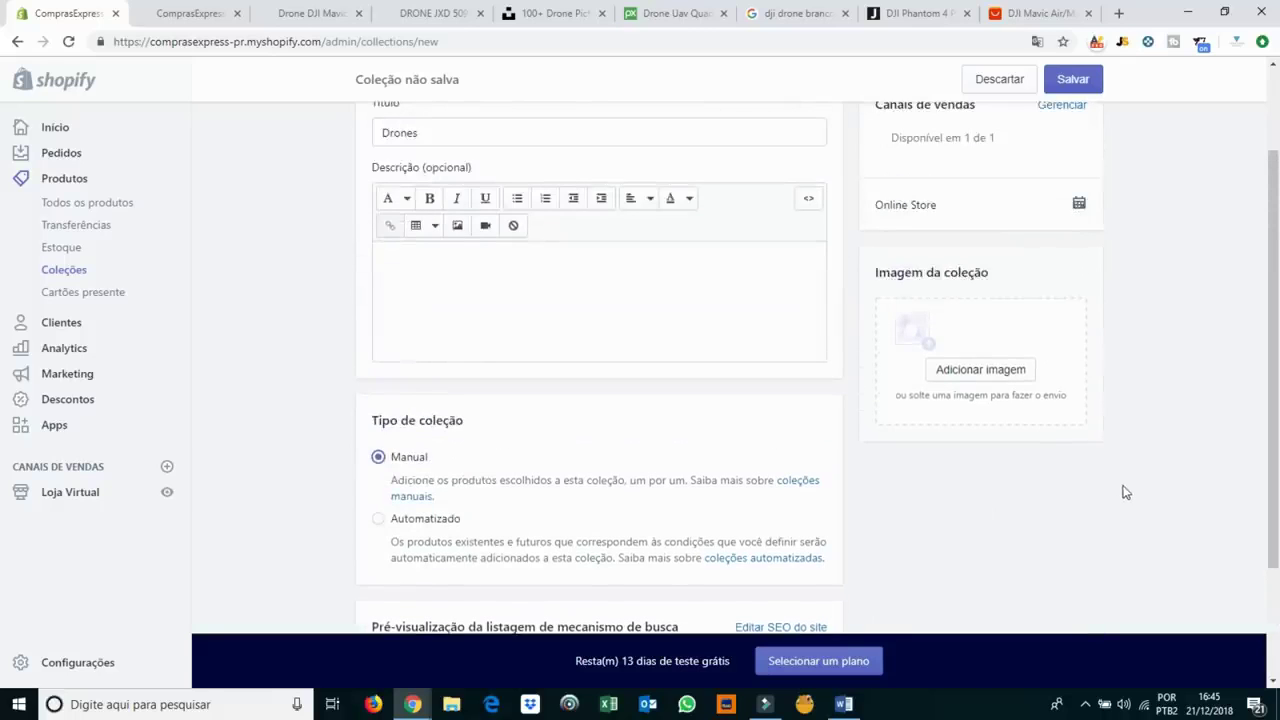
scroll(1125, 492, up, 2)
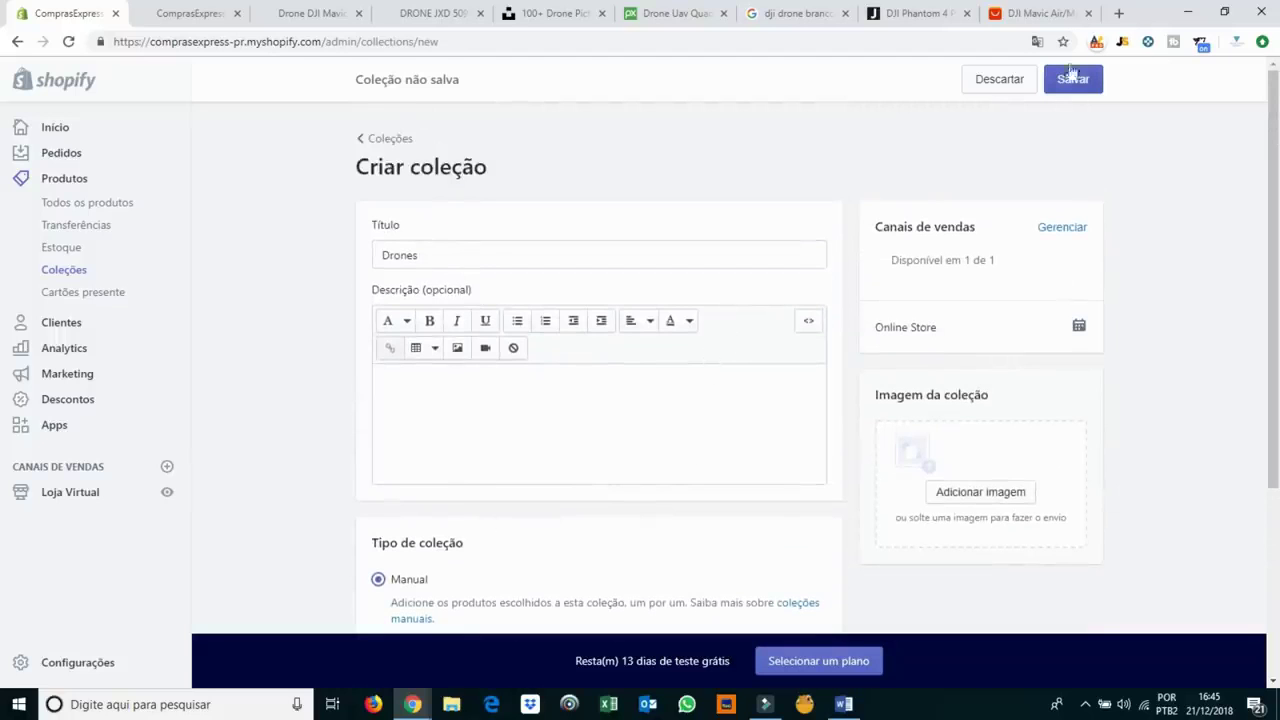
scroll(1147, 378, down, 5)
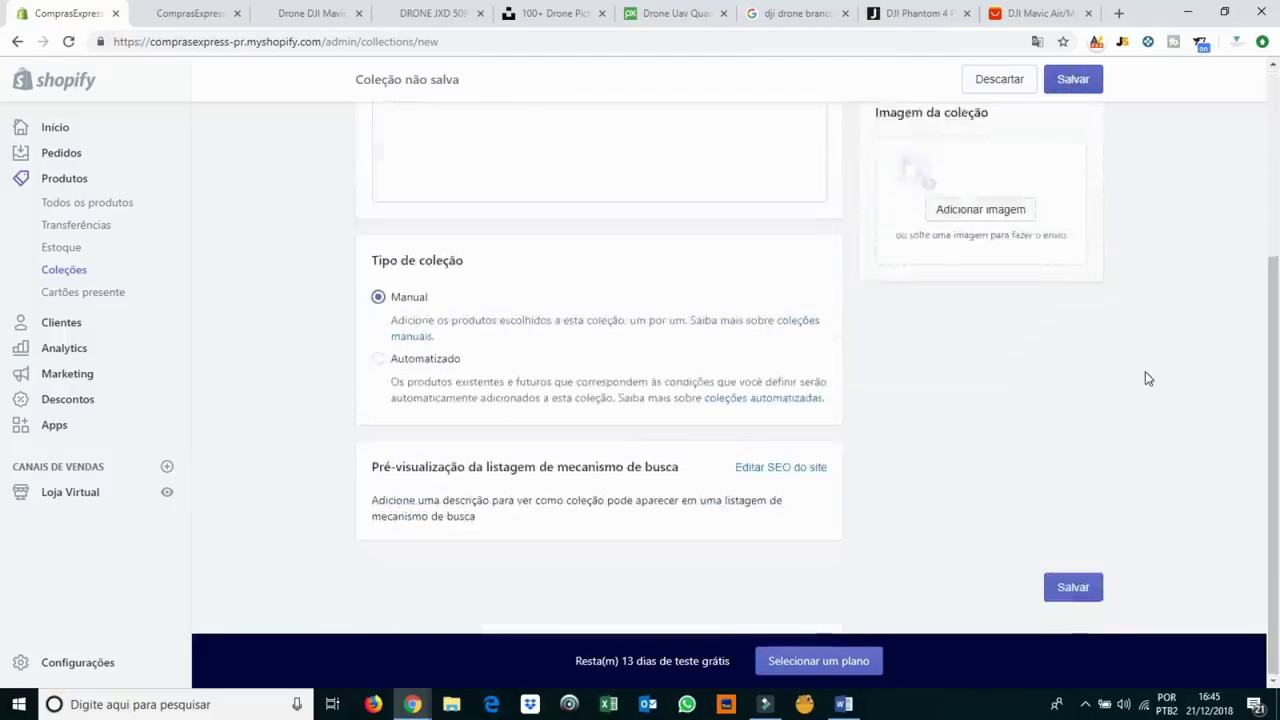
scroll(1146, 374, up, 5)
click(1078, 80)
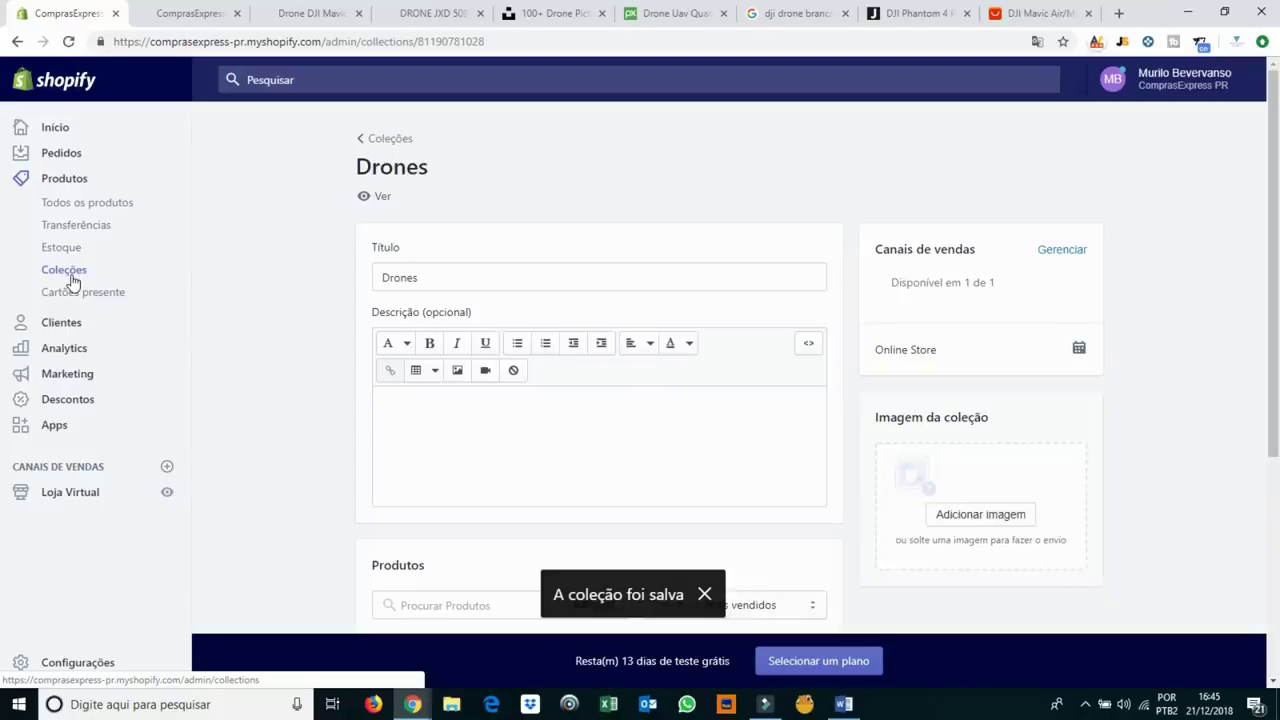
Create another product collection titled "DJI Drones", set its type to Manual and save it.
click(70, 272)
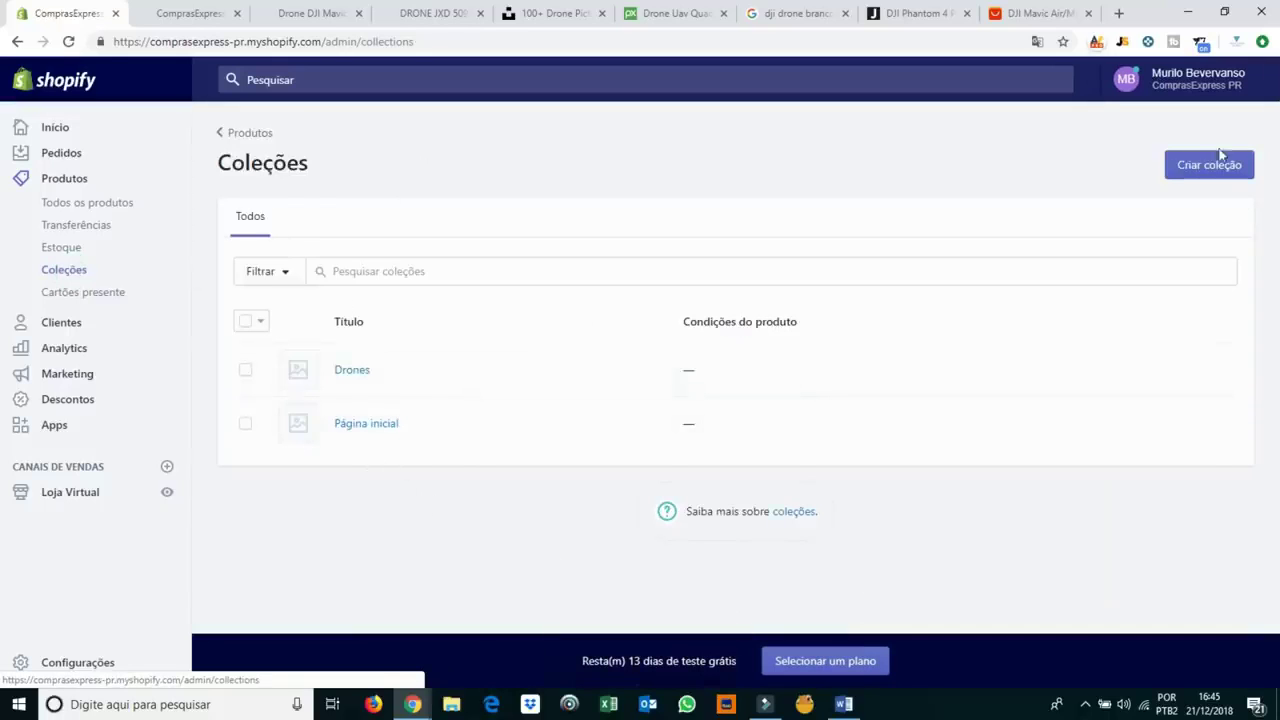
click(1204, 166)
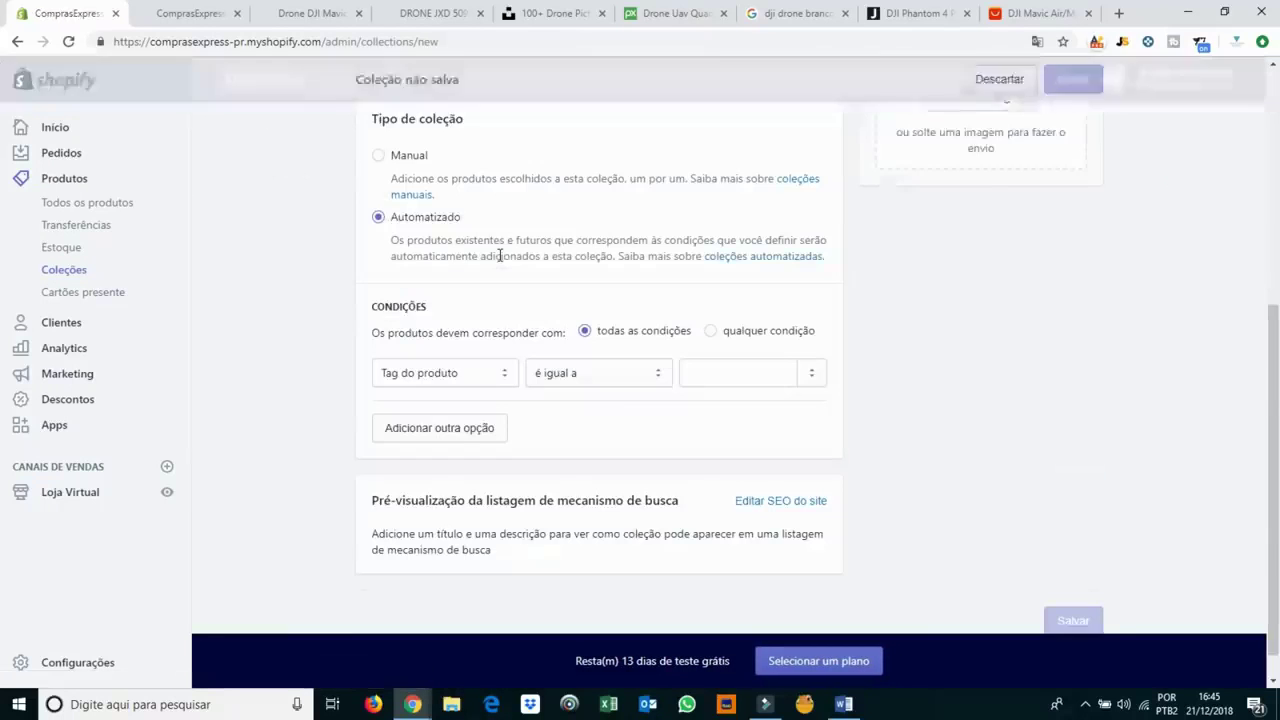
click(517, 252)
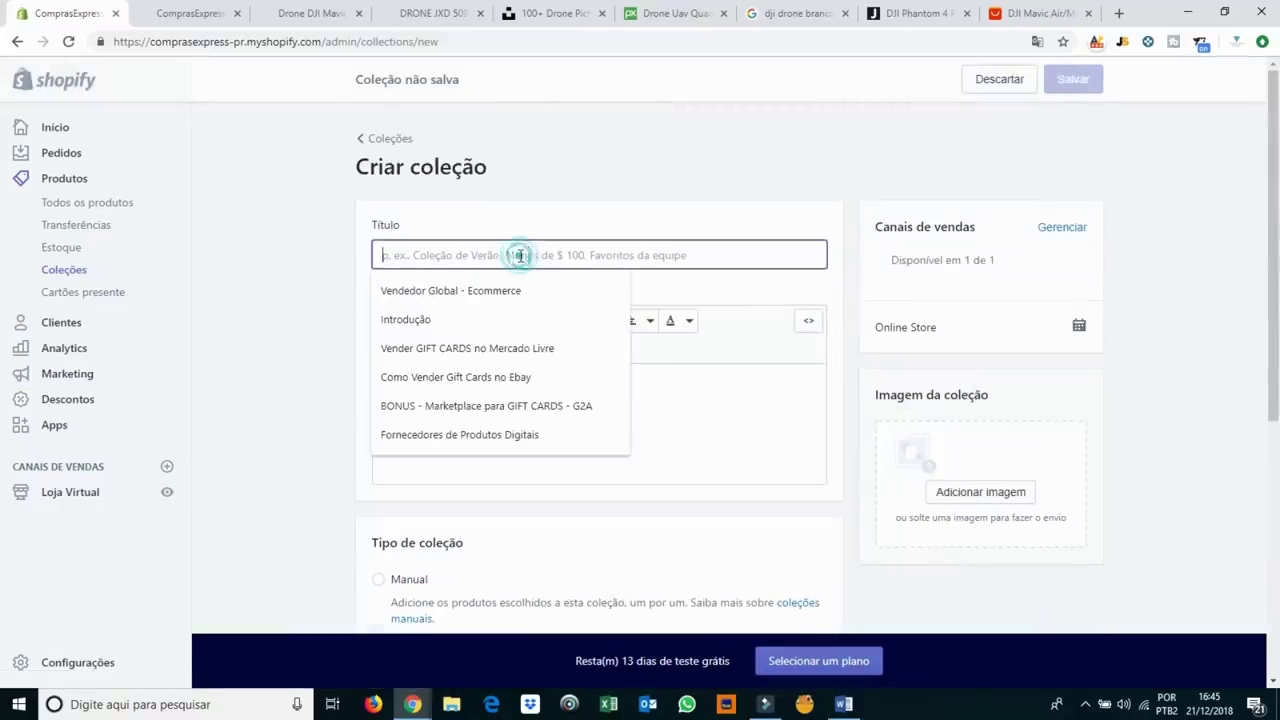
text(DJI Drones)
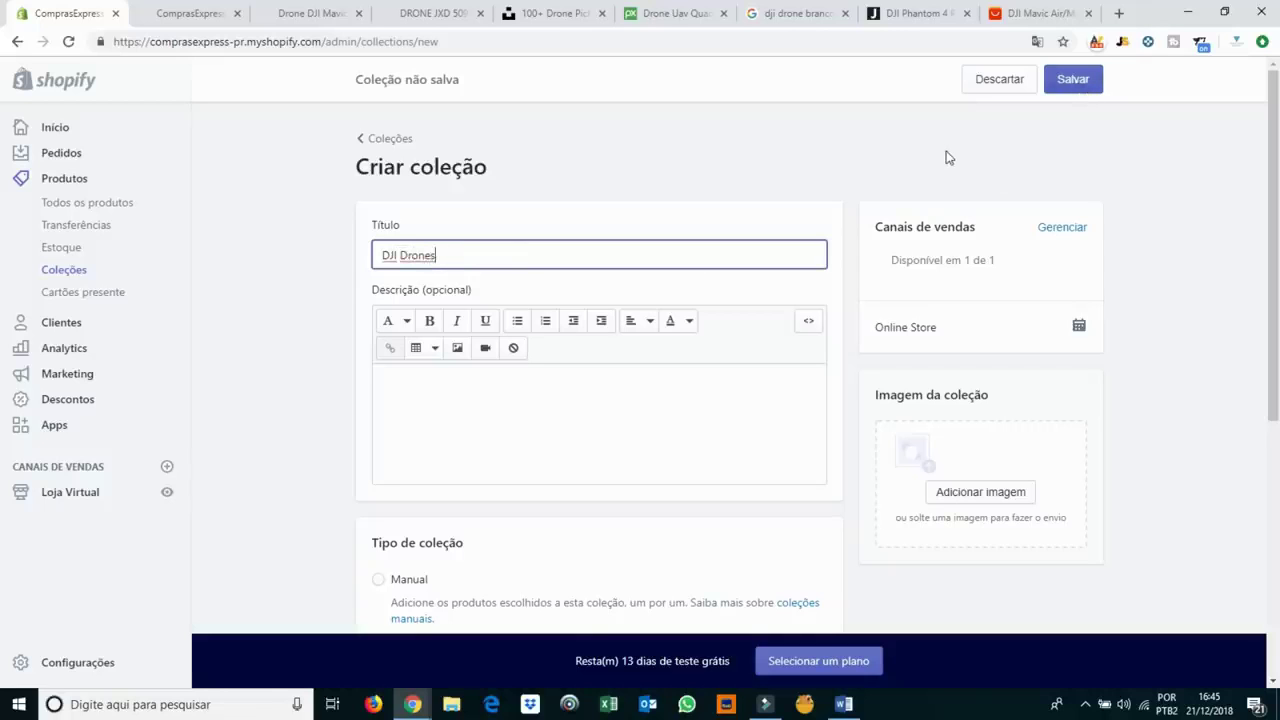
scroll(709, 354, down, 4)
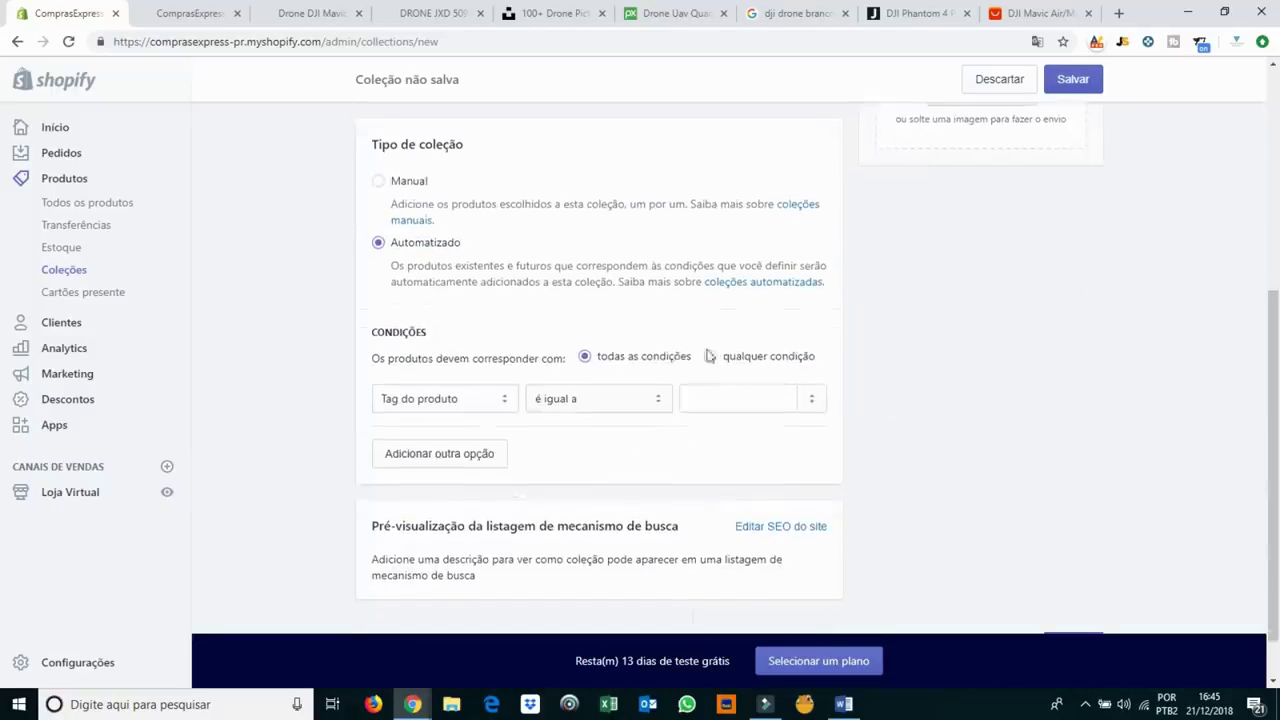
click(379, 180)
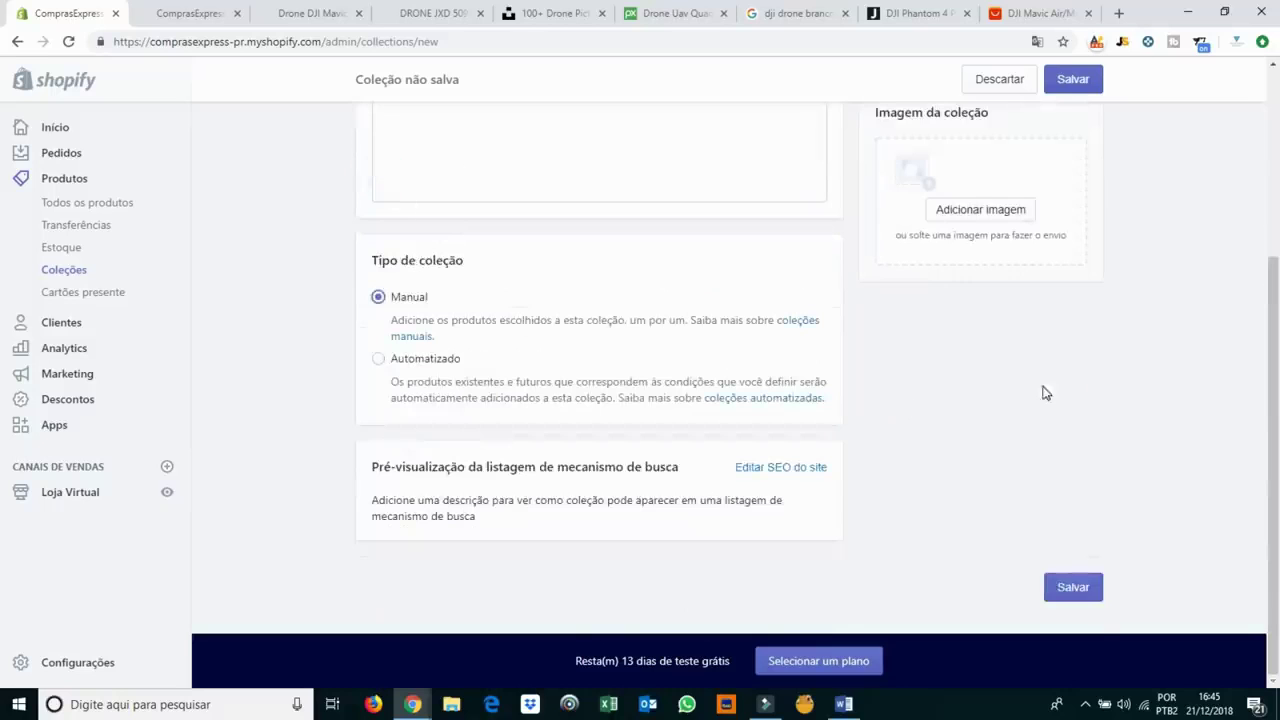
scroll(1088, 375, up, 2)
click(1055, 80)
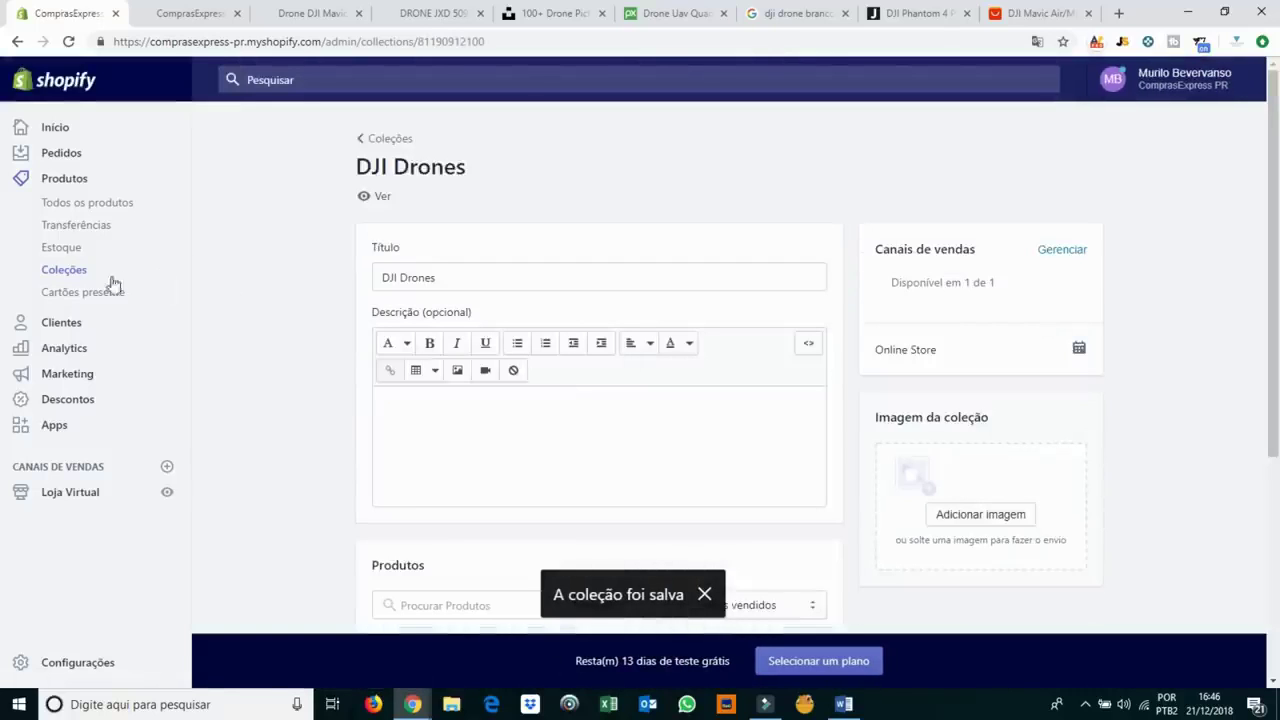
Assign the Drone DJI Mavic Air 4K Gimbal Quadcopter product to the DJI Drones and Drones collections and save the product.
click(63, 271)
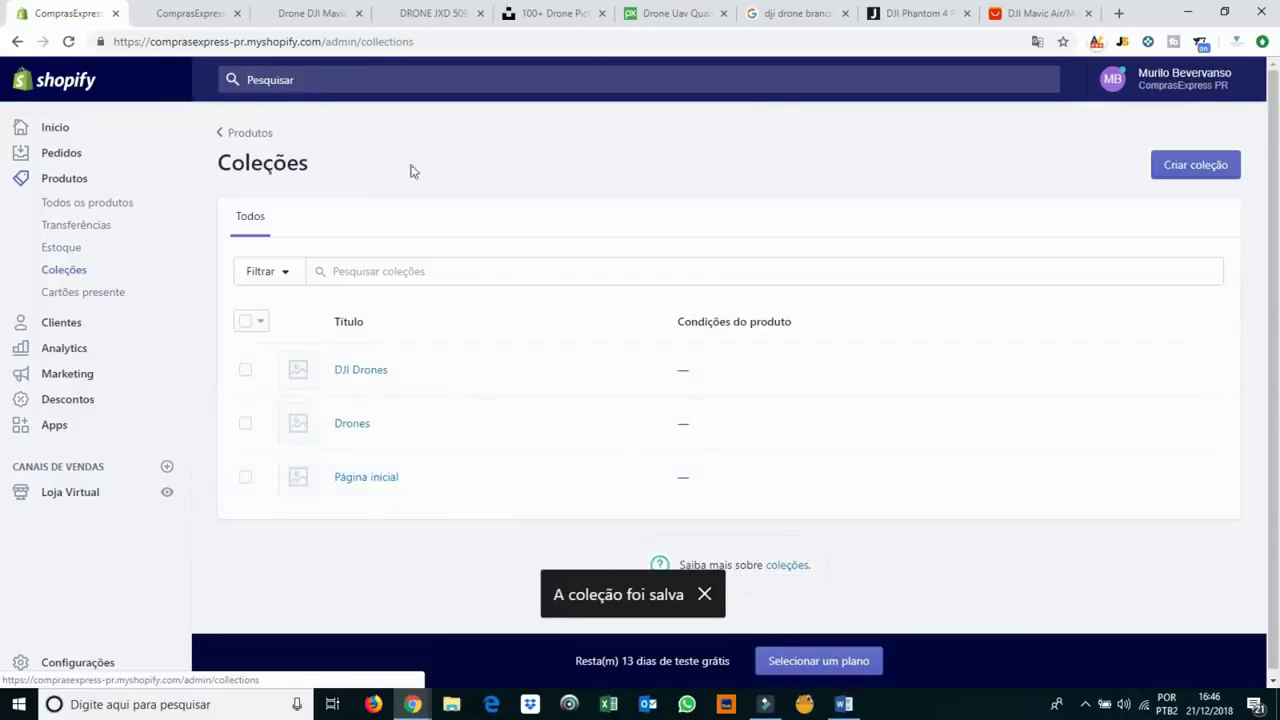
click(68, 208)
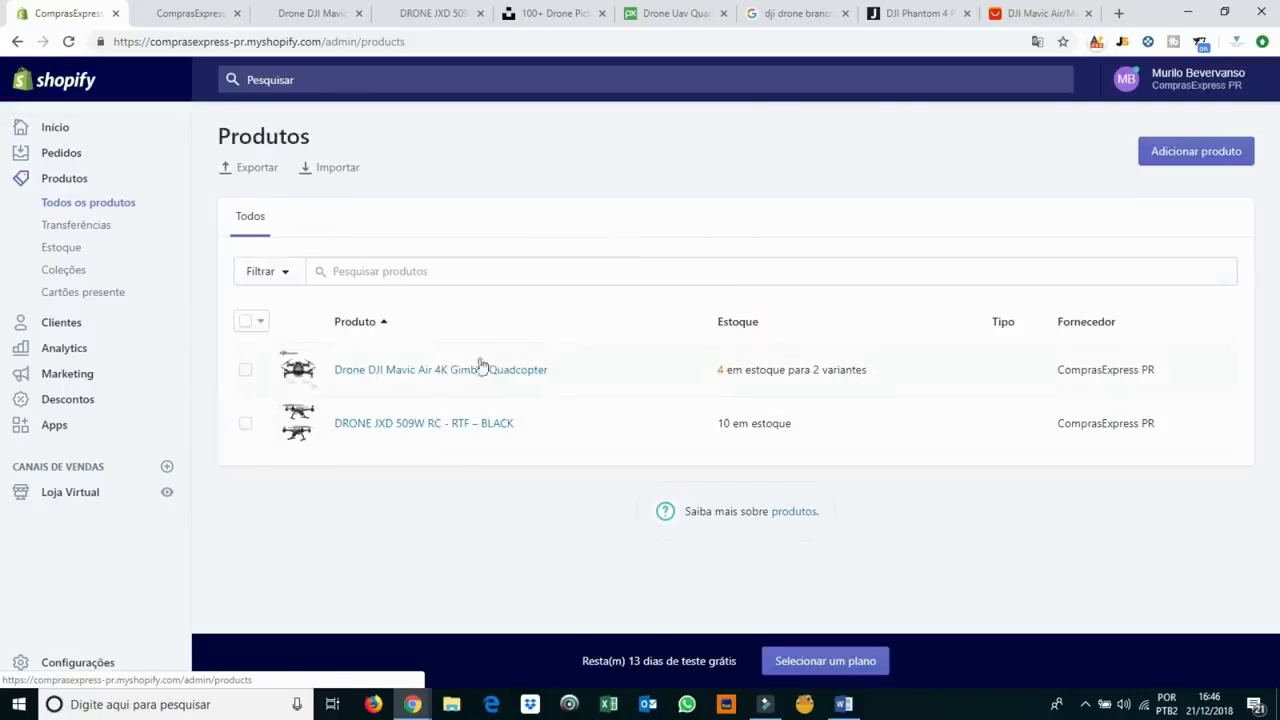
click(402, 372)
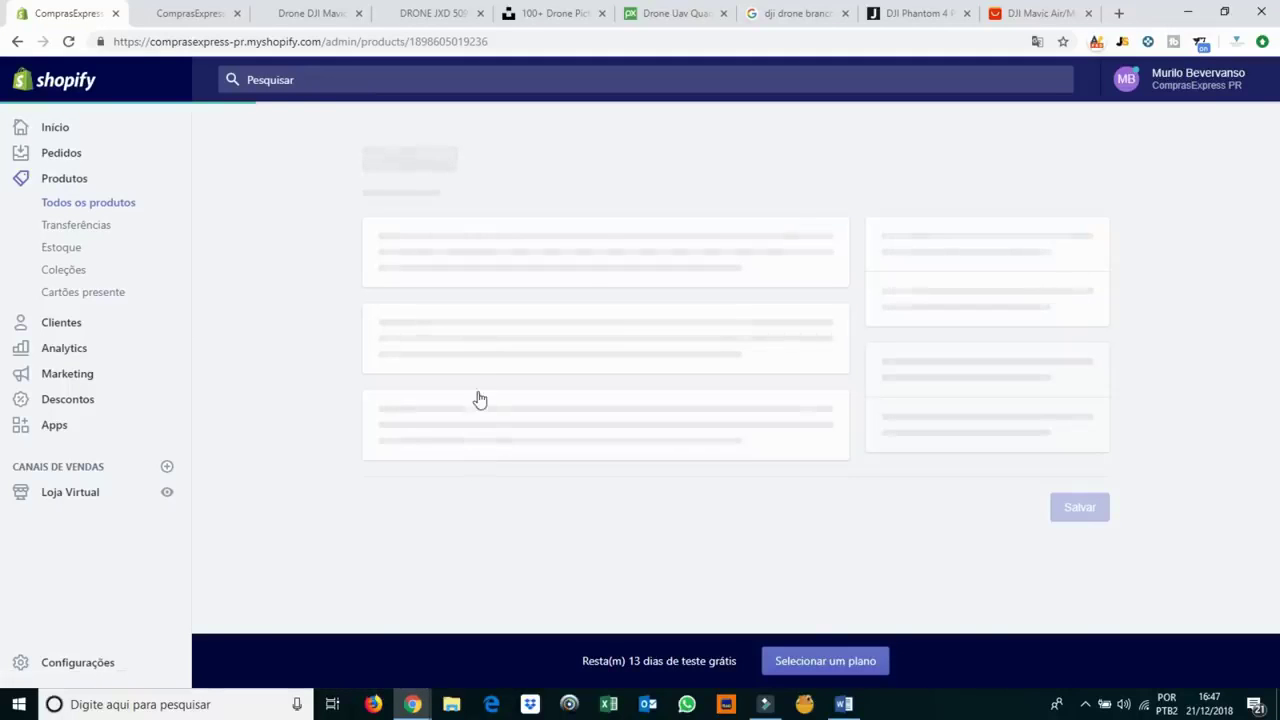
scroll(333, 317, down, 1)
scroll(857, 288, down, 3)
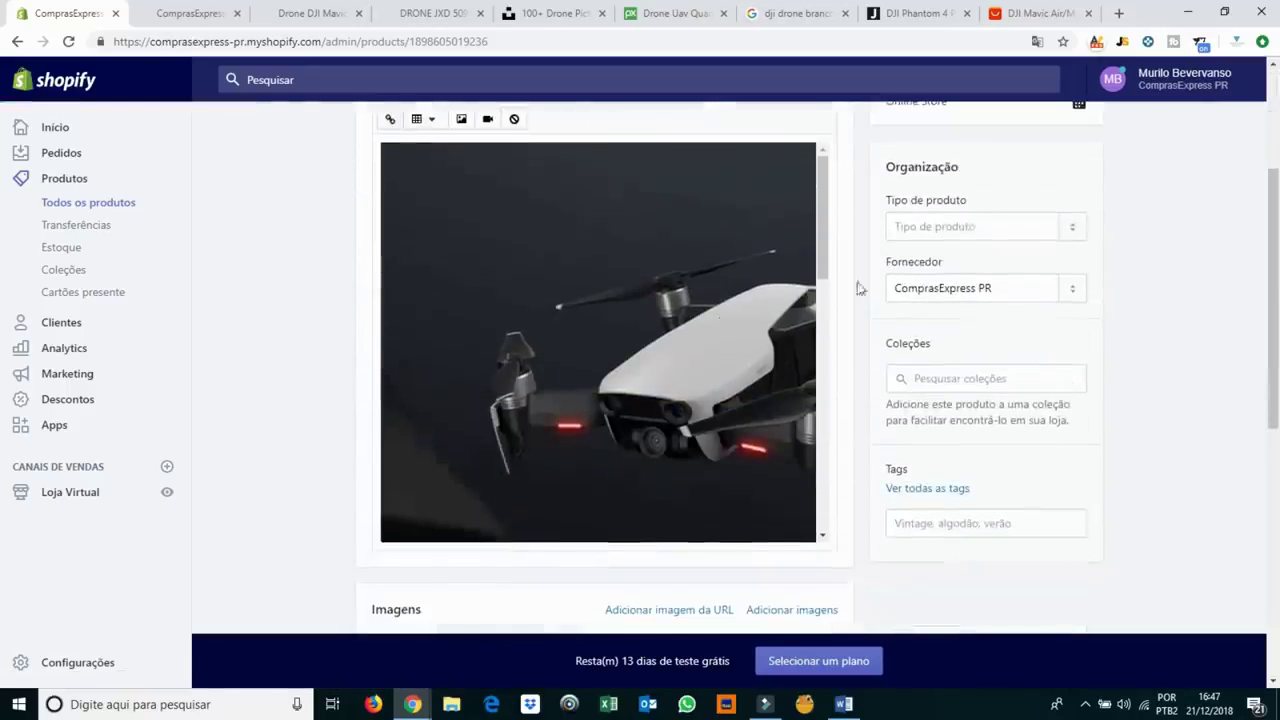
click(950, 377)
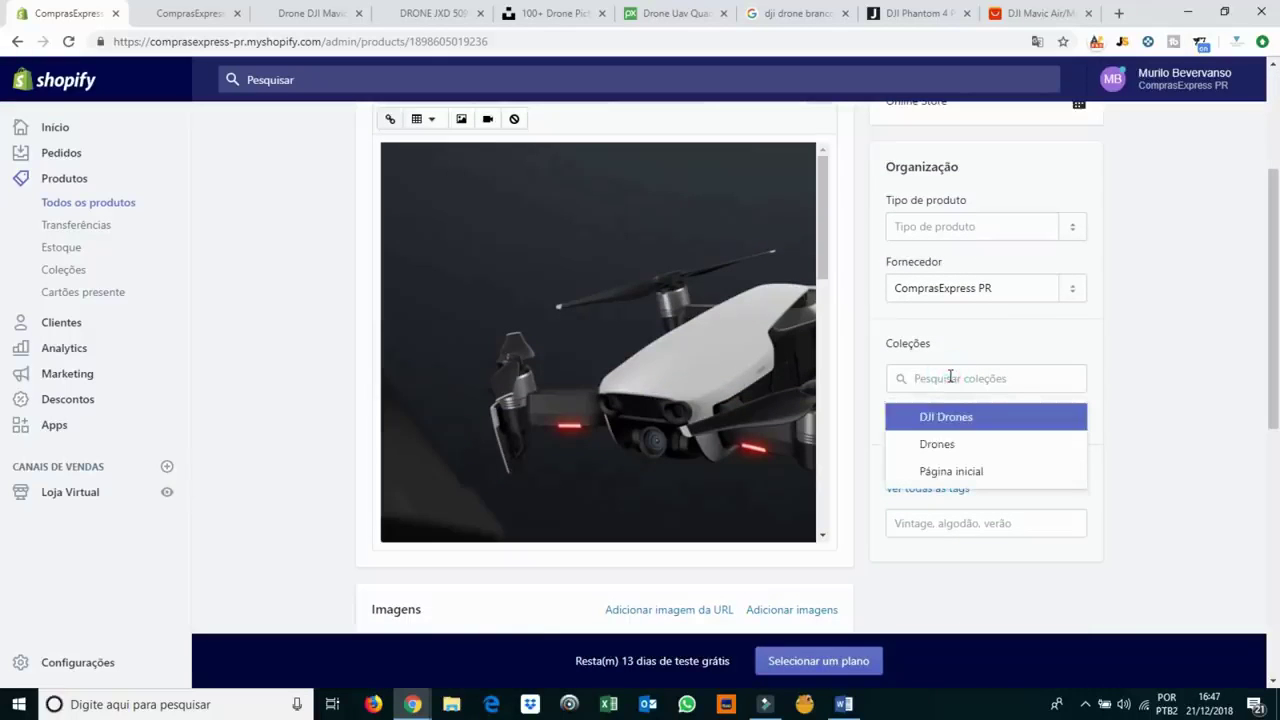
click(934, 423)
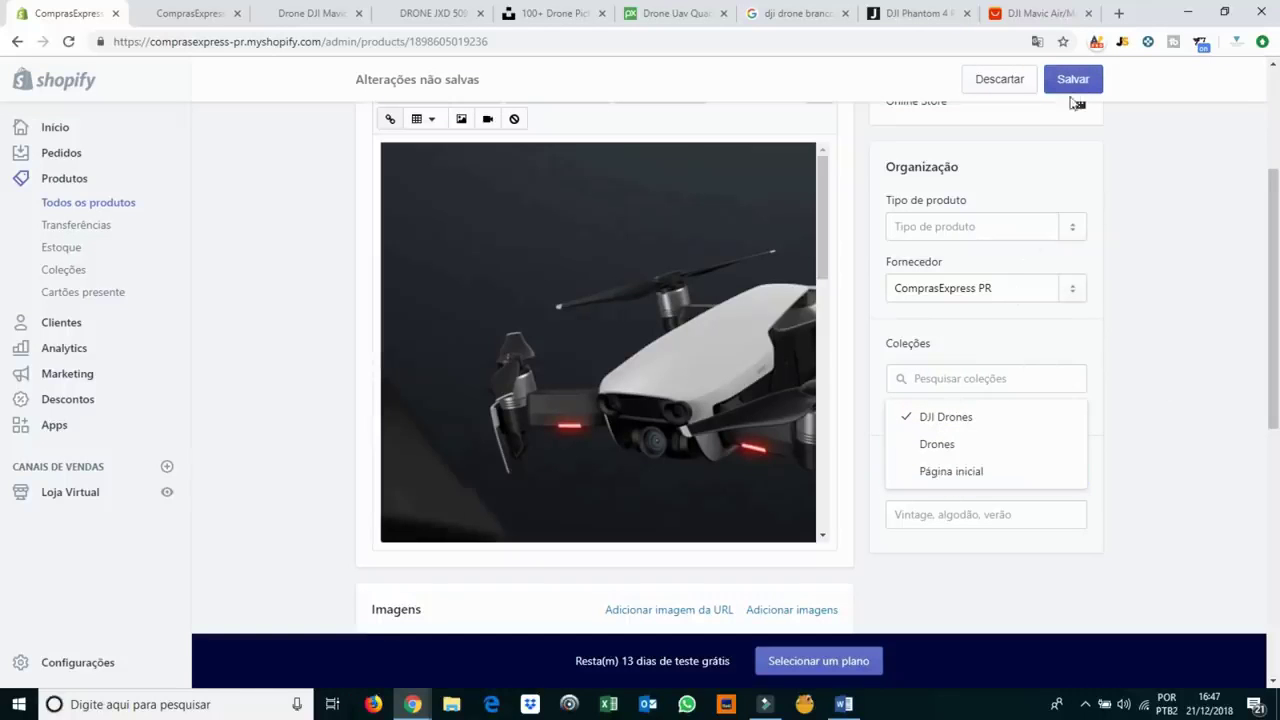
click(940, 444)
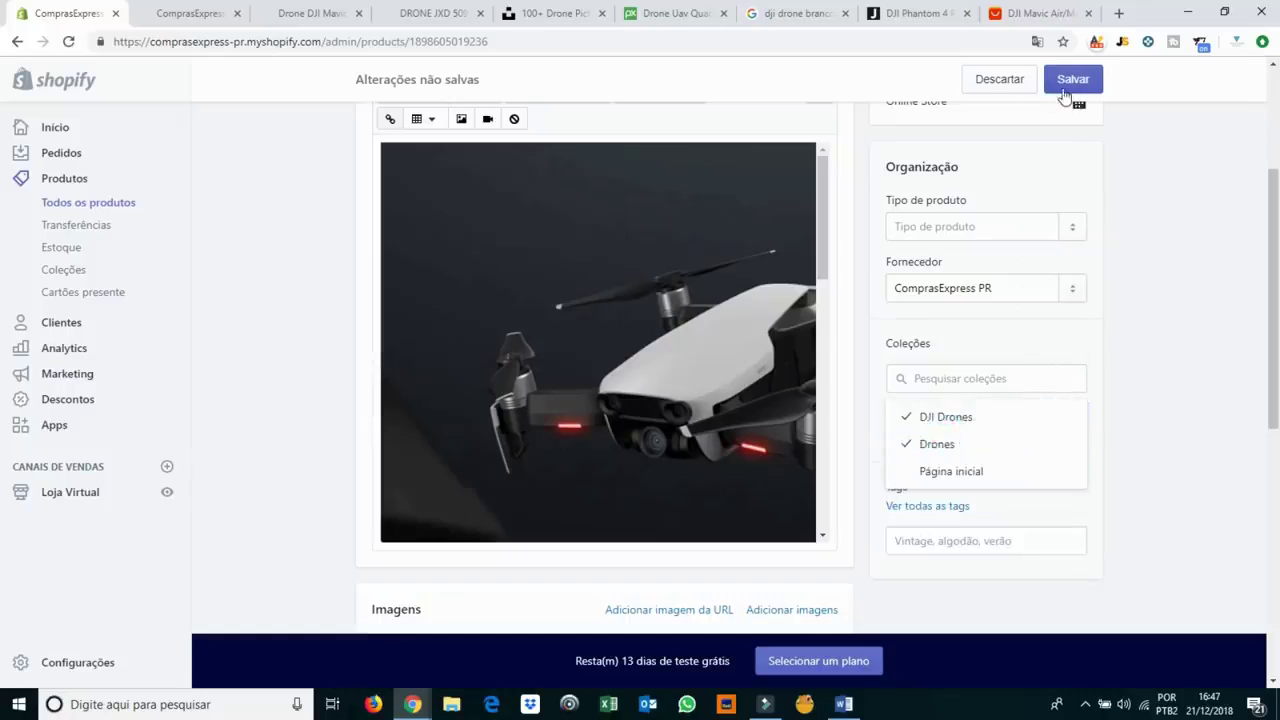
click(1068, 82)
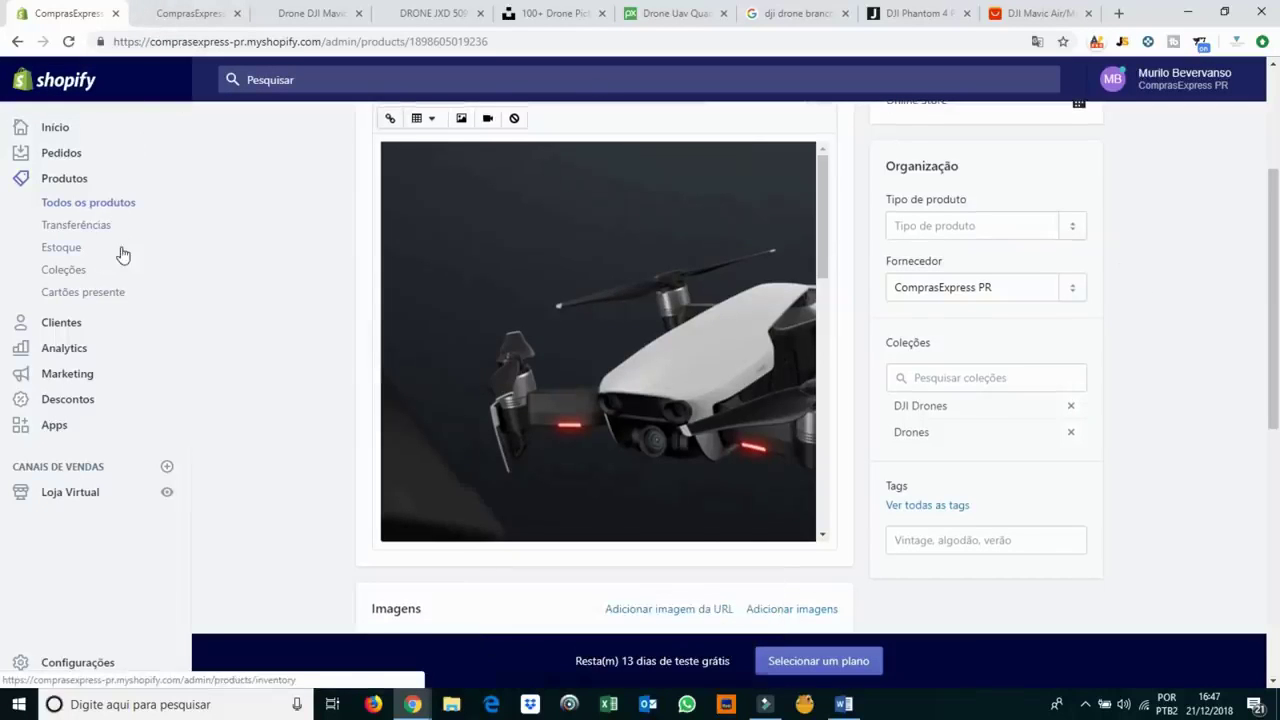
Assign the DRONE JXD 509W RC - RTF – BLACK product to the Drones collection and save the product.
click(118, 203)
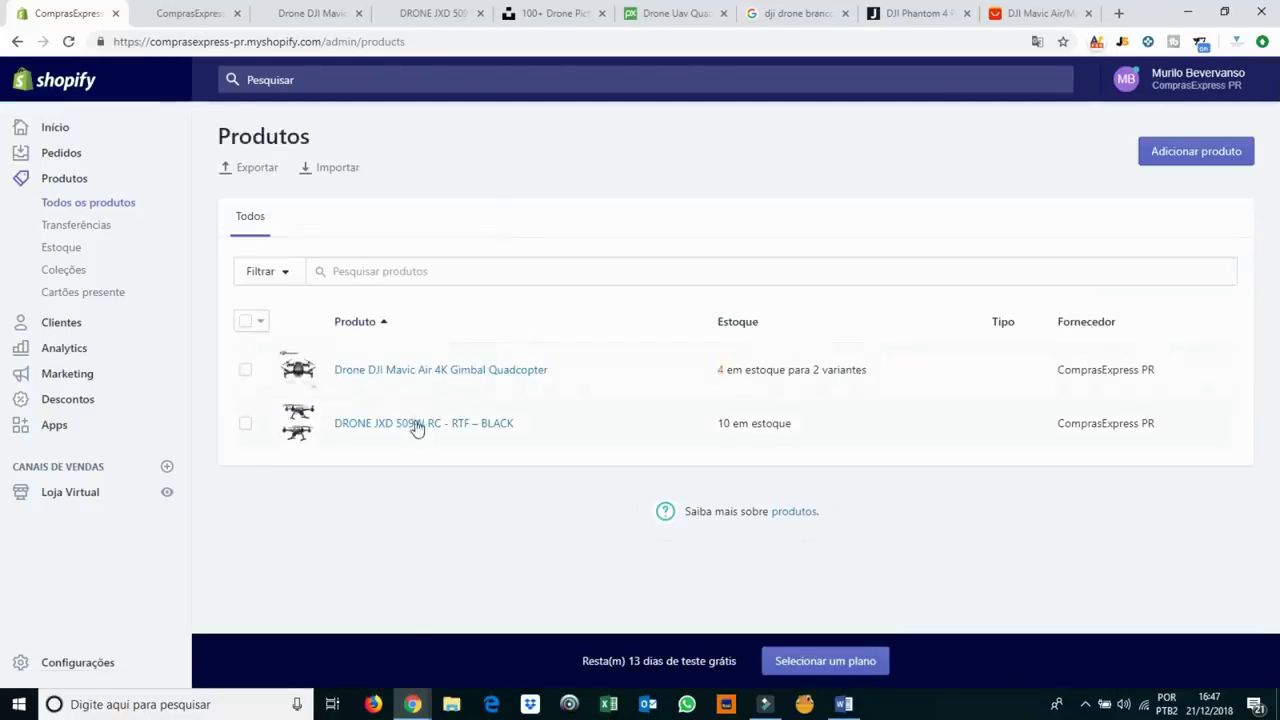
click(417, 425)
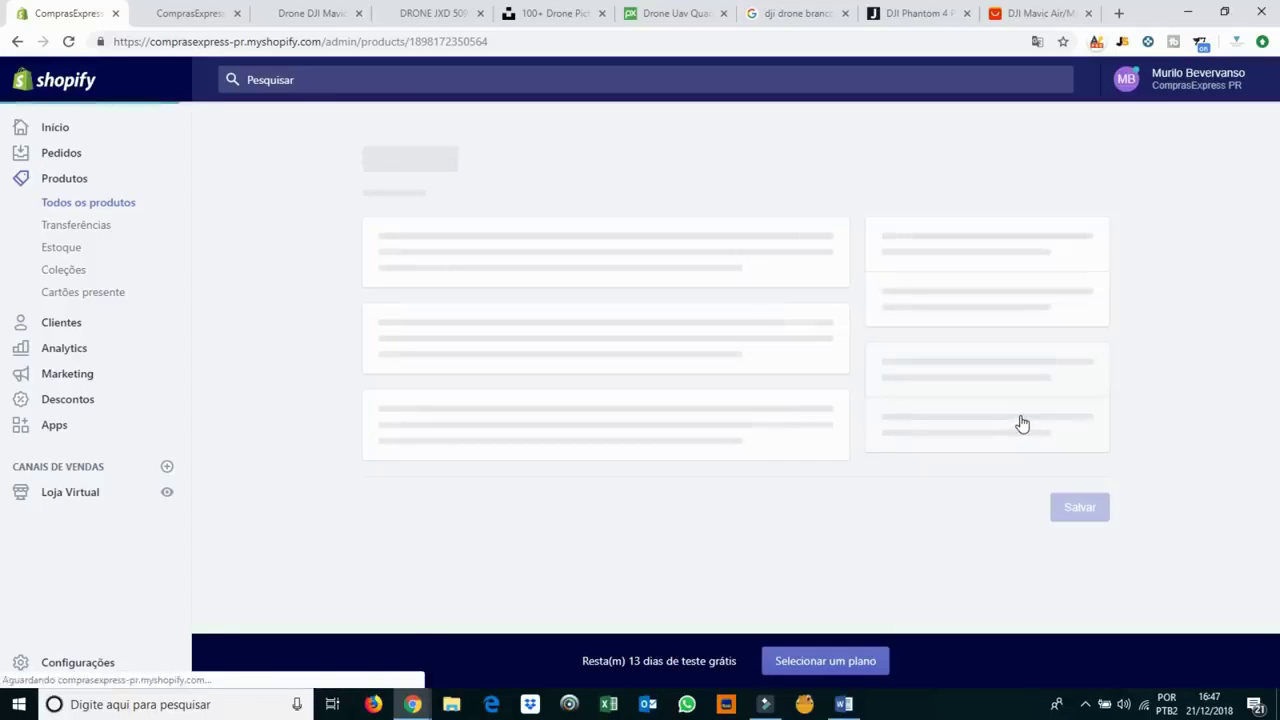
scroll(1050, 450, down, 3)
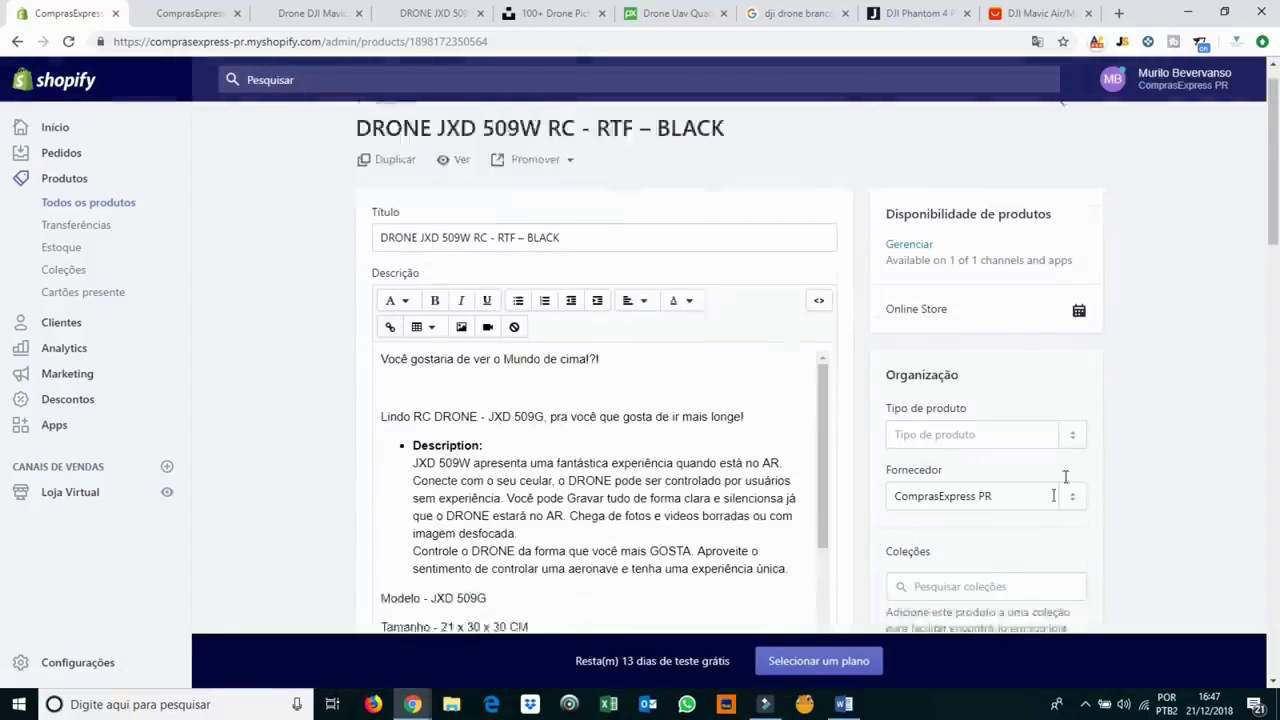
click(986, 459)
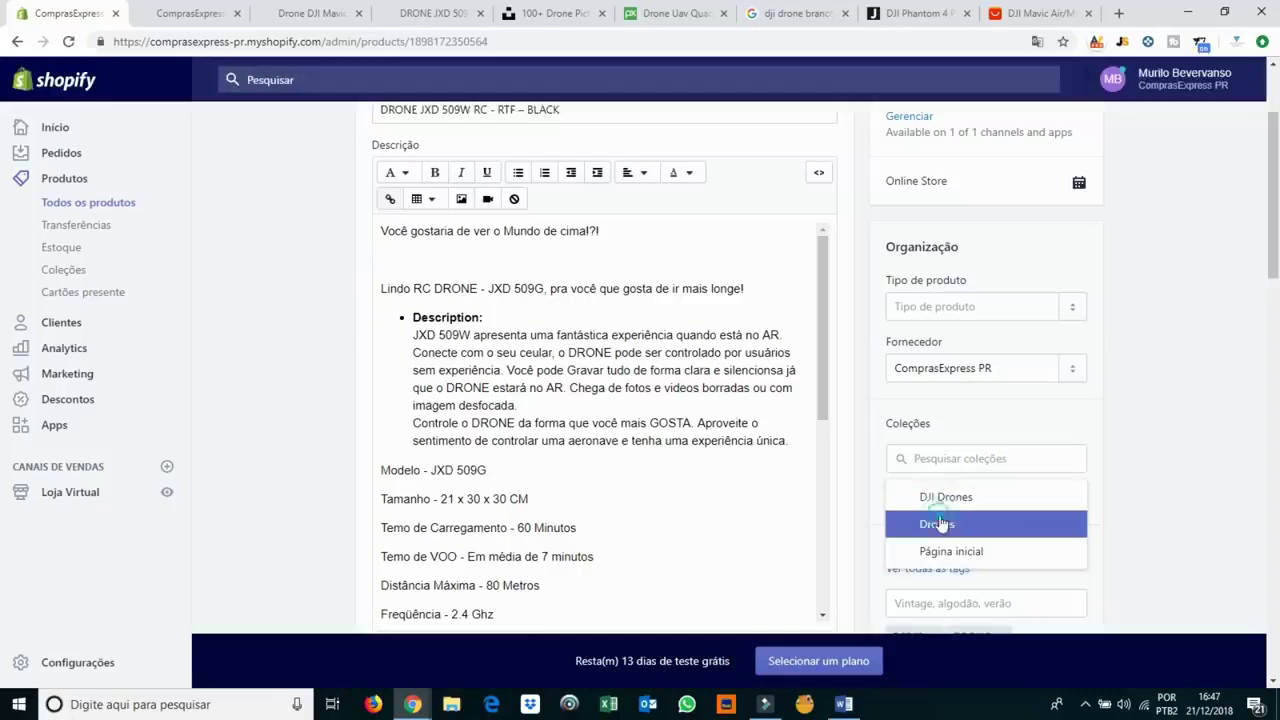
click(940, 524)
click(1115, 452)
scroll(1114, 449, down, 4)
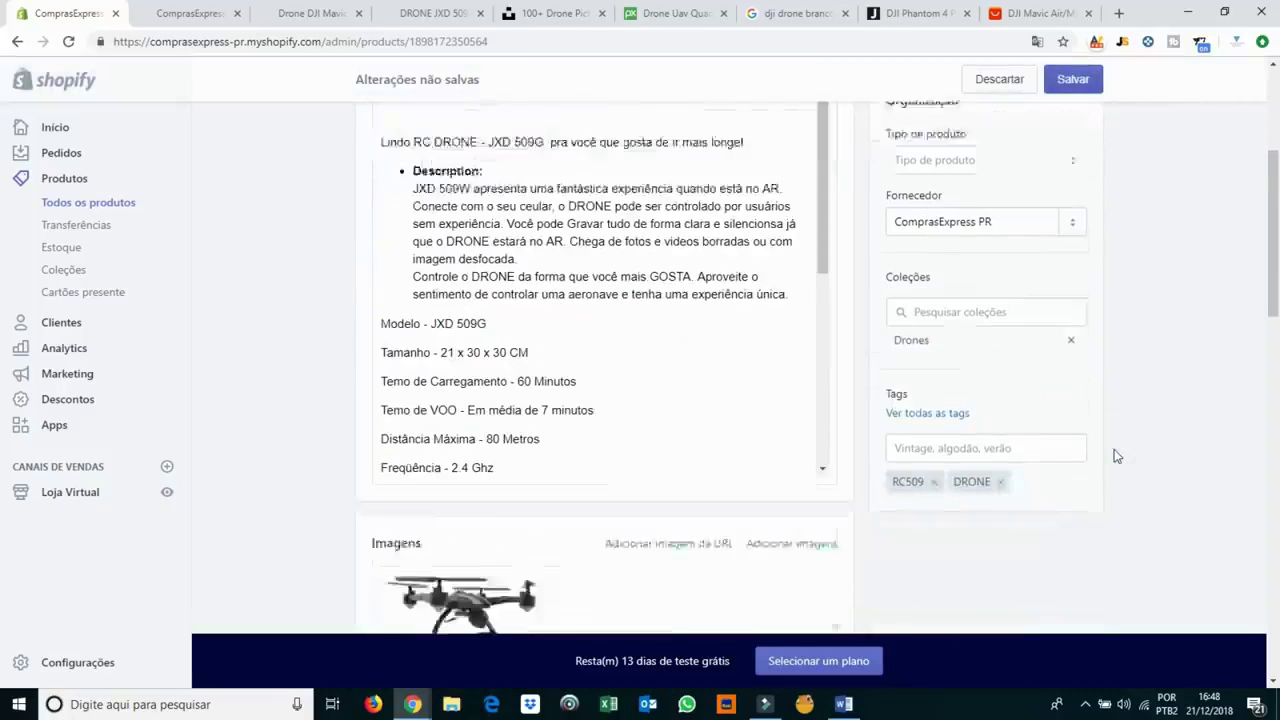
click(1073, 80)
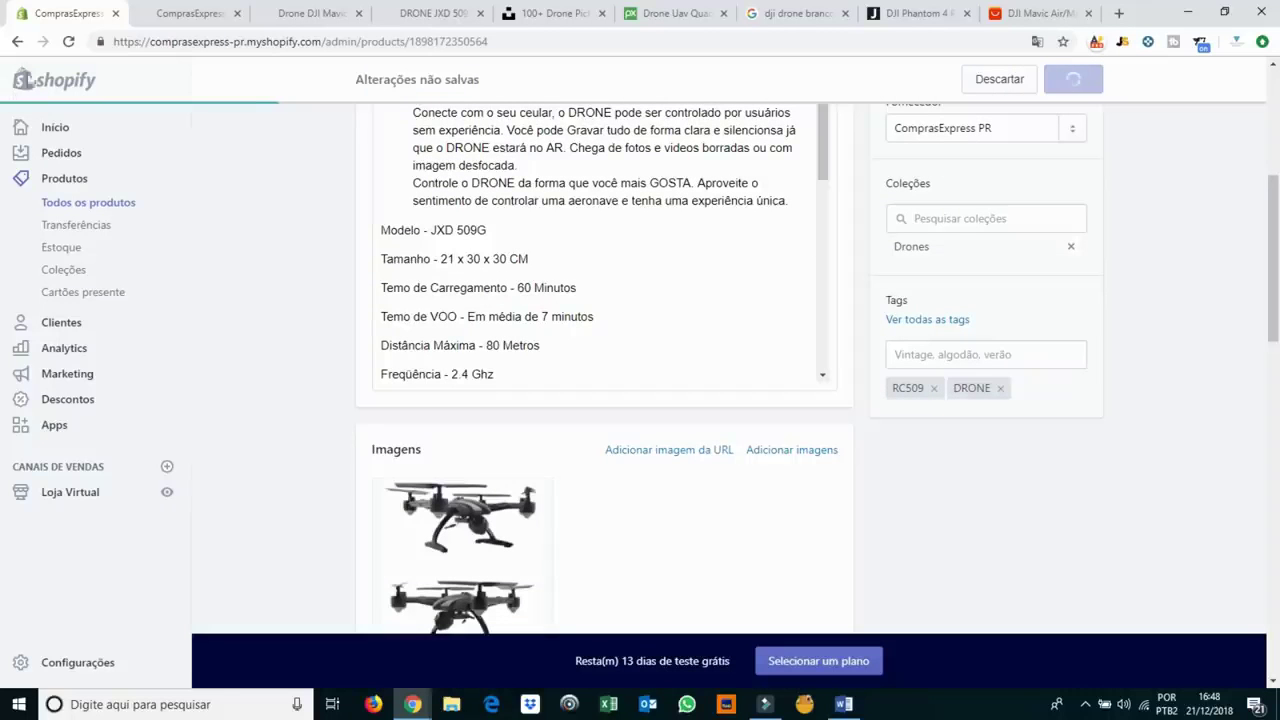
Reload the storefront's home page and look through its sections.
click(208, 18)
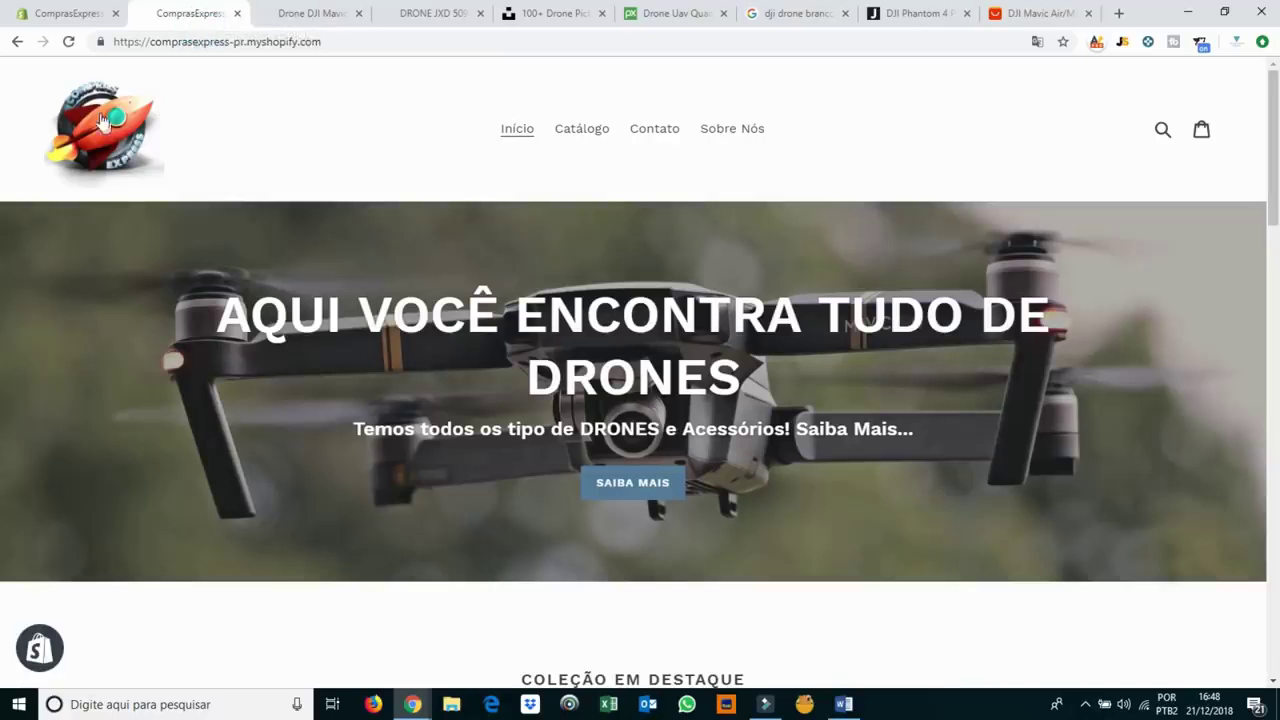
click(108, 124)
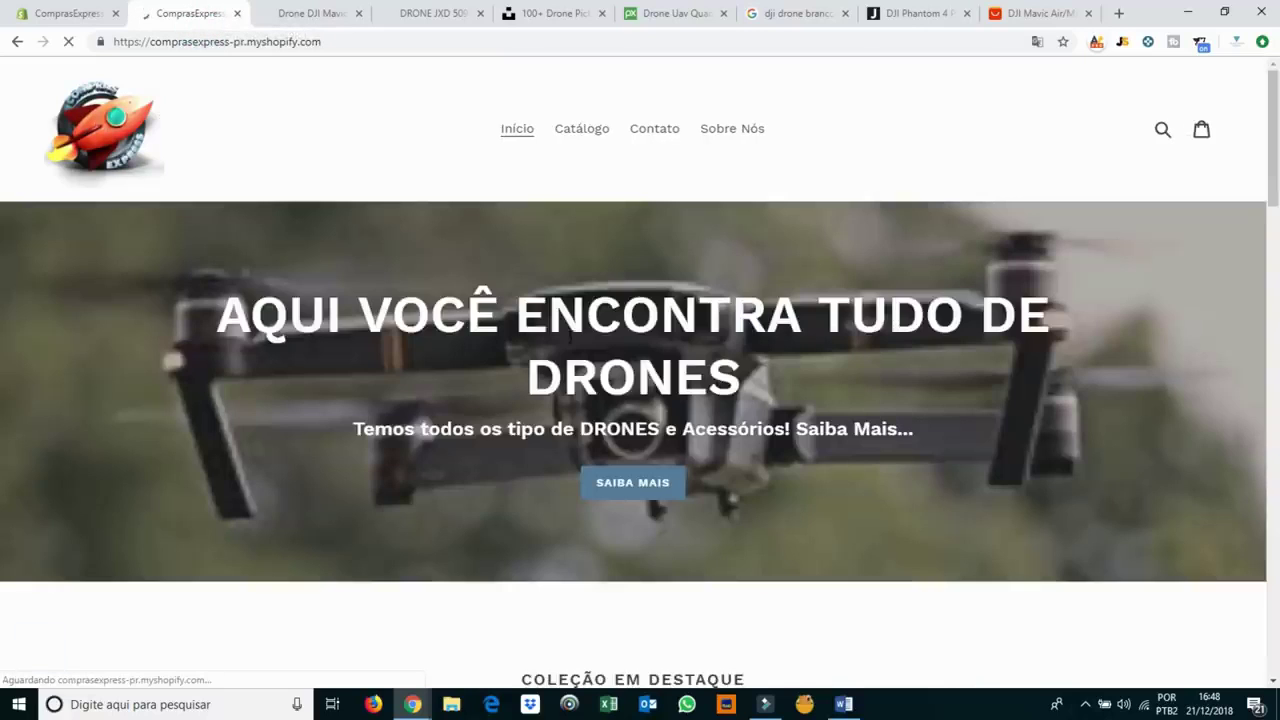
scroll(709, 357, down, 10)
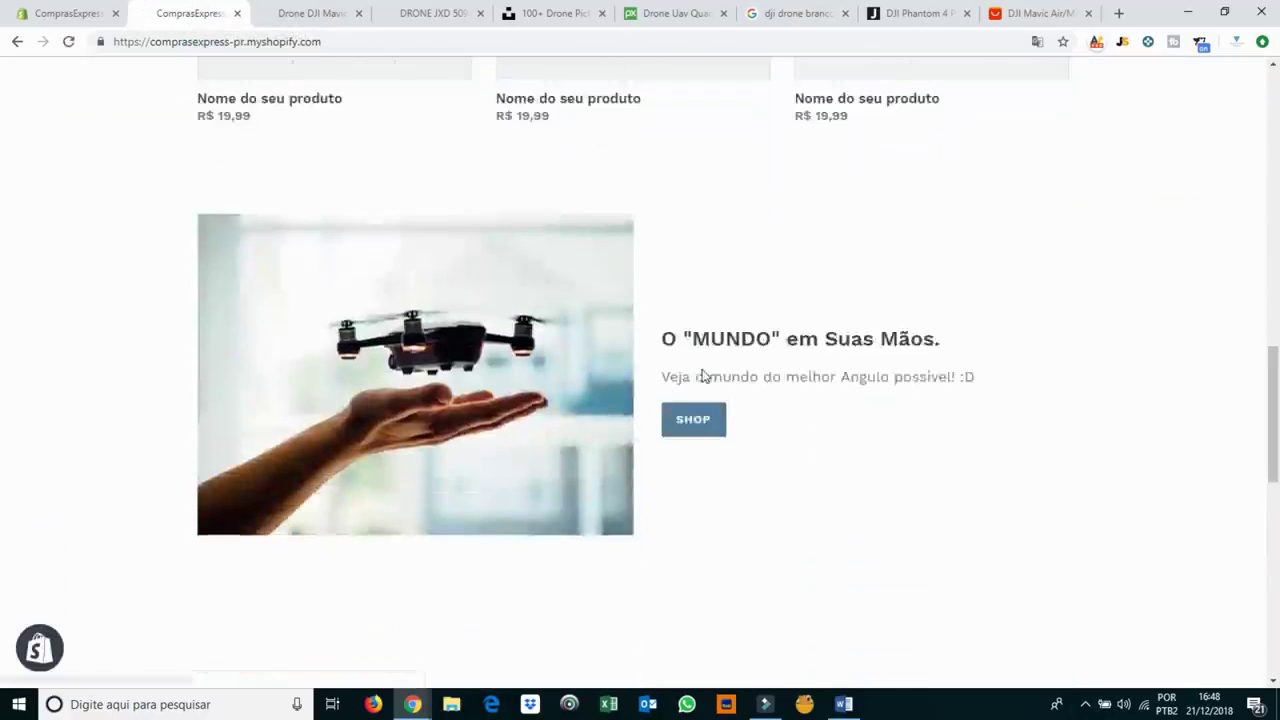
scroll(780, 457, down, 2)
scroll(780, 449, up, 12)
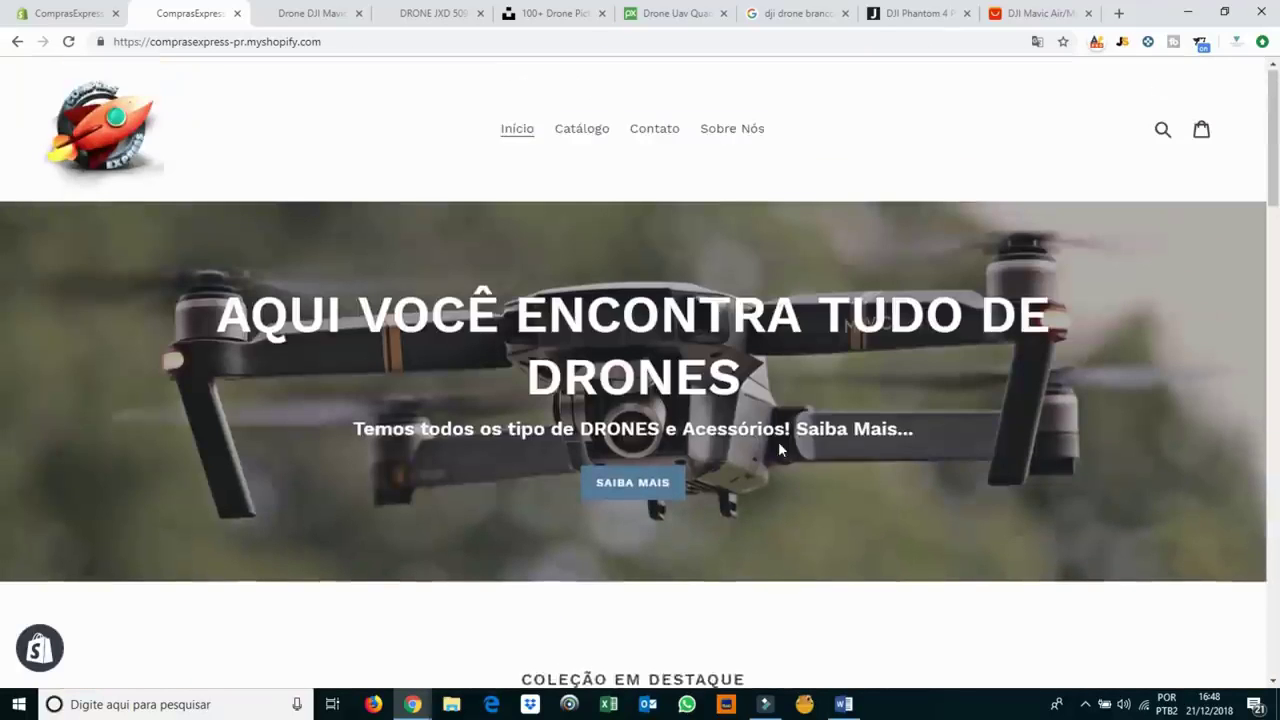
Browse the store's catalogue and look through the DRONE JXD 509W product page.
click(566, 133)
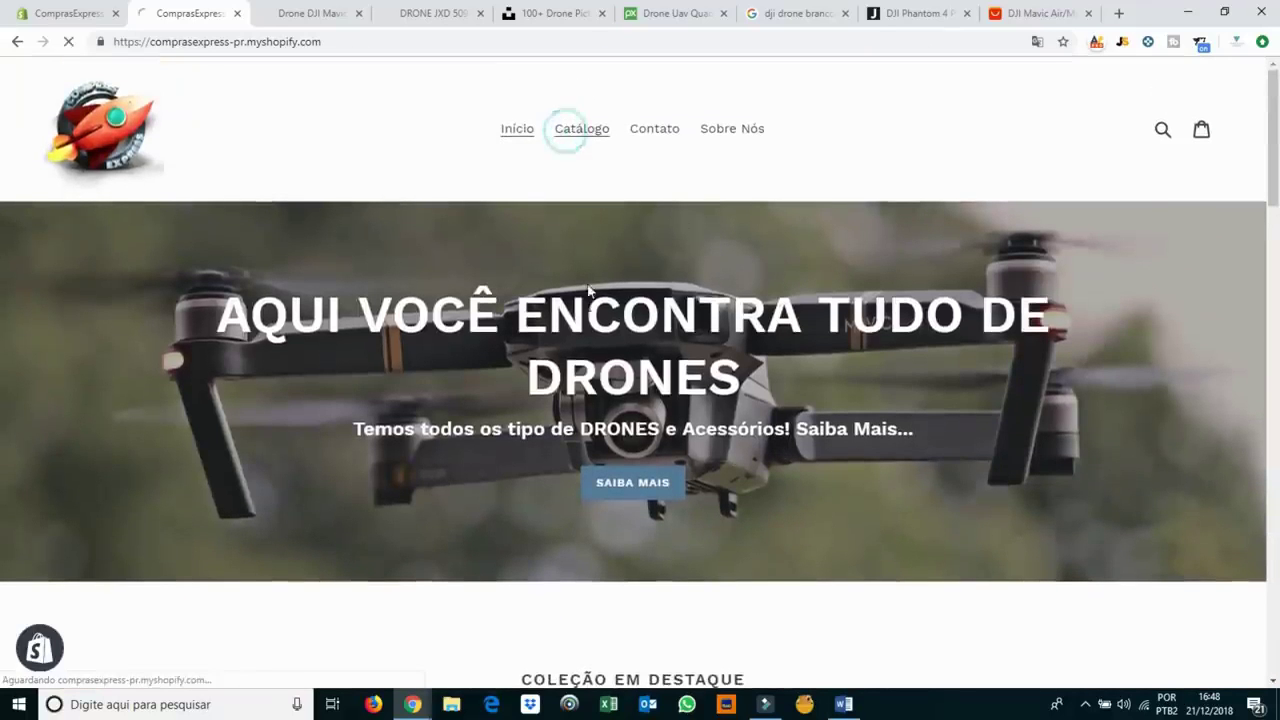
scroll(720, 440, down, 2)
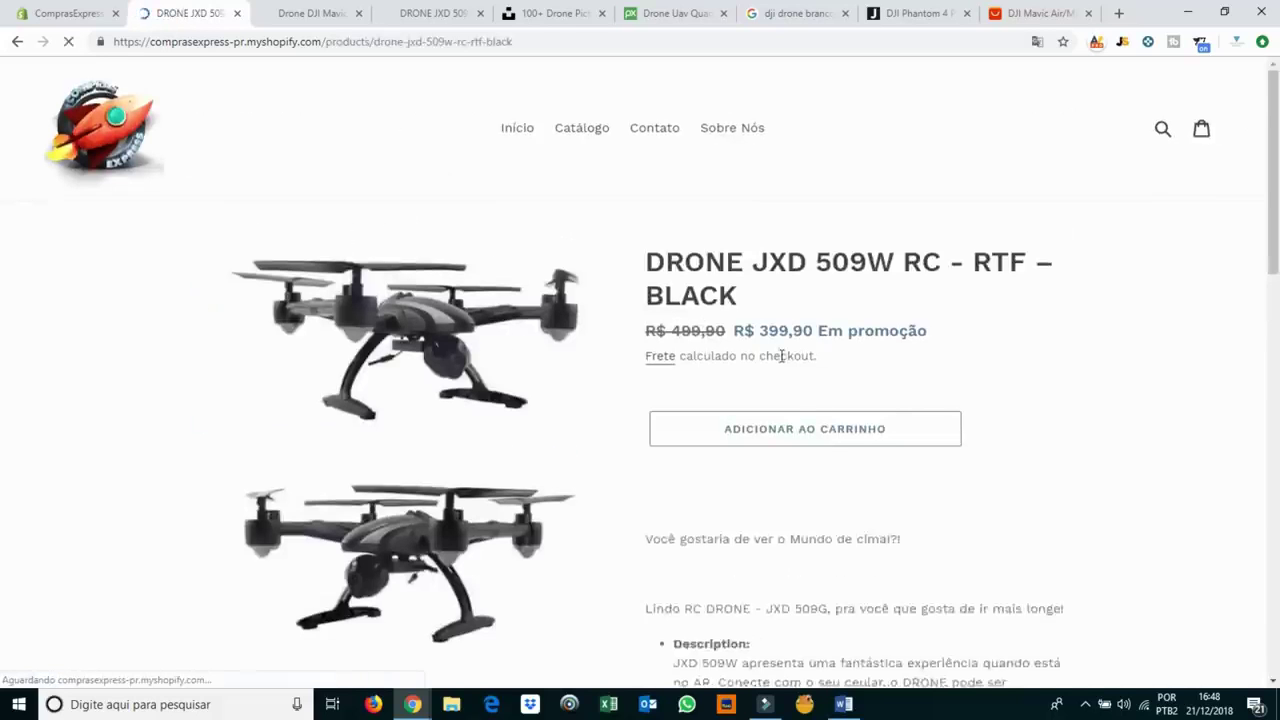
scroll(623, 423, down, 5)
scroll(623, 423, up, 5)
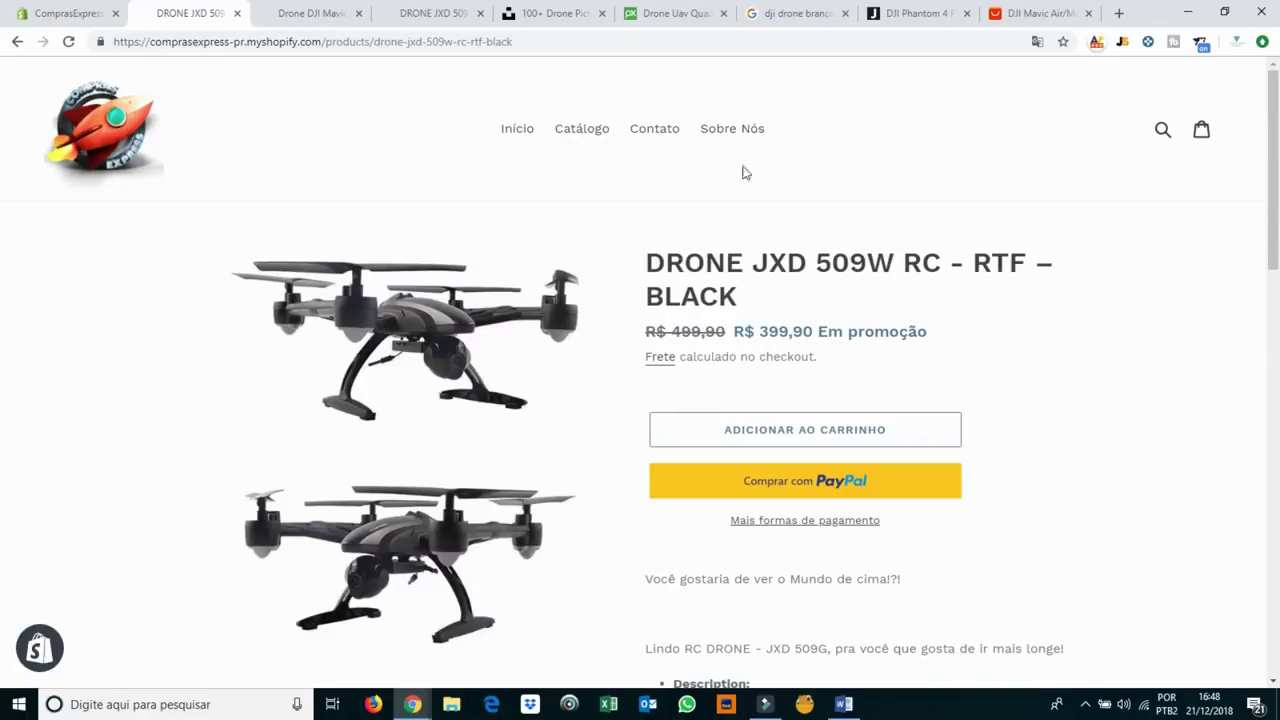
Return to the store admin and open Menu principal in the online store's navigation settings.
click(68, 13)
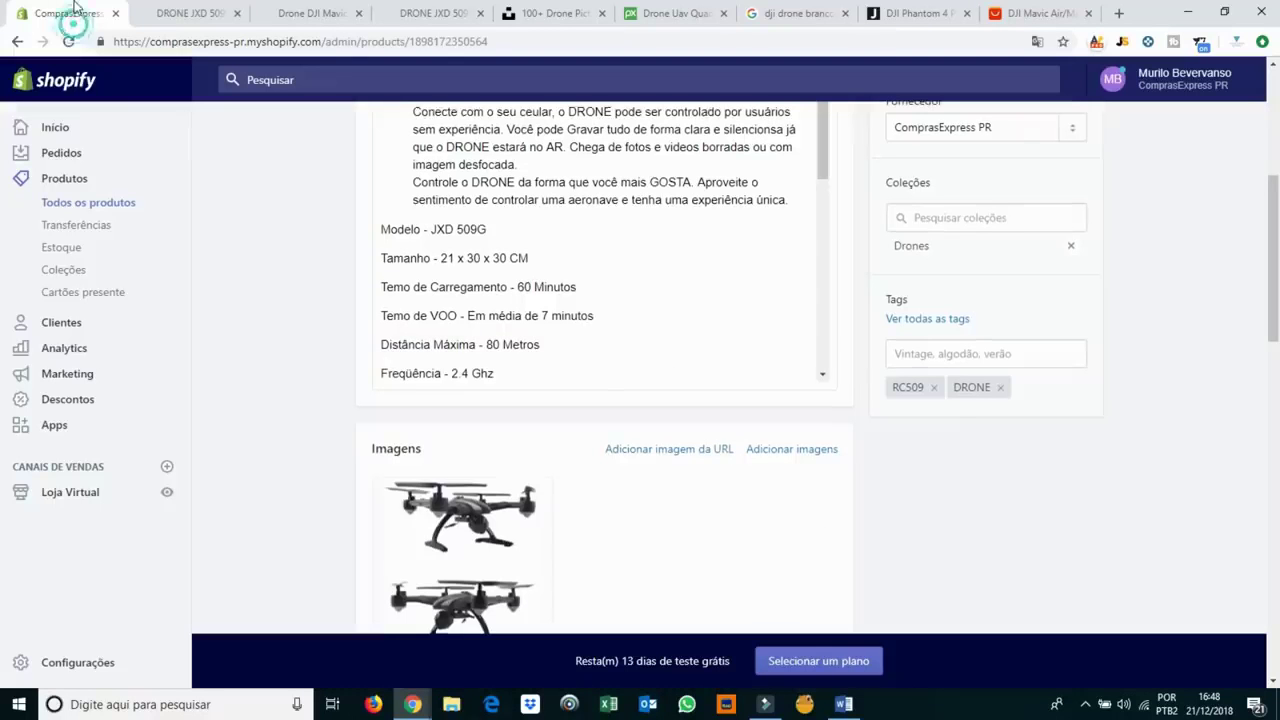
click(82, 500)
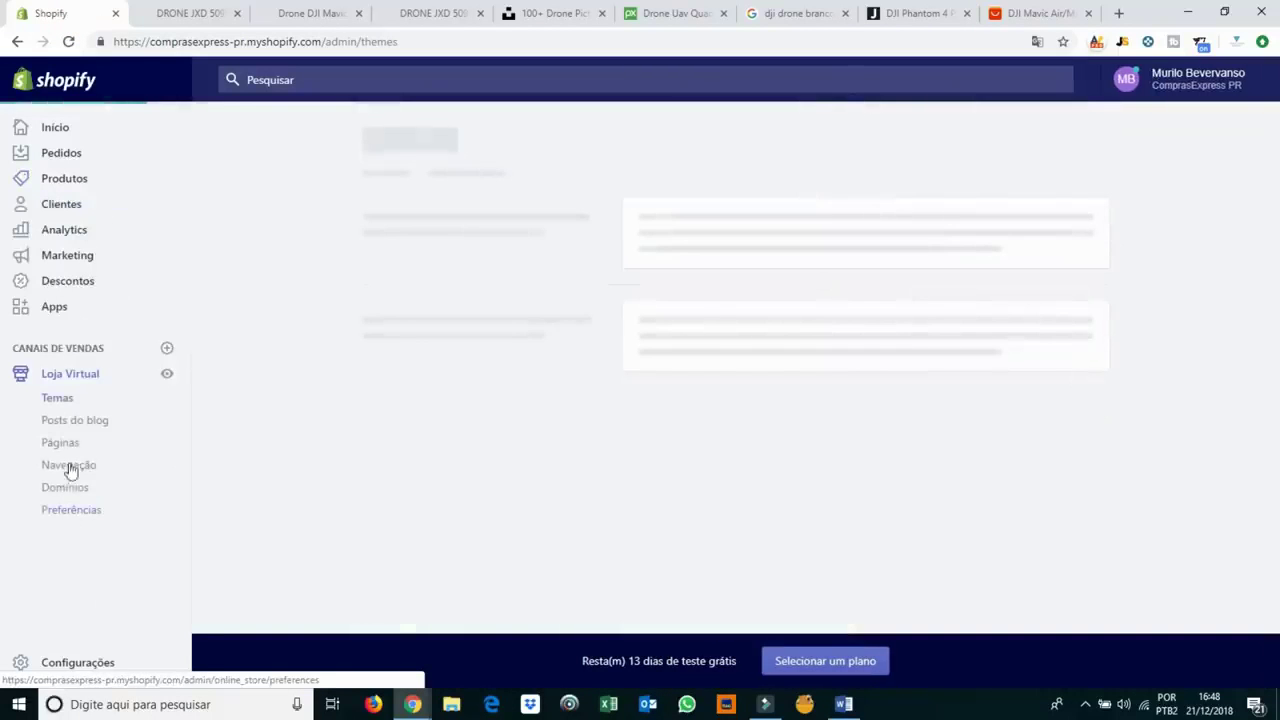
click(69, 468)
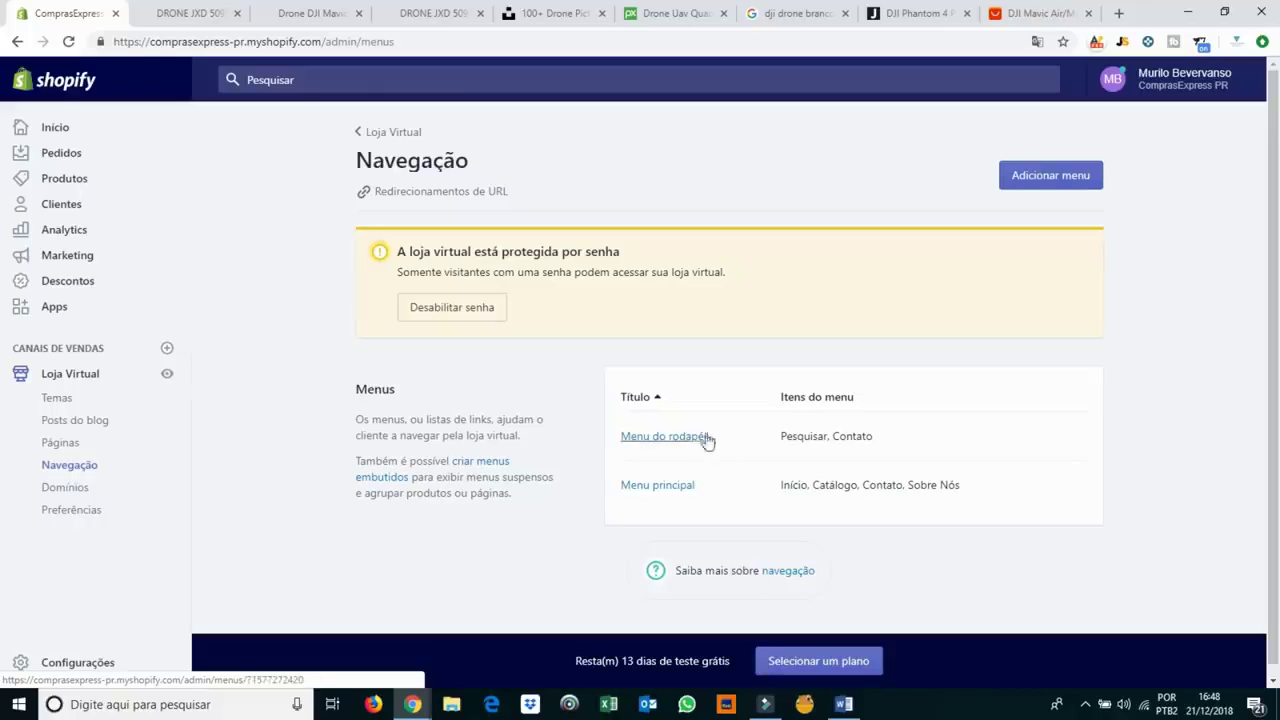
click(662, 488)
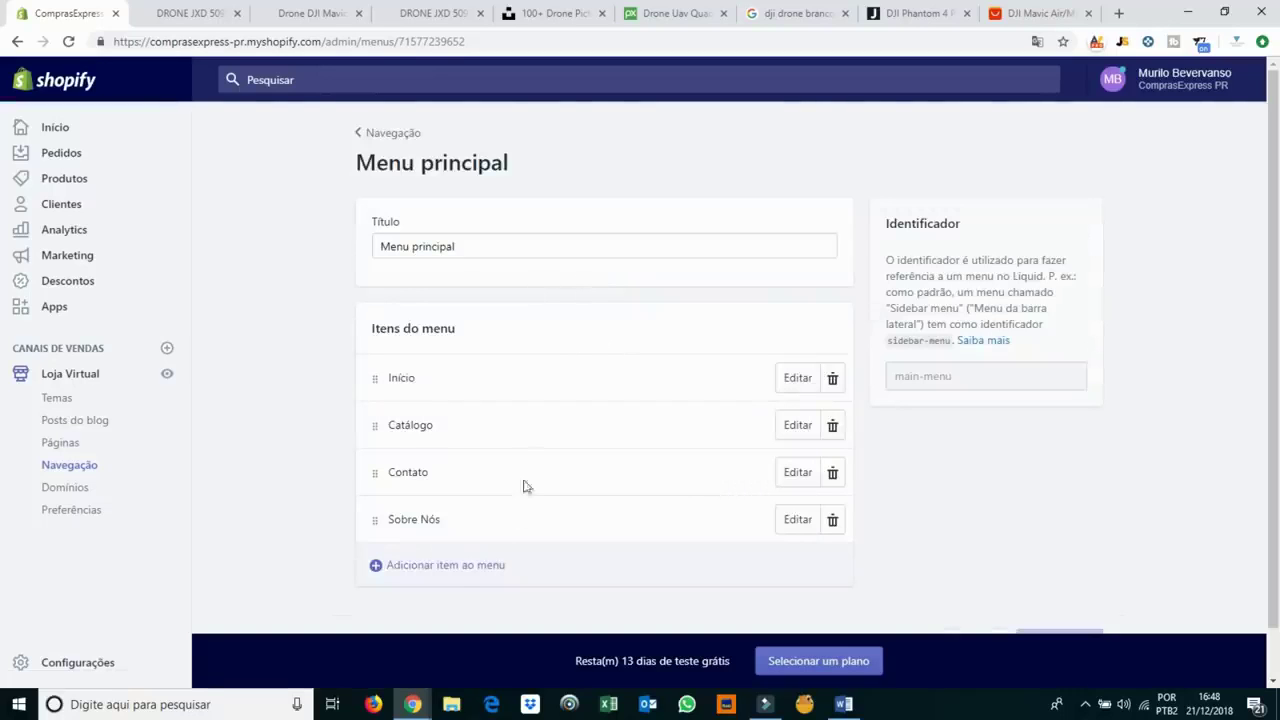
Add a menu item named Drone DJI to Menu principal, linked to the DJI Drones collection.
click(432, 577)
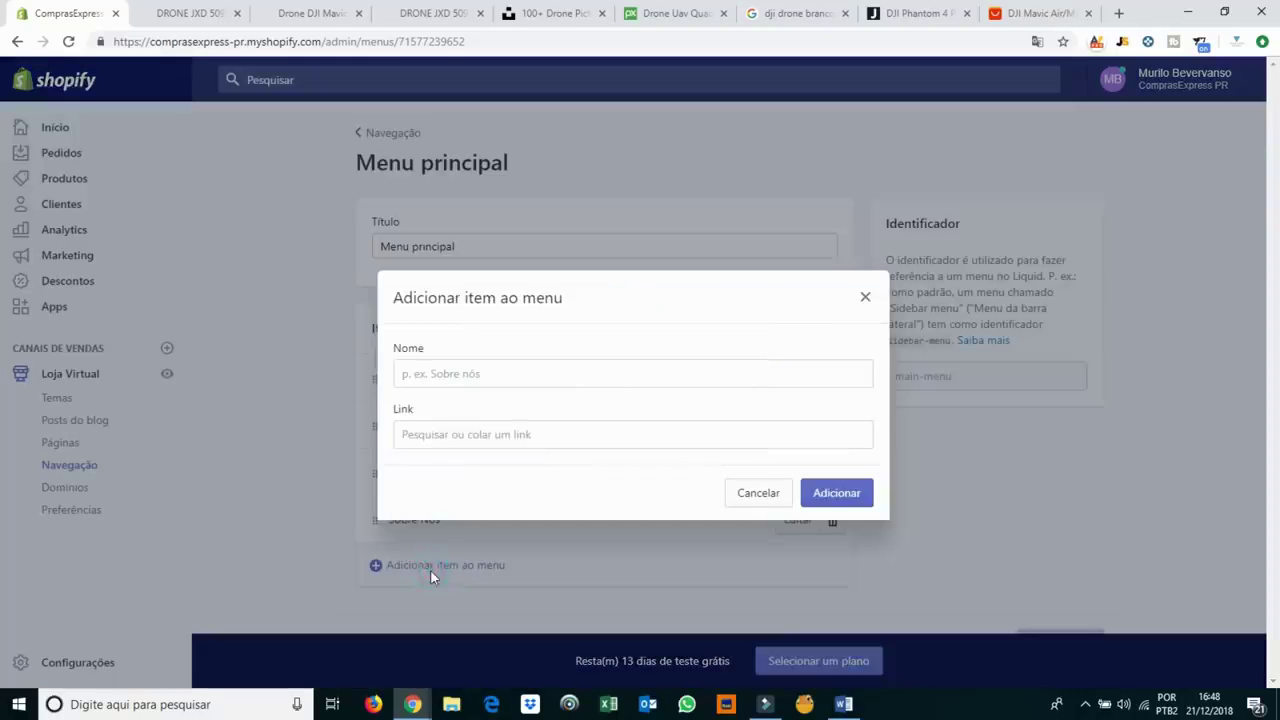
click(502, 376)
text(Drone DJI)
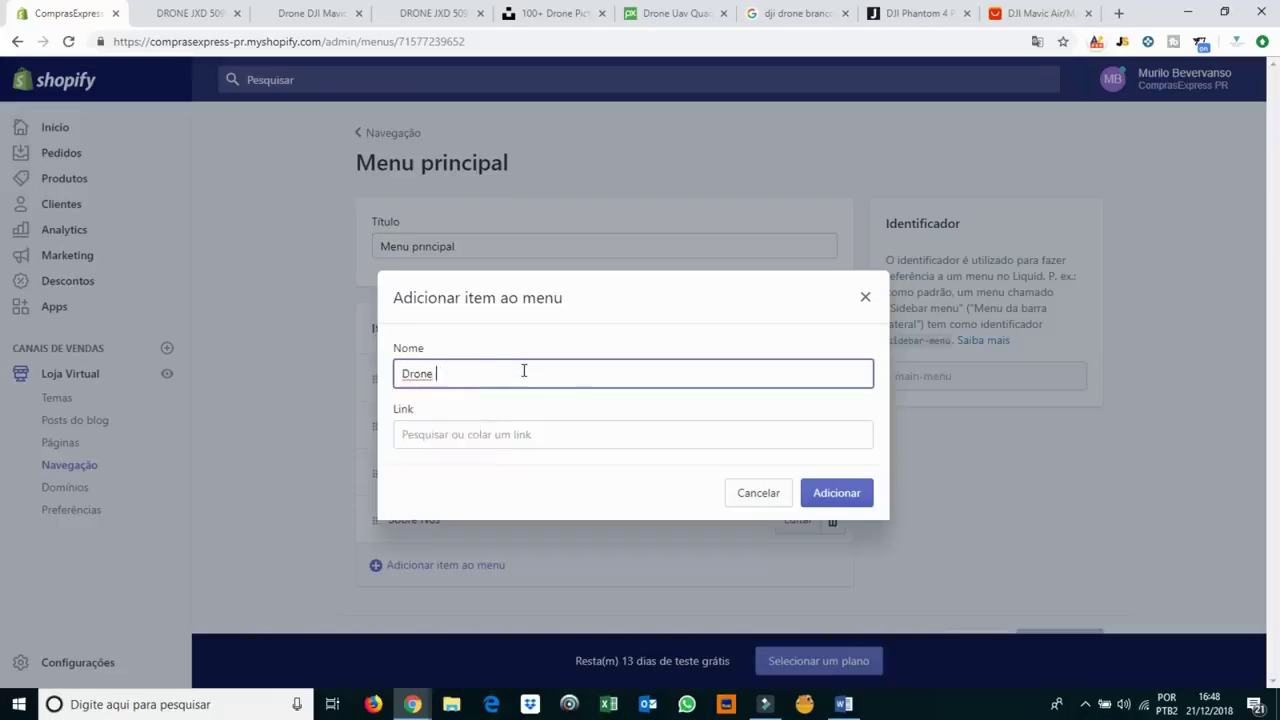
click(469, 432)
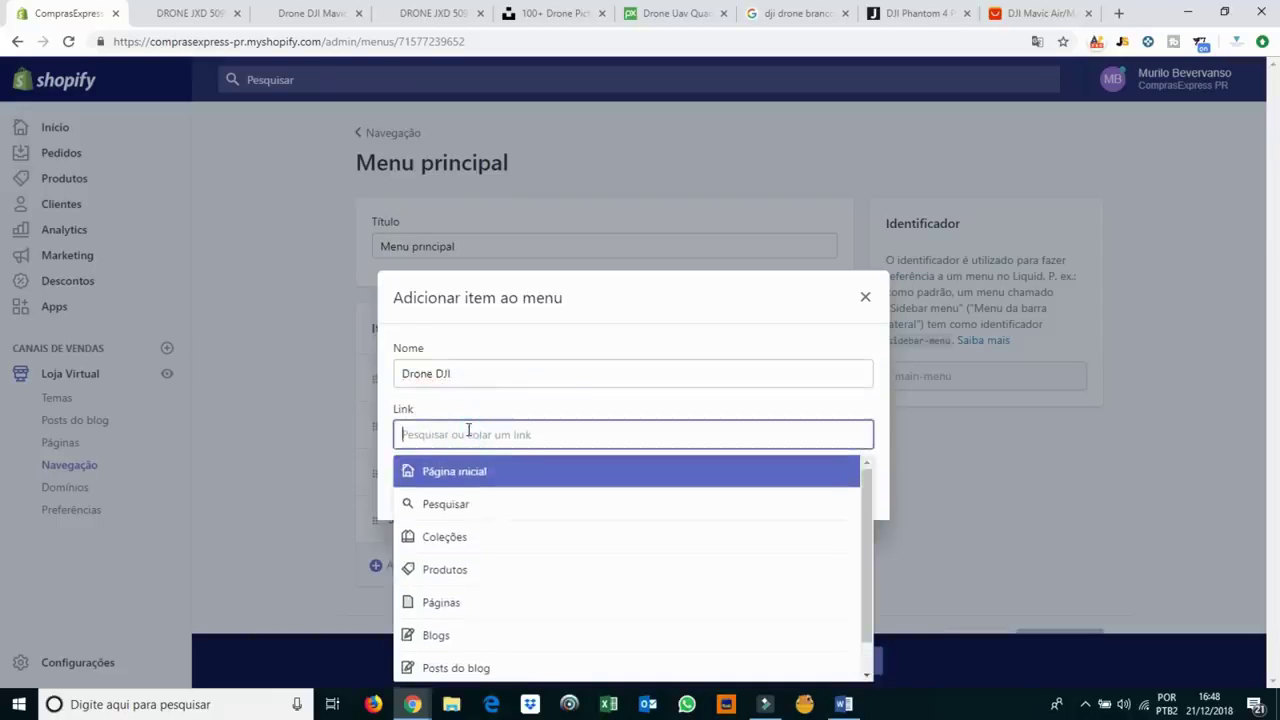
click(438, 538)
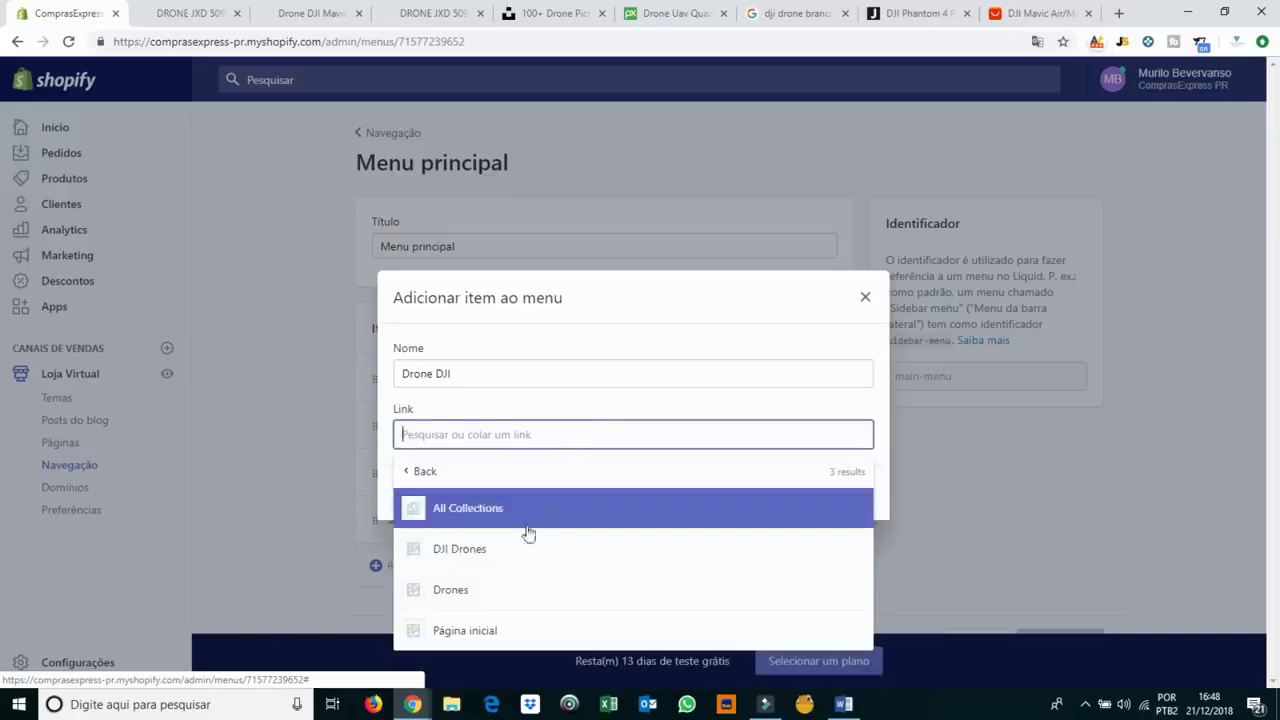
click(480, 552)
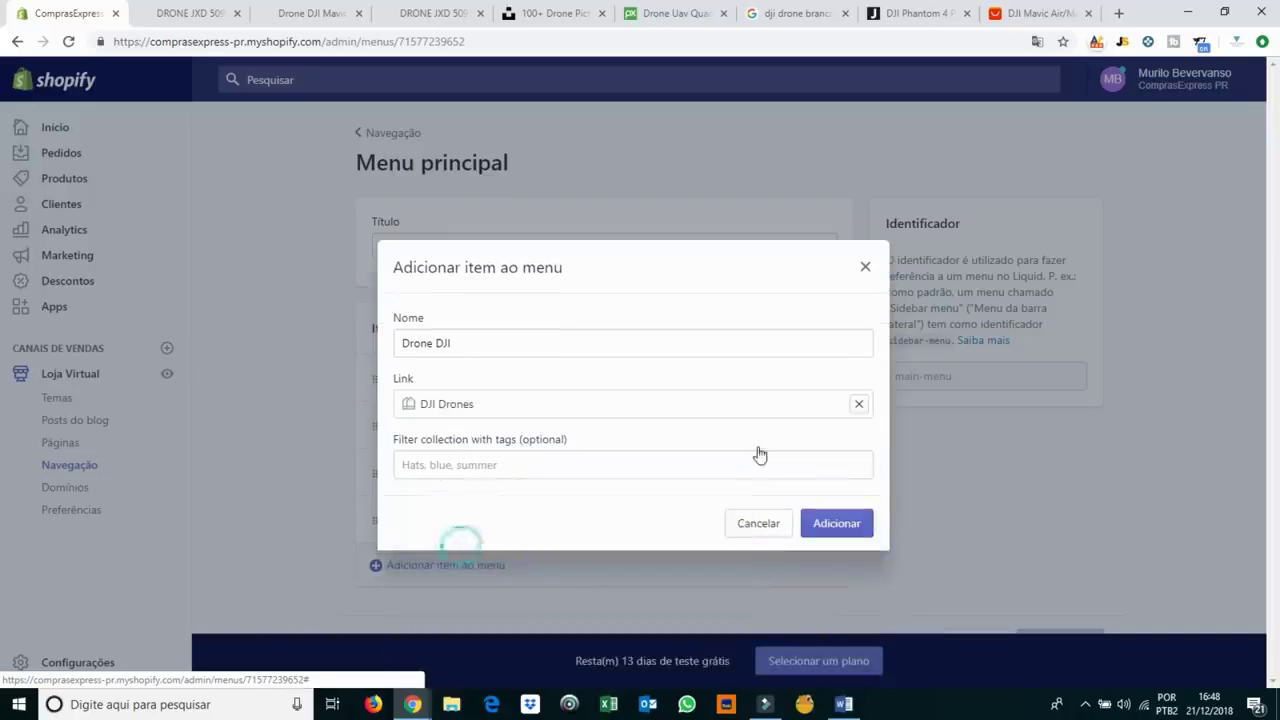
click(836, 523)
Add a menu item named Drones linked to the Drones collection and save the menu.
scroll(509, 586, down, 1)
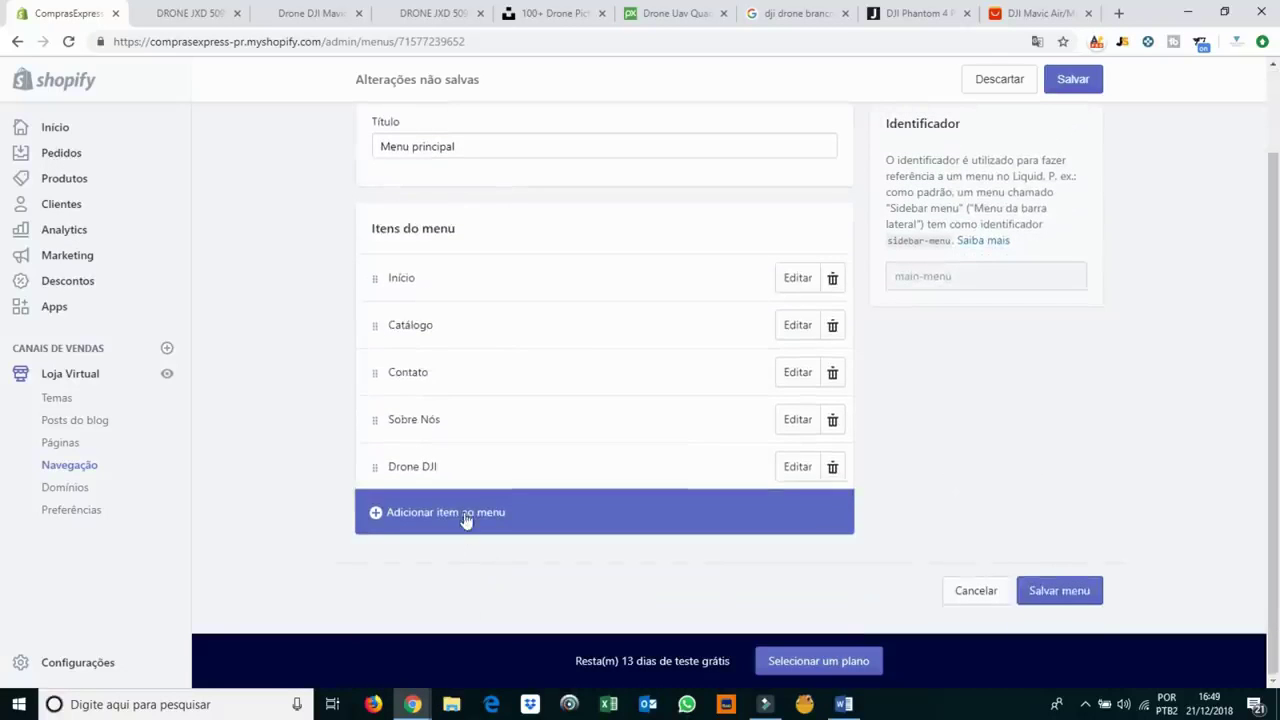
click(462, 512)
click(496, 375)
text(Drones)
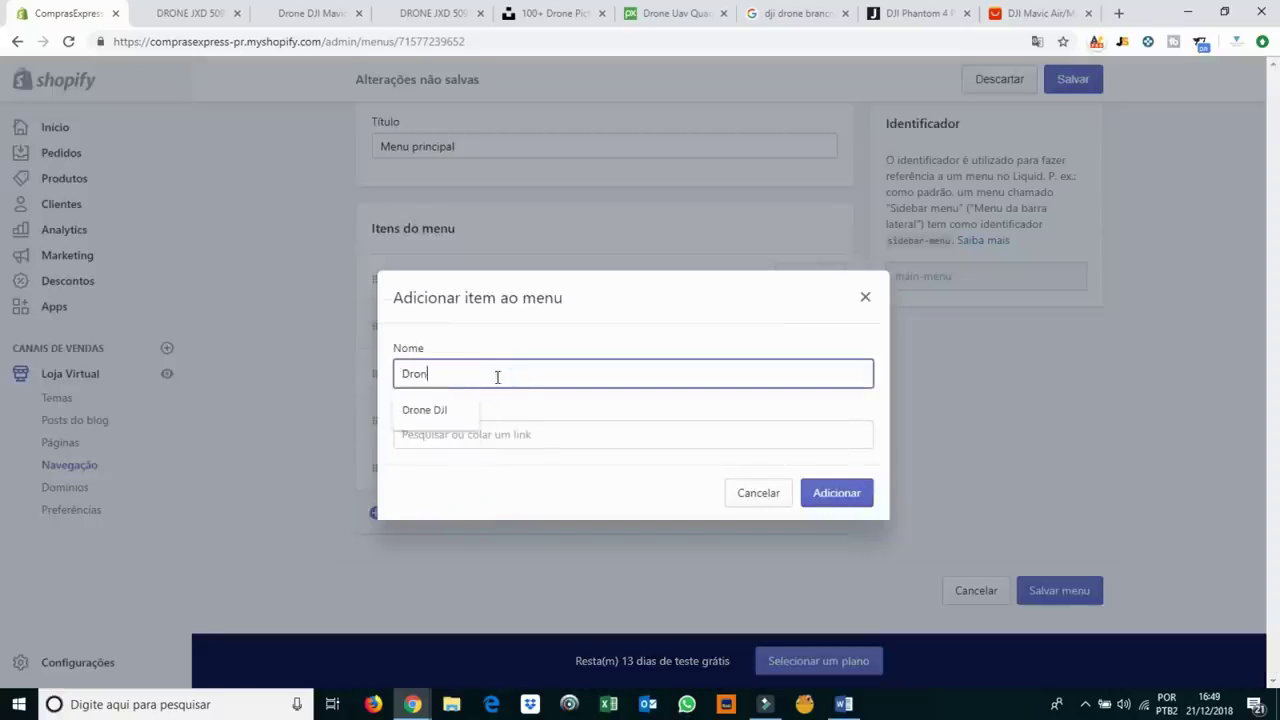
click(484, 436)
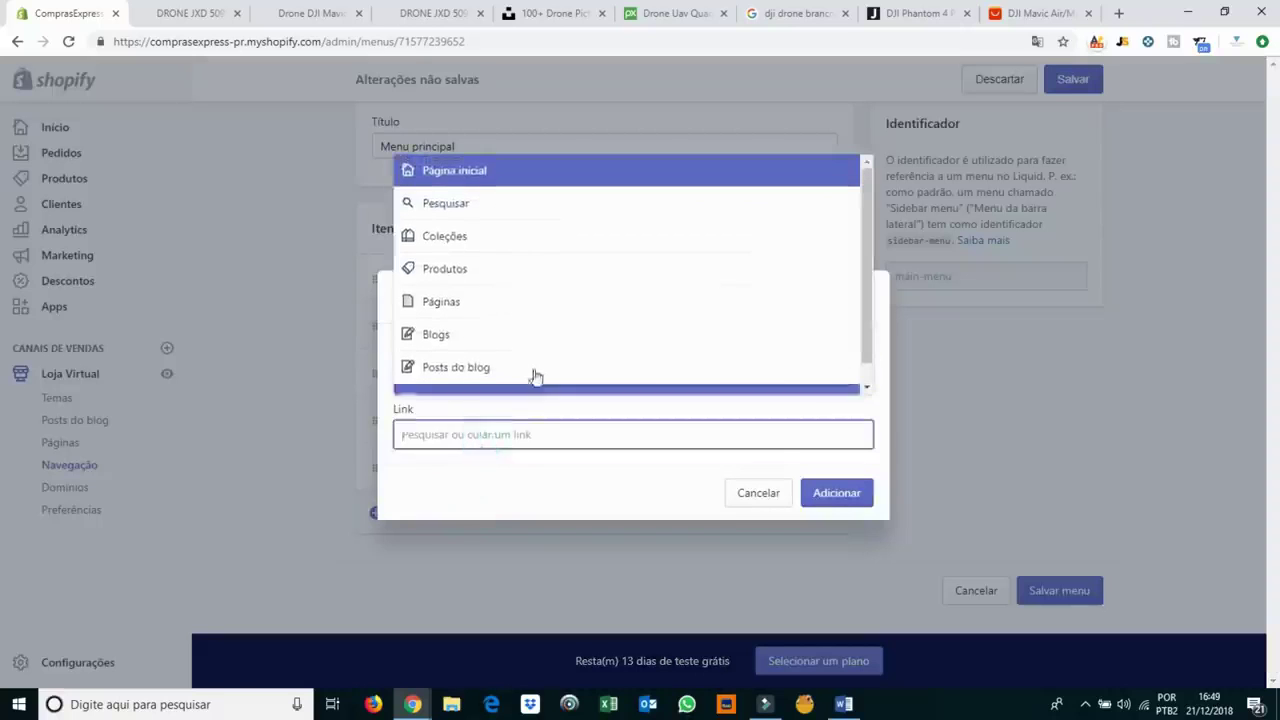
click(489, 240)
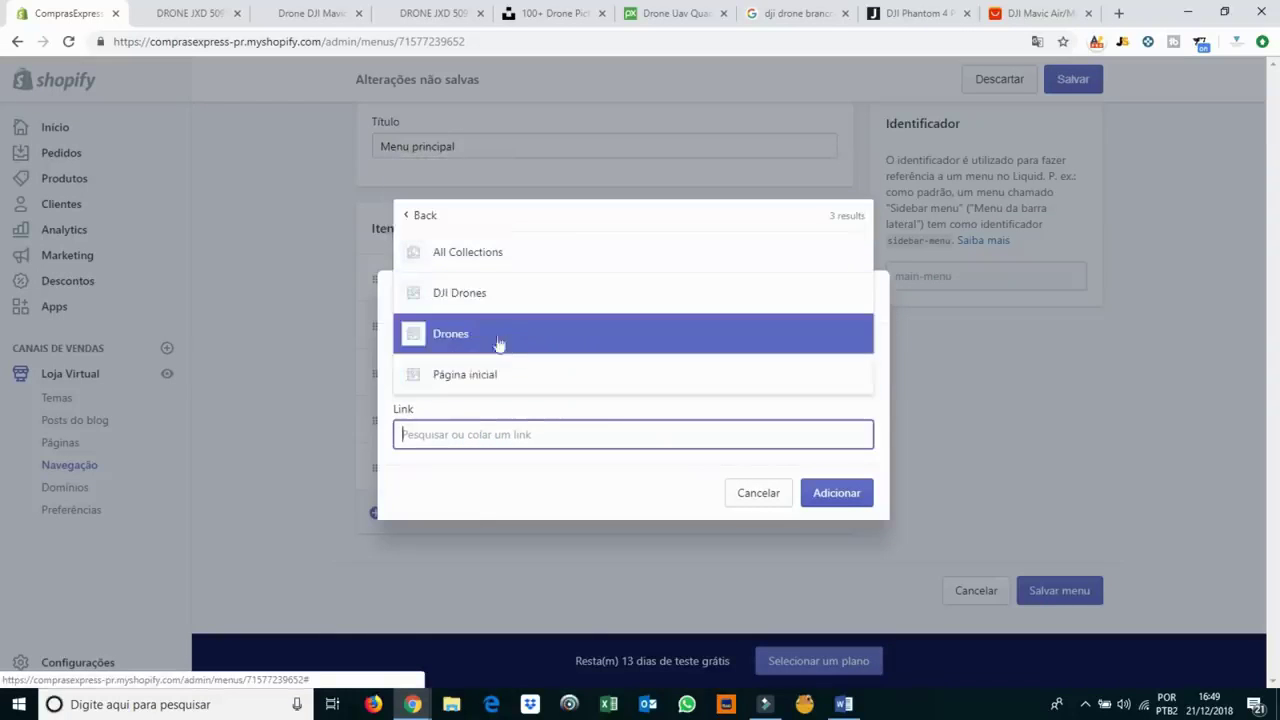
click(500, 334)
click(827, 528)
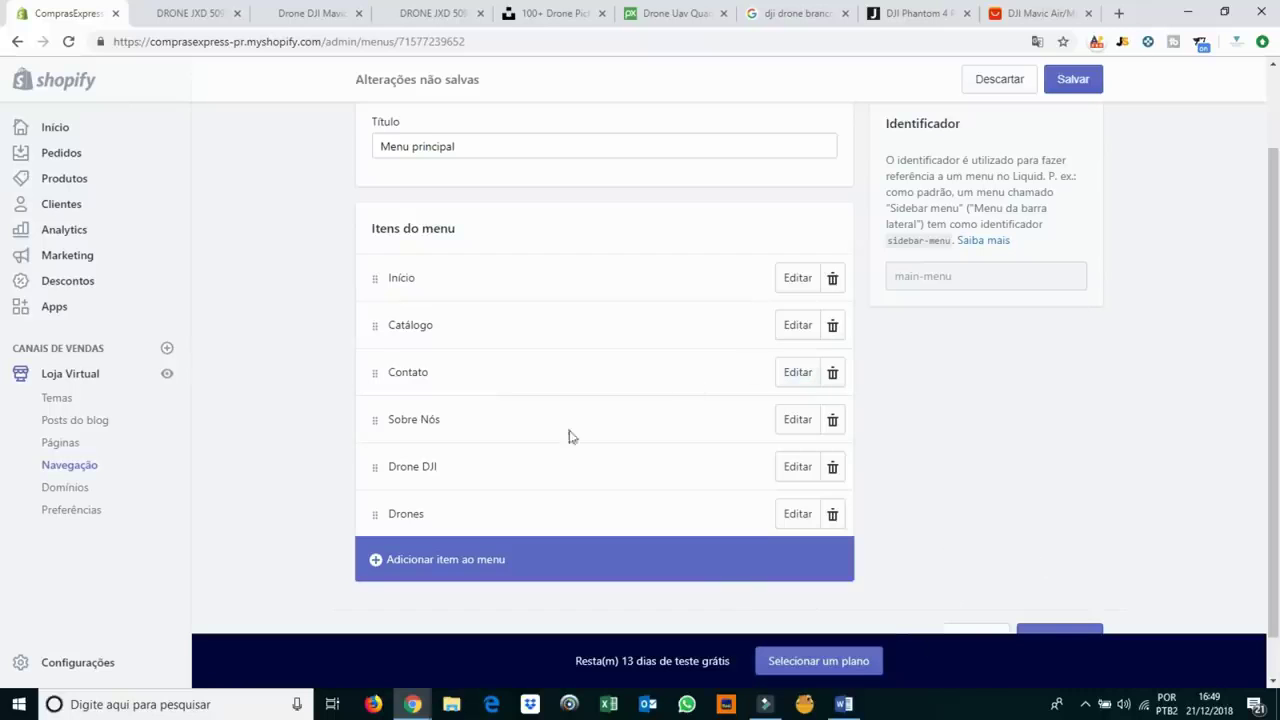
click(1086, 80)
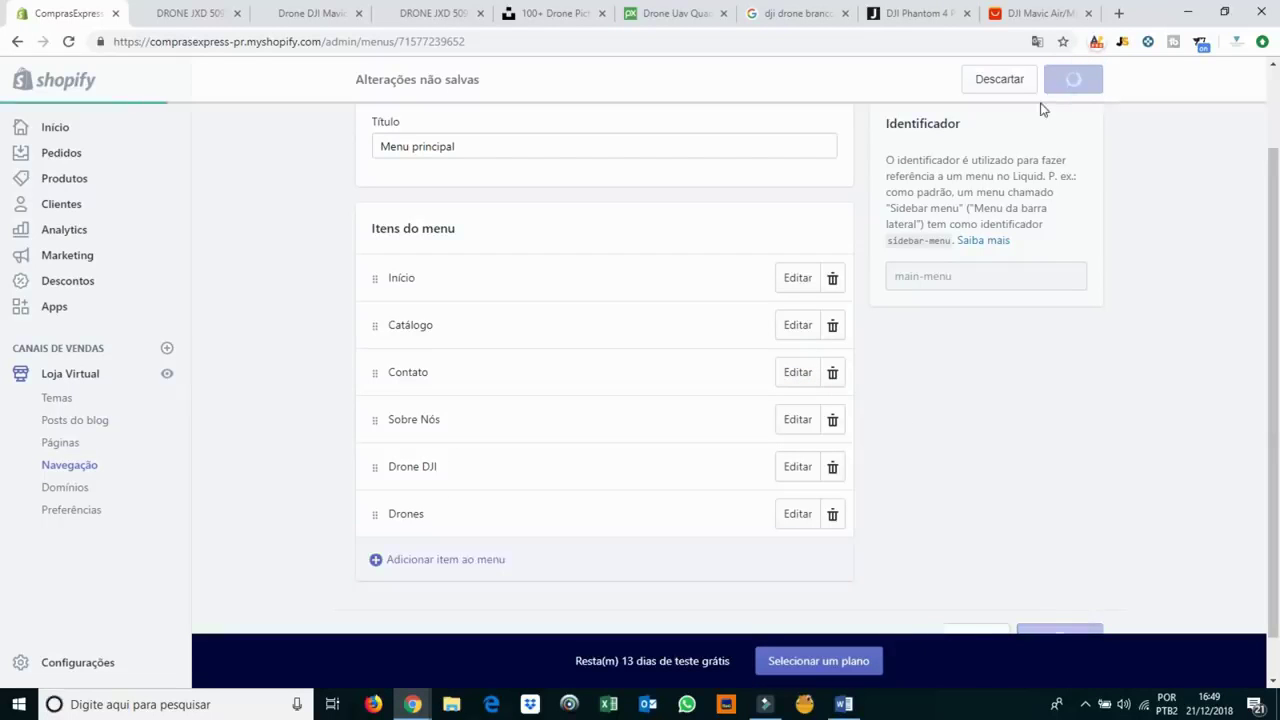
Close the extra drone product pages and check the main menu on the storefront's home page.
click(218, 12)
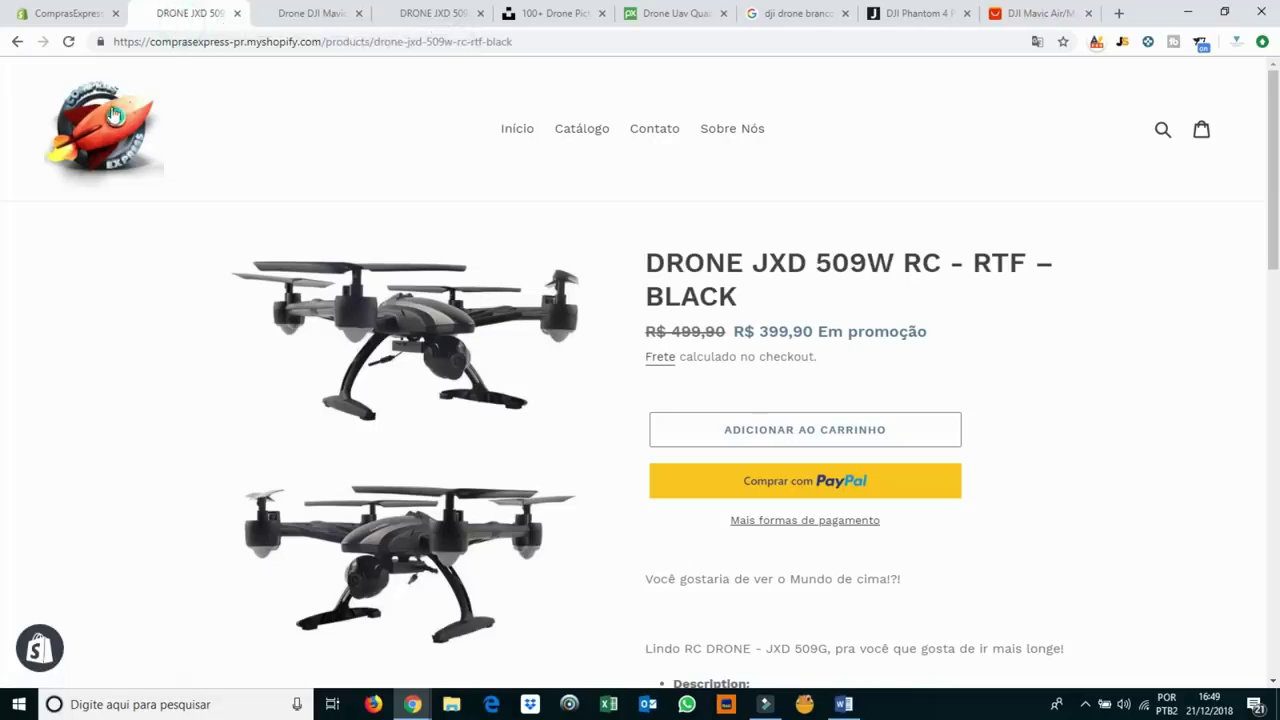
click(359, 13)
click(359, 13)
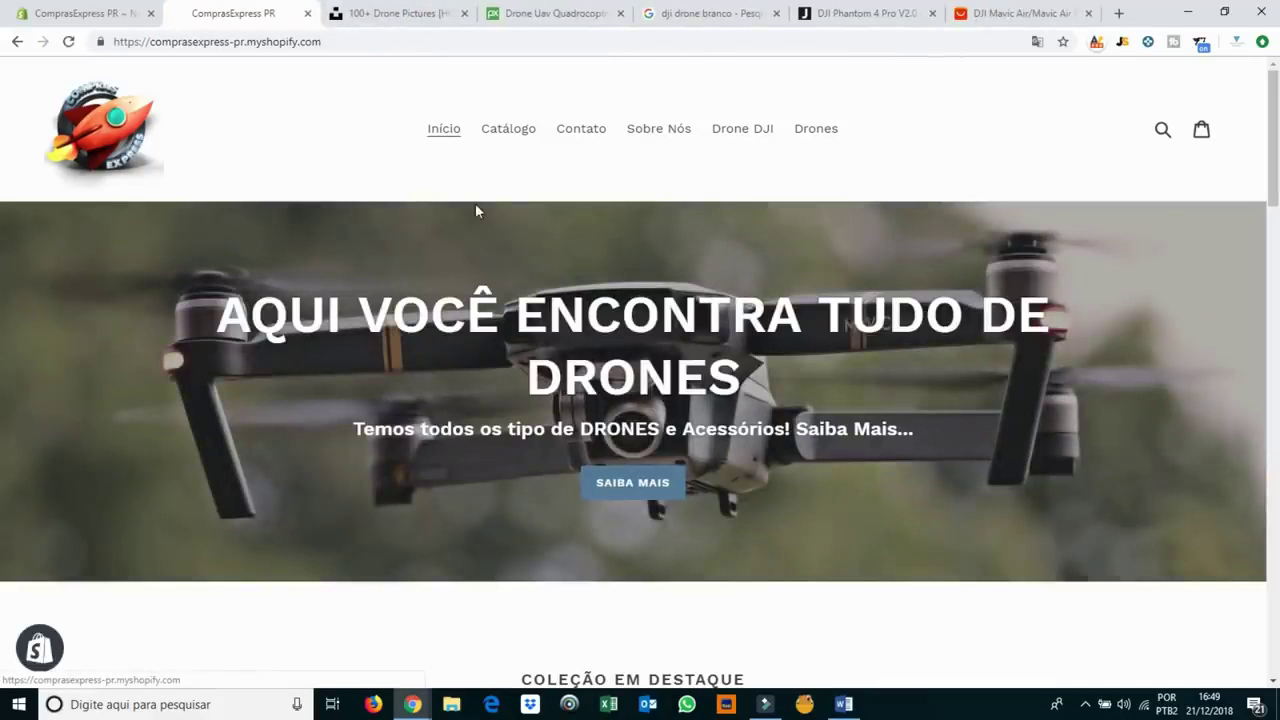
Nest the Drone DJI and Drones items under Catálogo in Menu principal and save the menu.
click(89, 7)
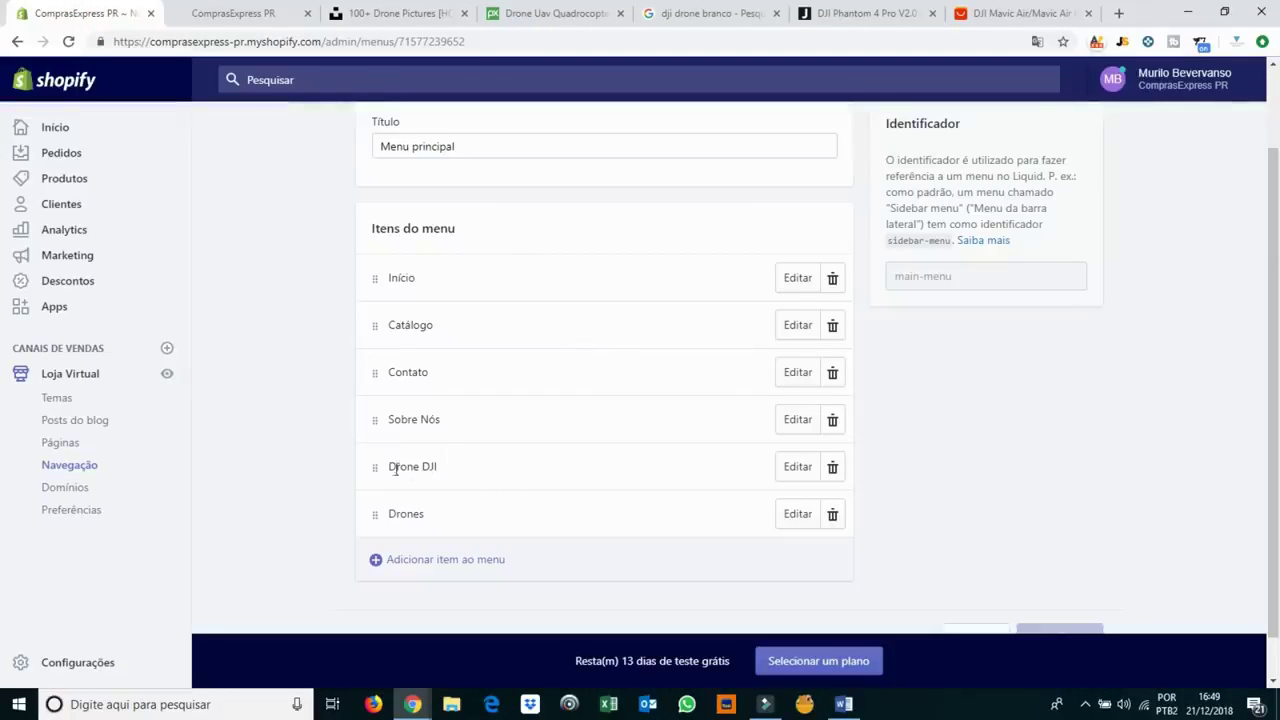
drag(375, 469, 408, 375)
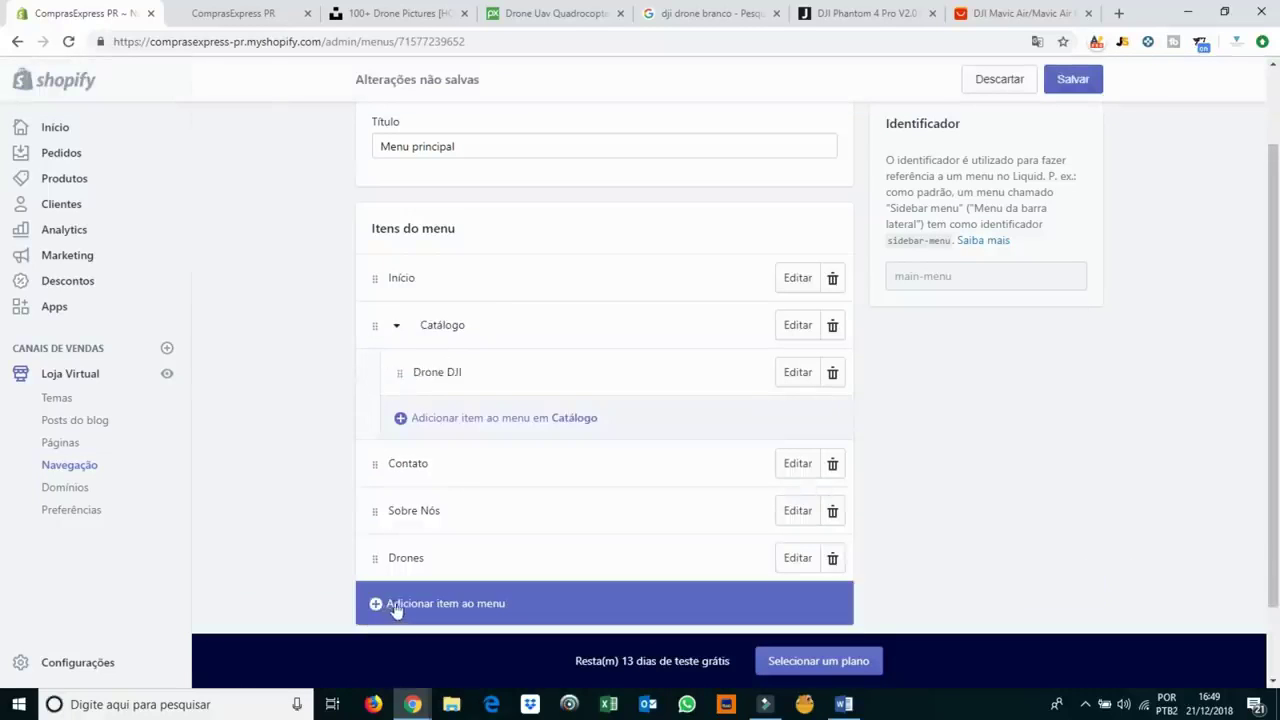
drag(377, 557, 418, 414)
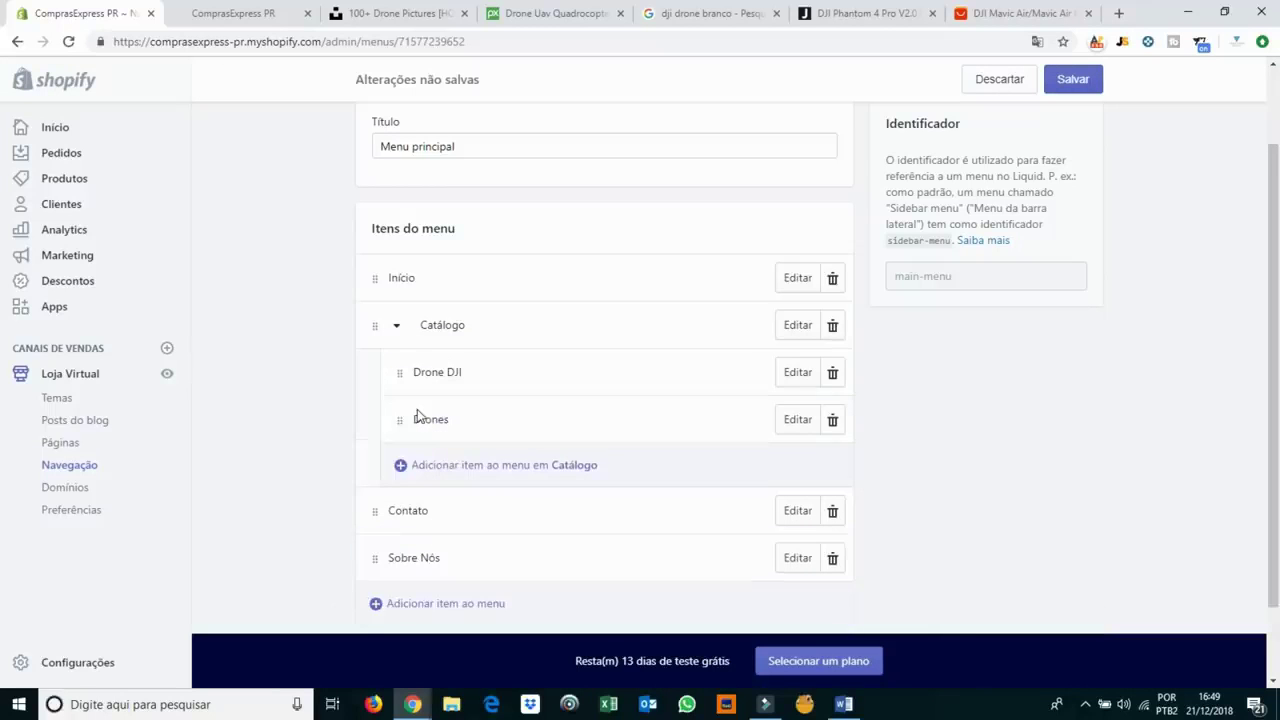
click(1074, 84)
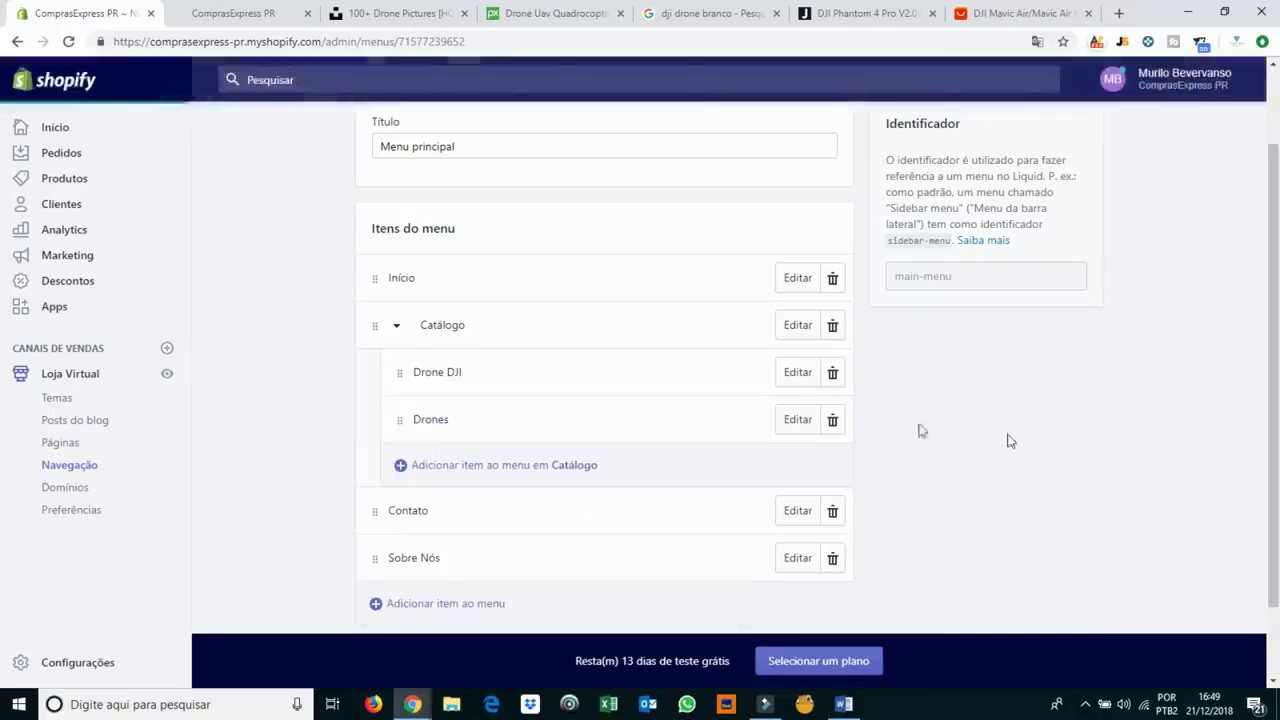
Reload the storefront's home page and expand Catálogo to view its sub-items.
click(252, 12)
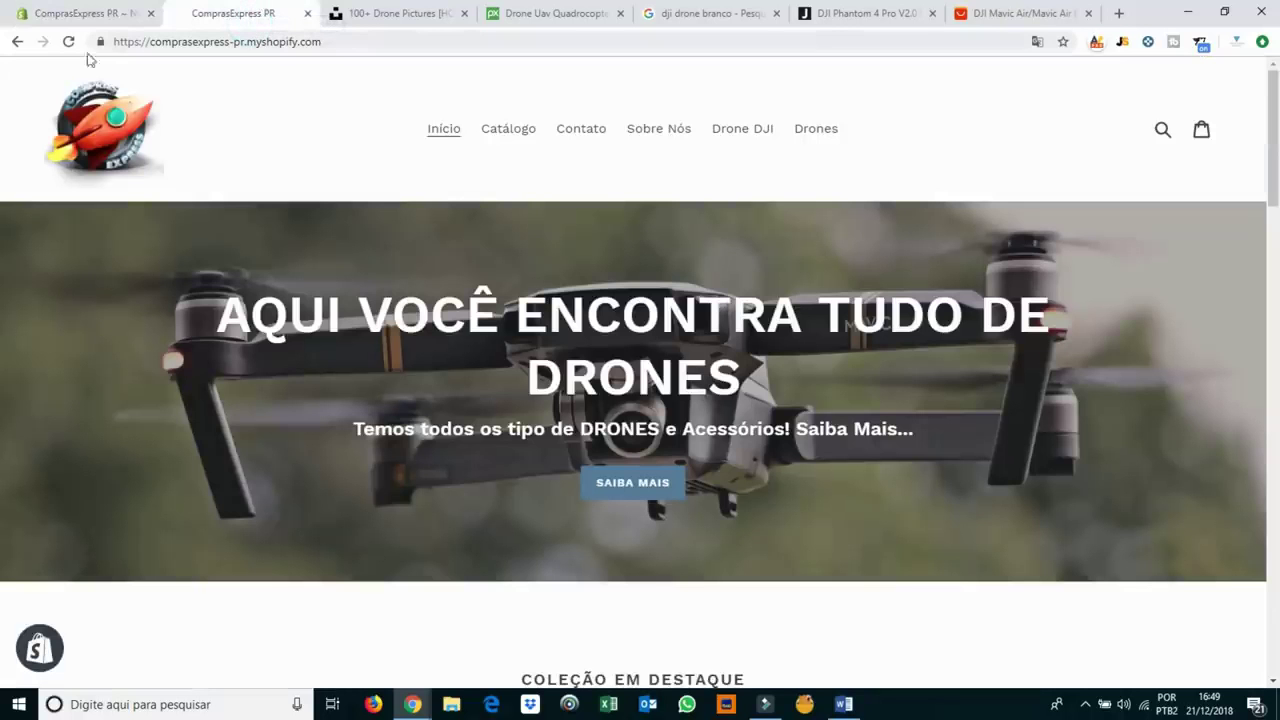
click(70, 41)
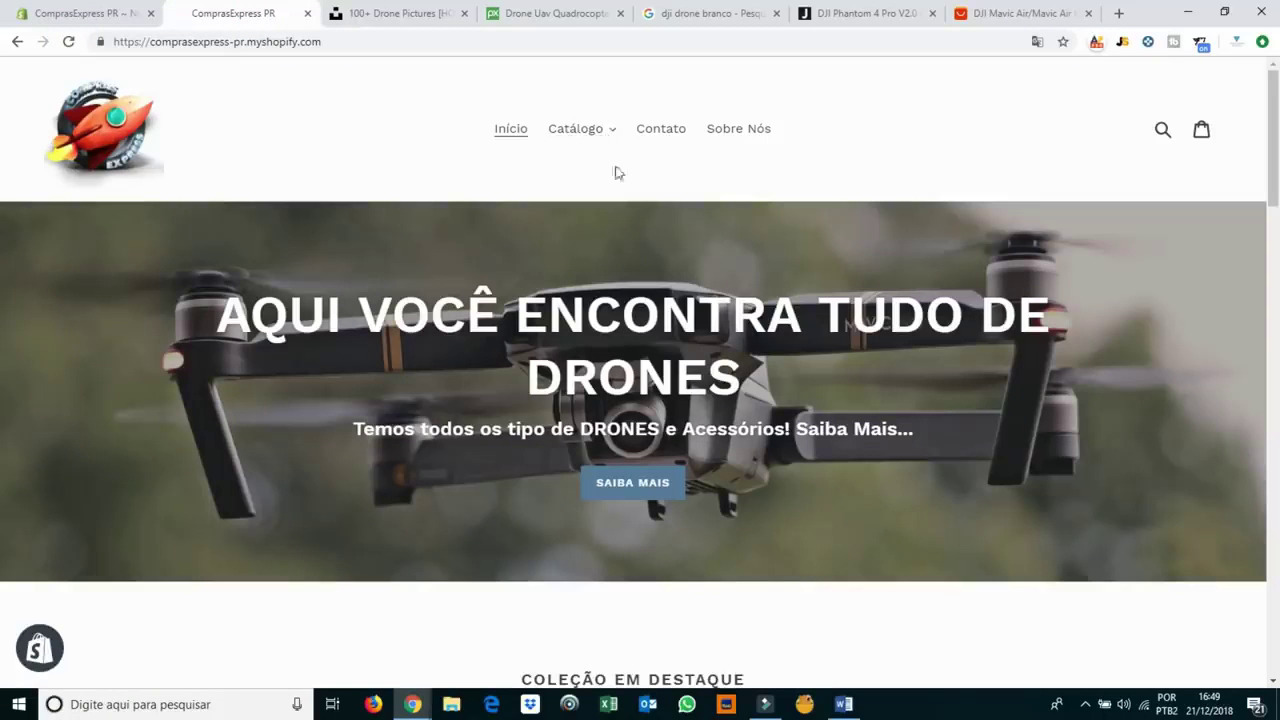
click(612, 131)
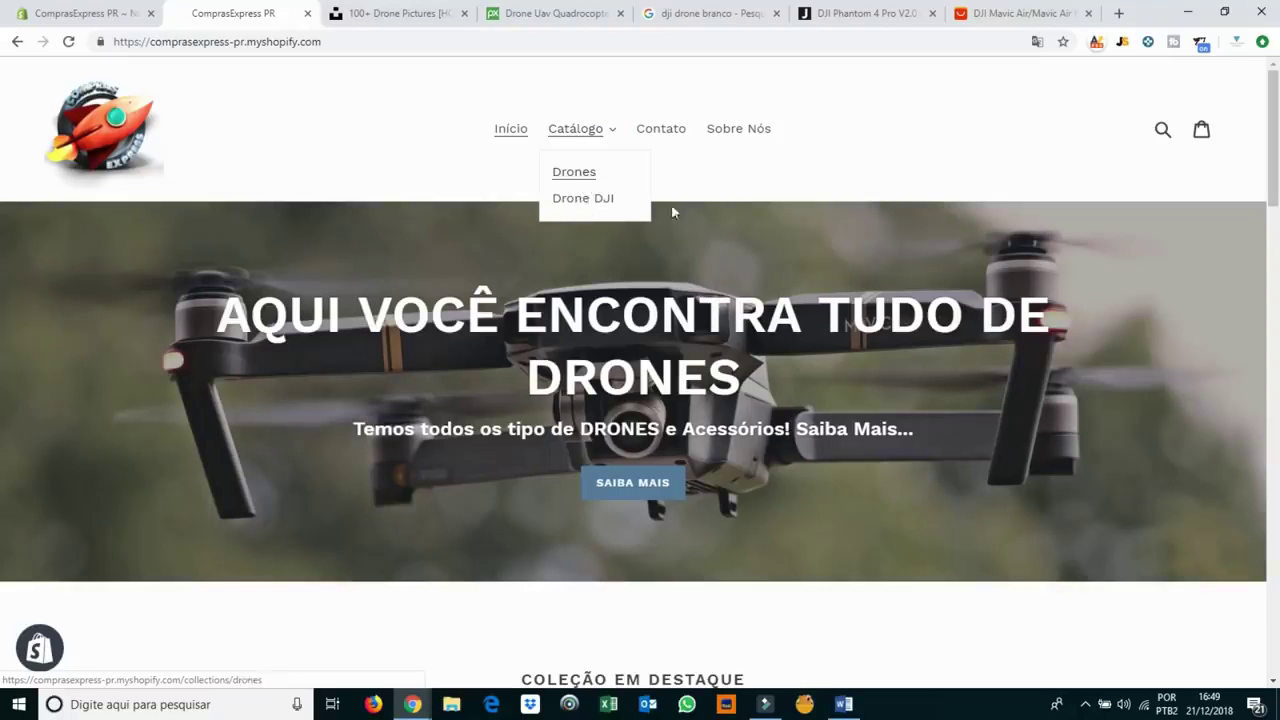
Return to the store admin and nest the Drone DJI item under Drones within Catálogo.
click(106, 13)
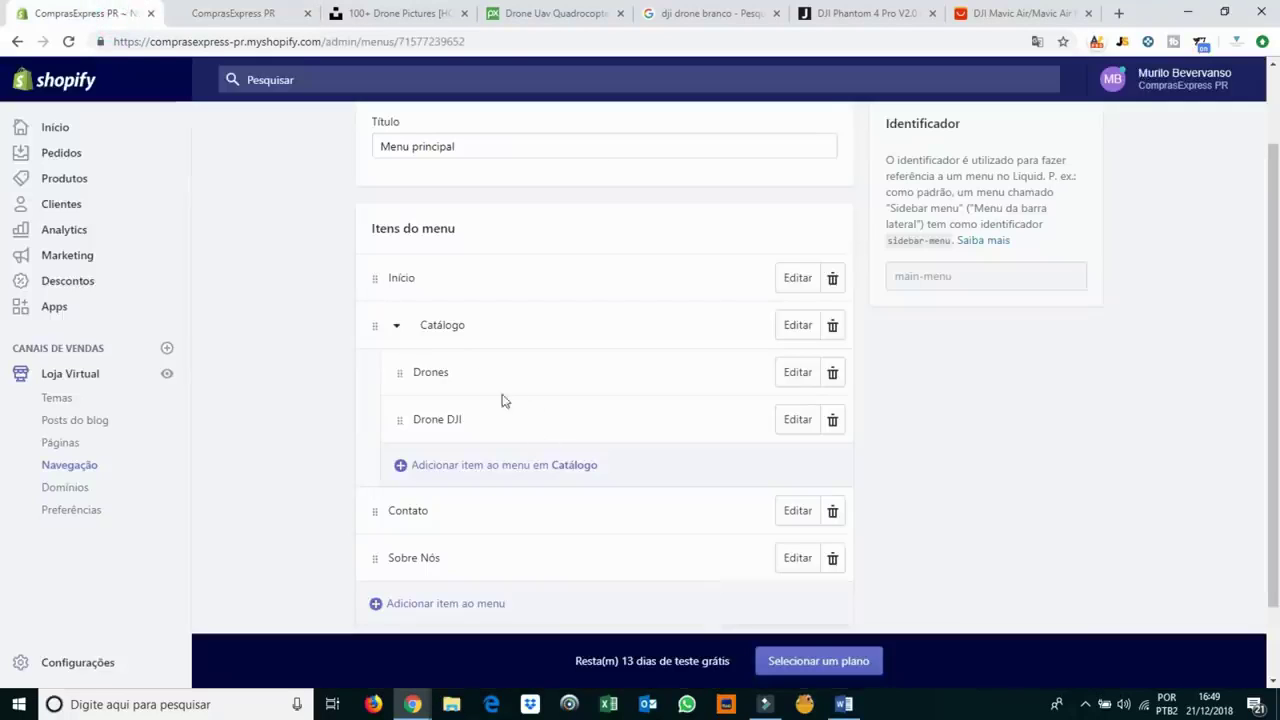
double_click(452, 419)
drag(399, 419, 452, 418)
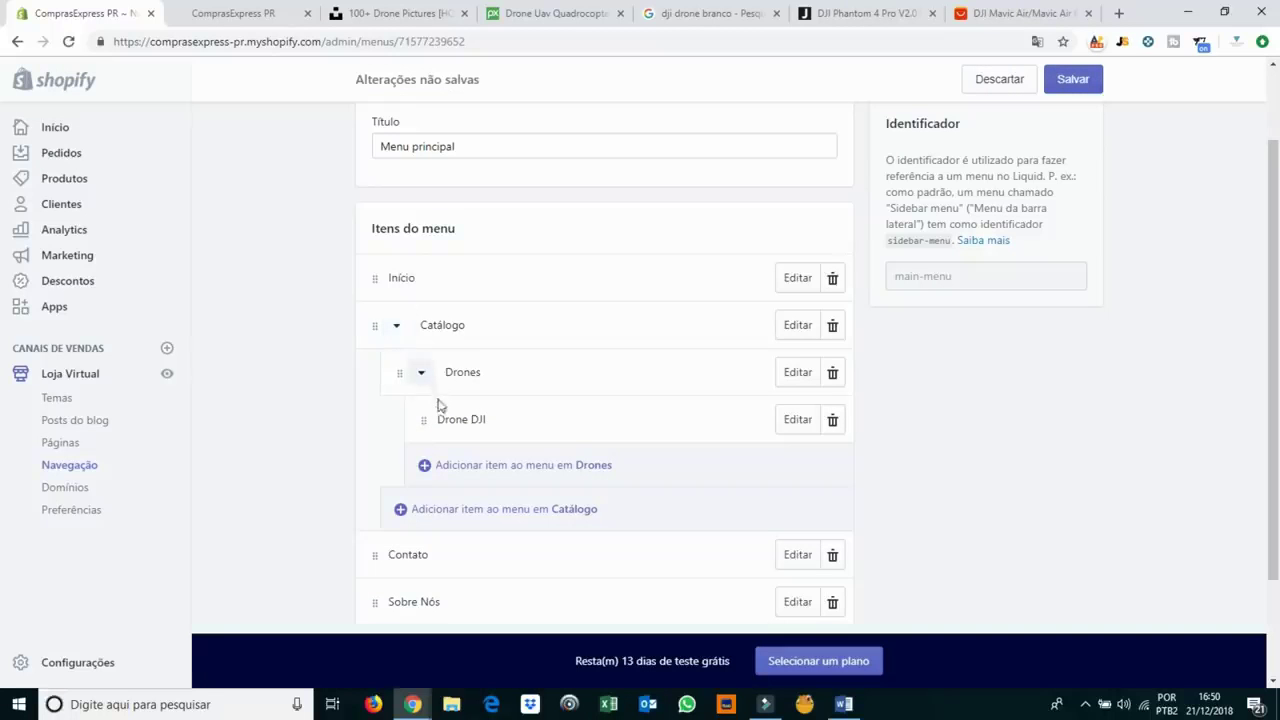
Move Drones and Drone DJI to the menu's top level, in that order between Catálogo and Contato, and save the menu.
drag(423, 419, 378, 450)
drag(425, 419, 309, 620)
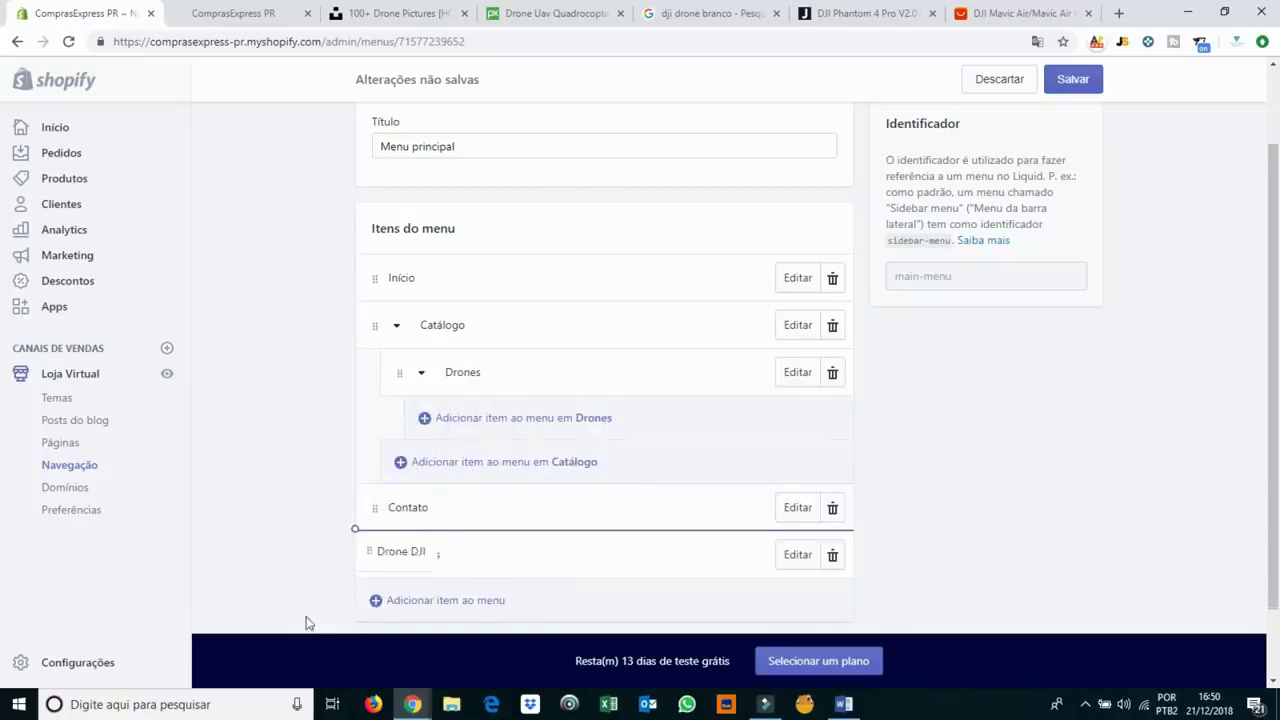
drag(368, 387, 399, 429)
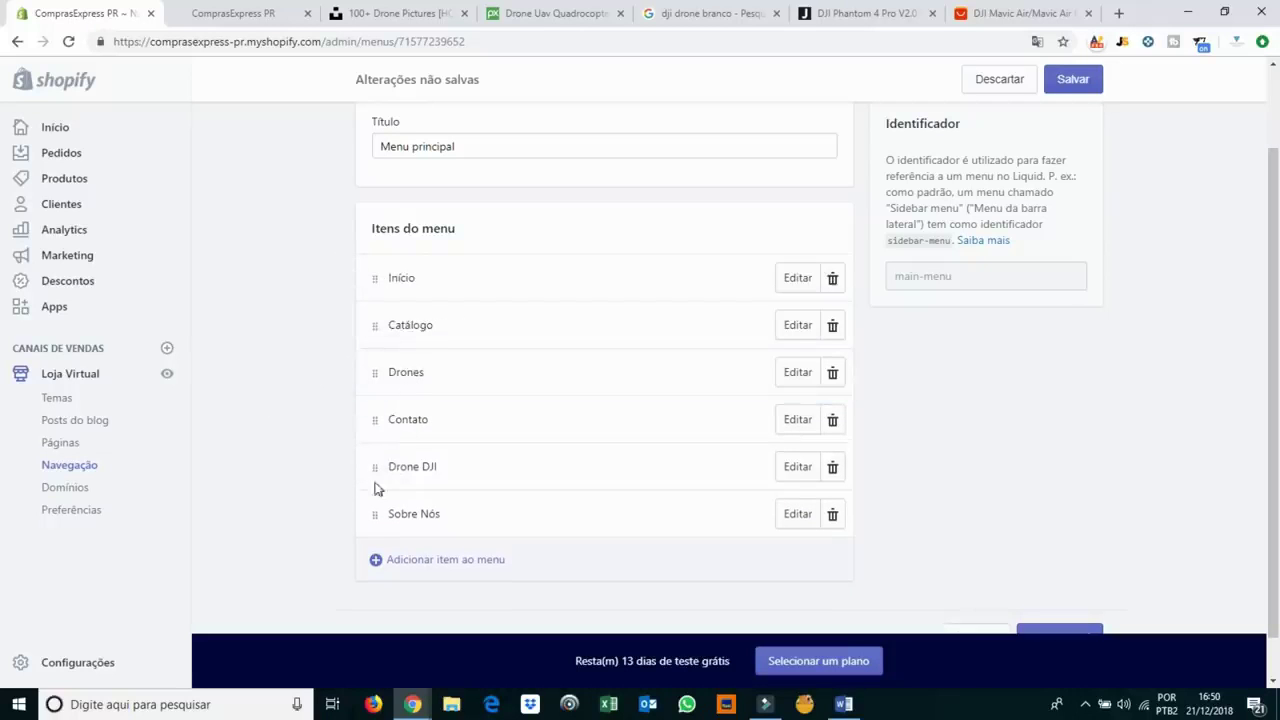
drag(369, 469, 365, 402)
click(1073, 79)
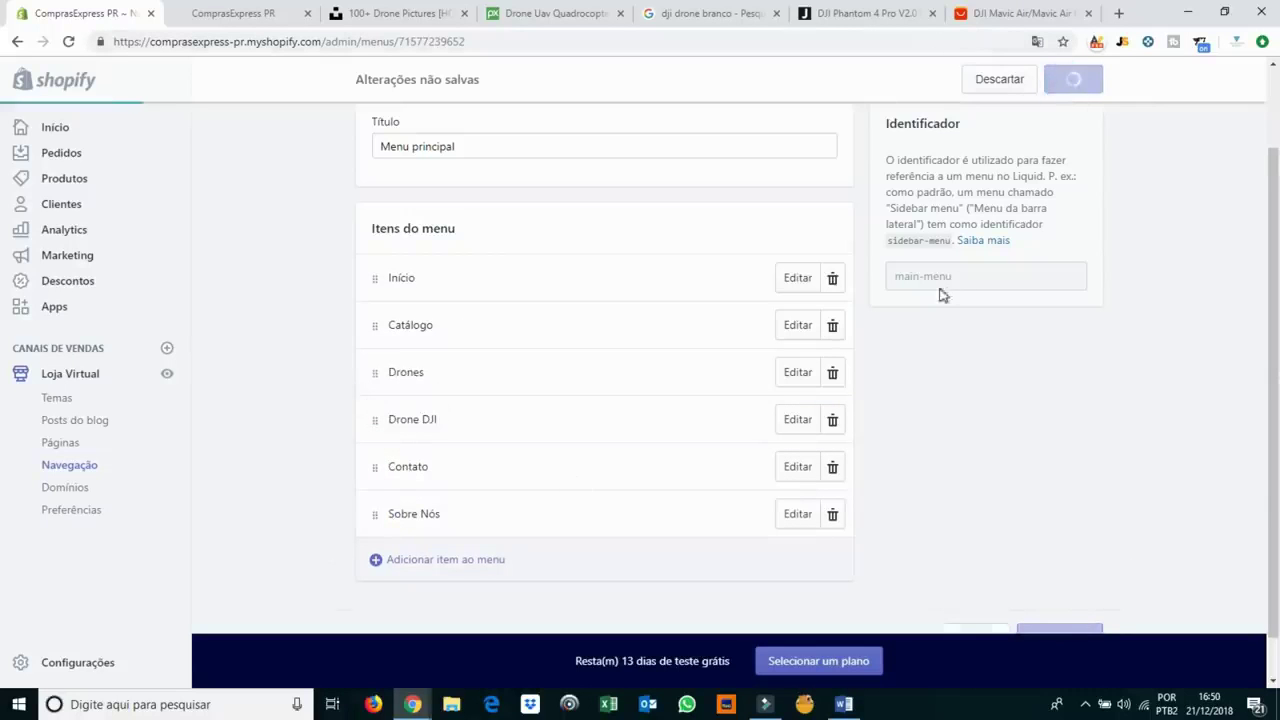
Reload the storefront's home page and open the Drones and Drone DJI menu links in new browser tabs.
click(235, 20)
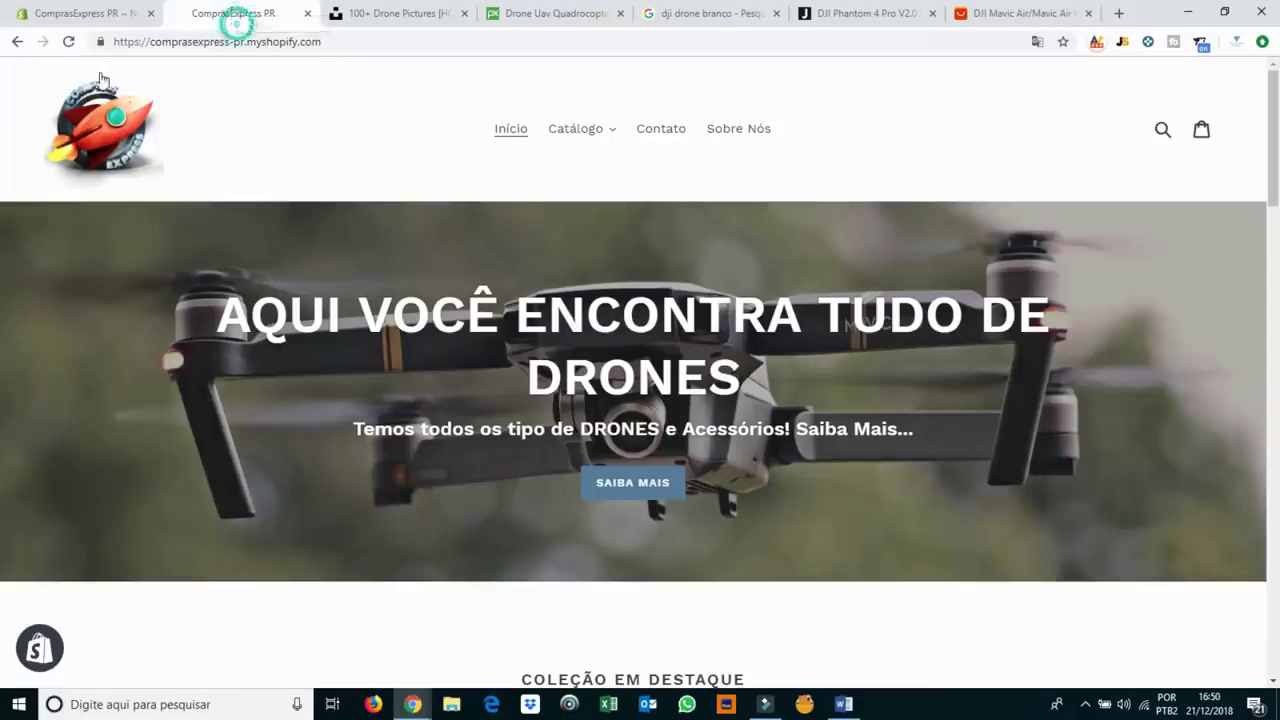
click(68, 42)
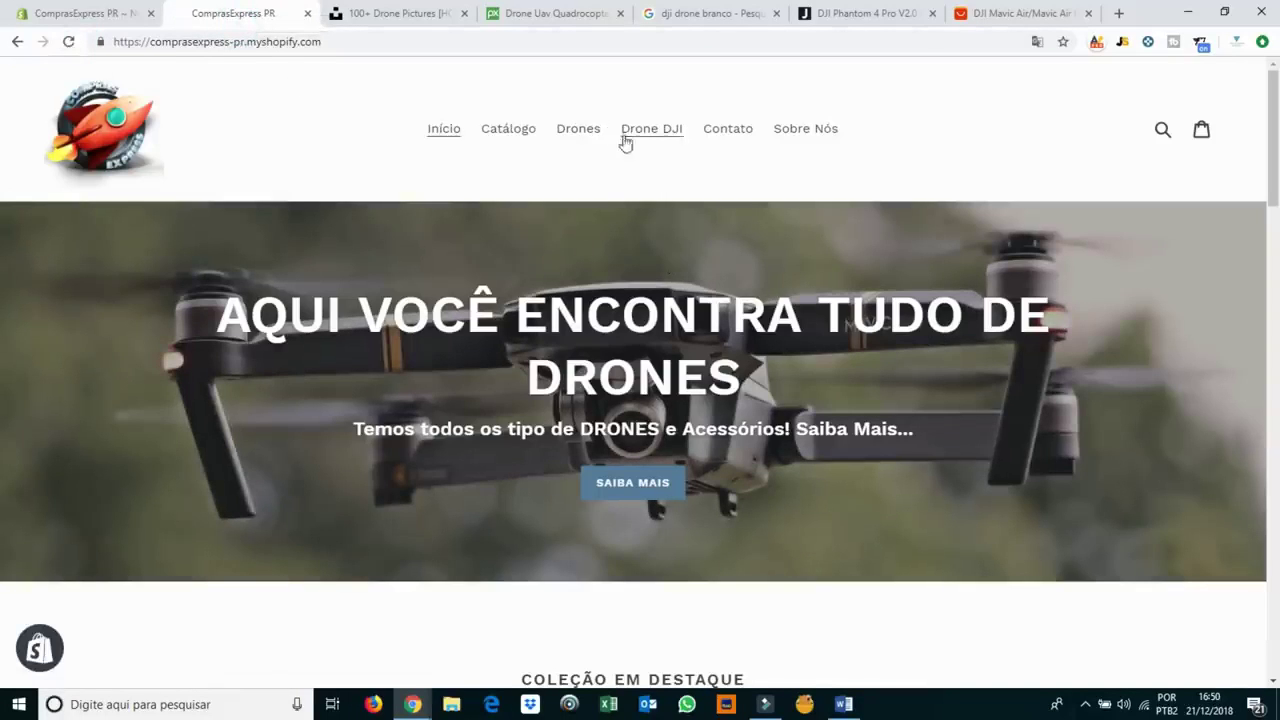
right_click(576, 133)
click(595, 147)
right_click(636, 140)
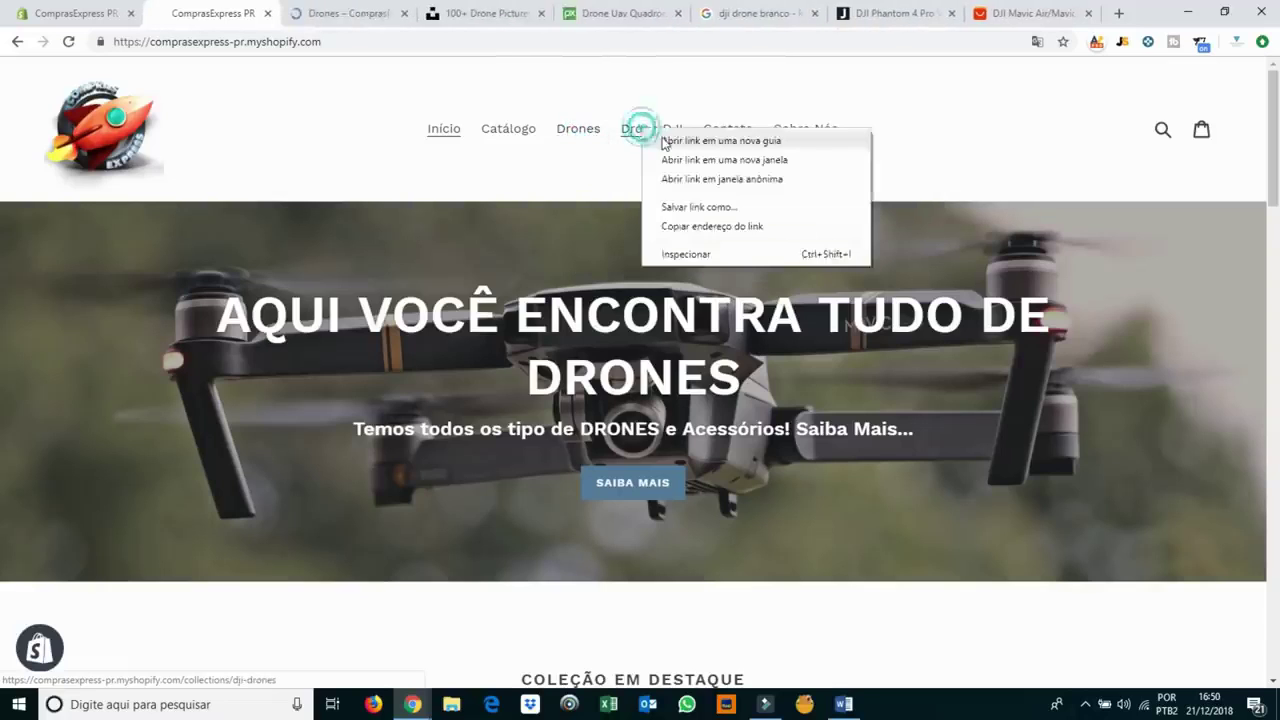
click(660, 139)
Look through the products on the Drones and DJI Drones collection pages.
click(287, 6)
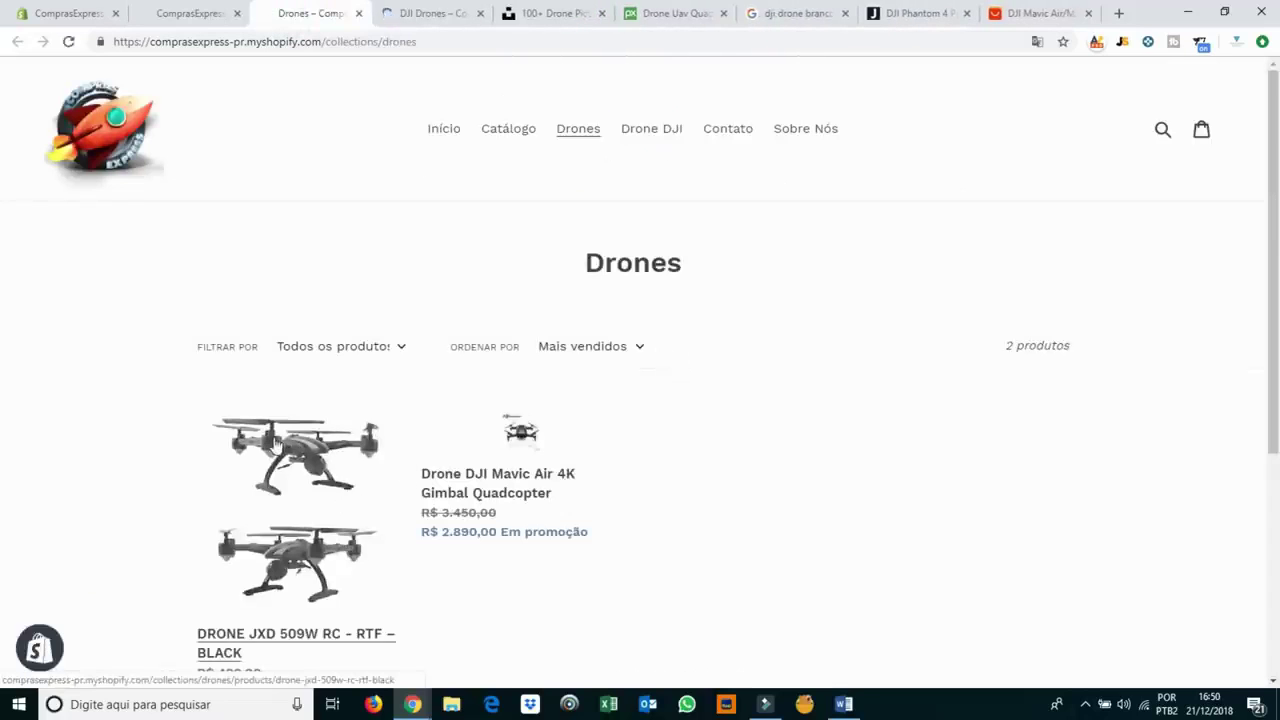
scroll(274, 446, down, 2)
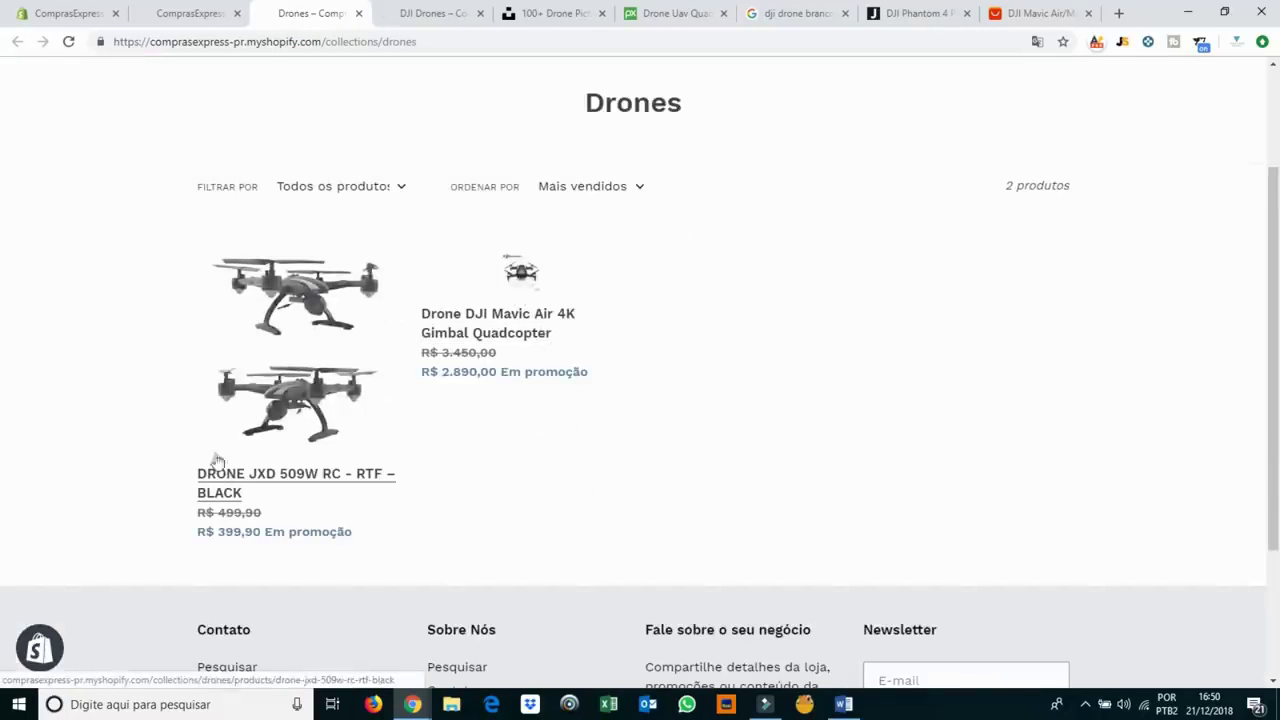
click(432, 14)
scroll(318, 342, down, 2)
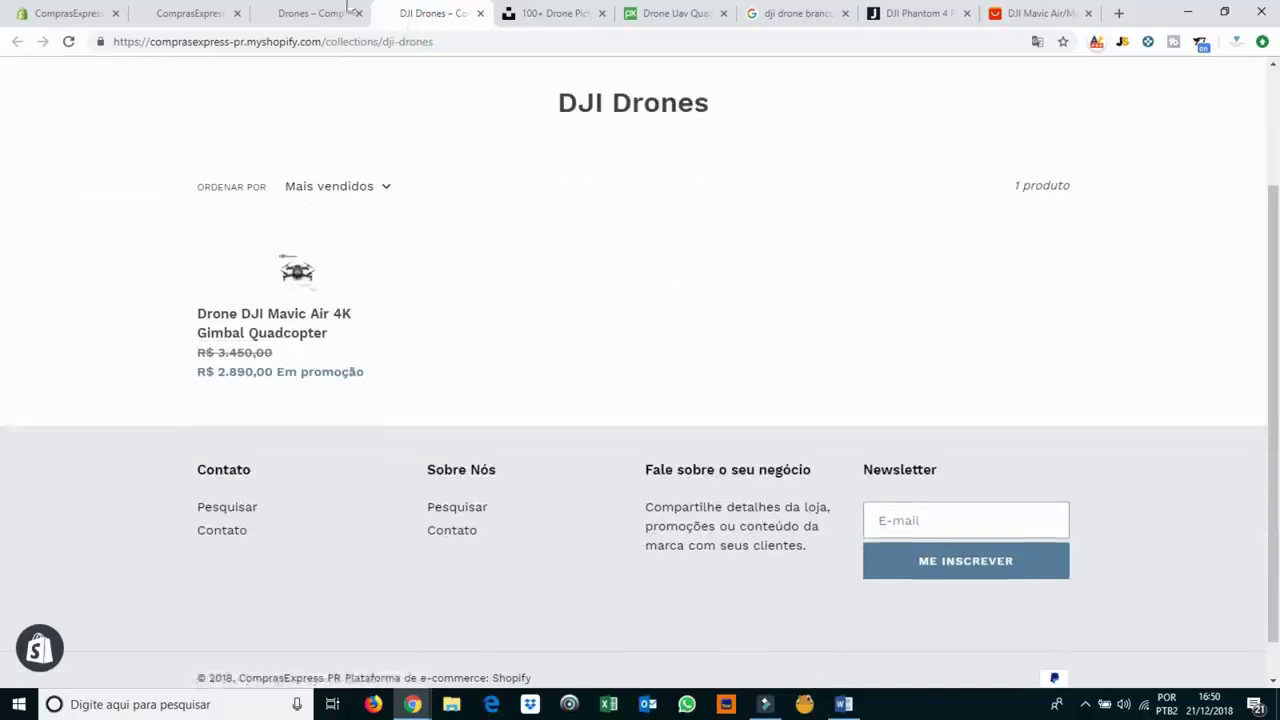
Return to the storefront's home page and look through its featured collection section.
scroll(389, 134, up, 2)
scroll(131, 154, down, 1)
click(110, 92)
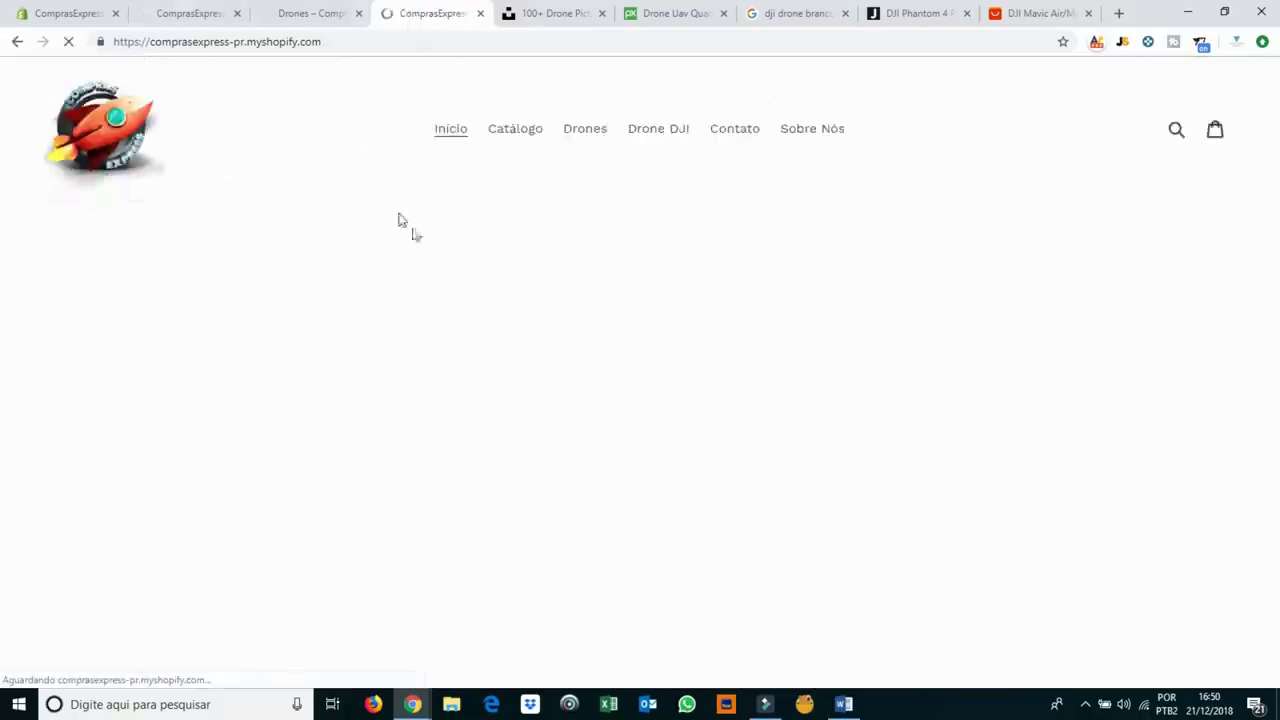
scroll(786, 352, down, 5)
scroll(655, 293, down, 2)
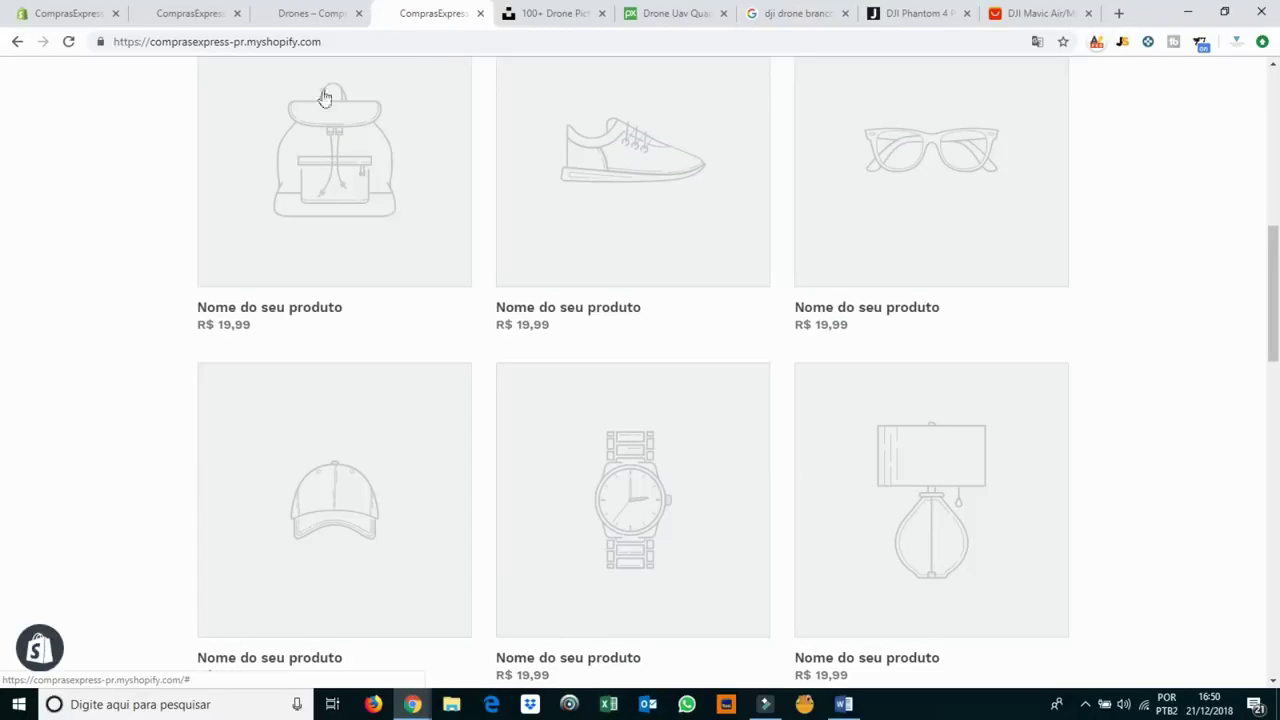
In the store admin, add the Drone DJI Mavic Air 4K Gimbal Quadcopter product to the Página inicial collection and save it.
click(57, 12)
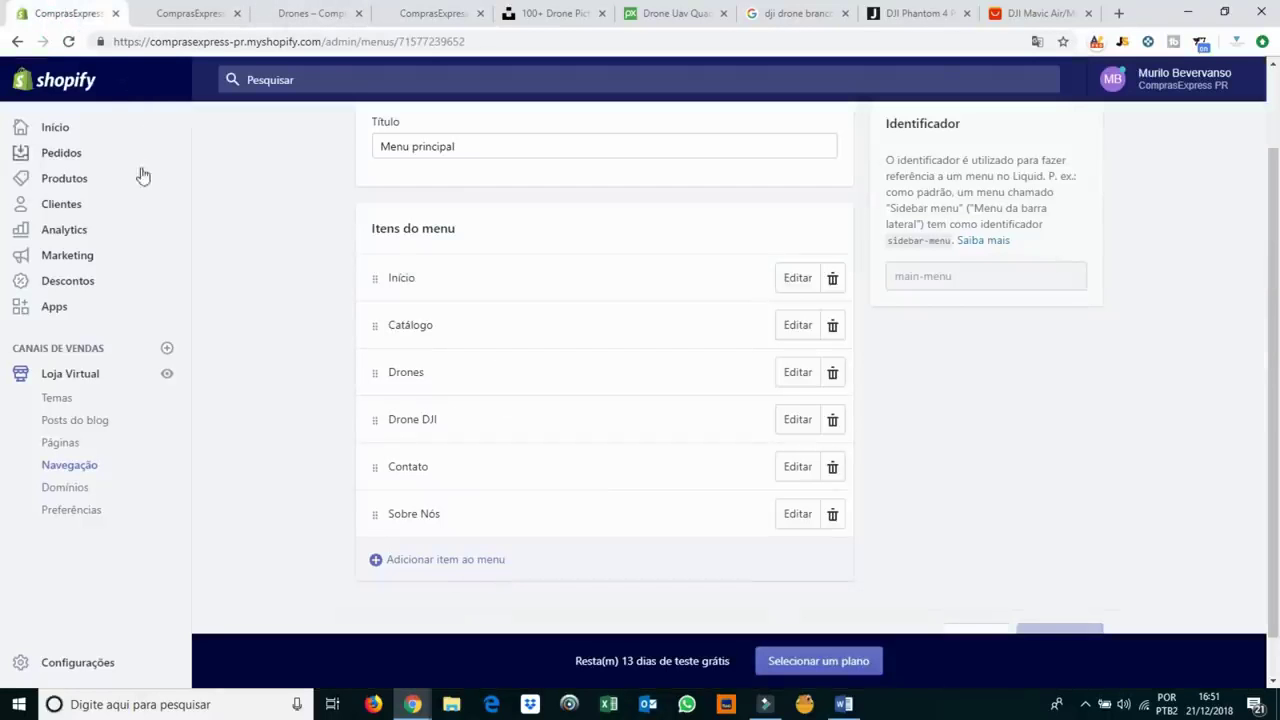
click(51, 189)
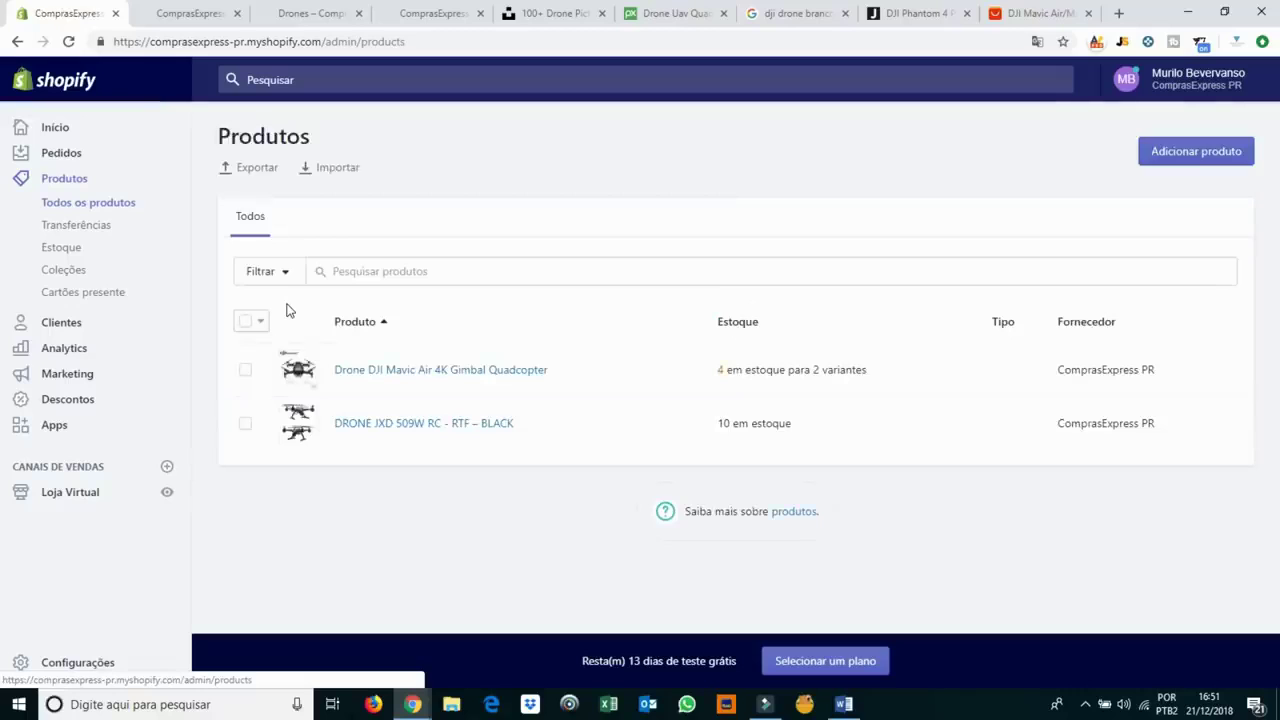
click(445, 372)
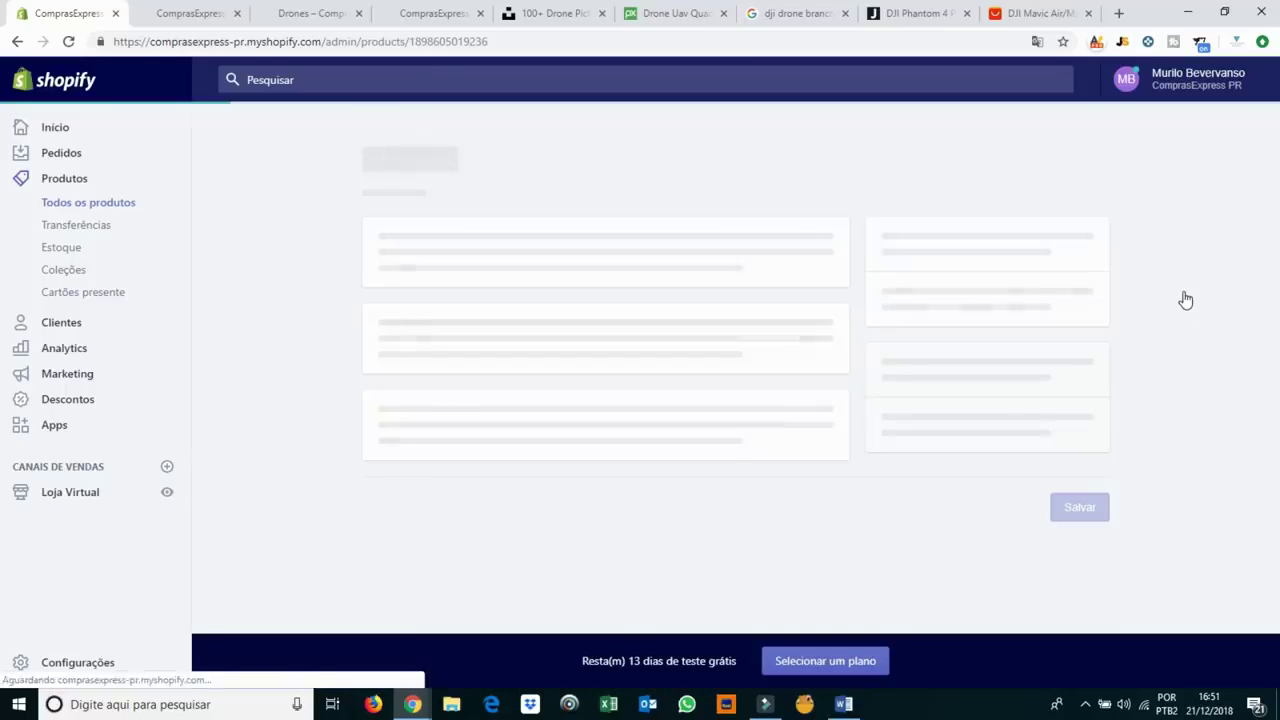
scroll(1183, 302, down, 3)
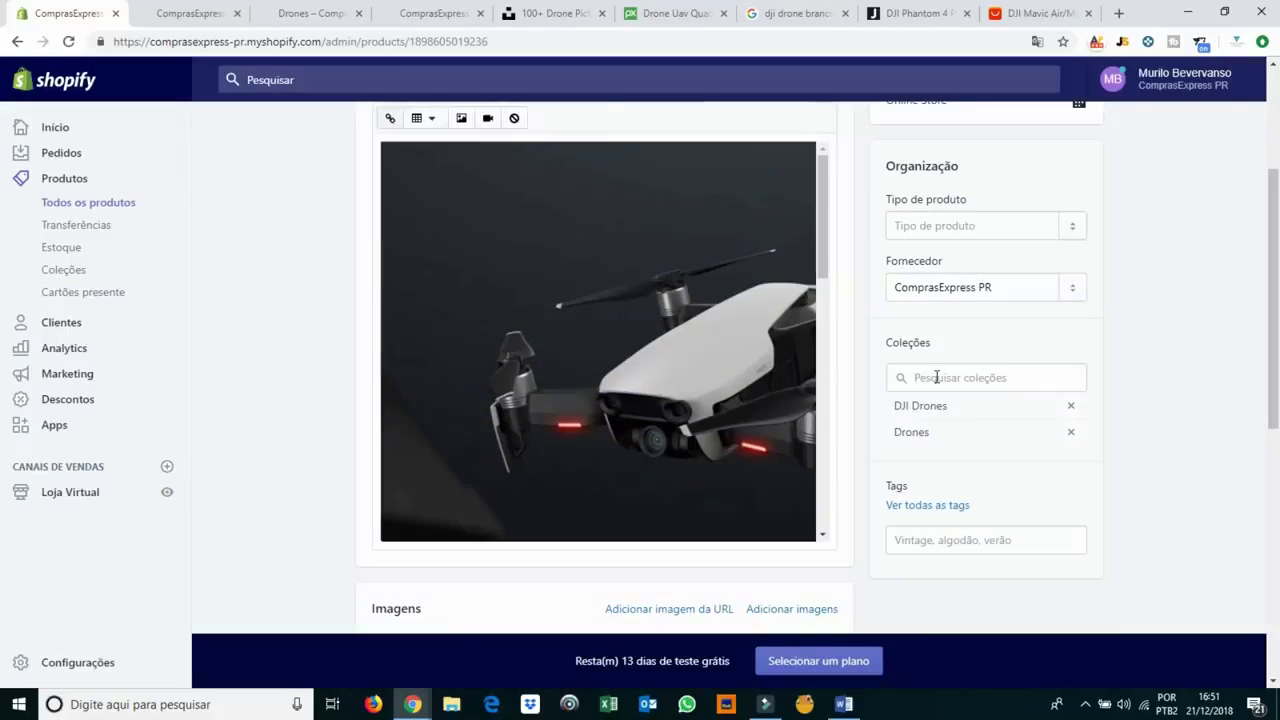
click(934, 376)
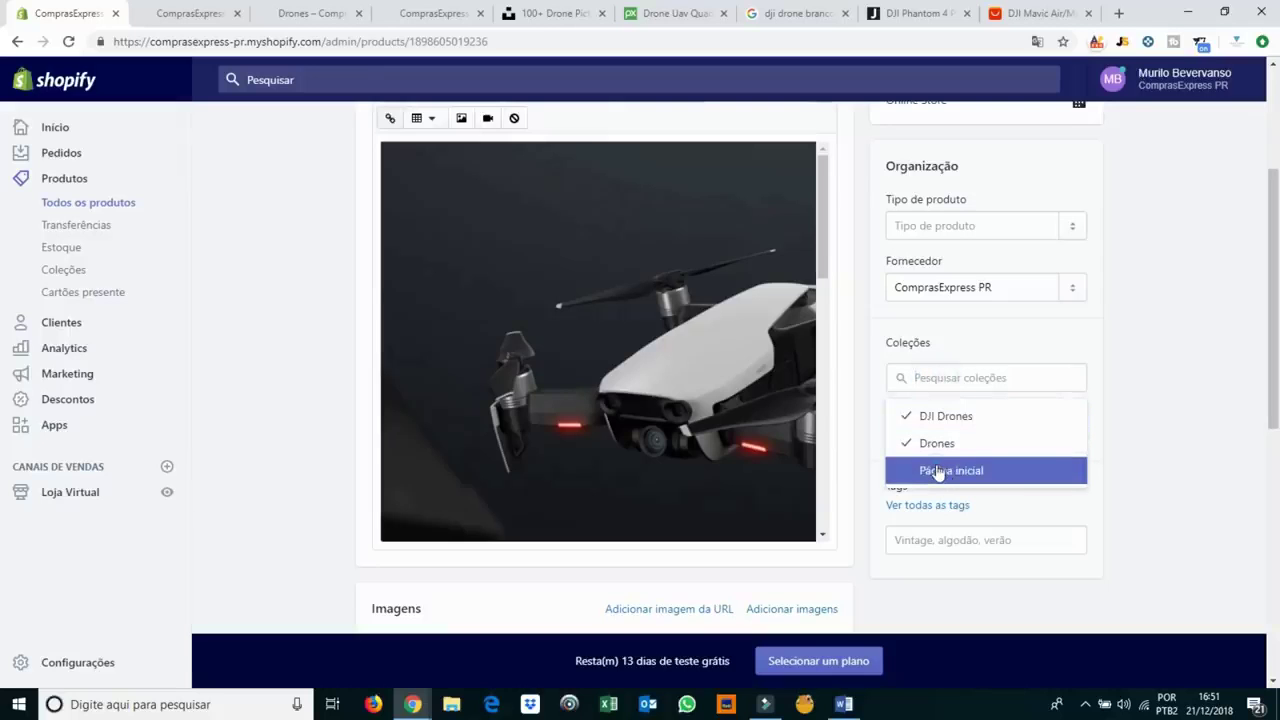
click(938, 472)
click(1090, 87)
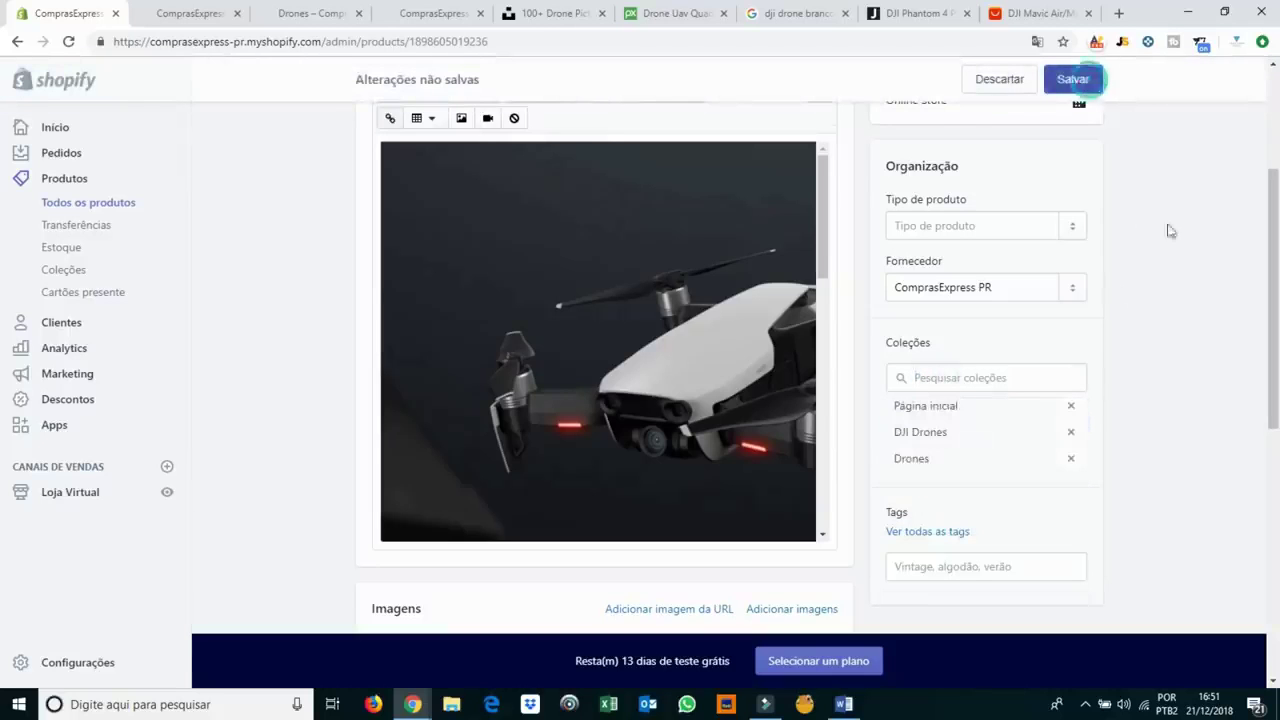
Reload the storefront's home page and check the products in the featured collection.
click(188, 13)
click(72, 120)
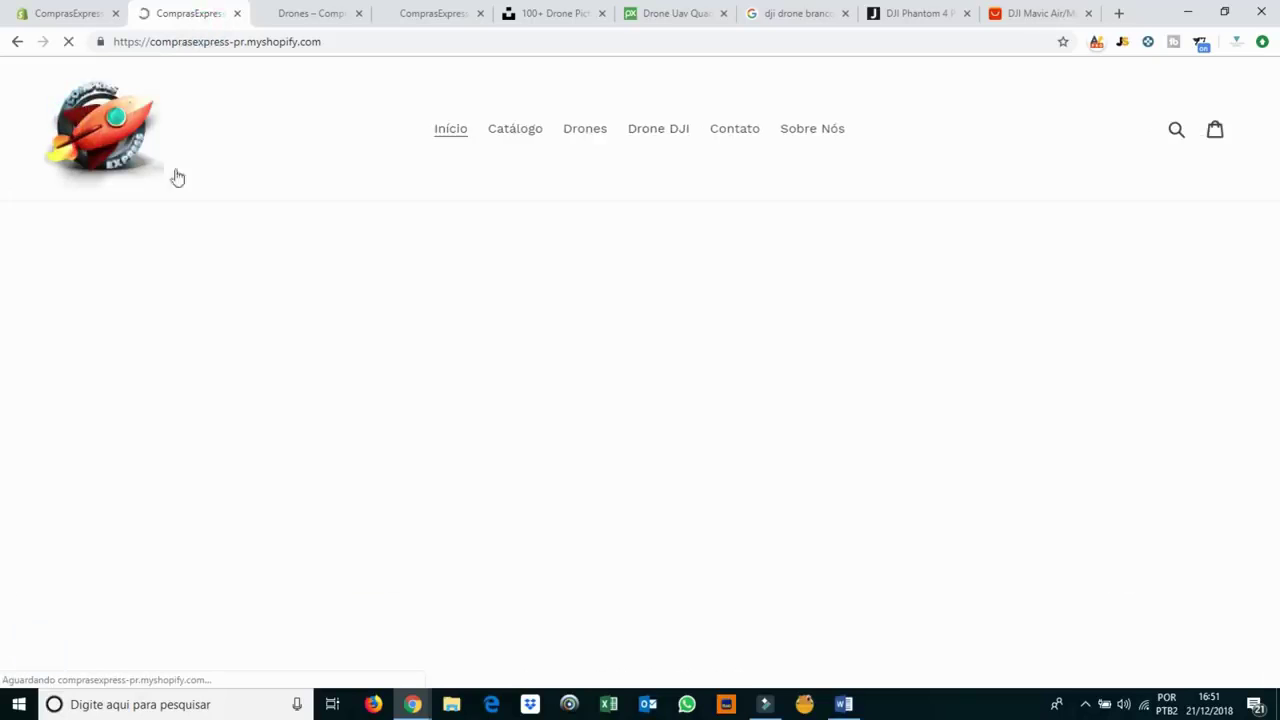
scroll(938, 385, down, 5)
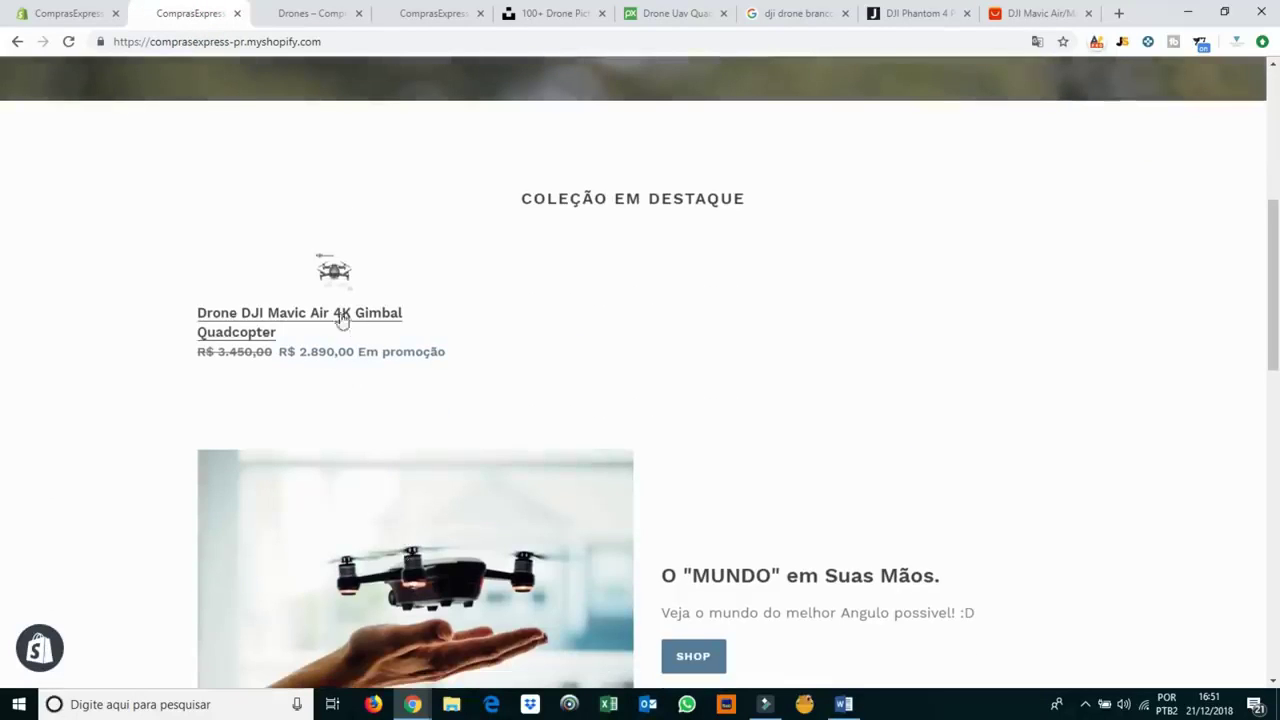
Add DRONE JXD 509W RC - RTF – BLACK to the Página inicial collection, save, and check the storefront's featured collection.
click(88, 14)
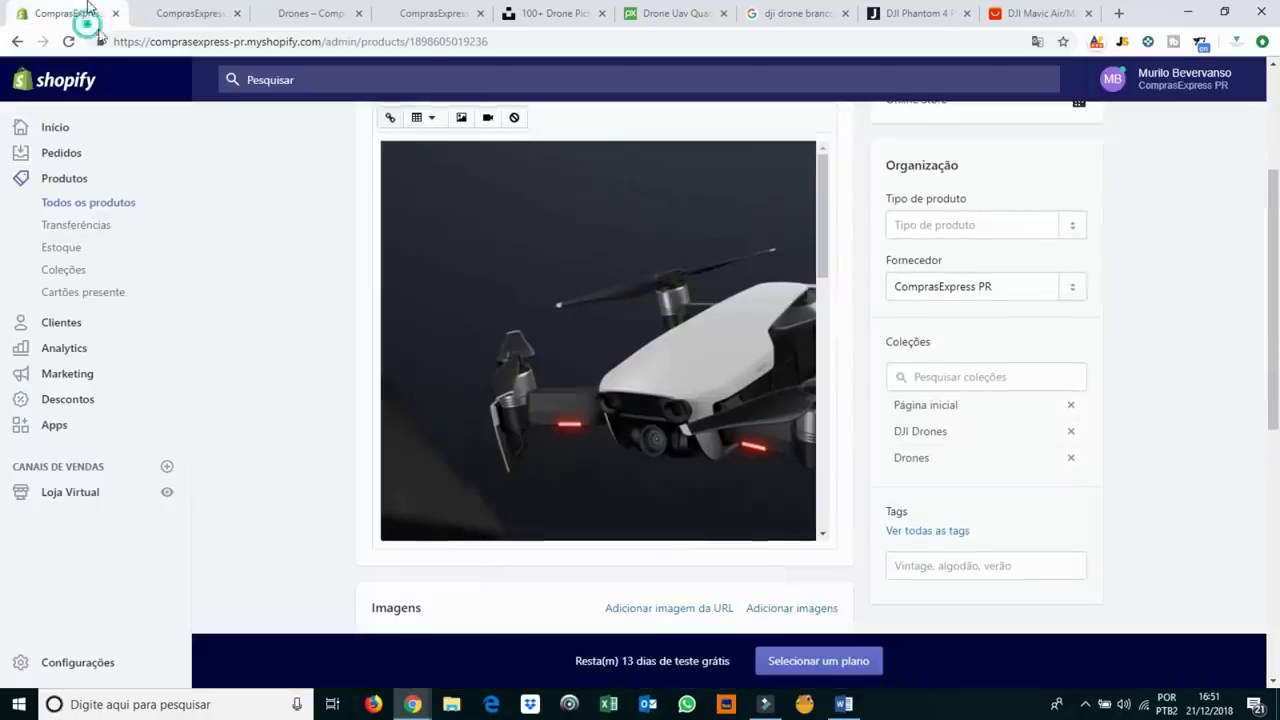
click(86, 203)
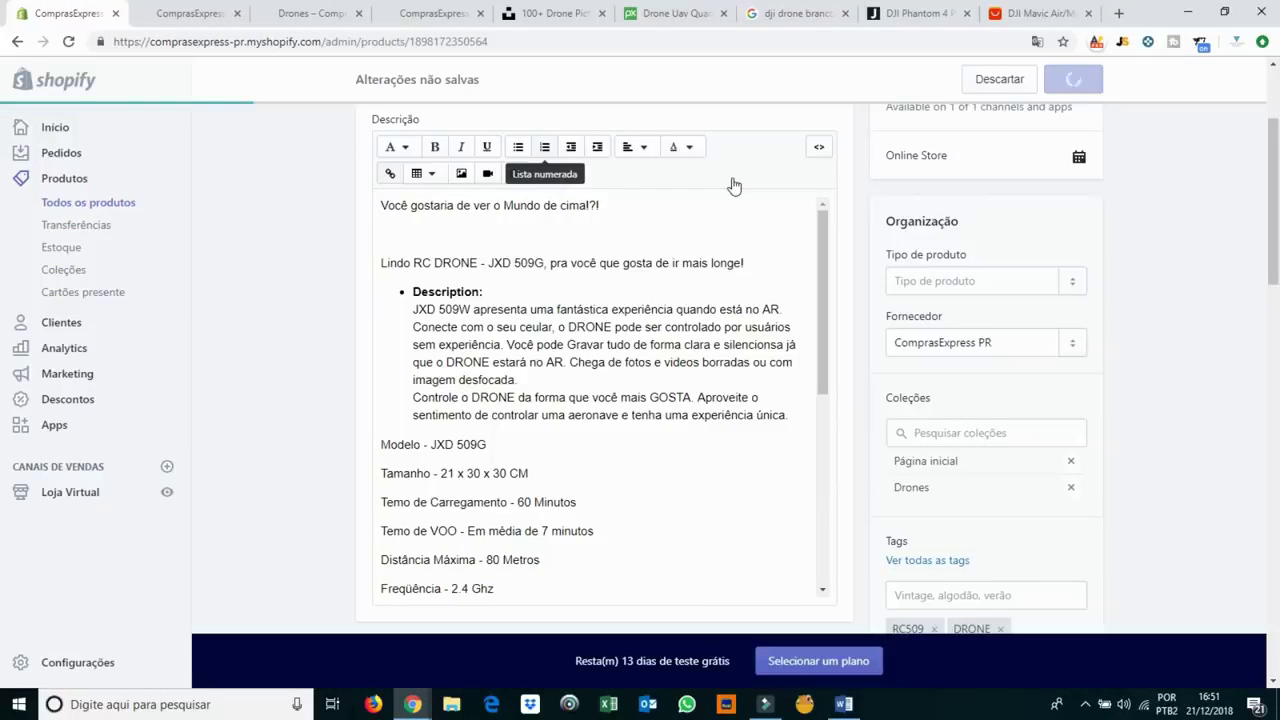
click(165, 8)
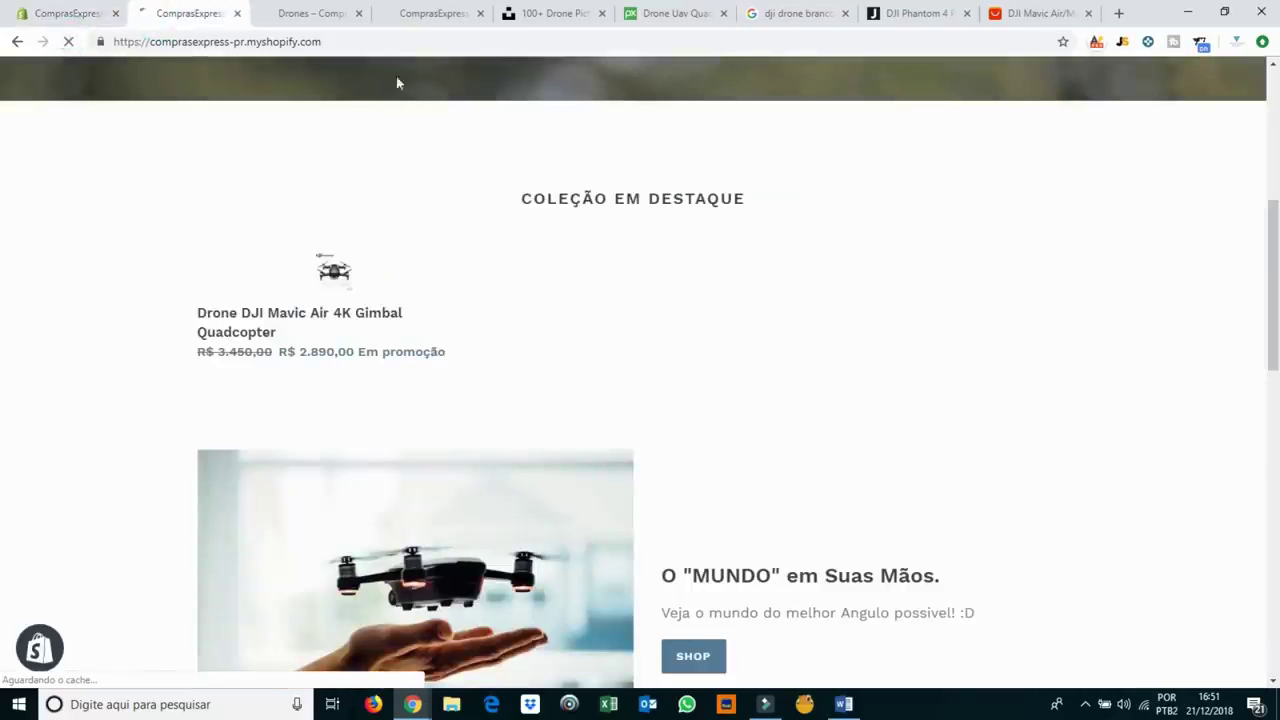
click(358, 13)
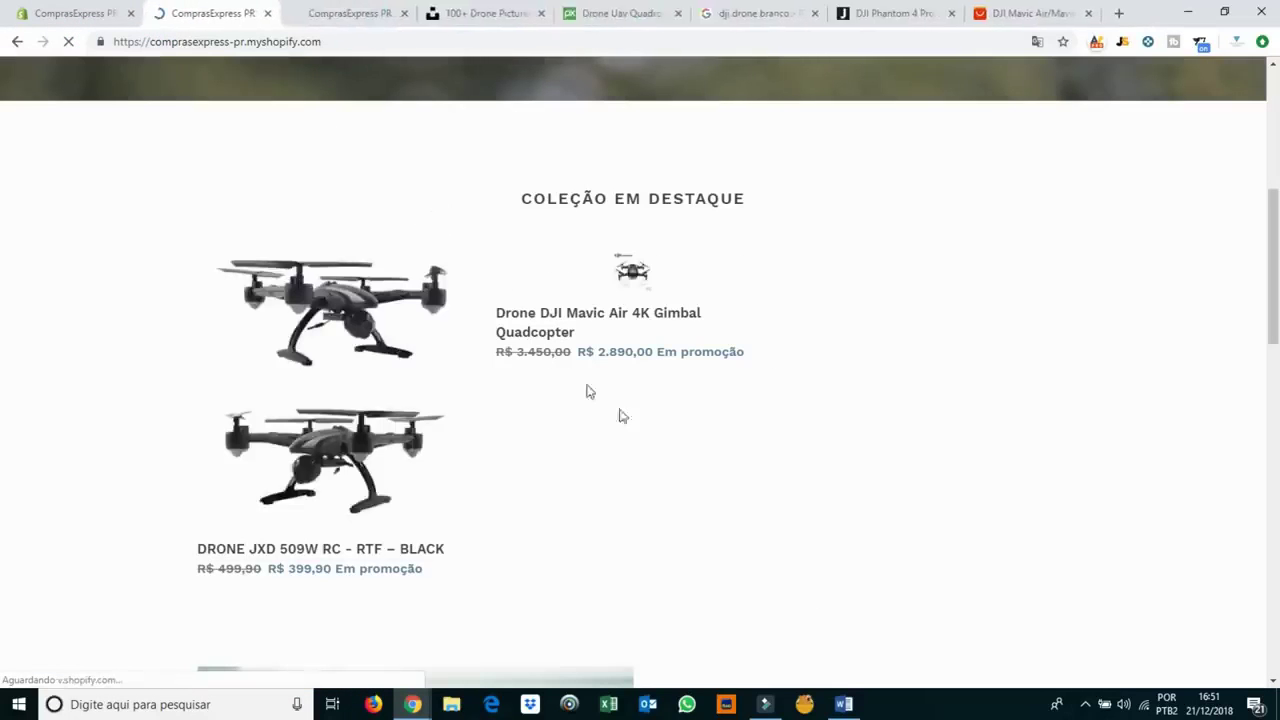
scroll(557, 363, down, 6)
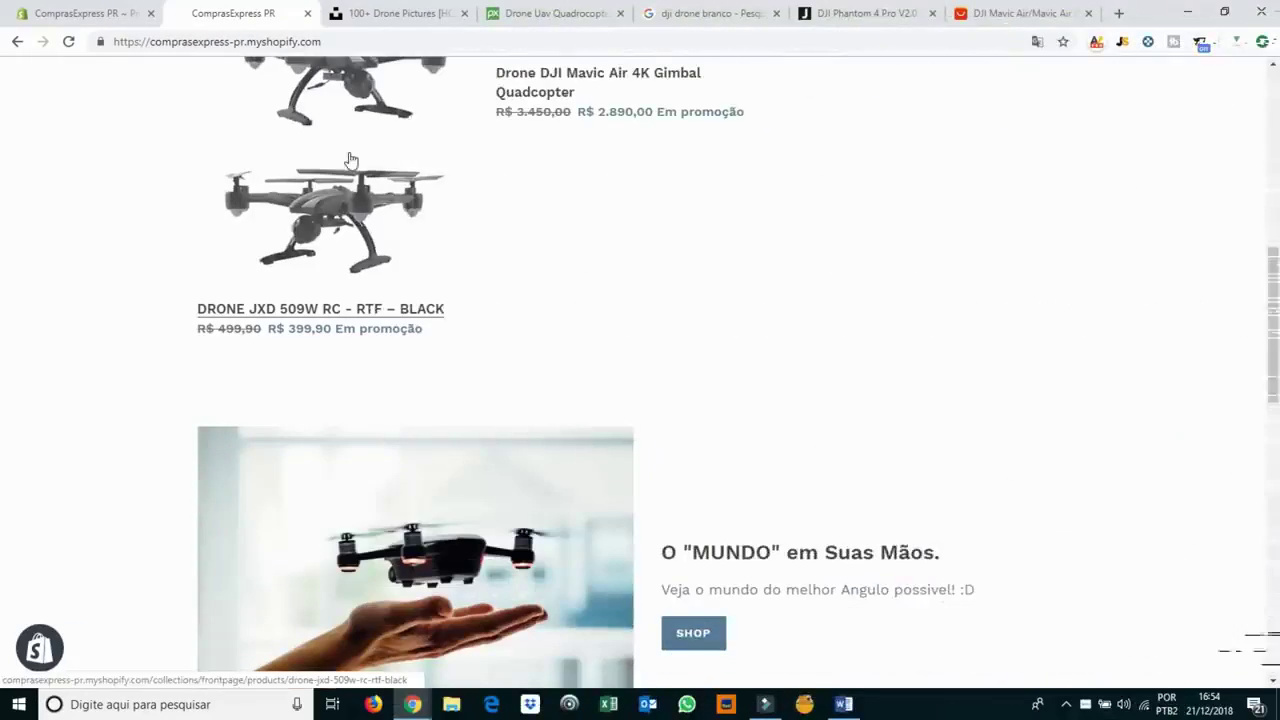
Reopen the online store in a fresh tab from the admin and look through its whole home page.
click(307, 13)
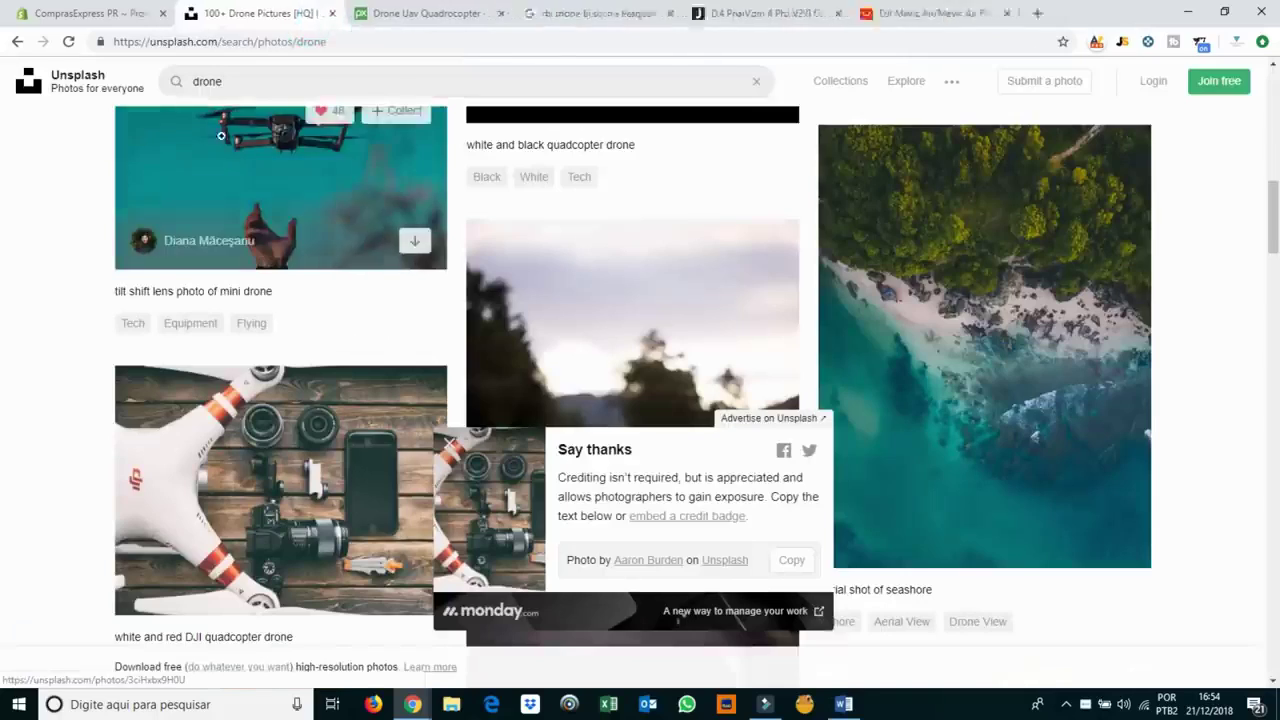
click(186, 8)
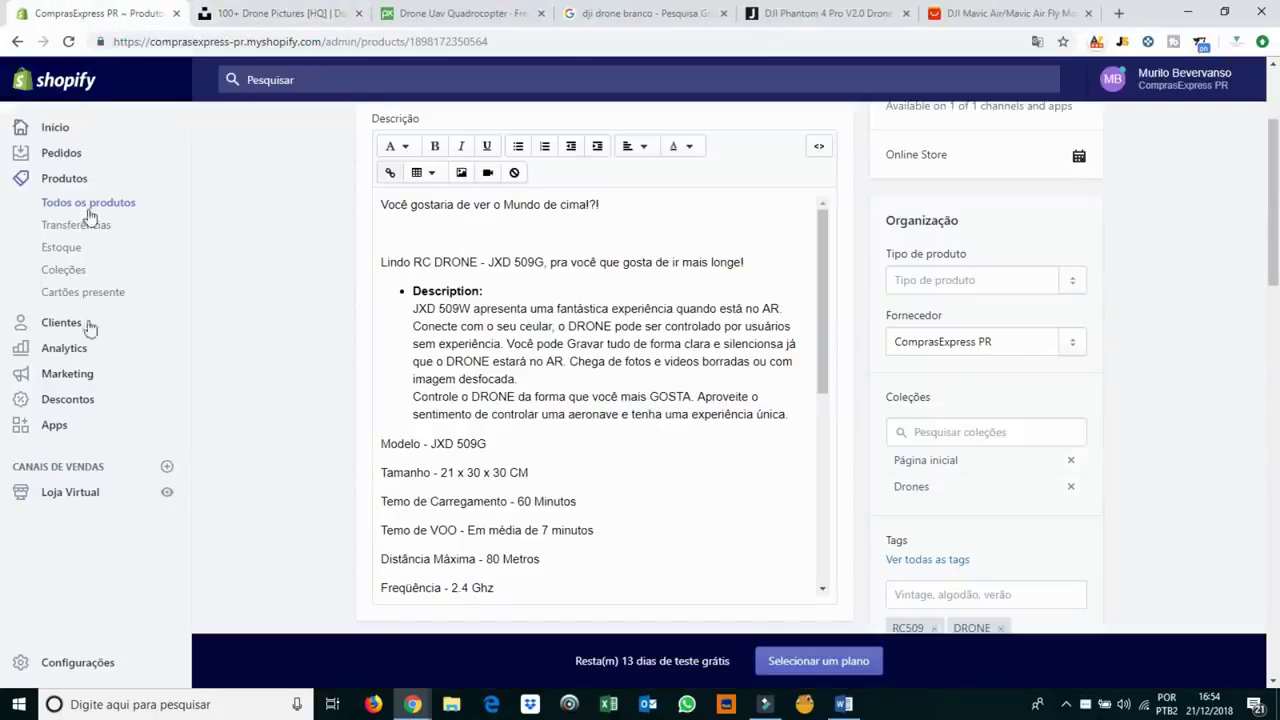
click(165, 494)
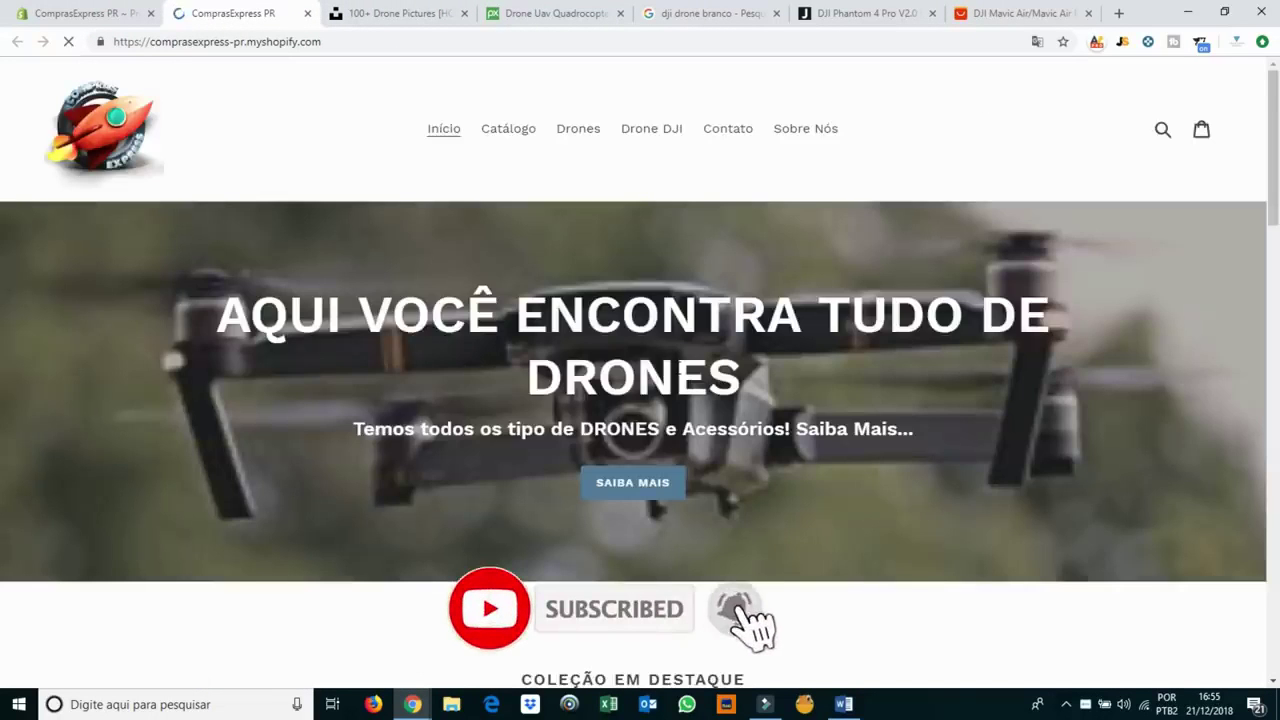
scroll(677, 366, down, 9)
scroll(551, 394, up, 5)
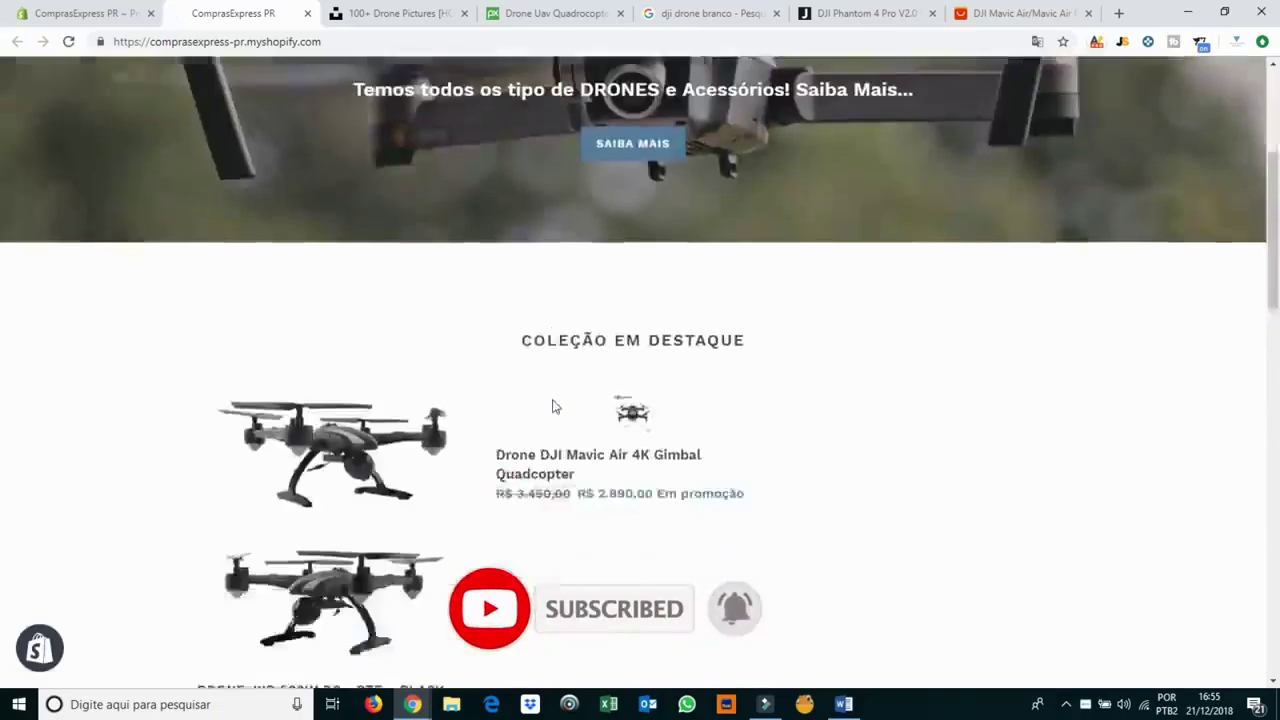
scroll(551, 406, down, 9)
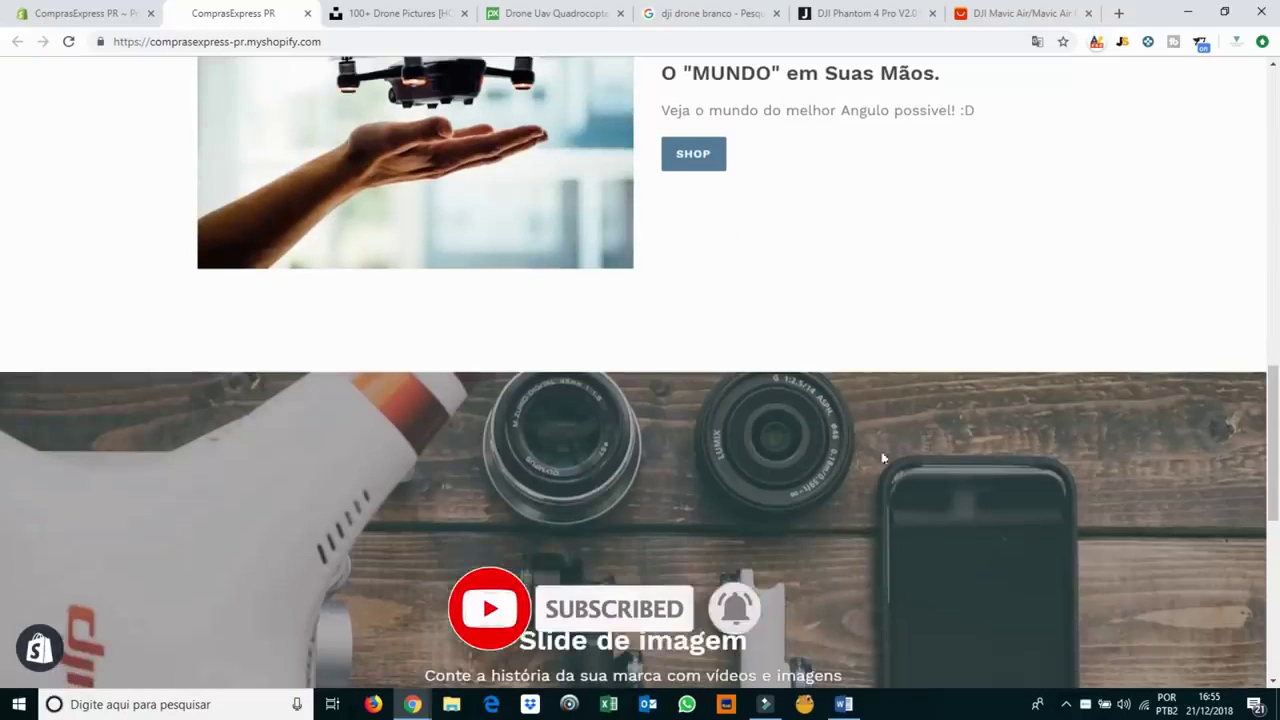
Return to the store admin and open the current Debut theme for customization.
click(76, 13)
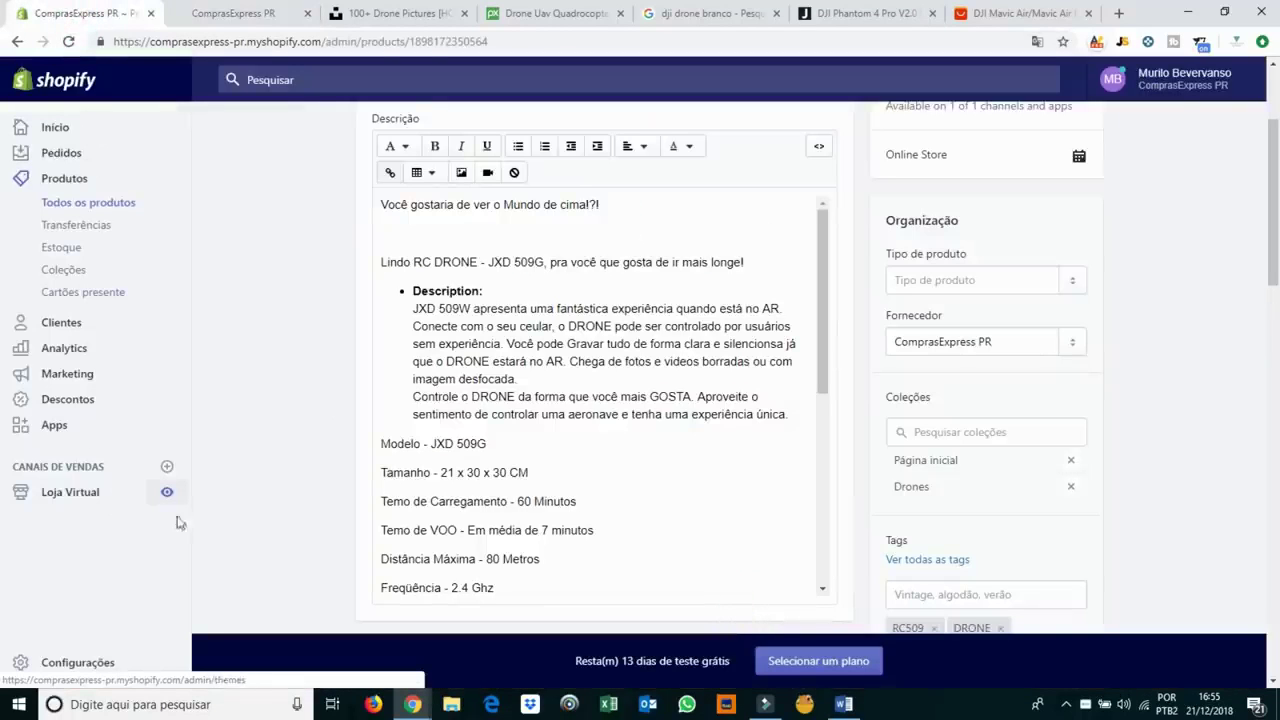
click(54, 127)
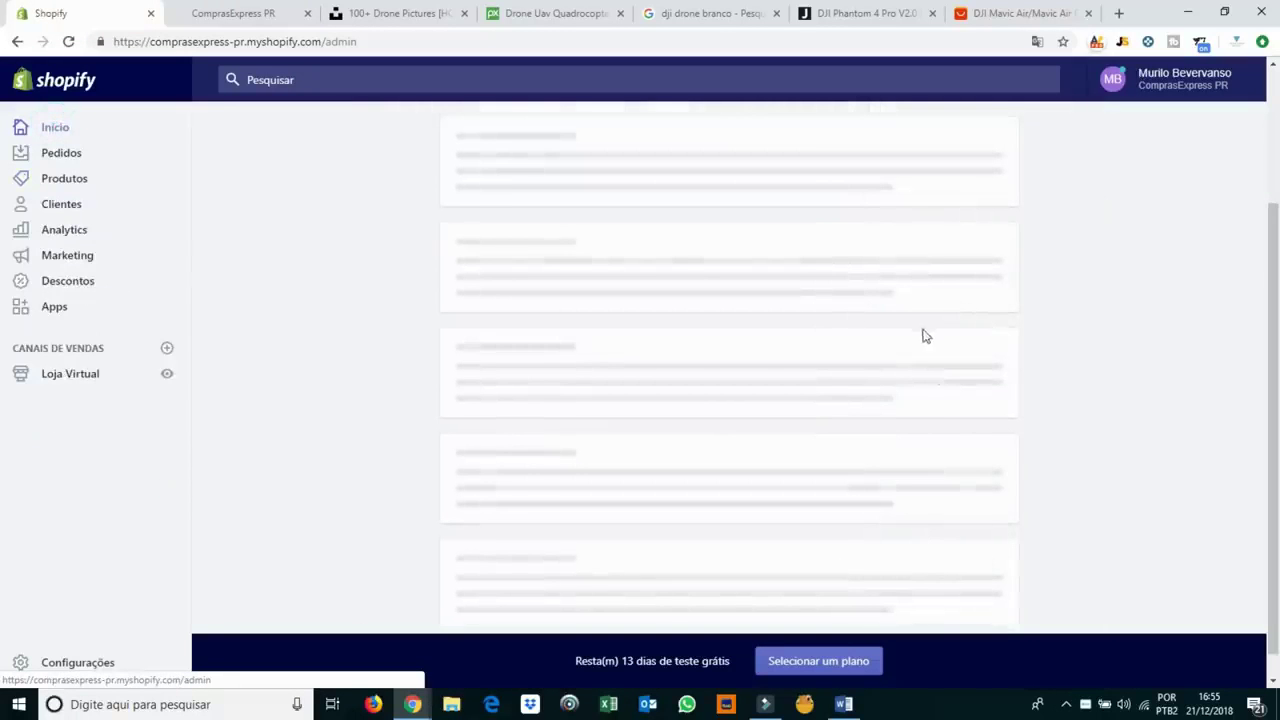
scroll(930, 330, up, 2)
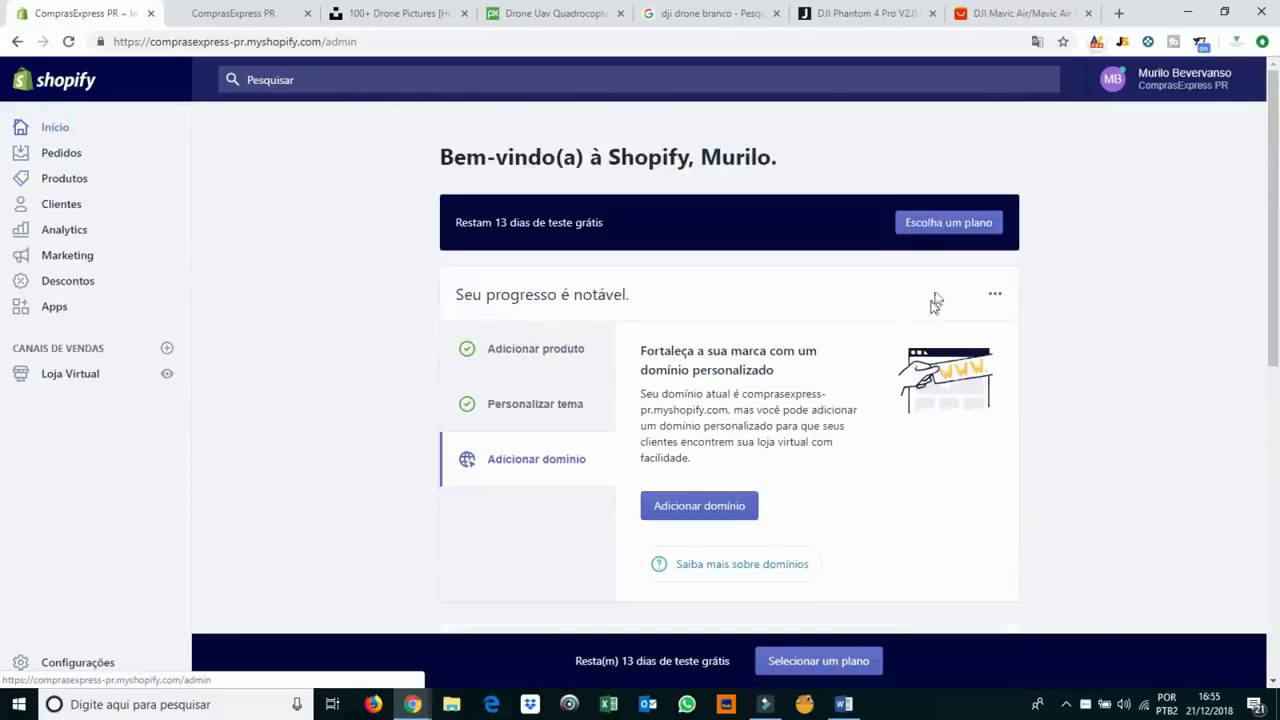
click(55, 386)
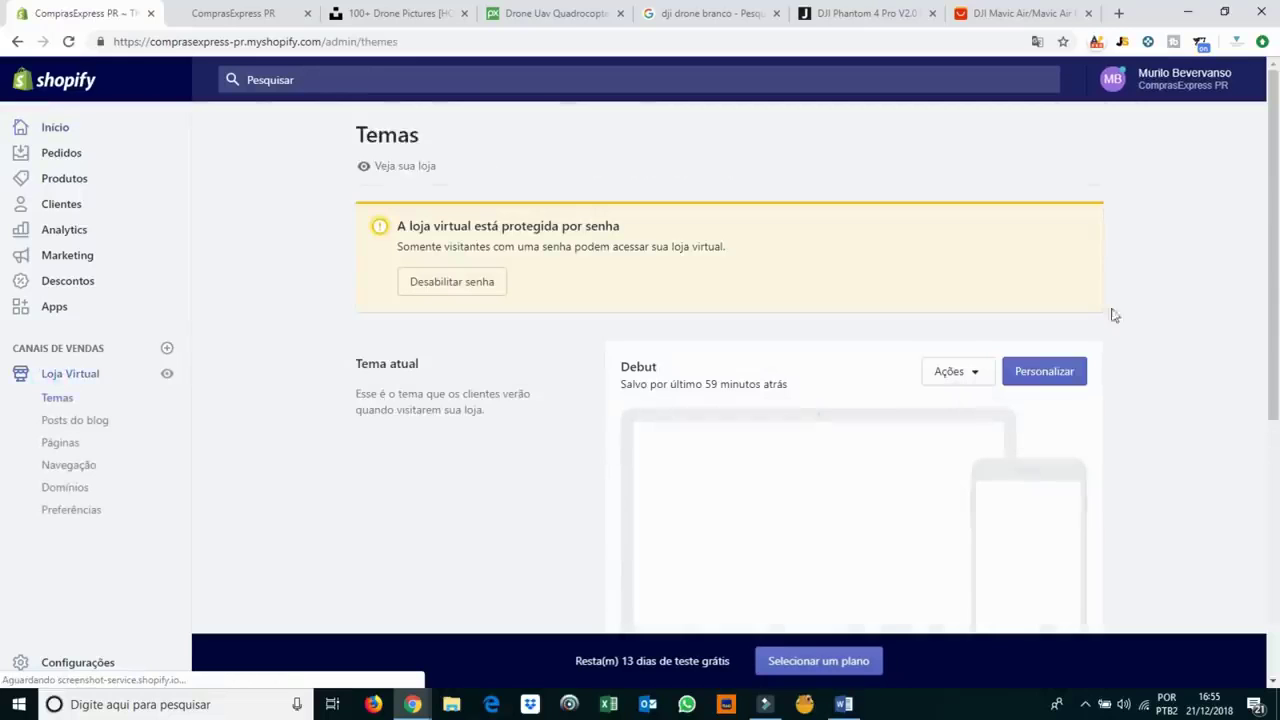
click(1043, 378)
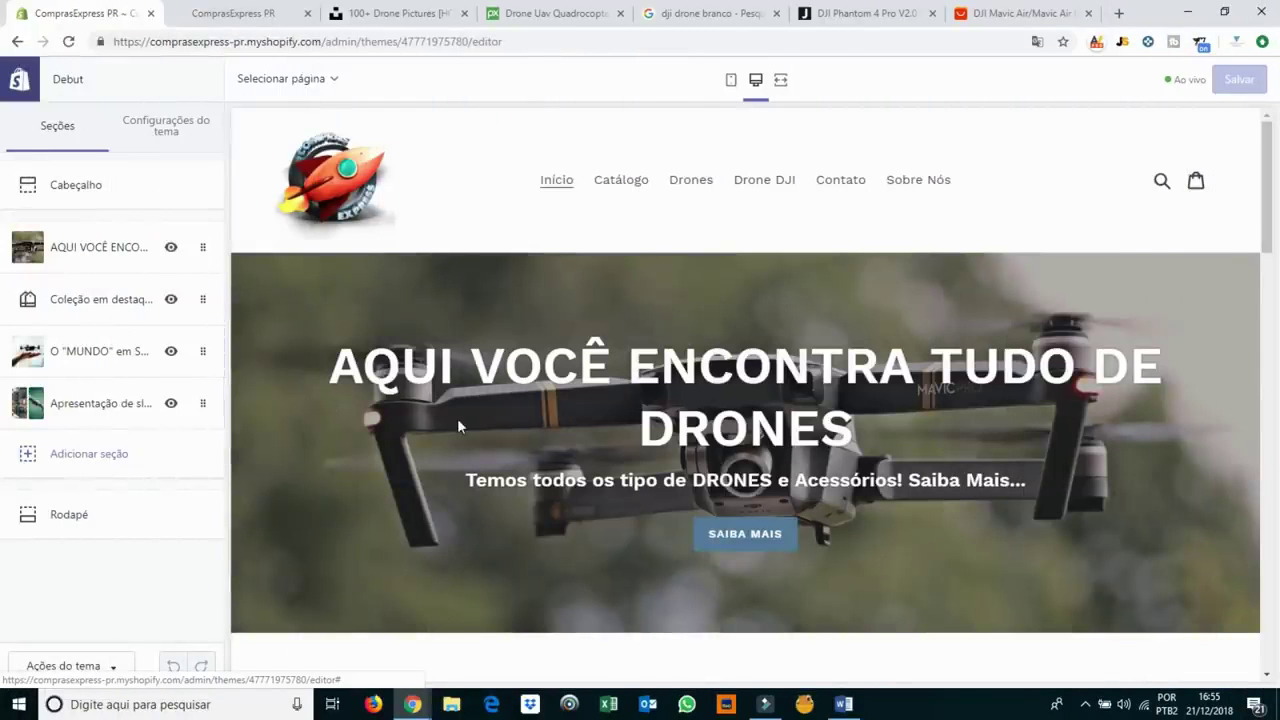
Try the featured collection section below O "MUNDO" and above the banner, and restore the original section order.
scroll(457, 418, down, 2)
scroll(331, 477, down, 3)
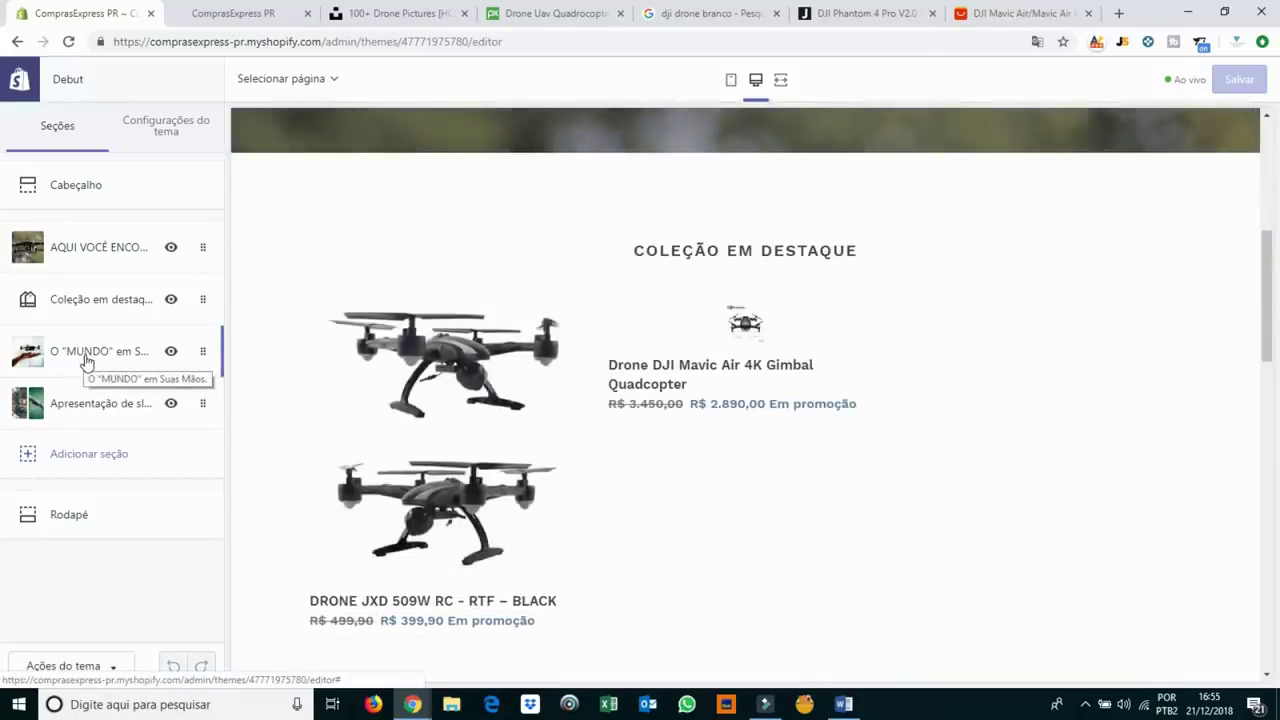
drag(86, 361, 93, 300)
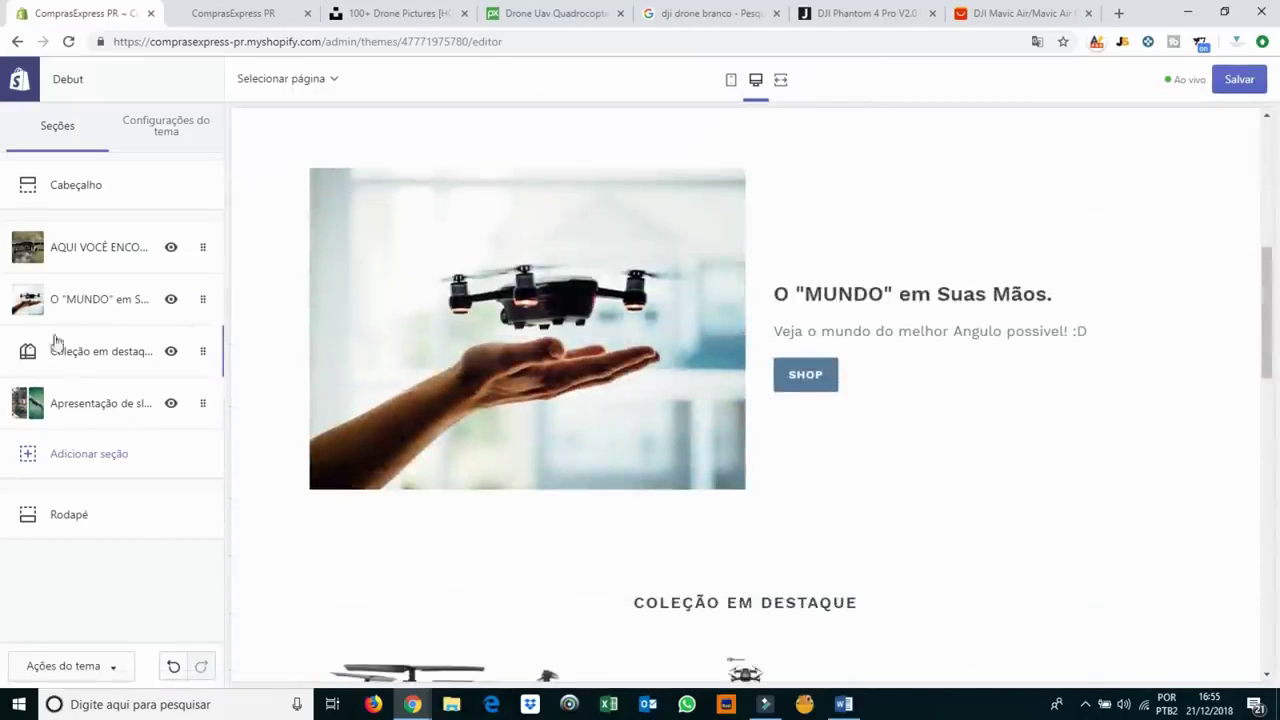
drag(91, 297, 89, 247)
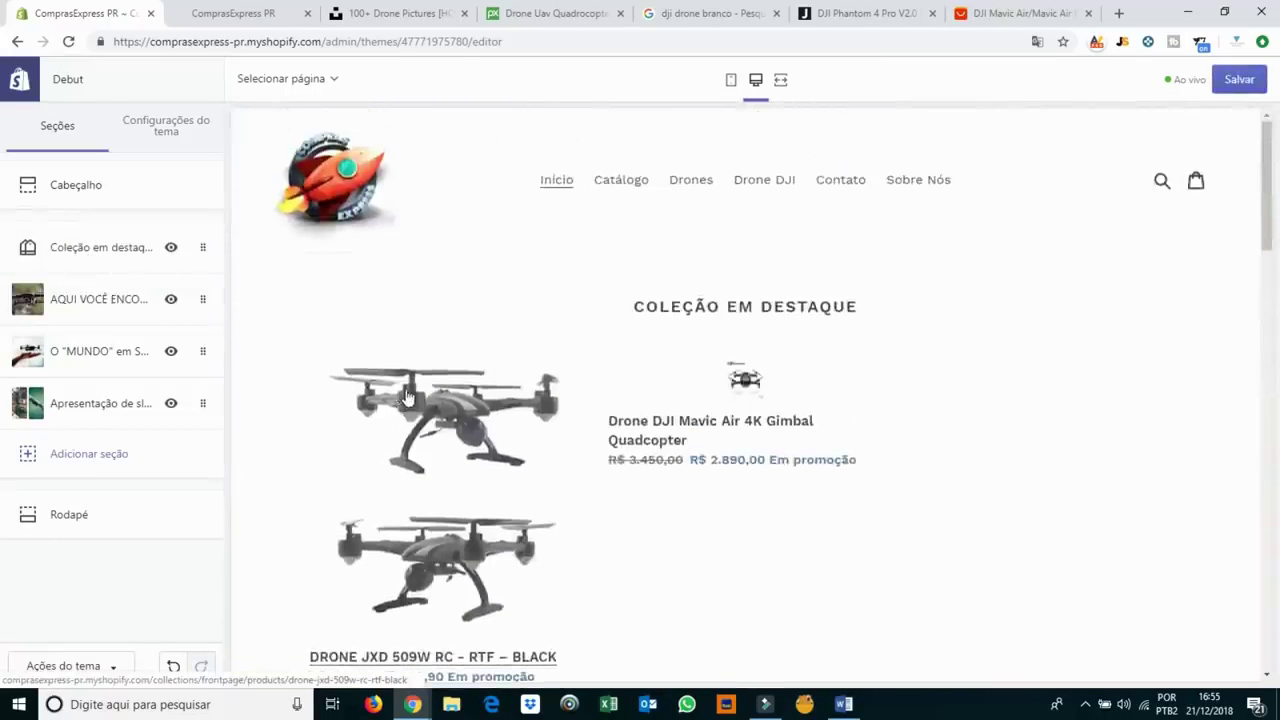
scroll(407, 398, down, 5)
drag(109, 263, 94, 317)
scroll(395, 390, up, 4)
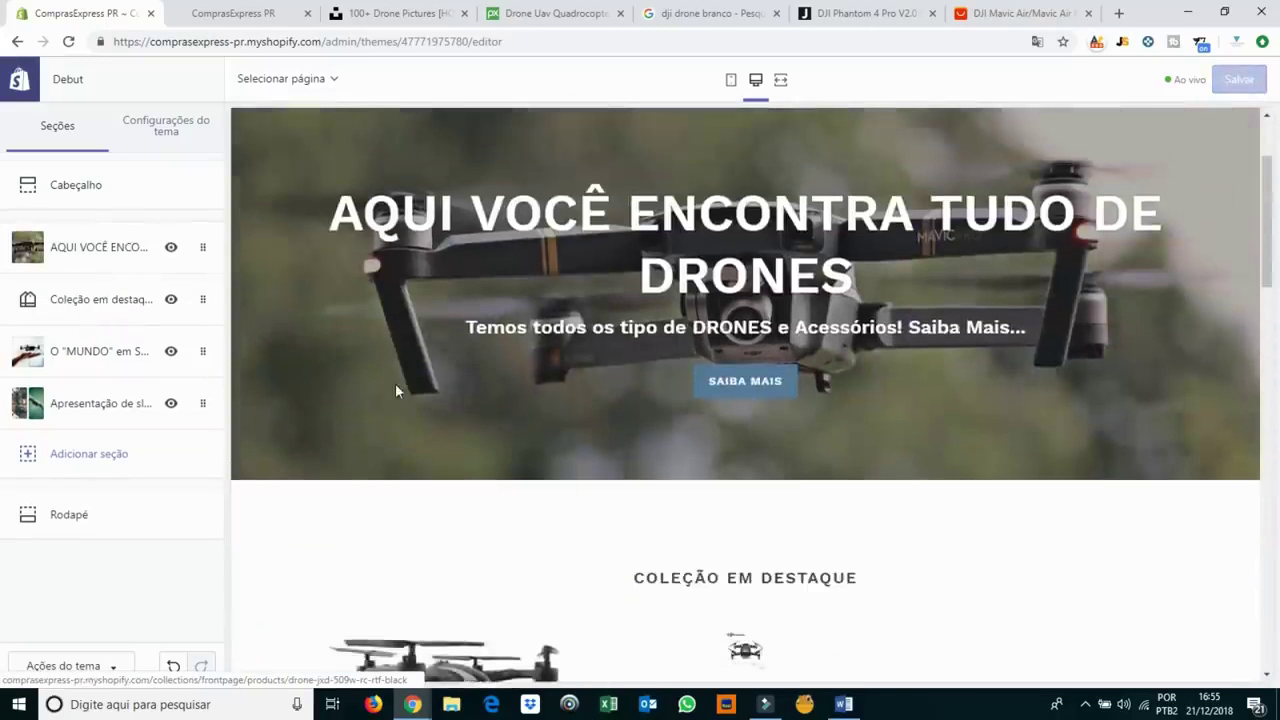
scroll(395, 390, up, 2)
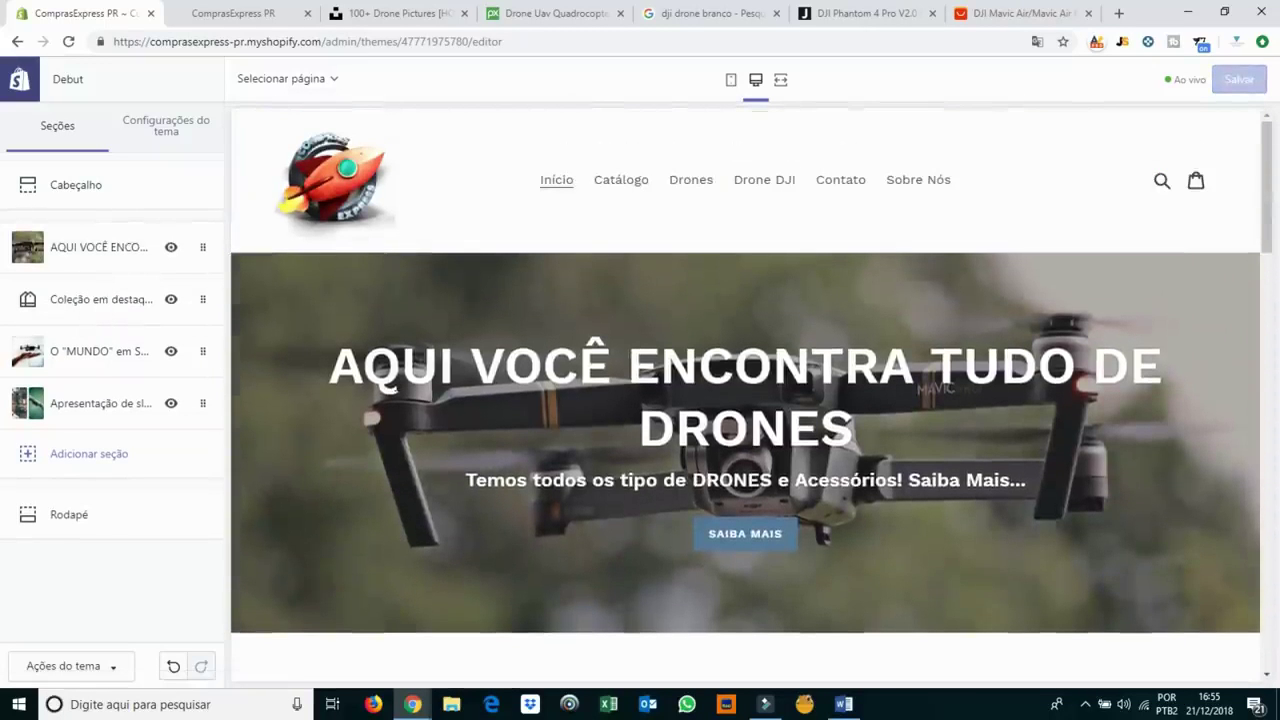
Hide the "AQUI VOCÊ ENCONTRA TUDO DE DRONES" banner section and show it again.
click(171, 249)
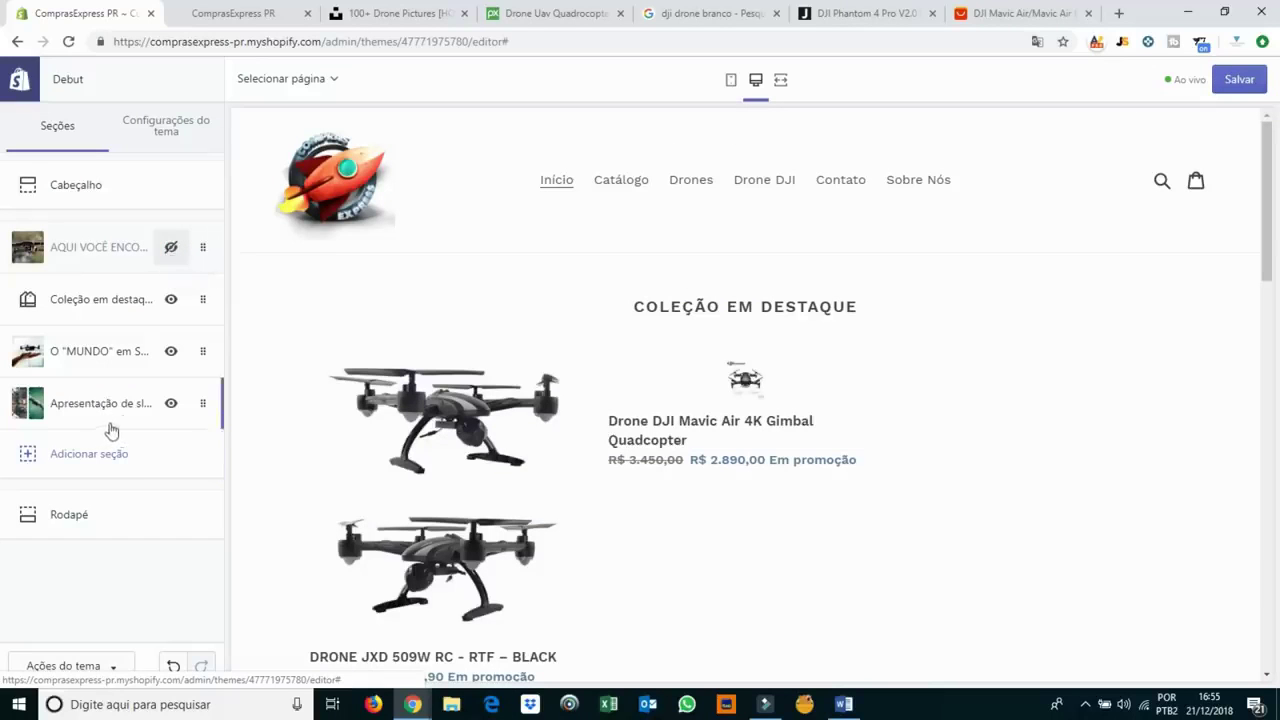
click(171, 249)
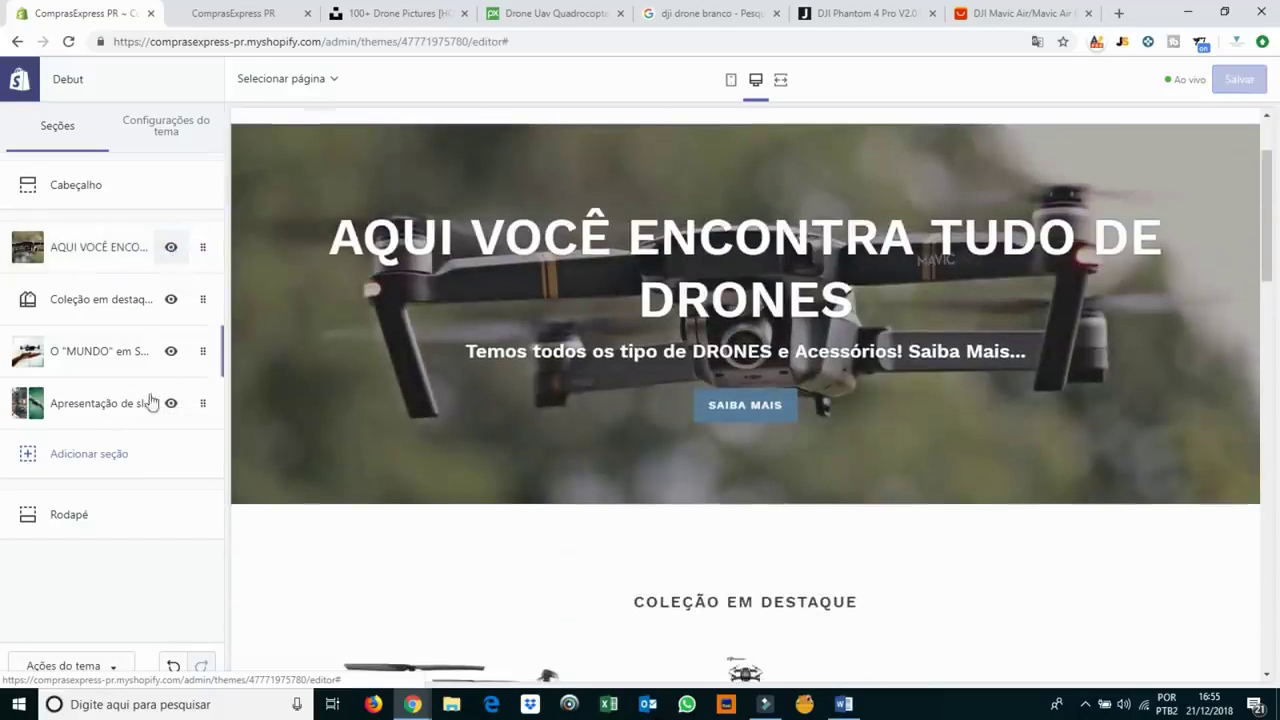
Hide the image slideshow section located above the footer of the home page.
scroll(558, 414, down, 10)
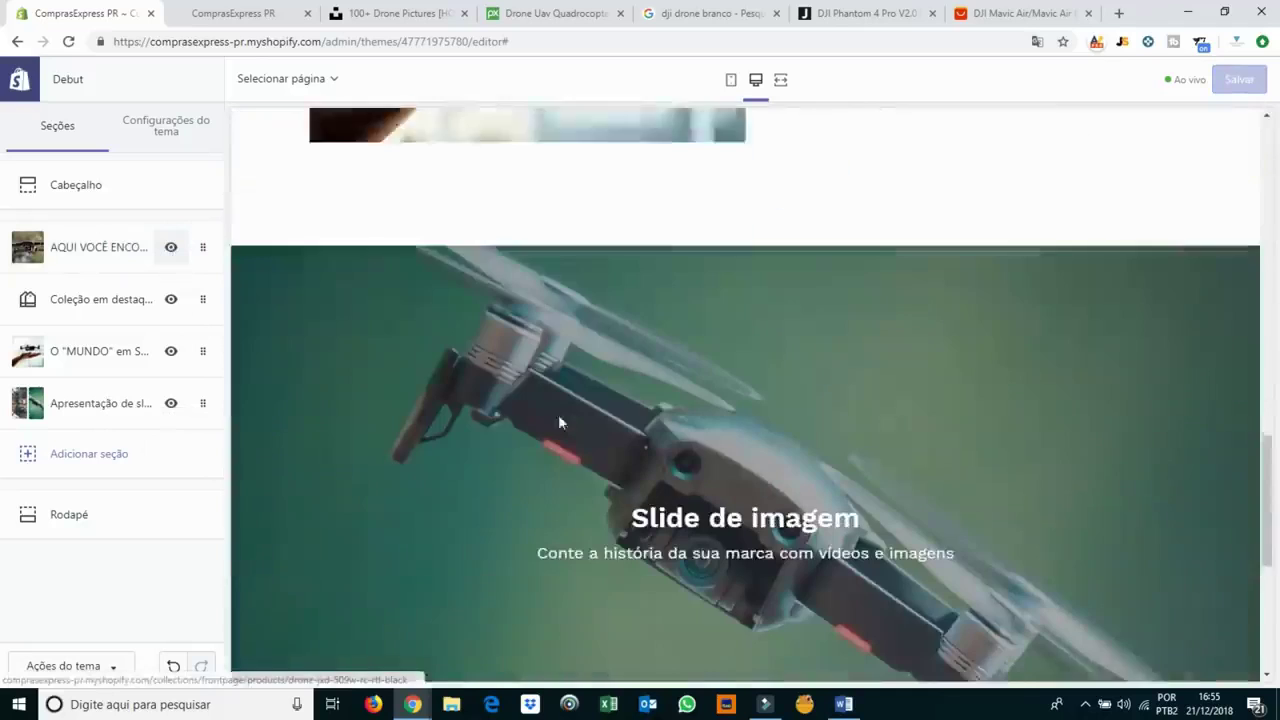
scroll(660, 500, down, 3)
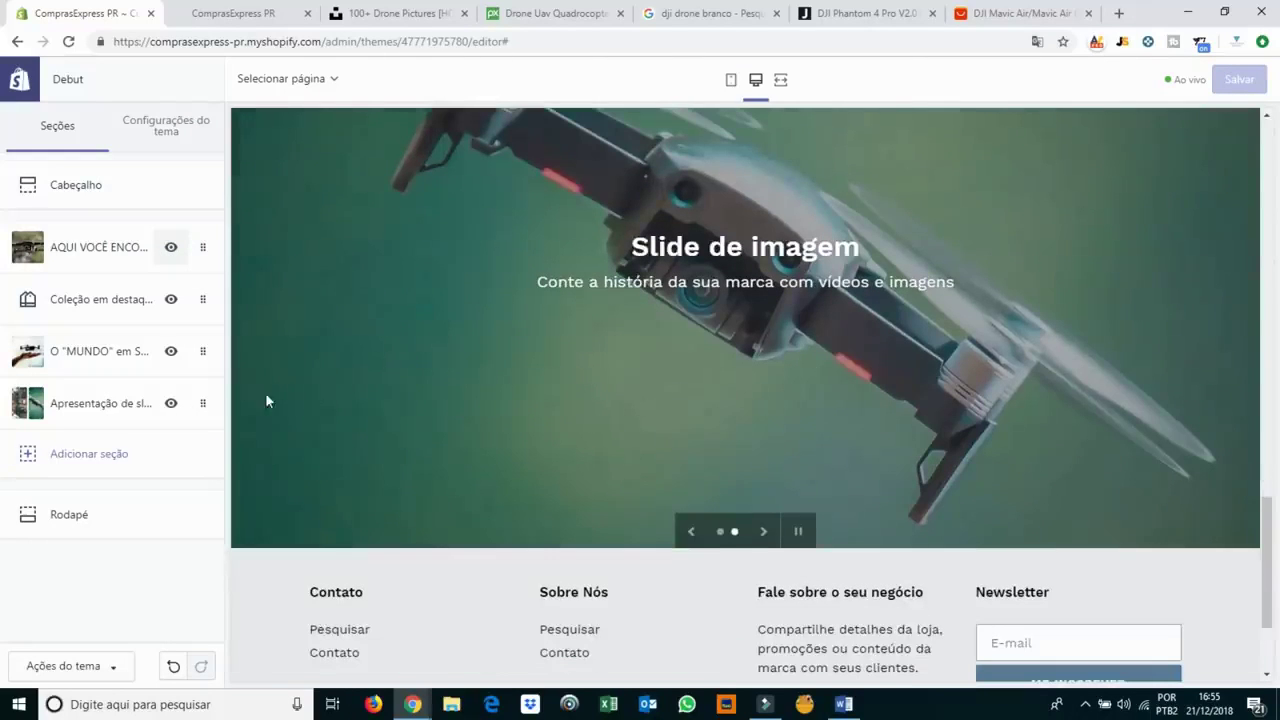
click(171, 404)
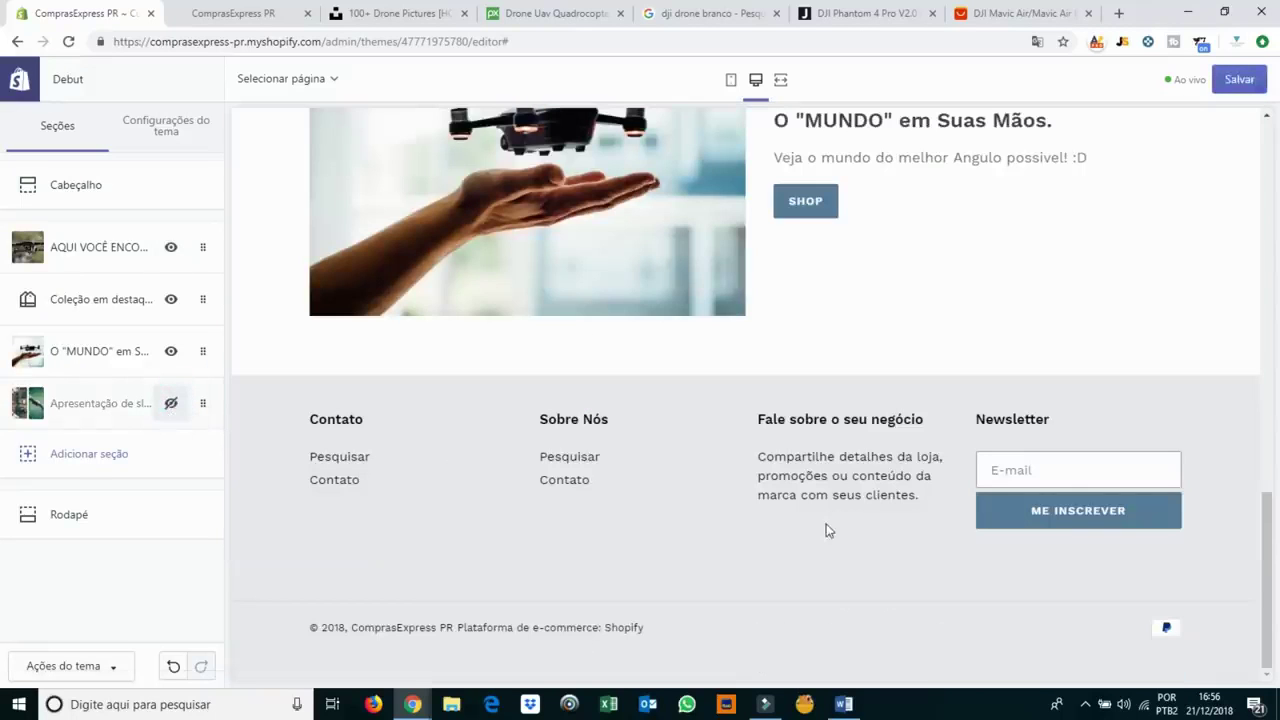
Review the home page preview and the settings of the O "MUNDO" em Suas Mãos section, including its text and link.
scroll(543, 557, up, 13)
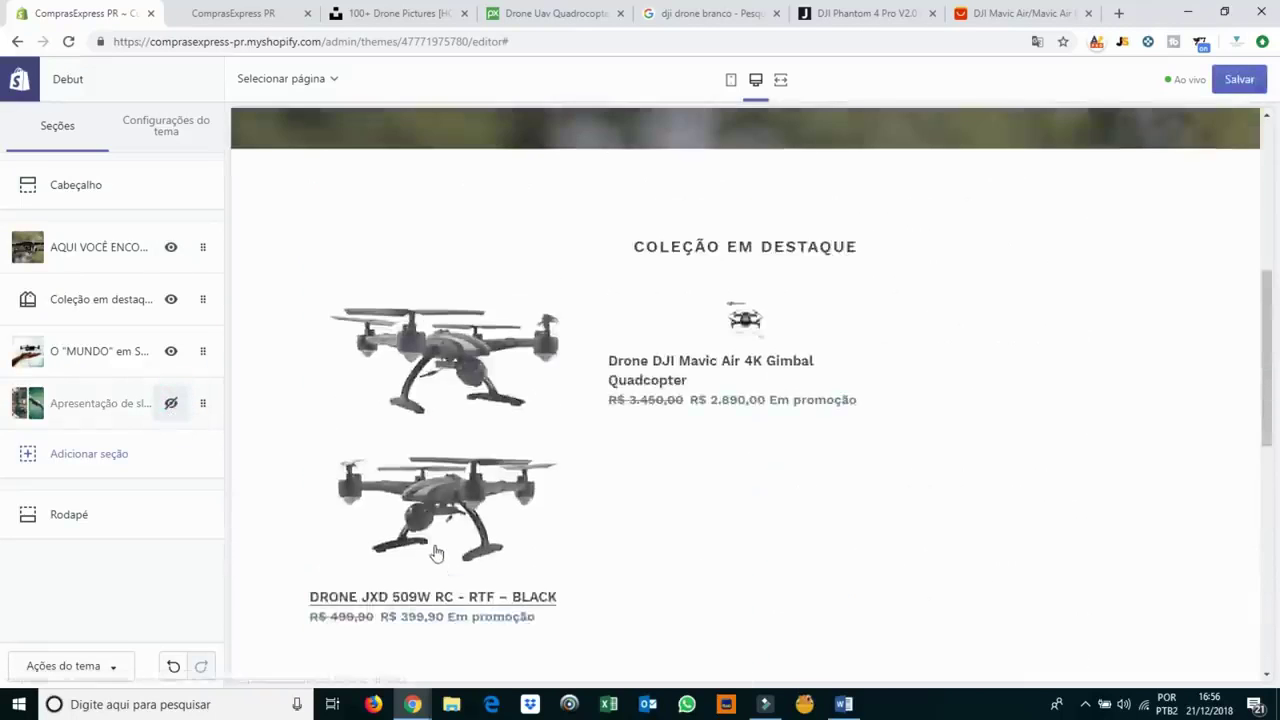
scroll(451, 537, down, 10)
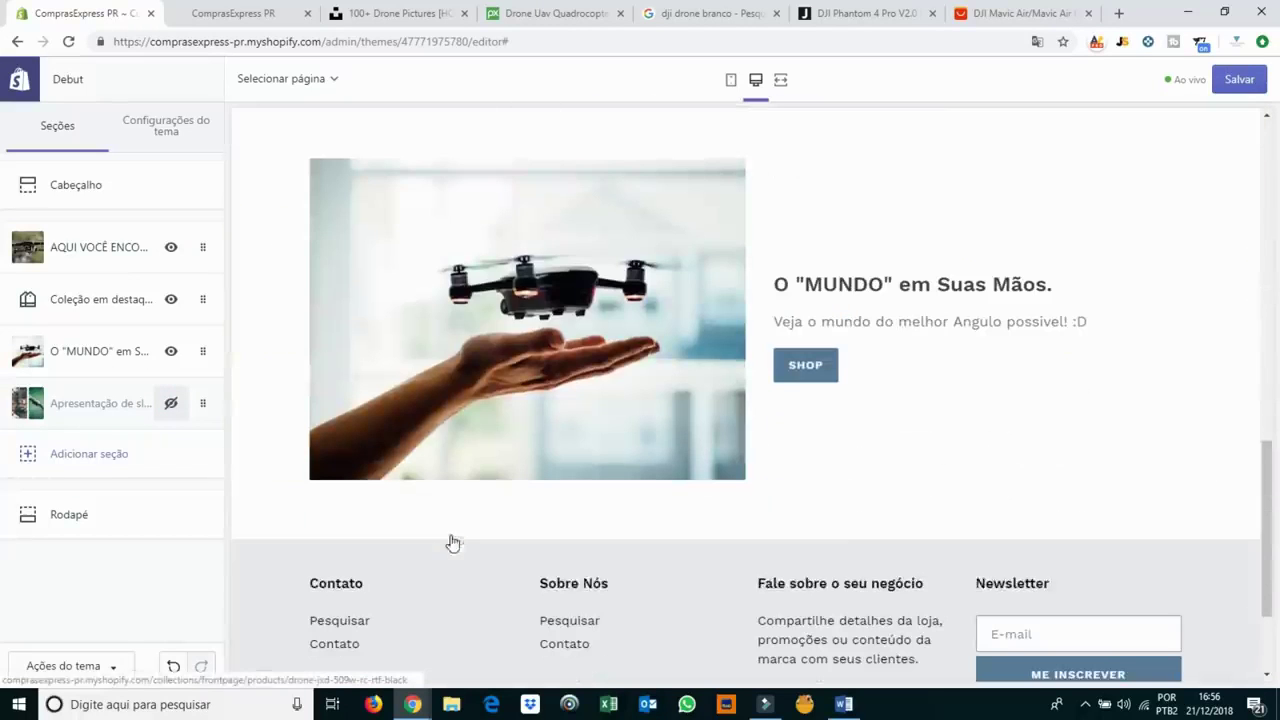
click(72, 352)
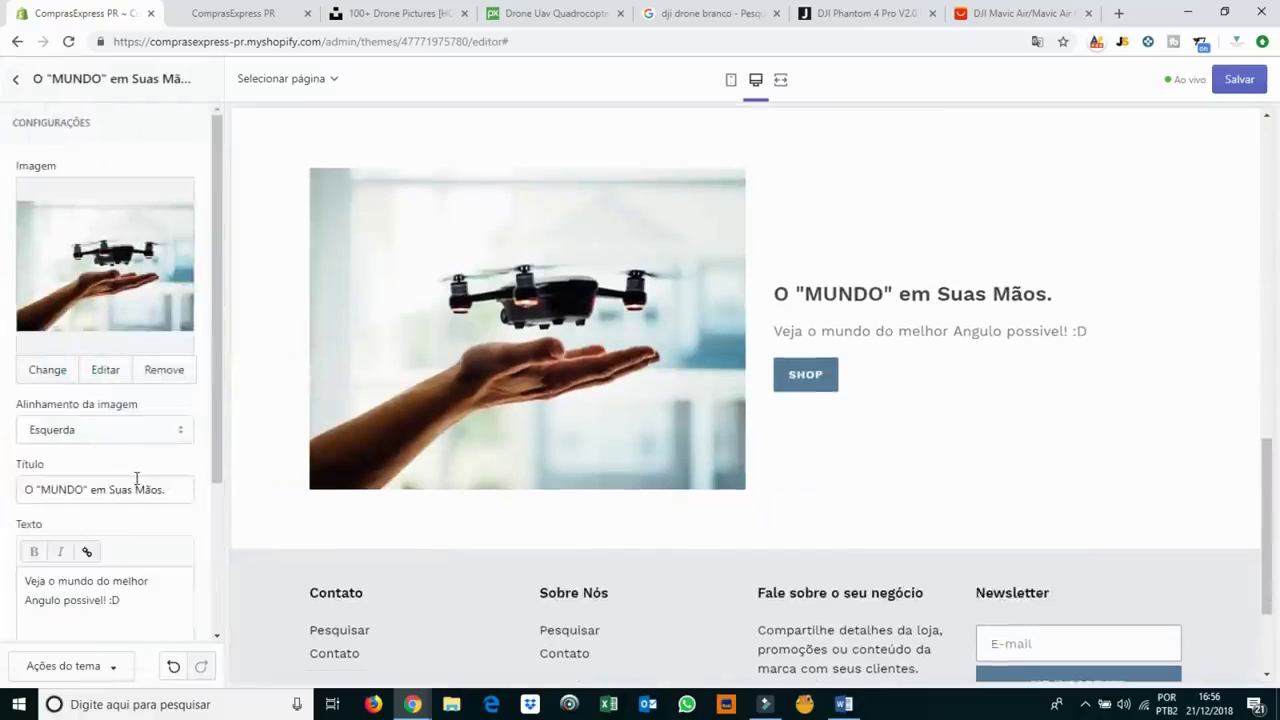
scroll(136, 478, down, 3)
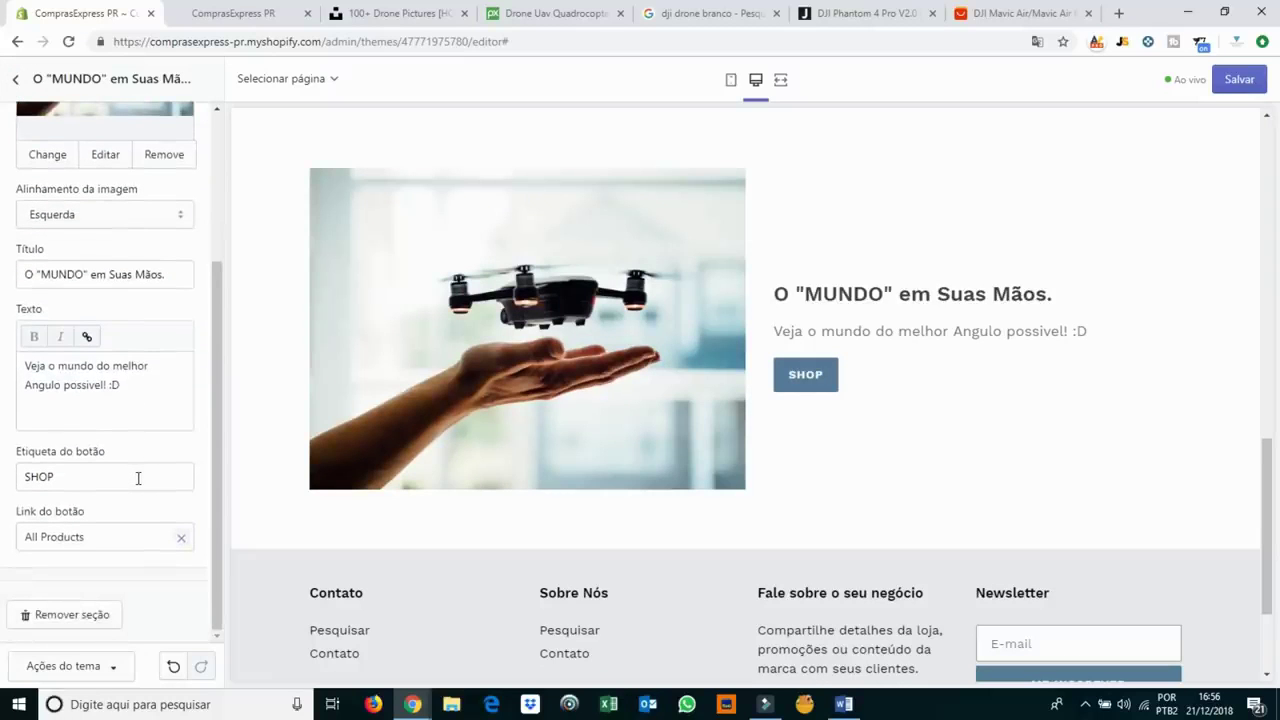
scroll(138, 478, up, 1)
scroll(697, 493, up, 7)
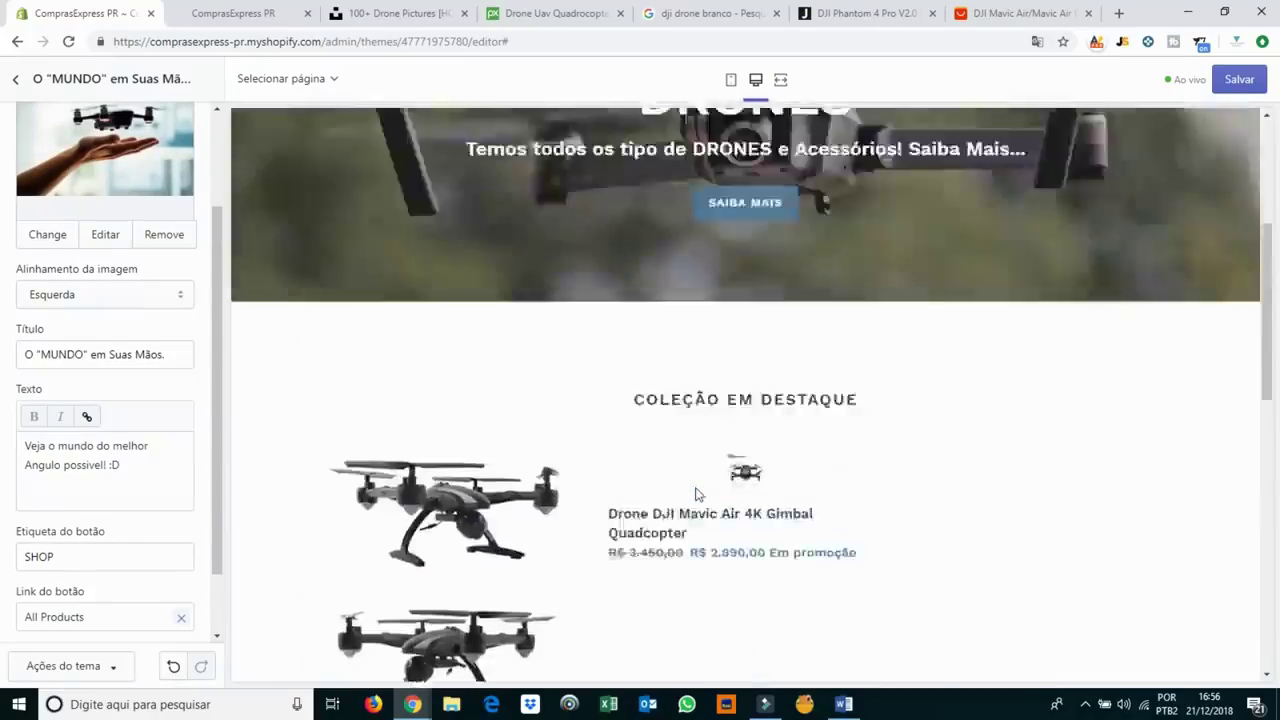
scroll(697, 493, up, 3)
scroll(680, 480, down, 7)
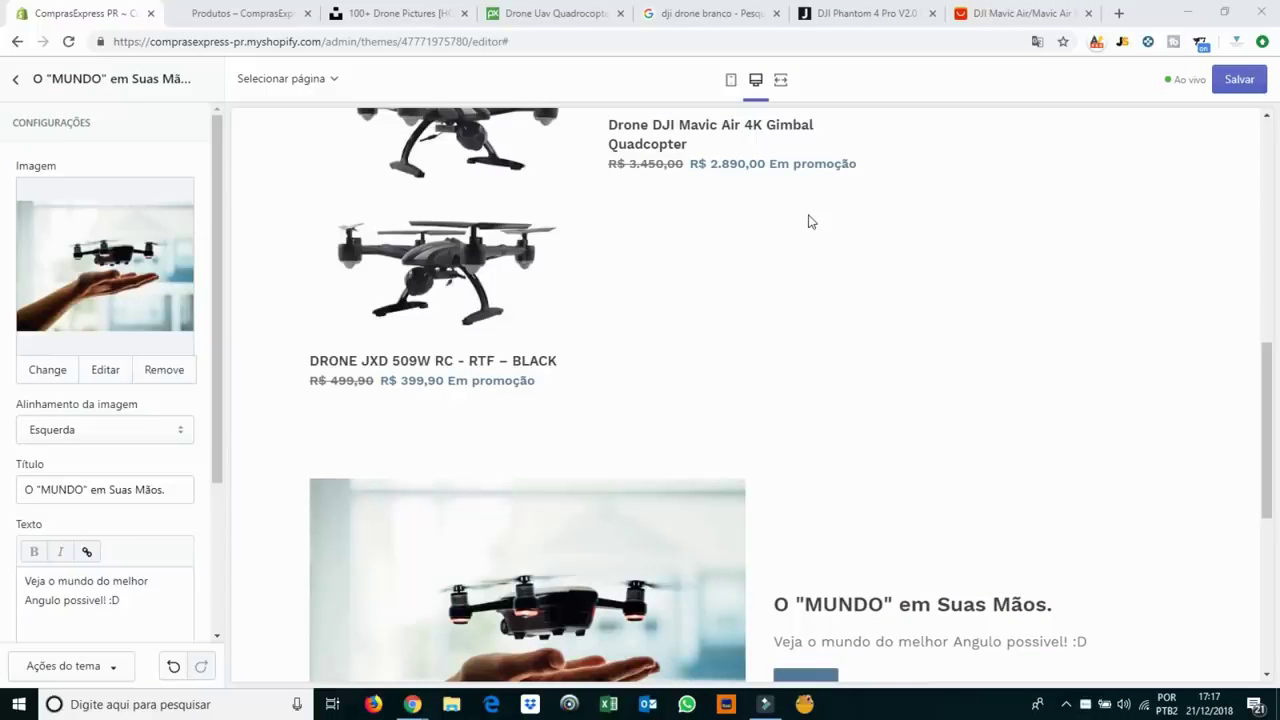
Close the "dji drone branco" image search page and exit the Debut theme editor to the admin's Temas page.
click(777, 13)
scroll(423, 183, up, 7)
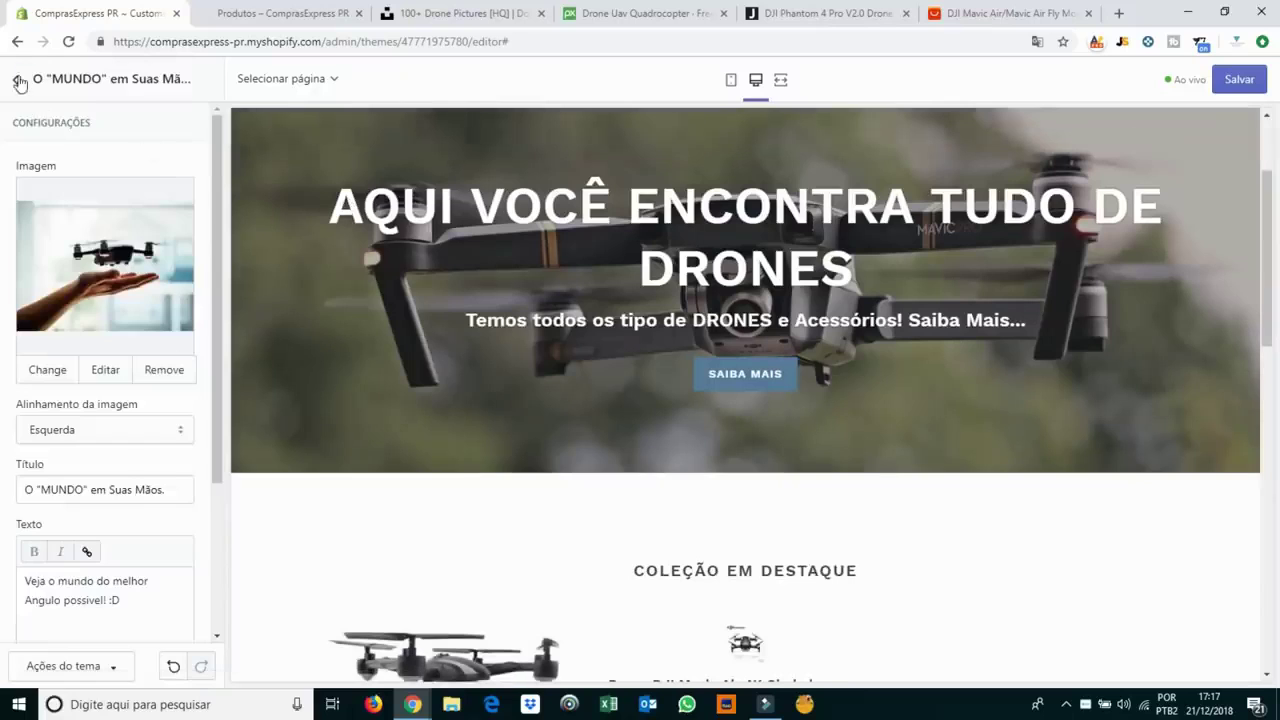
click(19, 81)
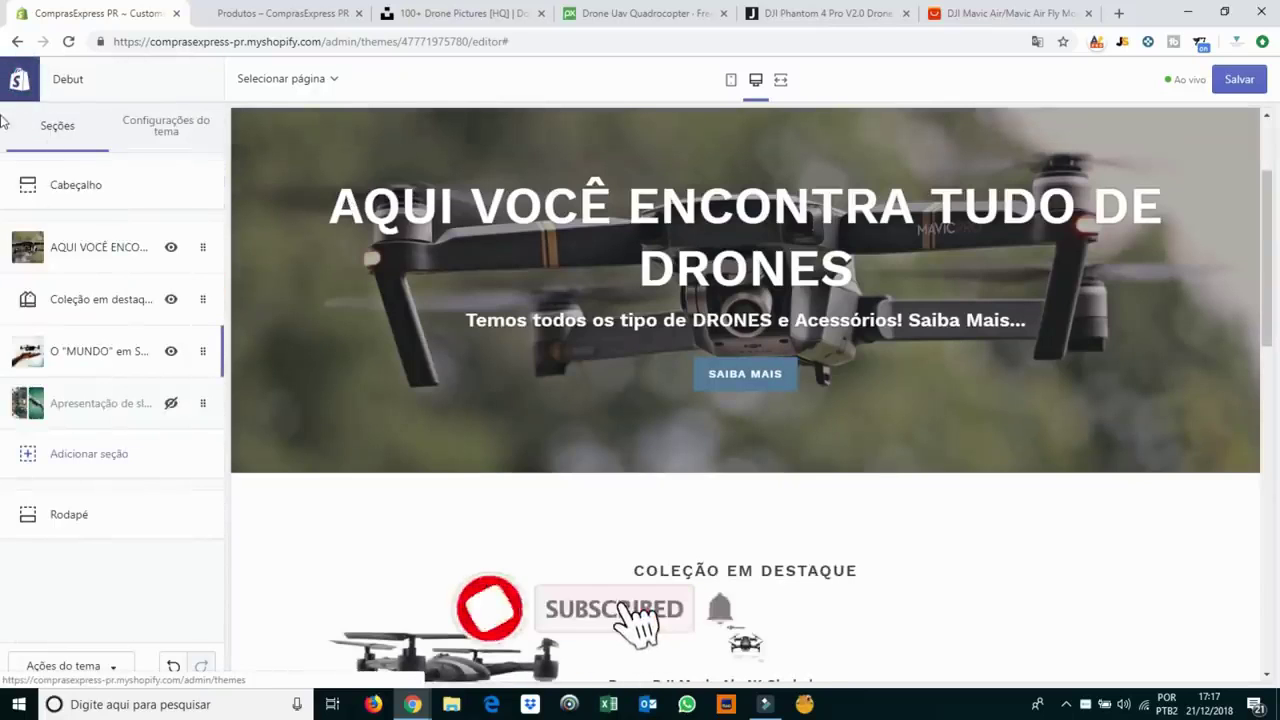
click(19, 79)
click(700, 132)
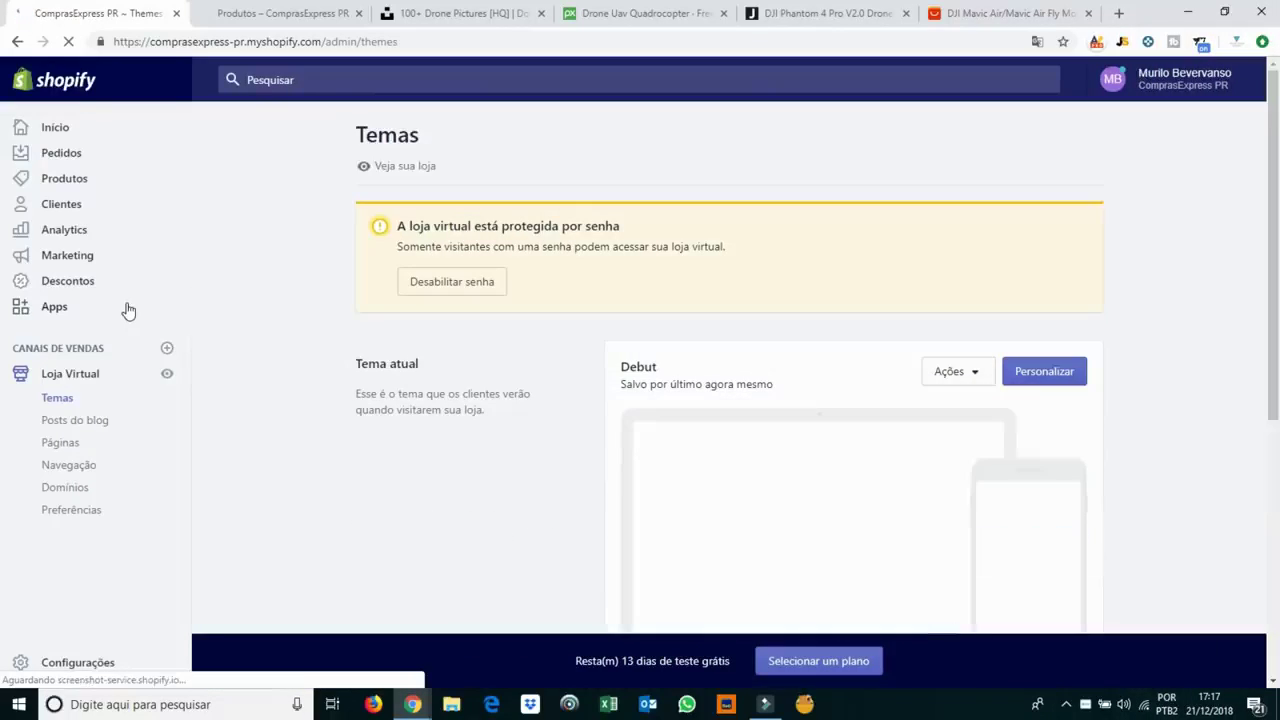
Open the store's Apps page, visit the Shopify App Store, and check the suggested apps in the admin.
click(54, 310)
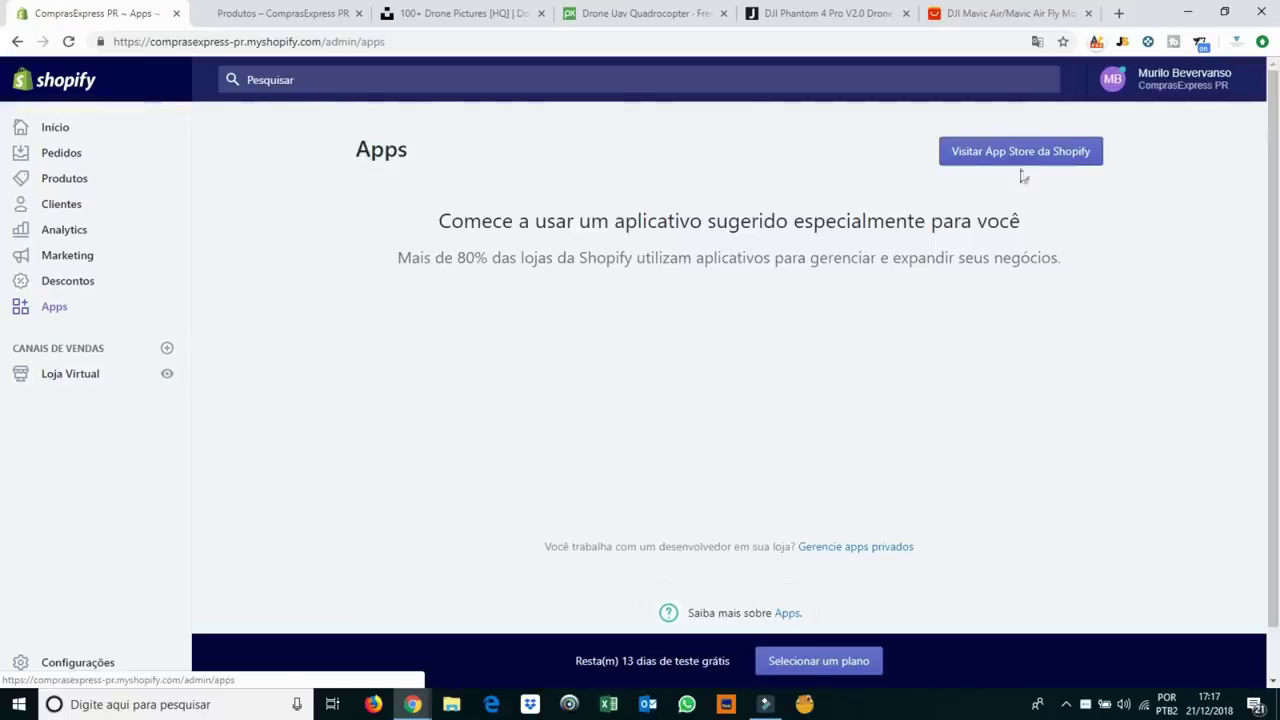
click(1013, 152)
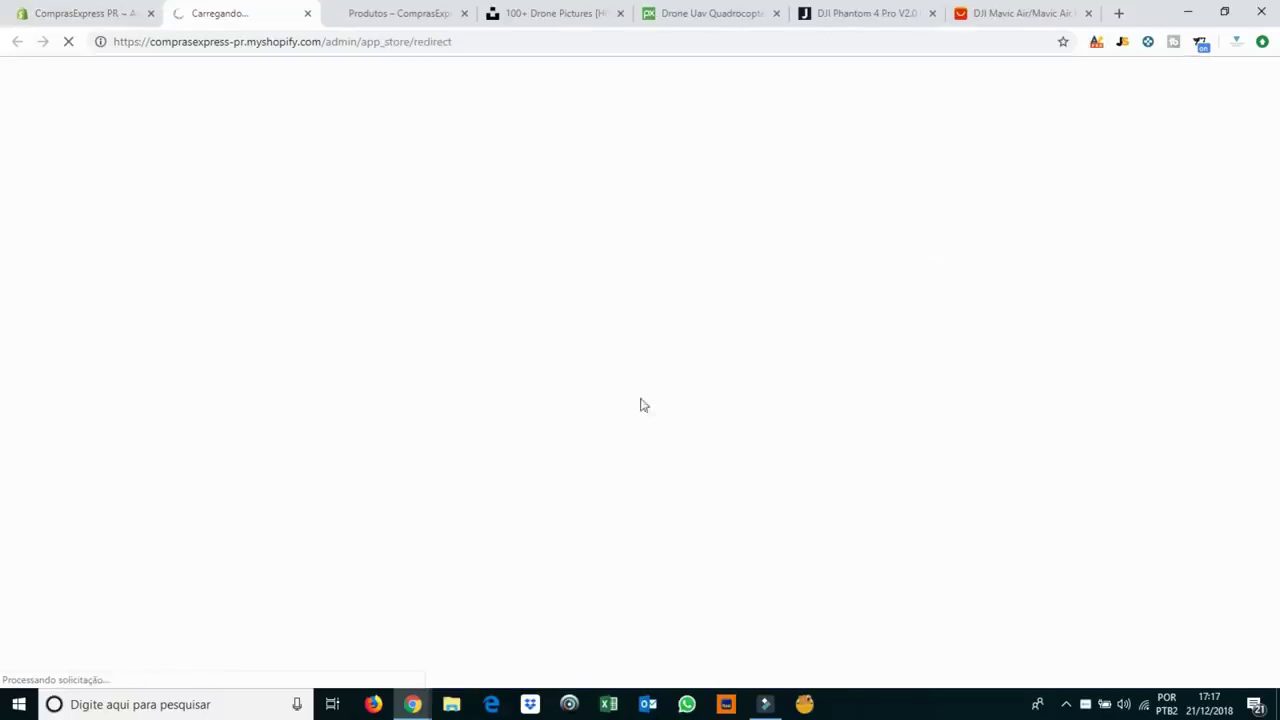
click(112, 10)
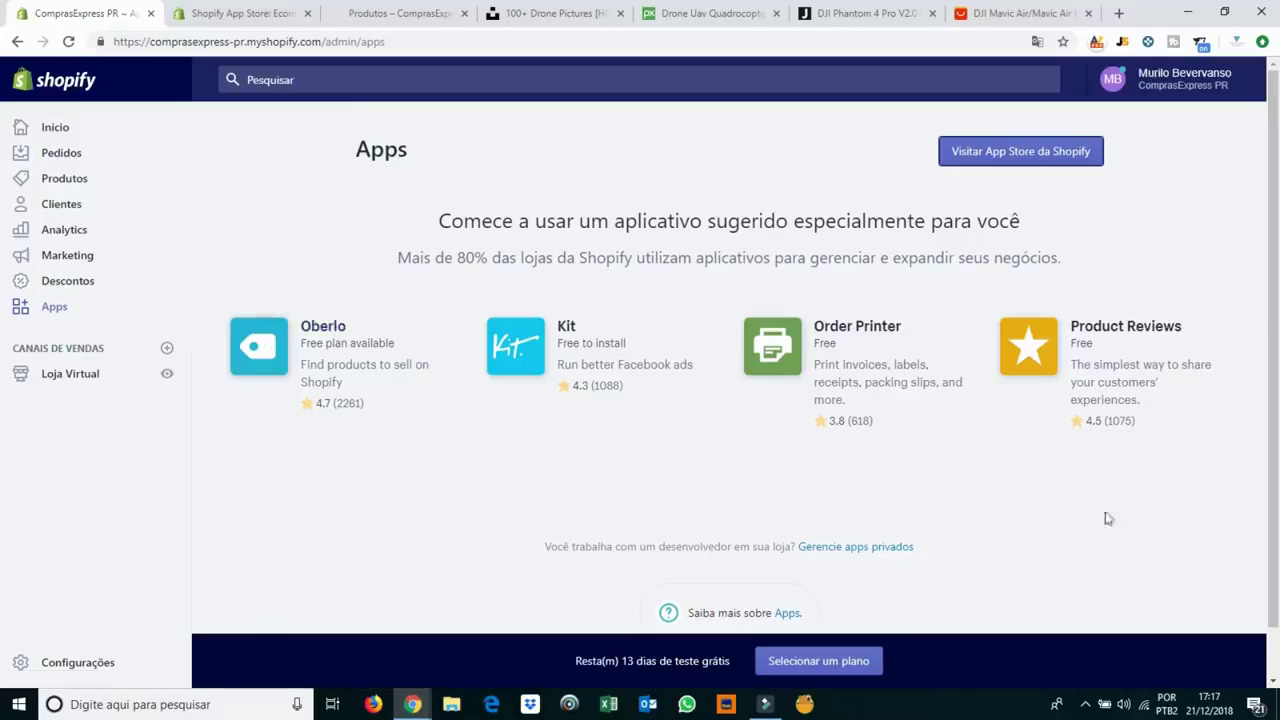
click(229, 6)
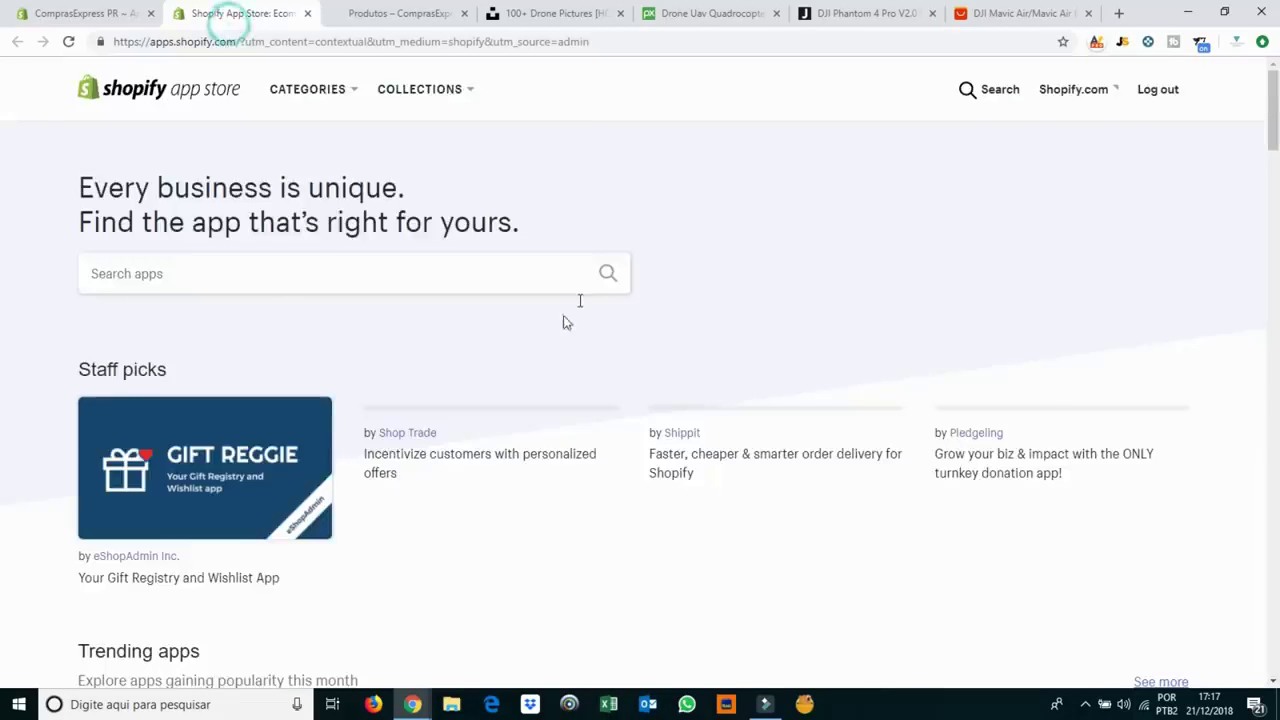
Search the Shopify App Store for "oberlo" and open the Oberlo app's listing.
click(165, 302)
text(o)
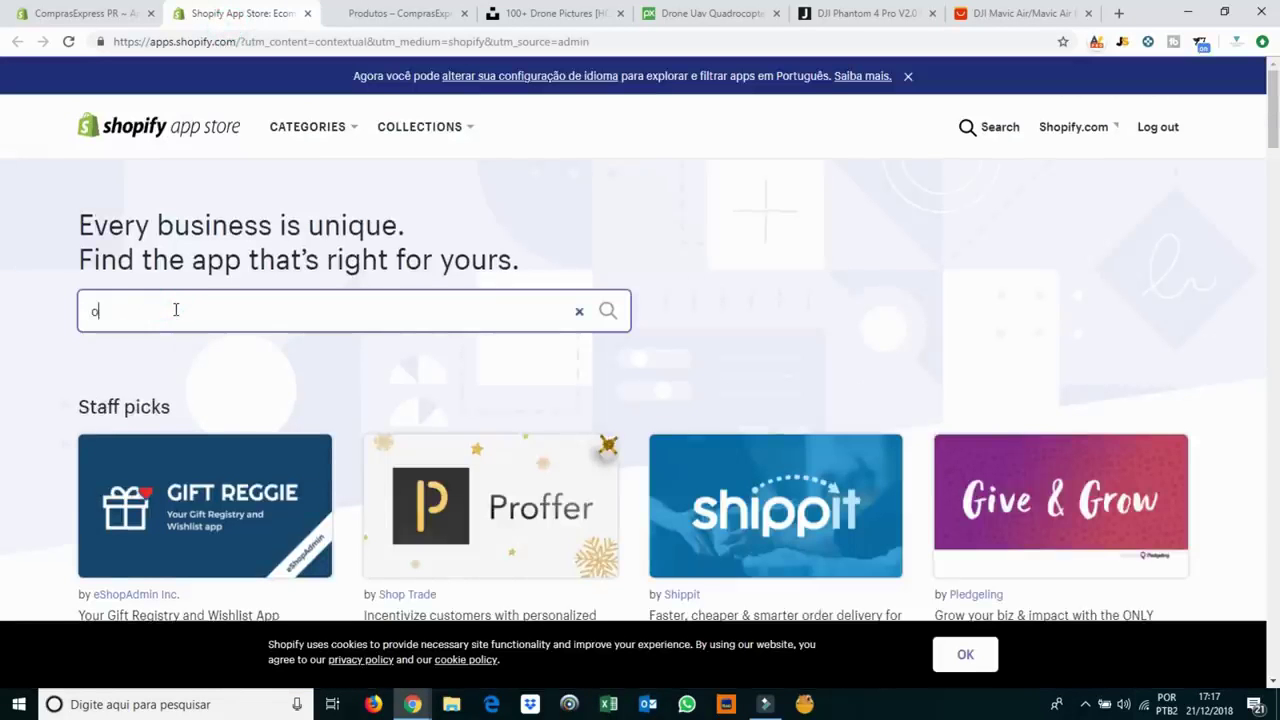
text(elobrl)
text(rlo)
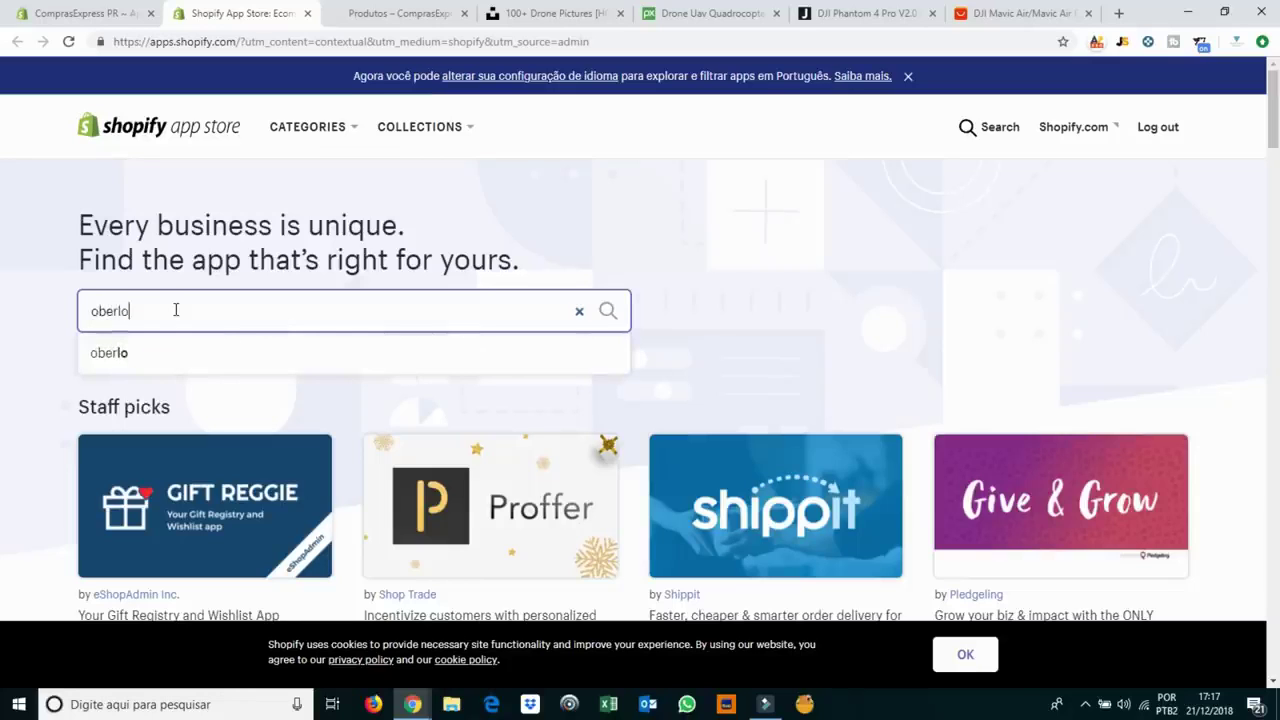
click(609, 314)
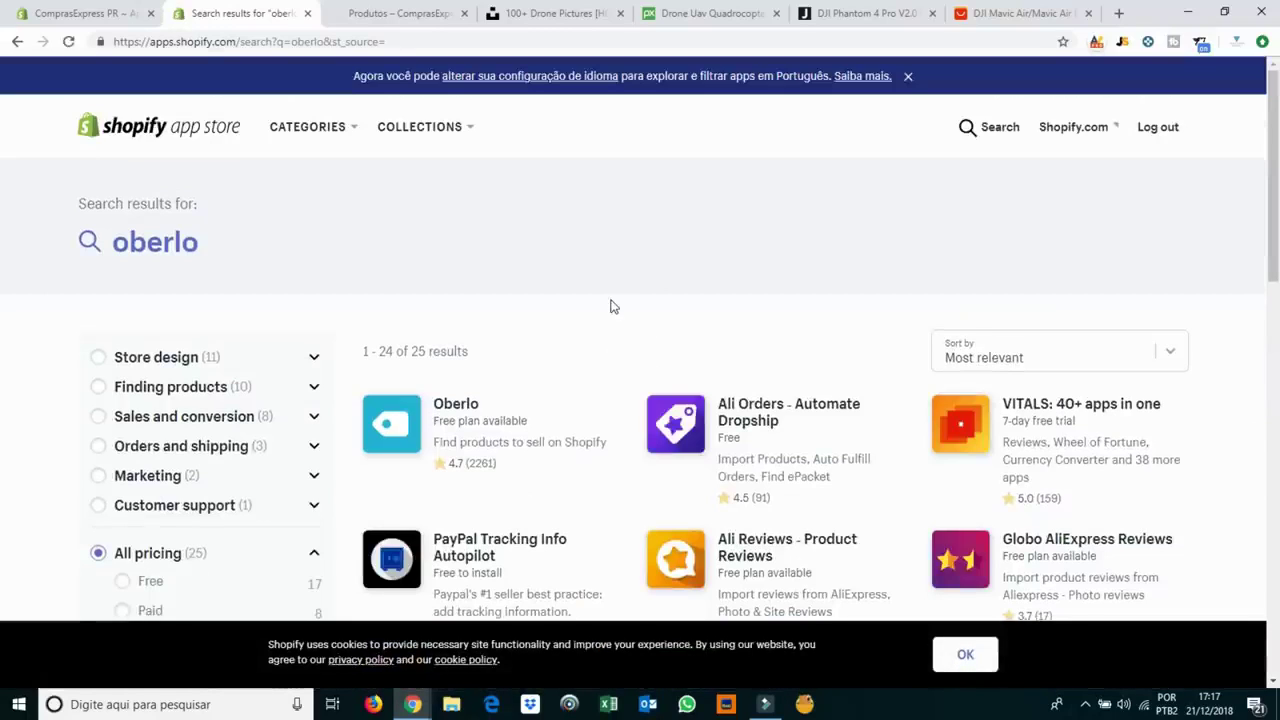
click(394, 422)
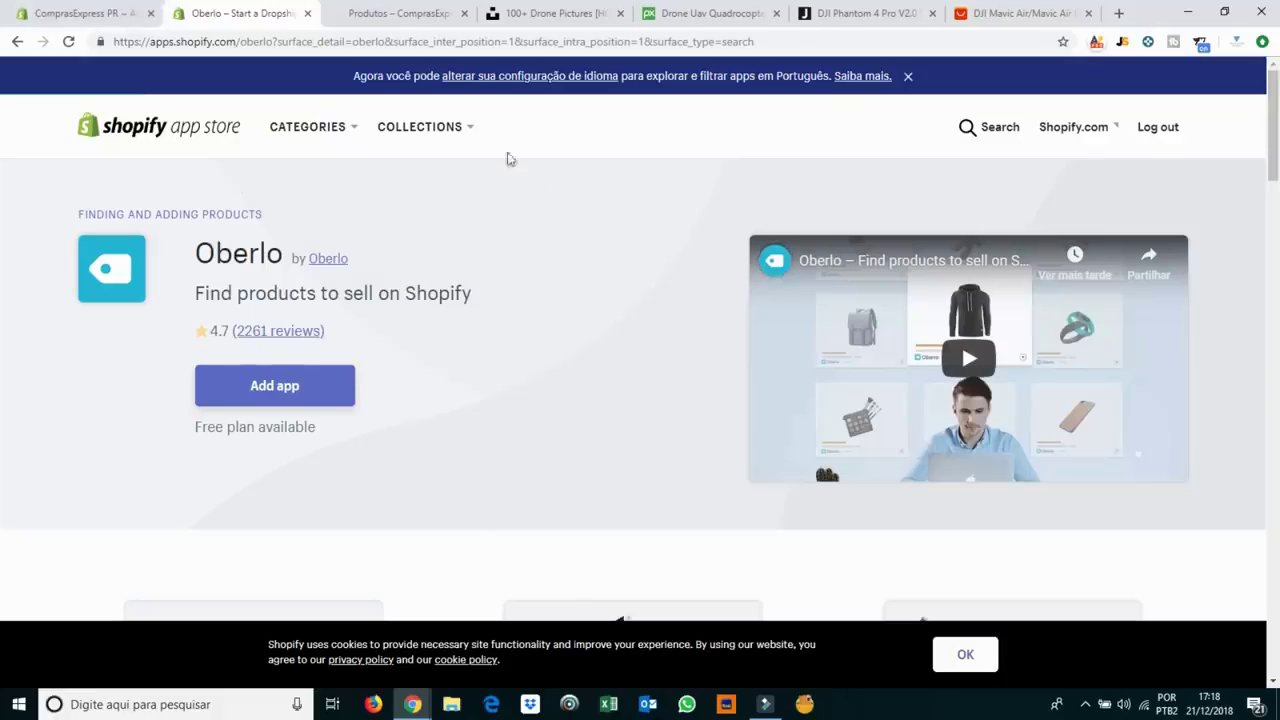
Add the Oberlo app to the store and approve its installation after reviewing the requested permissions.
click(278, 390)
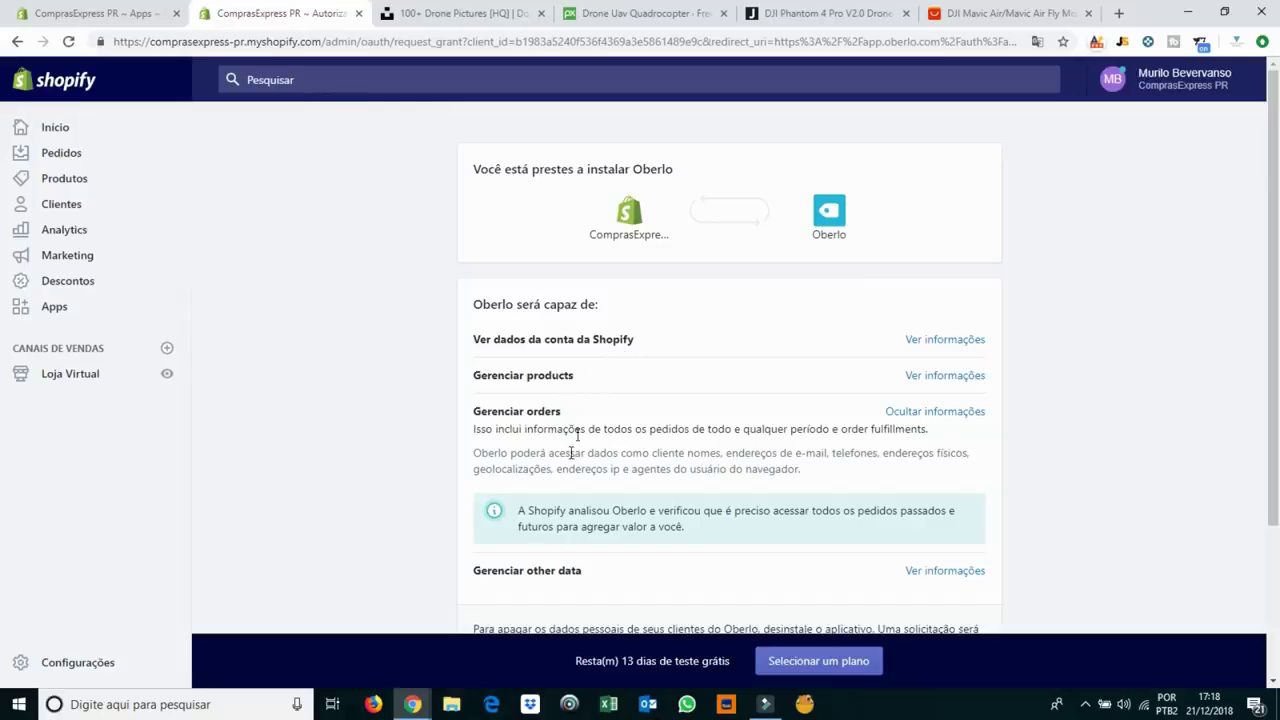
scroll(686, 407, down, 2)
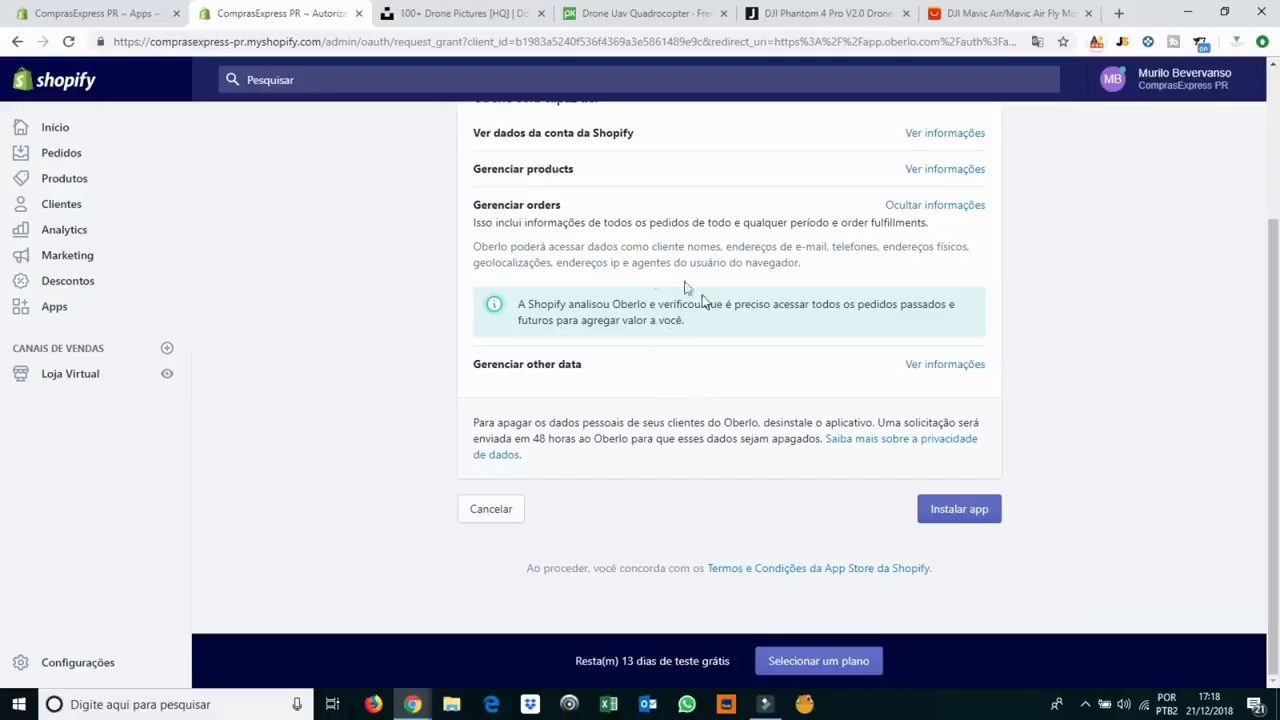
click(951, 510)
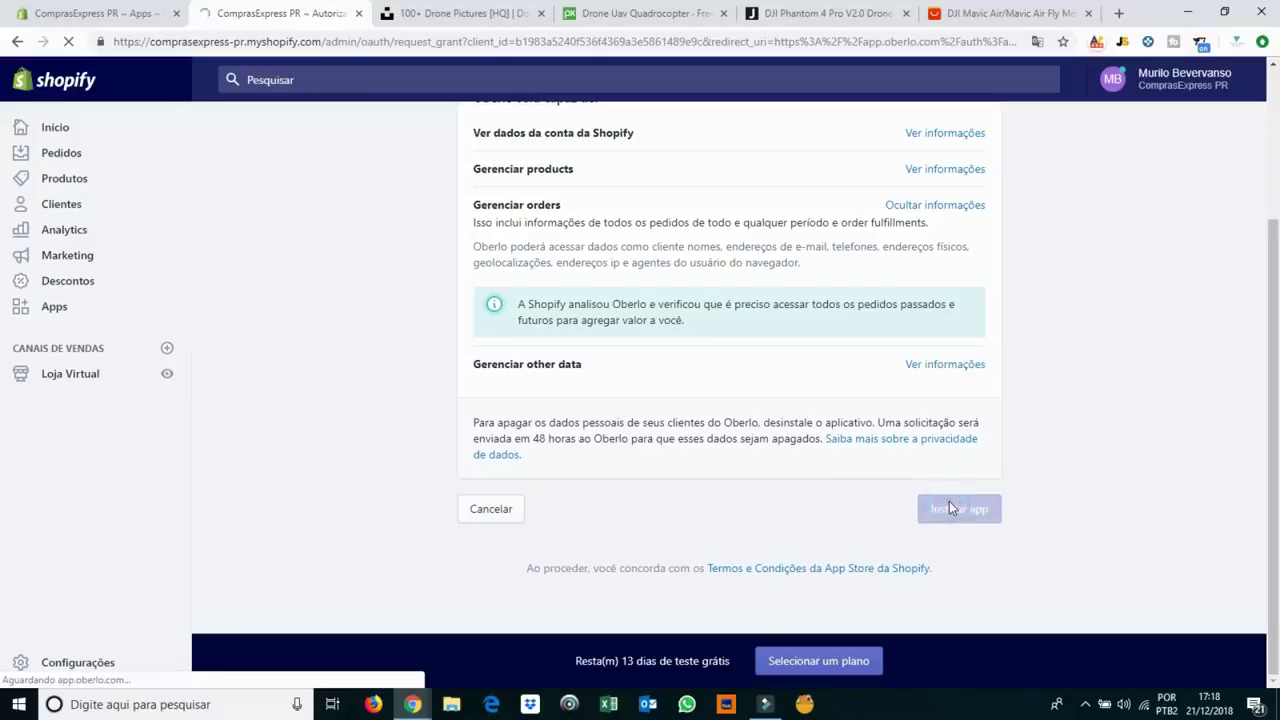
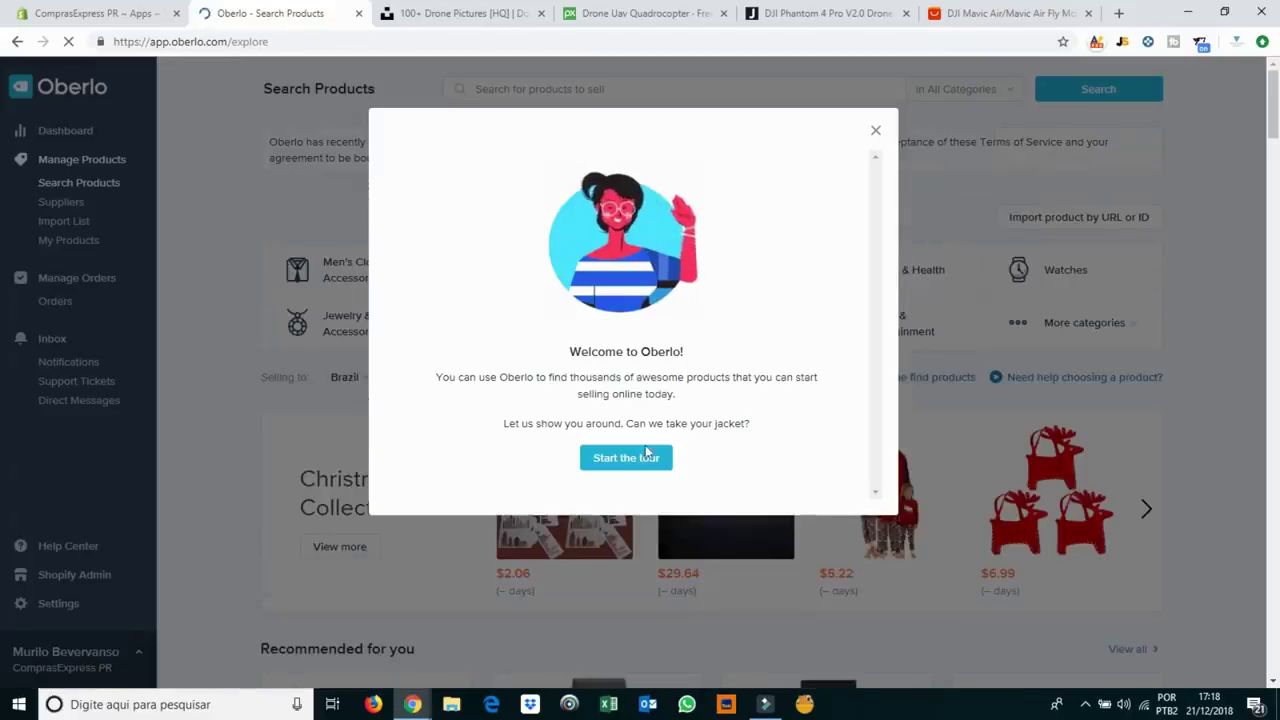
Dismiss Oberlo's welcome tour without starting it.
scroll(705, 352, down, 3)
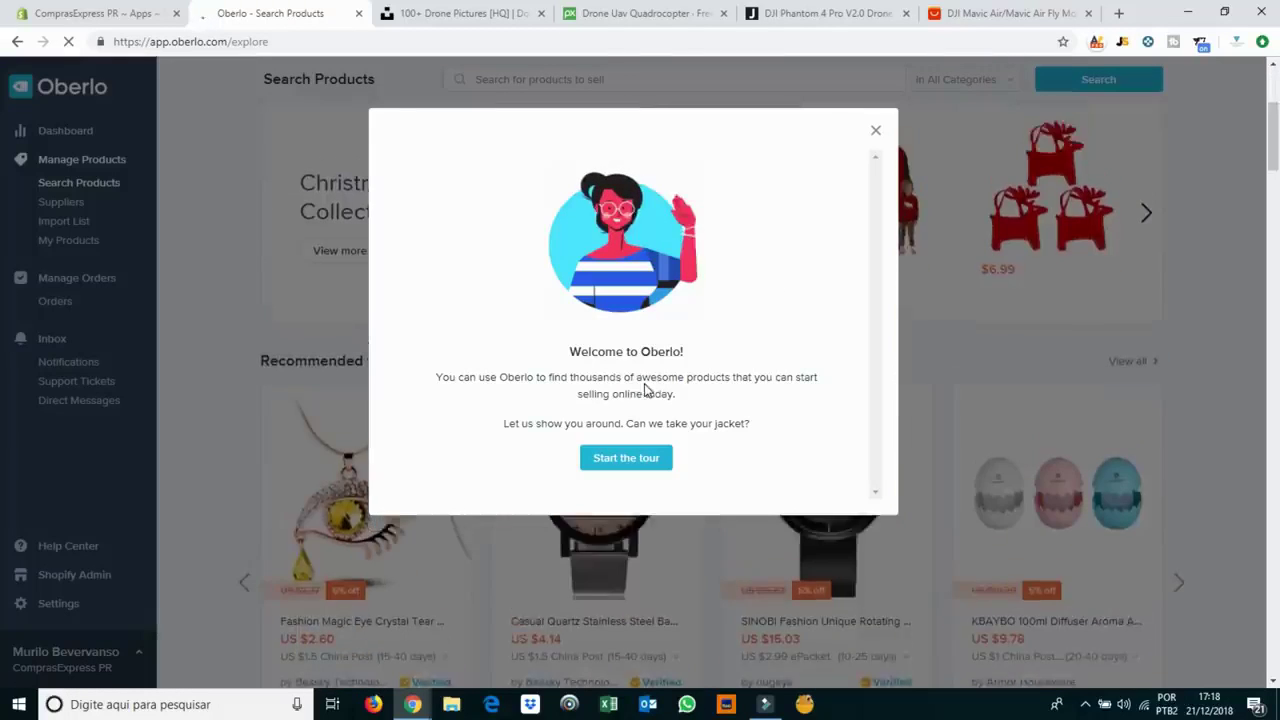
scroll(645, 390, up, 3)
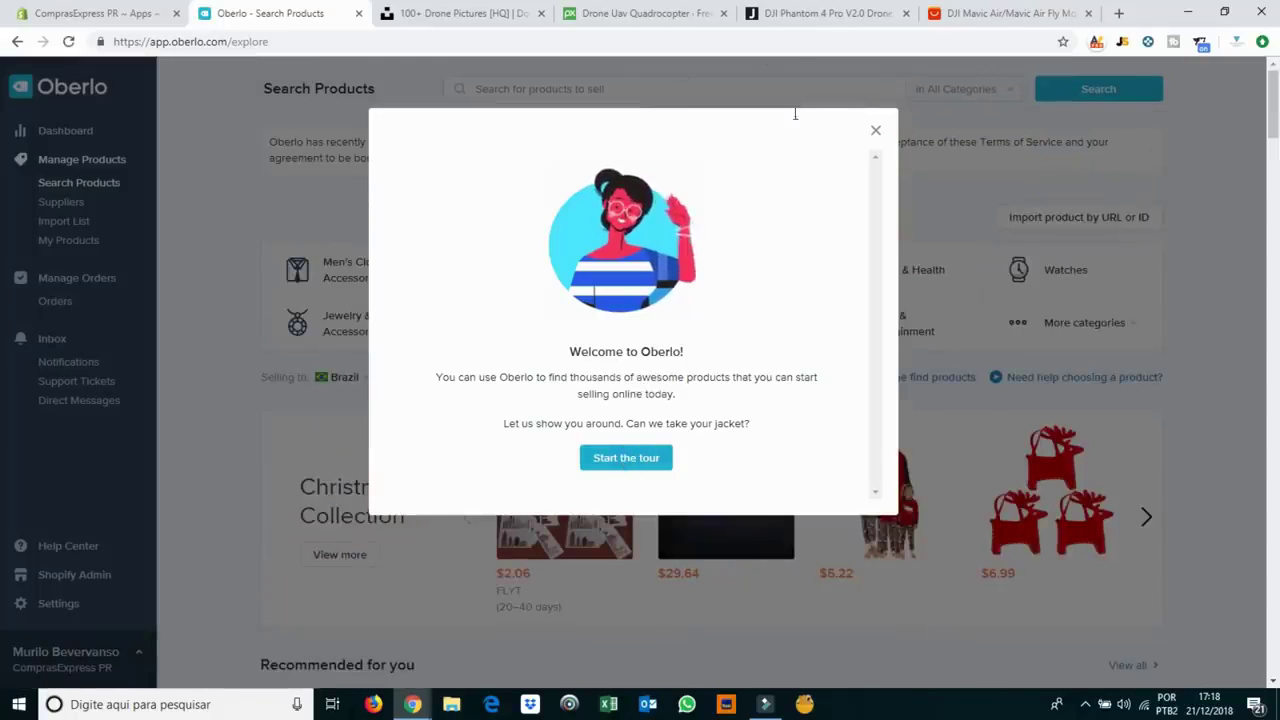
click(875, 130)
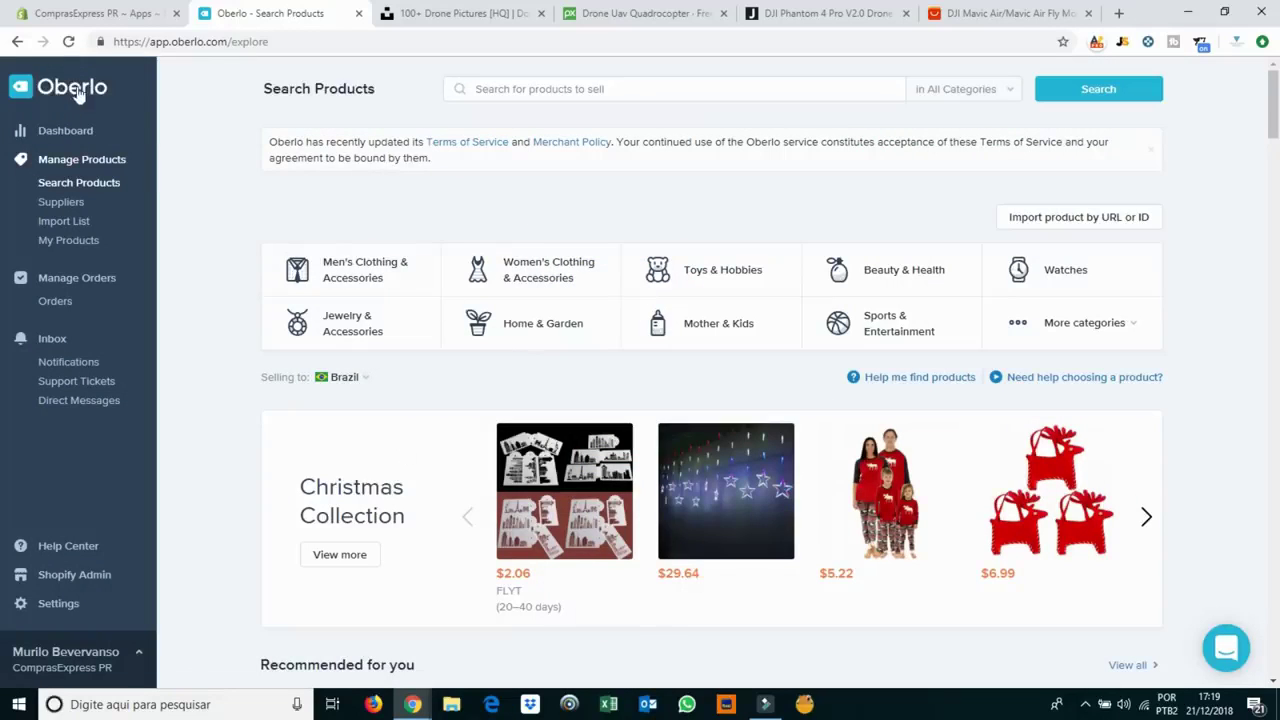
Browse Oberlo's recommended, verified supplier, best selling, fast shipping and trending product sections.
scroll(470, 490, down, 5)
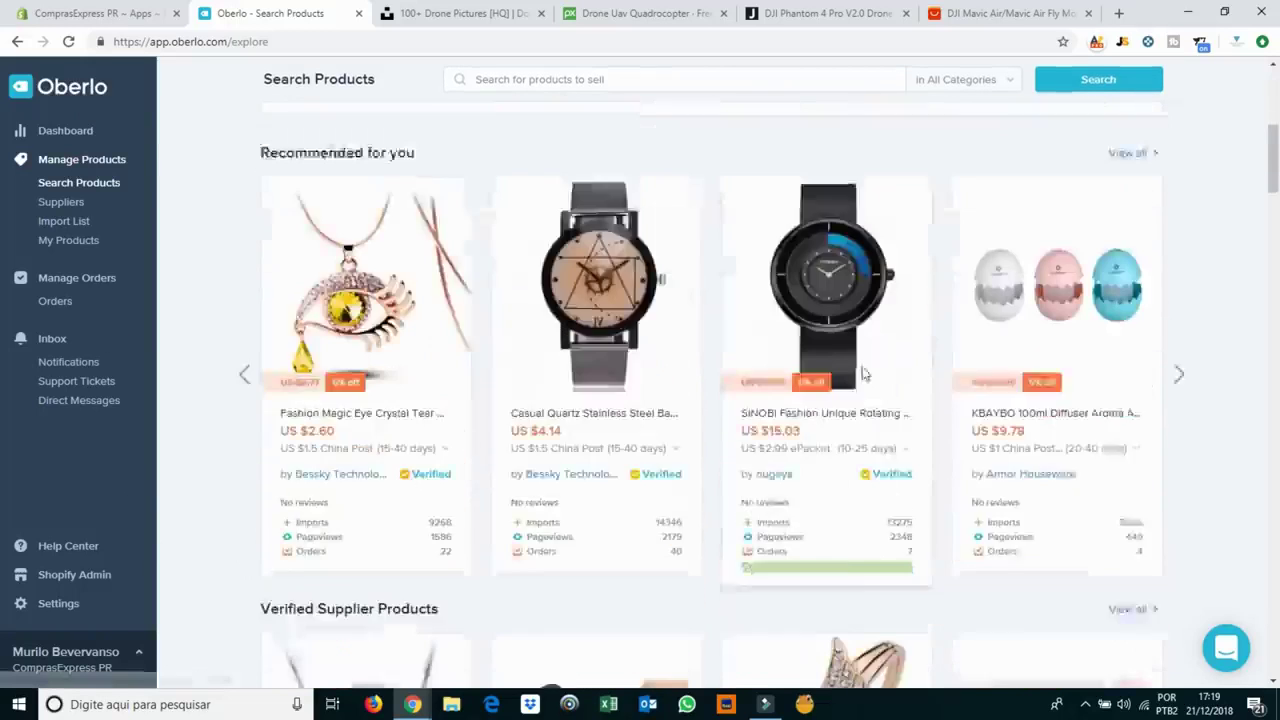
scroll(863, 374, down, 5)
scroll(651, 349, down, 3)
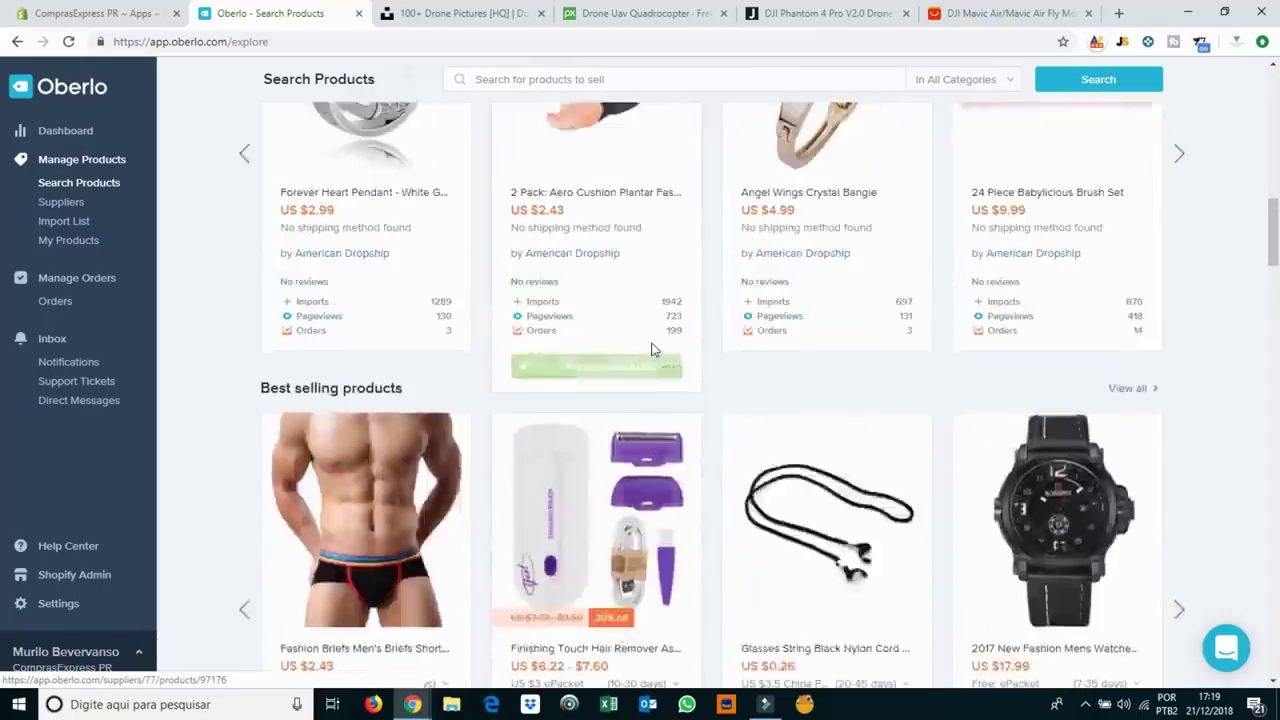
scroll(651, 349, up, 5)
scroll(790, 300, up, 1)
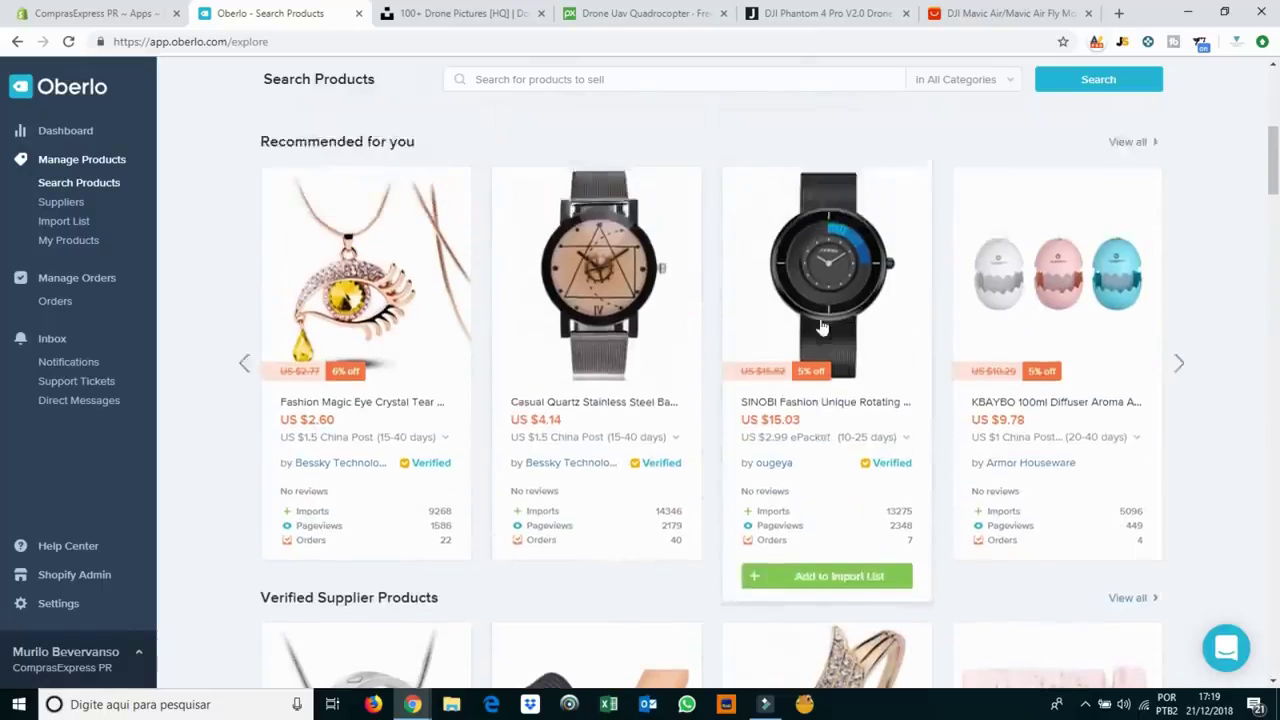
scroll(820, 325, up, 5)
scroll(812, 300, down, 2)
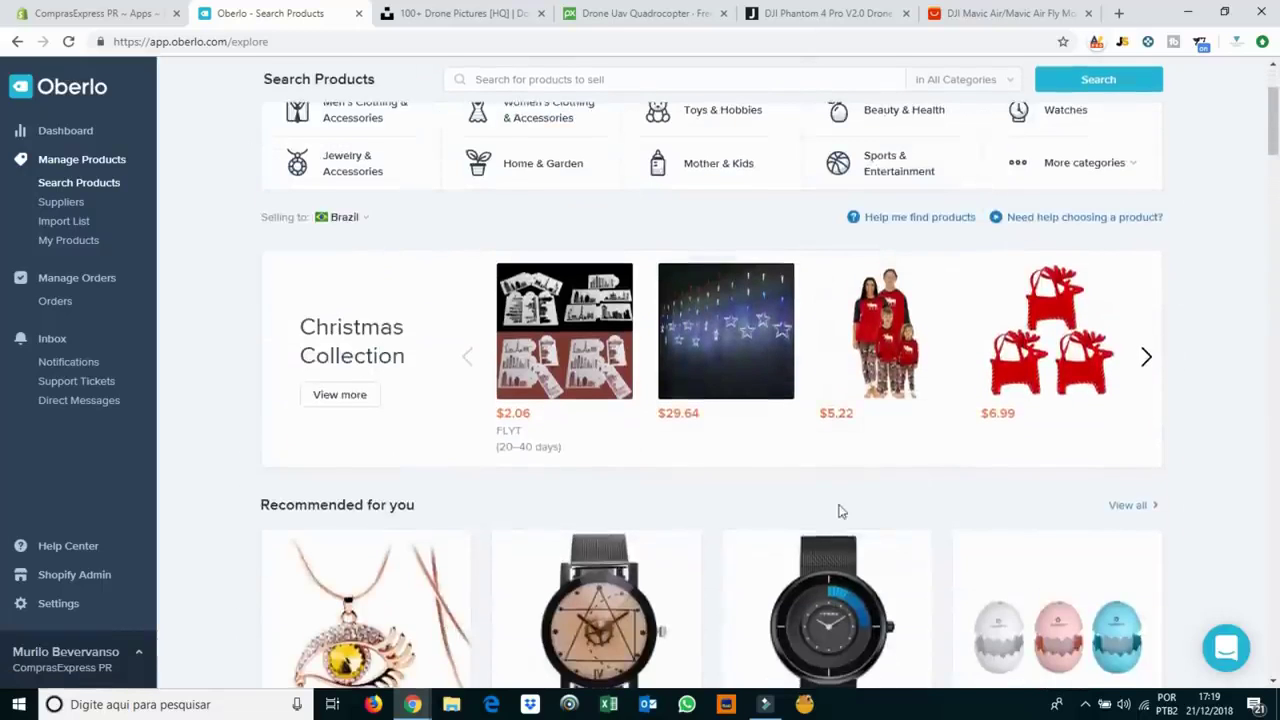
scroll(807, 475, down, 10)
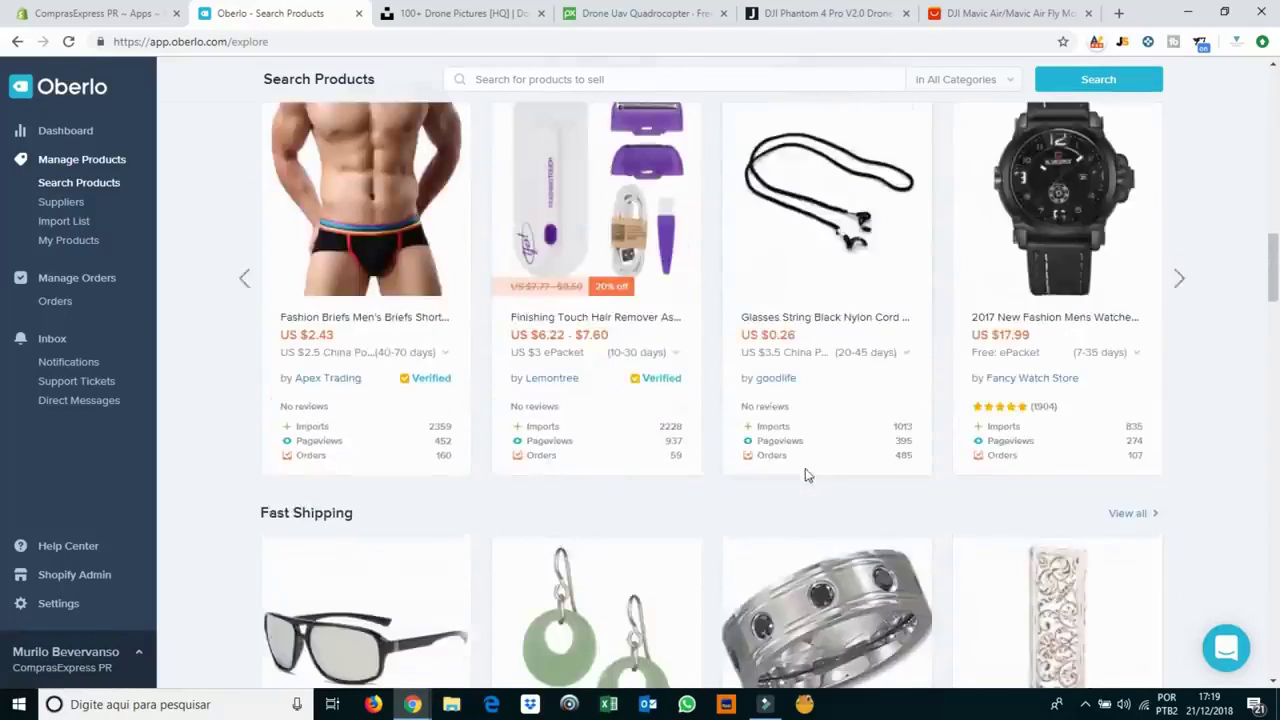
scroll(807, 475, down, 4)
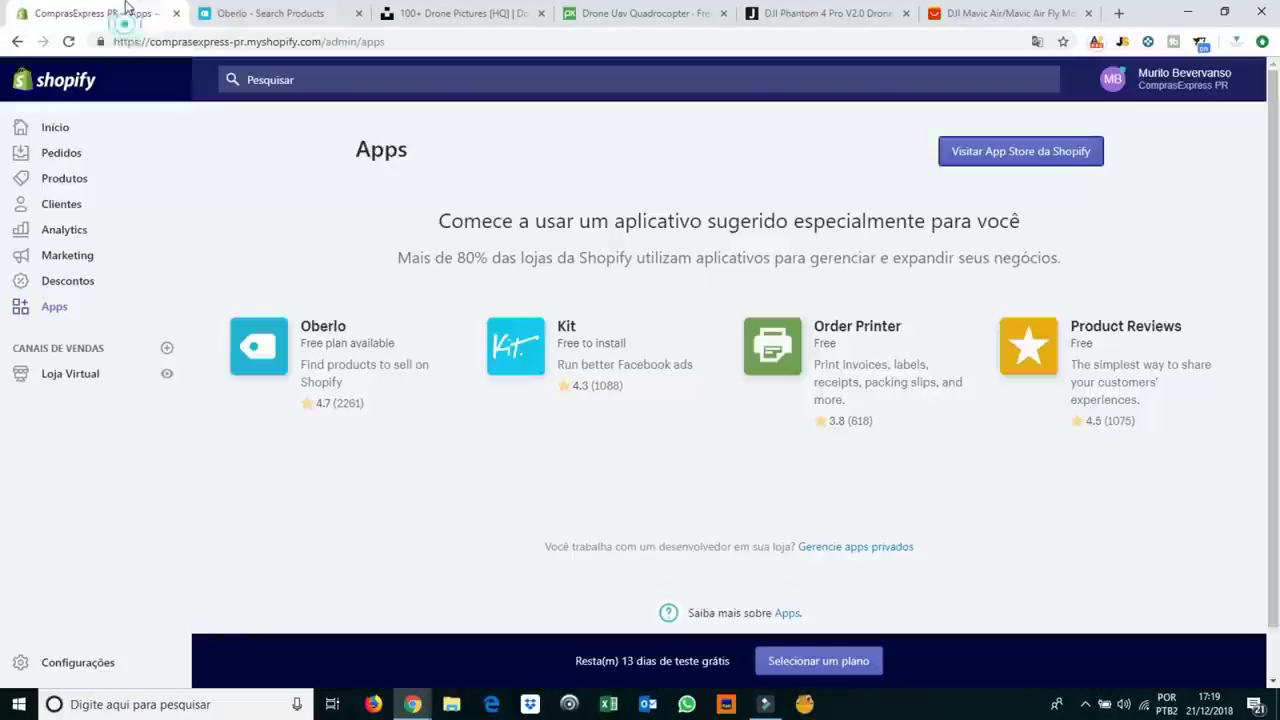
click(110, 14)
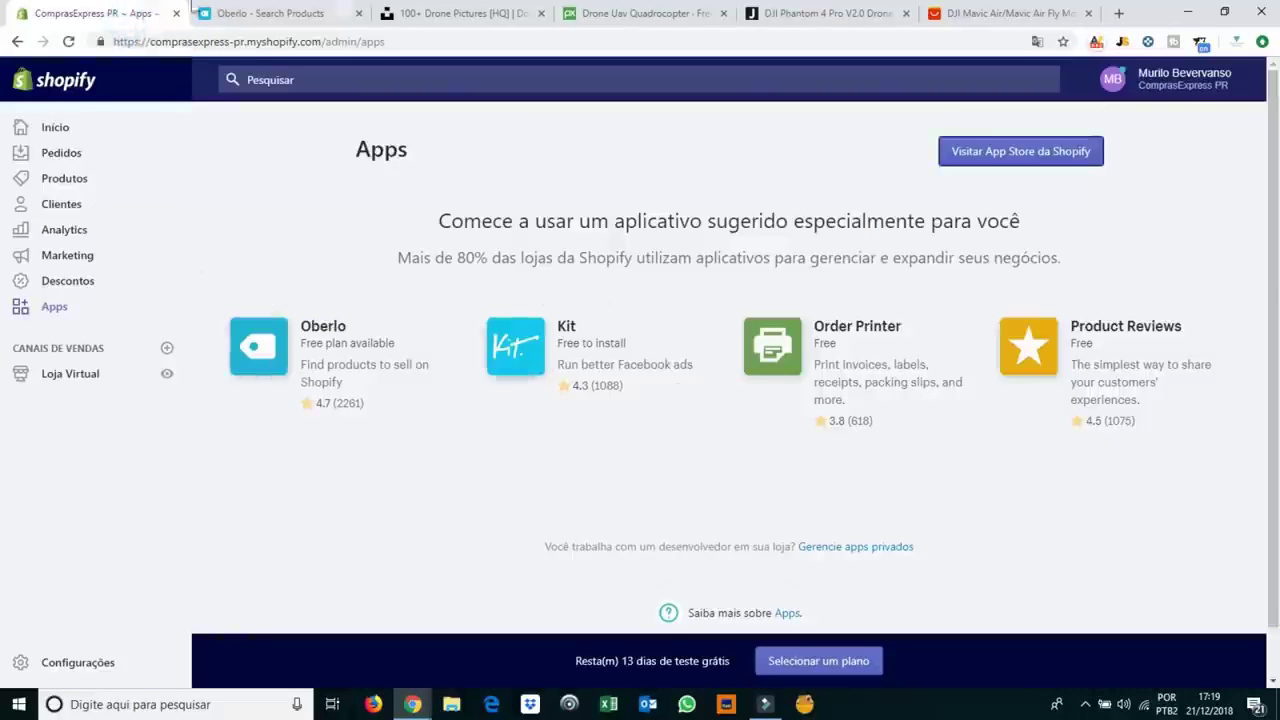
click(262, 13)
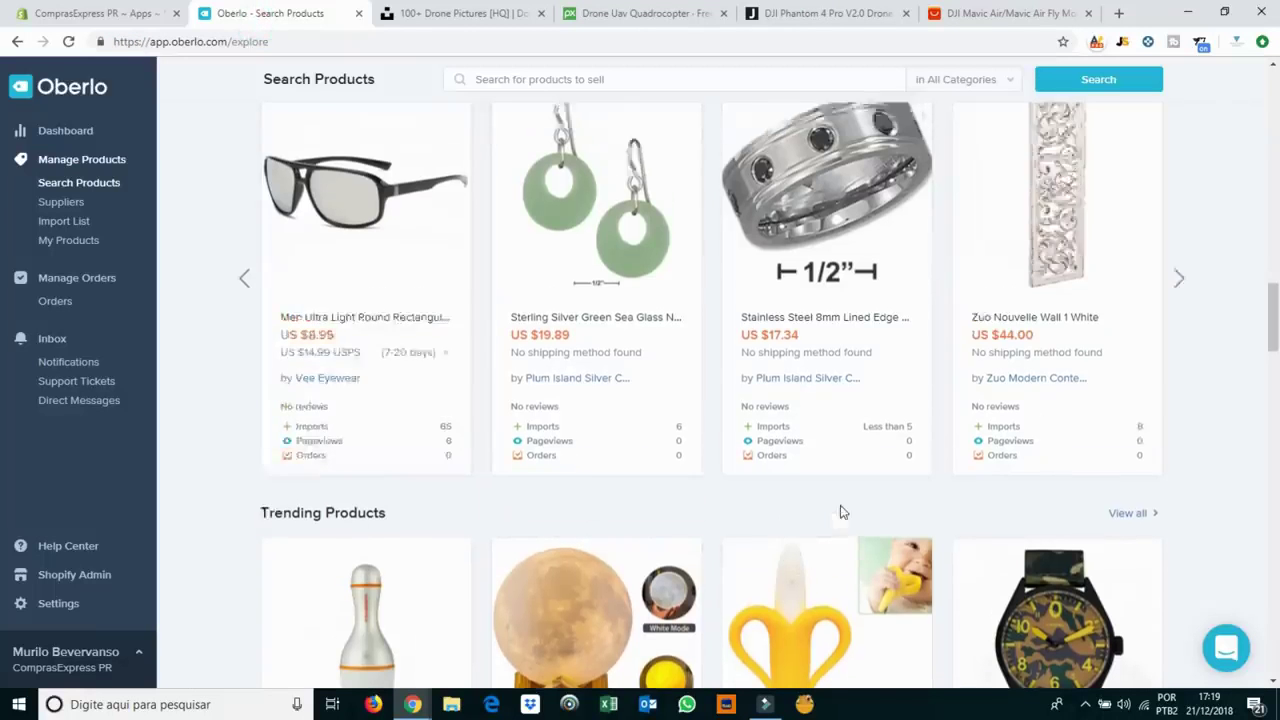
scroll(838, 510, down, 10)
scroll(838, 510, up, 10)
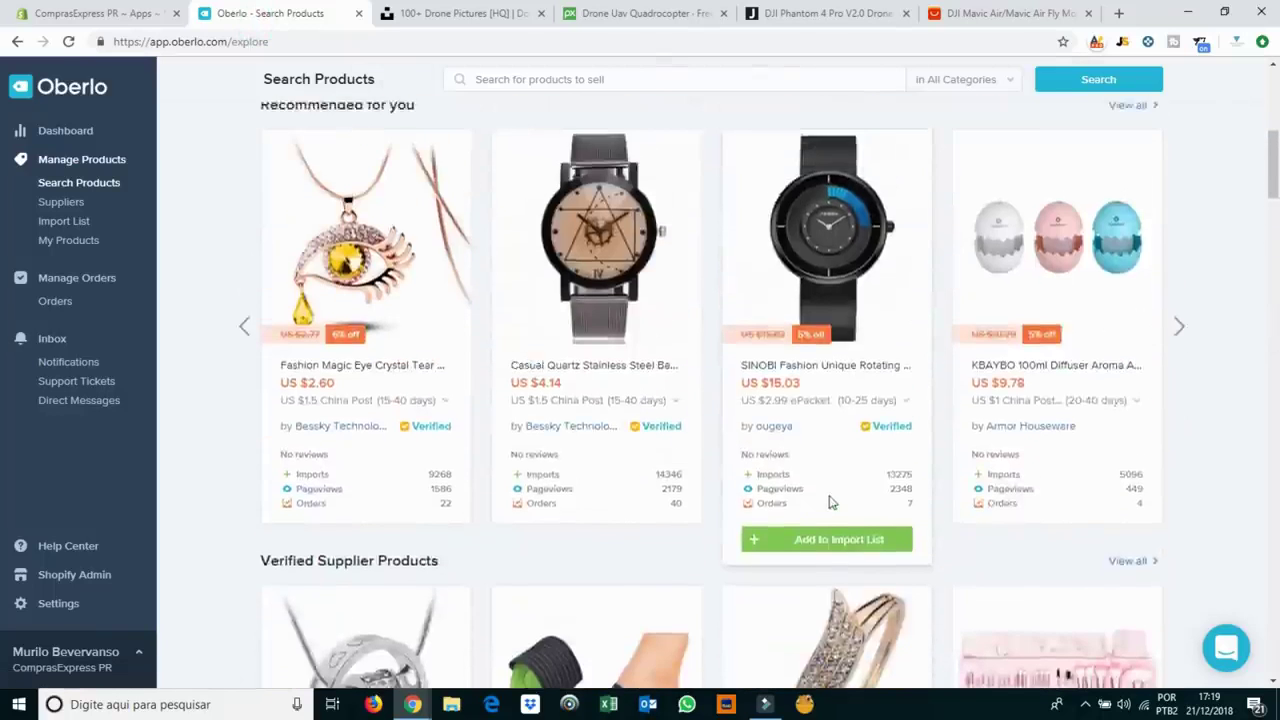
Search Oberlo's product catalogue for "drone dji".
scroll(618, 269, up, 2)
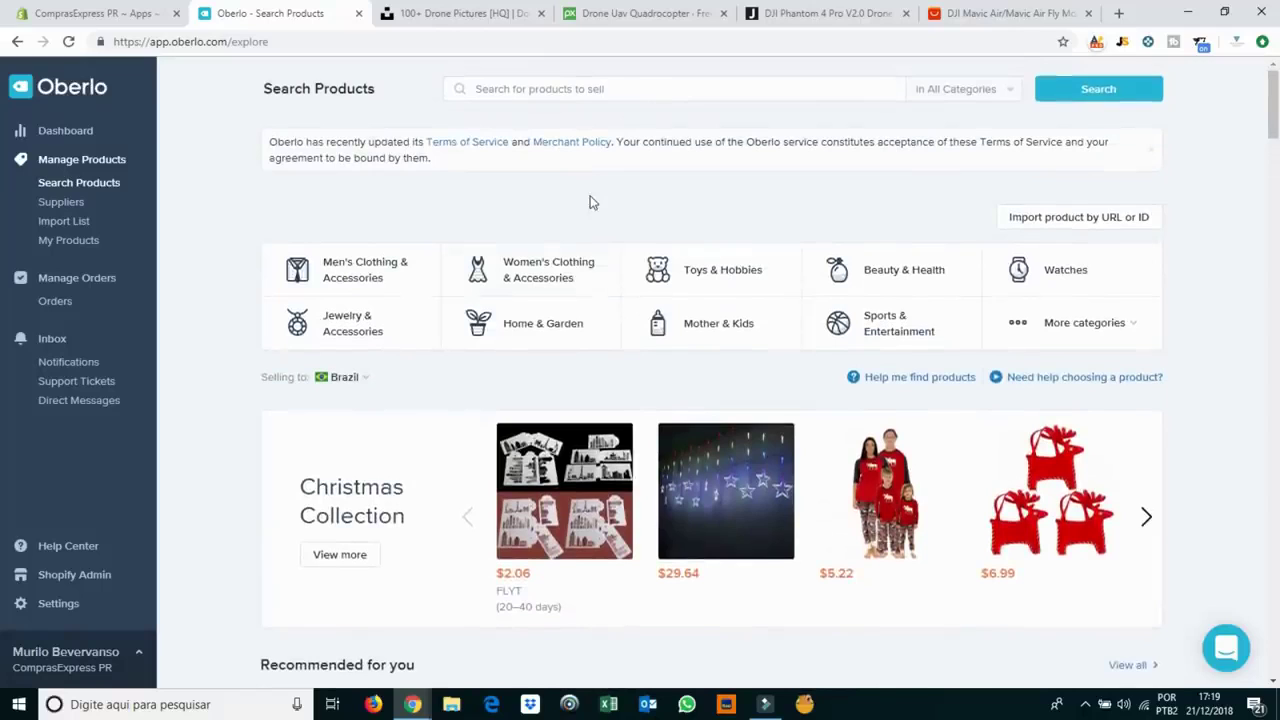
click(539, 90)
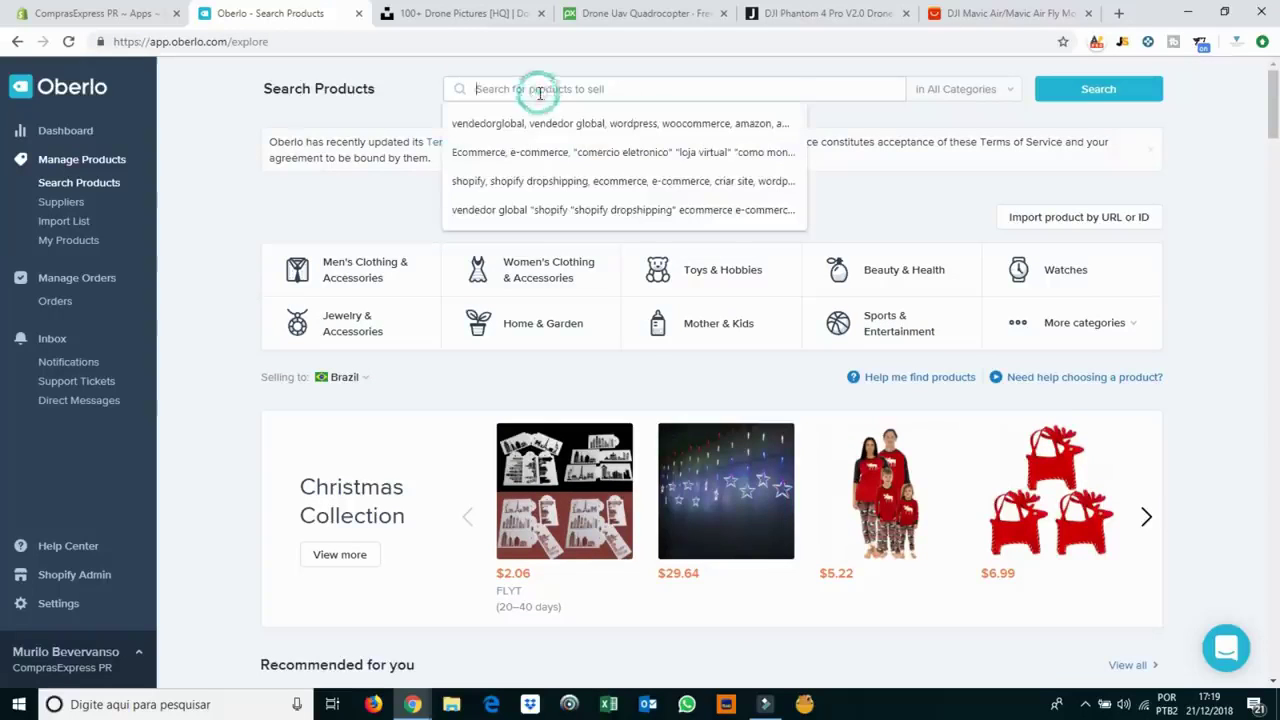
text(drone dji)
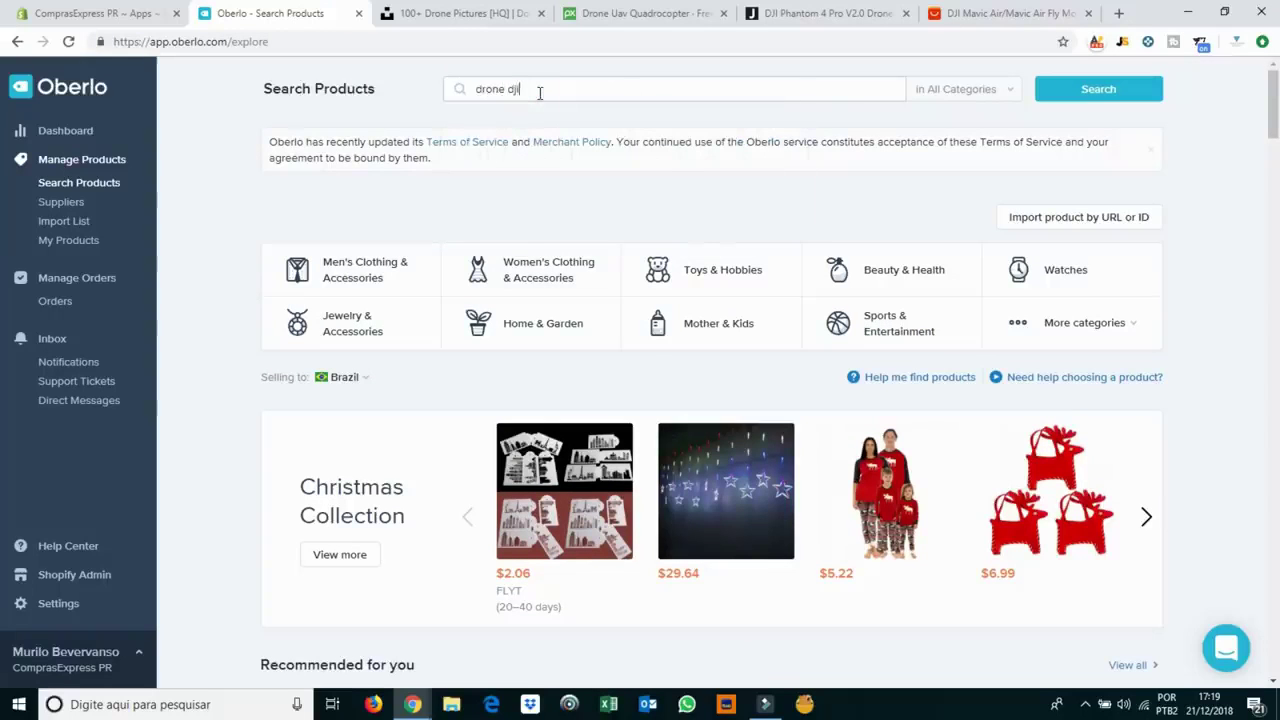
key(Return)
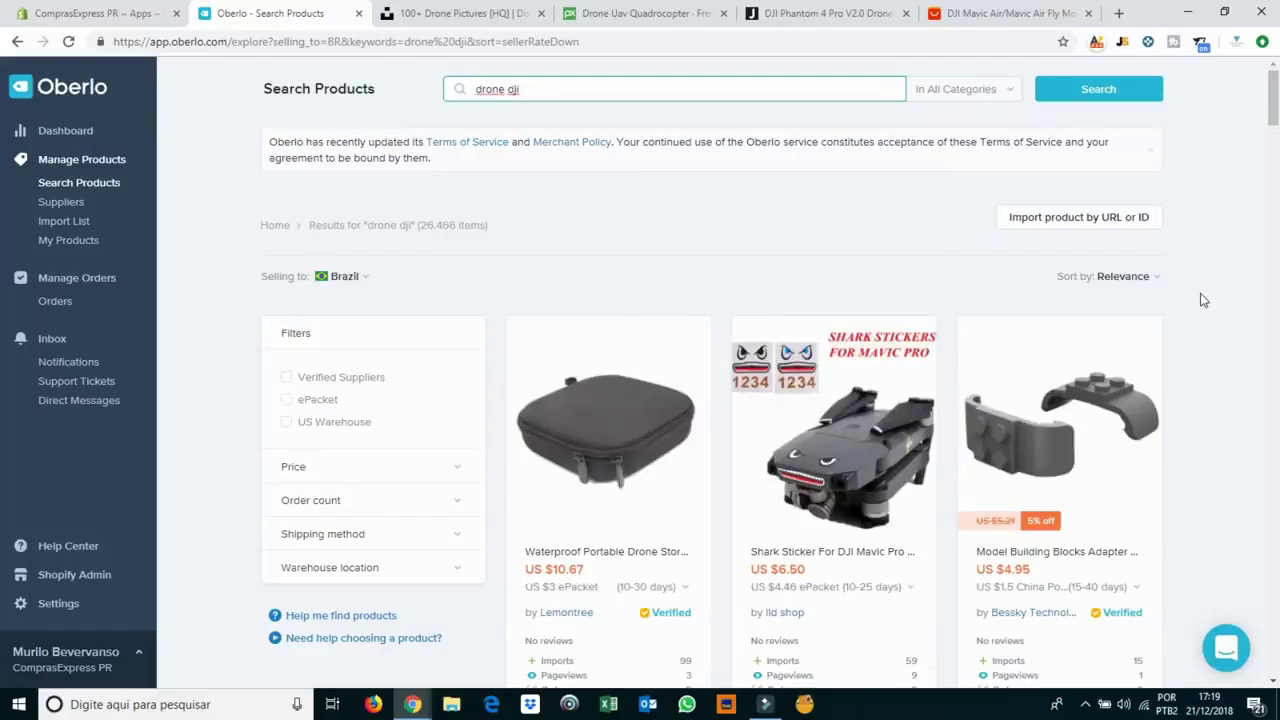
Filter the drone search results to verified suppliers that ship by ePacket.
scroll(1203, 300, down, 2)
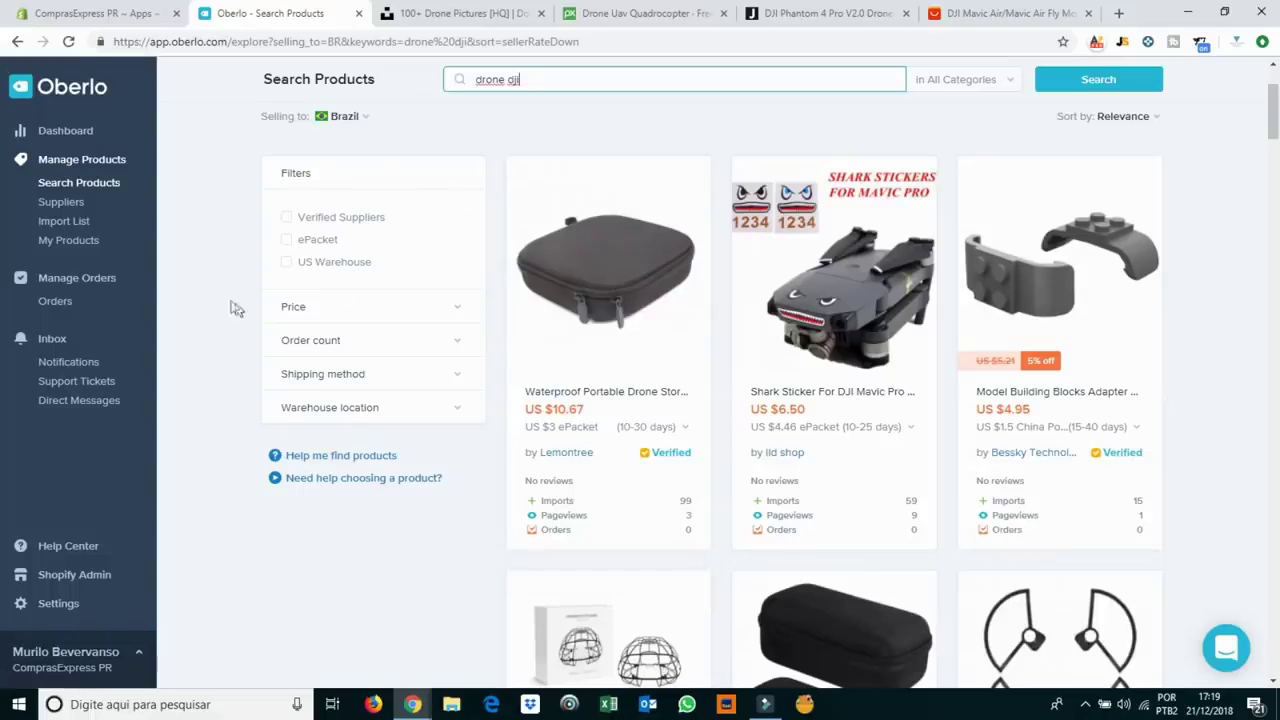
click(288, 241)
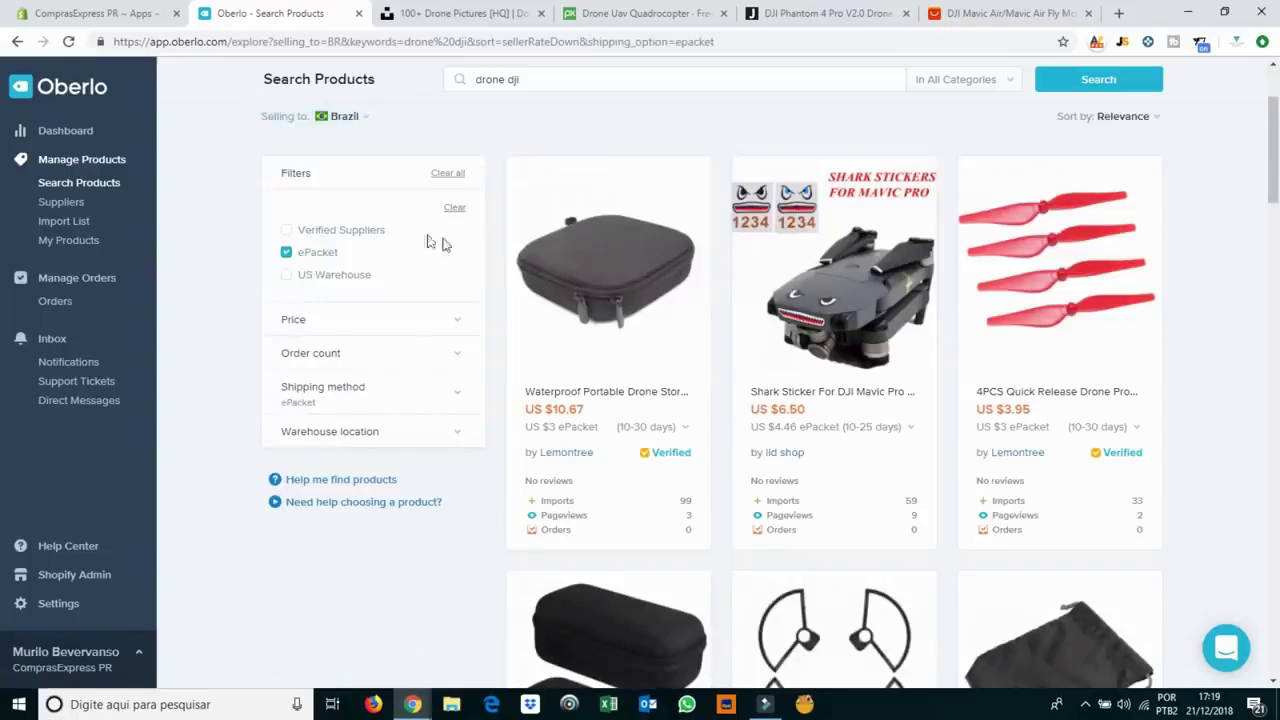
click(287, 230)
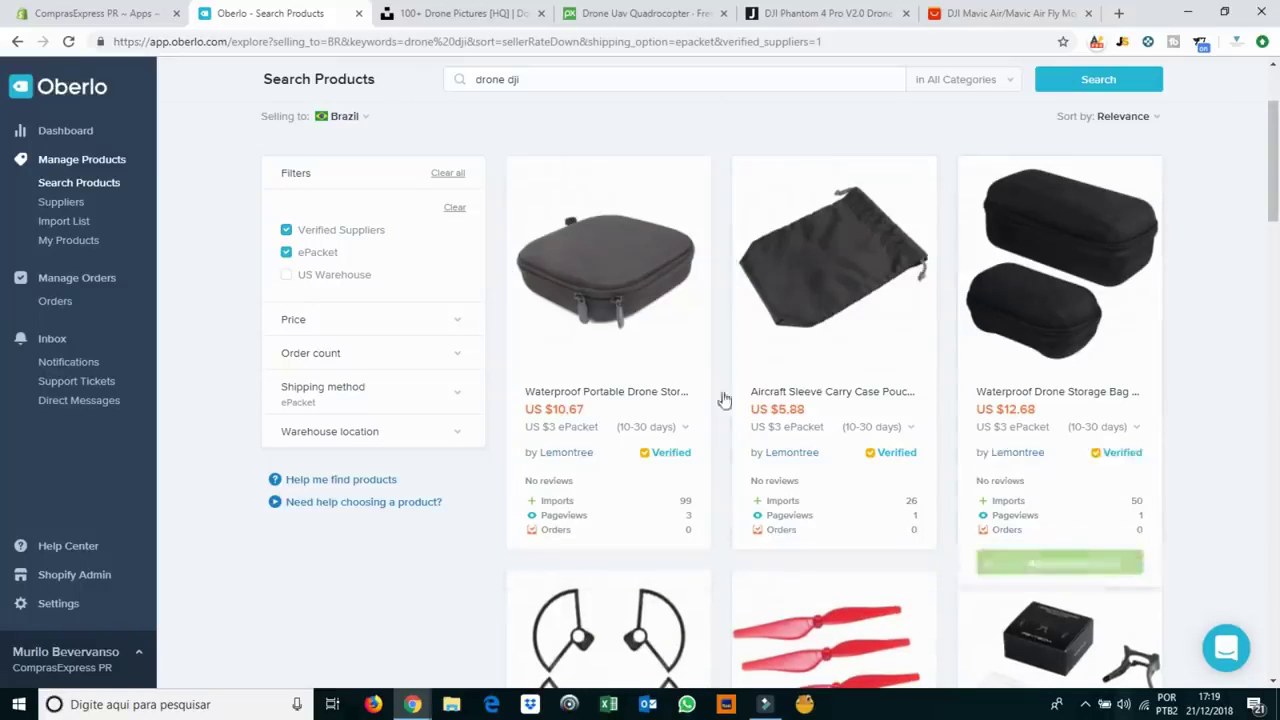
Examine the order count and warehouse location filter options and look over the filtered products' import, pageview and order figures.
click(460, 333)
click(458, 330)
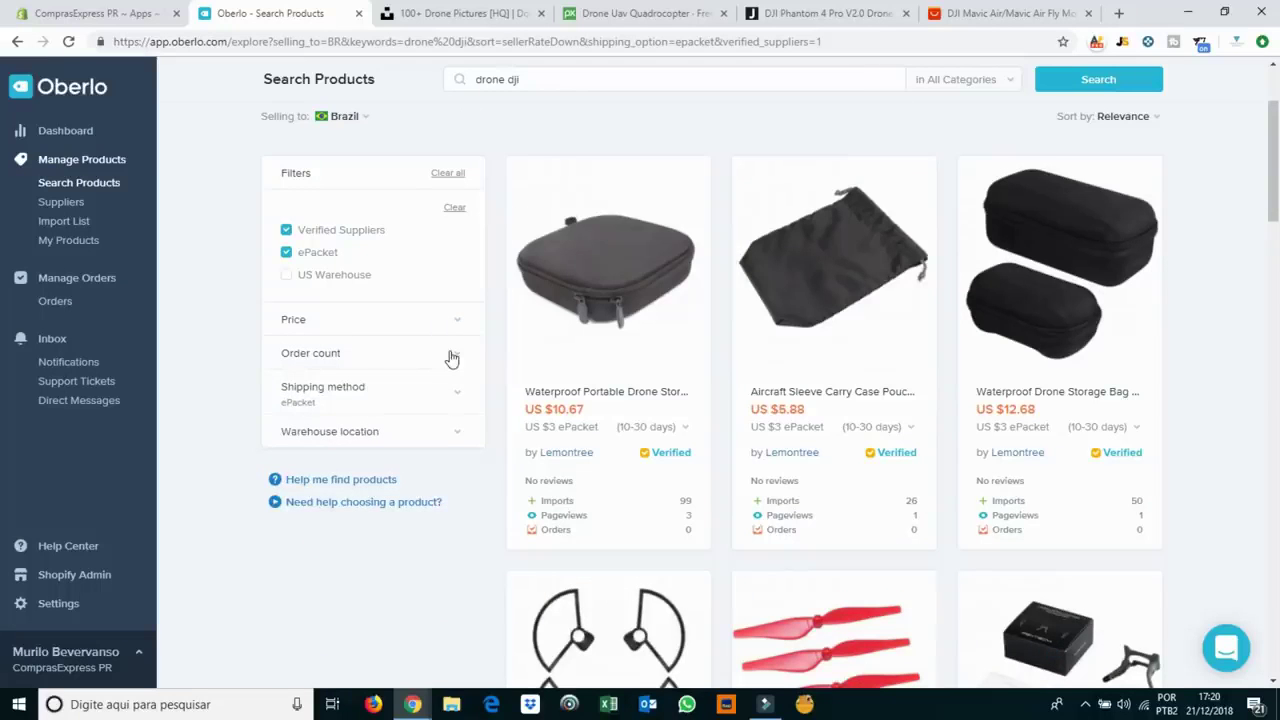
click(451, 356)
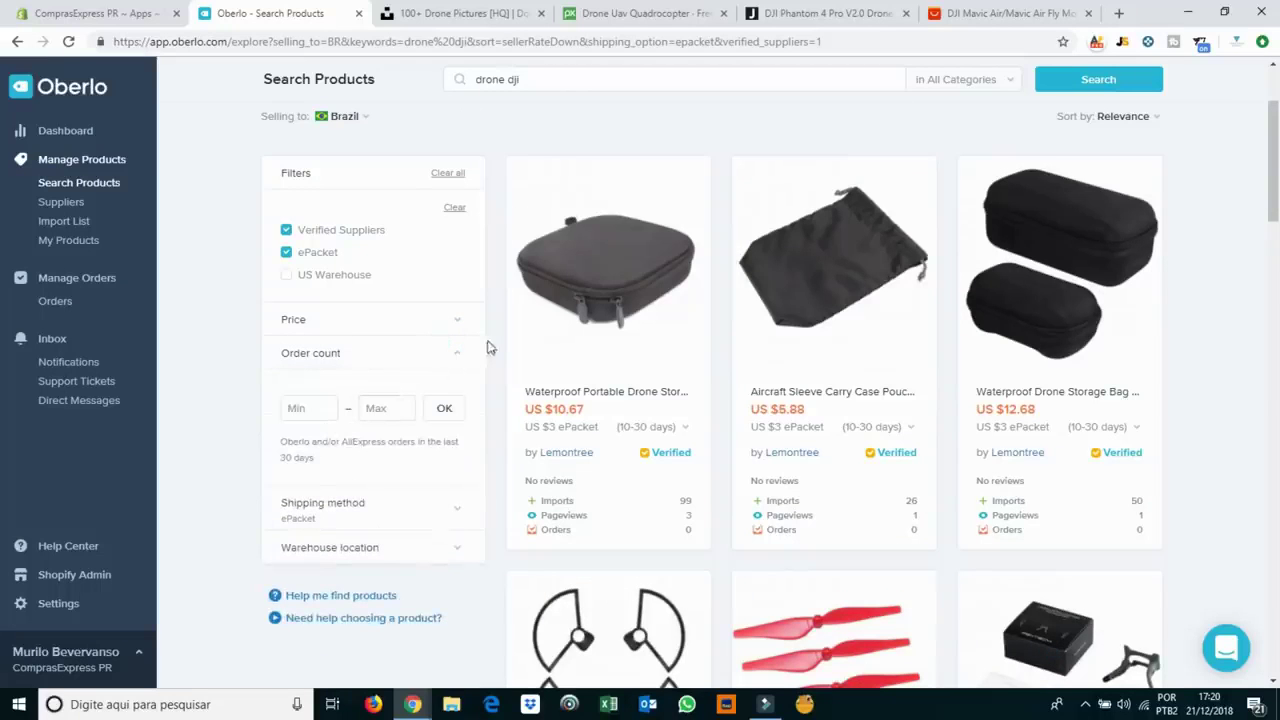
click(463, 357)
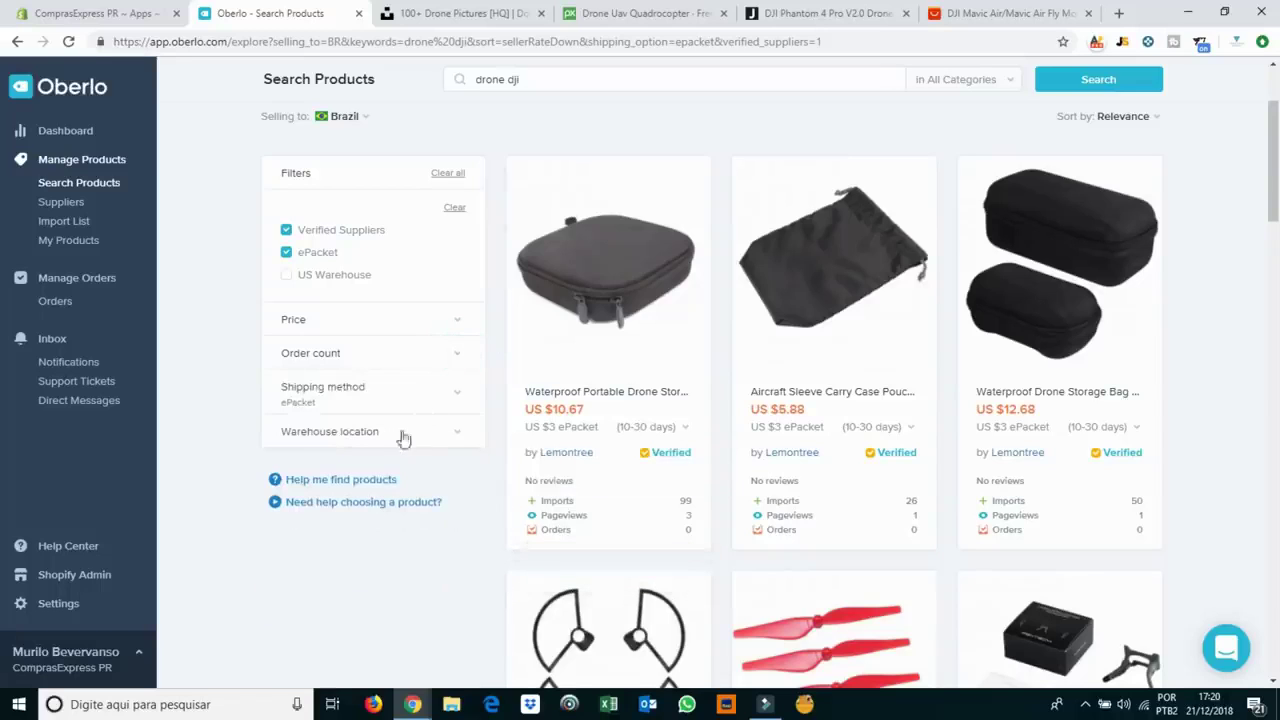
click(455, 440)
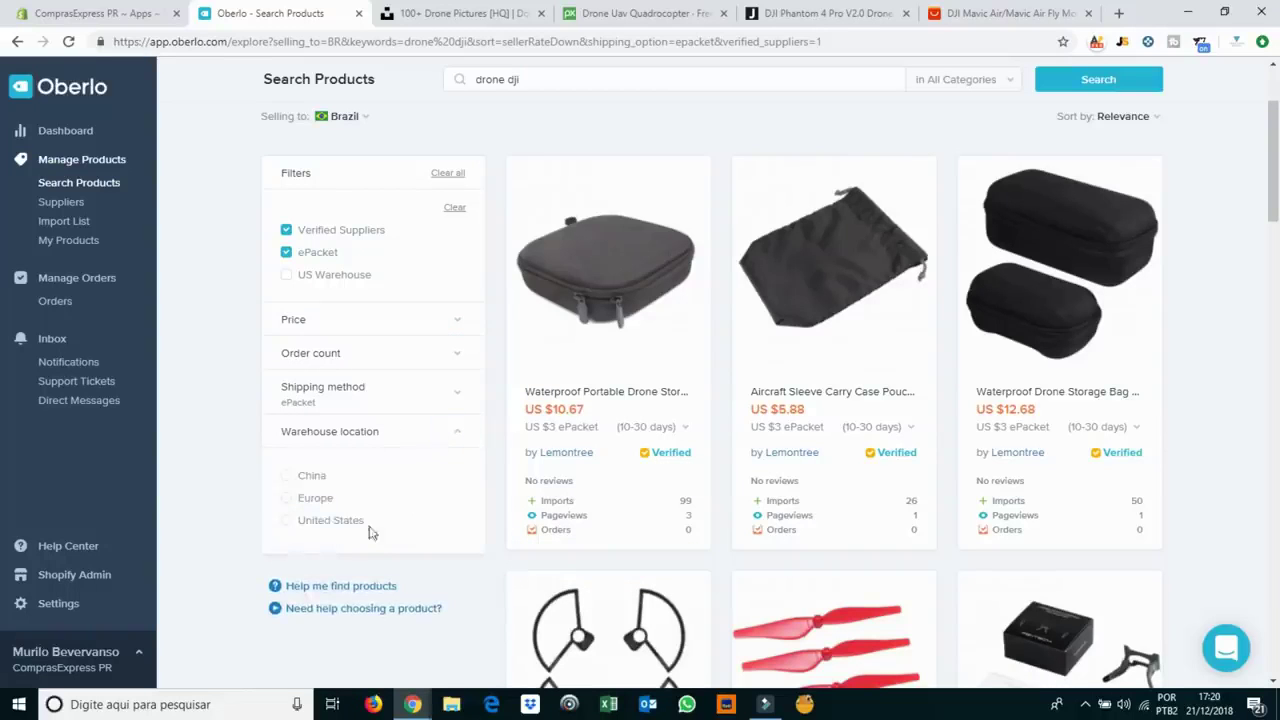
click(458, 441)
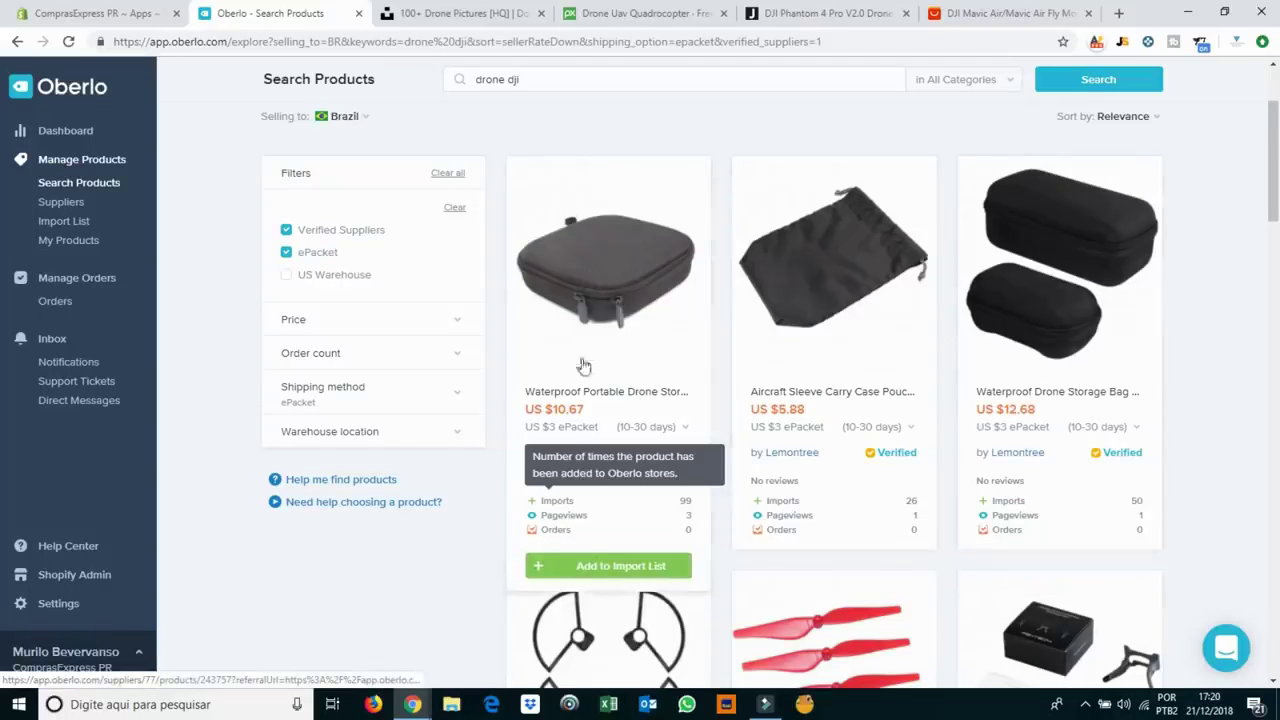
scroll(630, 420, down, 1)
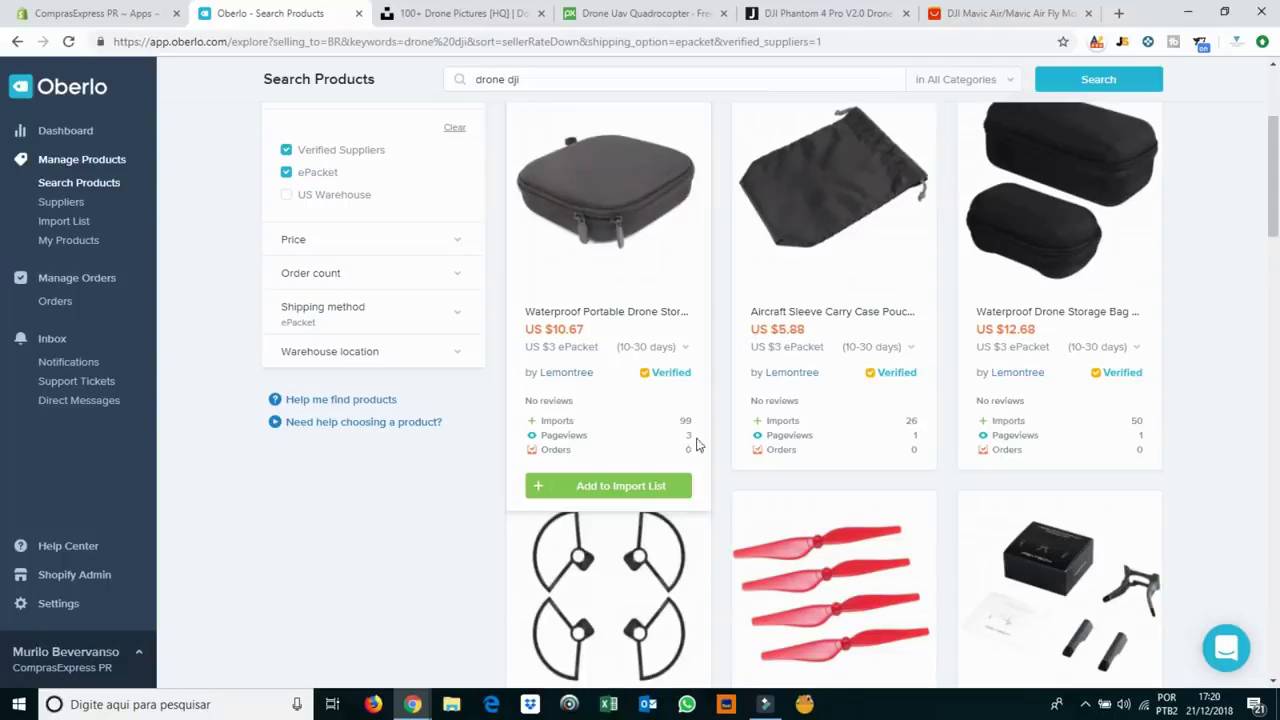
scroll(700, 420, down, 1)
Sort the filtered drone products by order count.
scroll(800, 380, up, 4)
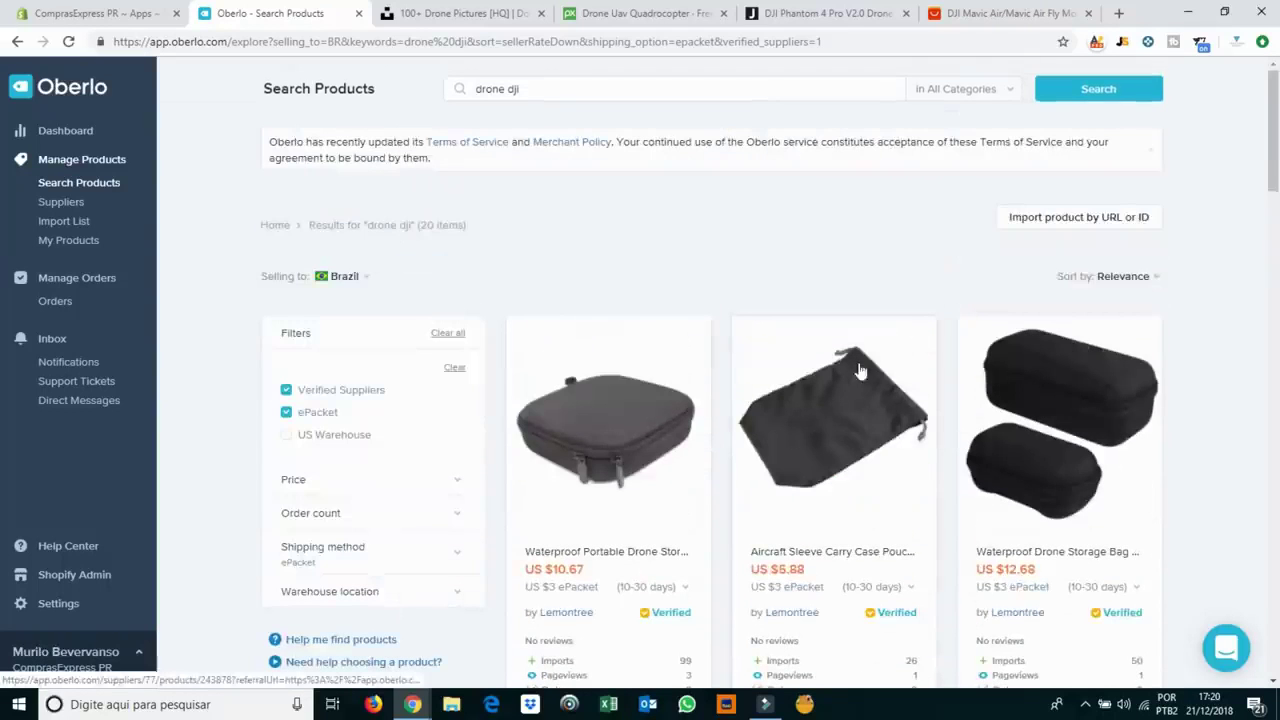
click(1130, 278)
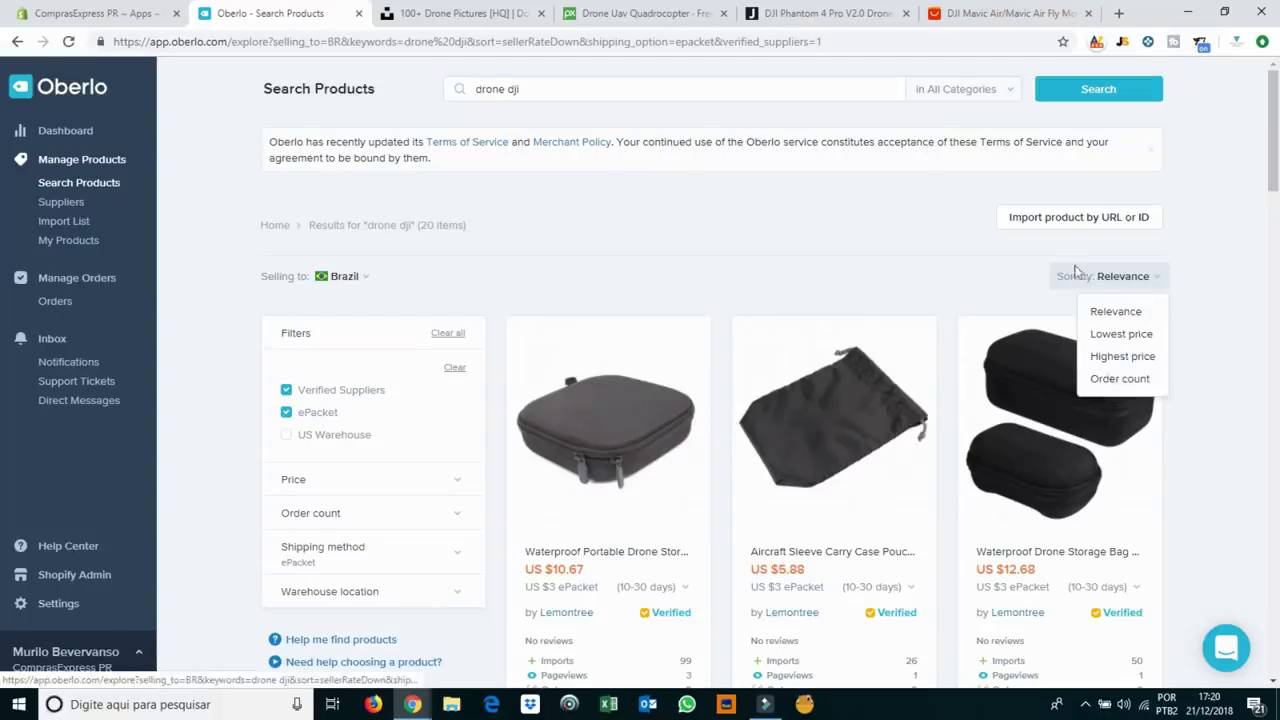
click(997, 287)
click(1117, 279)
click(1122, 379)
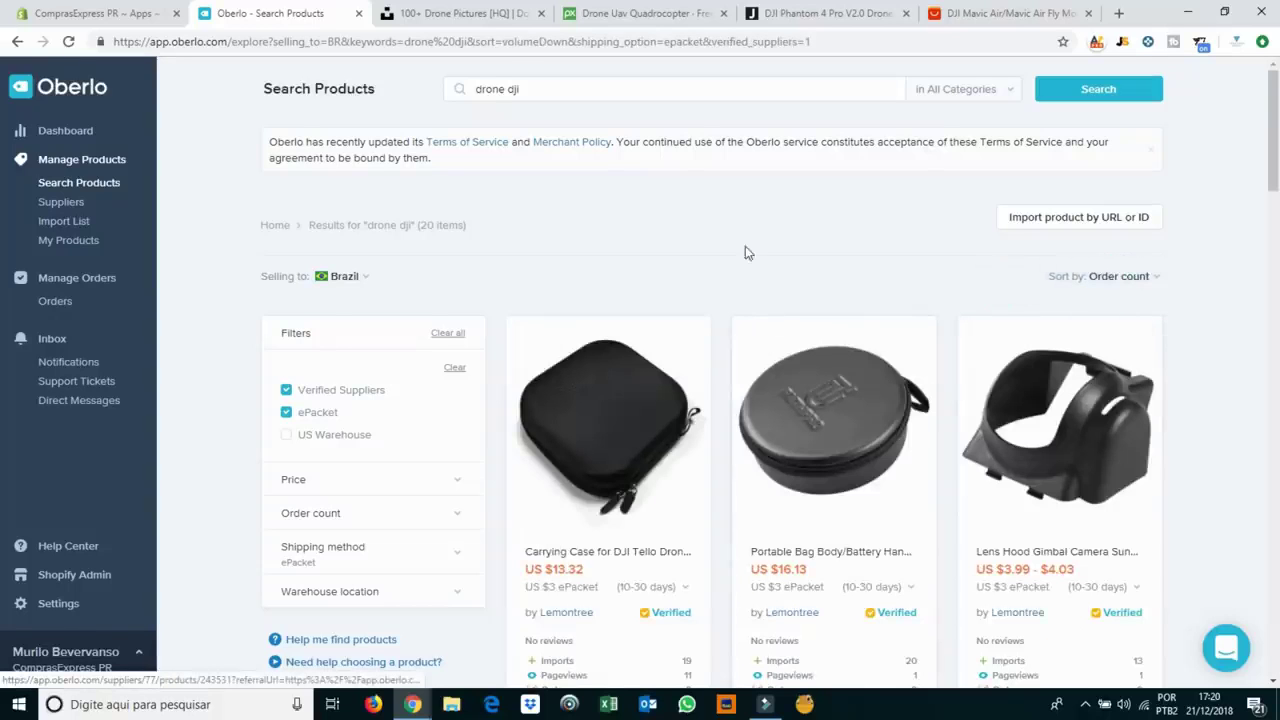
Add the carrying case for the DJI Tello drone to the import list and open that list.
scroll(745, 253, down, 2)
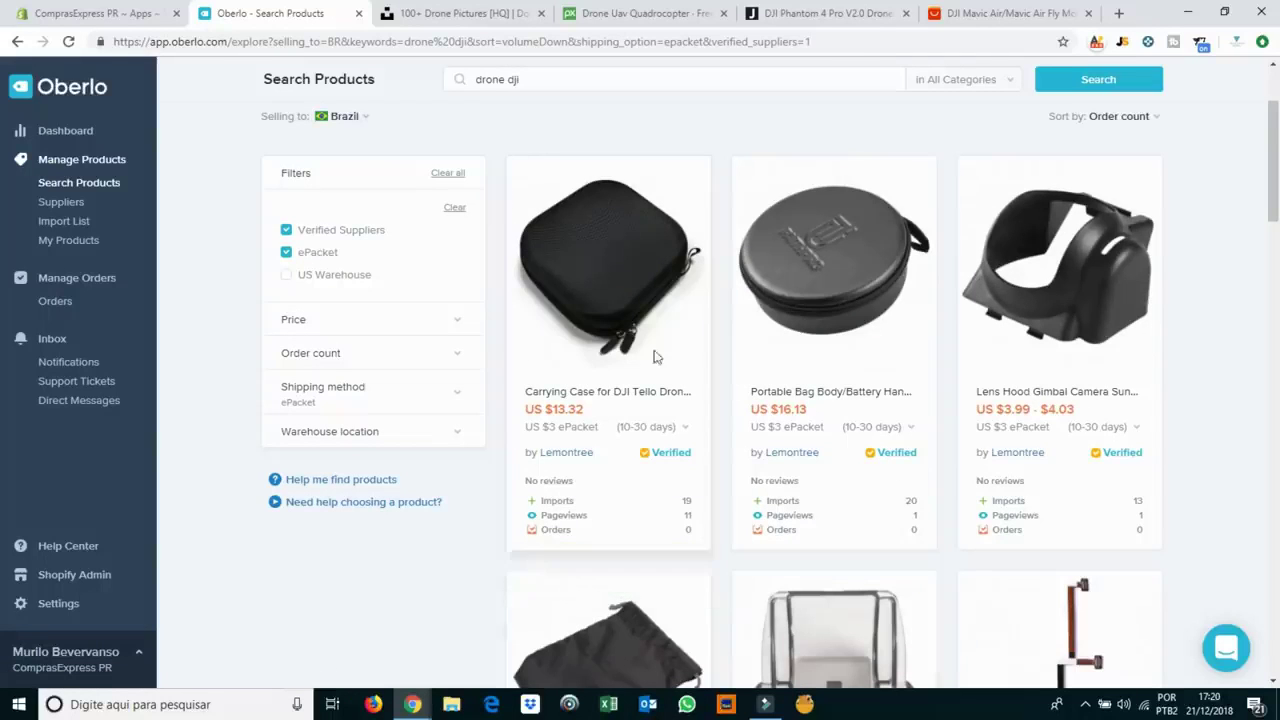
mouse_move(620, 232)
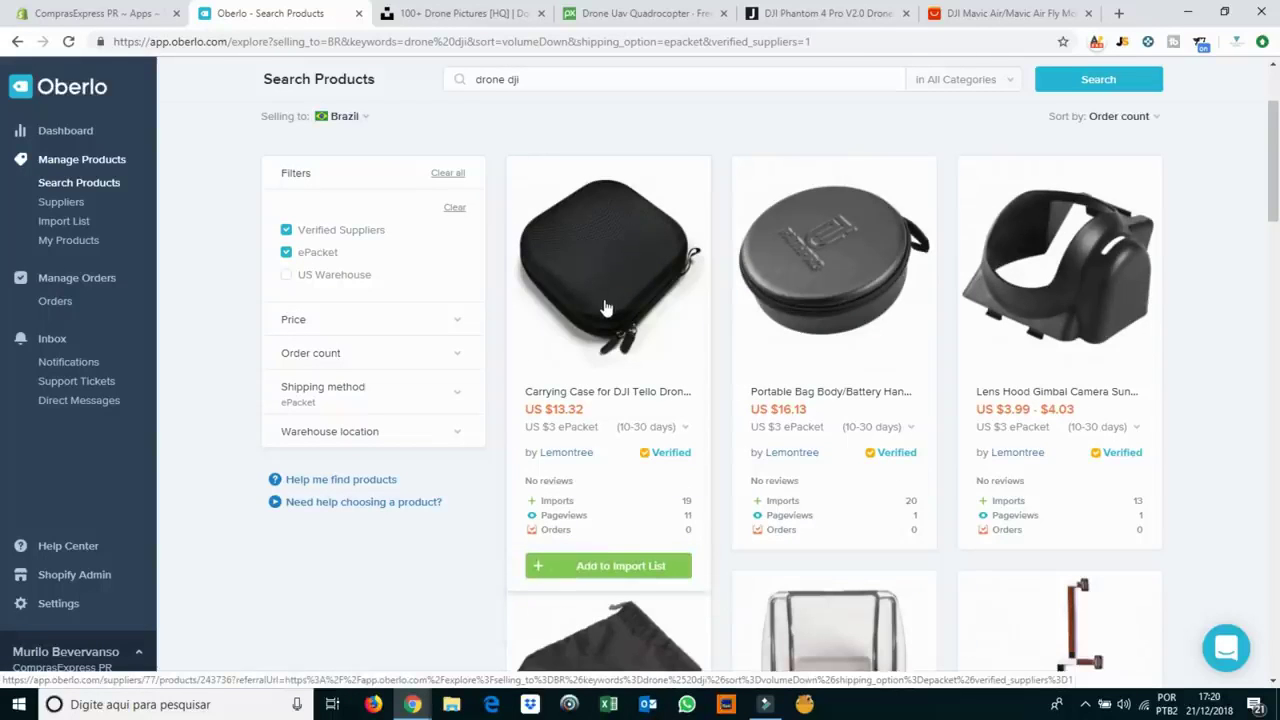
click(605, 571)
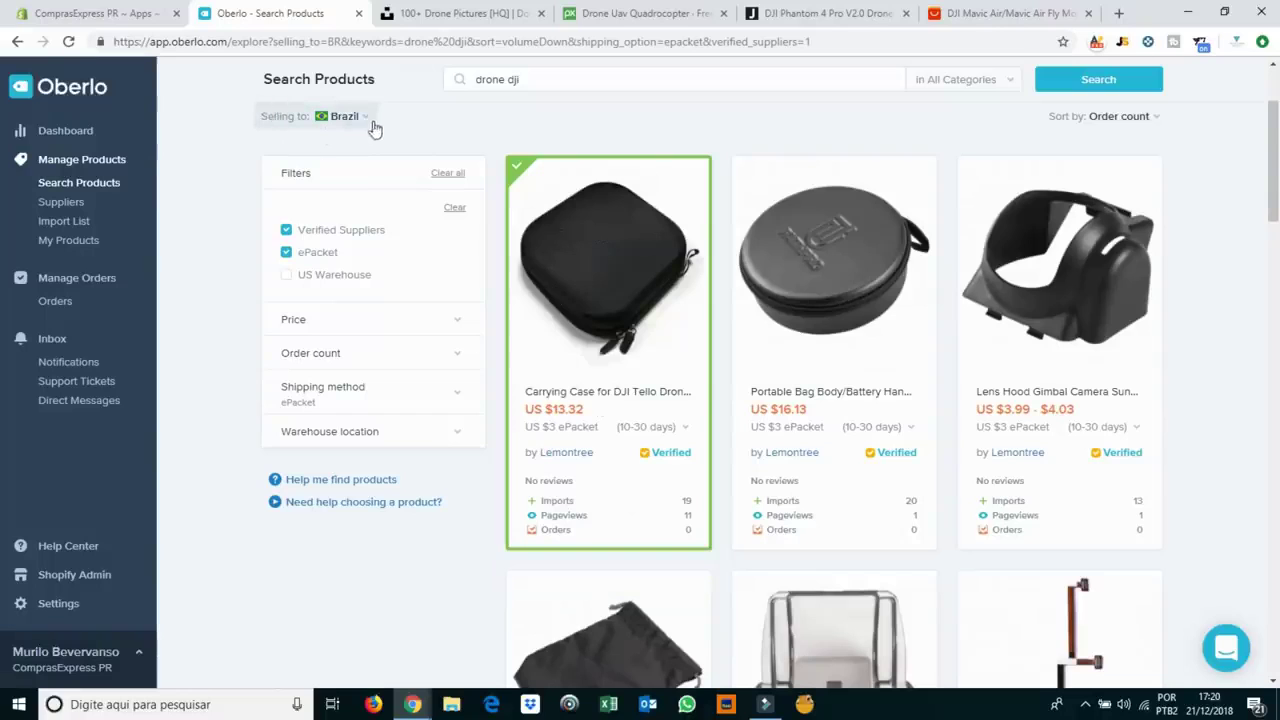
mouse_move(617, 246)
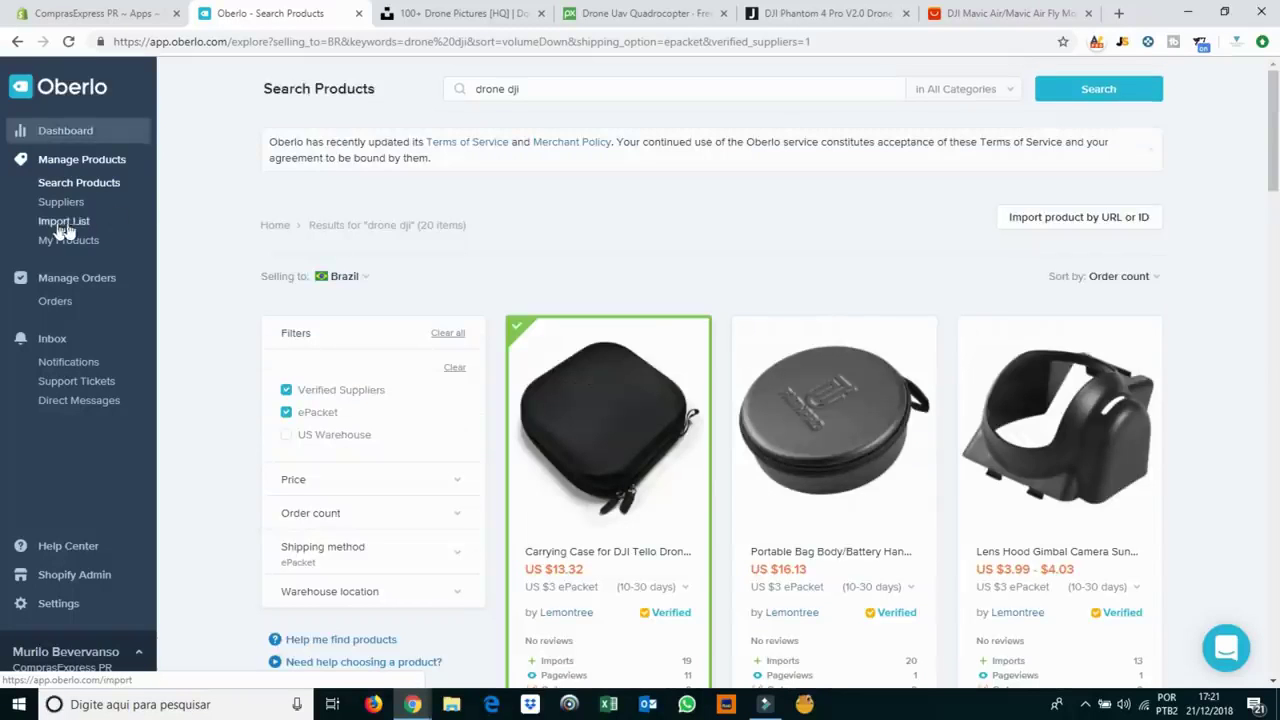
click(70, 222)
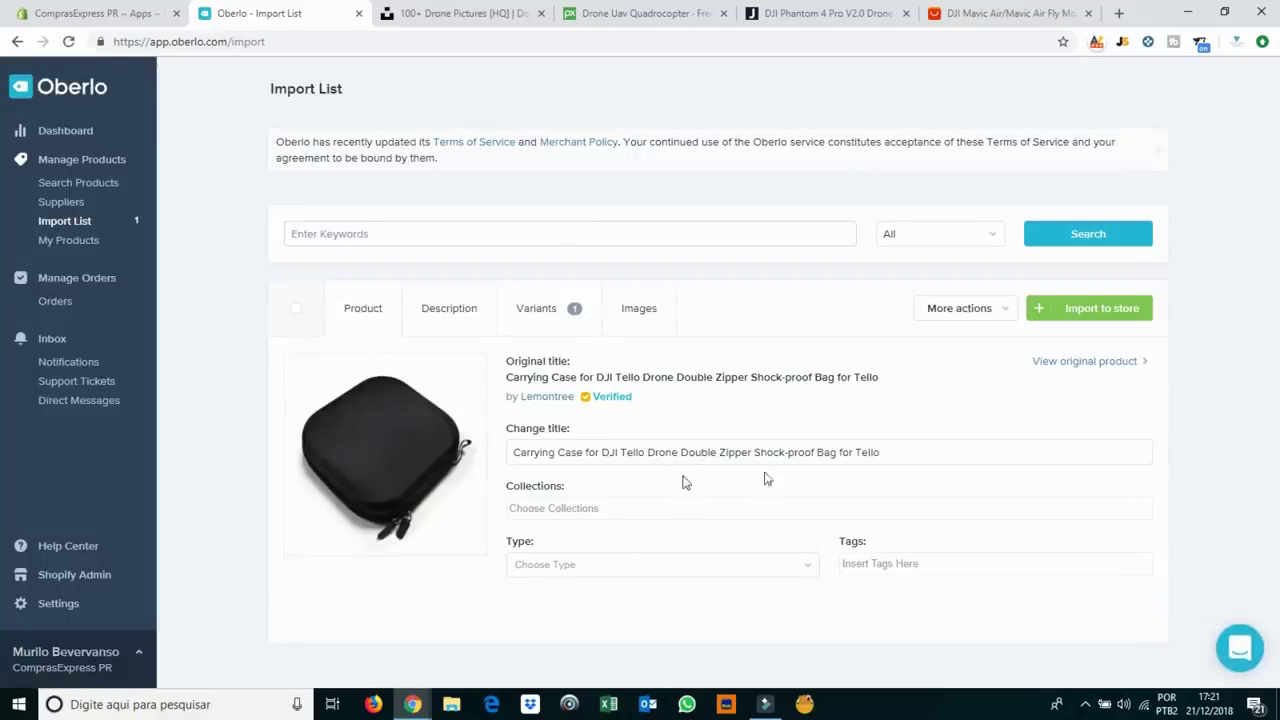
Review the carrying case's title and read through its full description in the import list.
click(586, 453)
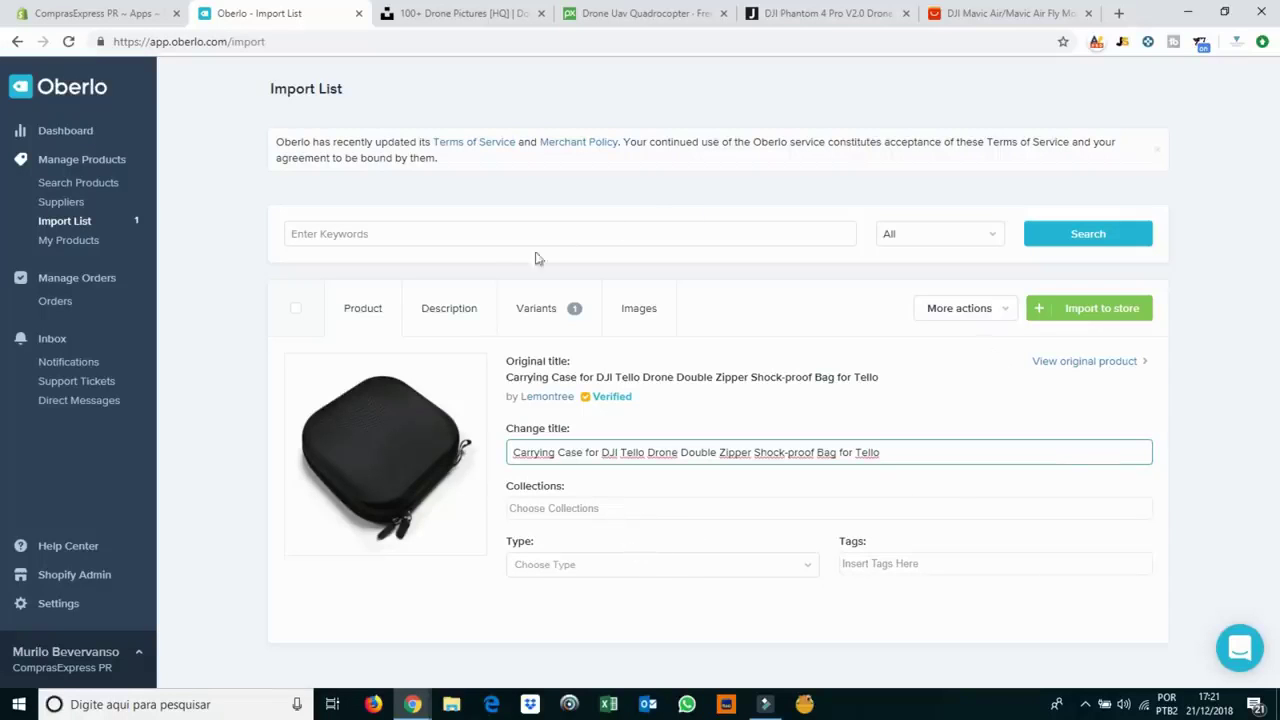
click(470, 301)
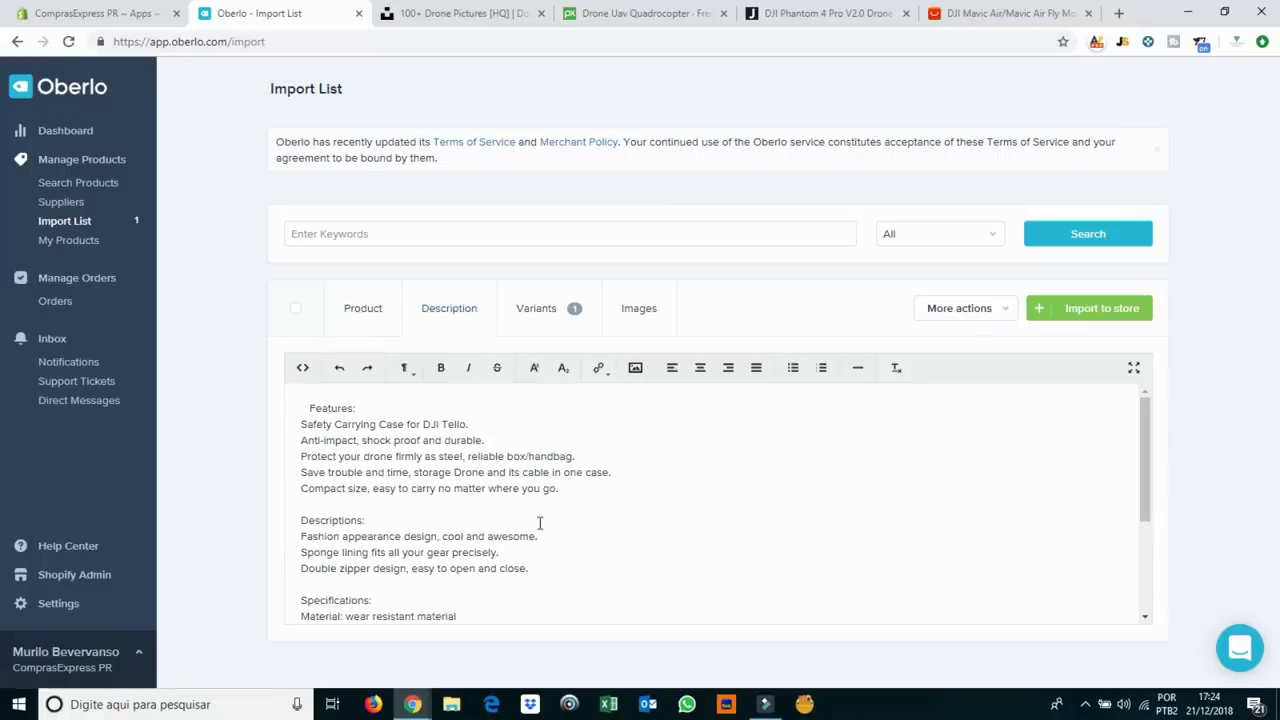
scroll(539, 523, down, 2)
scroll(539, 523, up, 1)
scroll(536, 523, down, 1)
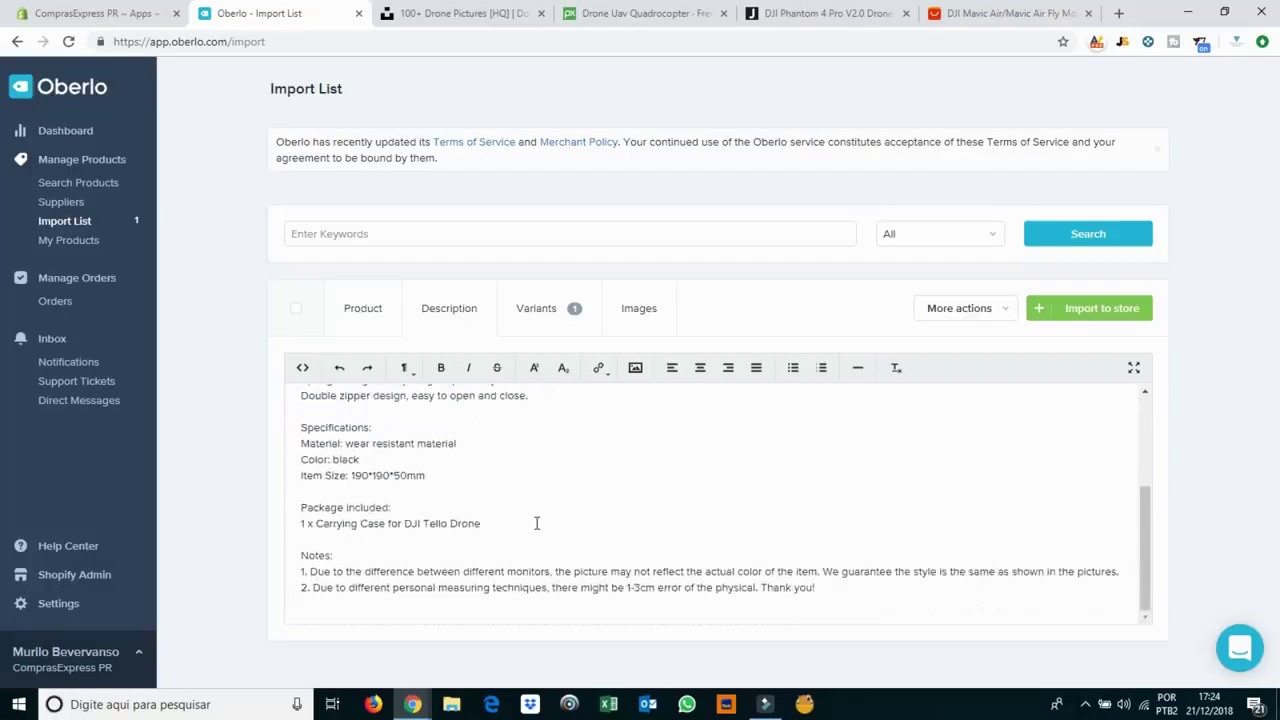
scroll(536, 523, up, 3)
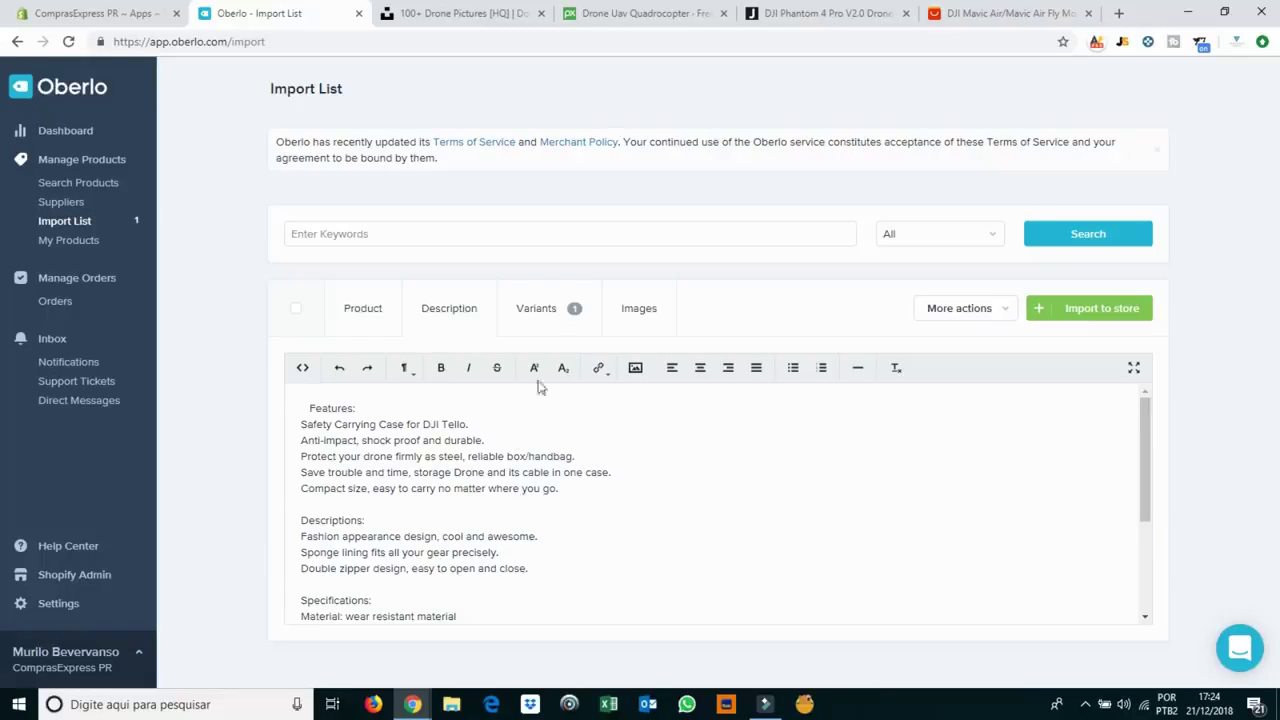
Examine the carrying case variant's cost, shipping and selling price, along with the suggested price for similar products.
click(563, 315)
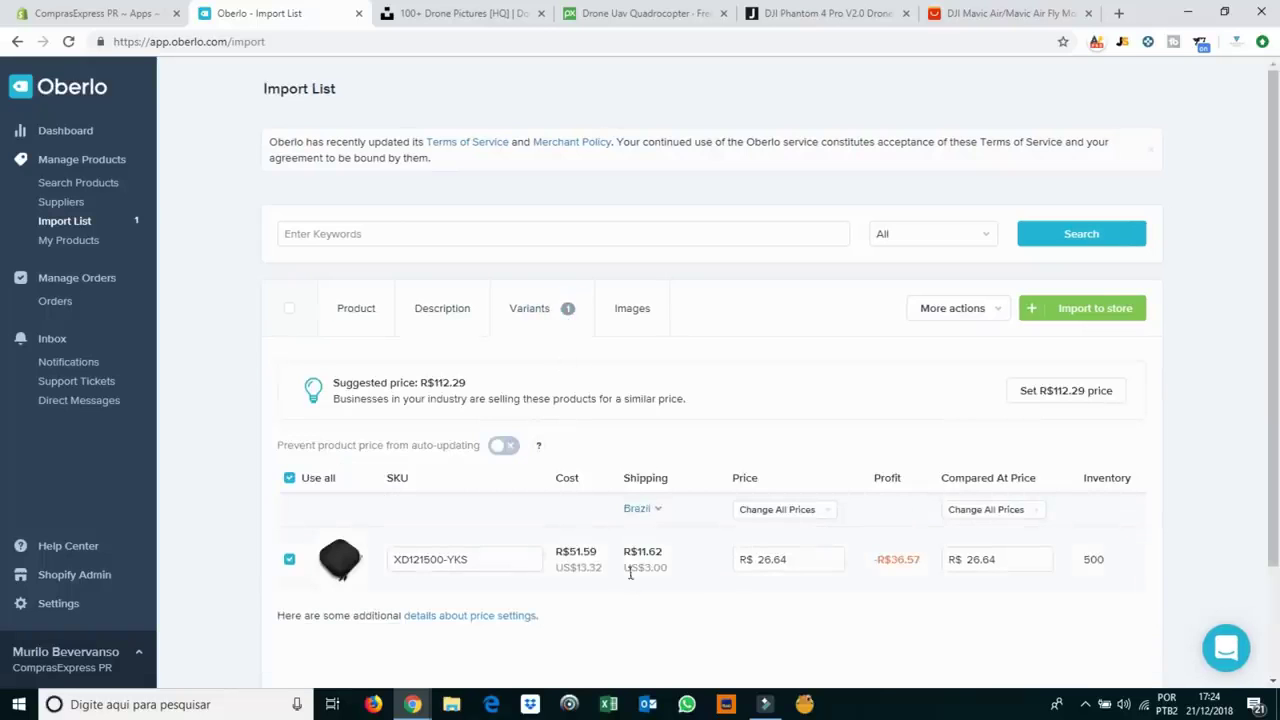
scroll(700, 570, down, 3)
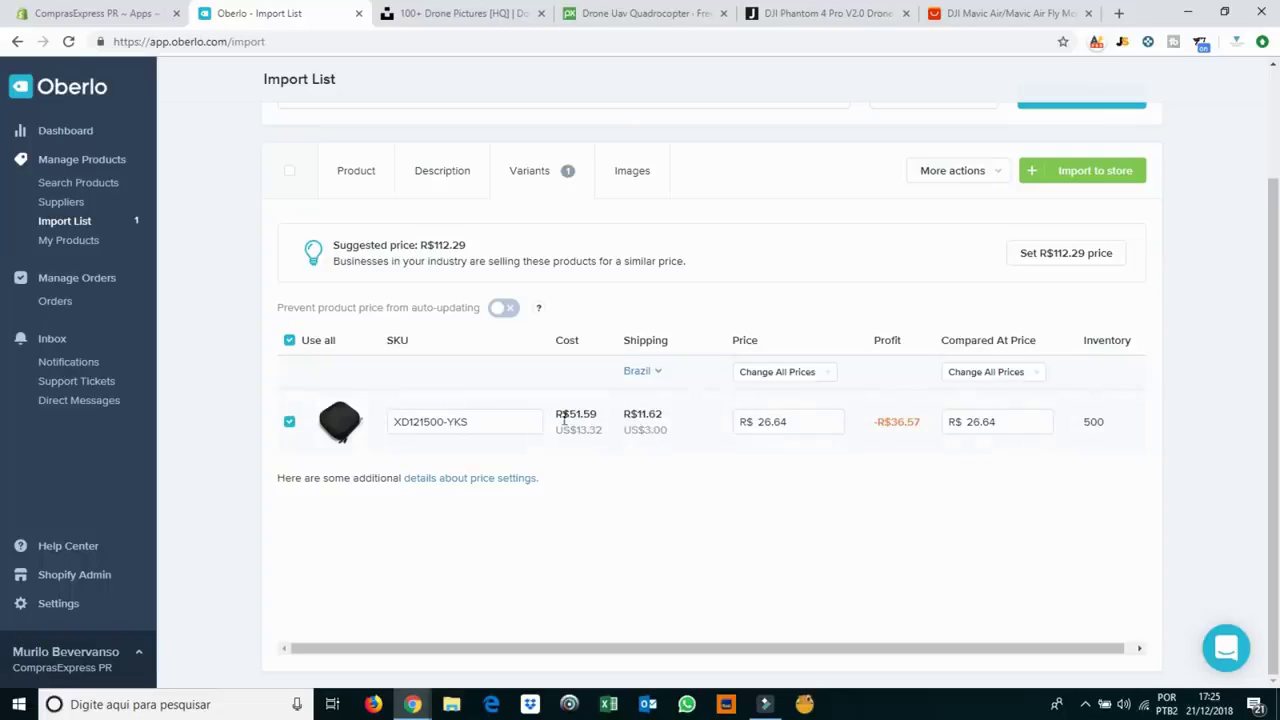
drag(563, 420, 736, 444)
click(654, 434)
click(557, 434)
click(556, 410)
click(738, 444)
double_click(769, 422)
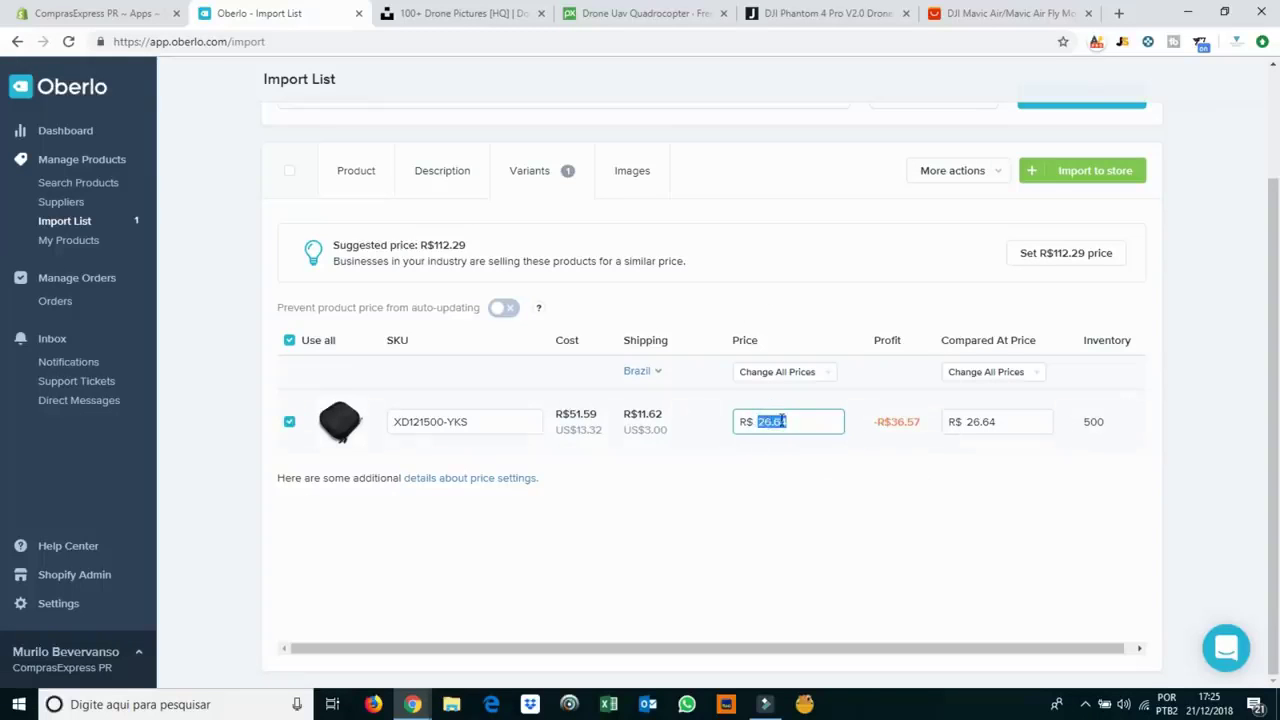
triple_click(429, 245)
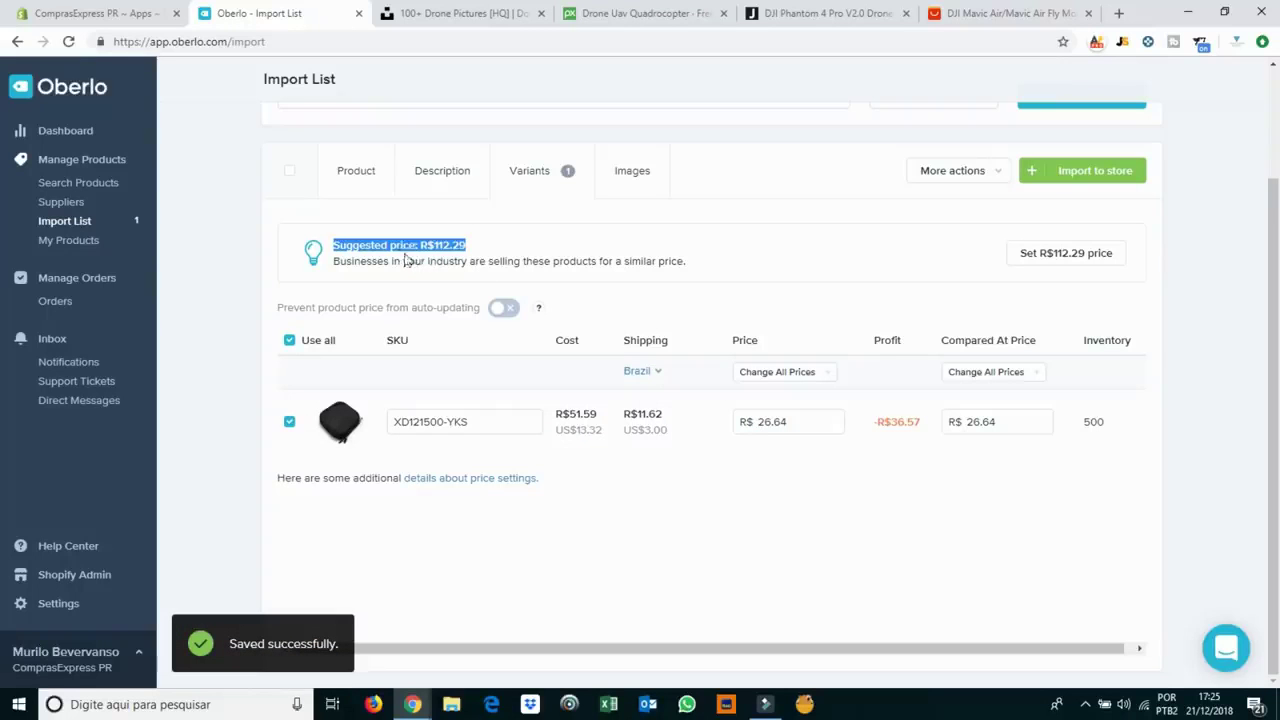
drag(688, 261, 326, 243)
click(358, 254)
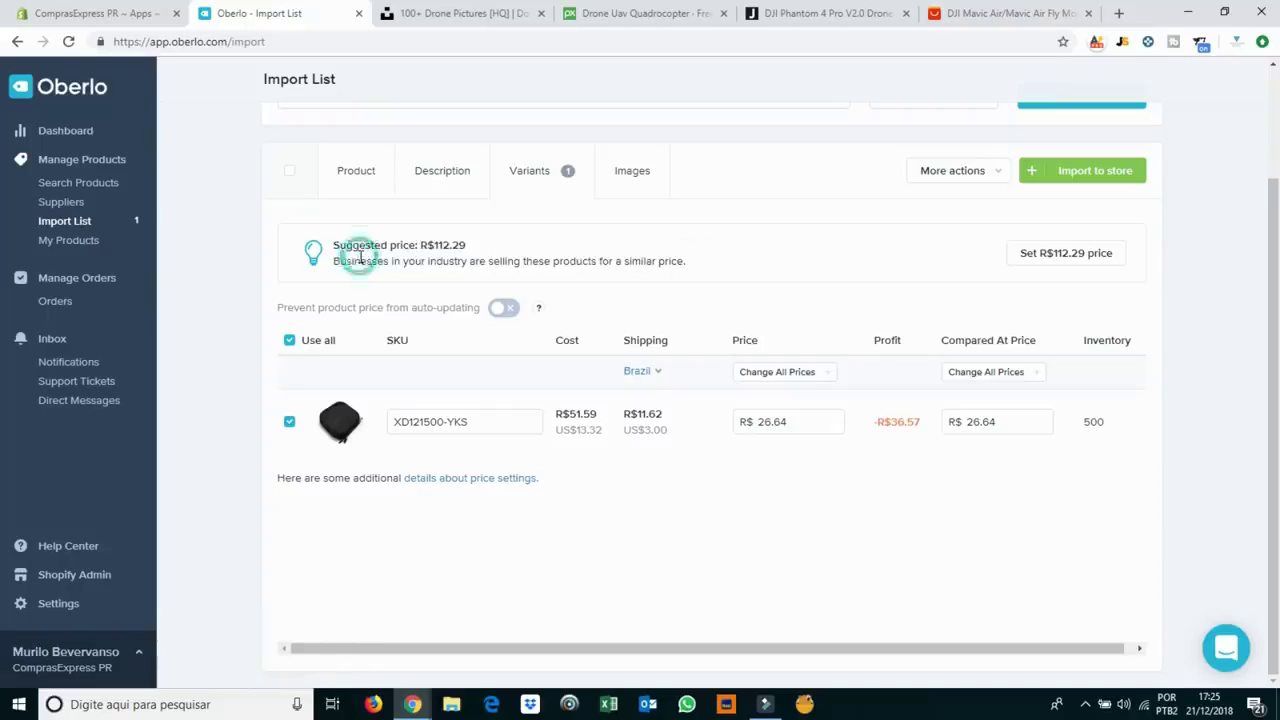
Change the carrying case's product title to "Bolsa para Carregar DJI Drones".
click(356, 170)
triple_click(590, 452)
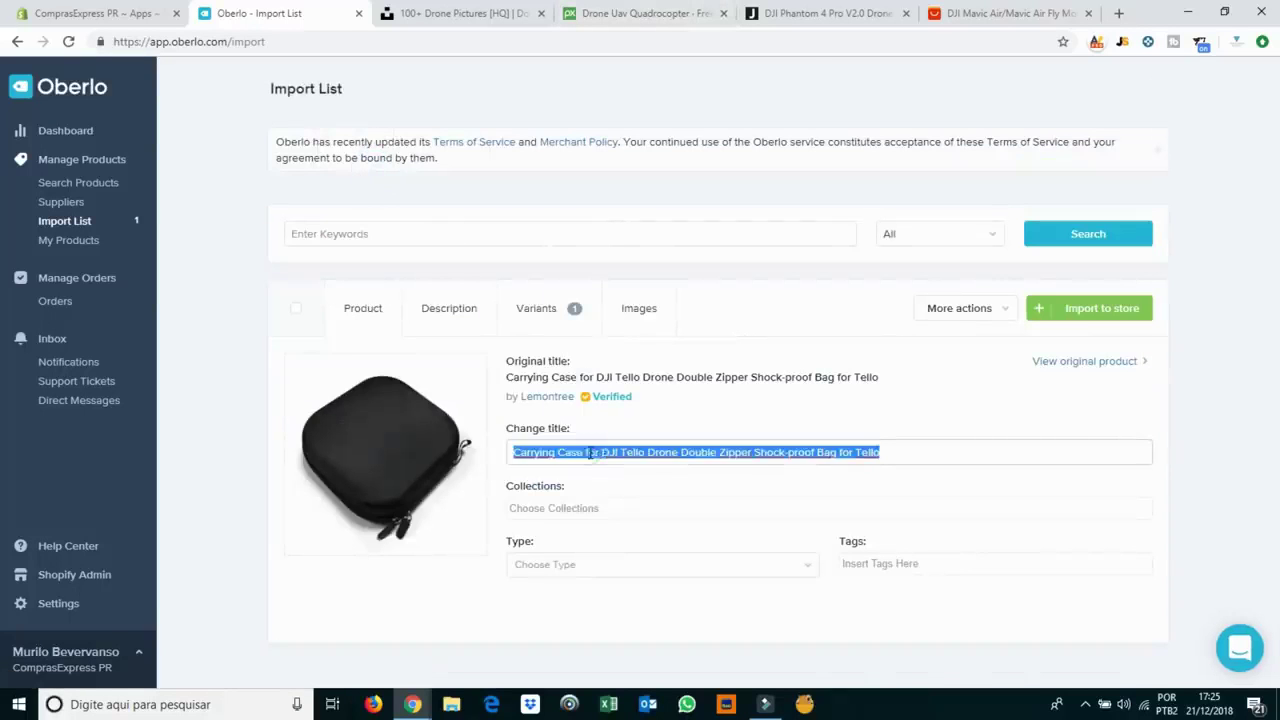
text(Bolsa para Carregar DJI Drones)
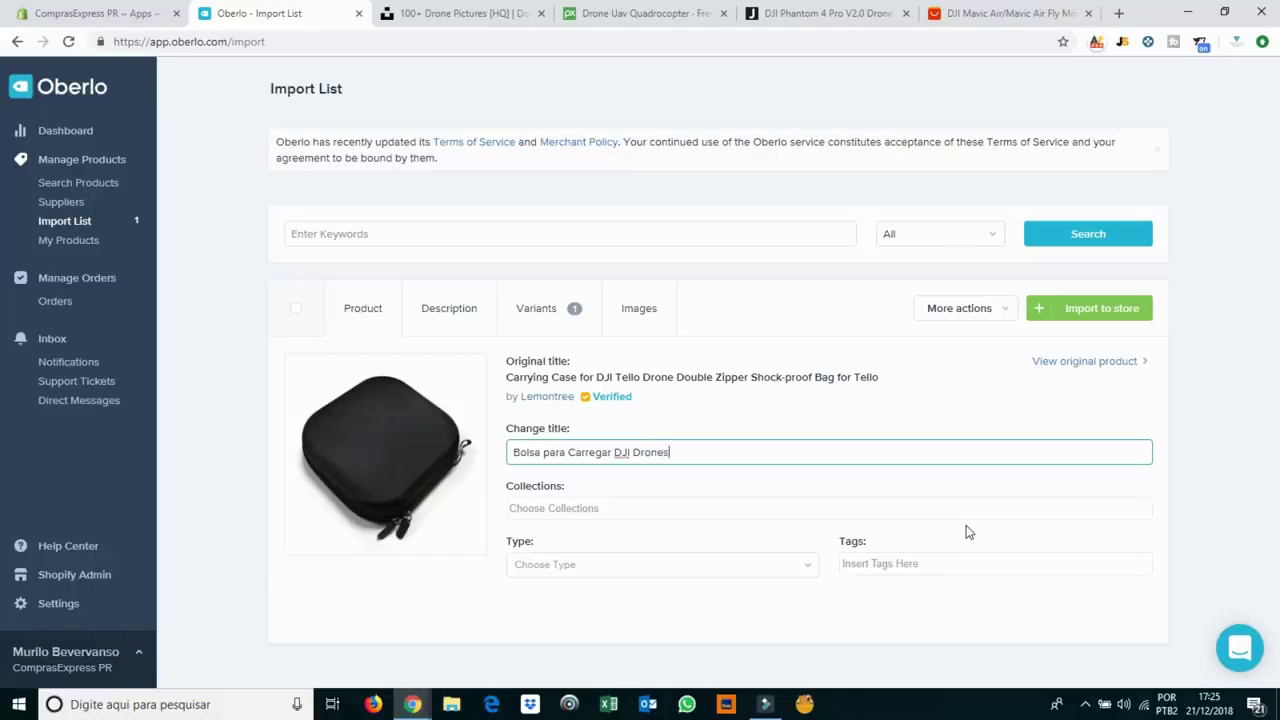
Assign the carrying case to the Drones collection and tag it with "bolsa" and "bolsa drone".
click(578, 510)
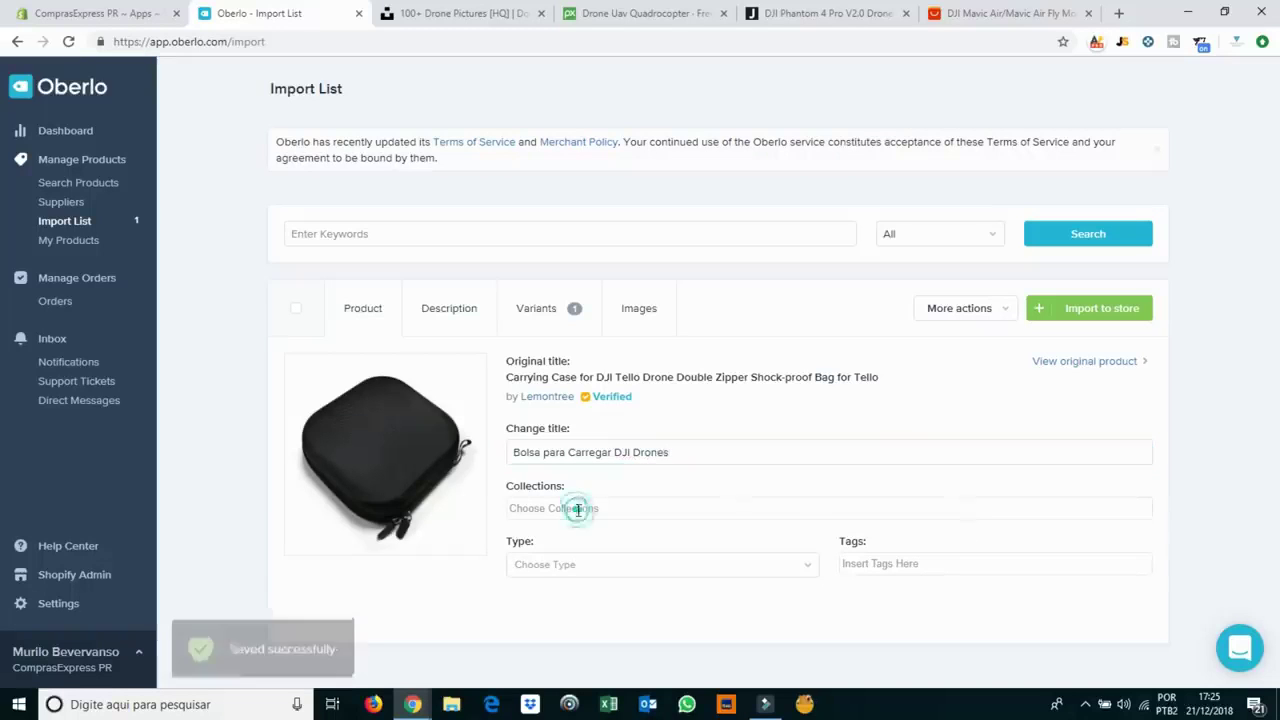
click(555, 552)
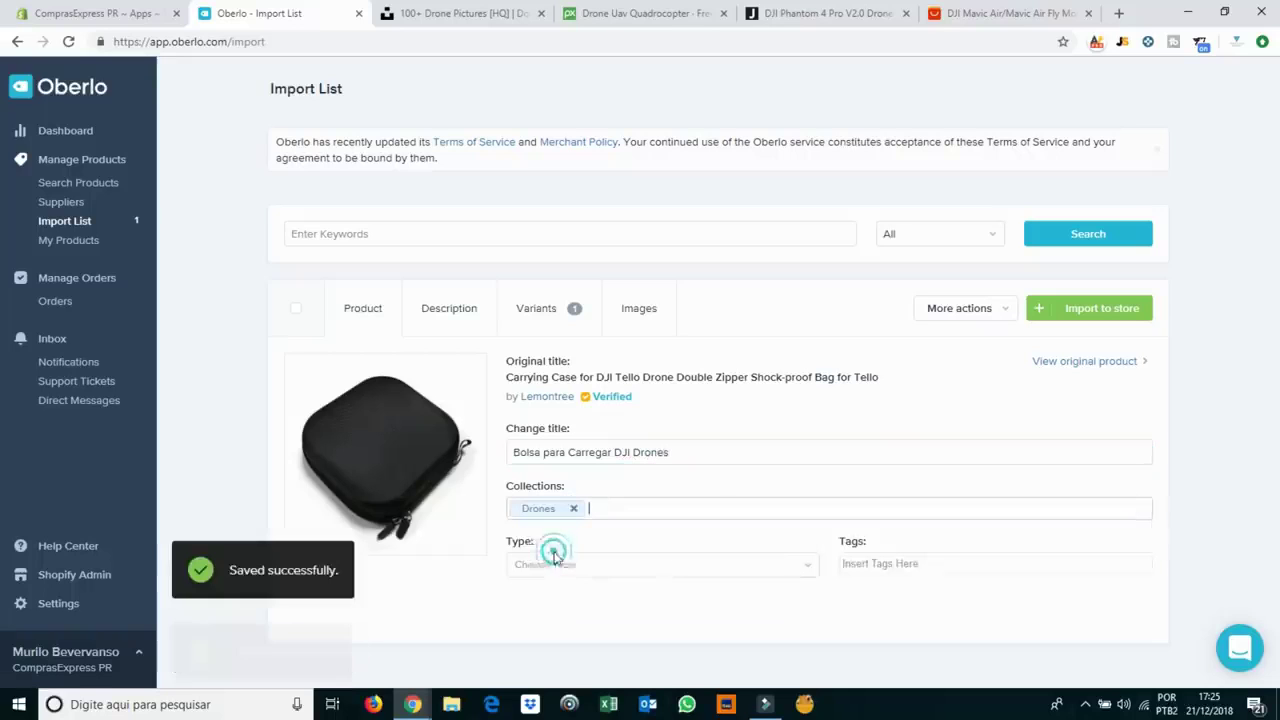
click(927, 552)
text(bolsa)
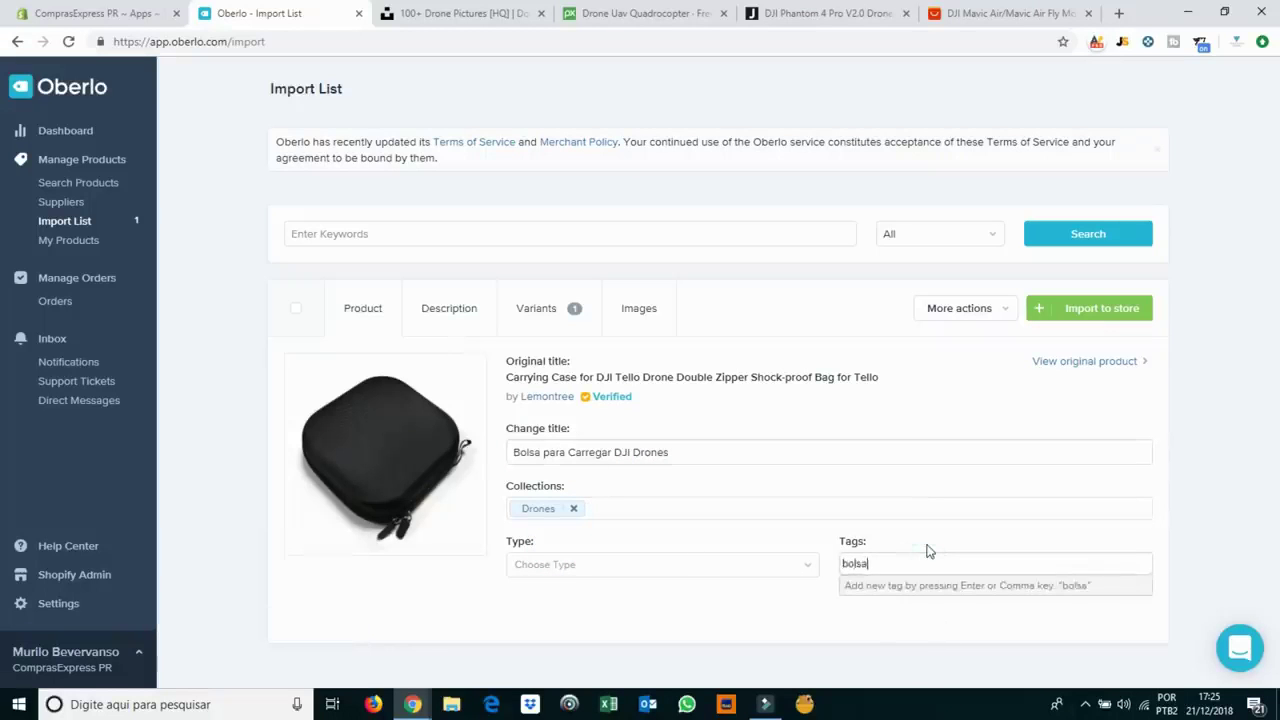
key(Return)
text(bolsa d)
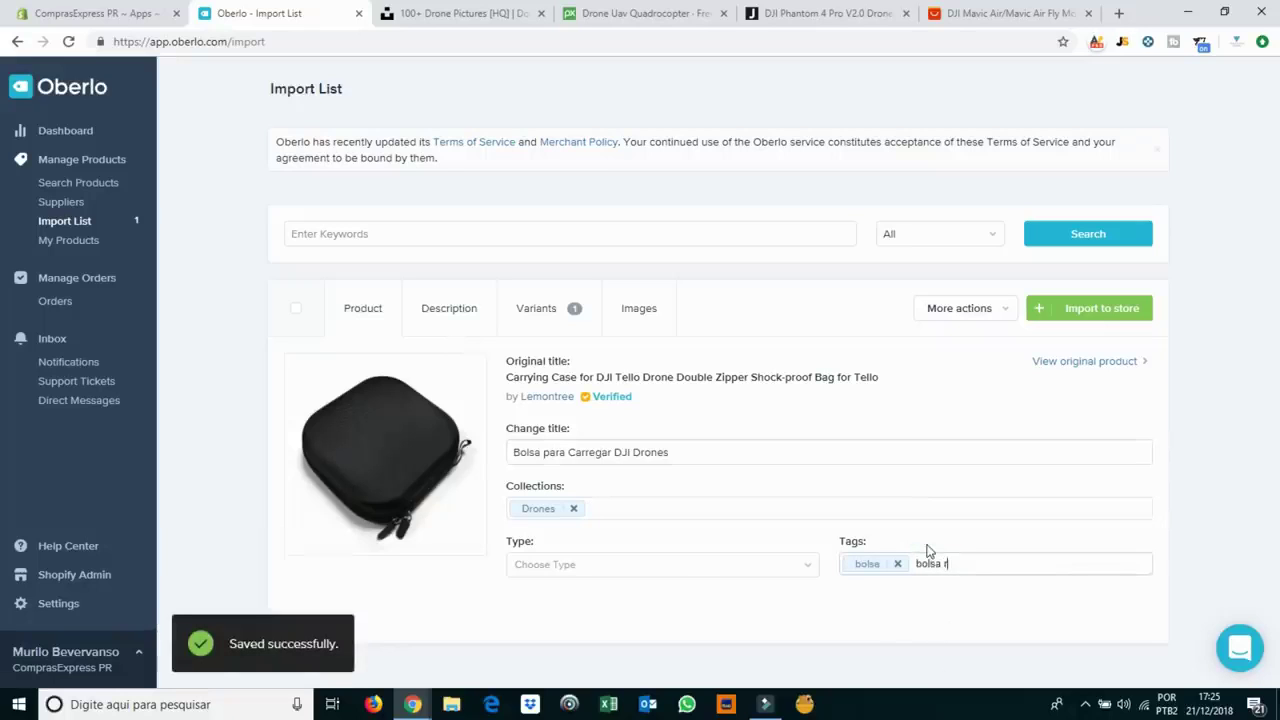
text(rone)
key(Return)
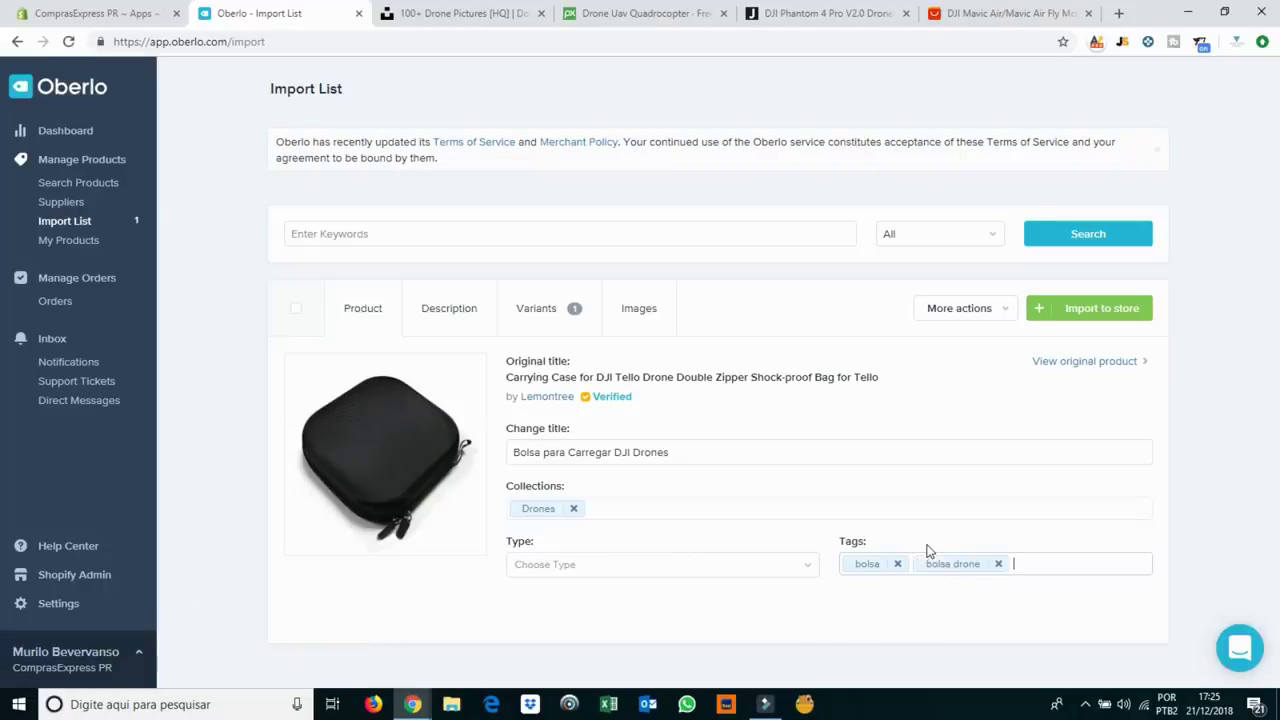
Replace the carrying case's description with "Gostaria de cuidar do seu DRONE?", "Capa emborrachada;", "Anti Impacto;" and a dashed line, each on its own line.
click(458, 308)
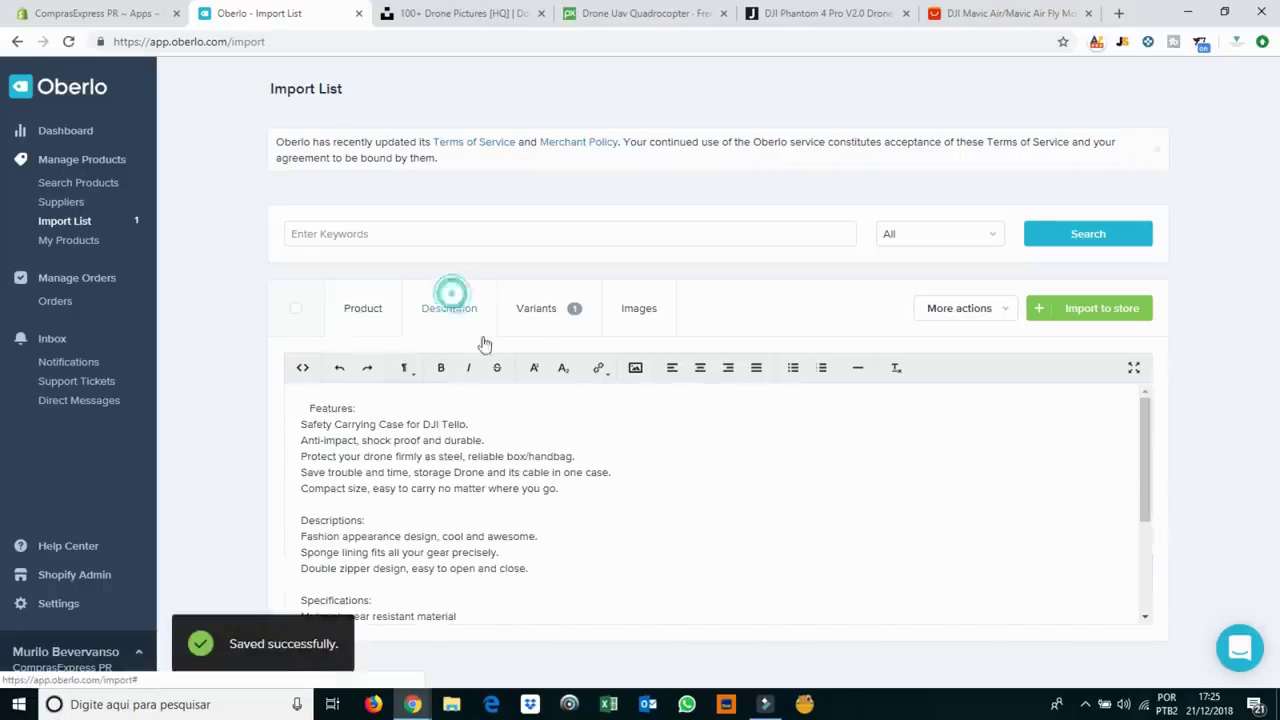
drag(306, 408, 981, 670)
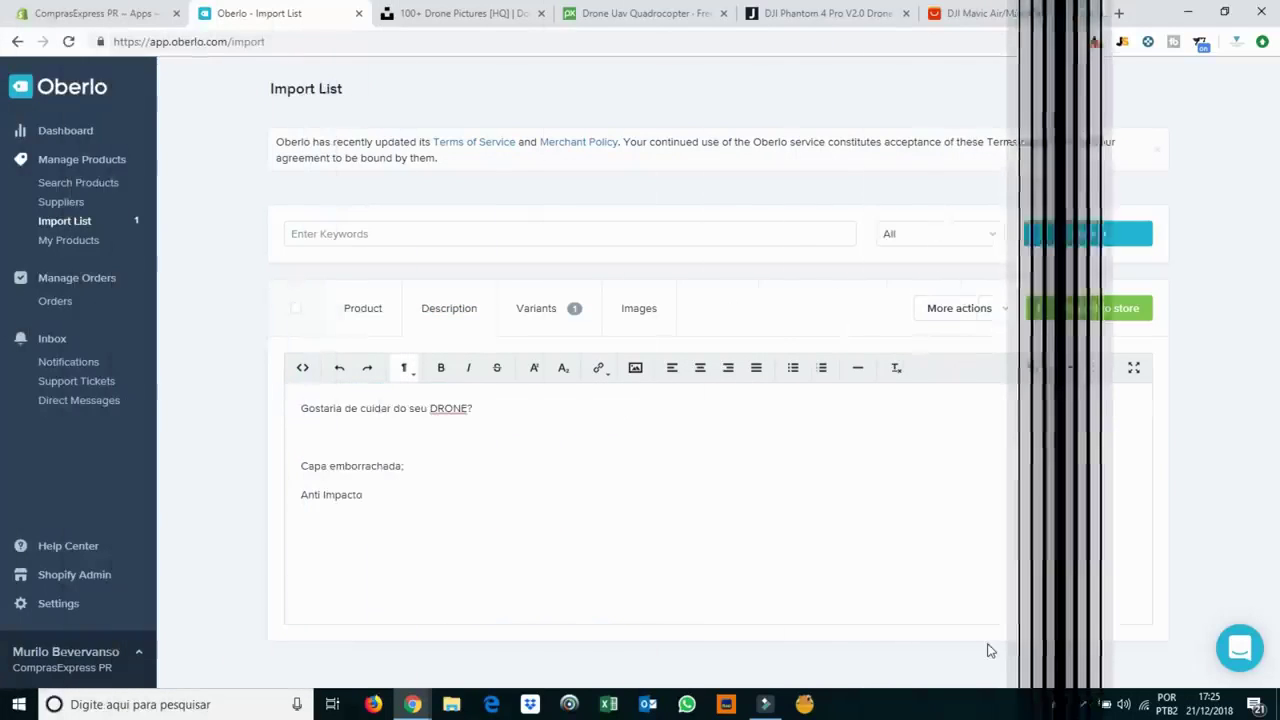
key(Return)
text(------)
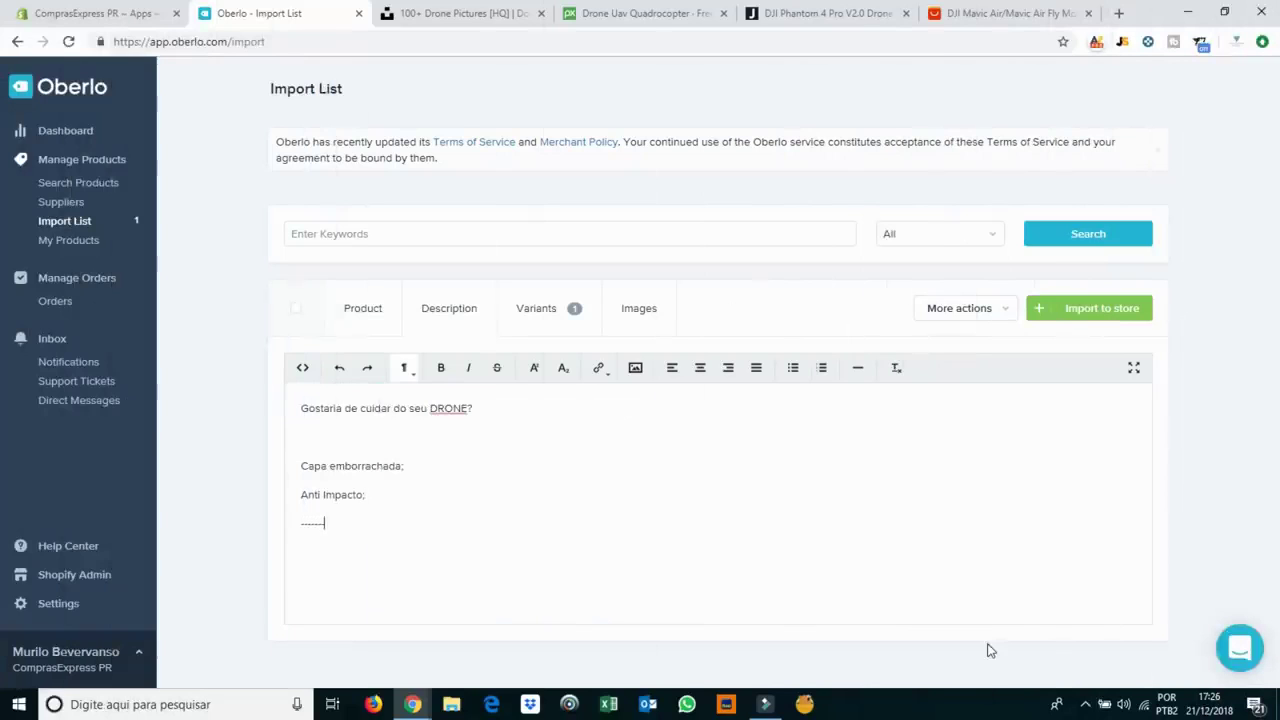
Set the selling price of the carrying case variant to R$ 99.00.
click(541, 316)
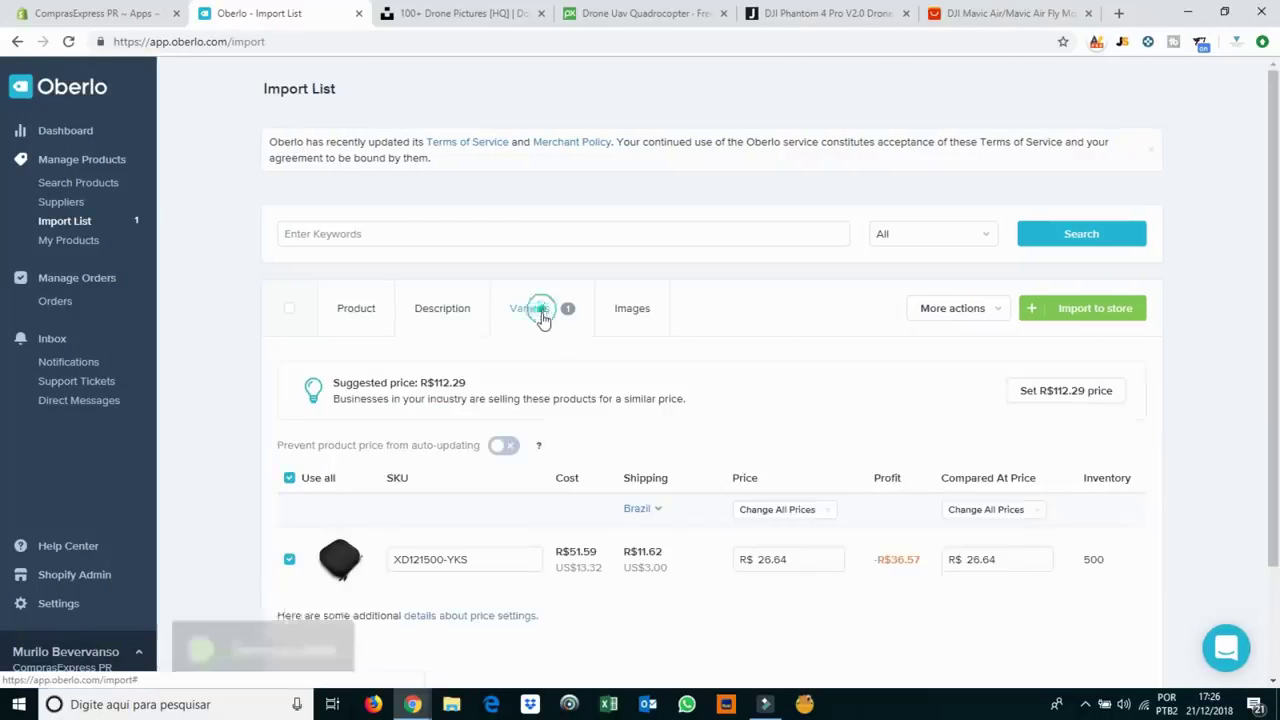
scroll(543, 414, down, 1)
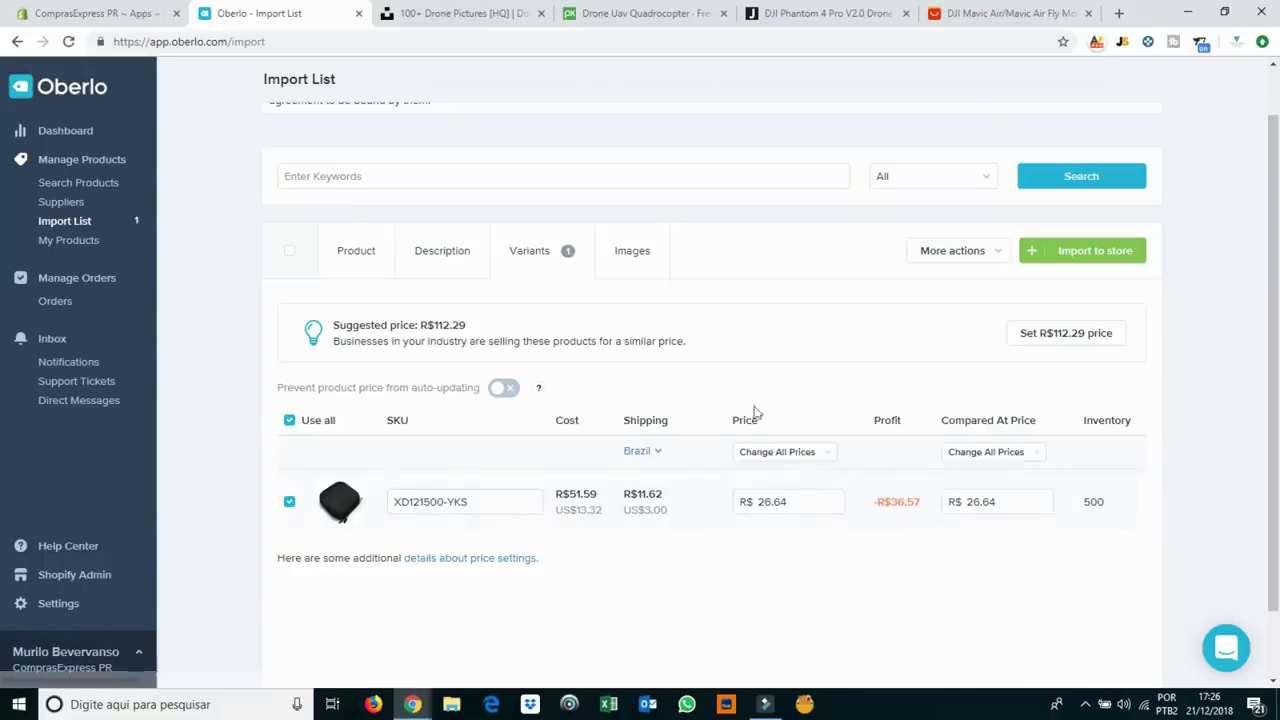
drag(815, 505, 722, 510)
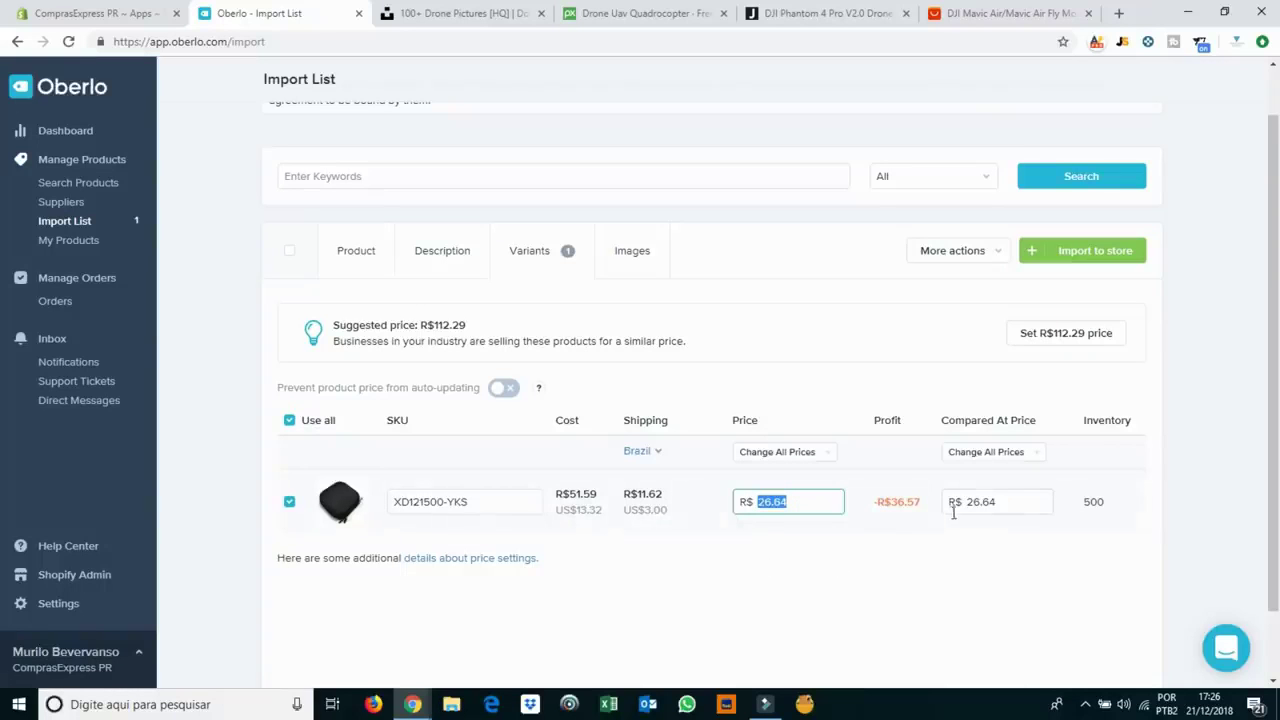
double_click(1011, 504)
click(797, 503)
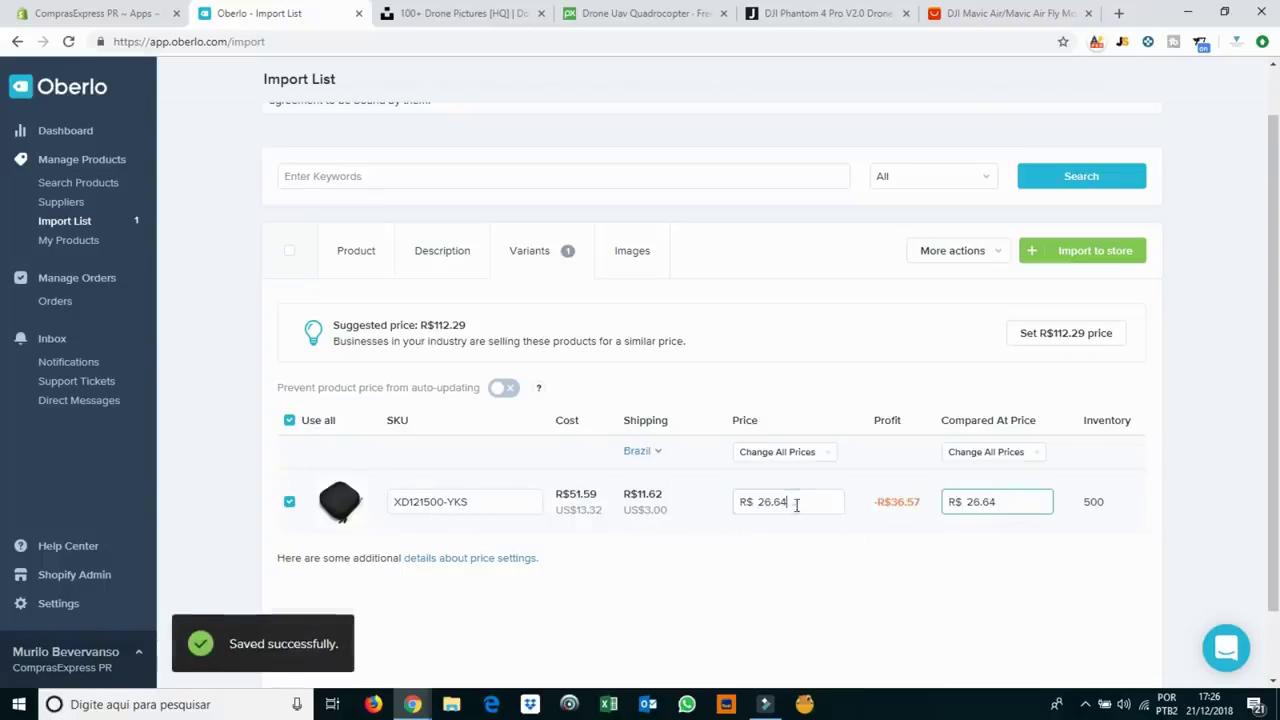
double_click(796, 504)
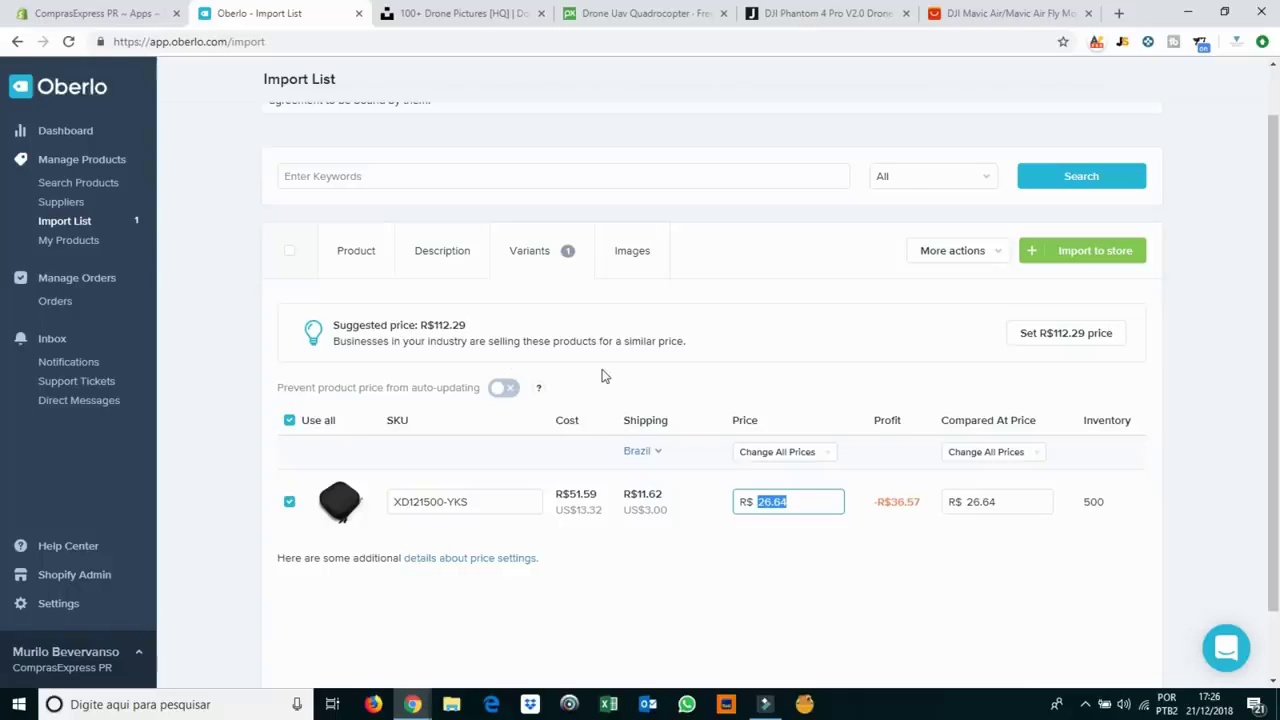
text(99.00)
key(Tab)
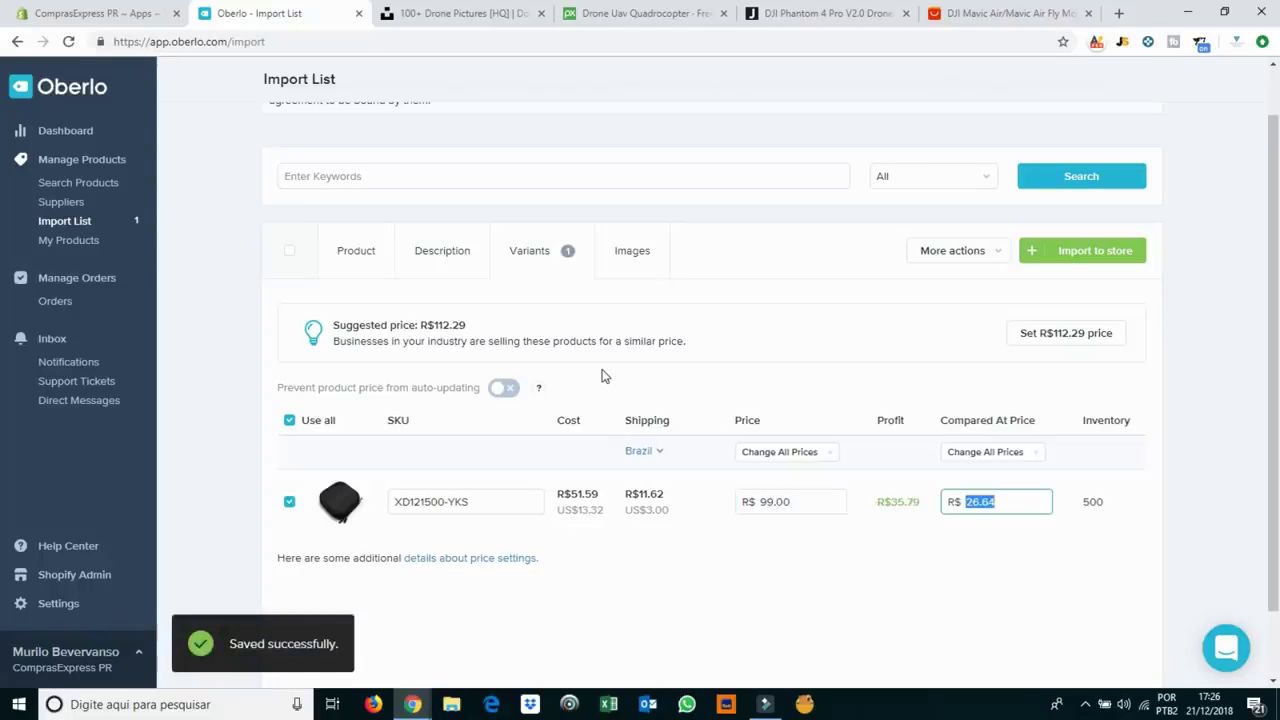
Set the compared-at price of the carrying case variant to R$ 112.00.
text(112,29)
drag(996, 501, 906, 530)
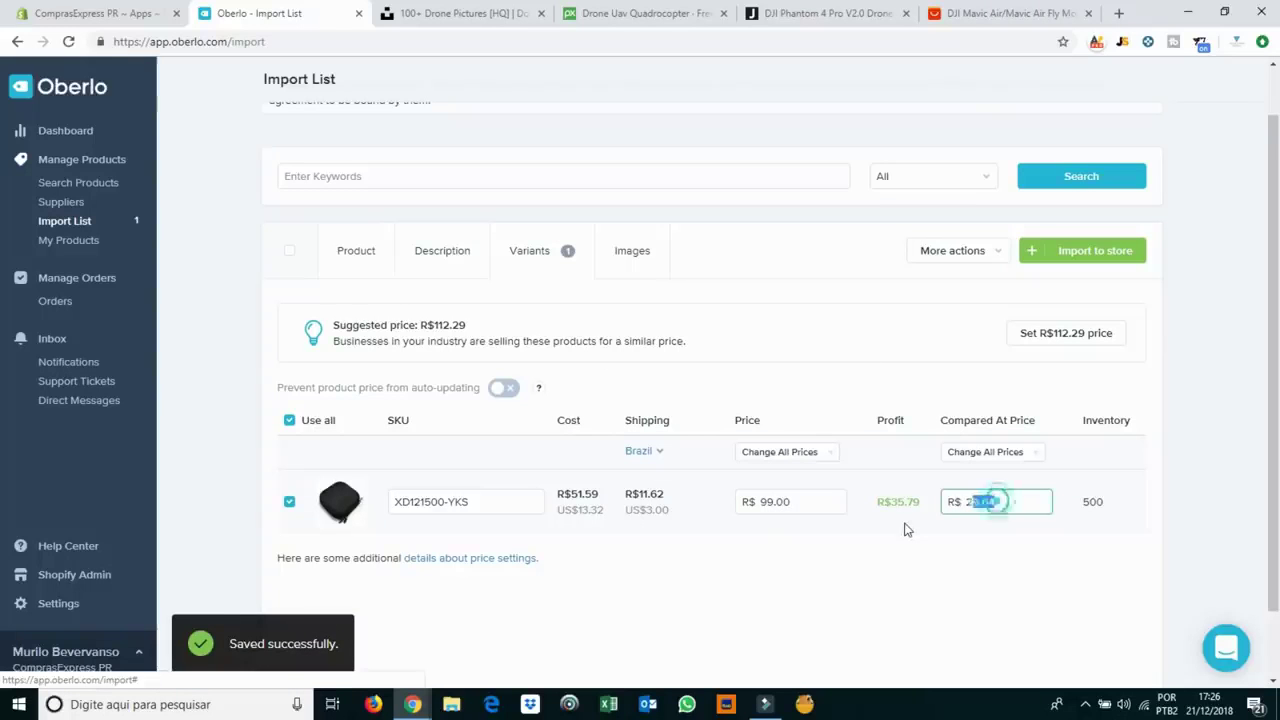
text(11)
click(905, 530)
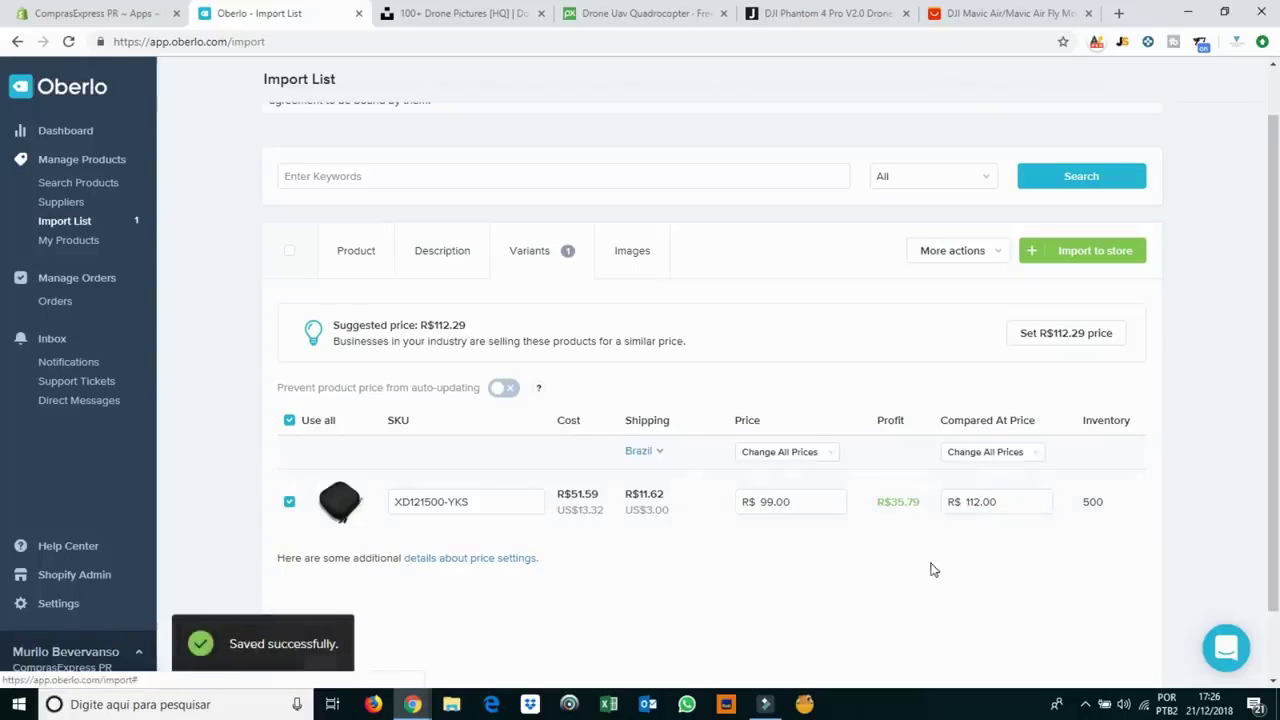
Check the profit calculated for the carrying case variant at its new price.
double_click(897, 505)
click(910, 501)
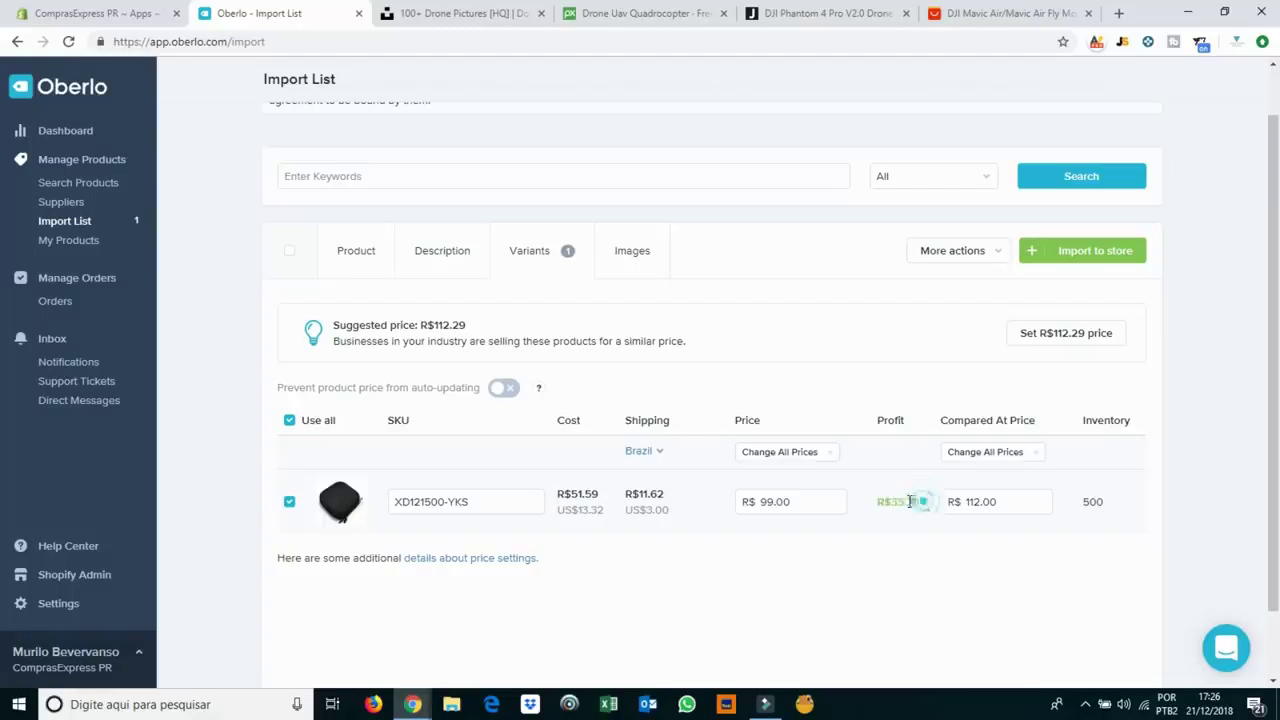
drag(910, 501, 878, 504)
click(882, 518)
double_click(907, 505)
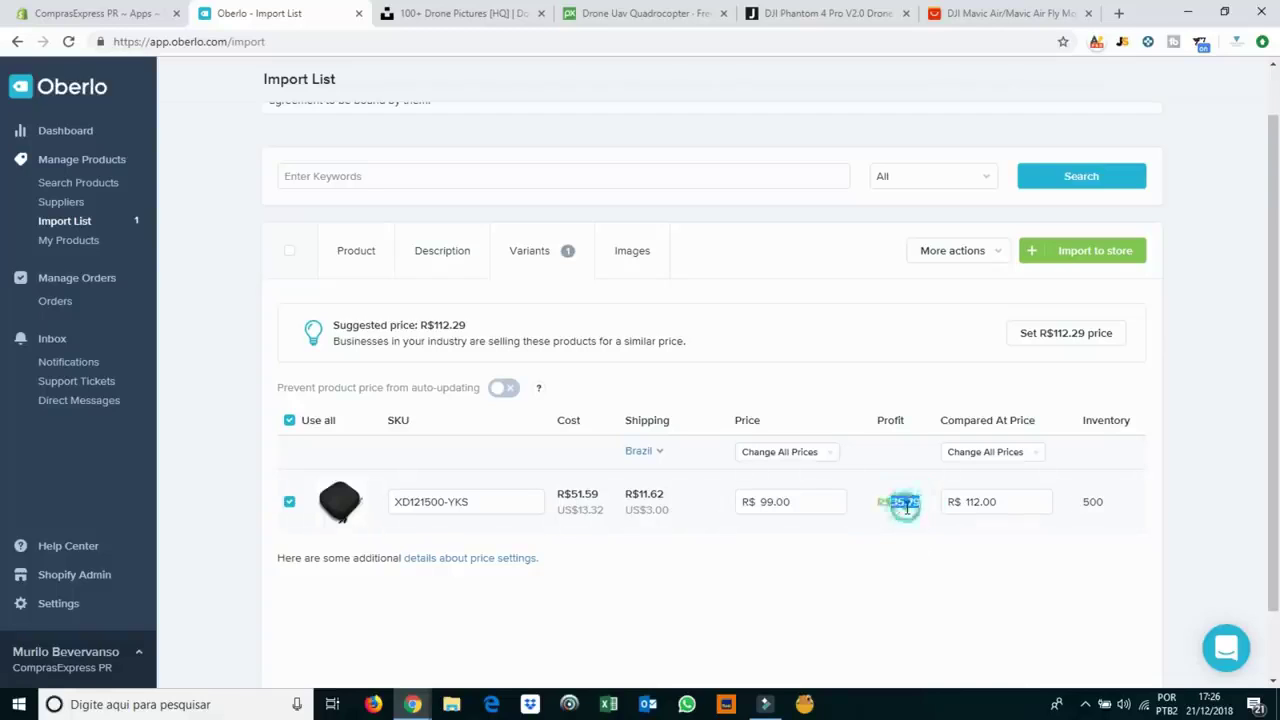
click(883, 566)
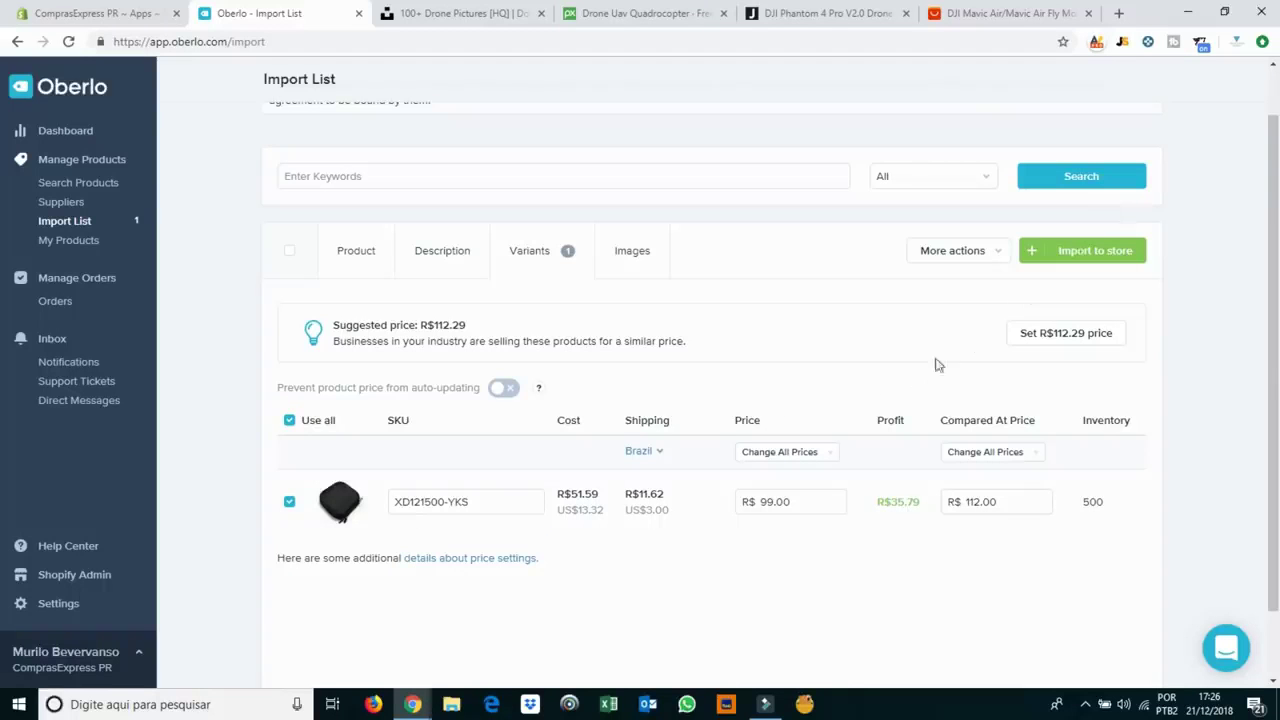
Add the product images of the open case, the drone on the case, the moulded interior close-up and the open case holding accessories.
click(625, 251)
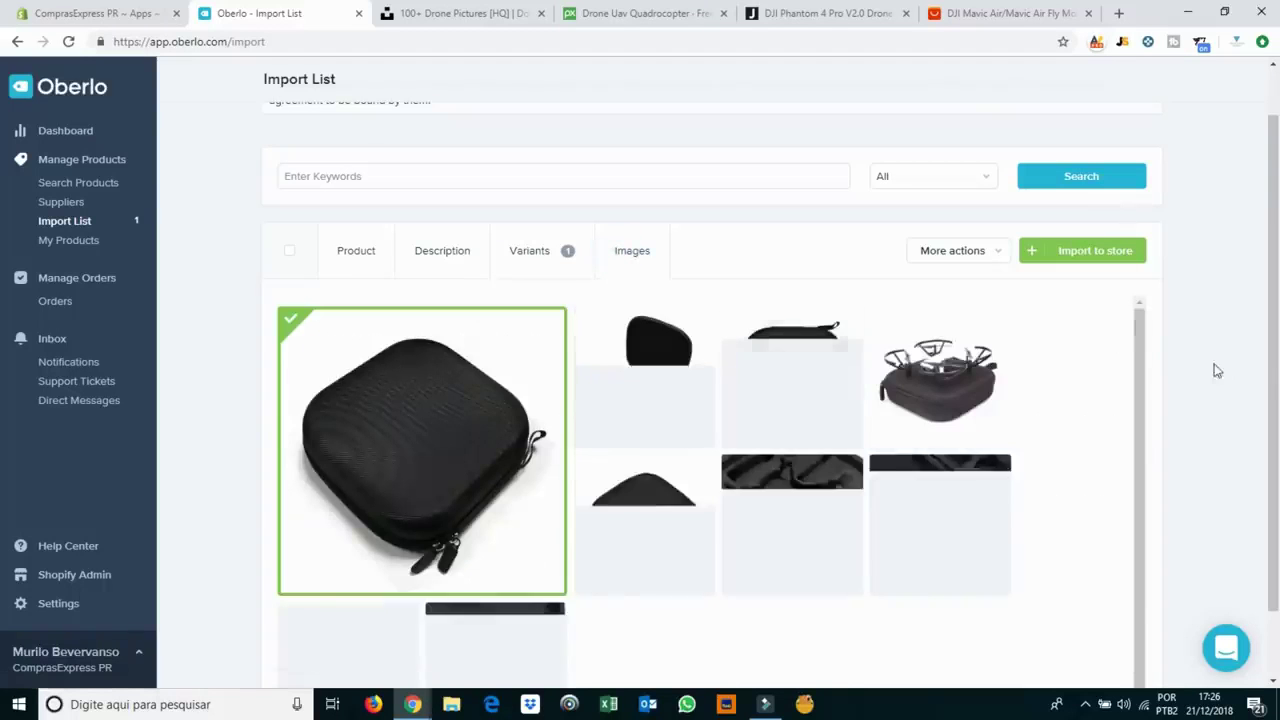
scroll(1100, 410, down, 1)
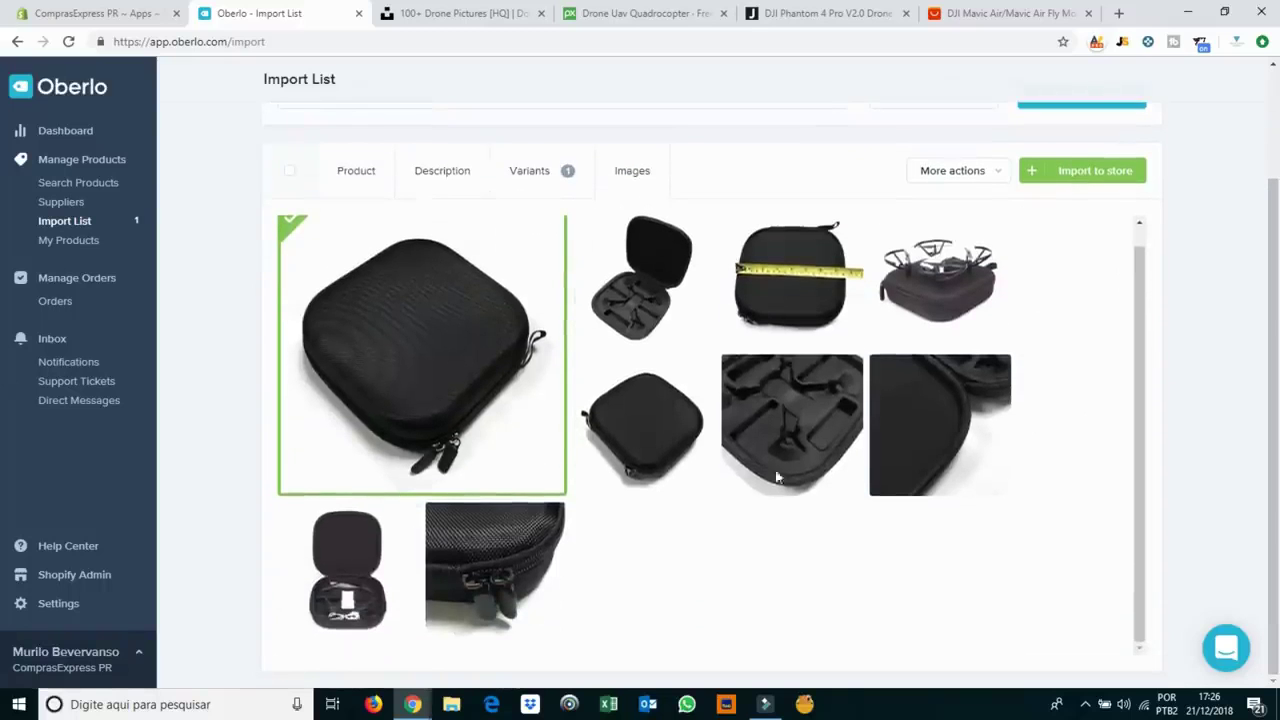
scroll(490, 374, up, 1)
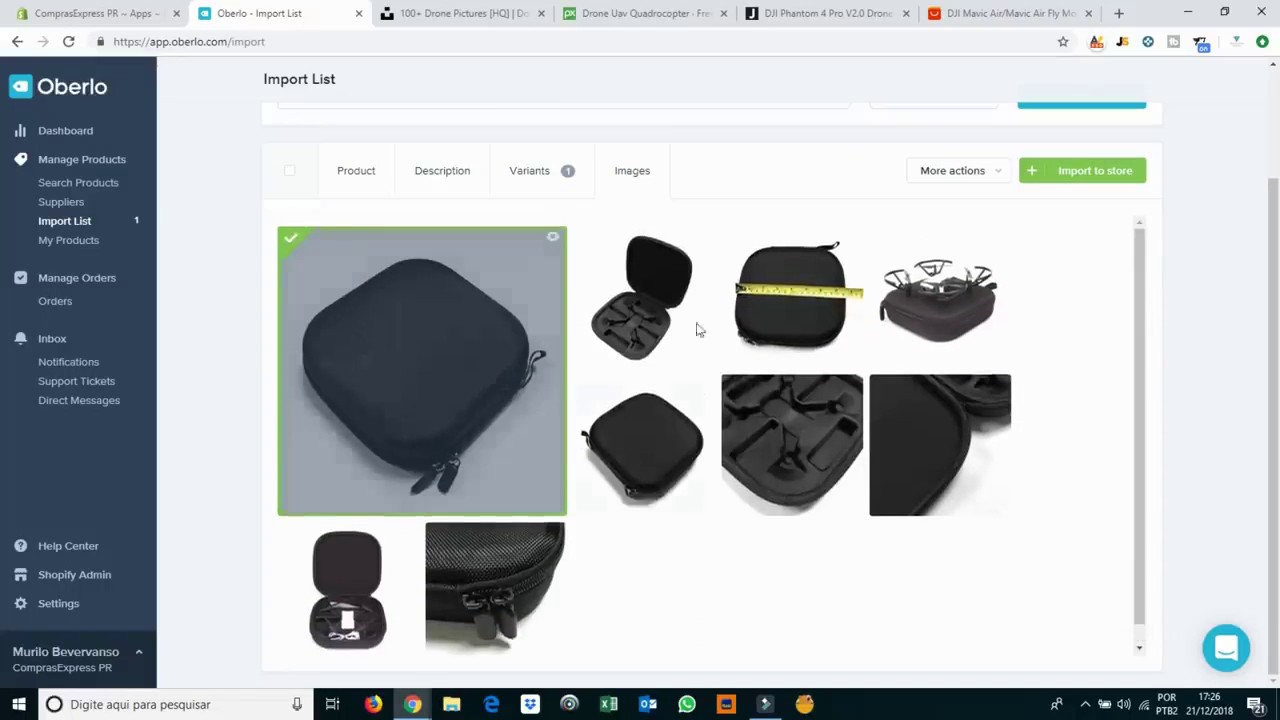
click(645, 310)
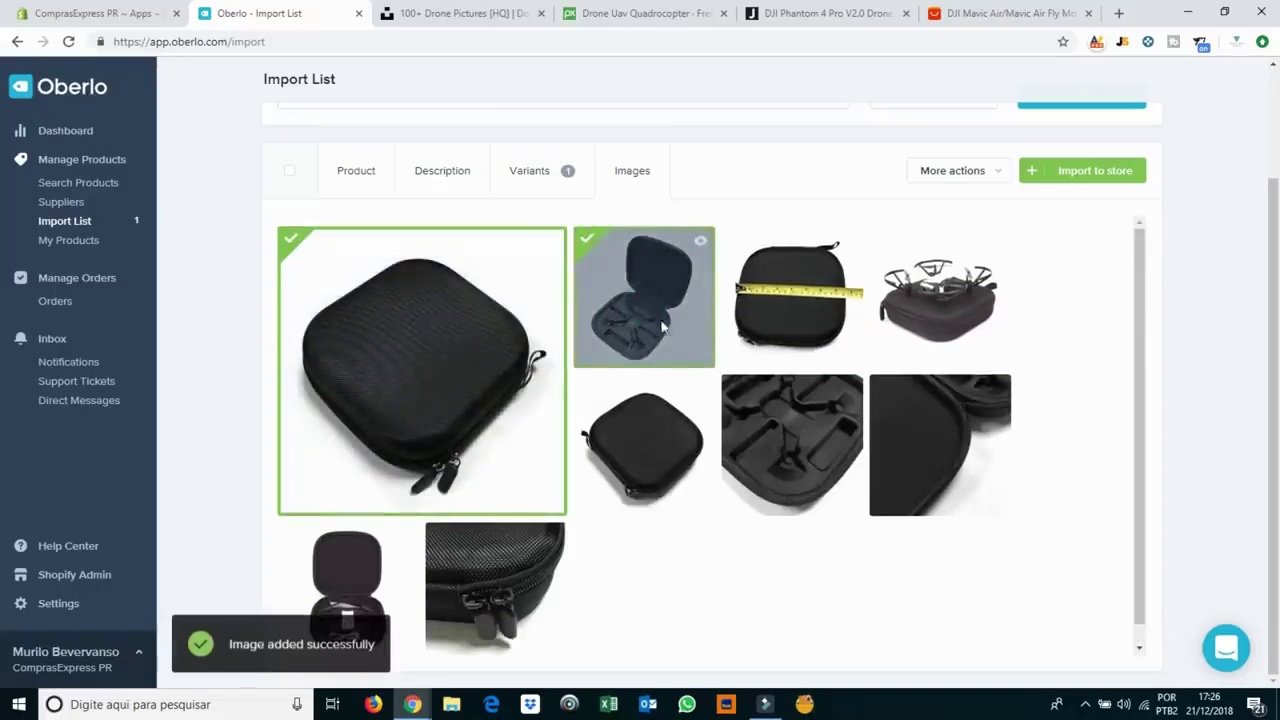
click(945, 318)
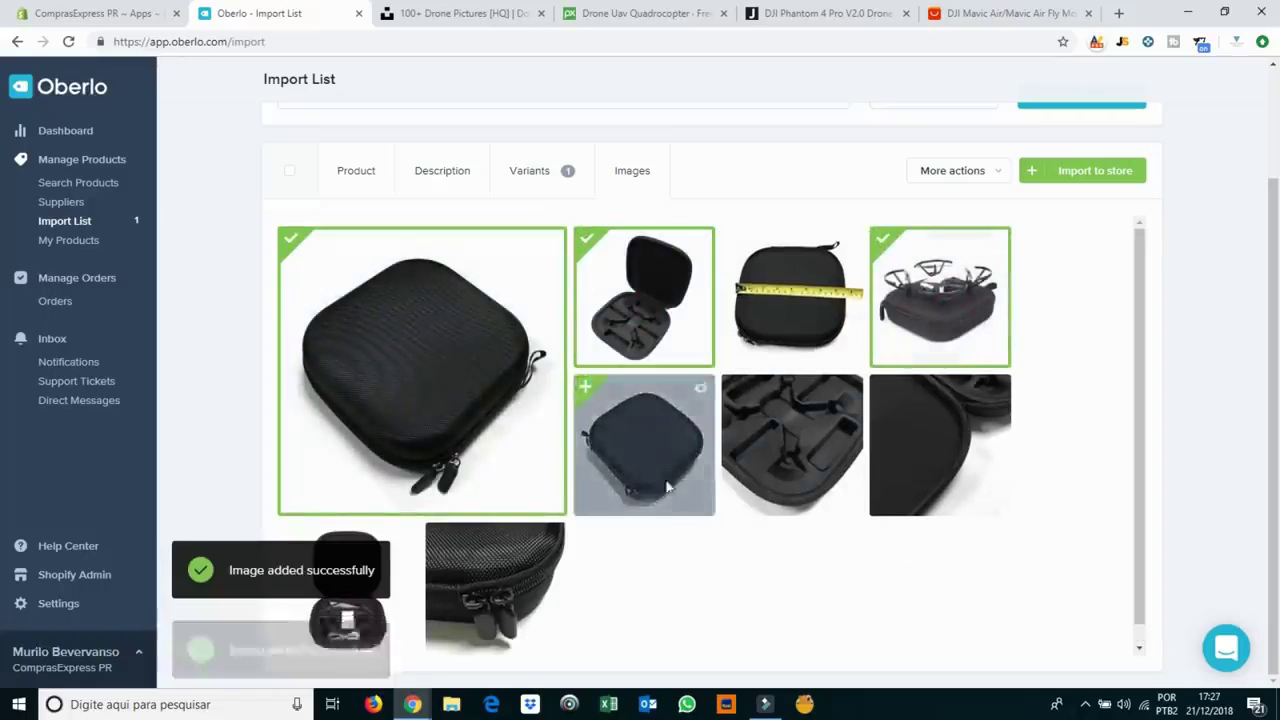
click(782, 474)
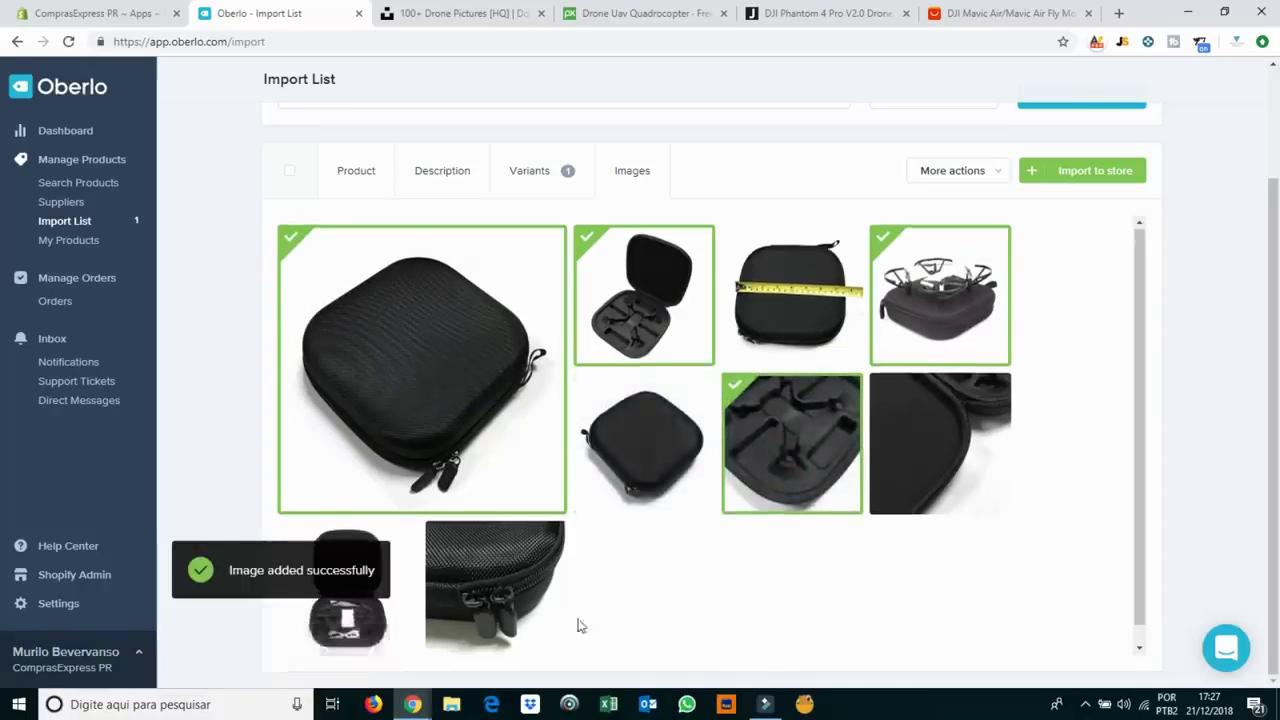
scroll(344, 563, down, 1)
click(344, 563)
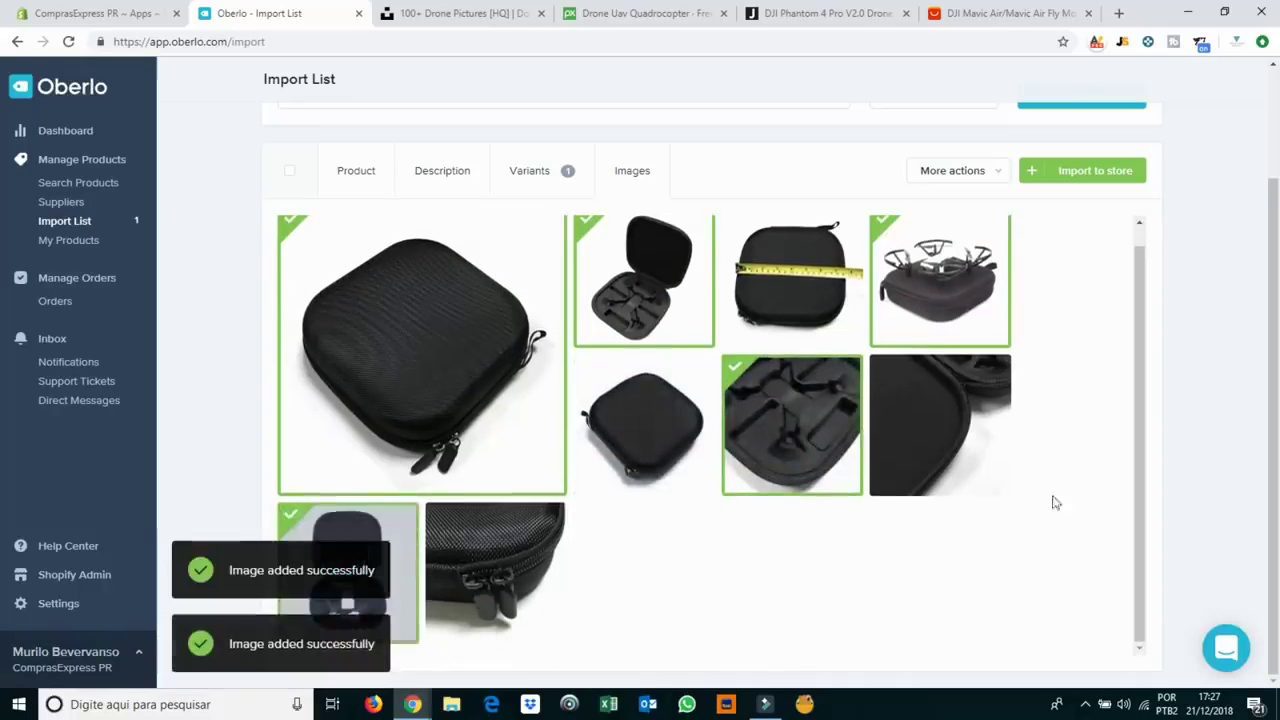
Import the carrying case to the Shopify store and dismiss the advertising message from Oberlo.
click(1108, 178)
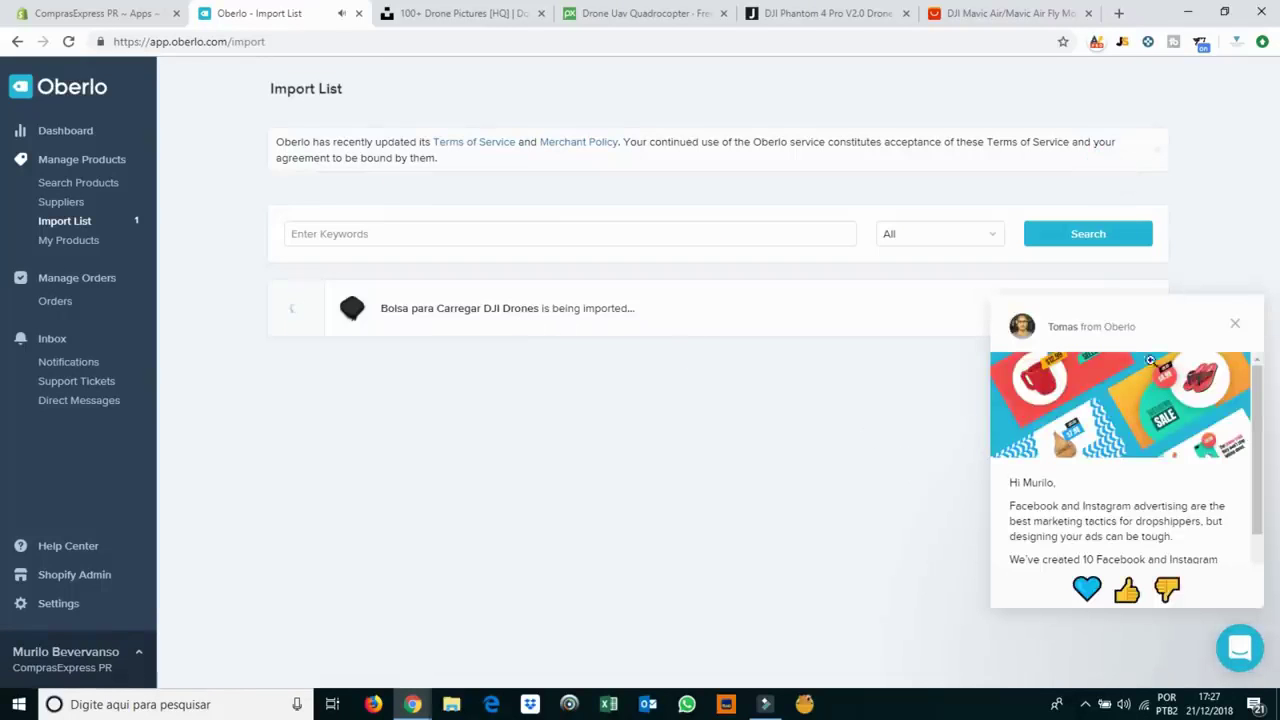
click(1235, 323)
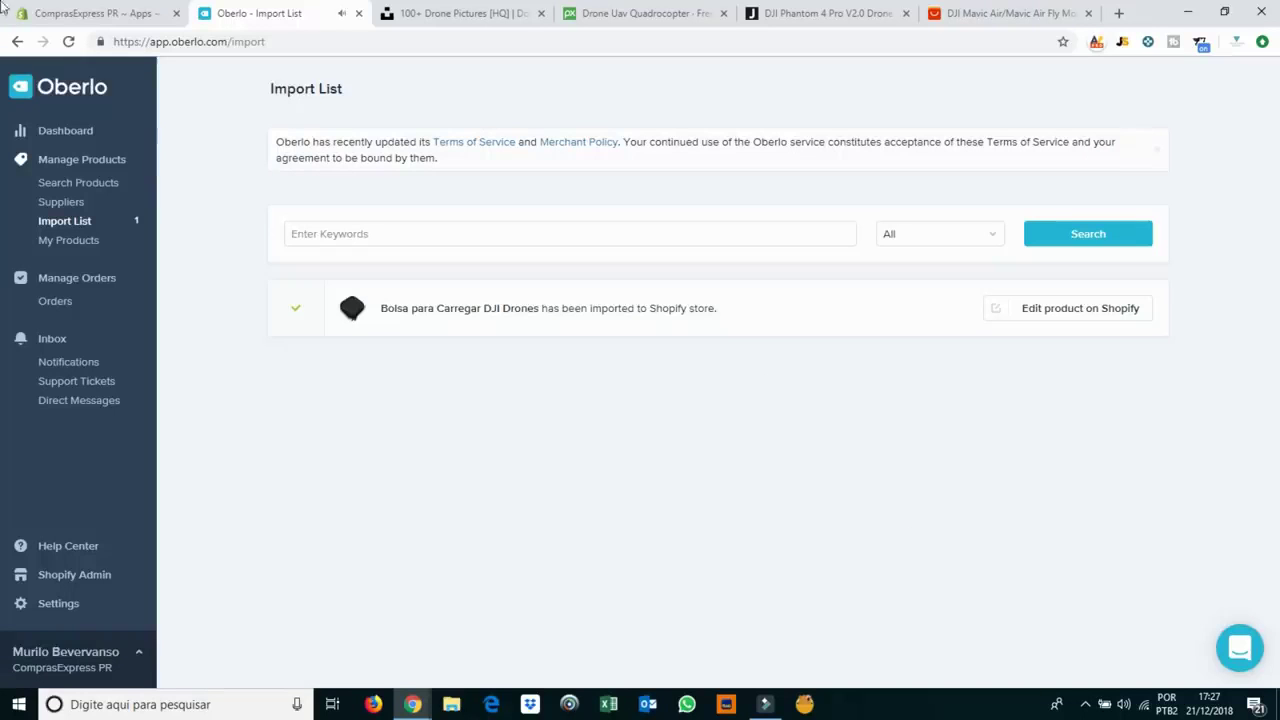
Switch to the Shopify admin, open the product "Bolsa para Carregar DJI Drones" and review its description, images, prices, stock and shipping details.
click(70, 13)
click(78, 182)
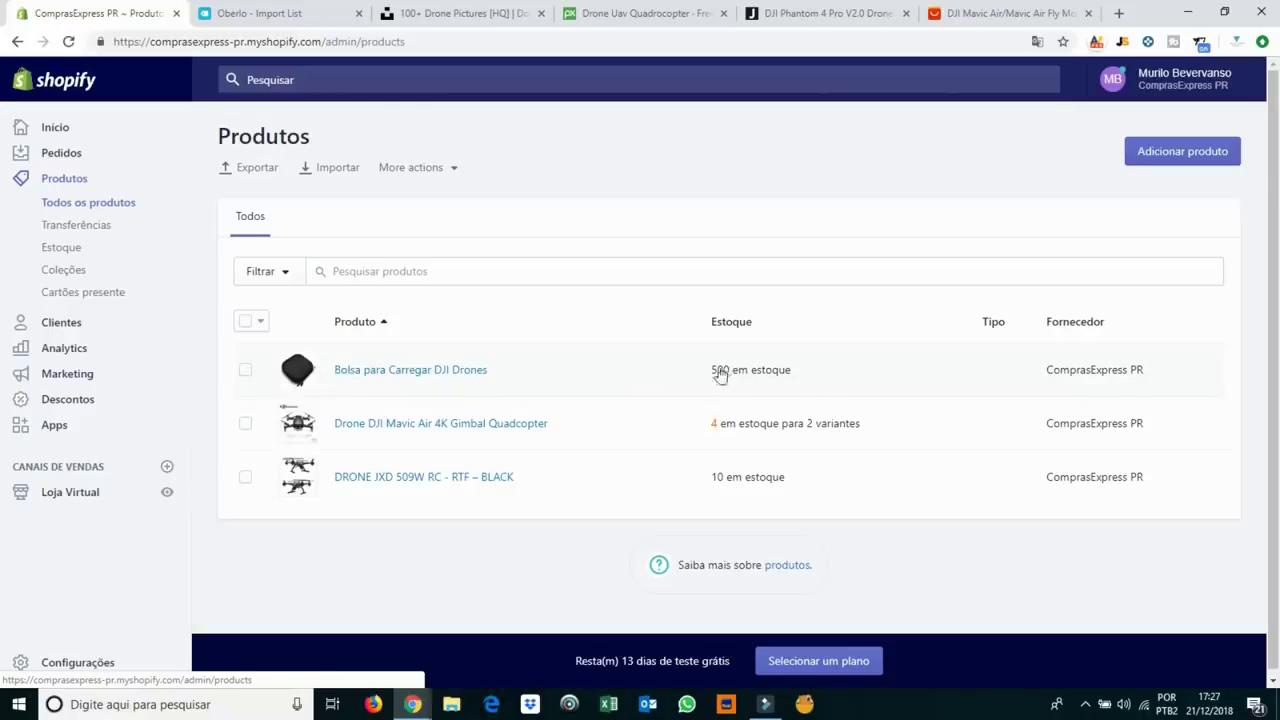
click(439, 373)
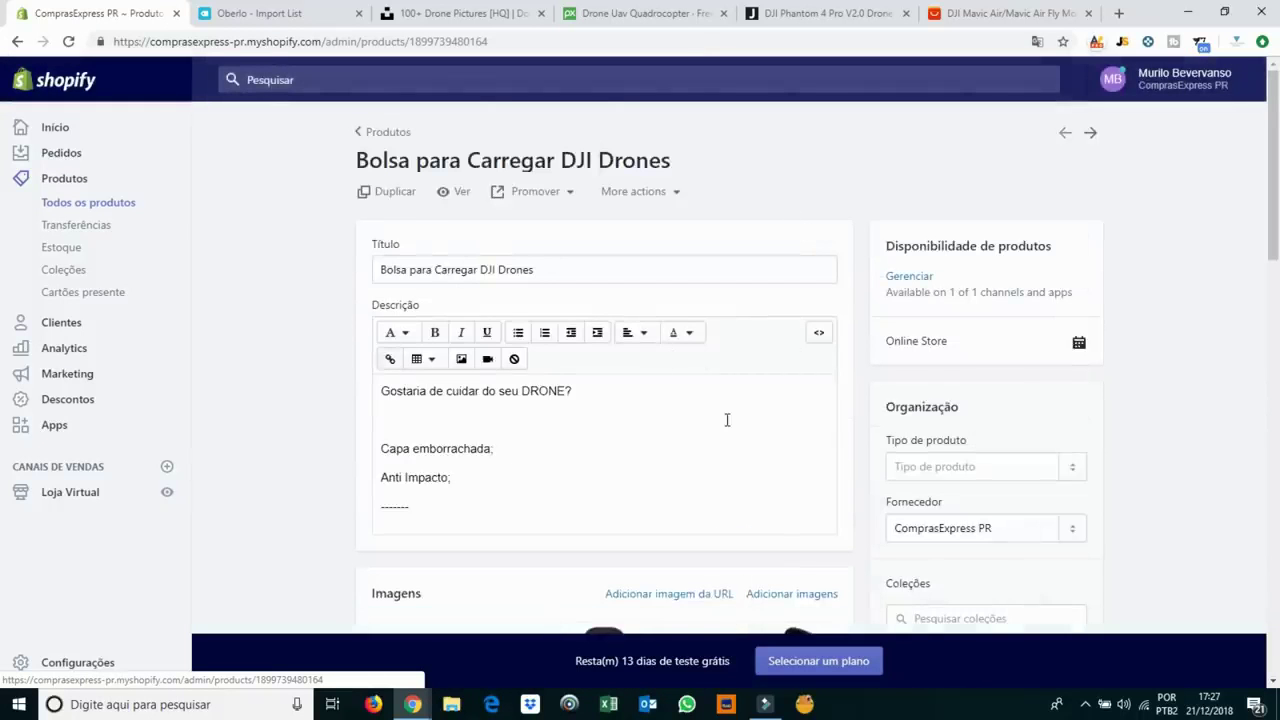
scroll(727, 420, down, 2)
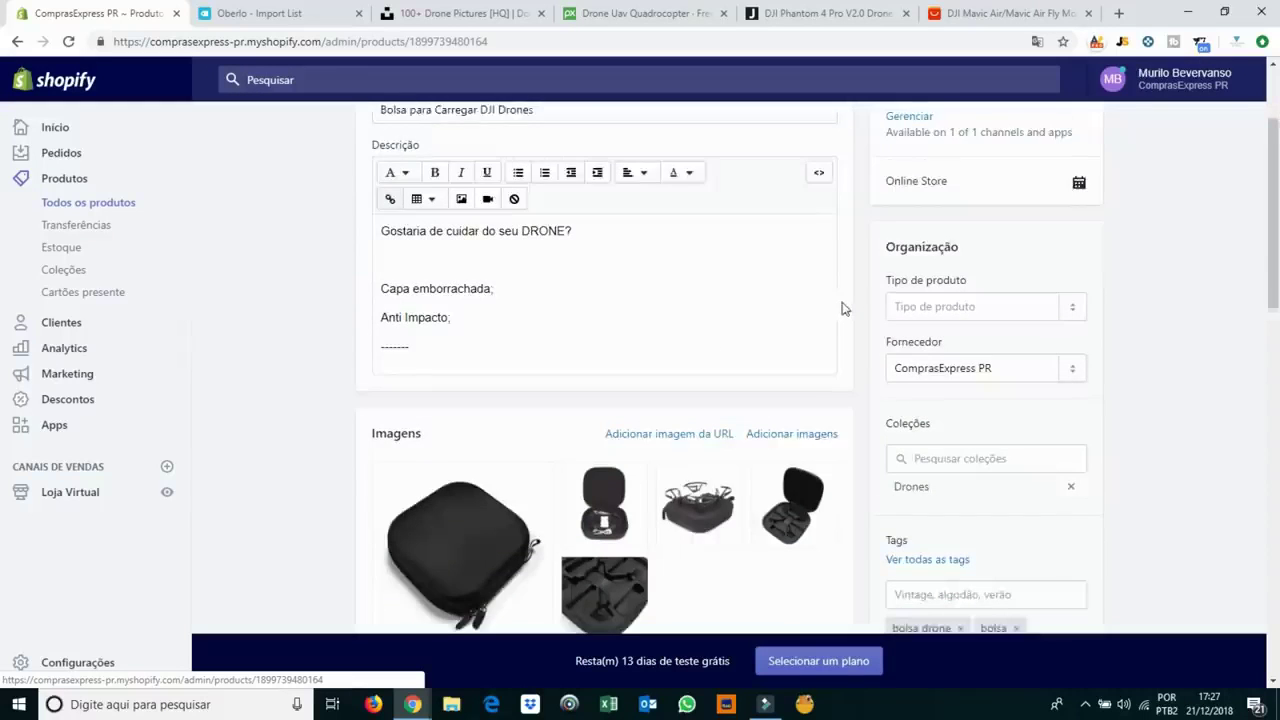
scroll(842, 308, down, 2)
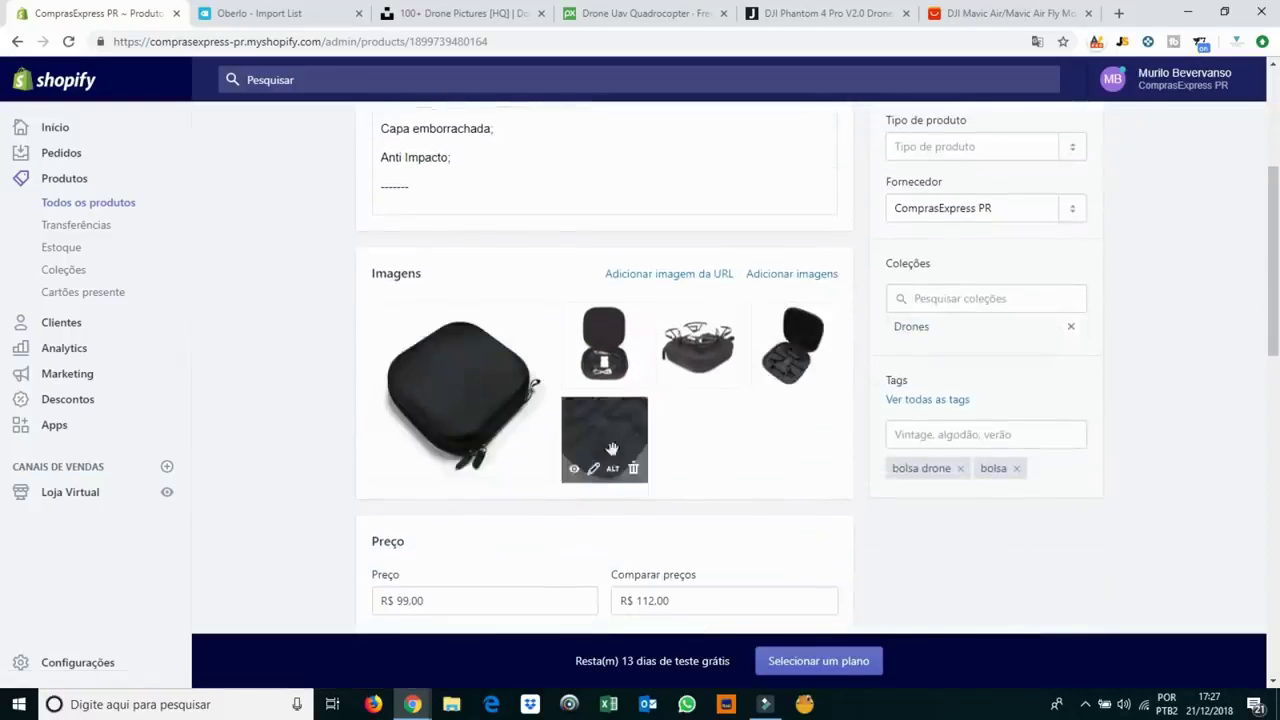
scroll(612, 448, down, 3)
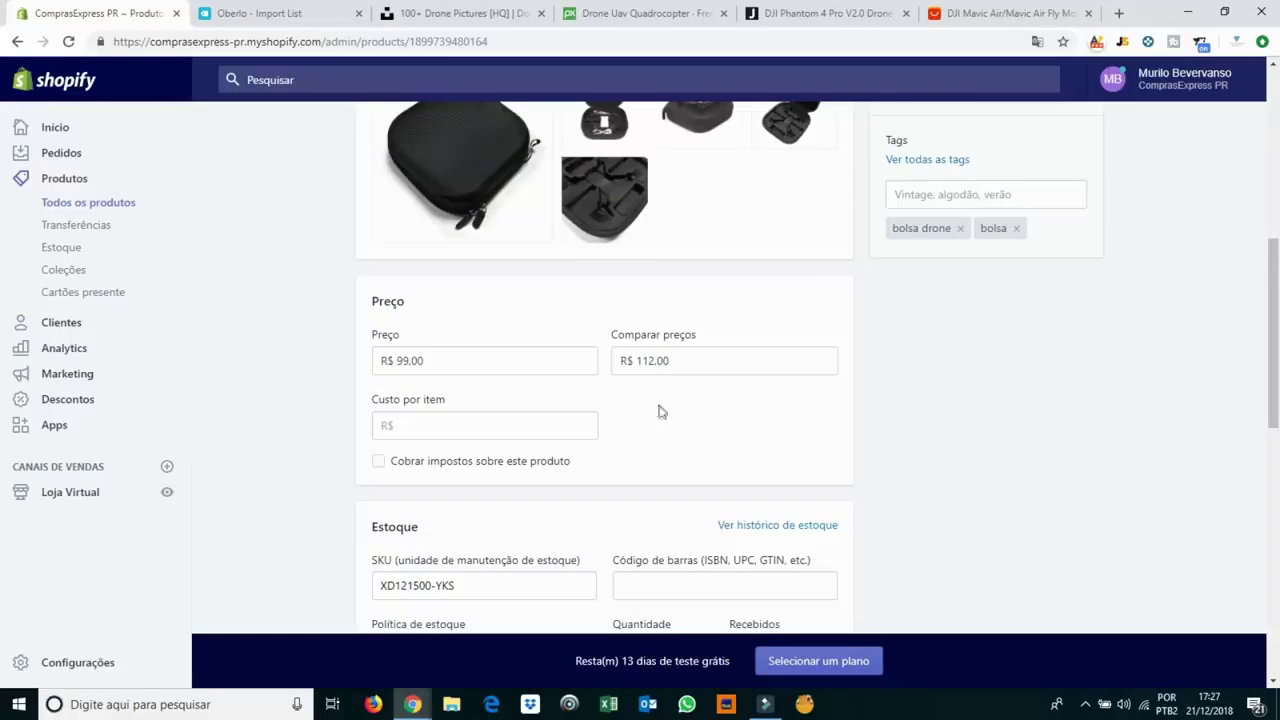
scroll(513, 480, down, 2)
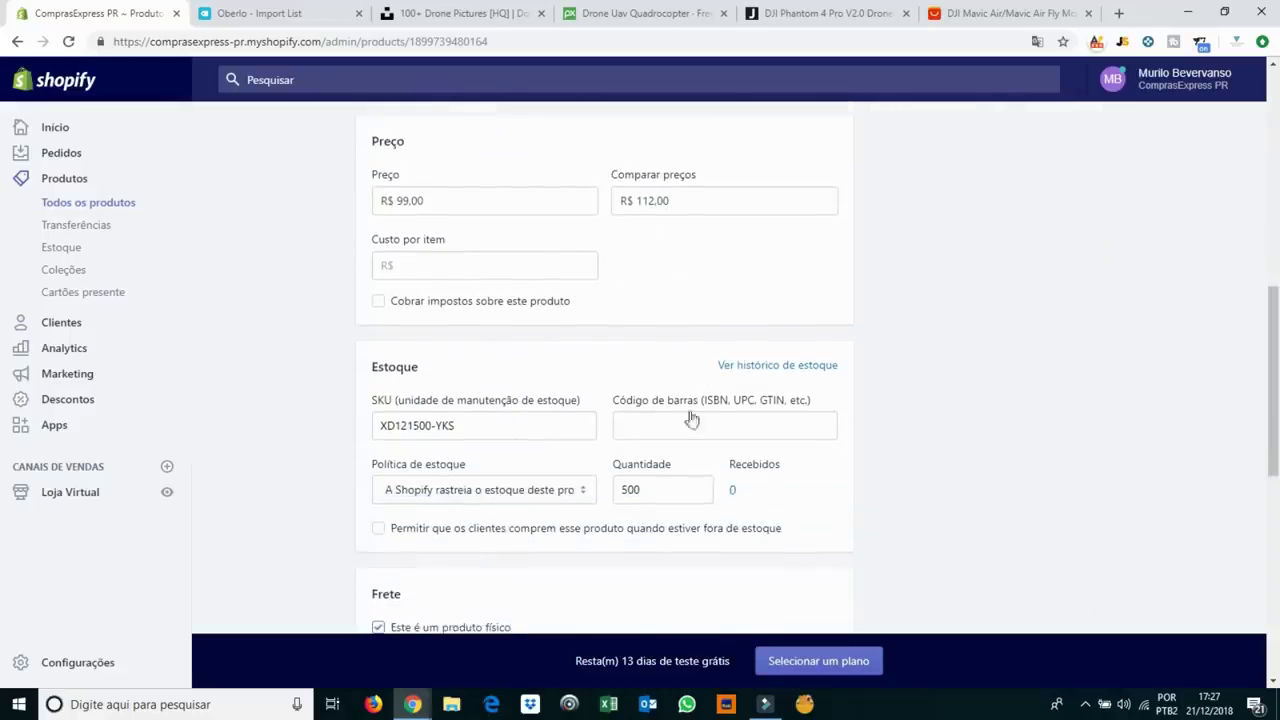
scroll(786, 449, down, 2)
scroll(566, 440, down, 4)
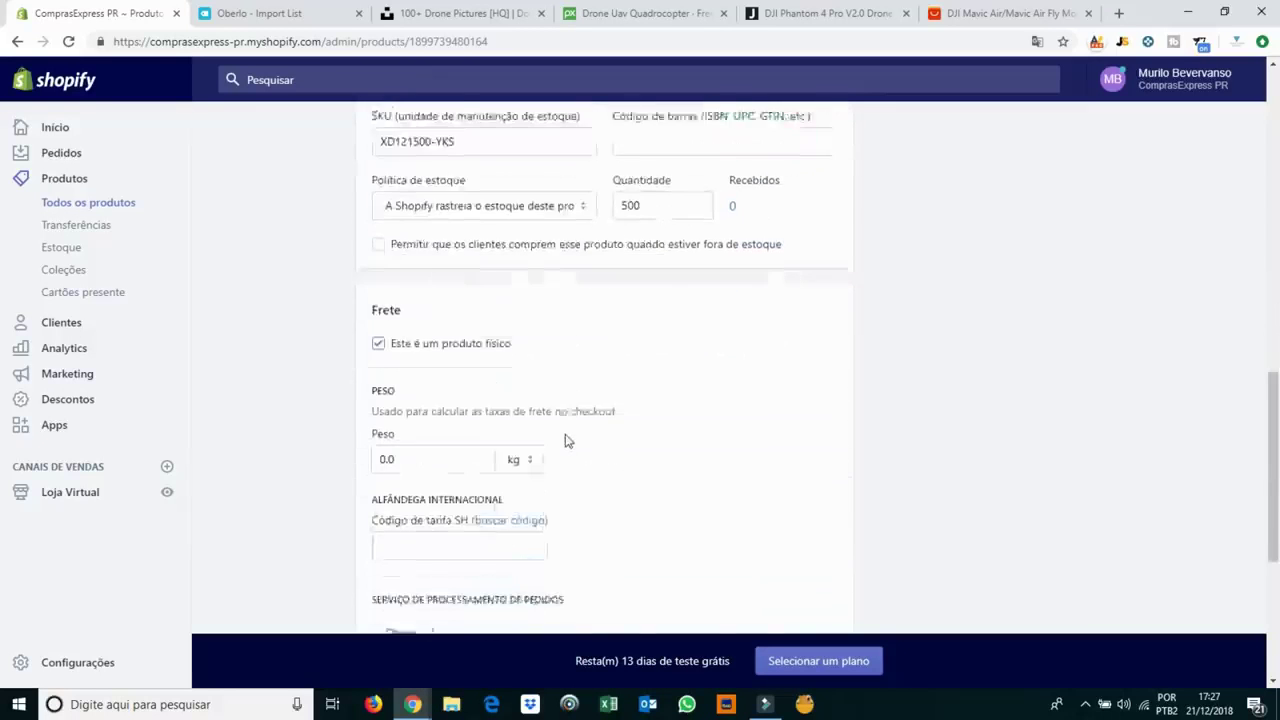
Preview the carrying case product page in the online store and look through its gallery images, description and footer.
scroll(975, 431, up, 12)
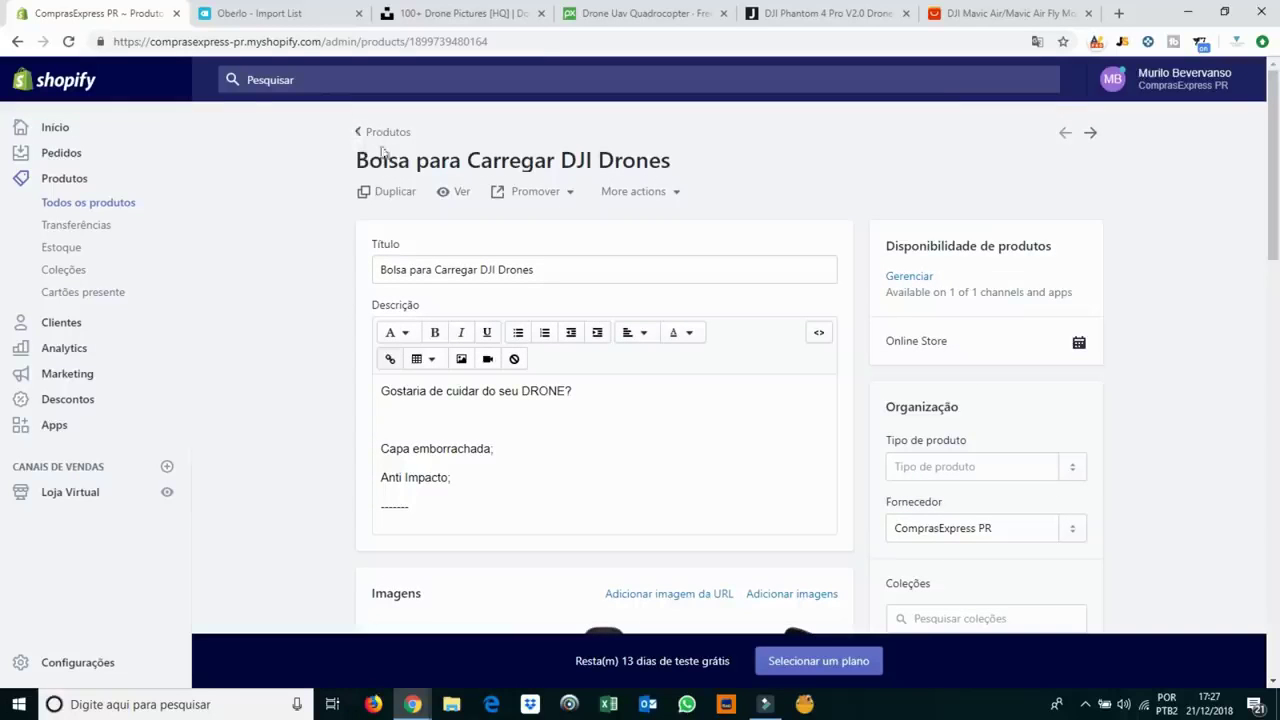
click(454, 192)
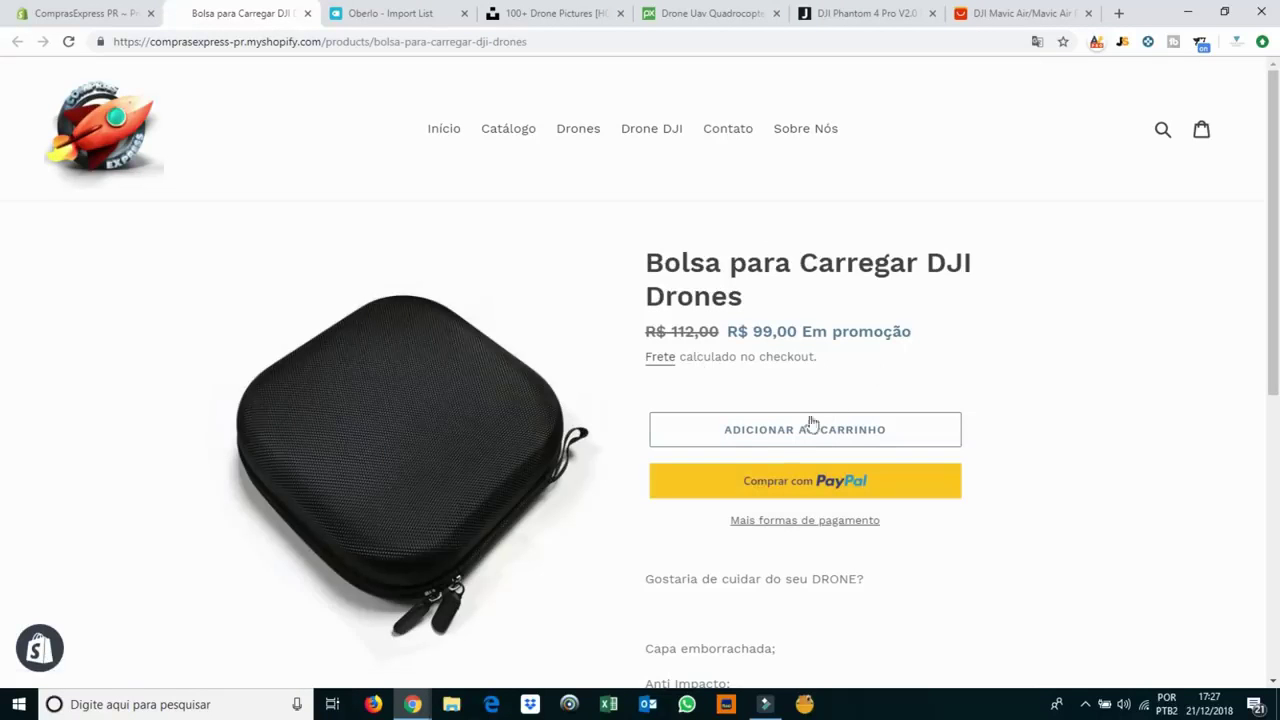
scroll(308, 446, down, 1)
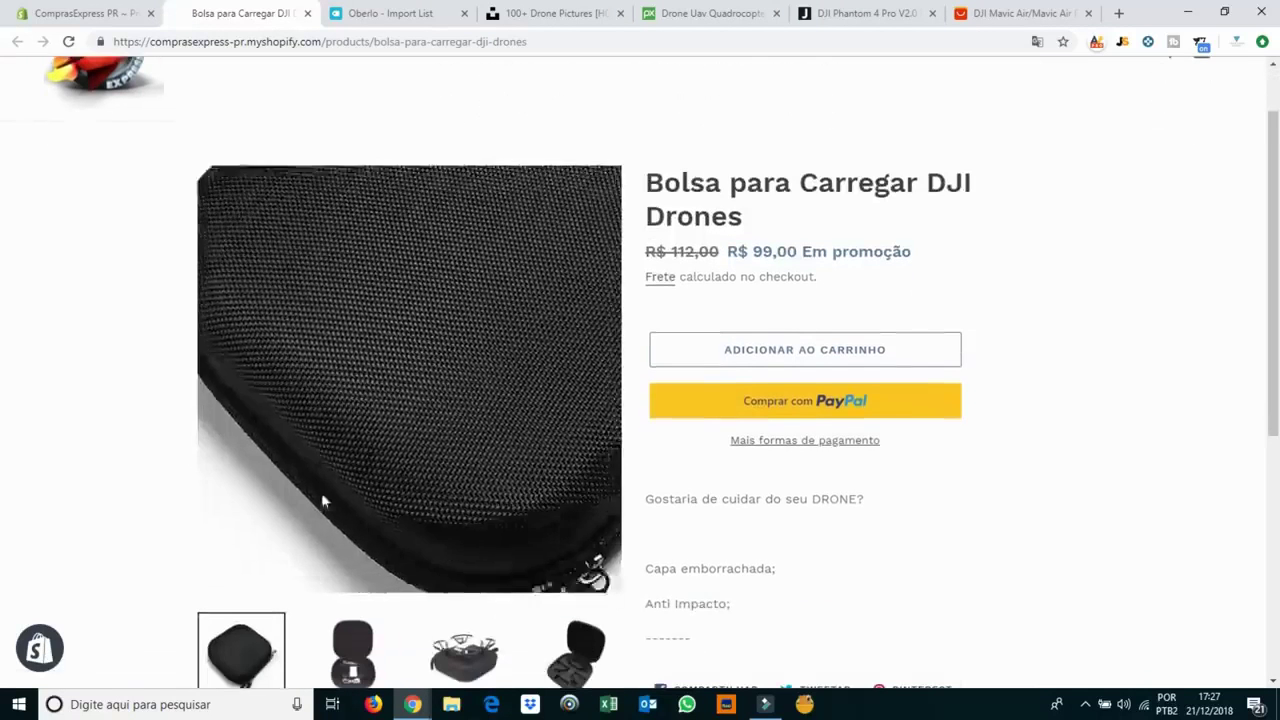
click(395, 650)
click(463, 650)
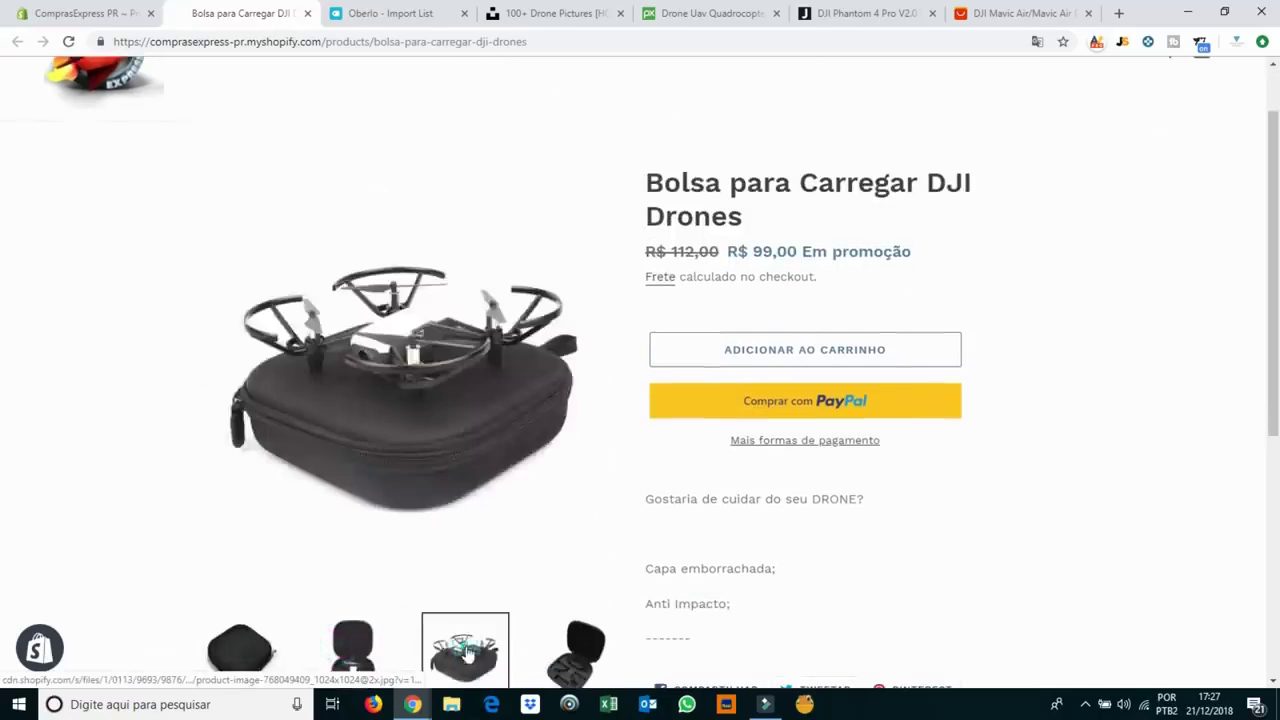
click(575, 655)
scroll(1035, 517, down, 2)
scroll(1035, 517, down, 3)
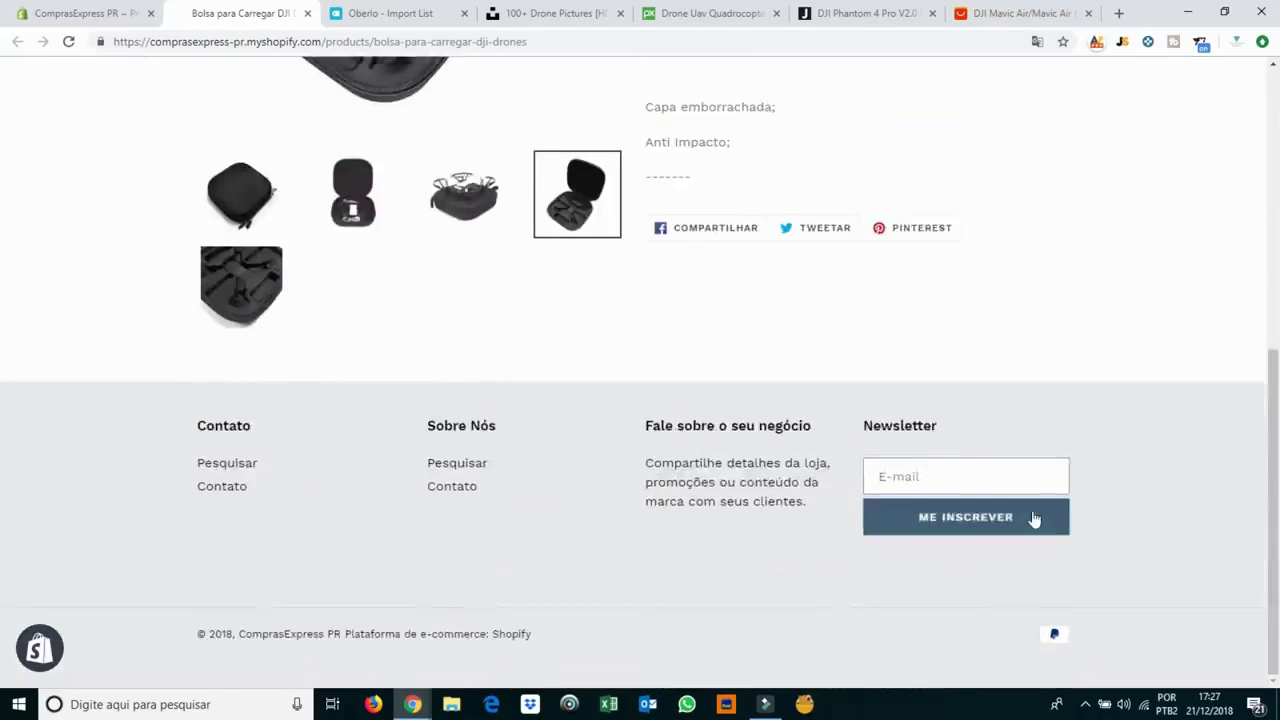
scroll(1034, 517, up, 5)
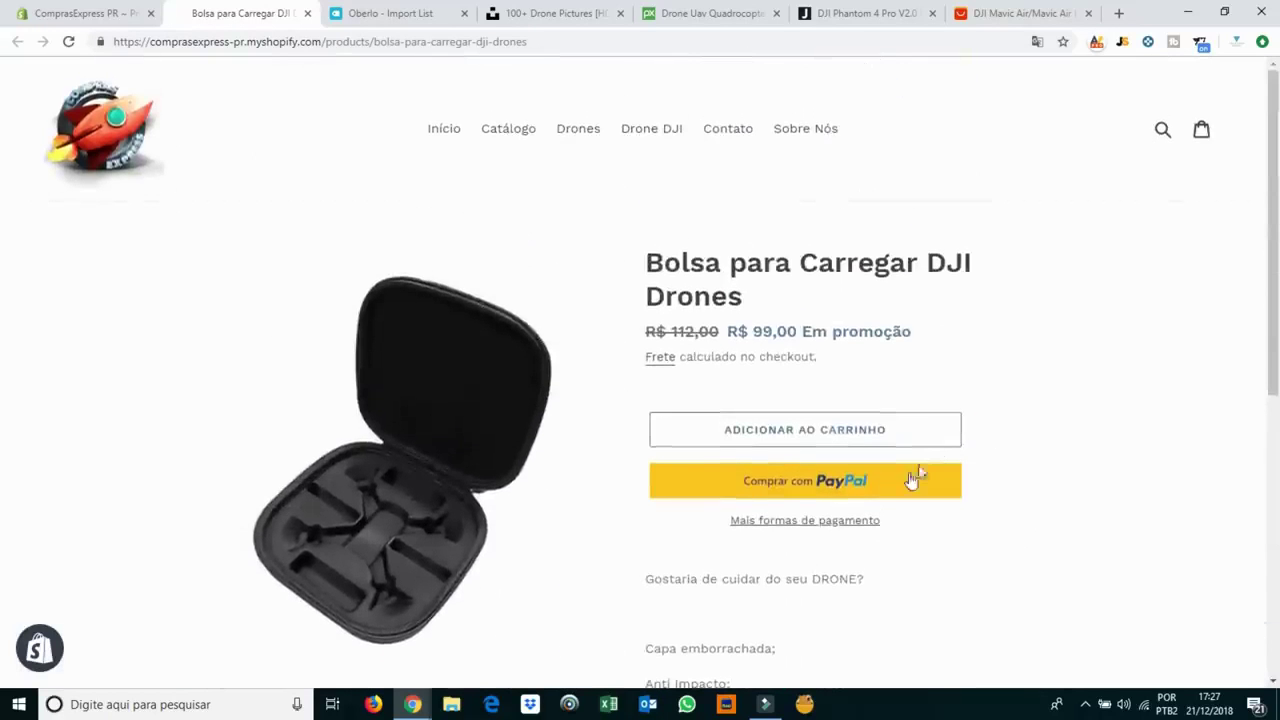
Add the carrying case to the store's shopping cart and check the cart contents.
click(826, 428)
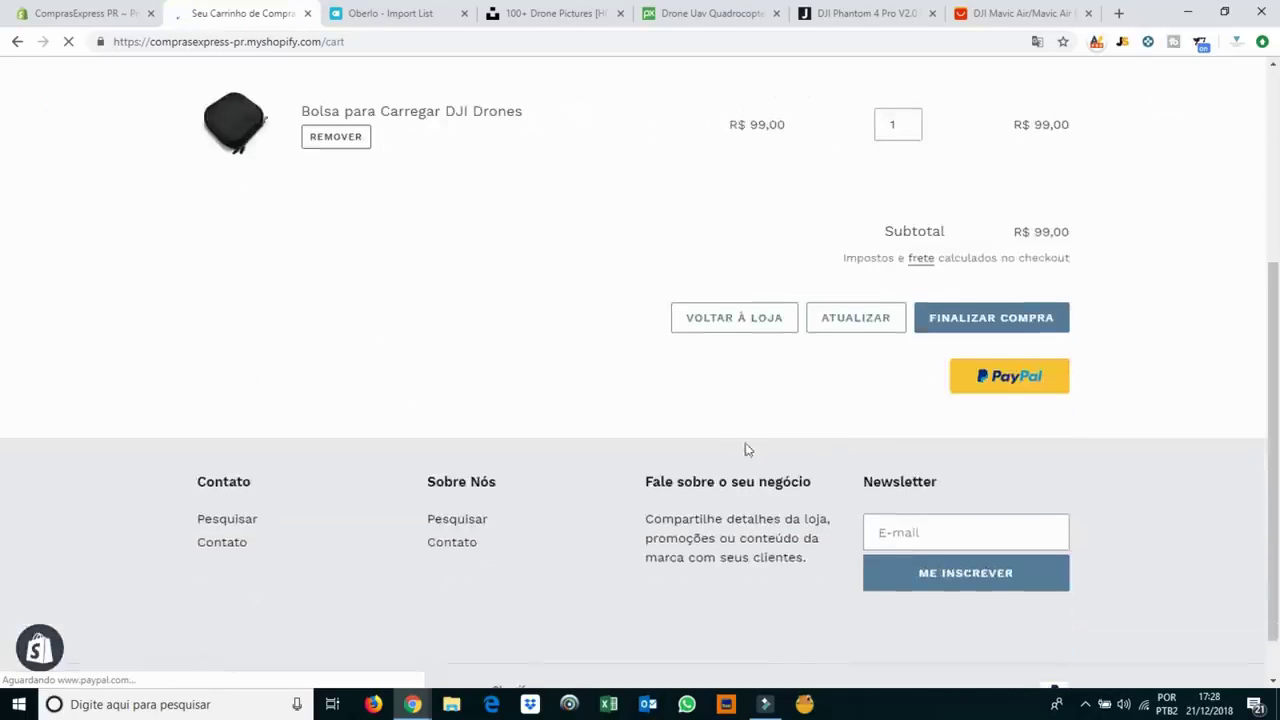
scroll(760, 442, up, 3)
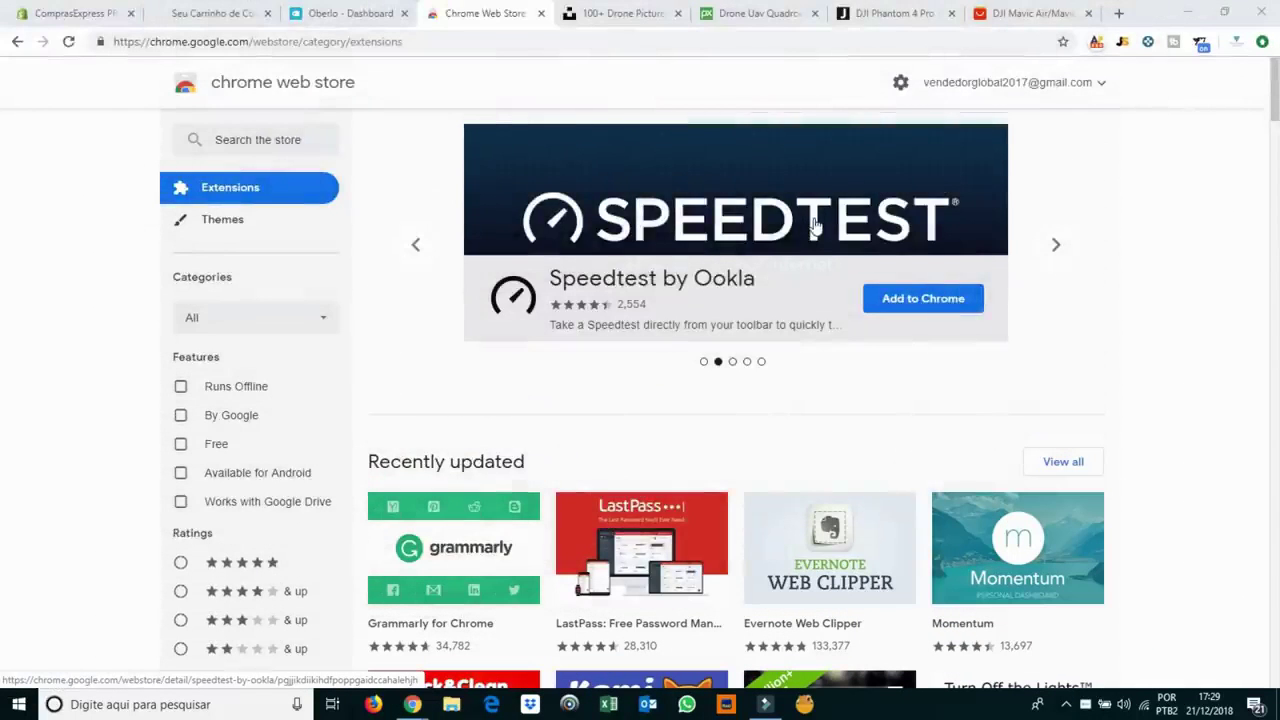
click(230, 138)
text(ch)
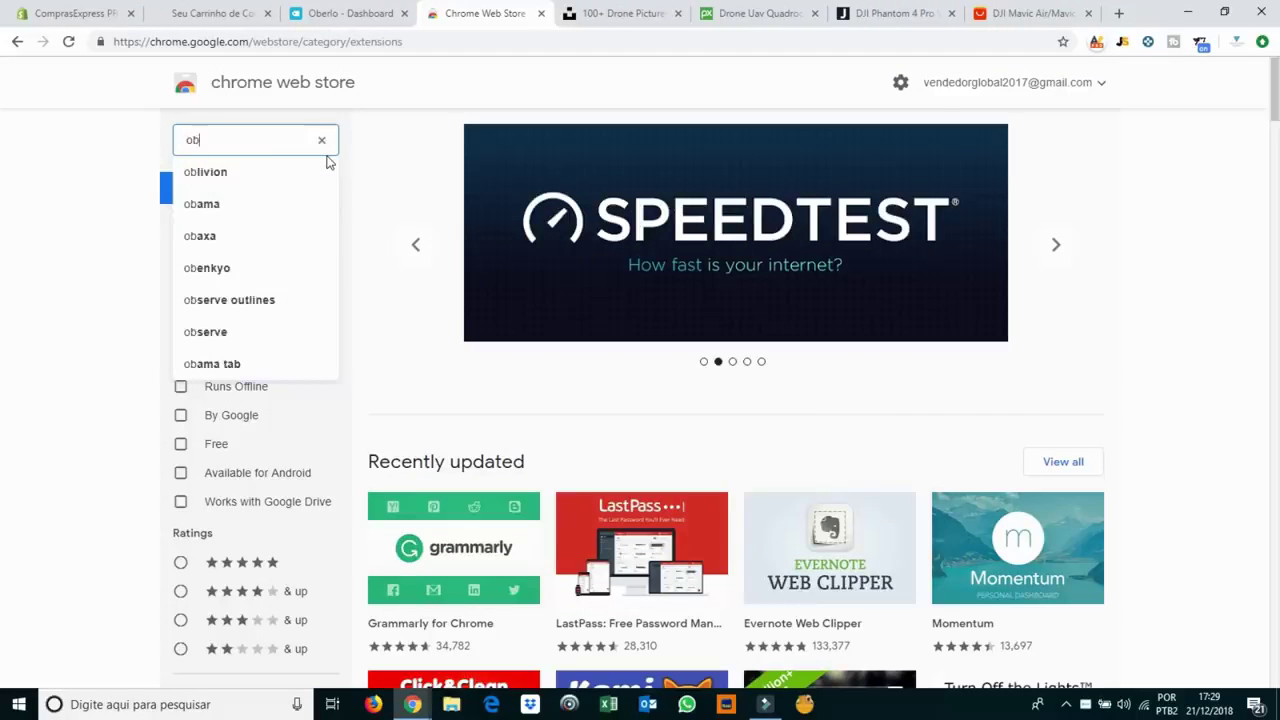
key(BackSpace)
key(BackSpace)
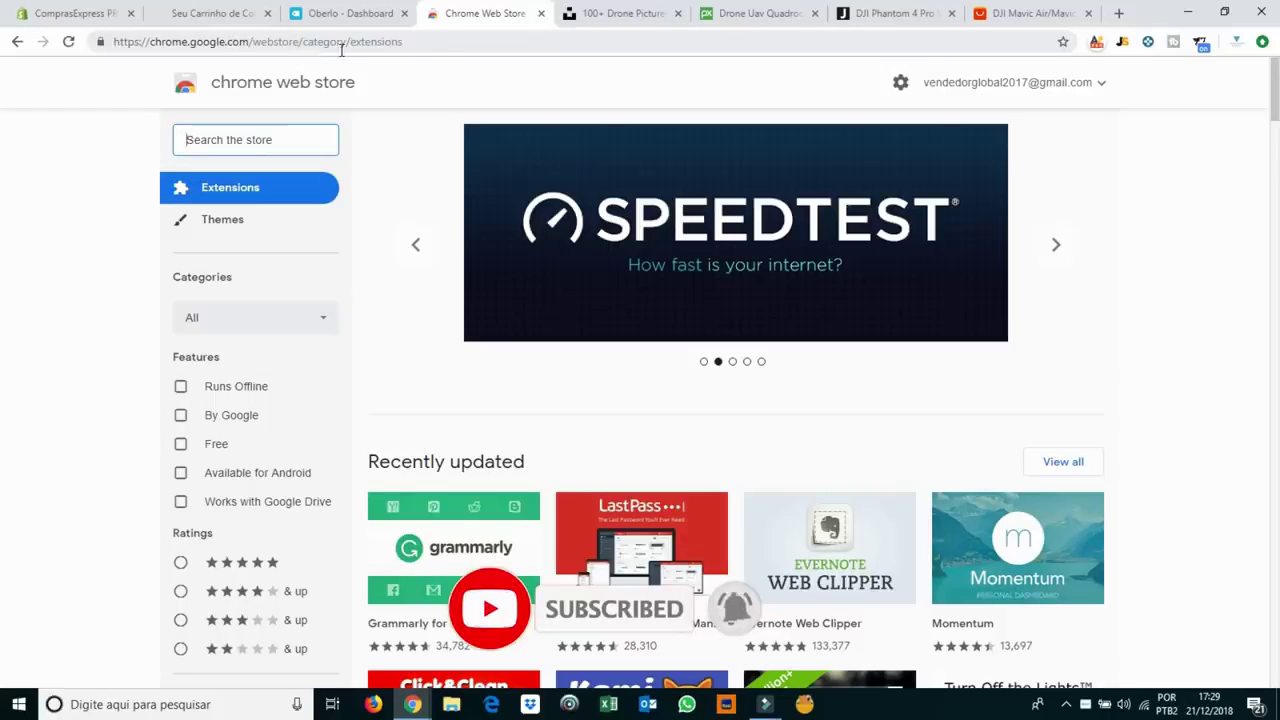
Search the Chrome Web Store for "oberlo".
click(263, 143)
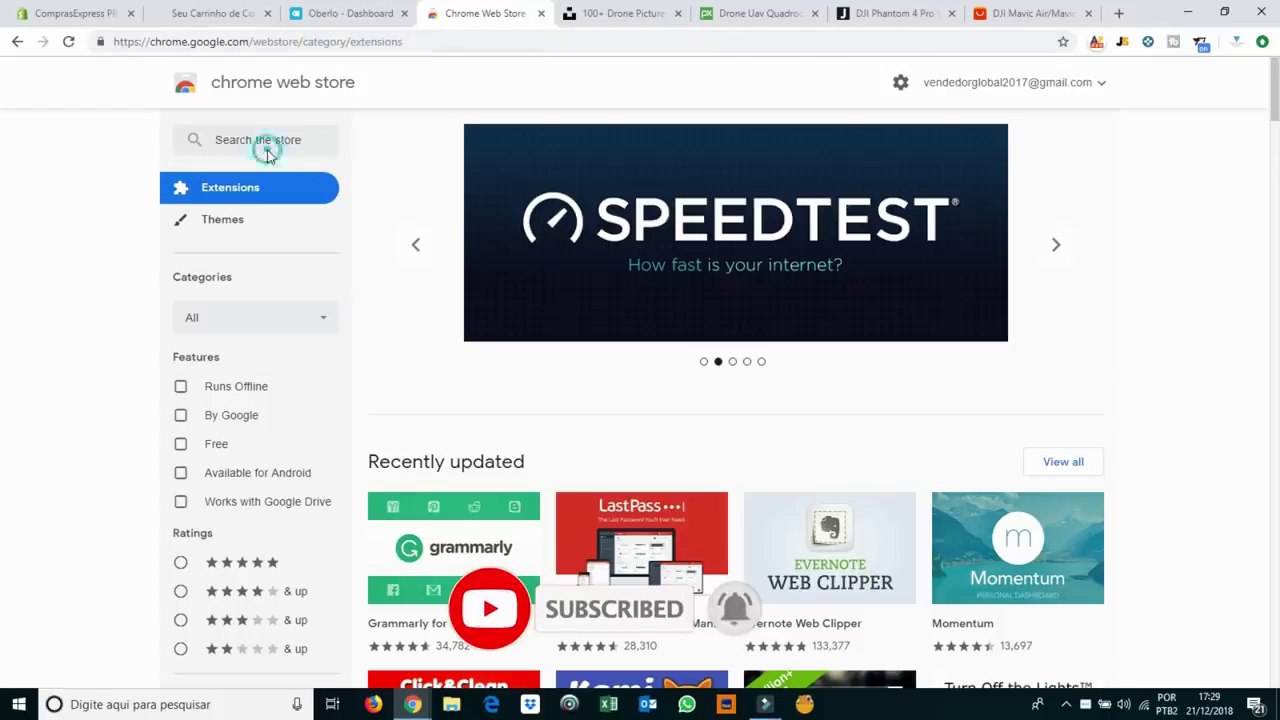
click(262, 146)
text(oberlo)
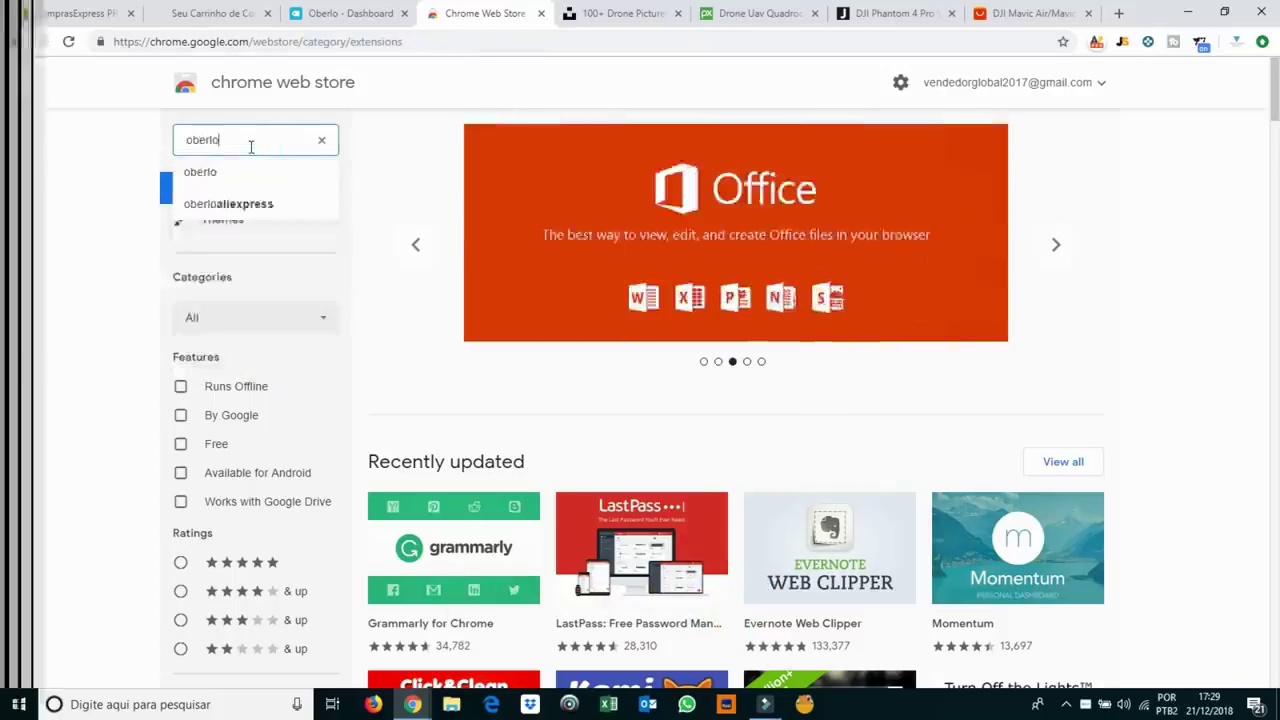
key(Return)
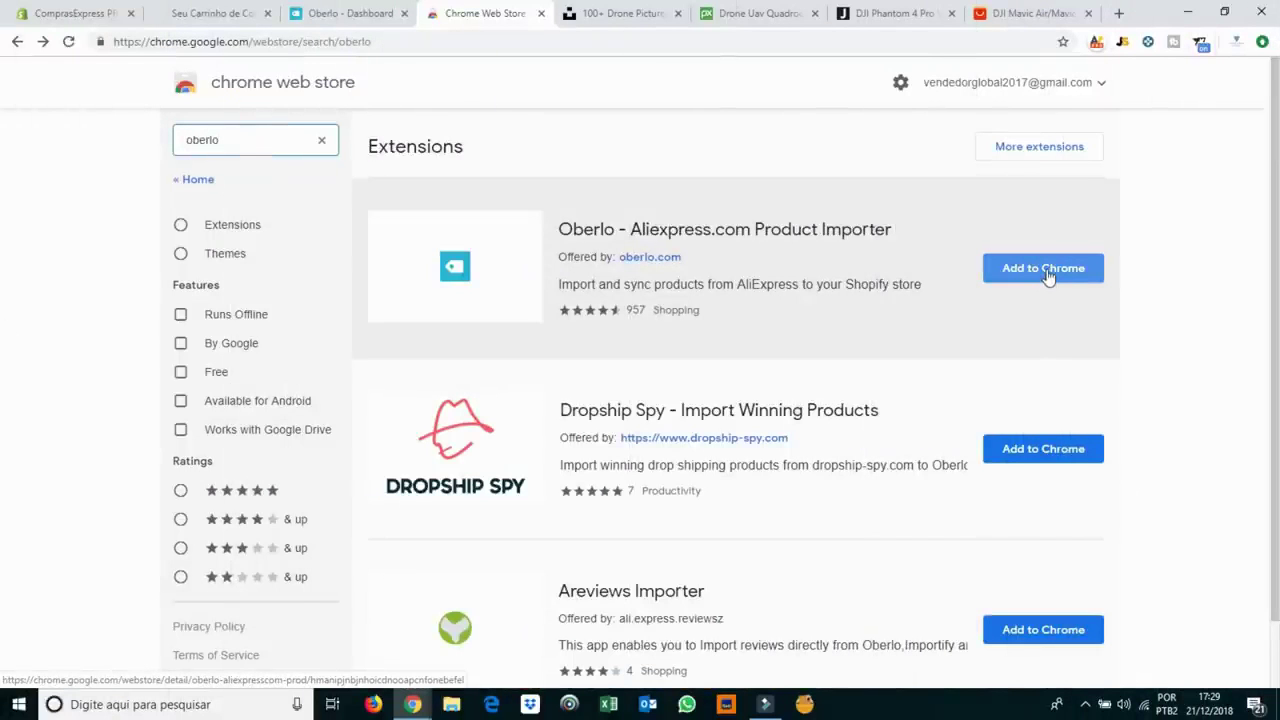
Install the "Oberlo - Aliexpress.com Product Importer" extension, dismiss the sync offer and check the extension's usage information.
click(1047, 272)
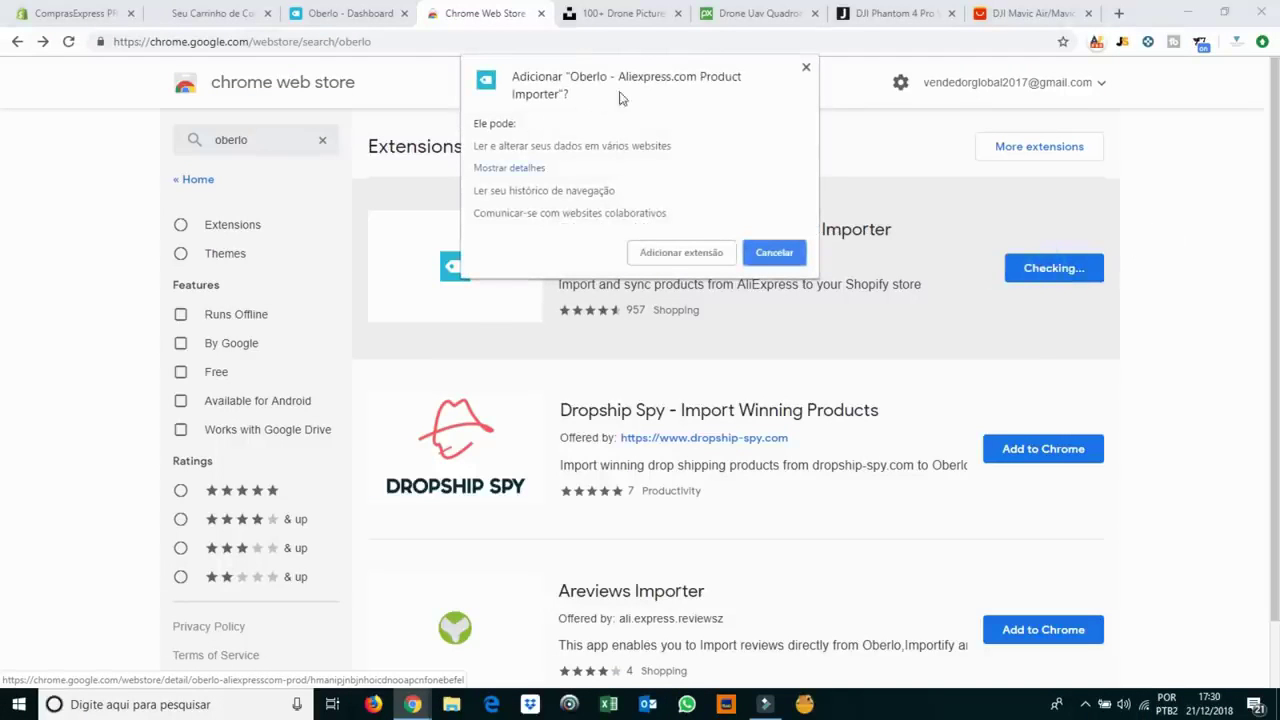
click(680, 253)
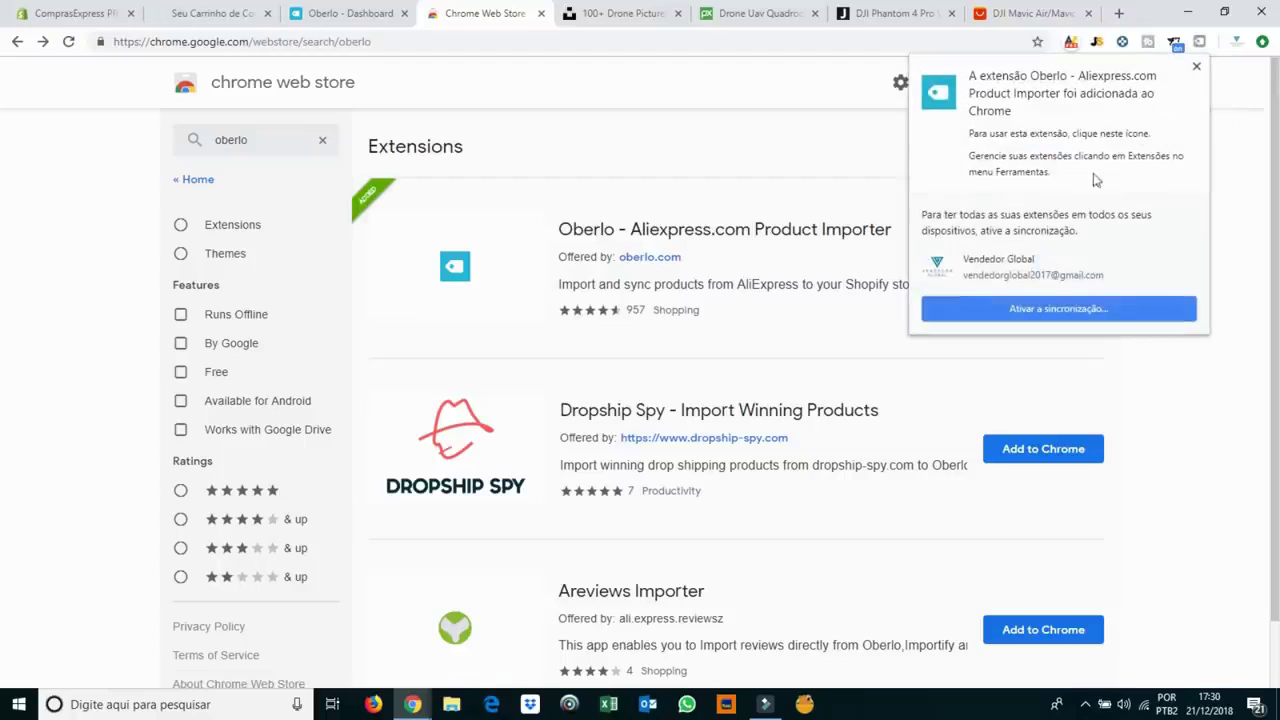
click(1196, 67)
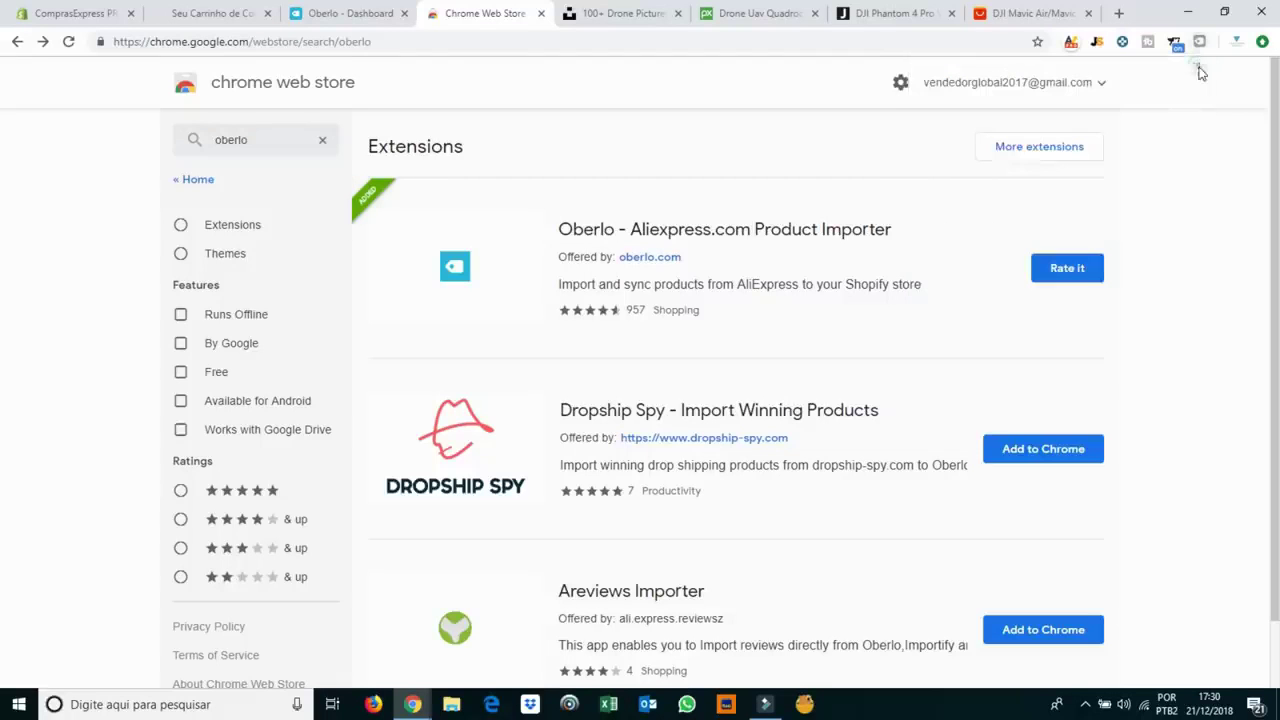
click(1200, 43)
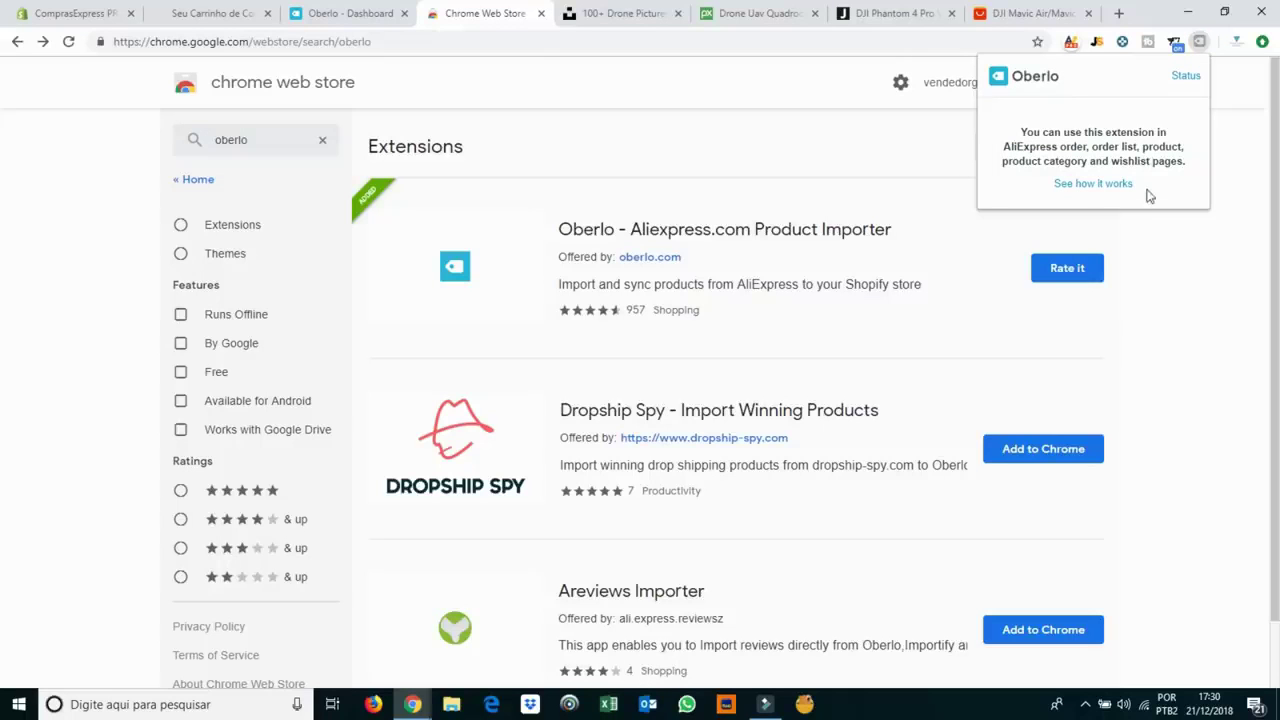
click(1156, 249)
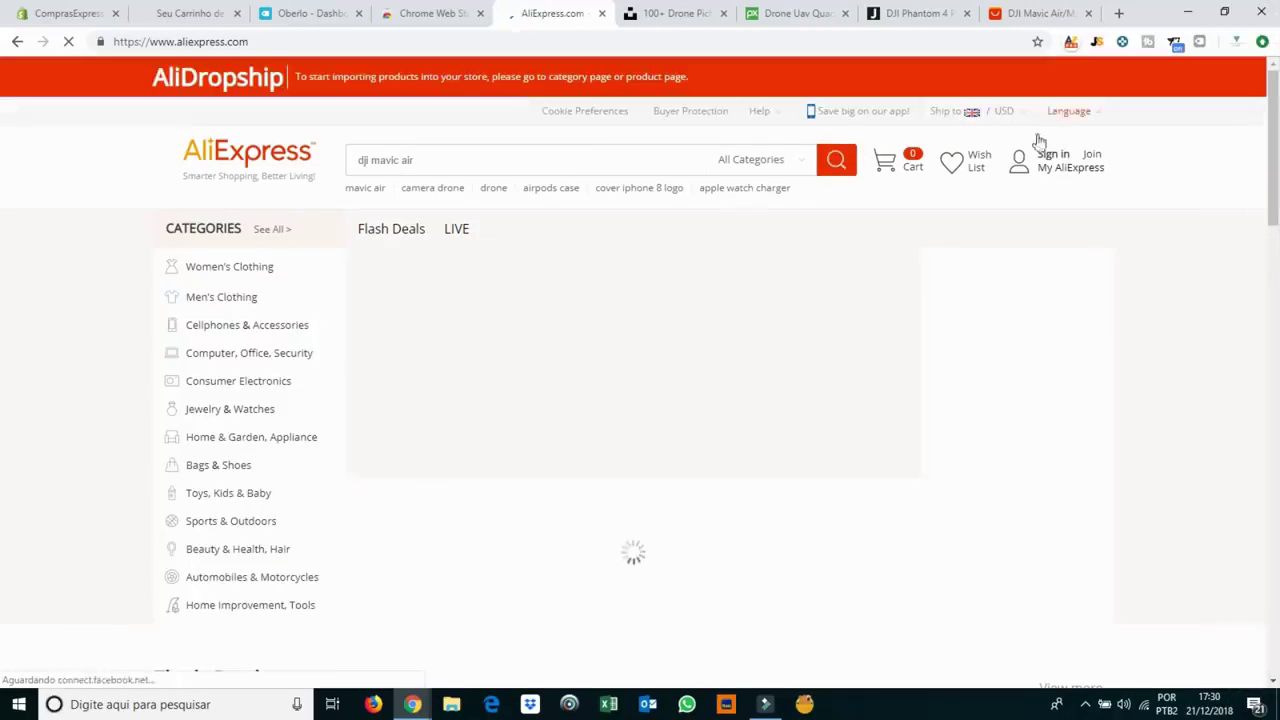
Switch to the AliExpress home page and search all categories for "drone".
mouse_move(1035, 185)
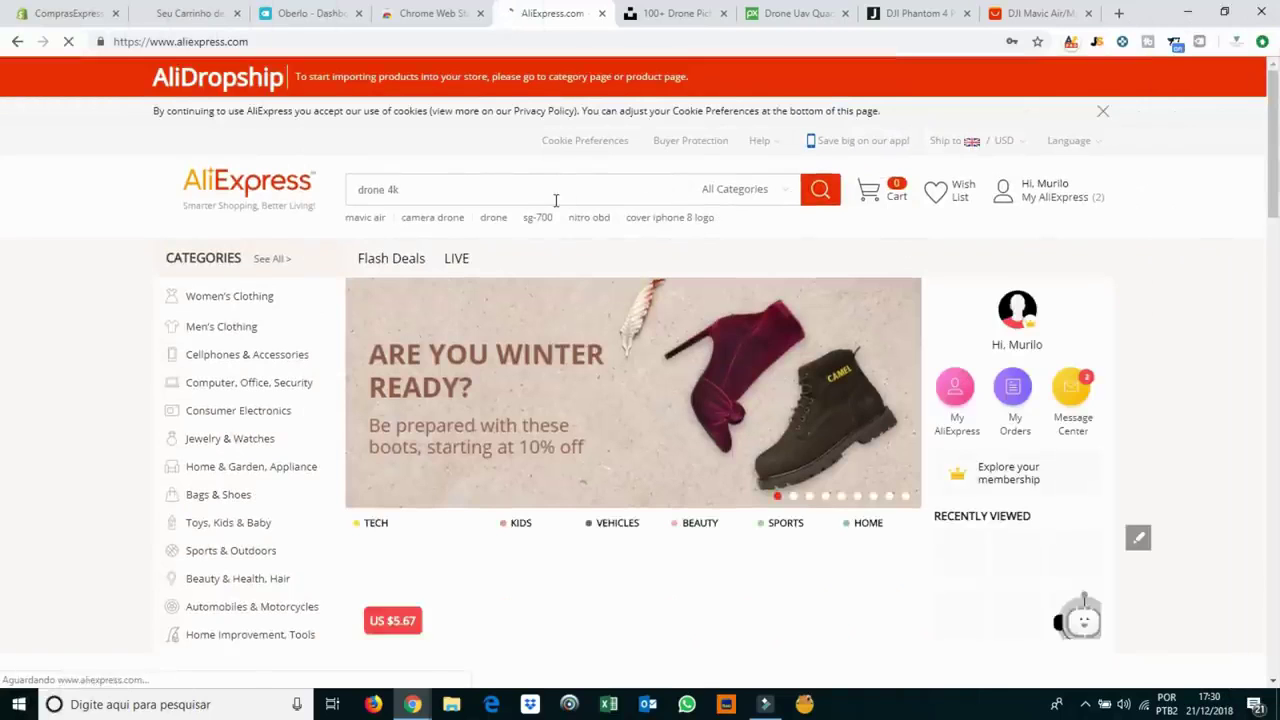
scroll(540, 196, down, 1)
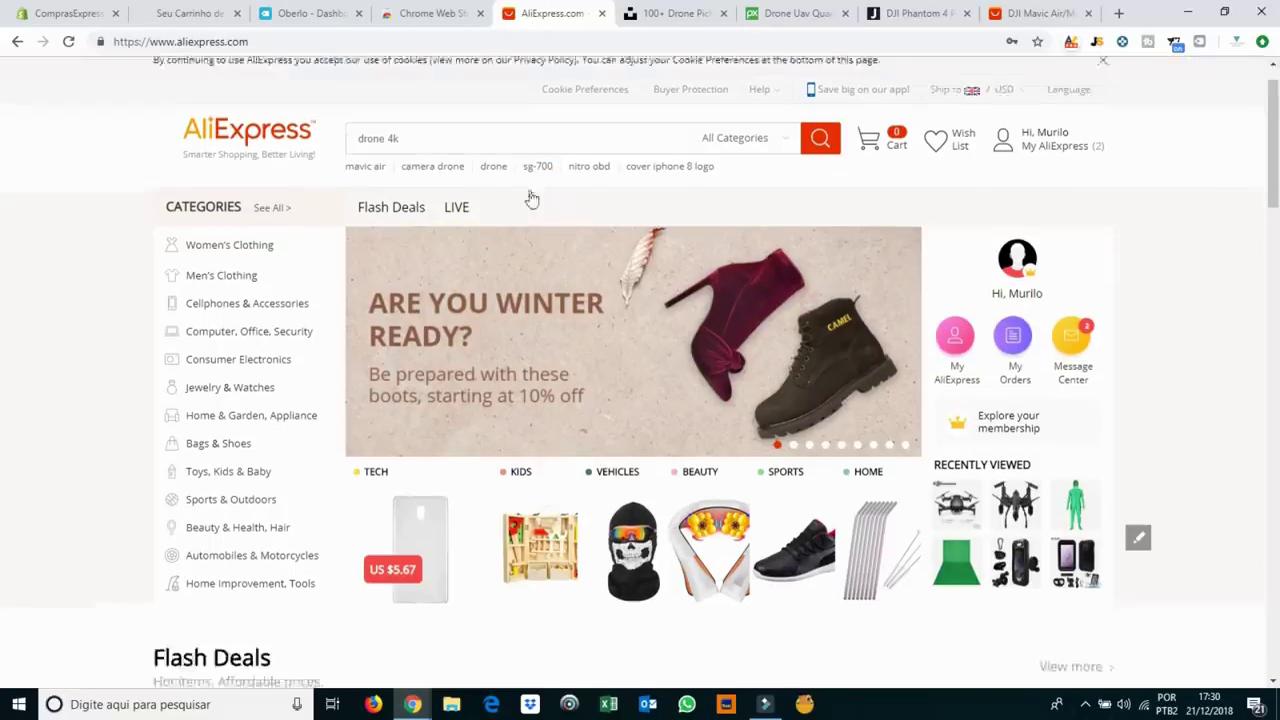
scroll(480, 180, up, 1)
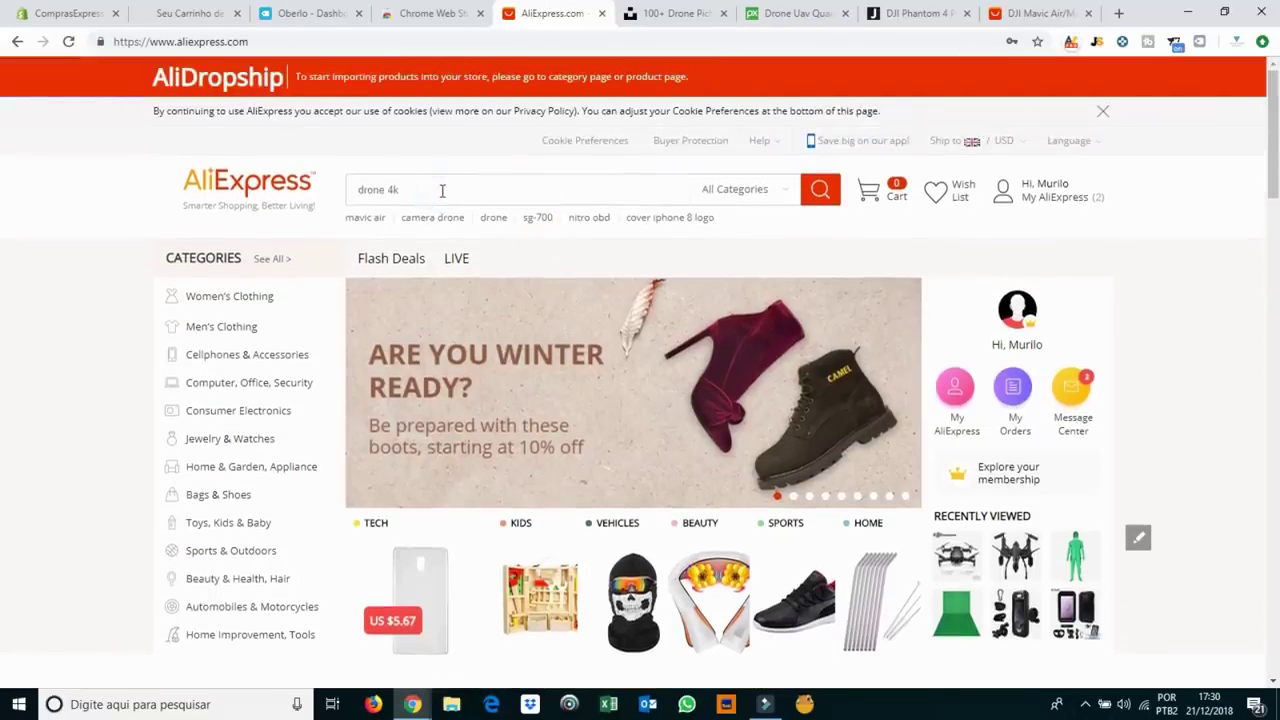
key(Return)
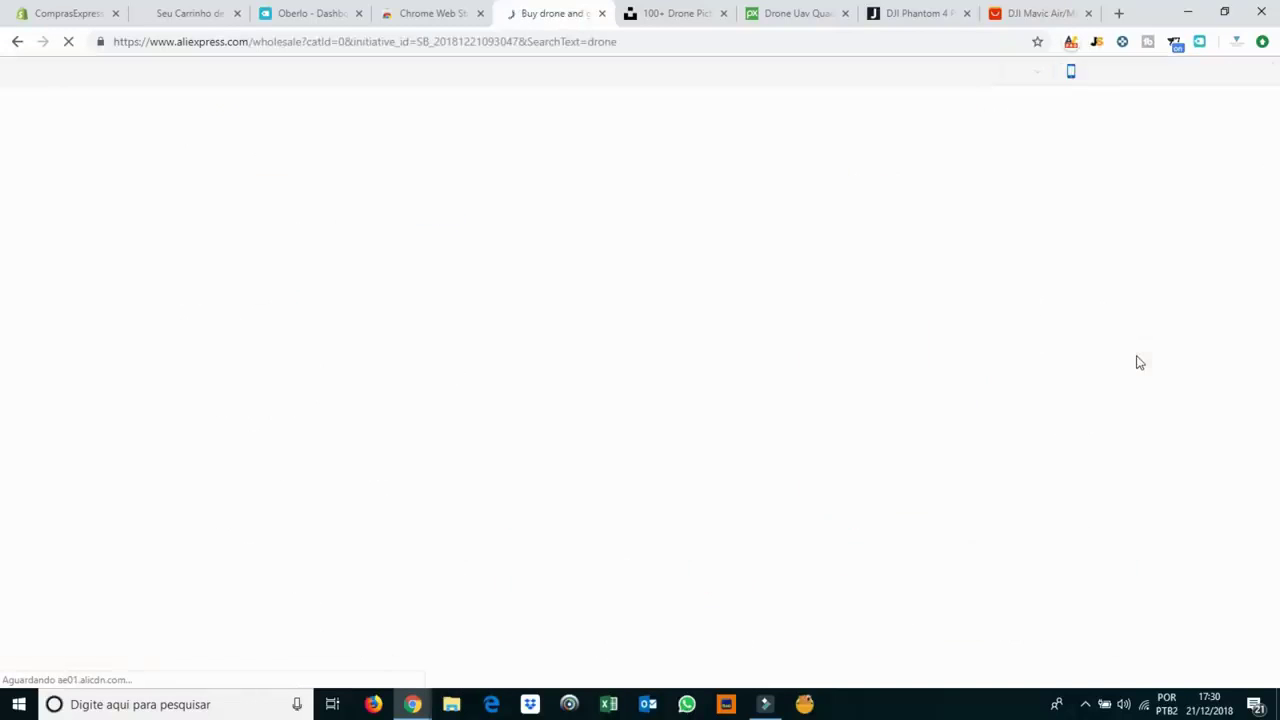
Push the first listed Eachine E58 WIFI FPV drone from the AliExpress results to Oberlo.
scroll(1193, 395, down, 2)
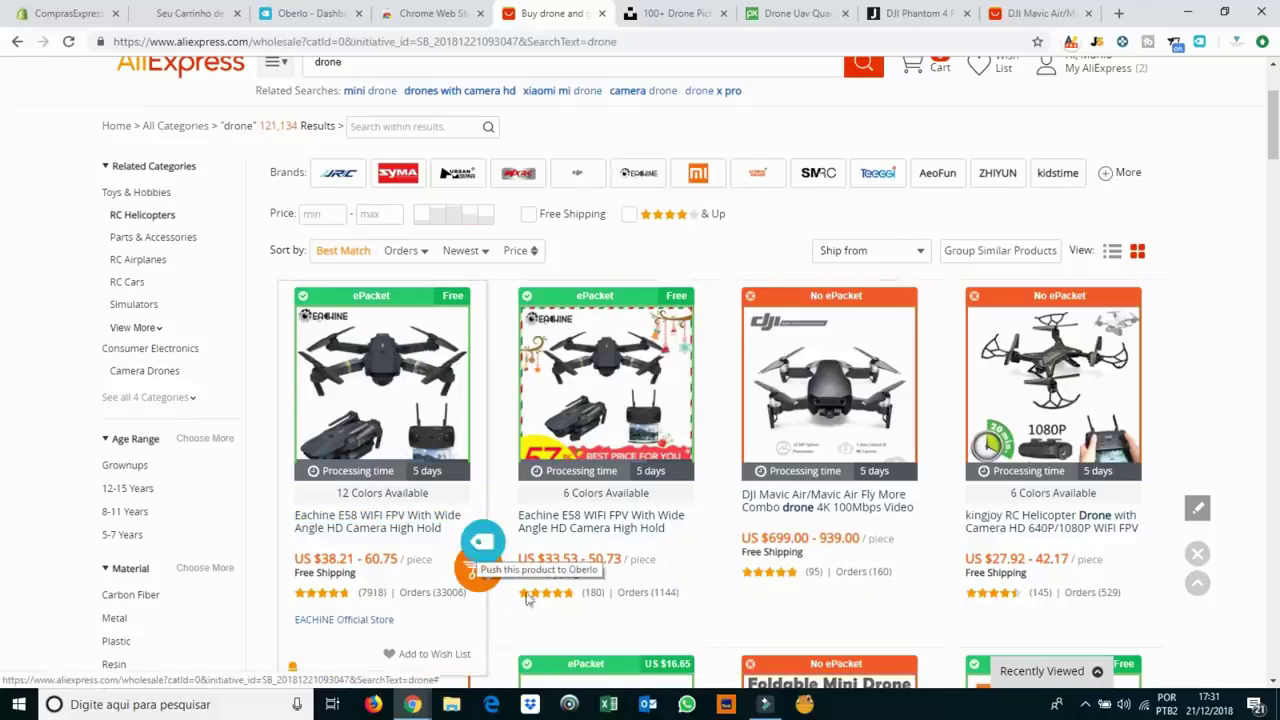
click(482, 545)
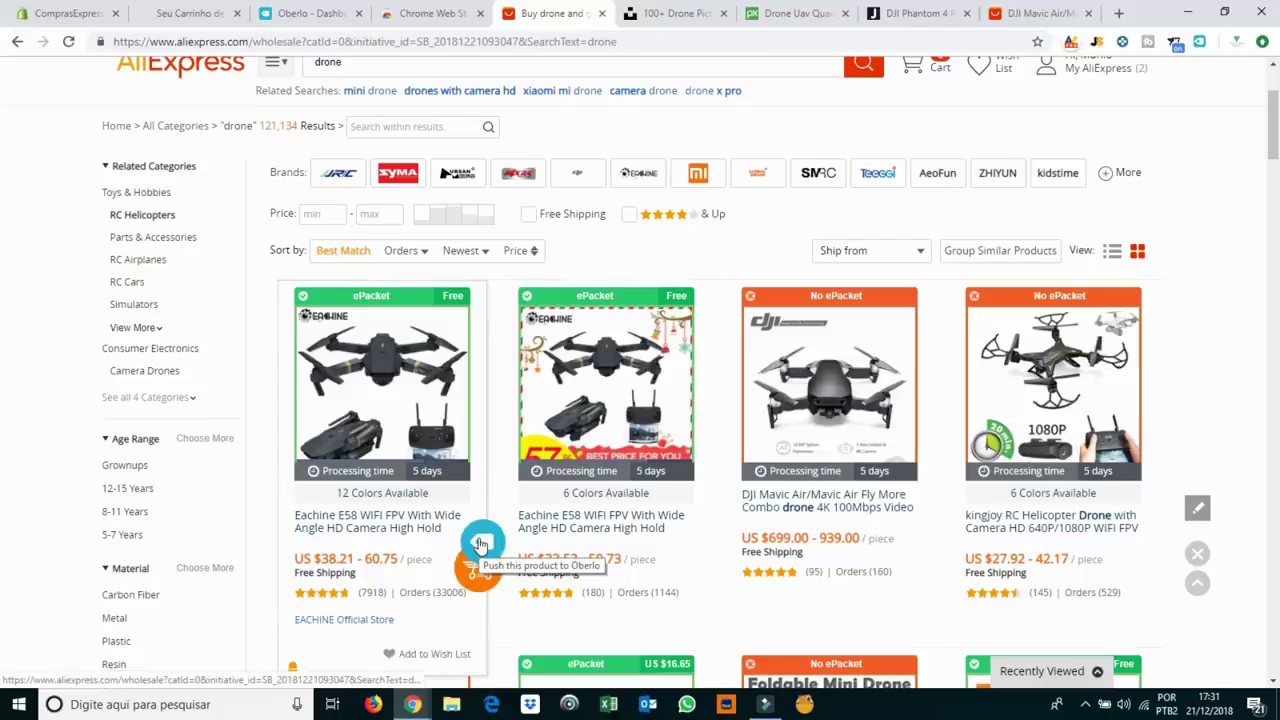
click(482, 545)
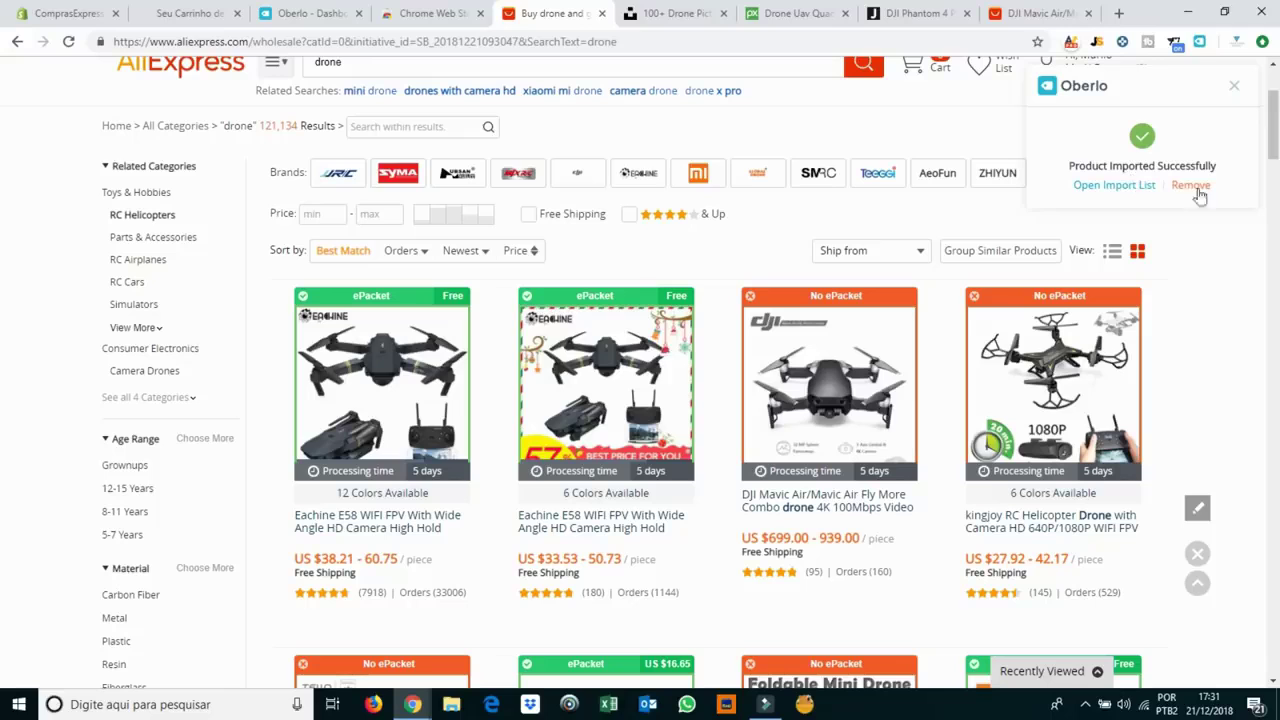
Browse the AliExpress drone results and sort them by orders.
scroll(762, 305, down, 2)
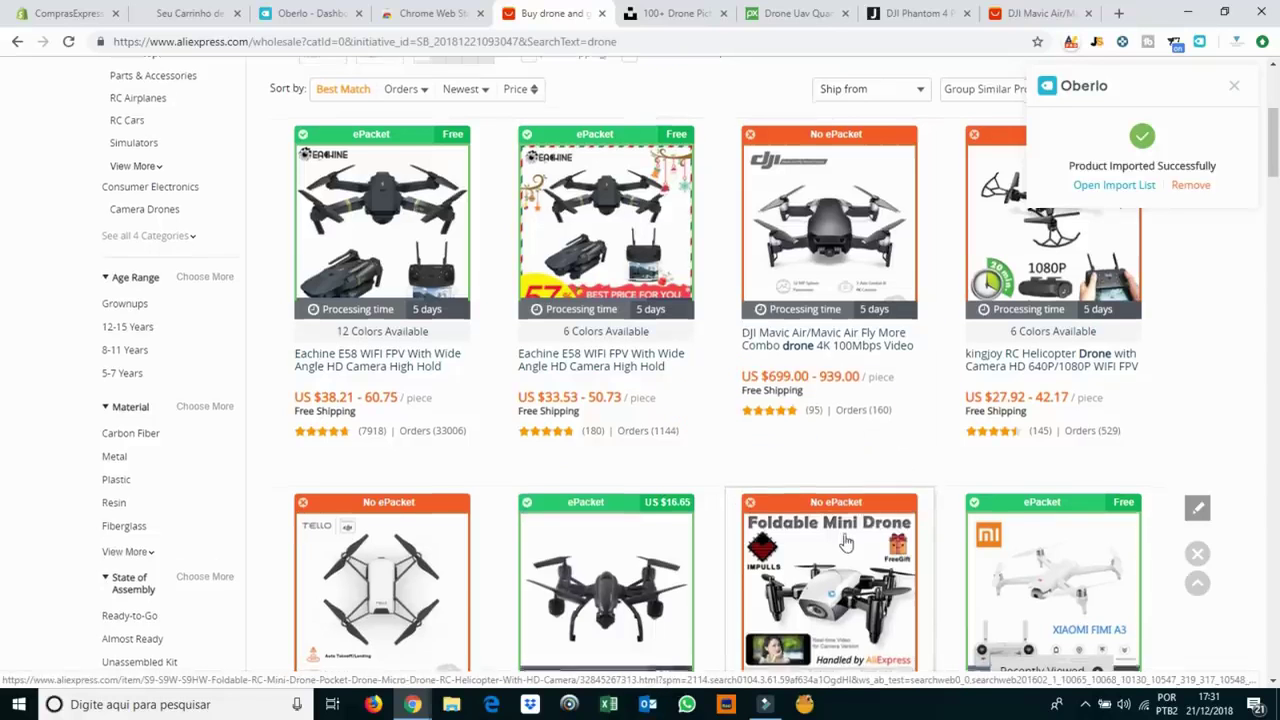
scroll(845, 541, down, 2)
scroll(846, 543, up, 3)
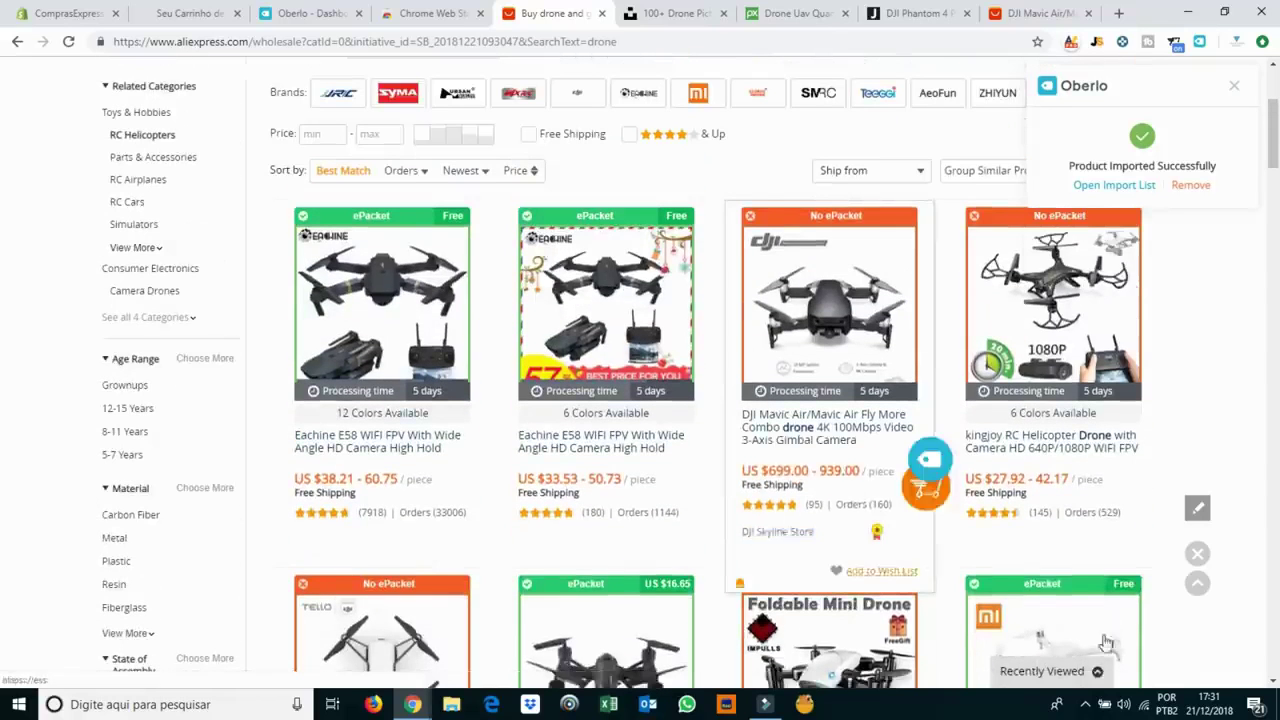
click(410, 175)
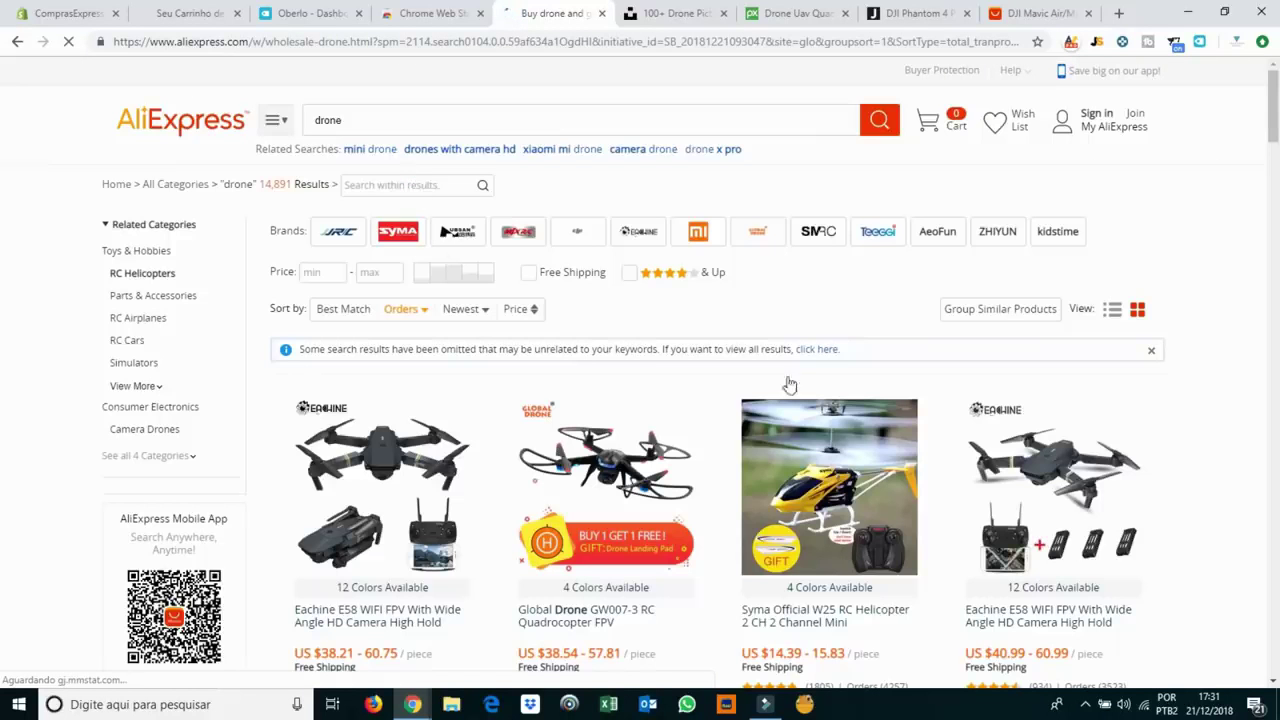
Push the Syma Official W25 RC Helicopter from the sorted AliExpress results to Oberlo.
scroll(789, 384, down, 2)
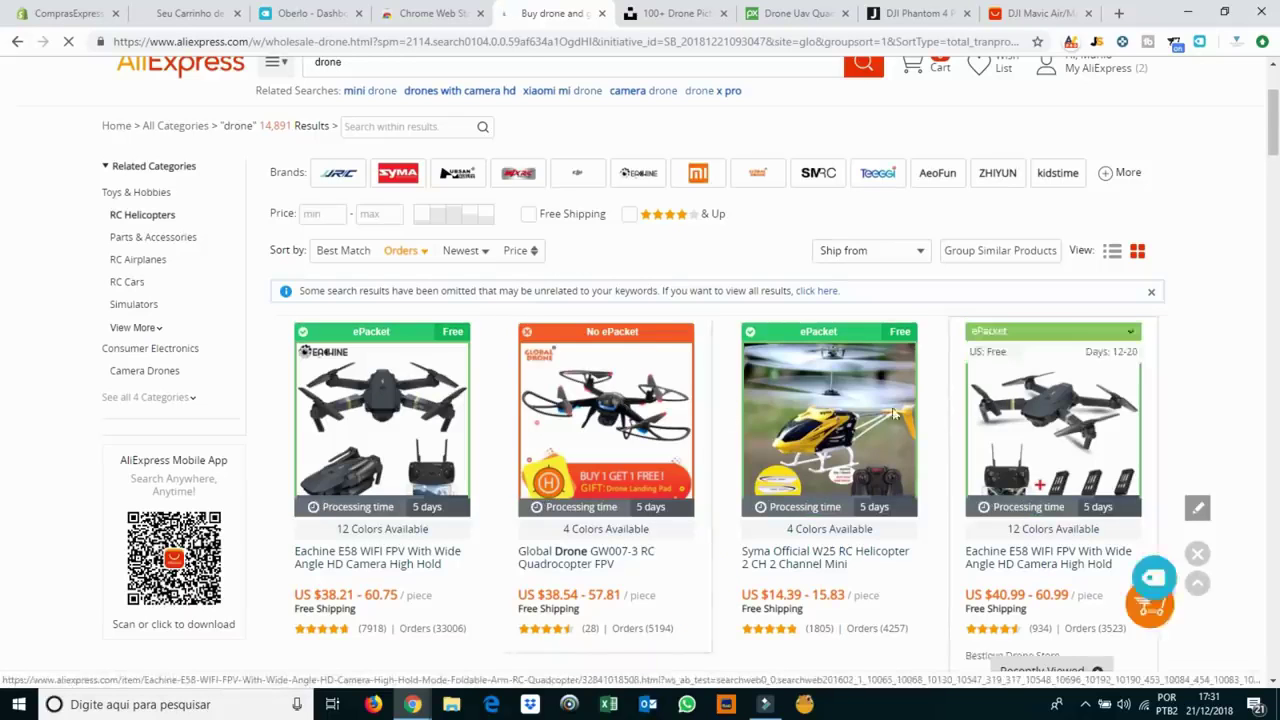
scroll(900, 420, down, 2)
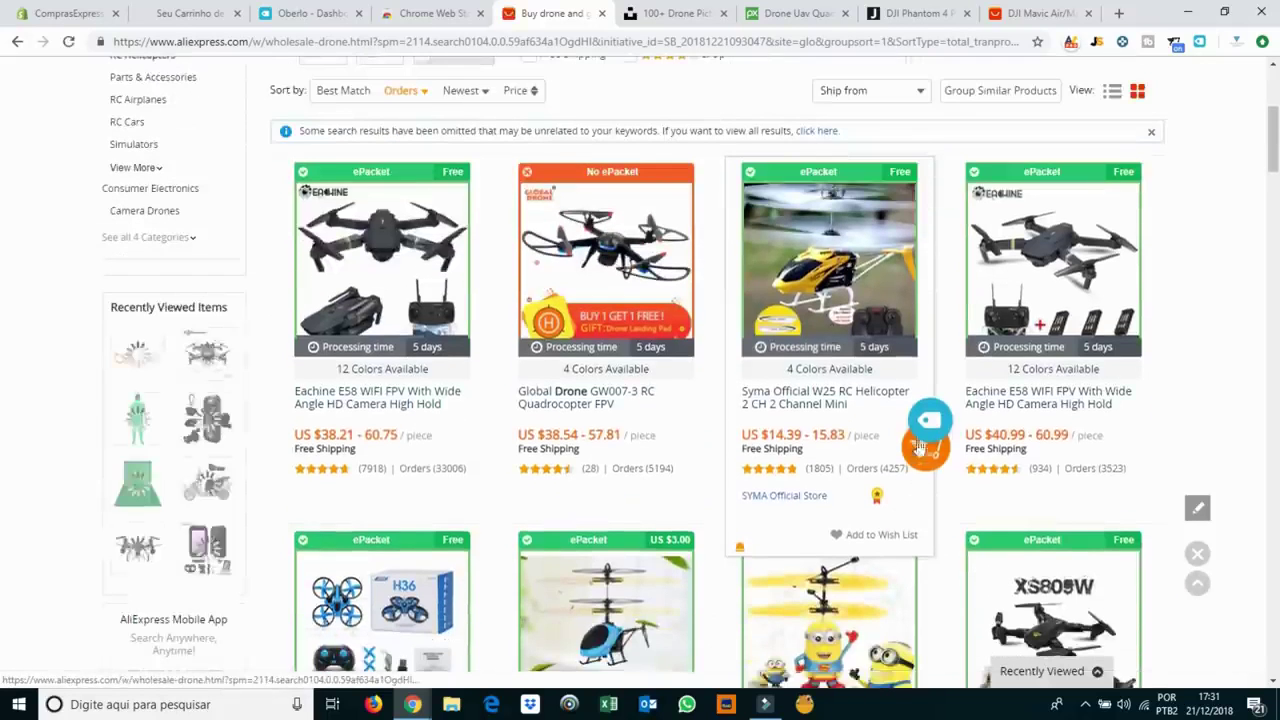
click(921, 447)
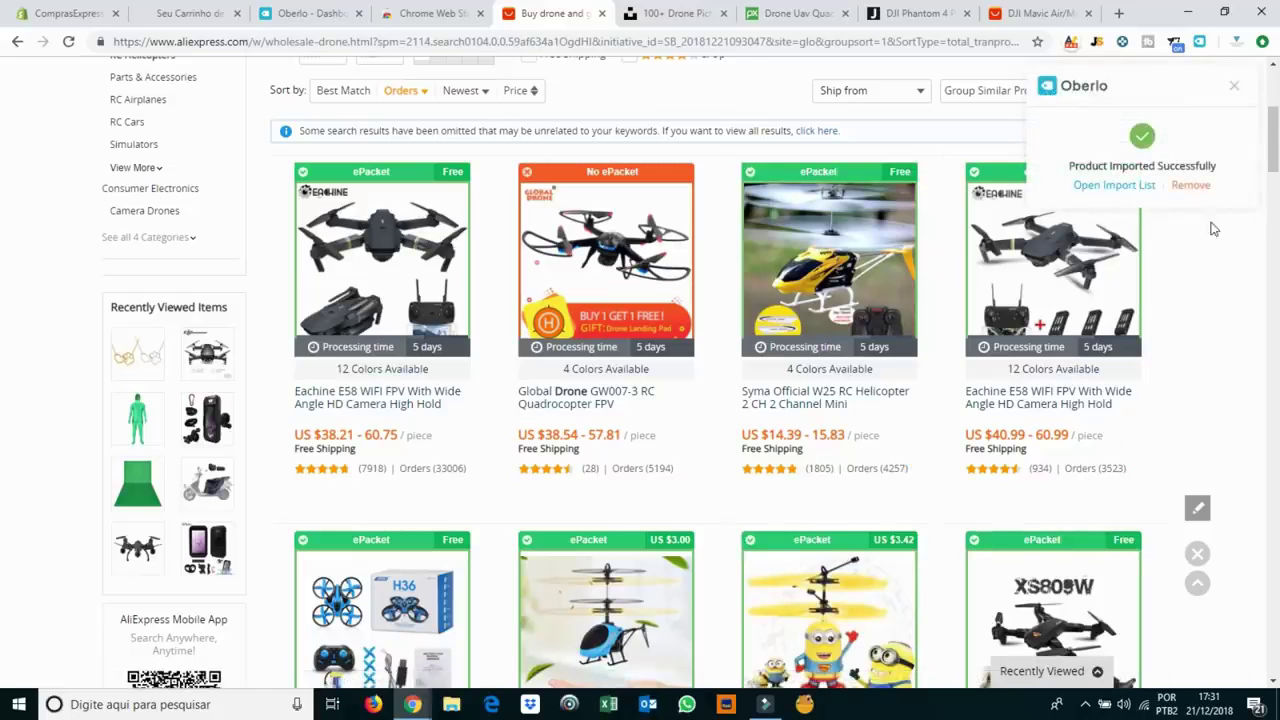
Open the Oberlo import list and select both imported products, the Syma W25 helicopter and the Eachine E58 quadcopter.
click(1117, 187)
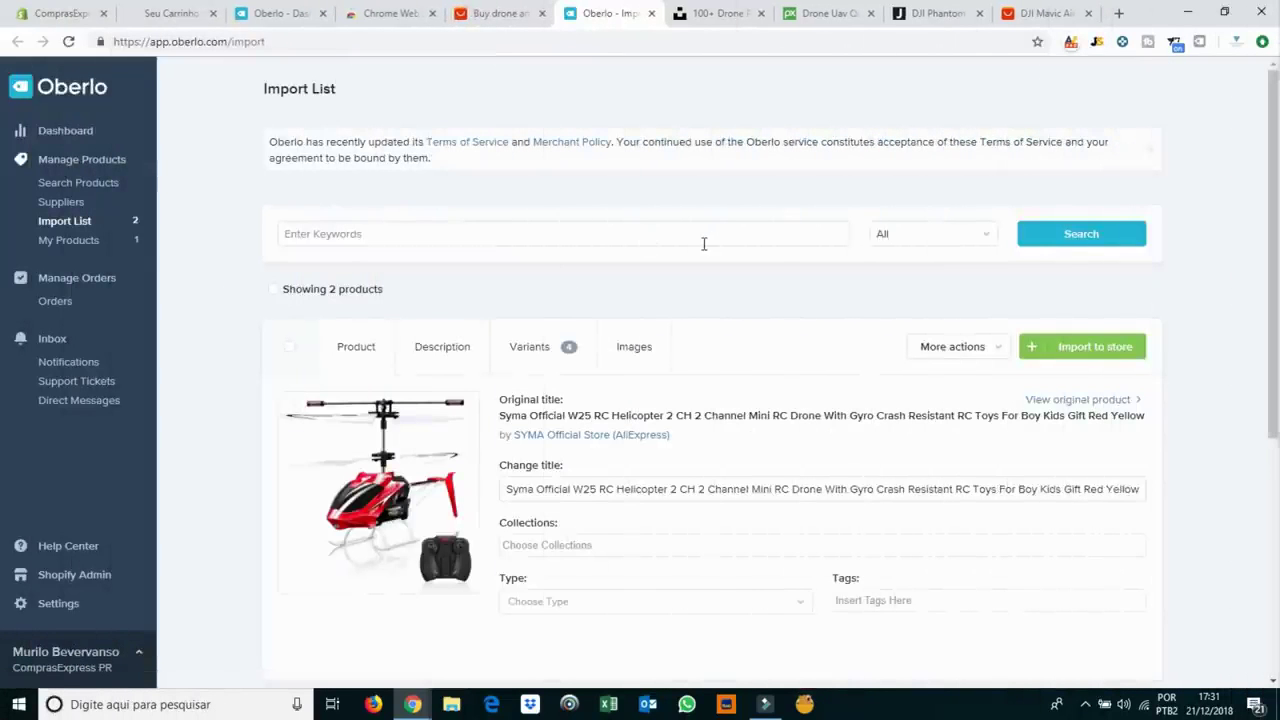
scroll(703, 249, down, 3)
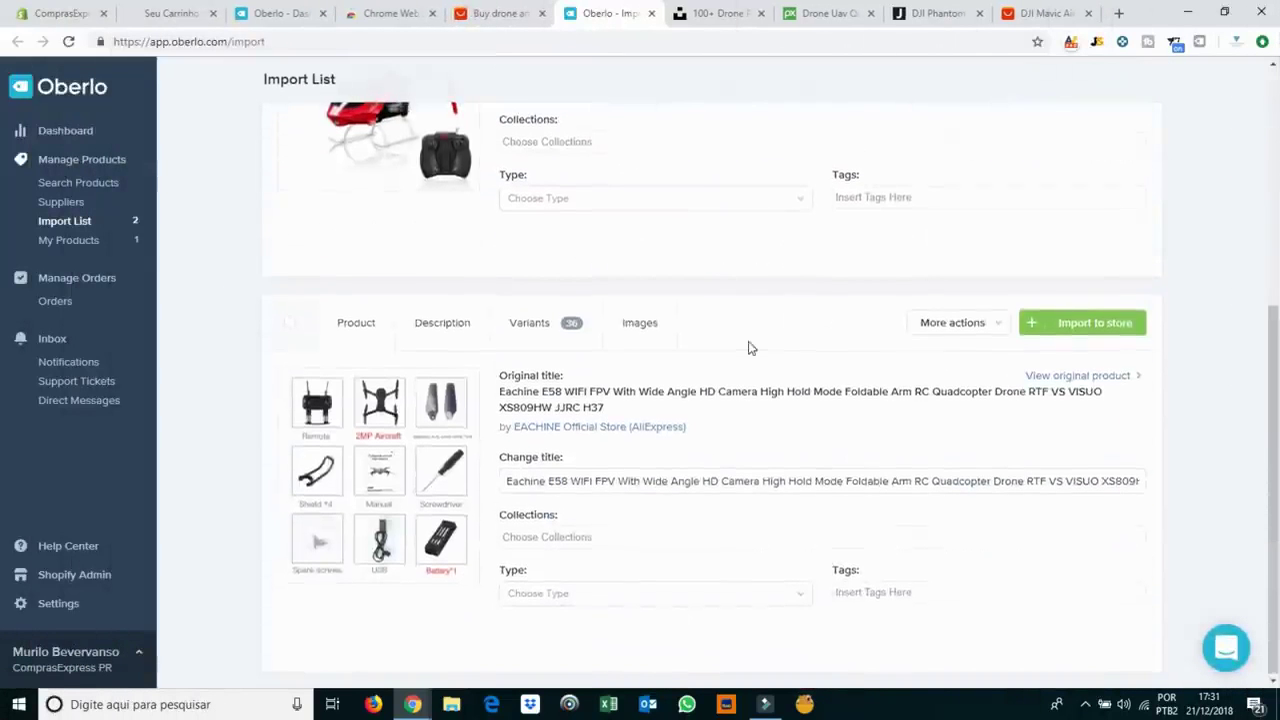
scroll(834, 380, up, 5)
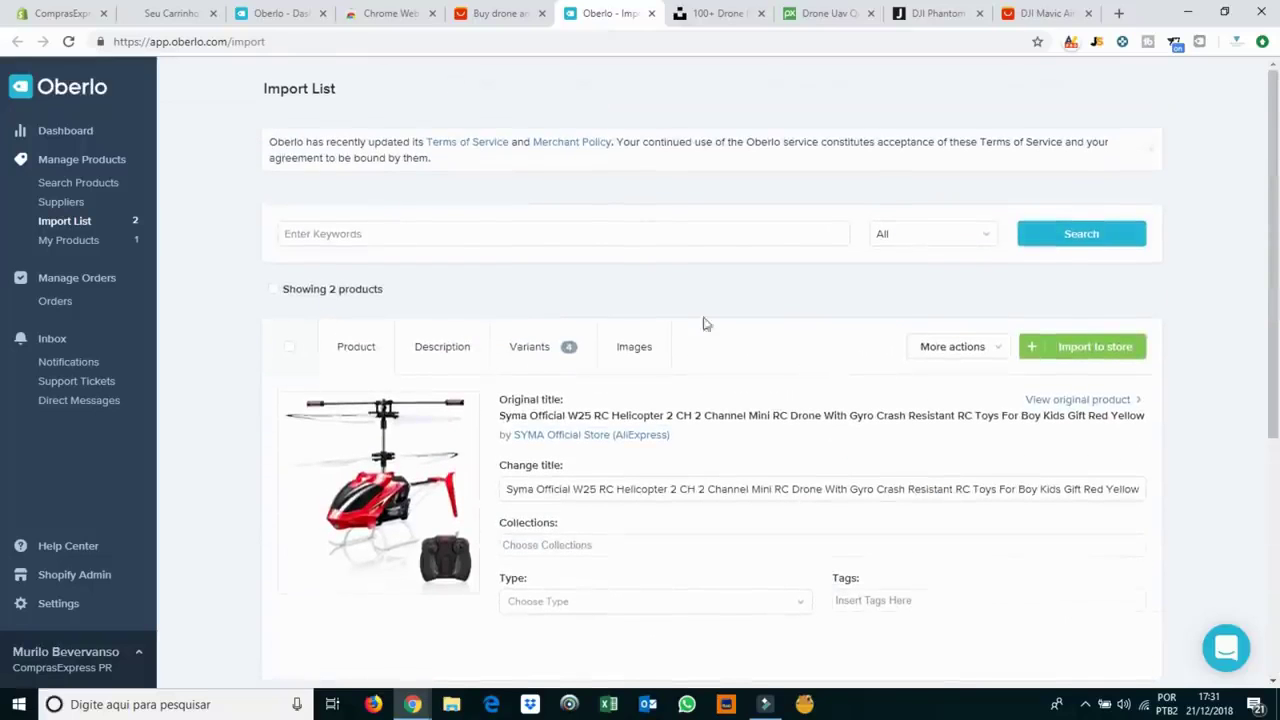
click(332, 290)
scroll(546, 328, down, 3)
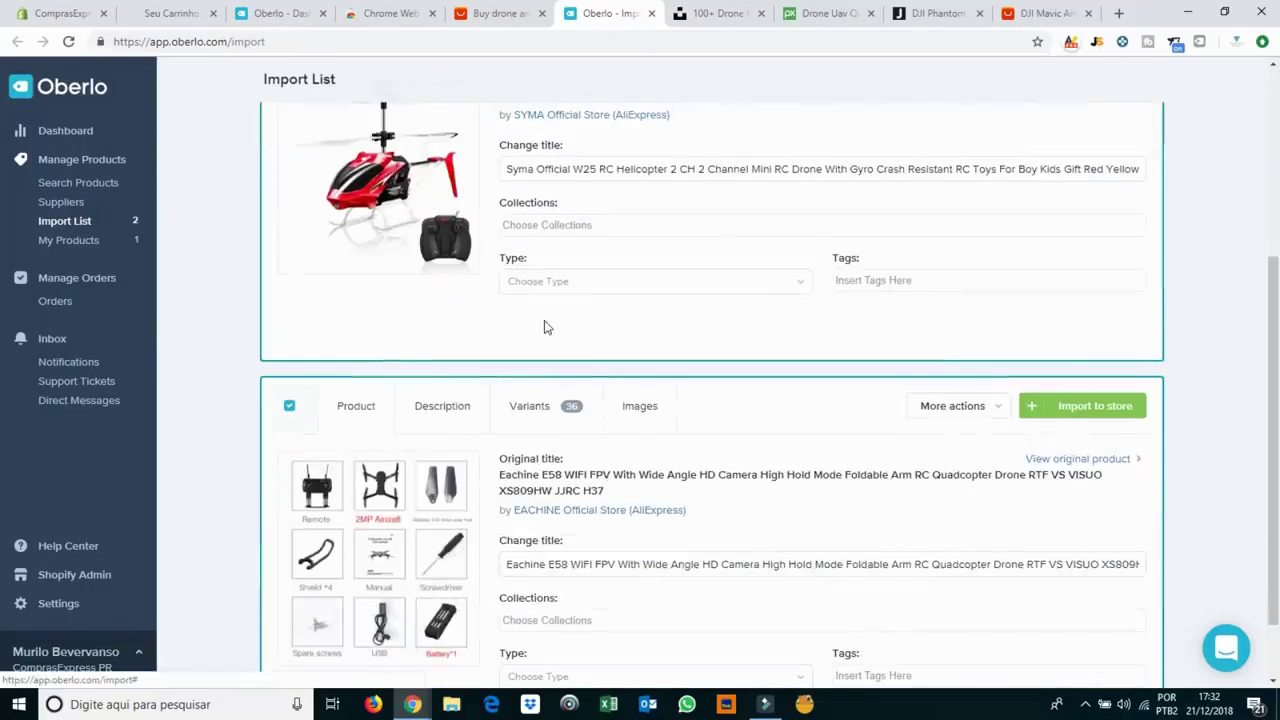
Reload the import list and retitle the Syma helicopter as "Helicopter Controle Remoto SYMA - RC W25".
scroll(670, 312, up, 3)
scroll(217, 257, down, 2)
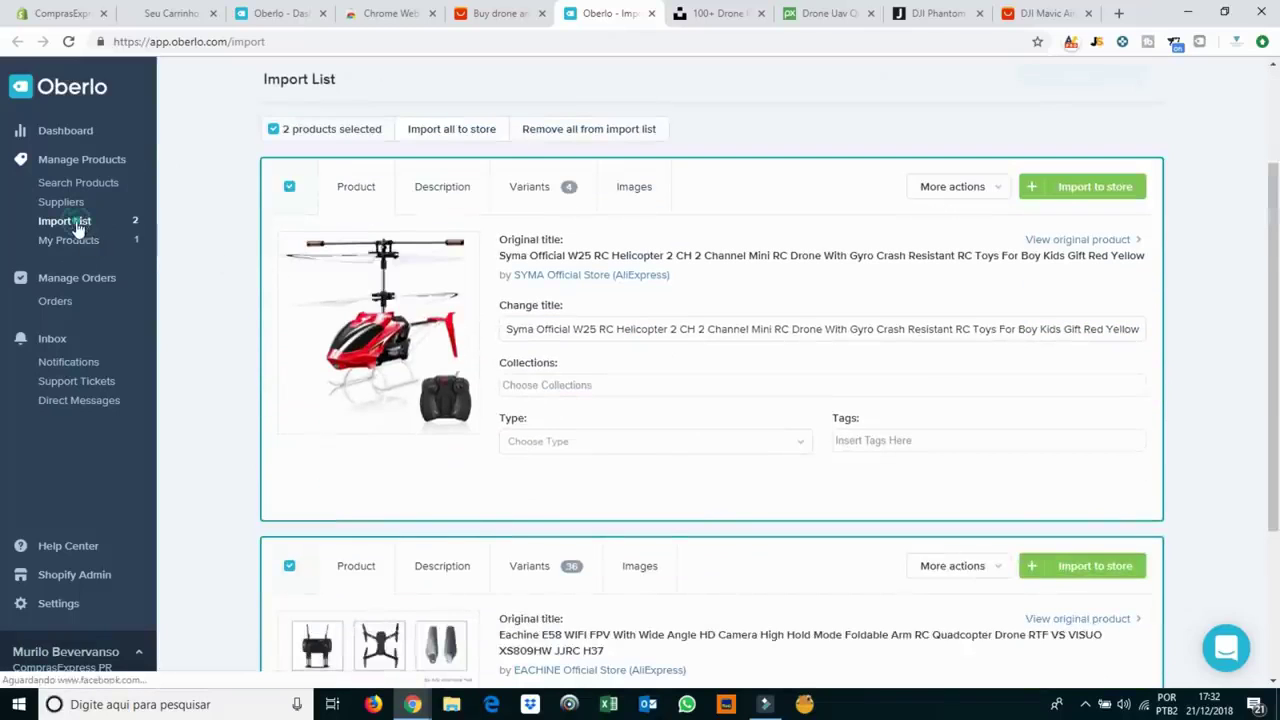
click(82, 221)
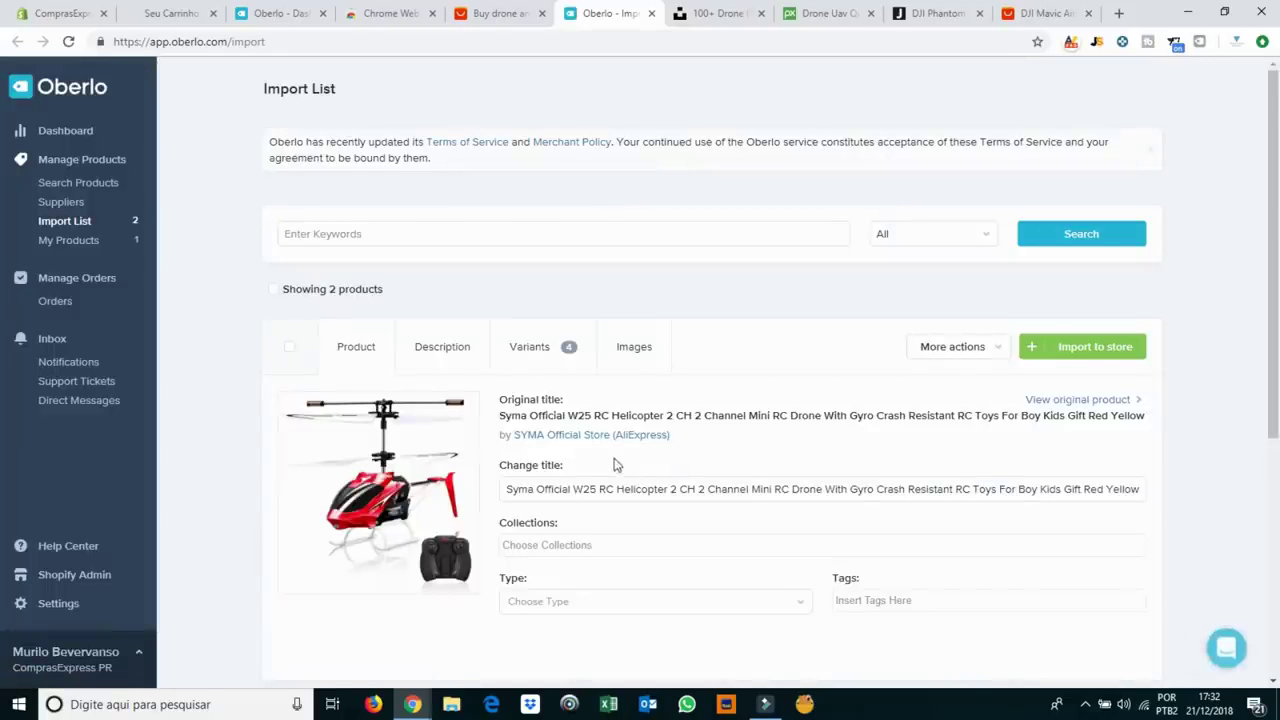
scroll(594, 466, down, 3)
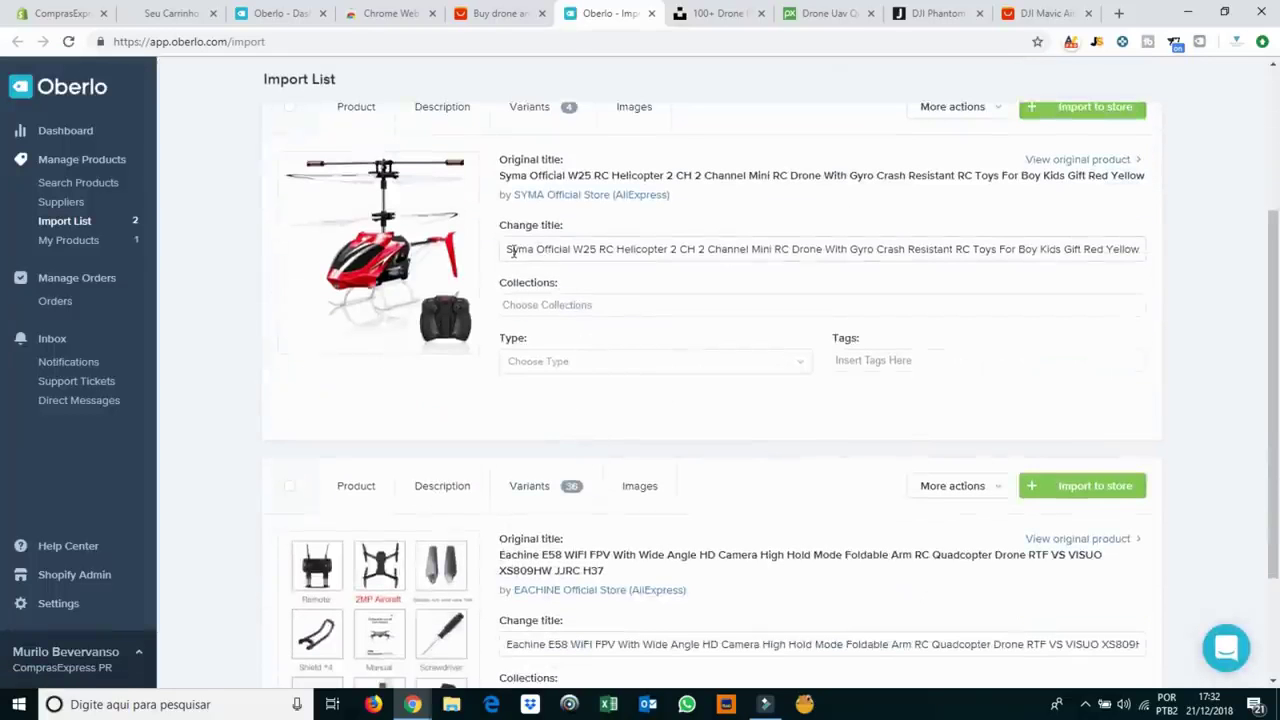
drag(597, 250, 320, 229)
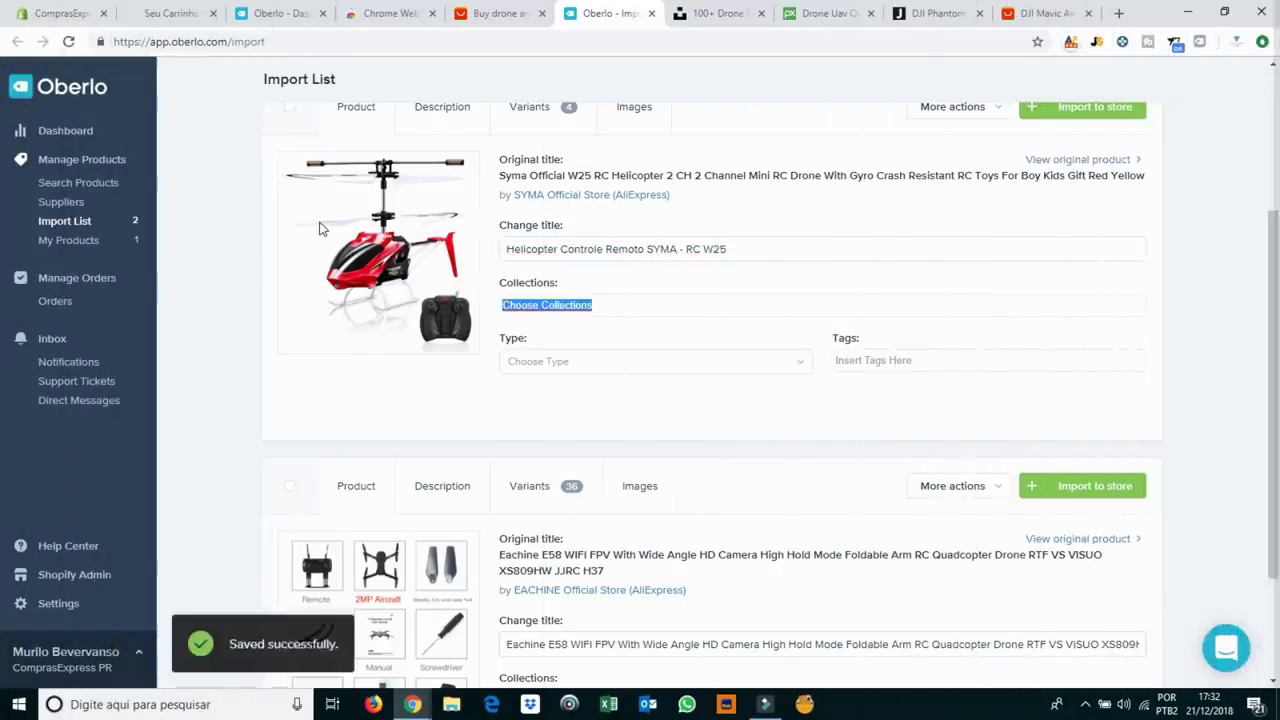
Assign the Syma helicopter to the Drones collection and add the tags "helicoptero" and "controle remote".
click(643, 306)
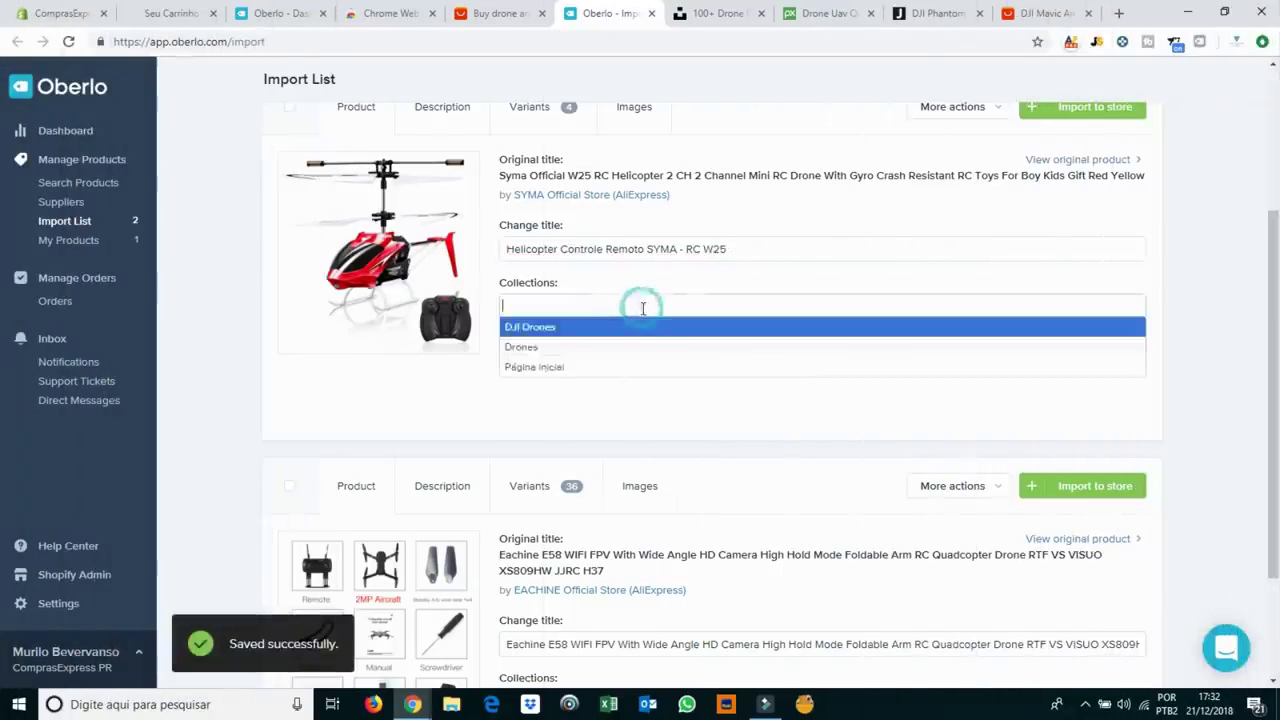
click(591, 350)
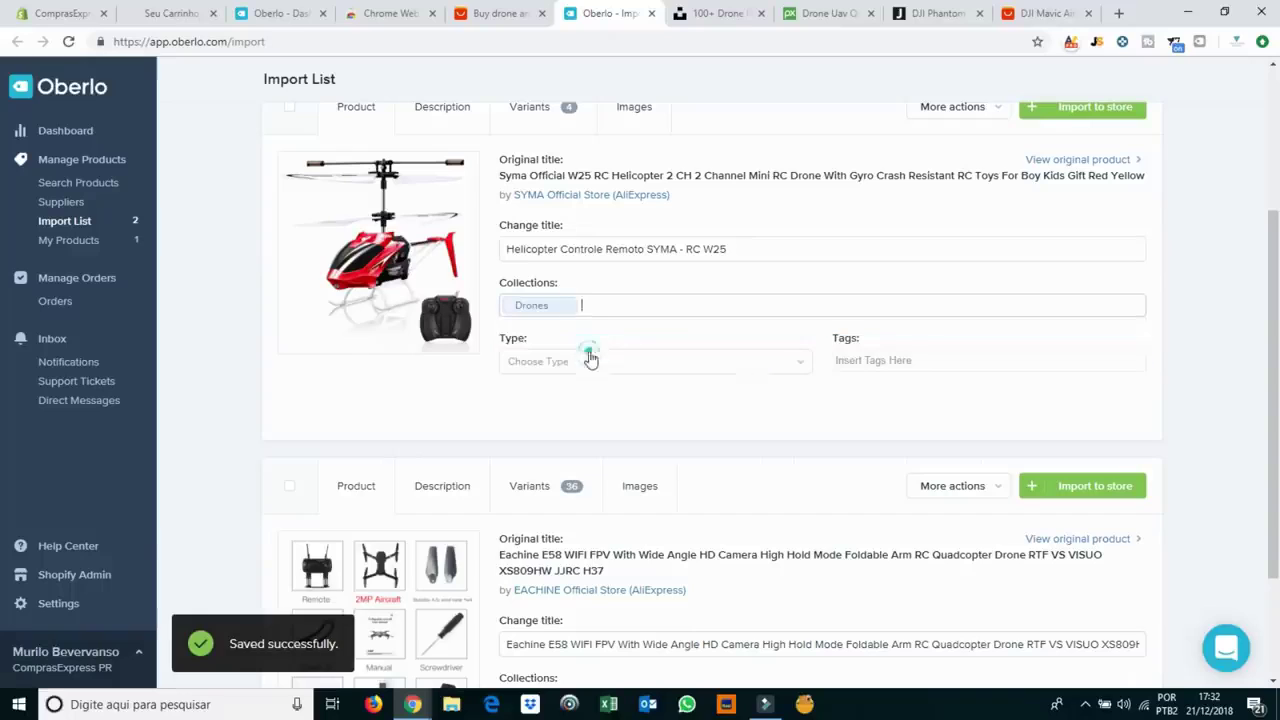
click(924, 360)
text(helico)
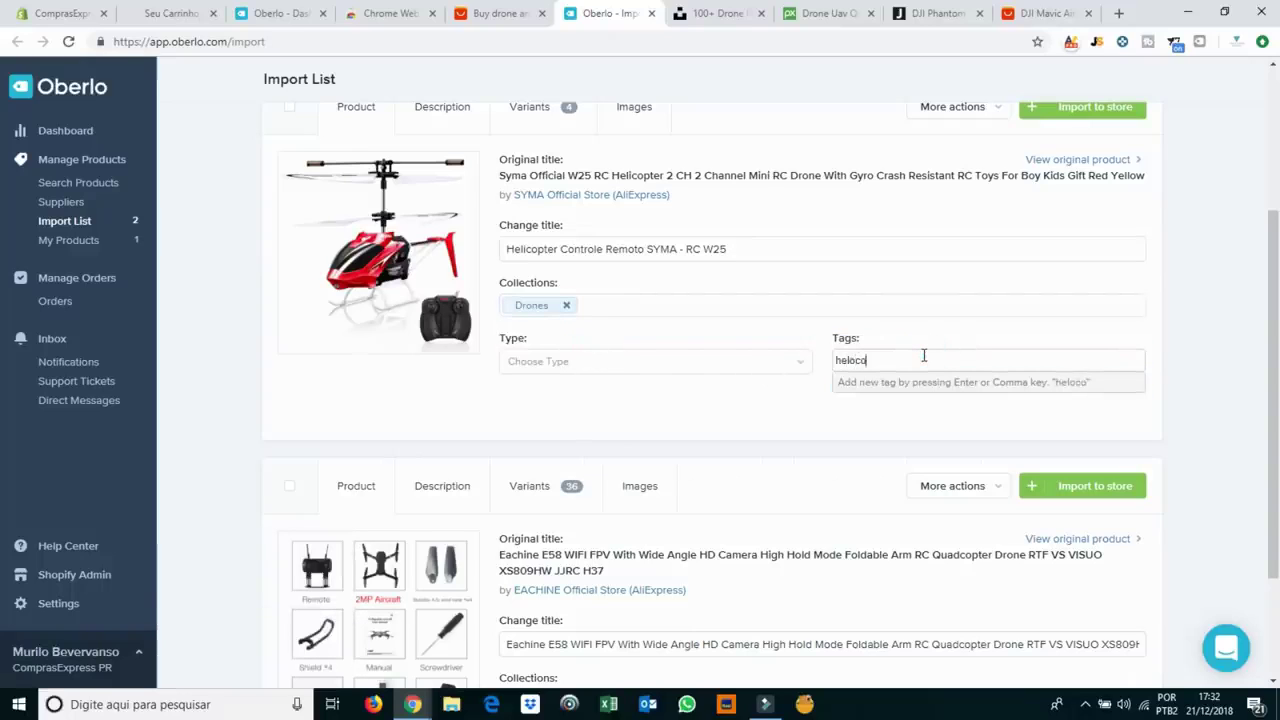
text(ptero)
key(Return)
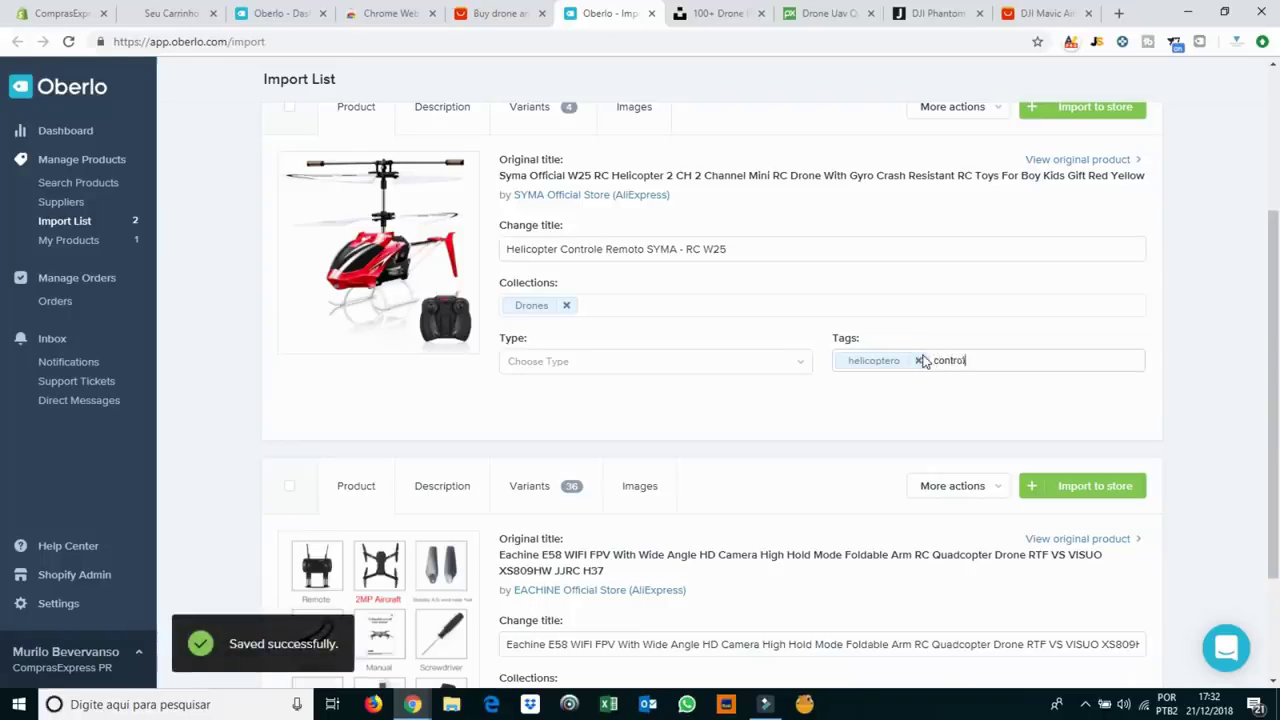
text(controle remote)
key(Return)
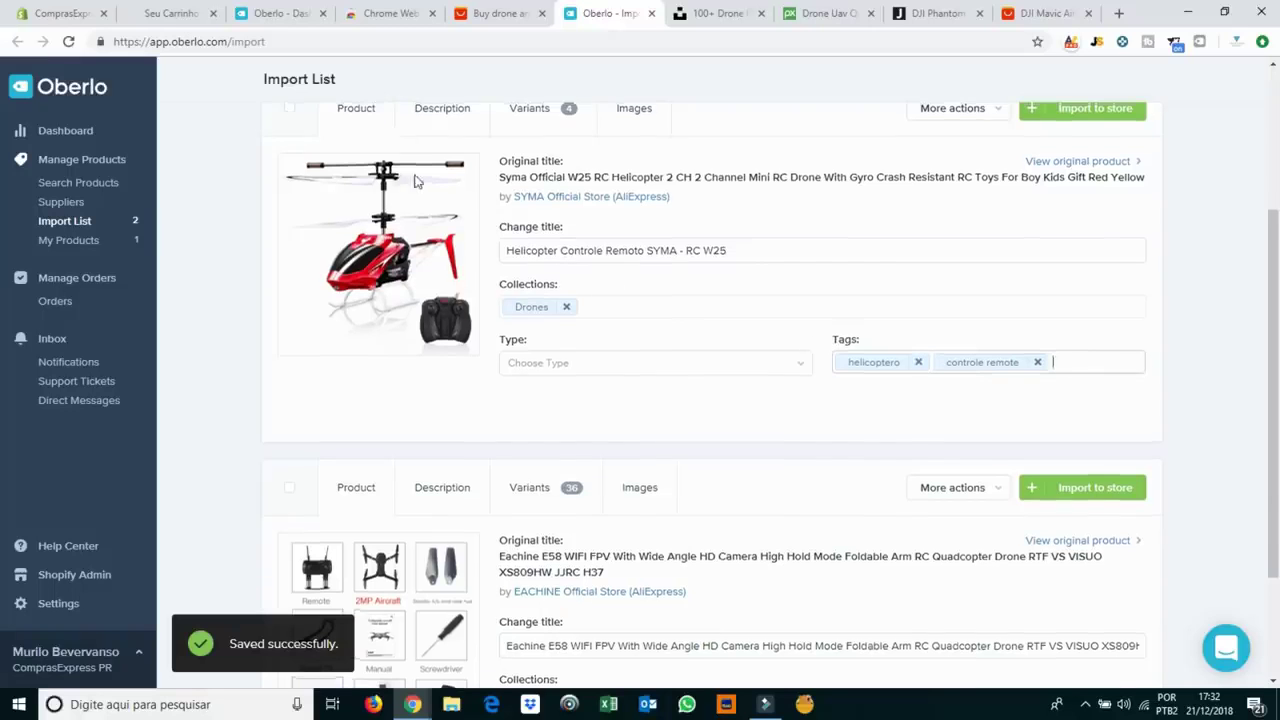
Replace the helicopter's description with "- Quem nunca gostou de Helicoptero? Agora e se você pudesse guiar um sozinho?!", "- Tempo bateria", "- mateira" and "fsdfsdfs".
scroll(414, 180, up, 2)
click(442, 266)
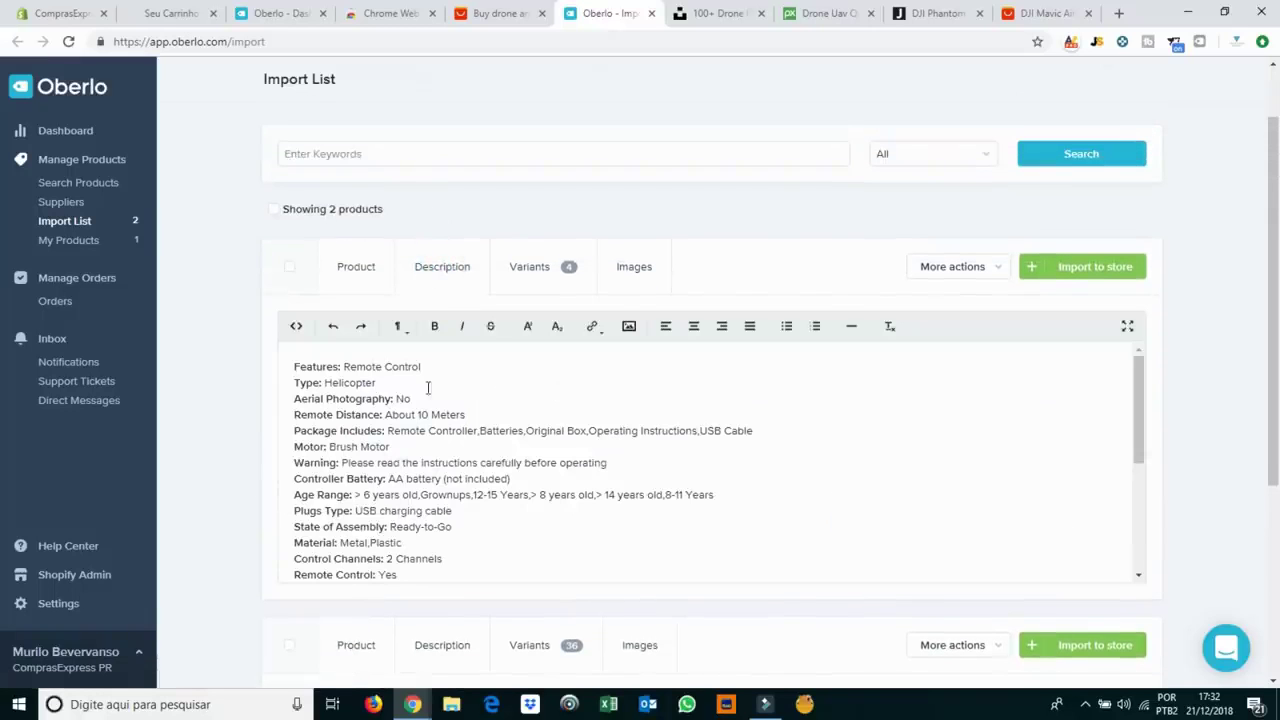
drag(293, 366, 371, 396)
scroll(371, 400, down, 6)
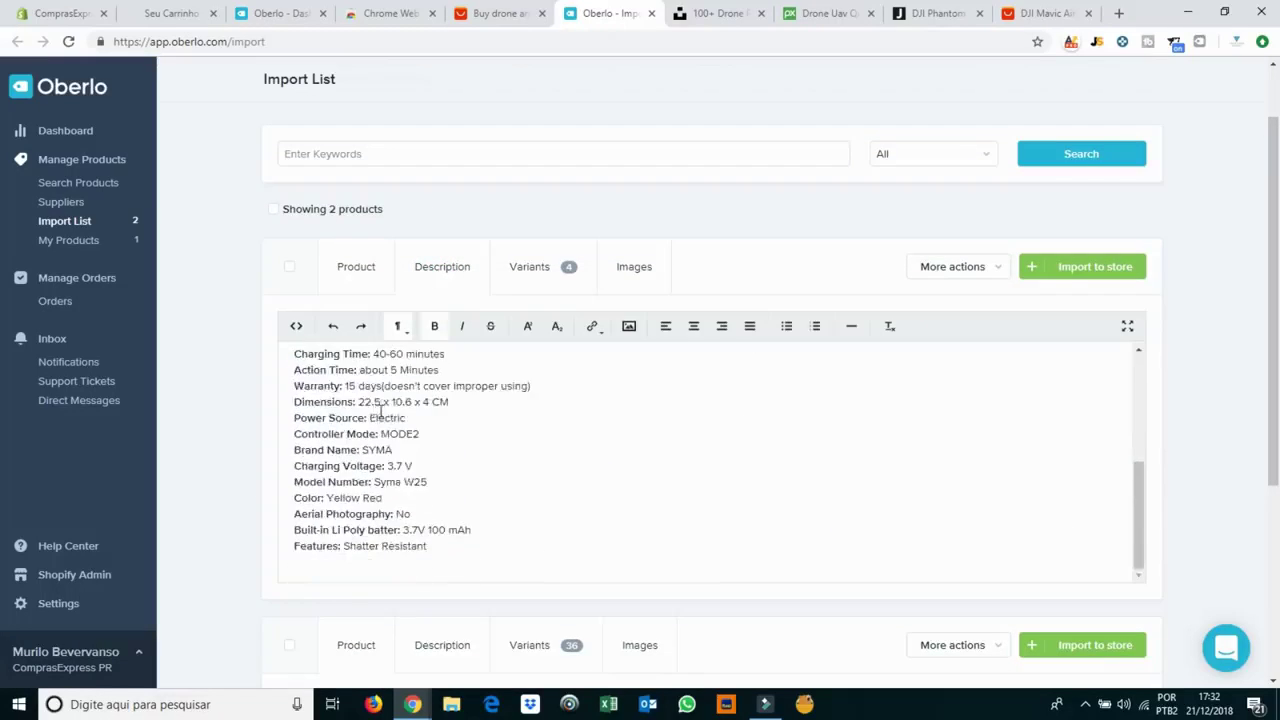
scroll(474, 180, up, 8)
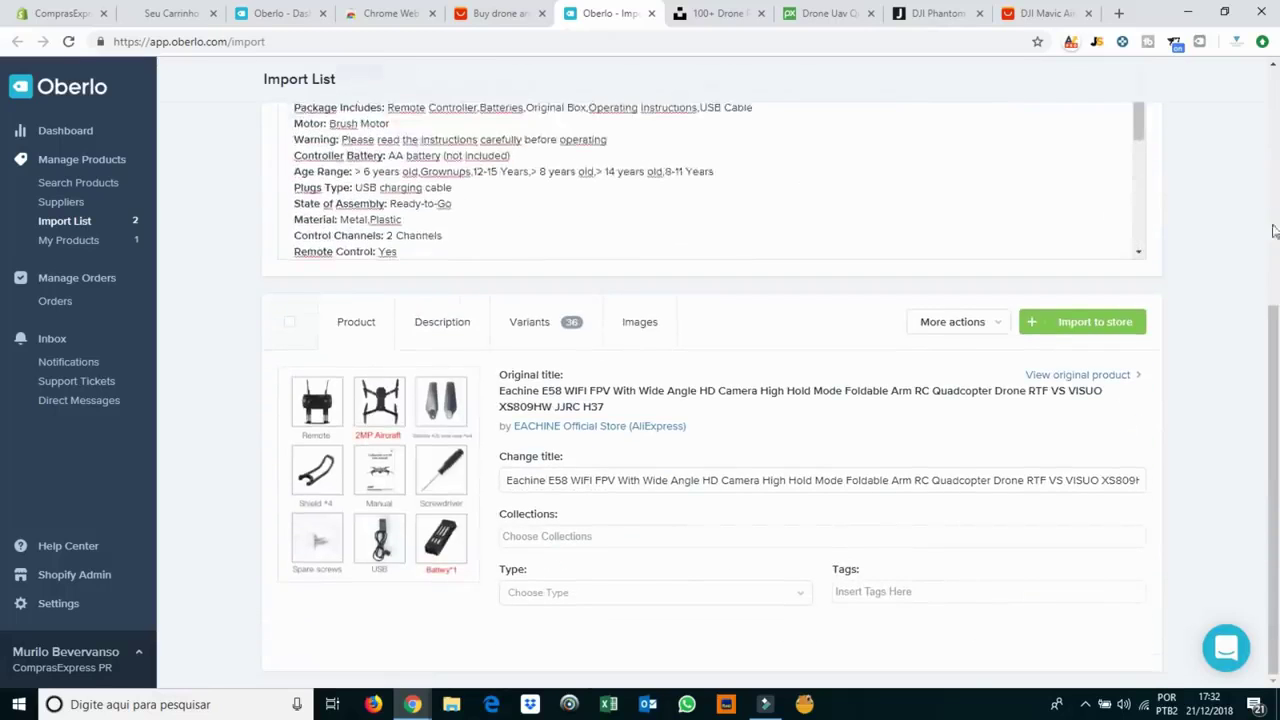
key(Left)
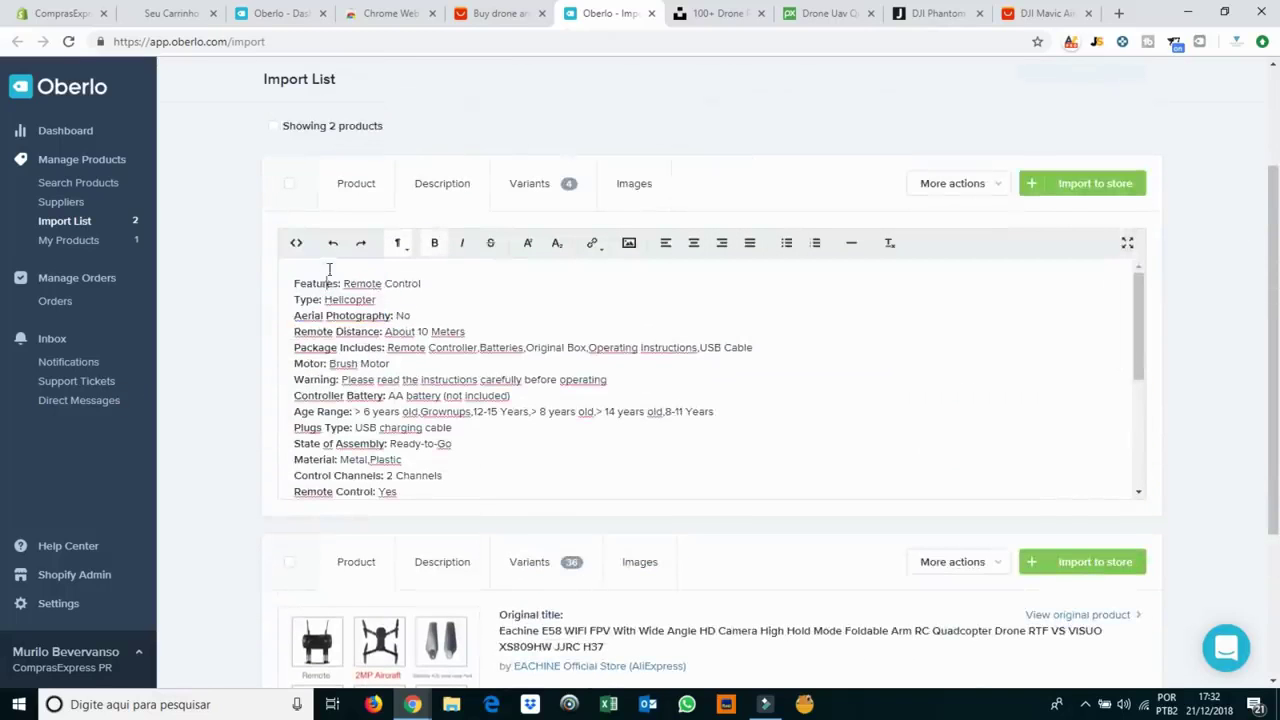
key(Return)
key(Return)
key(Return)
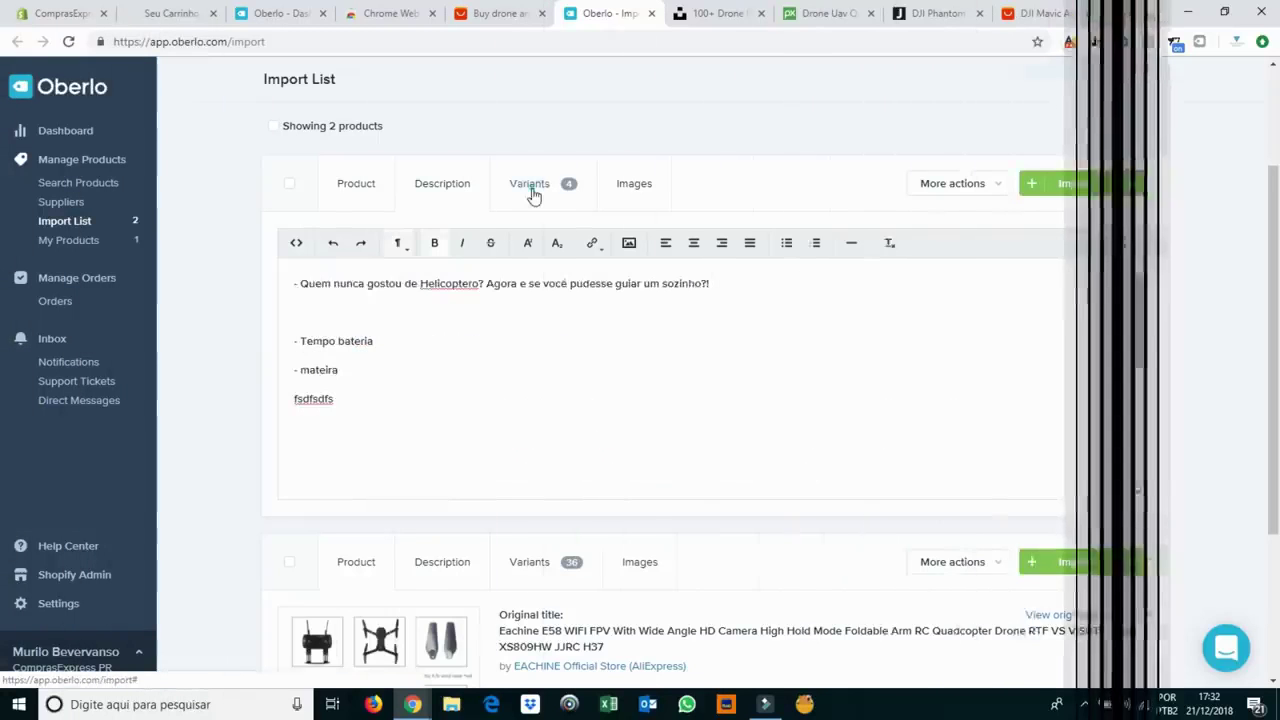
Exclude the helicopter variants with SKUs 1923227-red and 1923227-yellow from the import.
click(531, 190)
scroll(536, 465, down, 1)
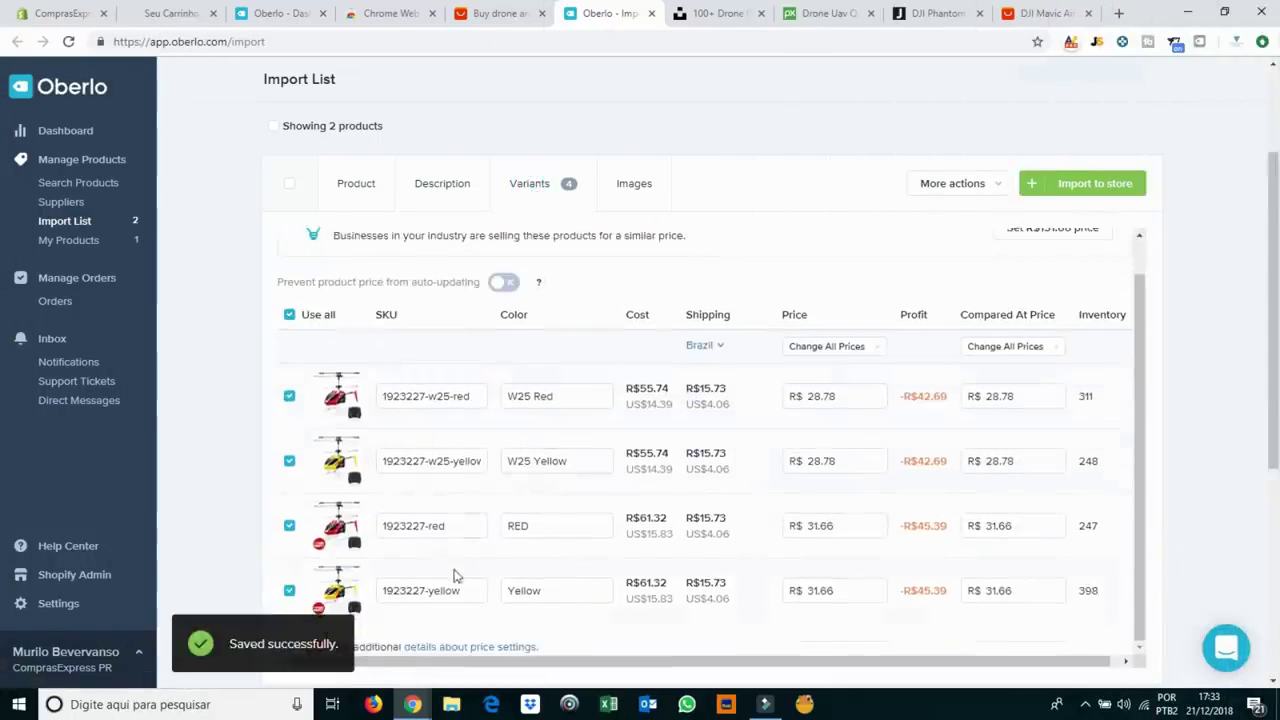
scroll(624, 408, down, 1)
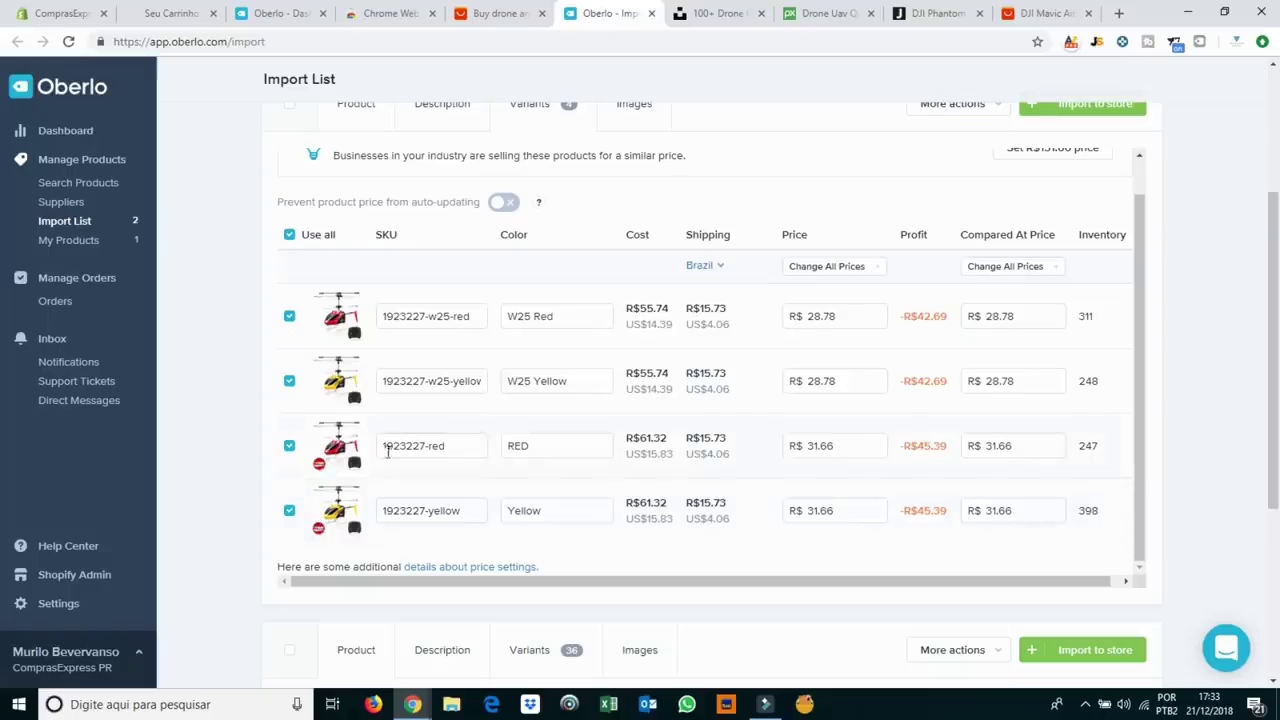
click(290, 447)
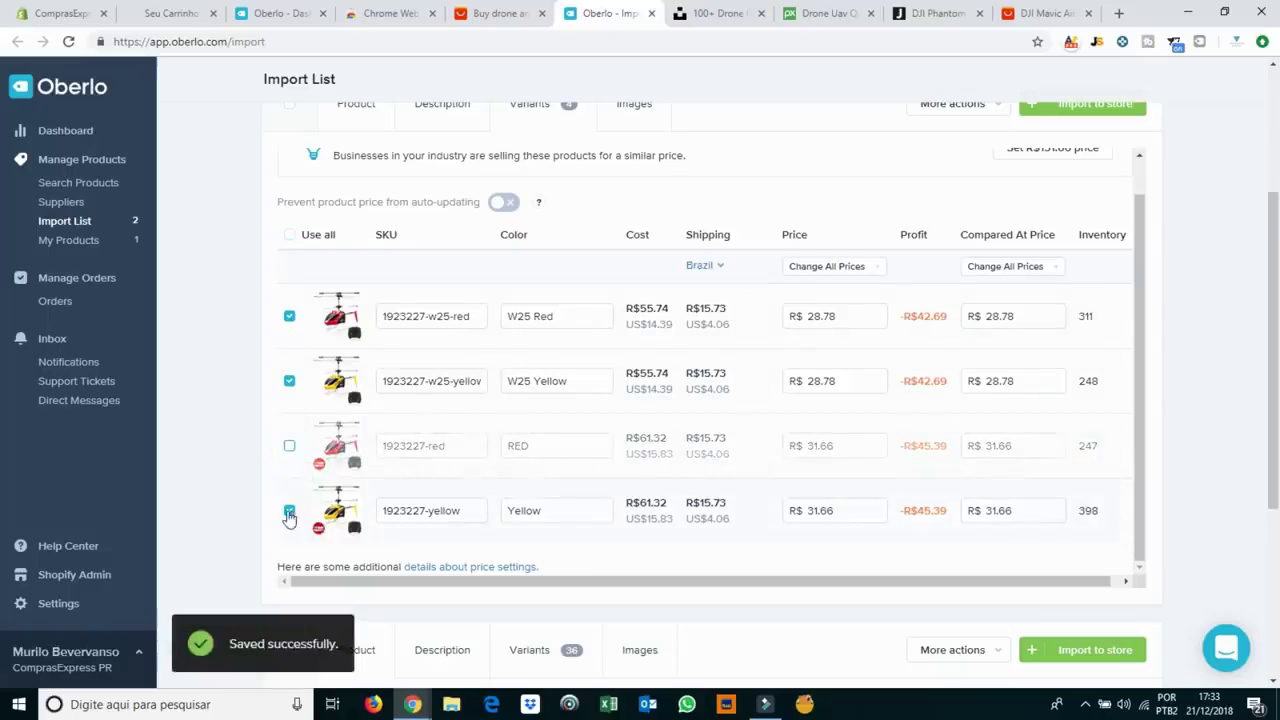
click(289, 512)
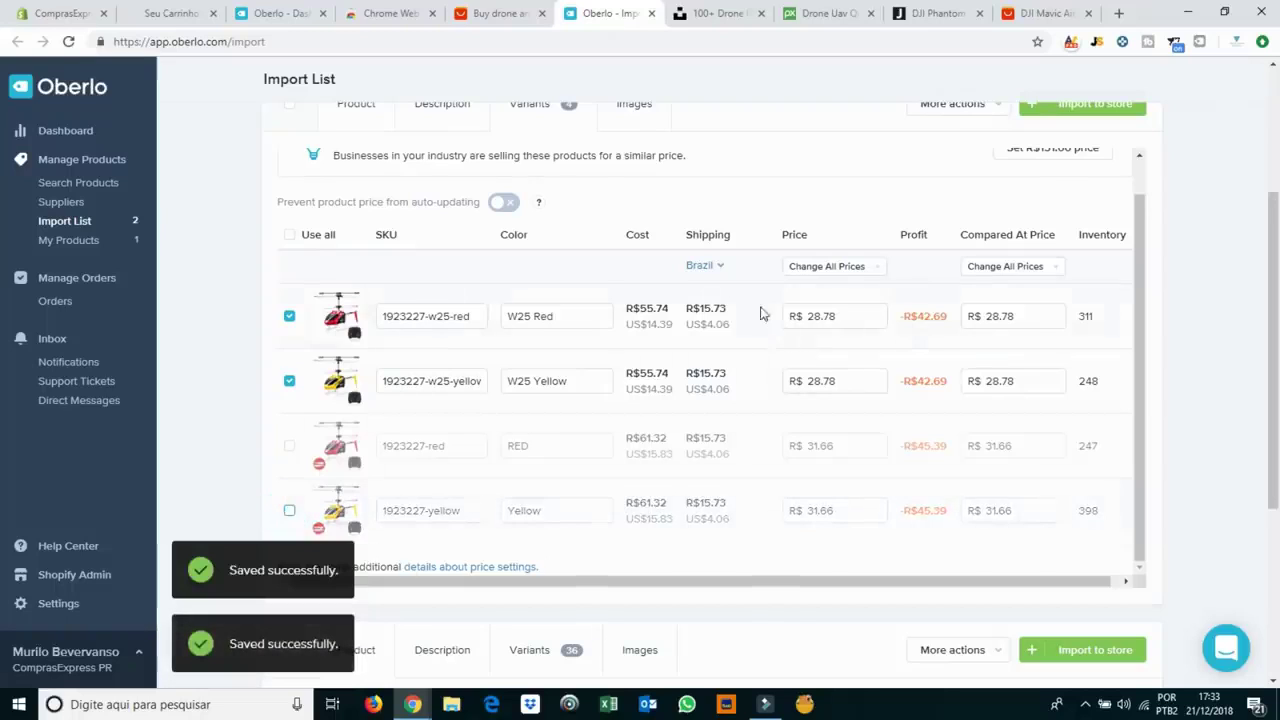
Review the suggested price, cost and shipping, and set the W25 Red variant's price to R$ 119.00.
scroll(502, 178, up, 1)
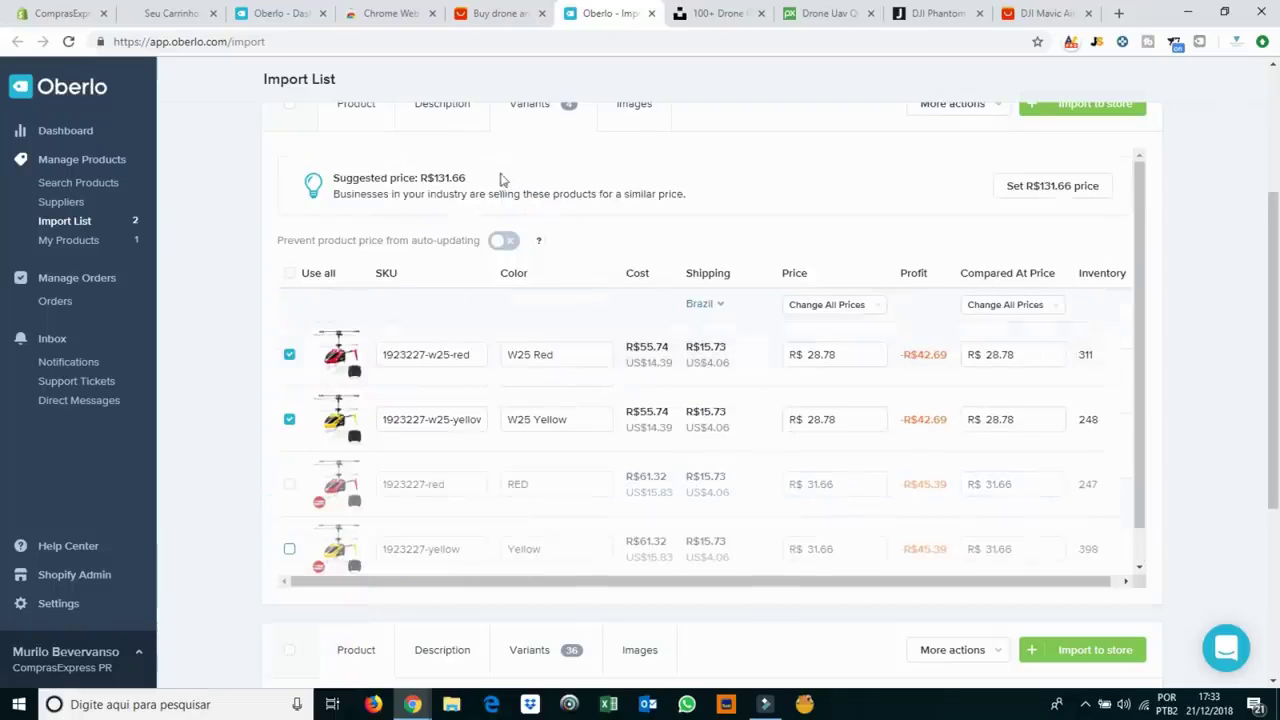
double_click(446, 181)
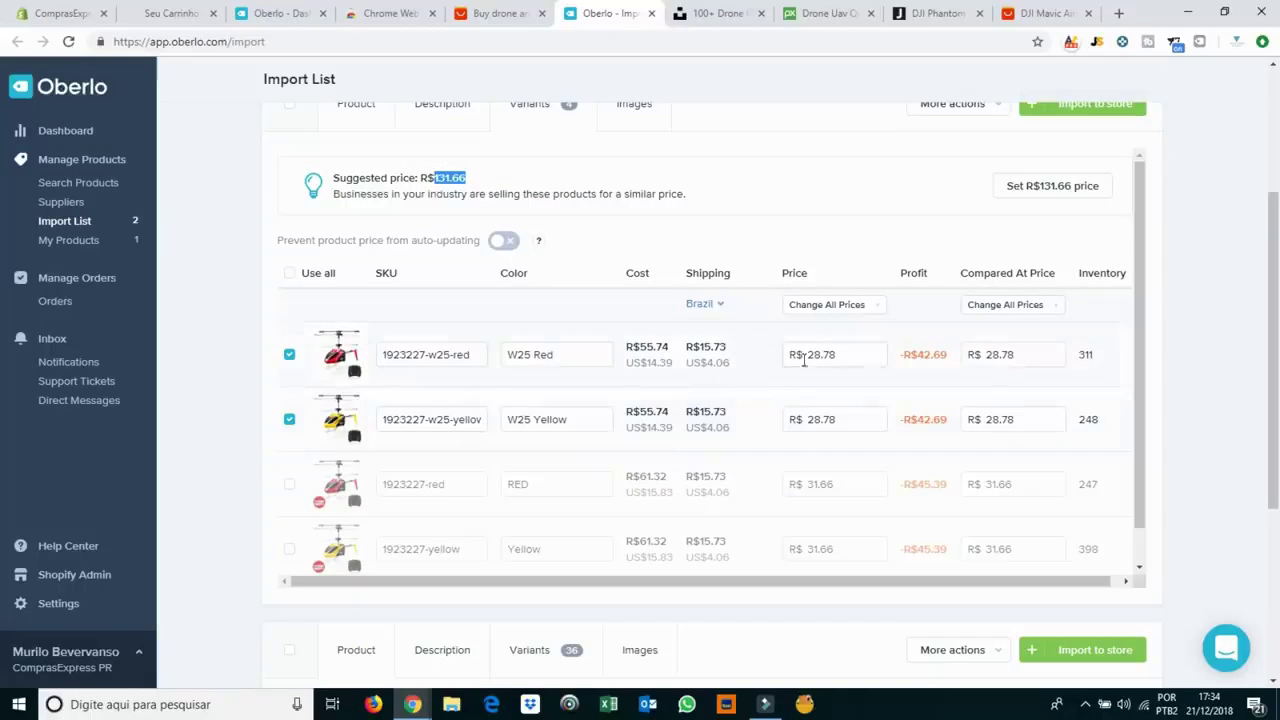
click(624, 350)
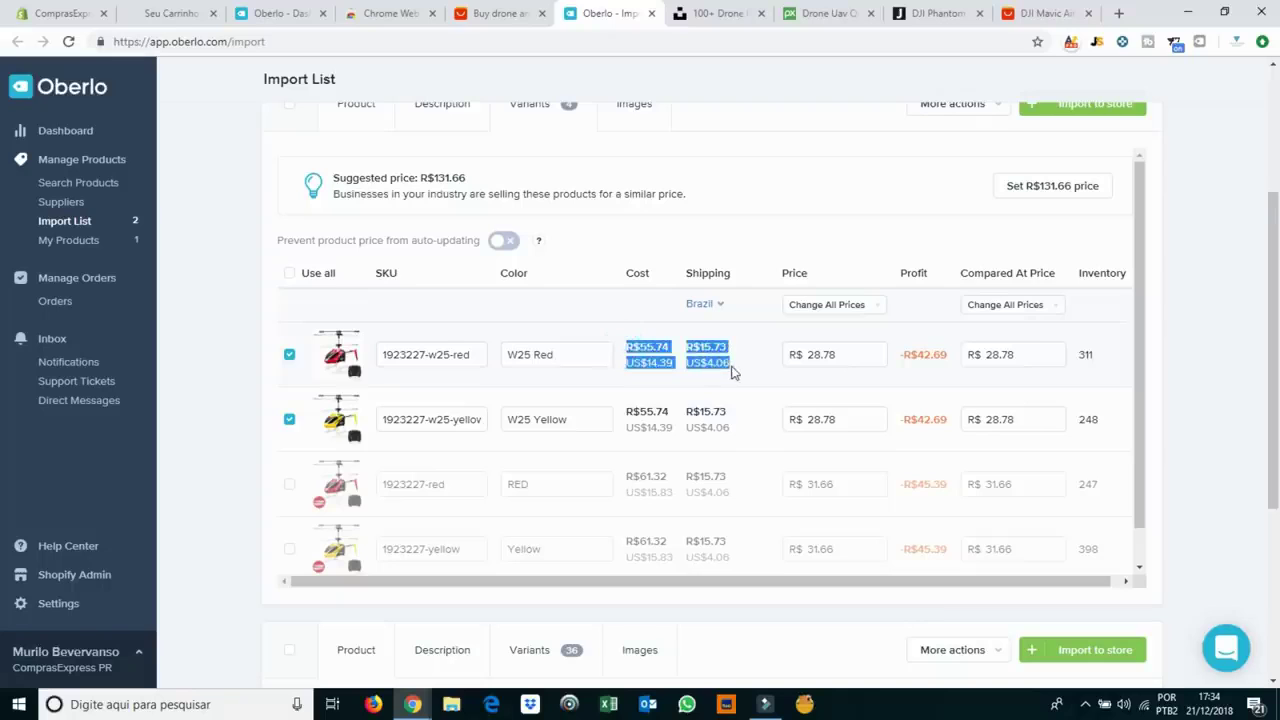
click(700, 363)
drag(735, 366, 630, 346)
click(815, 350)
drag(848, 354, 720, 360)
text(119)
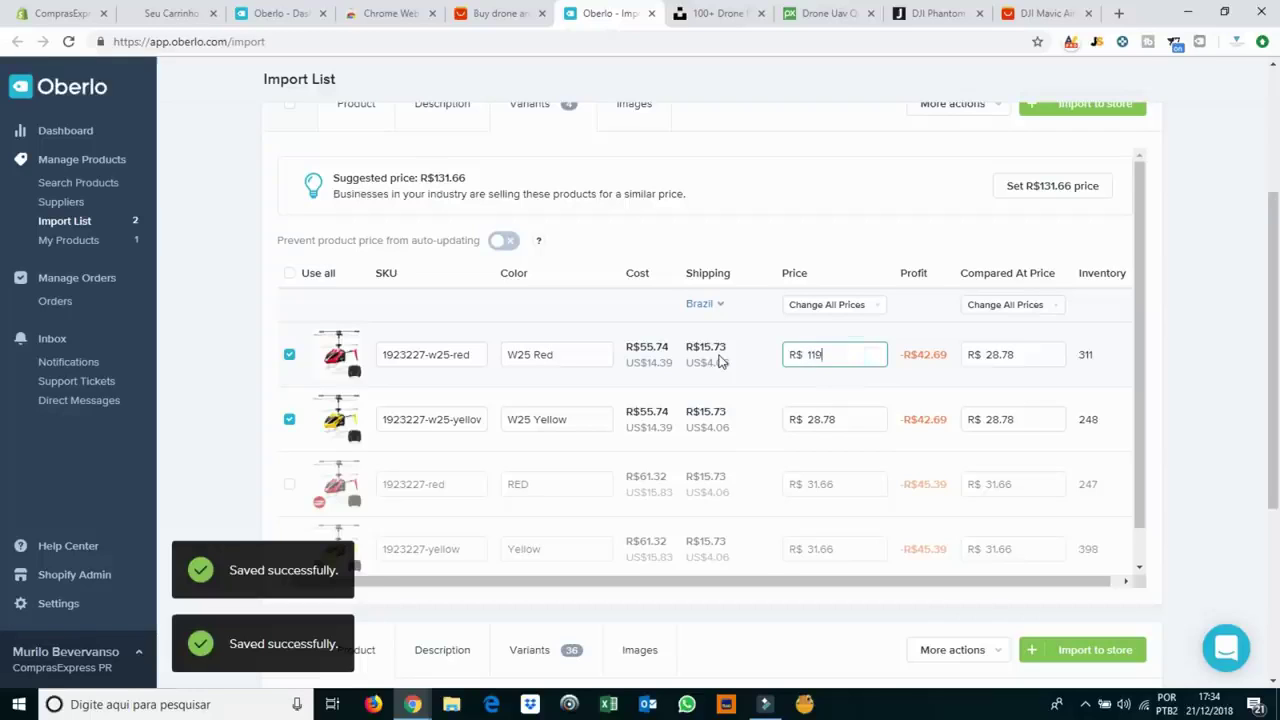
text(.00)
key(Tab)
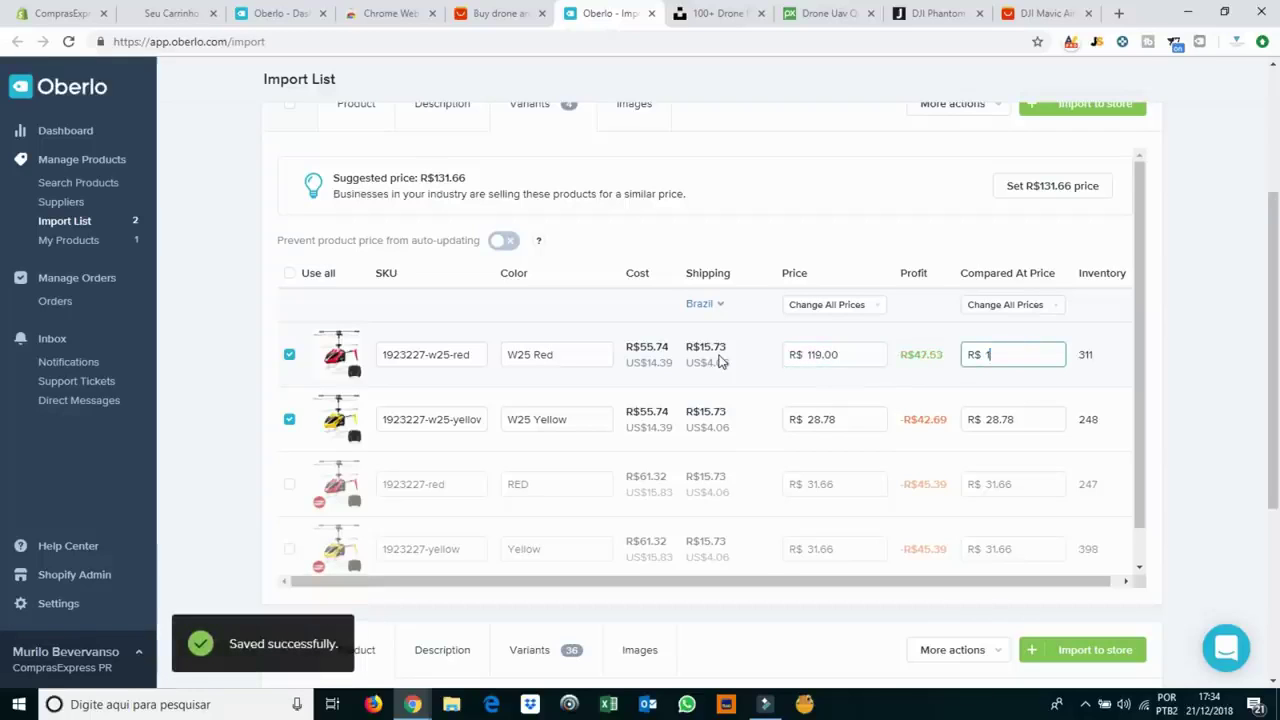
Enter 131,90 as the compared-at price of the W25 Red variant.
text(131,9)
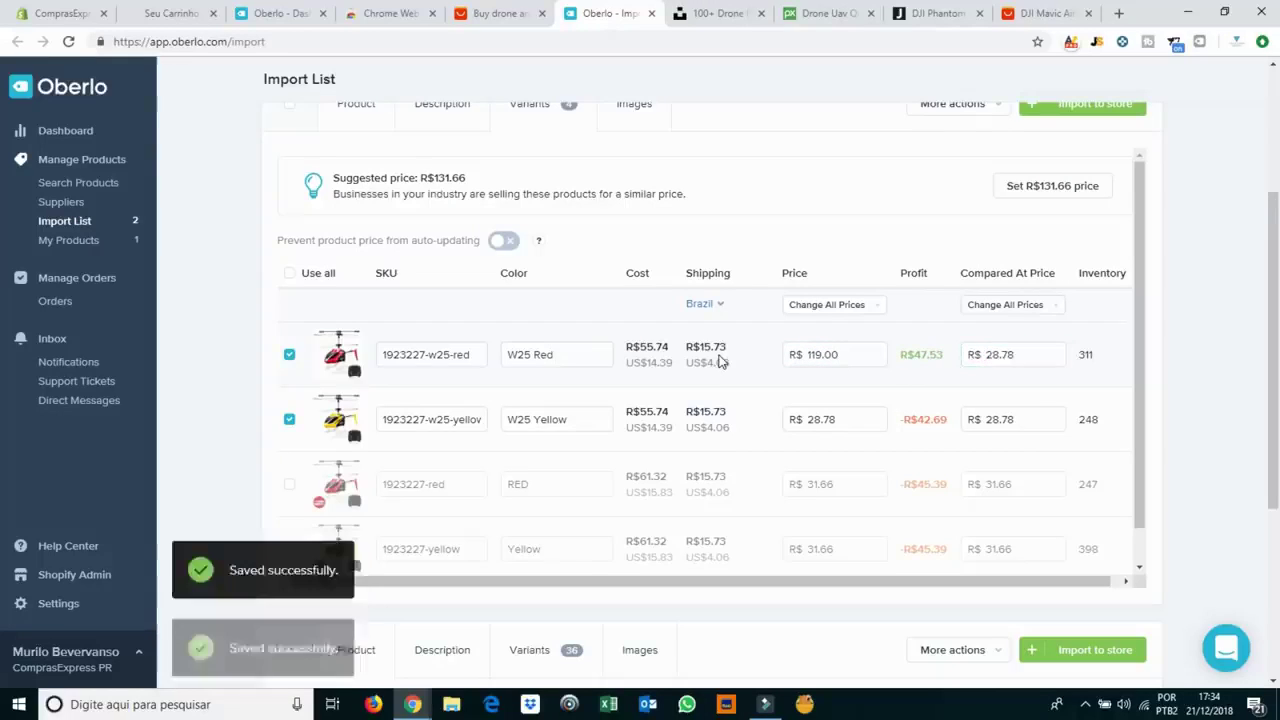
text(131,90)
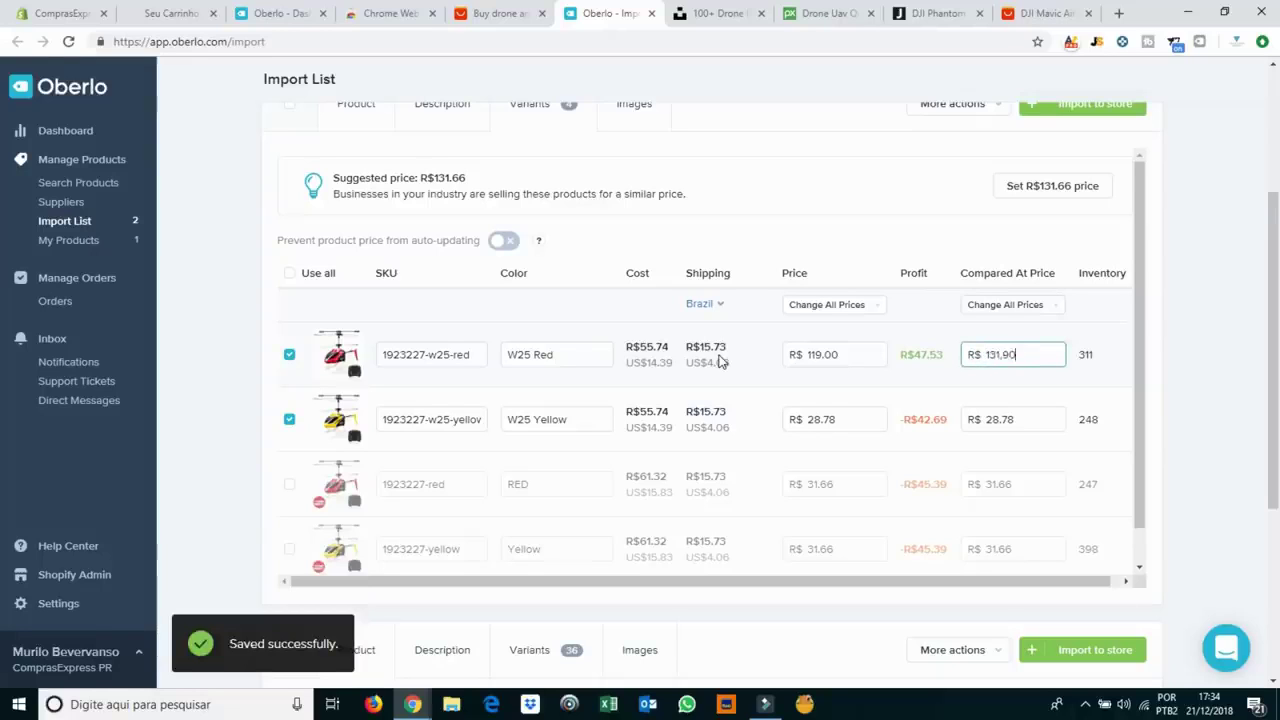
click(719, 360)
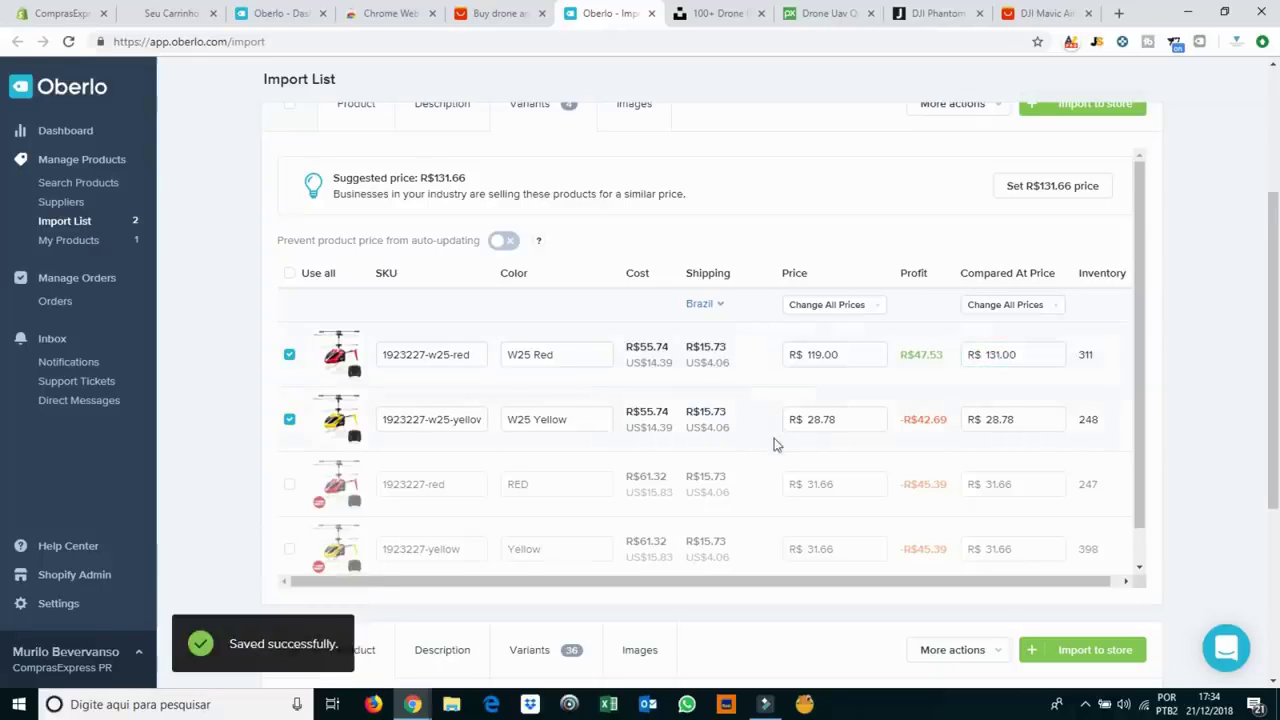
Copy the W25 Red variant's price of R$ 119.00 to the W25 Yellow variant.
double_click(849, 357)
key(ctrl+c)
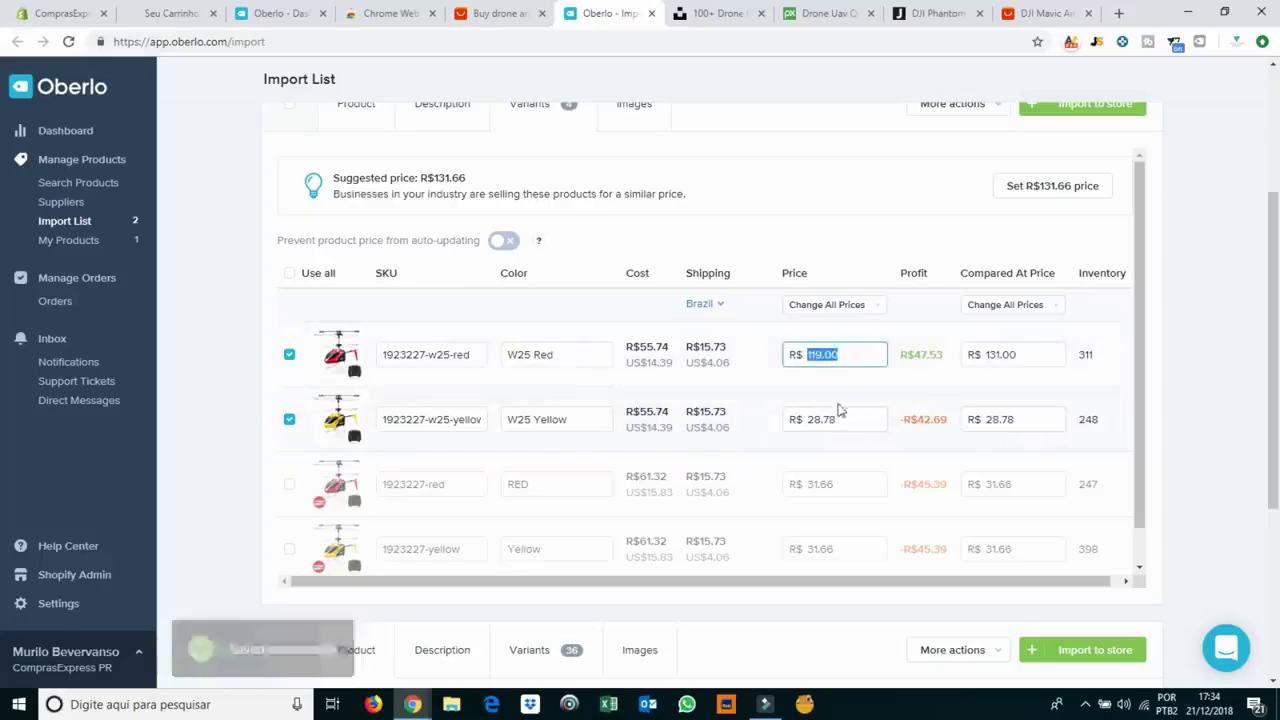
click(858, 419)
key(ctrl+a)
key(ctrl+v)
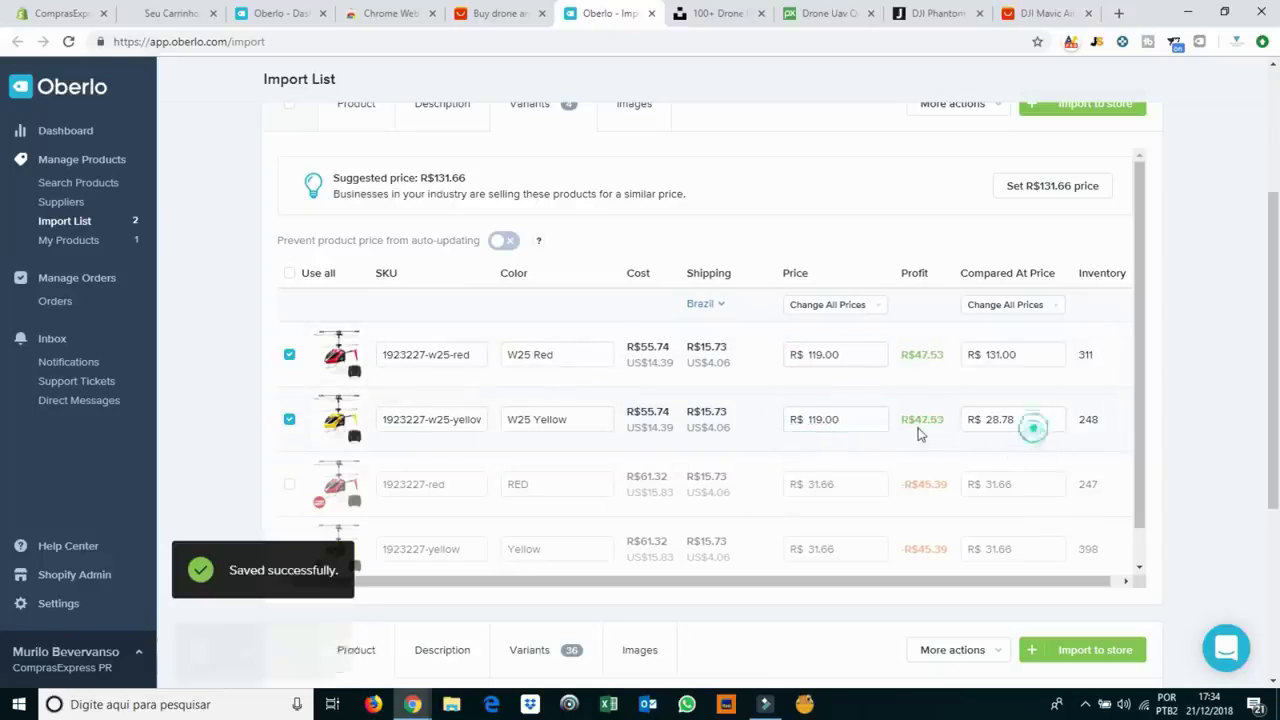
Set the W25 Yellow variant's compared-at price to R$ 0.00.
drag(1031, 428, 925, 433)
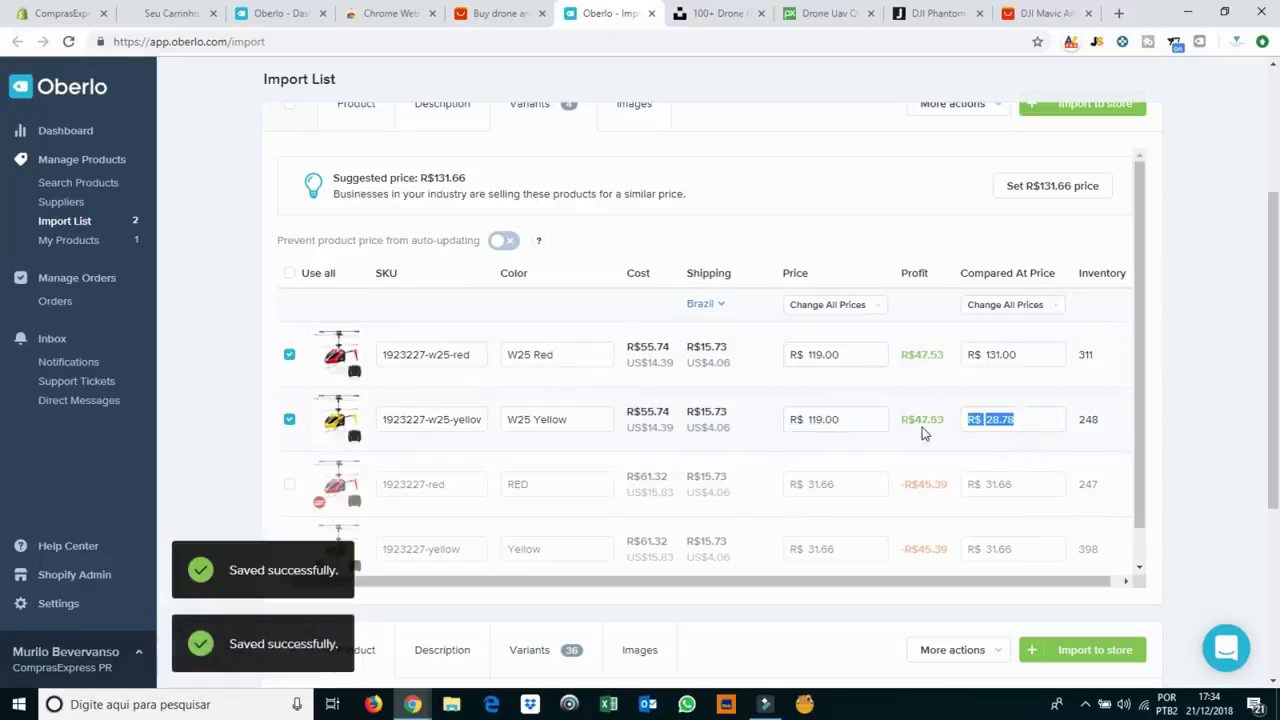
click(1003, 421)
double_click(1003, 421)
text(0)
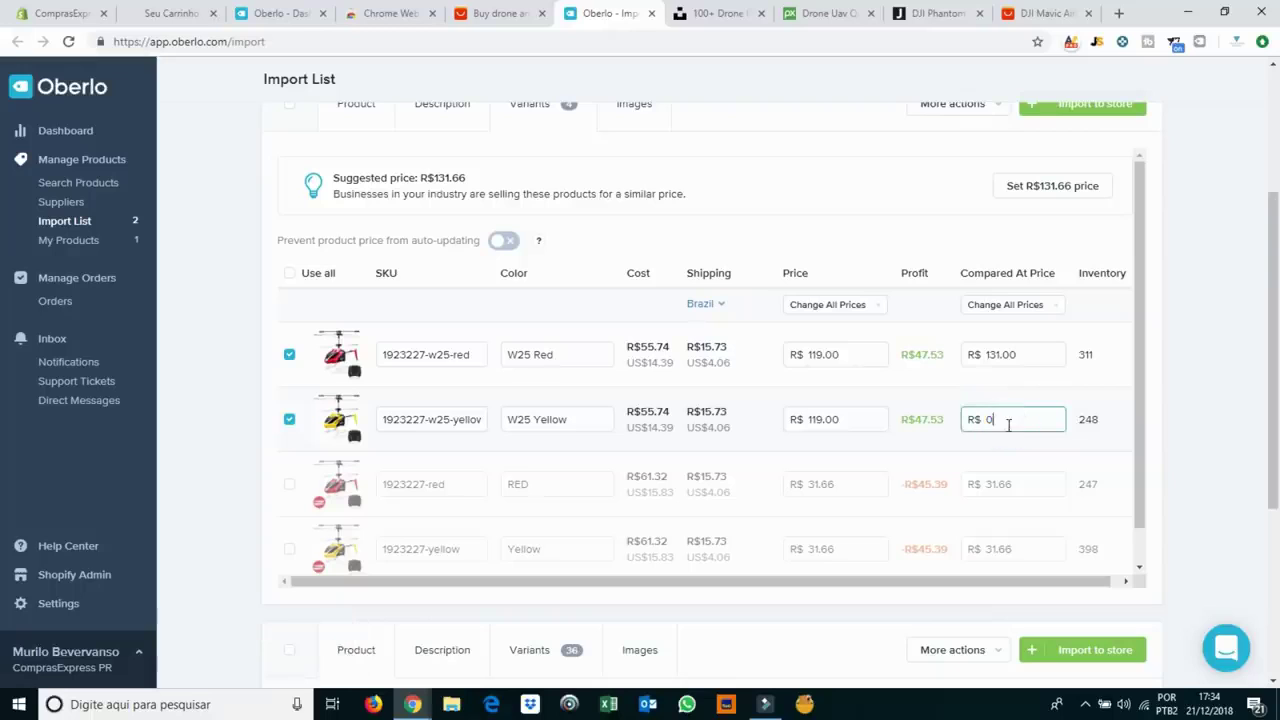
click(1015, 338)
click(1045, 417)
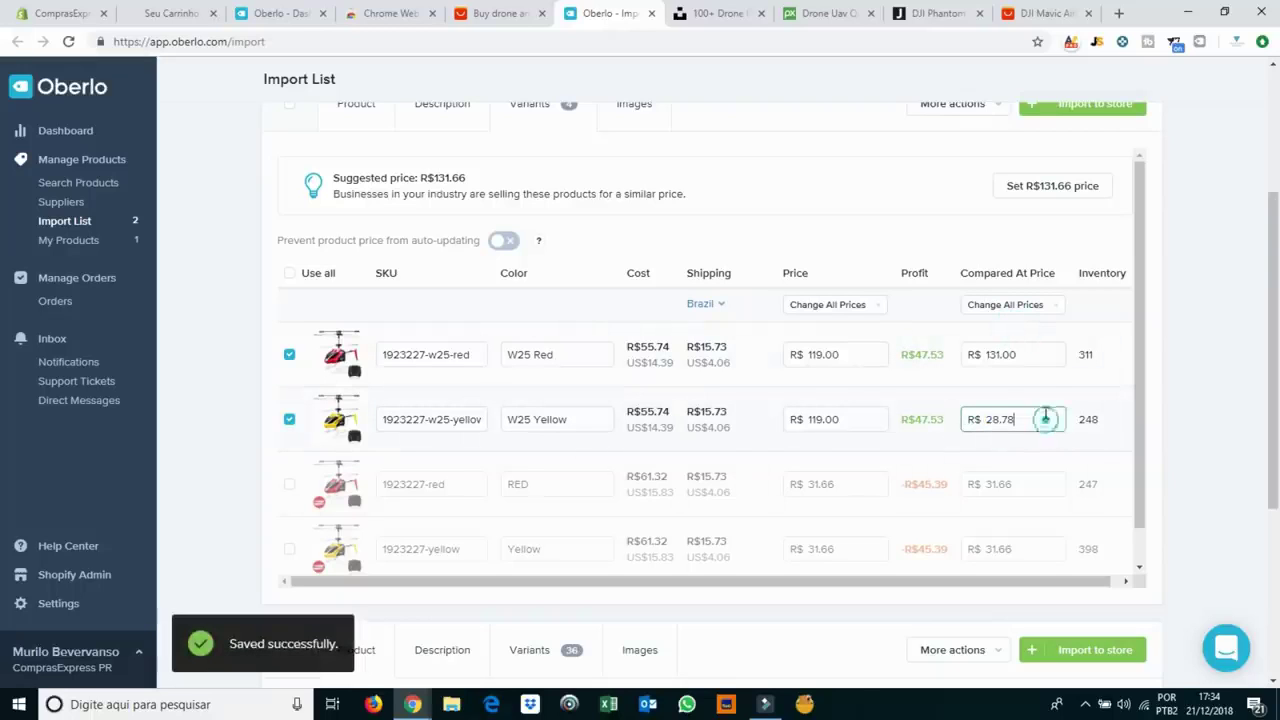
key(BackSpace)
key(BackSpace)
text(0)
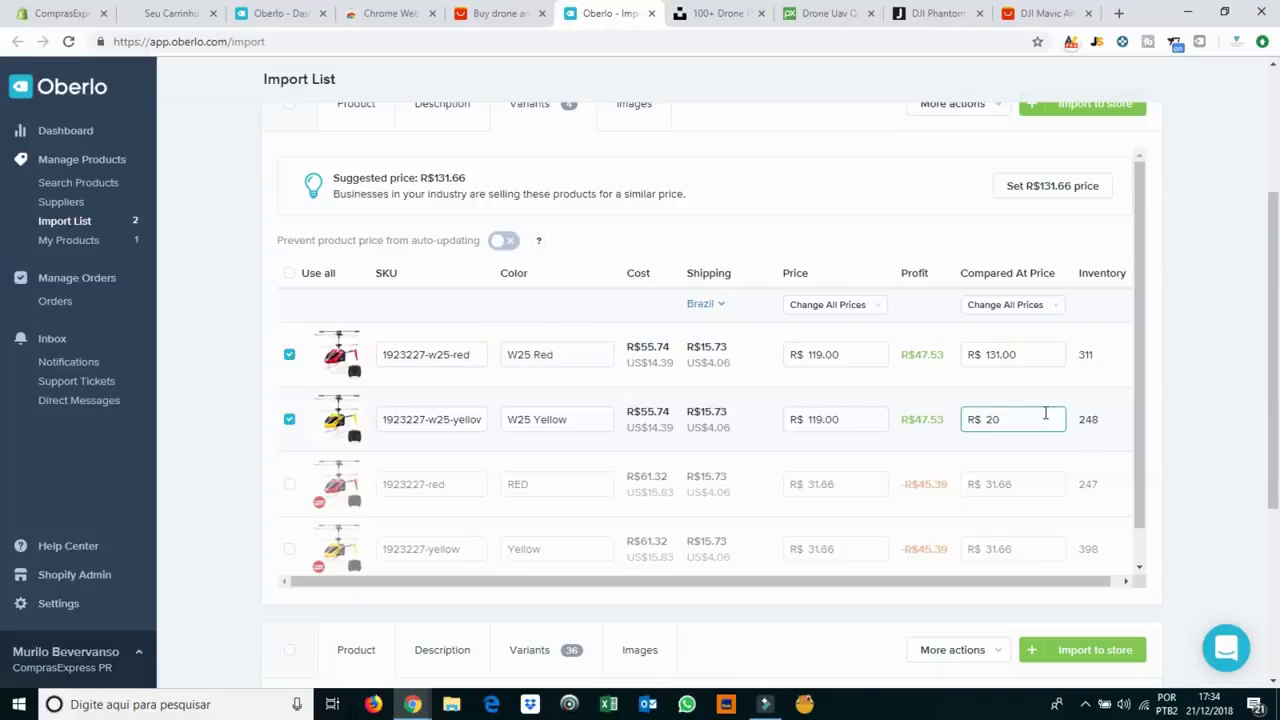
click(1071, 404)
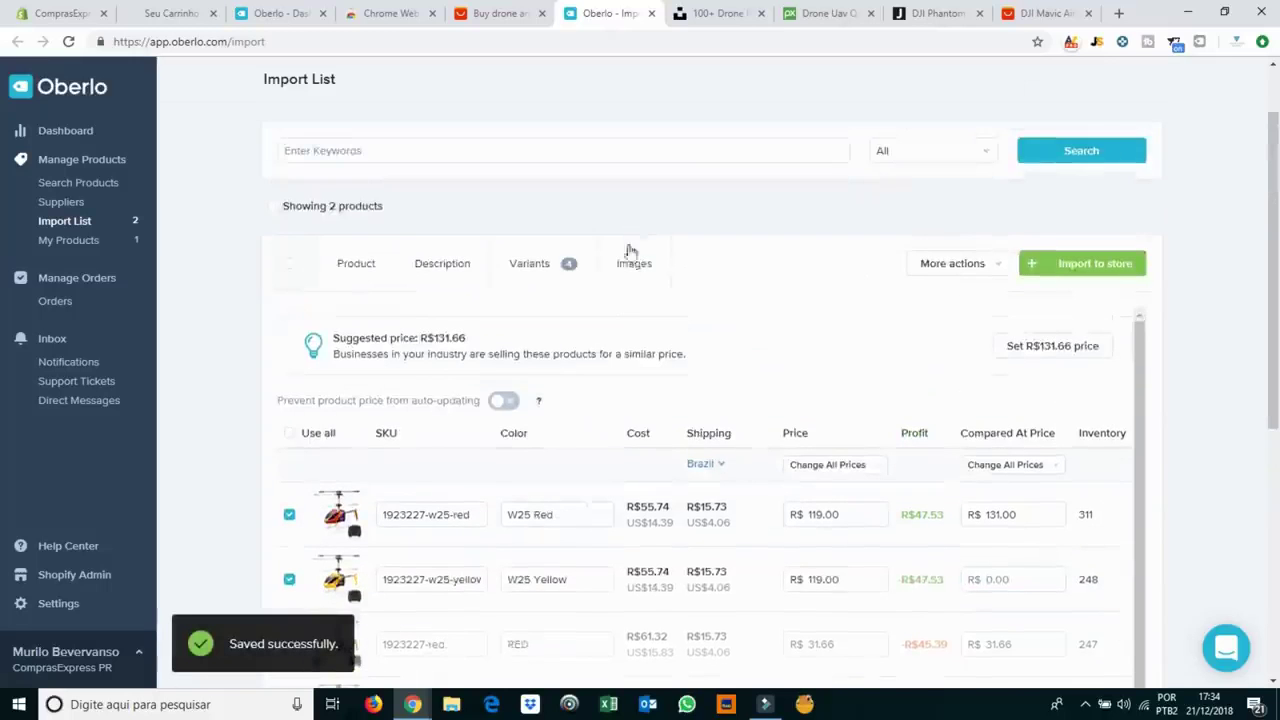
Exclude the red and yellow helicopter images with red blade badges and the yellow gift image from the SYMA helicopter's product images.
scroll(655, 210, up, 1)
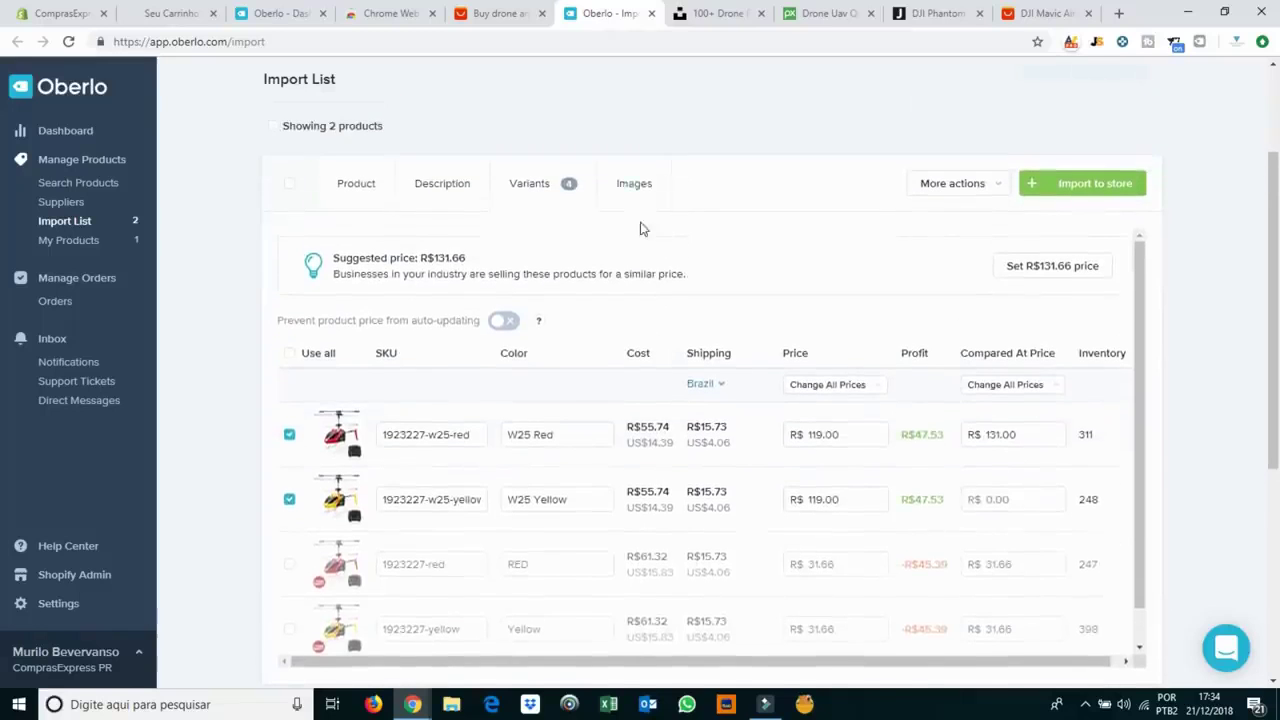
drag(655, 183, 634, 200)
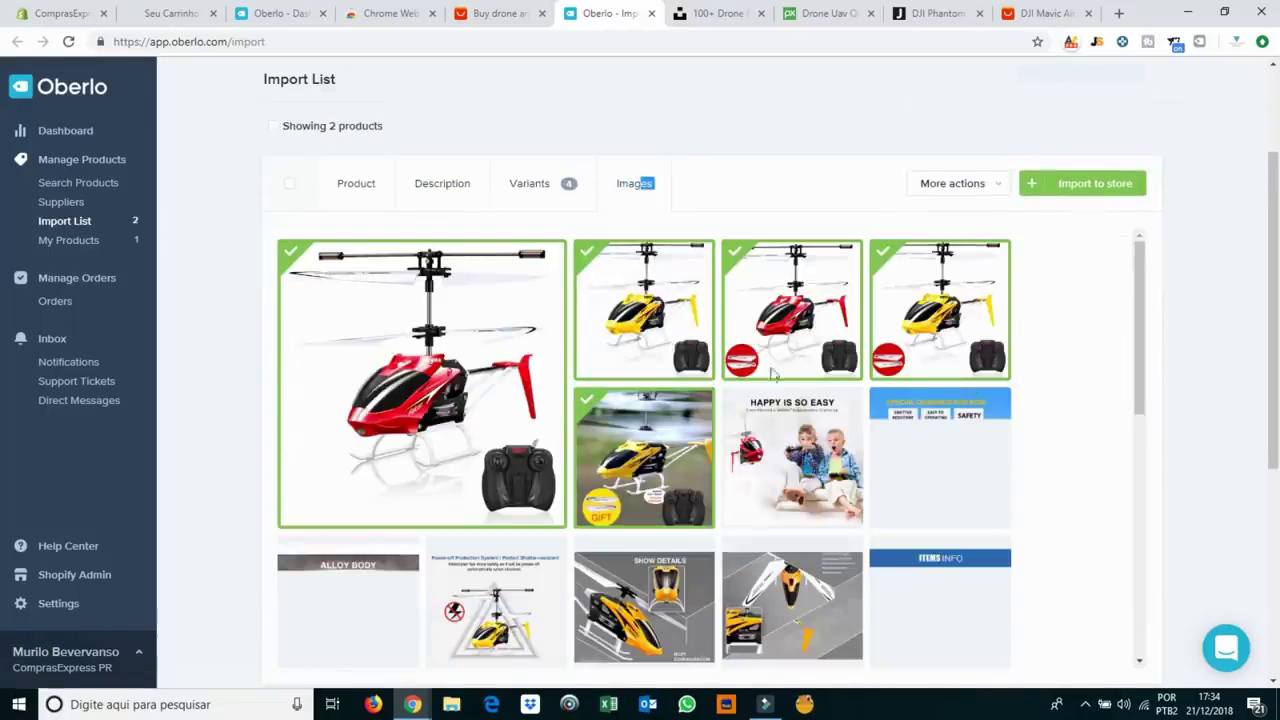
click(744, 260)
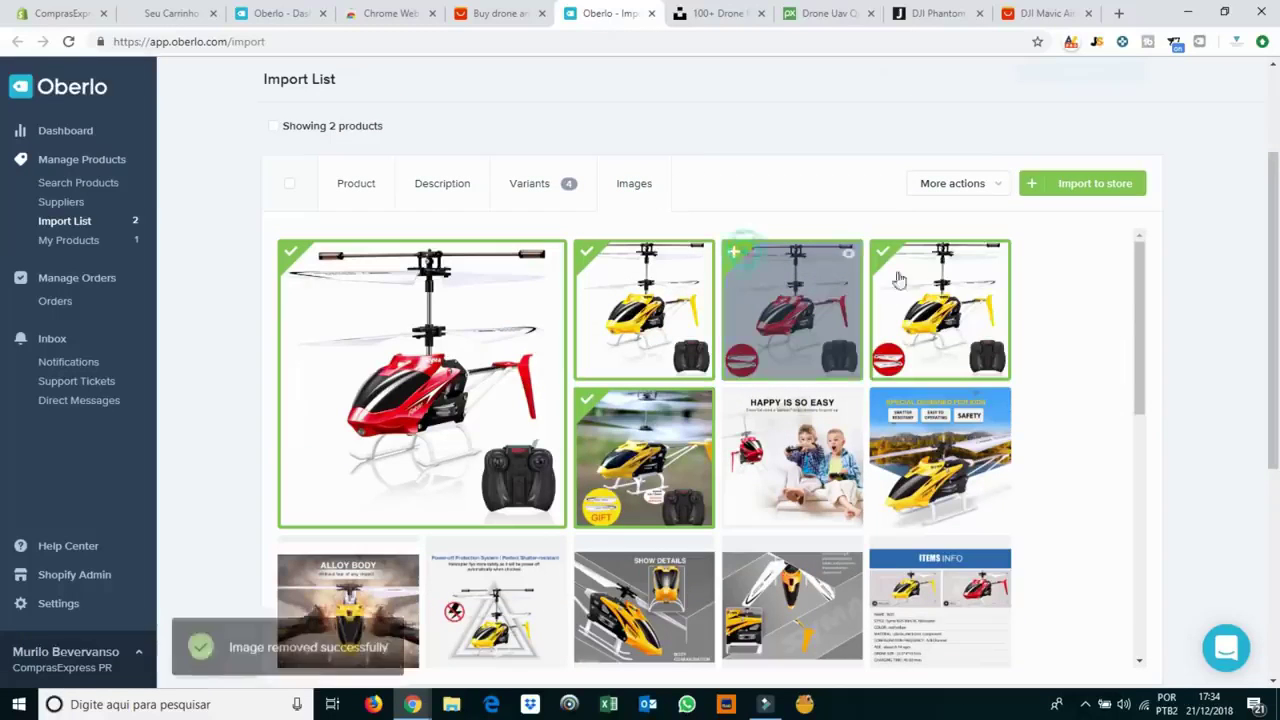
click(645, 455)
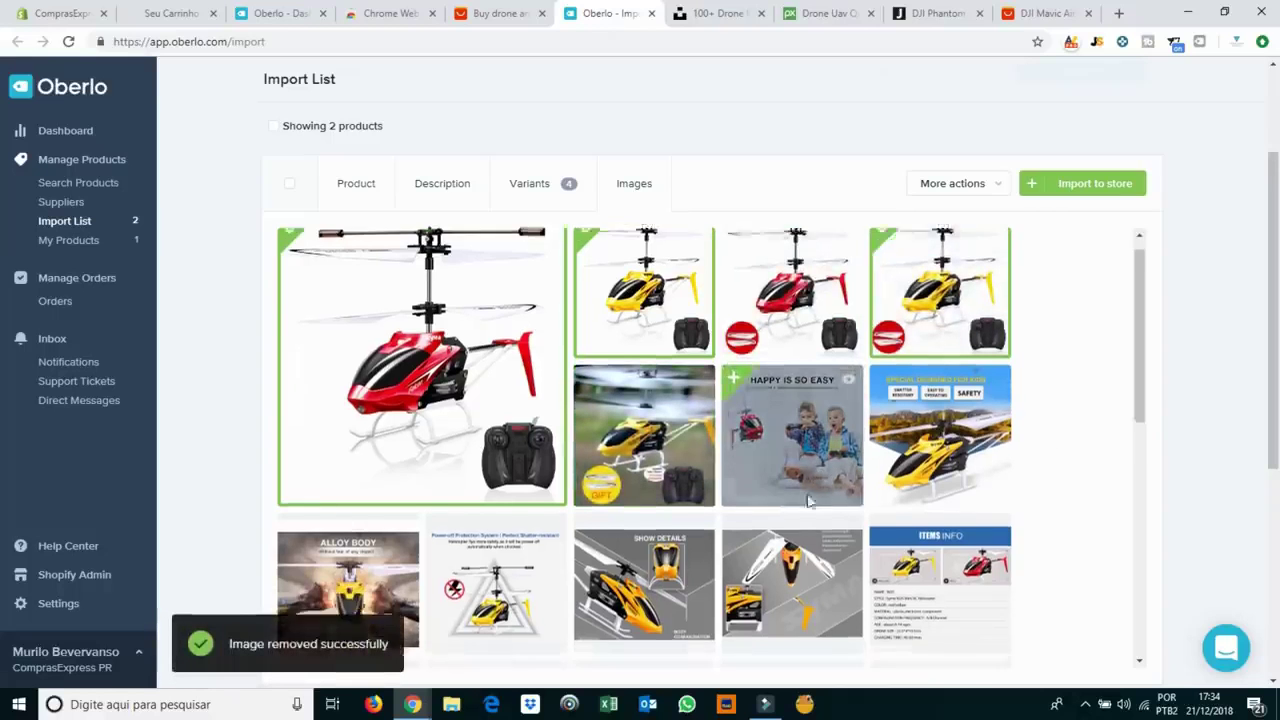
scroll(805, 495, down, 1)
scroll(870, 460, down, 2)
scroll(815, 486, down, 3)
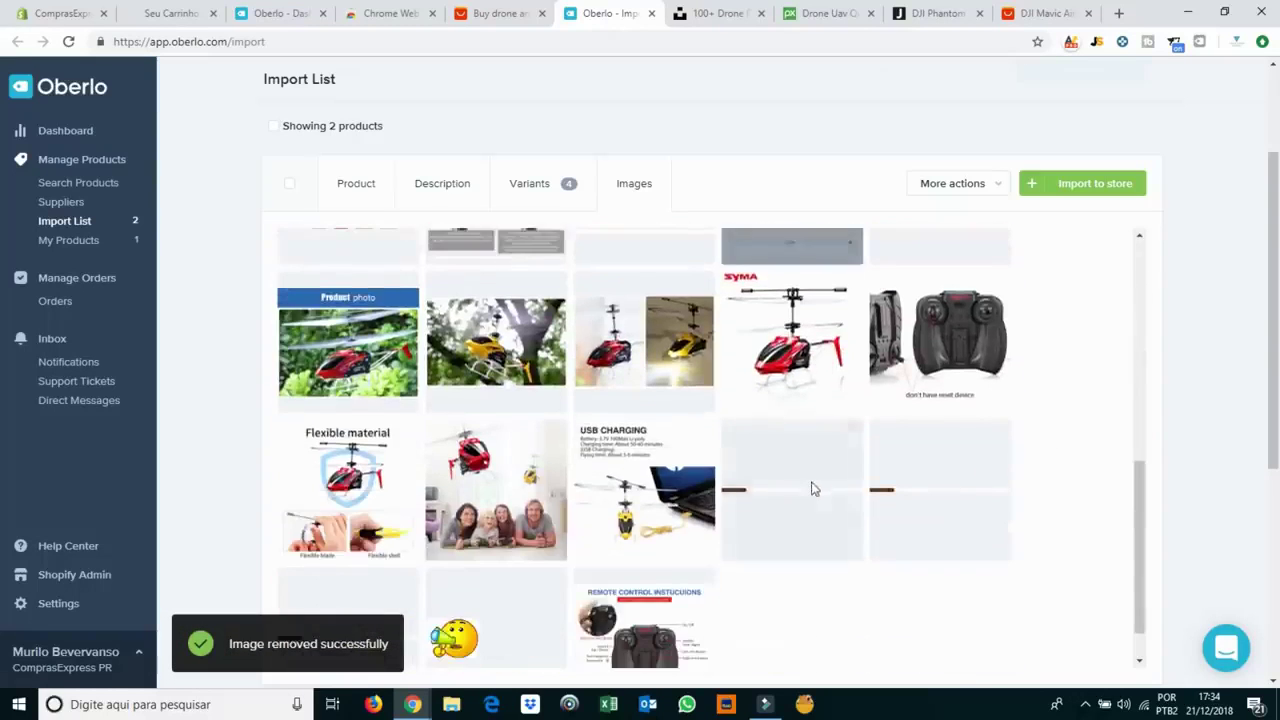
scroll(740, 518, up, 4)
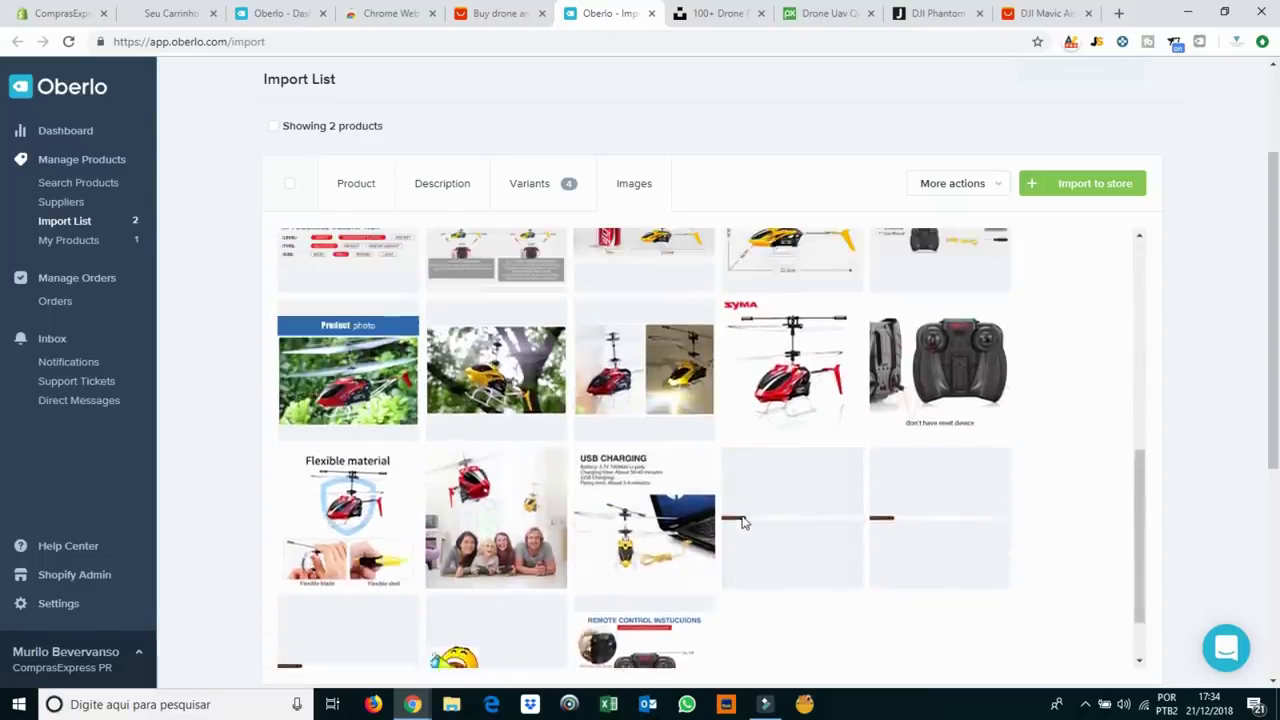
scroll(785, 452, up, 1)
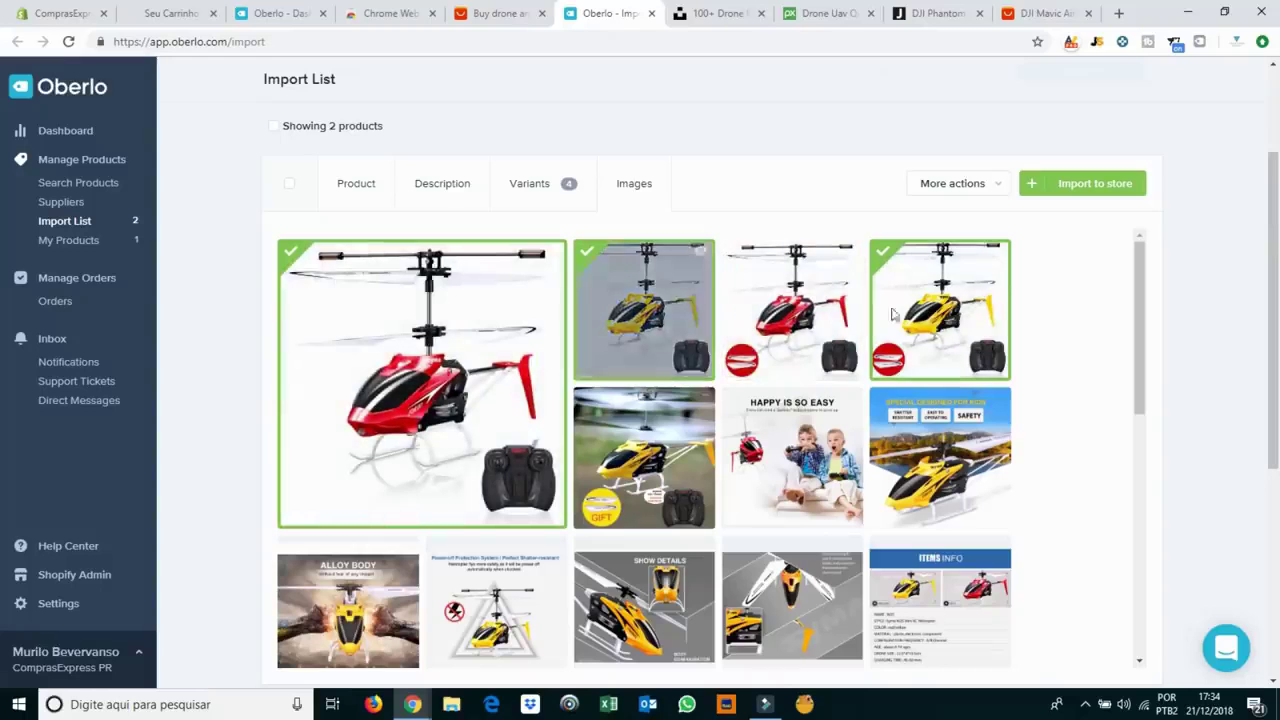
click(940, 305)
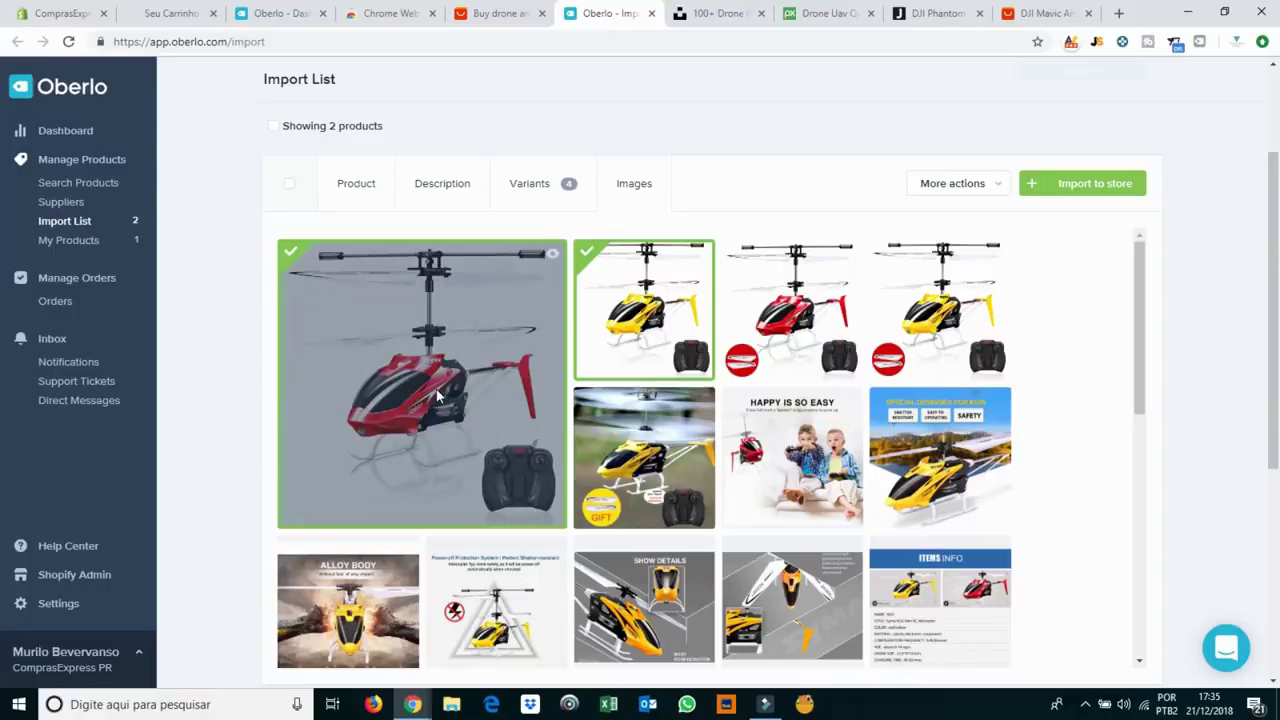
Add the close-up image of the remote control to the helicopter's images and import the product to the store.
scroll(486, 355, down, 3)
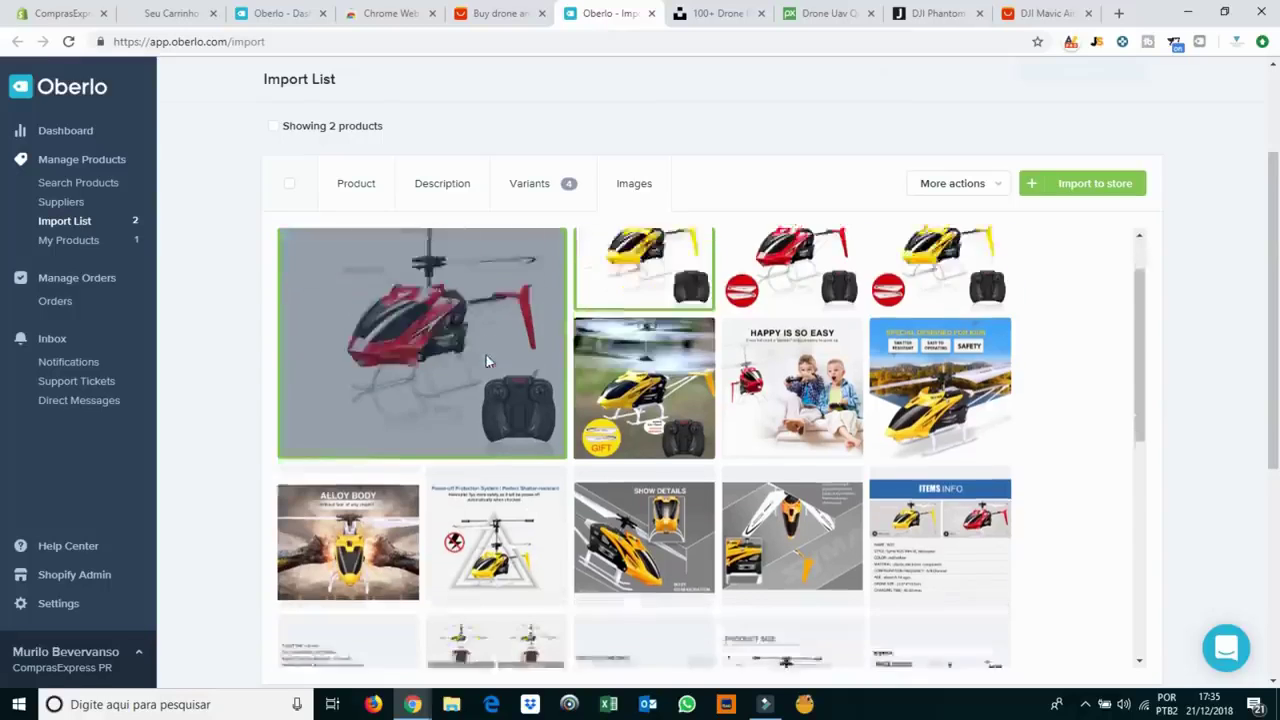
scroll(490, 360, down, 3)
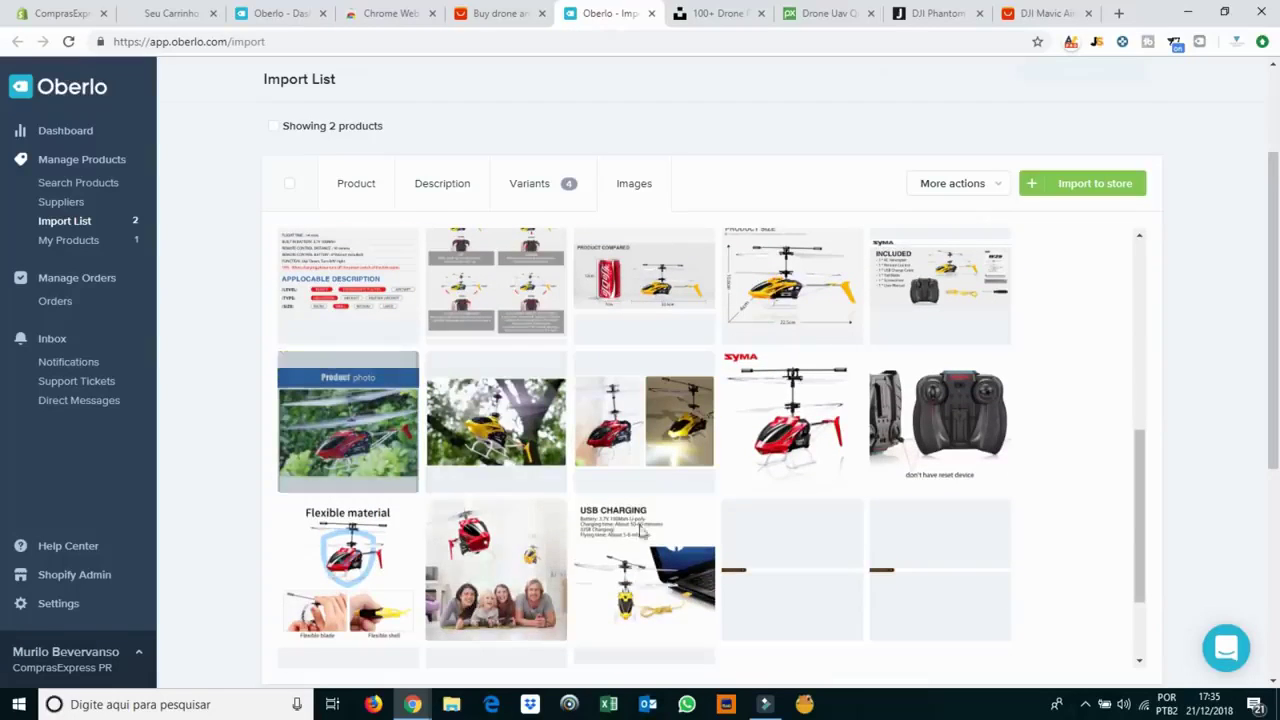
scroll(932, 500, up, 1)
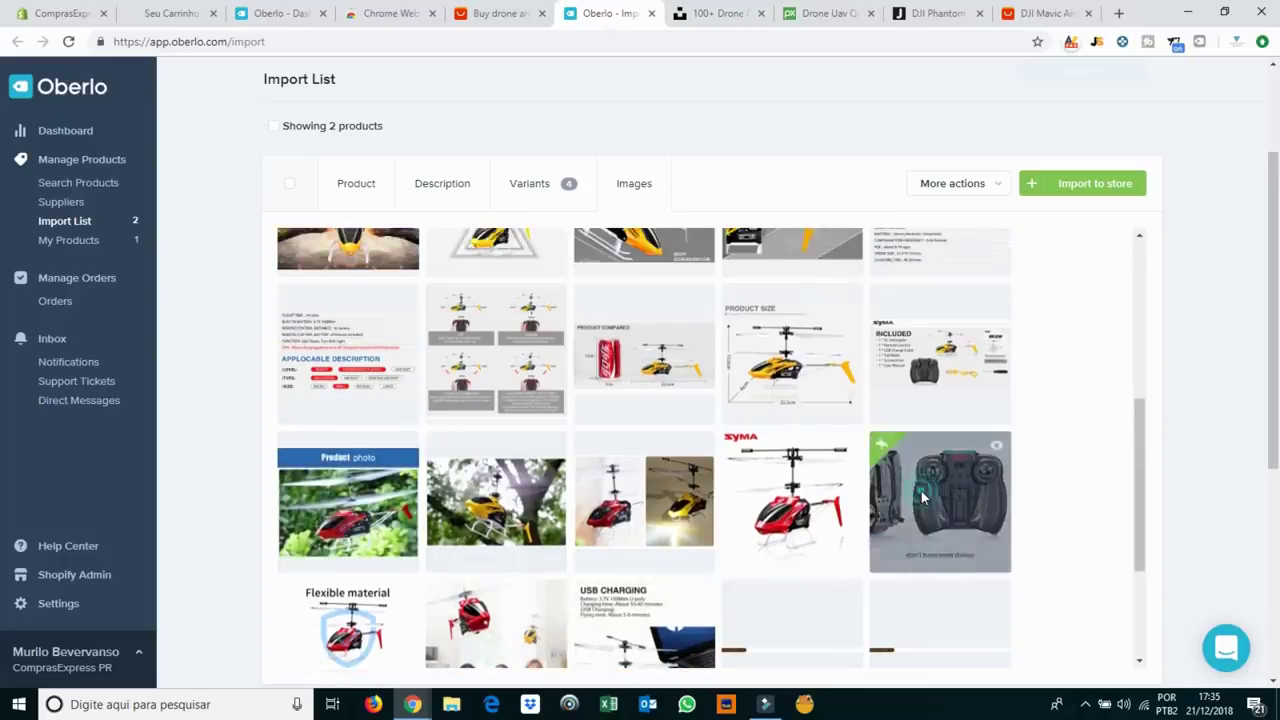
click(932, 498)
scroll(1073, 356, up, 2)
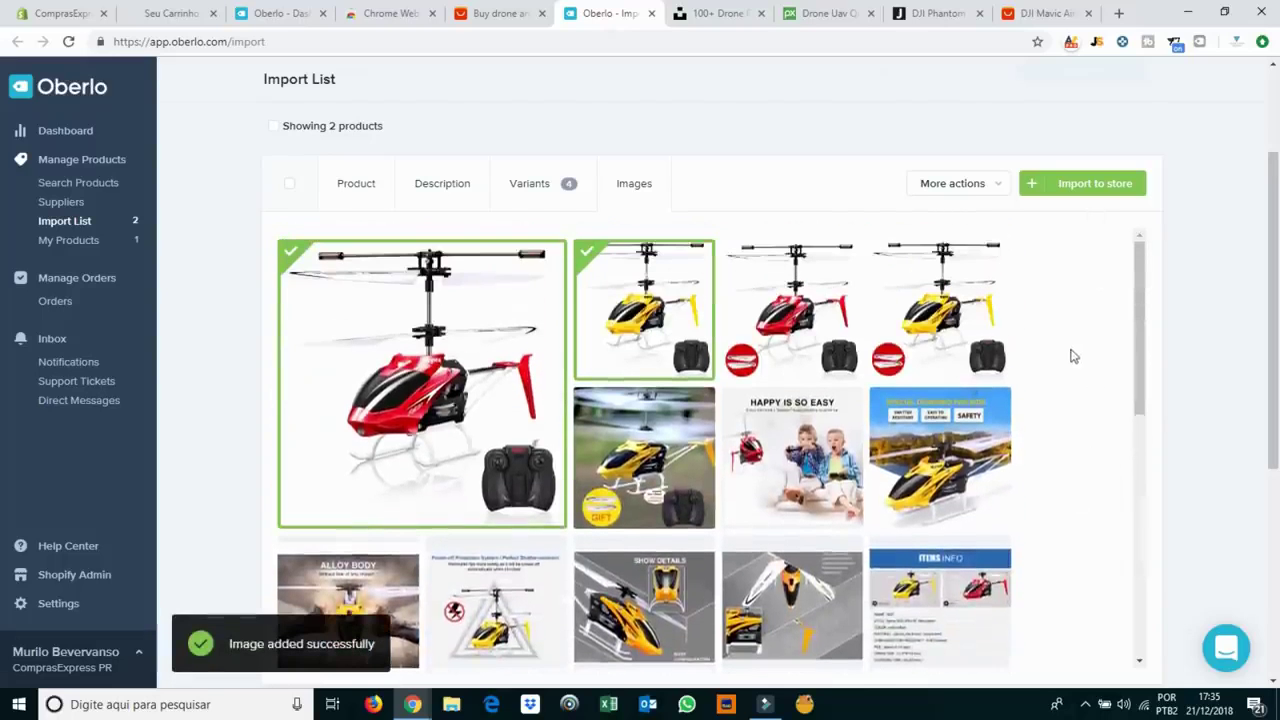
click(1094, 192)
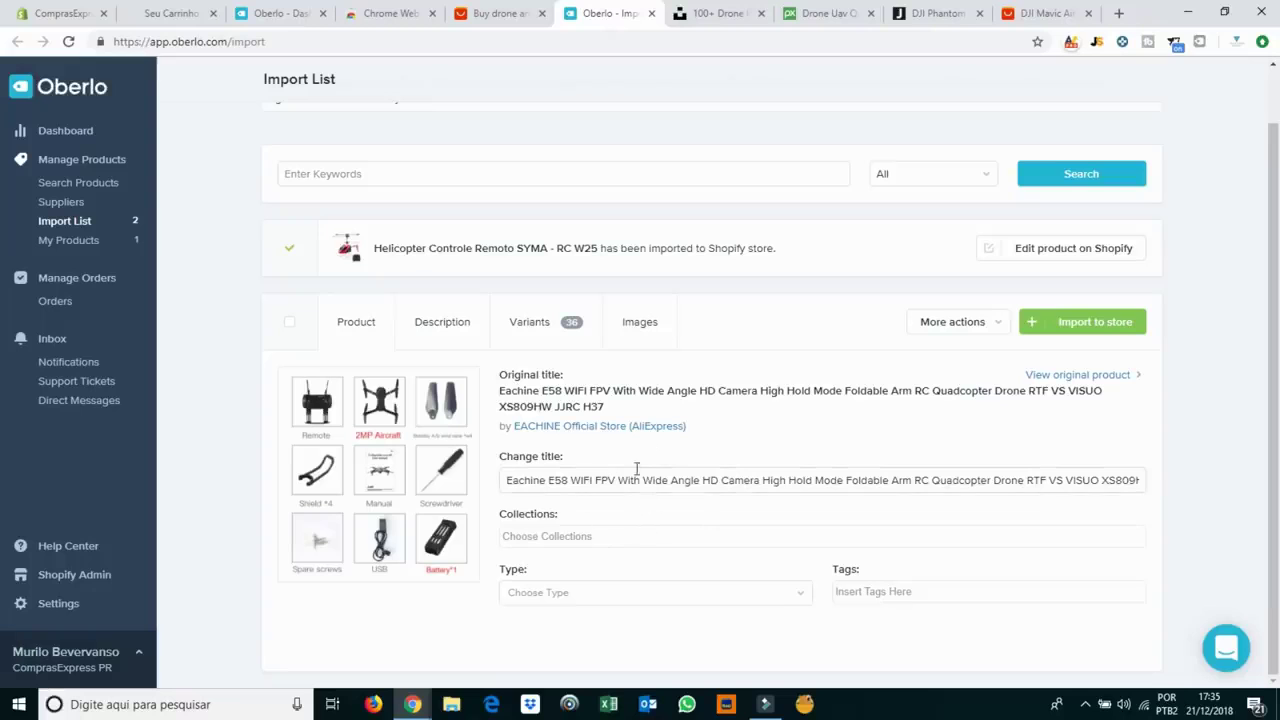
Switch to the Shopify admin and close the cart, Oberlo dashboard and Chrome Web Store pages.
click(60, 13)
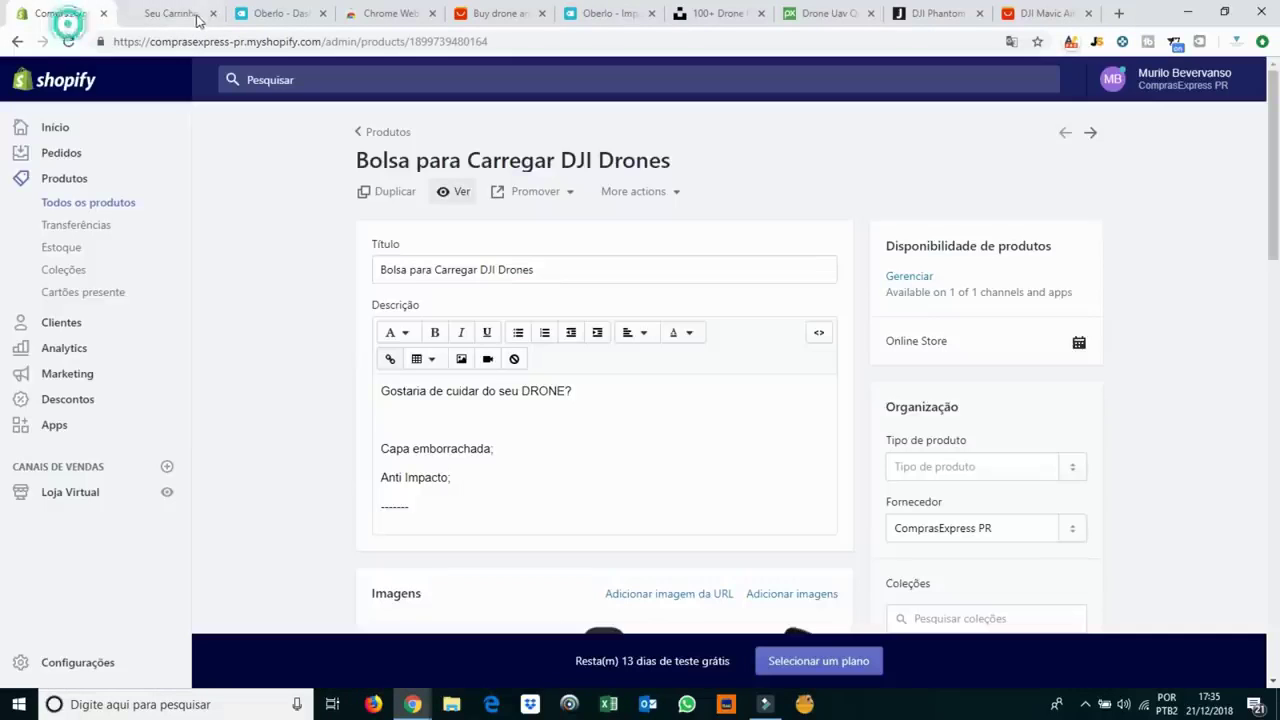
click(212, 13)
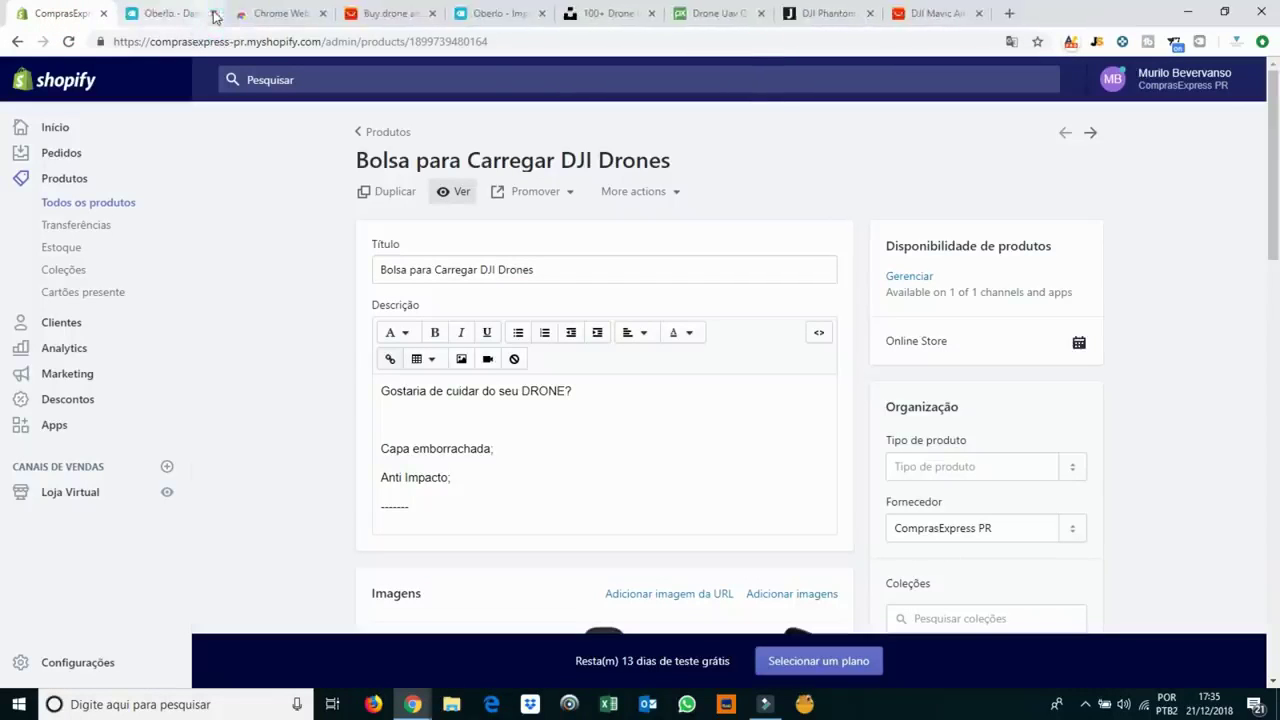
click(213, 14)
click(213, 14)
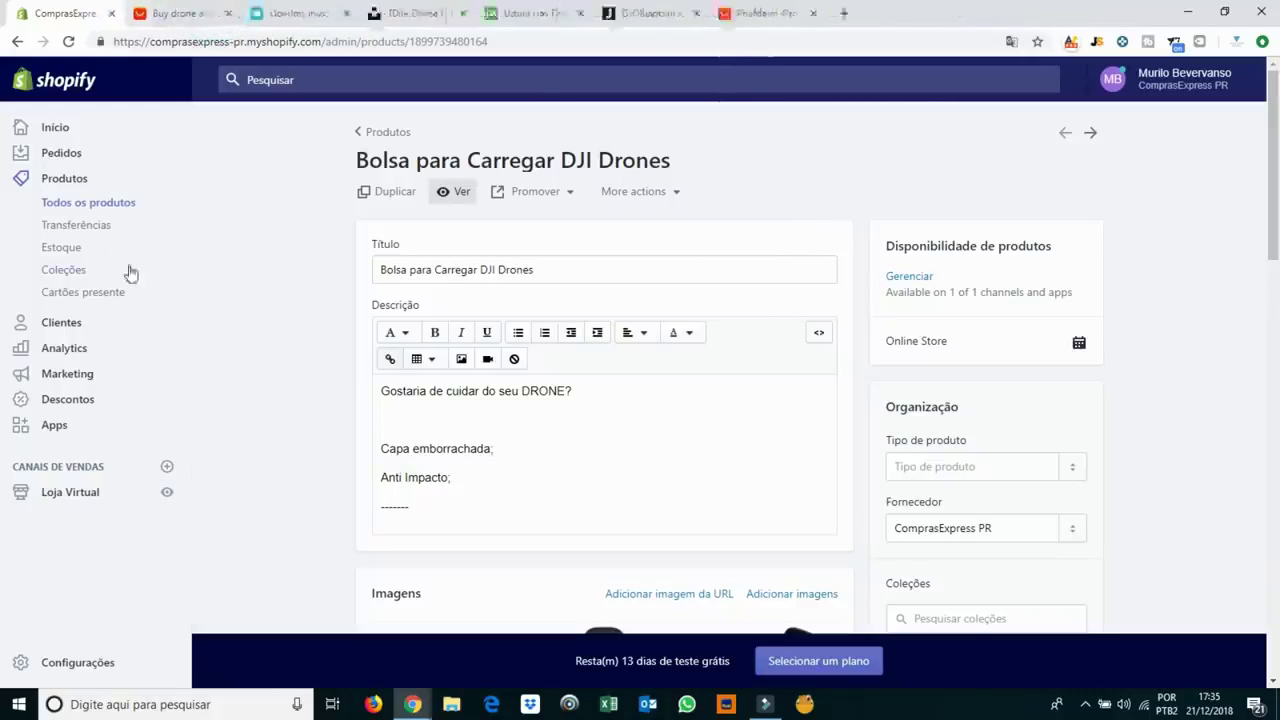
Open Helicopter Controle Remoto SYMA - RC W25 from the Shopify product list and review its description, images, tags and variants.
click(64, 182)
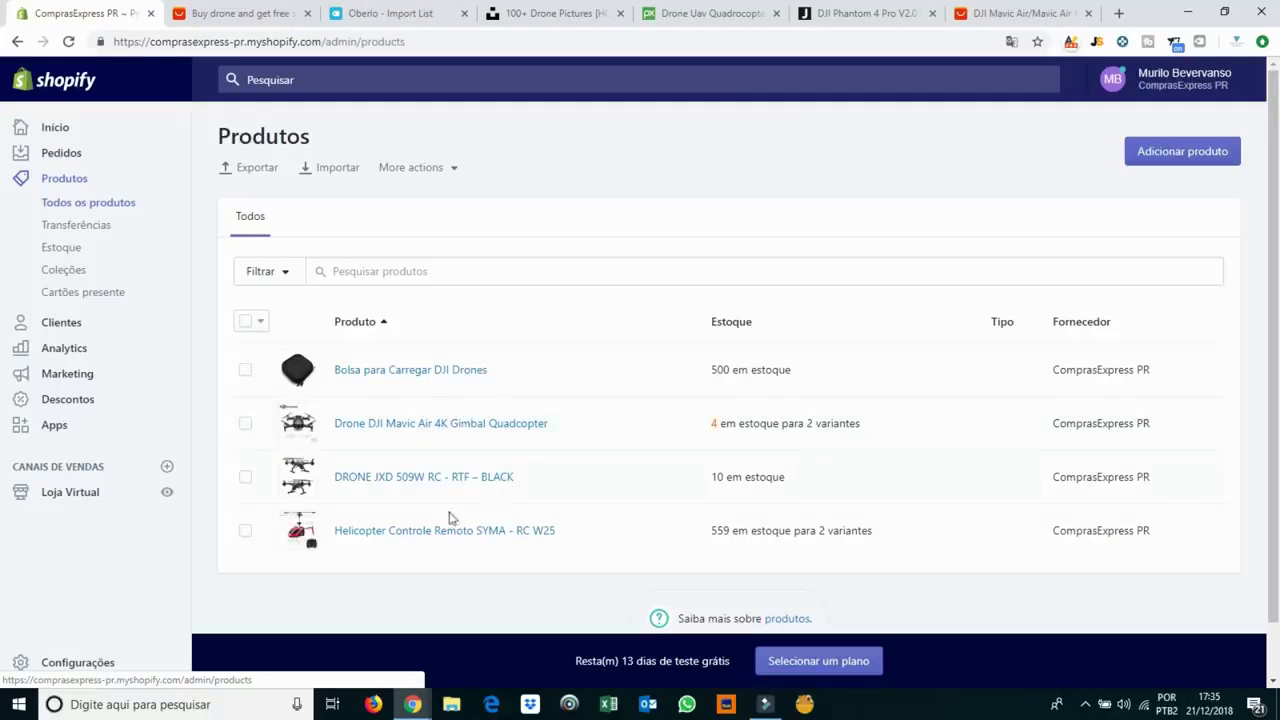
click(498, 531)
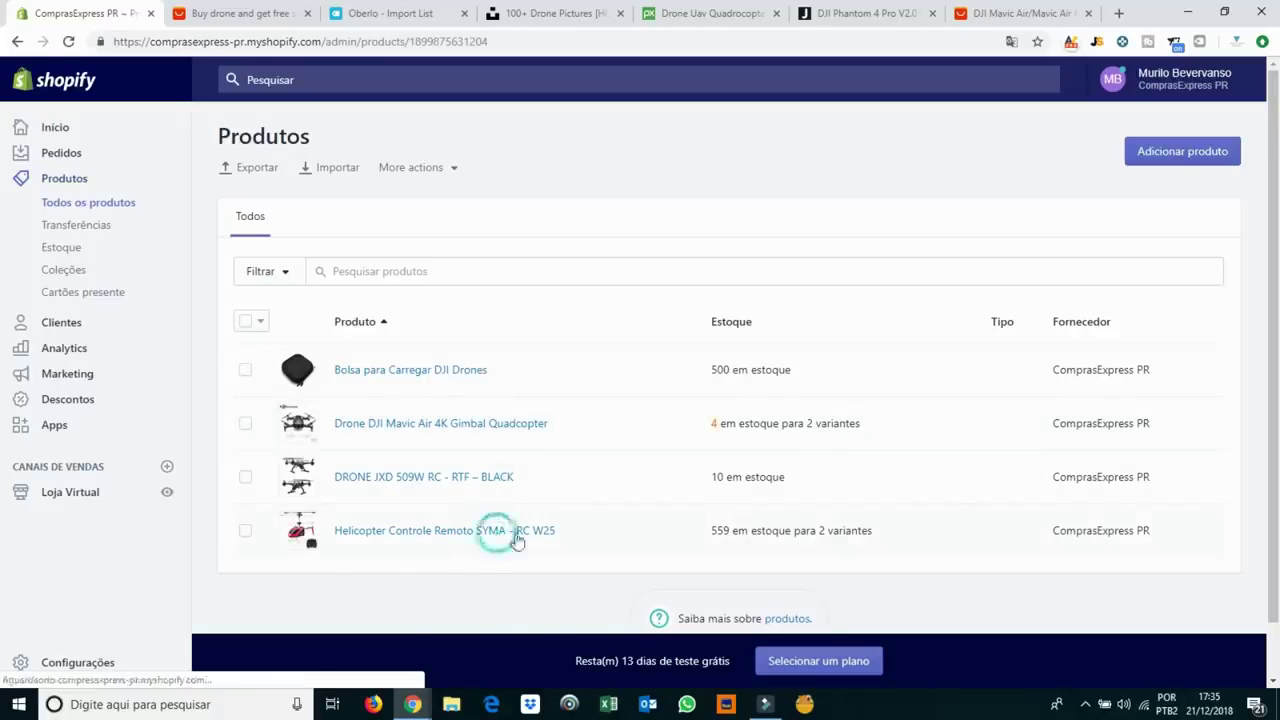
scroll(845, 231, down, 1)
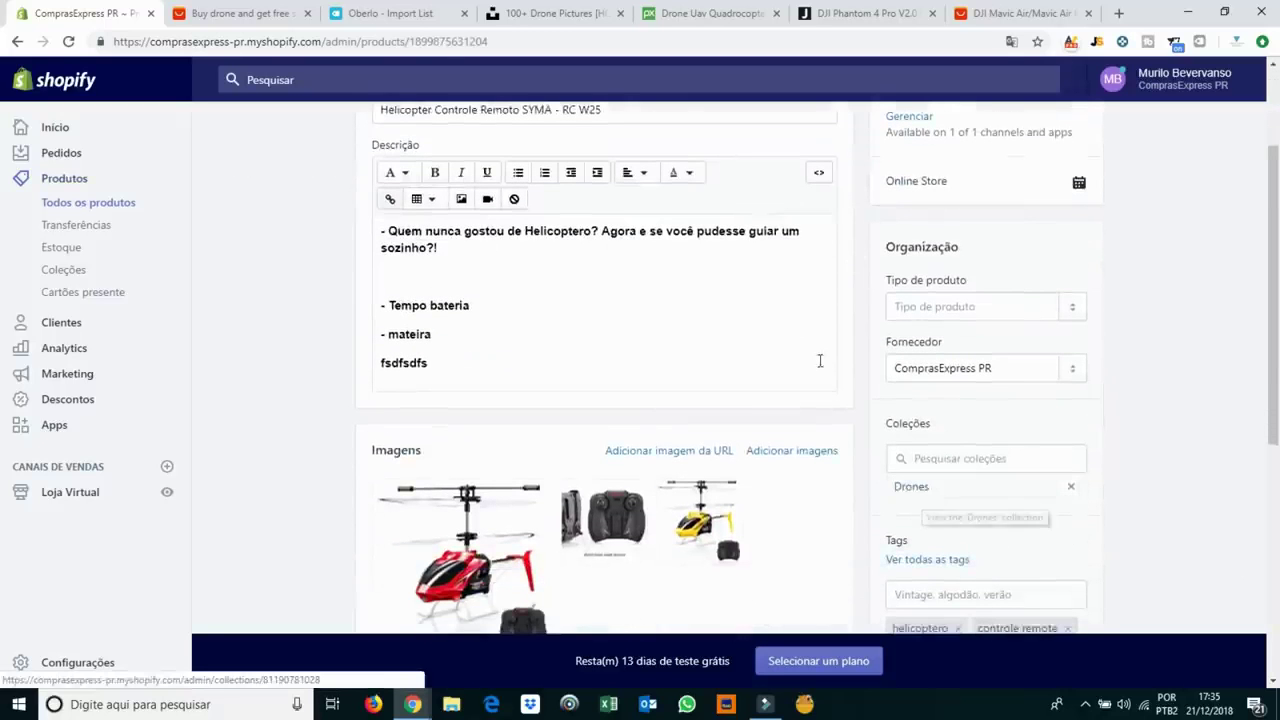
scroll(820, 360, down, 1)
scroll(825, 362, down, 5)
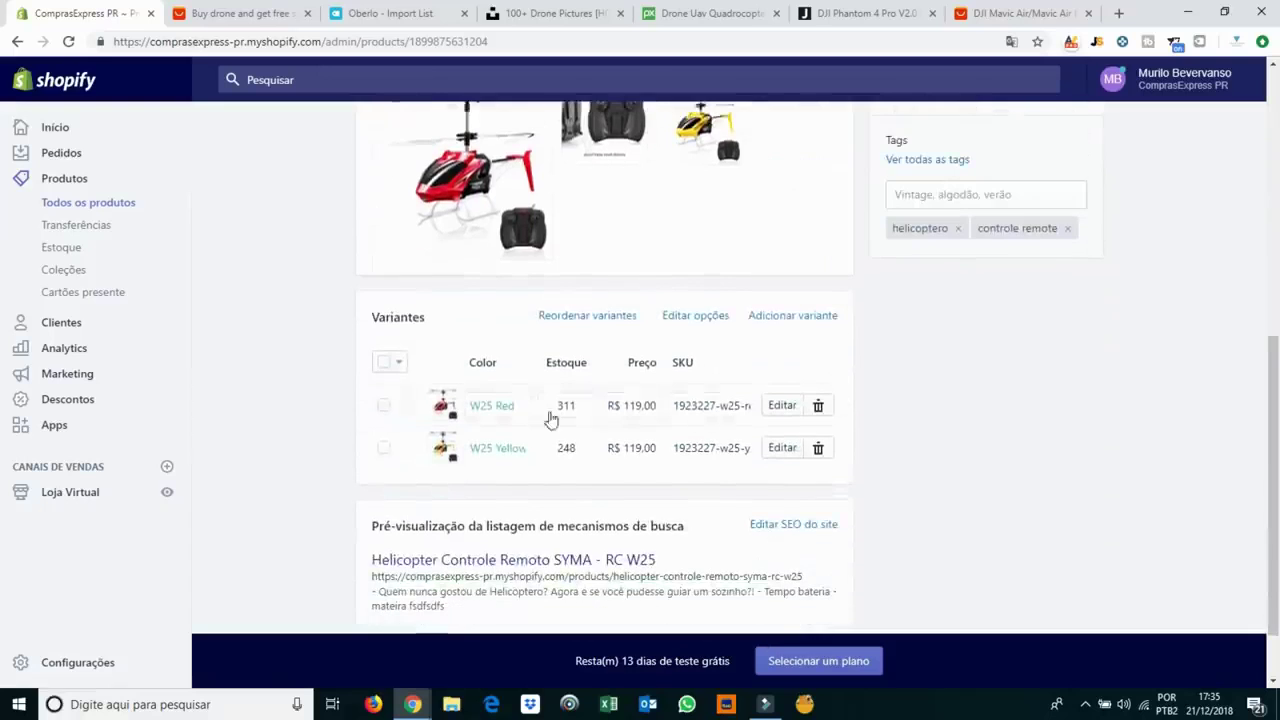
scroll(870, 490, down, 1)
scroll(870, 491, up, 7)
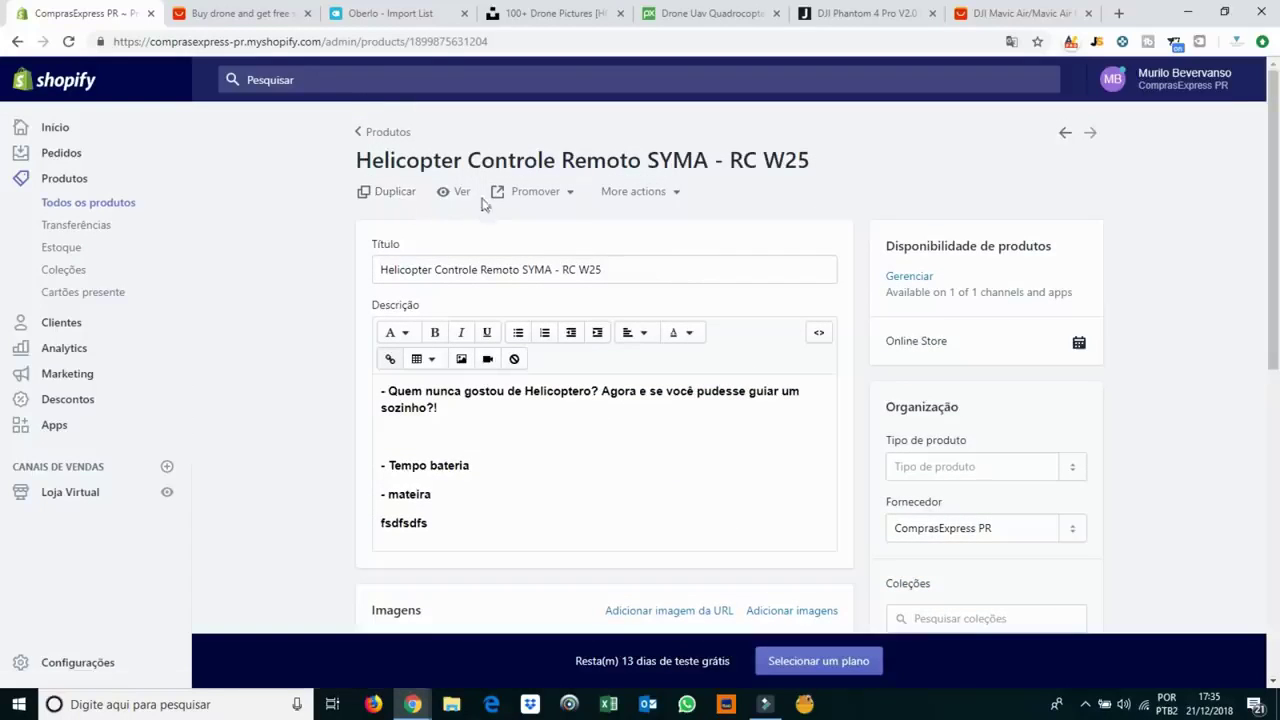
View the helicopter's page in the online store and look through its remote control and yellow helicopter images.
click(452, 191)
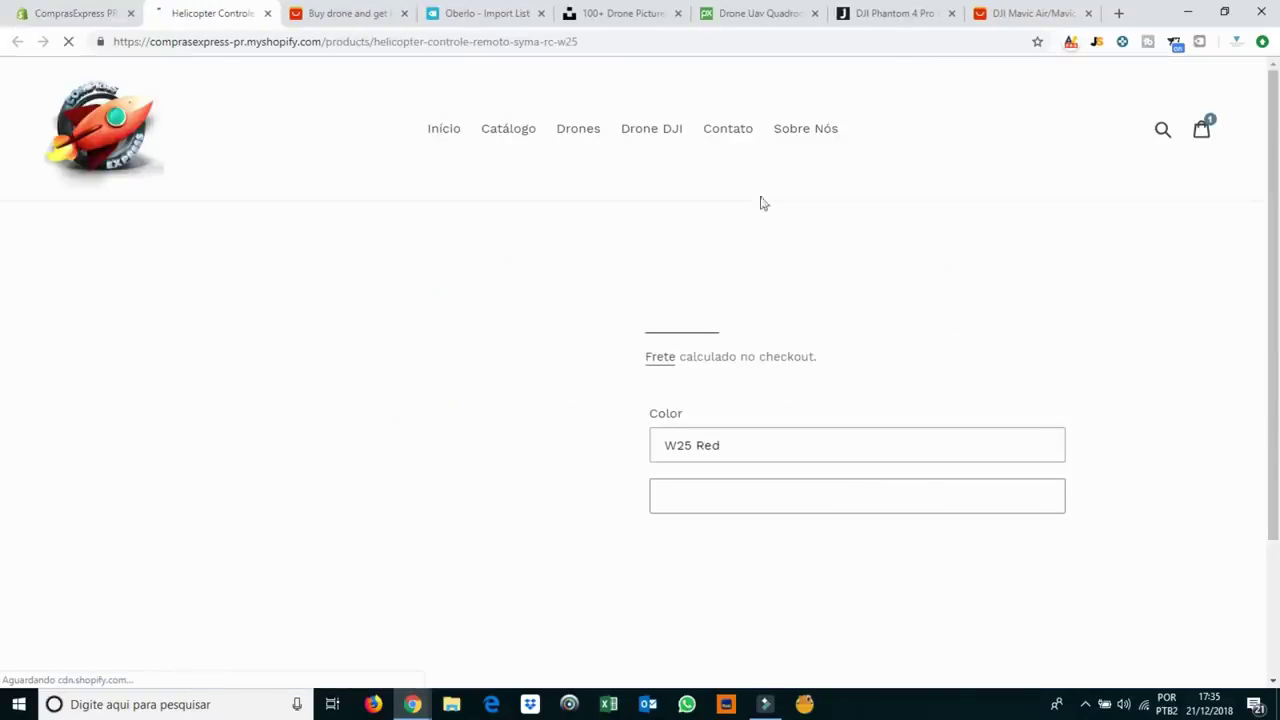
scroll(600, 350, down, 1)
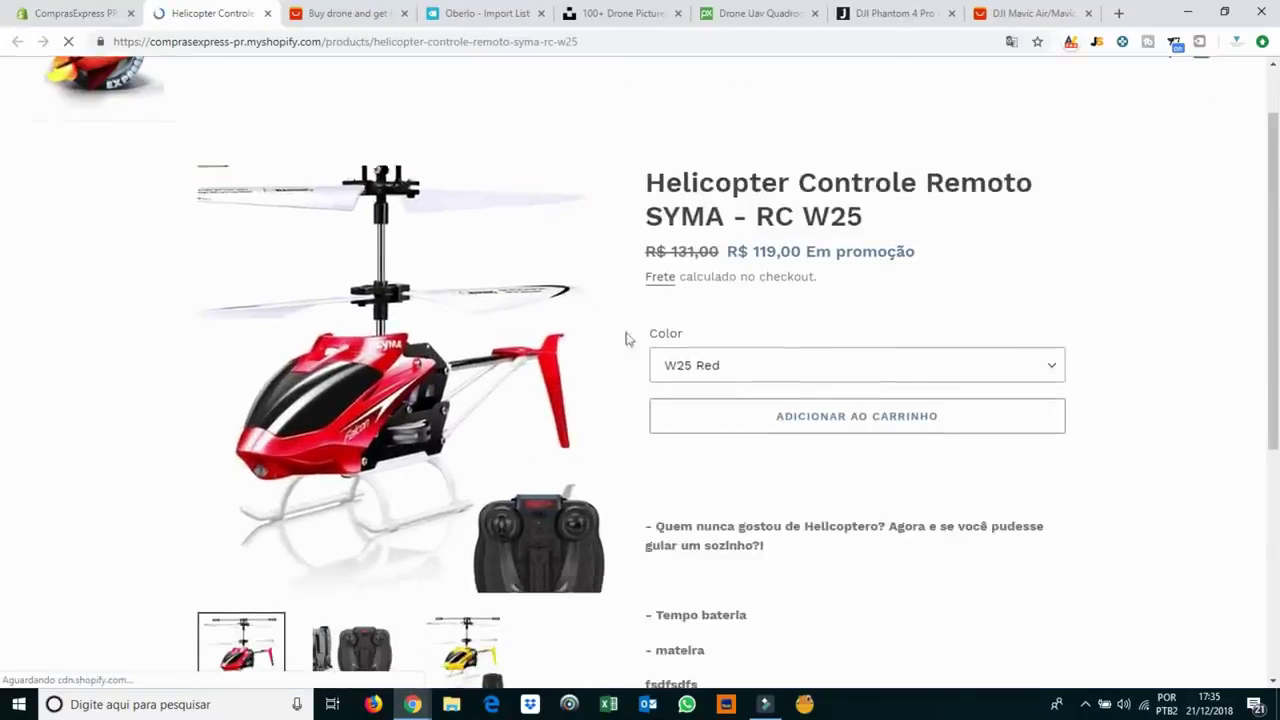
scroll(353, 408, down, 3)
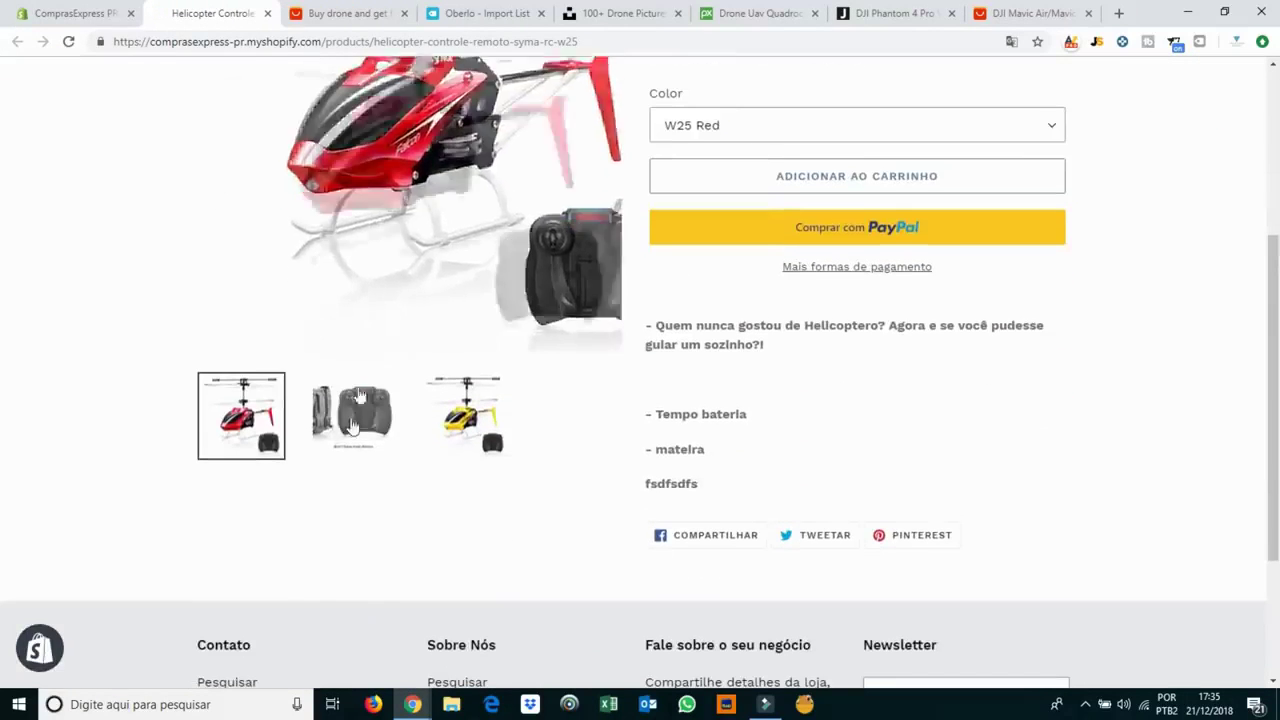
scroll(418, 198, up, 2)
click(352, 575)
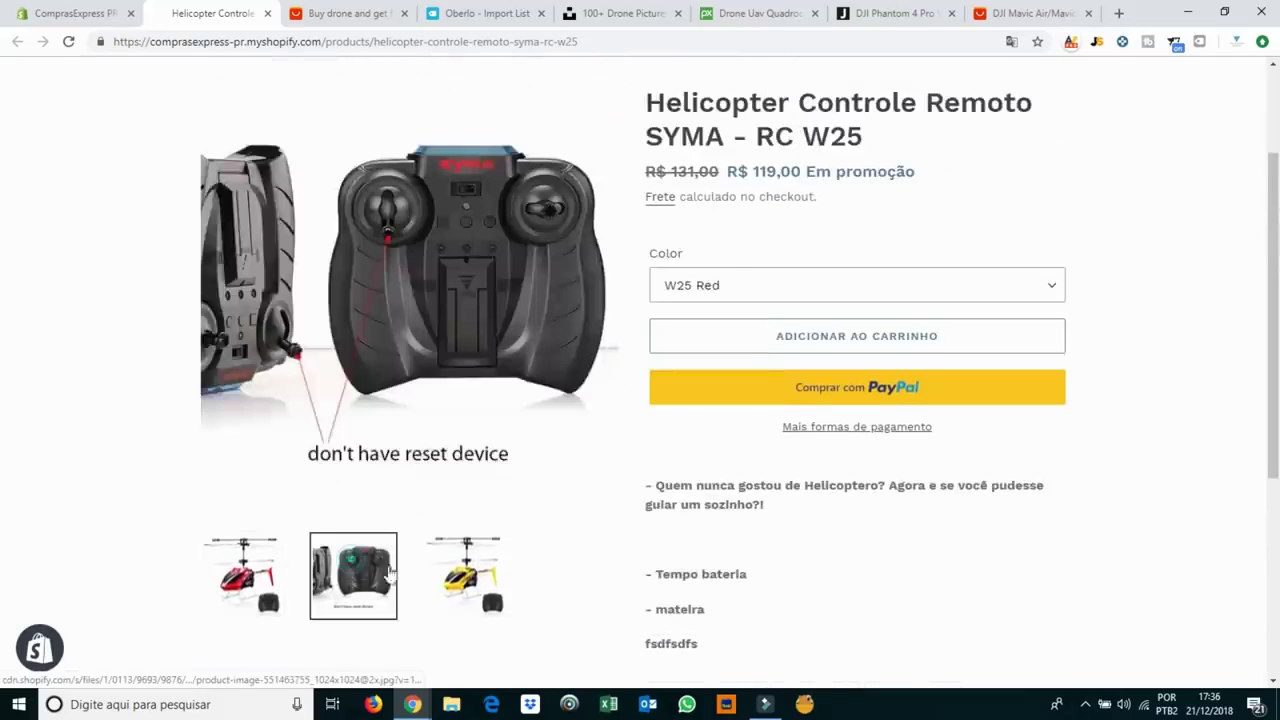
click(465, 575)
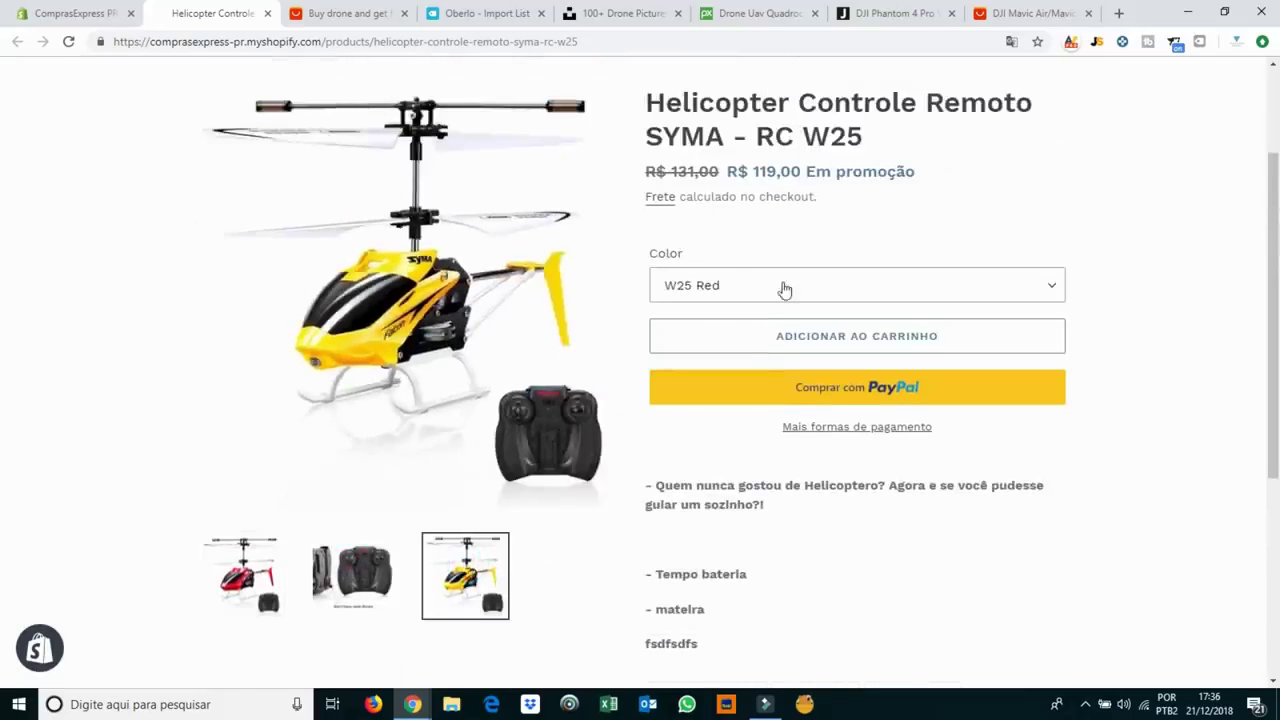
Check the helicopter's color options on the store page and look at the Oberlo import list.
click(783, 285)
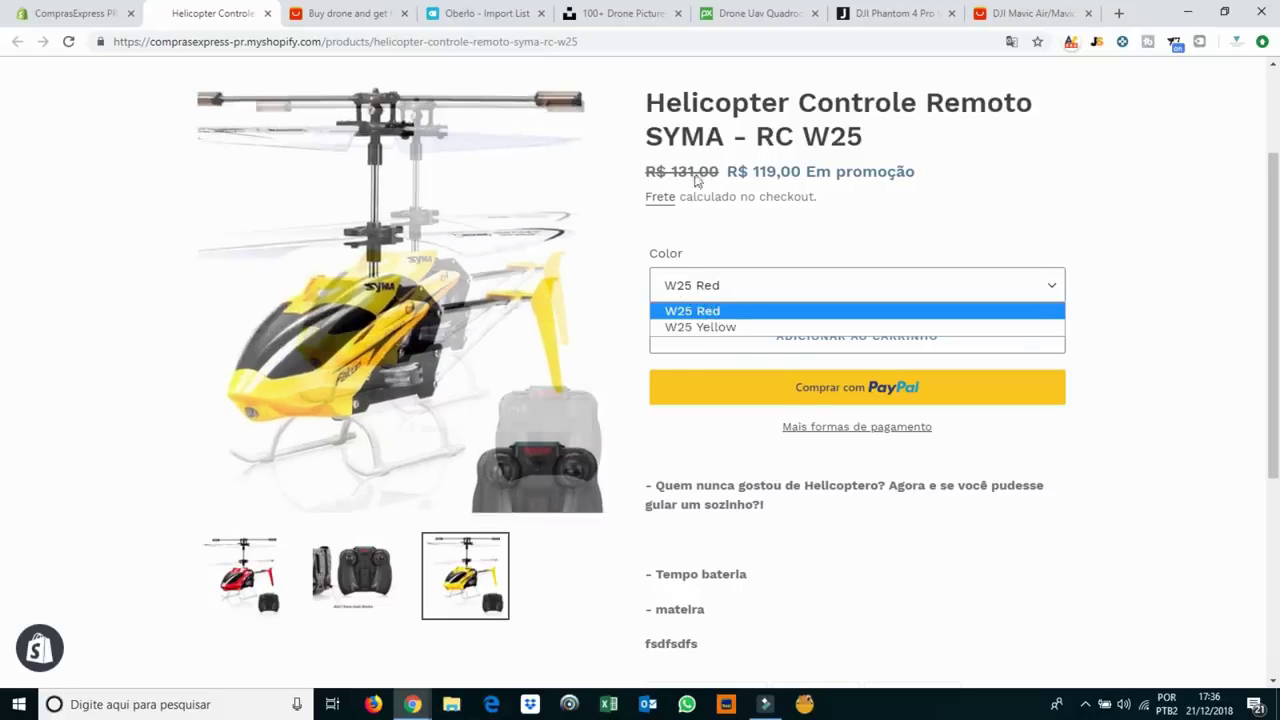
click(460, 13)
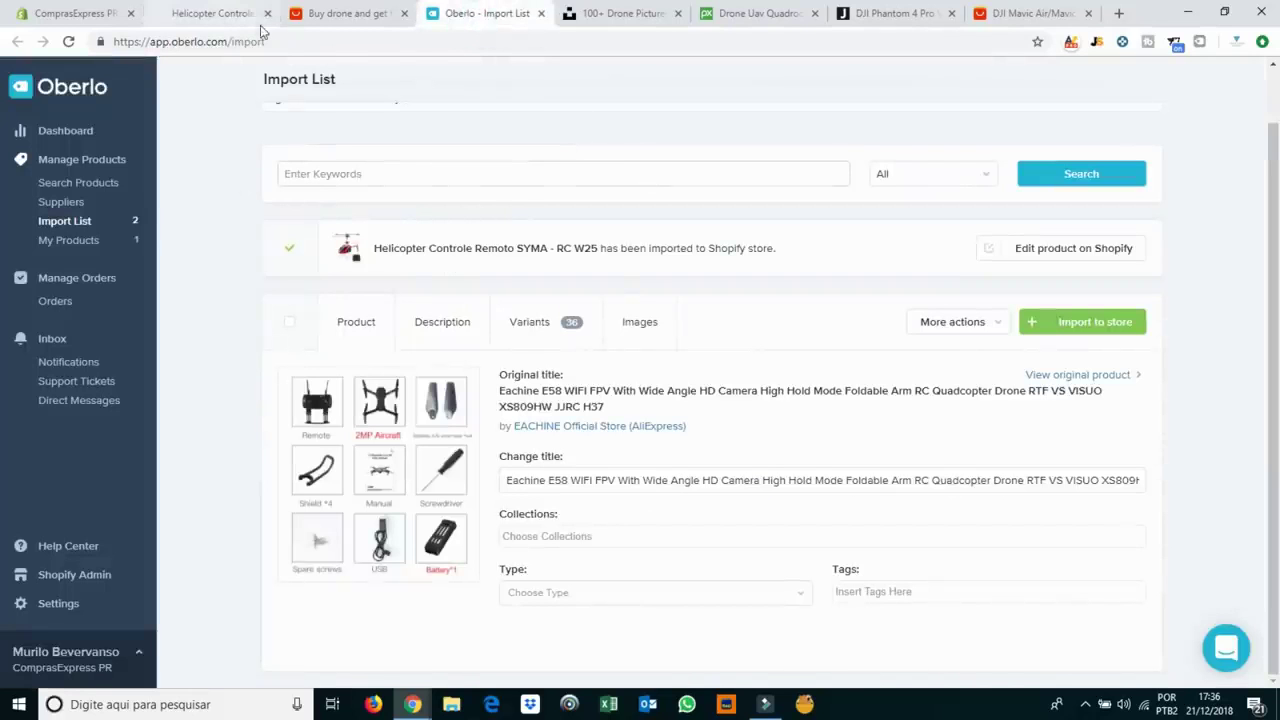
click(218, 8)
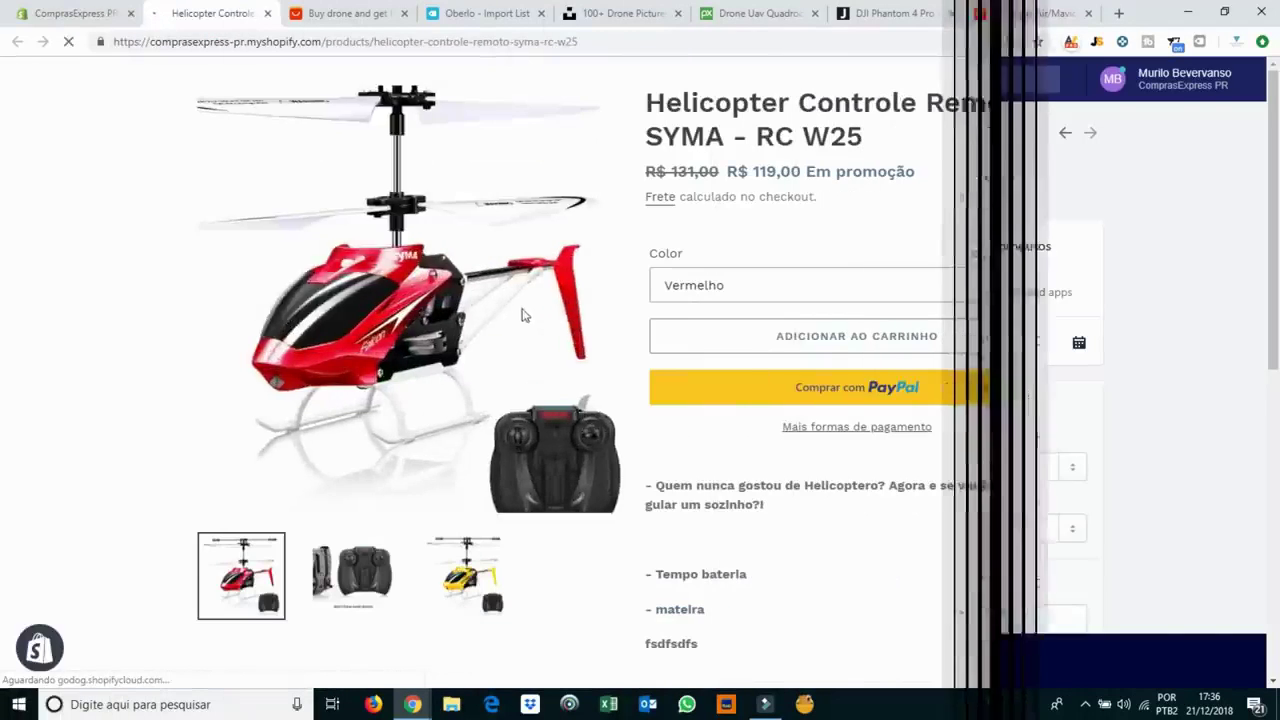
Select the Amarelo color on the helicopter's store page and review its price and image.
click(785, 298)
click(757, 326)
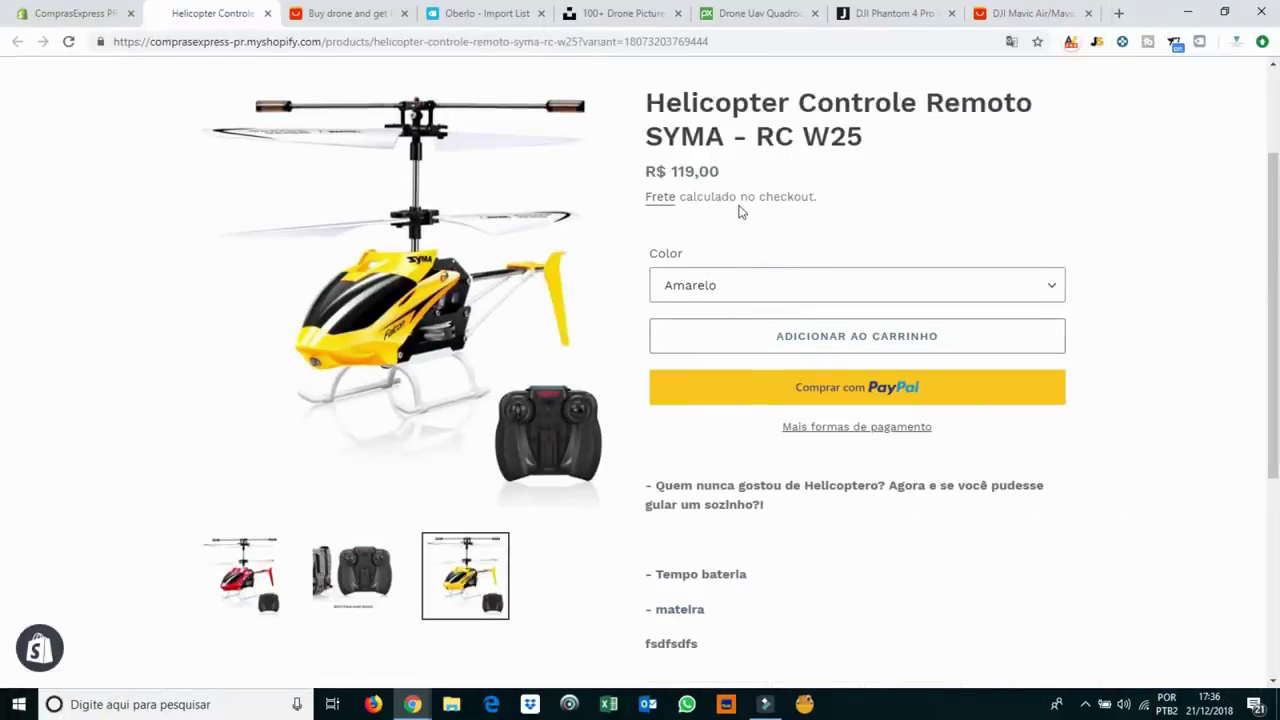
scroll(740, 211, up, 3)
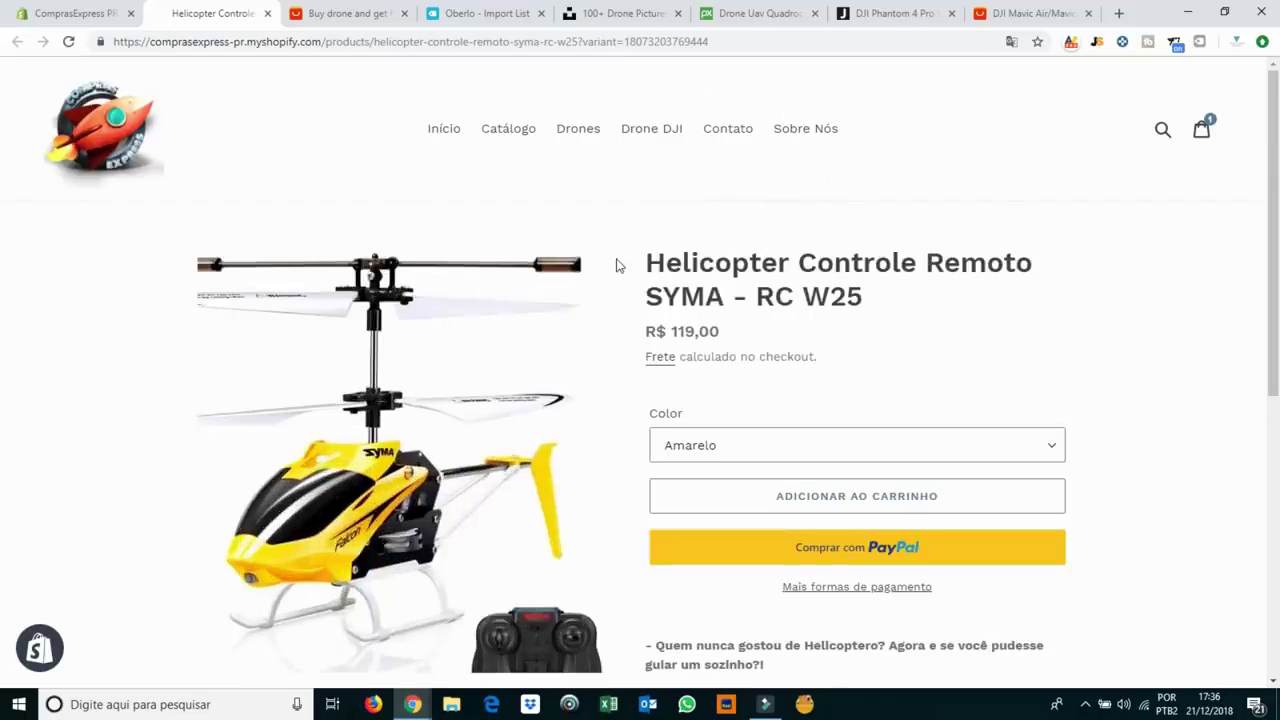
Switch to Oberlo and set the default AliExpress shipping method to ePacket in the supplier settings.
click(487, 13)
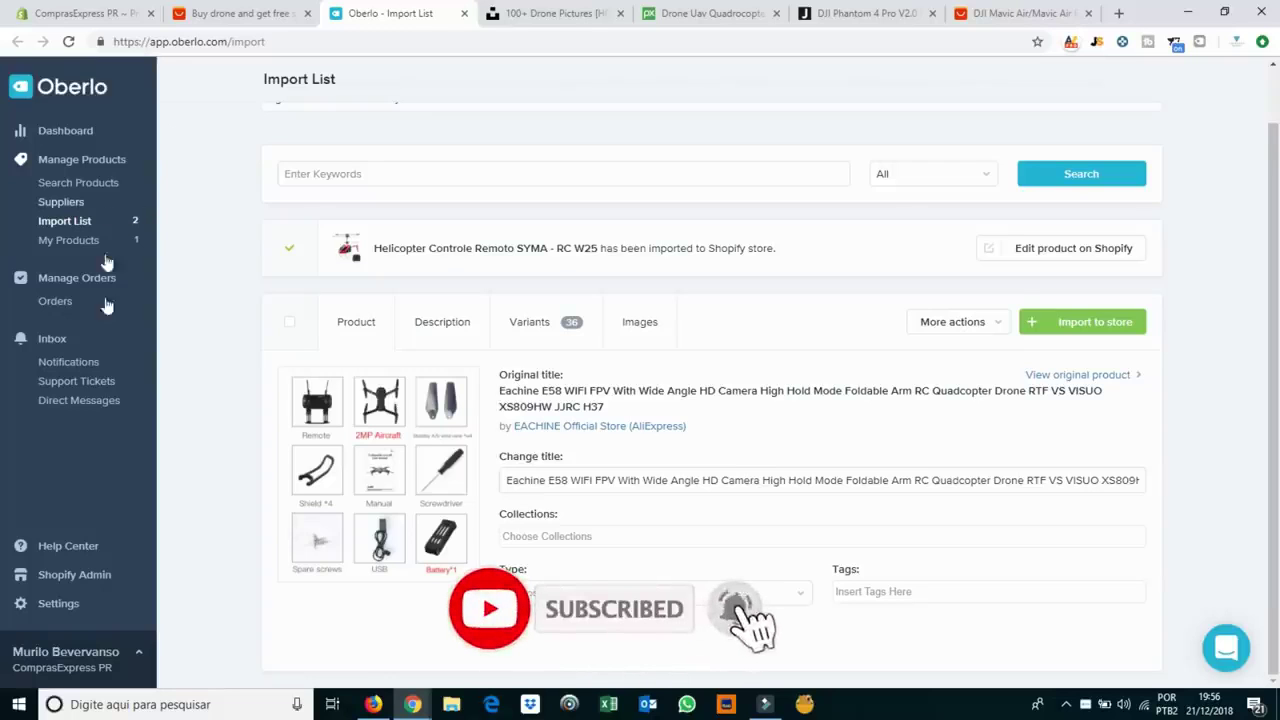
click(60, 604)
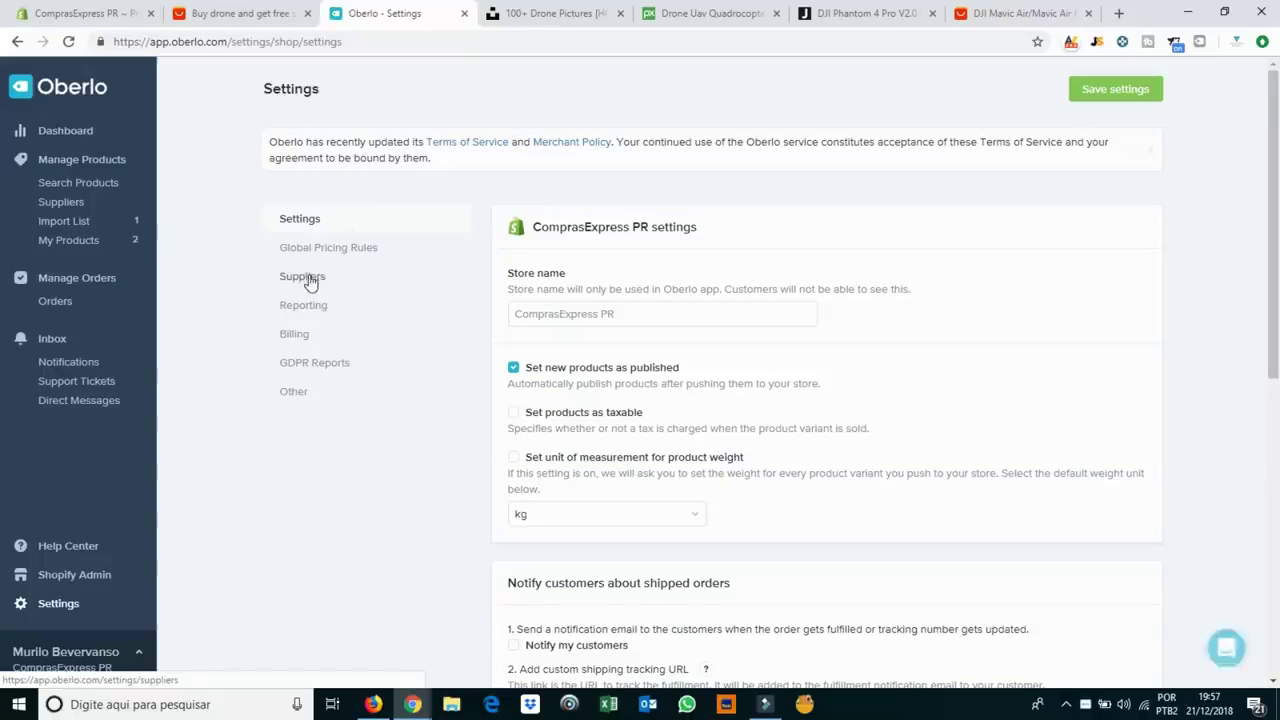
click(302, 277)
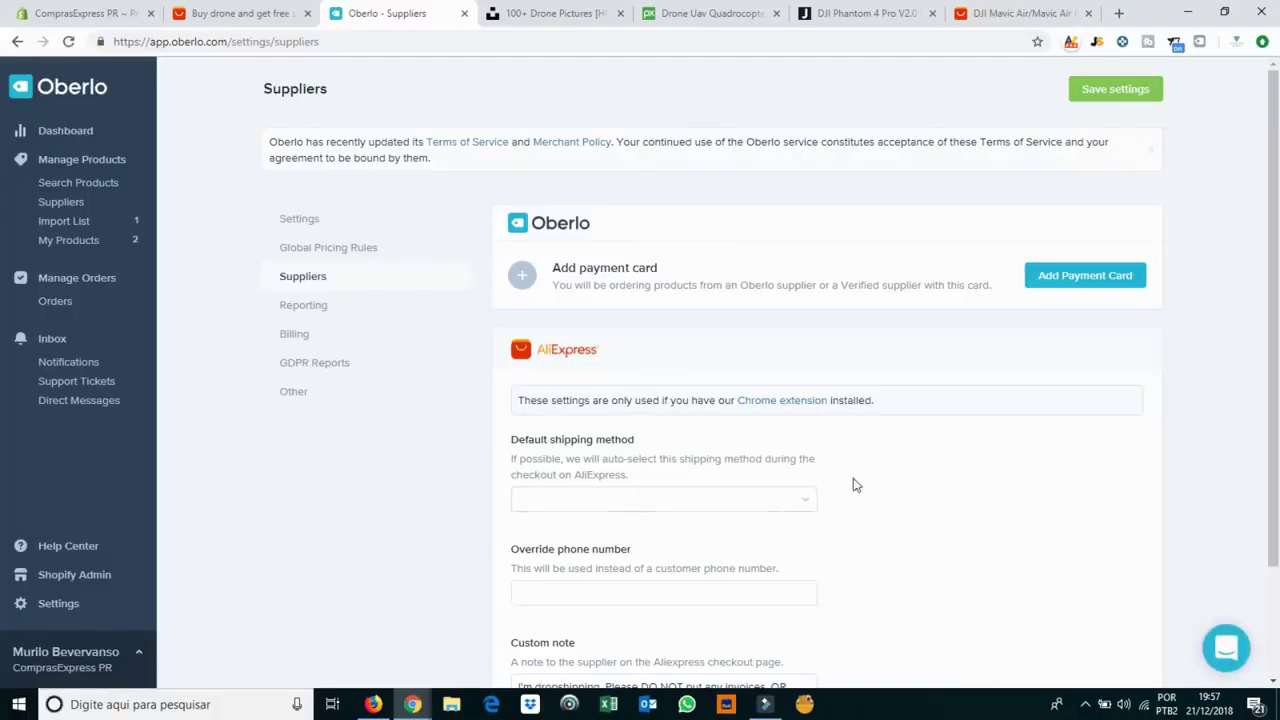
scroll(853, 485, down, 3)
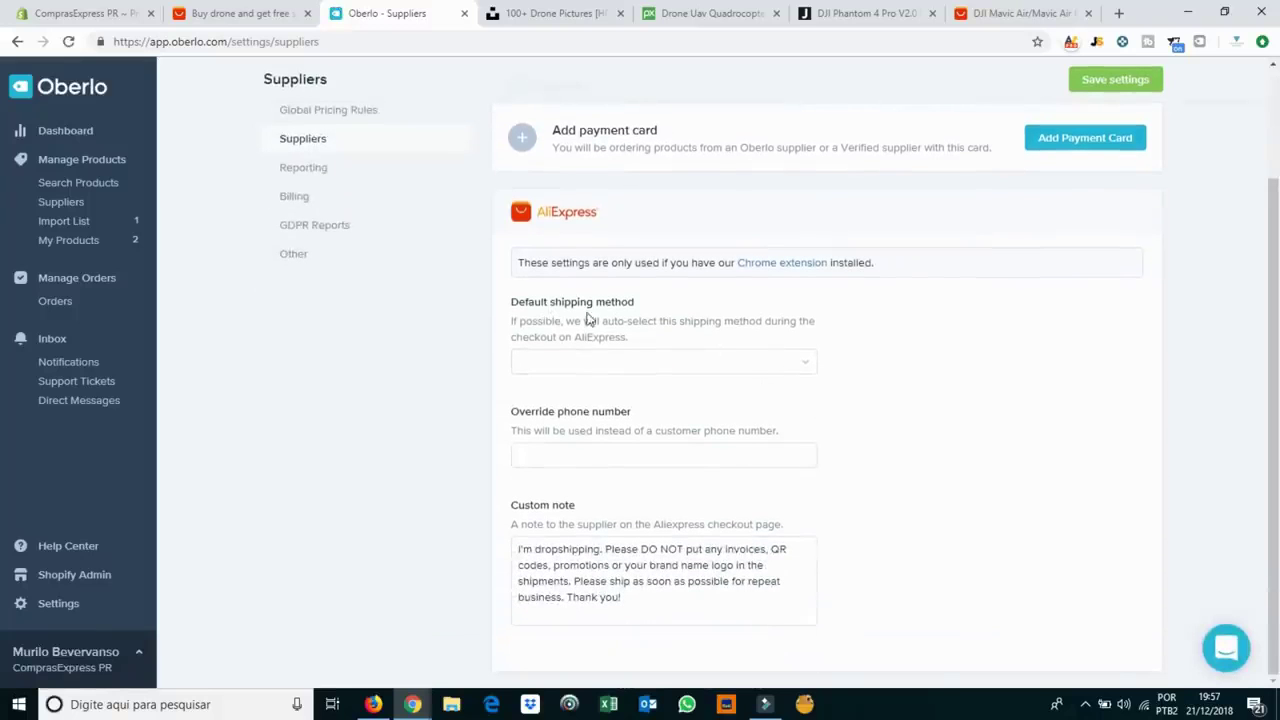
click(605, 364)
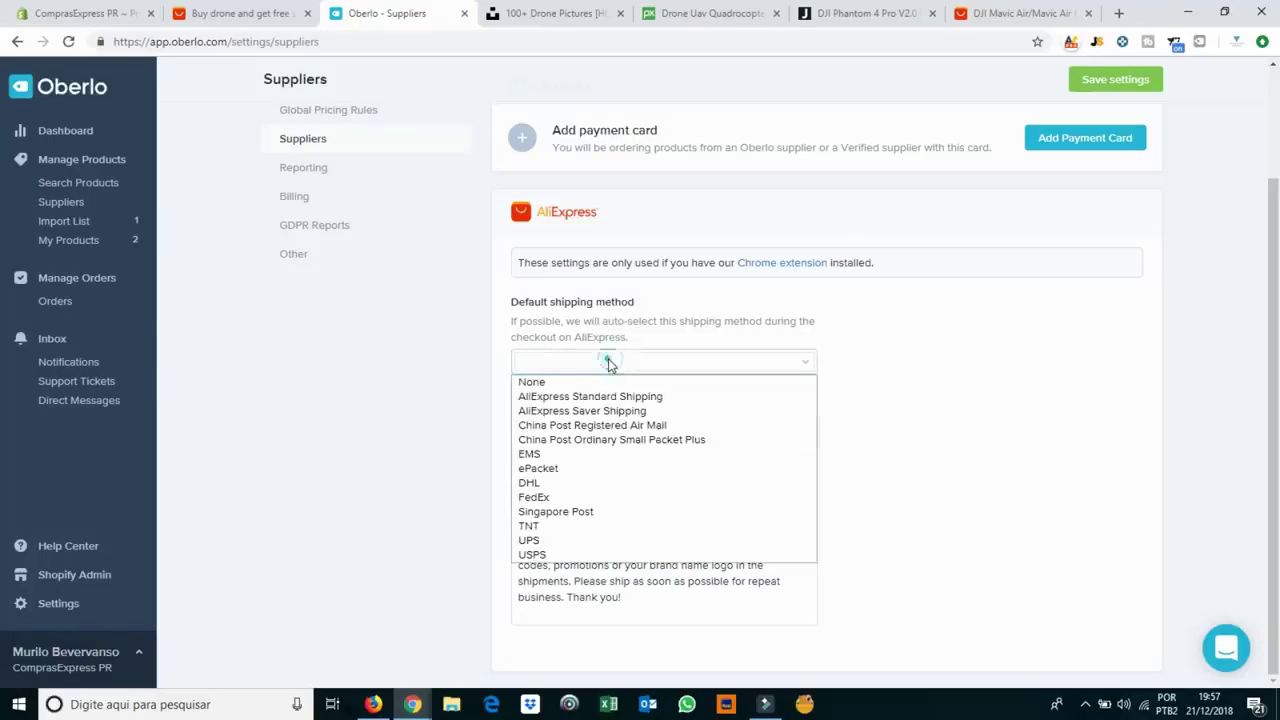
click(581, 470)
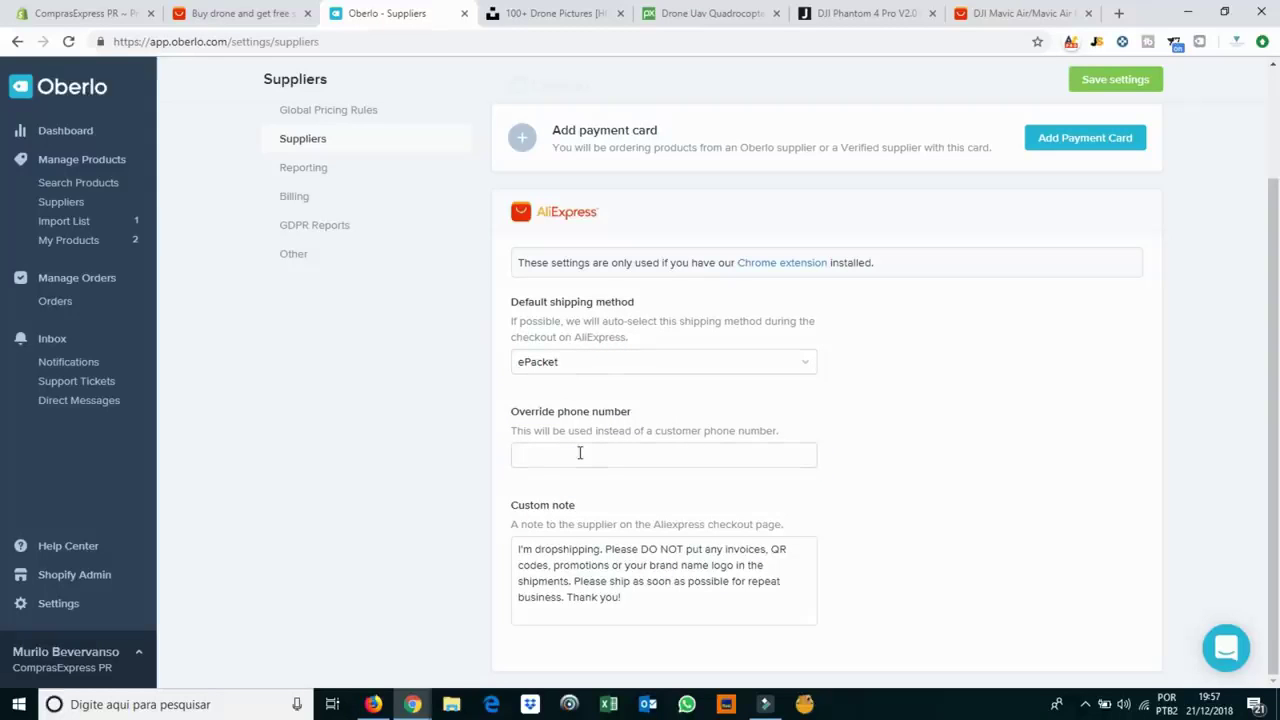
Enter the override phone number for AliExpress orders and save the supplier settings.
triple_click(540, 420)
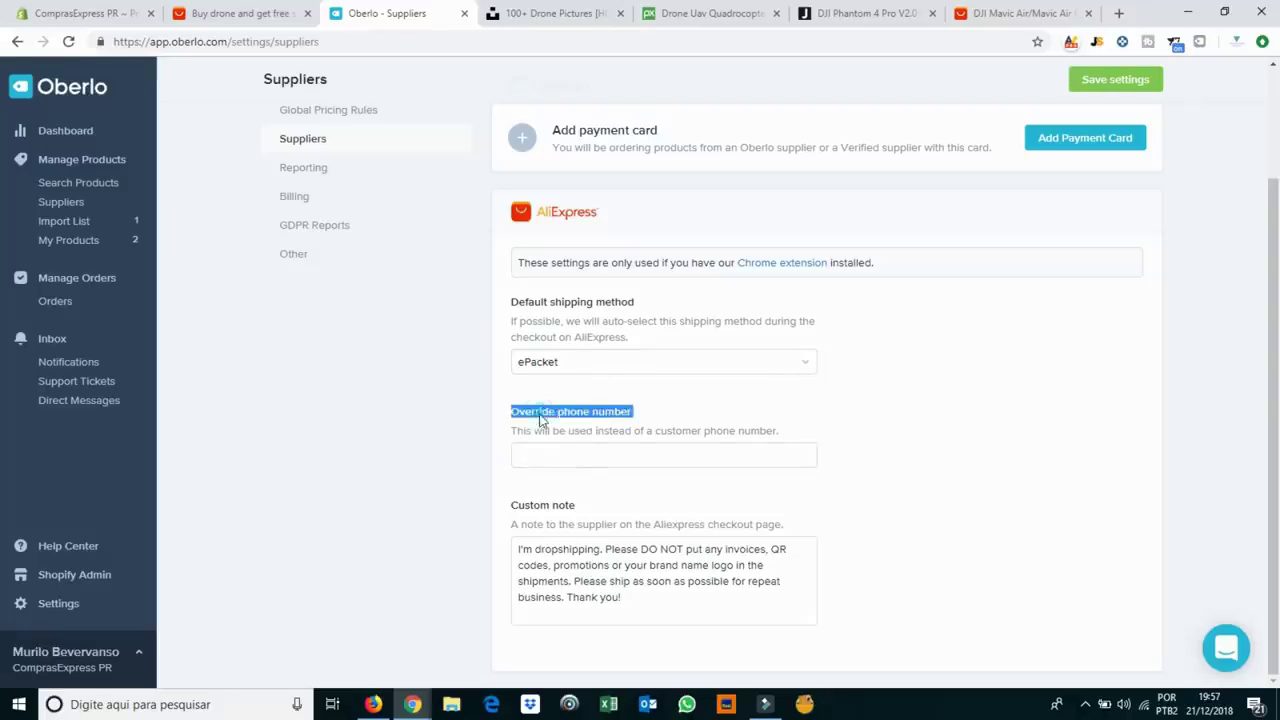
click(566, 449)
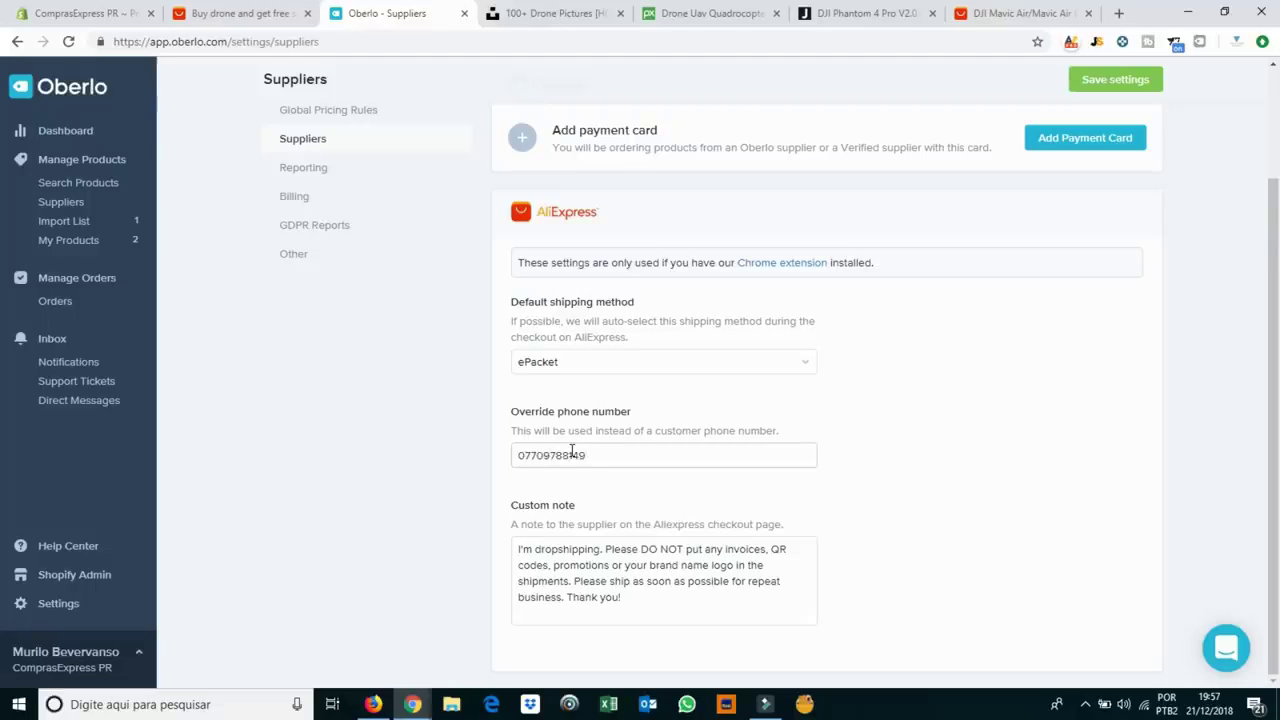
click(817, 459)
click(814, 446)
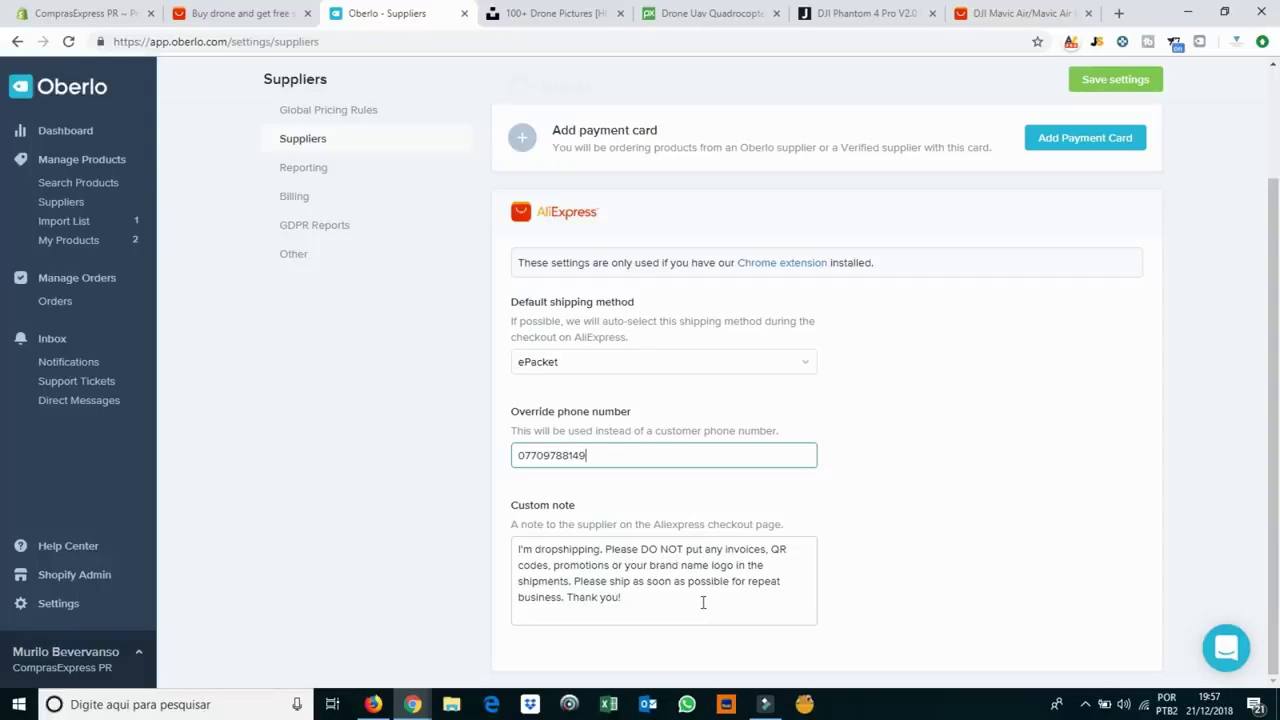
click(1094, 92)
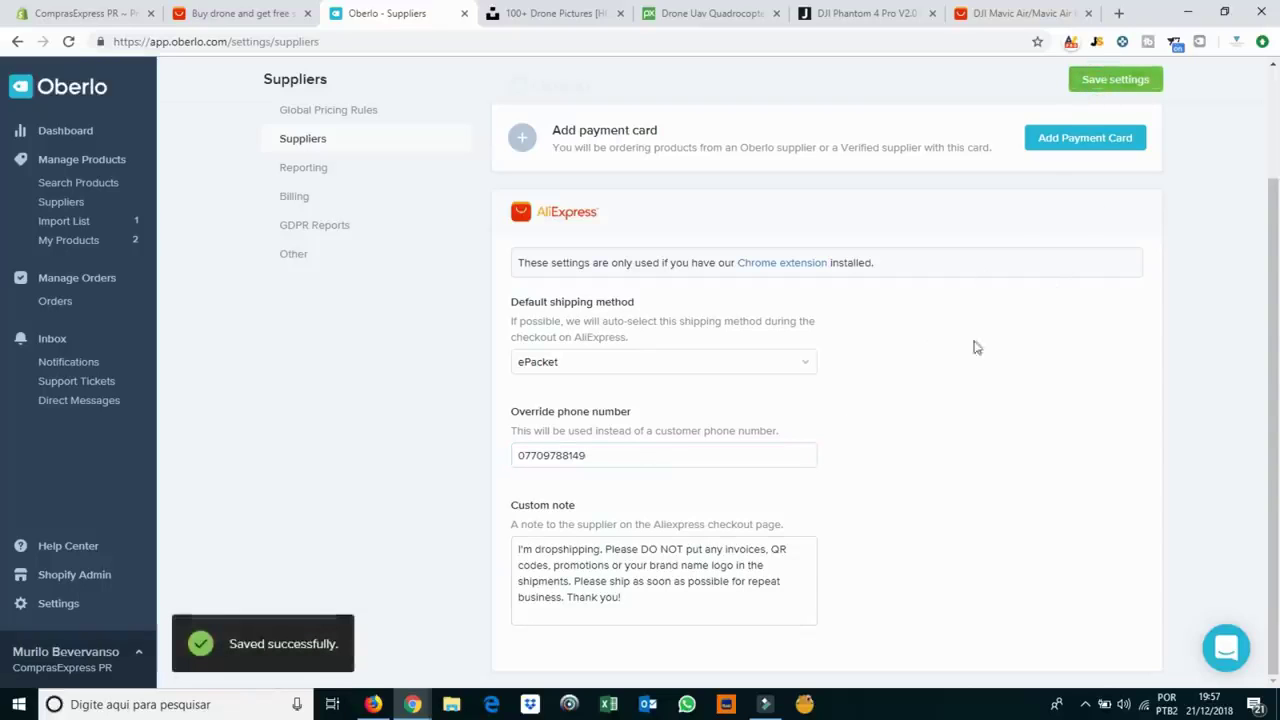
Enable customer email notifications for shipped orders in the general store settings.
click(288, 258)
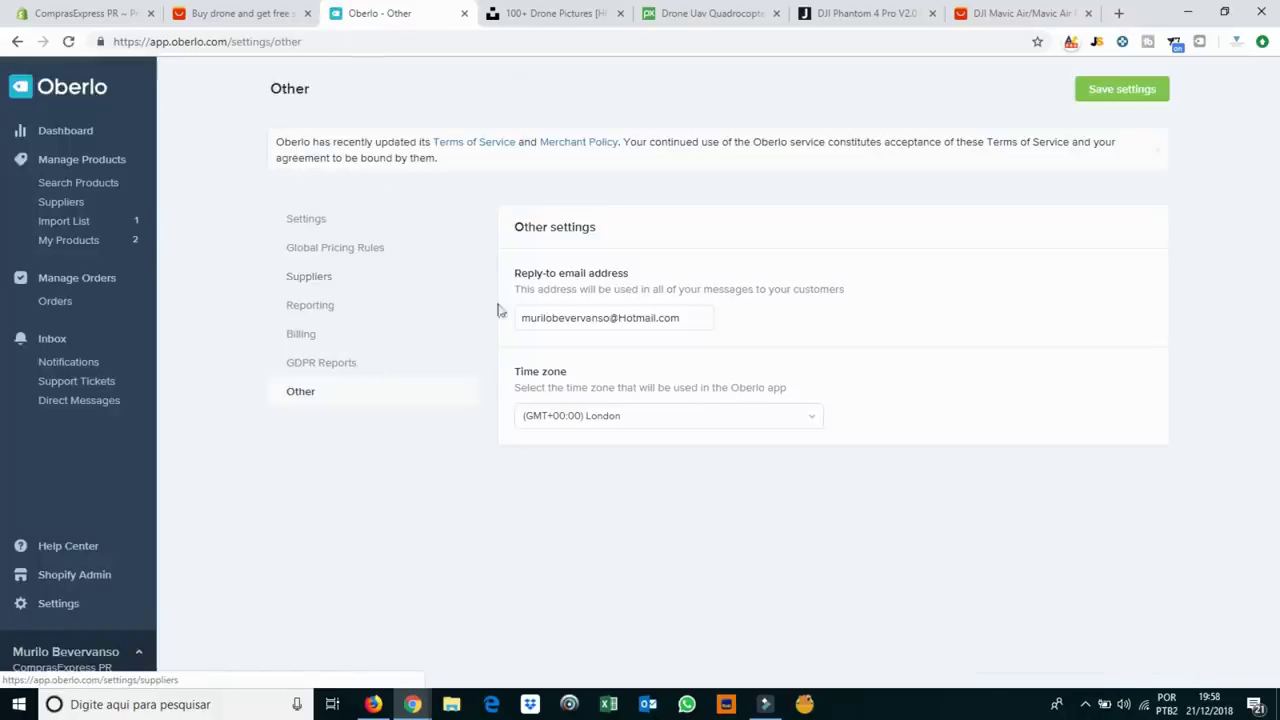
click(322, 228)
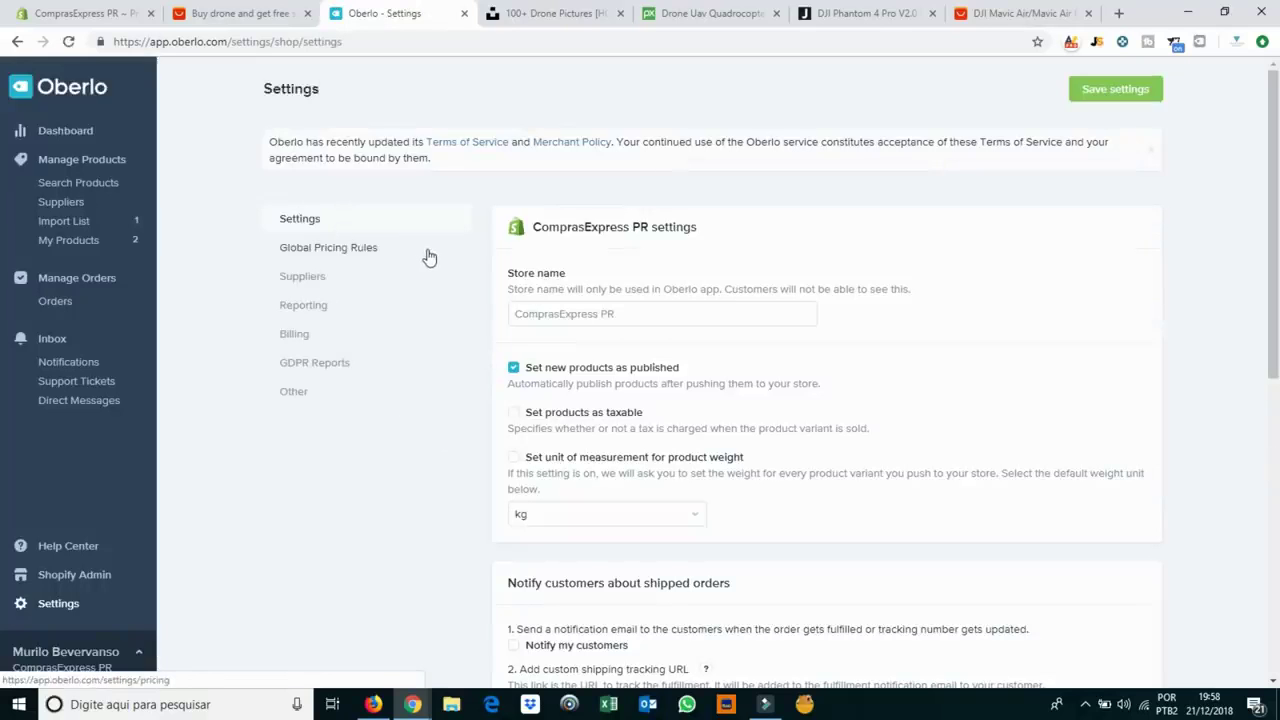
scroll(443, 294, down, 4)
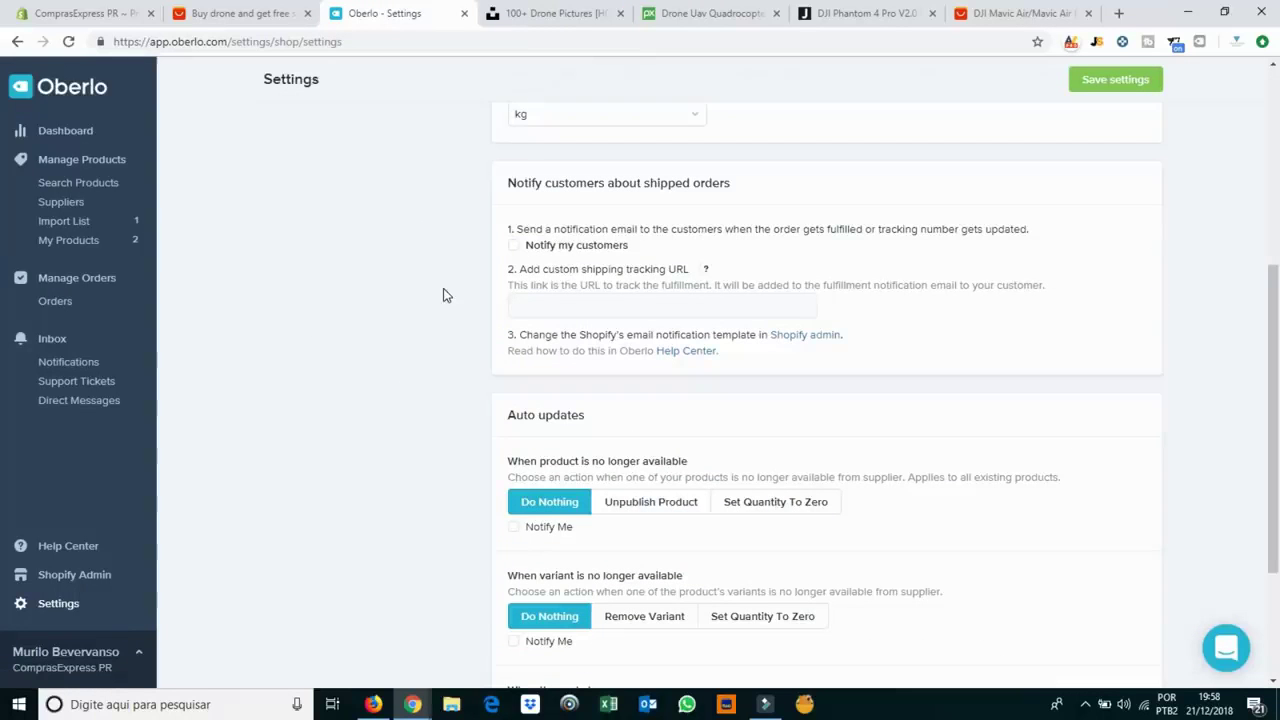
scroll(446, 295, up, 2)
scroll(443, 294, up, 3)
scroll(443, 282, down, 2)
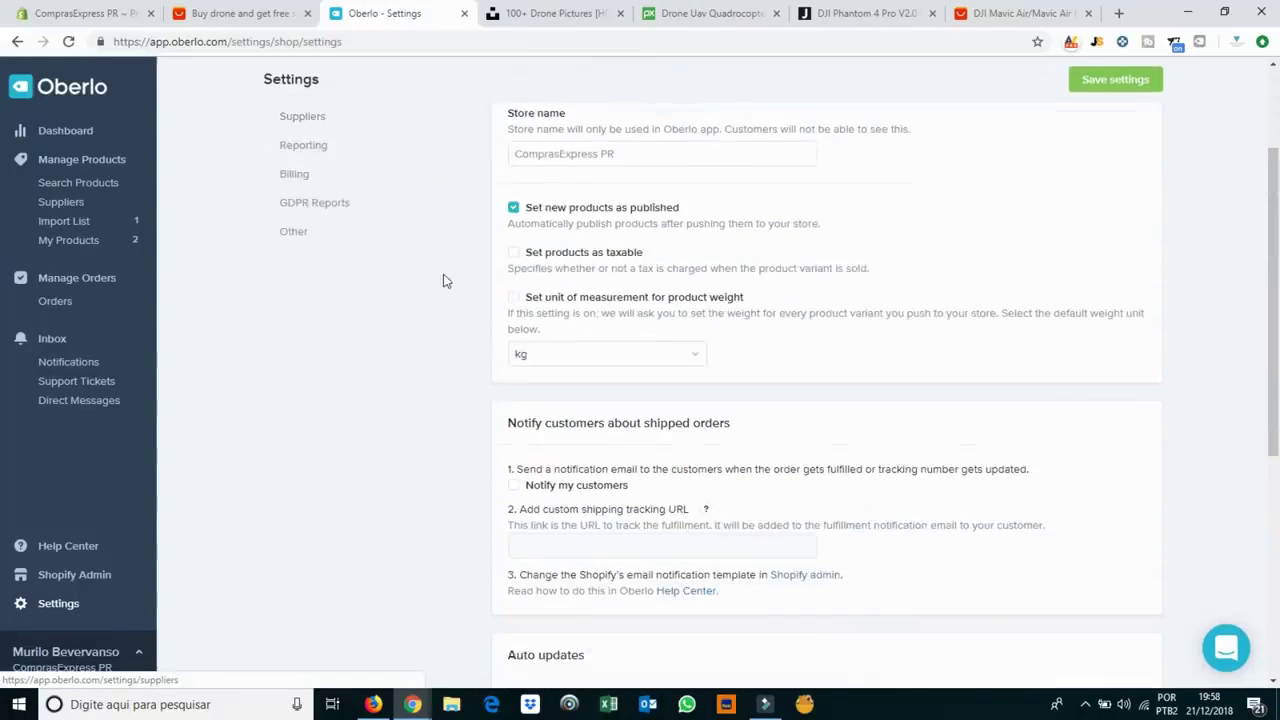
scroll(455, 270, down, 2)
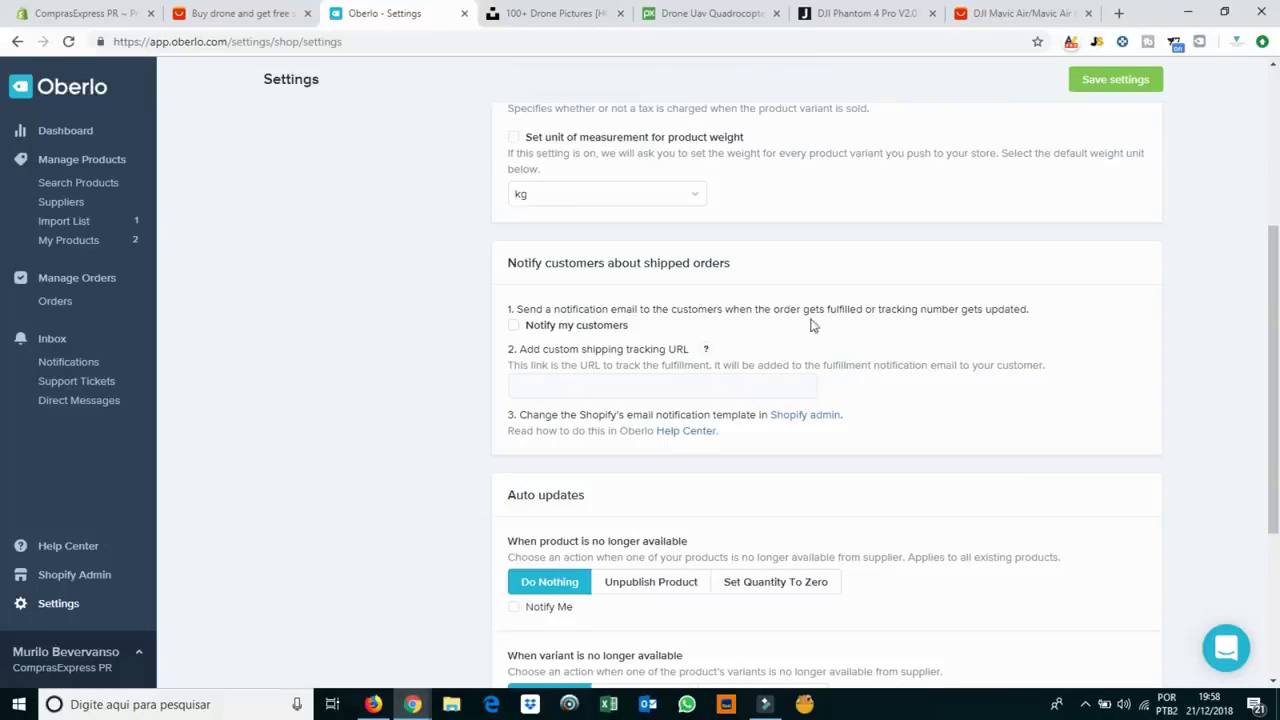
click(514, 327)
Set the auto updates to Unpublish Product for unavailable products and Remove Variant for unavailable variants.
scroll(633, 475, down, 1)
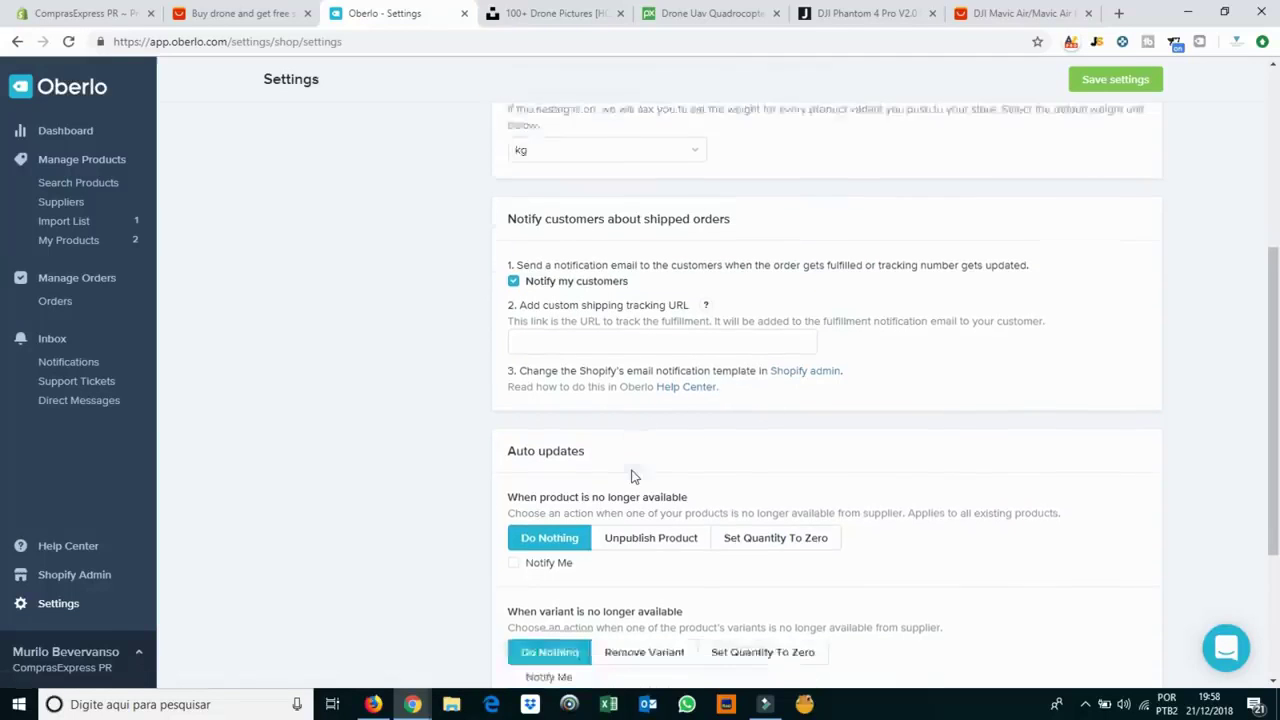
scroll(633, 475, down, 2)
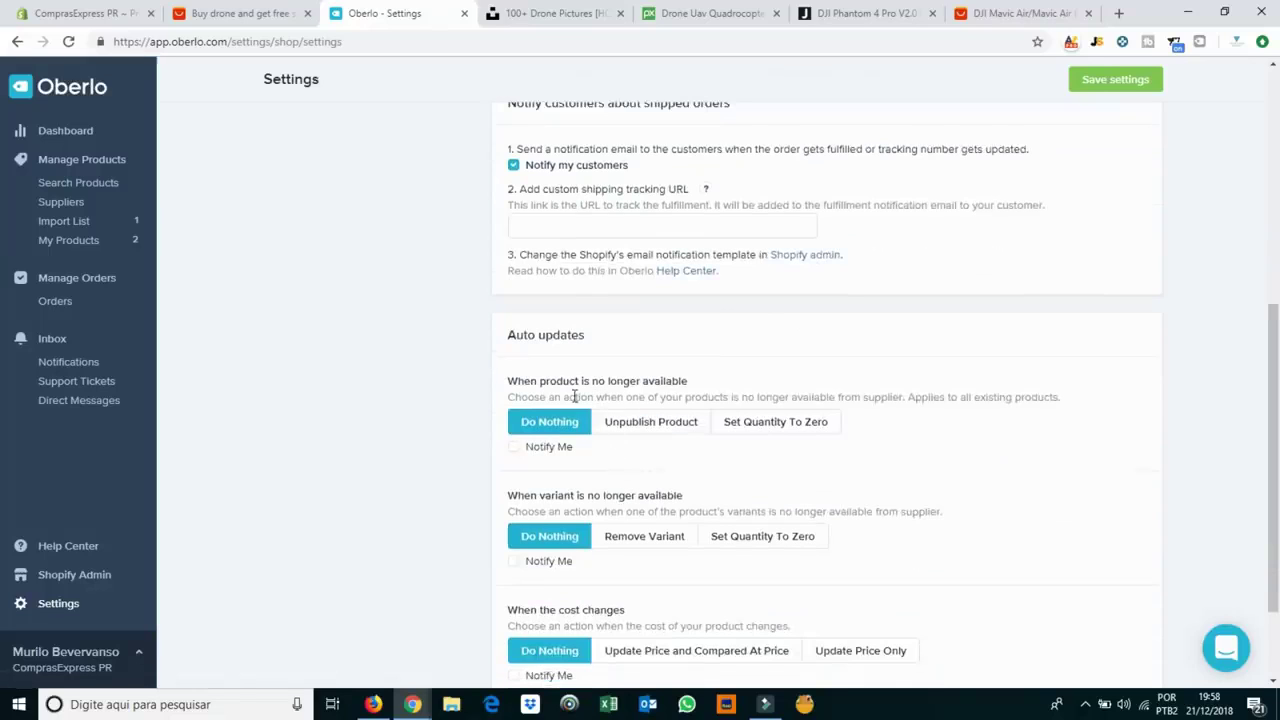
click(645, 423)
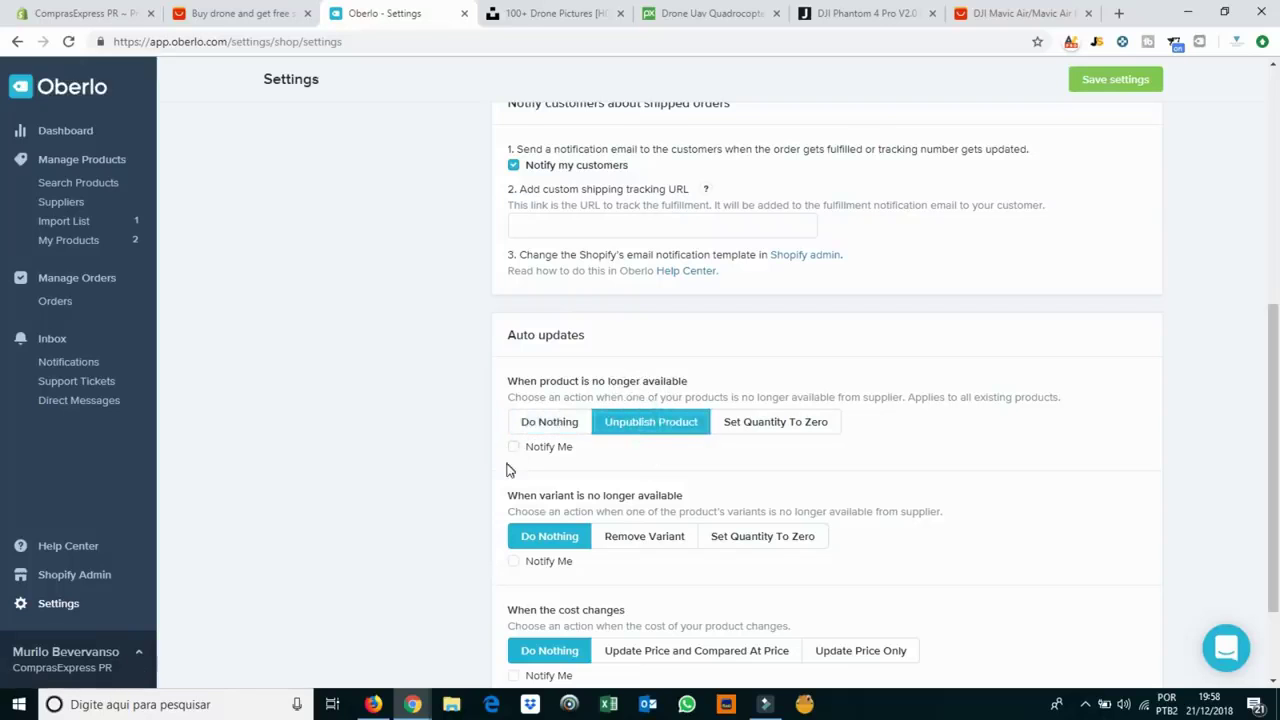
scroll(508, 468, up, 1)
scroll(508, 468, down, 2)
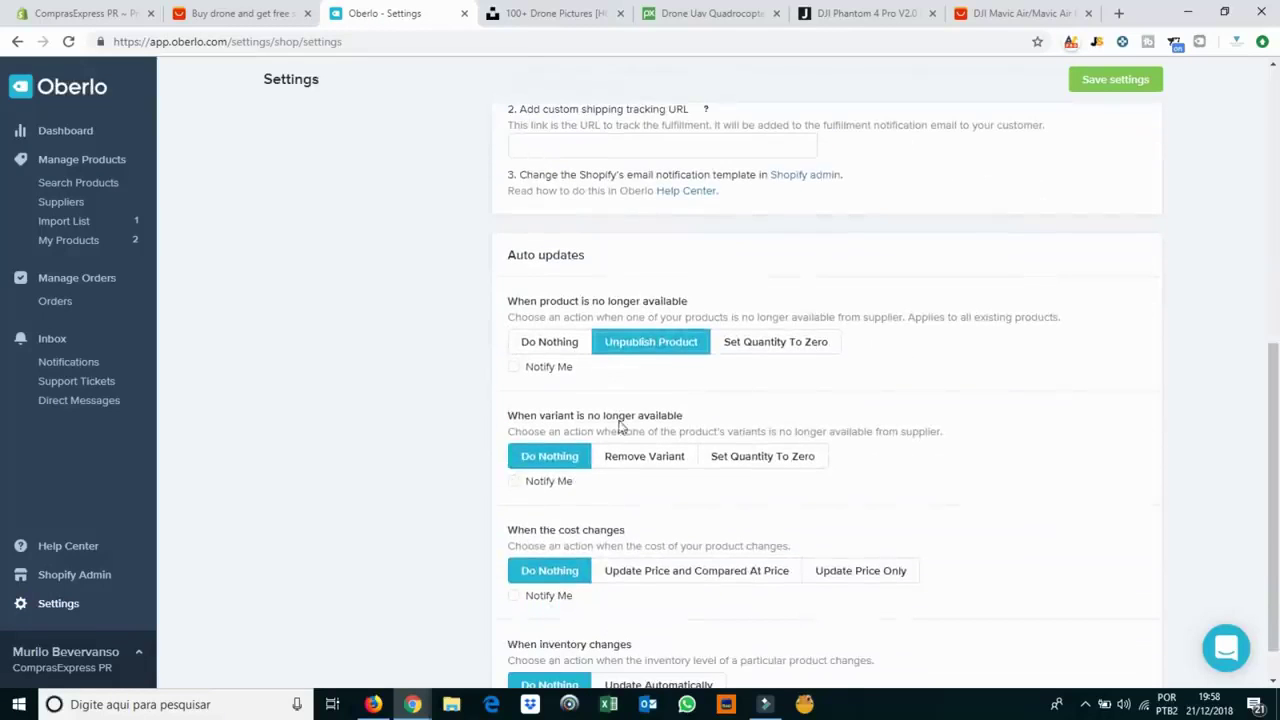
click(636, 454)
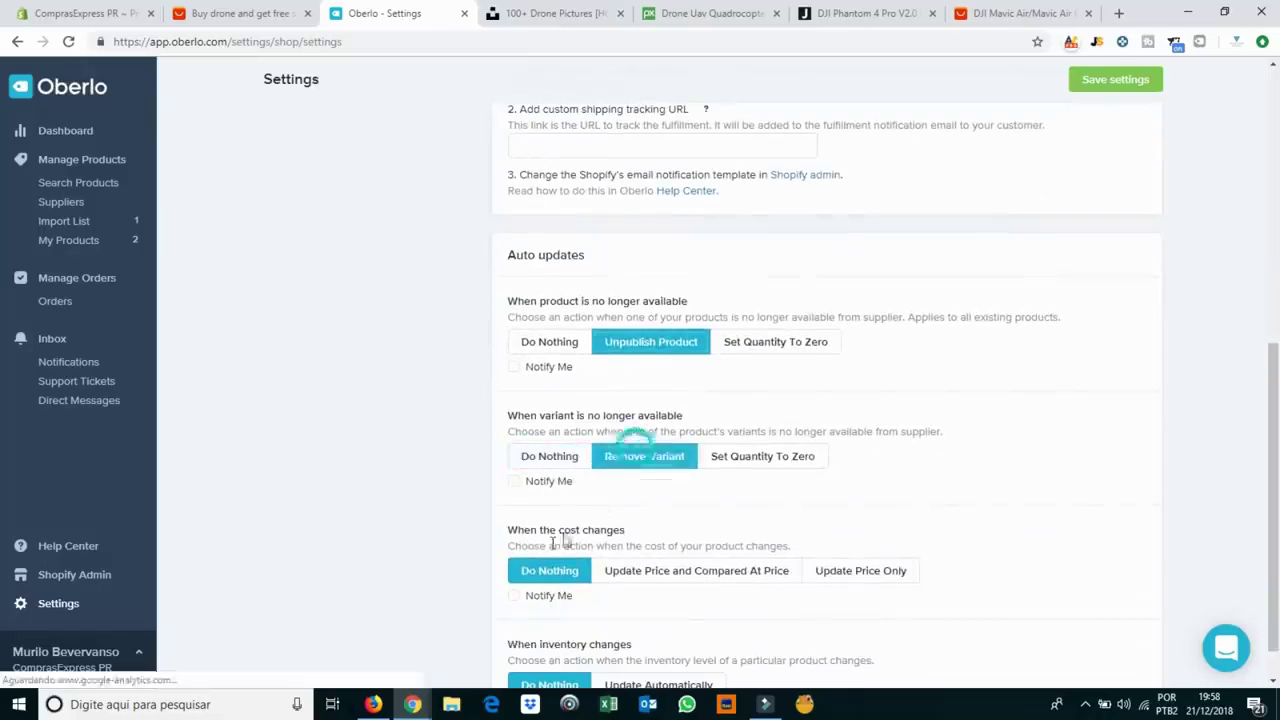
Set cost changes to Update Price and Compared At Price and inventory changes to Update Automatically, and save the settings.
scroll(474, 486, down, 1)
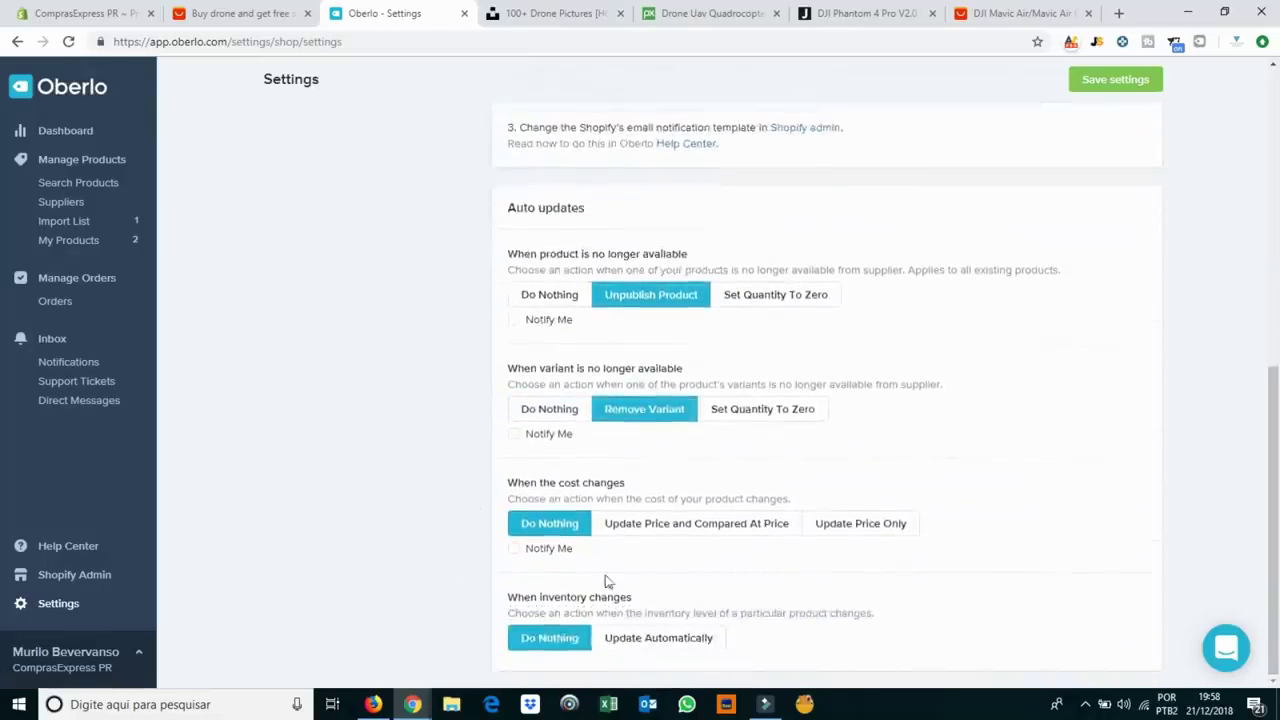
click(703, 530)
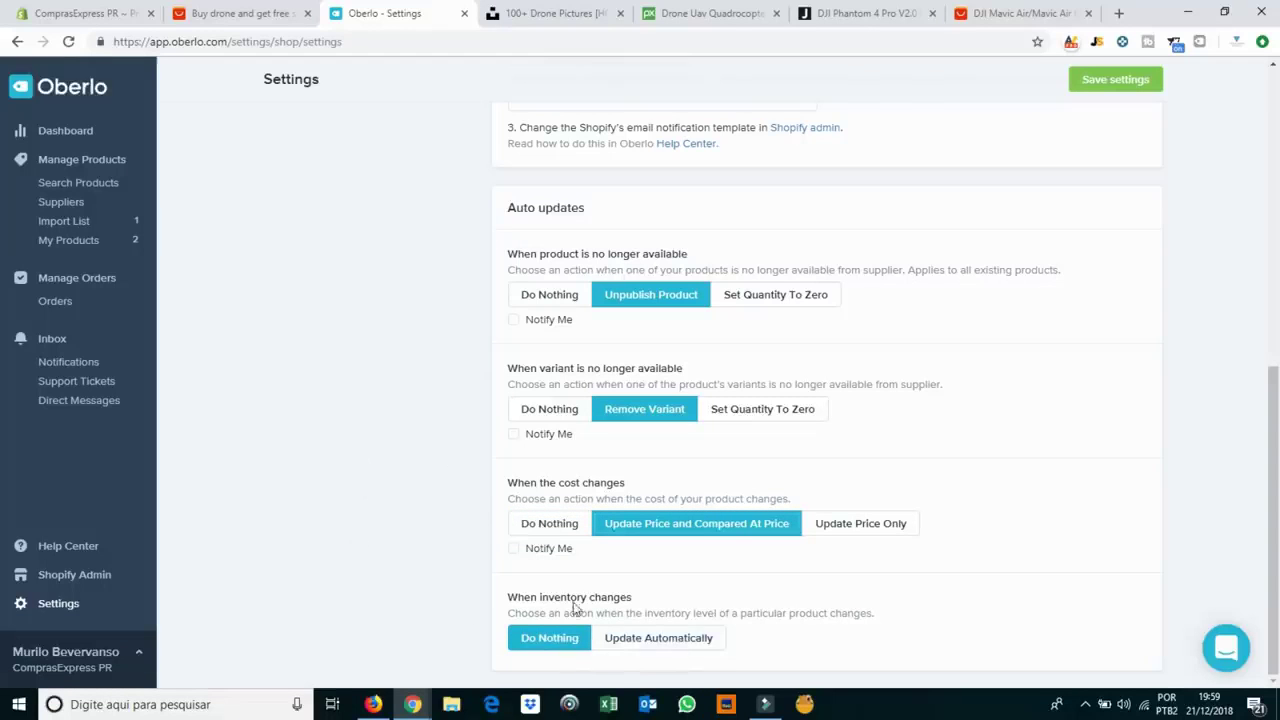
click(648, 641)
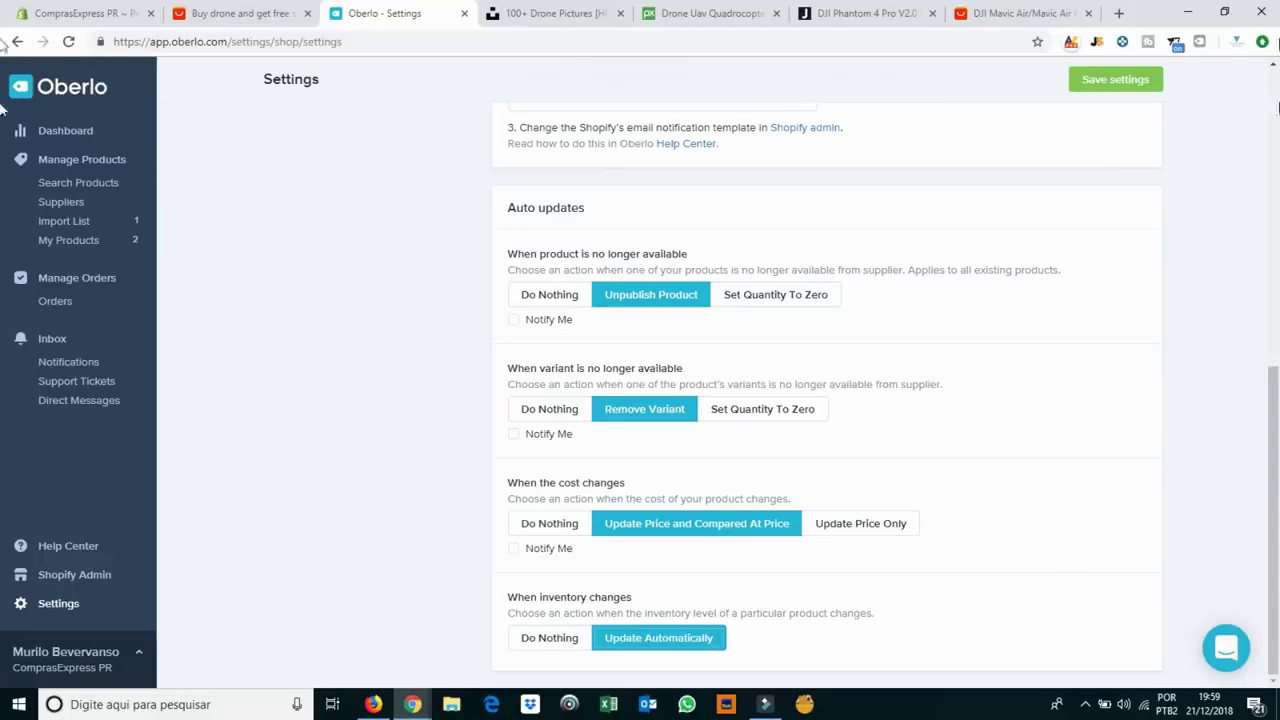
click(1155, 84)
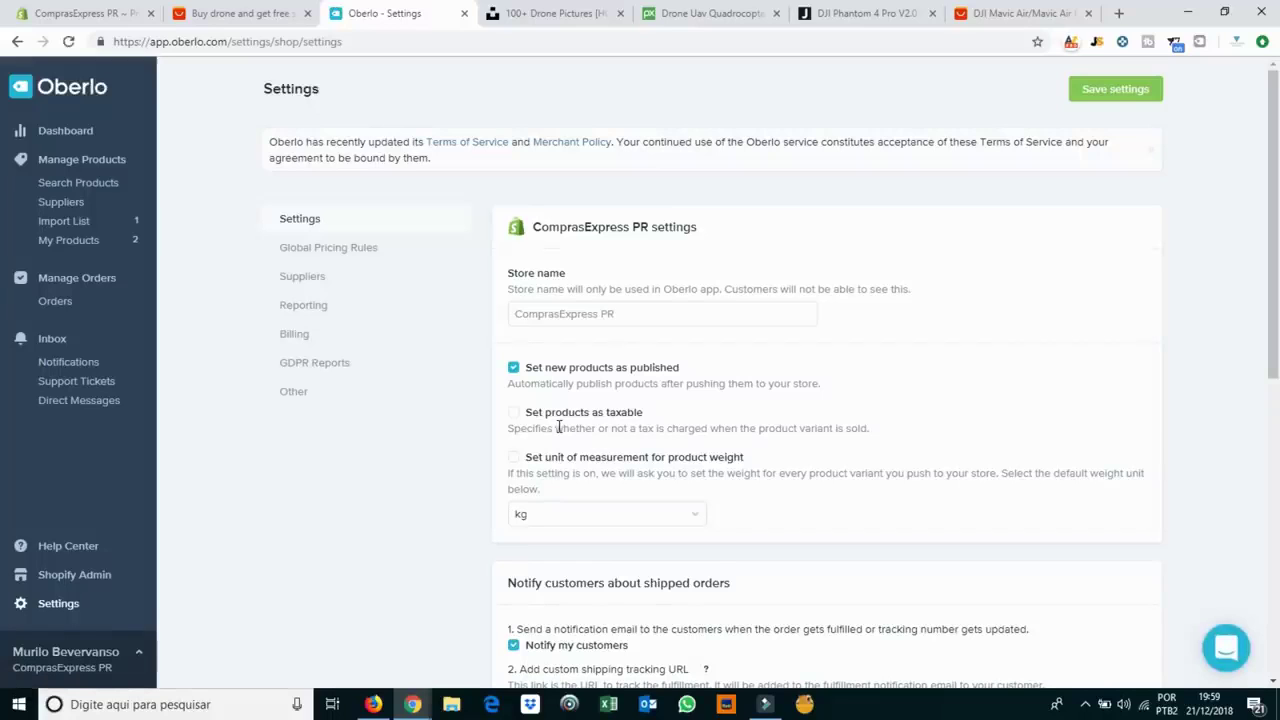
Examine the payment card form in the supplier settings, close it without adding a card, and review the AliExpress options.
click(313, 276)
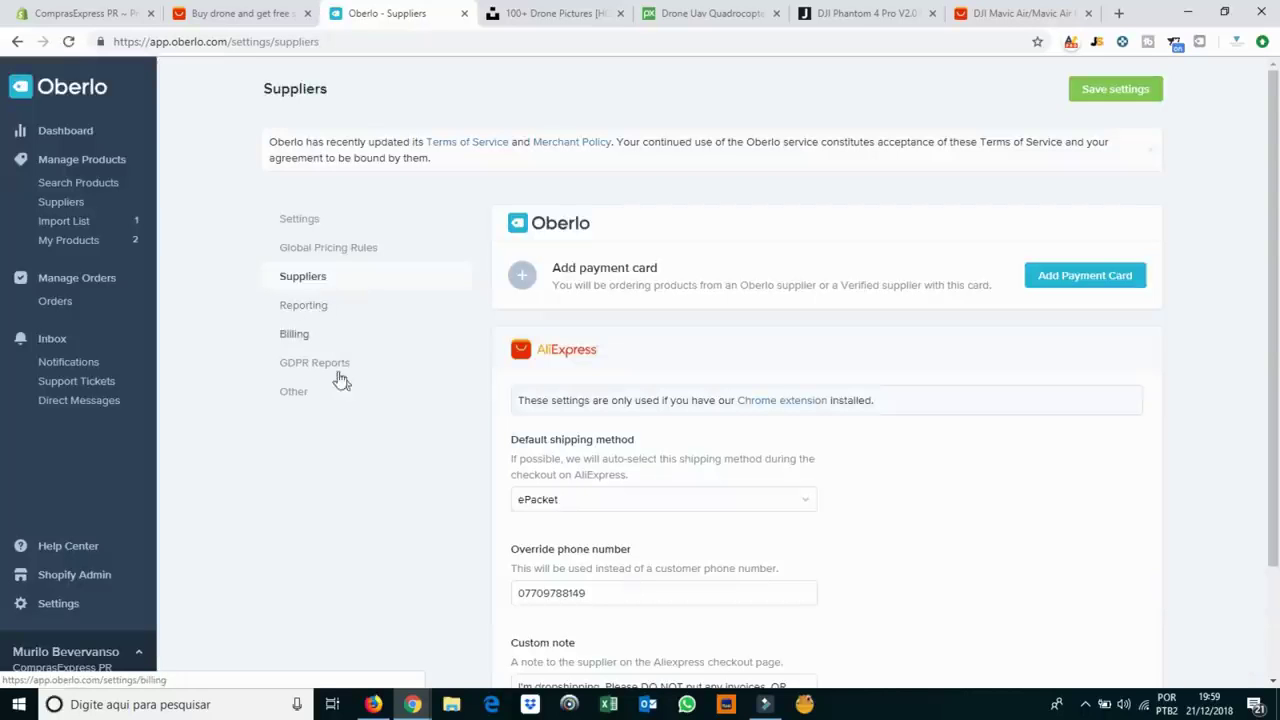
click(1088, 278)
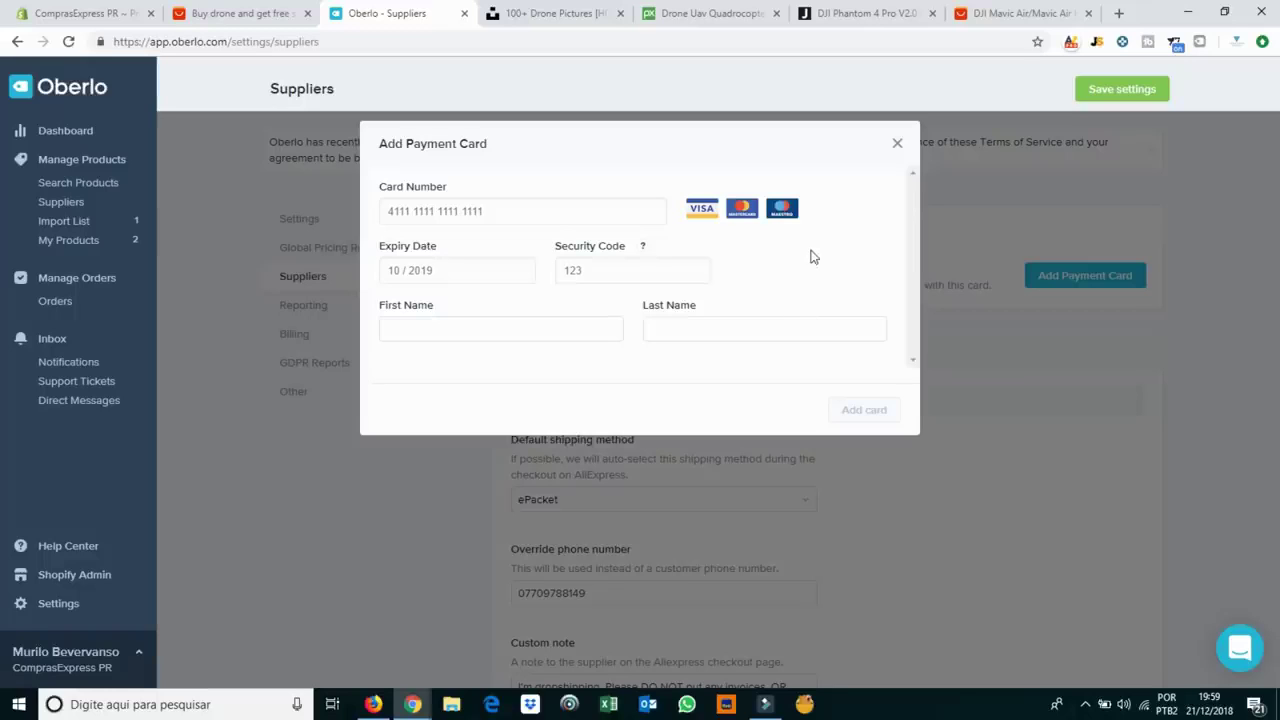
click(897, 143)
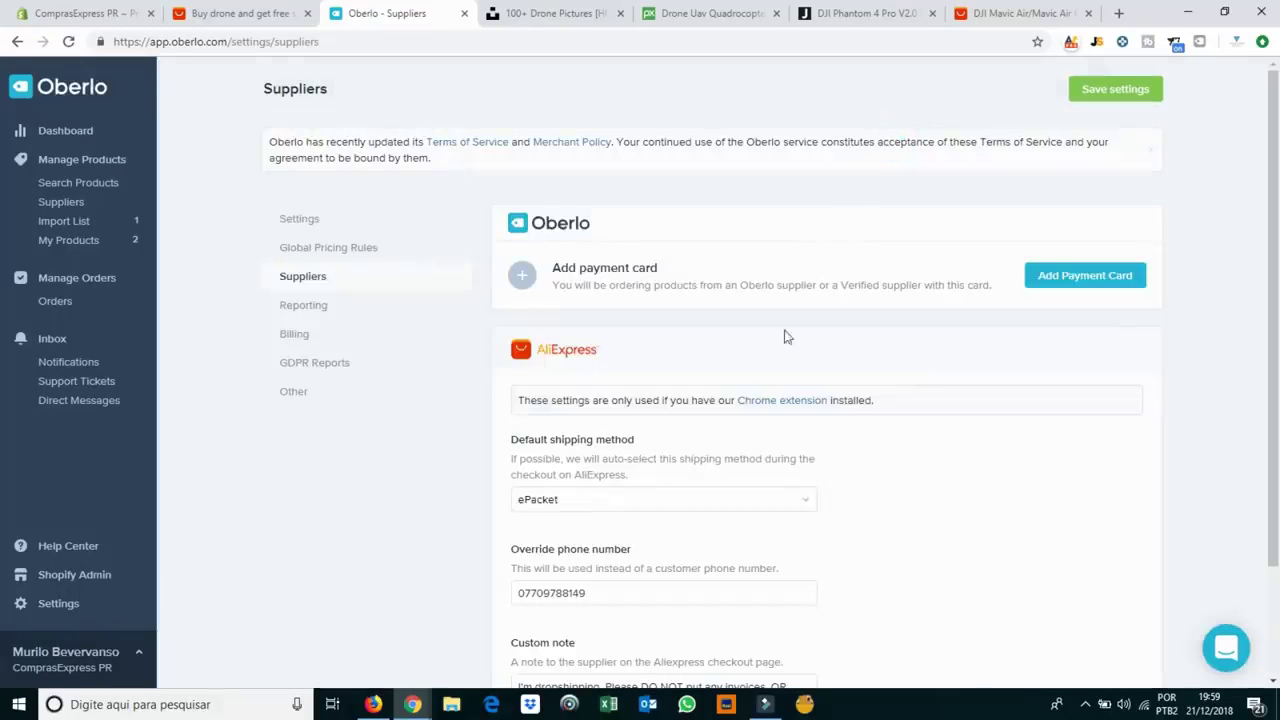
scroll(740, 363, down, 3)
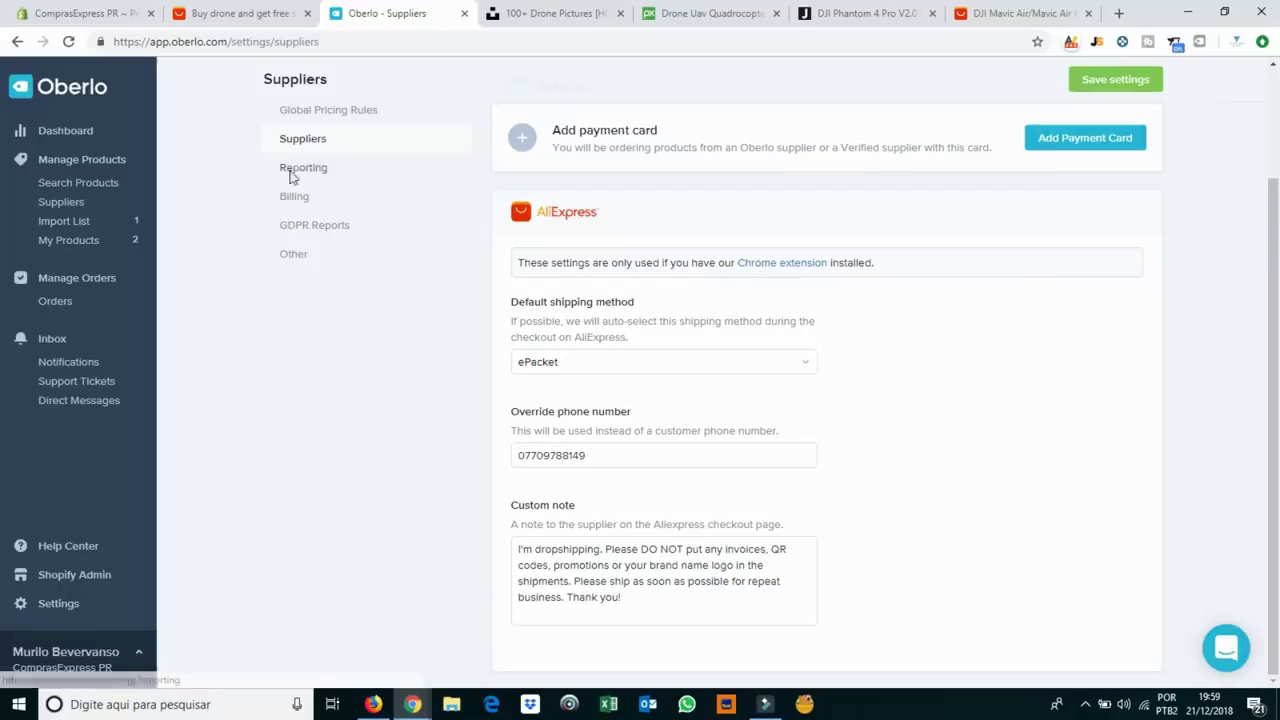
Review the Reporting, Billing and Other settings pages, and save the Other settings.
click(290, 170)
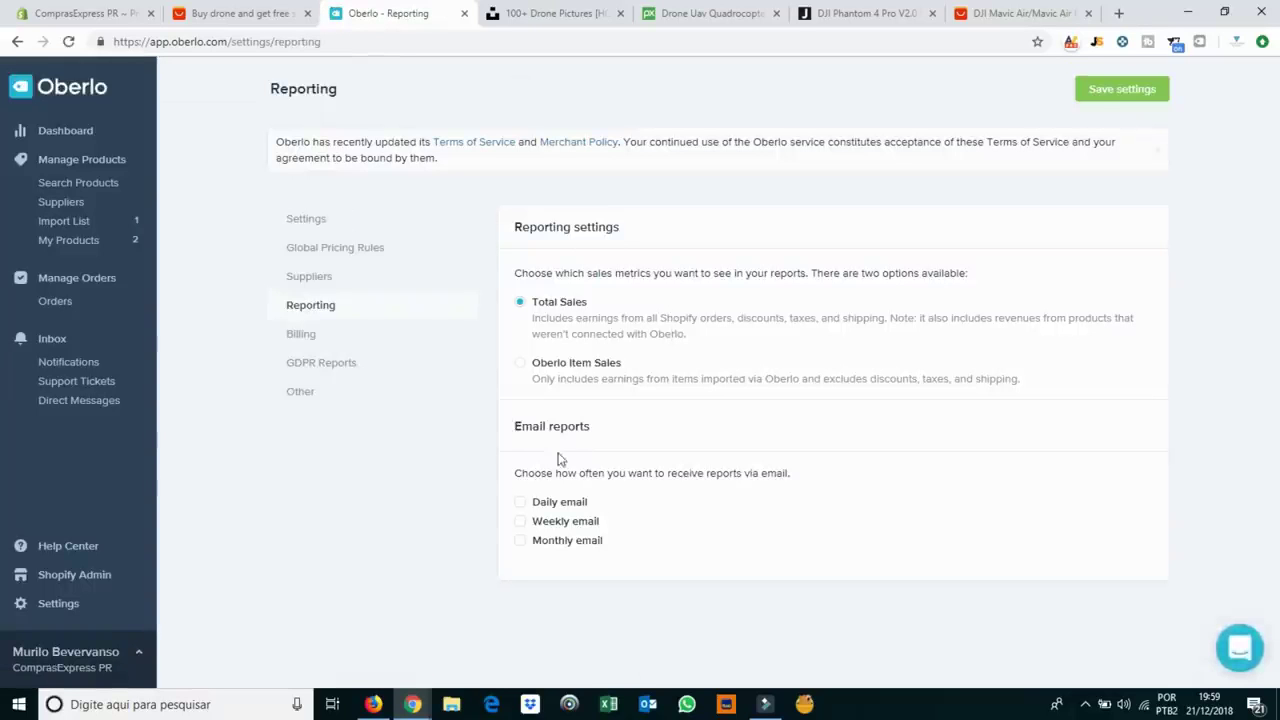
click(305, 336)
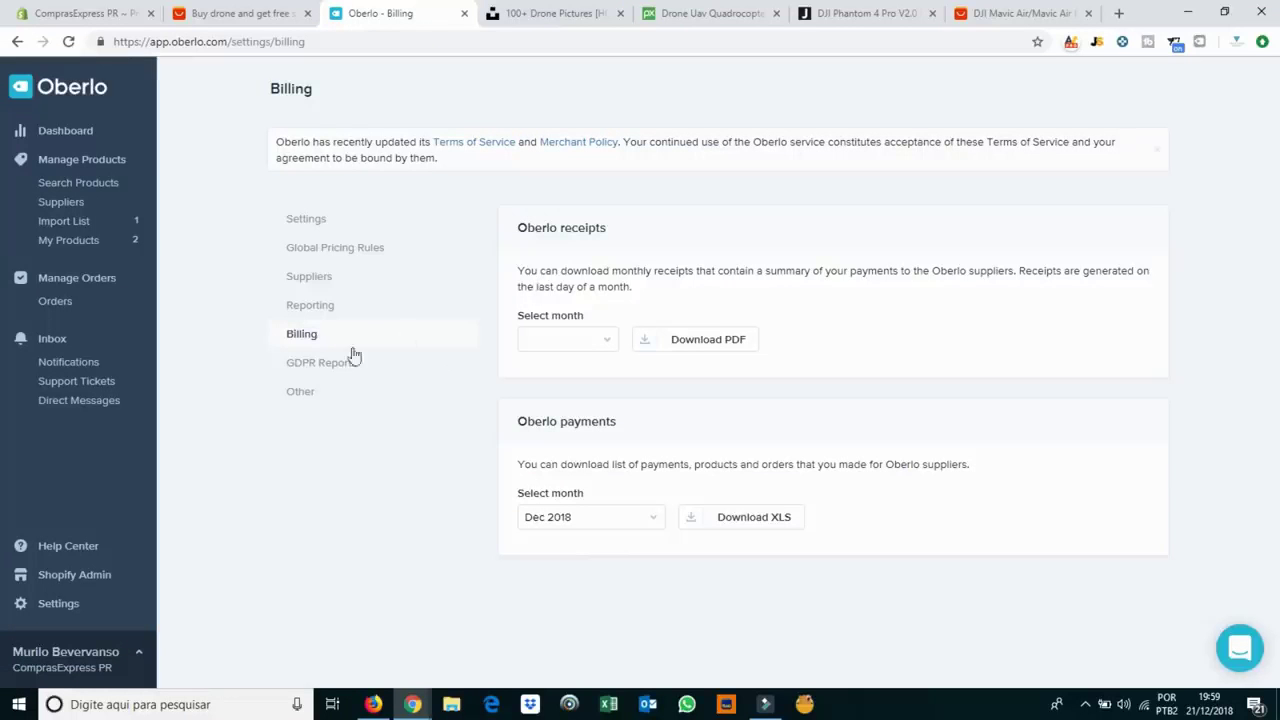
click(310, 391)
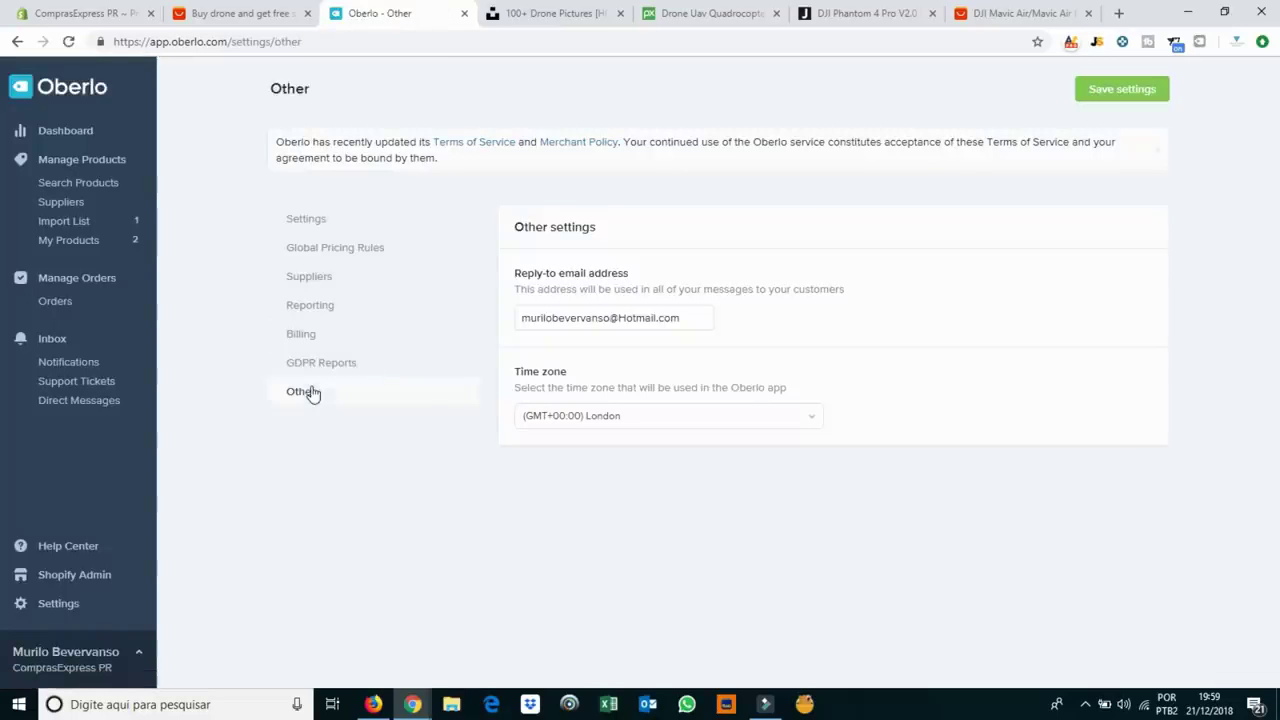
click(1134, 89)
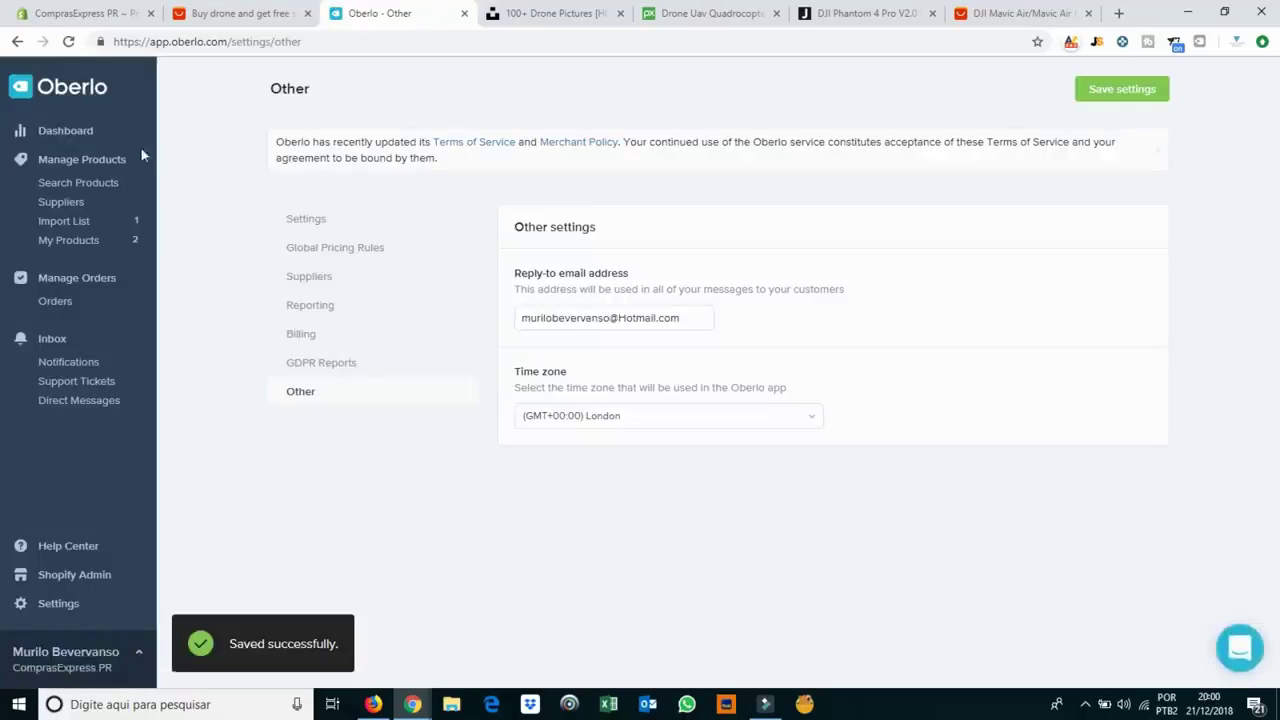
click(68, 240)
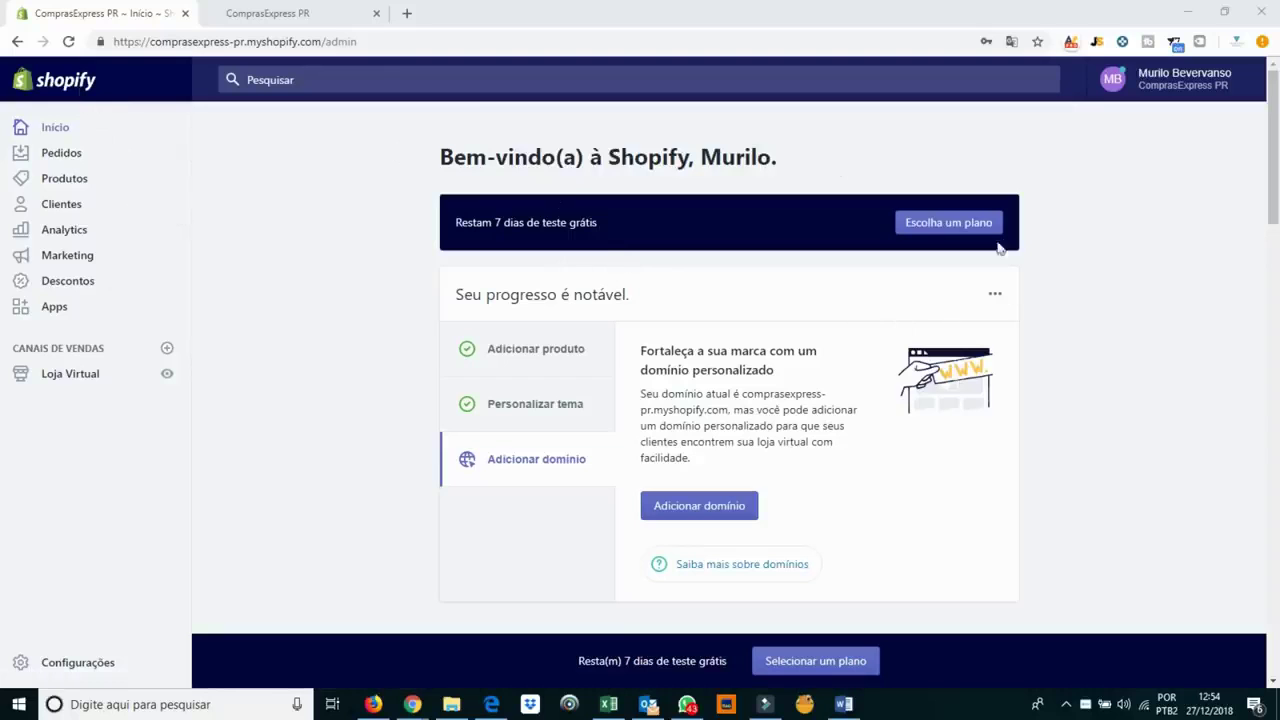
Open the Shopify plan selection, preview the Basic Shopify plan's confirmation page and return to the plan comparison.
click(948, 230)
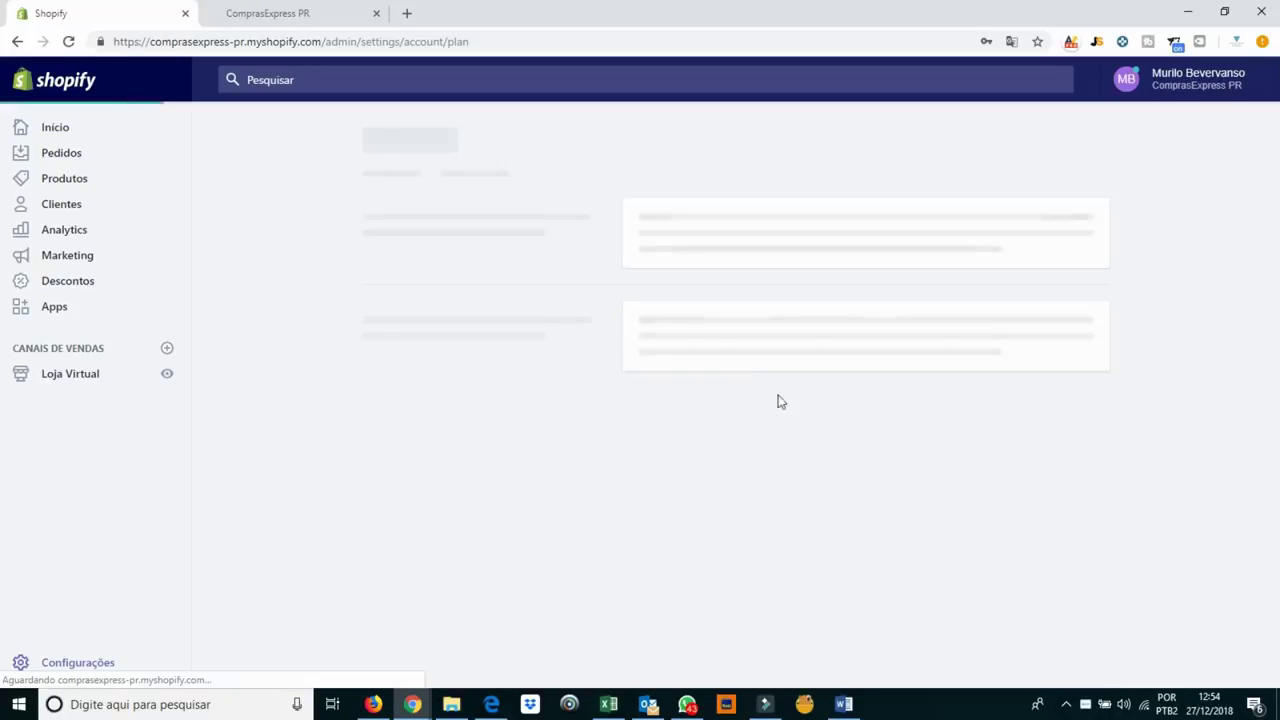
scroll(781, 451, down, 2)
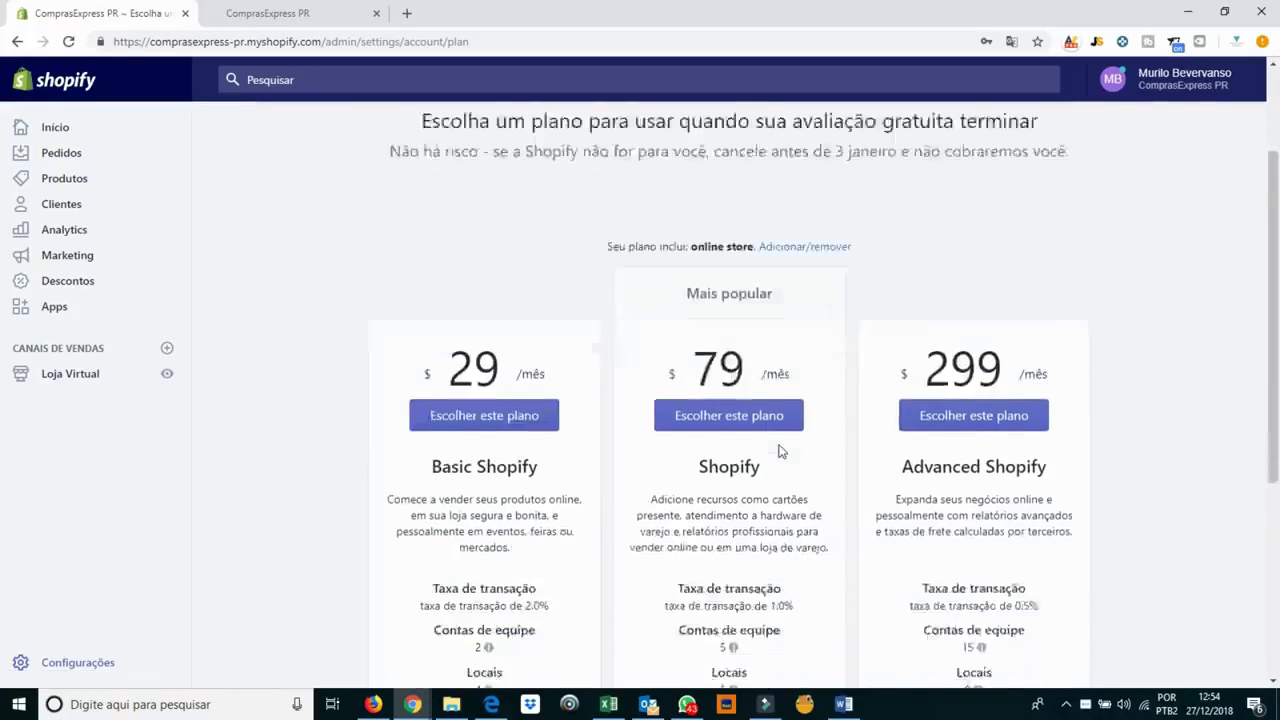
scroll(781, 451, down, 1)
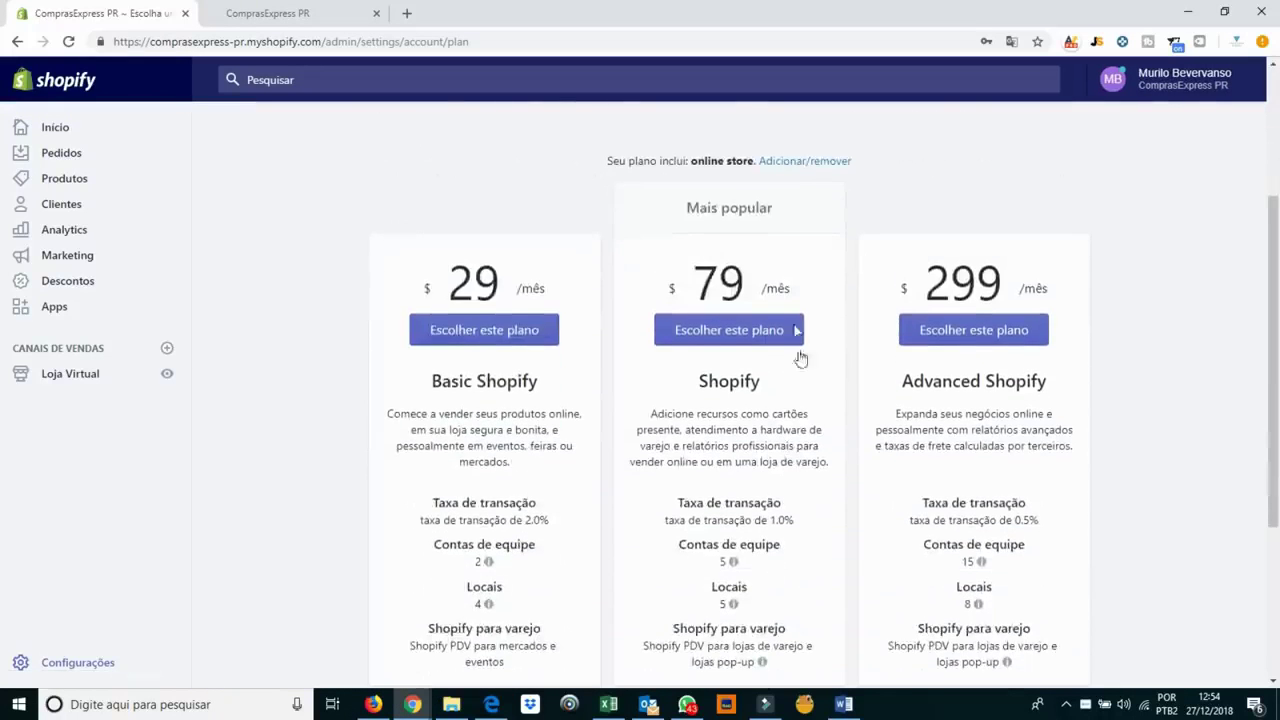
click(490, 333)
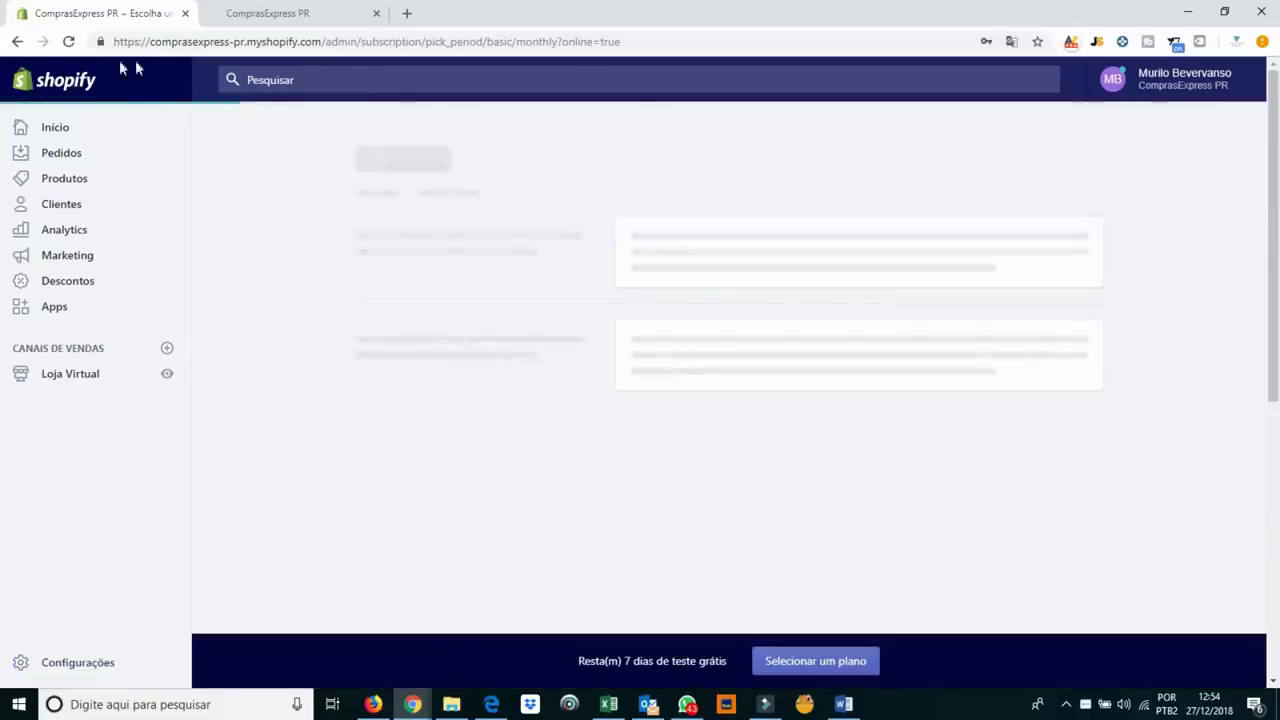
click(17, 41)
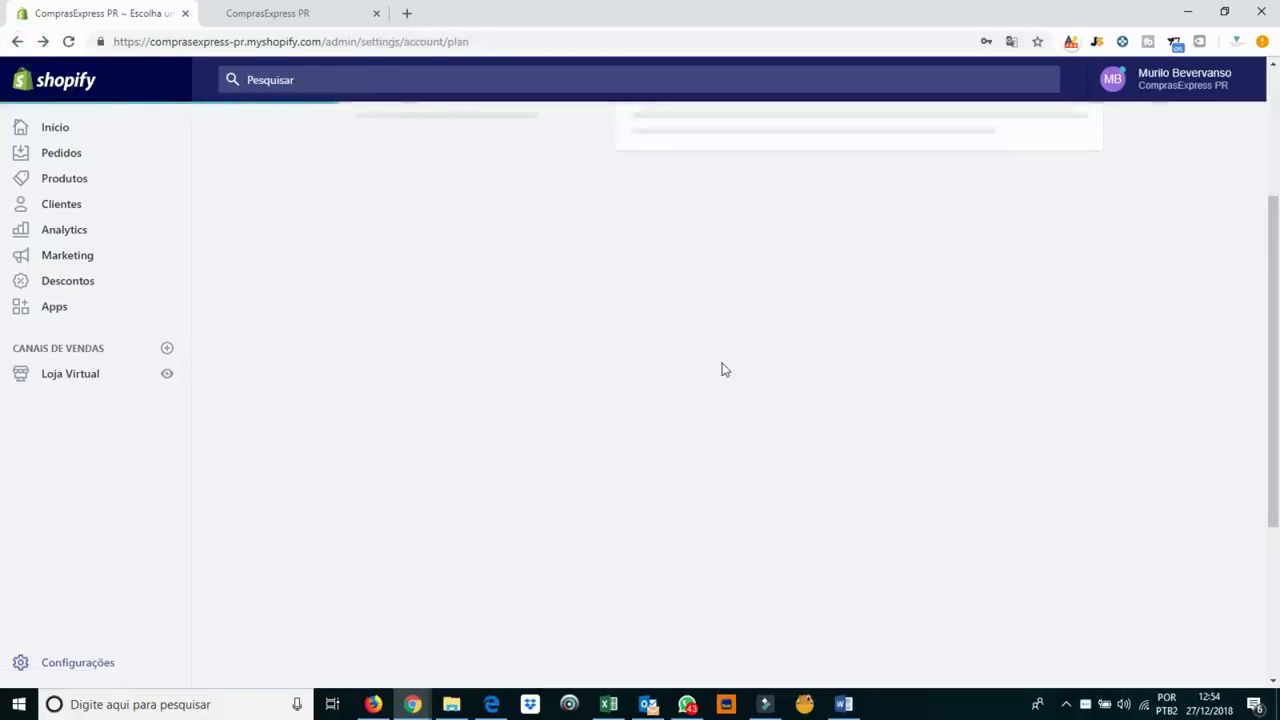
Compare the transaction fees, staff accounts, locations and monthly prices of the Basic Shopify, Shopify and Advanced Shopify plans.
scroll(564, 435, down, 3)
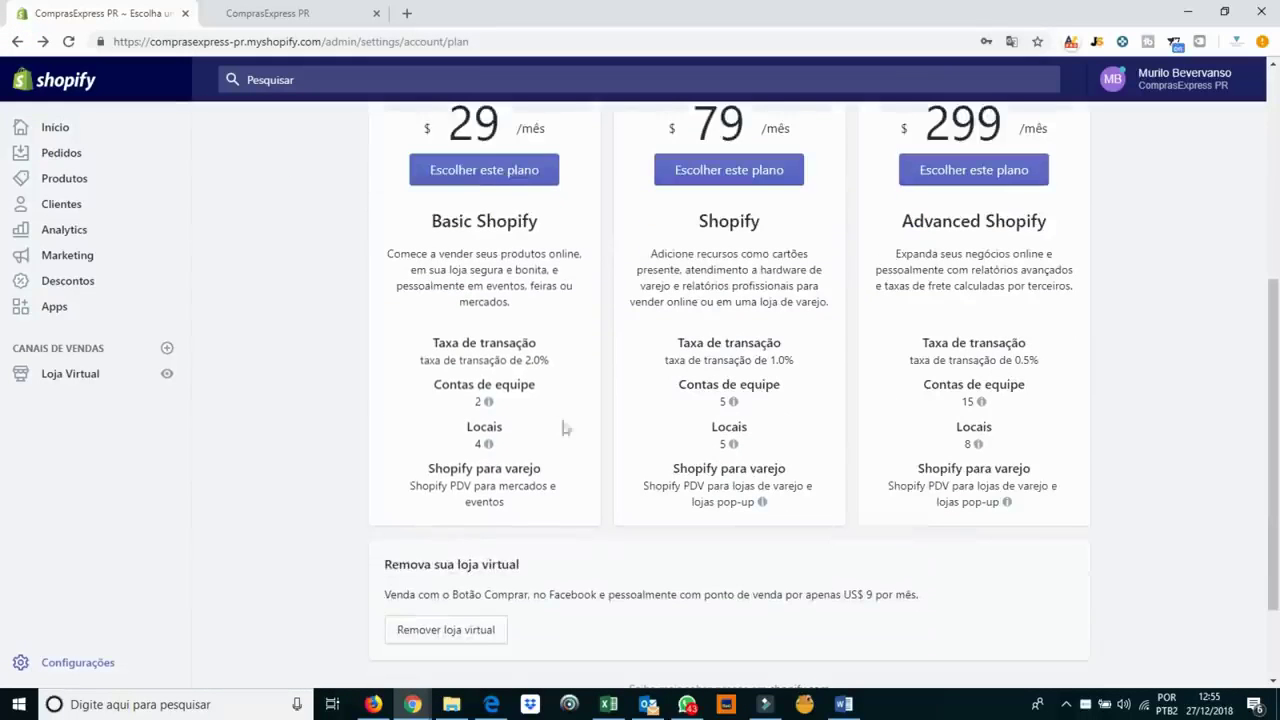
triple_click(543, 363)
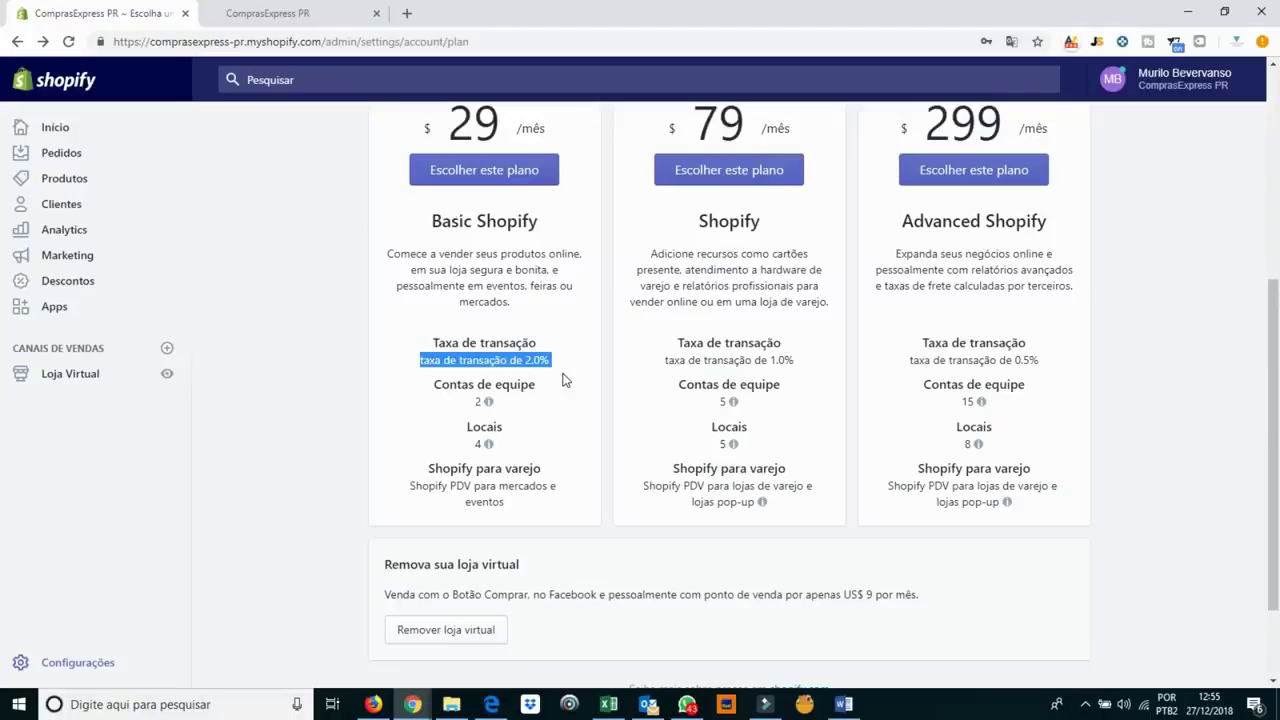
mouse_move(490, 405)
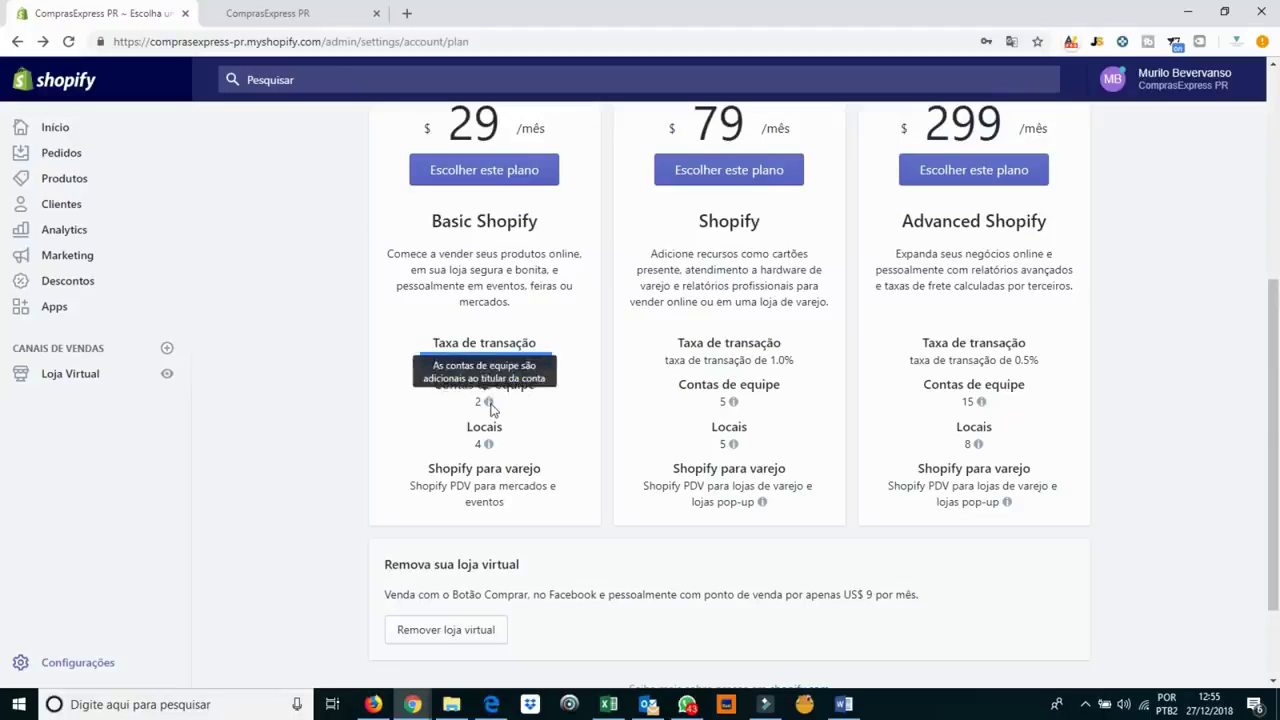
mouse_move(503, 455)
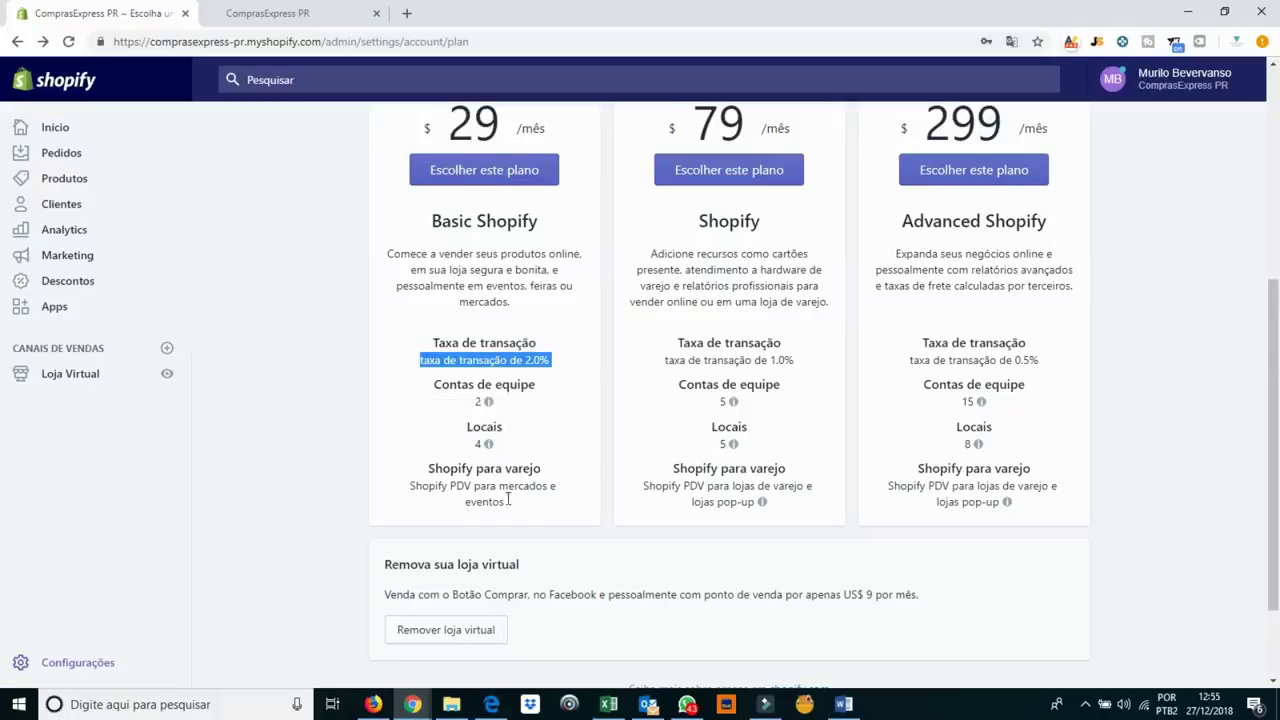
scroll(575, 497, down, 1)
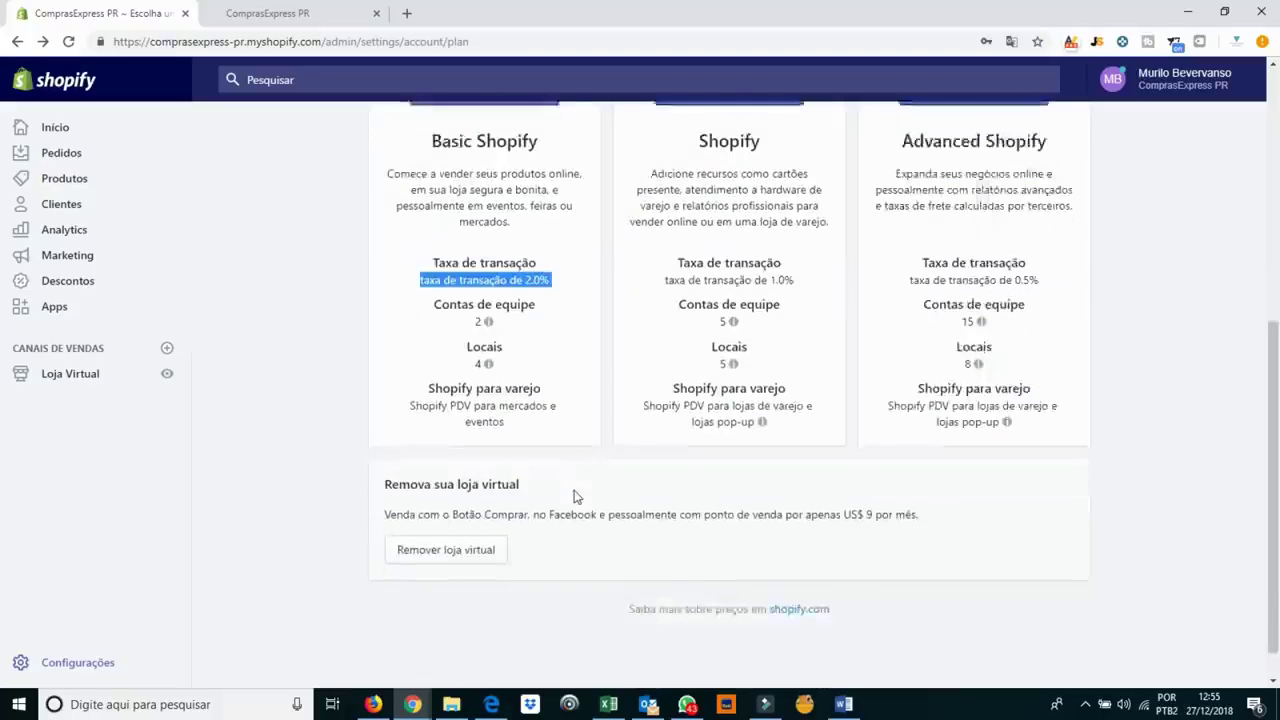
scroll(669, 477, up, 1)
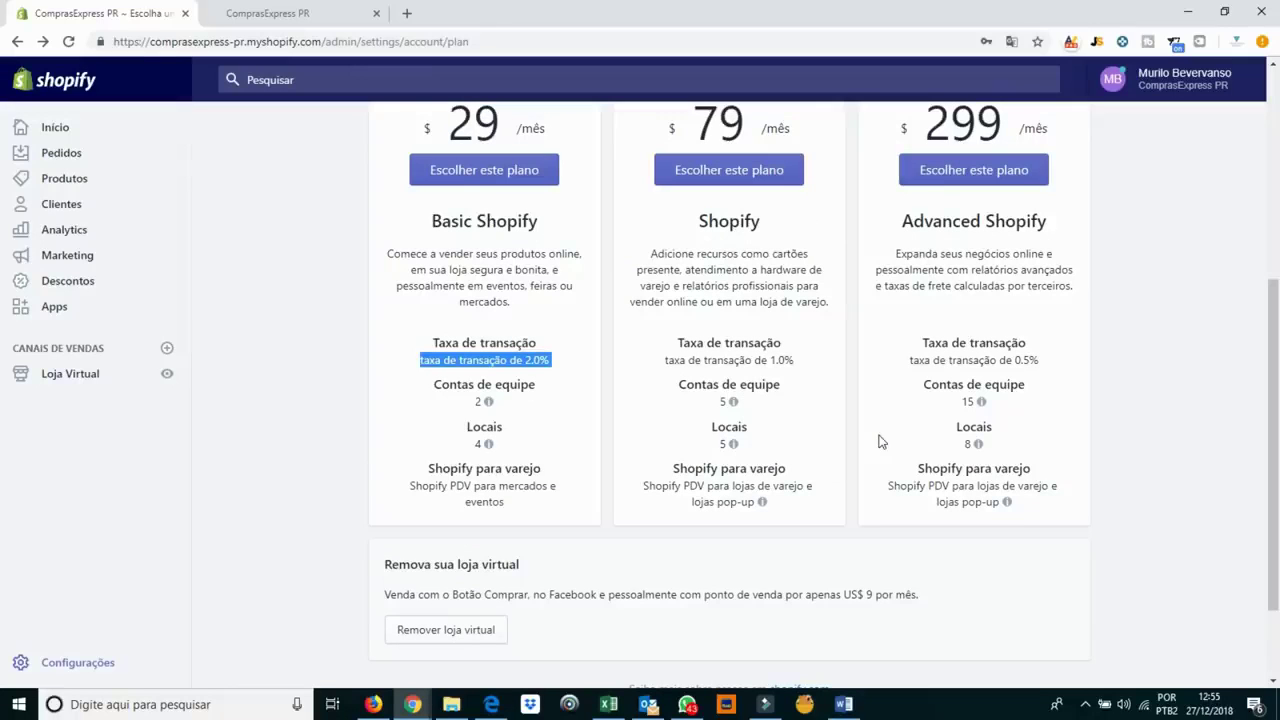
triple_click(1026, 359)
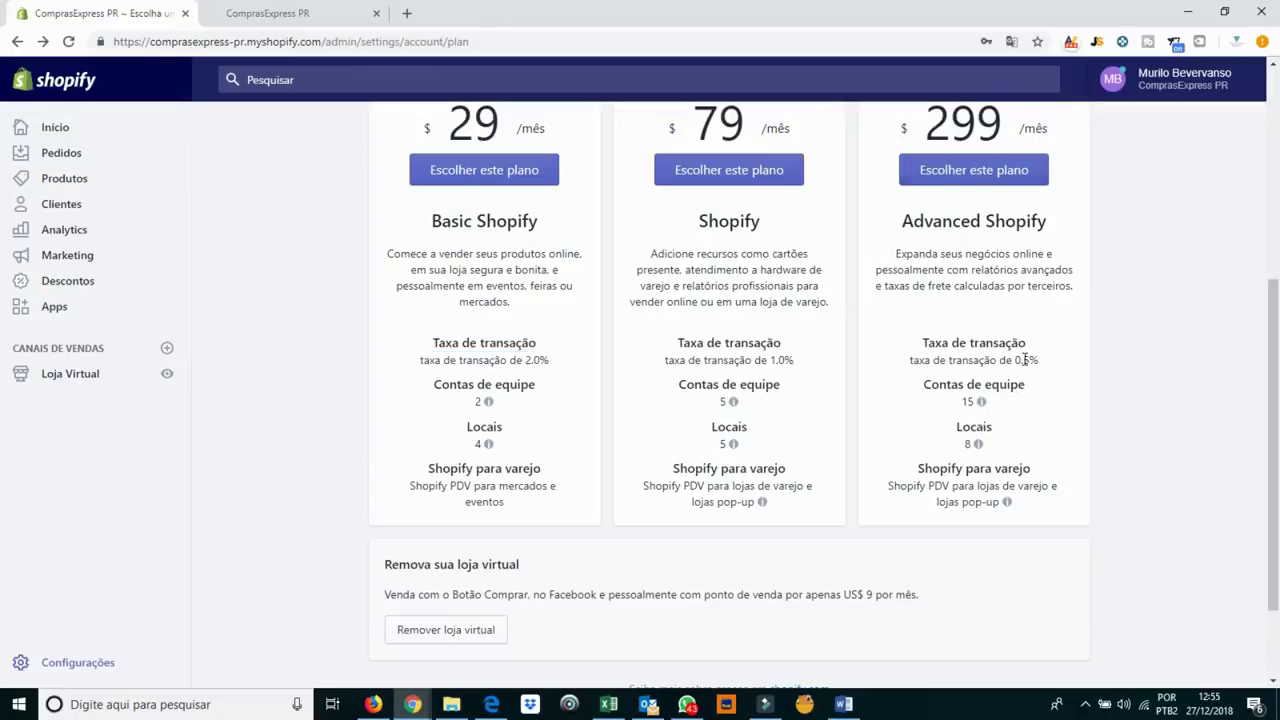
scroll(950, 328, up, 4)
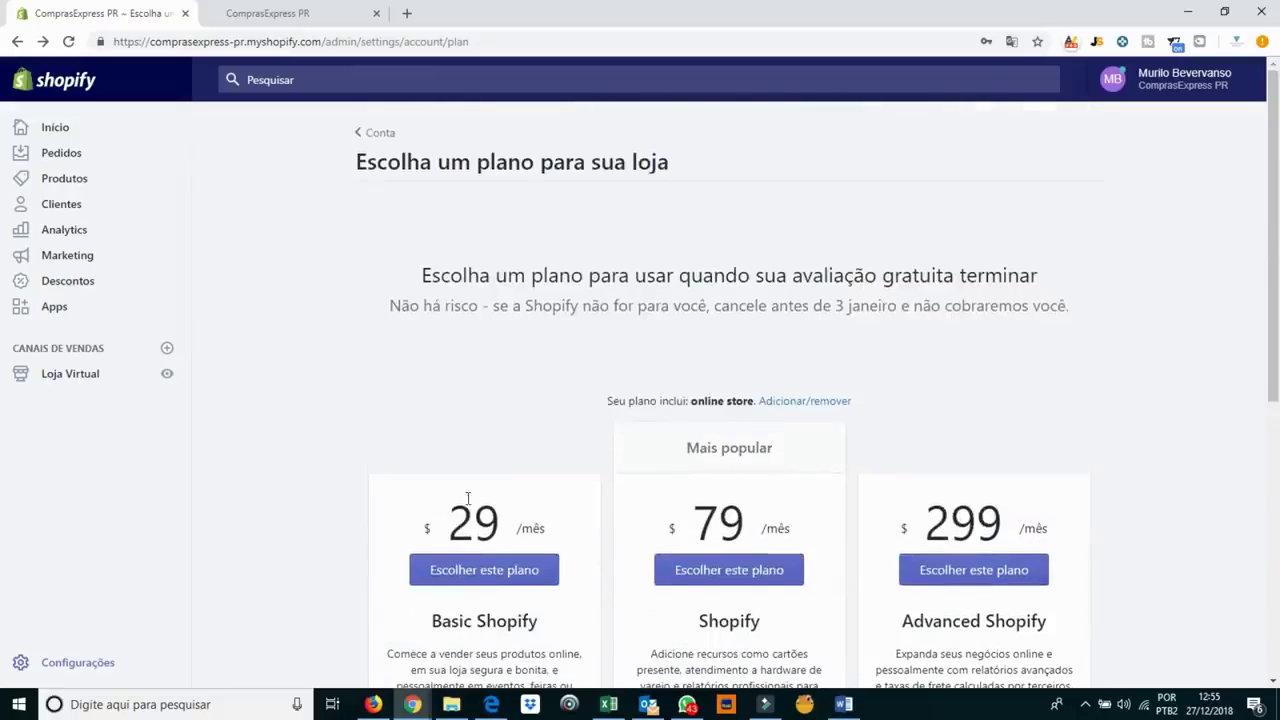
Choose the Basic Shopify plan billed at $29.00 USD every 30 days, review the card and billing details, and start the plan.
scroll(467, 498, down, 2)
click(491, 414)
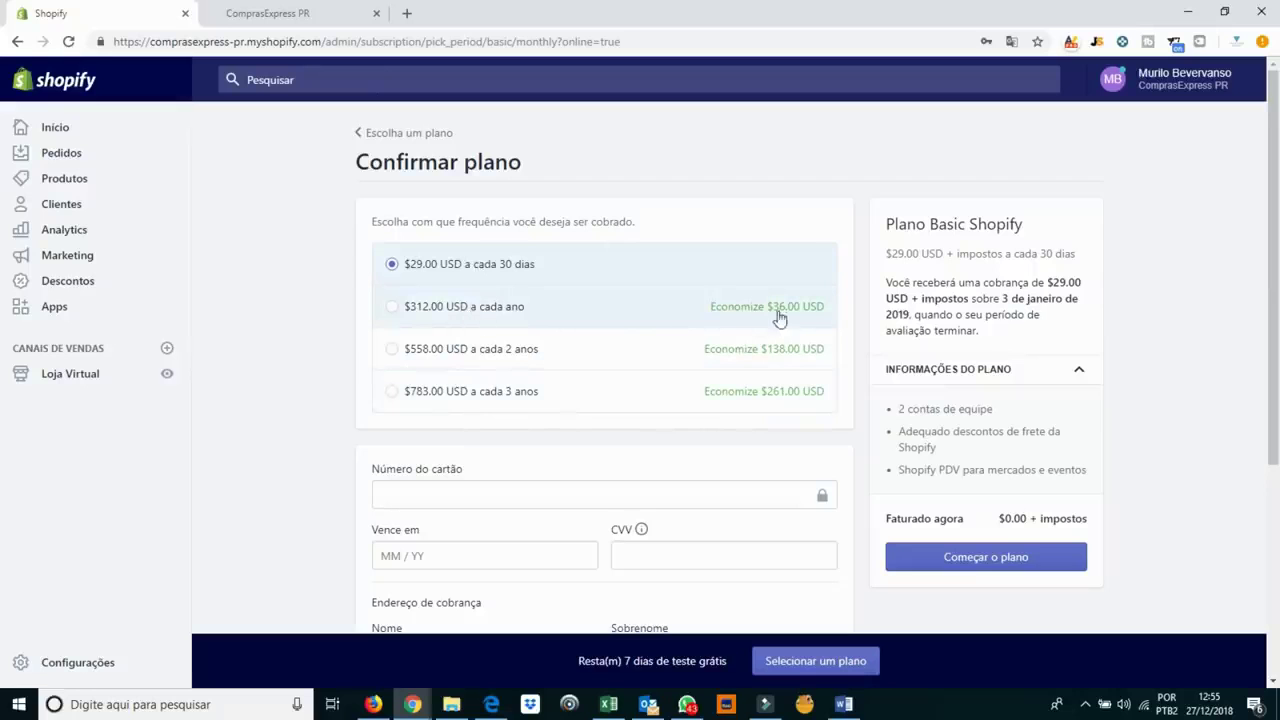
scroll(949, 520, down, 3)
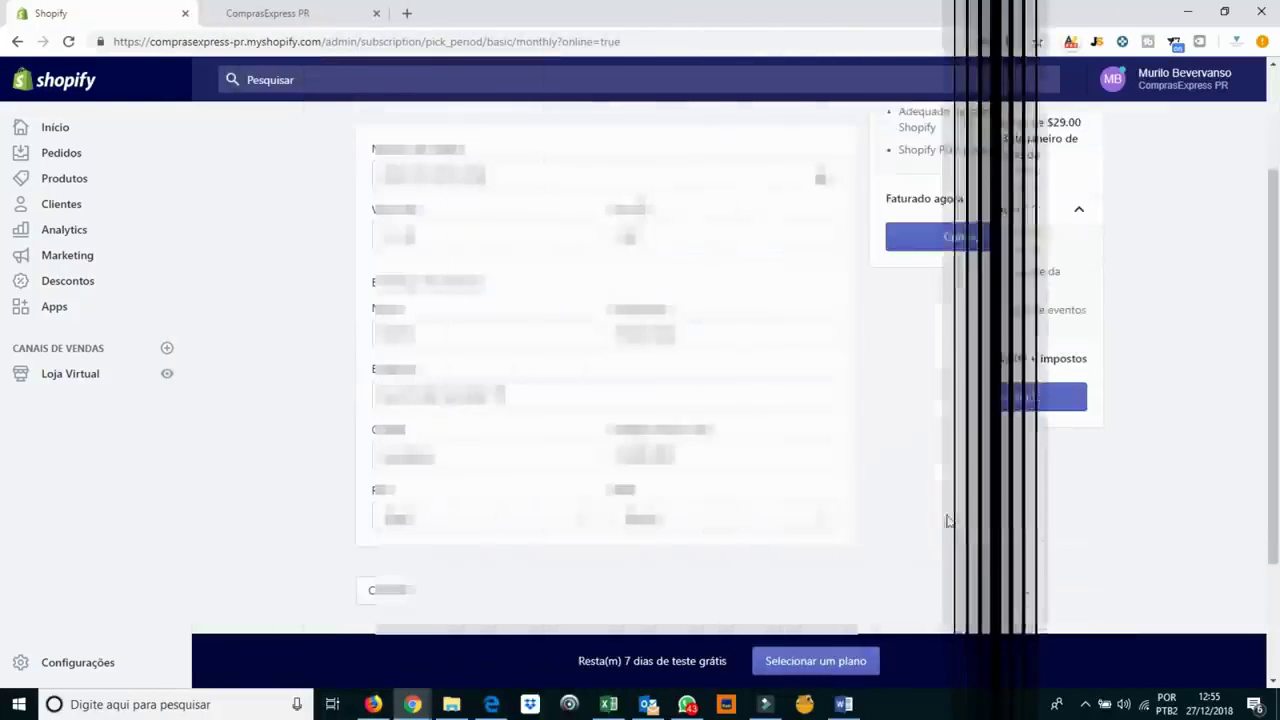
scroll(929, 509, up, 3)
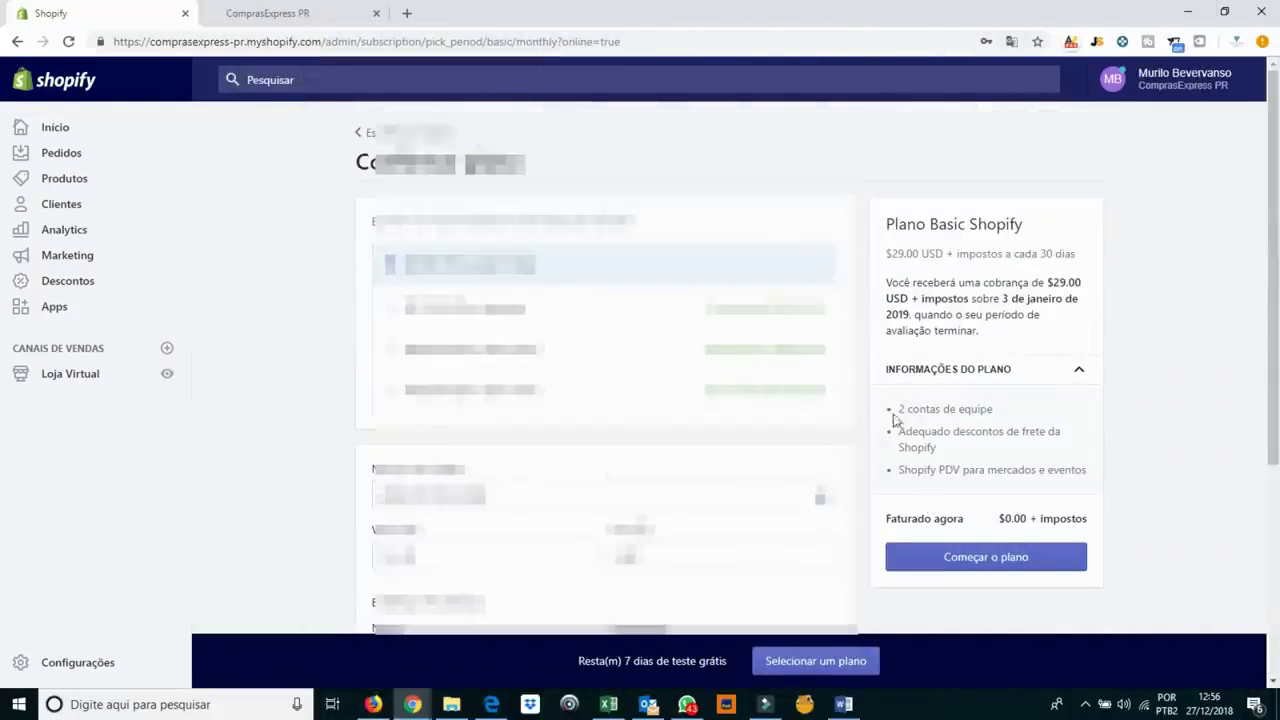
scroll(855, 348, down, 3)
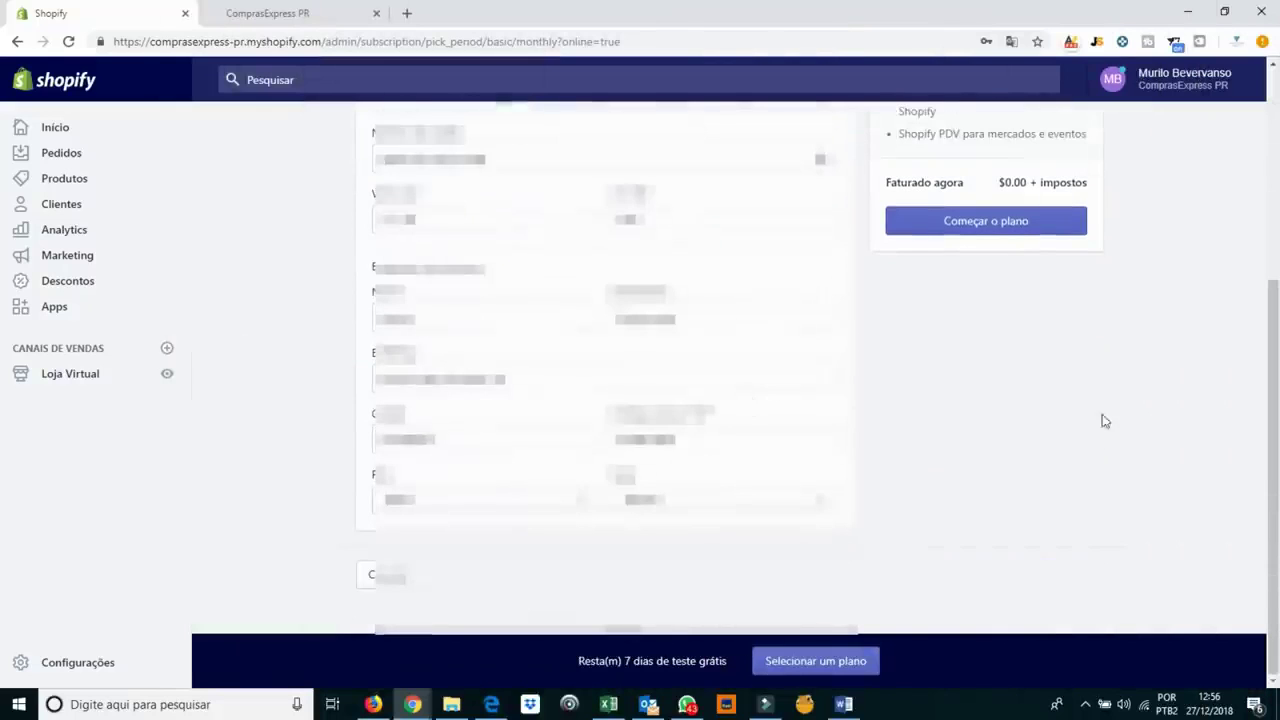
click(1012, 228)
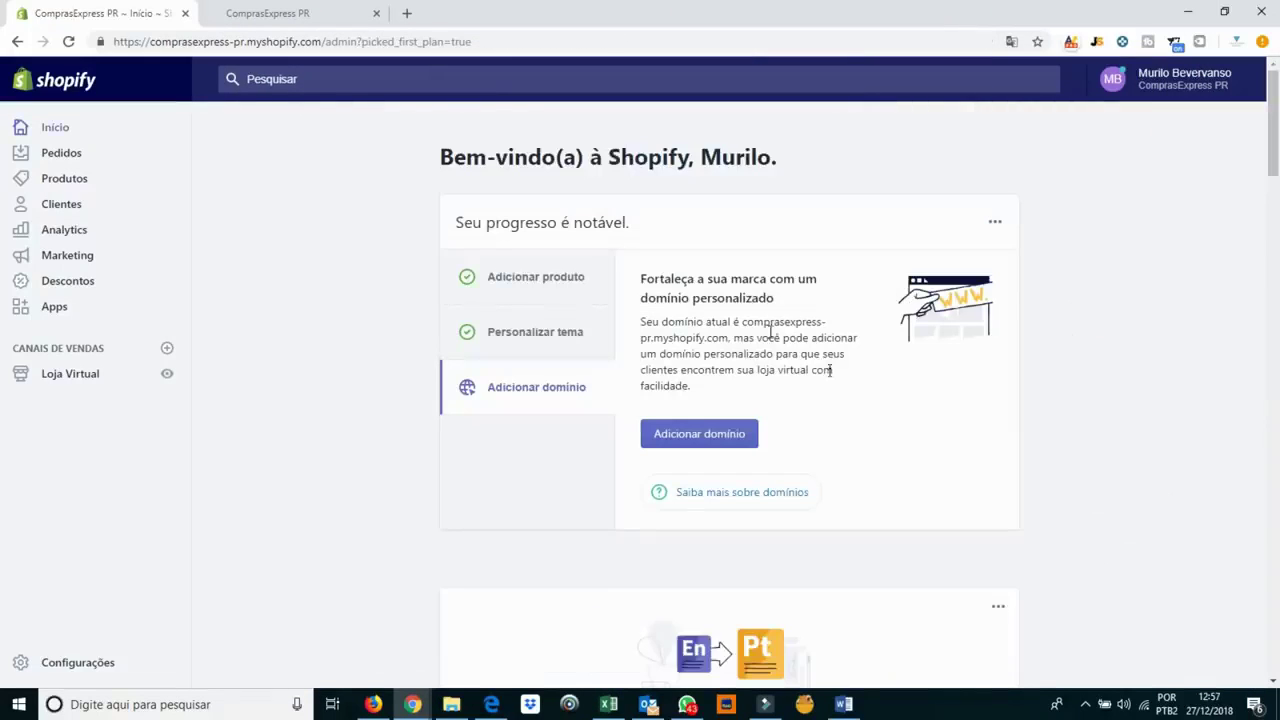
Disable the online store's password protection from the home page's password reminder and save the preferences.
scroll(903, 434, down, 6)
scroll(888, 409, up, 6)
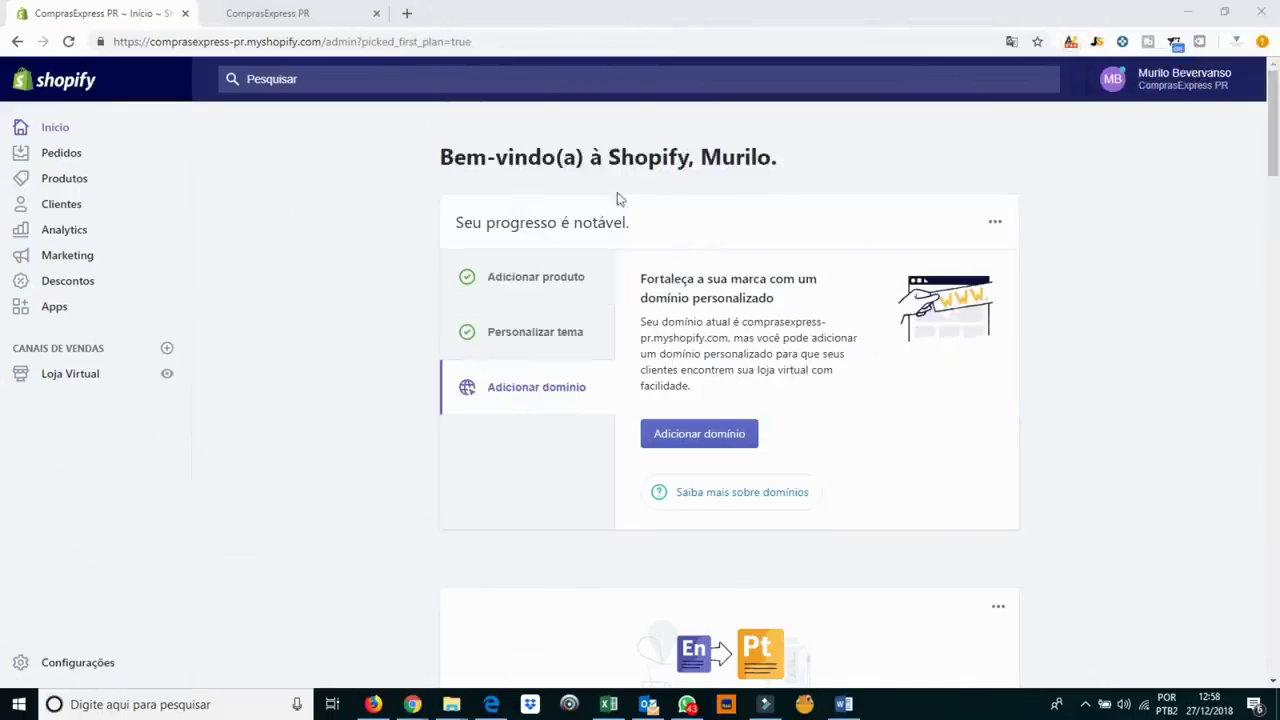
click(52, 128)
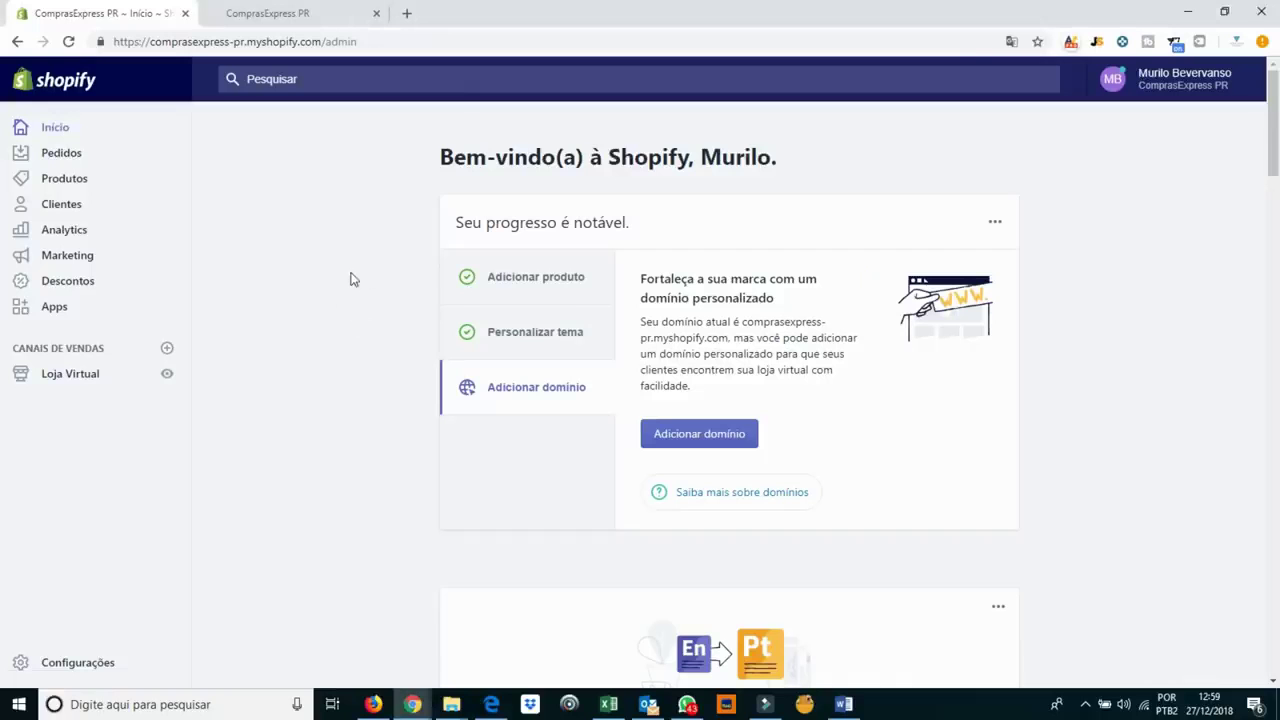
scroll(351, 279, down, 4)
scroll(351, 279, down, 10)
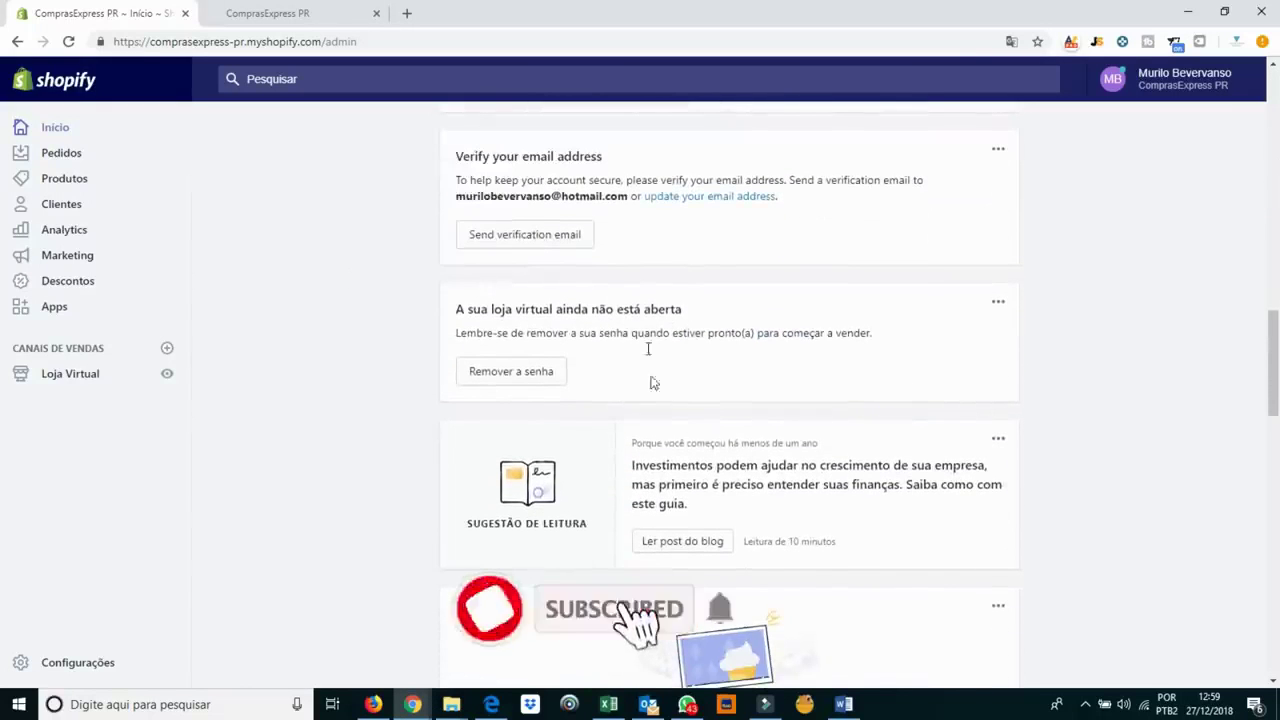
click(531, 373)
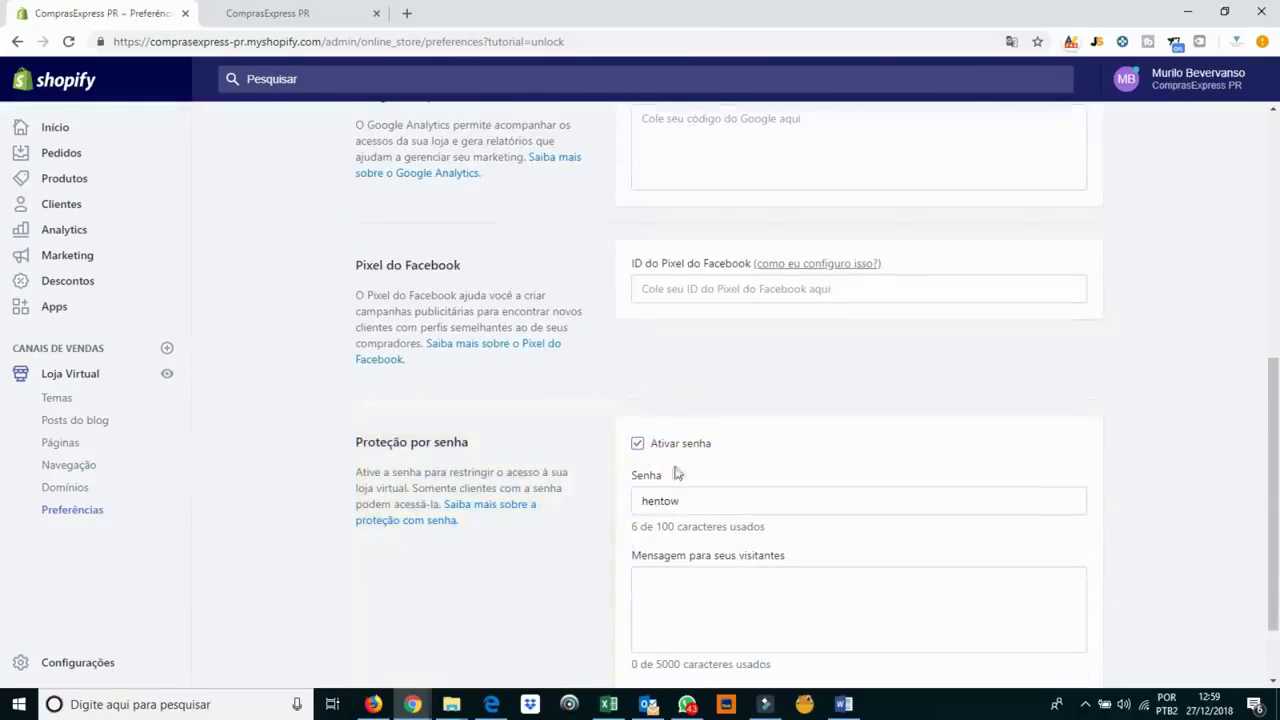
click(638, 445)
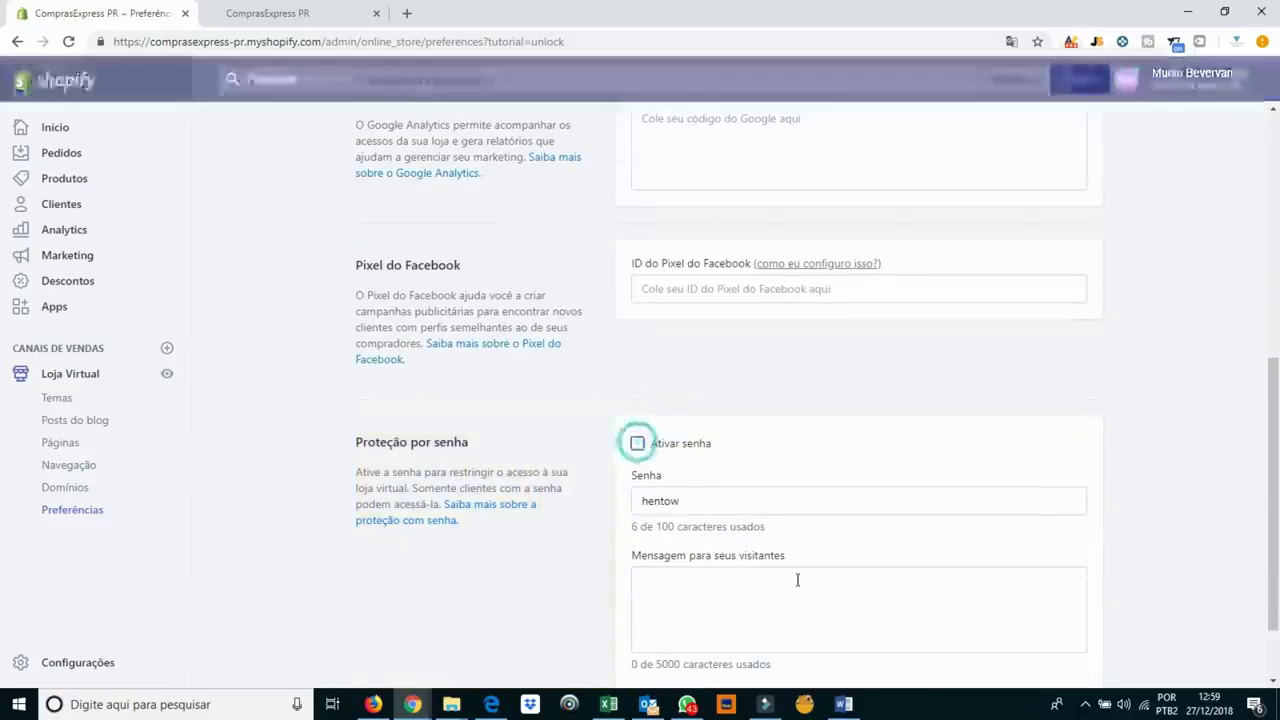
scroll(1190, 380, down, 1)
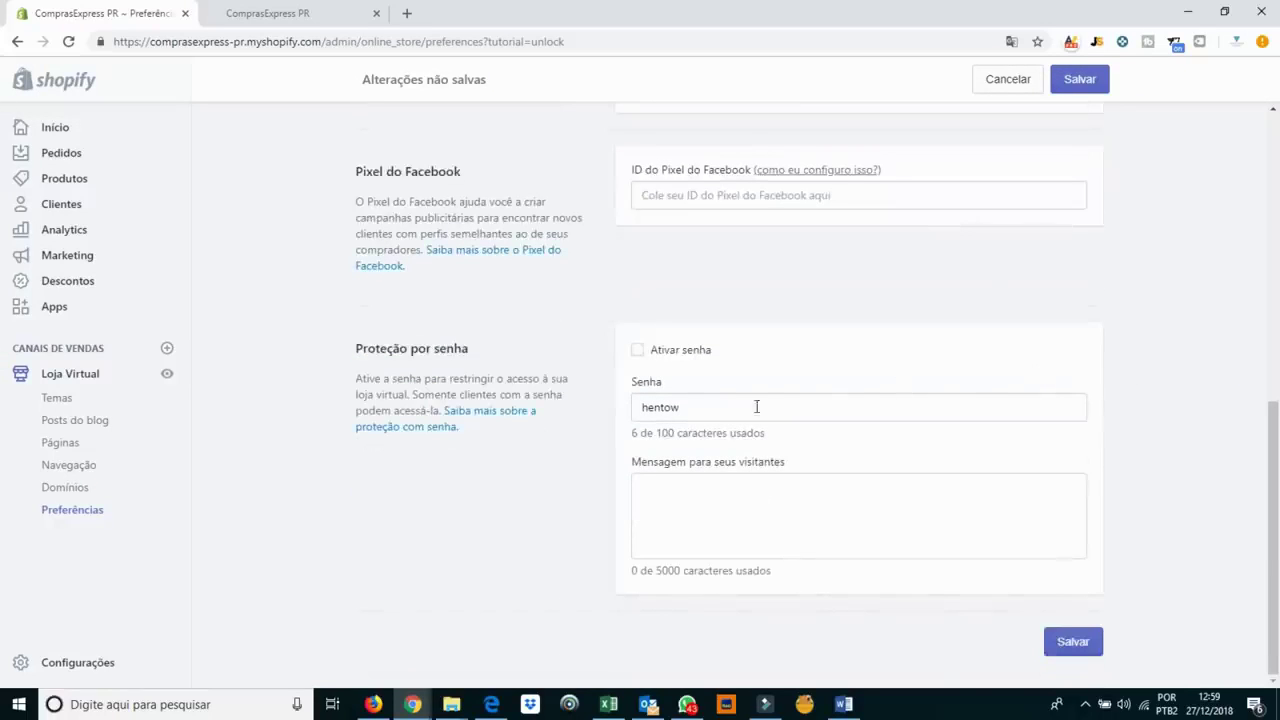
click(1103, 78)
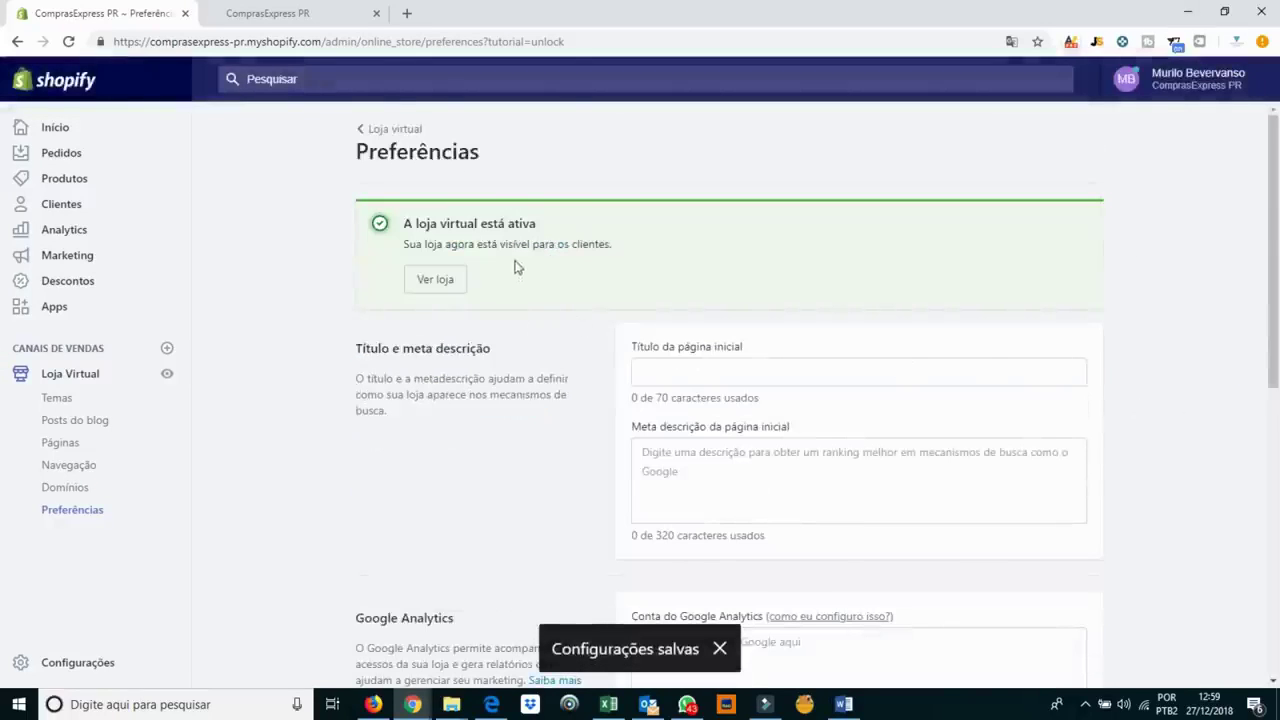
View the live ComprasExpress PR storefront and close the extra storefront tab.
click(450, 281)
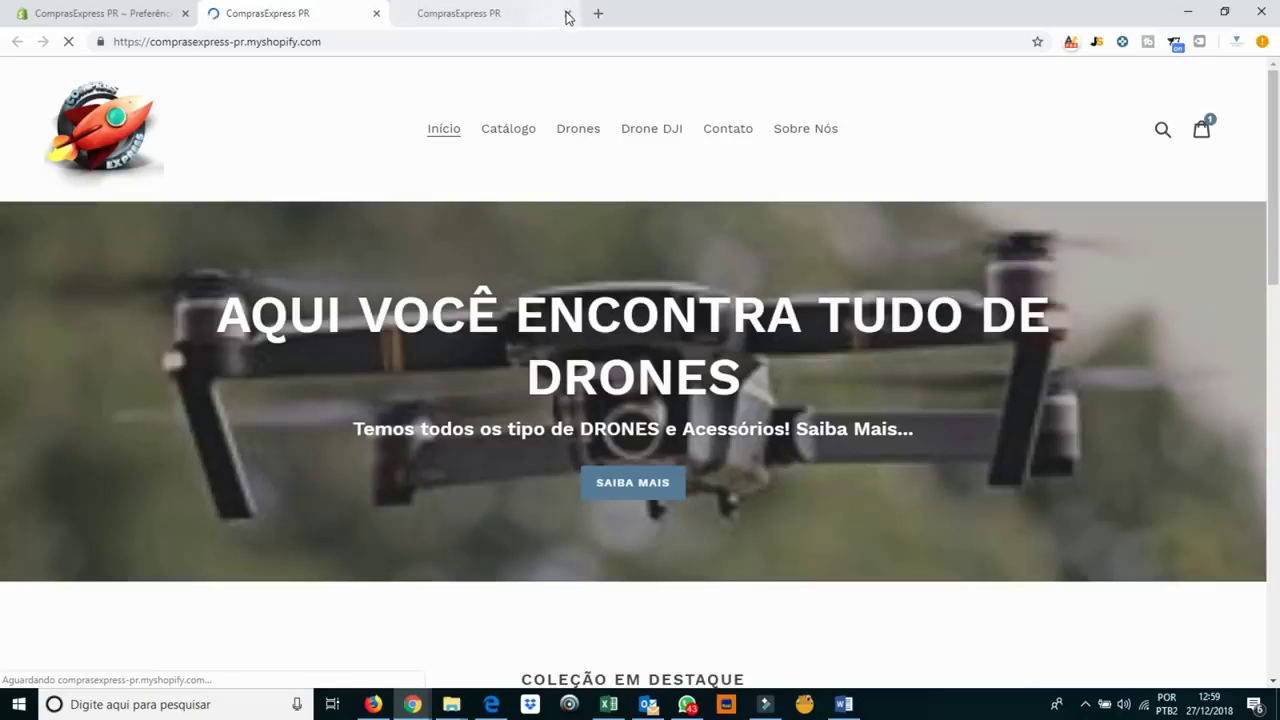
click(567, 13)
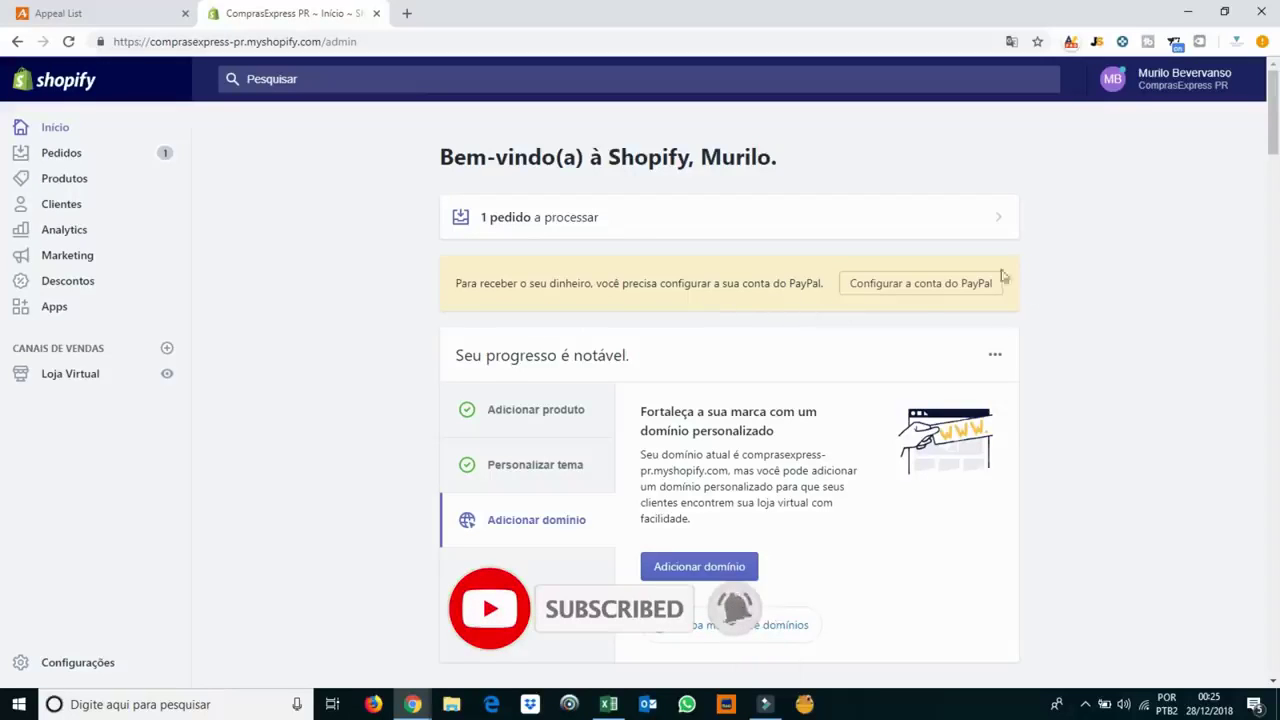
Set up the store's PayPal account by logging in with the account password and granting Shopify the requested permissions.
click(928, 283)
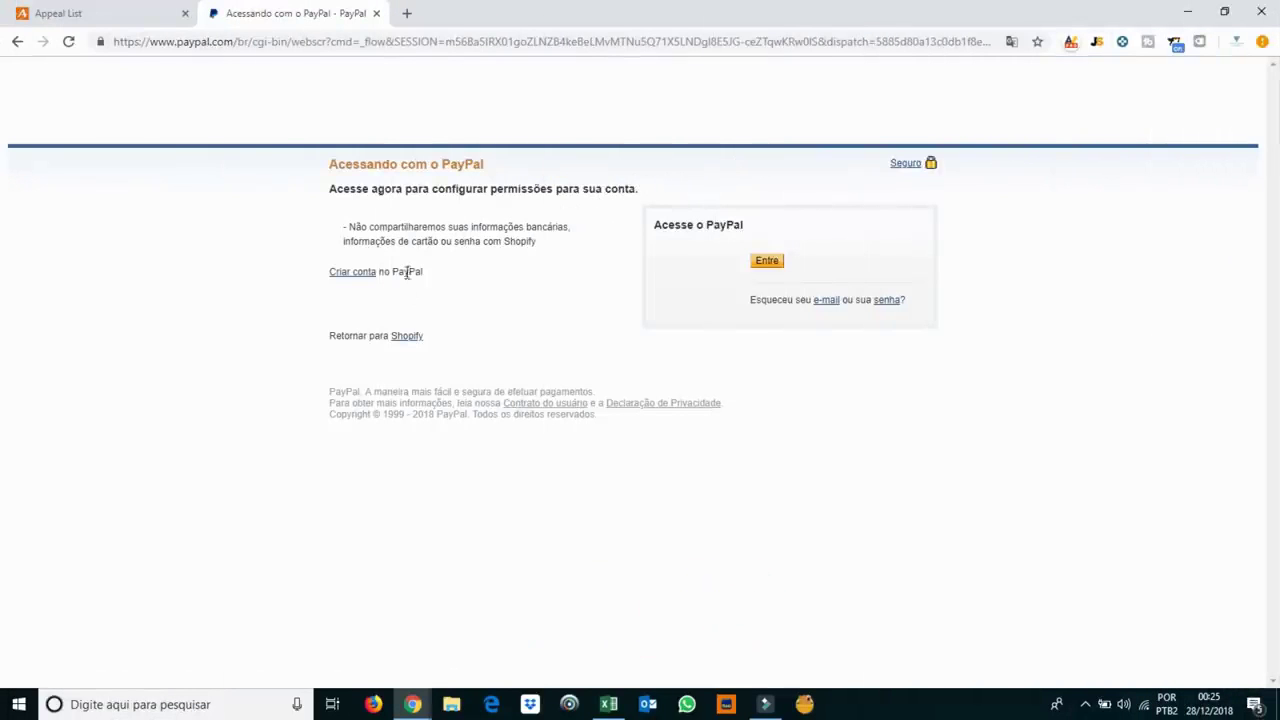
click(767, 262)
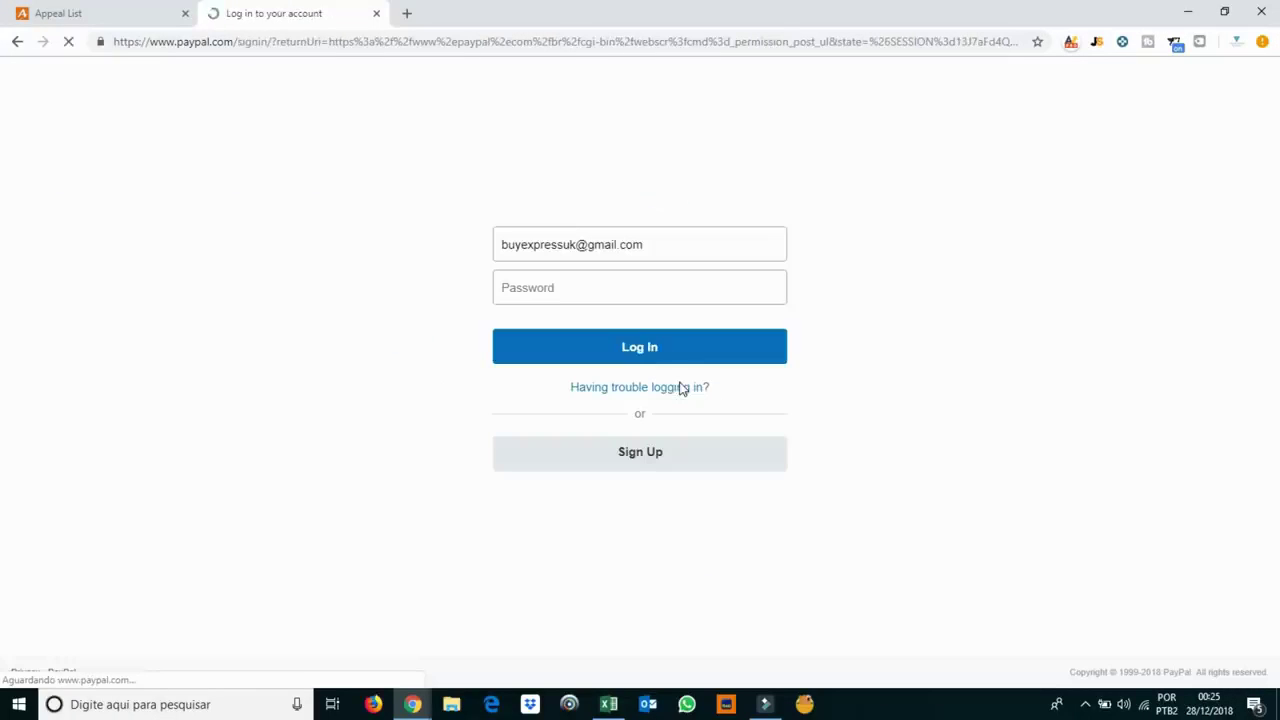
click(603, 280)
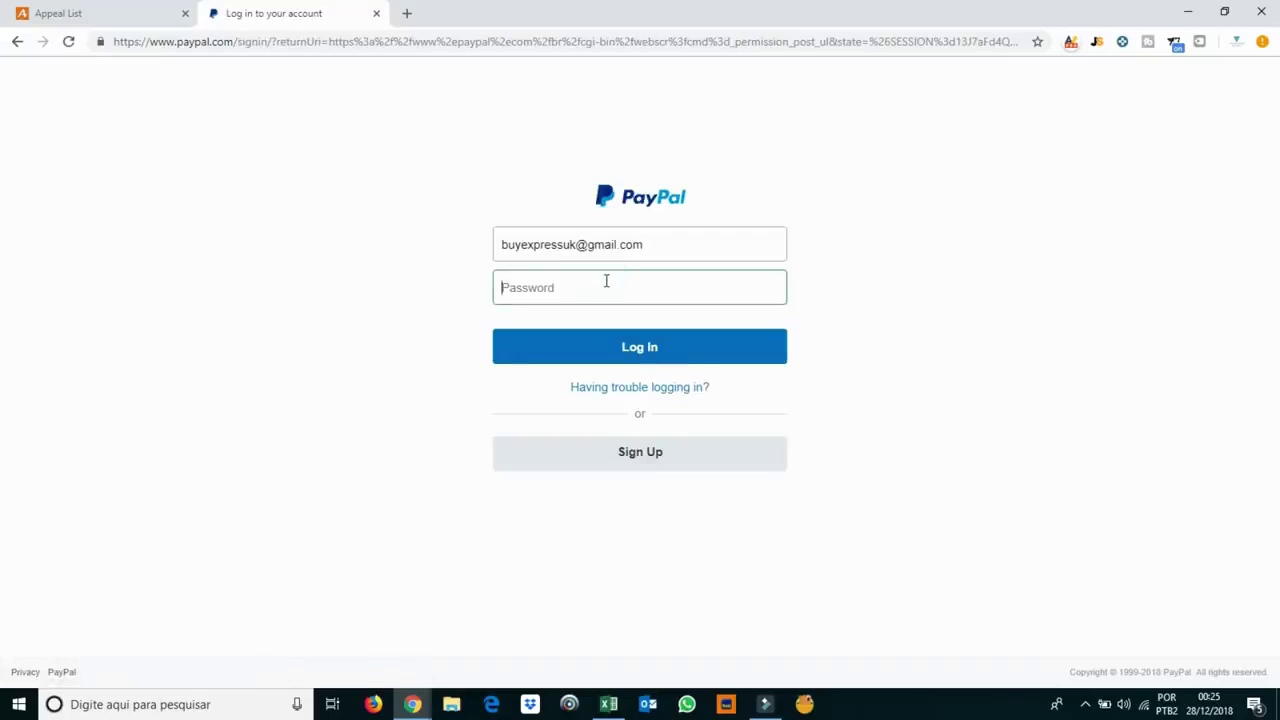
text(••)
key(Return)
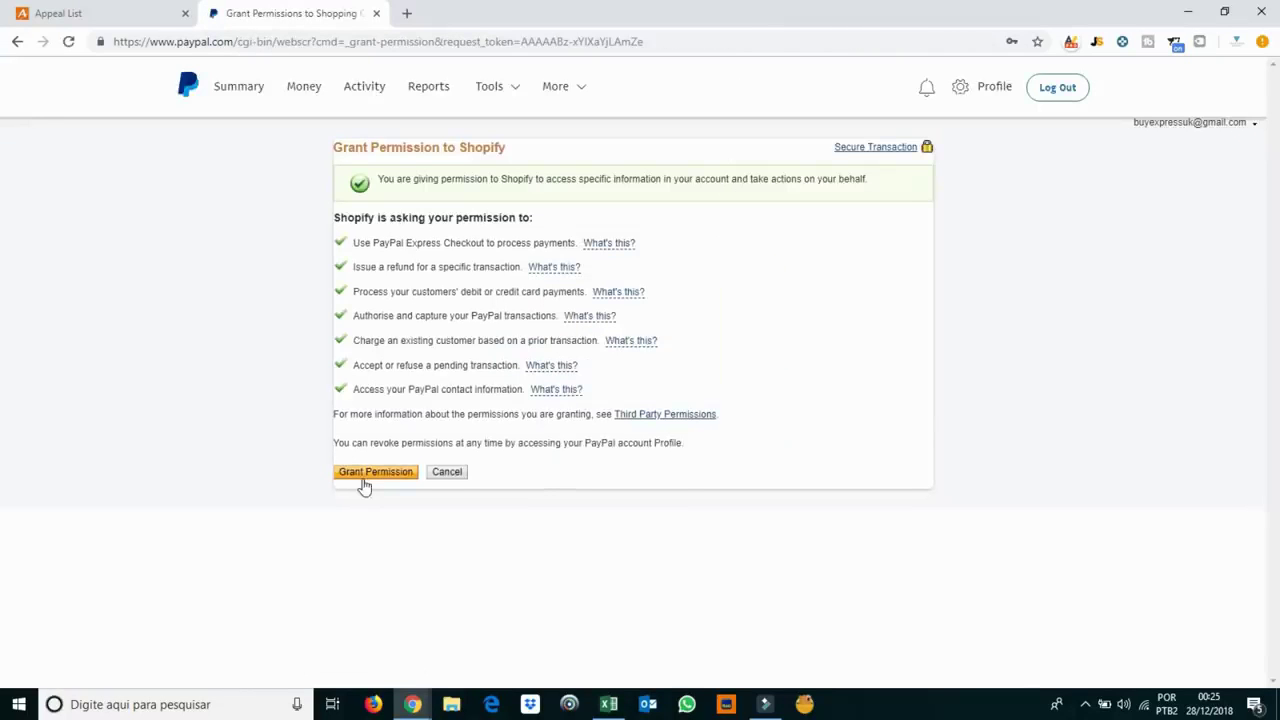
click(375, 475)
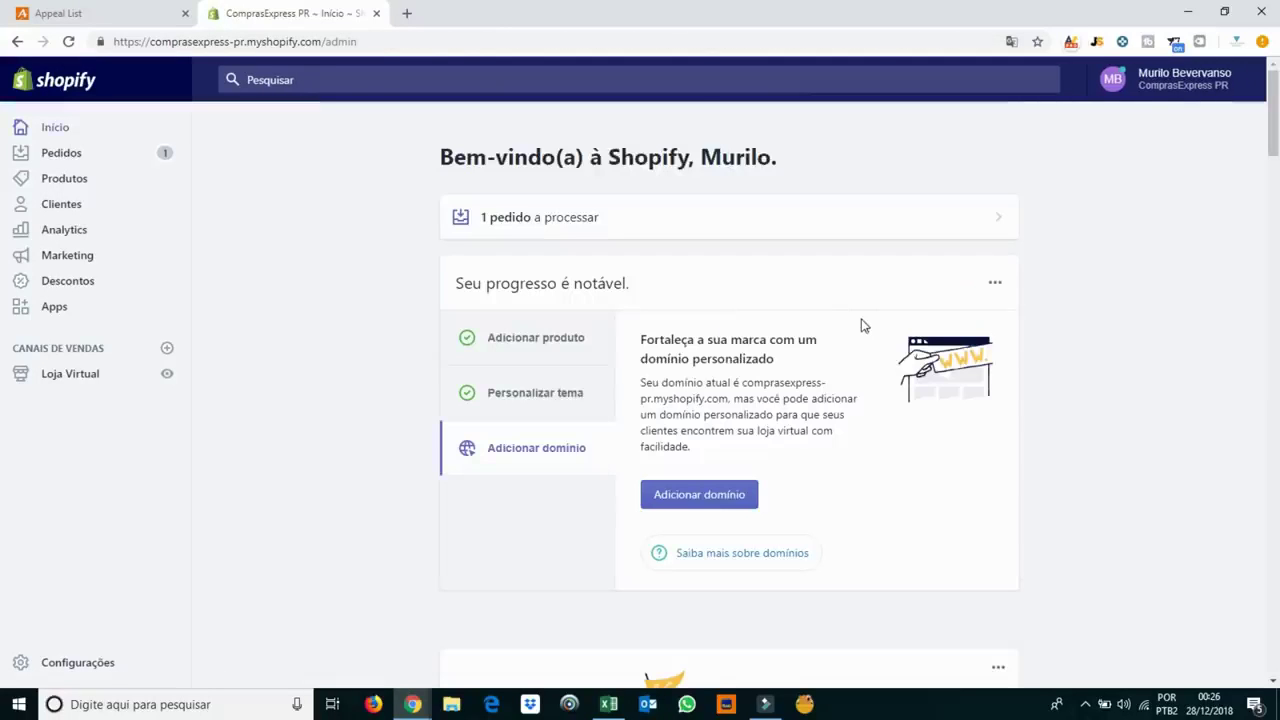
Open the paid, unprocessed order for the motorcycle phone holder and review its payment, shipping and timeline details.
click(563, 221)
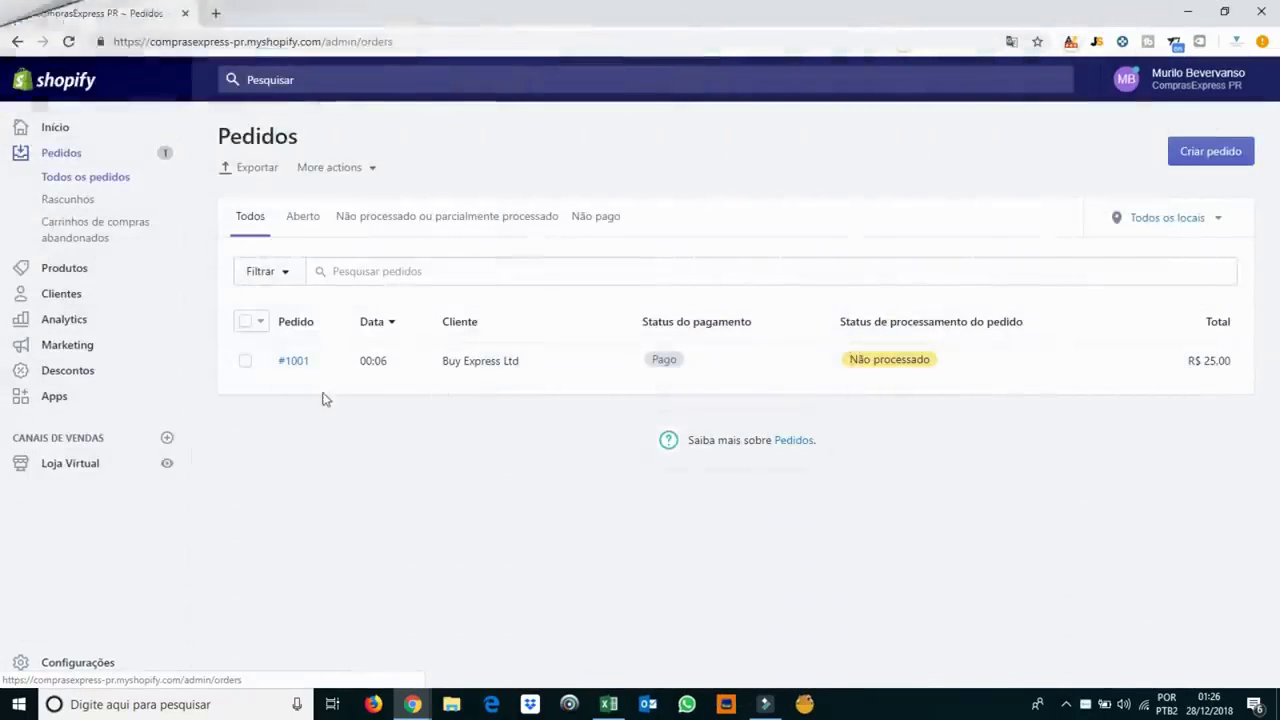
click(295, 361)
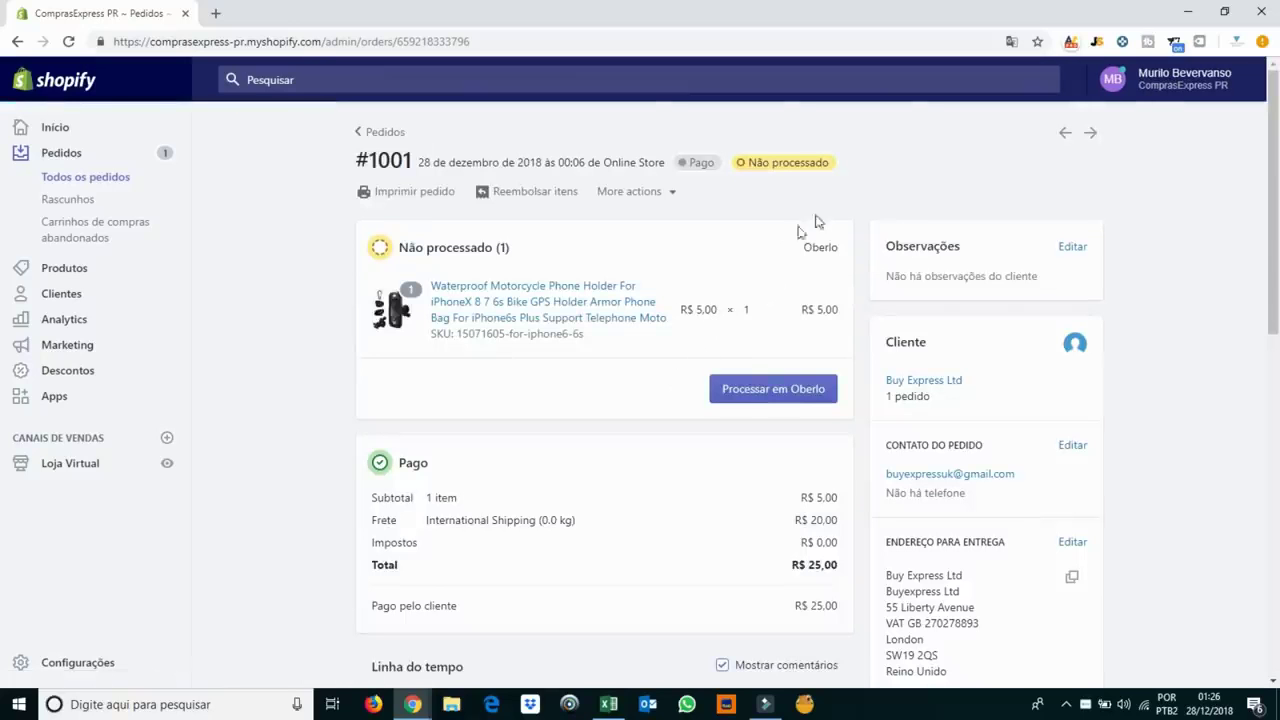
scroll(710, 346, down, 5)
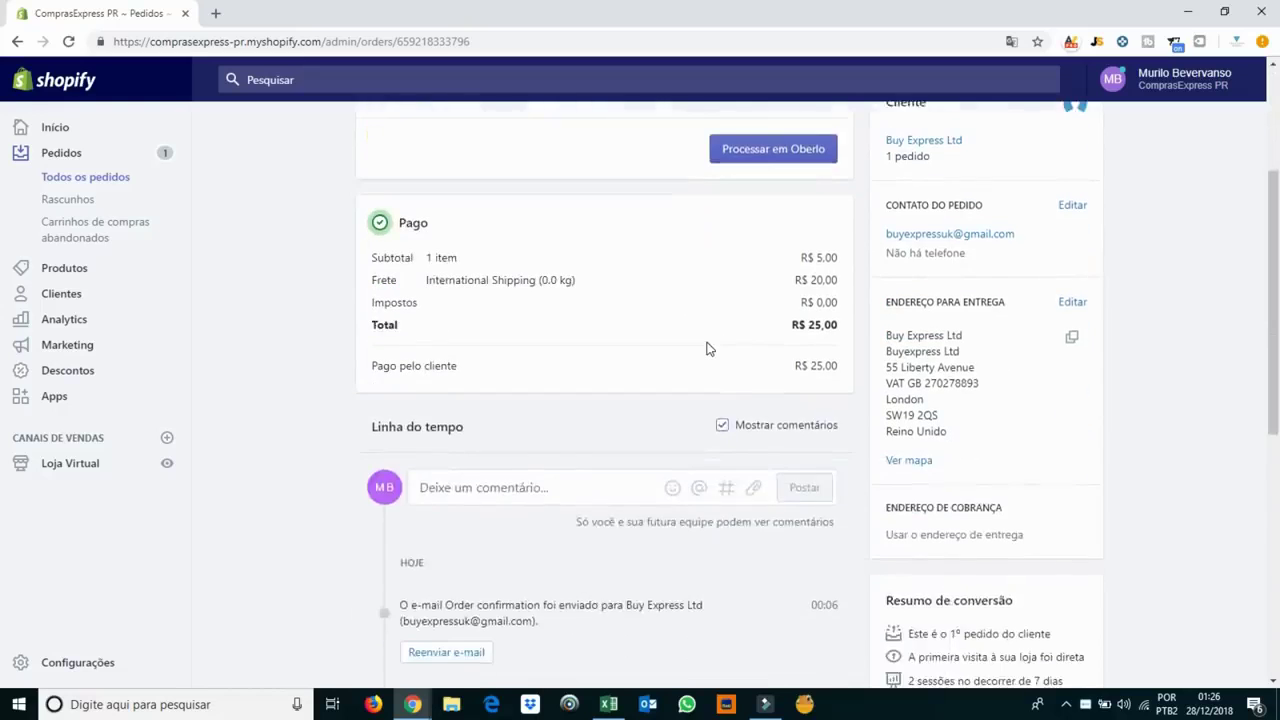
Process the unfulfilled motorcycle phone holder order in Oberlo and start ordering the product from its AliExpress supplier.
scroll(876, 551, up, 5)
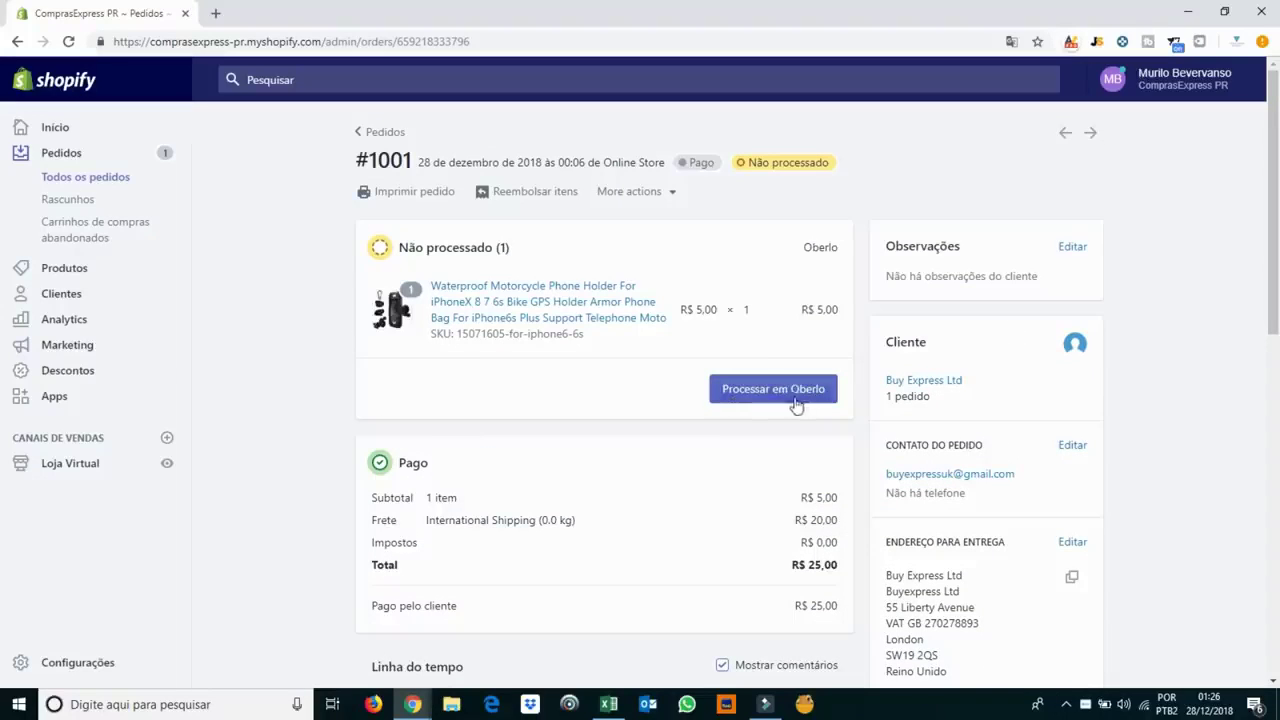
double_click(702, 163)
click(788, 390)
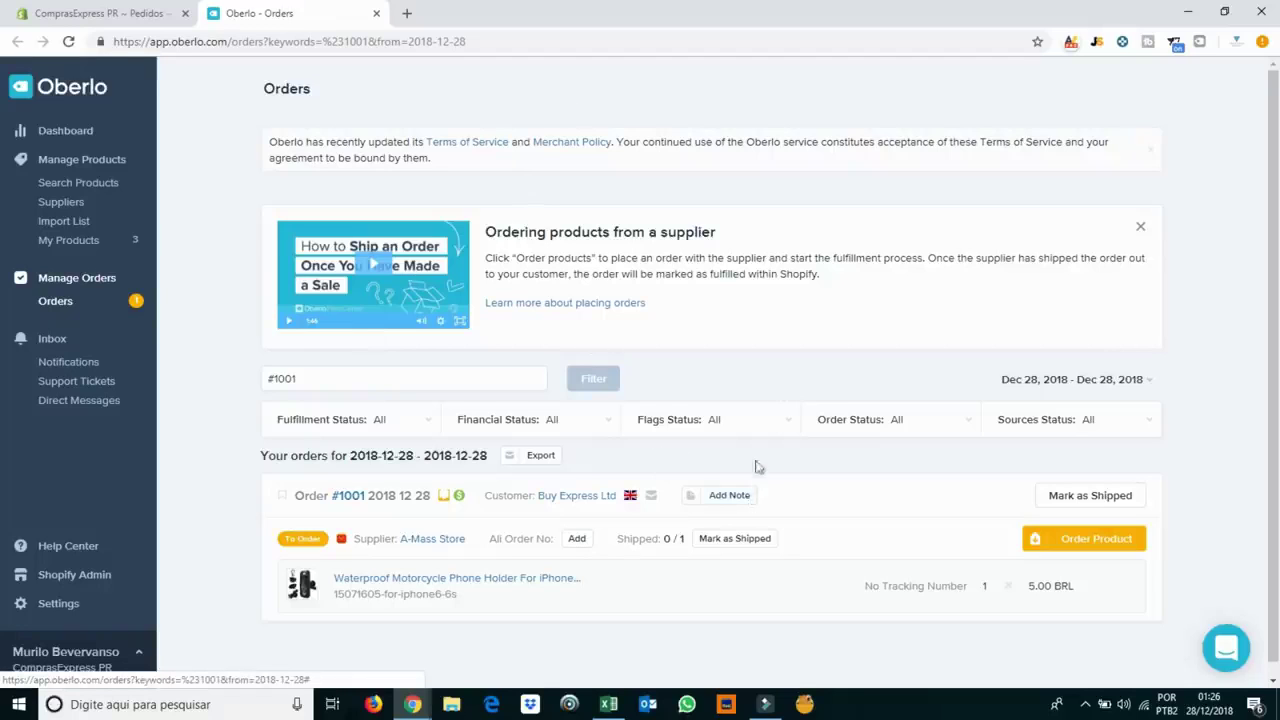
click(1111, 546)
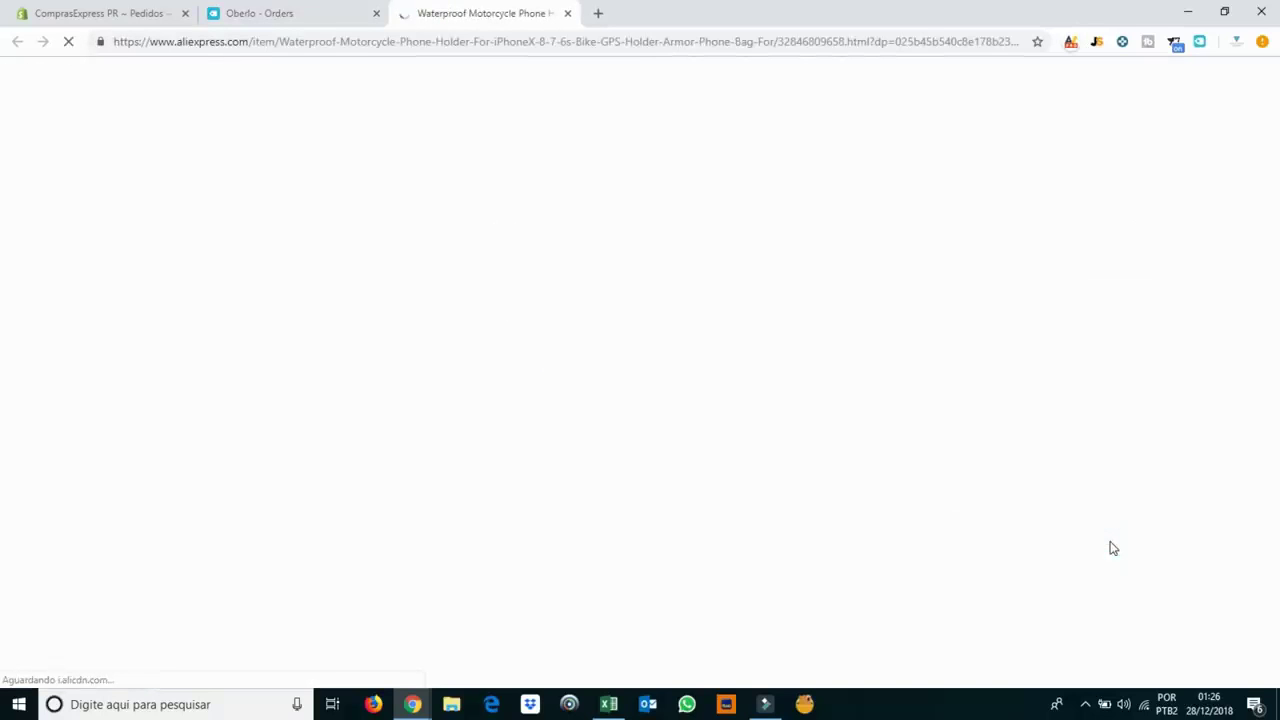
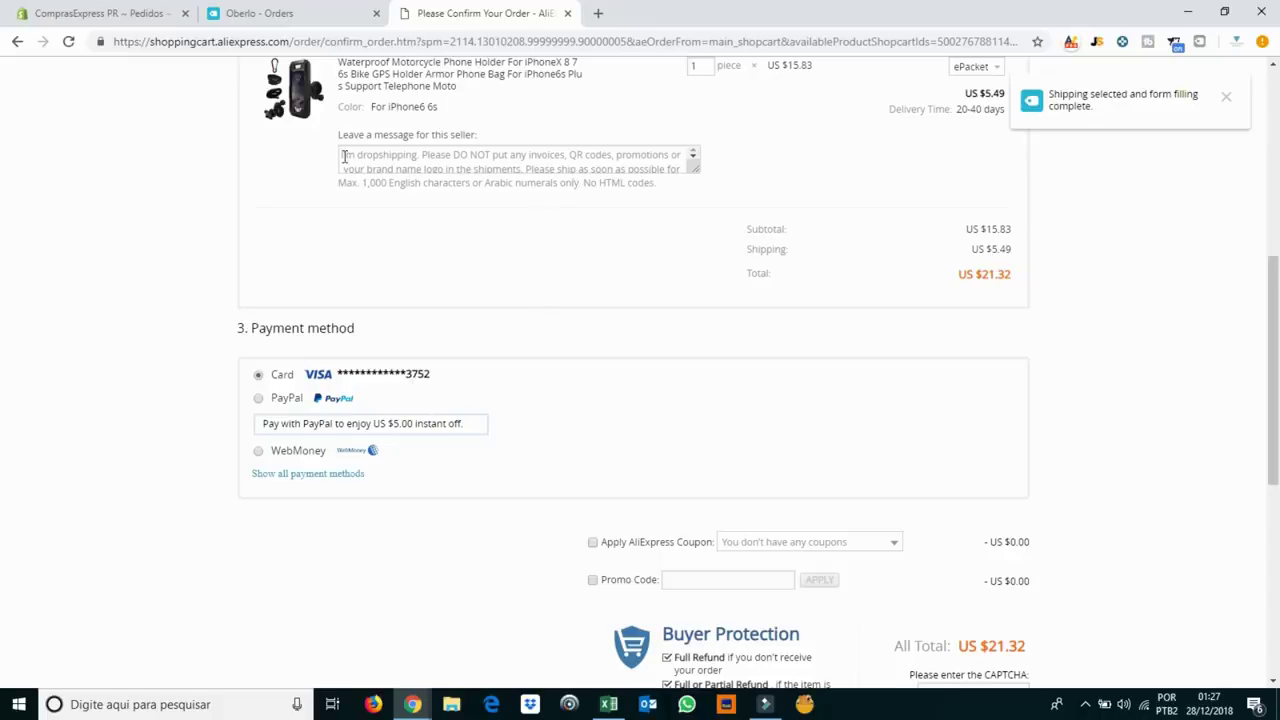
Review the AliExpress checkout's dropshipping message to the seller, item and shipping details, and payment confirmation section, and return to the Oberlo orders.
drag(344, 157, 548, 156)
scroll(563, 238, up, 2)
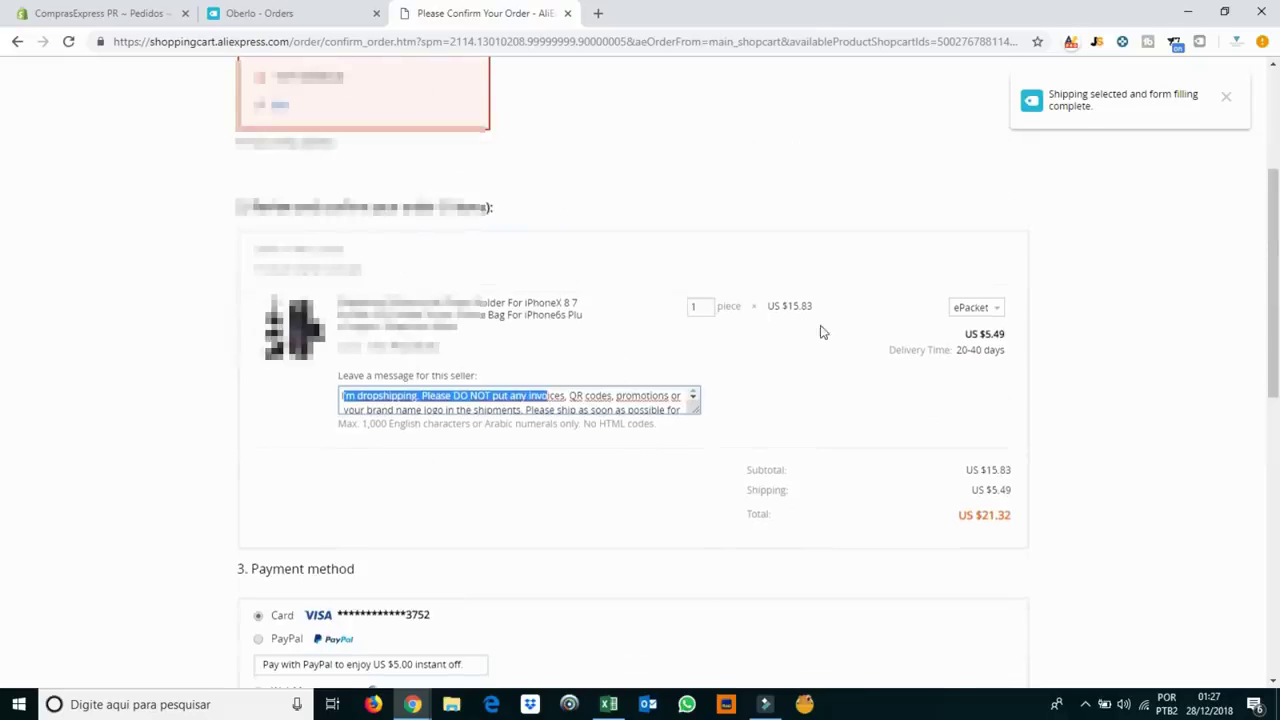
scroll(823, 331, up, 2)
scroll(867, 197, down, 10)
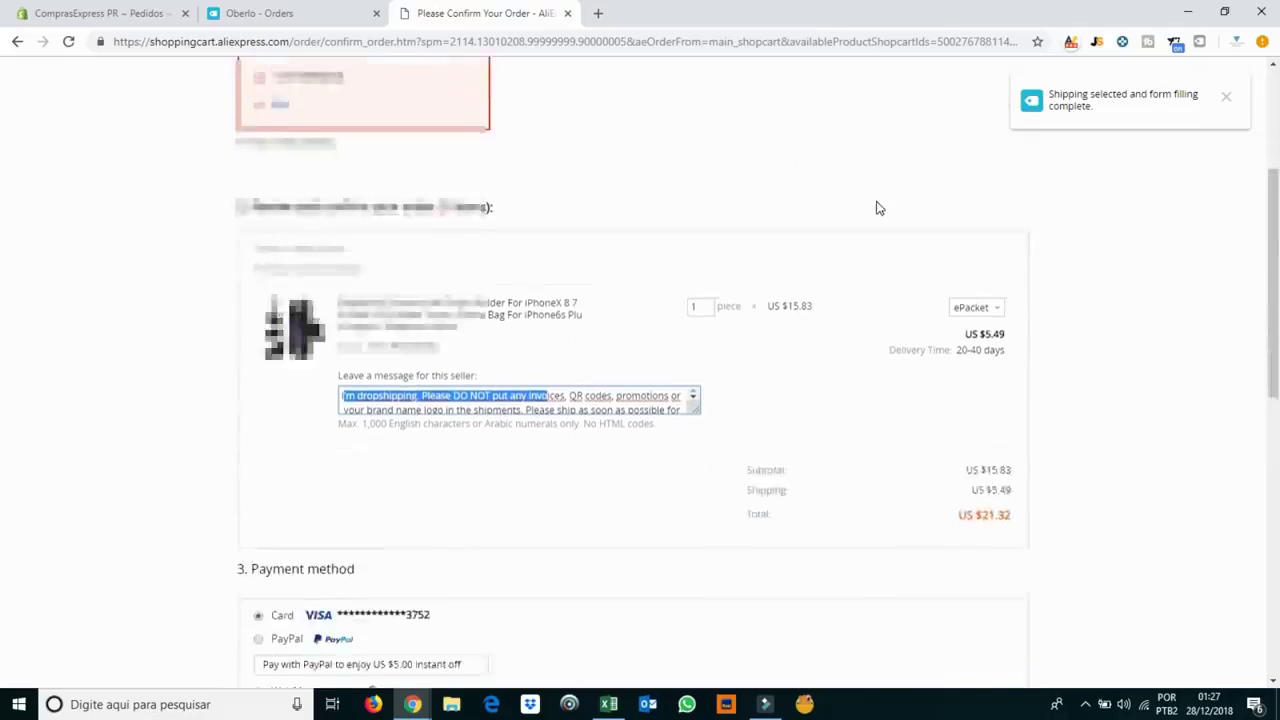
scroll(1074, 306, up, 1)
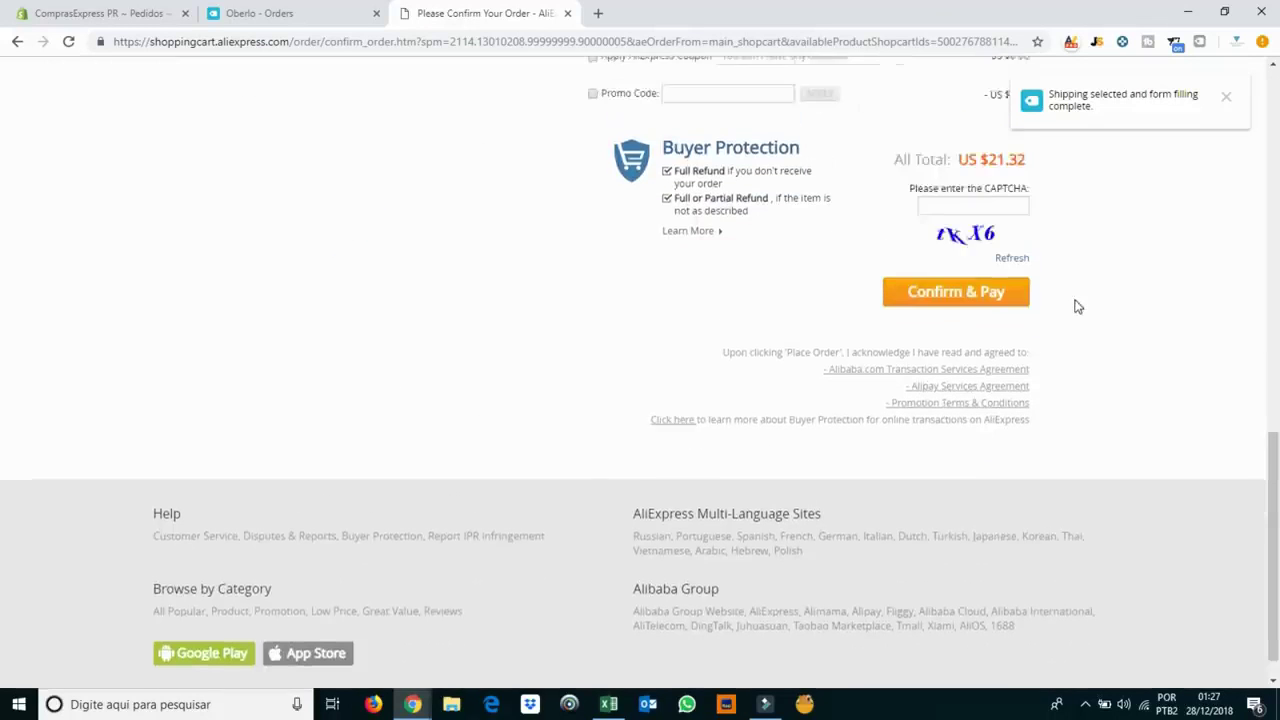
scroll(1023, 318, up, 1)
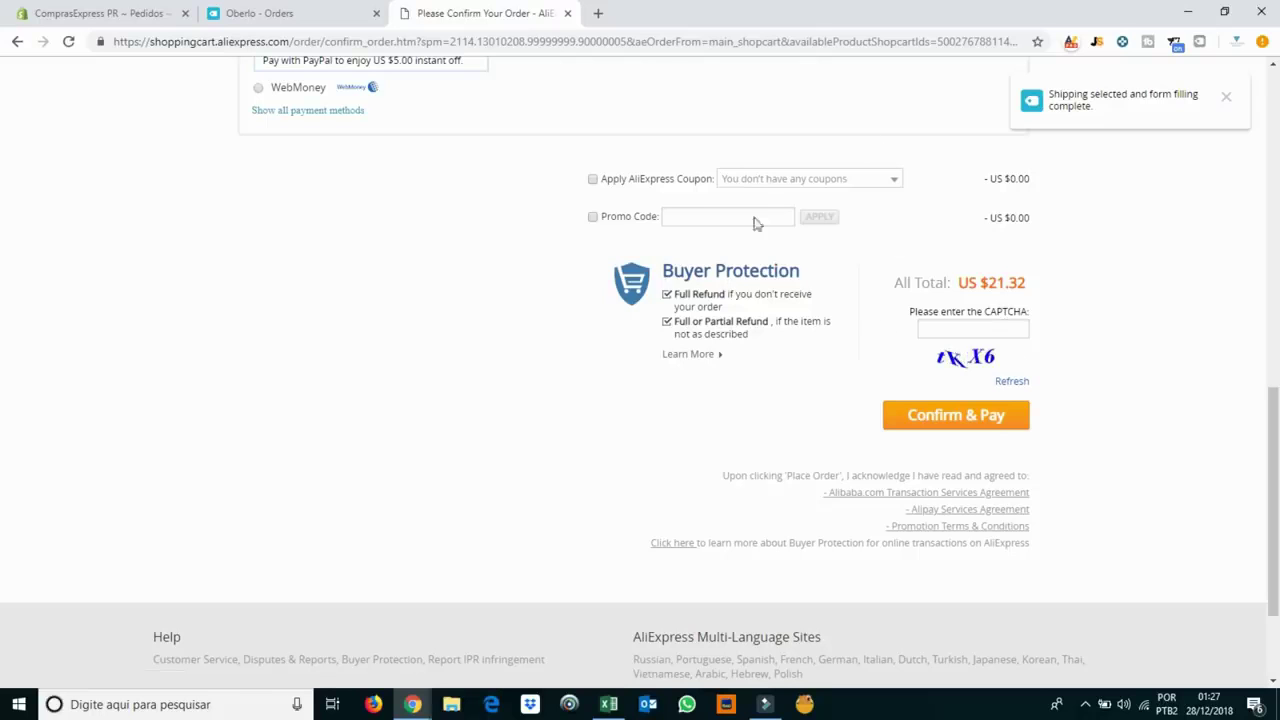
click(280, 10)
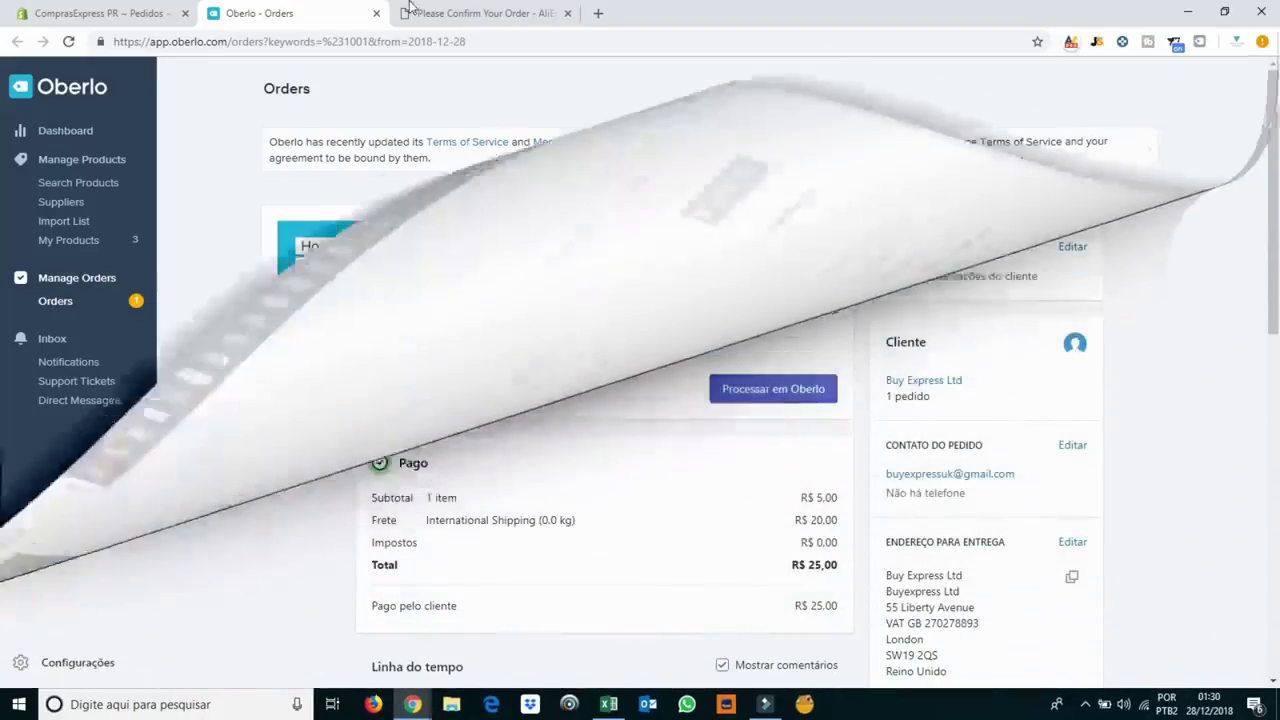
Delete the Rest of world shipping zone from the Shopify store's shipping settings.
scroll(143, 524, down, 5)
scroll(143, 524, down, 3)
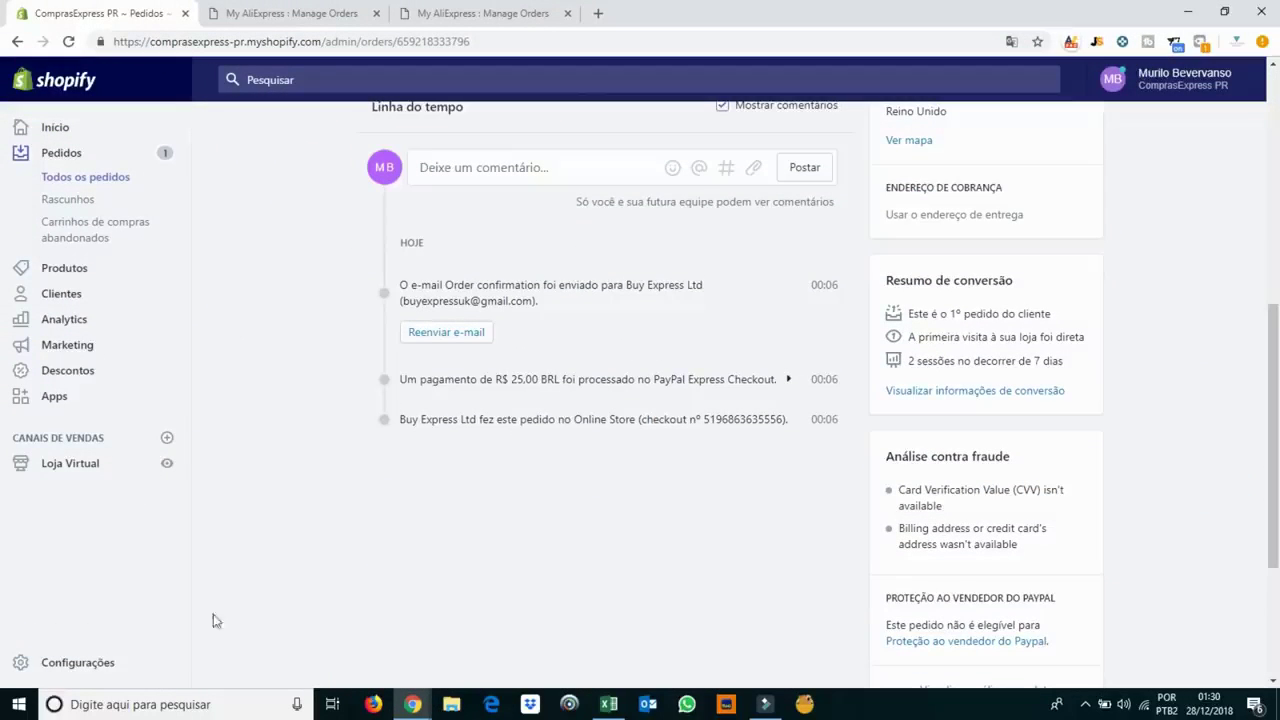
click(94, 663)
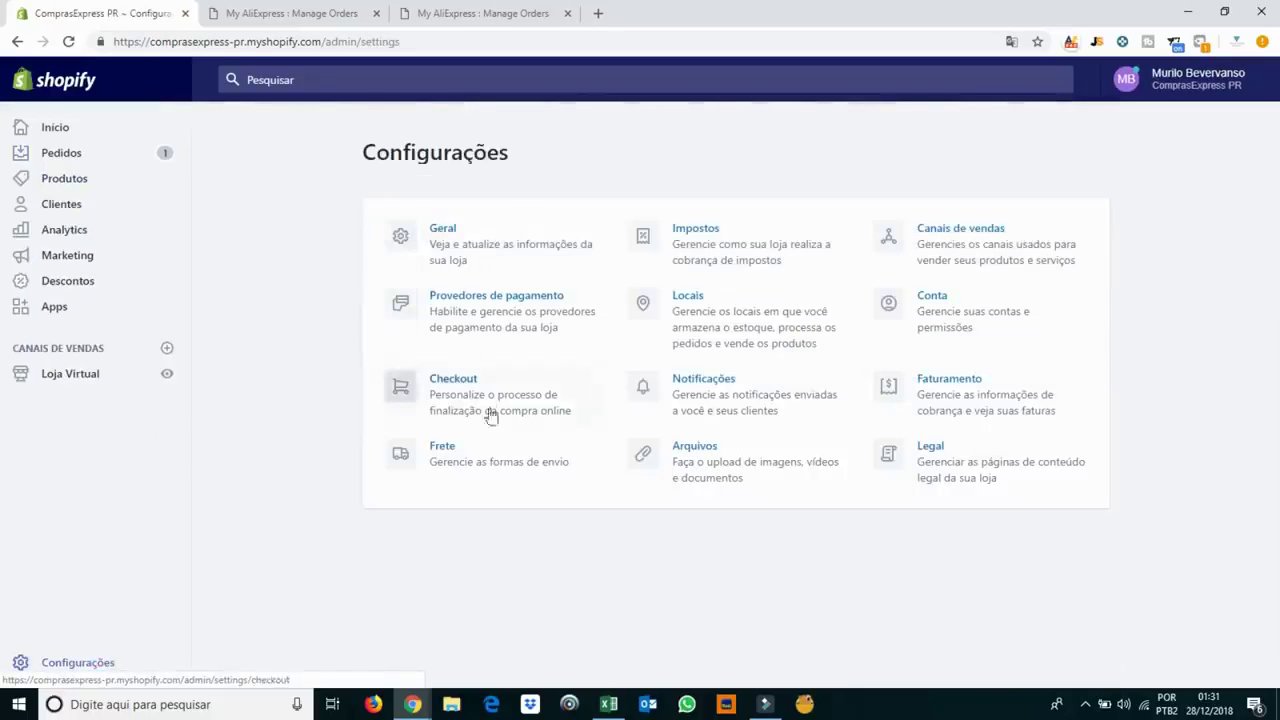
click(447, 451)
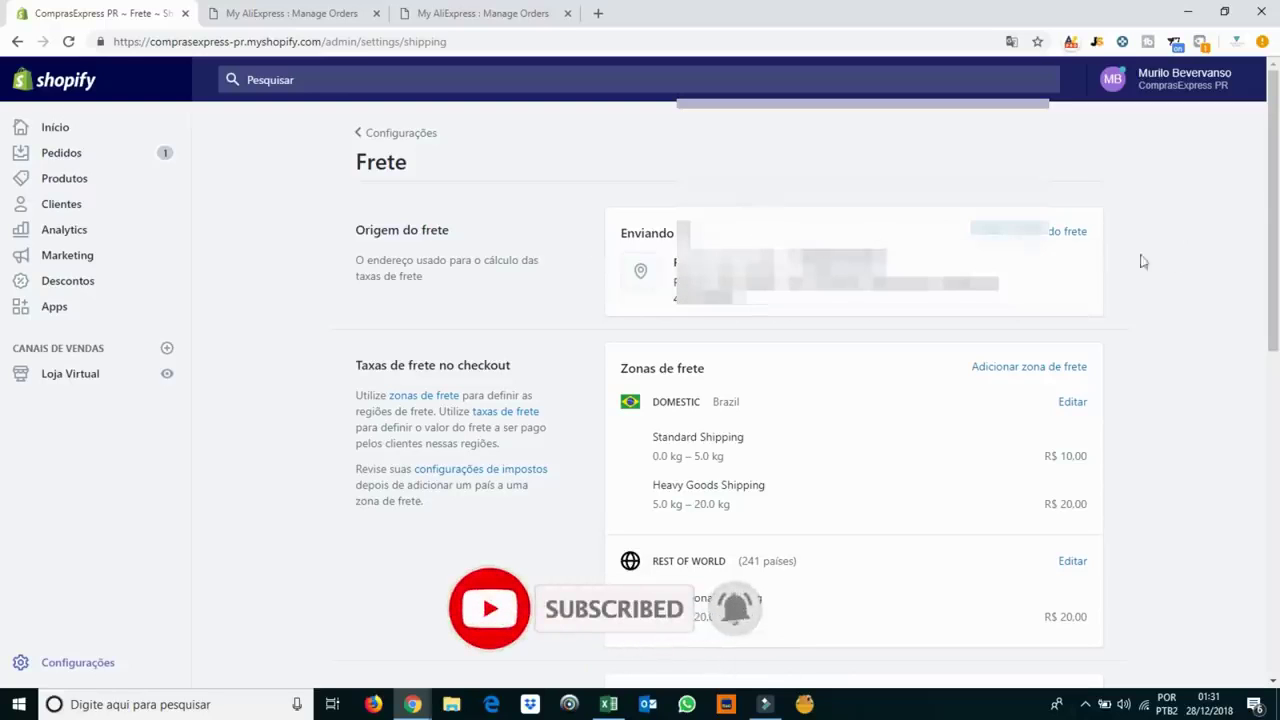
scroll(1170, 253, down, 3)
scroll(951, 249, up, 1)
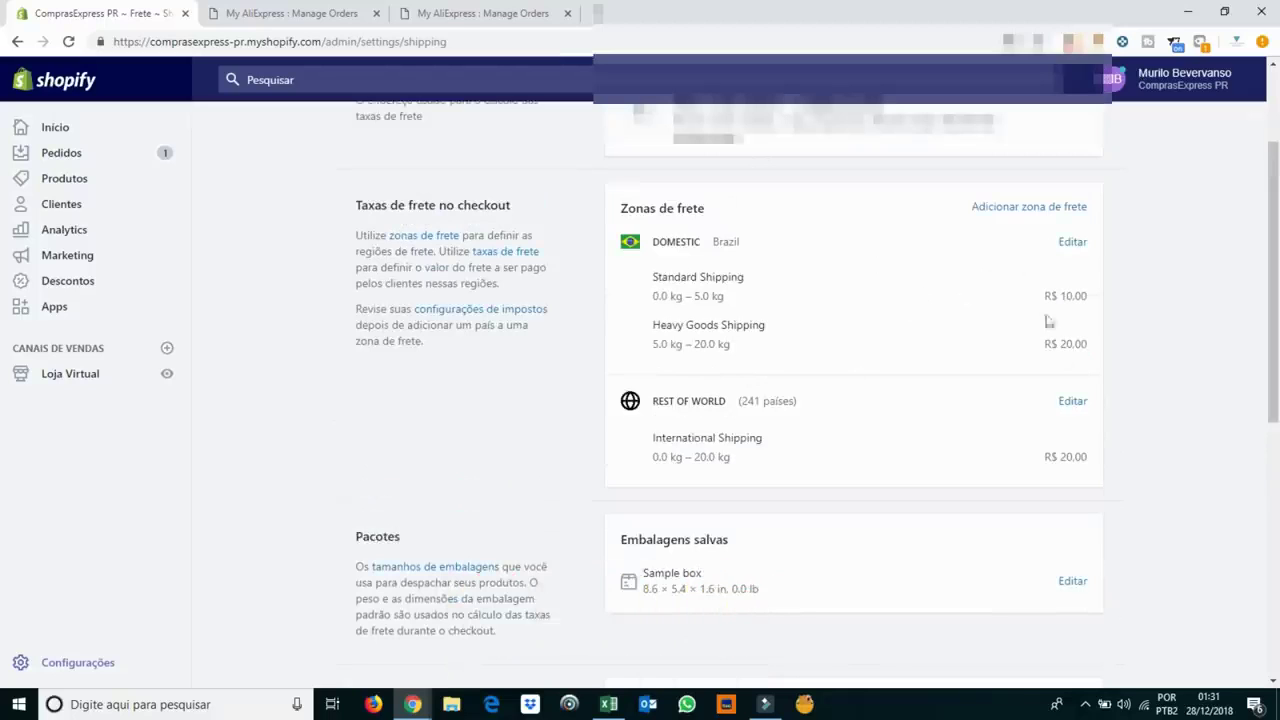
click(1072, 401)
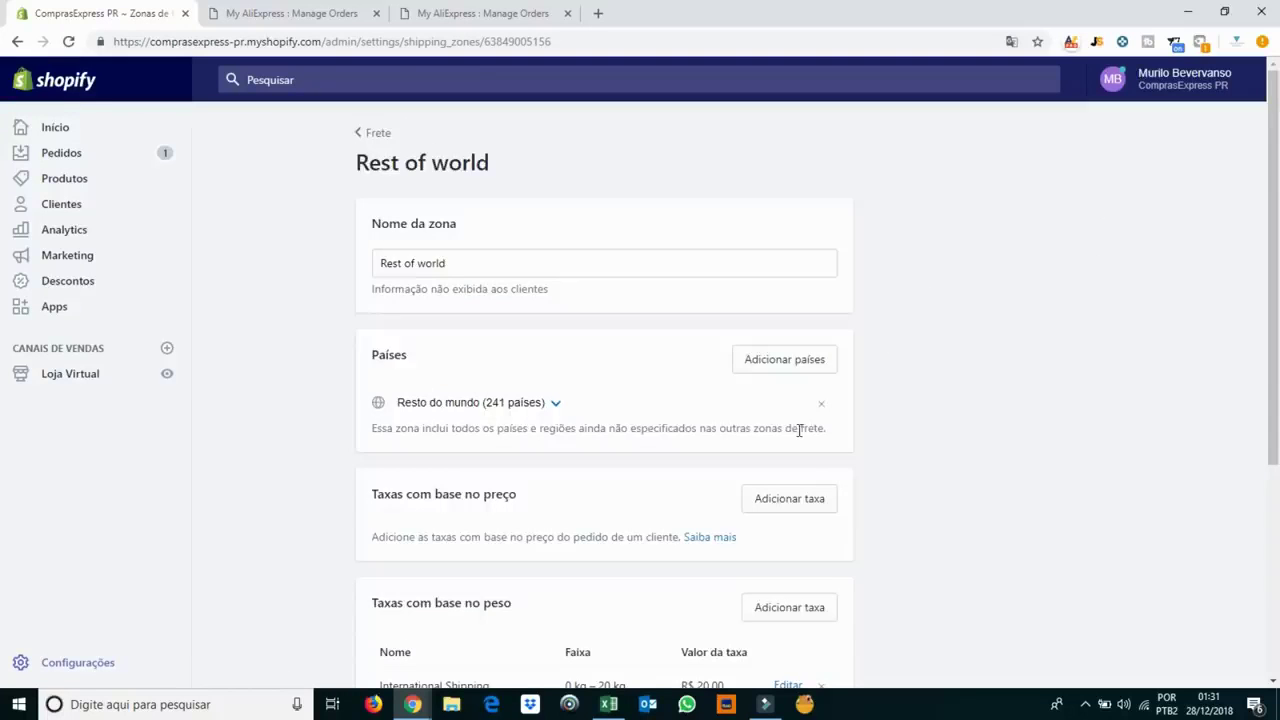
scroll(801, 426, down, 3)
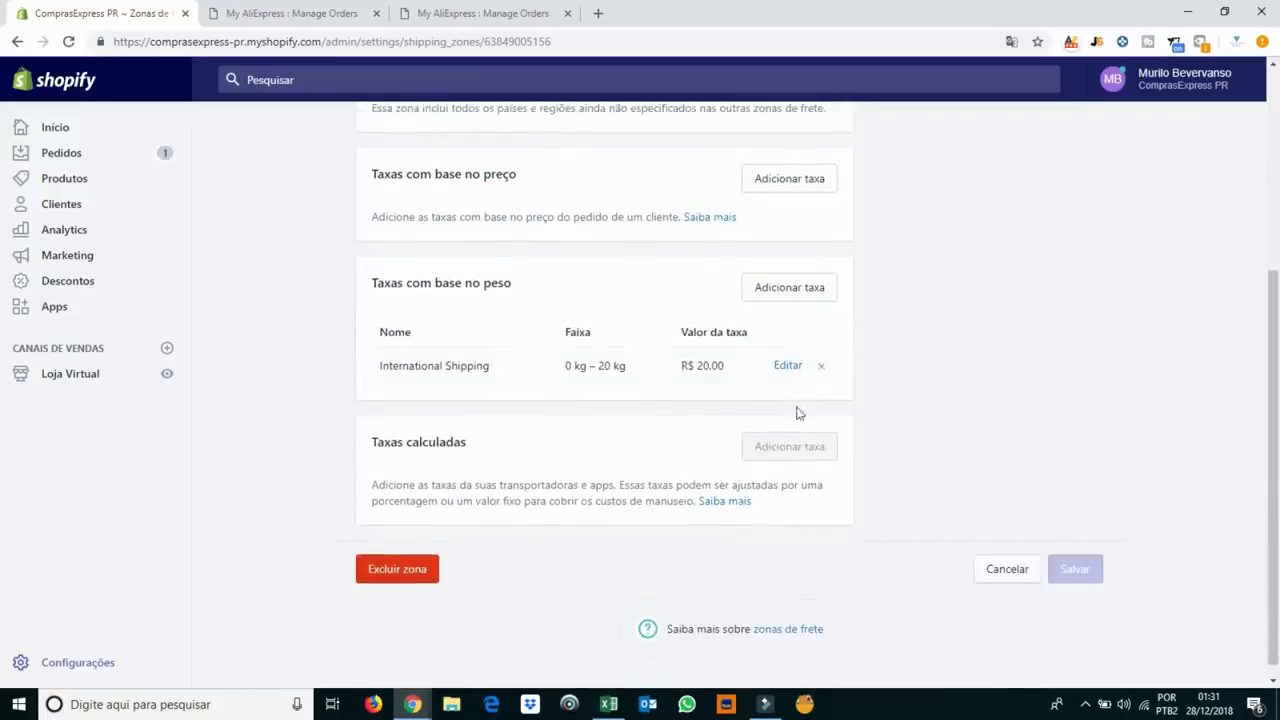
click(381, 578)
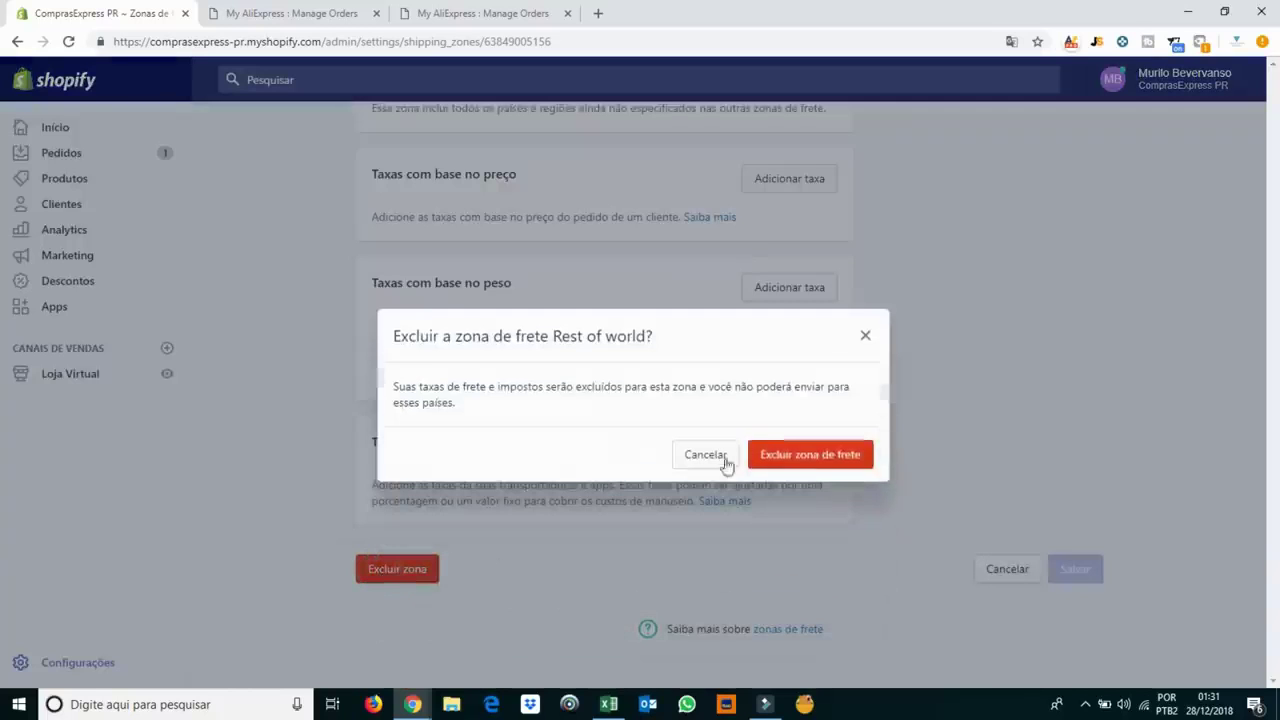
click(826, 456)
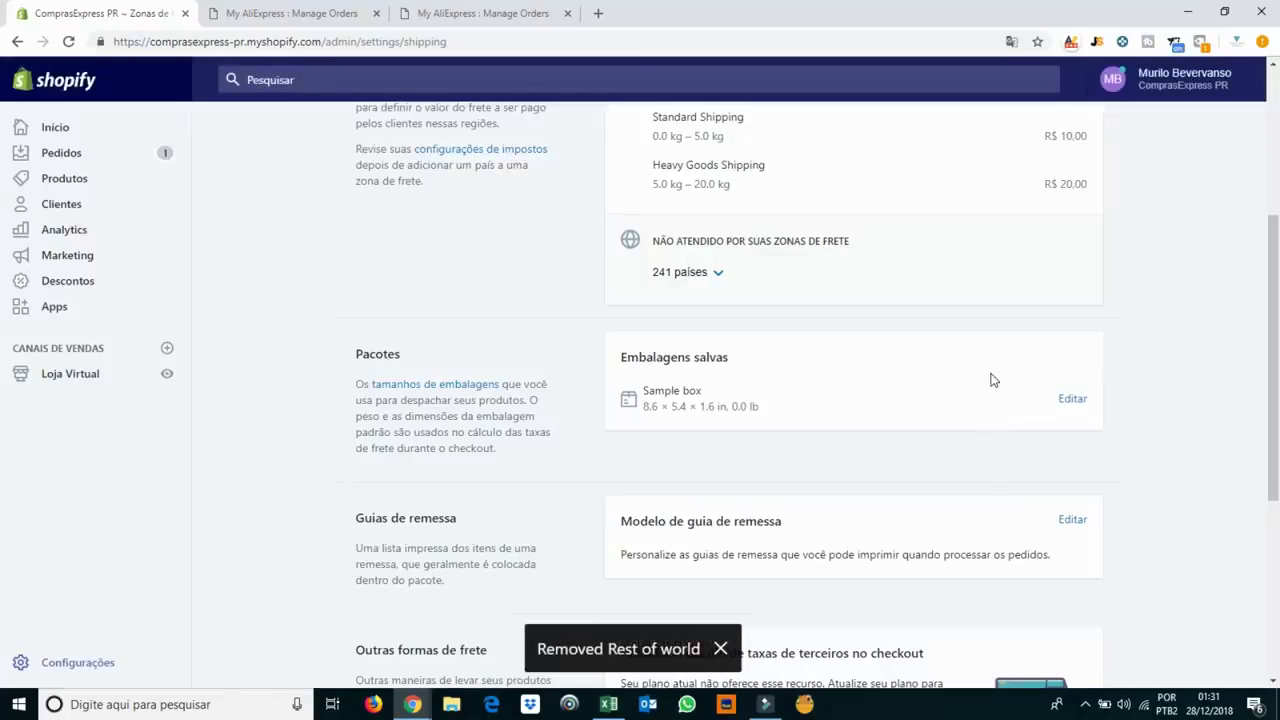
Delete the Domestic shipping zone for Brazil together with its weight-based rates.
scroll(991, 377, up, 2)
click(1072, 242)
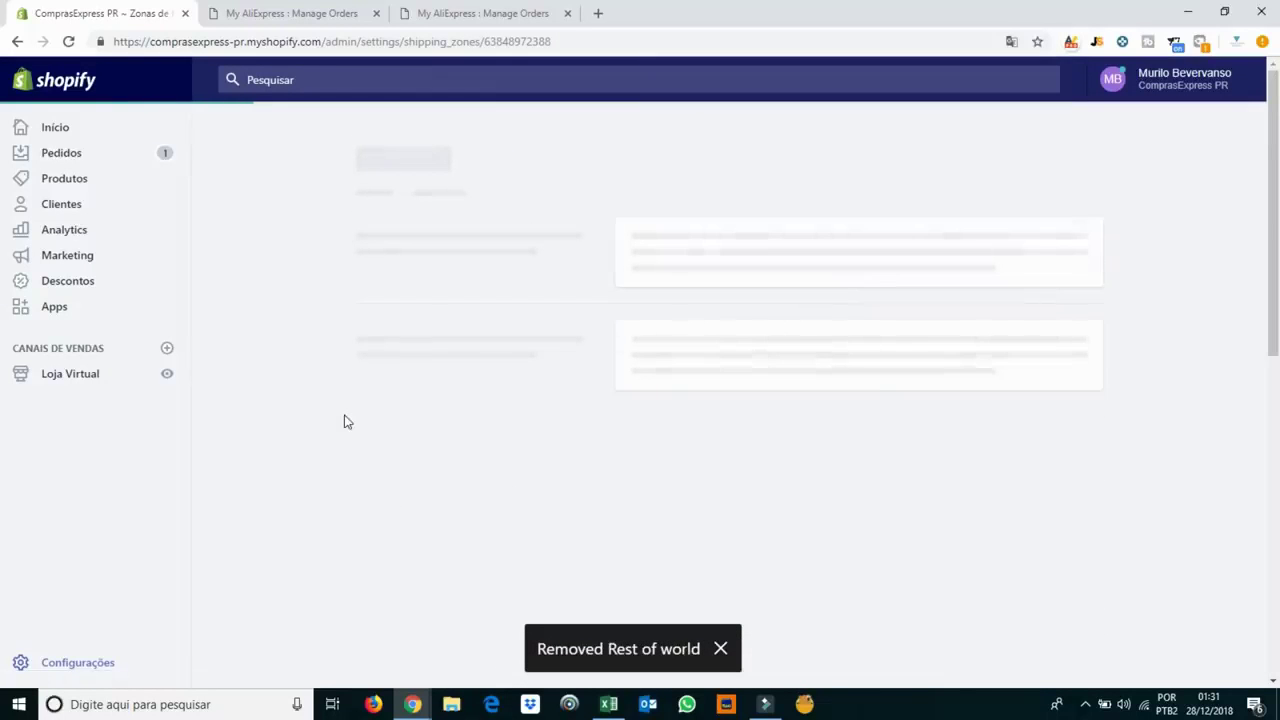
scroll(505, 425, down, 3)
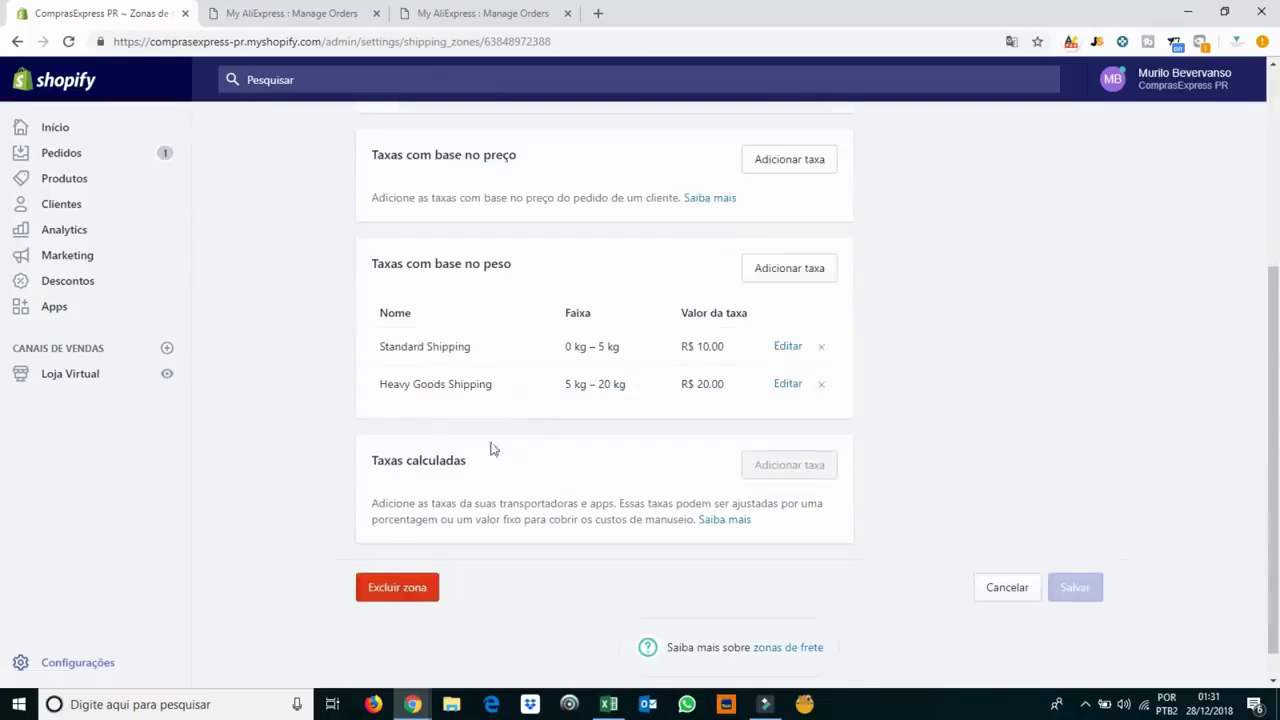
click(399, 599)
click(818, 456)
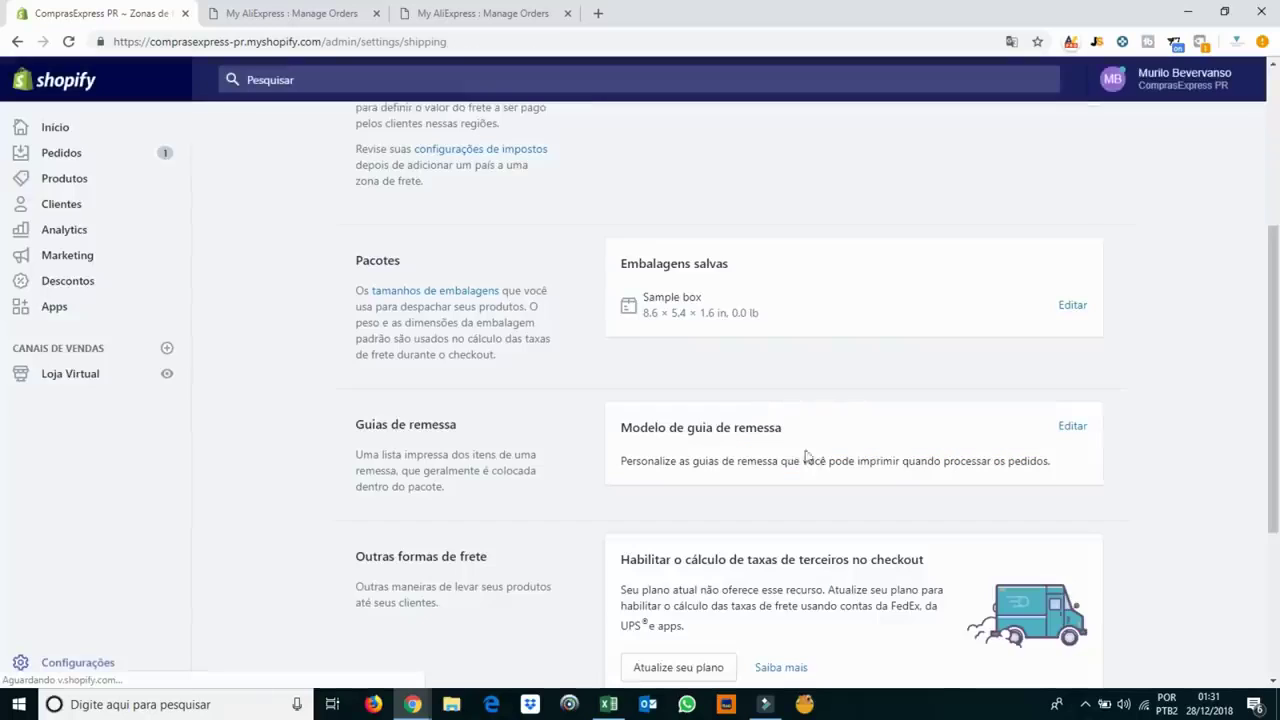
Create a new shipping zone and name it "Frete Grátis".
scroll(896, 360, up, 4)
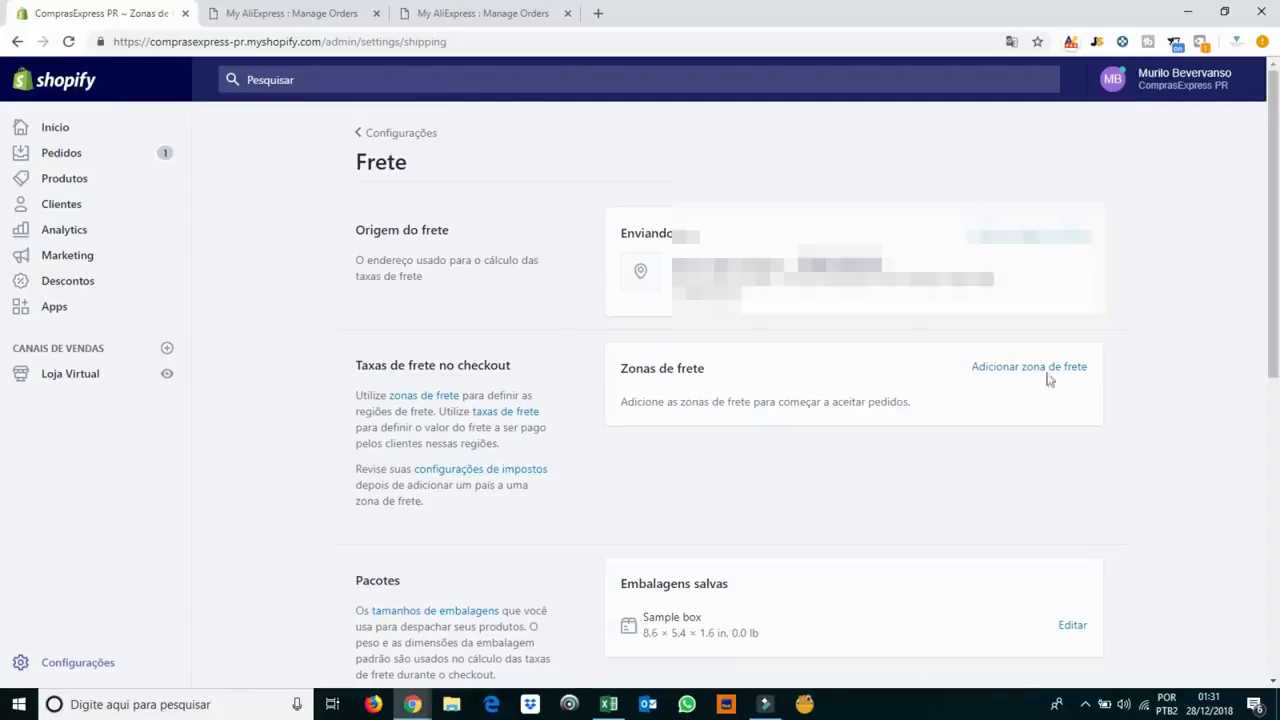
click(1040, 370)
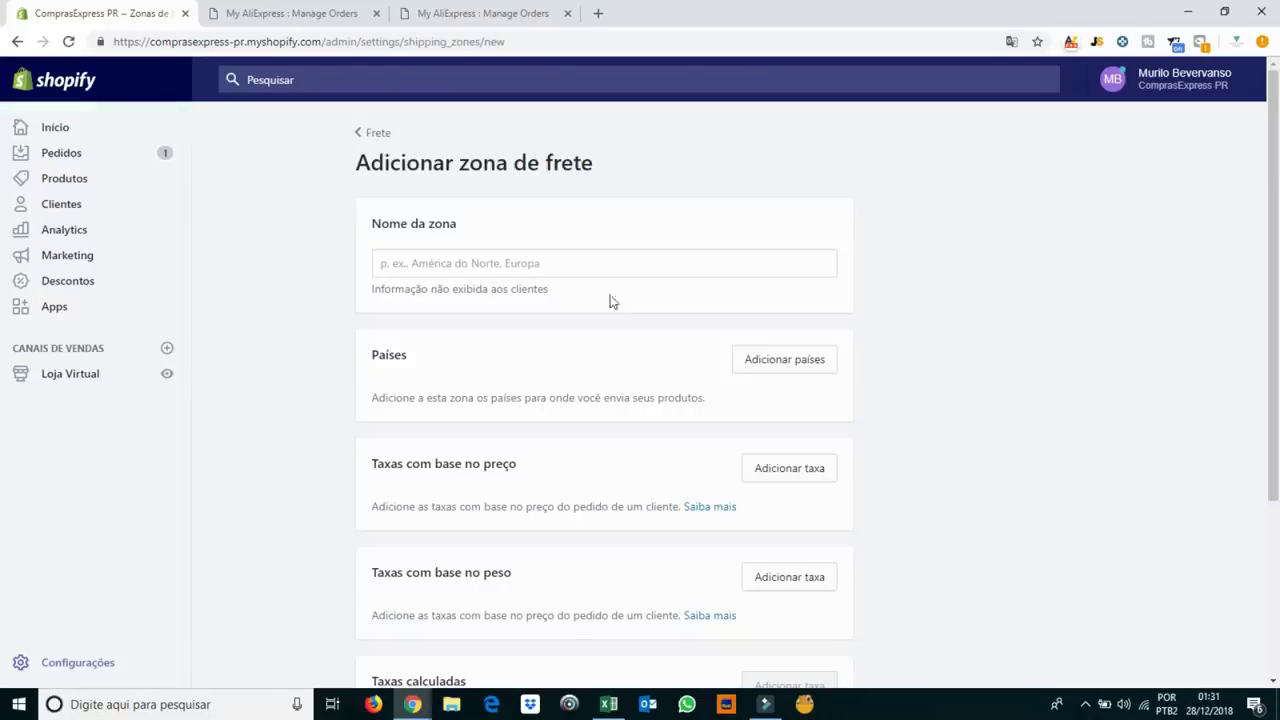
click(550, 257)
text(Frete )
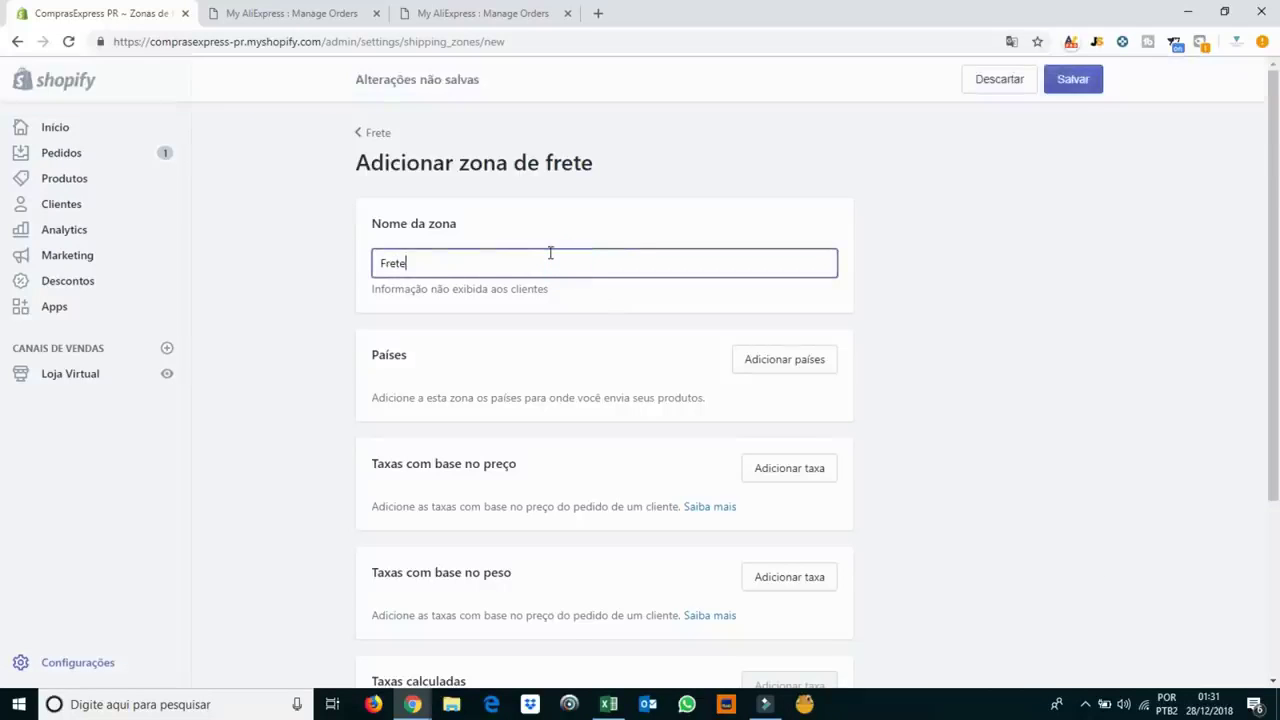
text(Grátis)
Add the United States, United Kingdom and Australia as the countries of the Frete Grátis shipping zone.
click(779, 367)
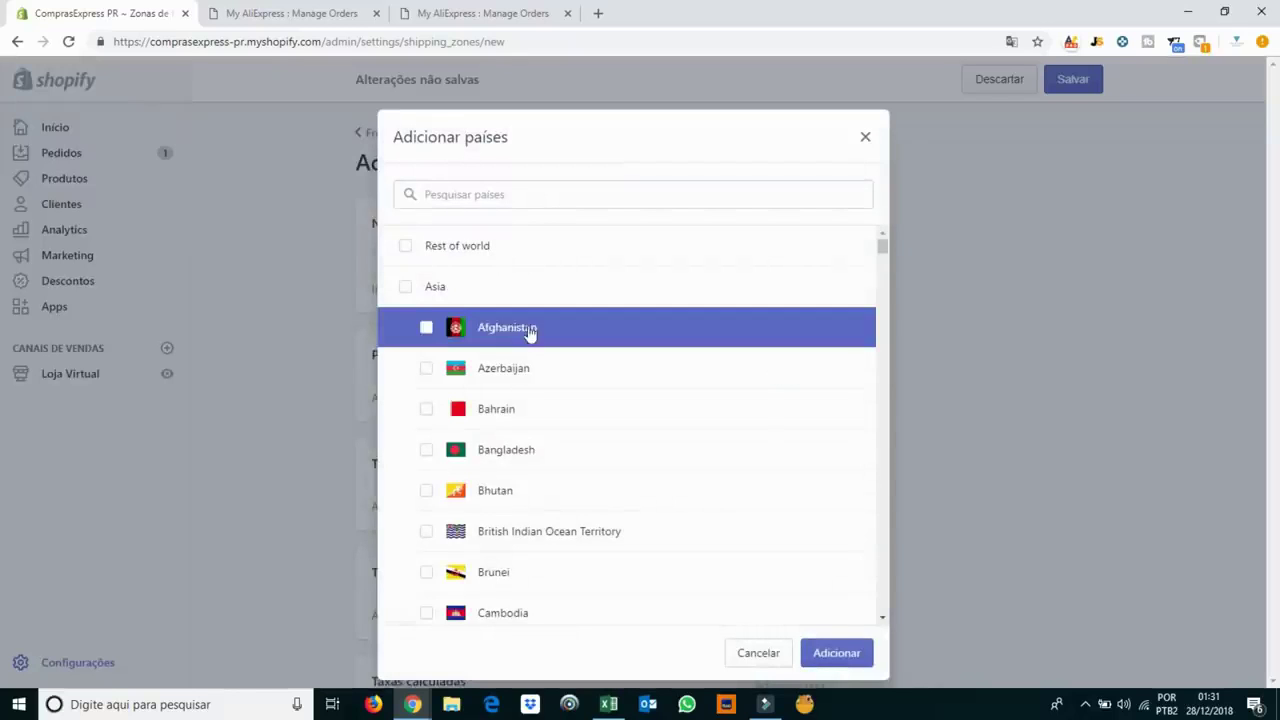
scroll(525, 340, down, 2)
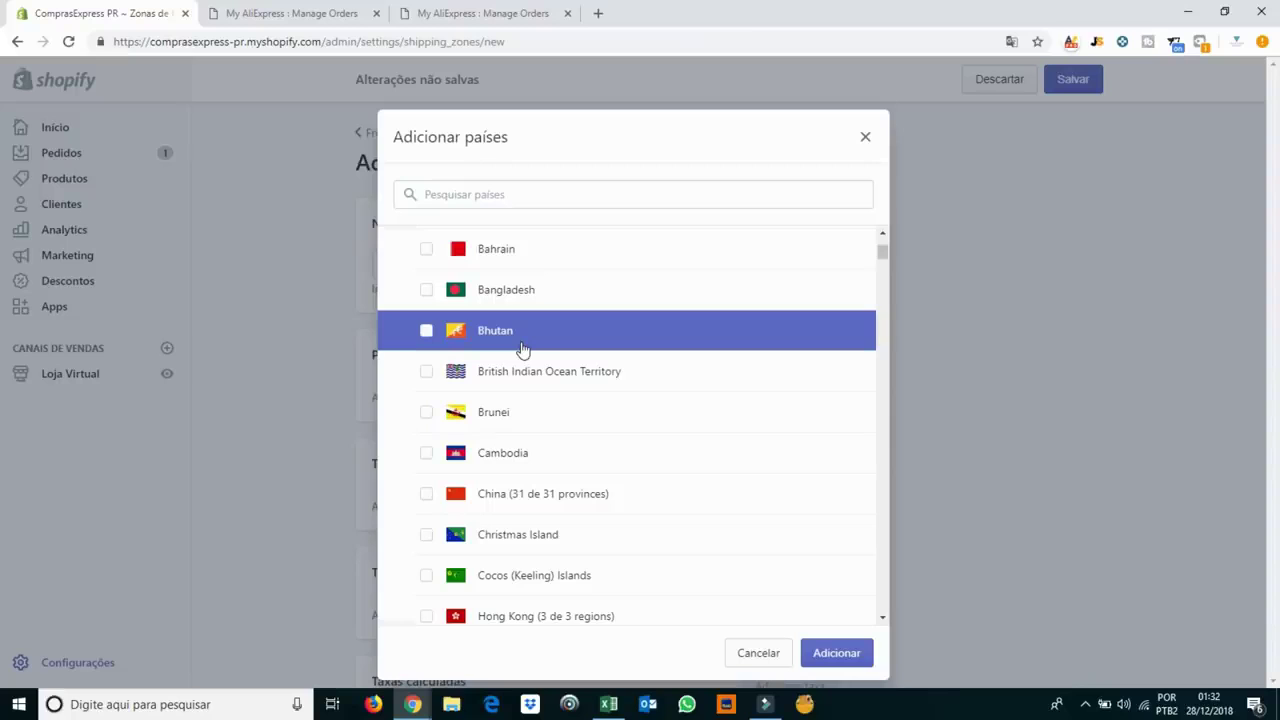
scroll(530, 348, up, 2)
click(537, 195)
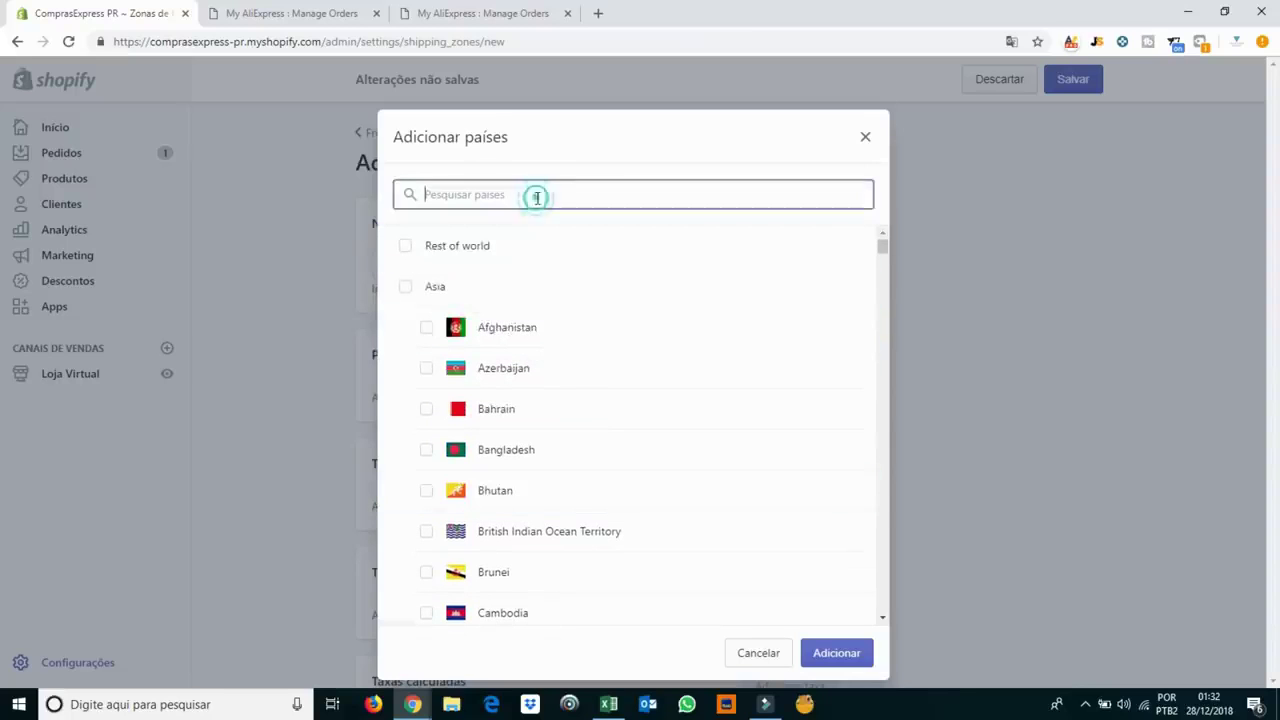
text(uni)
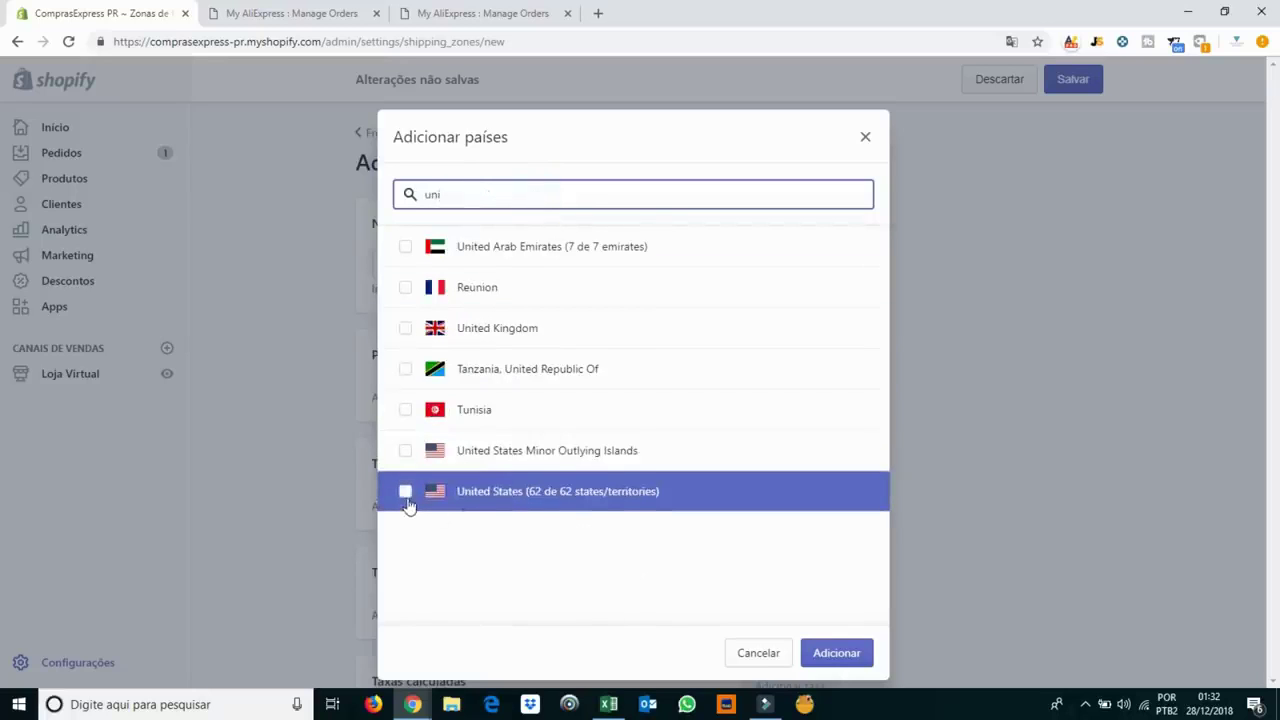
click(406, 494)
double_click(535, 188)
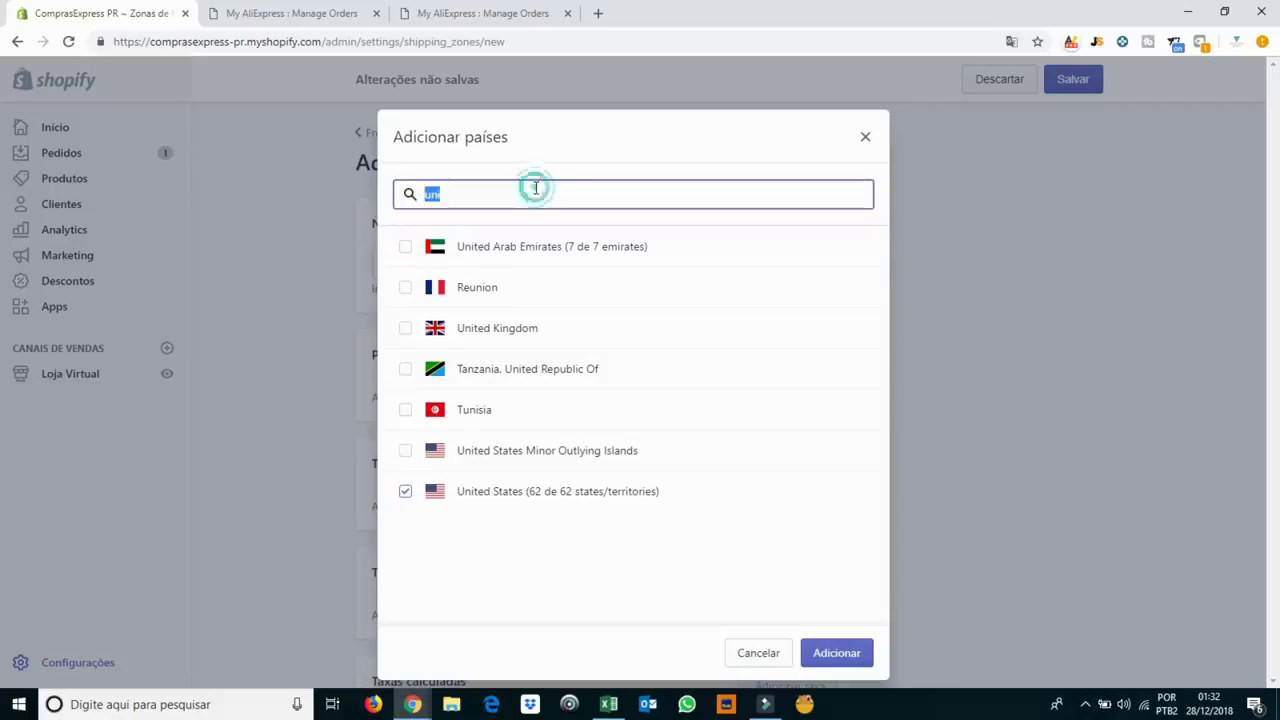
text(unite)
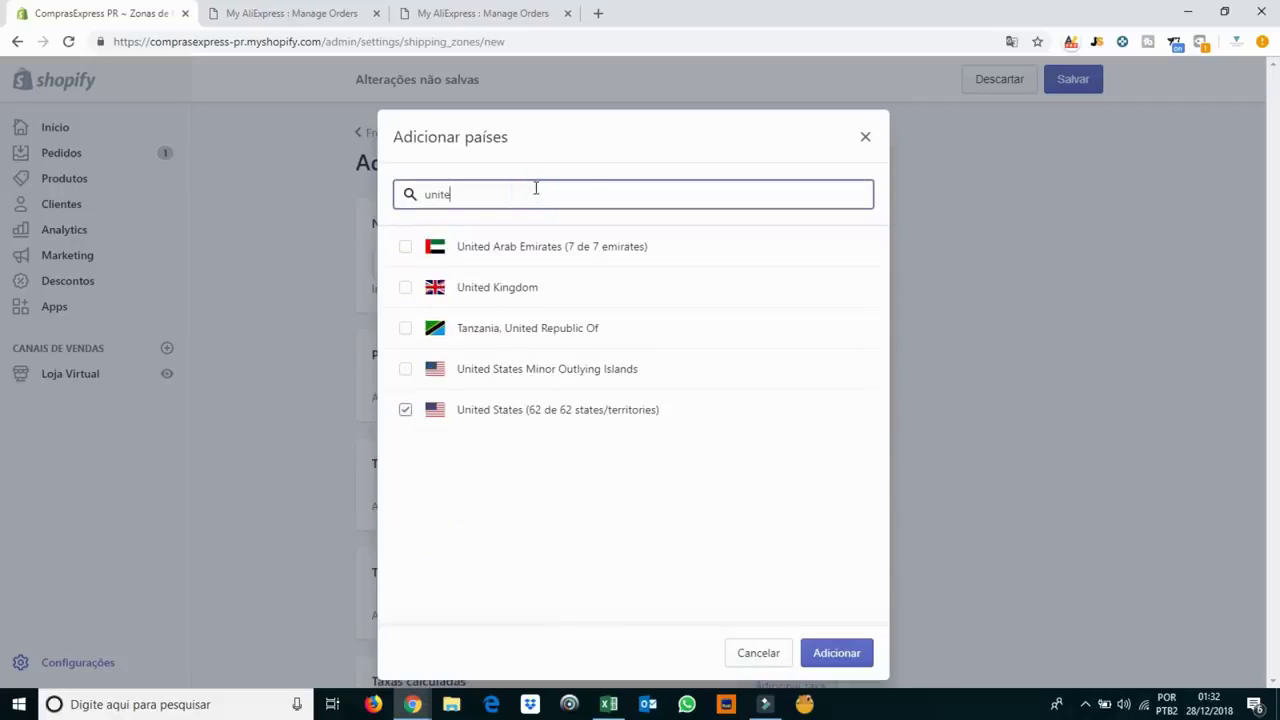
click(495, 305)
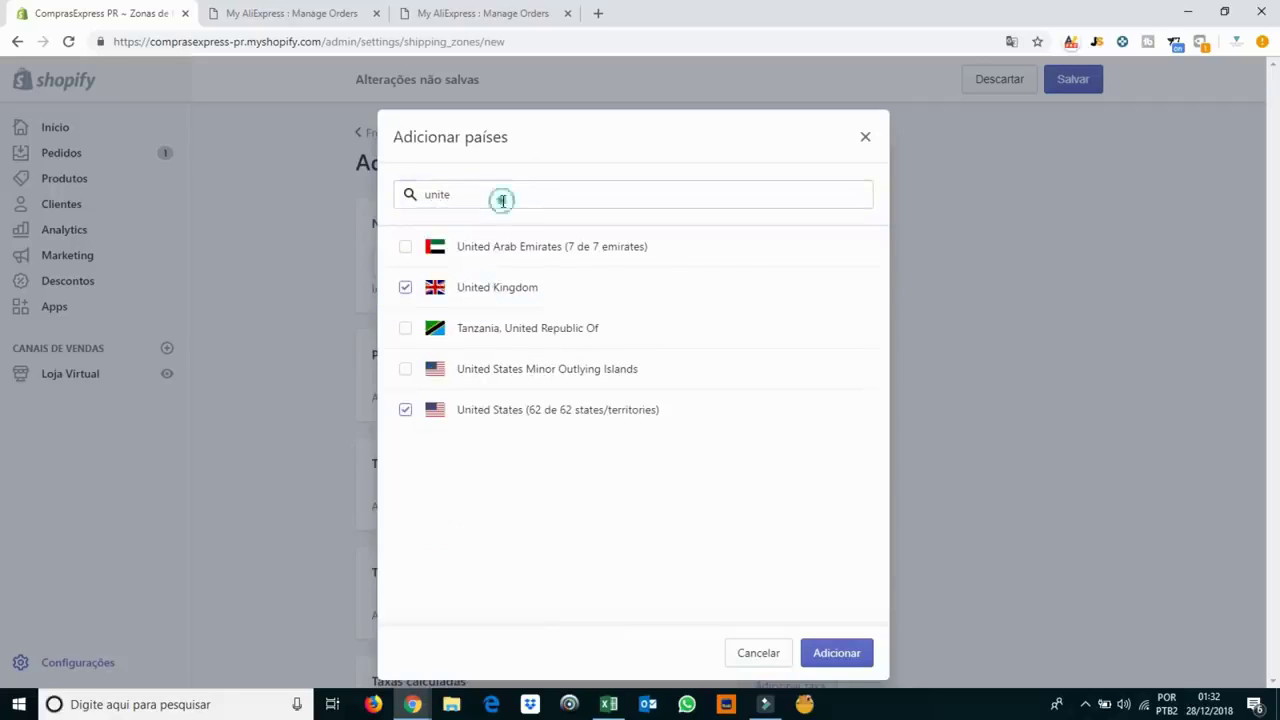
double_click(502, 200)
text(australia)
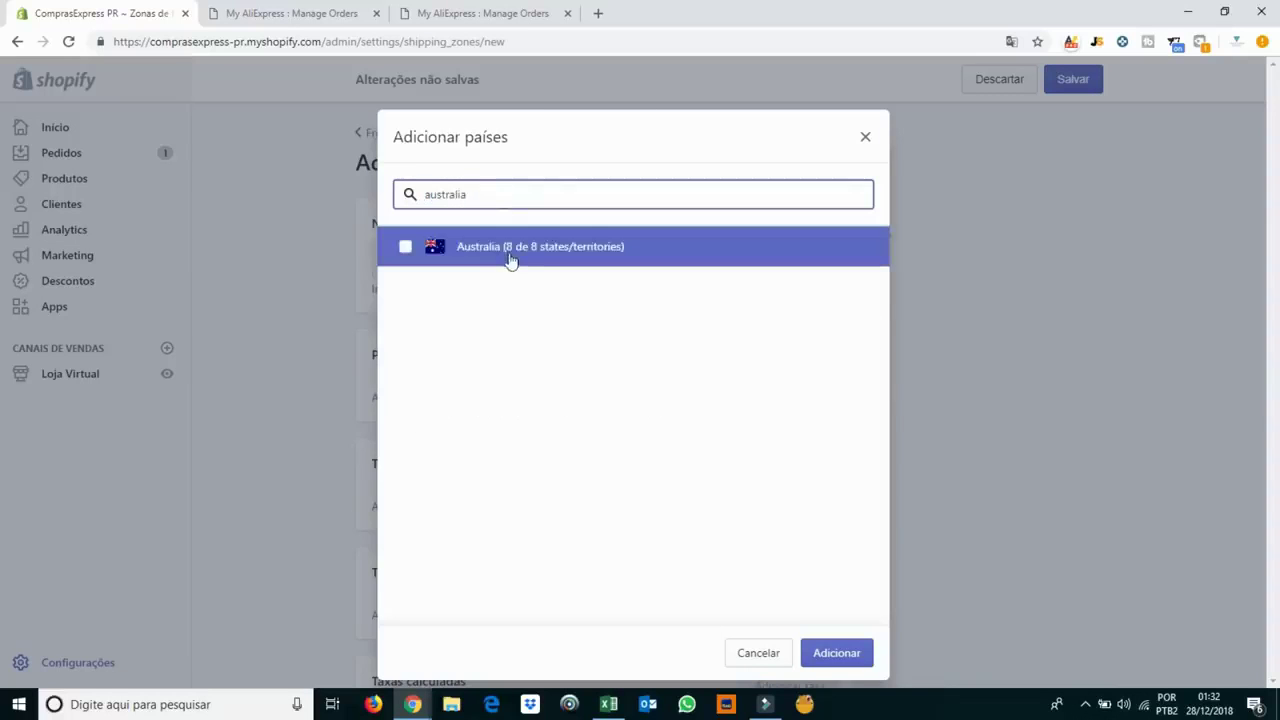
click(509, 253)
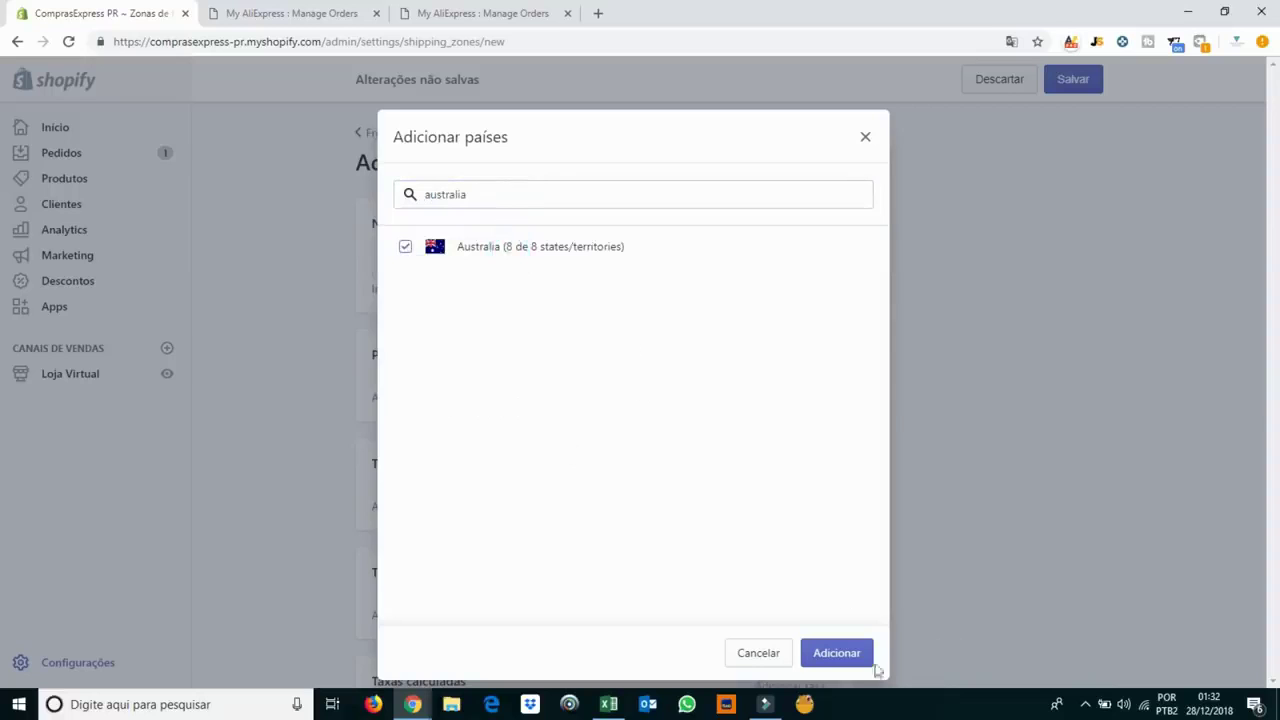
click(841, 650)
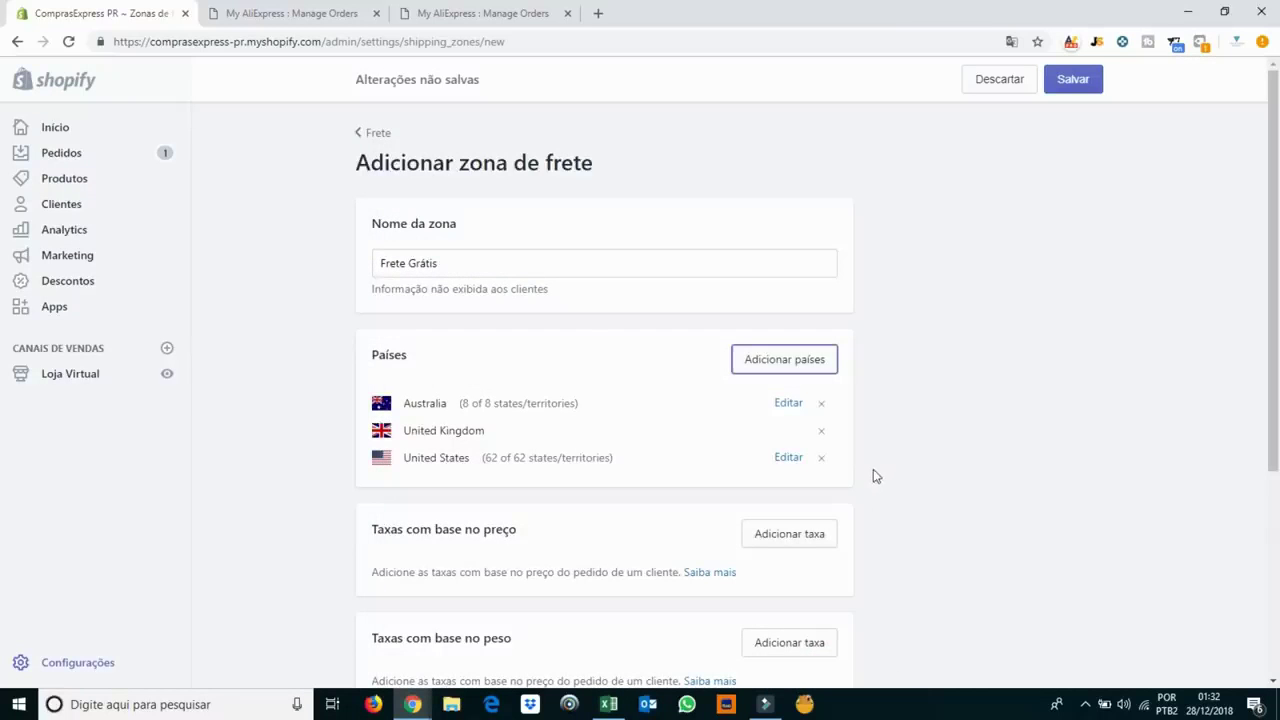
Add a price-based rate named "Frete Grátis" with a R$ 0,00 maximum order price and free shipping enabled.
scroll(873, 470, down, 2)
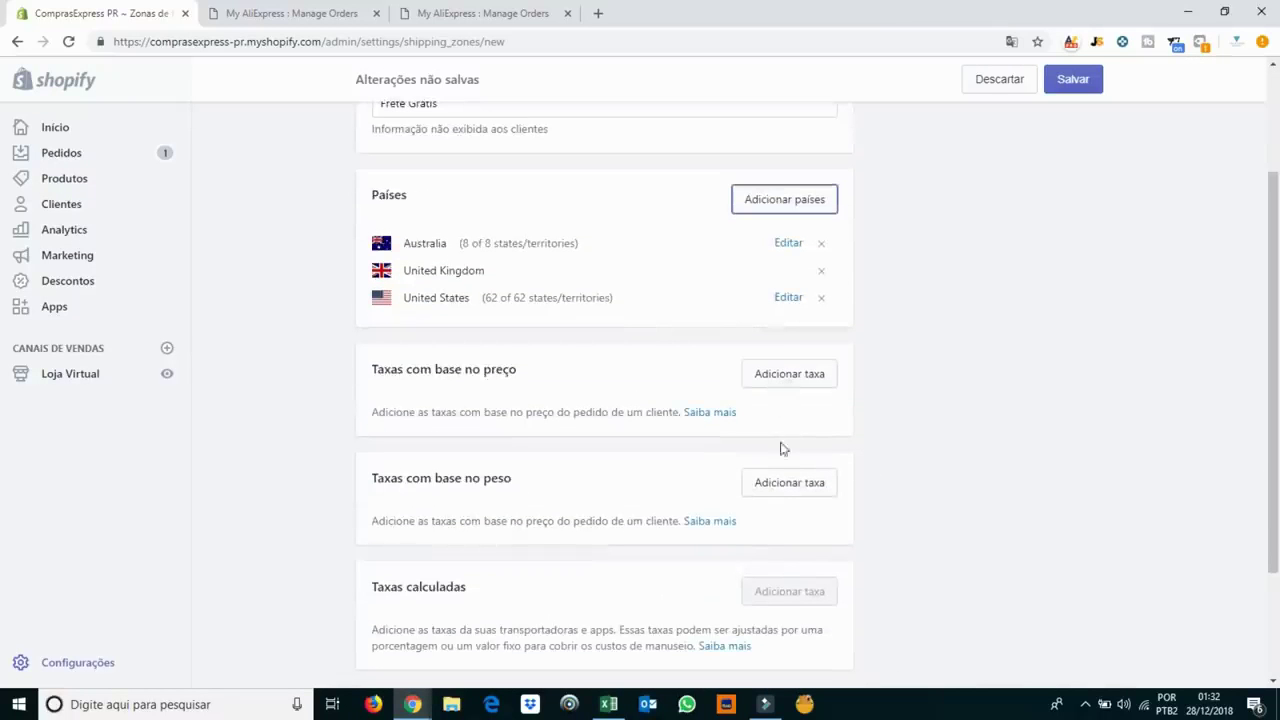
click(816, 374)
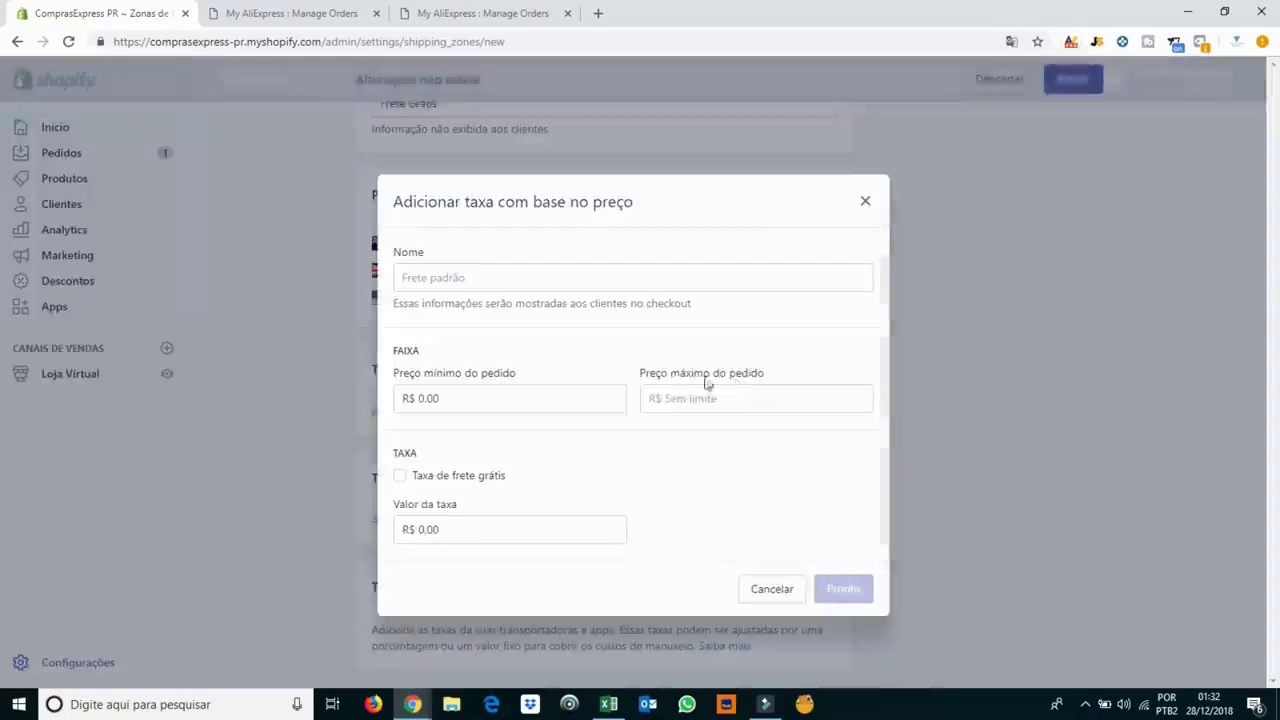
click(526, 277)
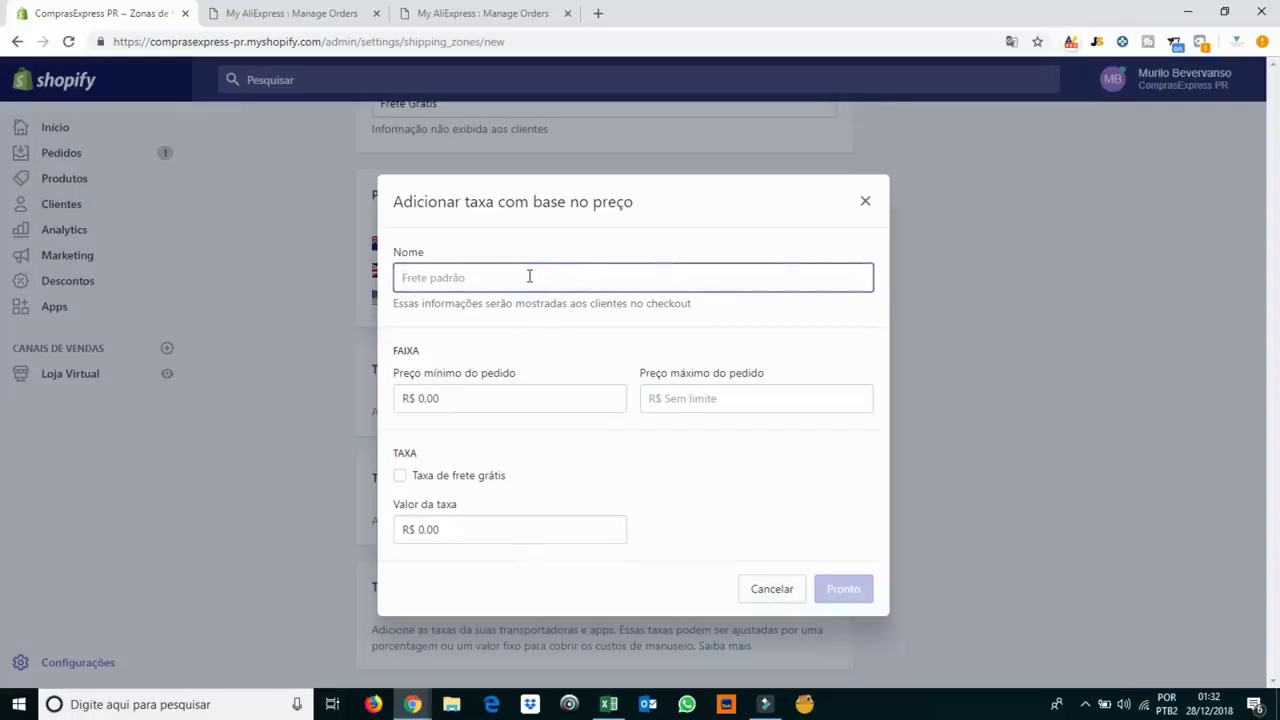
text(Frete G)
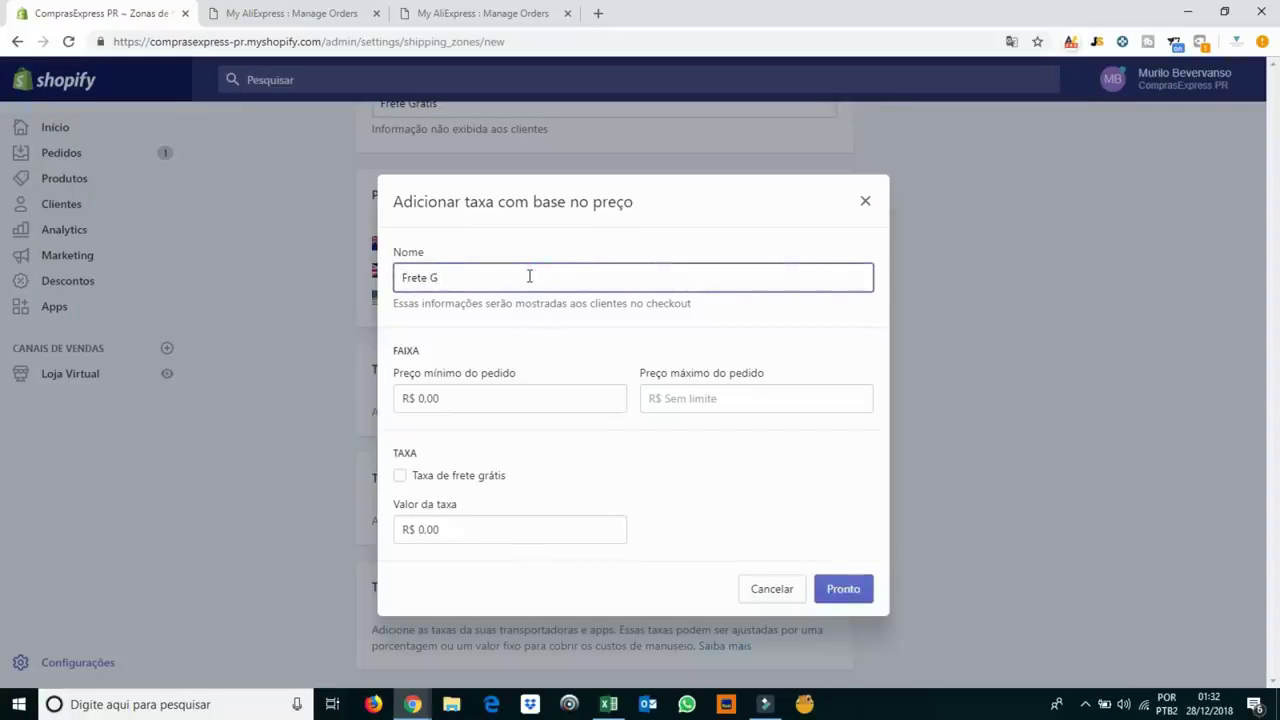
text(rátis)
key(Tab)
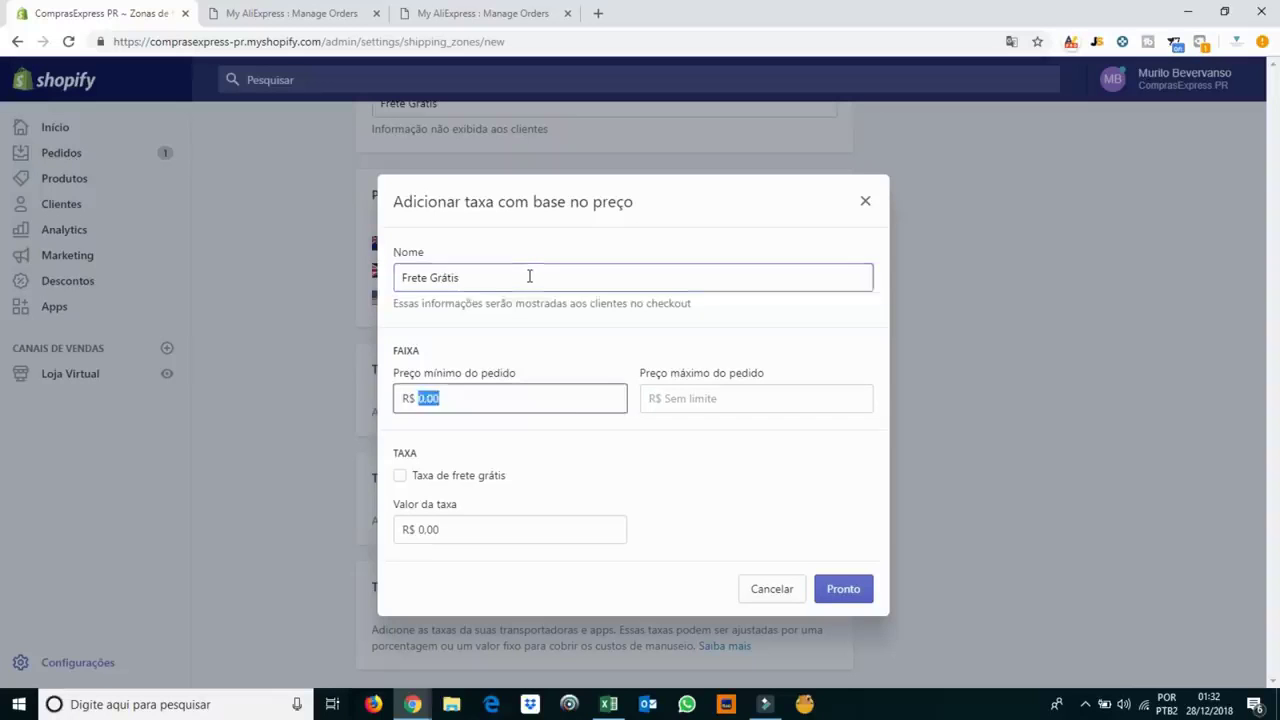
key(Tab)
text(0)
key(Tab)
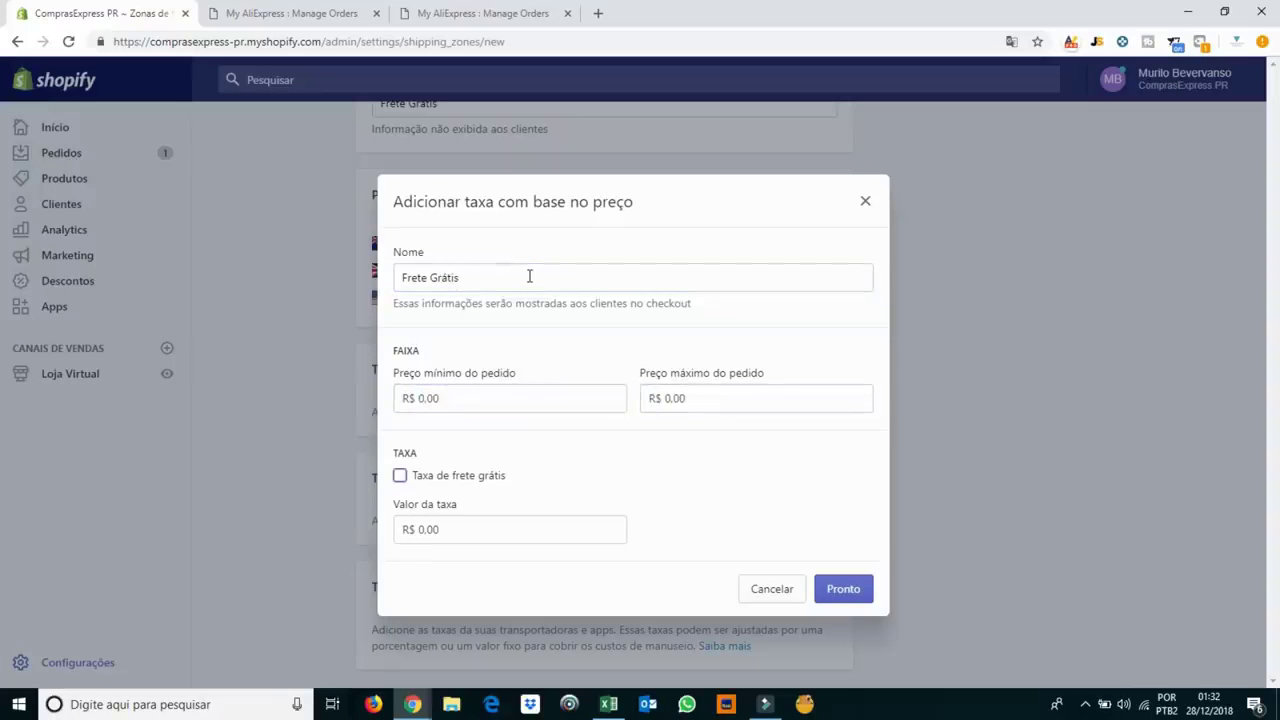
key(space)
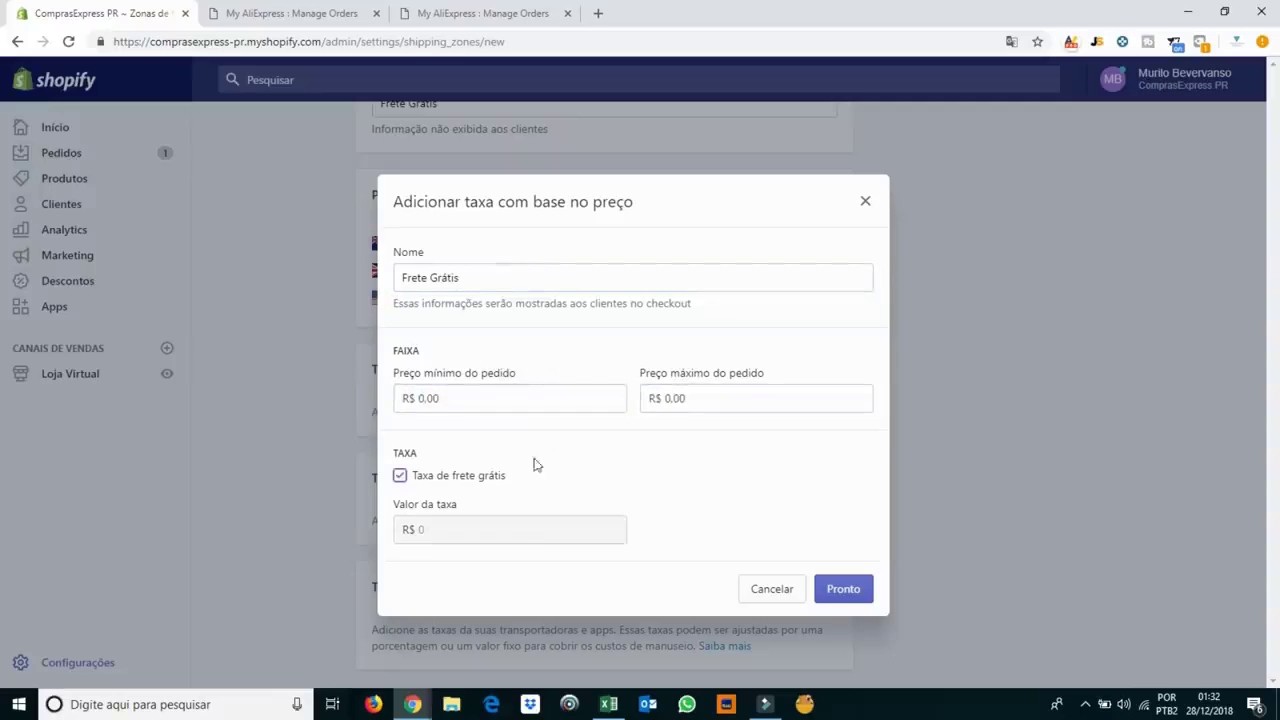
click(842, 589)
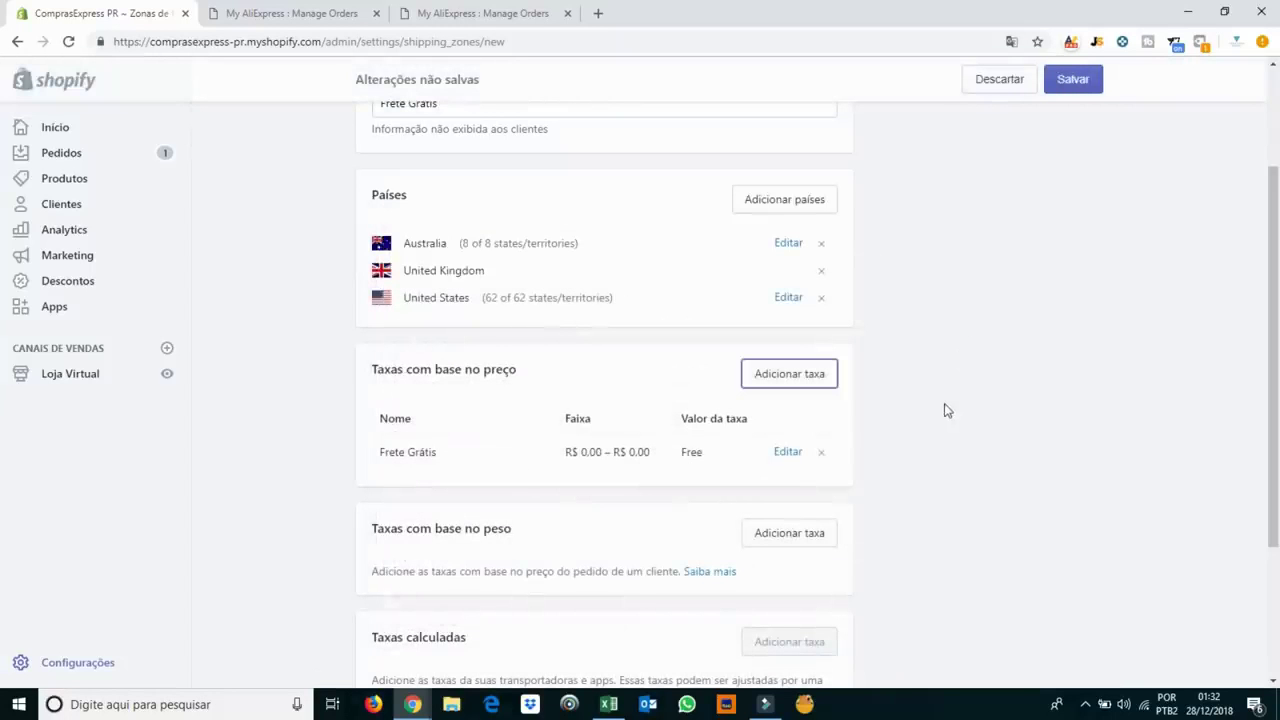
Add a free-shipping weight-based rate covering 0 to 25 kg and save the Frete Grátis zone.
scroll(937, 407, down, 1)
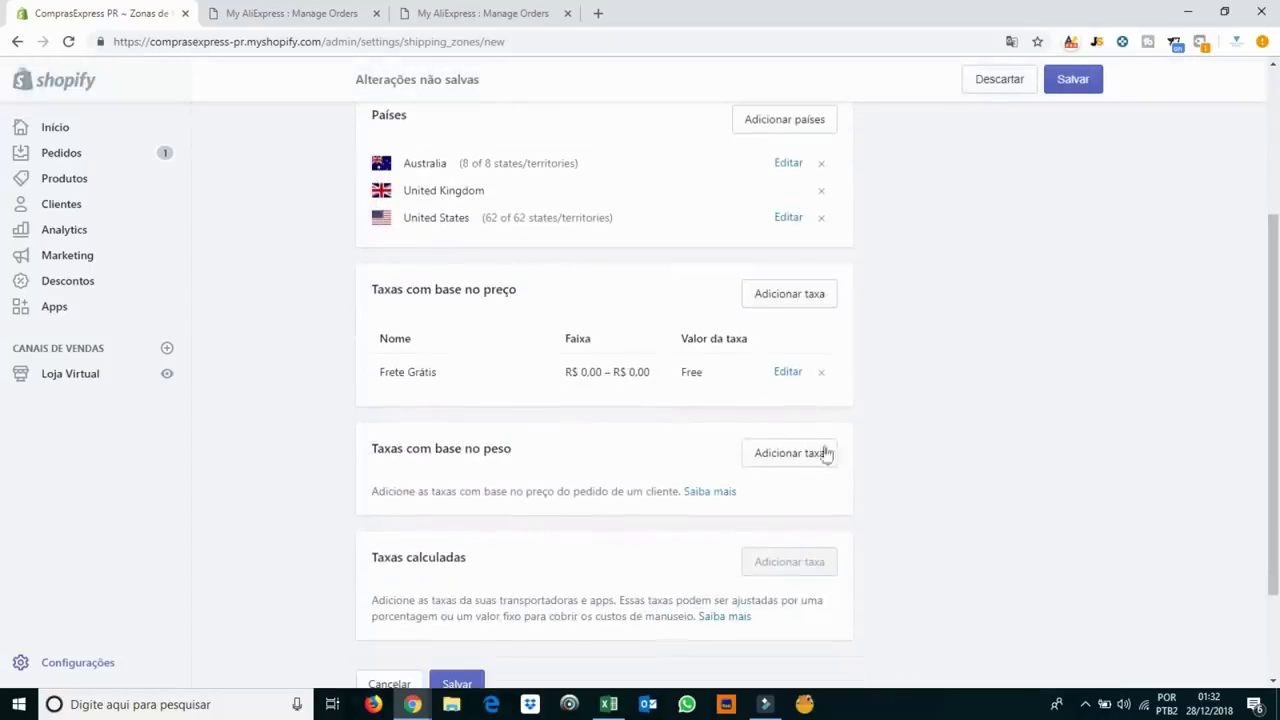
click(770, 458)
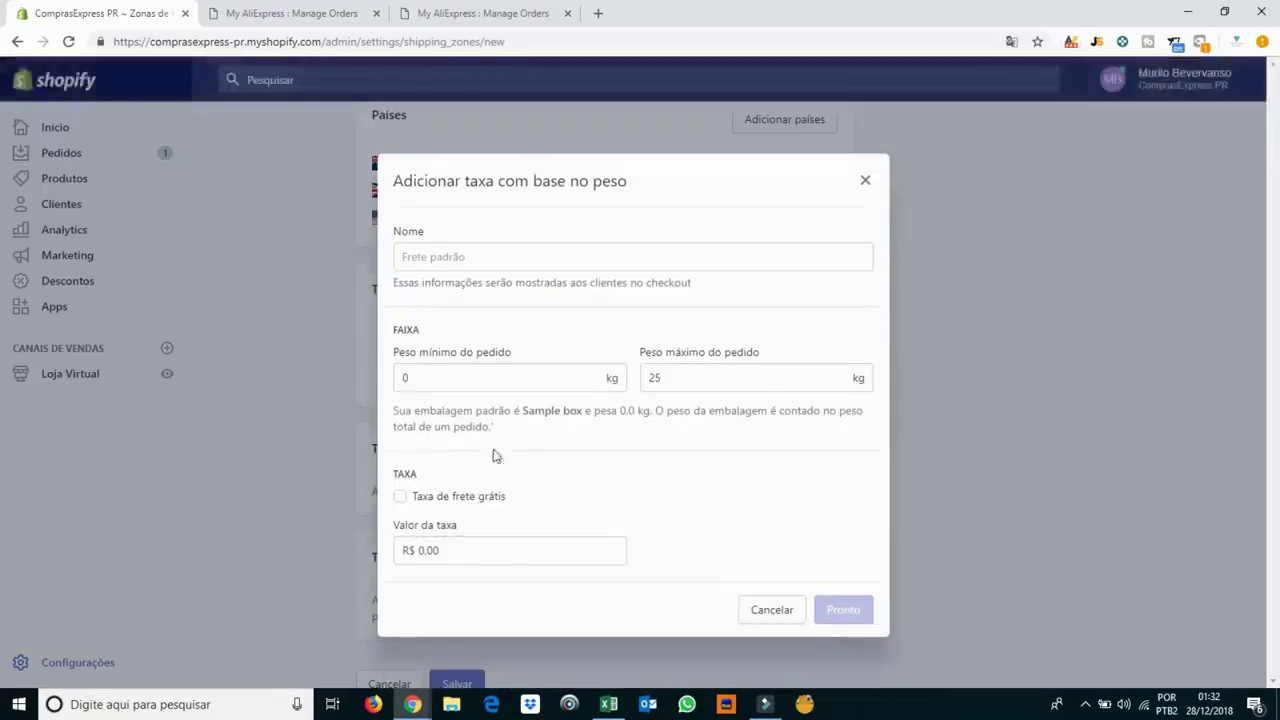
click(429, 496)
click(843, 609)
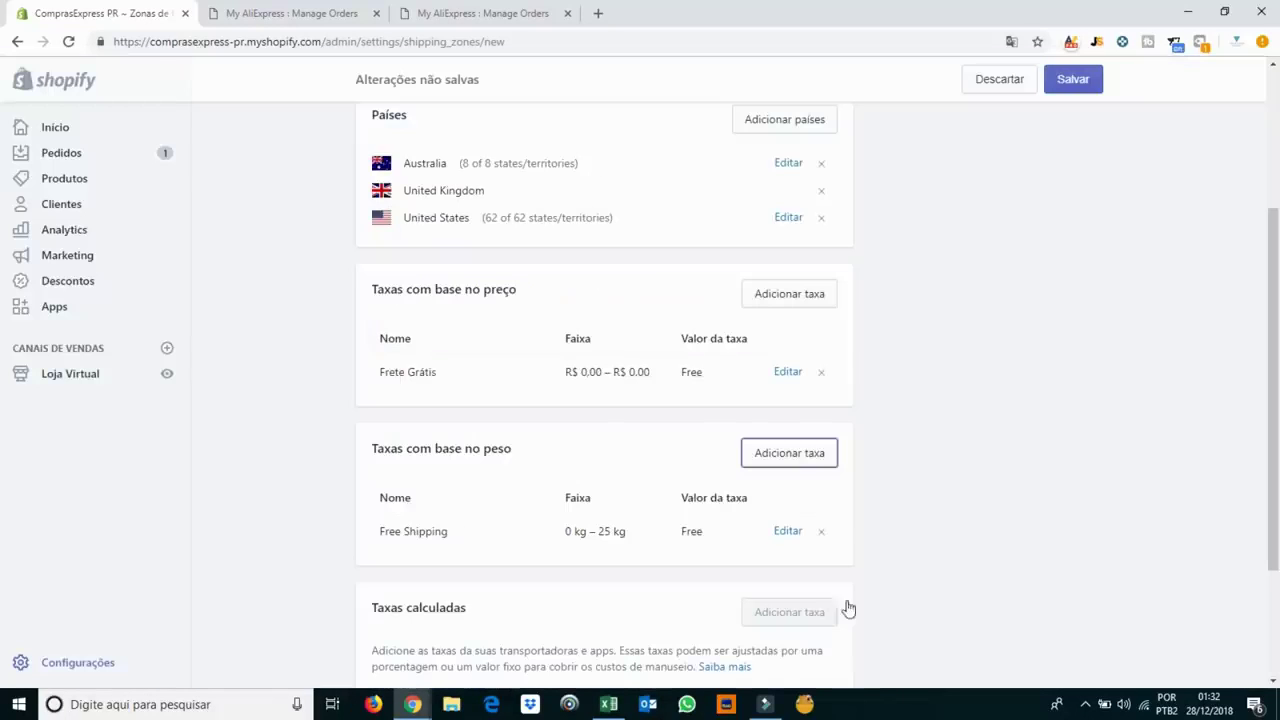
scroll(921, 396, down, 2)
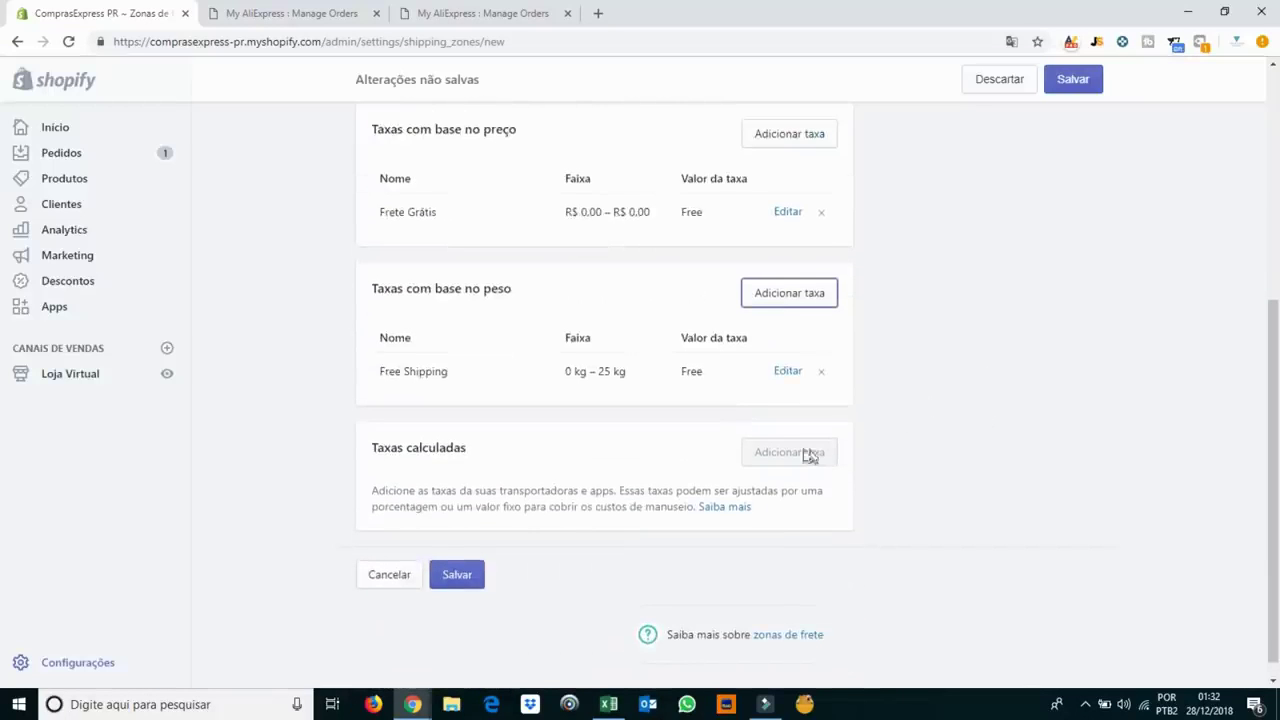
click(455, 578)
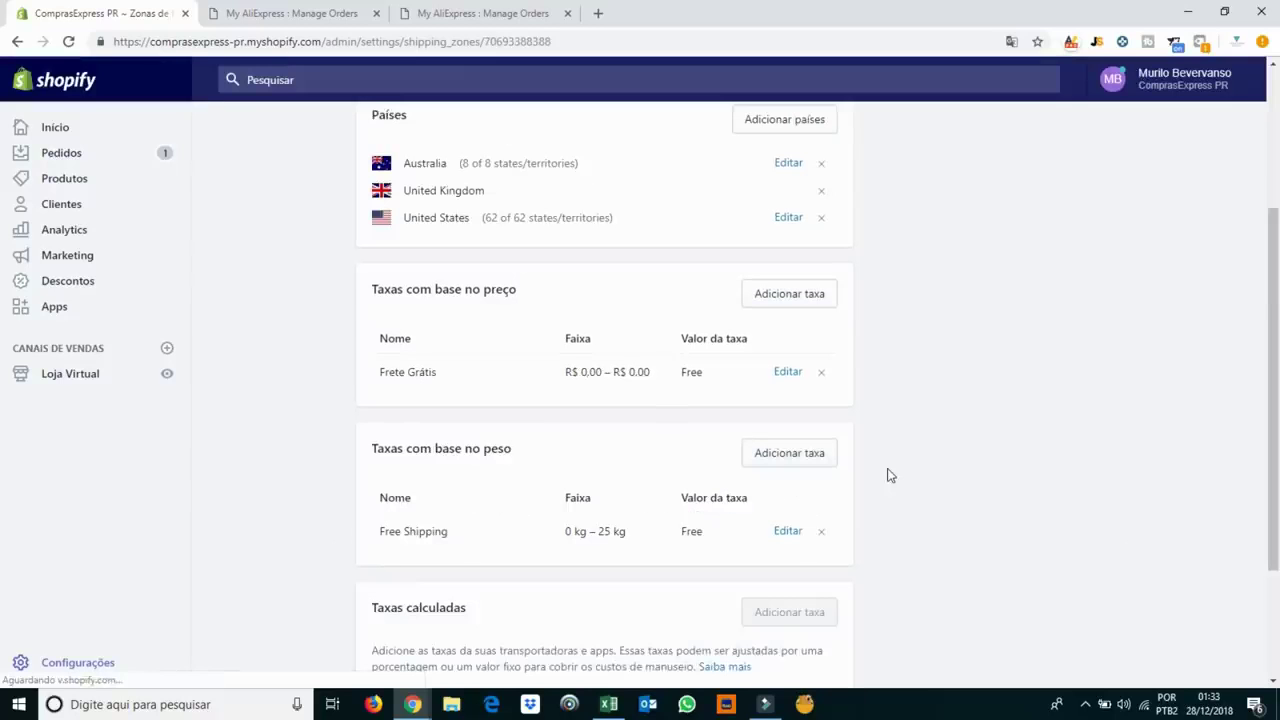
scroll(884, 492, up, 3)
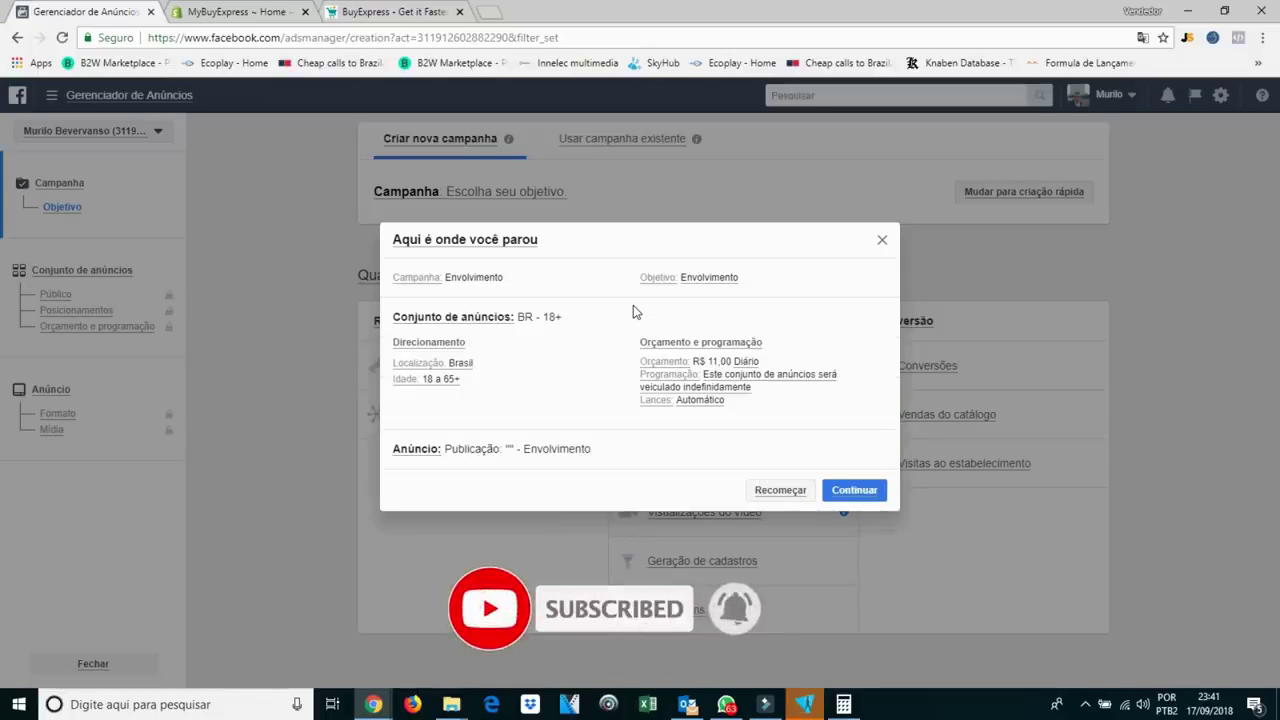
Dismiss the unfinished campaign draft in Facebook Ads Manager and open the Pixels page of the events manager.
click(883, 242)
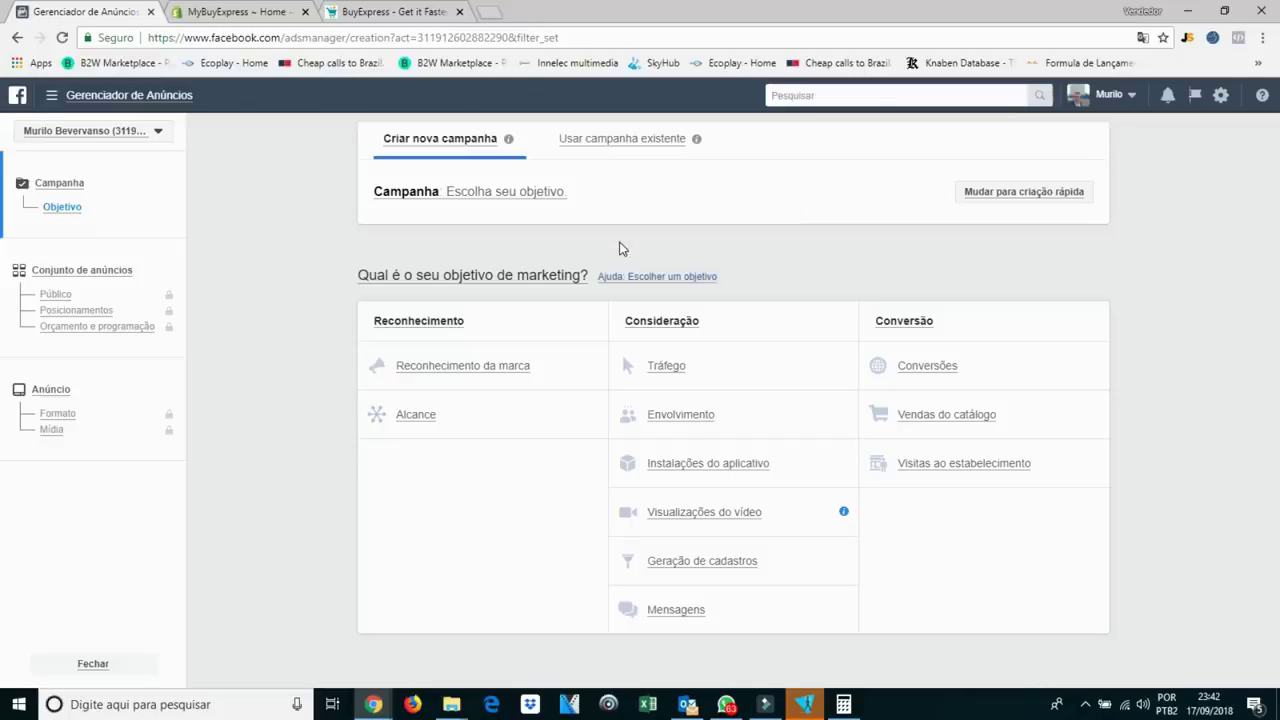
click(45, 97)
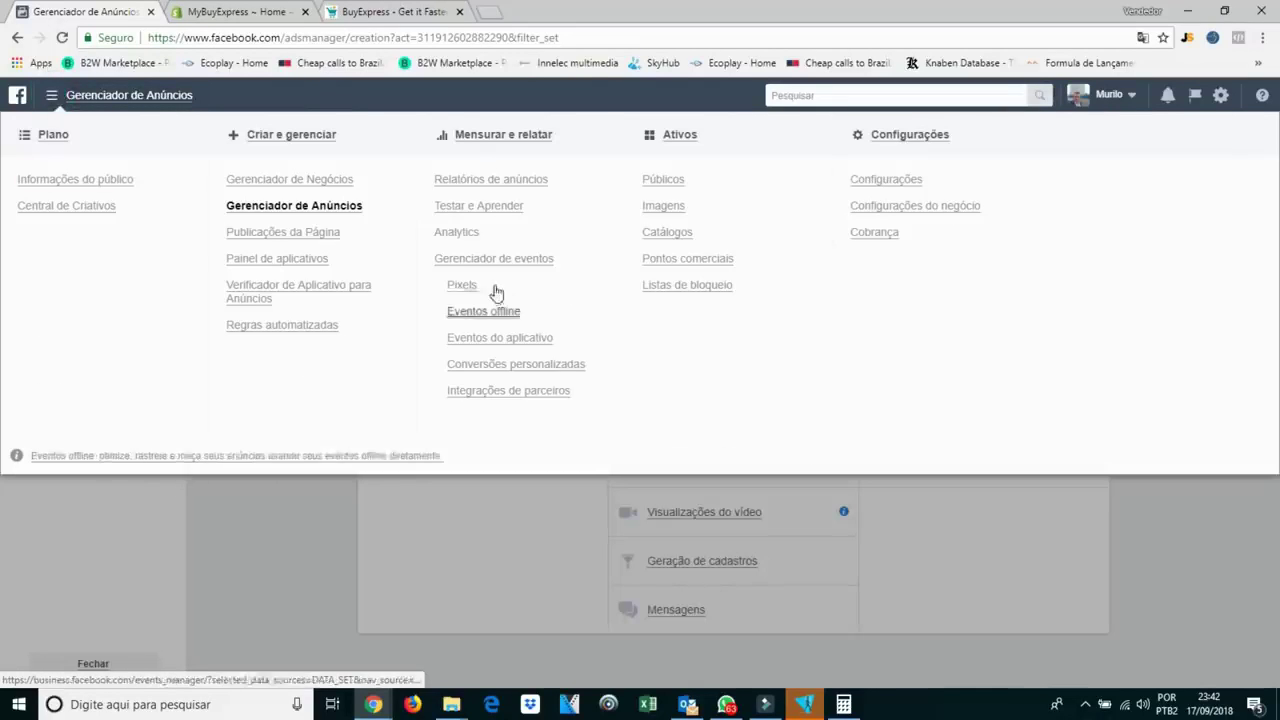
click(462, 286)
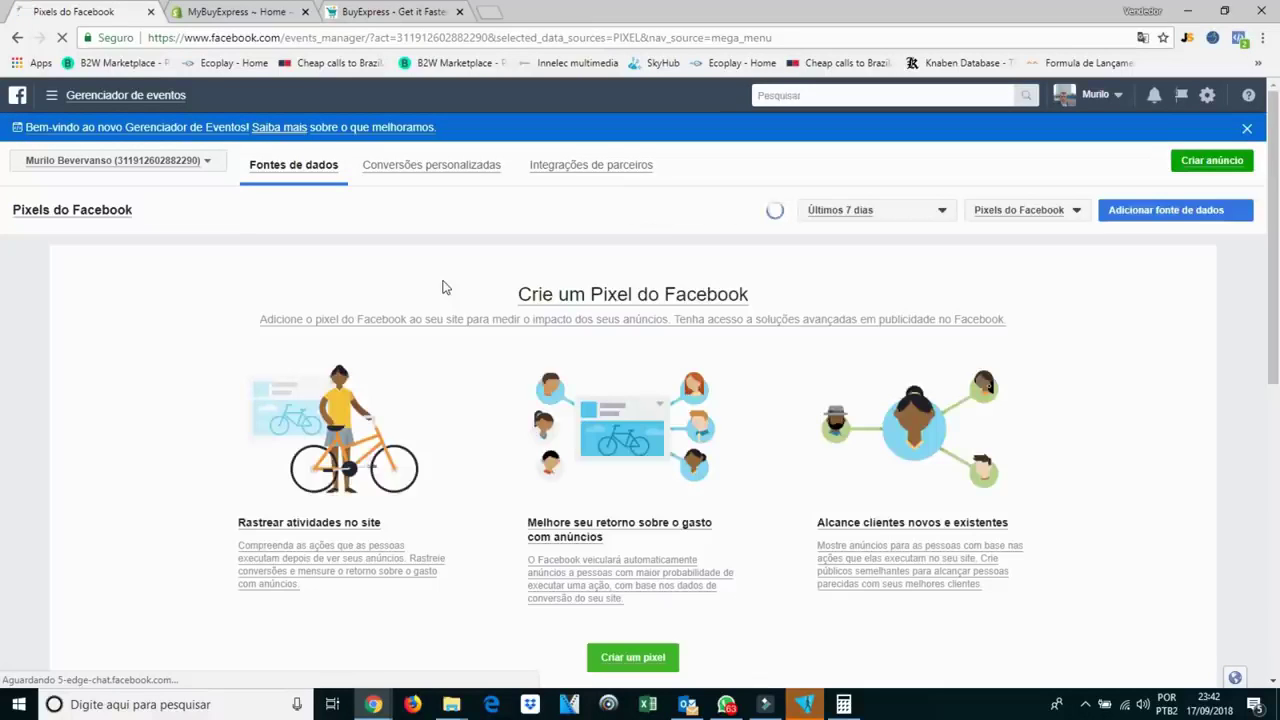
Read the Facebook pixel introduction, including the description of tracking activity on the site.
drag(434, 280, 533, 283)
triple_click(500, 314)
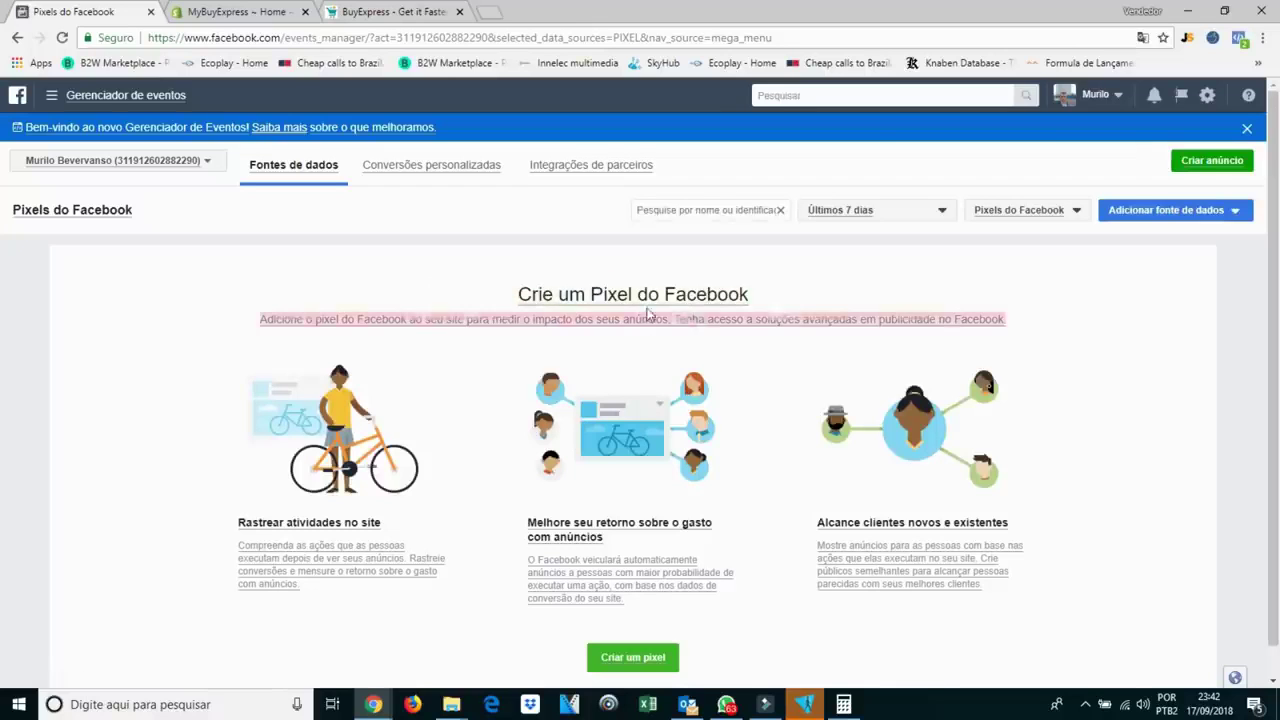
triple_click(517, 300)
click(478, 320)
triple_click(380, 566)
triple_click(294, 520)
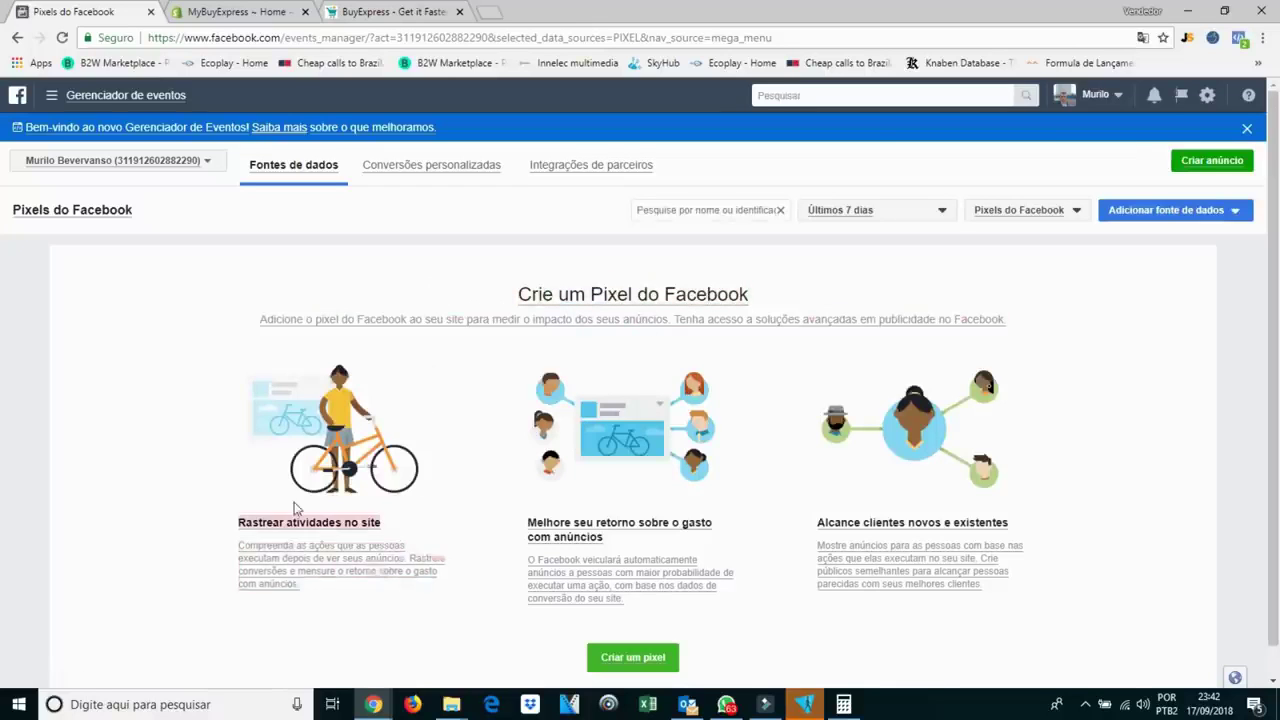
triple_click(343, 563)
click(333, 540)
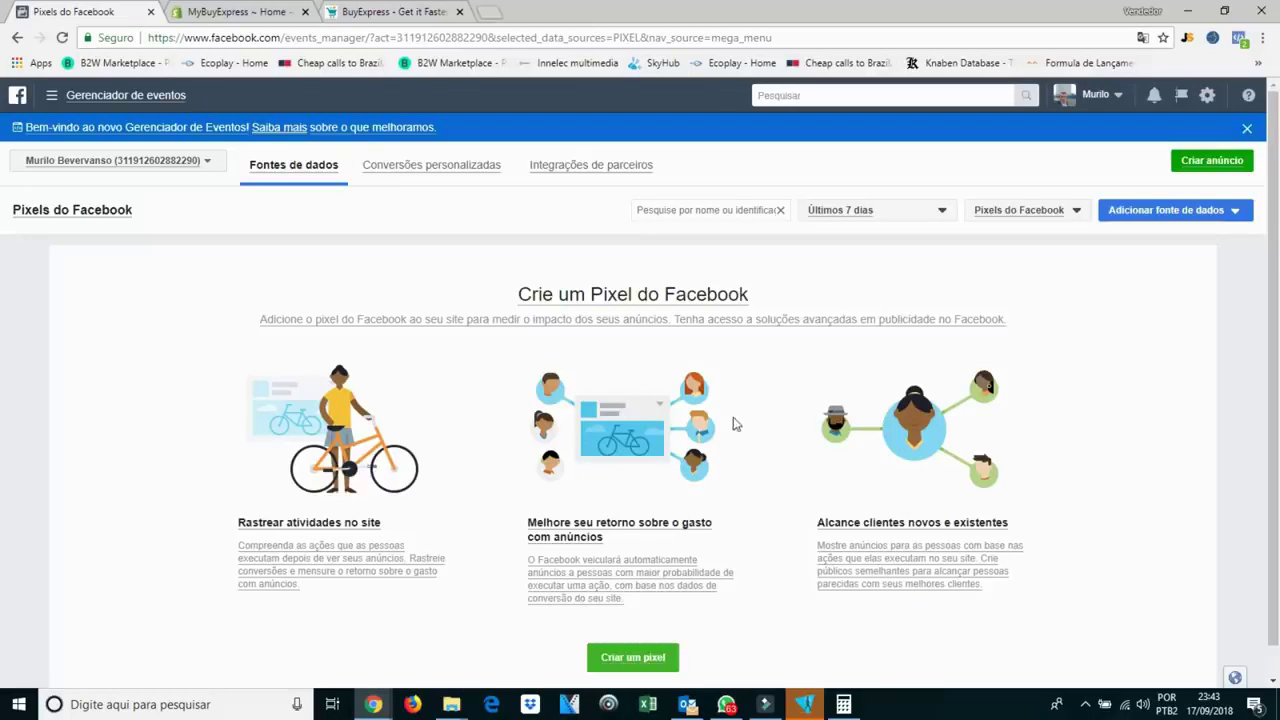
Create a Facebook pixel named "Buyexpress - Pixel".
scroll(728, 466, down, 1)
click(645, 628)
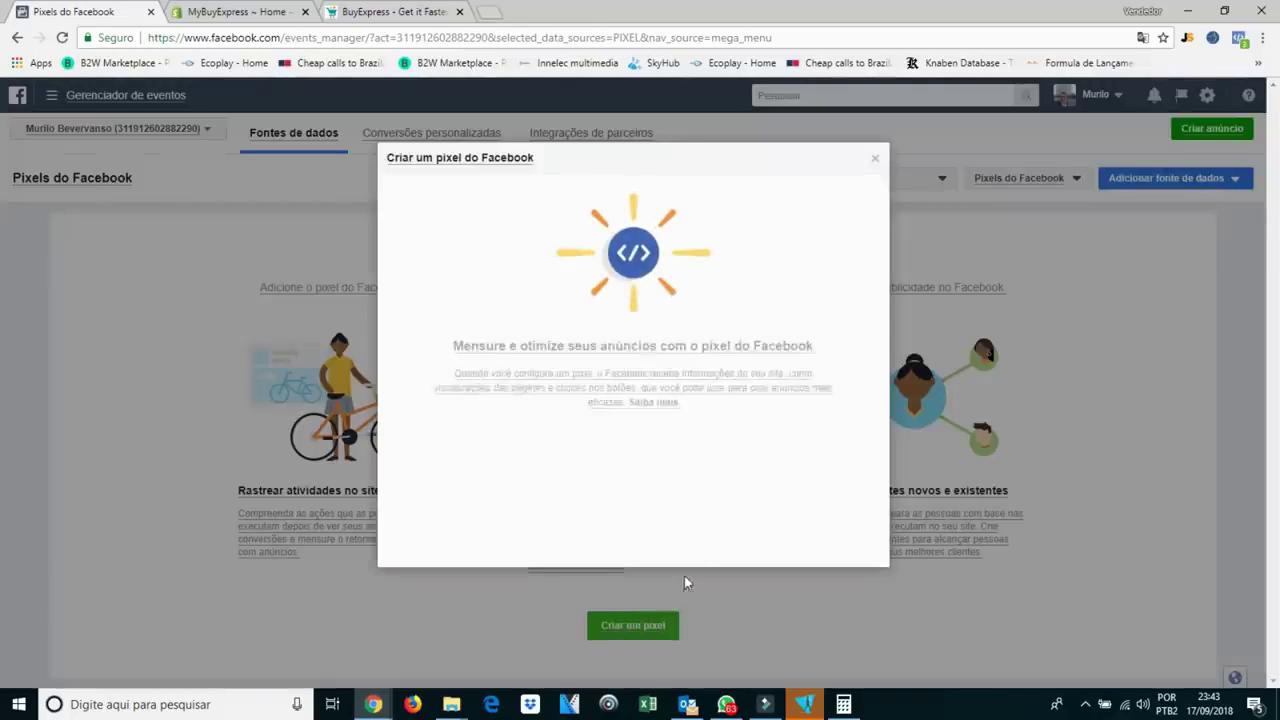
triple_click(600, 440)
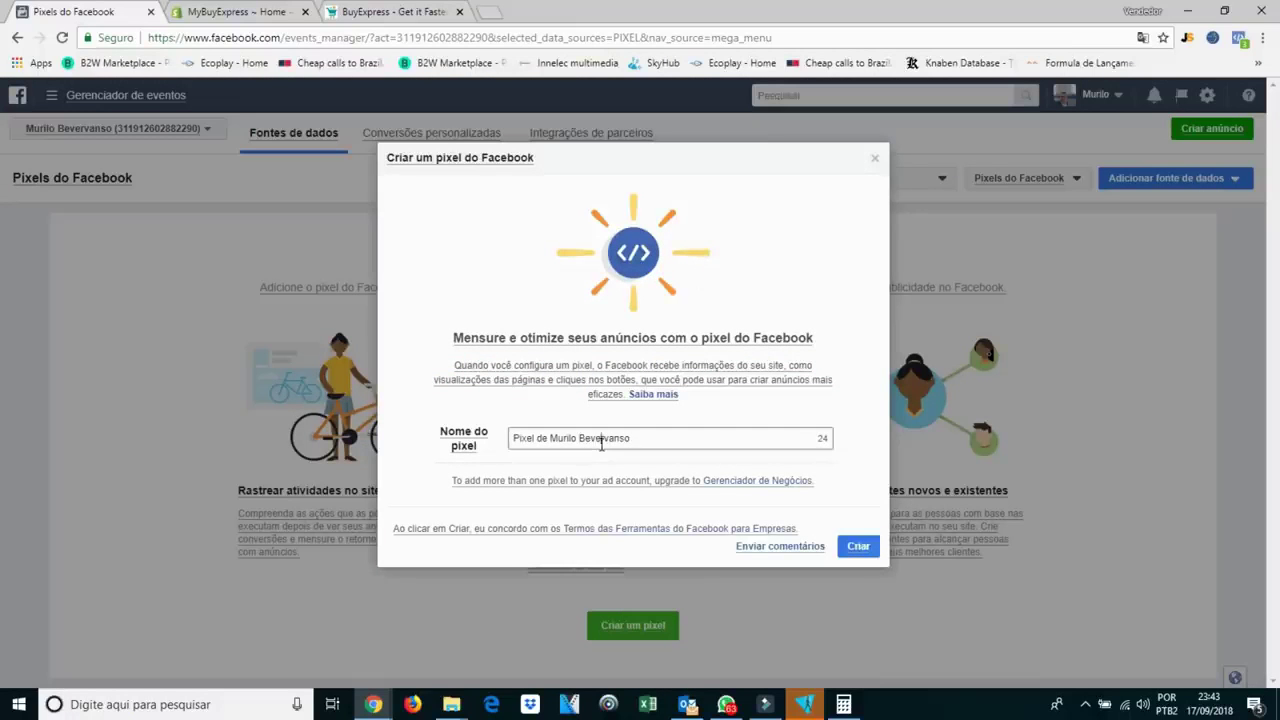
text(Pix)
text(express)
click(857, 545)
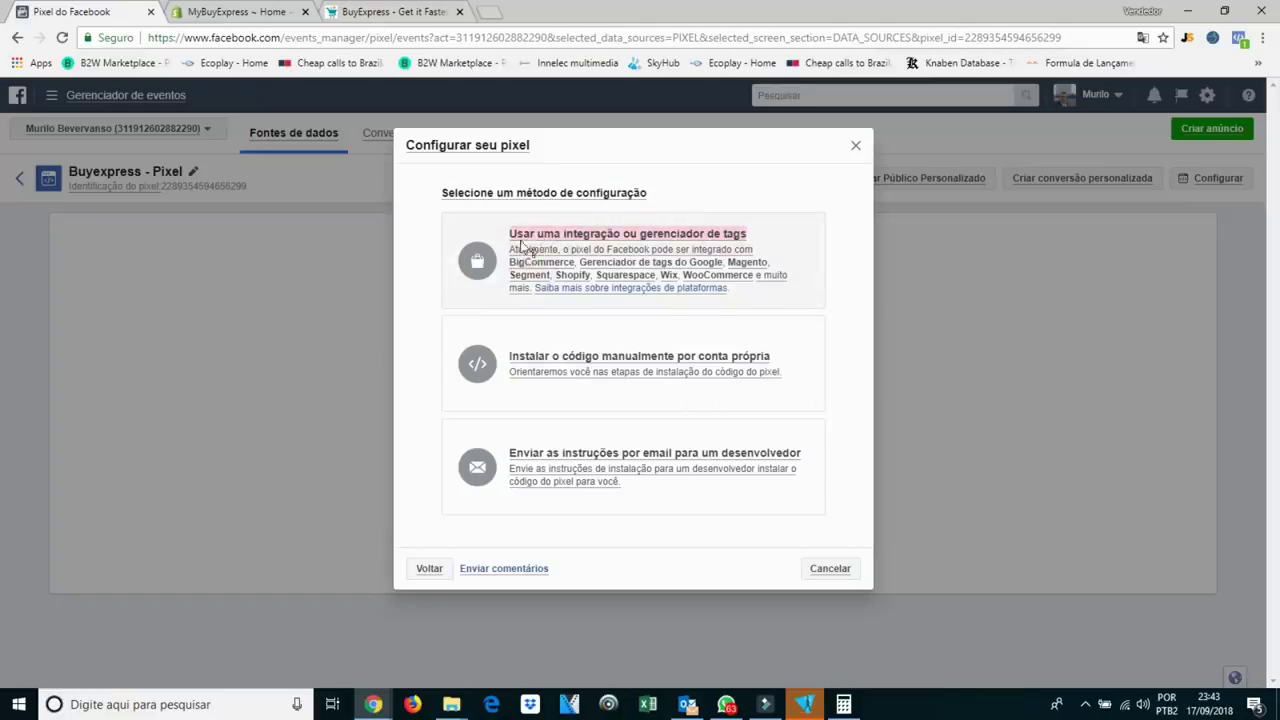
Choose the partner integration setup for the pixel with Shopify (Online) and advance to the pixel ID instructions.
click(524, 242)
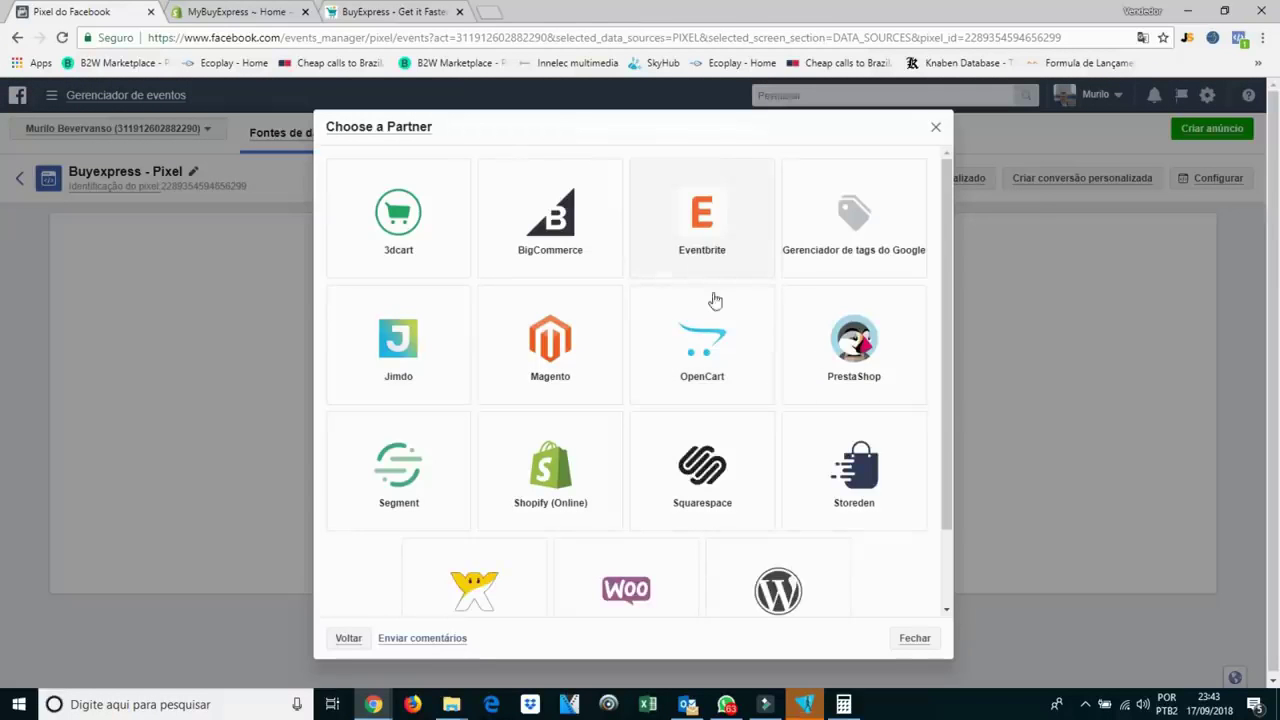
click(538, 468)
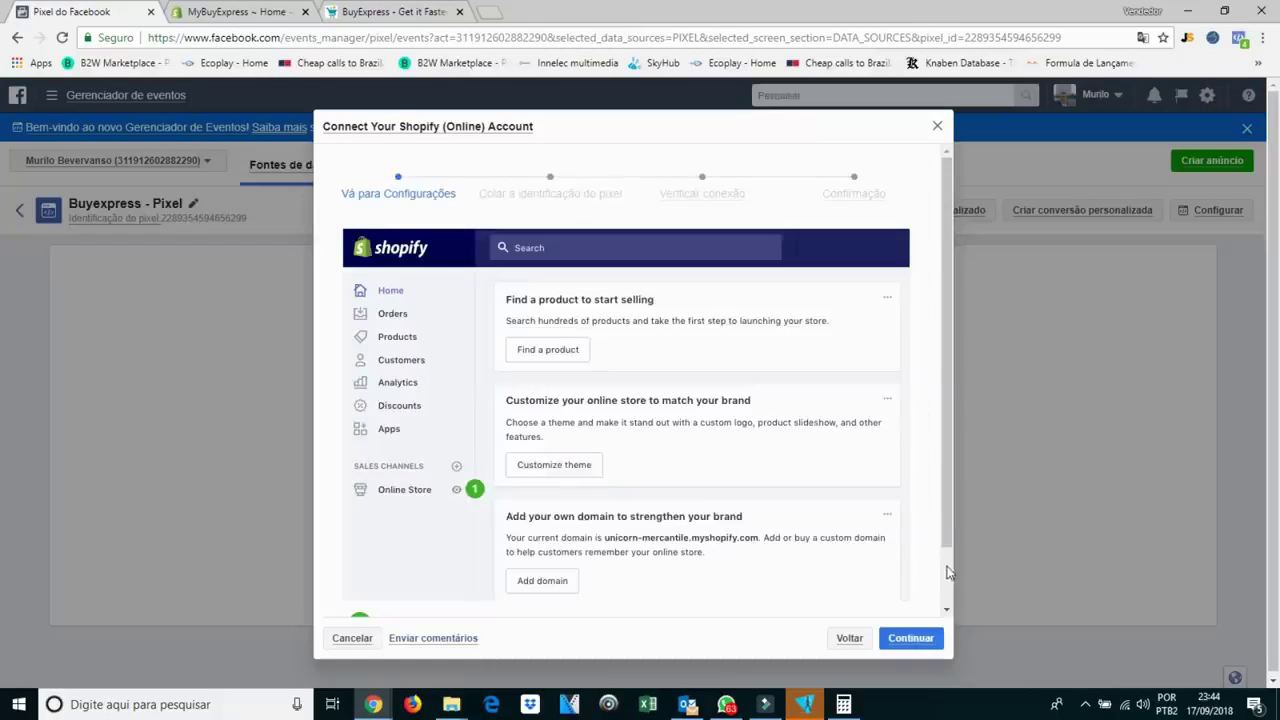
scroll(943, 557, down, 1)
scroll(613, 413, up, 1)
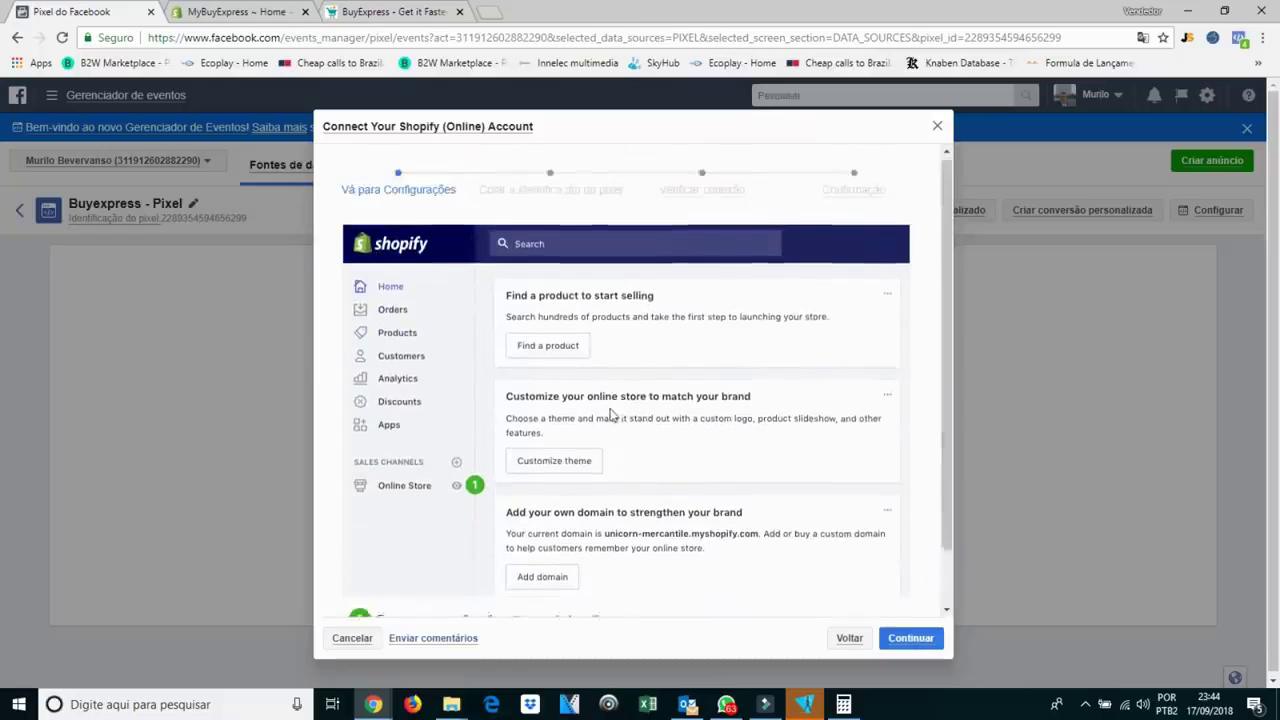
scroll(614, 420, down, 1)
click(910, 640)
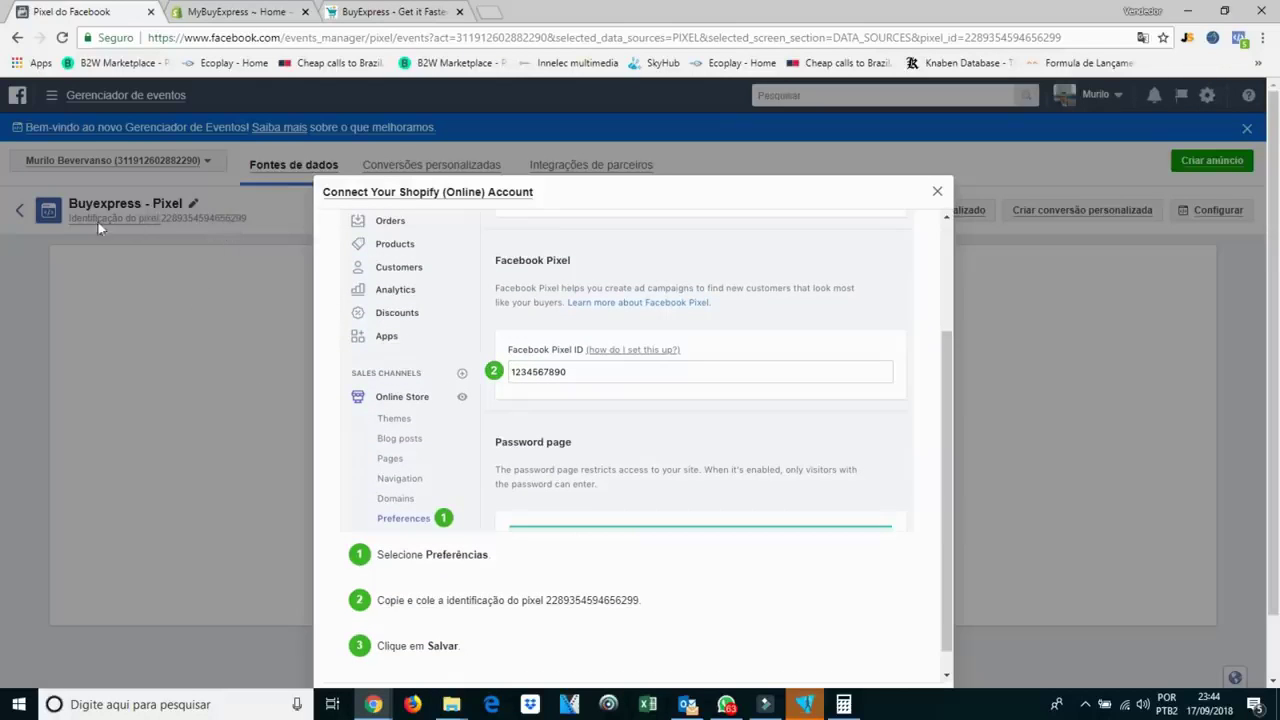
Copy the pixel ID from the Shopify connection instructions.
scroll(659, 407, down, 1)
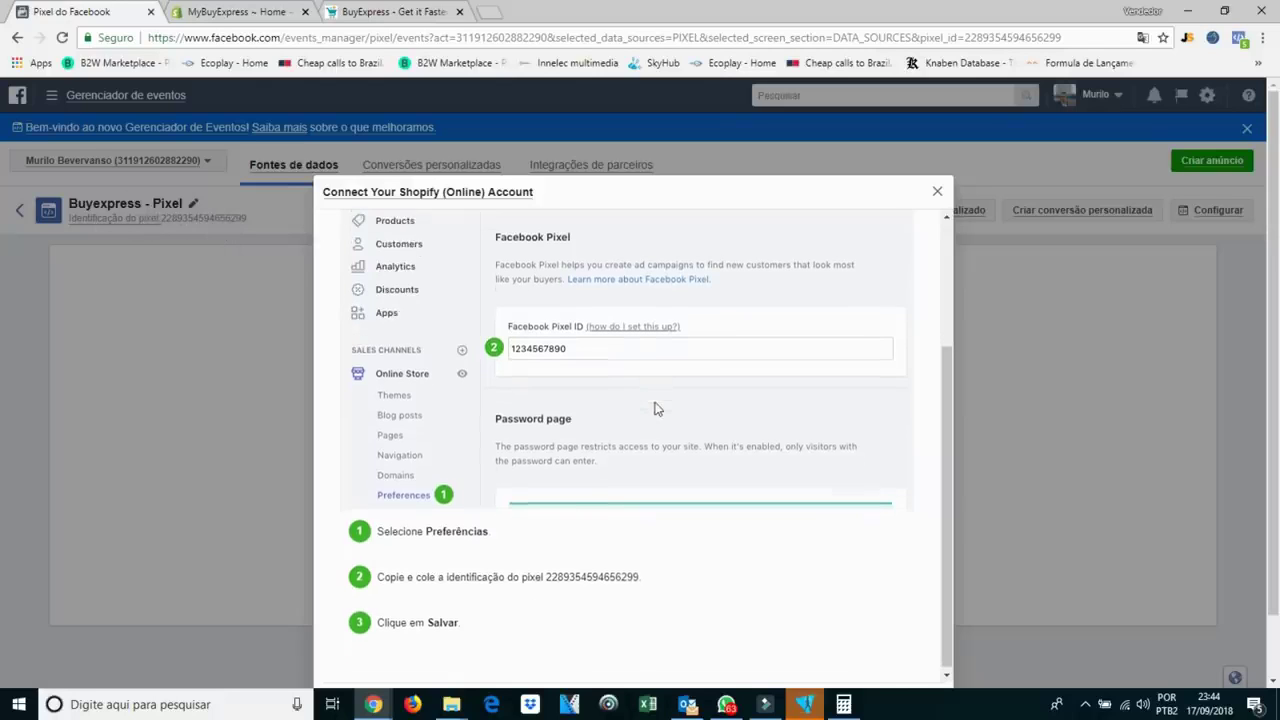
double_click(586, 578)
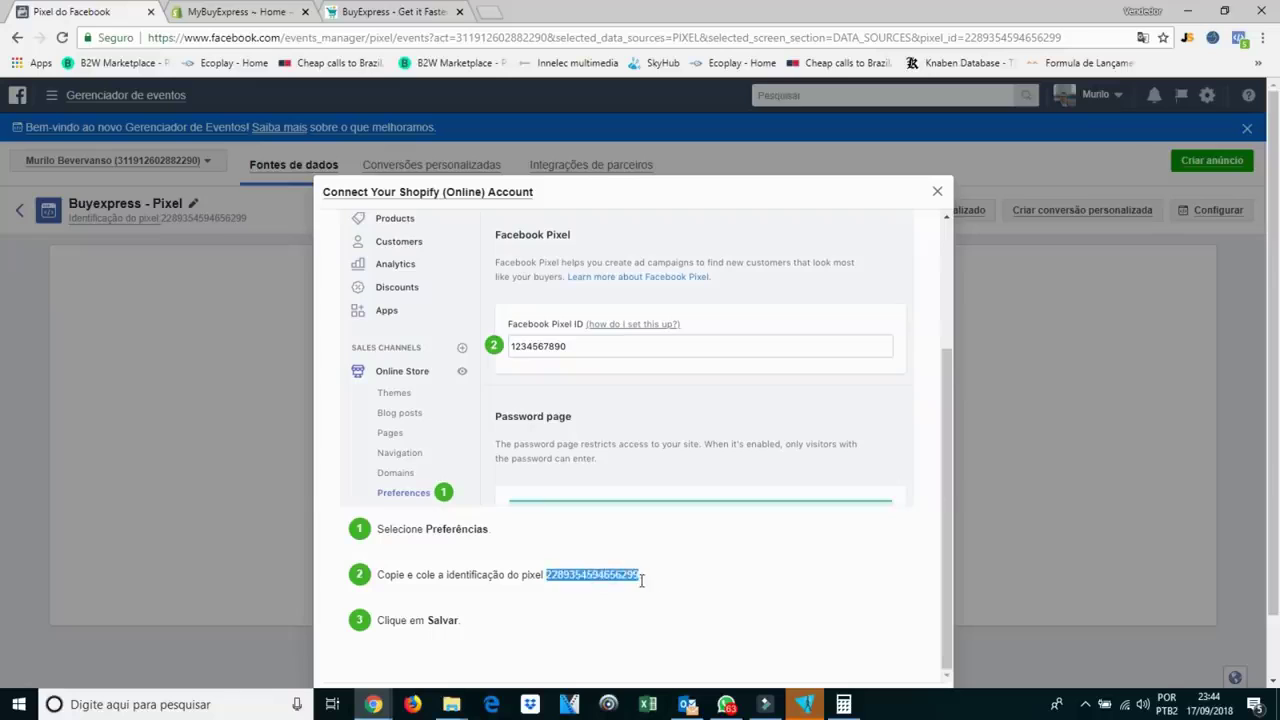
click(656, 584)
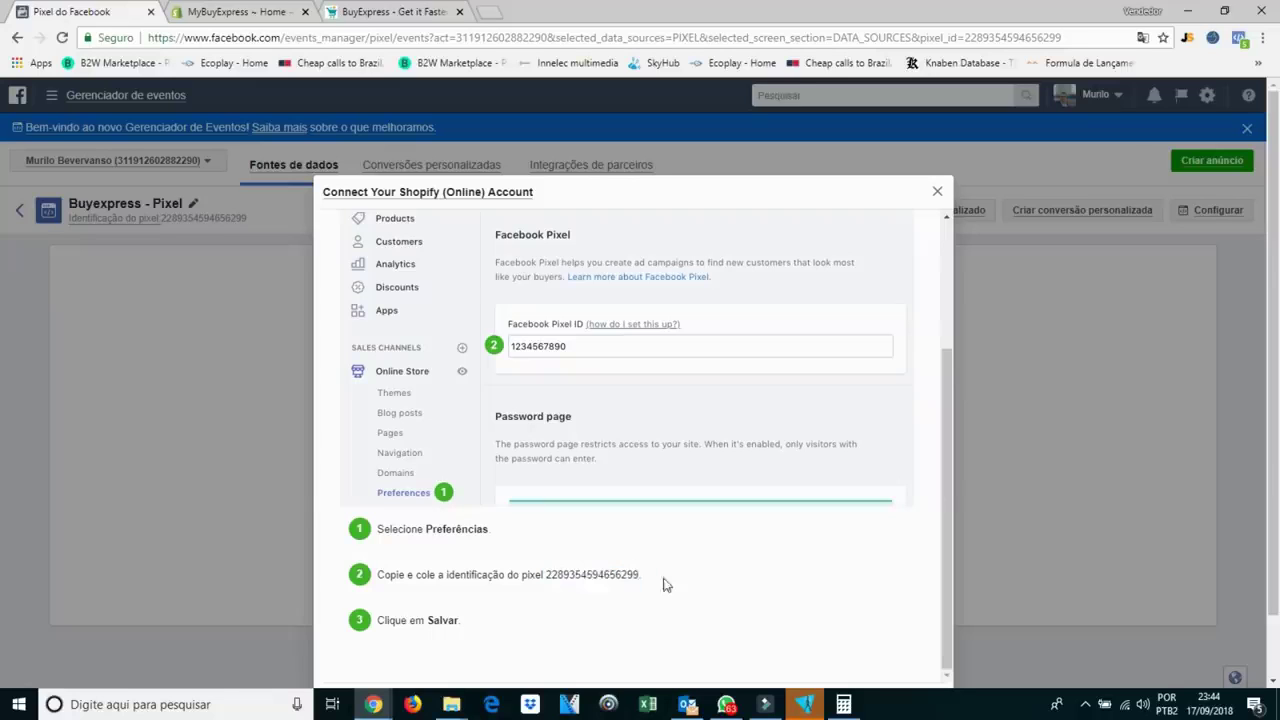
double_click(583, 573)
key(ctrl+c)
Switch to the Shopify admin and open the Online Store preferences.
click(258, 12)
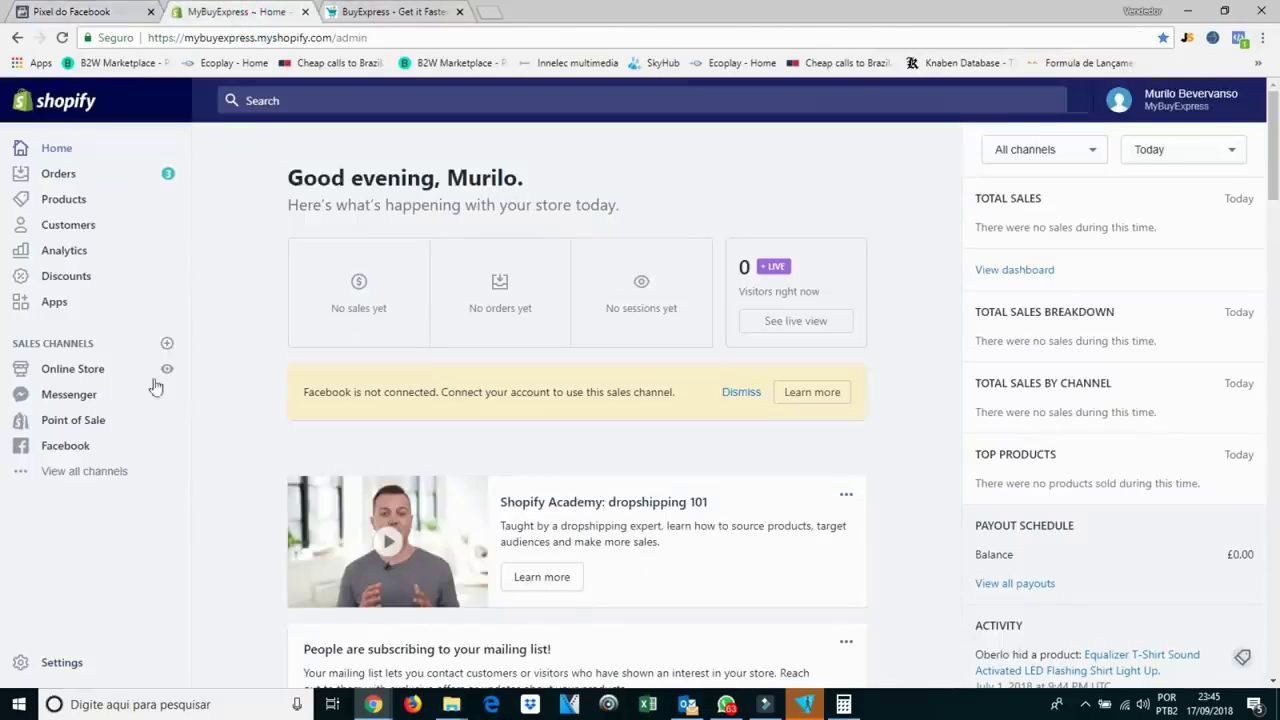
click(84, 471)
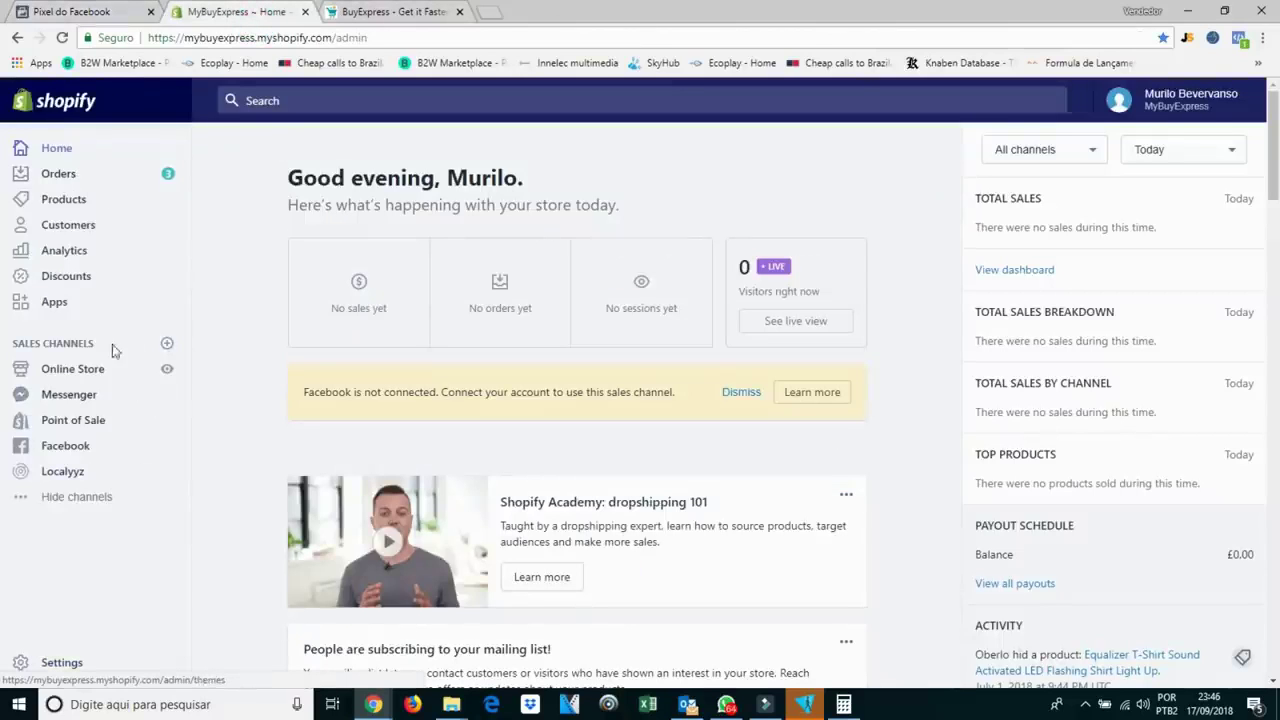
click(80, 370)
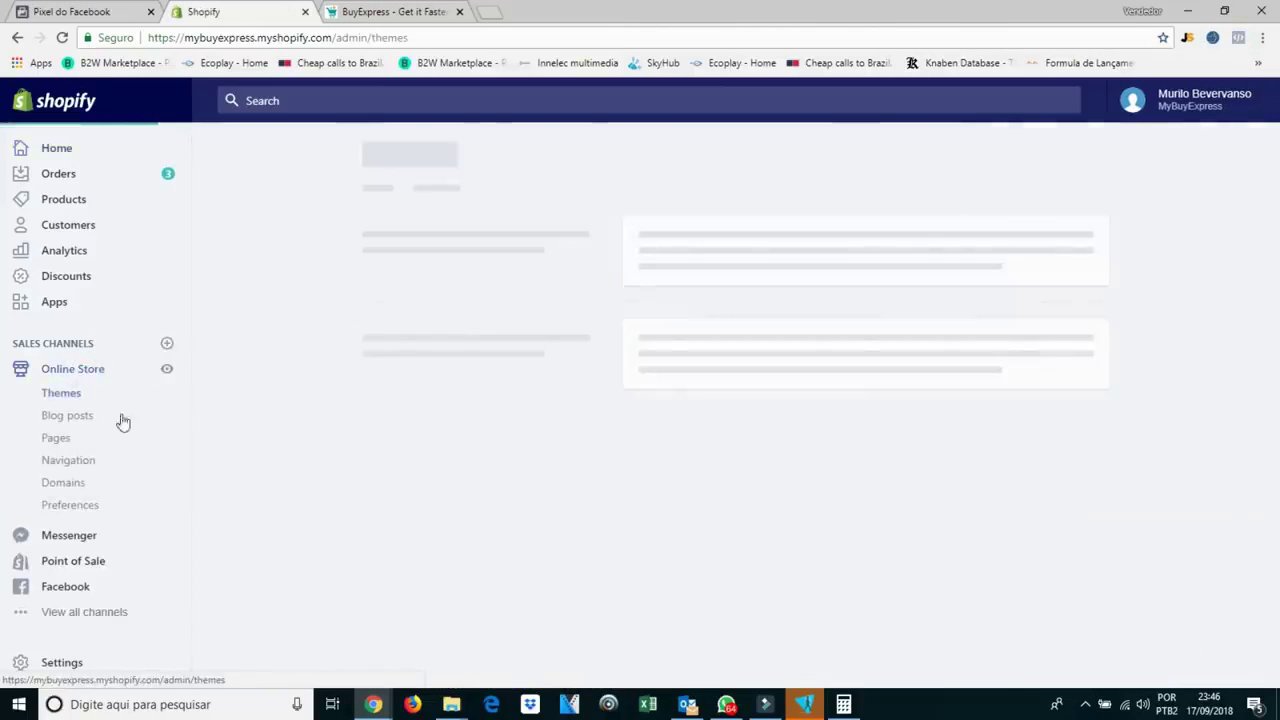
click(74, 508)
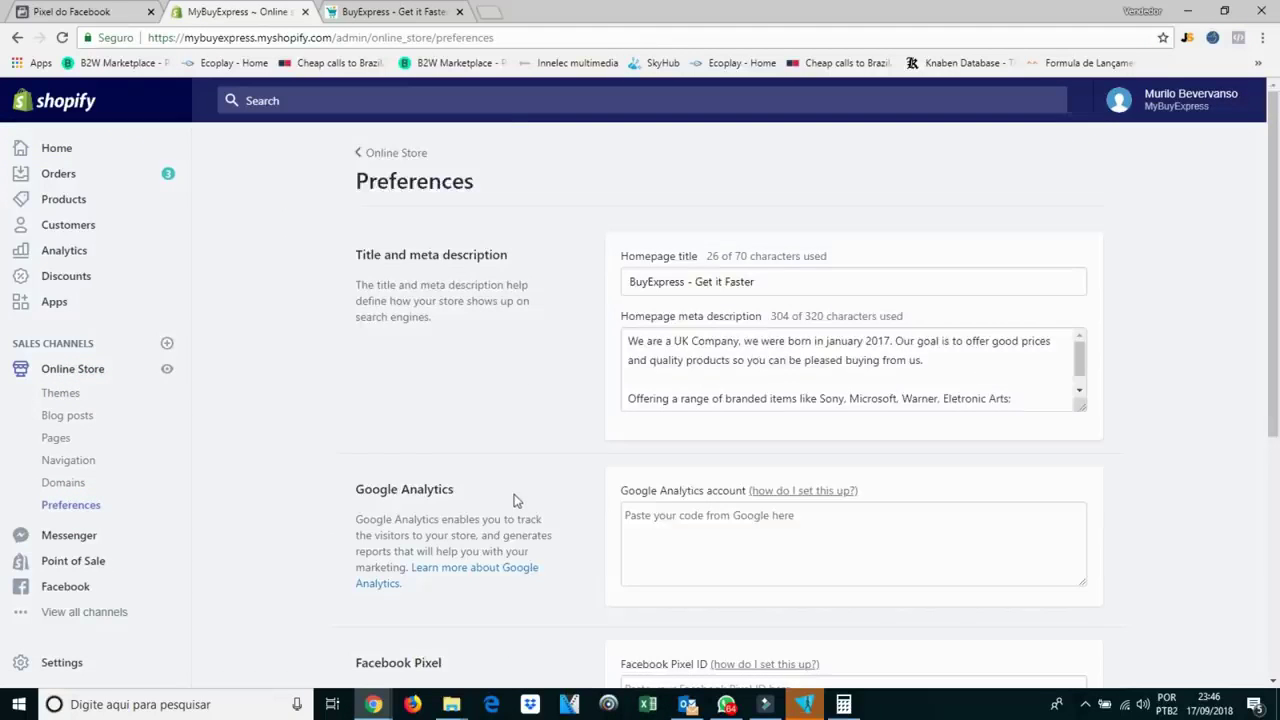
Paste the copied ID into the Facebook Pixel ID setting and save the store preferences.
scroll(515, 500, down, 2)
click(655, 528)
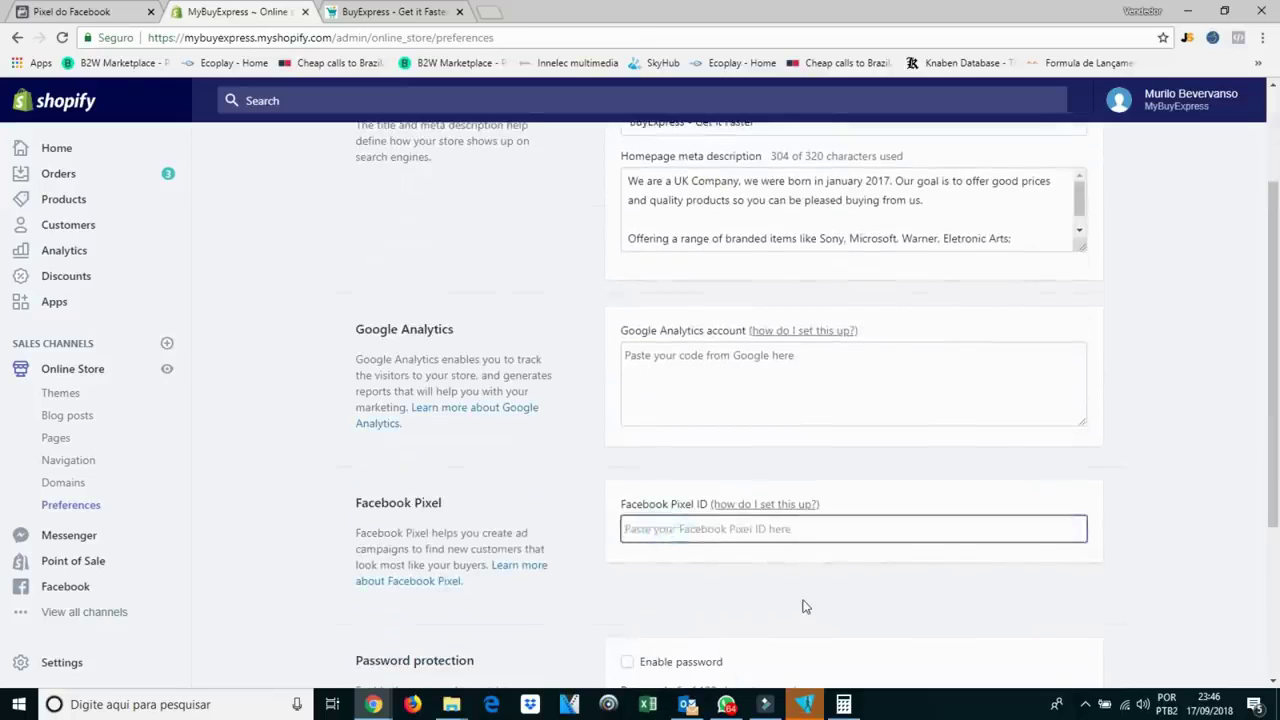
key(ctrl+v)
scroll(808, 570, down, 1)
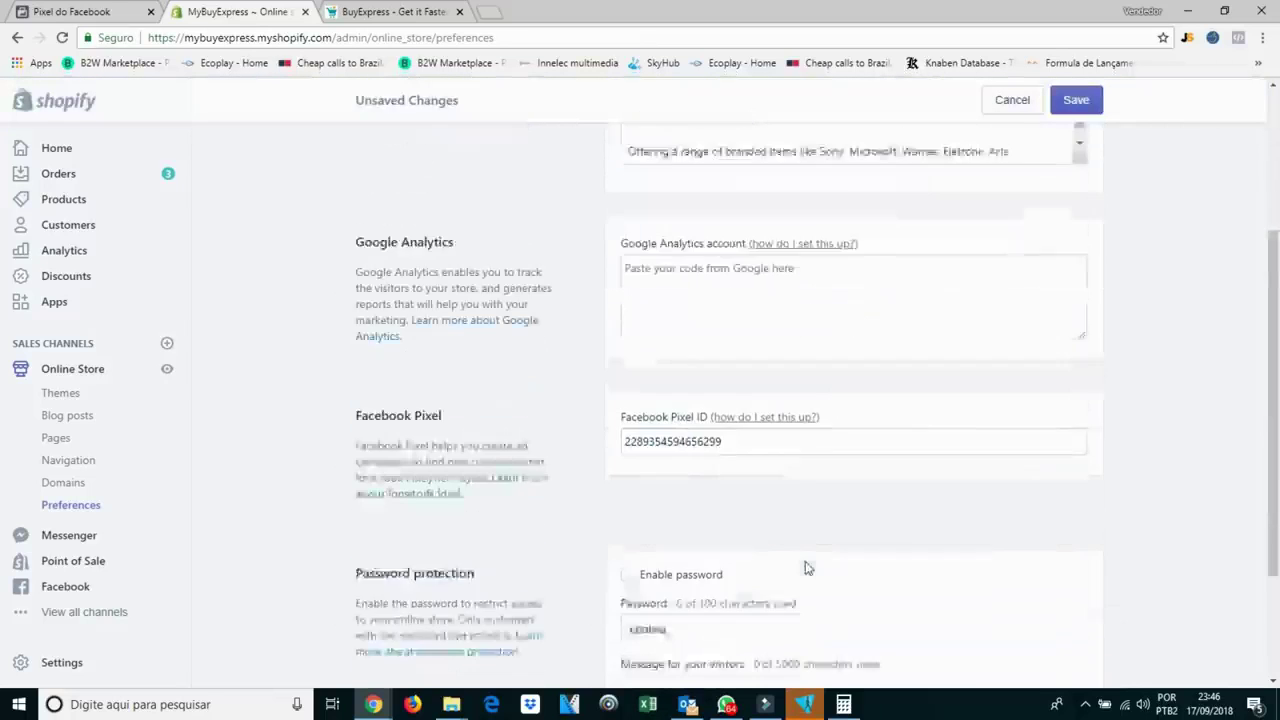
scroll(889, 569, down, 1)
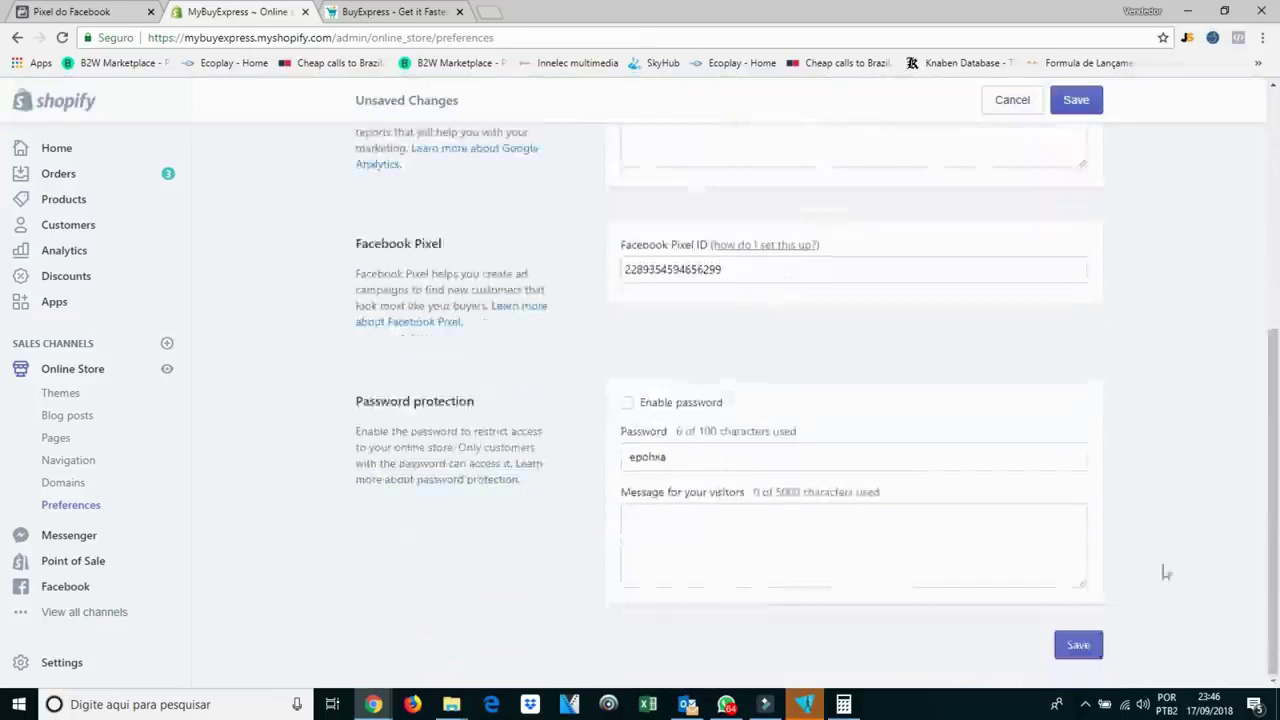
click(1087, 648)
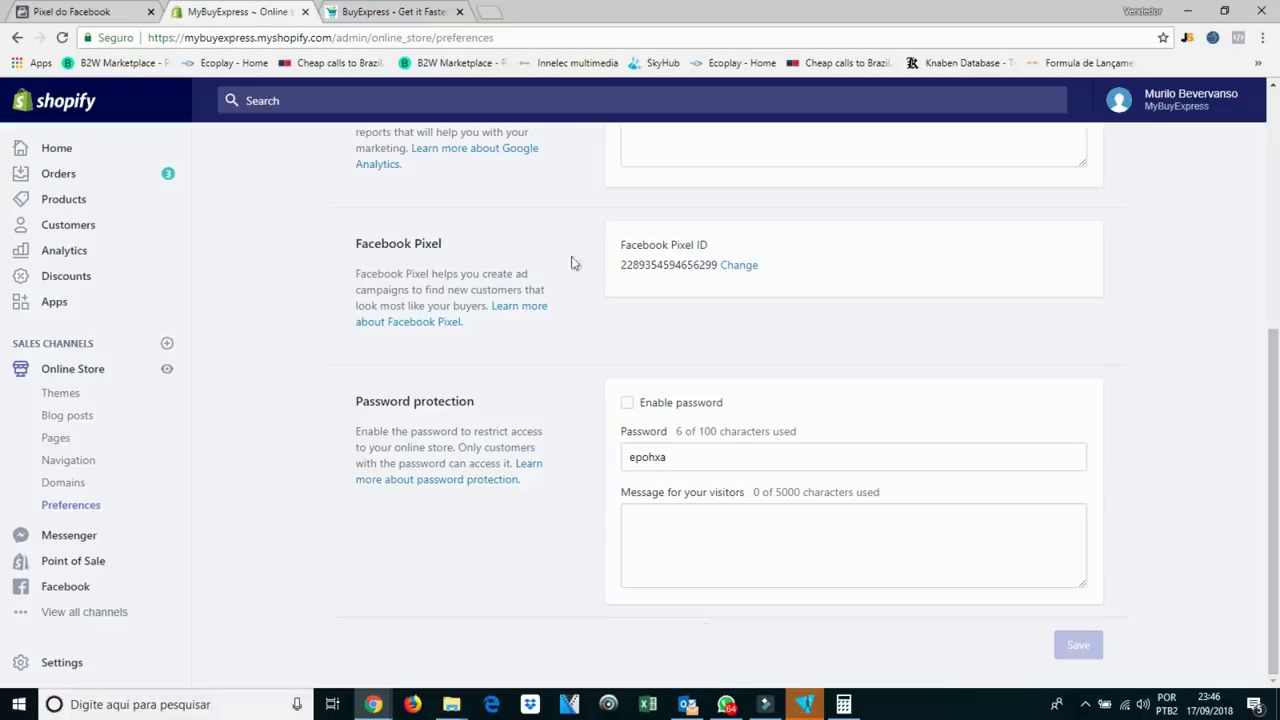
Return to Facebook's Shopify connection setup and advance to the pixel verification stage, ready to enter the site URL.
click(107, 10)
scroll(893, 491, down, 1)
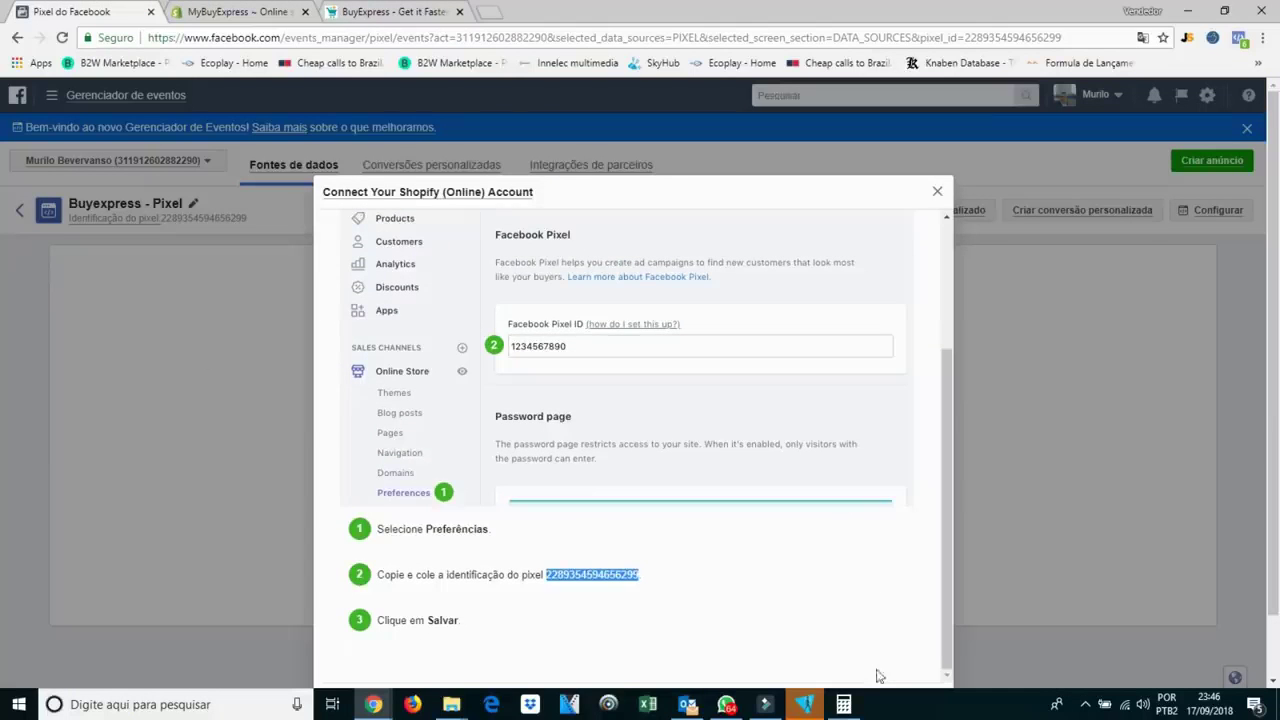
click(925, 639)
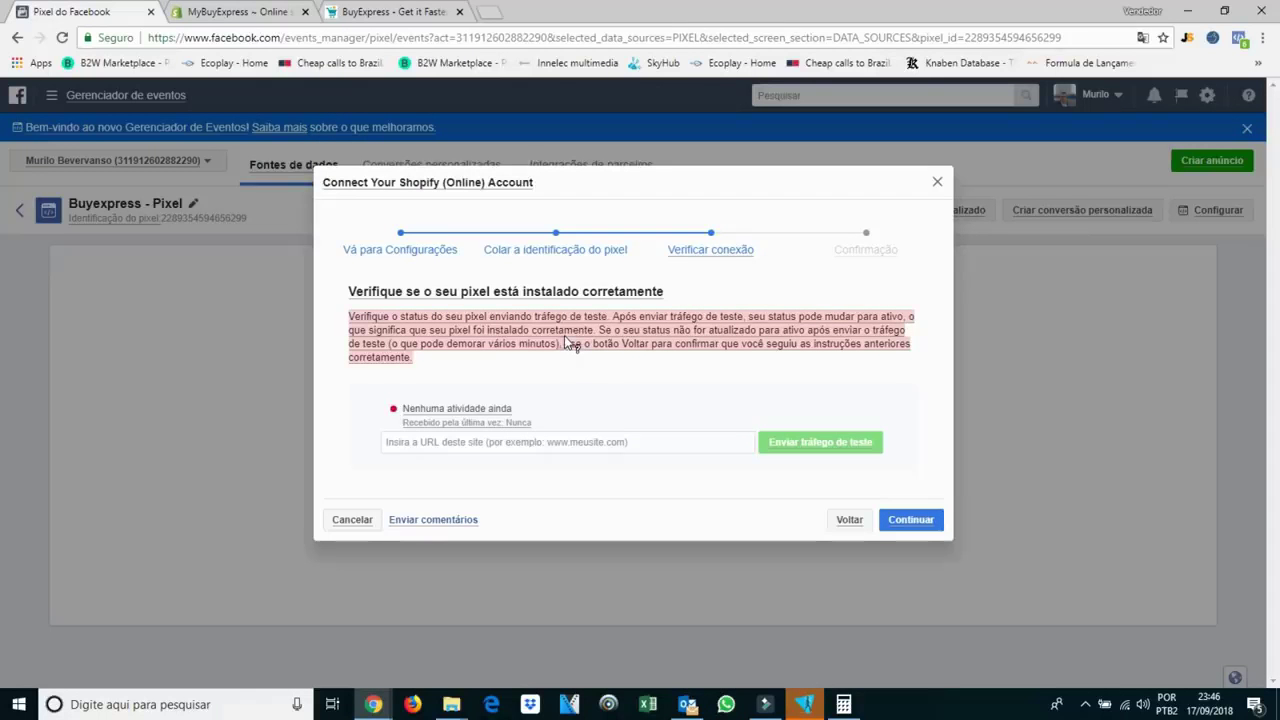
click(808, 442)
click(640, 441)
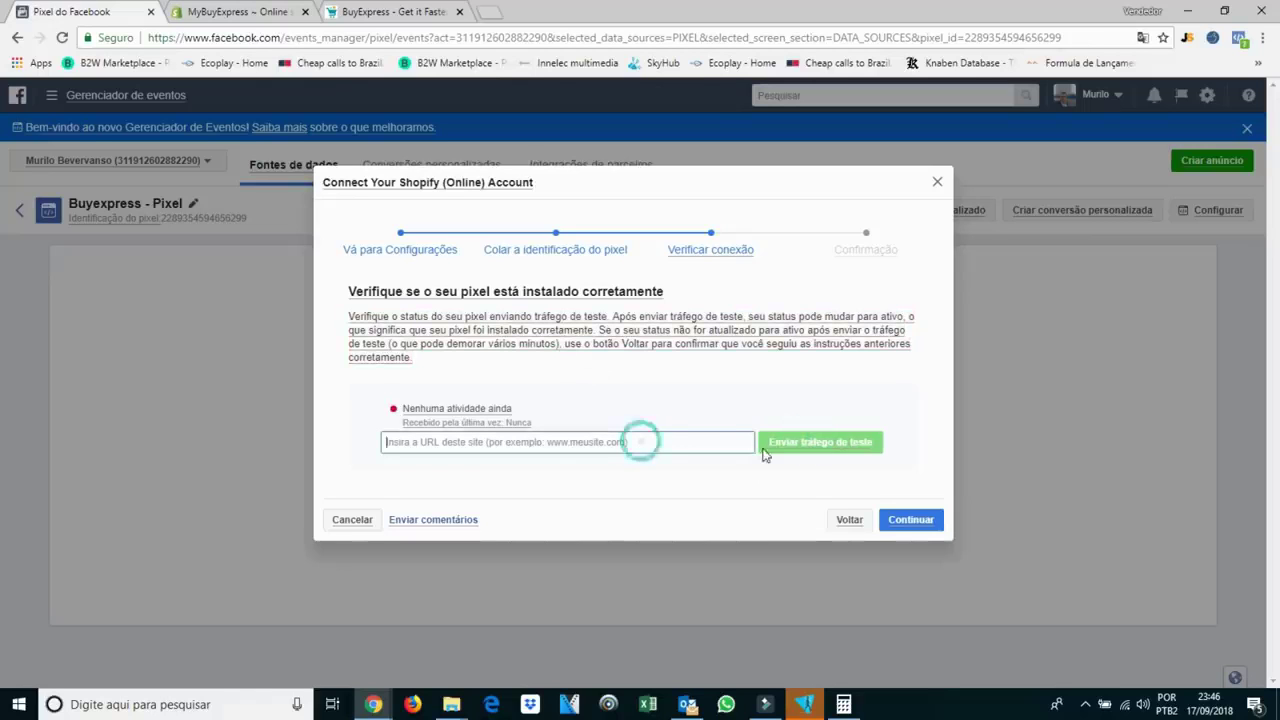
Open the Hot Dog Toaster product page in the BuyExpress storefront and copy its URL.
click(358, 12)
scroll(537, 280, up, 8)
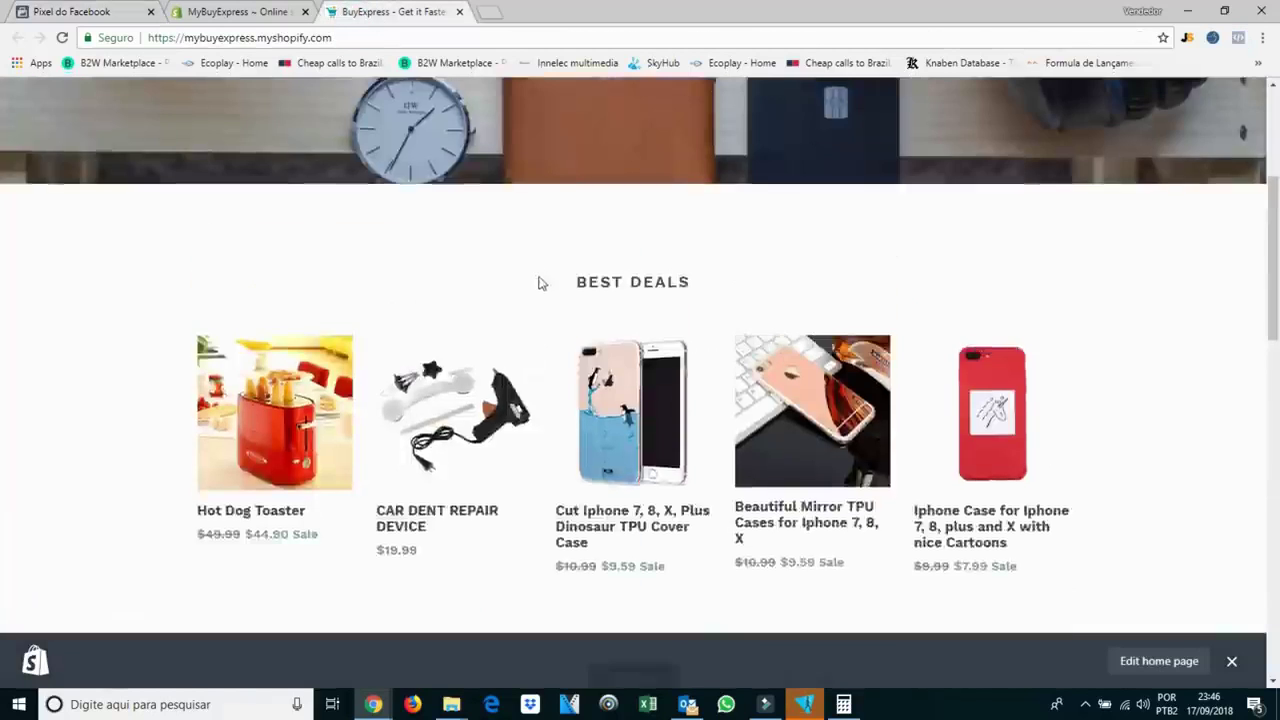
scroll(677, 537, down, 3)
click(300, 395)
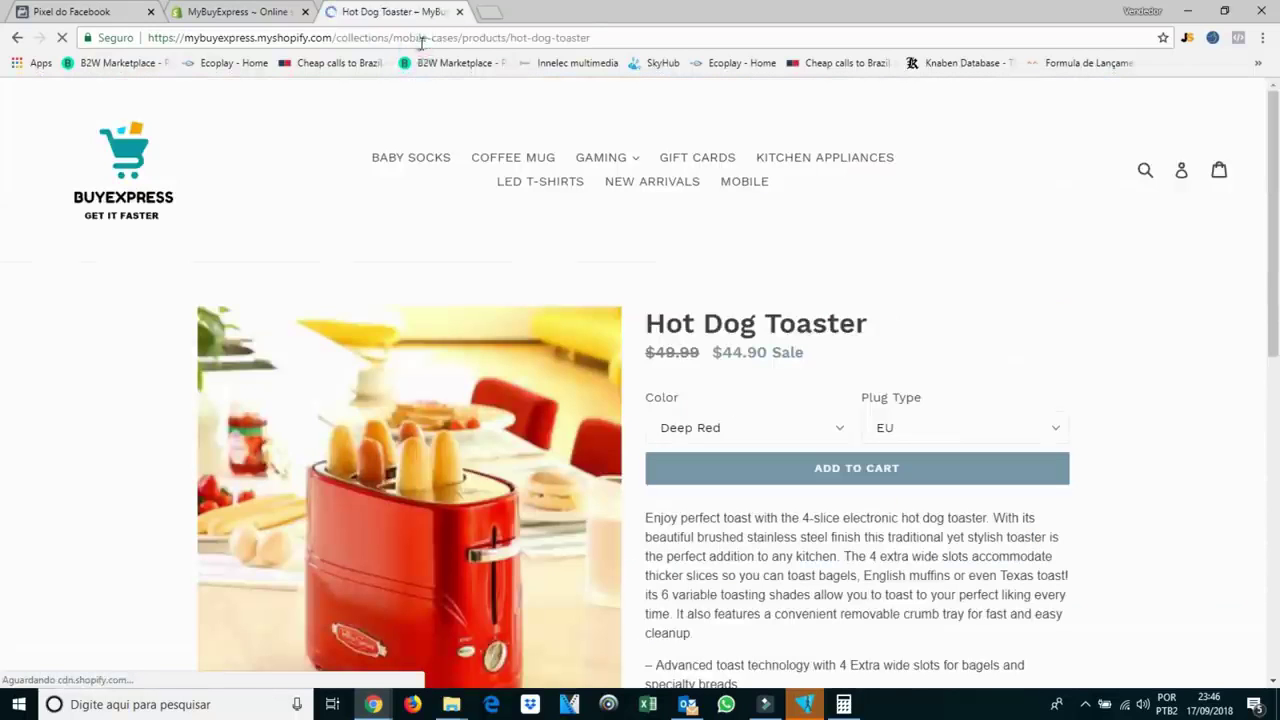
click(421, 38)
key(ctrl+c)
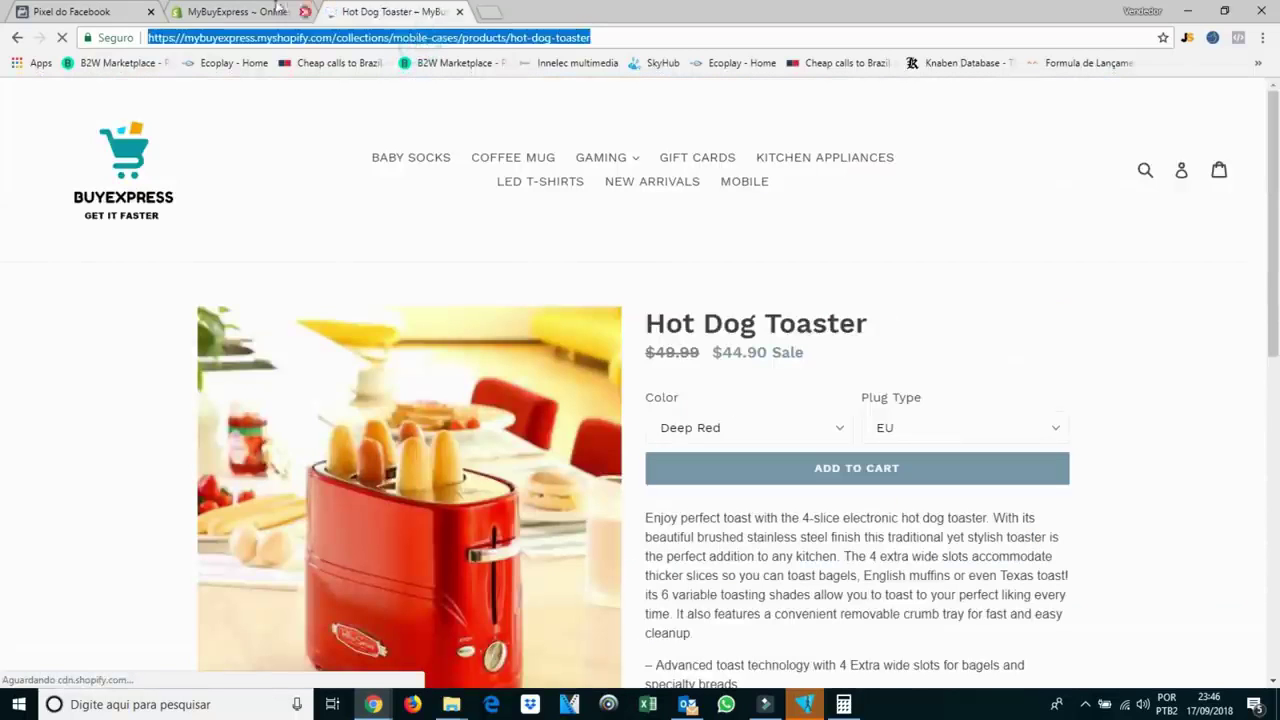
Send test traffic from the Facebook pixel verification to the copied Hot Dog Toaster product URL.
click(245, 11)
click(133, 8)
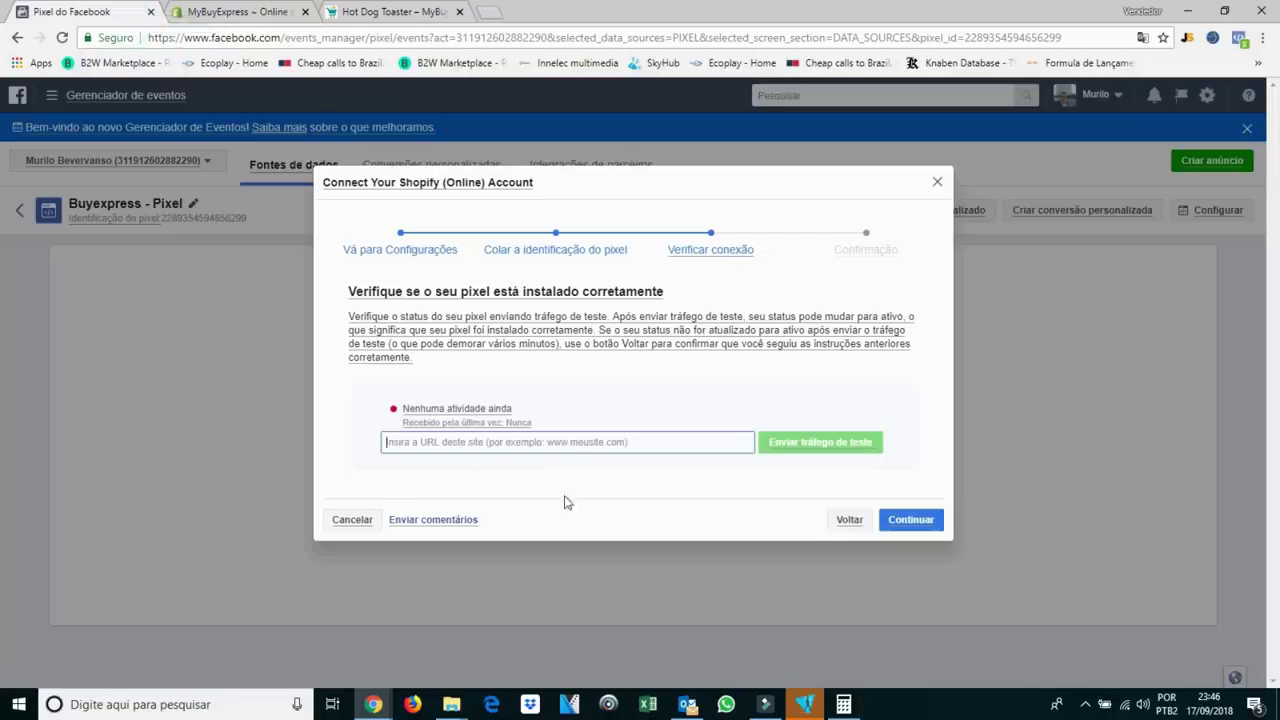
key(ctrl+v)
click(812, 446)
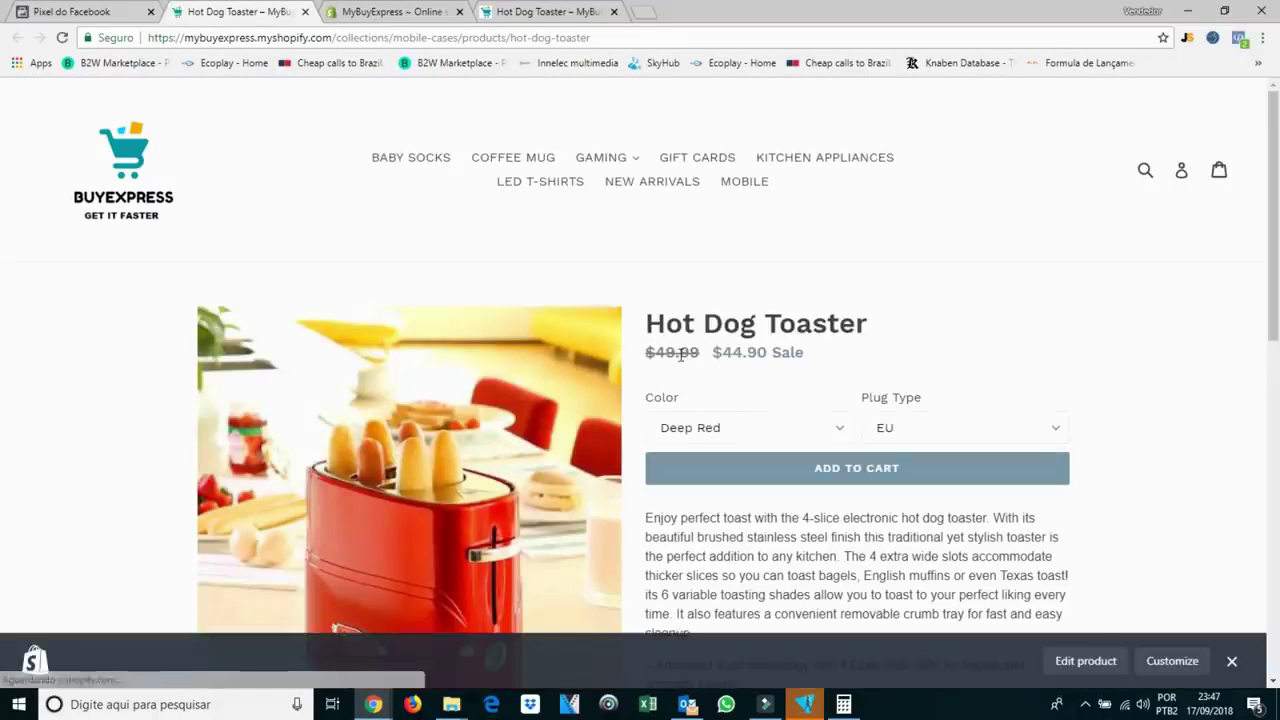
Return to the Facebook connection setup, continue past the verification to the confirmation and close the setup.
click(84, 14)
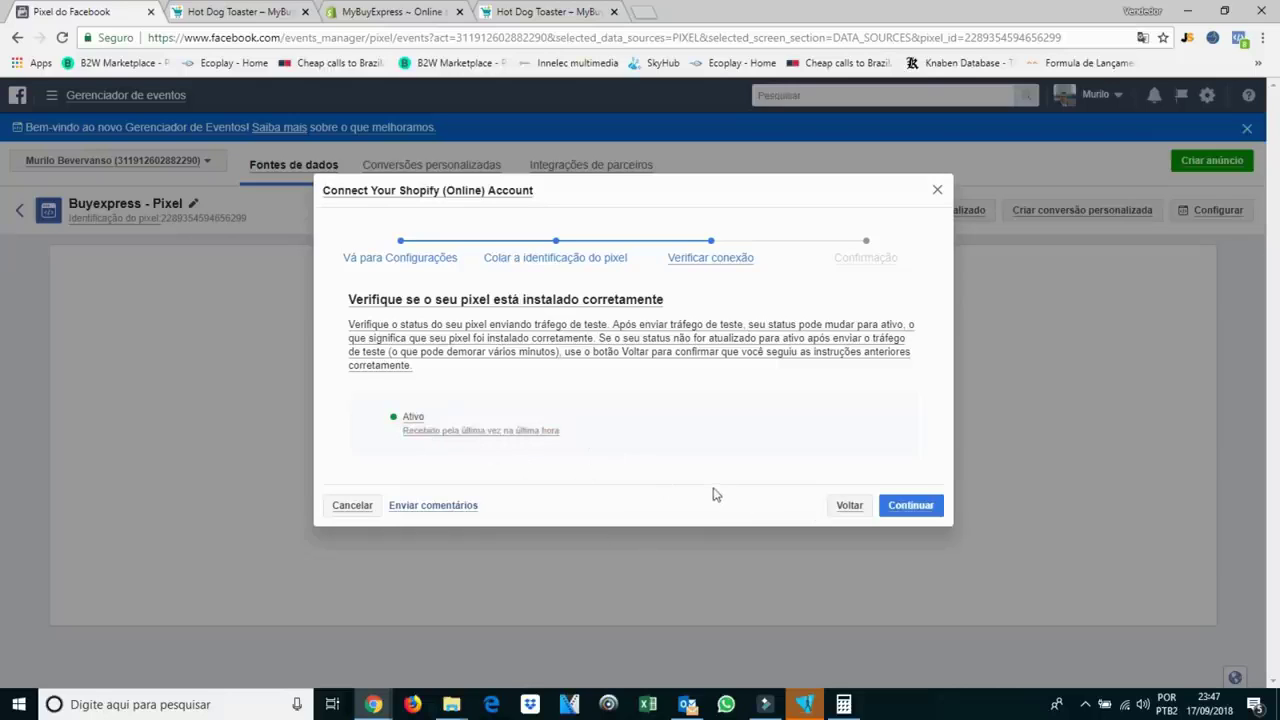
click(910, 505)
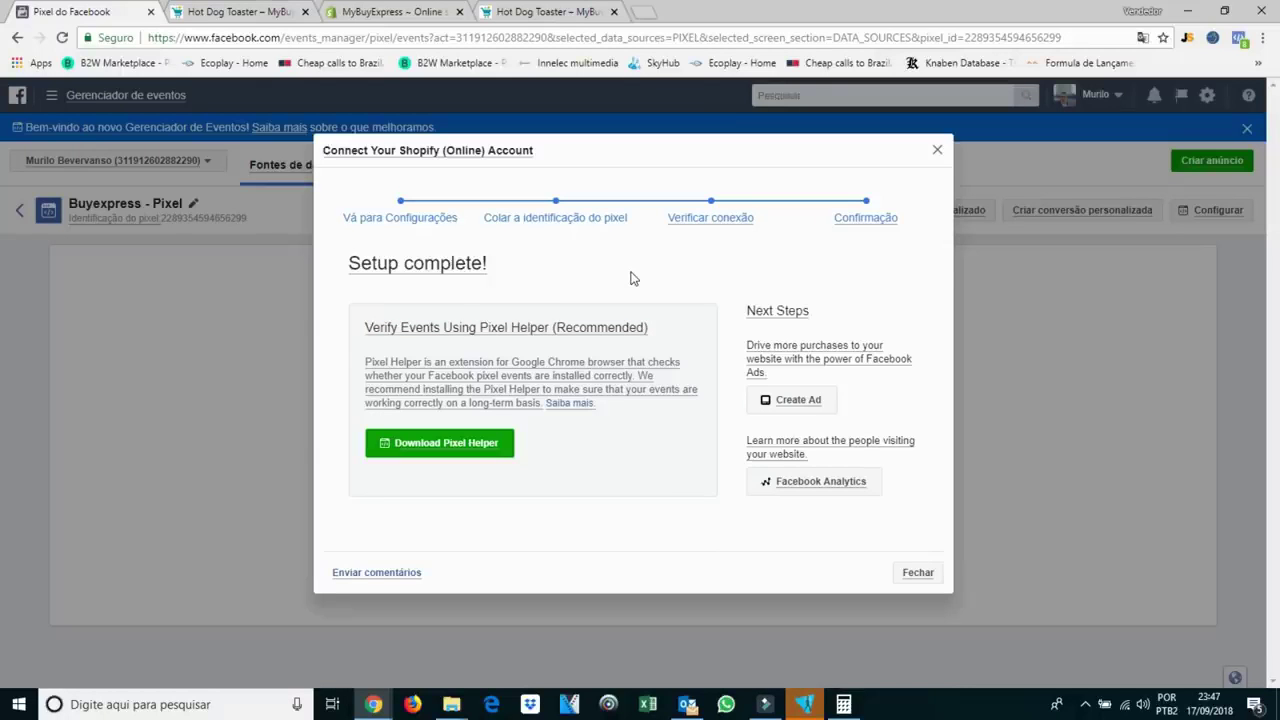
click(918, 573)
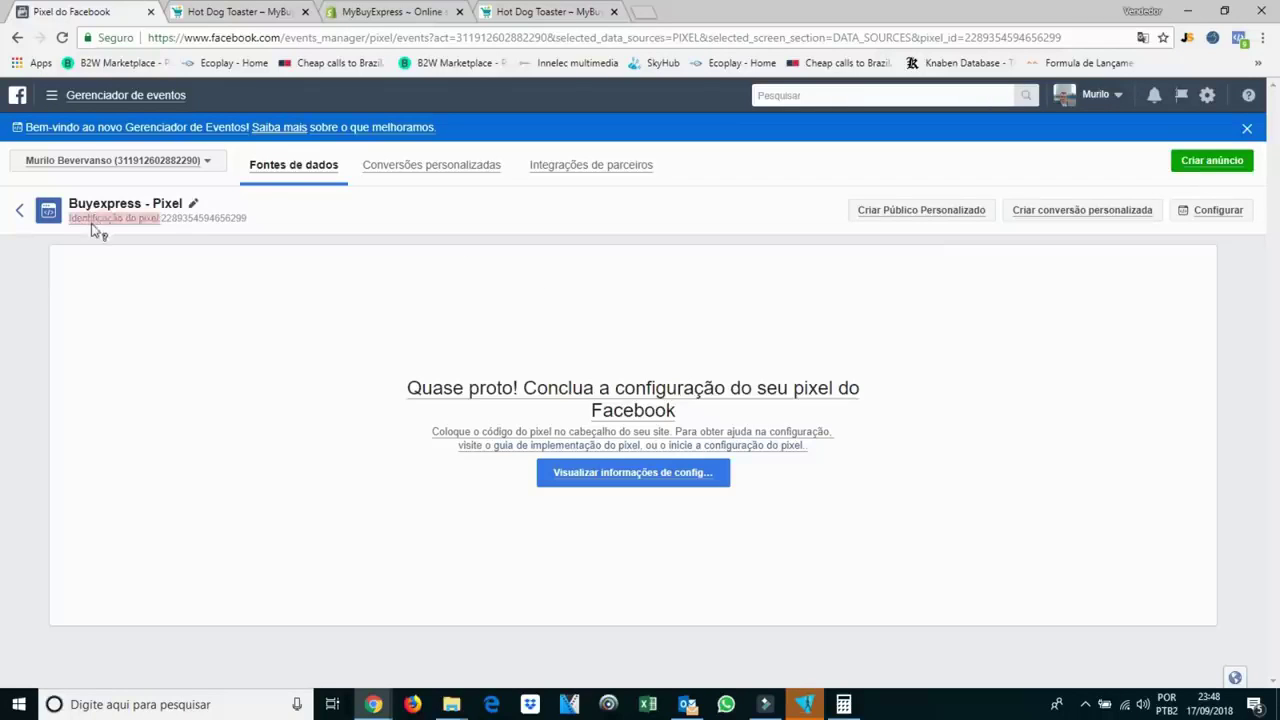
Go back to the Facebook pixel list and reload it to check the status of Buyexpress - Pixel.
click(17, 215)
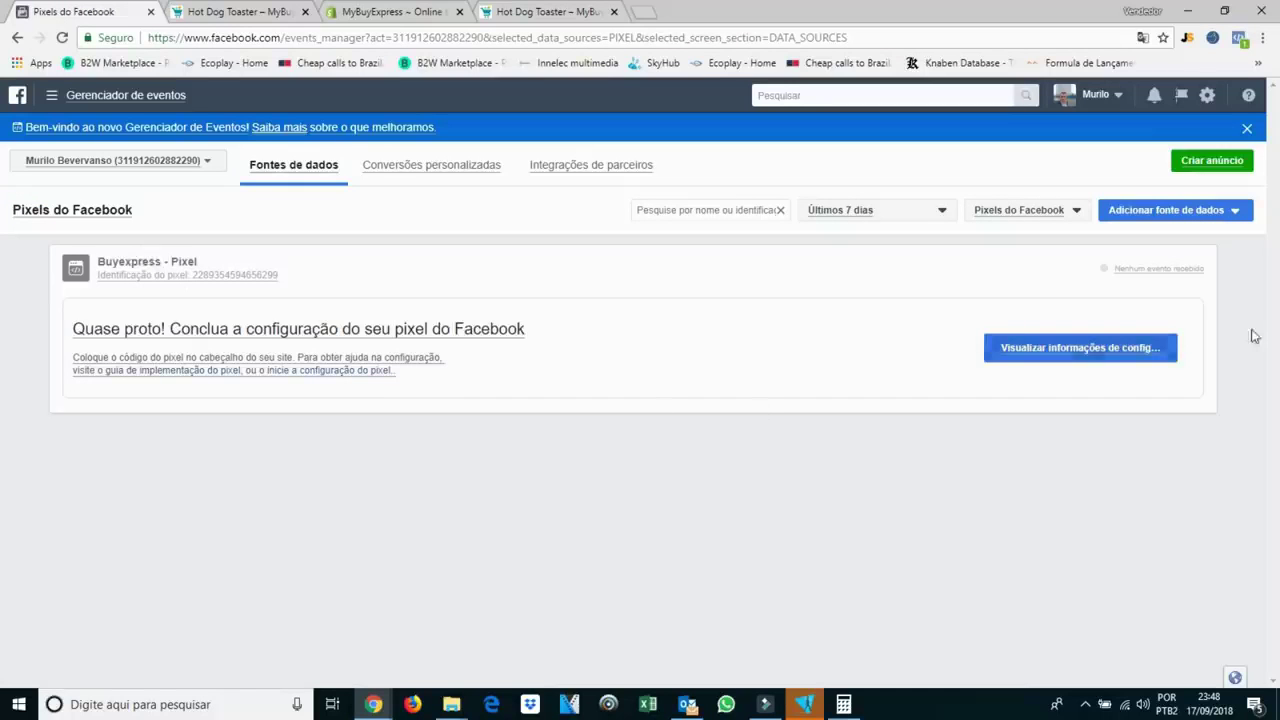
drag(1205, 268, 983, 278)
click(983, 278)
key(F5)
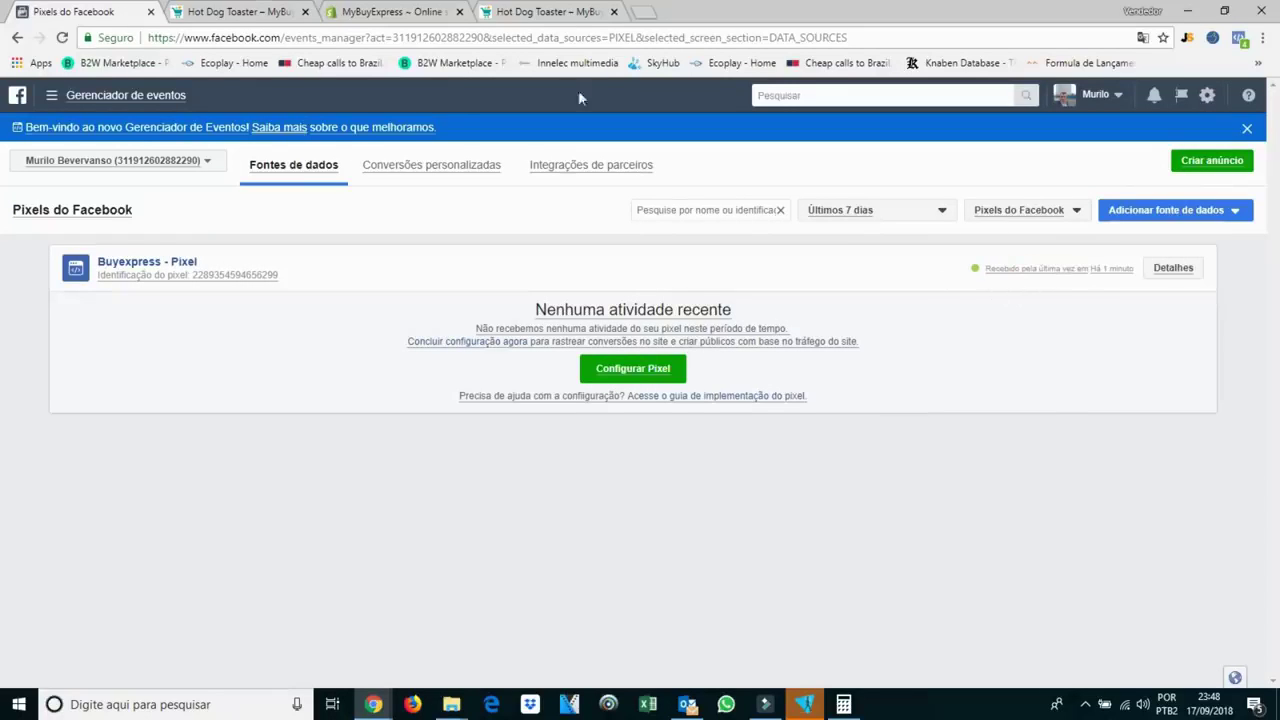
Browse the Hot Dog Toaster storefront page, then return to the Facebook pixel list to check its last received activity.
click(547, 11)
scroll(745, 378, down, 4)
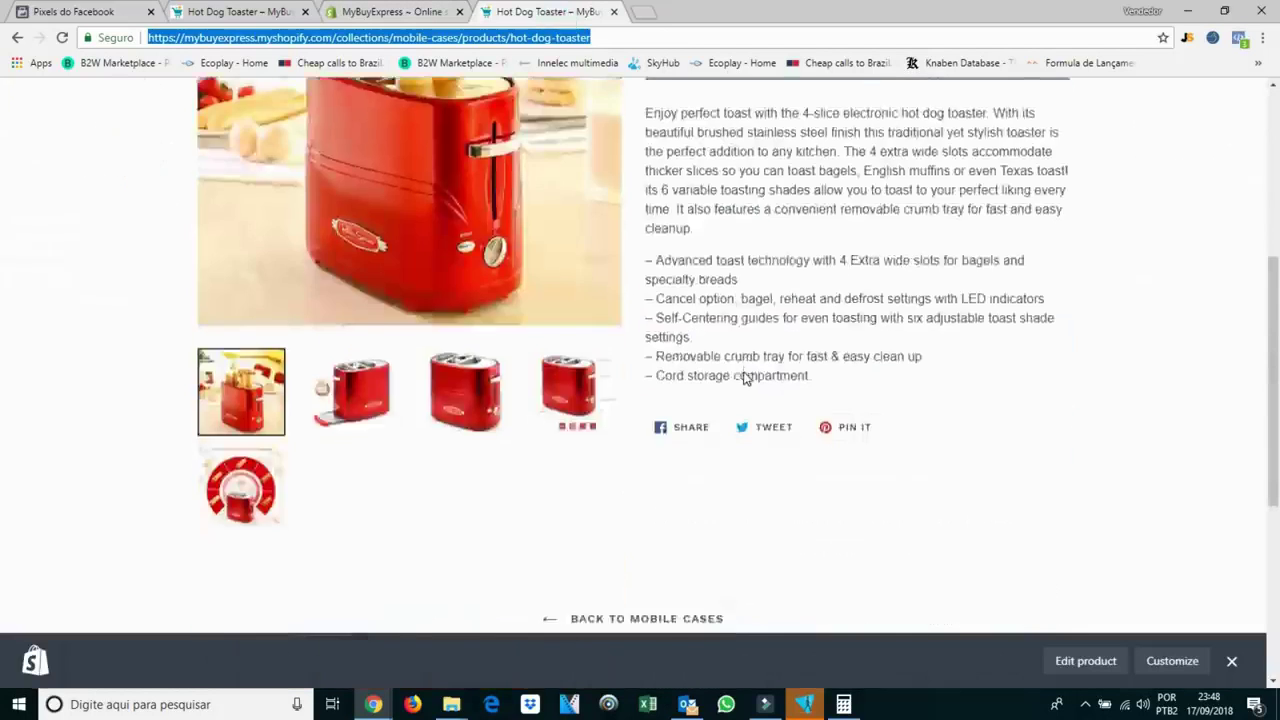
scroll(745, 378, down, 4)
click(95, 8)
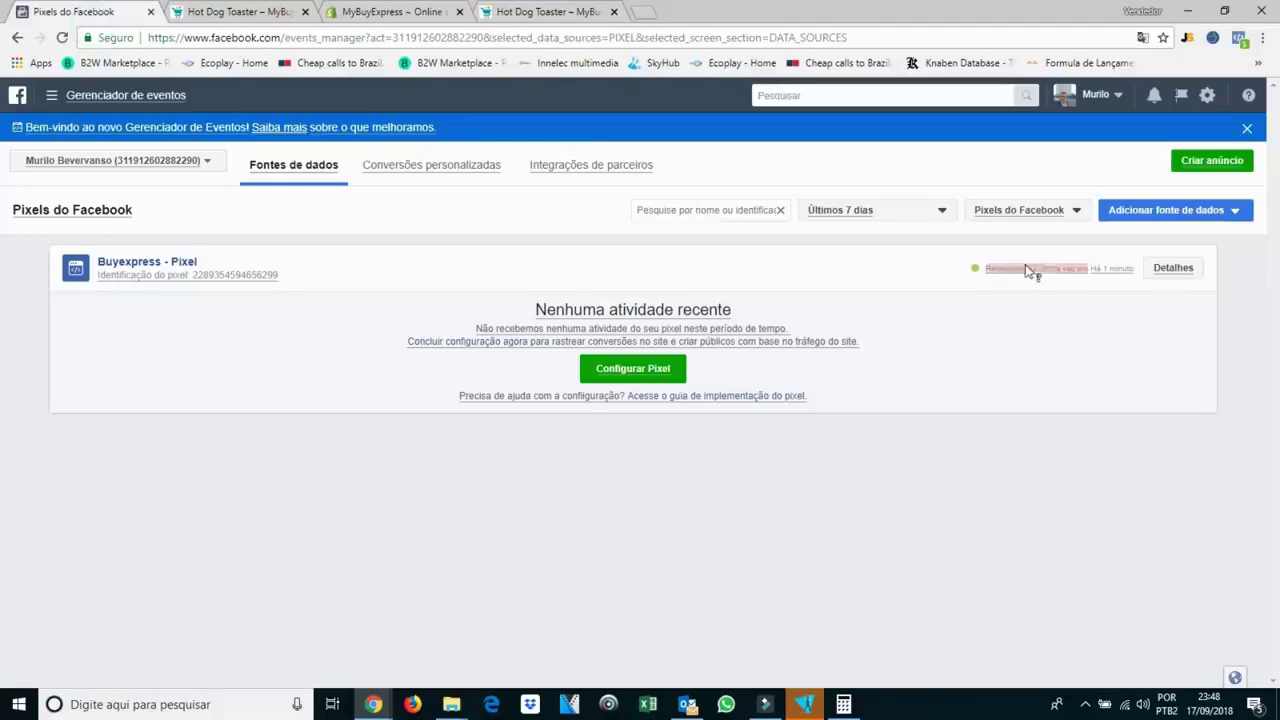
Open the details of Buyexpress - Pixel and examine its events and diagnostics.
click(140, 264)
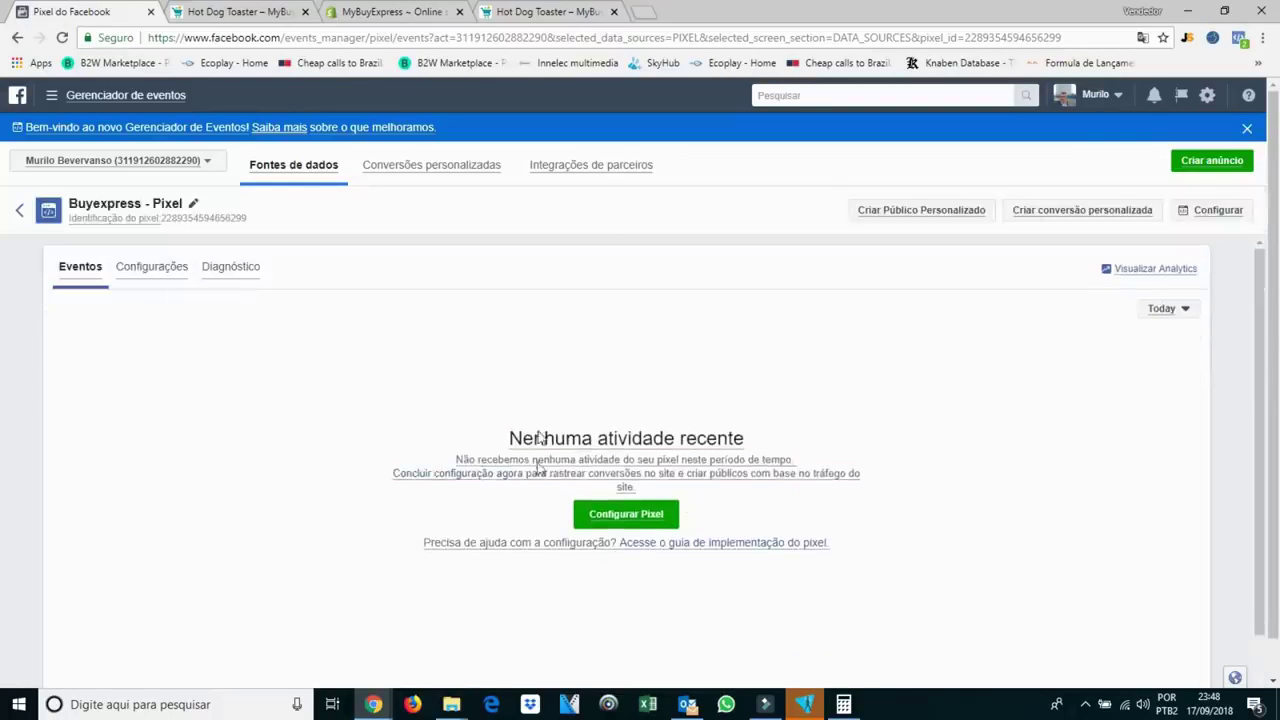
scroll(920, 437, down, 1)
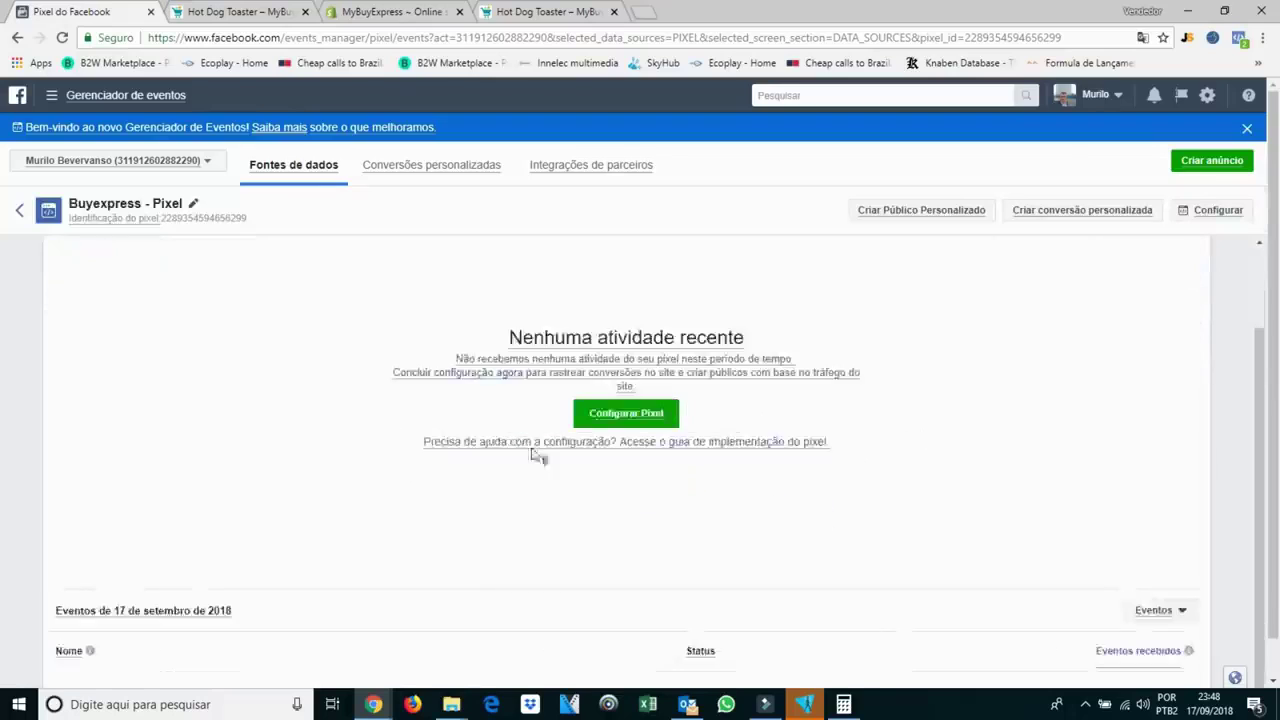
scroll(534, 454, up, 1)
click(232, 268)
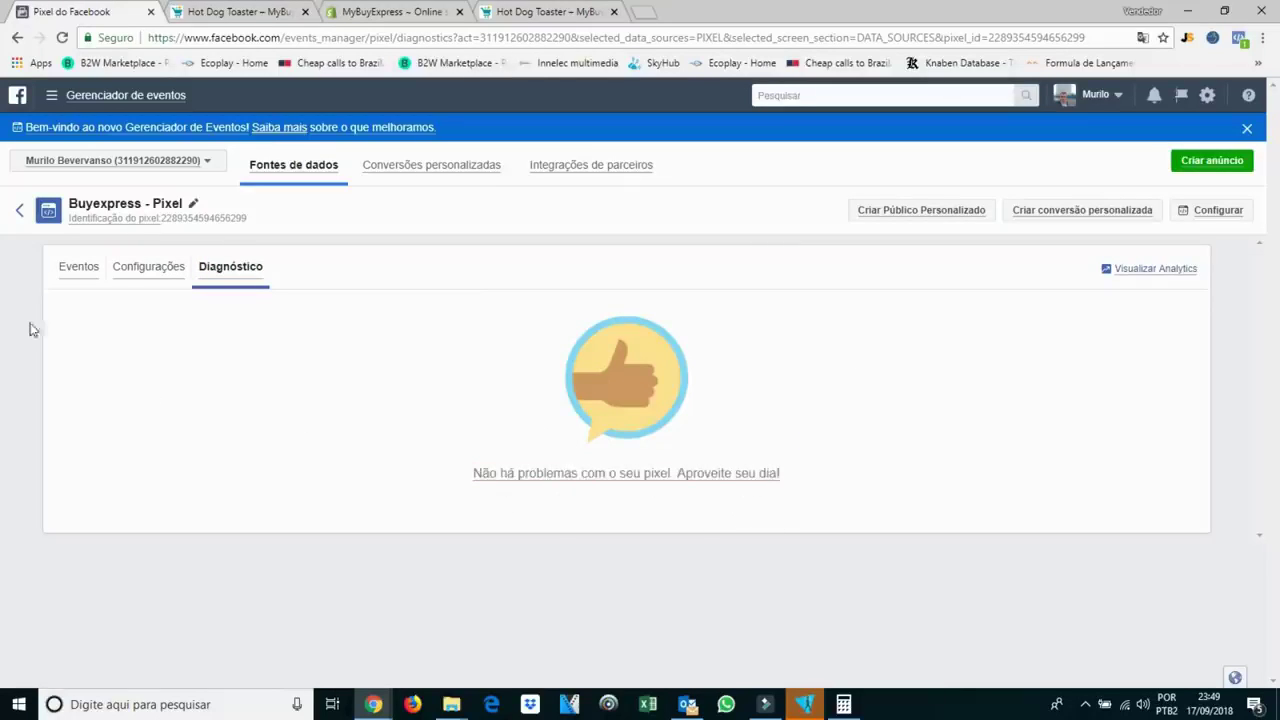
click(68, 268)
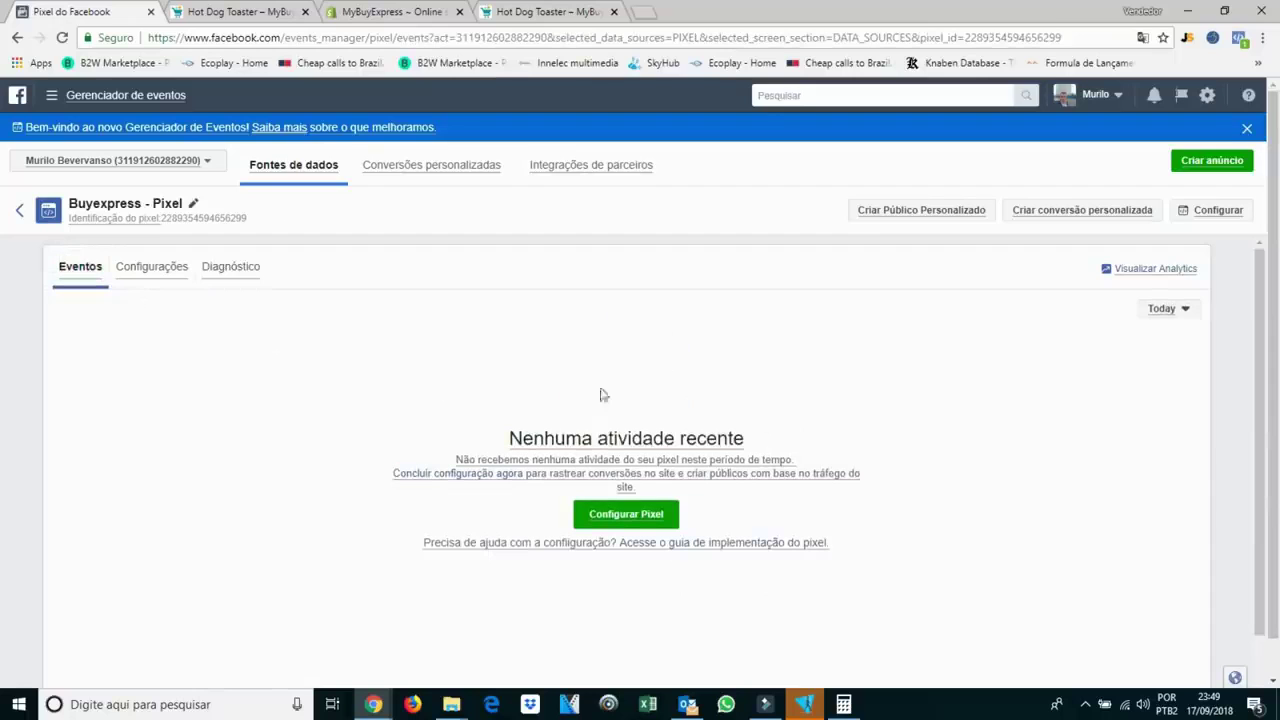
Add the Hot Dog Toaster in Deep Red with EU plug to the storefront cart and proceed to checkout.
click(545, 11)
scroll(520, 450, up, 10)
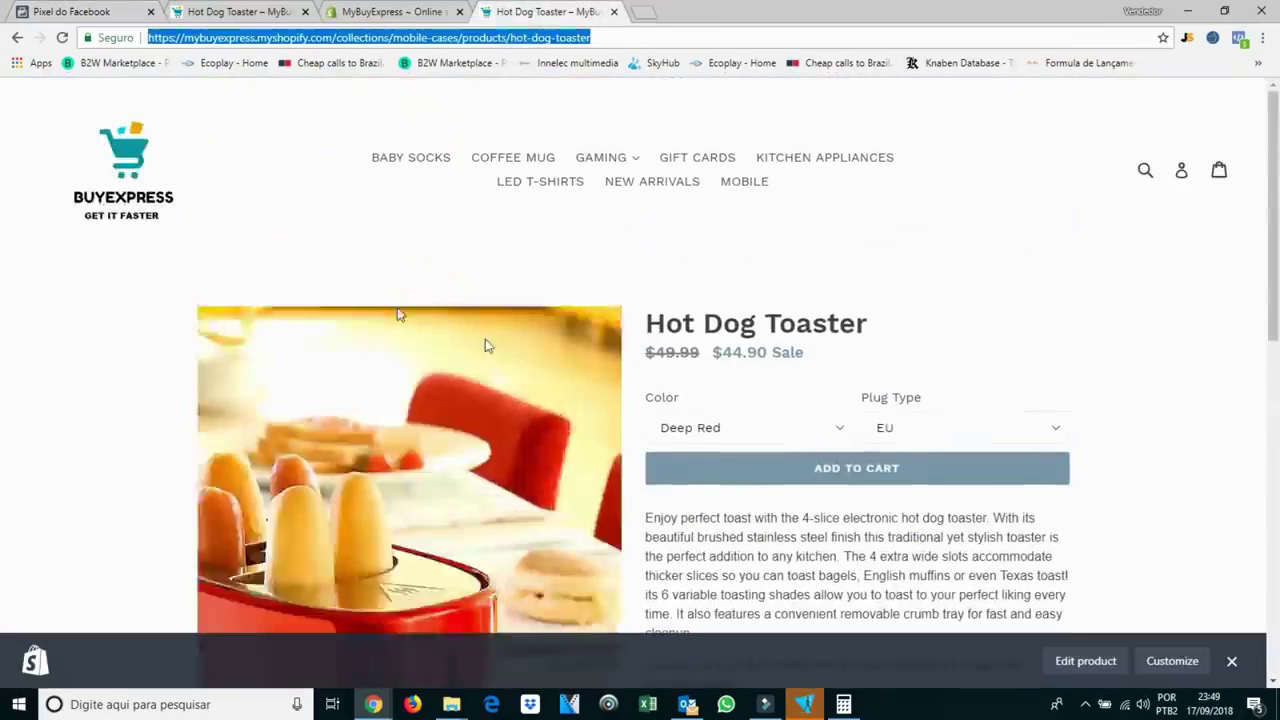
scroll(793, 262, down, 5)
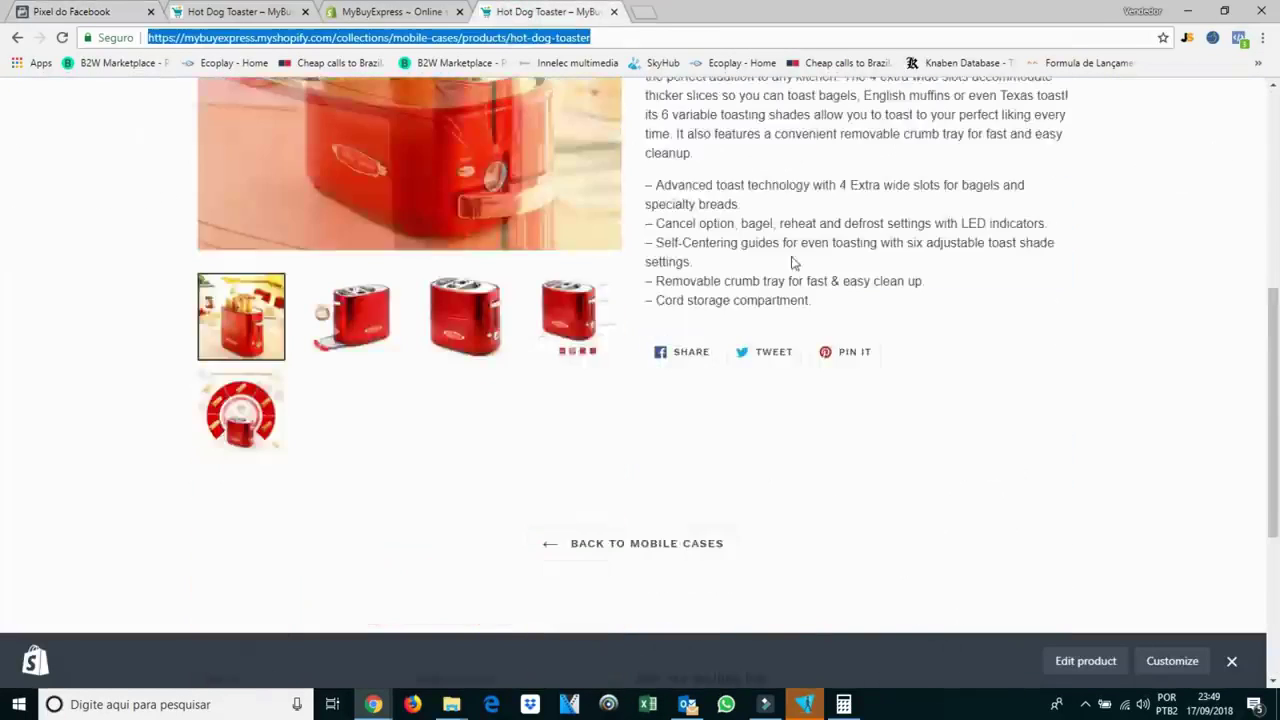
scroll(793, 262, up, 3)
click(846, 314)
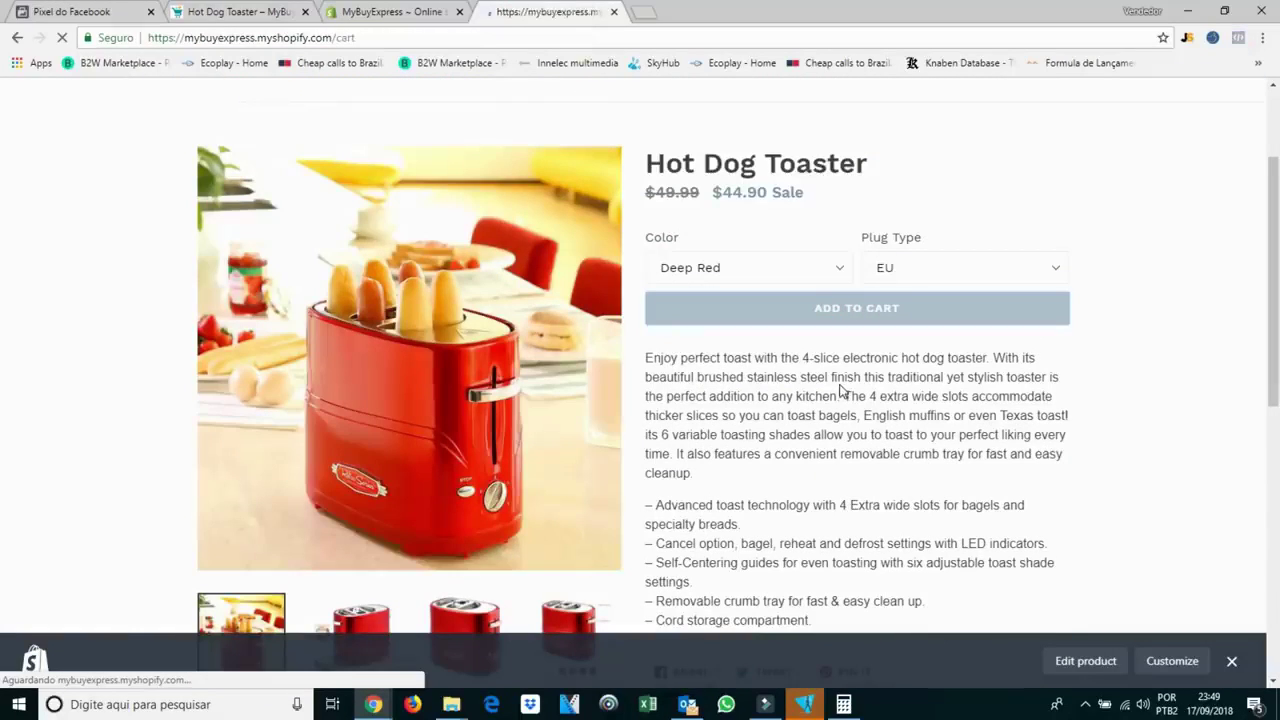
scroll(800, 458, down, 2)
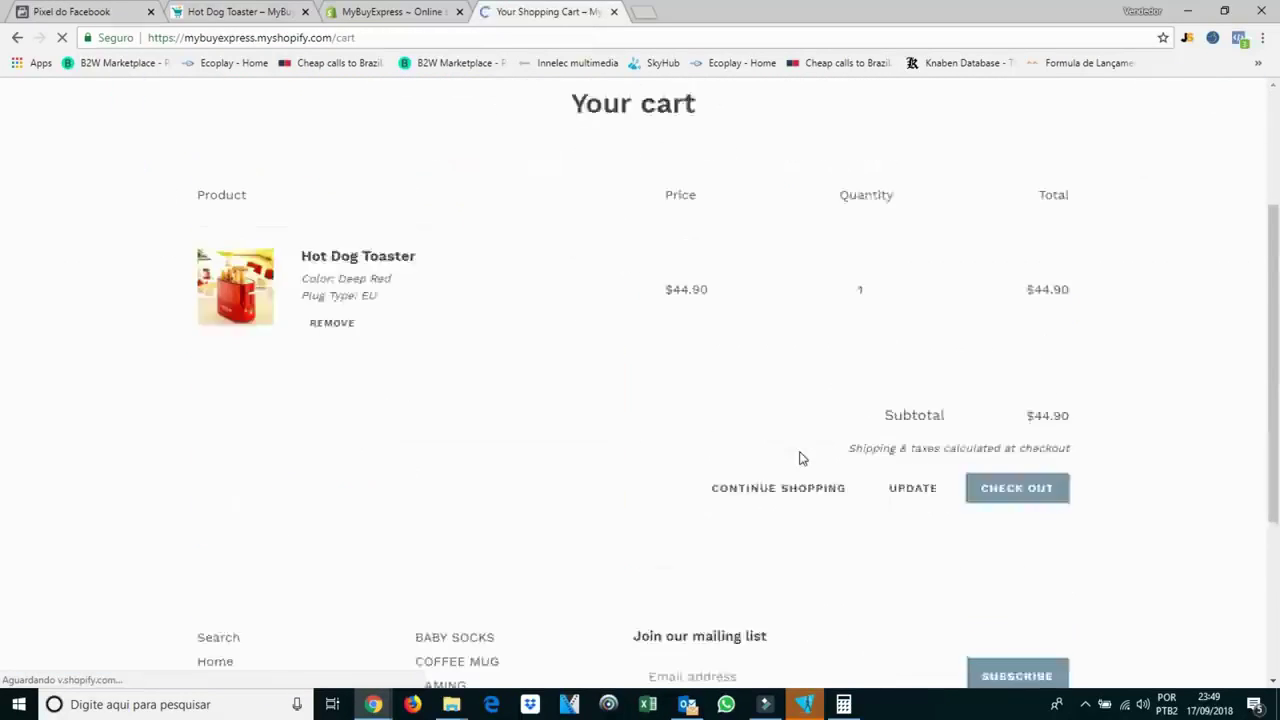
scroll(800, 458, down, 1)
click(1003, 388)
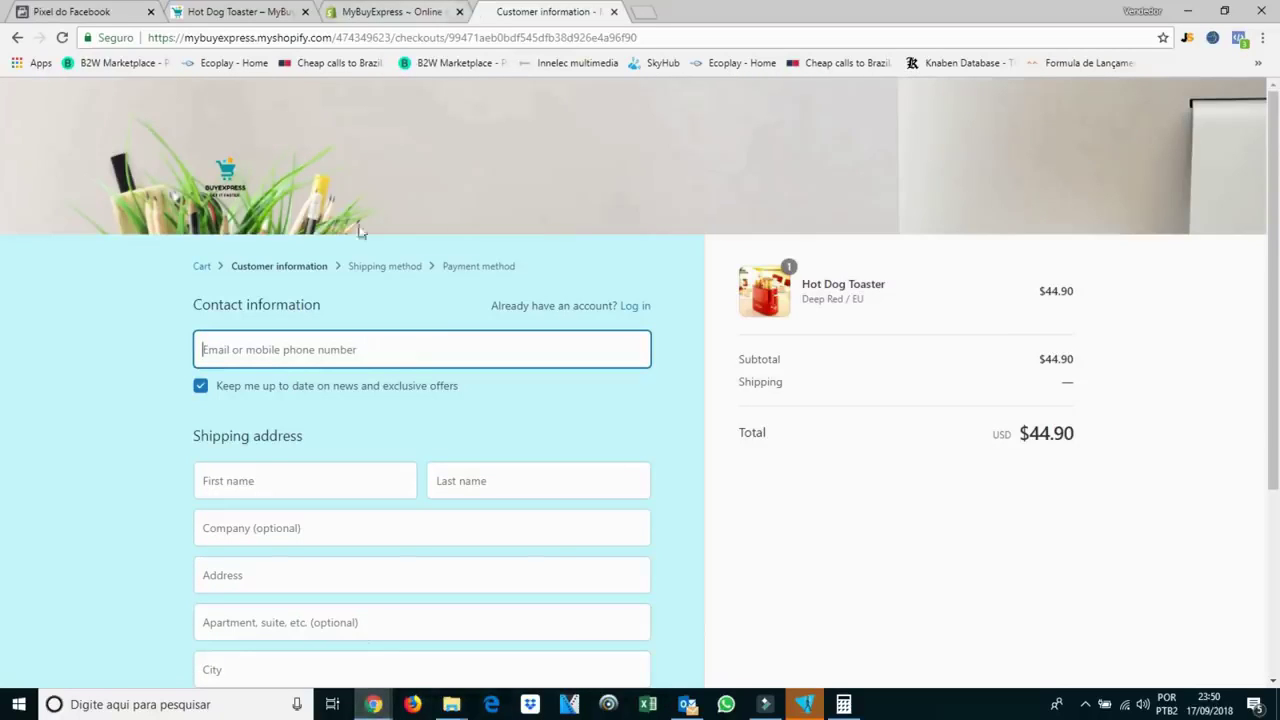
Reload the Facebook pixel's events page and examine today's activity chart and event list.
click(72, 11)
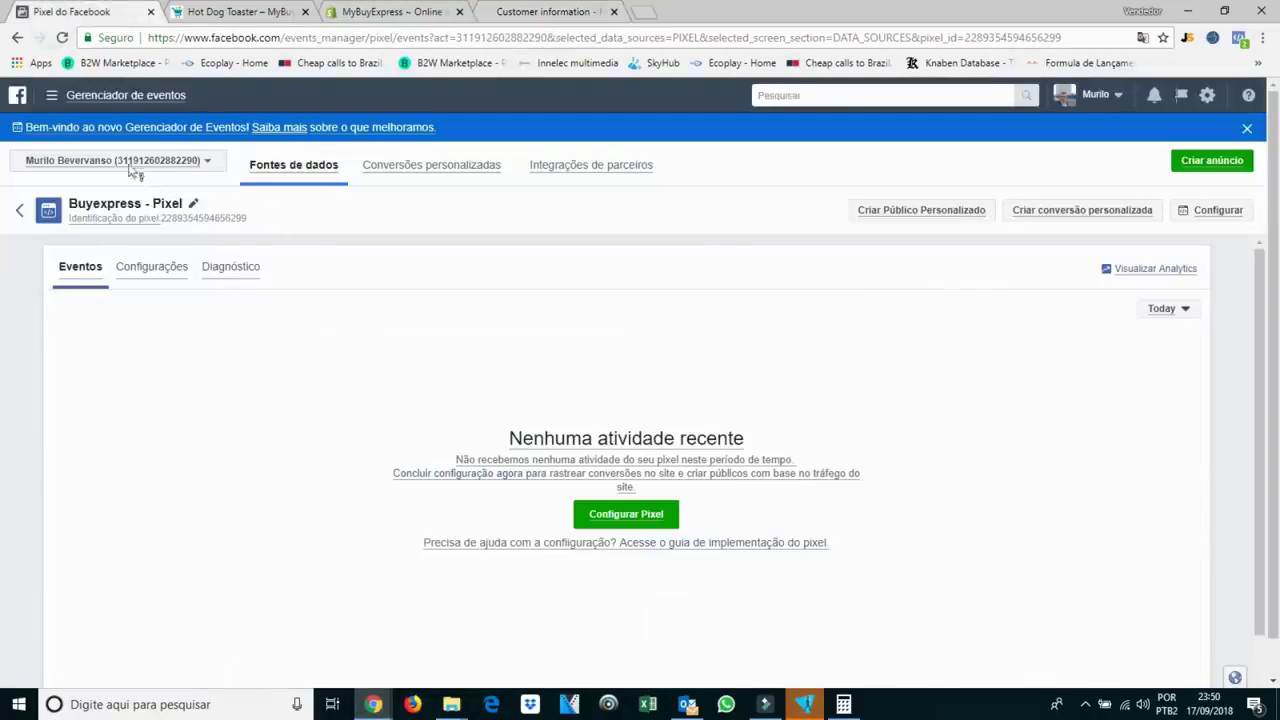
click(62, 38)
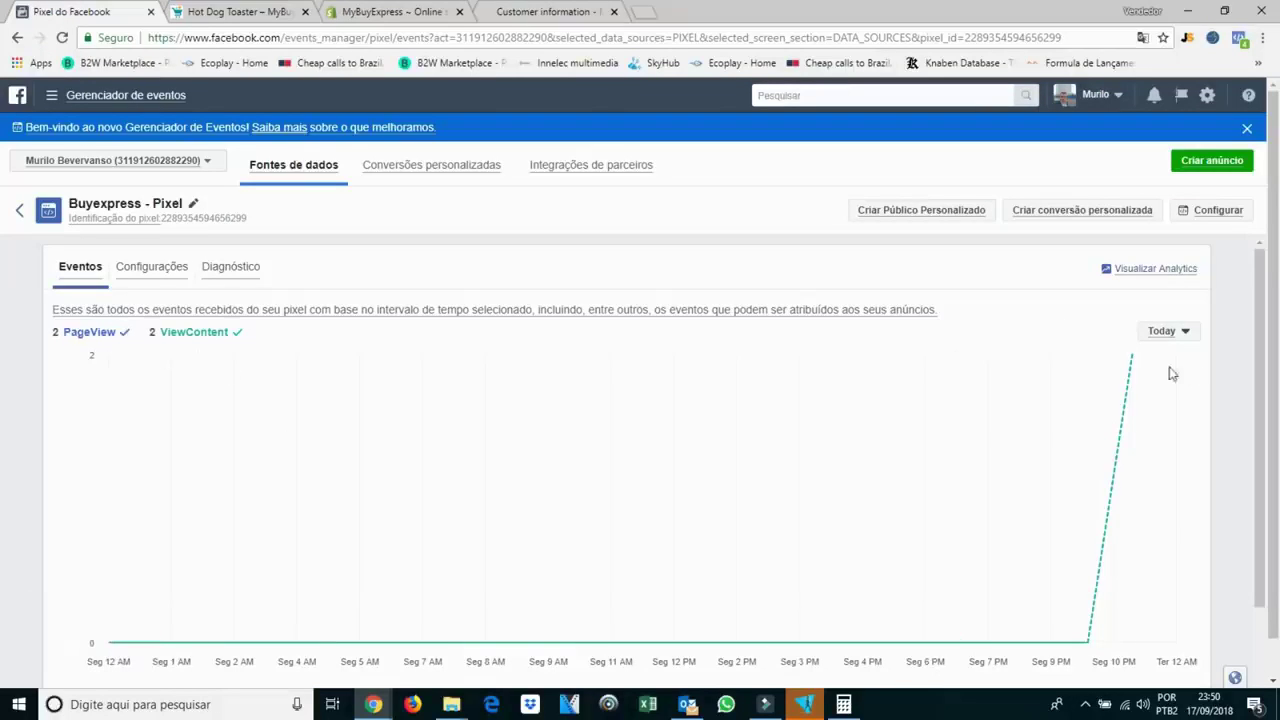
scroll(1143, 372, down, 2)
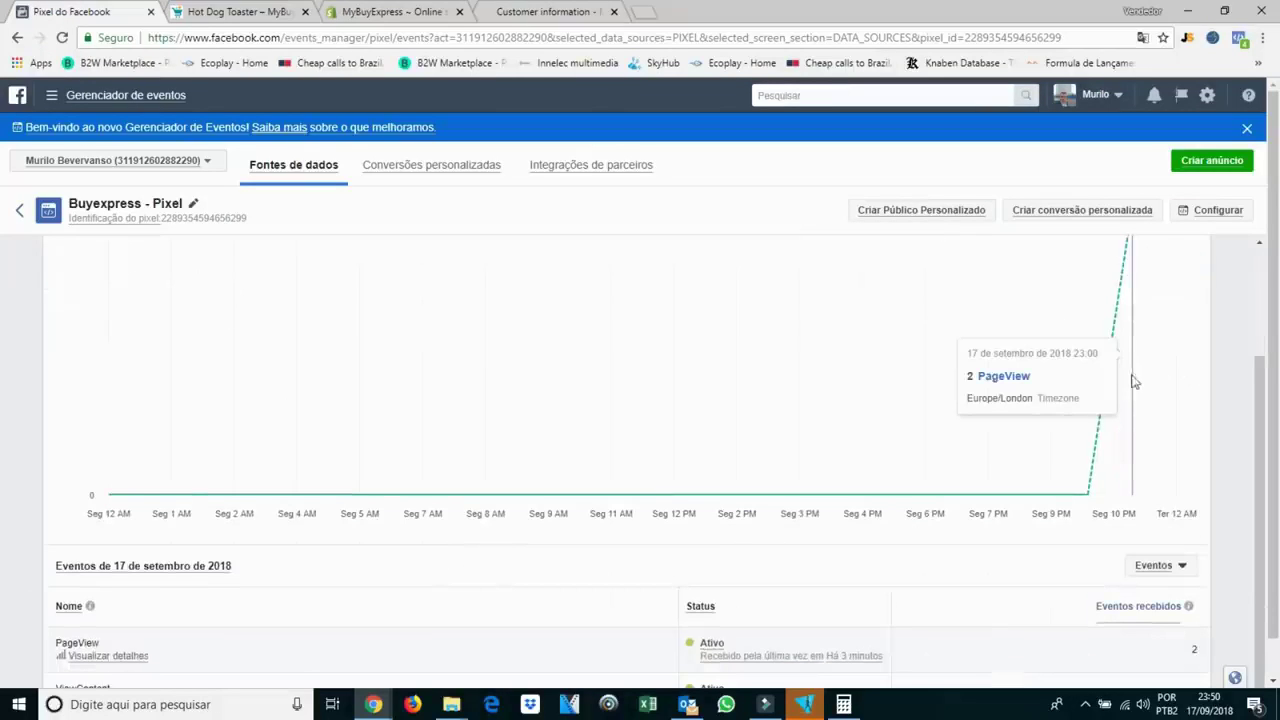
Examine the PageView and ViewContent entries in the pixel's event list for 17 September 2018.
scroll(800, 450, down, 1)
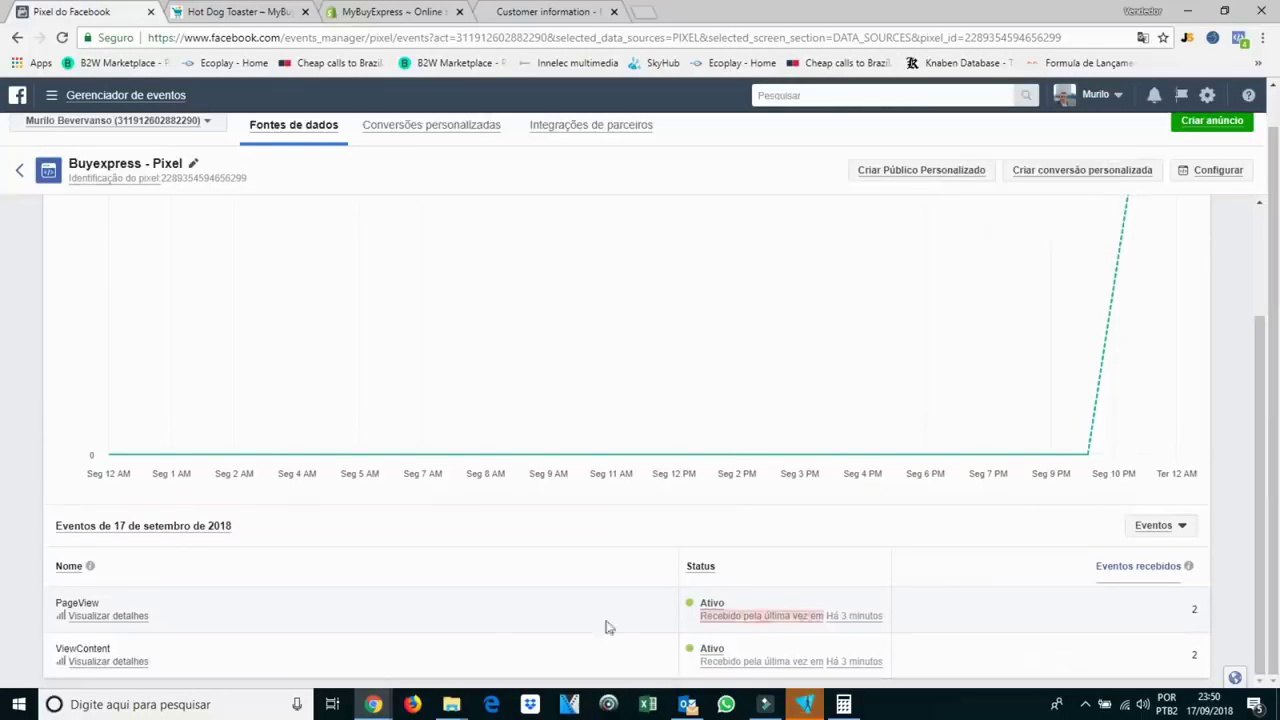
scroll(857, 437, up, 2)
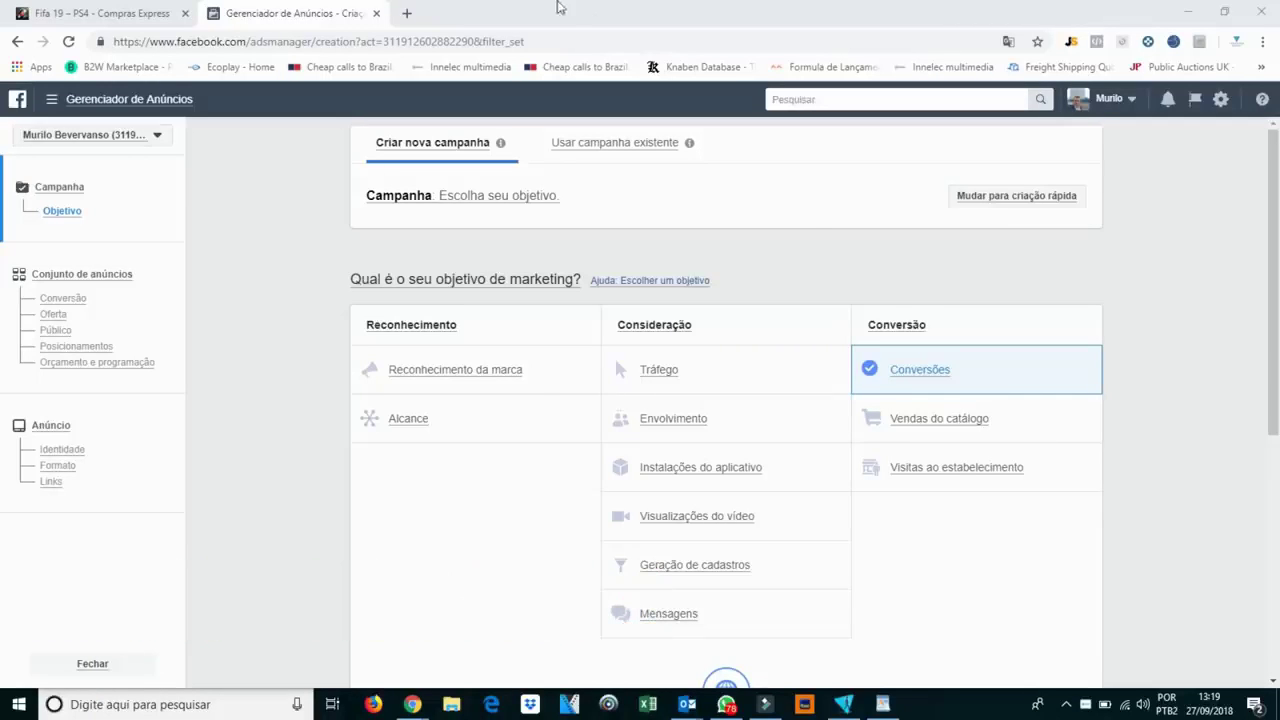
Look over the Fifa 19 – PS4 product page on Compras Express, then return to the Facebook campaign creation page.
click(137, 14)
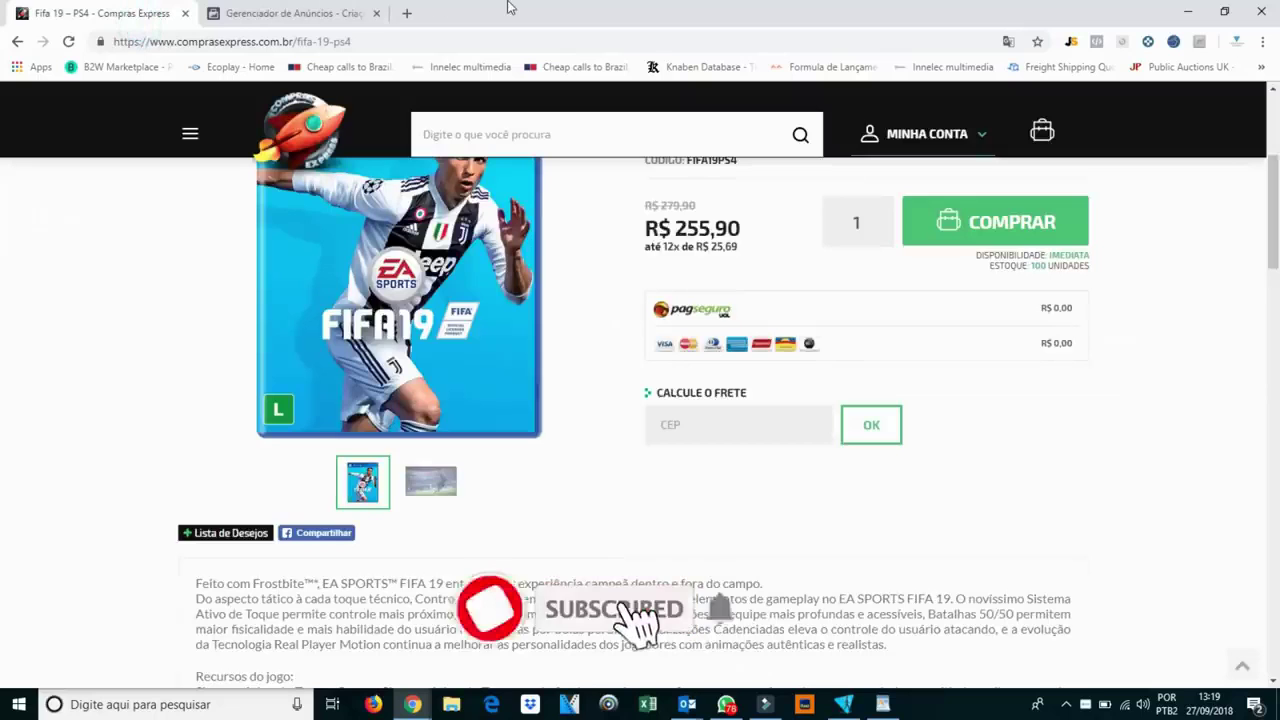
scroll(2, 150, up, 4)
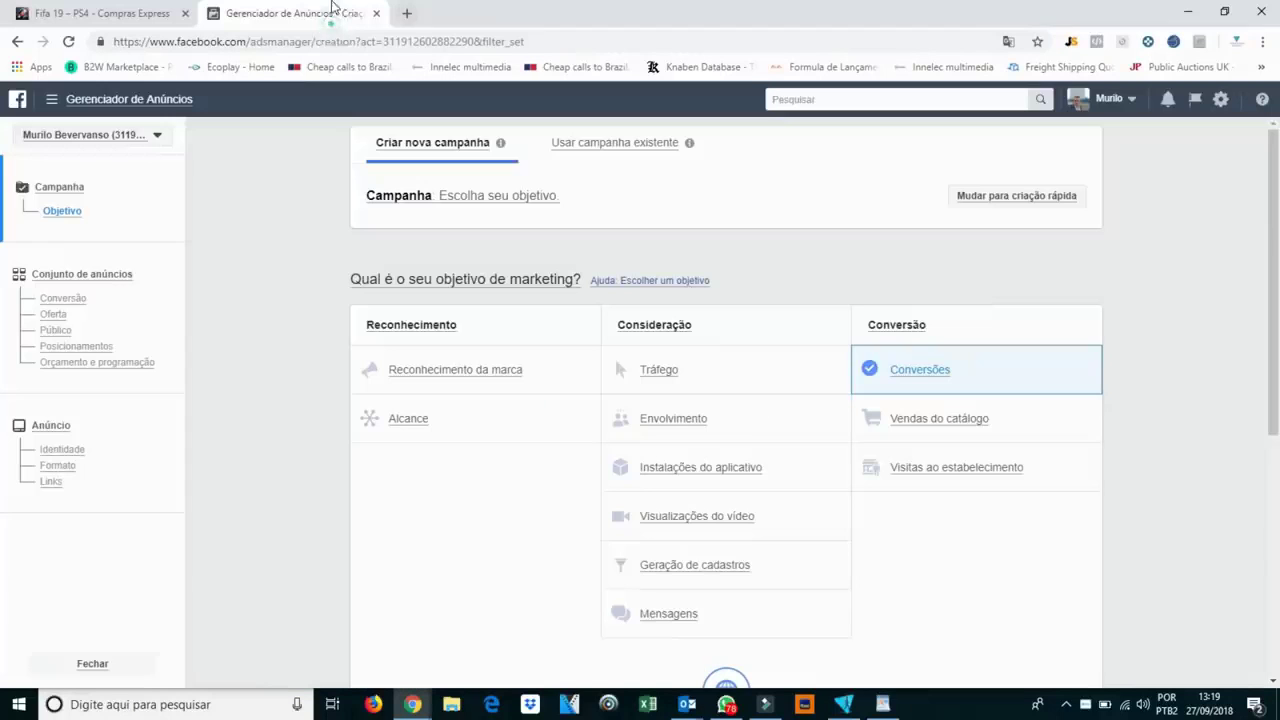
click(350, 12)
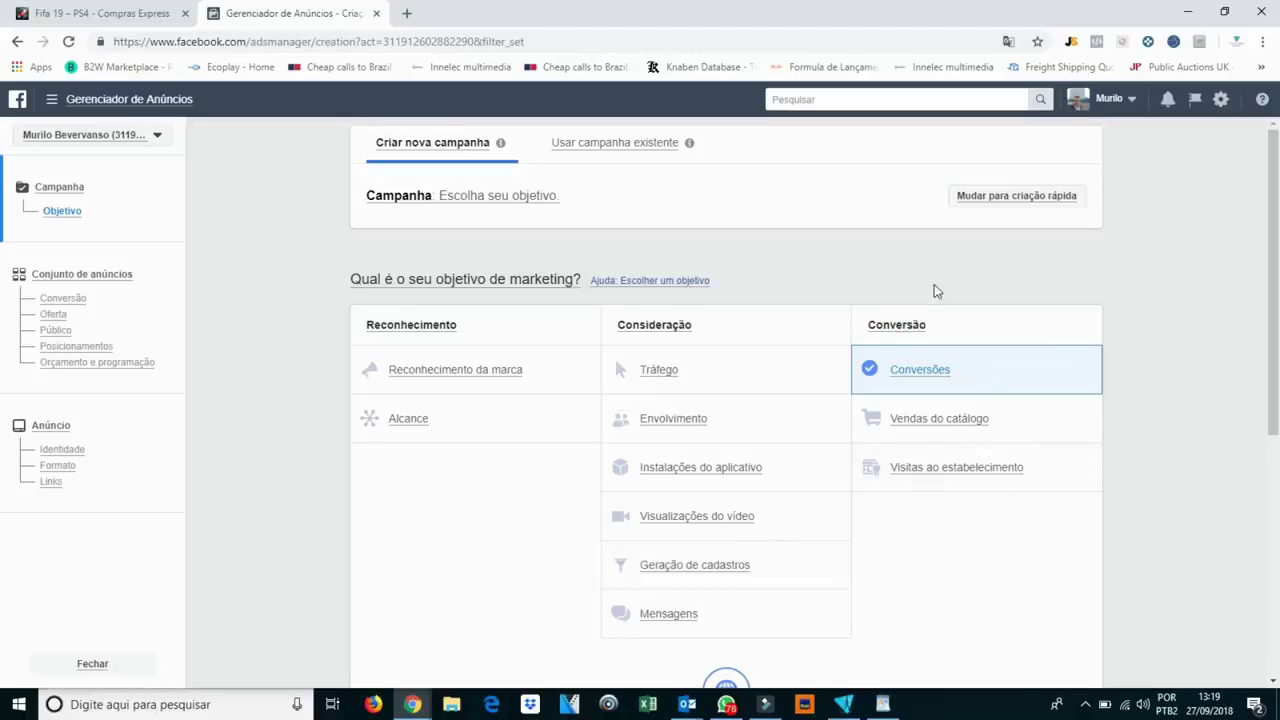
Choose Conversões as the marketing objective and name the campaign FIFA19 - Frete Grátis.
click(928, 373)
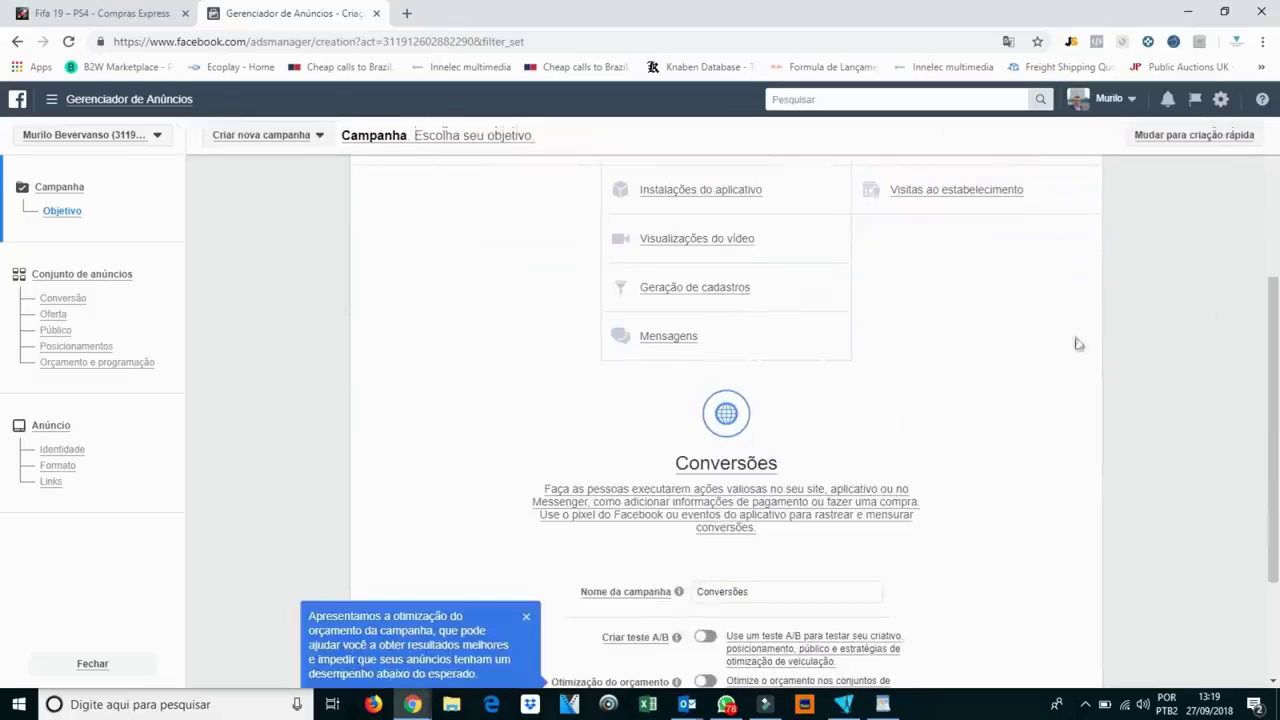
drag(1278, 348, 1278, 412)
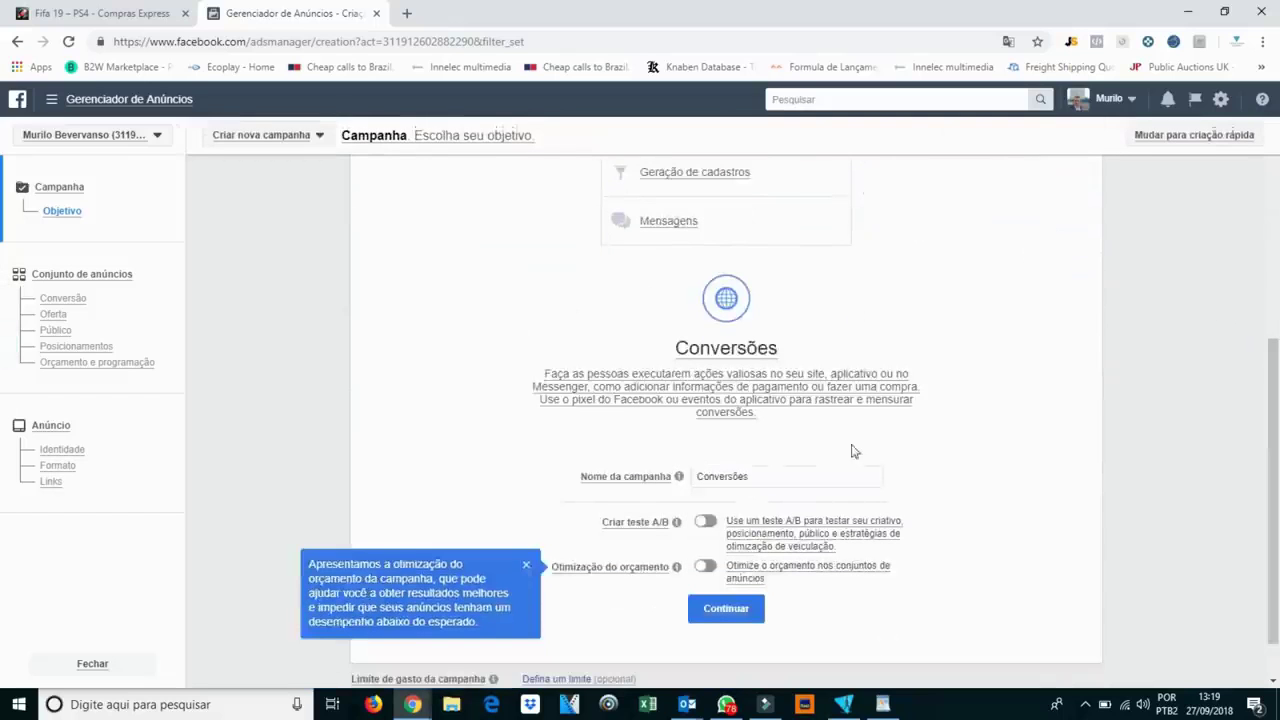
double_click(754, 477)
text(FIFA19 - Frete Grátis)
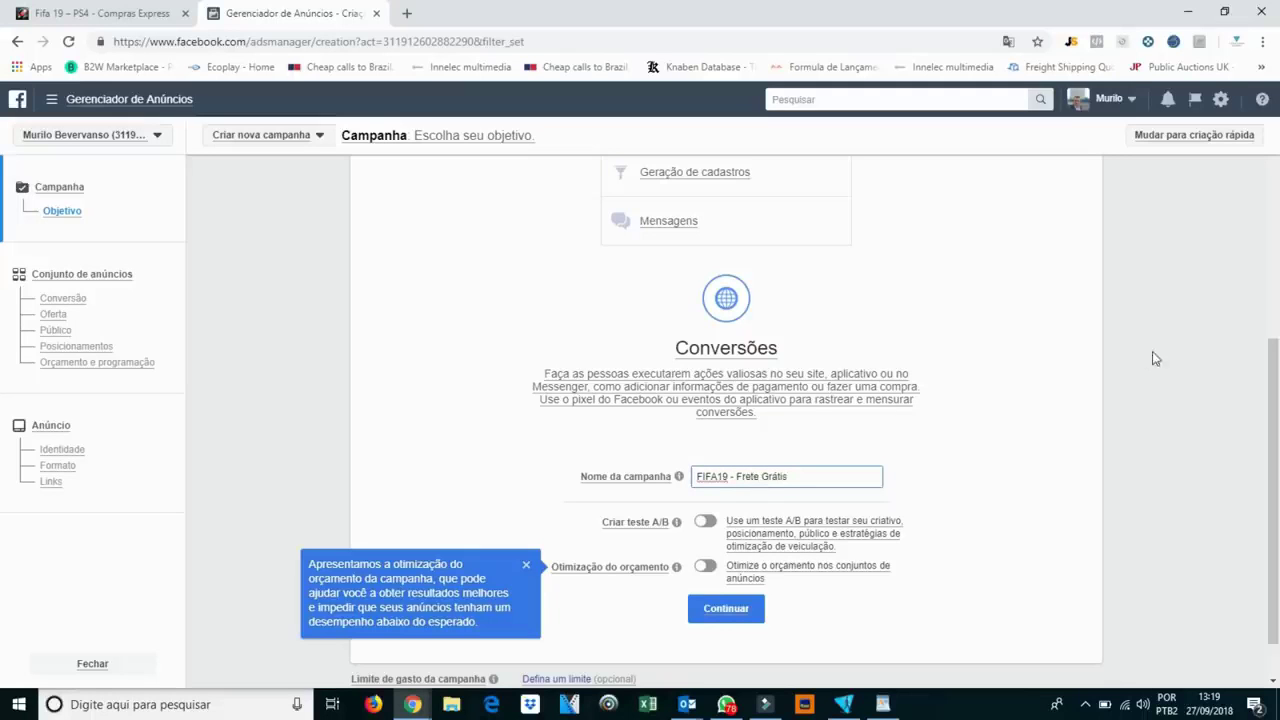
click(1154, 352)
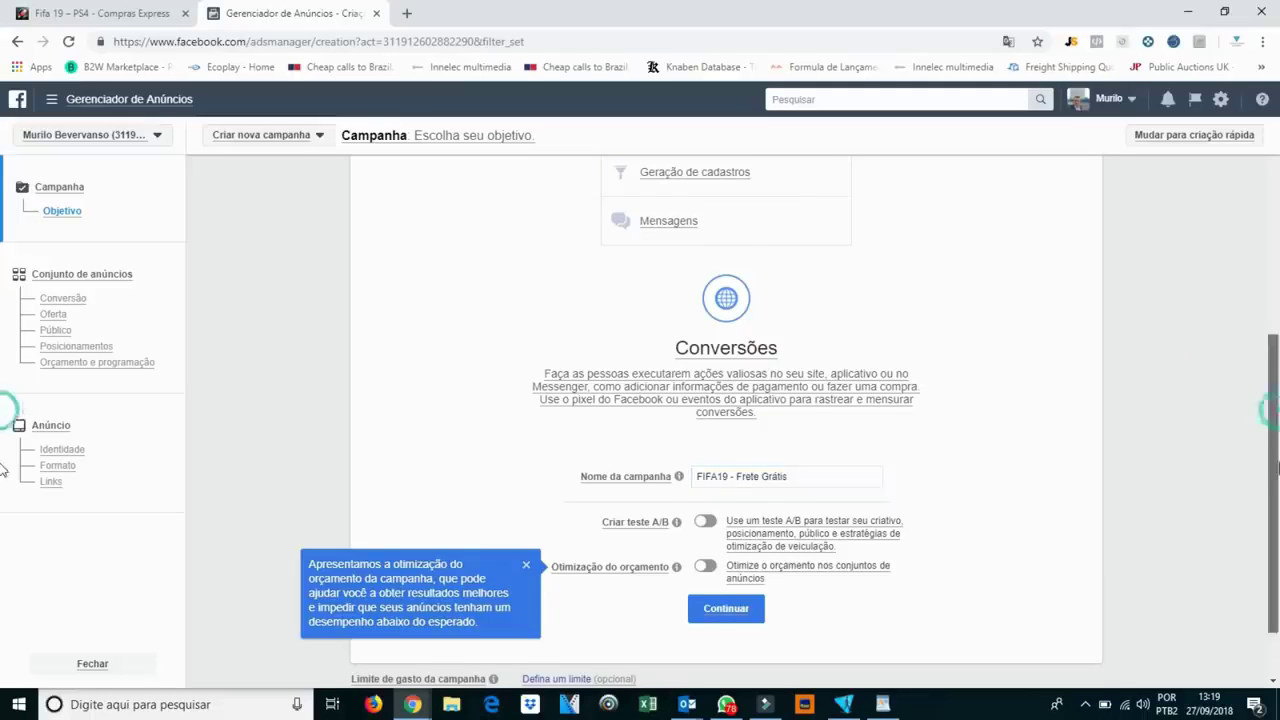
Continue to the ad set setup with the A/B test and budget optimization left off, and dismiss the budget tip.
scroll(803, 584, down, 1)
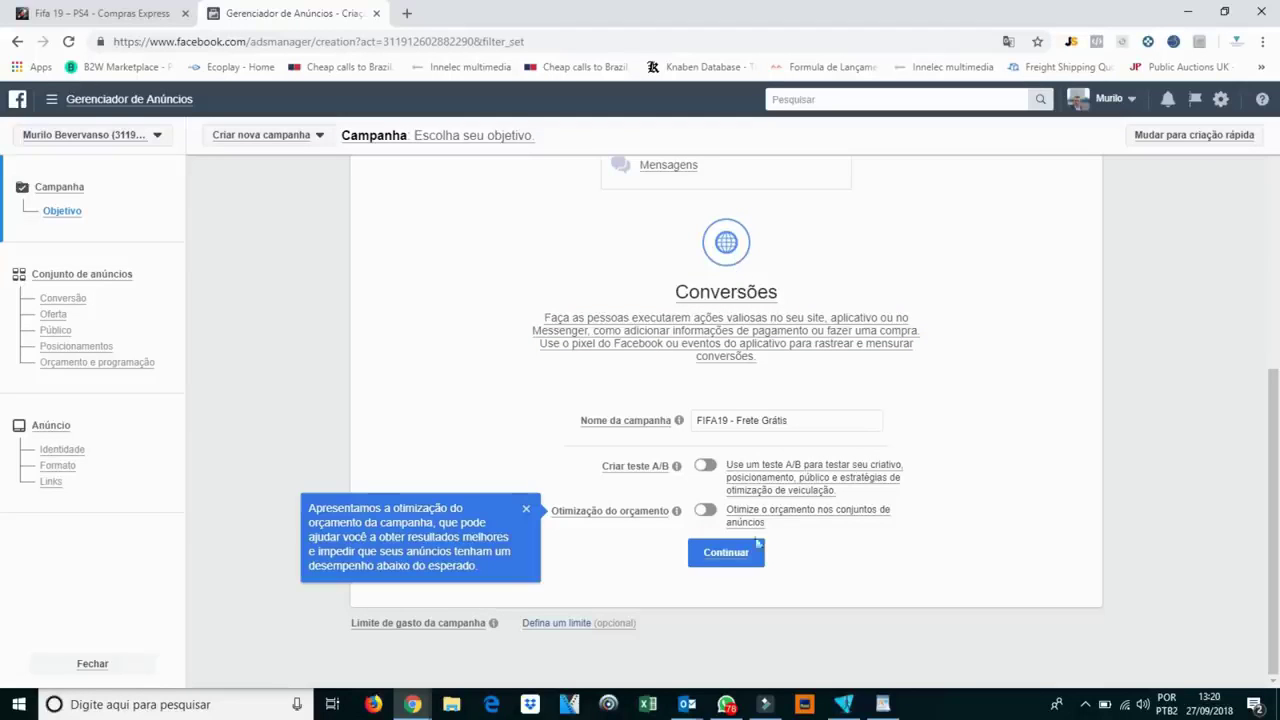
click(740, 555)
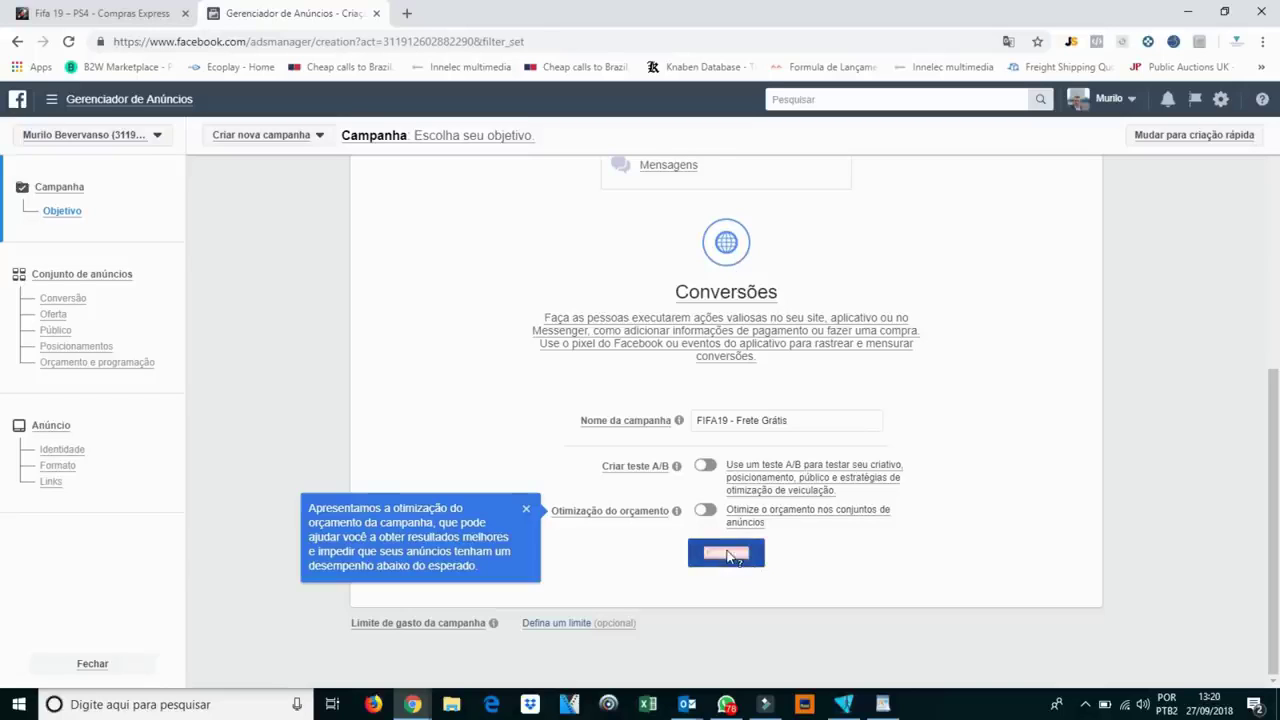
click(729, 556)
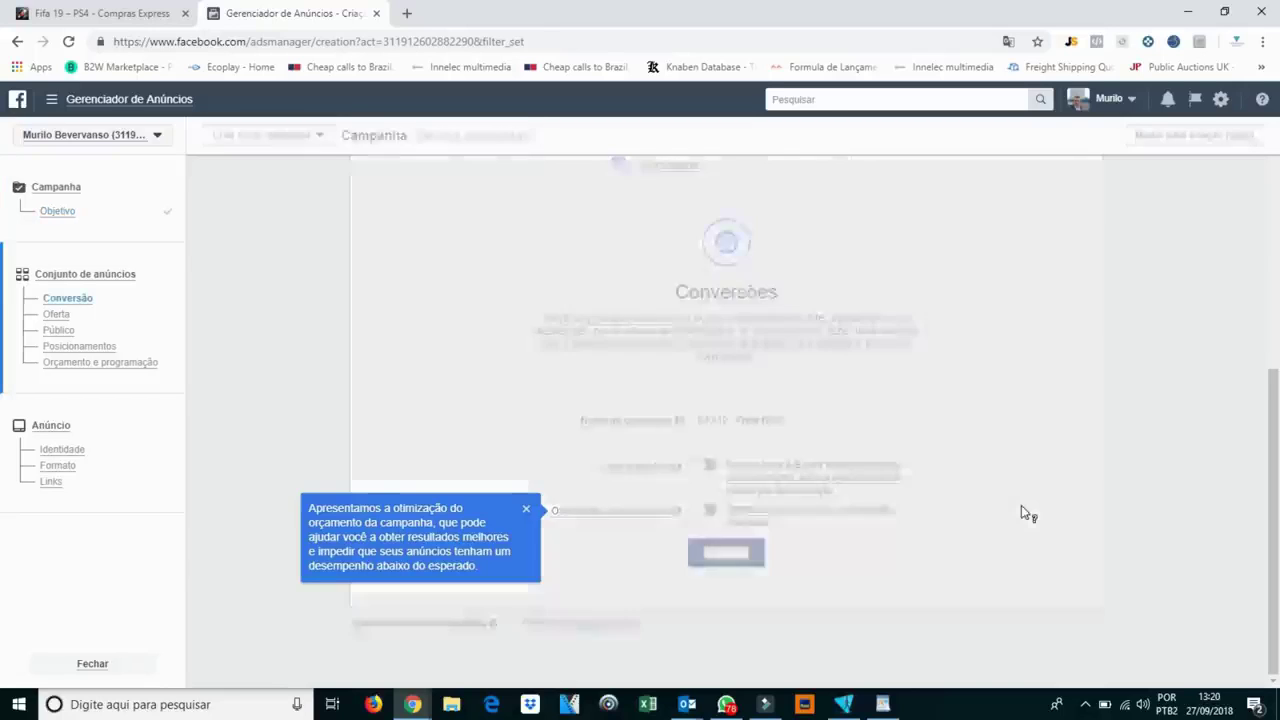
click(525, 509)
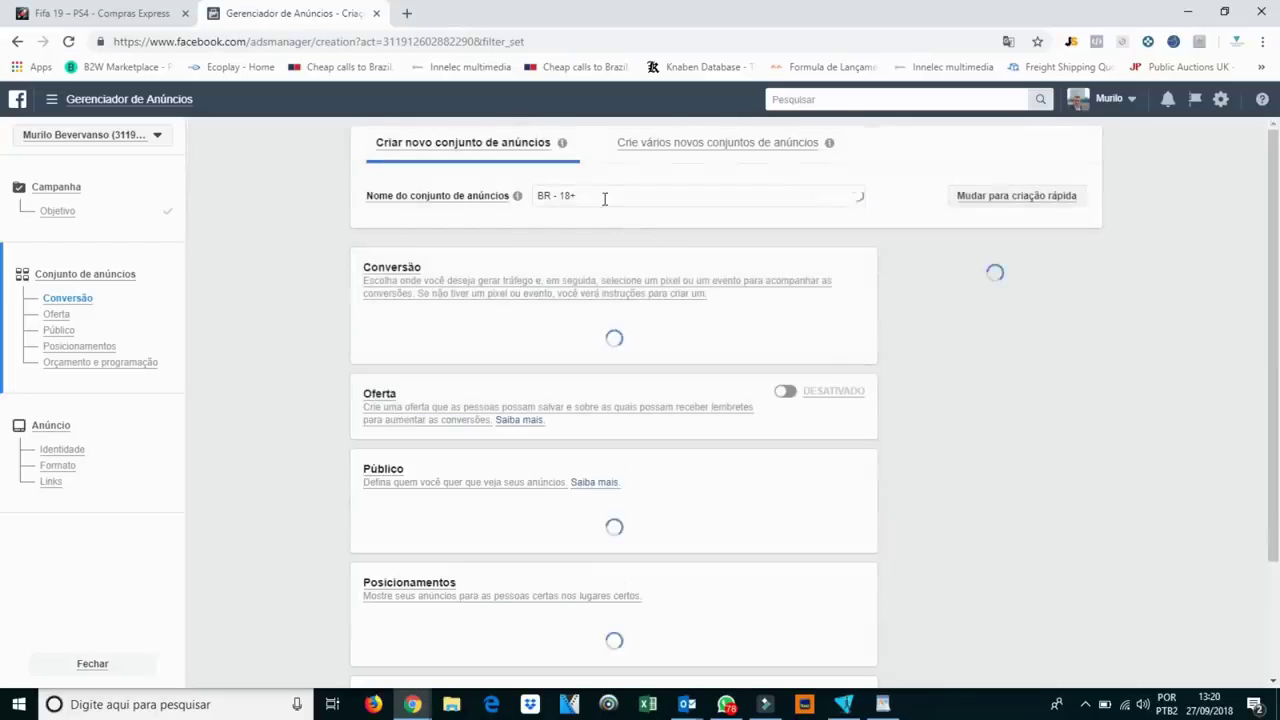
Name the ad set FIFA19.
click(604, 198)
triple_click(606, 196)
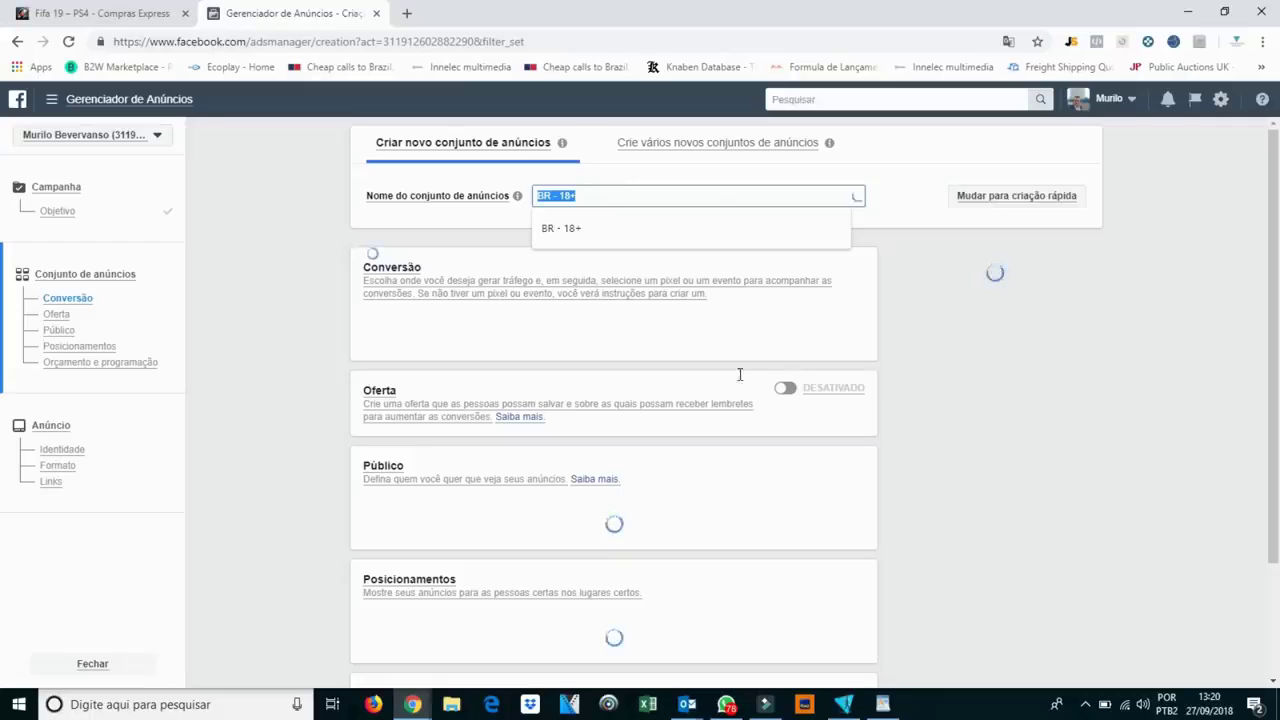
triple_click(654, 192)
text(FIFA19)
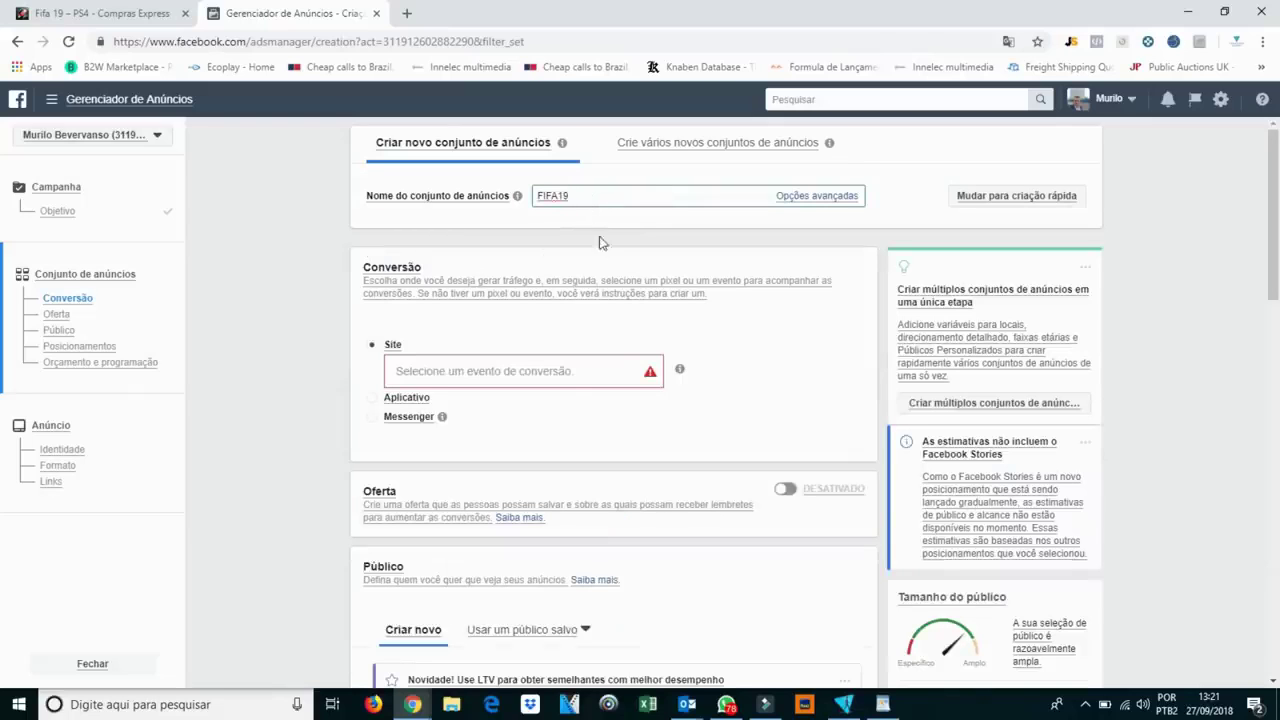
Look through the Buyexpress pixel's website conversion events and select Compra as the ad set's conversion event.
click(512, 384)
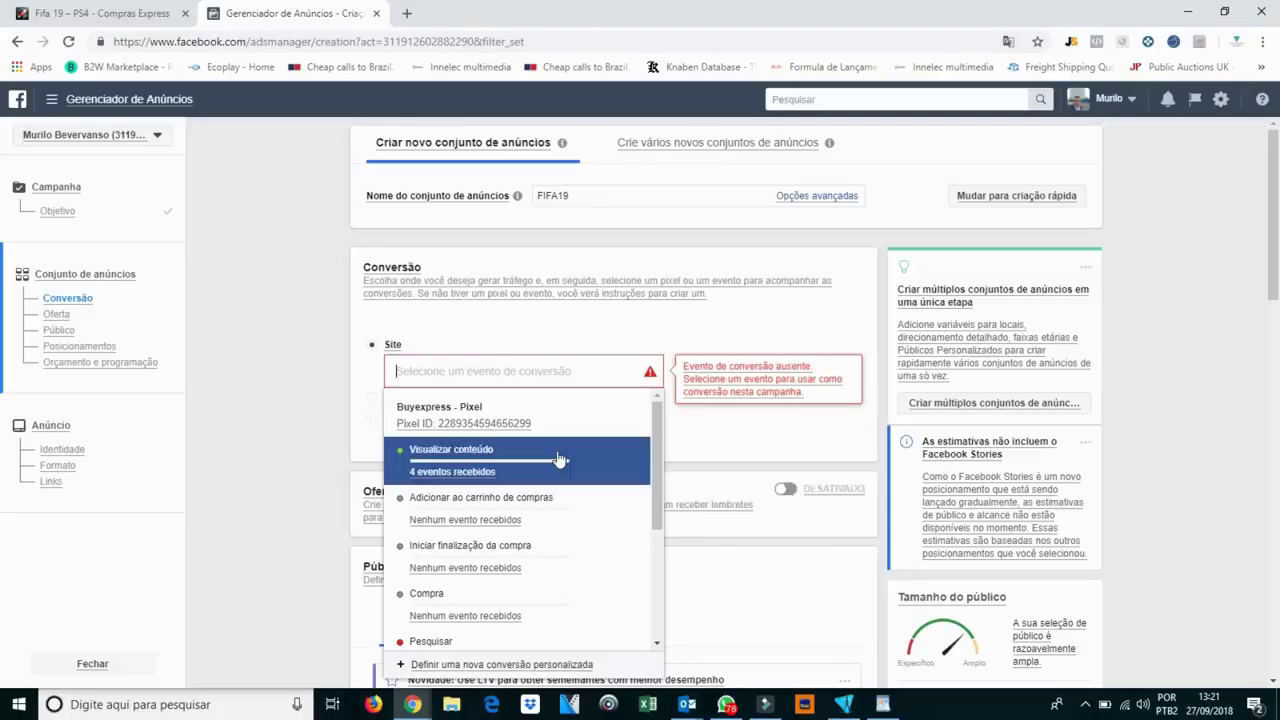
click(656, 421)
drag(657, 434, 617, 368)
click(617, 368)
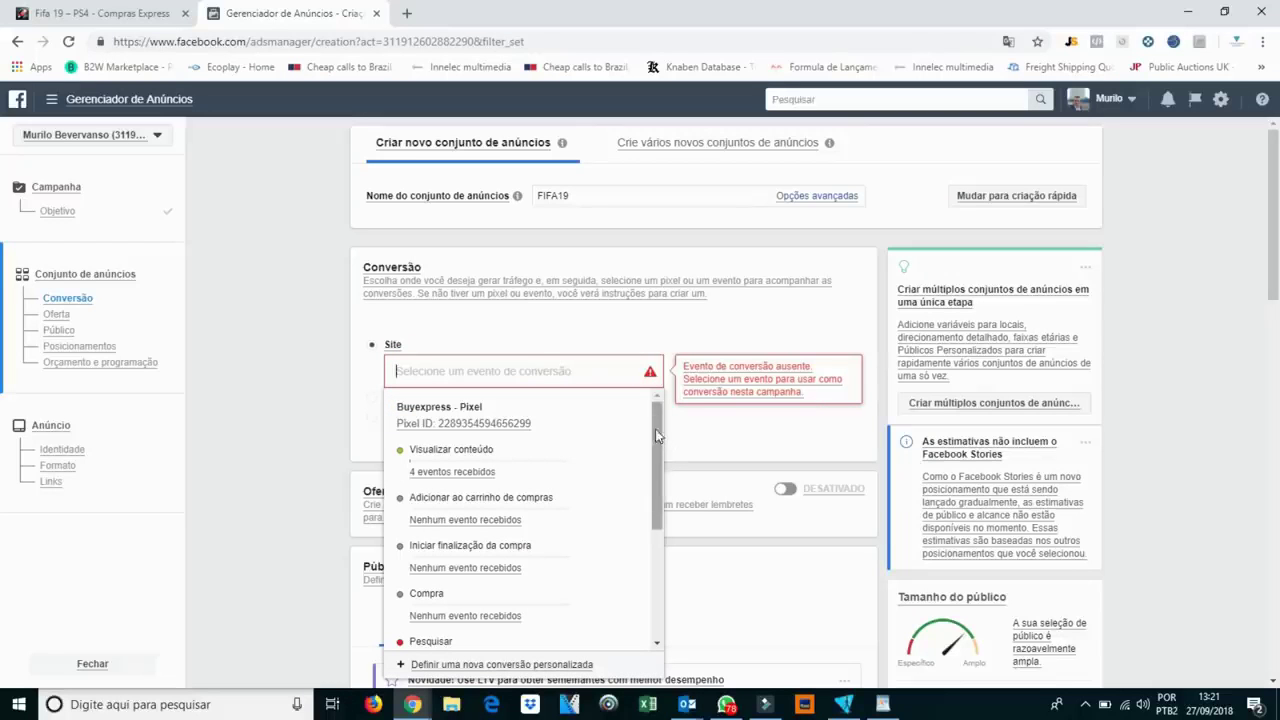
key(Down)
key(Down)
key(Down)
key(Down)
key(Down)
key(Down)
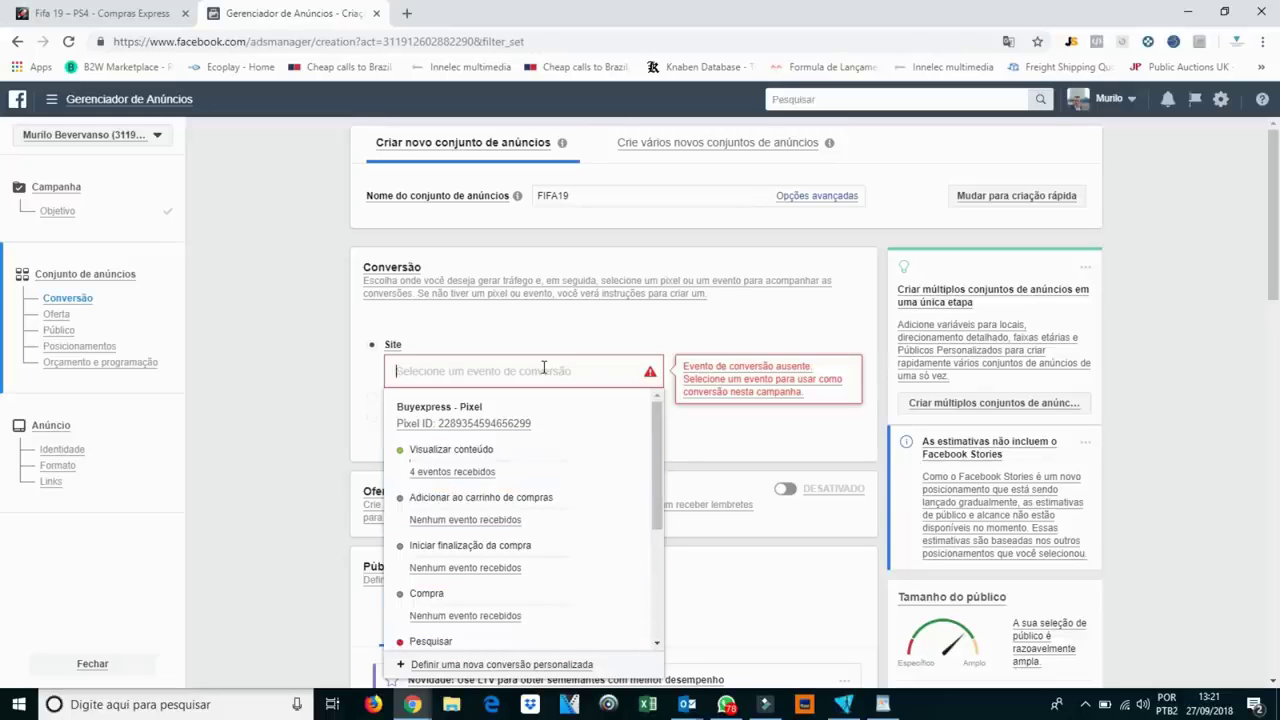
key(Up)
key(Up)
key(Up)
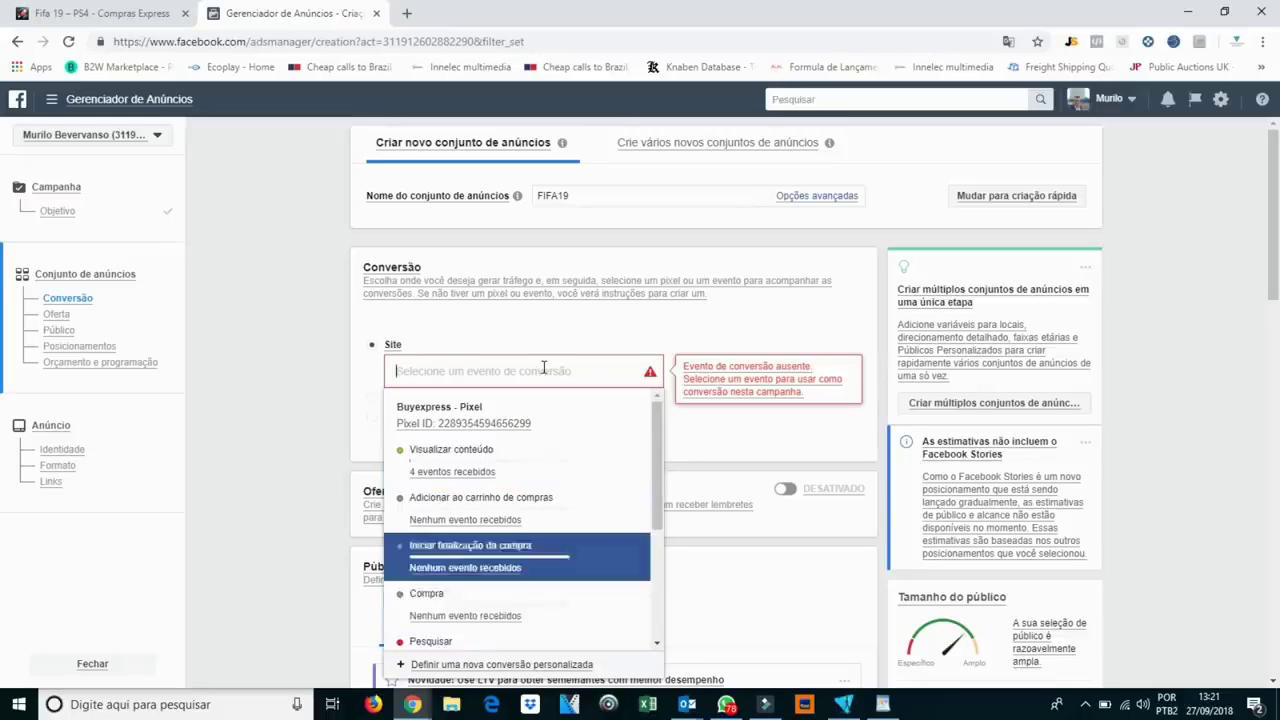
key(Up)
key(Down)
key(Down)
key(Down)
key(Down)
key(Down)
key(Down)
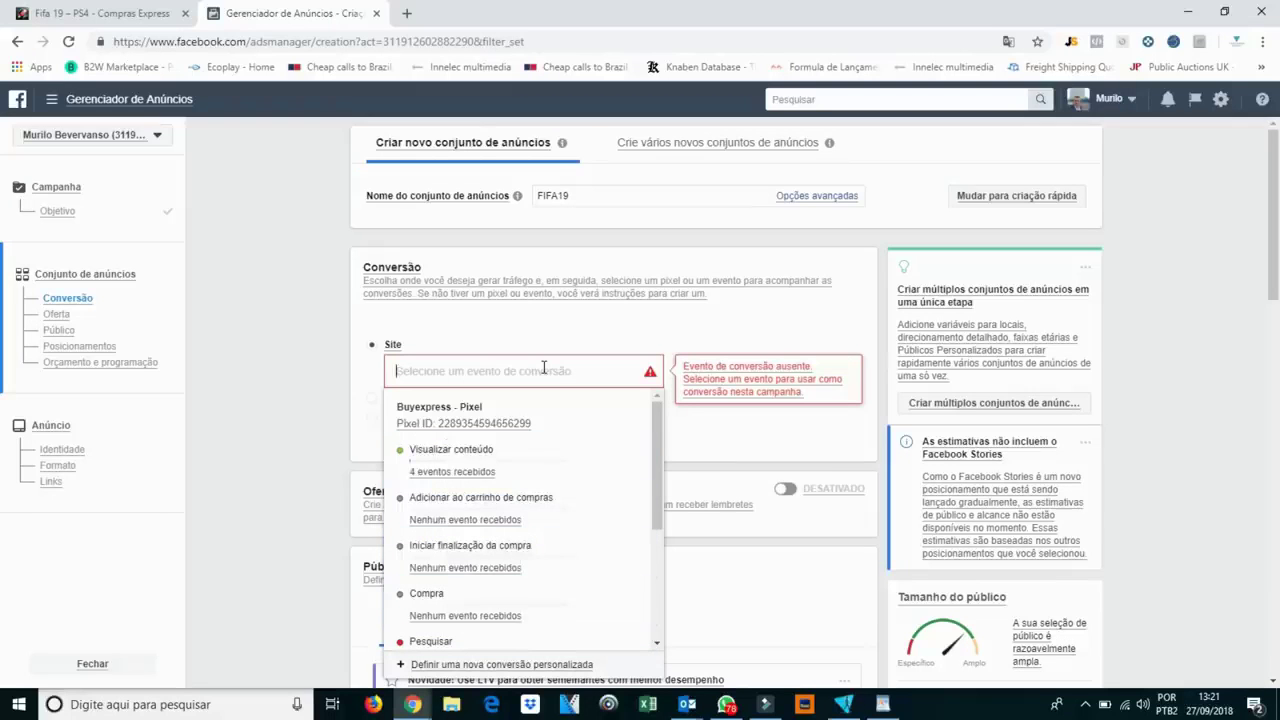
click(456, 610)
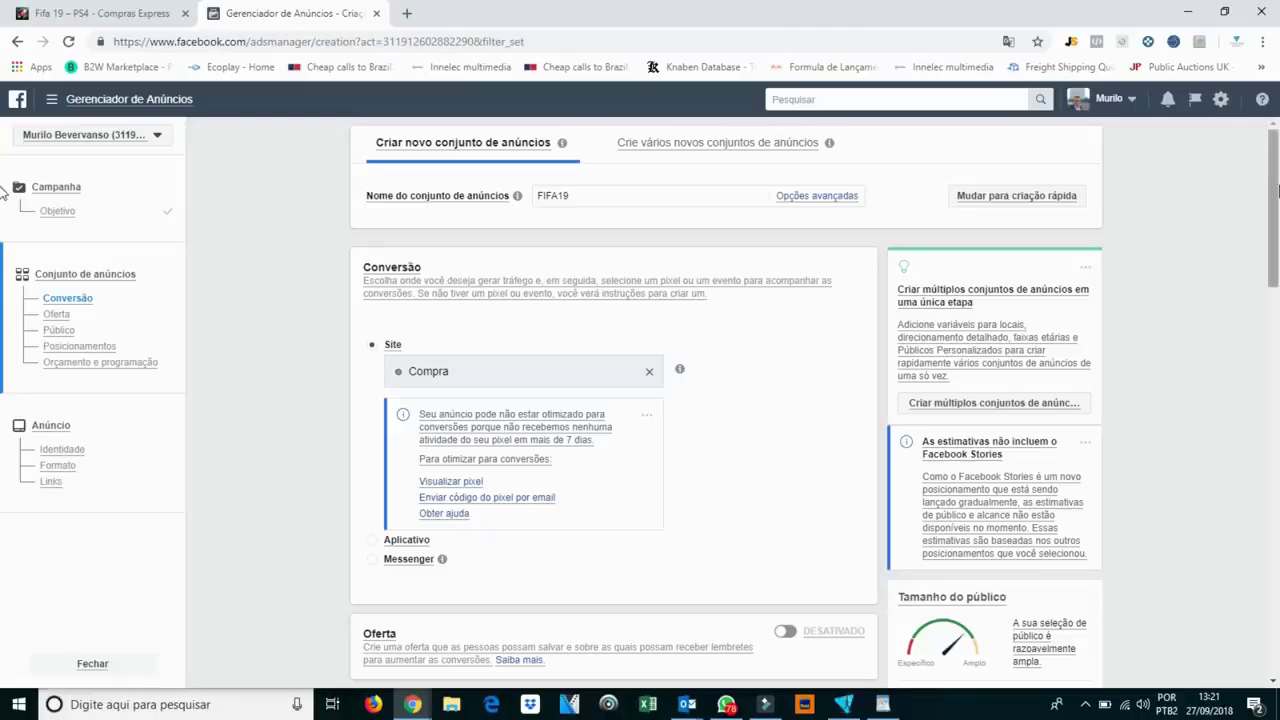
Search the ad set's custom audiences for brasil and close the audience list.
scroll(1276, 250, down, 2)
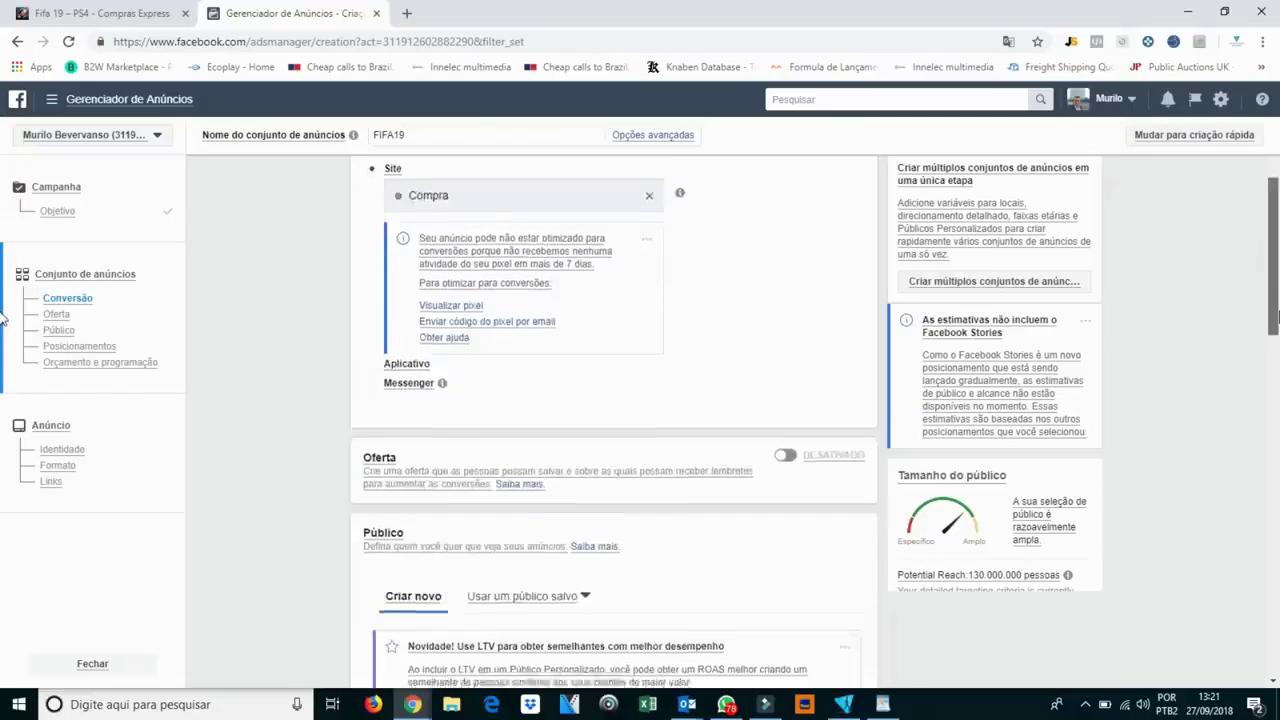
scroll(3, 330, down, 2)
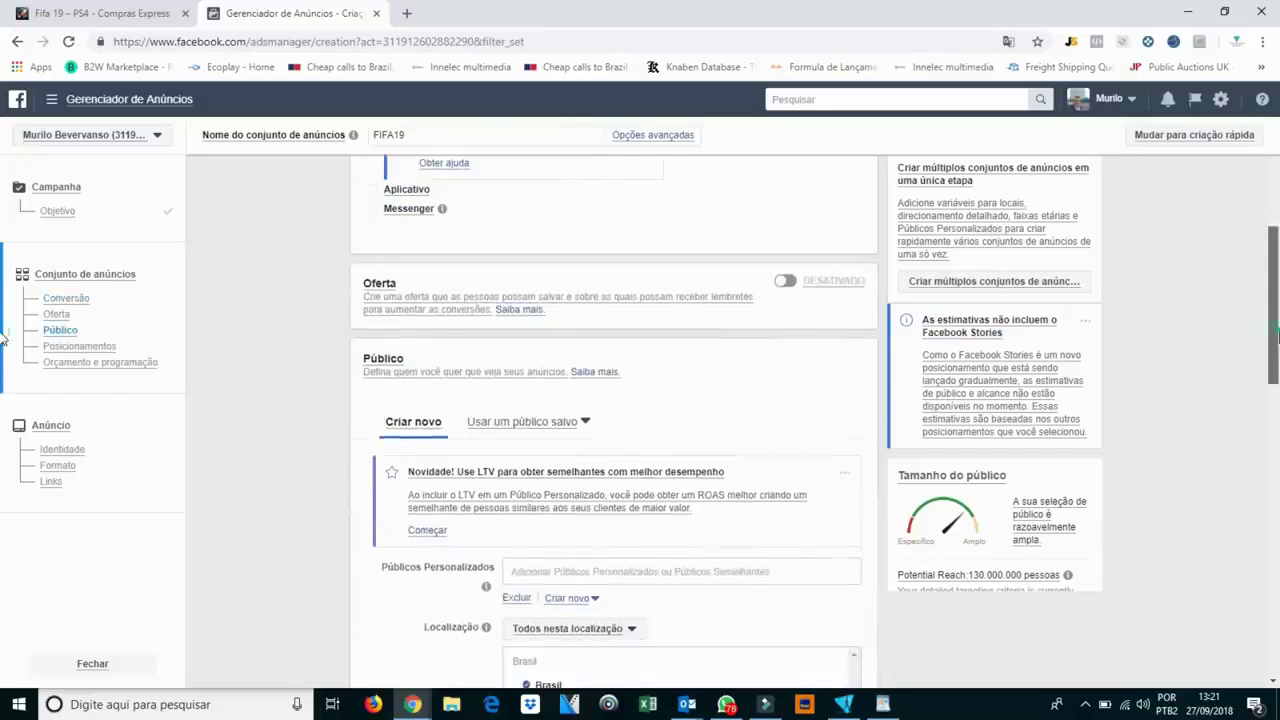
scroll(3, 340, down, 1)
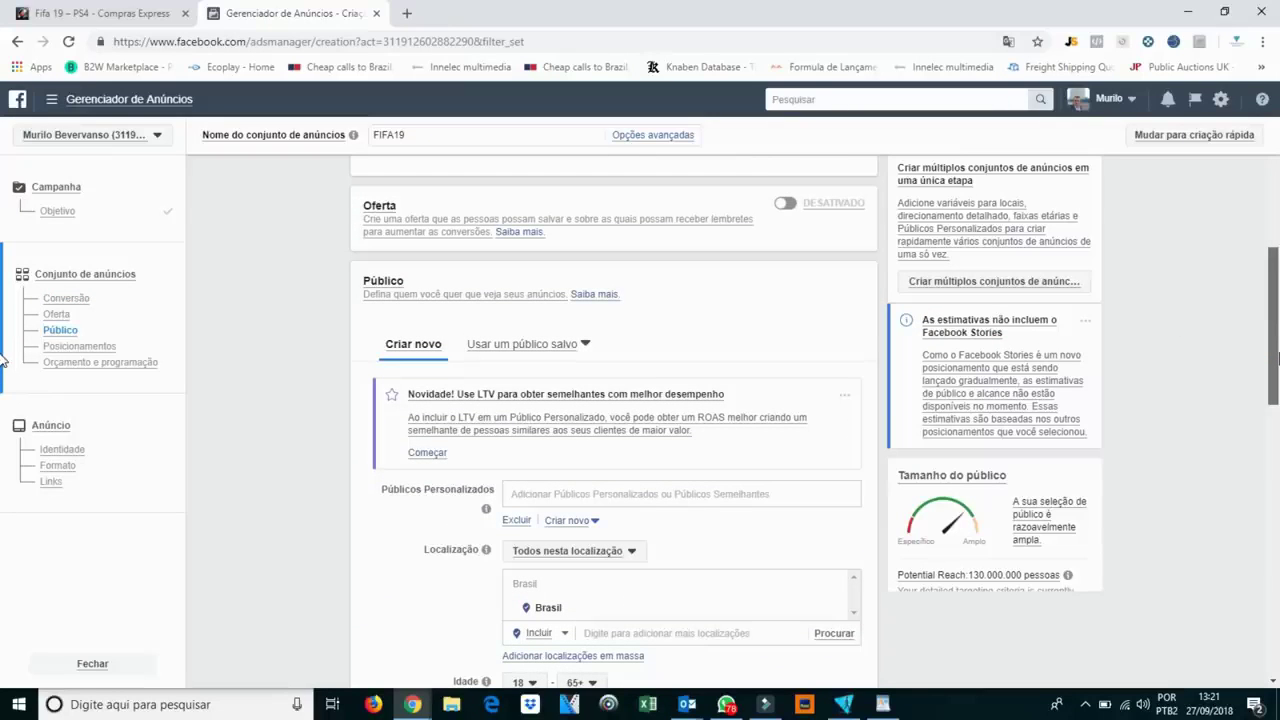
scroll(3, 360, down, 1)
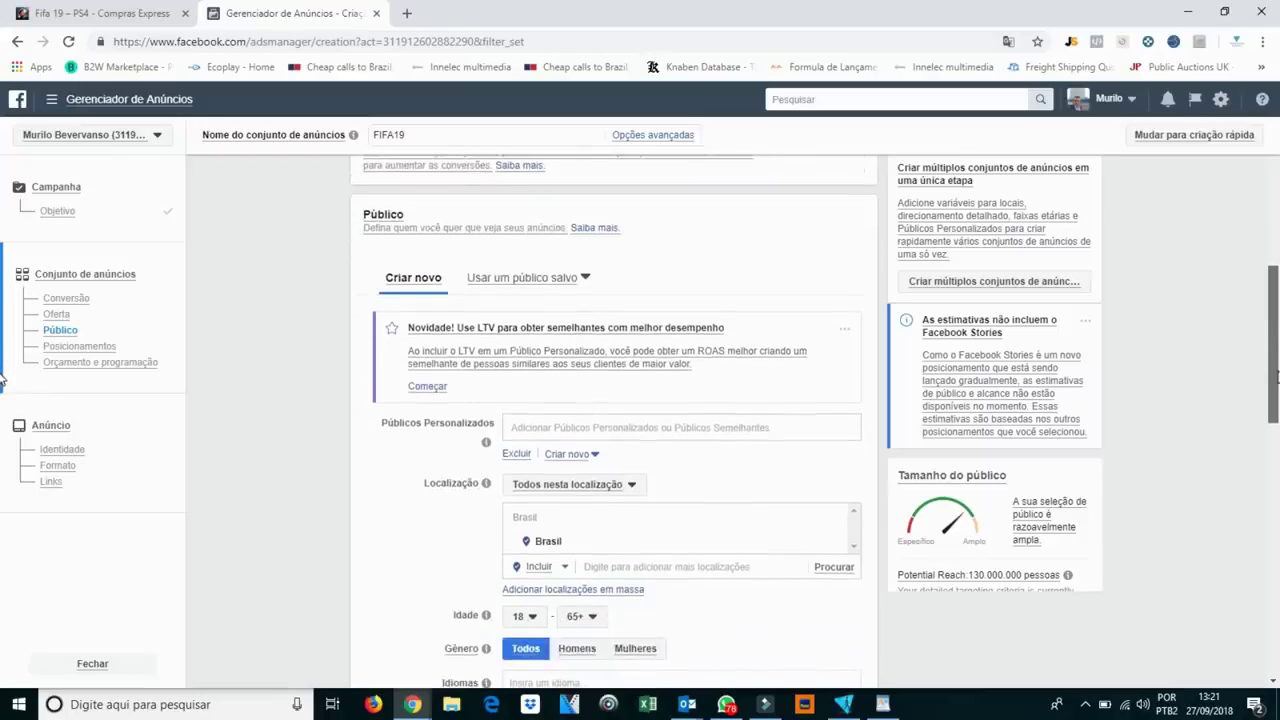
click(545, 428)
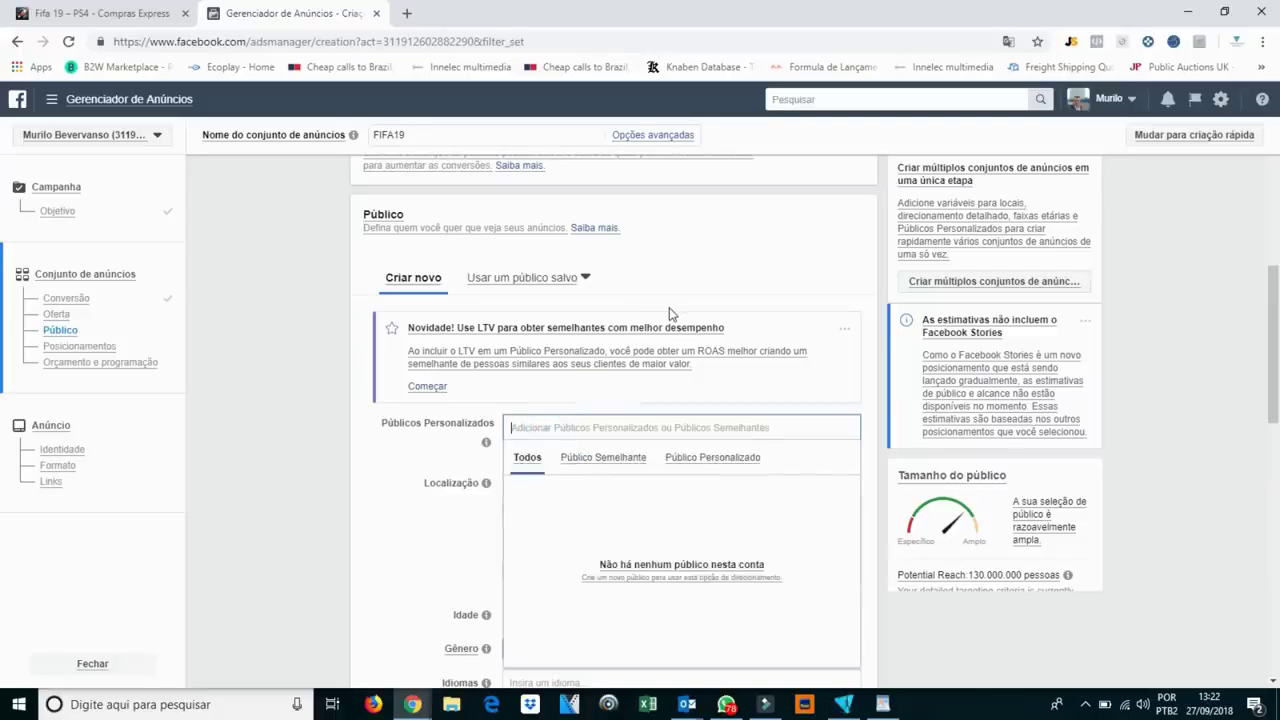
text(brasil)
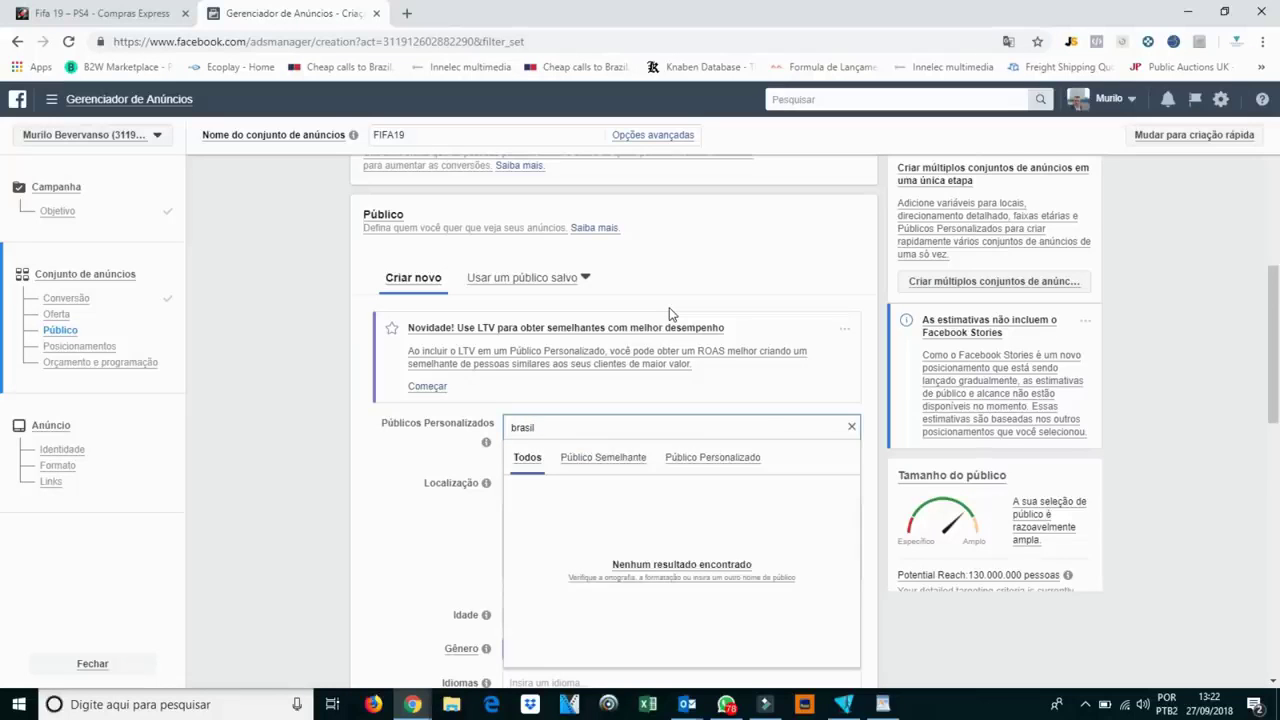
click(670, 314)
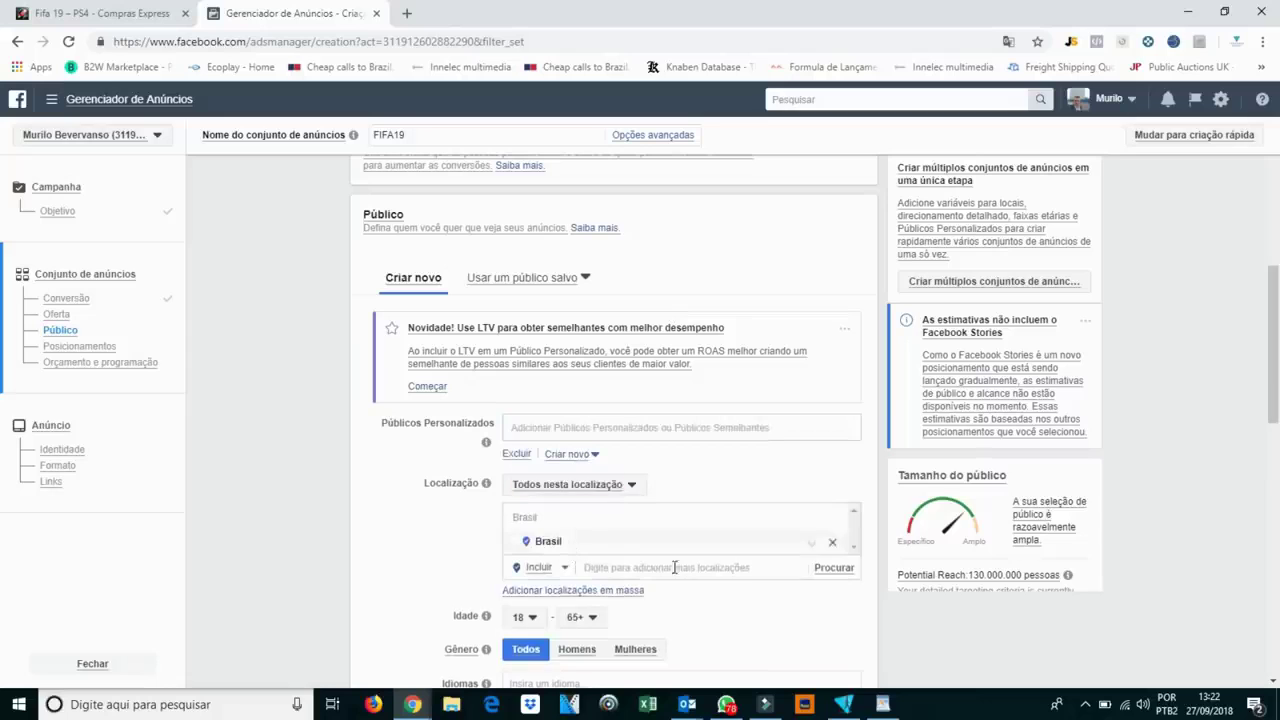
Set the audience's age range to 16 to 35.
scroll(627, 447, down, 1)
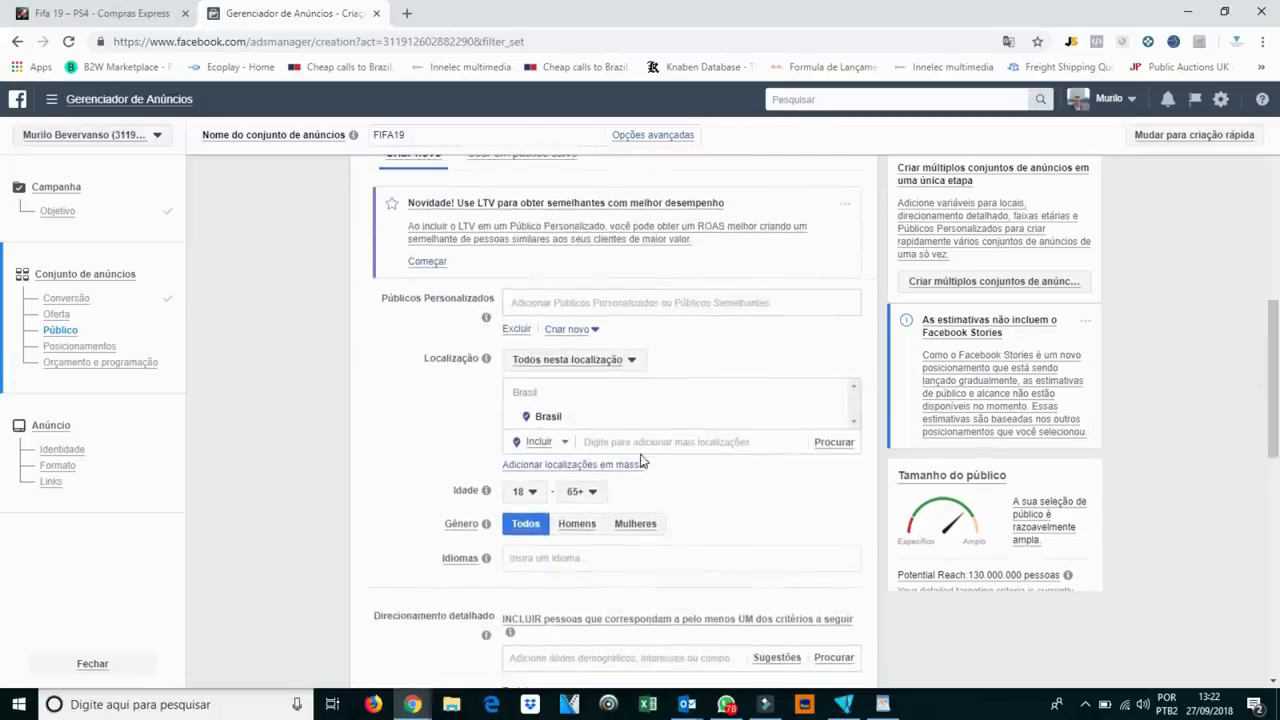
click(531, 494)
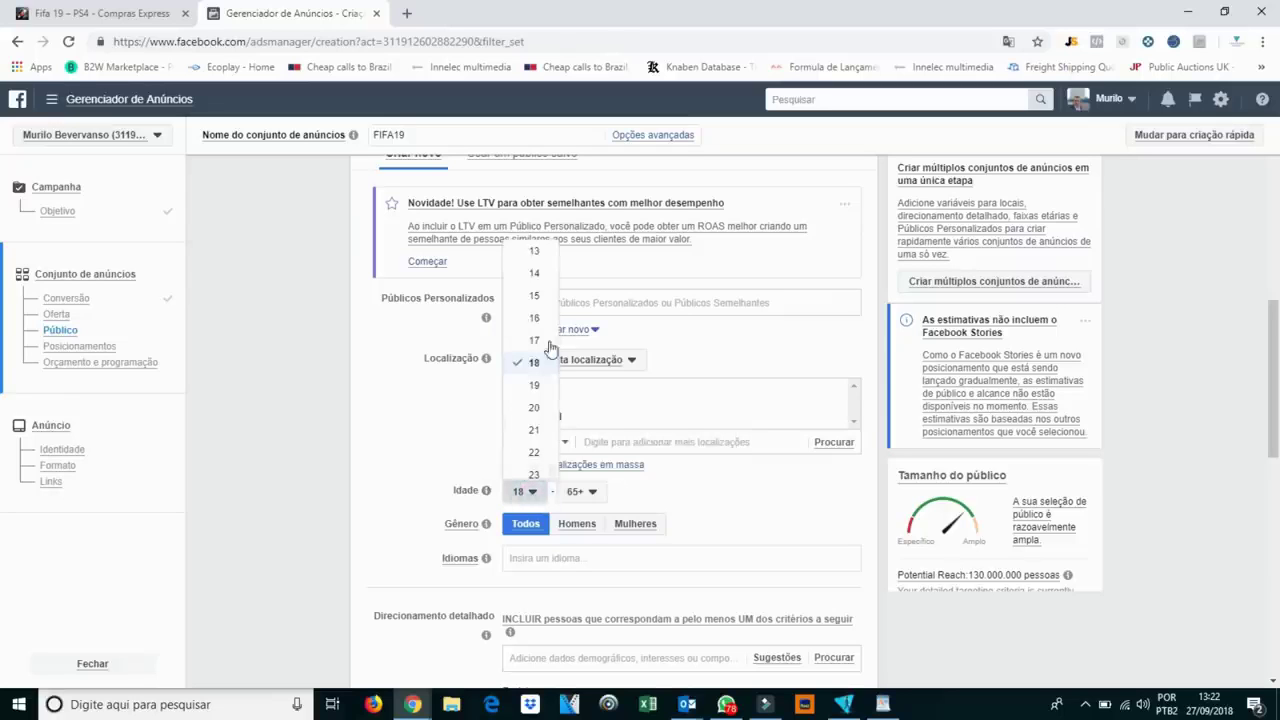
click(590, 492)
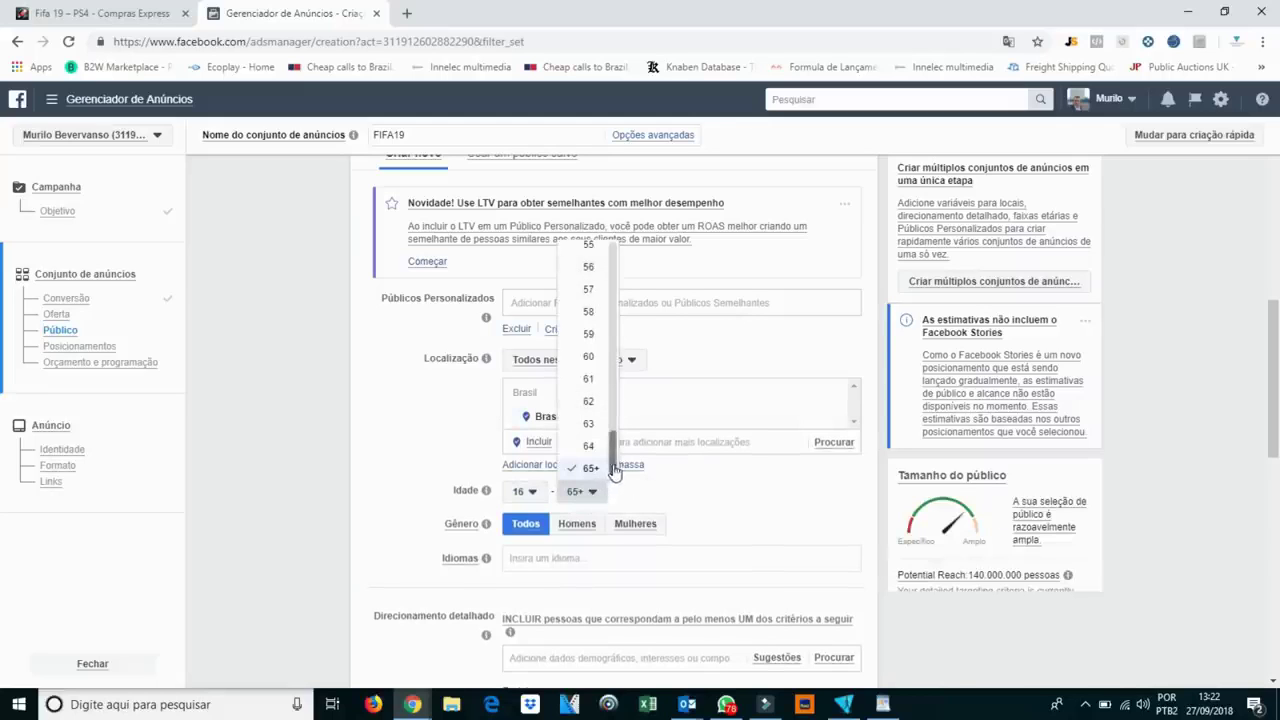
drag(614, 470, 592, 326)
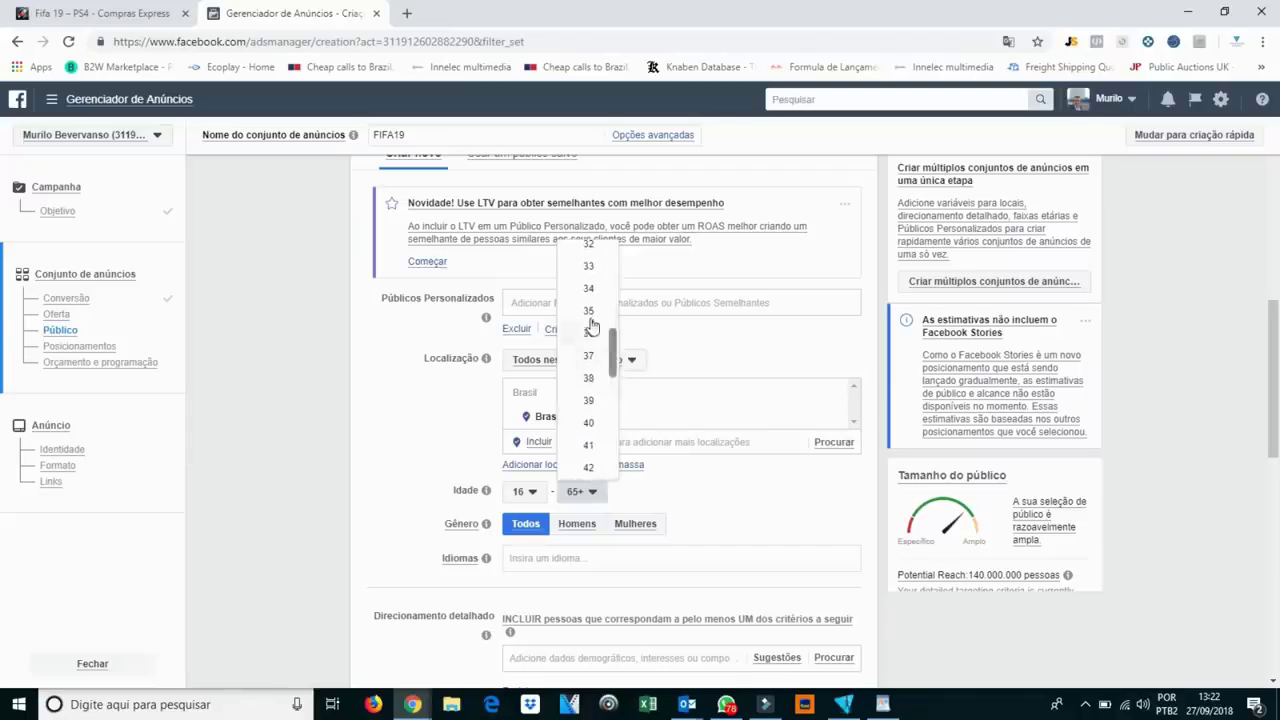
click(590, 316)
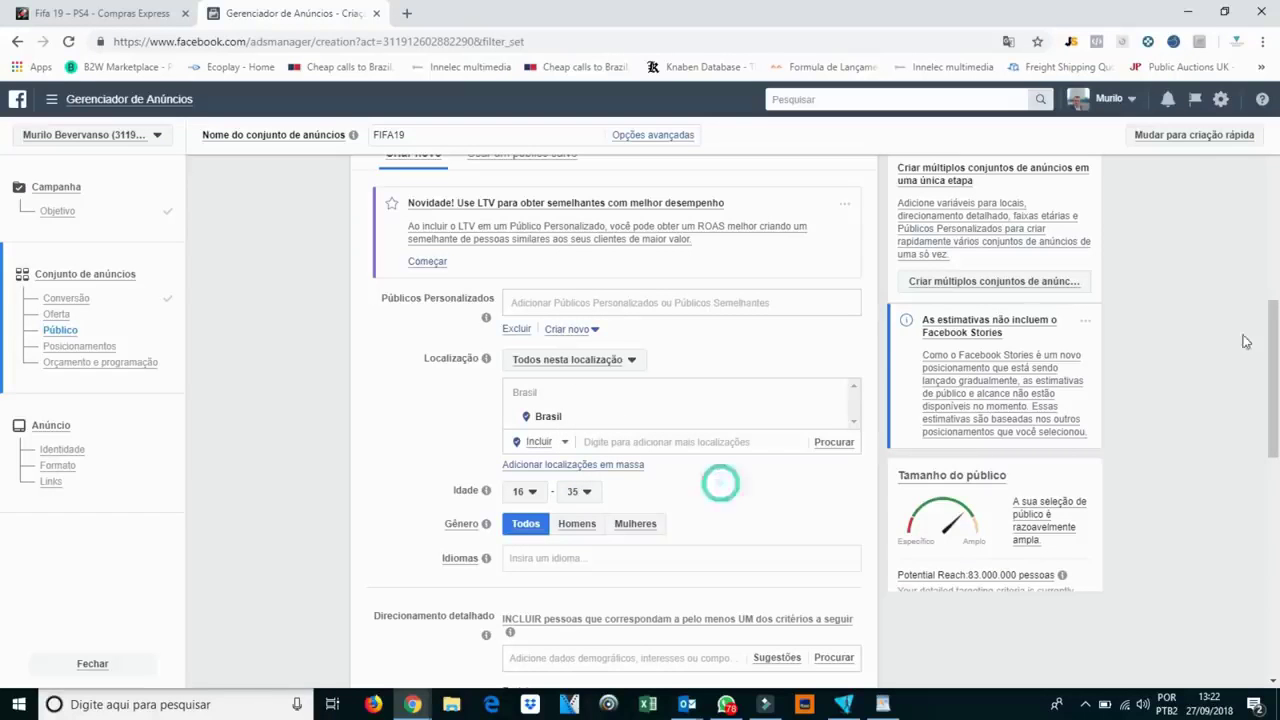
Look over the audience's gender, language, detailed targeting and connection options.
drag(1274, 340, 1277, 395)
scroll(958, 563, down, 1)
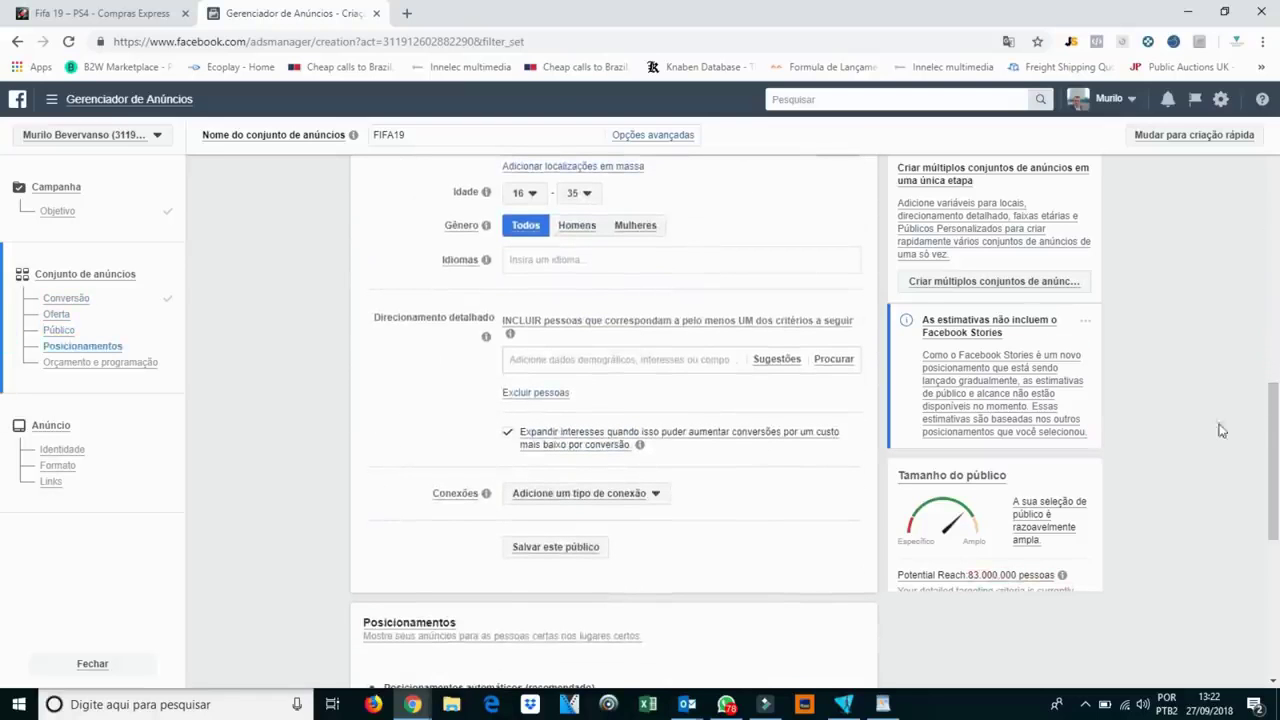
drag(1274, 460, 1274, 422)
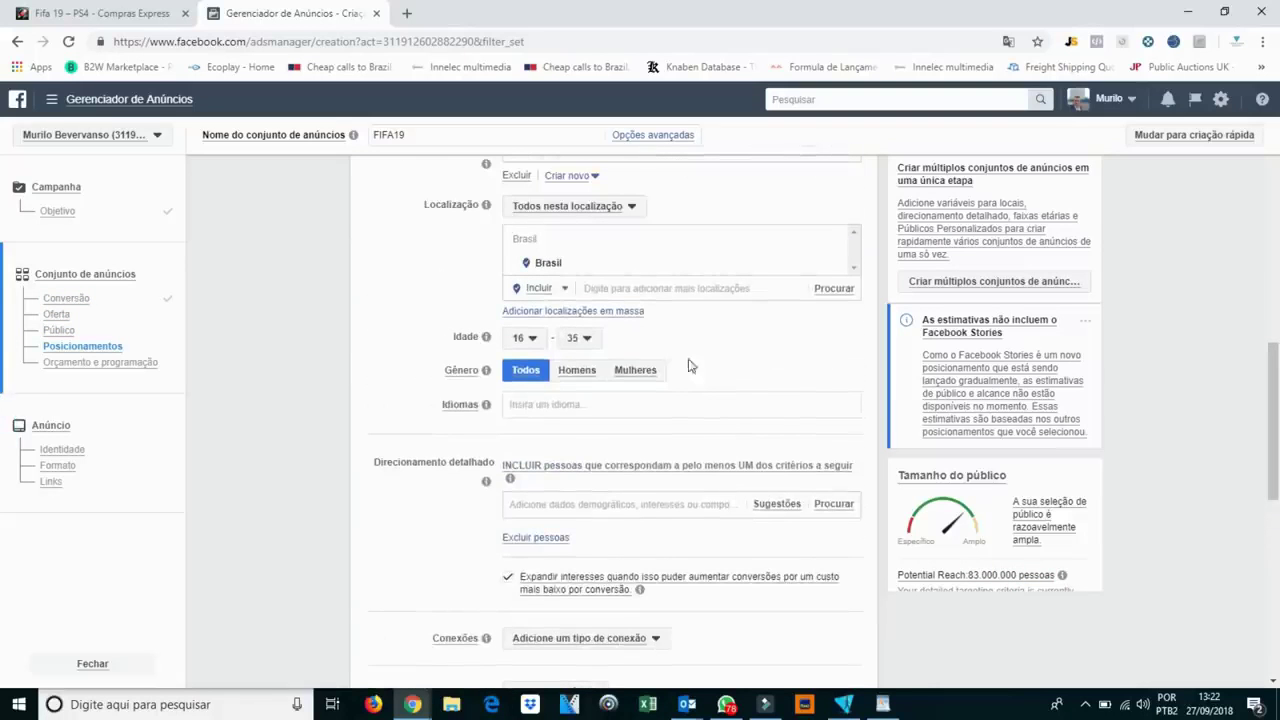
Limit the audience's gender to Homens and set its language to Português (Brasil).
click(588, 371)
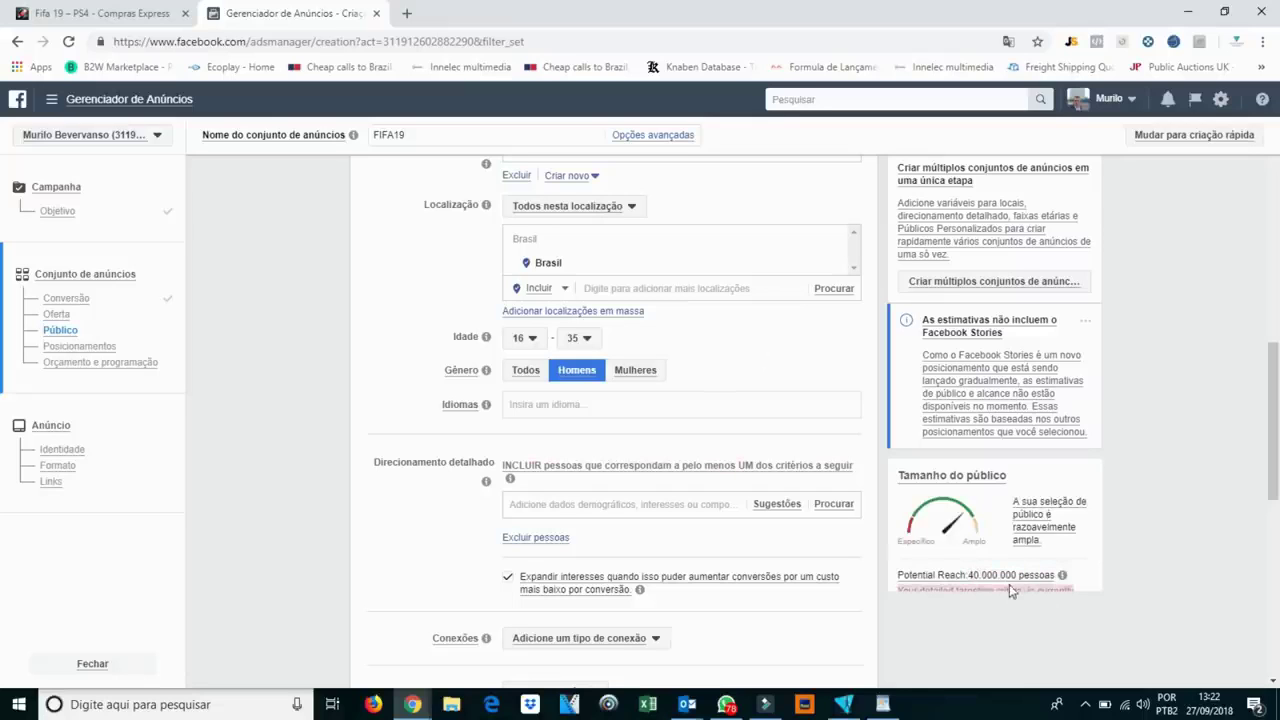
click(582, 400)
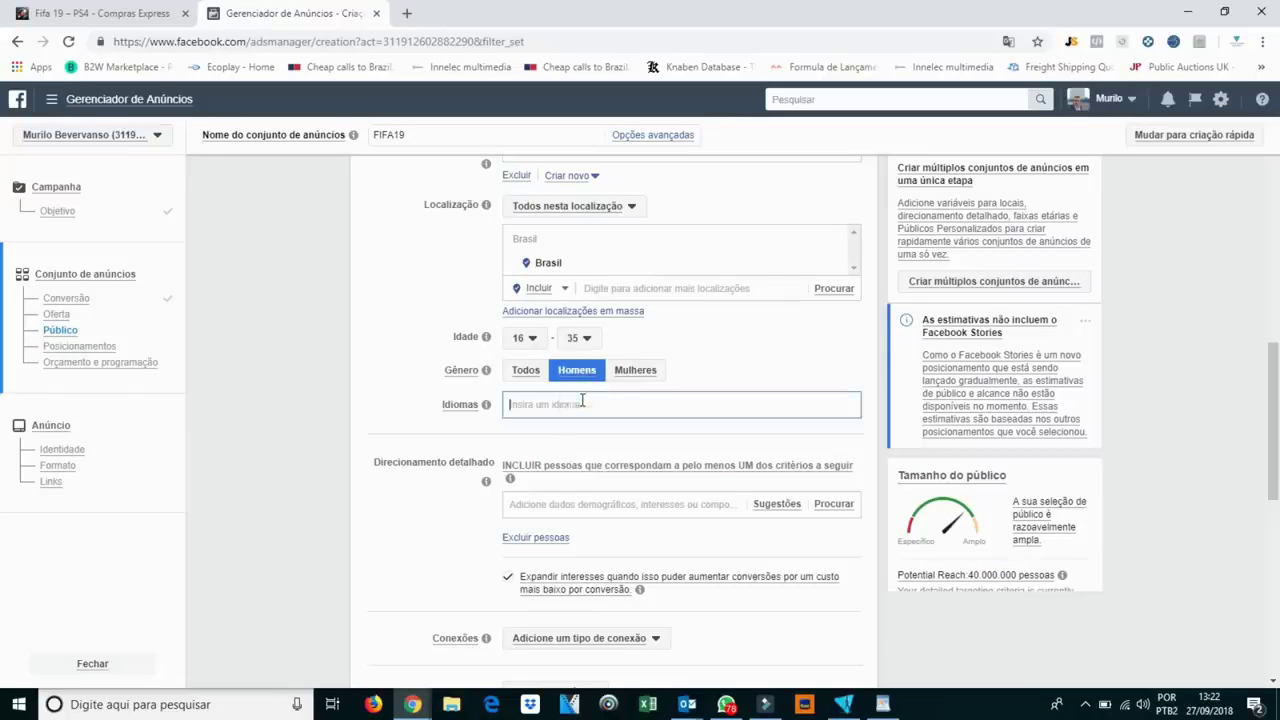
text(portugue)
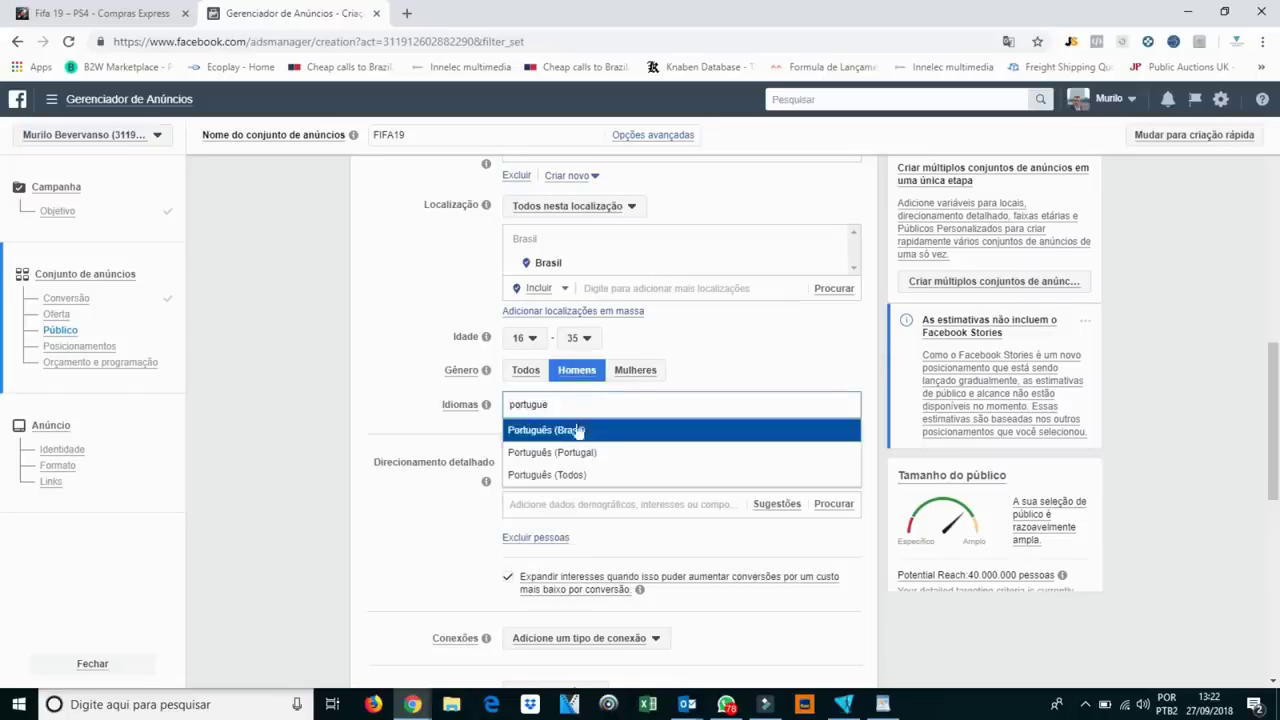
key(Return)
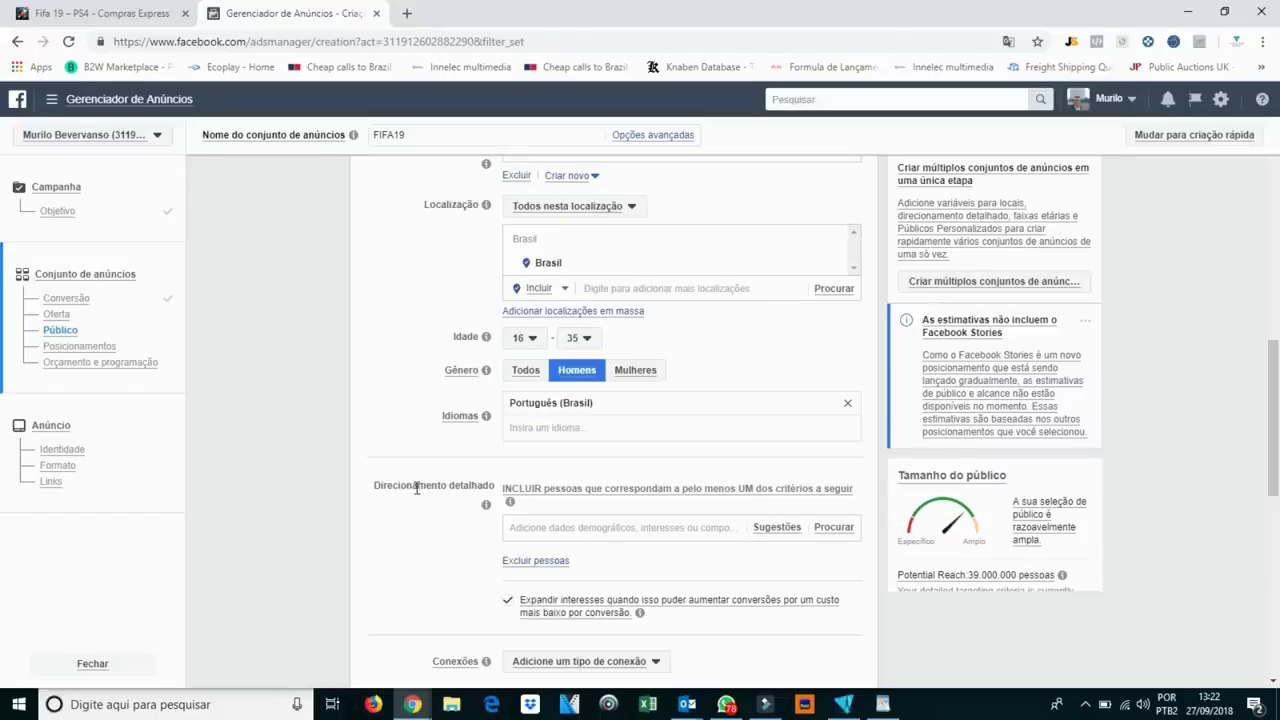
Search the detailed targeting for futebol and fifa, and add the FIFA (série de videogame) interest.
drag(374, 486, 562, 527)
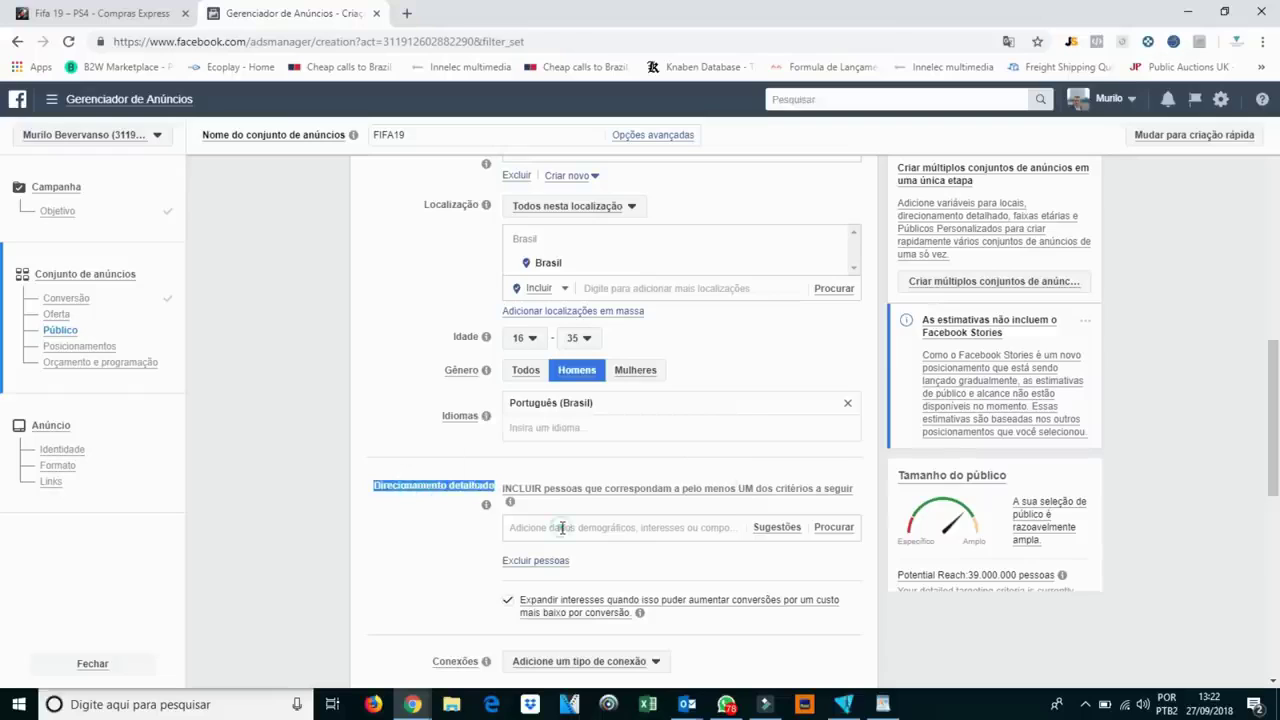
click(562, 527)
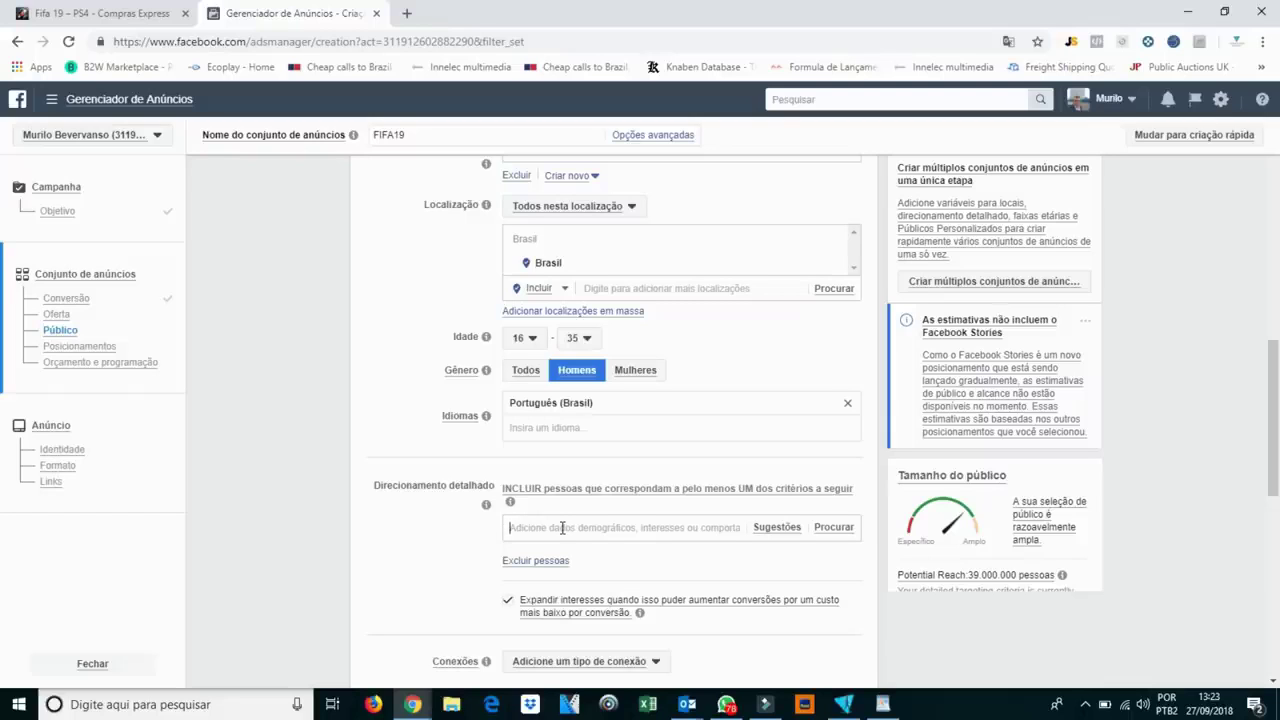
text(futebol)
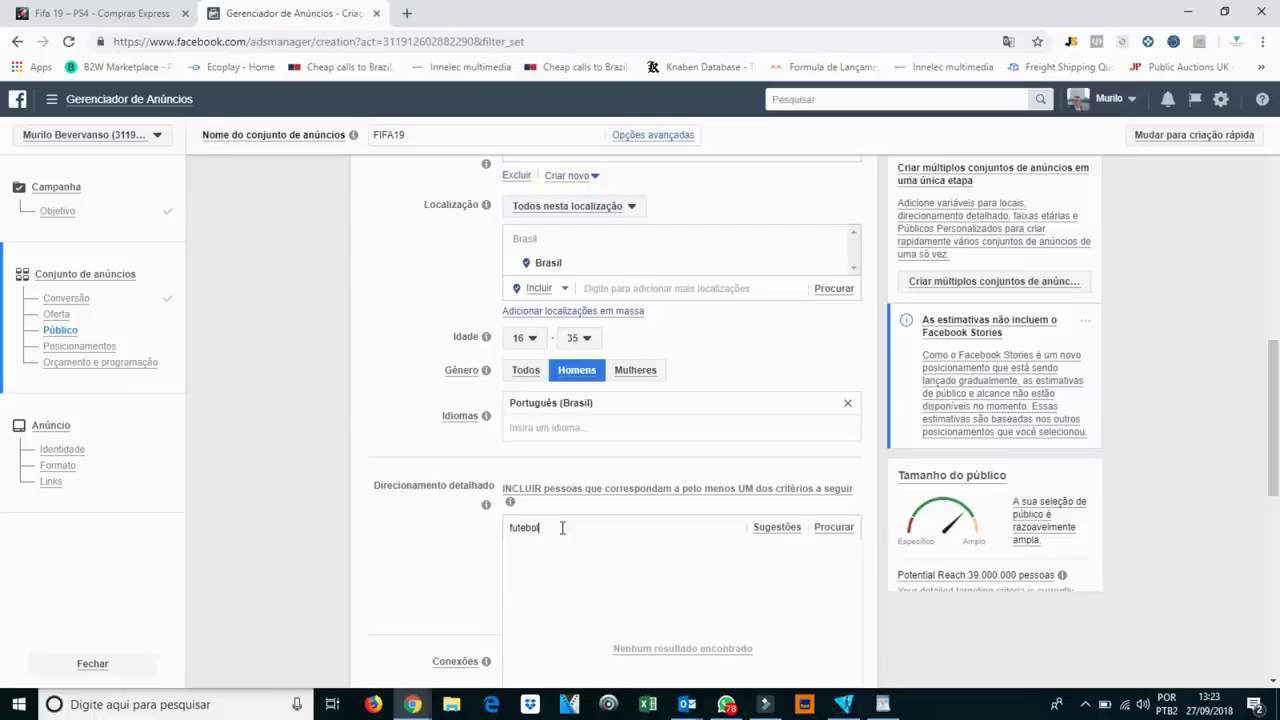
double_click(562, 527)
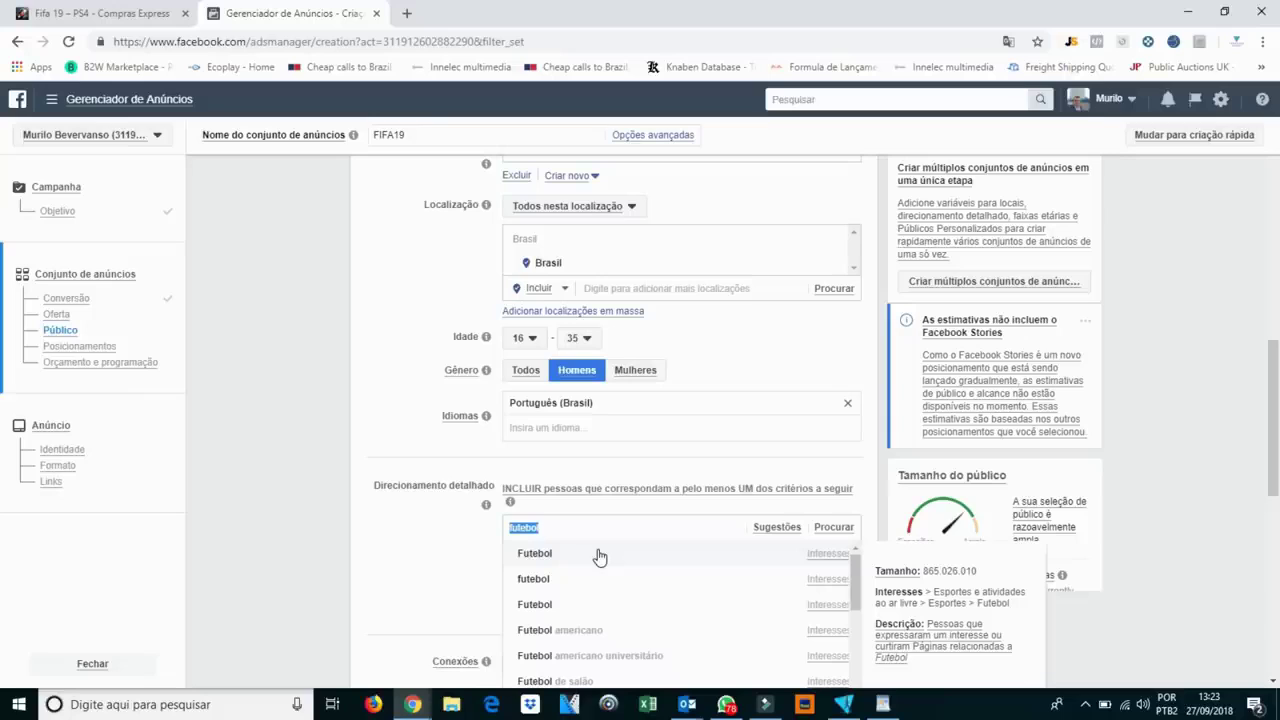
key(Home)
key(ctrl+a)
text(f)
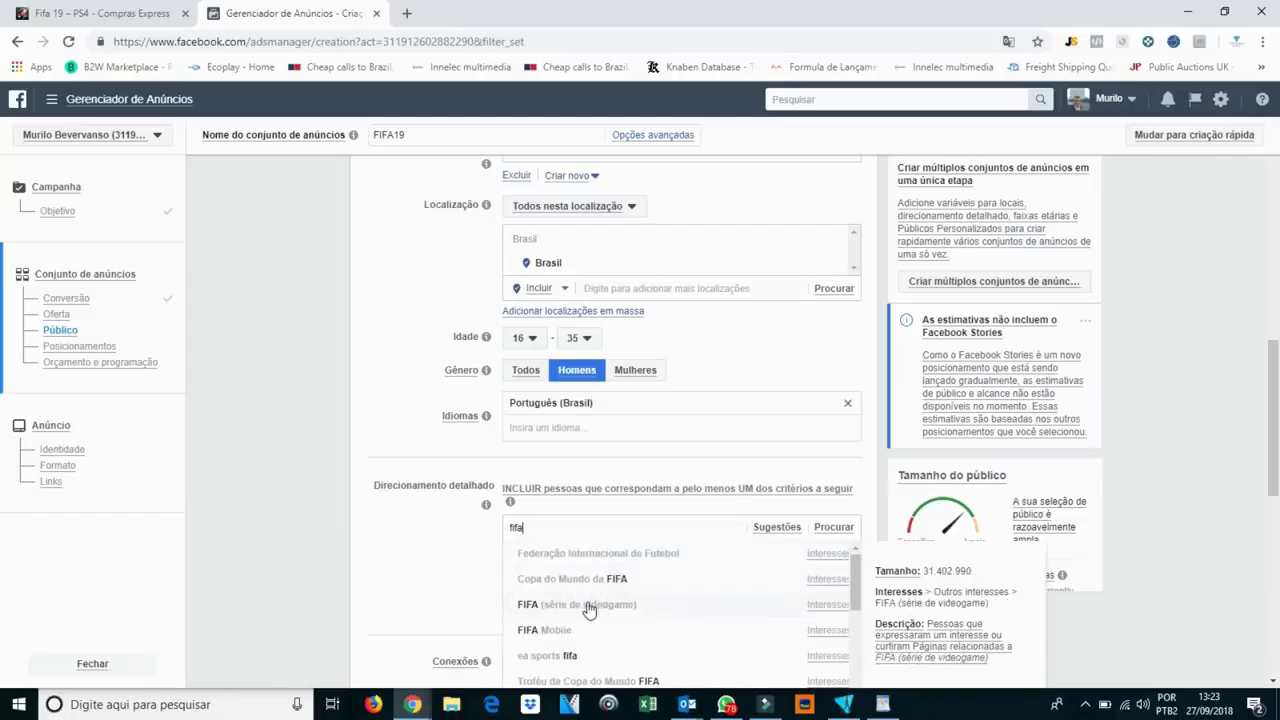
click(588, 606)
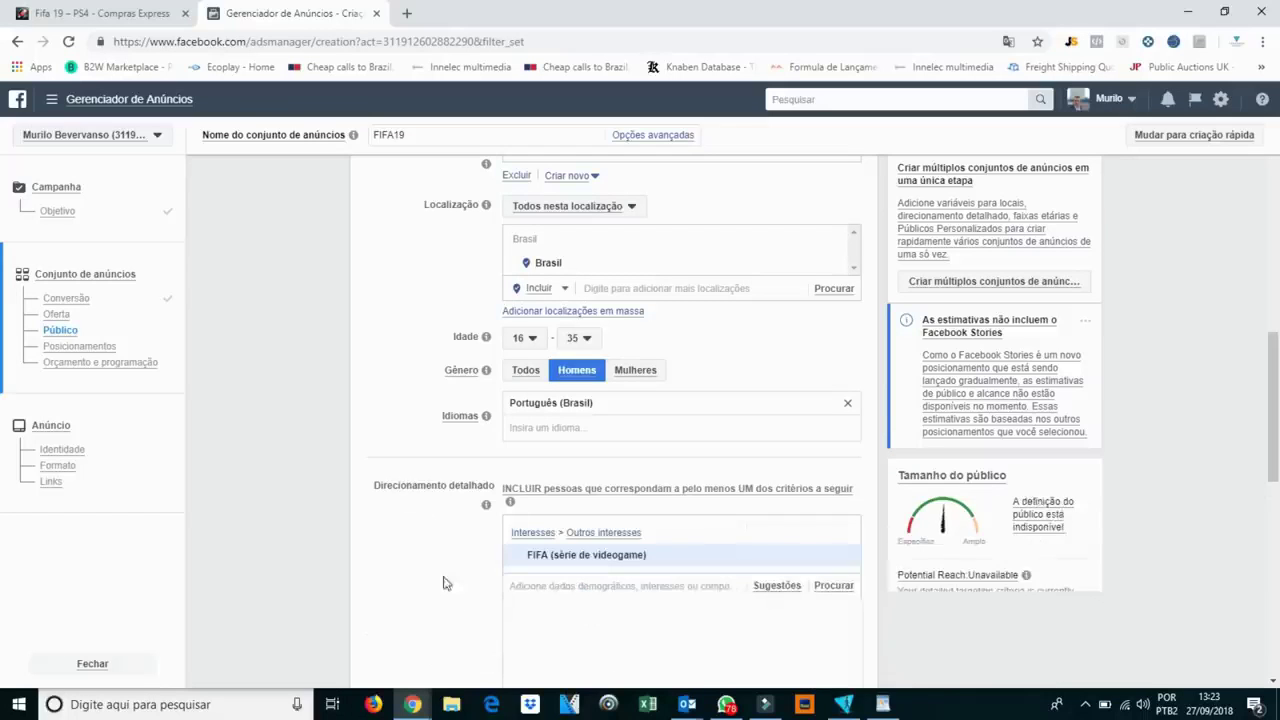
Search the detailed targeting for further interests using fifa 19 and FIFA PLAYS.
click(644, 587)
text(fifa 19)
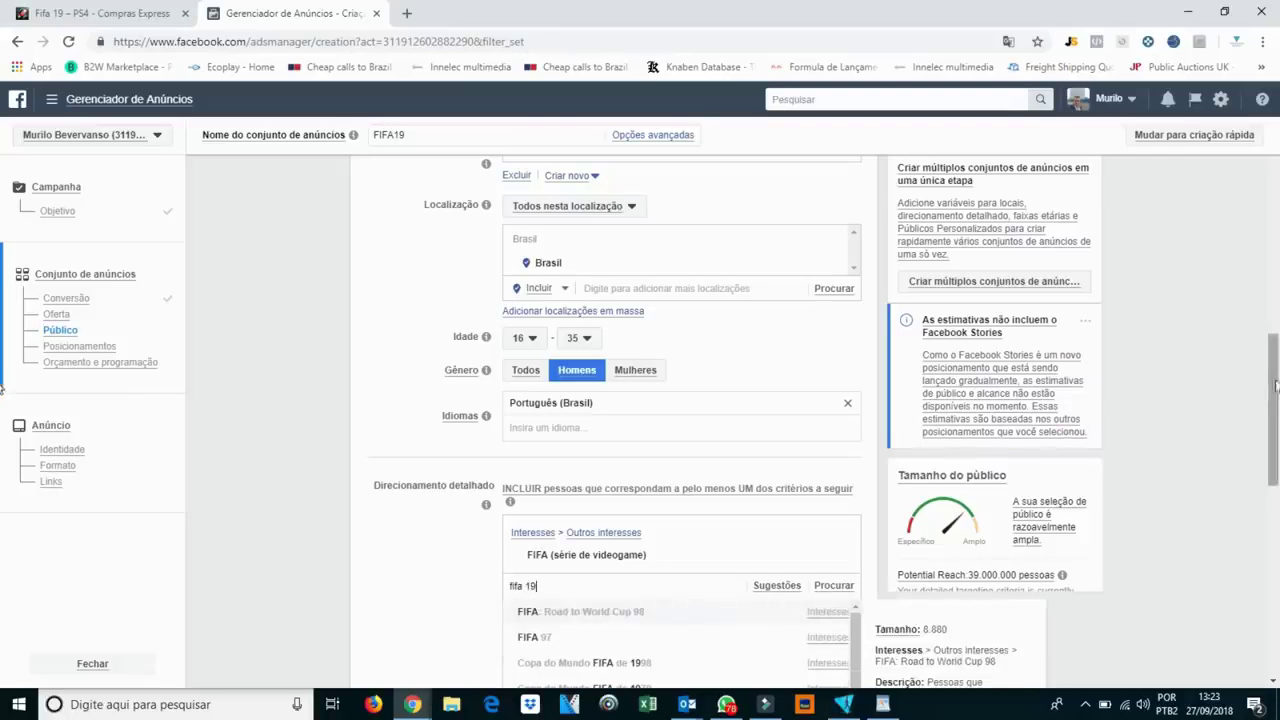
scroll(4, 445, down, 2)
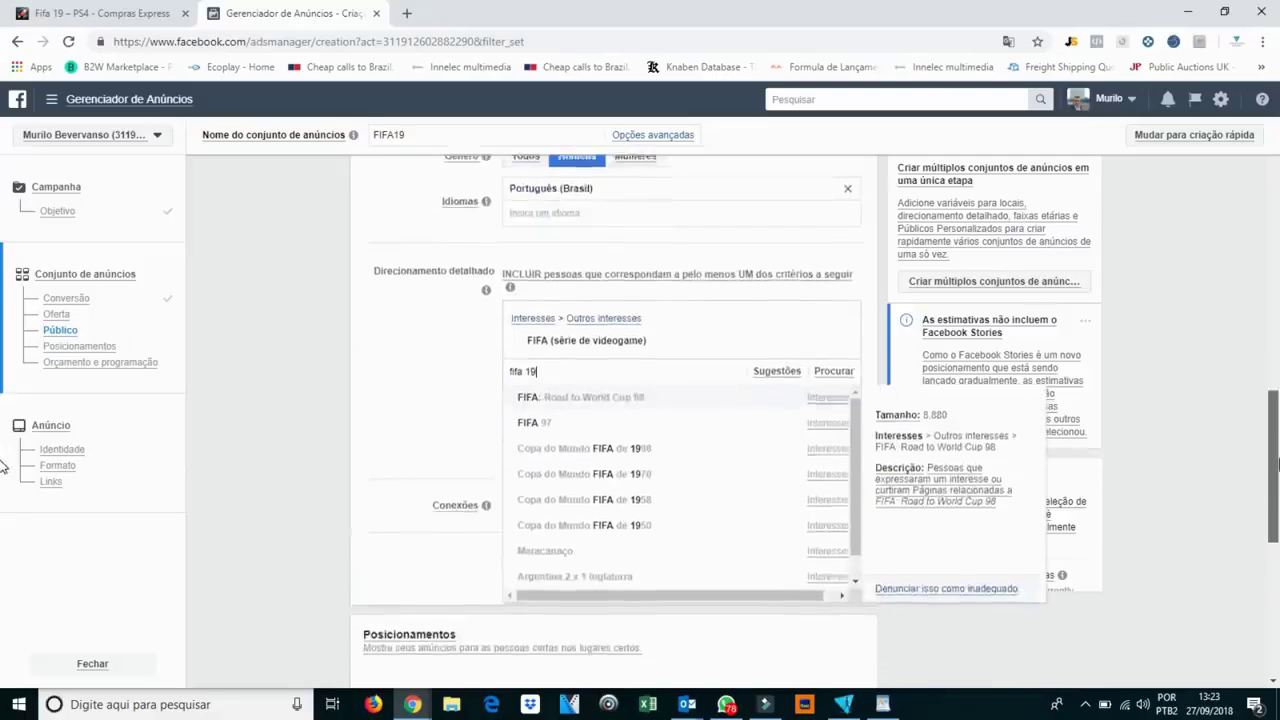
scroll(4, 435, up, 1)
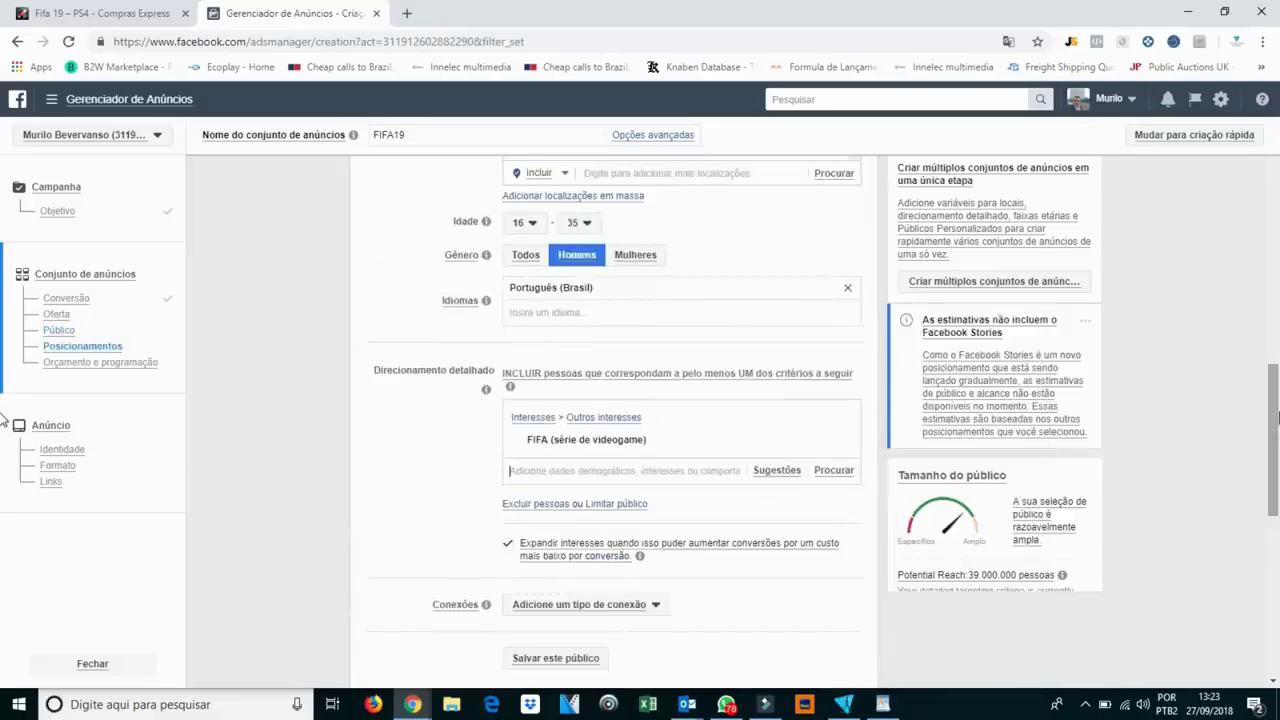
text(FIFA PLAYS)
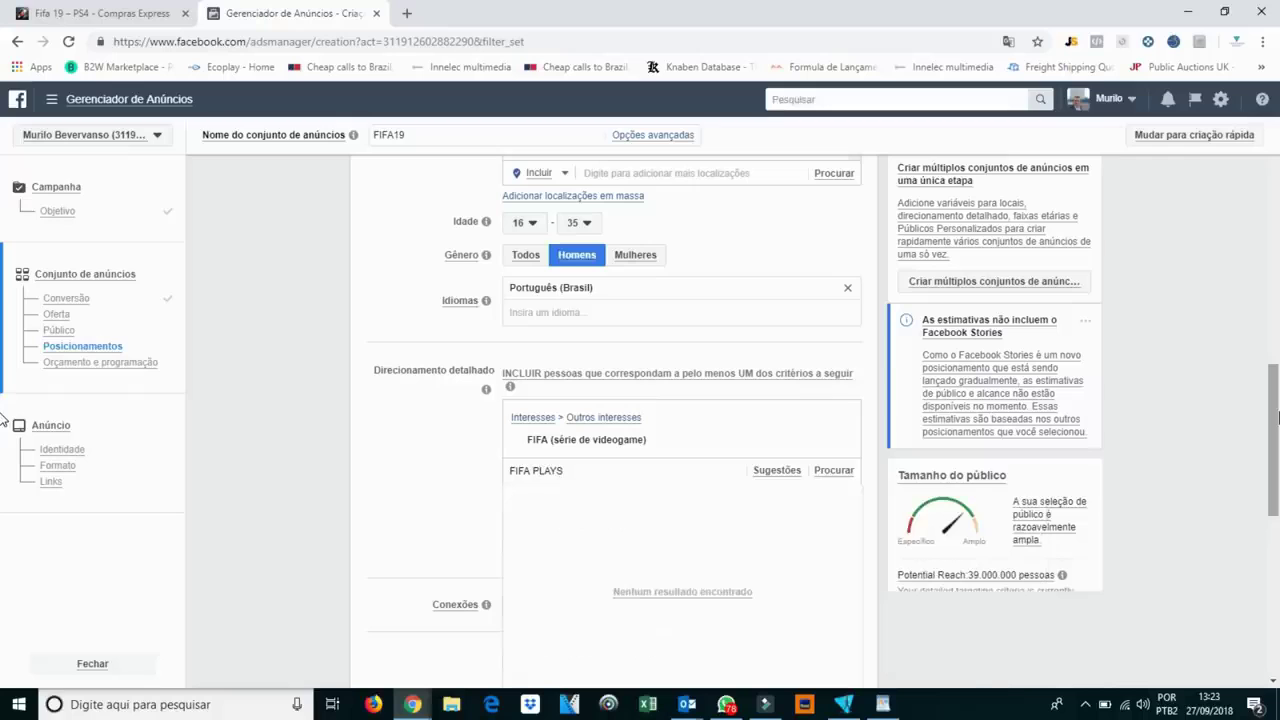
Search the detailed targeting for PLAYSTATION and add the PlayStation 4 interest.
key(ctrl+a)
text(PL)
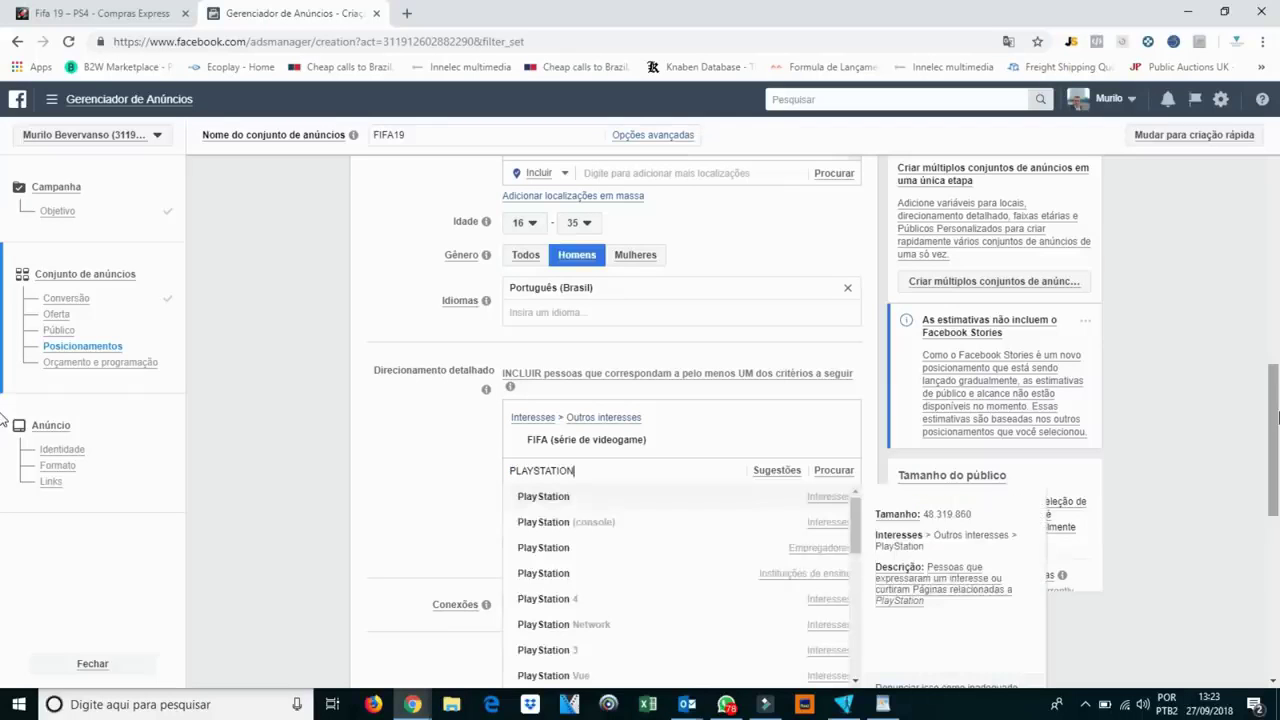
click(547, 606)
key(Return)
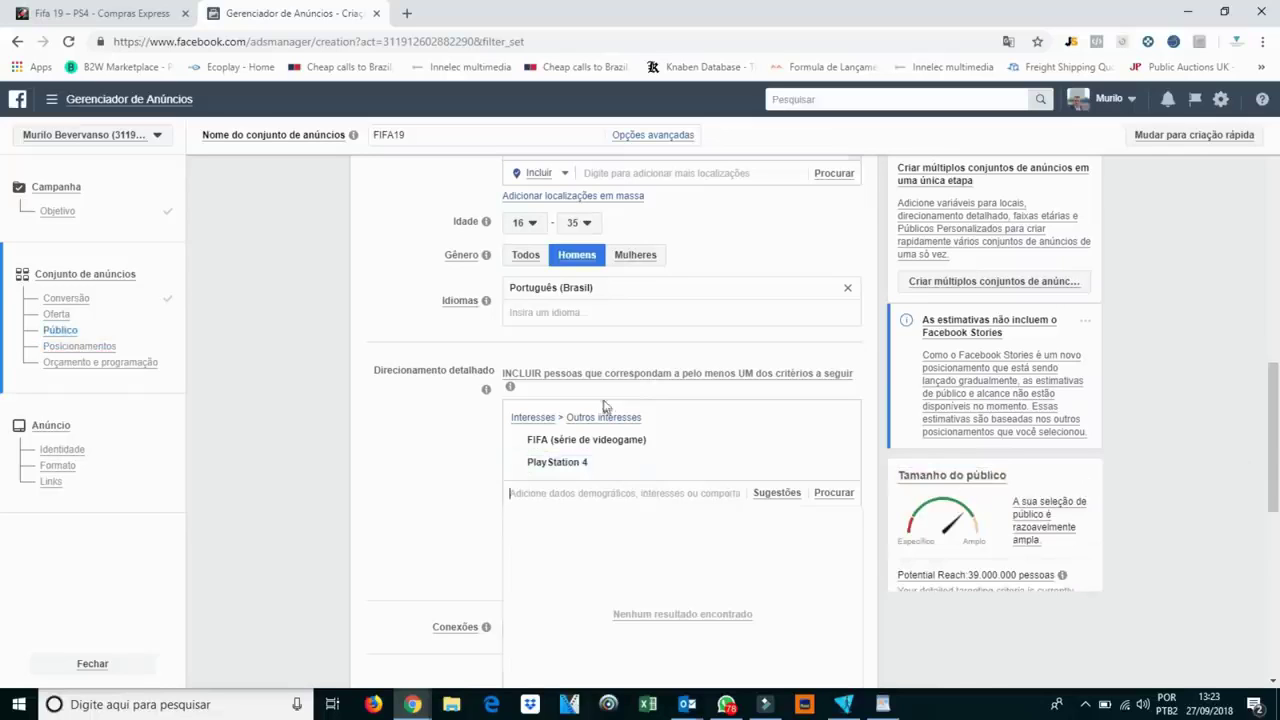
Remove the PlayStation 4 interest, browse the suggested interests for FIFA, and close the suggestion list.
mouse_move(593, 450)
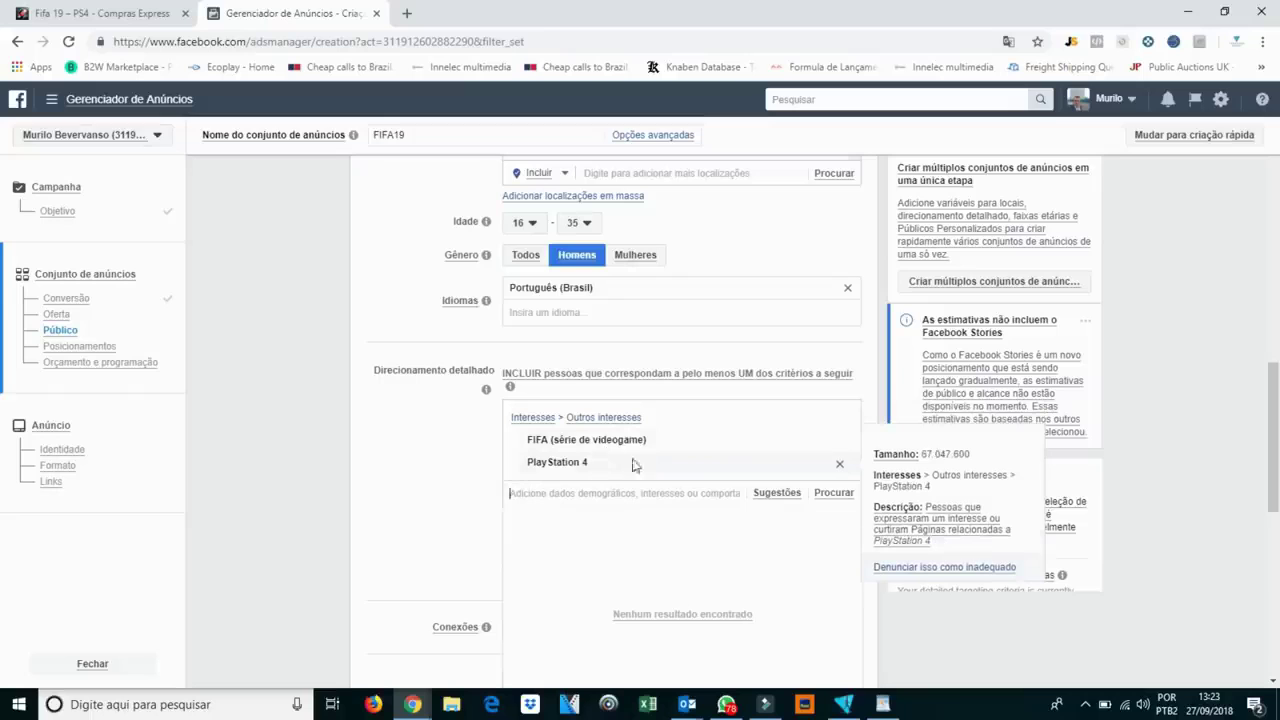
click(839, 464)
click(597, 470)
text(Fi)
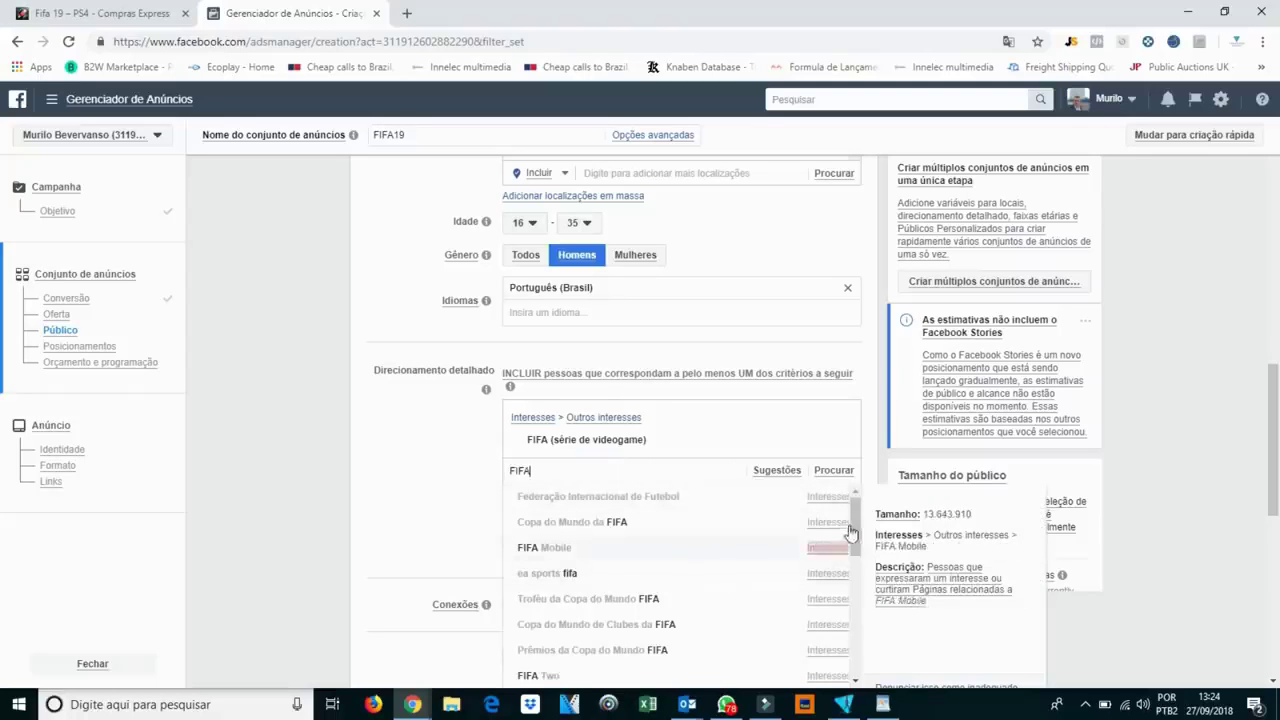
drag(850, 533, 860, 660)
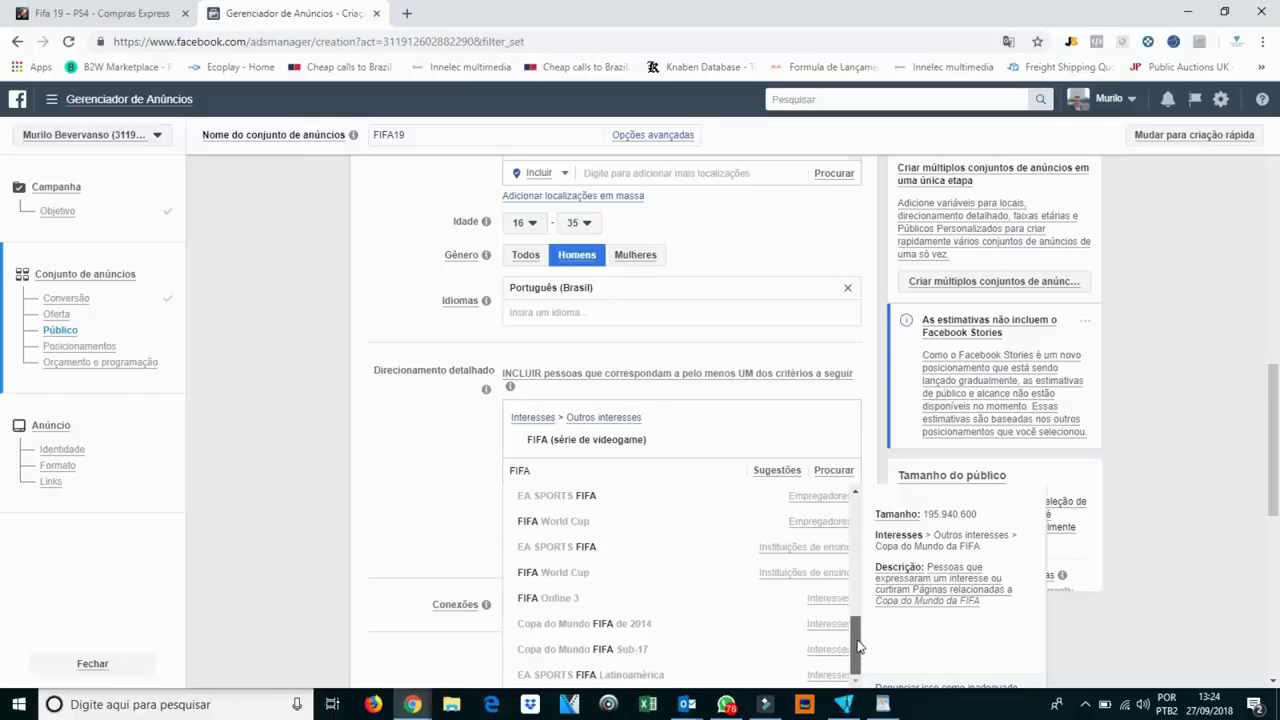
drag(858, 647, 857, 508)
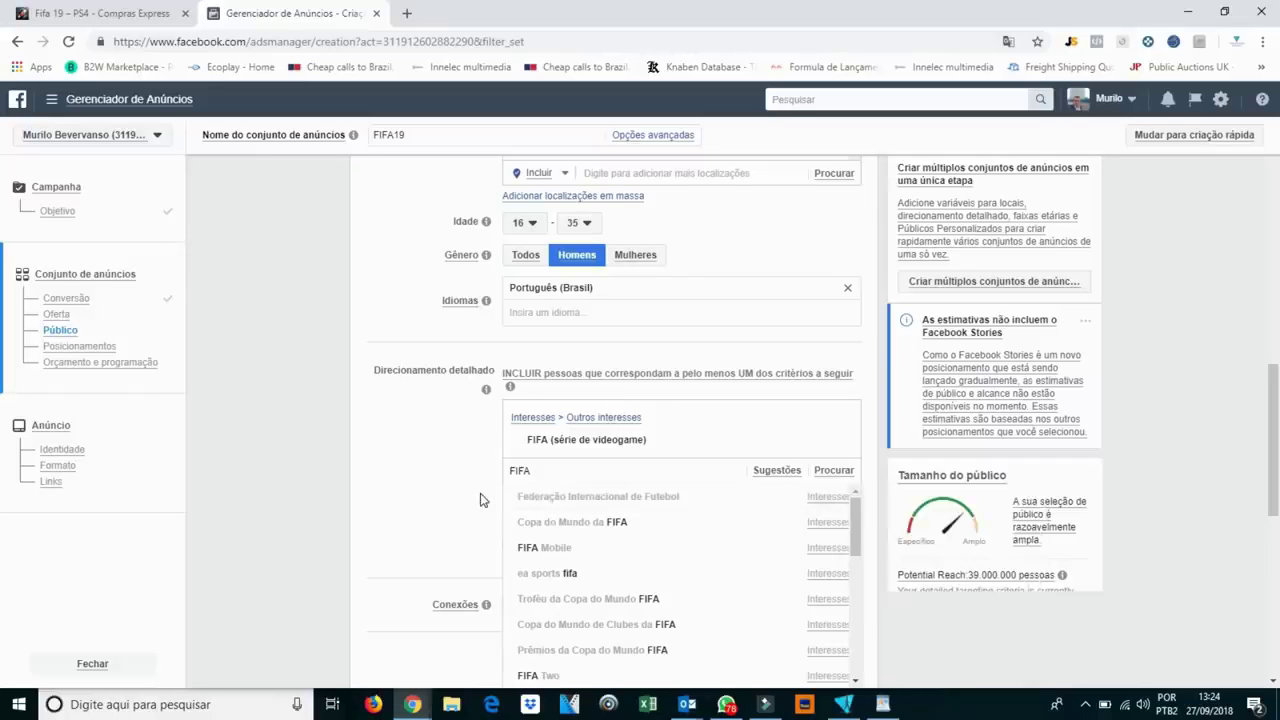
click(453, 480)
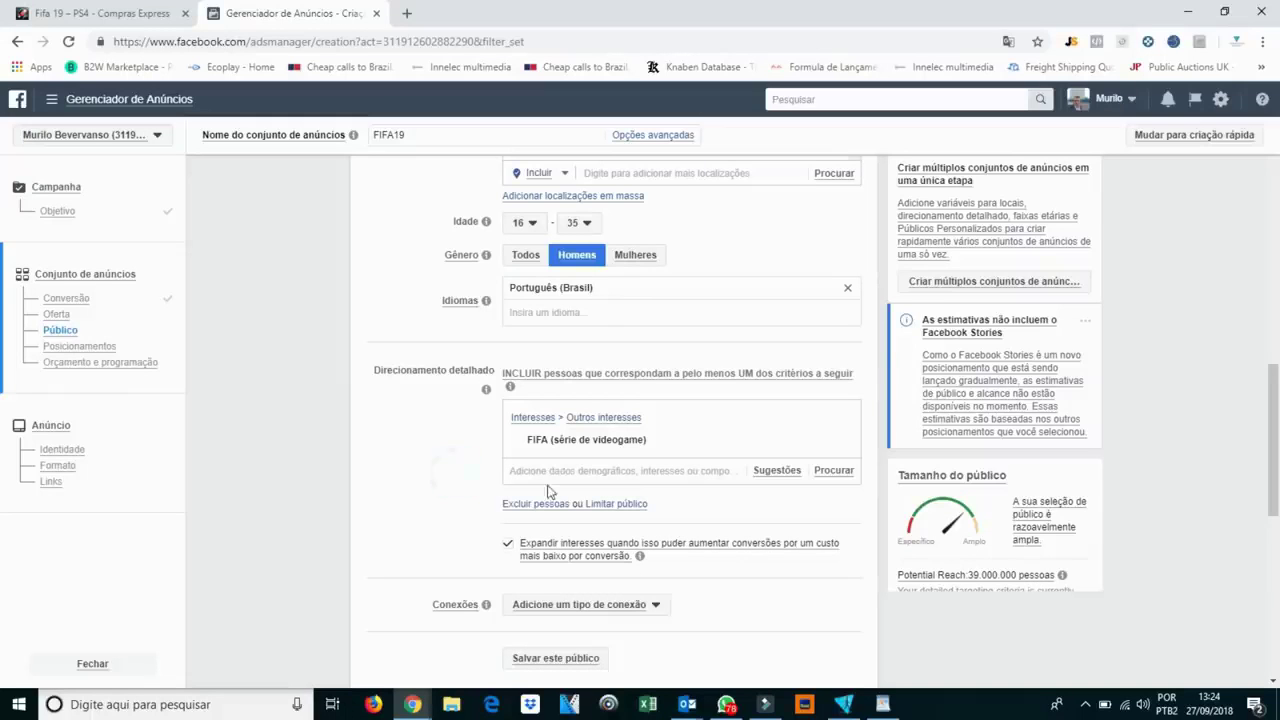
Remove the FIFA (série de videogame) interest from the detailed targeting.
click(560, 470)
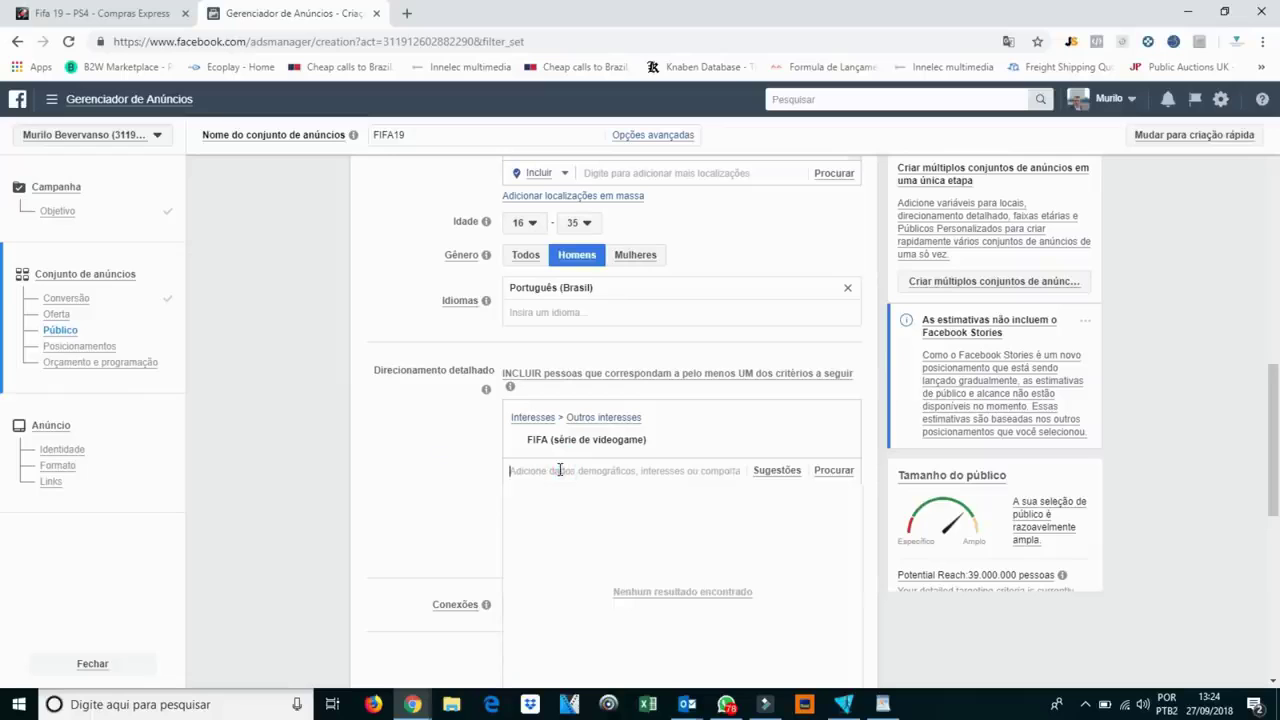
text(Fi)
key(BackSpace)
mouse_move(734, 452)
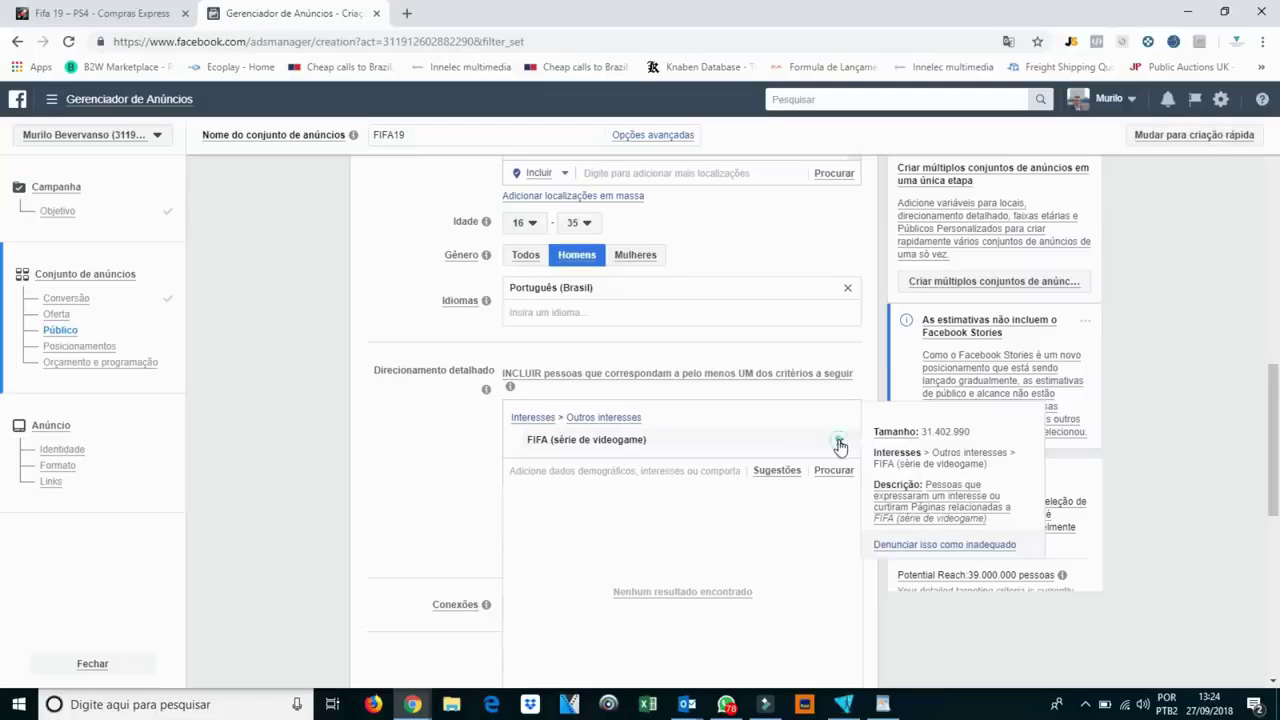
click(568, 471)
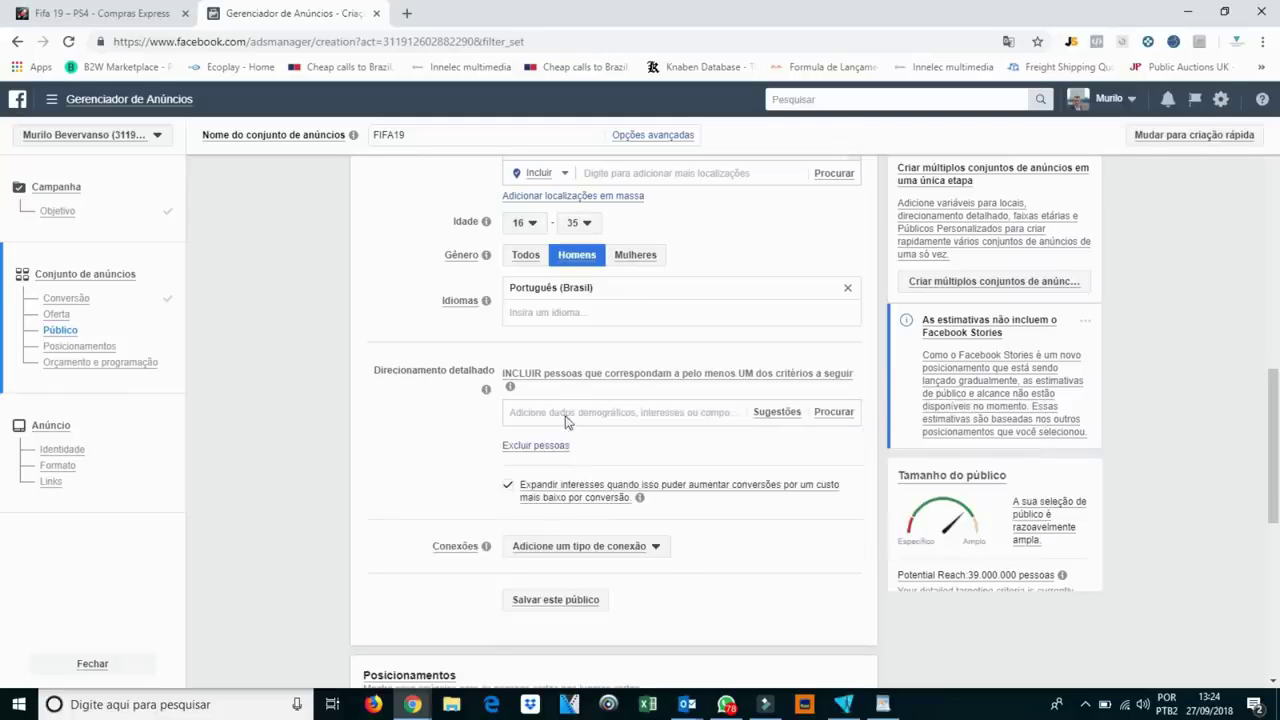
Add the PlayStation 4 and FIFA (série de videogame) interests to the empty detailed targeting.
click(565, 416)
text(PLAYSTATION)
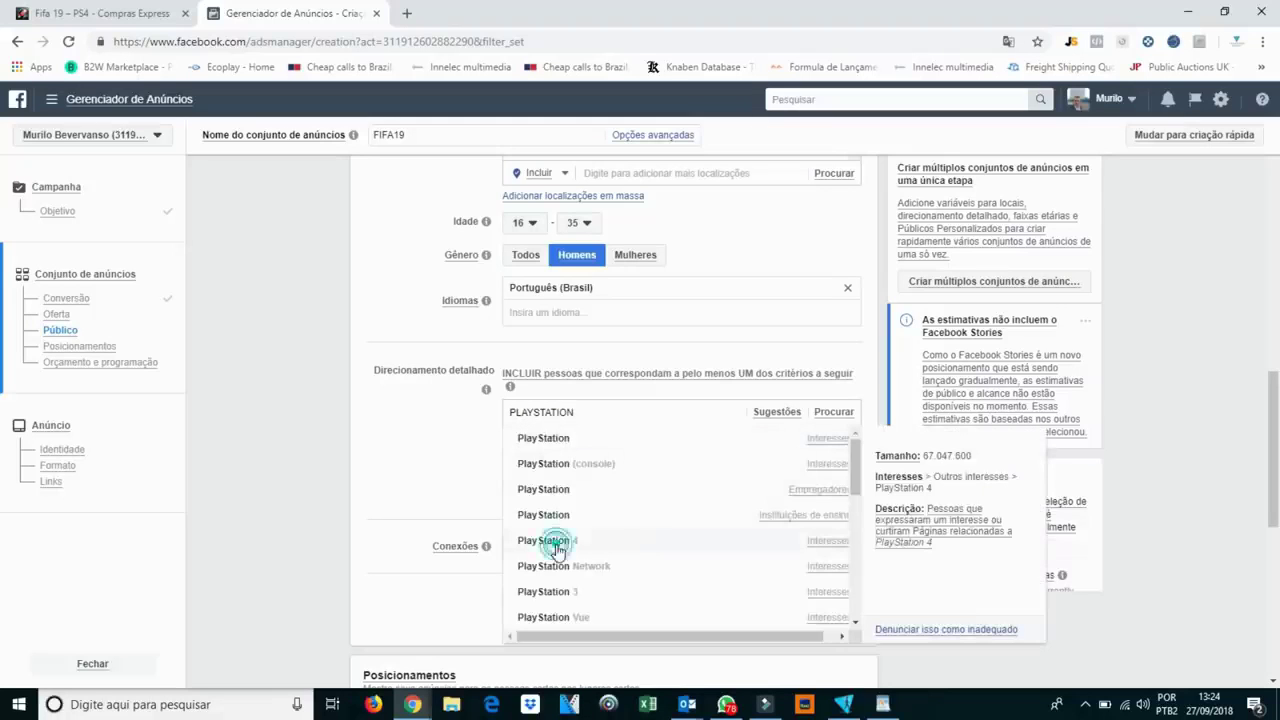
click(585, 535)
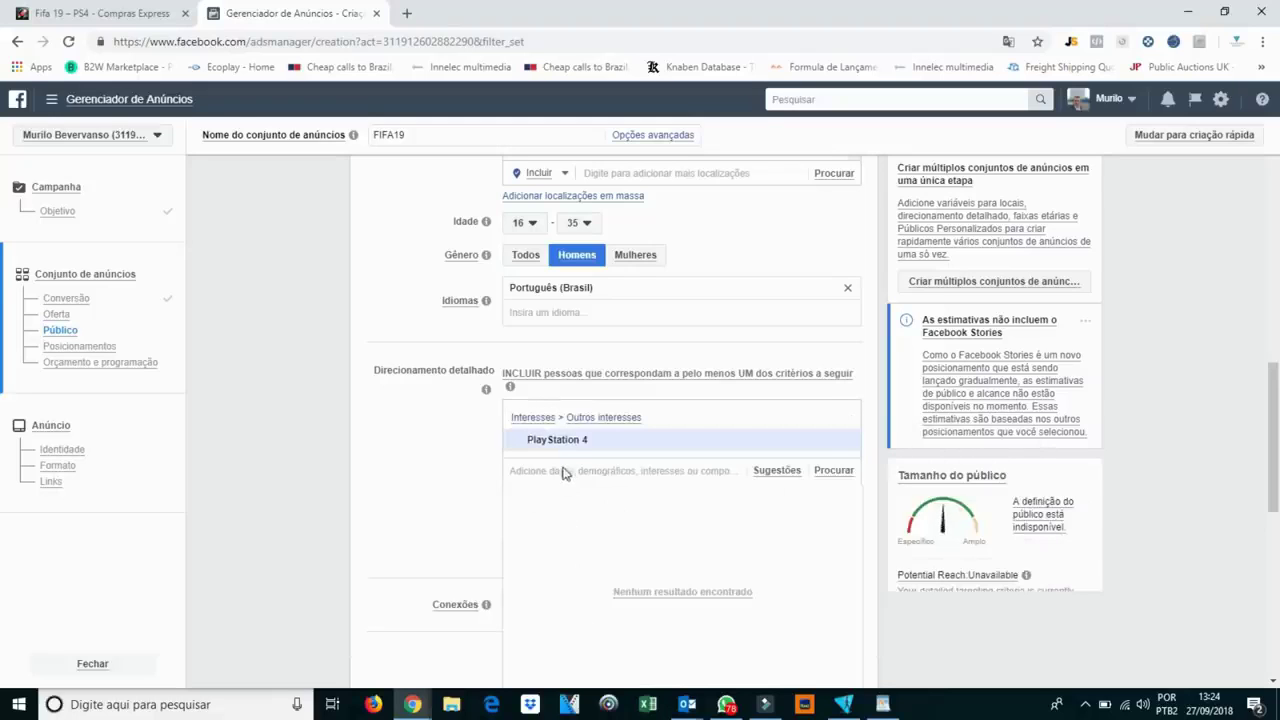
click(560, 468)
text(FIFA SERI)
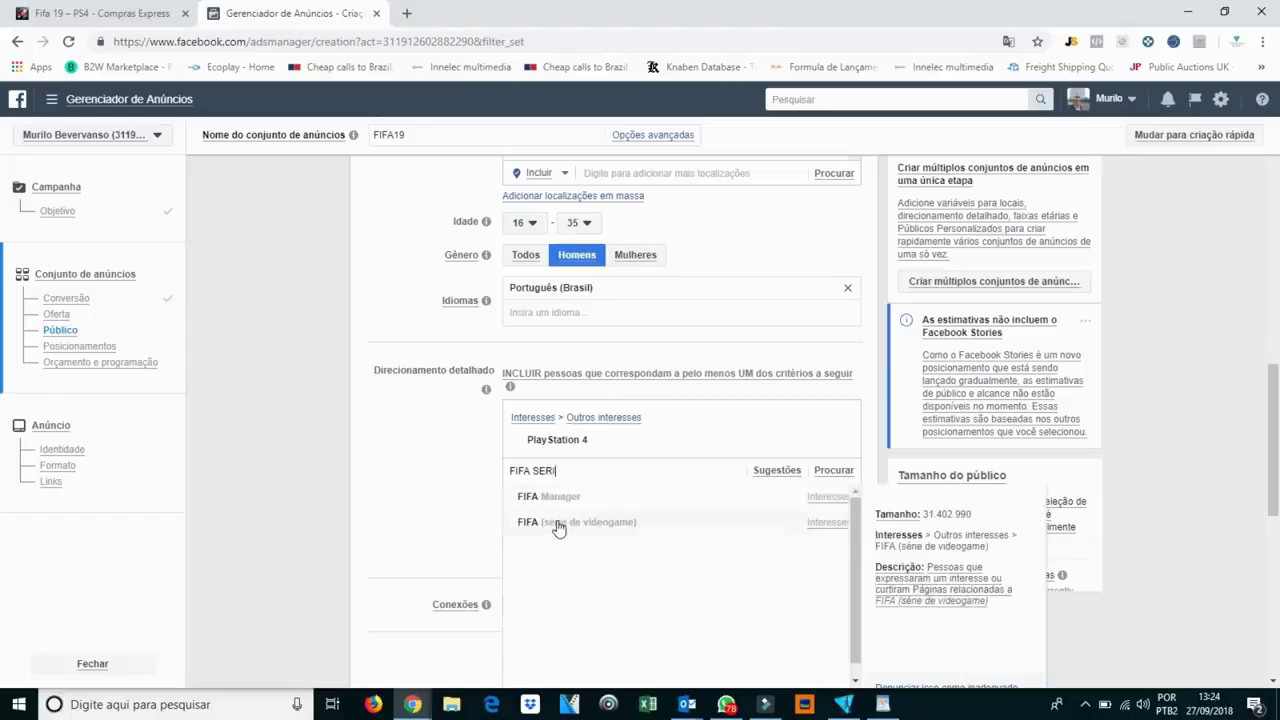
click(558, 522)
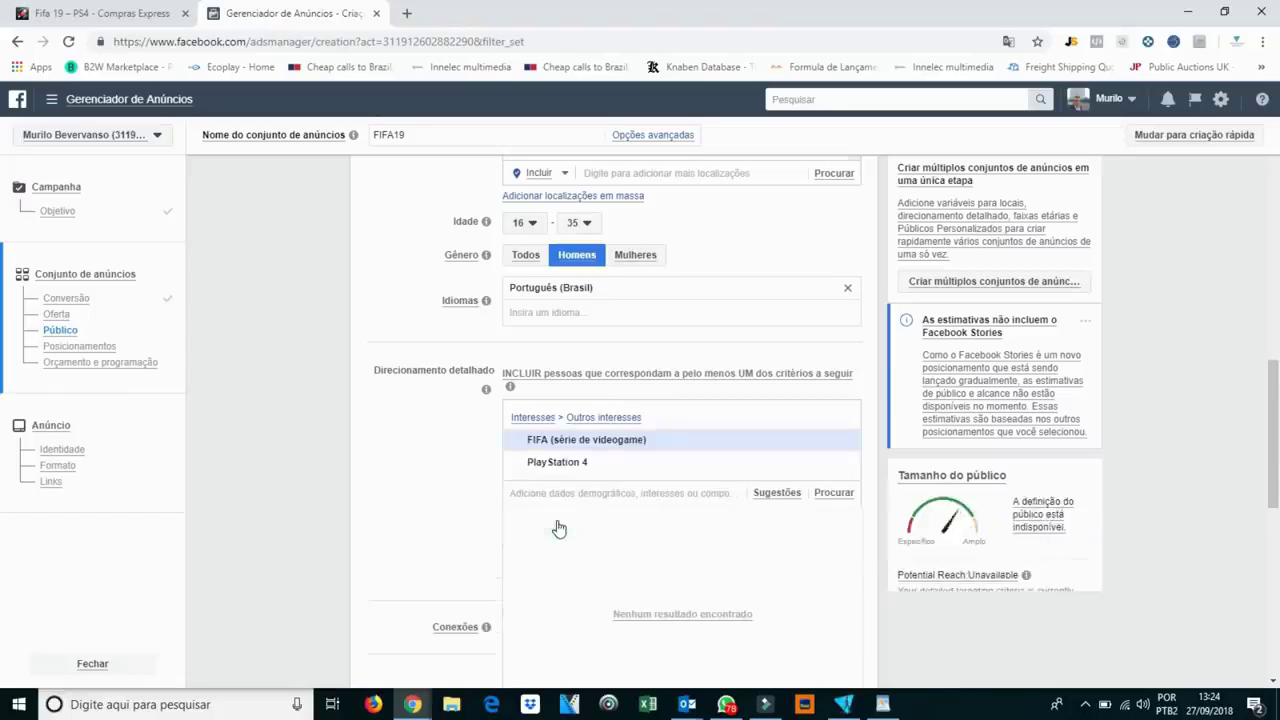
Read the description of the FIFA (série de videogame) interest and close the interest suggestions.
mouse_move(666, 450)
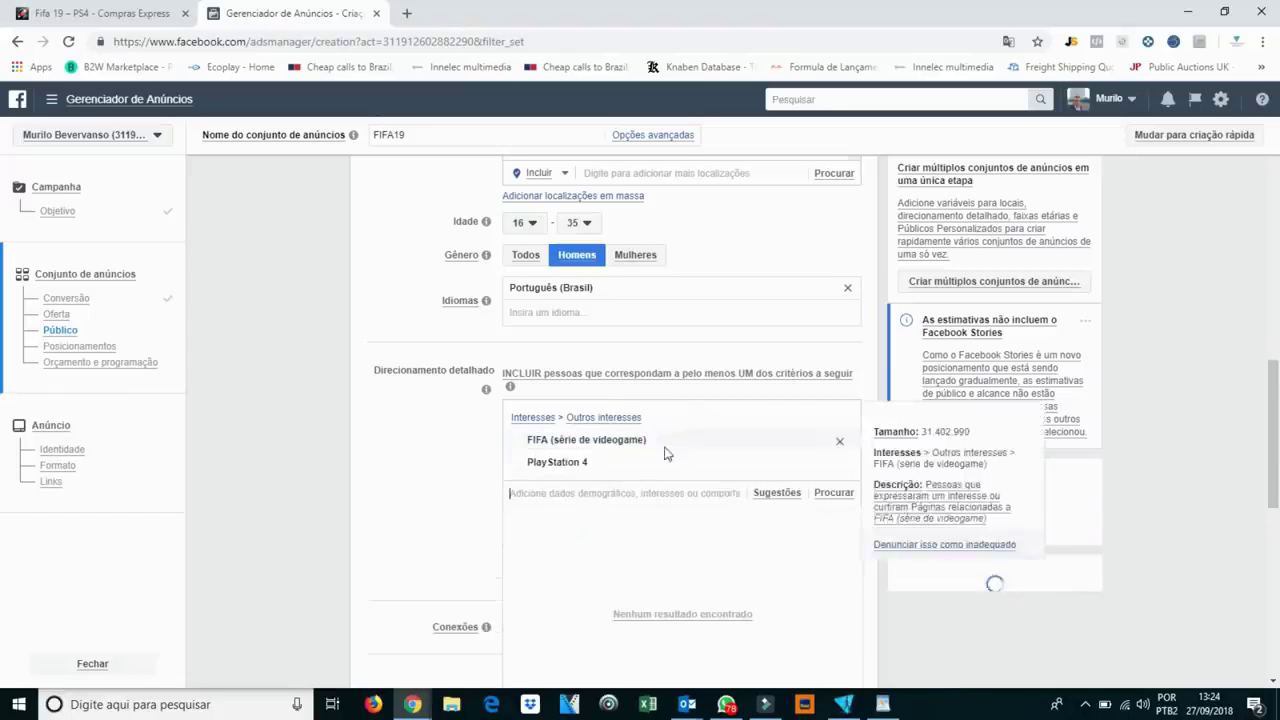
triple_click(932, 514)
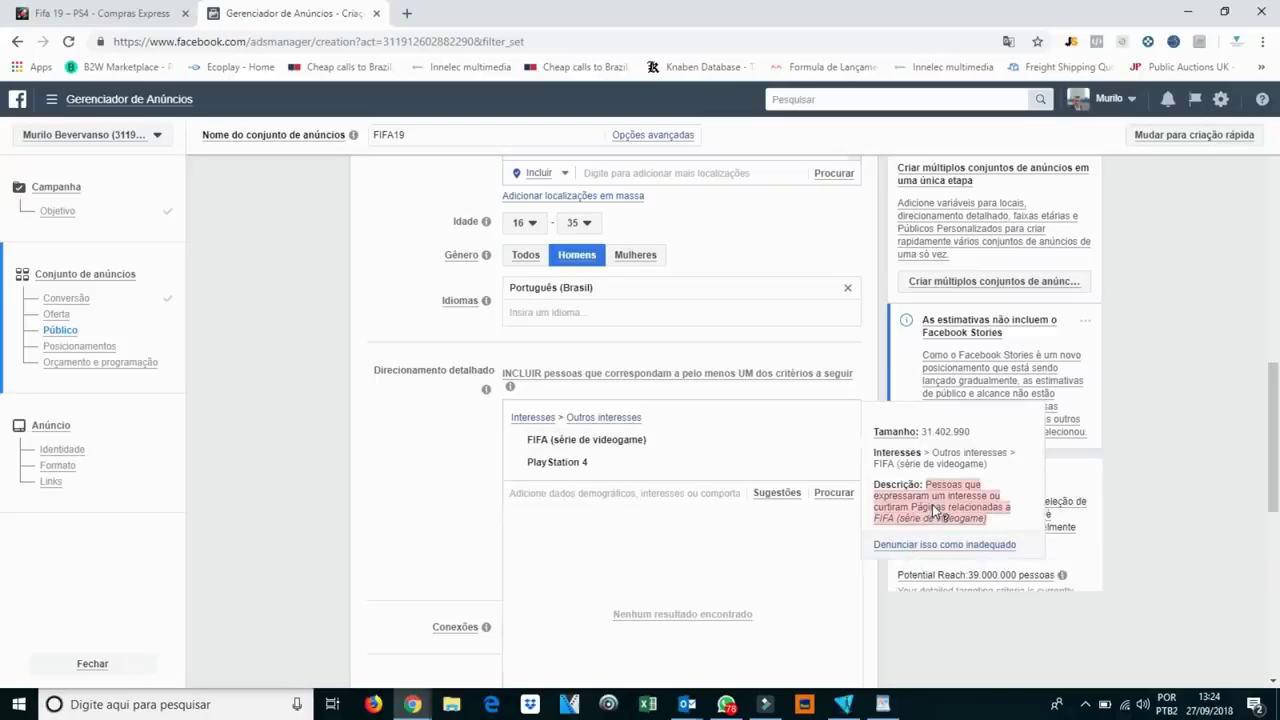
click(936, 488)
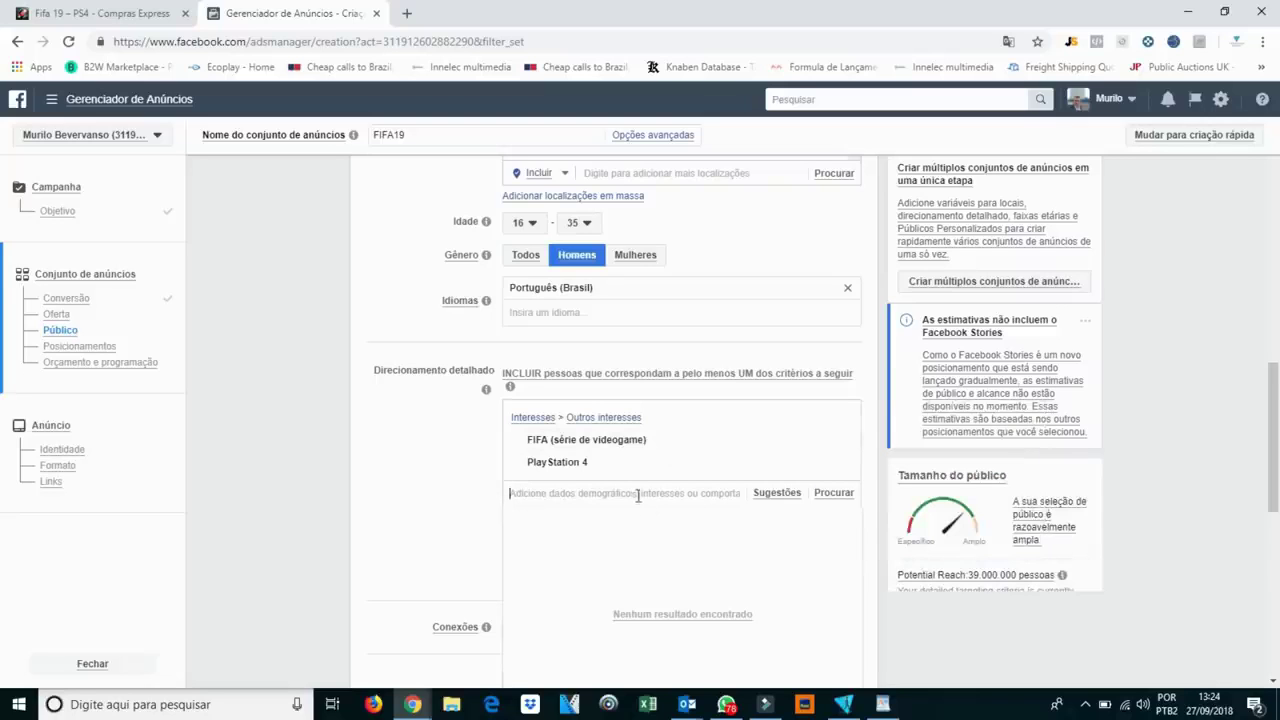
click(648, 556)
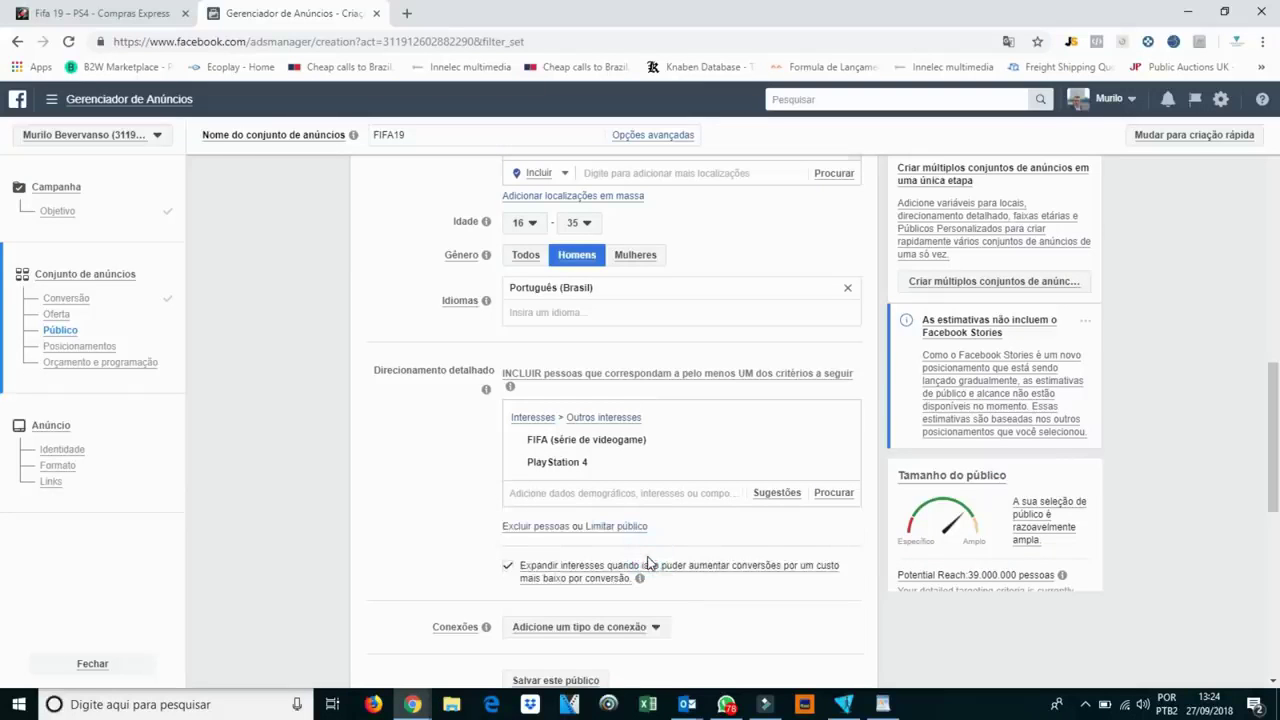
Switch the ad set's placements from automatic to Editar posicionamentos.
scroll(720, 540, down, 2)
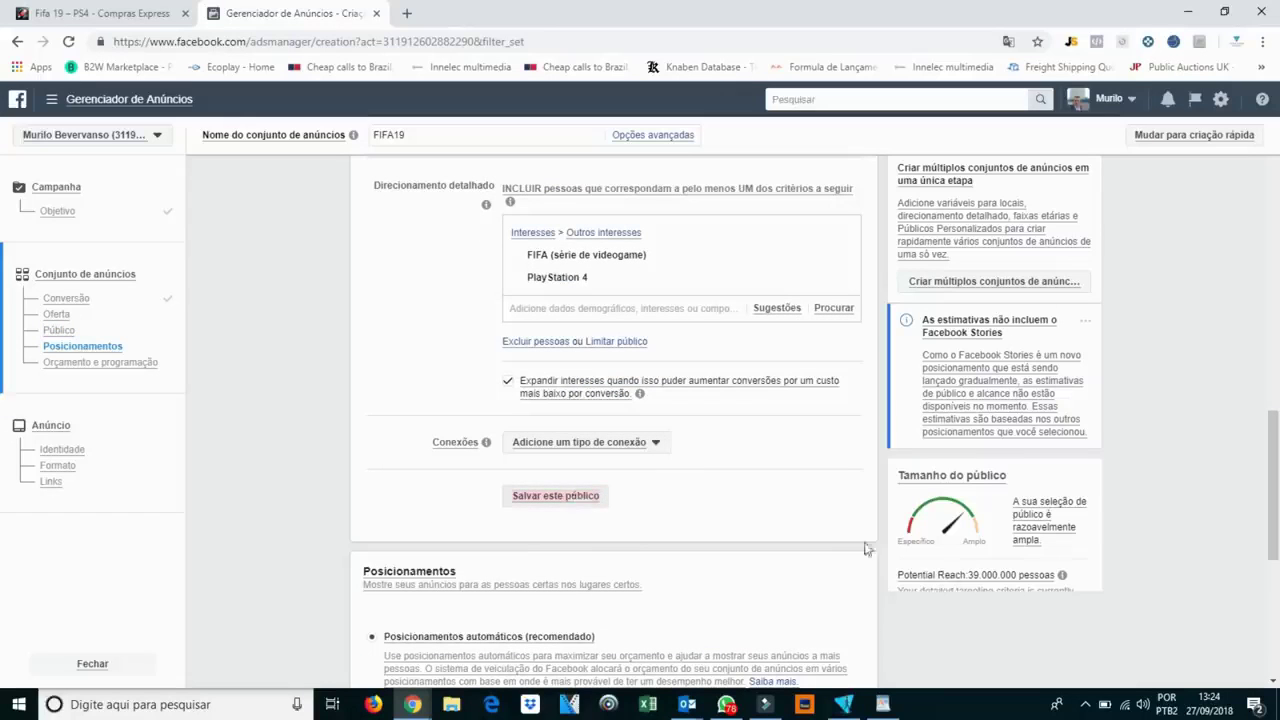
drag(1274, 447, 1276, 477)
scroll(360, 478, down, 1)
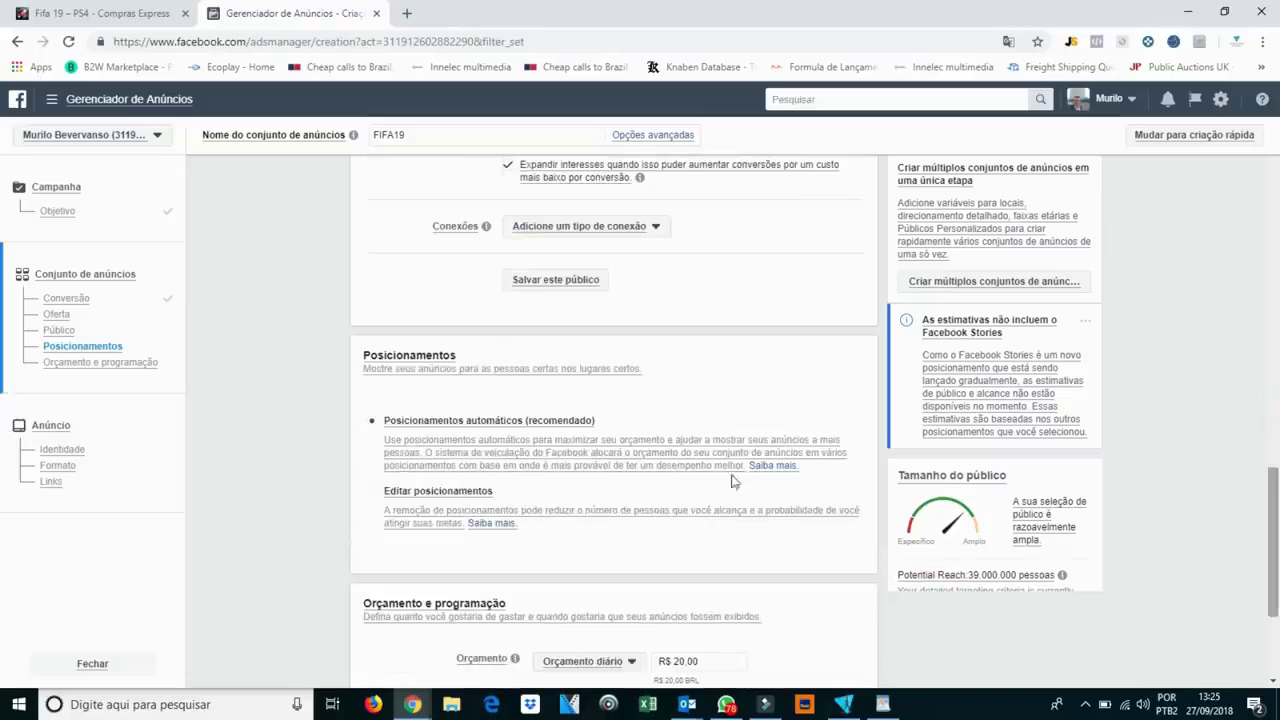
click(376, 491)
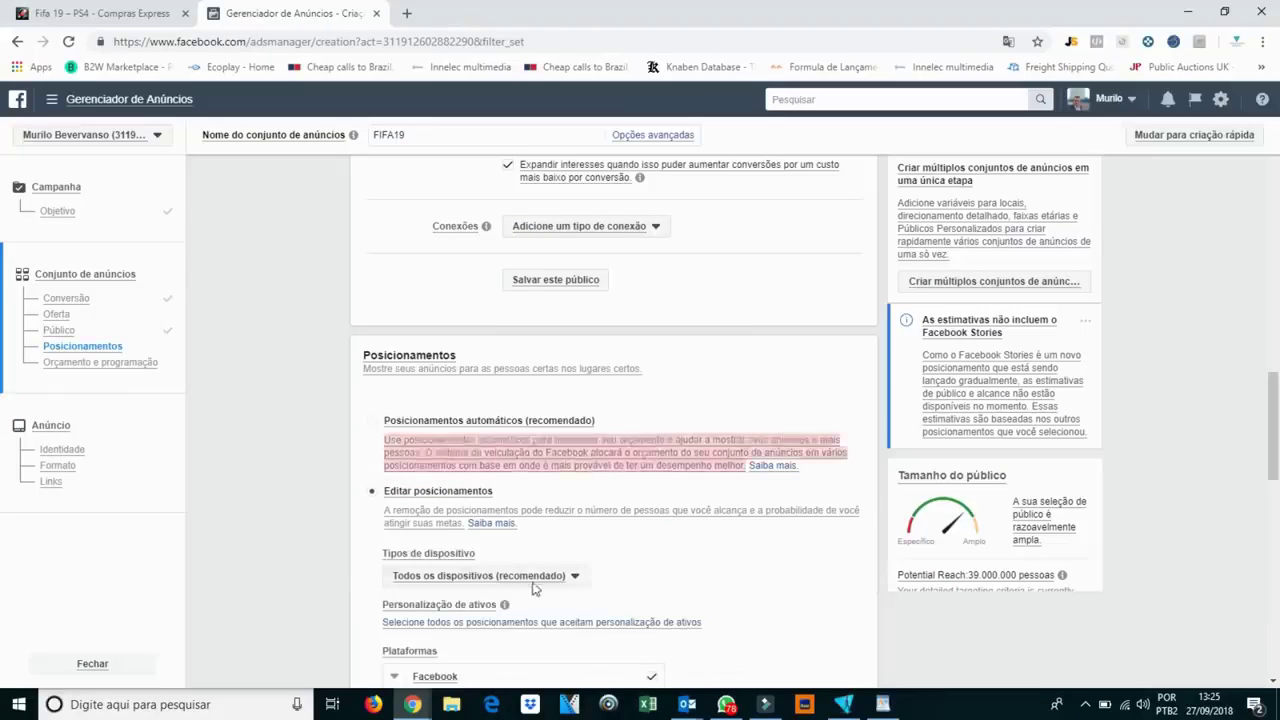
Check which device types the ad set's placements offer, and close the choices without changing them.
scroll(625, 428, down, 2)
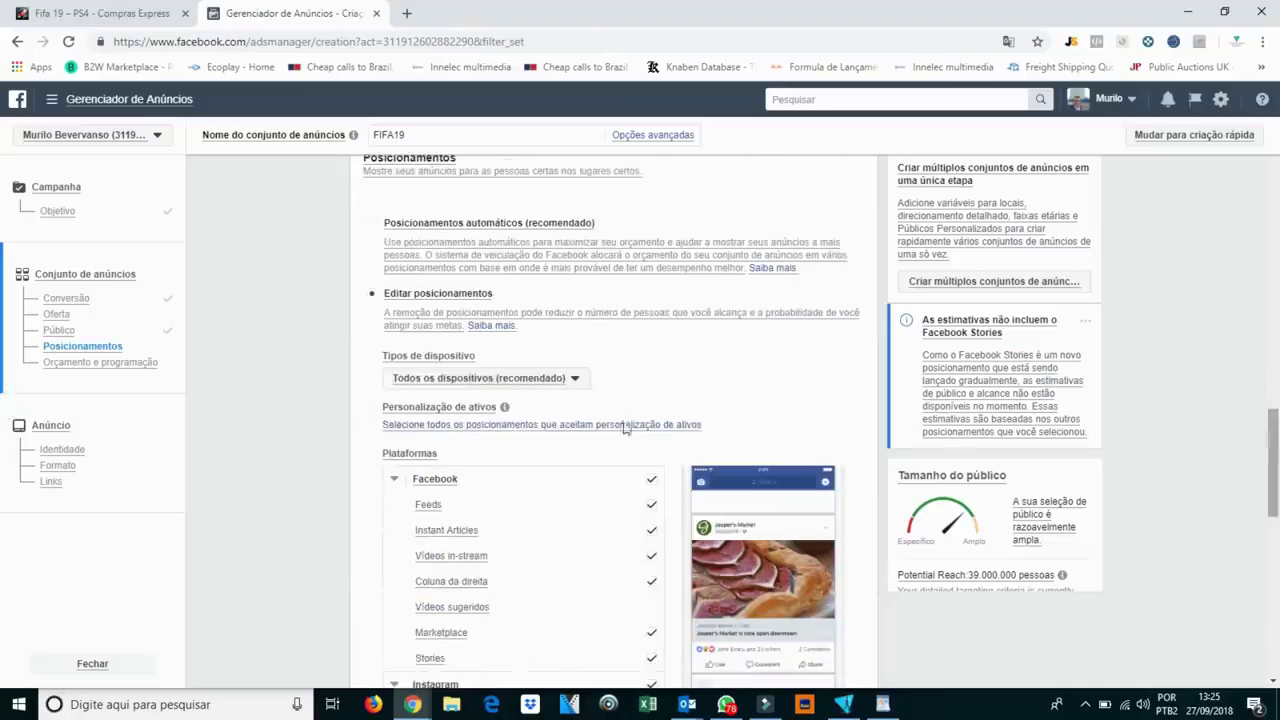
click(578, 381)
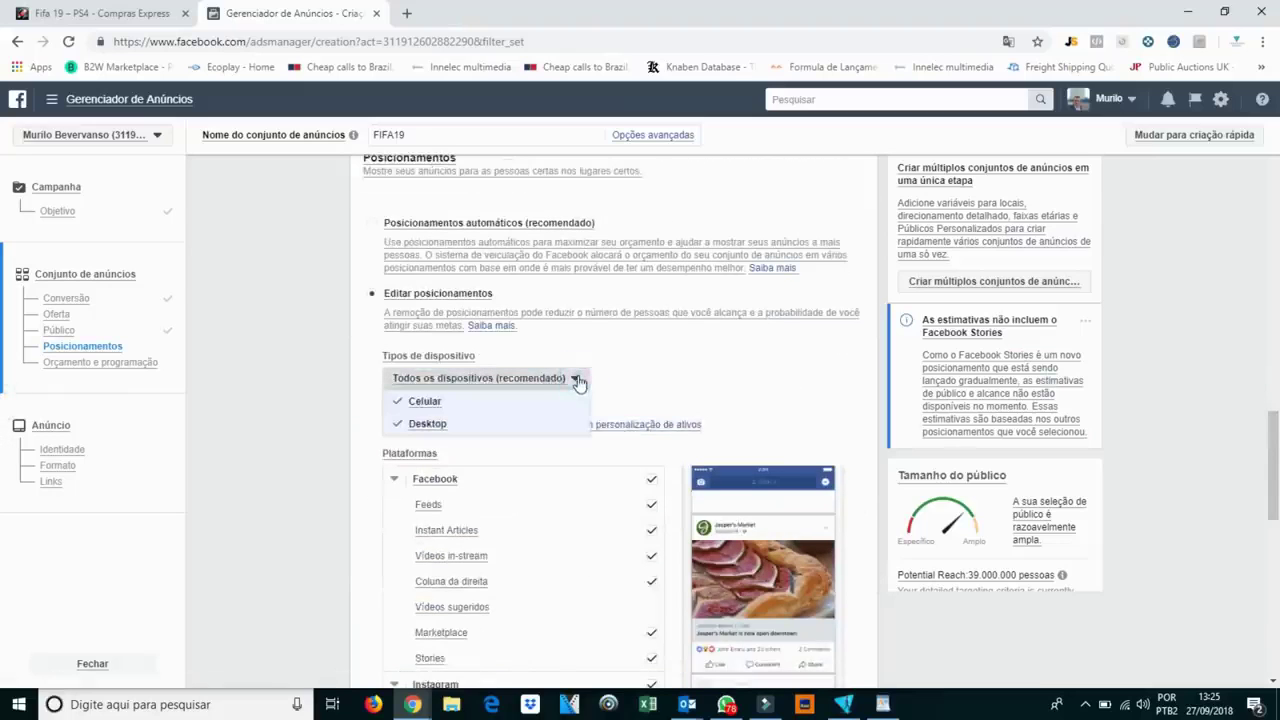
click(650, 384)
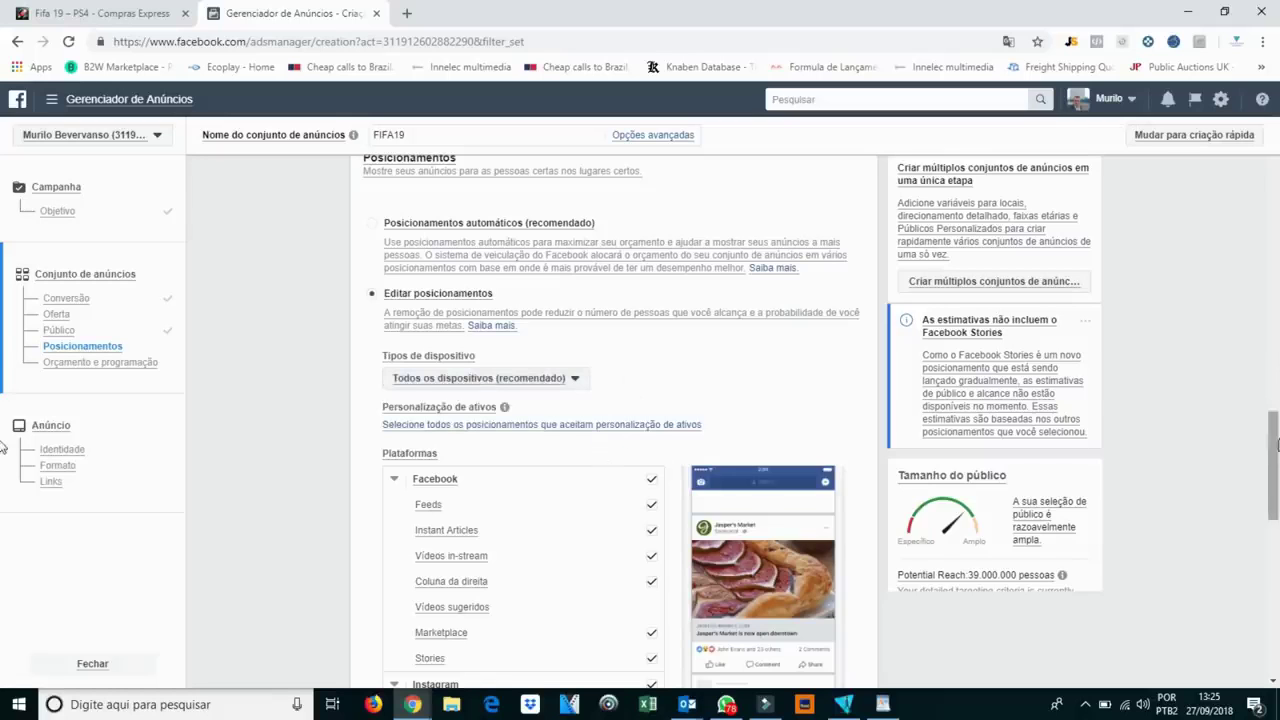
Remove the Audience Network and Messenger placements, and deselect and reselect Instagram so that only Facebook and Instagram are used.
scroll(650, 400, down, 2)
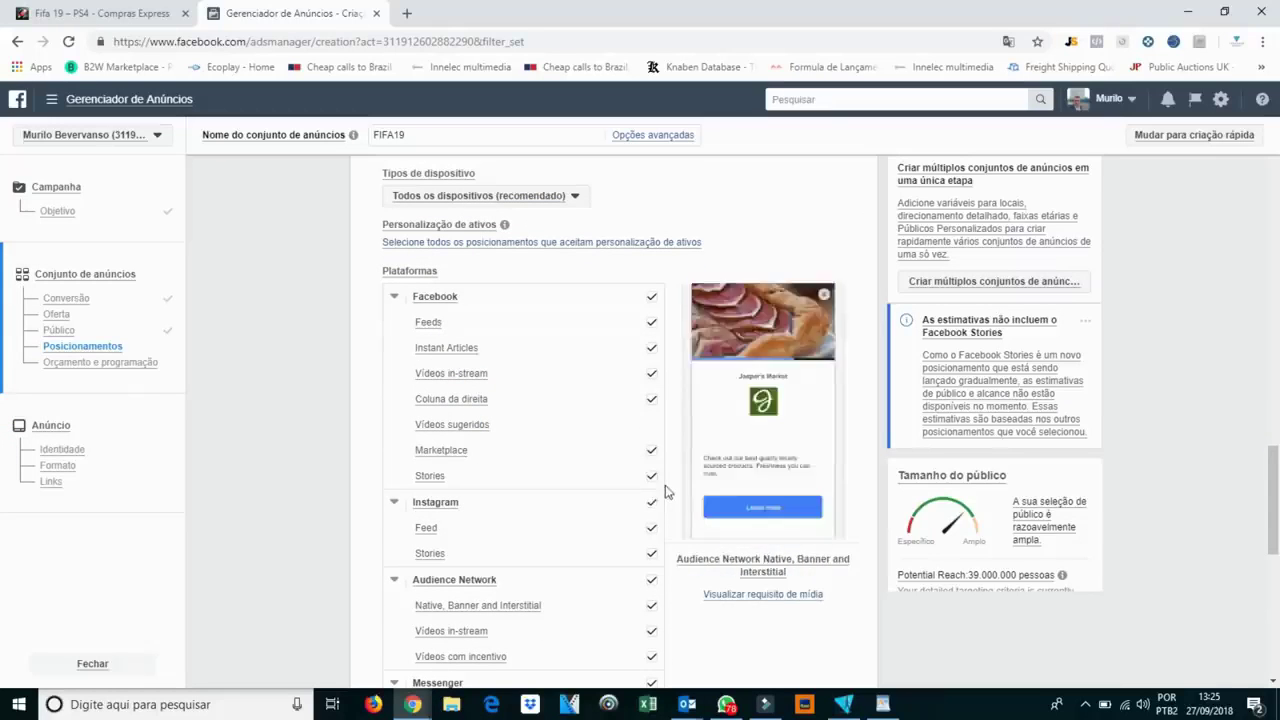
click(651, 505)
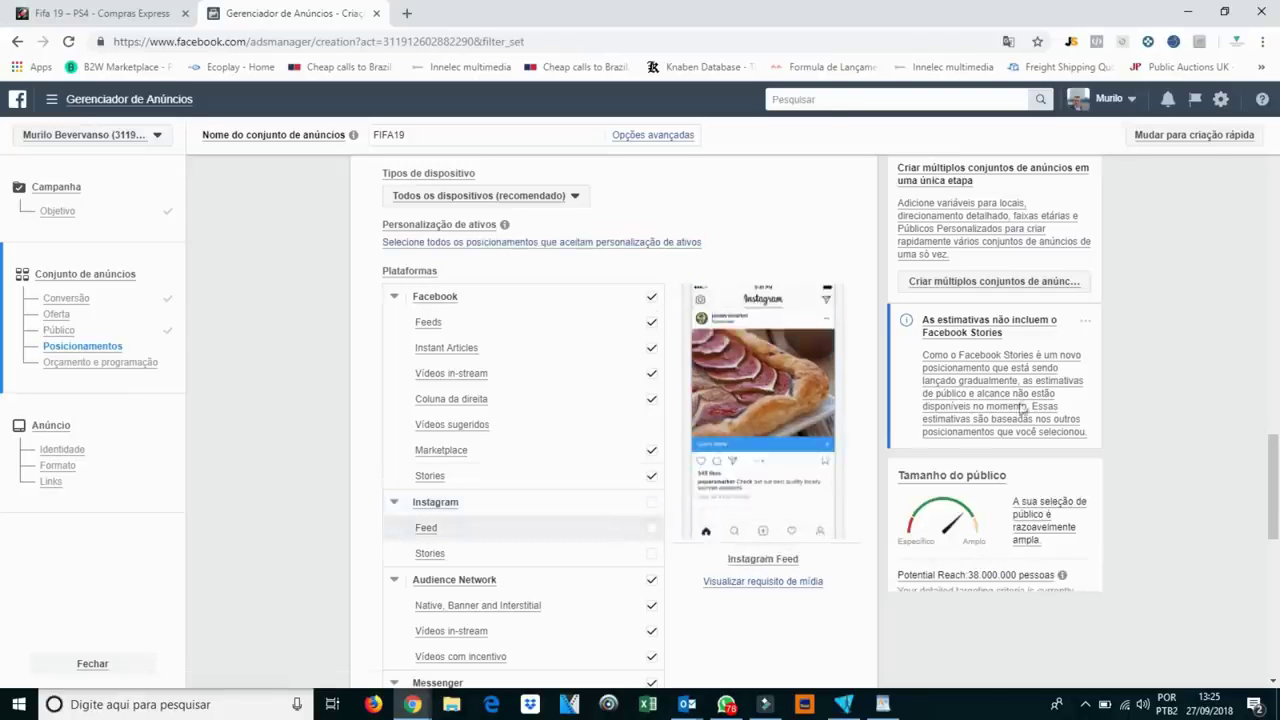
drag(1275, 478, 1276, 518)
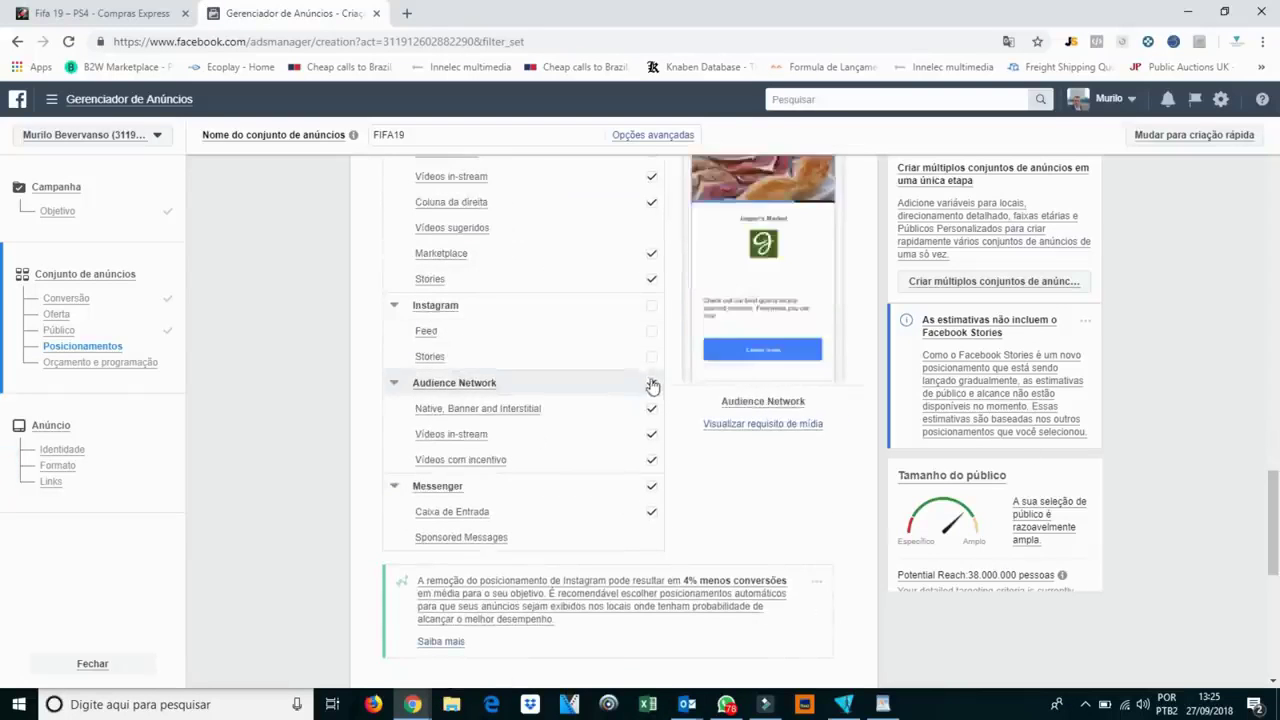
click(652, 490)
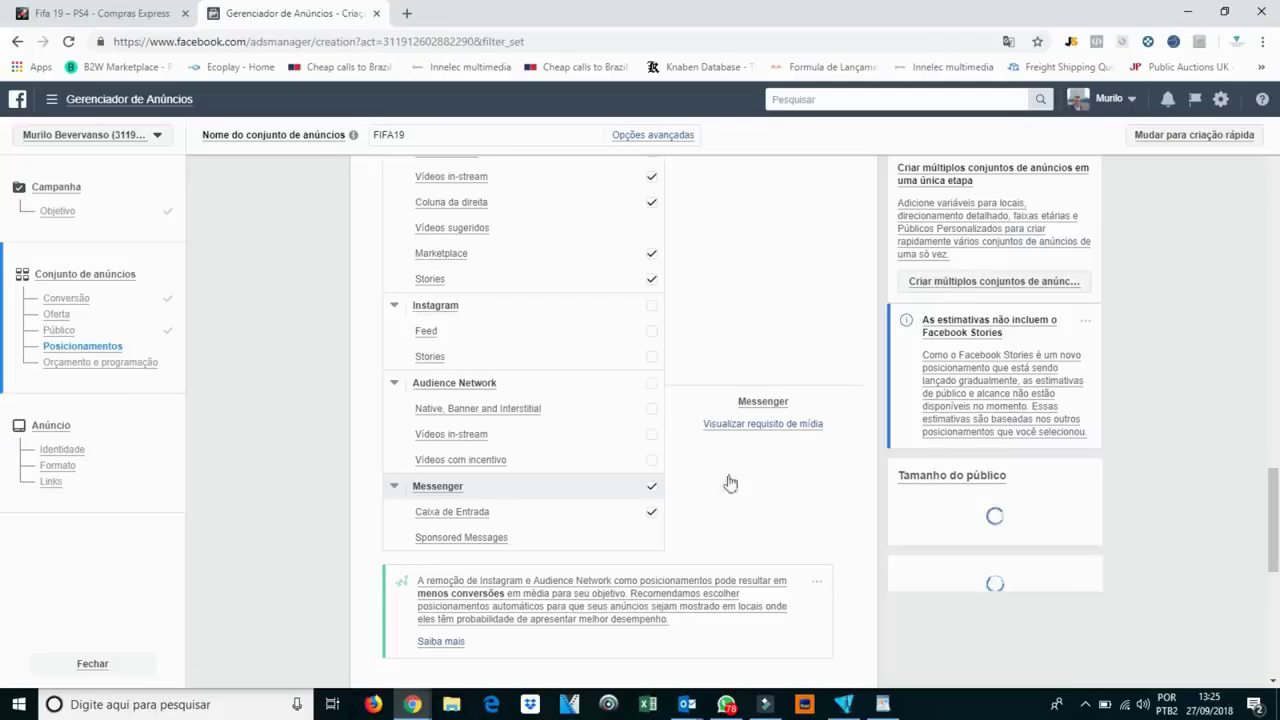
click(651, 310)
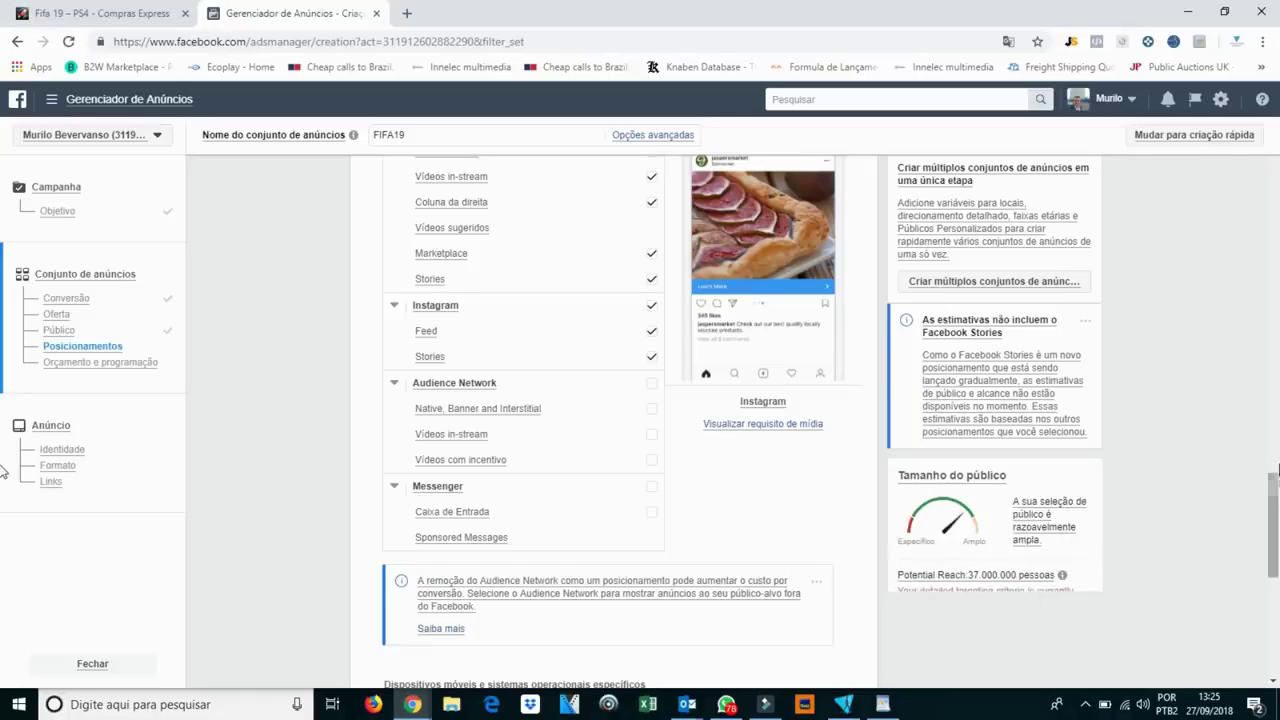
Set the audience's maximum age to 30.
drag(1275, 475, 1276, 334)
mouse_move(722, 455)
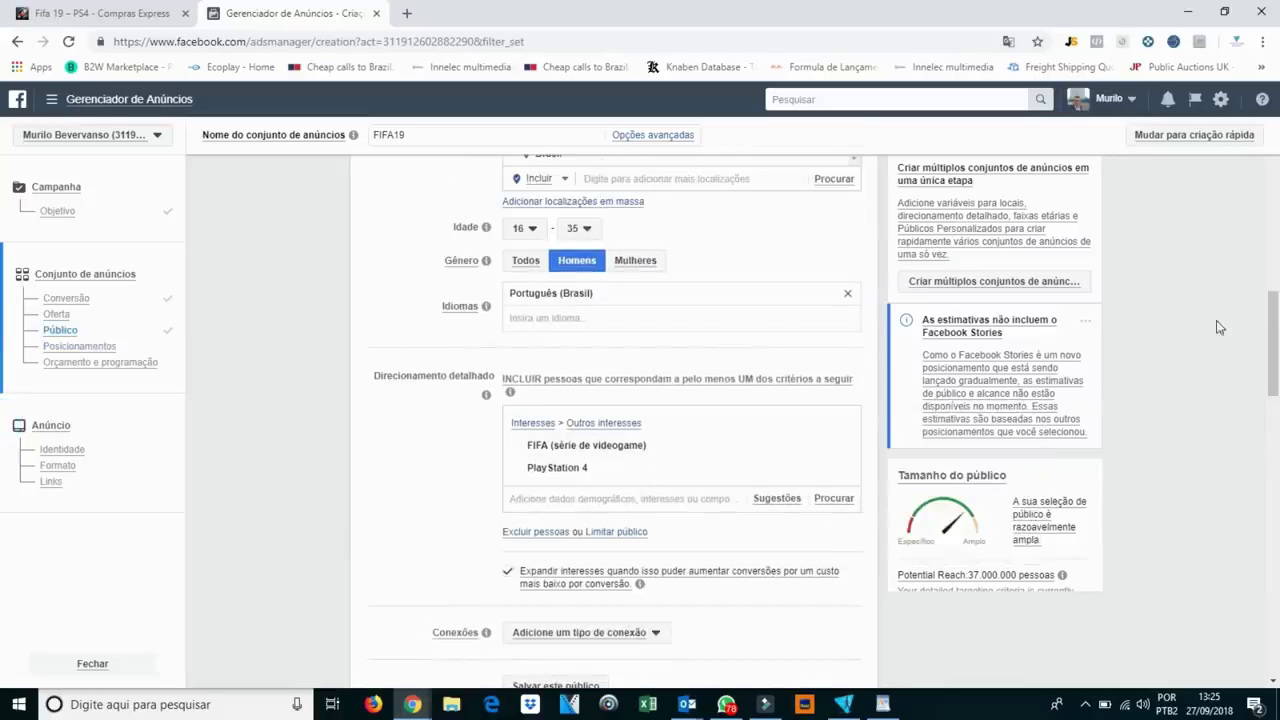
click(576, 232)
click(591, 252)
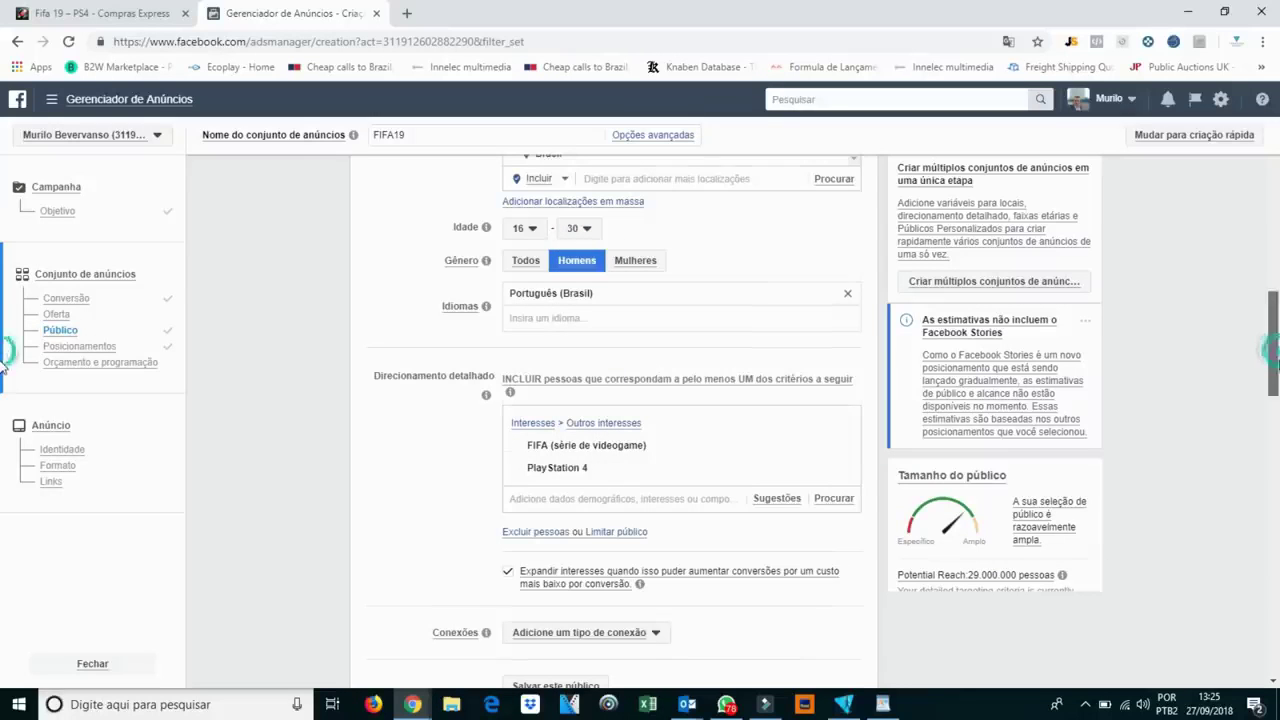
Review the ad set's audience settings, its placements and the daily budget.
scroll(1266, 343, up, 2)
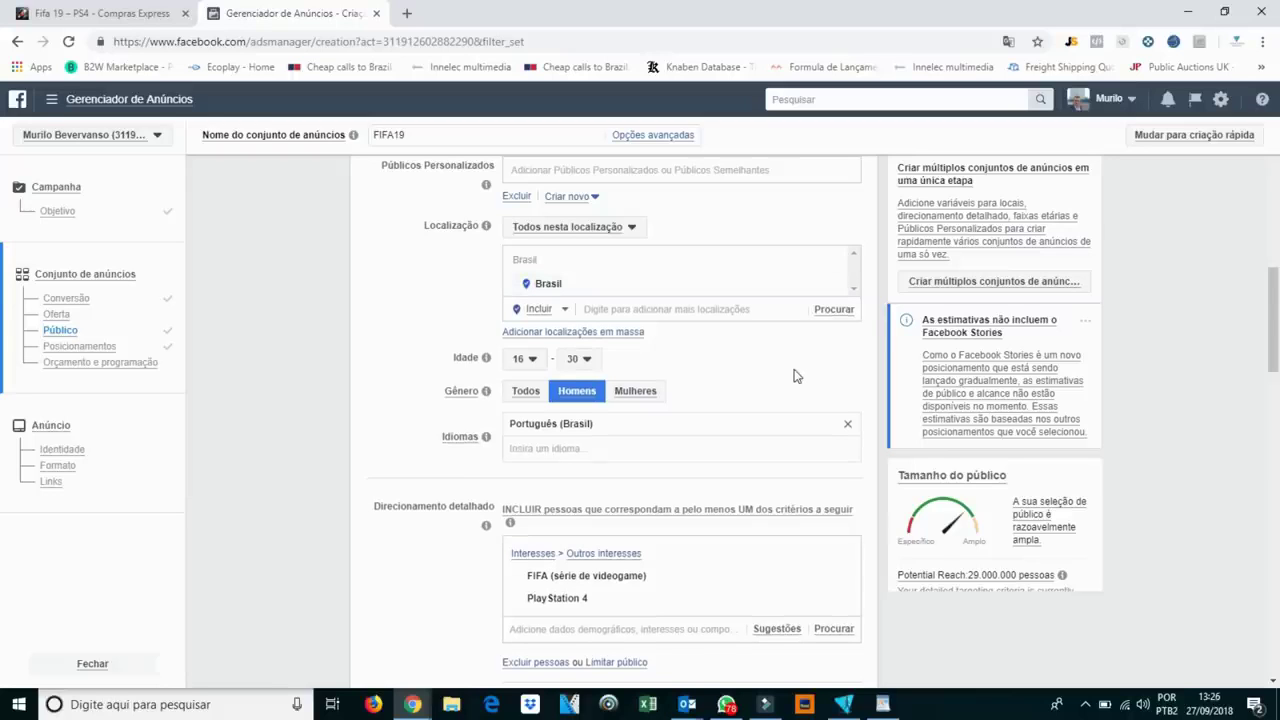
scroll(1277, 352, down, 1)
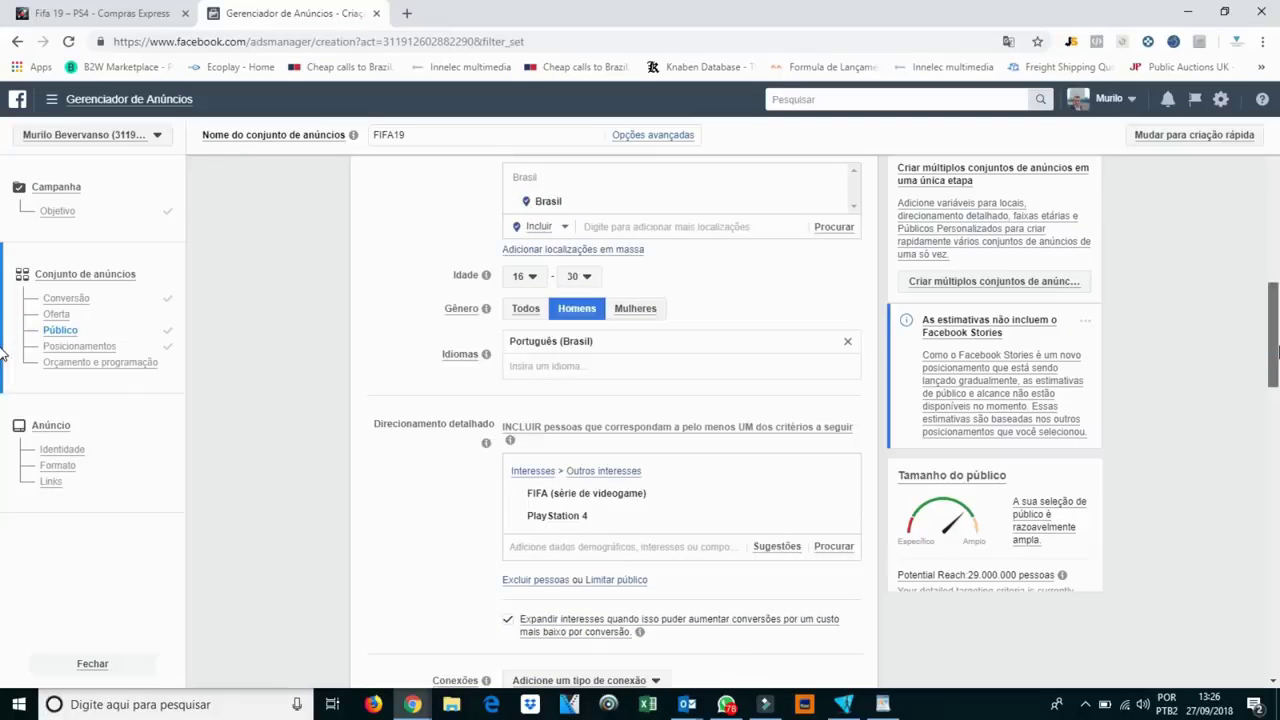
drag(1277, 355, 1274, 501)
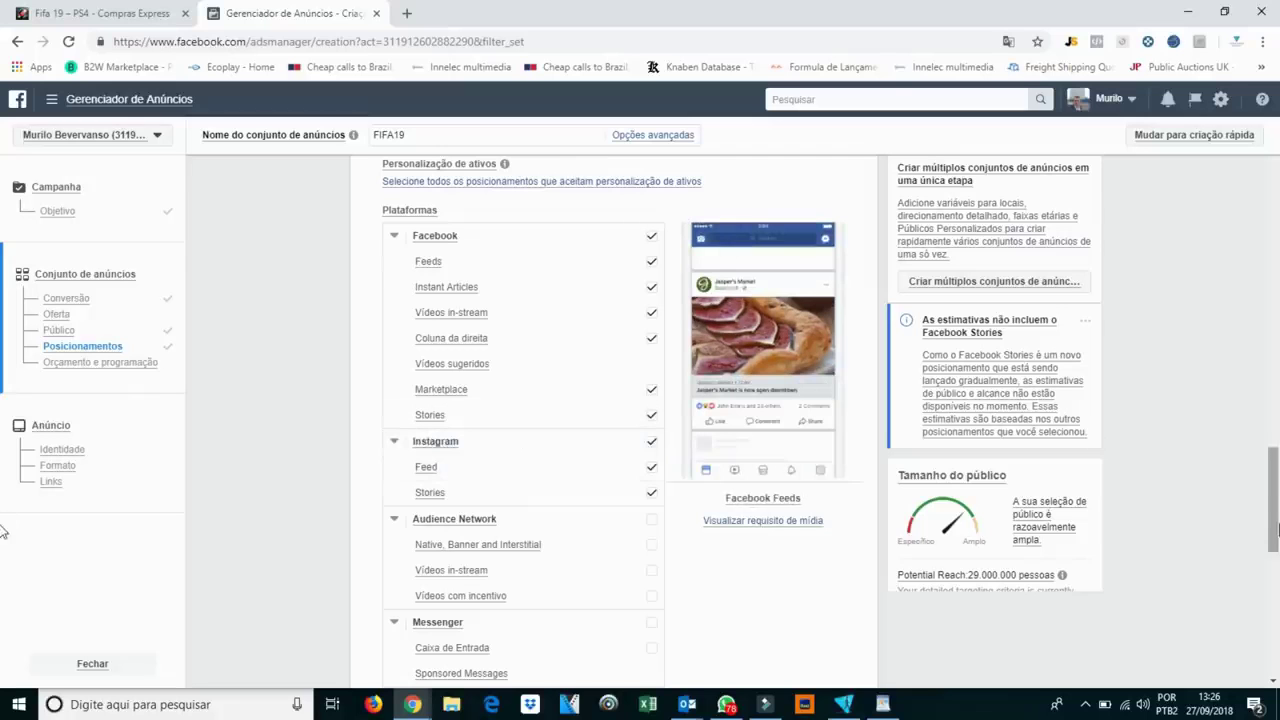
scroll(3, 520, down, 4)
scroll(3, 605, down, 3)
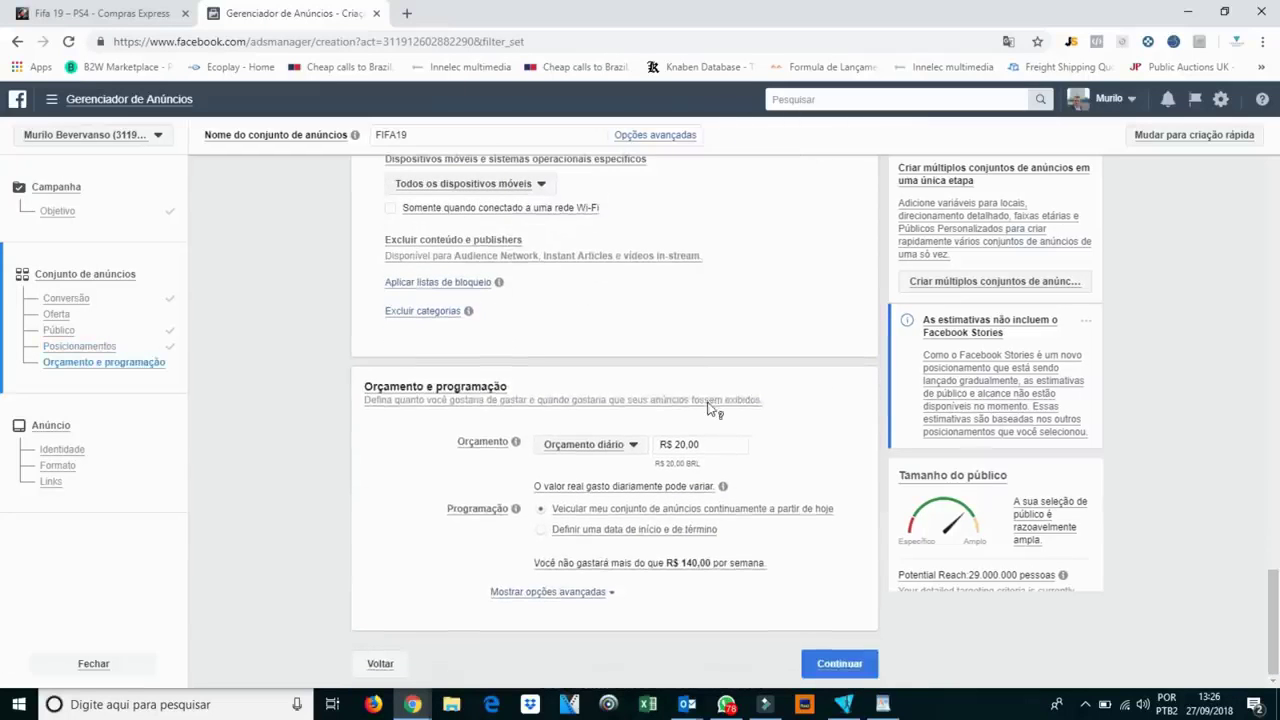
click(768, 452)
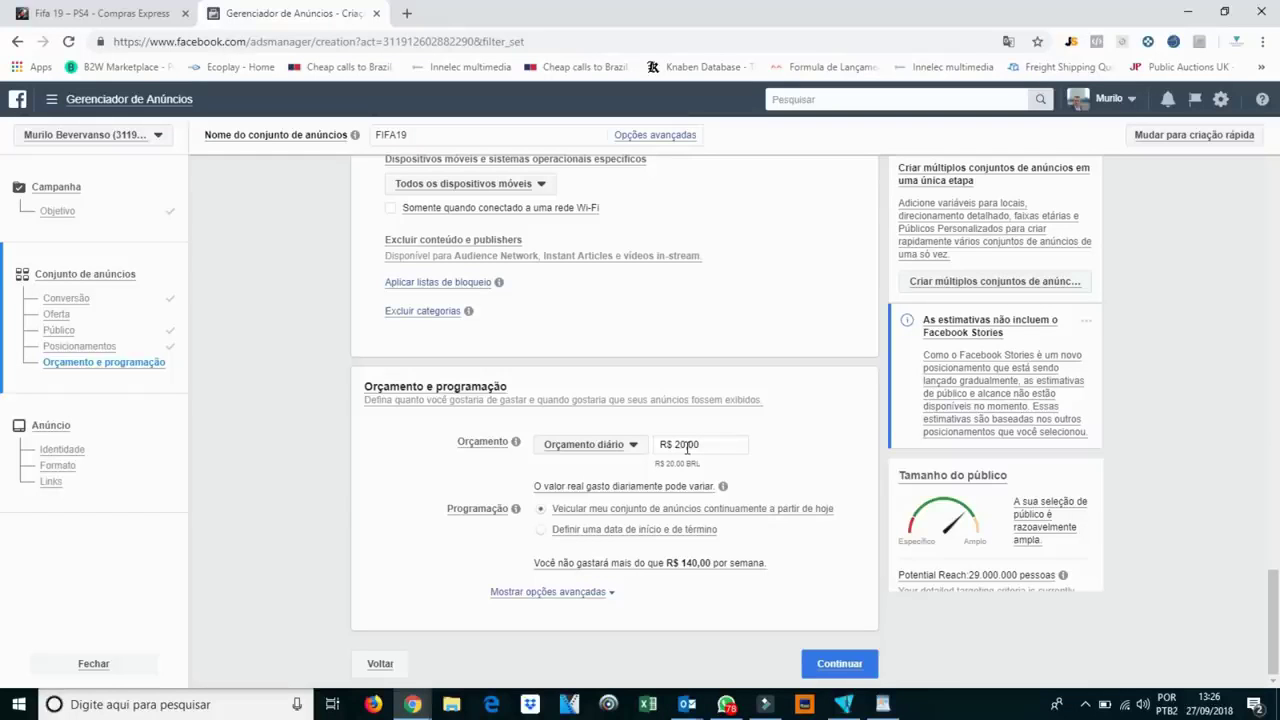
triple_click(687, 447)
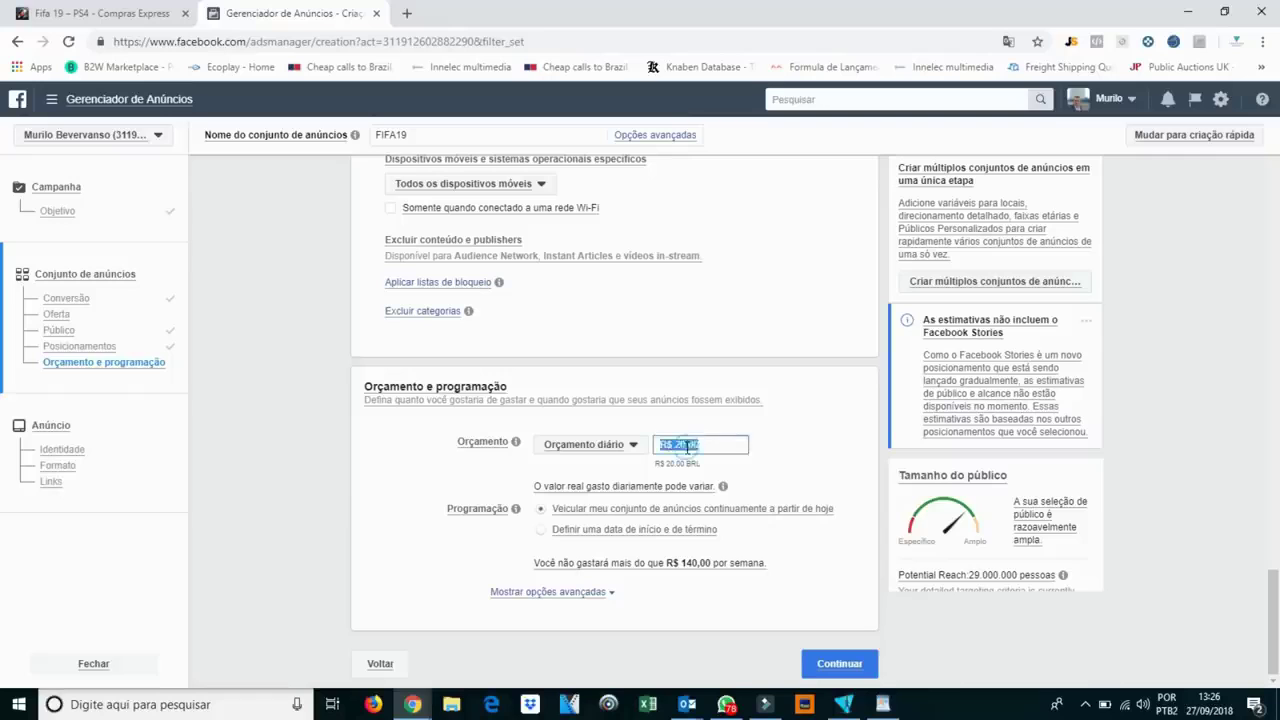
click(791, 448)
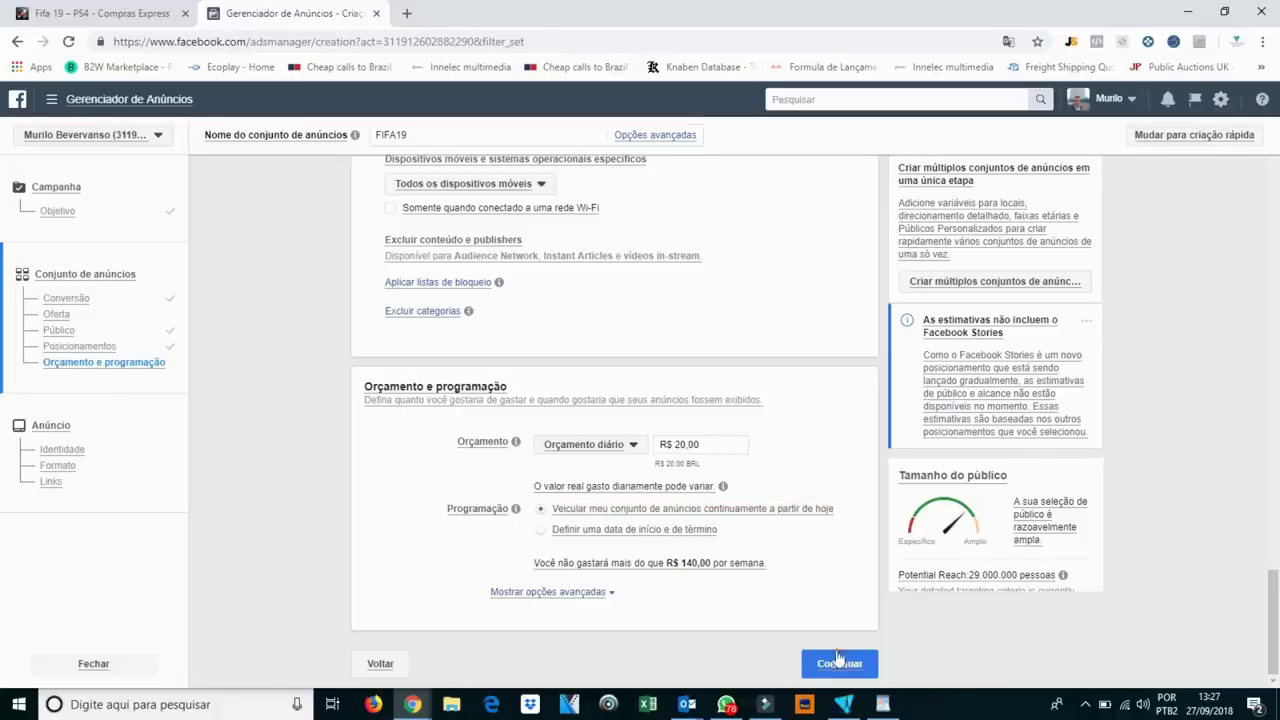
Schedule the ad set with defined start and end dates, choosing 30/10/2018 as the end date.
click(626, 530)
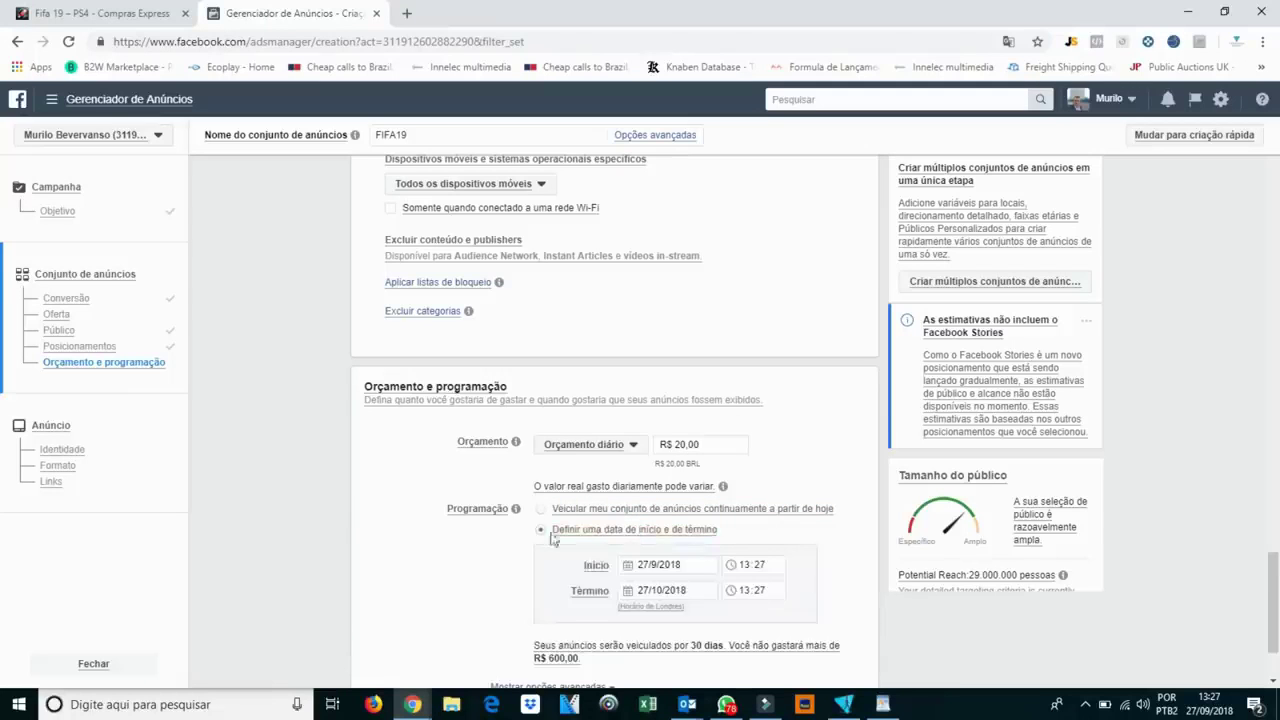
click(680, 588)
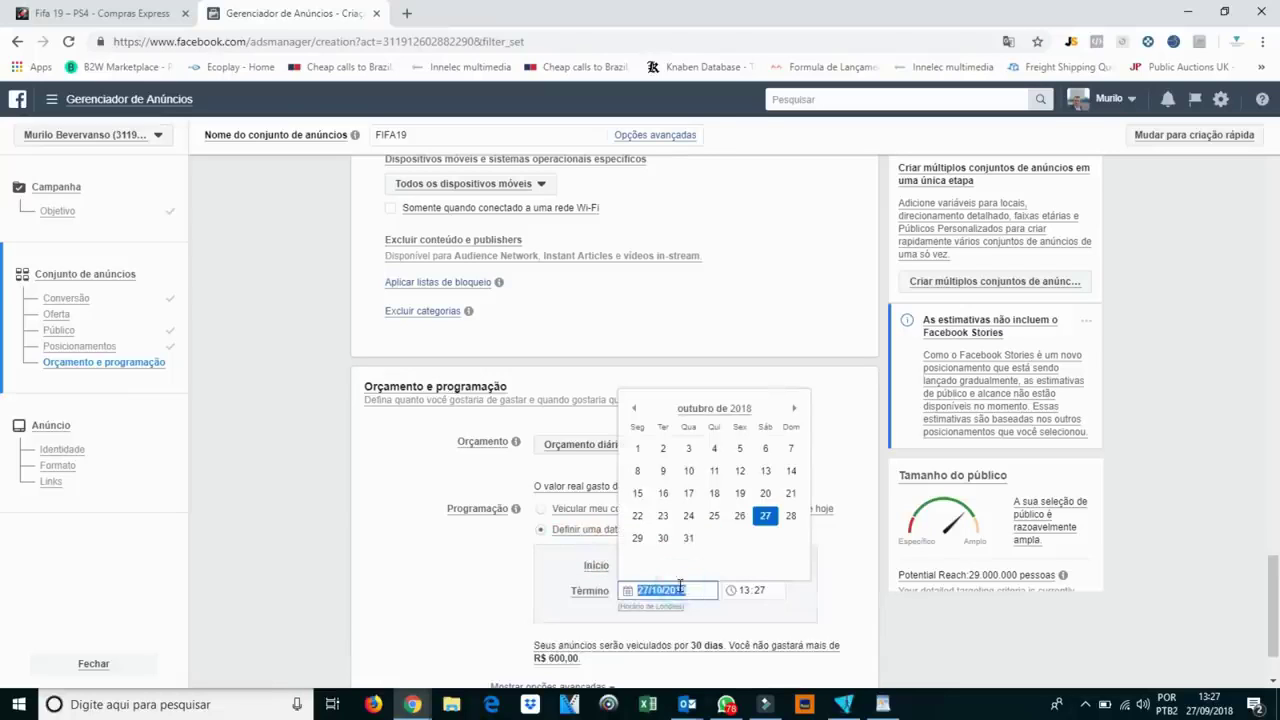
click(663, 538)
Try to correct the month directly in the ad set's end date, entering 30/1/2018.
click(657, 591)
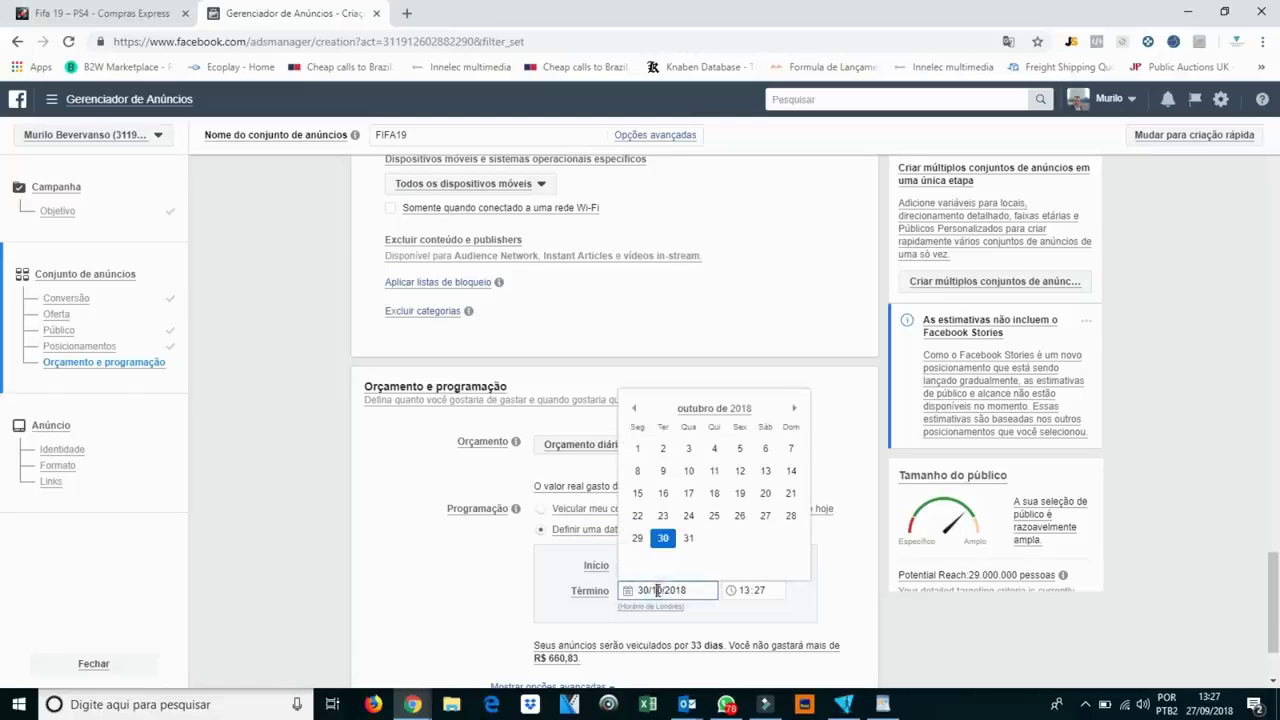
key(BackSpace)
key(BackSpace)
key(BackSpace)
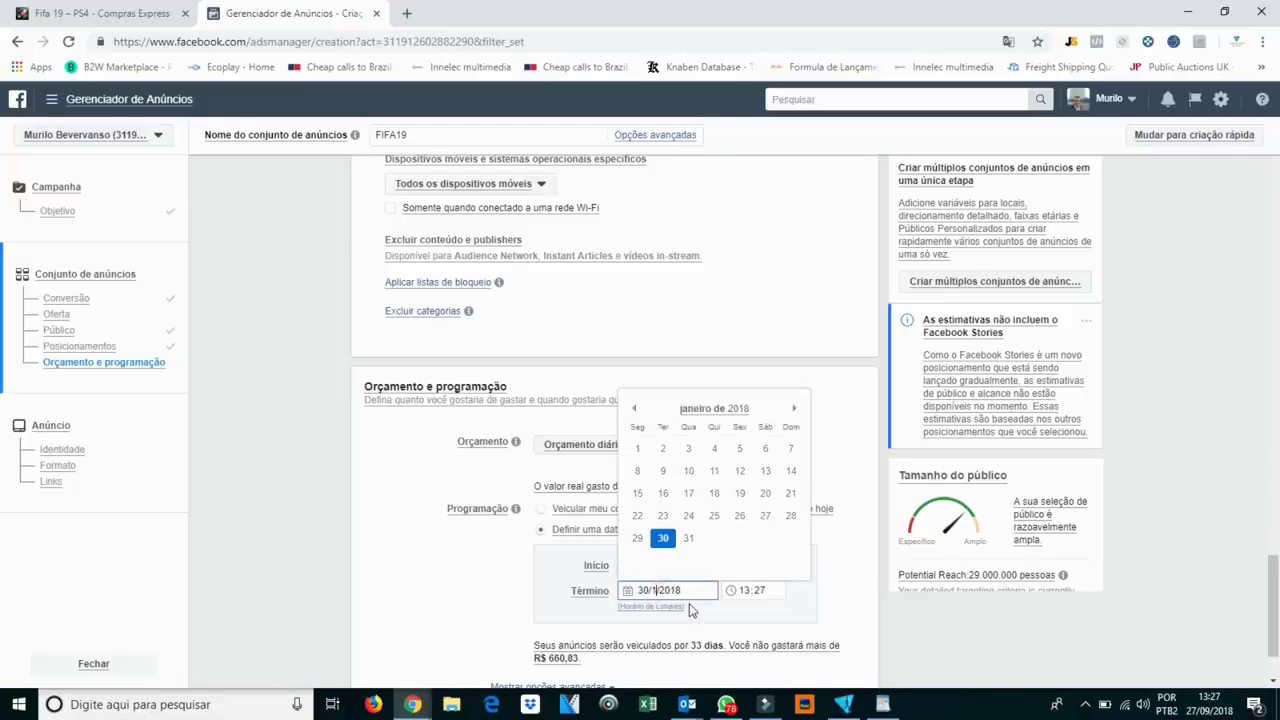
text(1/)
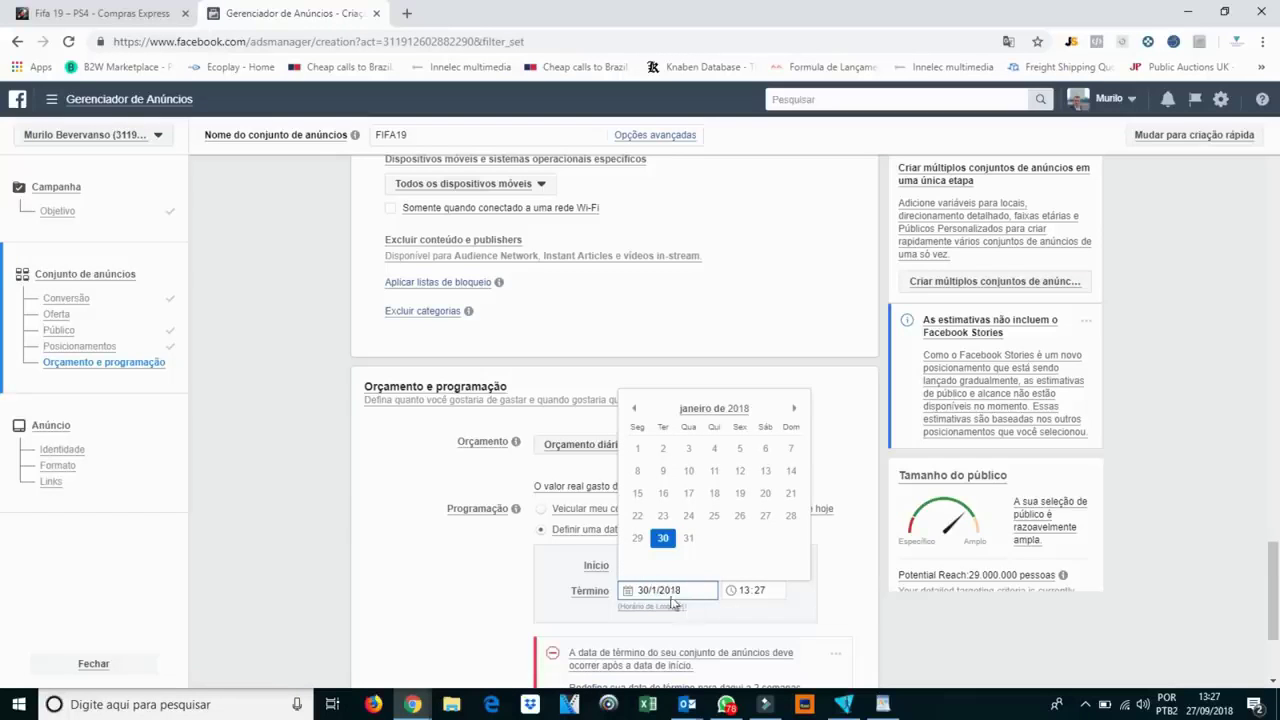
Choose 30/9/2018 as the ad set's end date and continue to the ad setup.
click(793, 409)
click(793, 409)
click(793, 409)
click(793, 409)
click(793, 409)
click(793, 409)
click(793, 409)
click(793, 409)
click(793, 409)
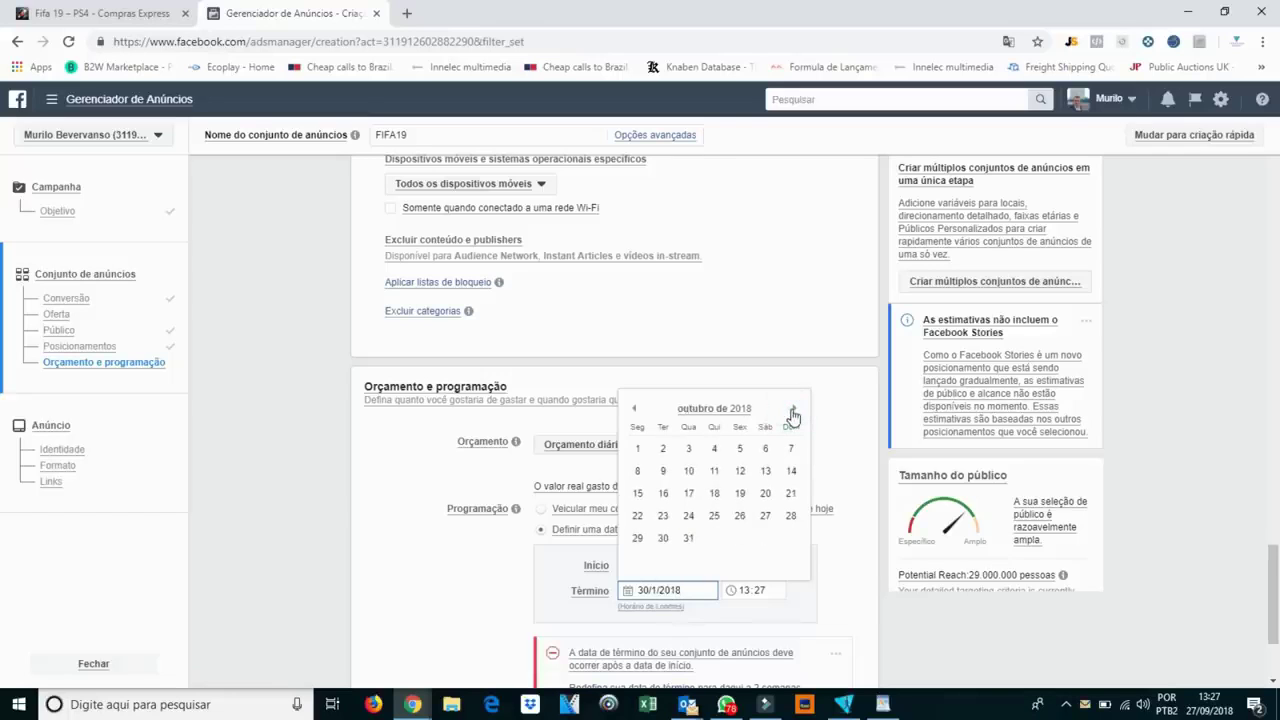
click(634, 410)
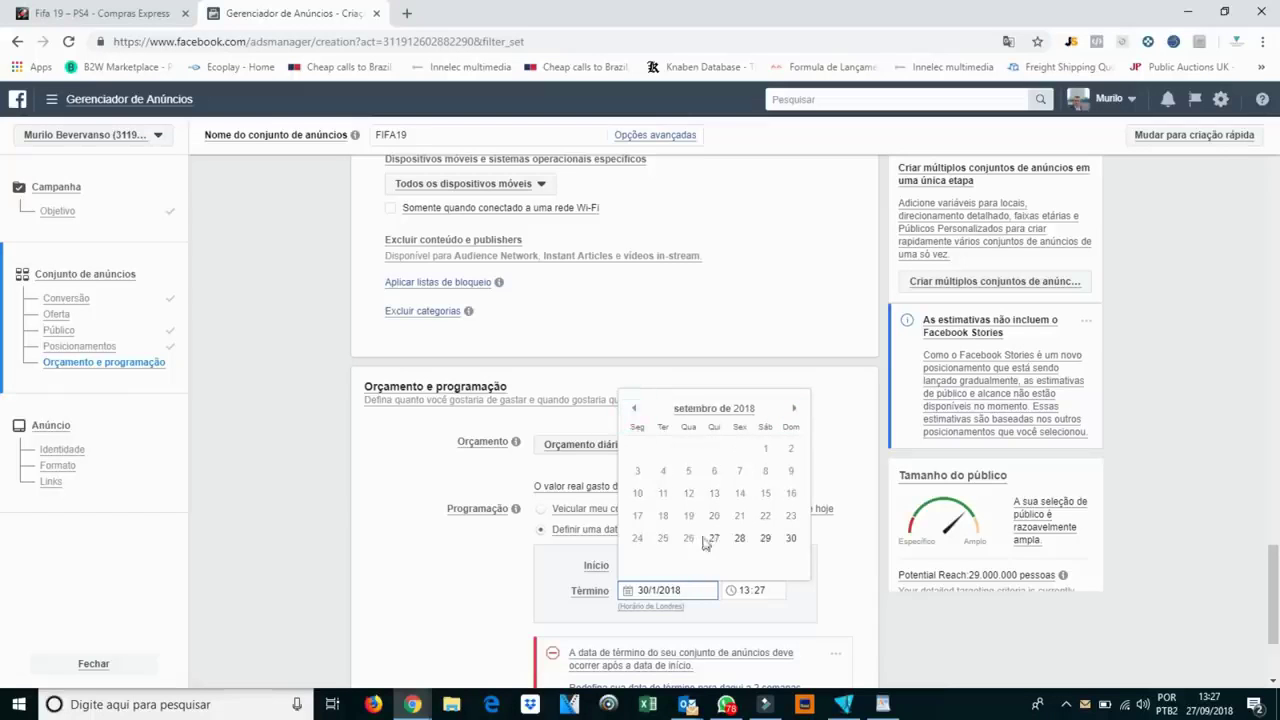
click(786, 538)
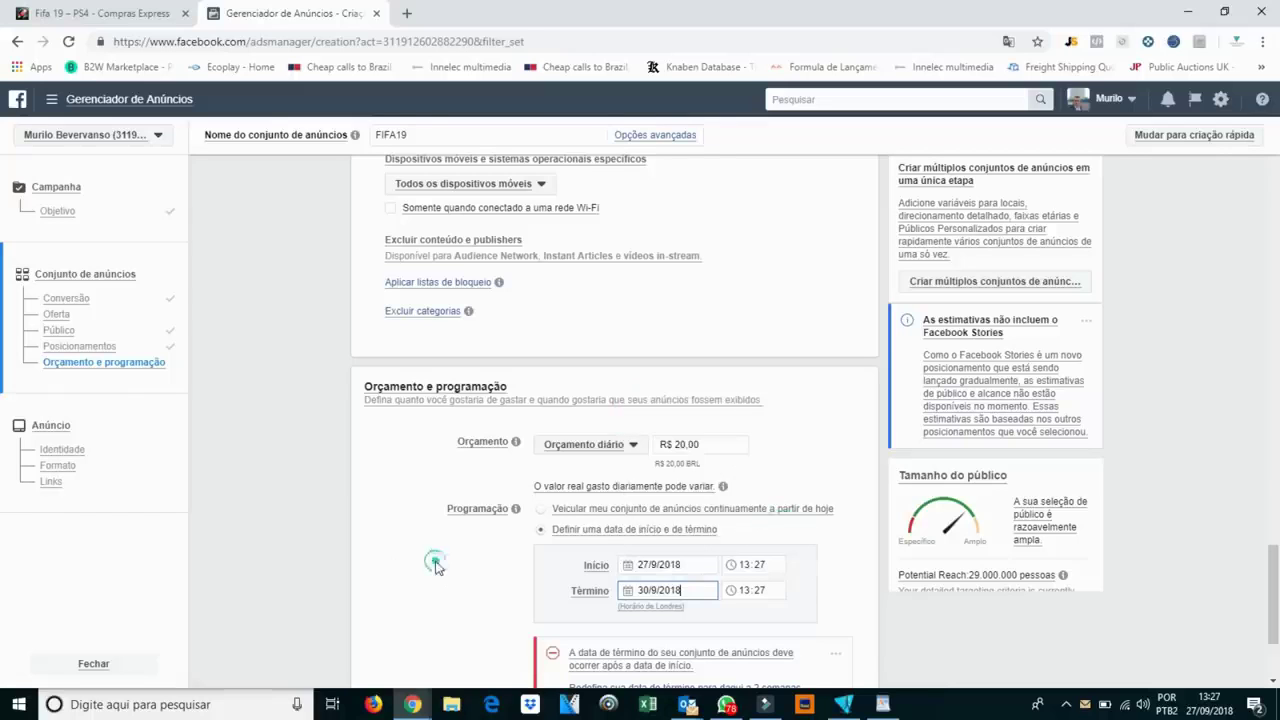
scroll(2, 600, down, 1)
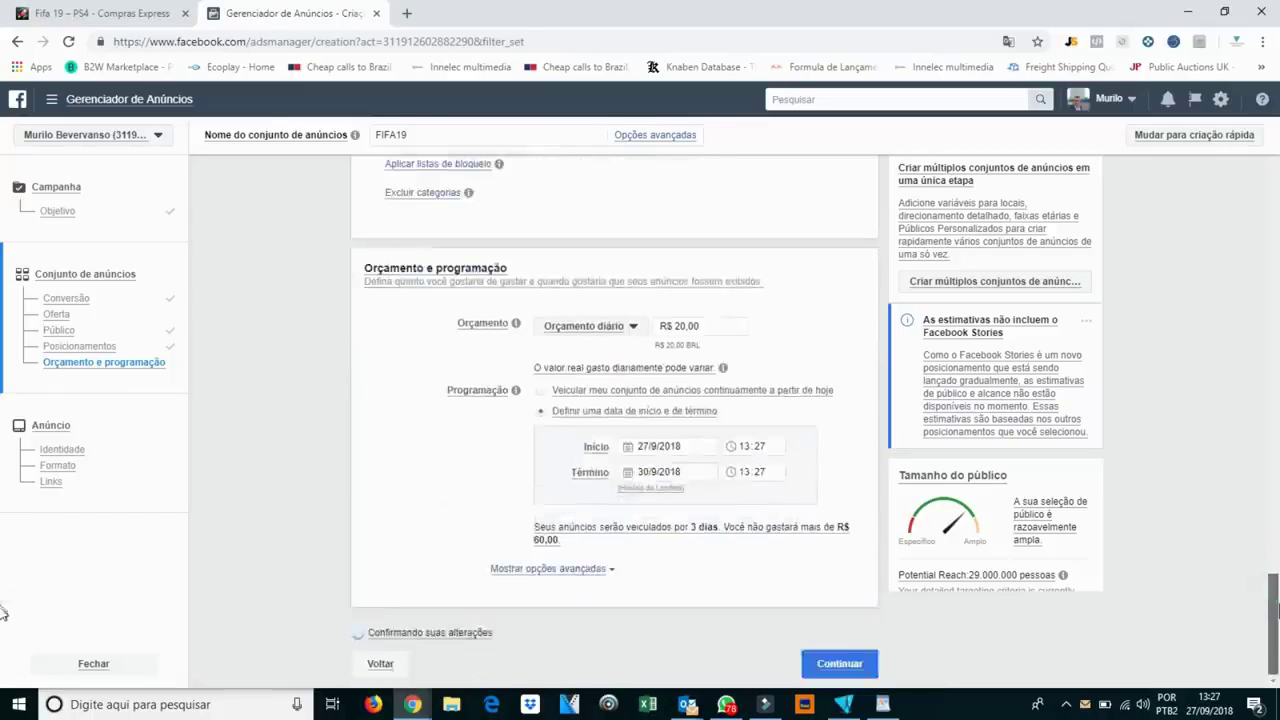
click(842, 667)
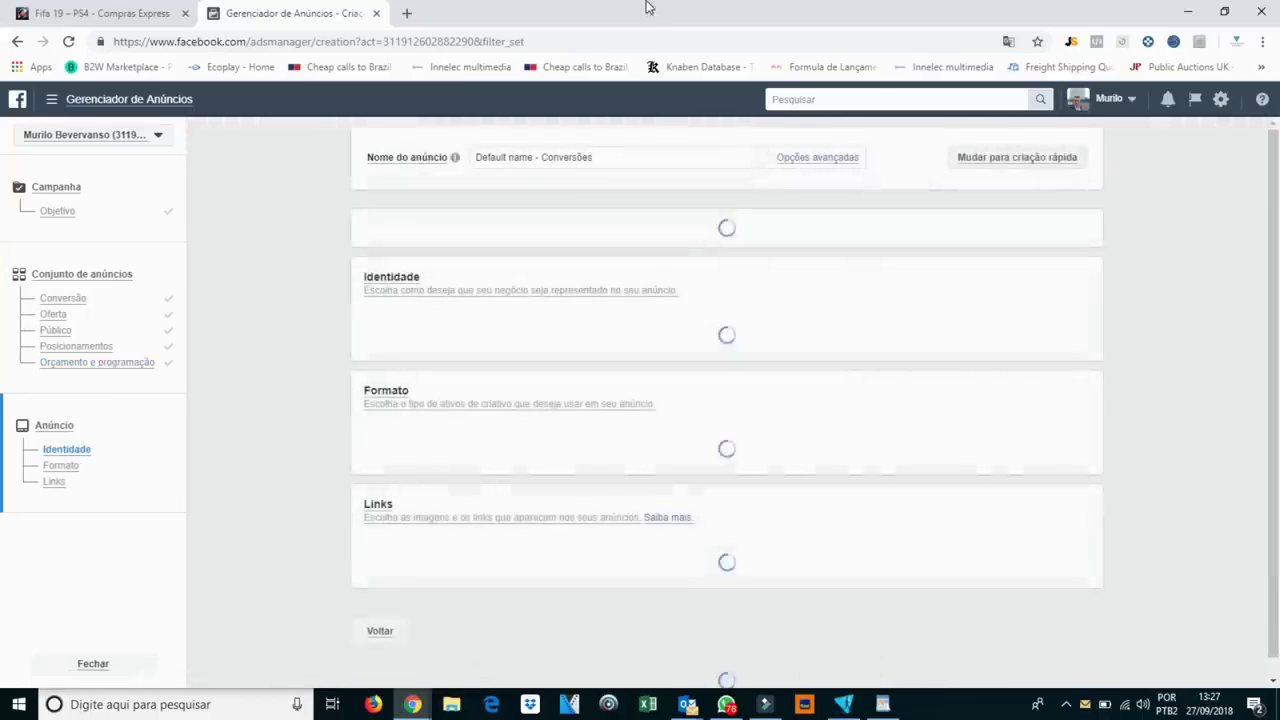
Replace the default ad name with fifa19.
triple_click(626, 291)
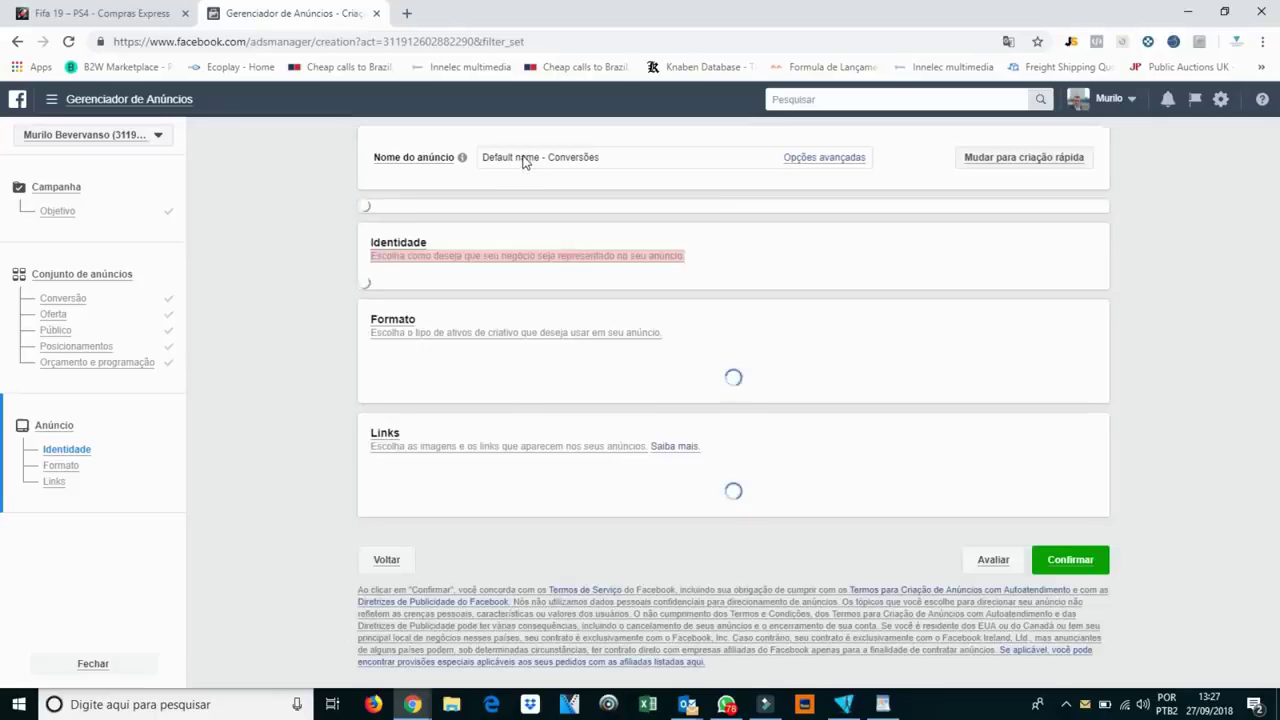
click(537, 160)
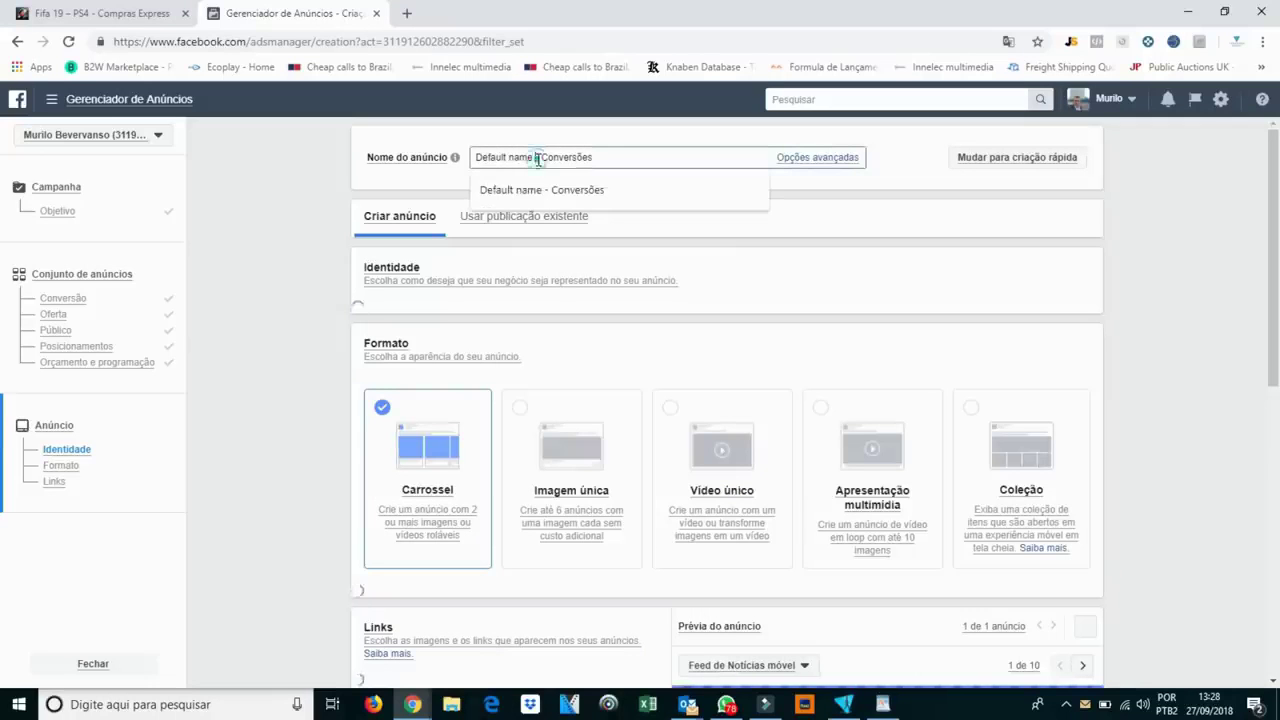
triple_click(537, 160)
key(BackSpace)
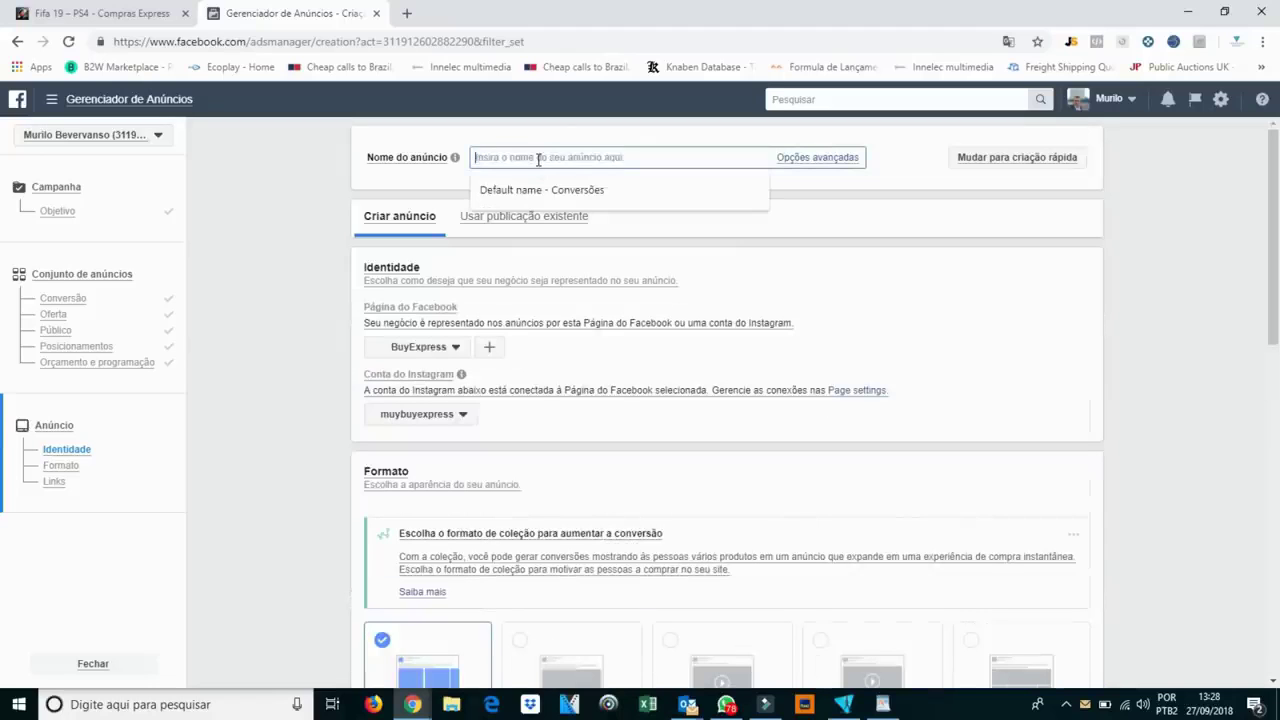
text(fifa)
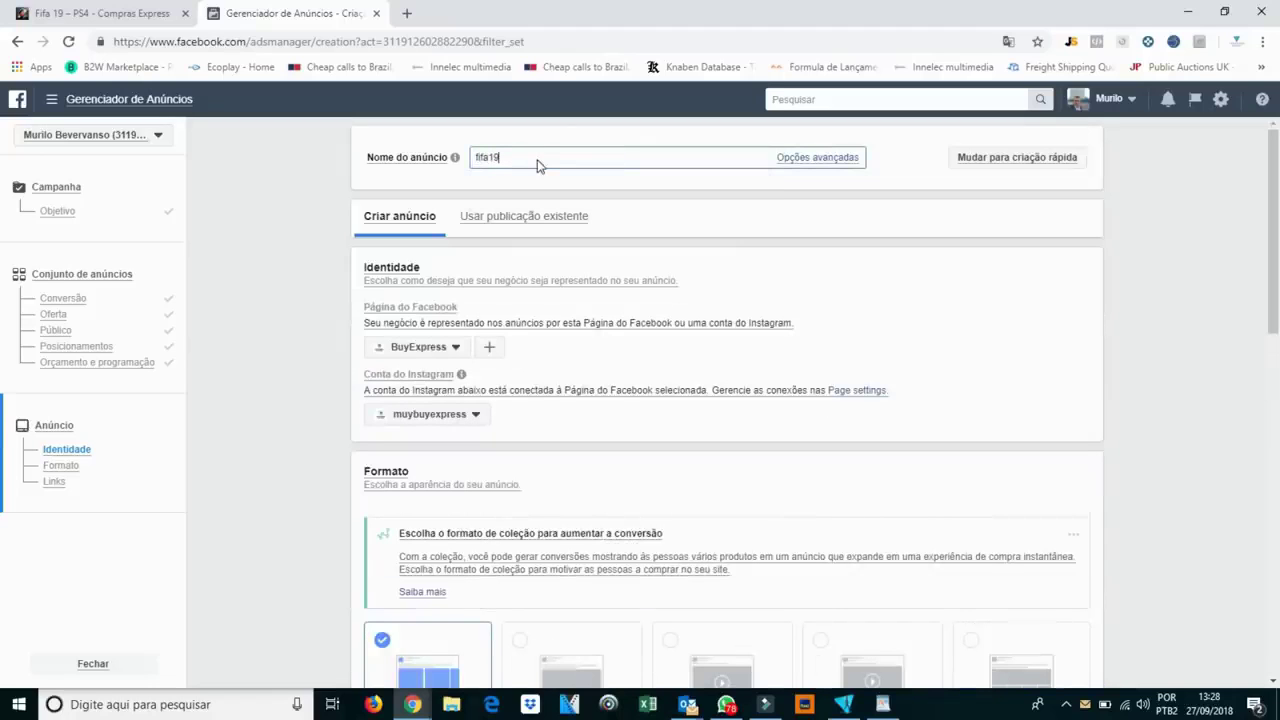
text(19)
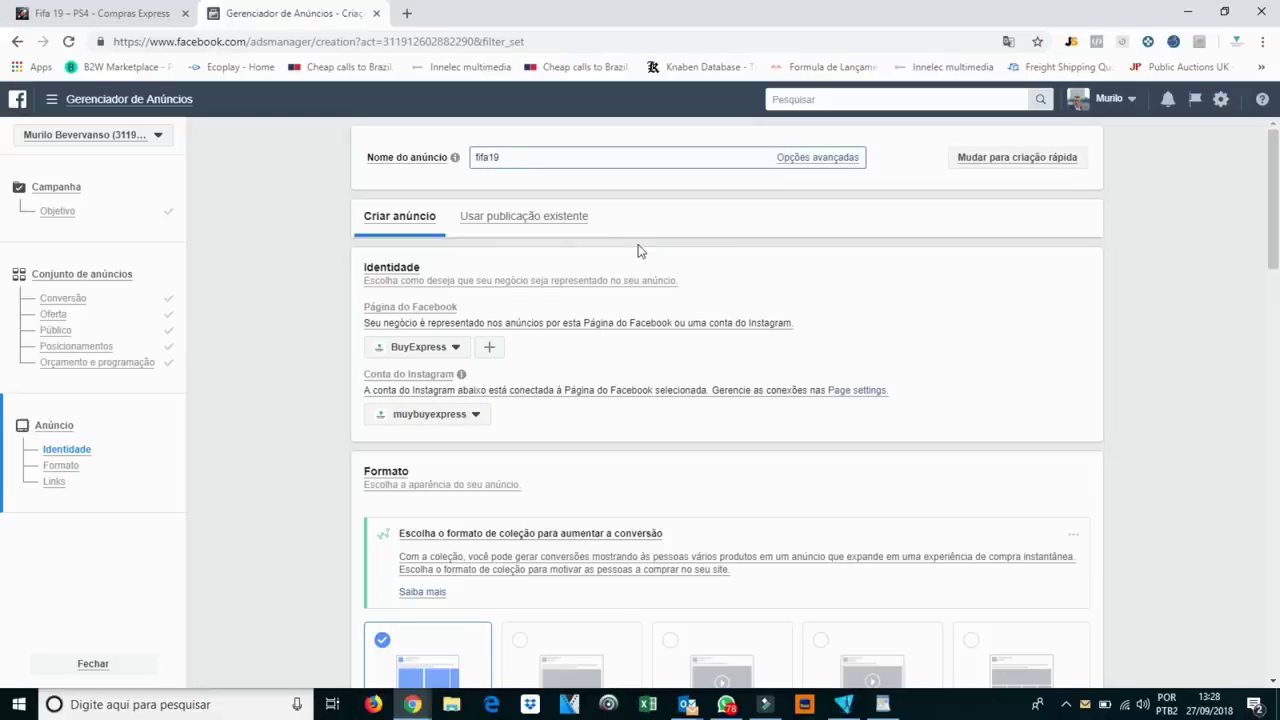
click(637, 248)
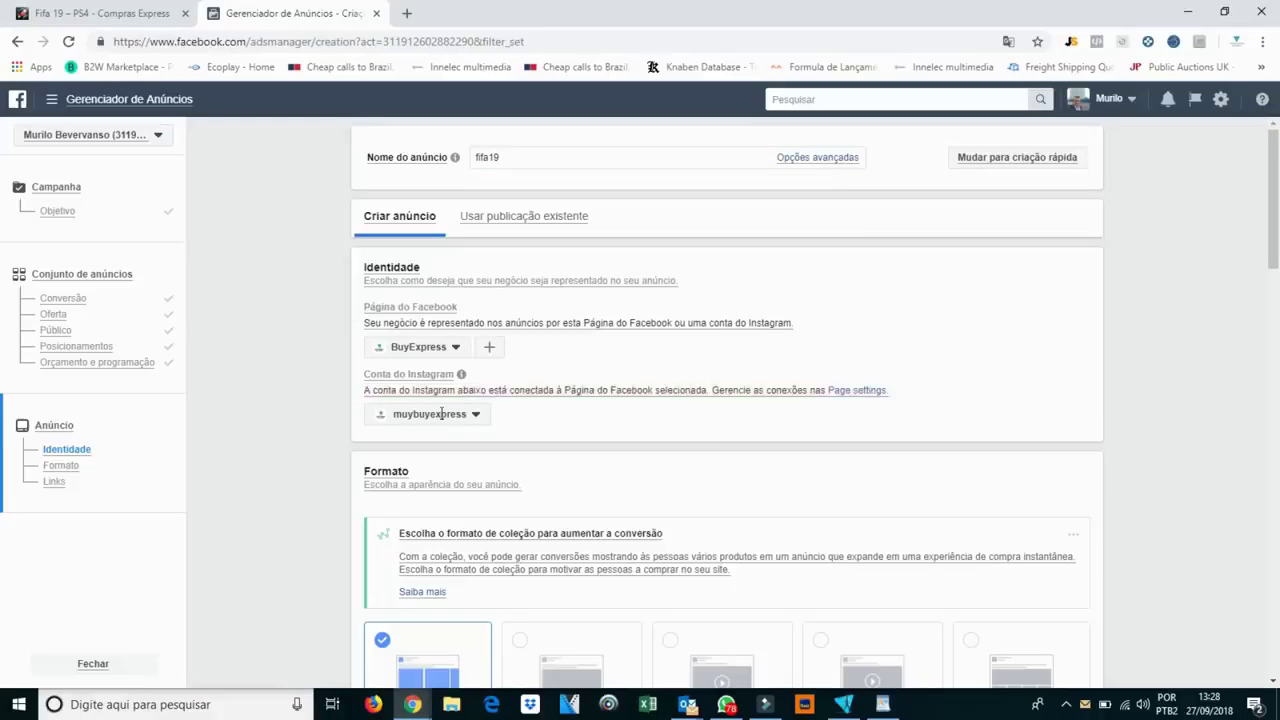
Set the ad's Facebook page to Compras Express - Oficial and choose the single image format (Imagem única).
click(391, 272)
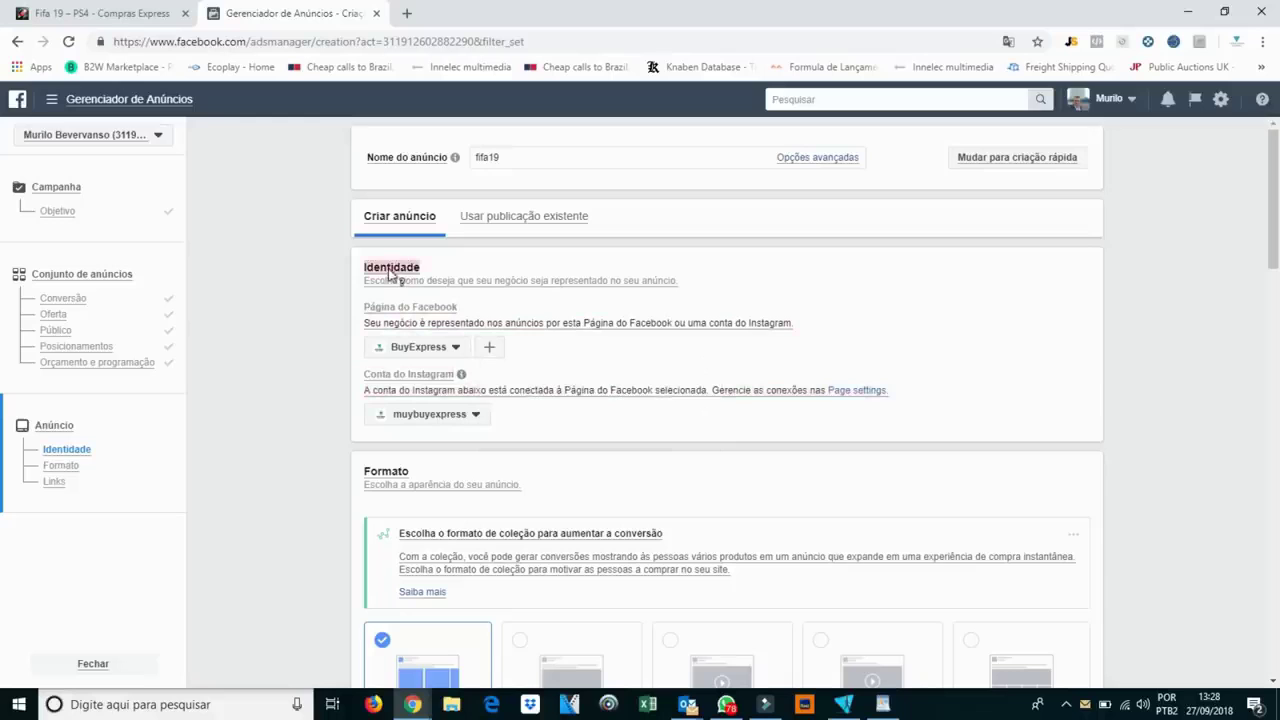
click(456, 347)
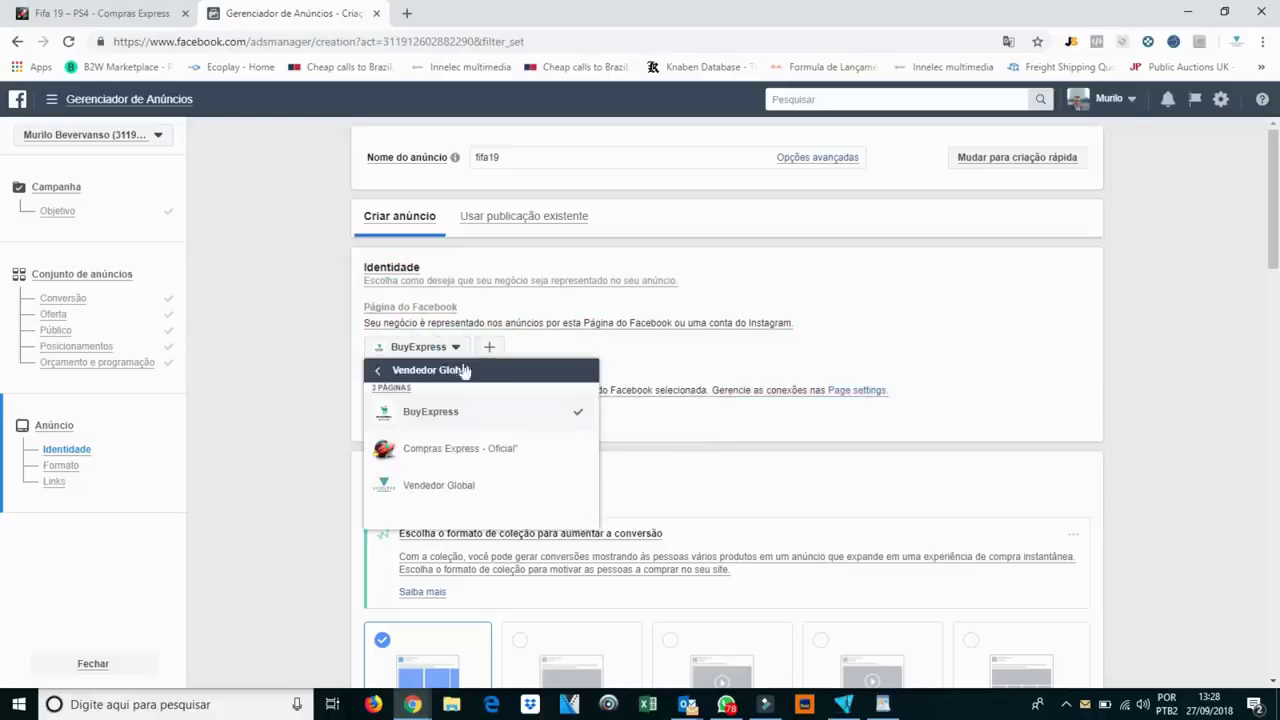
click(452, 450)
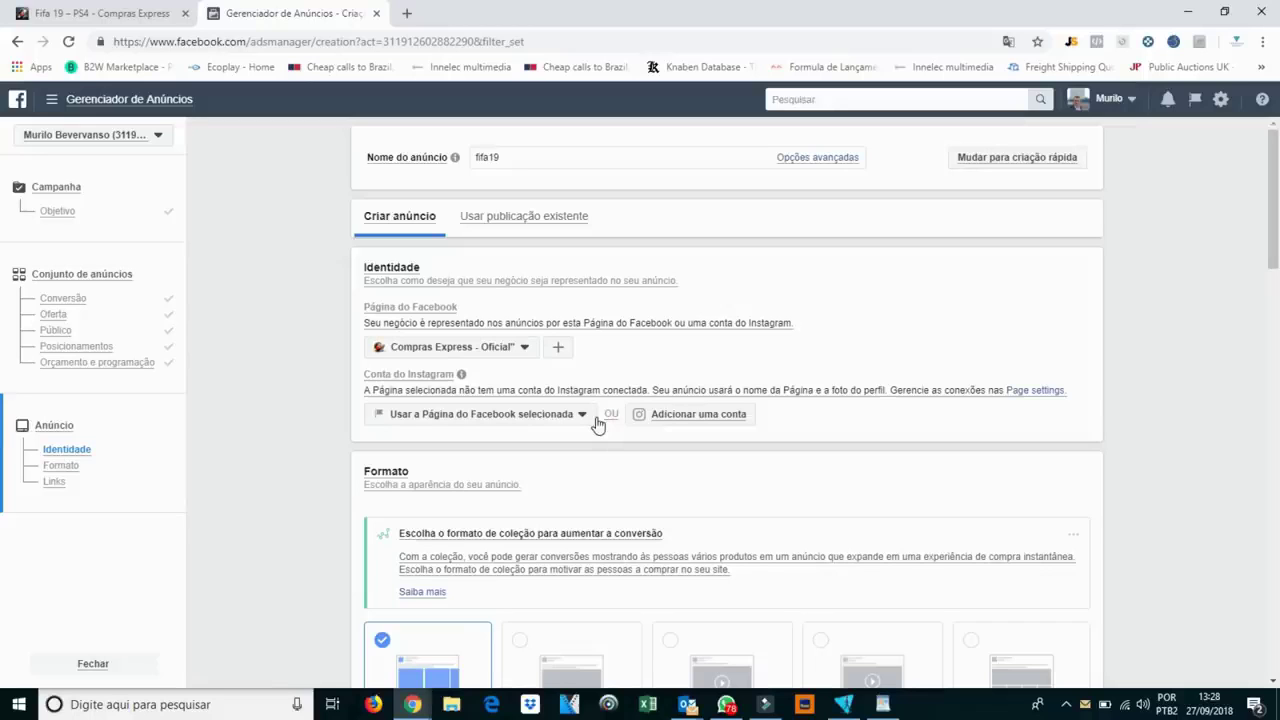
click(584, 416)
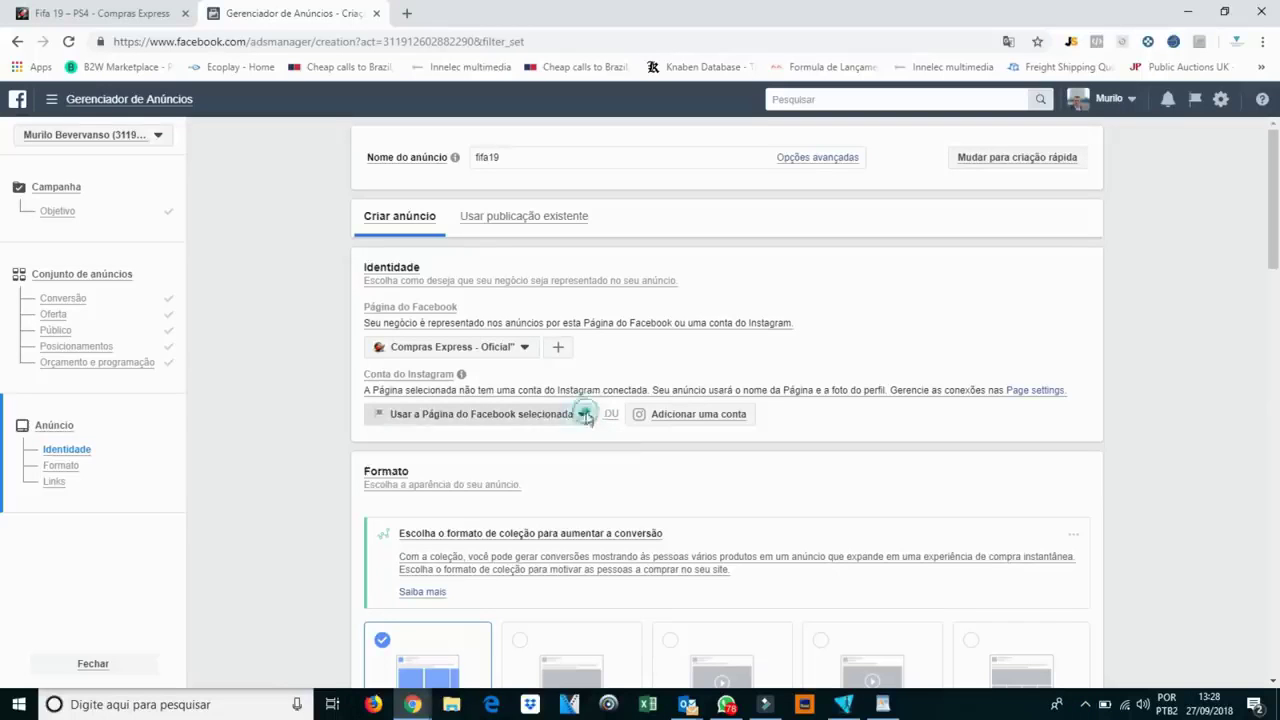
click(584, 416)
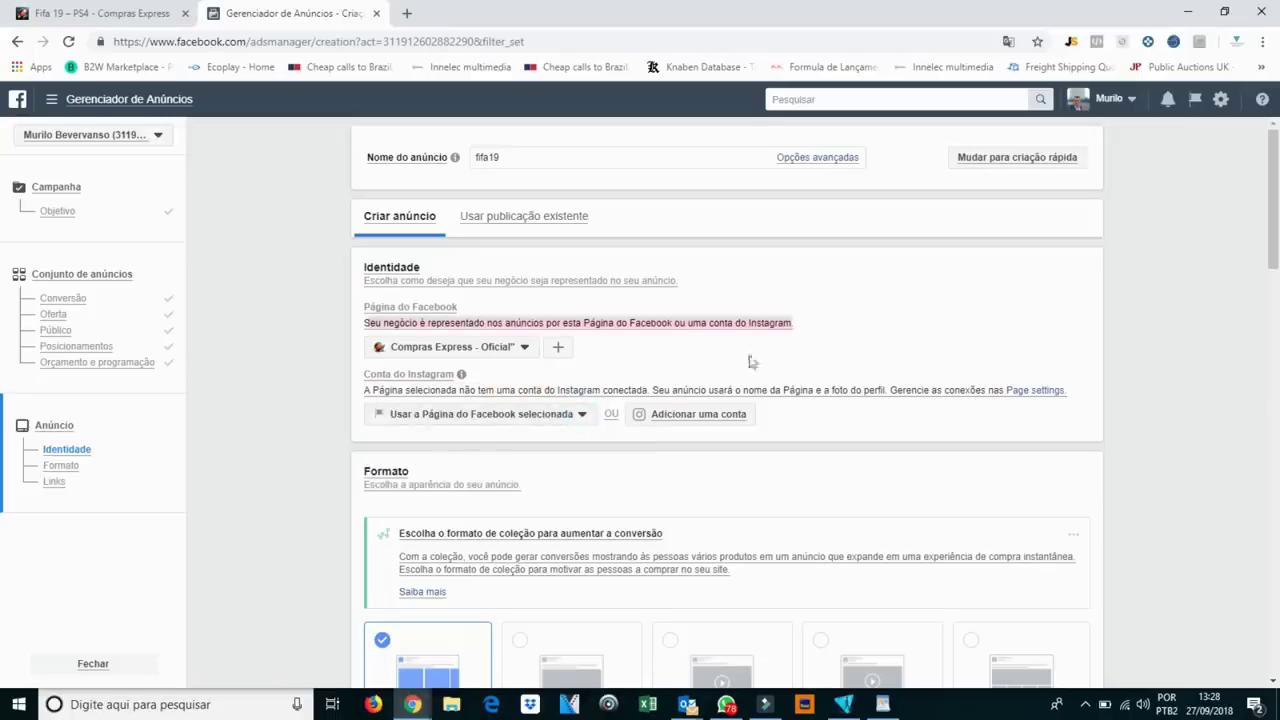
scroll(2, 238, down, 2)
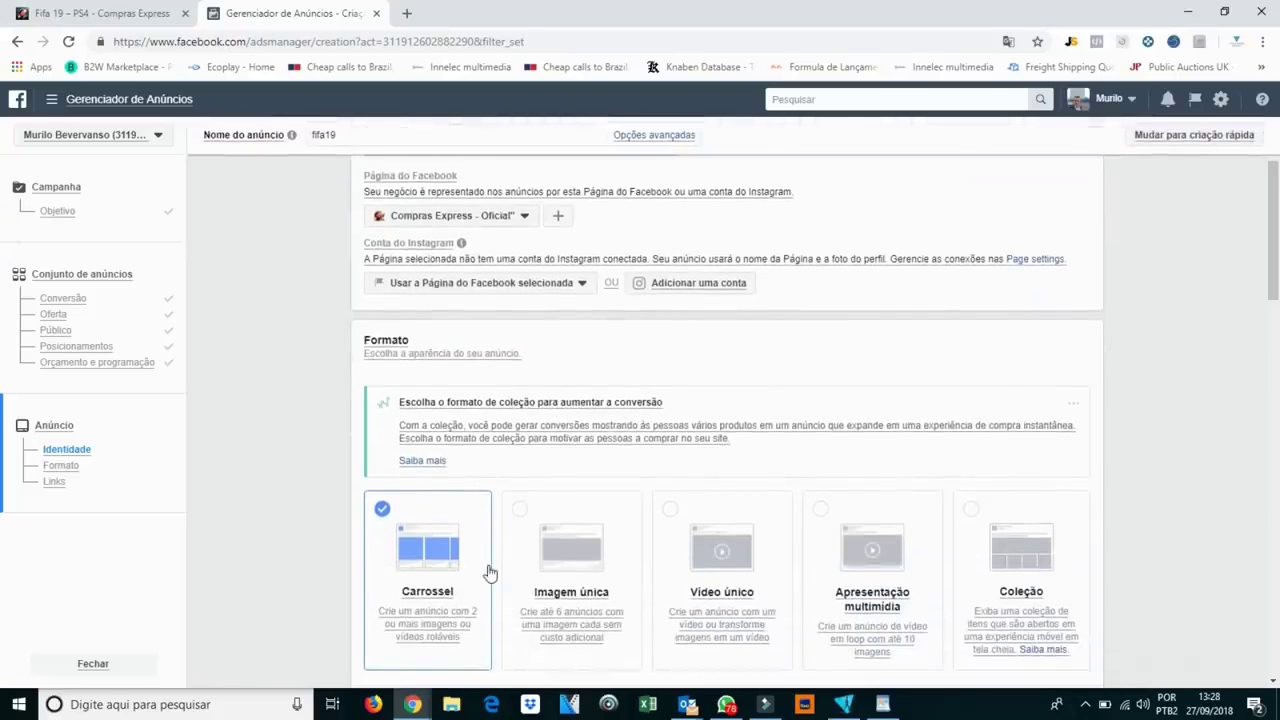
click(552, 494)
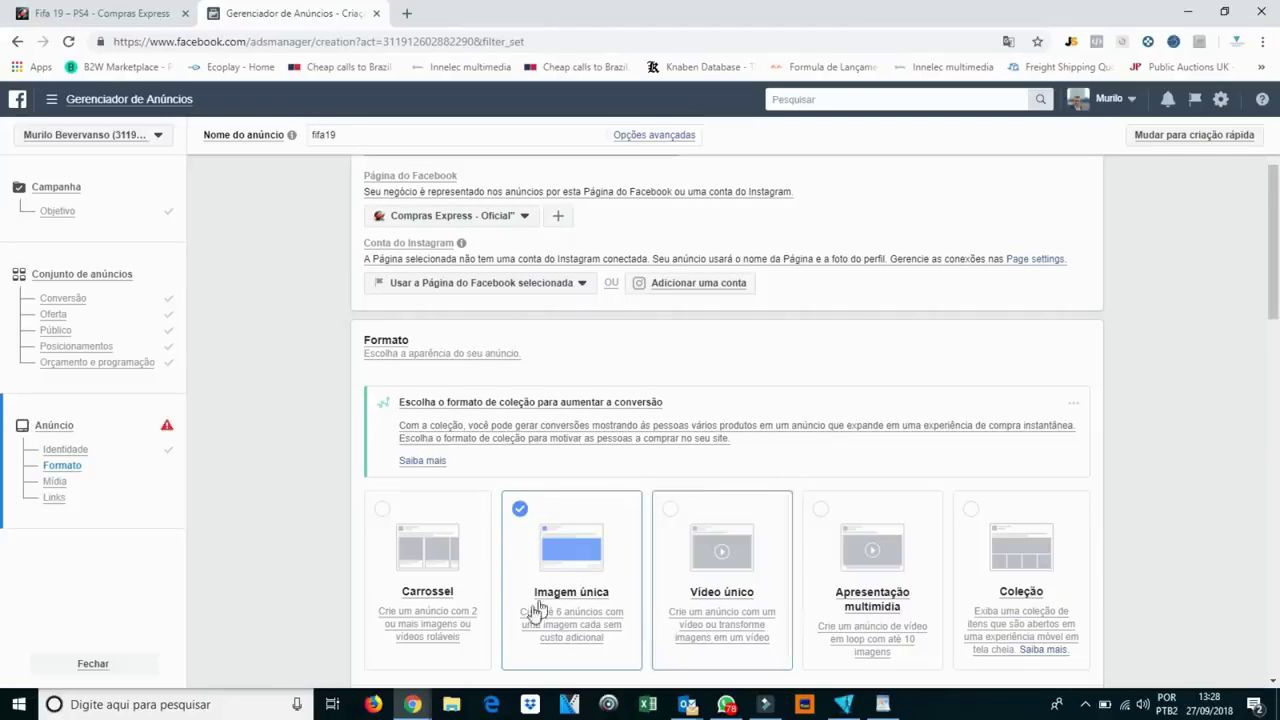
Upload fifa19.jpg as the ad image and crop it to the offered frame.
scroll(1272, 265, down, 1)
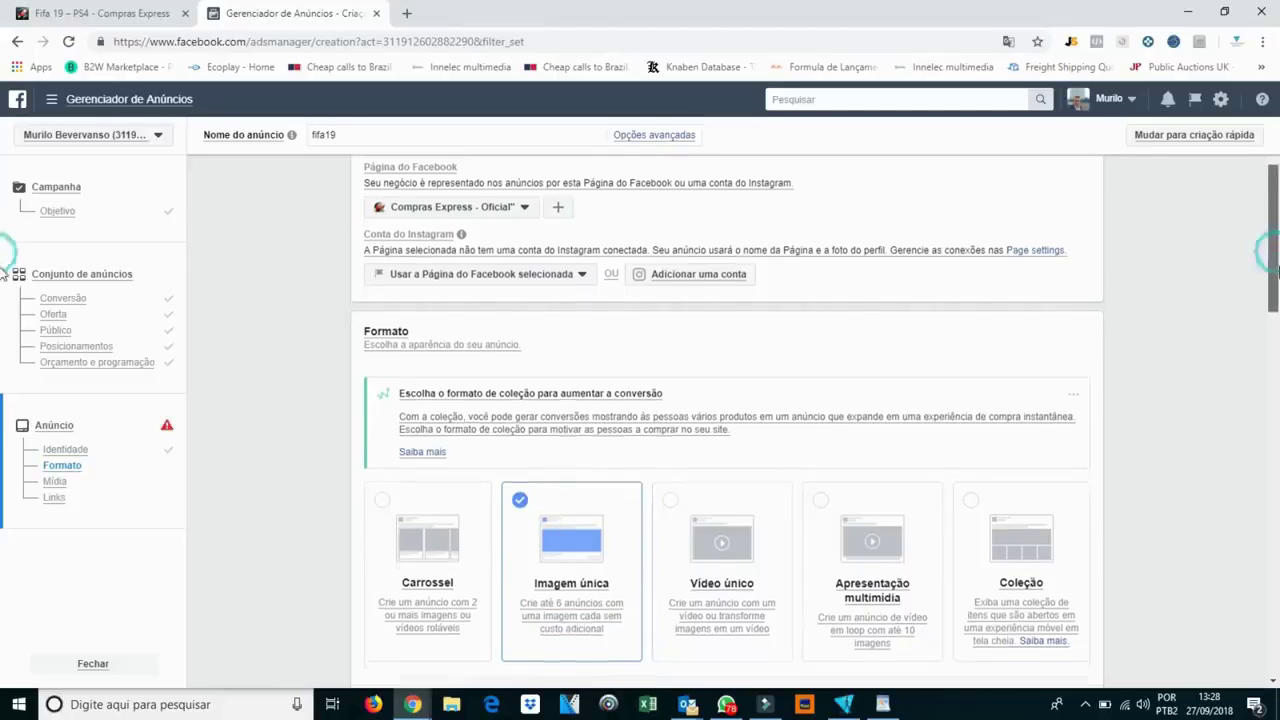
drag(1277, 270, 1277, 290)
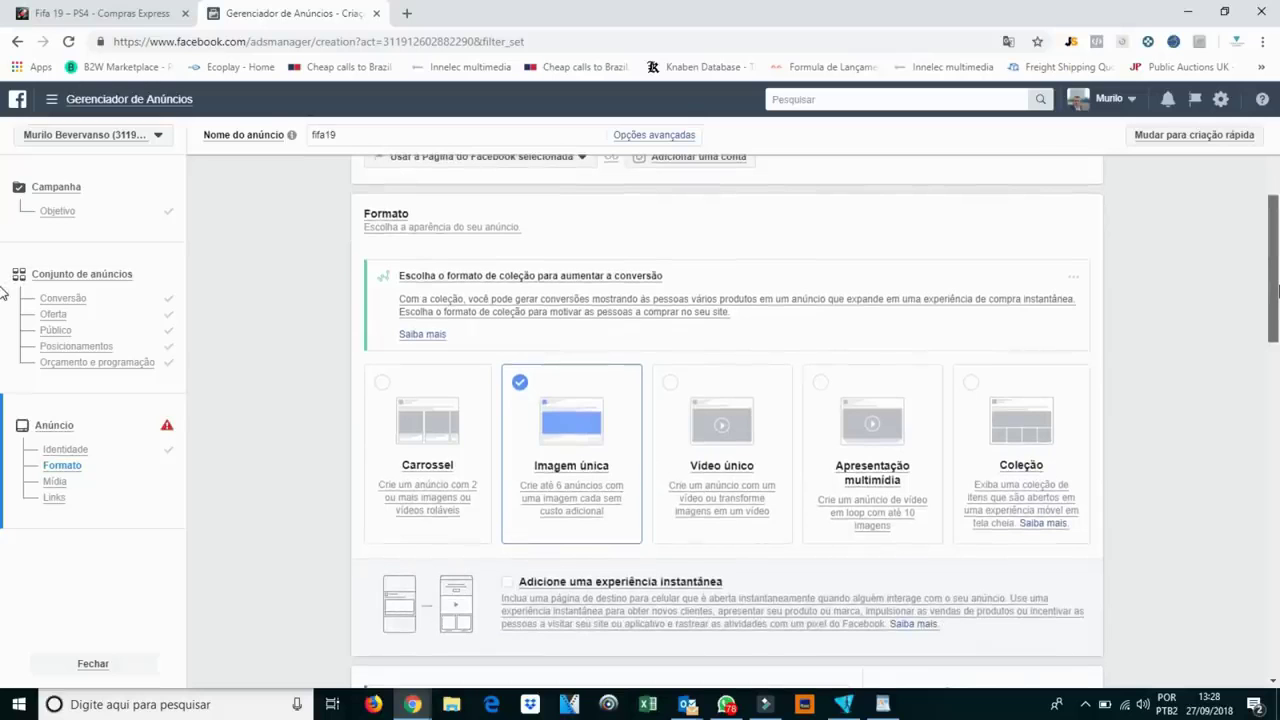
scroll(3, 292, down, 2)
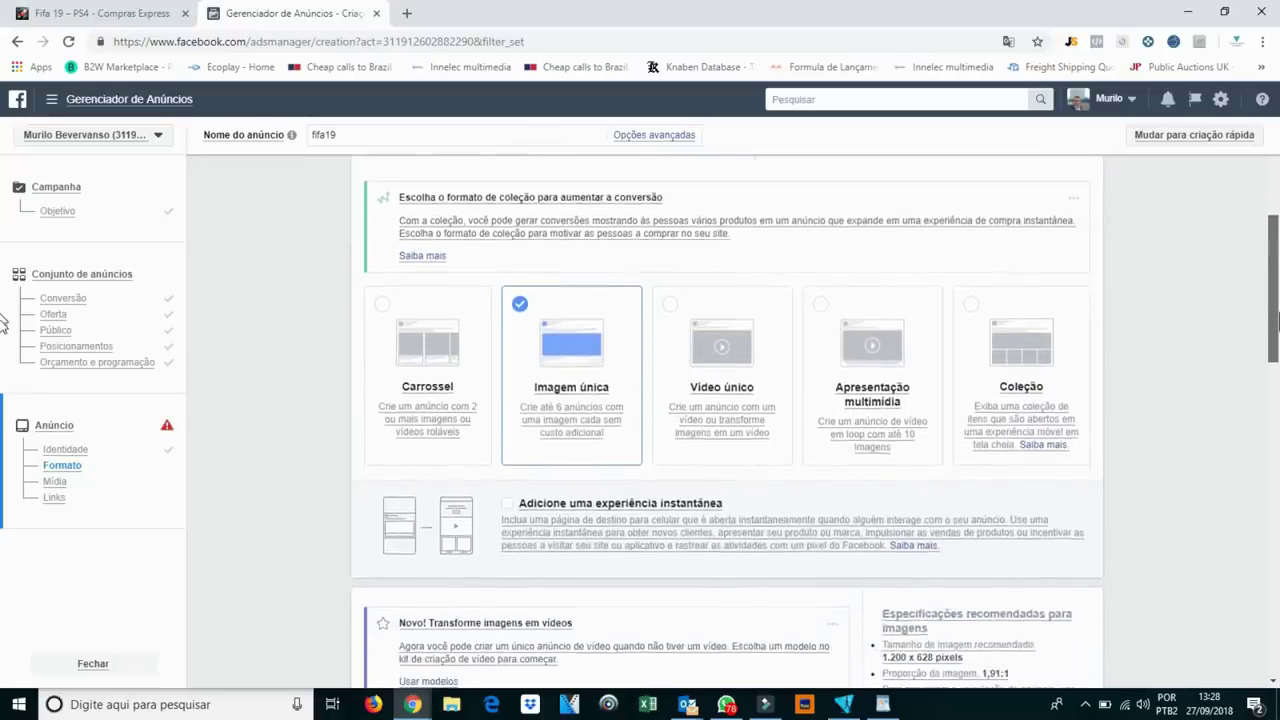
scroll(3, 345, down, 3)
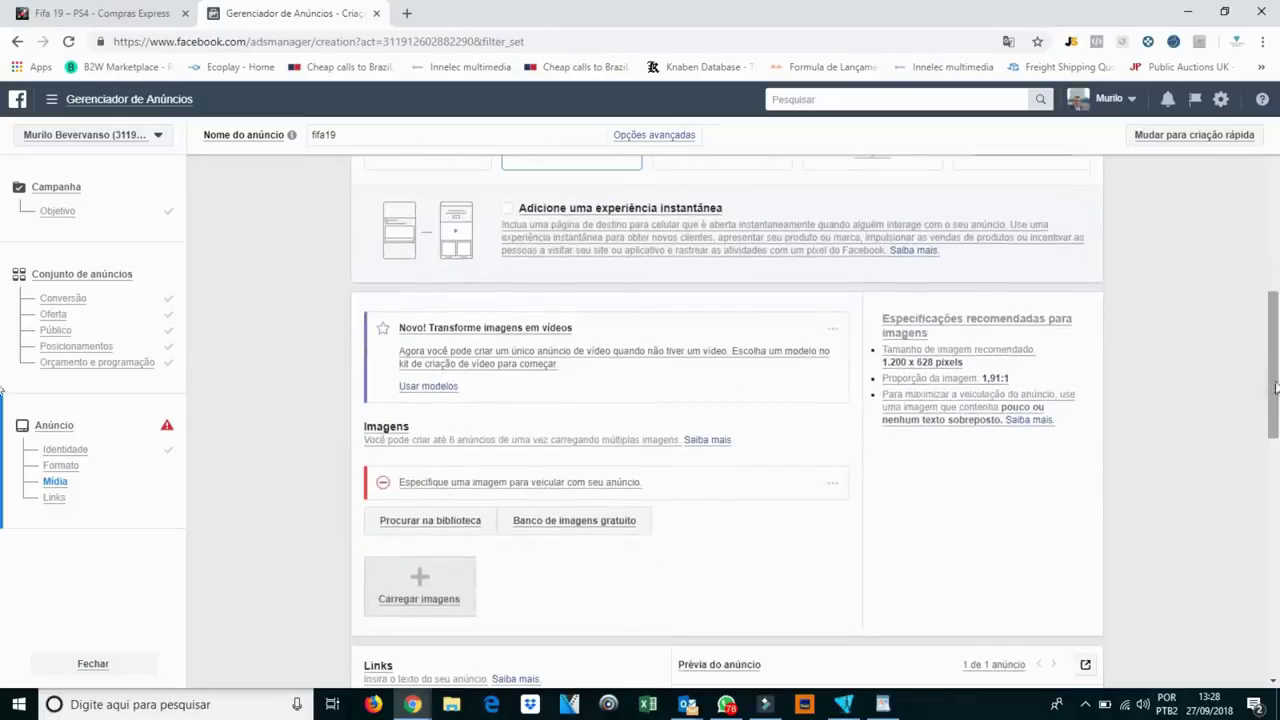
click(443, 522)
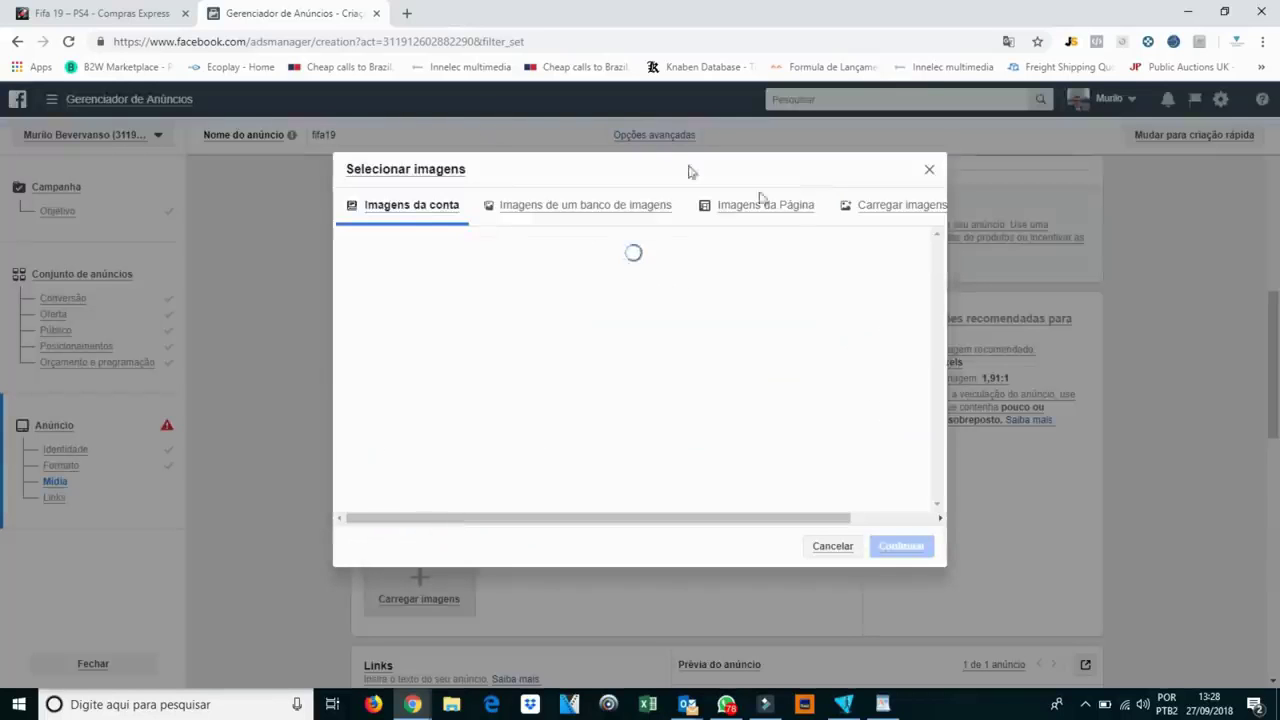
click(885, 216)
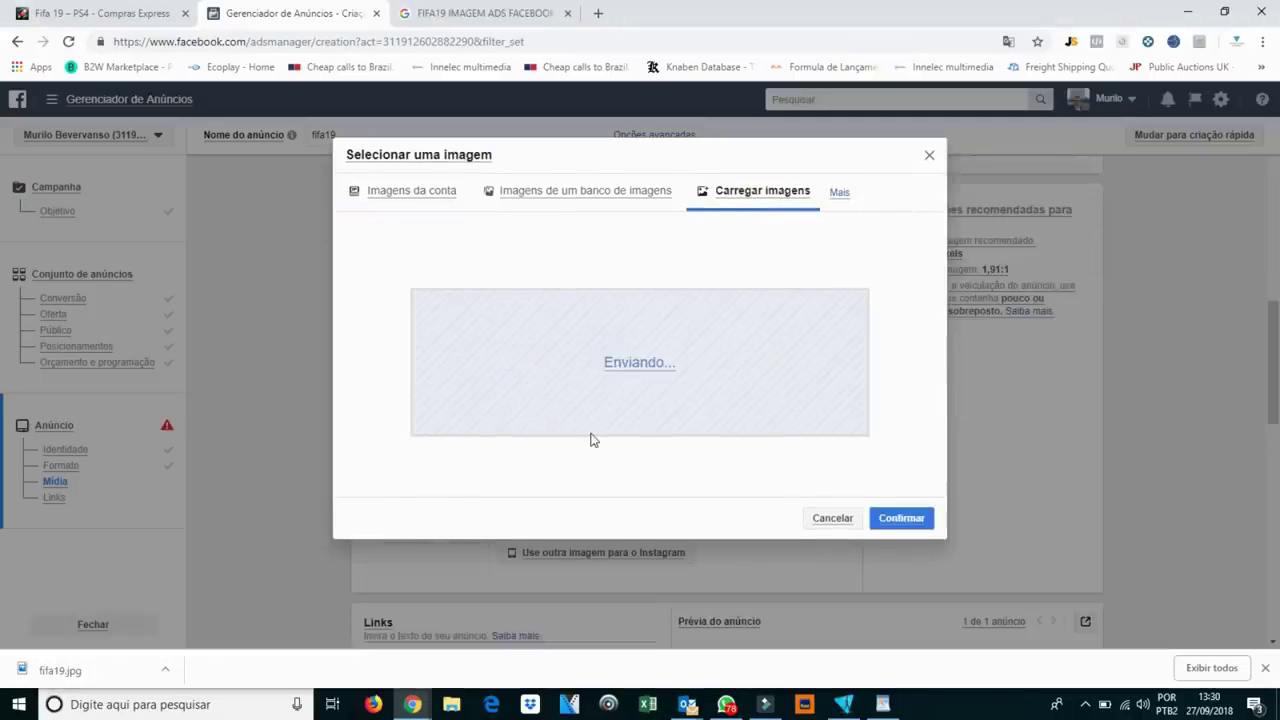
click(1265, 670)
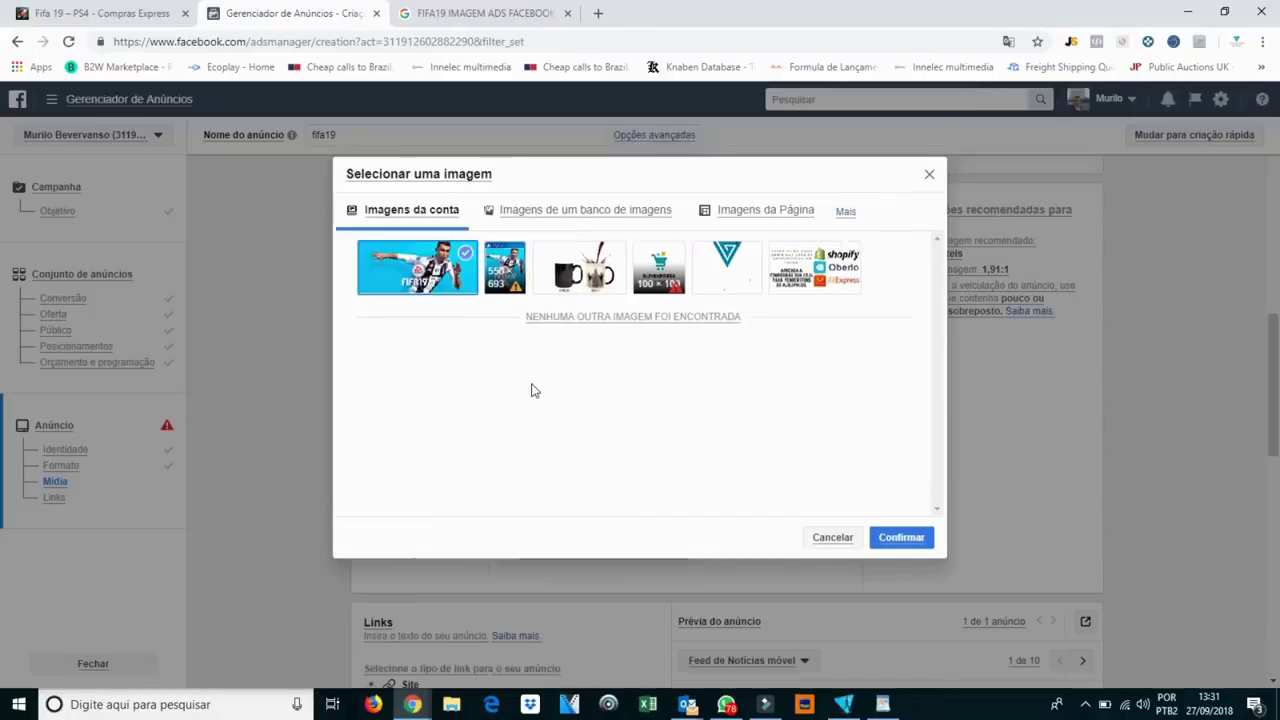
click(901, 538)
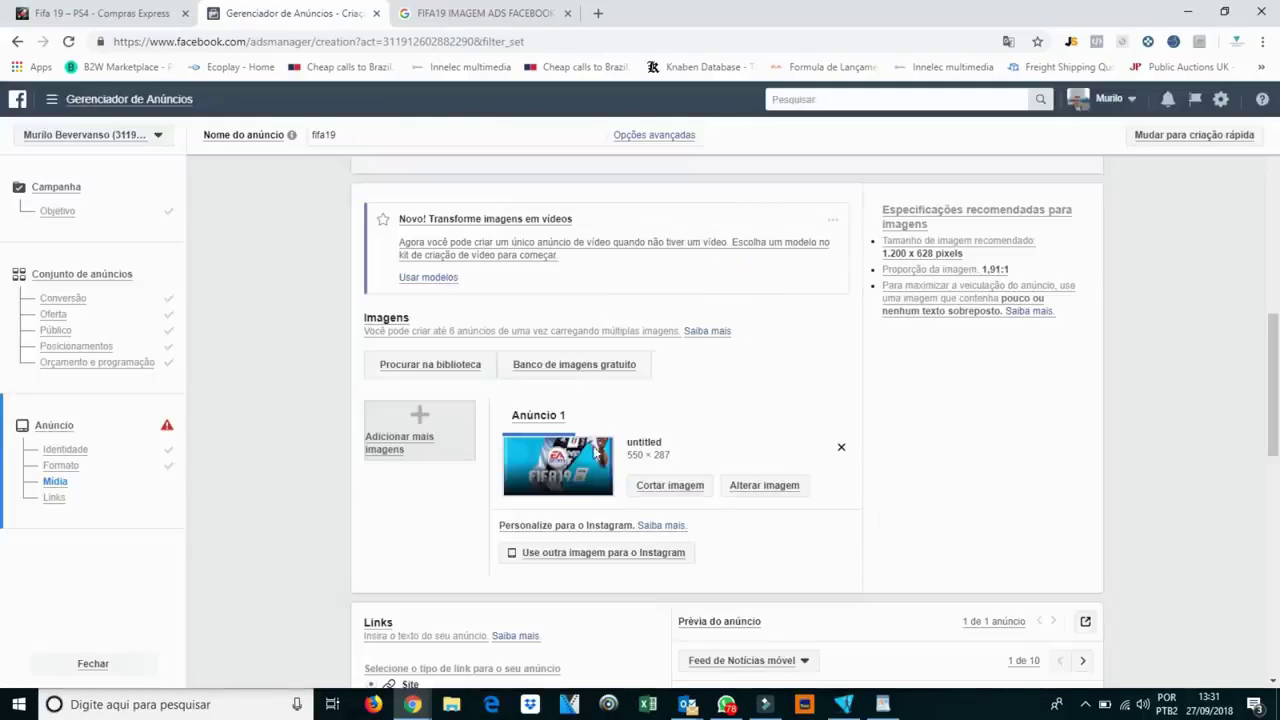
click(680, 486)
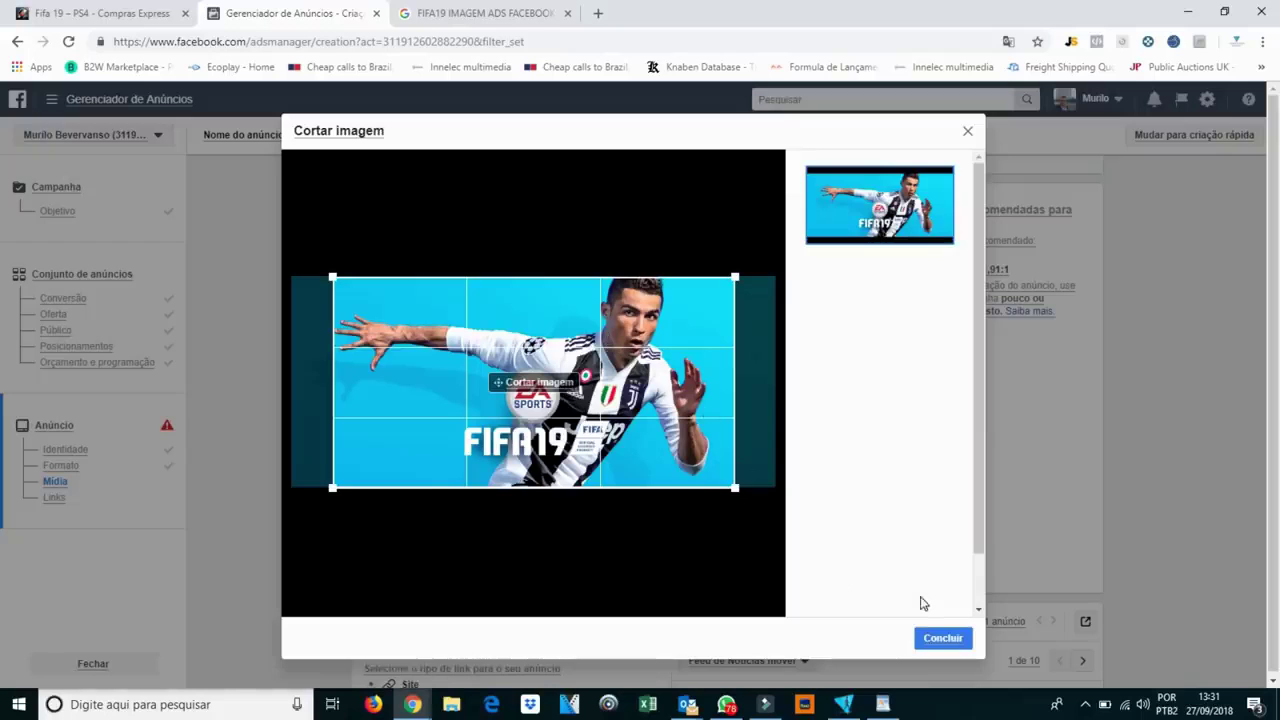
click(935, 648)
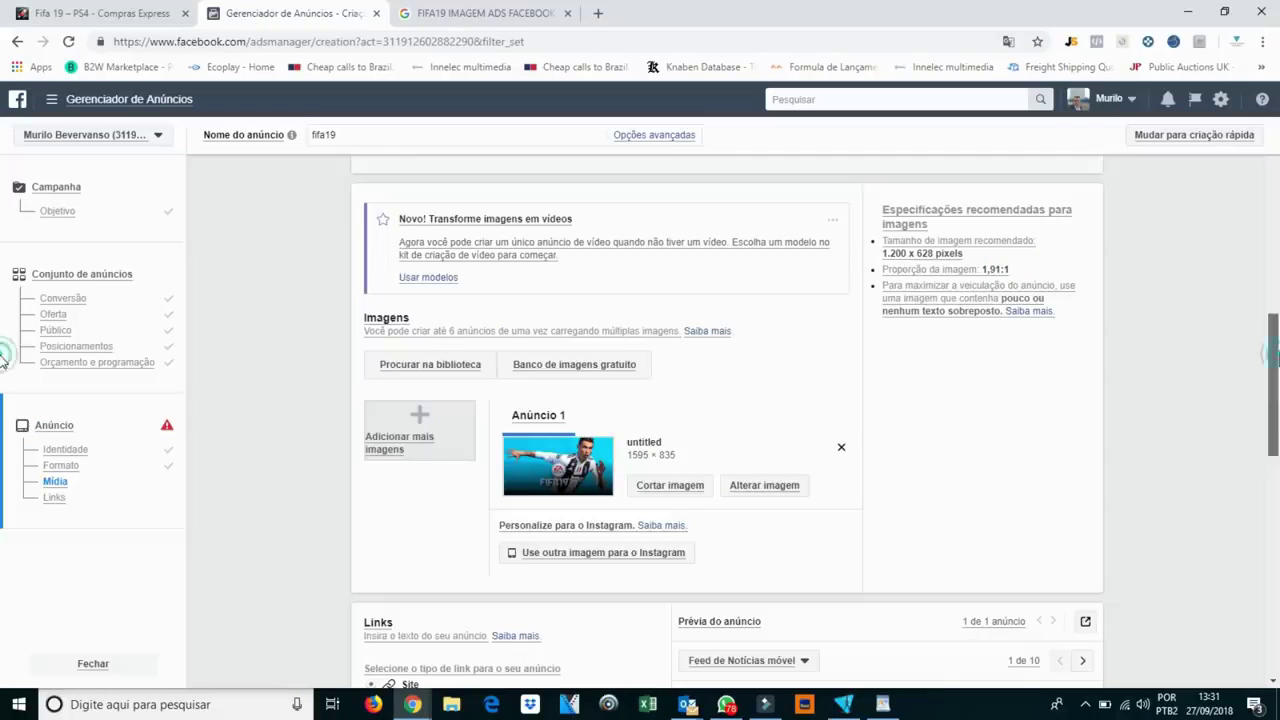
Write the ad text "Garanta o Maior Jogo de FUTEBOL do ANO - FIFA2019 e o melhor de TUDO - FRETE GRÁTIS".
scroll(3, 398, down, 2)
scroll(3, 420, down, 2)
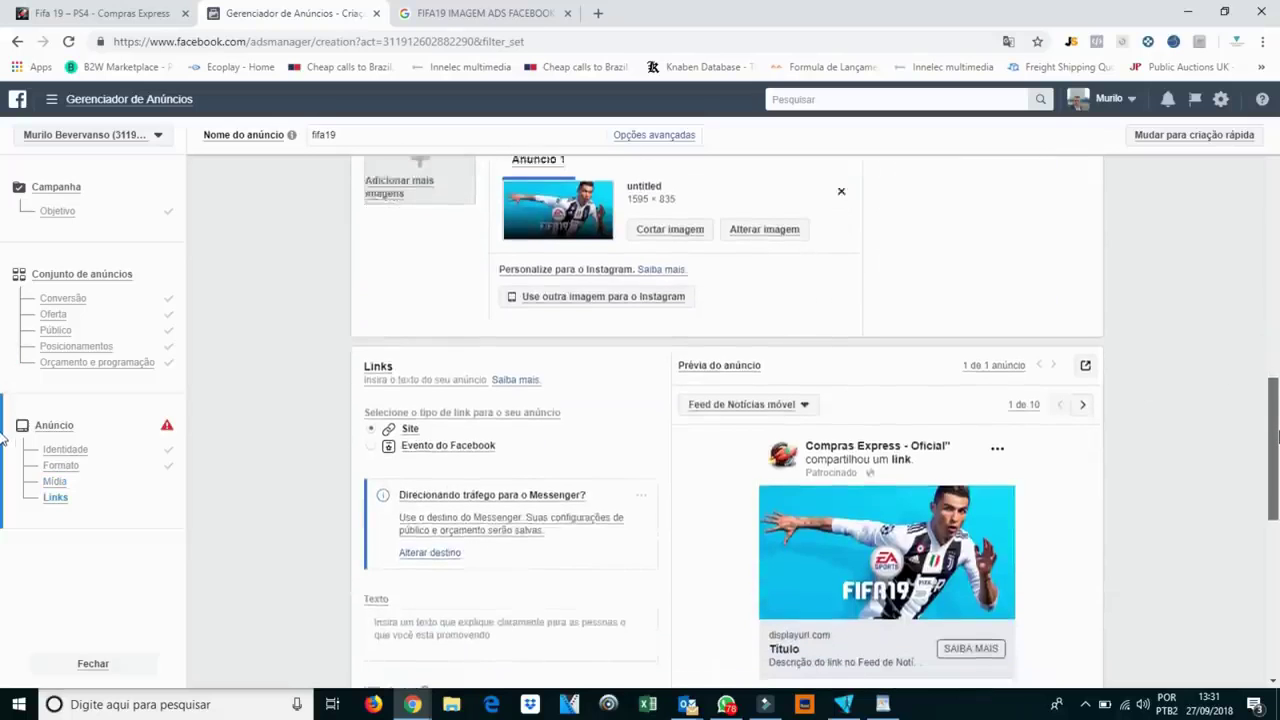
scroll(3, 445, down, 1)
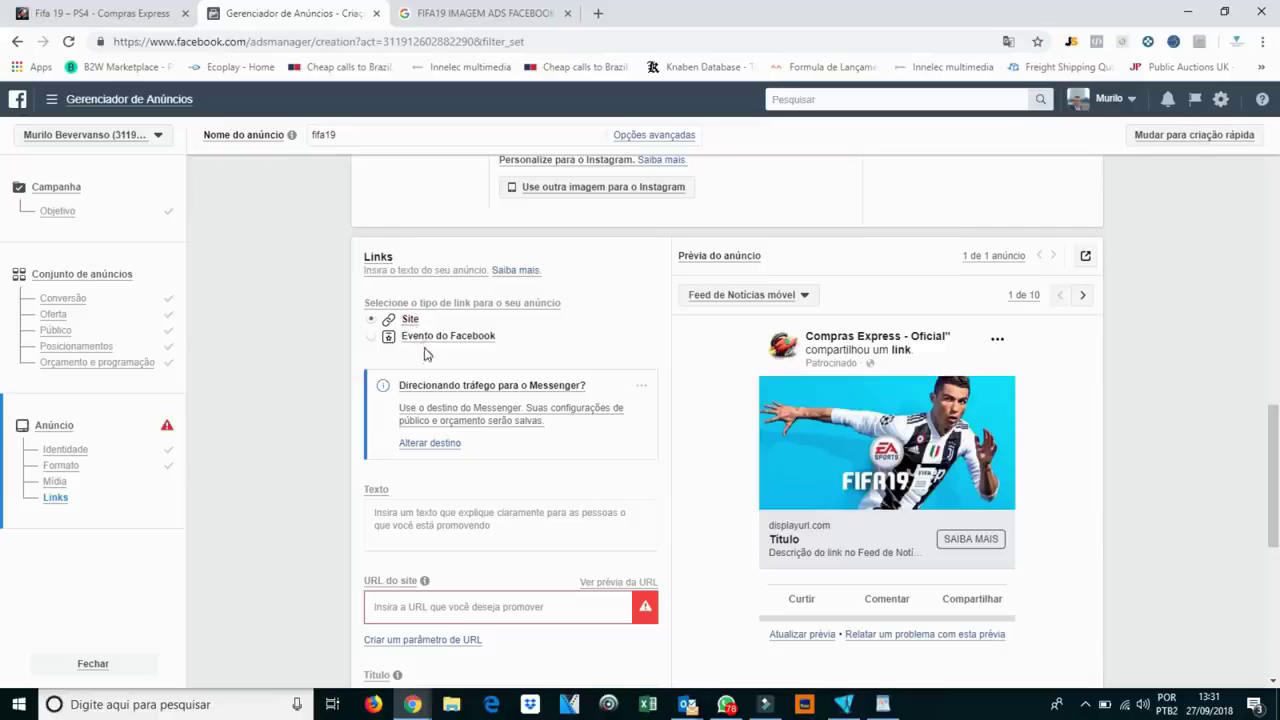
click(448, 529)
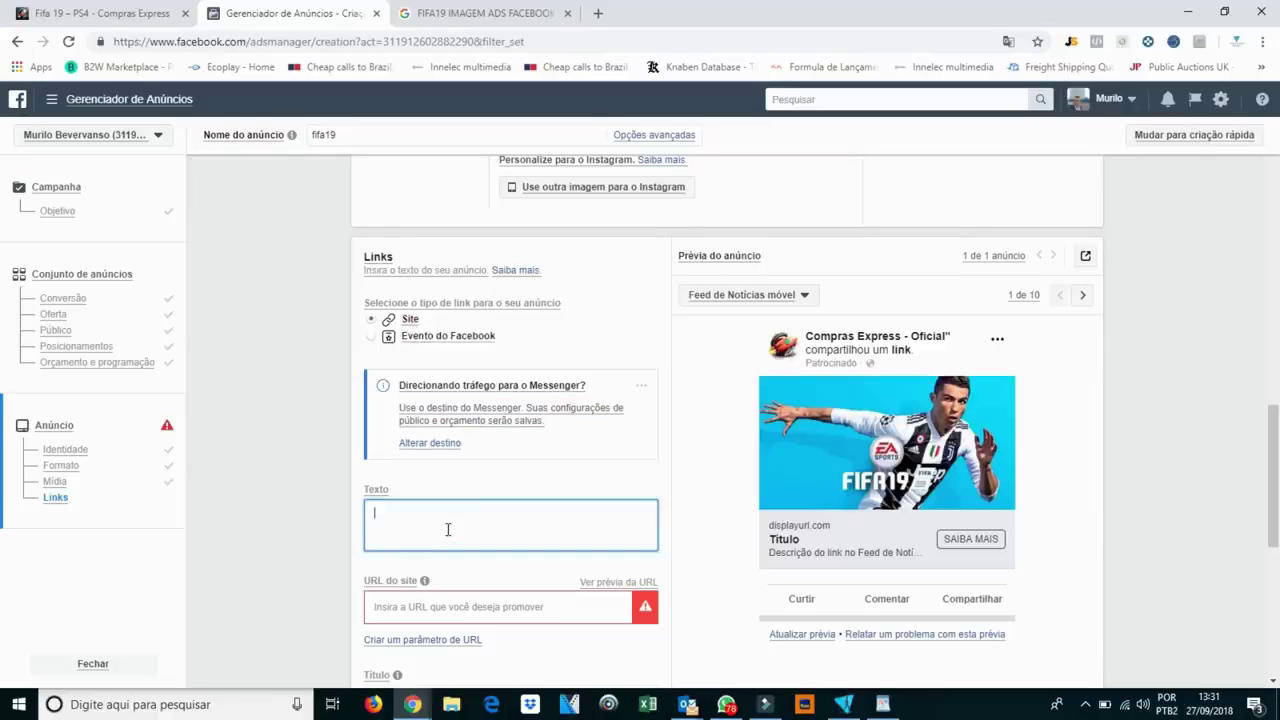
text(gARANT)
key(ctrl+a)
text(GAaior)
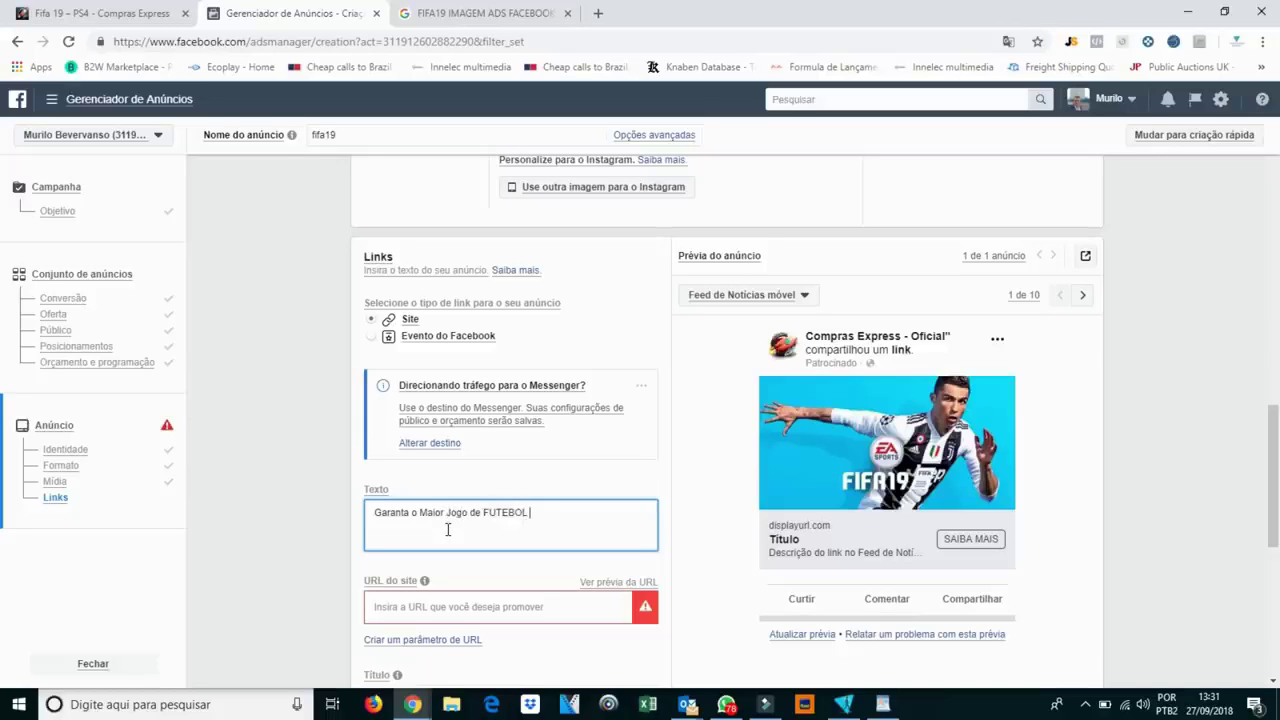
text( do ANO)
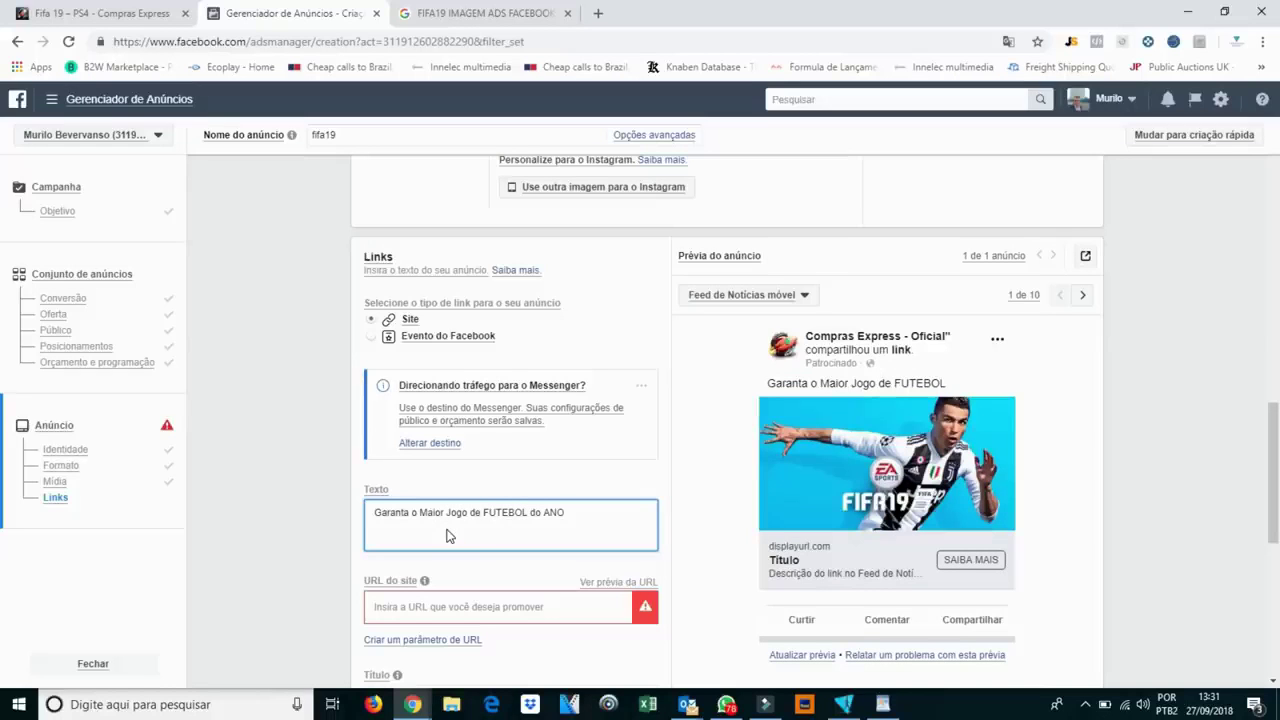
text( - FIFA2019 e o)
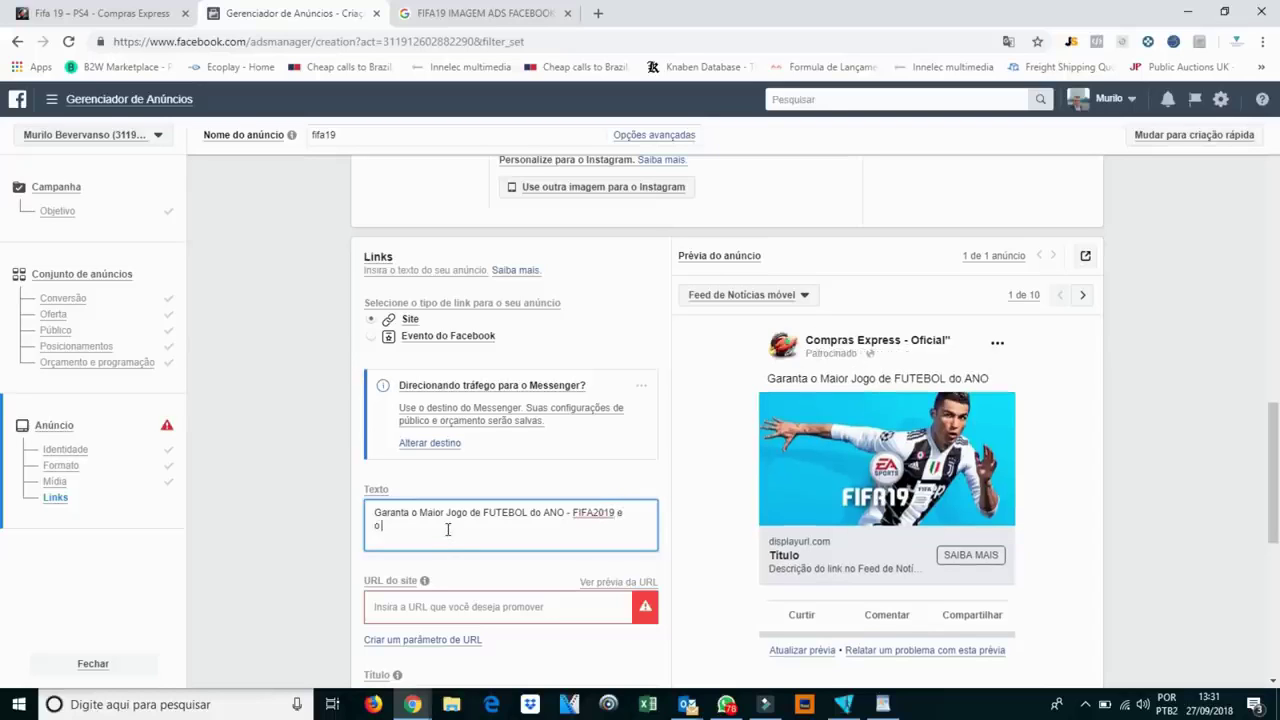
text( melhor de TUDO - FRE)
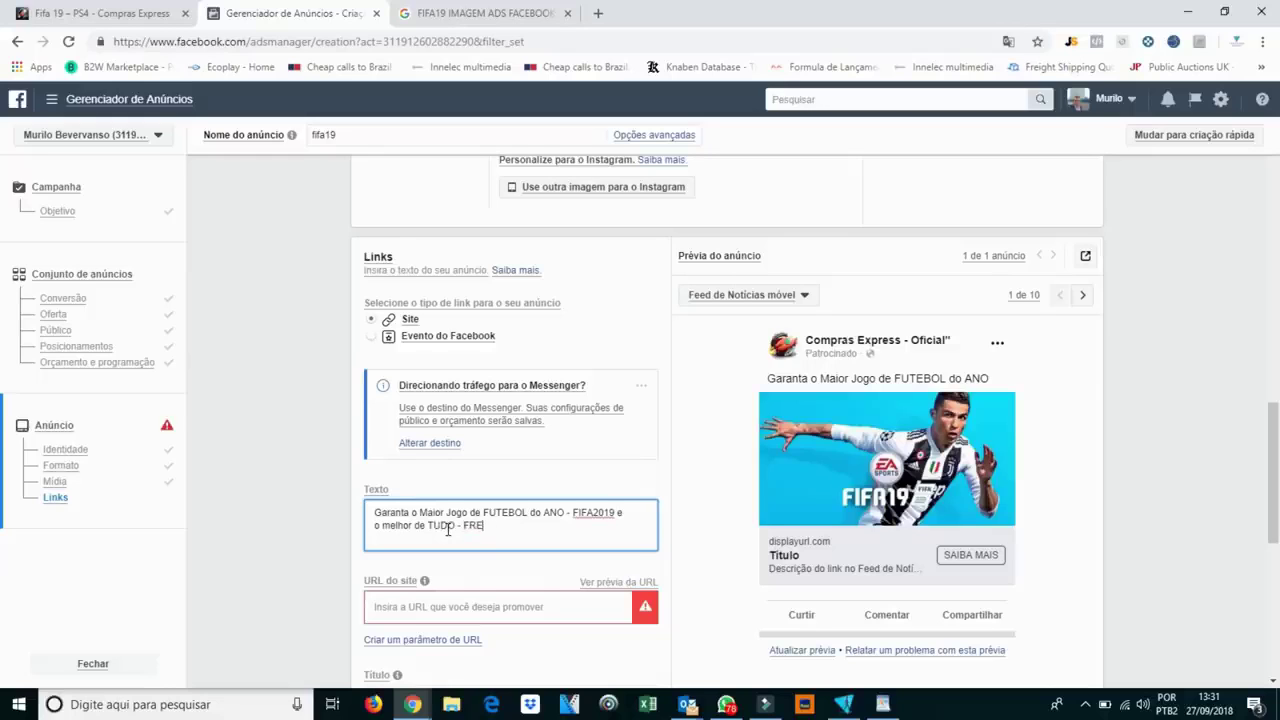
text(TE GR)
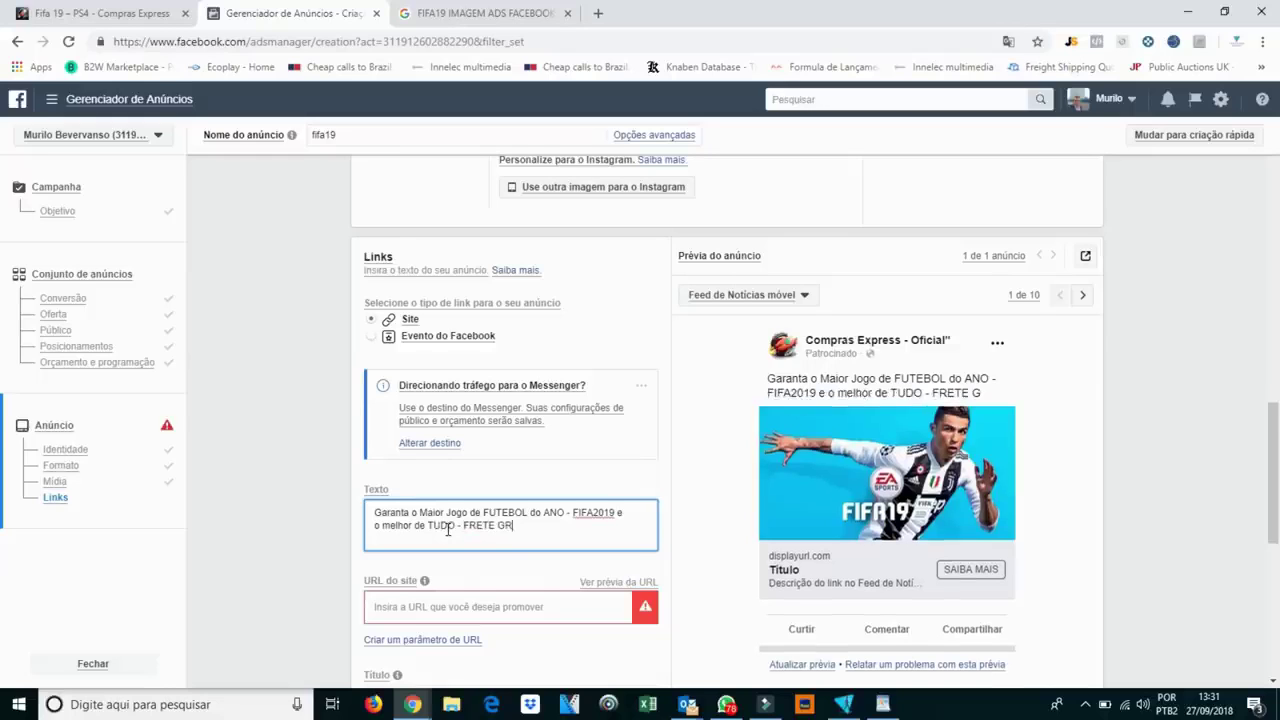
text(ÁTIS)
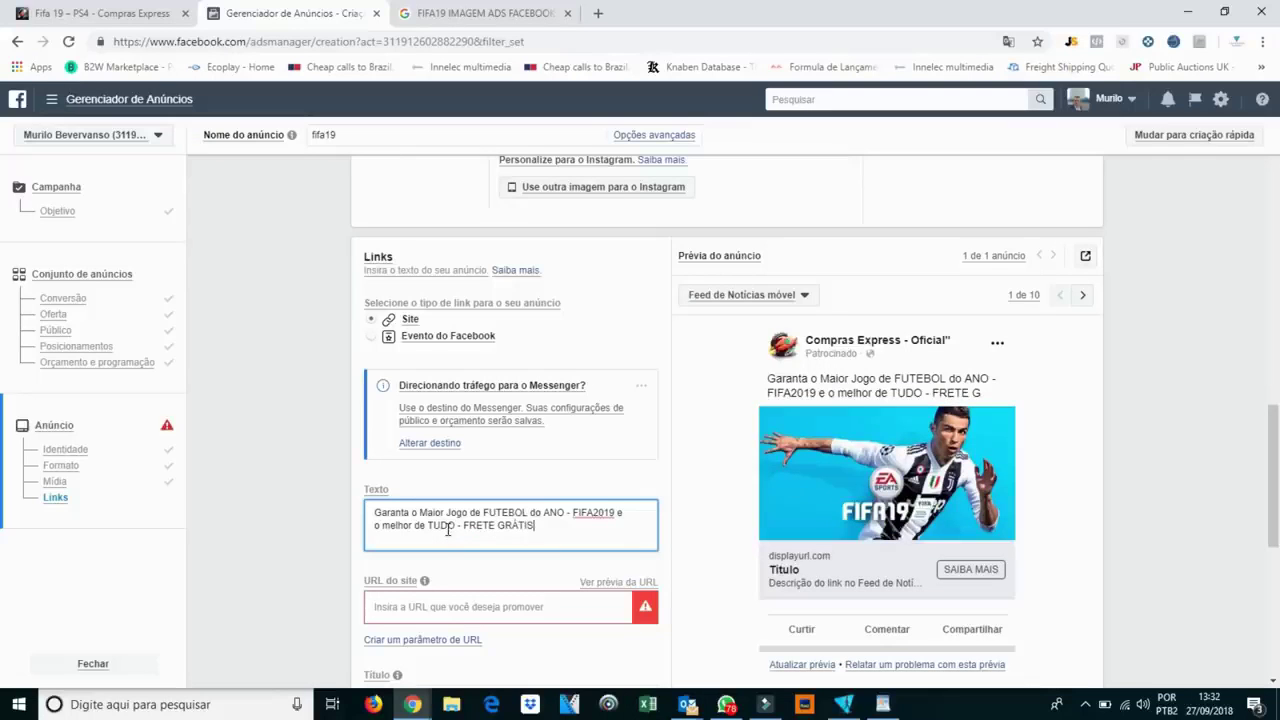
Add the line "Só para Playstation 4. Aproveite" to the ad text, separated from the first sentence by a blank line.
key(Return)
text(S)
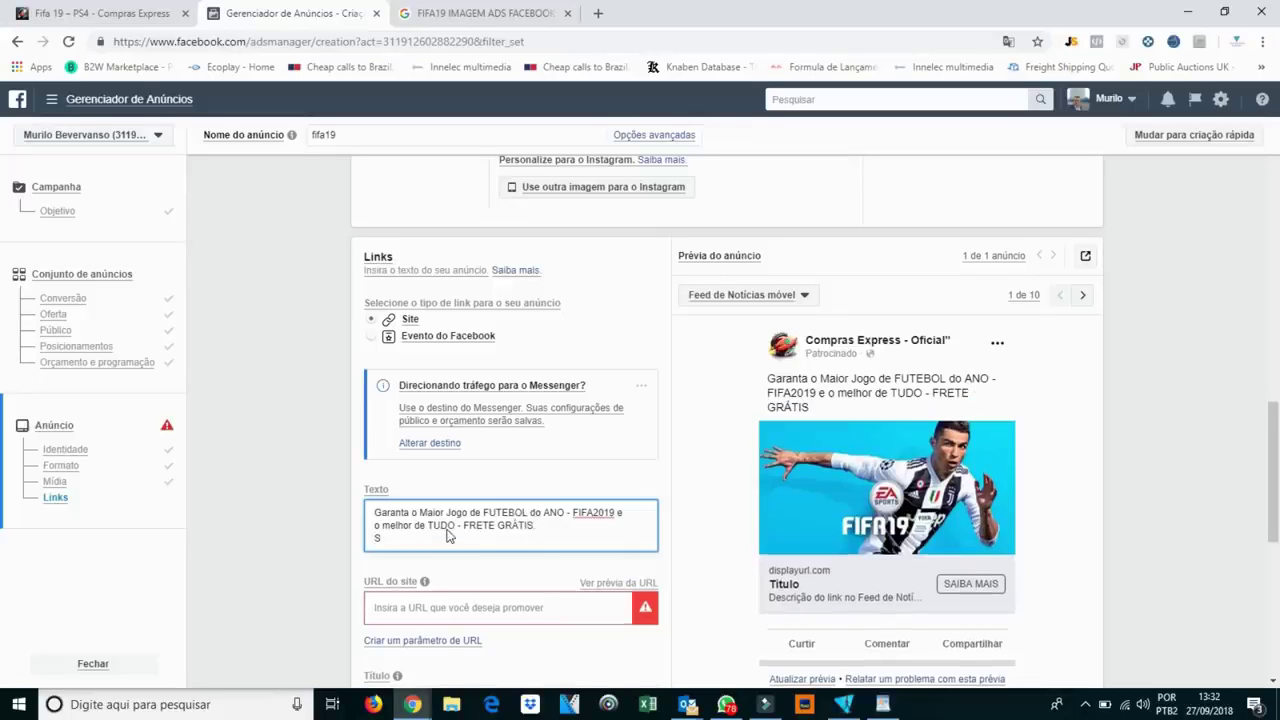
text(ó para Pa)
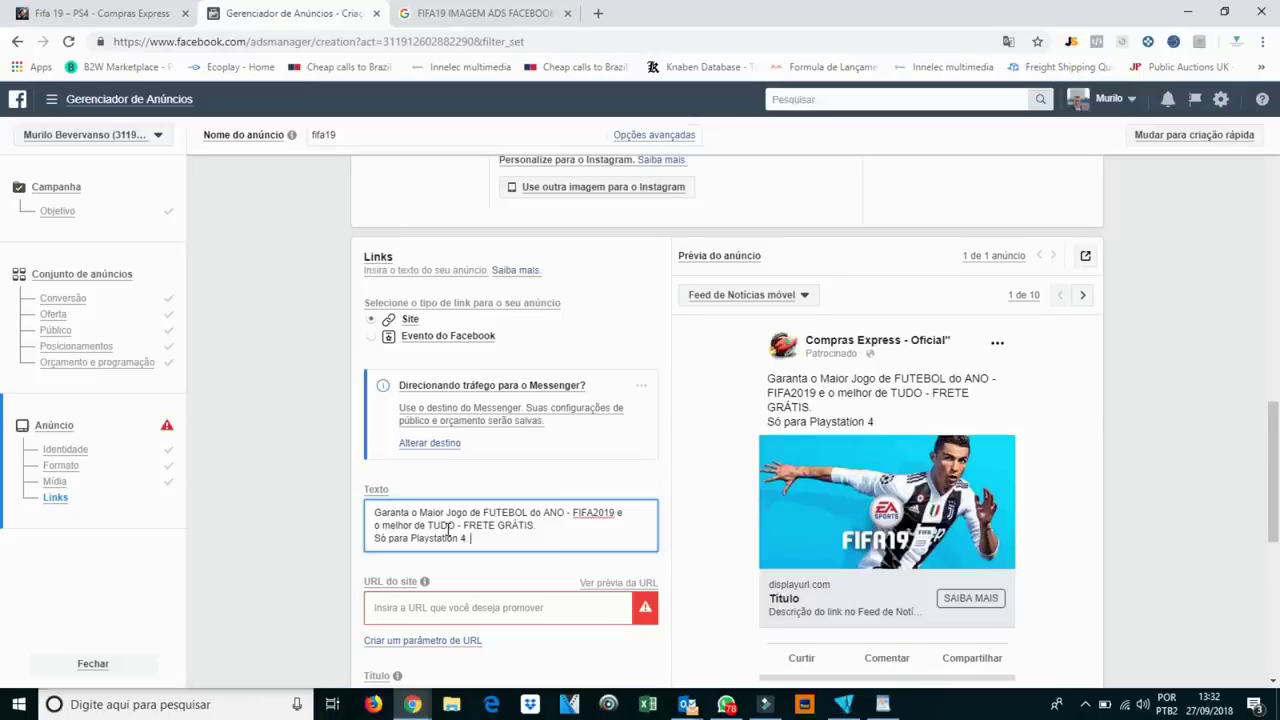
text(. Aproveite)
key(Return)
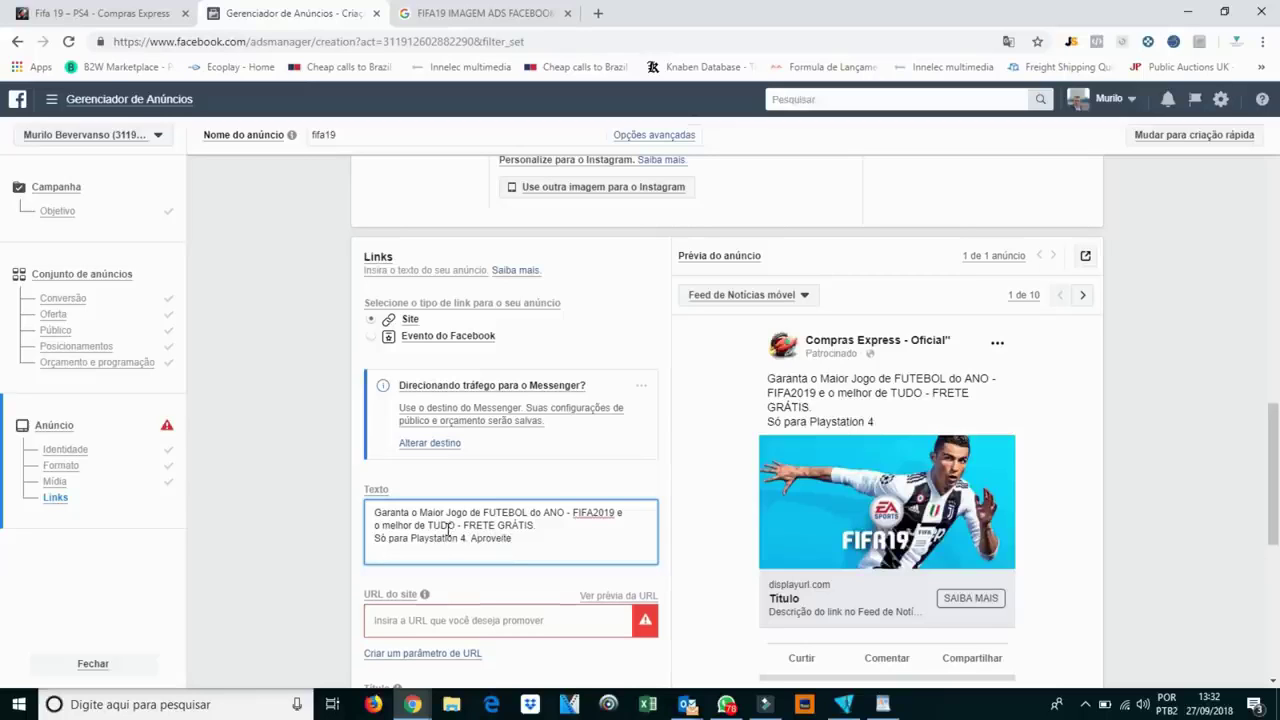
key(Return)
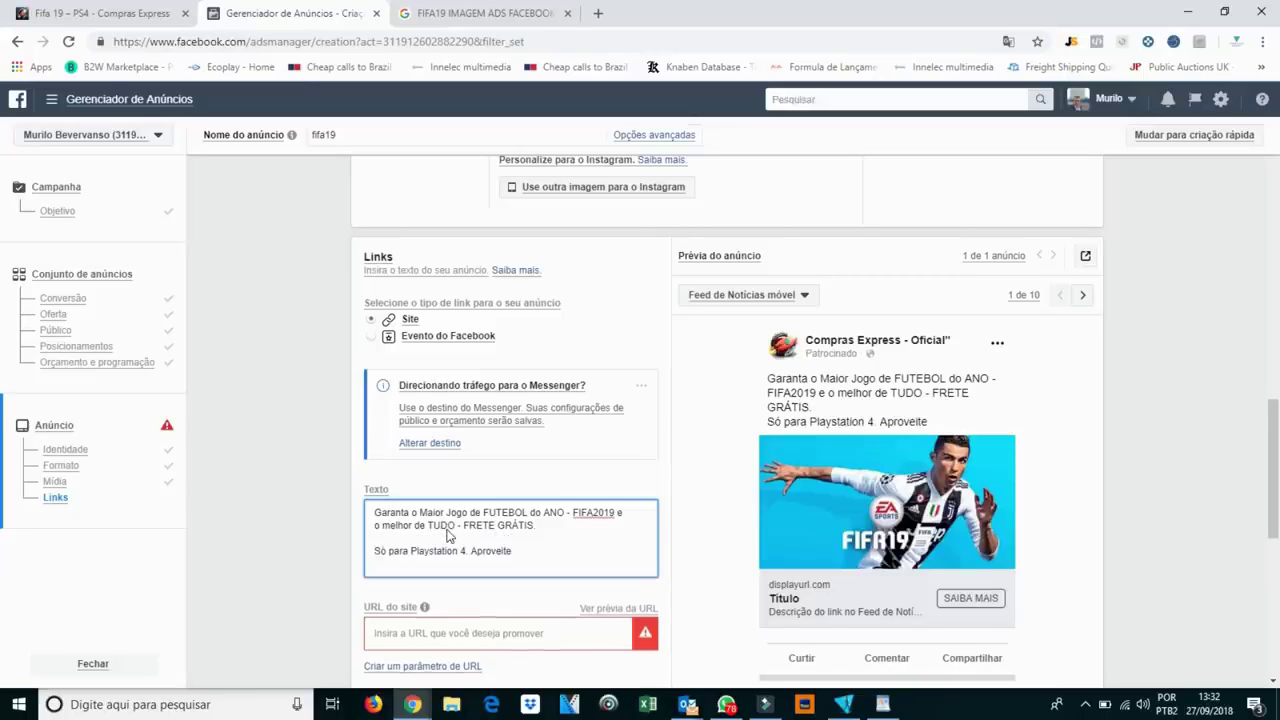
Remove the hyphen before FRETE GRÁTIS and the words "de FUTEBOL" from the ad text.
click(459, 527)
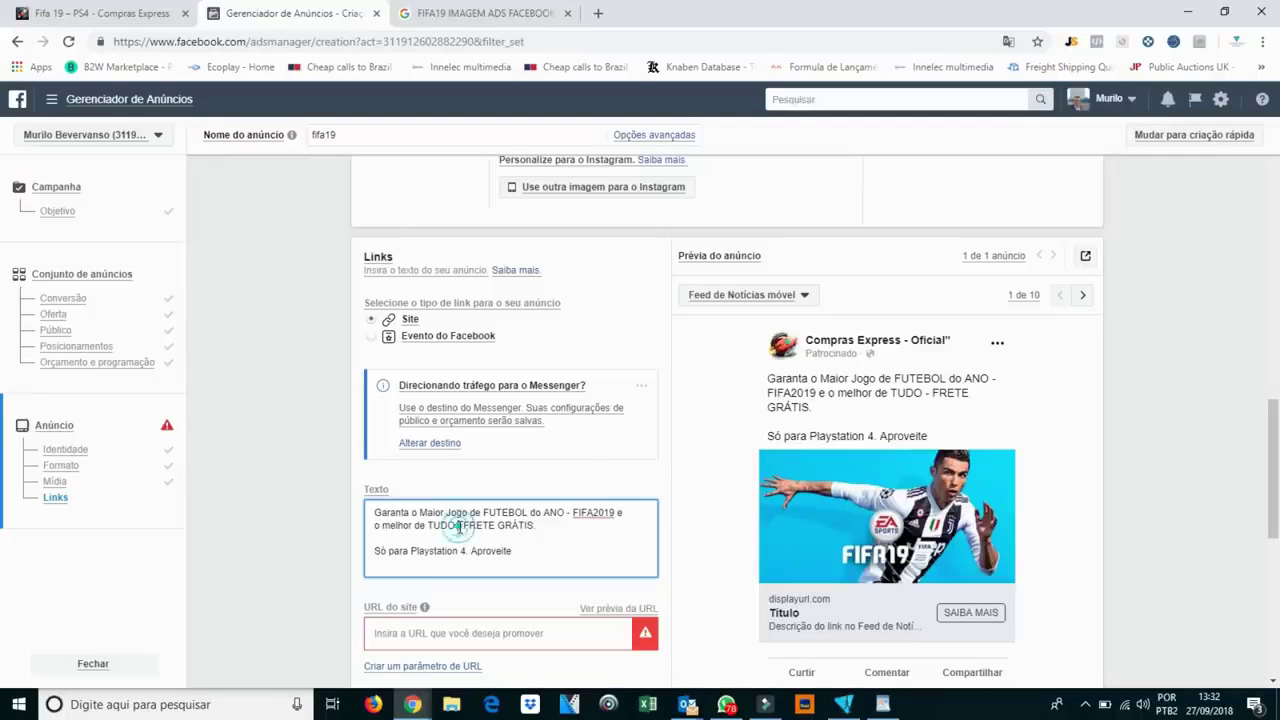
key(BackSpace)
key(BackSpace)
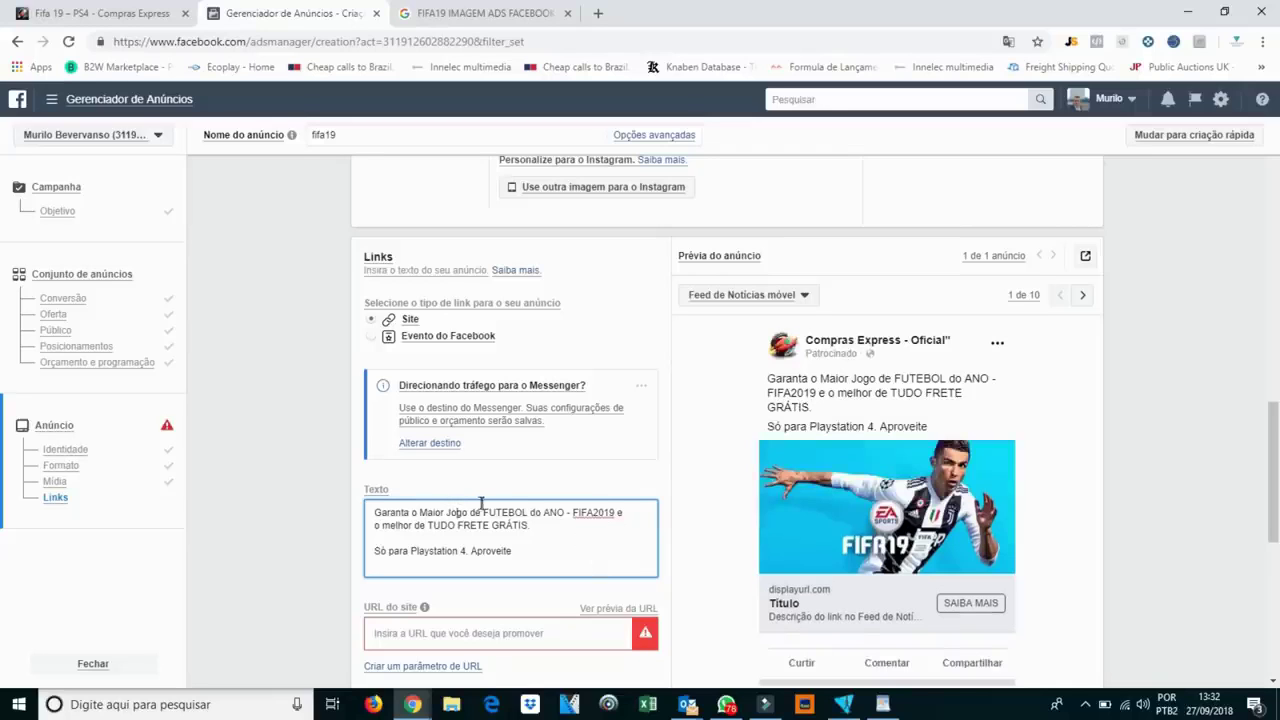
double_click(502, 512)
key(BackSpace)
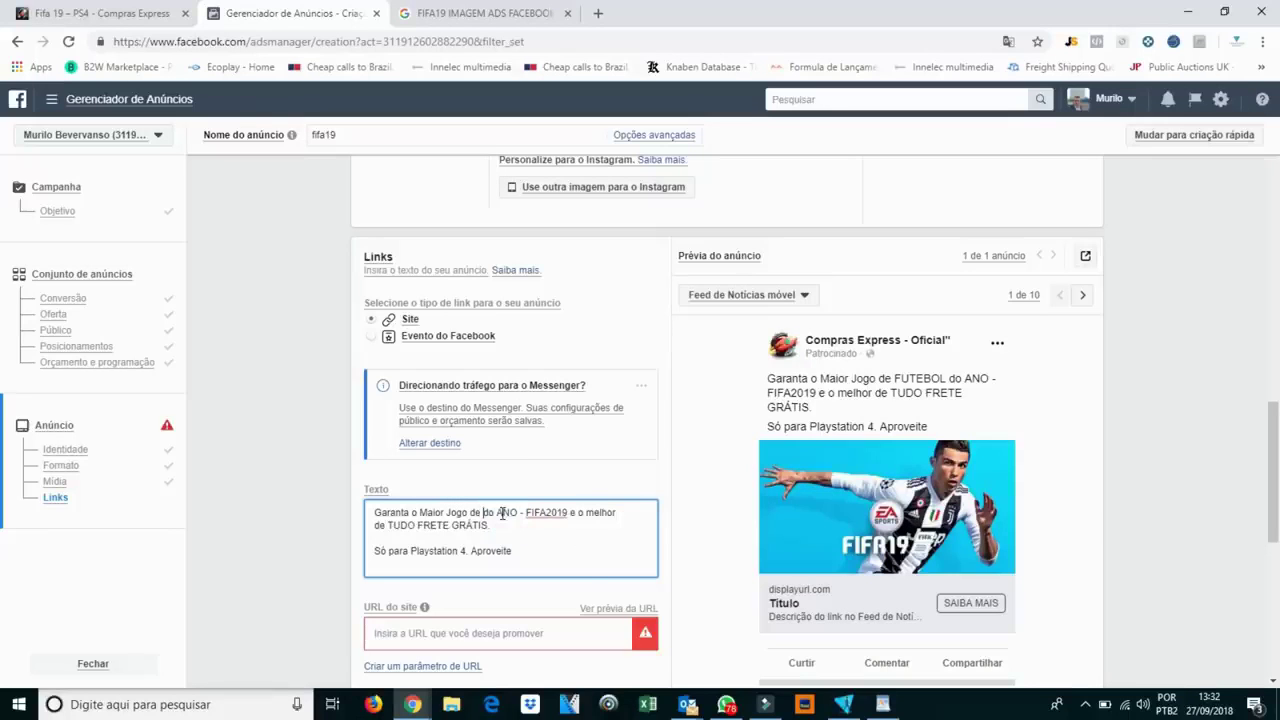
key(BackSpace)
key(BackSpace)
key(BackSpace)
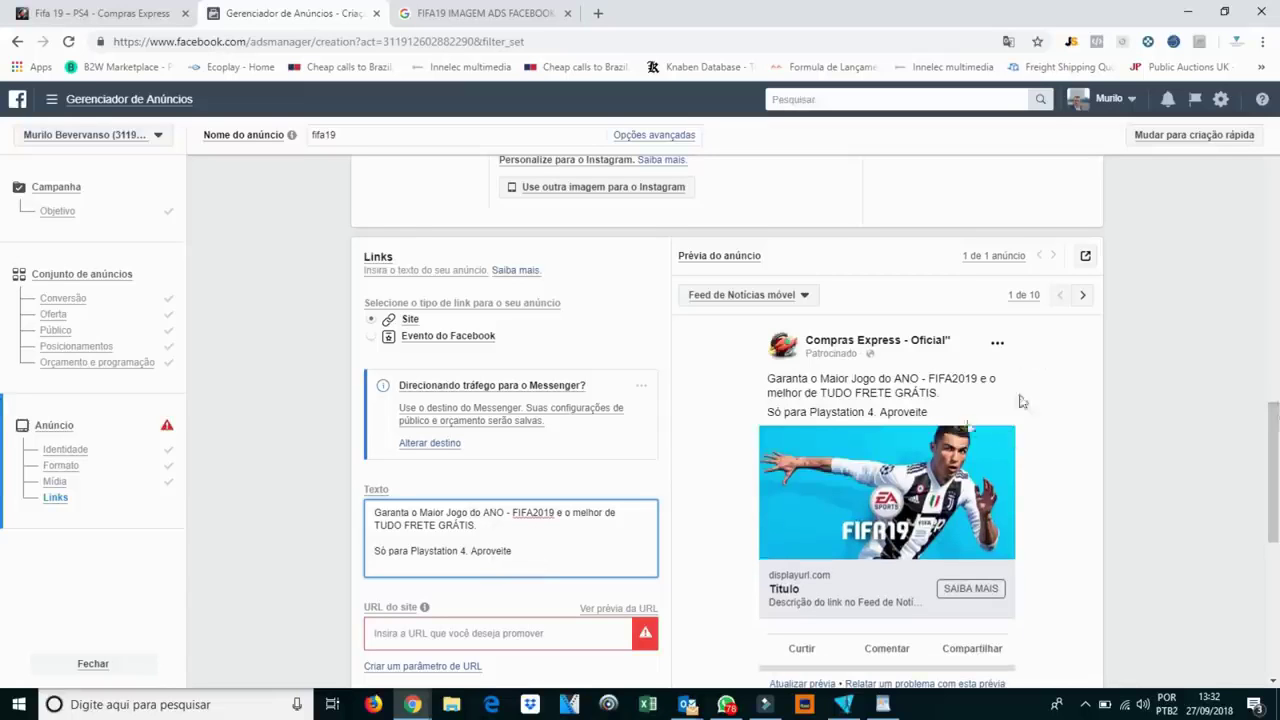
drag(1277, 422, 1277, 450)
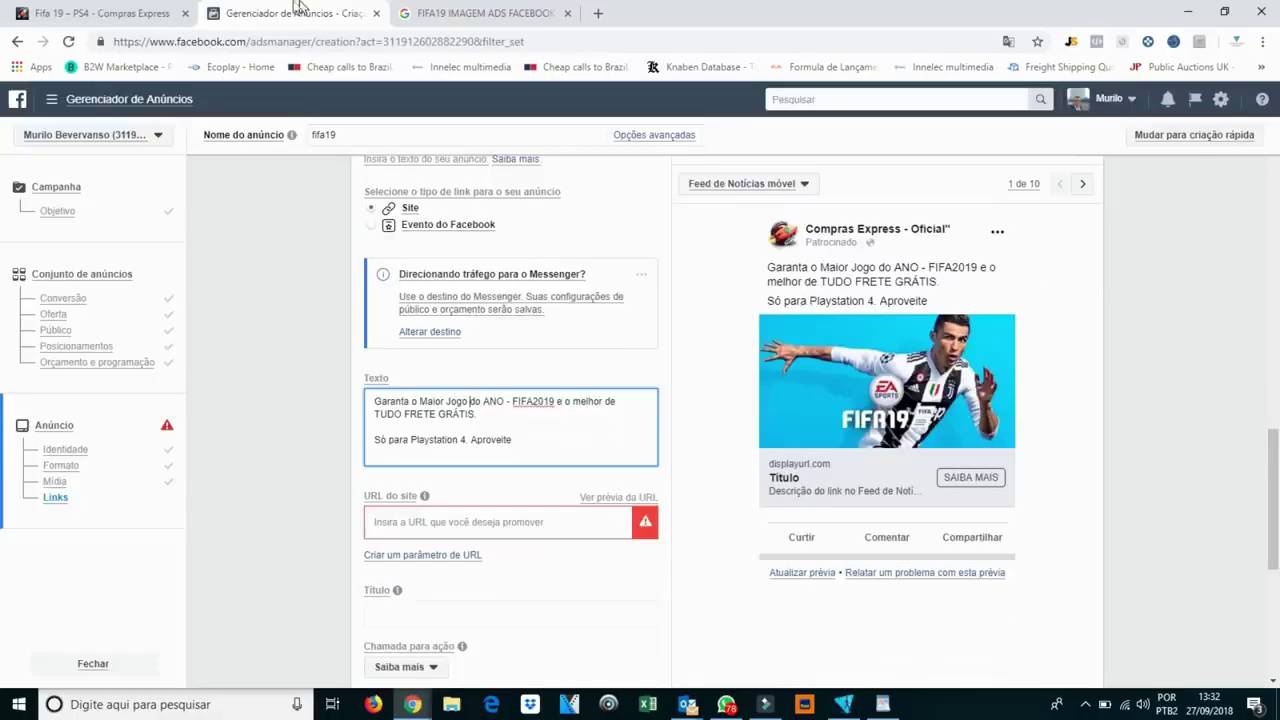
click(115, 14)
click(168, 42)
key(ctrl+c)
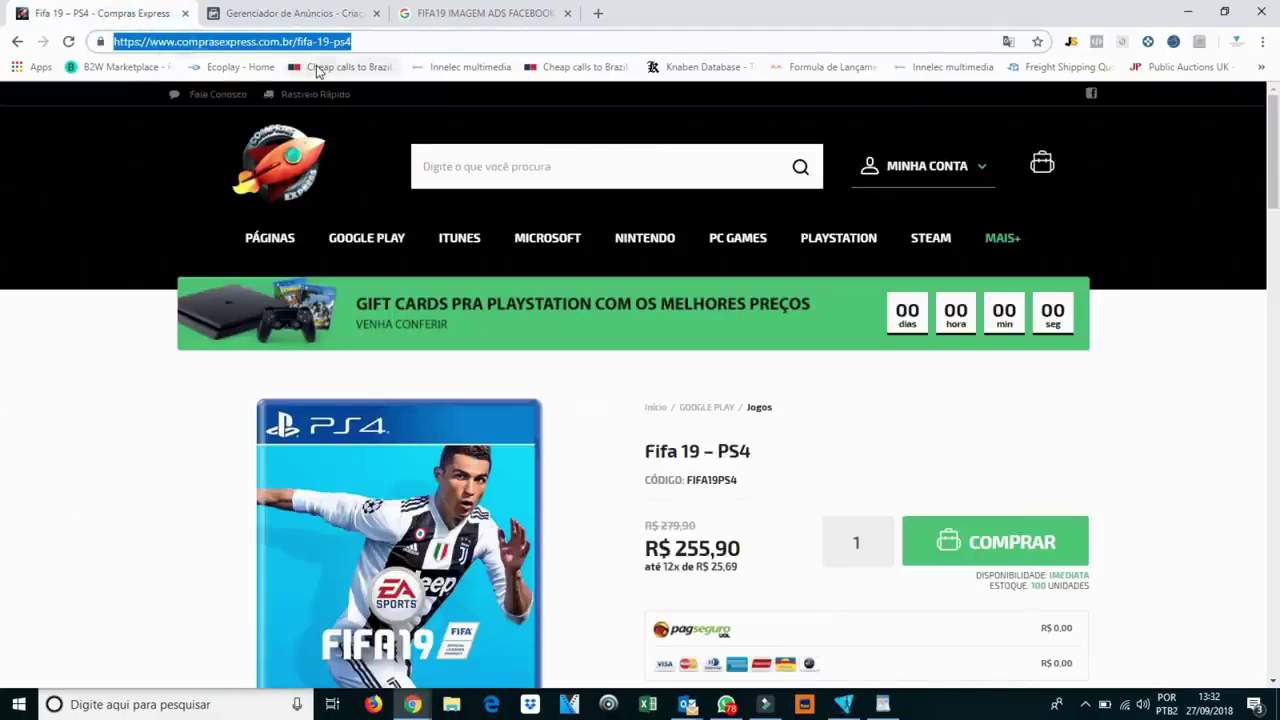
click(299, 16)
click(414, 522)
key(ctrl+v)
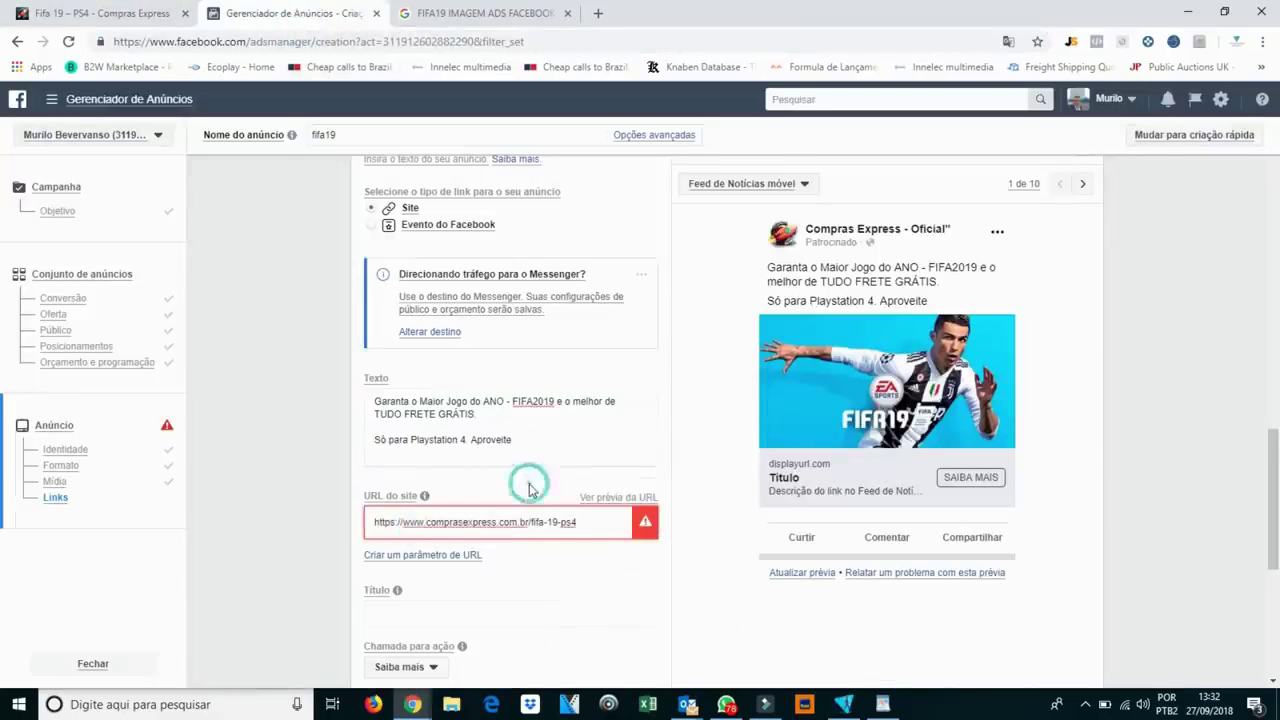
Write the ad title "FIFA 2019 - Playstation 4 - FRETE GRÁTIS".
click(394, 614)
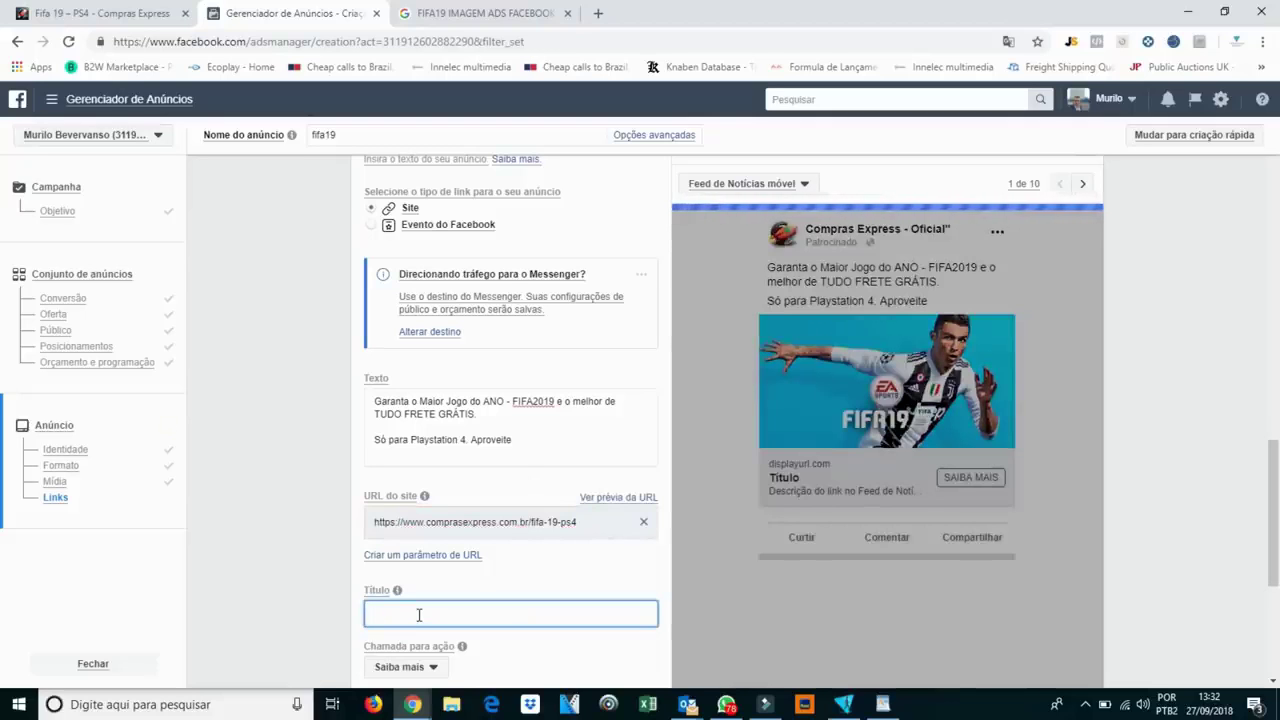
text(FIFA2019)
key(BackSpace)
key(BackSpace)
key(BackSpace)
key(BackSpace)
text(2019 - Playstation)
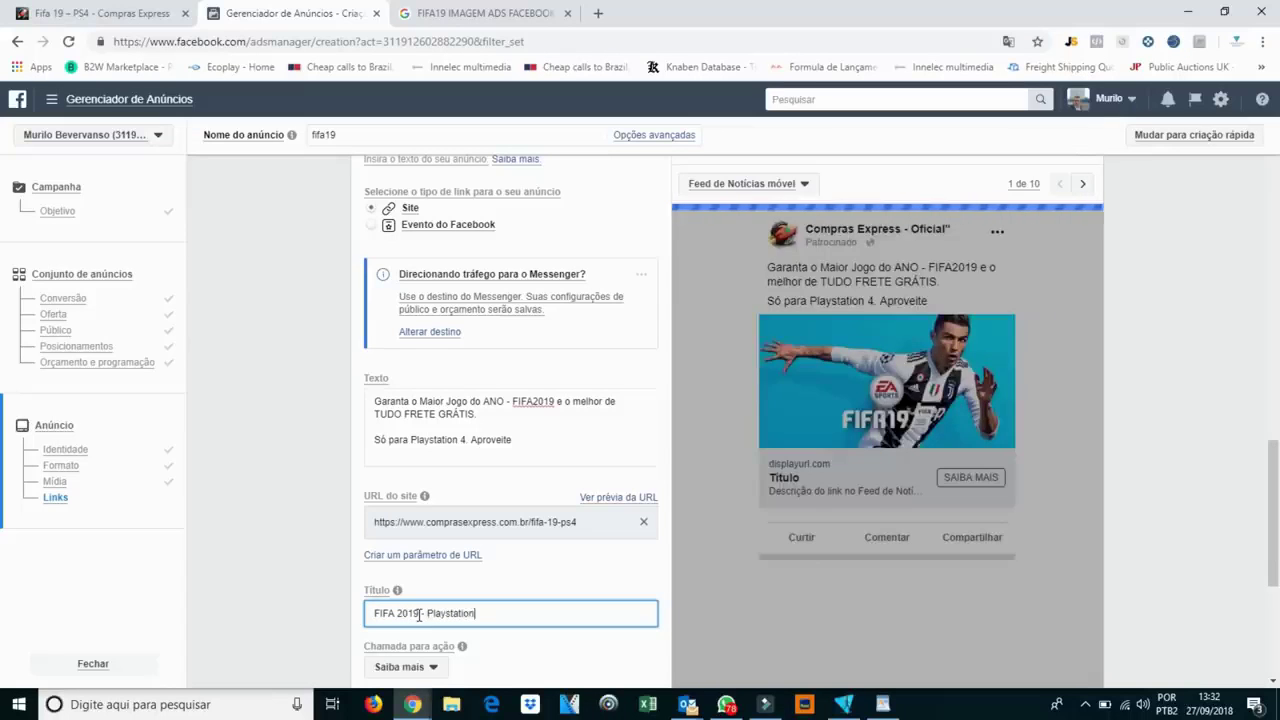
text( 4 - FRETE GRA)
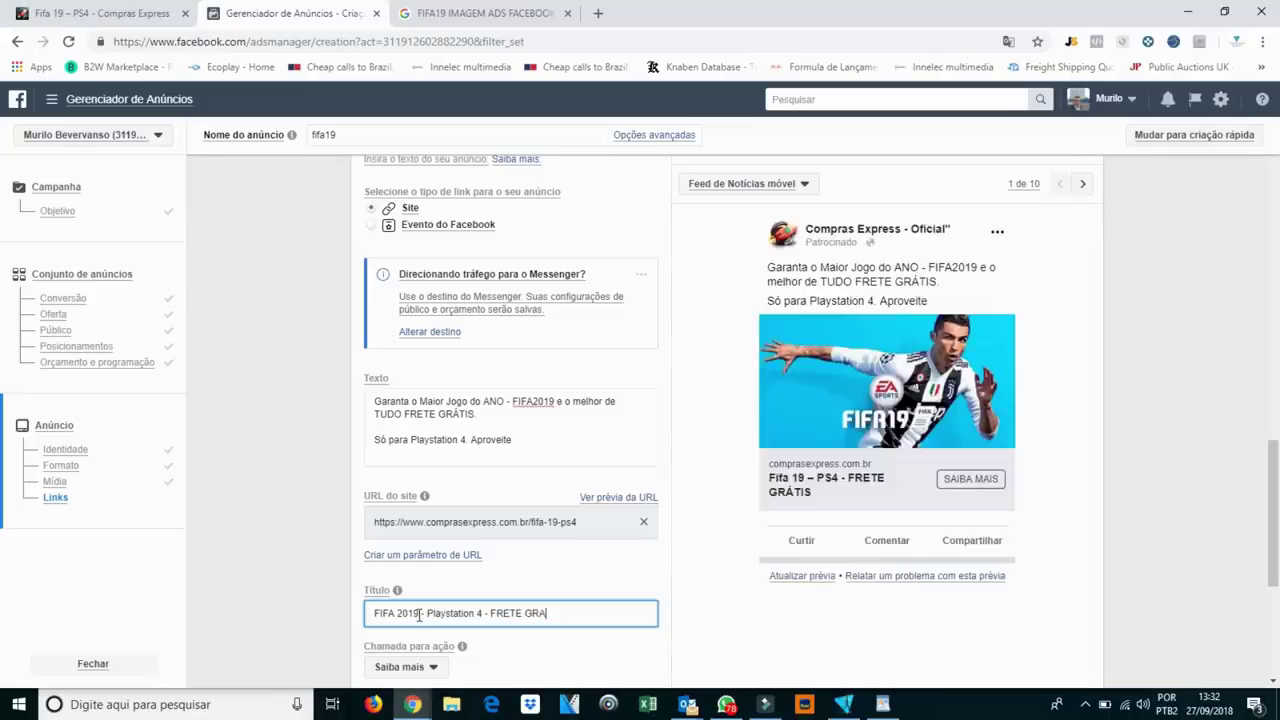
key(BackSpace)
text(ÁTIS)
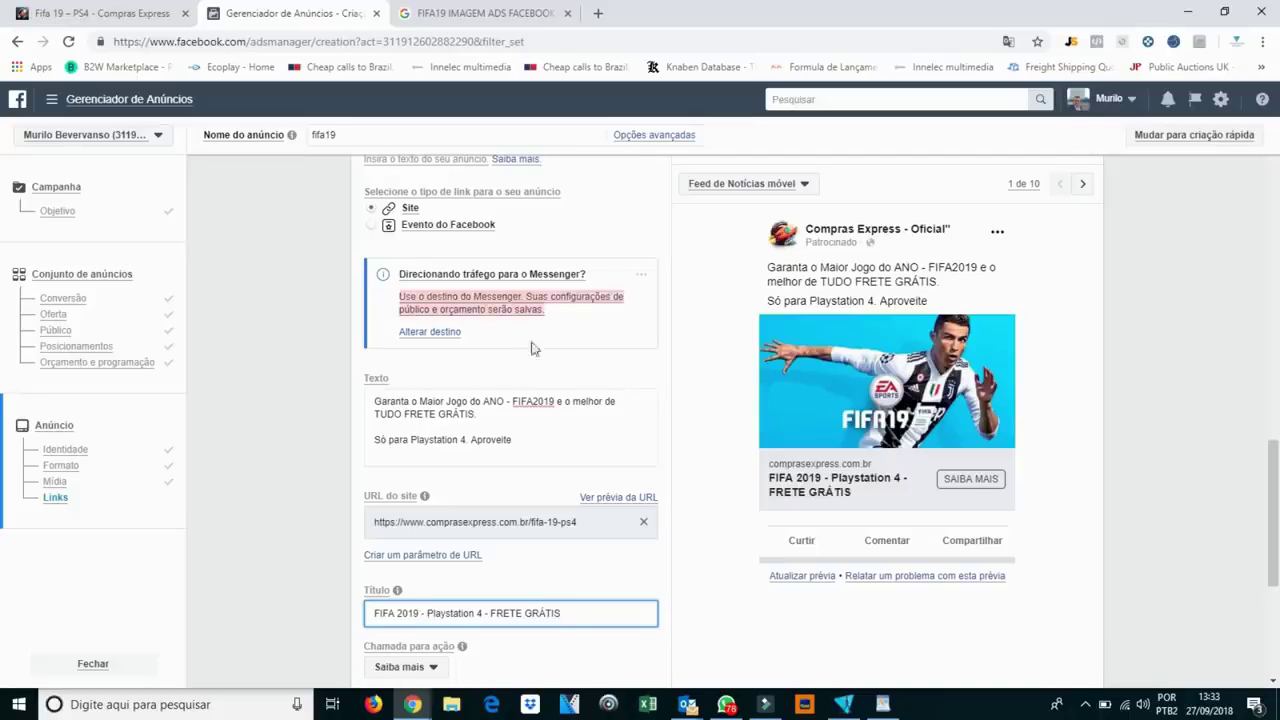
Replace the whole ad text with "FIFA 19 com FRETE GRÁTIS? LOUCURA. Aproveite!".
drag(376, 404, 574, 481)
text(FIFA 1)
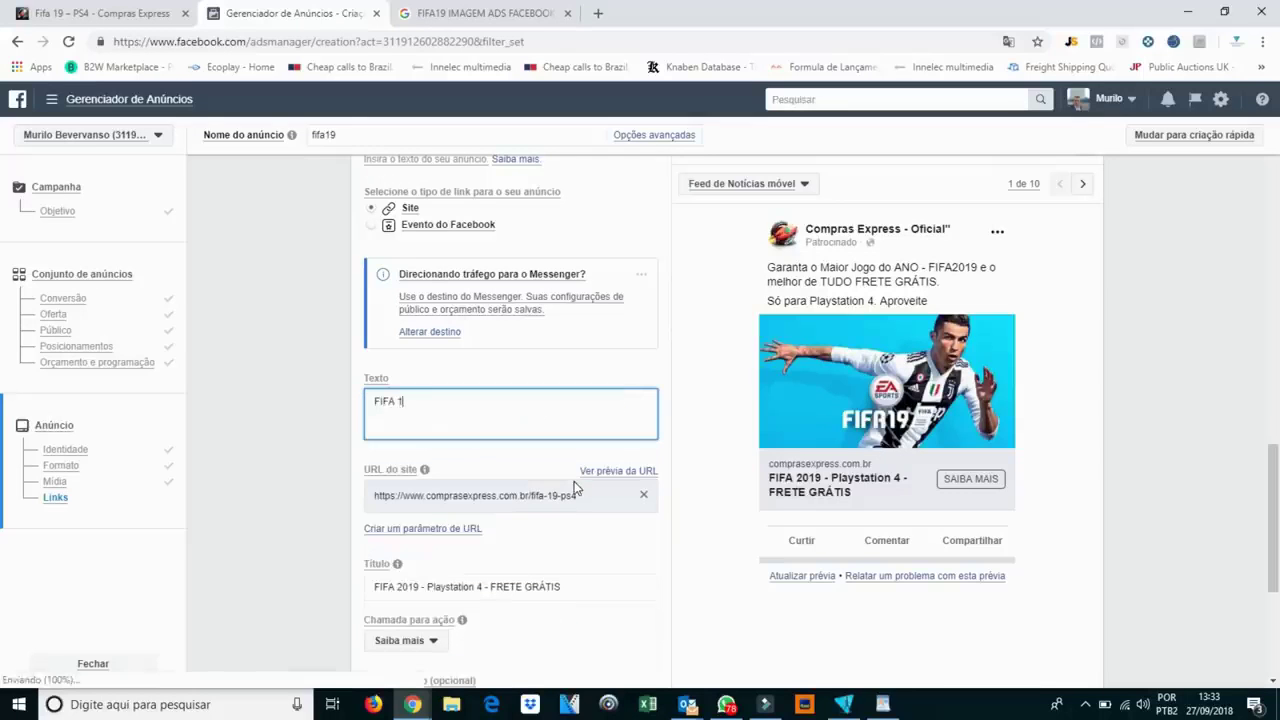
text(9 com firete grát)
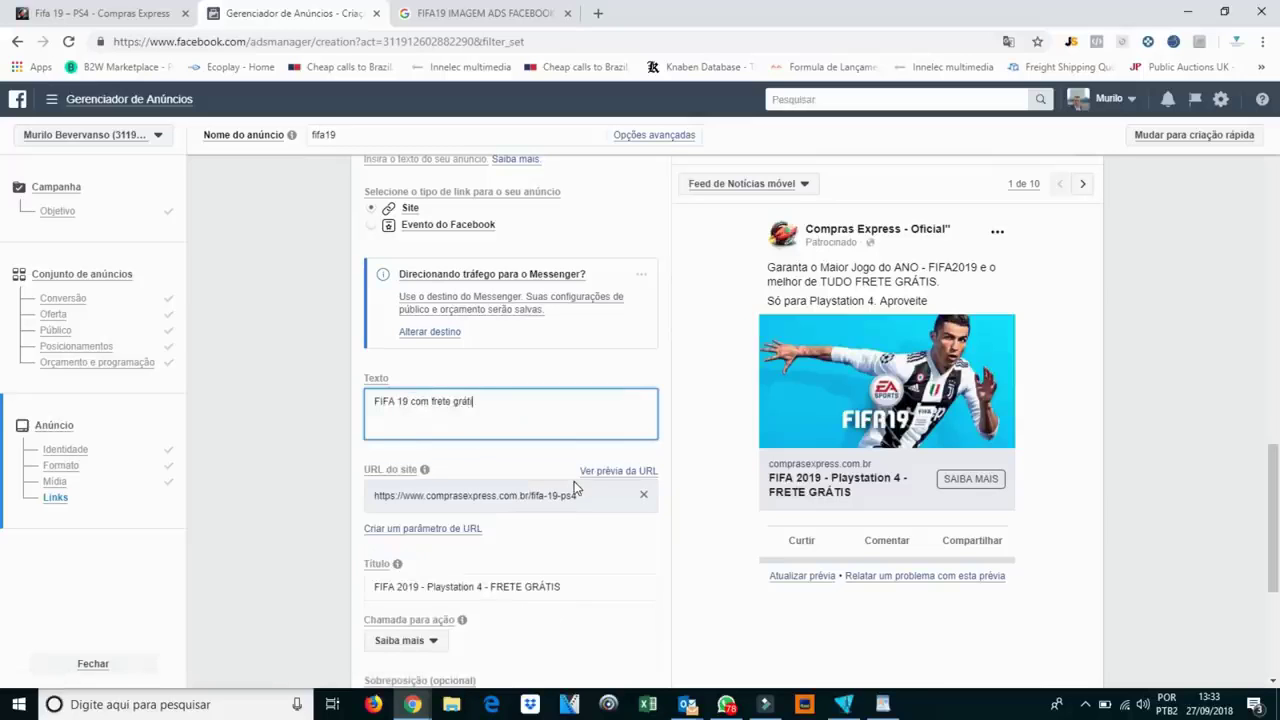
key(BackSpace)
key(BackSpace)
key(BackSpace)
key(BackSpace)
key(BackSpace)
key(BackSpace)
key(BackSpace)
key(BackSpace)
key(BackSpace)
text(FRETE GRÁTIS)
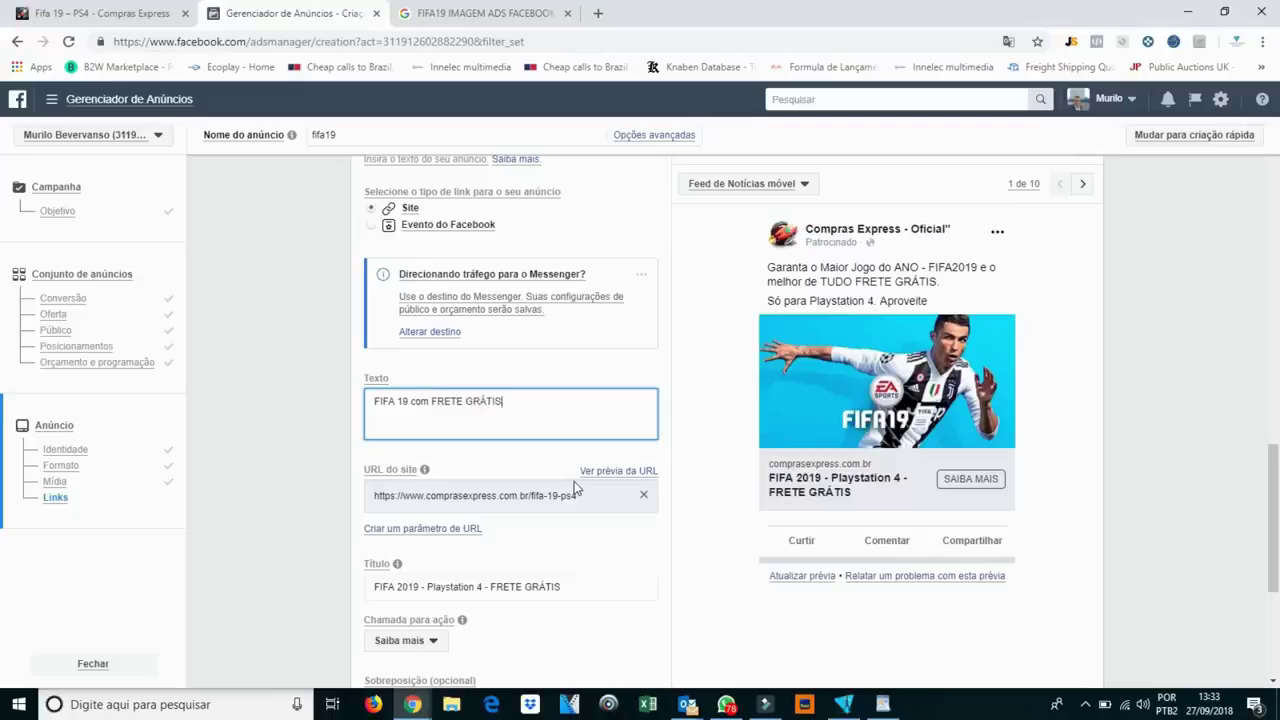
text(? LOUCURA)
key(BackSpace)
text(. Aproveite!)
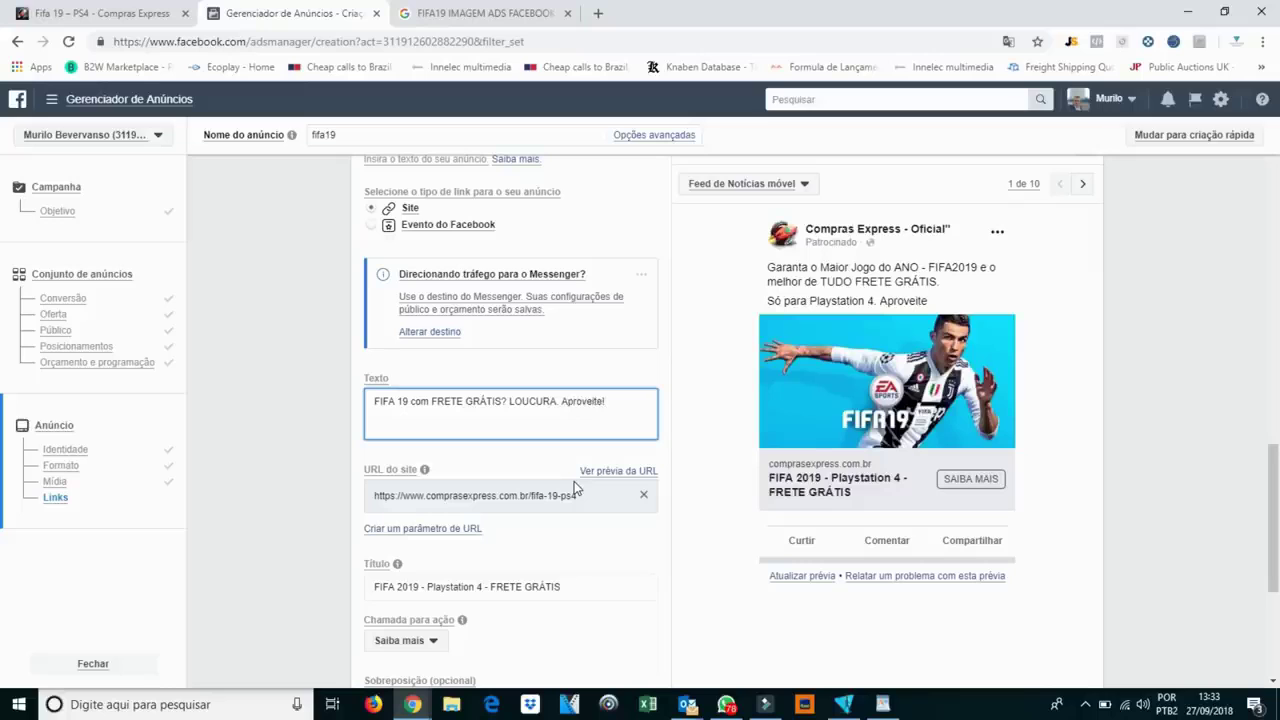
Add a second line to the ad text reading "Receba no conforto da sua casa.".
key(Return)
text(RE)
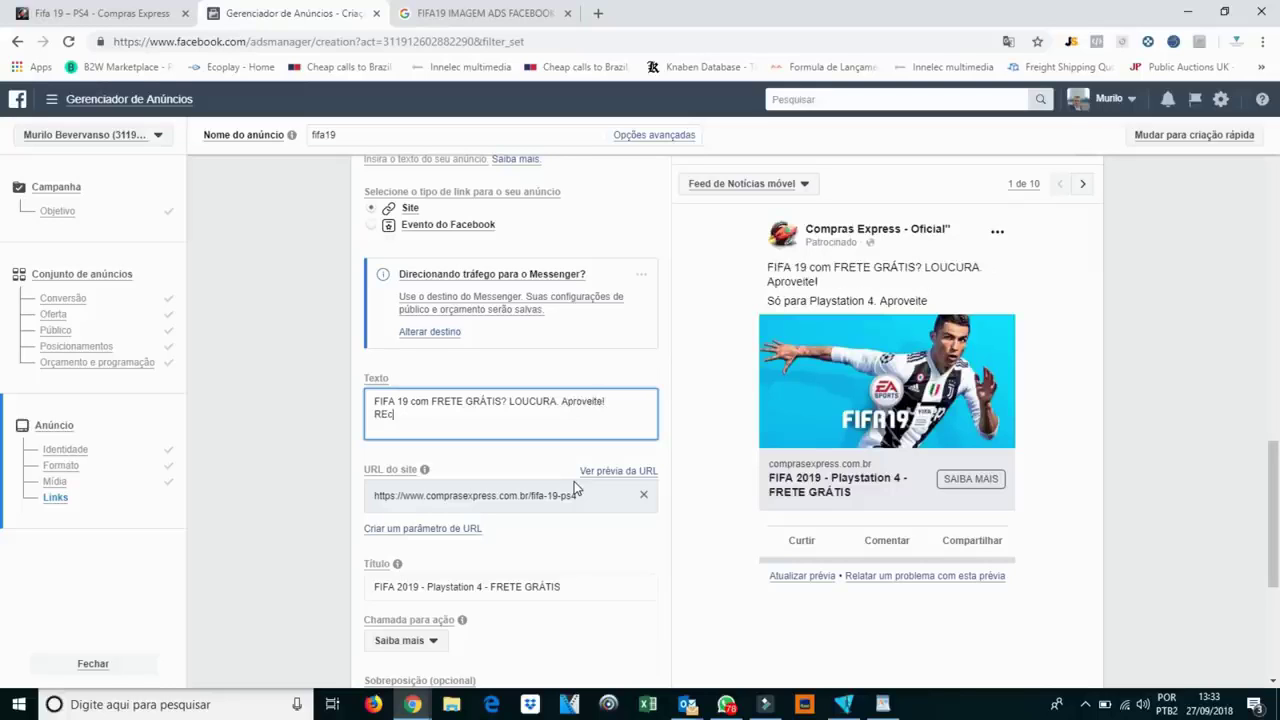
key(BackSpace)
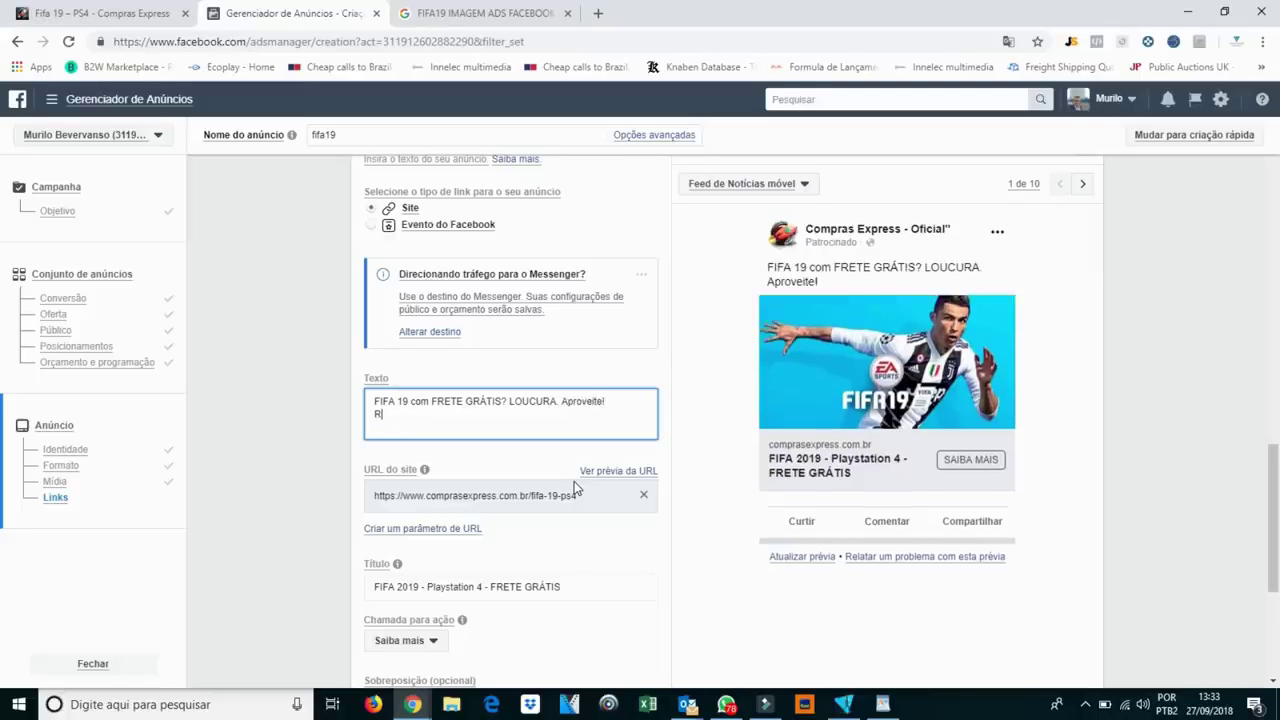
text(eceba no conforto da sua casa.)
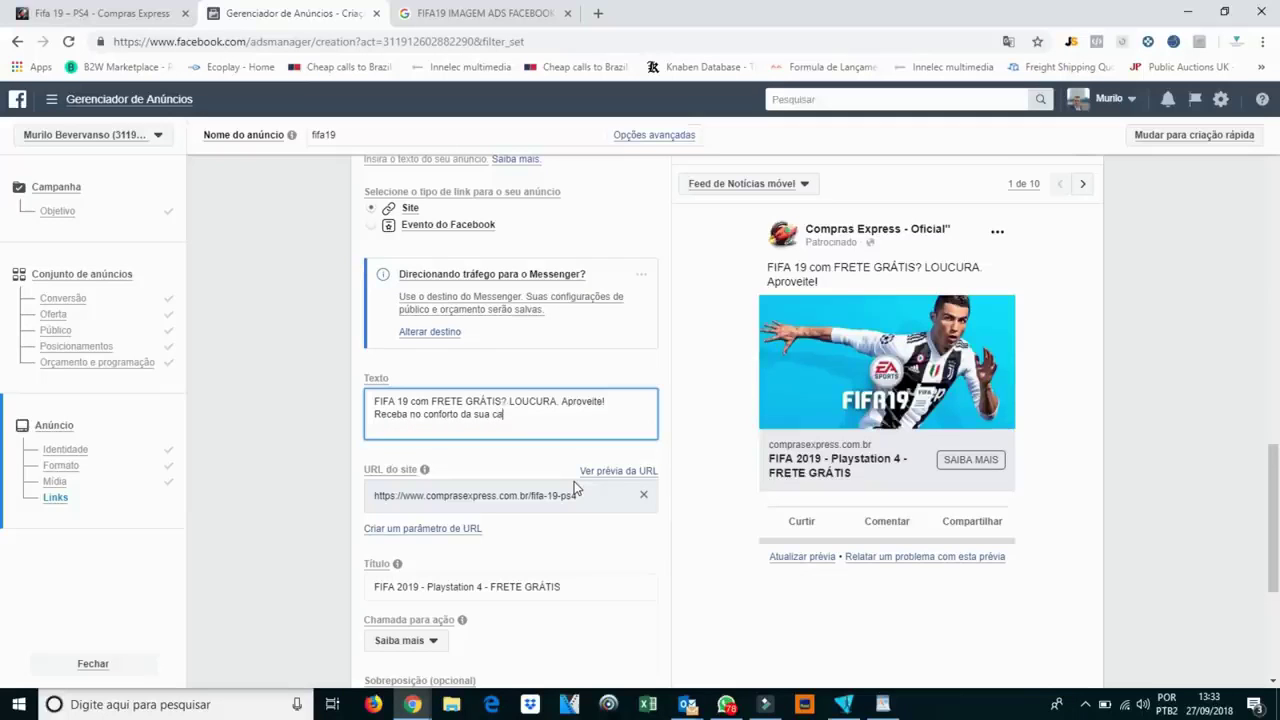
Add a third line to the ad text reading "Compre com quem tem mais de 10 anos de Mercado.".
key(Return)
text(Comp)
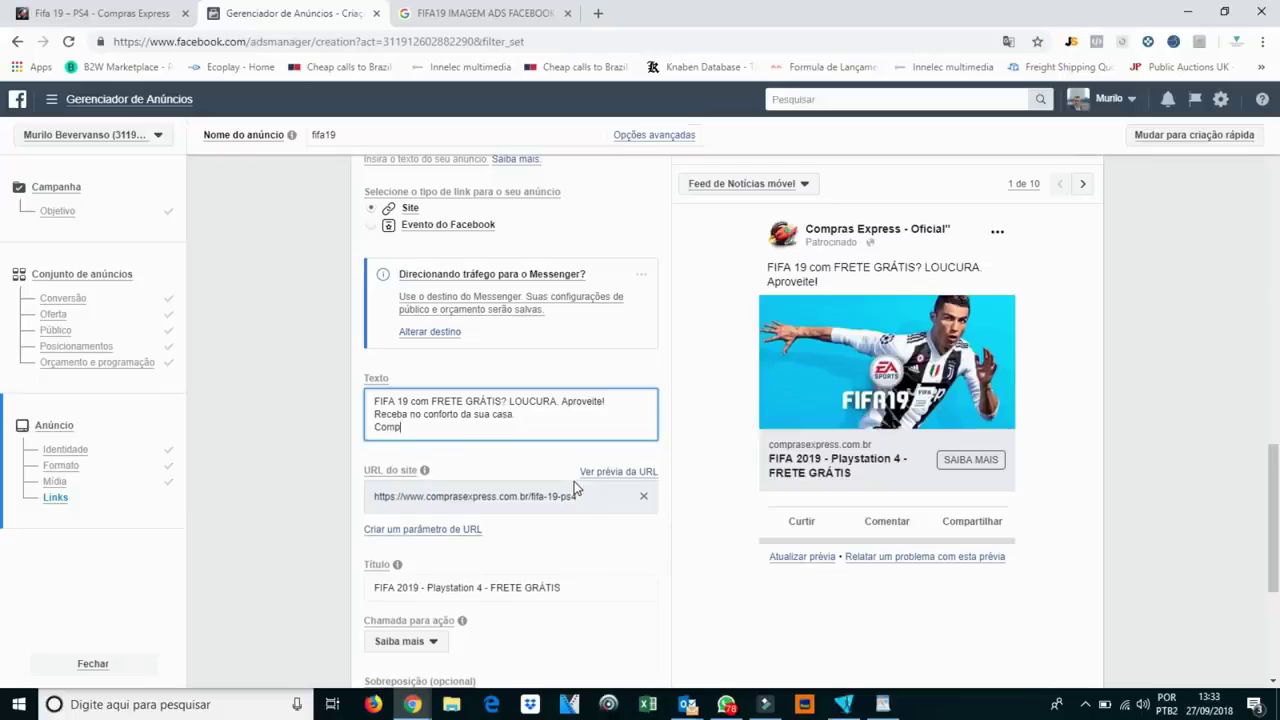
text(re com quem tem mais de 10 a)
text(nos de me)
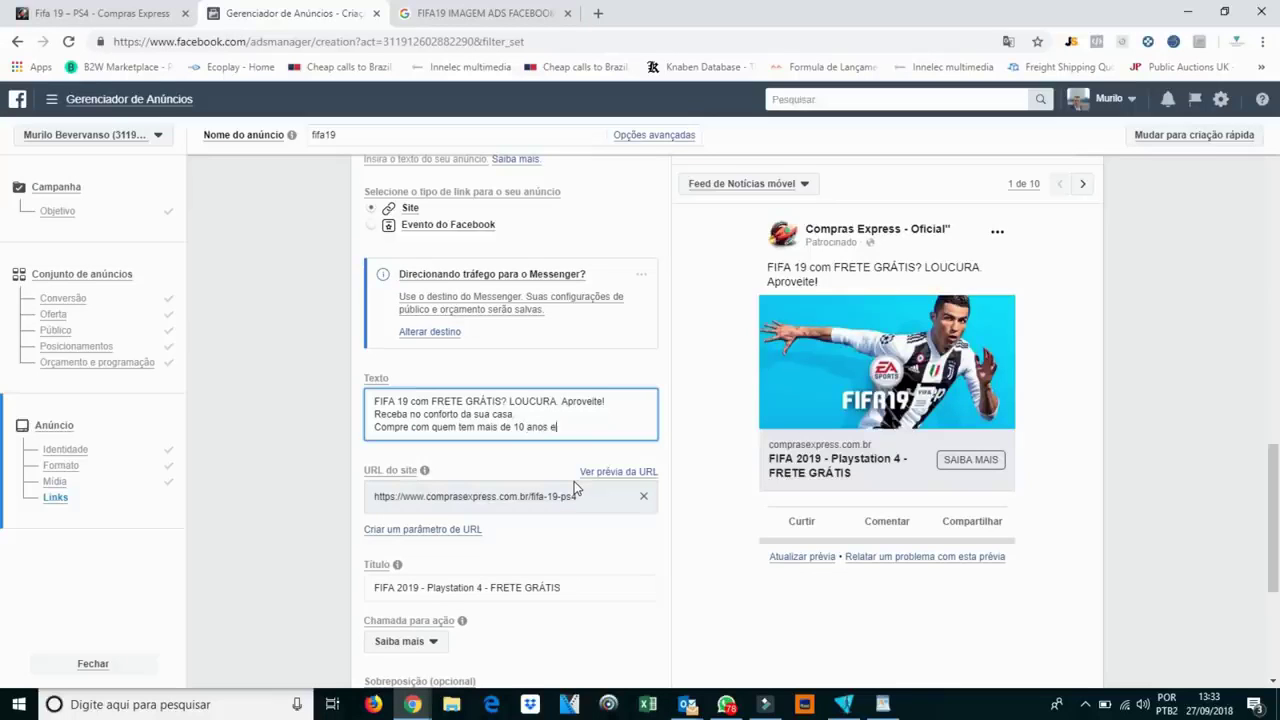
key(BackSpace)
key(BackSpace)
key(BackSpace)
key(BackSpace)
key(BackSpace)
key(BackSpace)
text(de Mercado.)
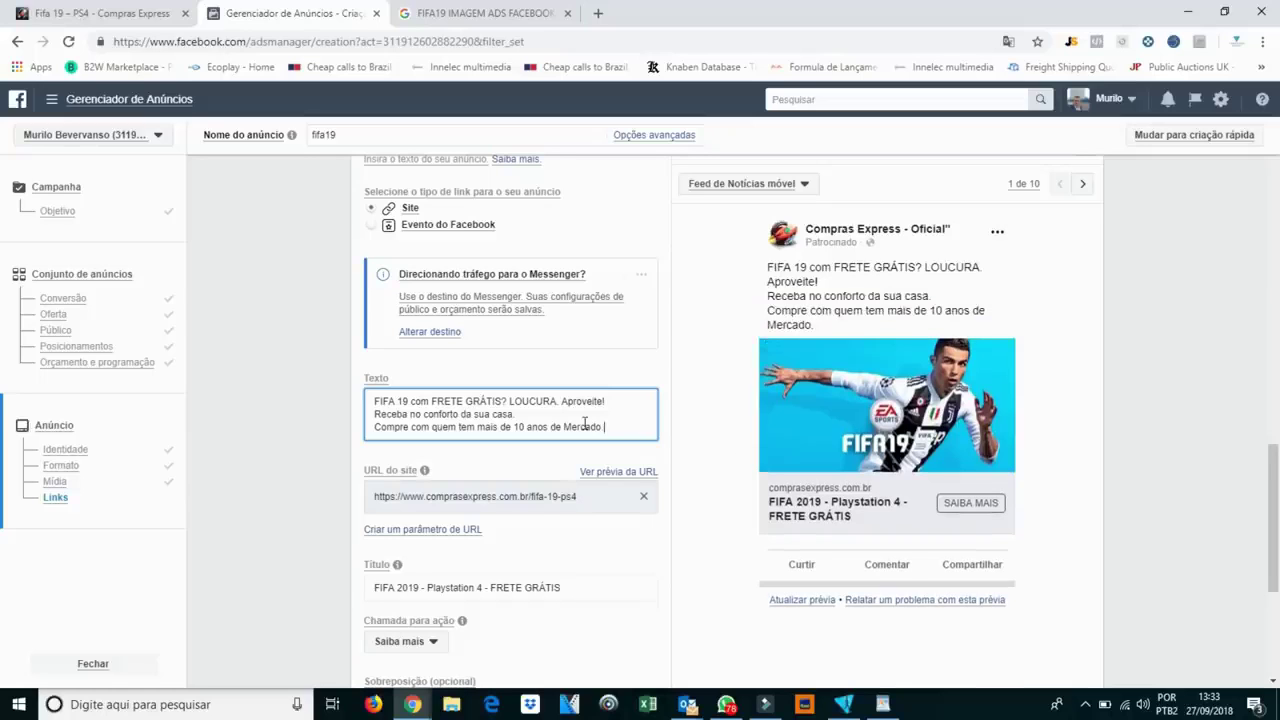
Add a fourth line to the ad text reading "Pague pelo PAGSEGURO e TENHA a CERTEZA de um bom NEGÓCIO.".
key(Return)
text(Pague com)
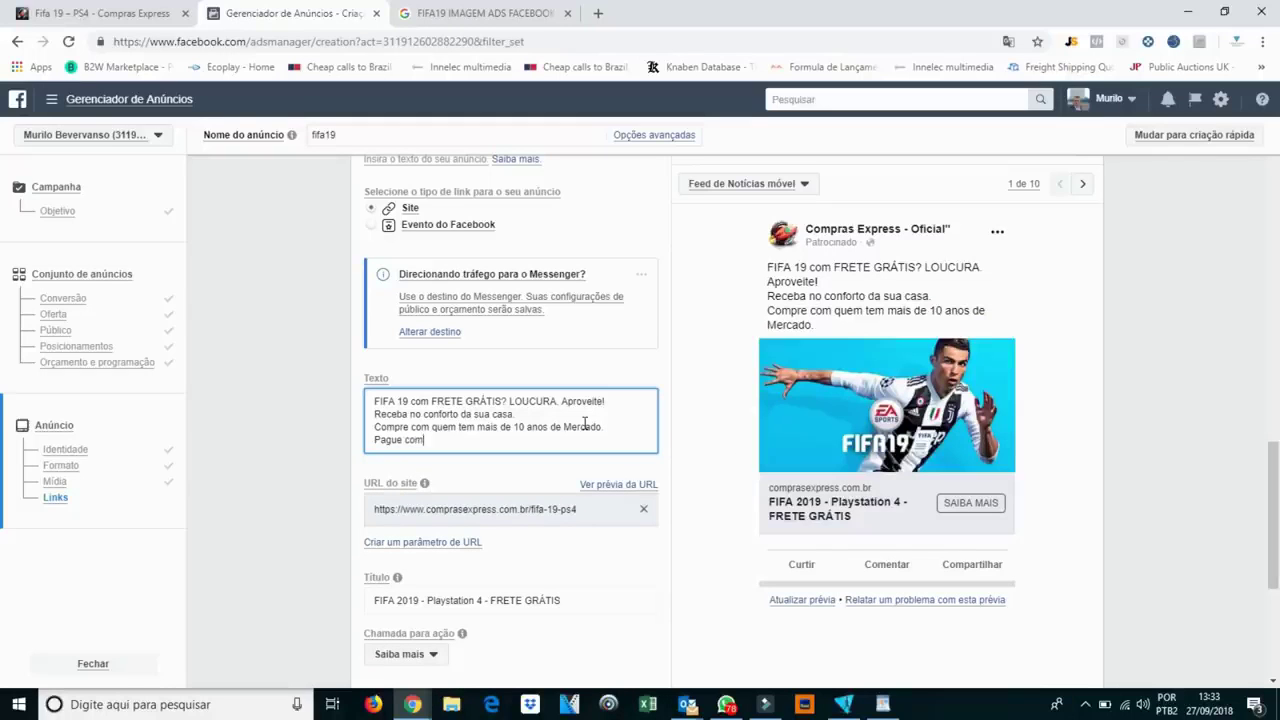
key(BackSpace)
key(BackSpace)
key(BackSpace)
text(pelo PAGSGUE)
key(BackSpace)
key(BackSpace)
key(BackSpace)
text(EGURO.)
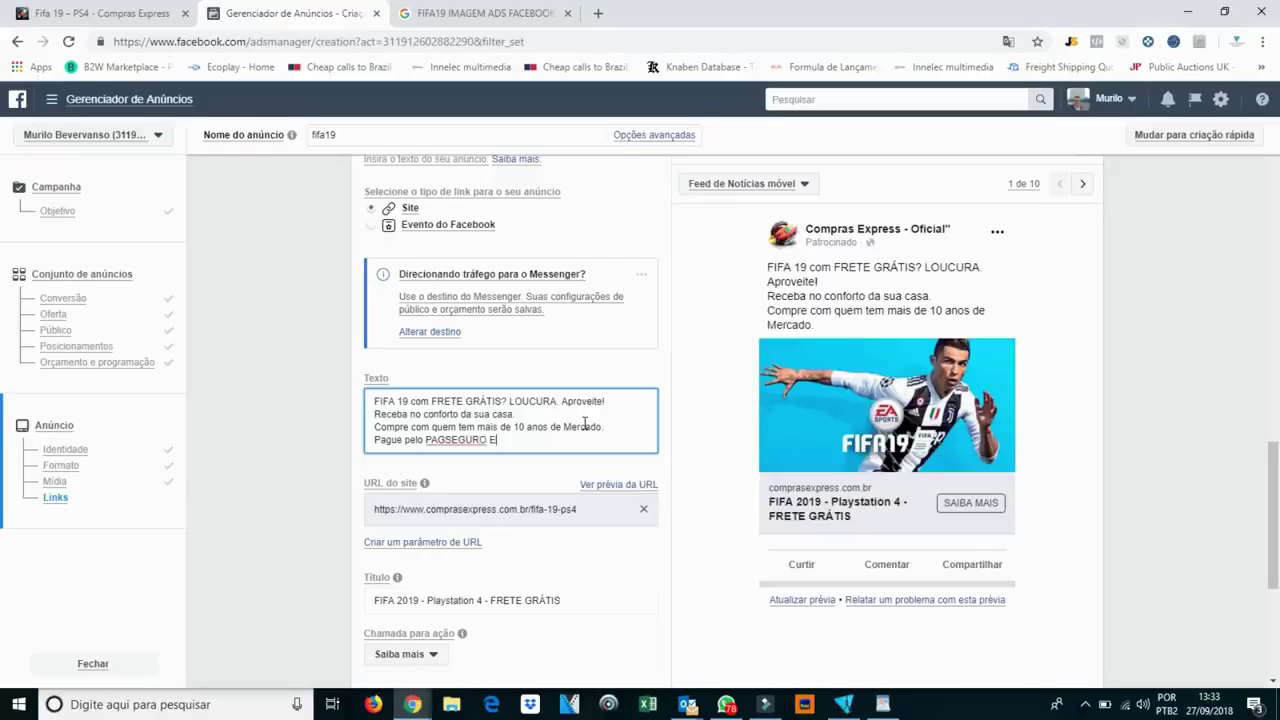
text( e TENHA a CERTEZA de um bom NEG)
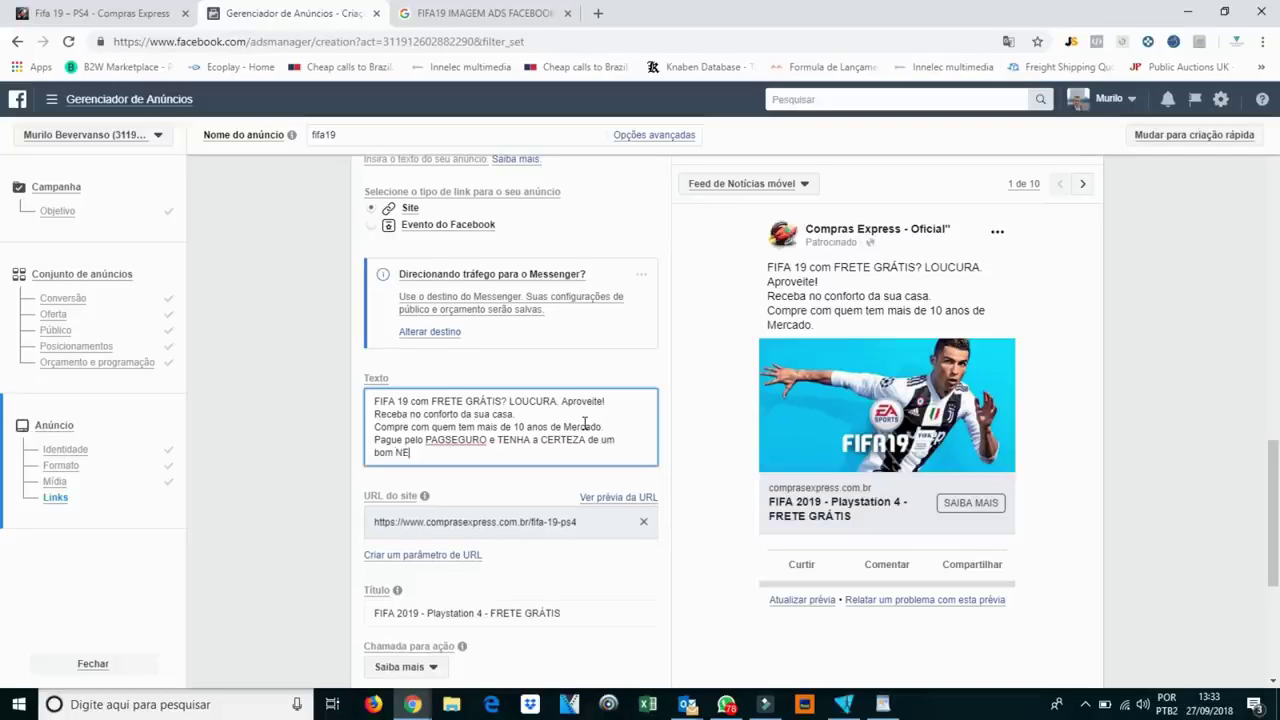
text(ÓCIO.)
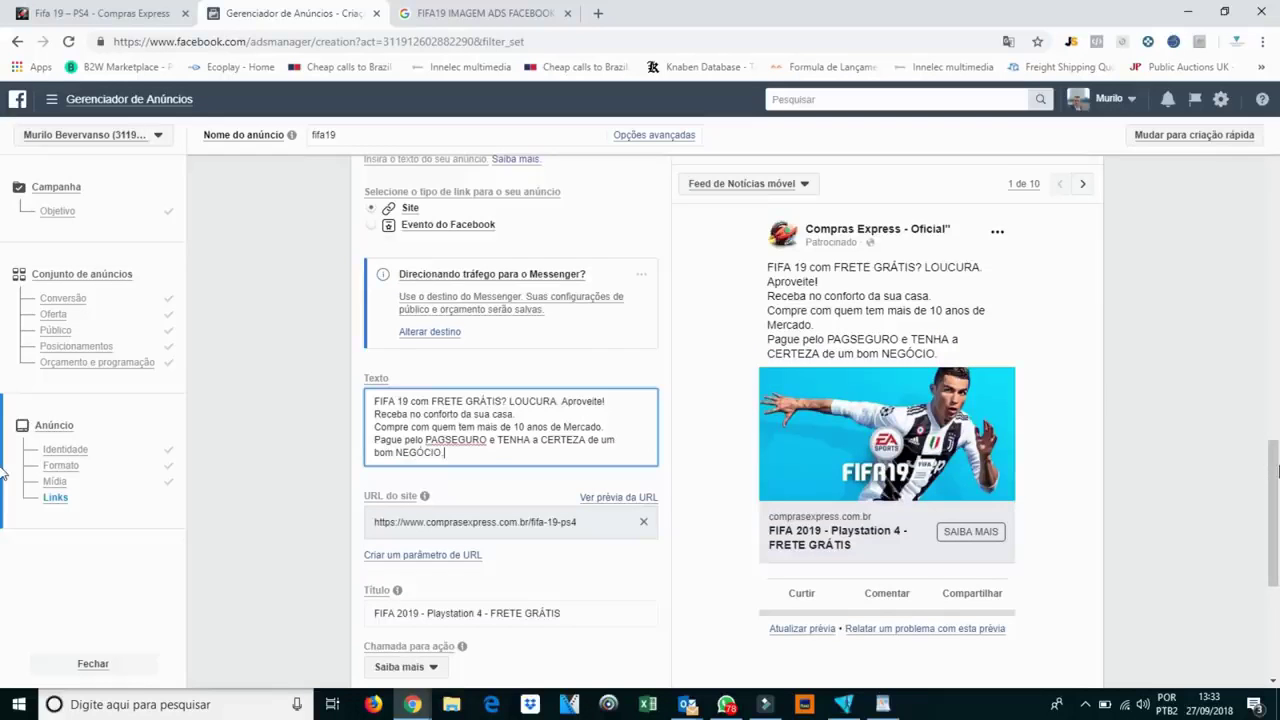
Choose "Comprar agora" as the call to action of the fifa19 ad.
scroll(731, 555, down, 2)
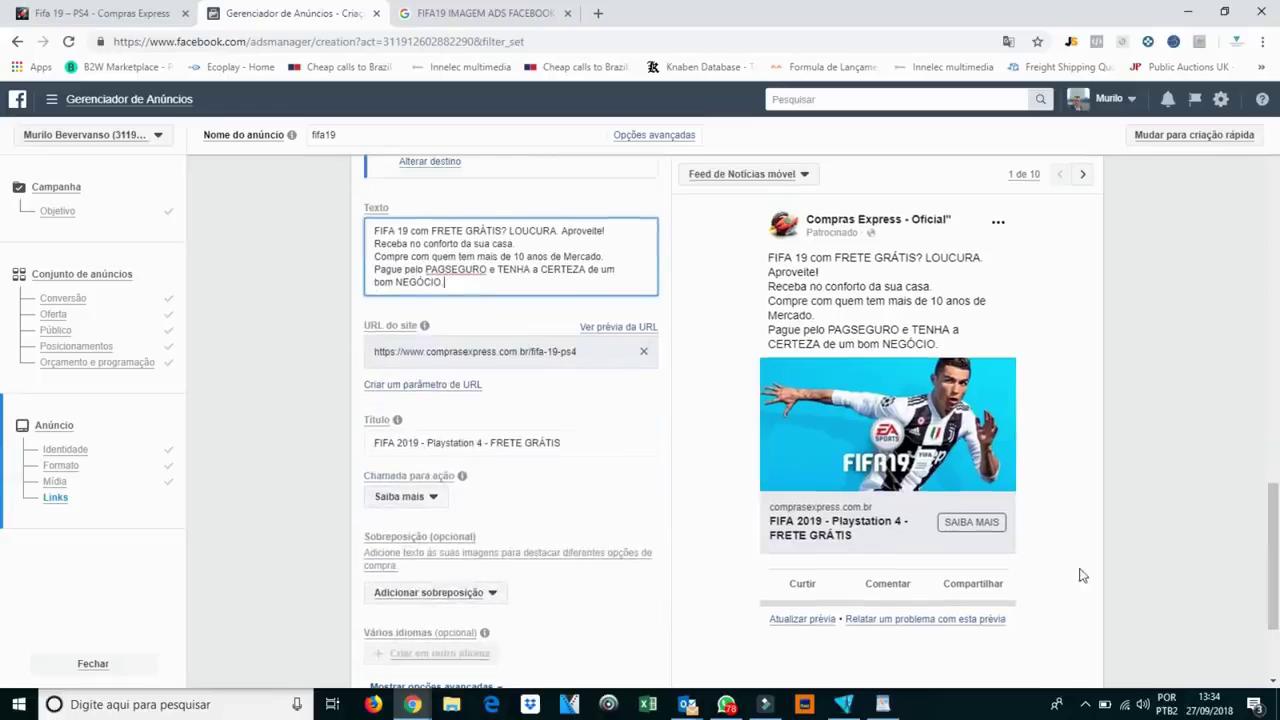
scroll(3, 523, up, 1)
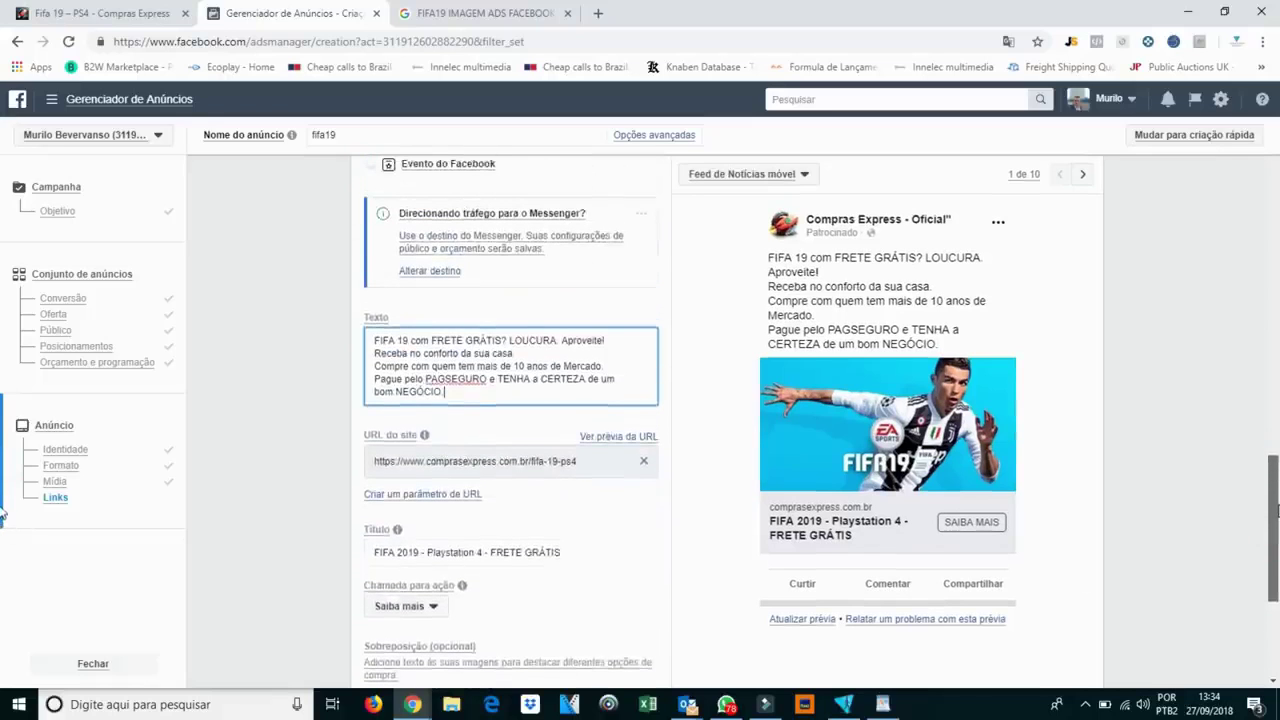
scroll(3, 520, down, 2)
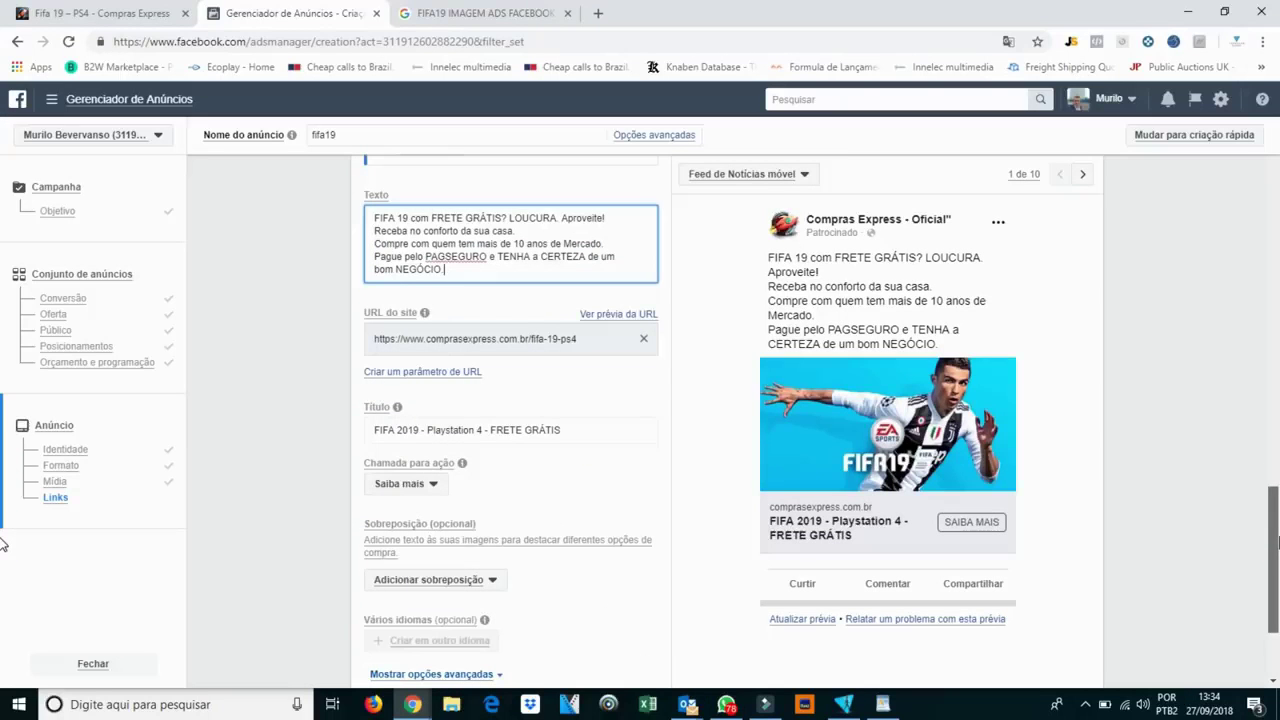
scroll(3, 543, down, 1)
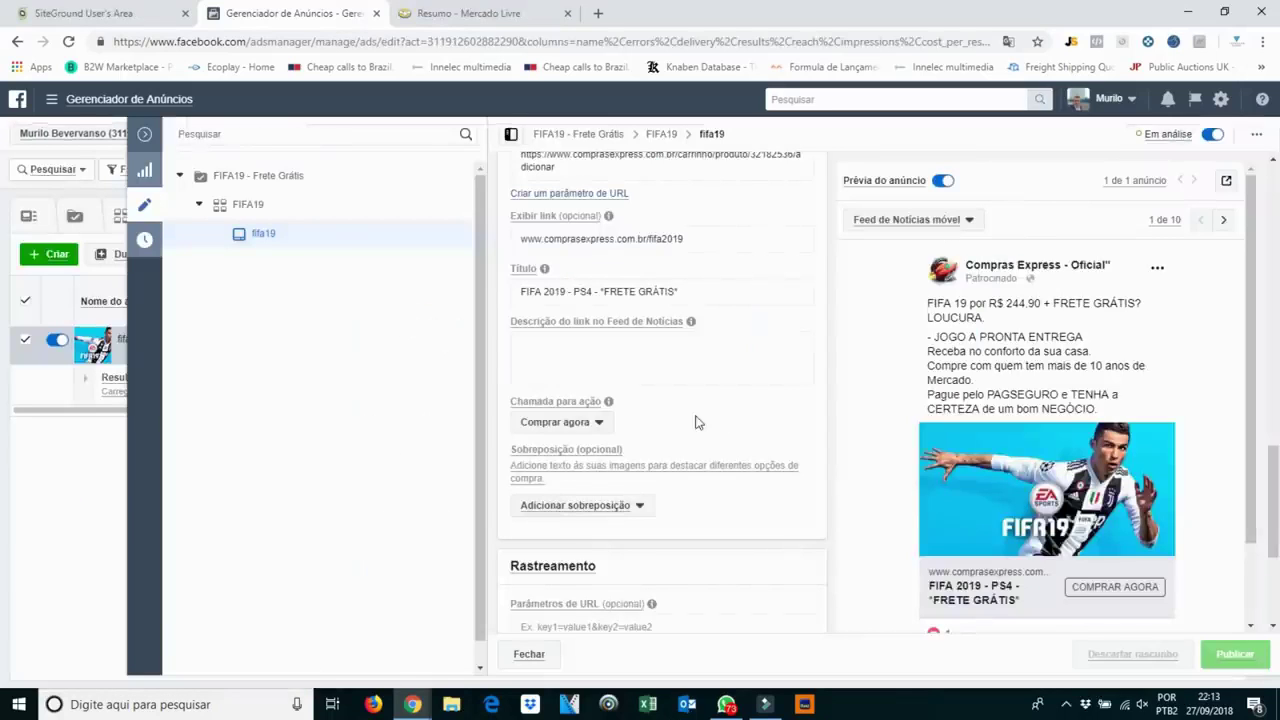
click(594, 424)
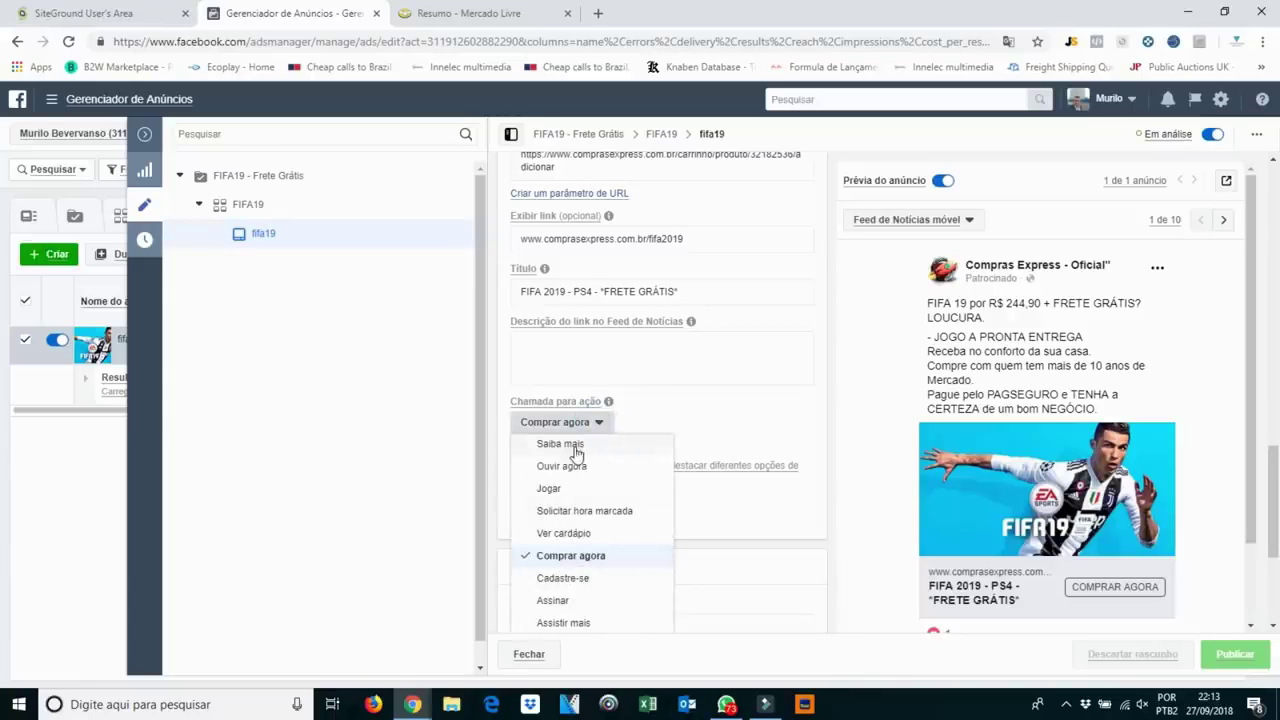
click(581, 559)
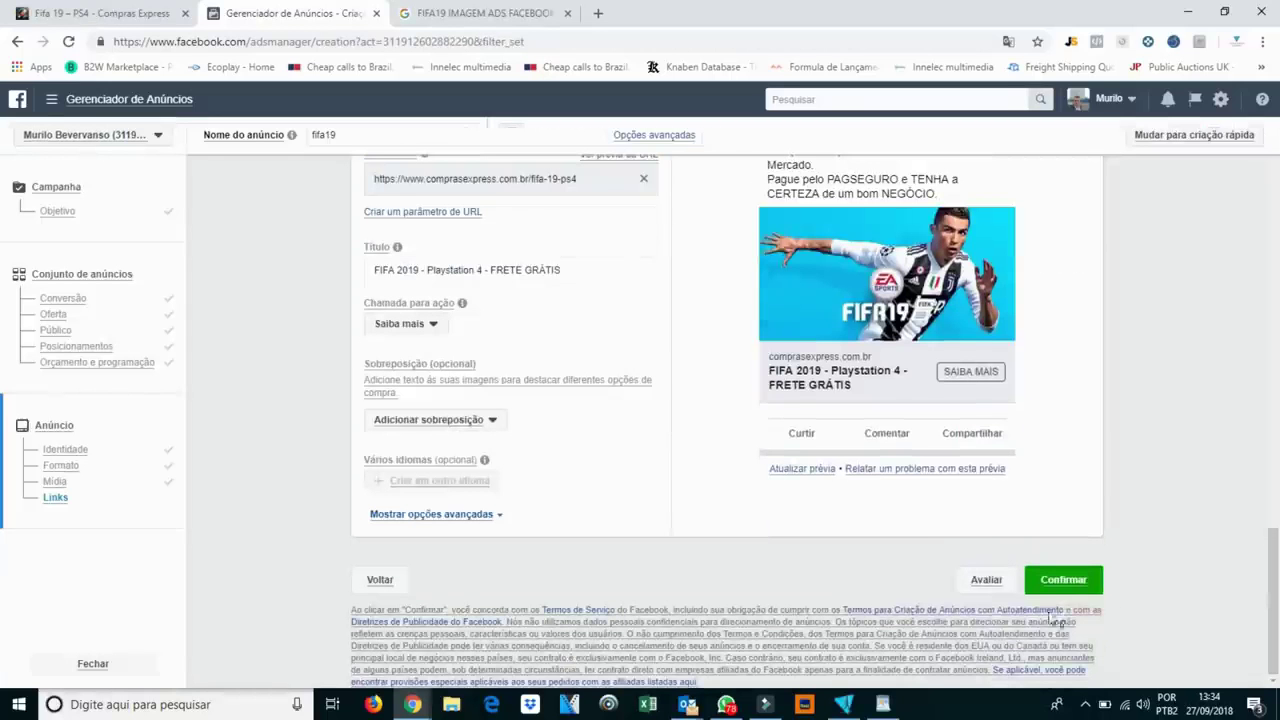
Confirm the finished ad to submit the campaign, and dismiss the two notices above the campaign list.
click(1057, 578)
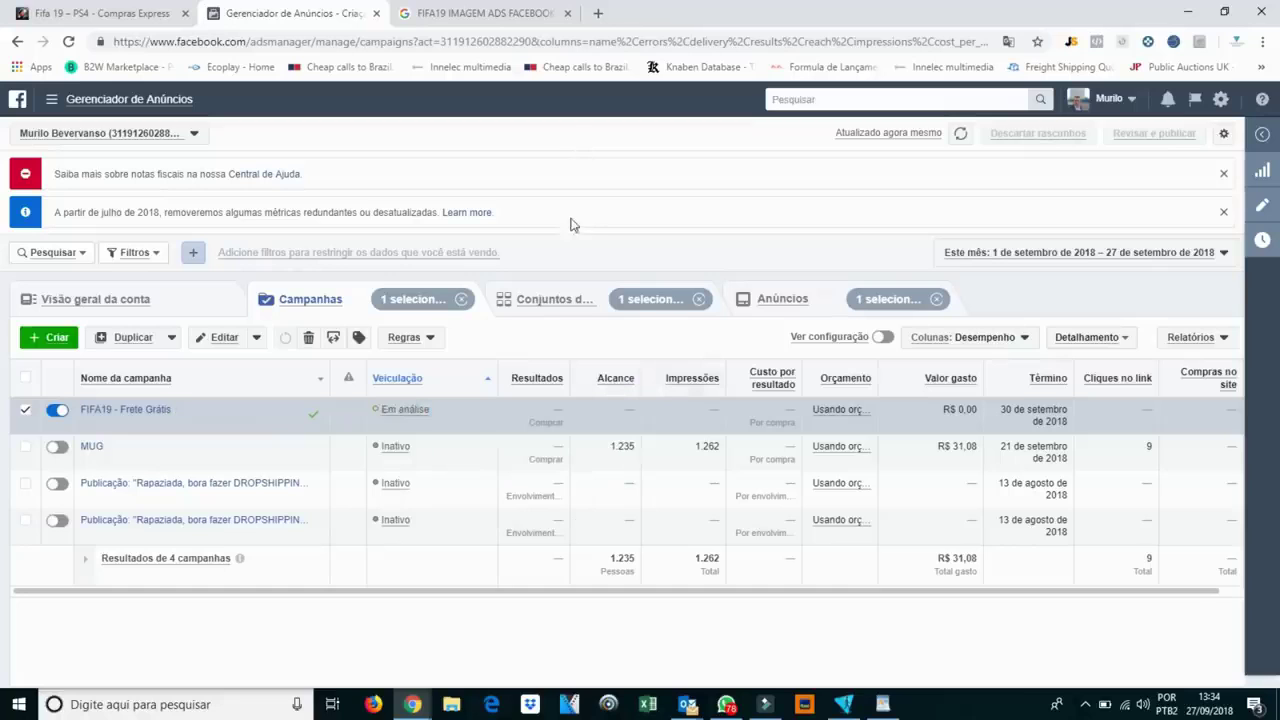
click(1224, 174)
click(1224, 174)
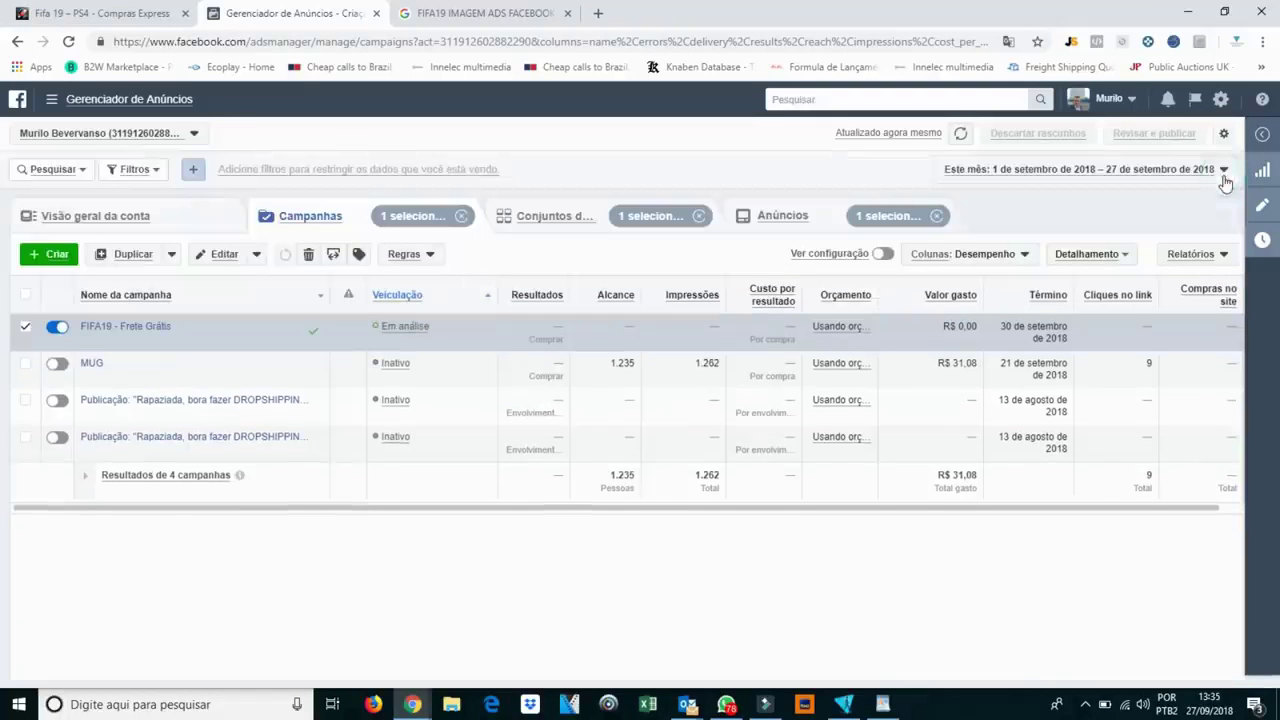